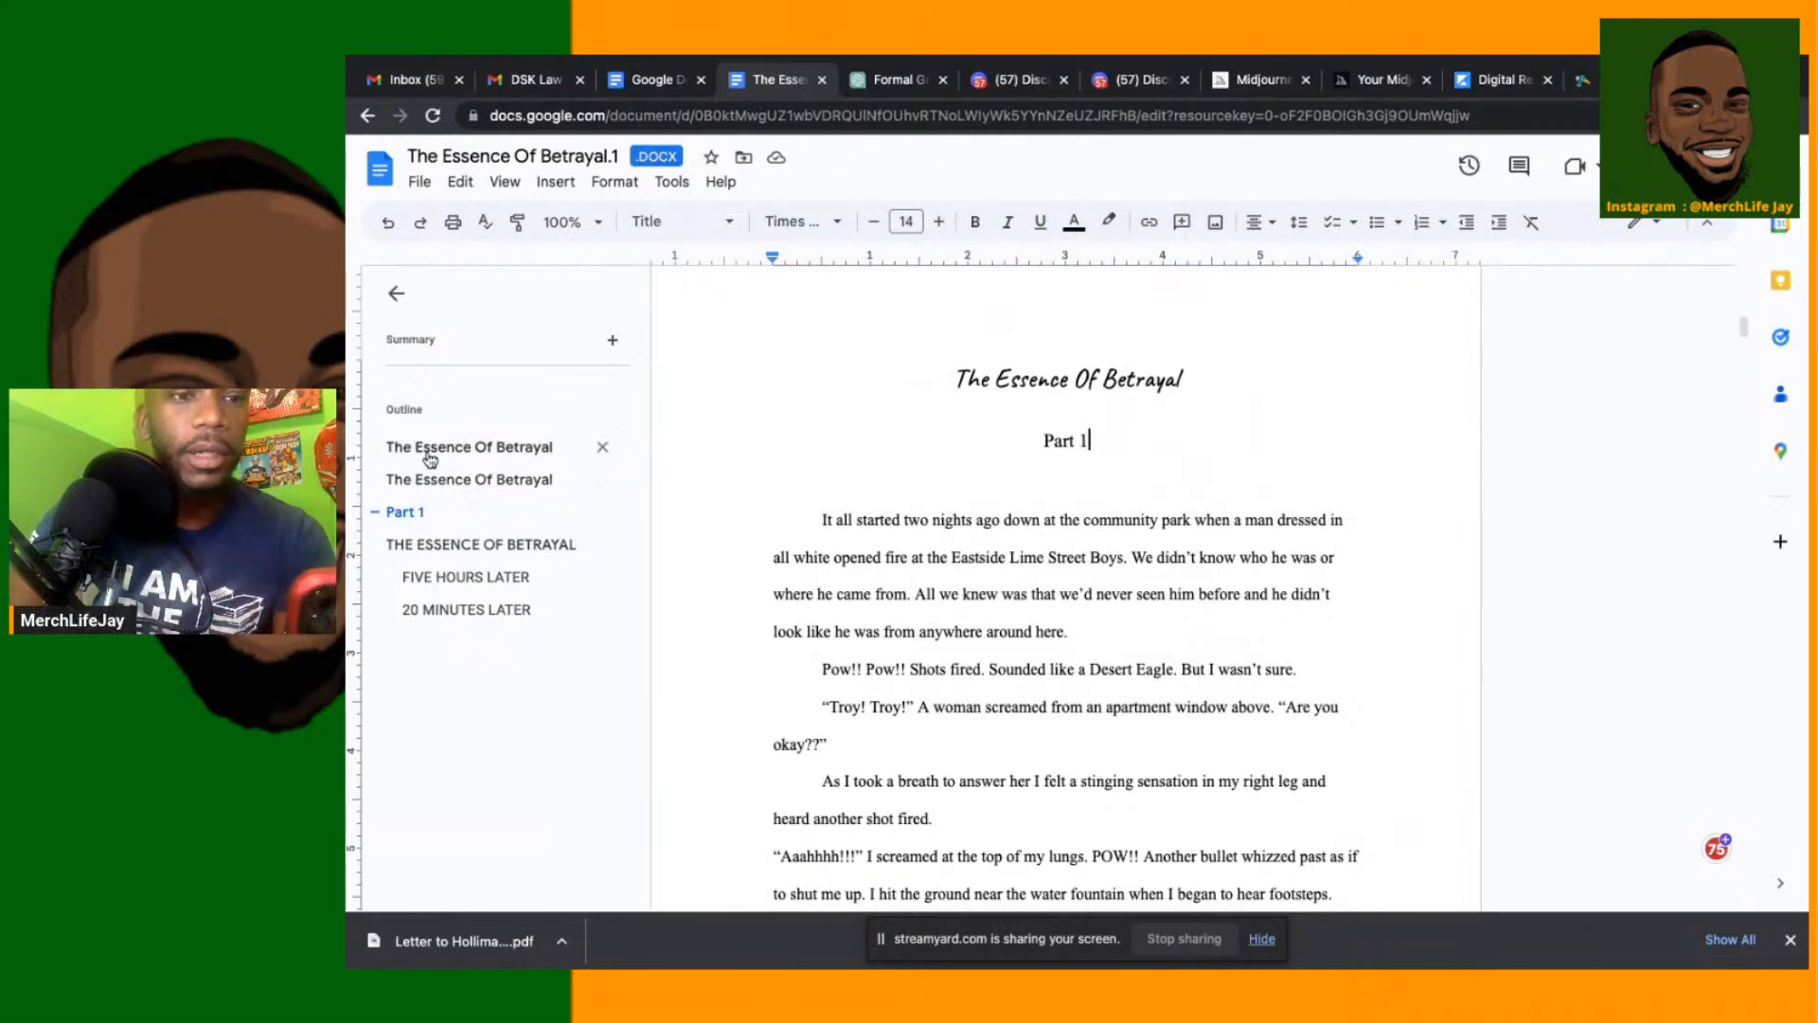
Apply the Heading 1 style to the "The Essence Of Betrayal" title above Part 1
left_click(431, 448)
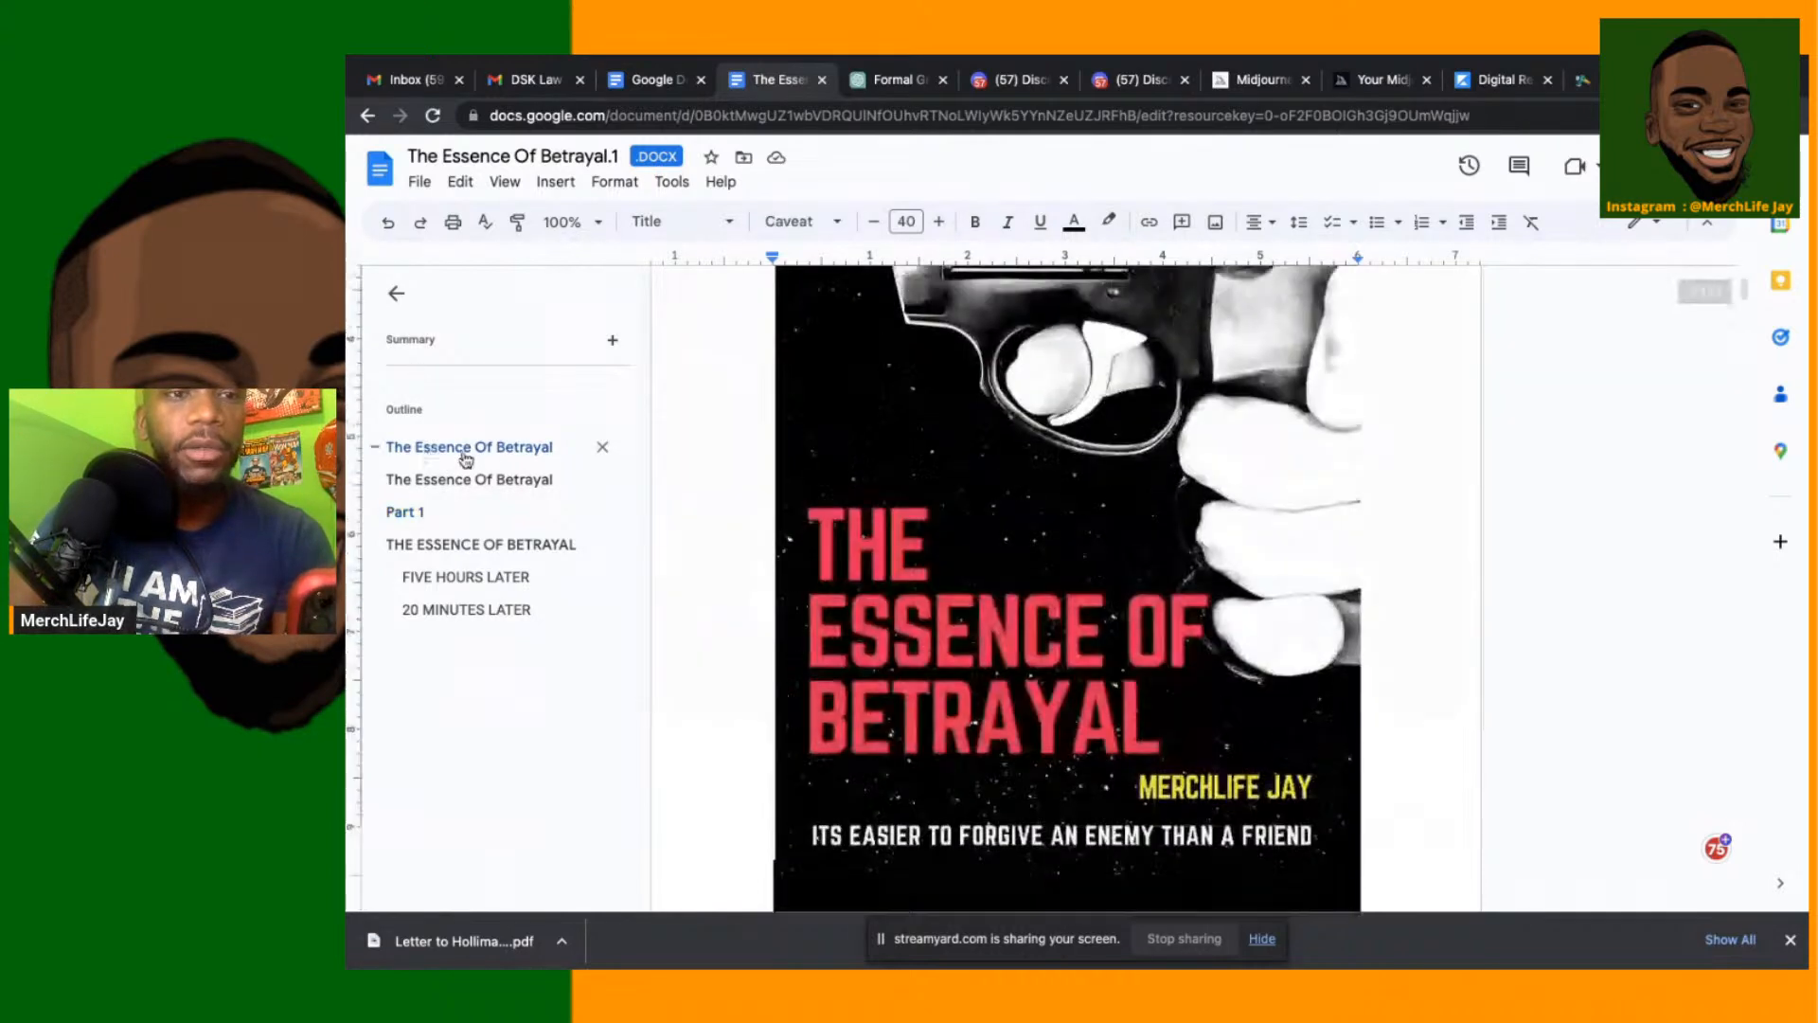
scroll(910, 575, "up", 2)
scroll(909, 575, "down", 10)
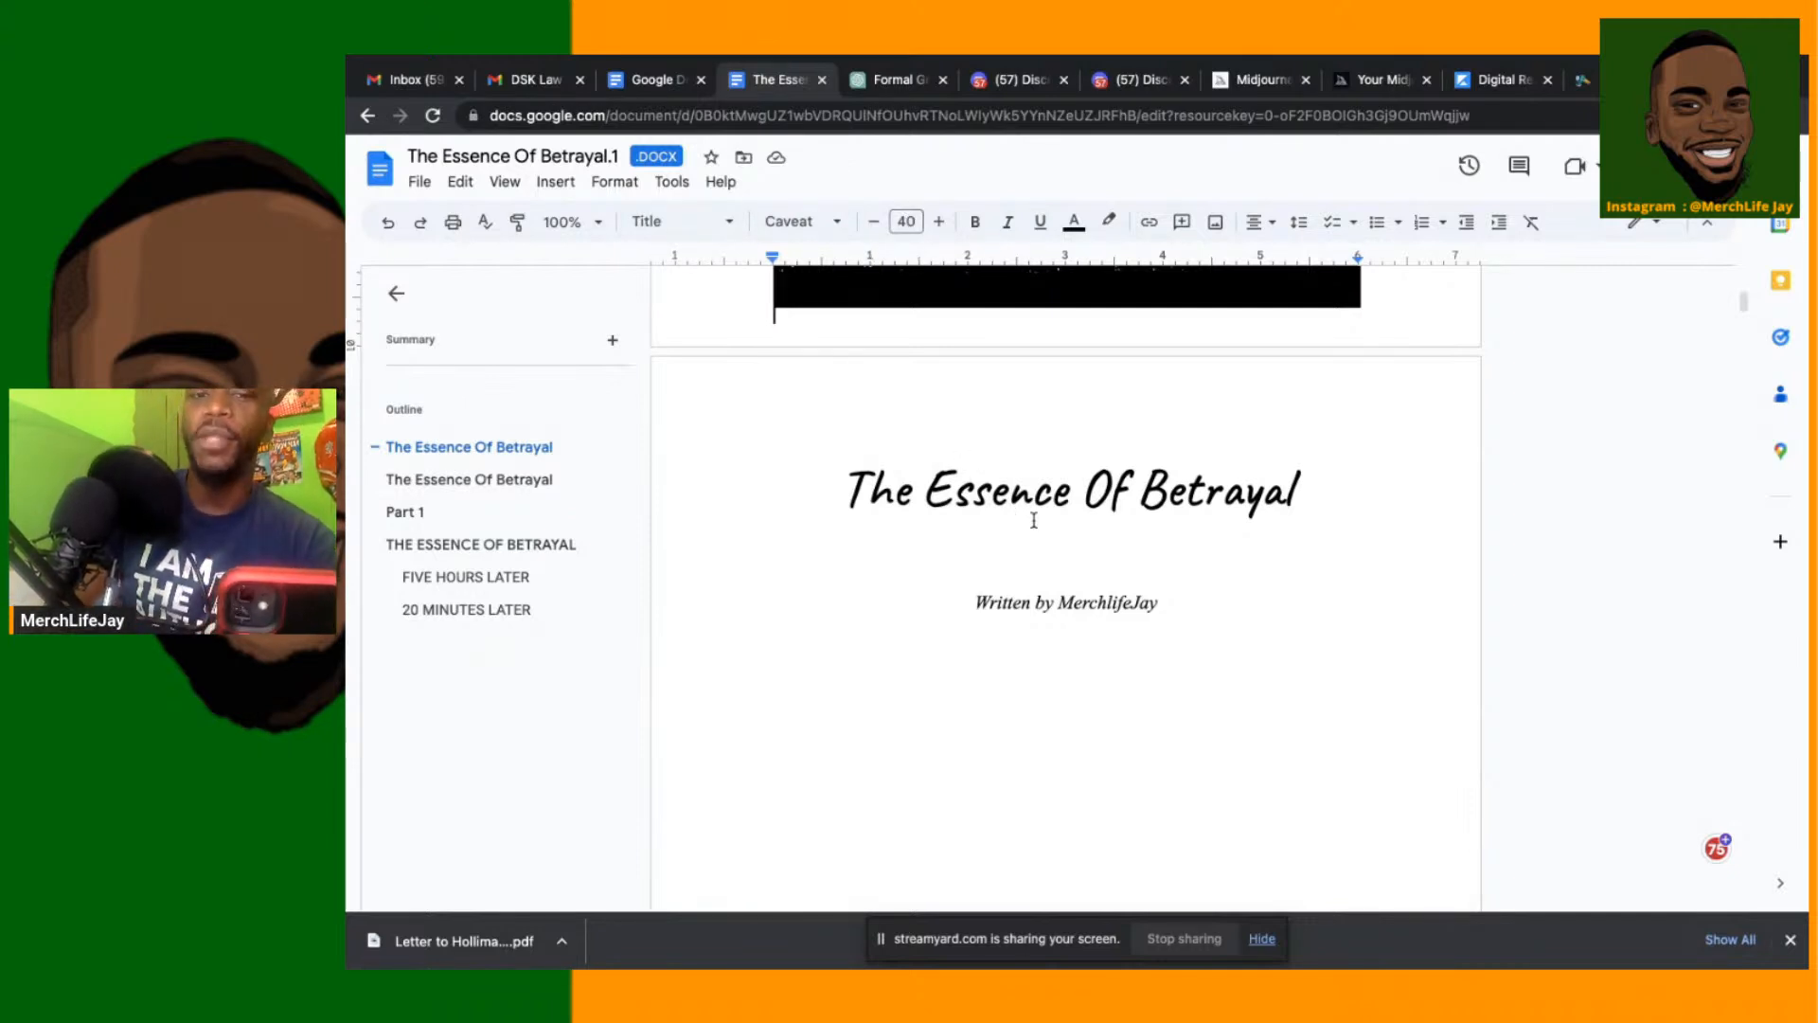
left_click(485, 485)
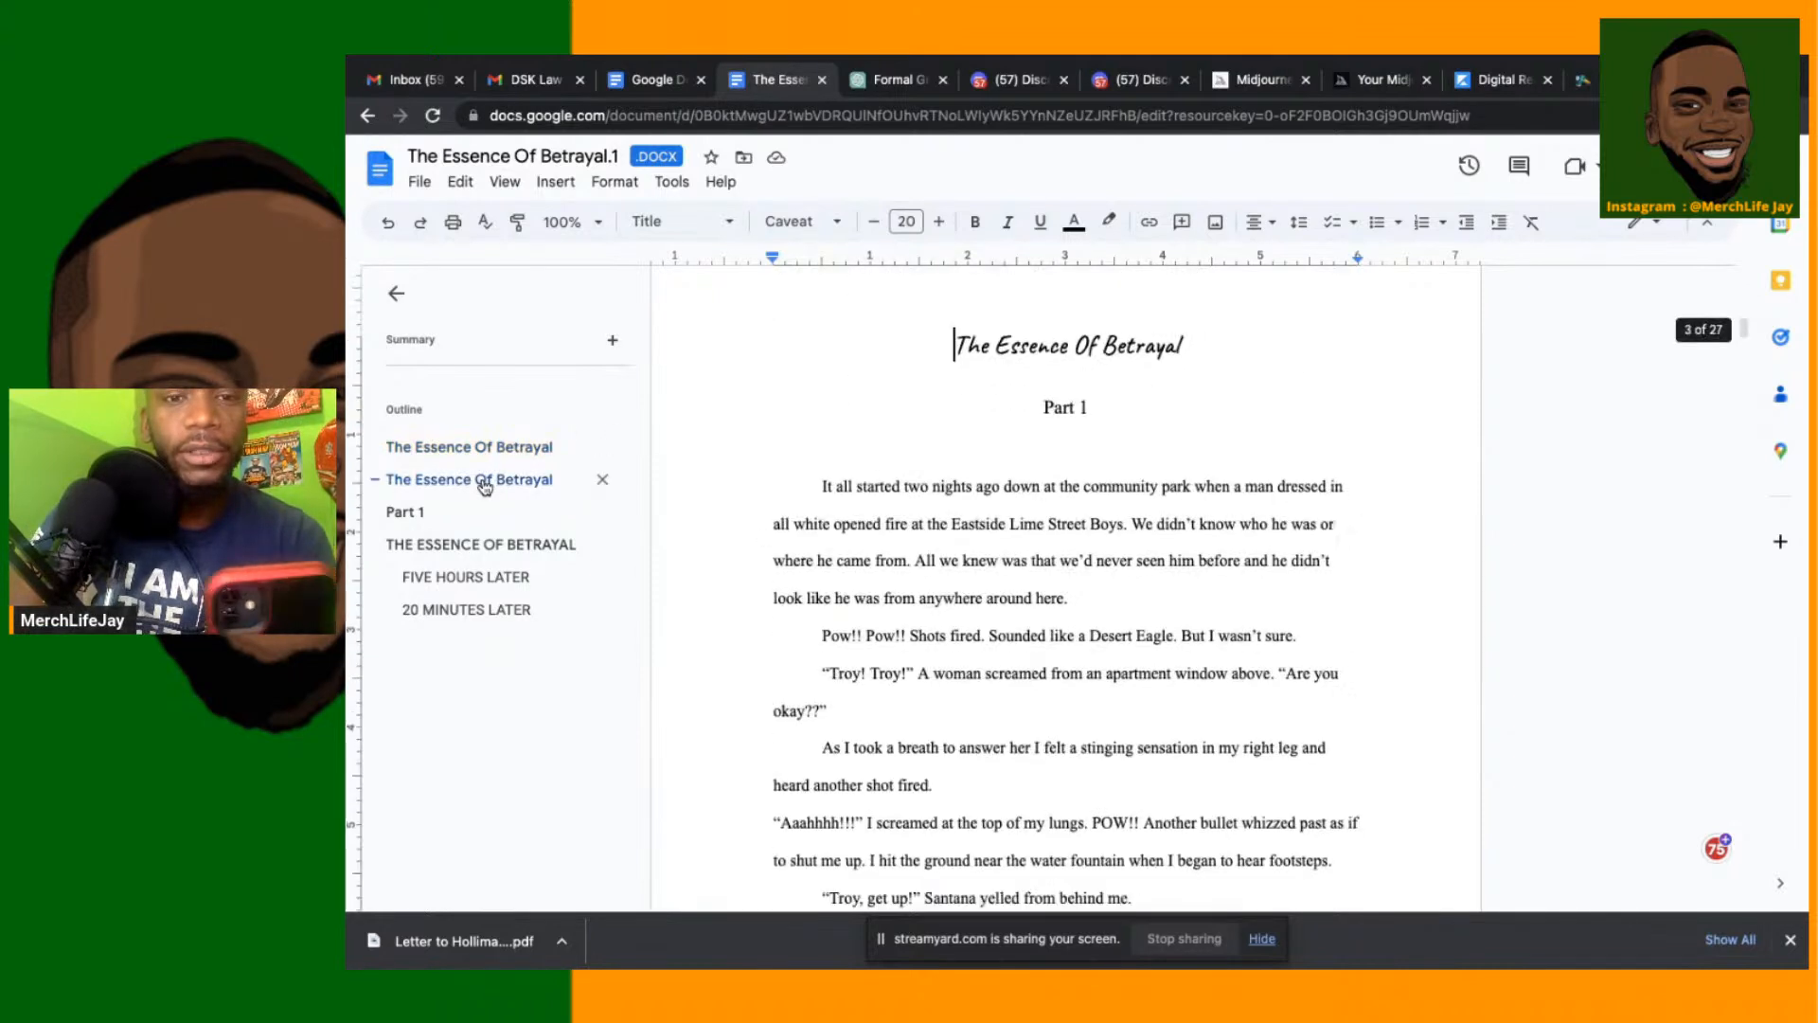
left_click(722, 224)
mouse_move(702, 497)
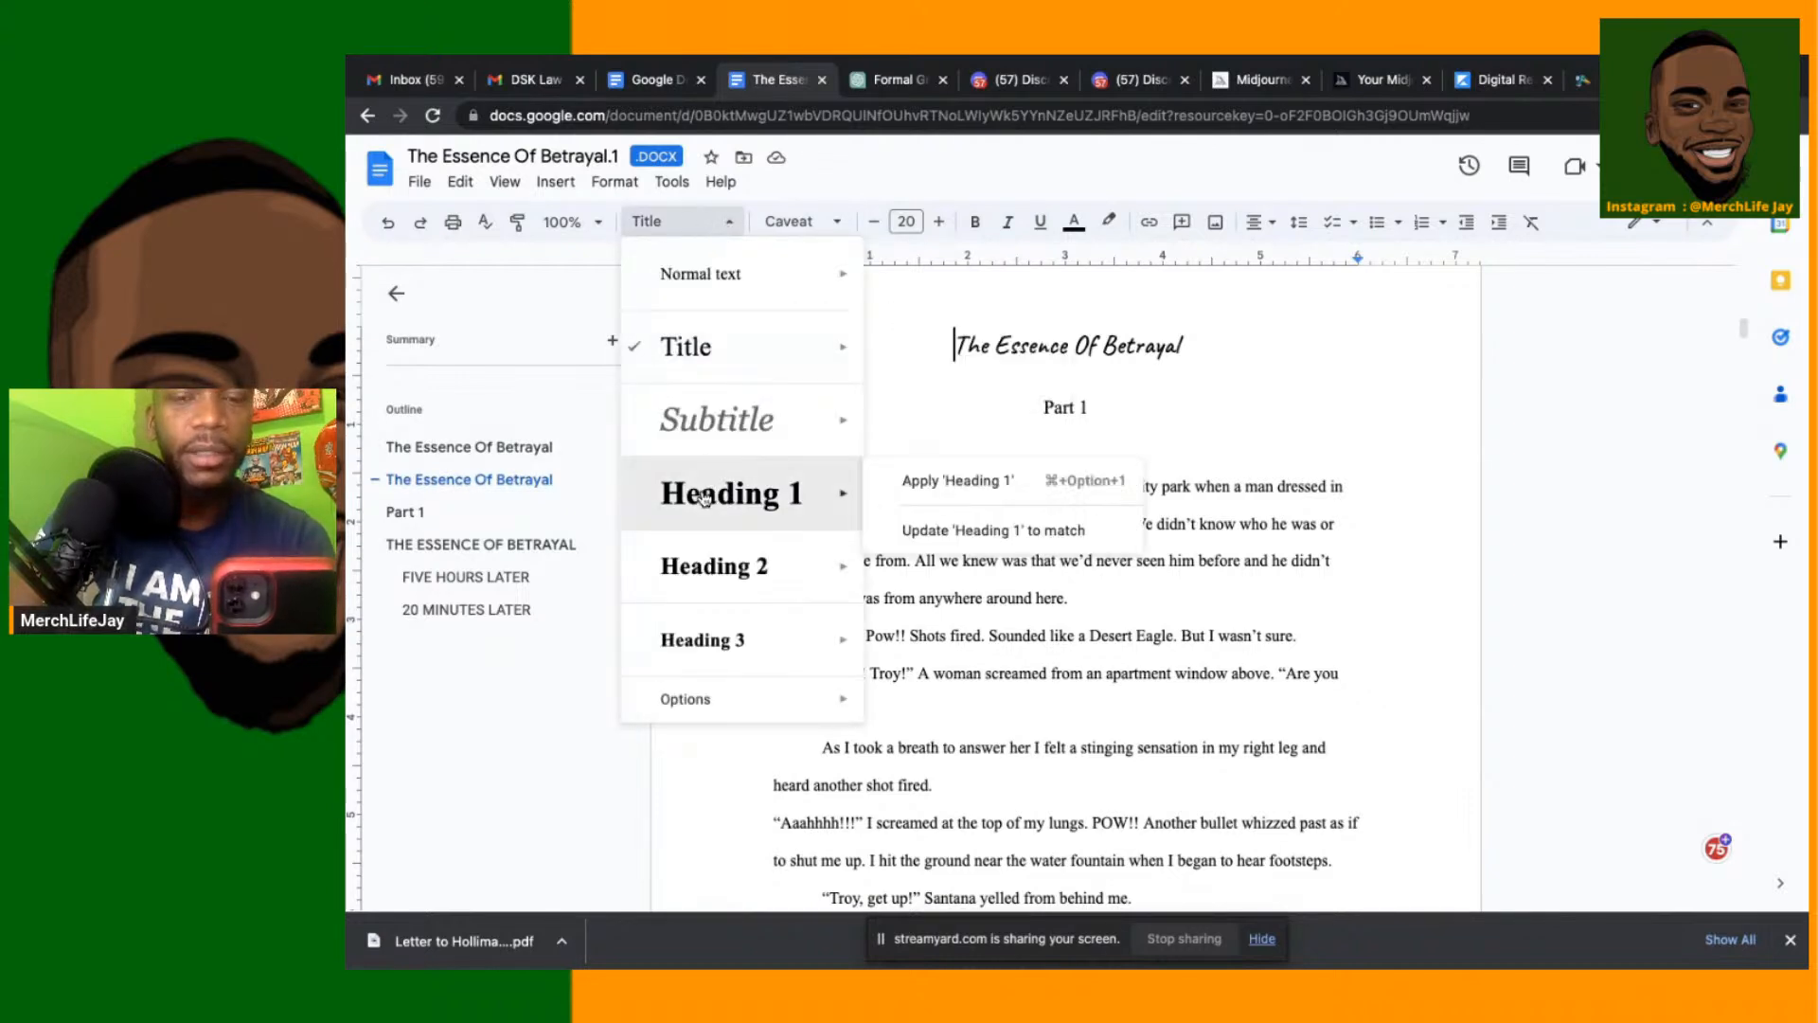
left_click(957, 481)
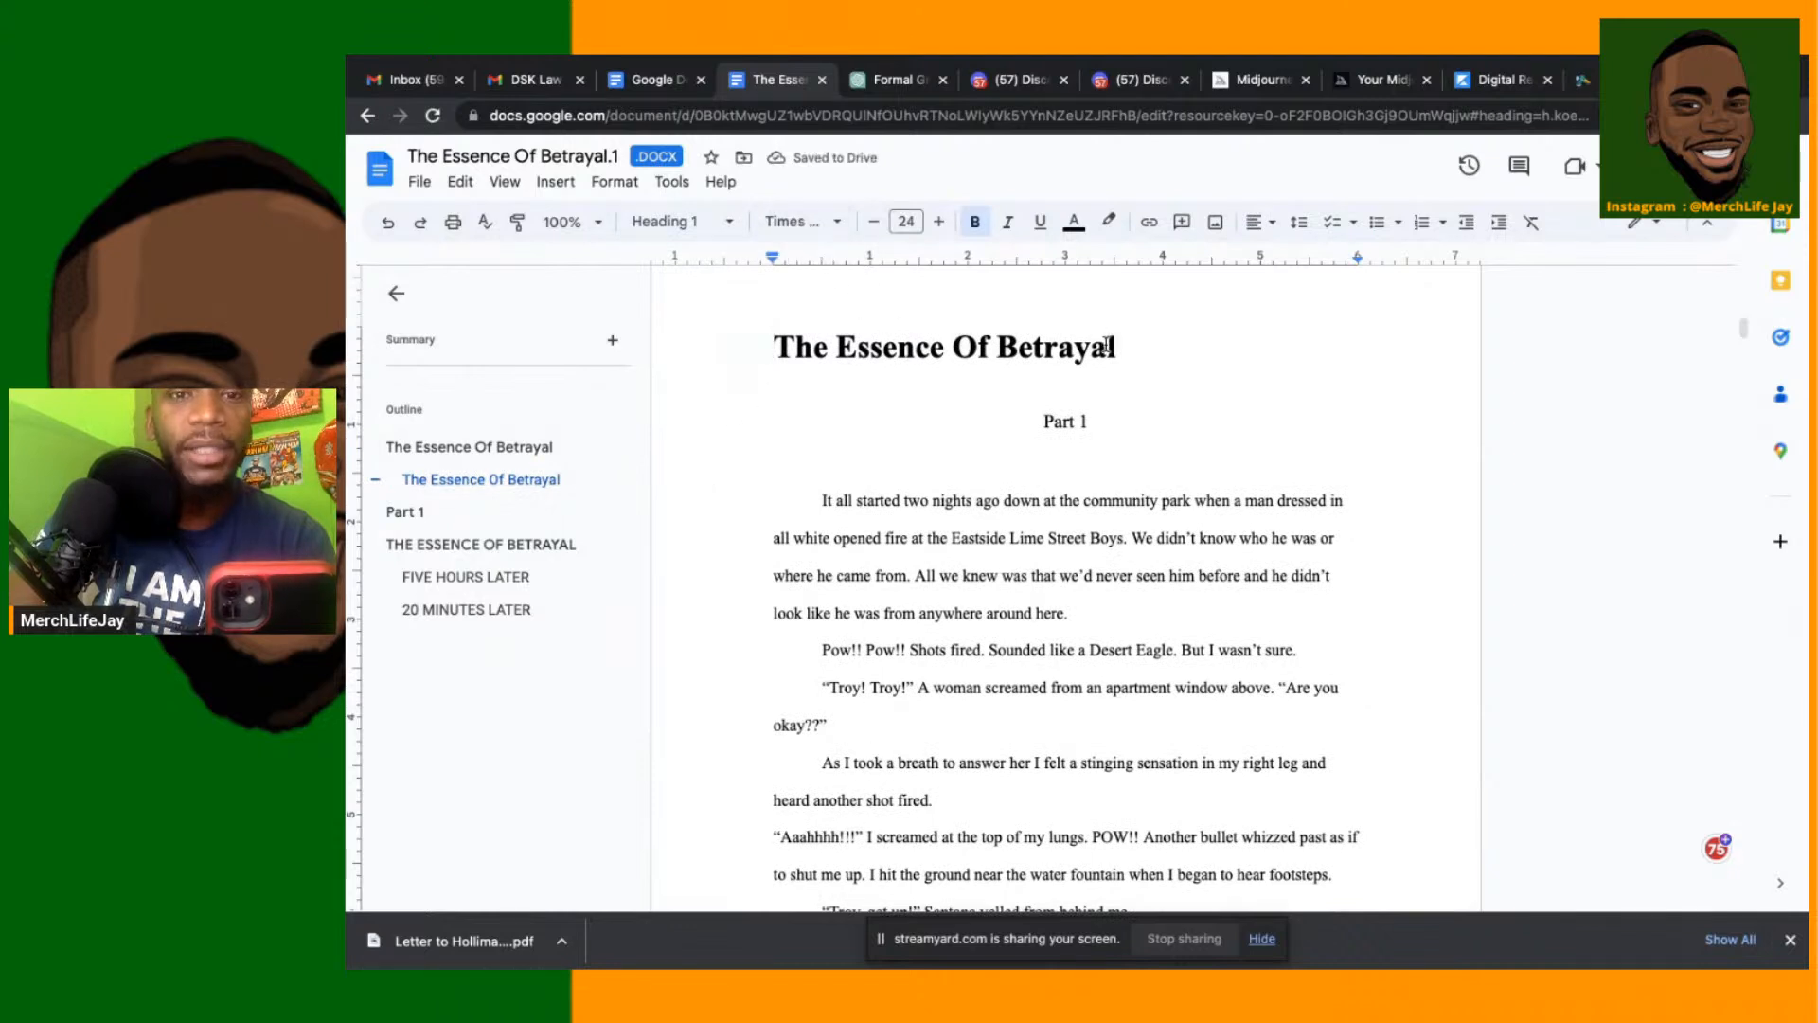
Set the "The Essence Of Betrayal" heading above Part 1 in the Caveat font and centre it
triple_click(1052, 337)
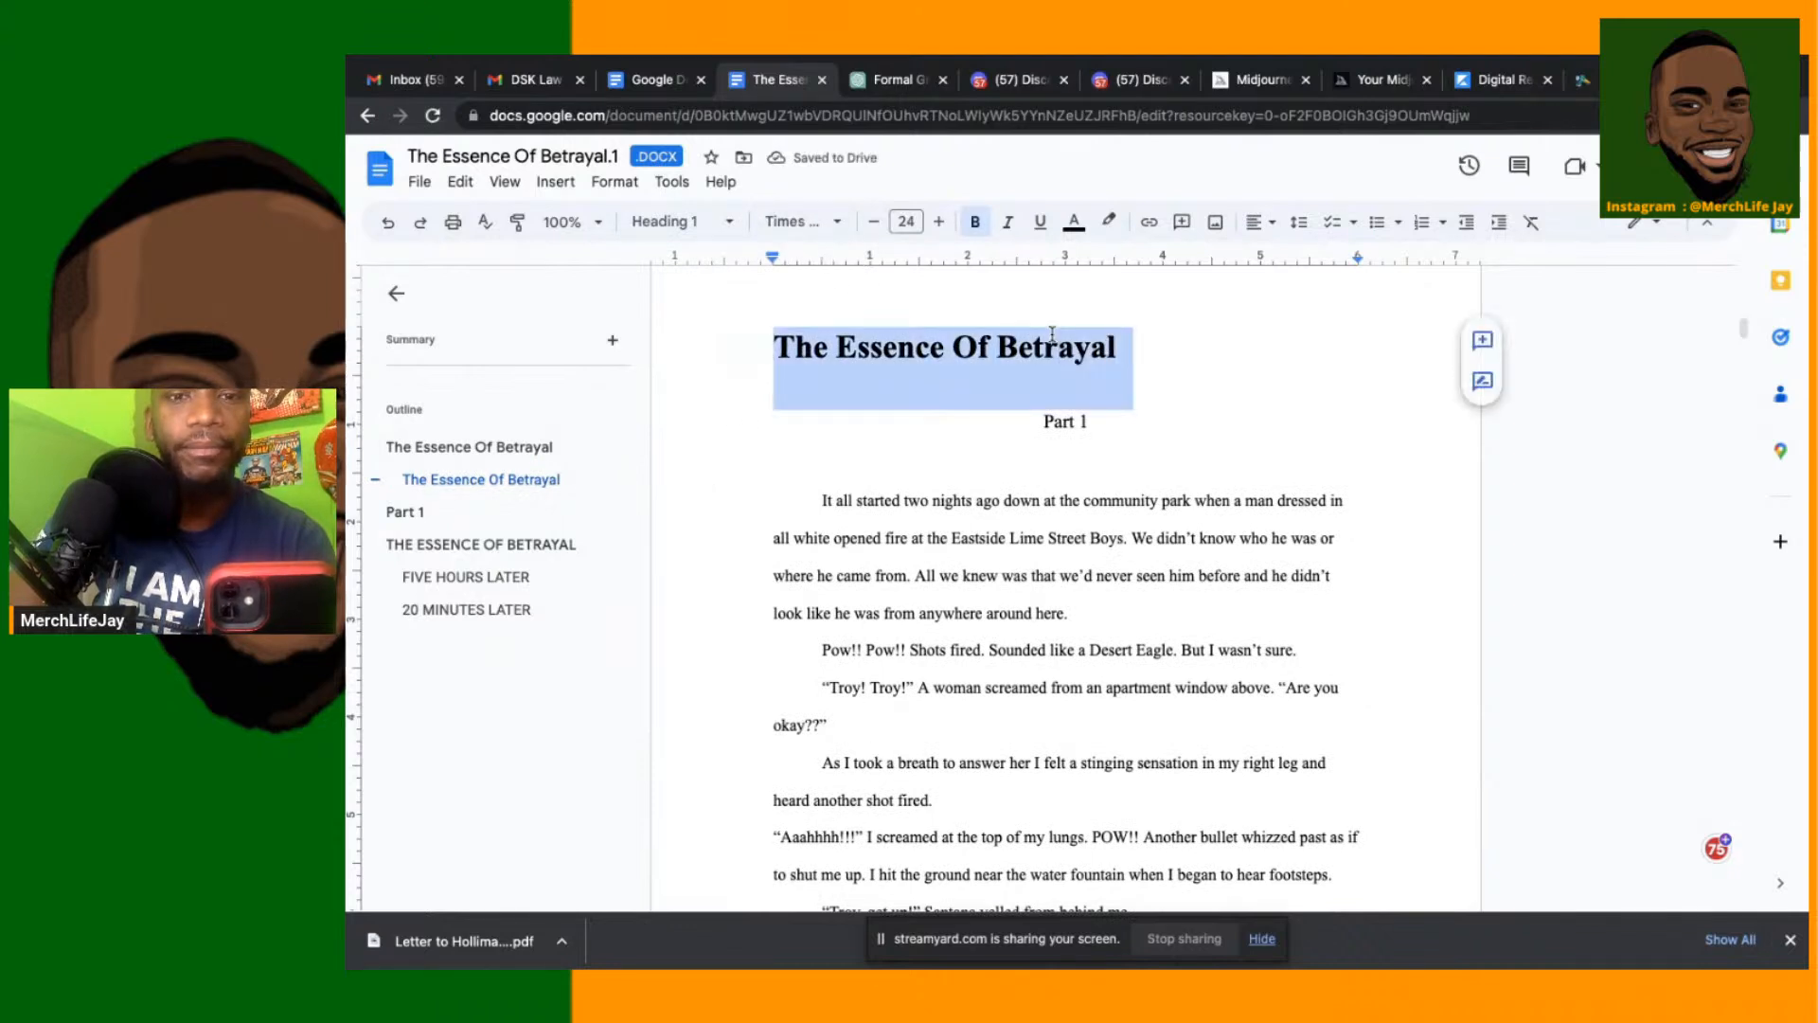
left_click(823, 225)
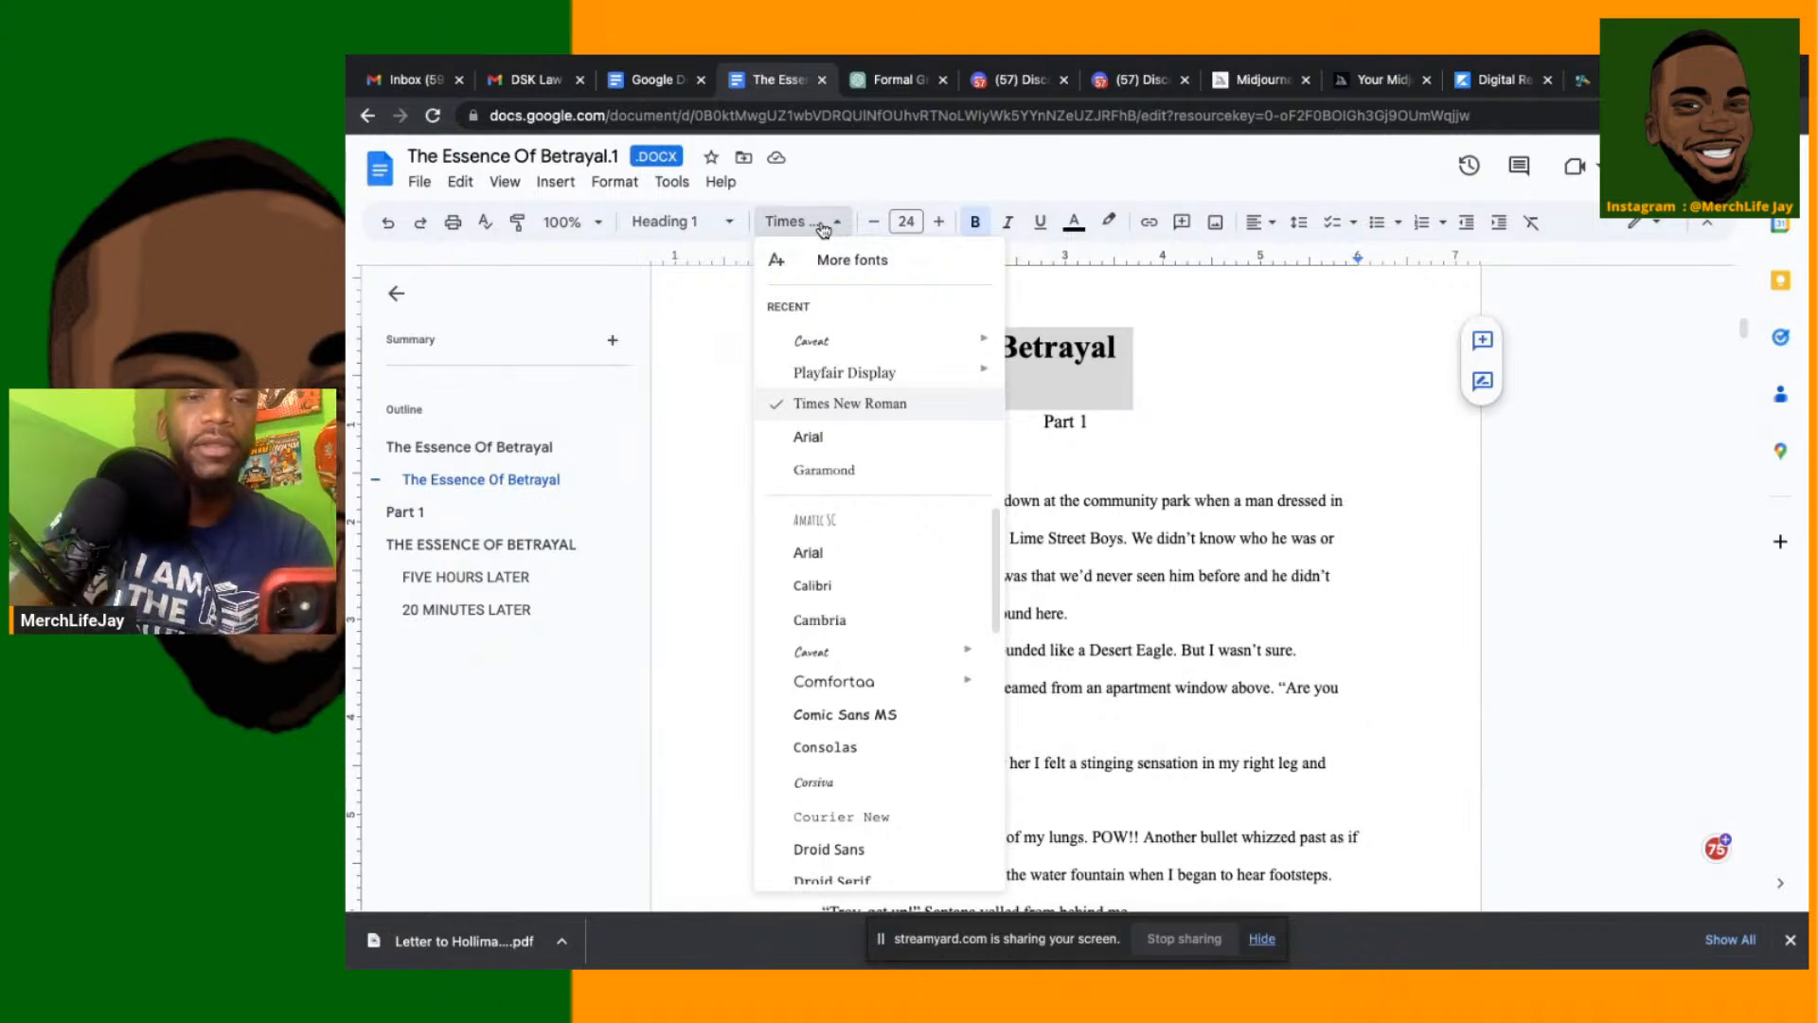
left_click(825, 344)
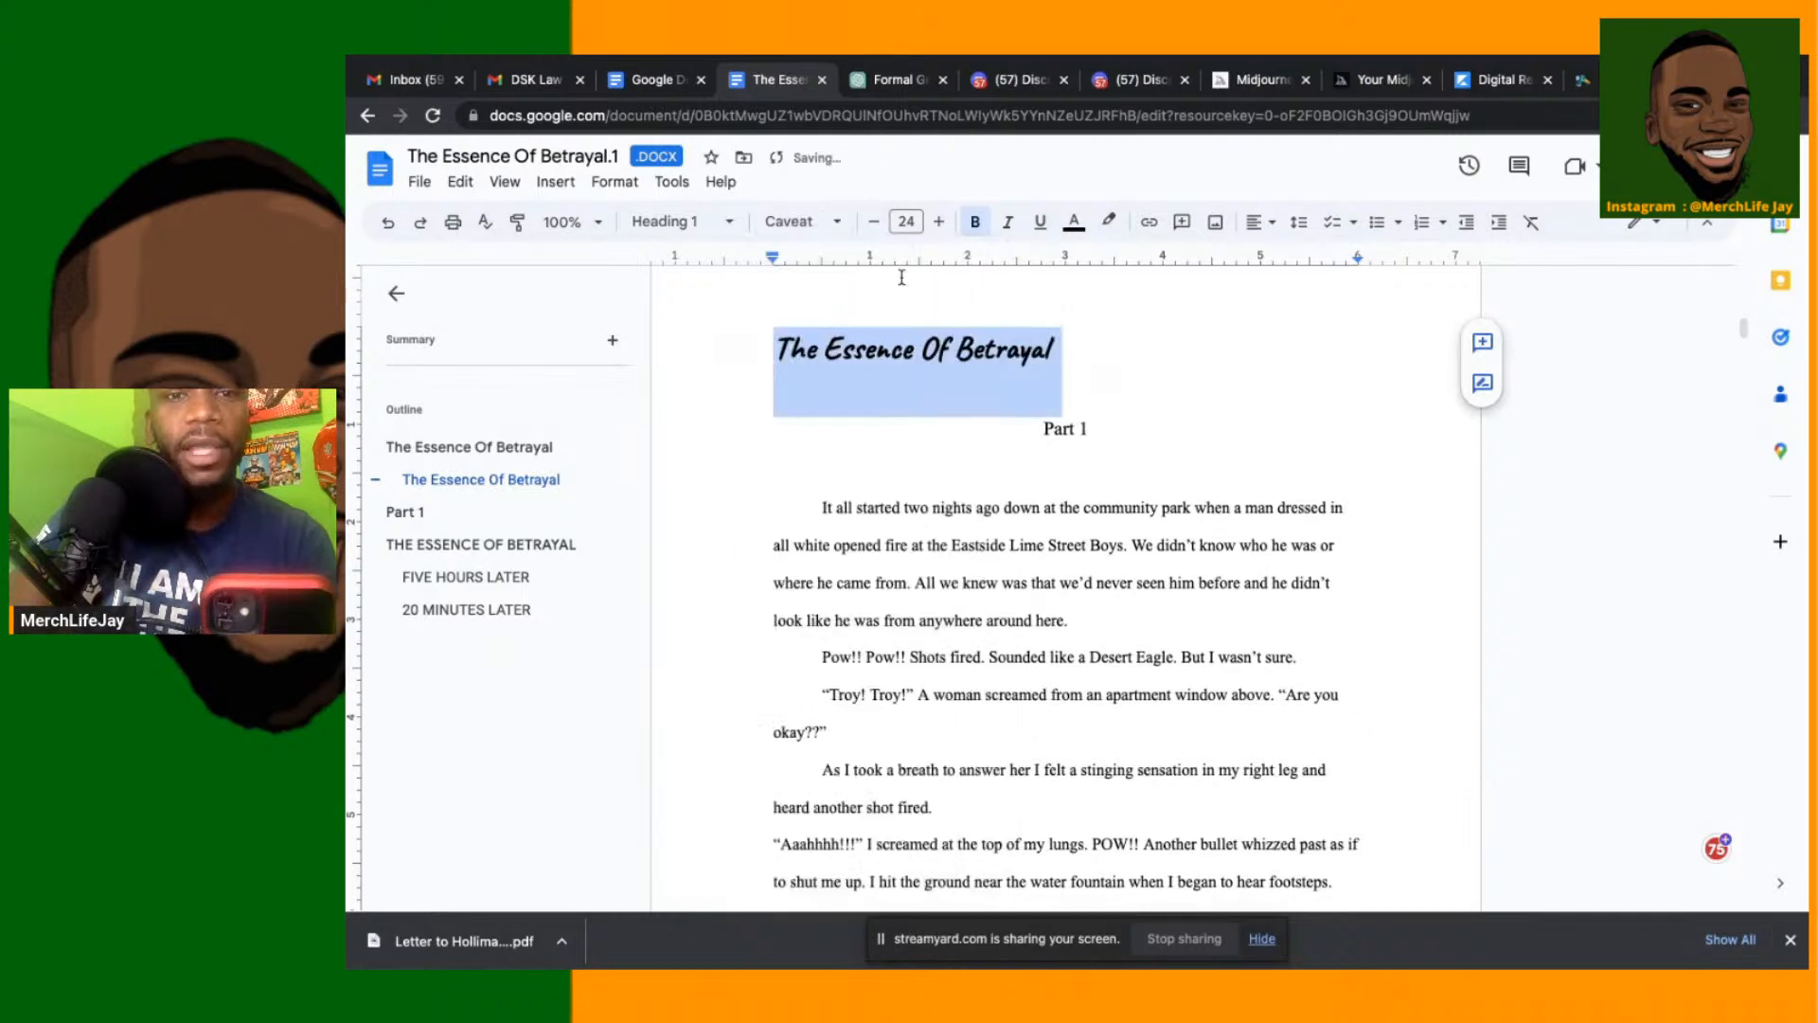
left_click(1260, 224)
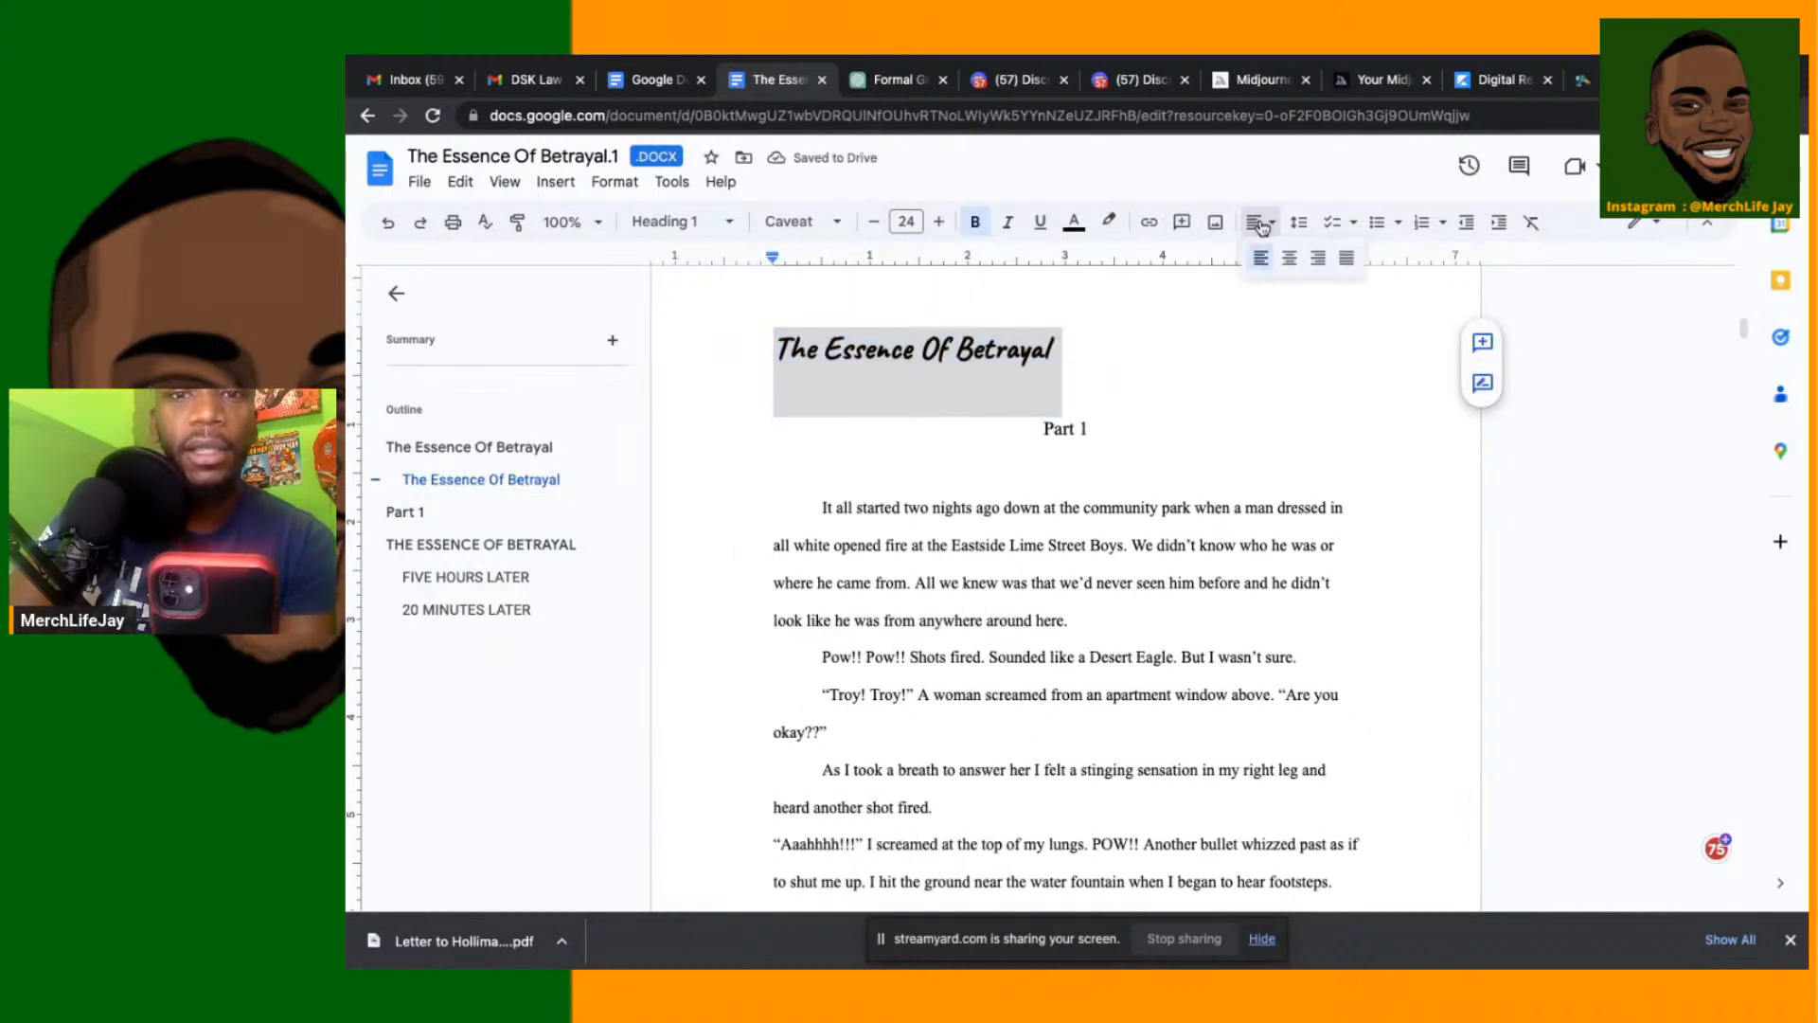
left_click(1290, 263)
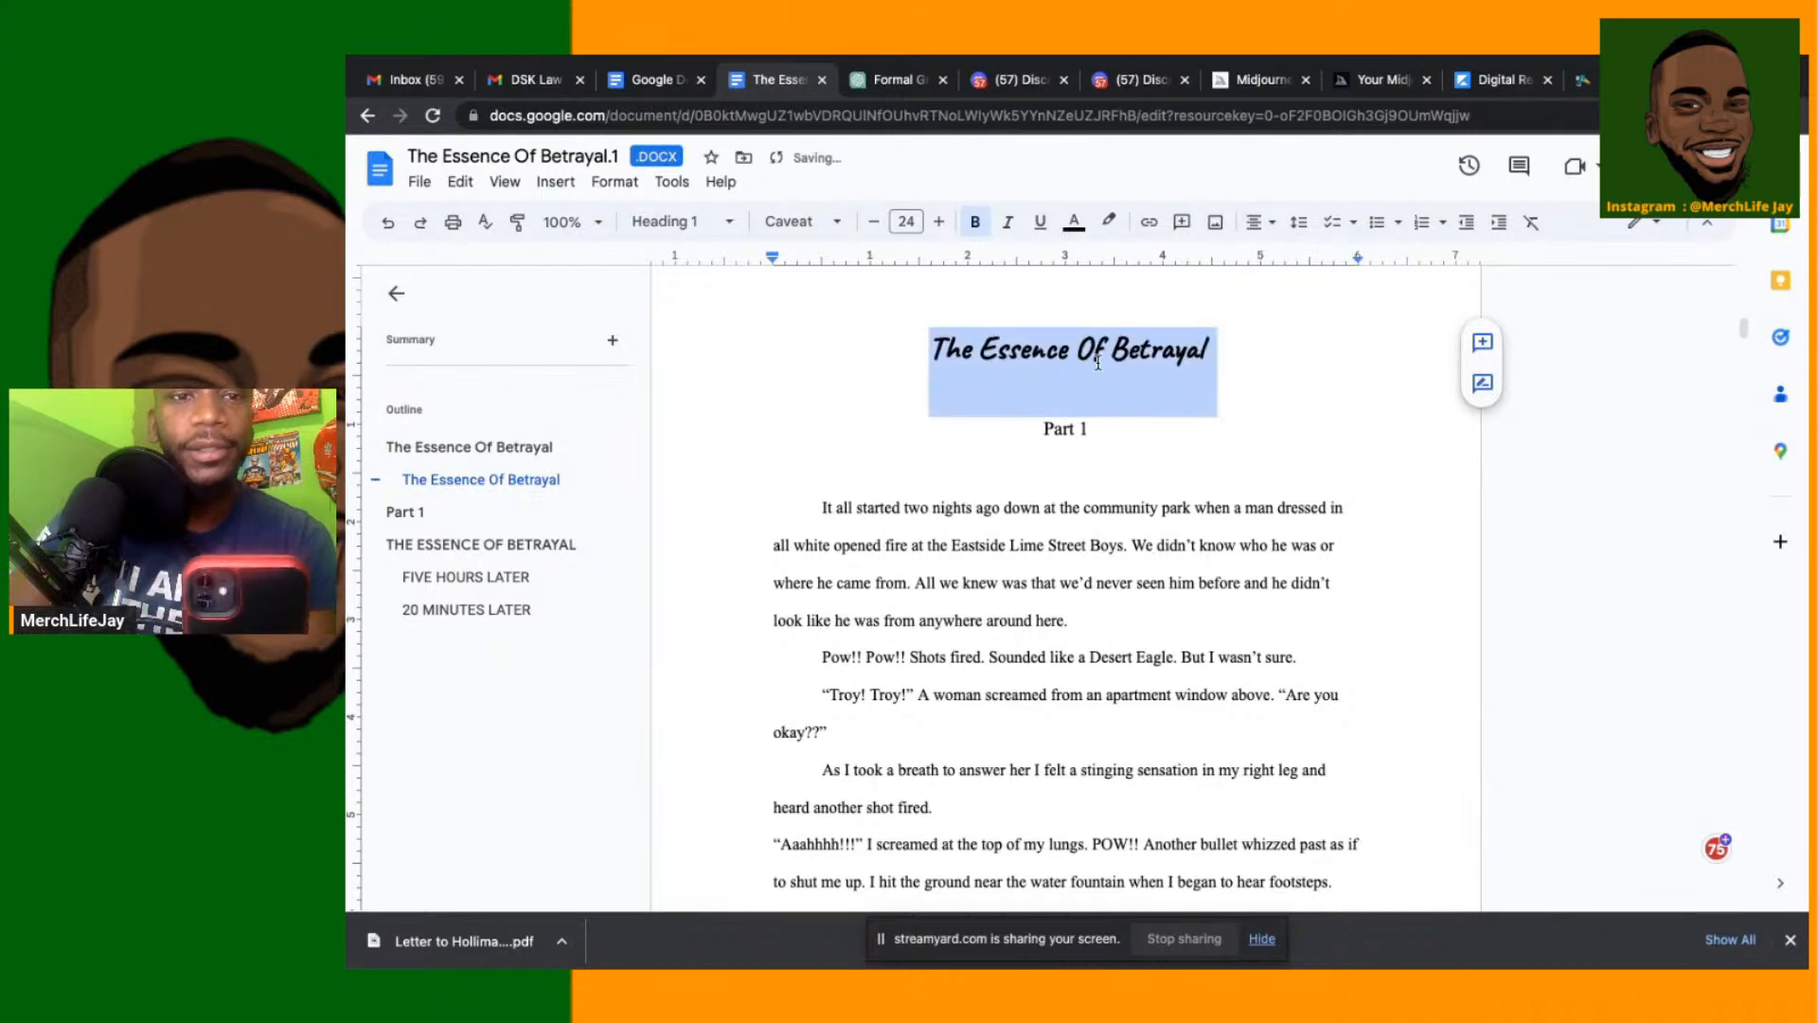
Increase the font size of the heading above Part 1 to 40
left_click(939, 222)
left_click(939, 221)
left_click(938, 222)
left_click(939, 222)
left_click(938, 222)
left_click(939, 222)
left_click(939, 221)
left_click(938, 221)
left_click(939, 222)
left_click(939, 222)
left_click(939, 222)
left_click(938, 222)
left_click(939, 222)
left_click(939, 222)
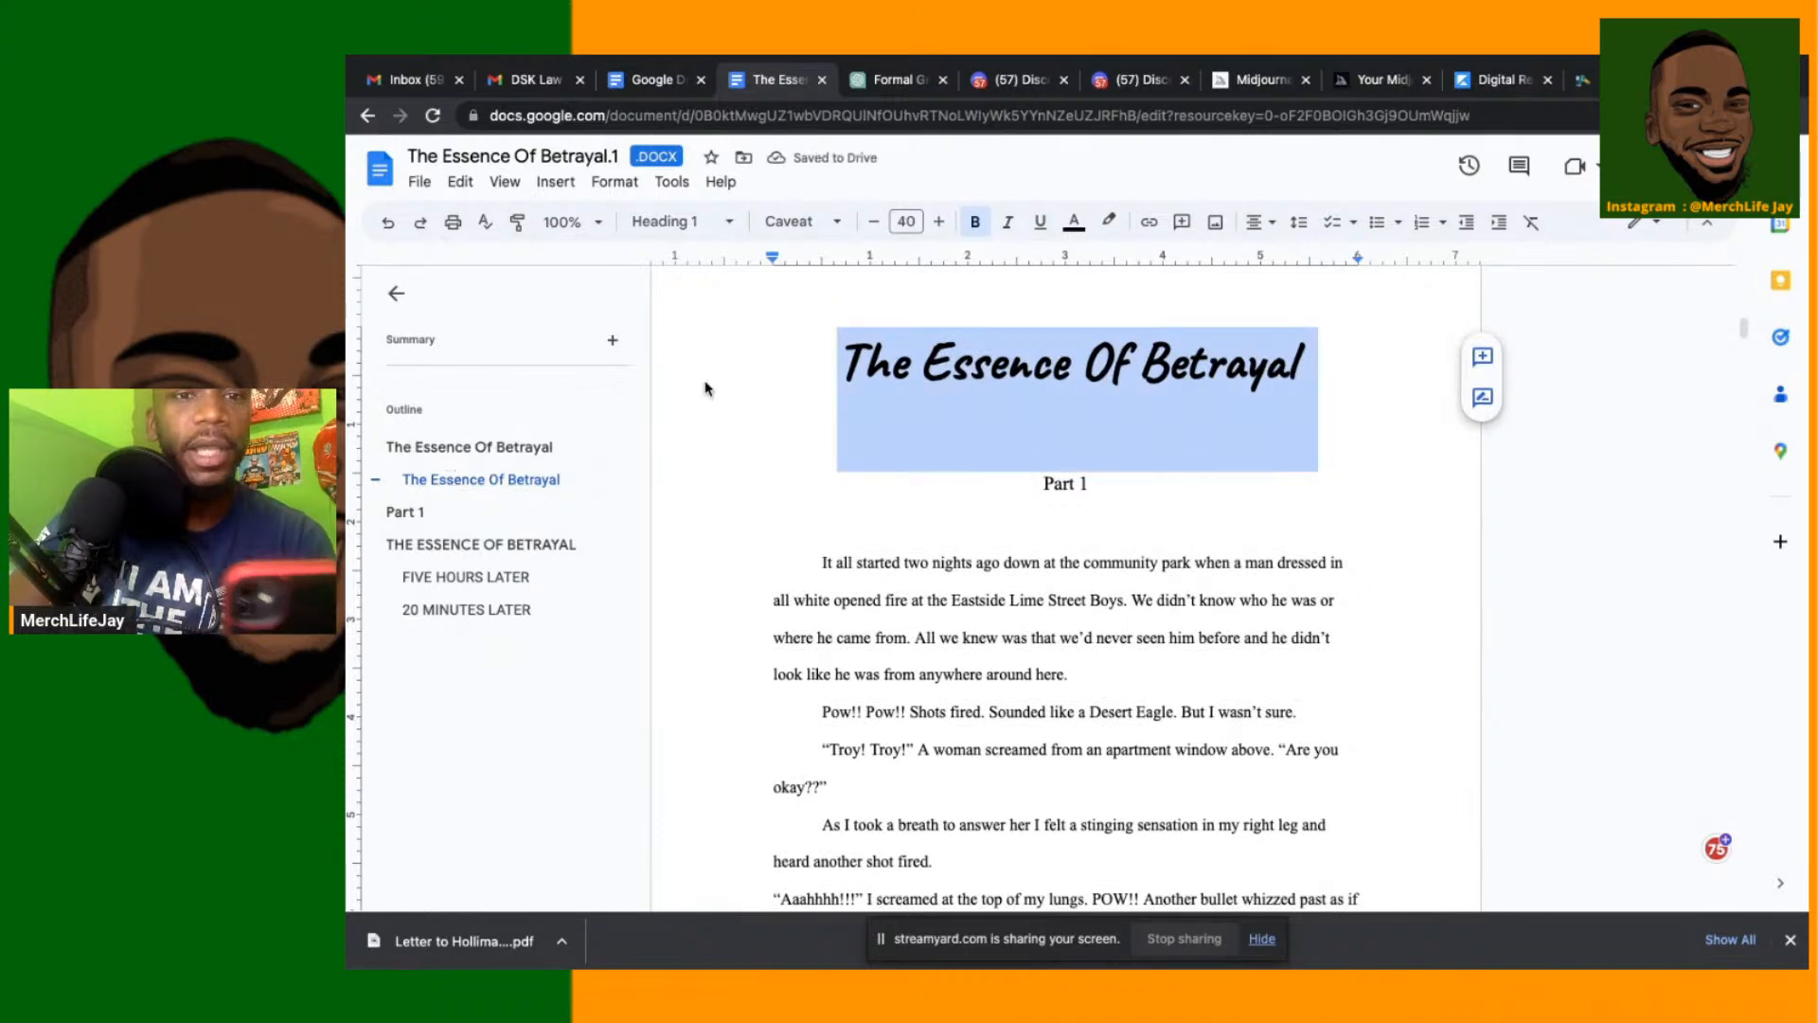
Compare the heading above Part 1 with the title page's title and remove its bold formatting
left_click(469, 447)
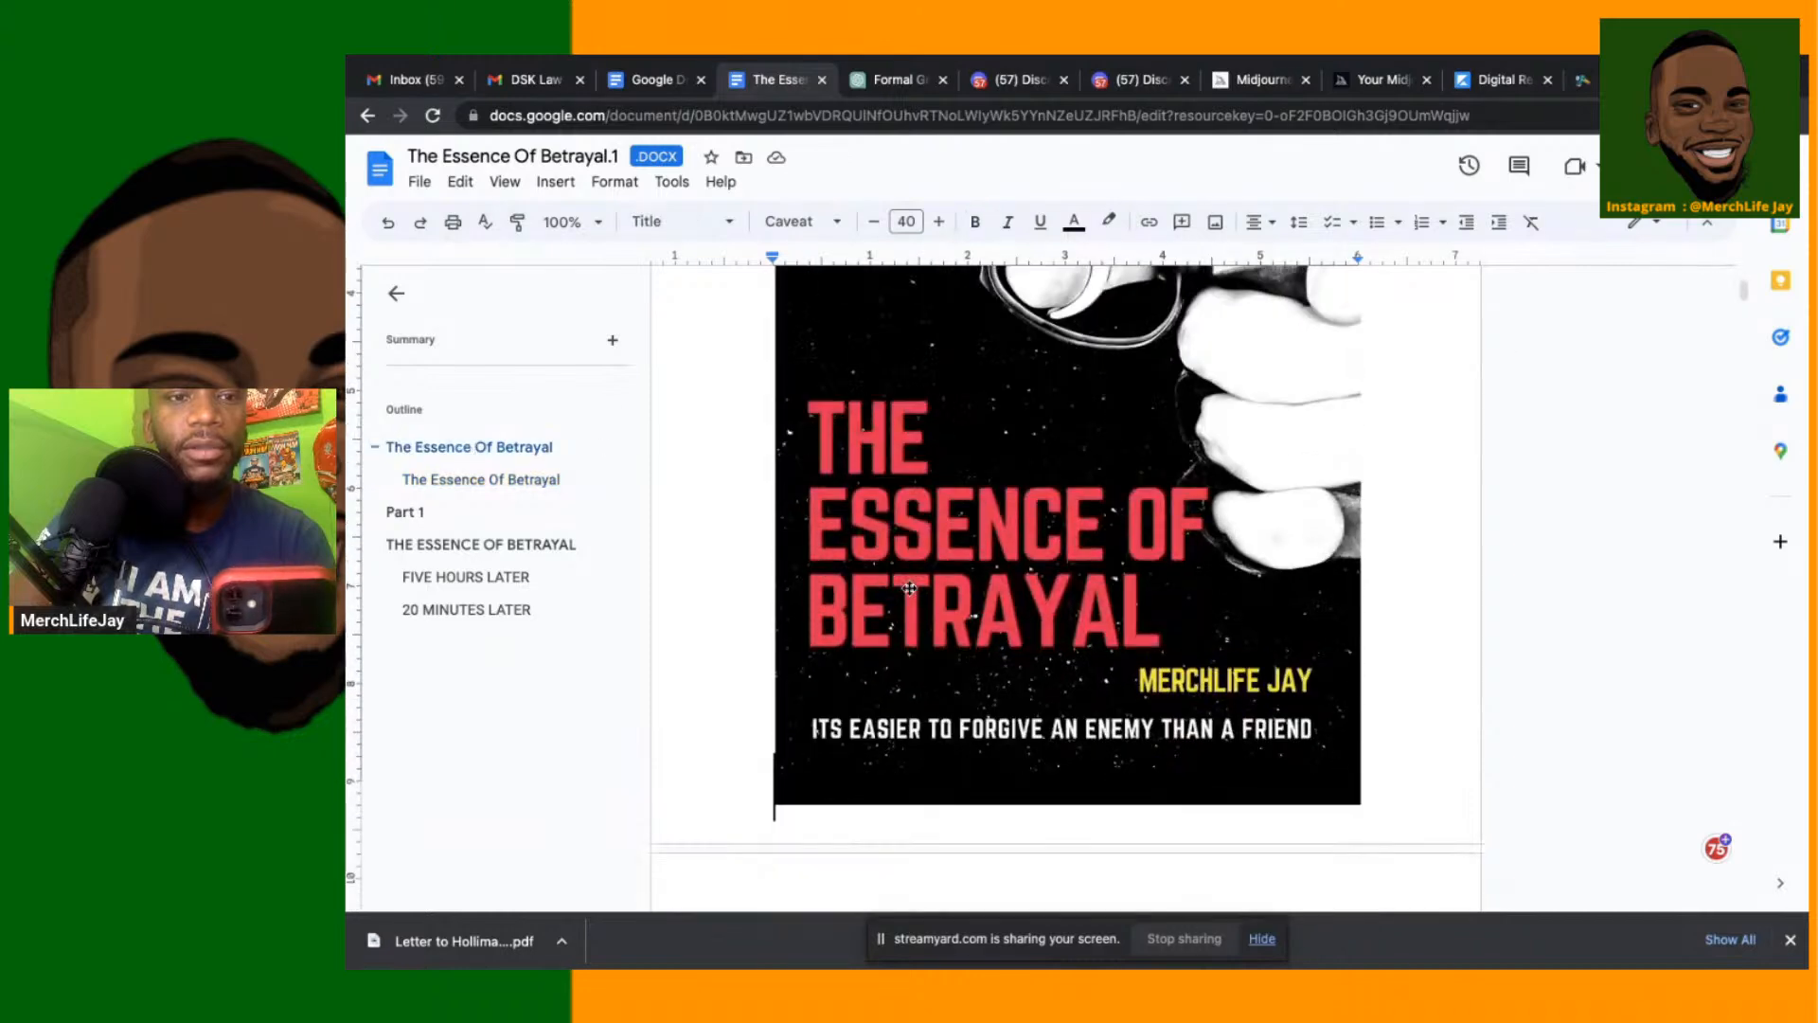
scroll(909, 588, "down", 1)
left_click(1006, 466)
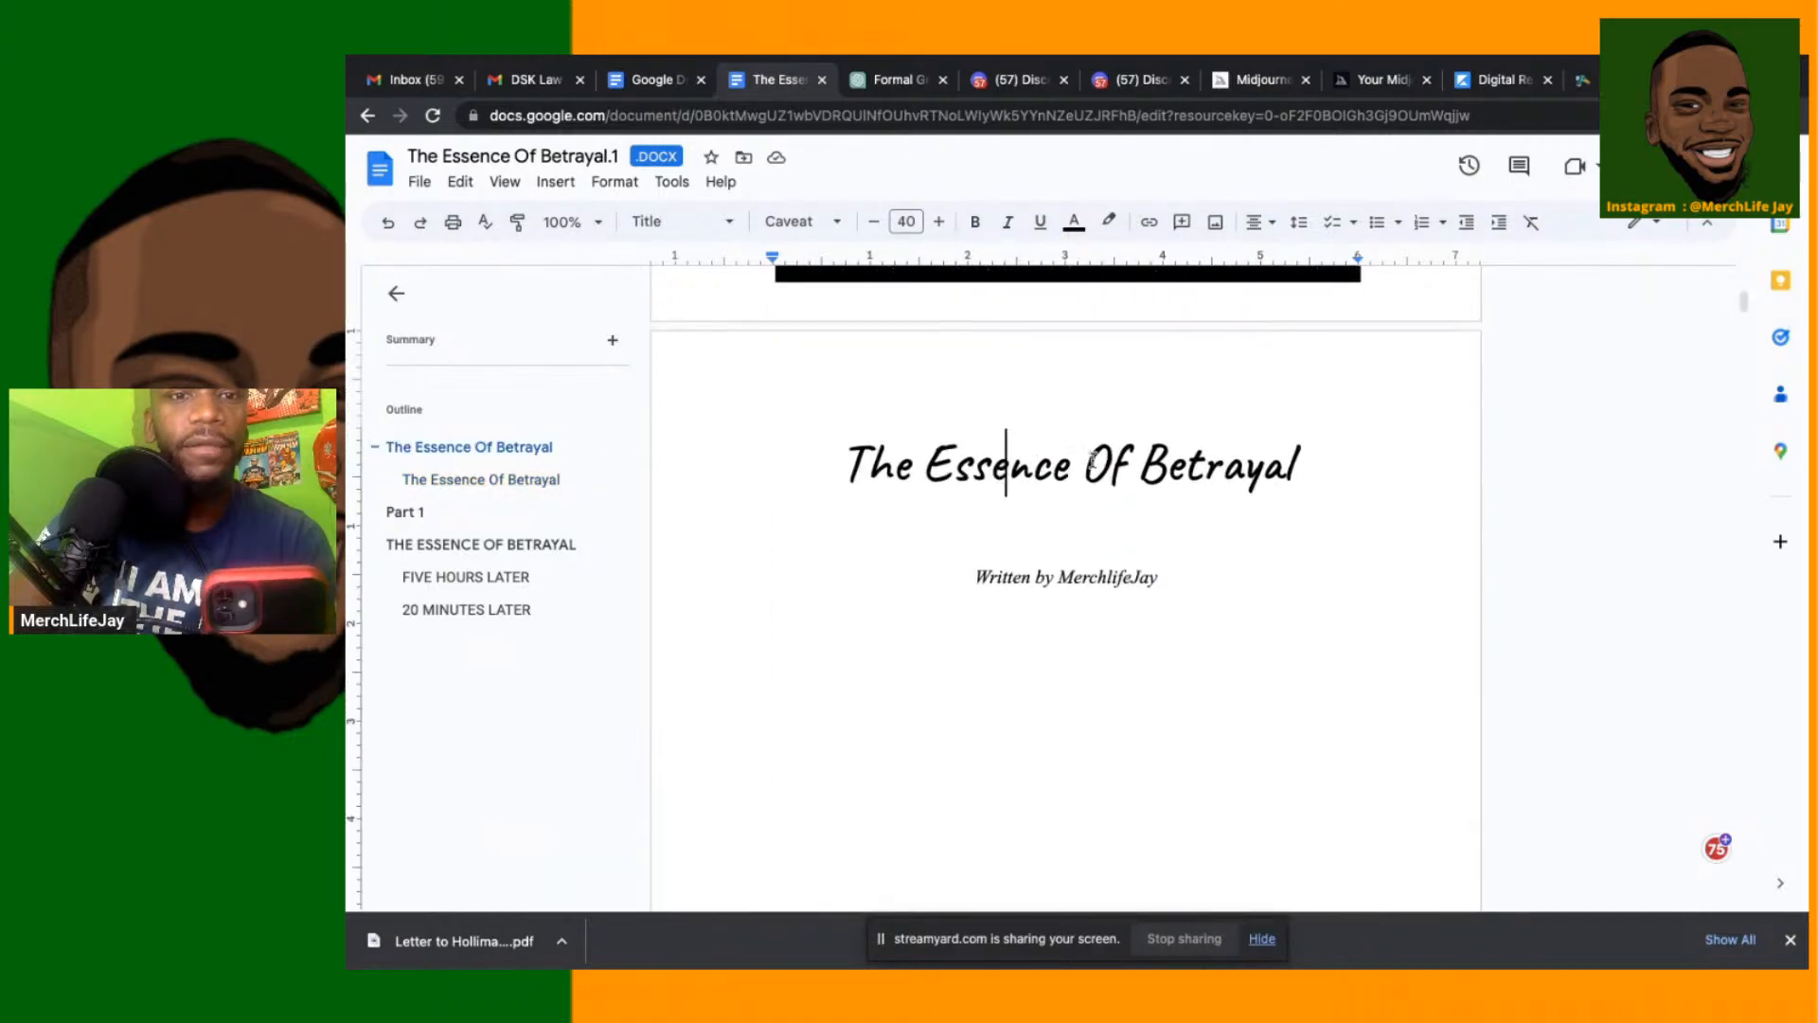
left_click(528, 481)
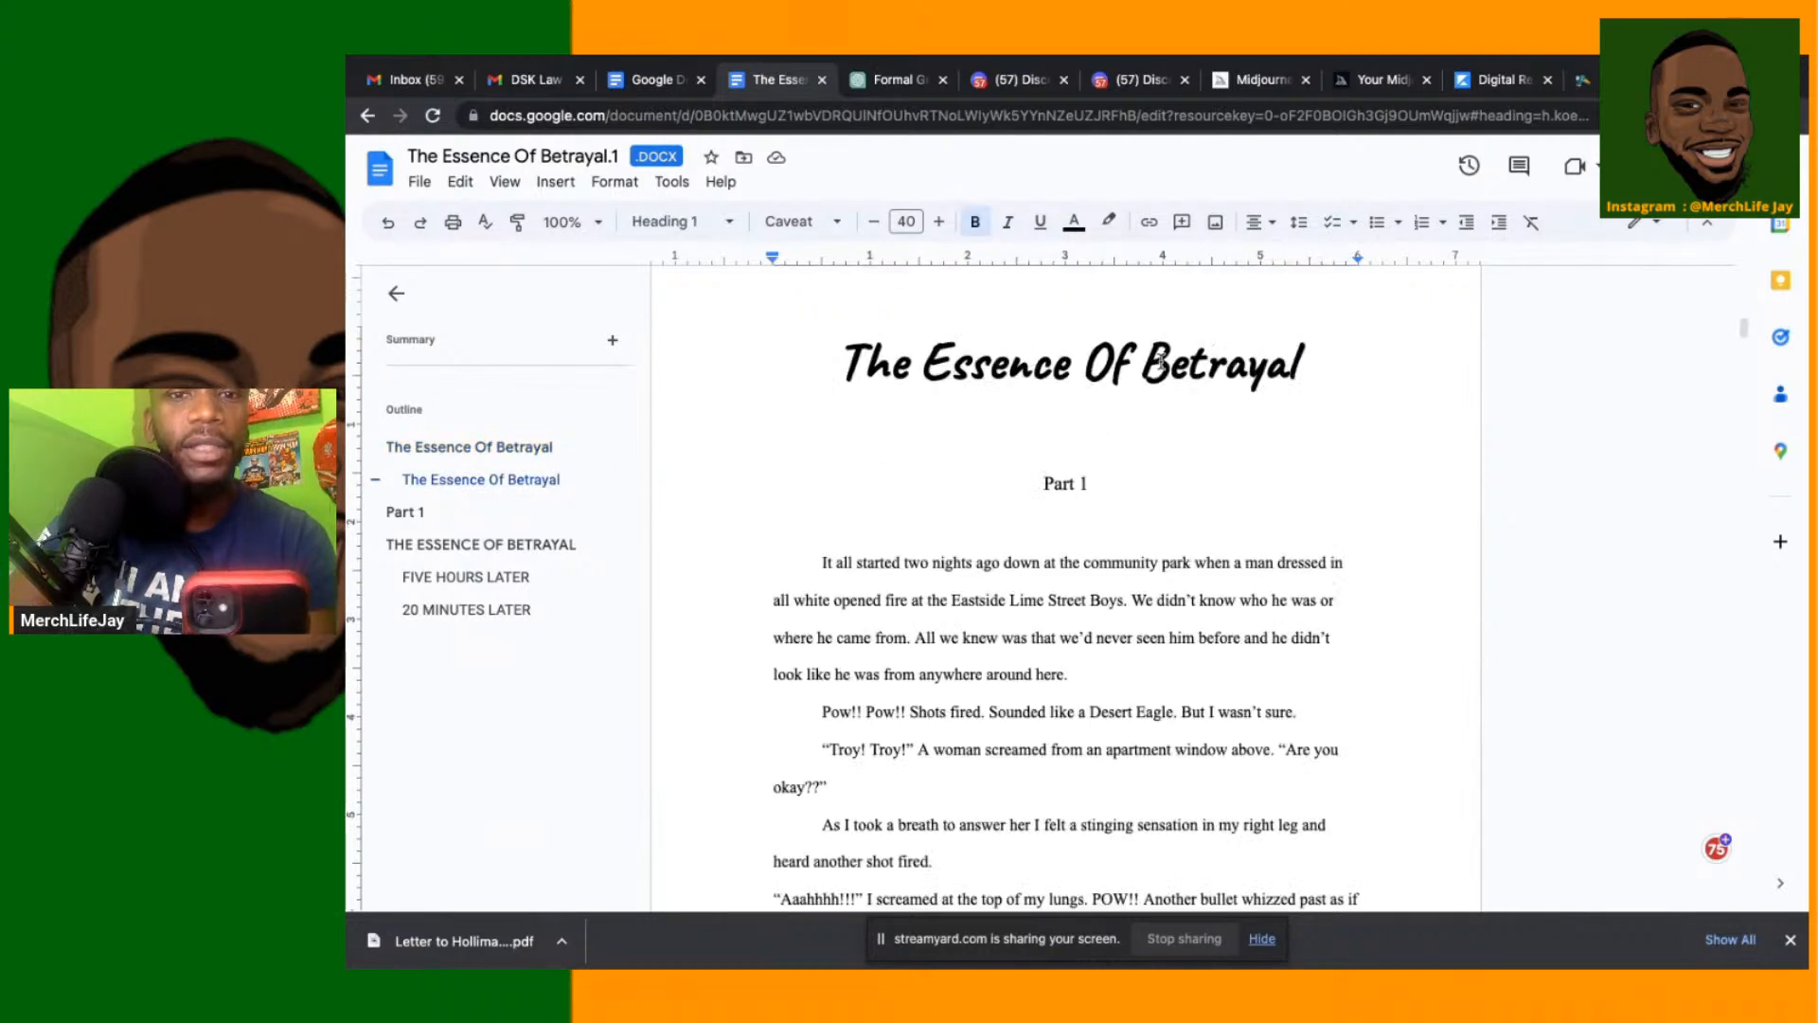
triple_click(1109, 398)
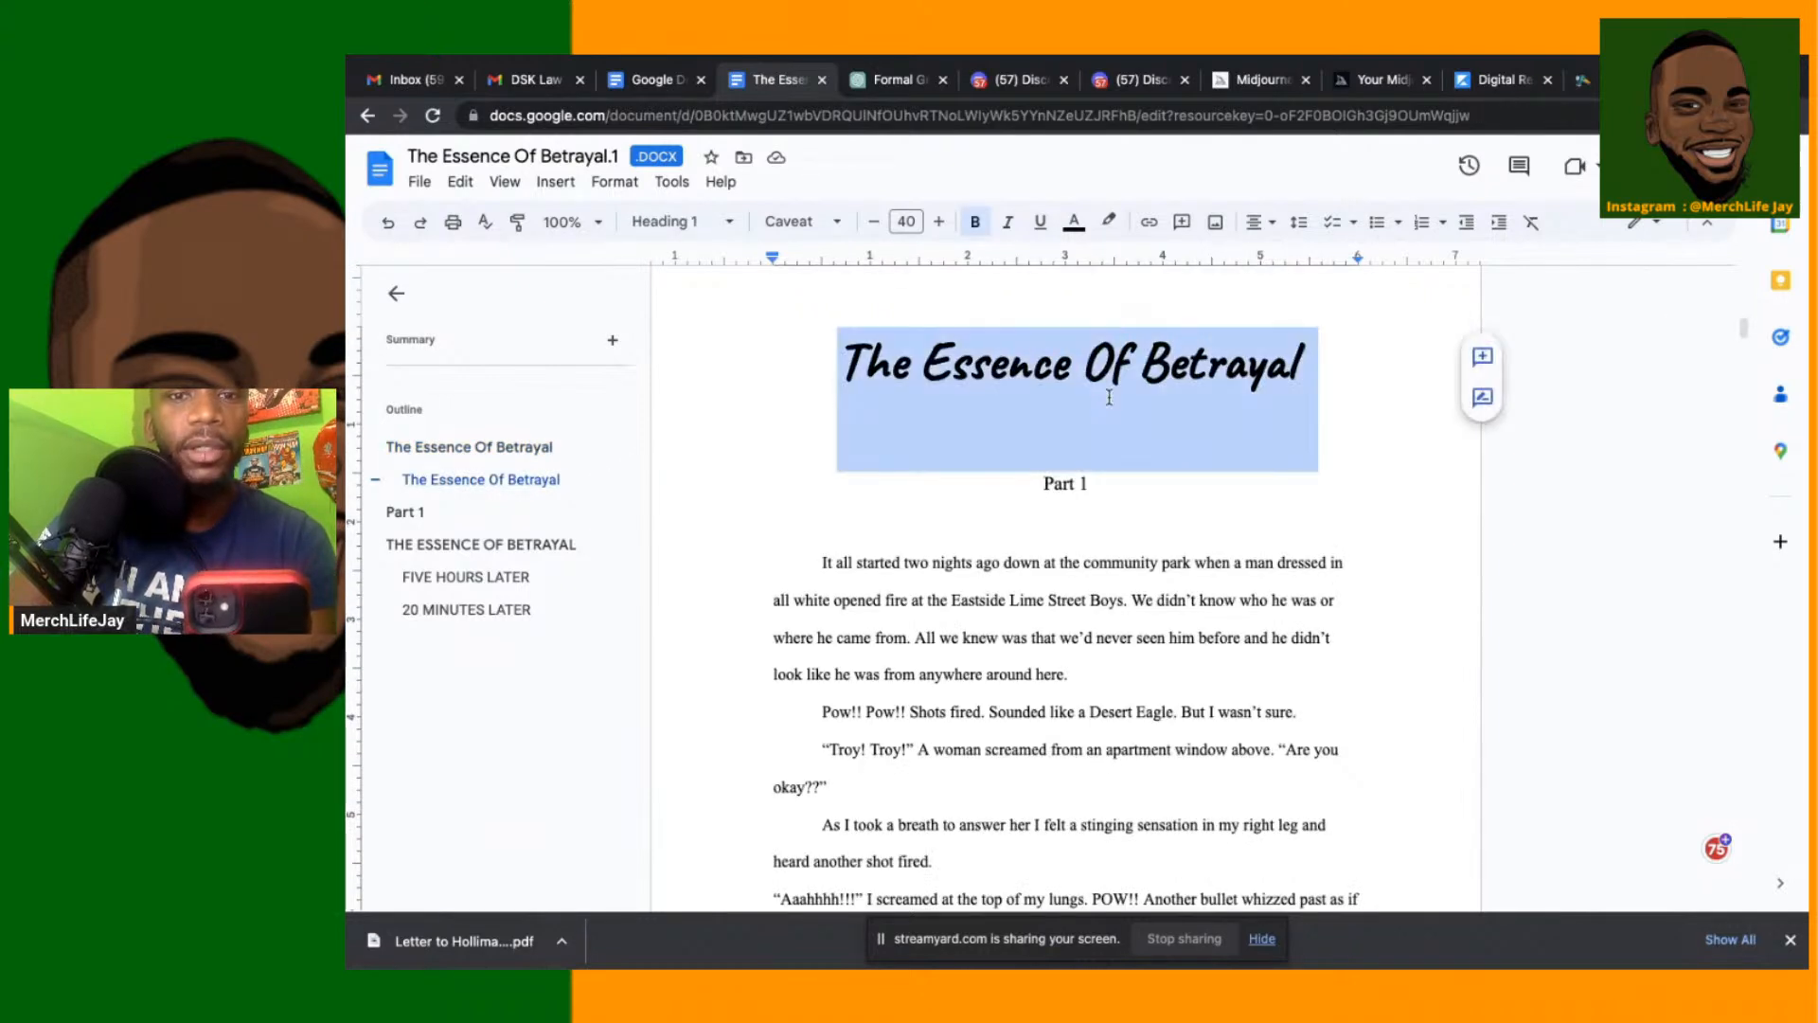
left_click(975, 224)
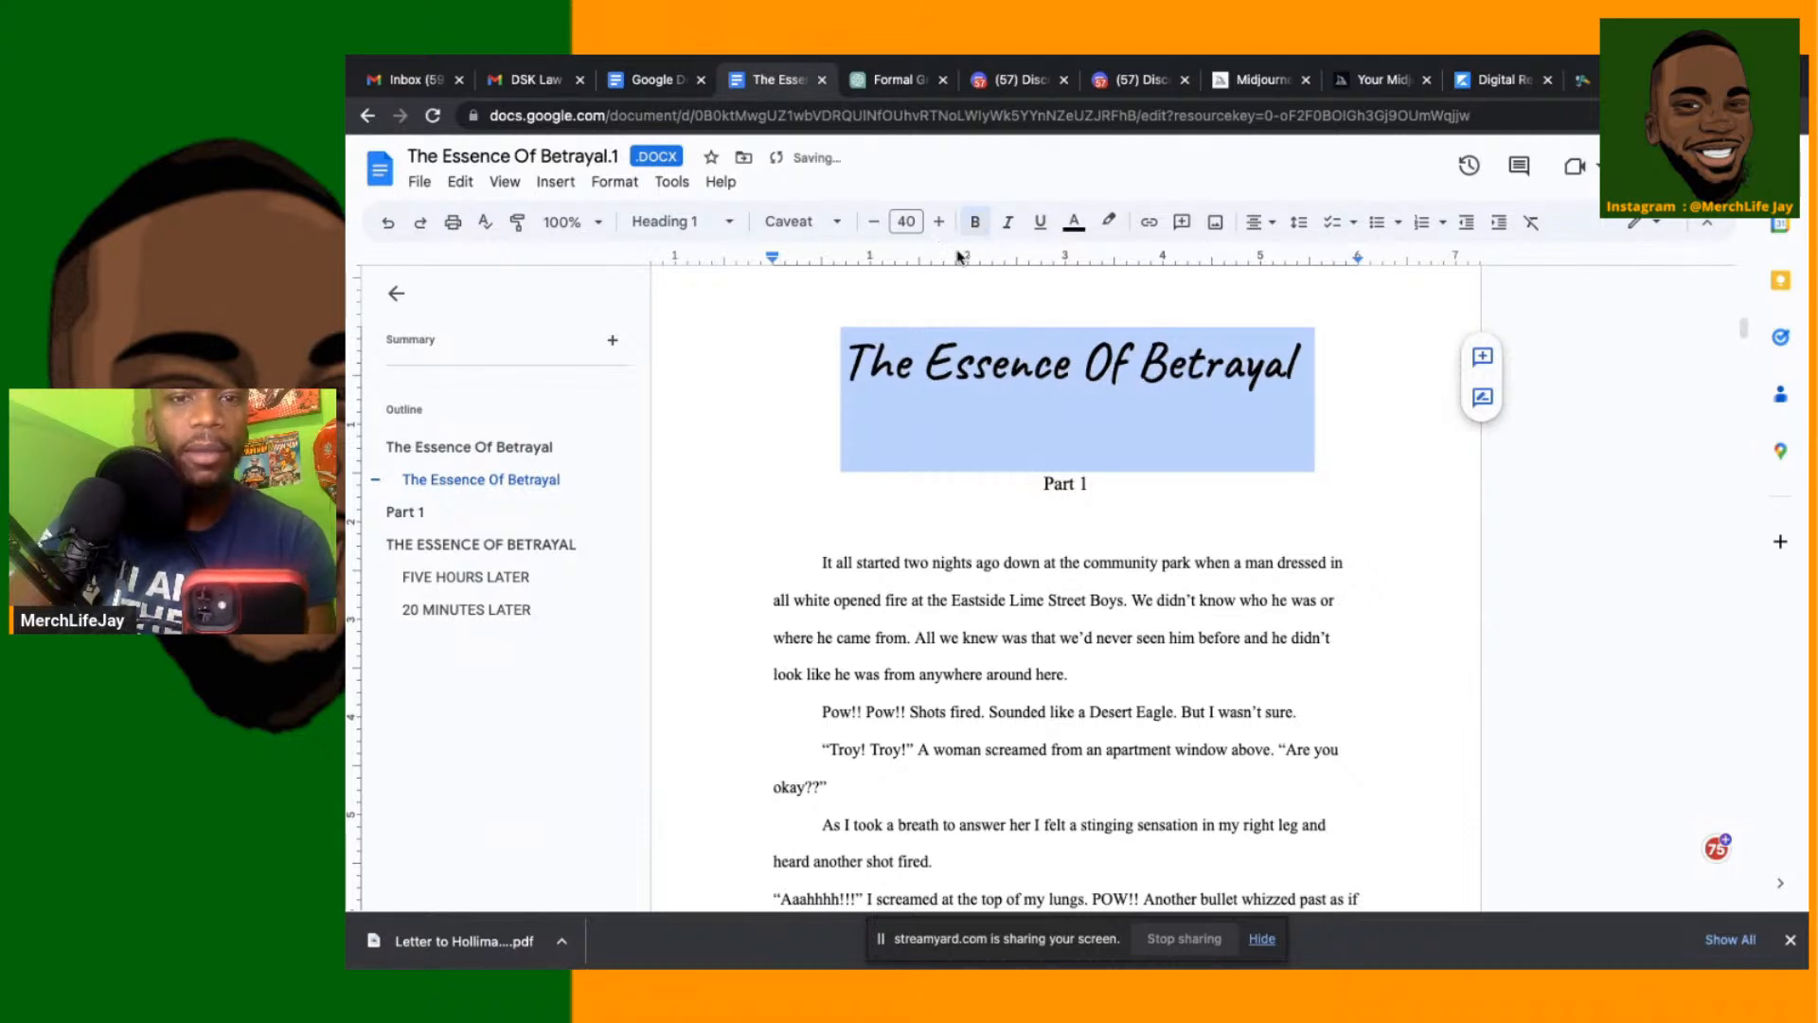
Change the "Part 1" line to the Normal text style and centre it
left_click(840, 512)
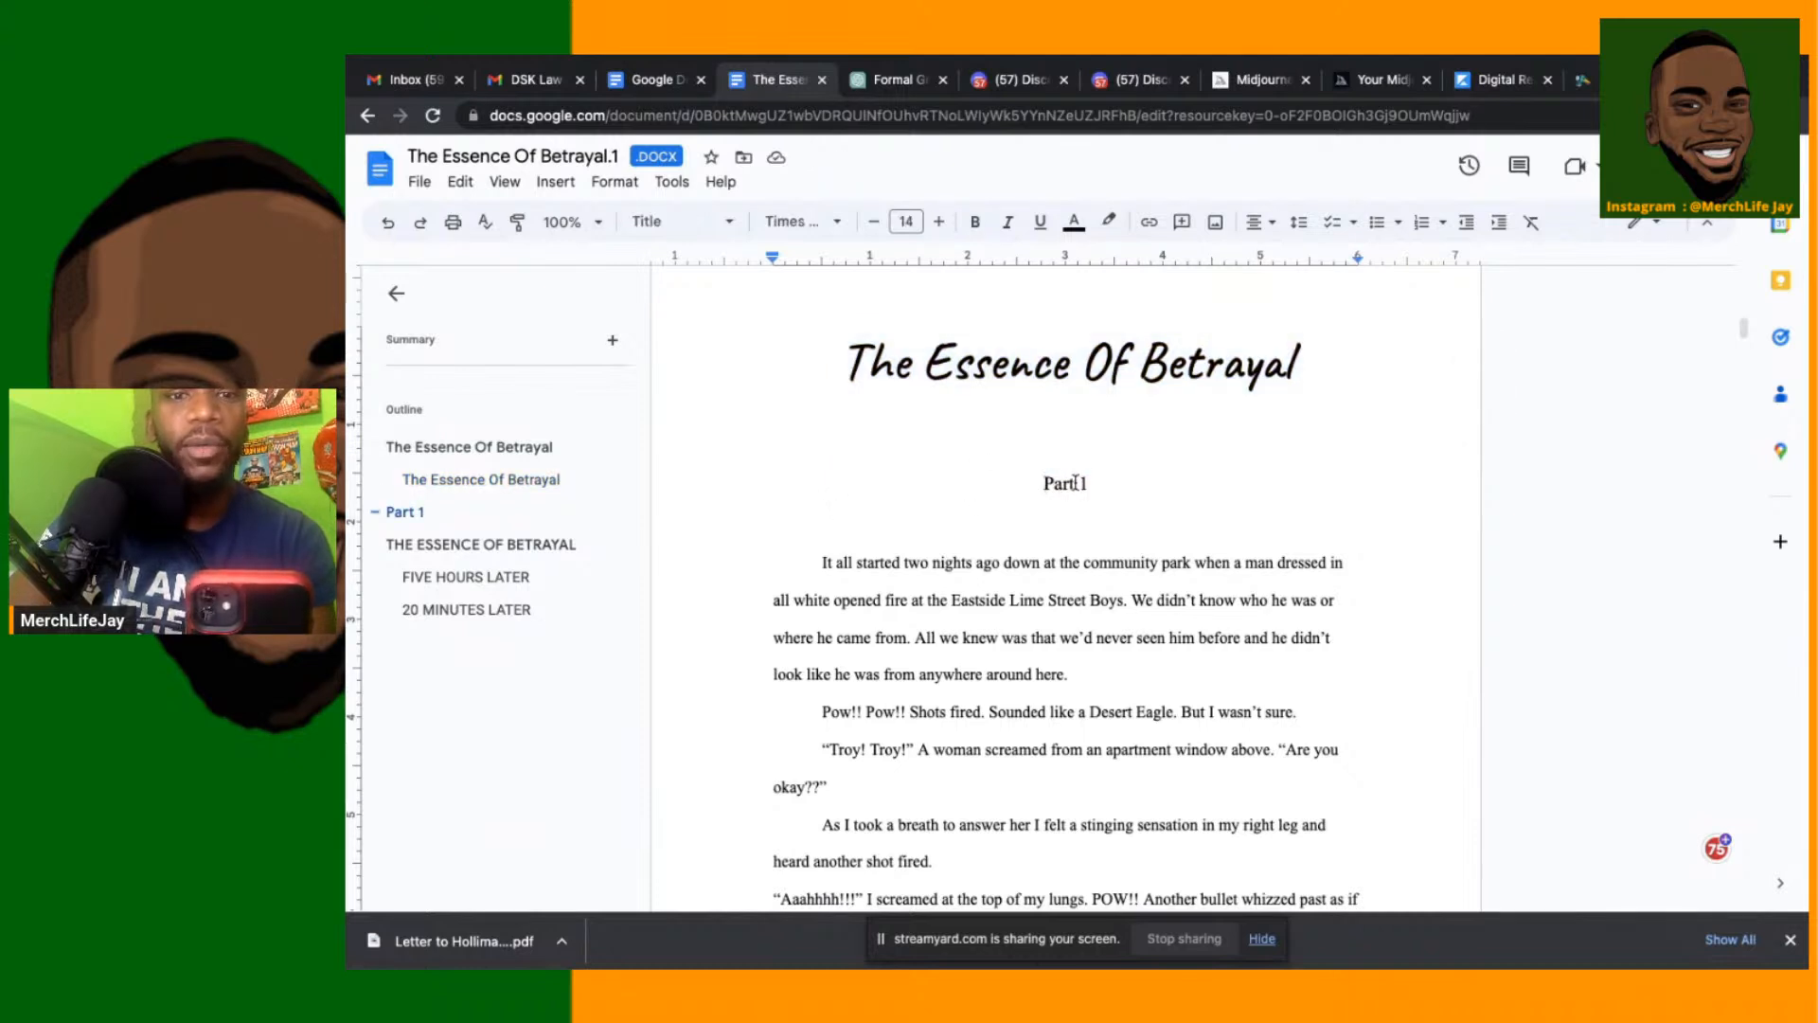
left_click_drag(1085, 483, 1032, 482)
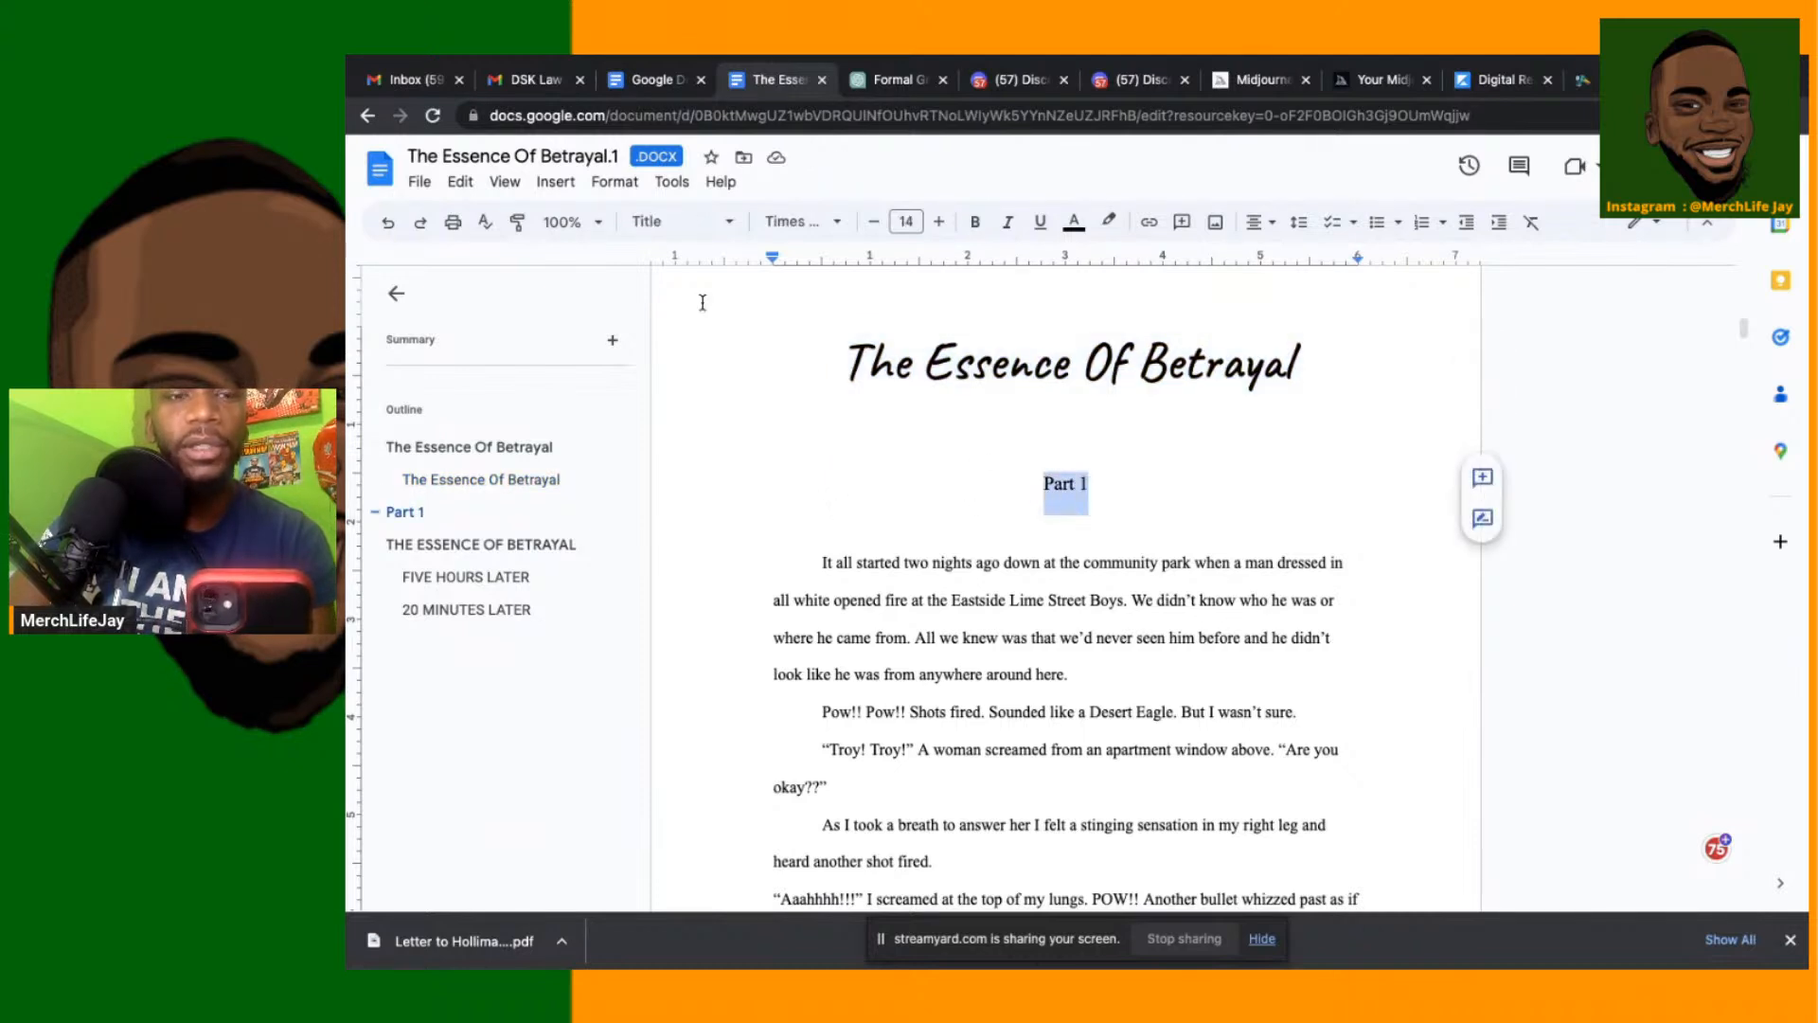
left_click(675, 229)
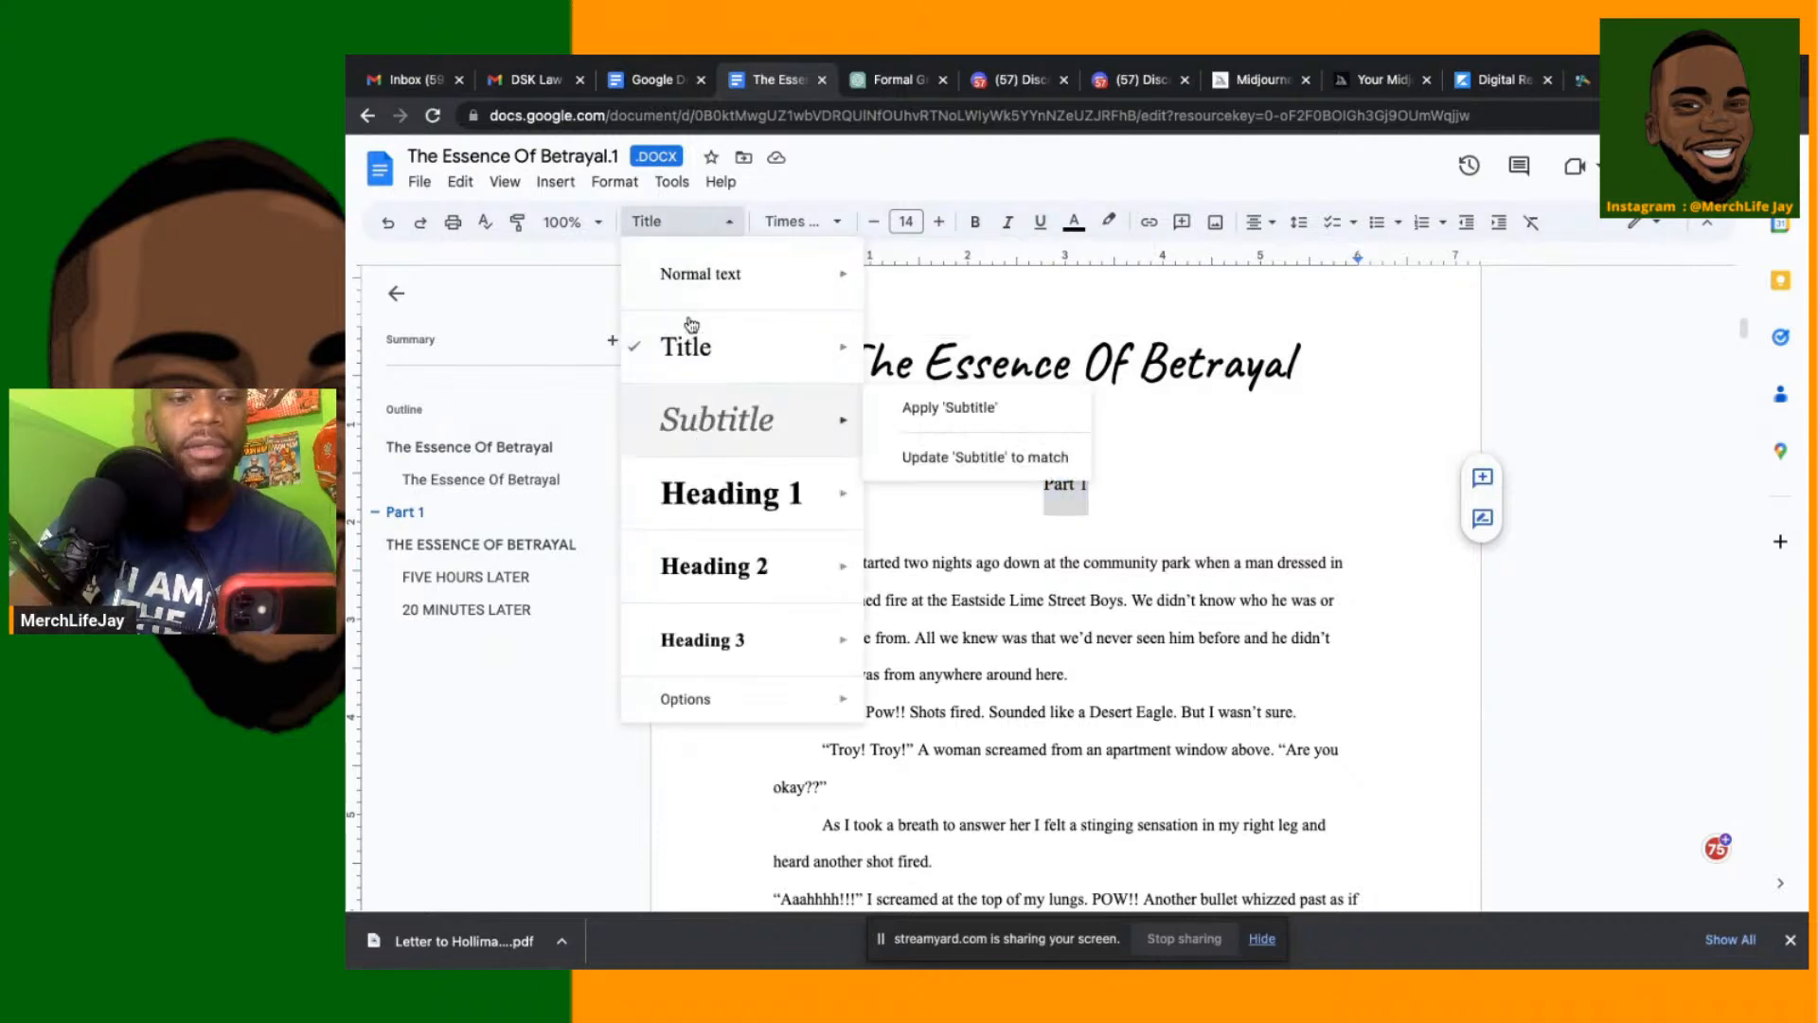
left_click(684, 282)
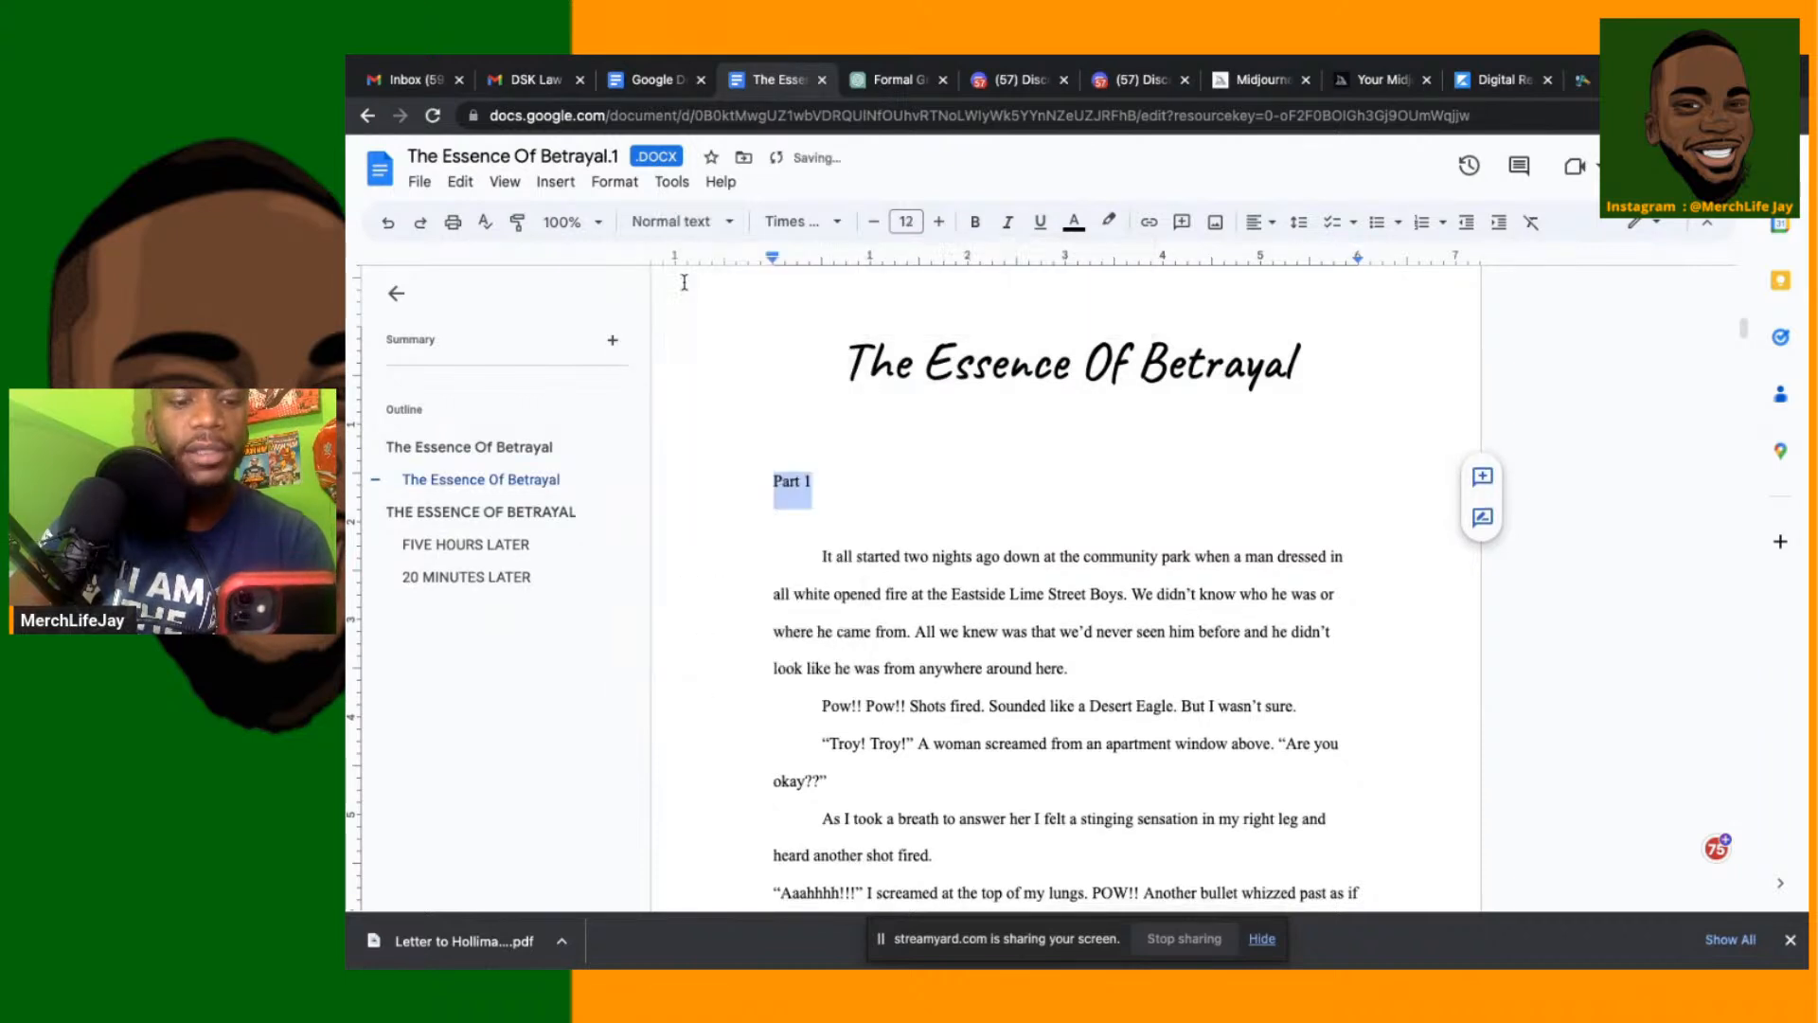
left_click(1268, 227)
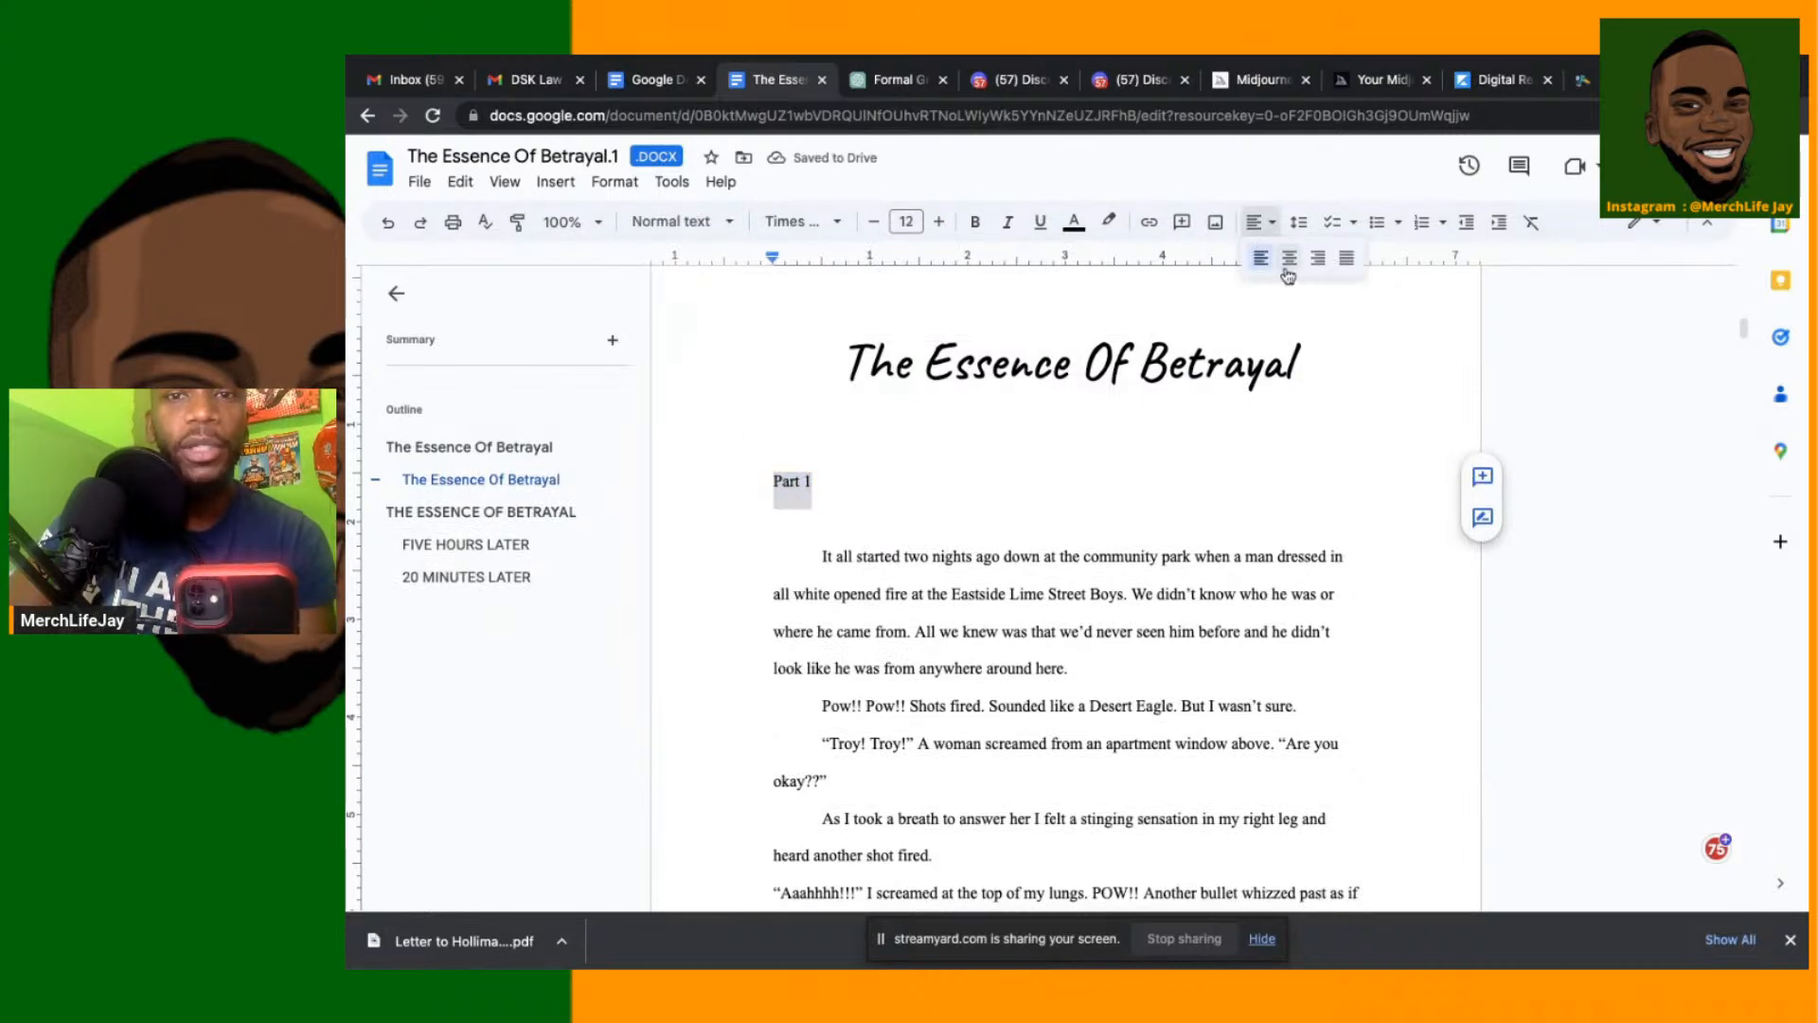
left_click(1290, 270)
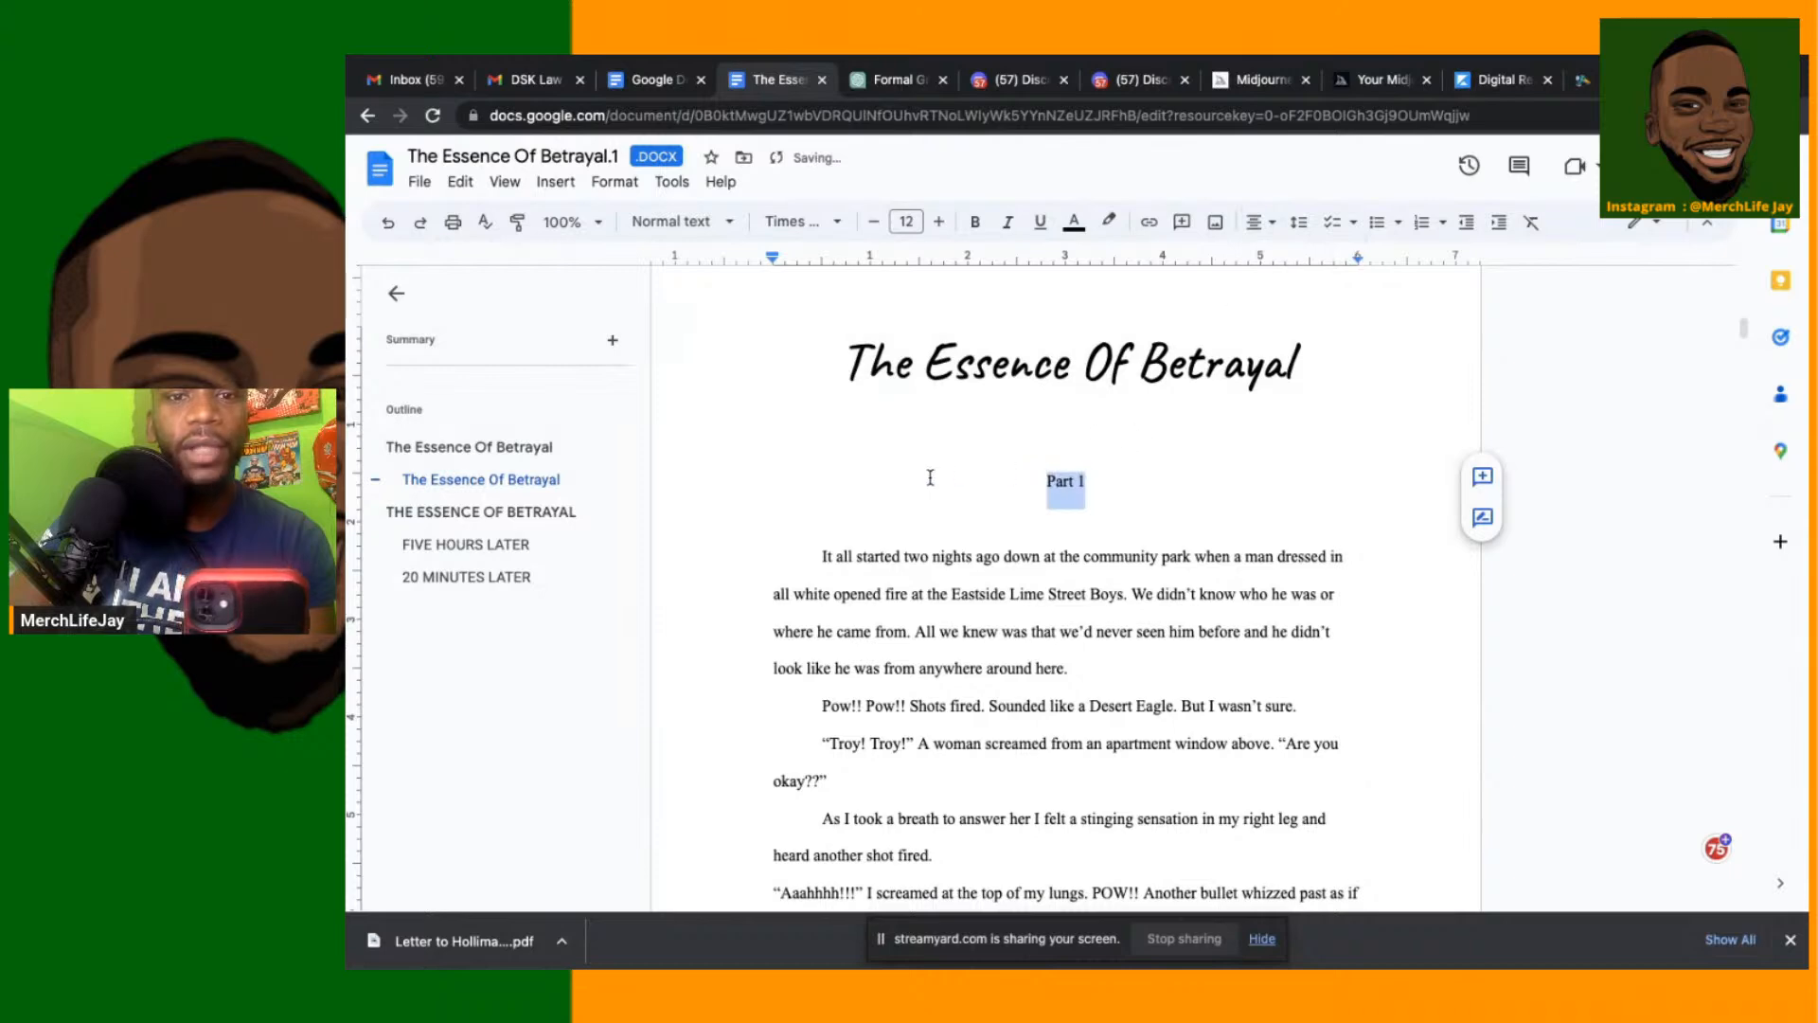
left_click(969, 478)
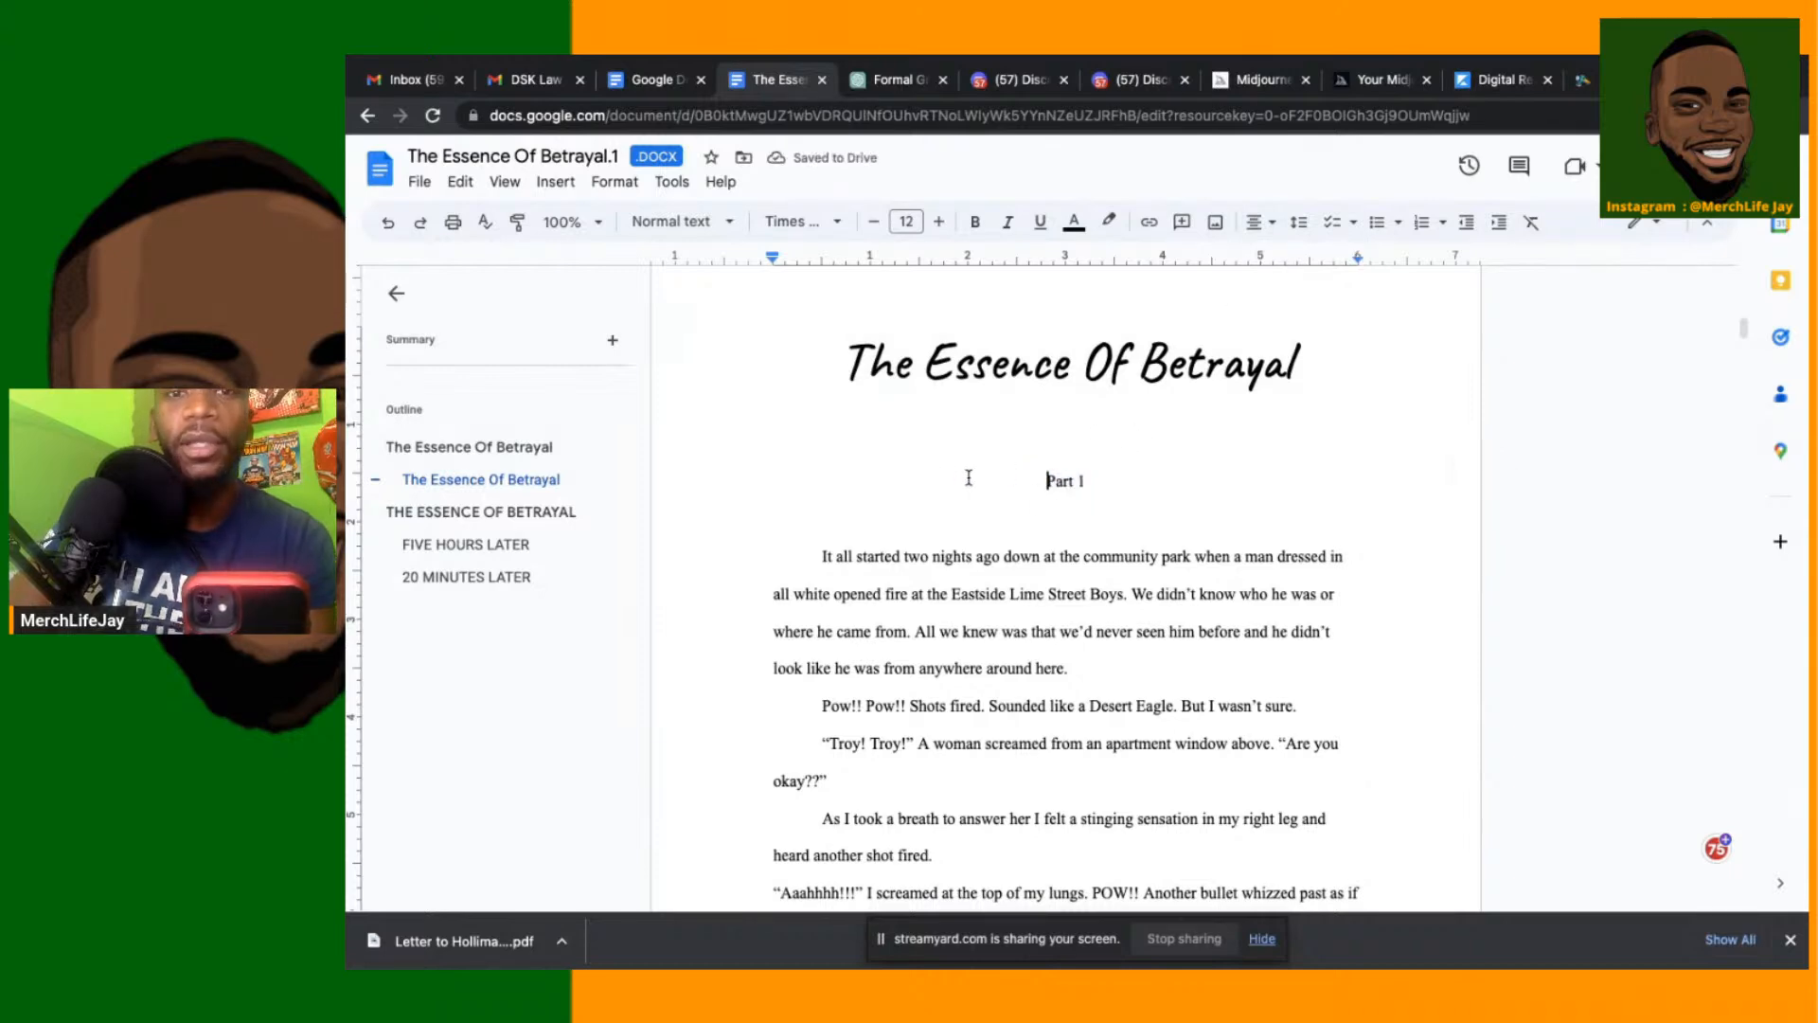
Examine the document's outline entries and compare the cover, Part 1 and Part 2 title pages
scroll(969, 478, "up", 5)
scroll(969, 477, "down", 8)
scroll(969, 477, "up", 8)
scroll(969, 477, "down", 5)
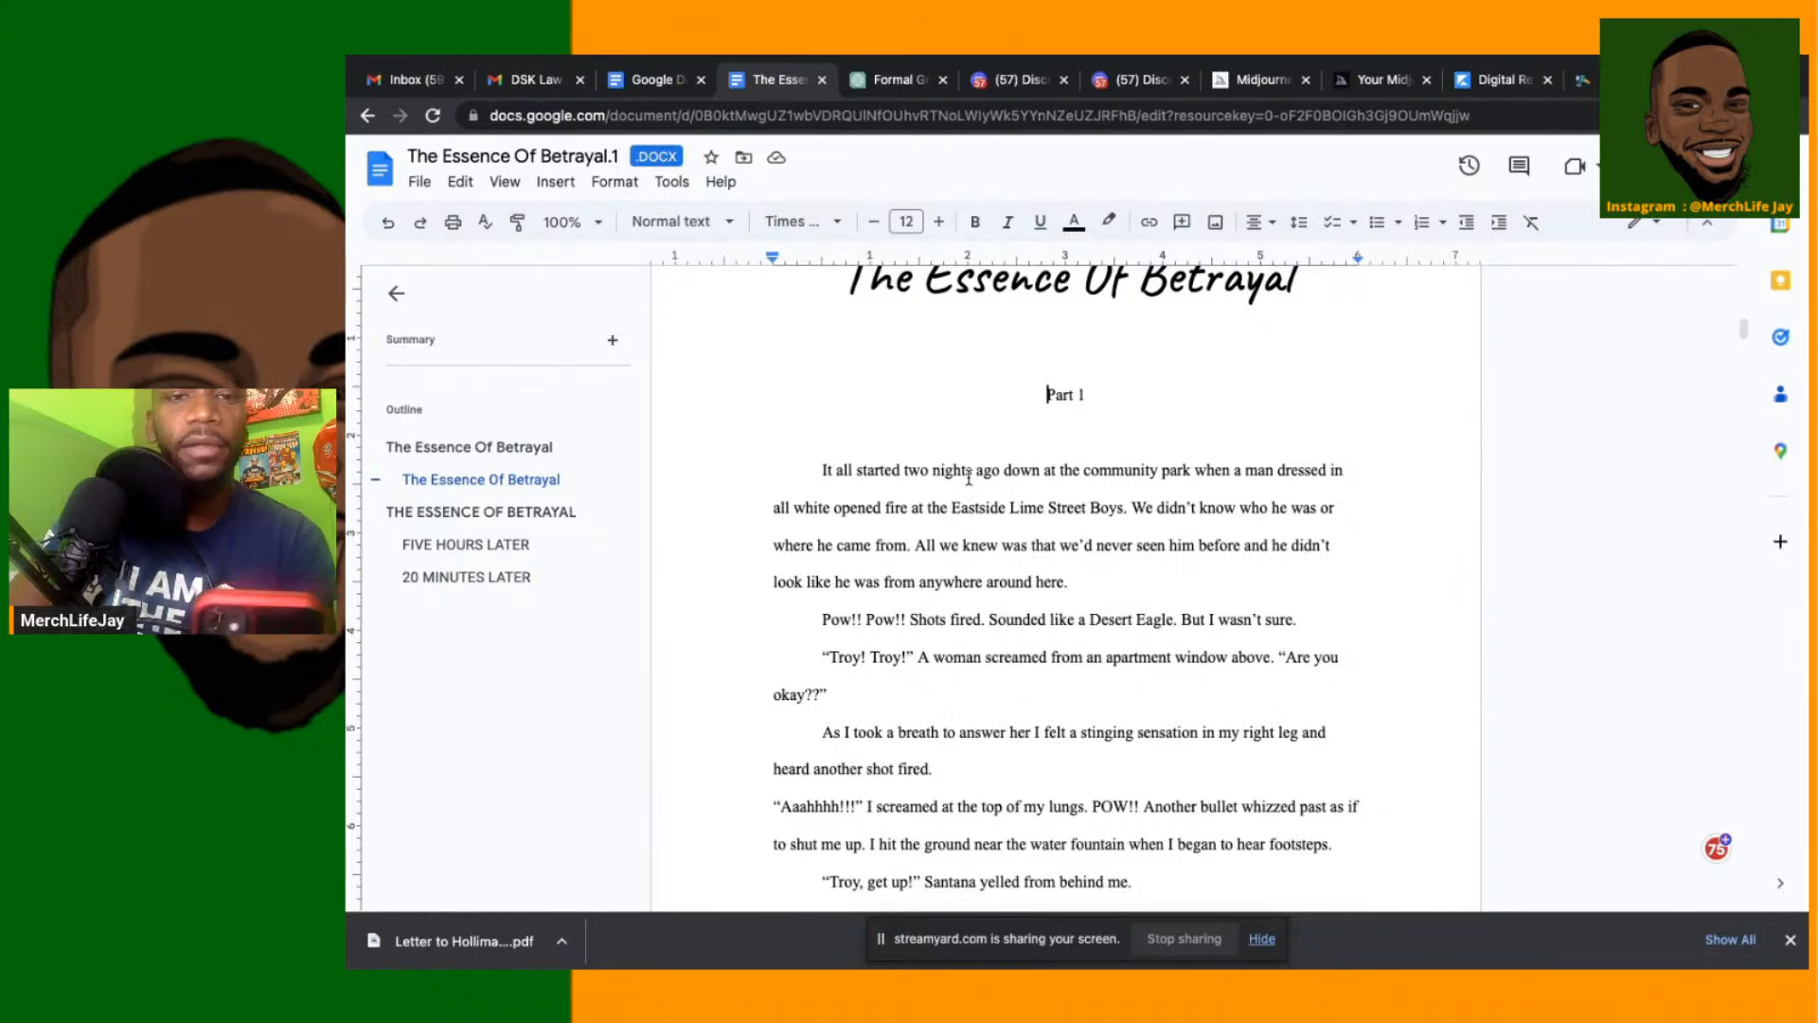
scroll(969, 477, "up", 1)
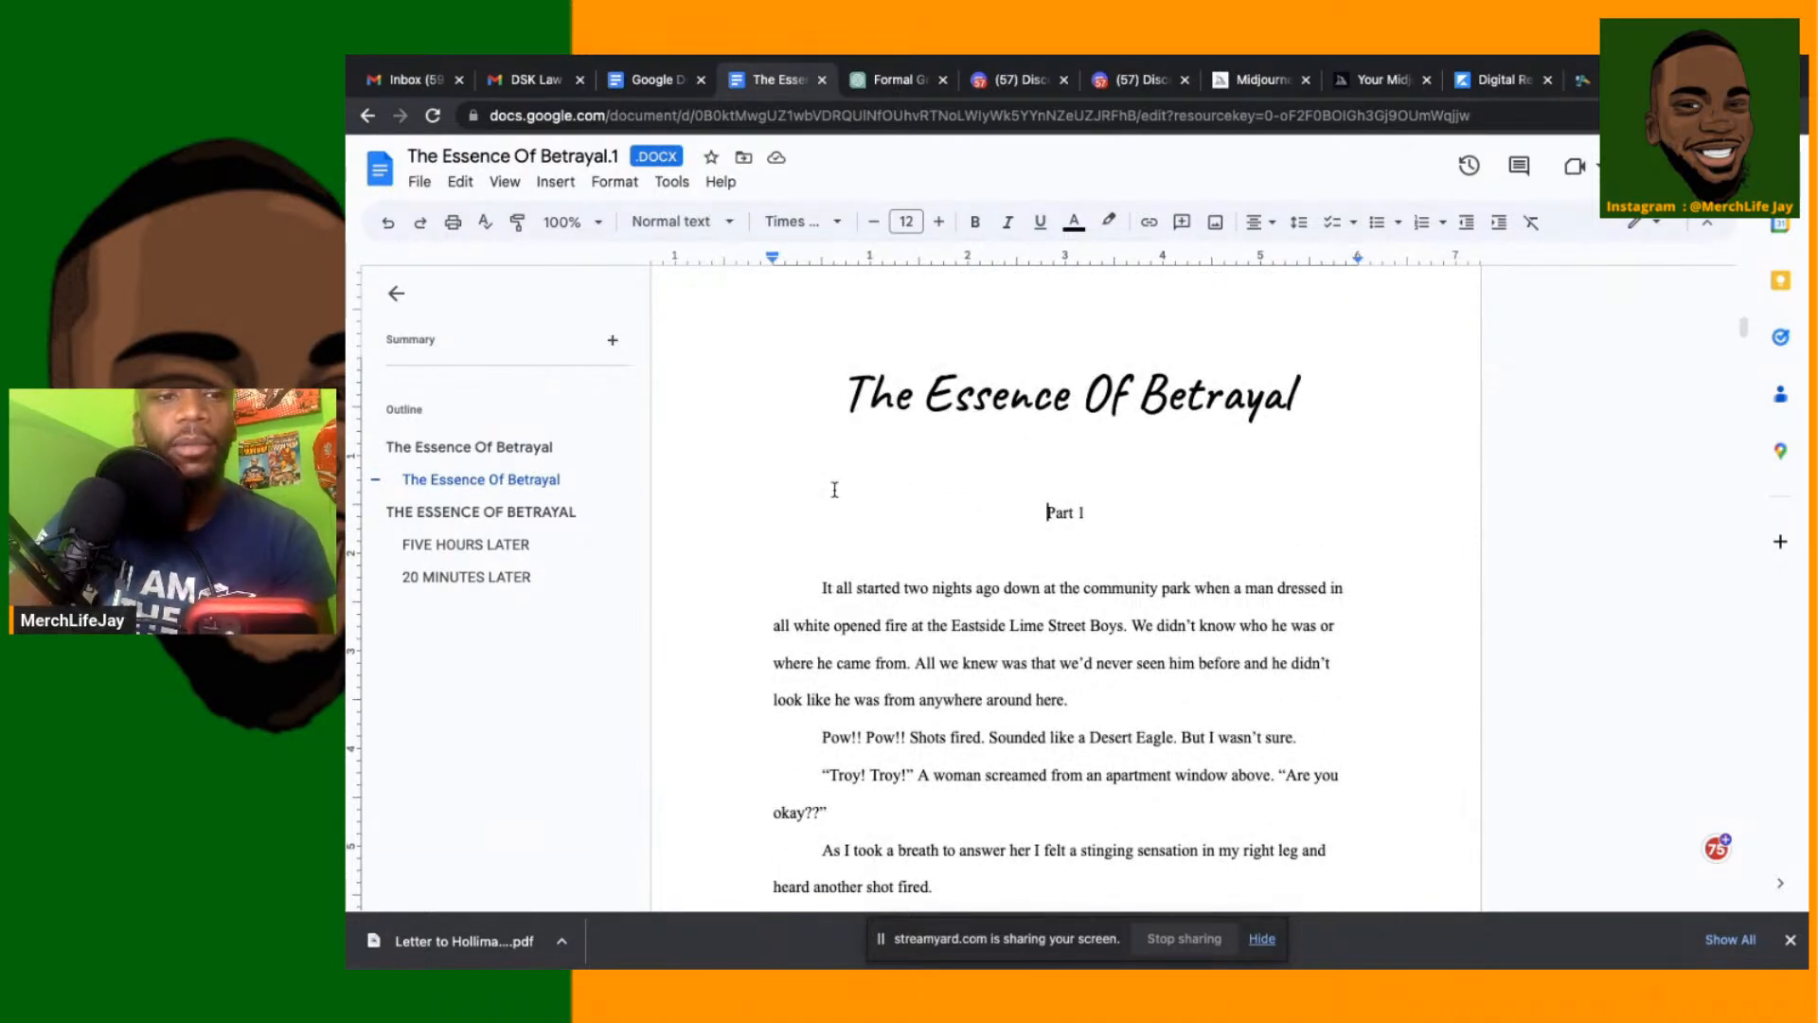
left_click(490, 513)
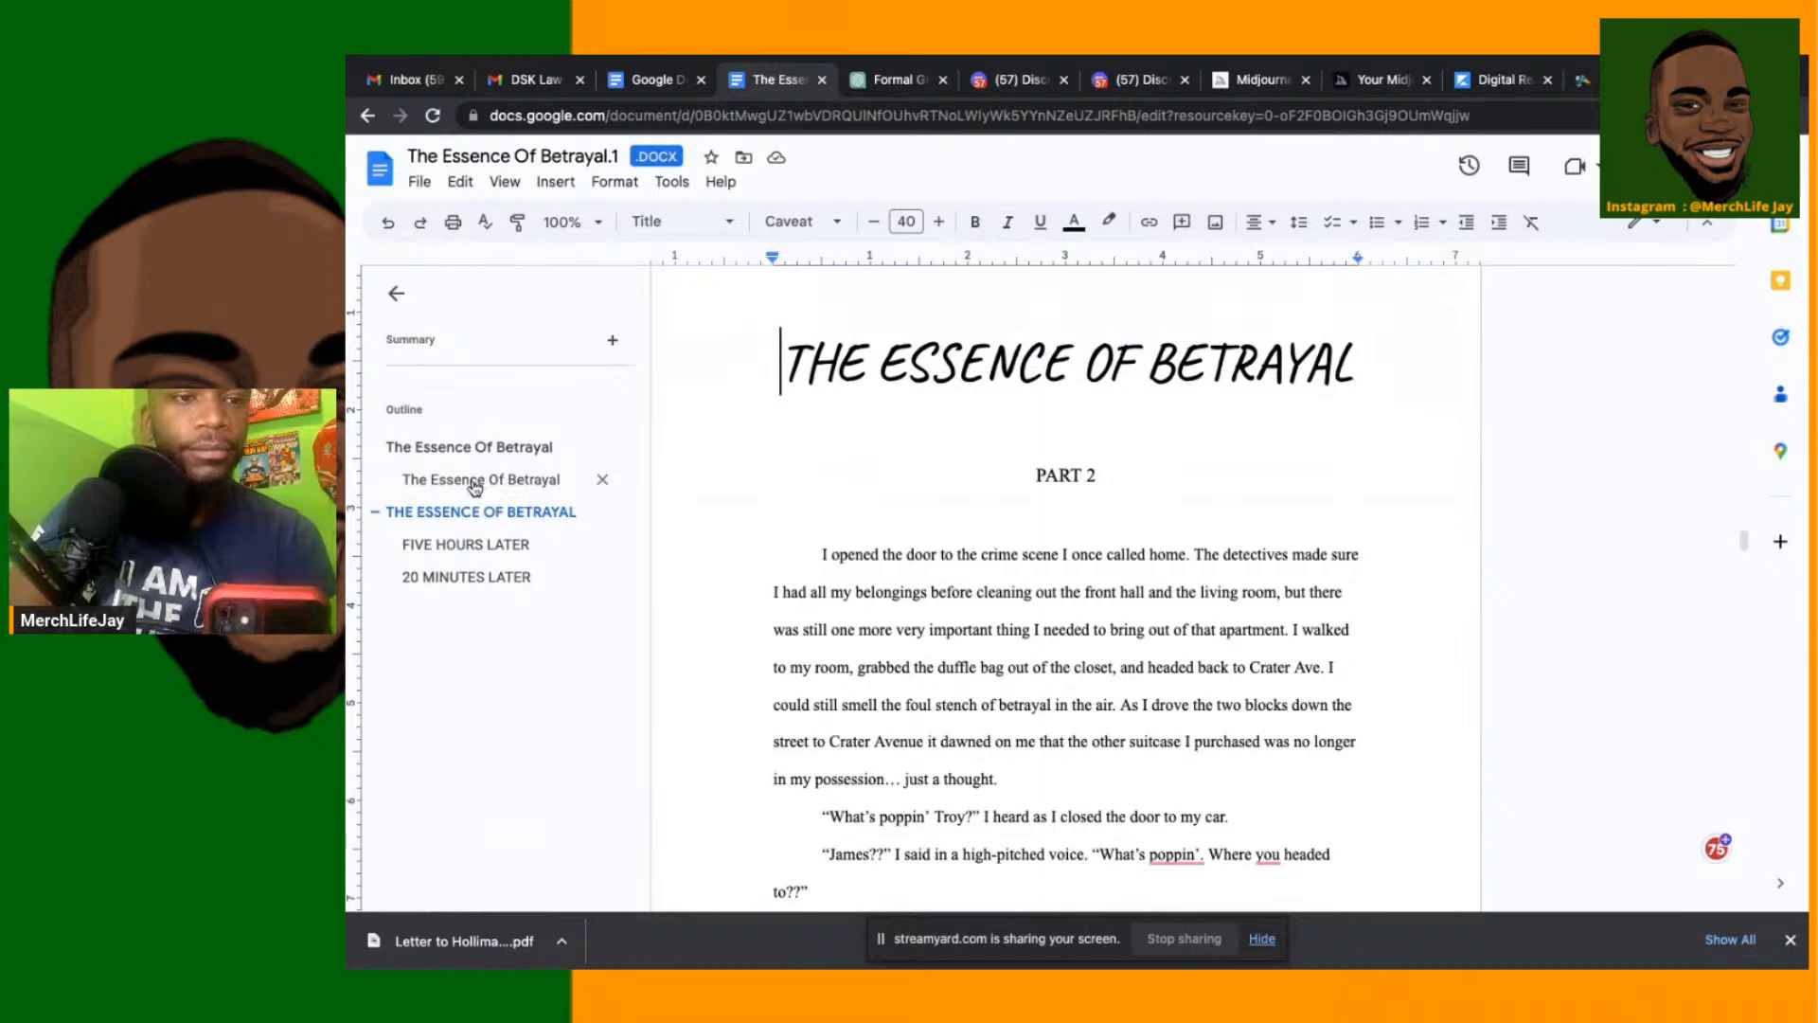
left_click(455, 450)
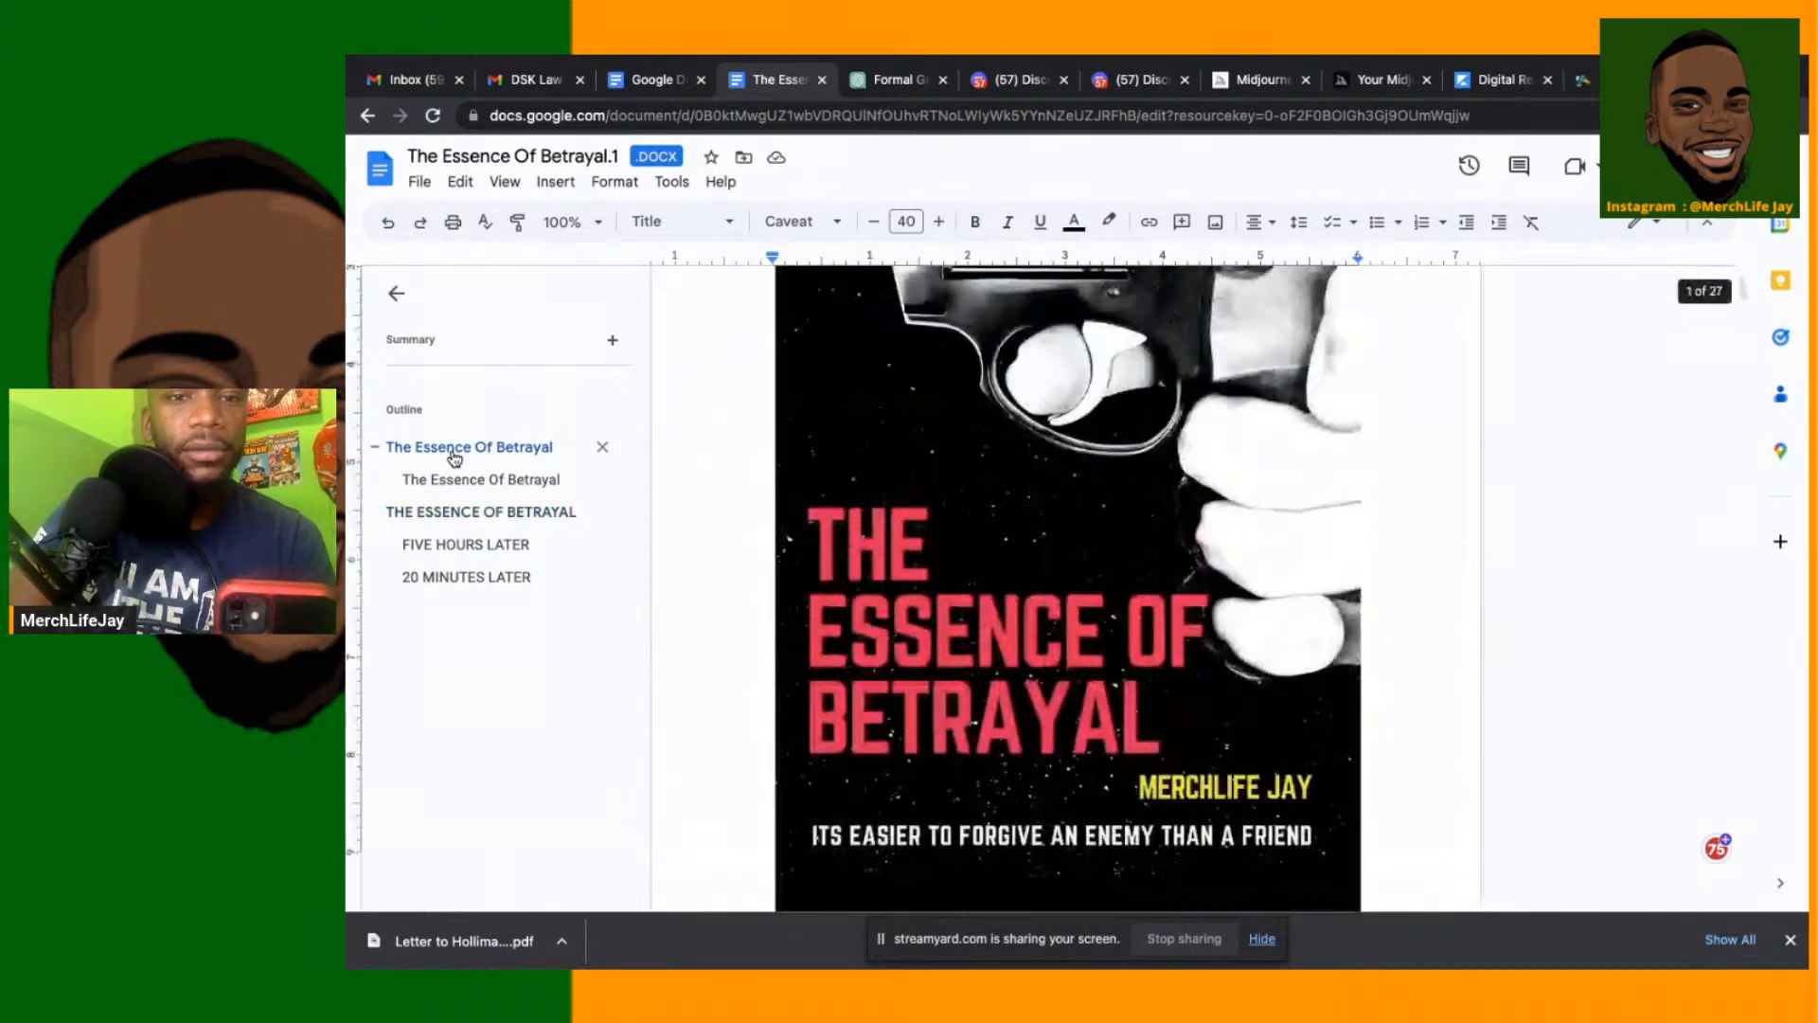
scroll(816, 529, "down", 10)
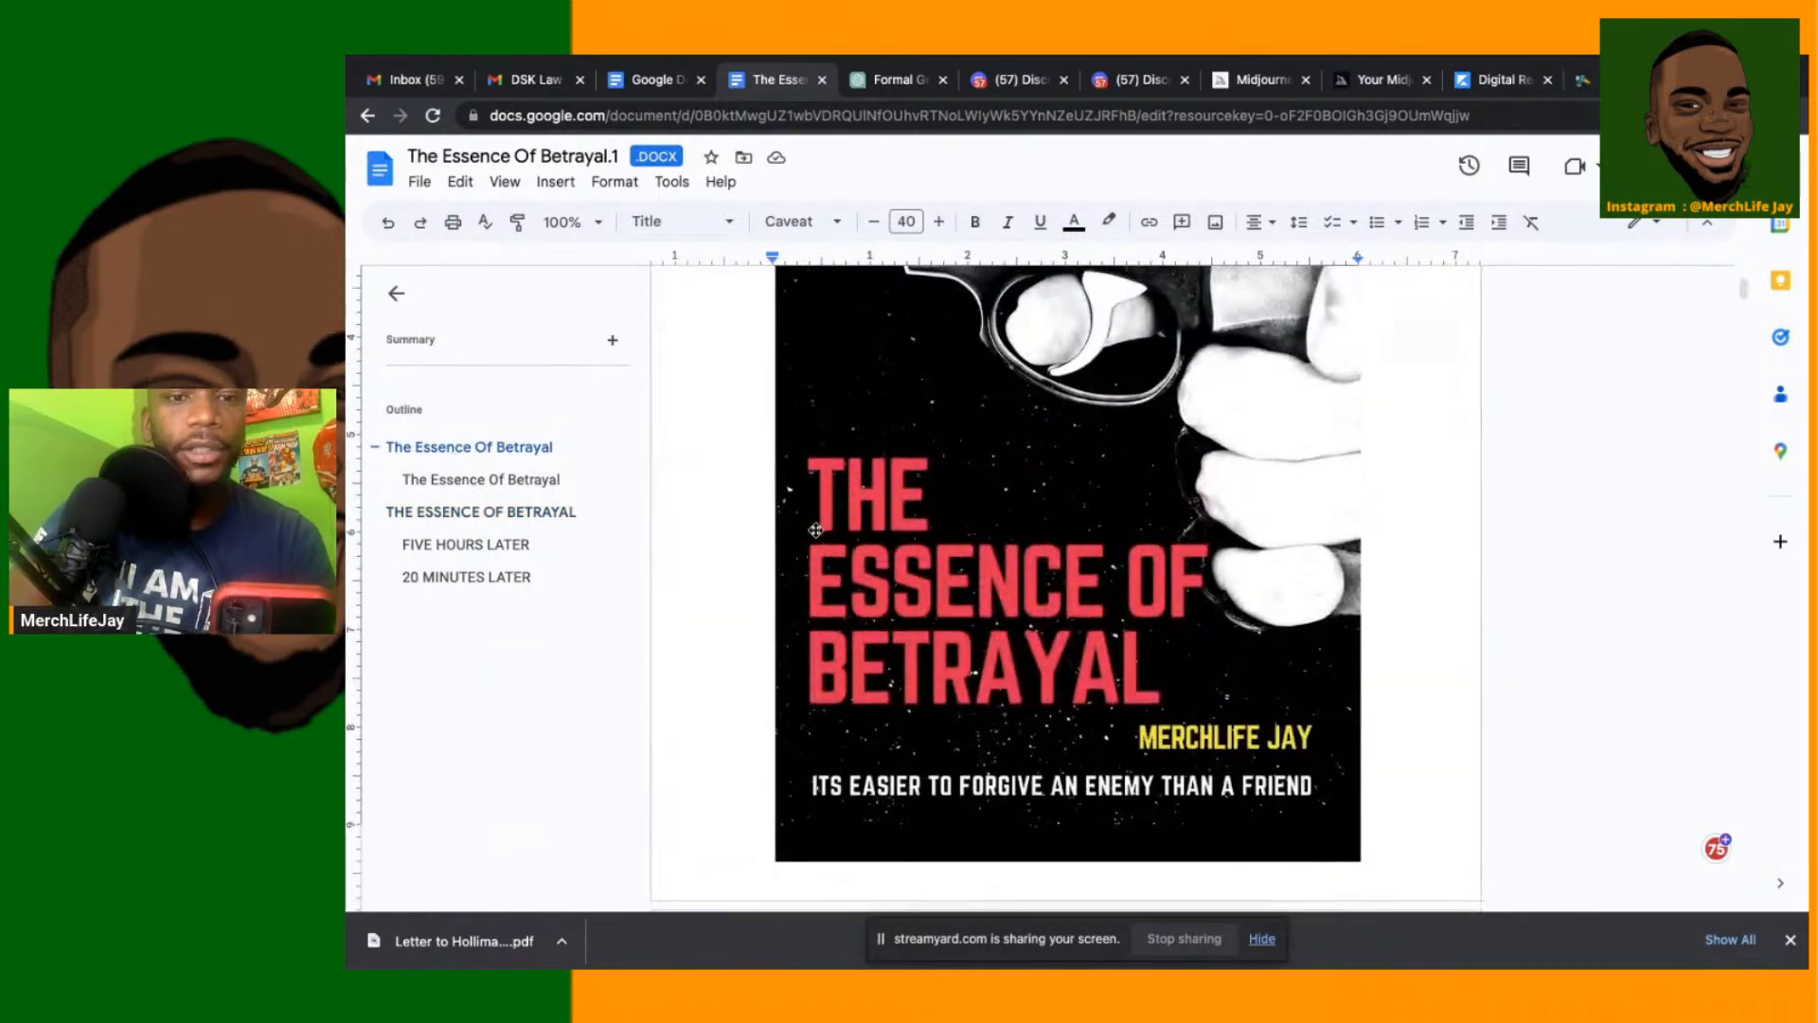
left_click(508, 483)
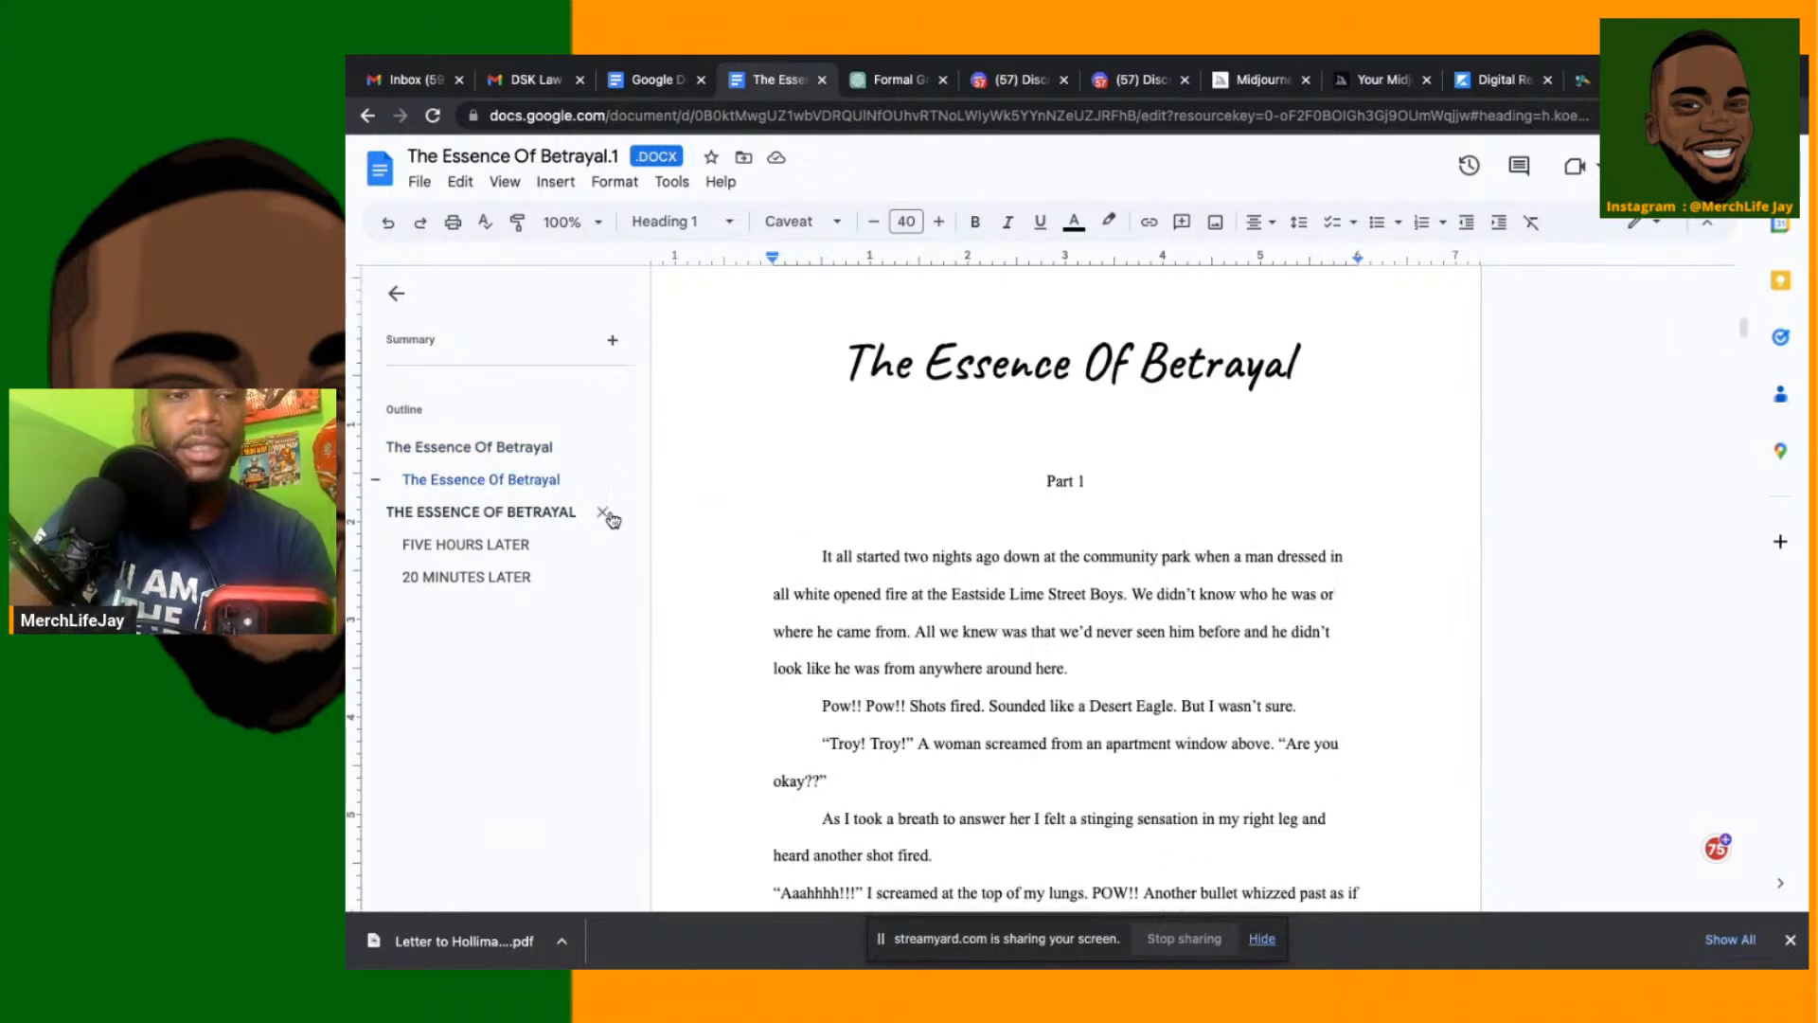
Replace the all-caps title above PART 2 with "Th" in mixed case
left_click(531, 512)
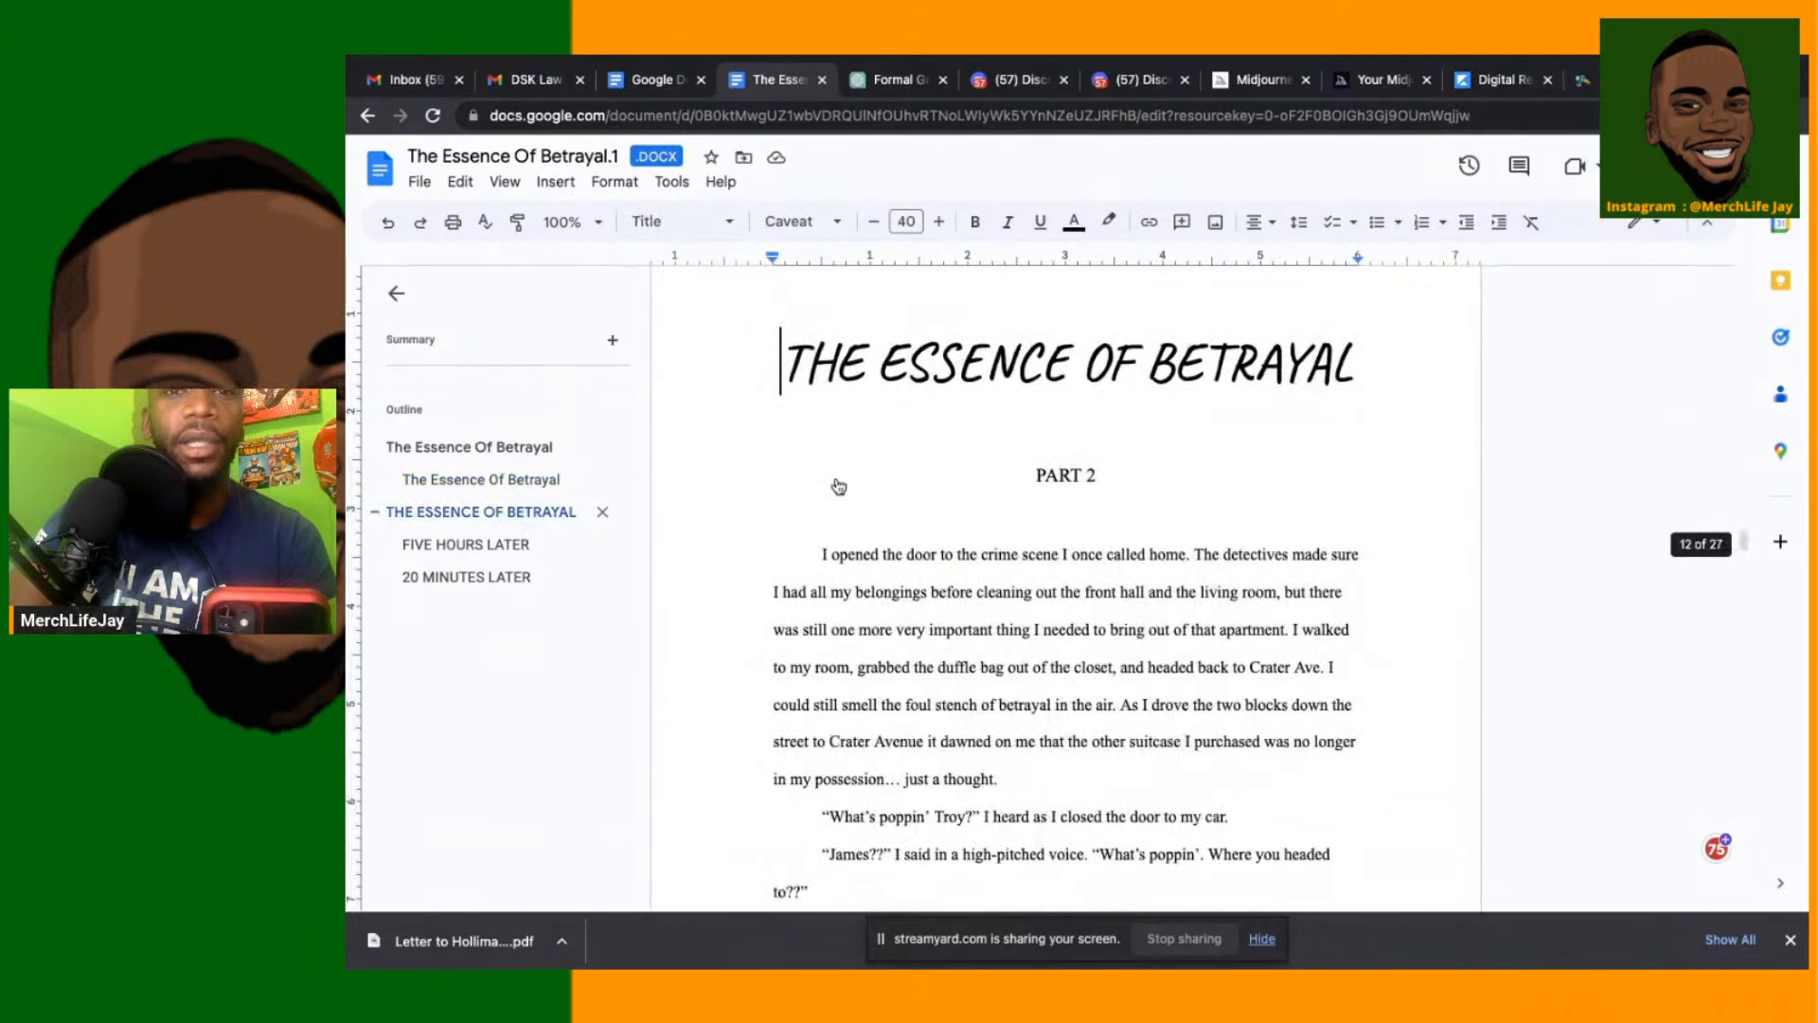
left_click(1349, 358)
left_click_drag(1350, 358, 849, 363)
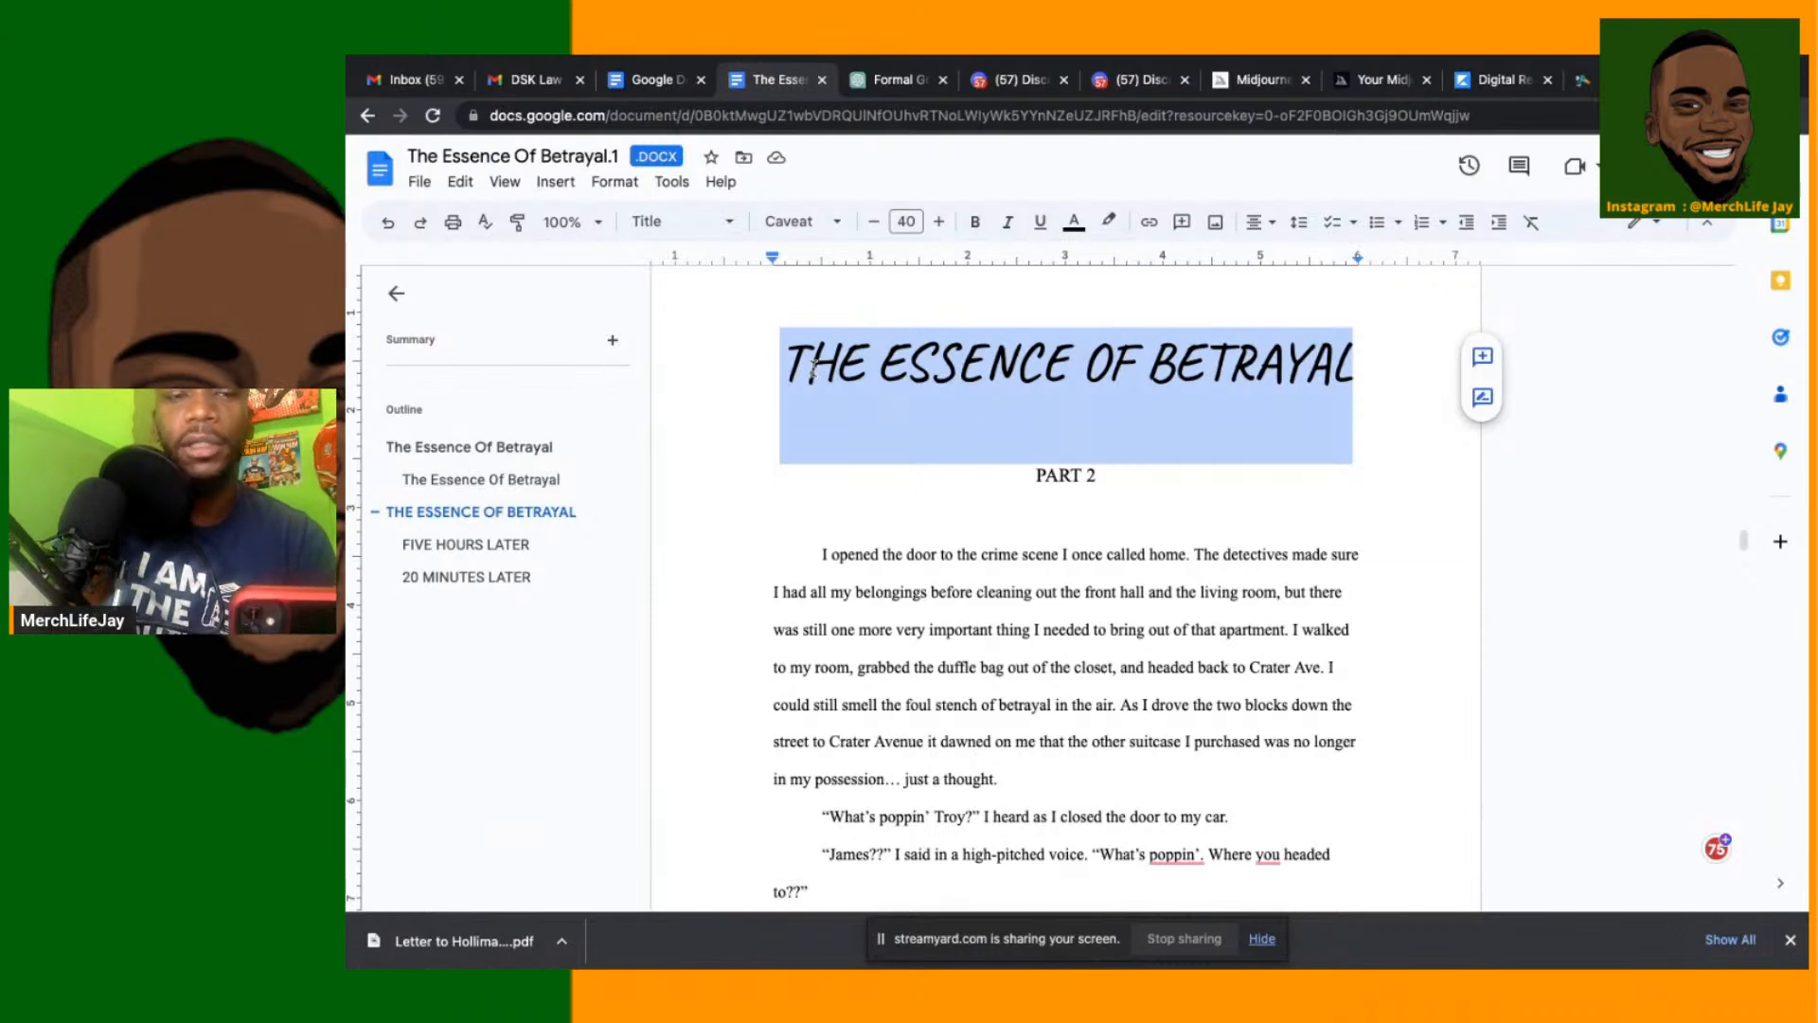
type("t")
key("BackSpace")
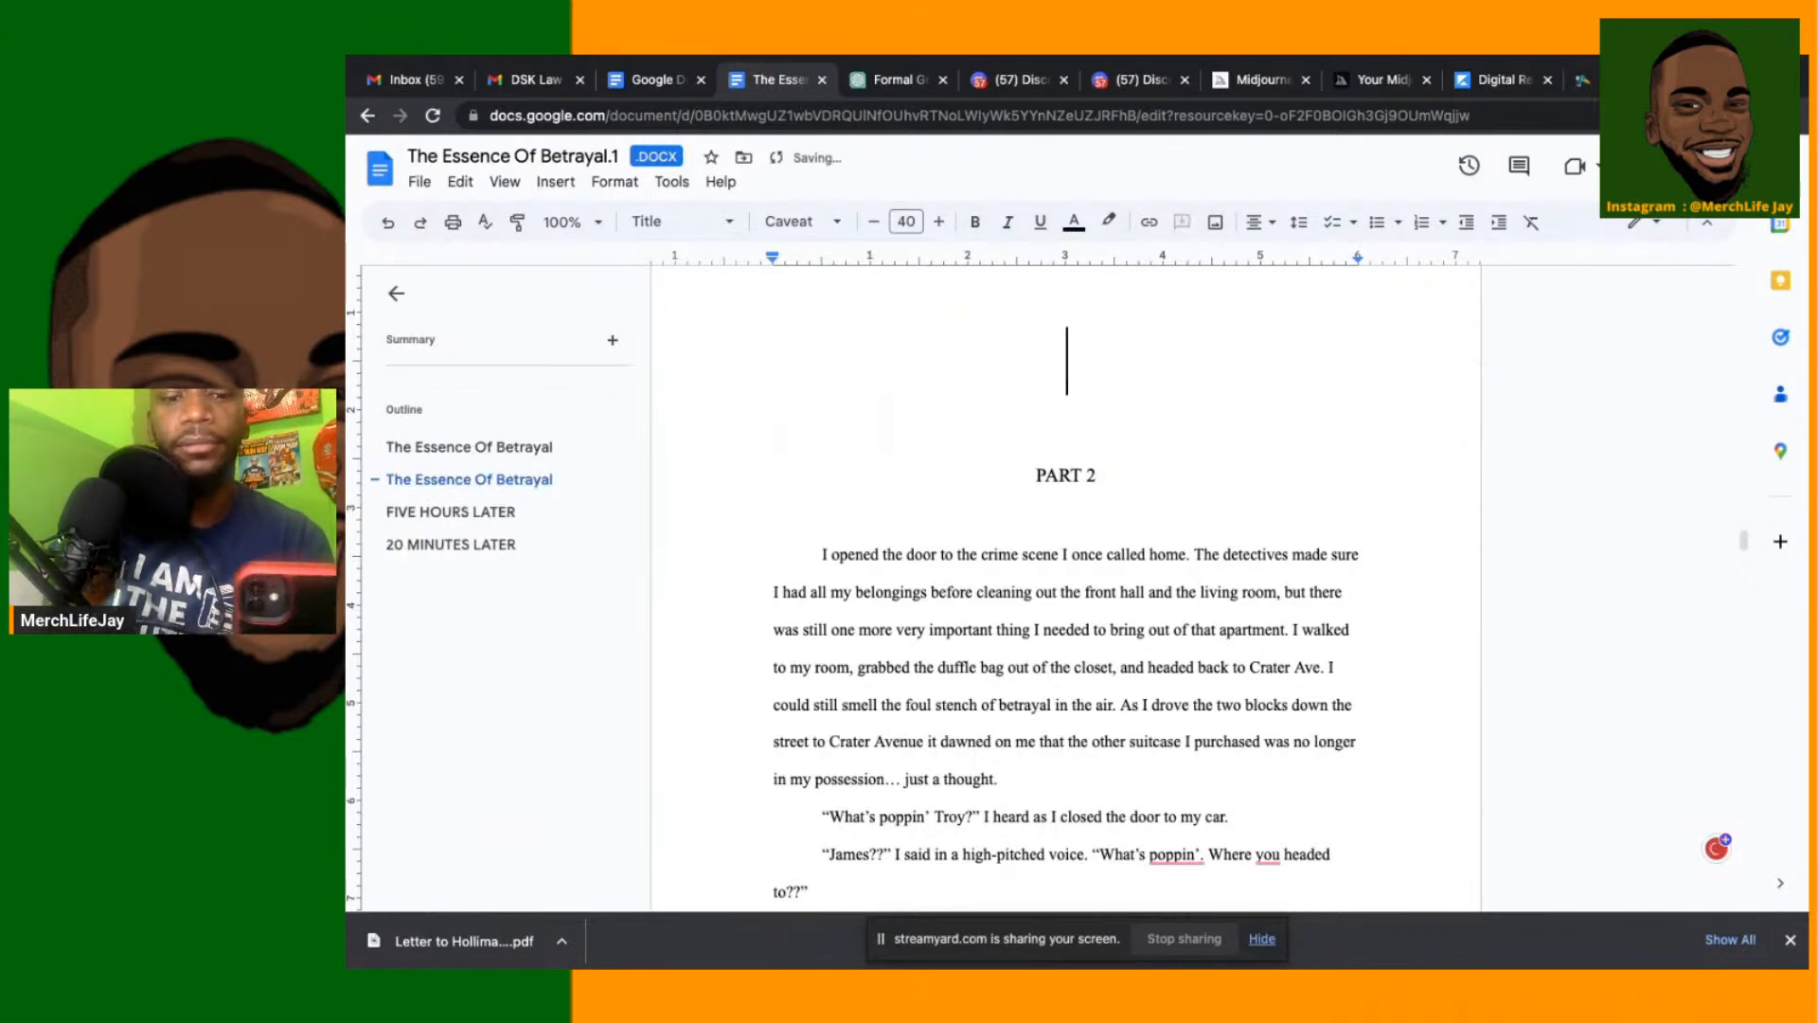
type("Th")
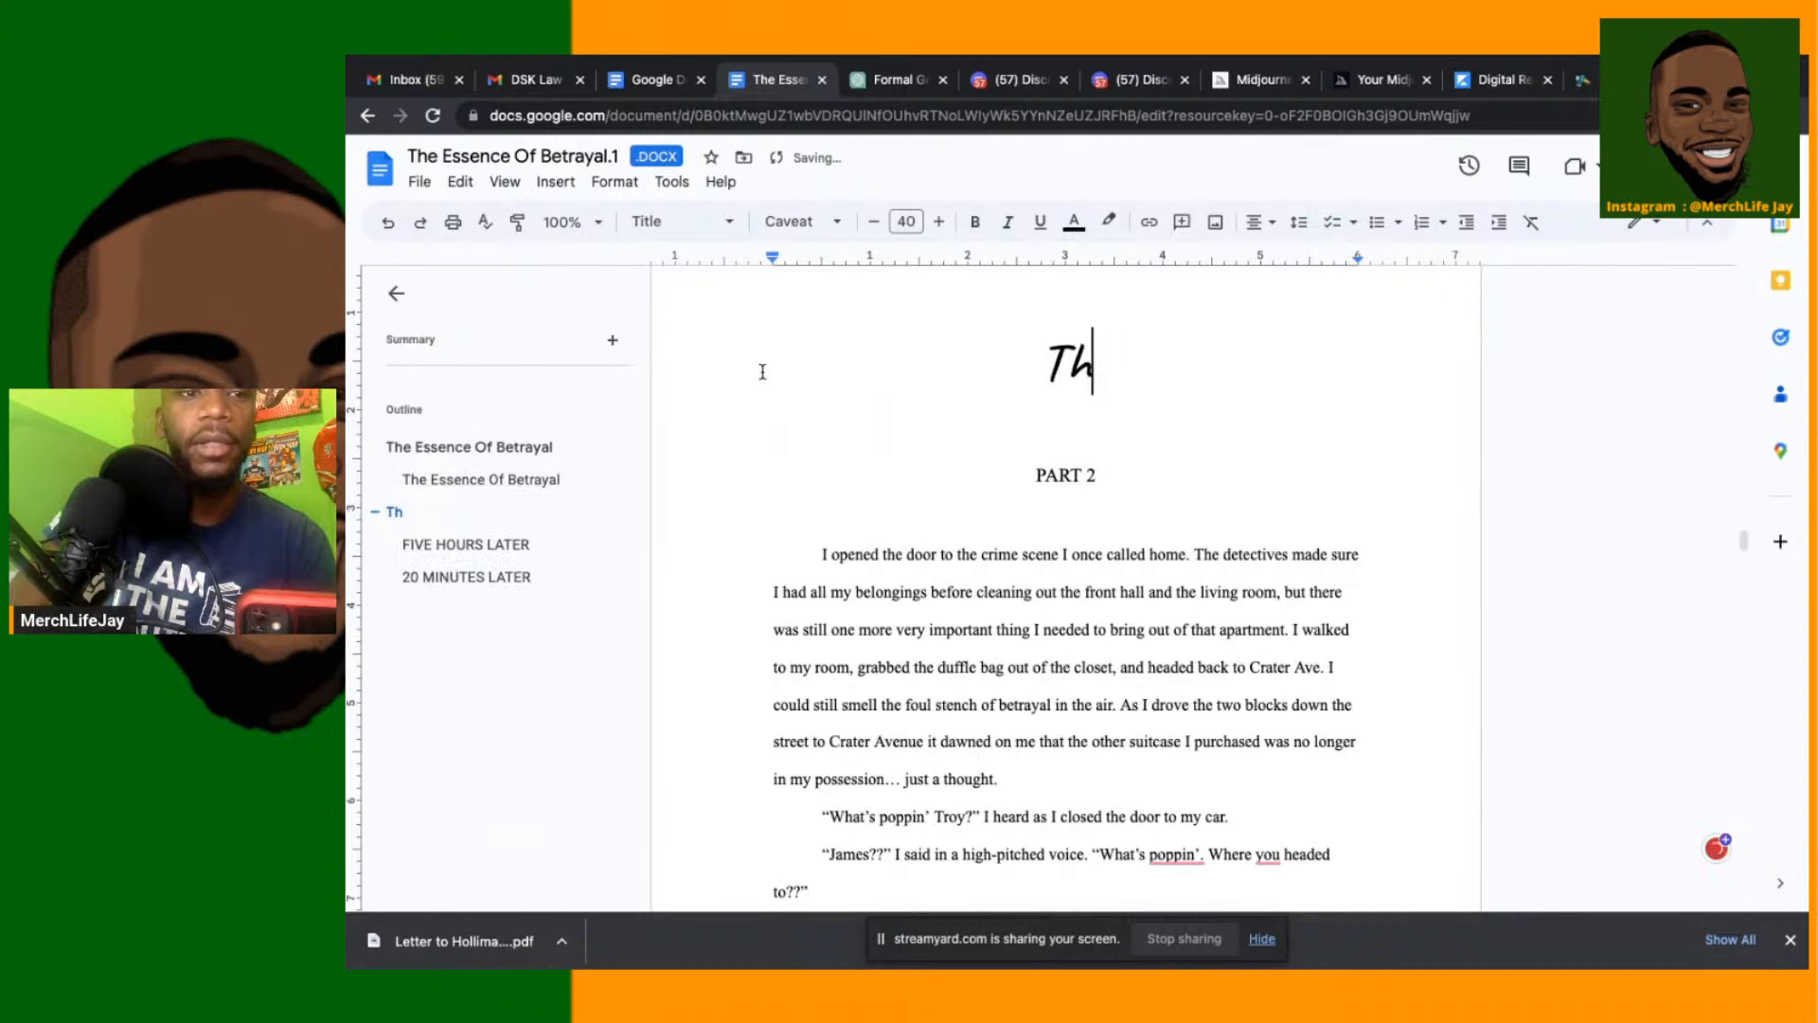
Copy the title page's "The Essence Of Betrayal" title and paste it over "Th" above PART 2
left_click(431, 450)
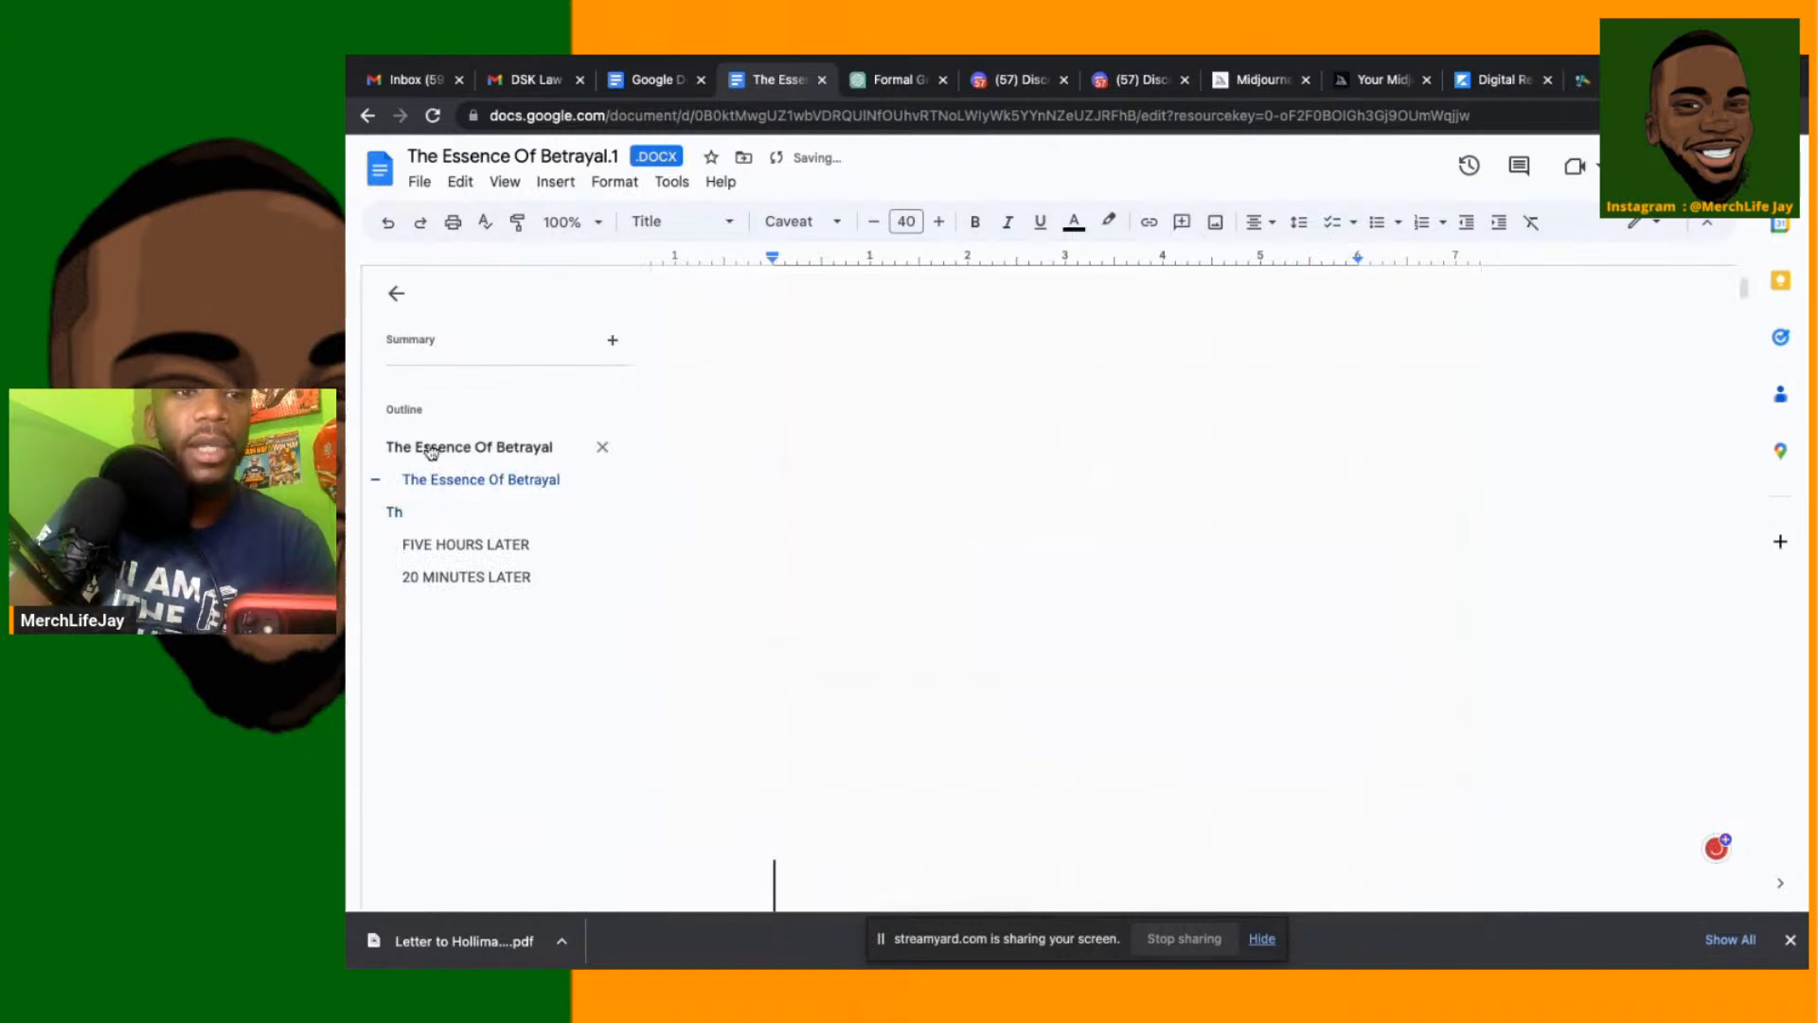
scroll(911, 631, "down", 10)
scroll(912, 631, "down", 1)
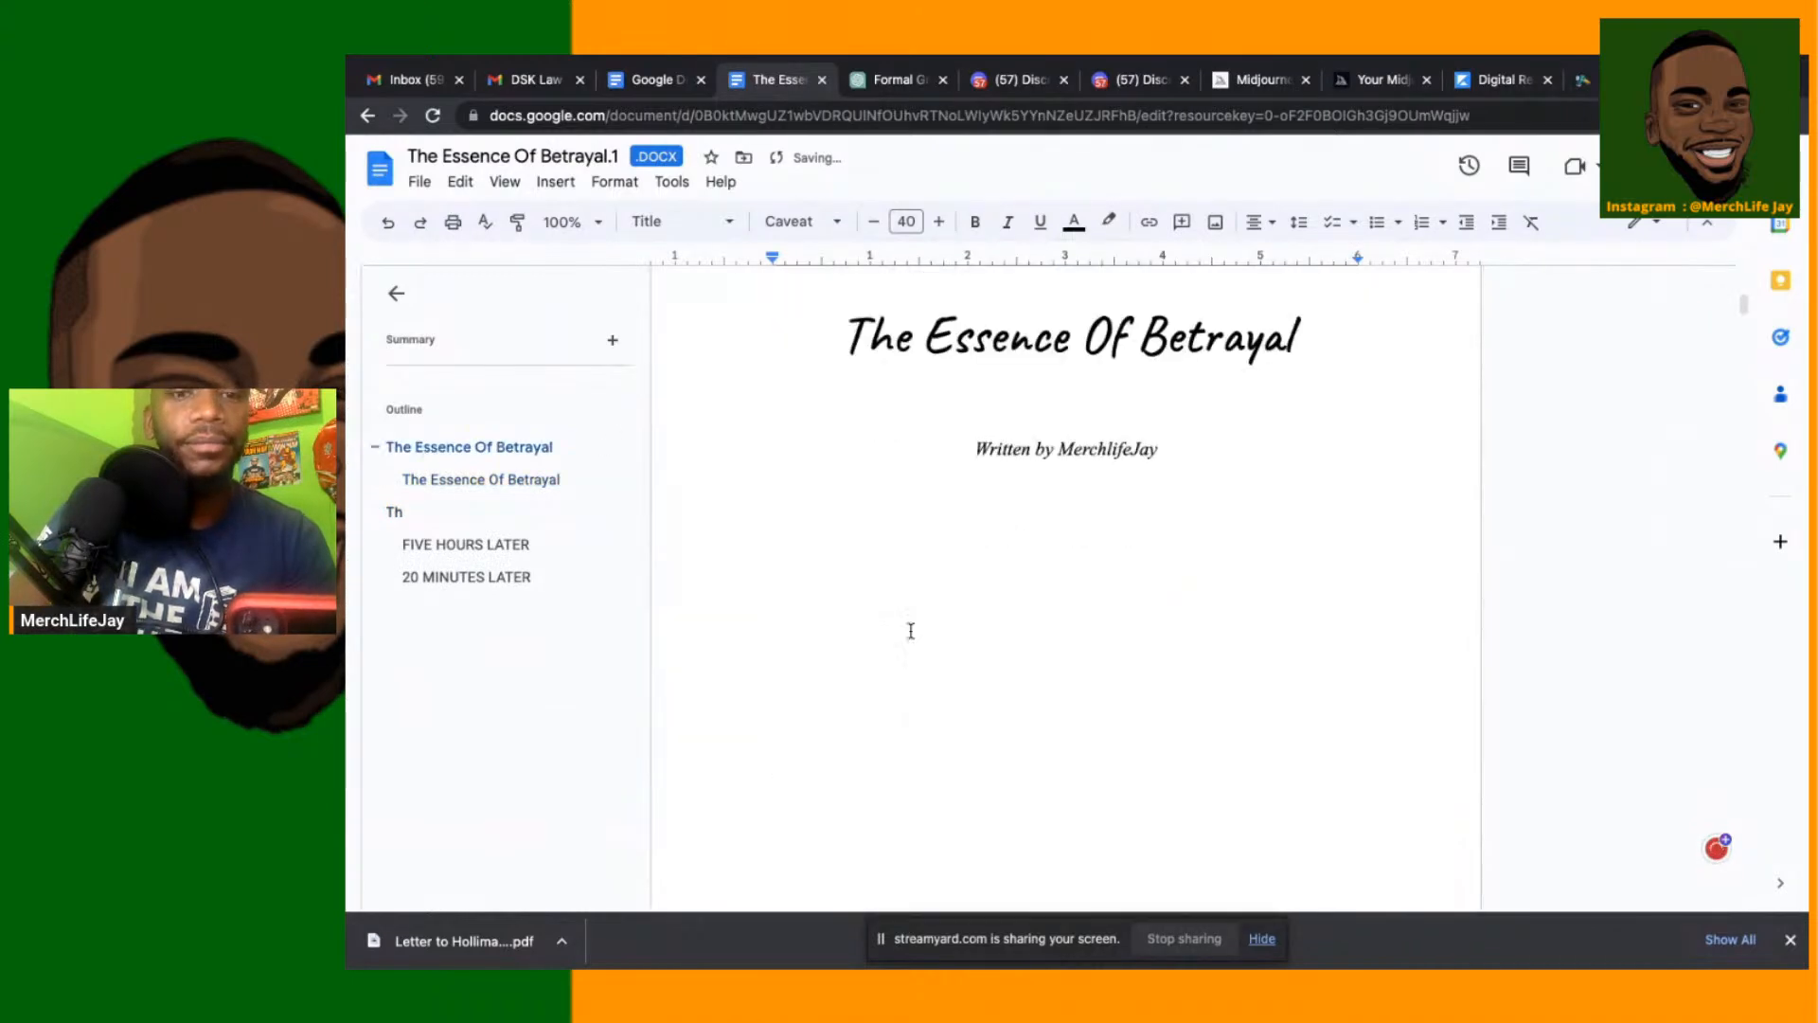
triple_click(992, 334)
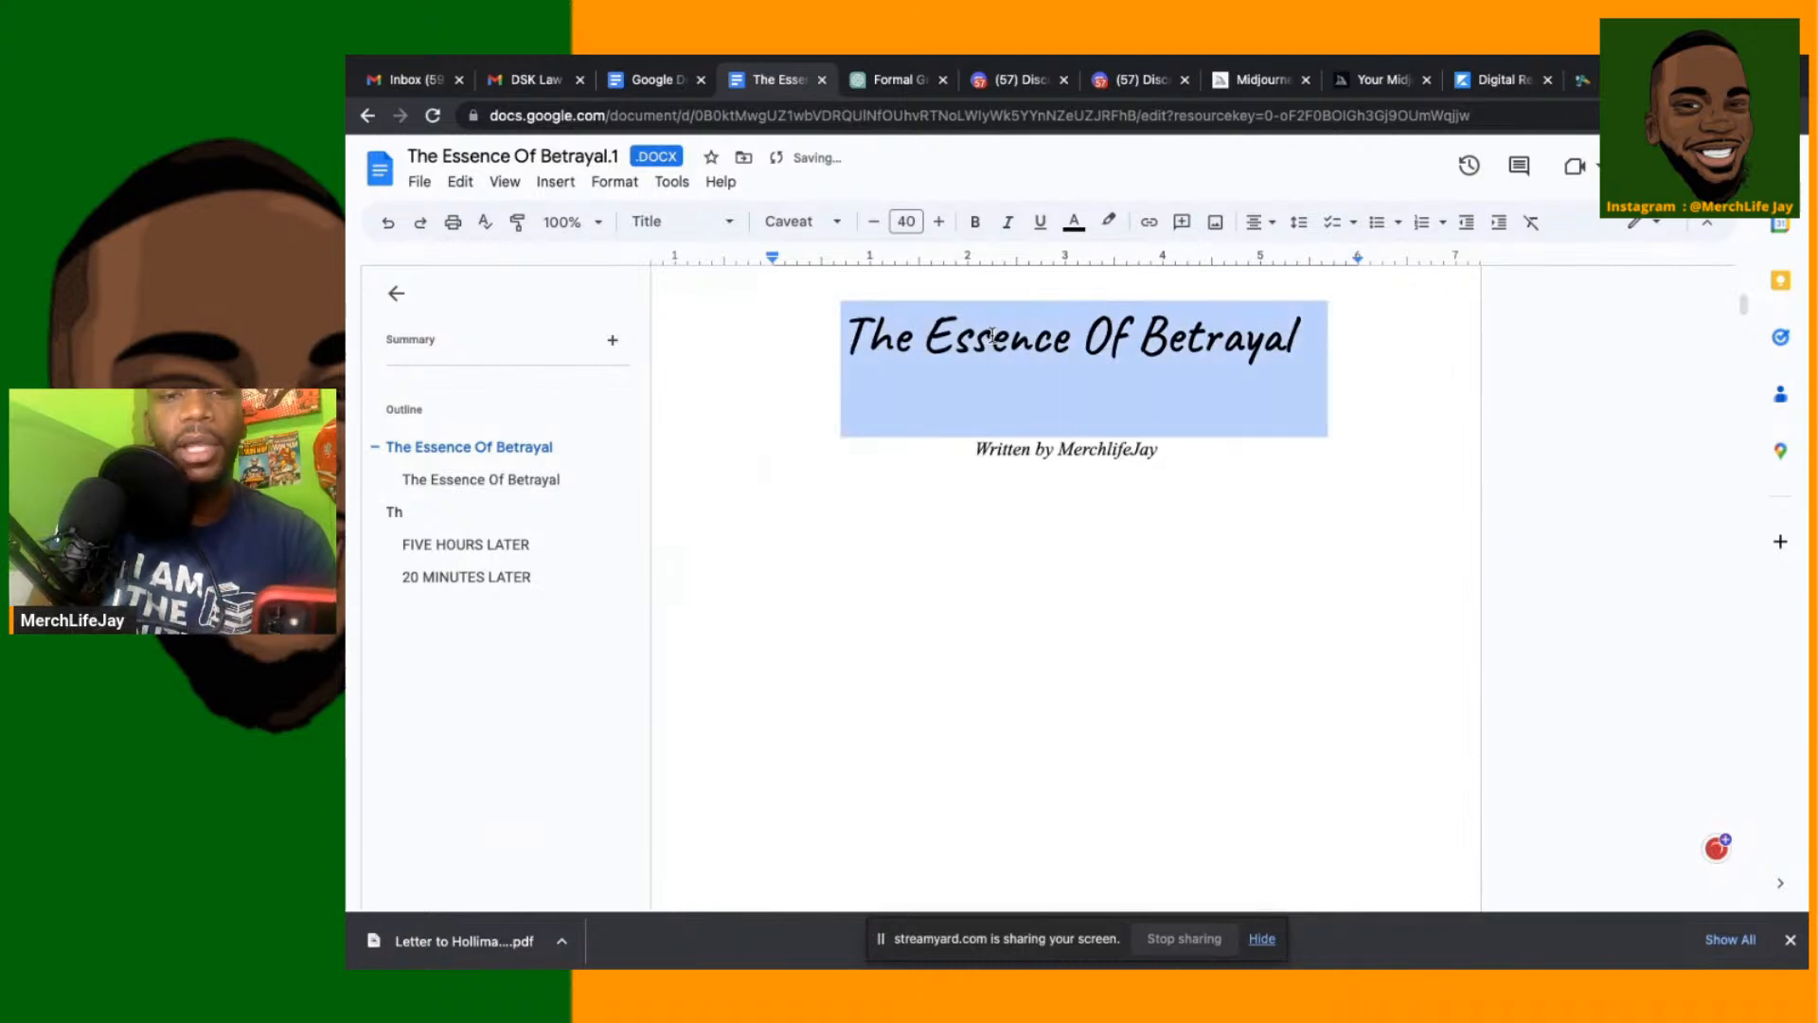
left_click(412, 523)
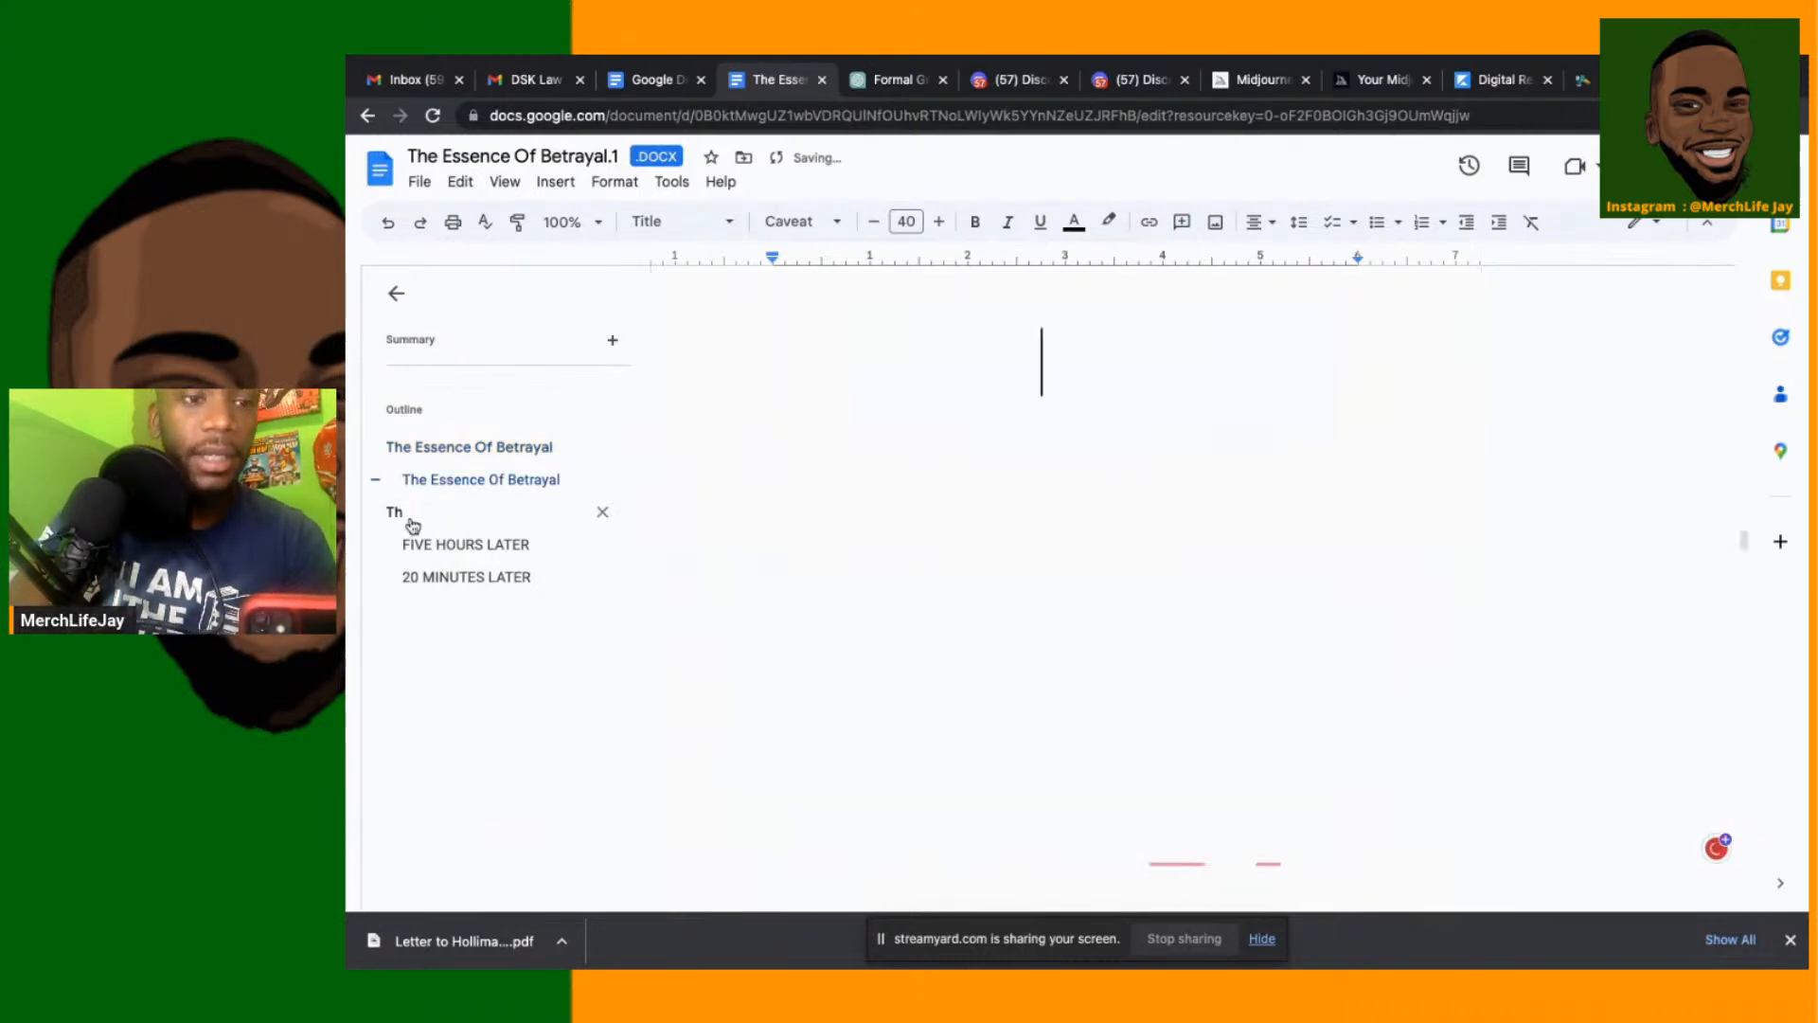
double_click(1085, 360)
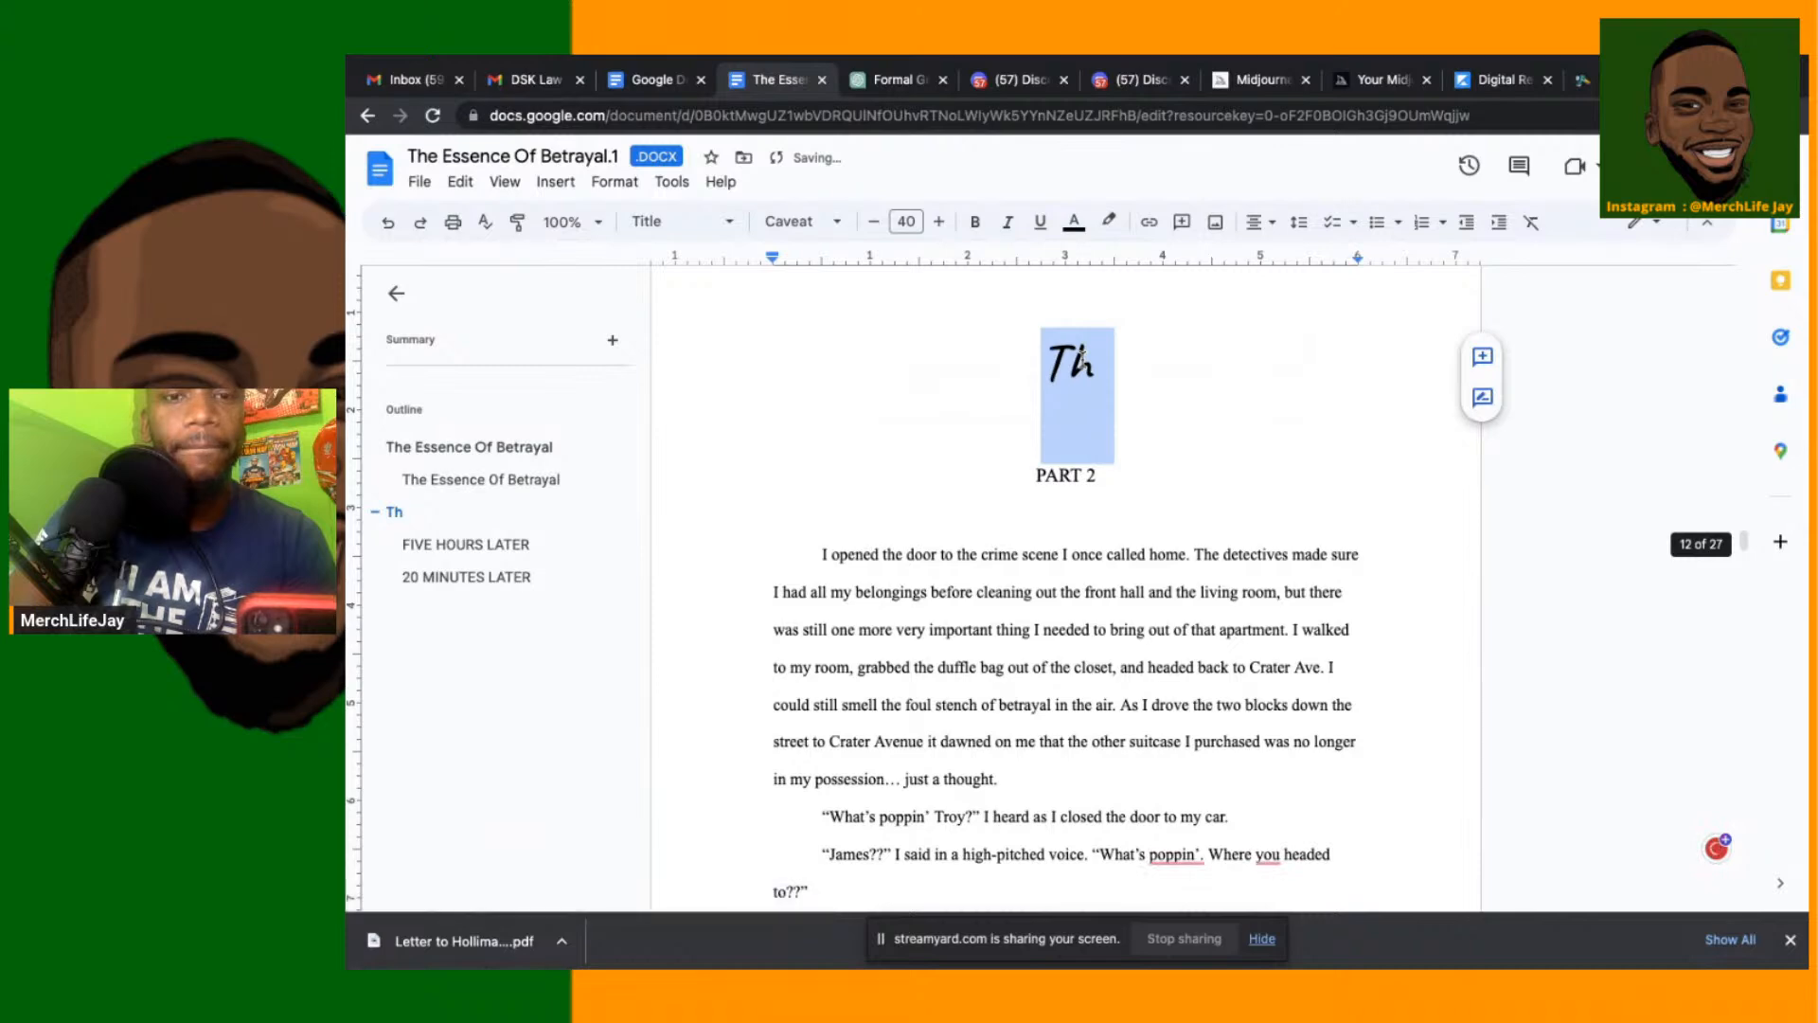
key("ctrl+v")
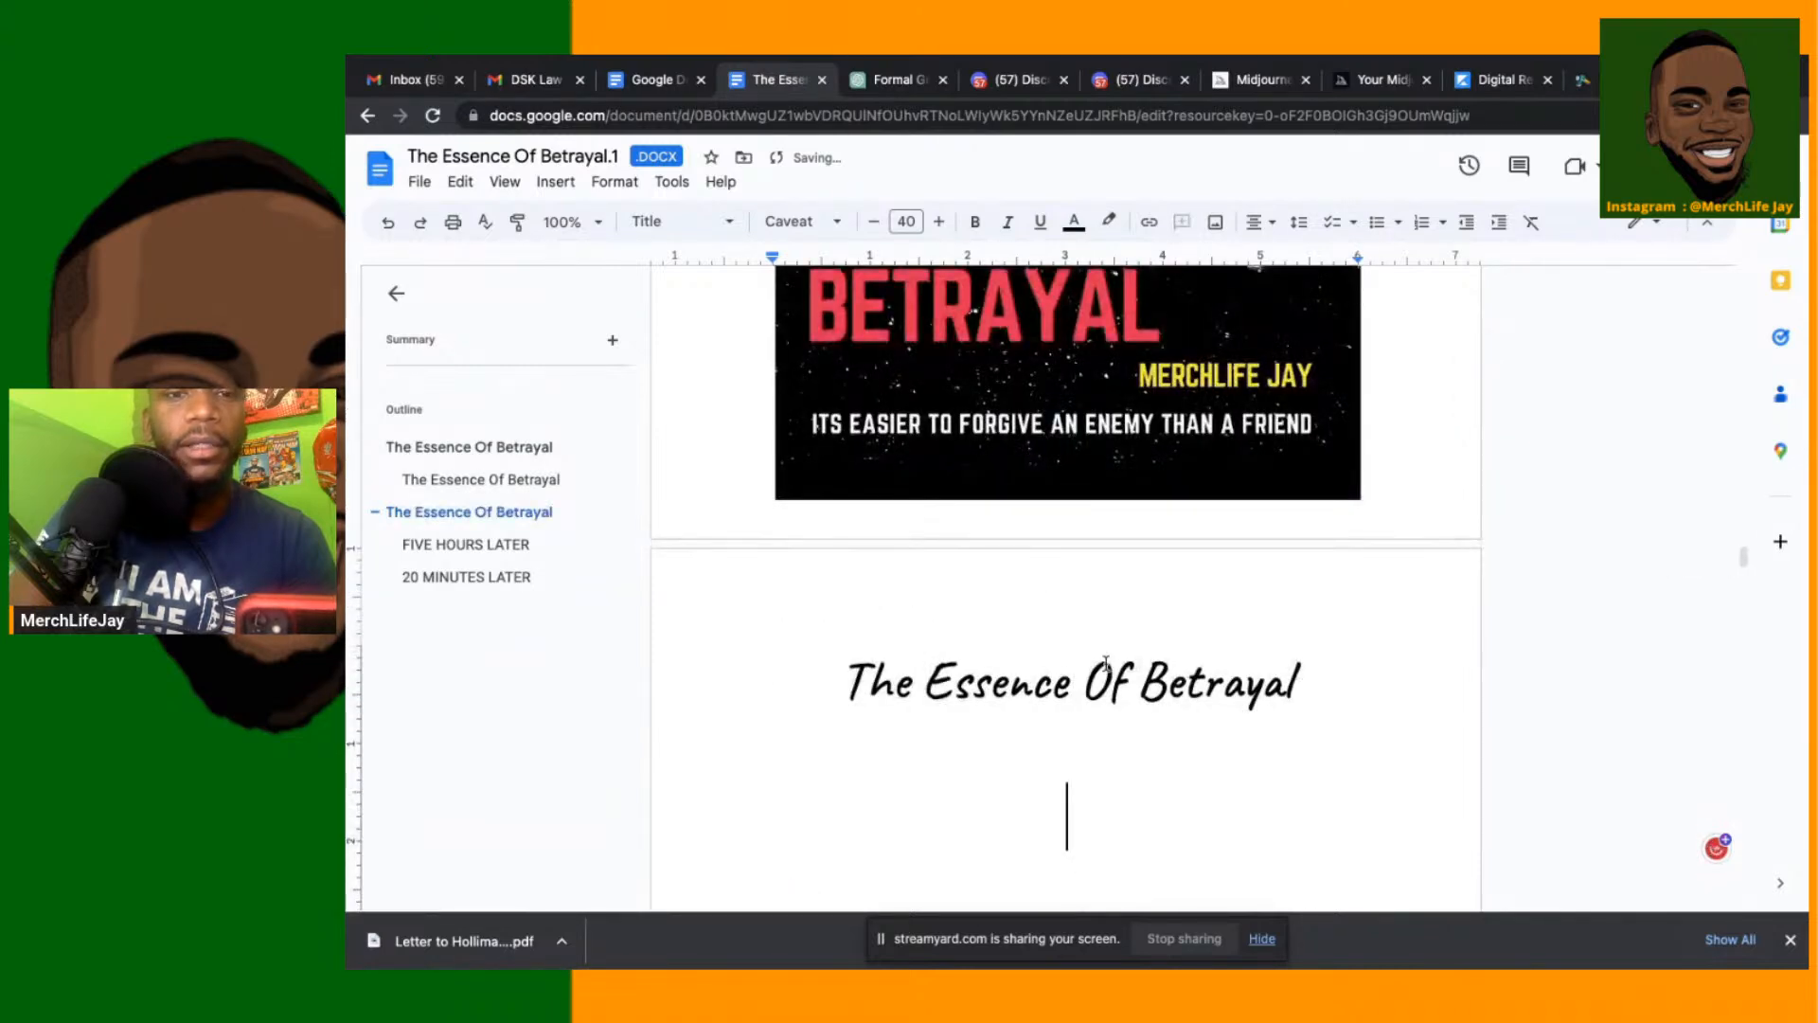
Delete the empty line between the pasted title and PART 2
scroll(1105, 663, "down", 3)
left_click(775, 513)
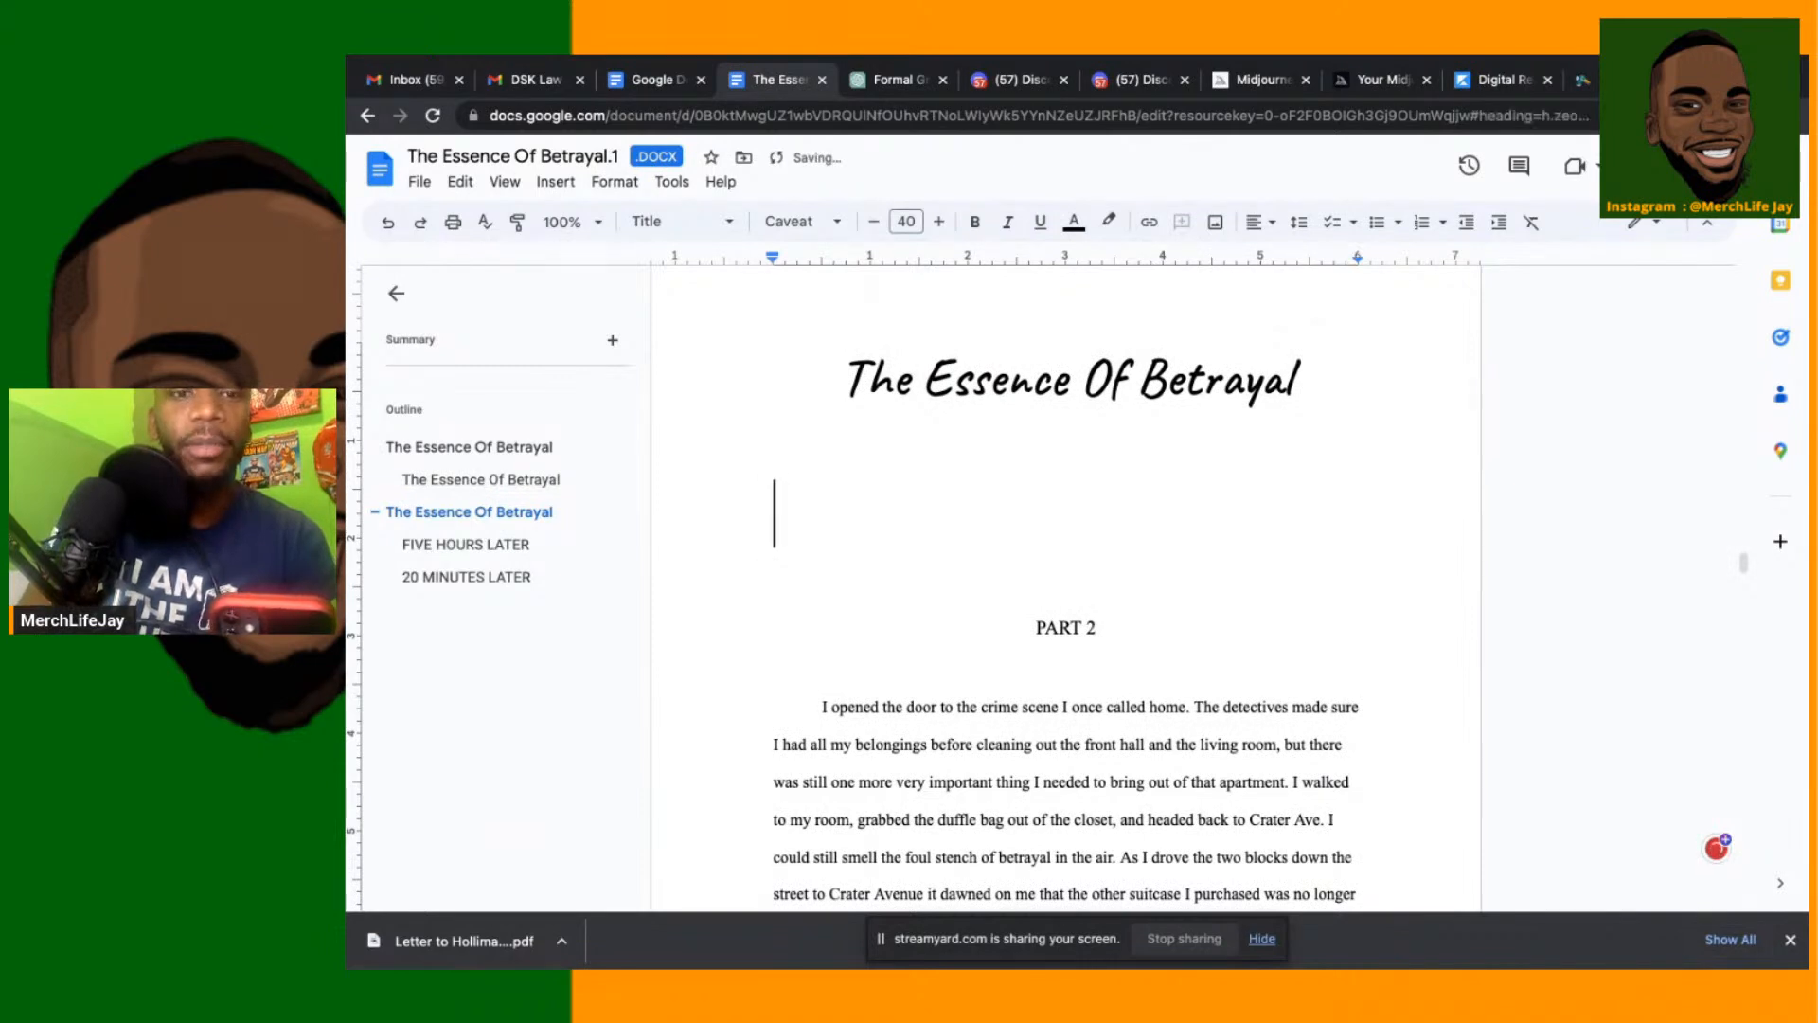
key("BackSpace")
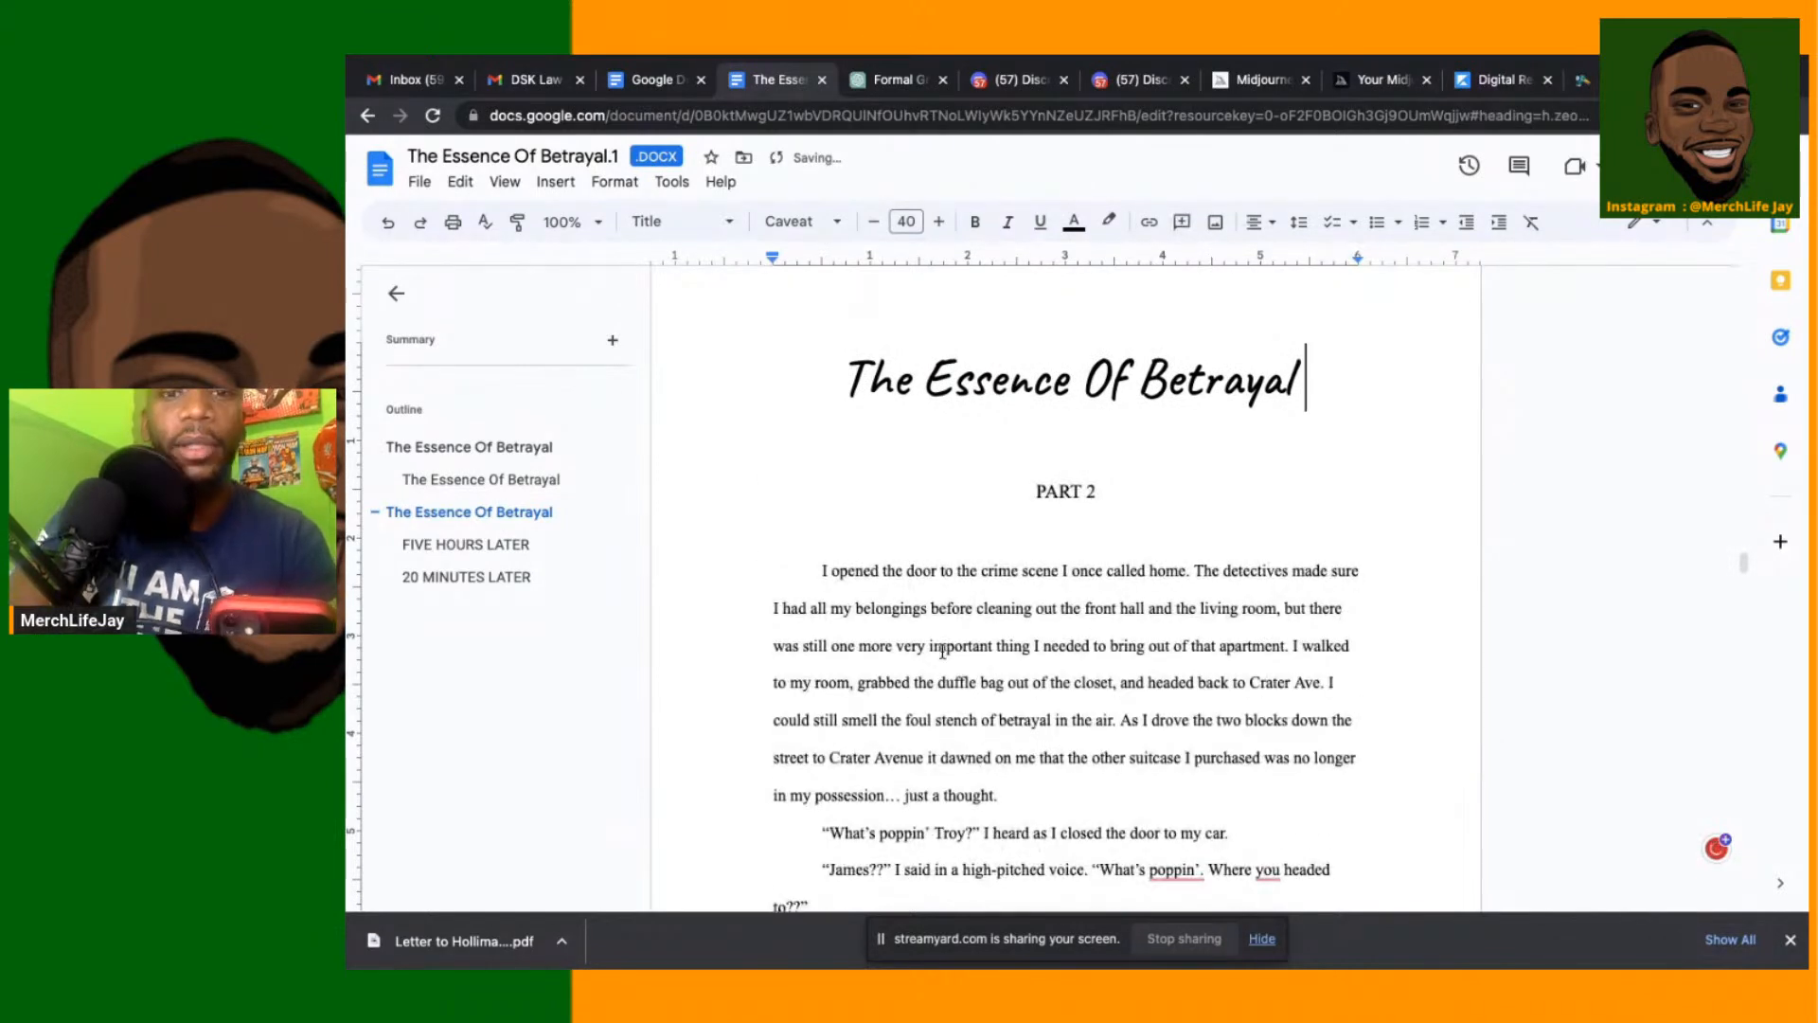
Compare the title page, Part 1 and Part 2 headings and their outline levels, and check the pages around the Part 2 cover image
left_click(1050, 492)
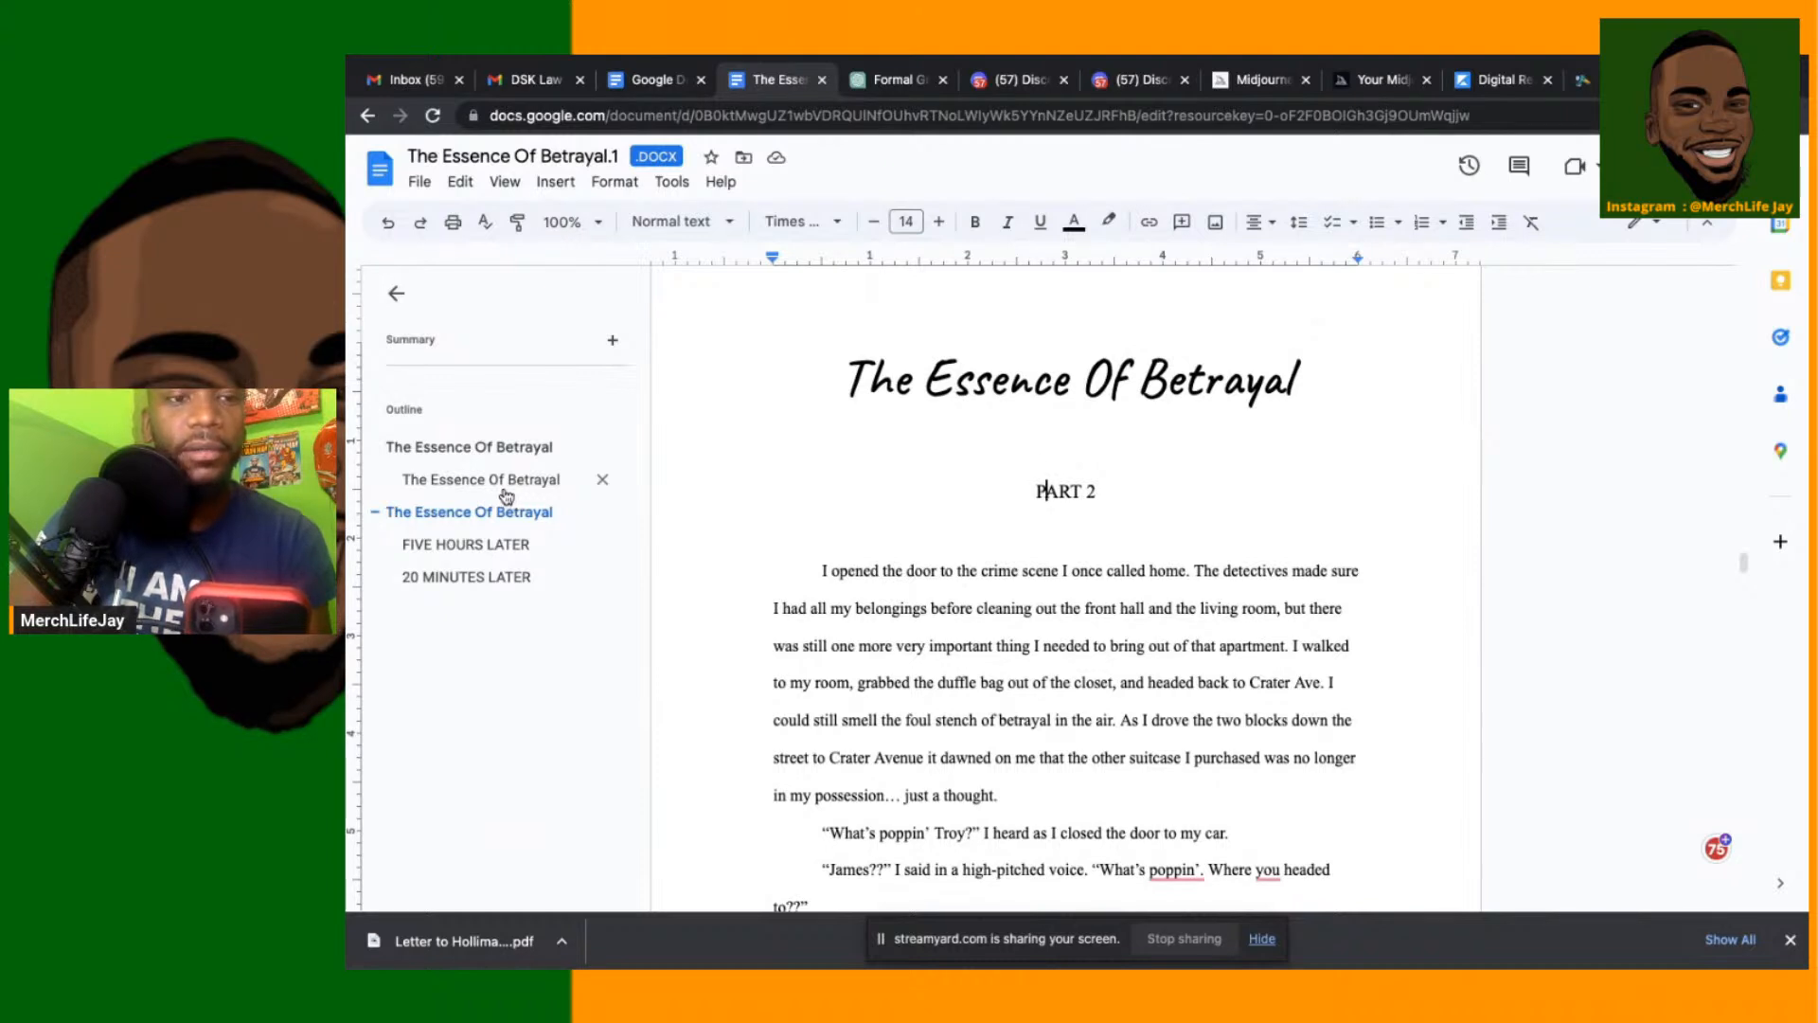
left_click(486, 449)
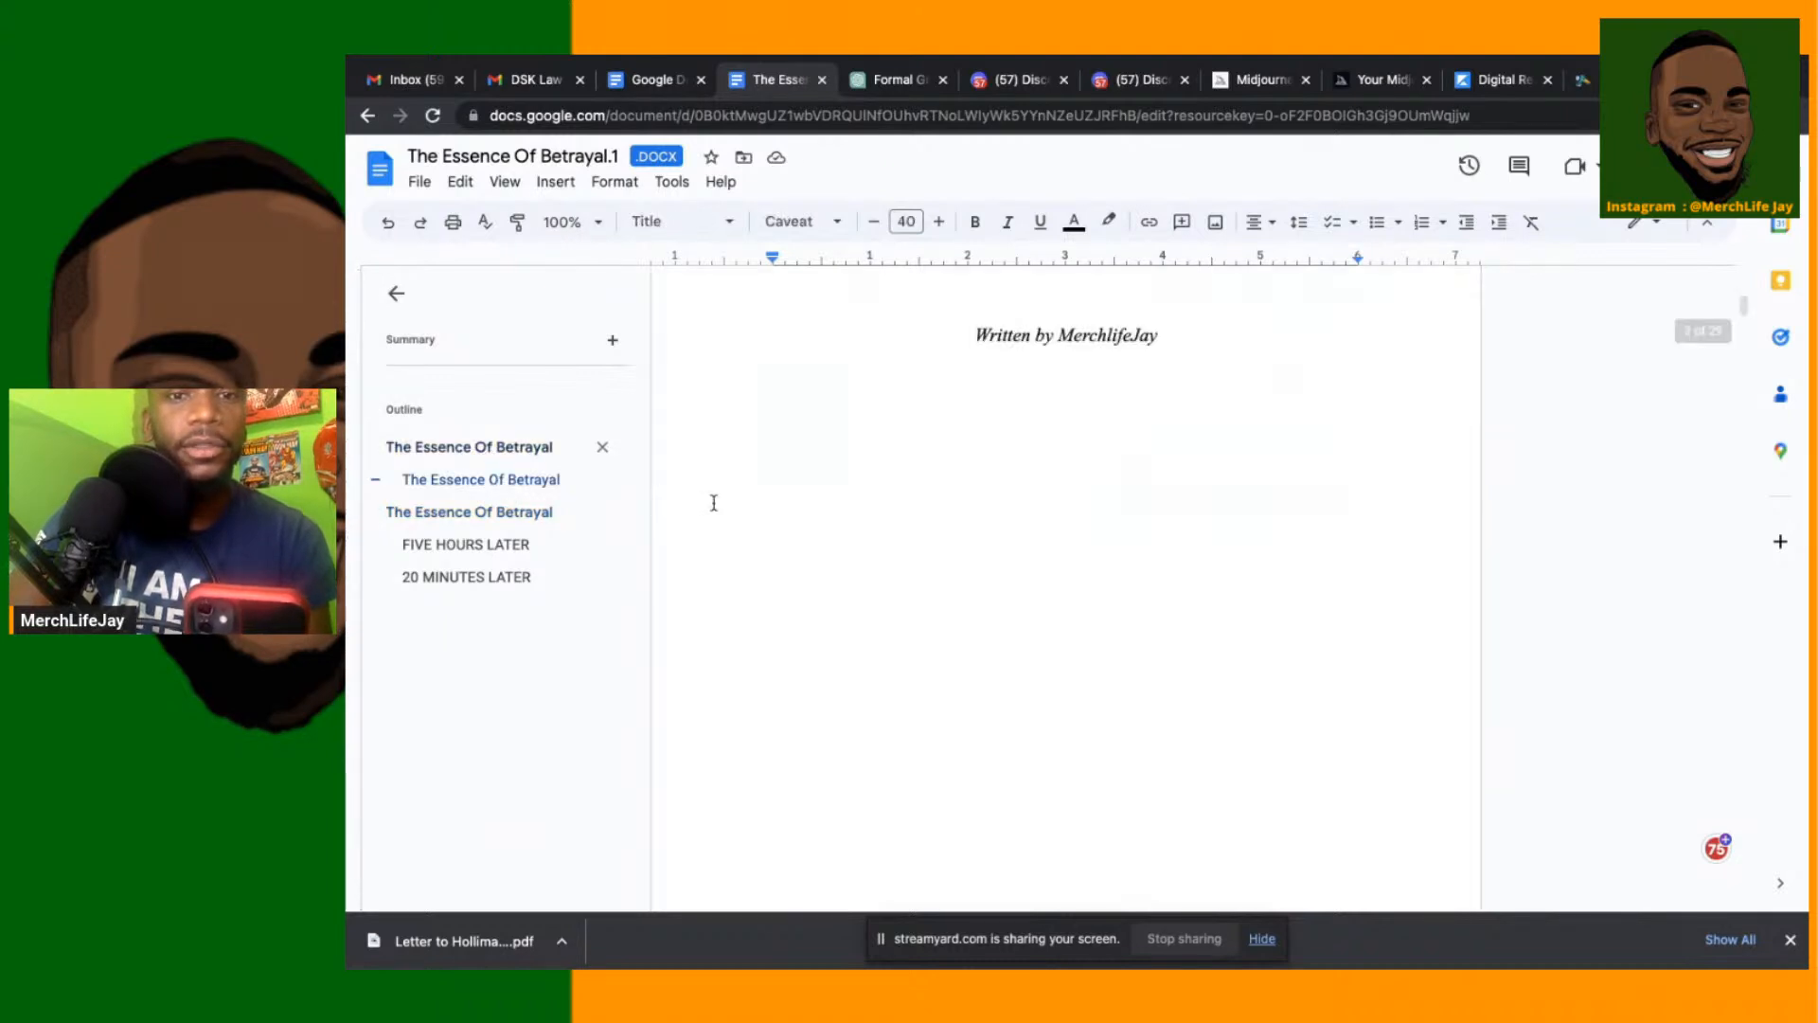
left_click(479, 491)
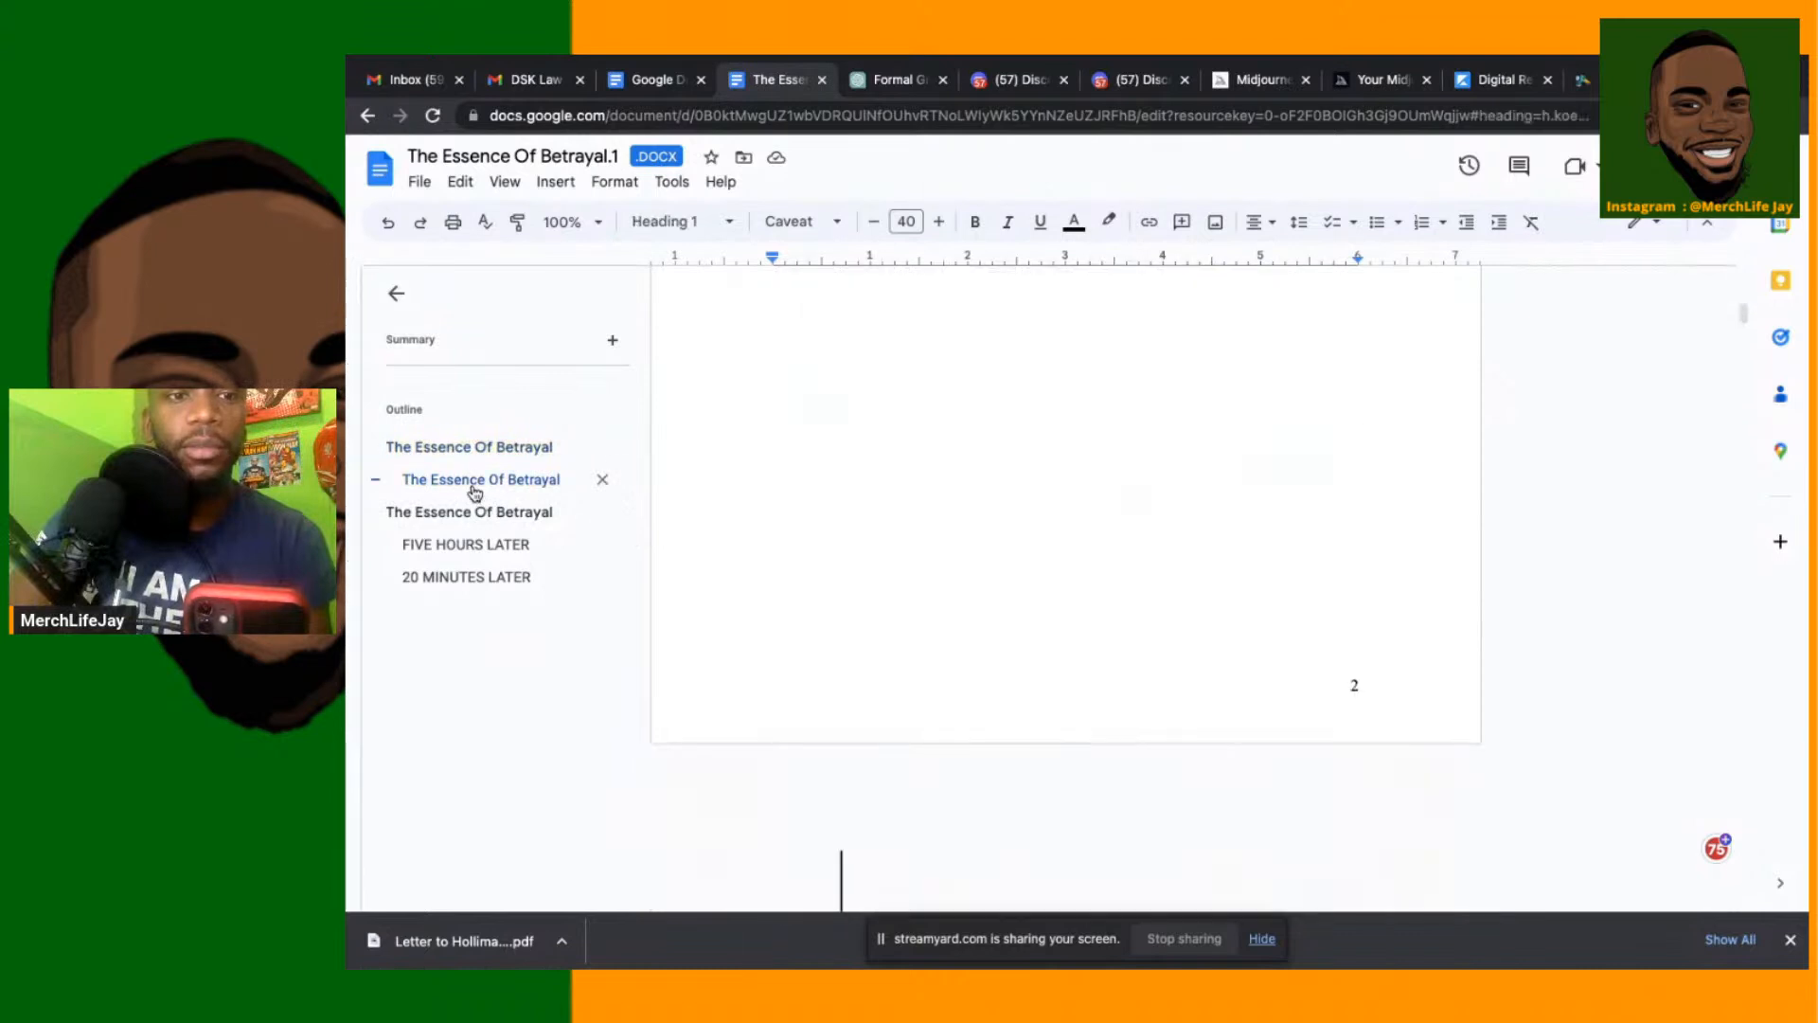
left_click(1073, 482)
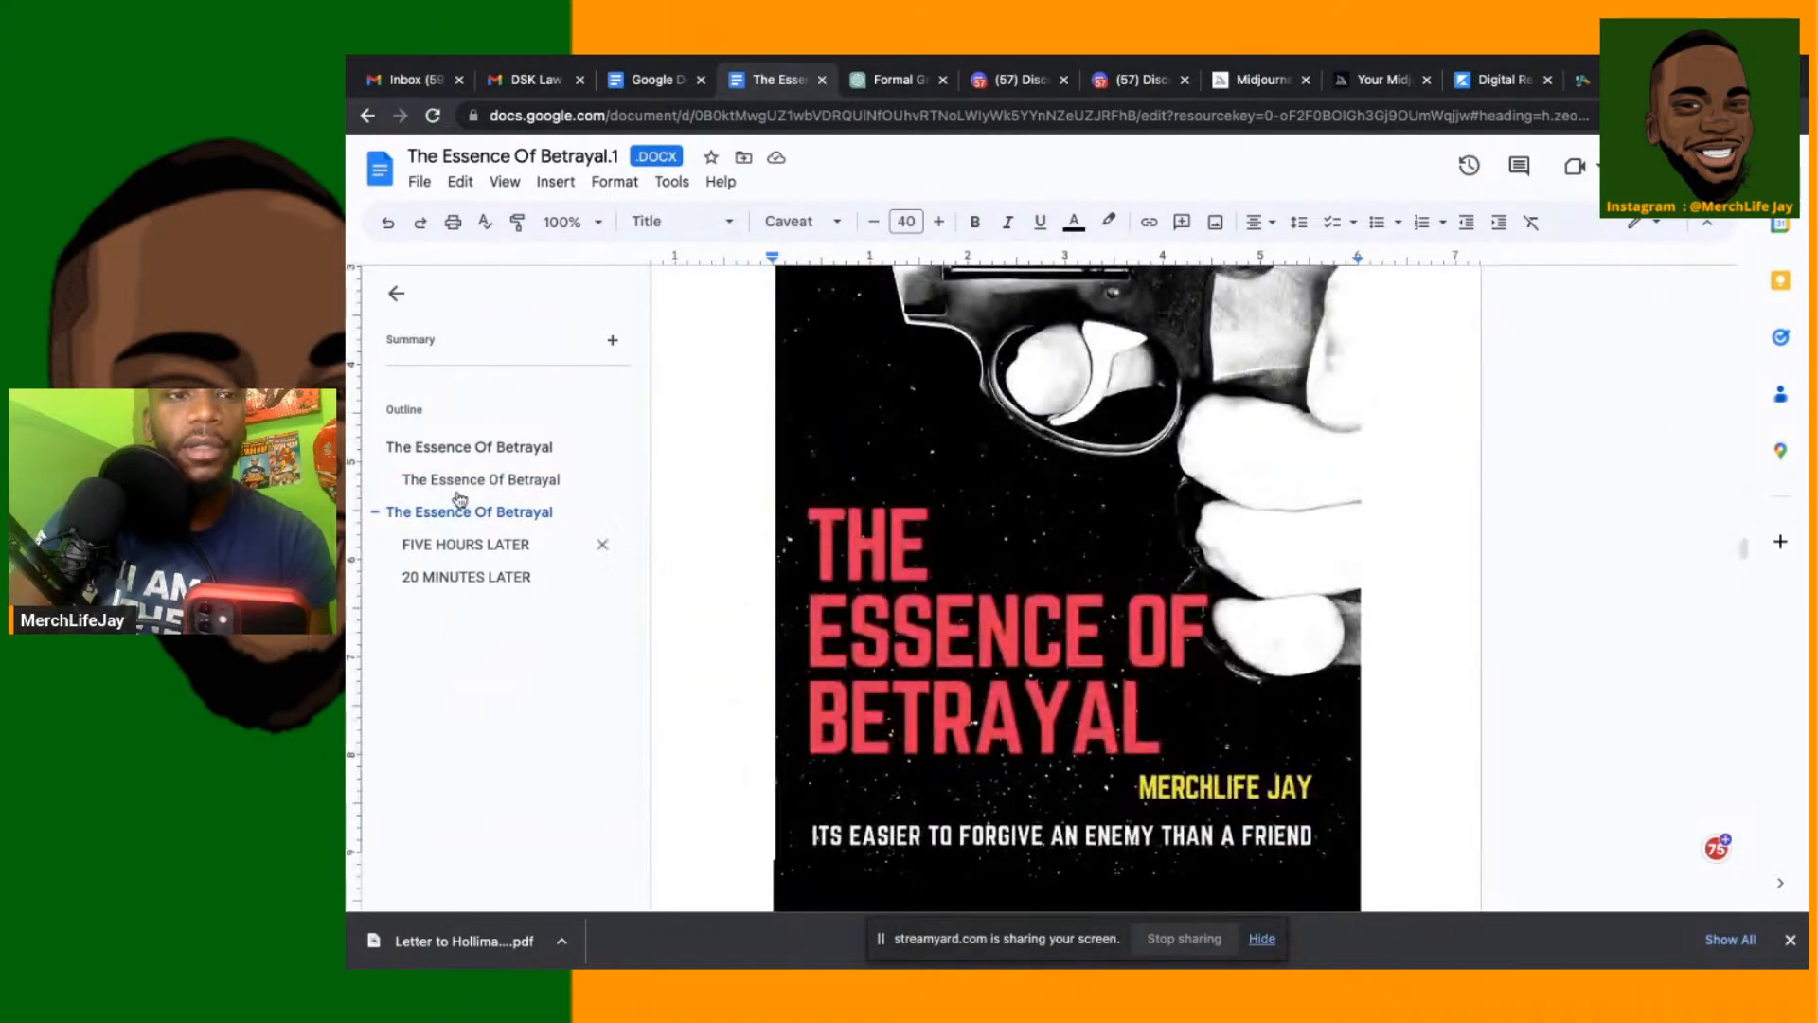
scroll(756, 684, "down", 1)
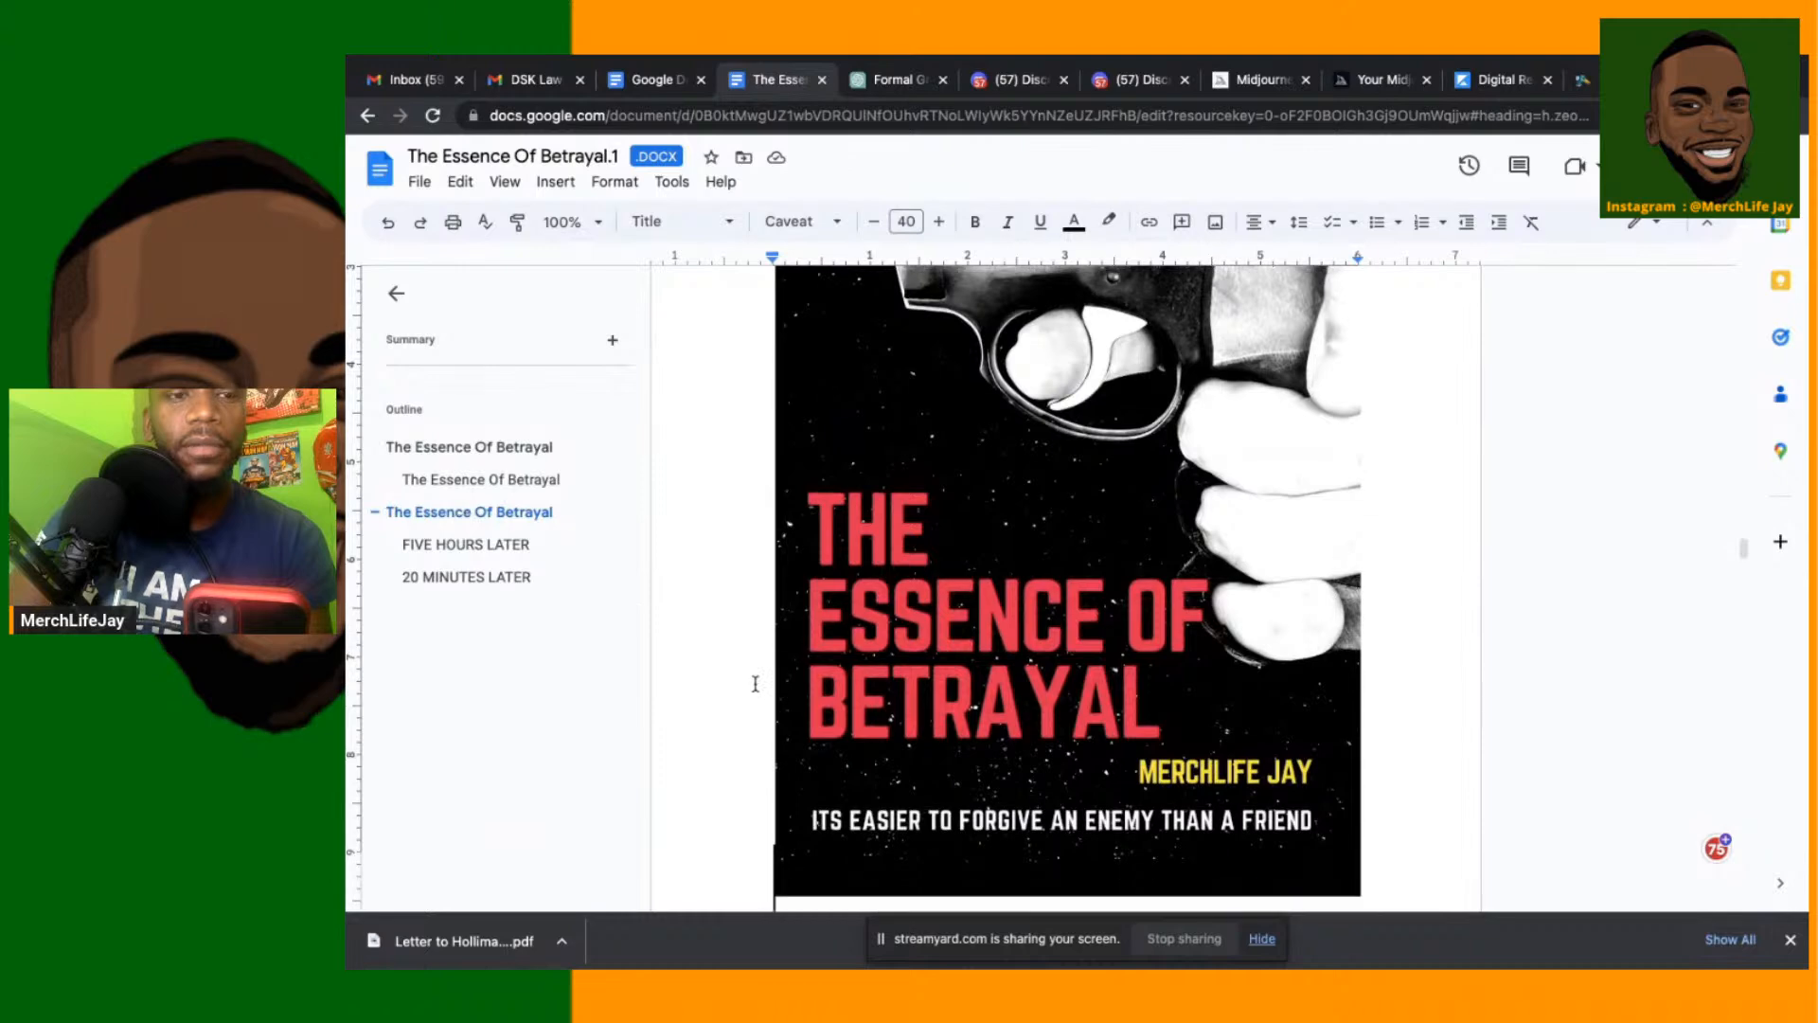
scroll(756, 684, "down", 8)
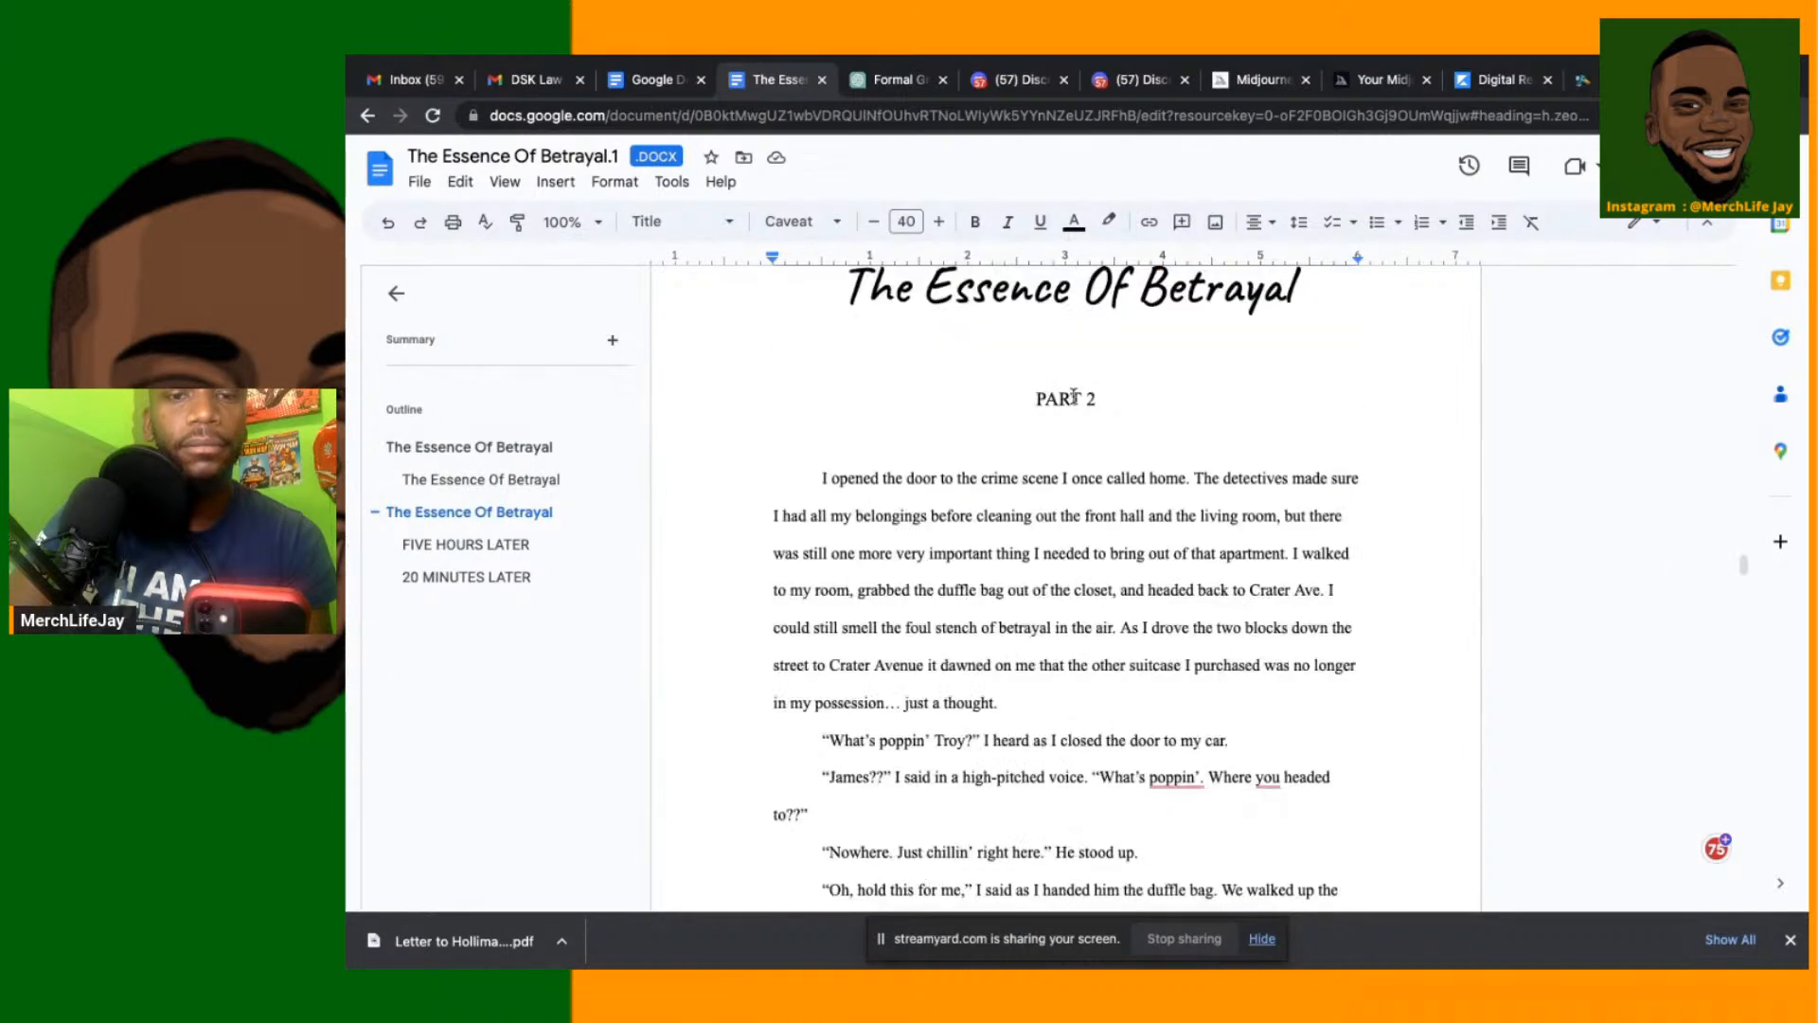
scroll(1074, 397, "up", 15)
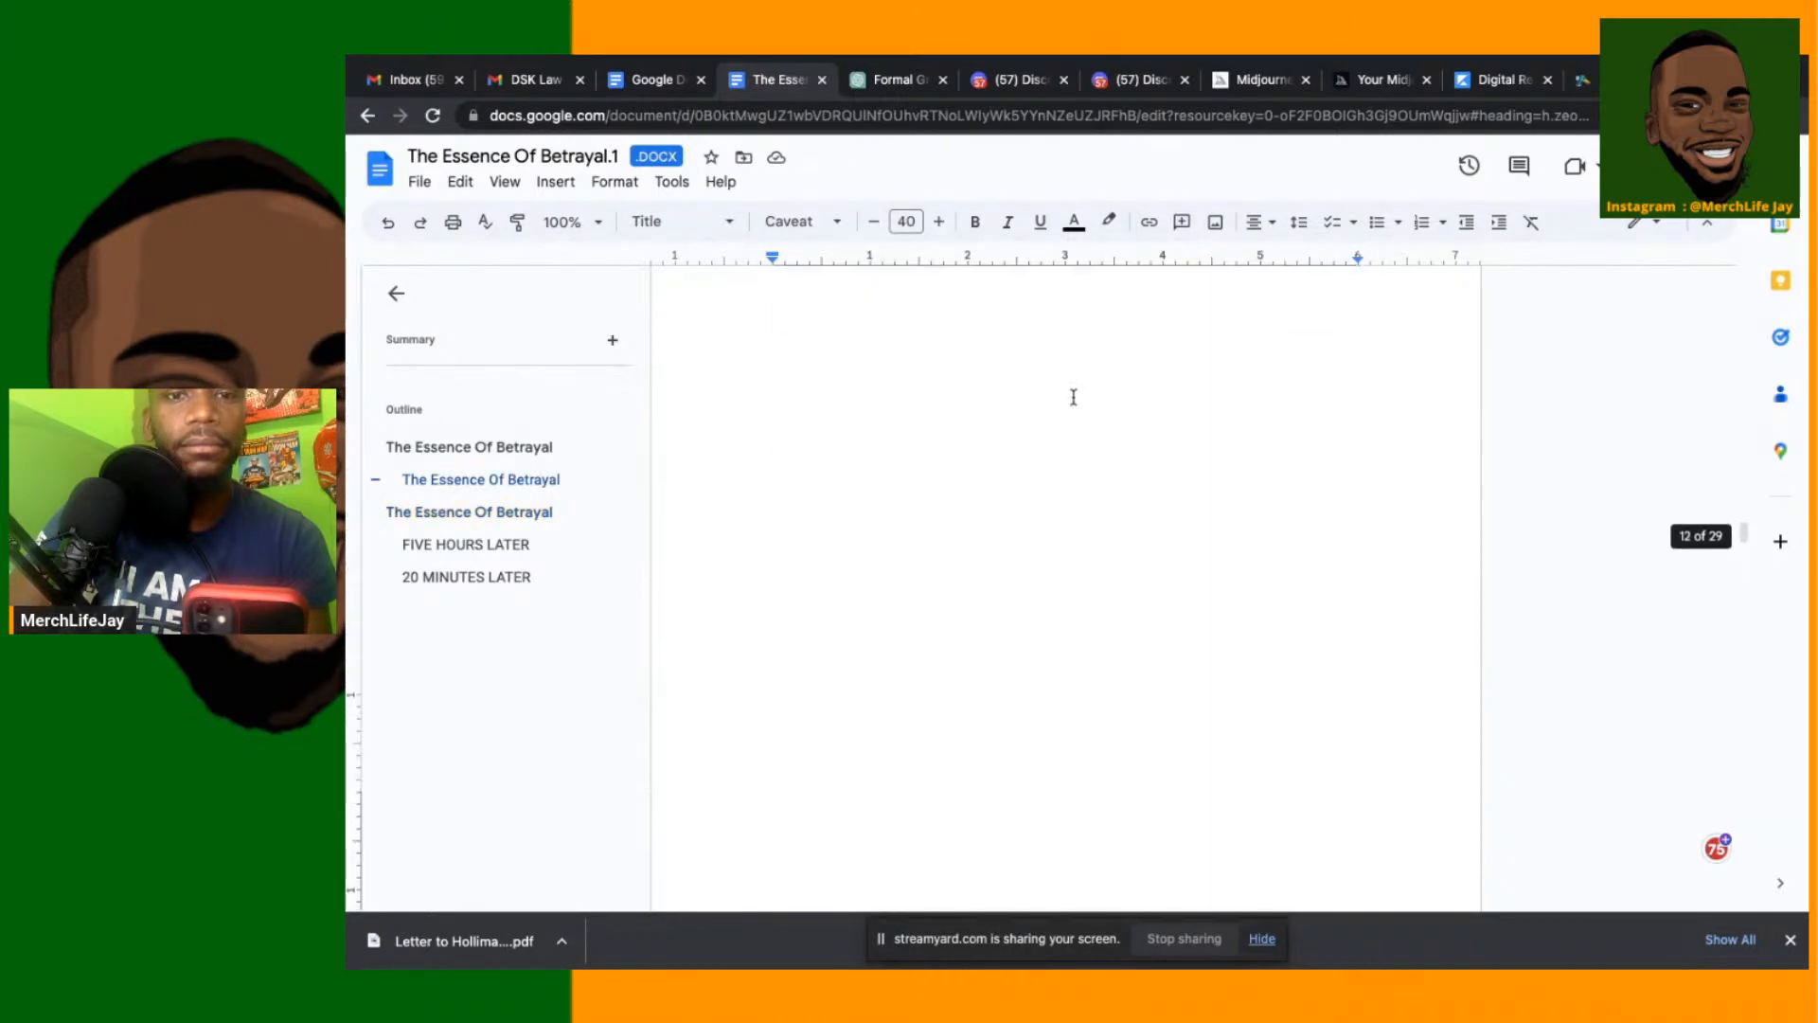
scroll(1074, 397, "up", 15)
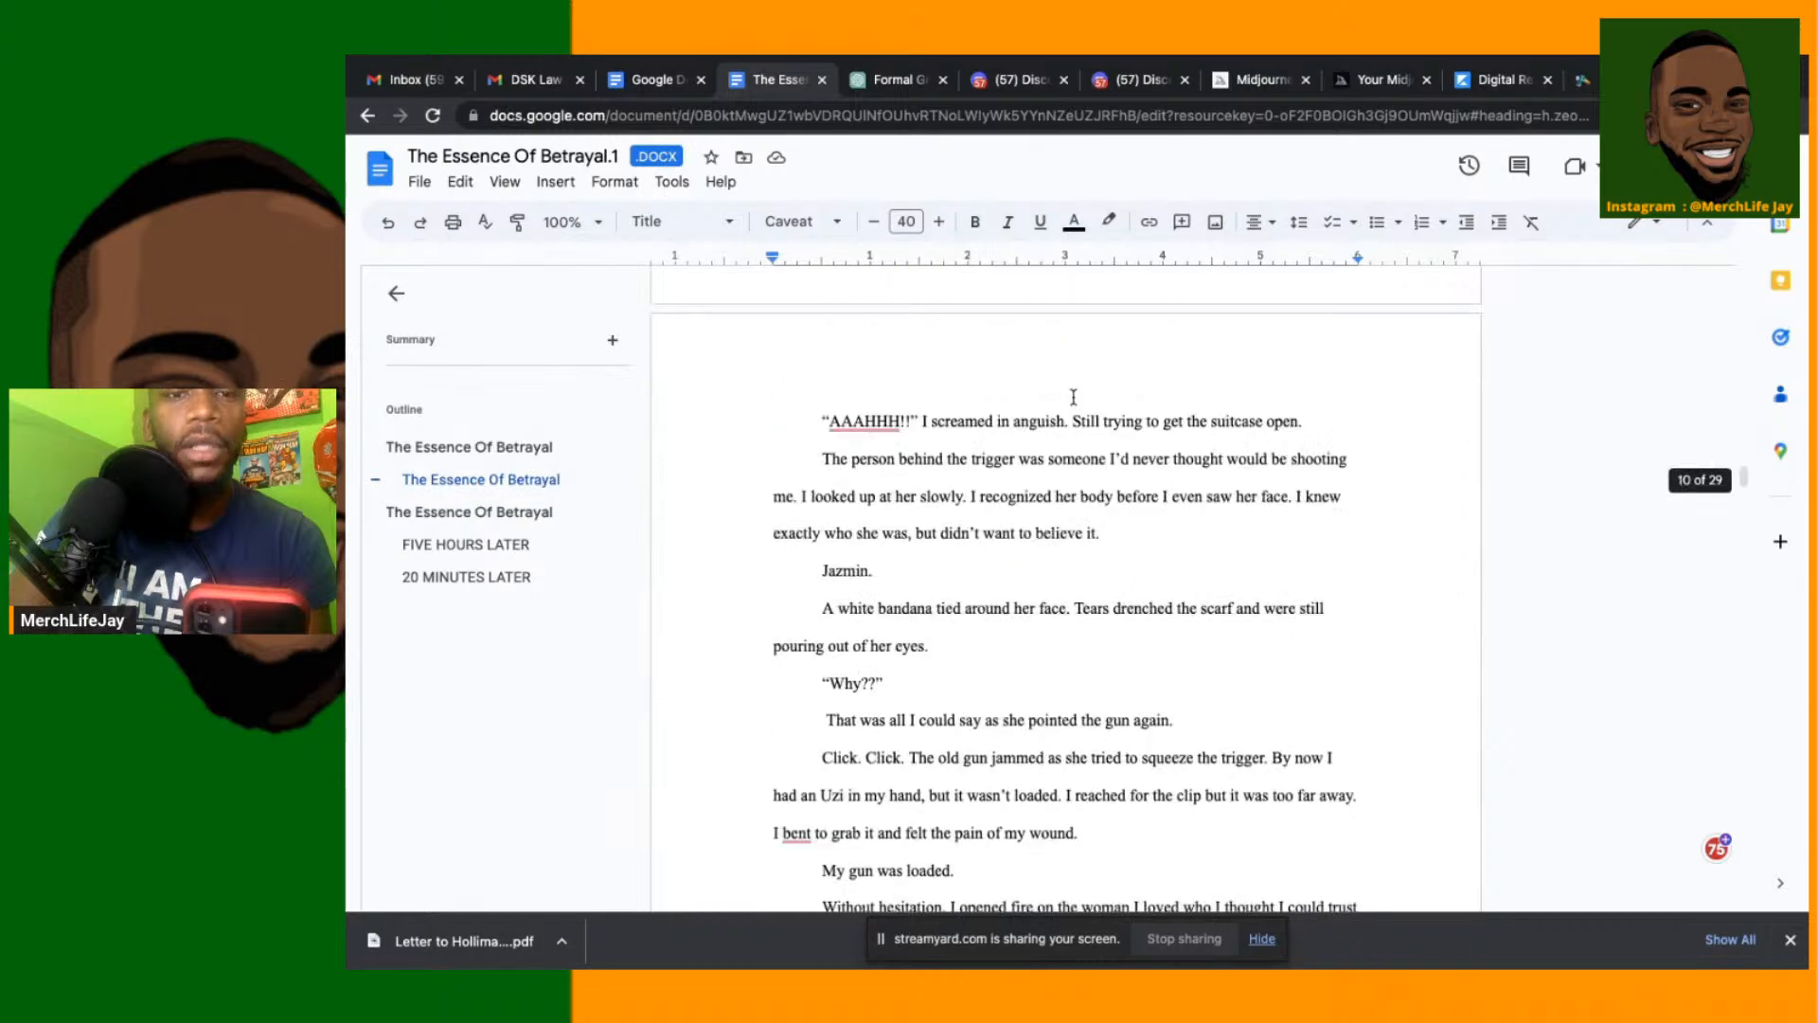
scroll(1074, 397, "down", 20)
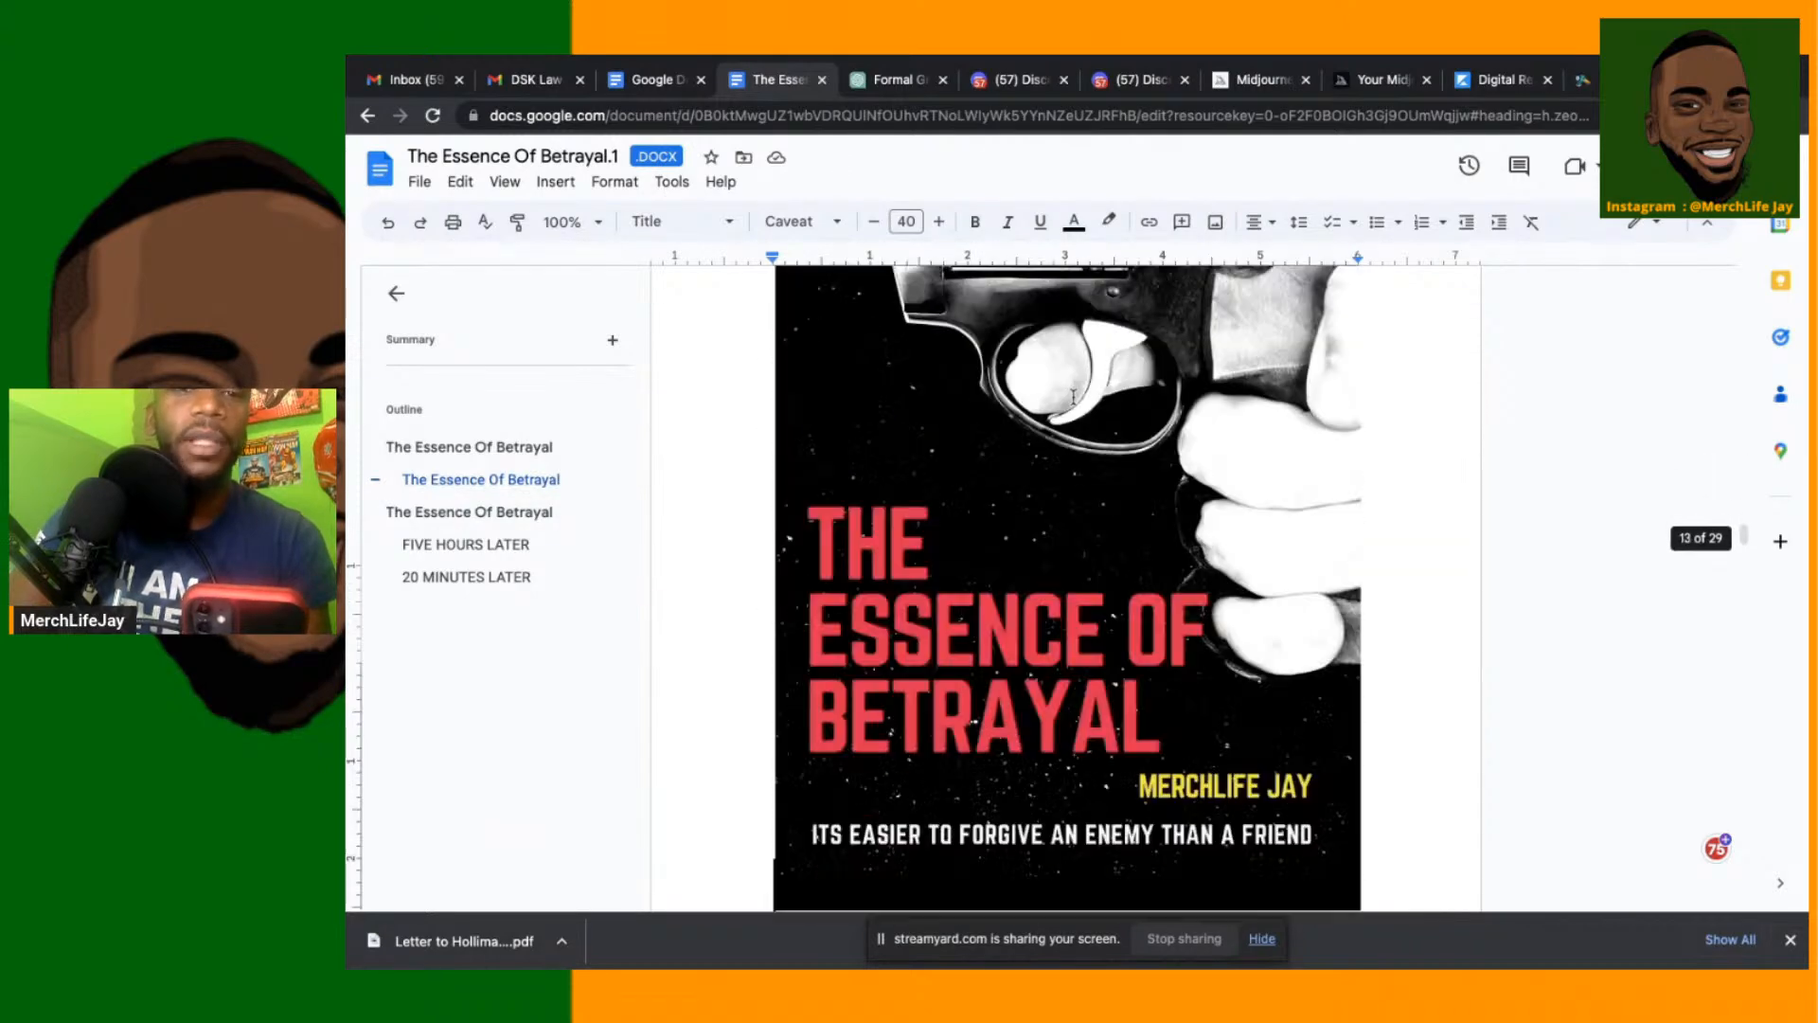
scroll(1074, 397, "down", 8)
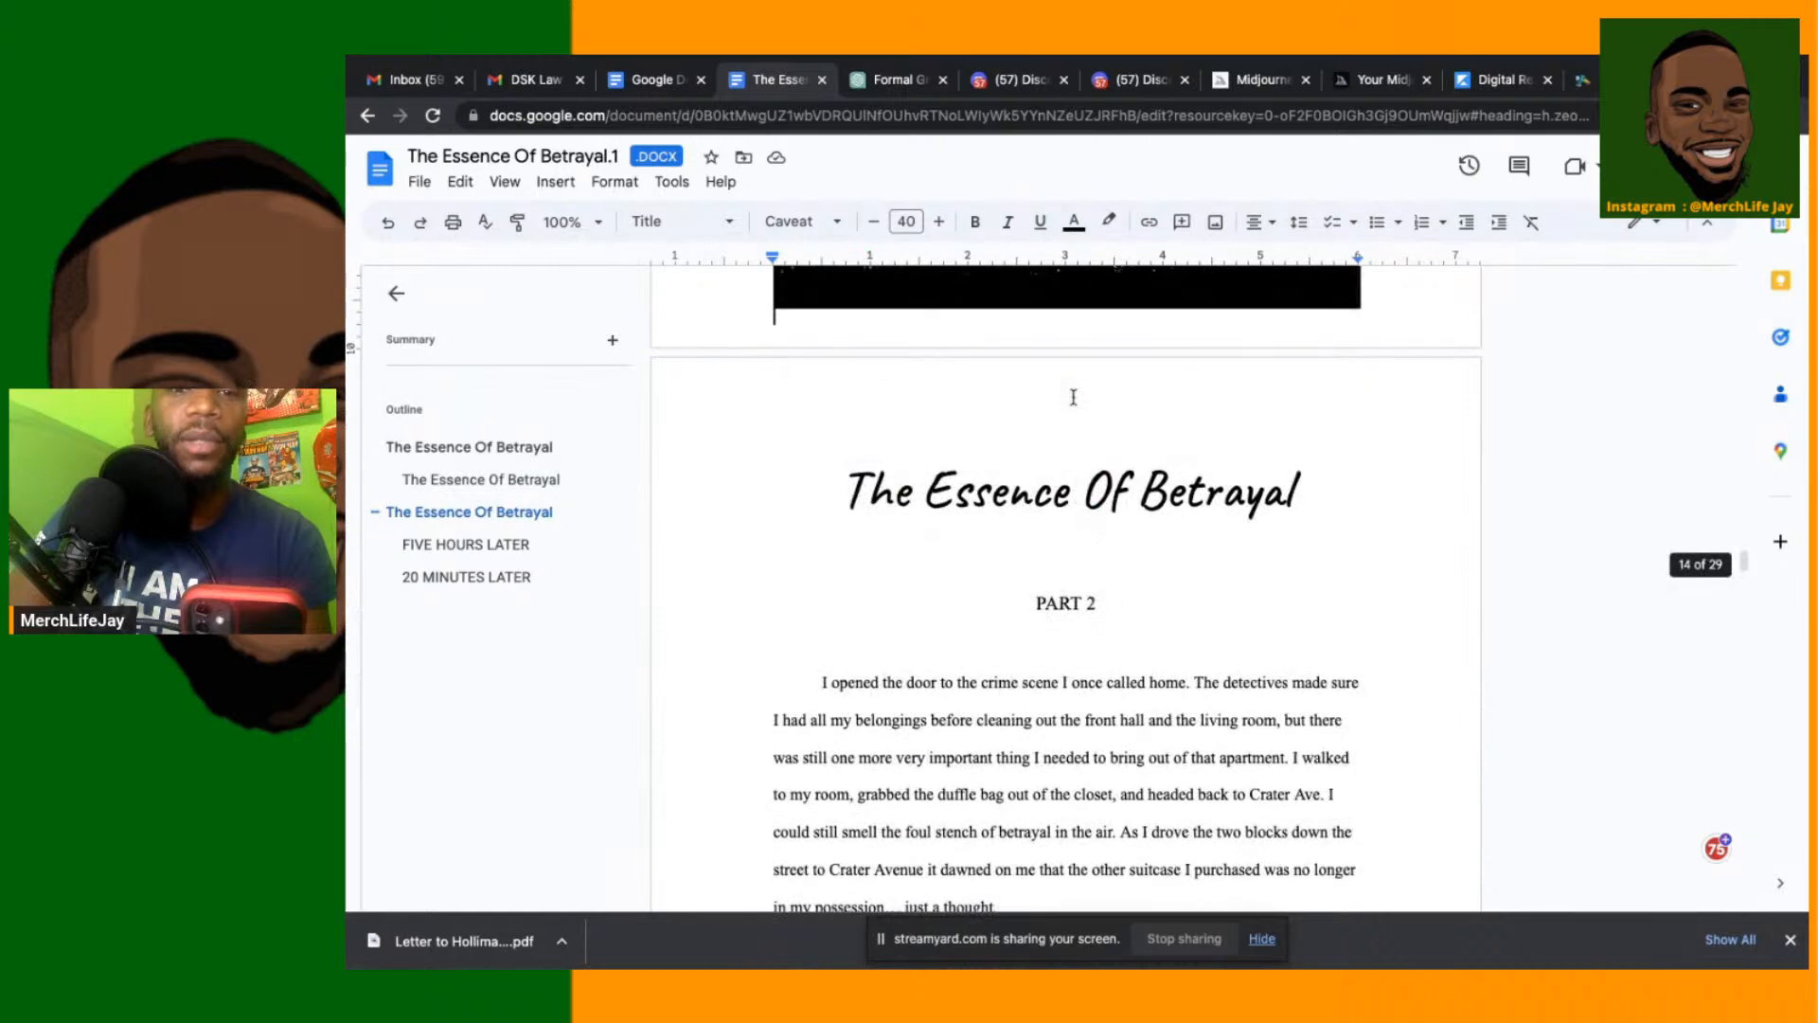
scroll(1074, 397, "up", 6)
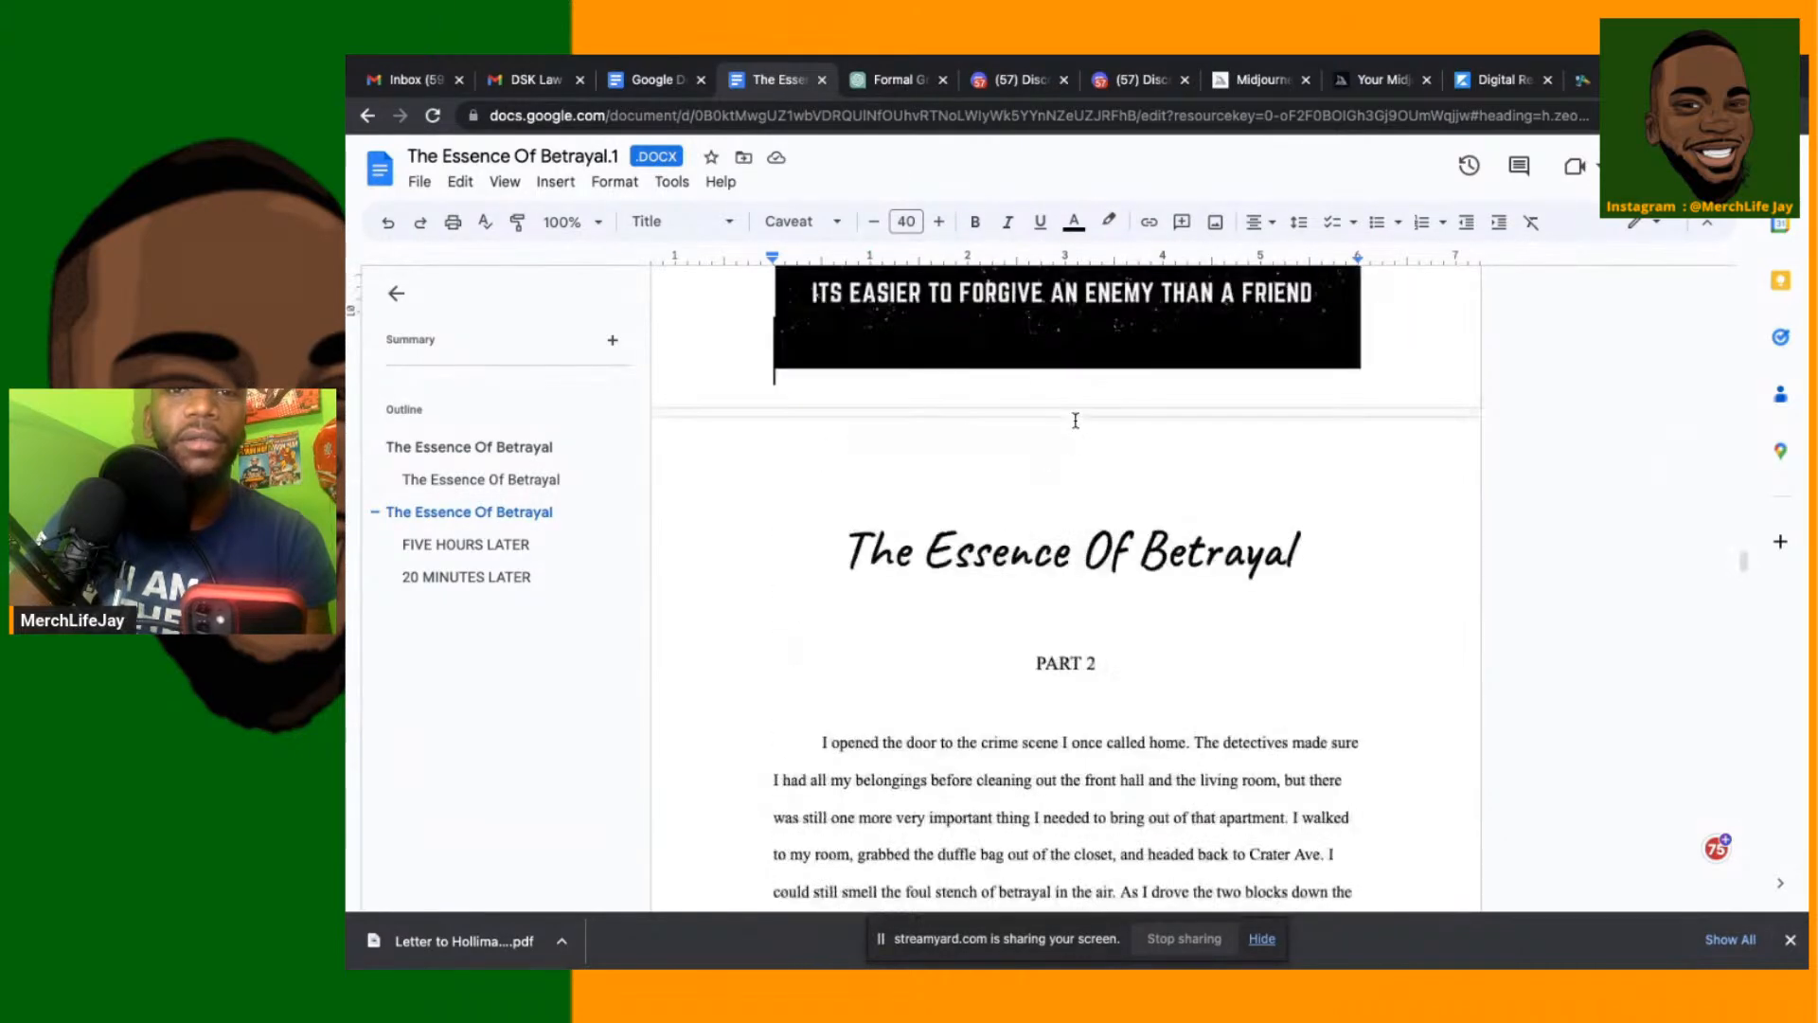
scroll(1076, 422, "up", 3)
scroll(1075, 421, "down", 7)
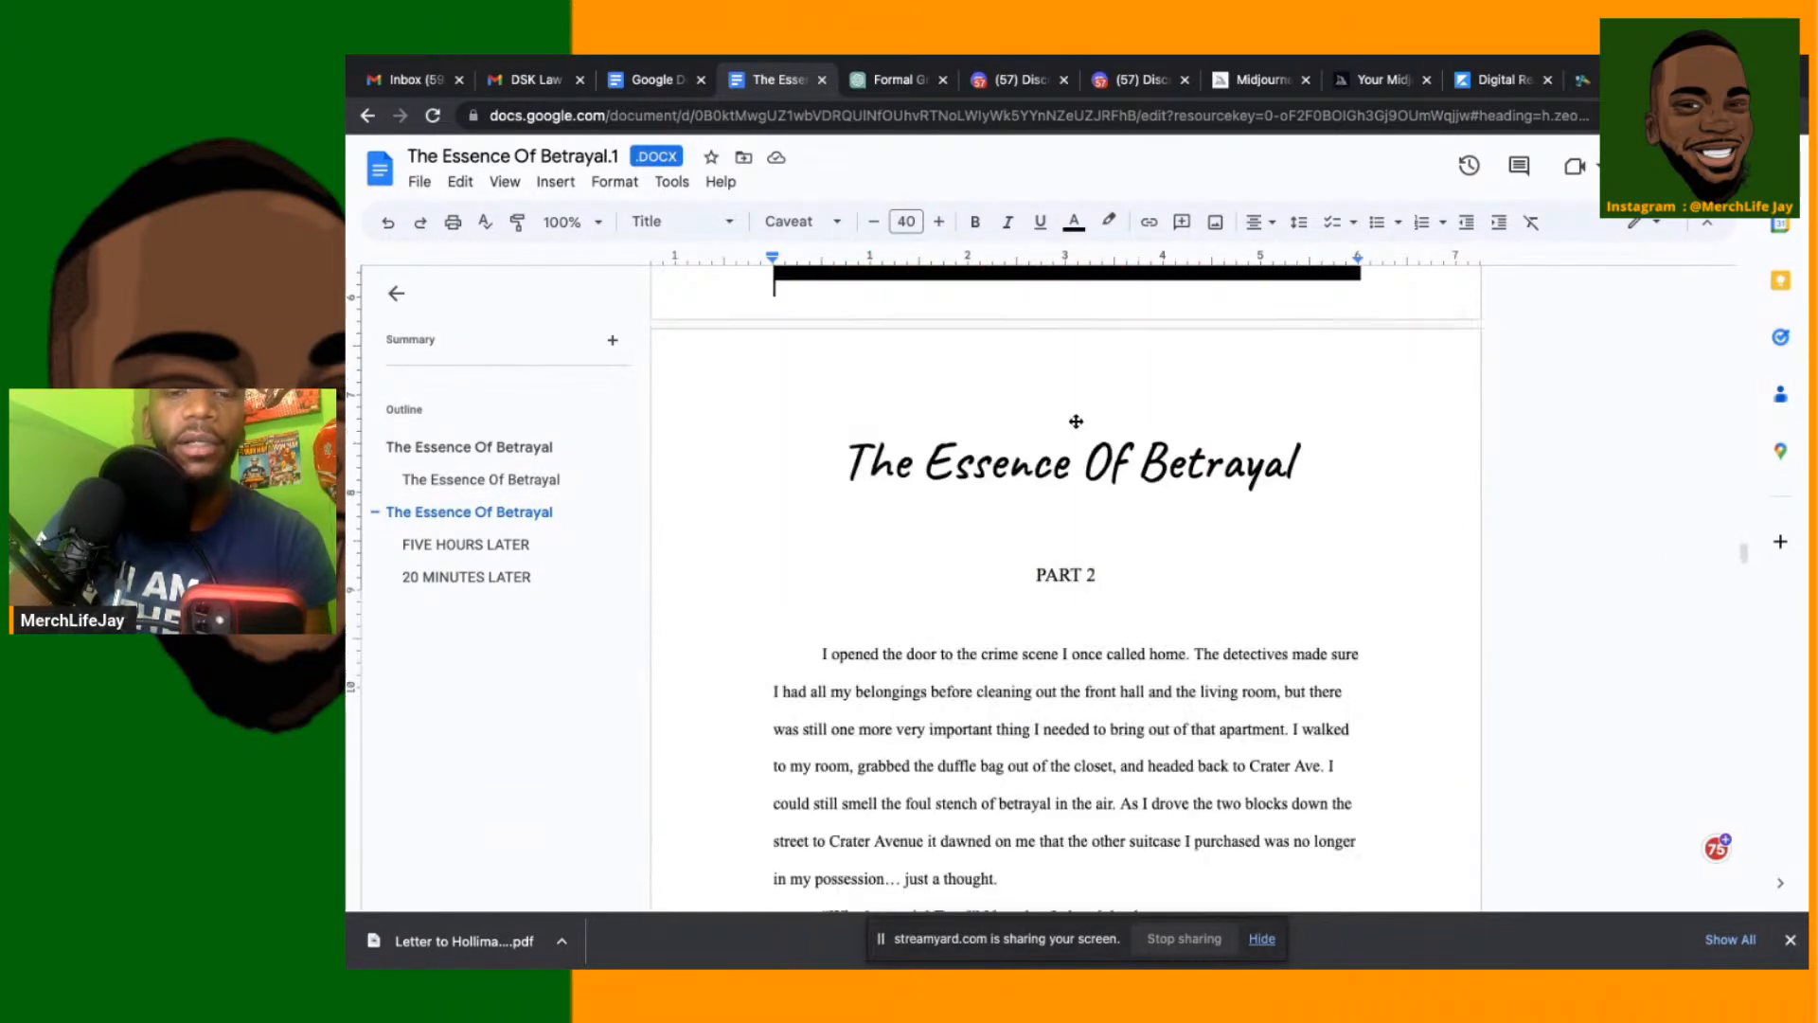
Set the PART 2 line's font size to 12
left_click(1094, 404)
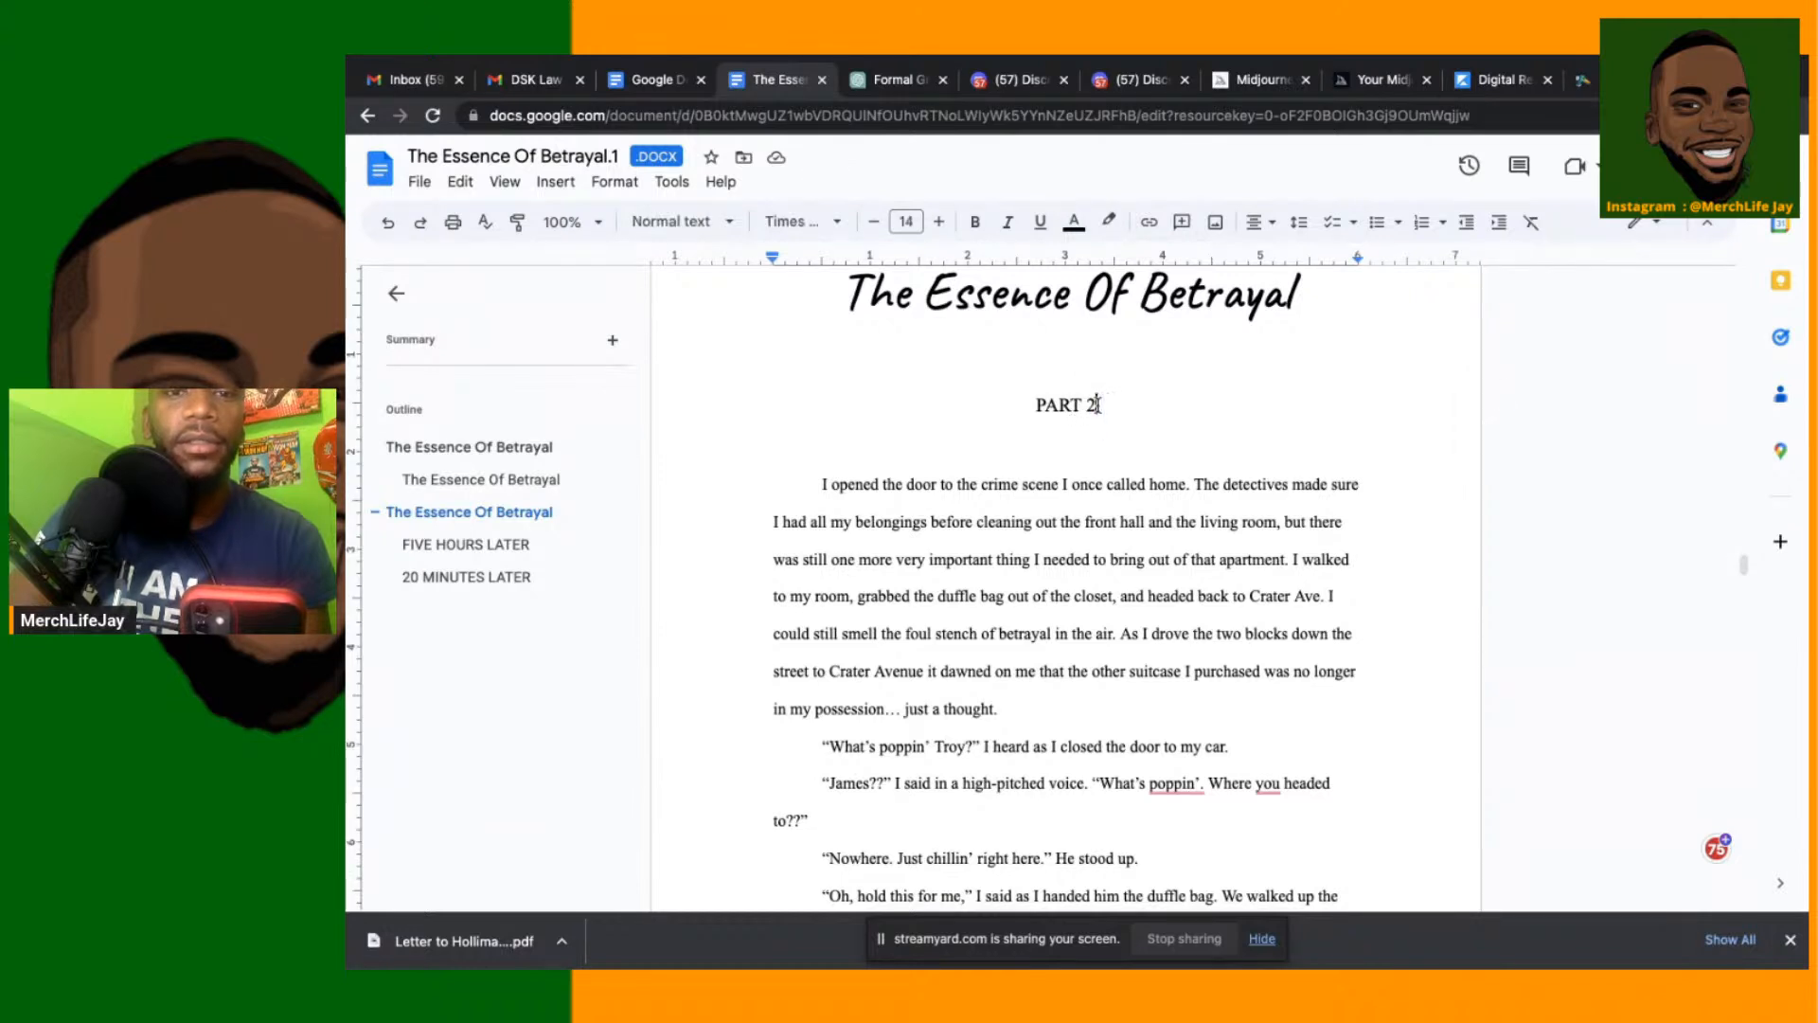
triple_click(1097, 405)
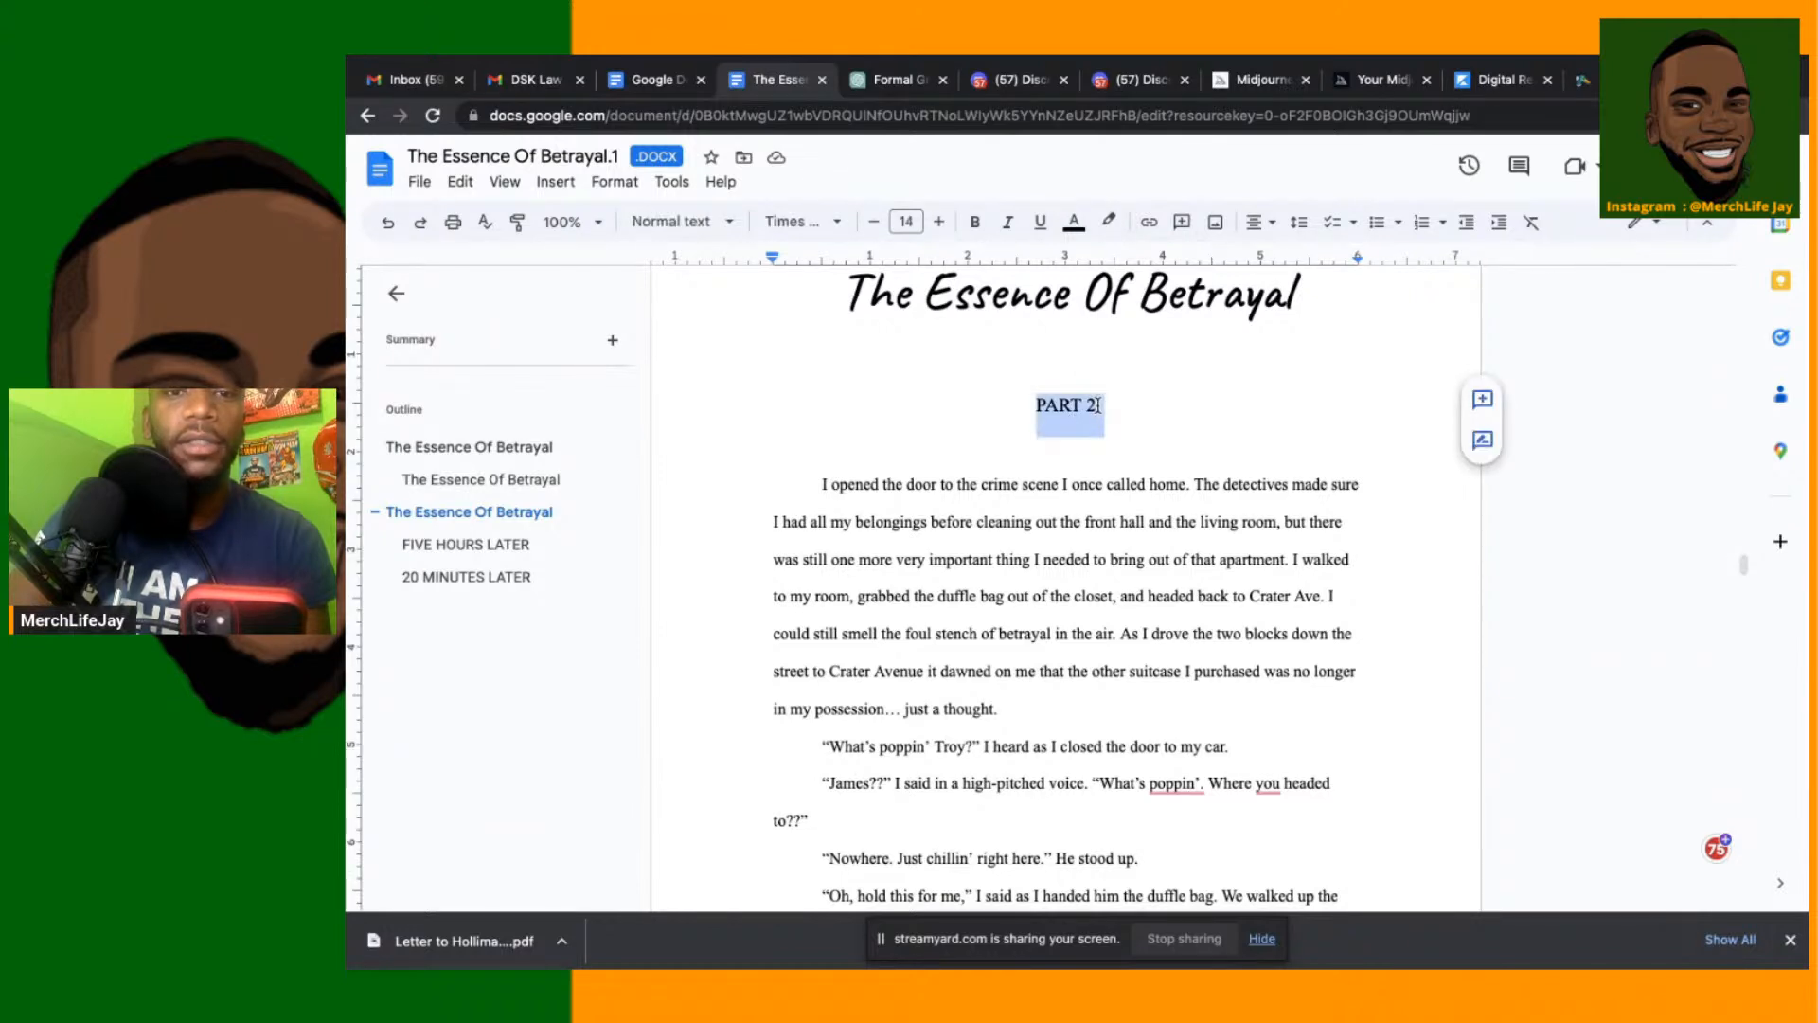
left_click(871, 224)
left_click(874, 224)
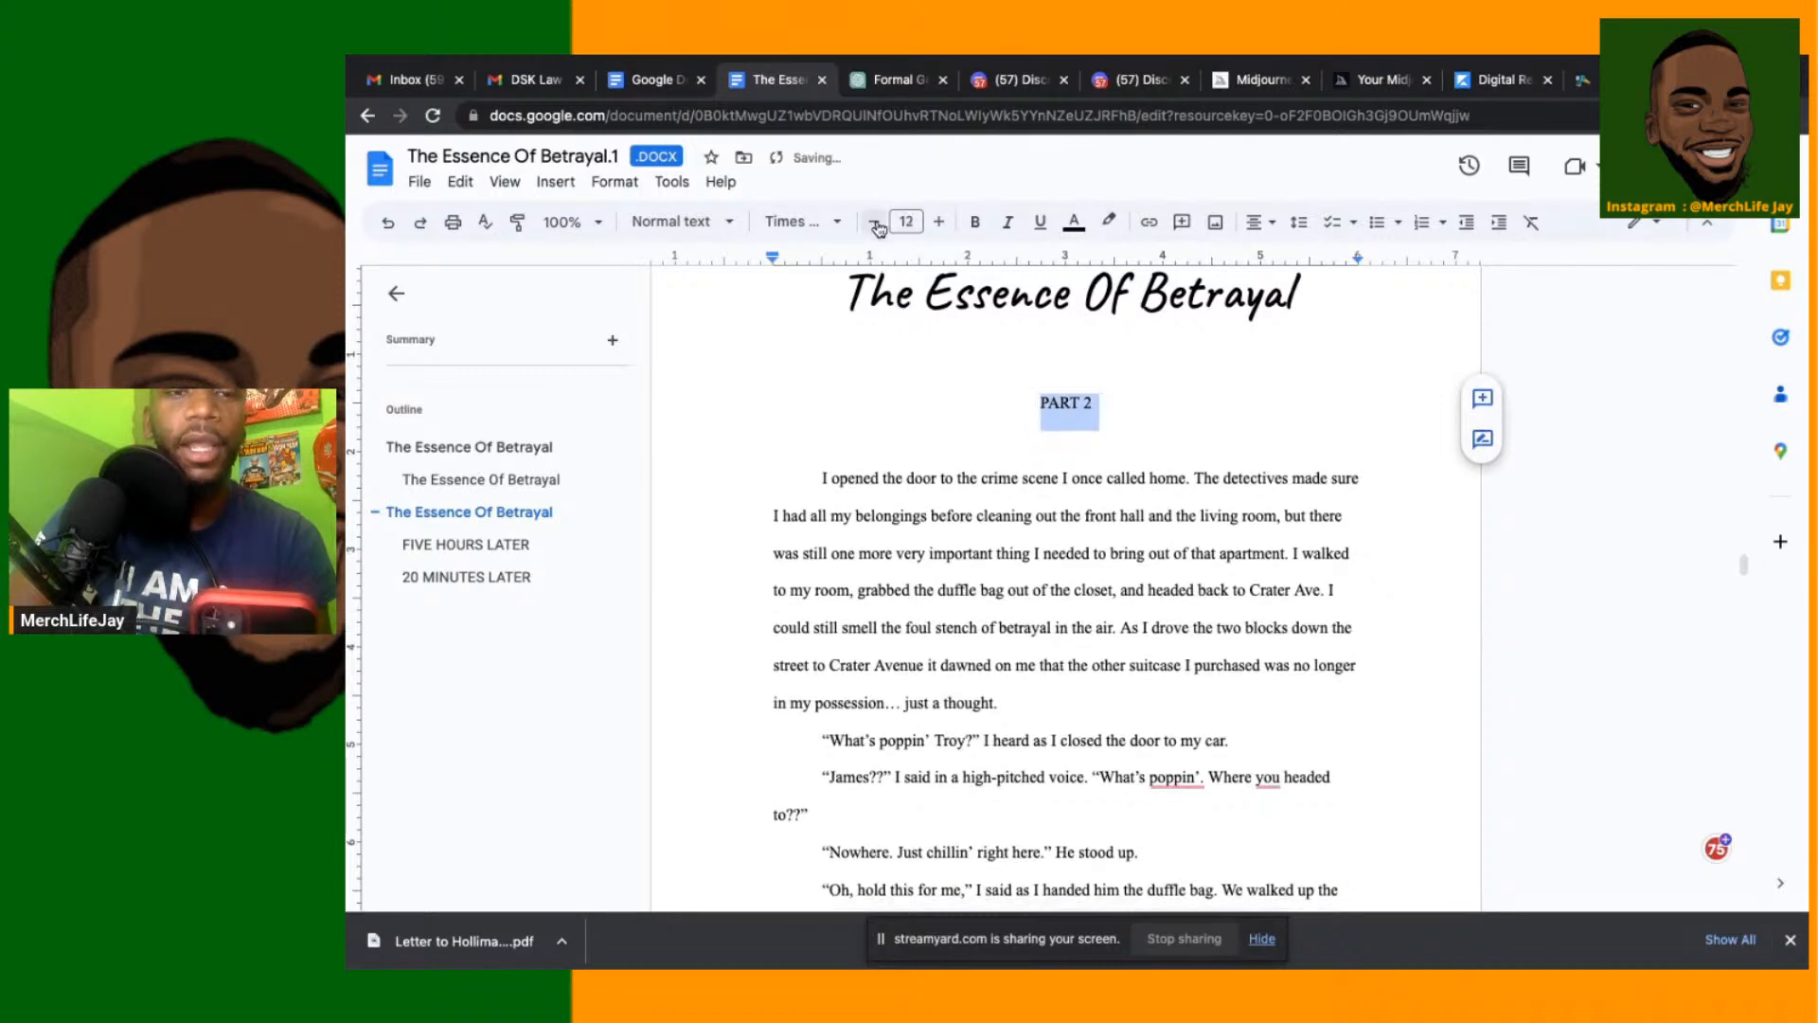
left_click(1123, 417)
Insert blank lines before the title above Part 3 so that it starts on a new page
scroll(1042, 530, "down", 10)
scroll(1004, 557, "down", 15)
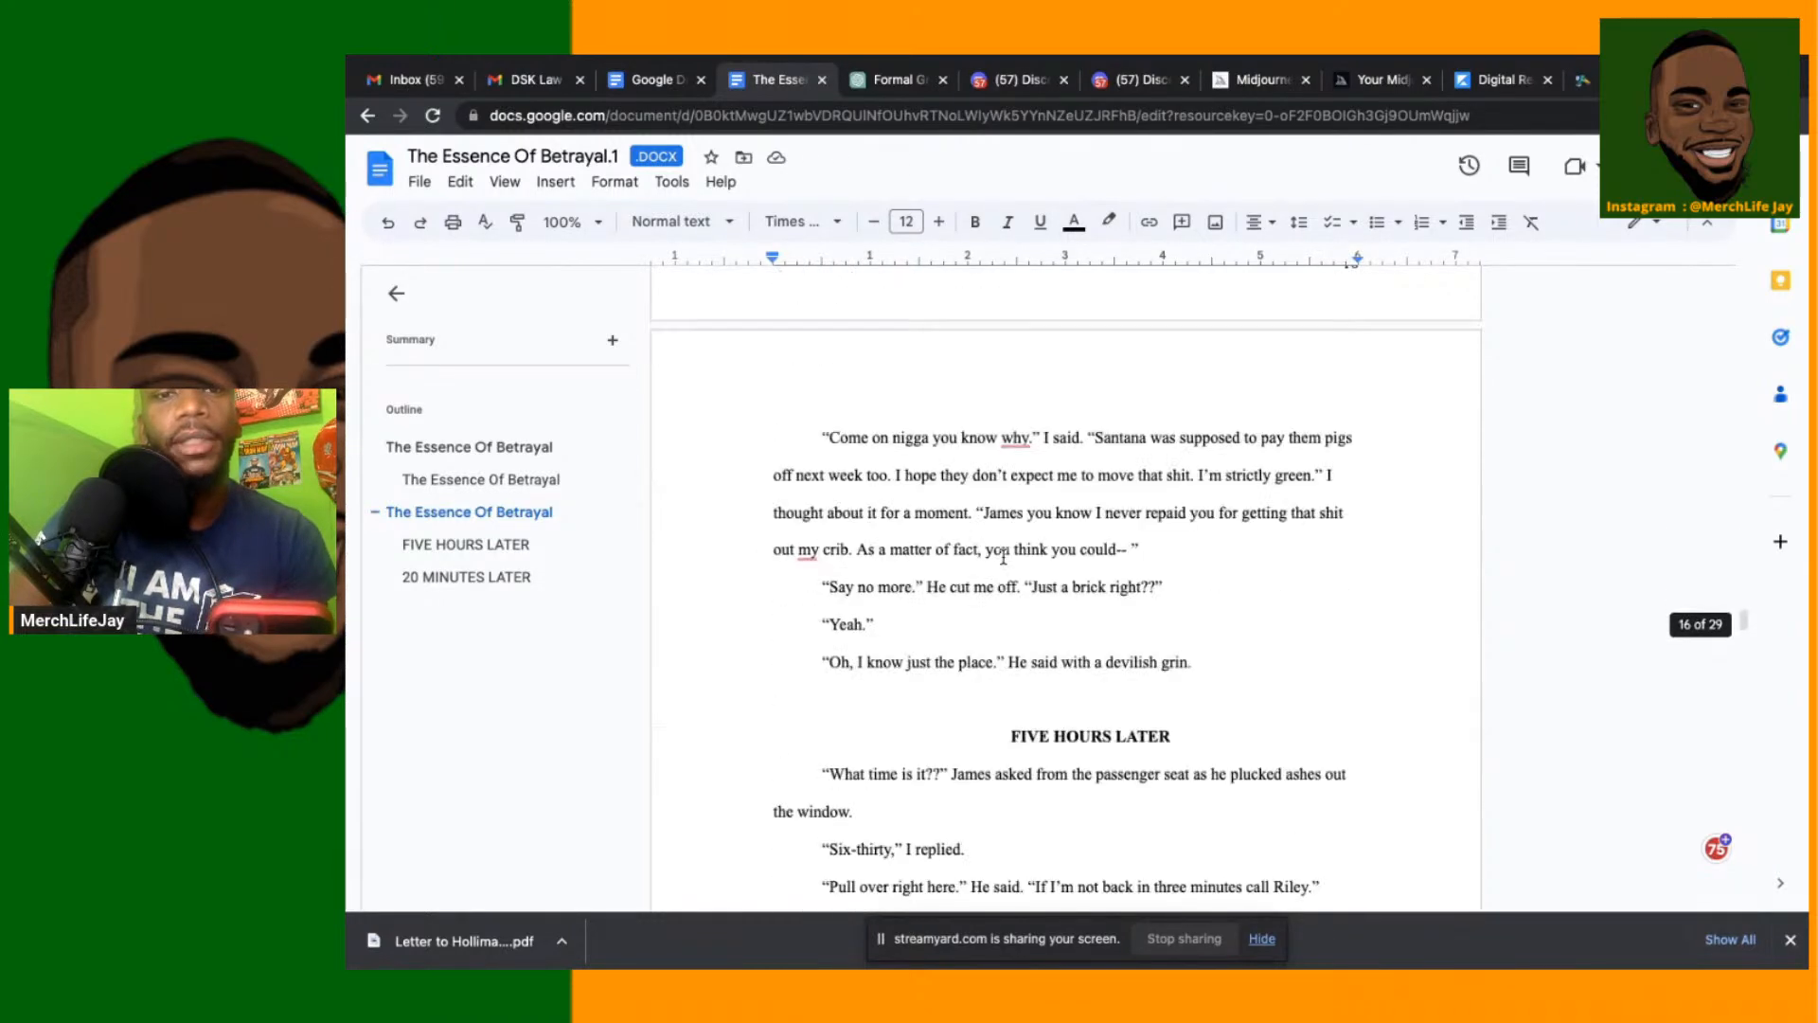
scroll(1004, 557, "down", 4)
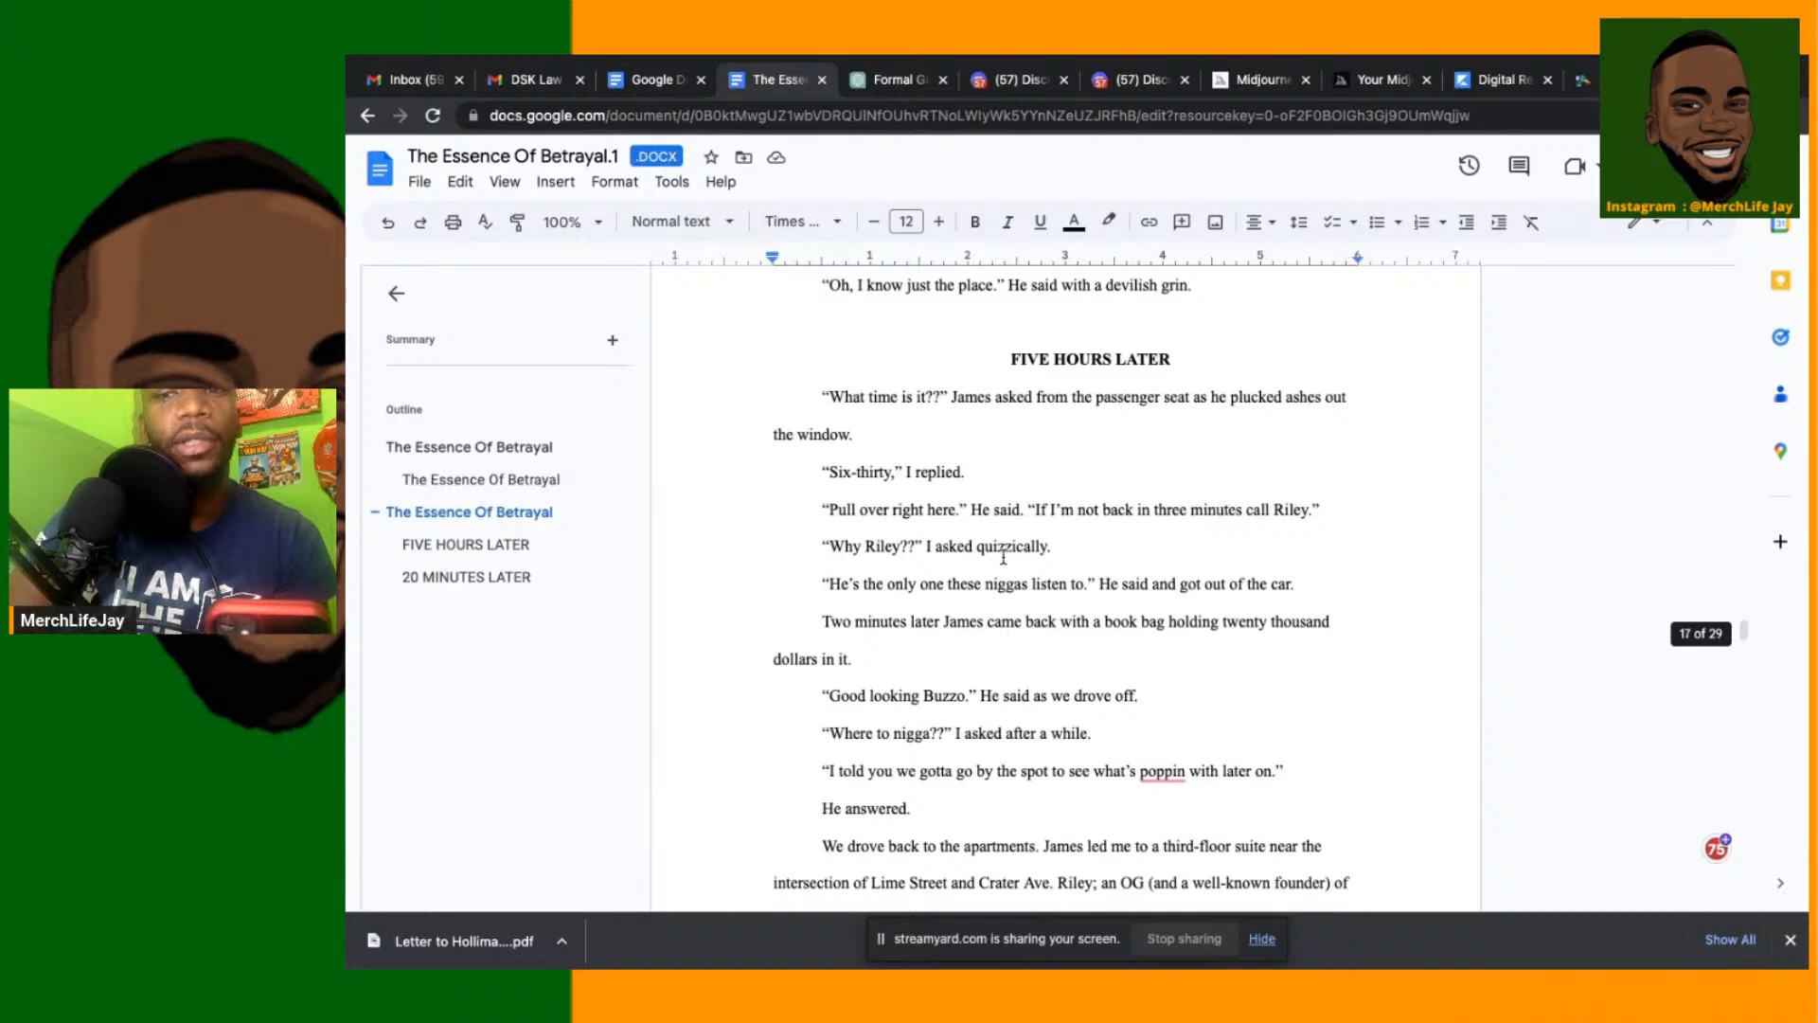
scroll(810, 538, "down", 20)
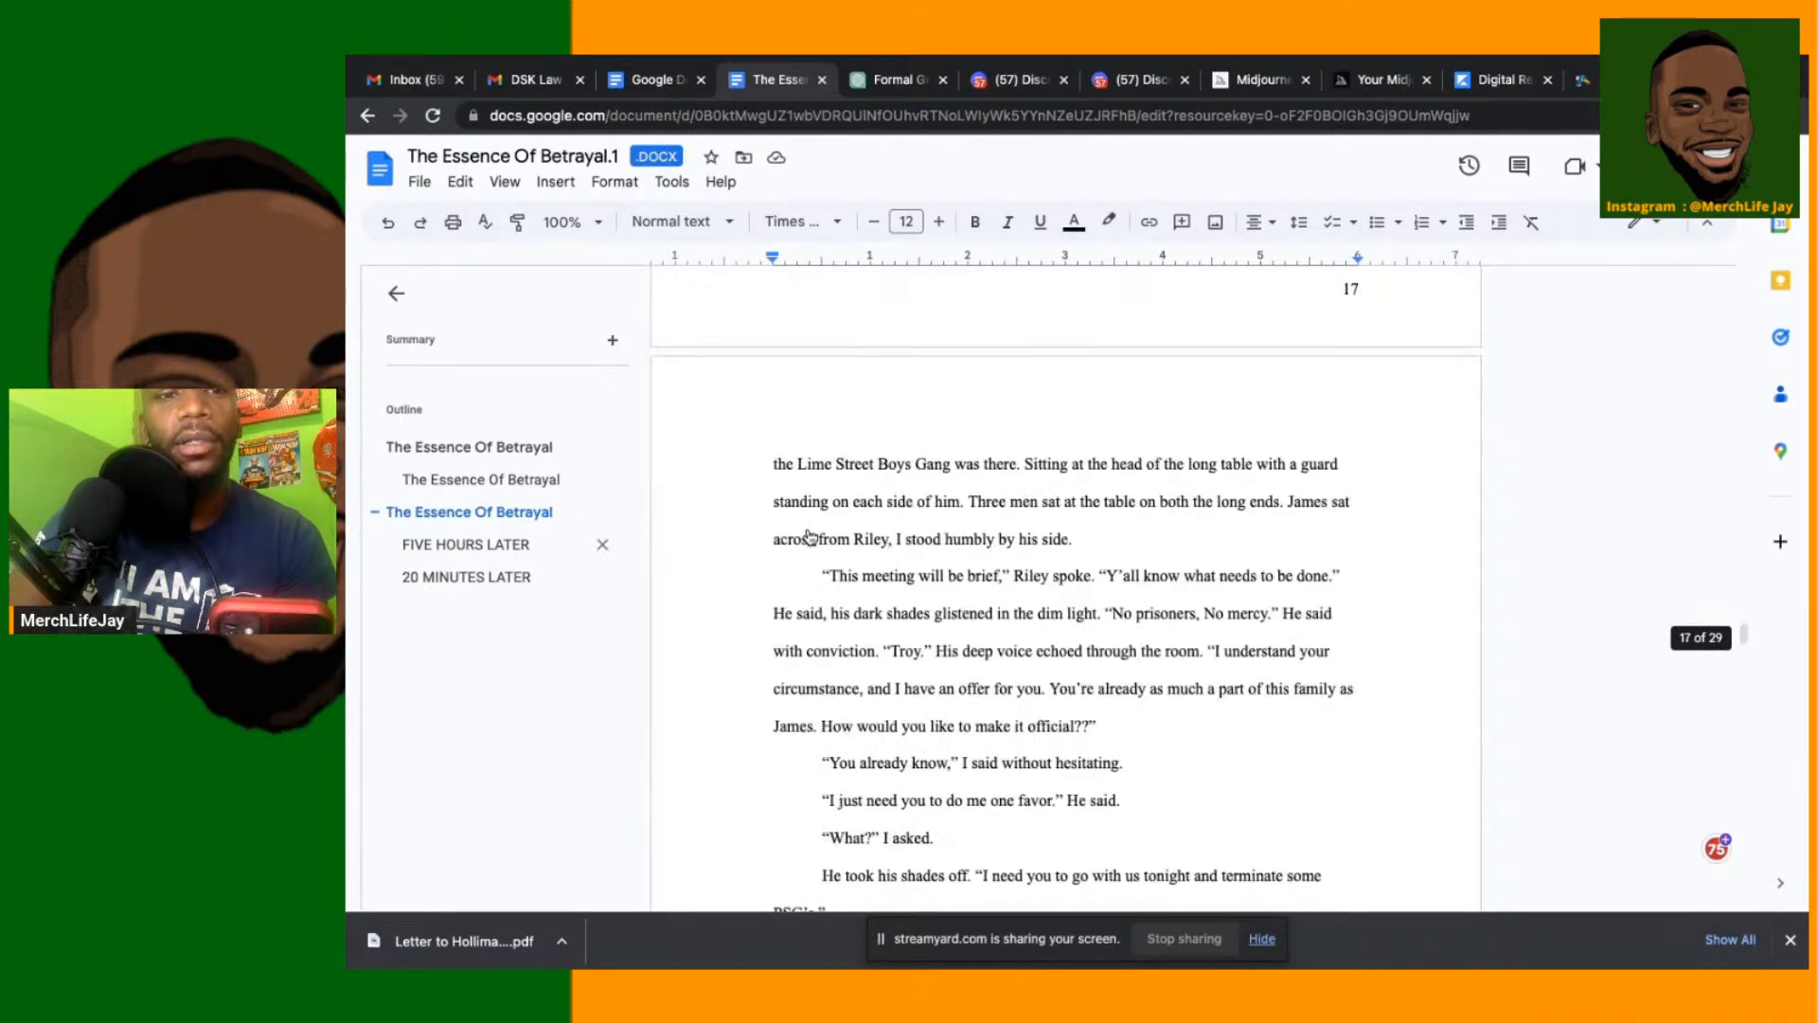
scroll(946, 569, "down", 3)
scroll(946, 568, "up", 2)
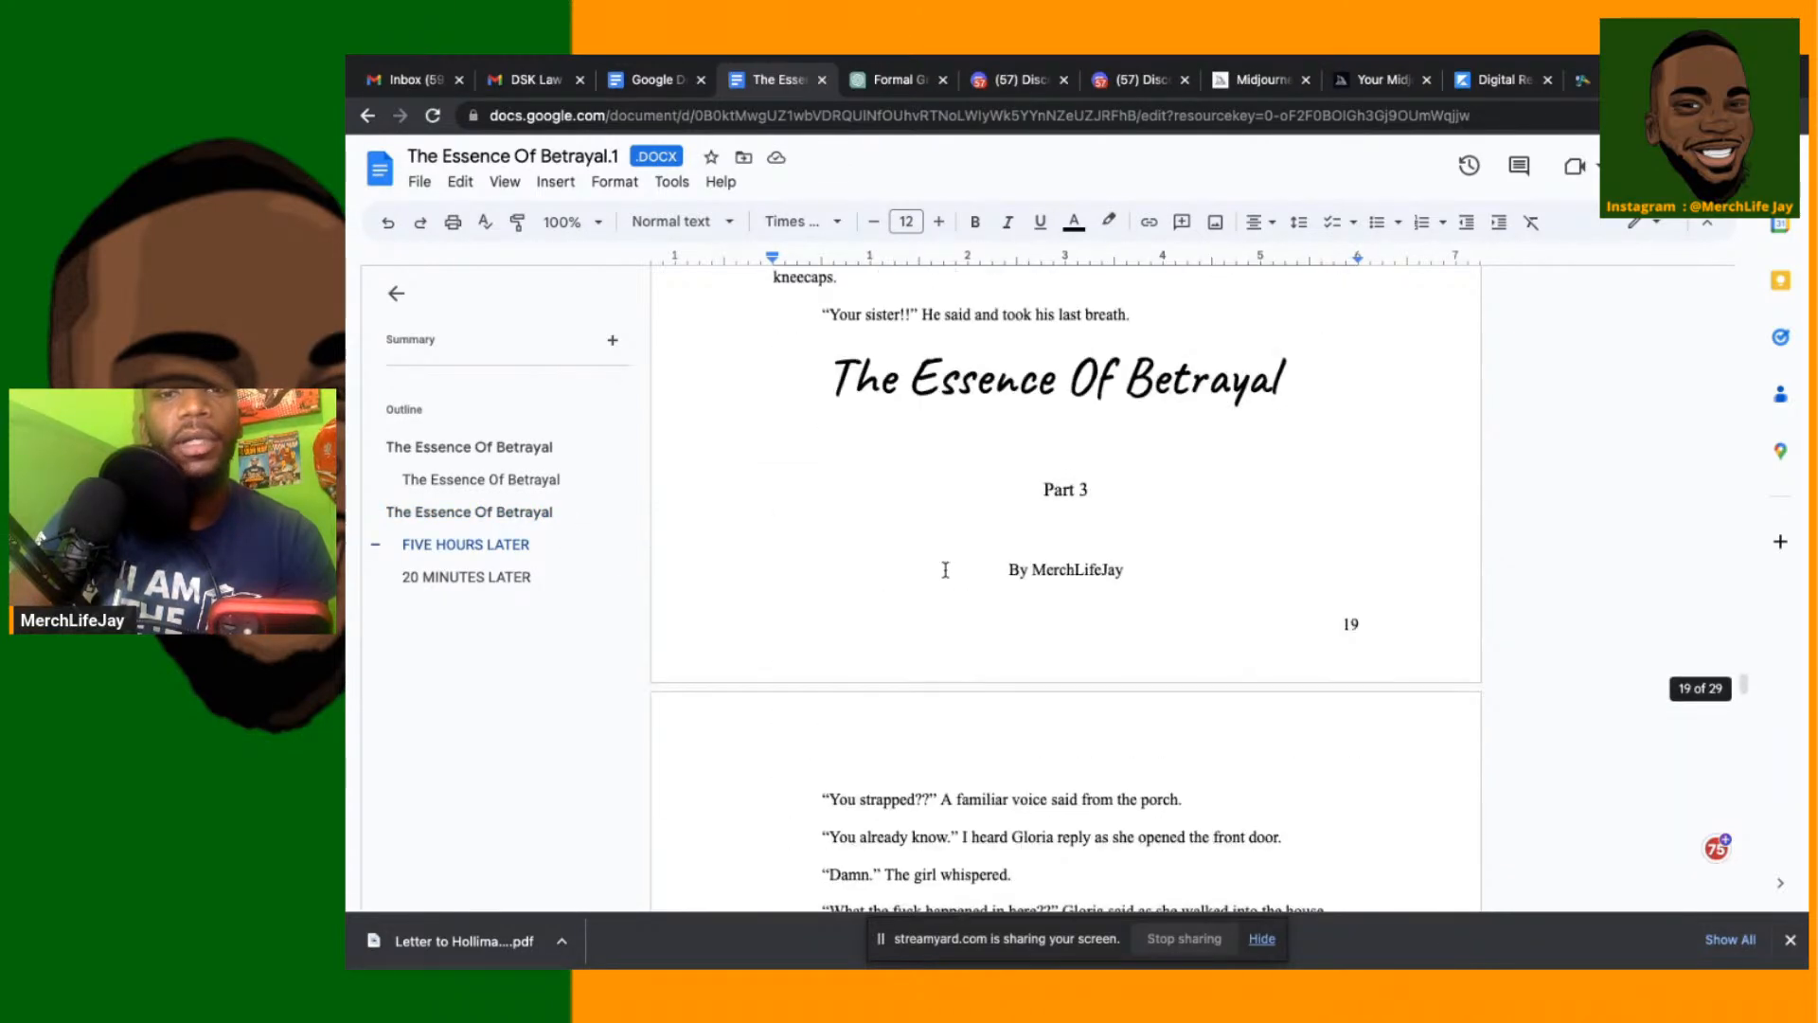
left_click(830, 382)
scroll(974, 366, "up", 3)
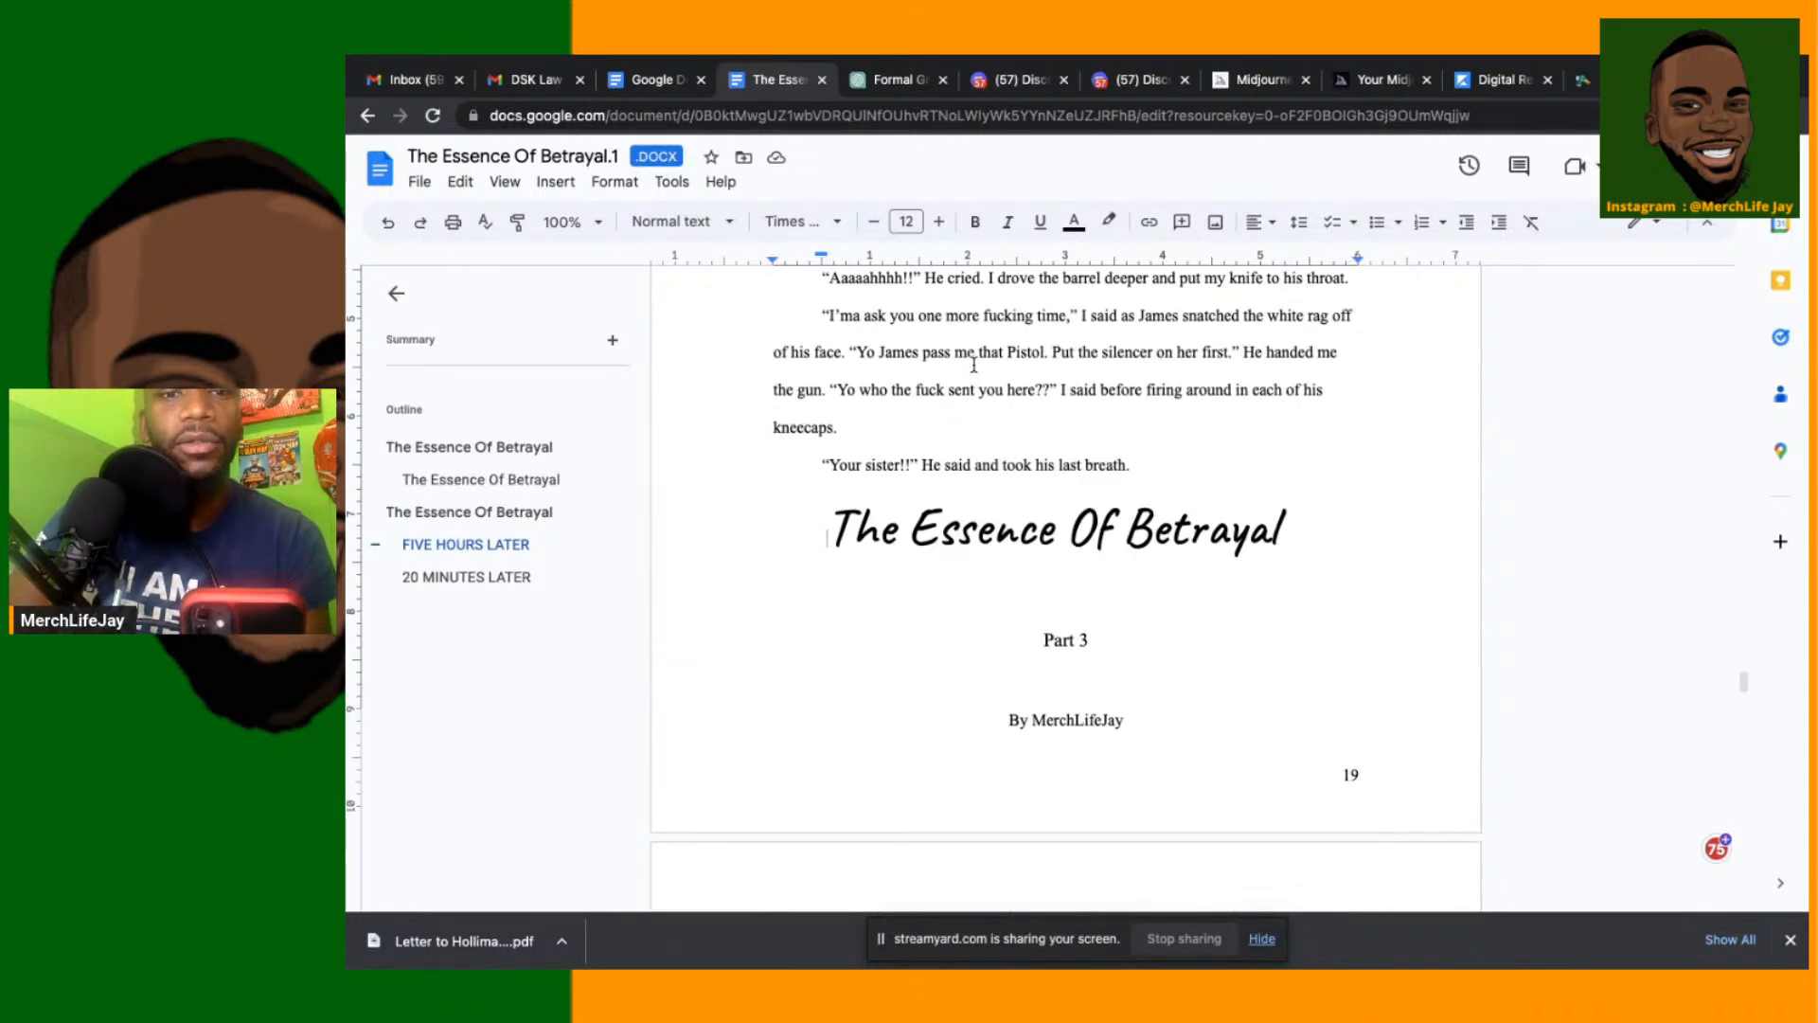
scroll(974, 365, "down", 1)
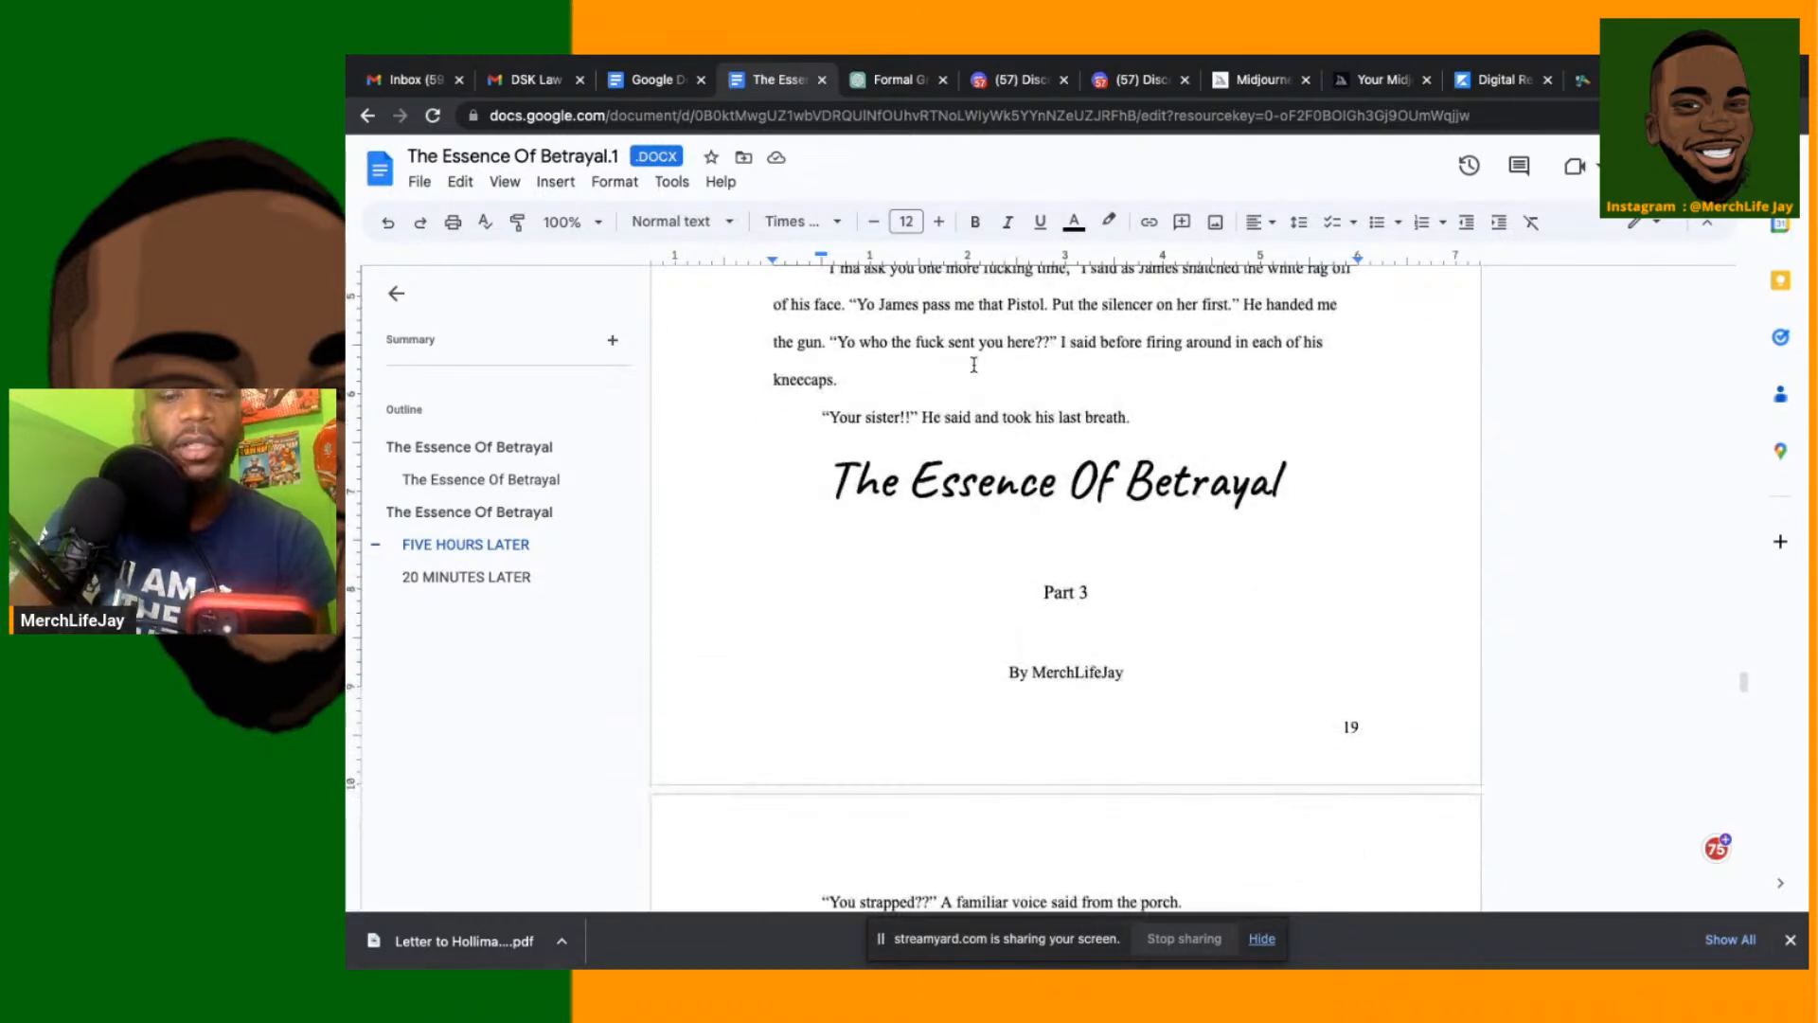
key("Return")
key("Return")
key("Return")
key("Return")
key("Return")
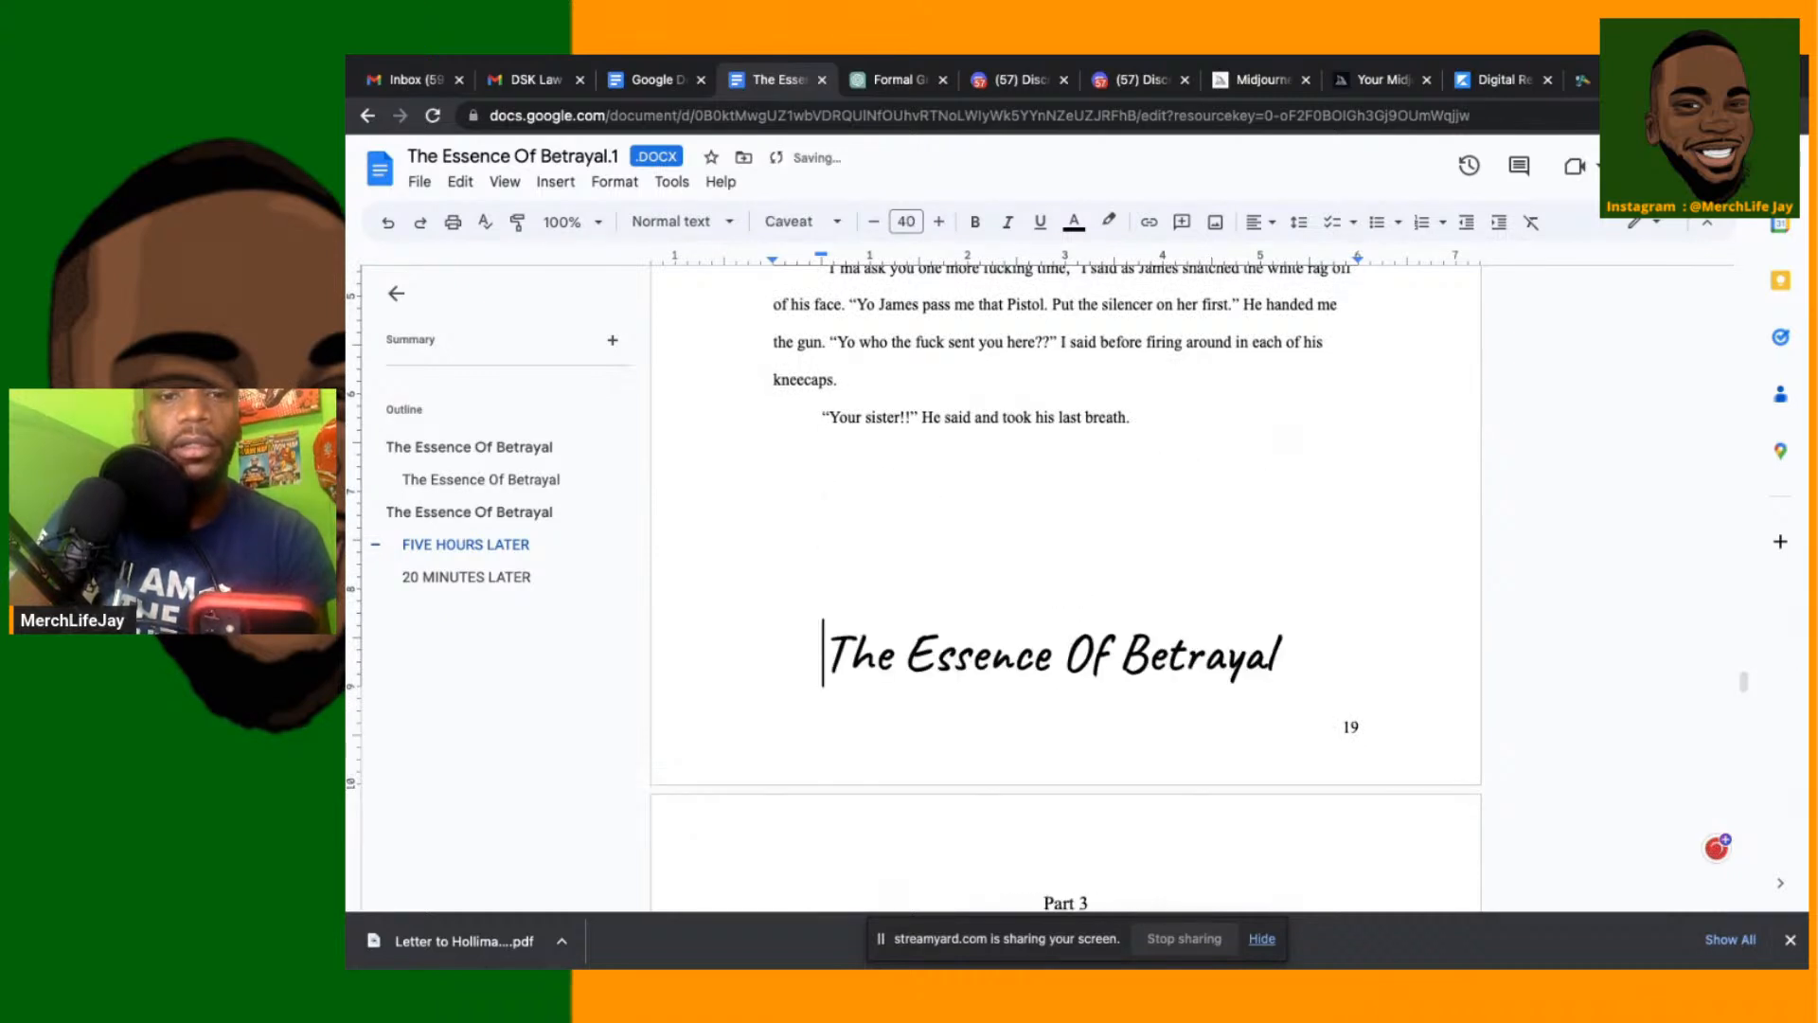
key("Return")
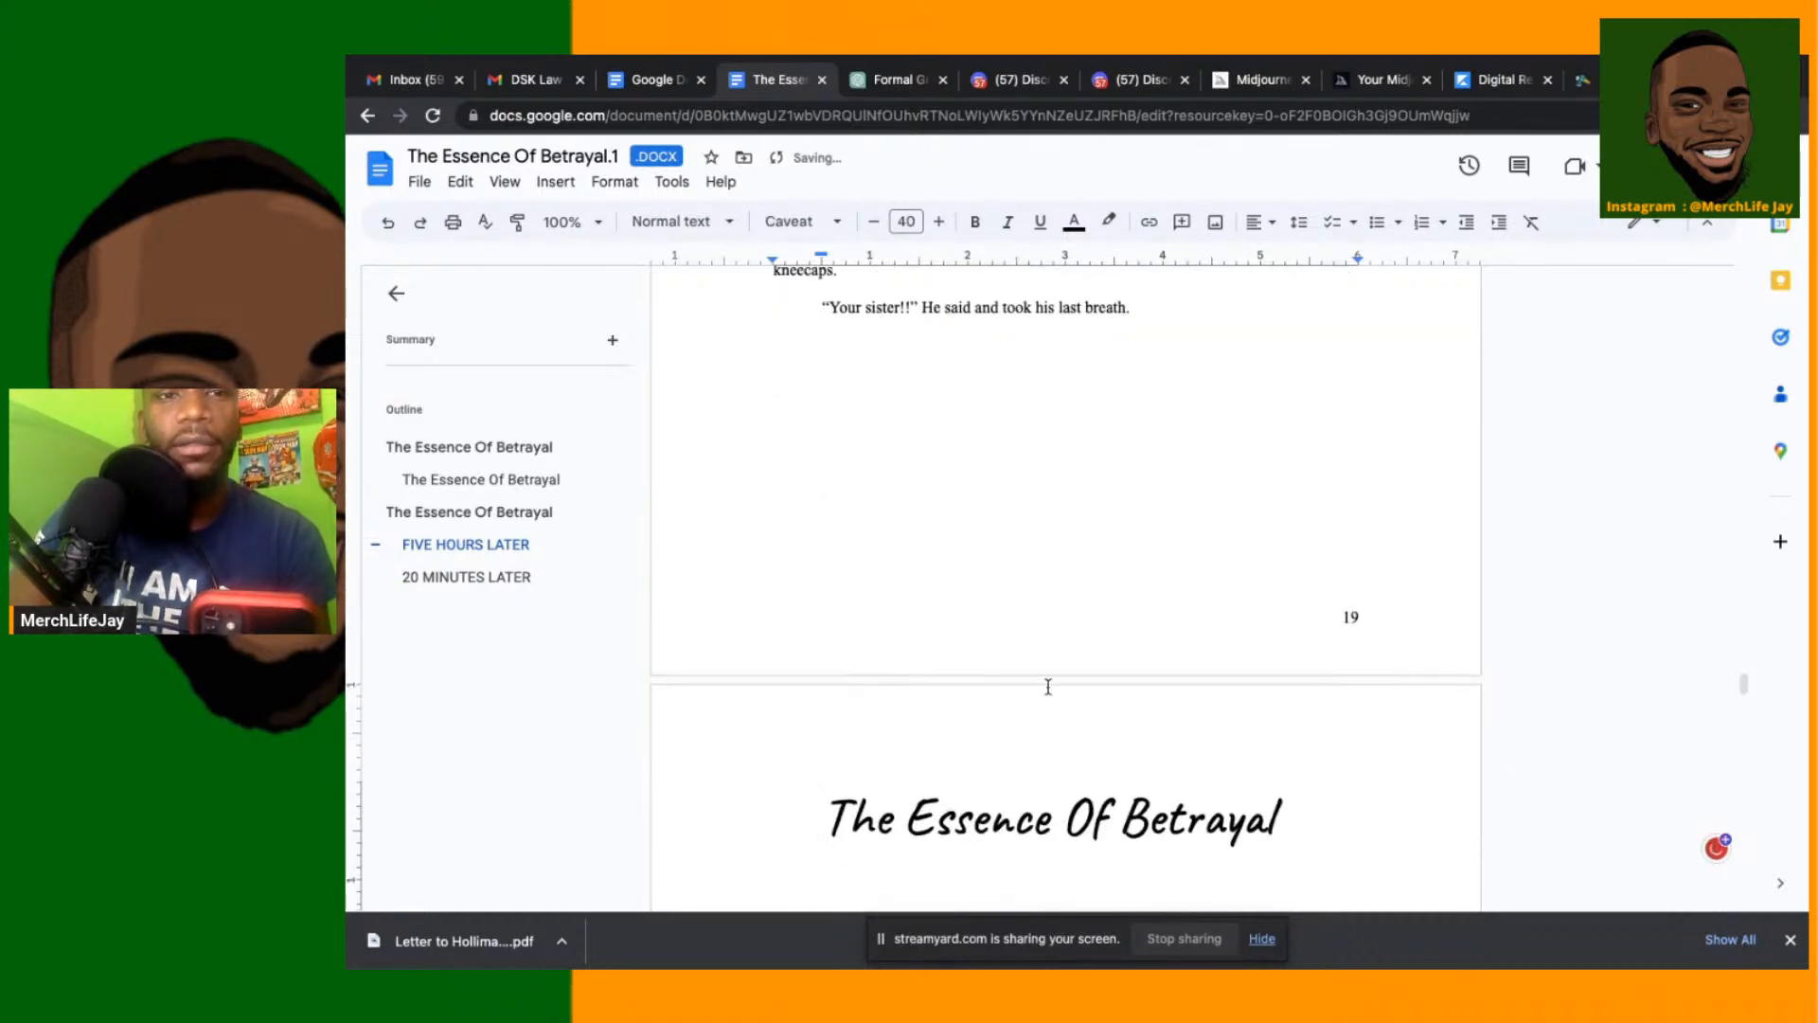
Apply the Title style to the book title line above Part 3
scroll(1048, 686, "down", 2)
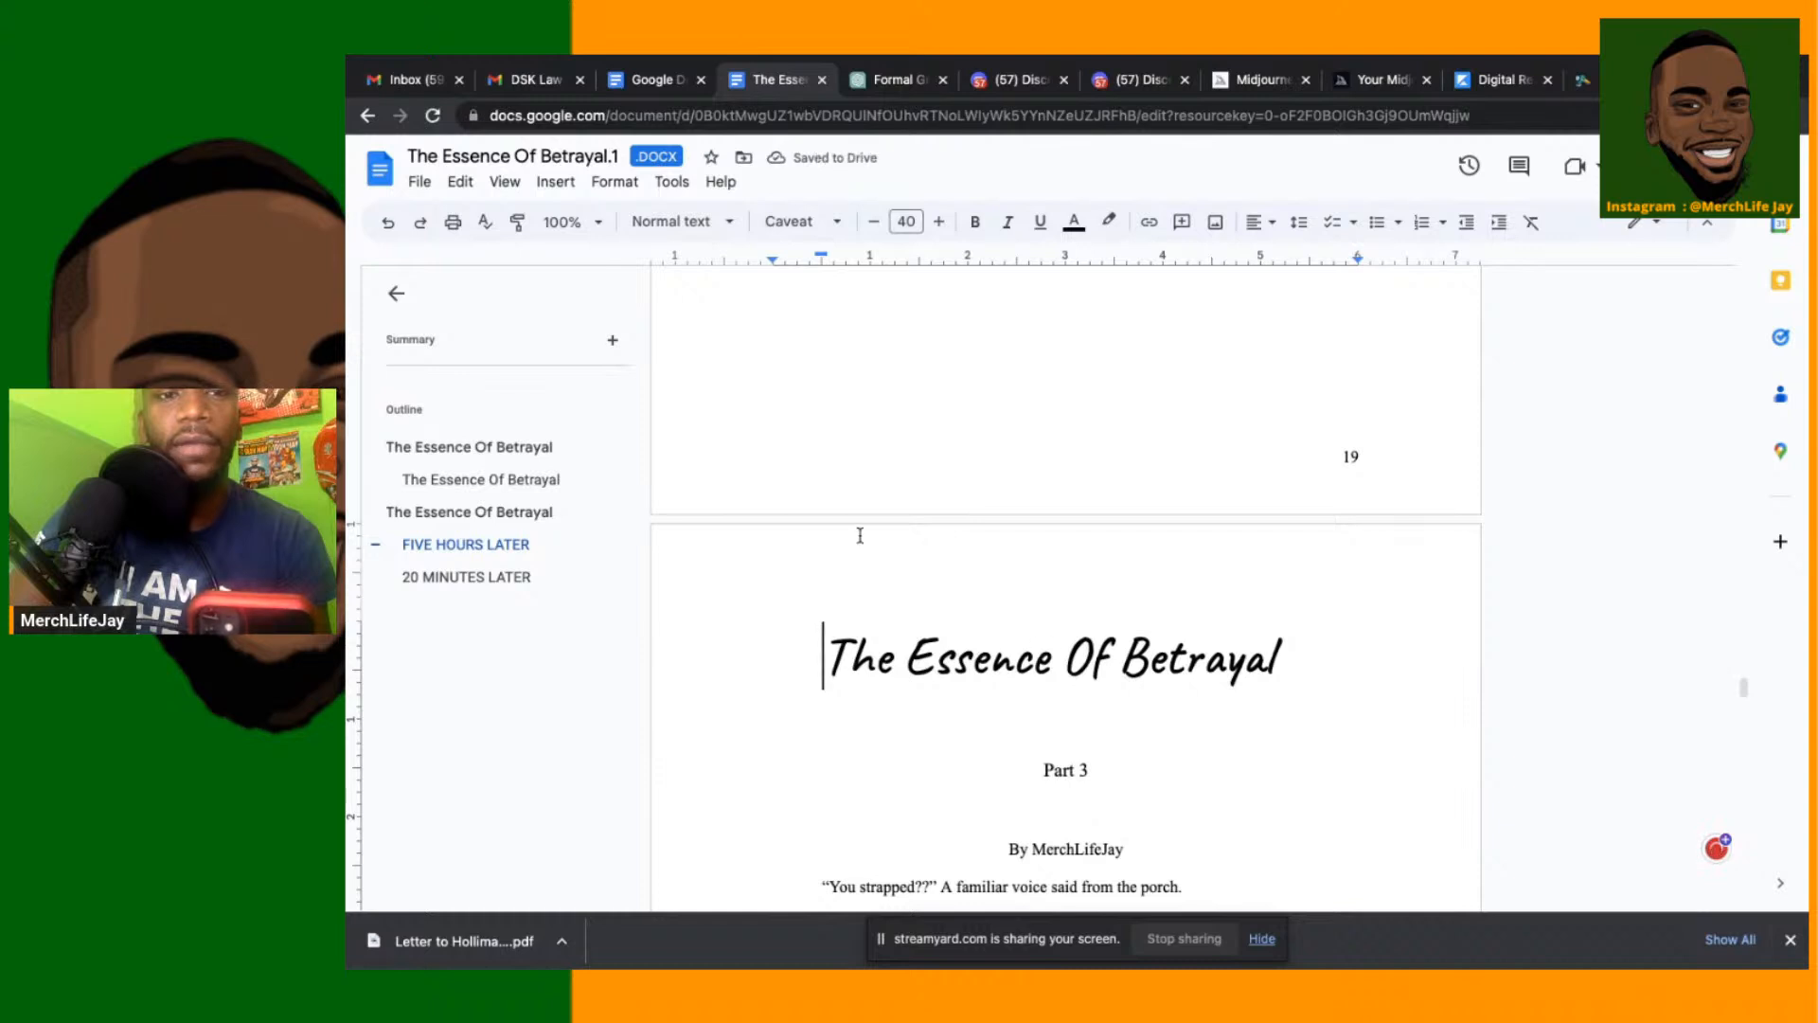
scroll(1151, 639, "down", 1)
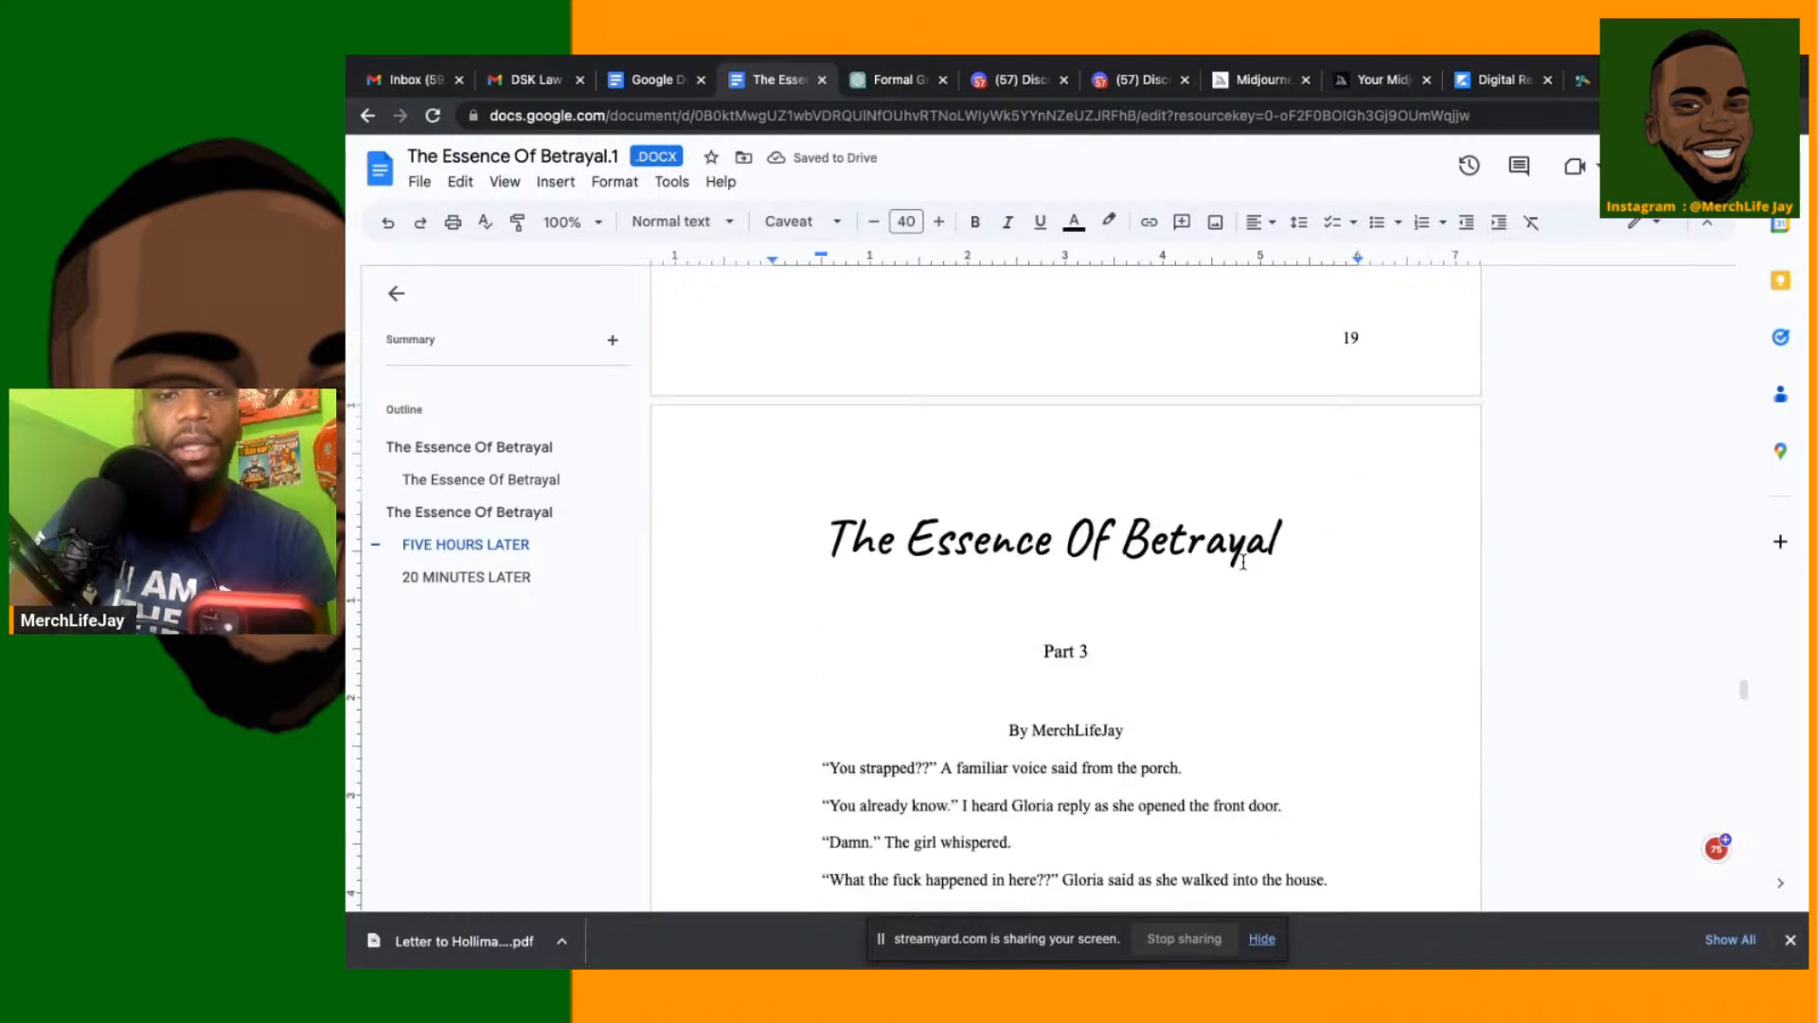
left_click_drag(1288, 550, 822, 549)
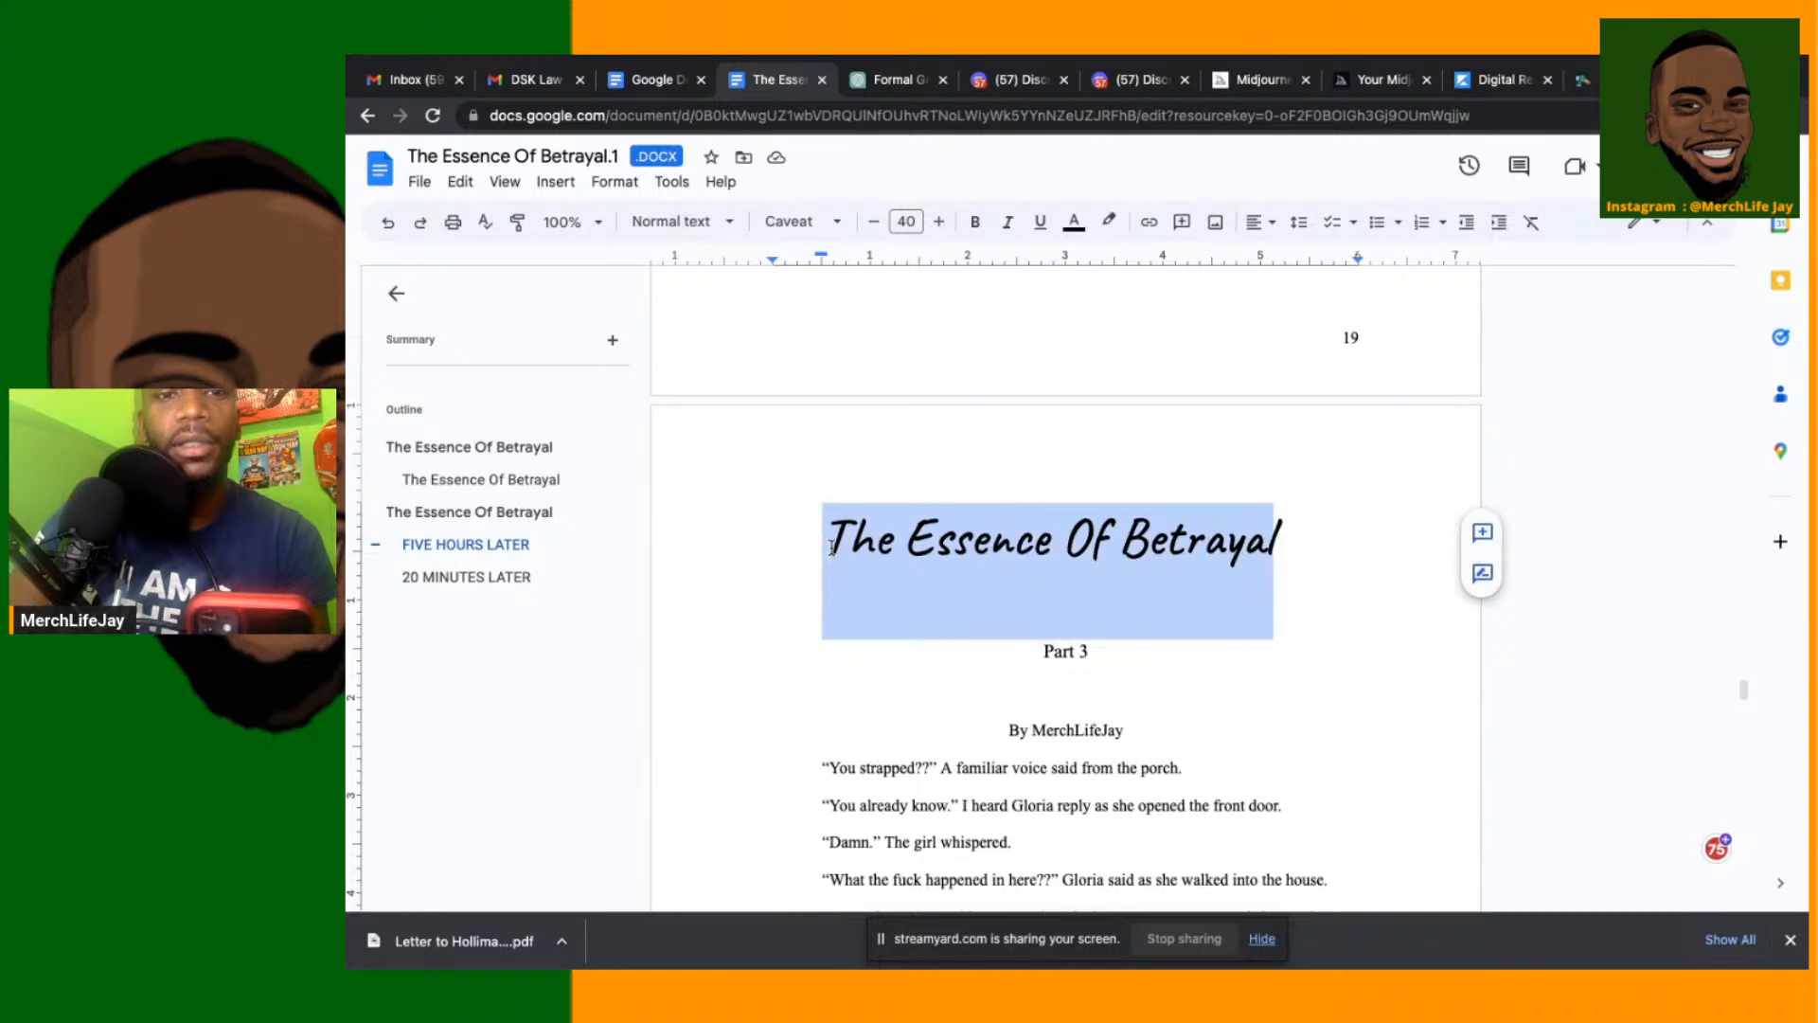
left_click(667, 224)
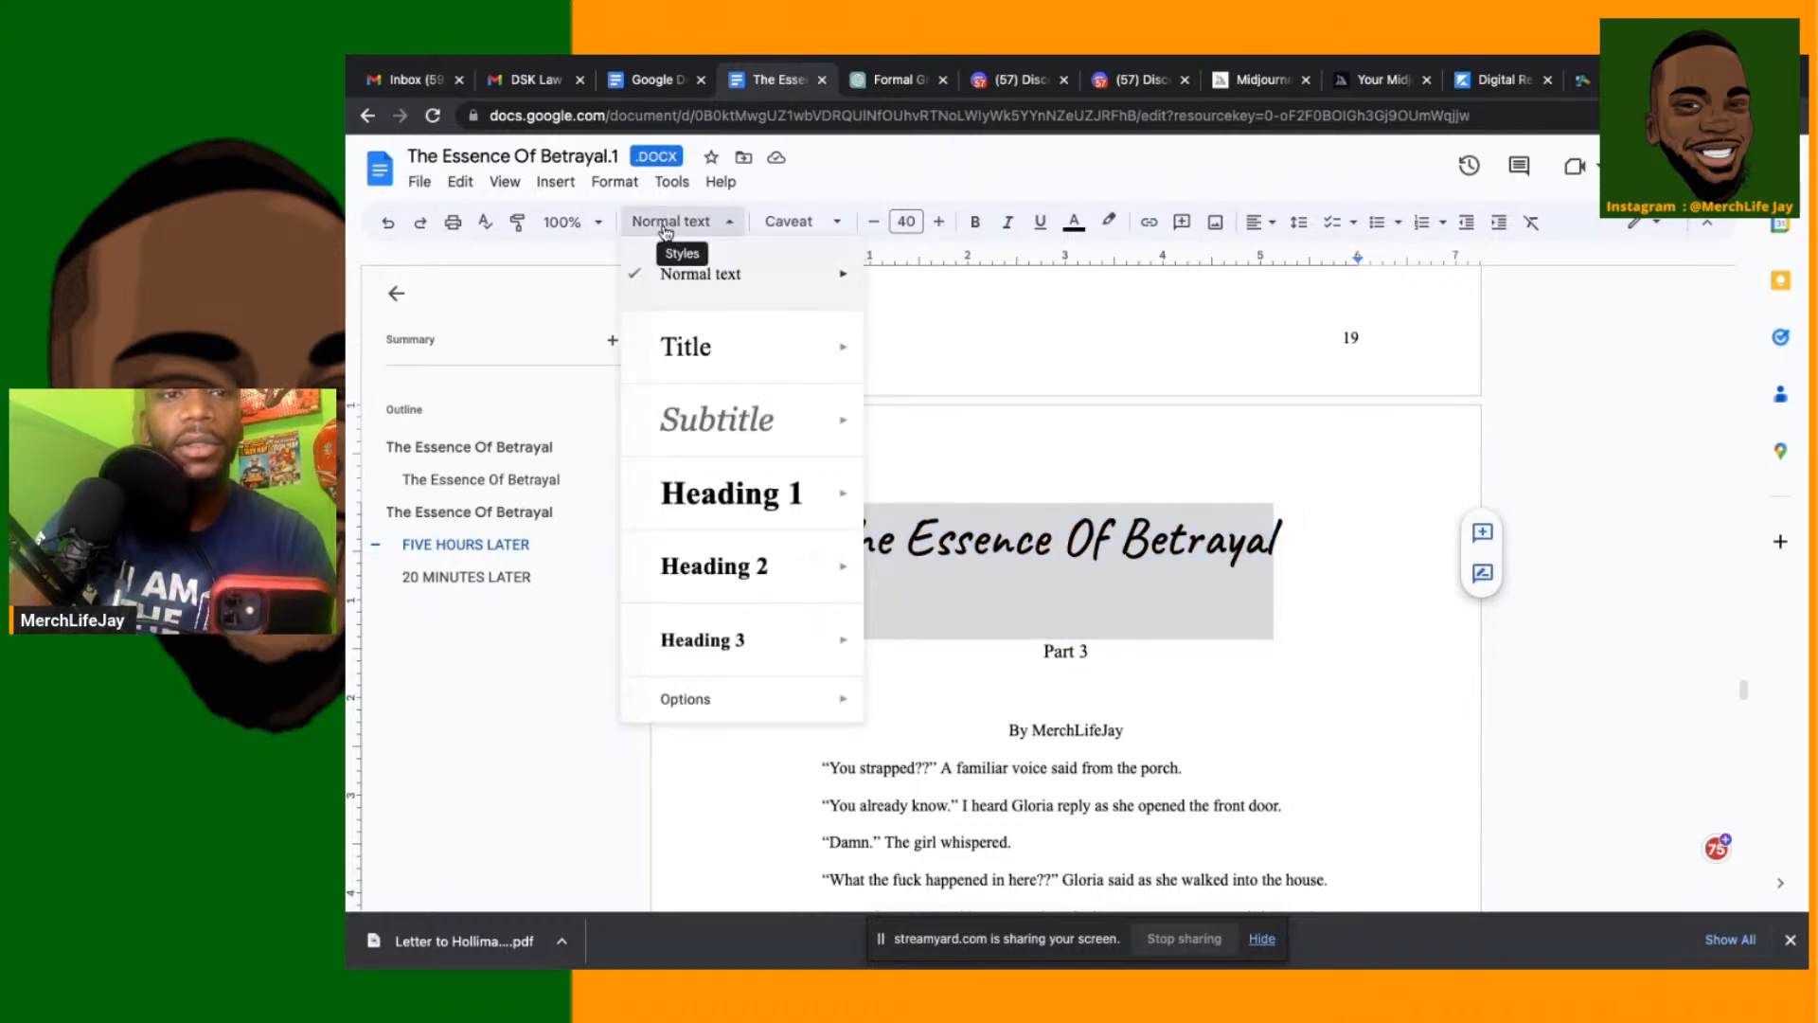
left_click(691, 348)
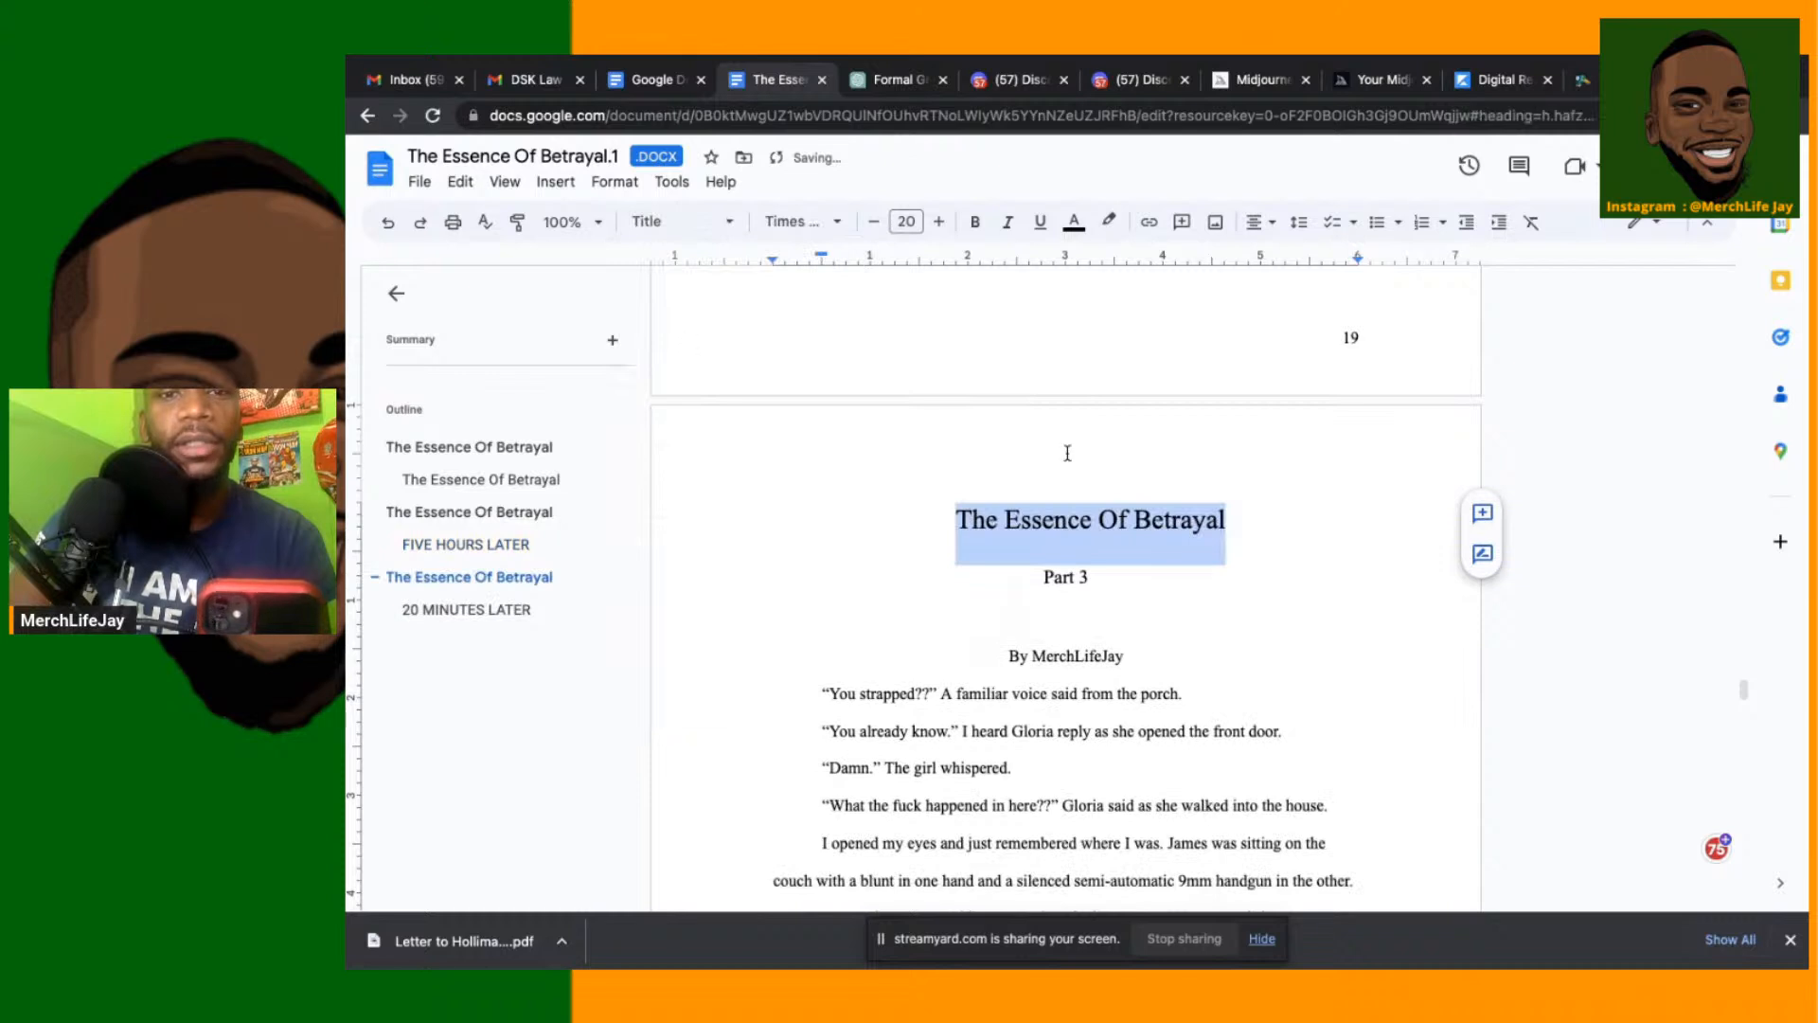
Set the title above Part 3 to the Caveat font at size 40
left_click(803, 224)
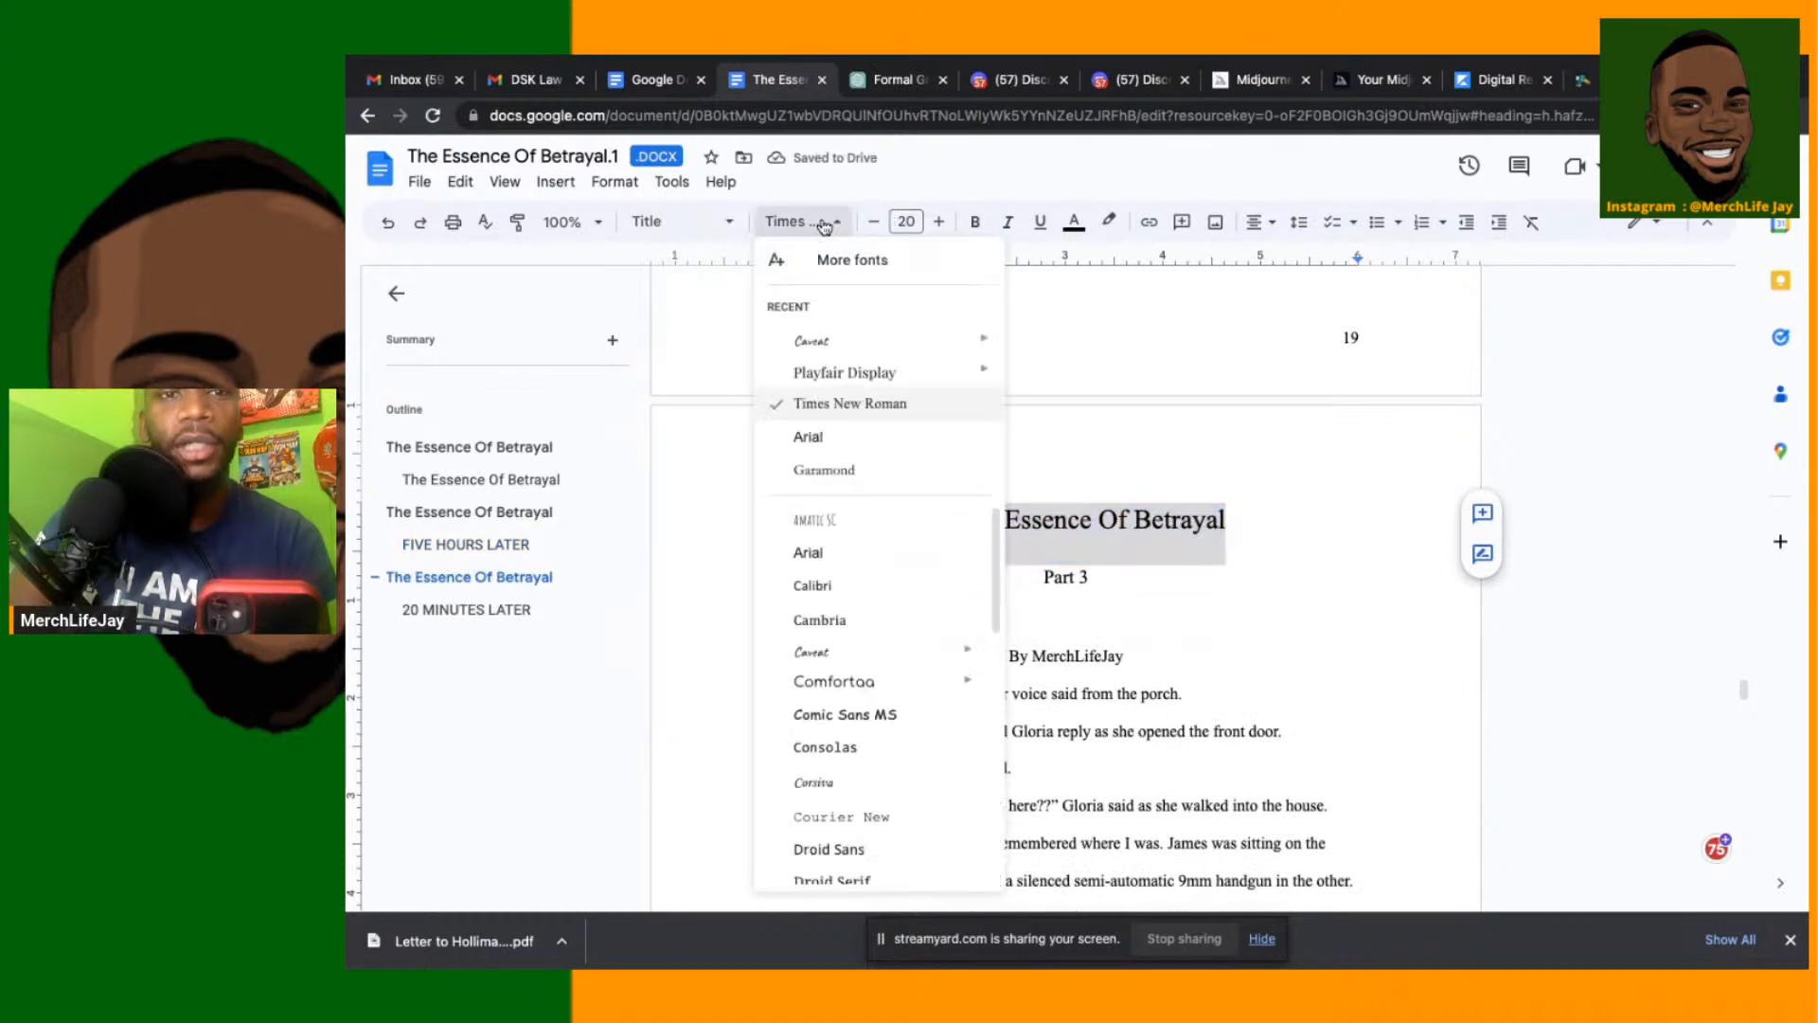
left_click(814, 341)
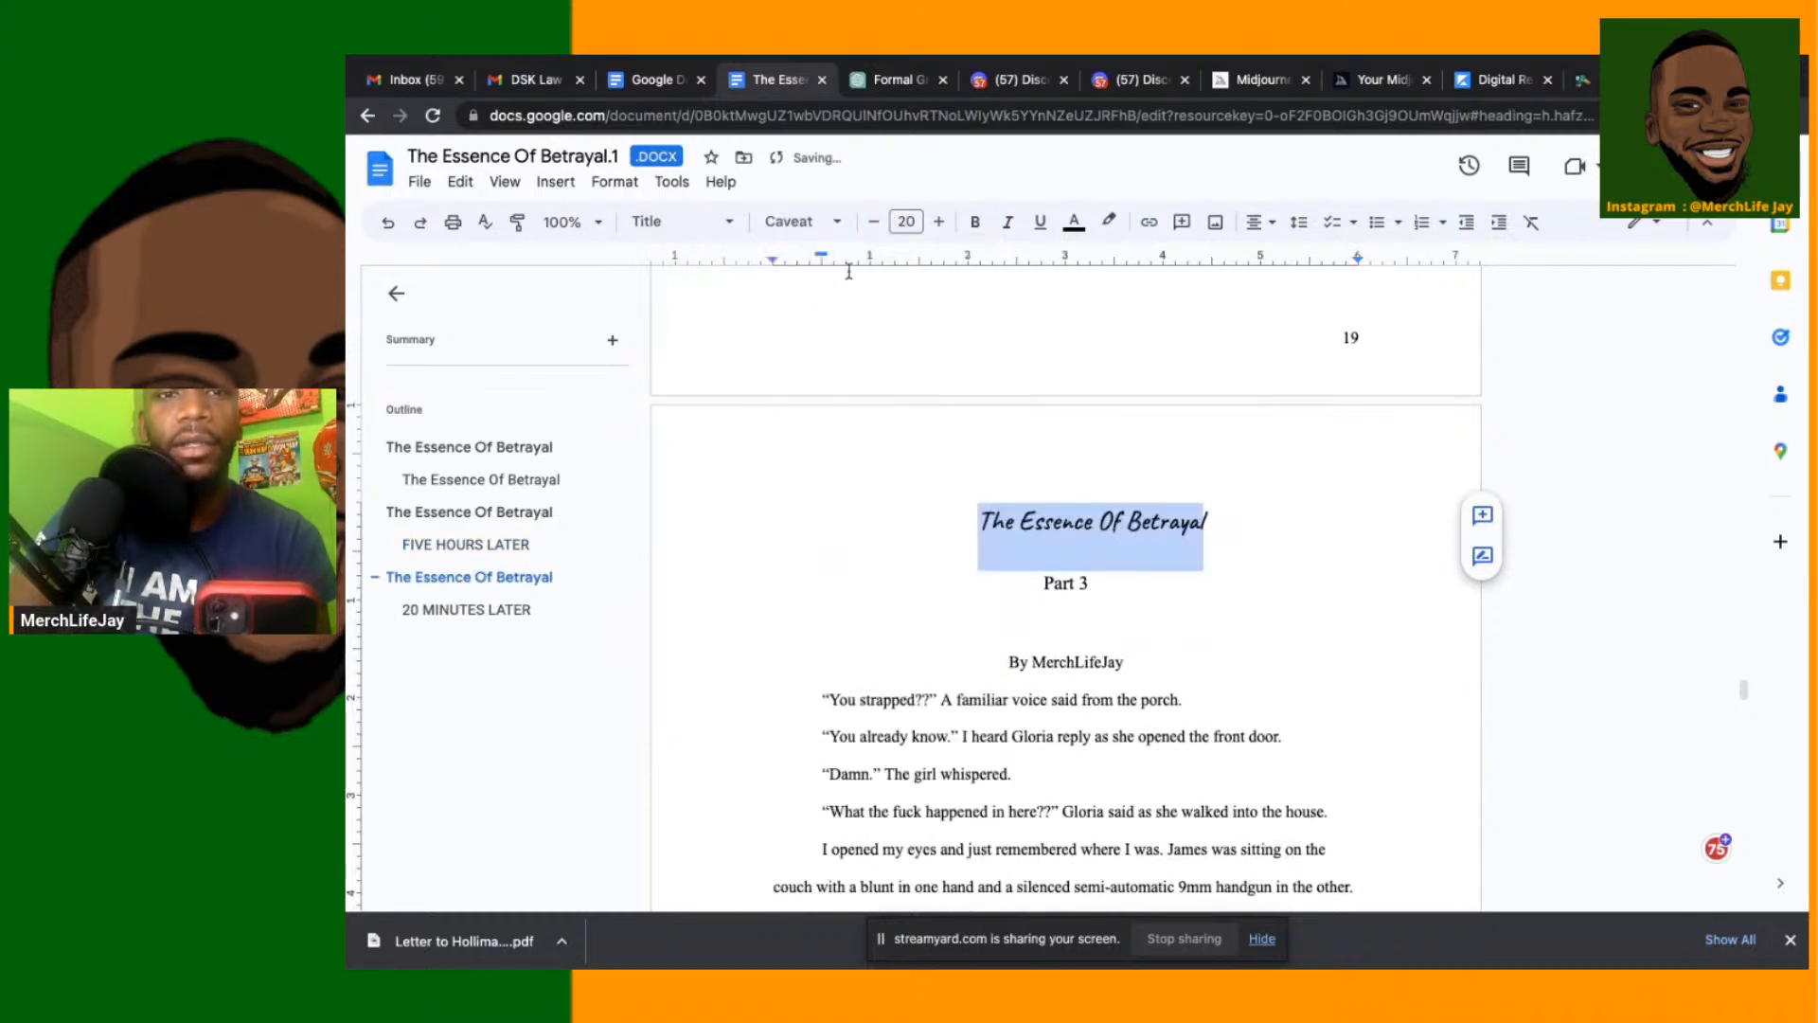
left_click(910, 222)
type("4")
key("BackSpace")
key("BackSpace")
key("BackSpace")
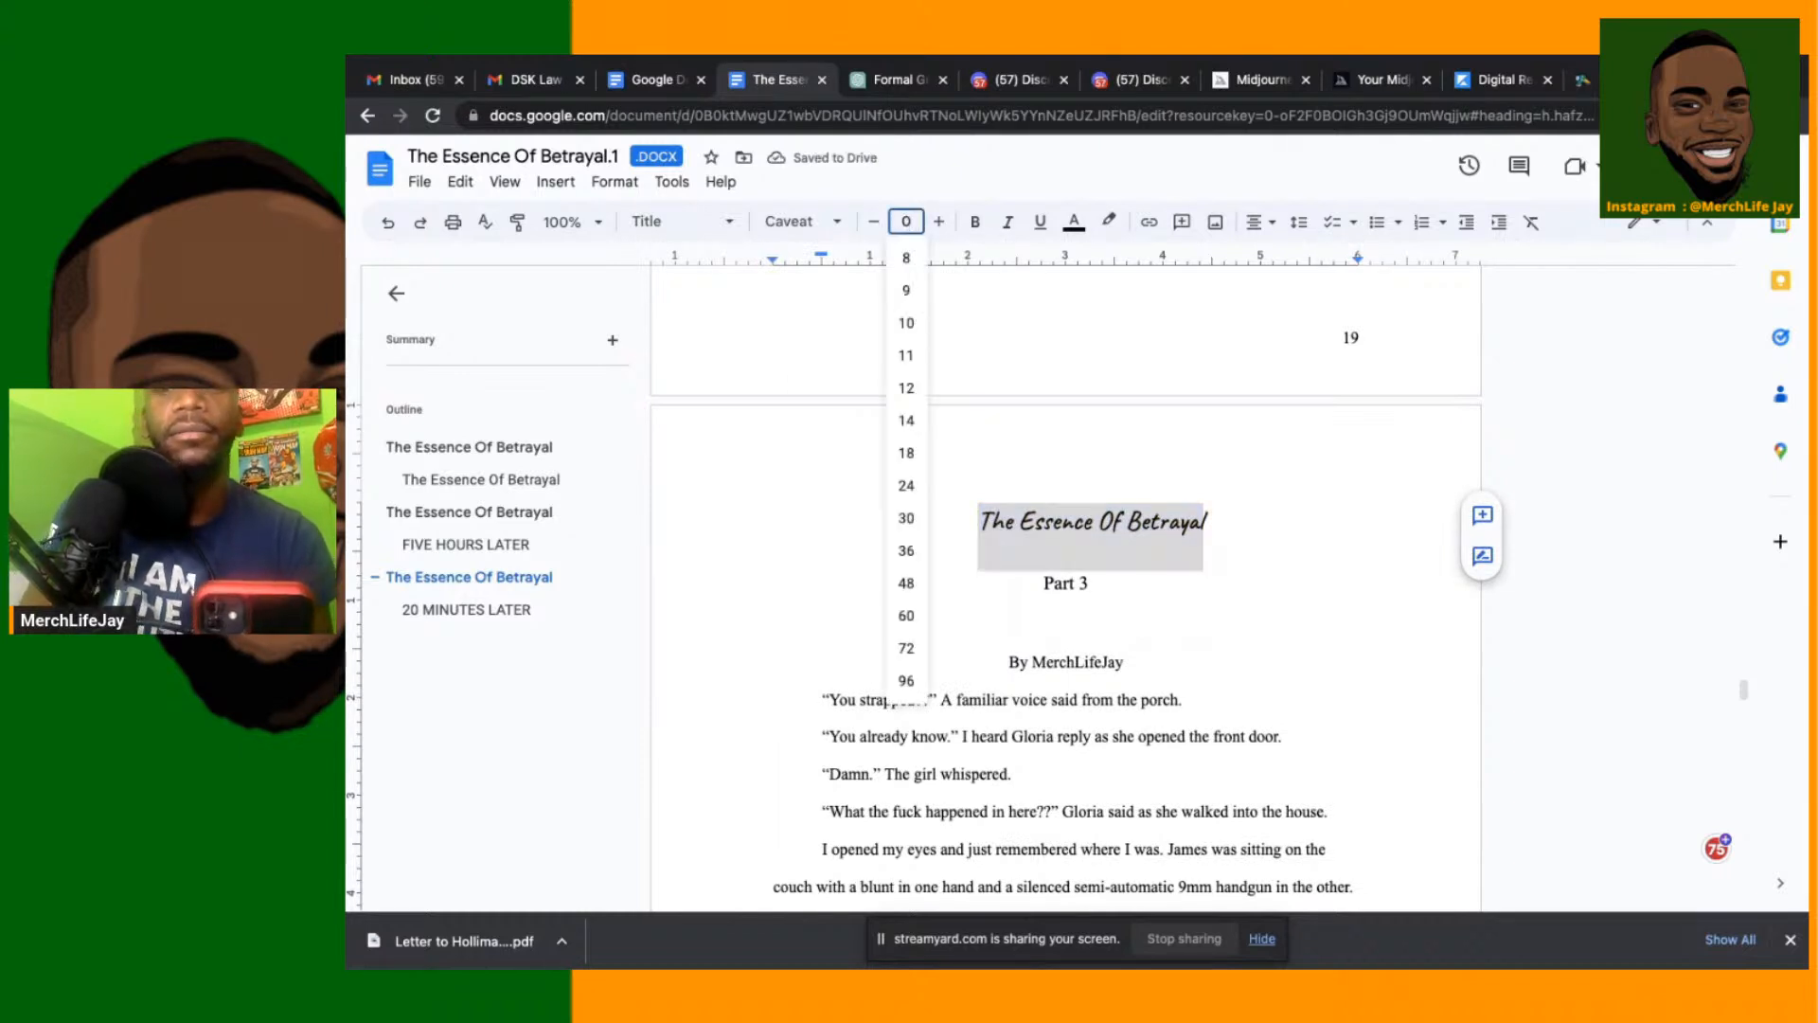
type("40")
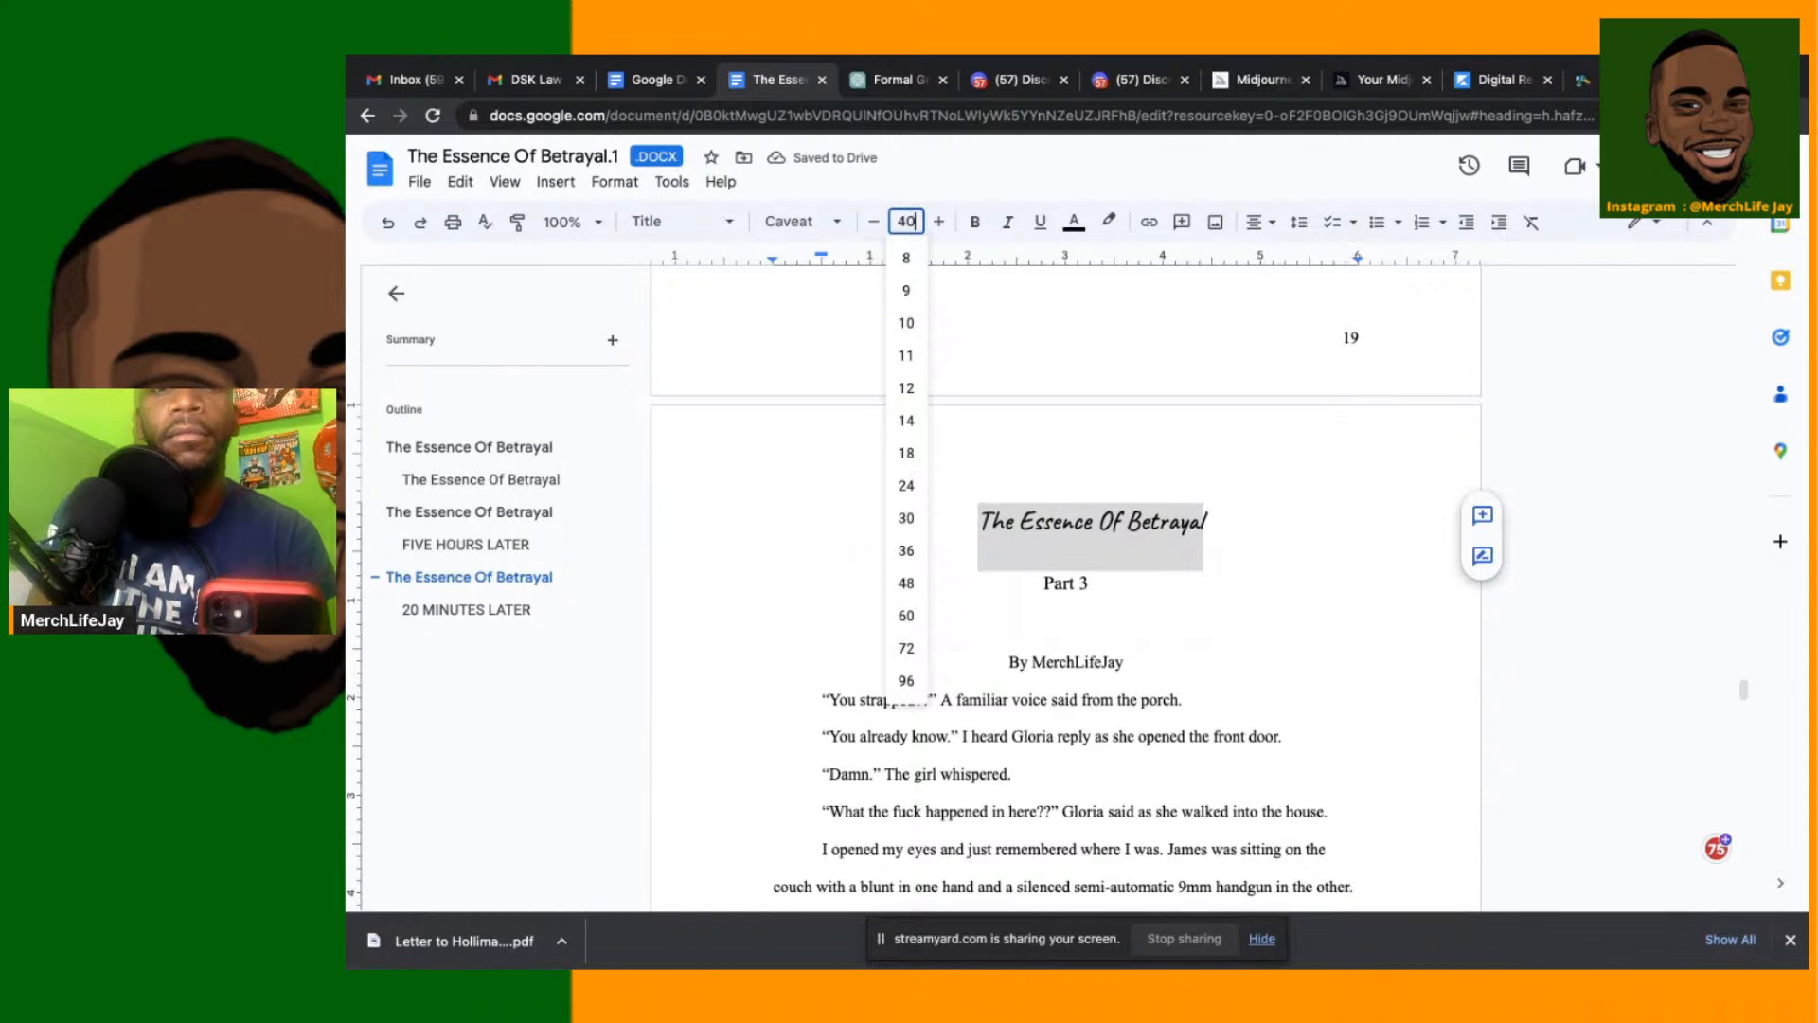
key("Return")
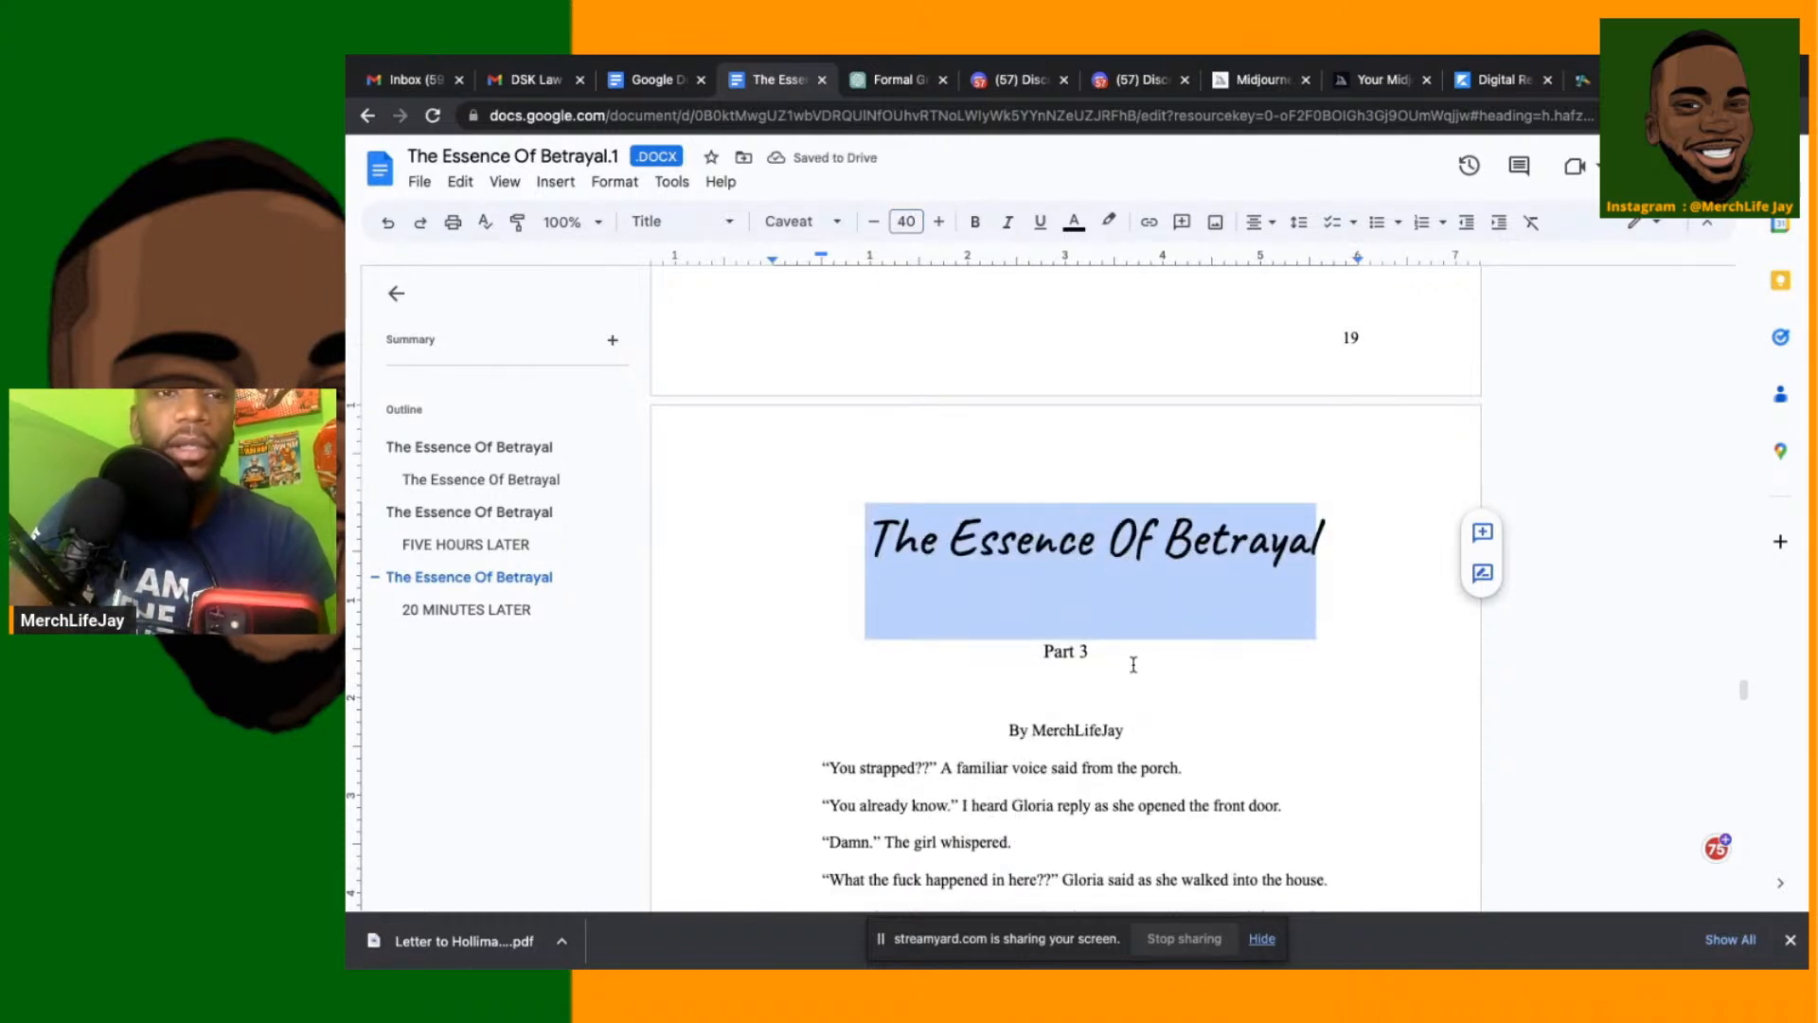
left_click(1136, 687)
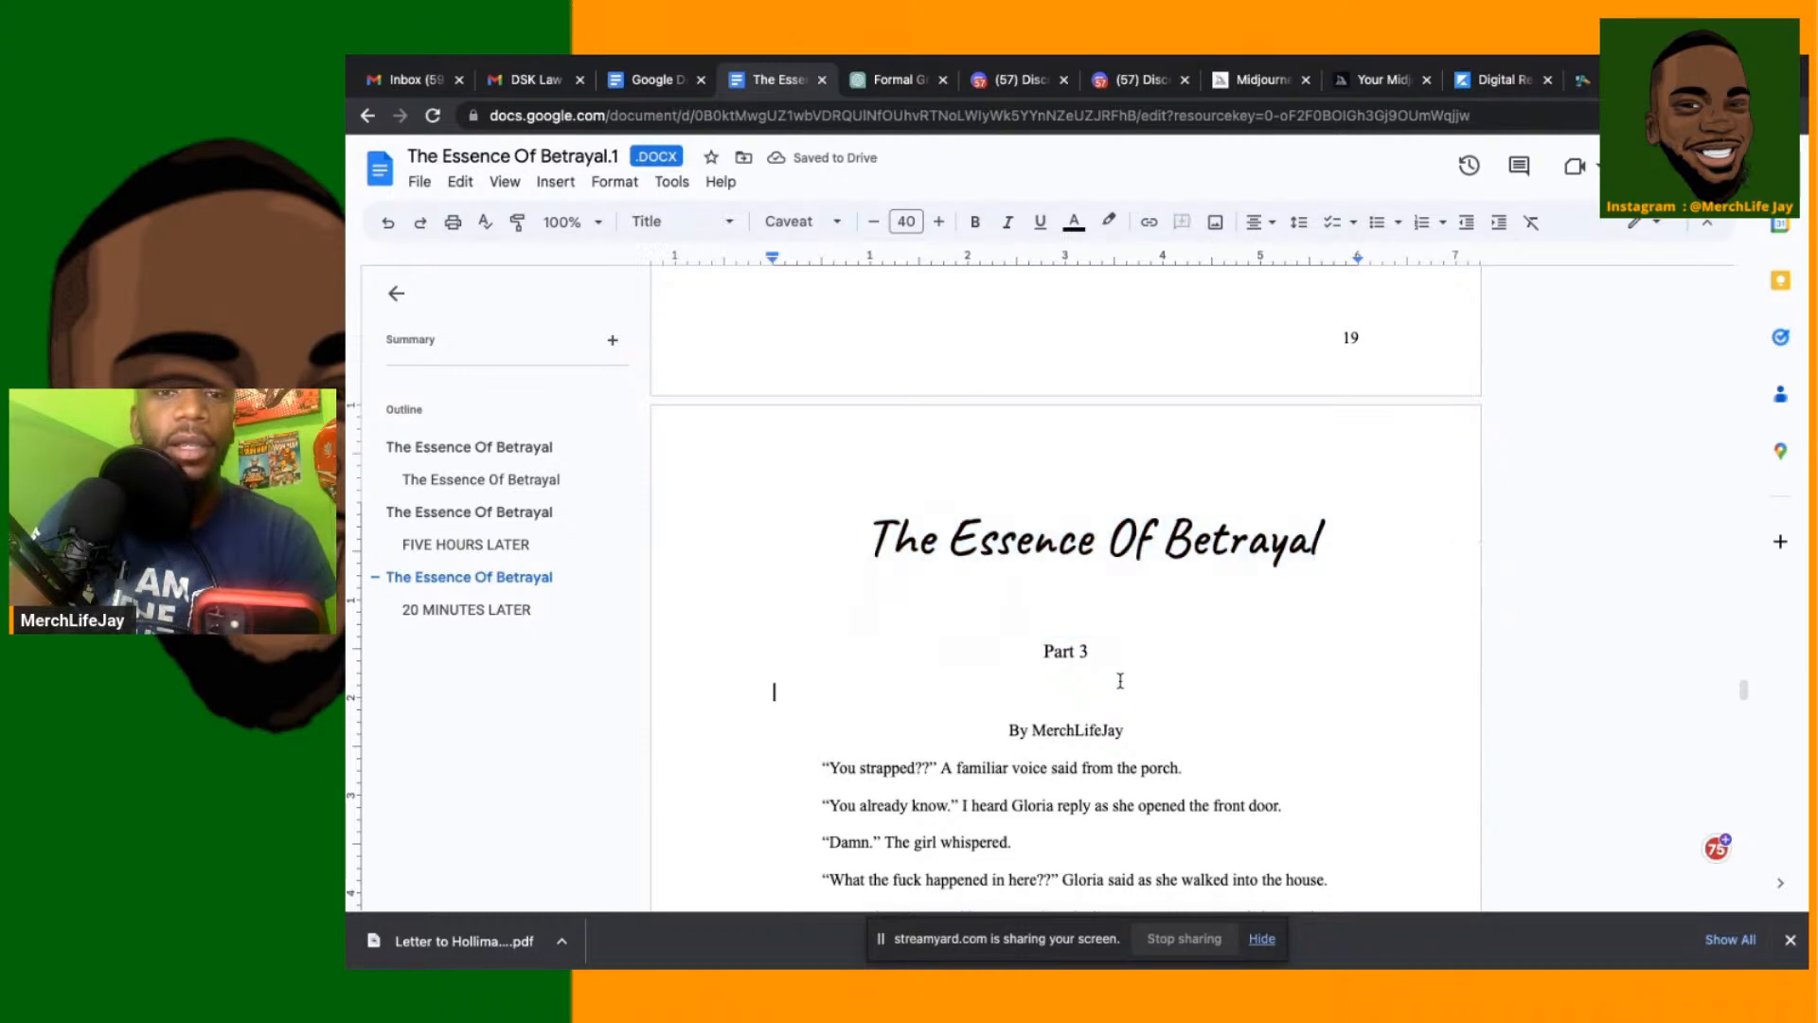
Set the Part 3 line's font size to 12
left_click(1068, 649)
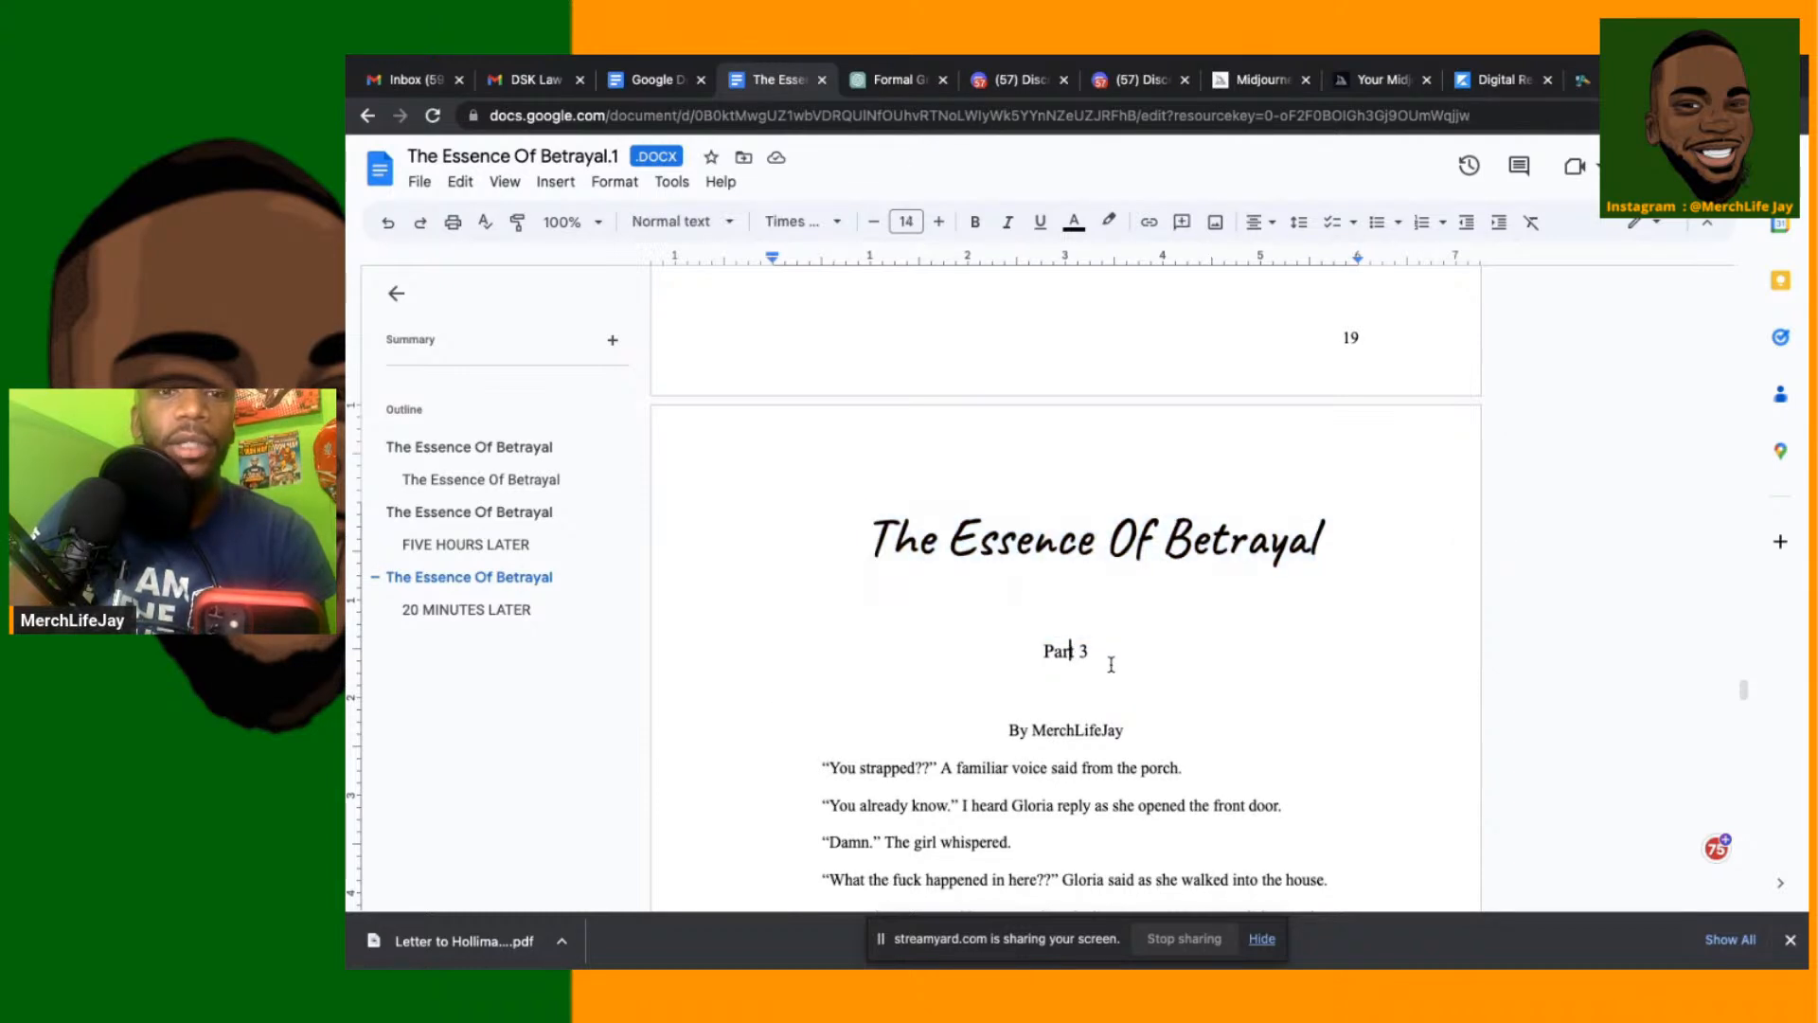
triple_click(1083, 654)
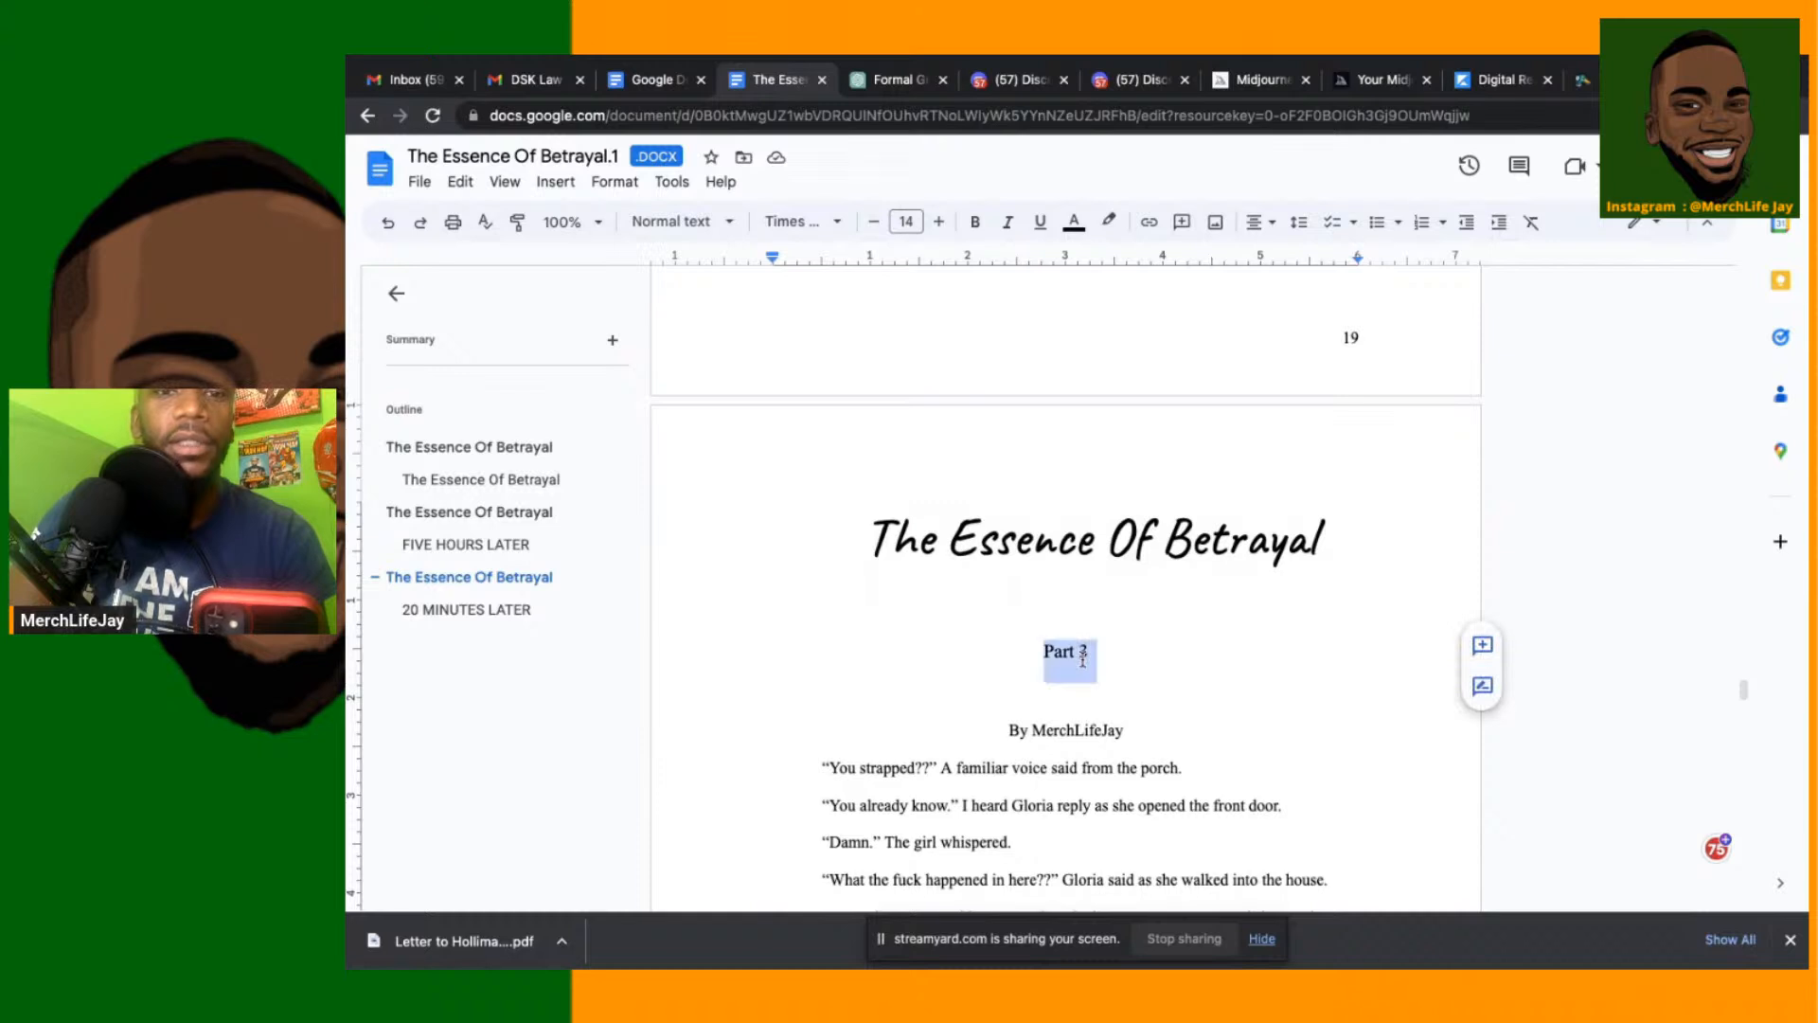
left_click(873, 225)
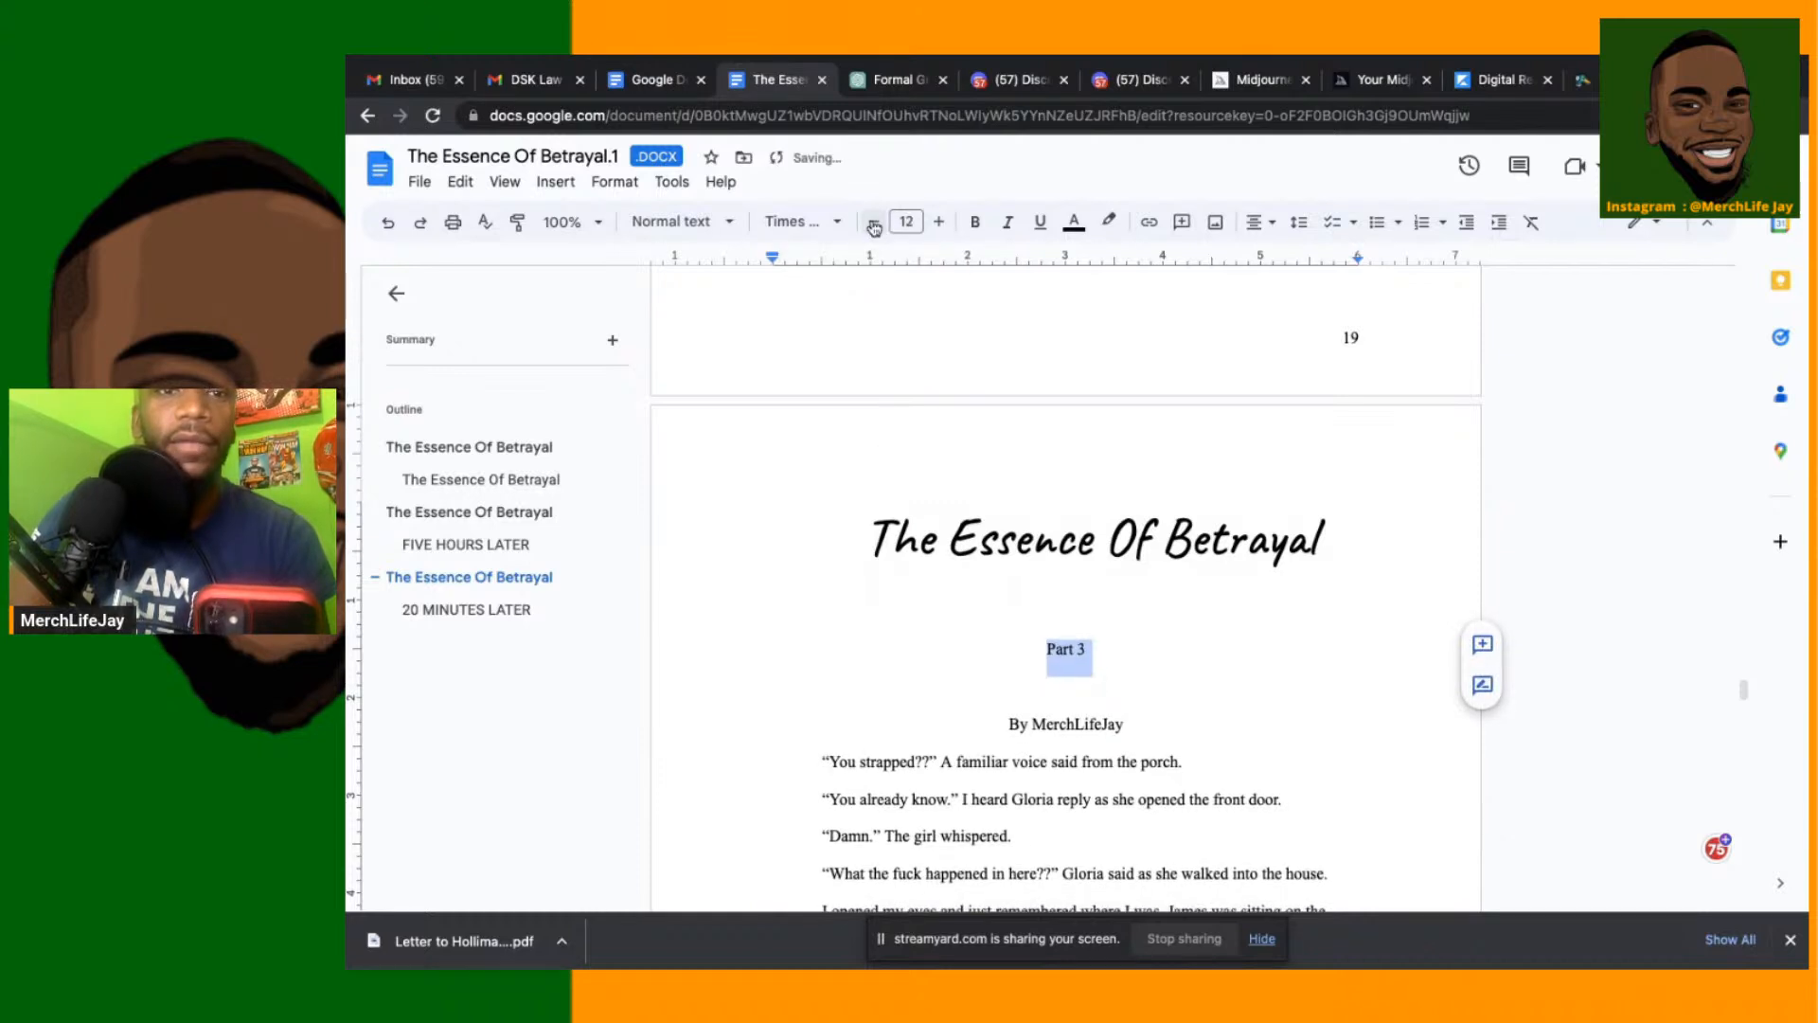
left_click(1196, 666)
left_click(1068, 595)
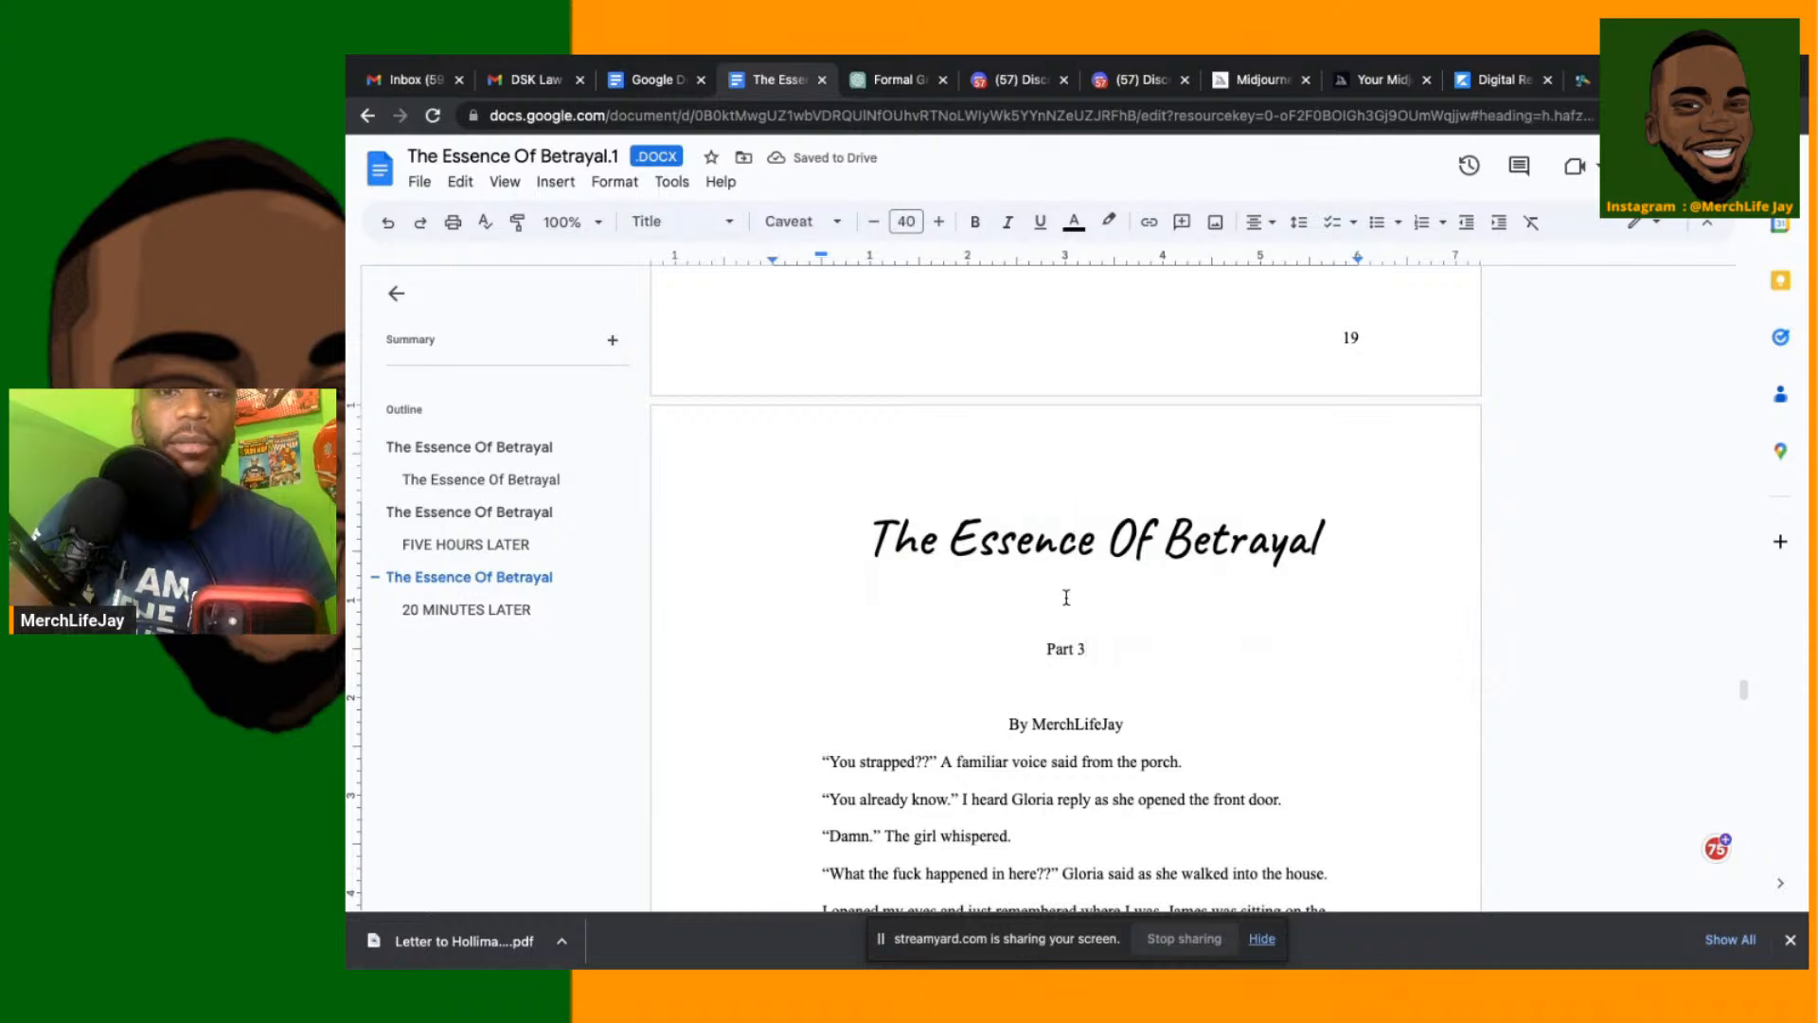
Delete the author byline between Part 3 and the first line of dialogue
scroll(1066, 692, "down", 3)
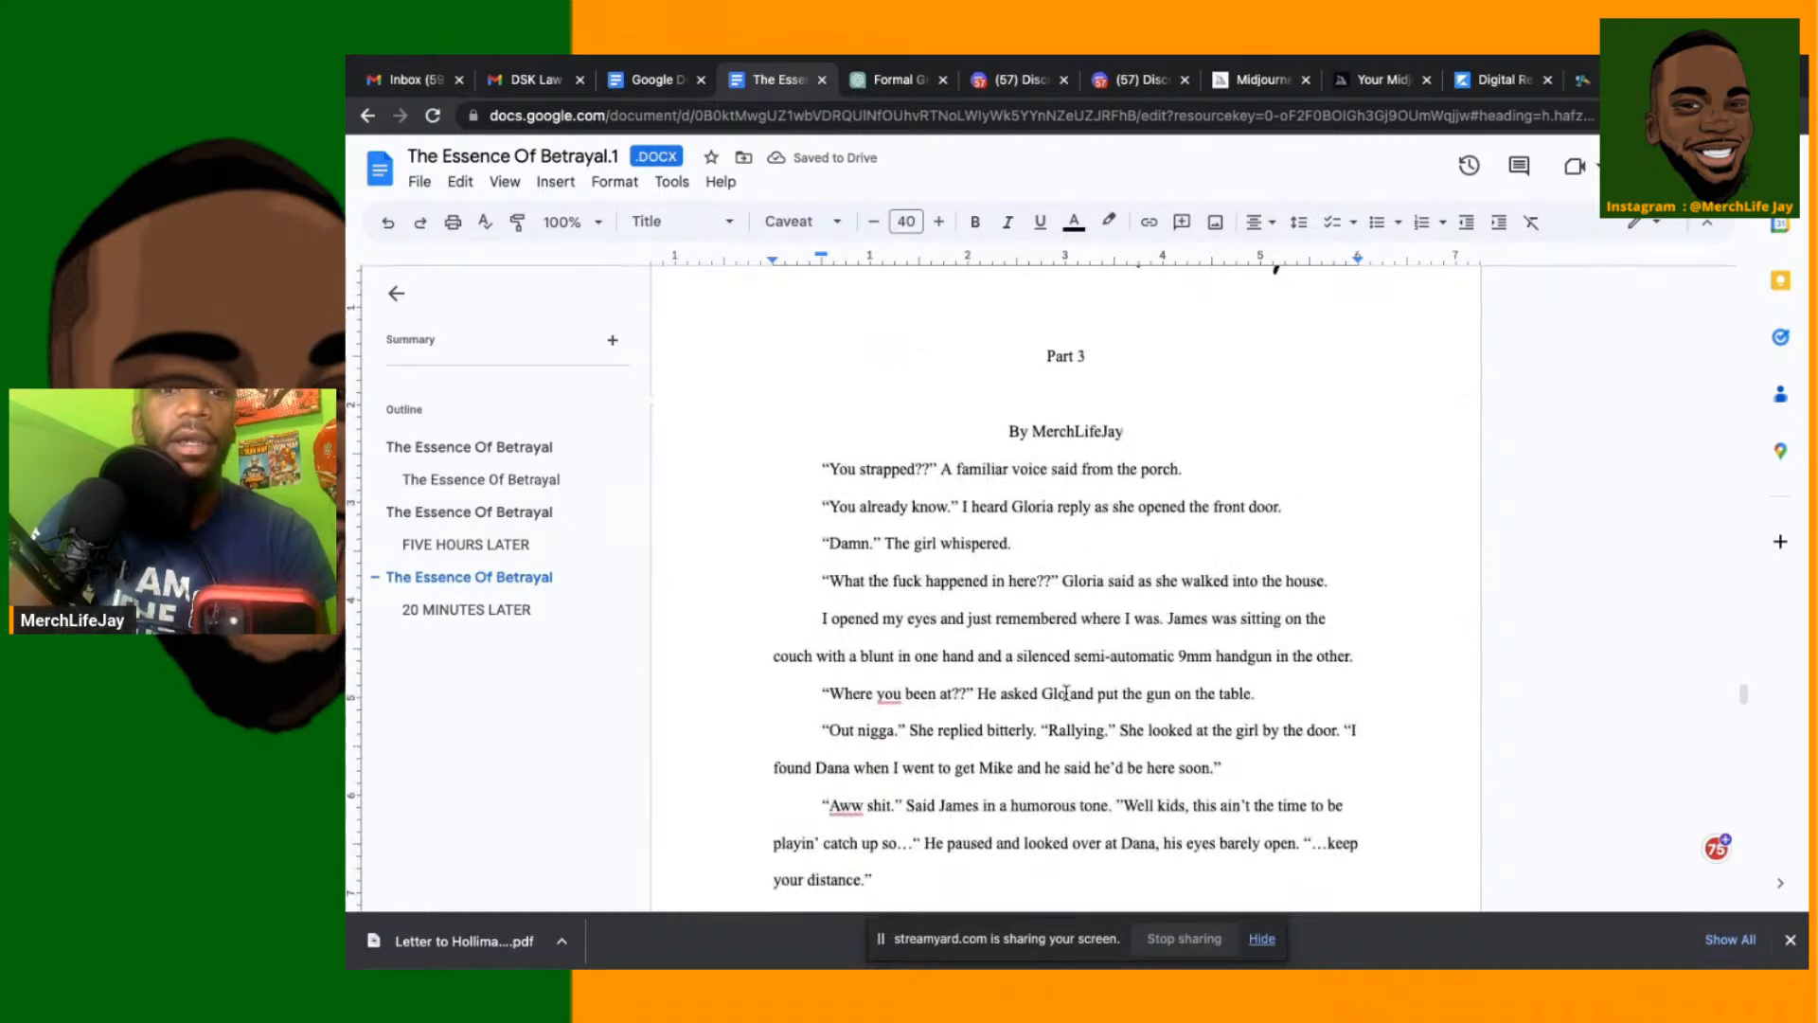
left_click(1049, 433)
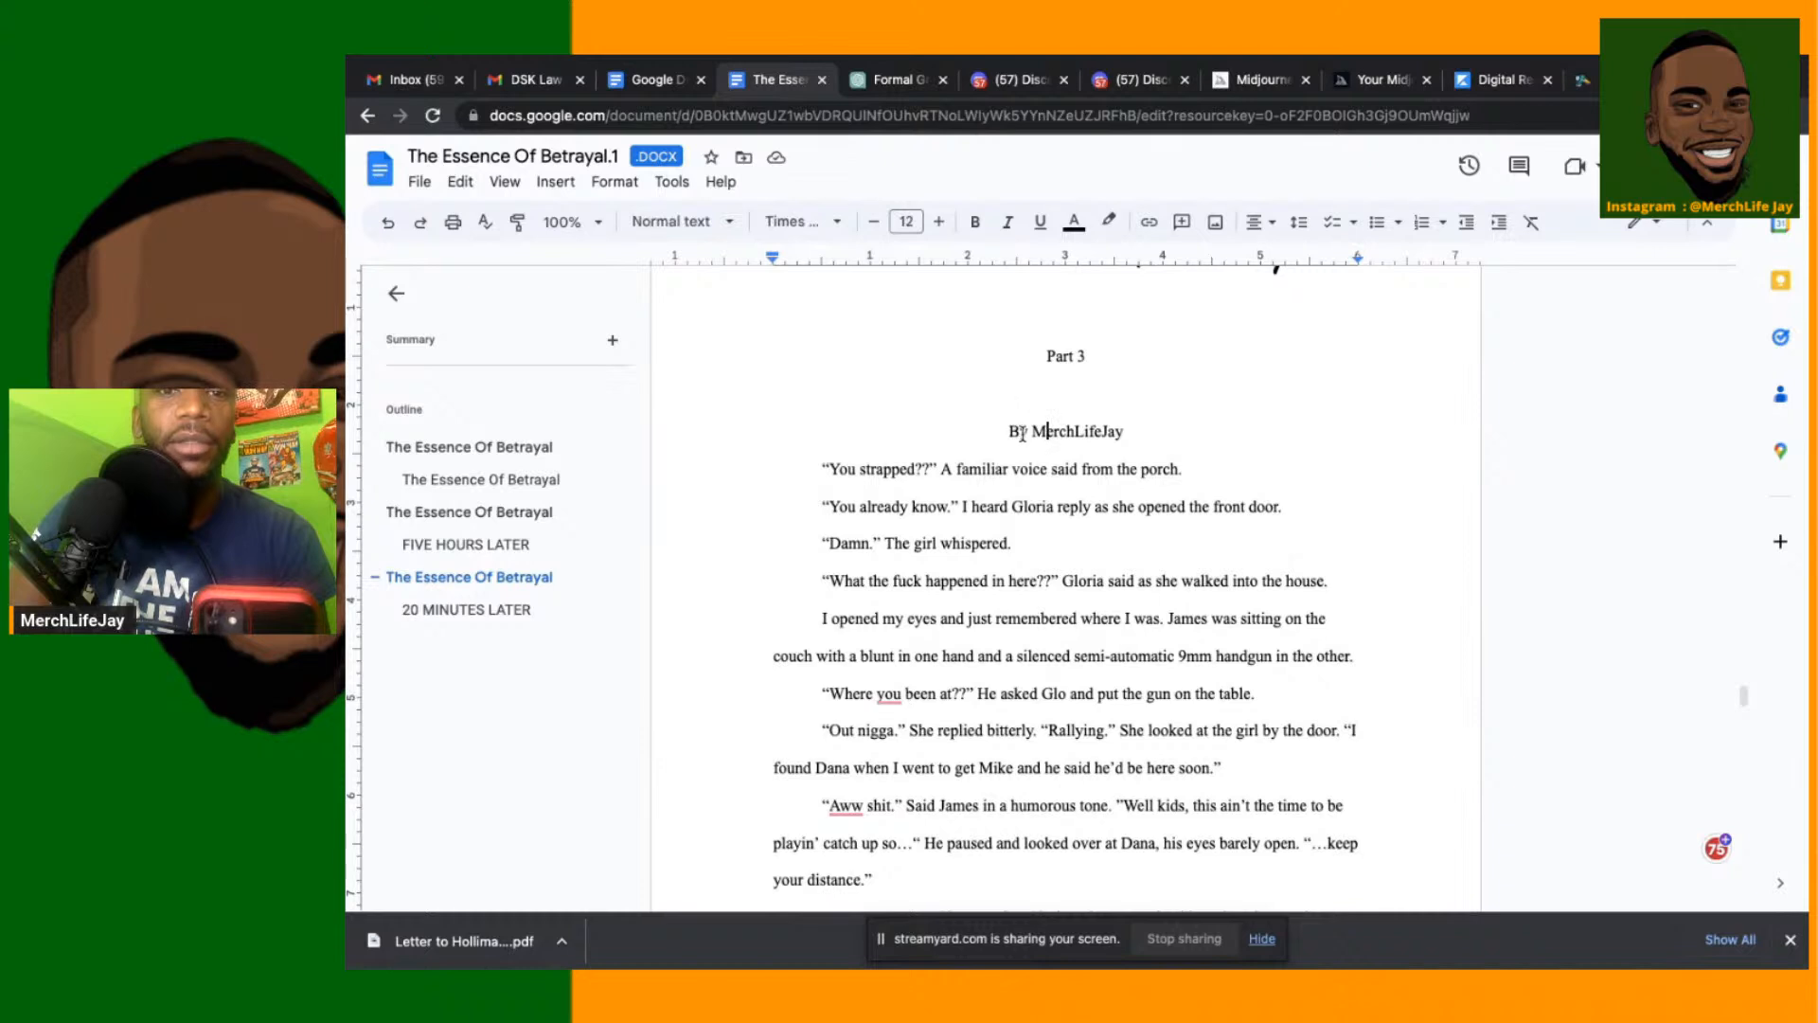
triple_click(1026, 429)
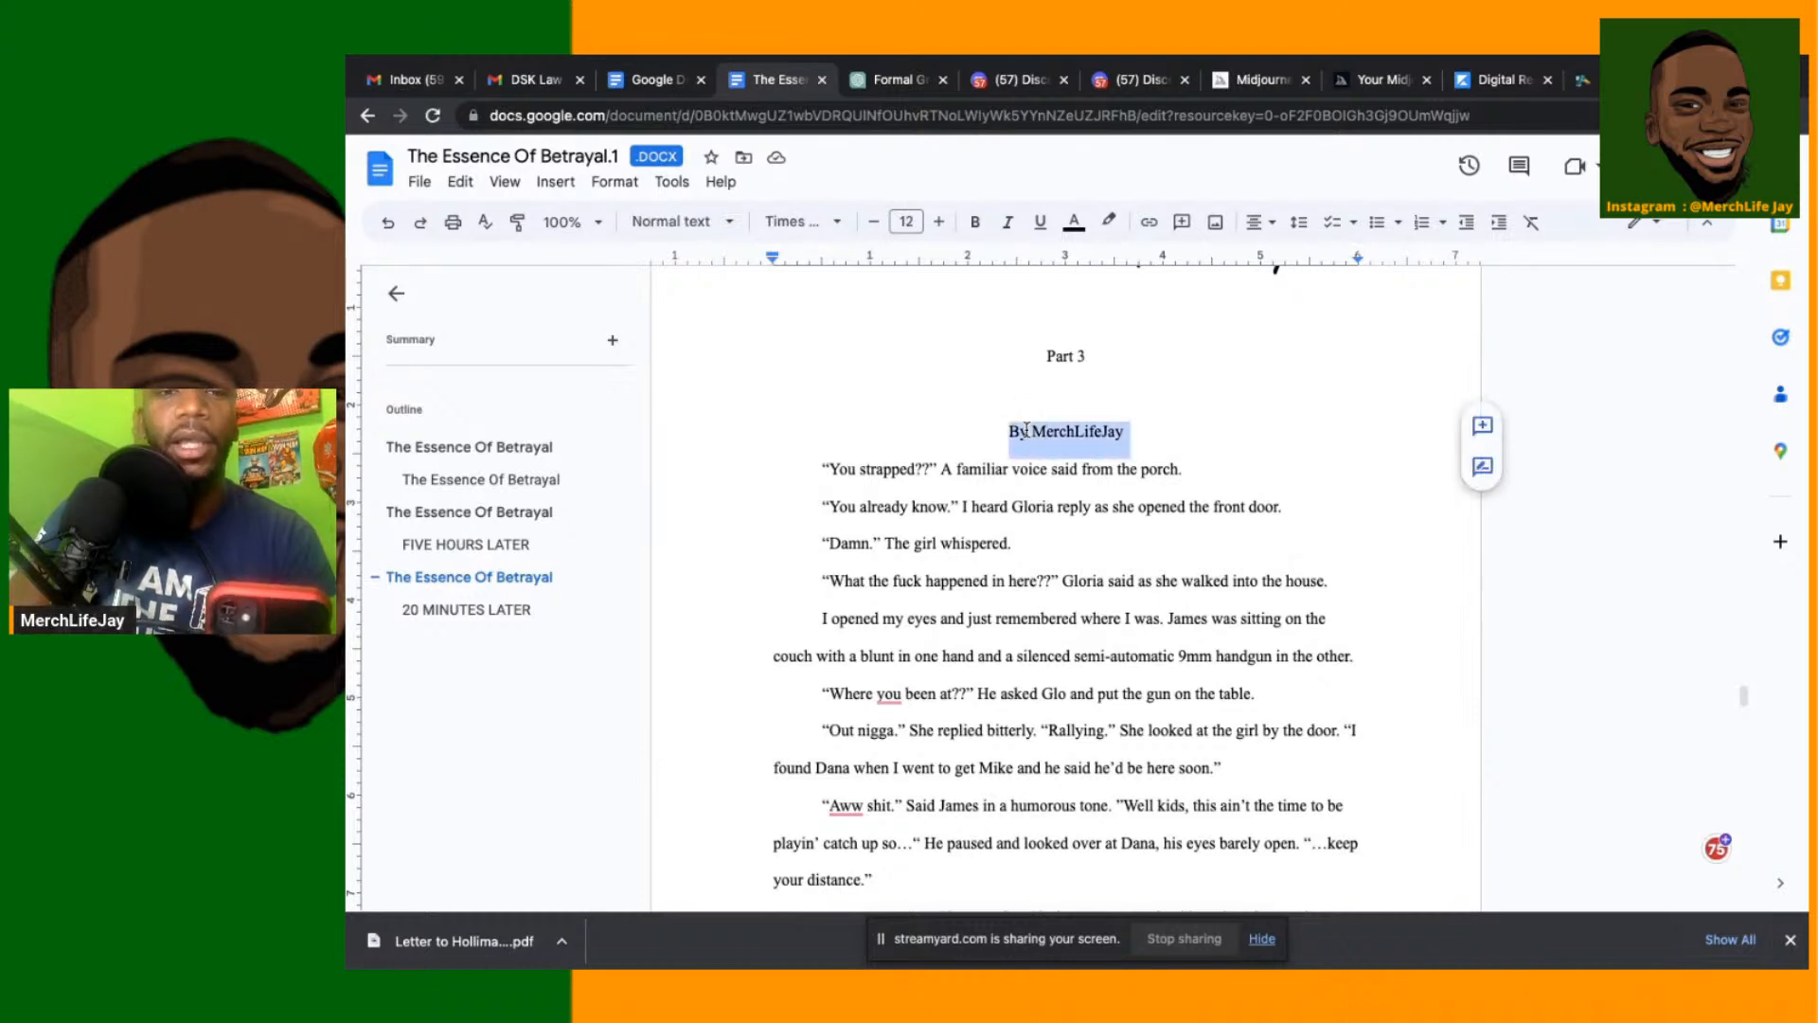
key("BackSpace")
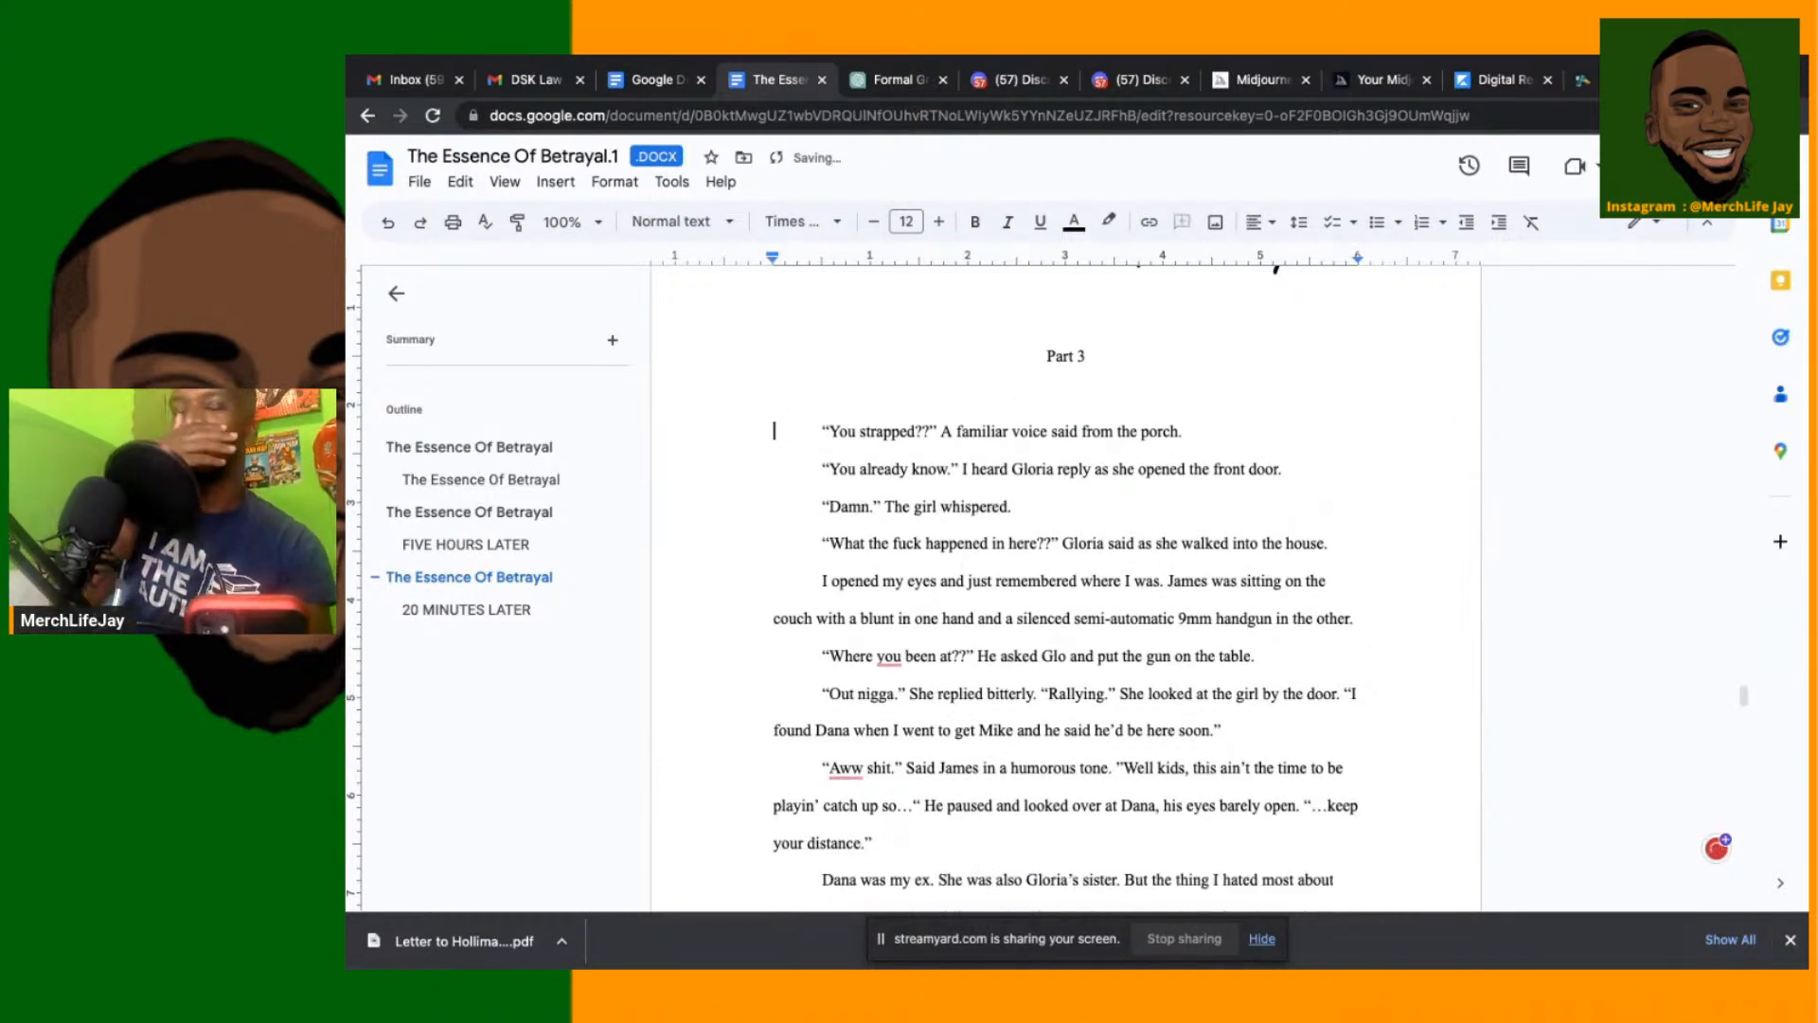
scroll(1247, 348, "up", 3)
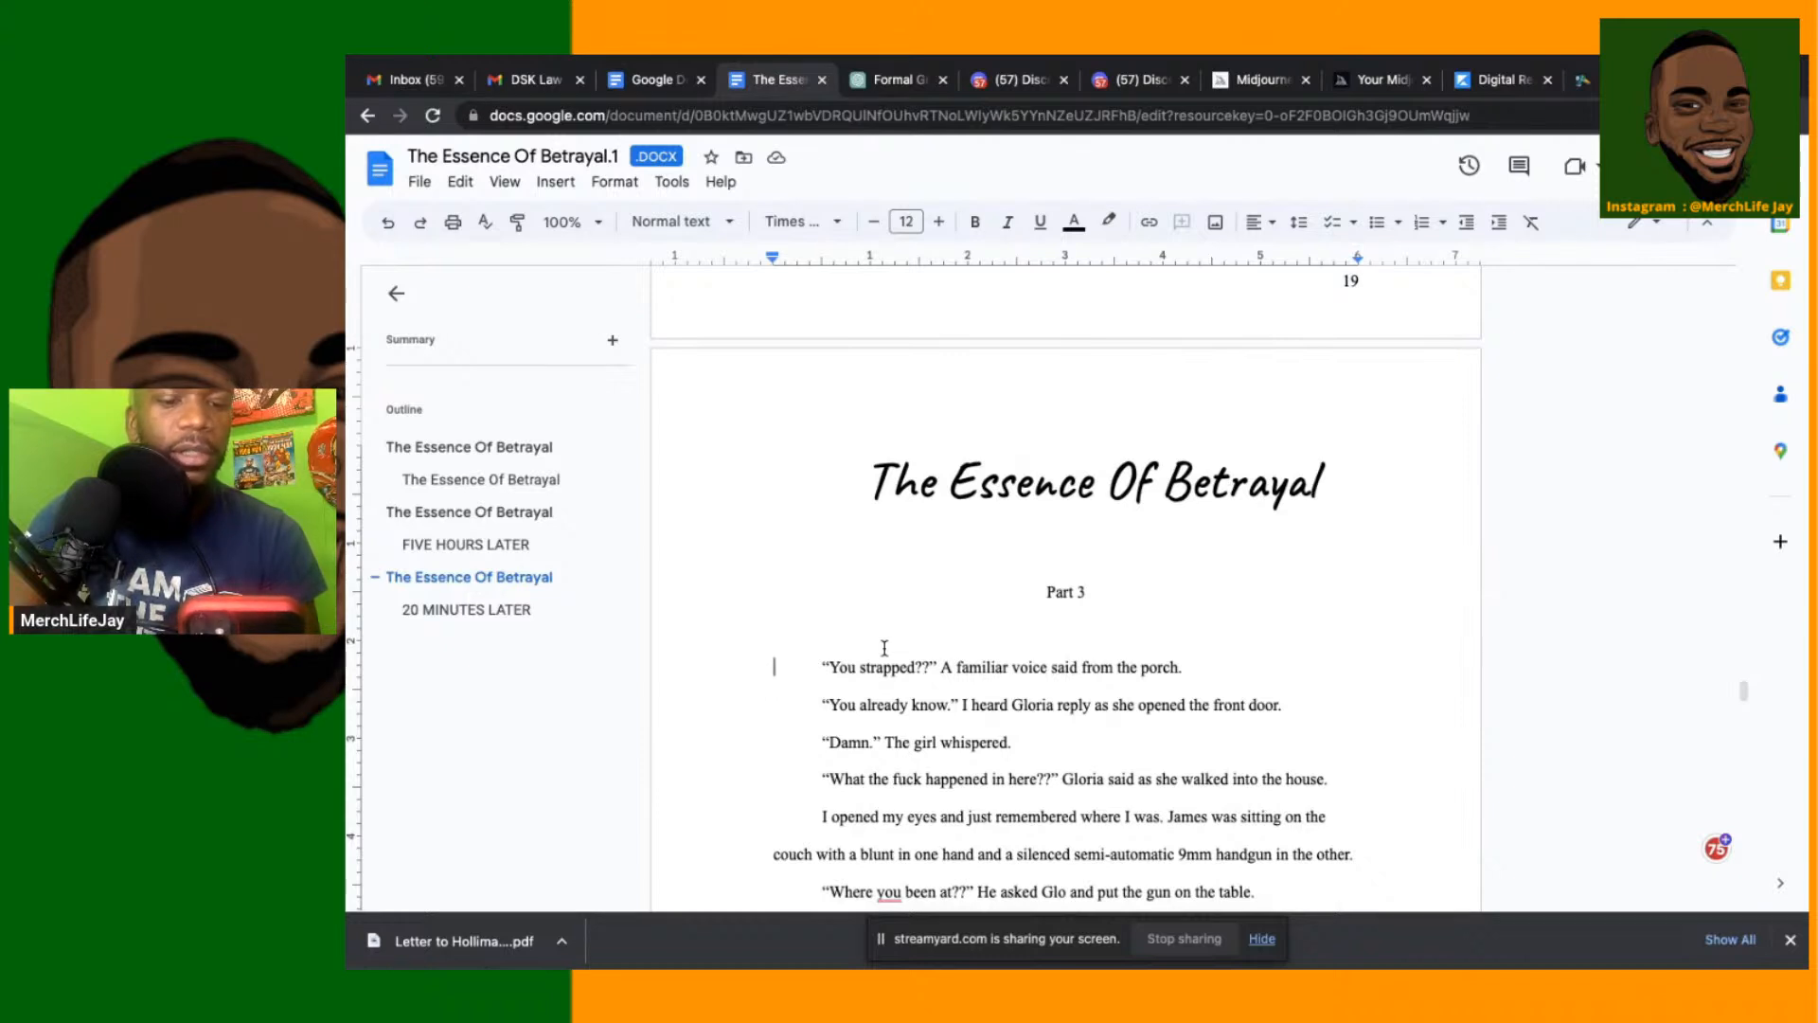
key("ctrl+Up")
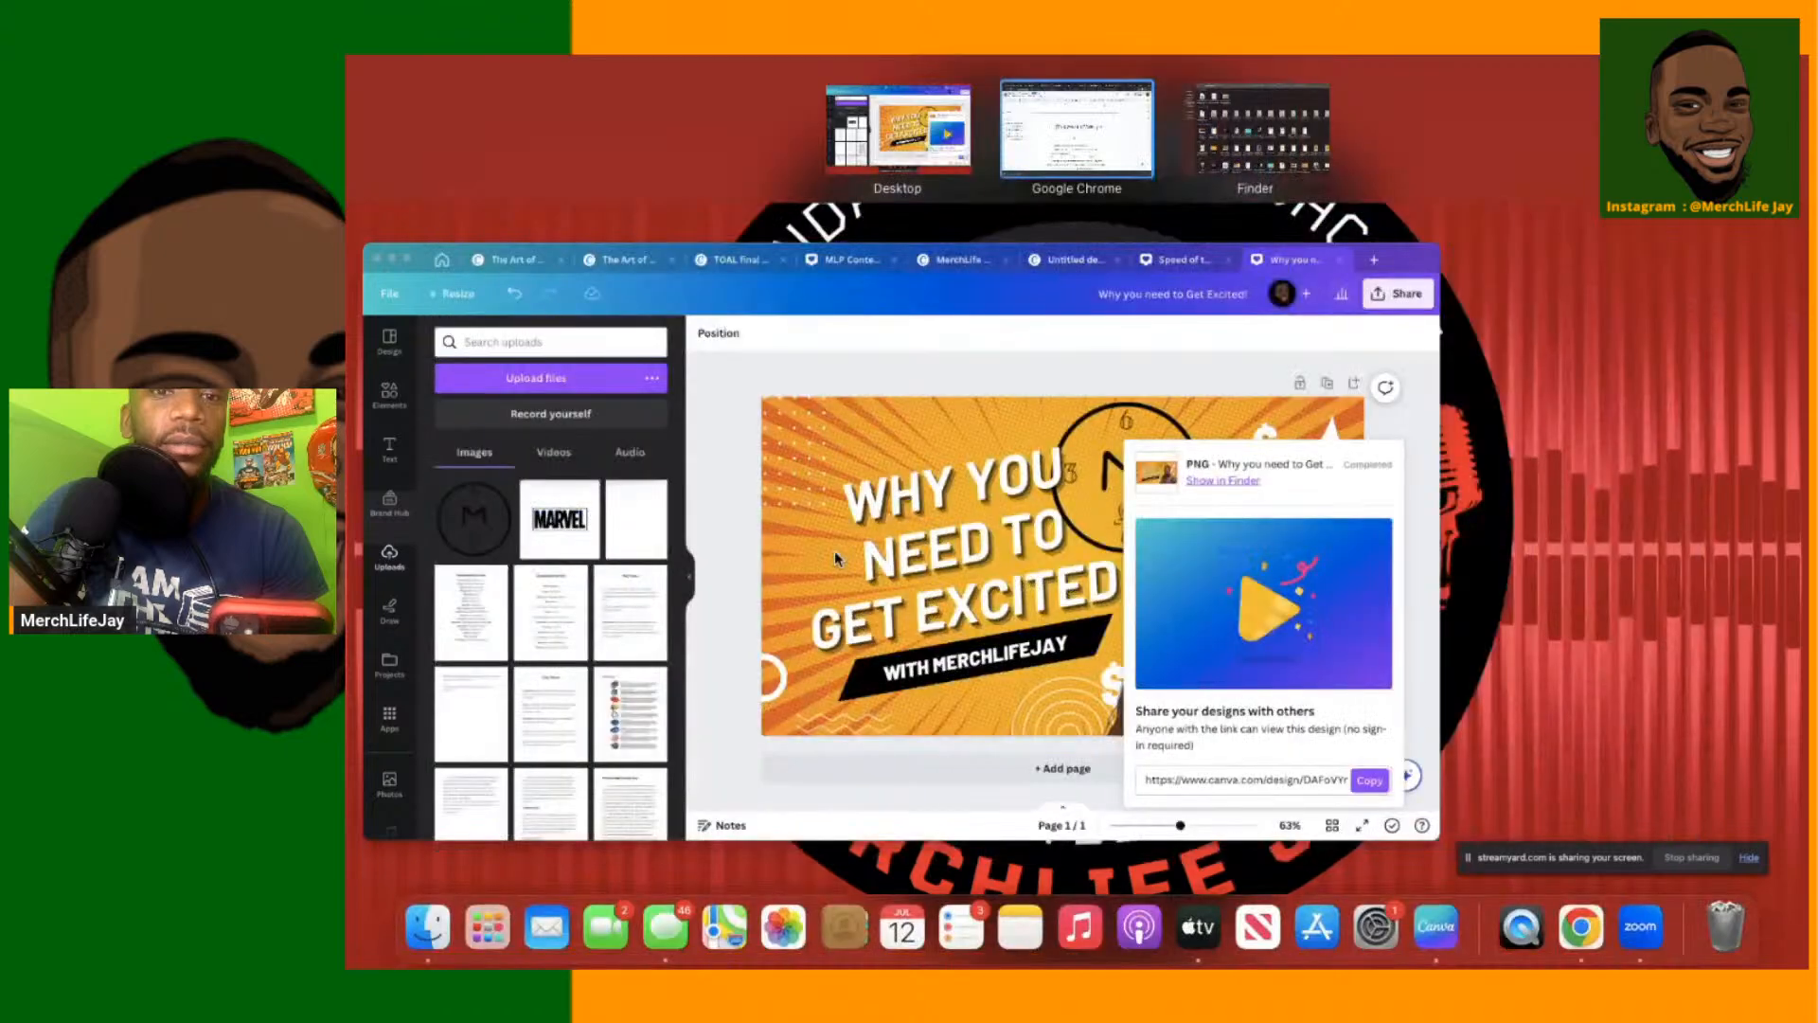
key("Escape")
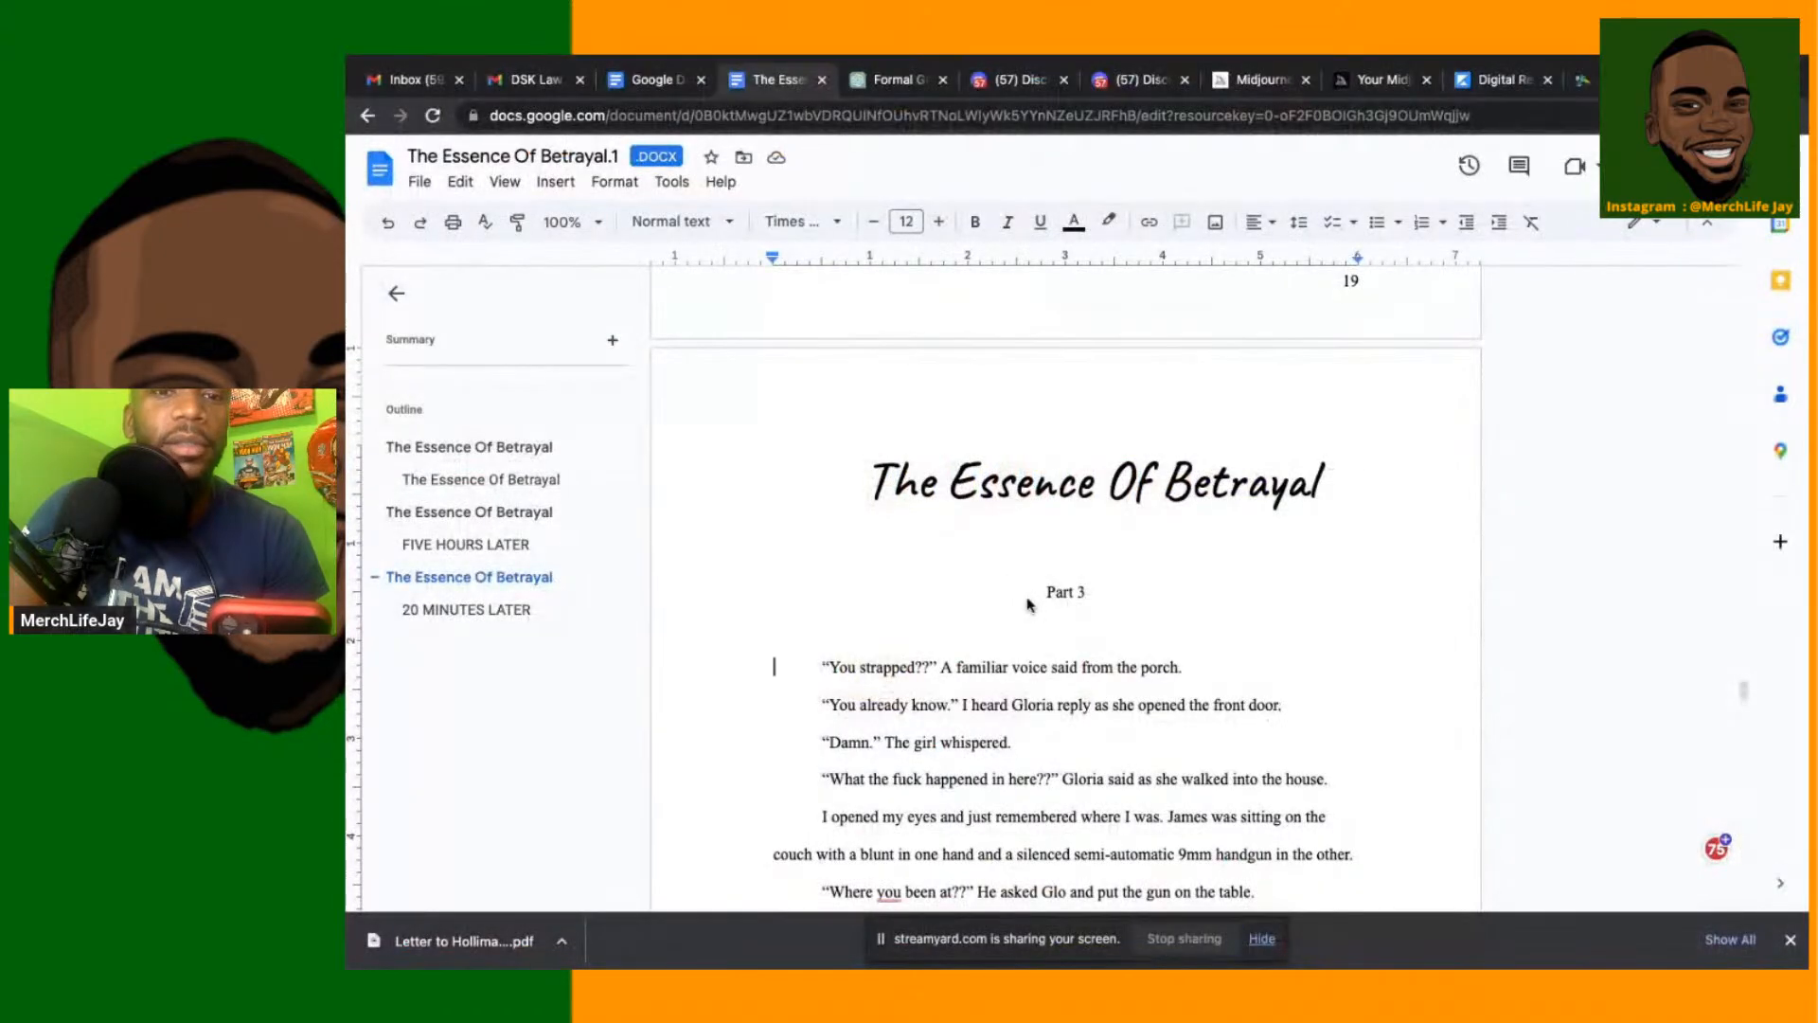
left_click(823, 817)
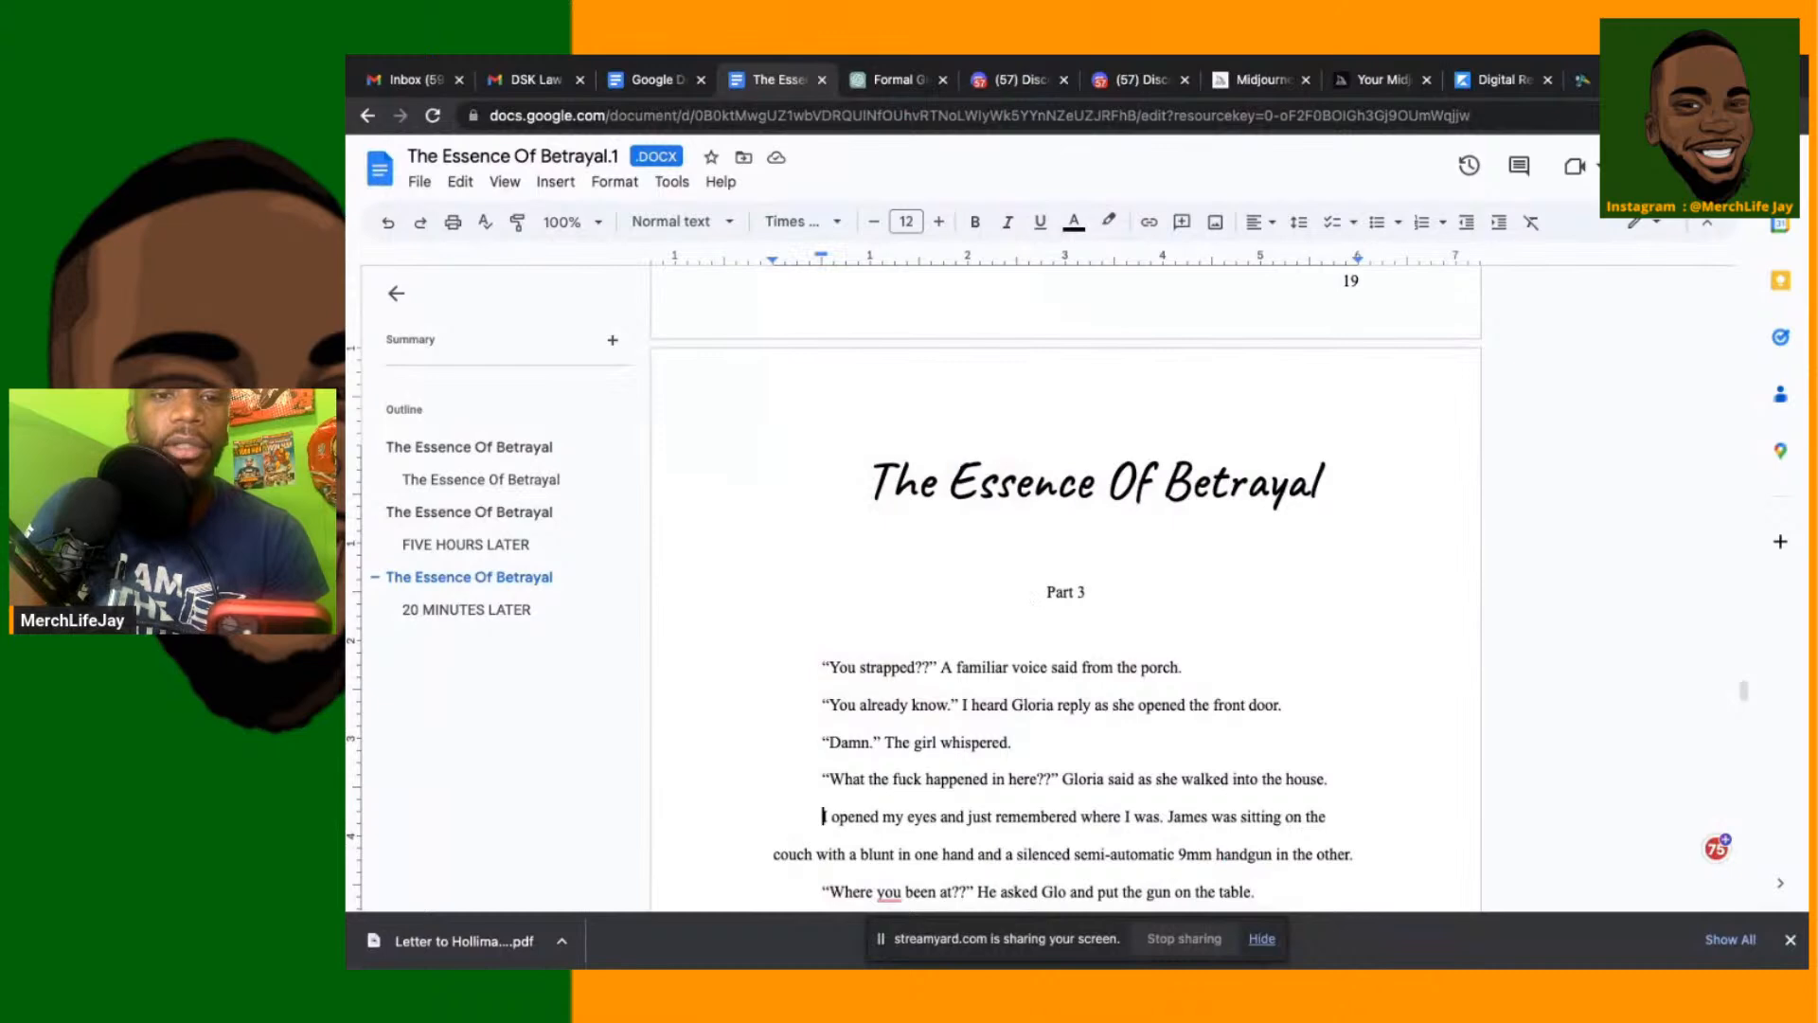
scroll(1065, 587, "down", 15)
scroll(1065, 587, "down", 20)
scroll(1066, 587, "down", 20)
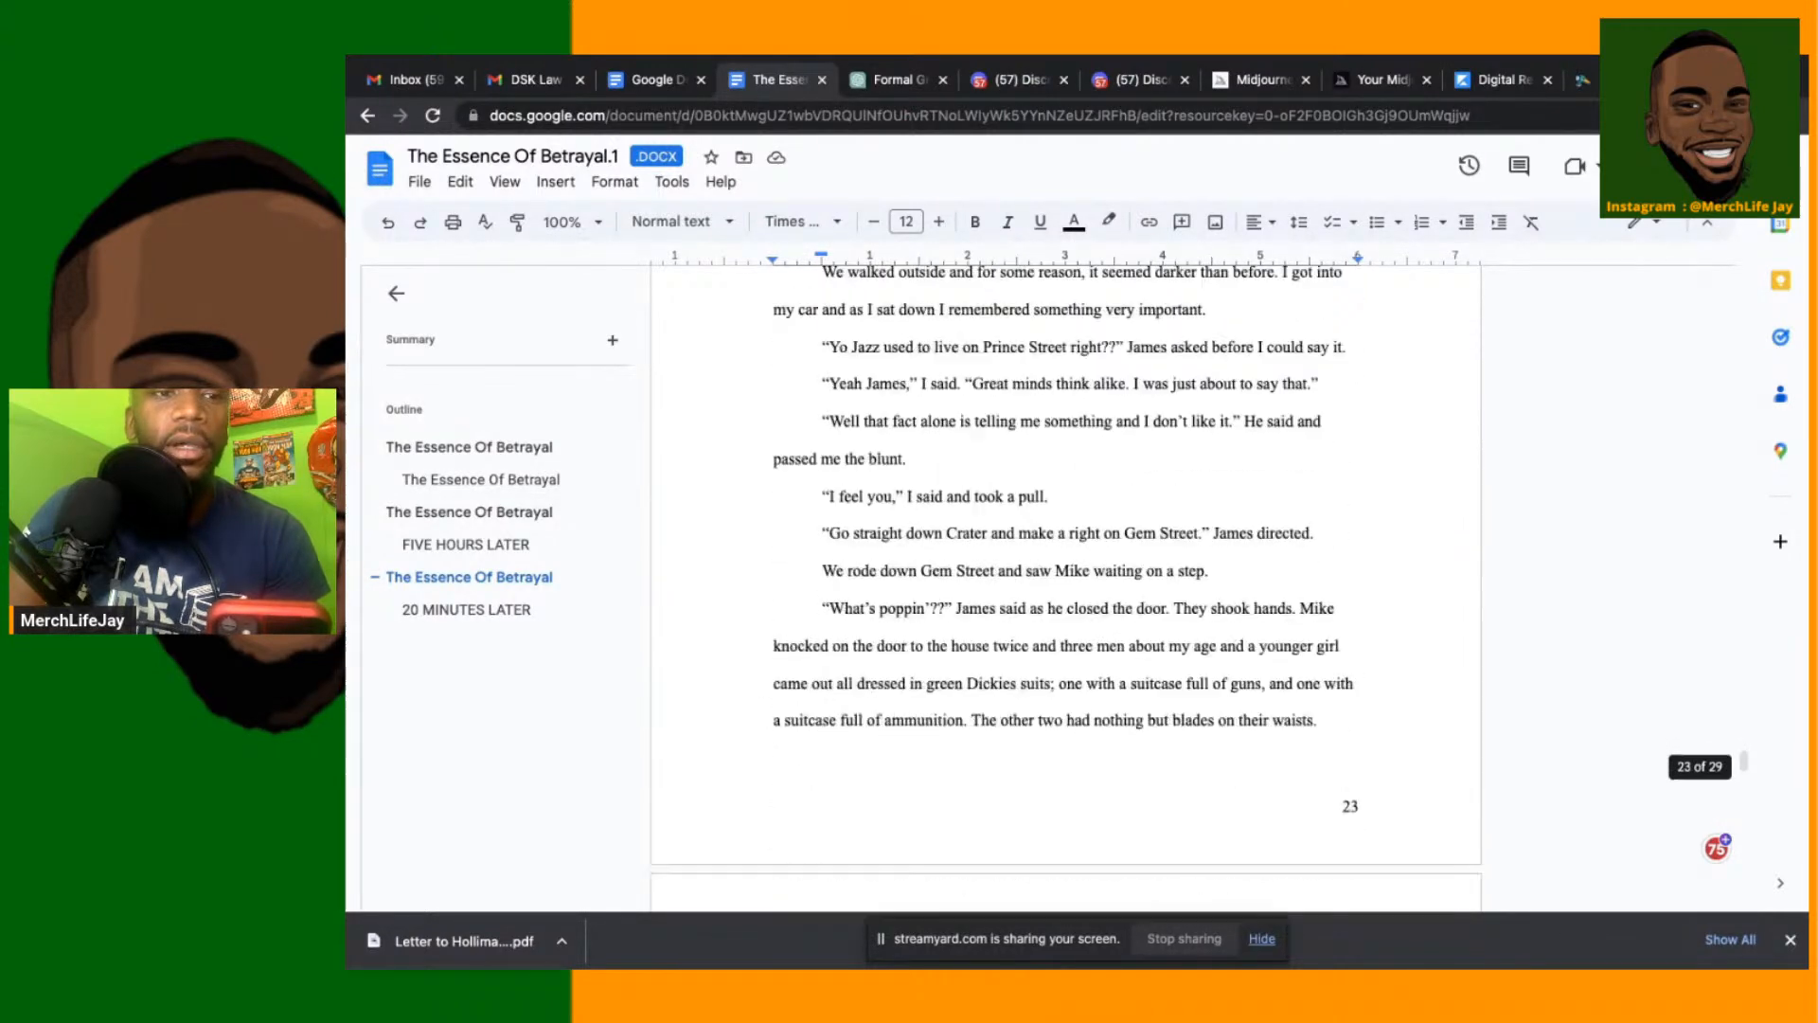
Change the FIVE HOURS LATER heading to the Normal text style so it drops out of the outline
left_click(469, 518)
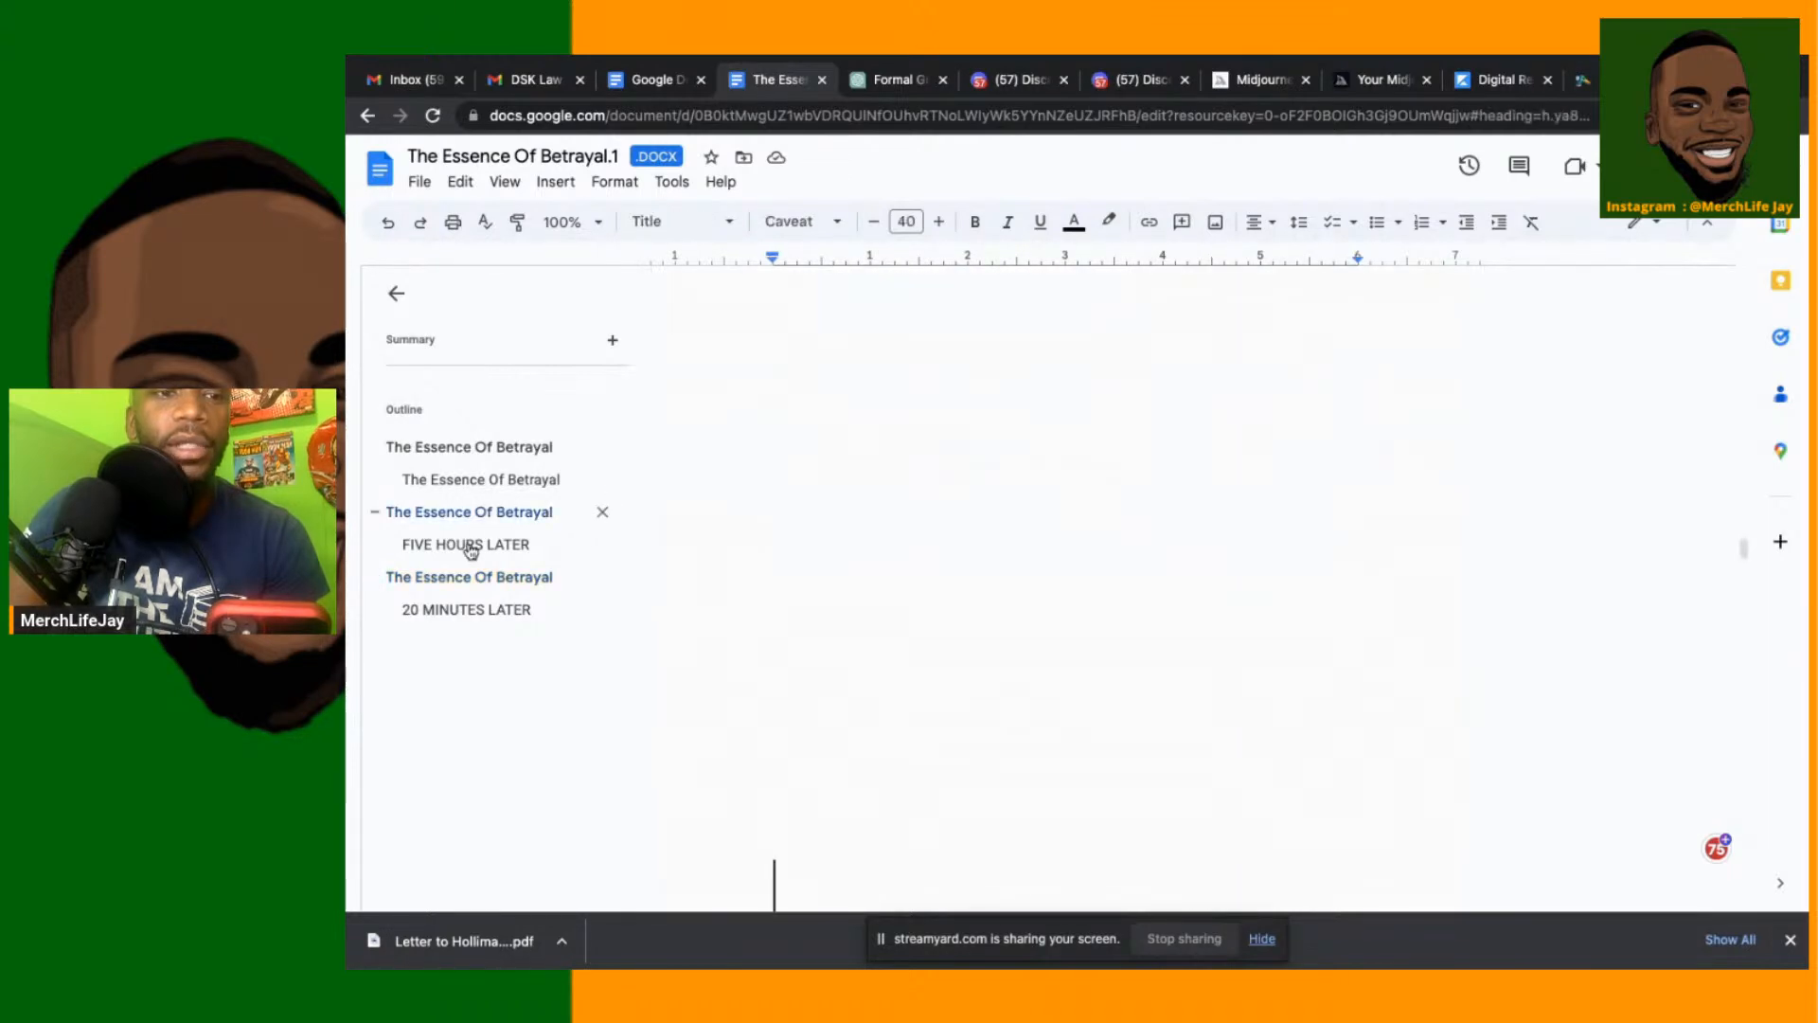
left_click(471, 547)
scroll(981, 631, "down", 20)
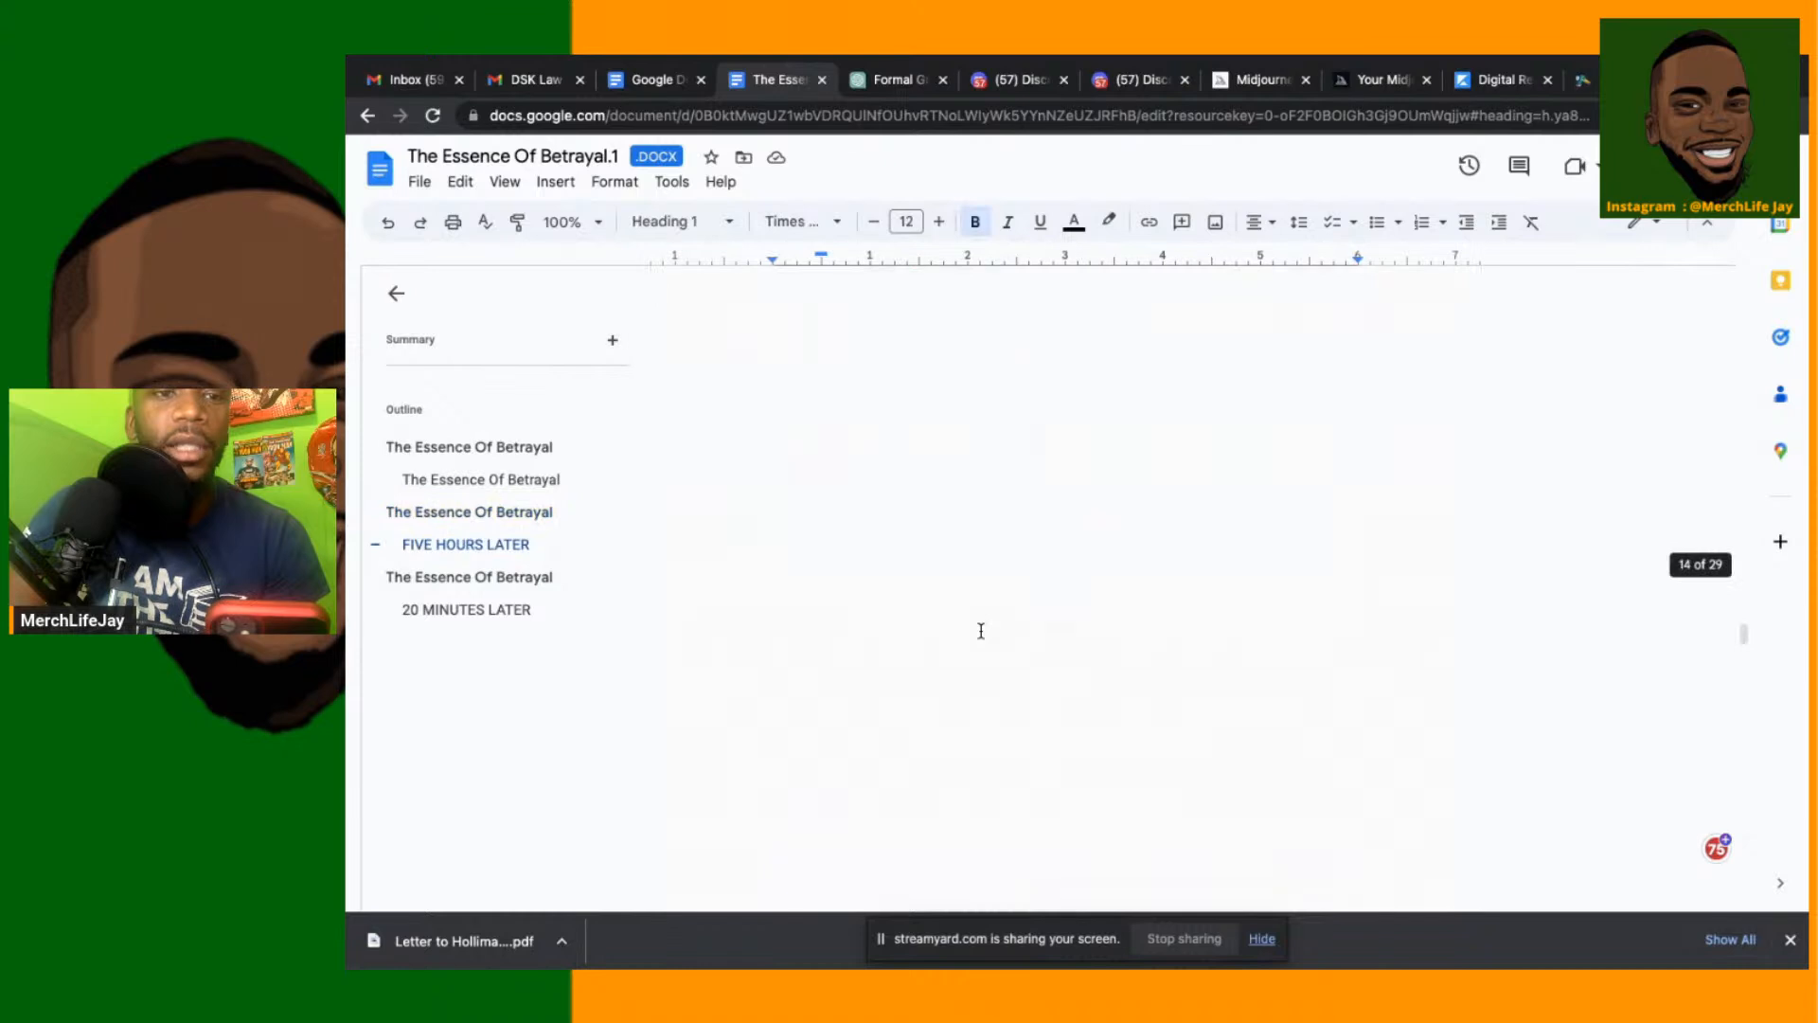
scroll(981, 631, "up", 4)
scroll(981, 630, "up", 1)
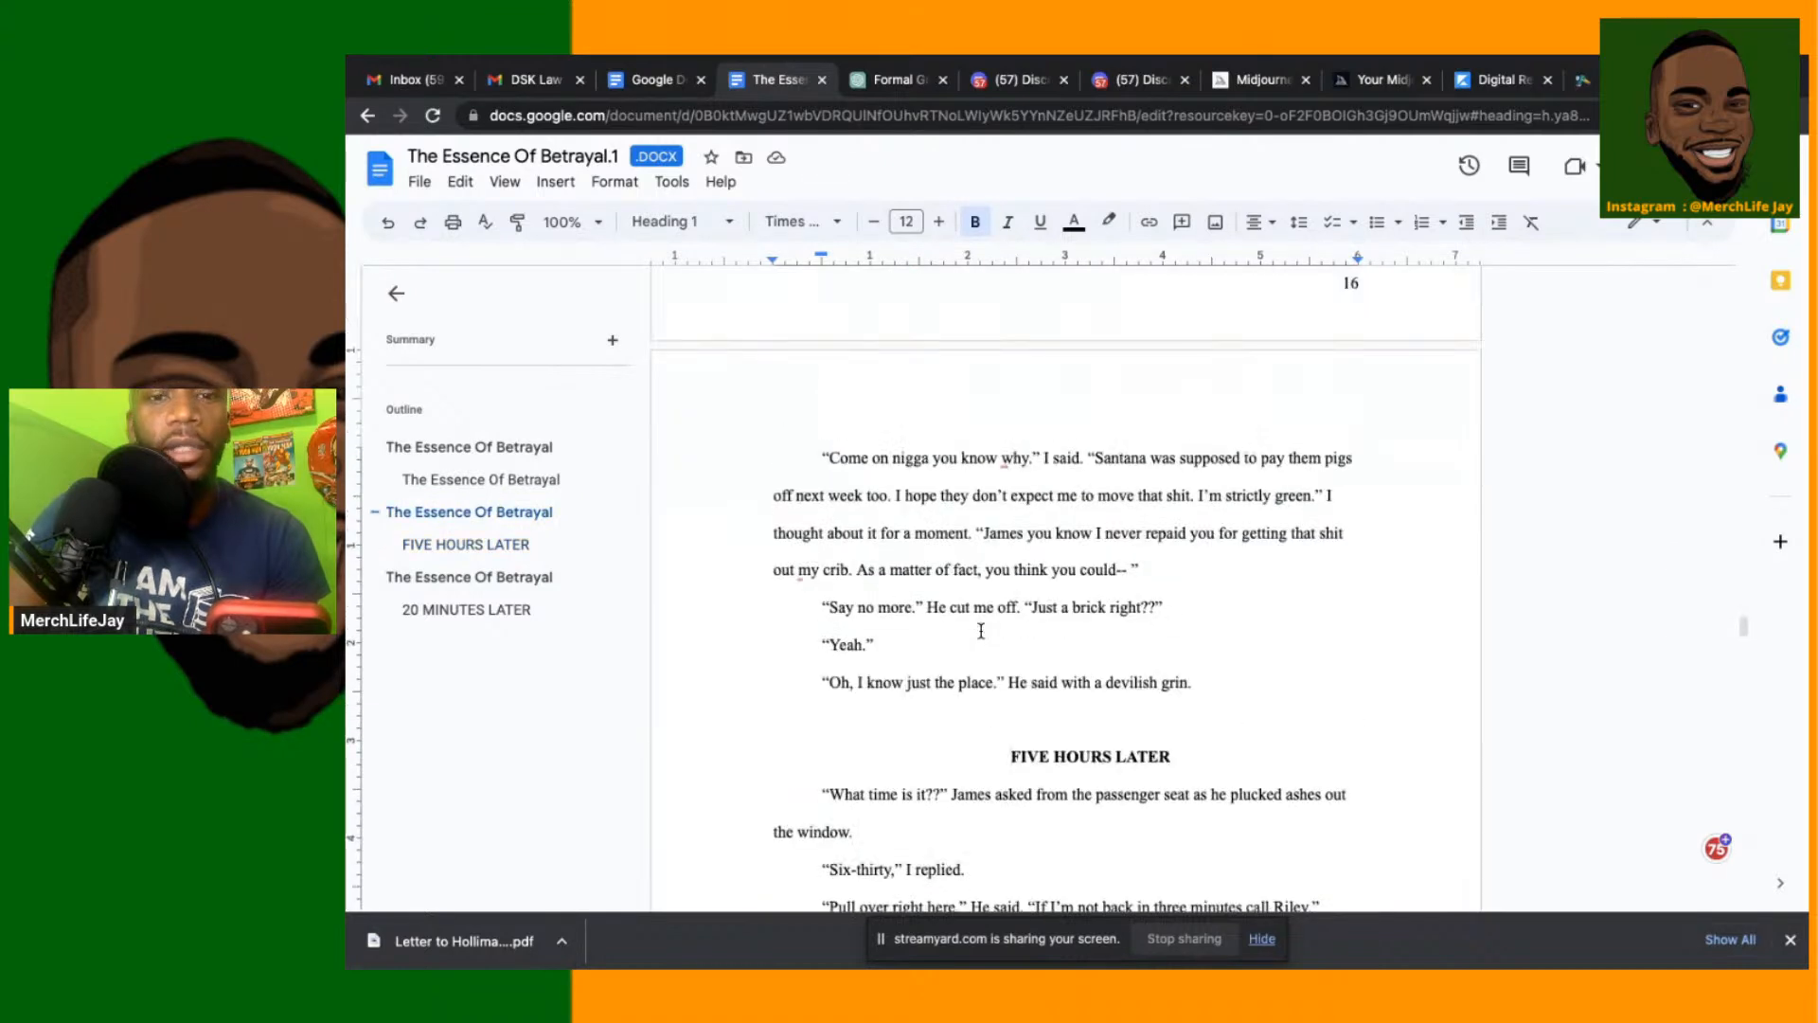
scroll(981, 631, "down", 2)
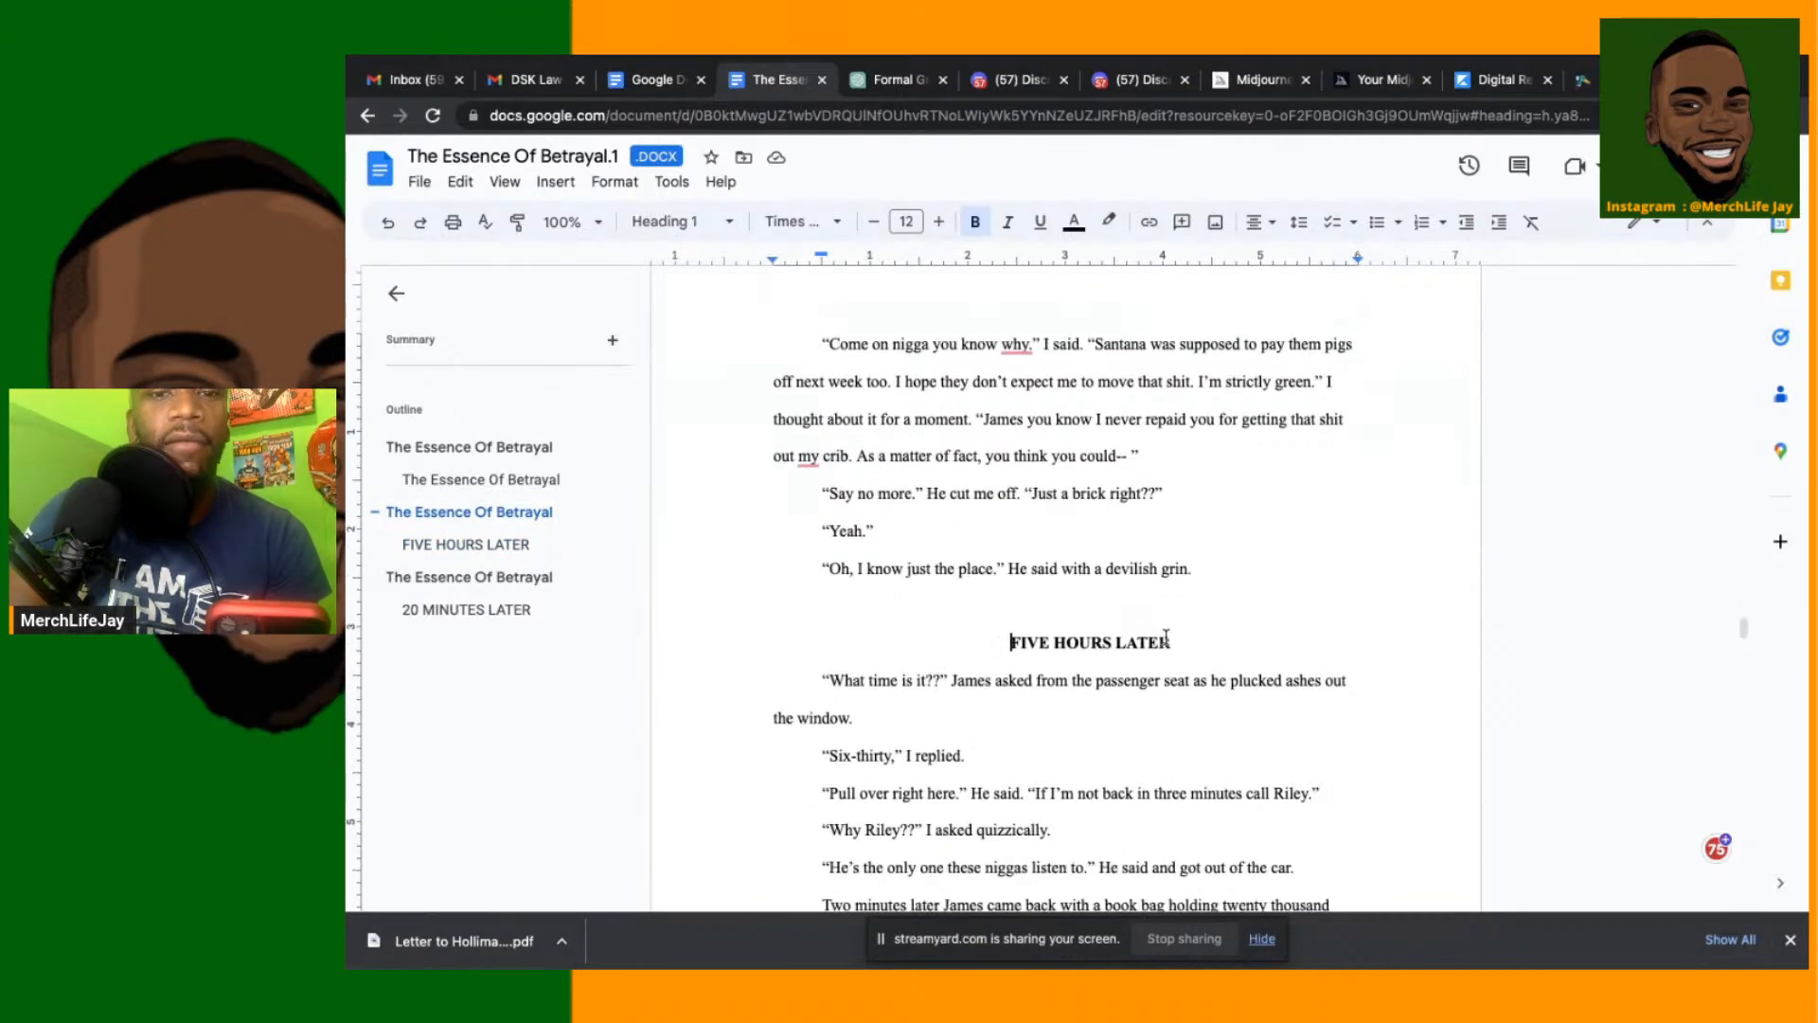
left_click_drag(1171, 642, 996, 634)
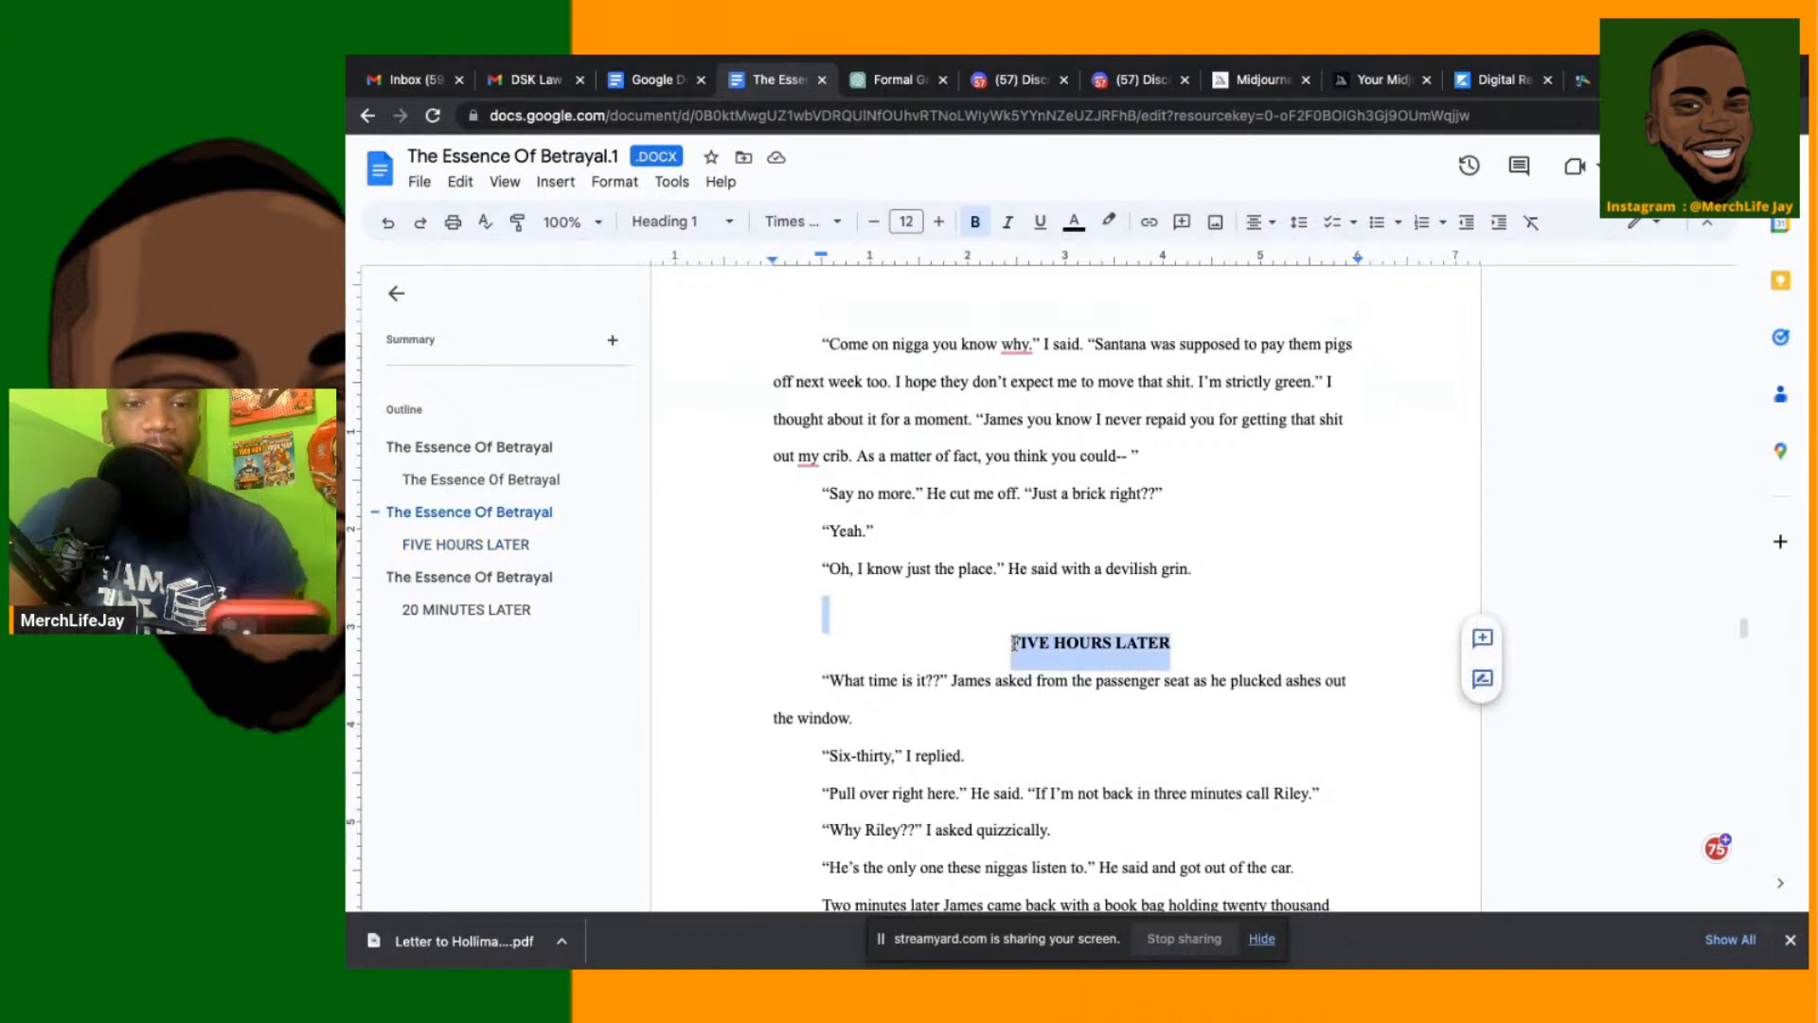
left_click(1171, 640)
triple_click(1077, 645)
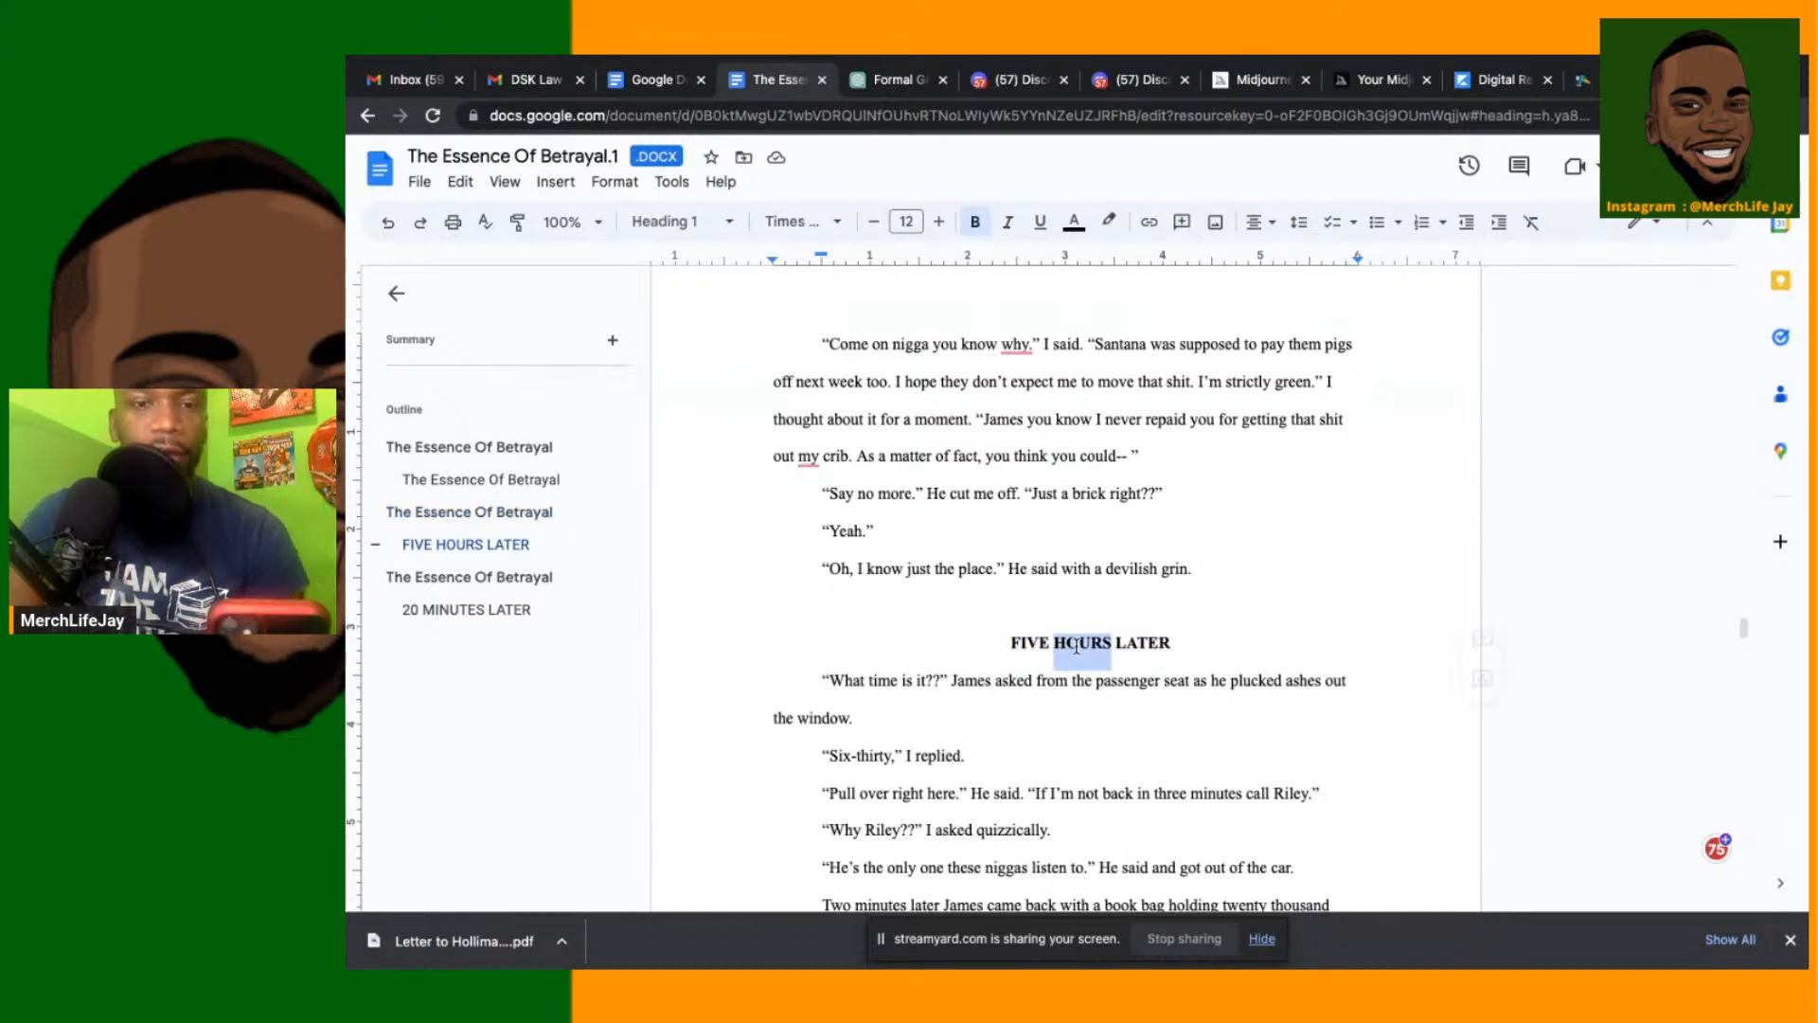
left_click(700, 231)
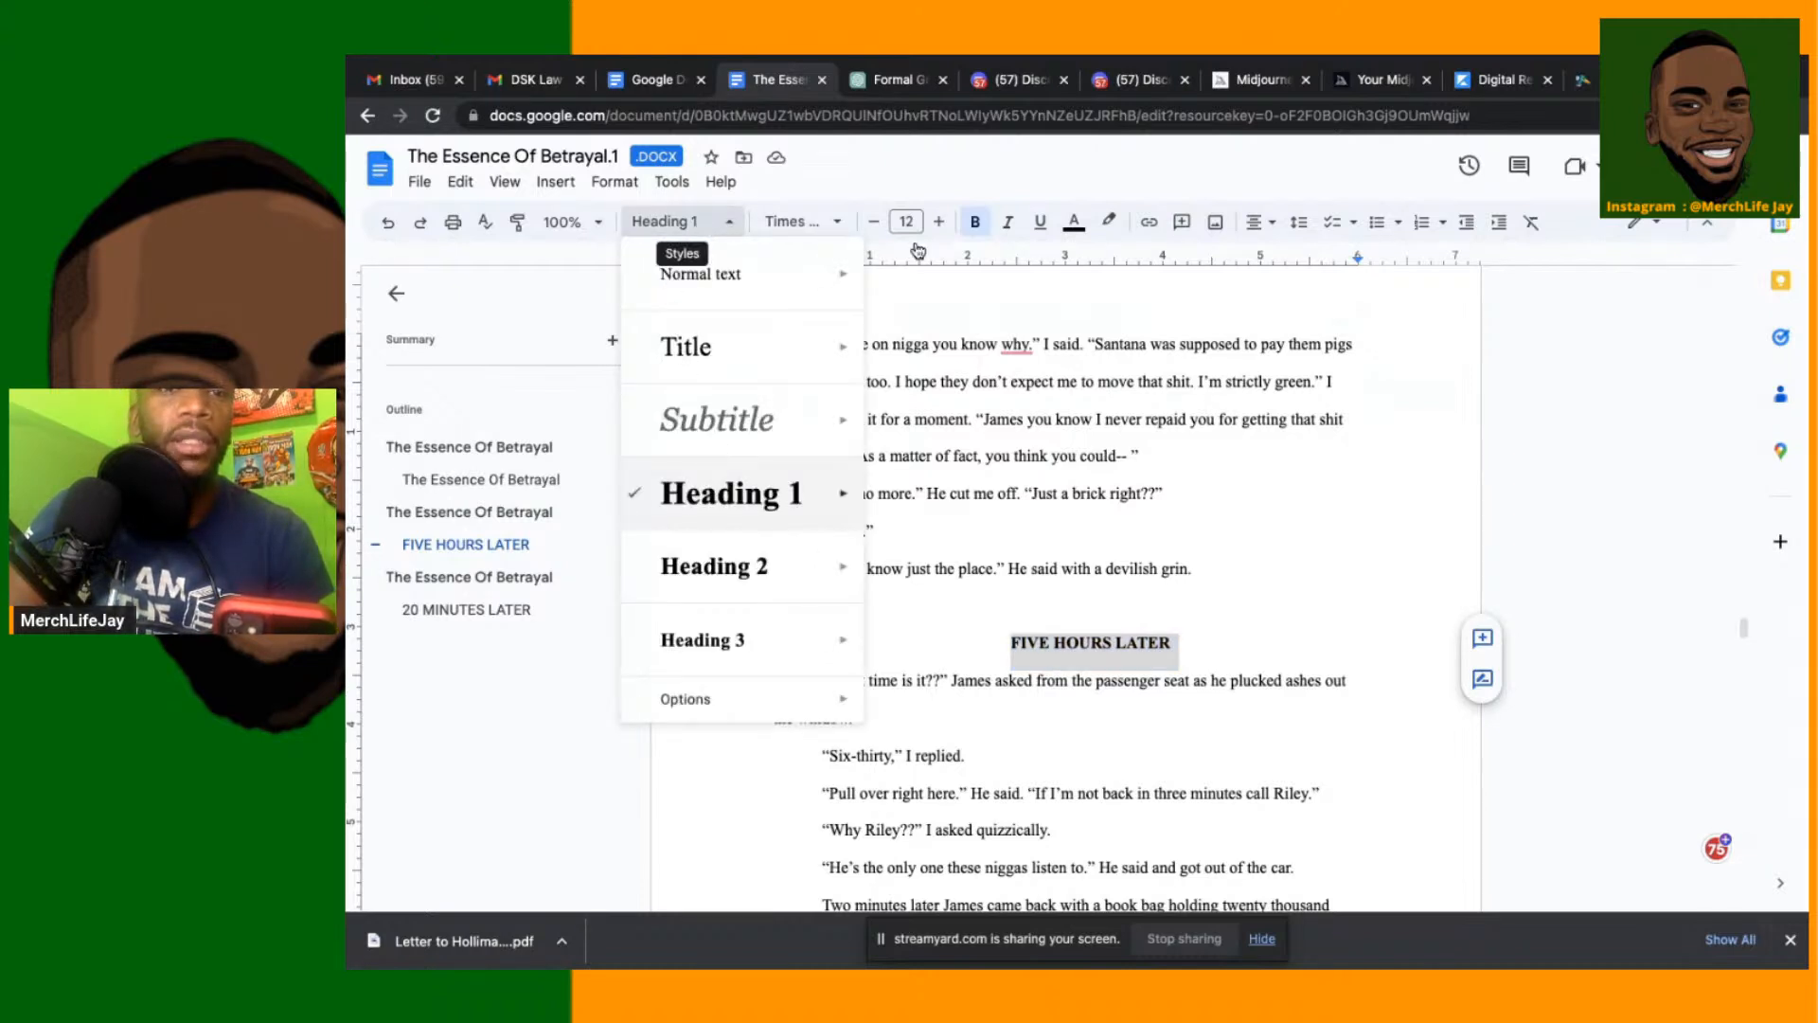
left_click(671, 278)
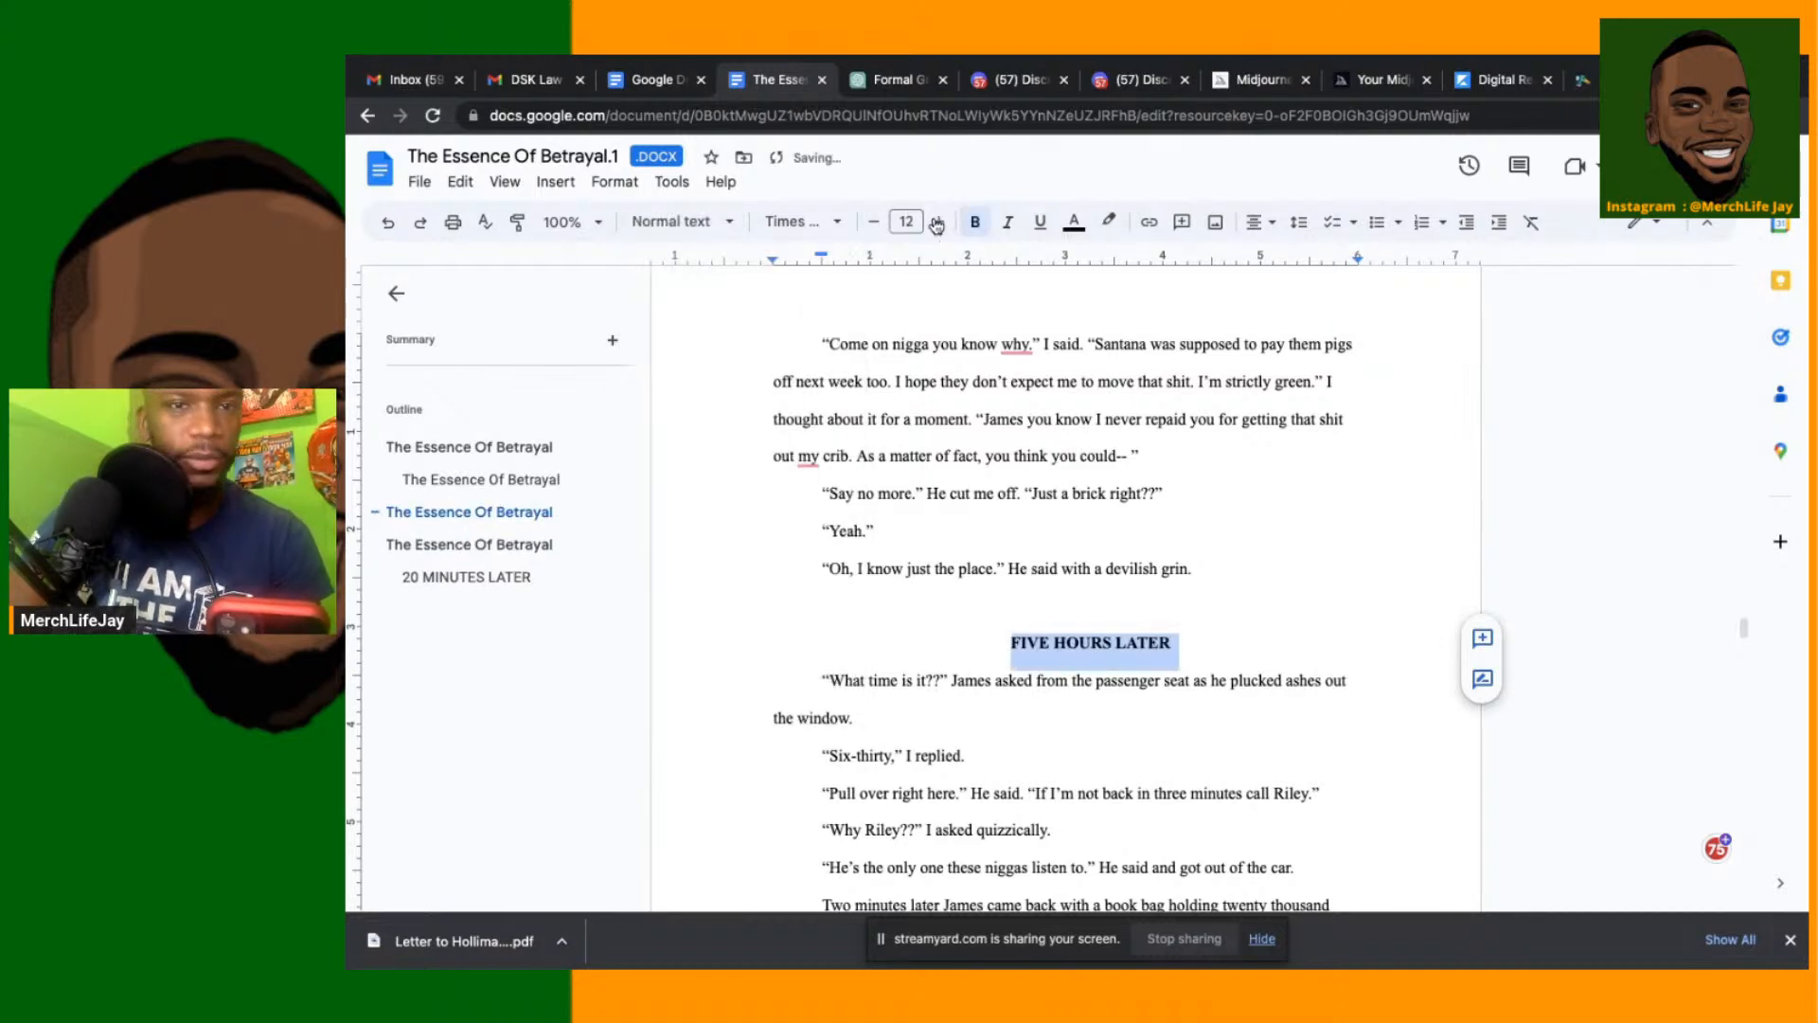
Increase the FIVE HOURS LATER line's font size to 14
left_click(942, 221)
left_click(939, 221)
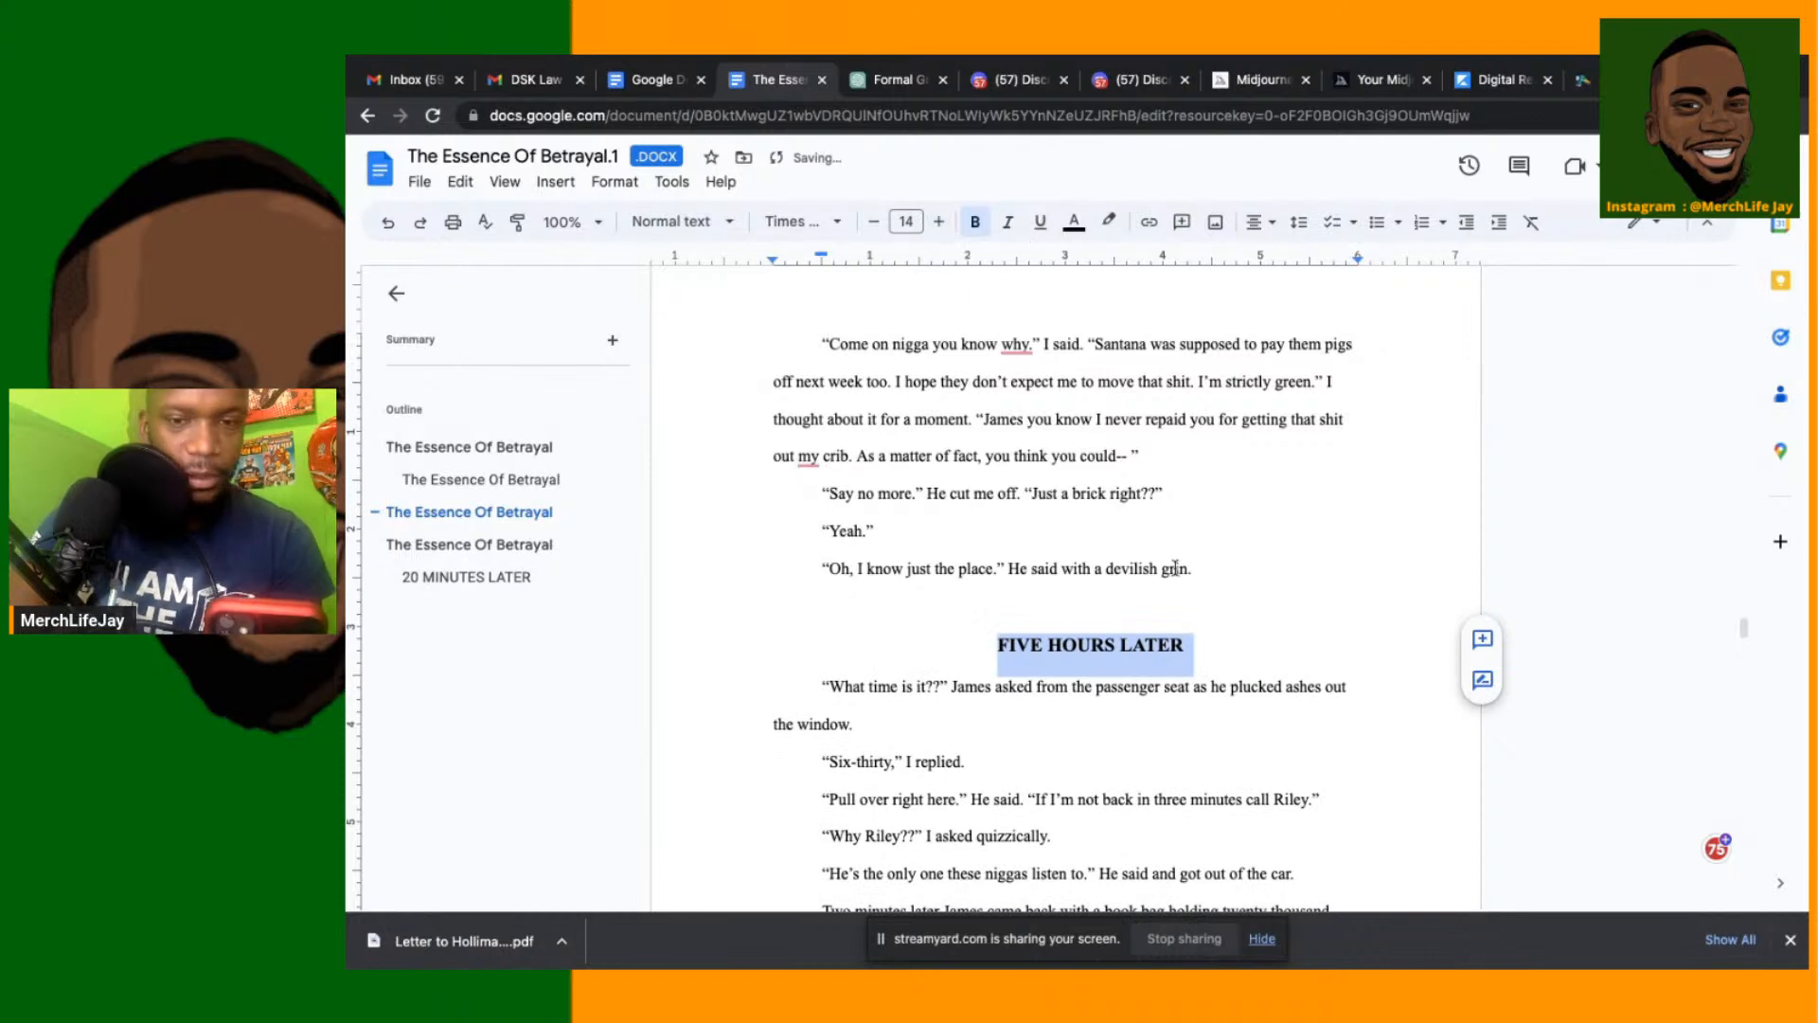
left_click(1238, 605)
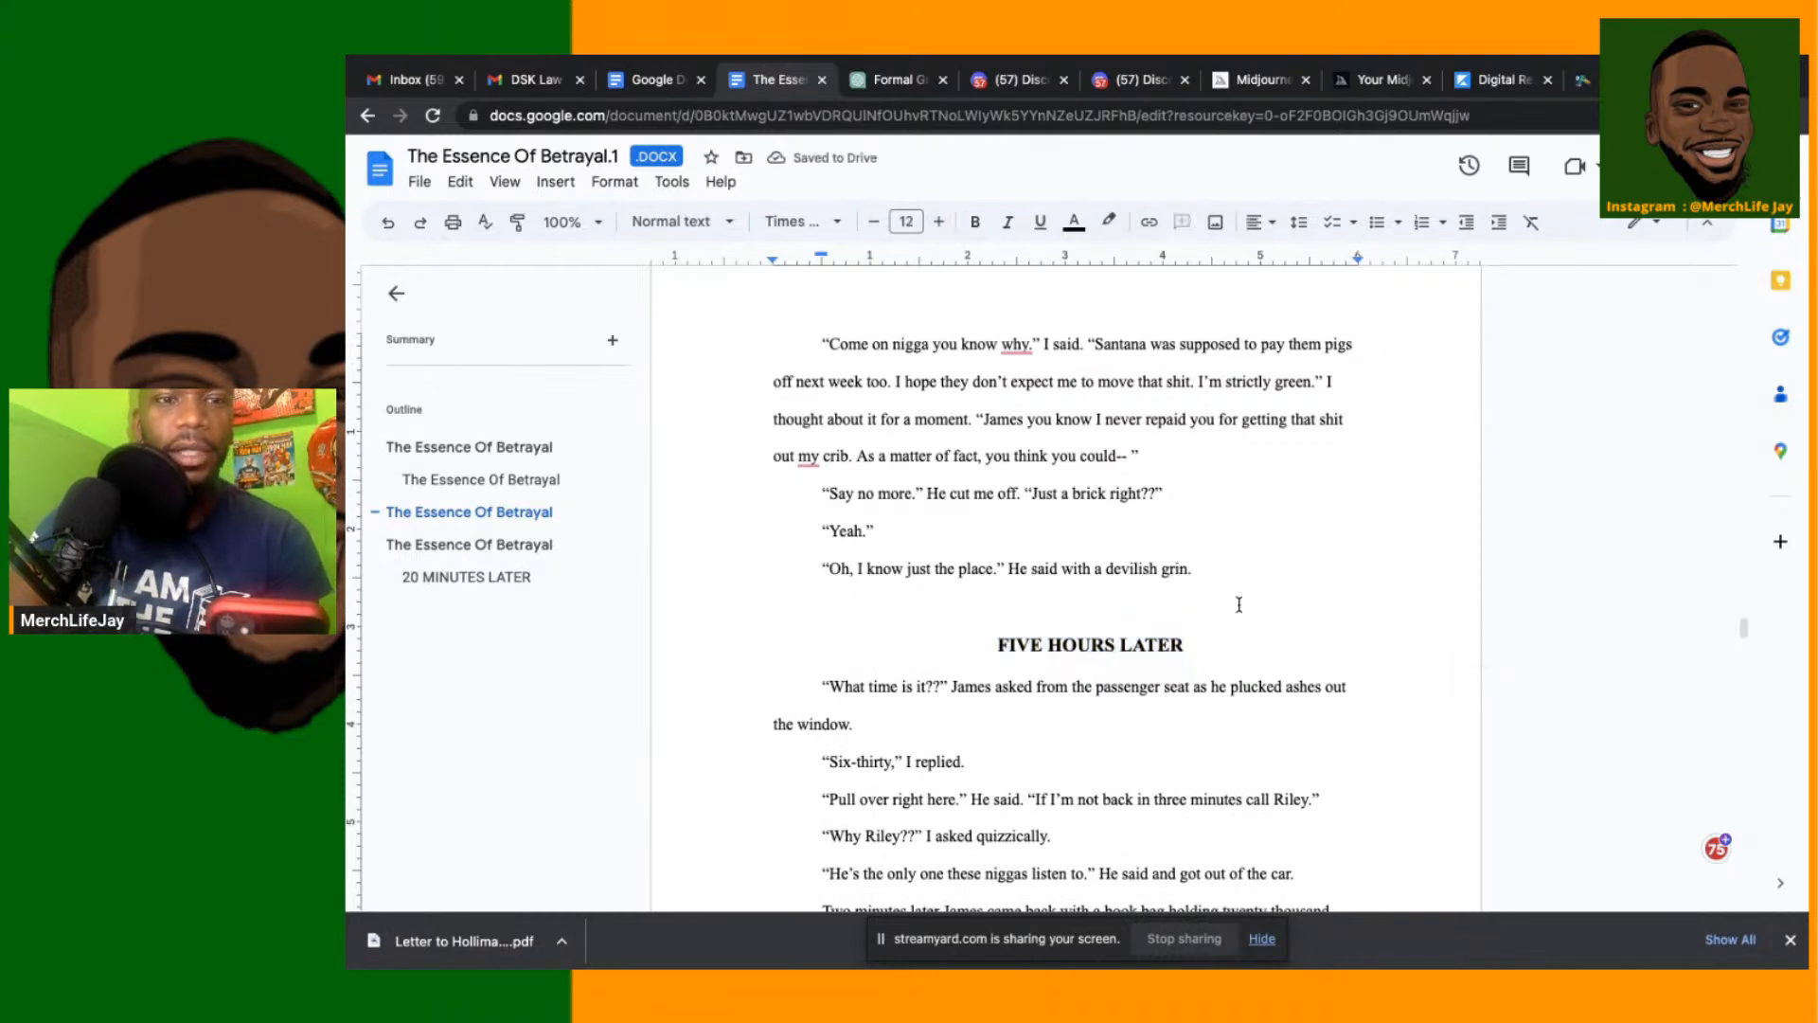
Move the 20 MINUTES LATER heading onto the next page, directly above the paragraph about meeting on Lime Street
left_click(483, 587)
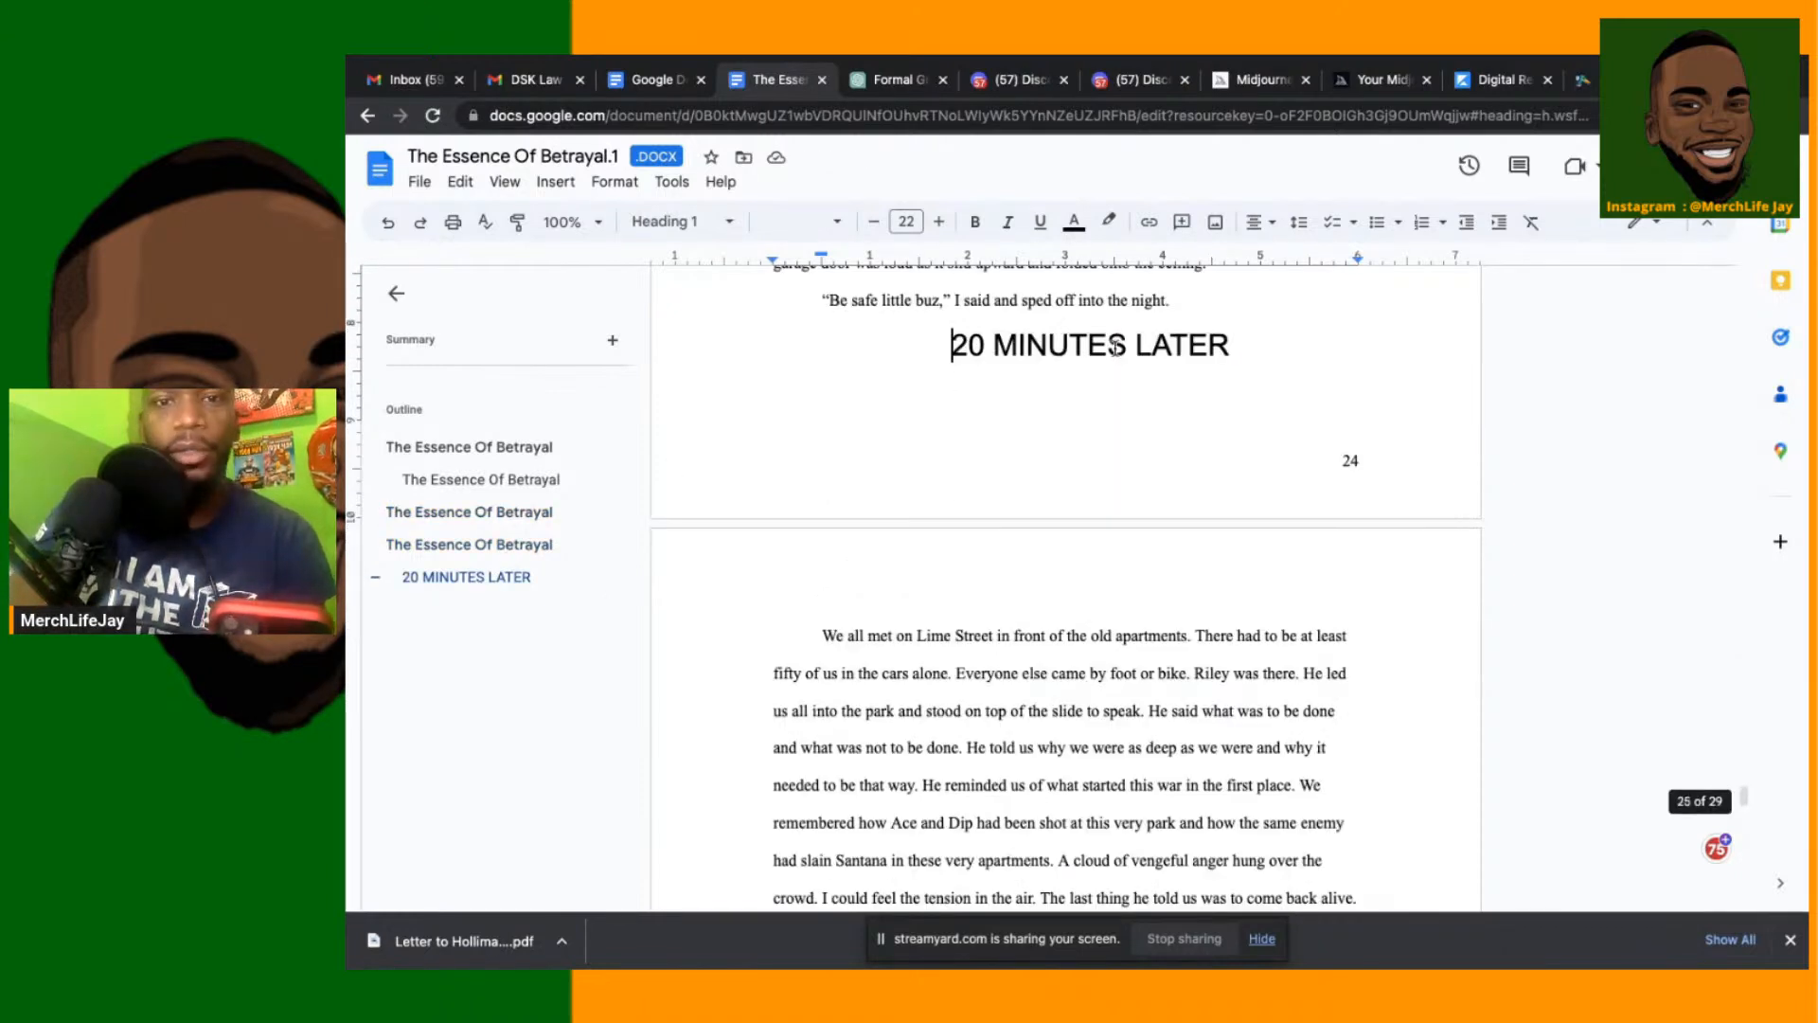
scroll(1005, 514, "up", 1)
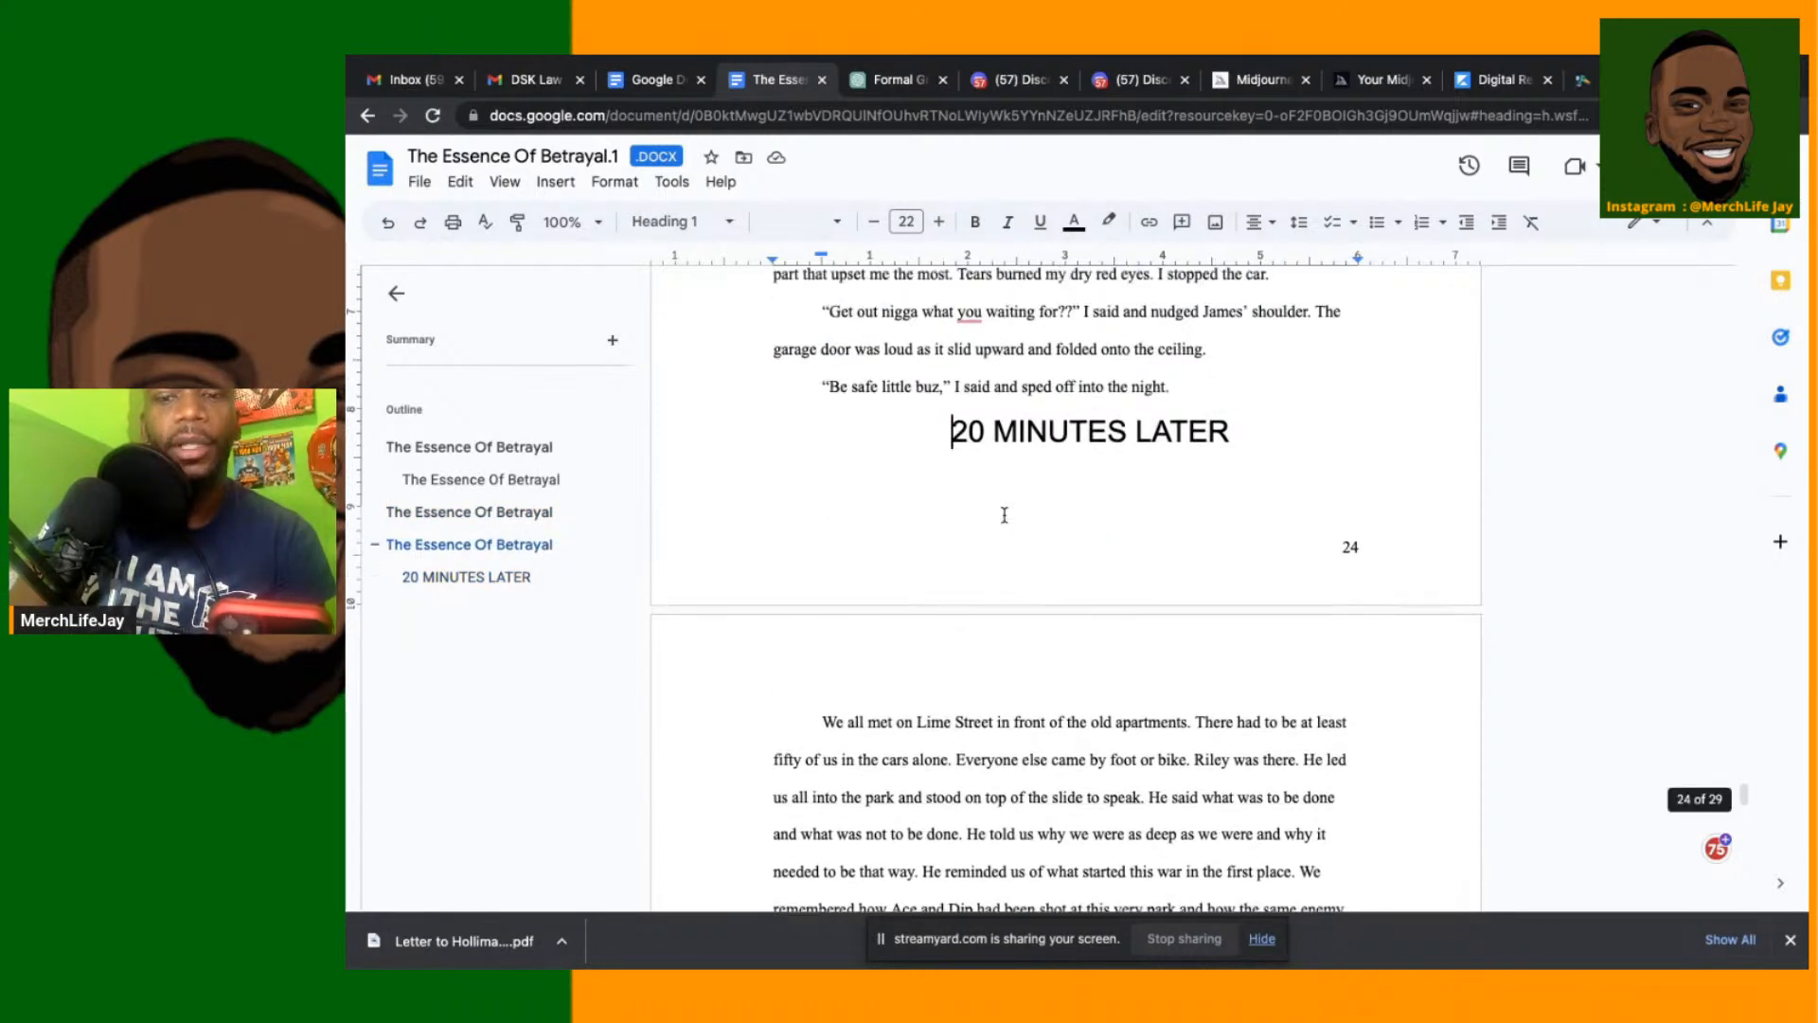
key("ctrl+Return")
scroll(967, 682, "down", 2)
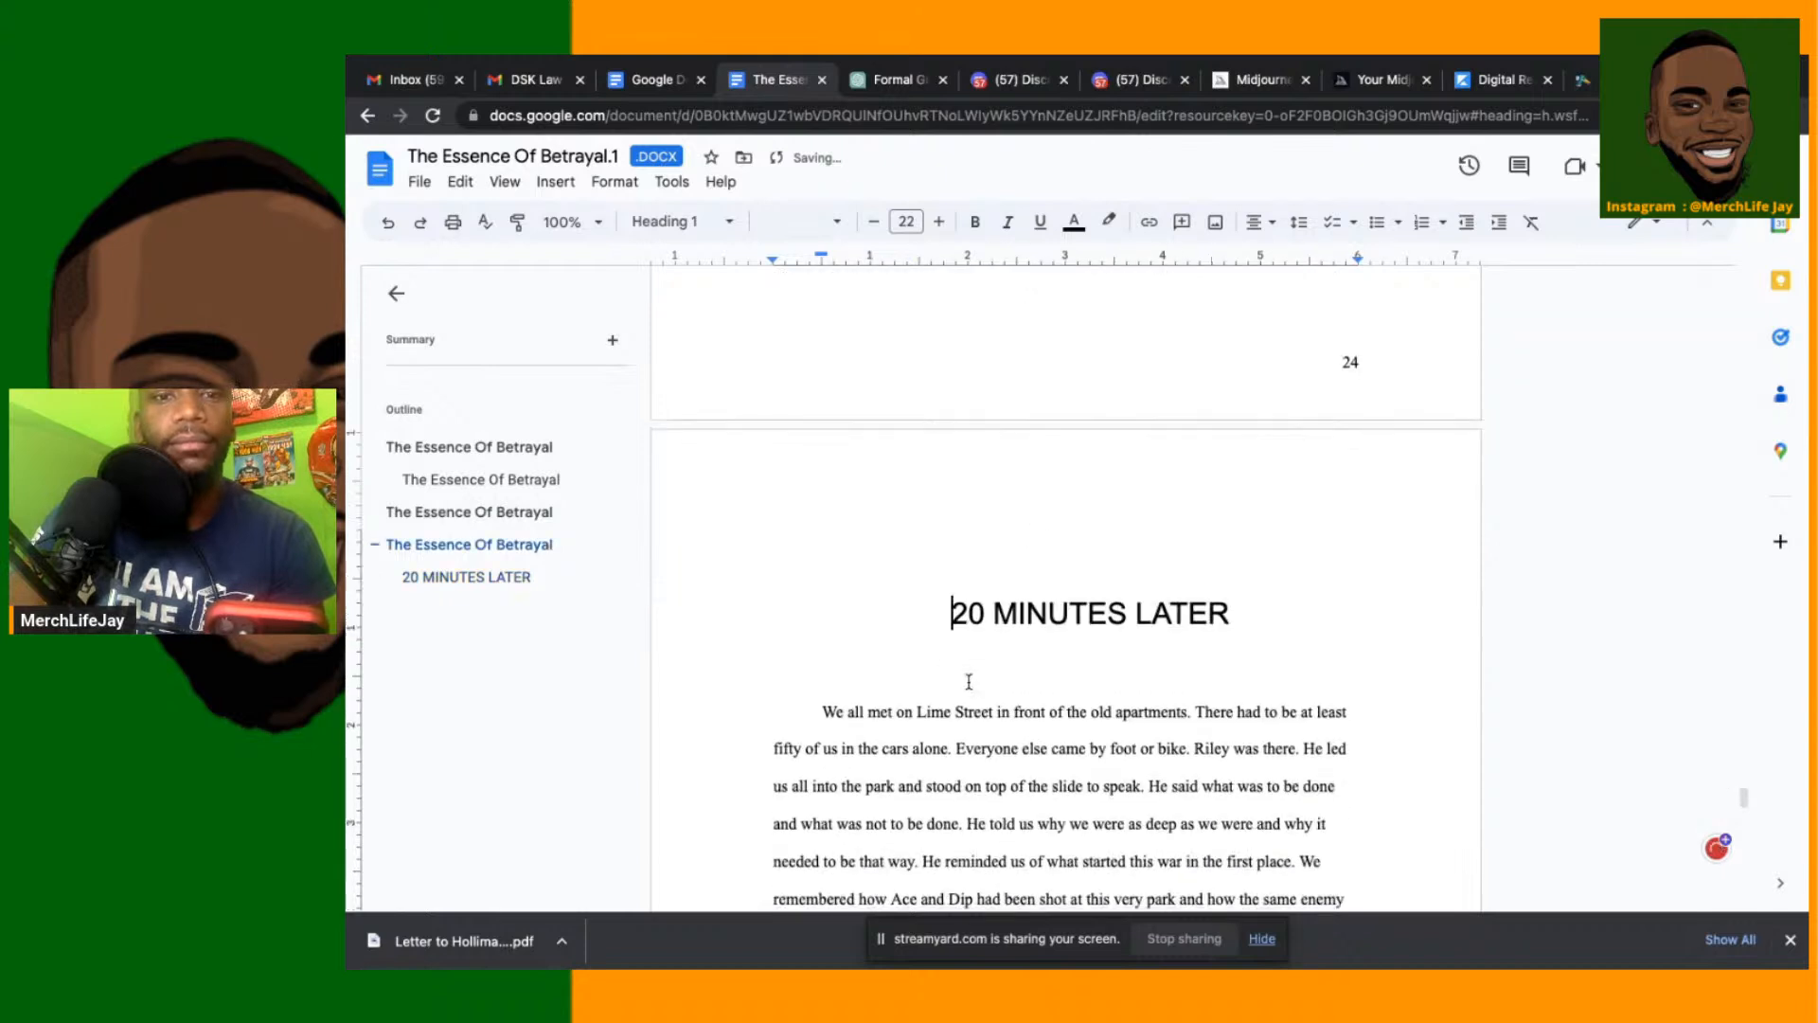
Change the 20 MINUTES LATER heading to the Normal text style and move the line back onto the page with its scene
double_click(1064, 618)
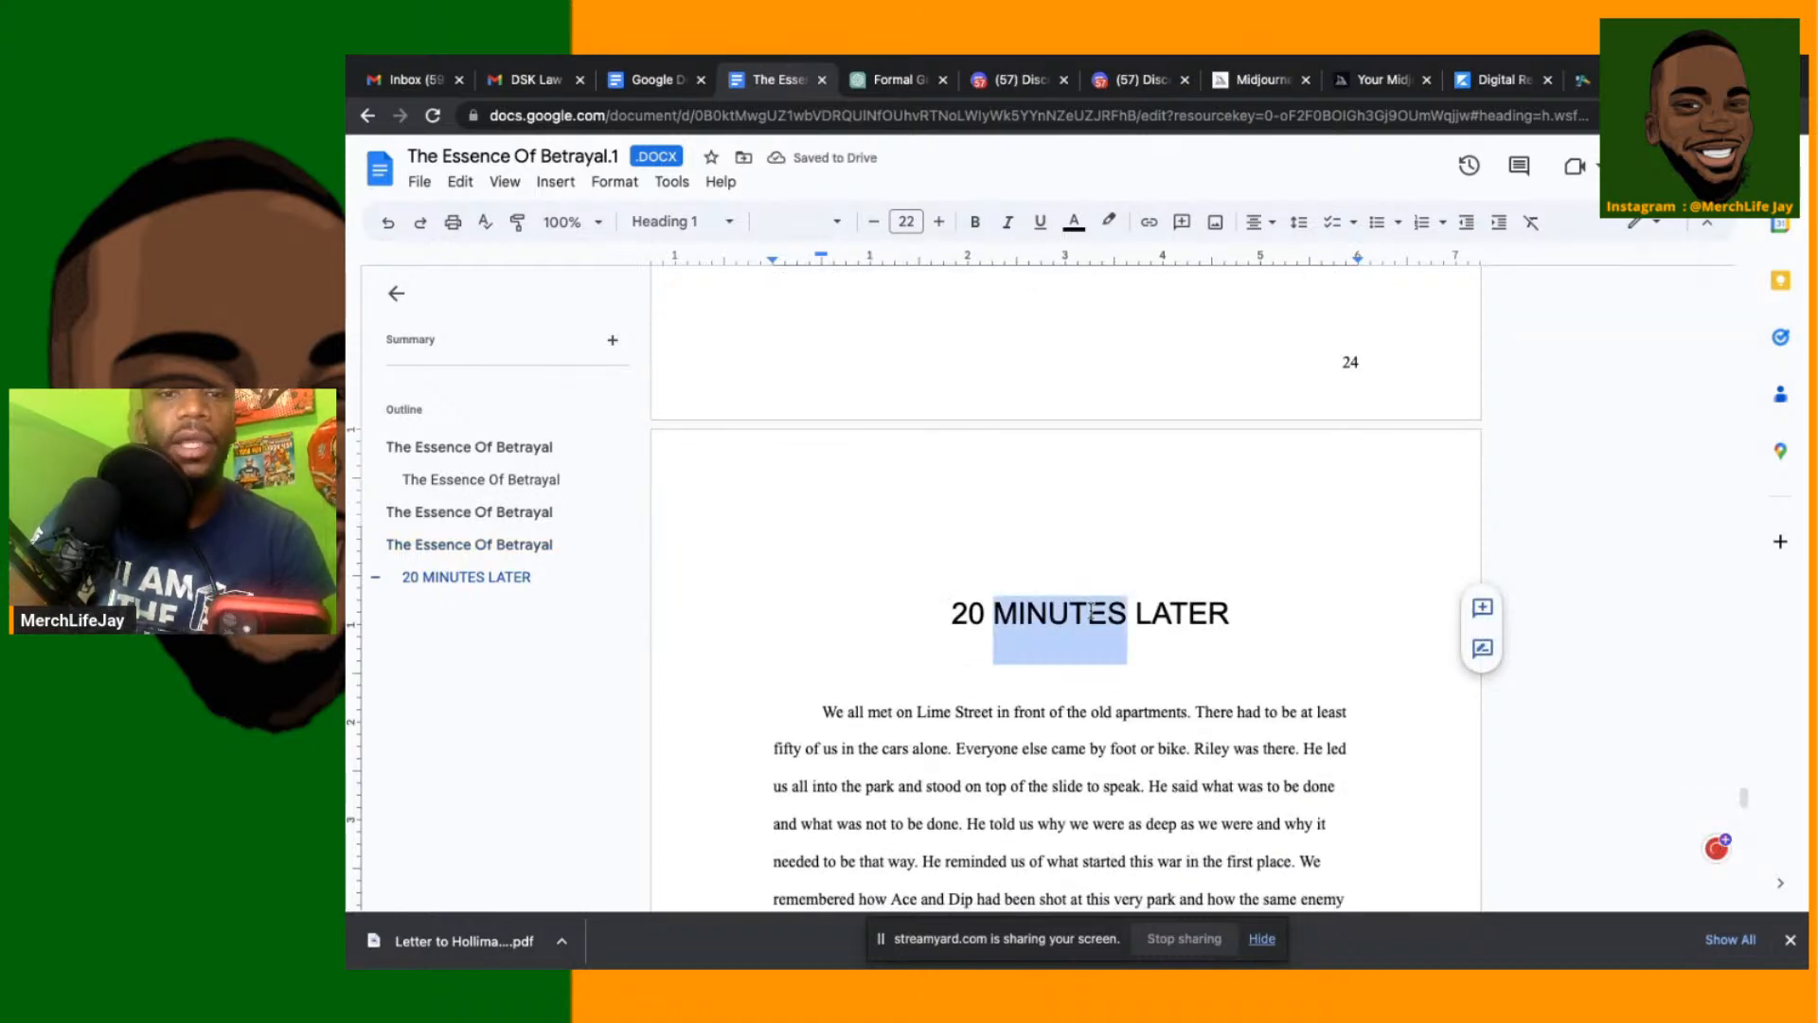
left_click(1151, 531)
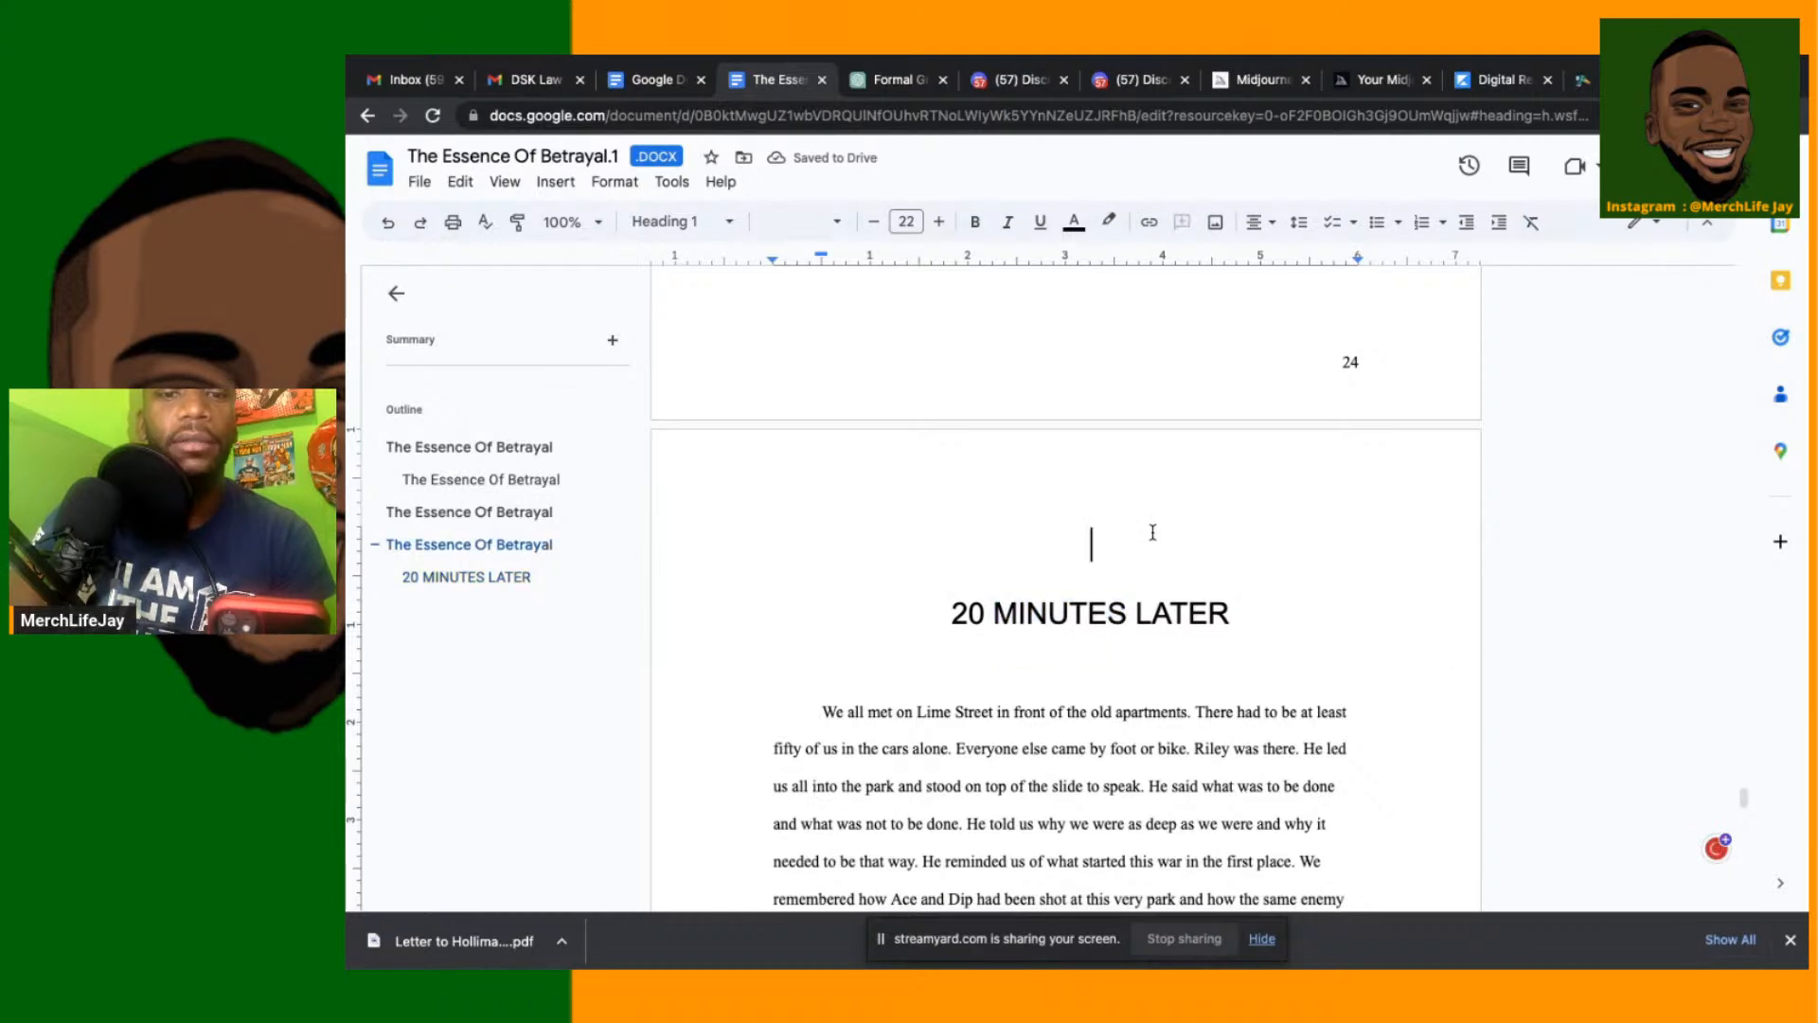
double_click(1098, 619)
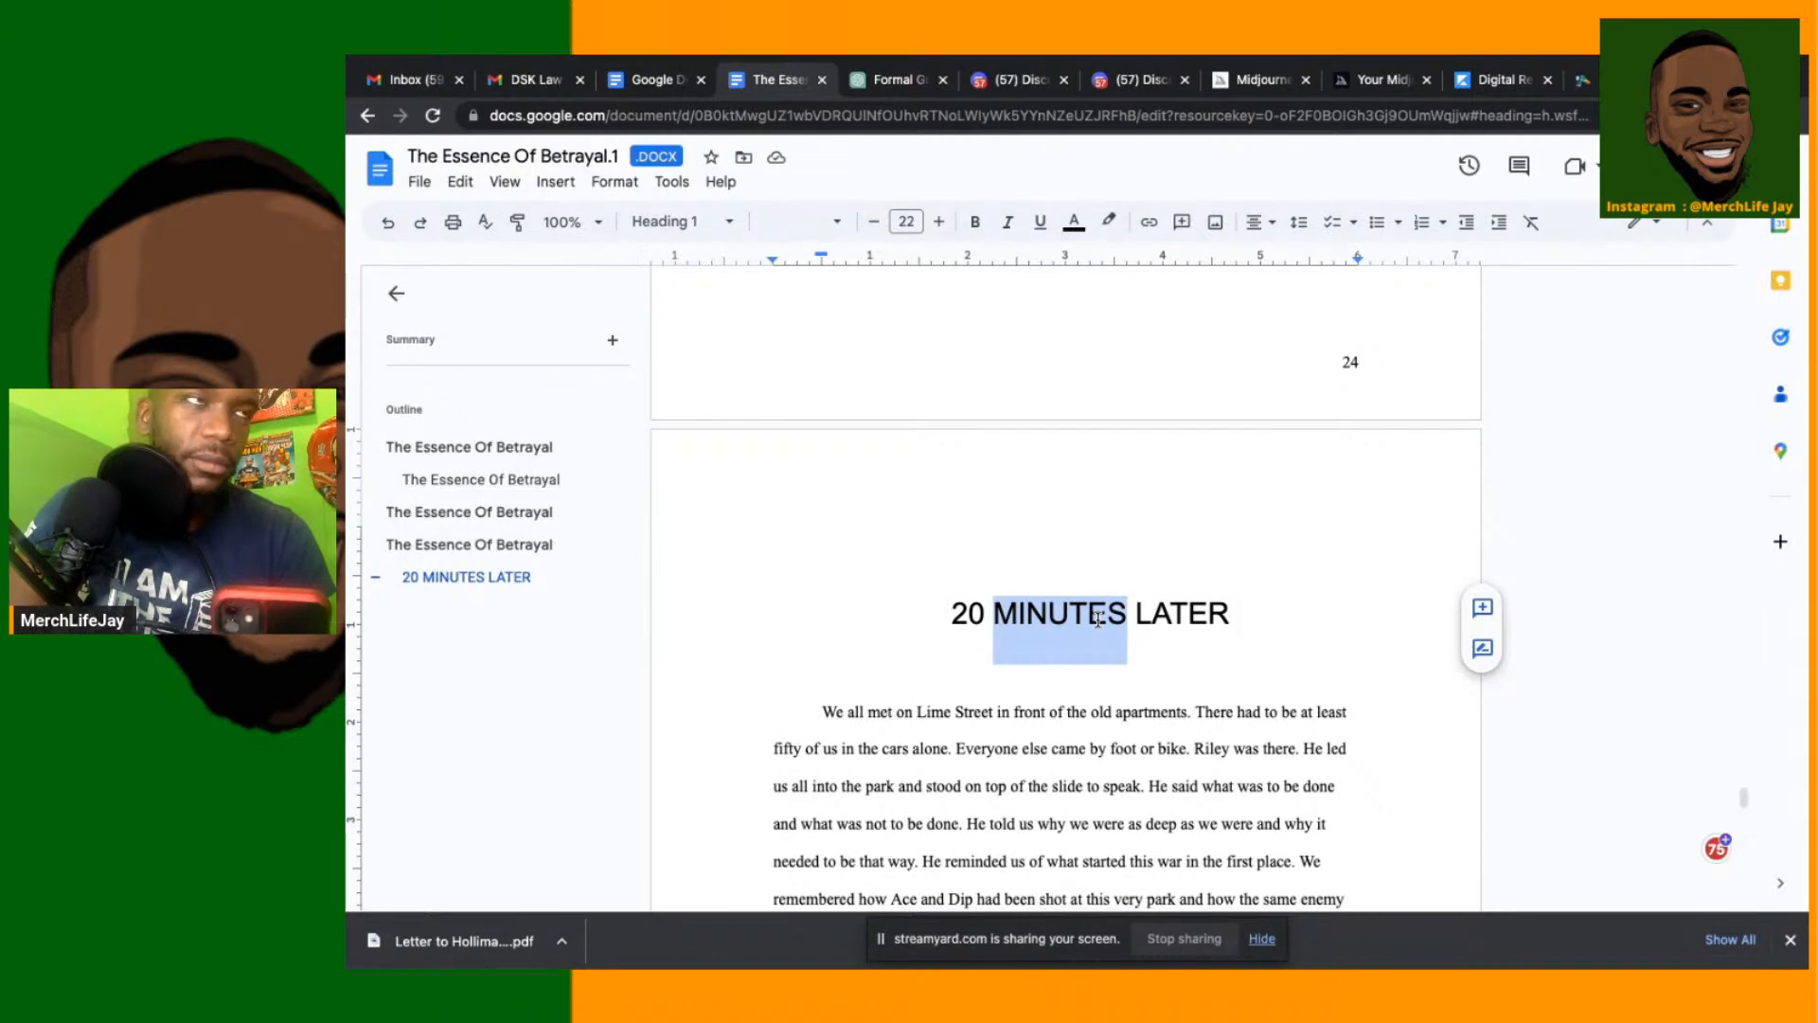
left_click(1266, 581)
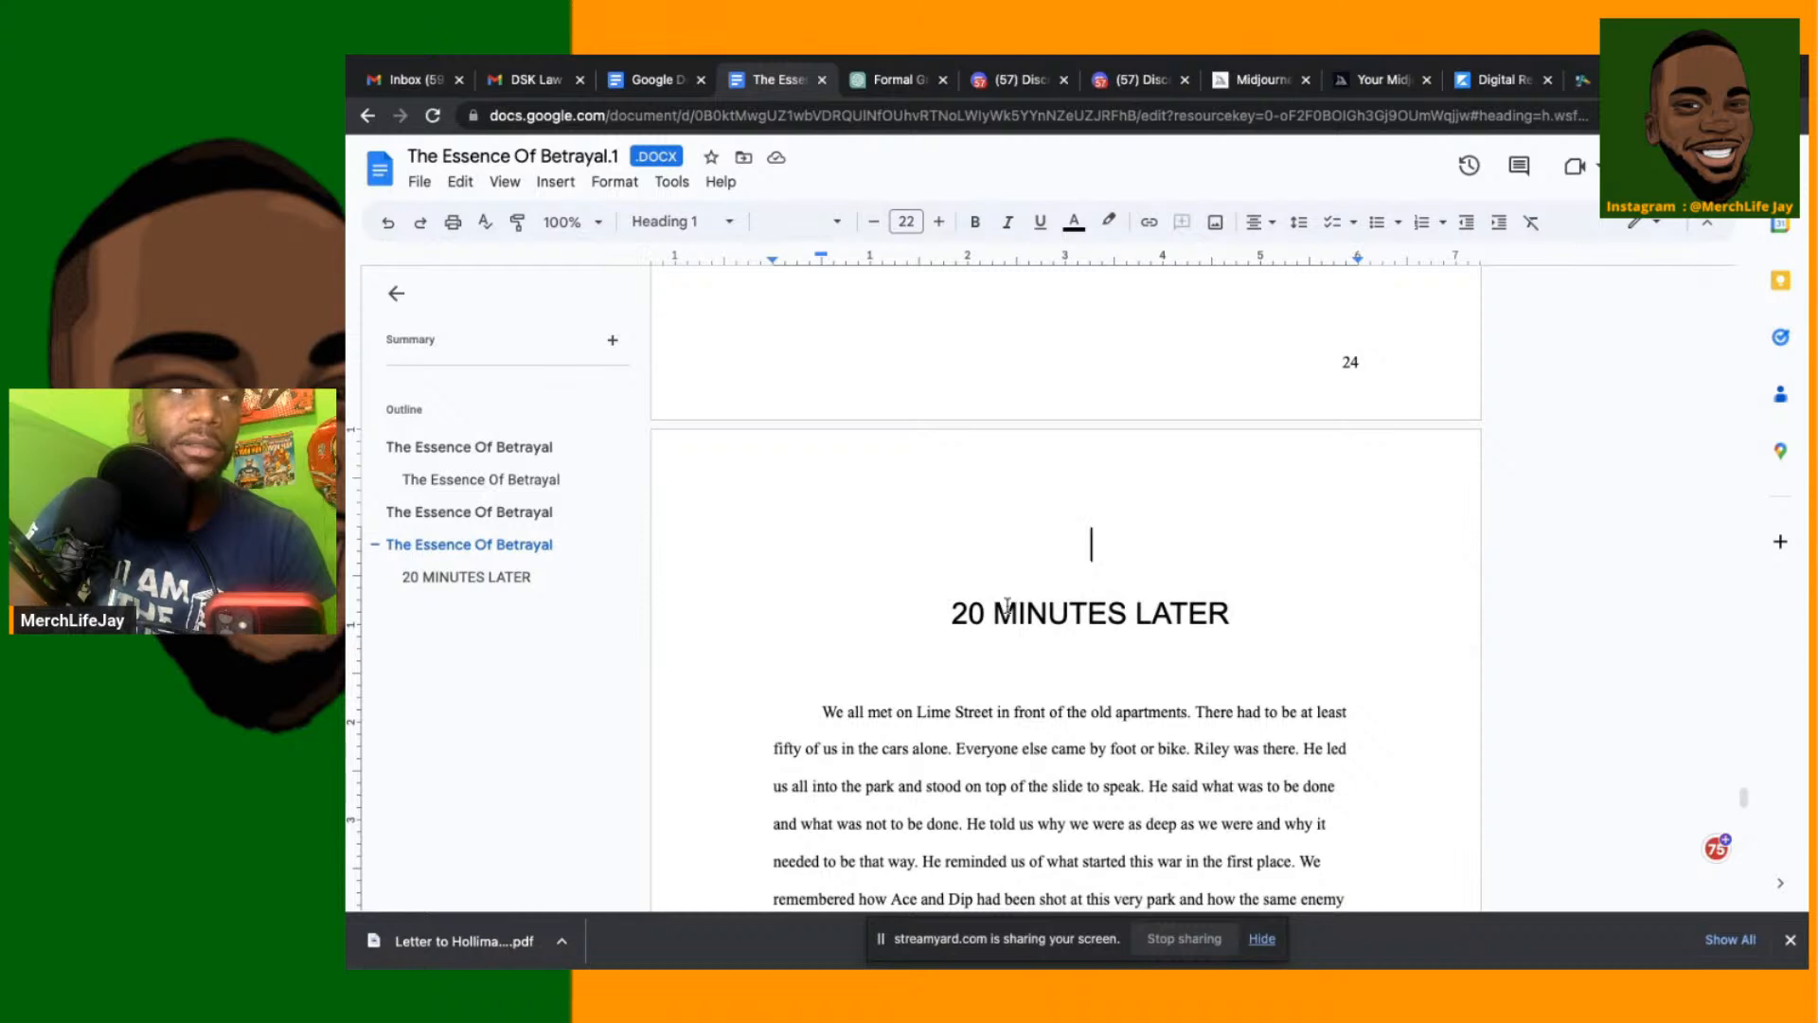
left_click_drag(1231, 614, 1008, 607)
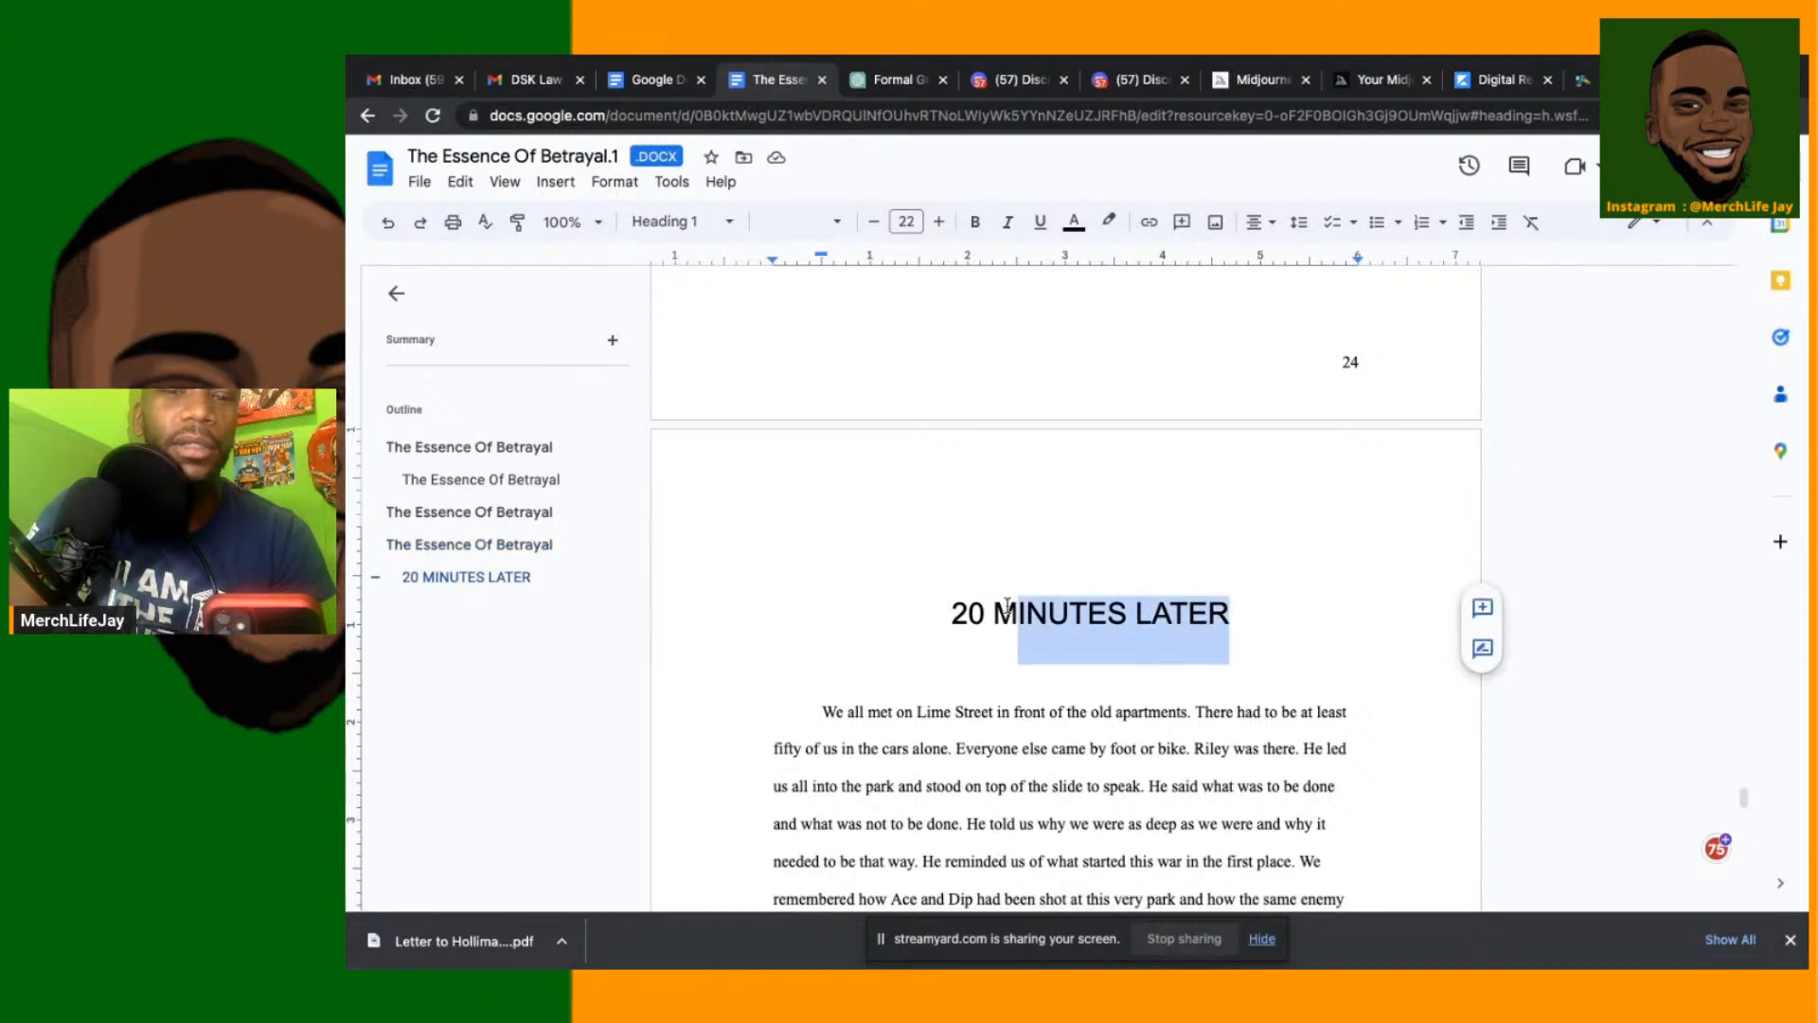
left_click(1197, 577)
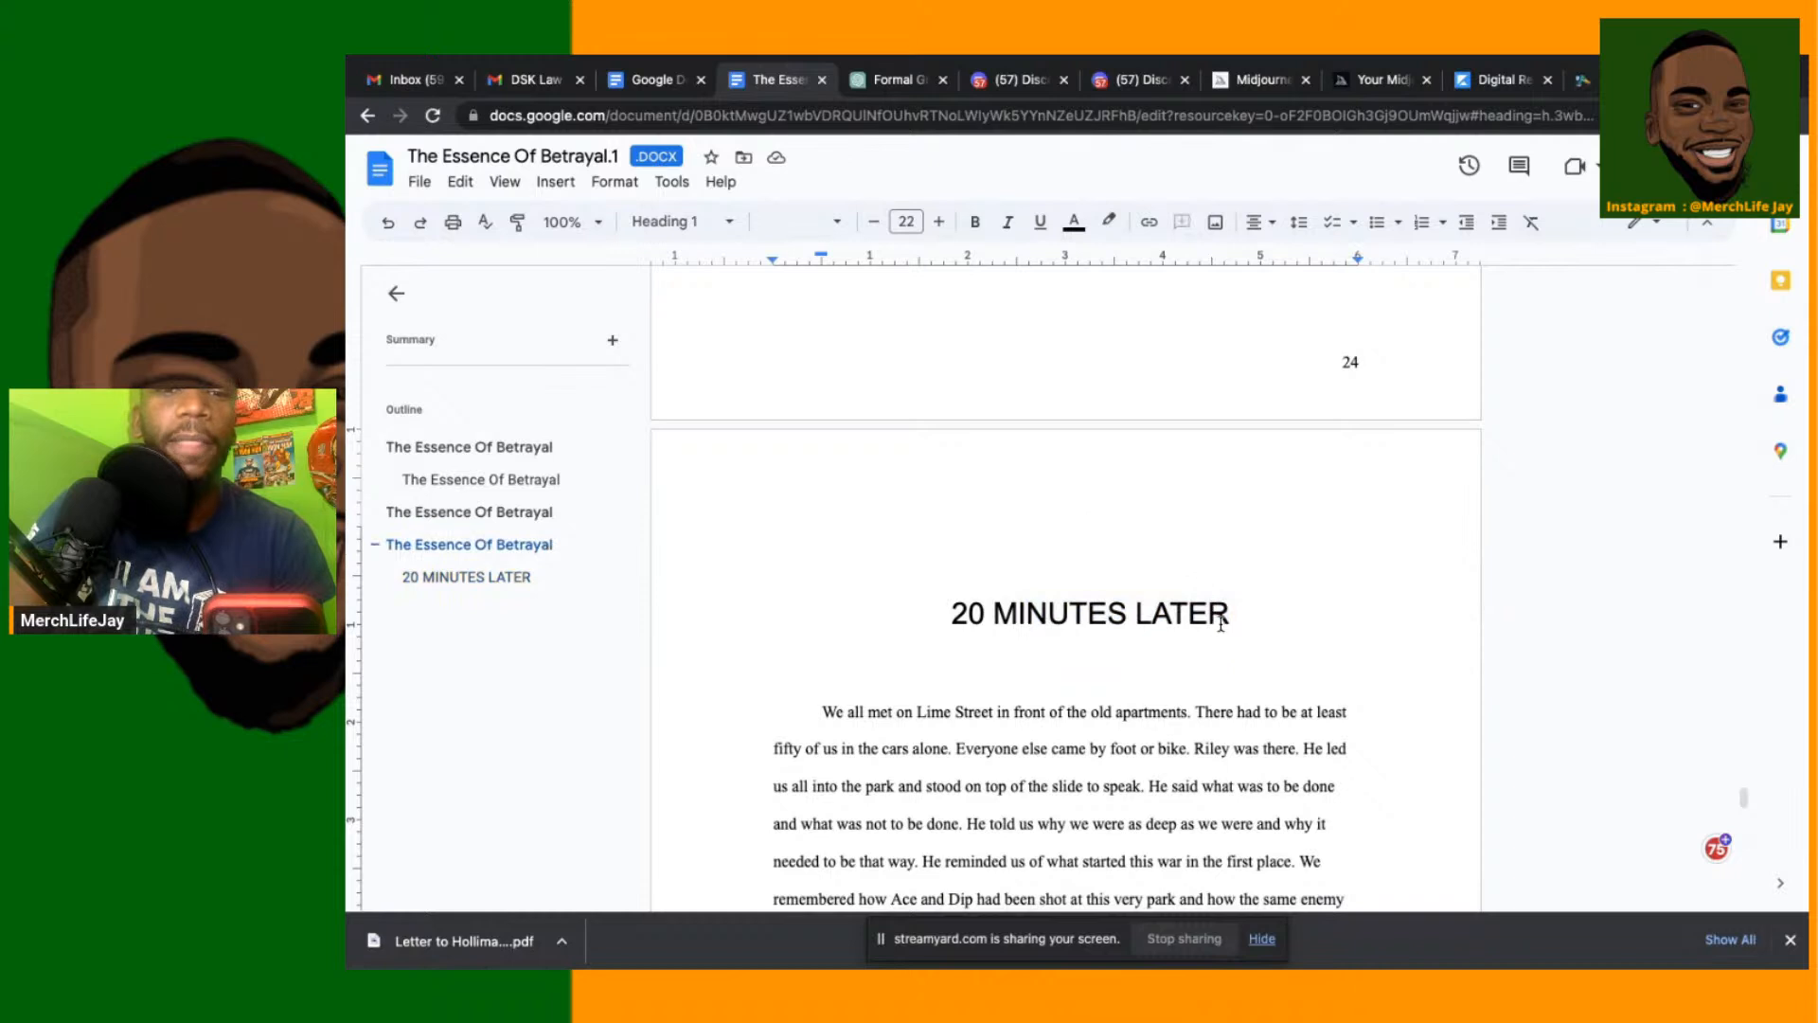
left_click_drag(1227, 617, 943, 625)
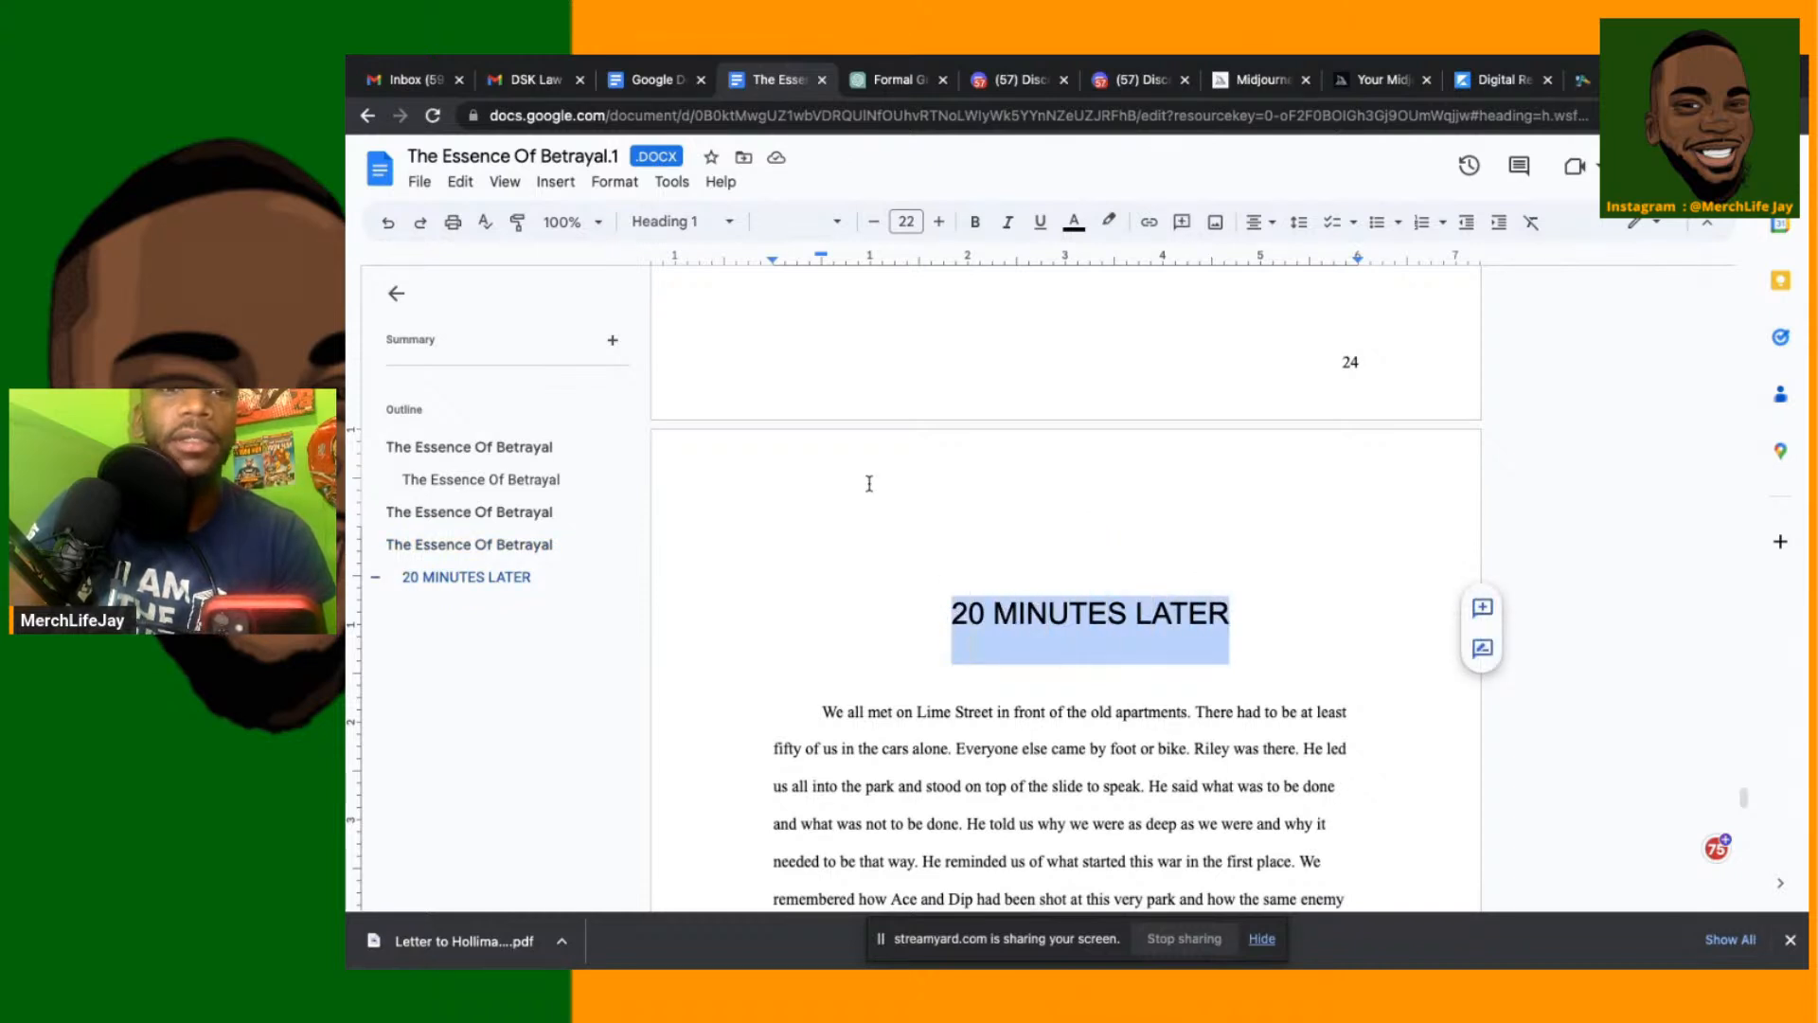
left_click(716, 224)
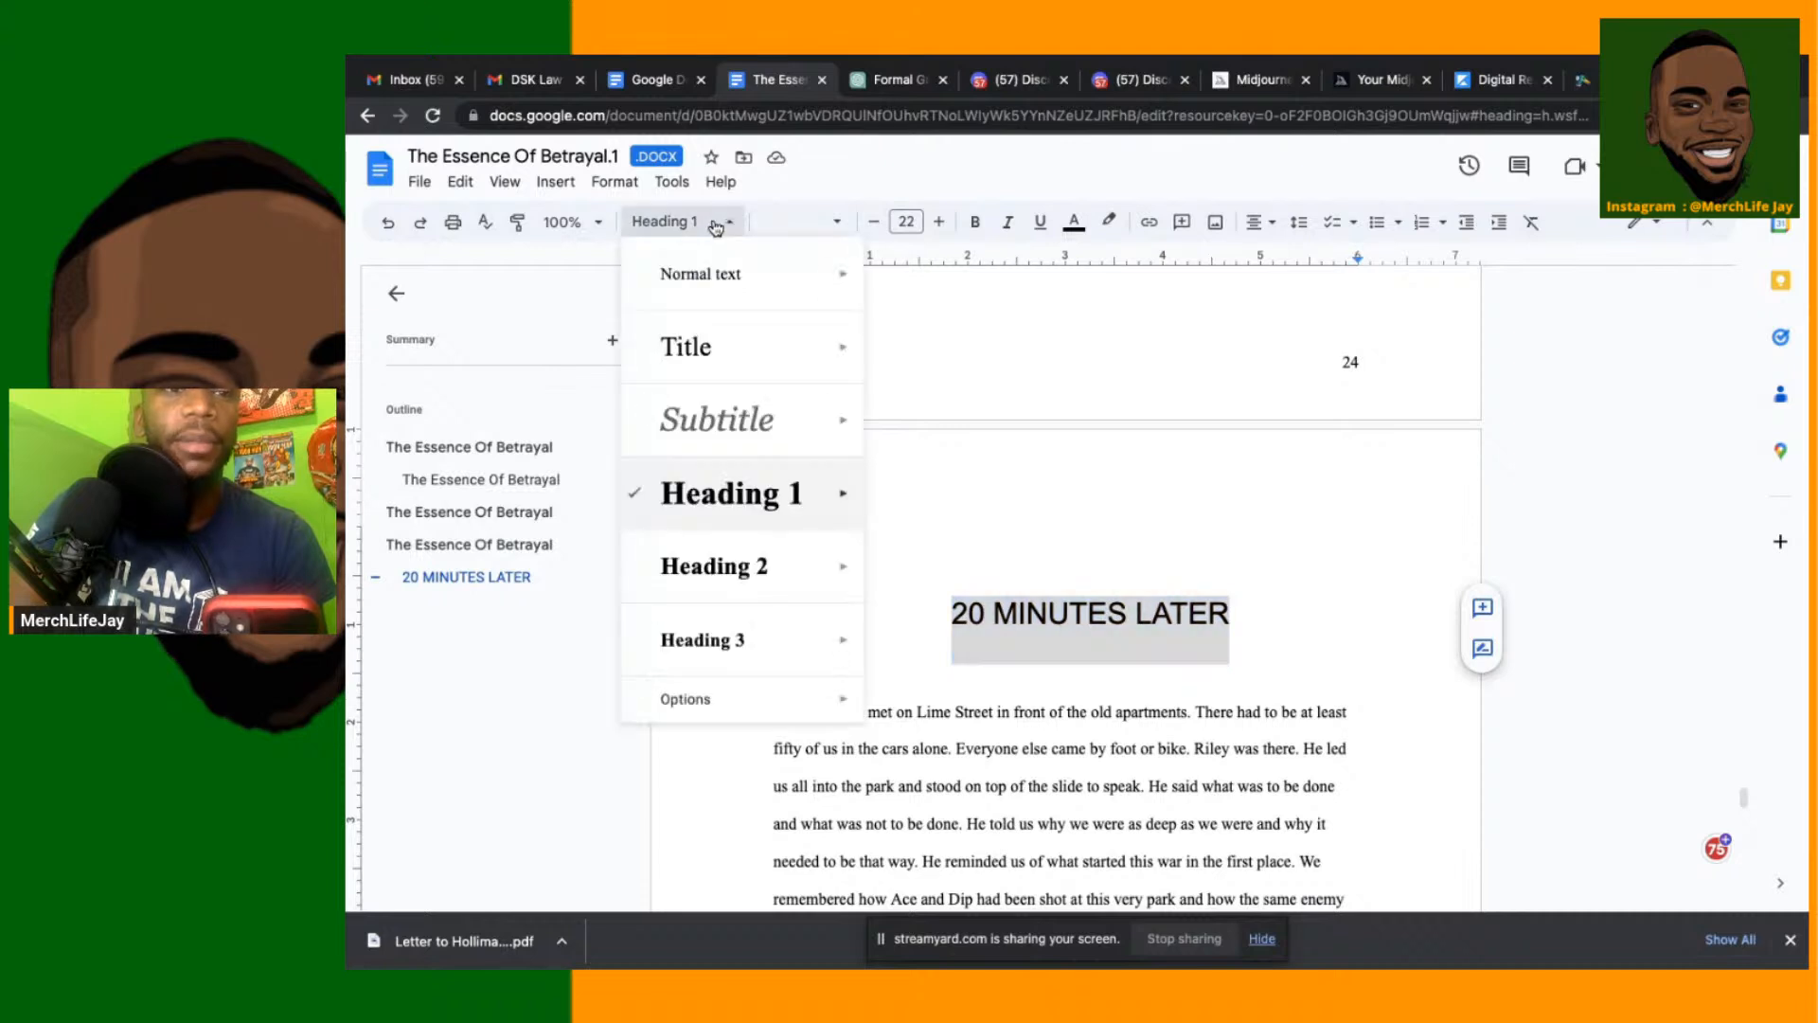
mouse_move(667, 338)
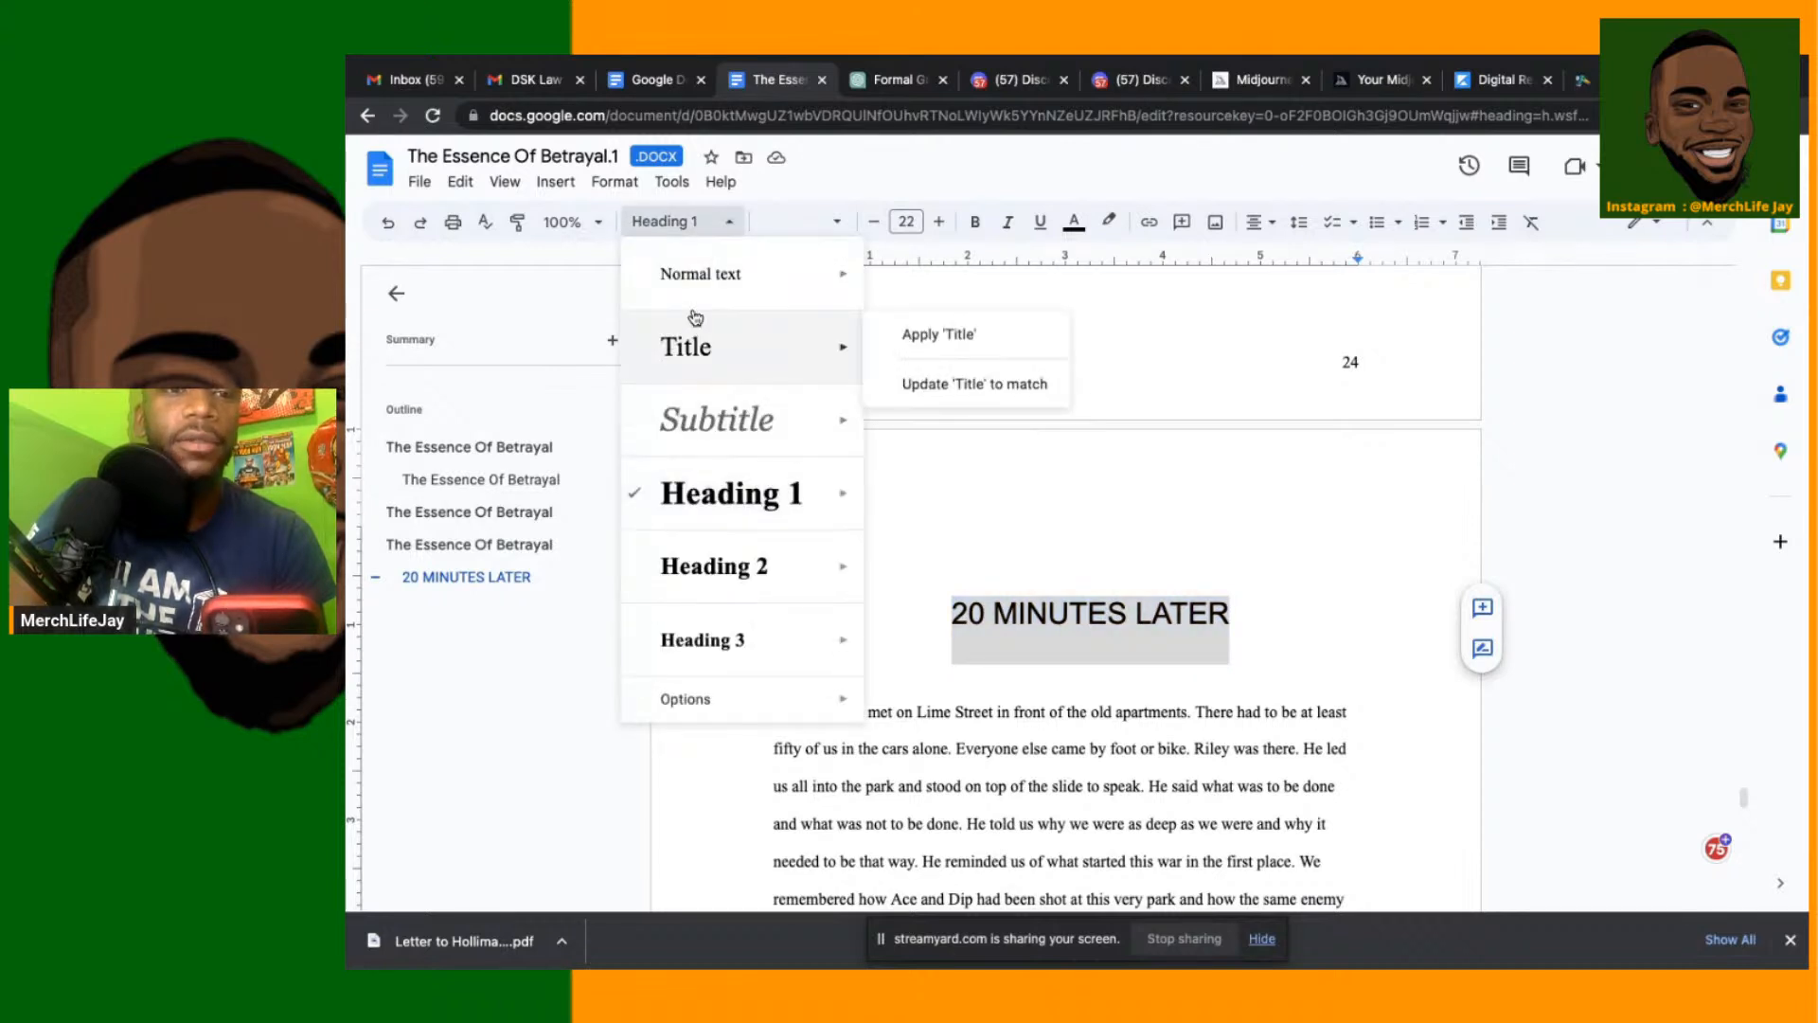
left_click(699, 276)
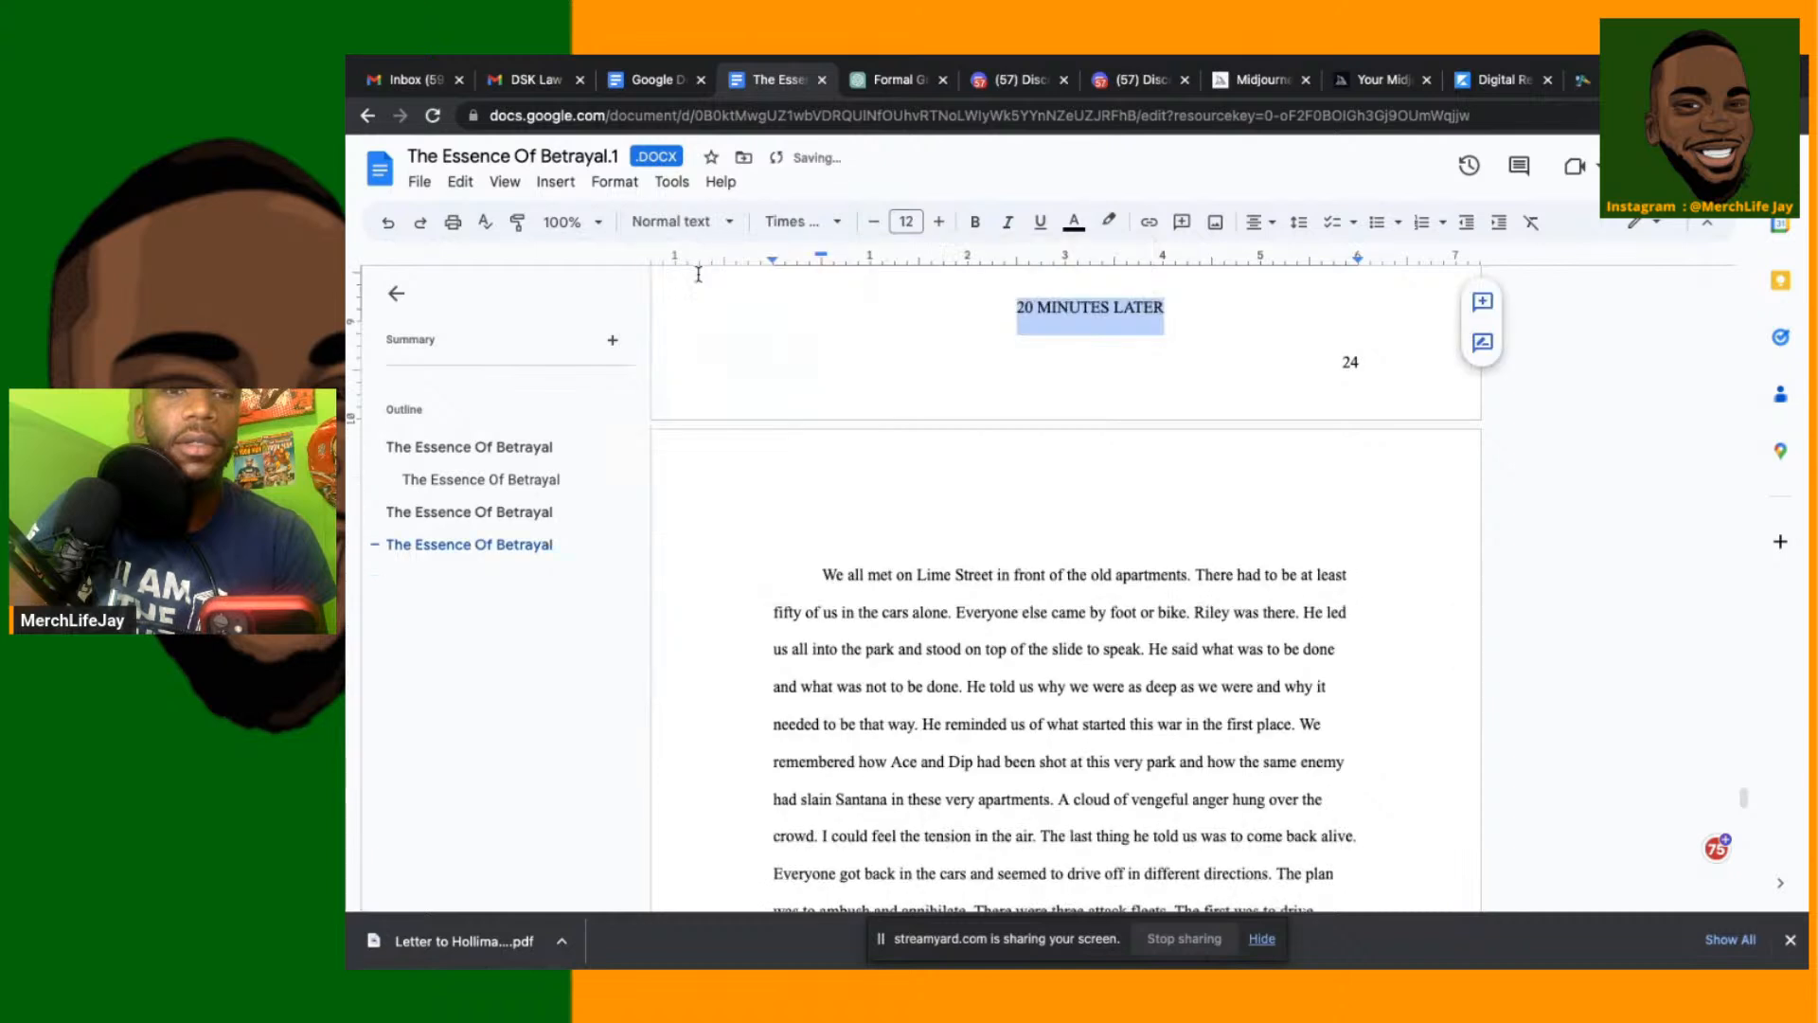
left_click(1015, 312)
key("Return")
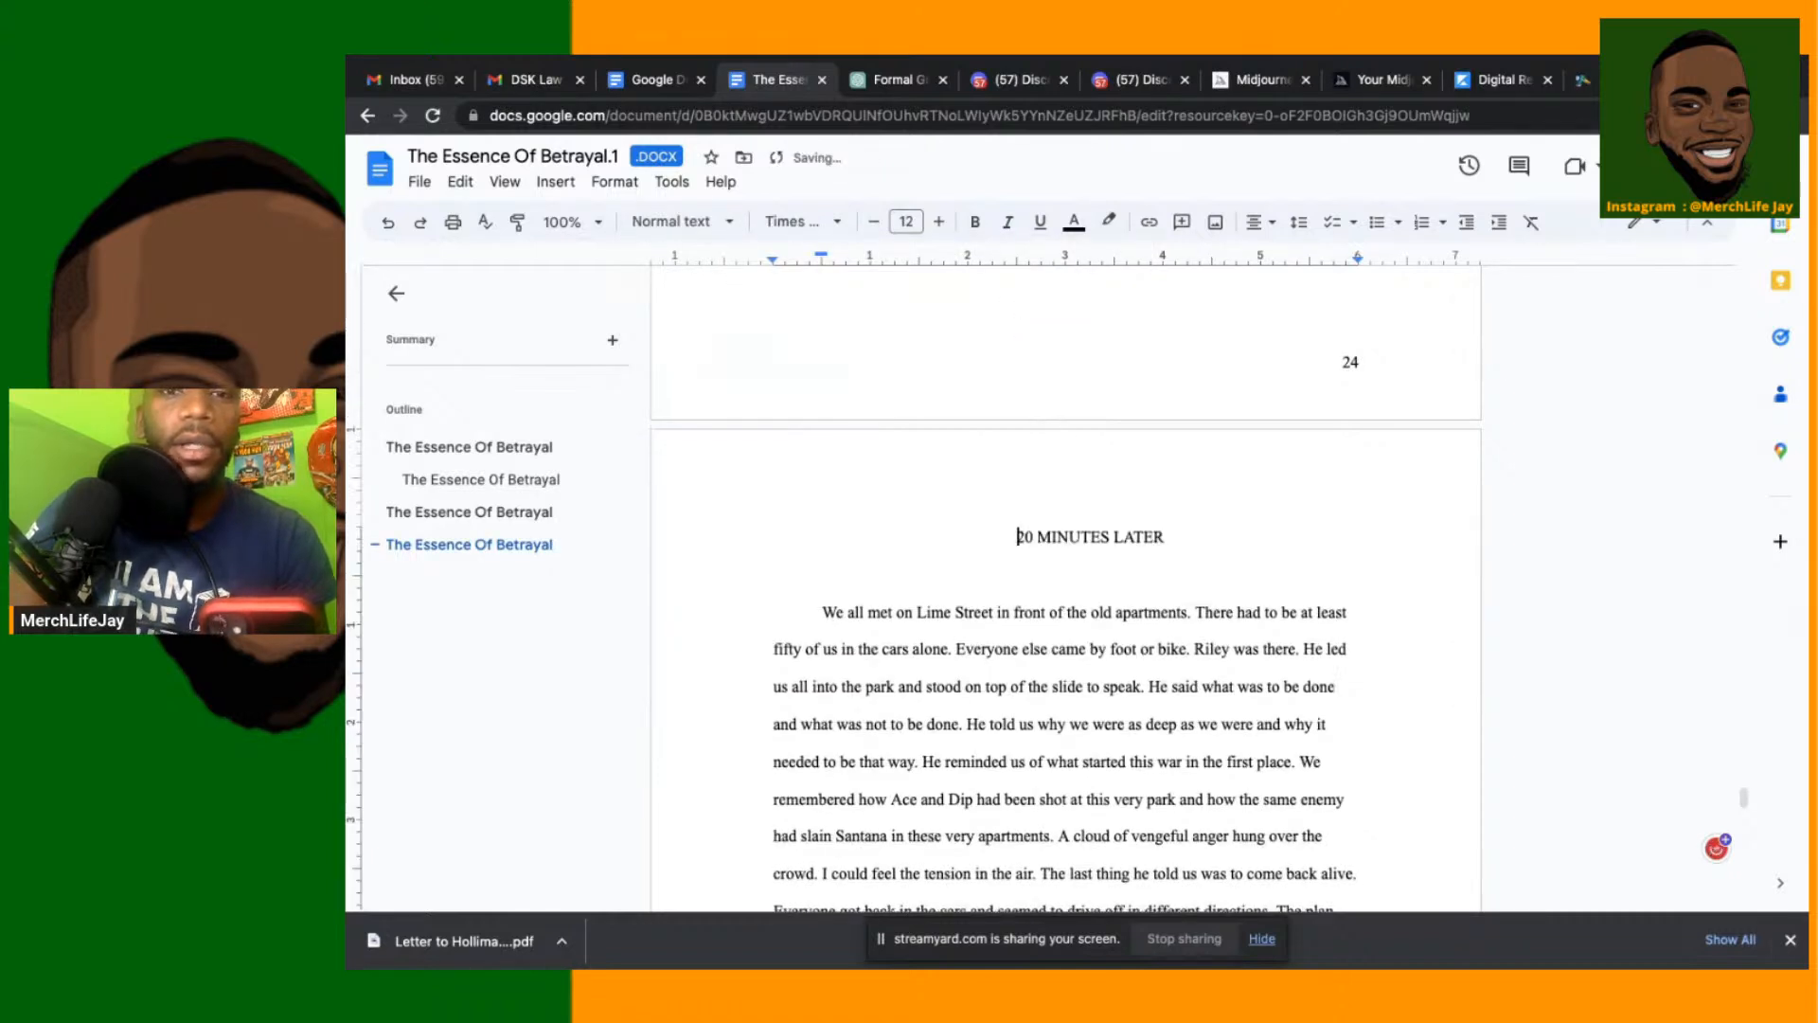
Make the 20 MINUTES LATER line bold and set its font size to 14
triple_click(1073, 537)
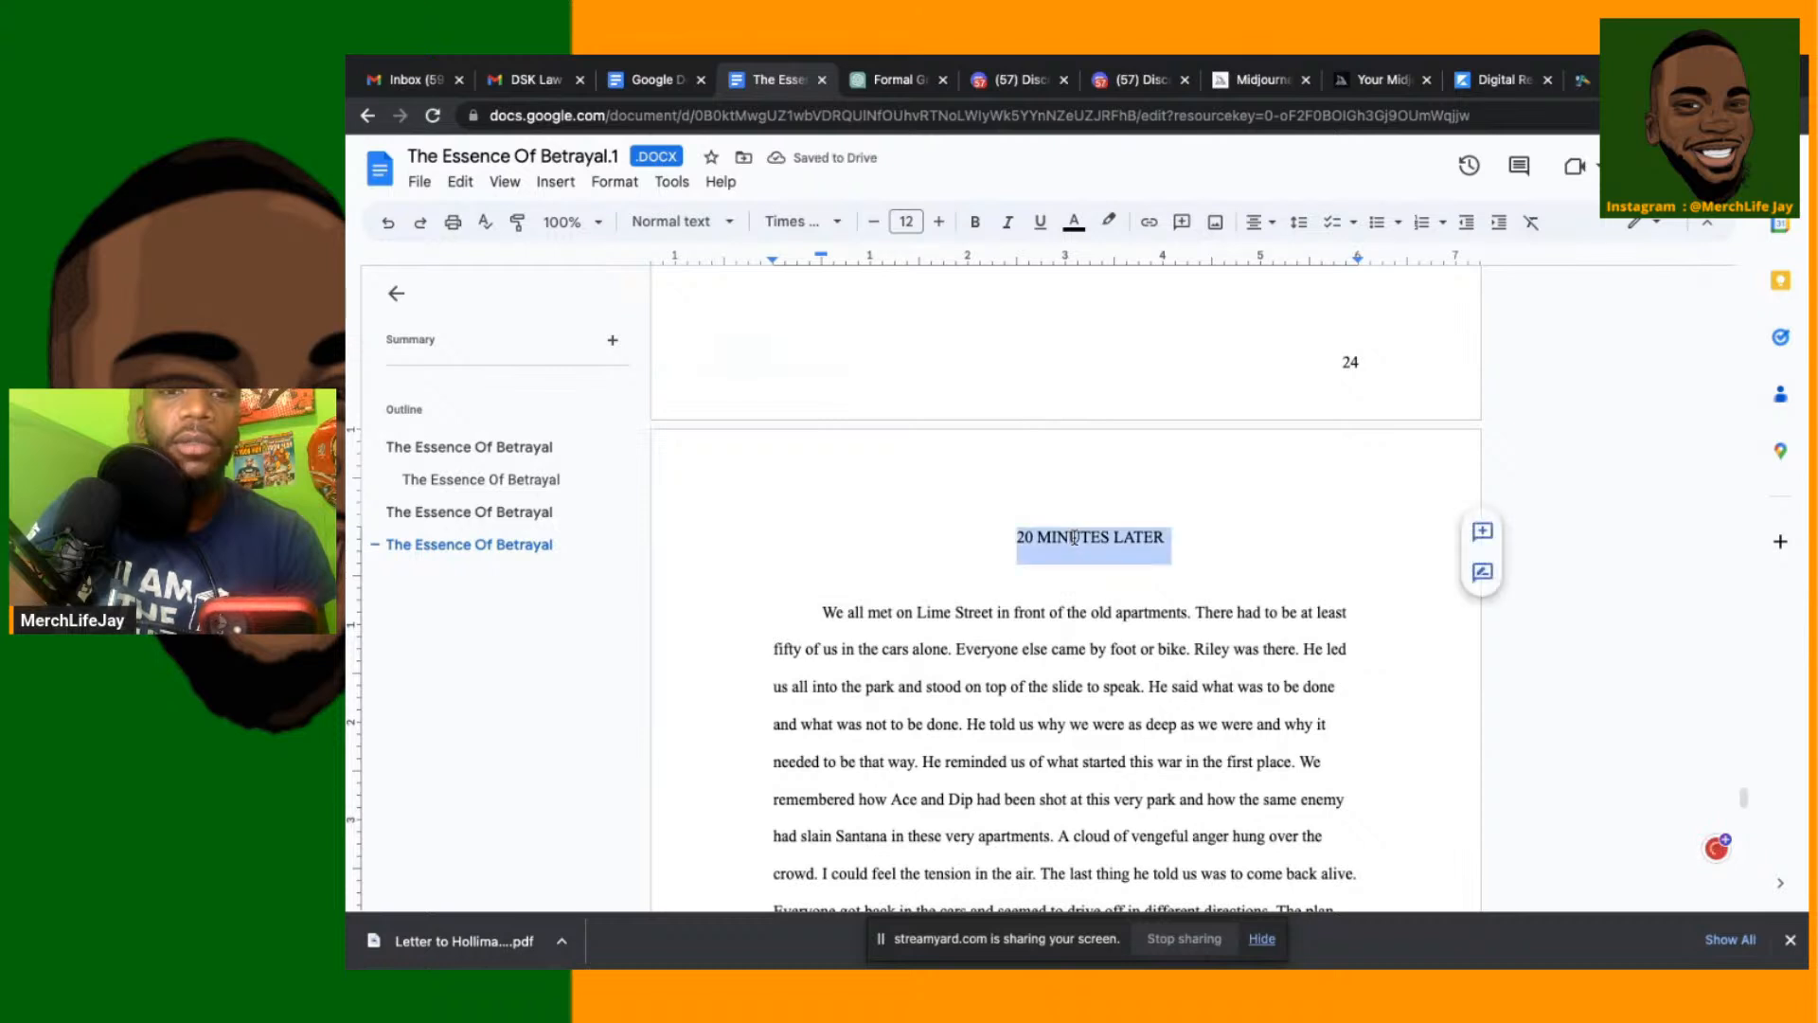
left_click(974, 221)
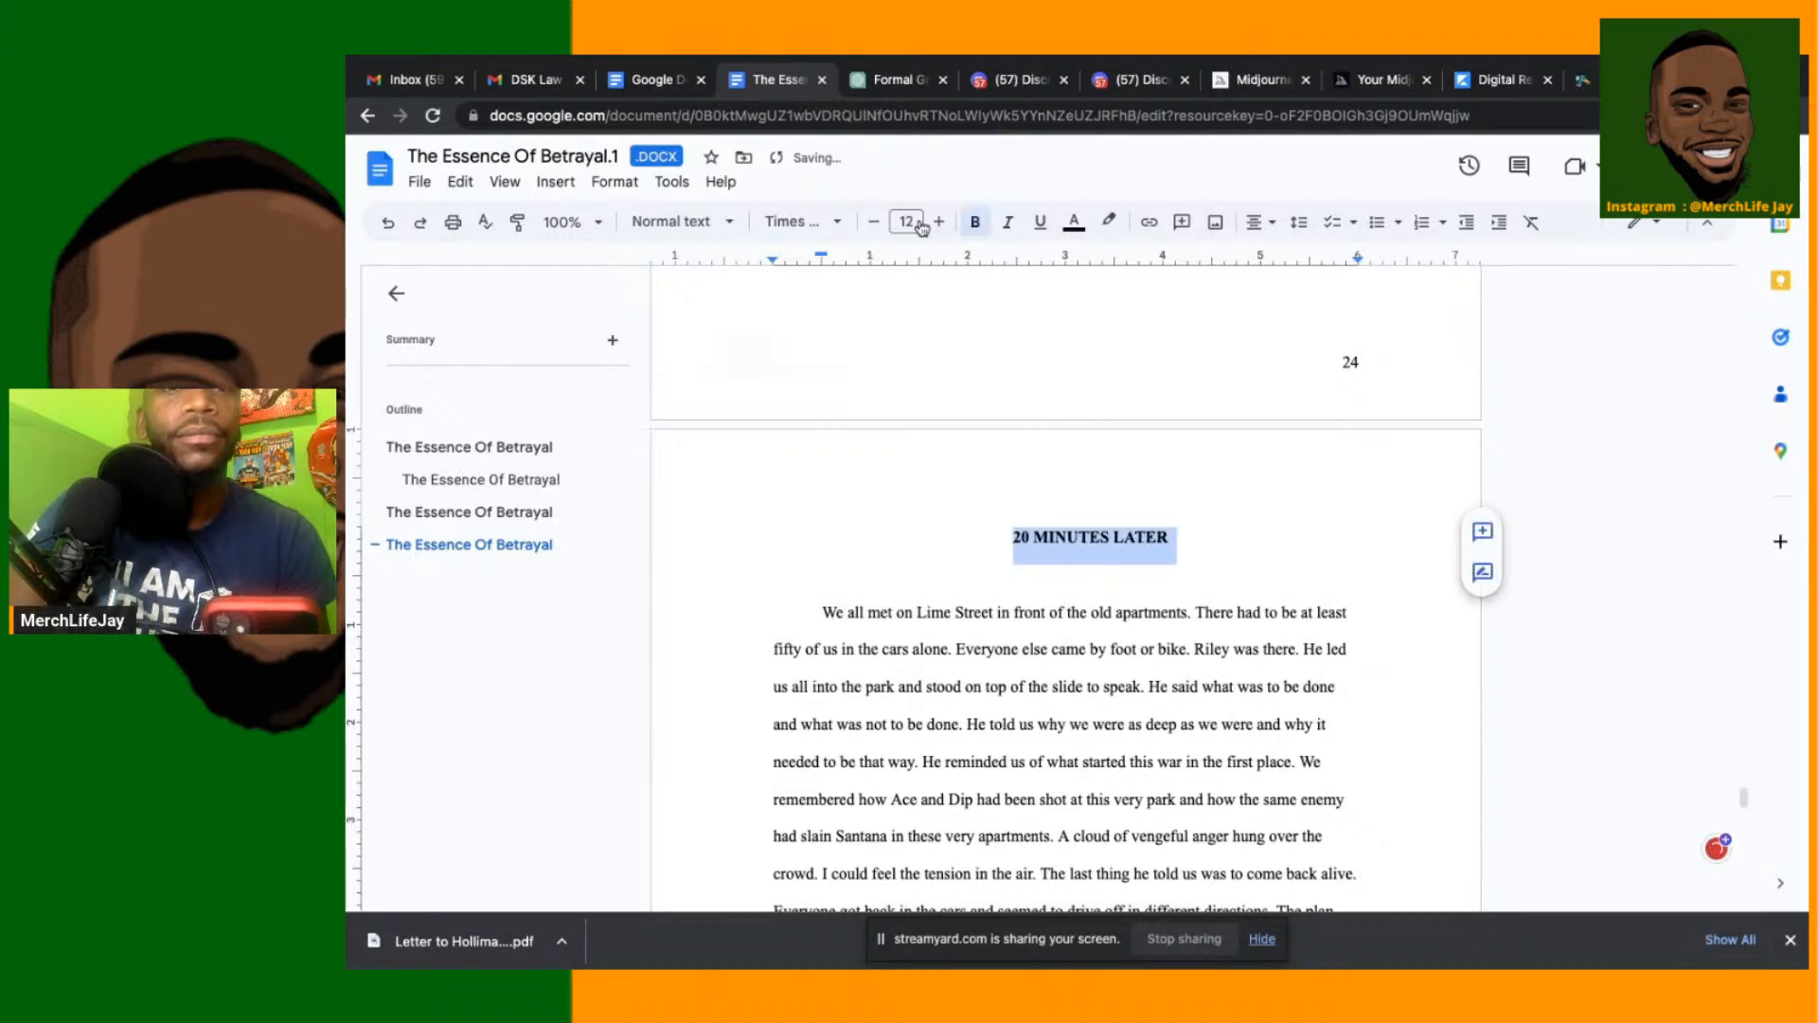
left_click(935, 221)
left_click(936, 222)
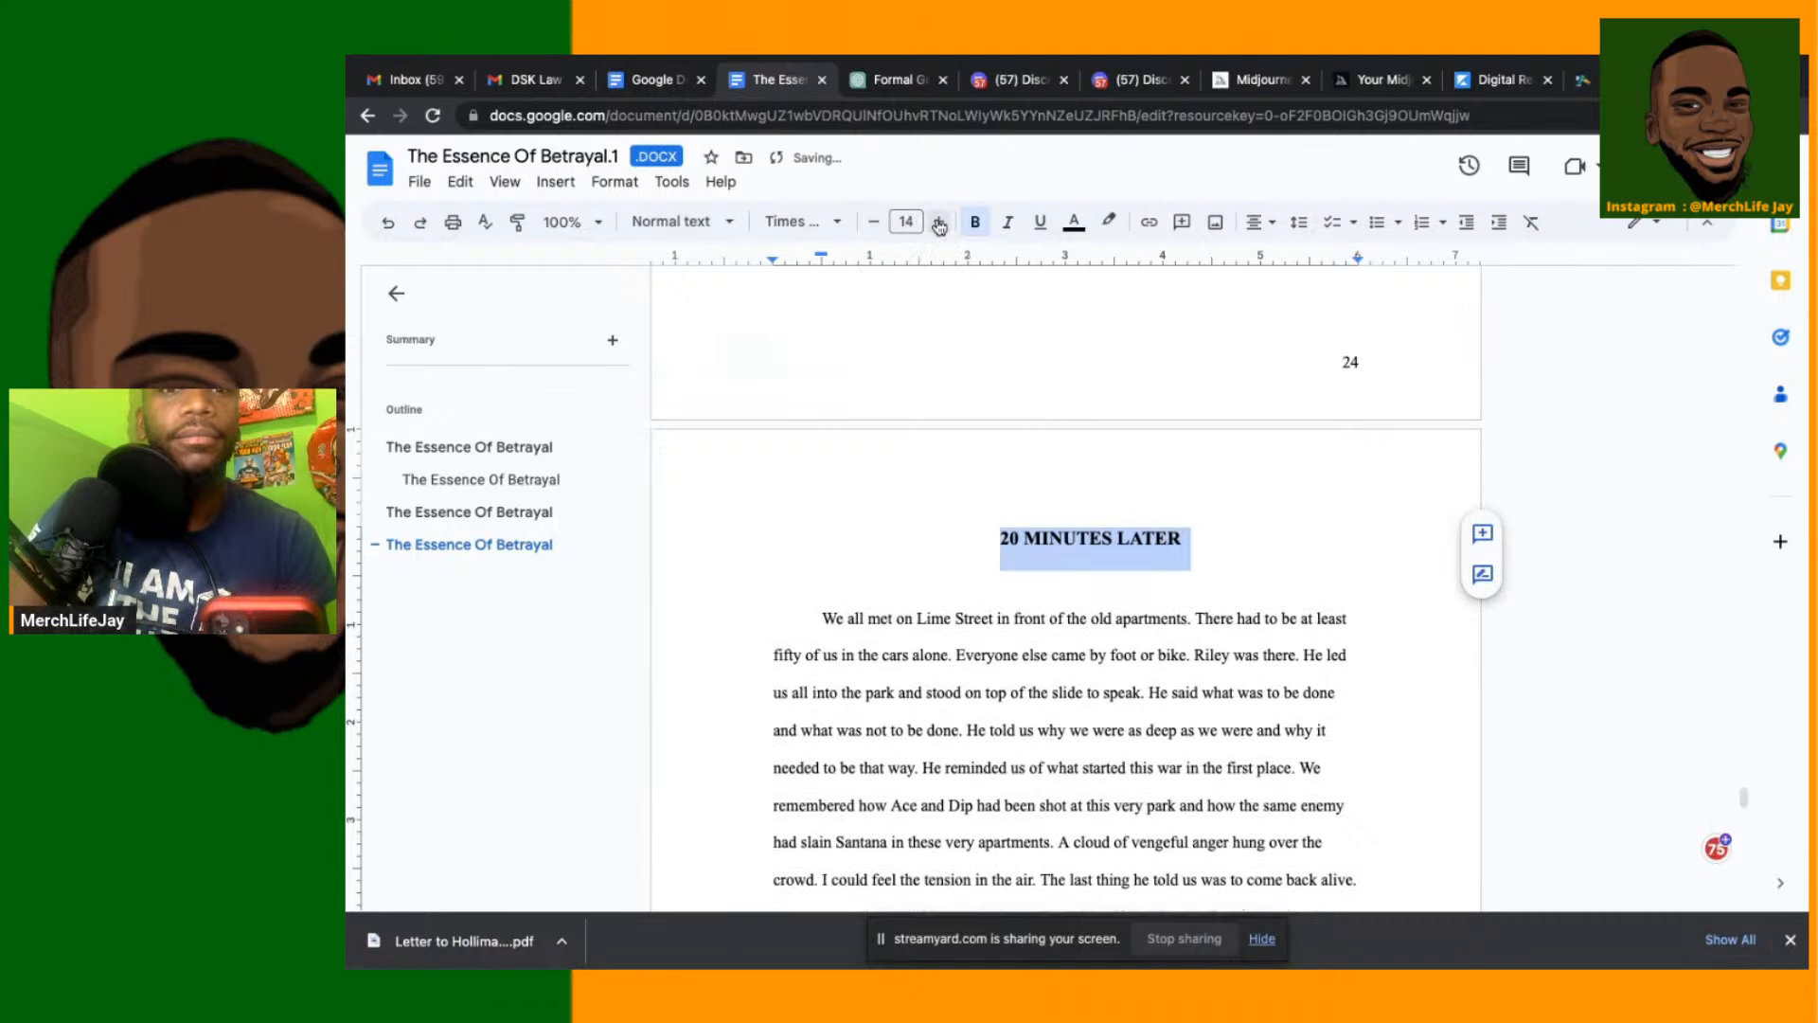
left_click(1286, 520)
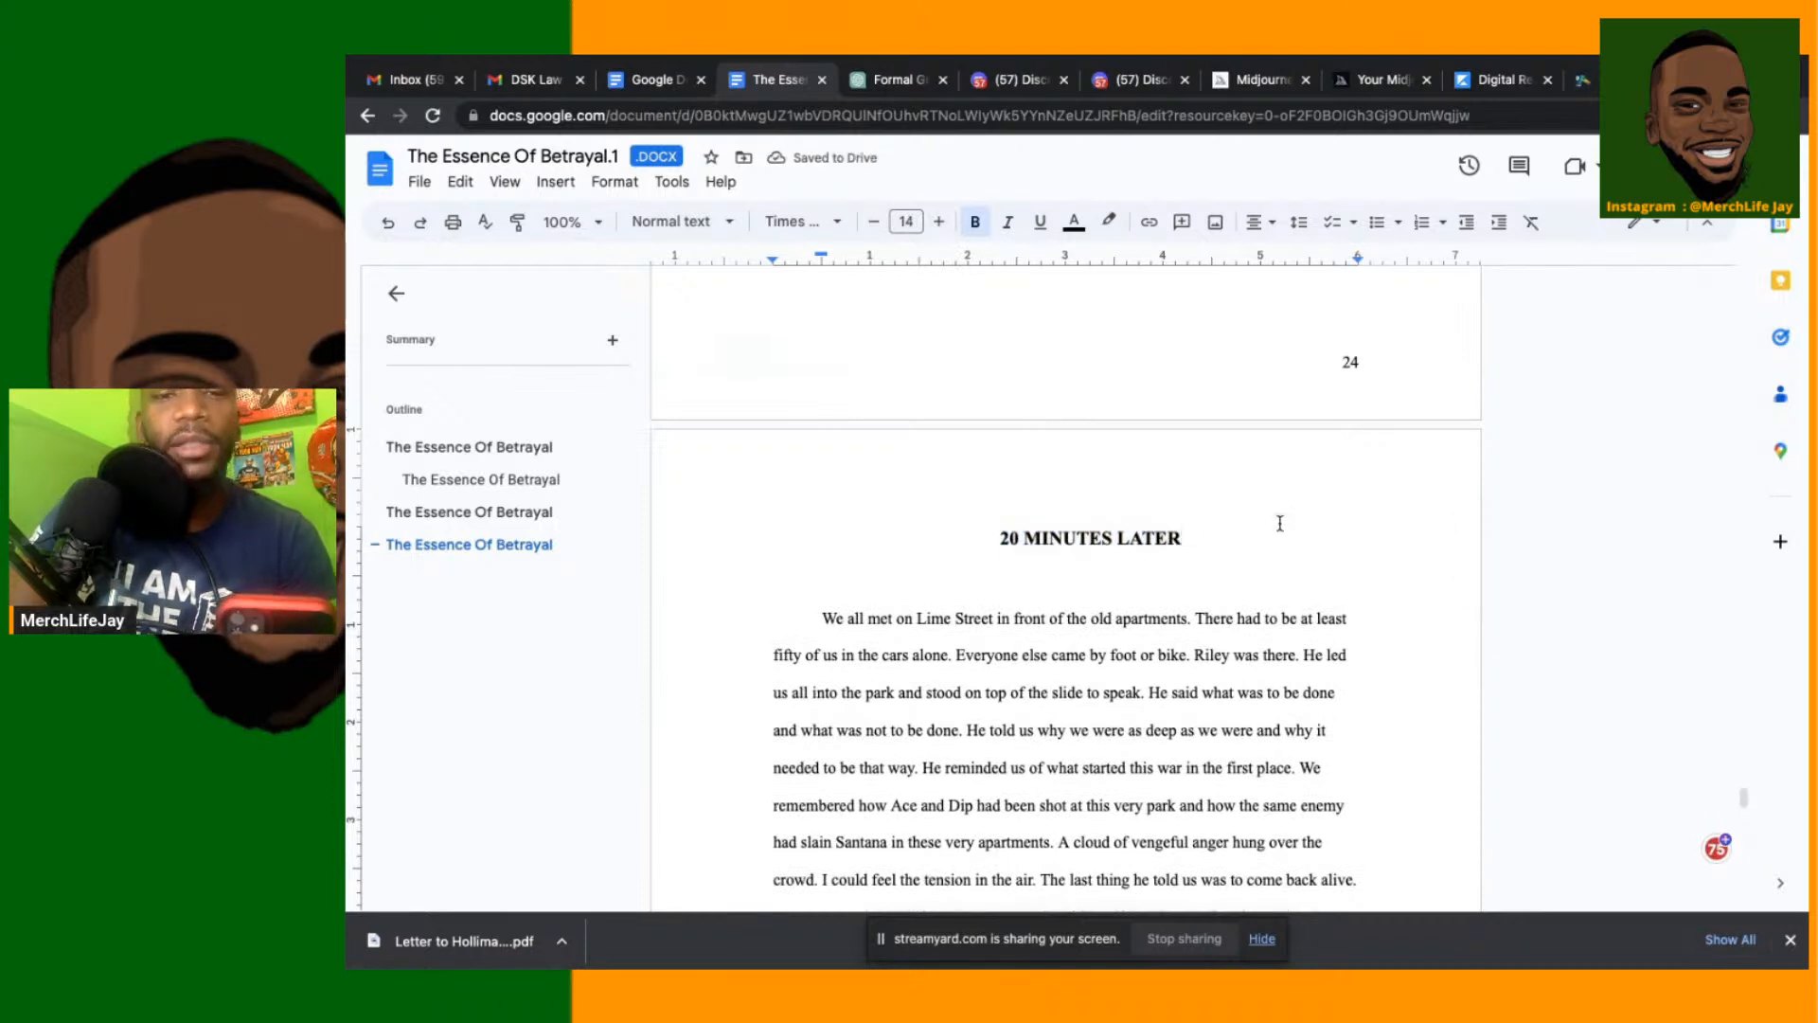
Look through the remaining pages after 20 MINUTES LATER for further scene breaks that need formatting
scroll(1007, 653, "down", 10)
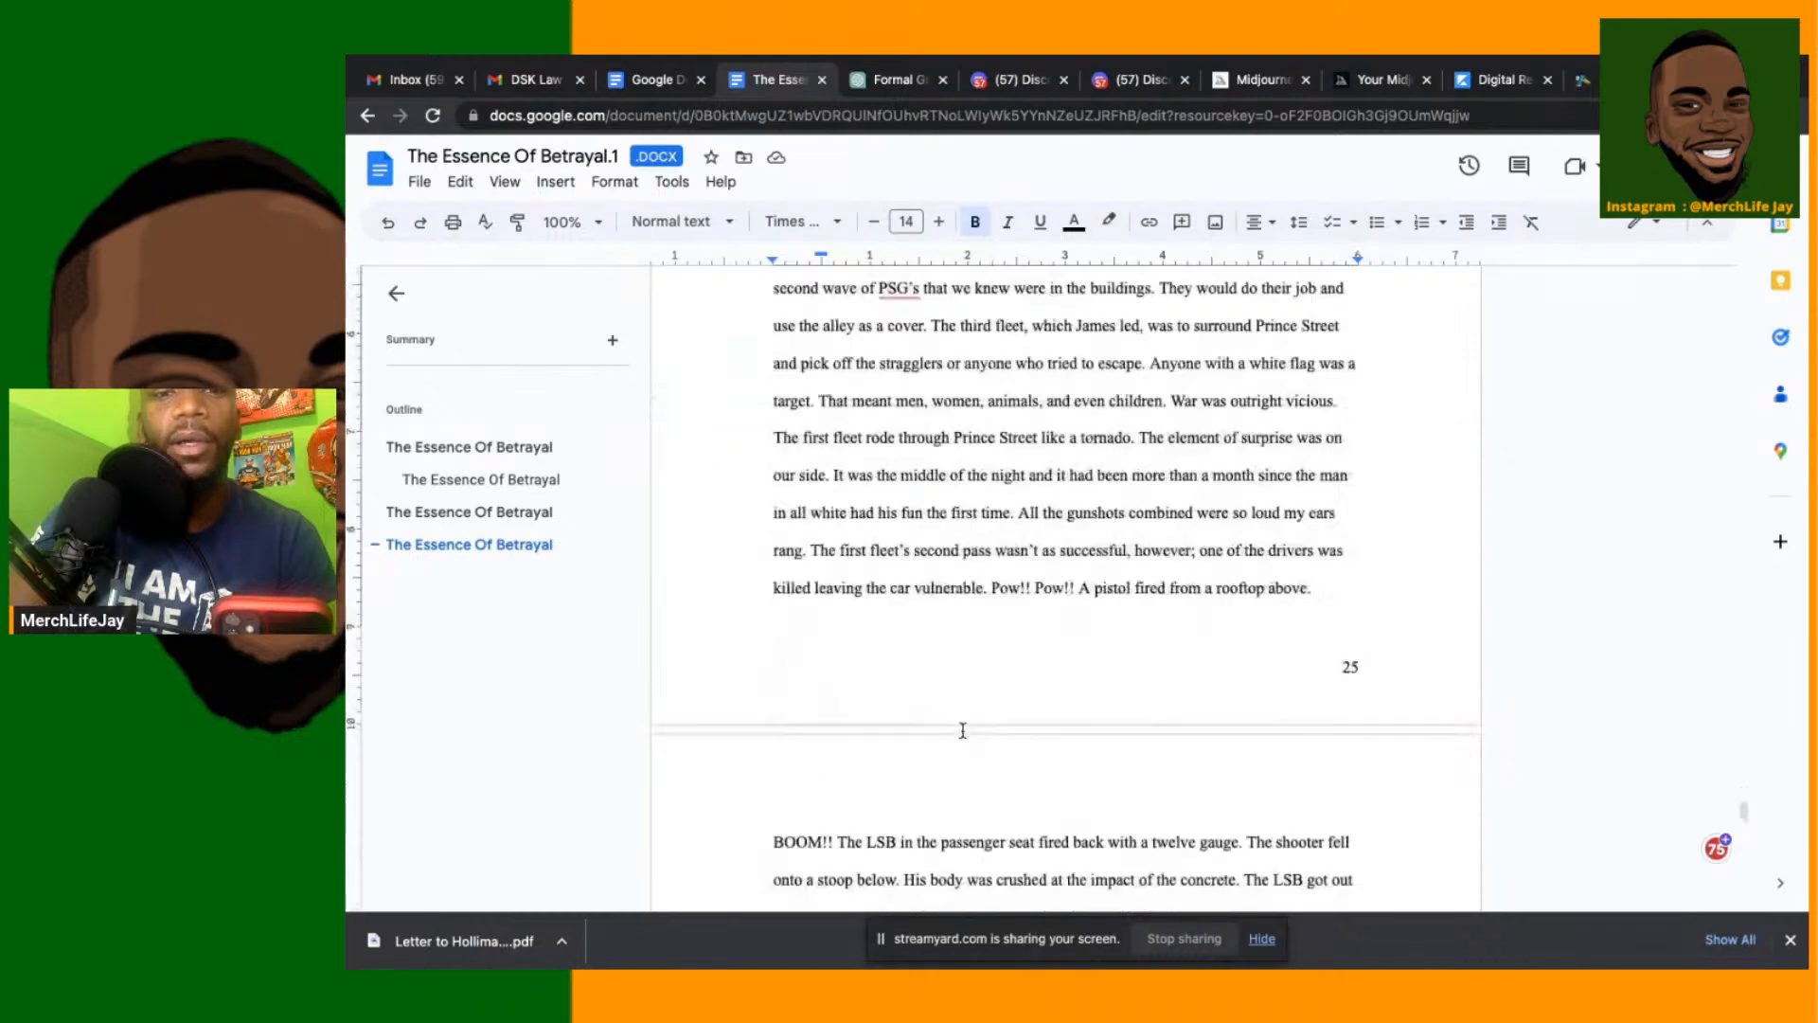
scroll(963, 735, "down", 3)
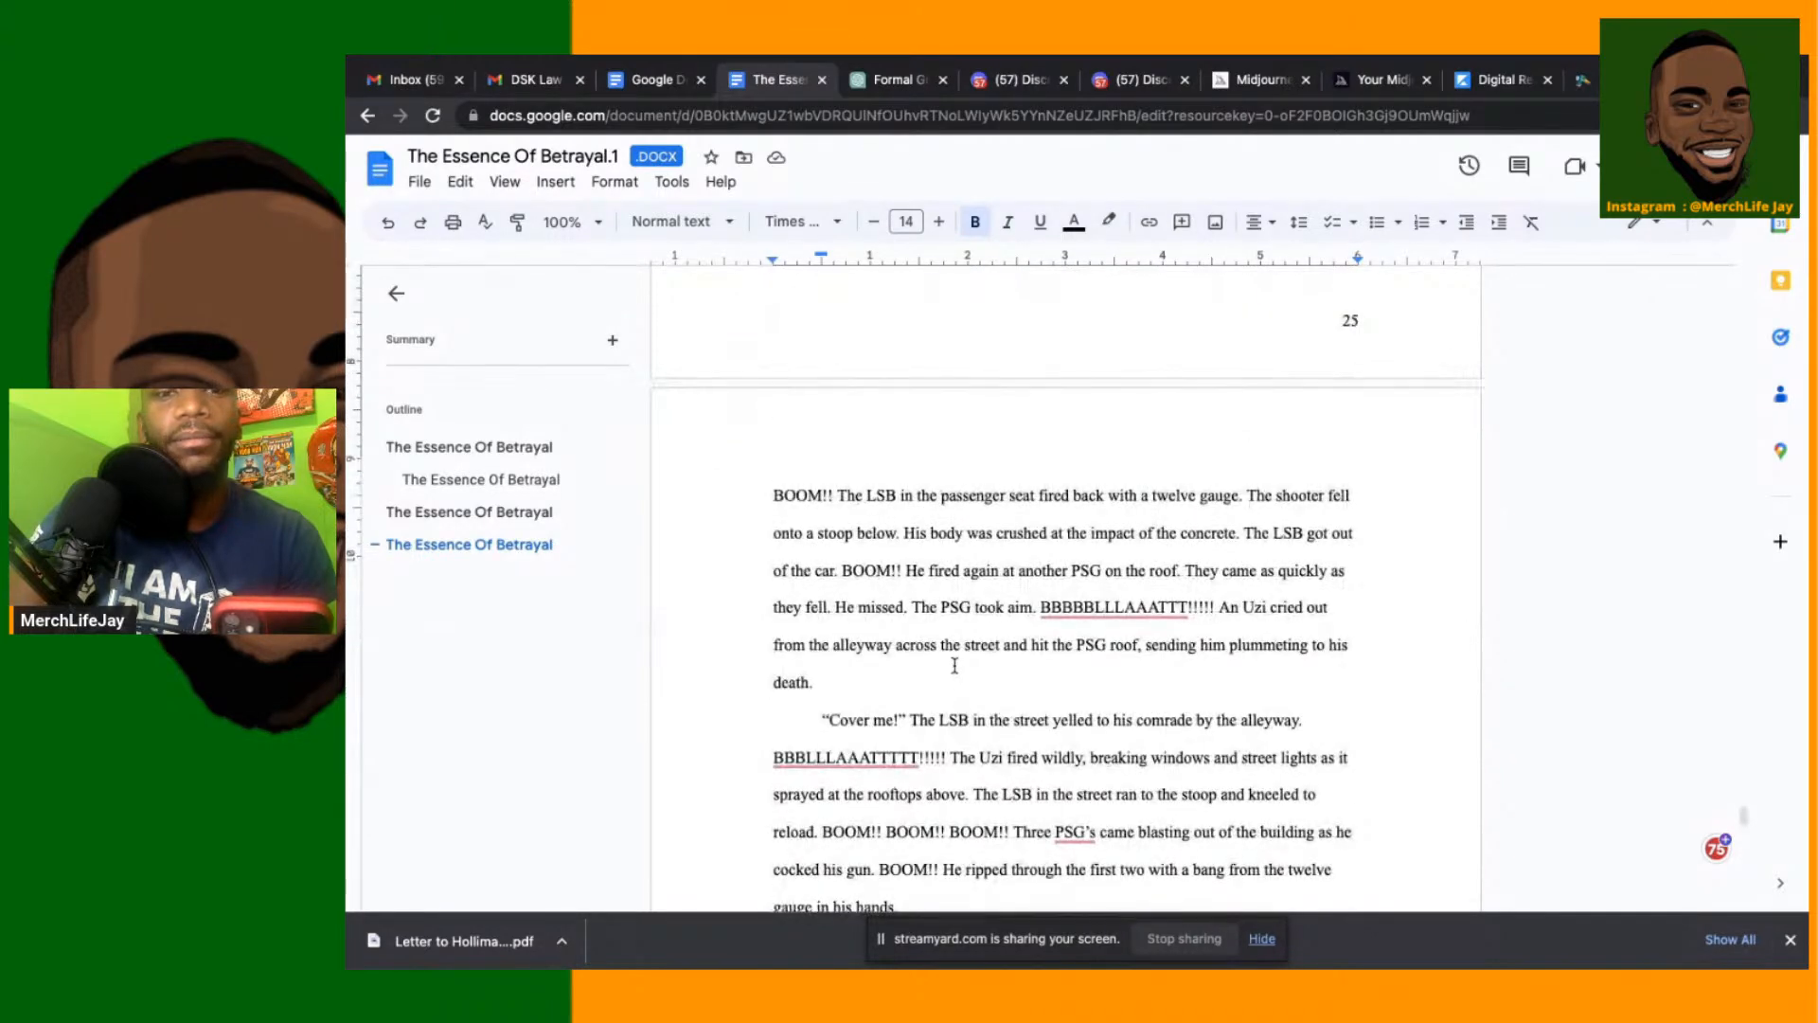
scroll(950, 732, "down", 18)
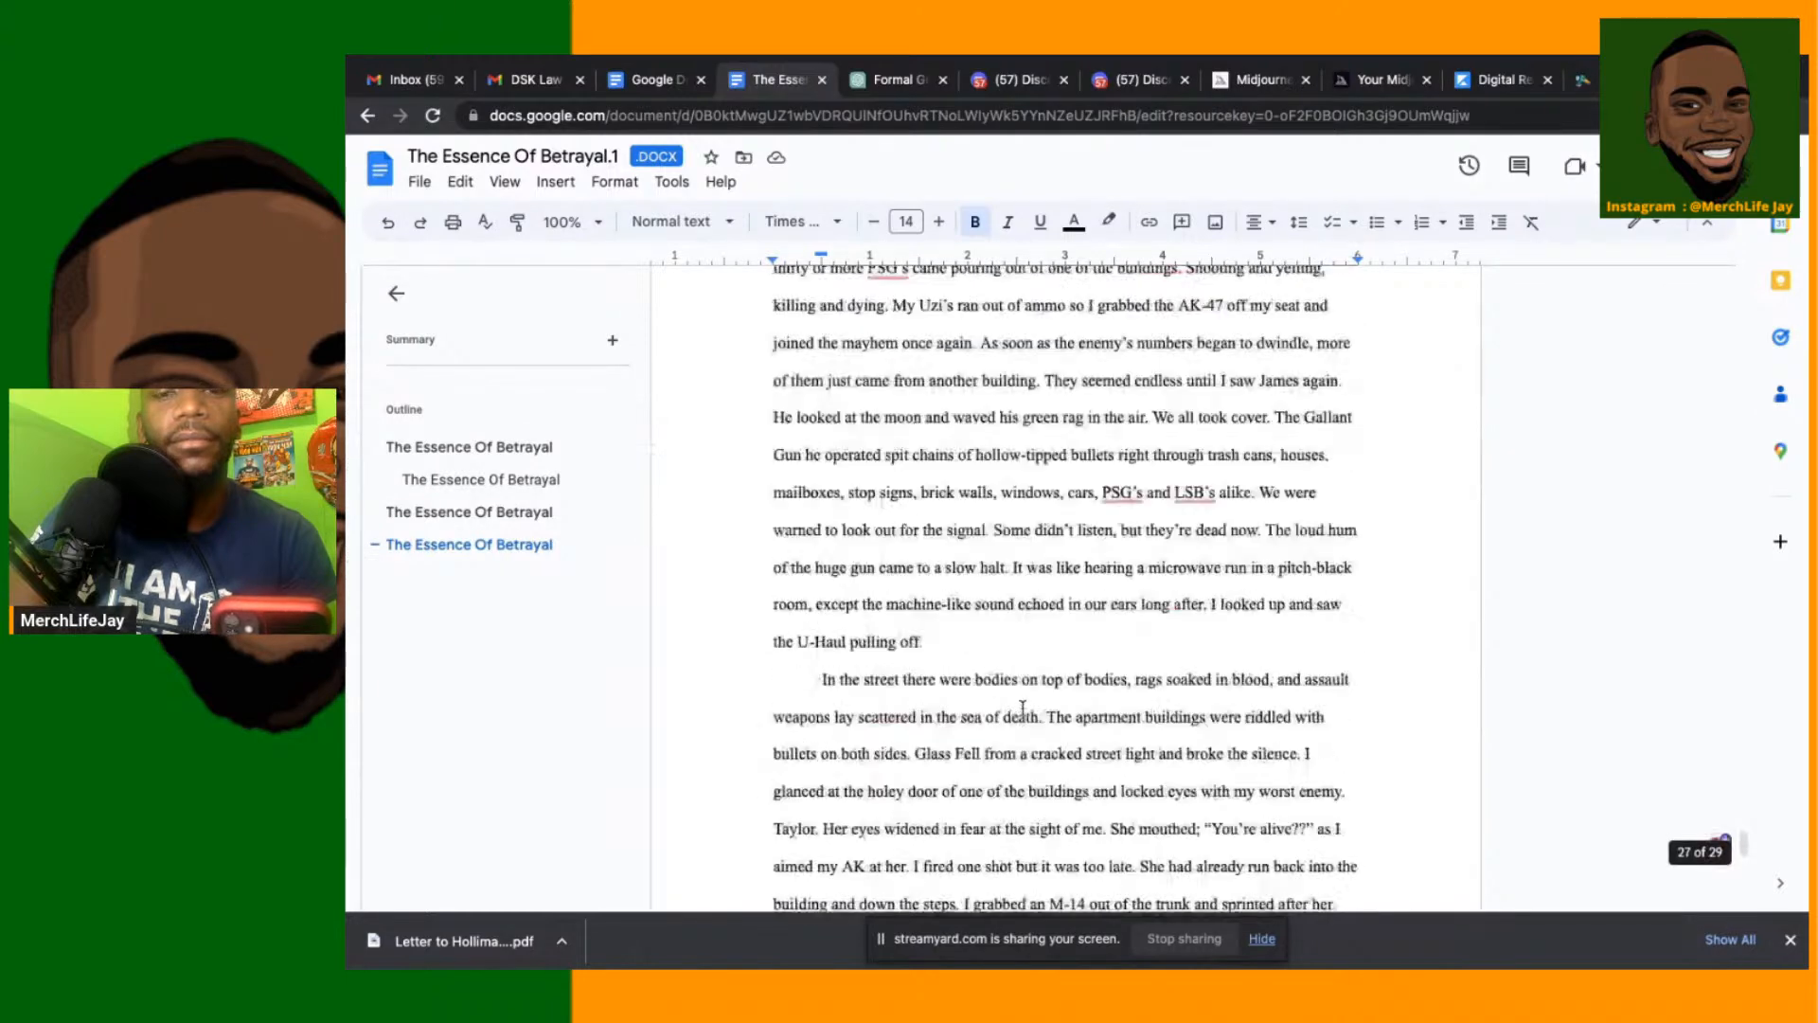
scroll(1023, 709, "down", 7)
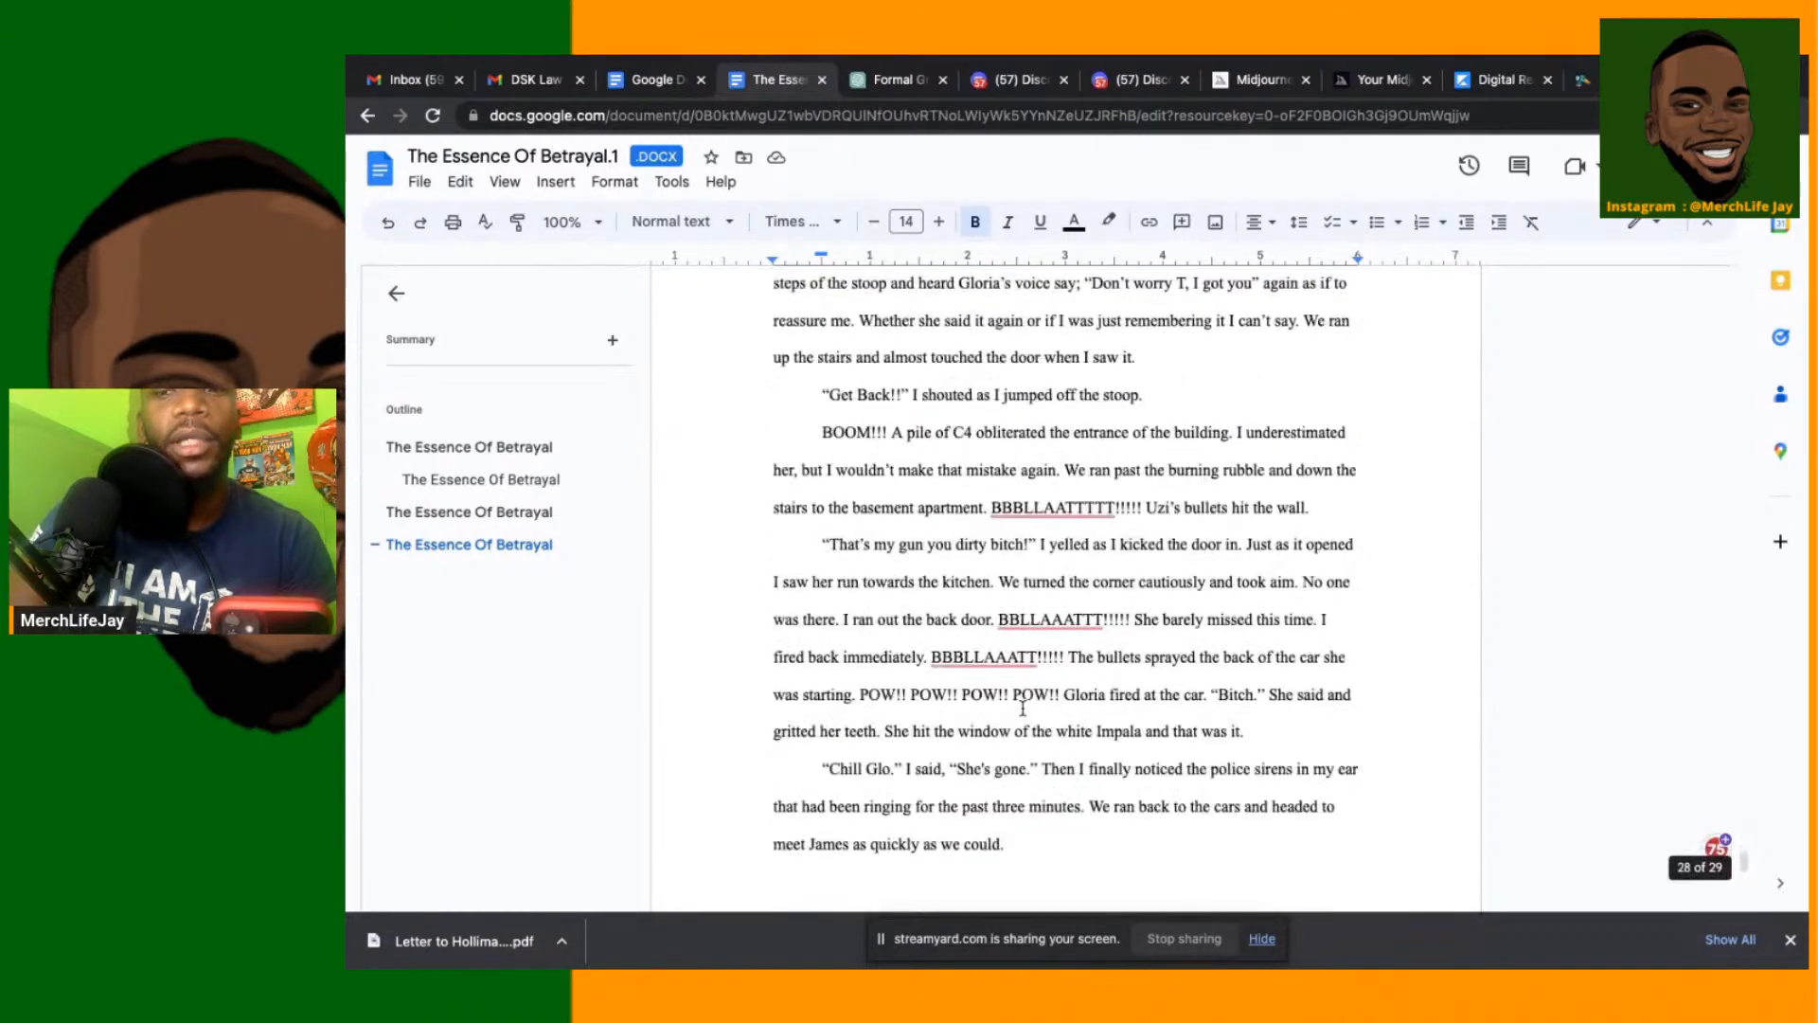
scroll(1023, 708, "down", 14)
scroll(1023, 709, "up", 20)
scroll(1023, 709, "up", 20)
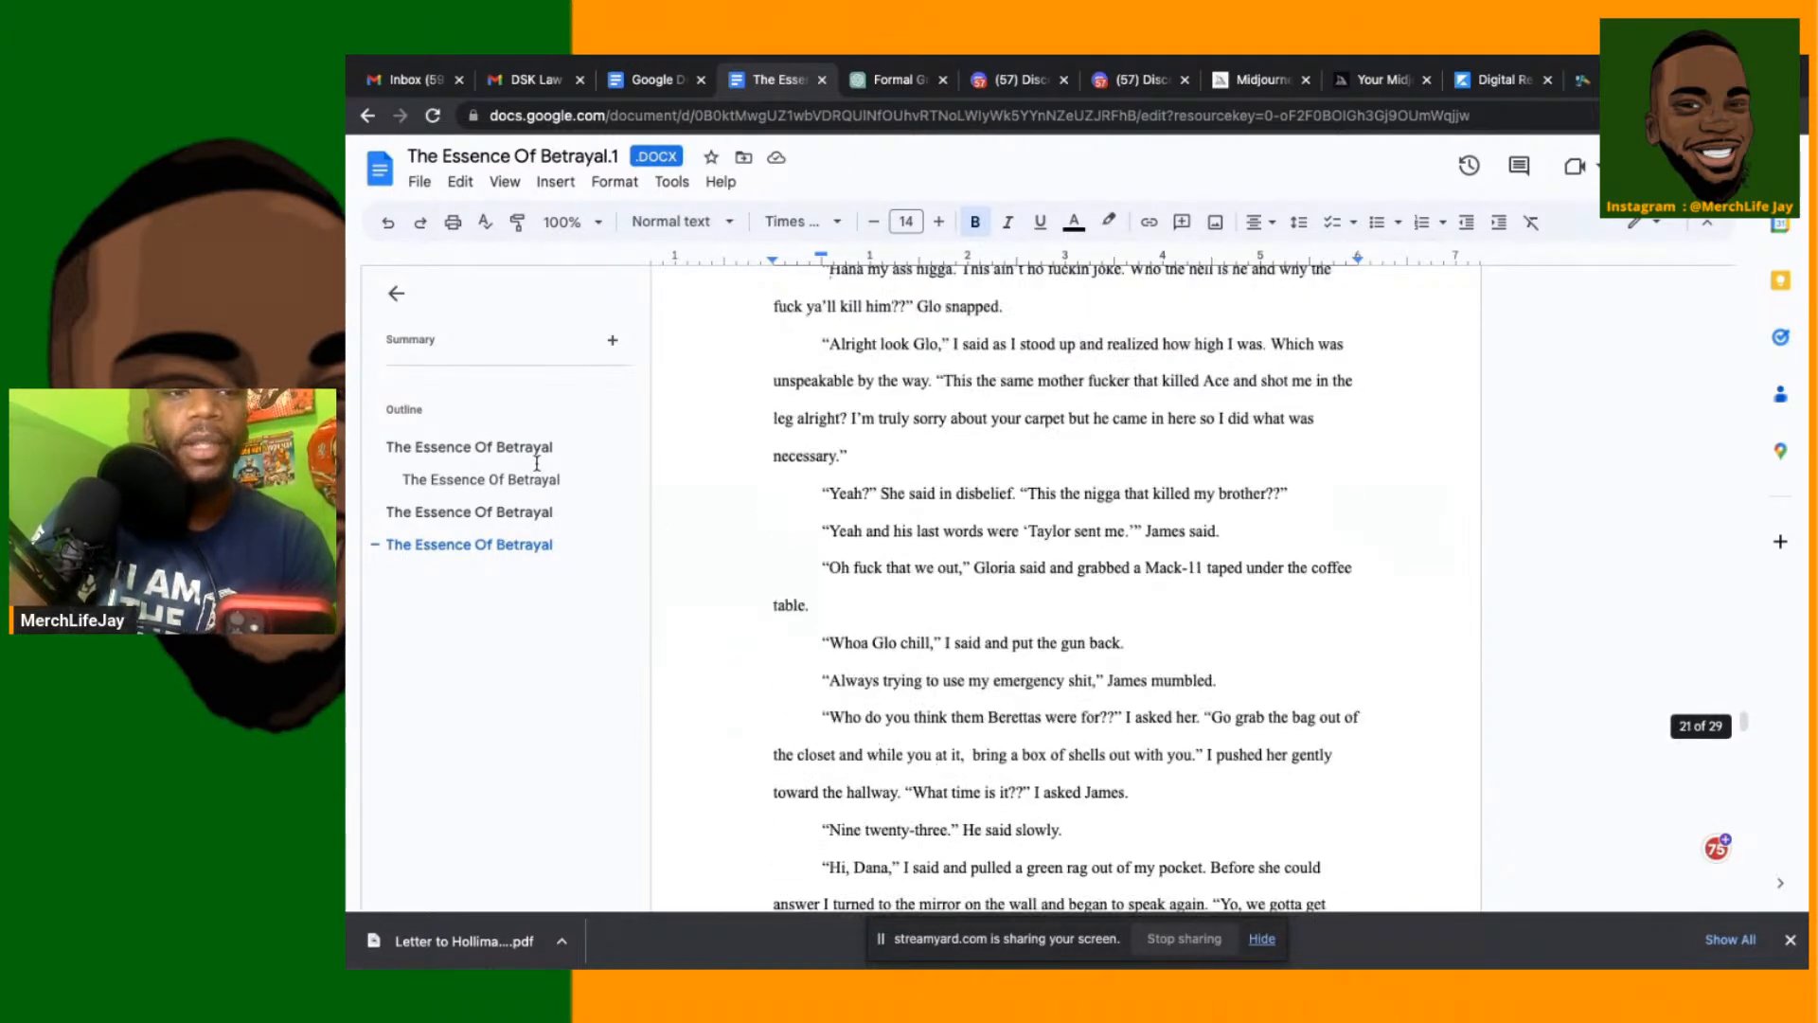
Review the opening pages from the cover and title page to the Part 1 title against their outline entries
left_click(463, 447)
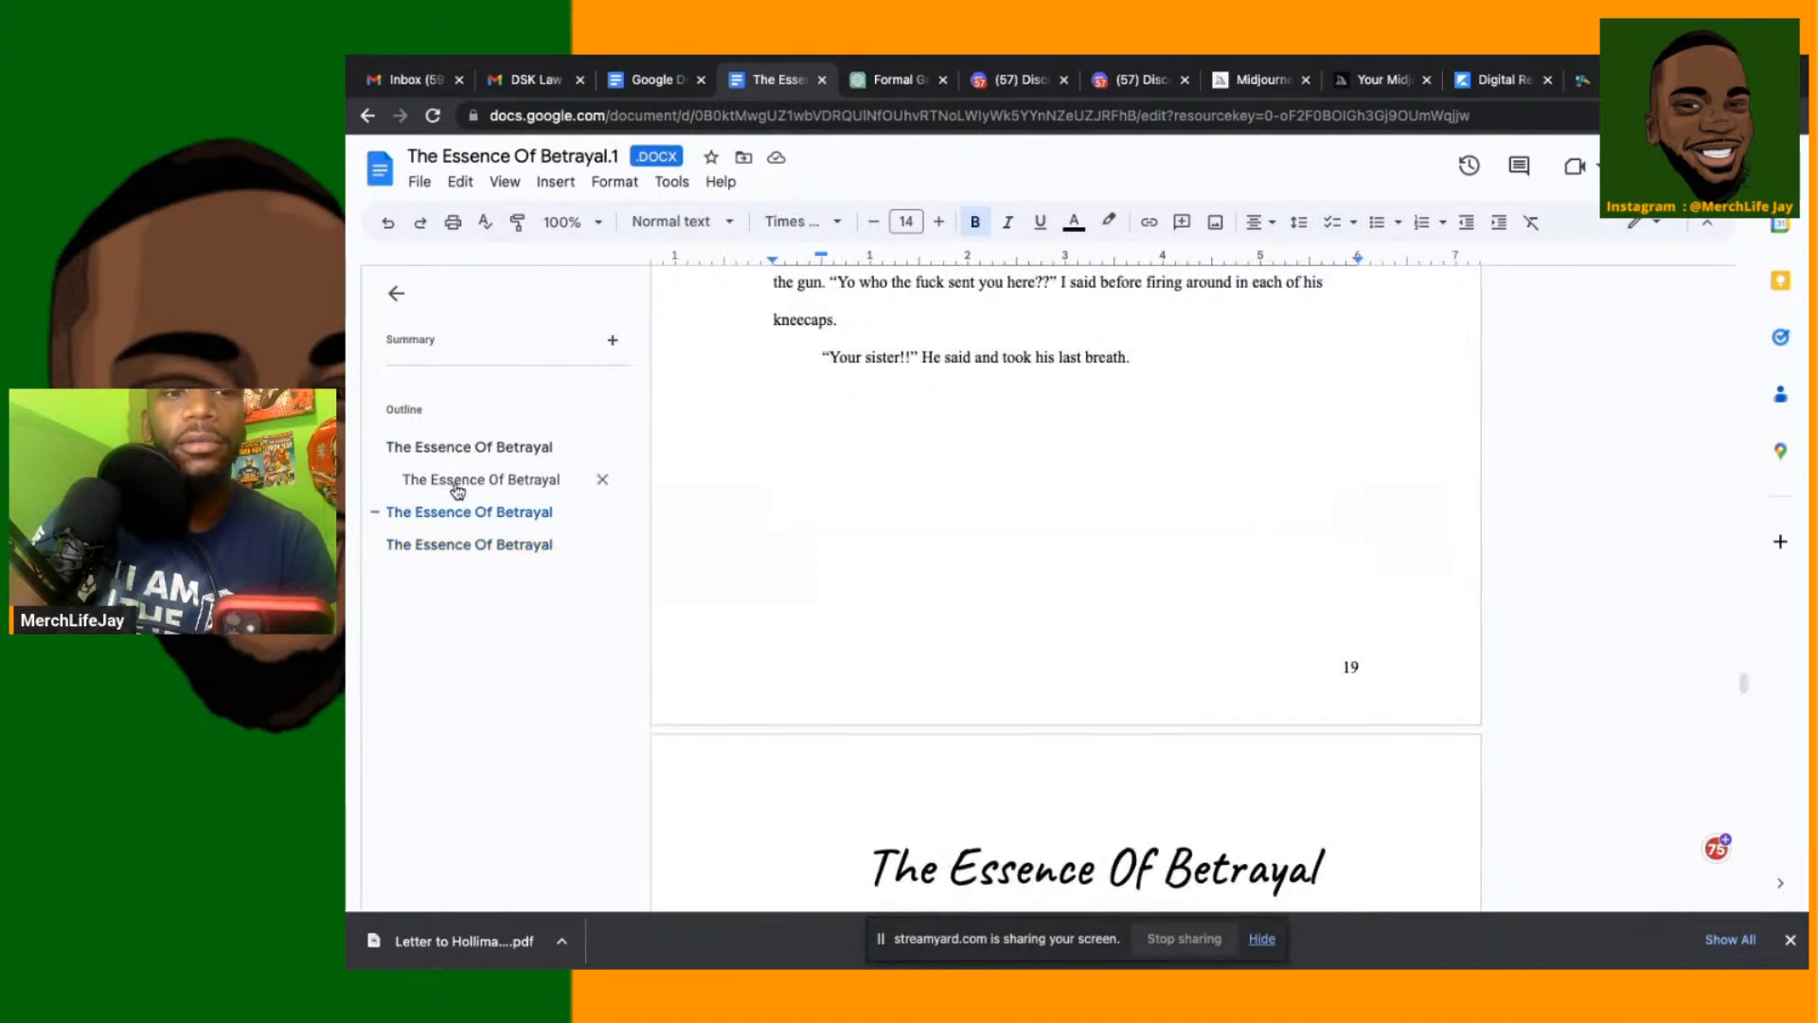
left_click(456, 484)
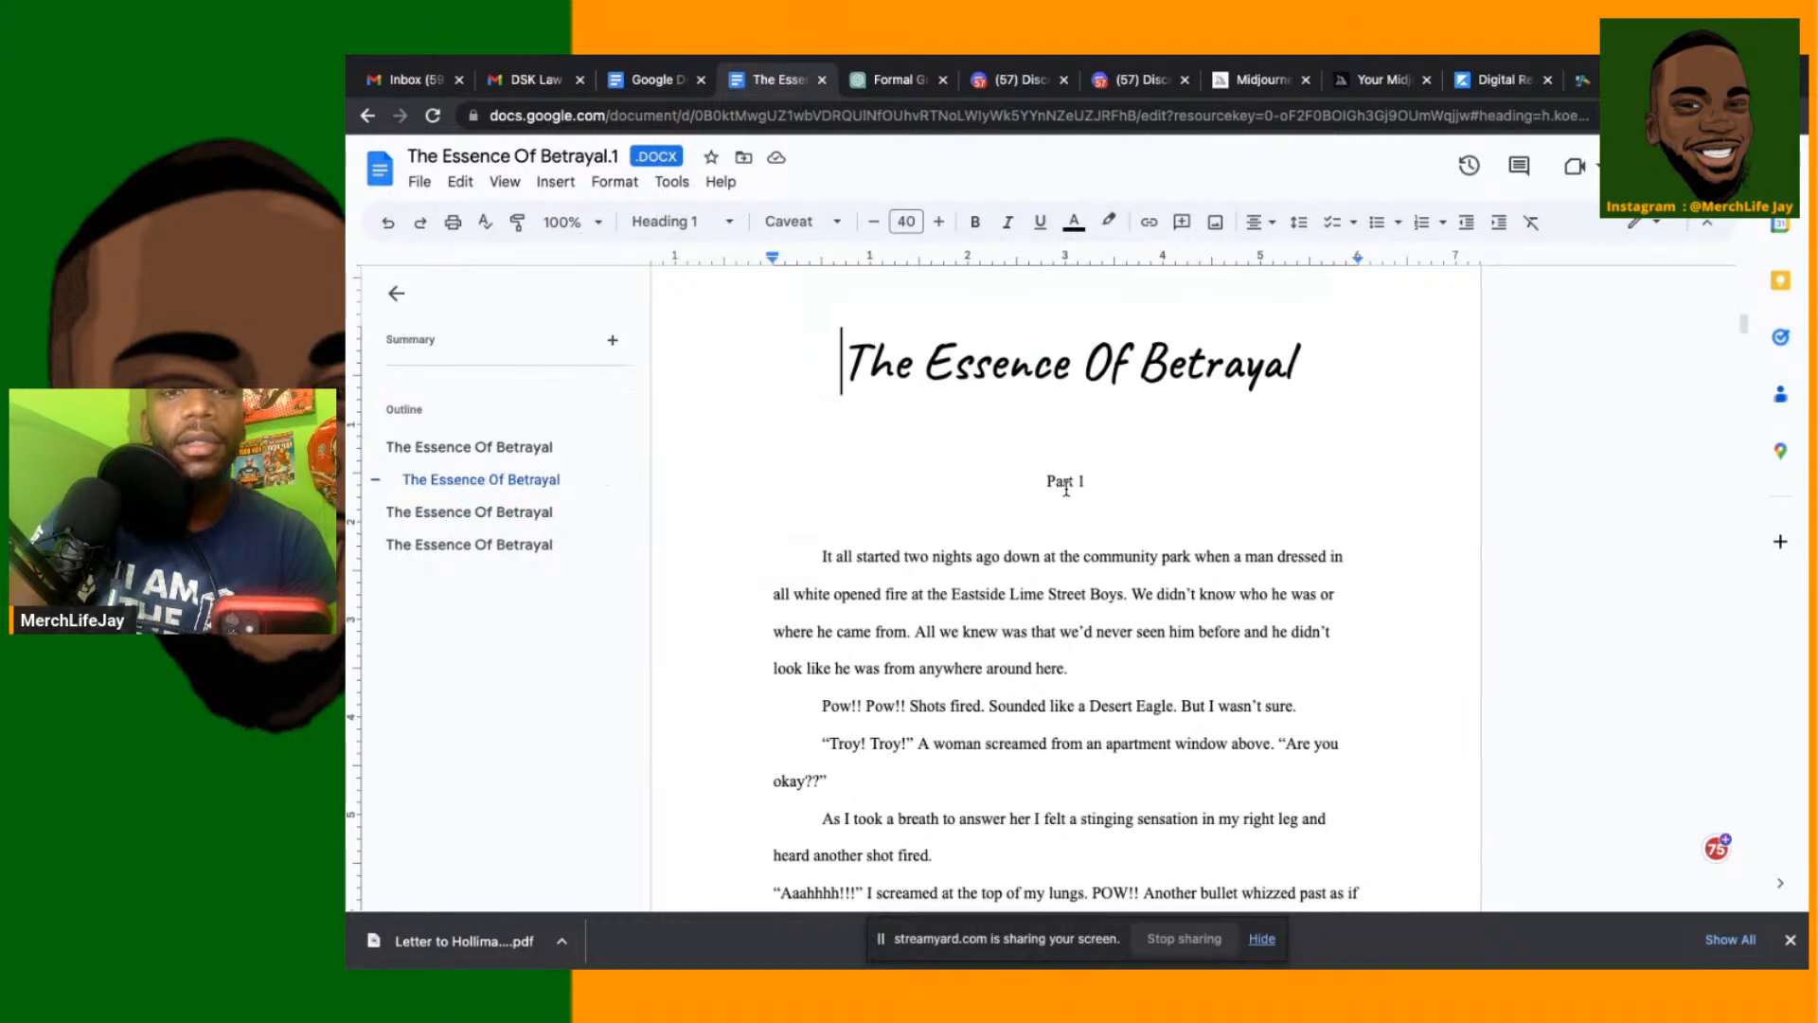
scroll(1068, 528, "up", 8)
scroll(1068, 527, "up", 10)
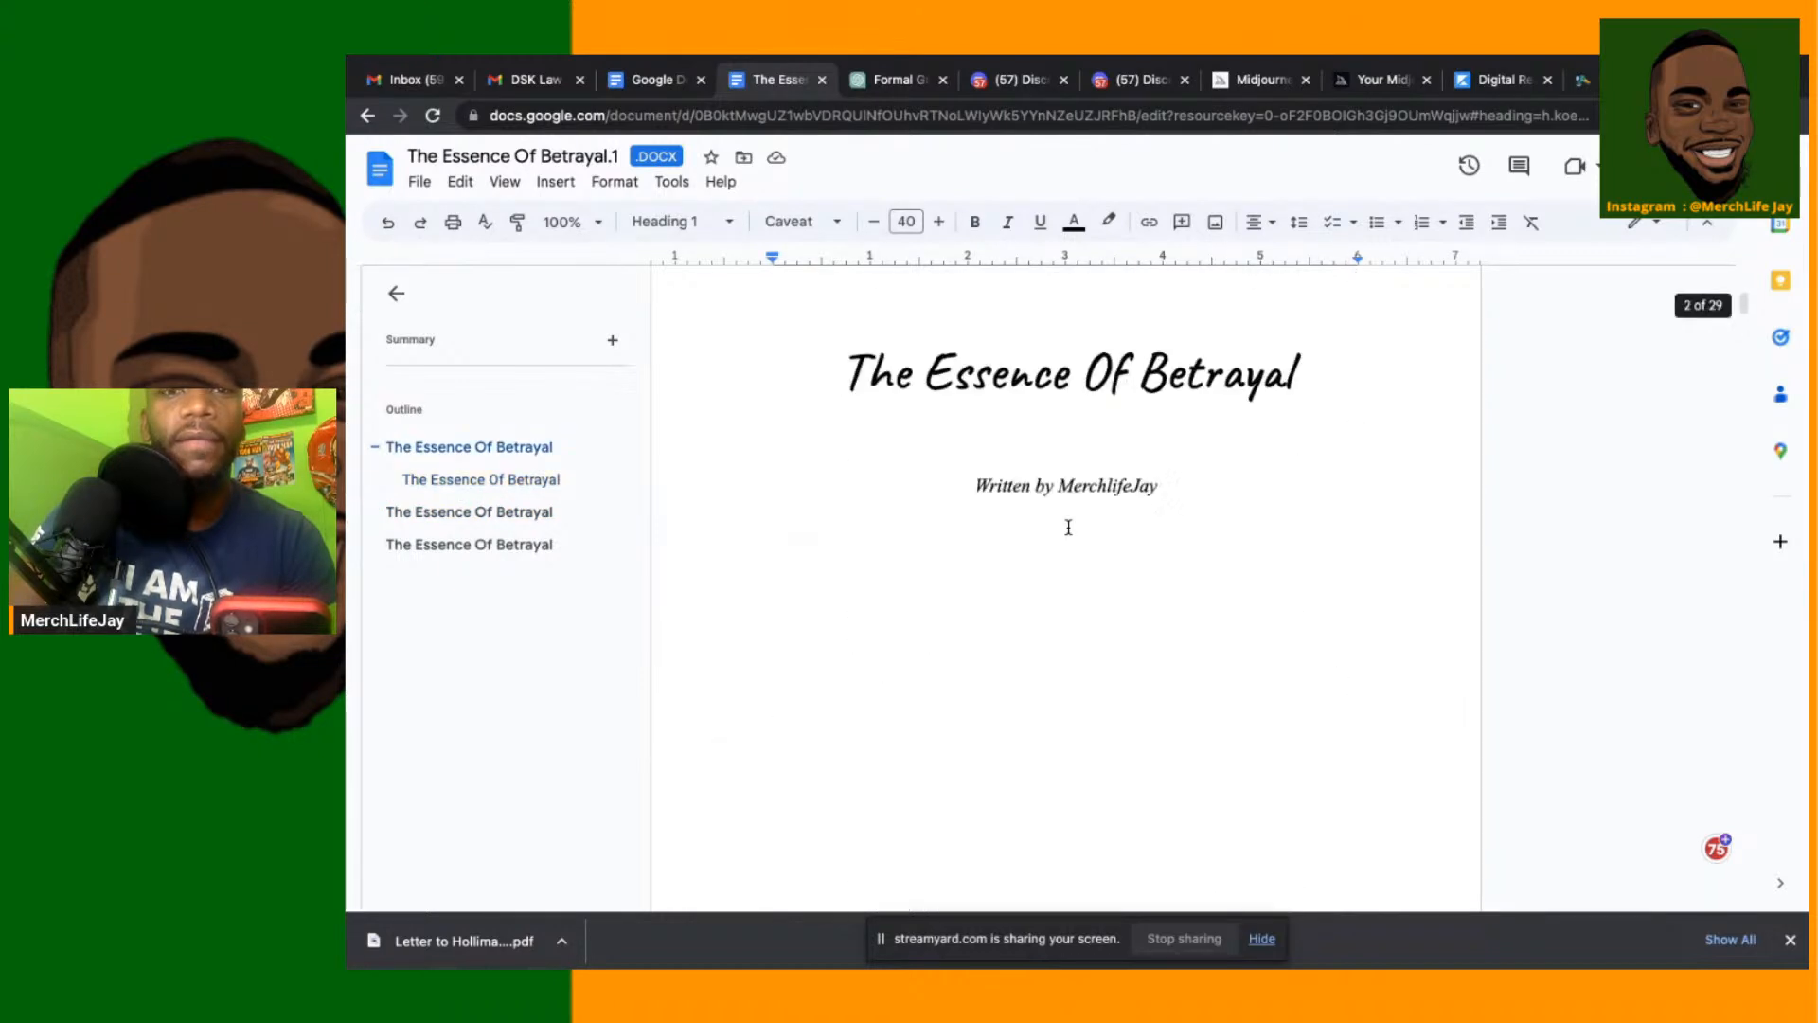
scroll(1068, 528, "up", 3)
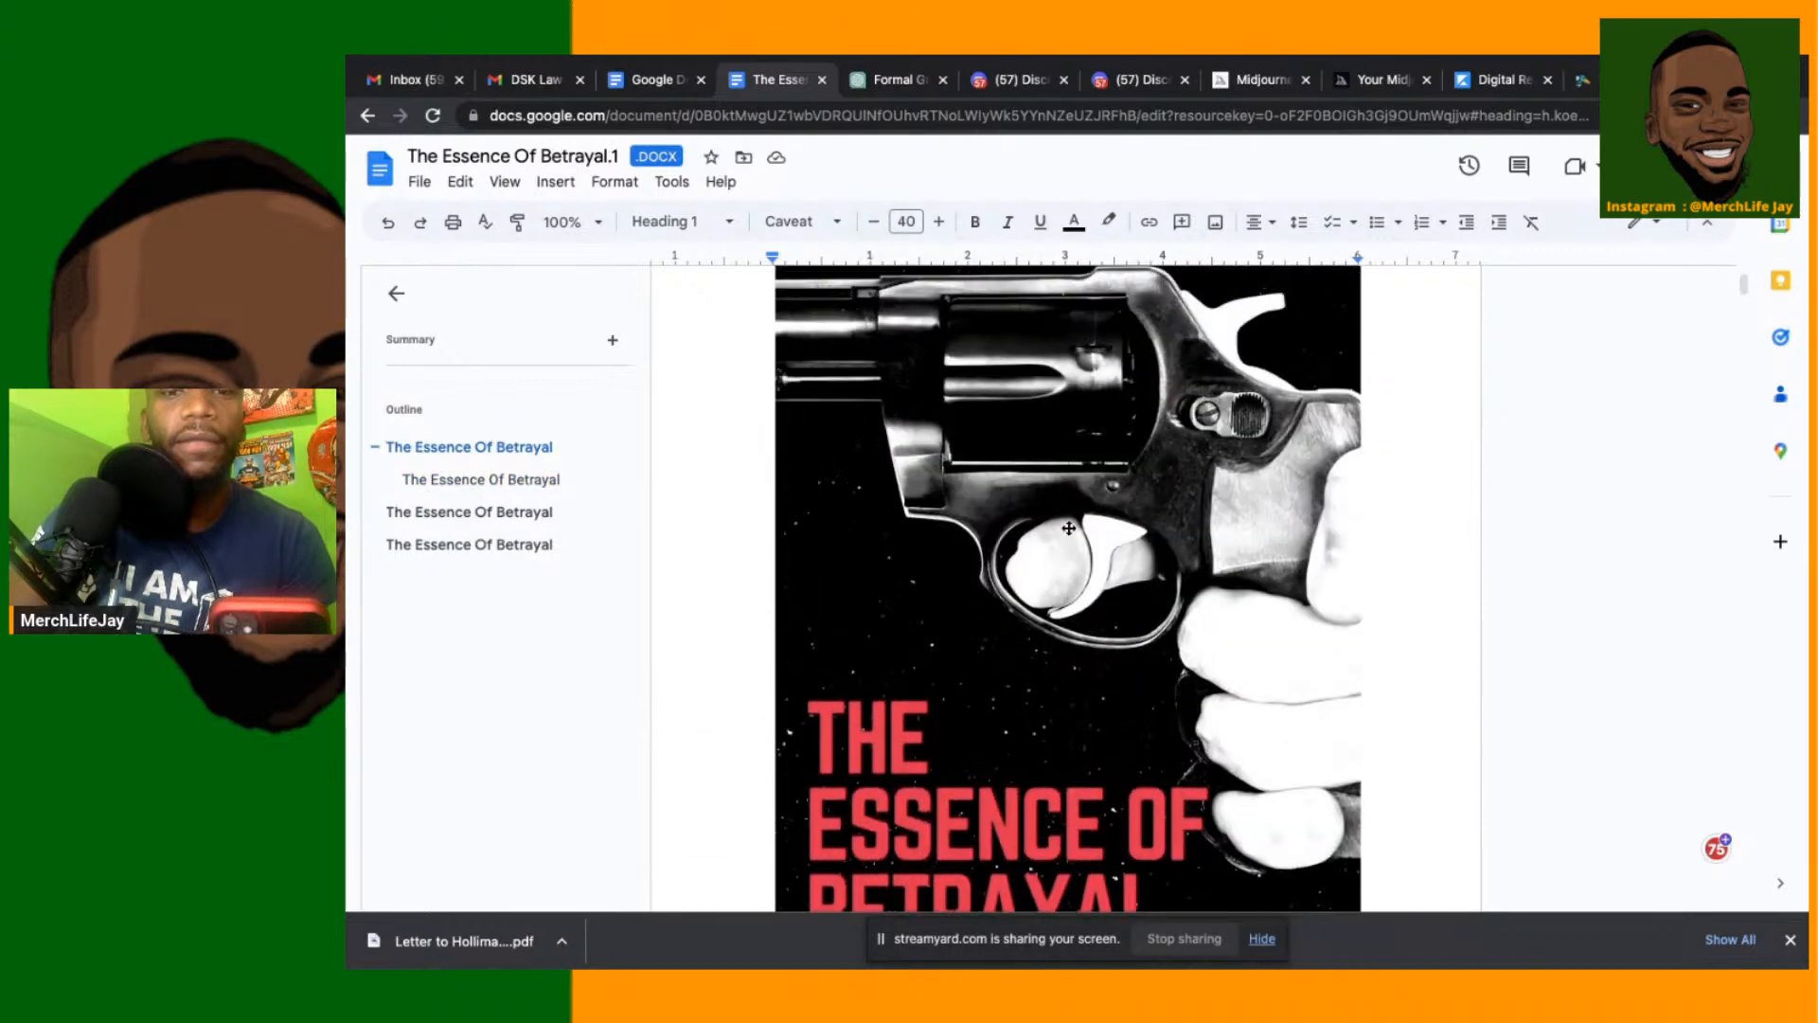
scroll(1069, 528, "down", 5)
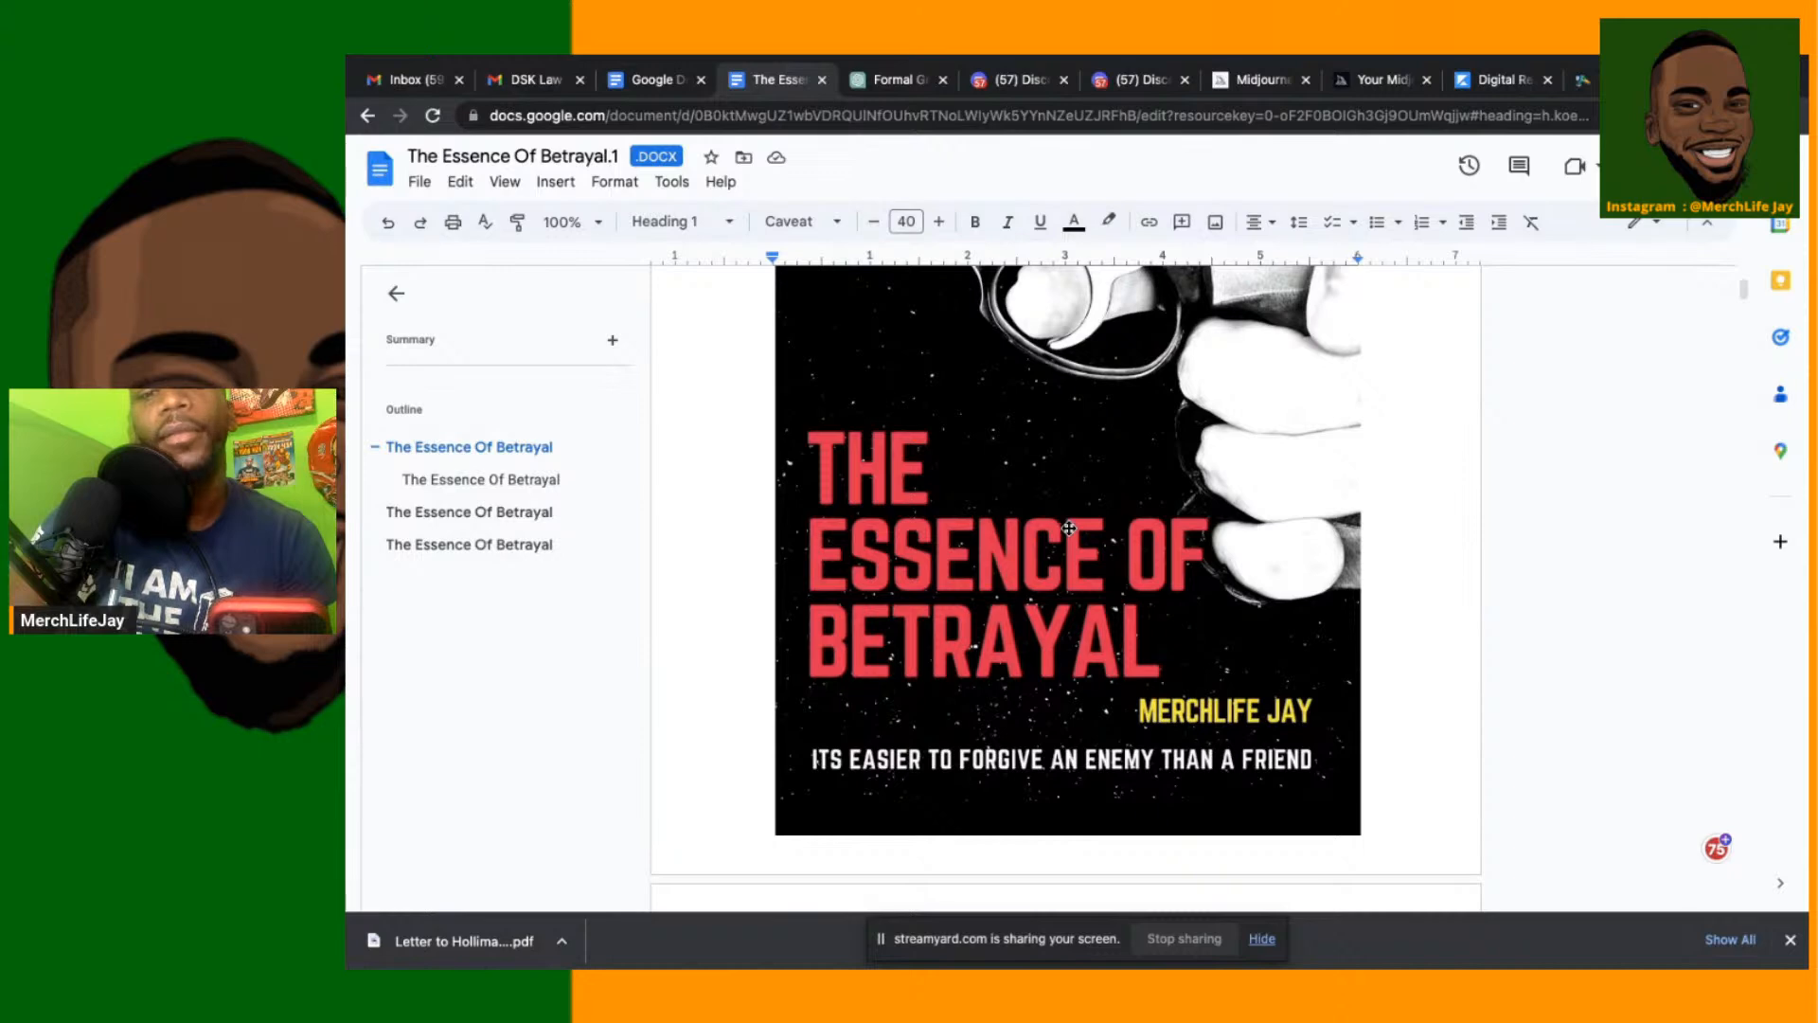
scroll(1068, 528, "down", 4)
scroll(1068, 528, "down", 5)
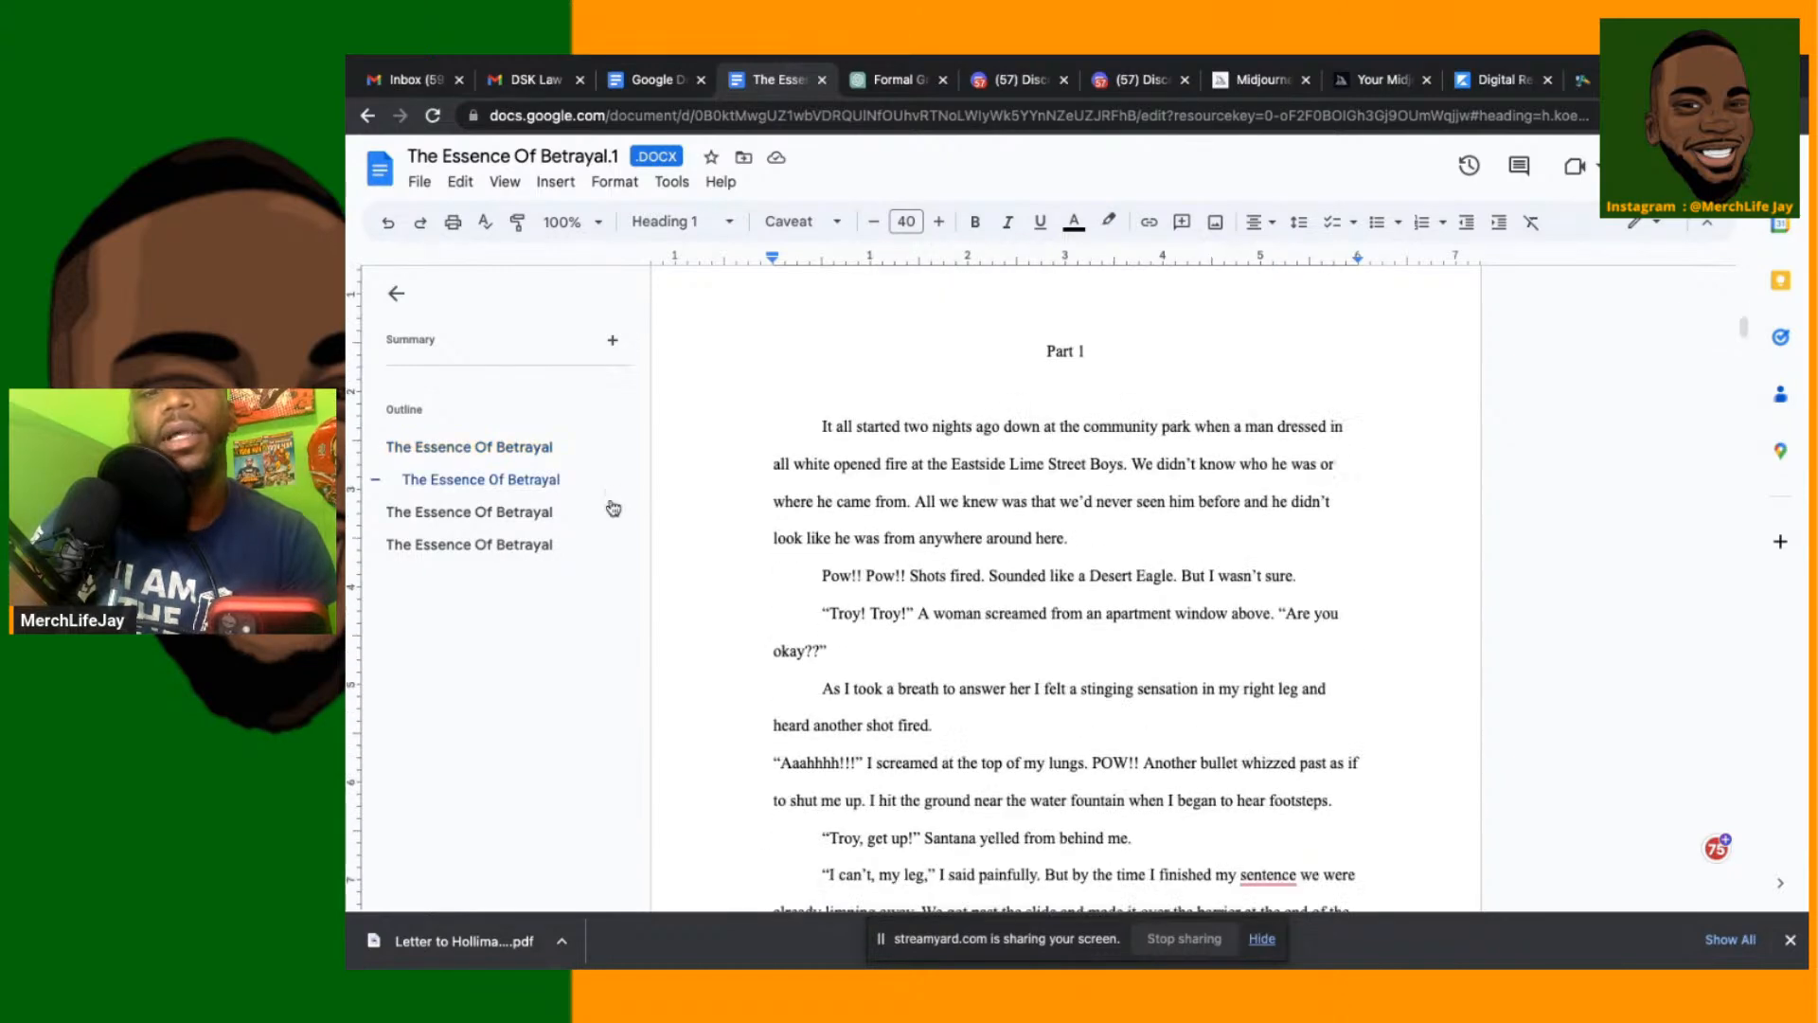
Change the Part 2 page's The Essence Of Betrayal title to the Heading 1 style
left_click(463, 516)
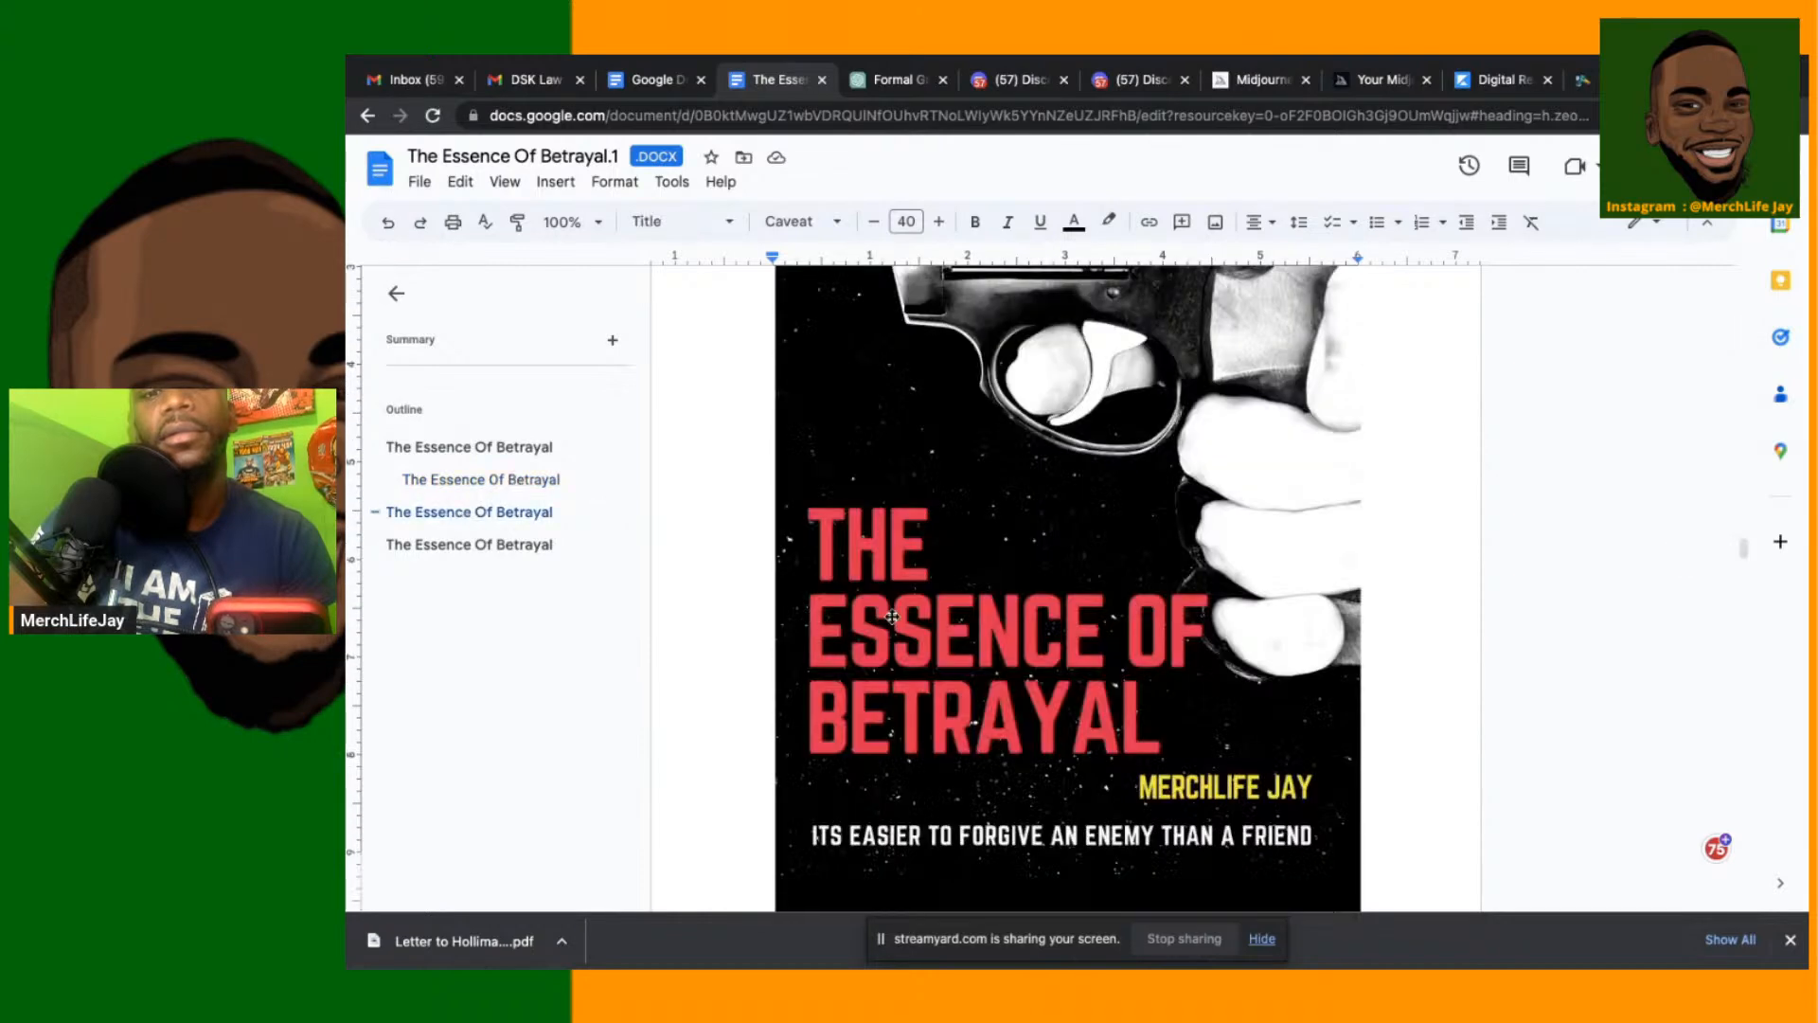
scroll(893, 616, "down", 1)
scroll(892, 617, "down", 5)
left_click(954, 519)
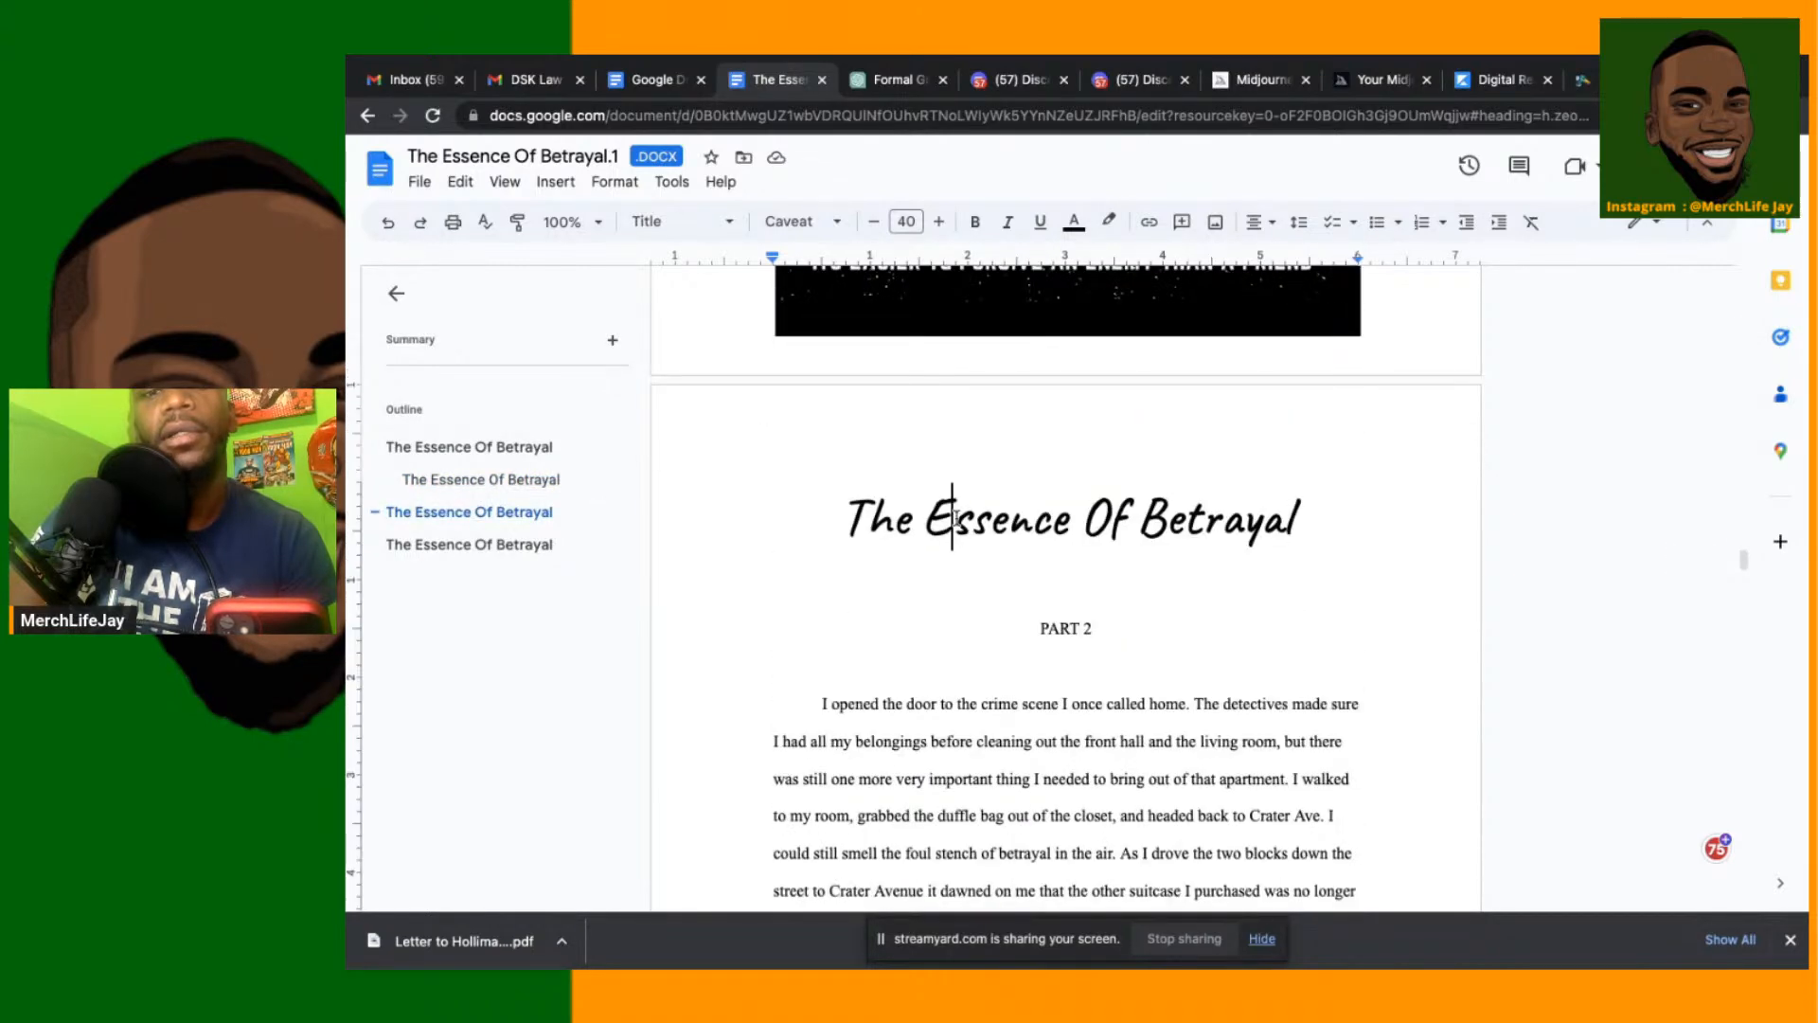
left_click(1296, 519)
left_click_drag(1297, 519, 843, 540)
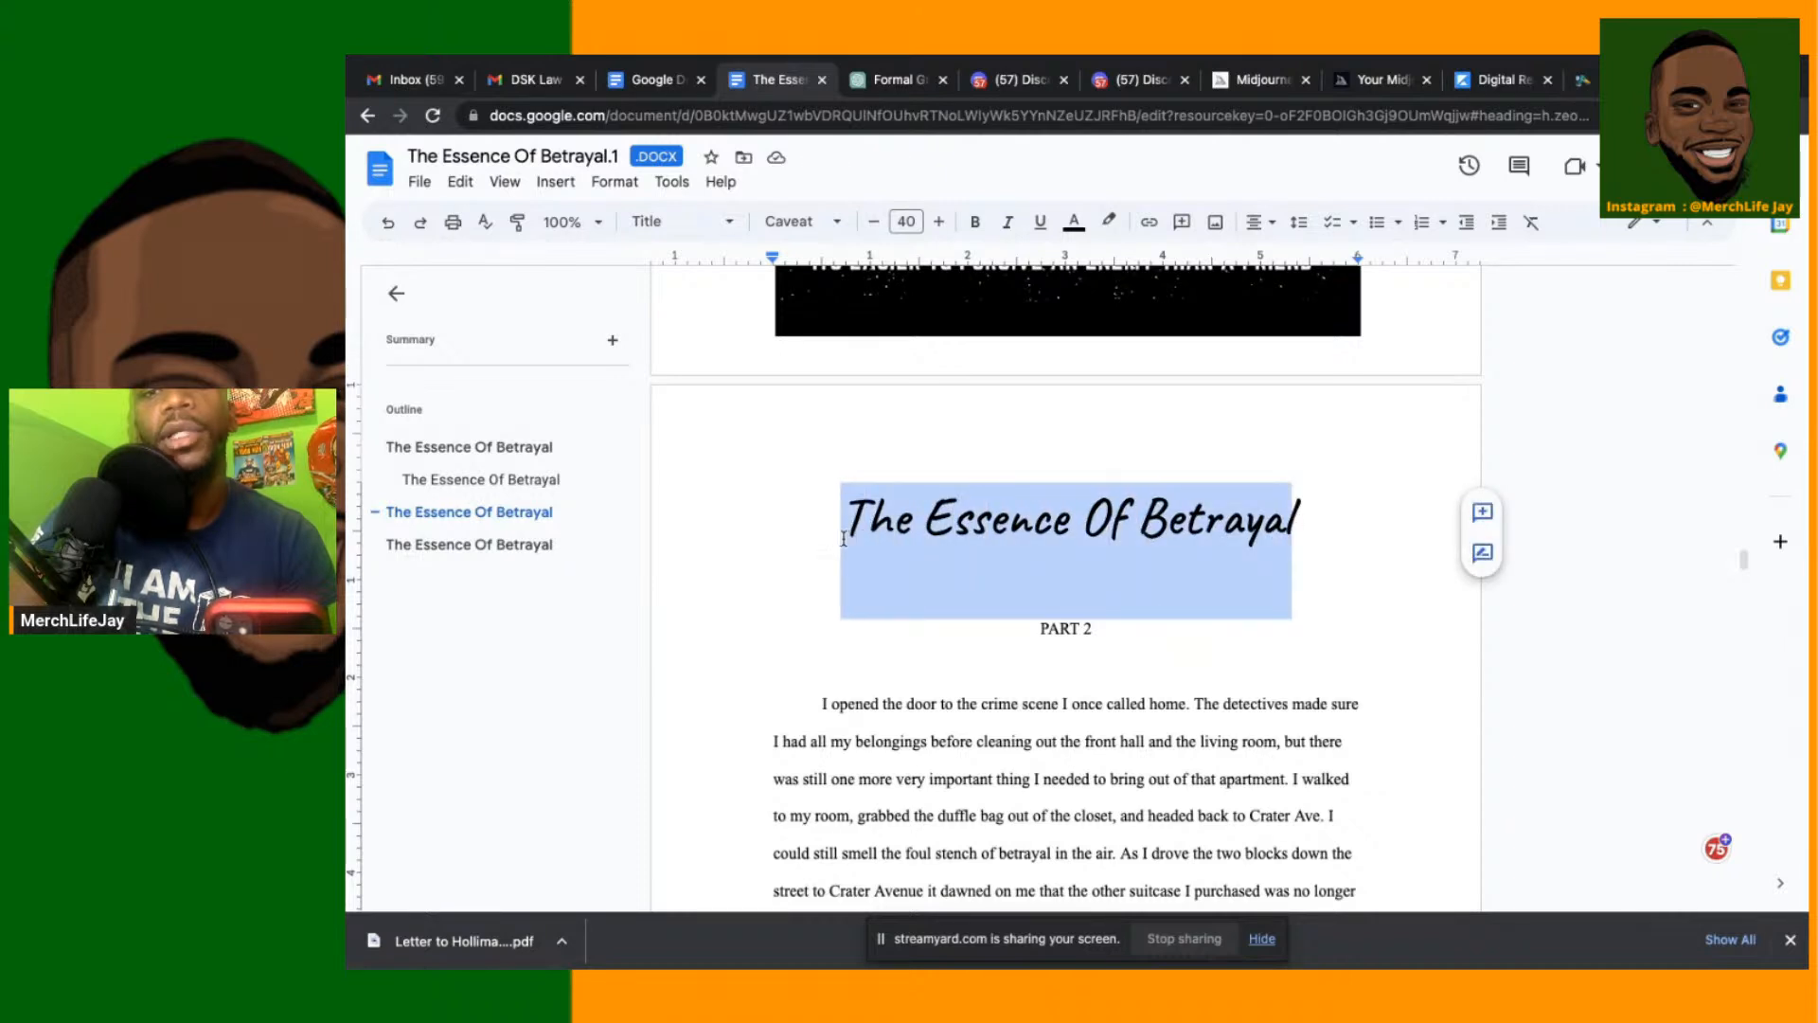
key("Right")
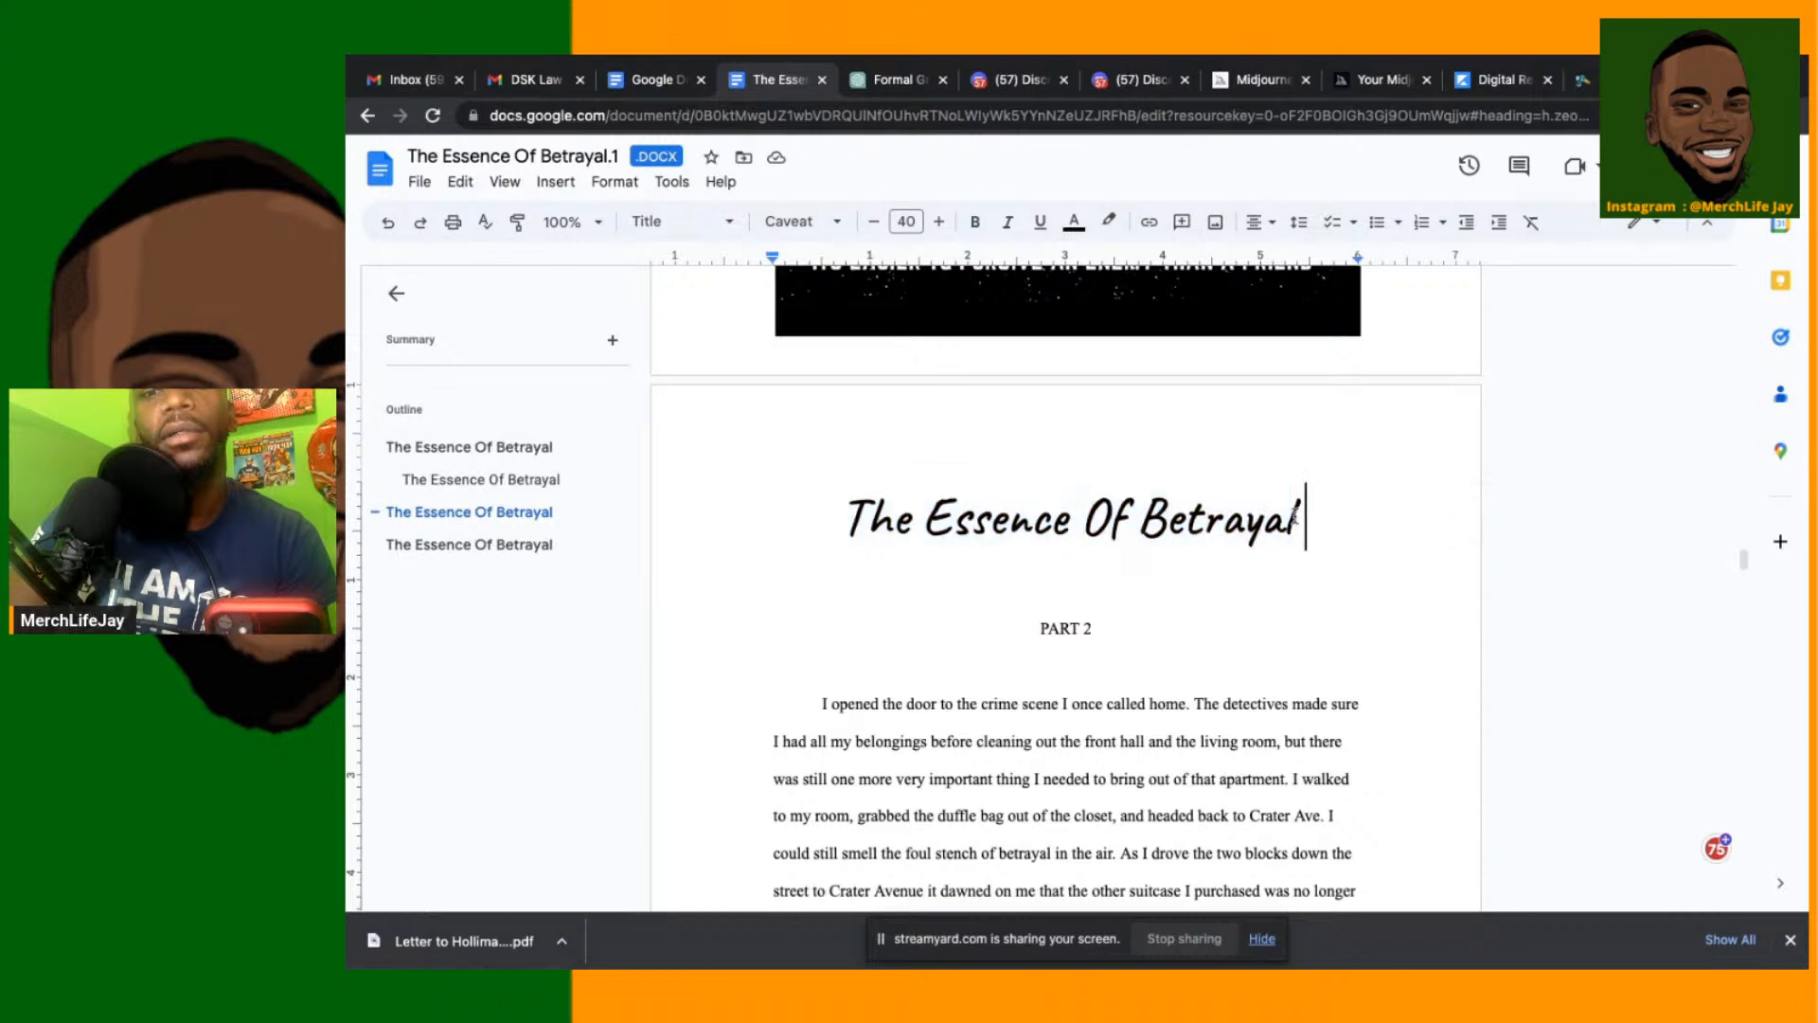
double_click(1193, 519)
left_click(1194, 519)
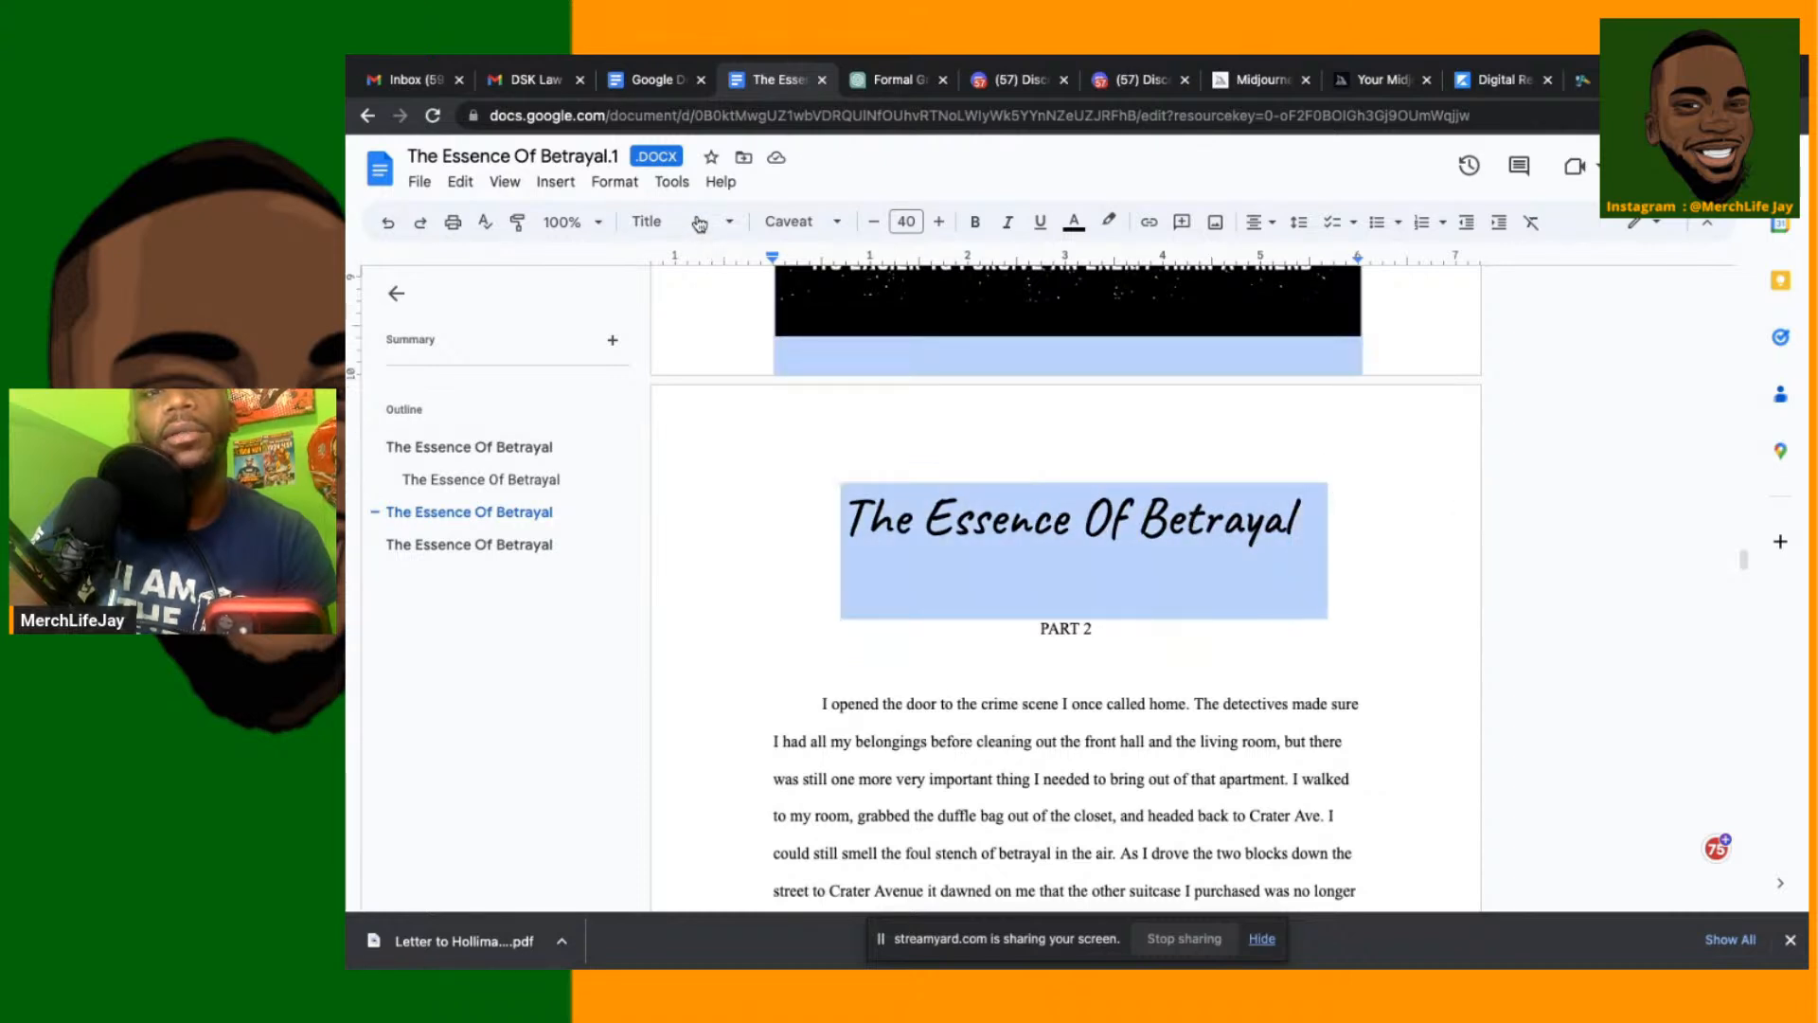
left_click(699, 224)
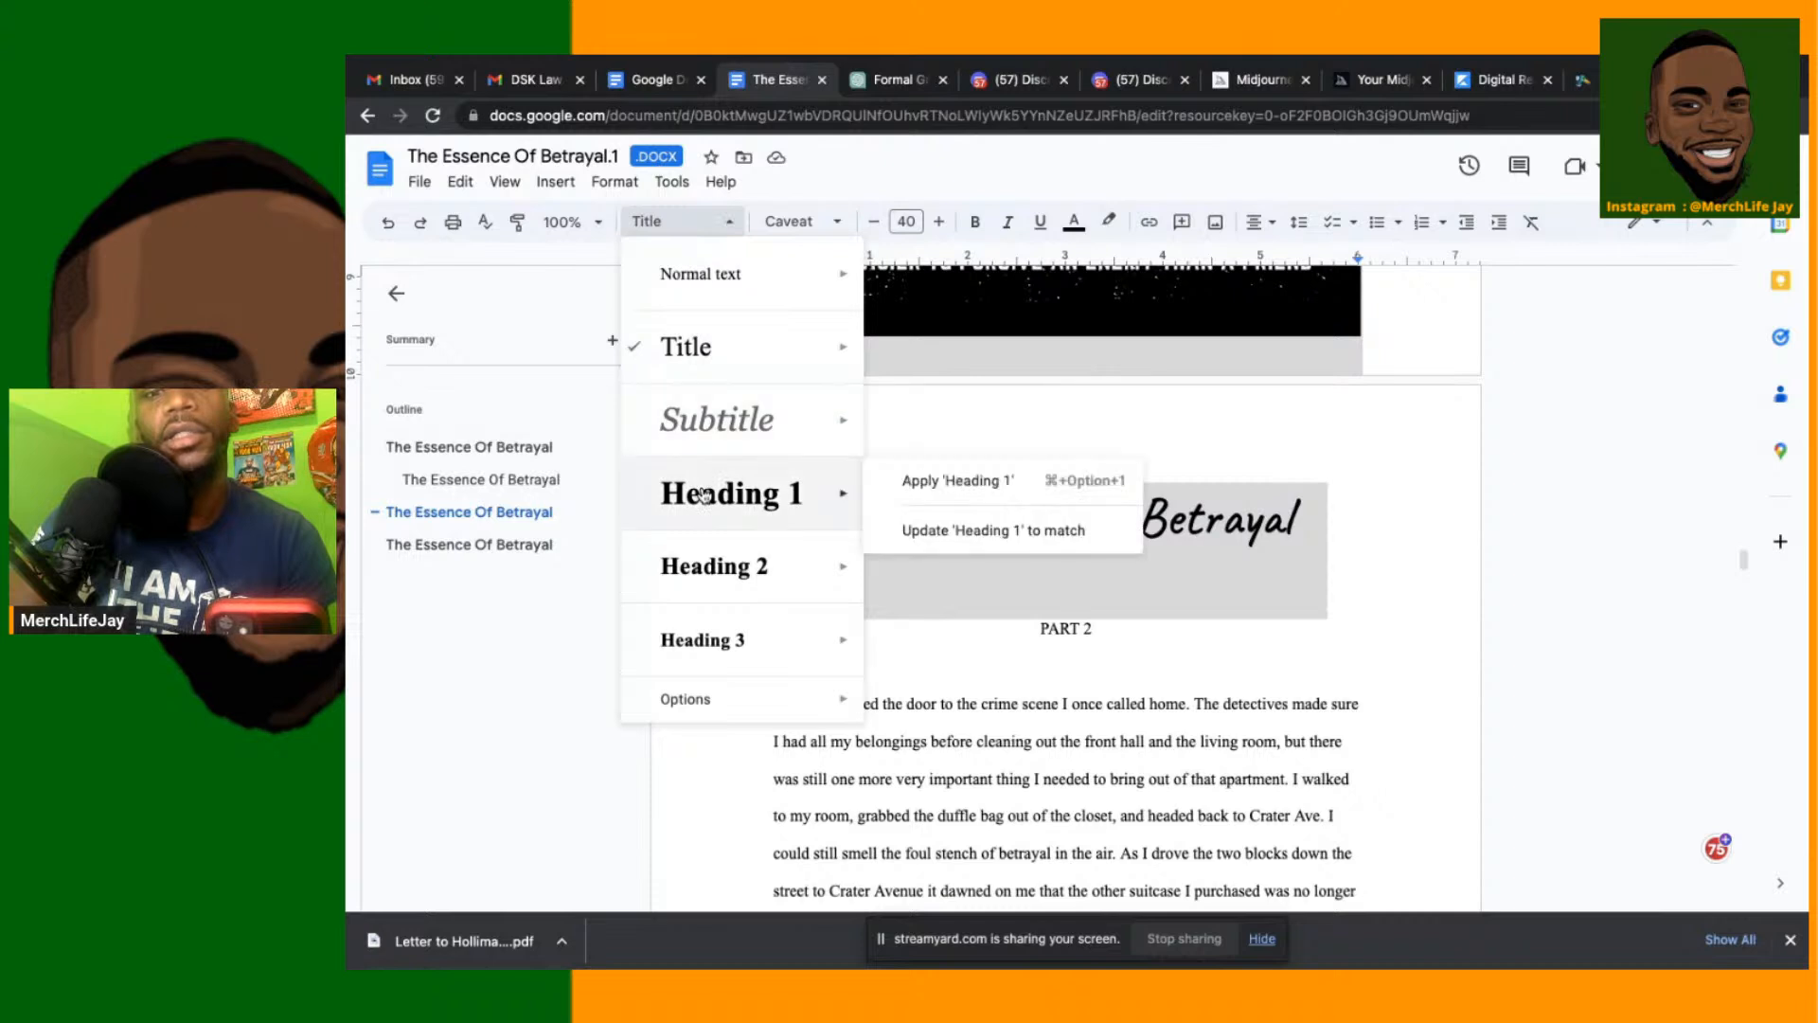
left_click(710, 489)
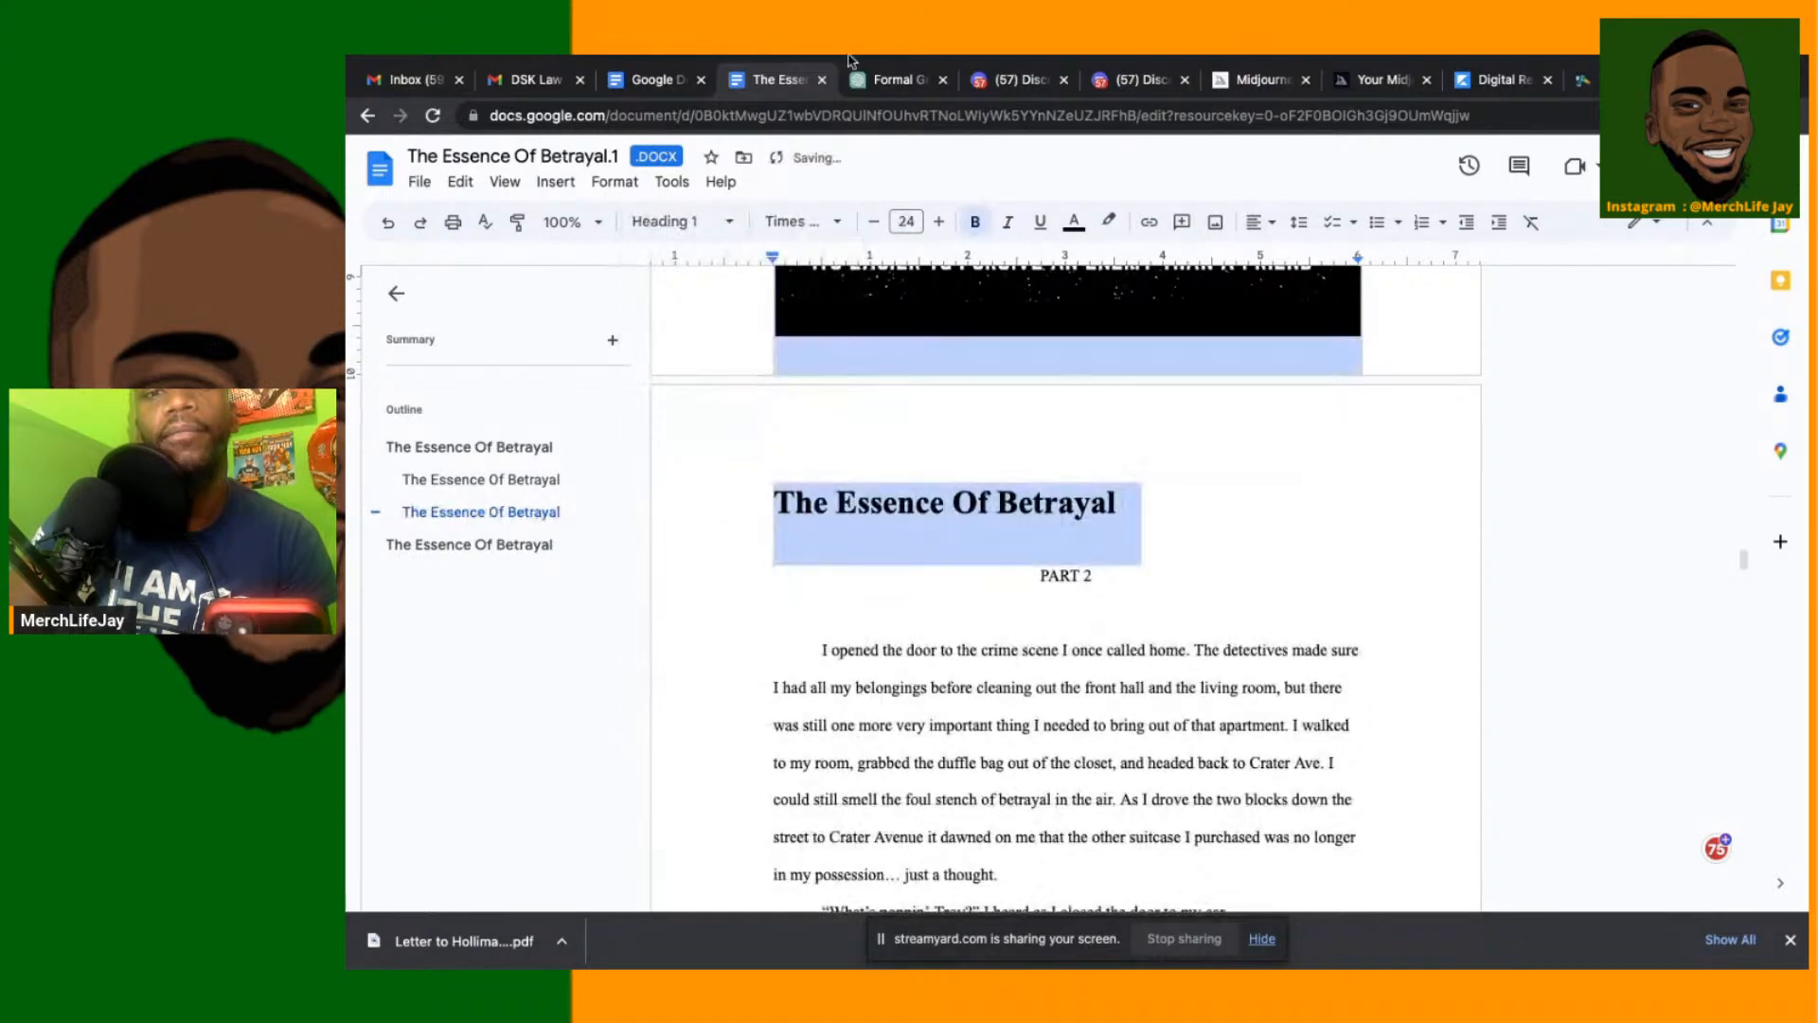
Center the Part 2 page's The Essence Of Betrayal heading and set its font to Caveat
left_click(1266, 223)
left_click(1289, 259)
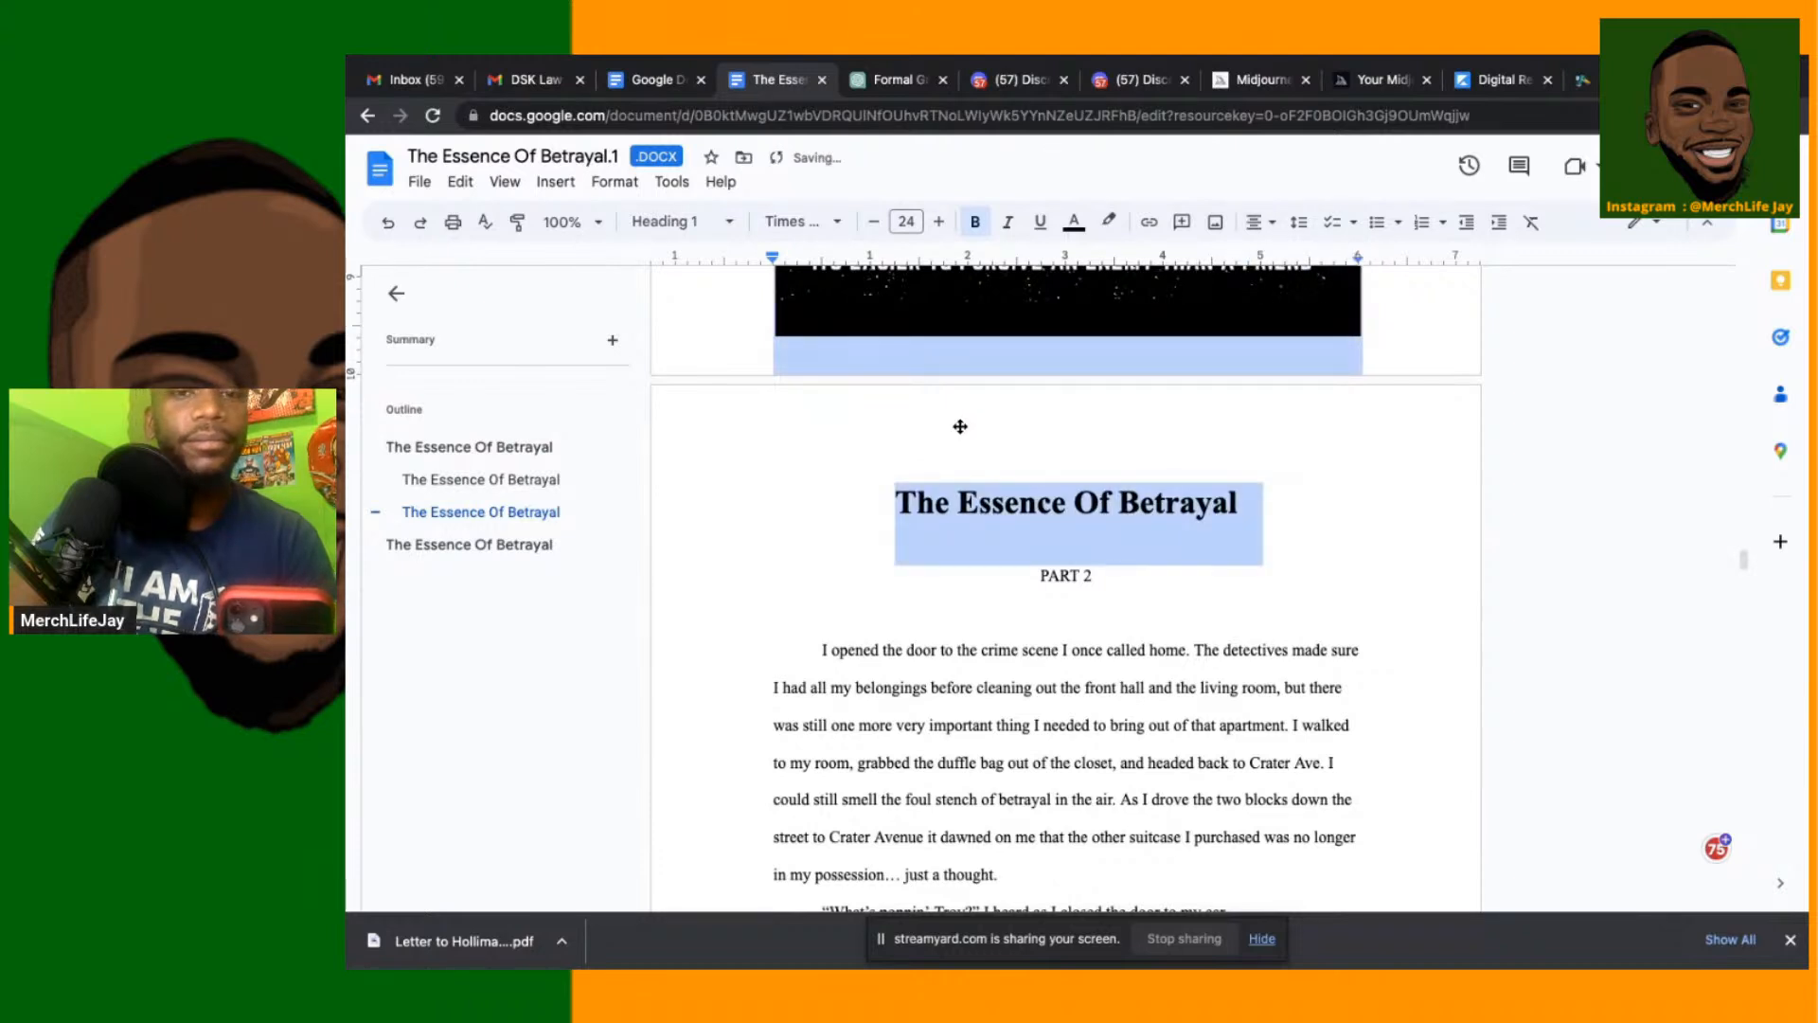
left_click(831, 222)
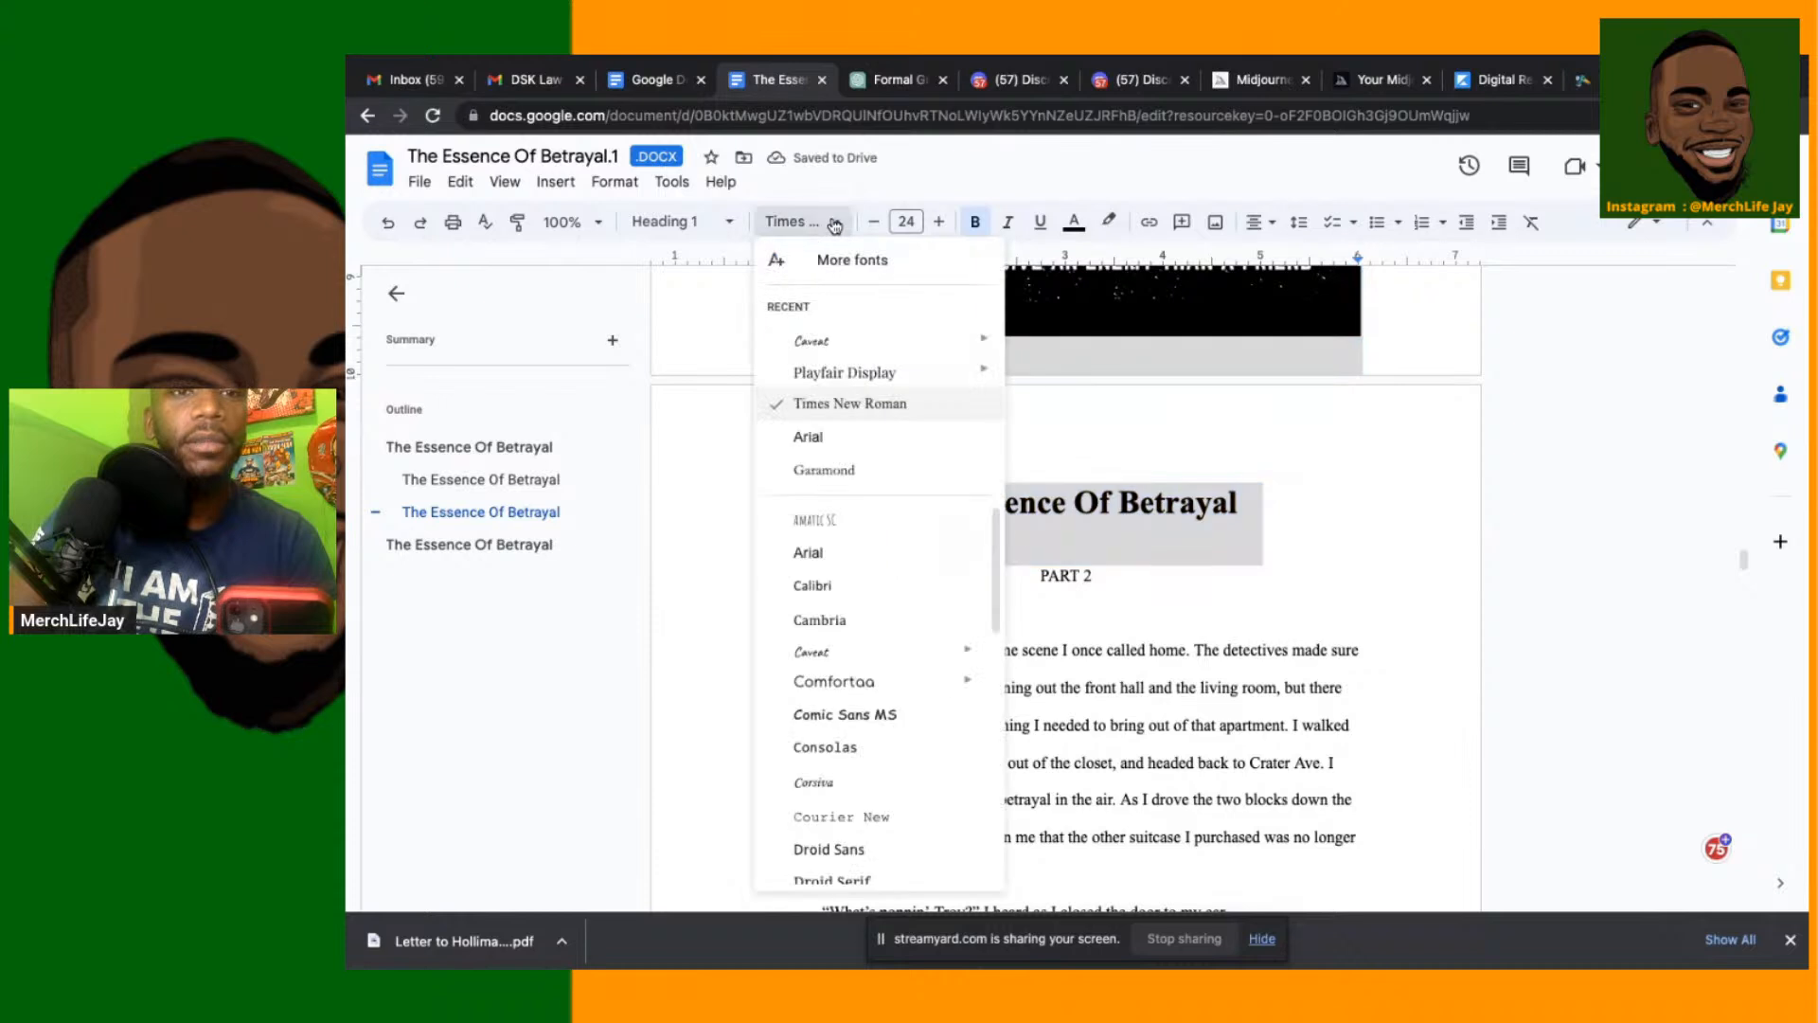
left_click(815, 343)
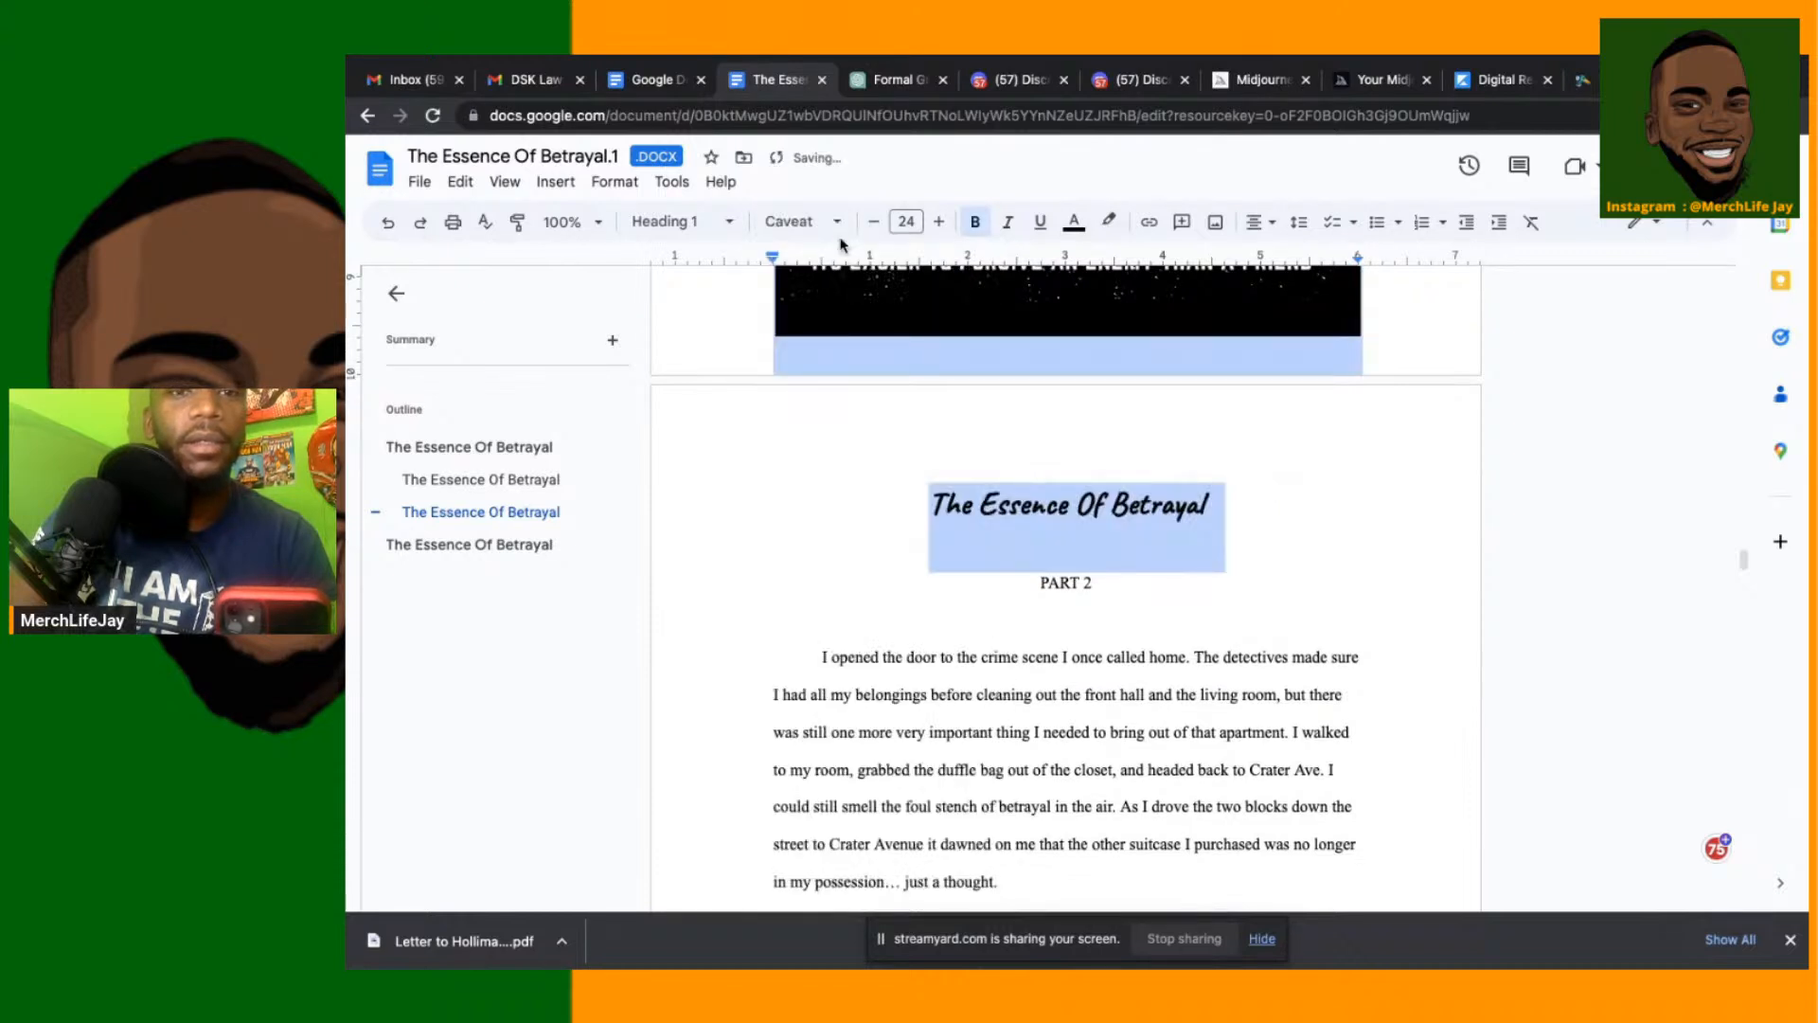
Set the font size of the Part 2 page's The Essence Of Betrayal heading to 40
left_click(907, 221)
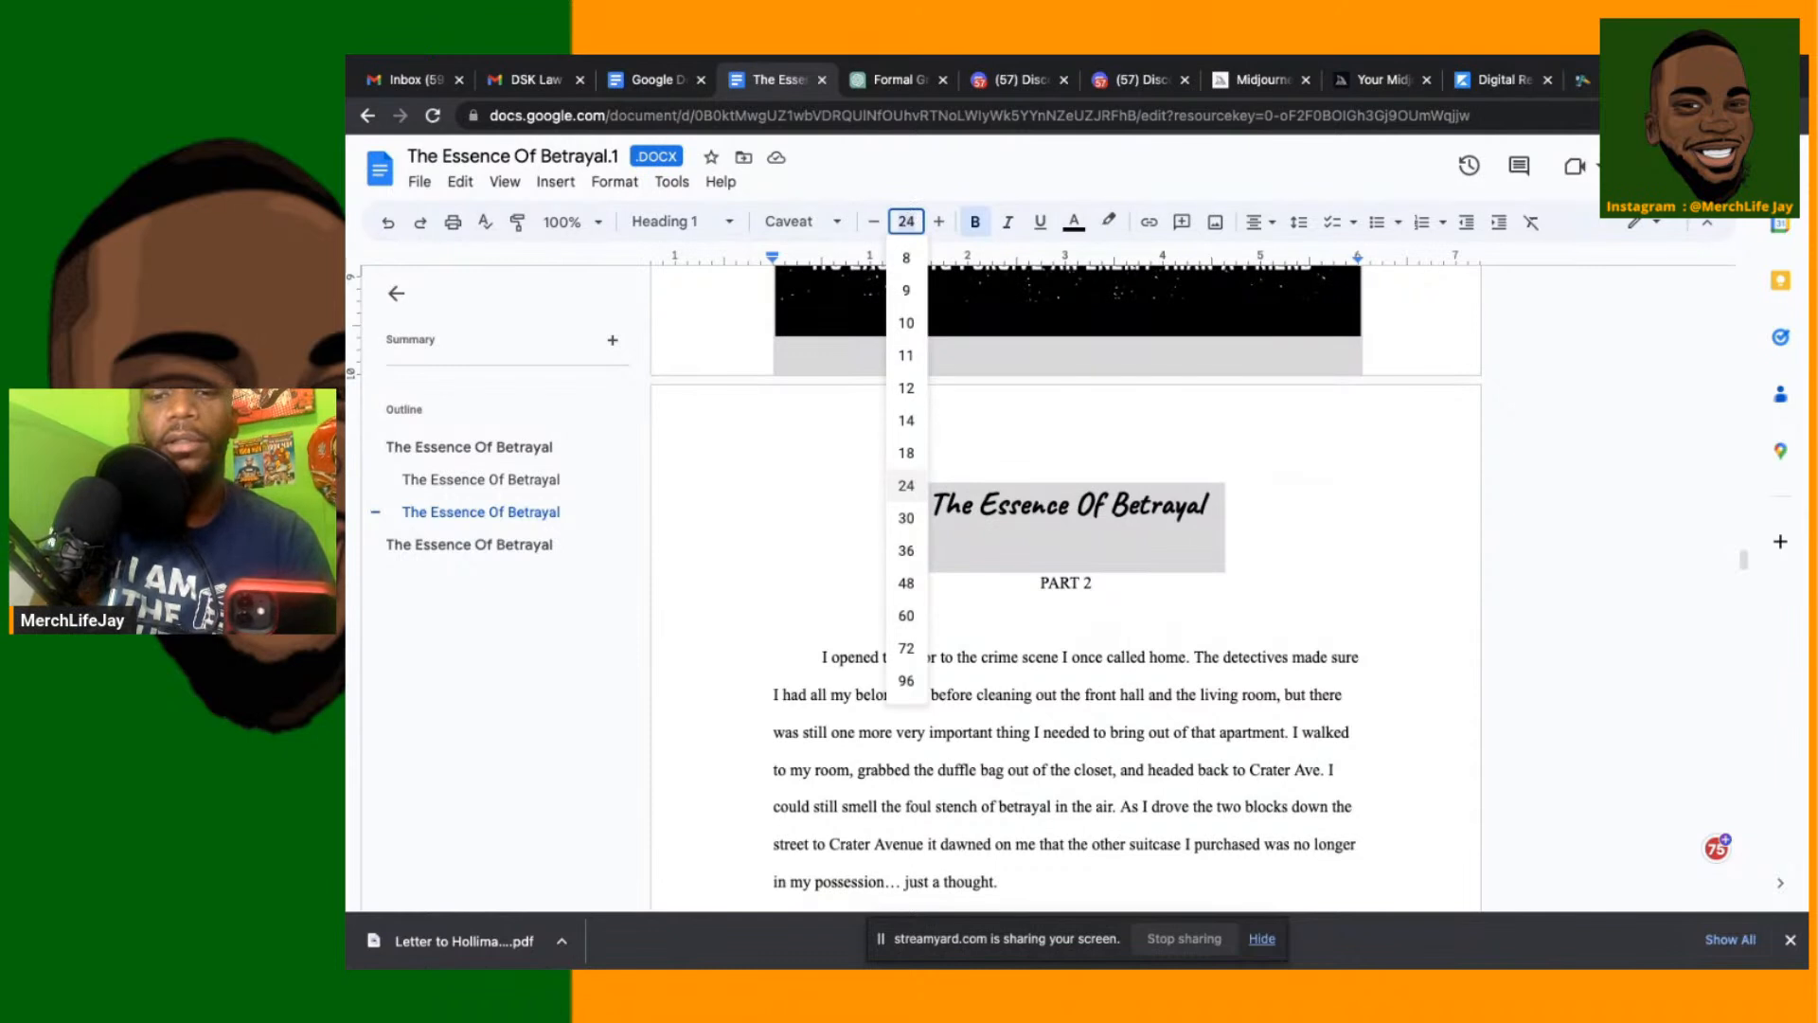
type("40")
key("Return")
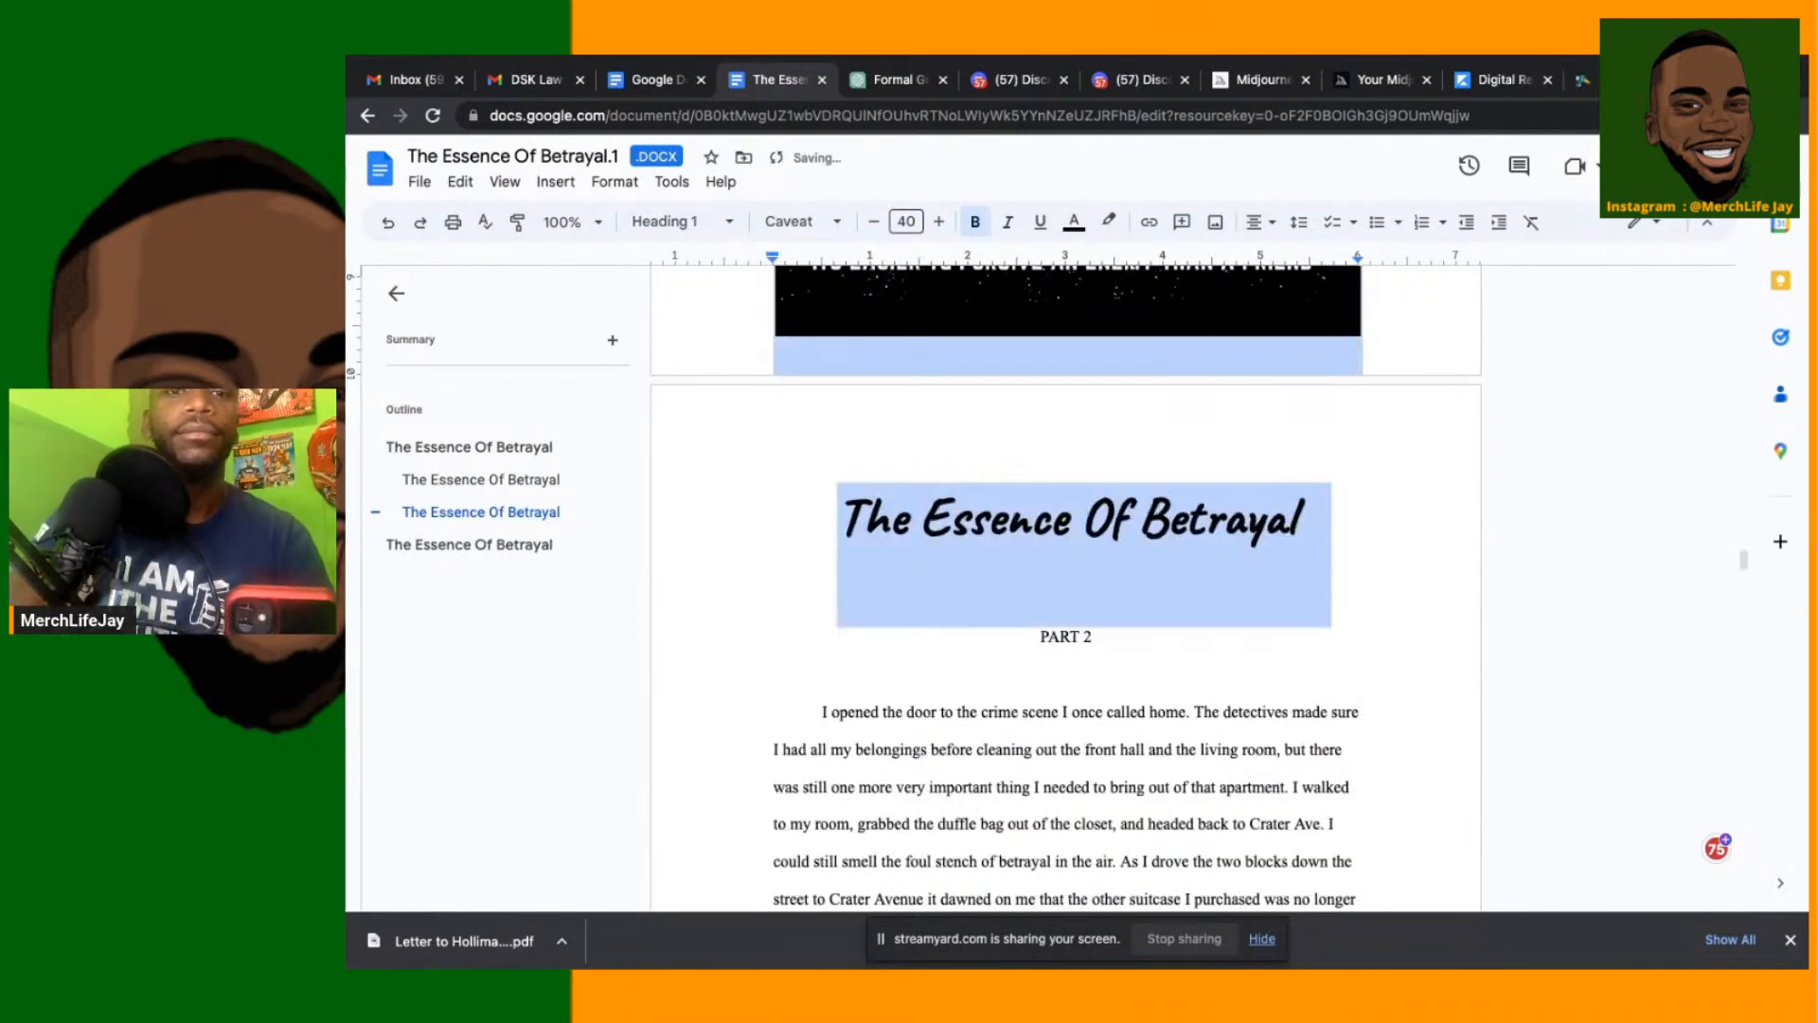
left_click(1058, 636)
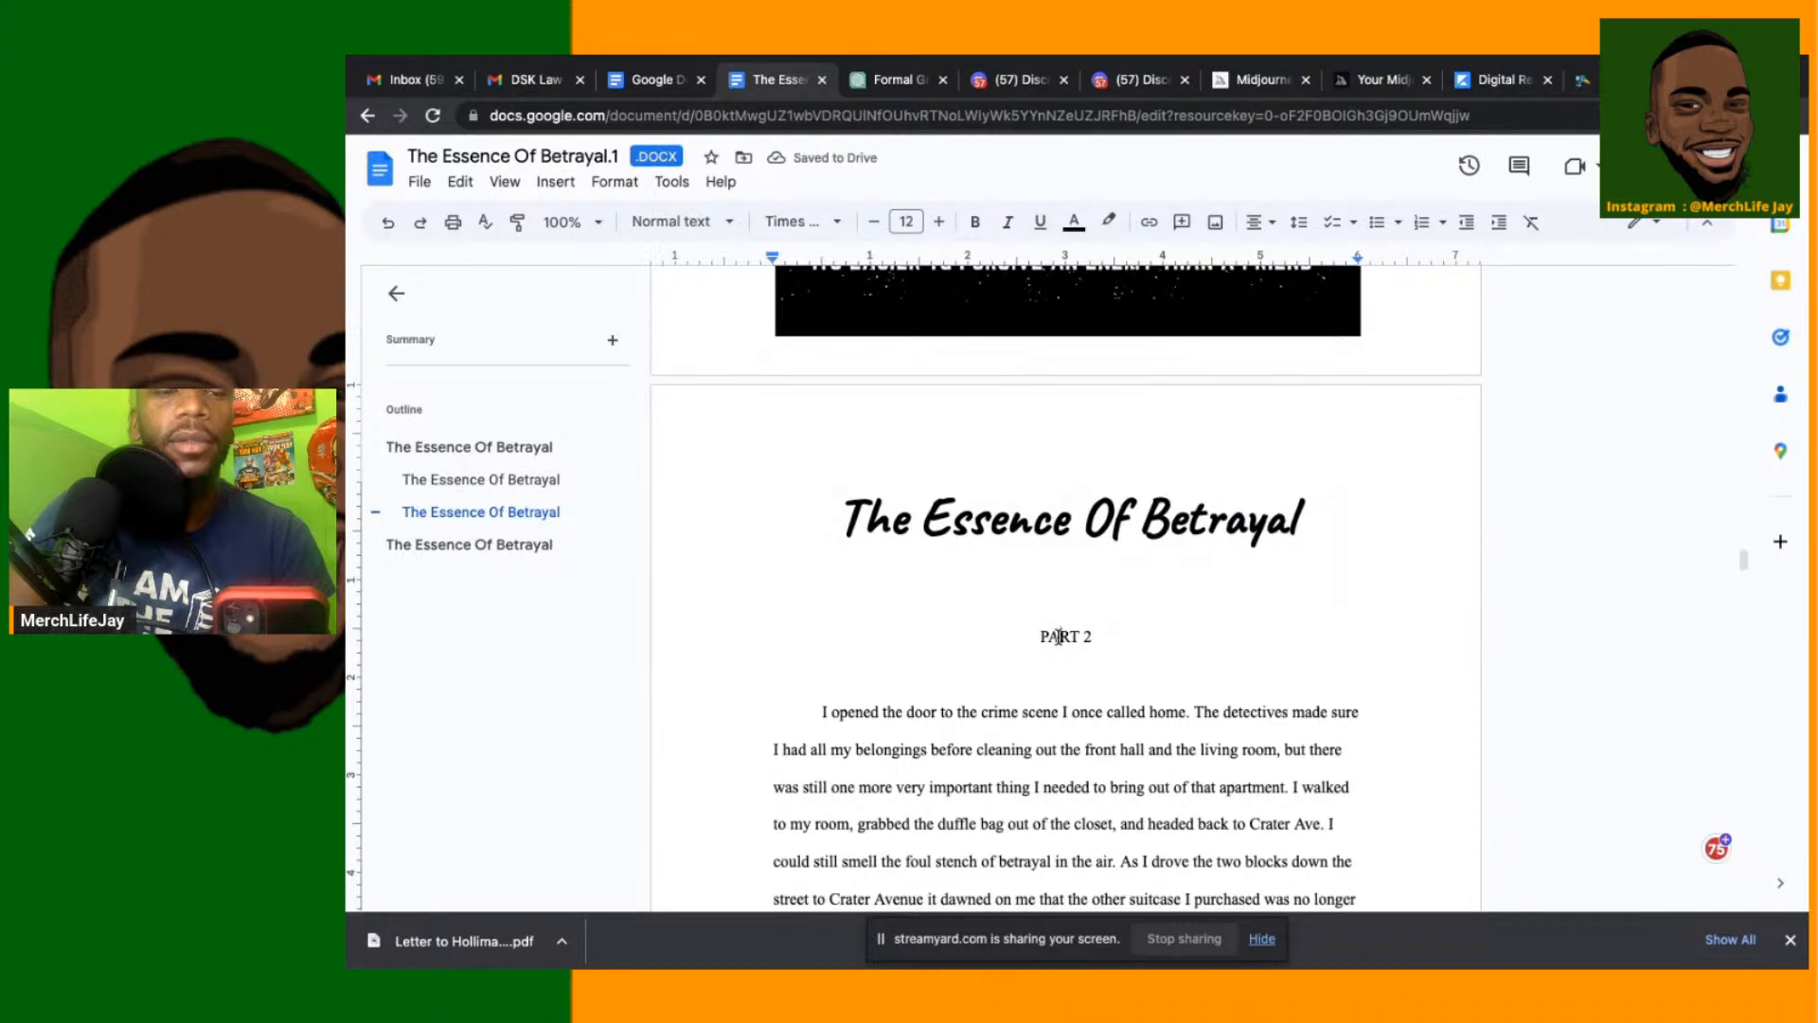
scroll(1057, 637, "down", 1)
scroll(1058, 637, "up", 1)
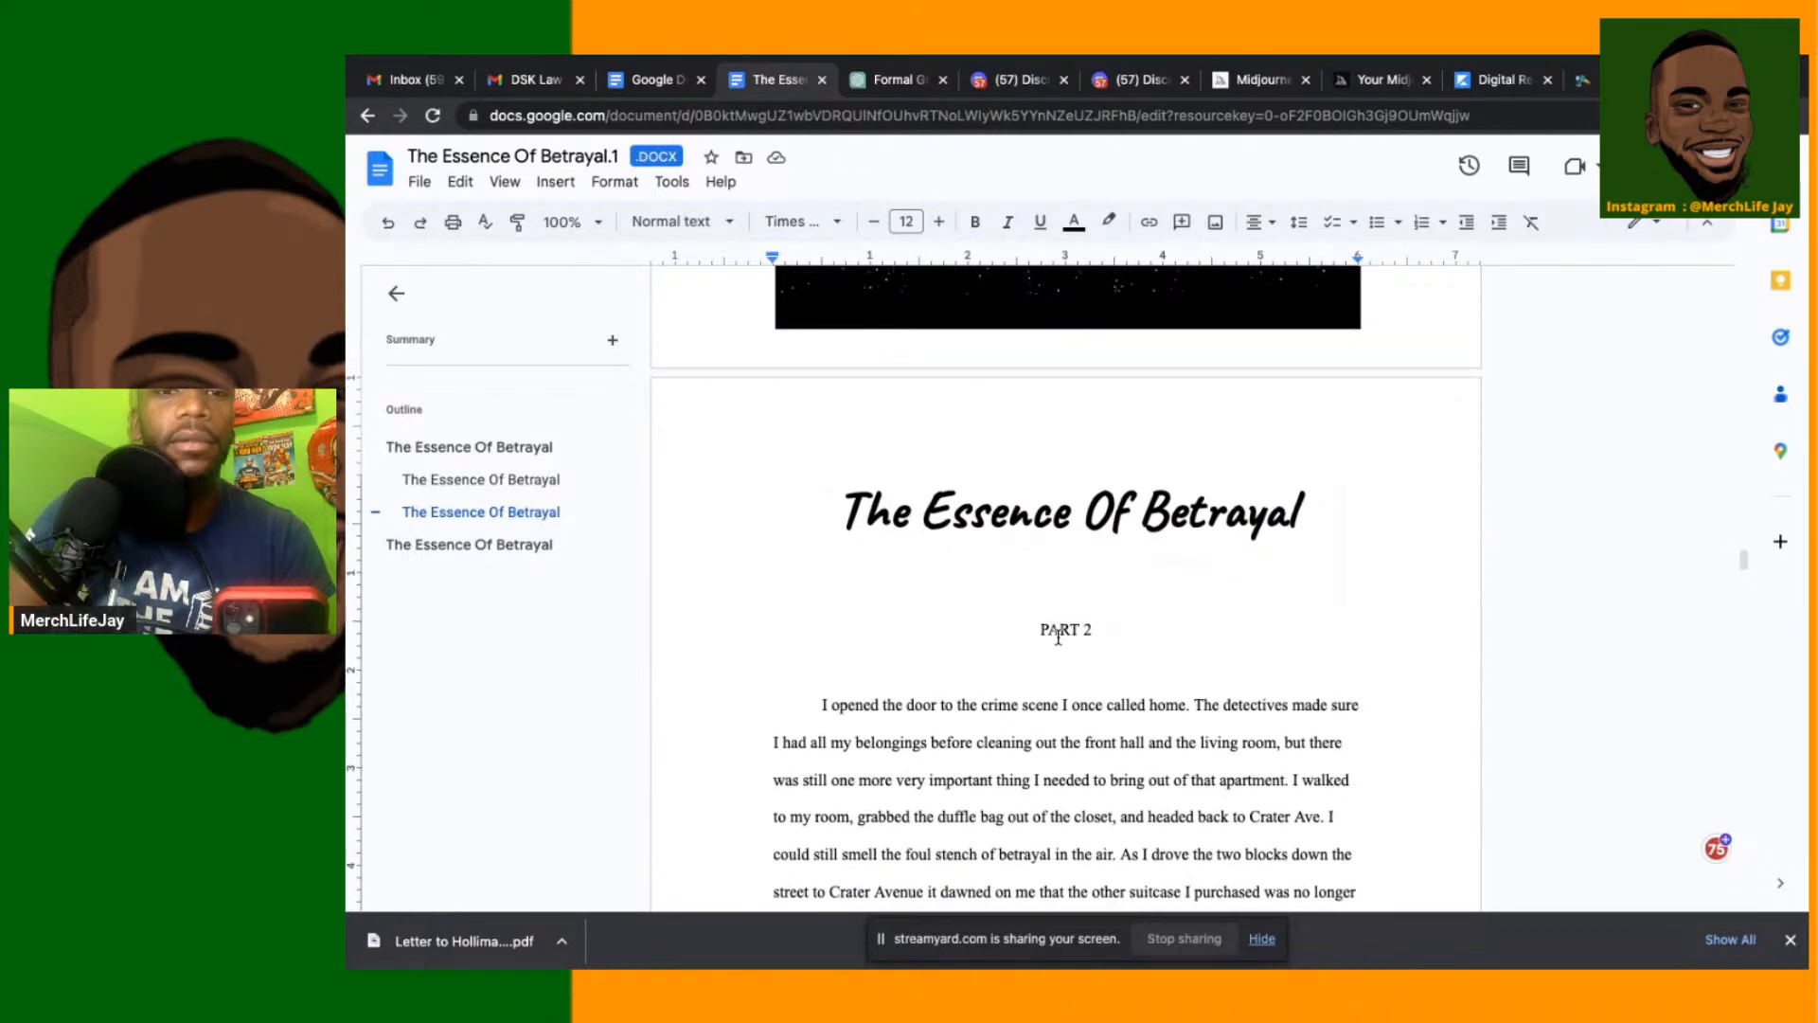
Remove the first-line indent from the title above Part 3 and keep the title on the same page as Part 3
left_click(509, 546)
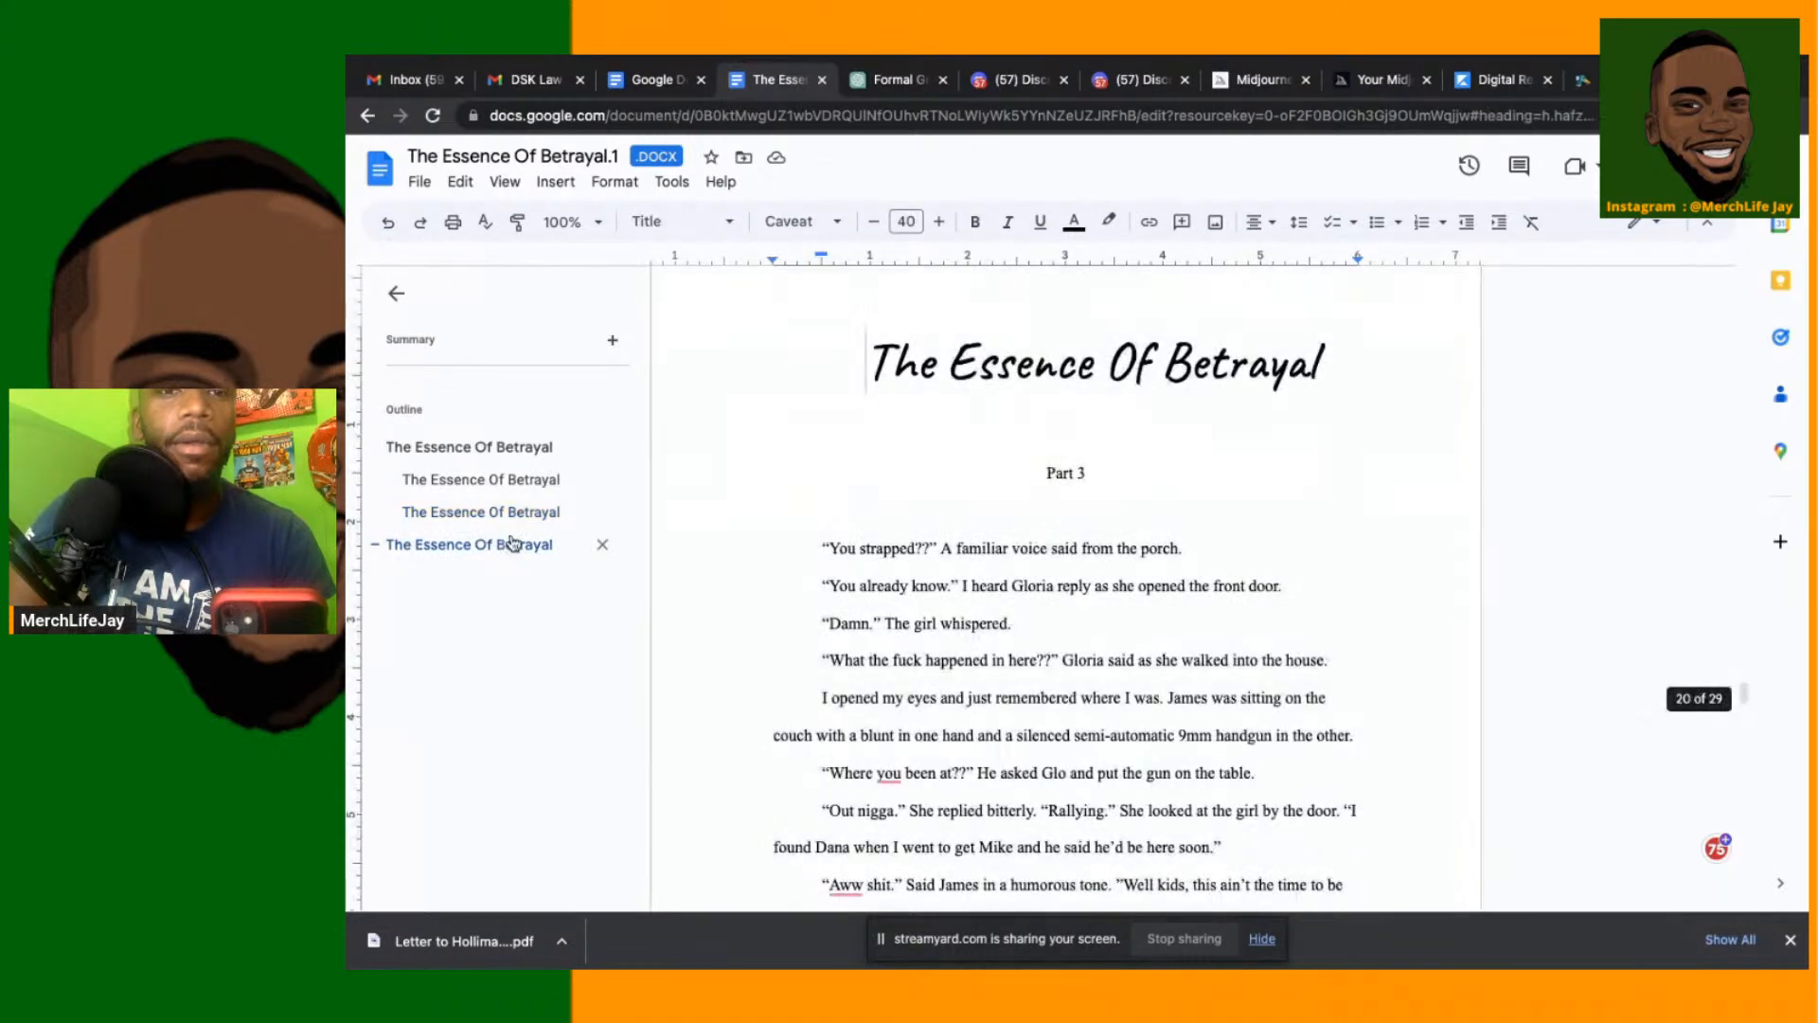
triple_click(1198, 379)
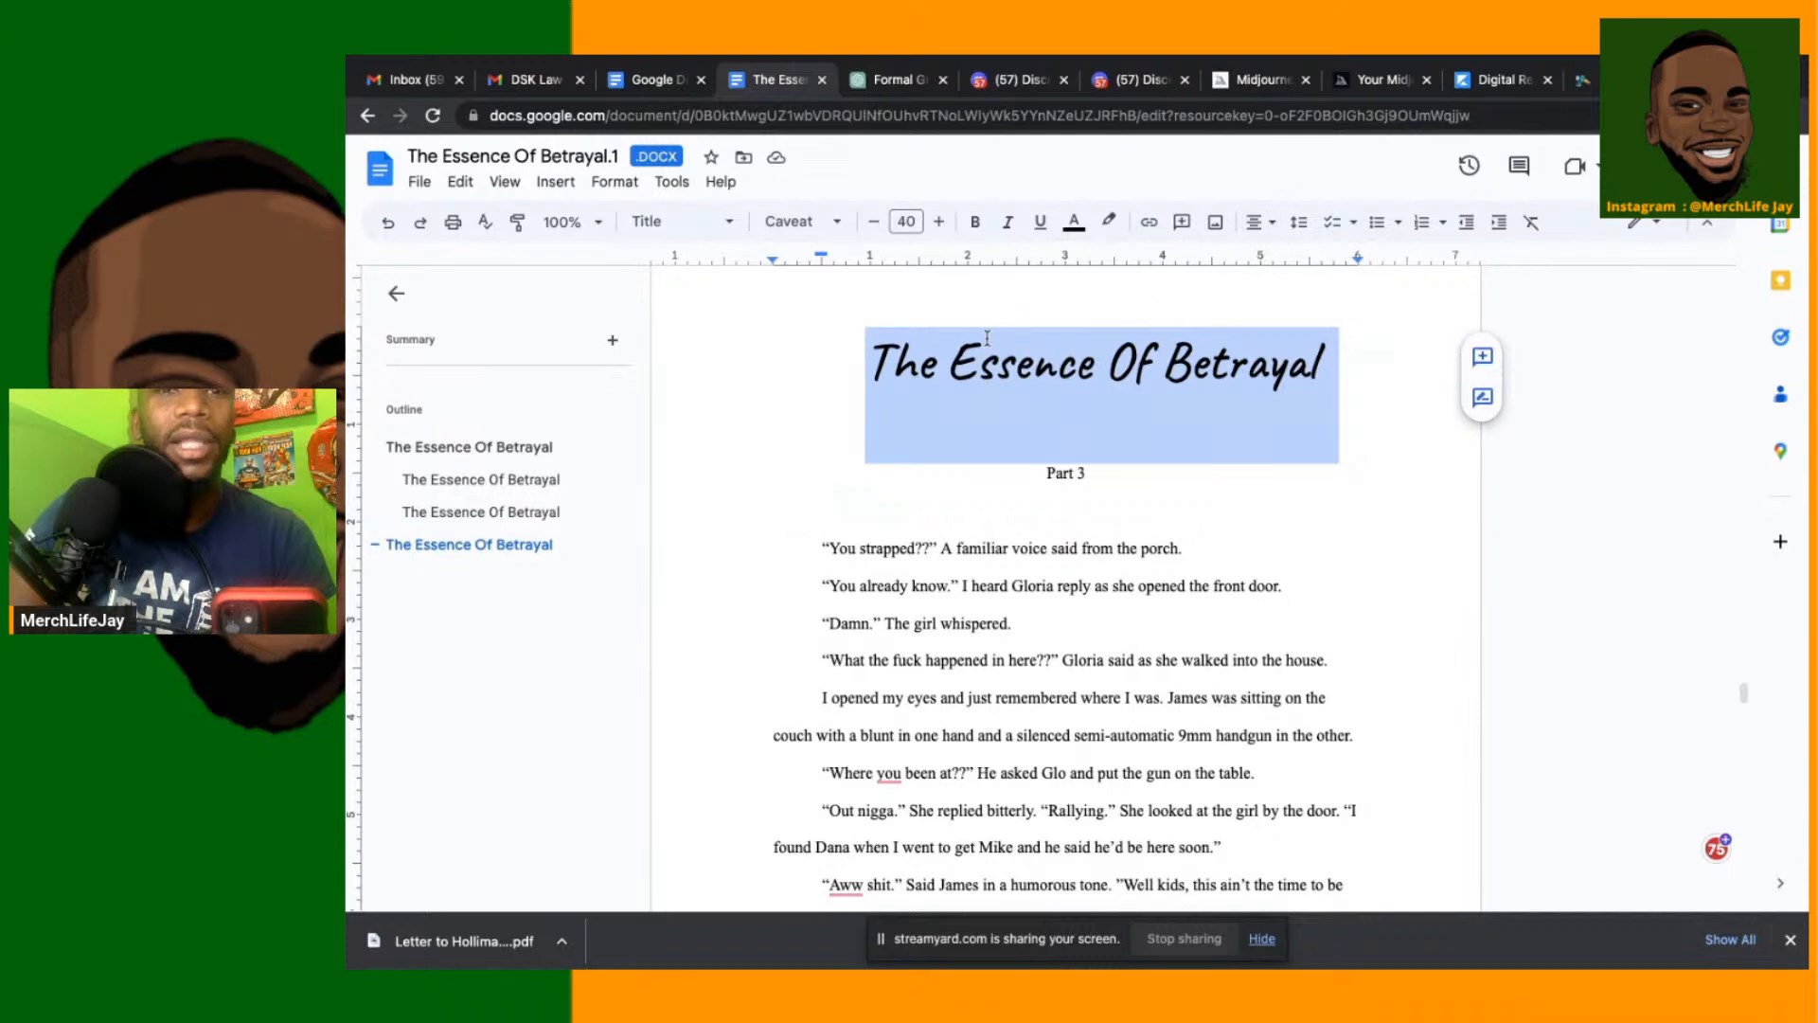
left_click(866, 380)
key("BackSpace")
key("BackSpace")
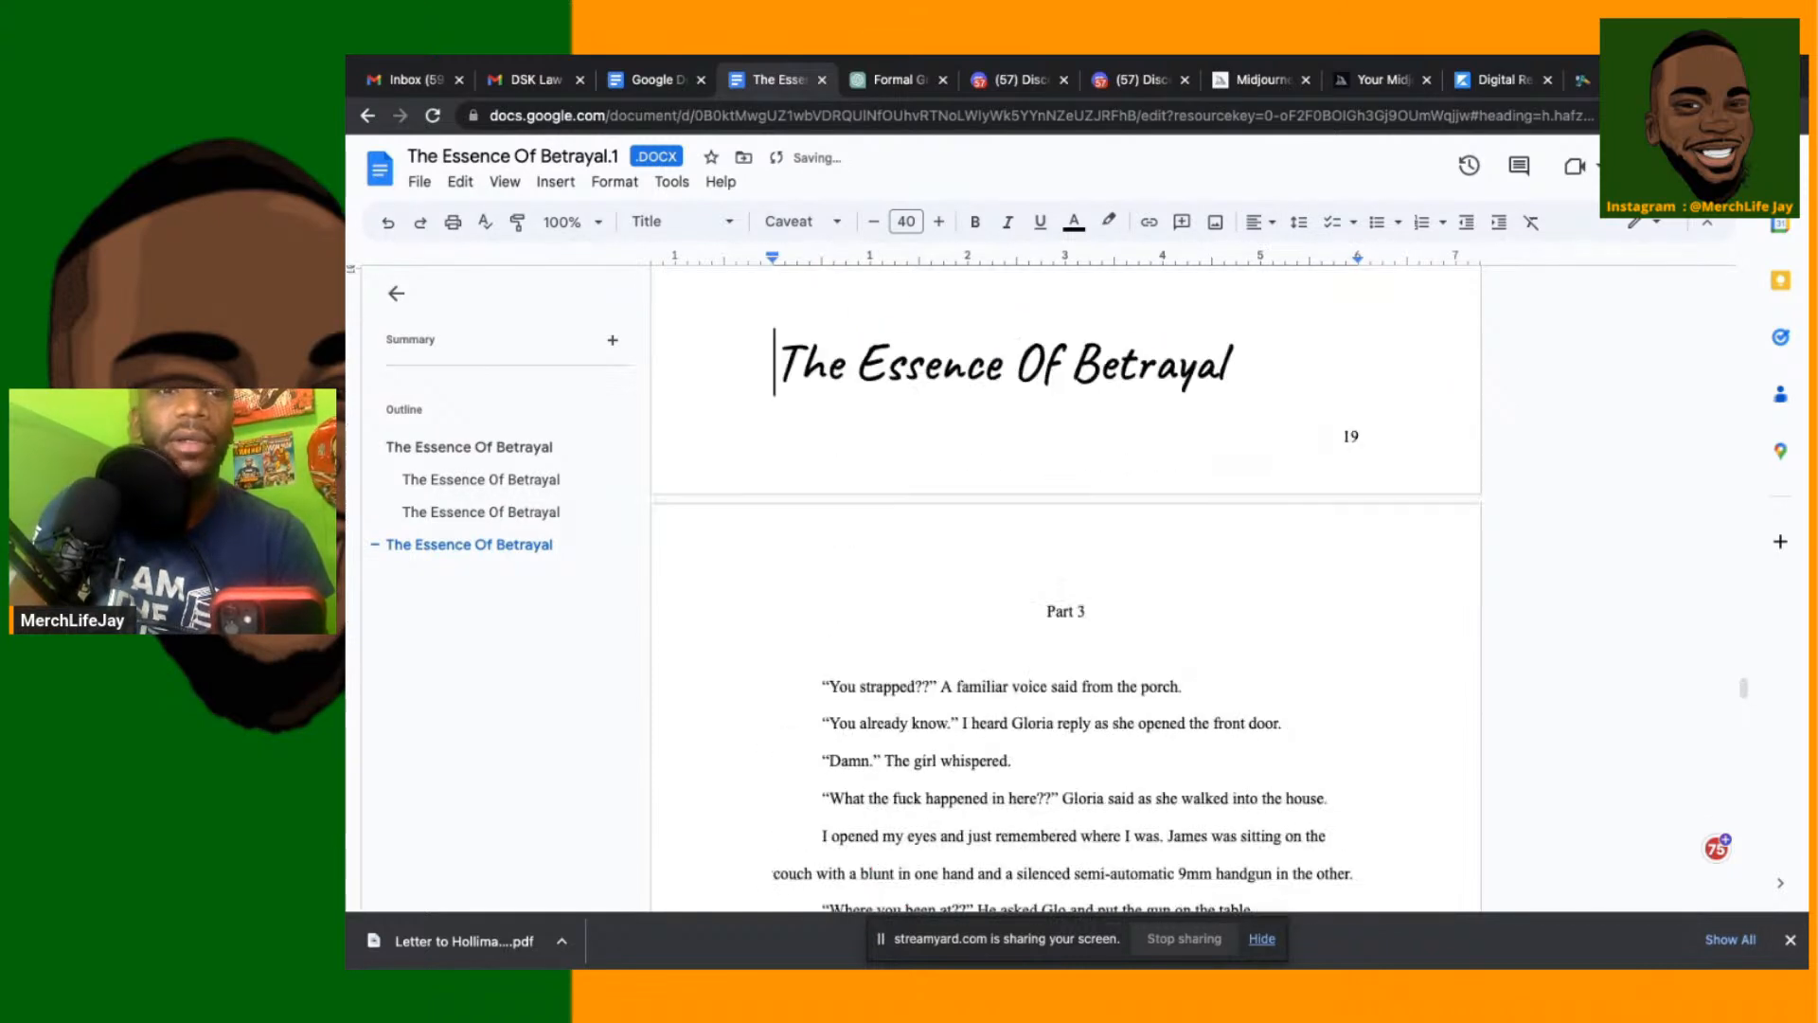
key("Return")
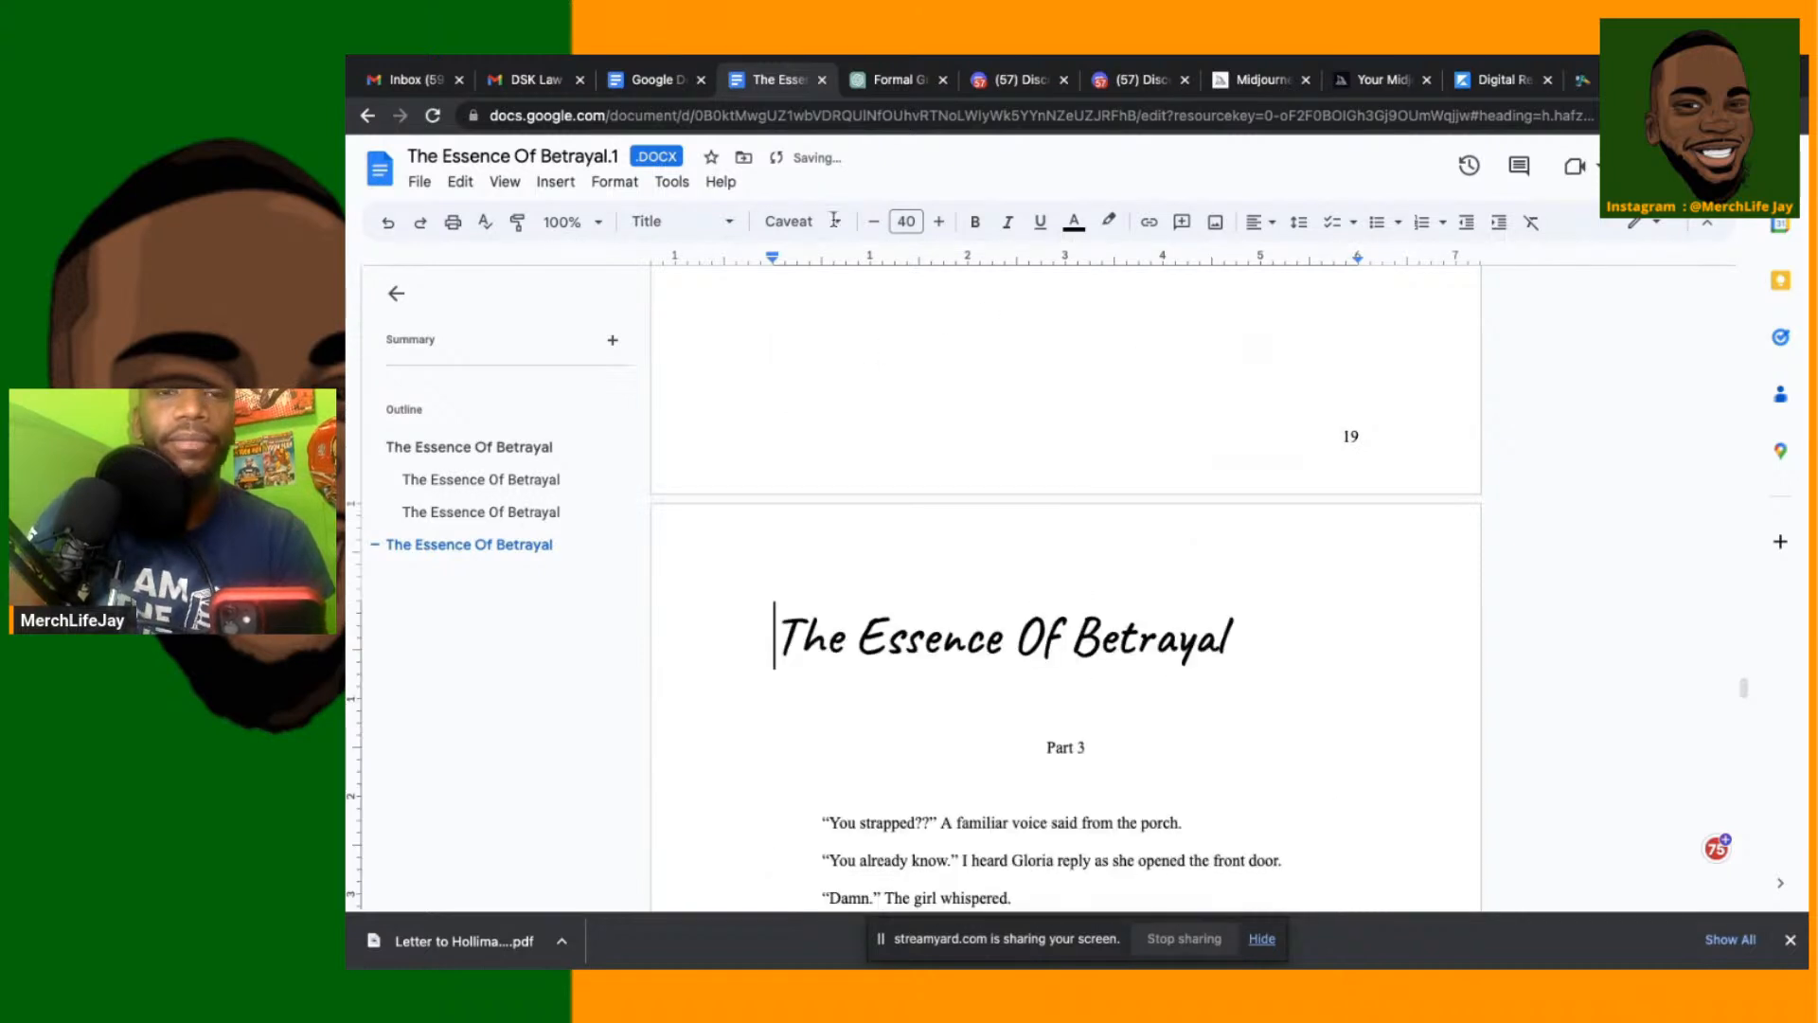
Center the title above Part 3 and change it to the Heading 1 style
triple_click(1009, 640)
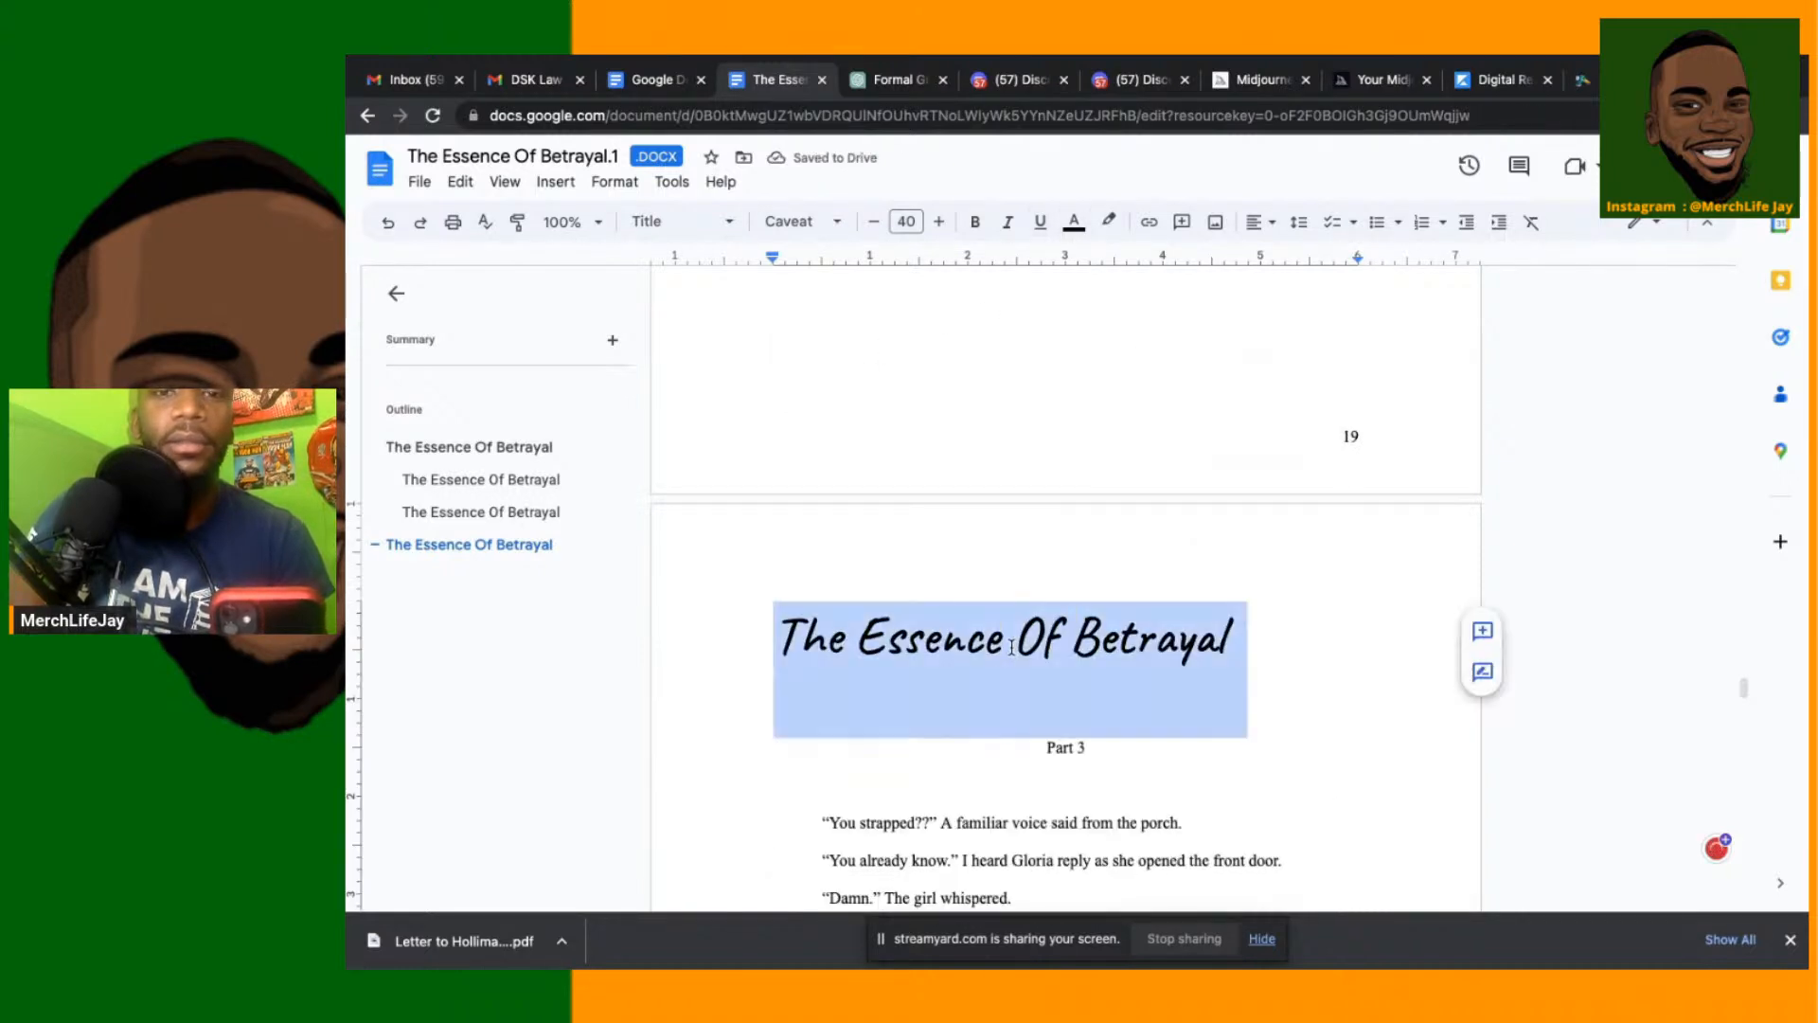
left_click(1258, 223)
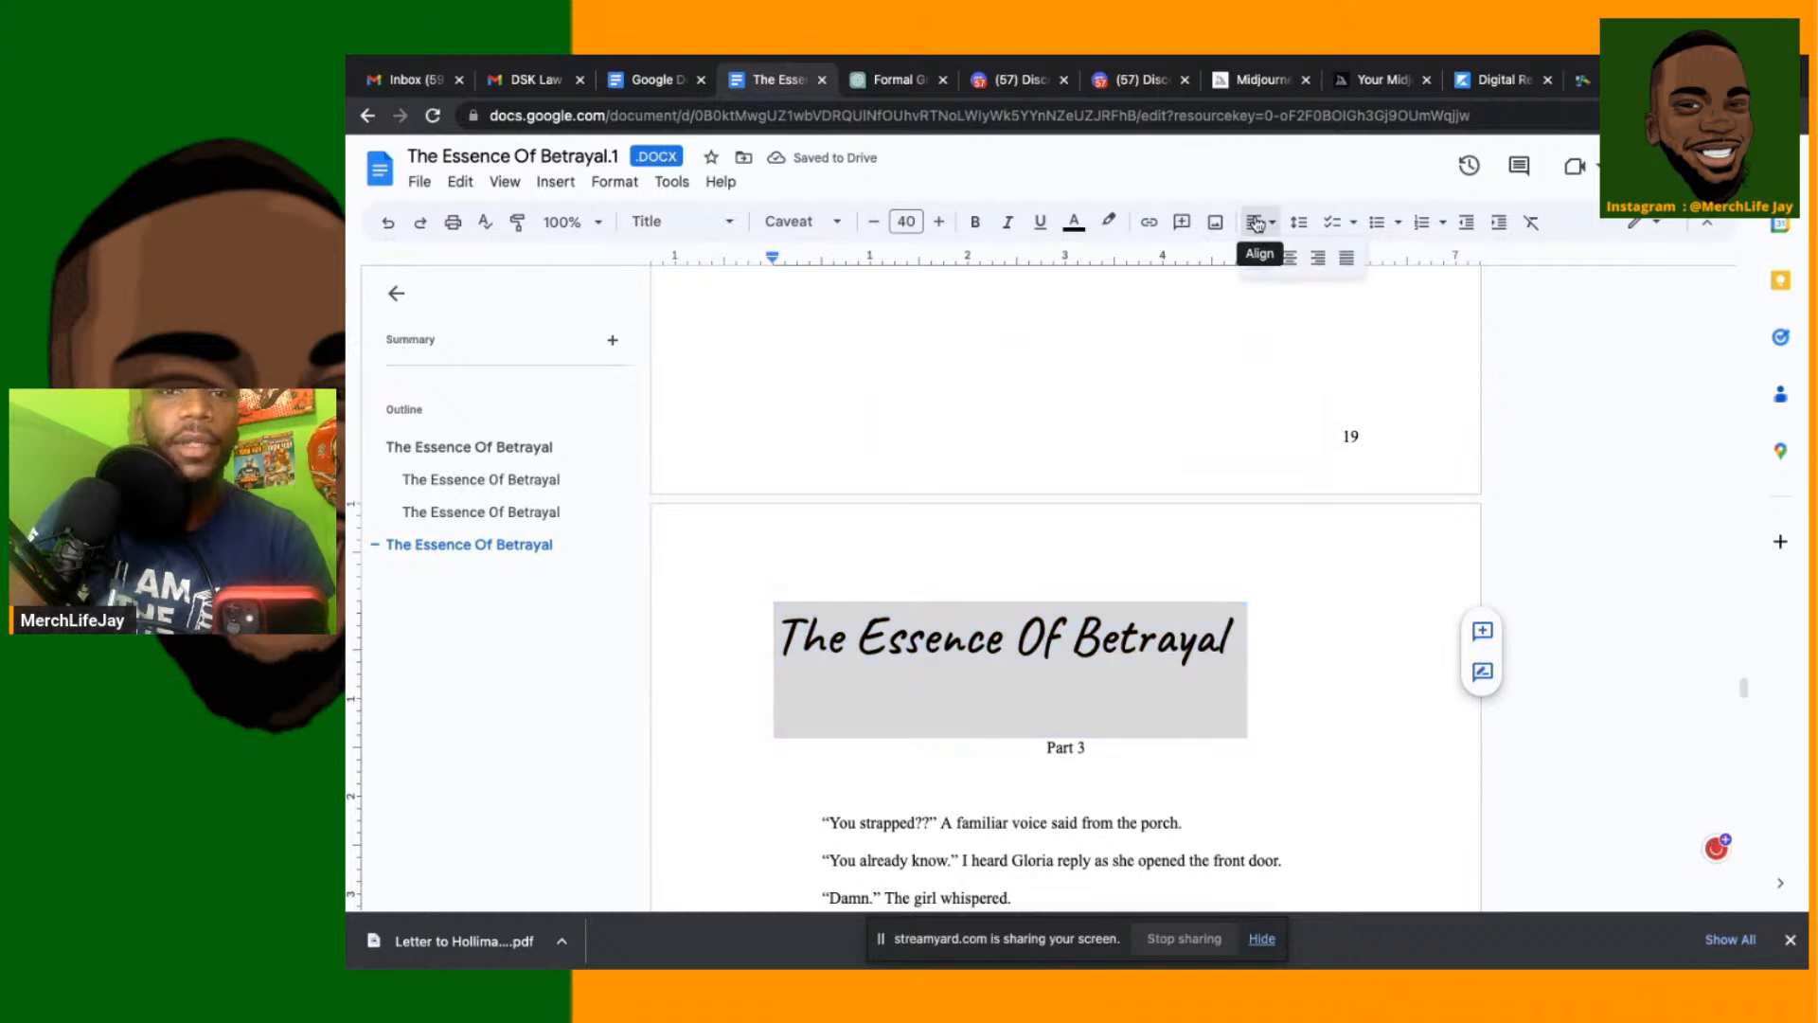
left_click(1290, 260)
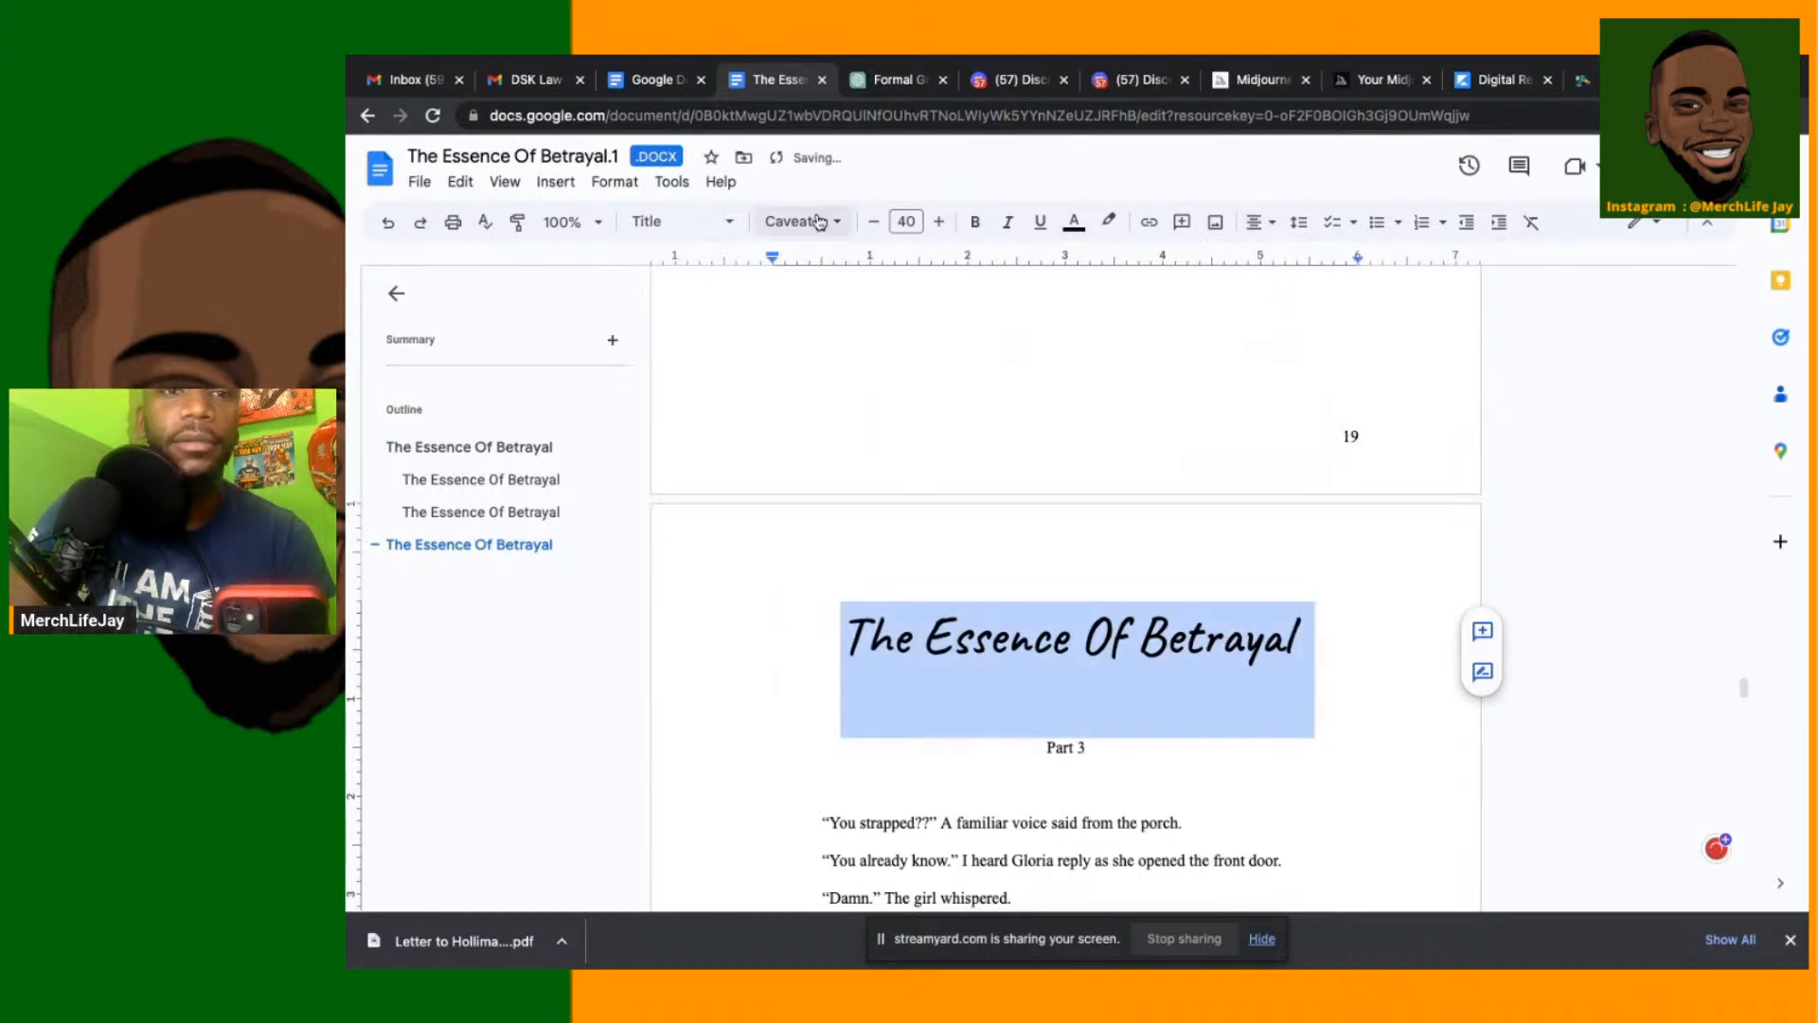
left_click(712, 221)
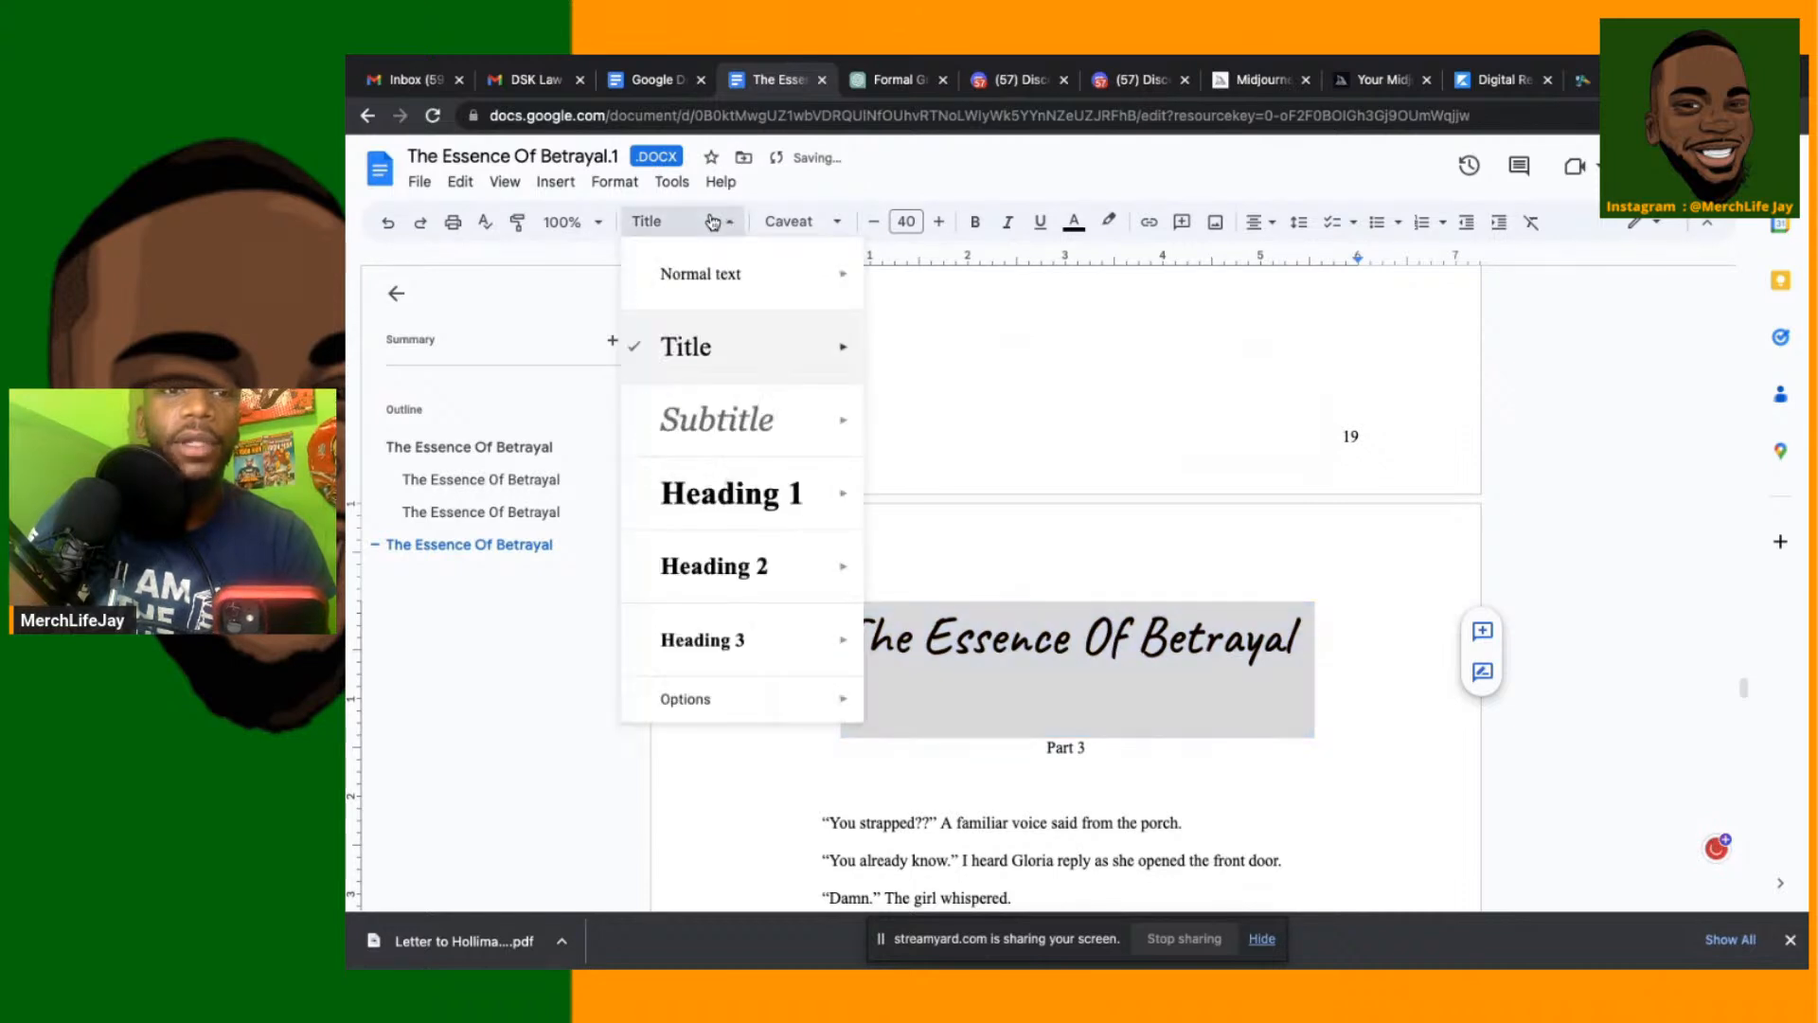
mouse_move(707, 492)
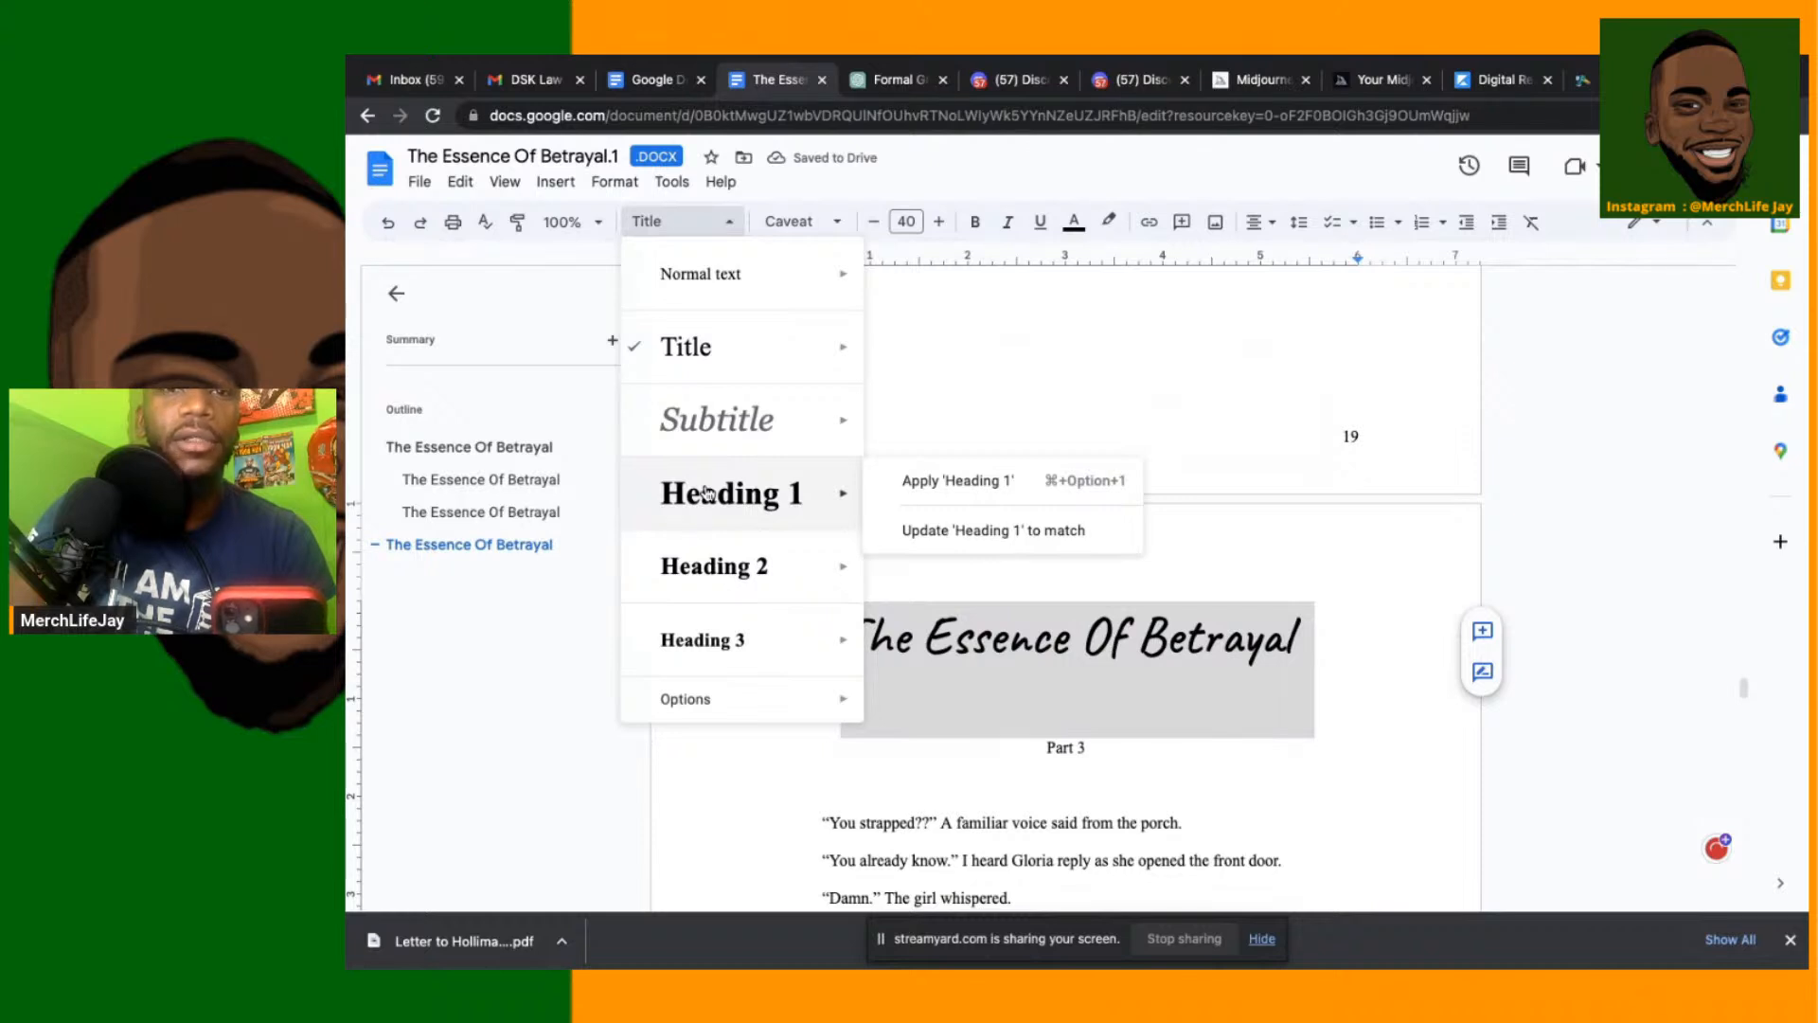
left_click(705, 491)
Center the Heading 1 title above Part 3 again and set its font to Caveat
left_click(1262, 222)
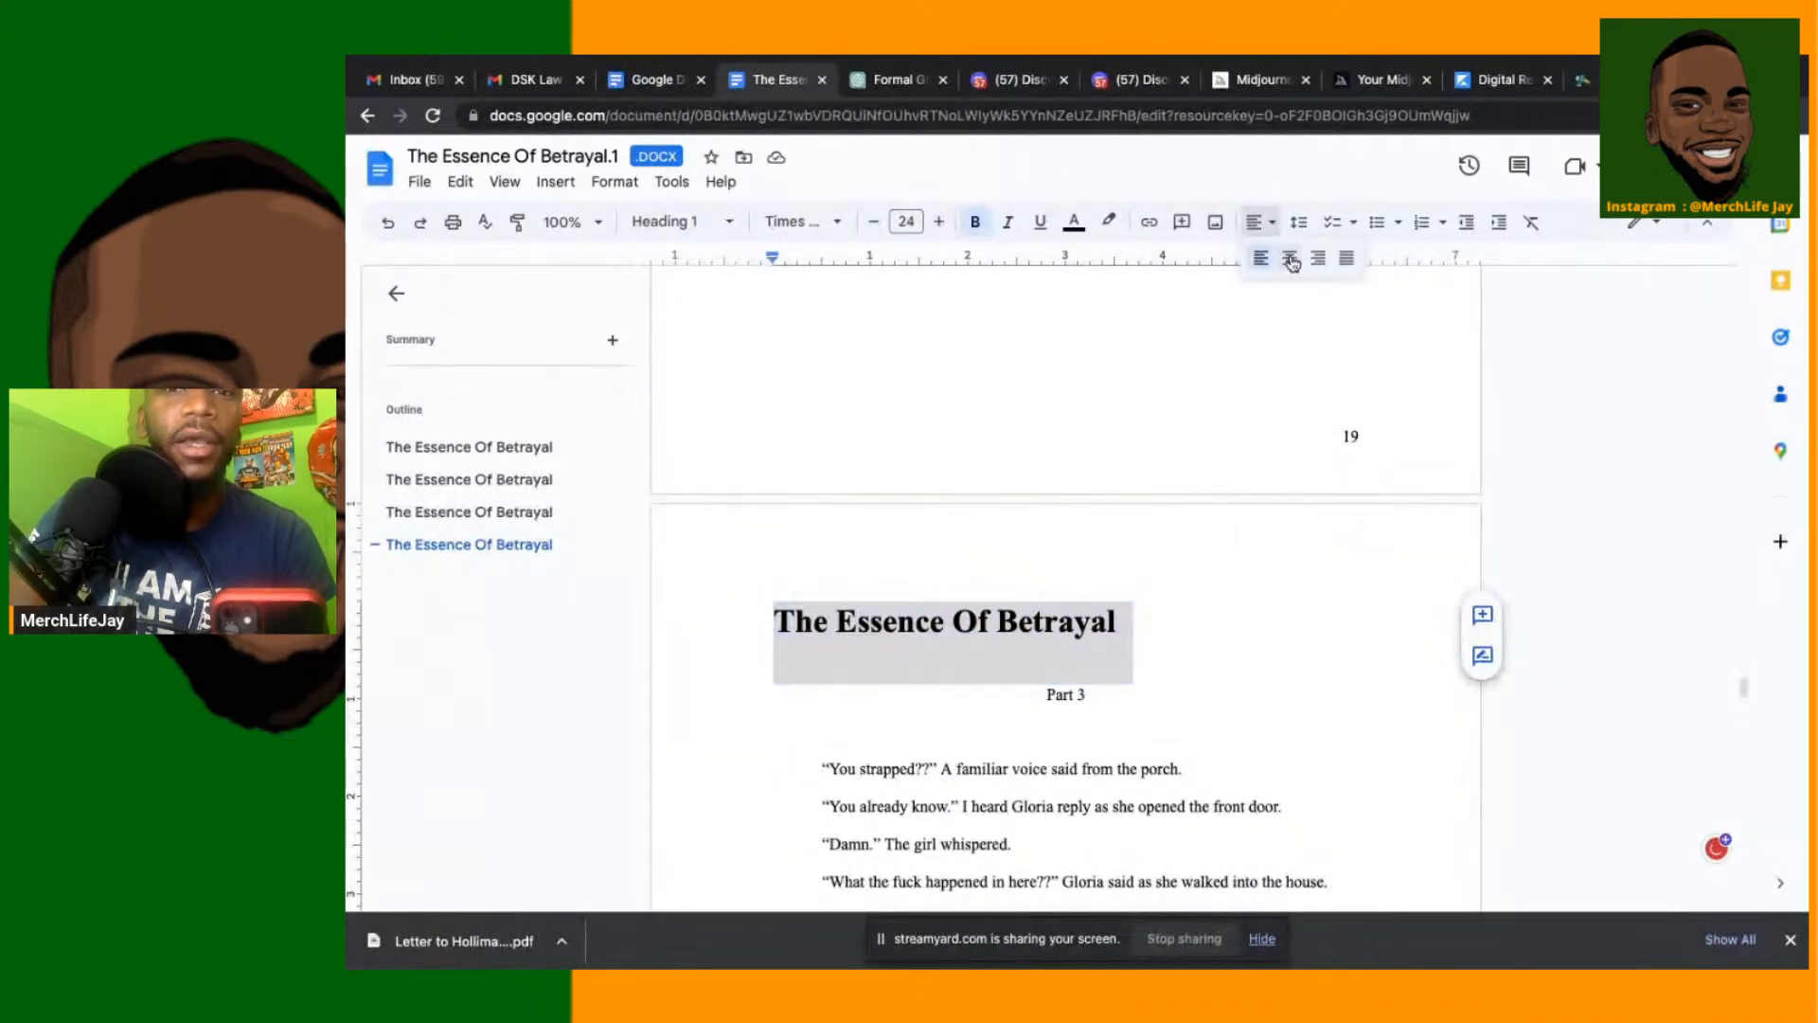
left_click(1290, 259)
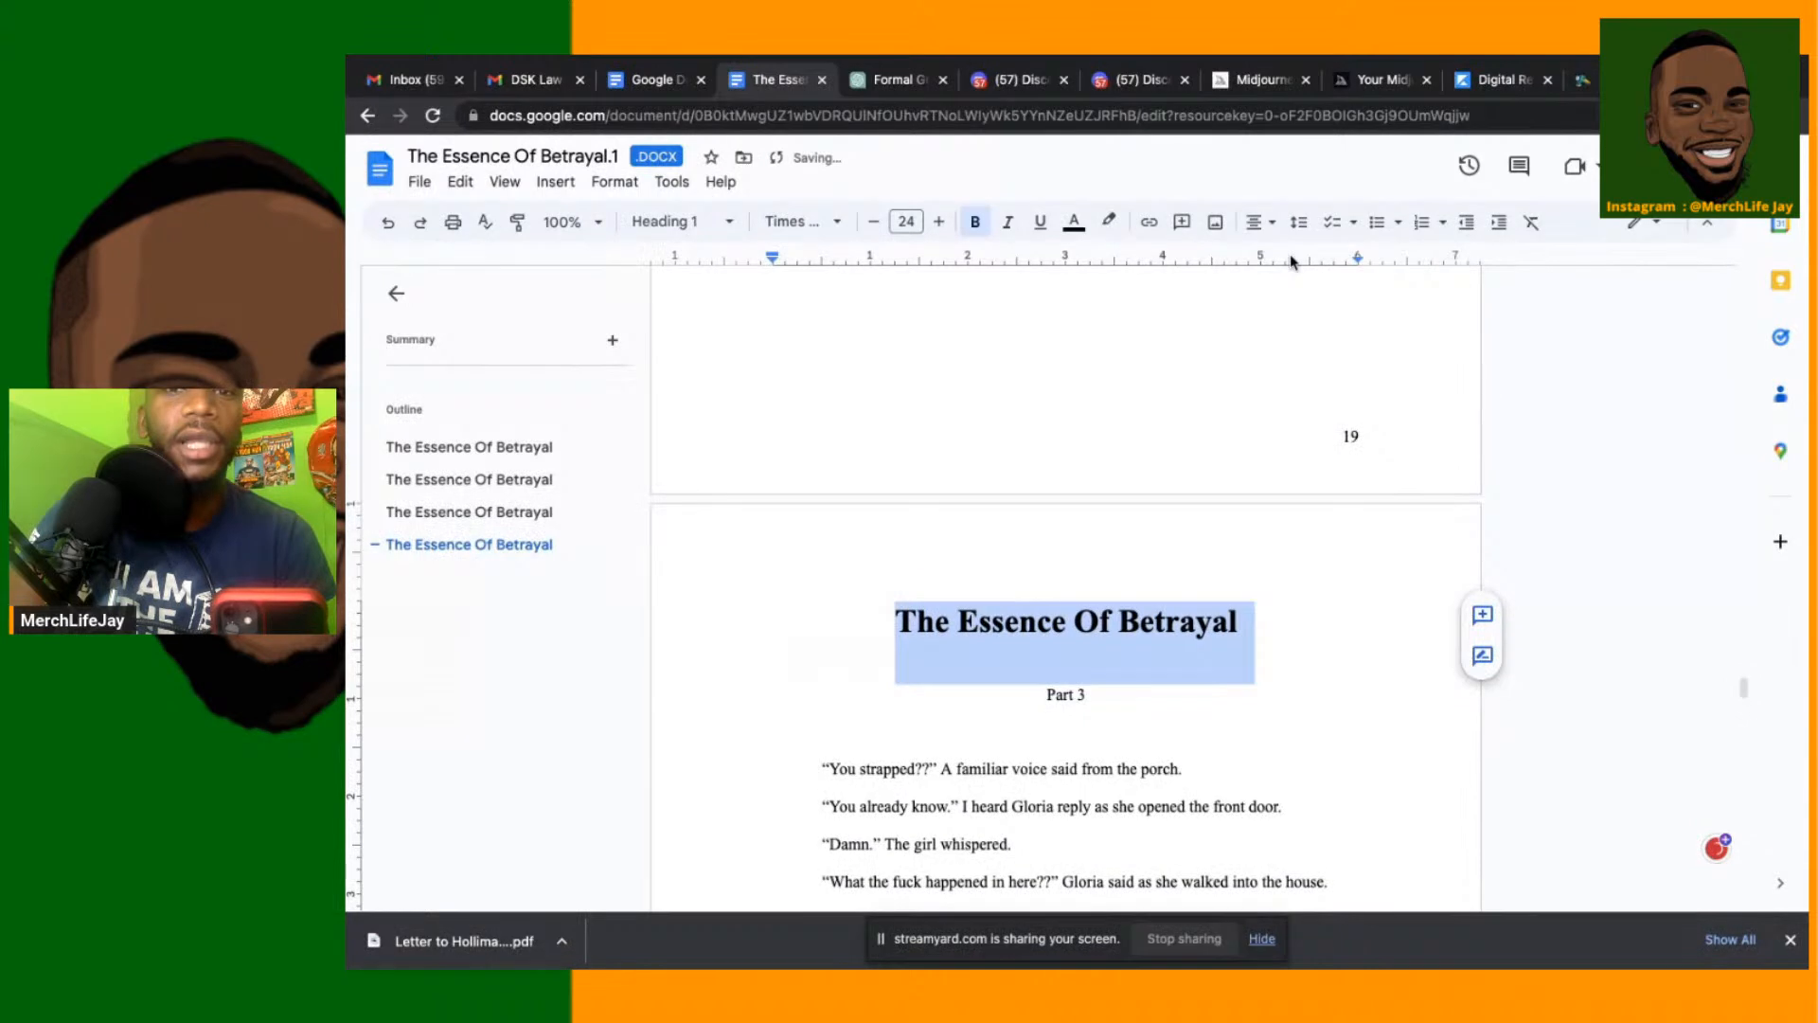
left_click(827, 222)
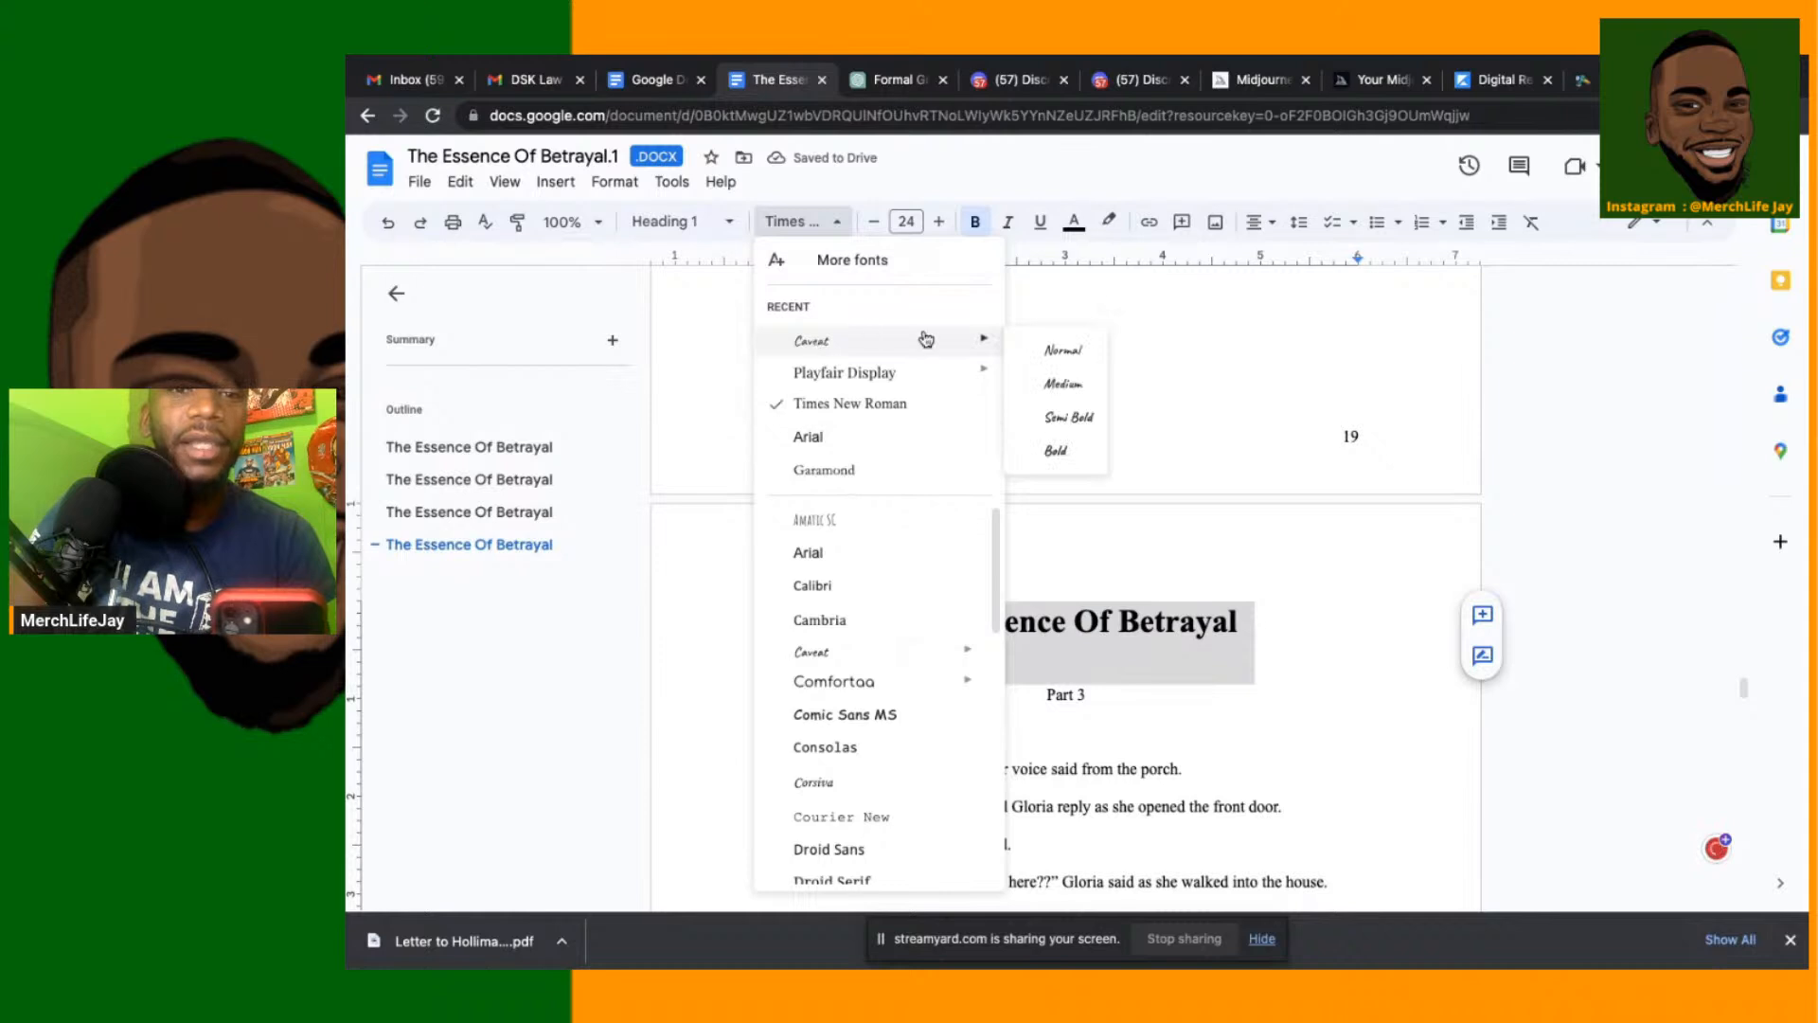
left_click(872, 337)
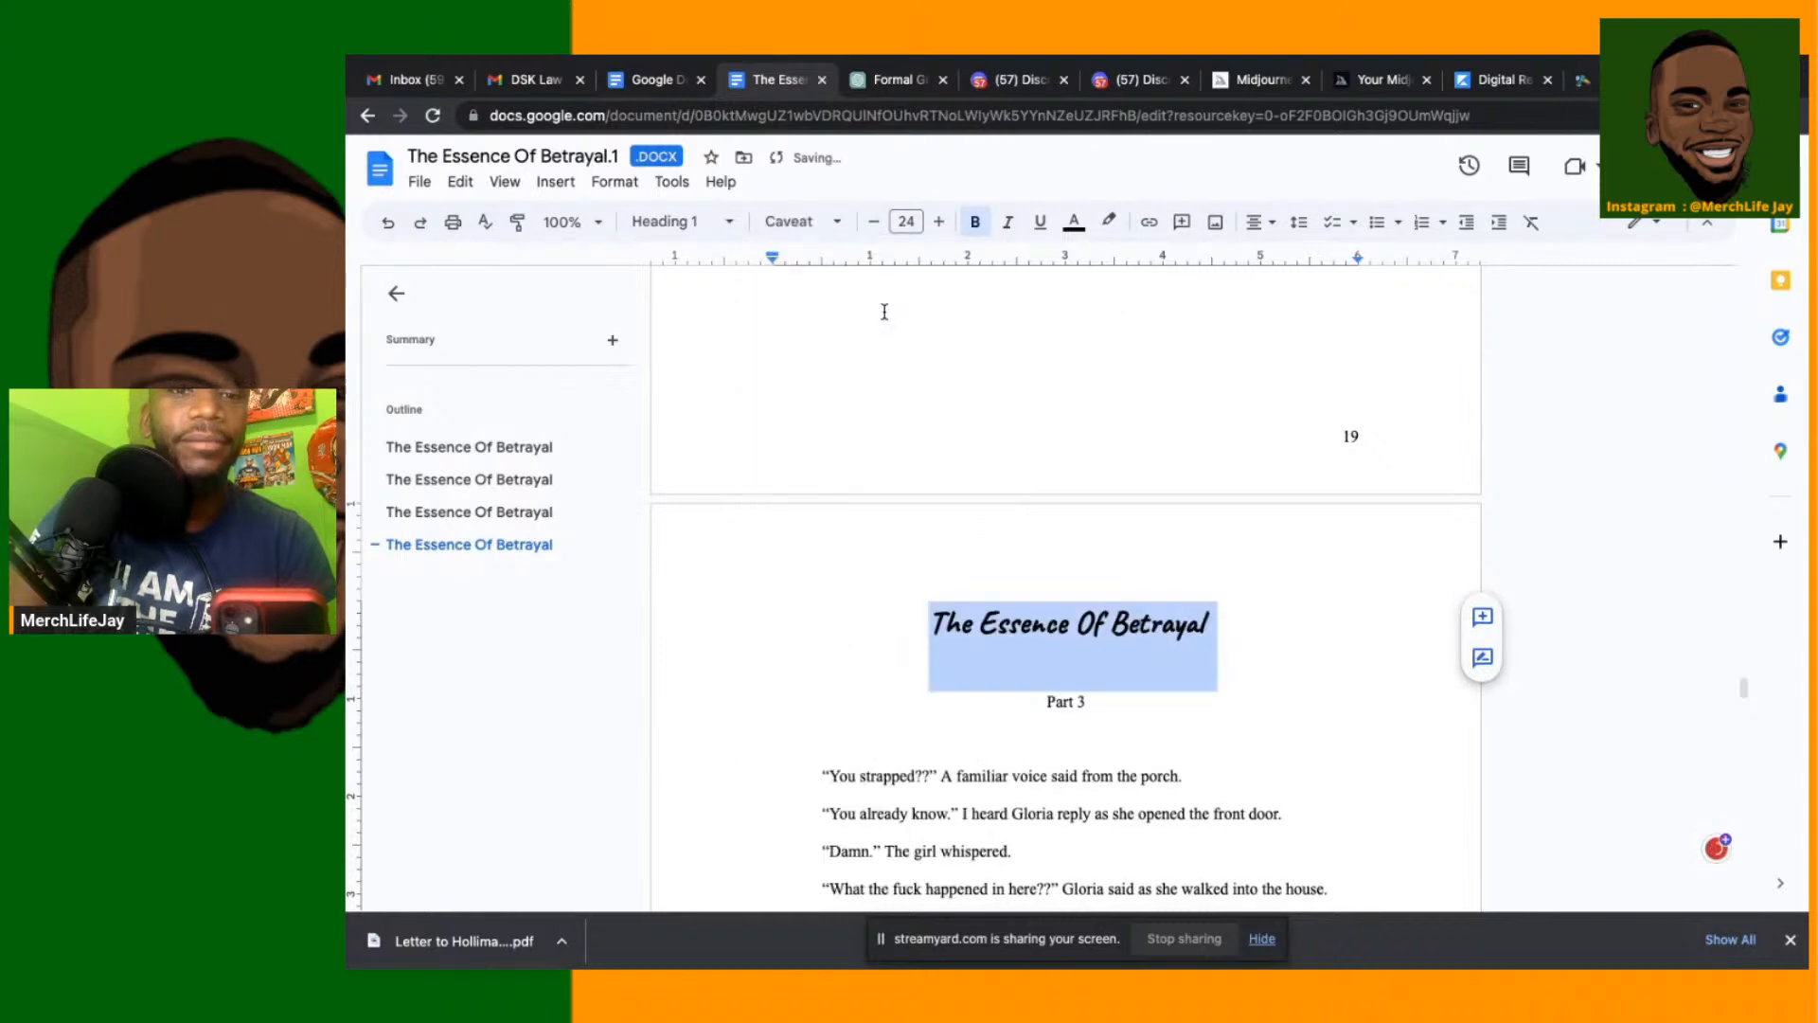
Set the font size of the heading above Part 3 to 40
left_click(907, 222)
type("40")
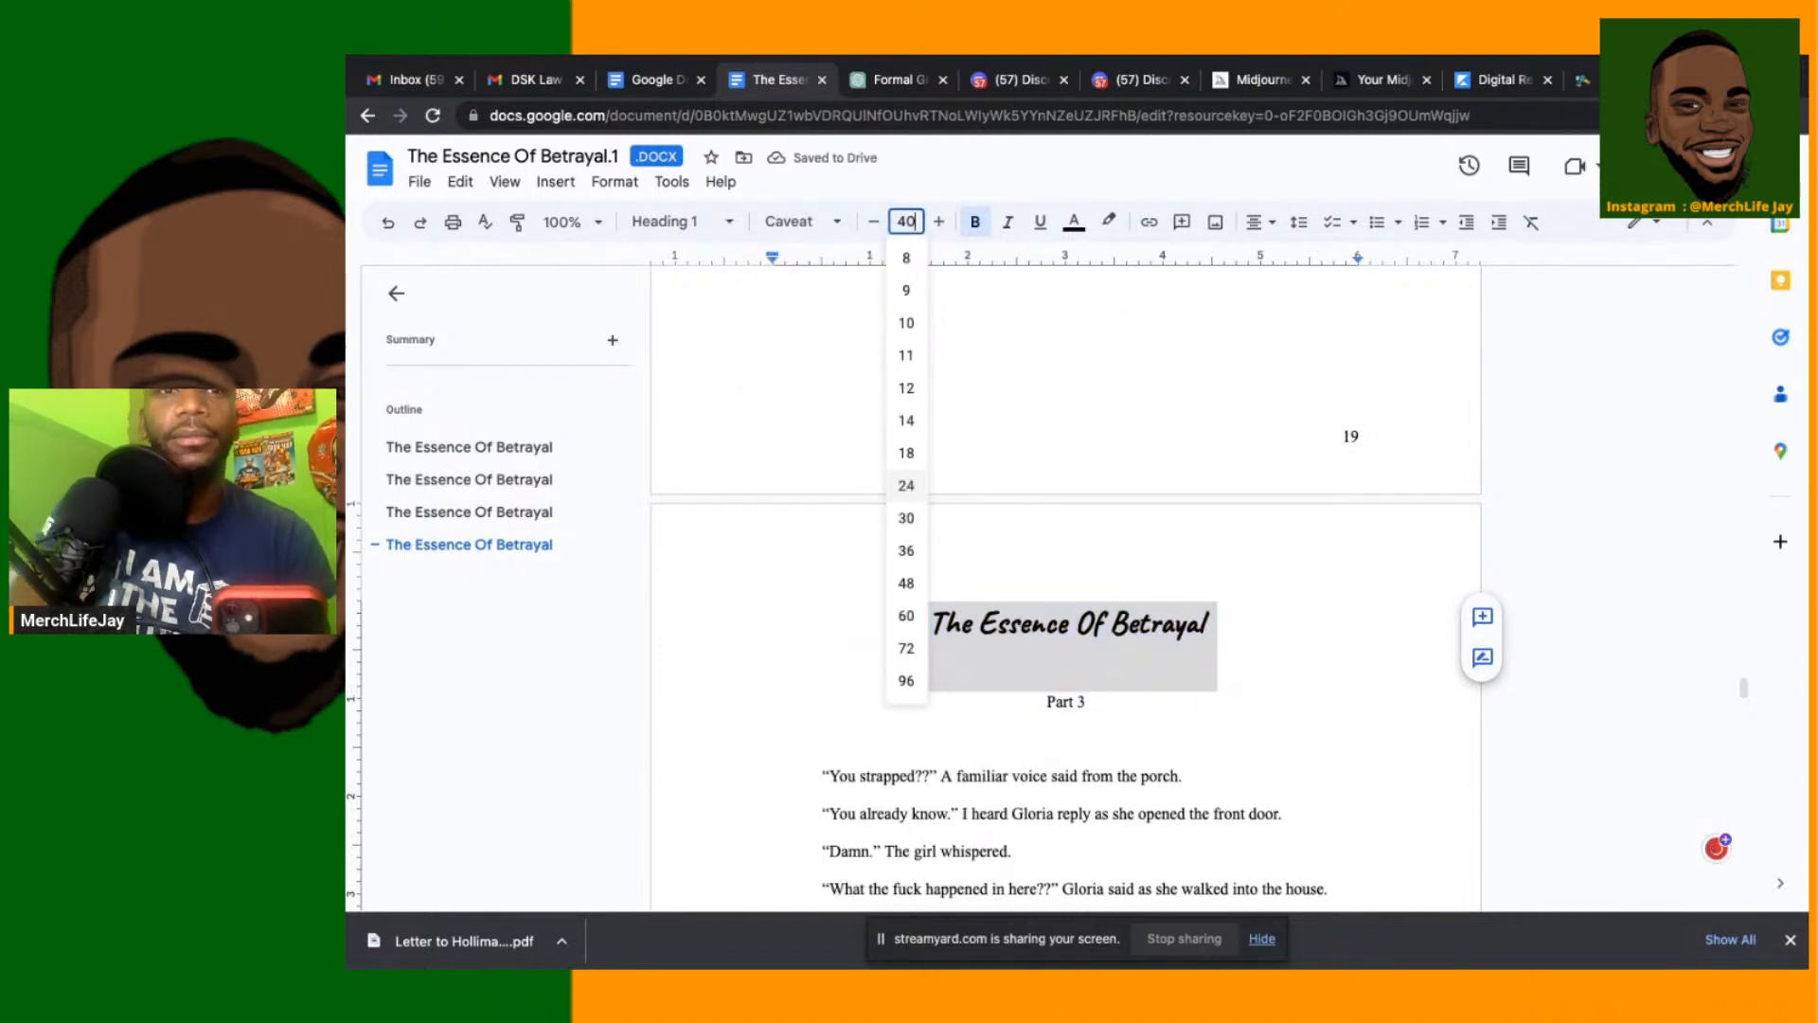
key("Return")
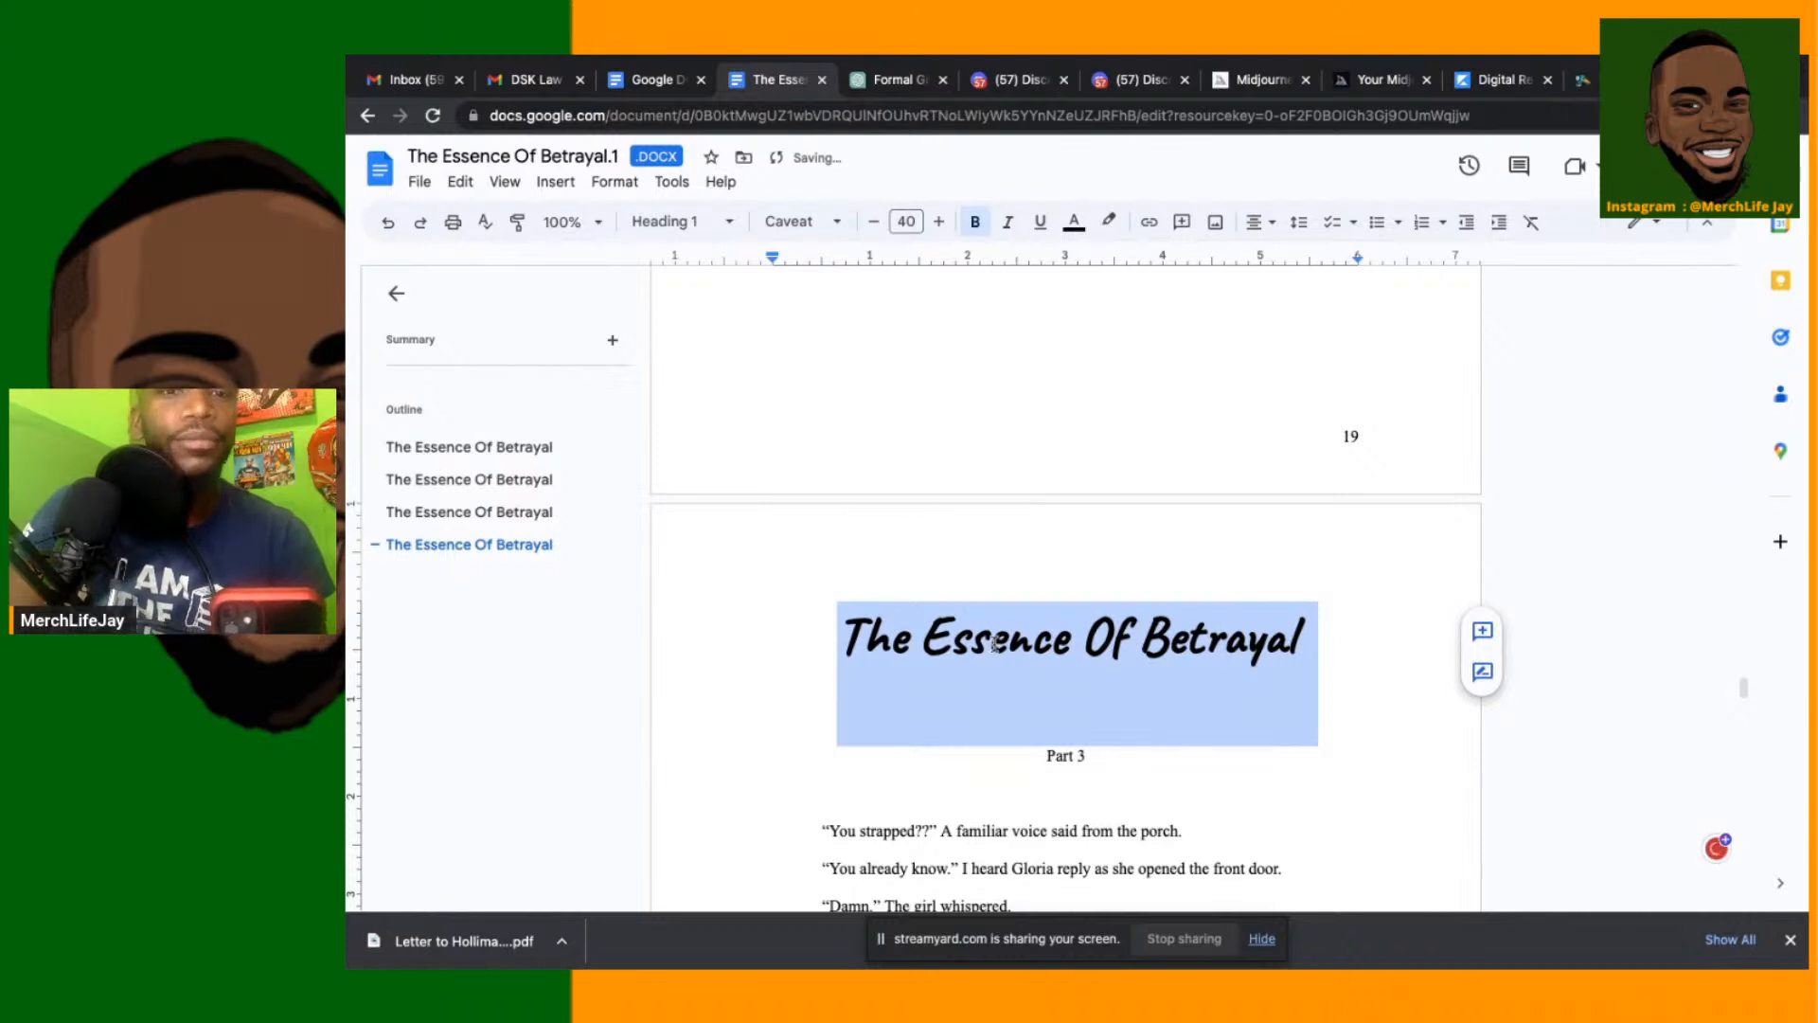
scroll(901, 620, "down", 2)
scroll(901, 620, "up", 1)
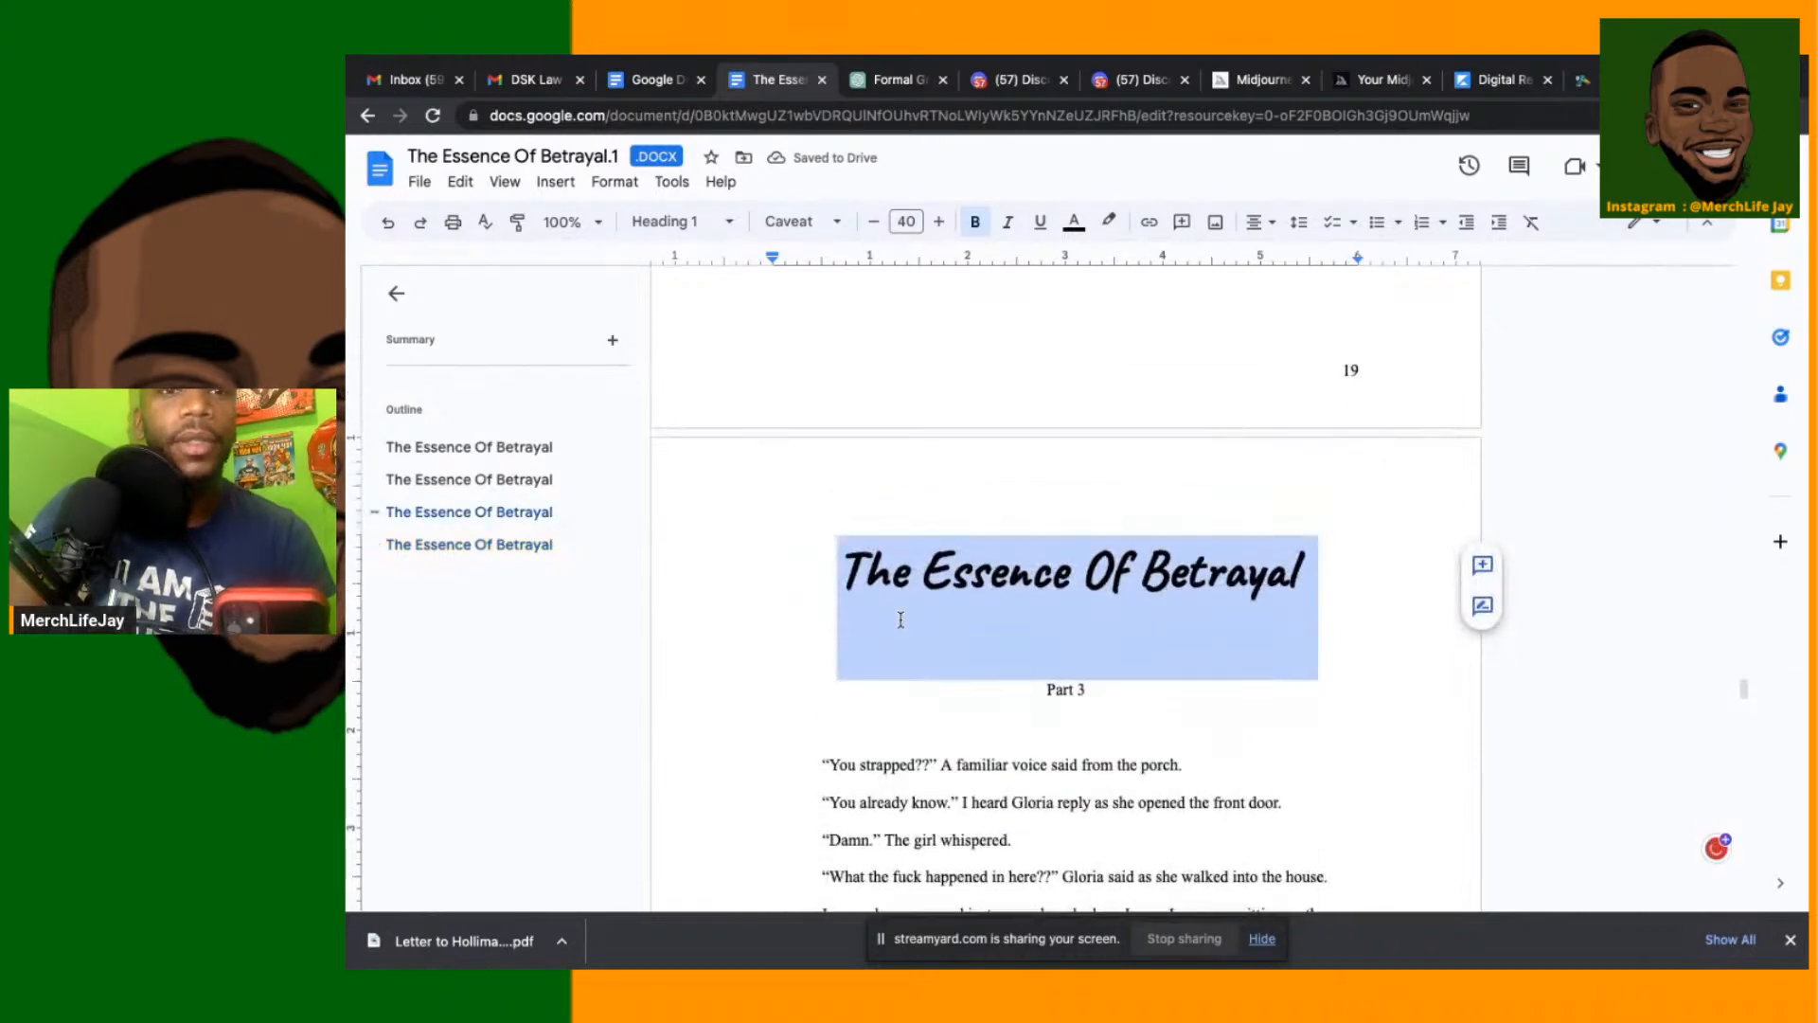
left_click(710, 227)
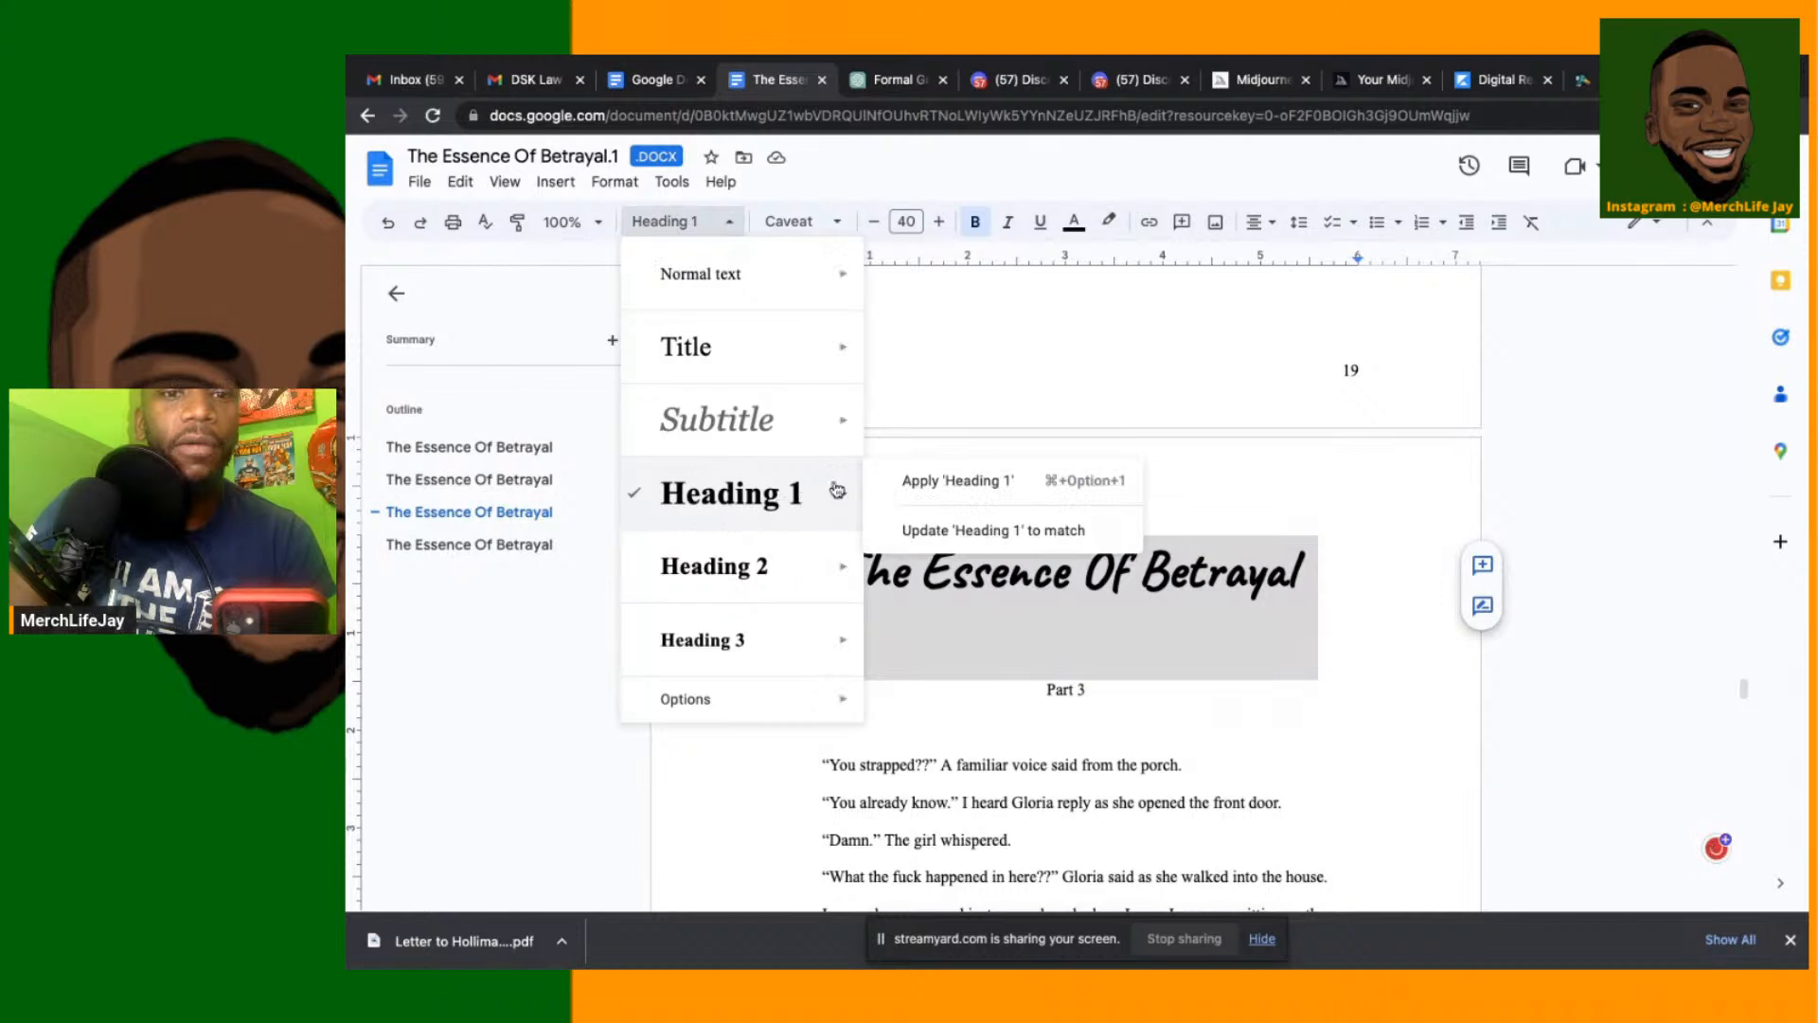
mouse_move(848, 496)
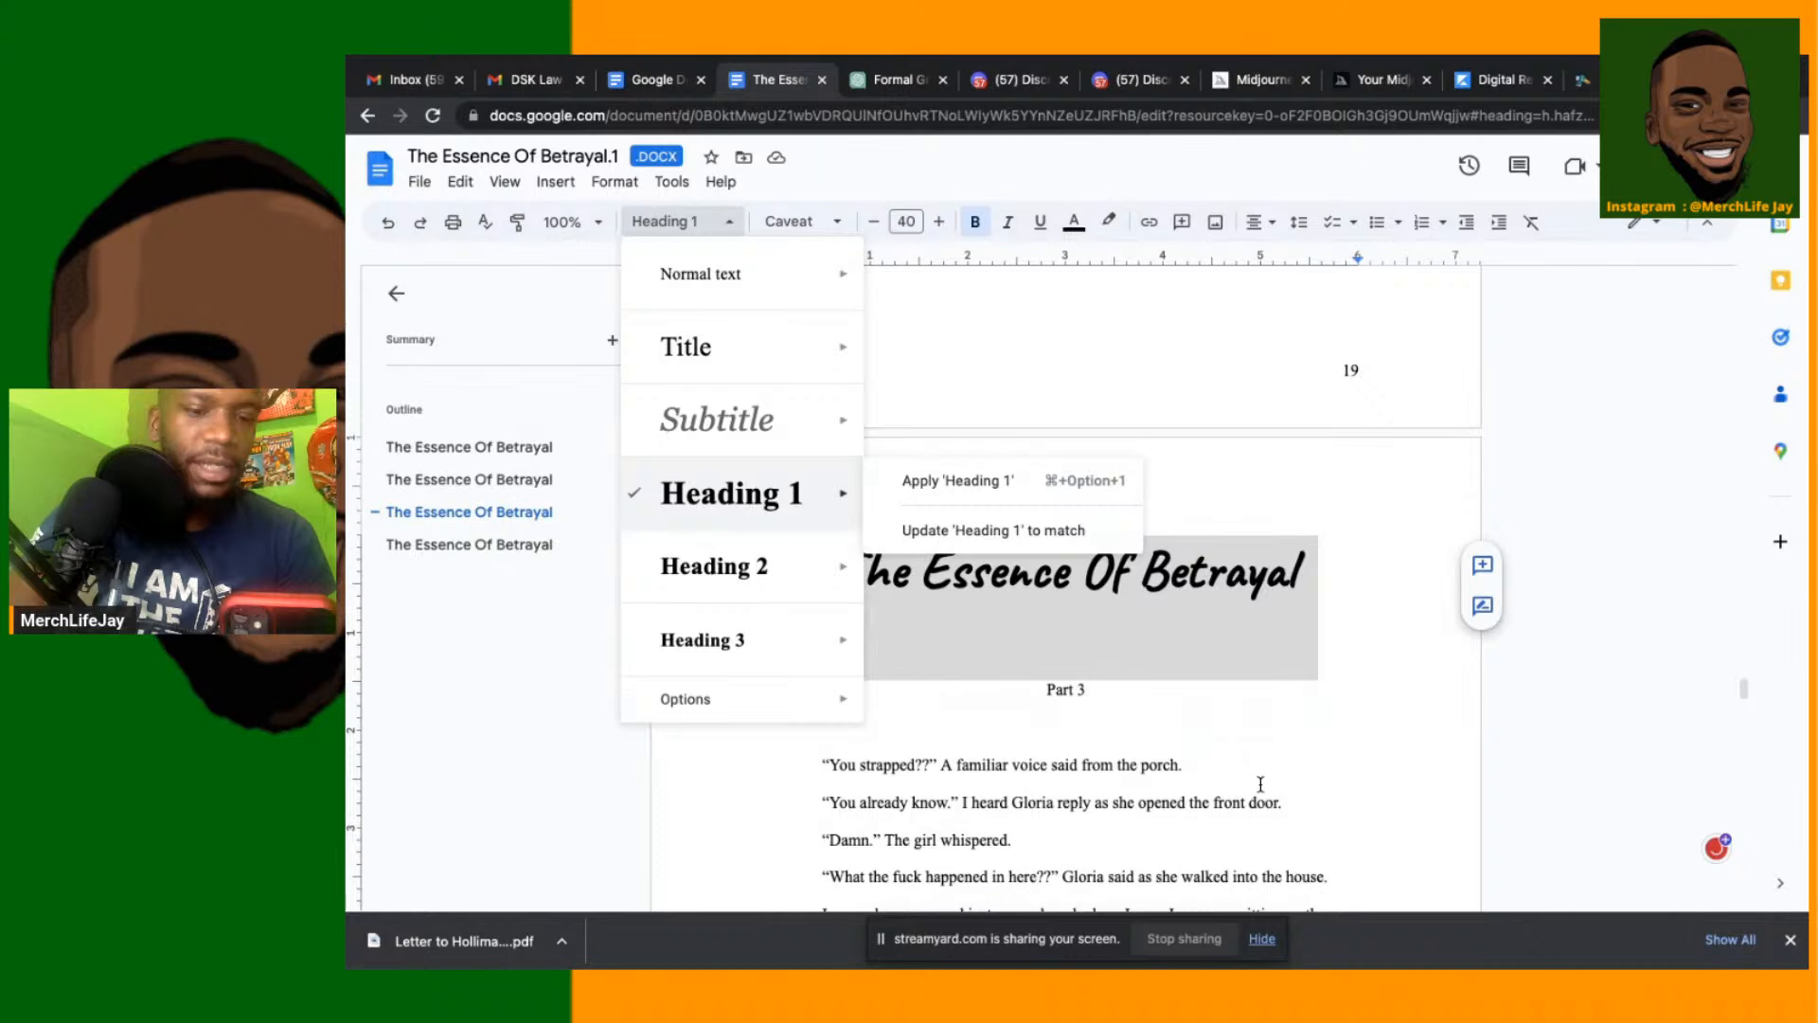
left_click(806, 711)
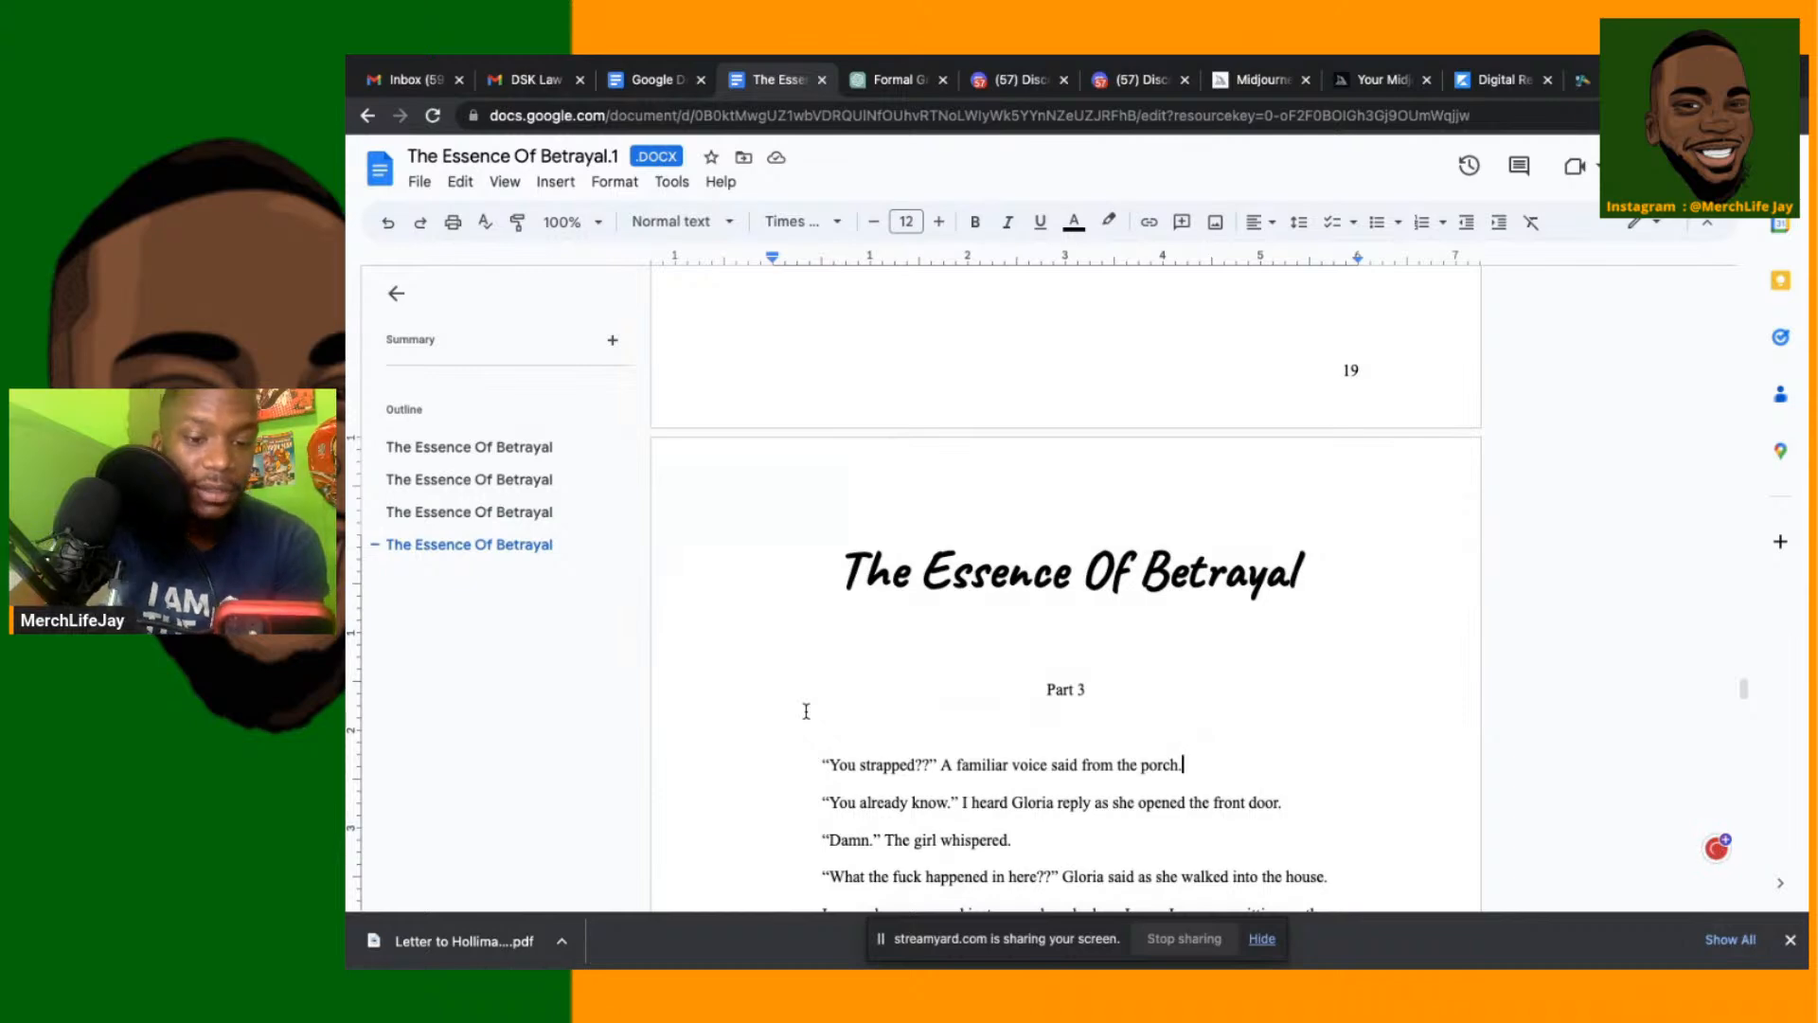
Look through the pages of Part 3 to the end of the story, checking the scene-break lines and text formatting
scroll(806, 711, "down", 8)
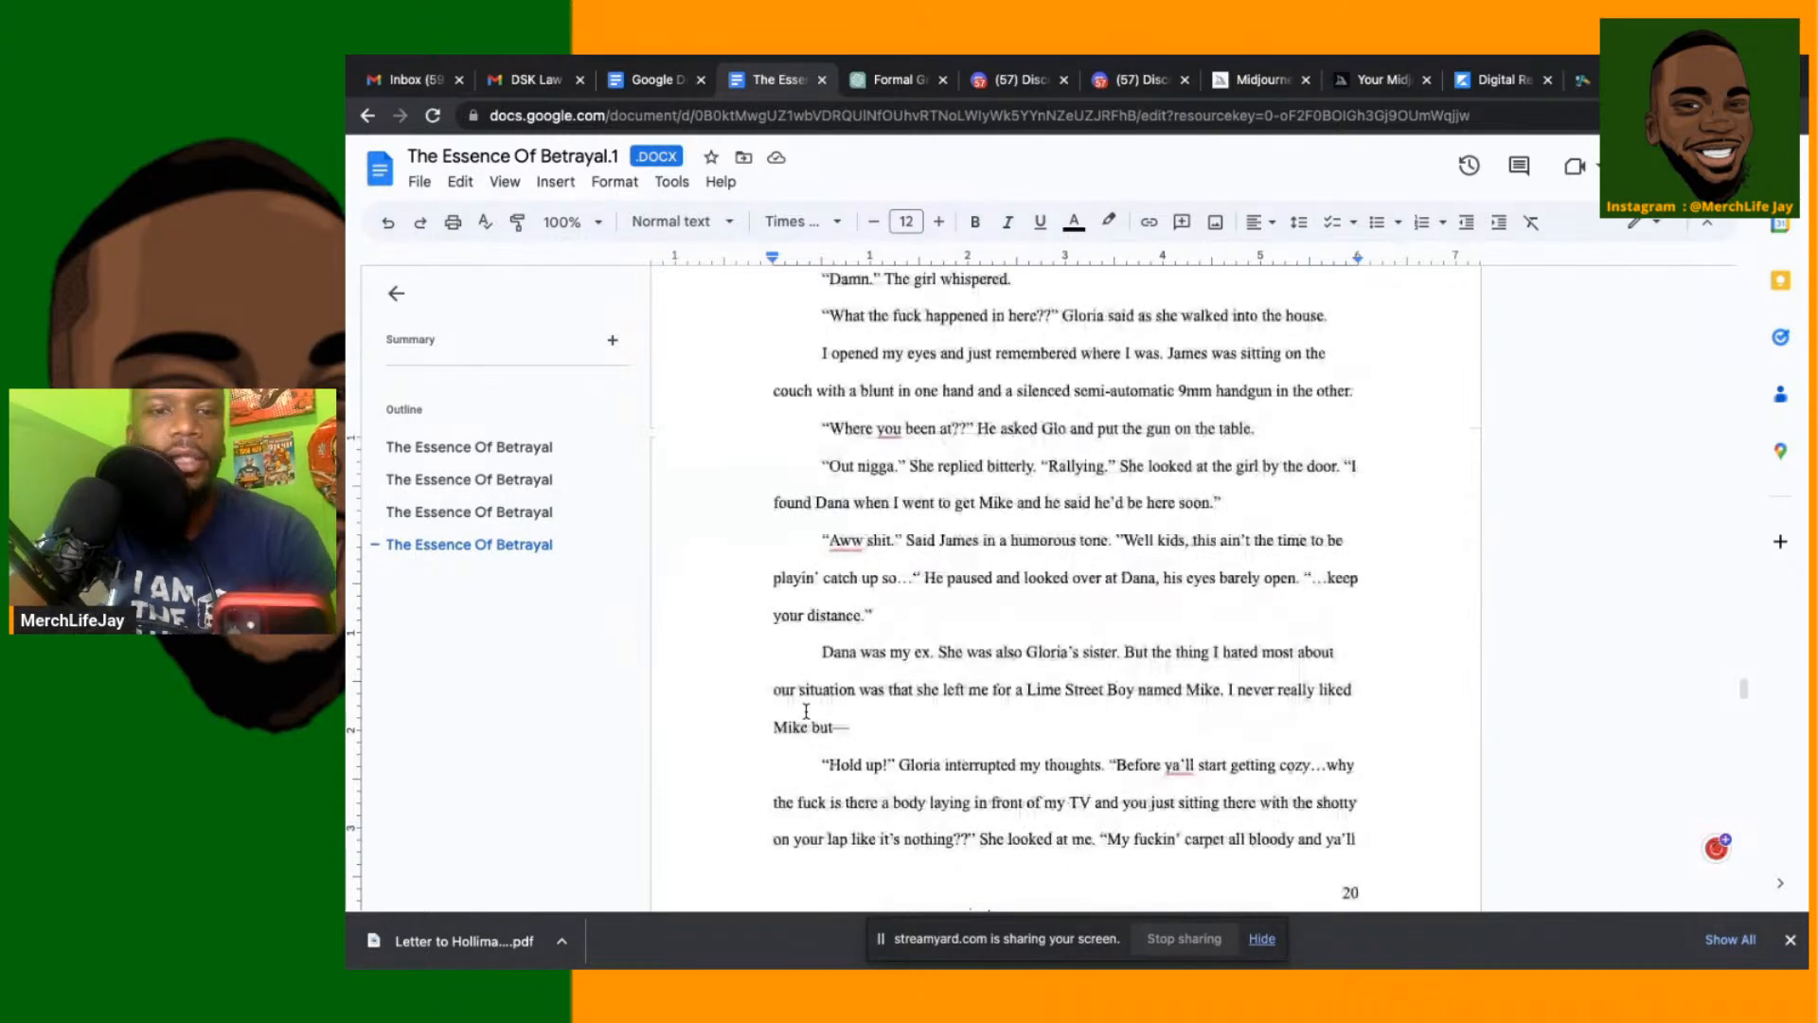
scroll(806, 711, "down", 6)
scroll(806, 711, "down", 12)
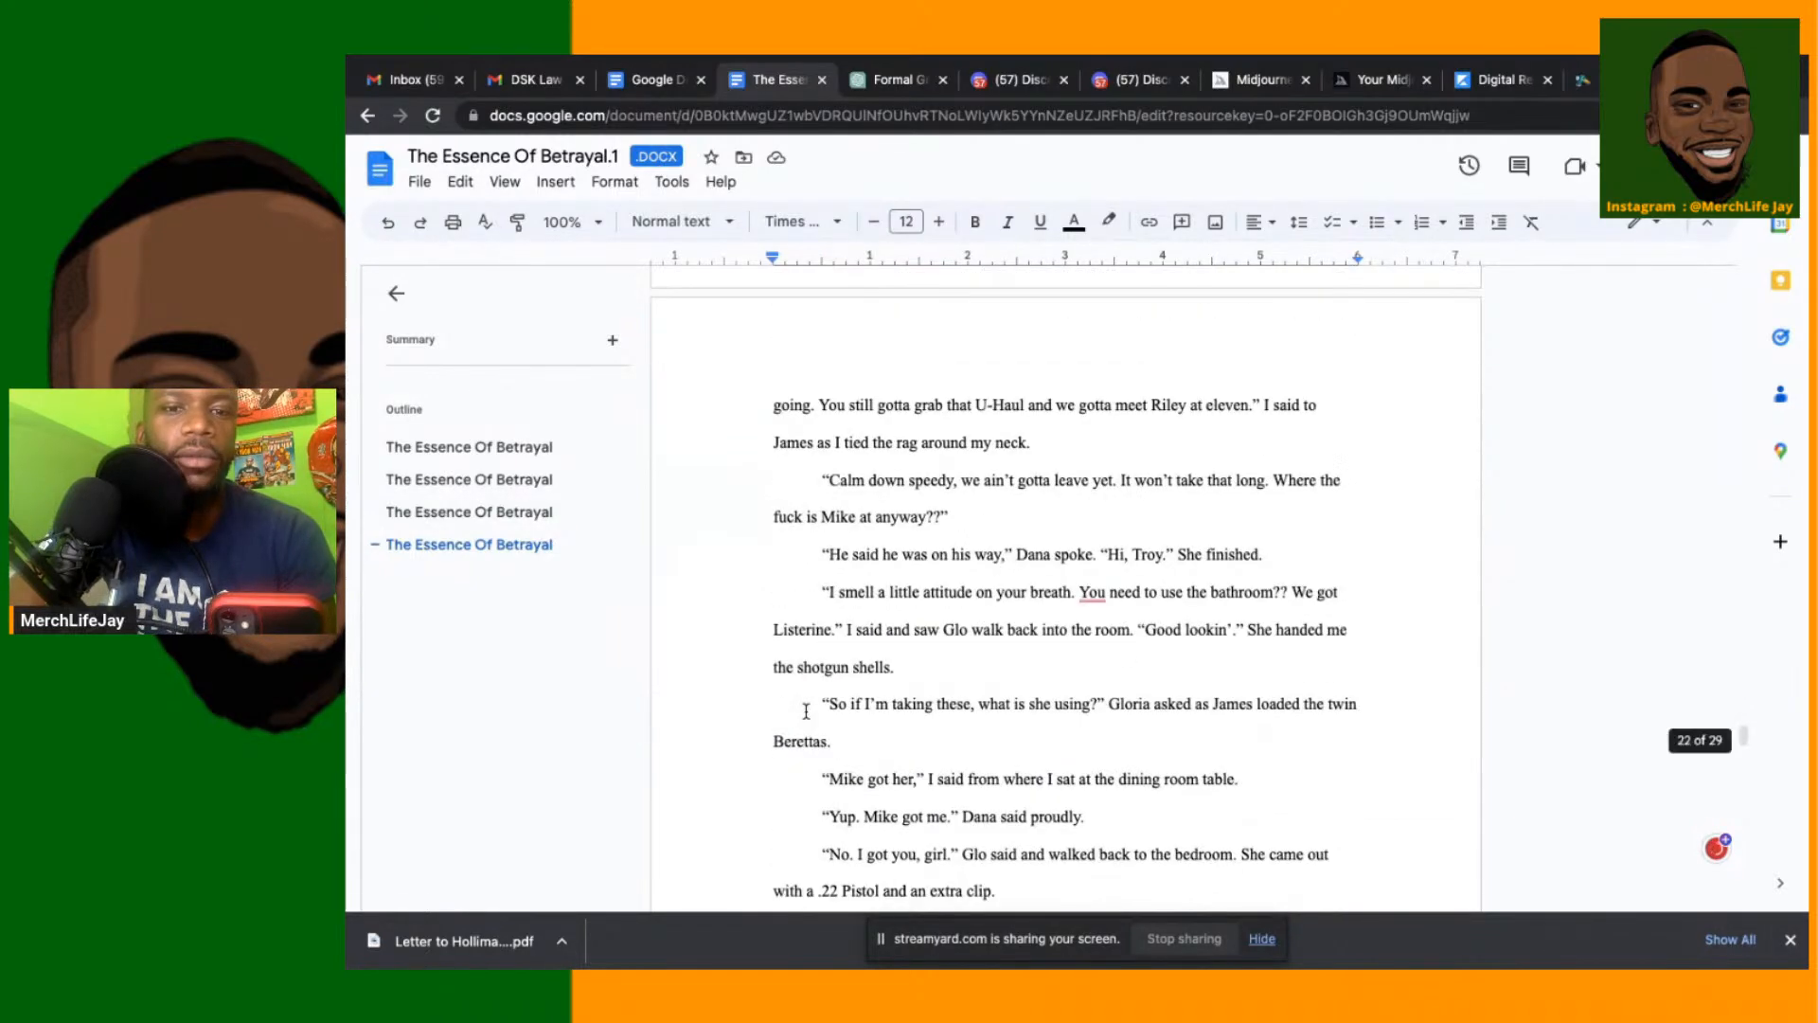
scroll(806, 711, "down", 6)
scroll(806, 712, "down", 3)
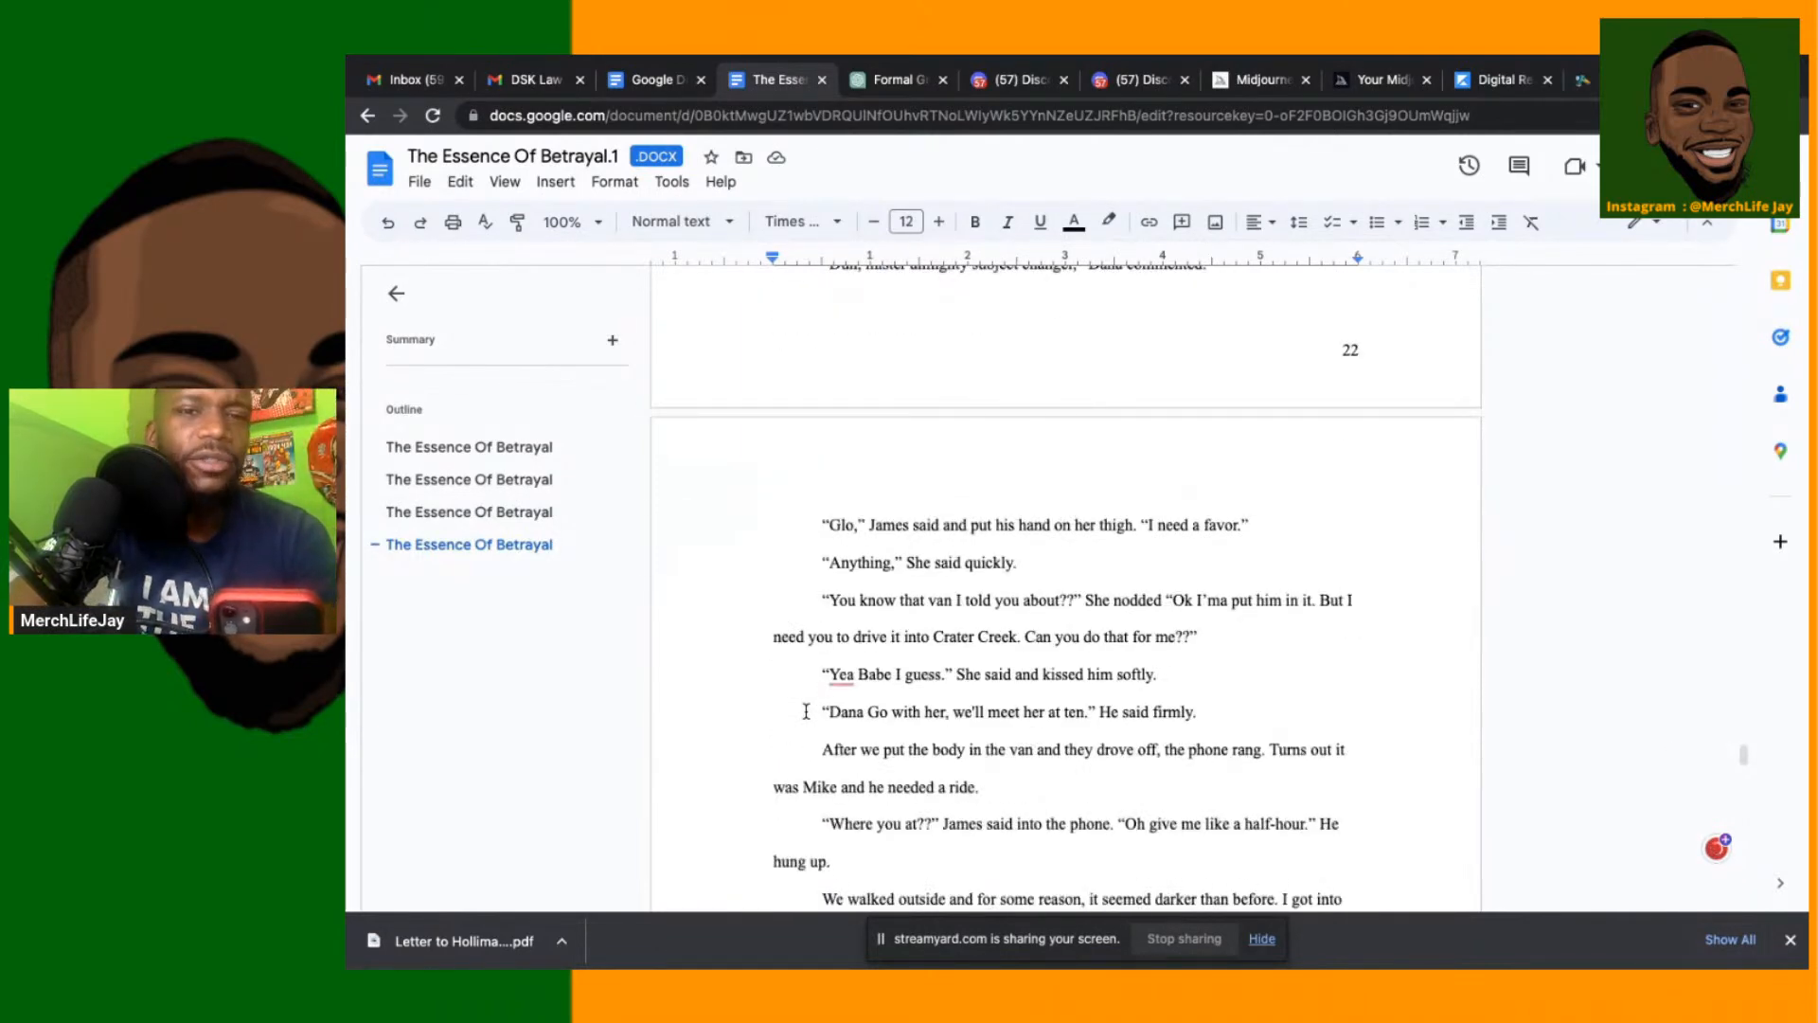
scroll(806, 711, "down", 20)
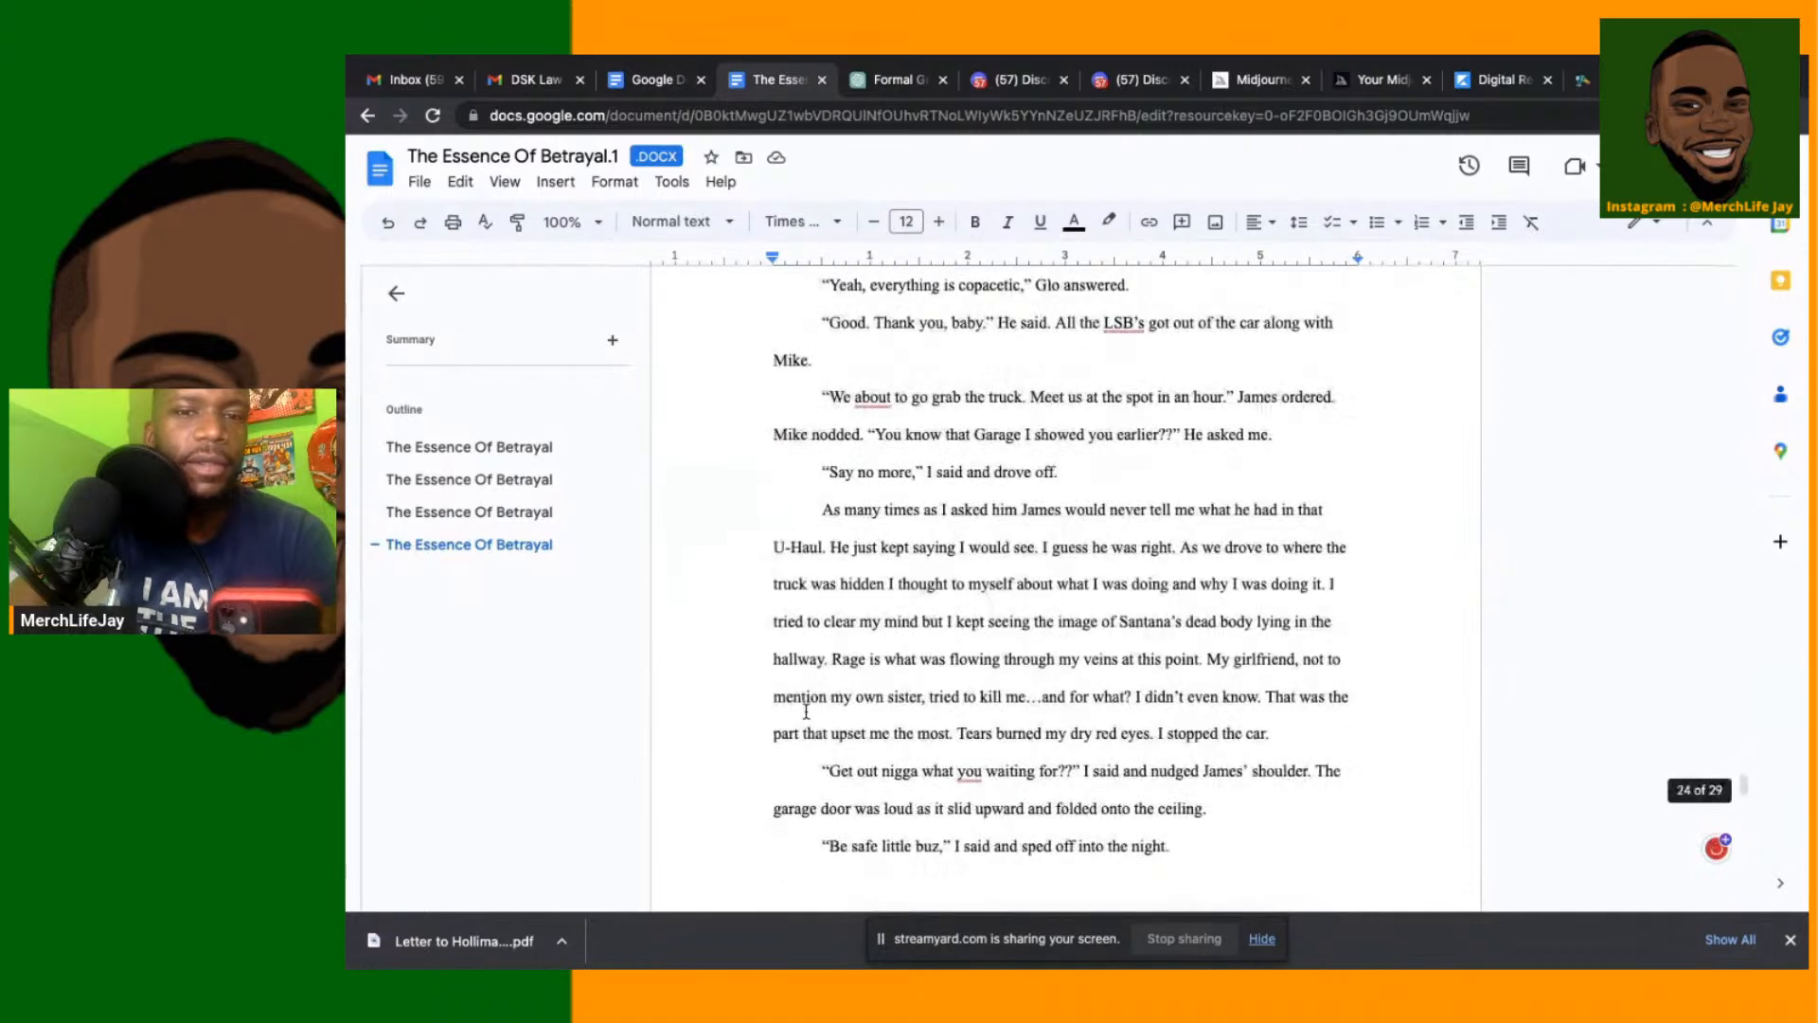
scroll(806, 711, "down", 10)
scroll(806, 712, "up", 4)
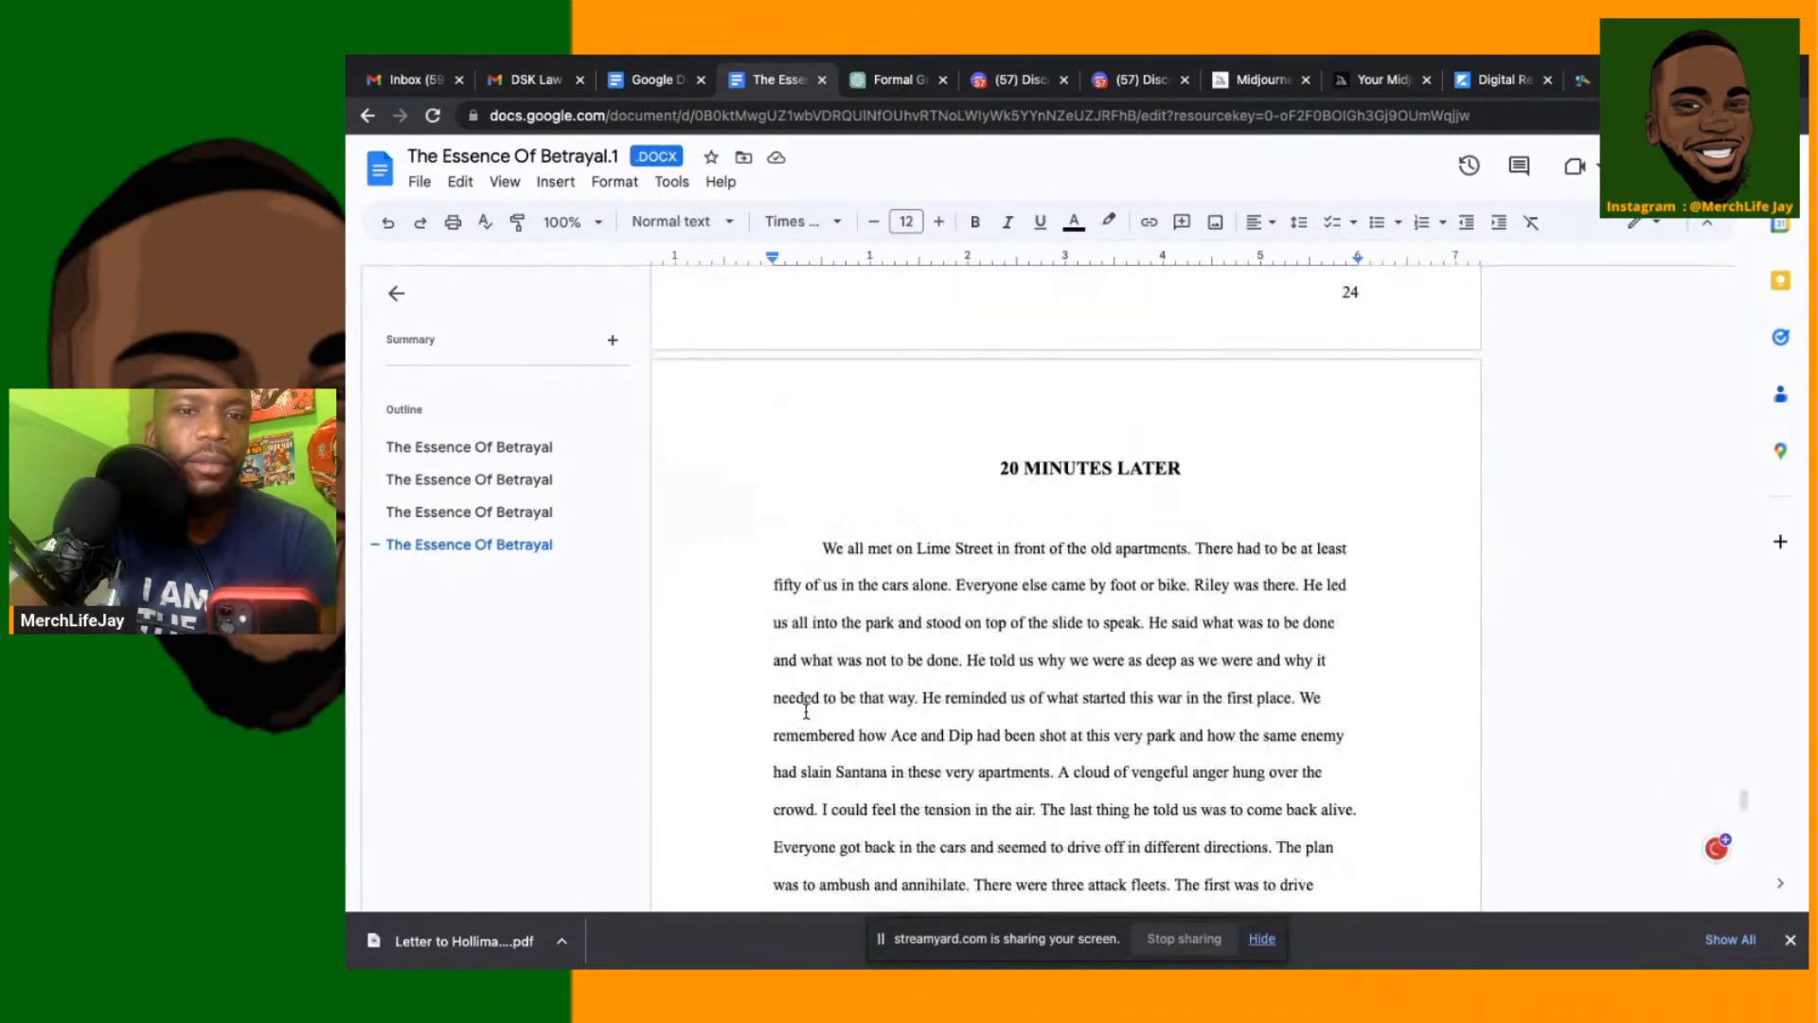
scroll(806, 711, "down", 20)
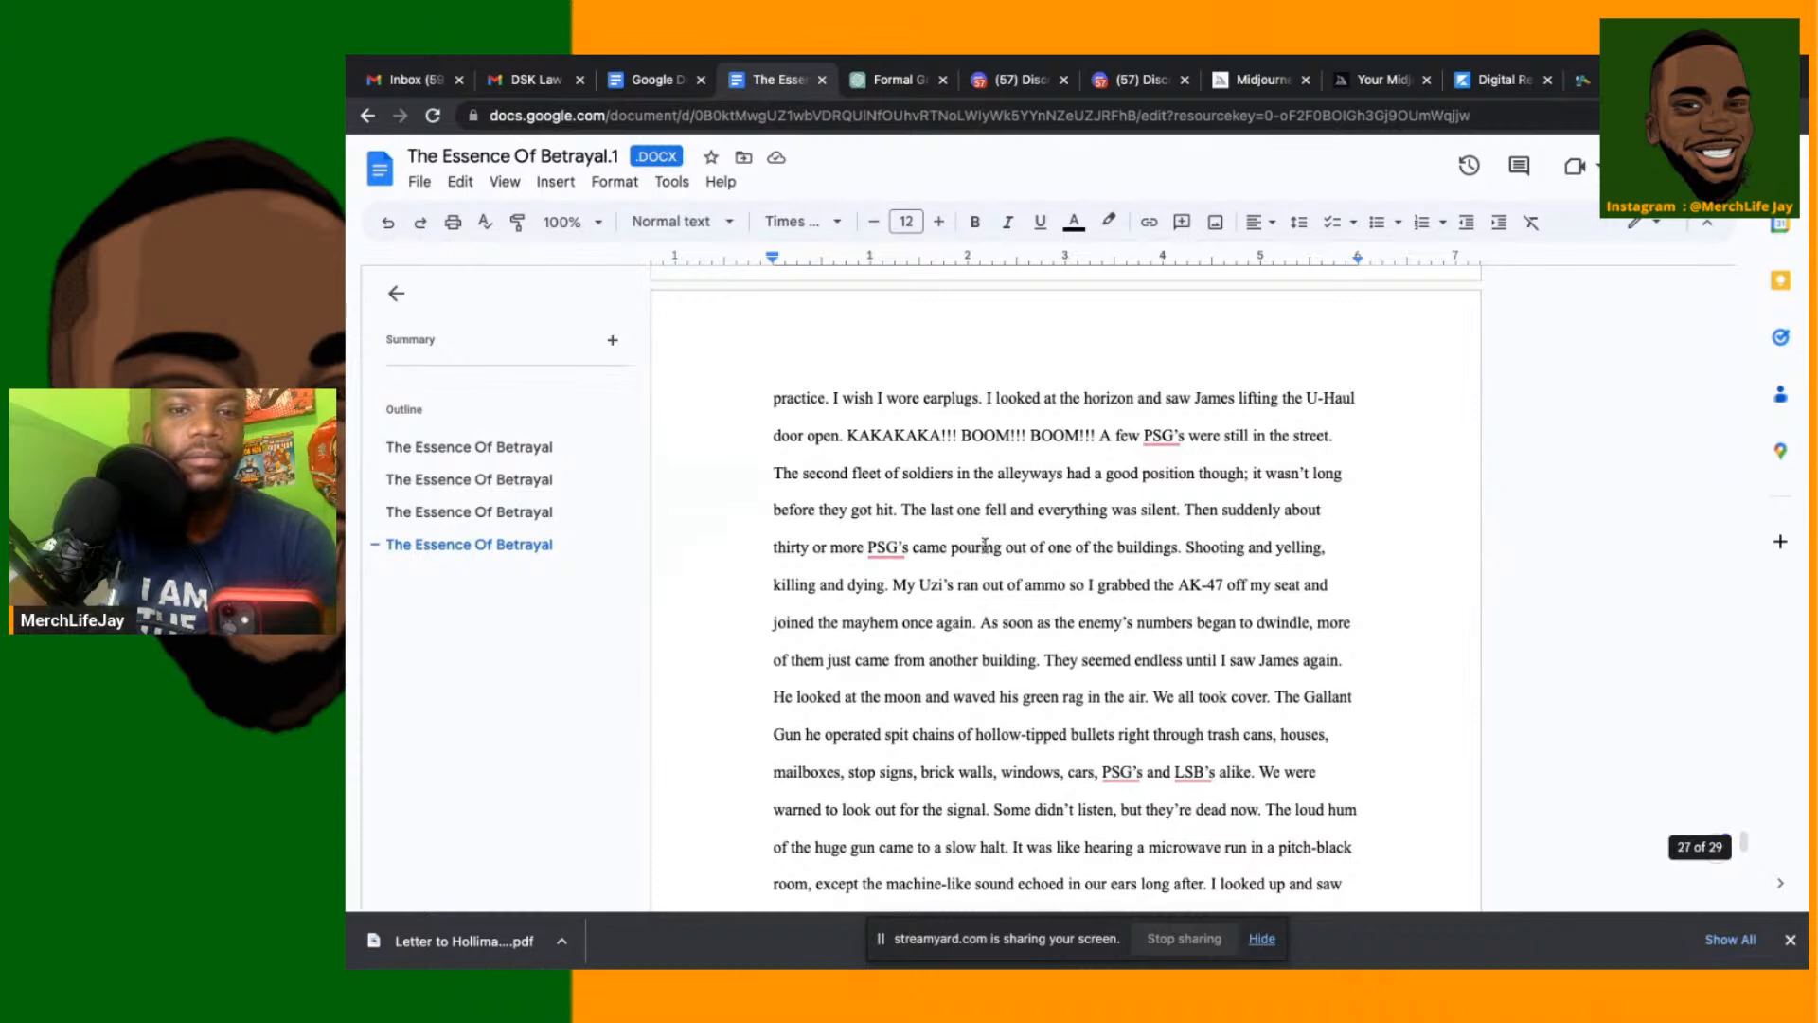
scroll(522, 491, "down", 12)
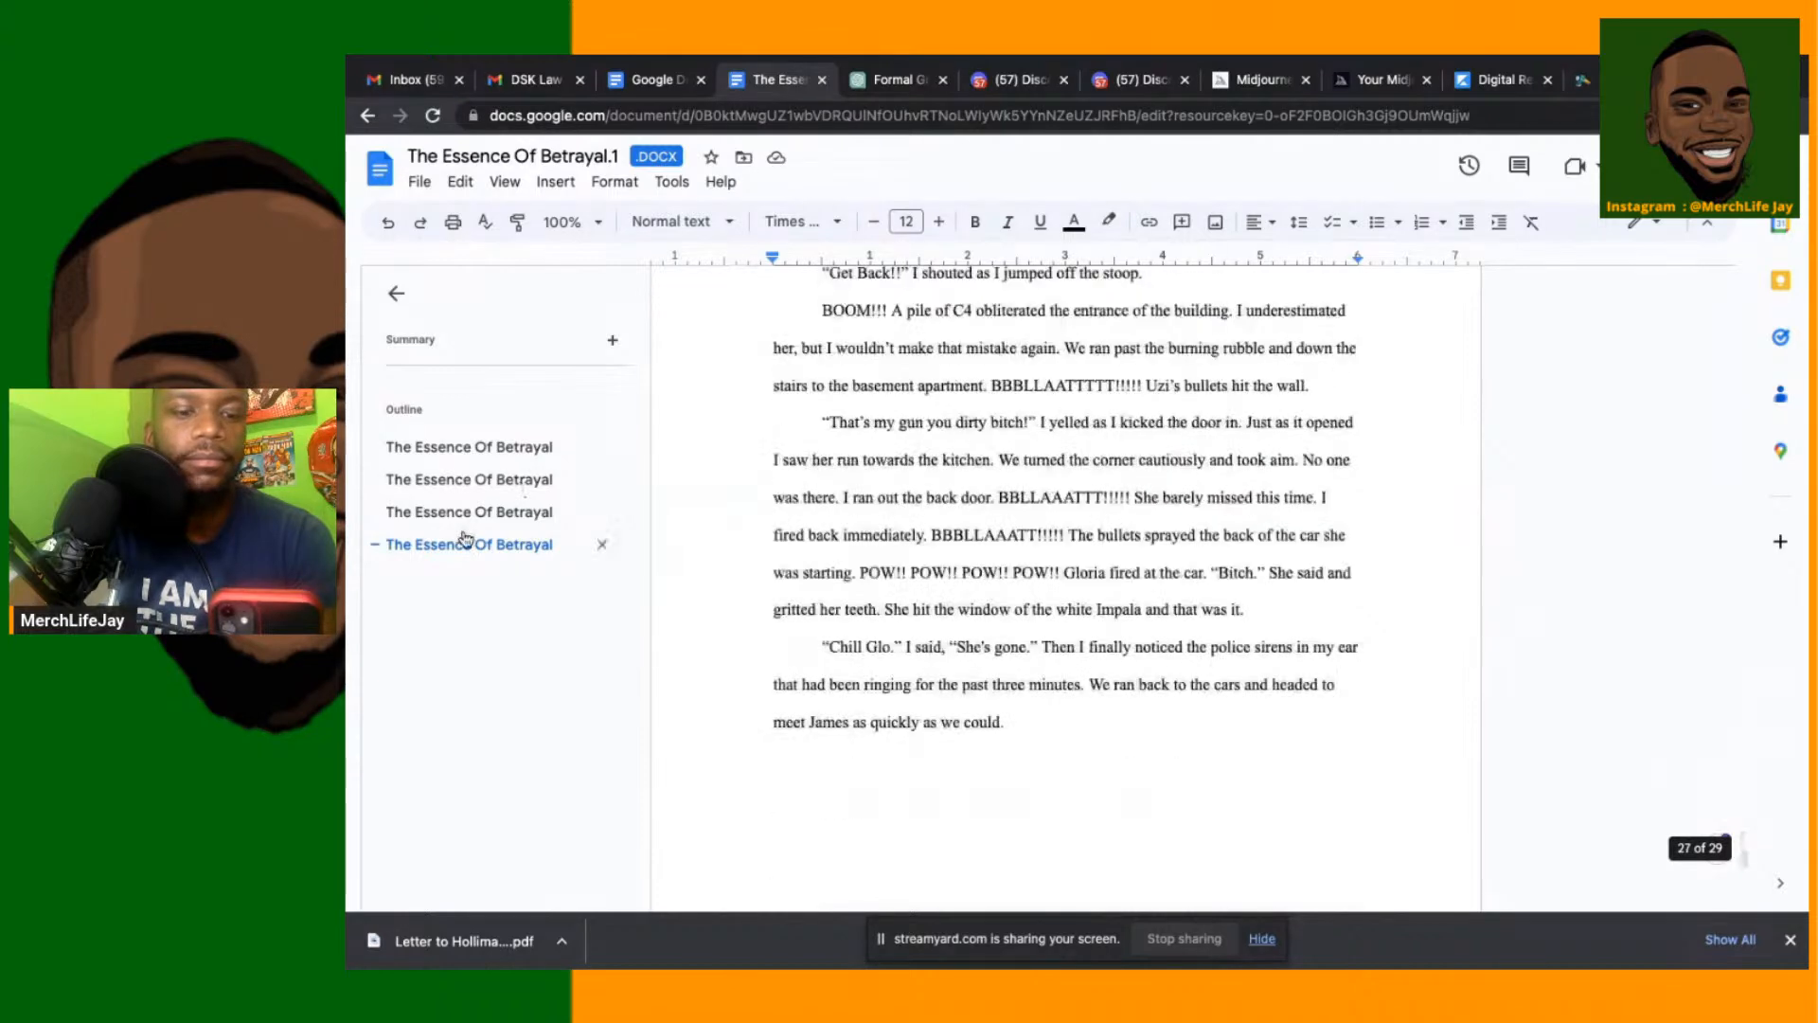
scroll(464, 538, "up", 8)
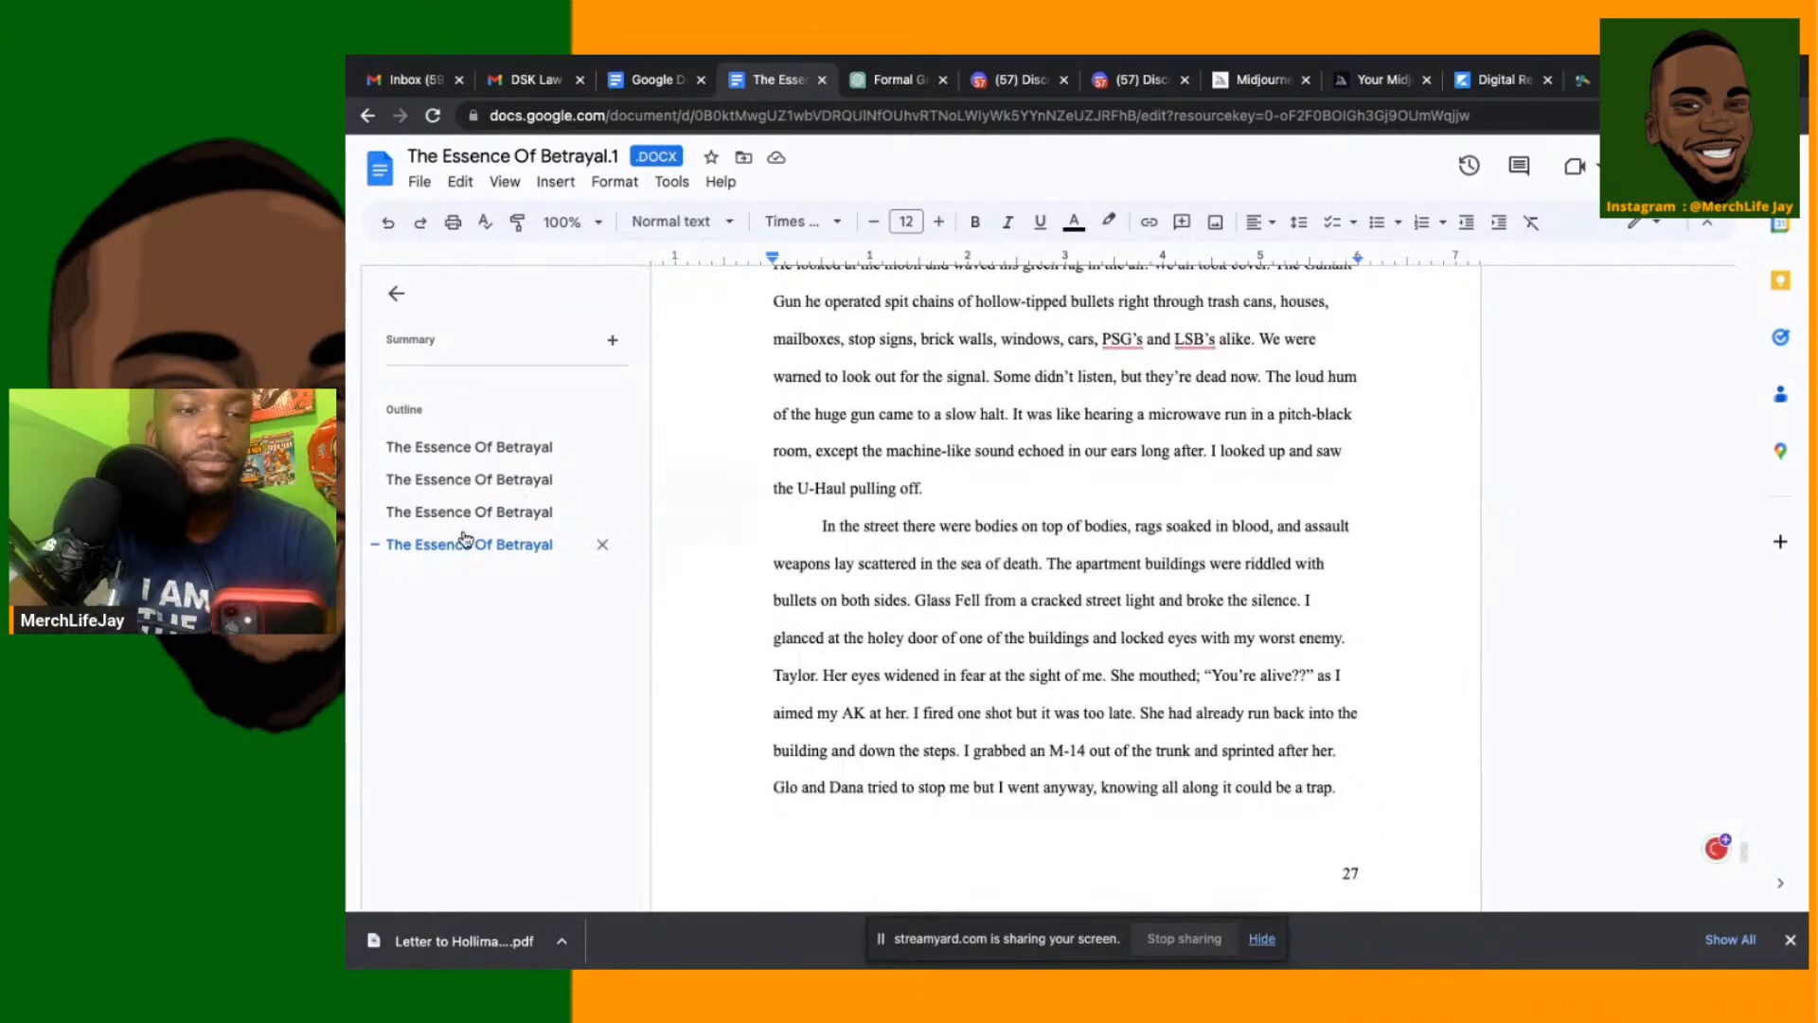
Go to the Part 1 title through the outline and review the front cover and title page that precede it
left_click(432, 480)
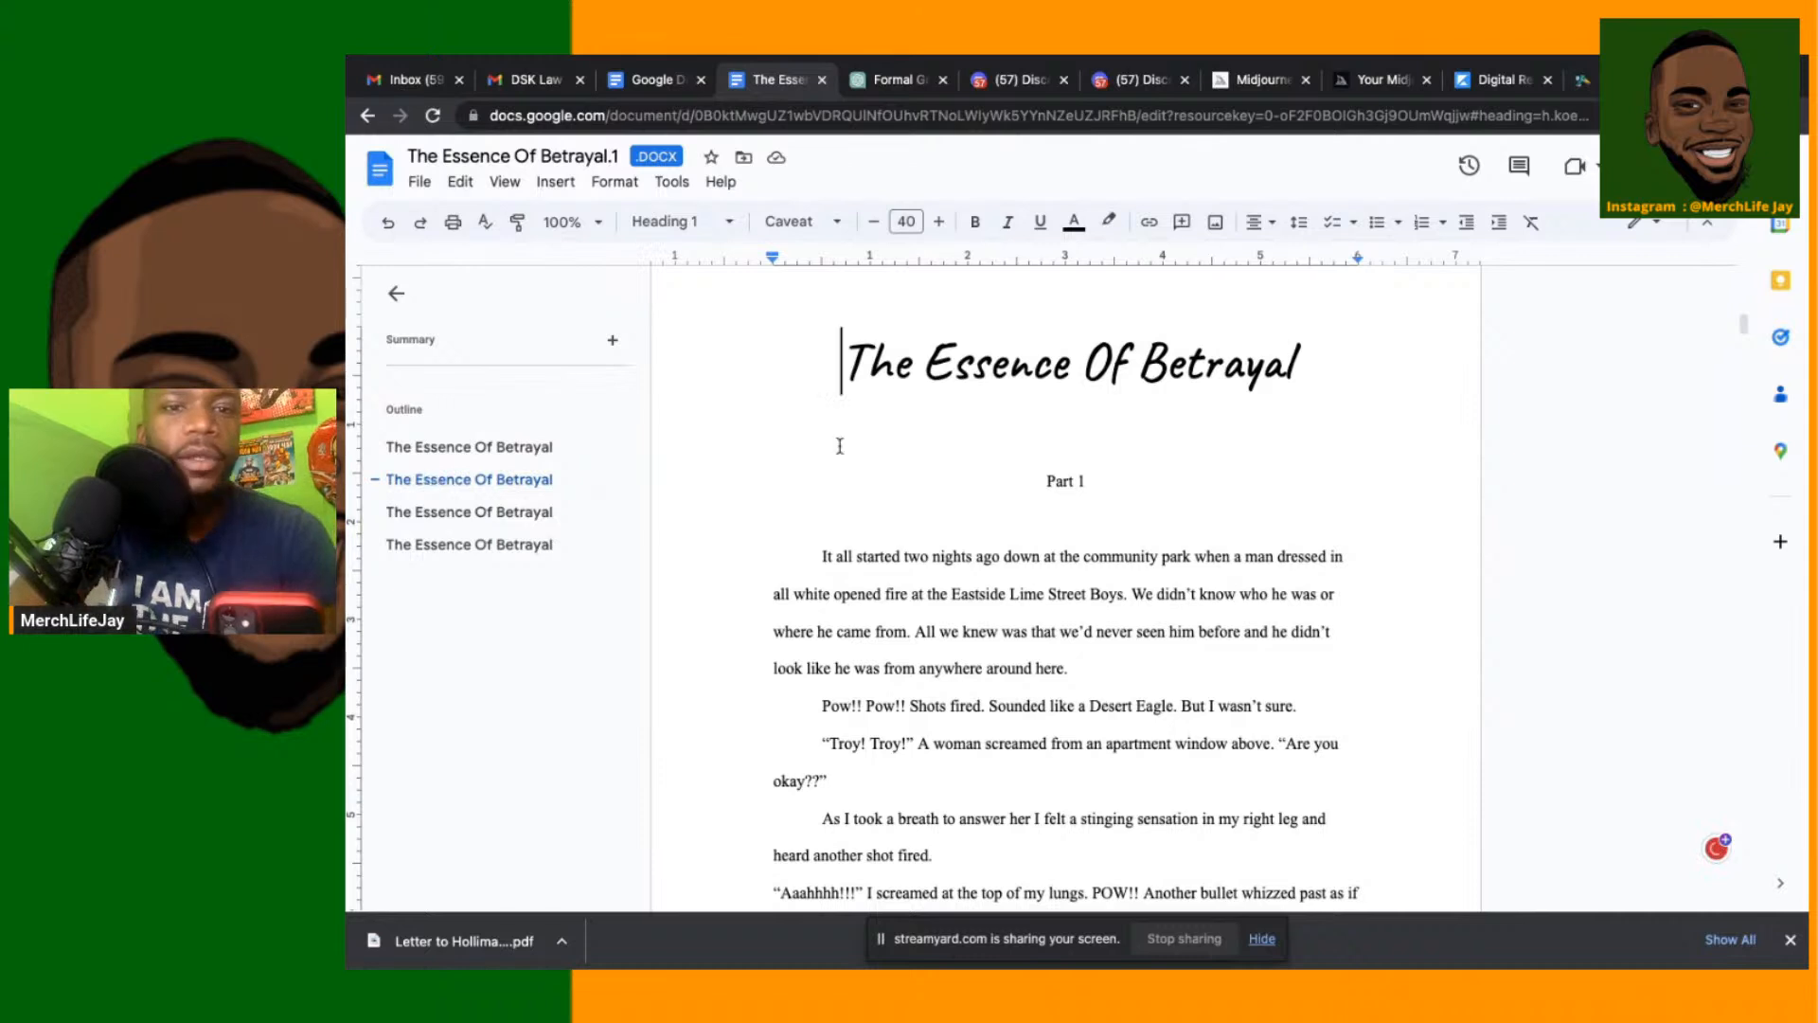
scroll(912, 471, "up", 3)
scroll(912, 471, "up", 7)
scroll(912, 470, "up", 3)
scroll(912, 470, "up", 8)
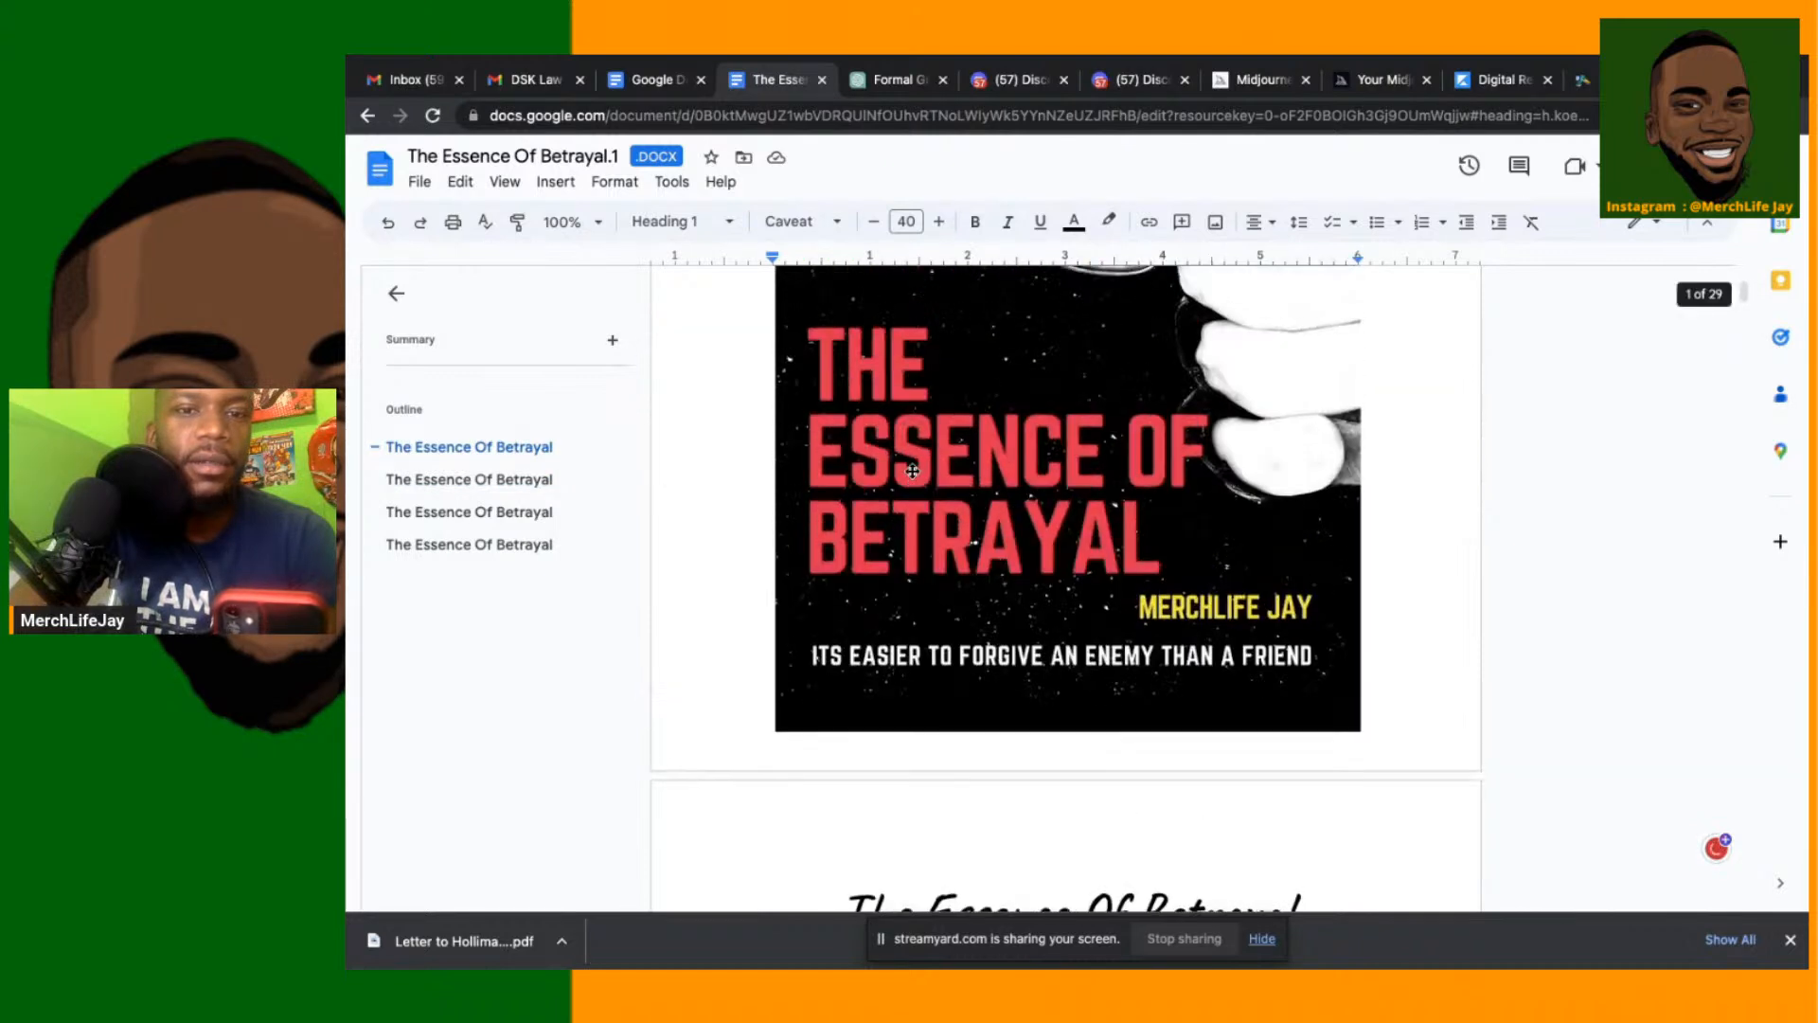
scroll(912, 471, "up", 1)
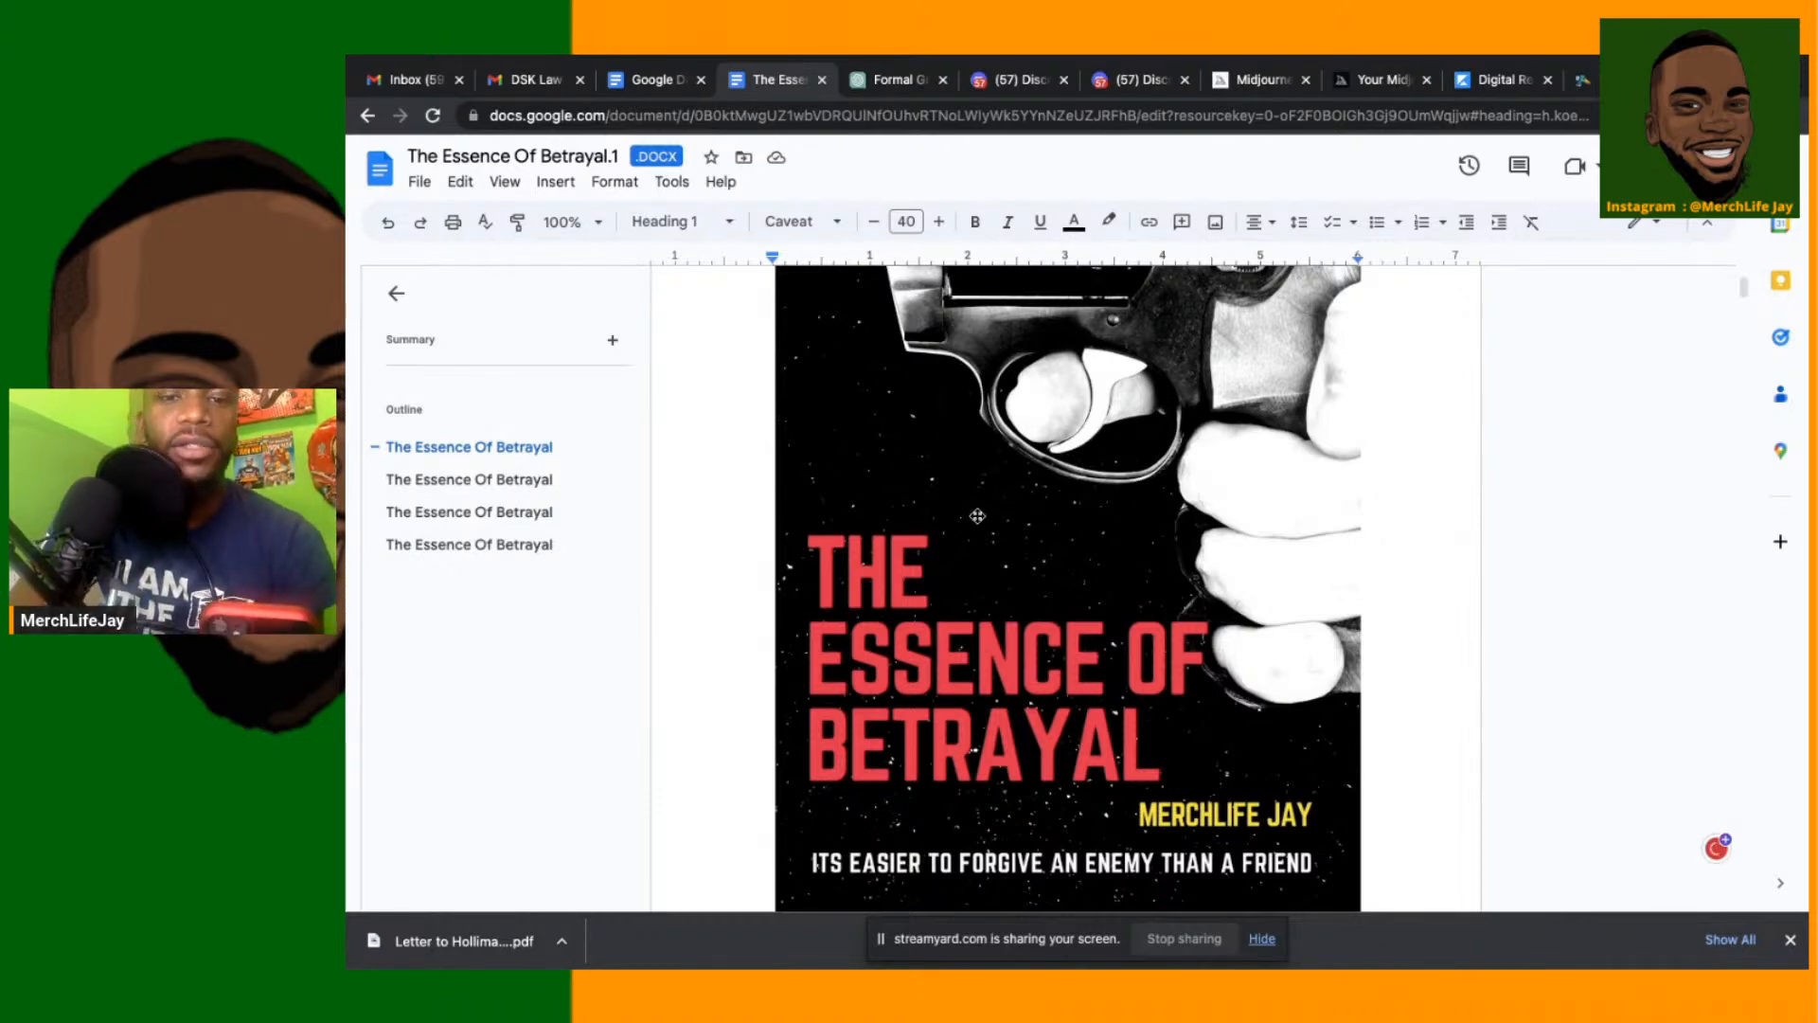
scroll(1001, 498, "down", 4)
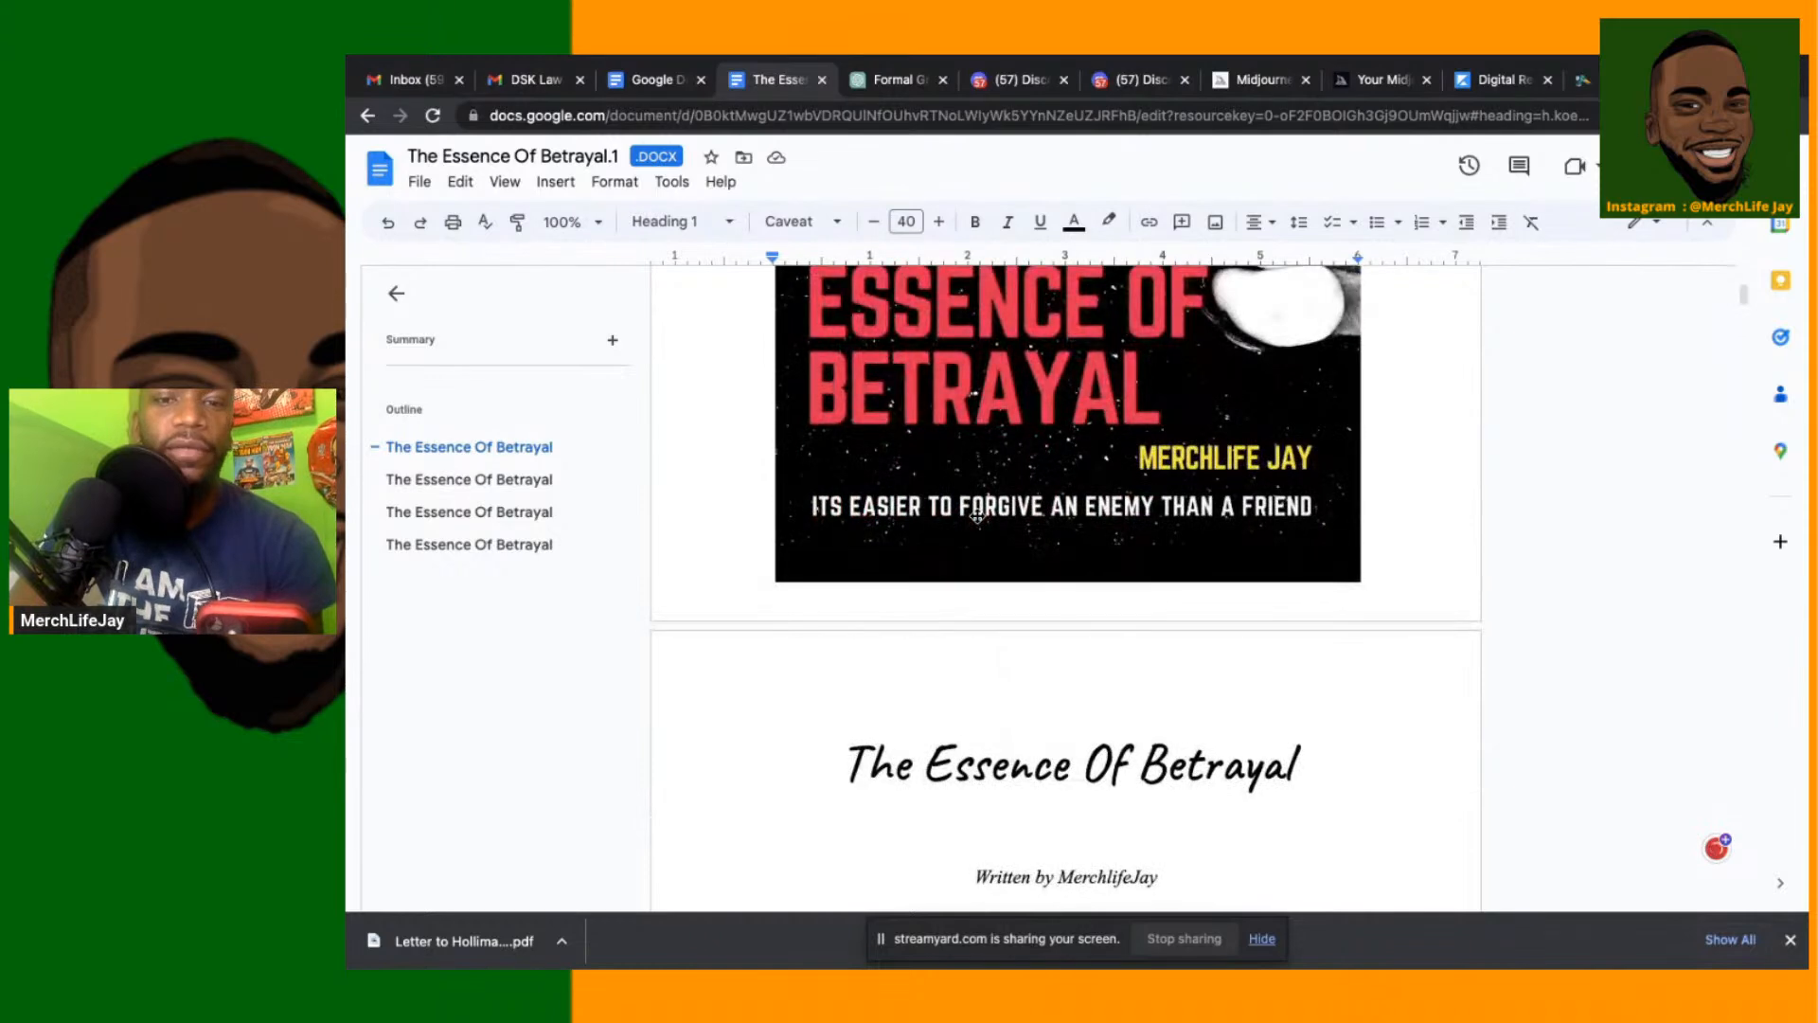
scroll(977, 516, "down", 2)
scroll(977, 514, "up", 5)
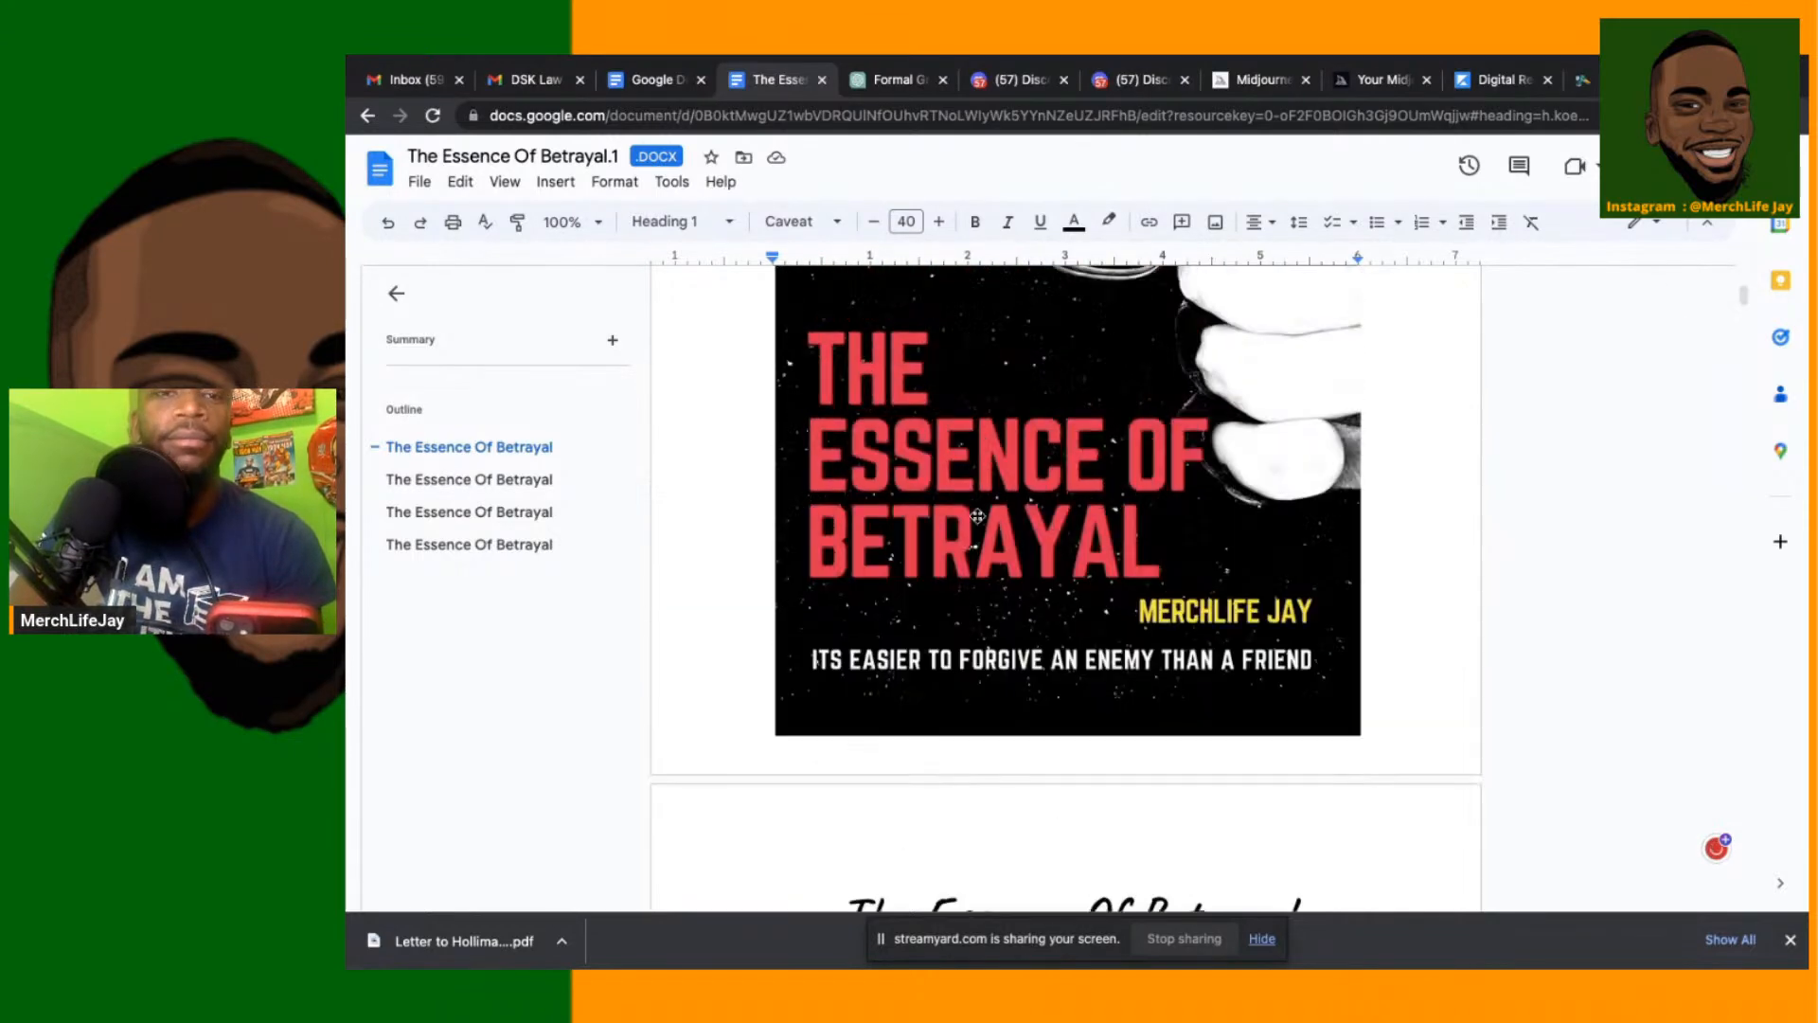
scroll(977, 516, "up", 1)
scroll(977, 516, "down", 1)
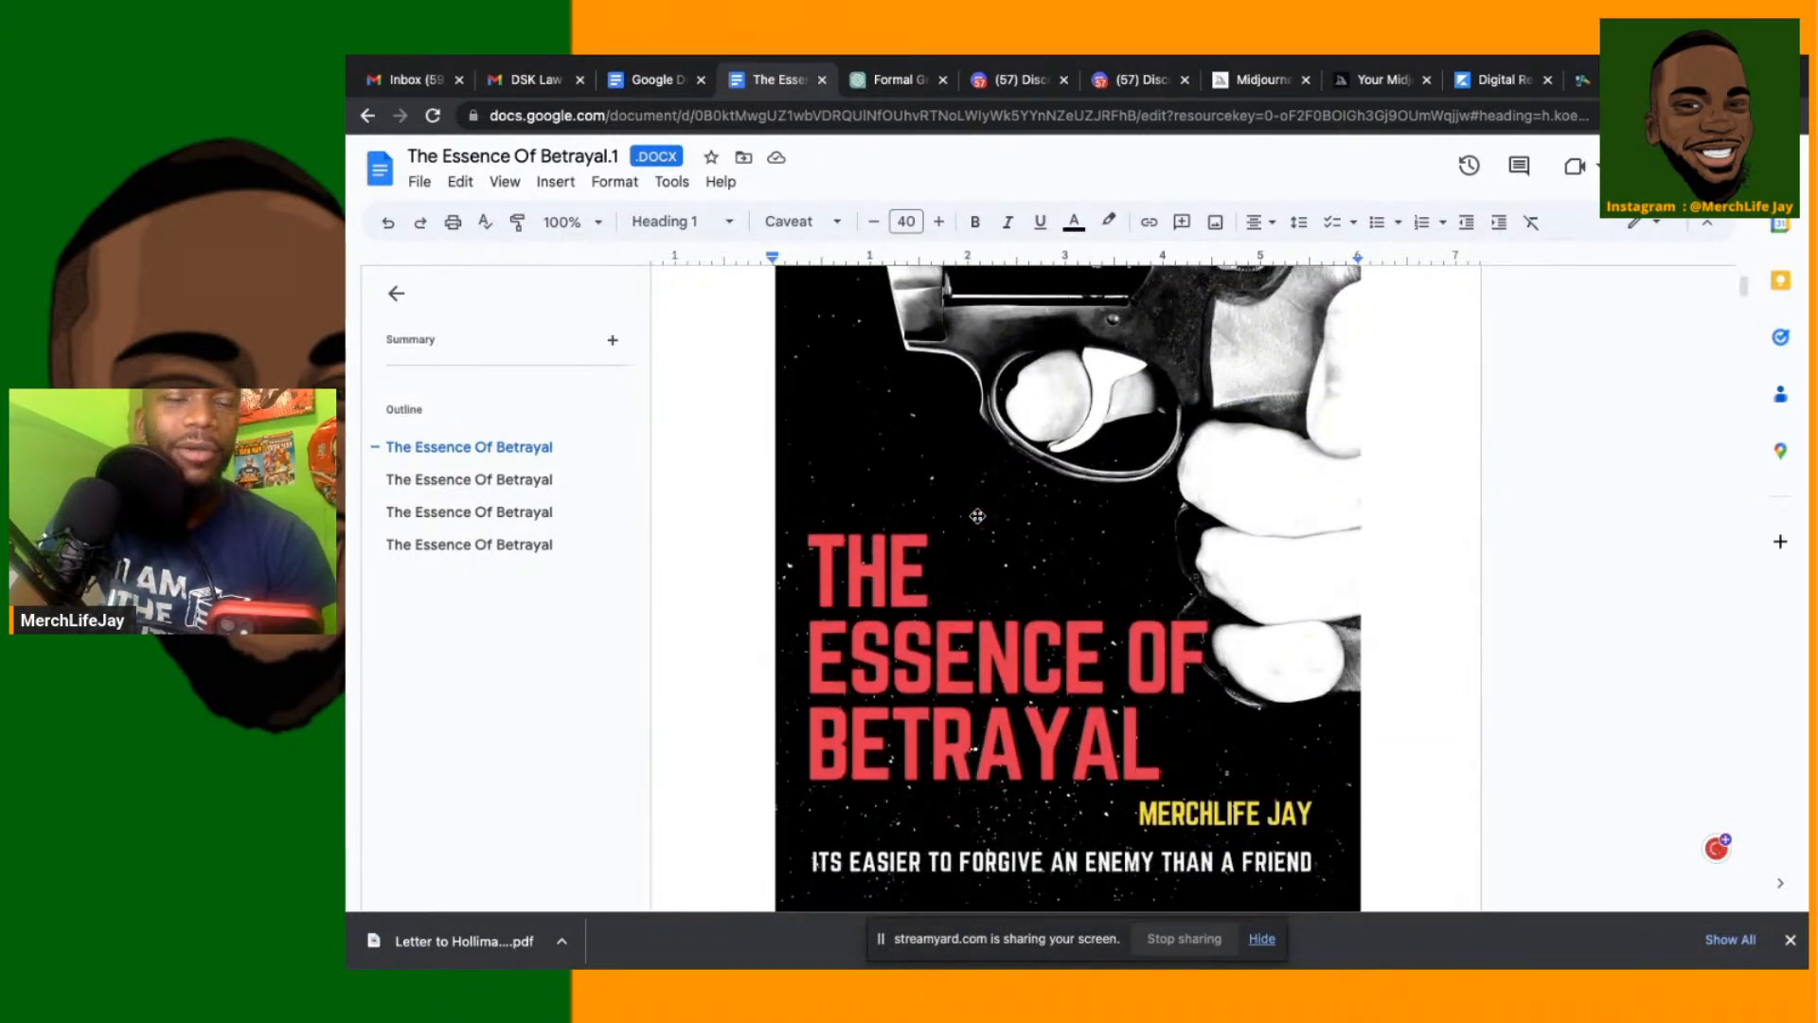
scroll(978, 516, "down", 4)
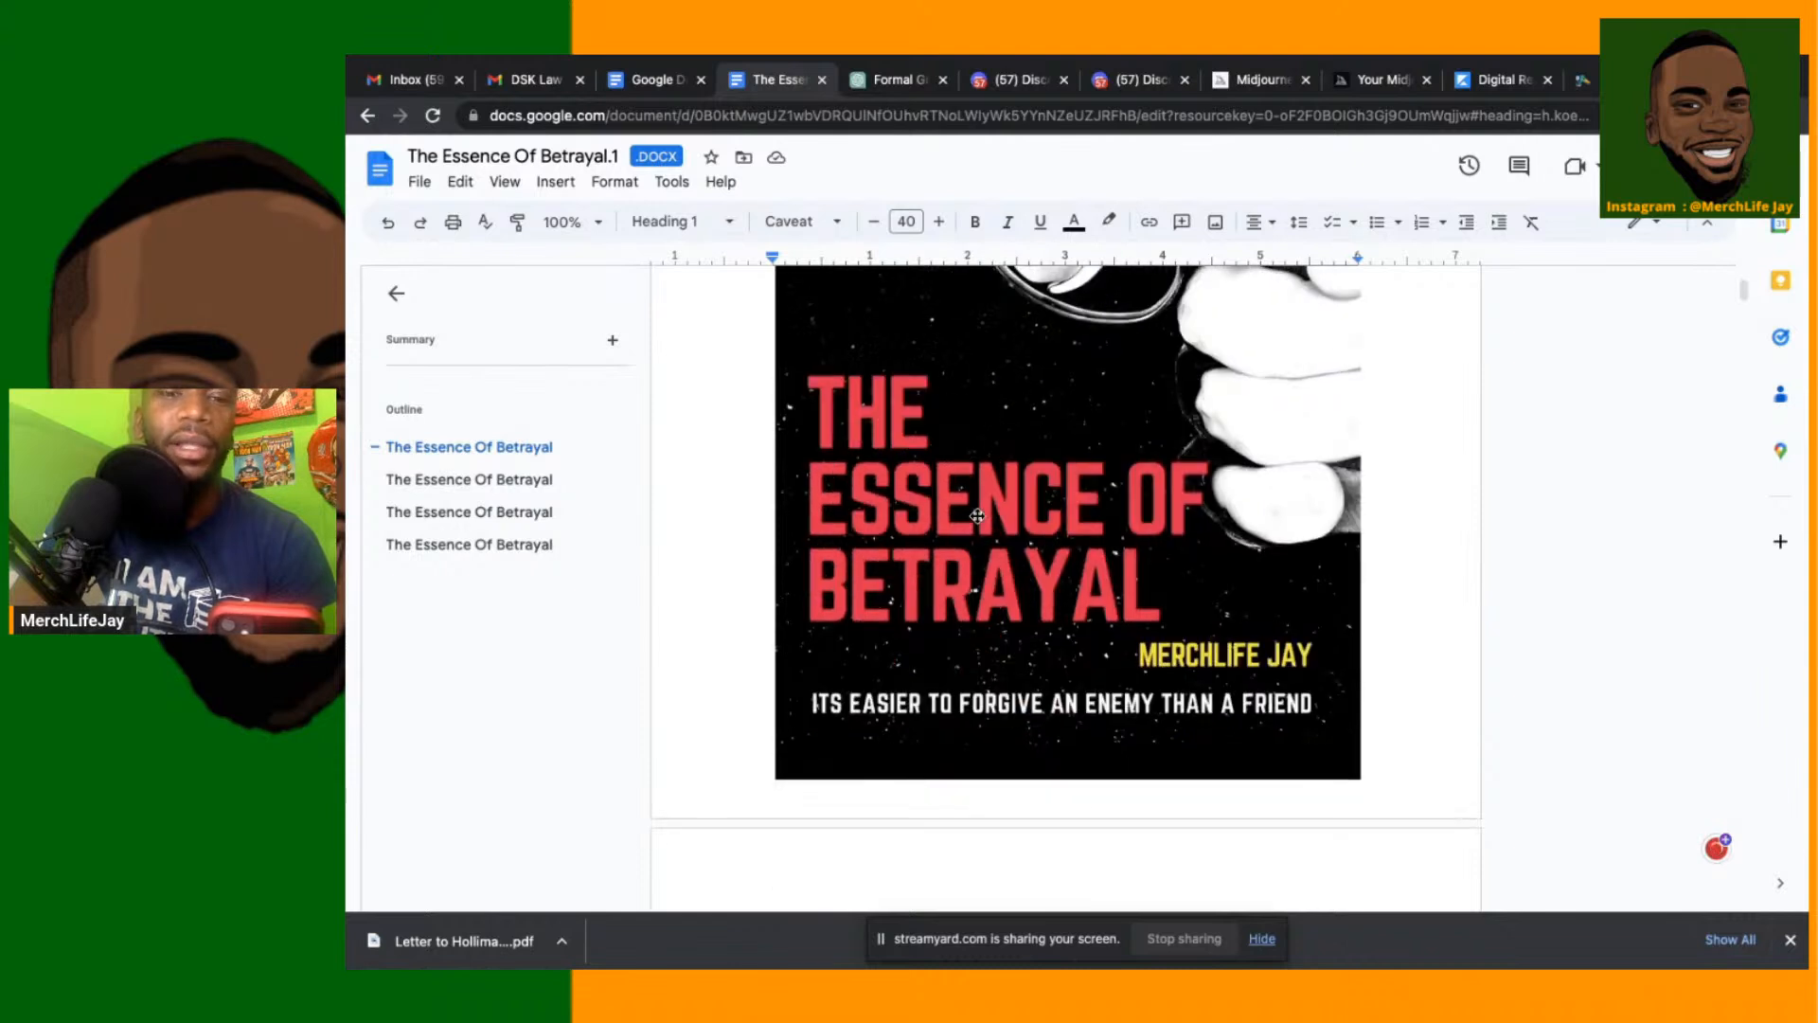
Compare the openings of Part 1 and Part 2, and select the cover image placed before the Part 2 title
left_click(470, 481)
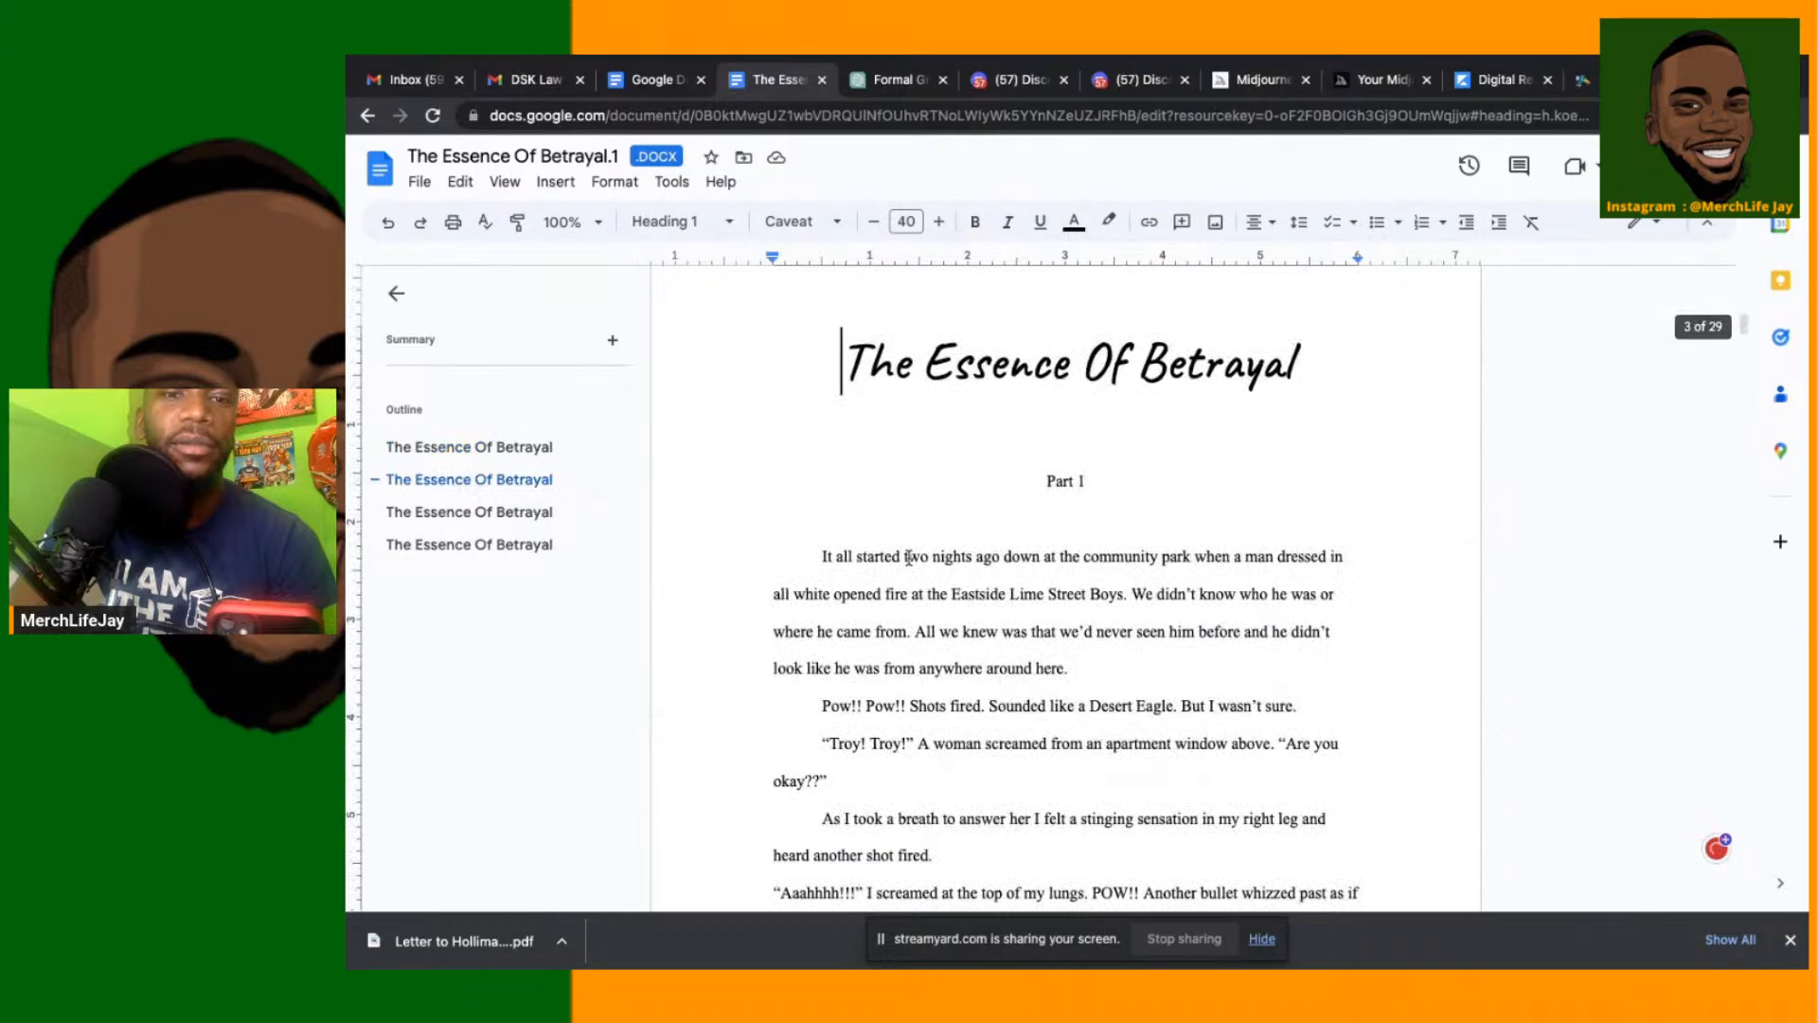
scroll(909, 558, "down", 1)
scroll(908, 558, "up", 20)
scroll(908, 557, "down", 15)
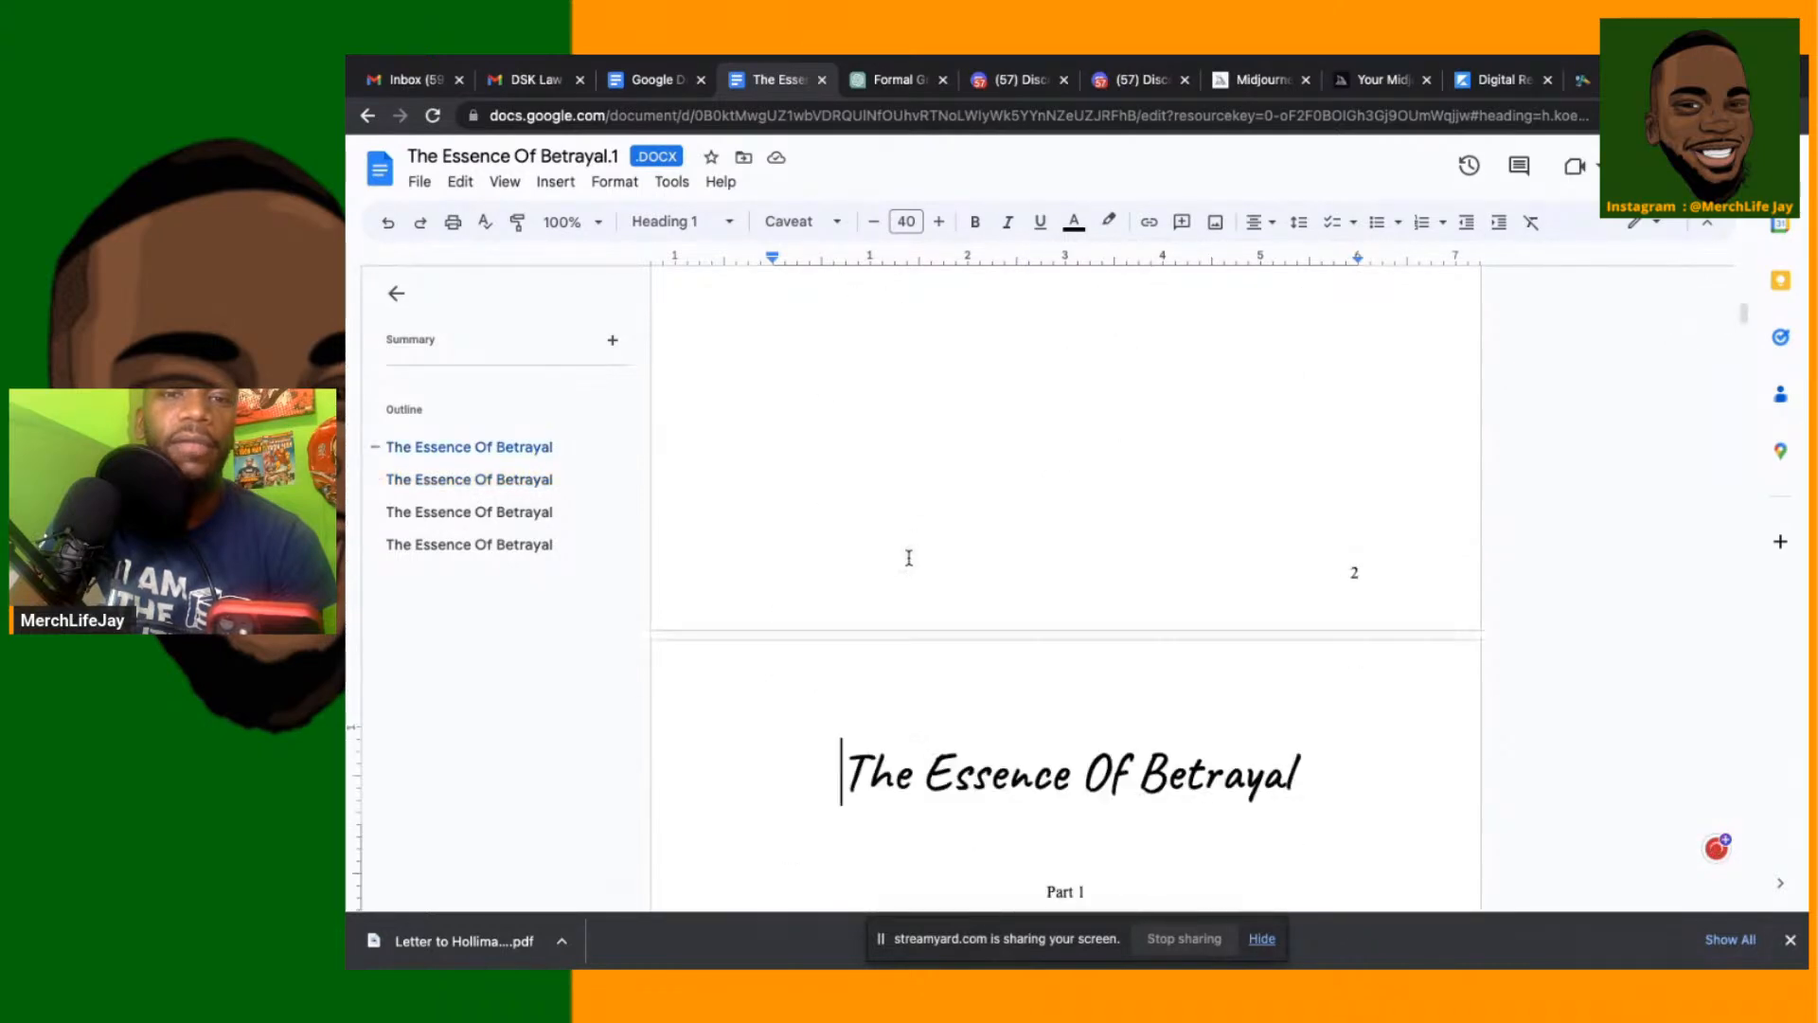
left_click(442, 512)
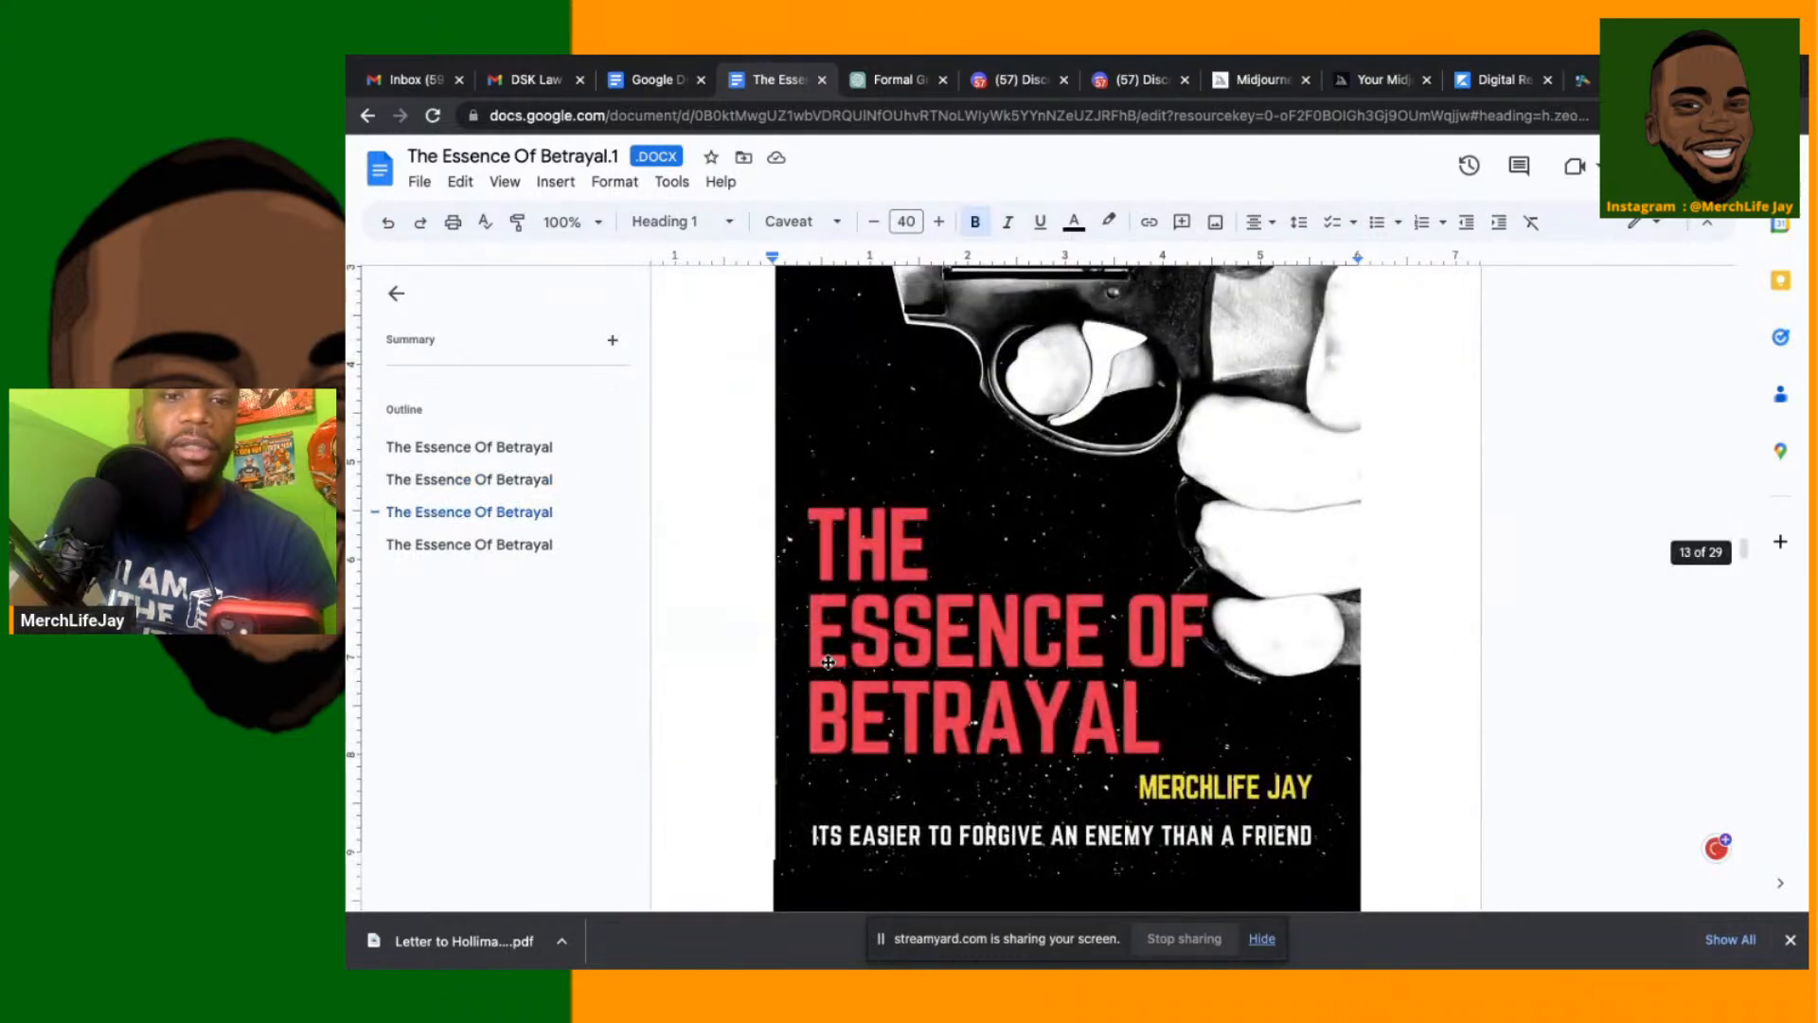
scroll(828, 662, "down", 10)
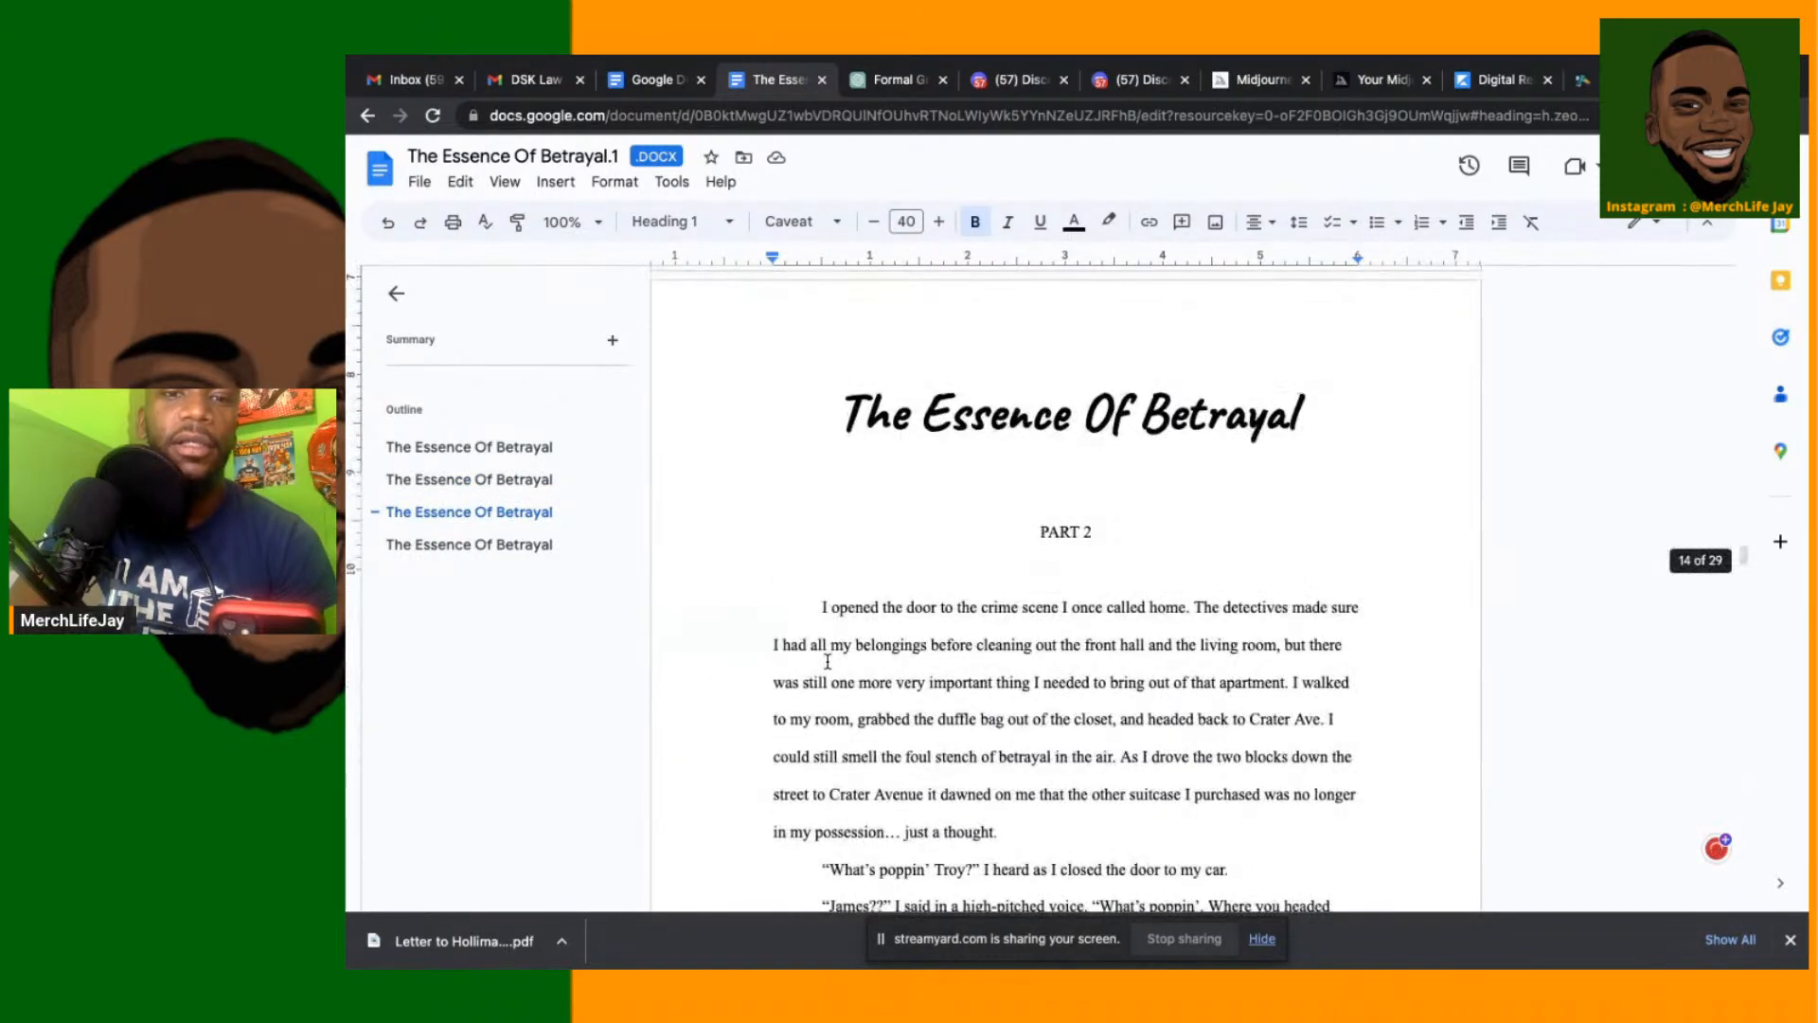
scroll(828, 662, "up", 5)
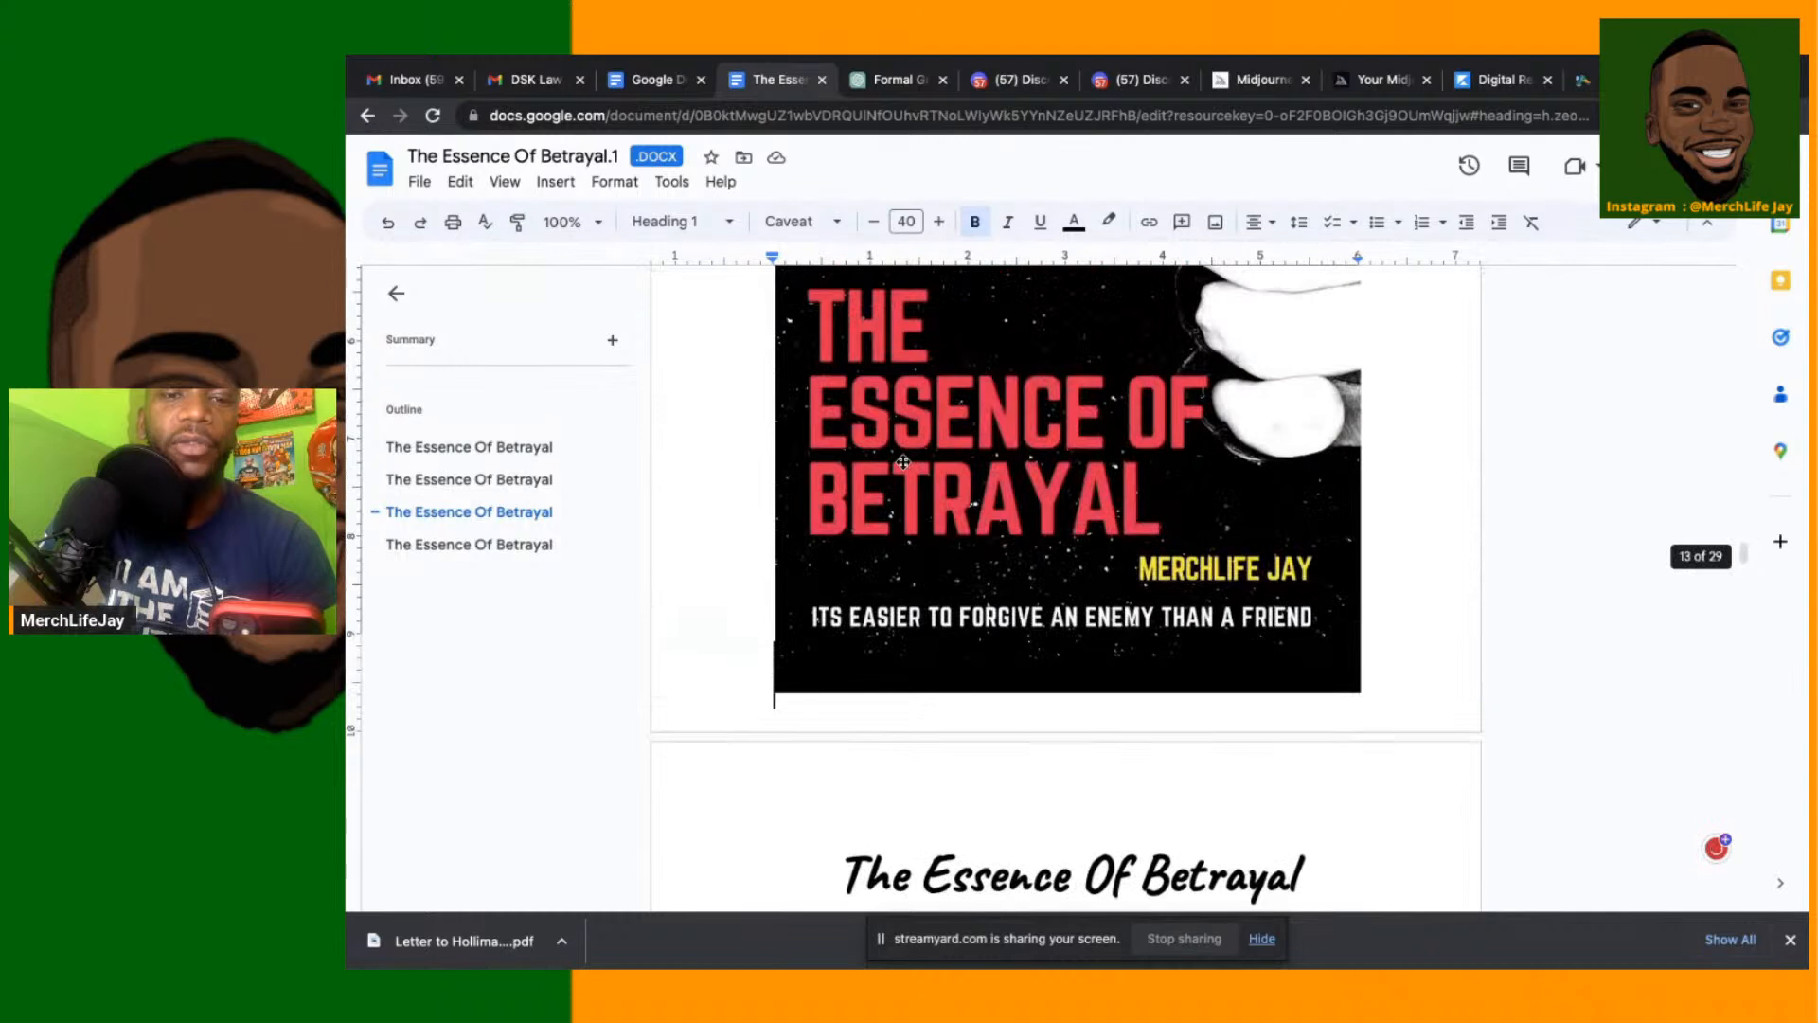
left_click(924, 462)
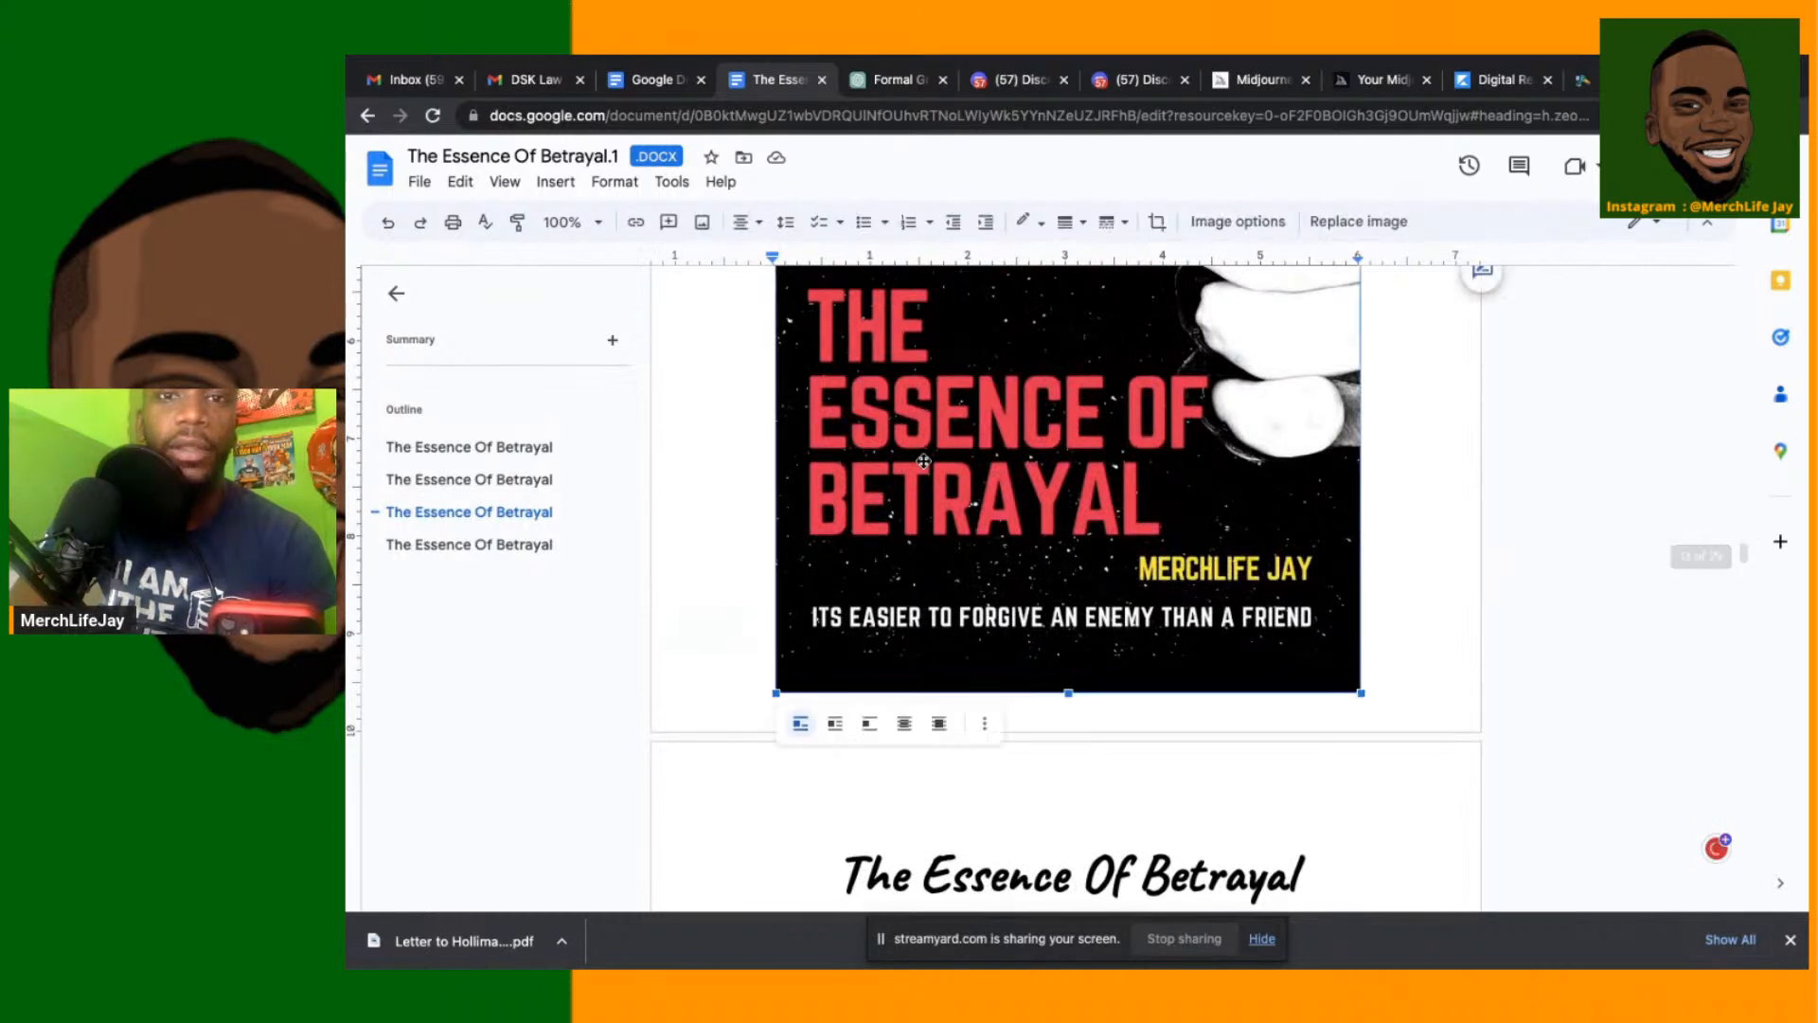
Switch to Canva, close all the open designs and go to the home page
mouse_move(1317, 947)
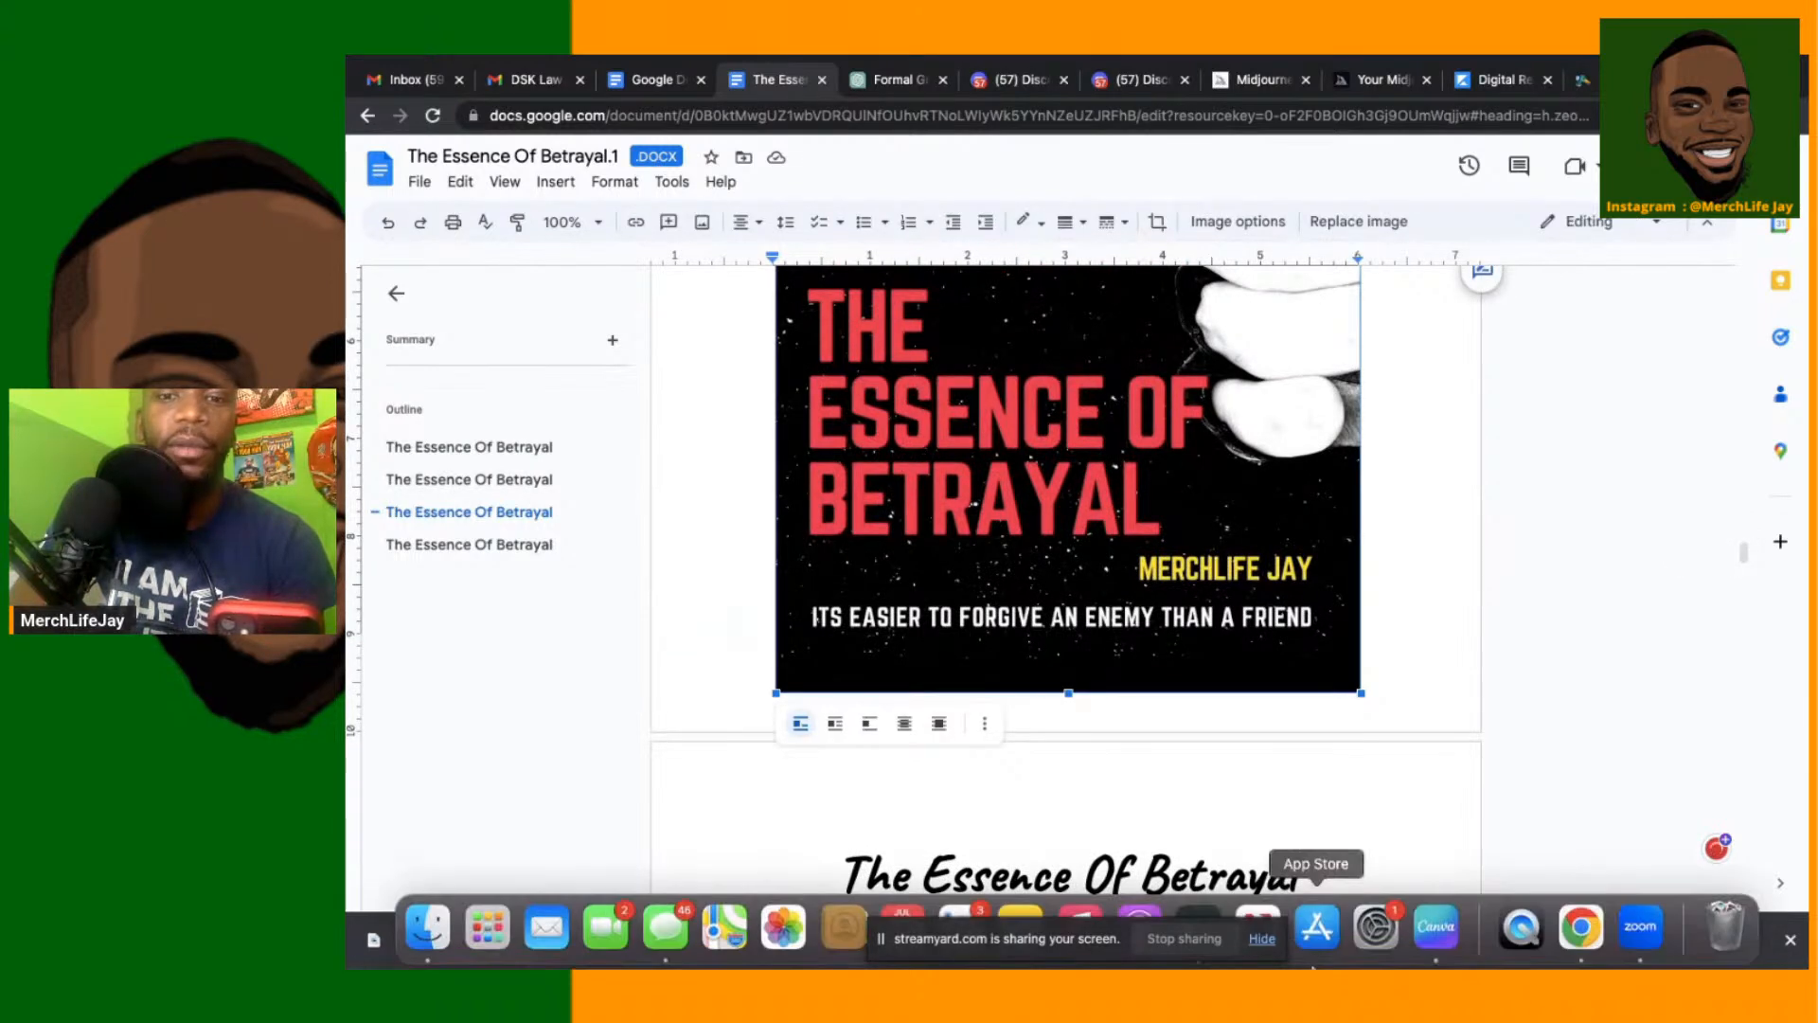
left_click(1435, 930)
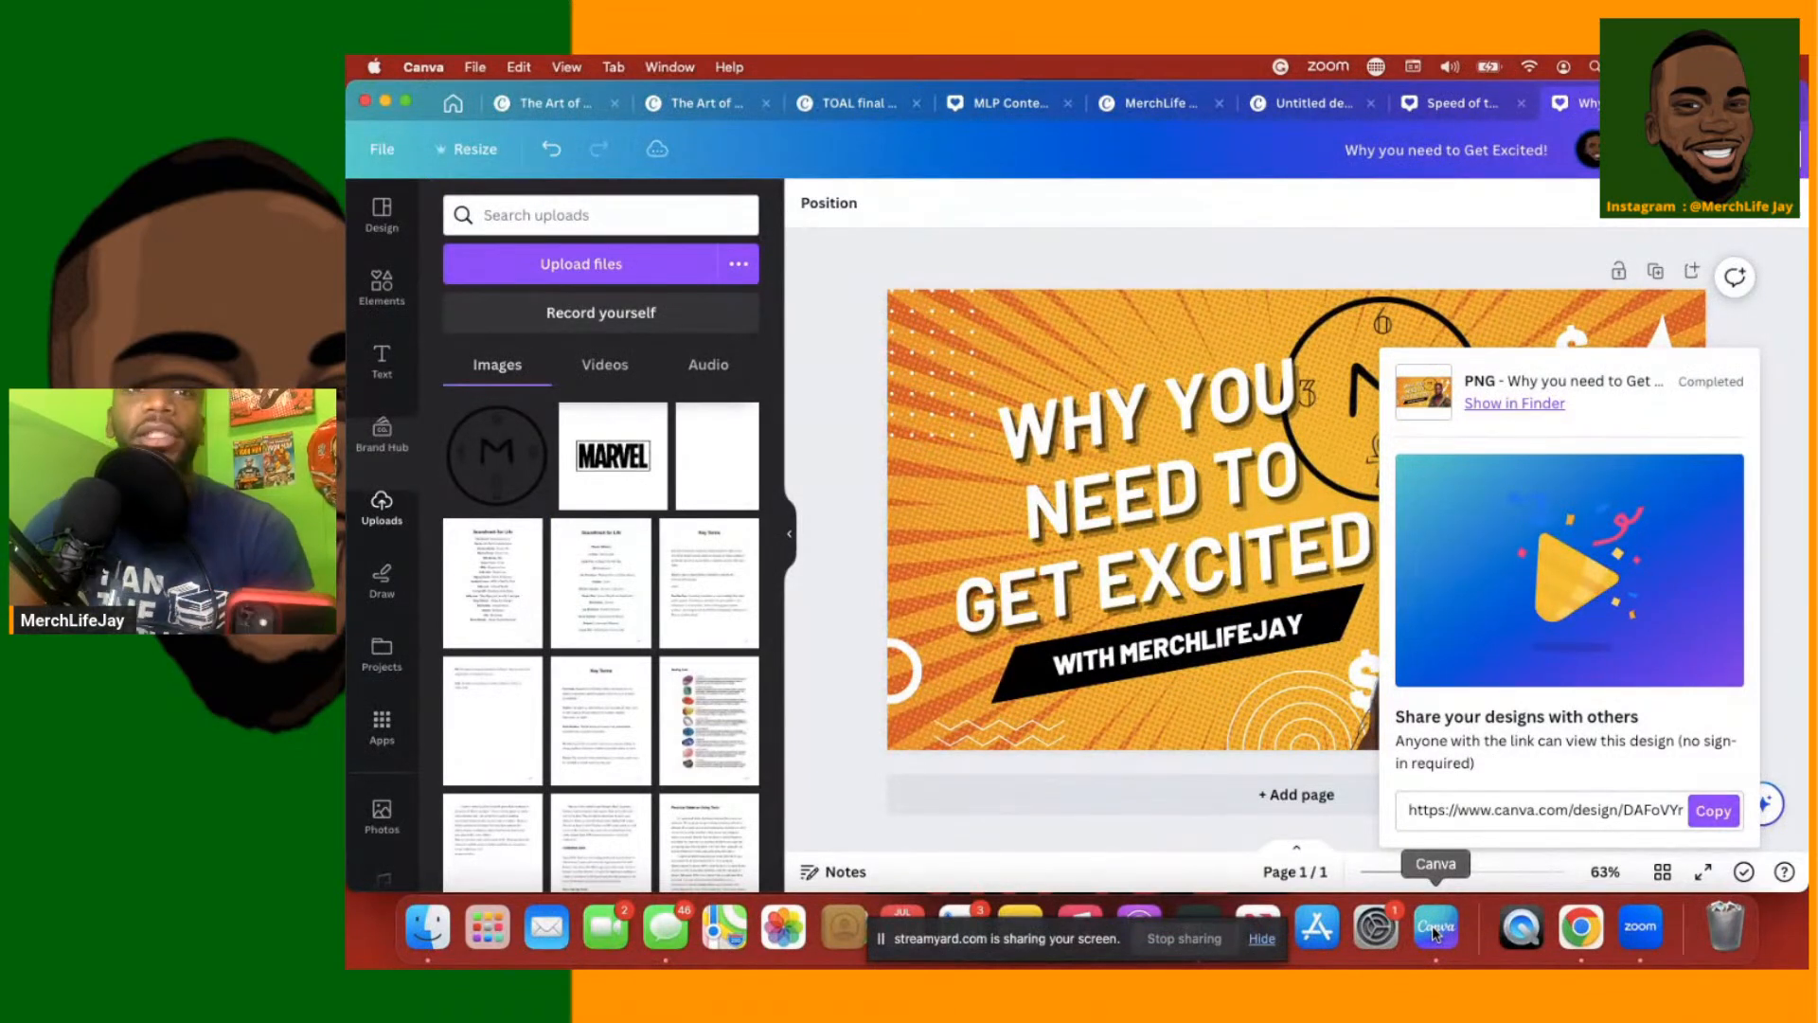
left_click(1521, 104)
left_click(1499, 105)
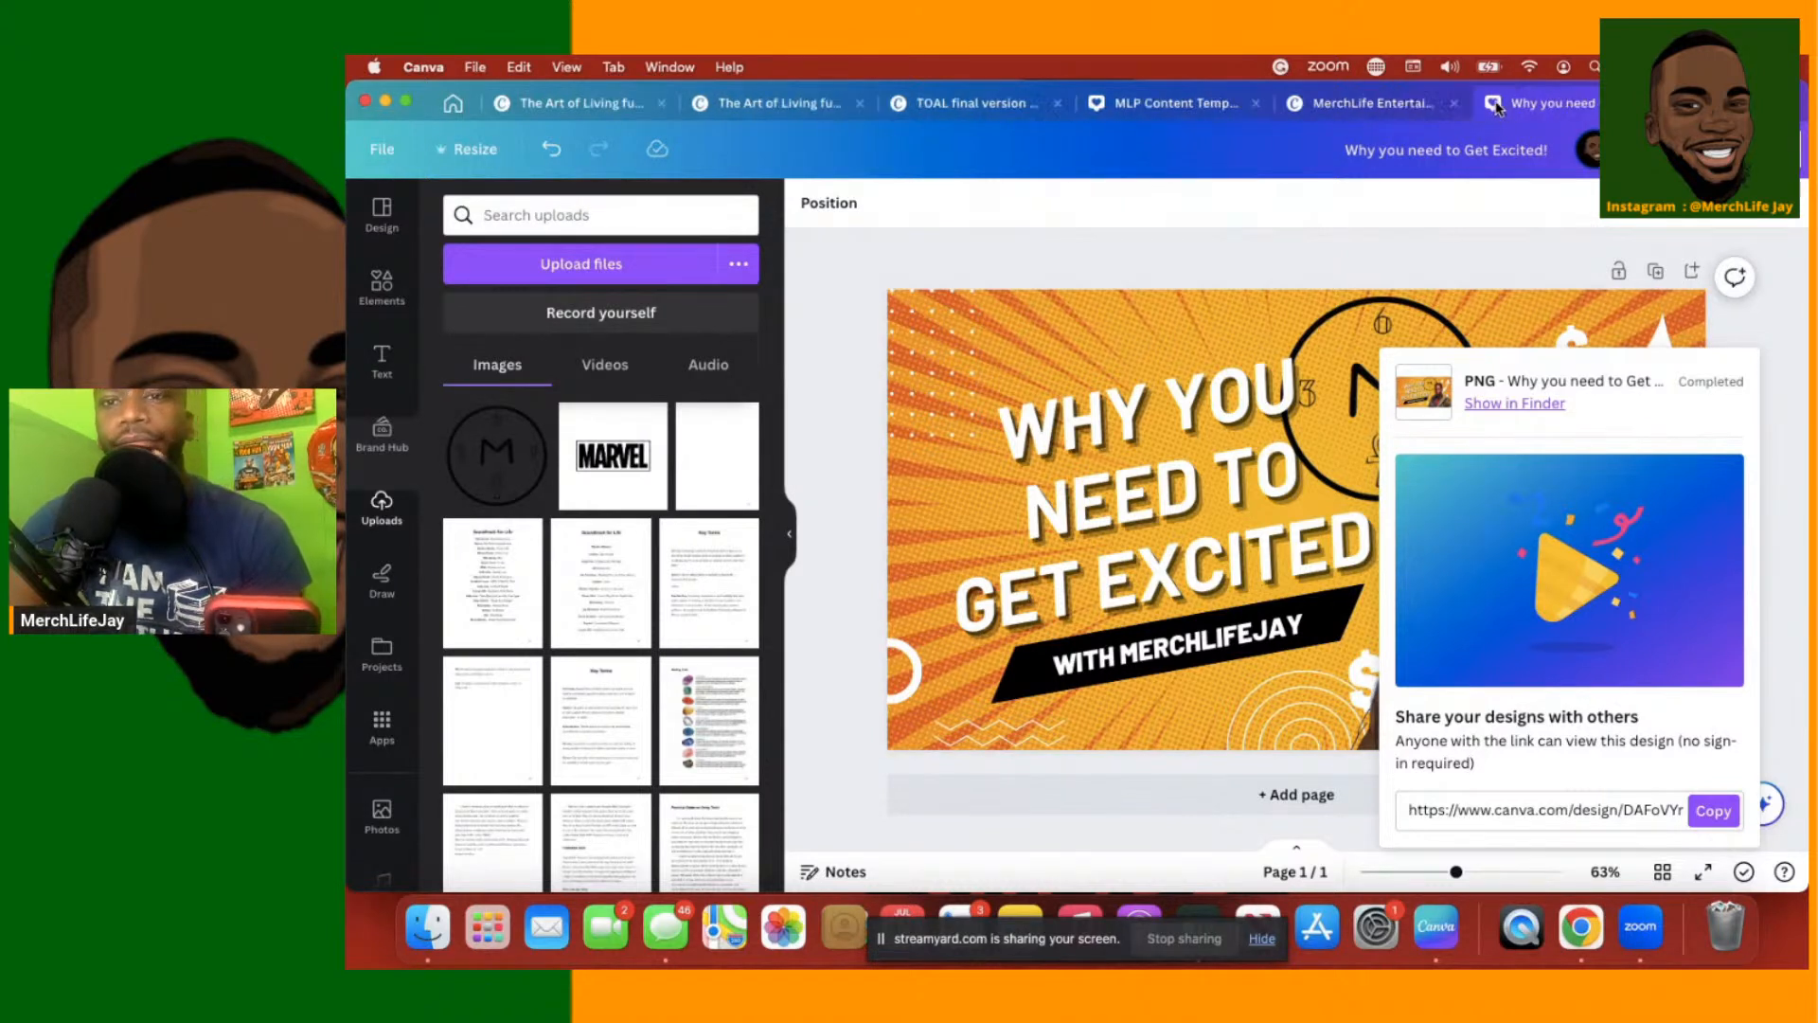
left_click(1456, 107)
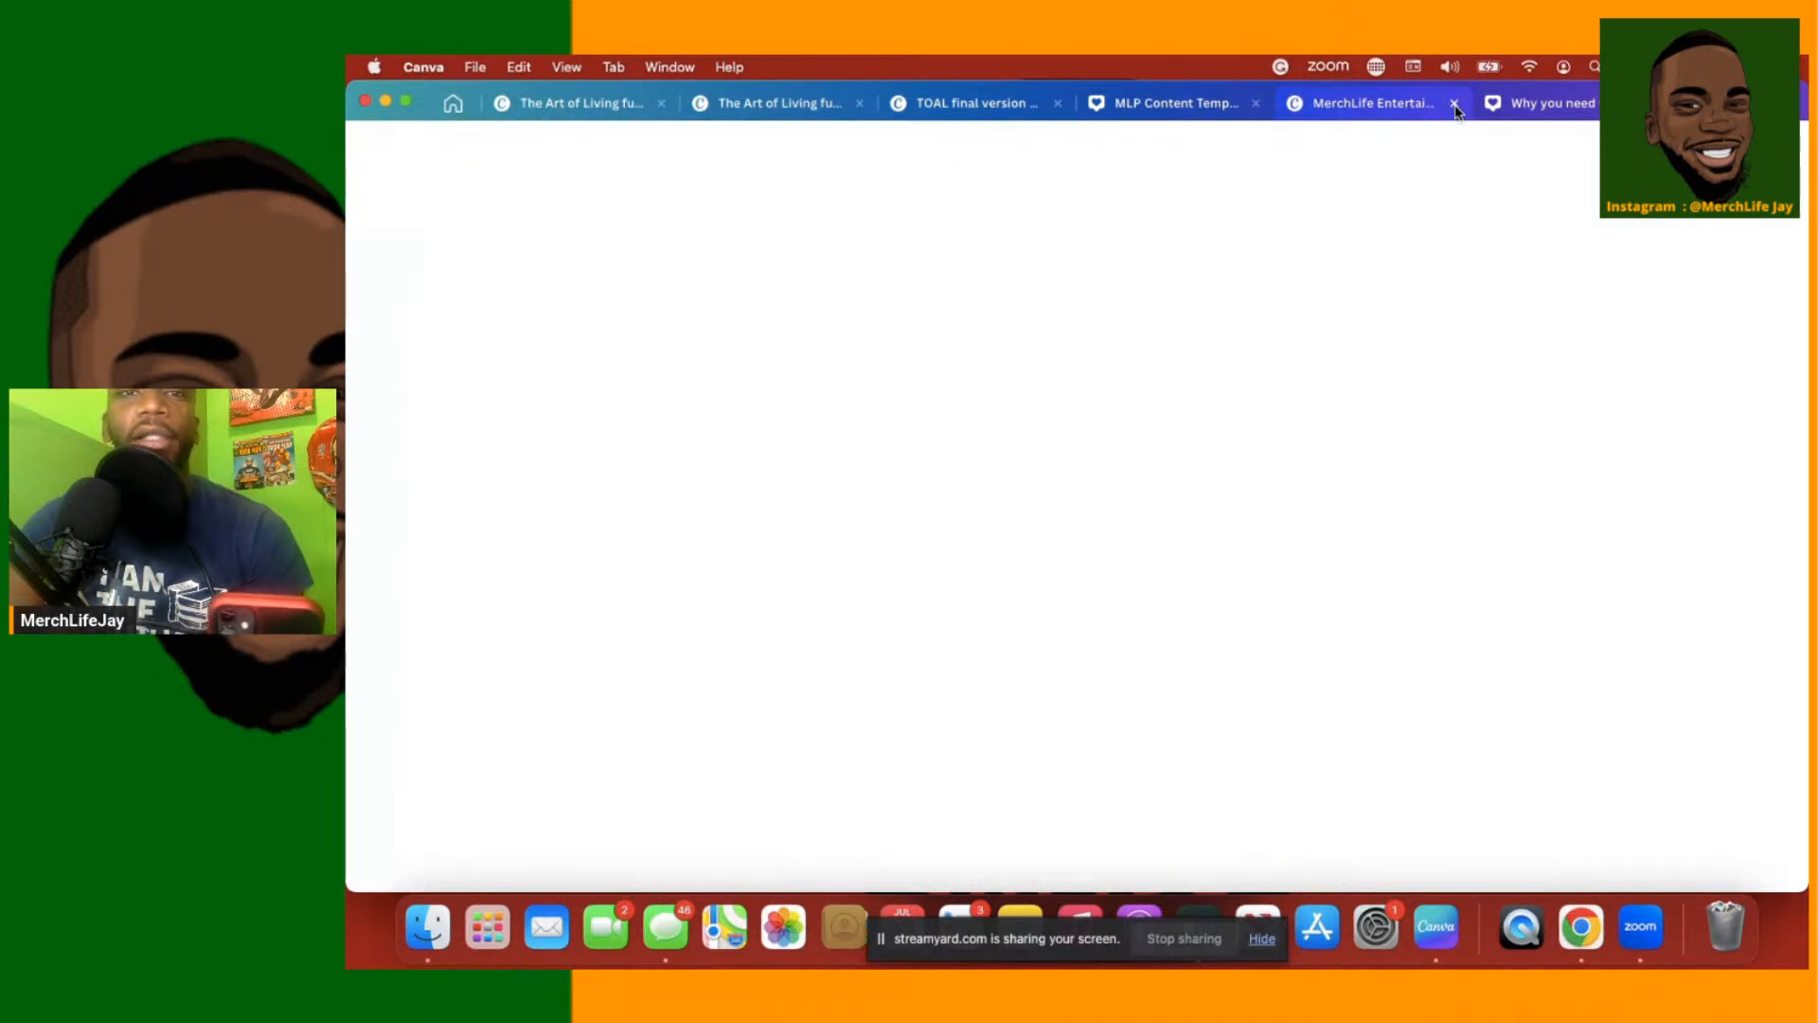
left_click(662, 104)
left_click(661, 105)
left_click(661, 104)
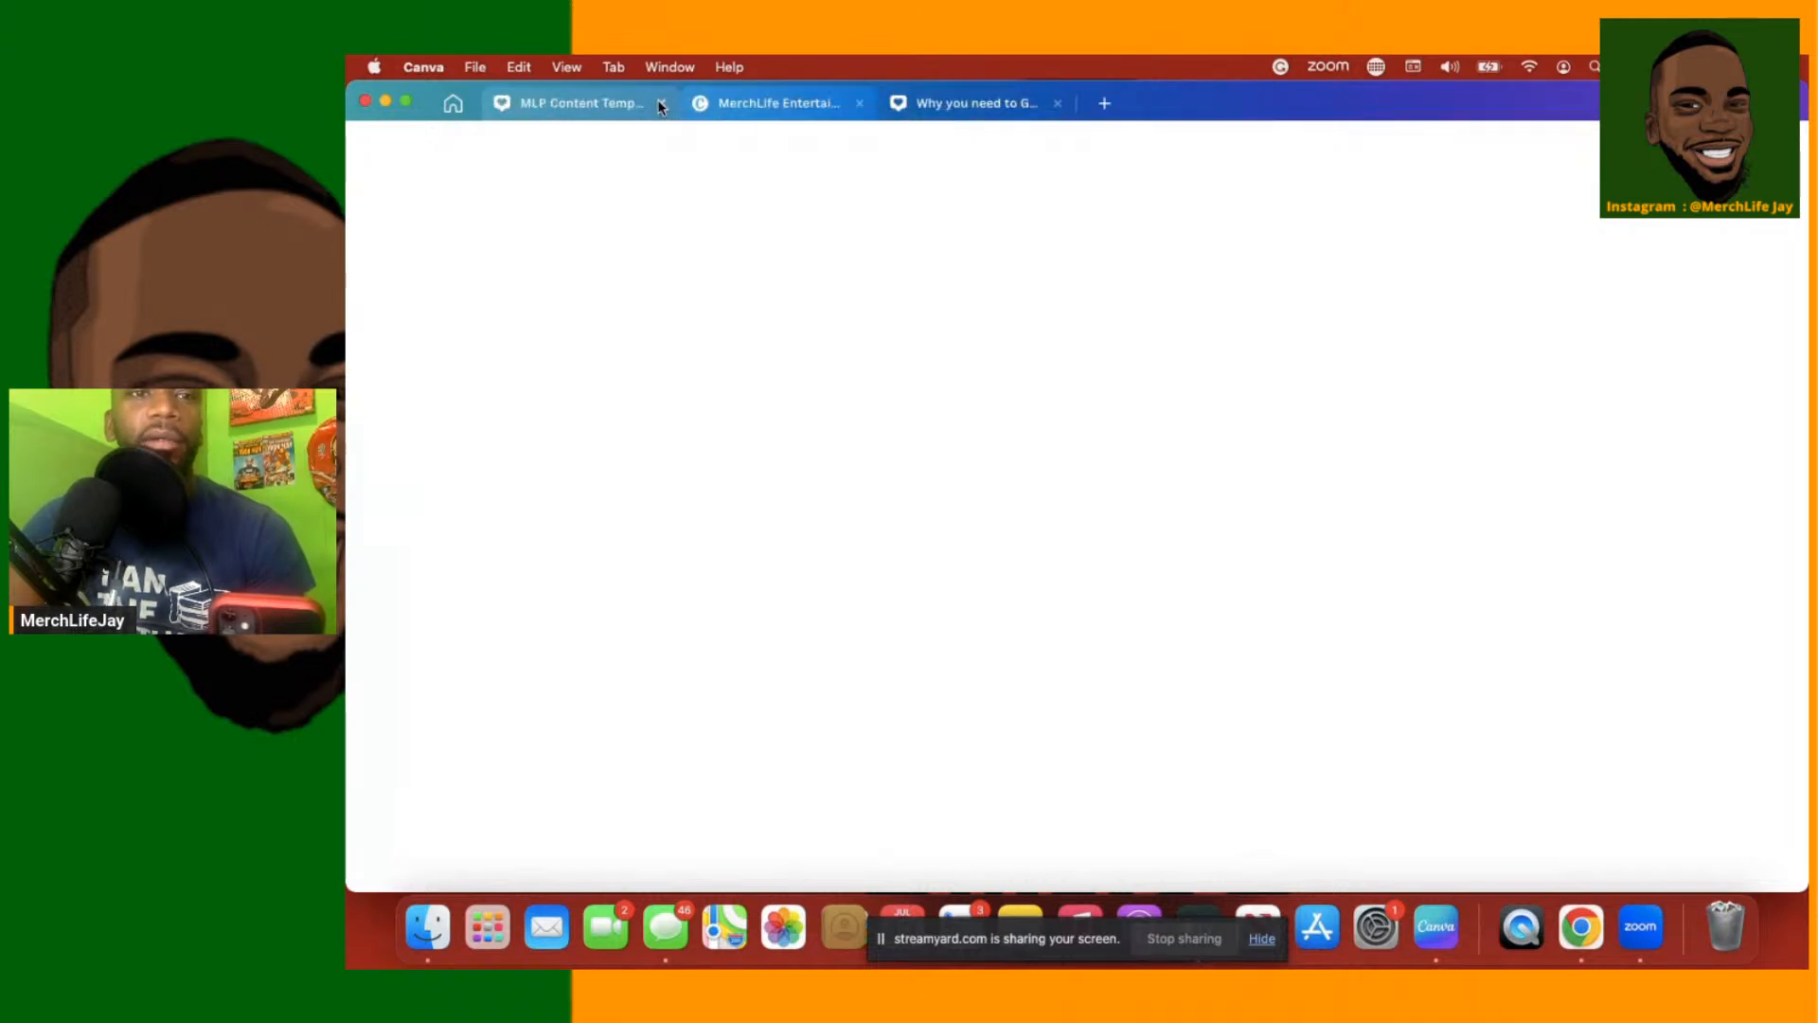
left_click(661, 104)
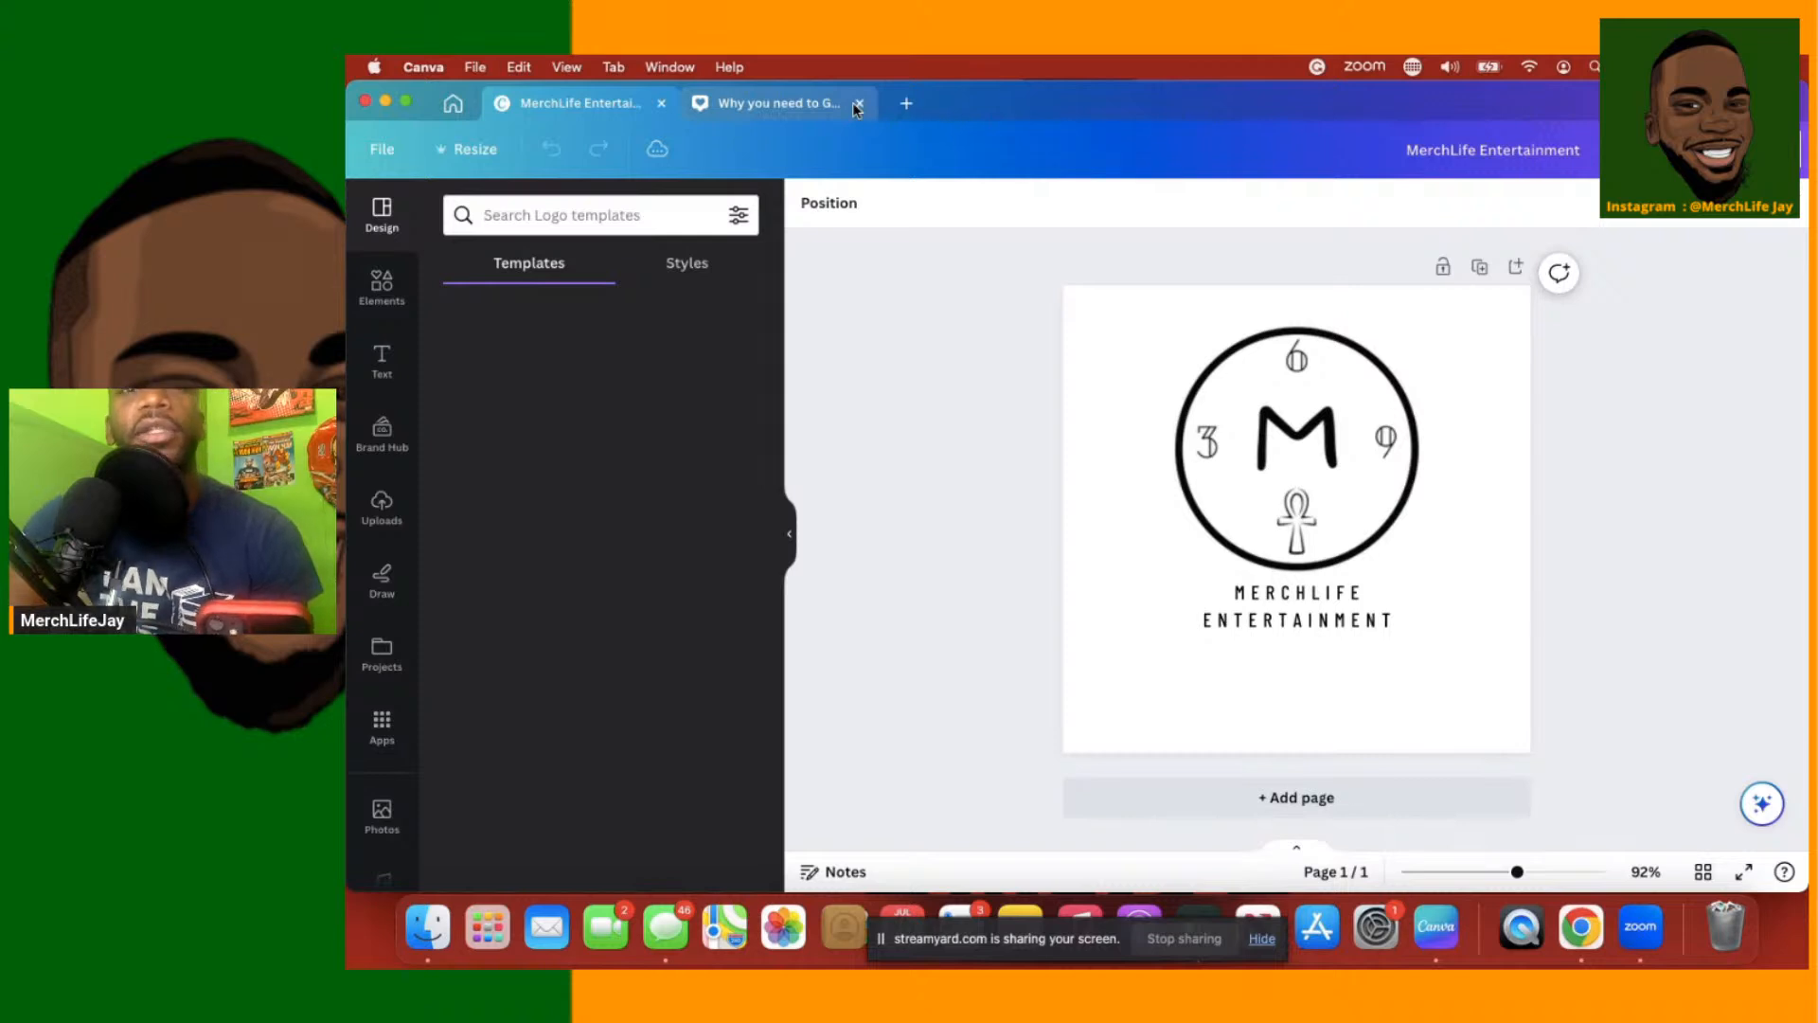
left_click(856, 105)
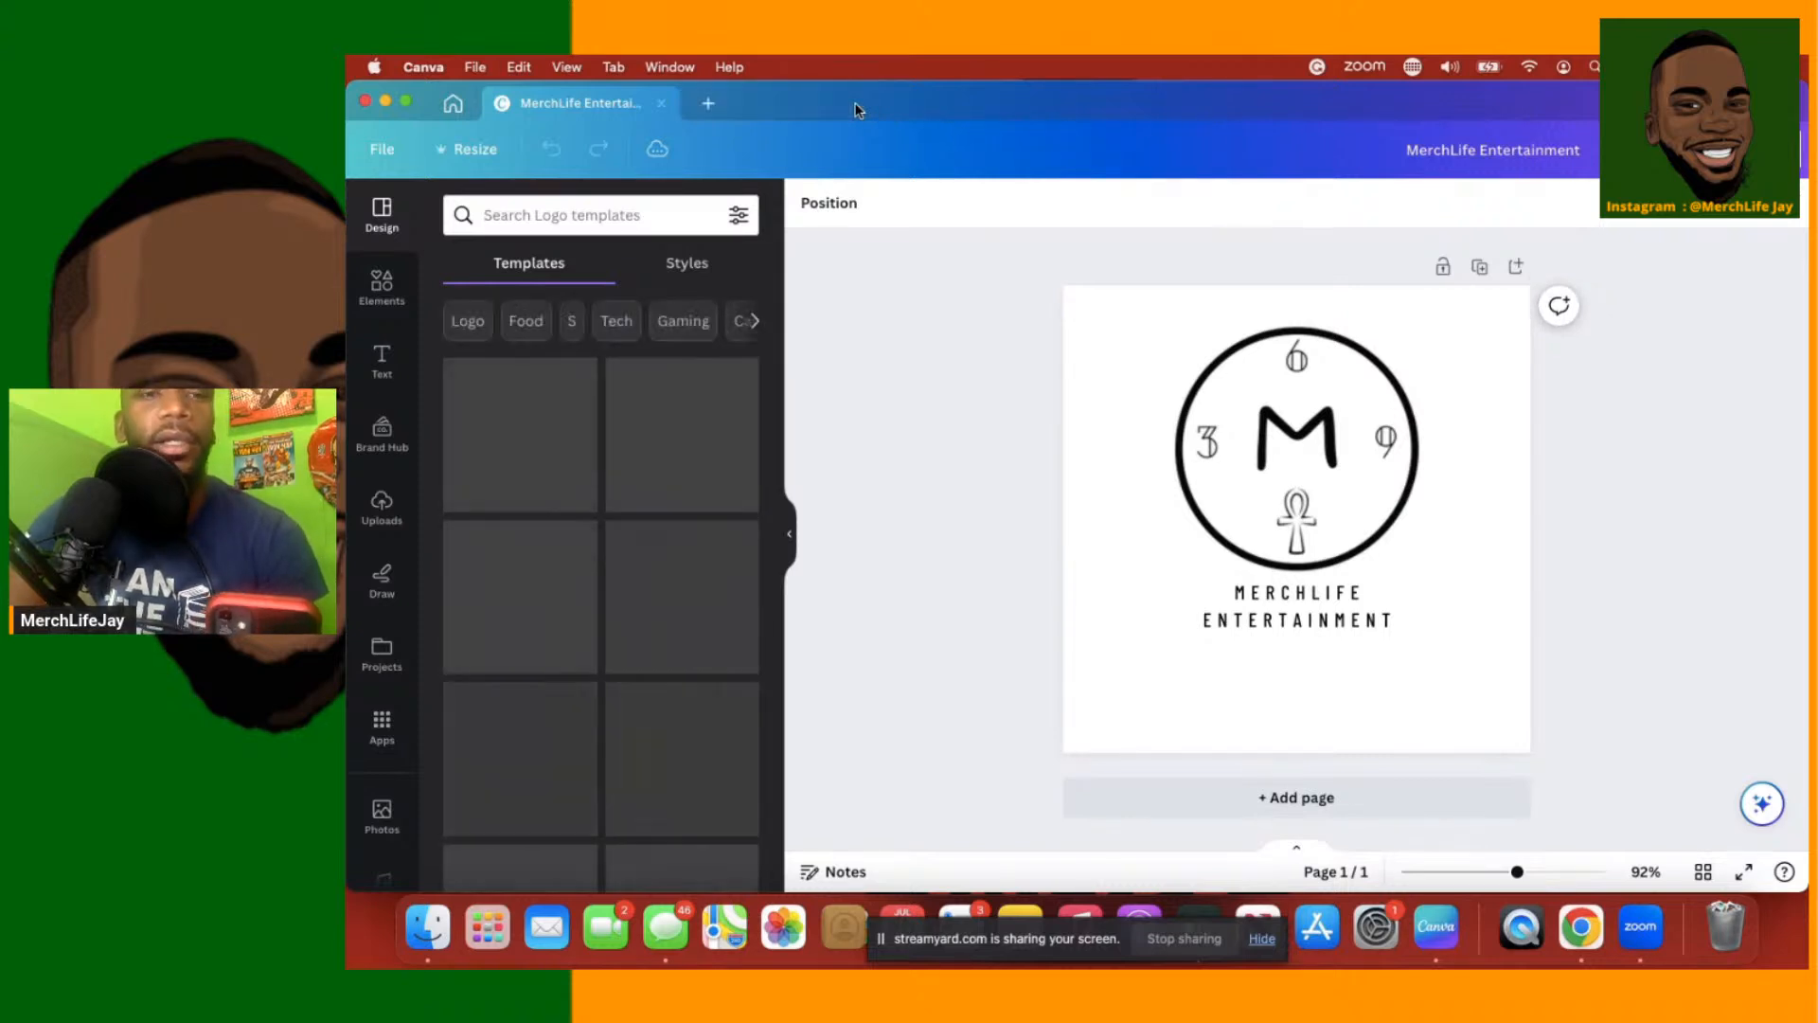
left_click(453, 104)
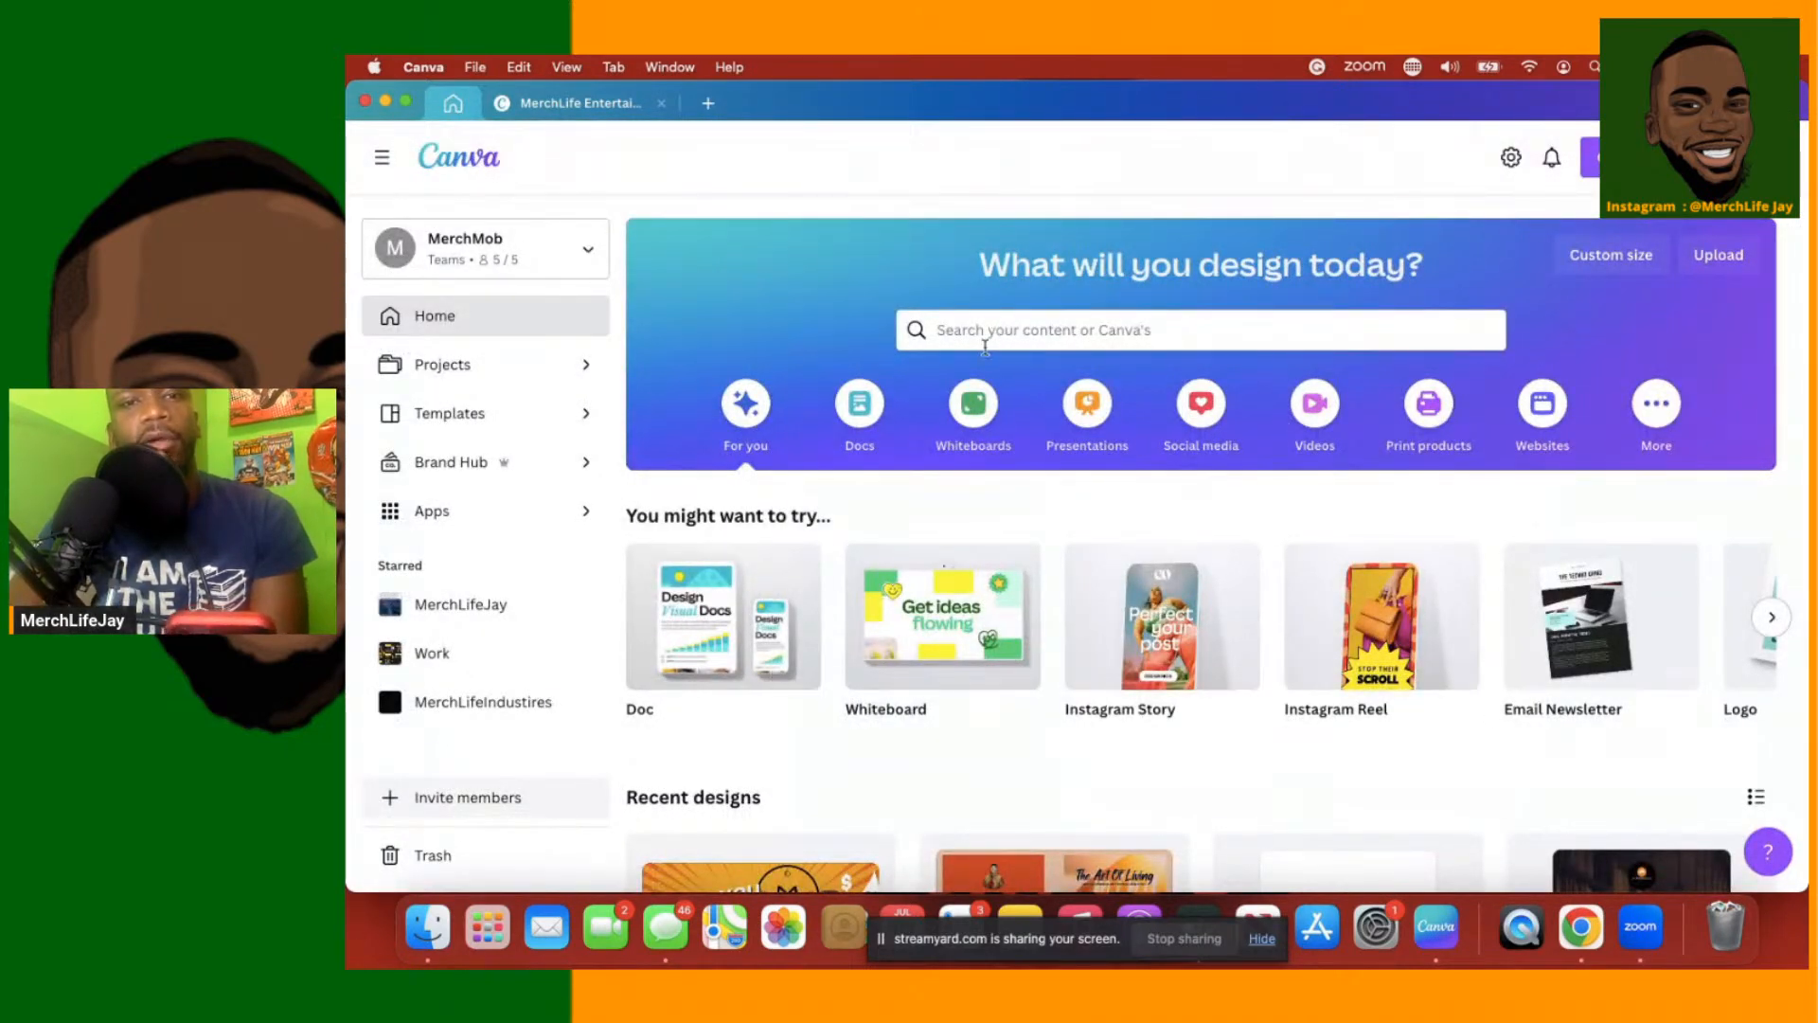
key("super+w")
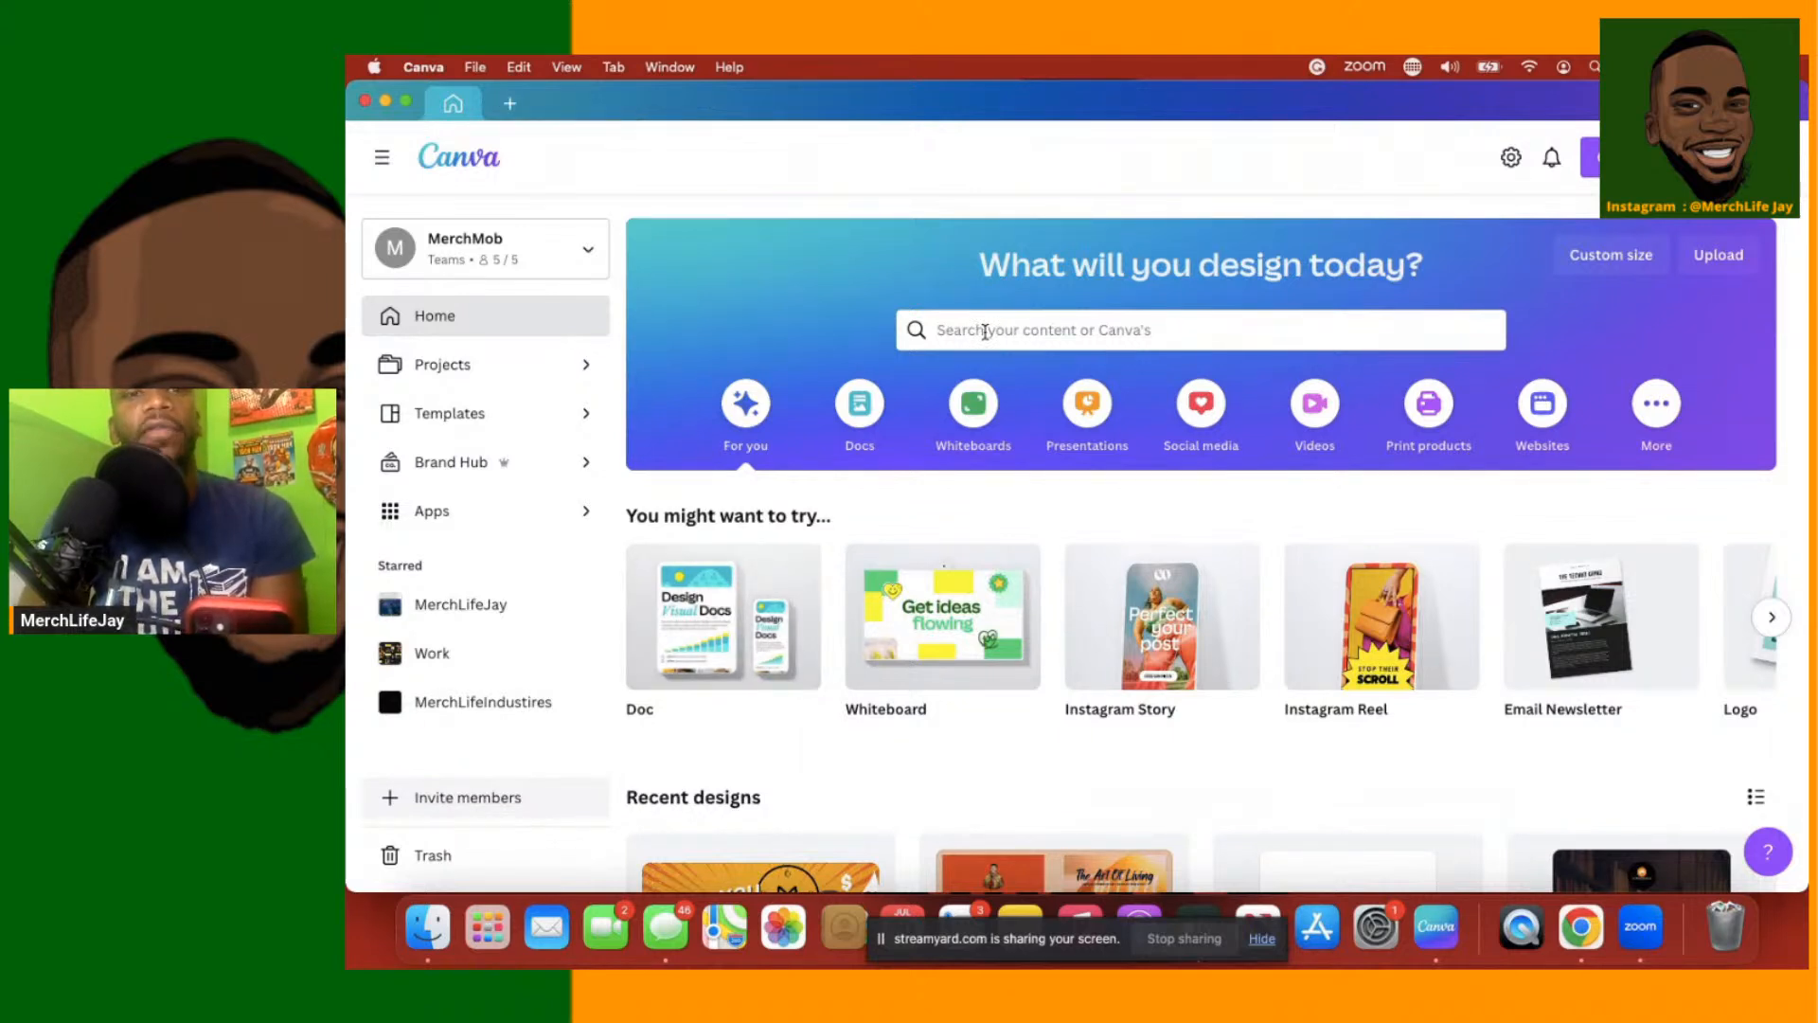
Search the existing projects, not the templates, for "the essence of betrayal" and show the full results
left_click(985, 332)
type("the")
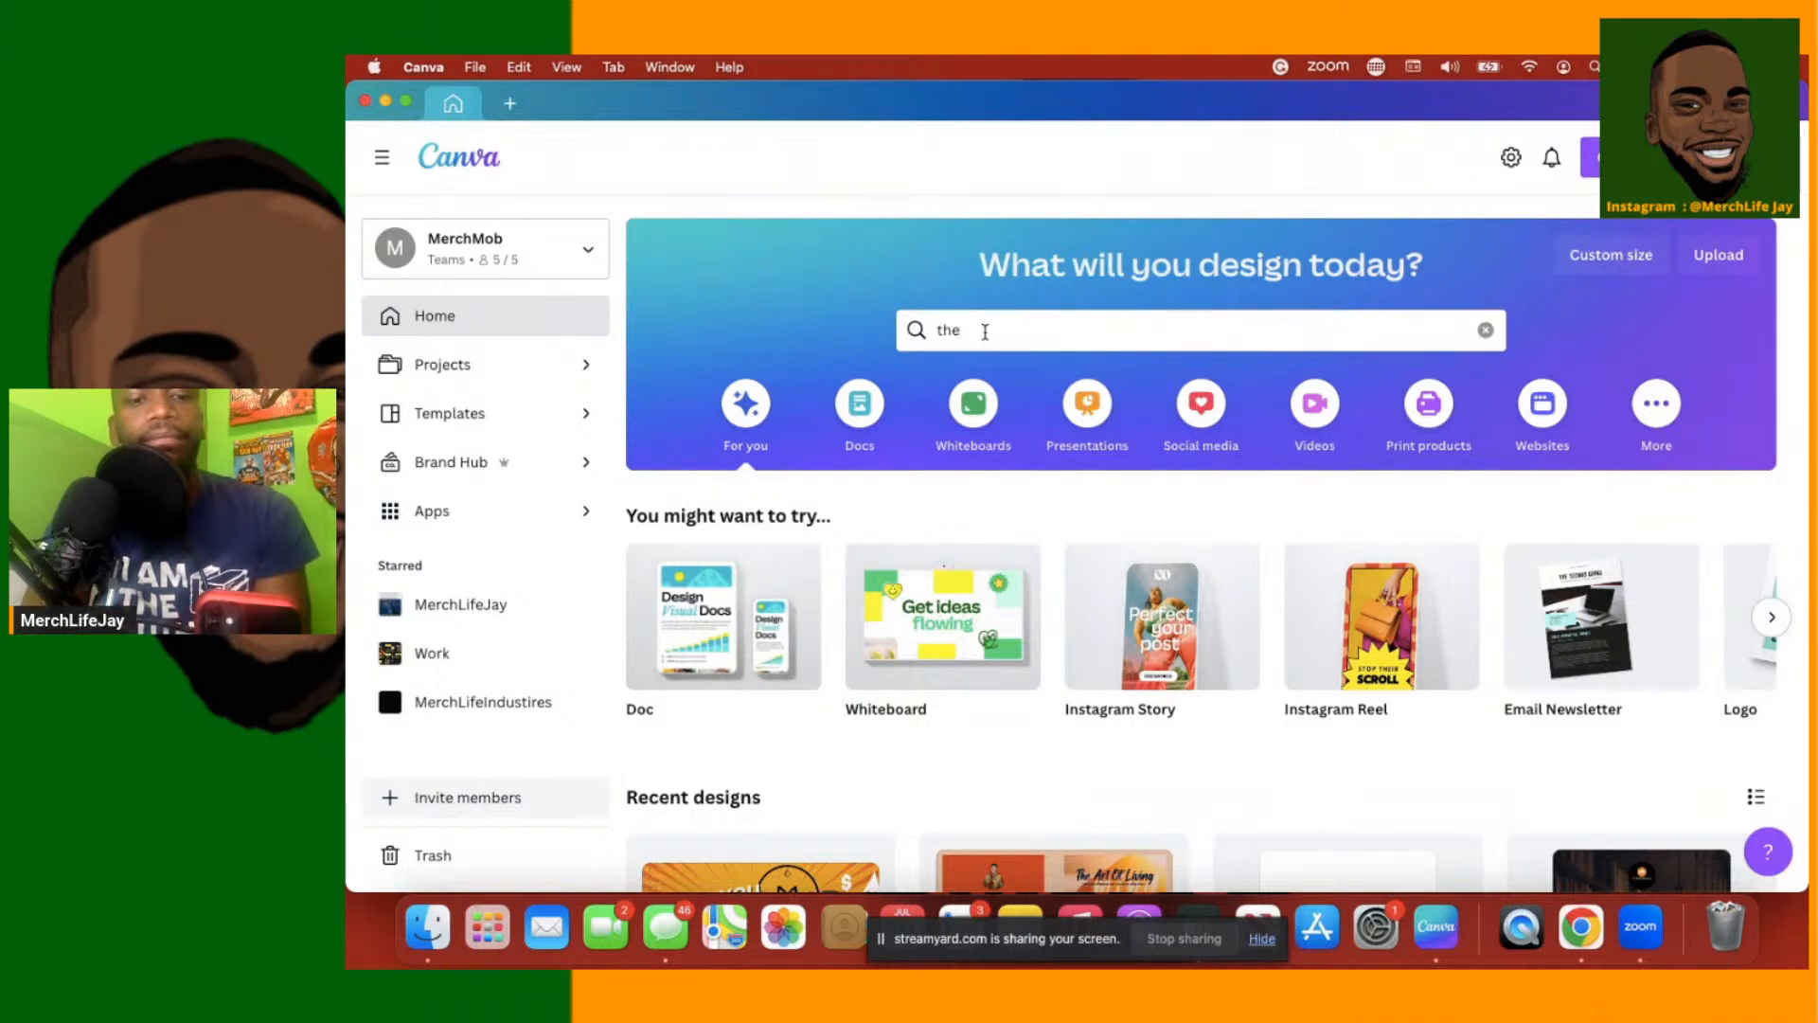
type(" essence of betrayal")
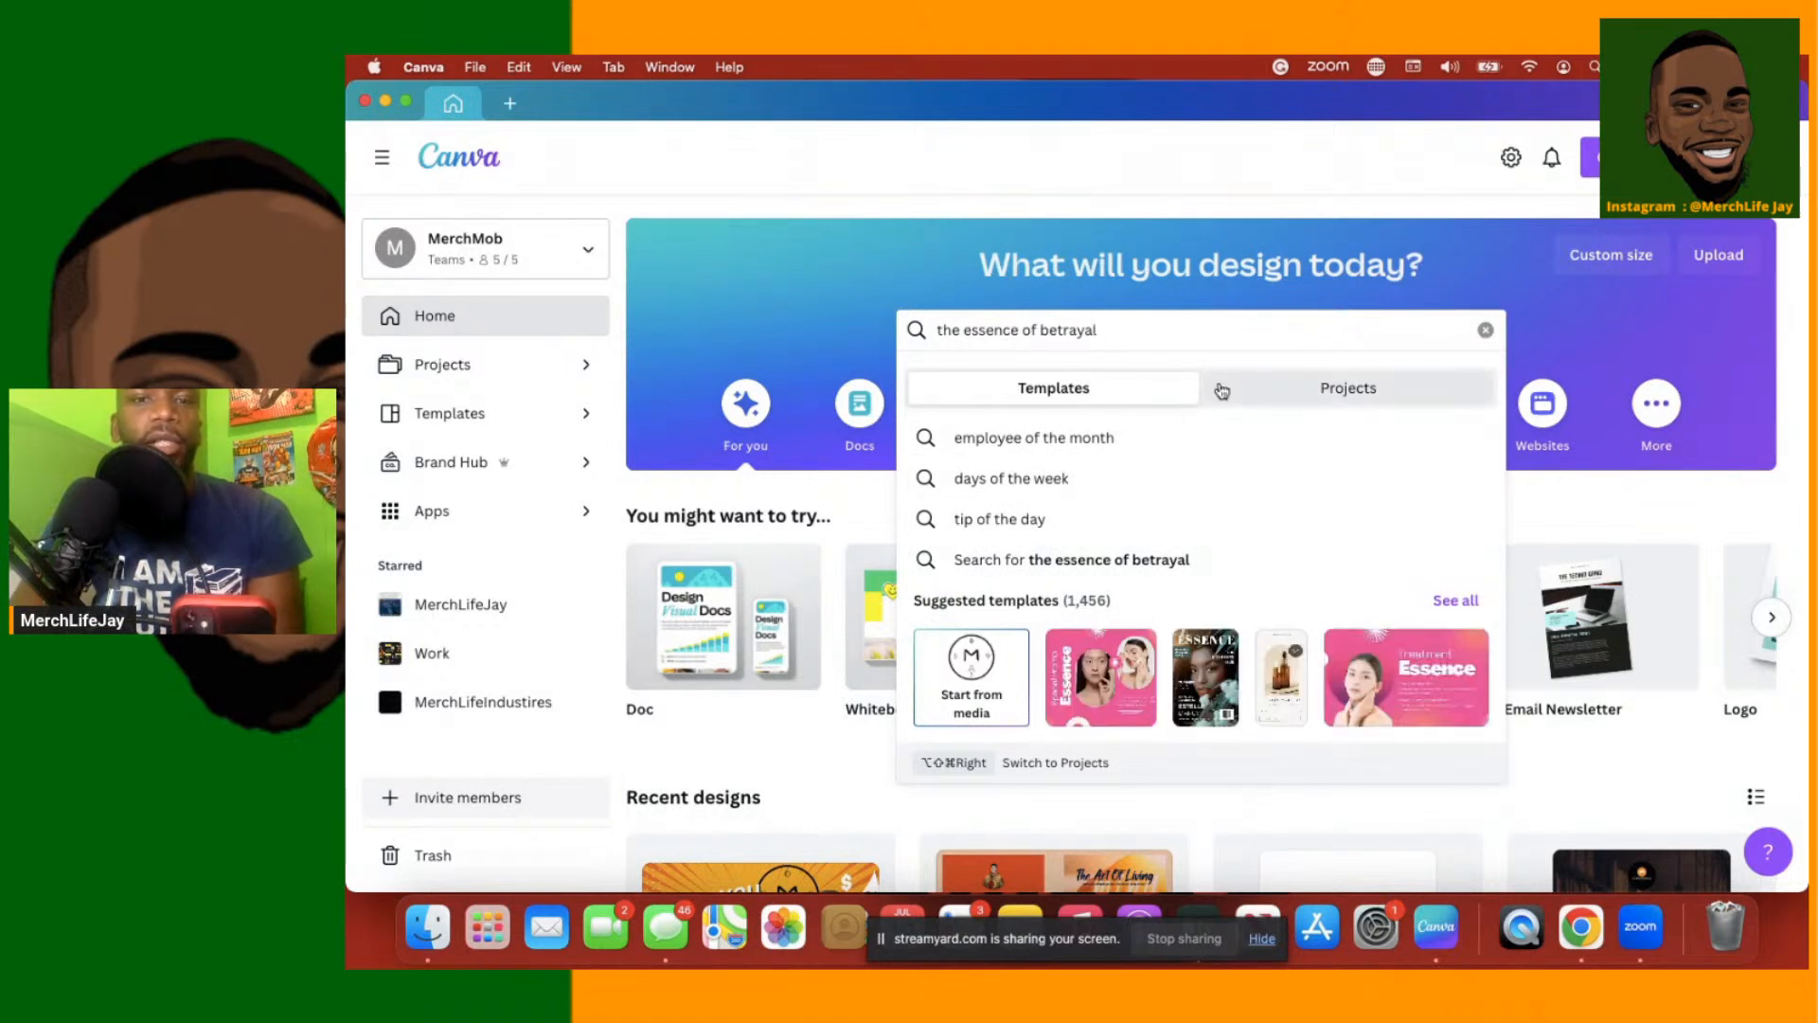
left_click(1258, 389)
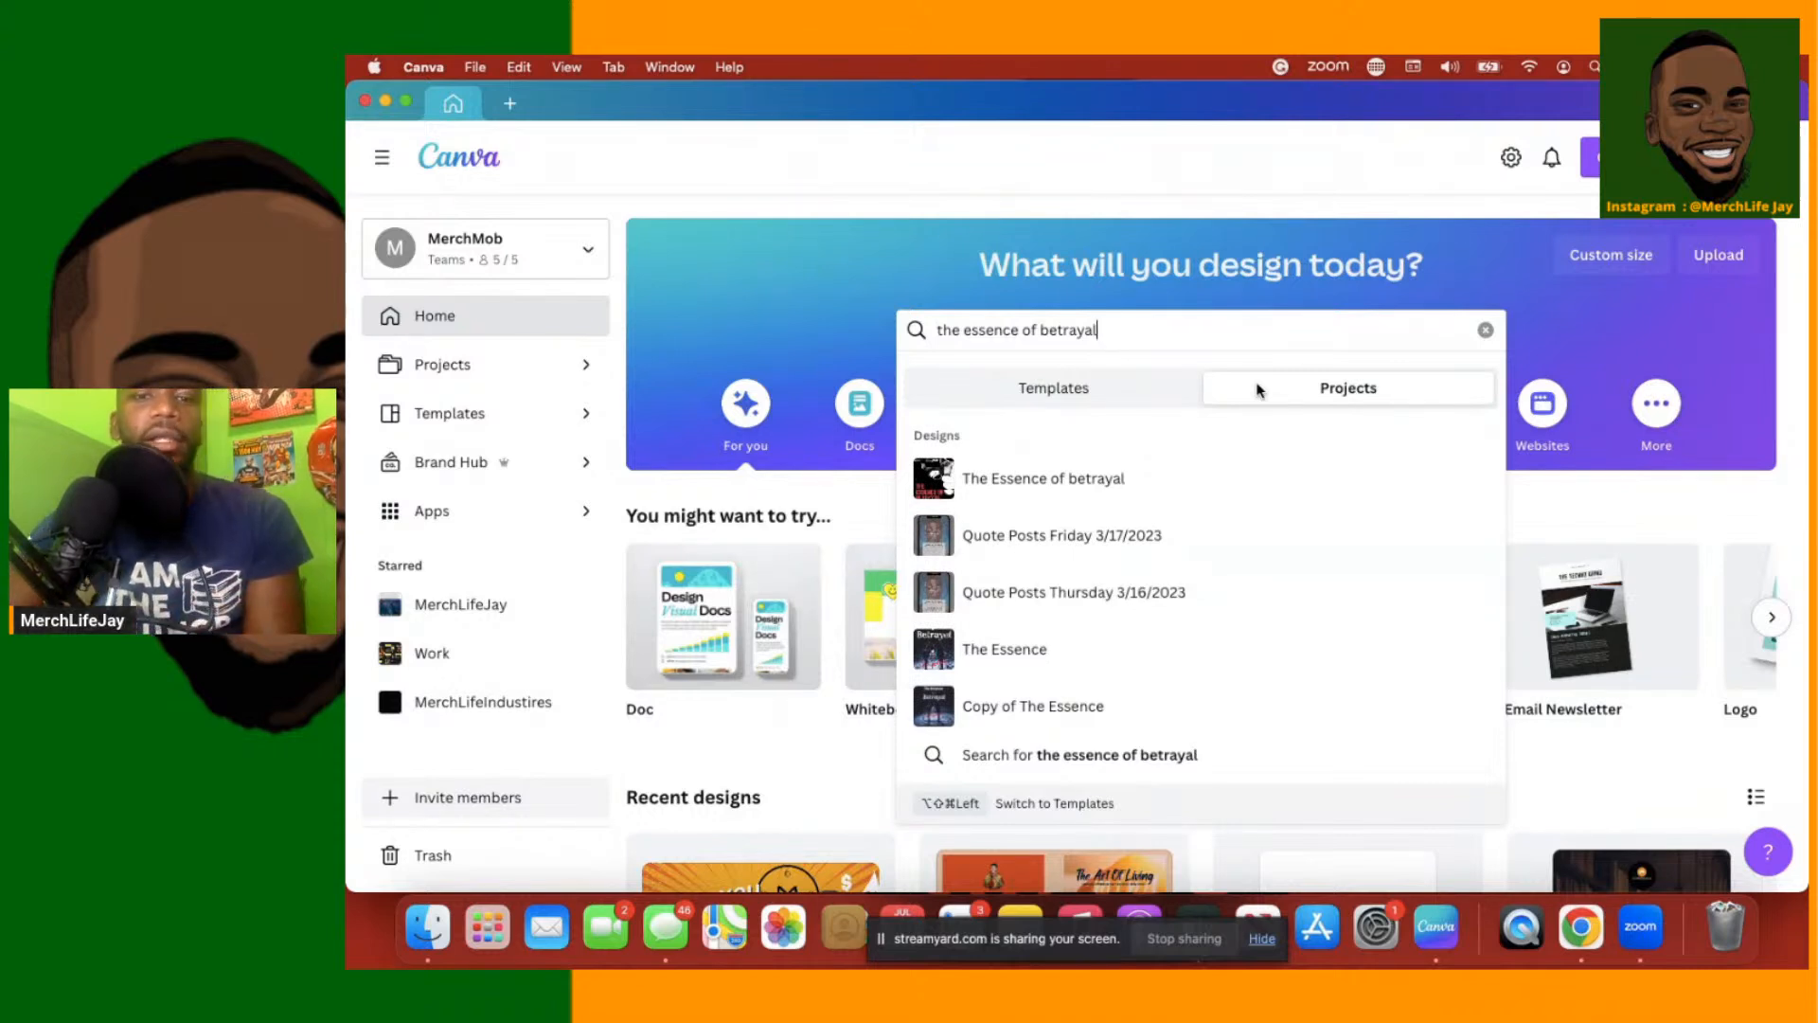
left_click(1012, 755)
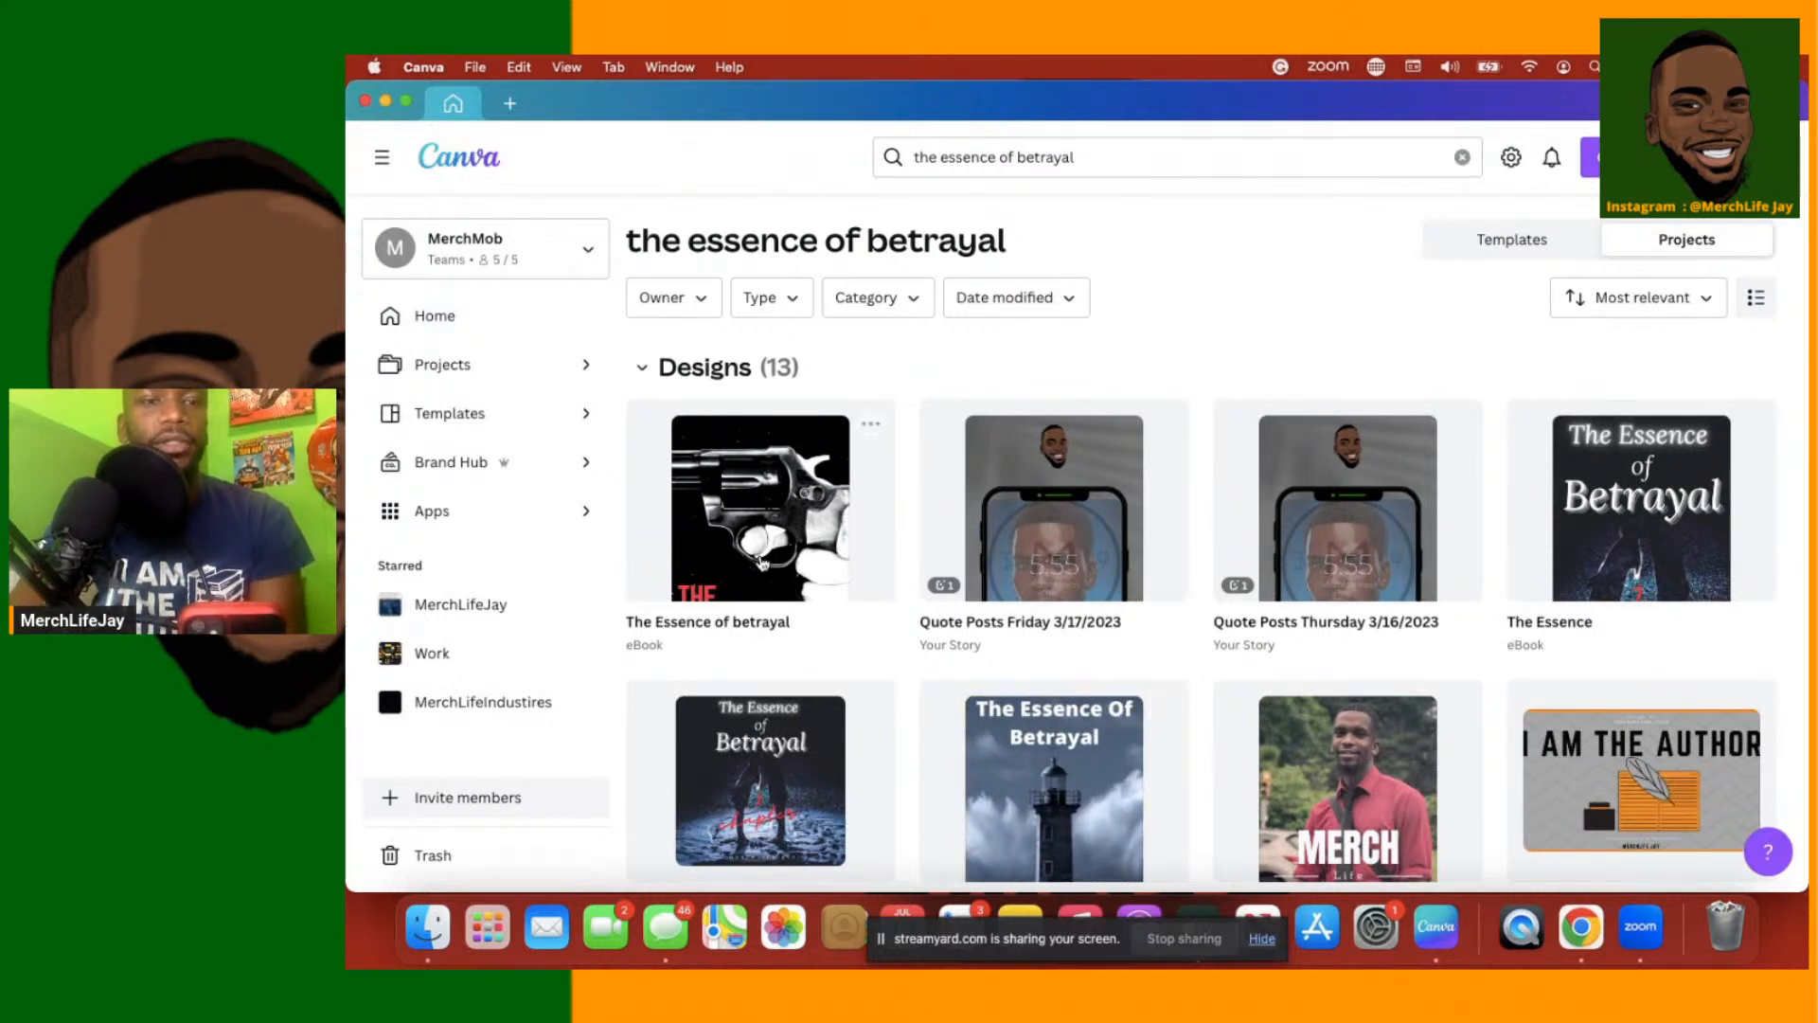
Rename the eBook design with the revolver cover as "The Essence of betrayal part 1"
left_click(800, 620)
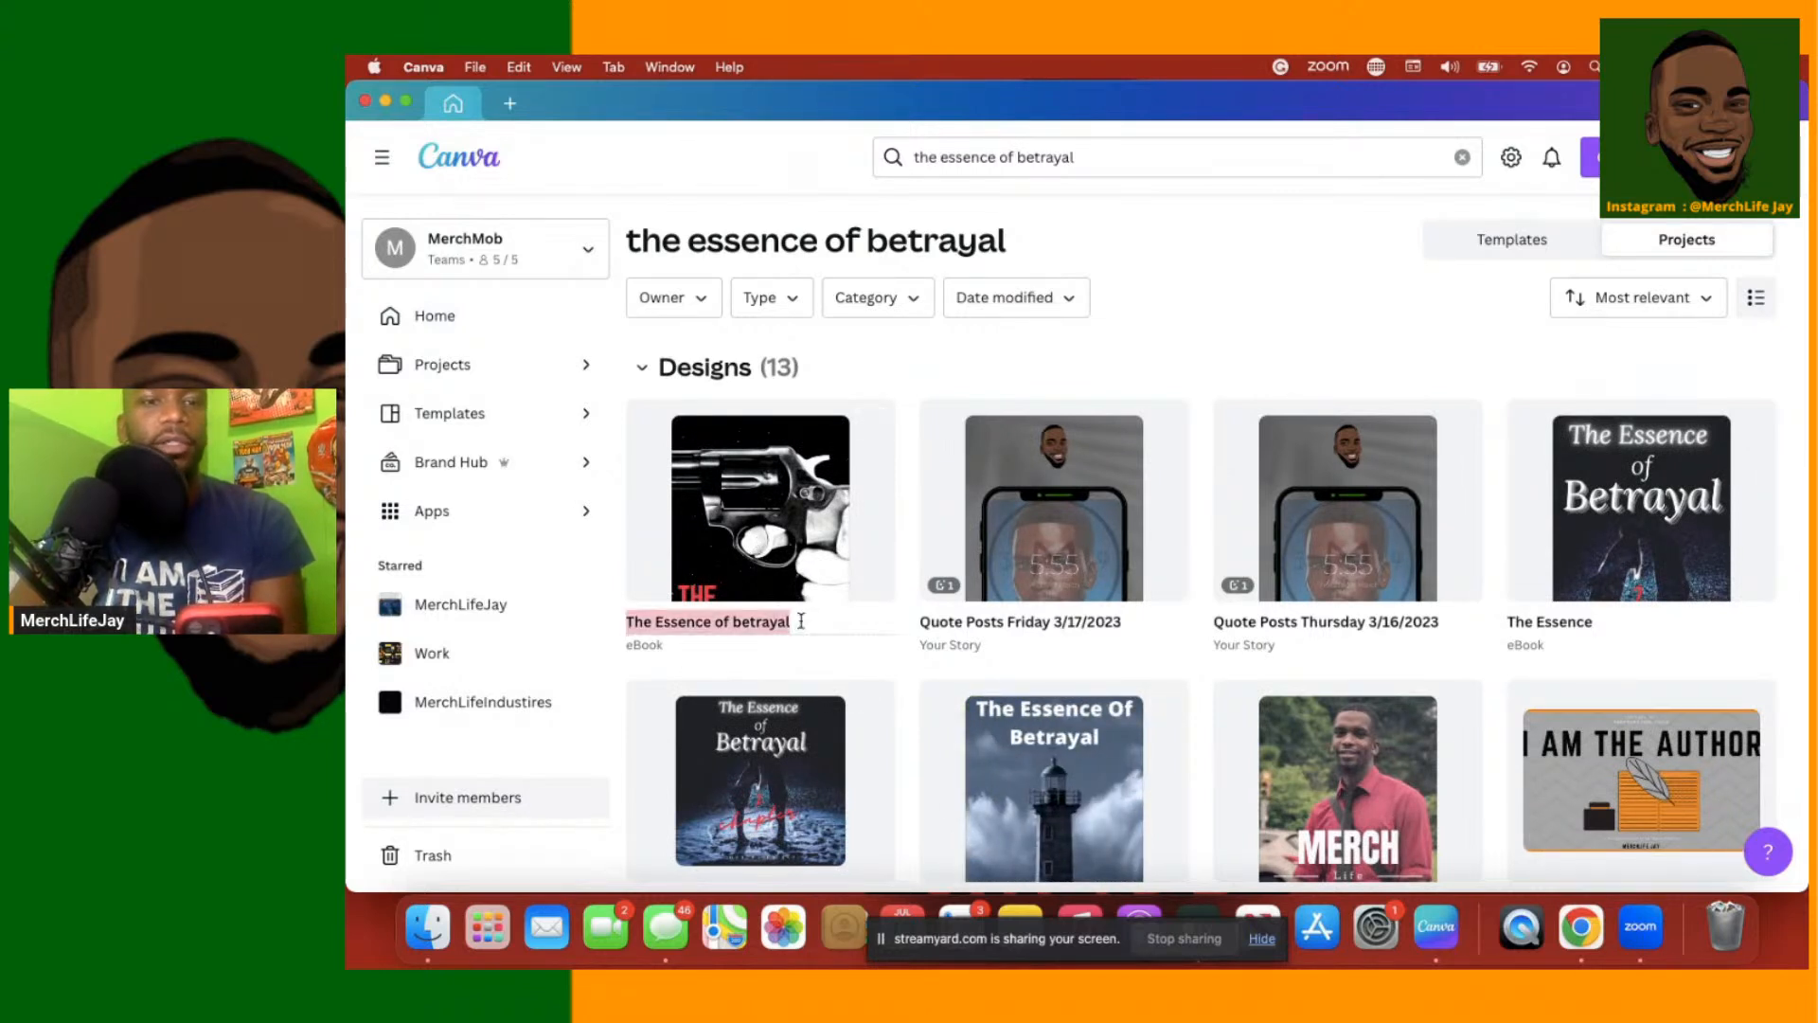
left_click(800, 620)
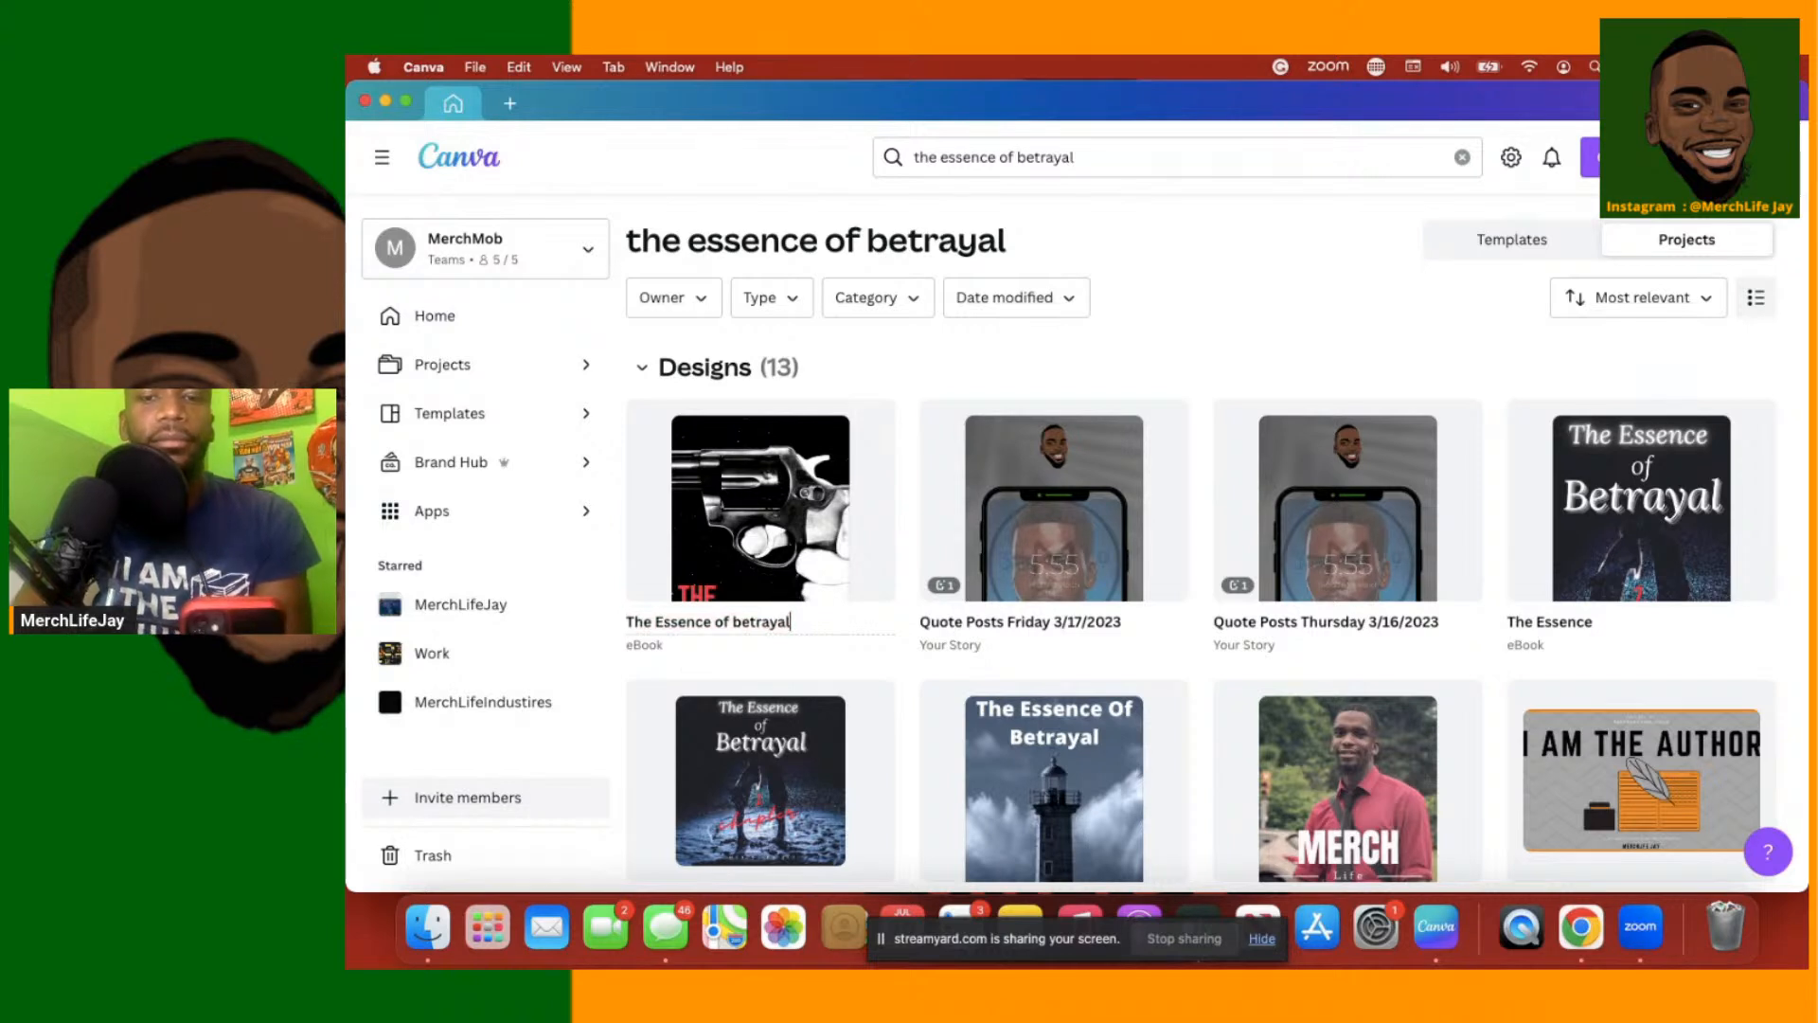
type("part 1")
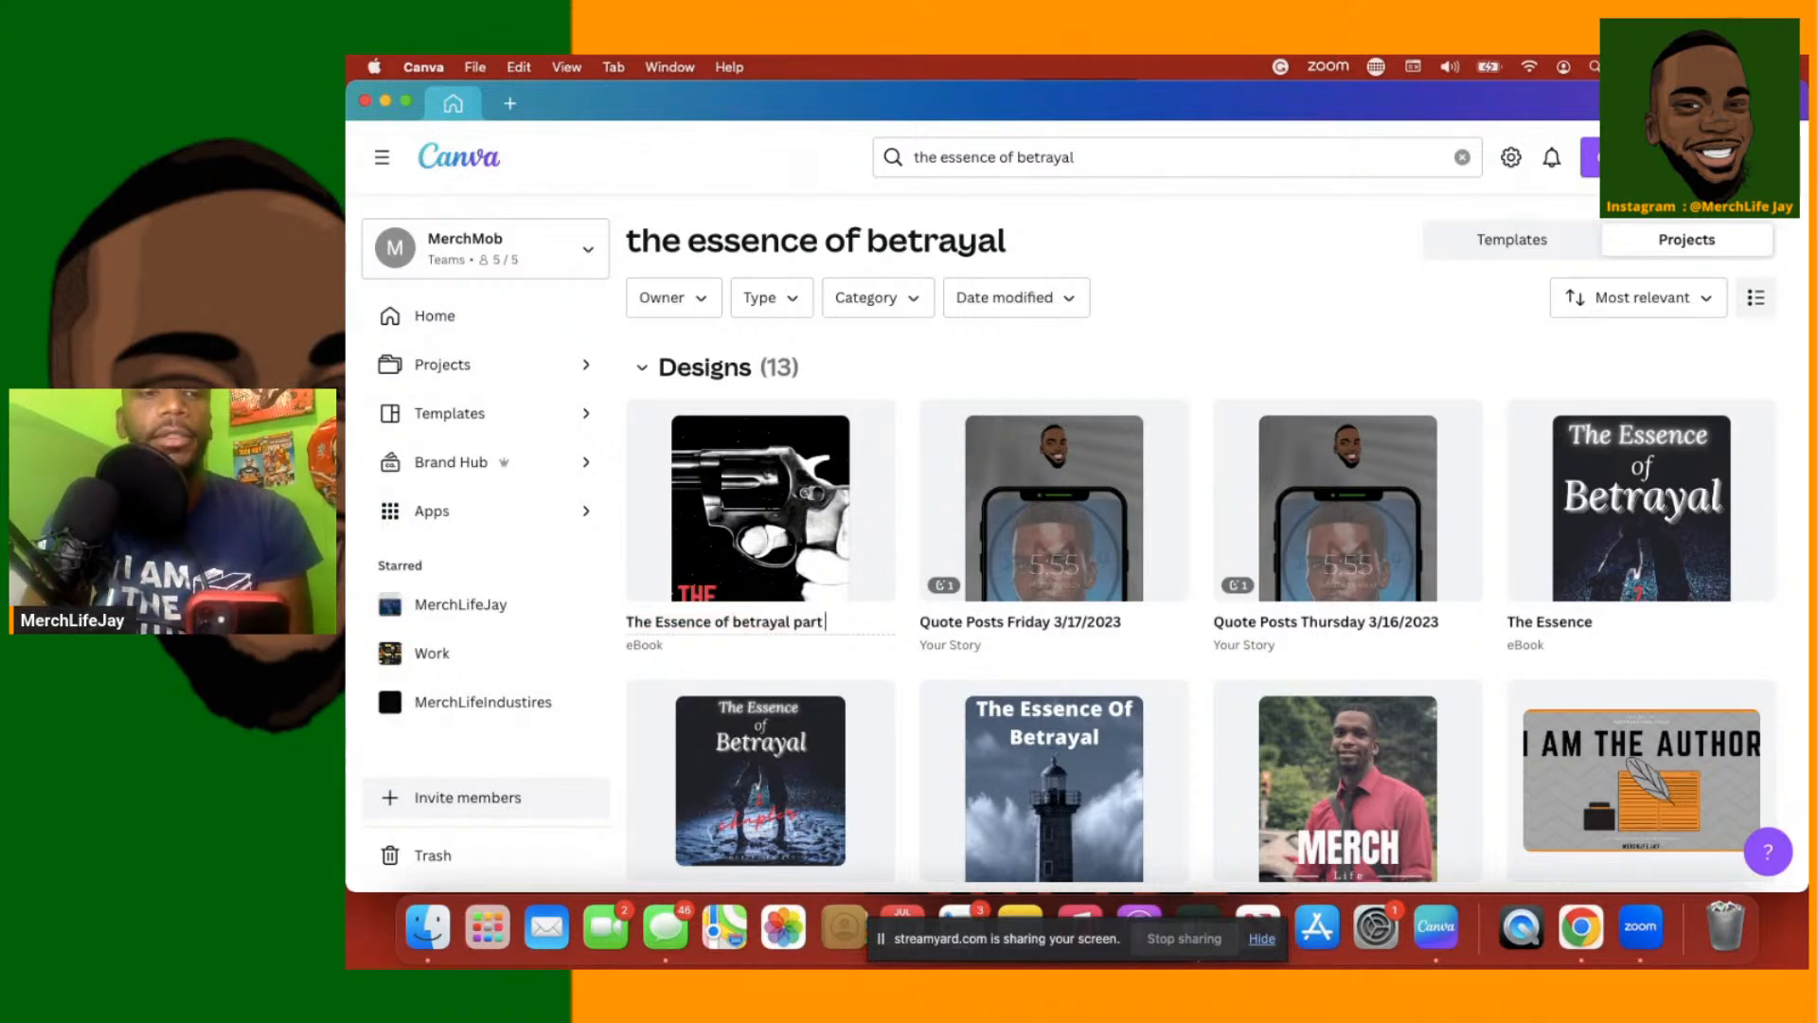
key("Return")
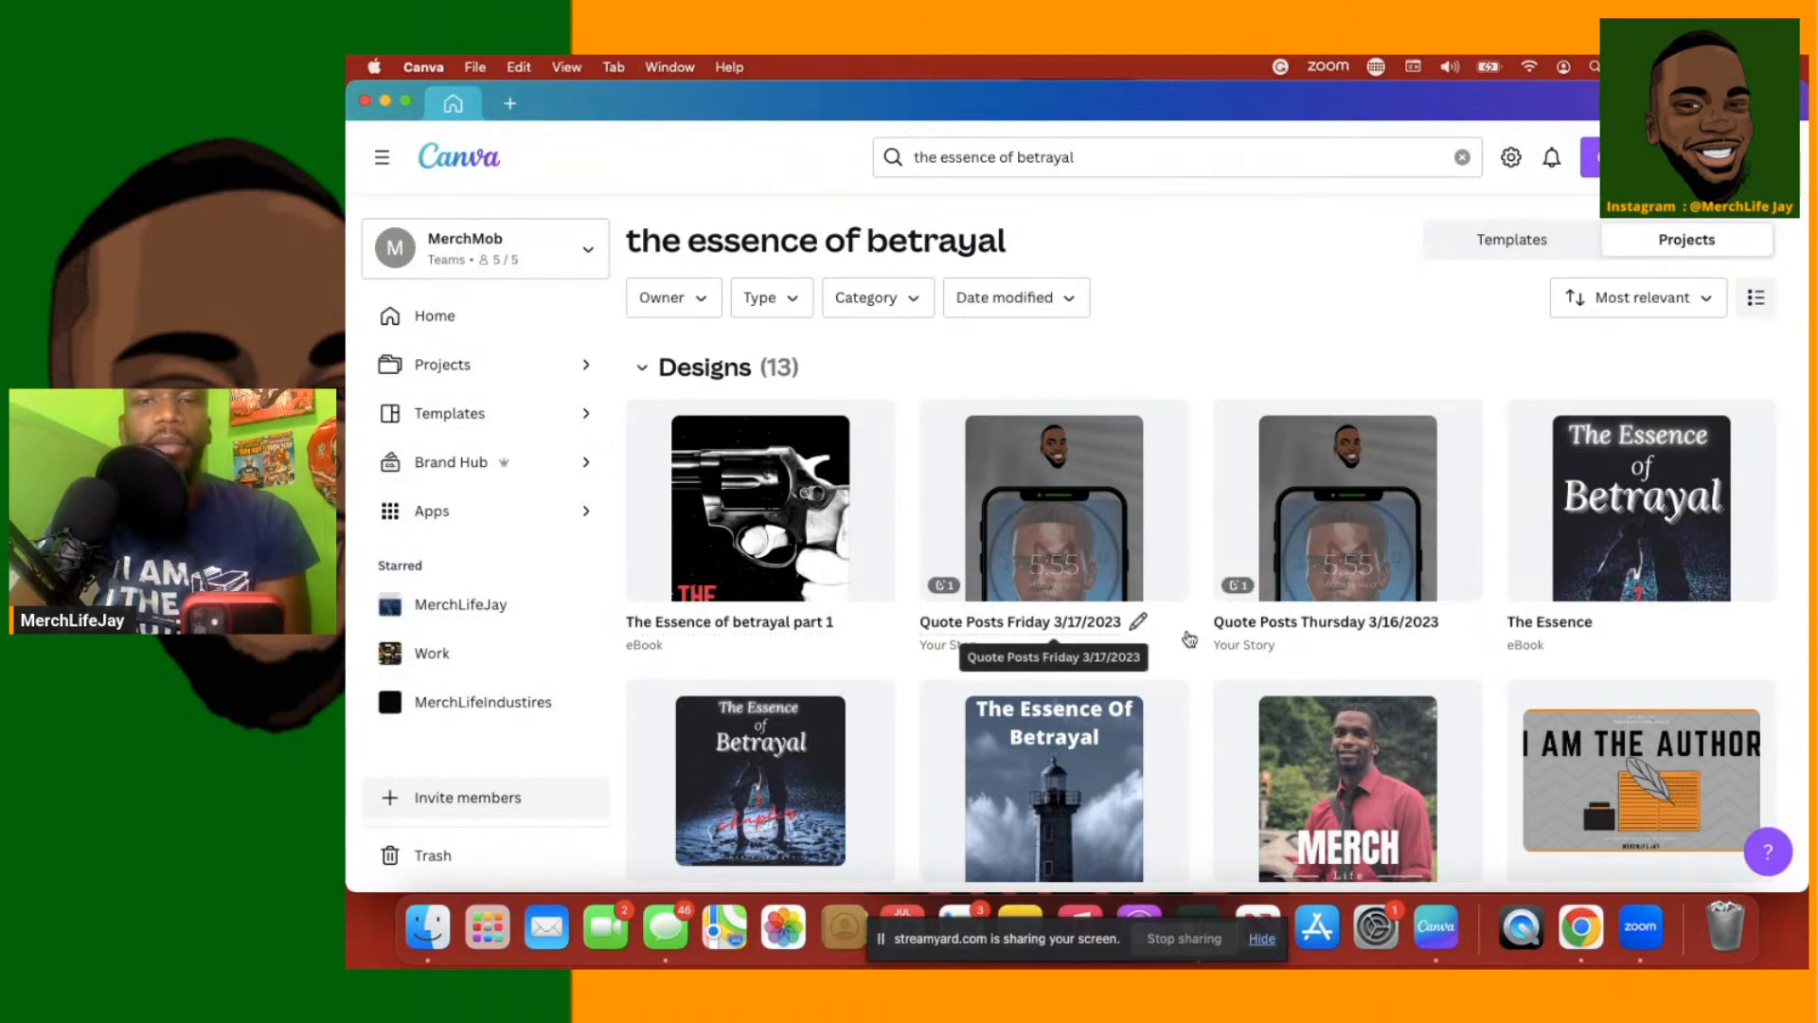
Browse the full list of matching designs and open the Instagram post "Copy of The Essence" and the eBook "The Essence"
scroll(1189, 640, "down", 3)
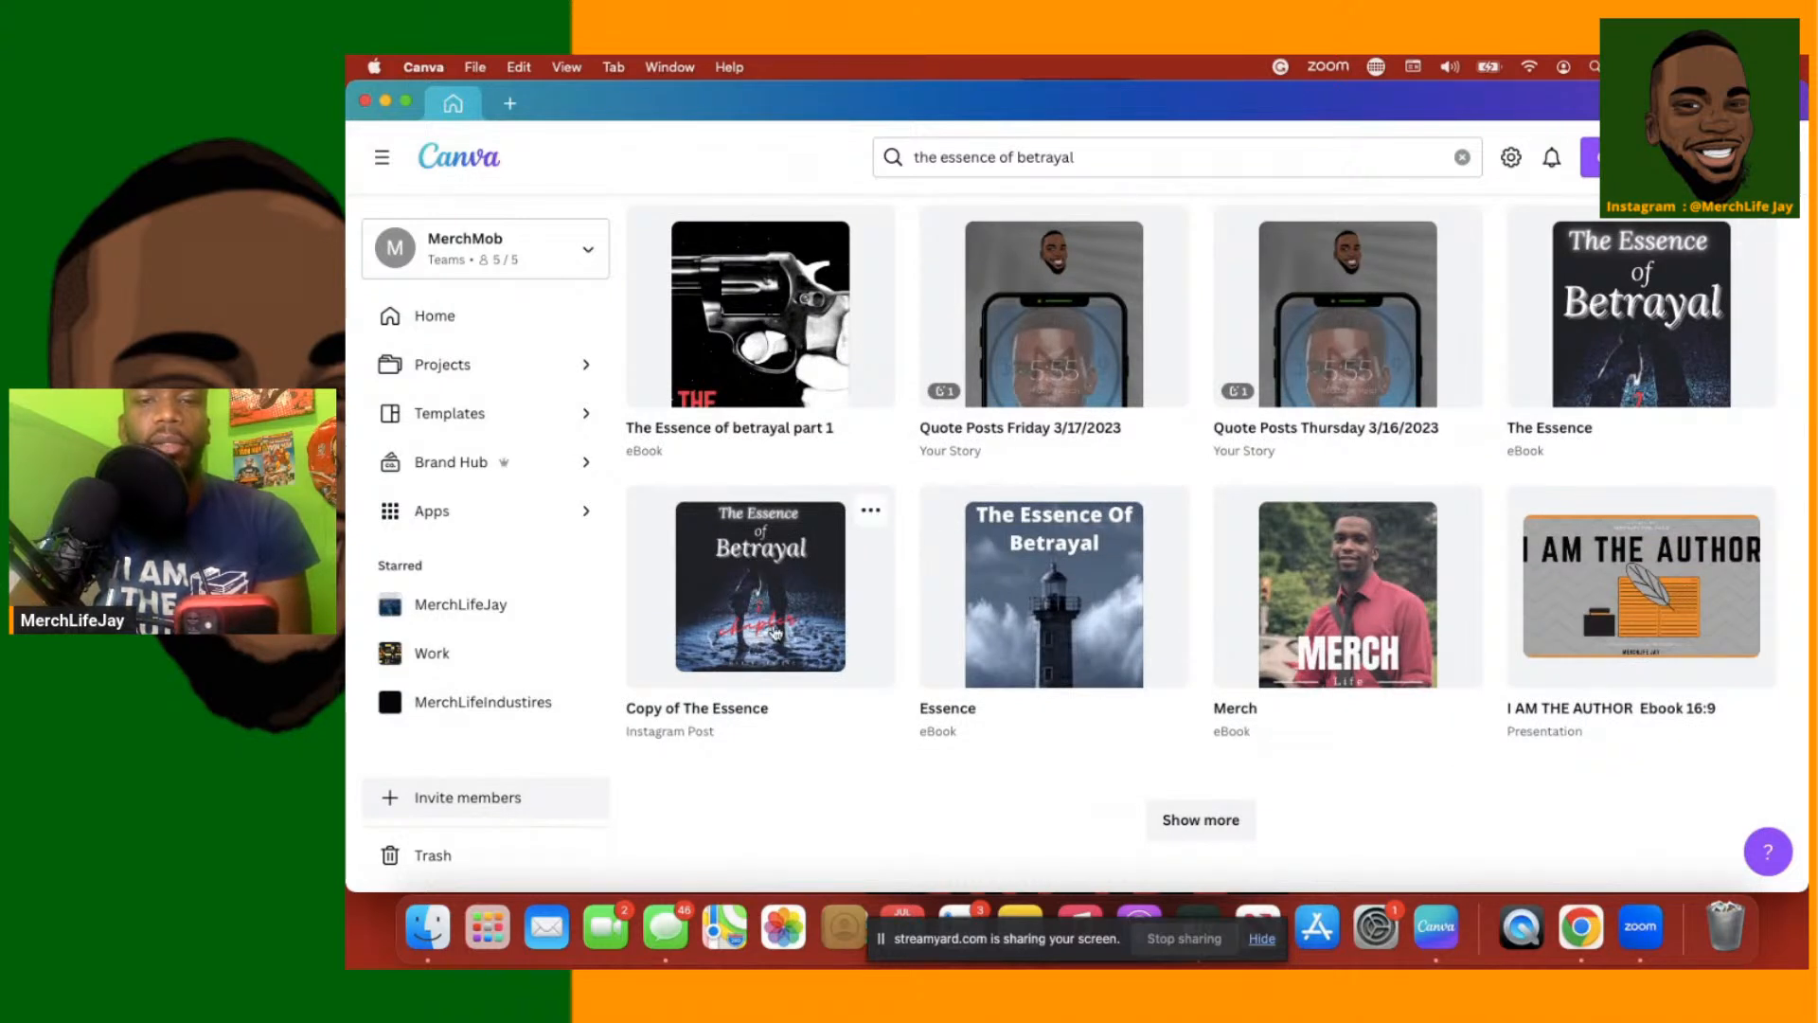
scroll(1203, 735, "down", 2)
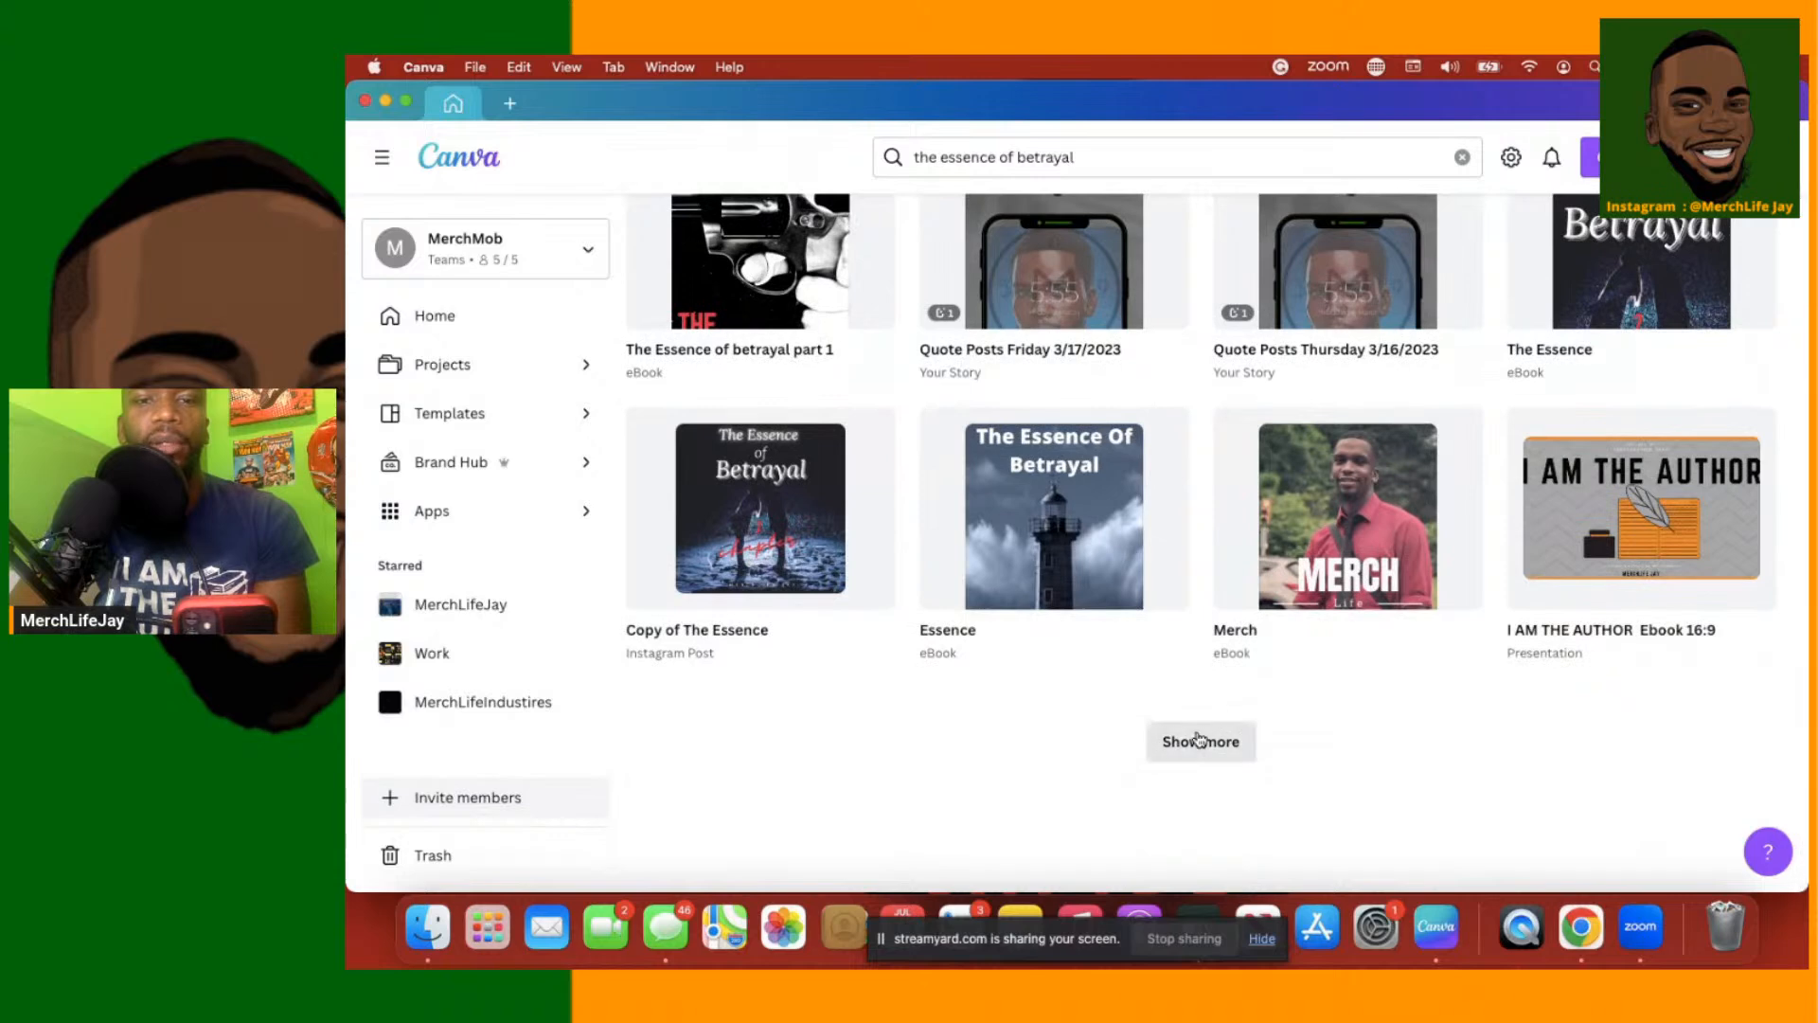
left_click(1192, 743)
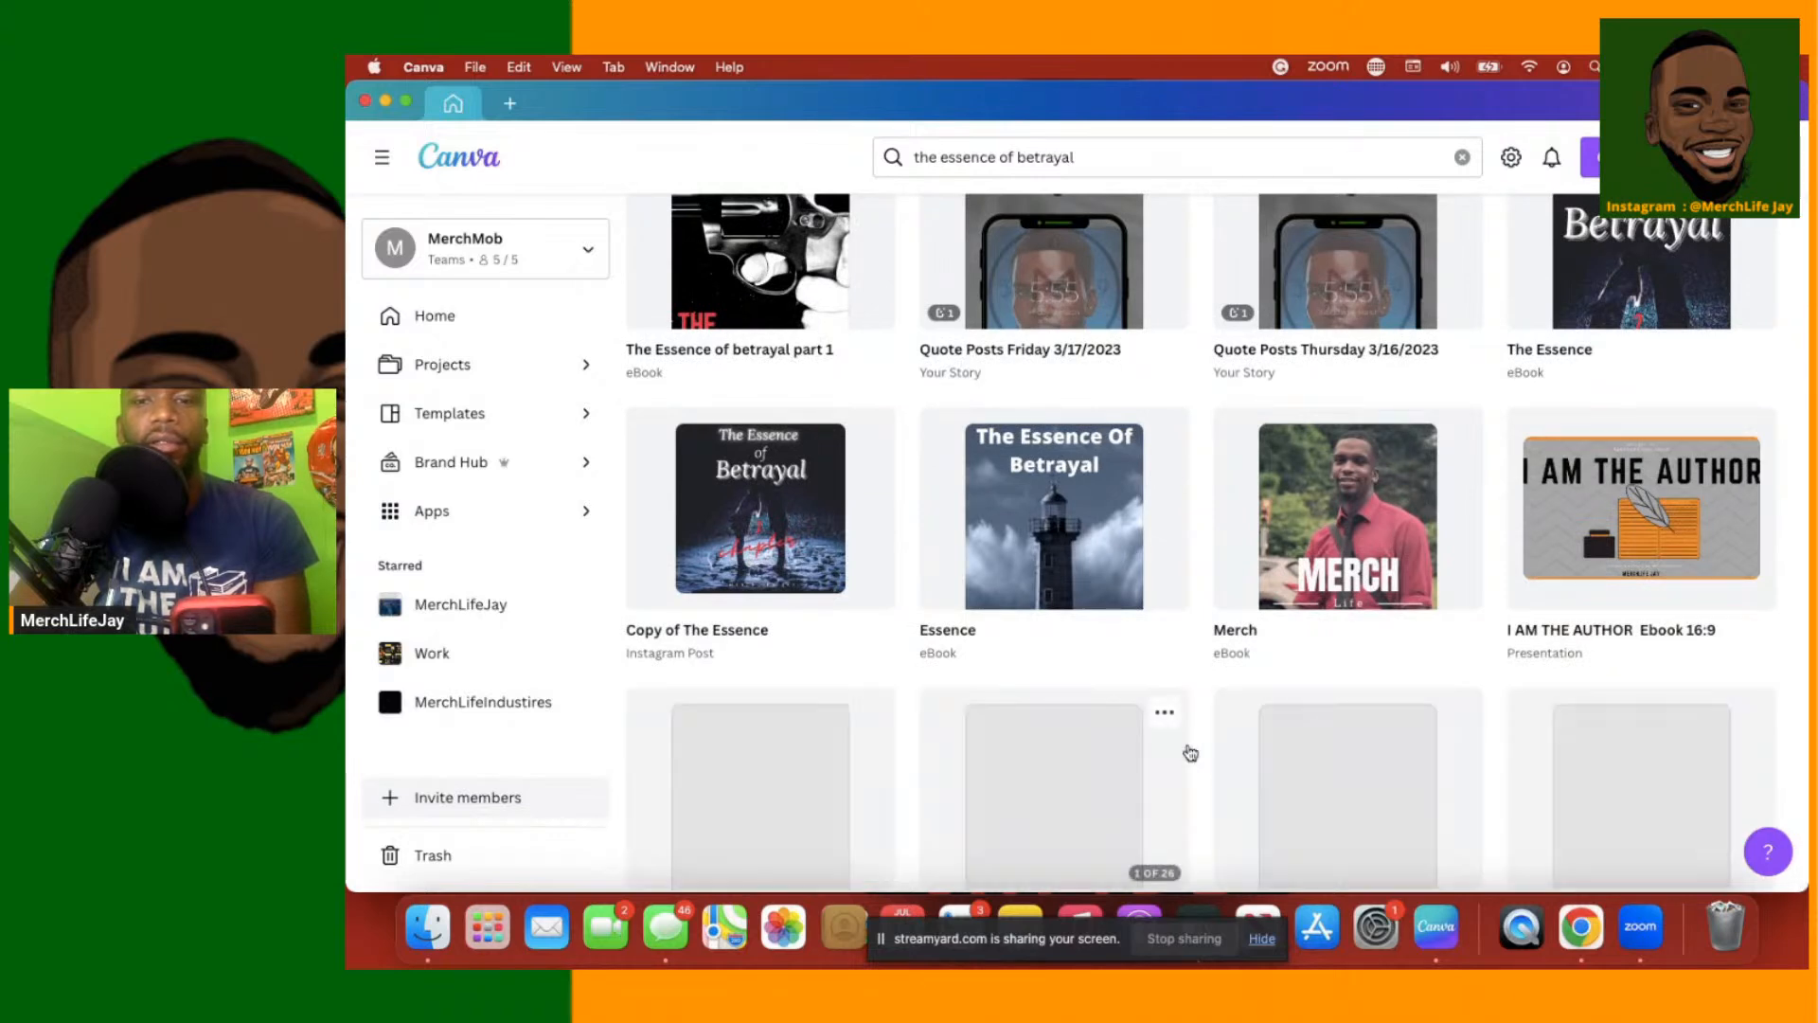
scroll(1192, 753, "down", 5)
scroll(1191, 753, "down", 3)
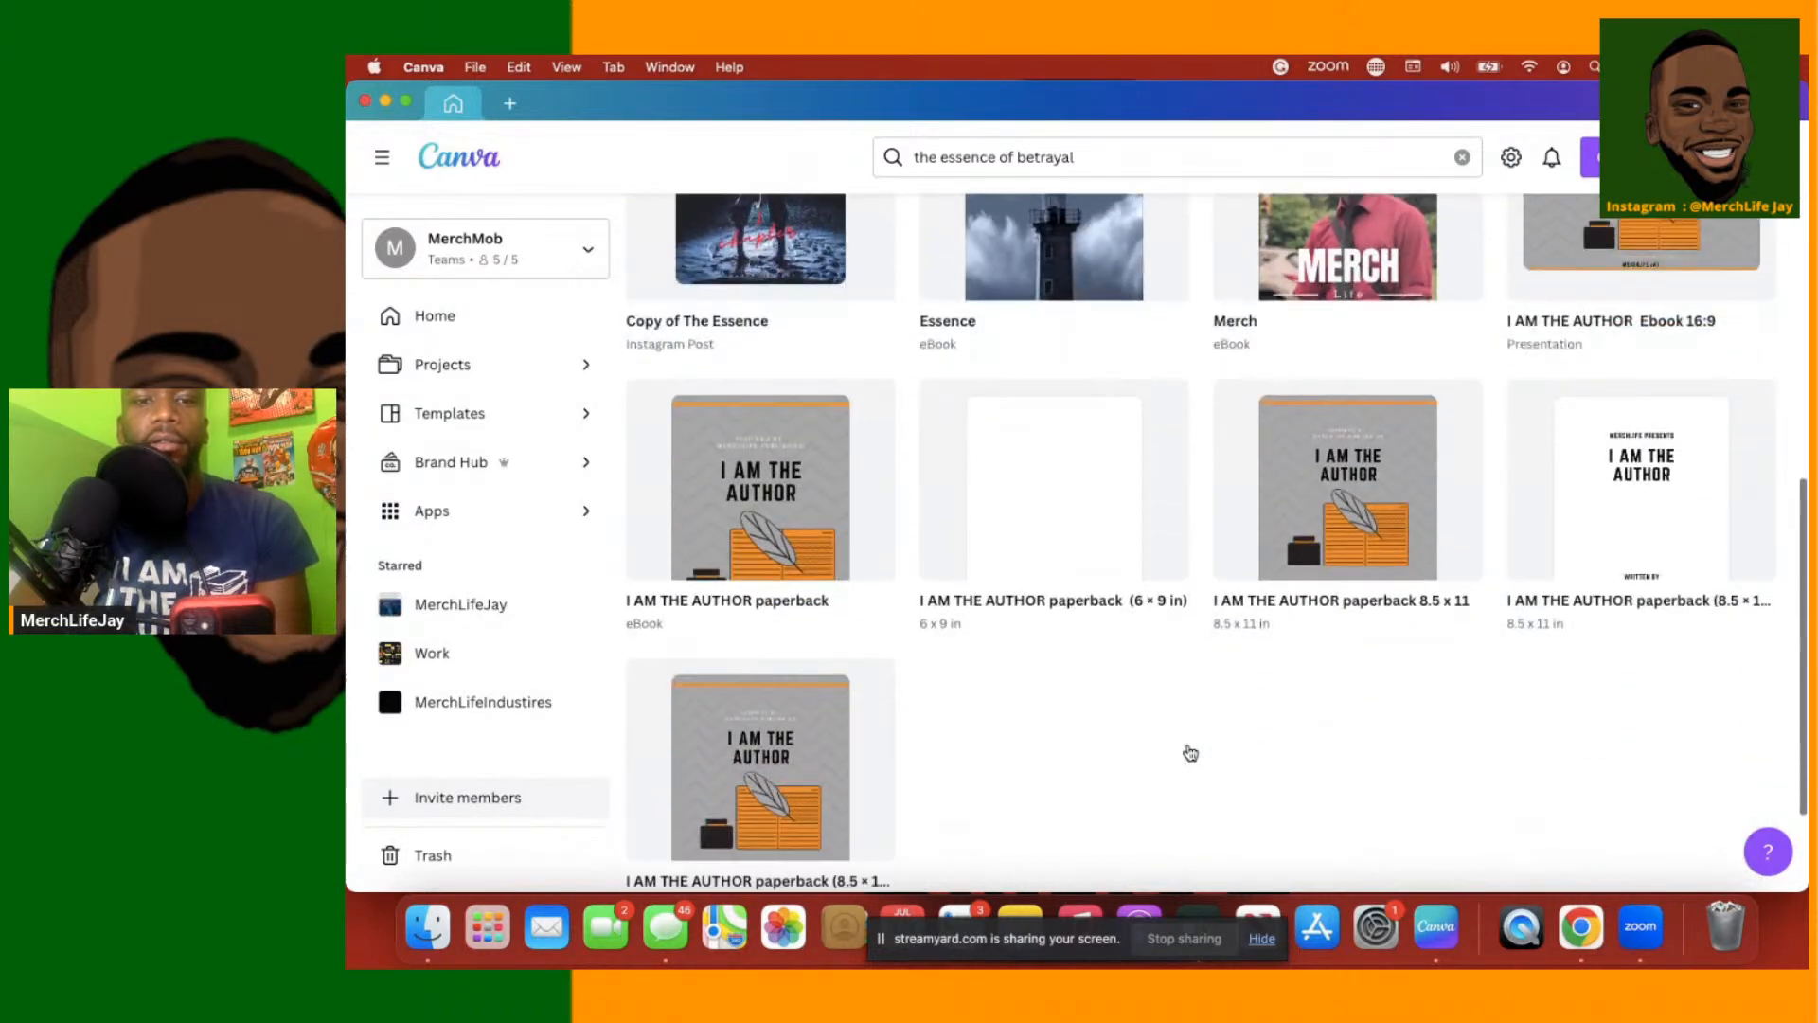
scroll(1191, 751, "up", 5)
scroll(1192, 751, "up", 2)
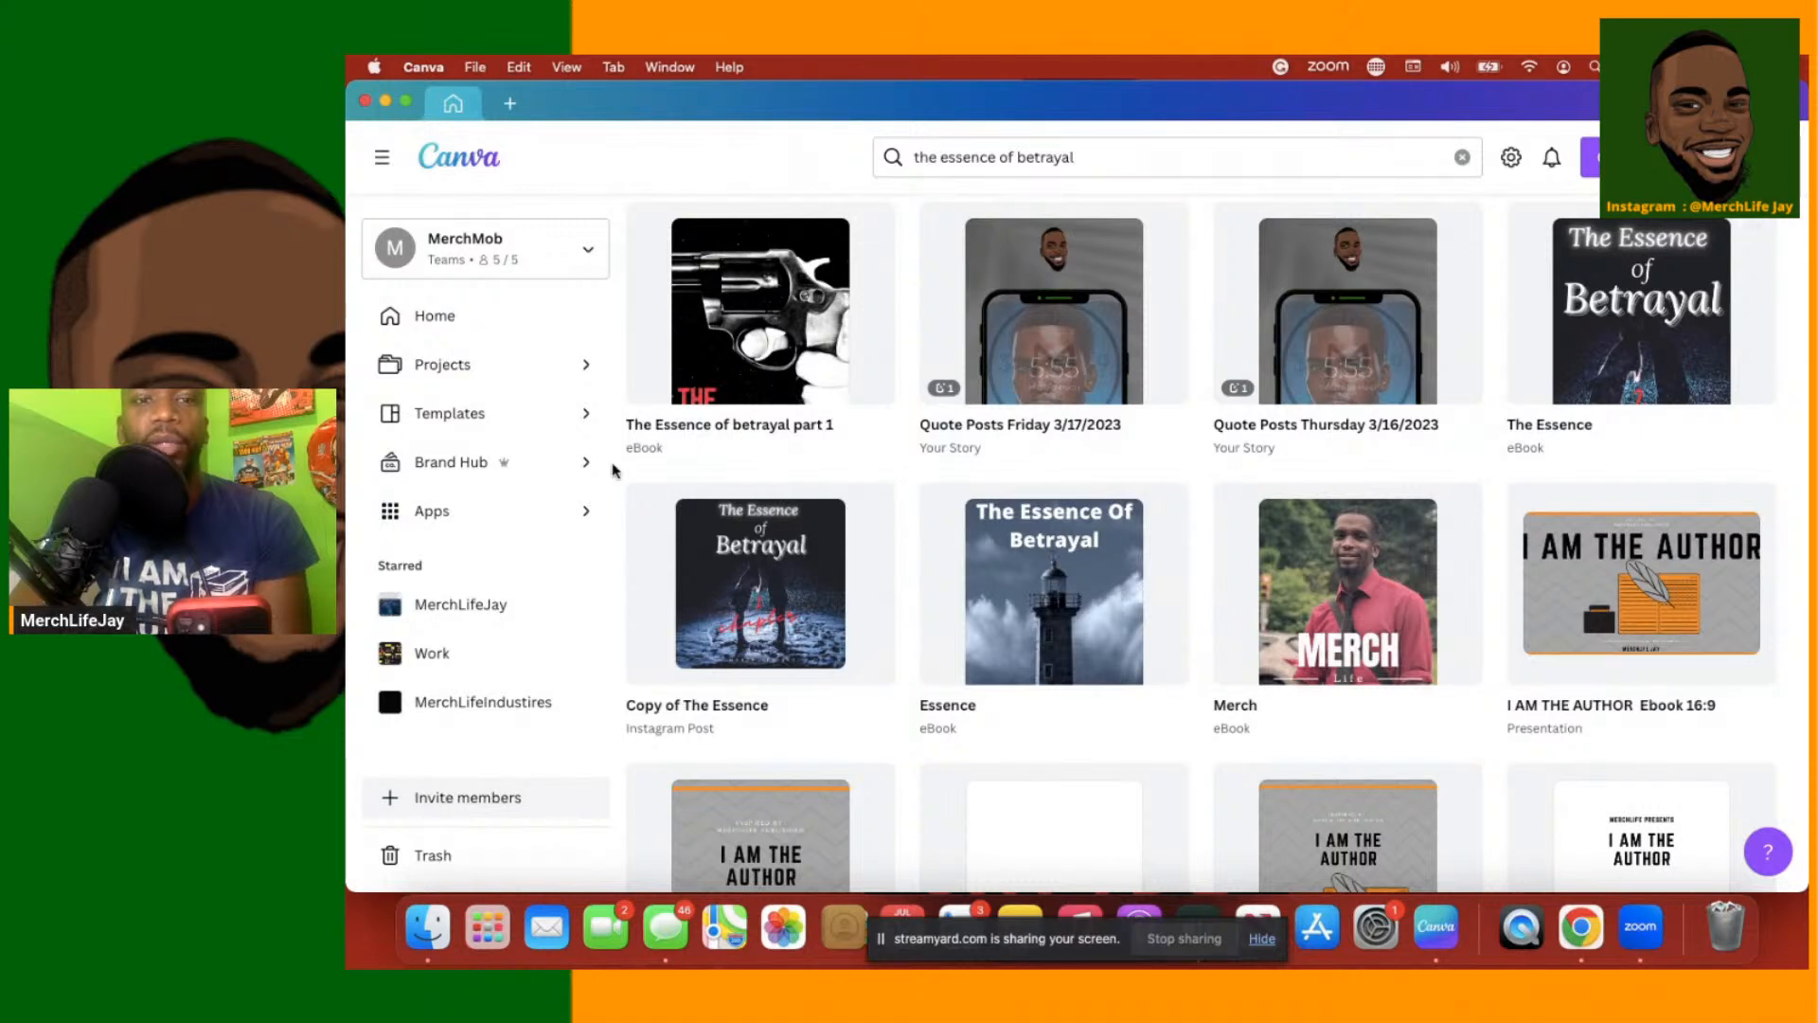
left_click(763, 614)
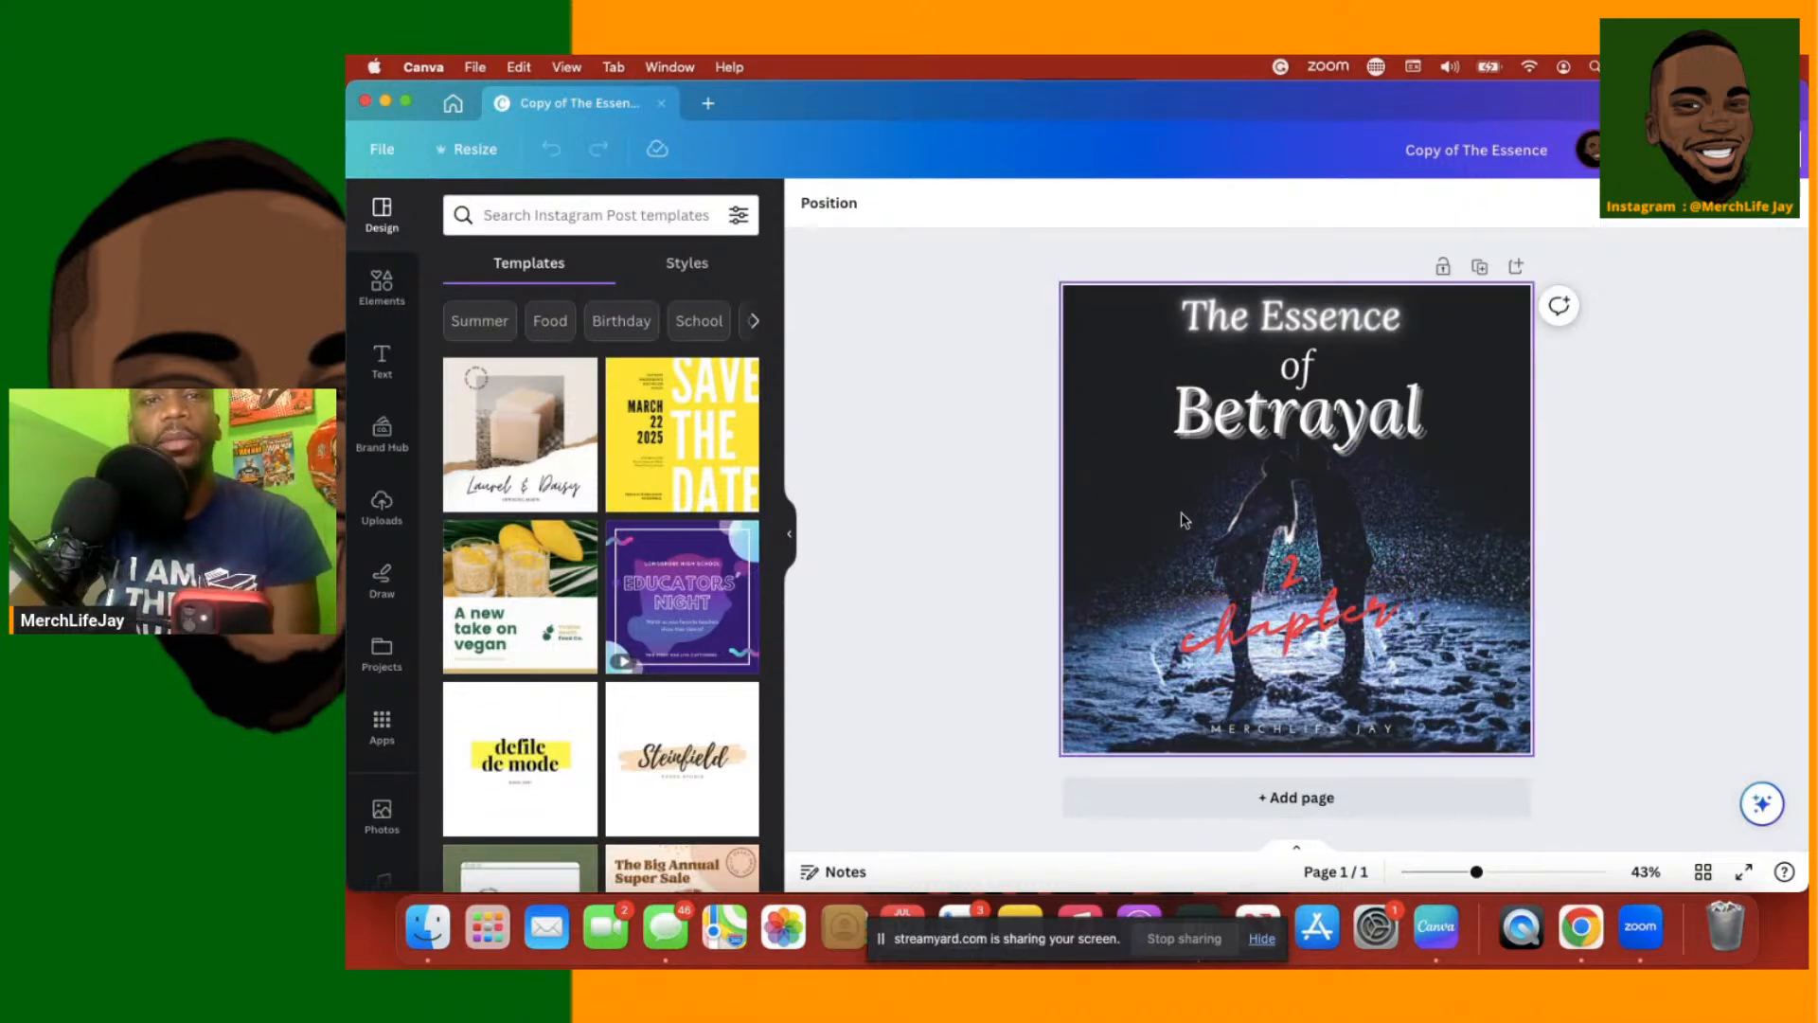
left_click(453, 102)
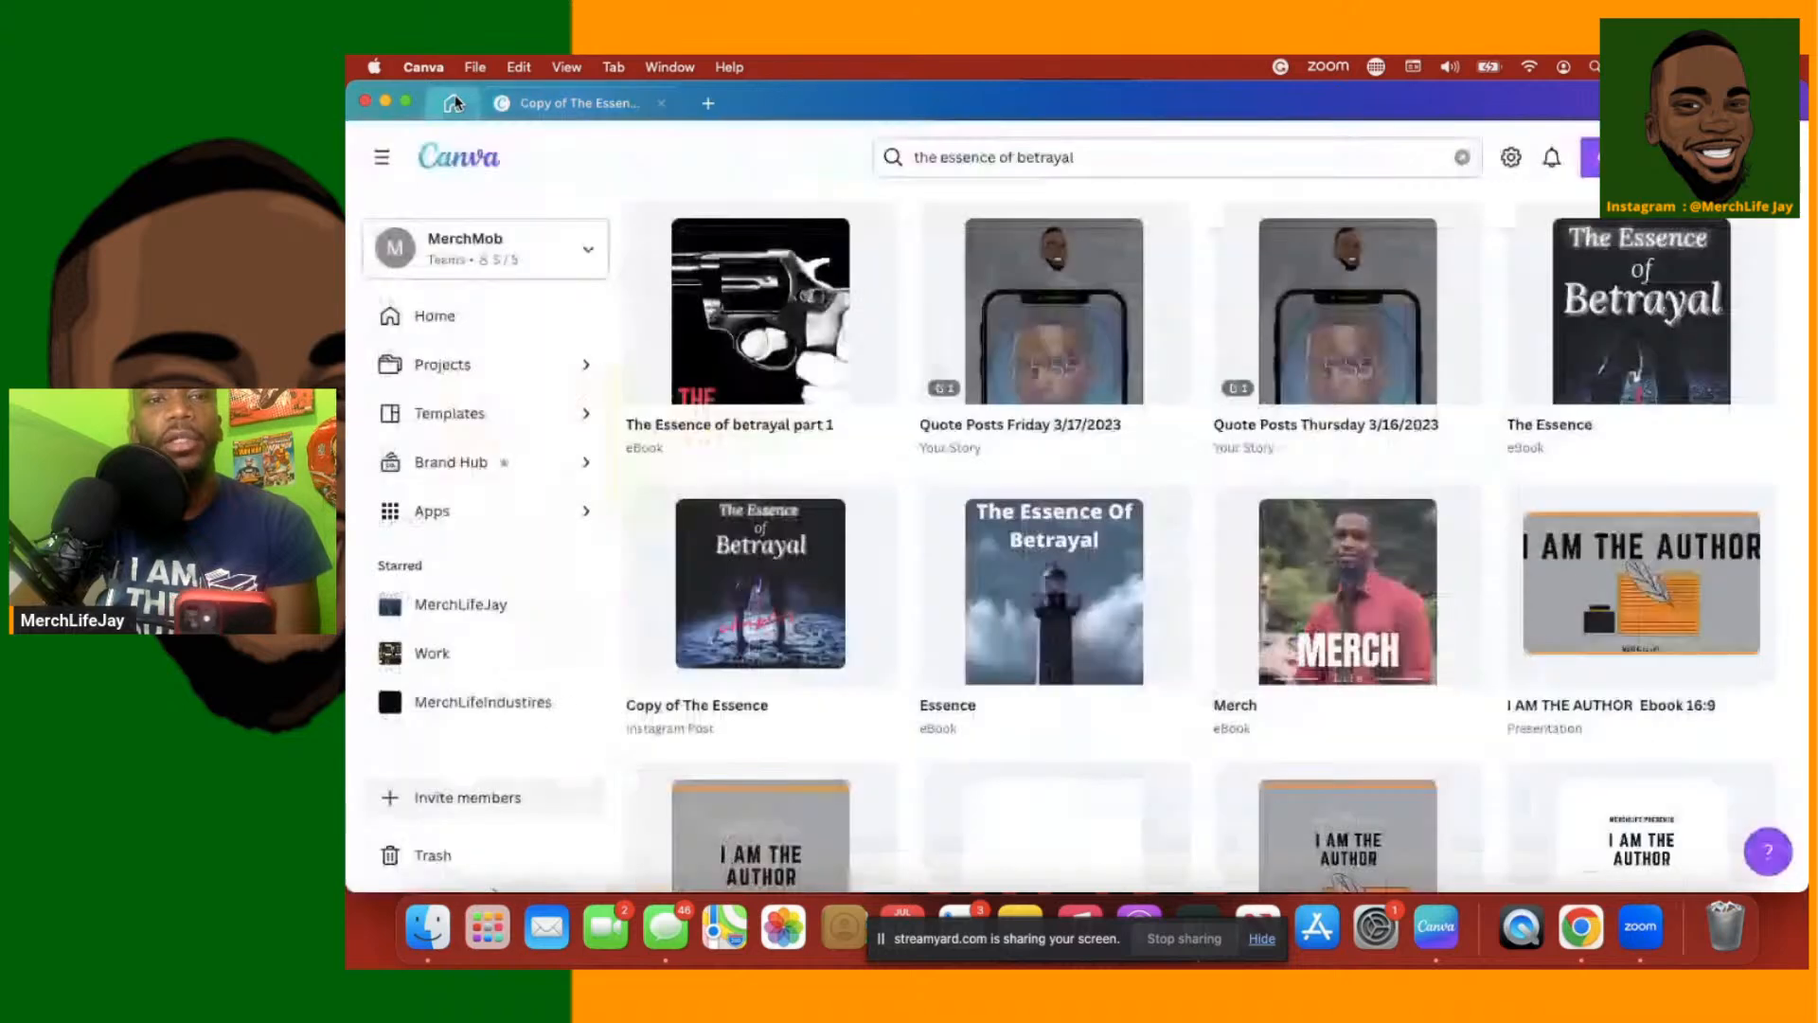
left_click(1632, 355)
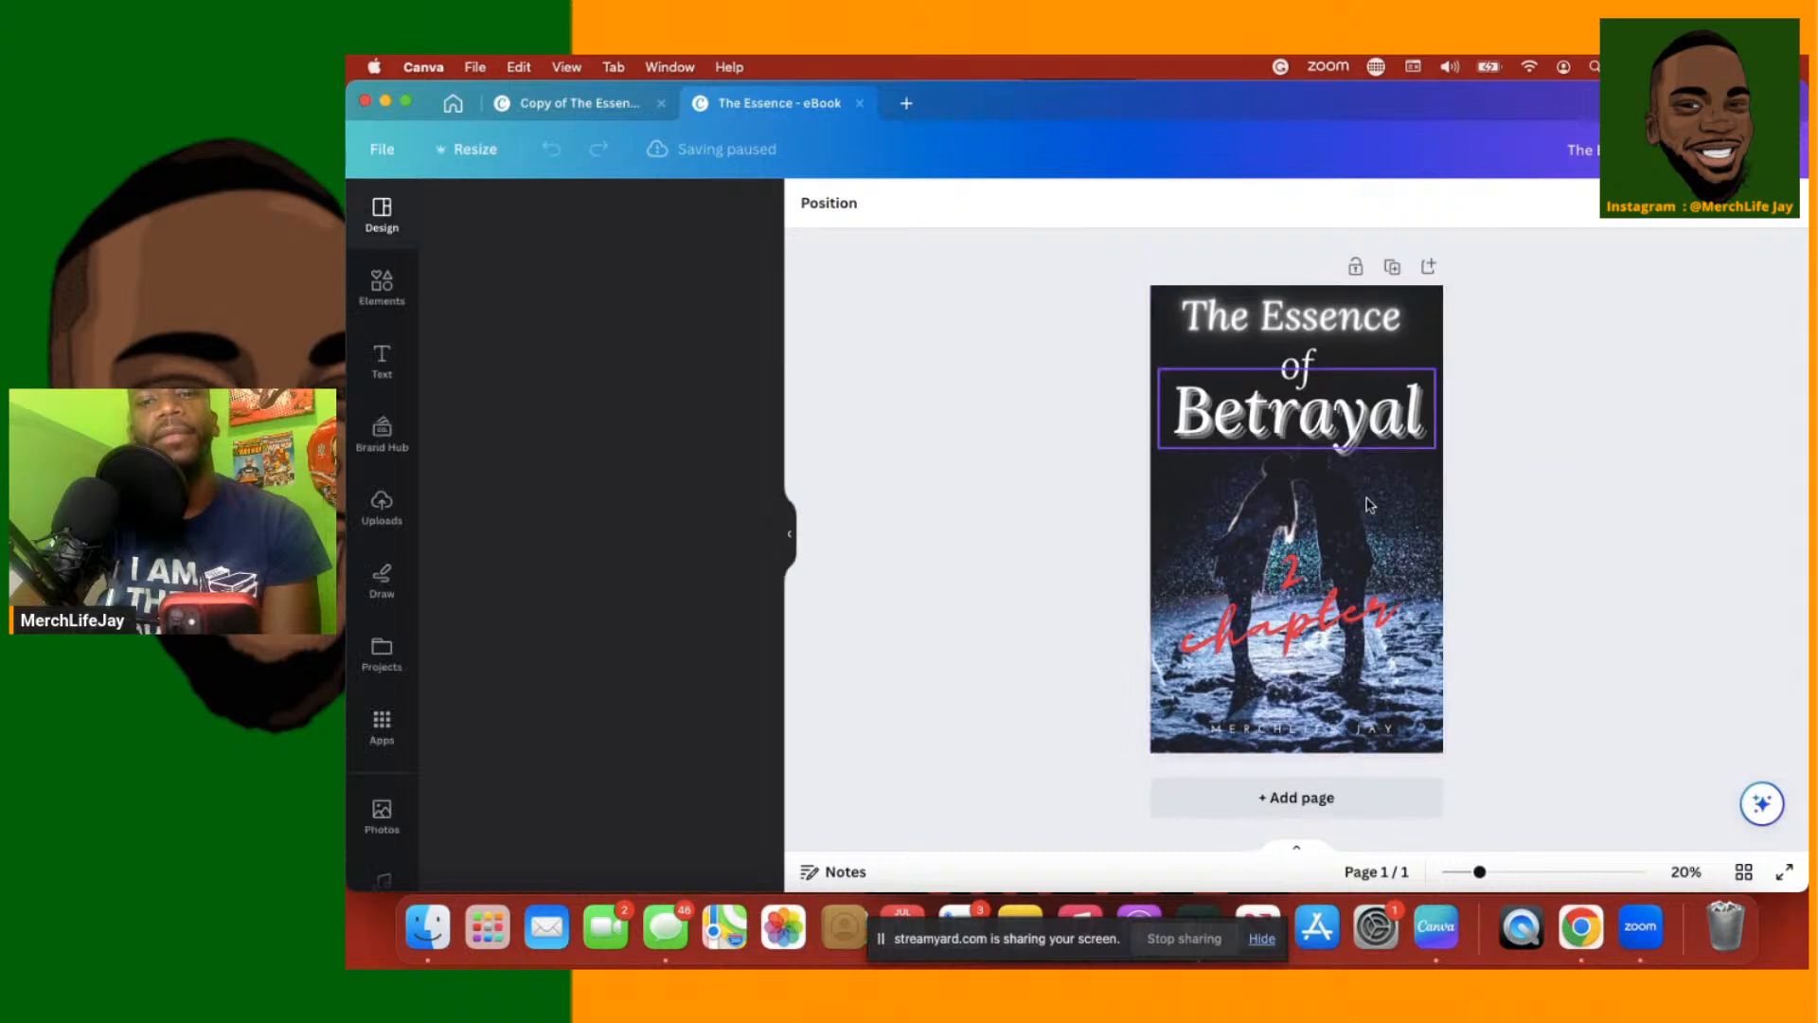
Switch to the manuscript in Google Docs and delete the selected cover image before the Part 2 title
key("ctrl+Up")
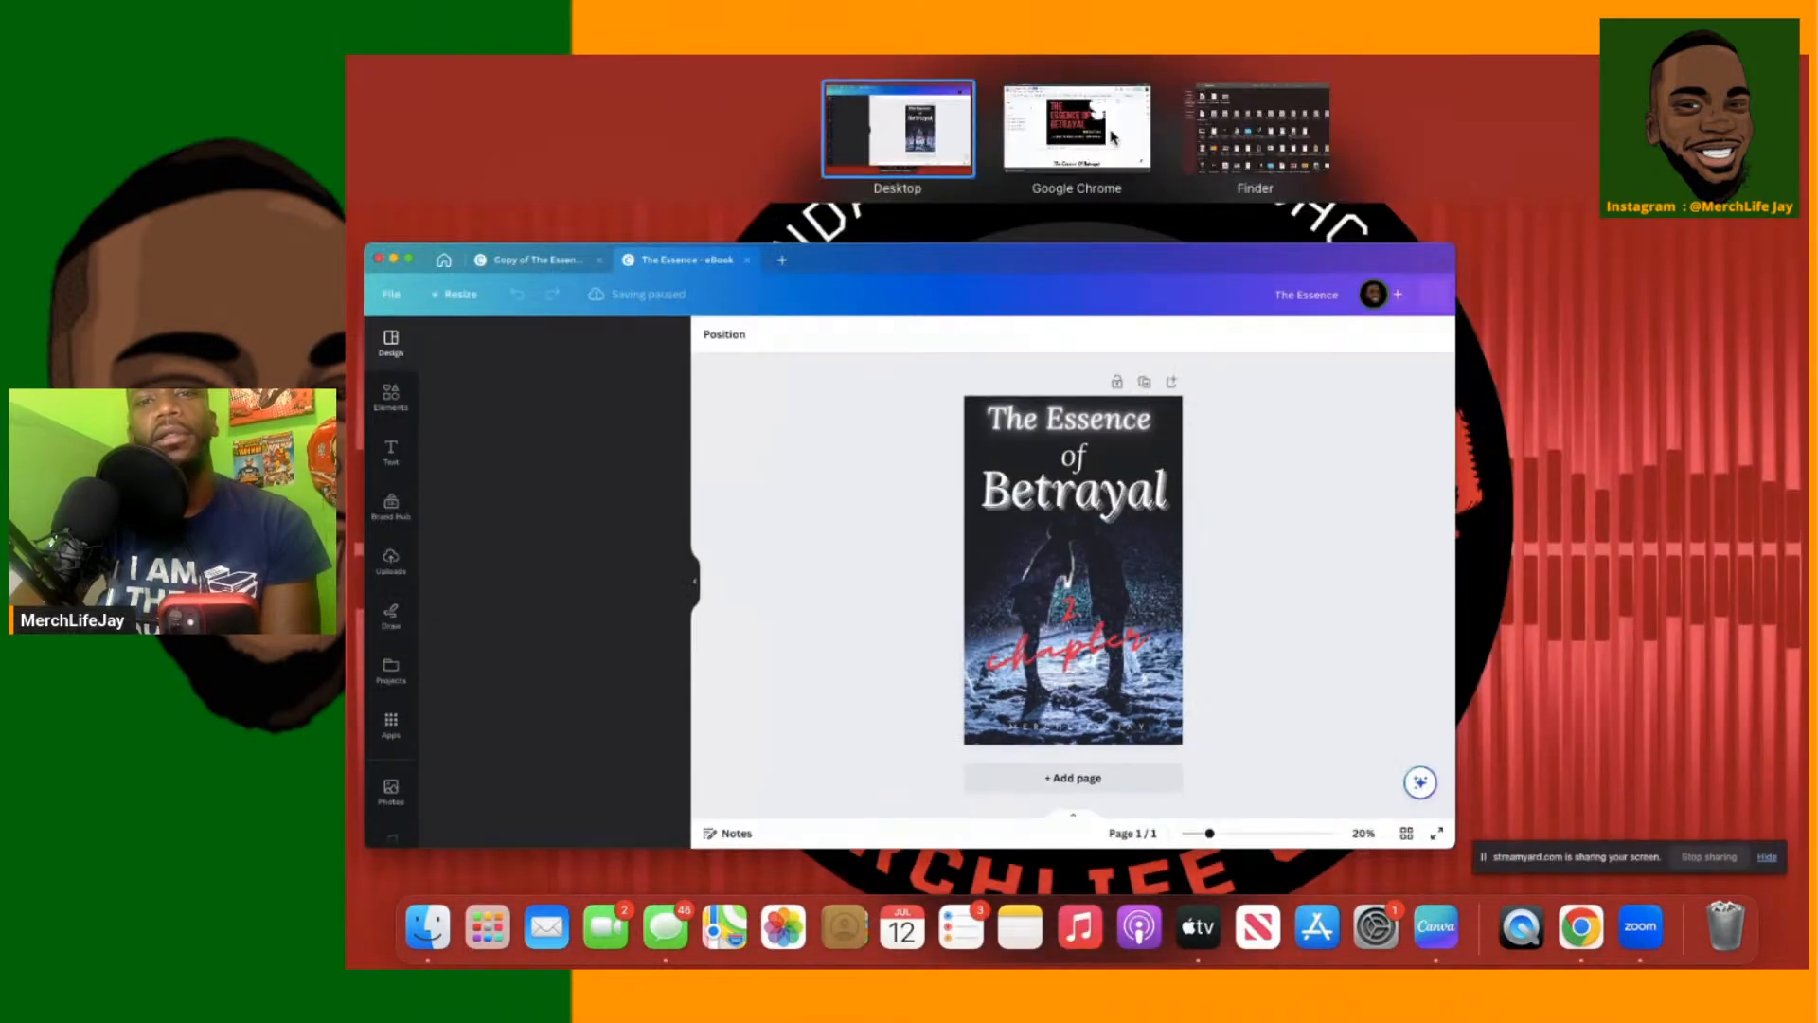
left_click(1096, 135)
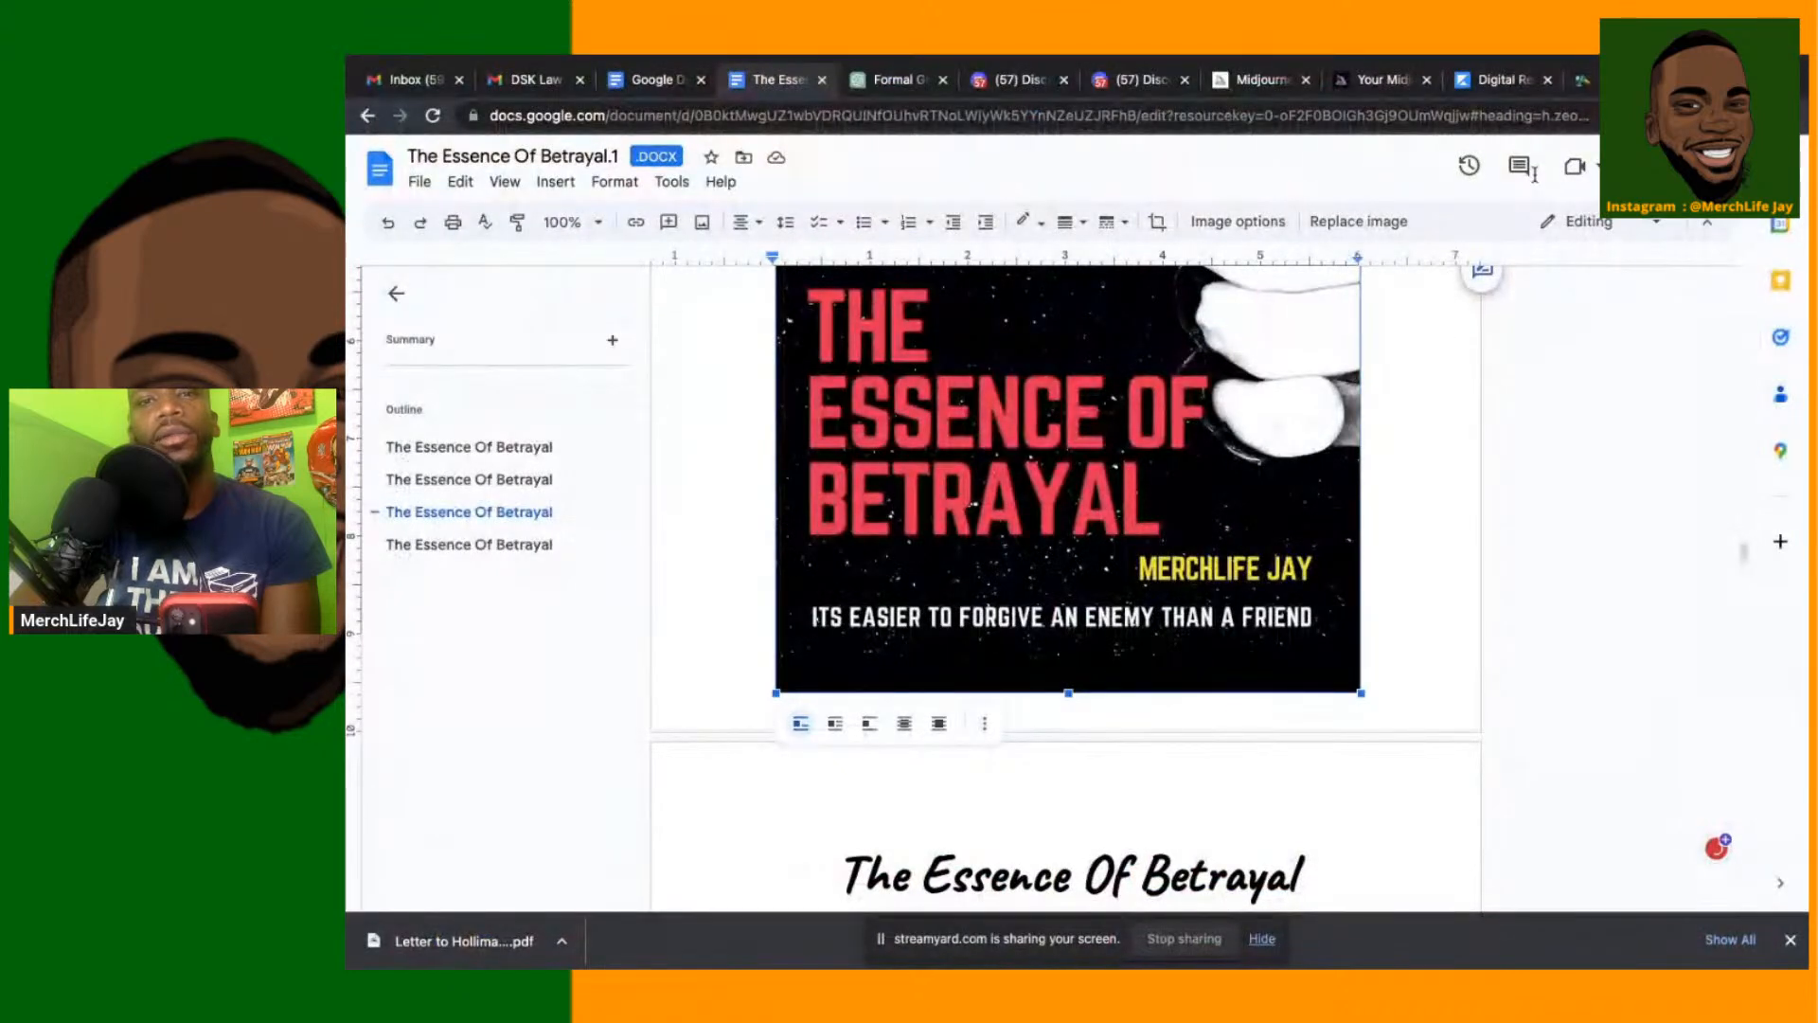
scroll(1332, 722, "down", 3)
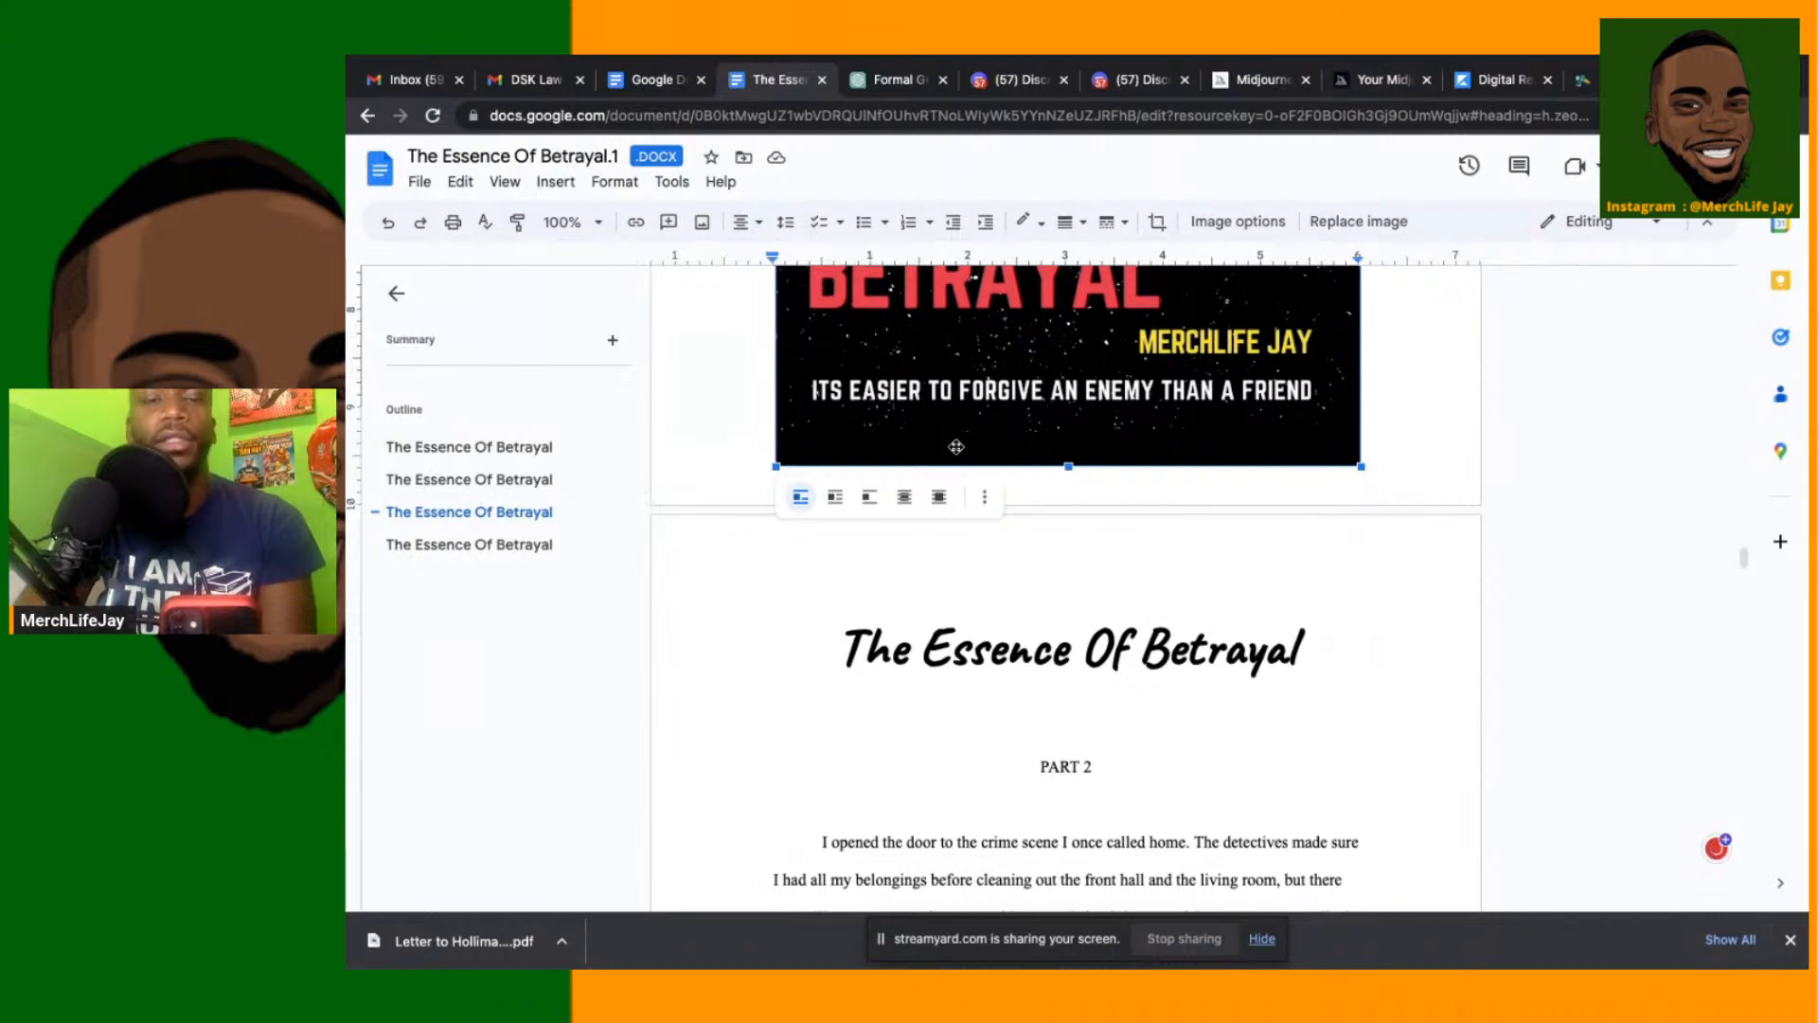
scroll(956, 446, "up", 3)
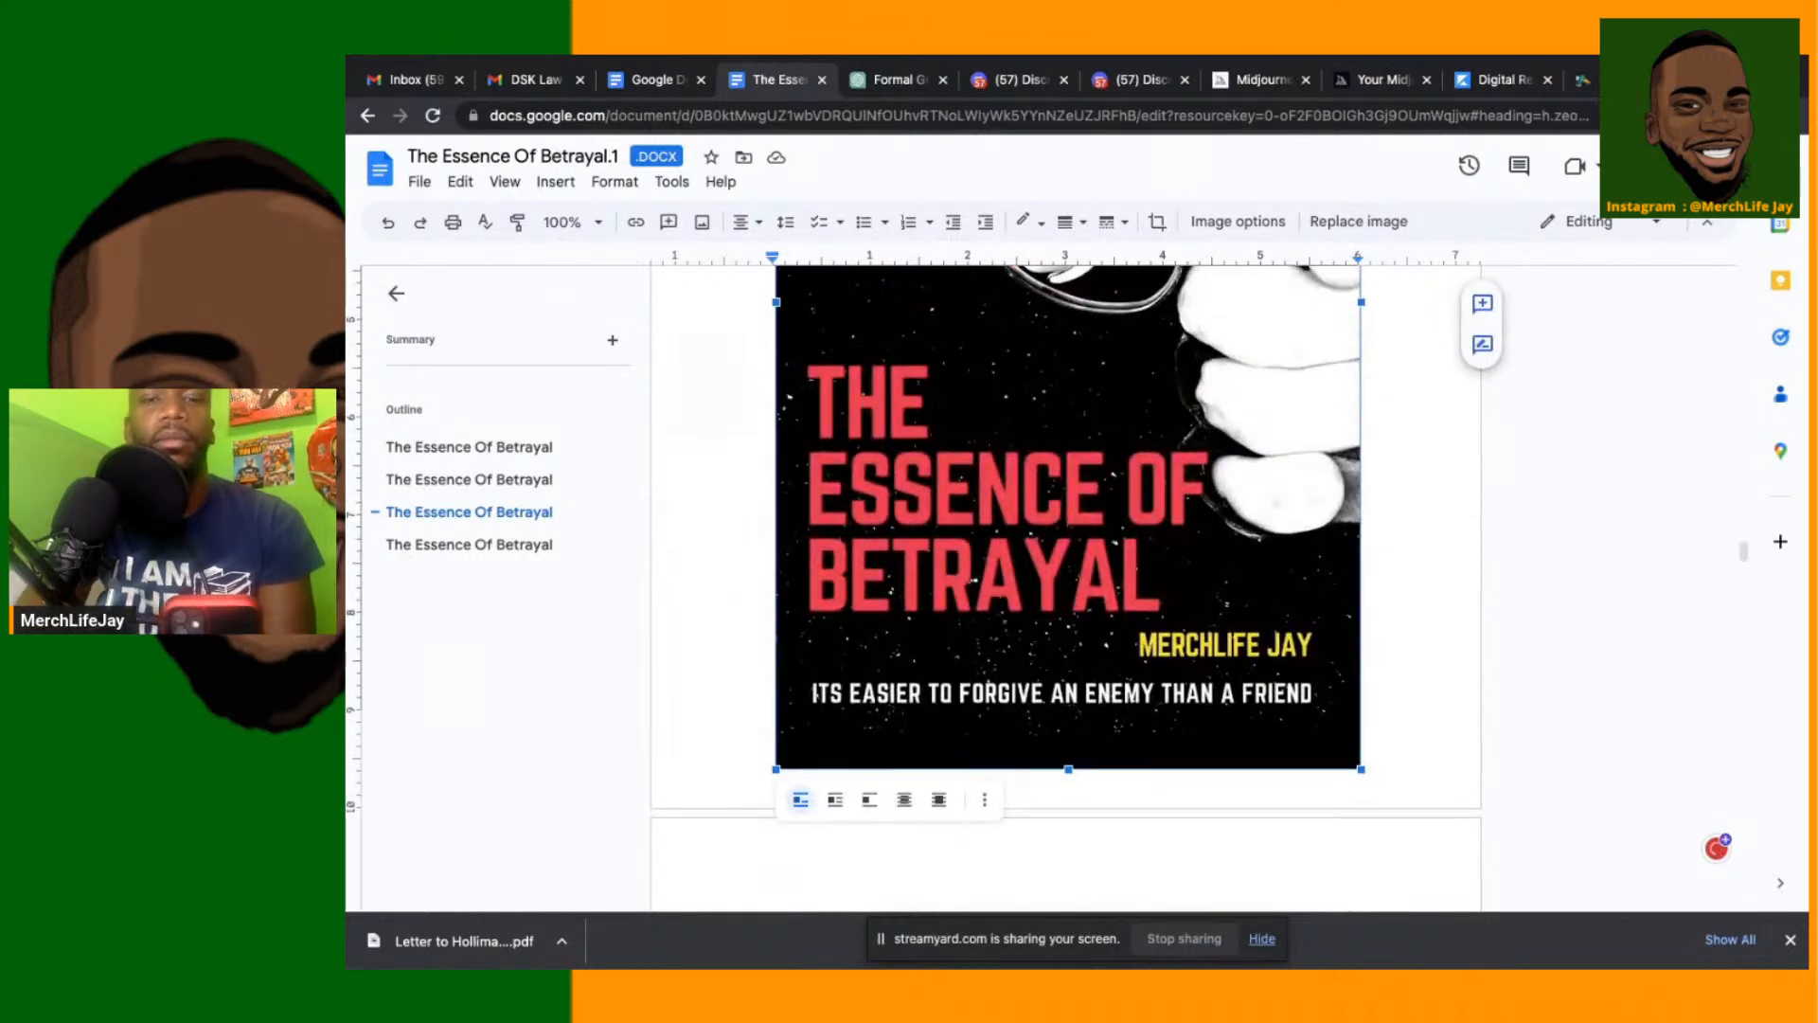
key("Delete")
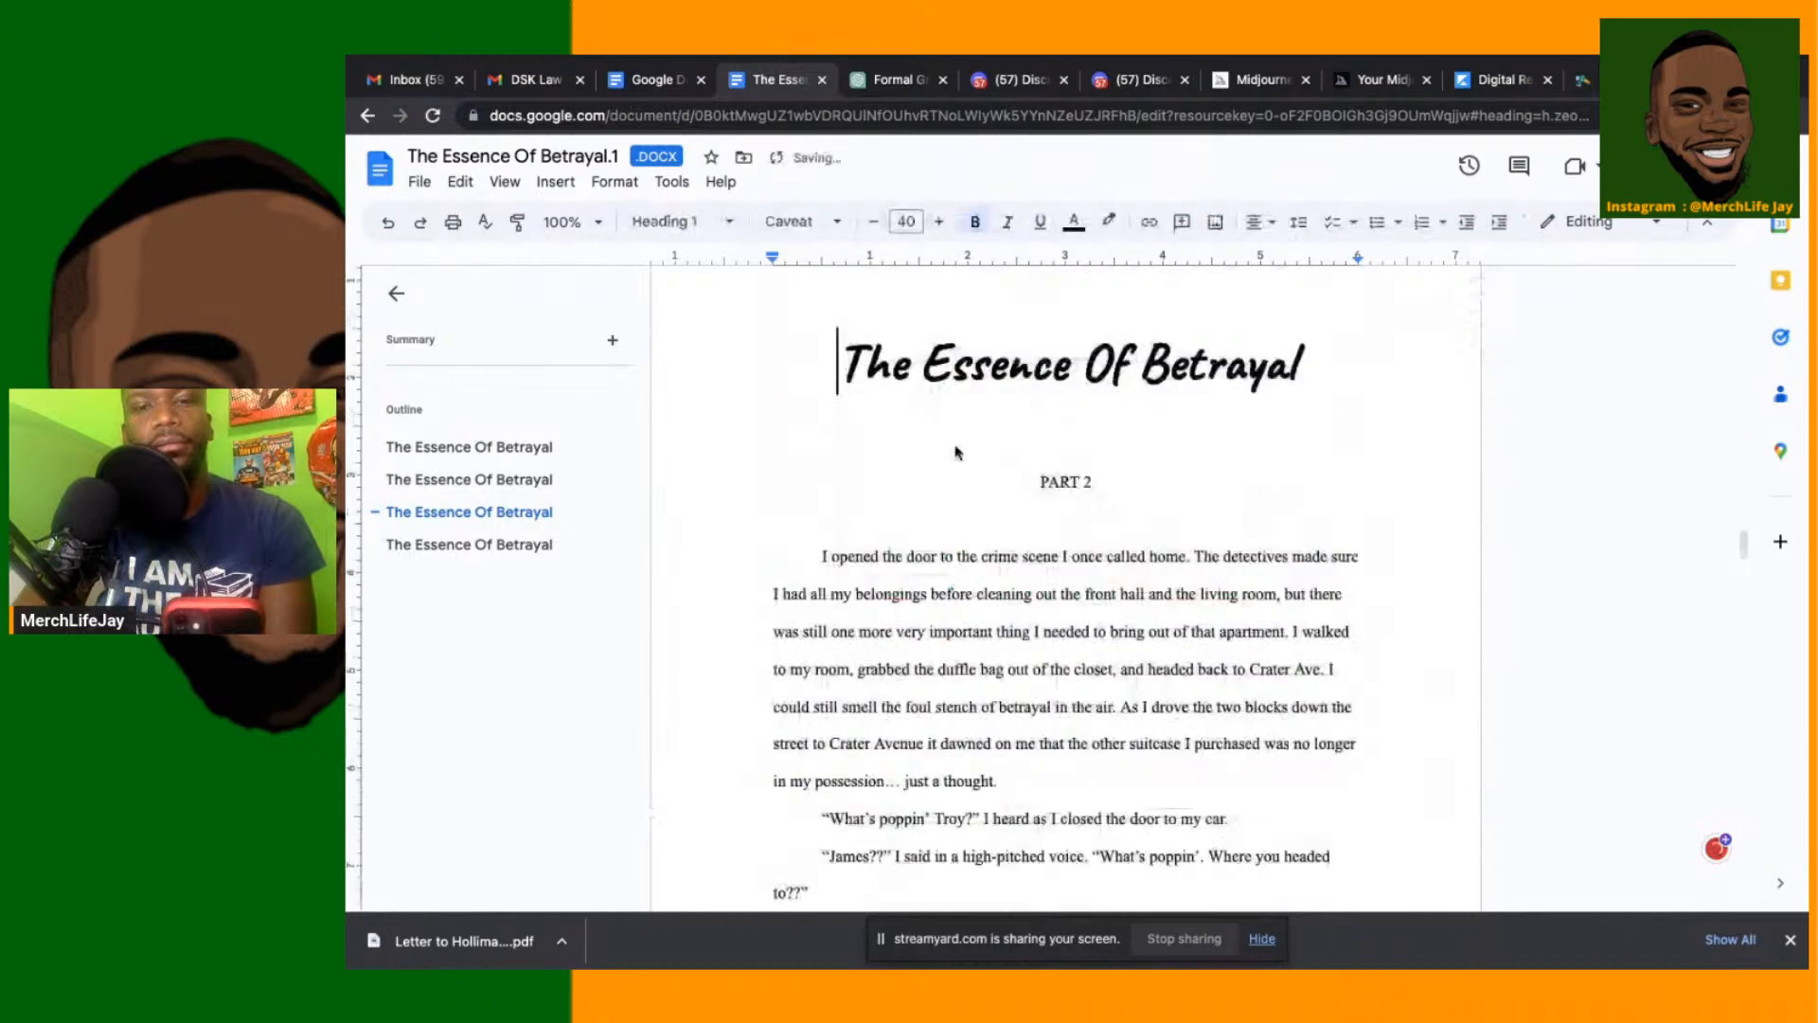
Check the pages around the Part 2 and Part 3 titles, and delete the front cover image before the title page
scroll(864, 553, "up", 10)
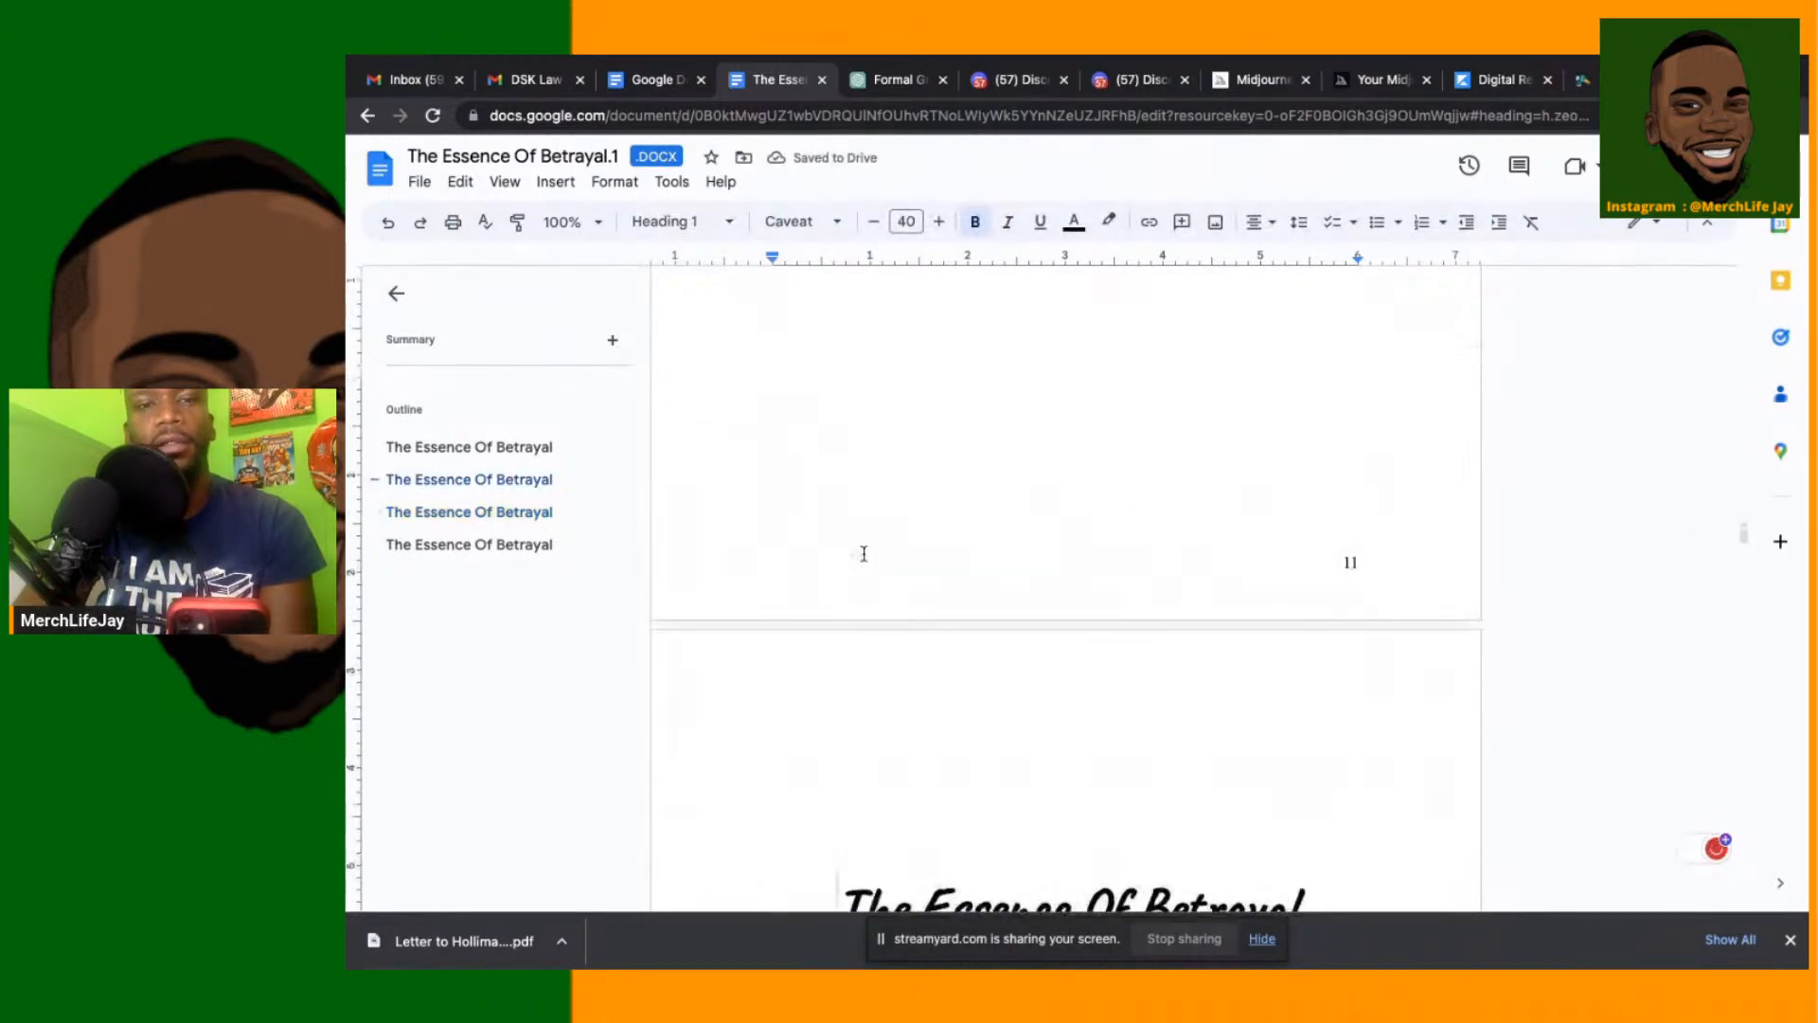
scroll(864, 553, "down", 15)
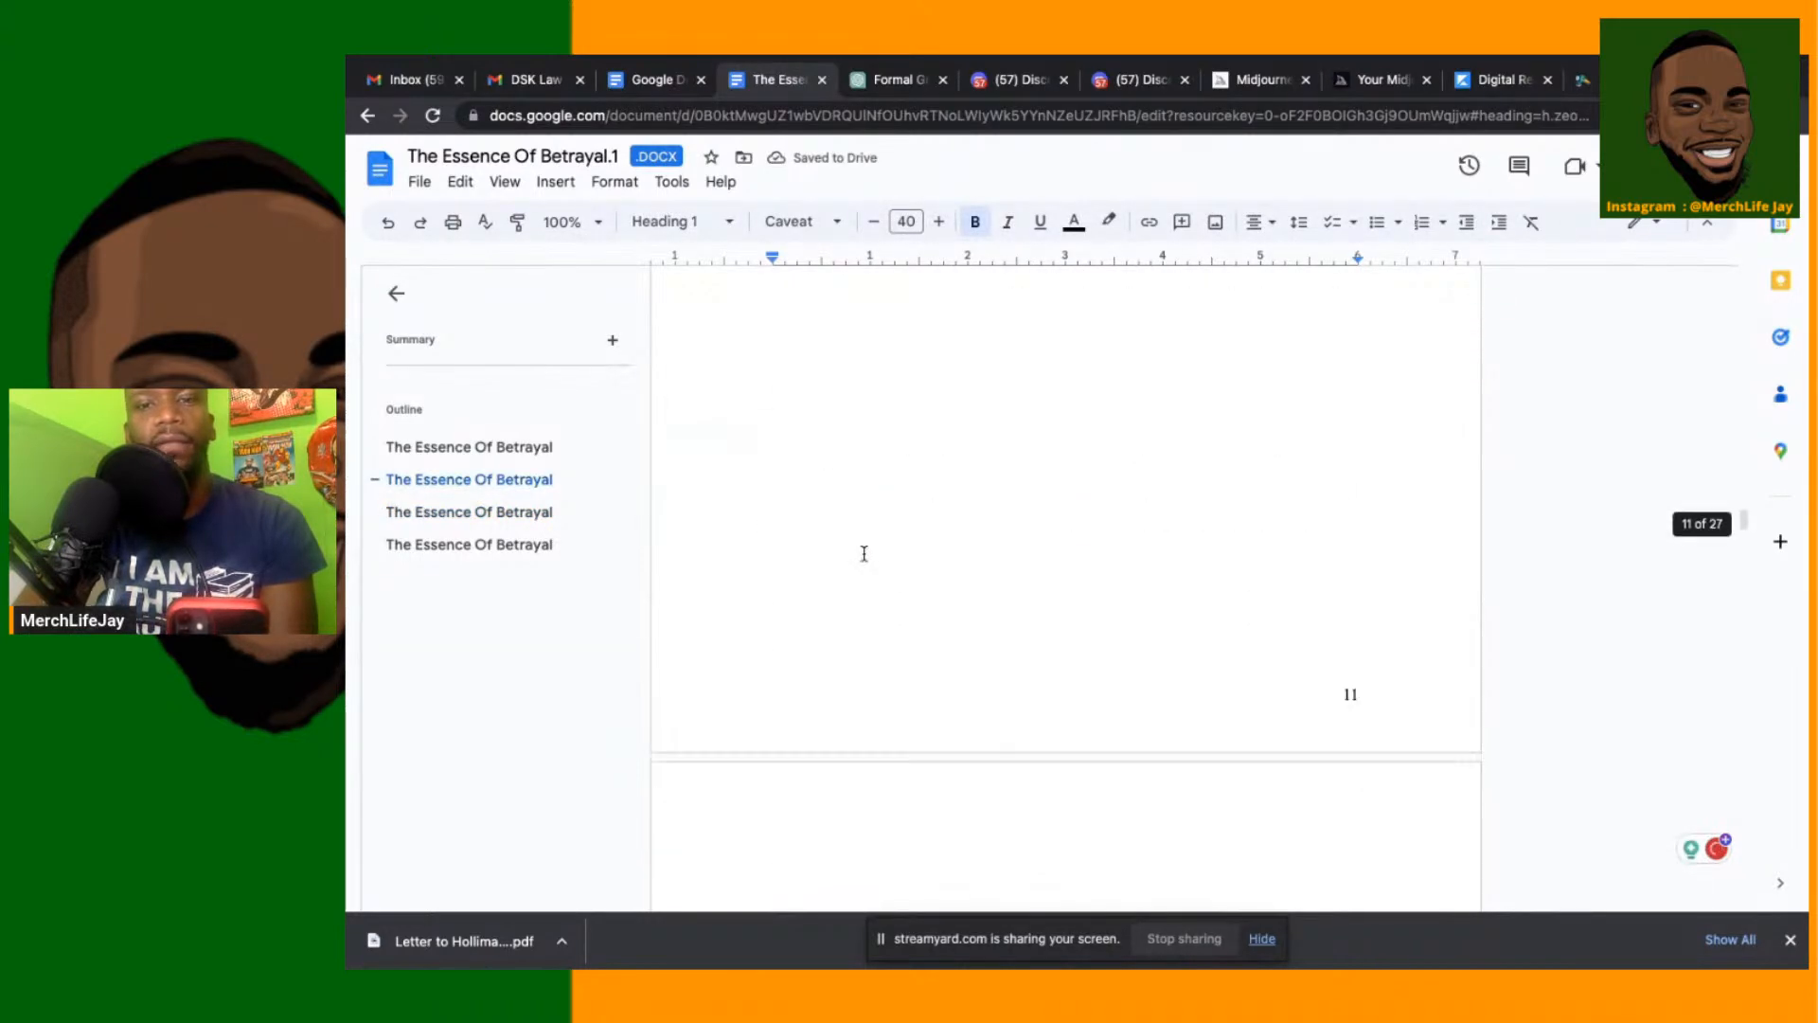
scroll(863, 553, "down", 10)
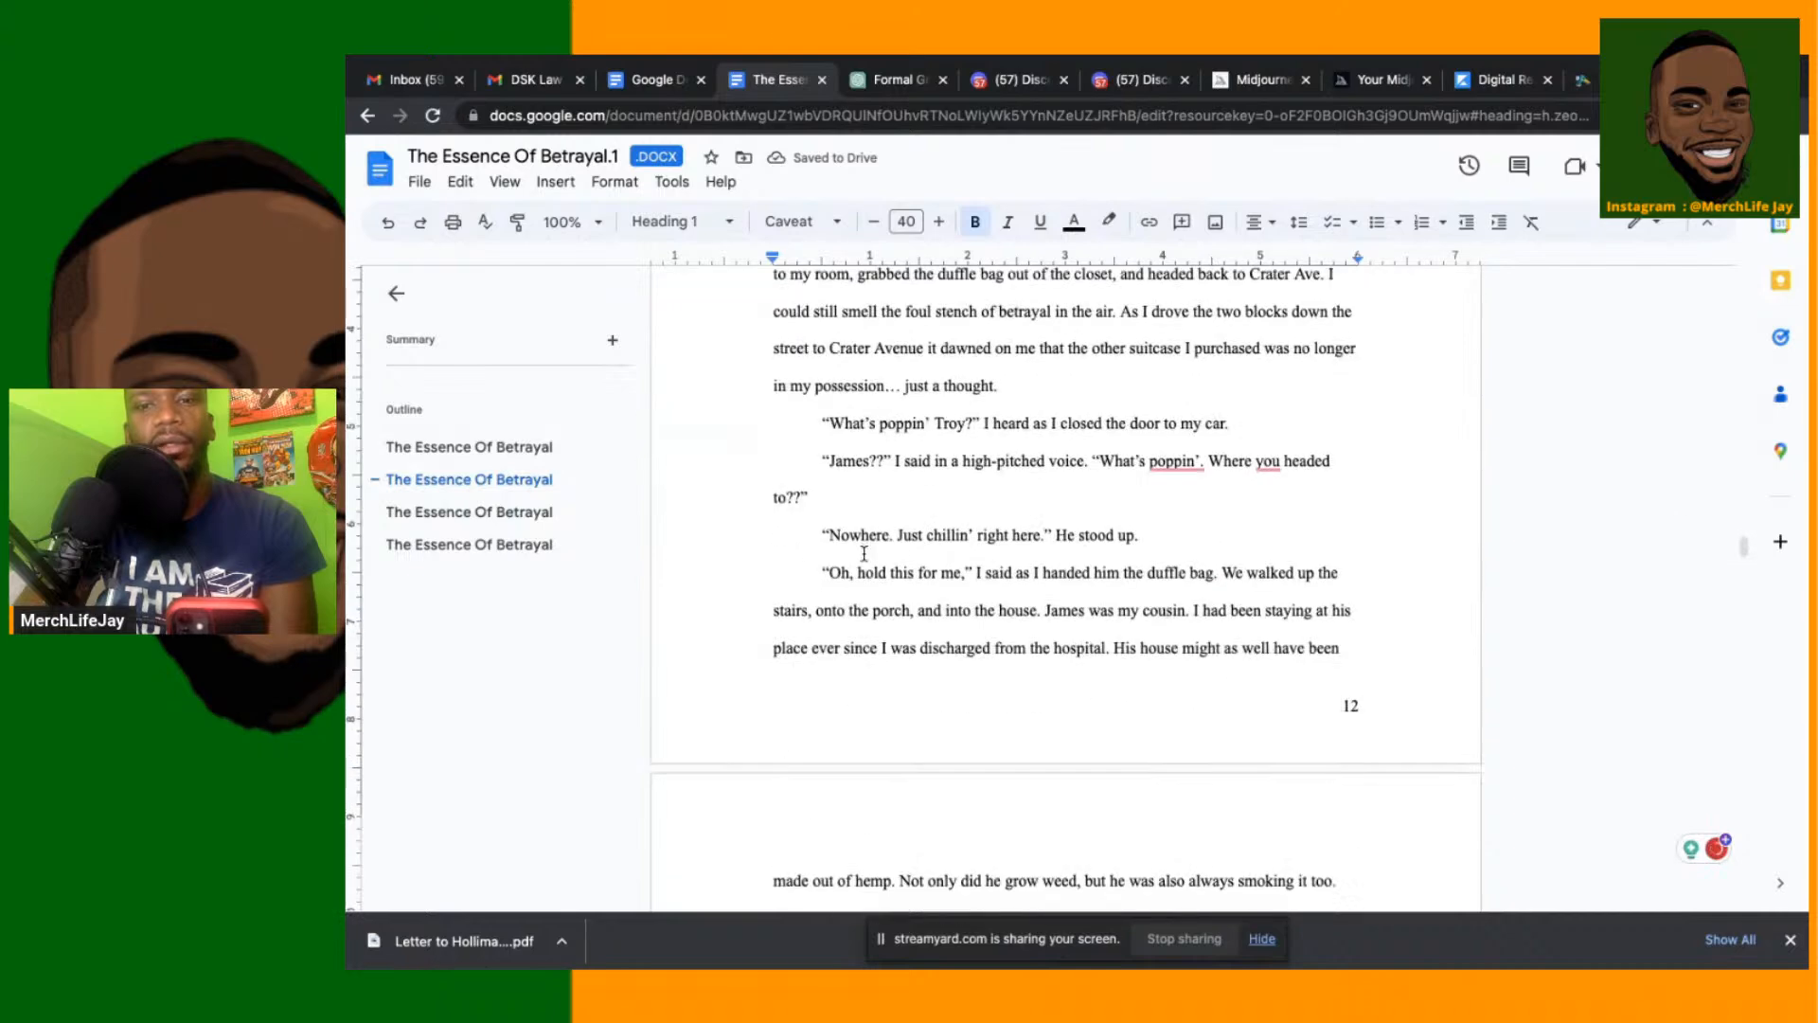
scroll(864, 553, "down", 15)
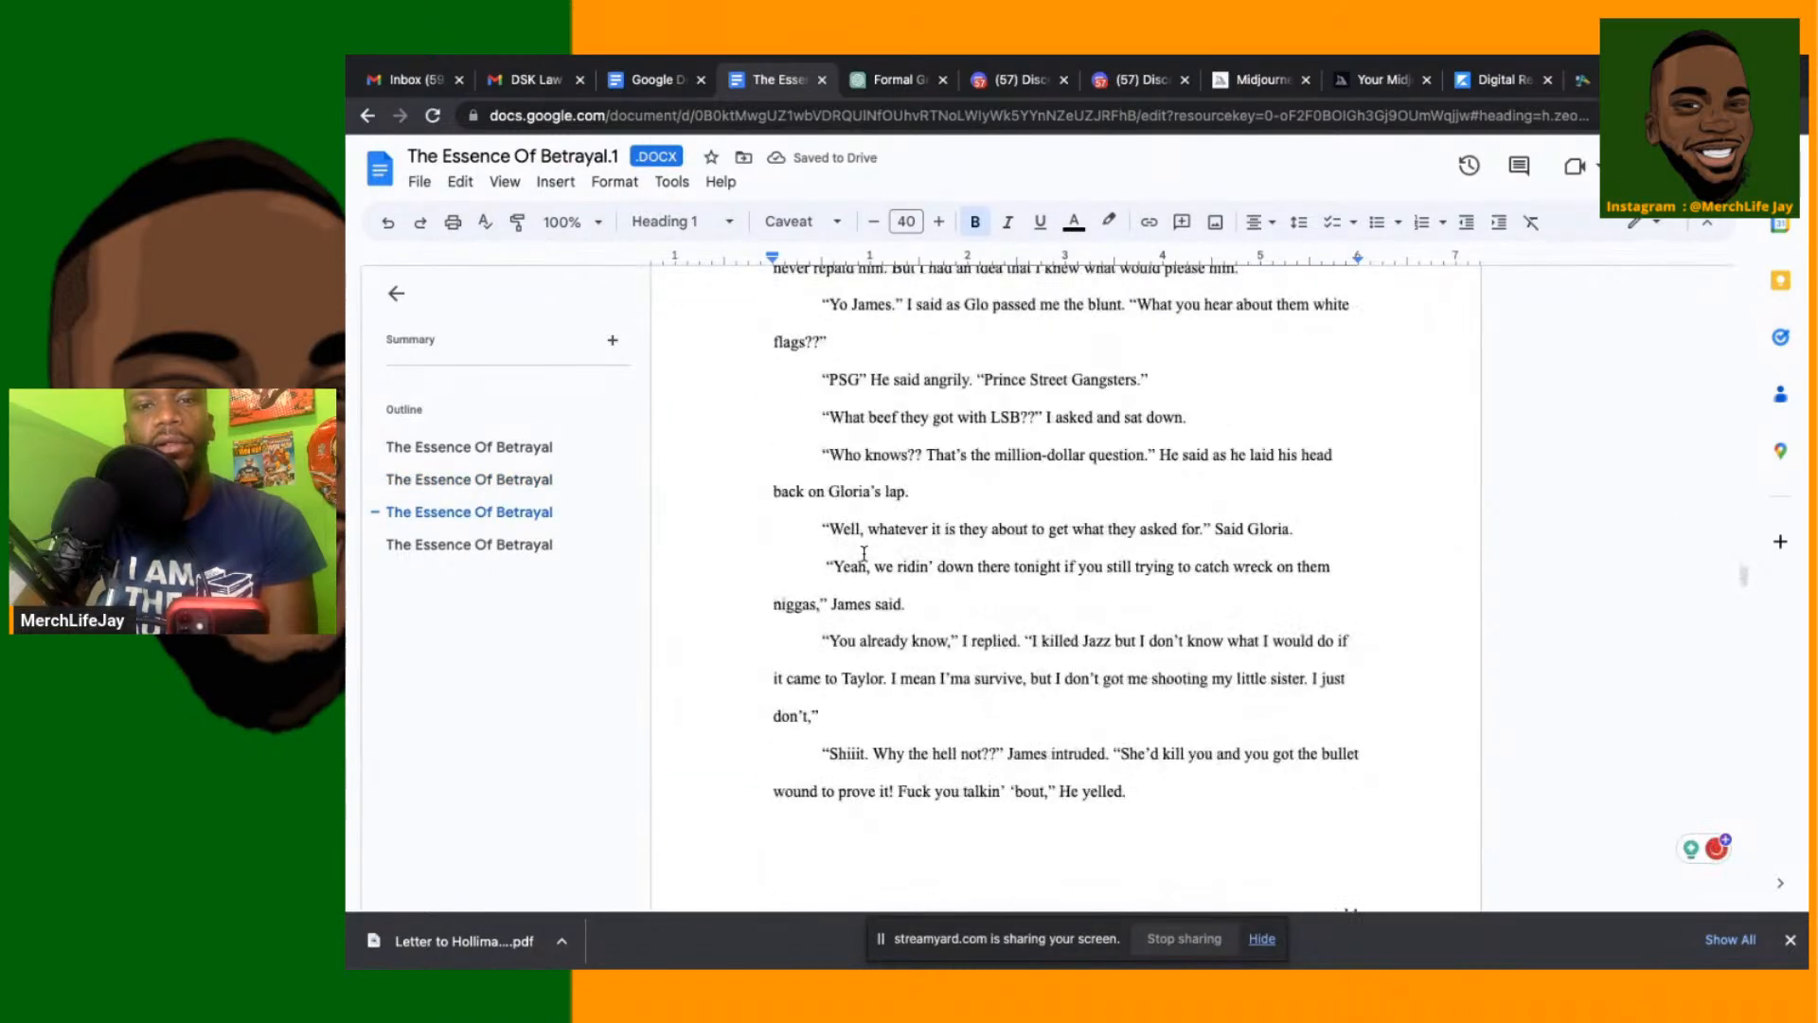
left_click(498, 545)
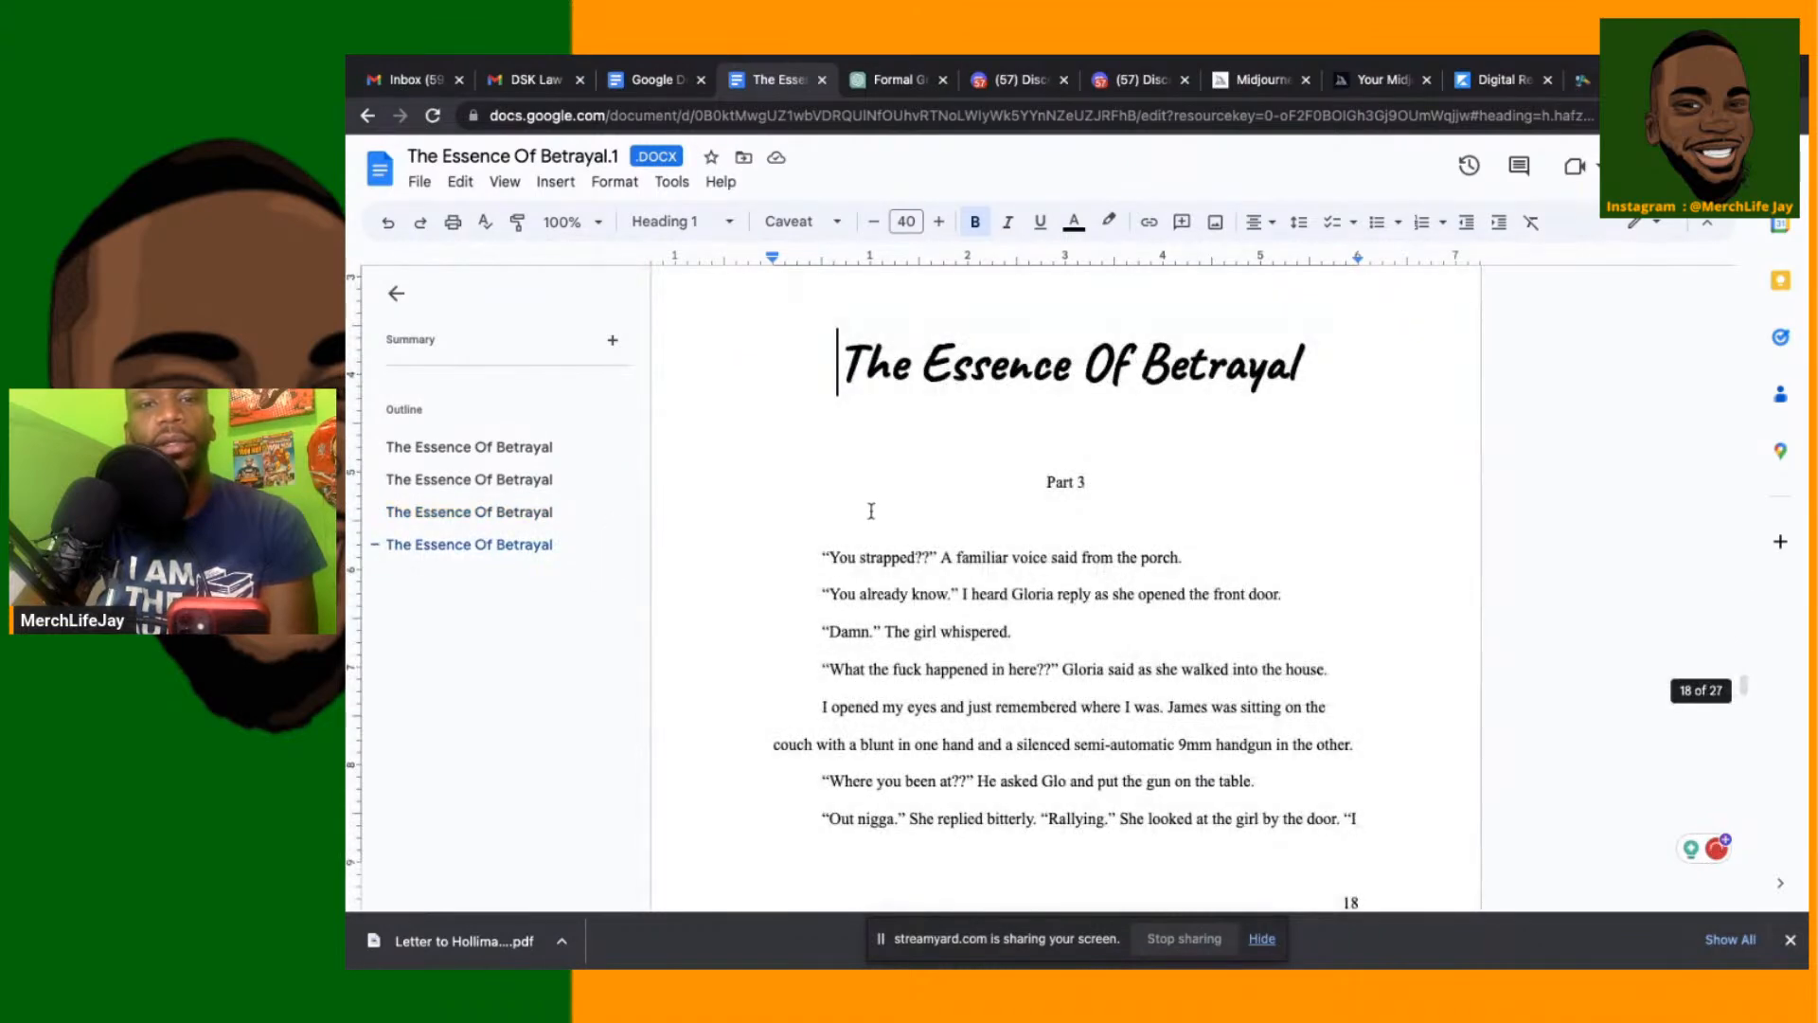
scroll(872, 511, "up", 7)
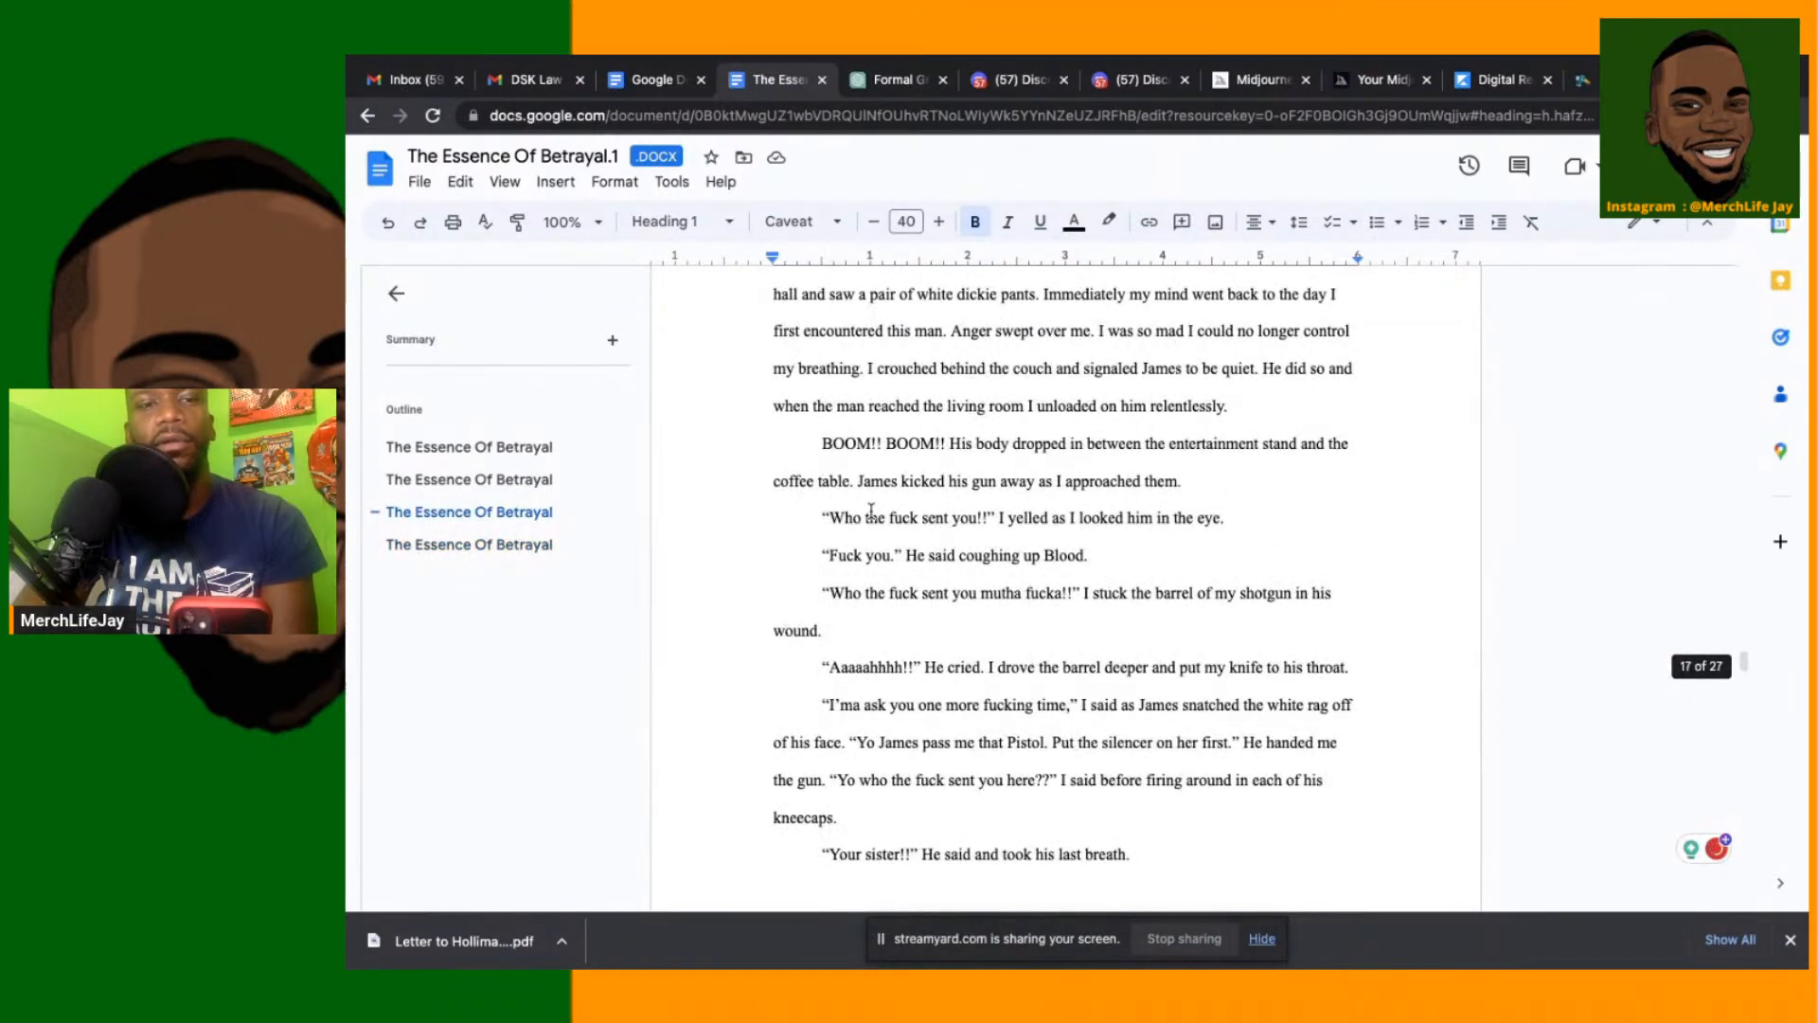
left_click(427, 449)
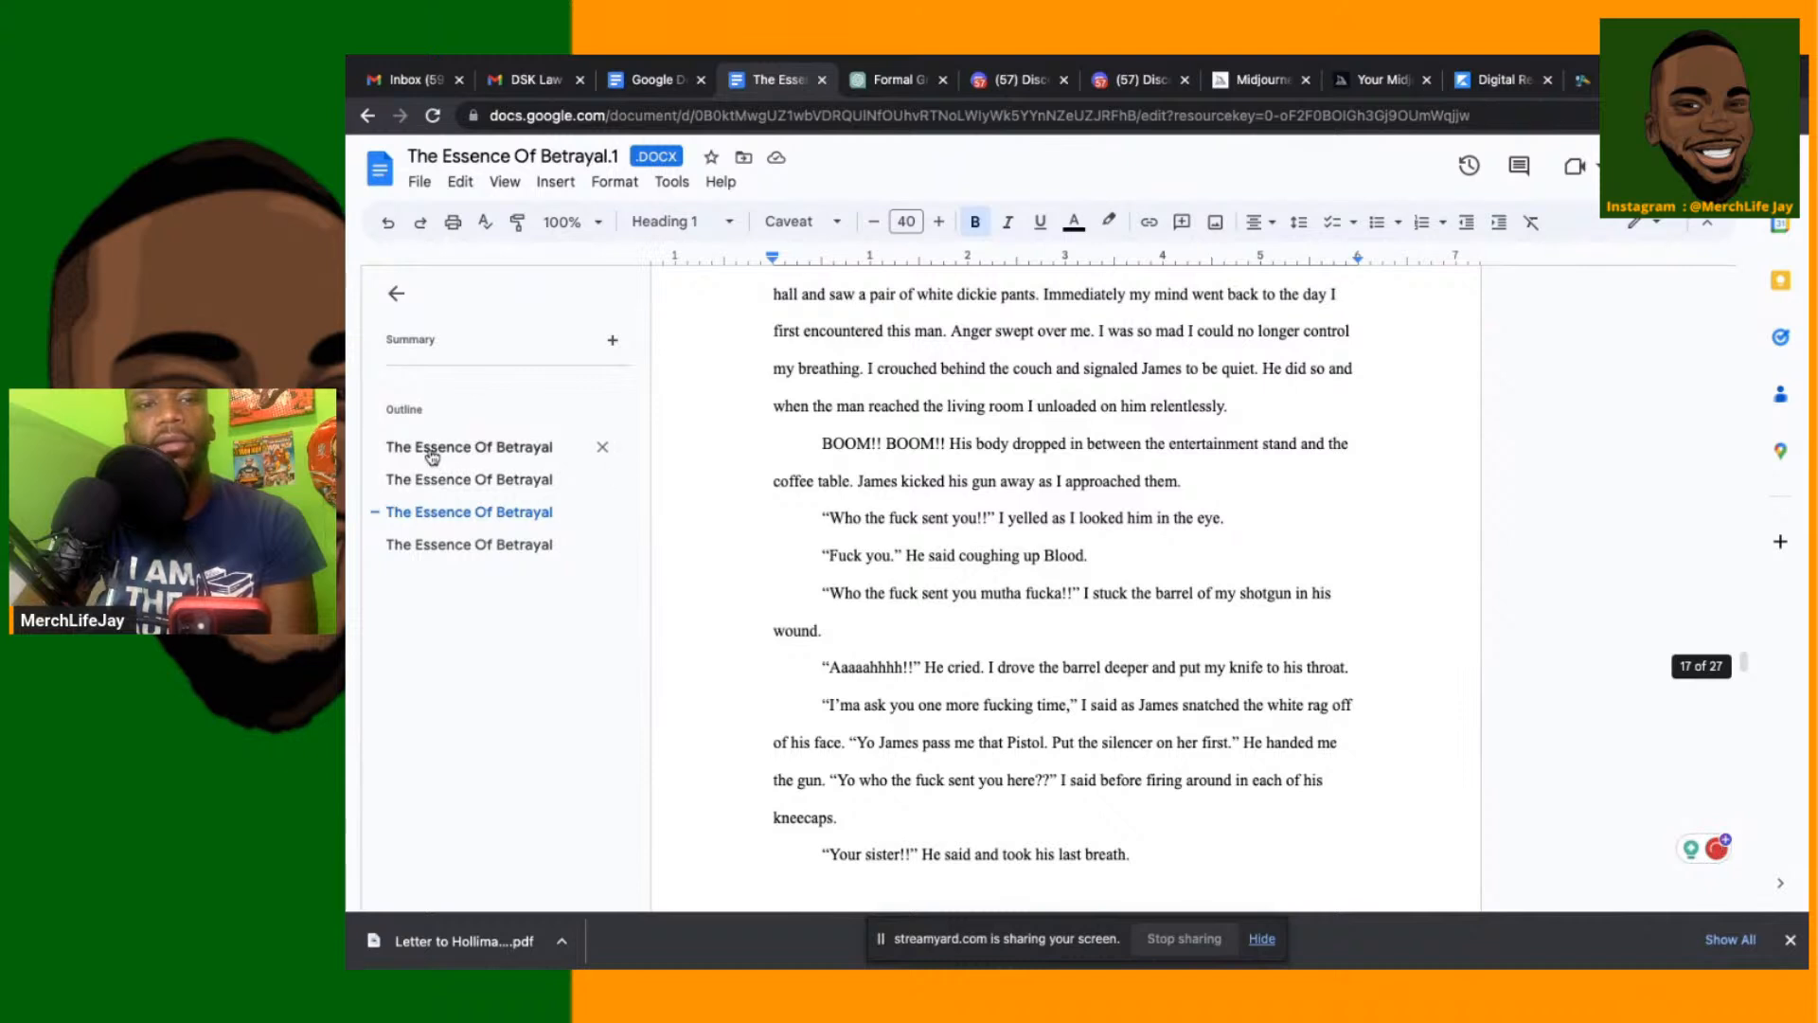
left_click(993, 521)
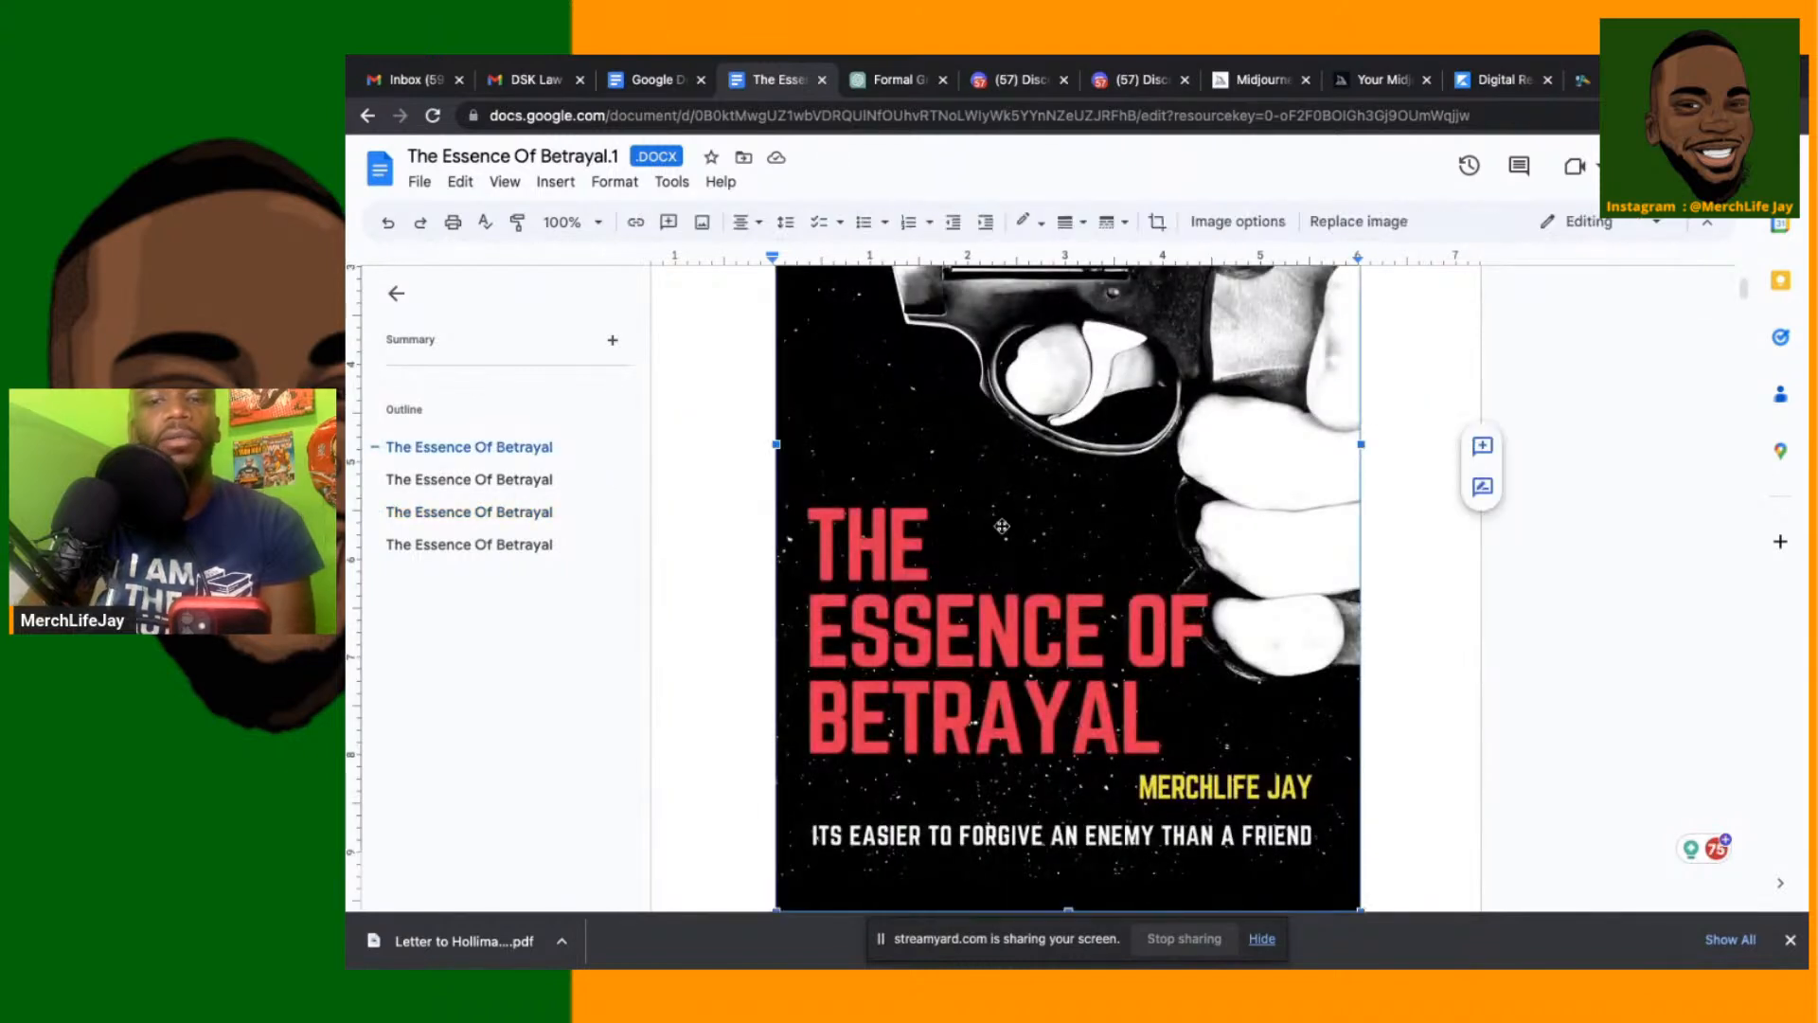
key("BackSpace")
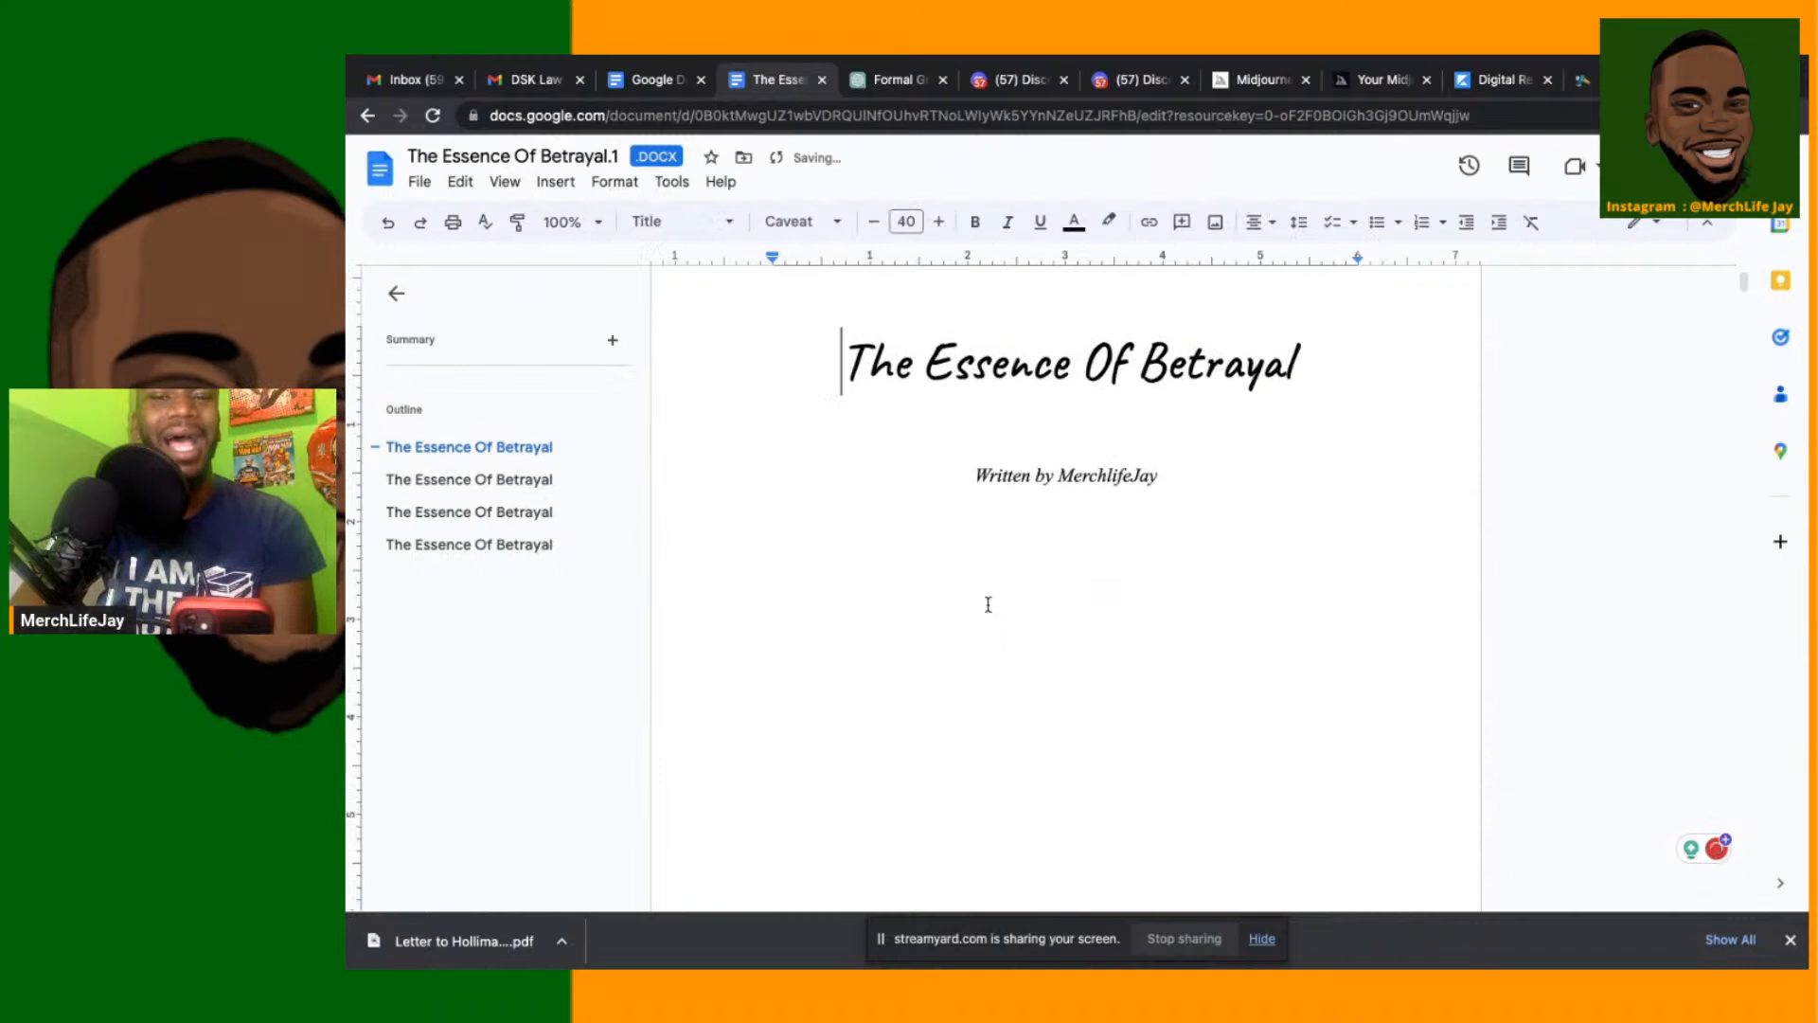
Review the manuscript from the title page through Part 1 and Part 2 to the start of Part 3
scroll(988, 605, "down", 8)
scroll(988, 604, "up", 7)
scroll(988, 604, "up", 2)
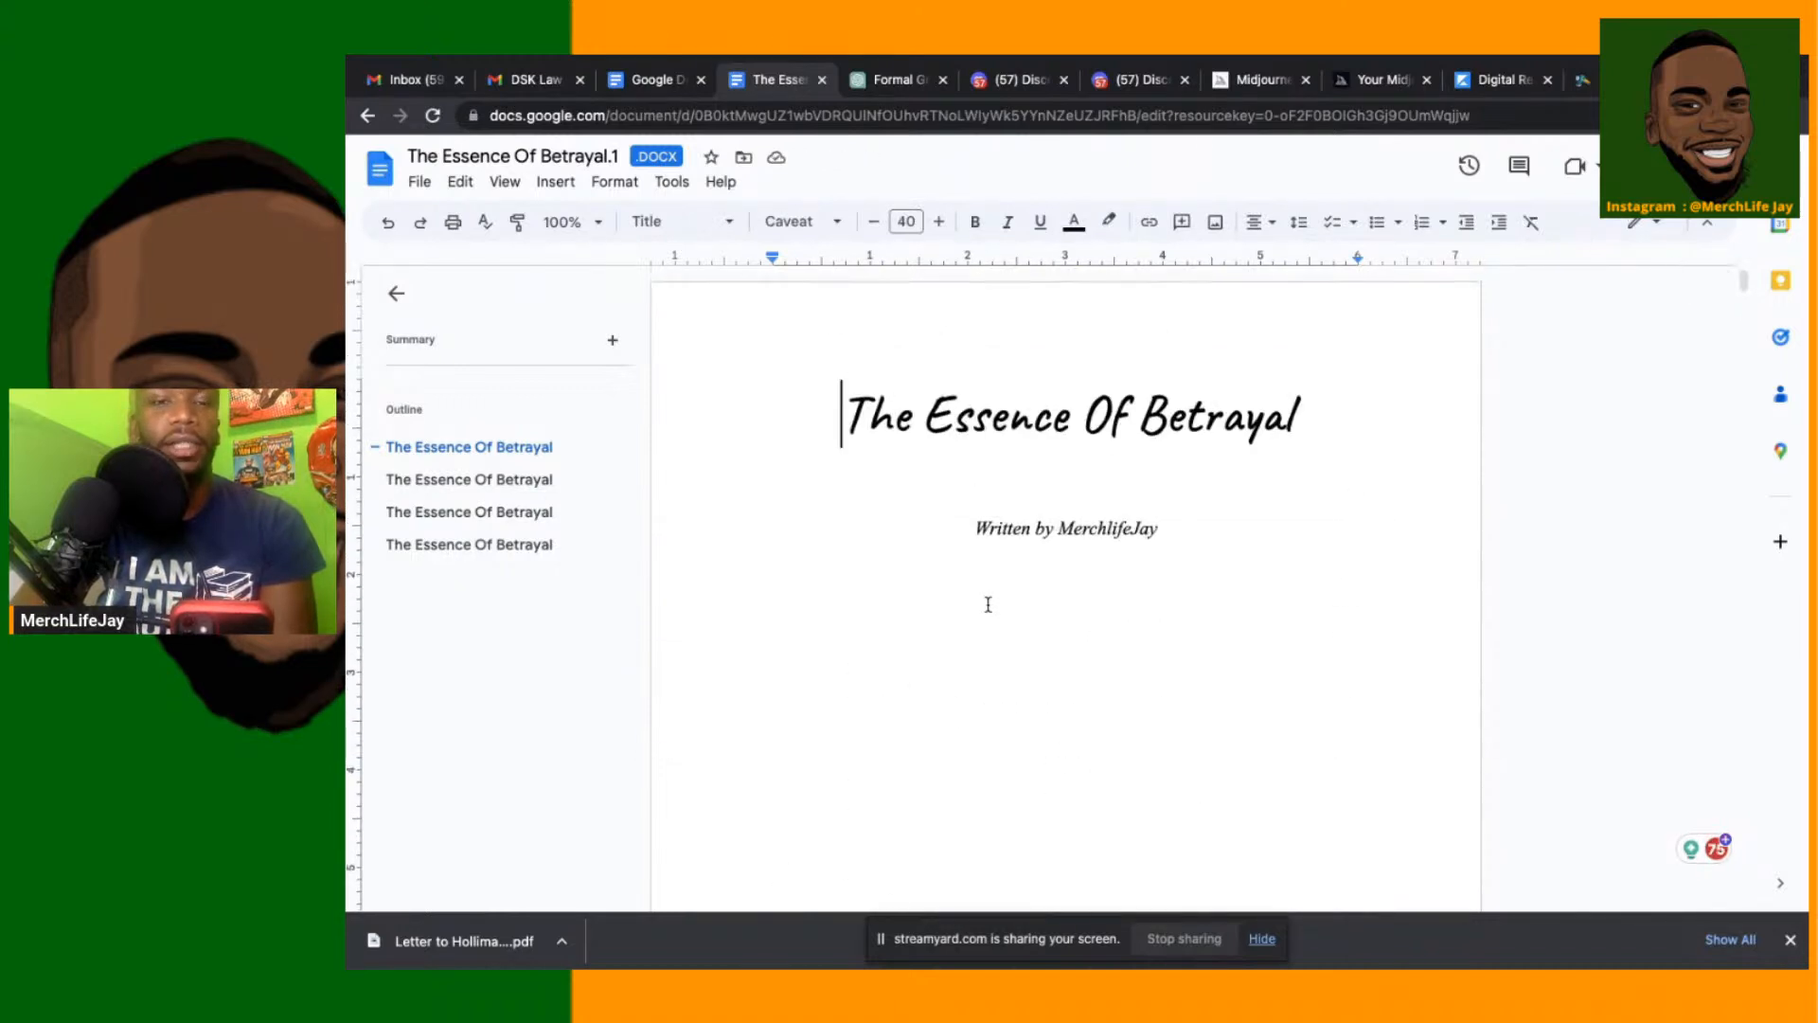
scroll(988, 604, "down", 2)
scroll(988, 604, "down", 10)
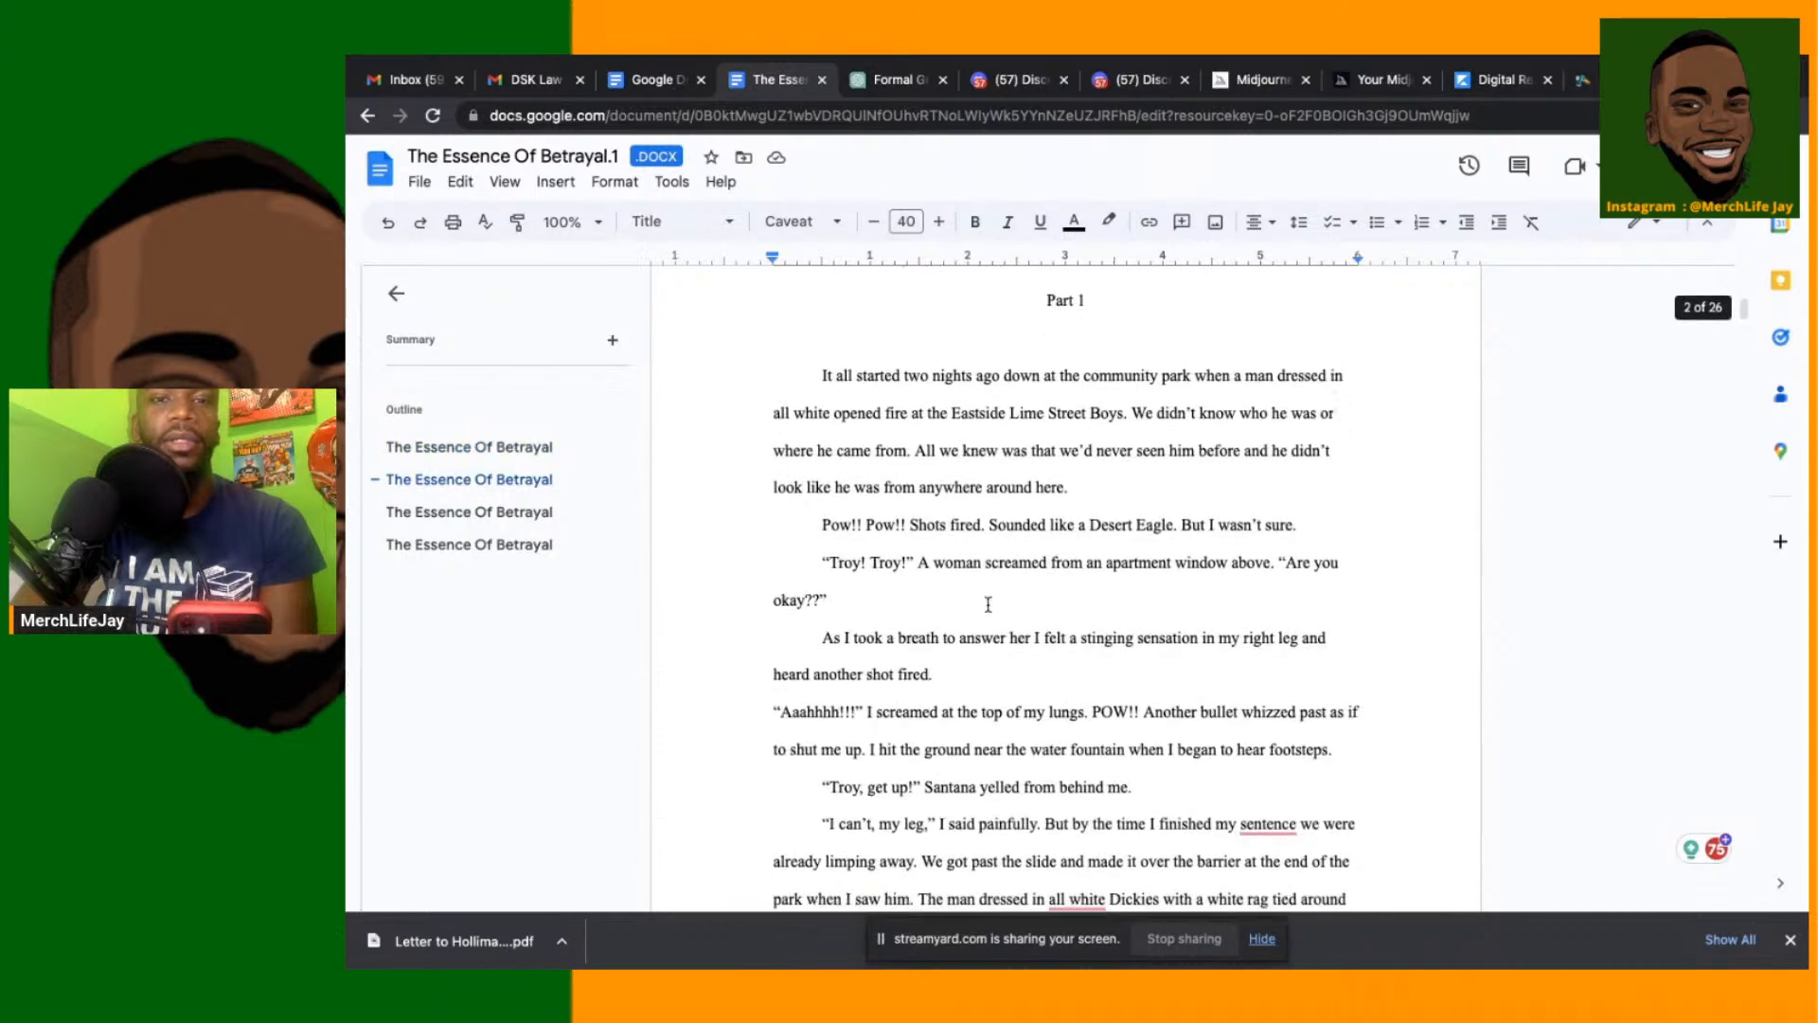
scroll(987, 604, "down", 20)
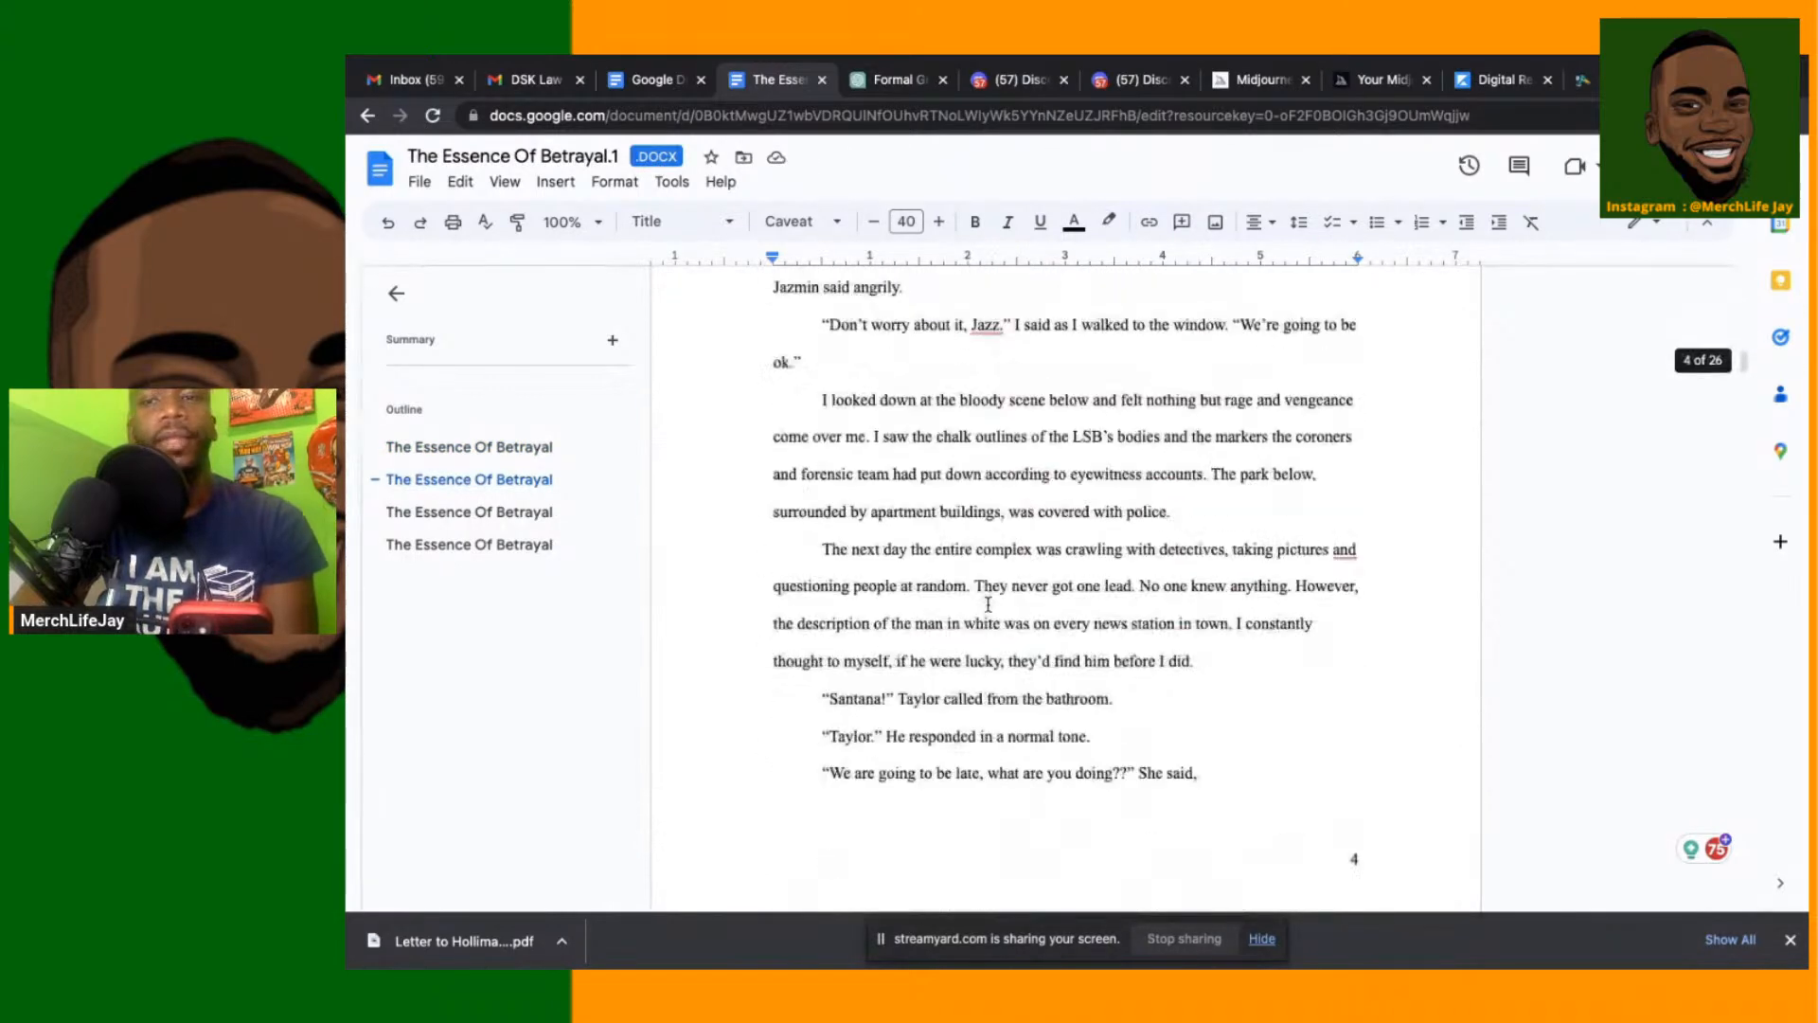
scroll(988, 604, "down", 20)
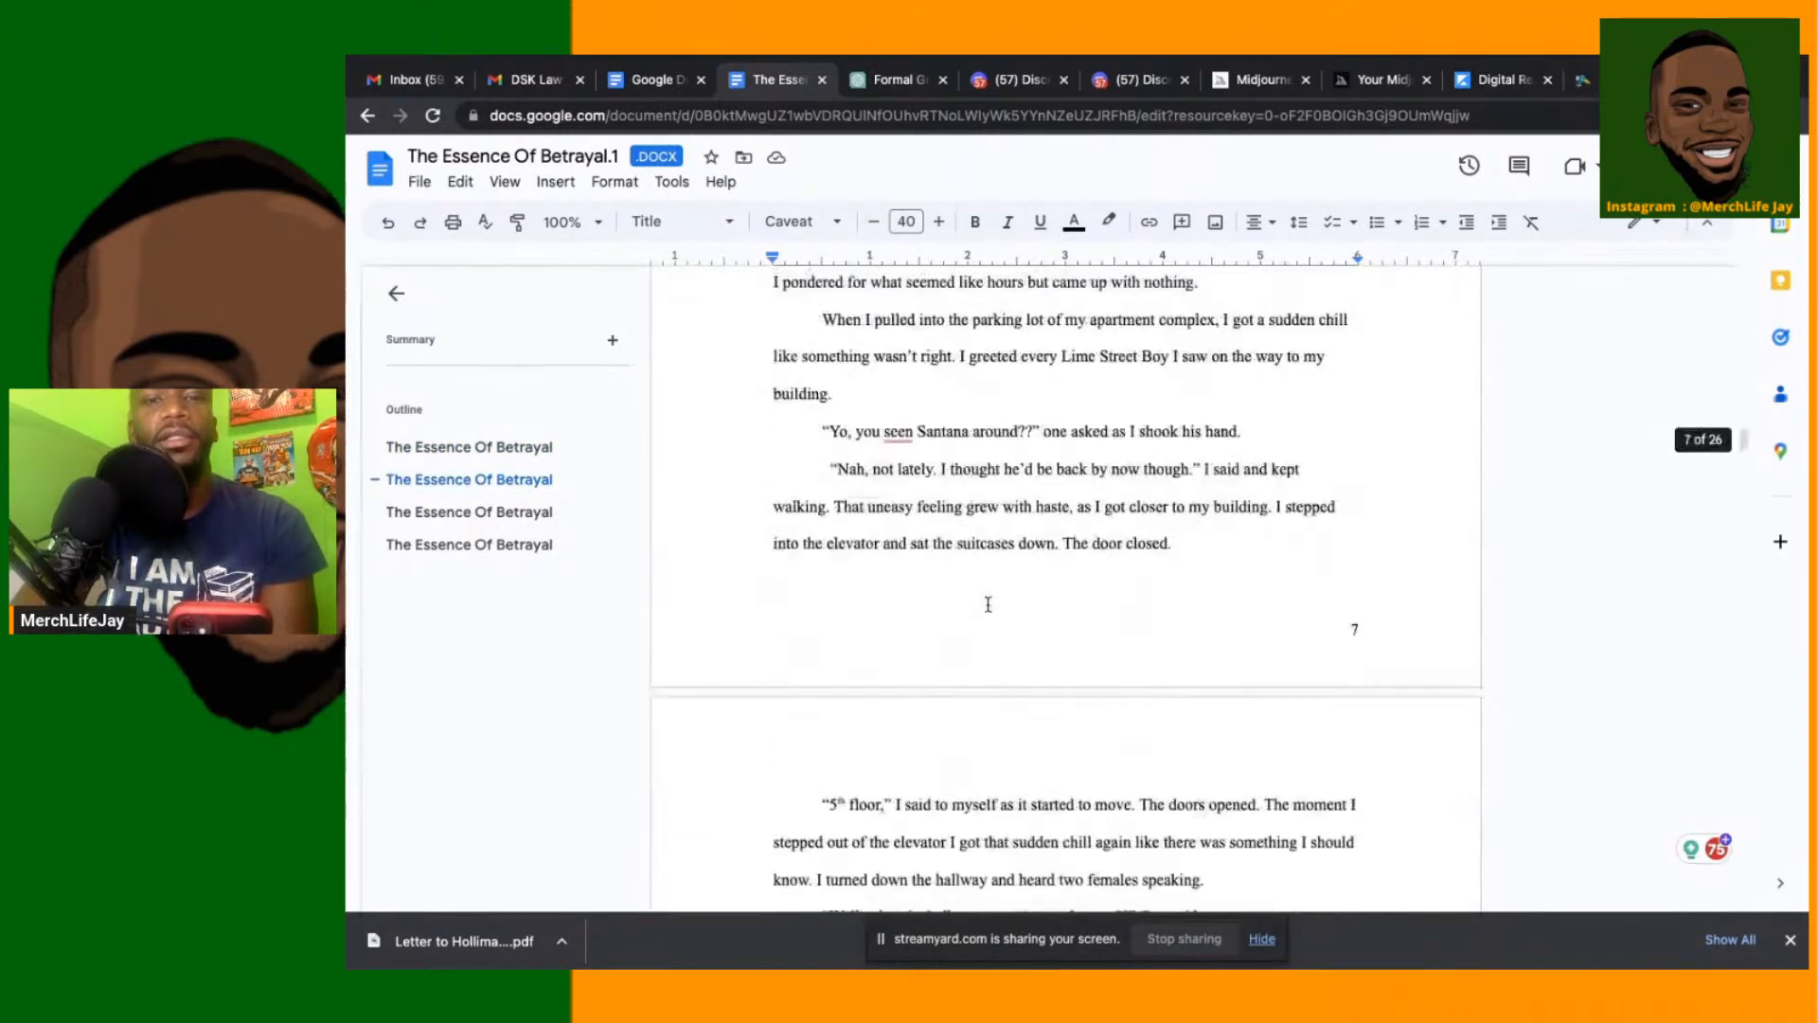
scroll(988, 605, "down", 20)
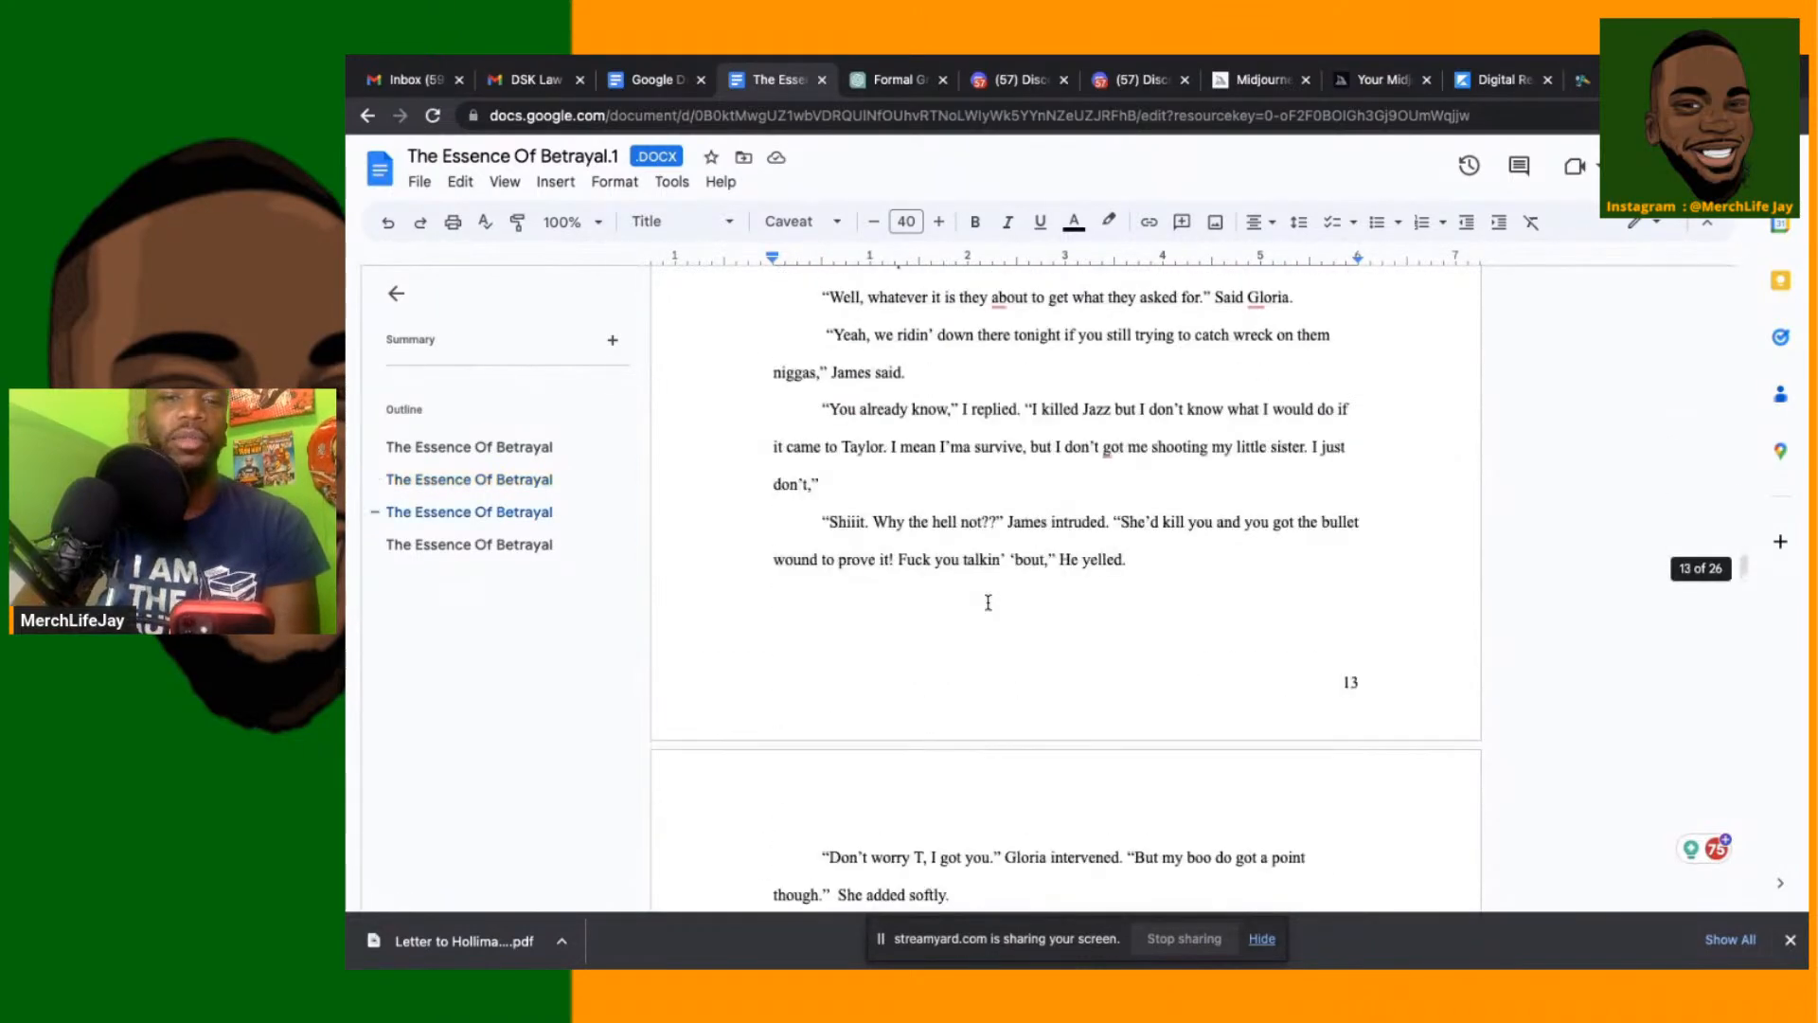
scroll(988, 603, "down", 20)
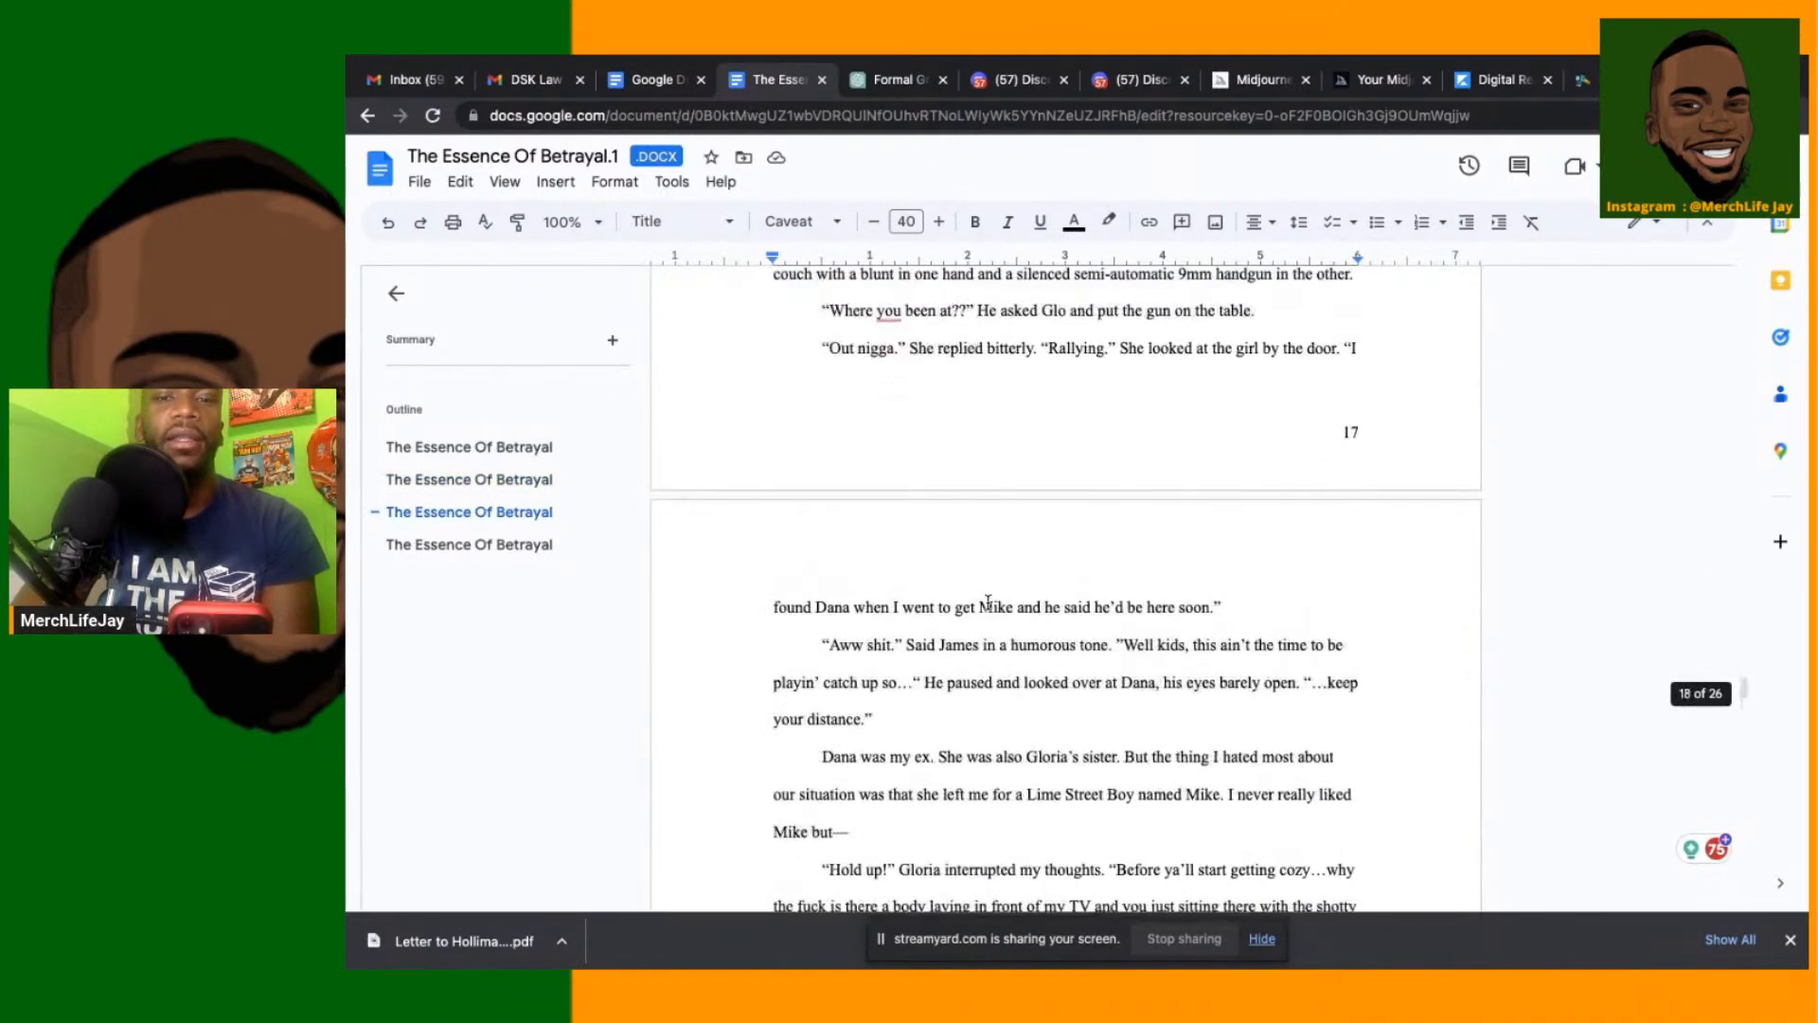
Change the empty line above the Part 3 title to Normal text and delete the blank lines before that title
scroll(988, 603, "up", 5)
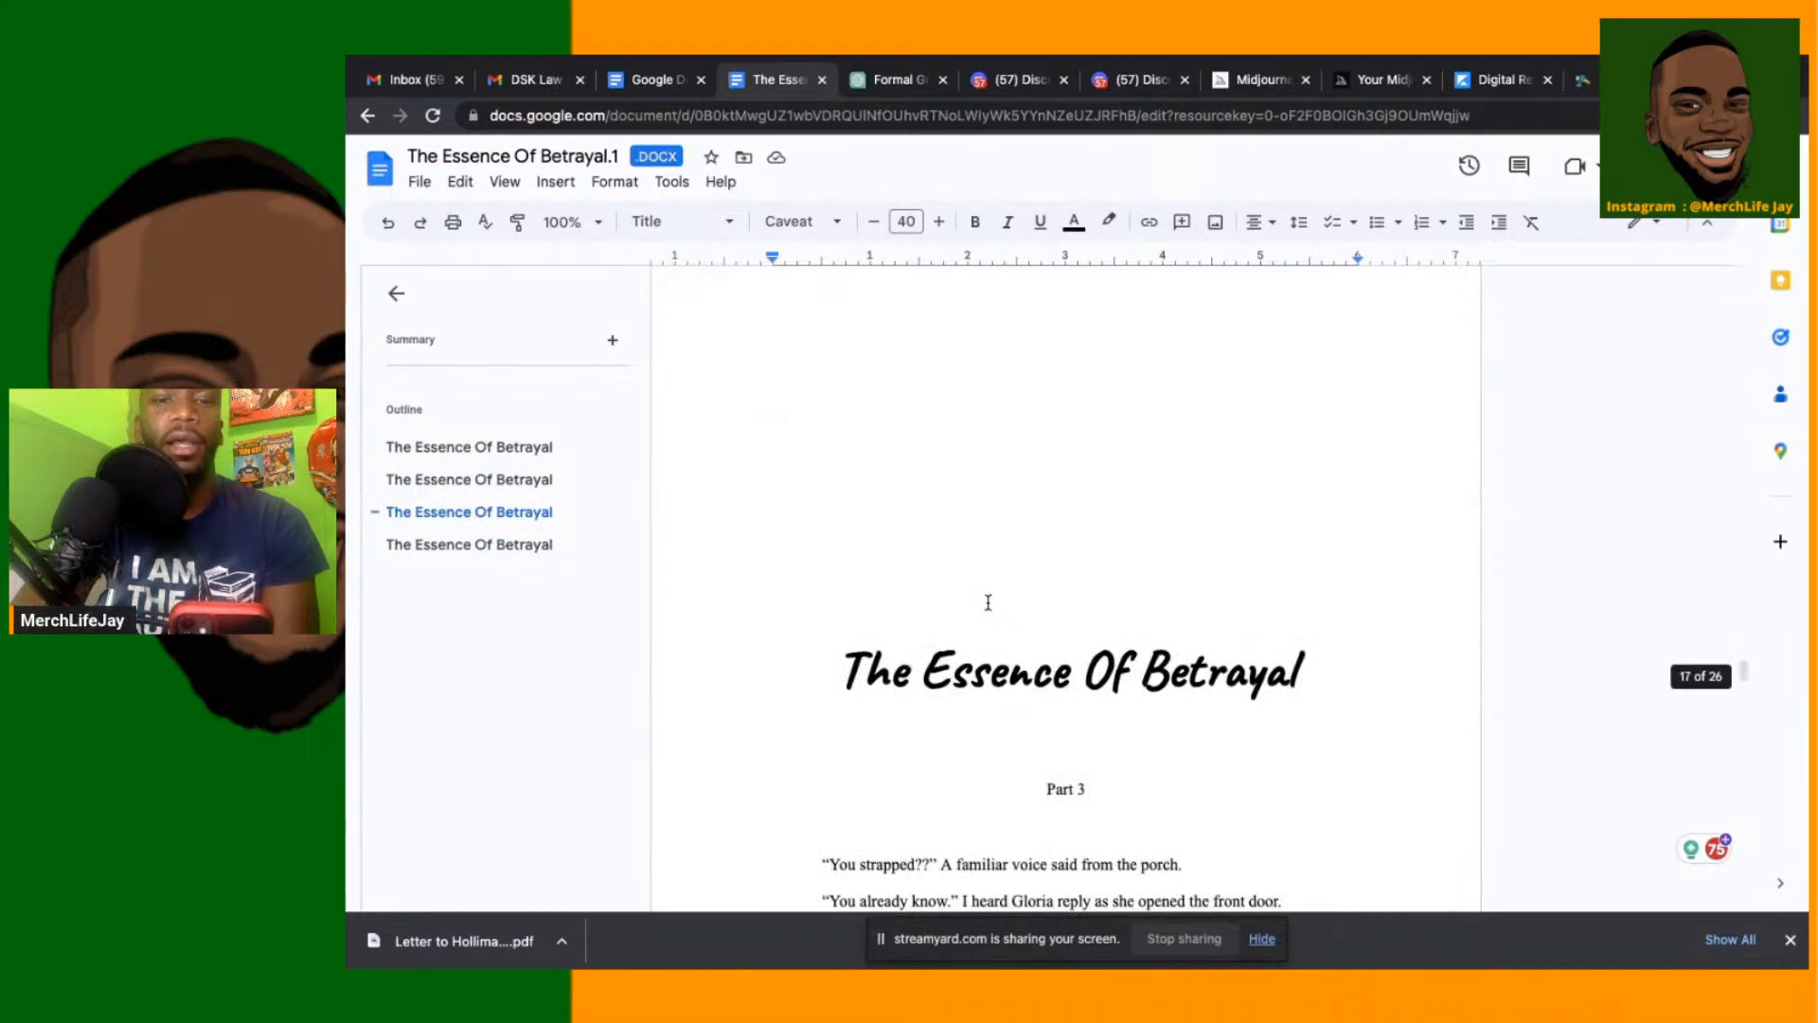
scroll(988, 604, "up", 2)
scroll(988, 603, "down", 1)
left_click(959, 720)
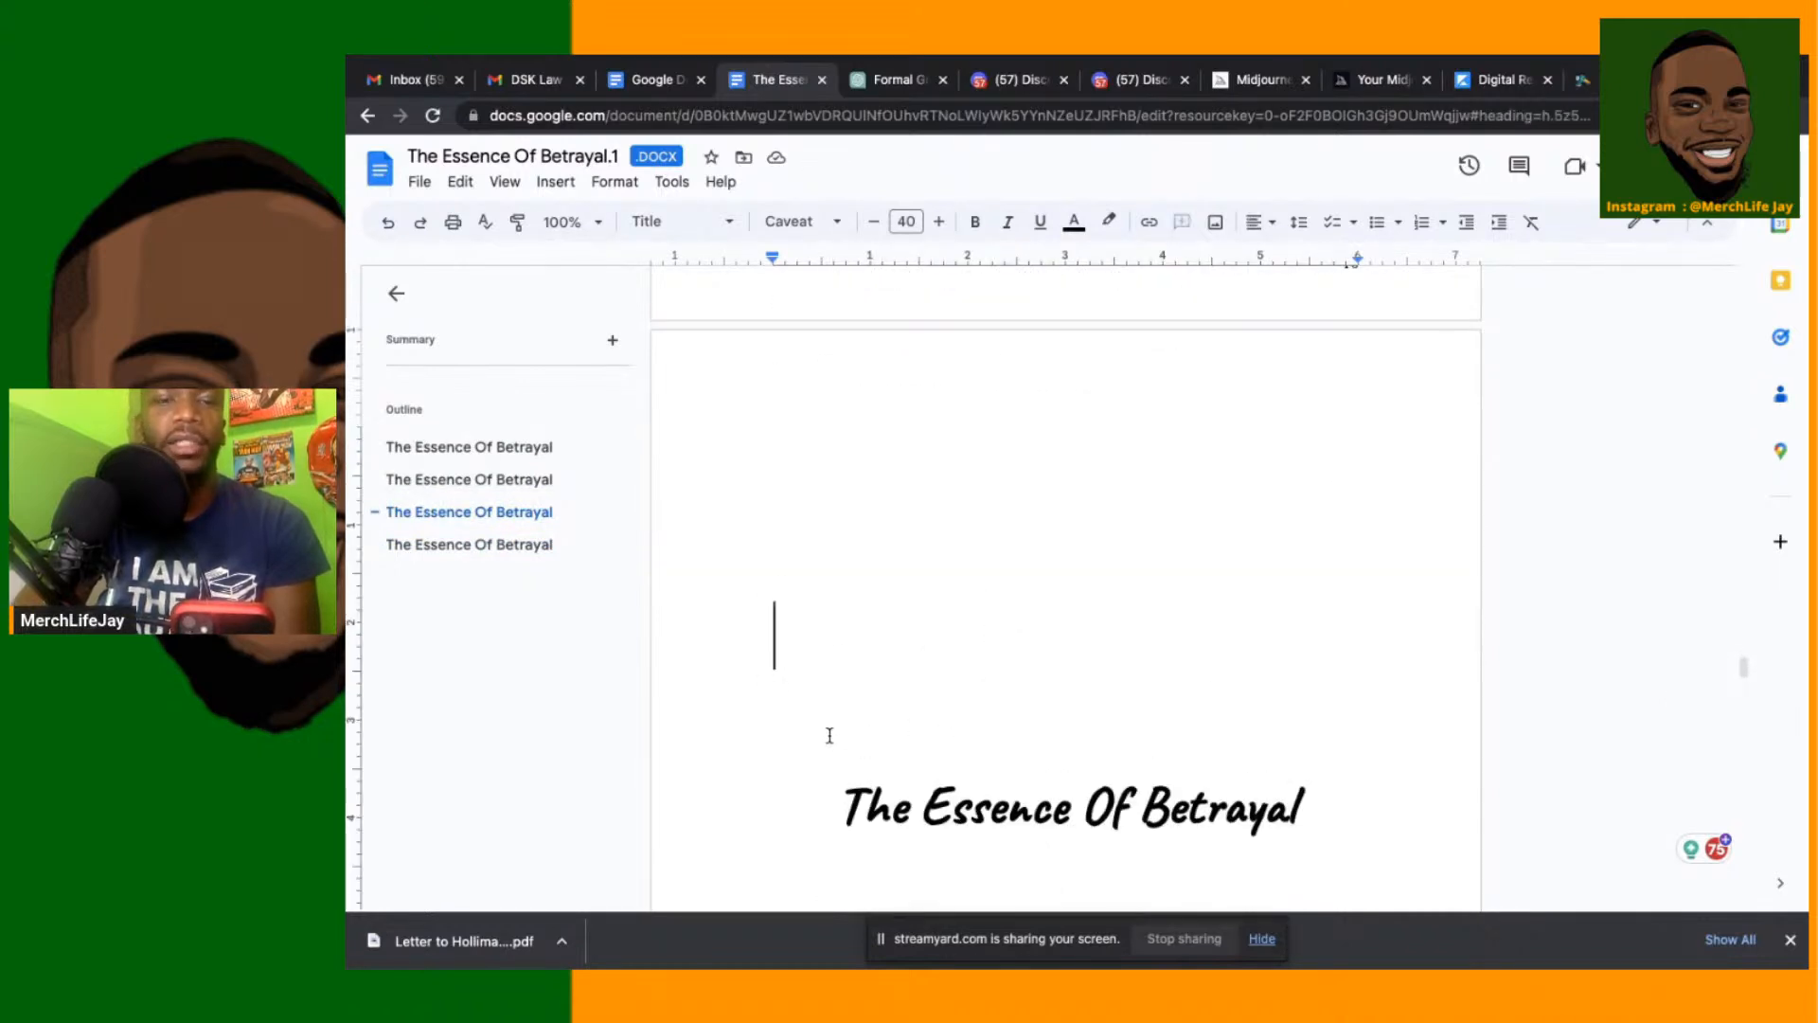
left_click(660, 225)
left_click(661, 274)
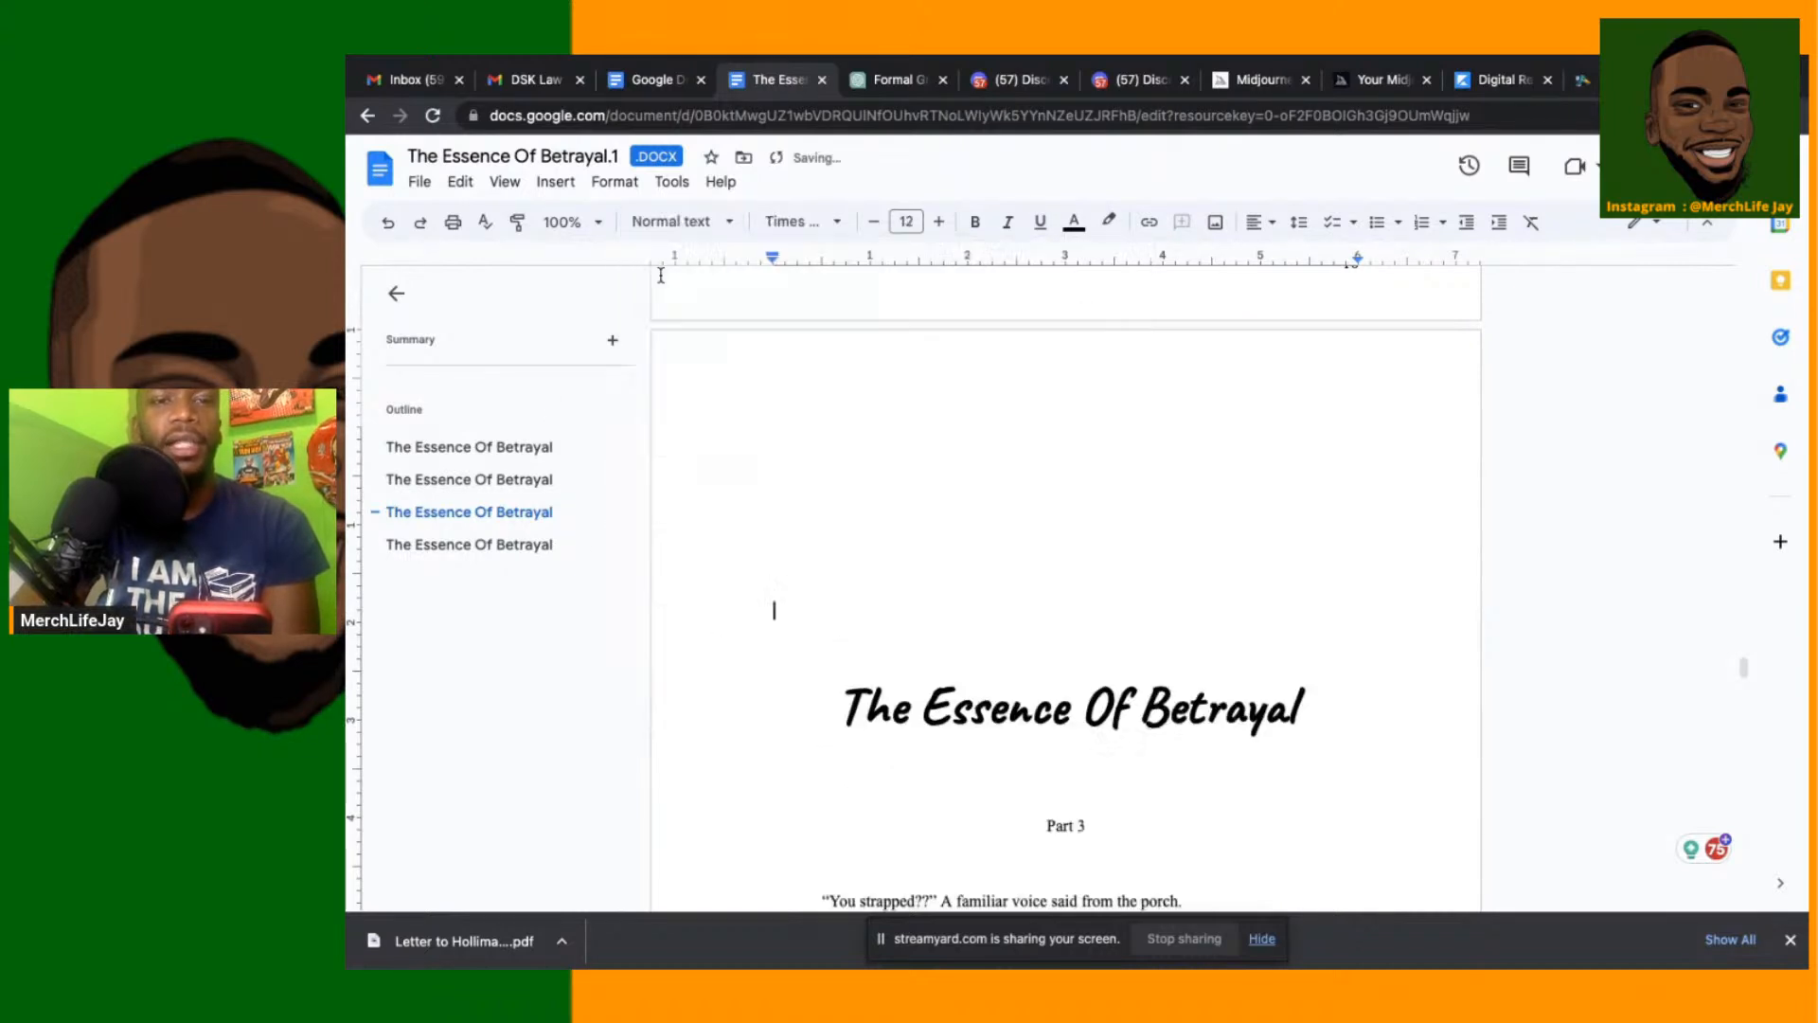
key("BackSpace")
key("BackSpace")
key("BackSpace")
key("BackSpace")
key("BackSpace")
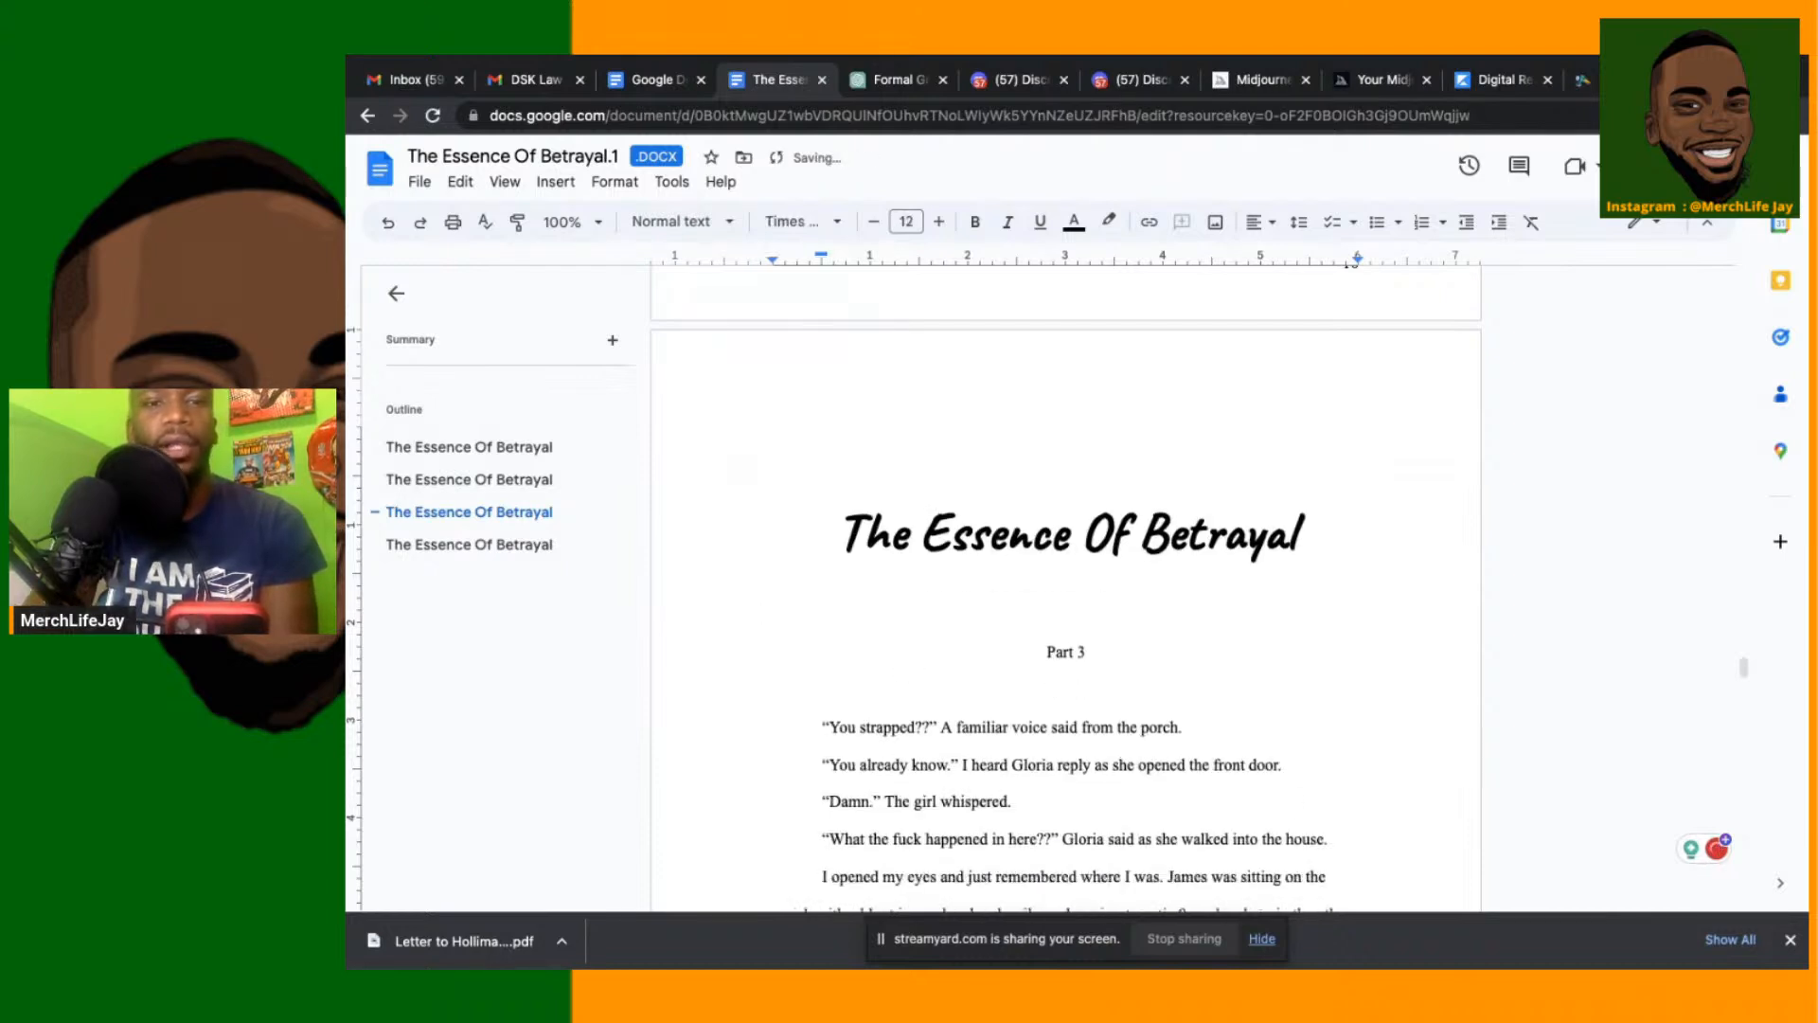
key("BackSpace")
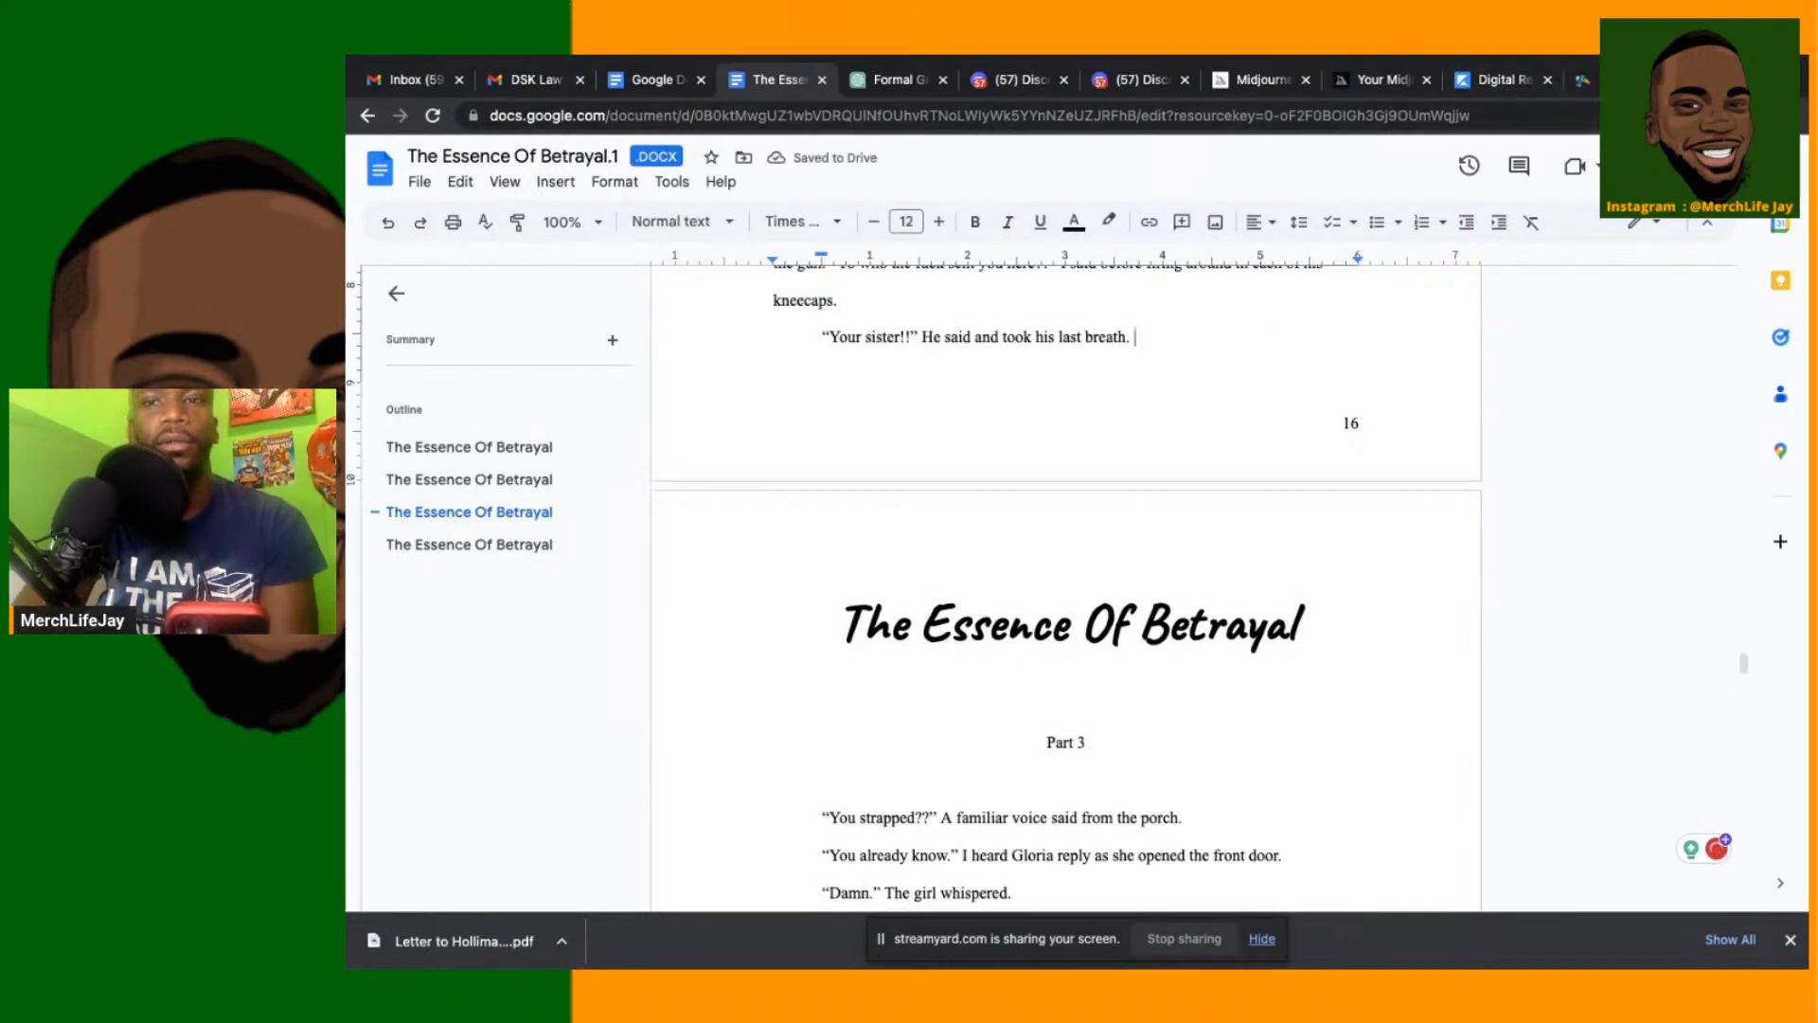
Open kdp.com in a new browser tab
key("ctrl+t")
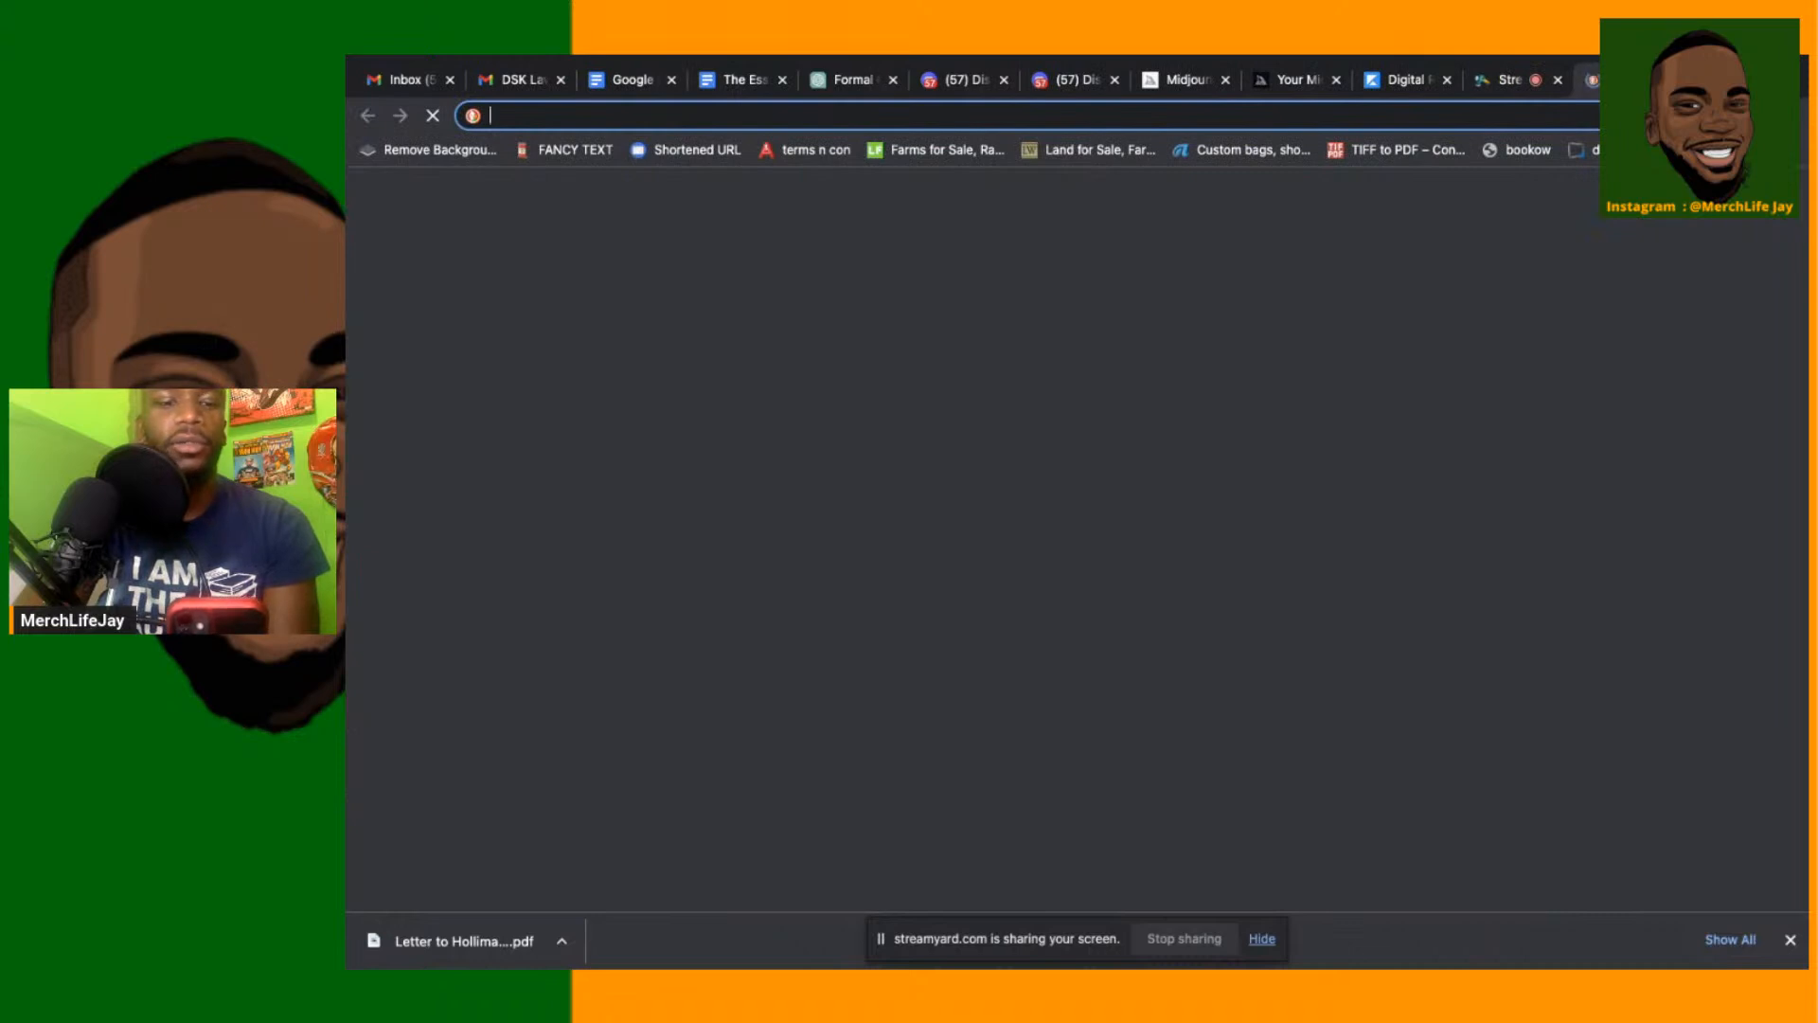
type("kdp.com")
key("Escape")
key("Return")
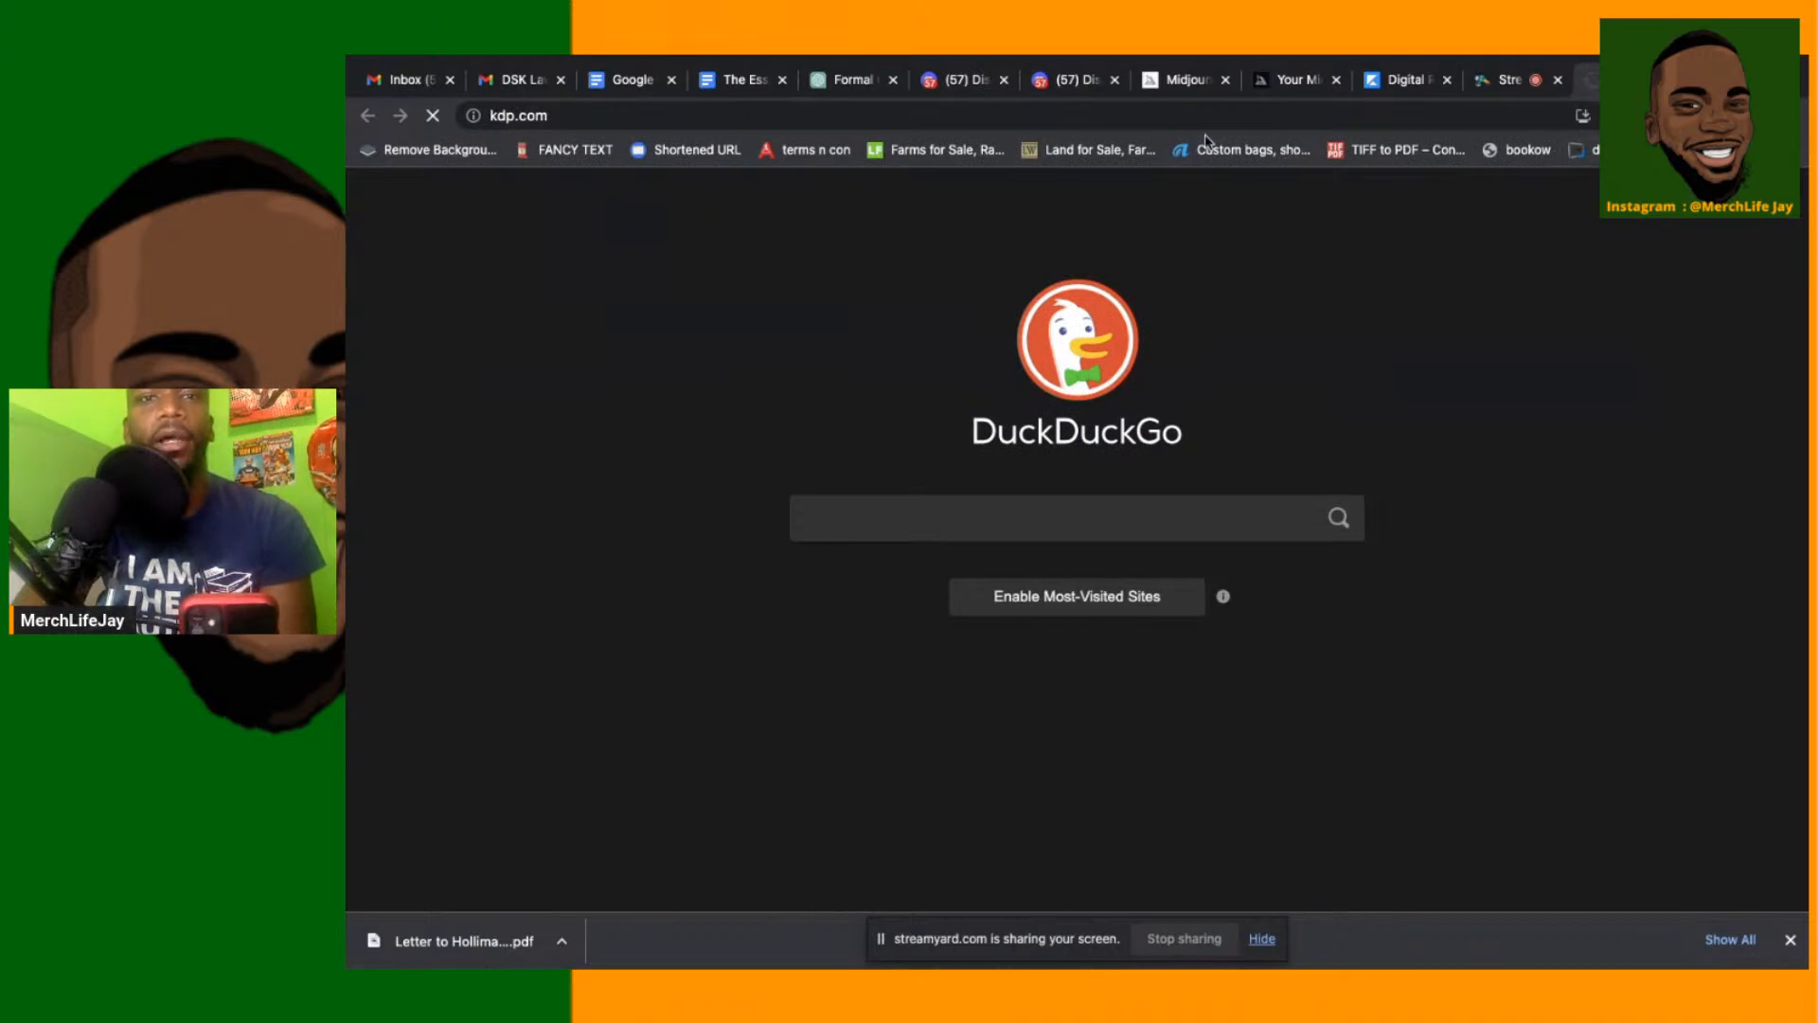
Return to the manuscript in Google Docs and download it as a PDF document
left_click(740, 82)
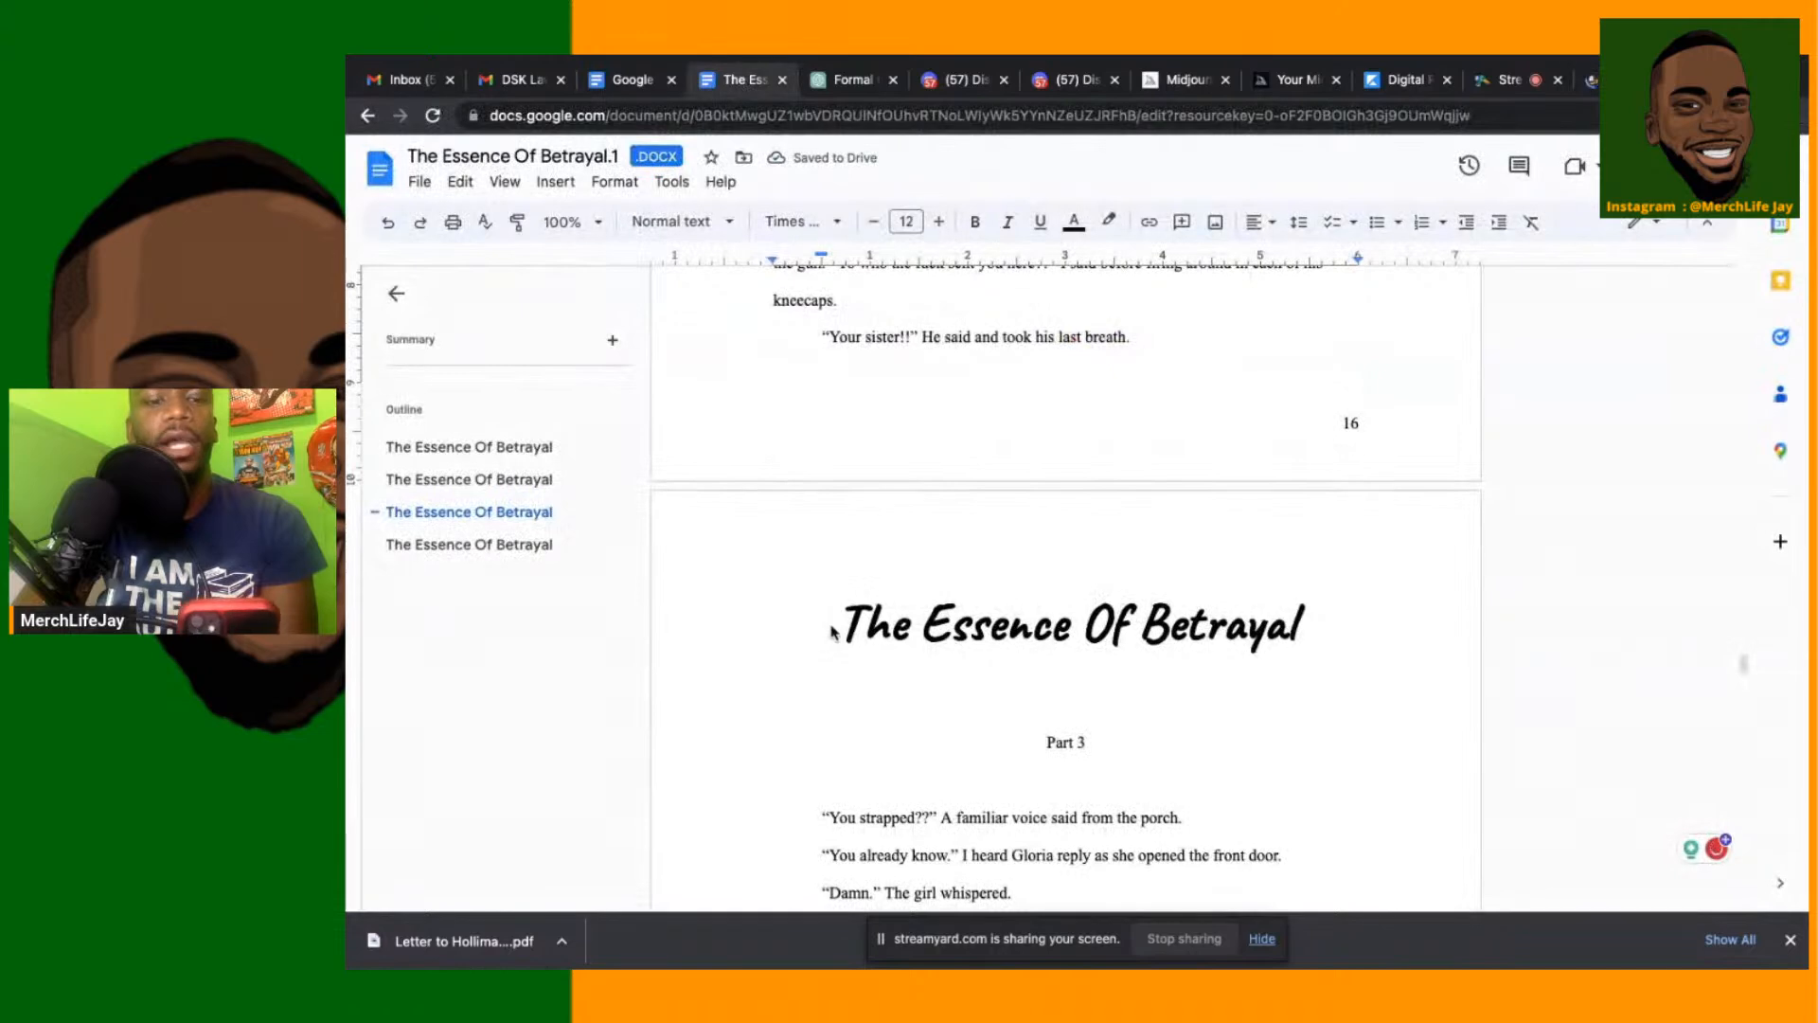
scroll(831, 626, "down", 6)
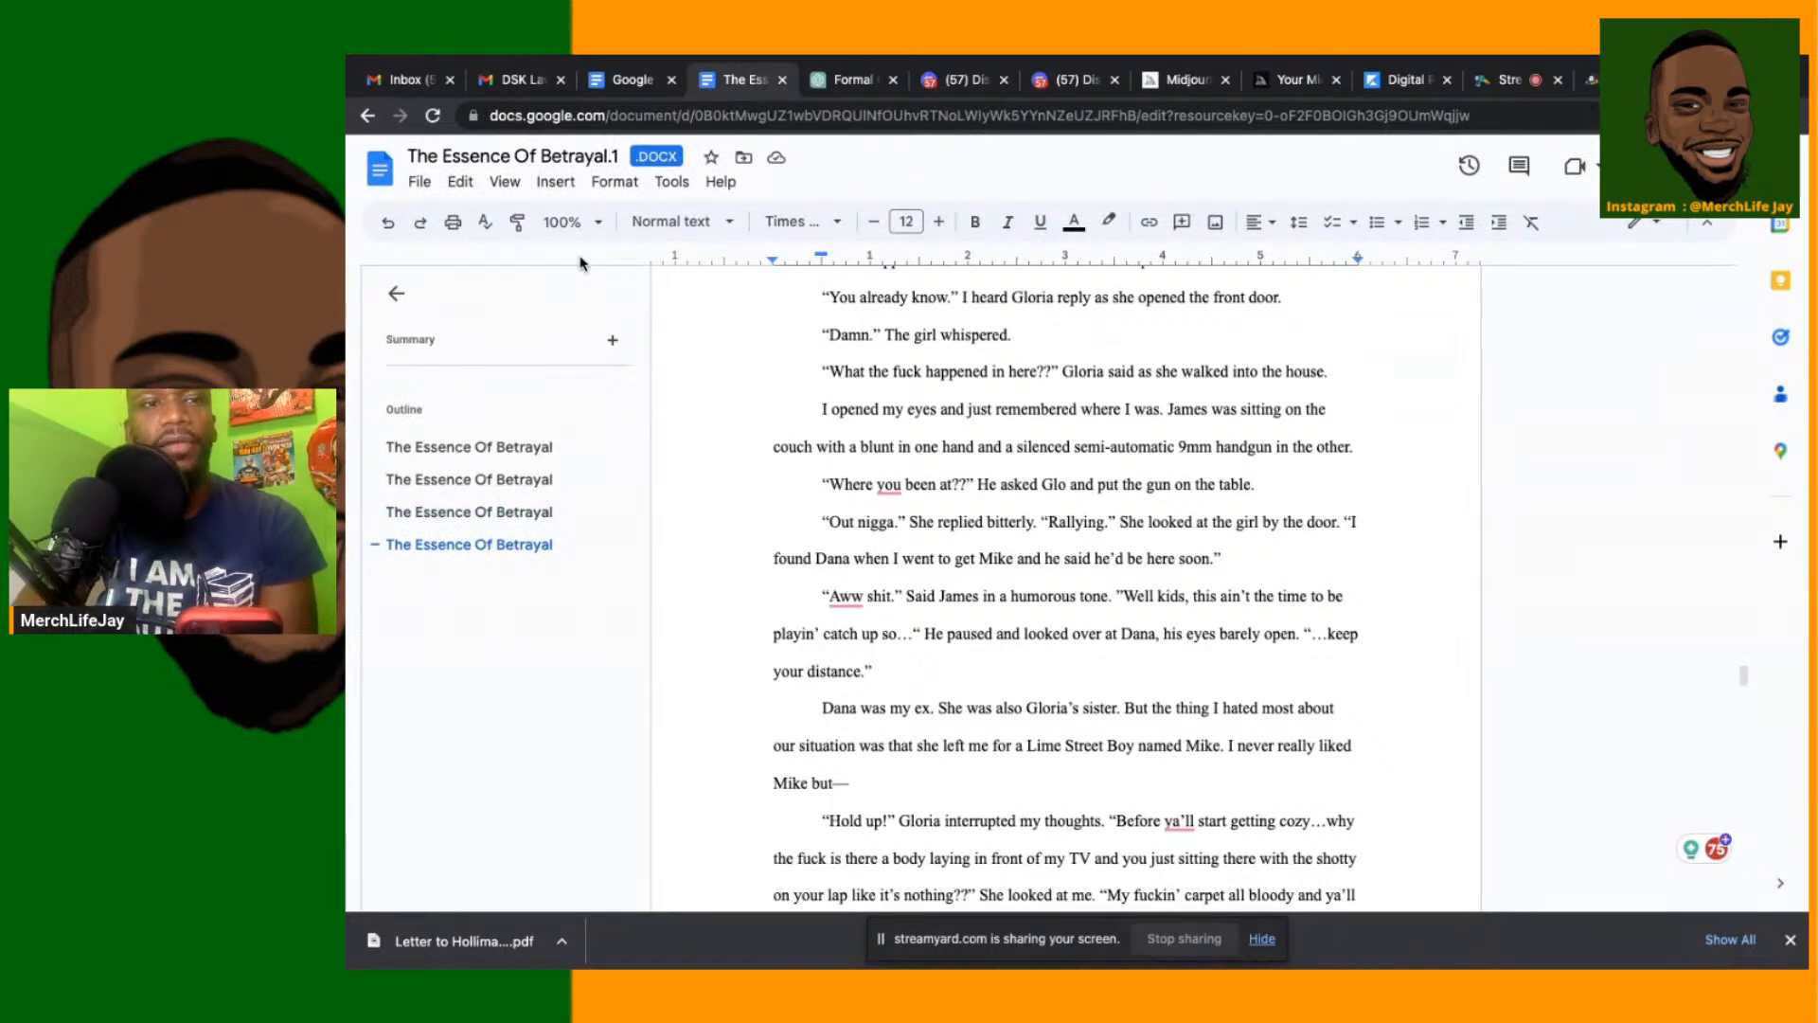
left_click(420, 186)
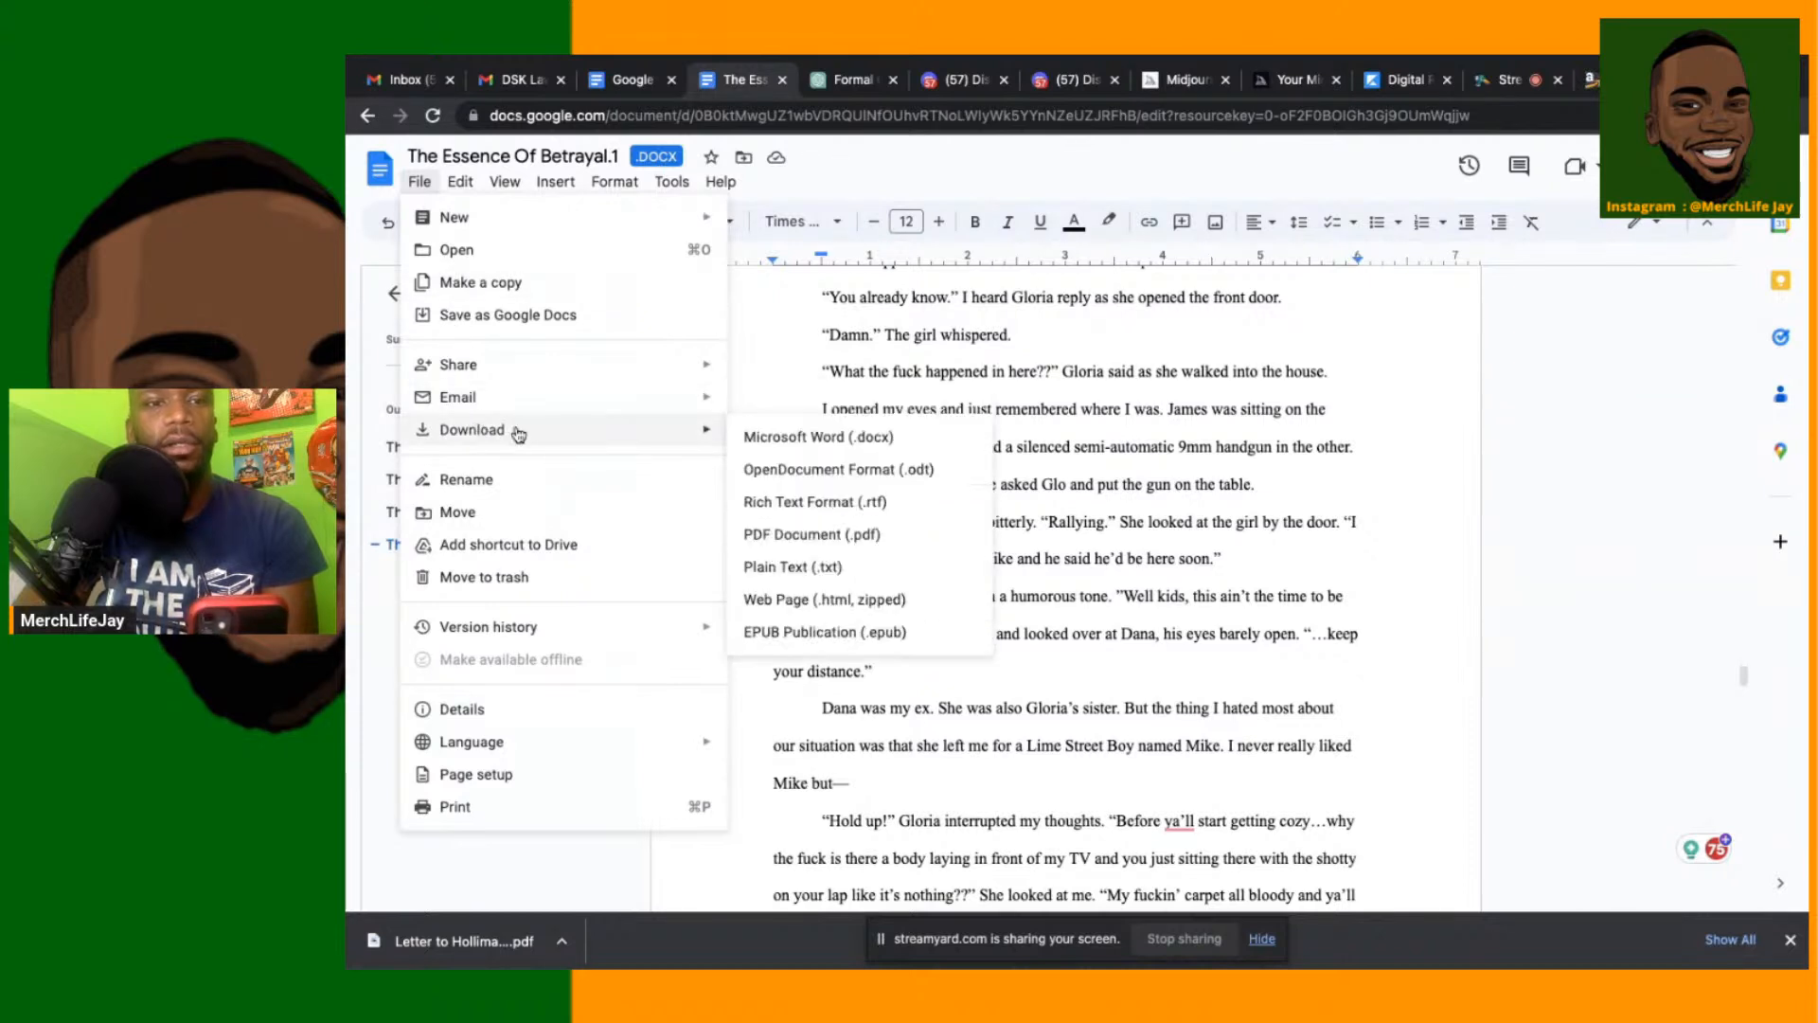
left_click(778, 536)
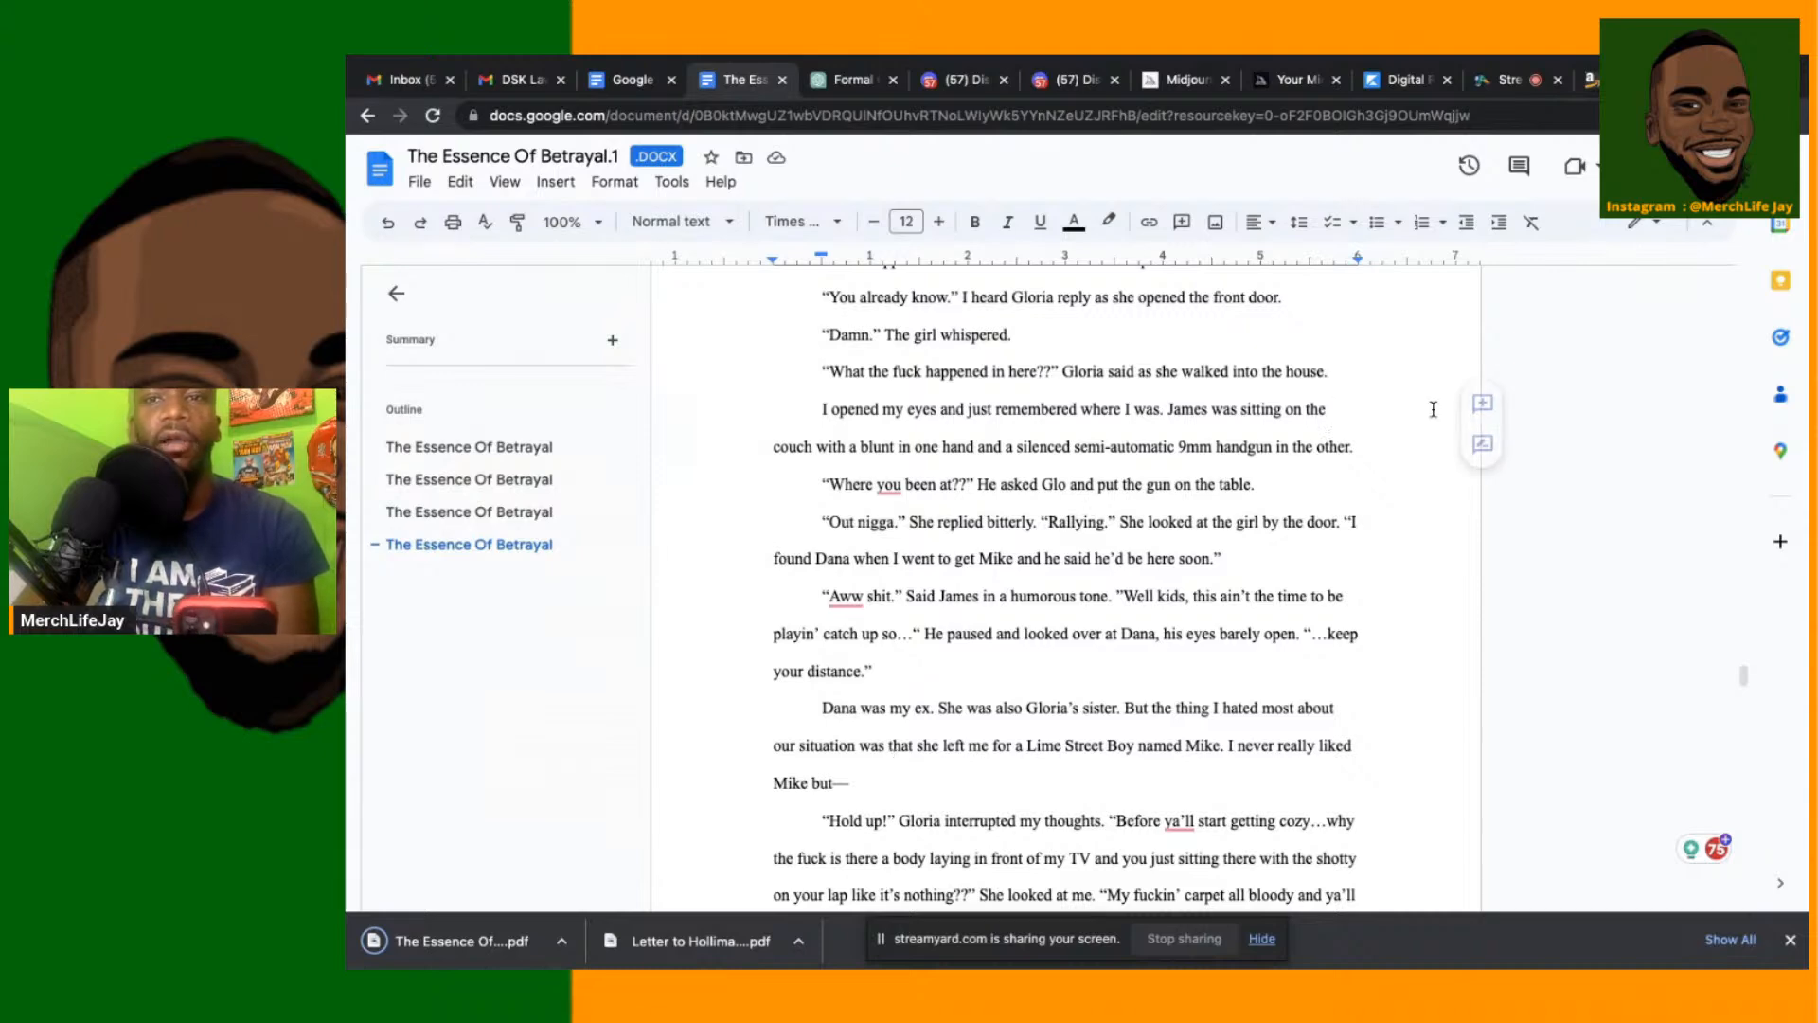
Switch to Kindle Direct Publishing, sign in with the Amazon account, and look through the first page of bookshelf titles
left_click(1621, 79)
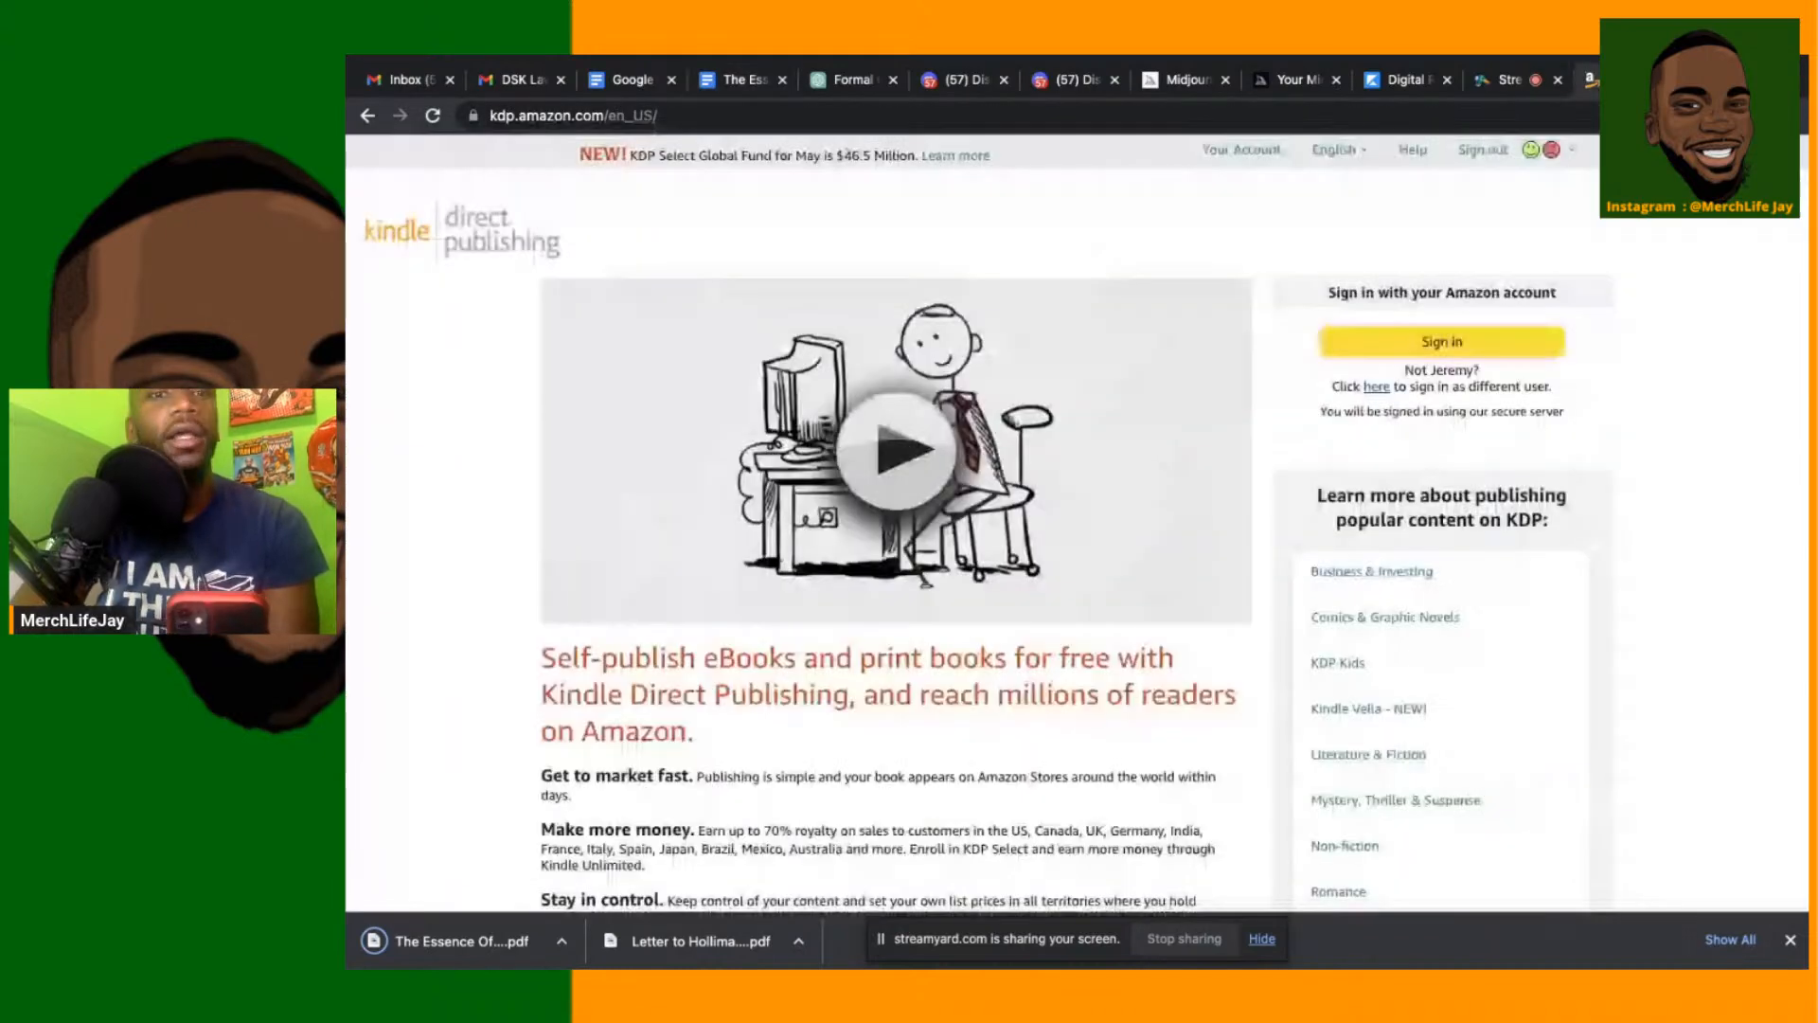
left_click(1385, 352)
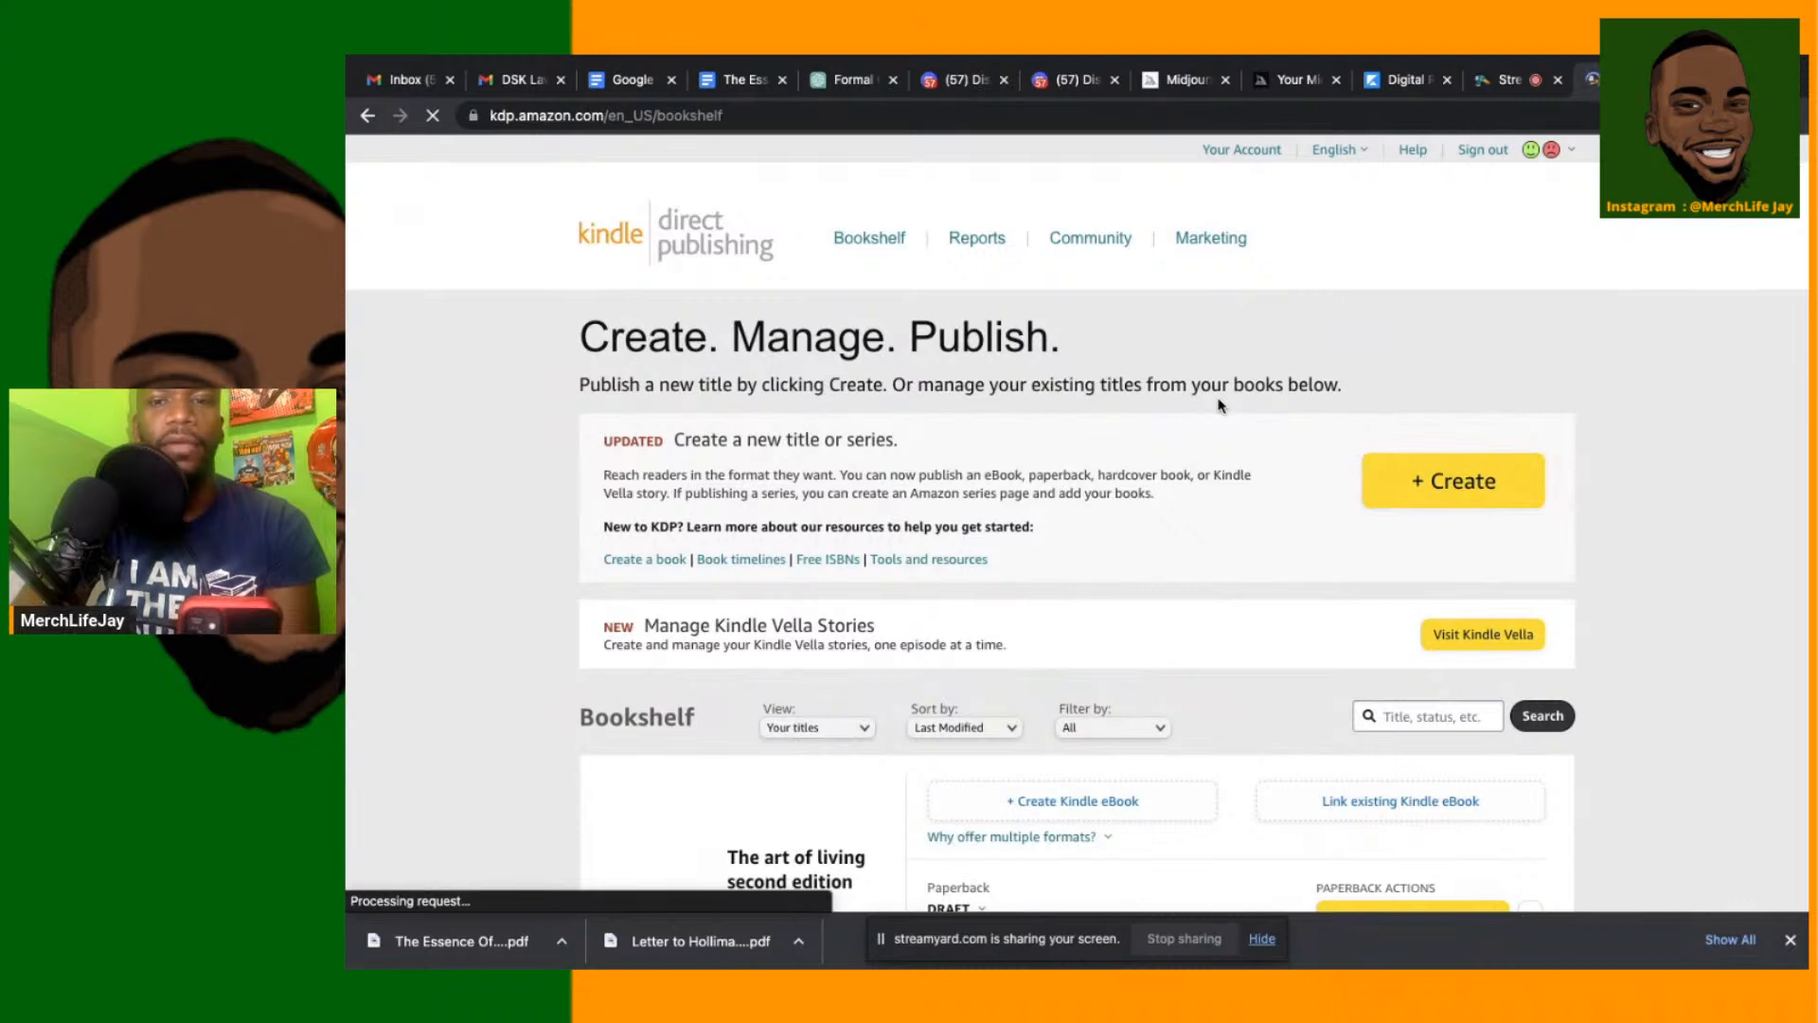
scroll(1163, 793, "down", 6)
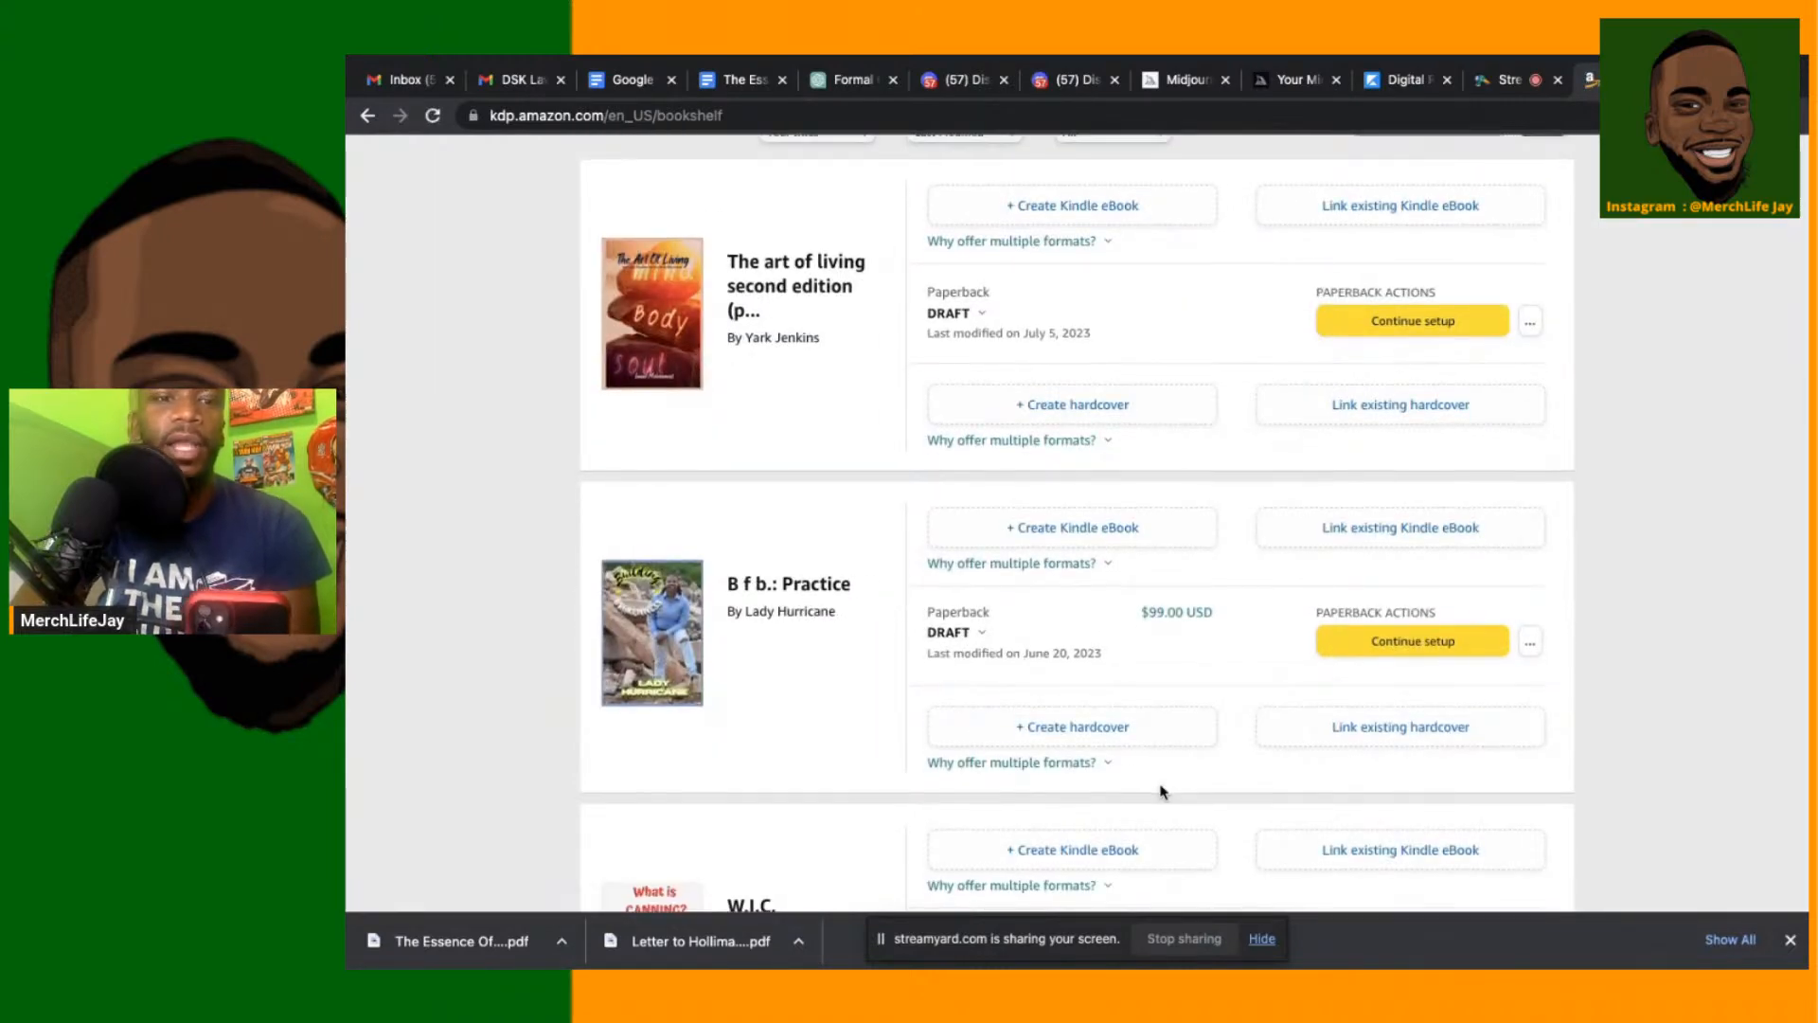
scroll(1163, 792, "down", 2)
scroll(1163, 792, "down", 3)
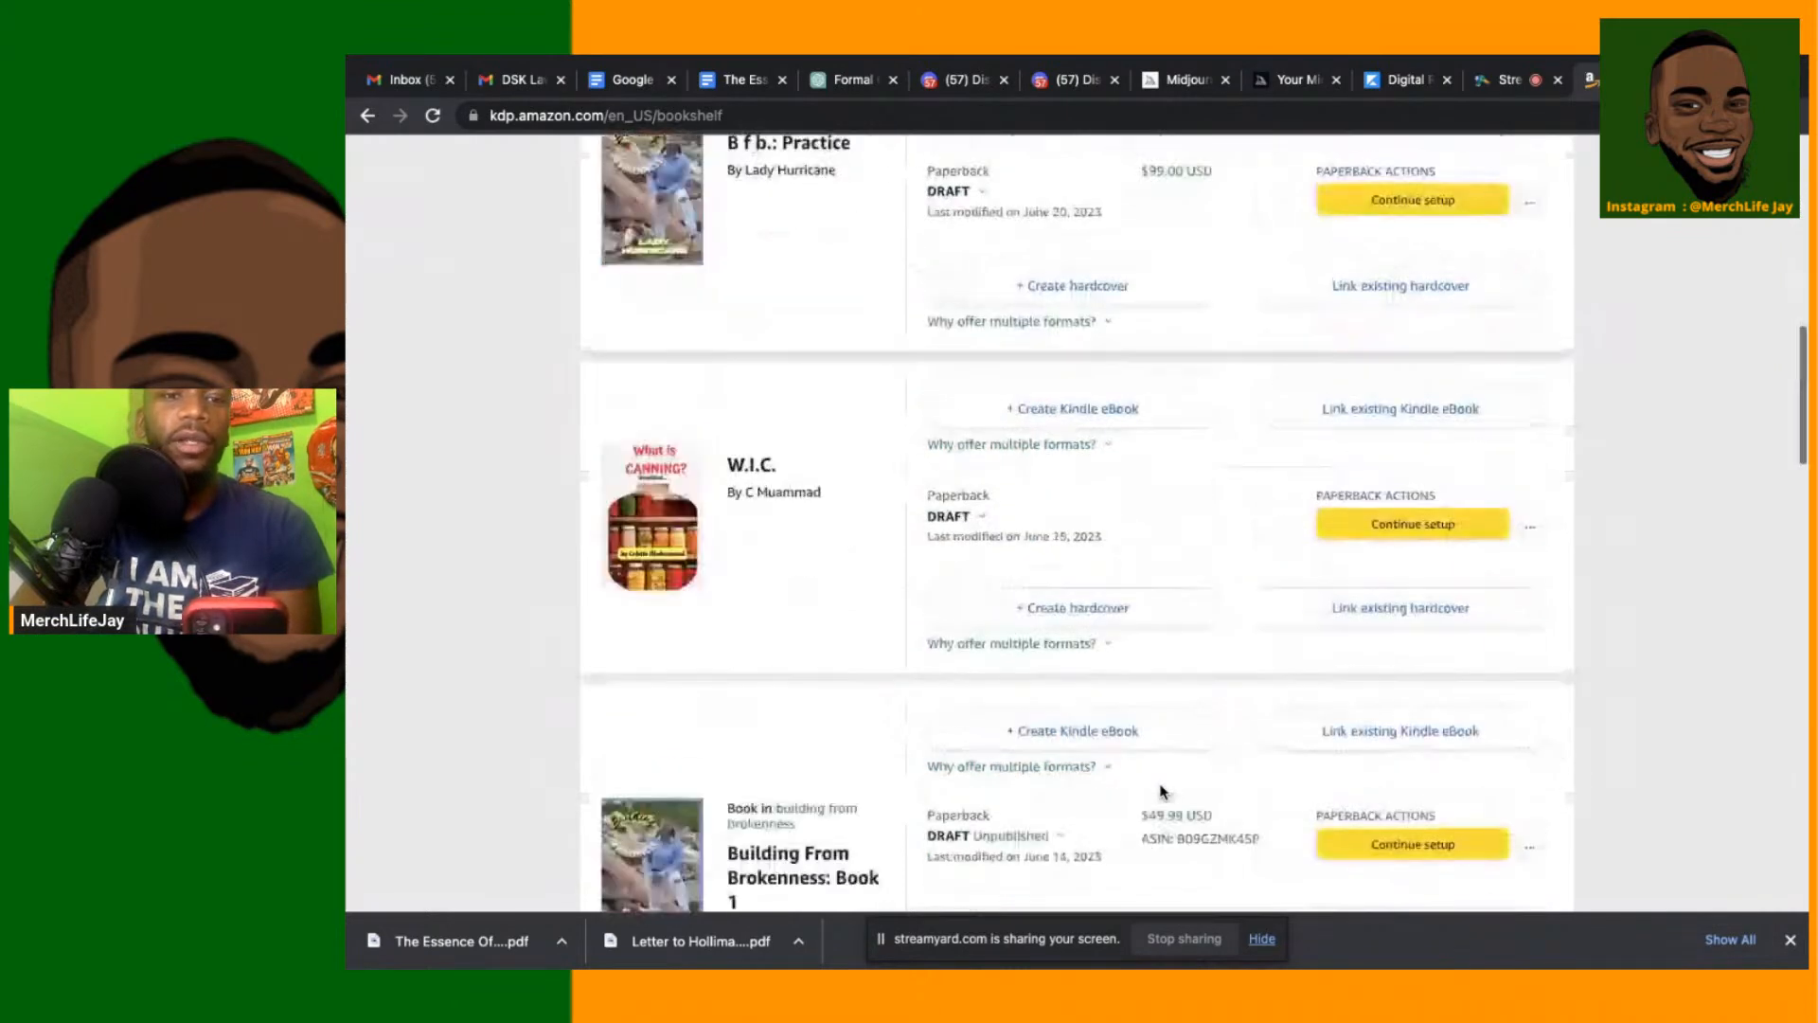
scroll(1163, 791, "down", 4)
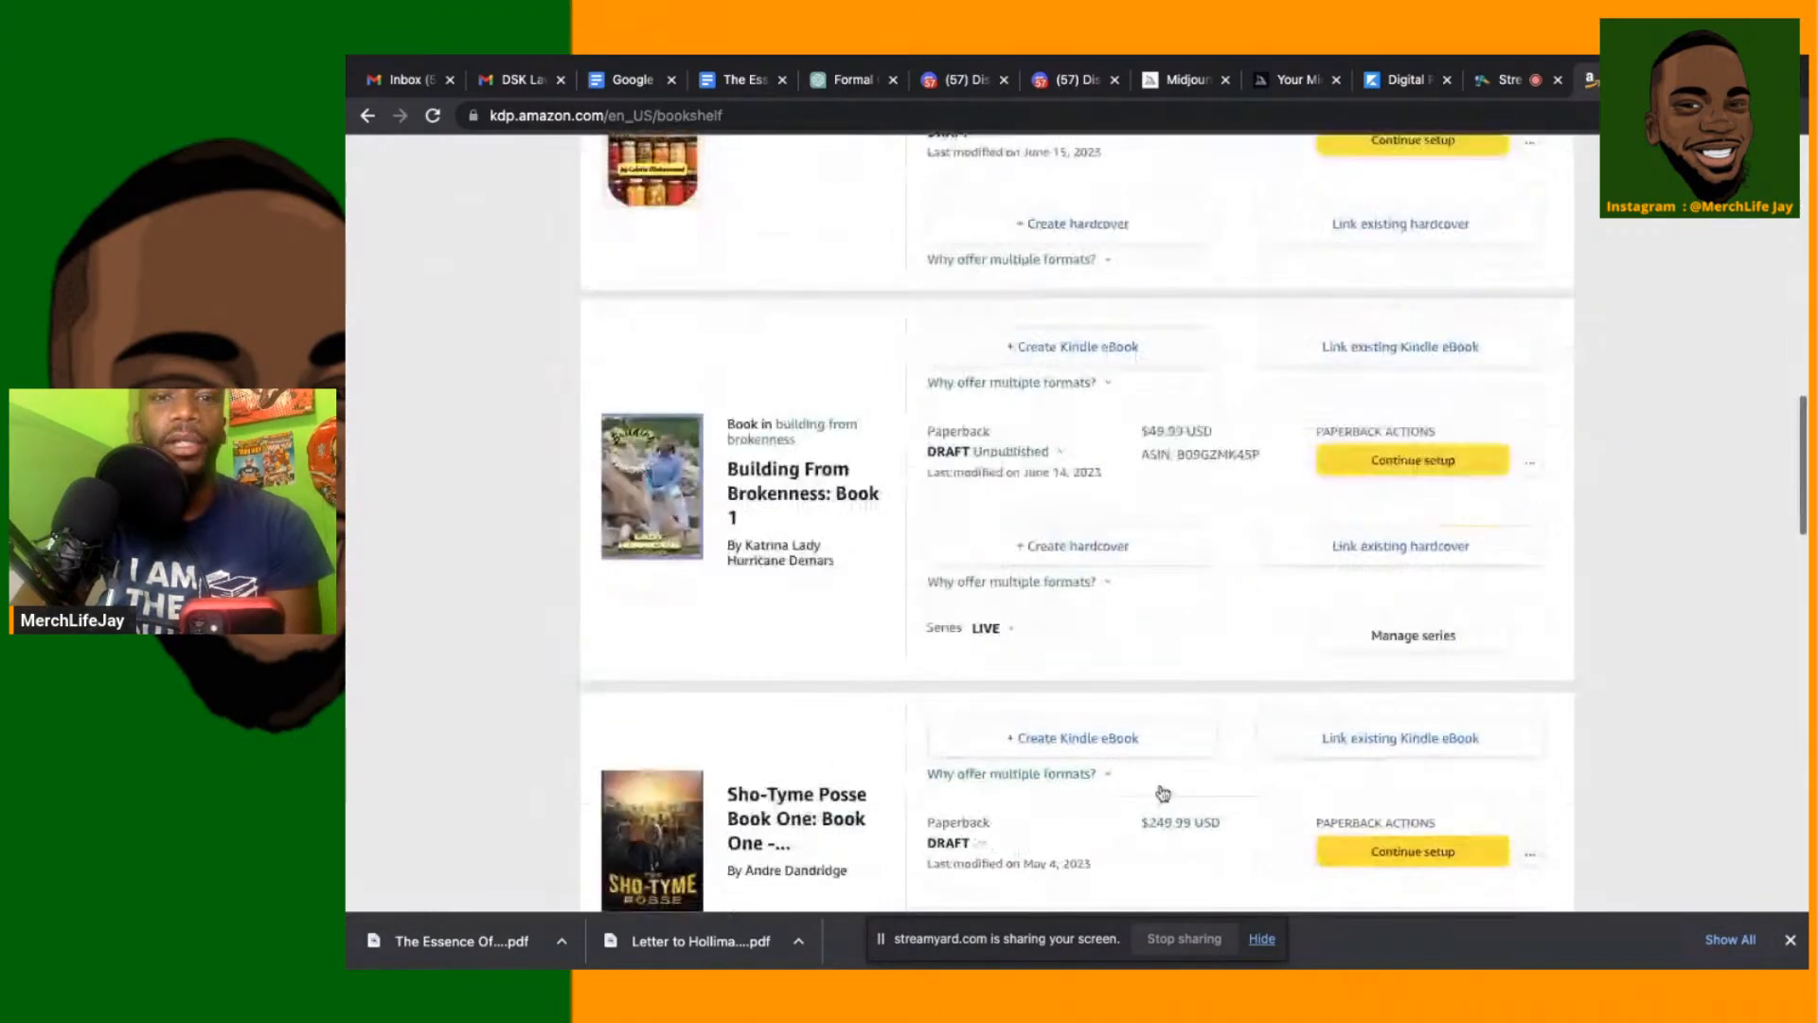
scroll(1163, 792, "down", 2)
scroll(1163, 792, "up", 9)
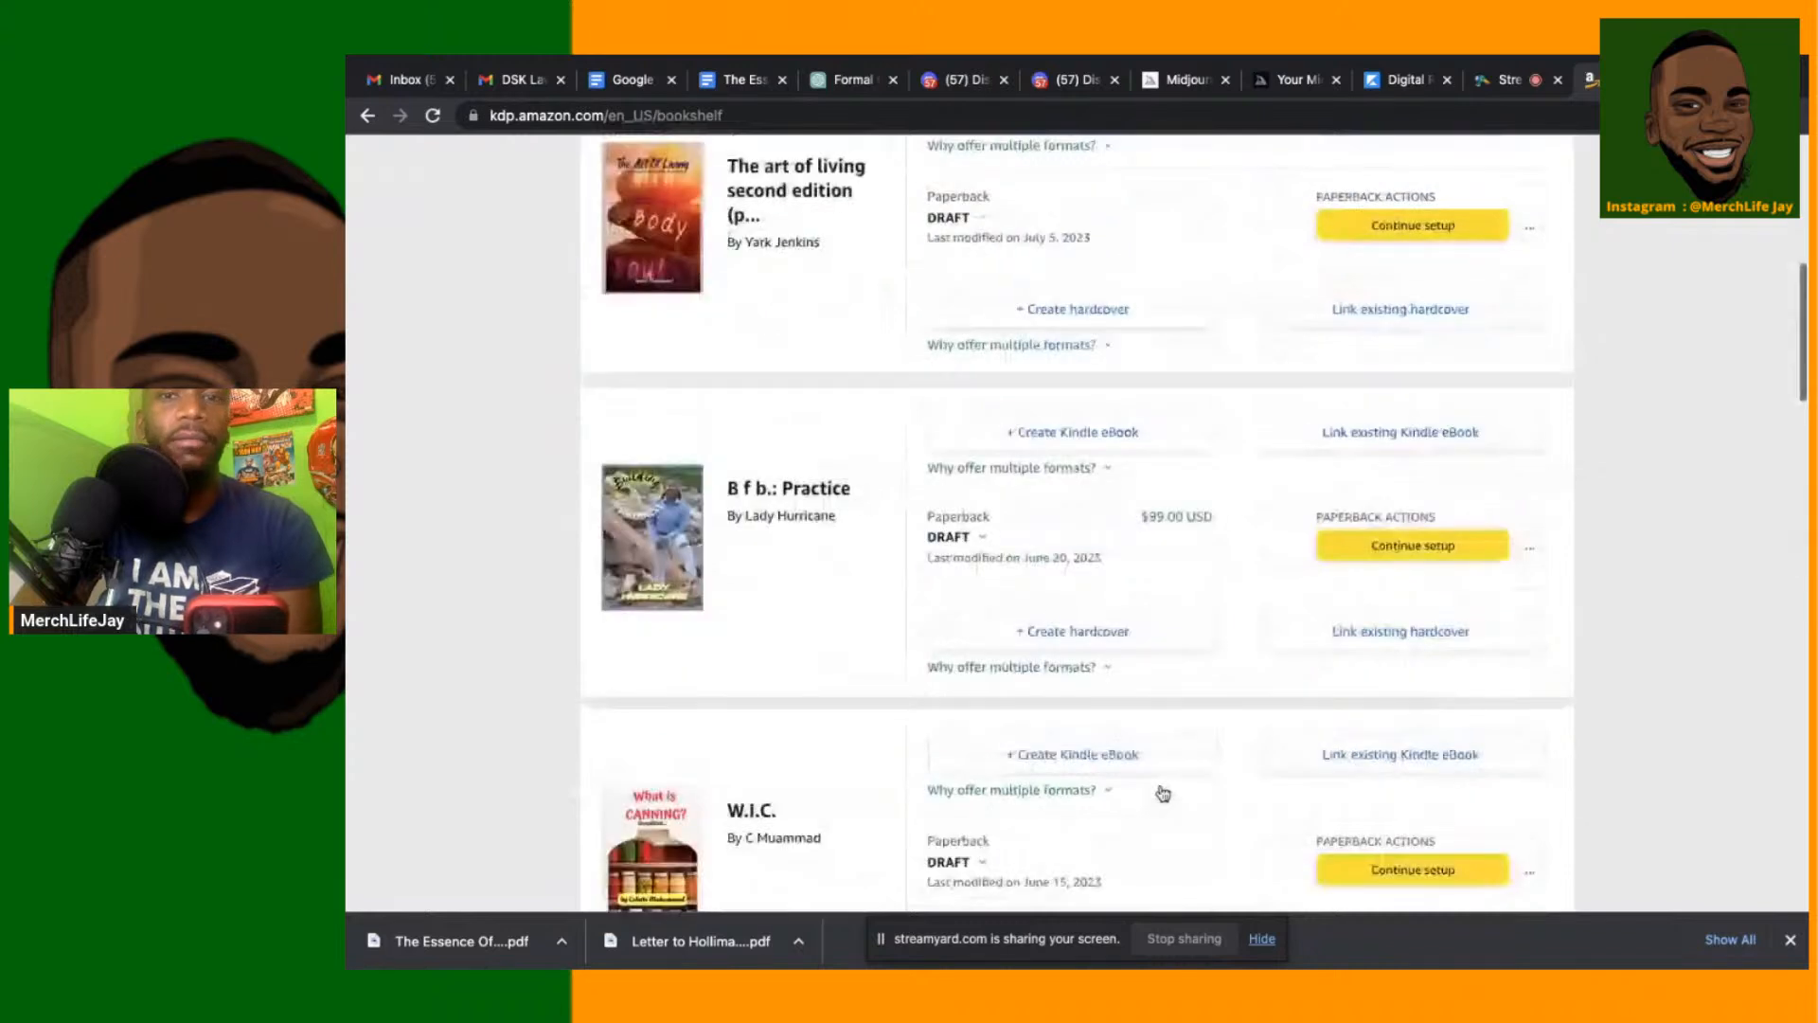
scroll(1163, 792, "up", 7)
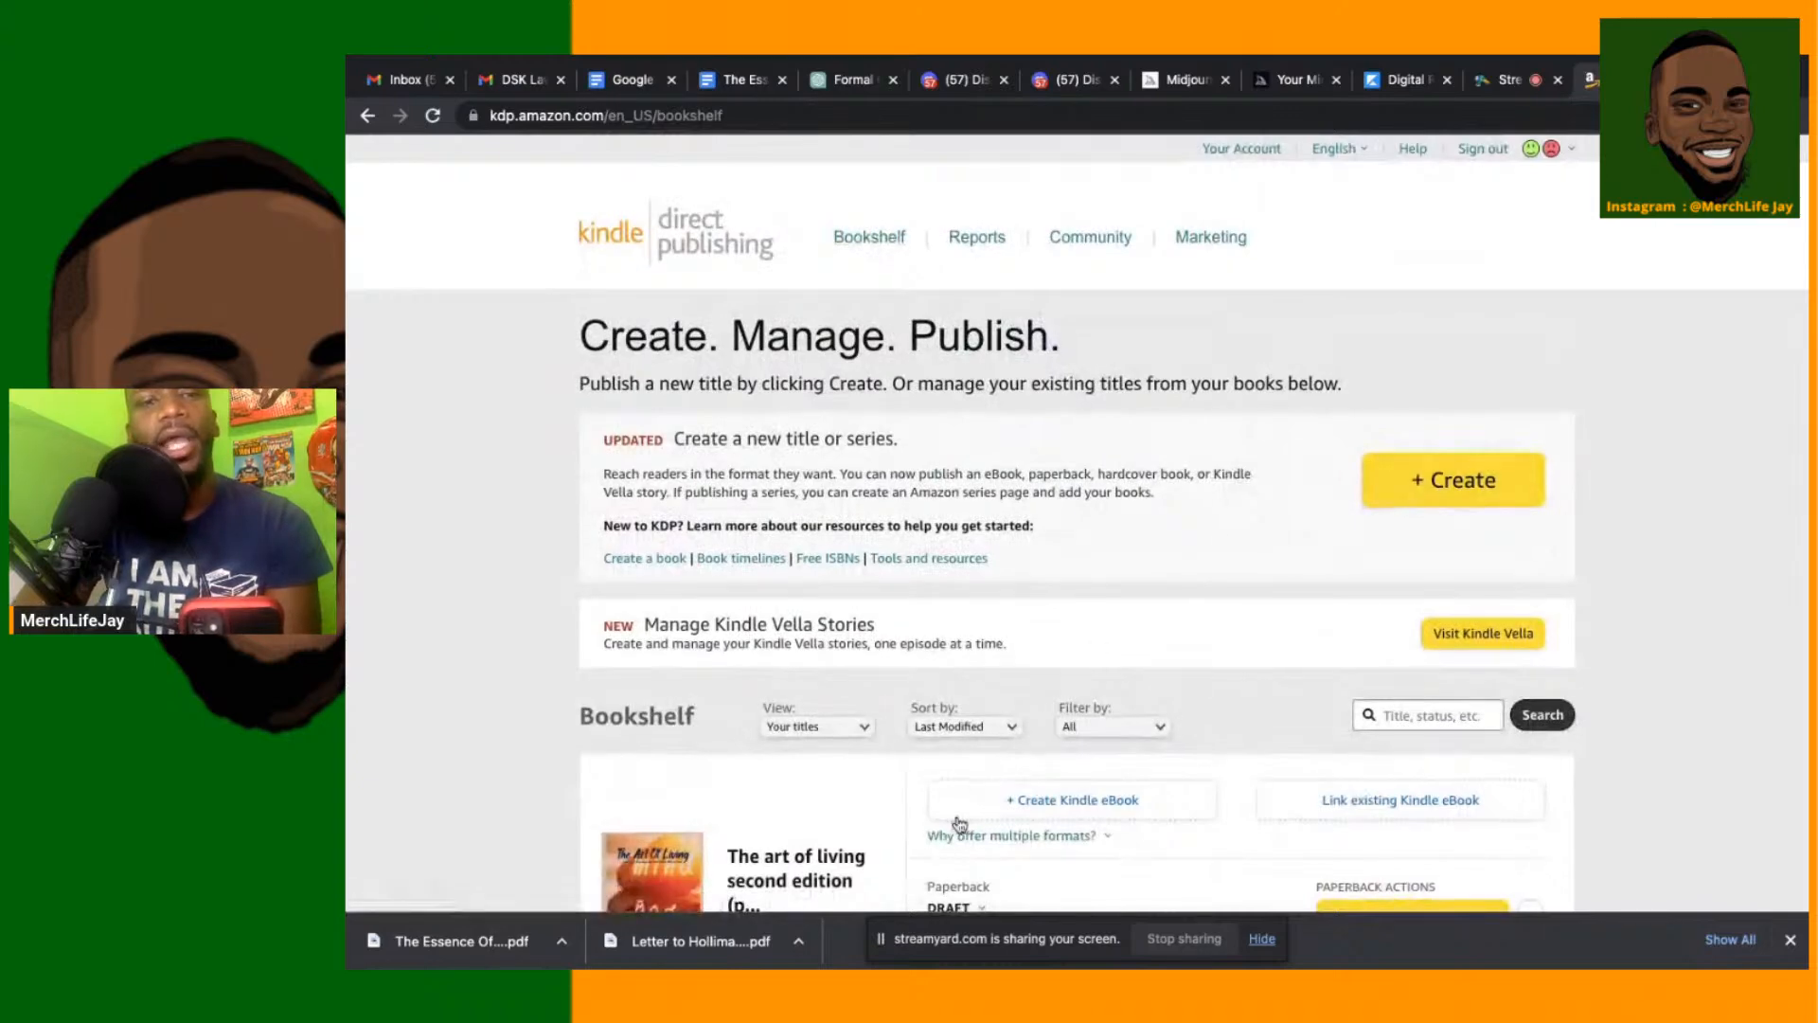
scroll(960, 823, "down", 1)
scroll(960, 823, "down", 15)
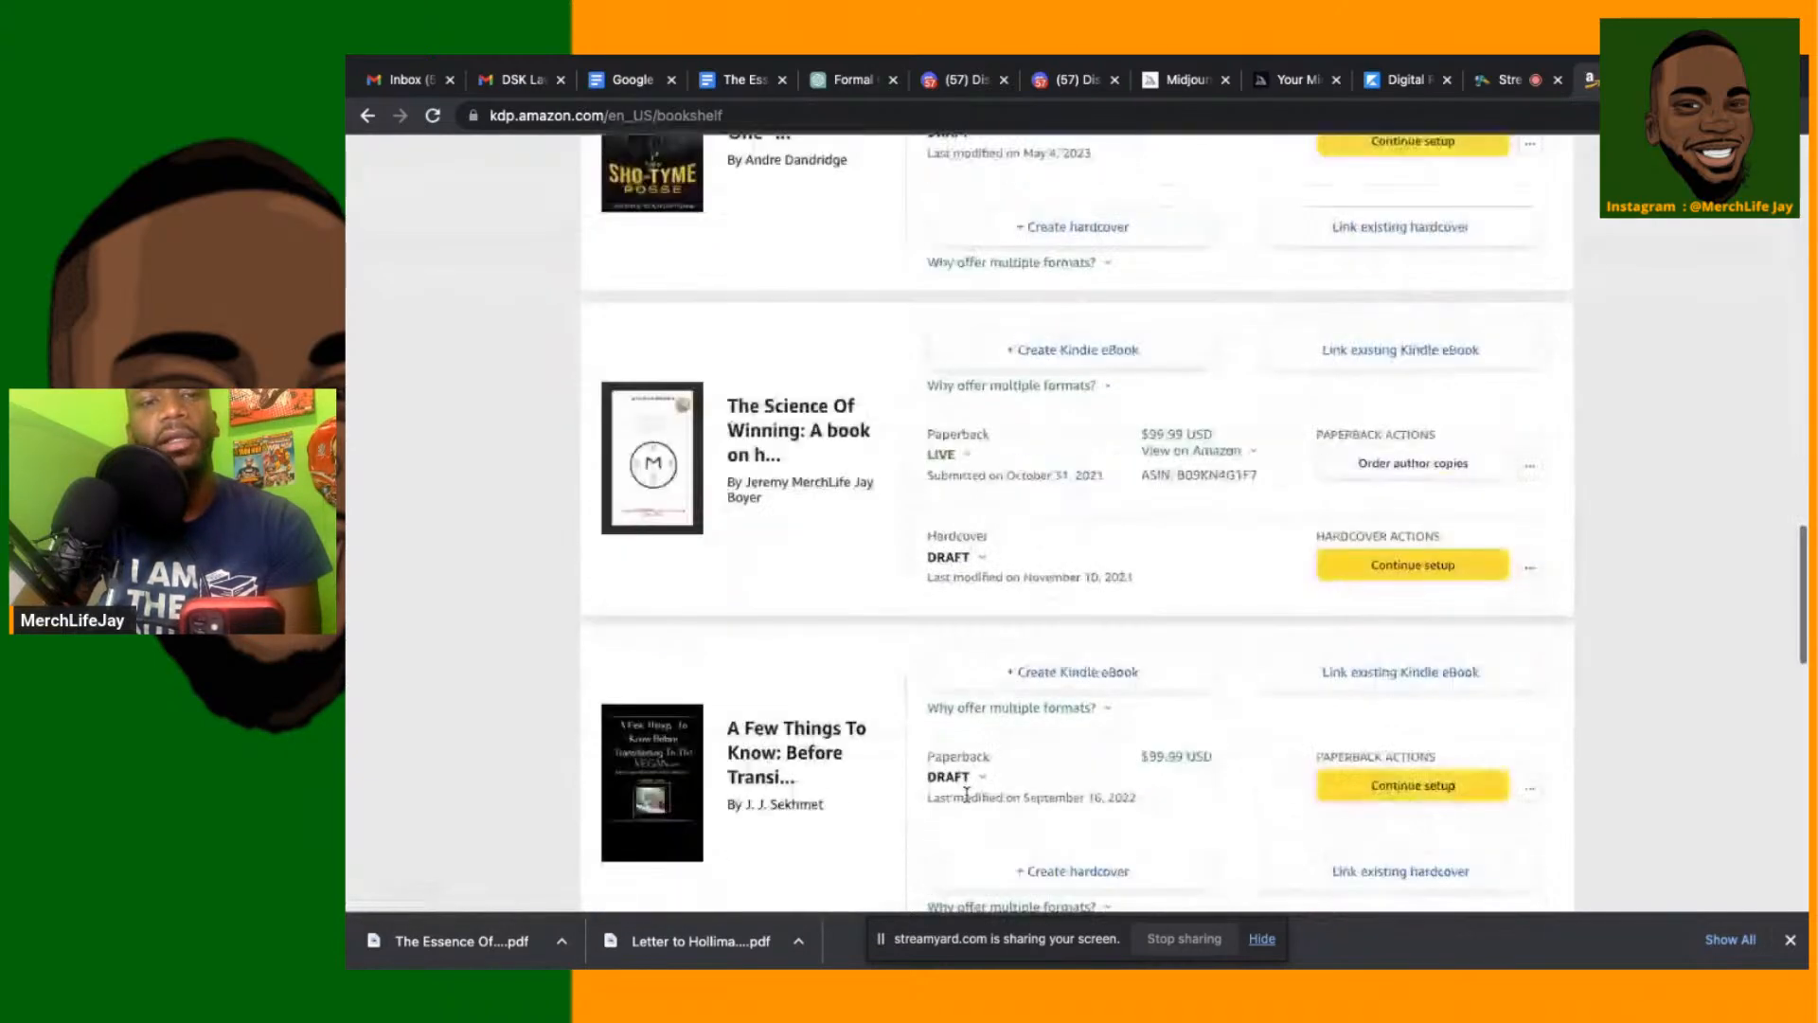
scroll(966, 796, "down", 15)
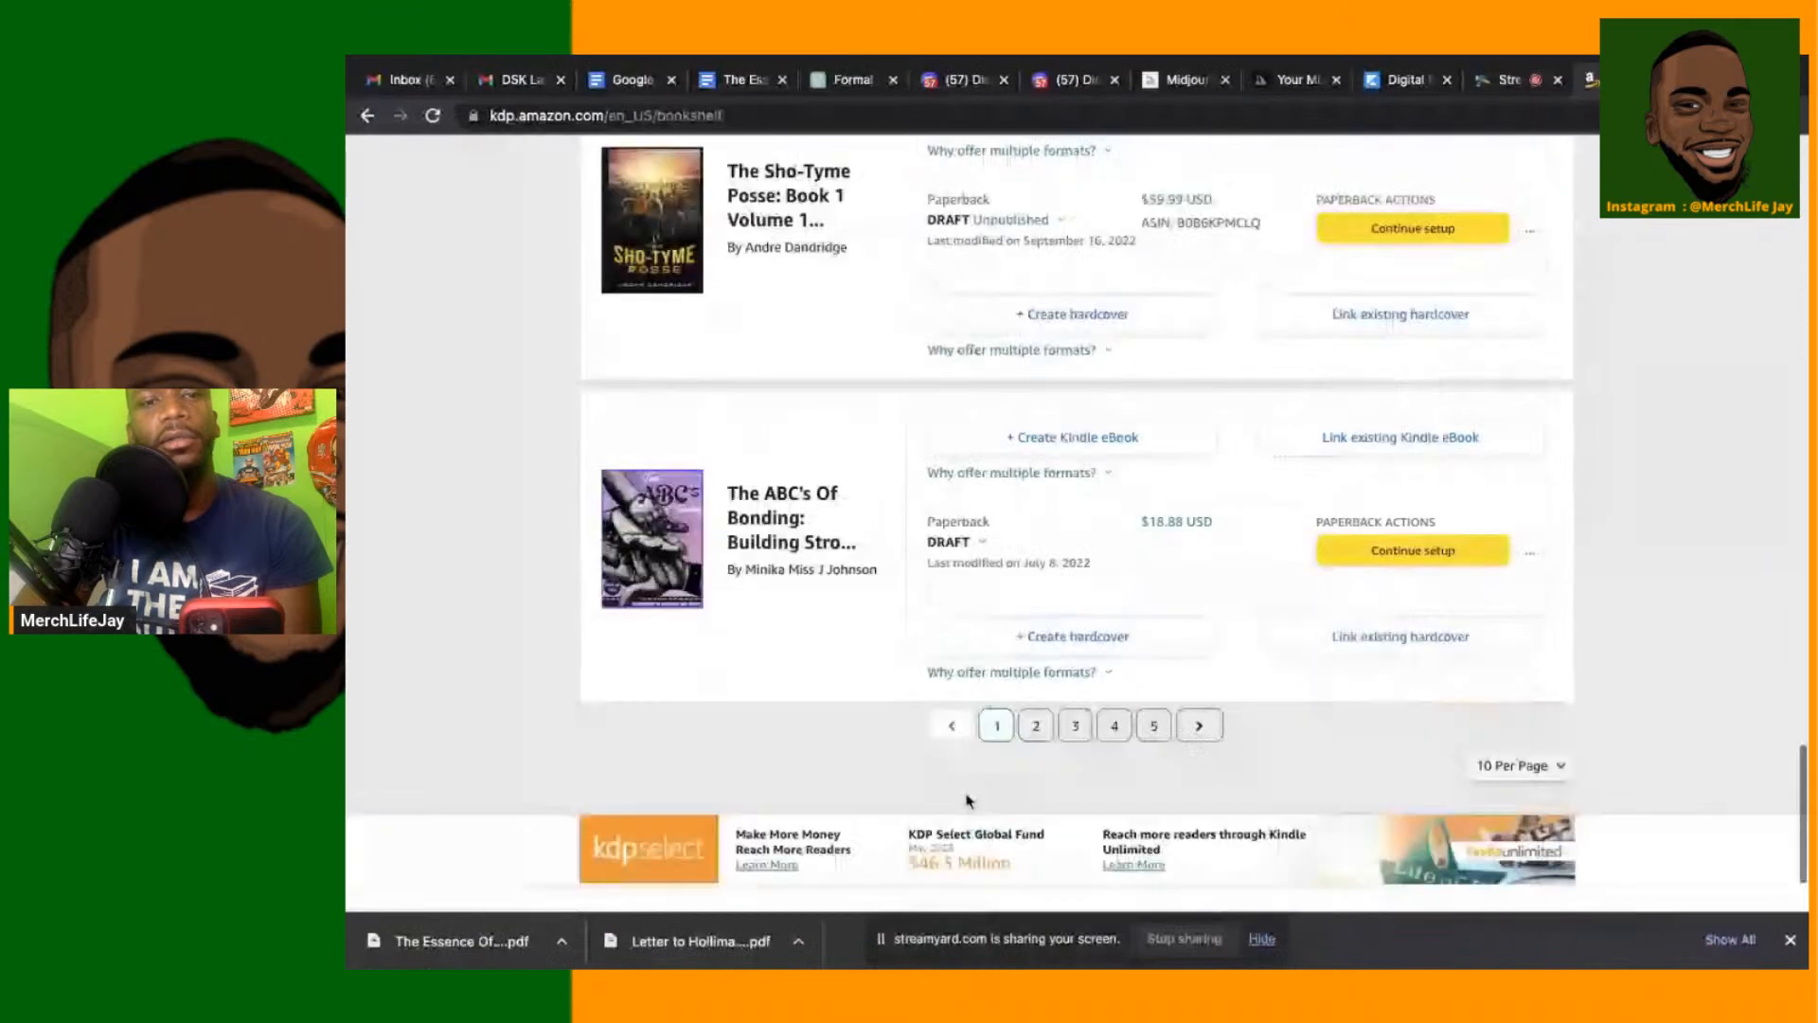
Look through the second page of bookshelf titles for existing The Essence Of Betrayal entries
left_click(1040, 583)
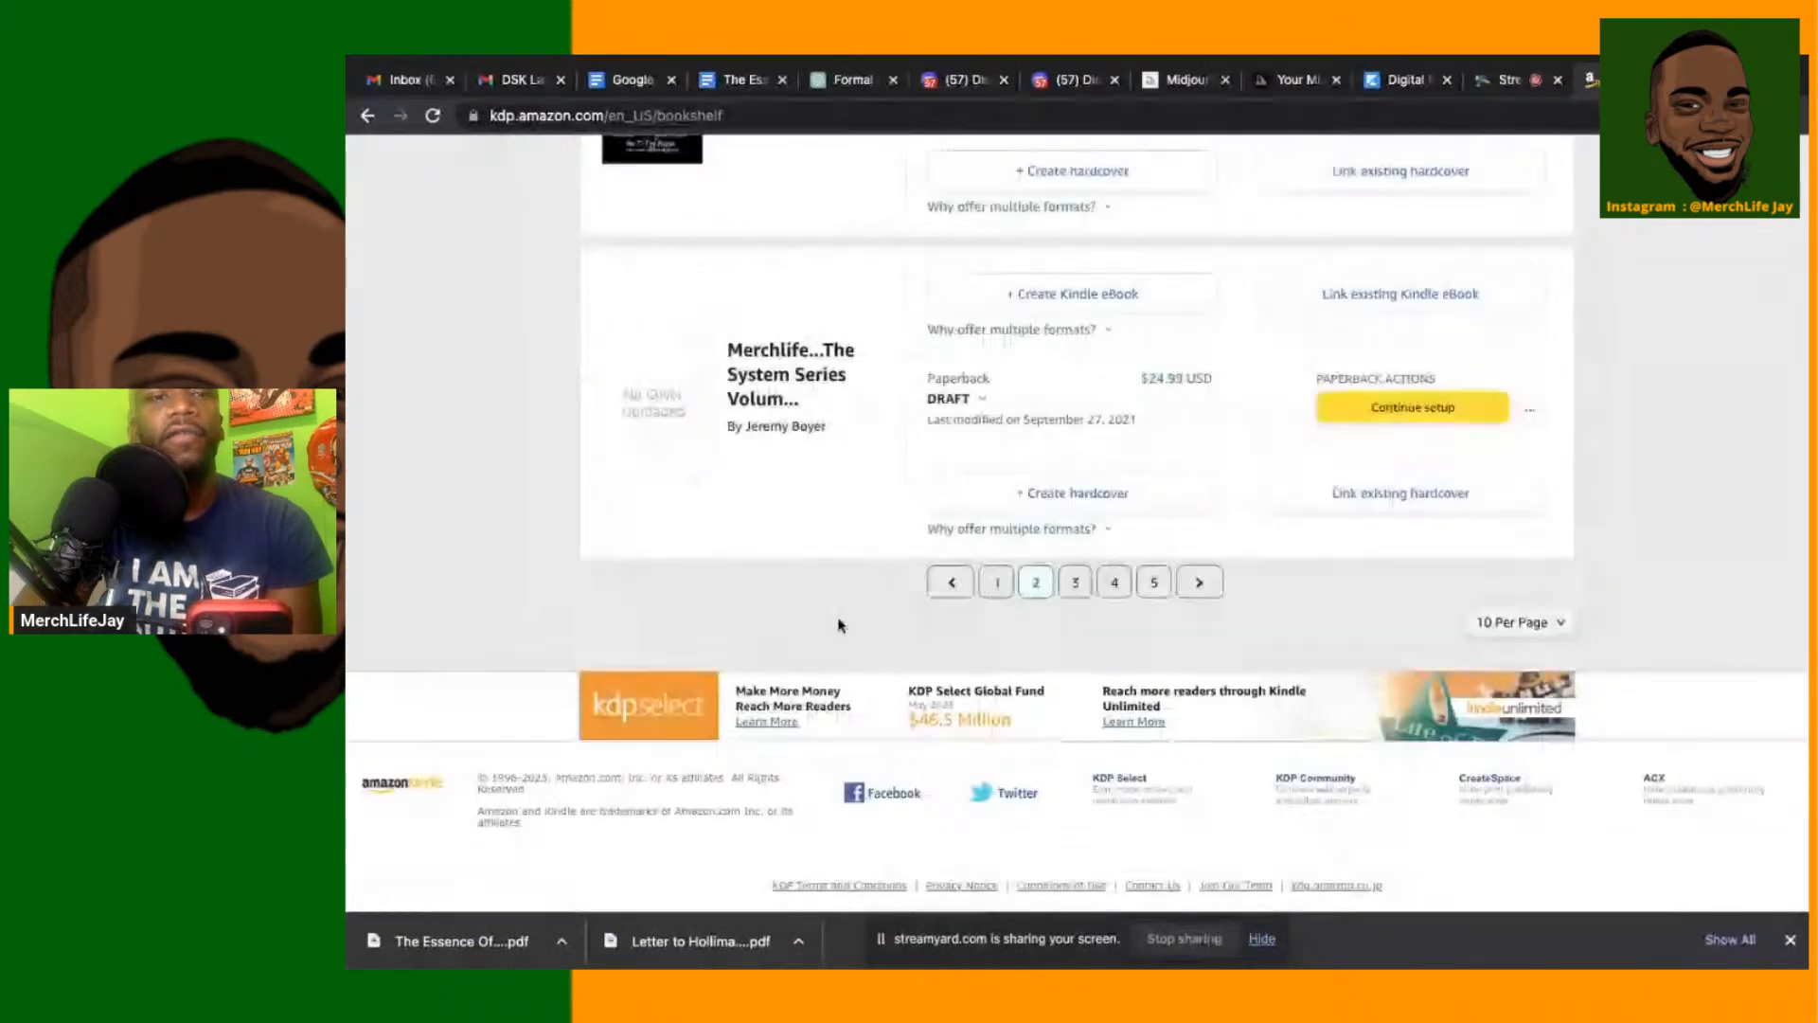
scroll(813, 582, "up", 9)
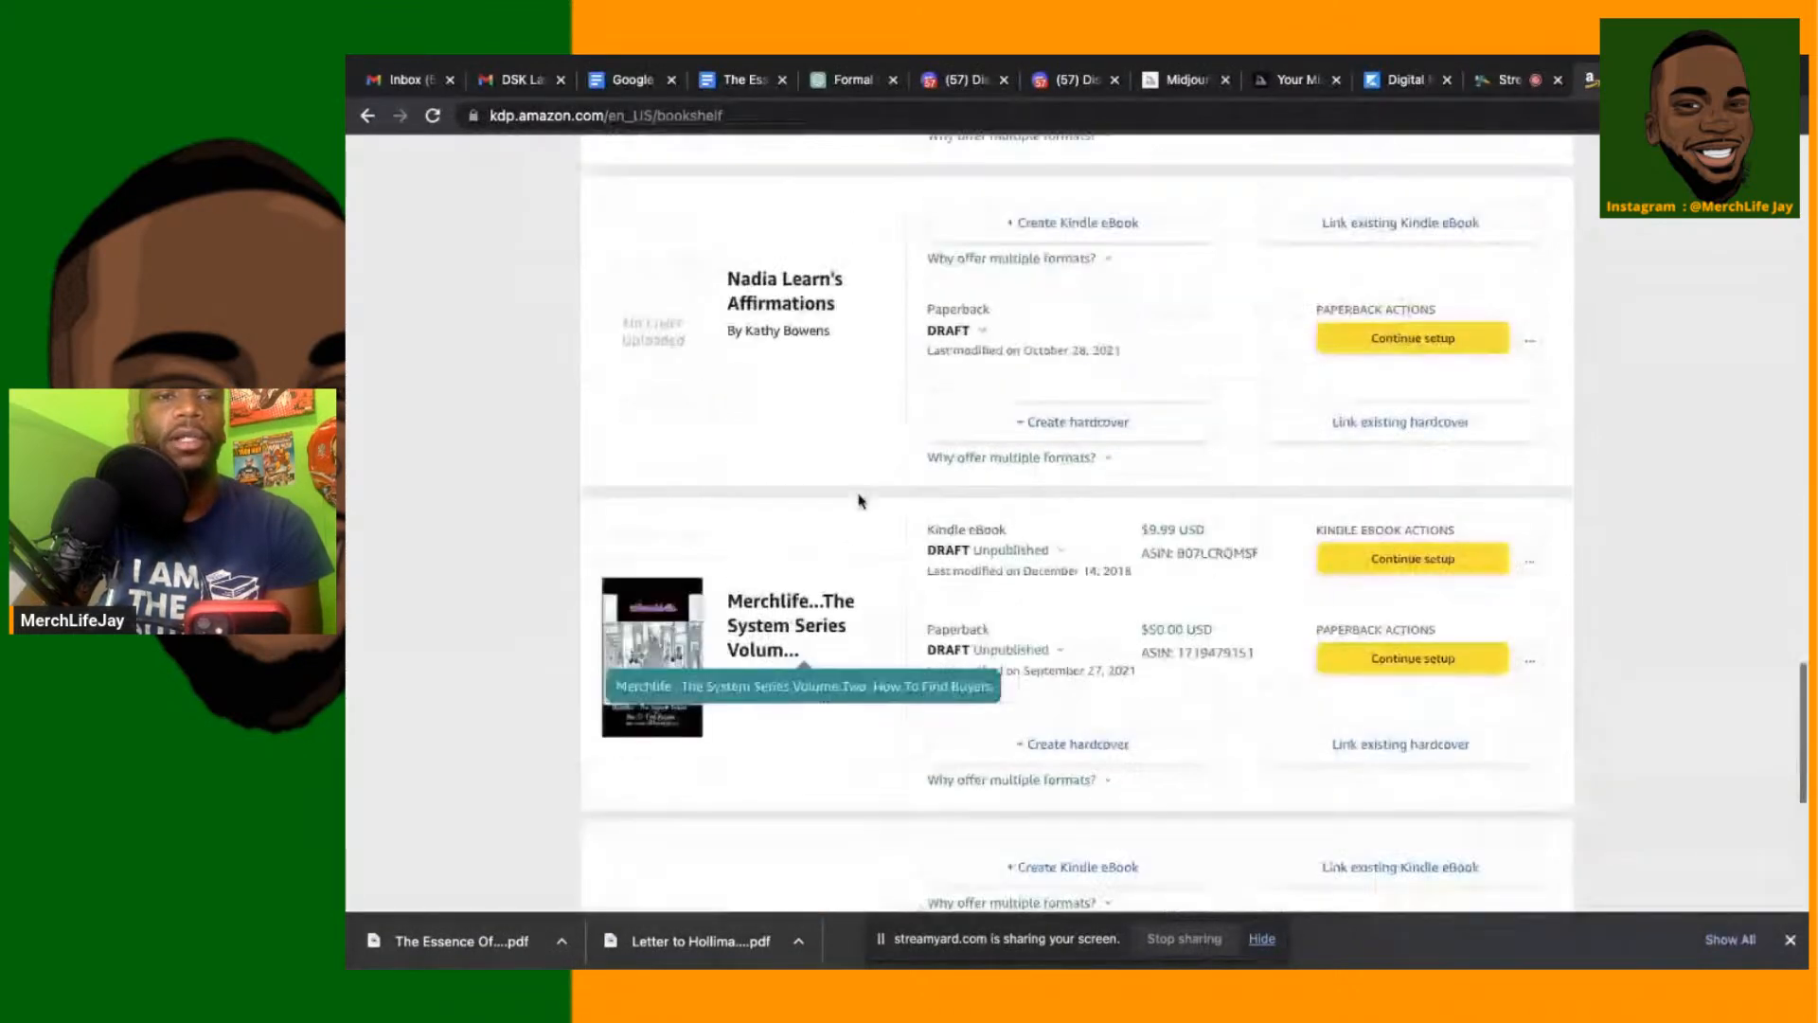
scroll(859, 501, "up", 5)
scroll(859, 501, "up", 10)
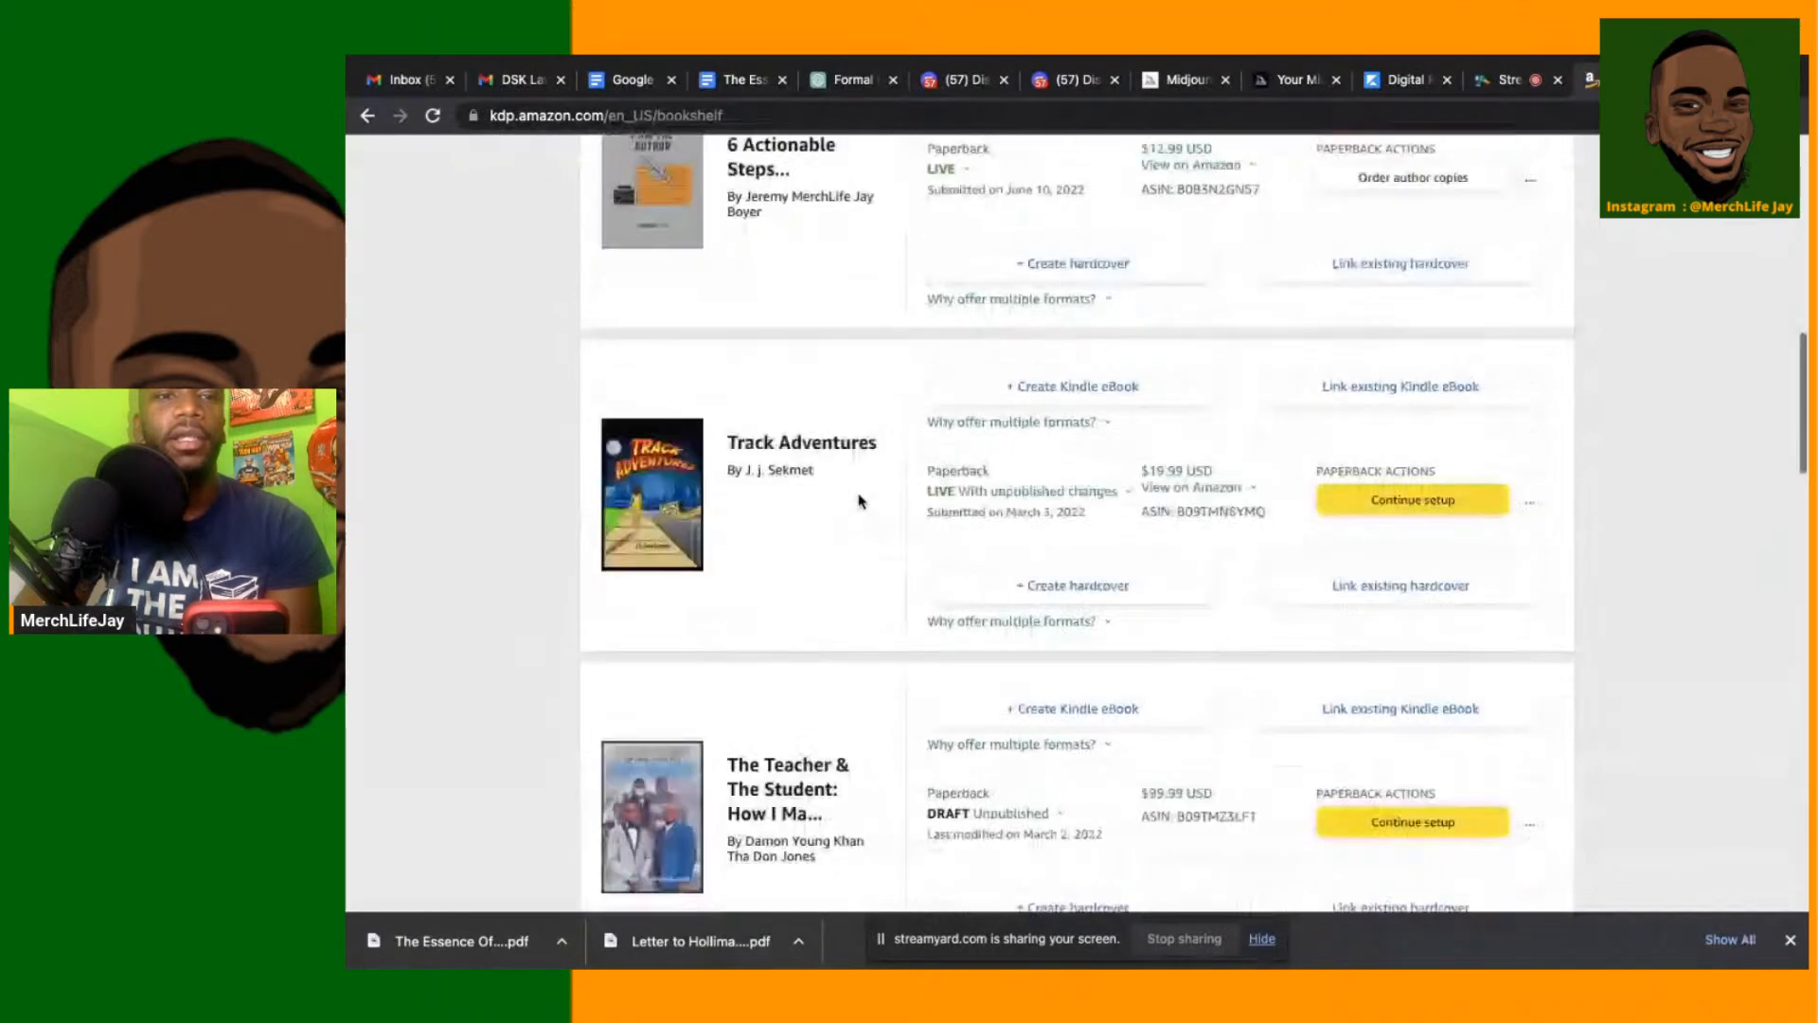
scroll(859, 501, "down", 15)
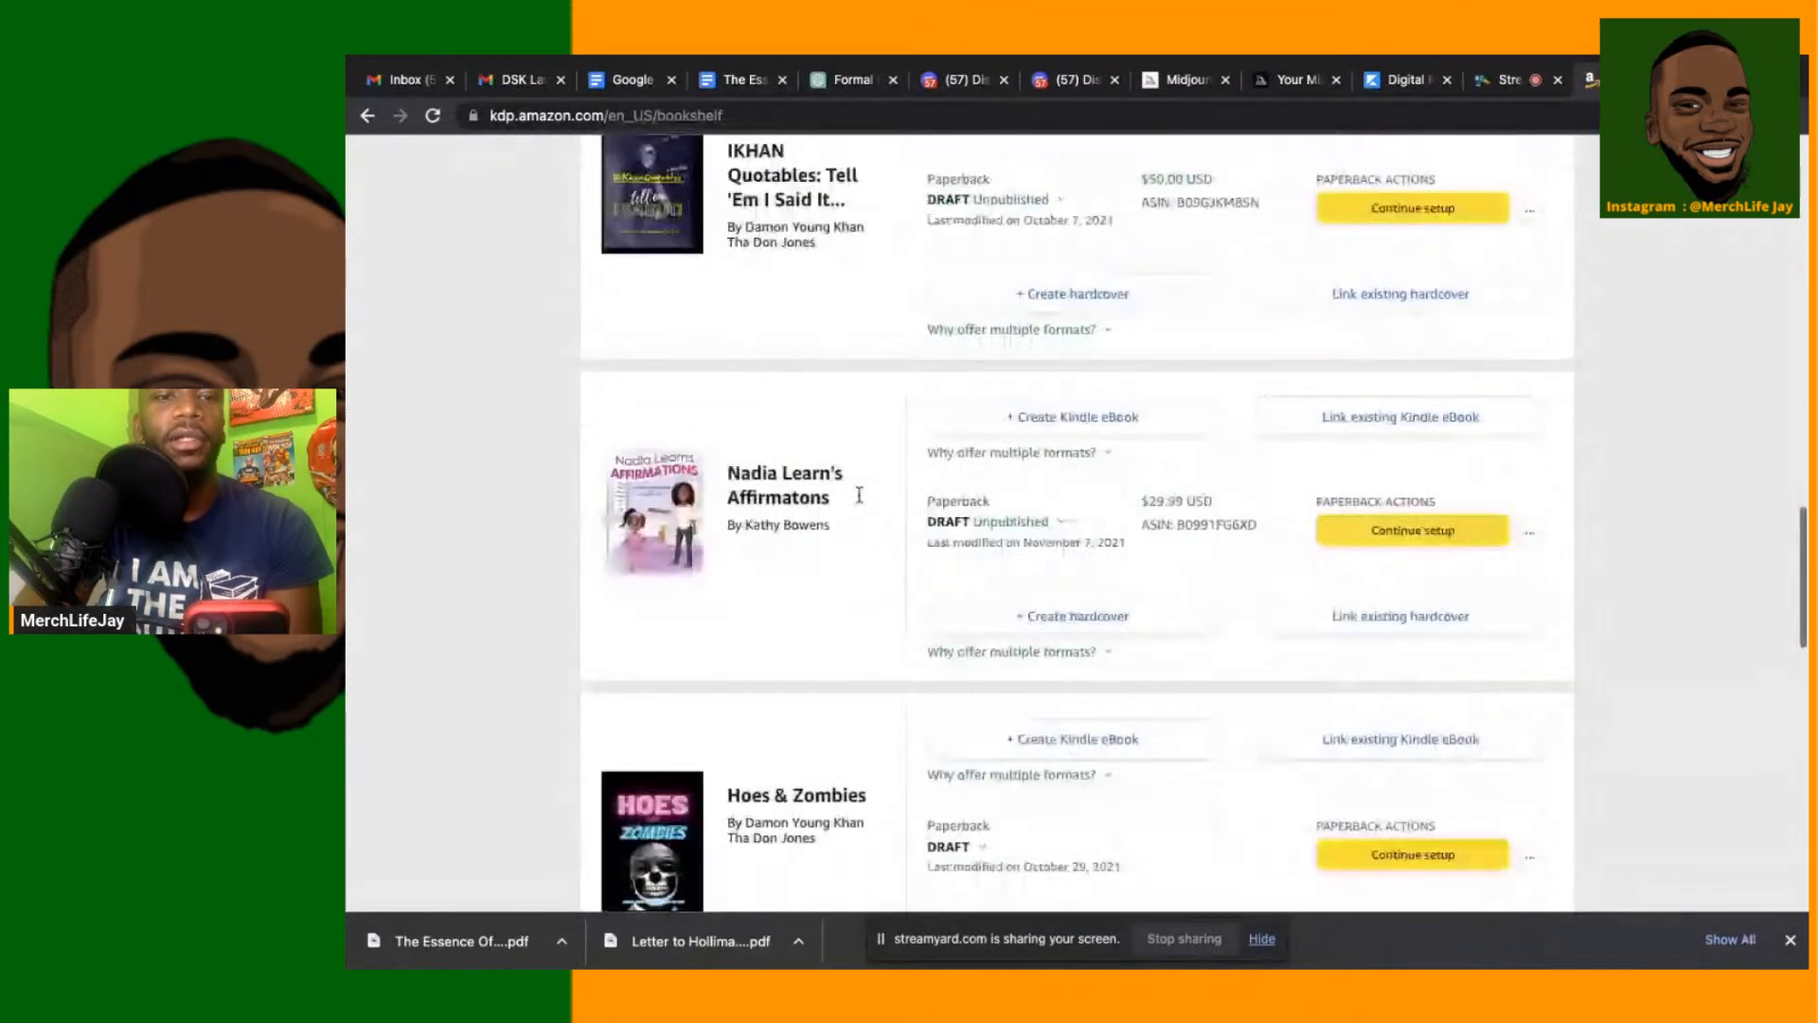
scroll(859, 495, "down", 10)
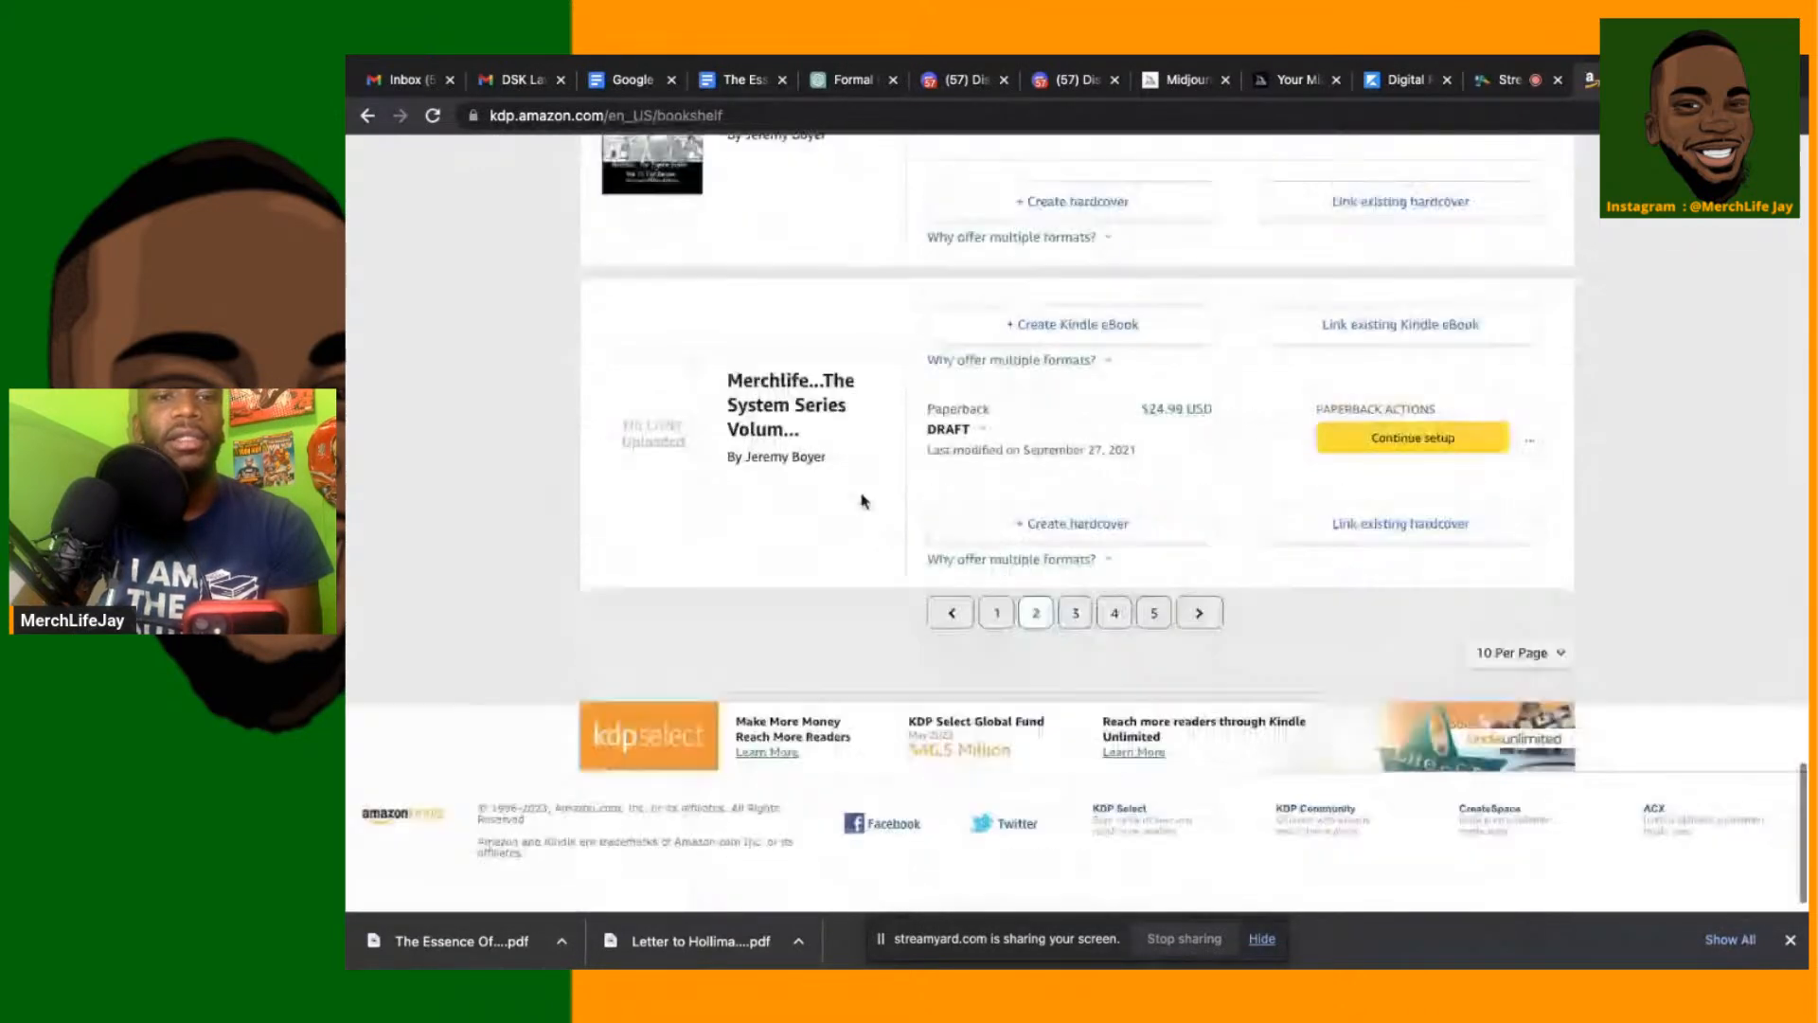
Look through the third page of bookshelf titles, including the The Essence Of Betrayal: Part 2 and Chapter 1 entries
left_click(1077, 619)
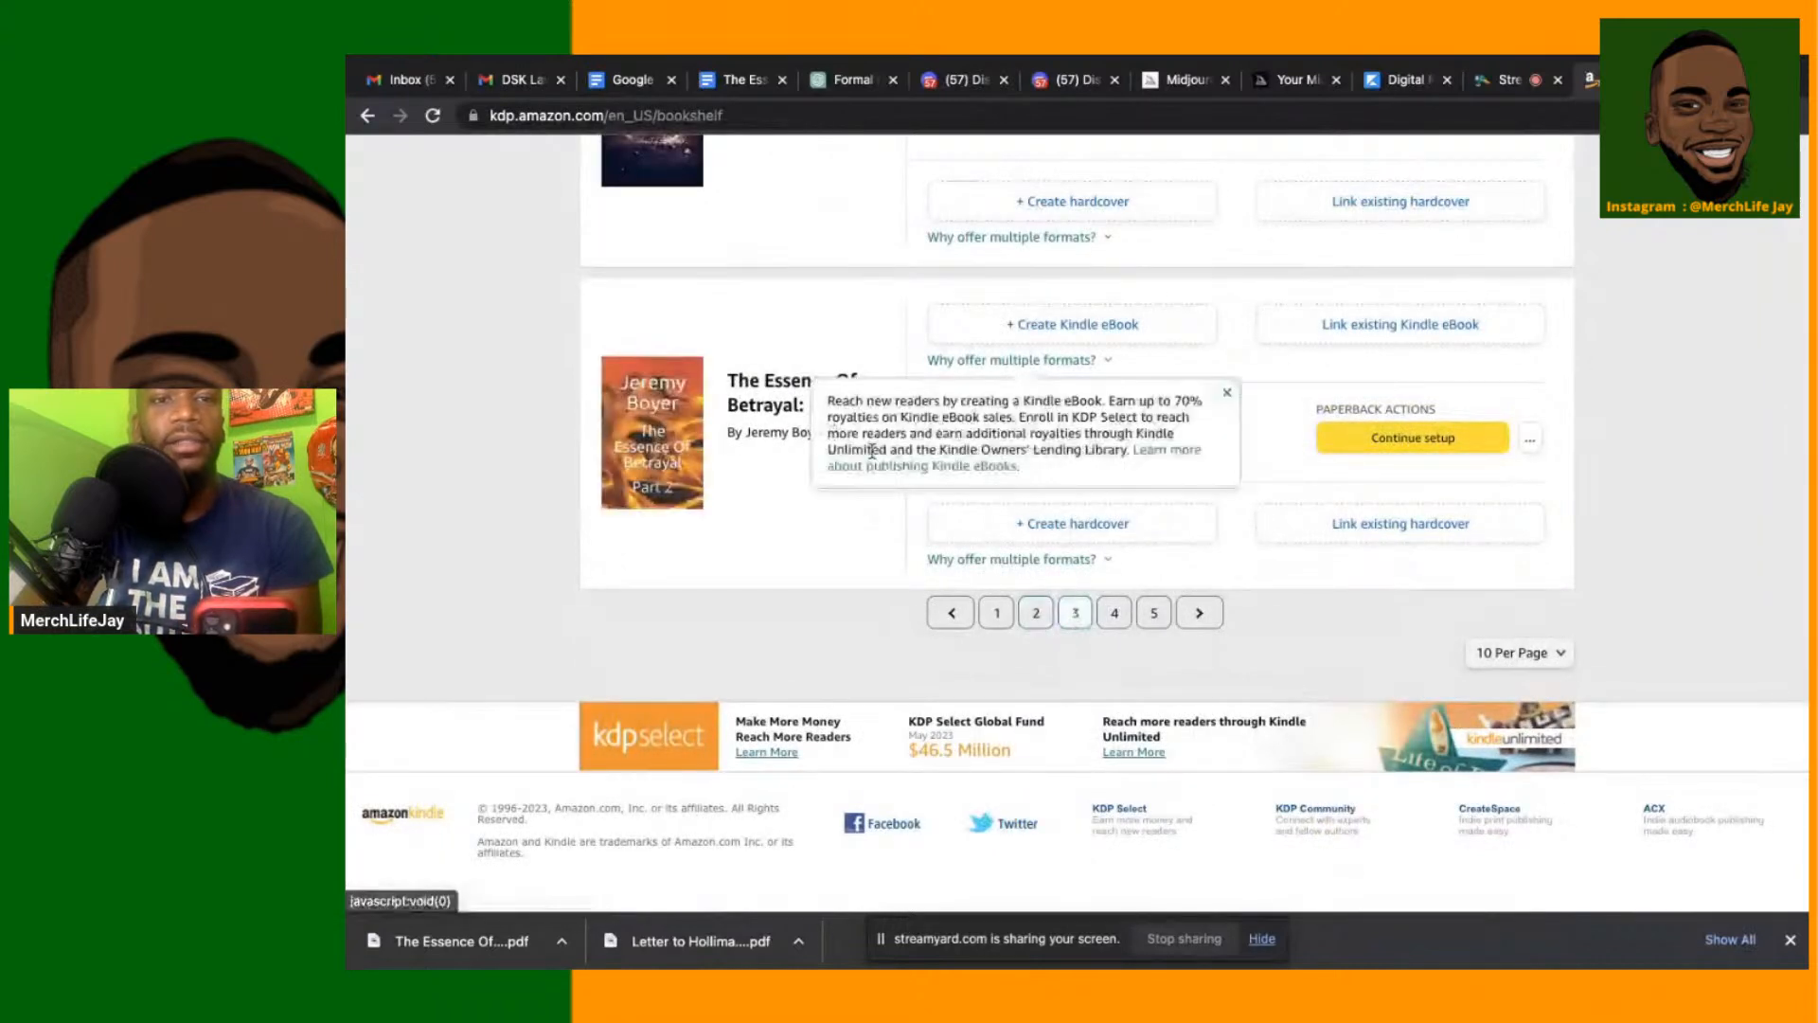
scroll(826, 600, "up", 1)
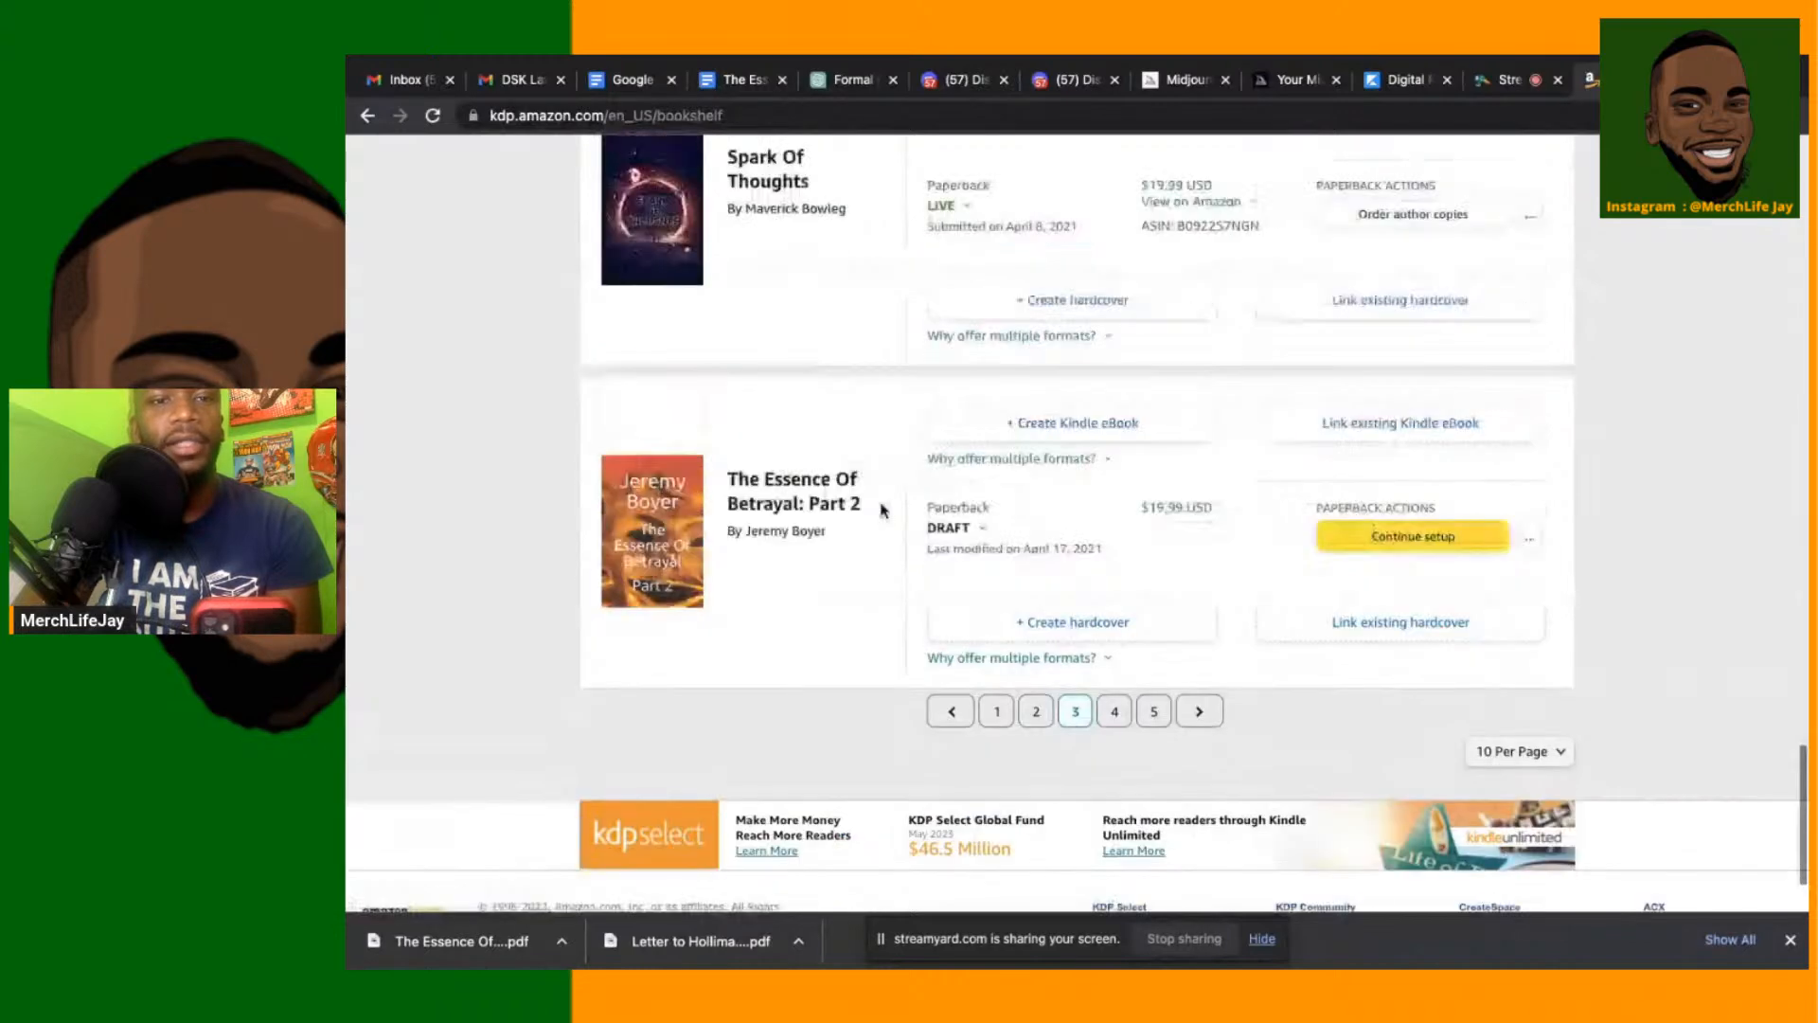
scroll(881, 509, "up", 3)
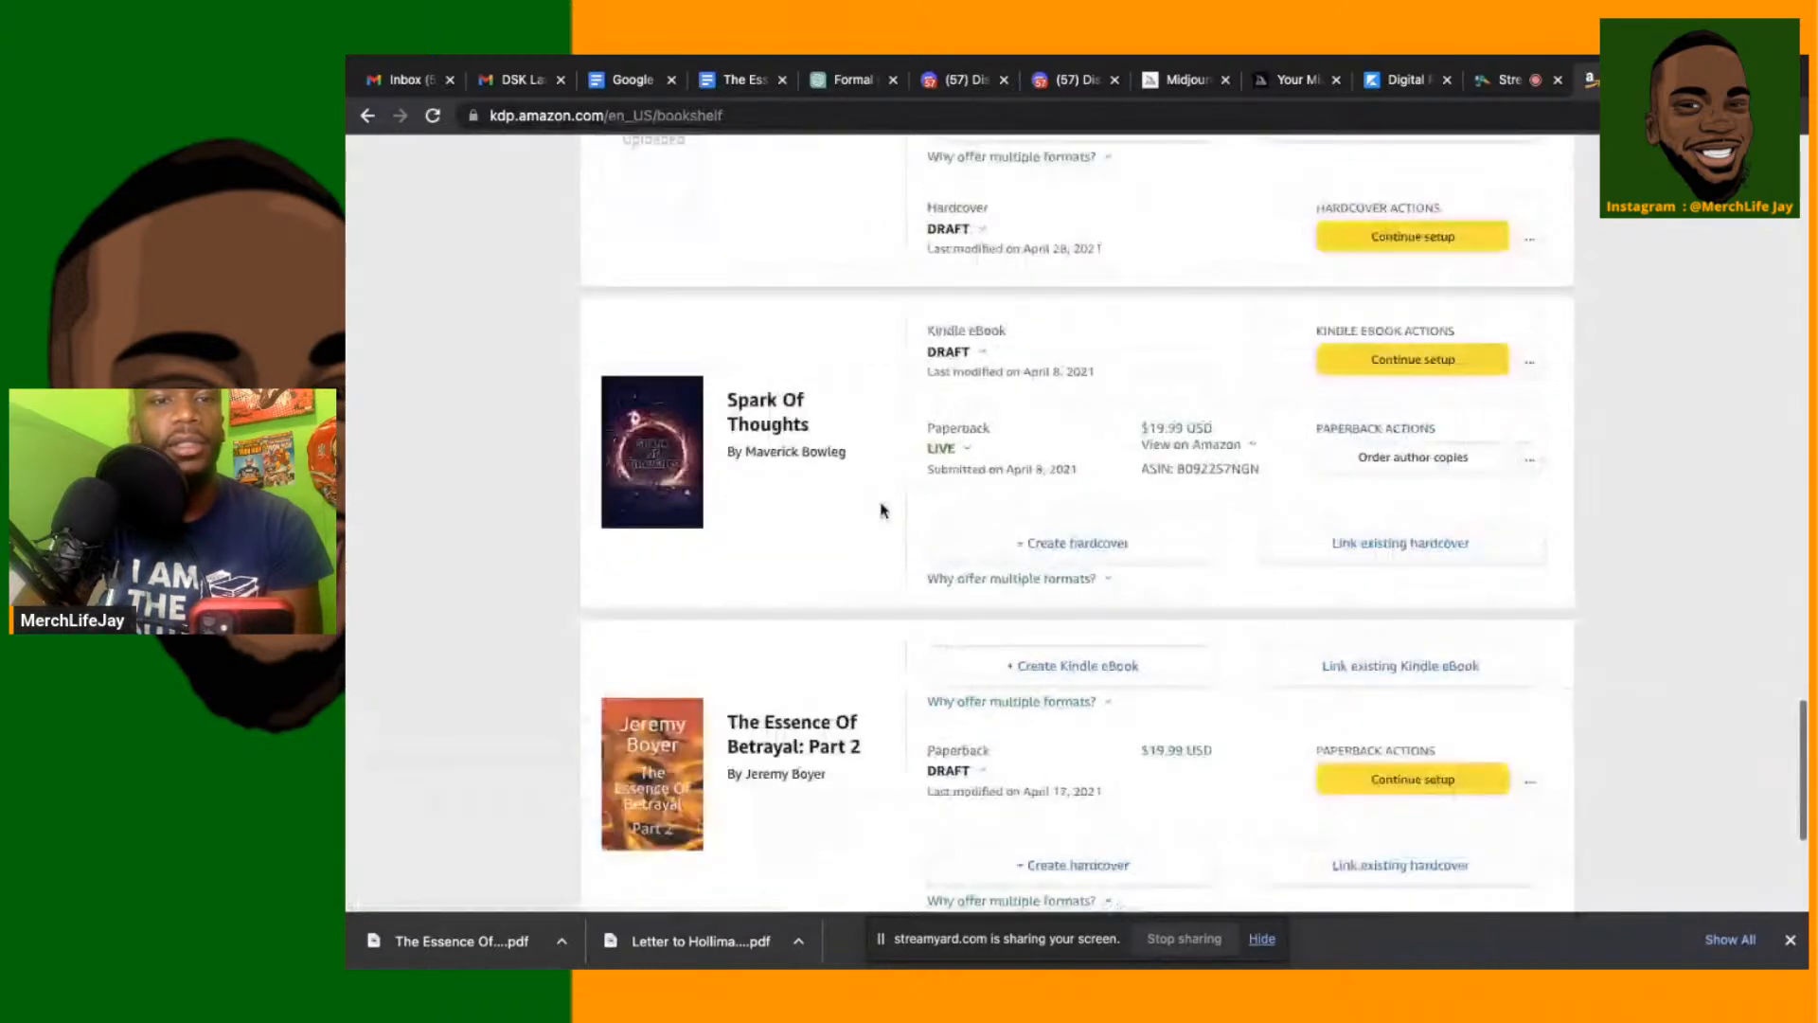
scroll(881, 509, "up", 2)
scroll(881, 509, "down", 3)
scroll(881, 510, "up", 6)
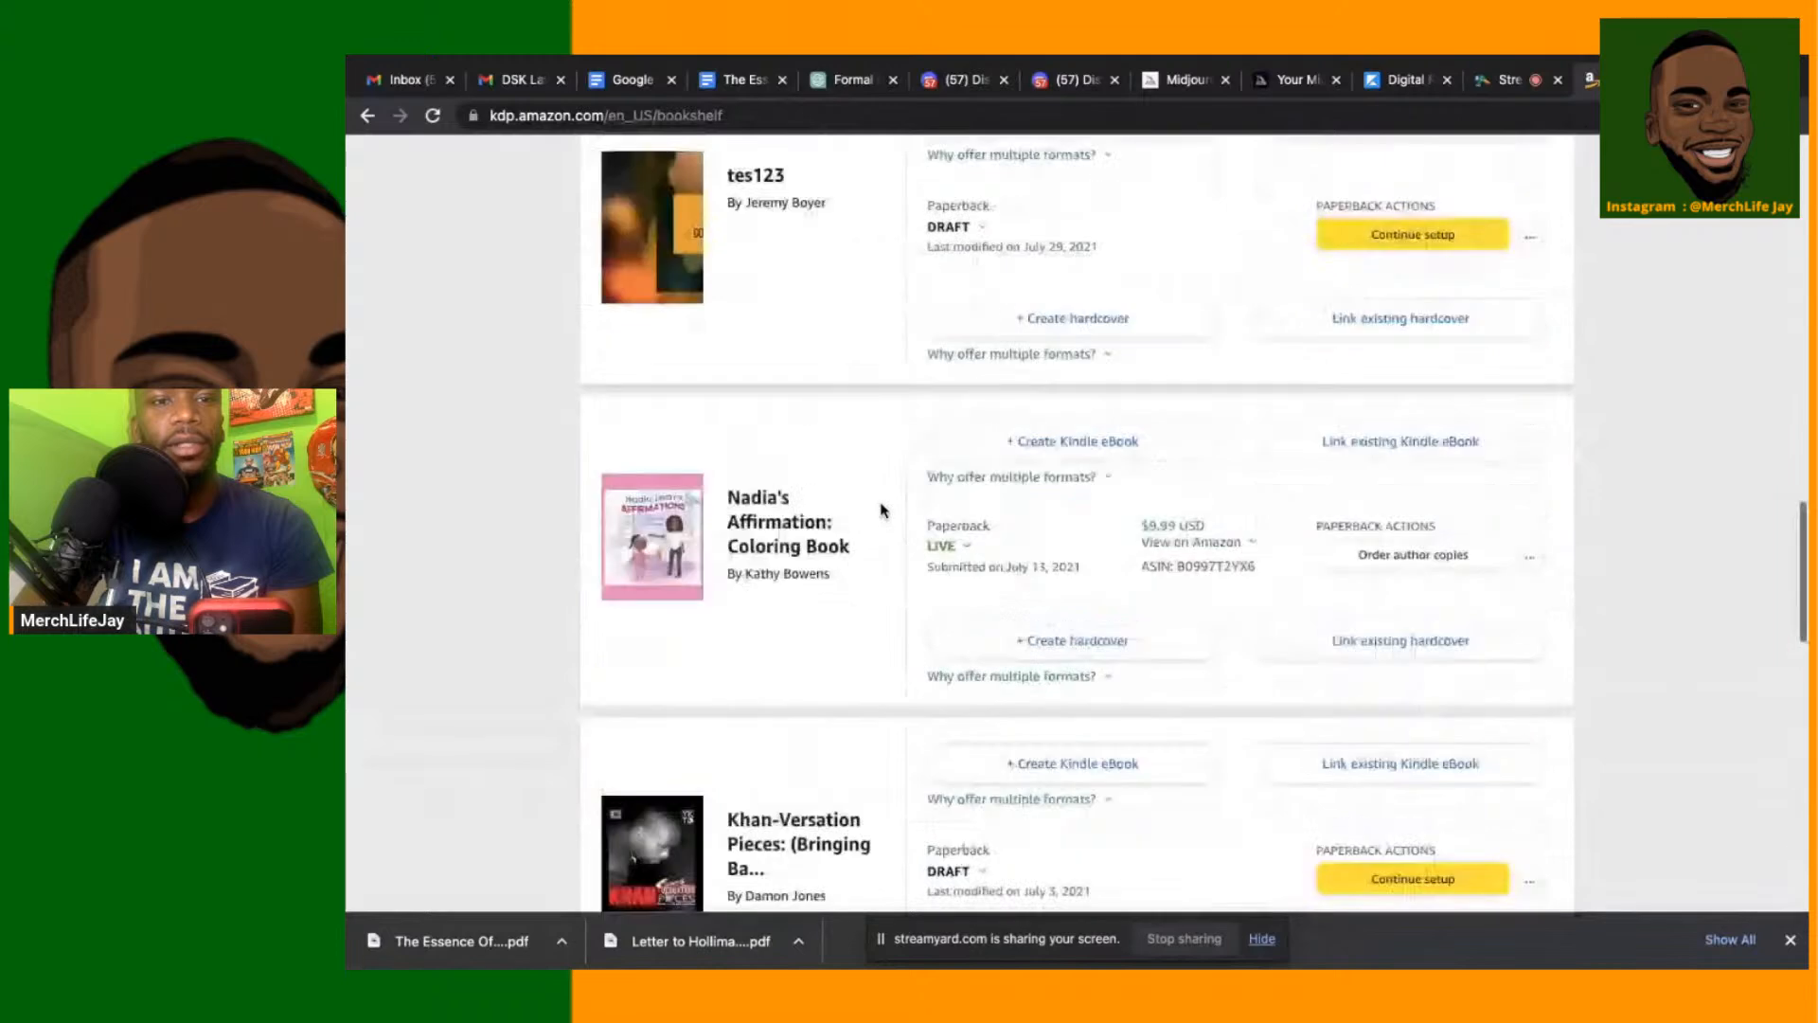
scroll(881, 509, "up", 6)
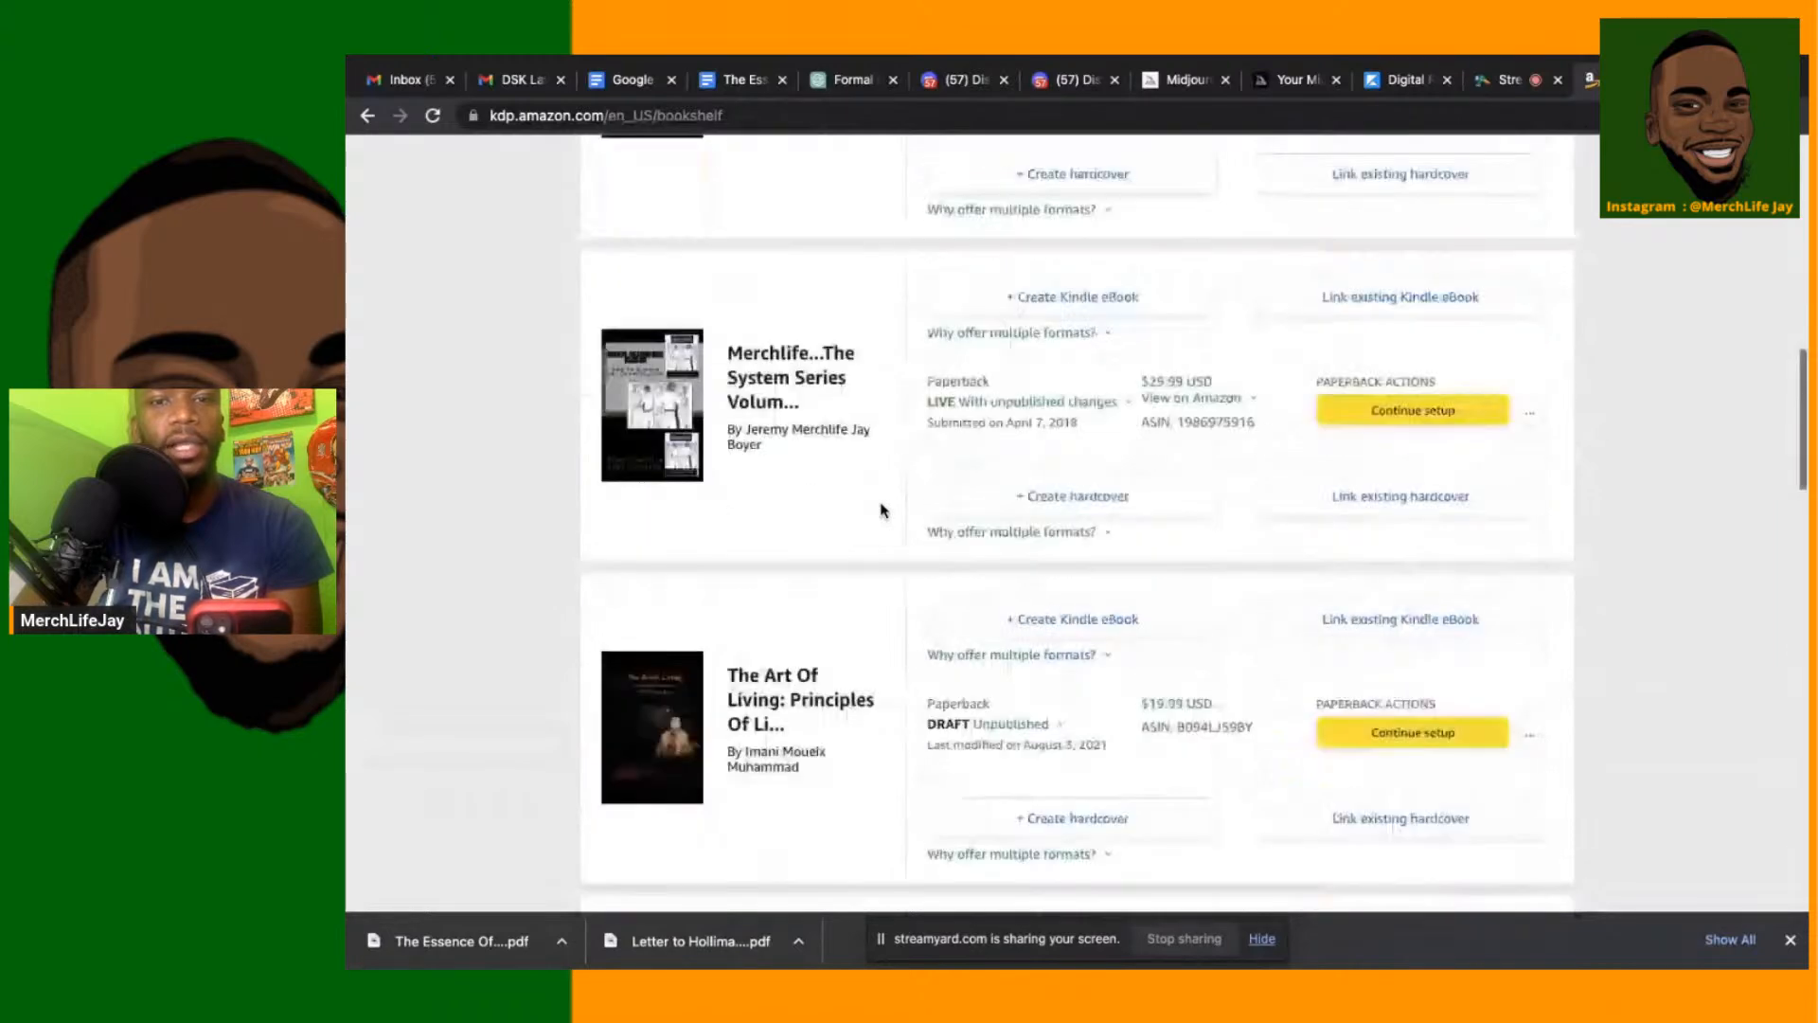
scroll(881, 510, "up", 8)
scroll(880, 509, "down", 1)
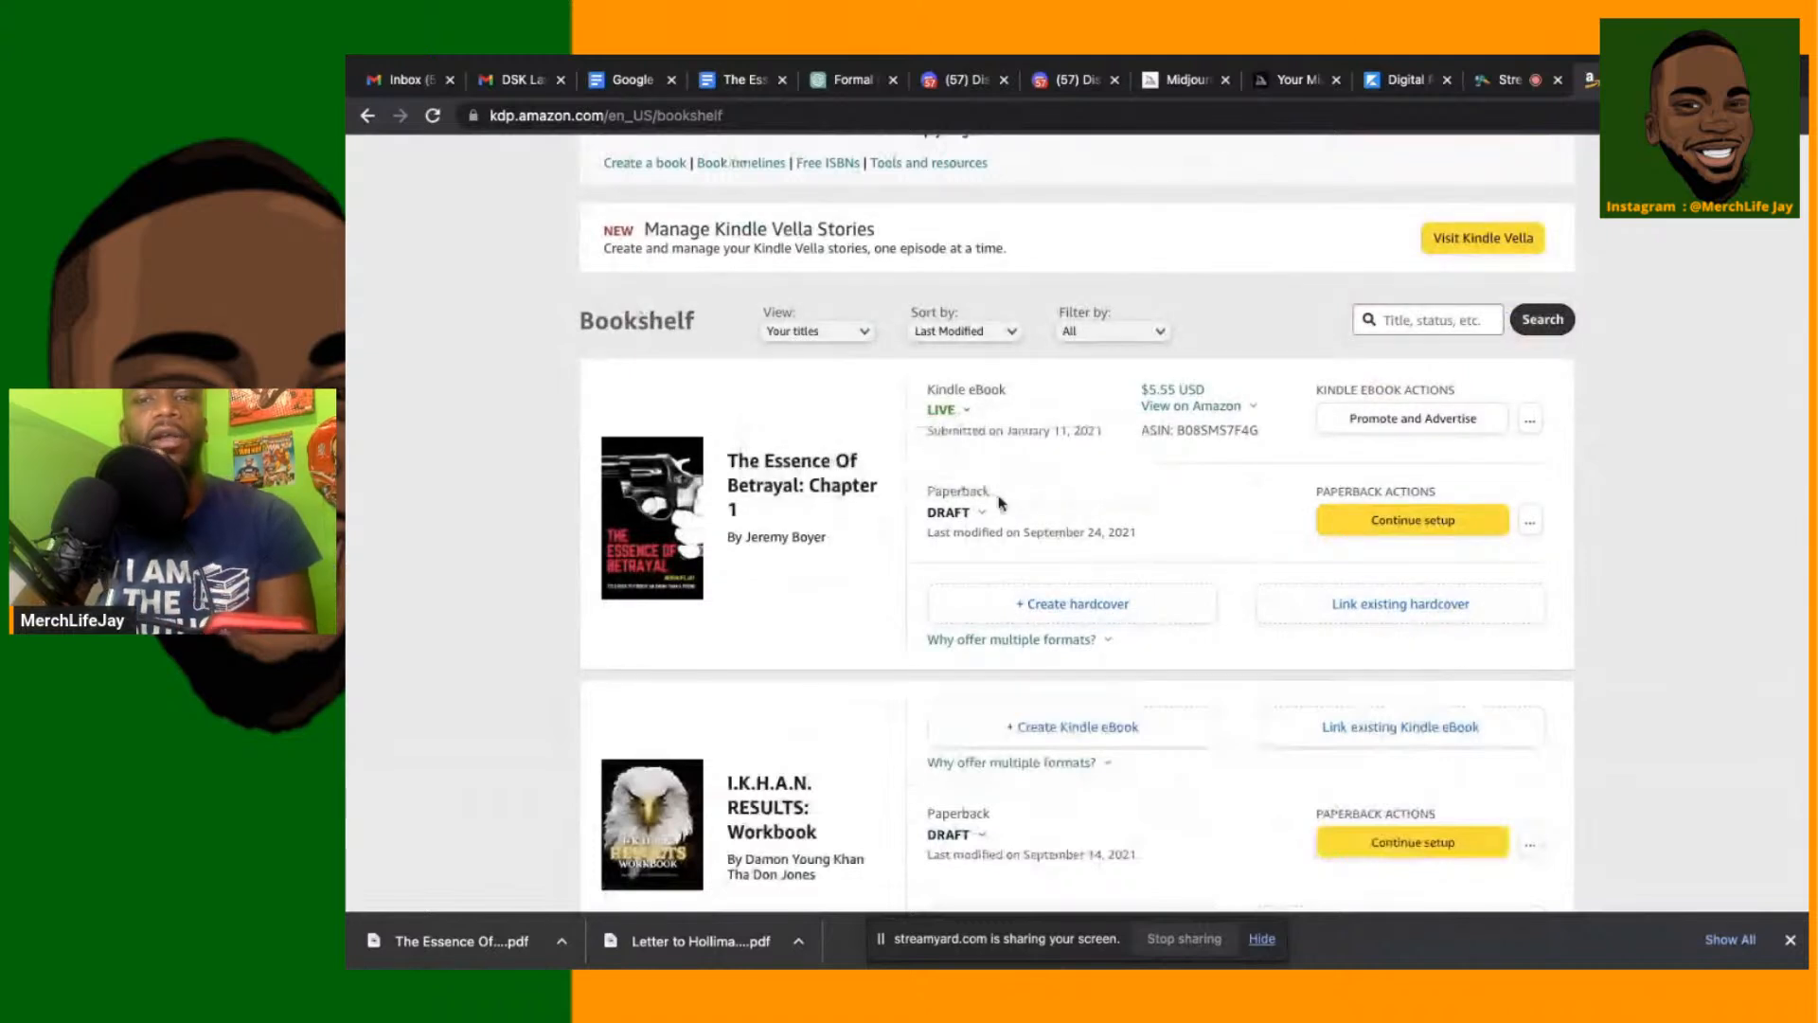
Start creating a new title, review the available publishing formats, and choose a paperback
scroll(1001, 503, "up", 4)
left_click(1414, 480)
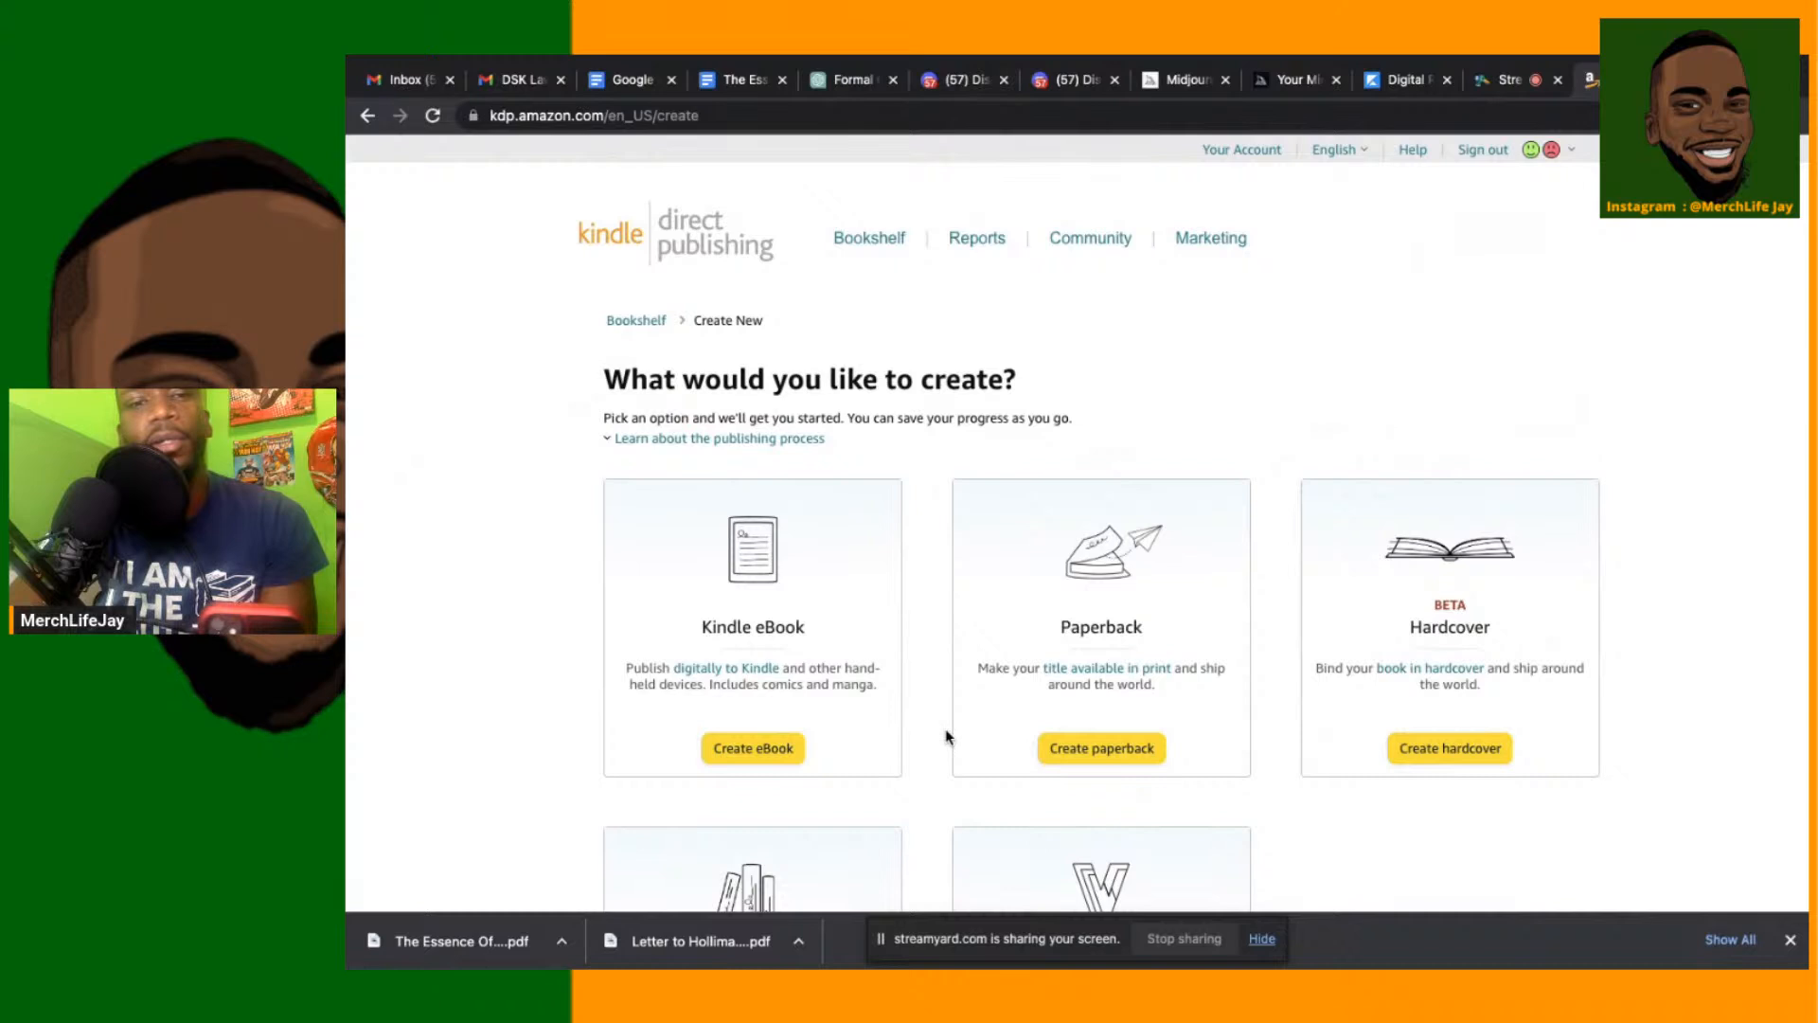
scroll(946, 736, "down", 1)
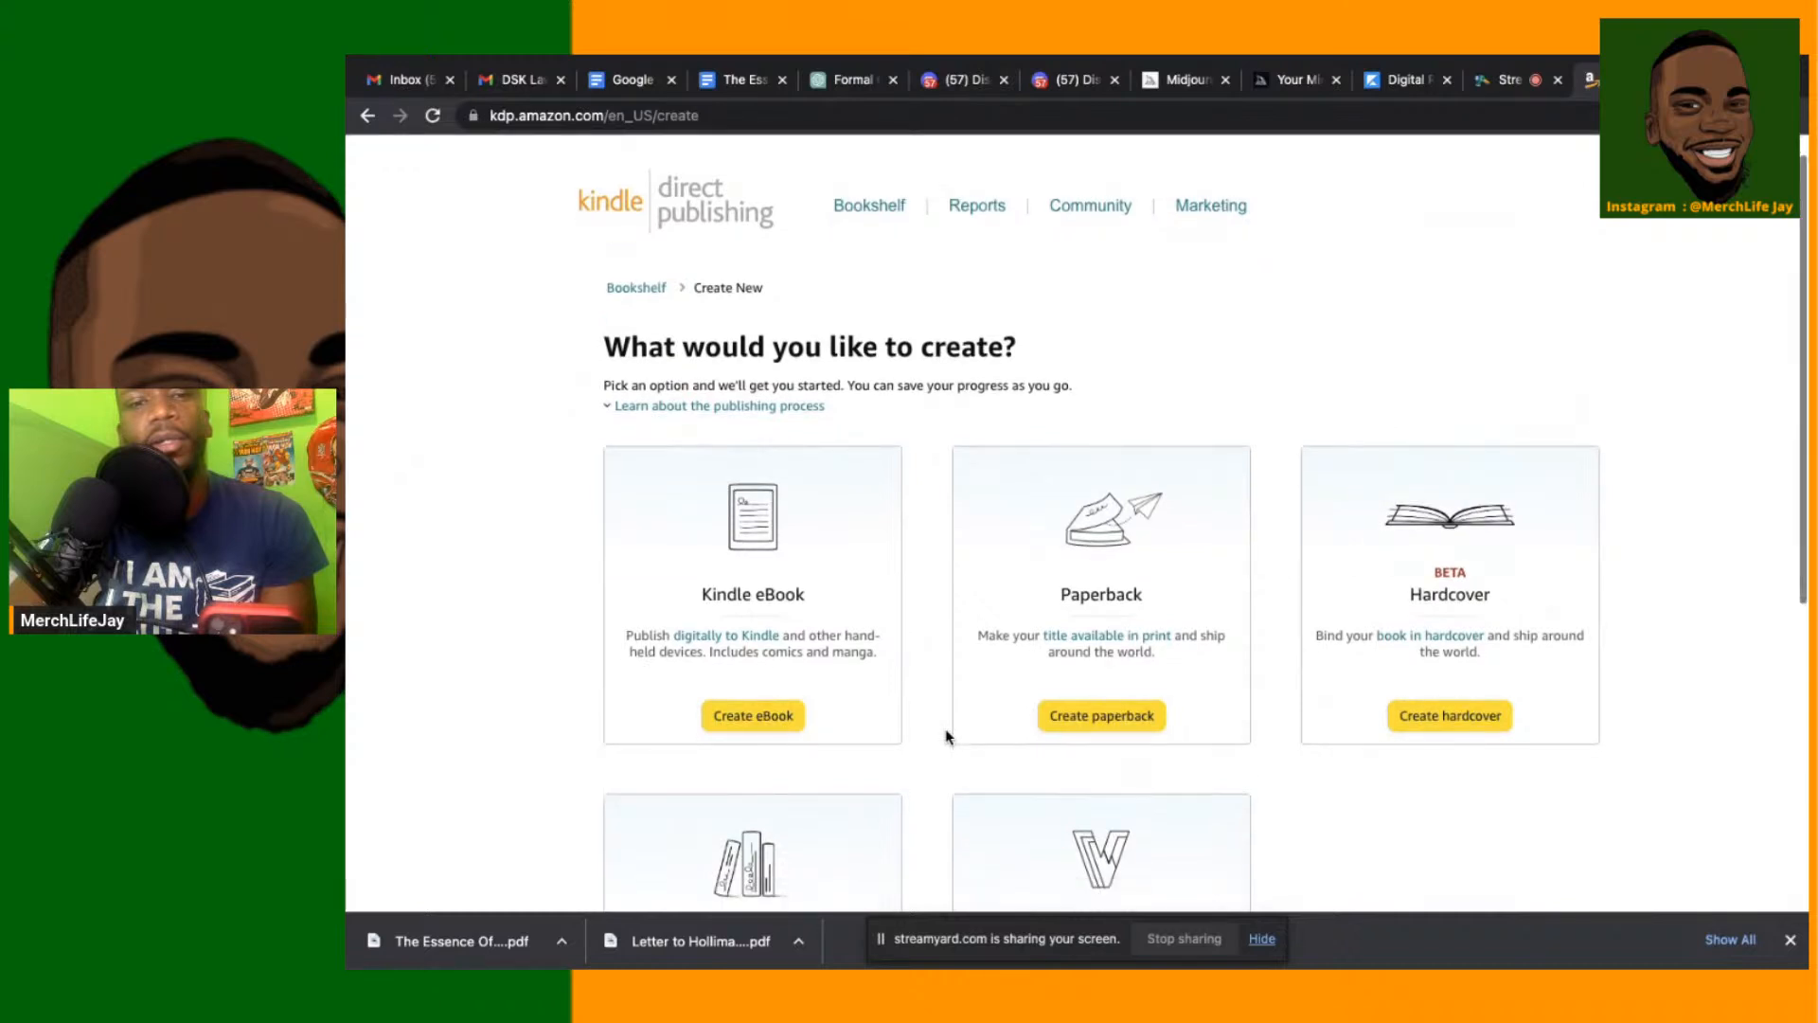
scroll(946, 736, "down", 3)
scroll(946, 735, "down", 8)
scroll(946, 736, "up", 5)
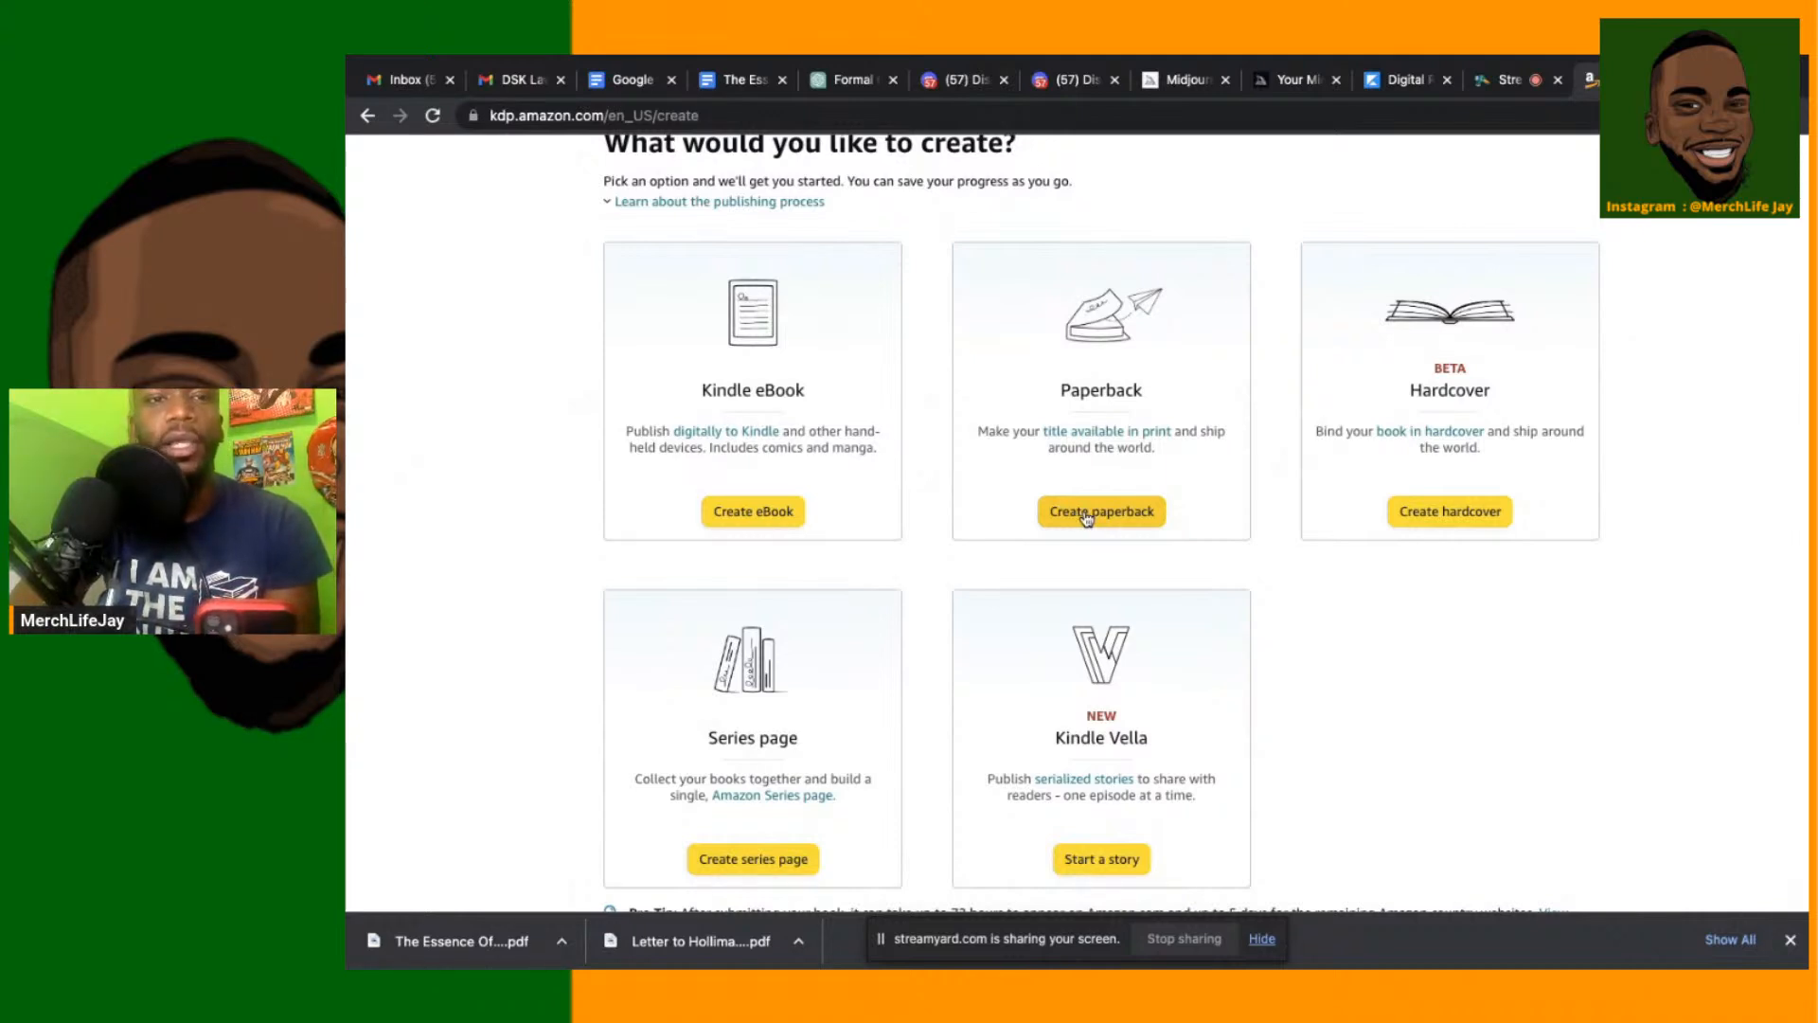
scroll(1086, 518, "up", 1)
scroll(1086, 518, "up", 3)
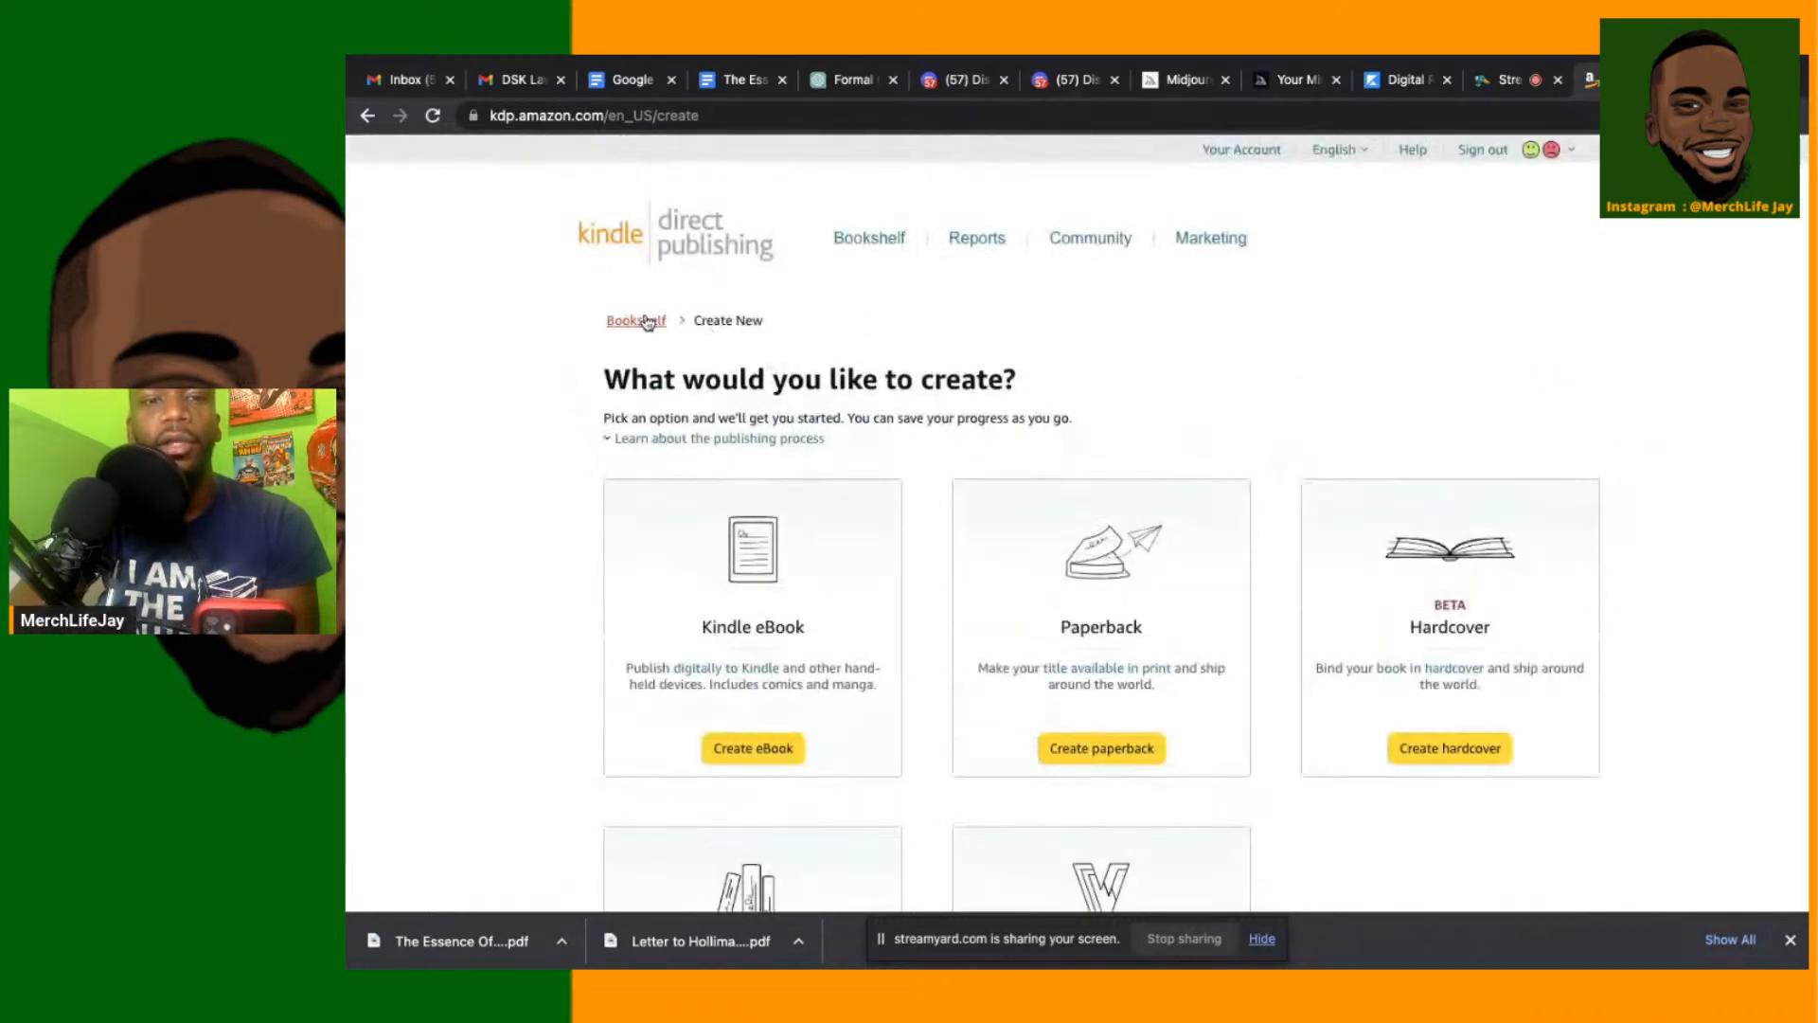
scroll(1035, 573, "down", 1)
scroll(1035, 573, "down", 2)
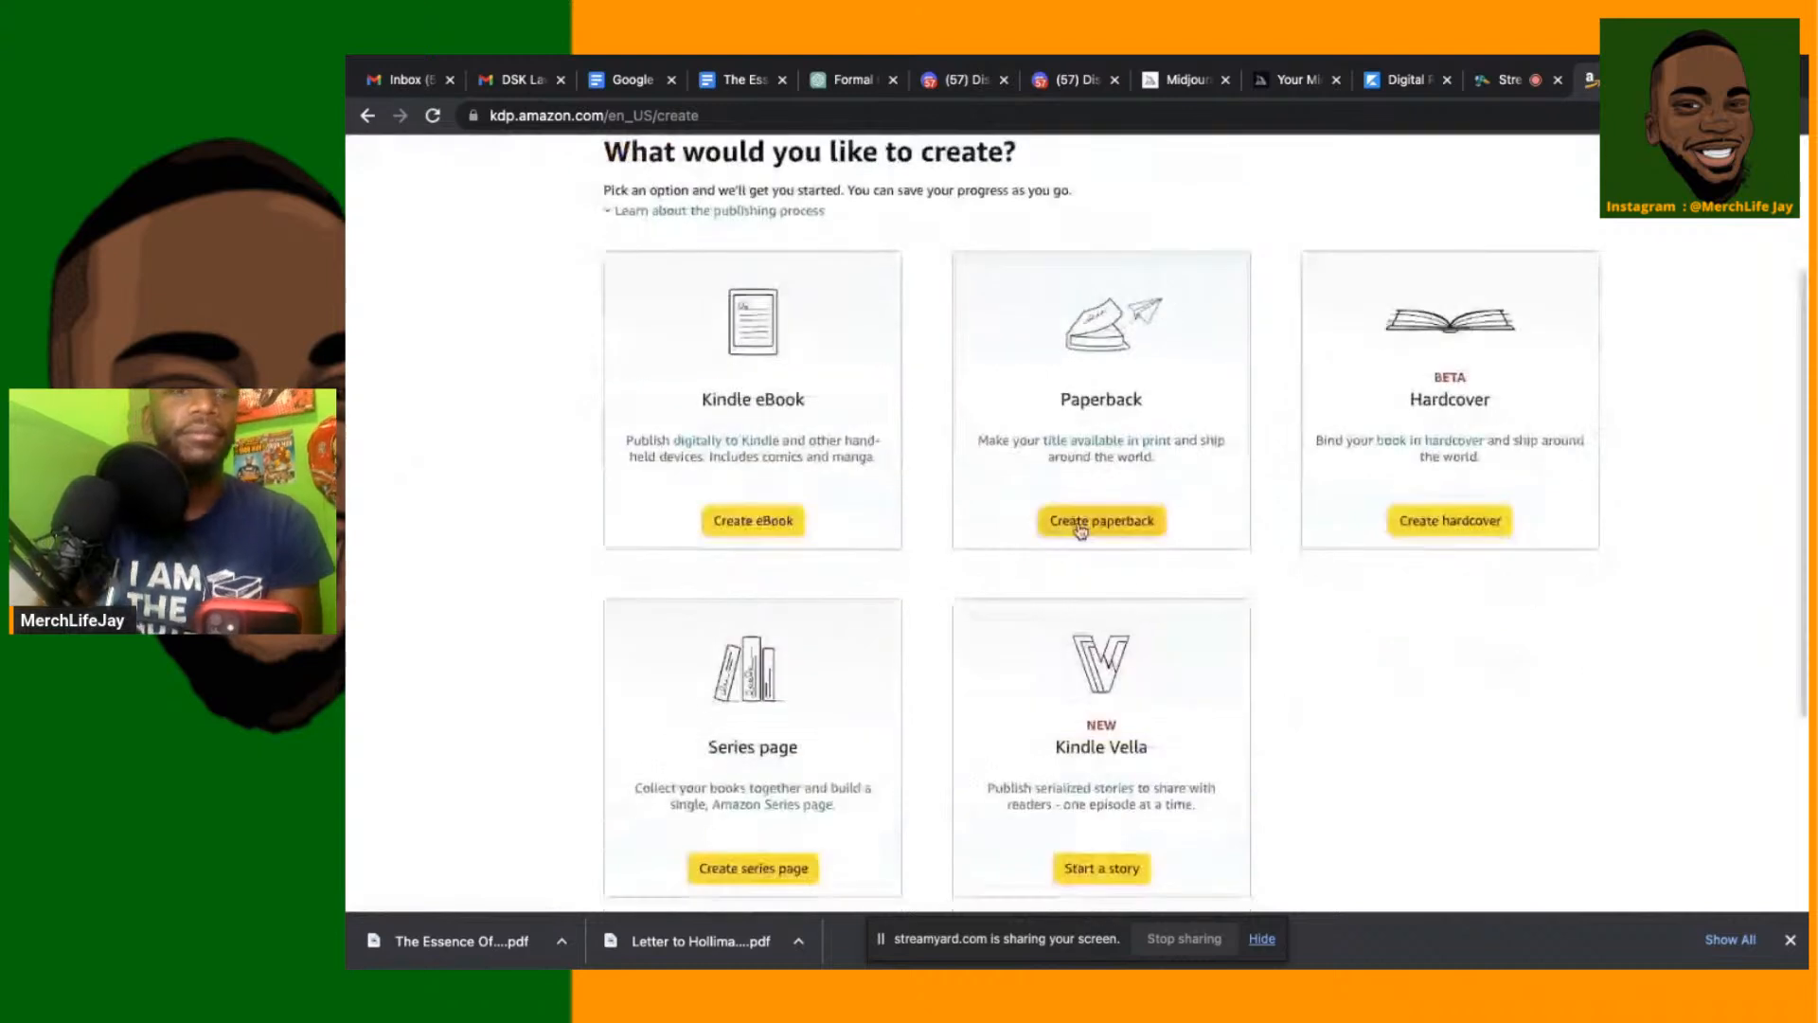
left_click(1080, 527)
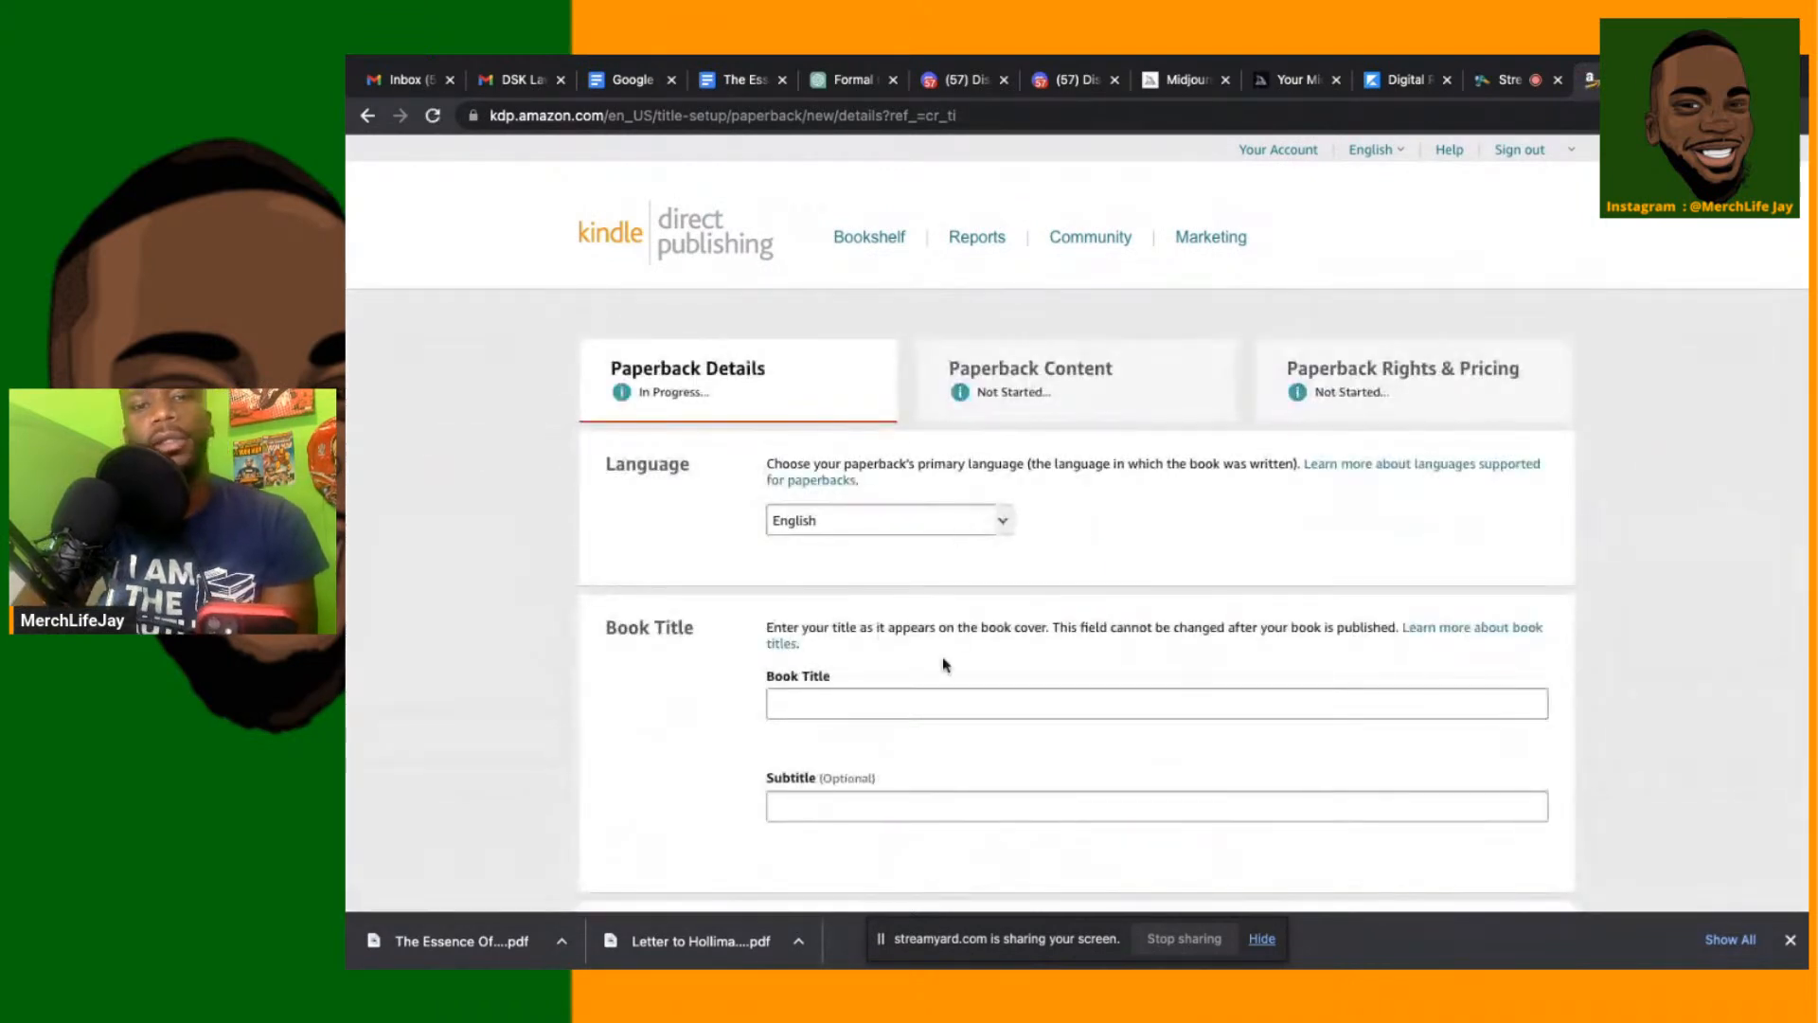
Set the paperback's book title to The Essence Of Betrayal and its subtitle to Parts 1-3
scroll(943, 663, "down", 3)
scroll(944, 663, "up", 1)
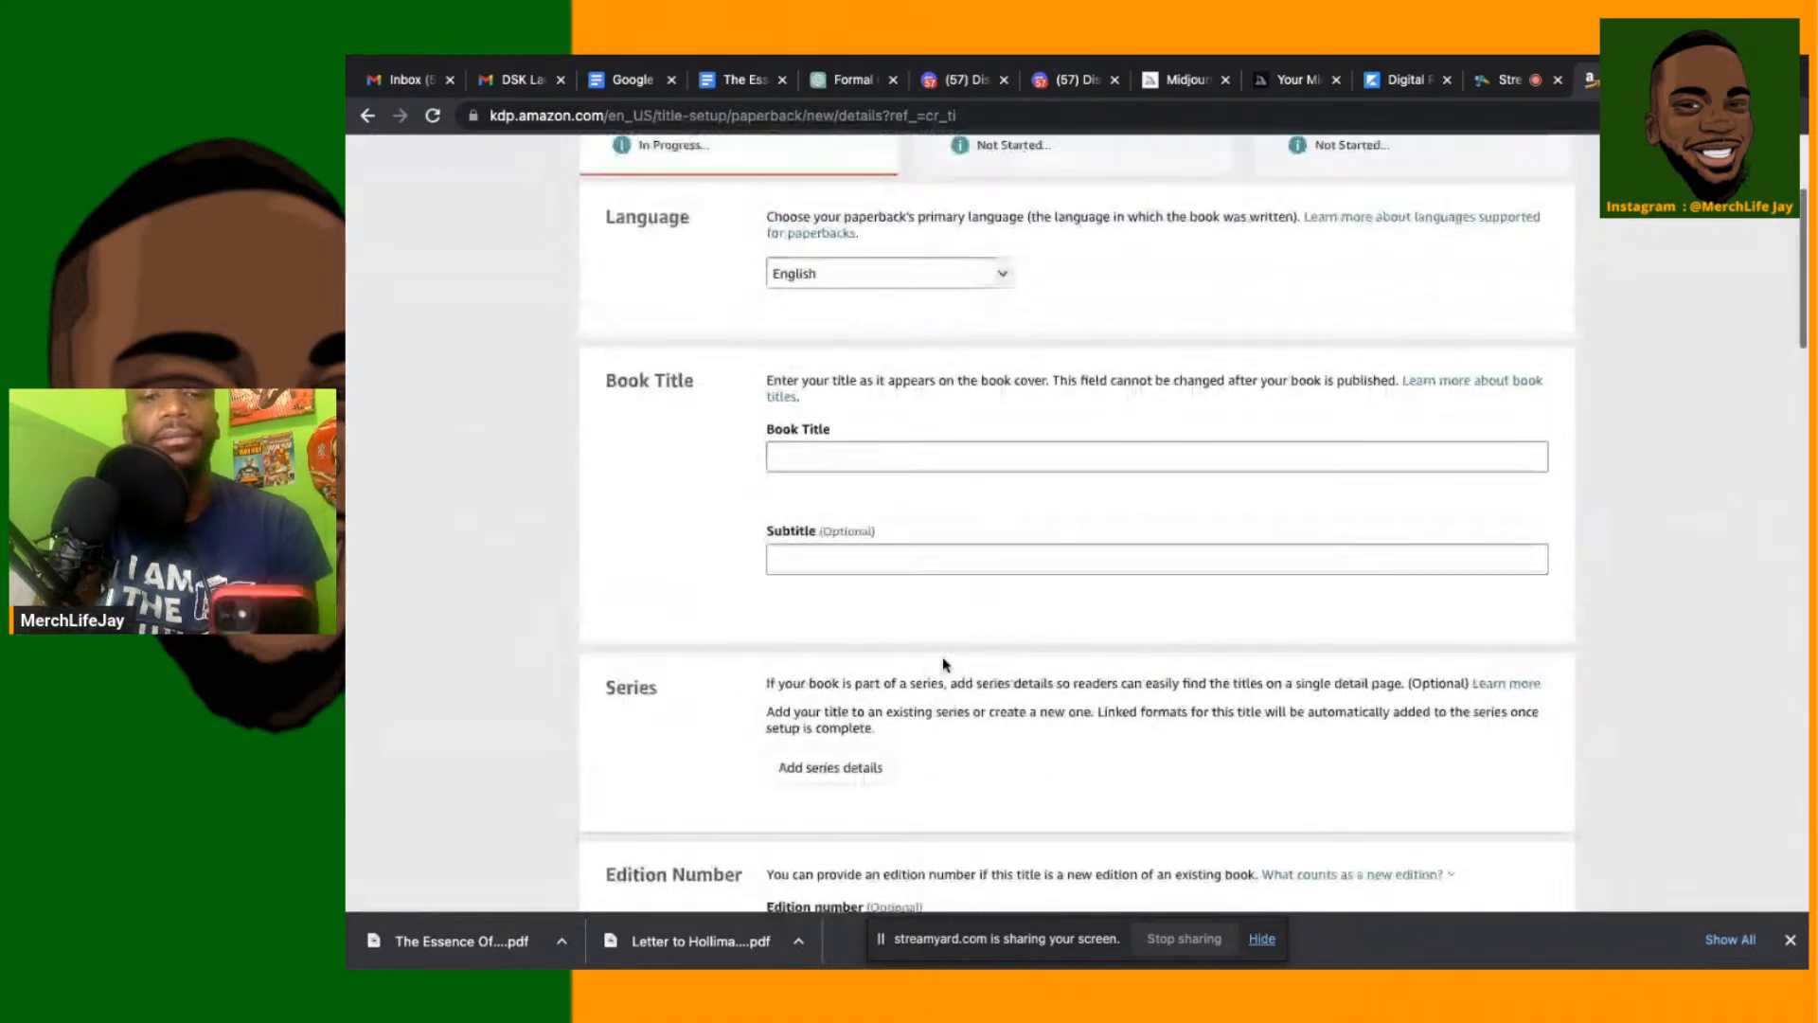
scroll(944, 665, "up", 1)
left_click(943, 526)
type("The Essence Of")
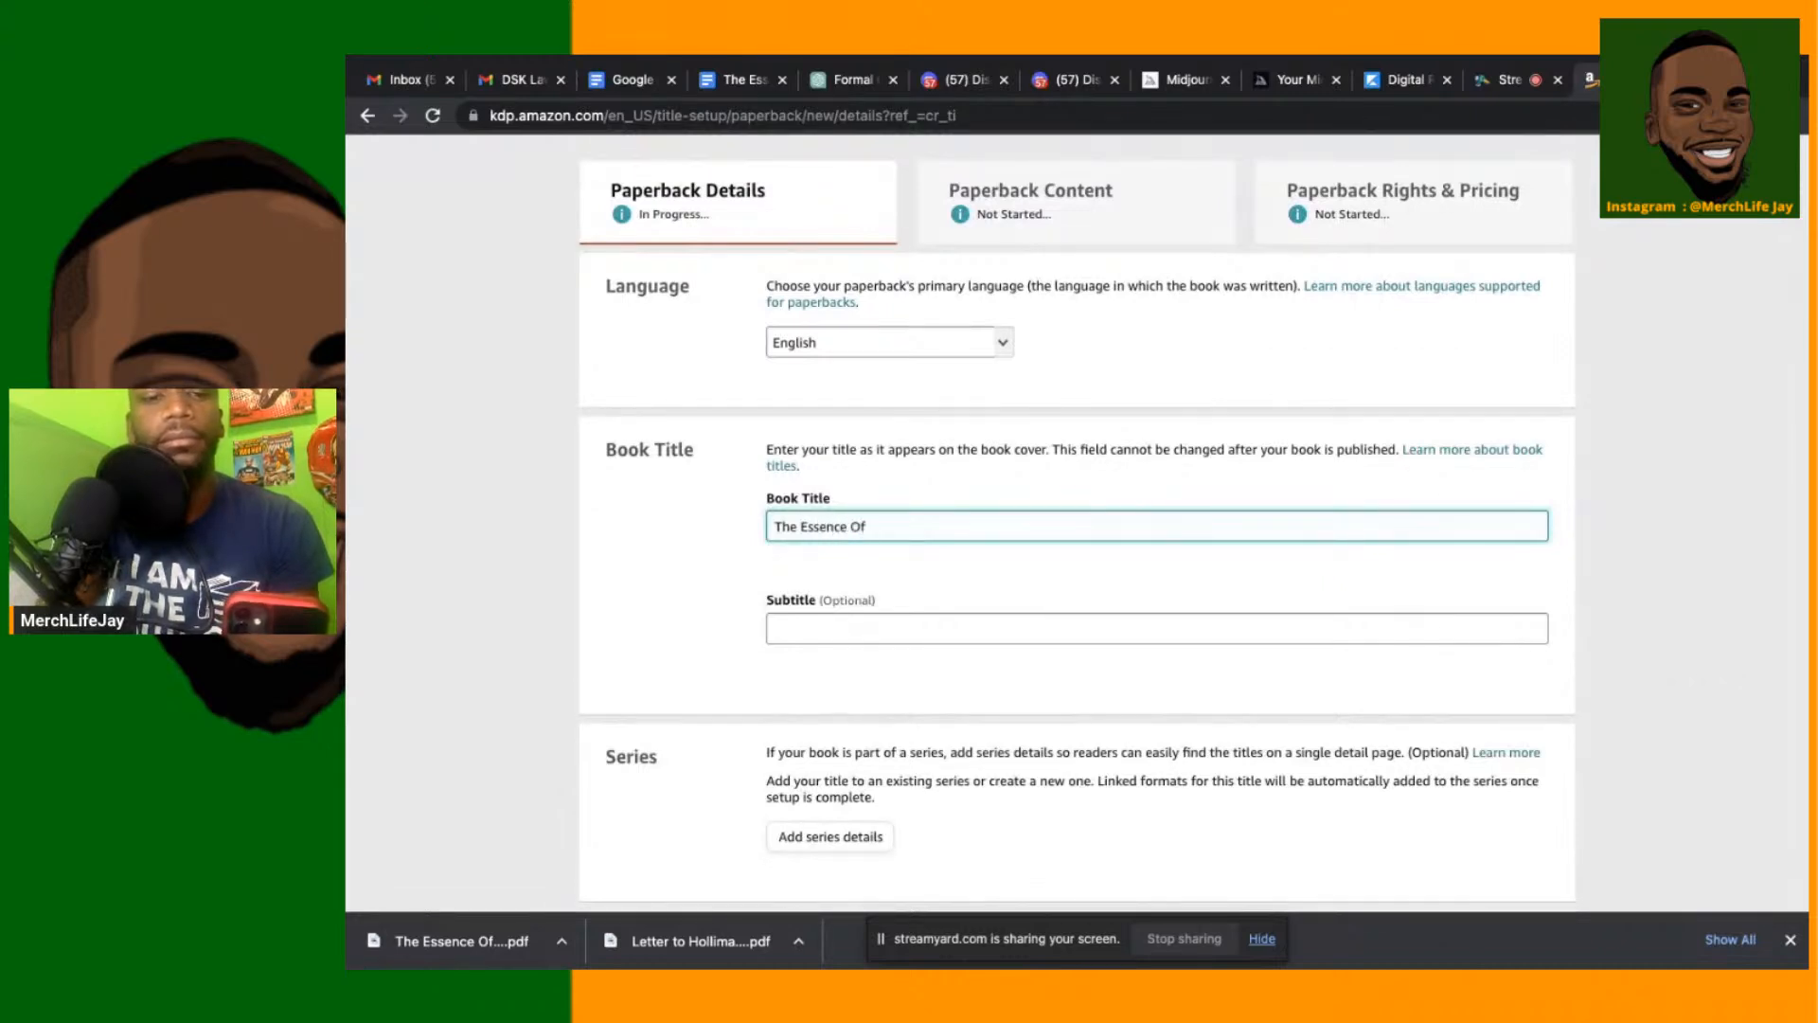
type(" Bet")
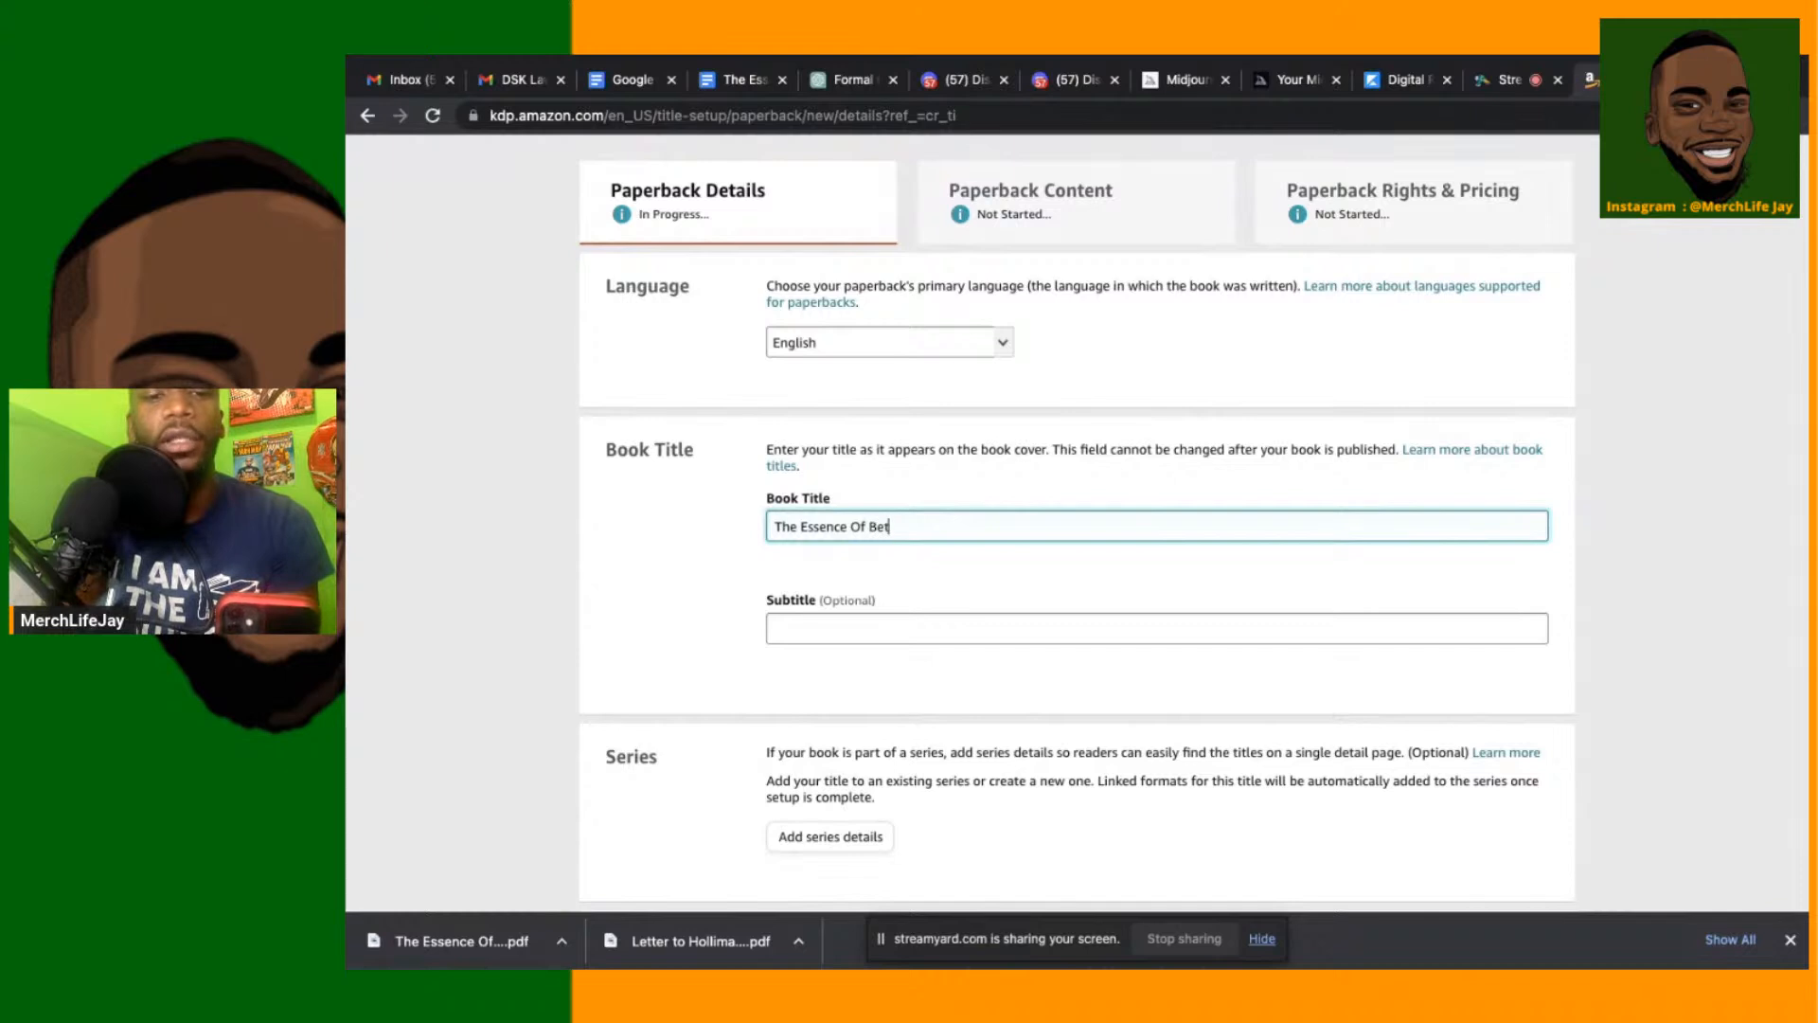
type("rayal")
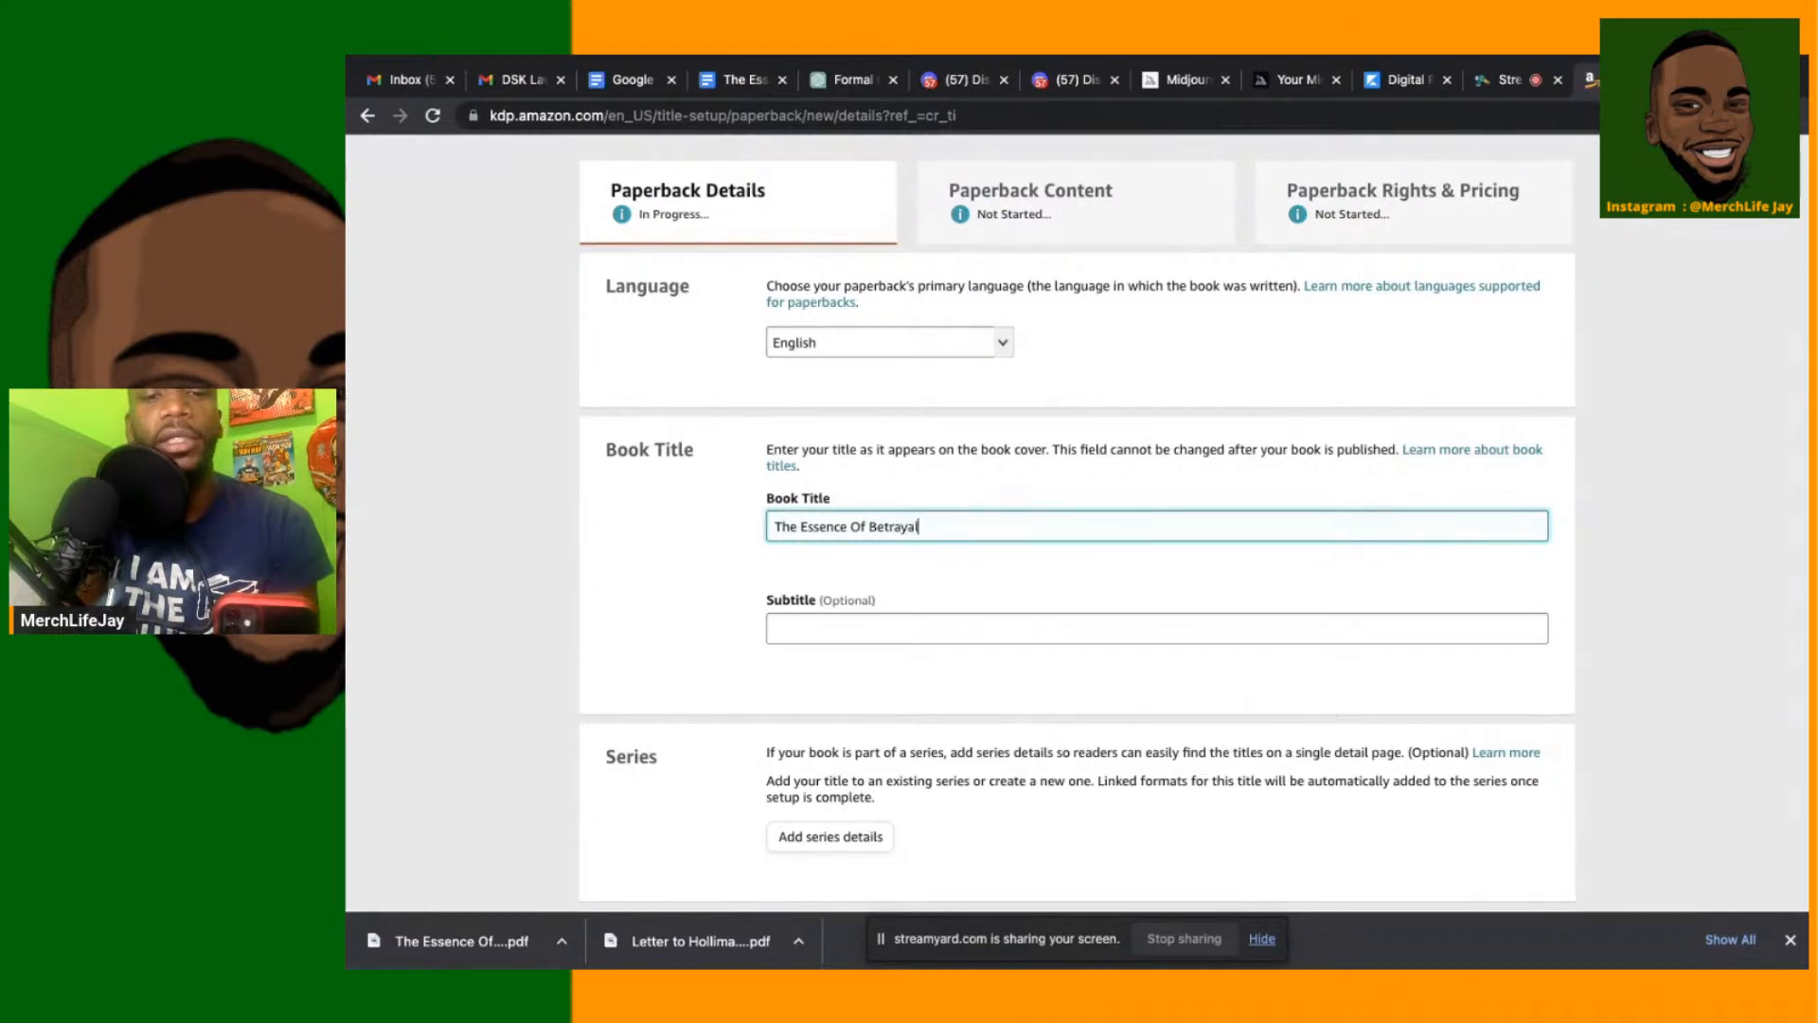
left_click(804, 633)
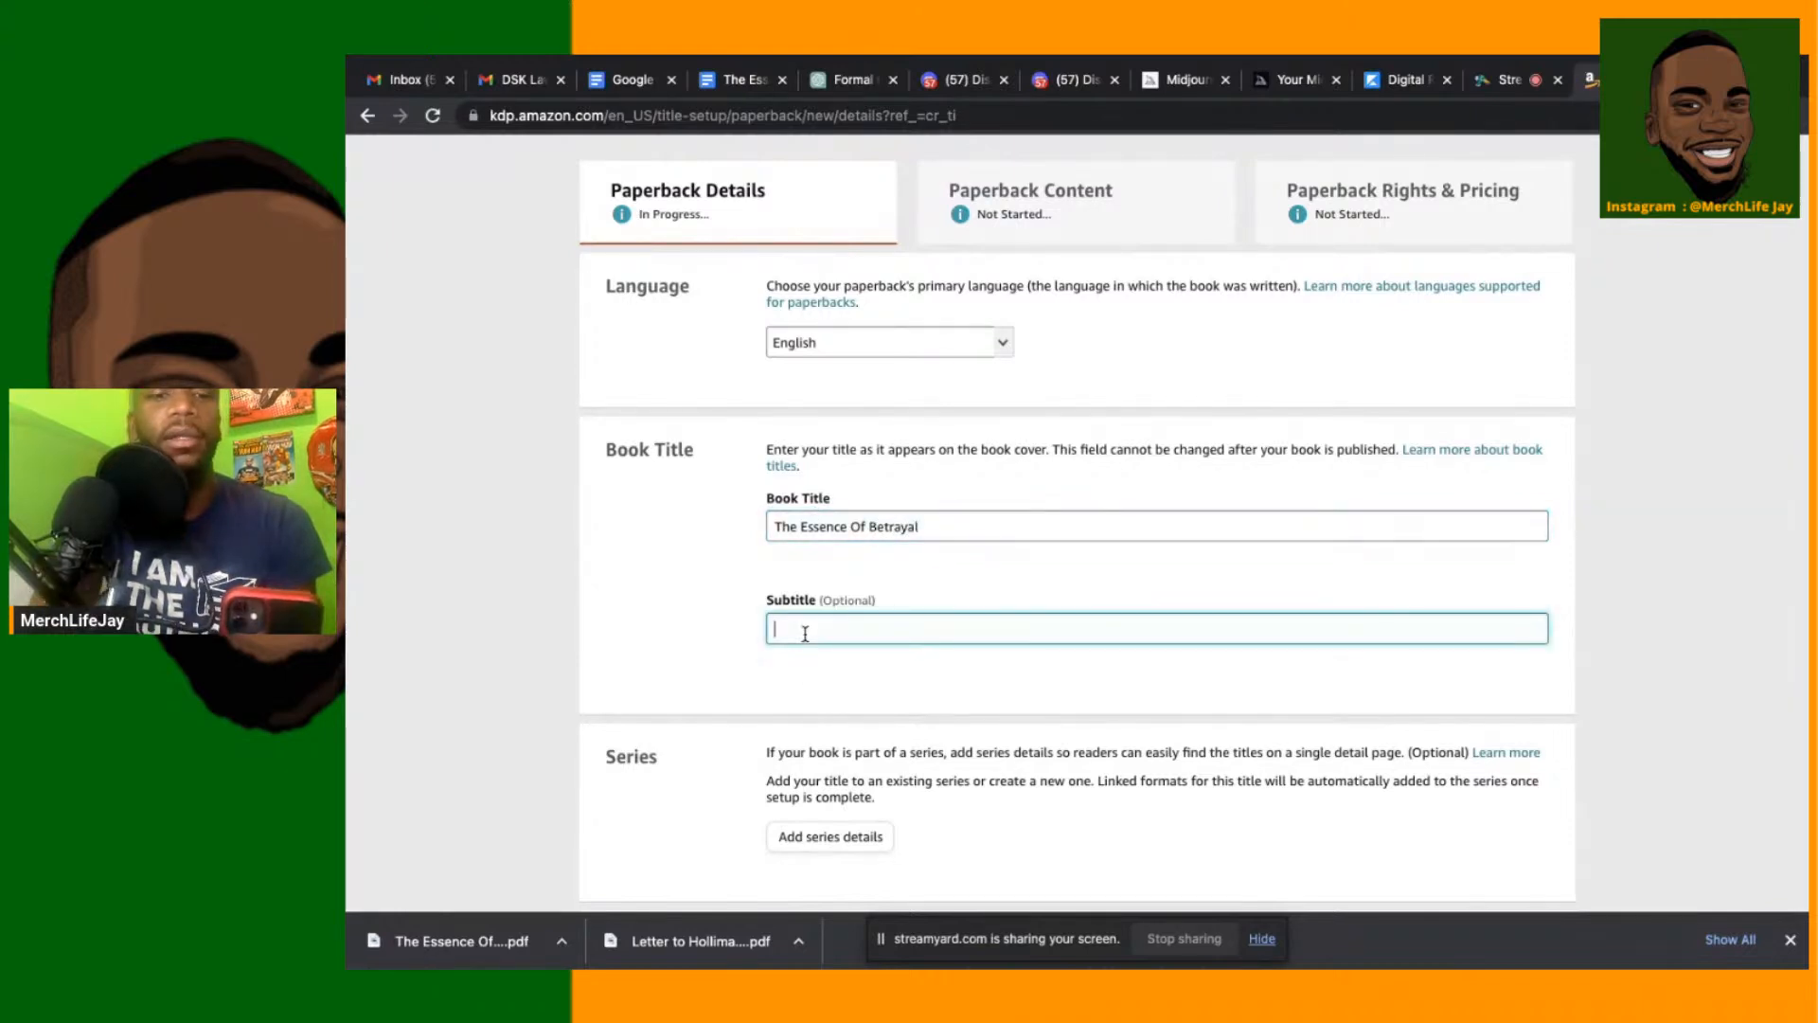
type("Parts")
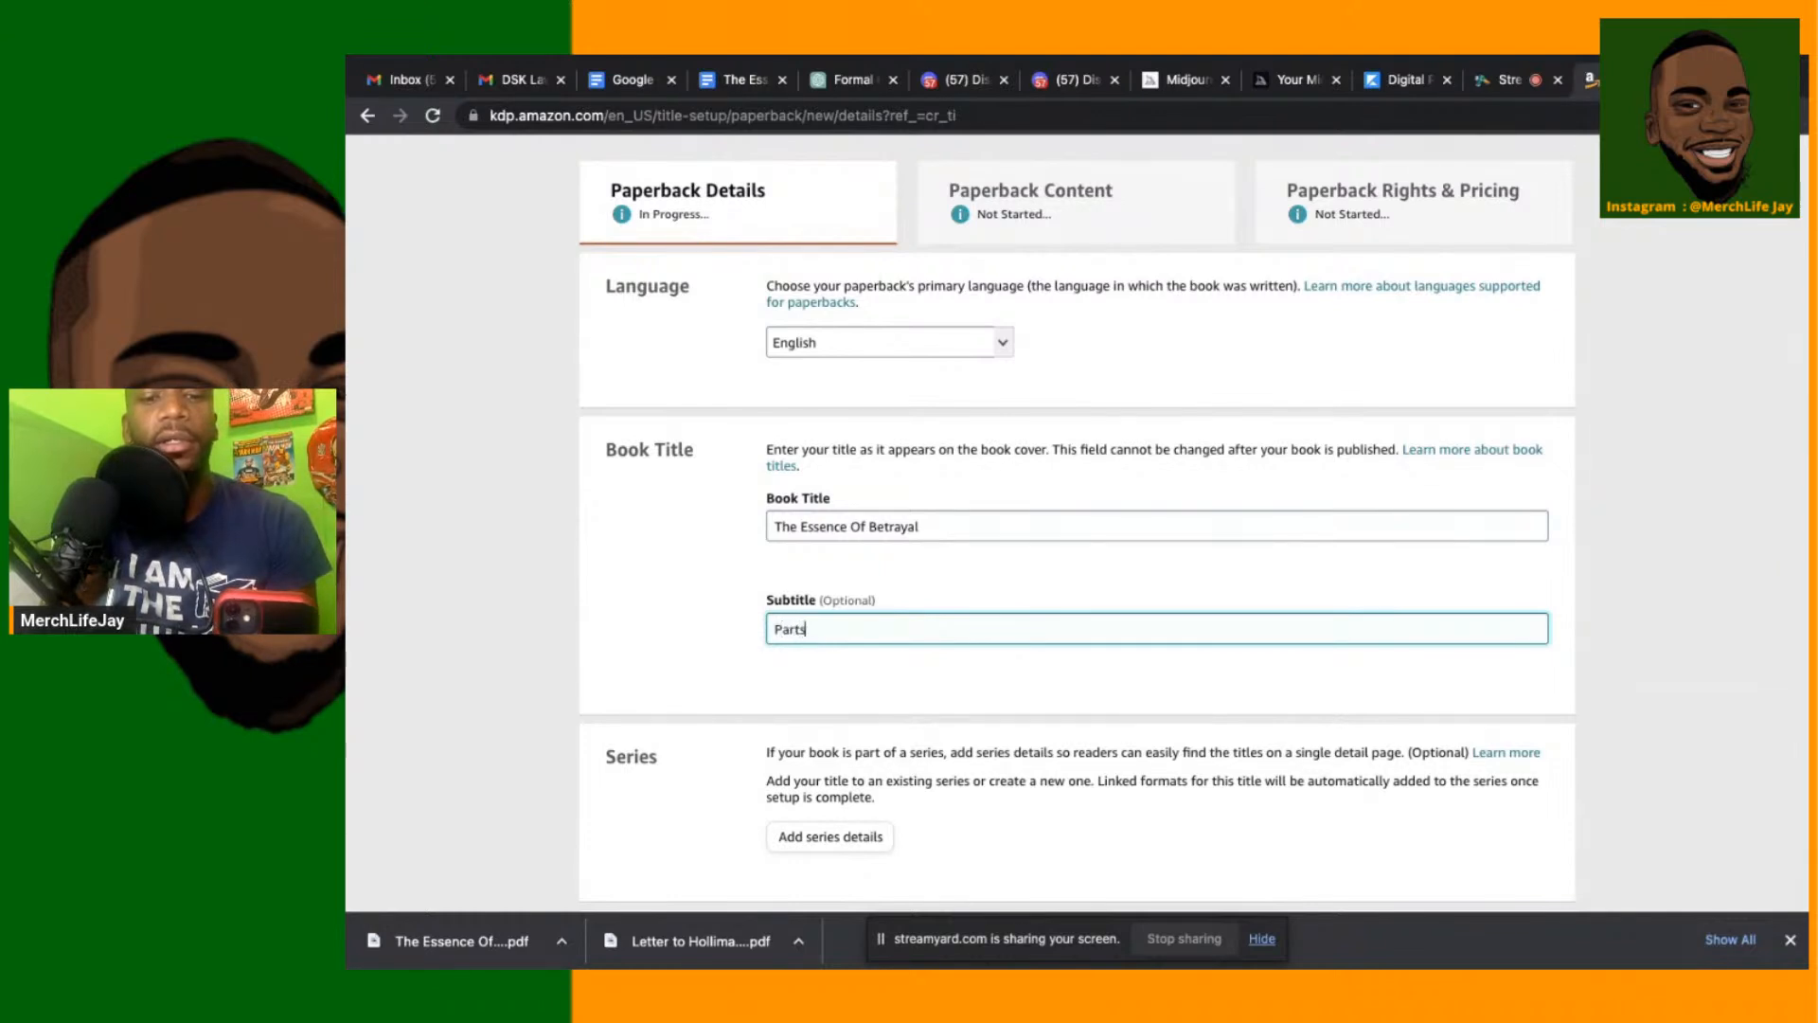
type(" 1-3")
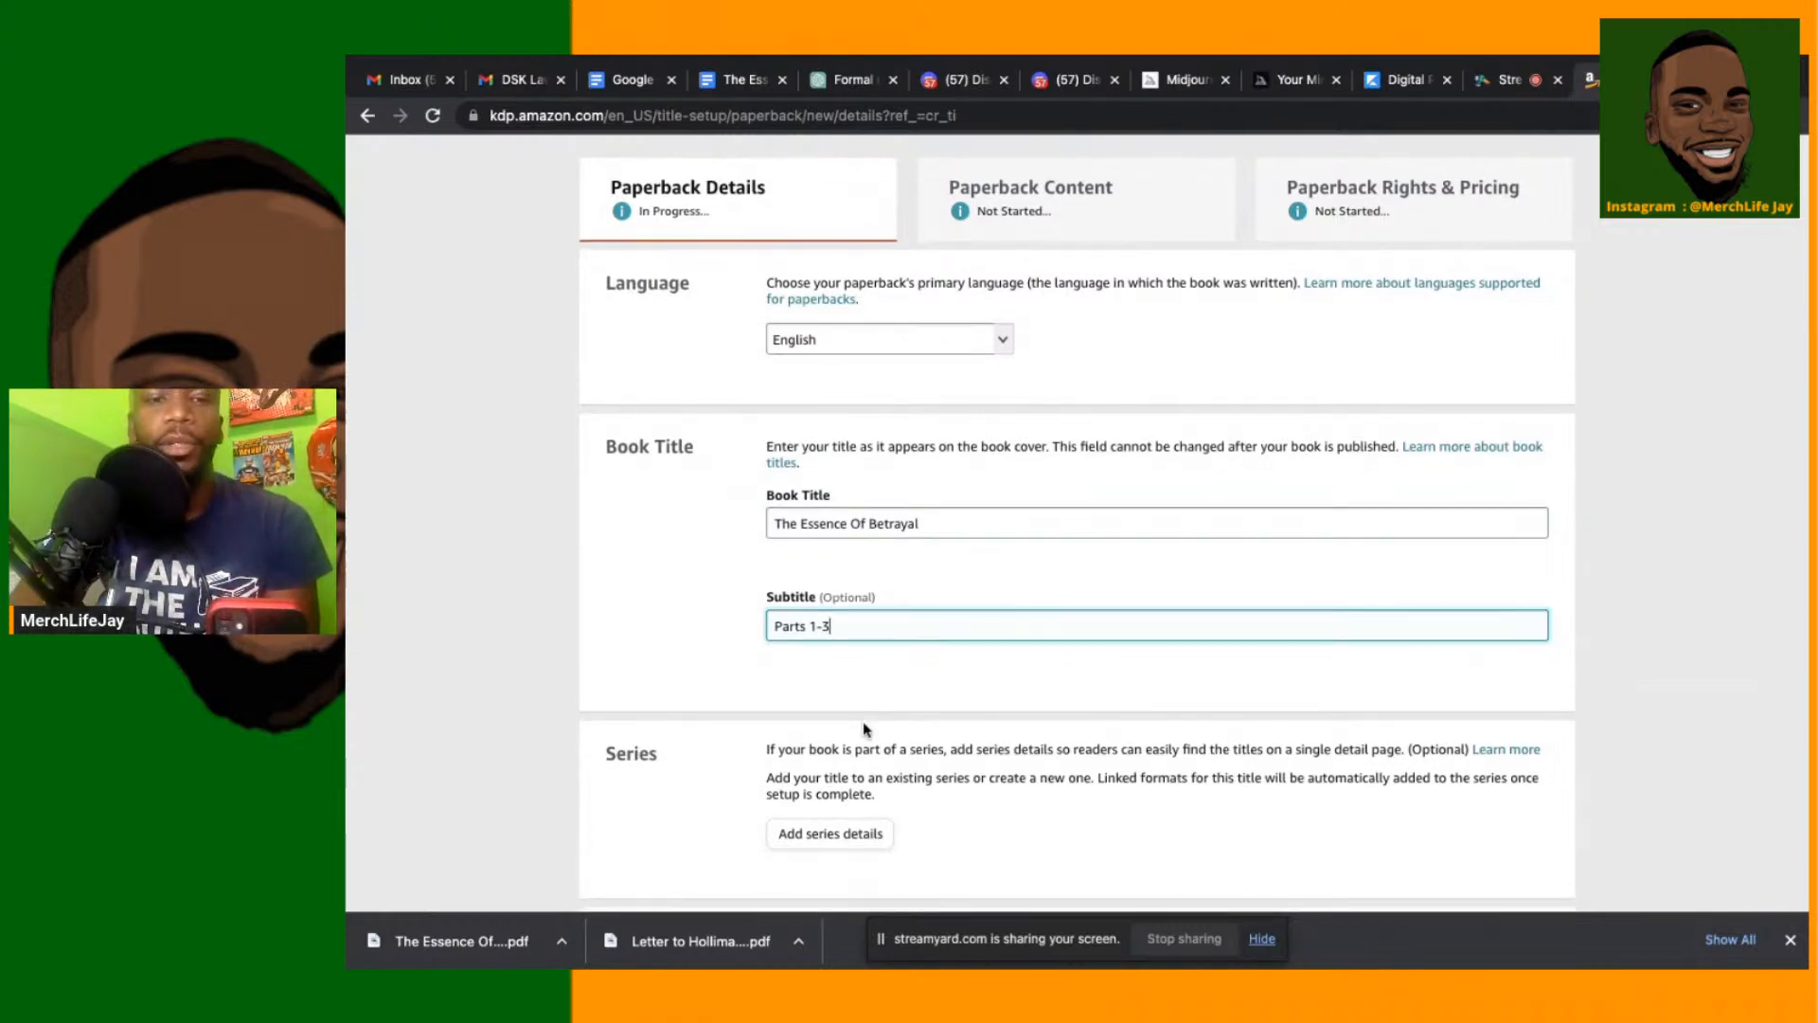
Enter the primary author's pen name, starting with the first name, in the paperback details
scroll(864, 729, "down", 5)
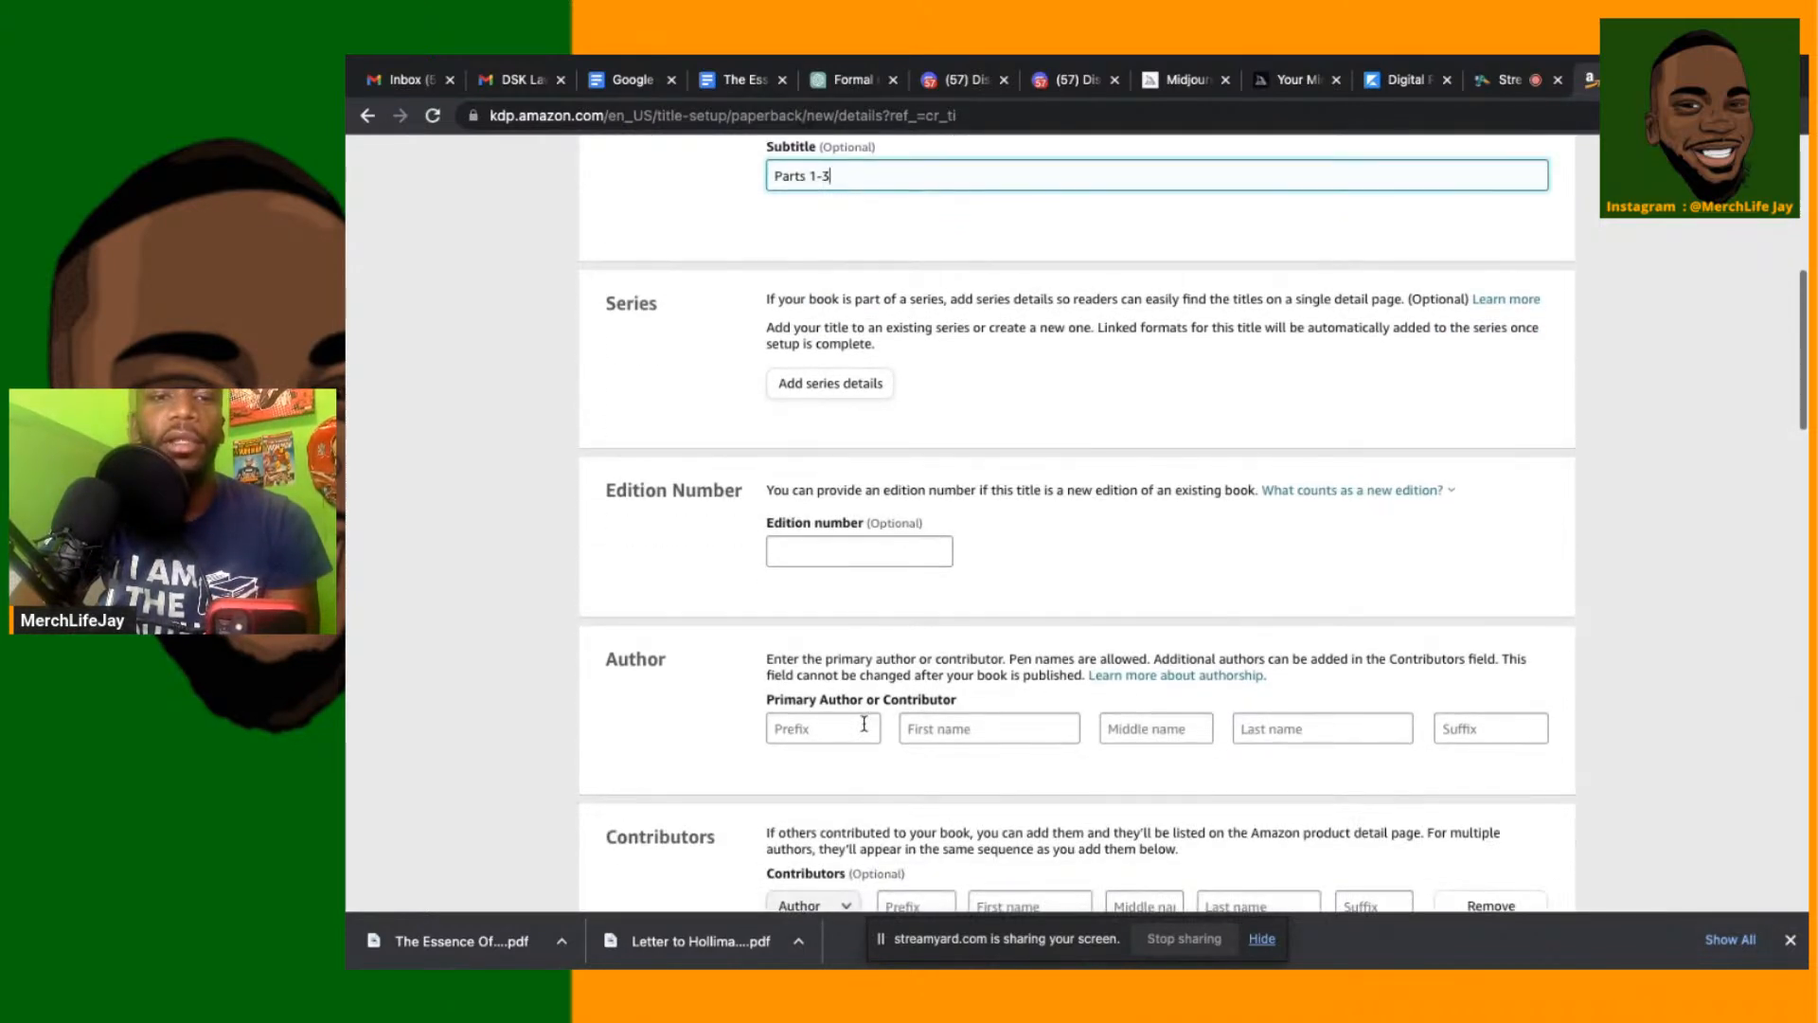
scroll(863, 724, "down", 1)
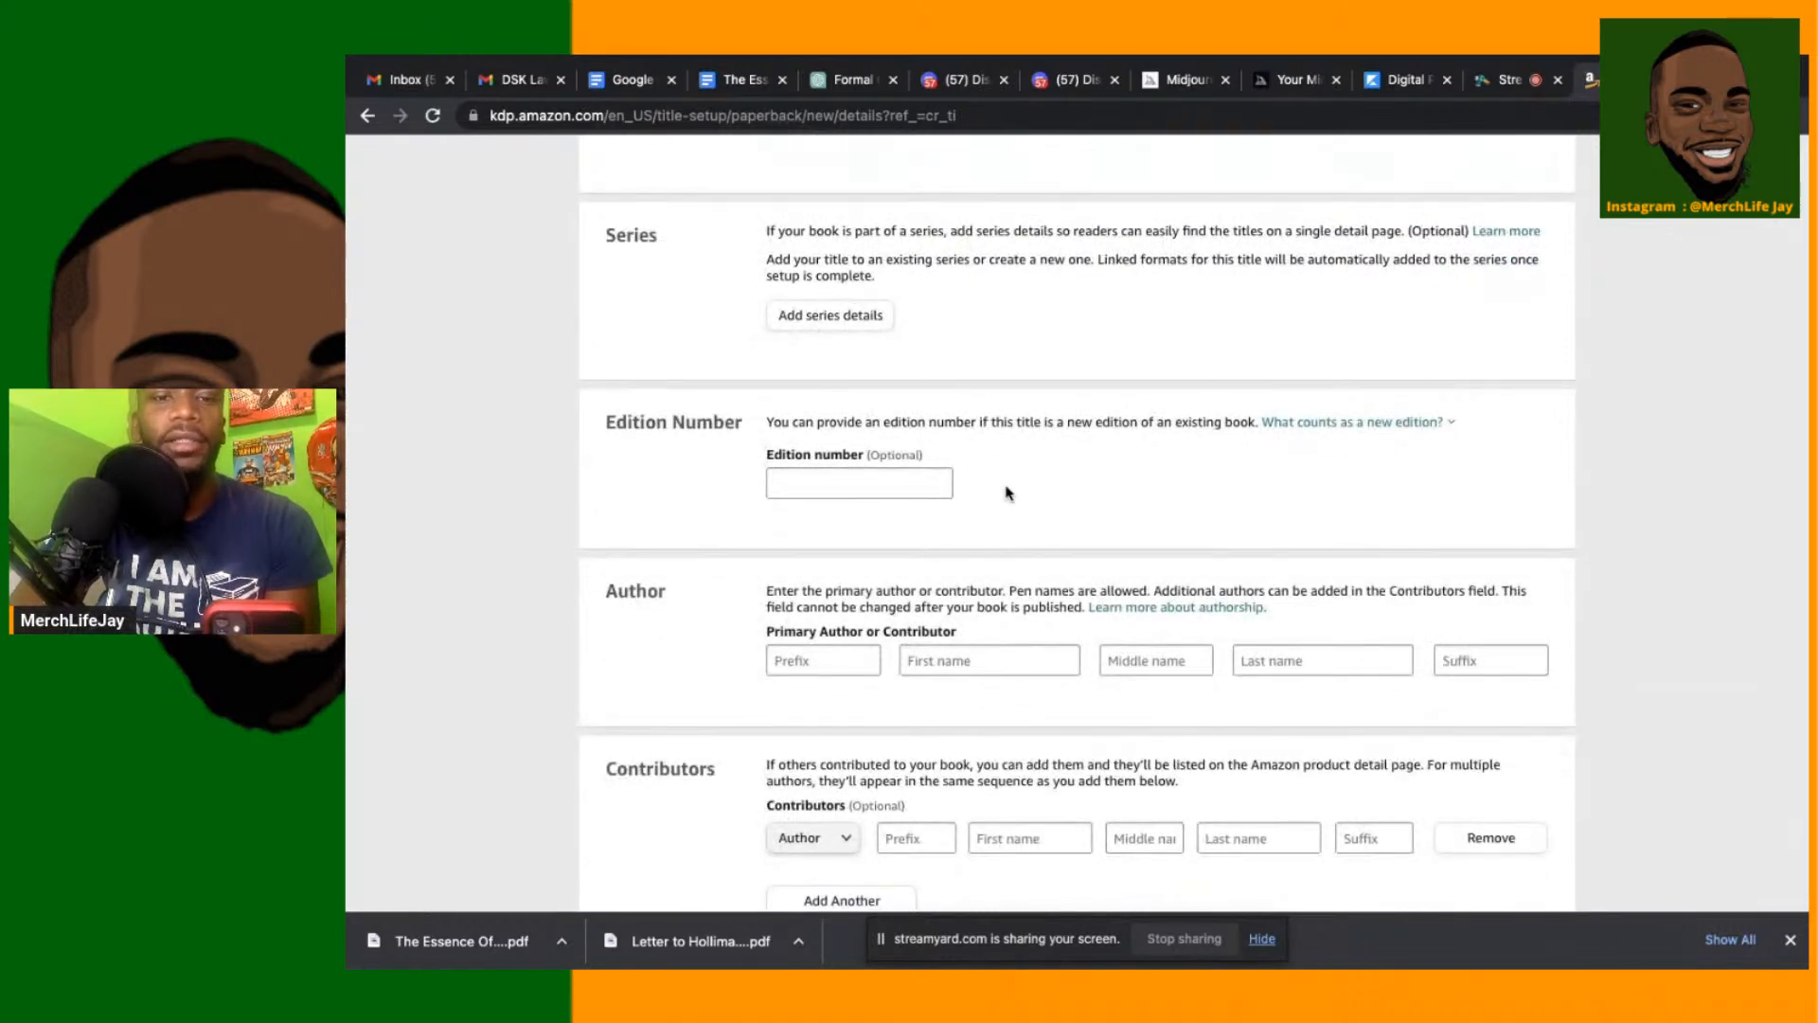
left_click(928, 661)
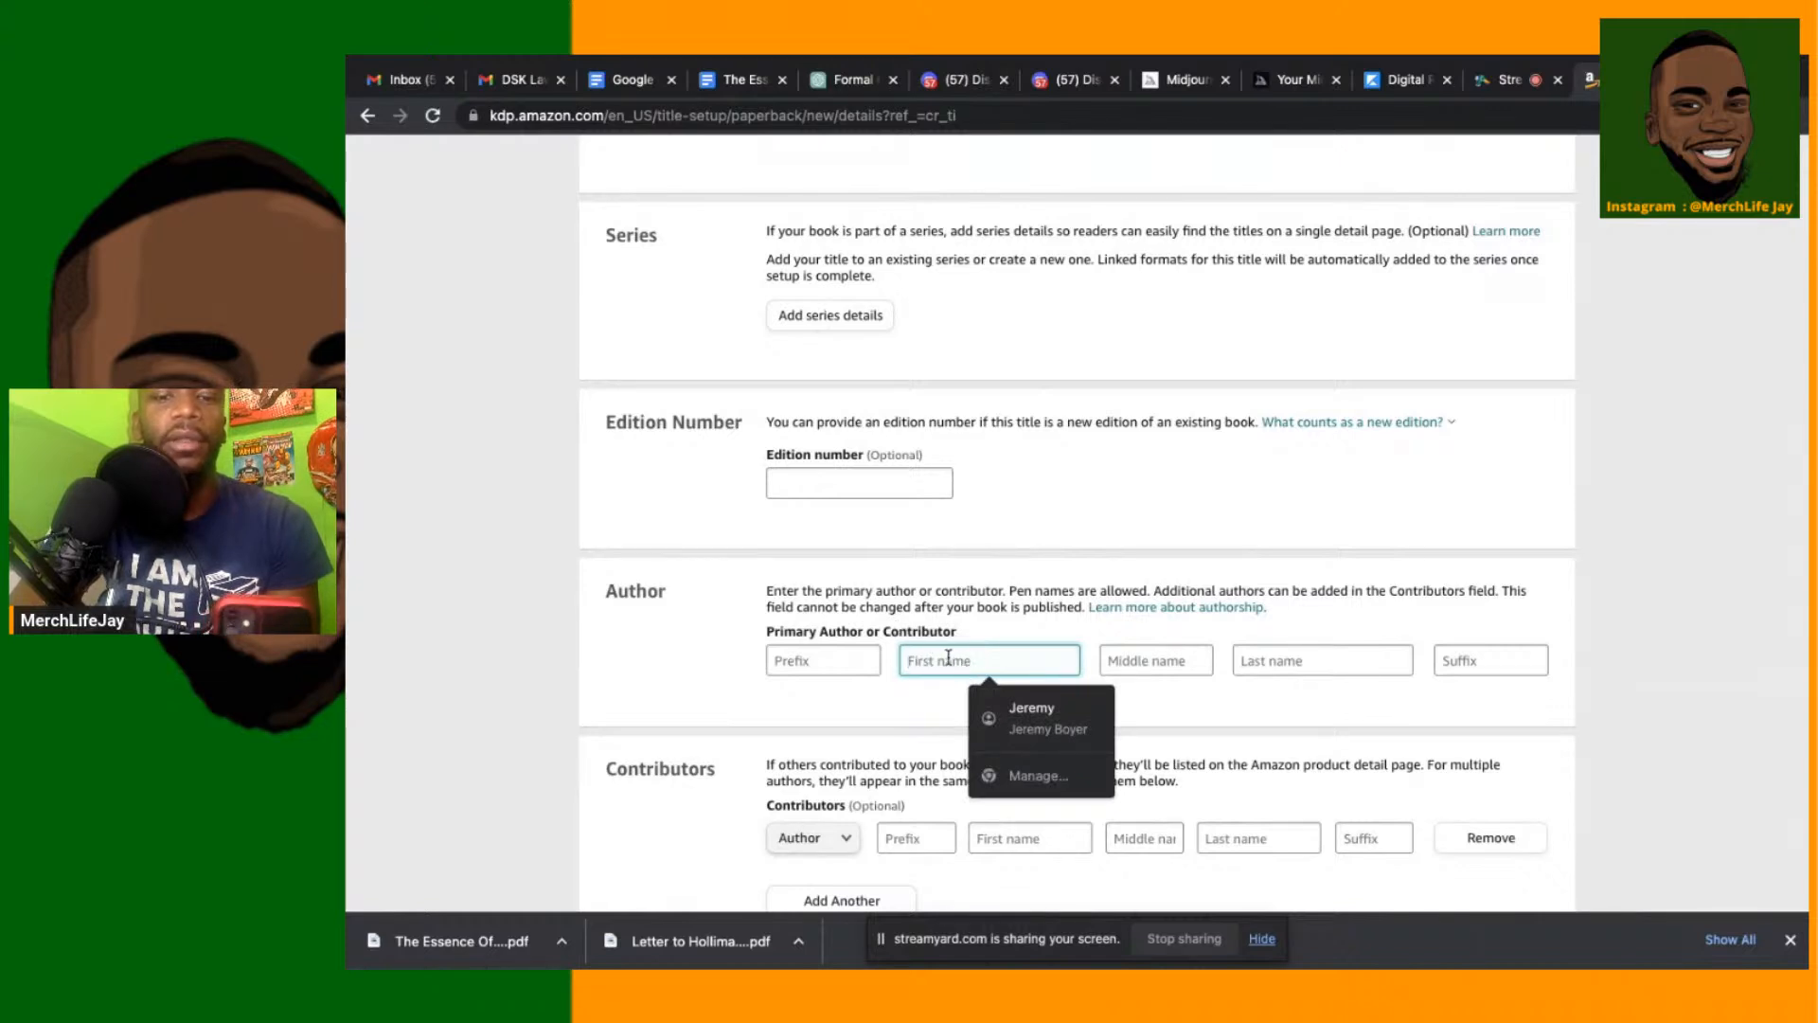
type("Mer")
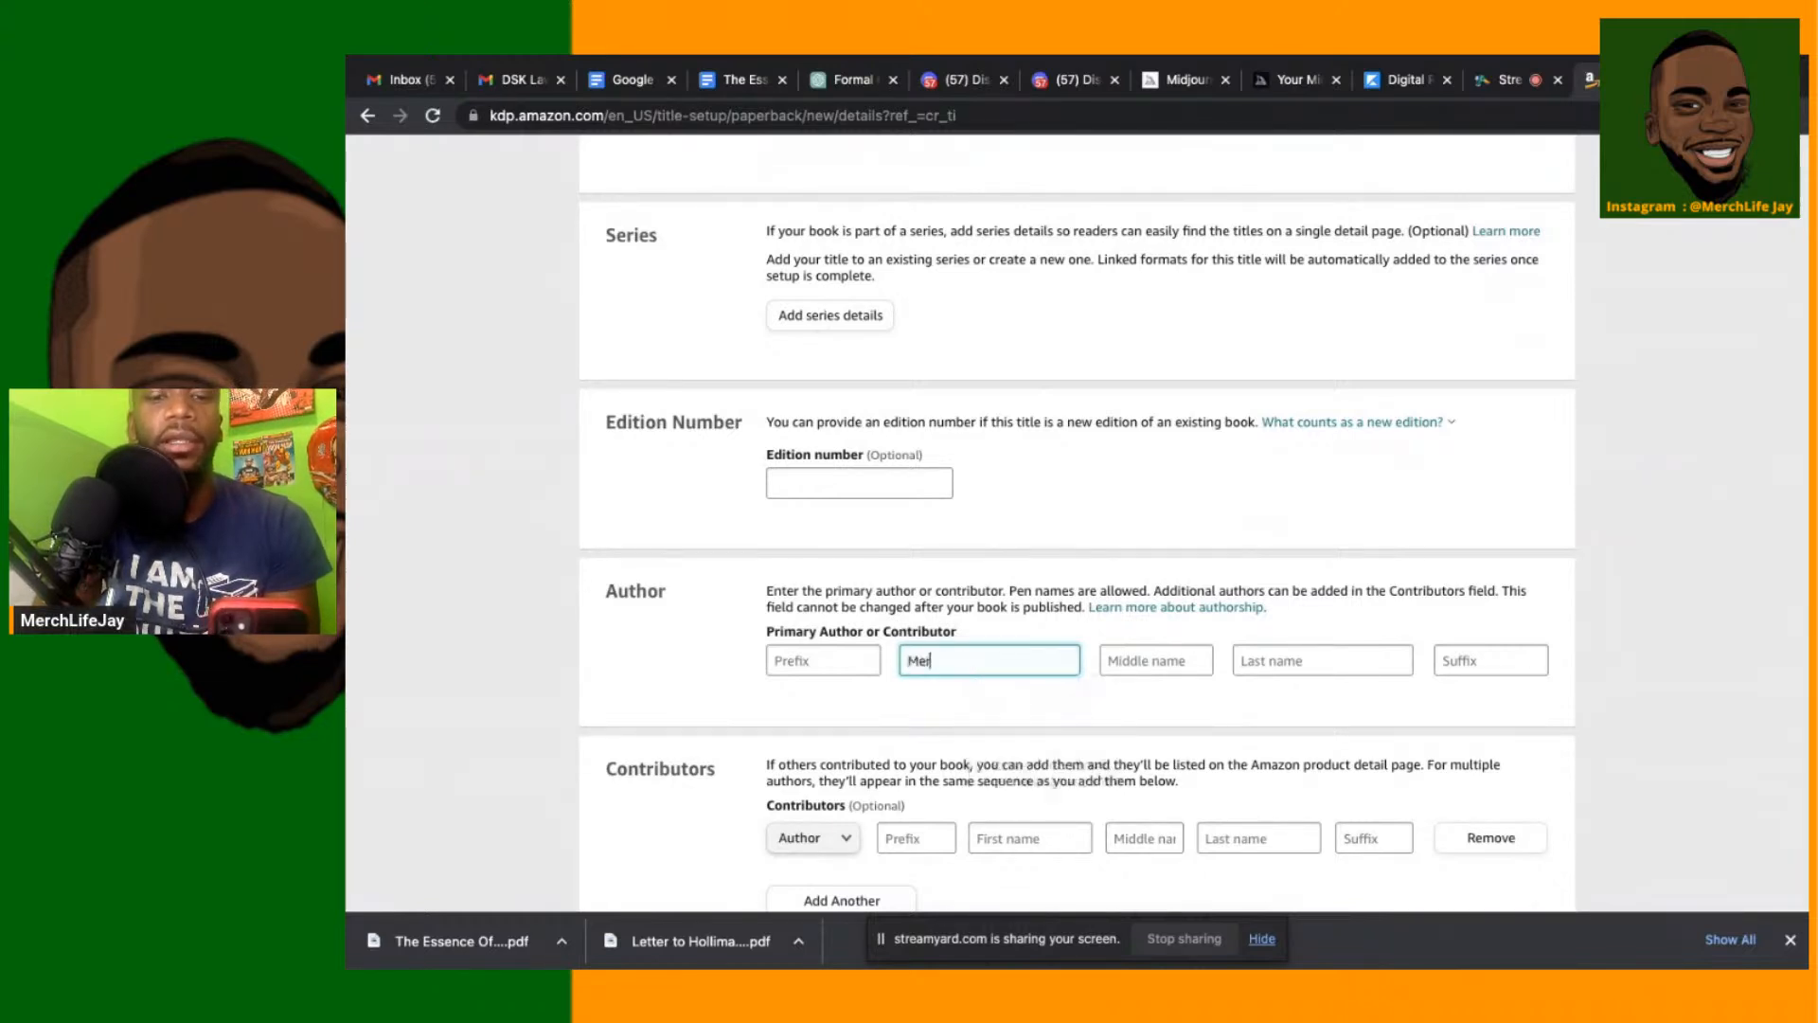
type("chLife")
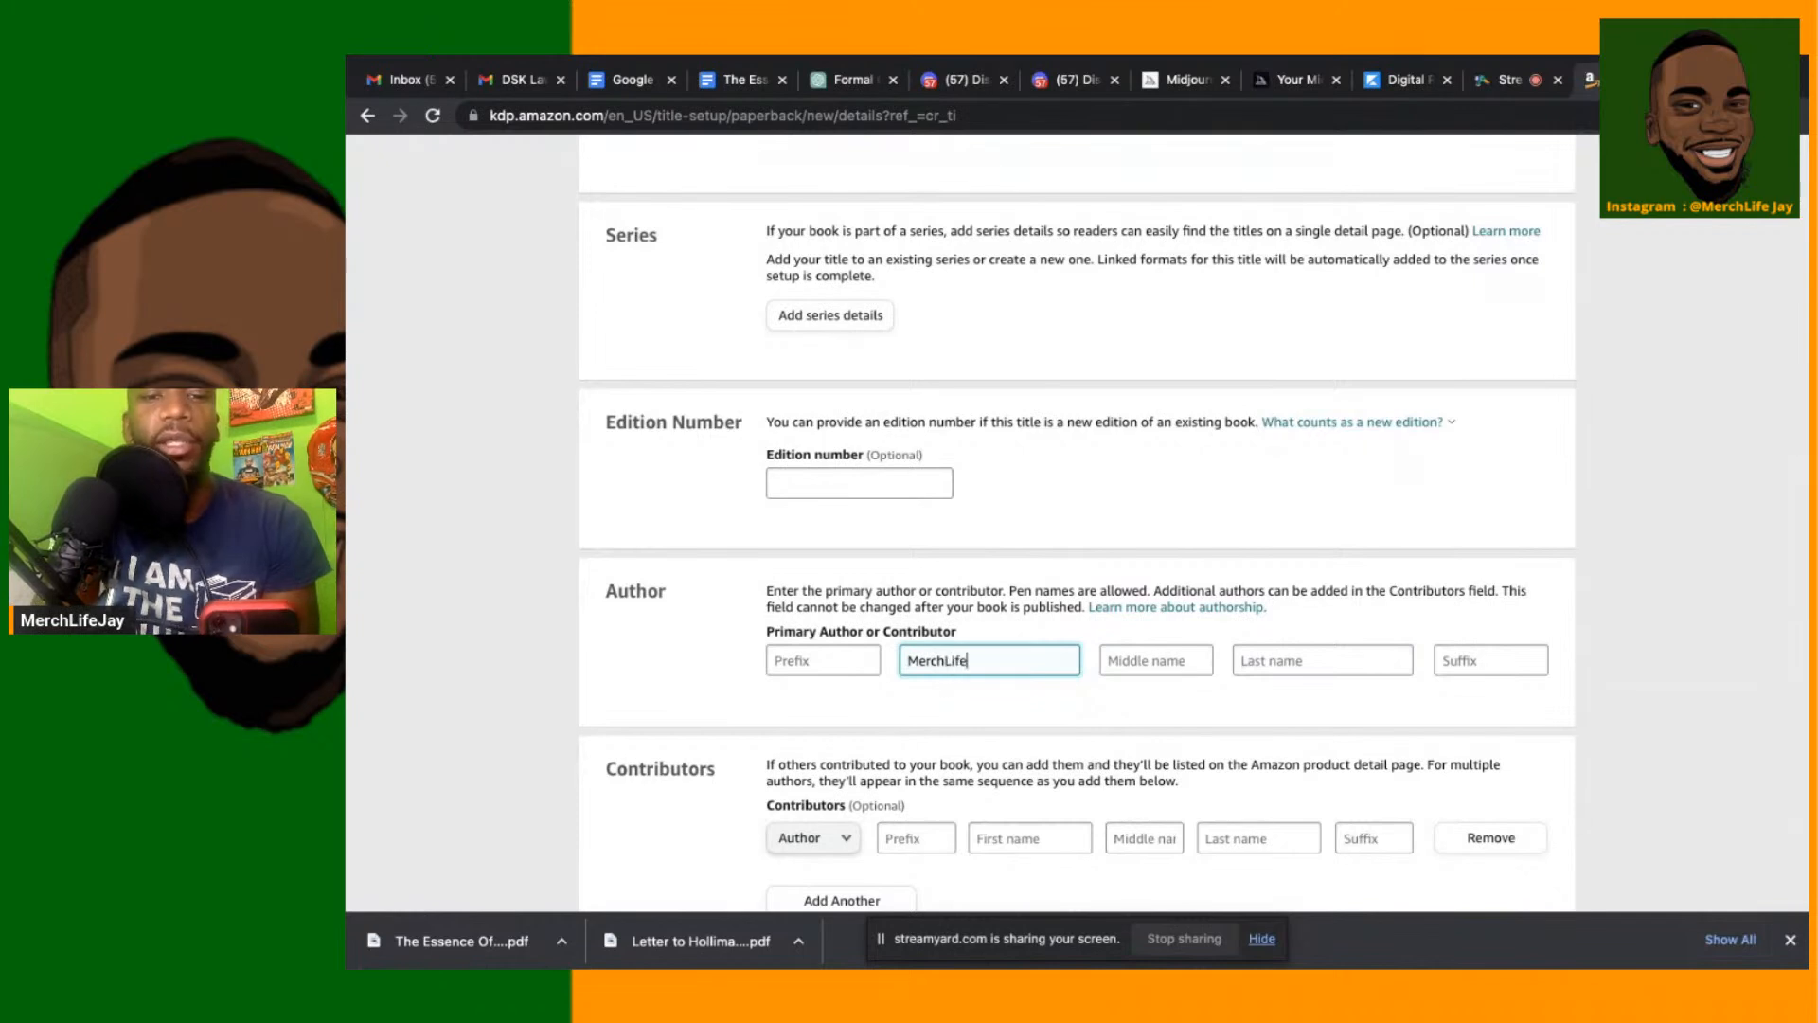
Fill in the primary author's last name, leaving the middle name blank
key("Tab")
key("Tab")
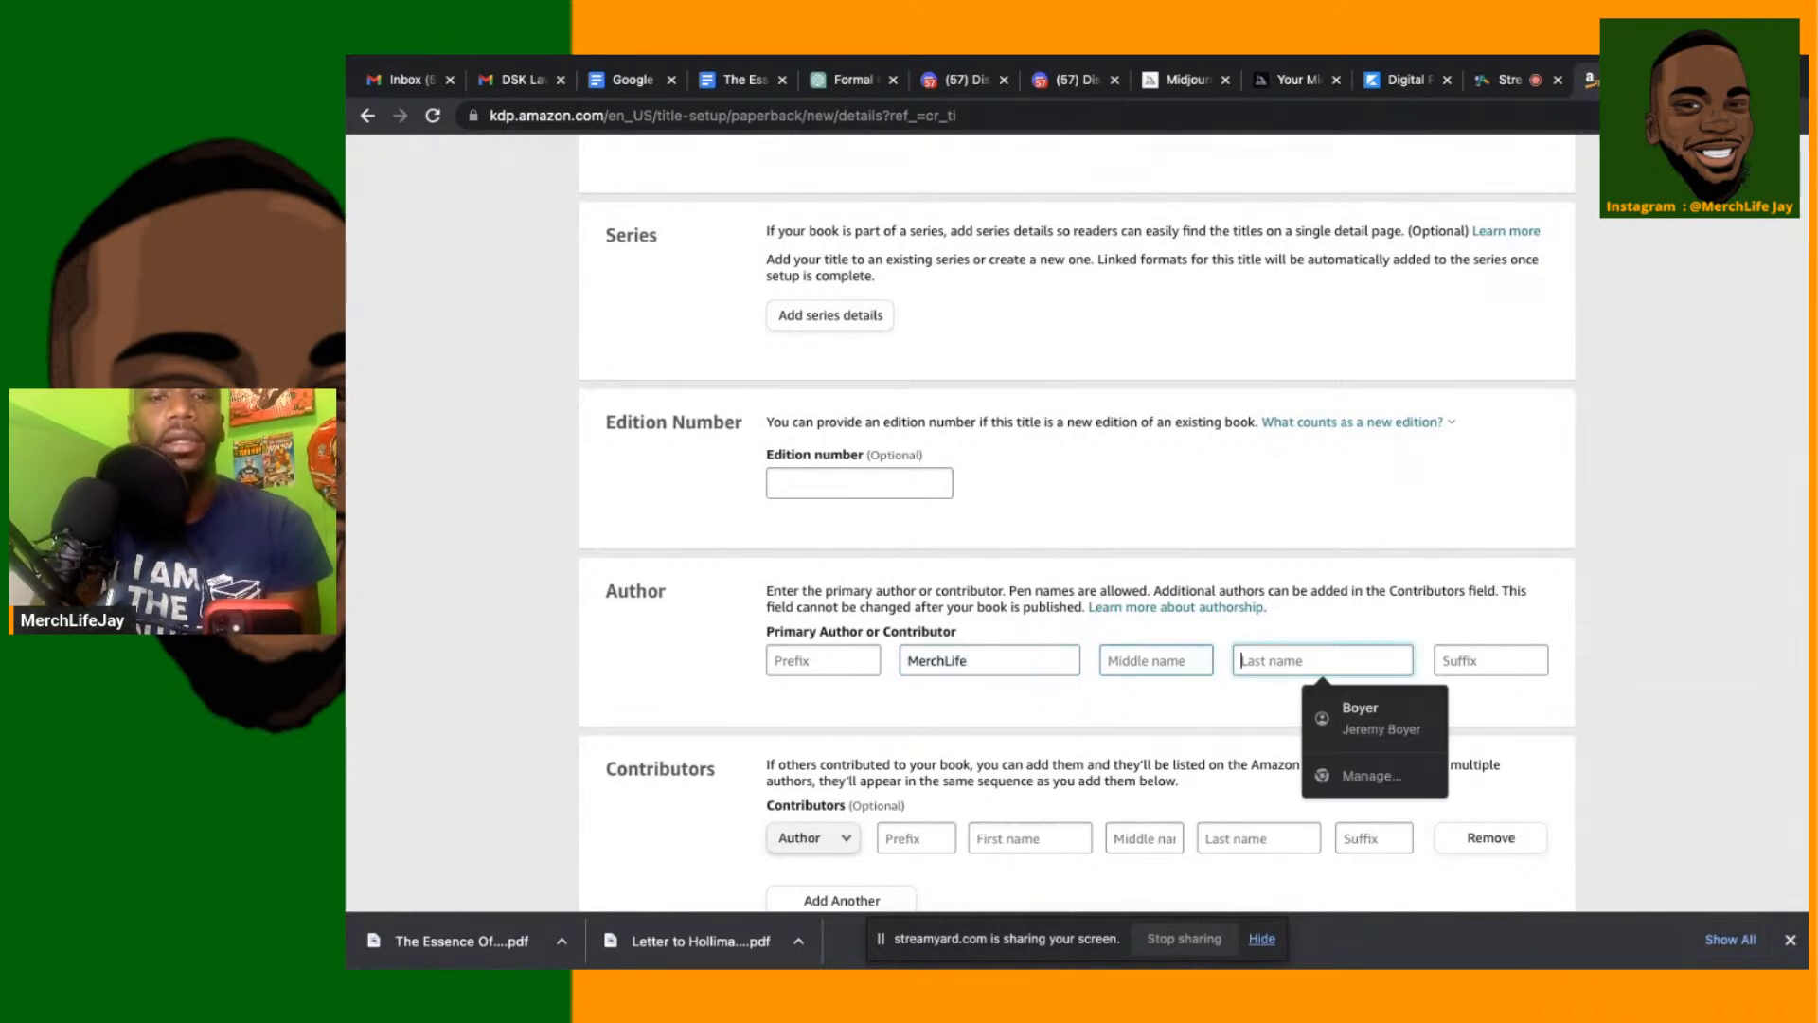
type("Jay")
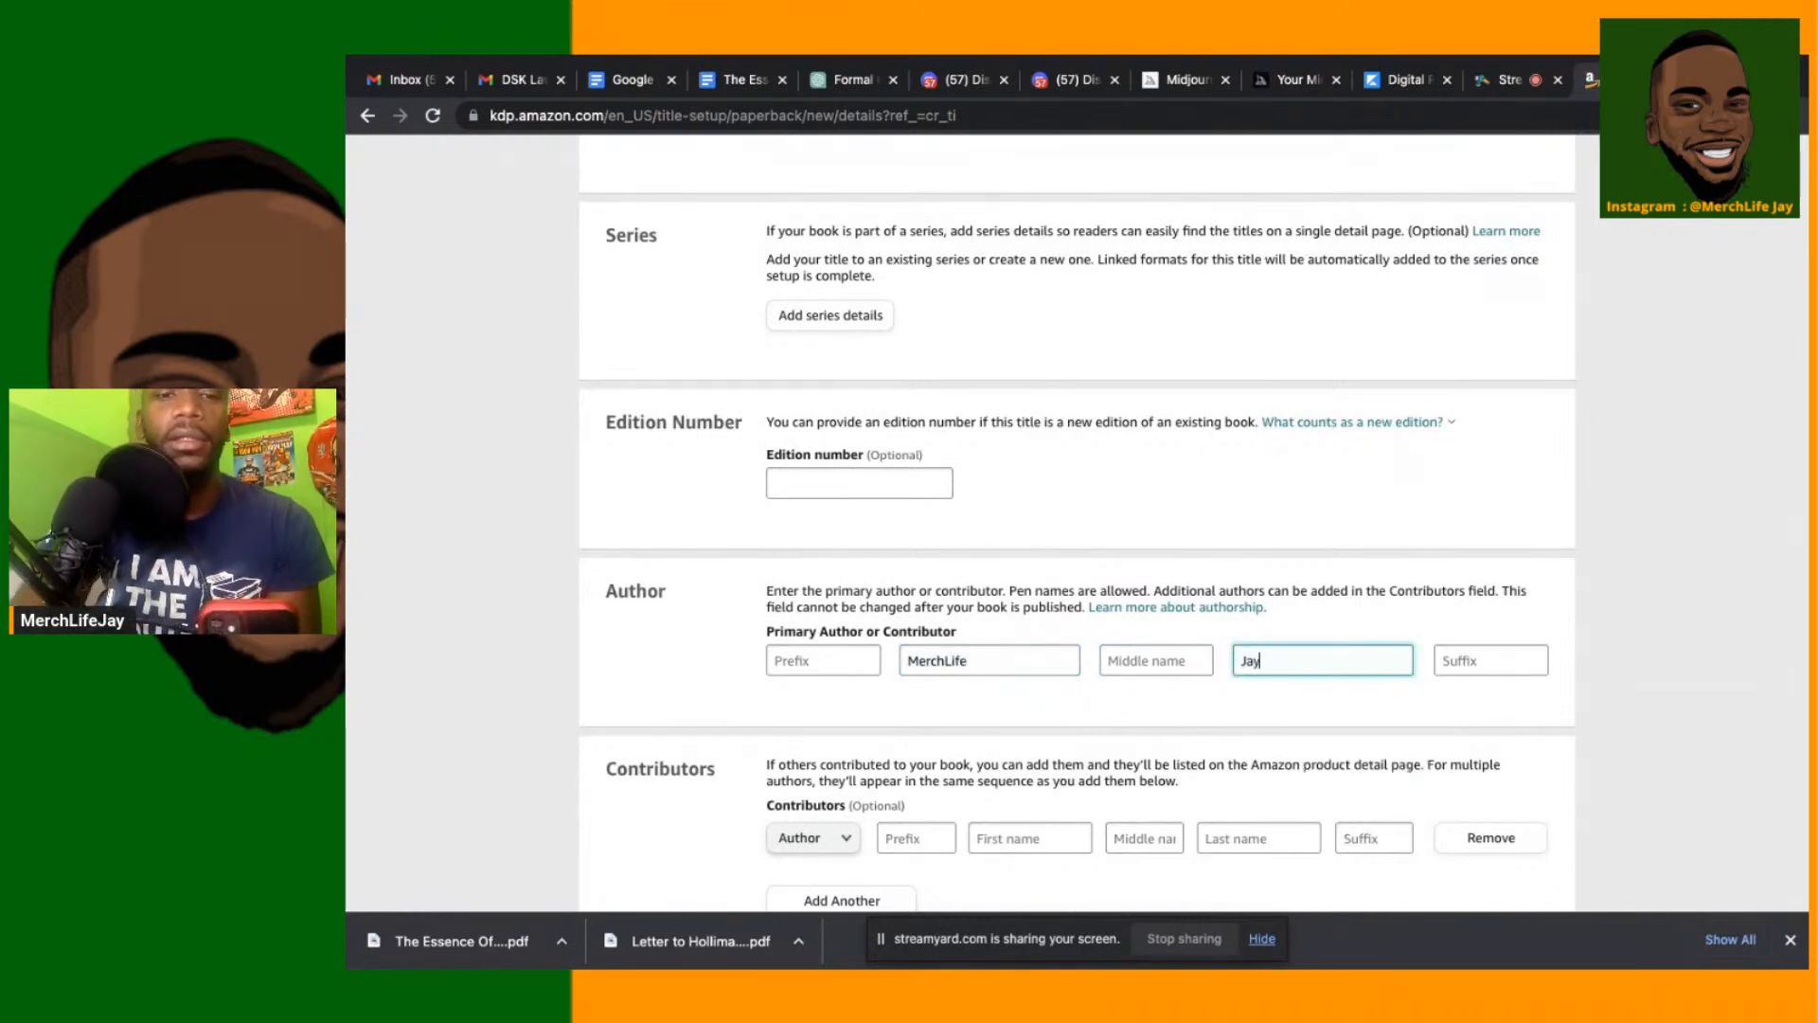
Switch to the Google Docs manuscript The Essence Of Betrayal.1 and copy the opening of "20 MINUTES LATER" through "The plan was to ambush and annihilate"
scroll(994, 706, "down", 1)
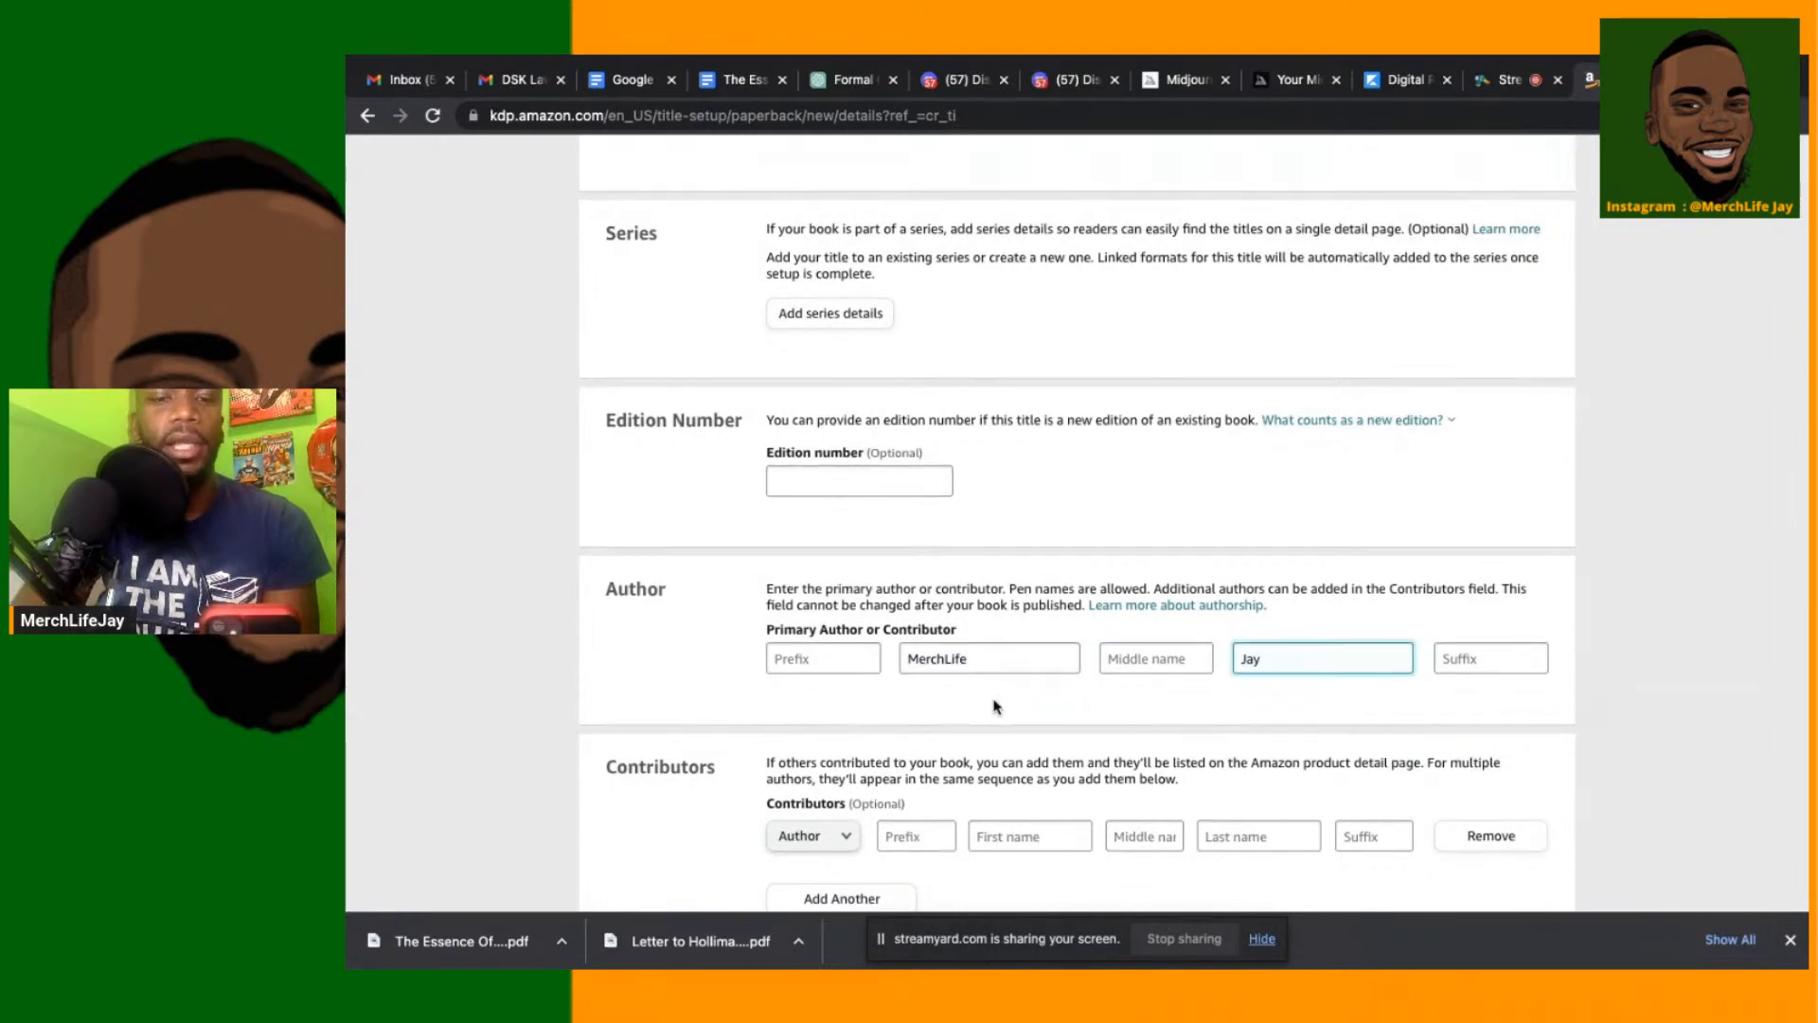
scroll(994, 705, "down", 3)
scroll(995, 706, "down", 1)
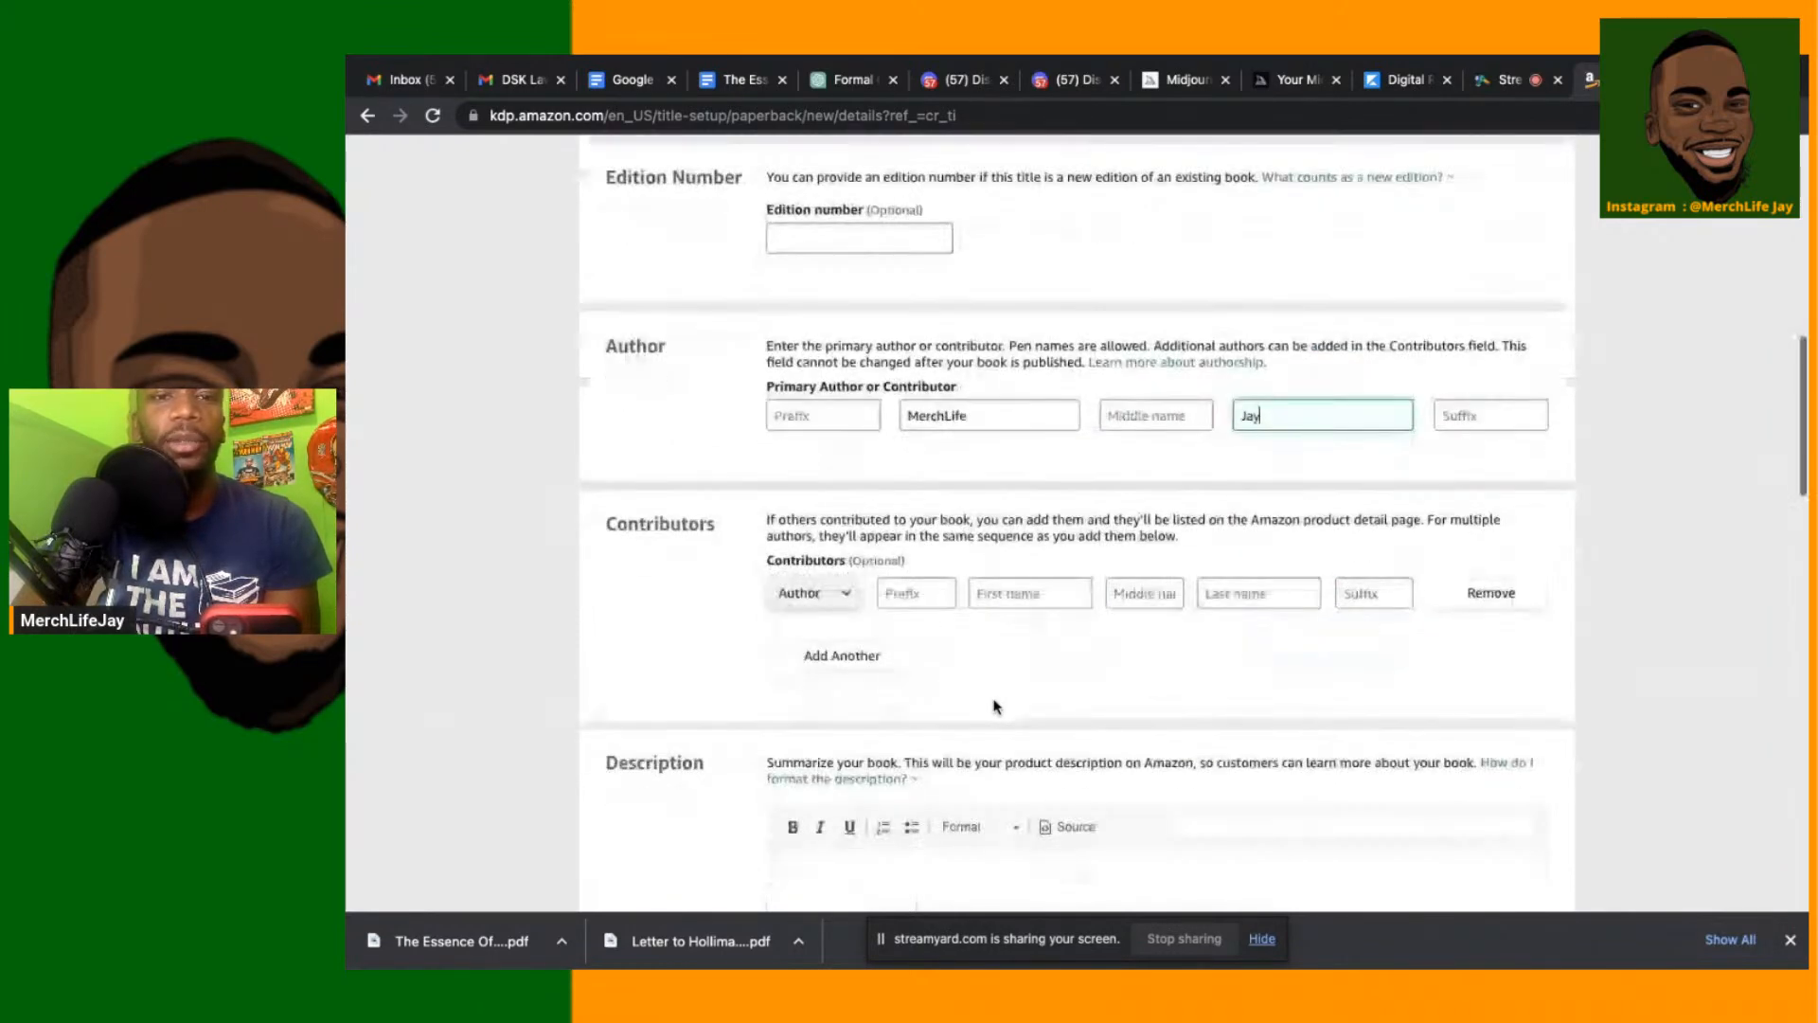
scroll(994, 706, "down", 1)
scroll(995, 706, "down", 2)
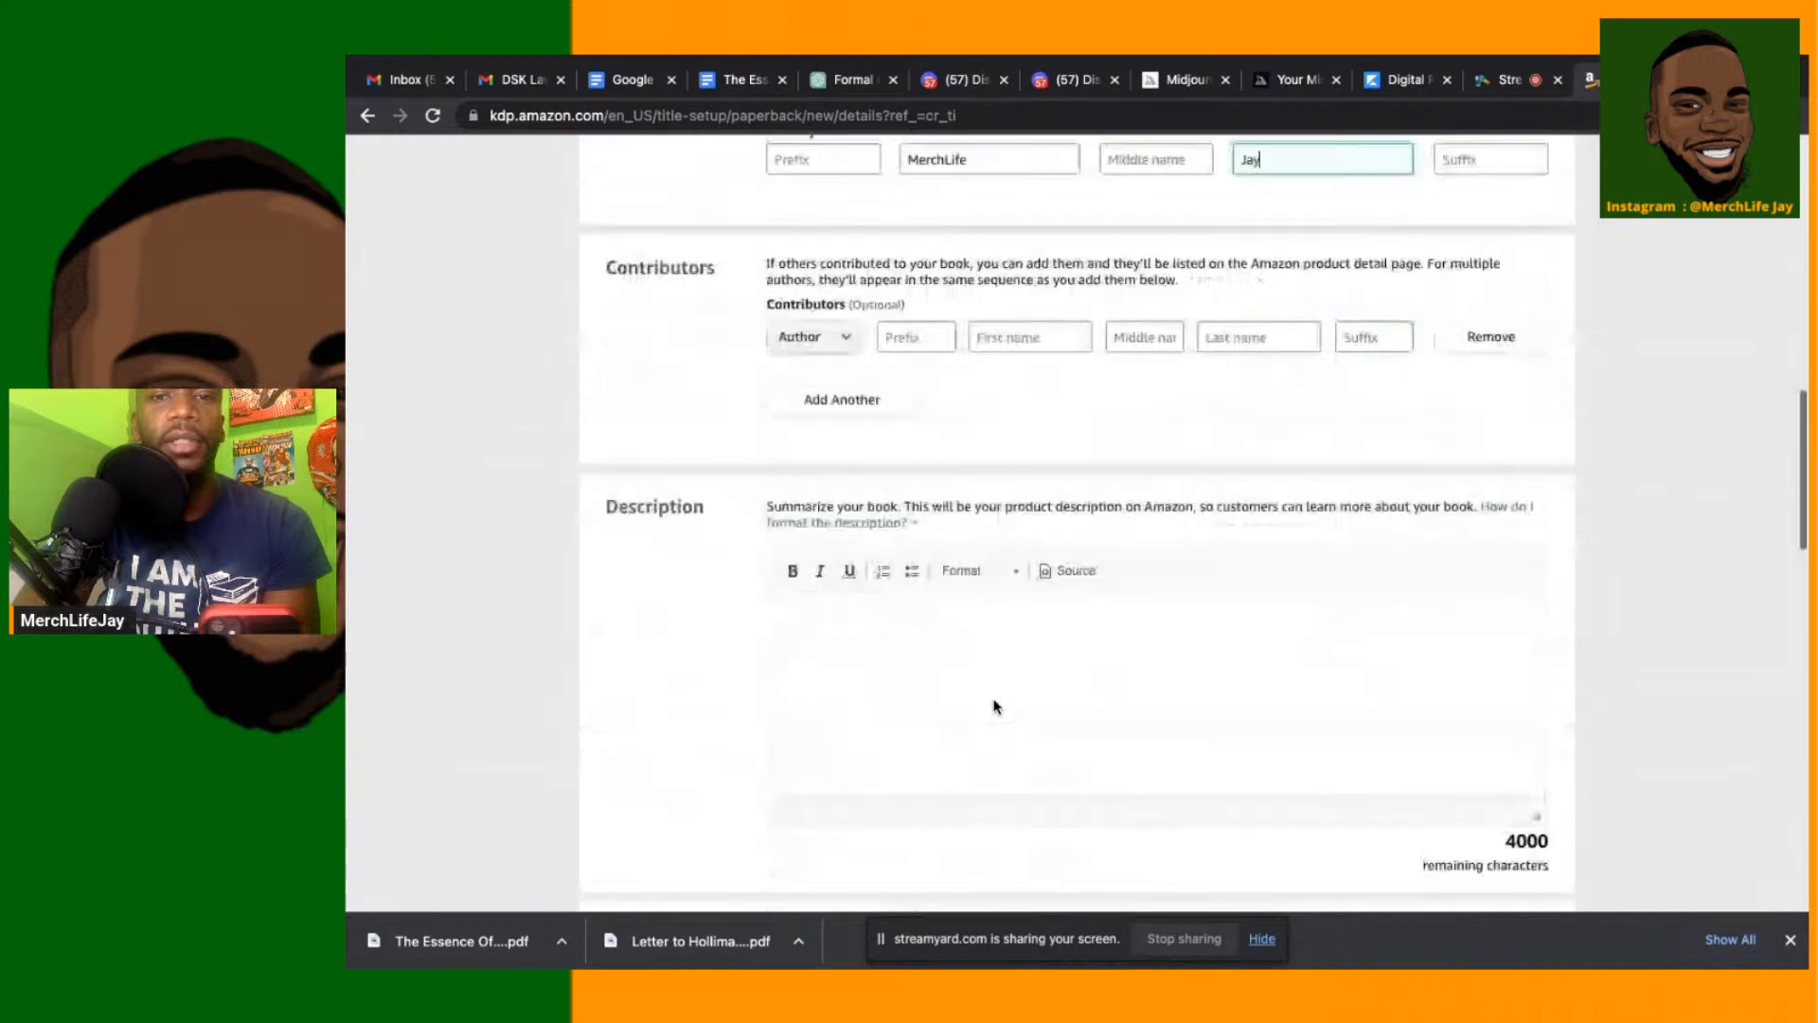
scroll(995, 706, "up", 1)
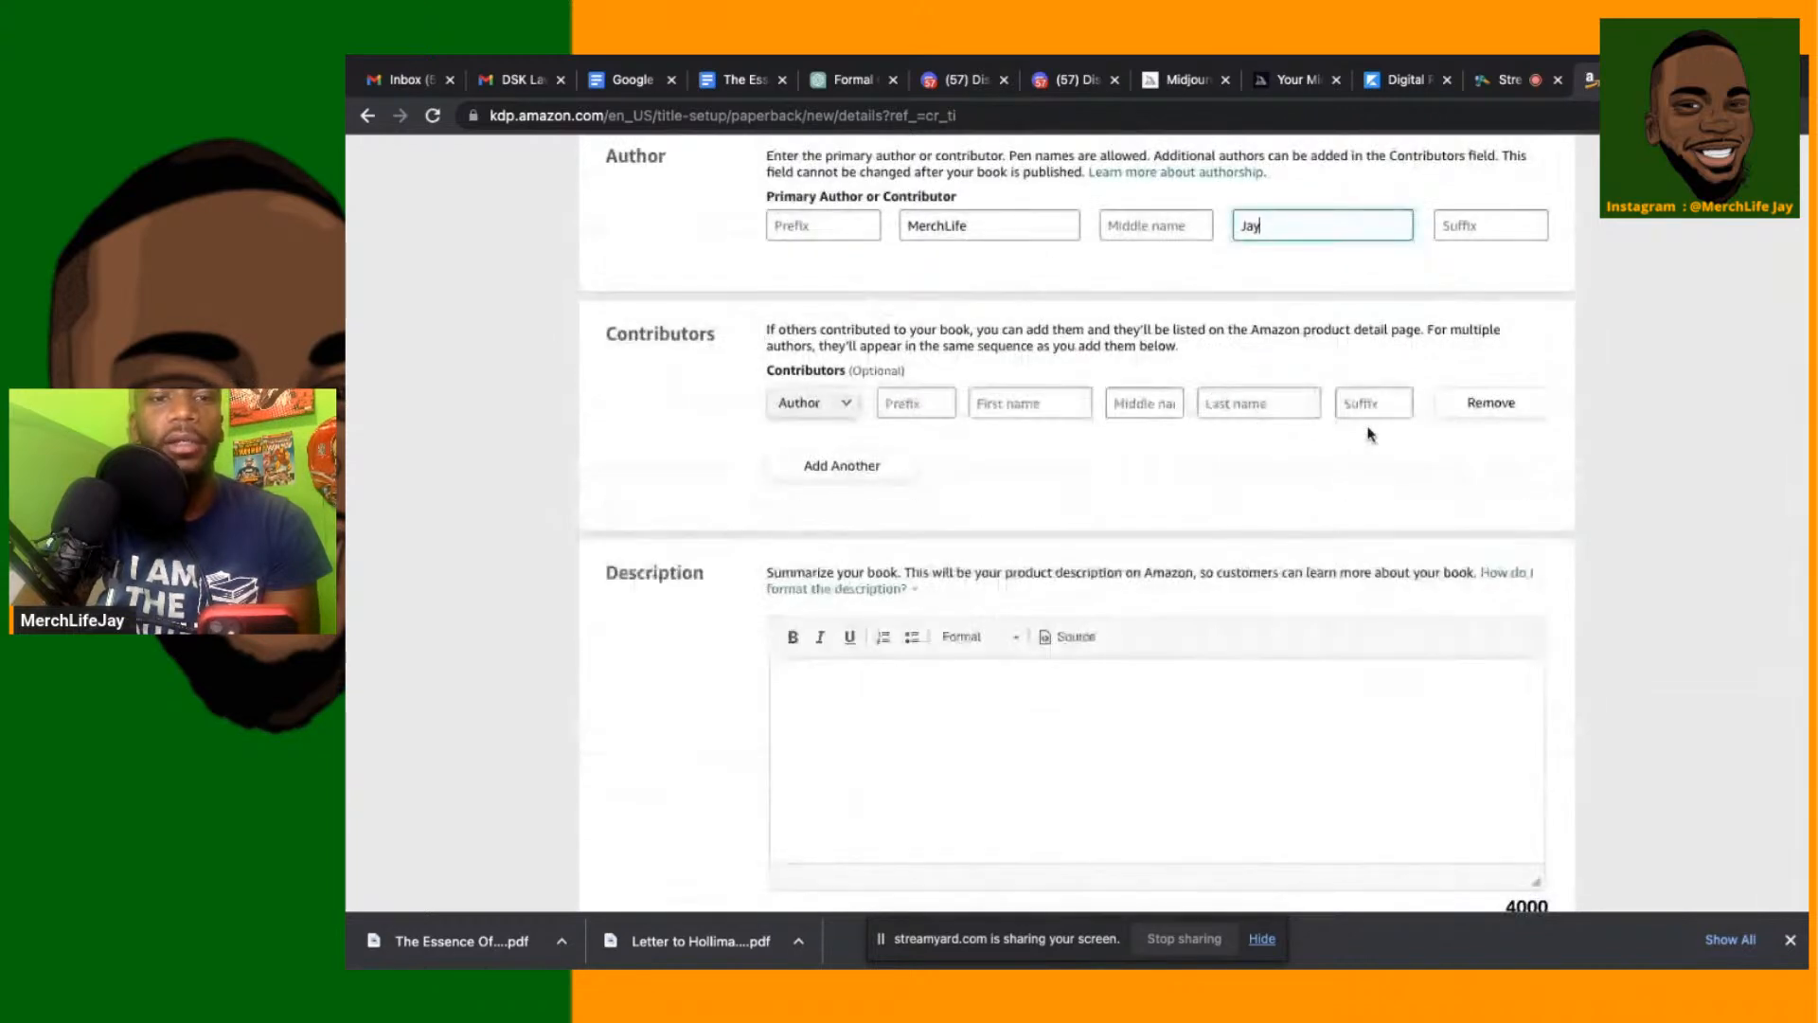
scroll(859, 701, "down", 2)
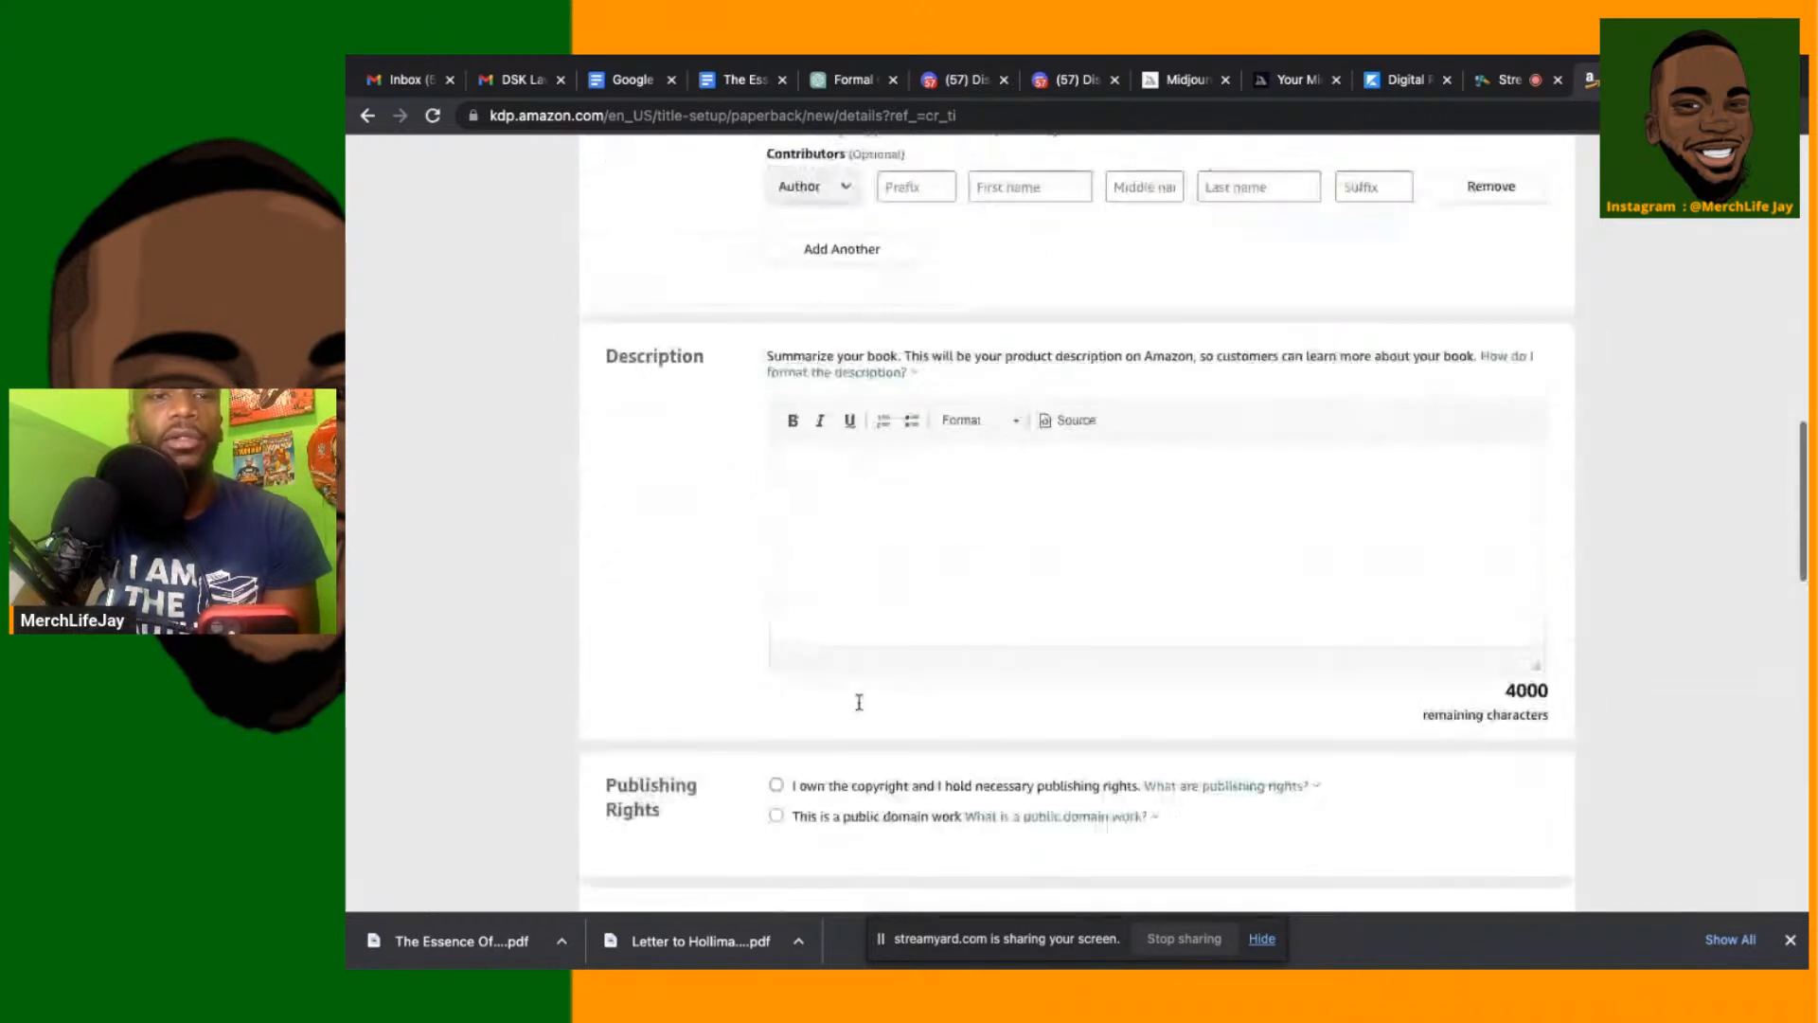
left_click(816, 508)
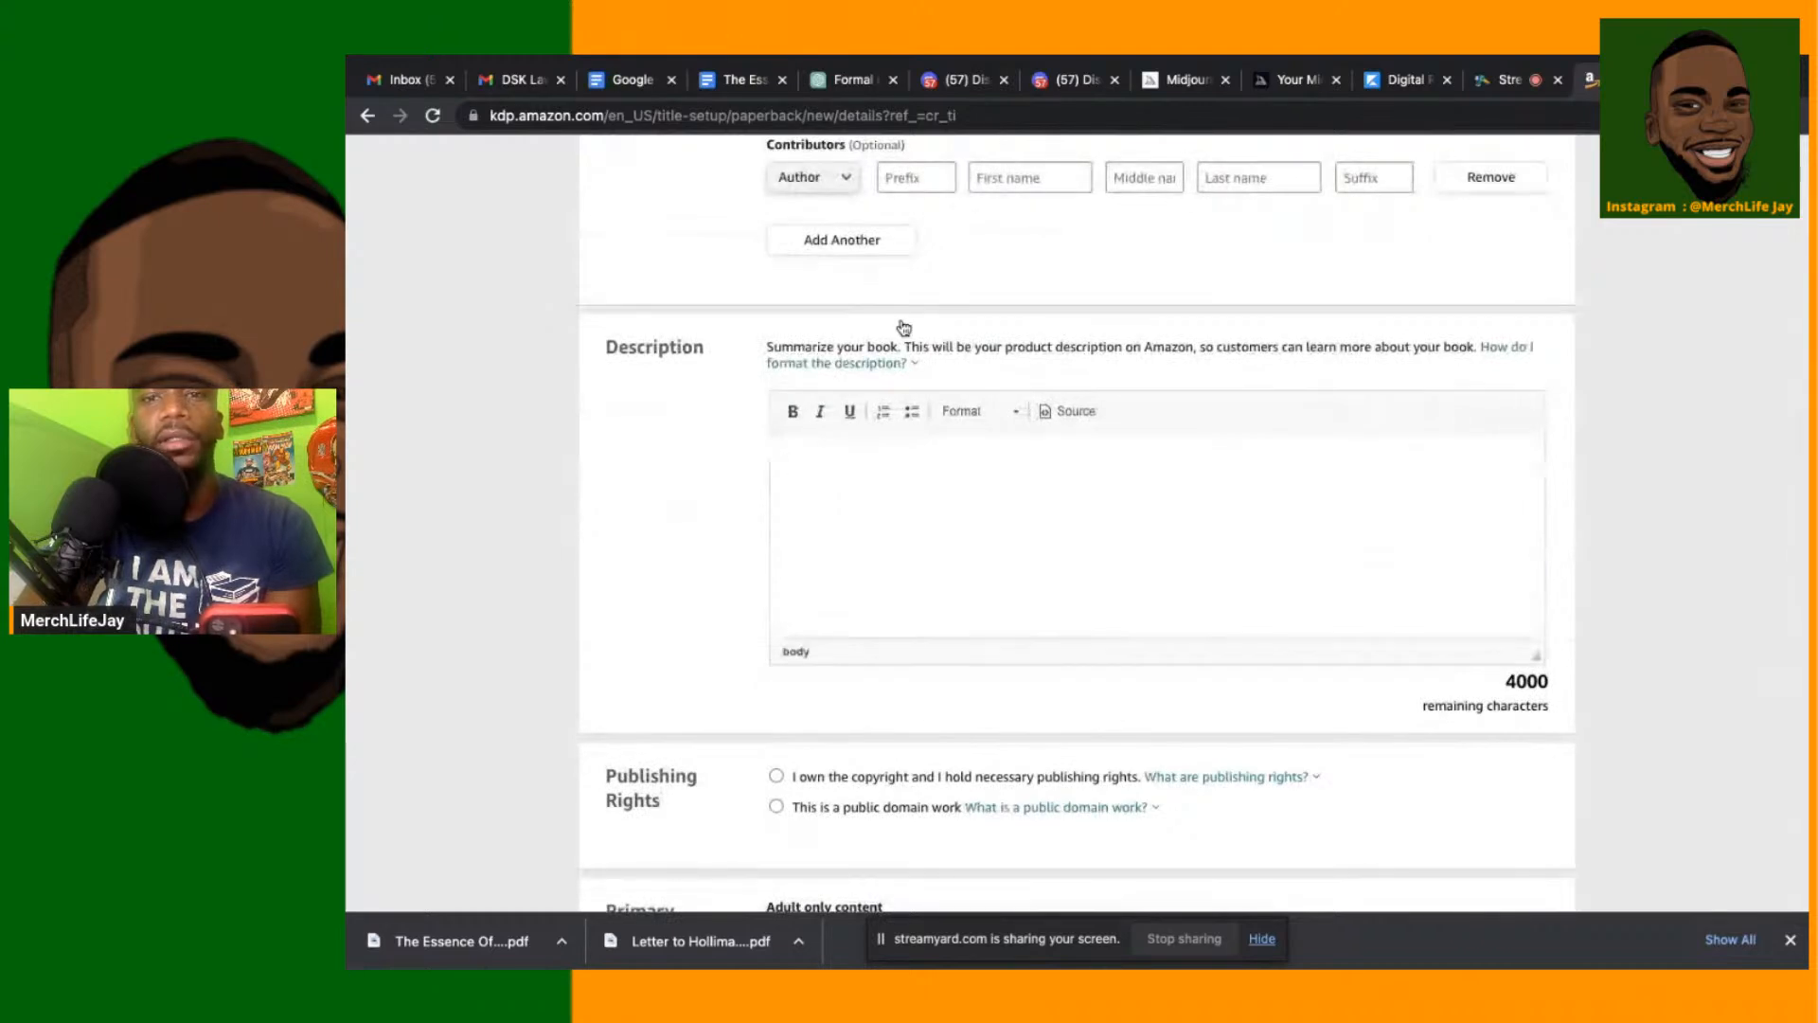
left_click(732, 81)
scroll(879, 568, "down", 7)
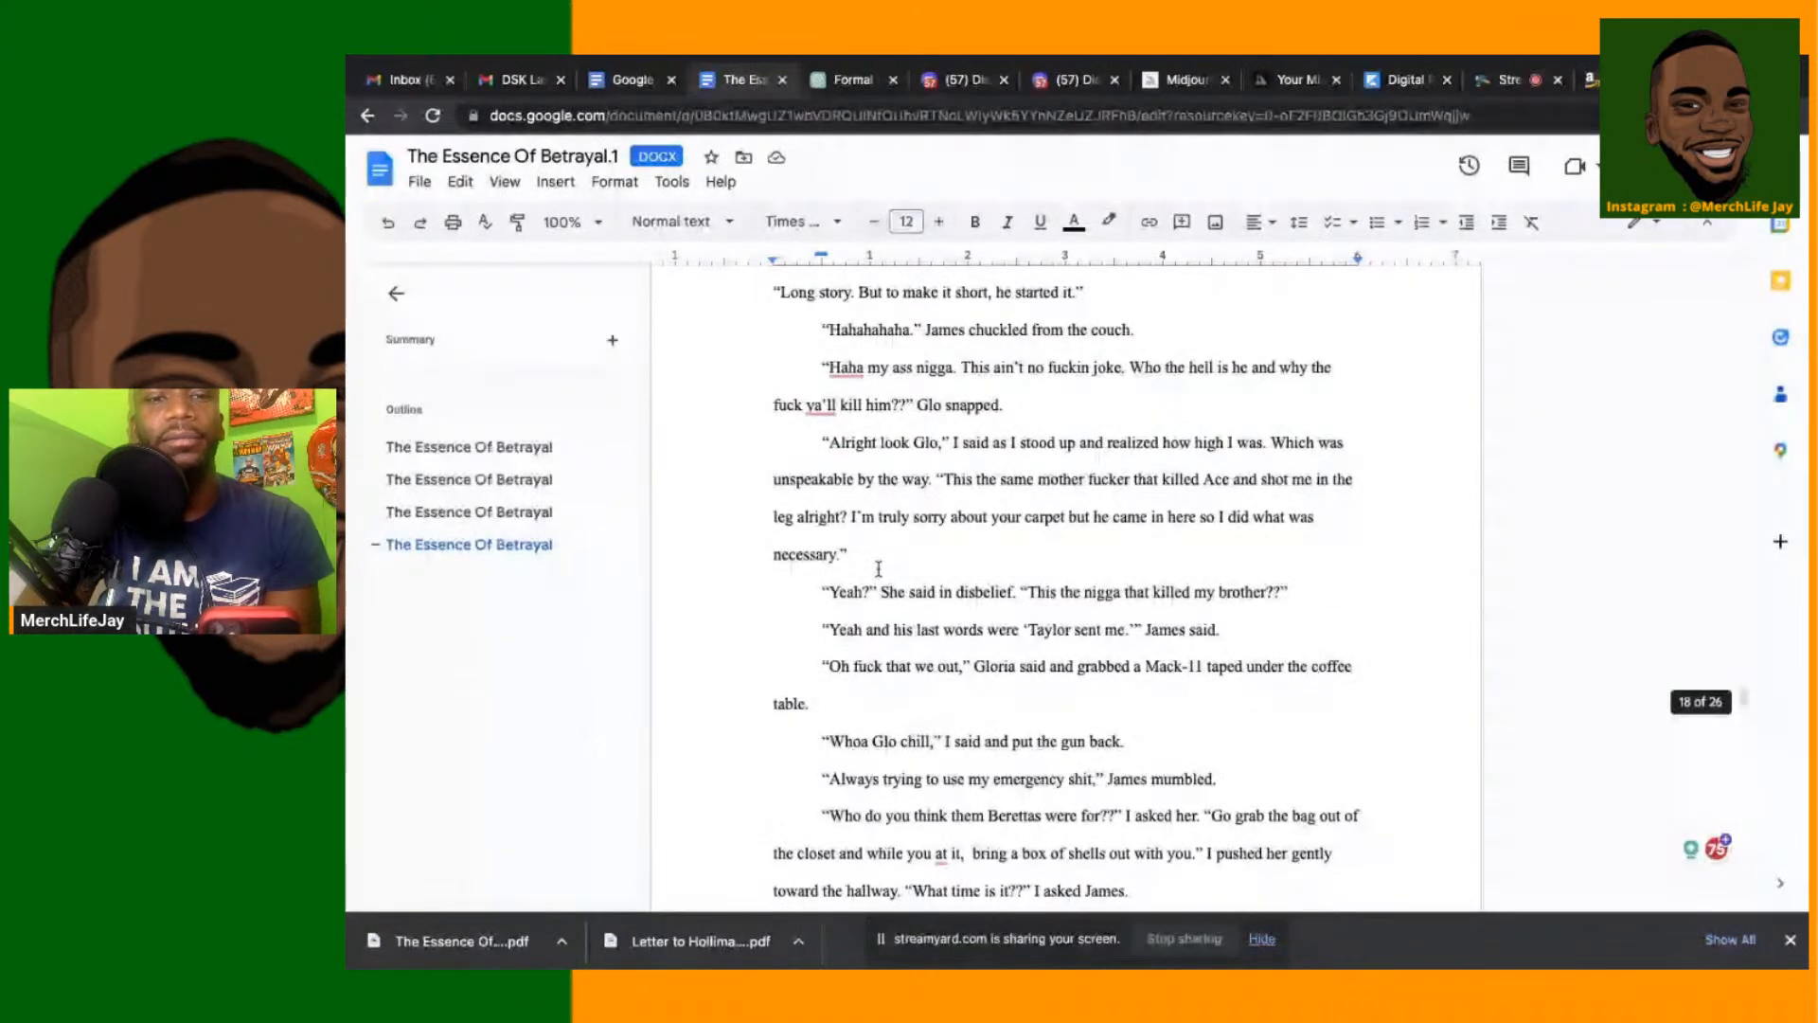
scroll(879, 569, "down", 10)
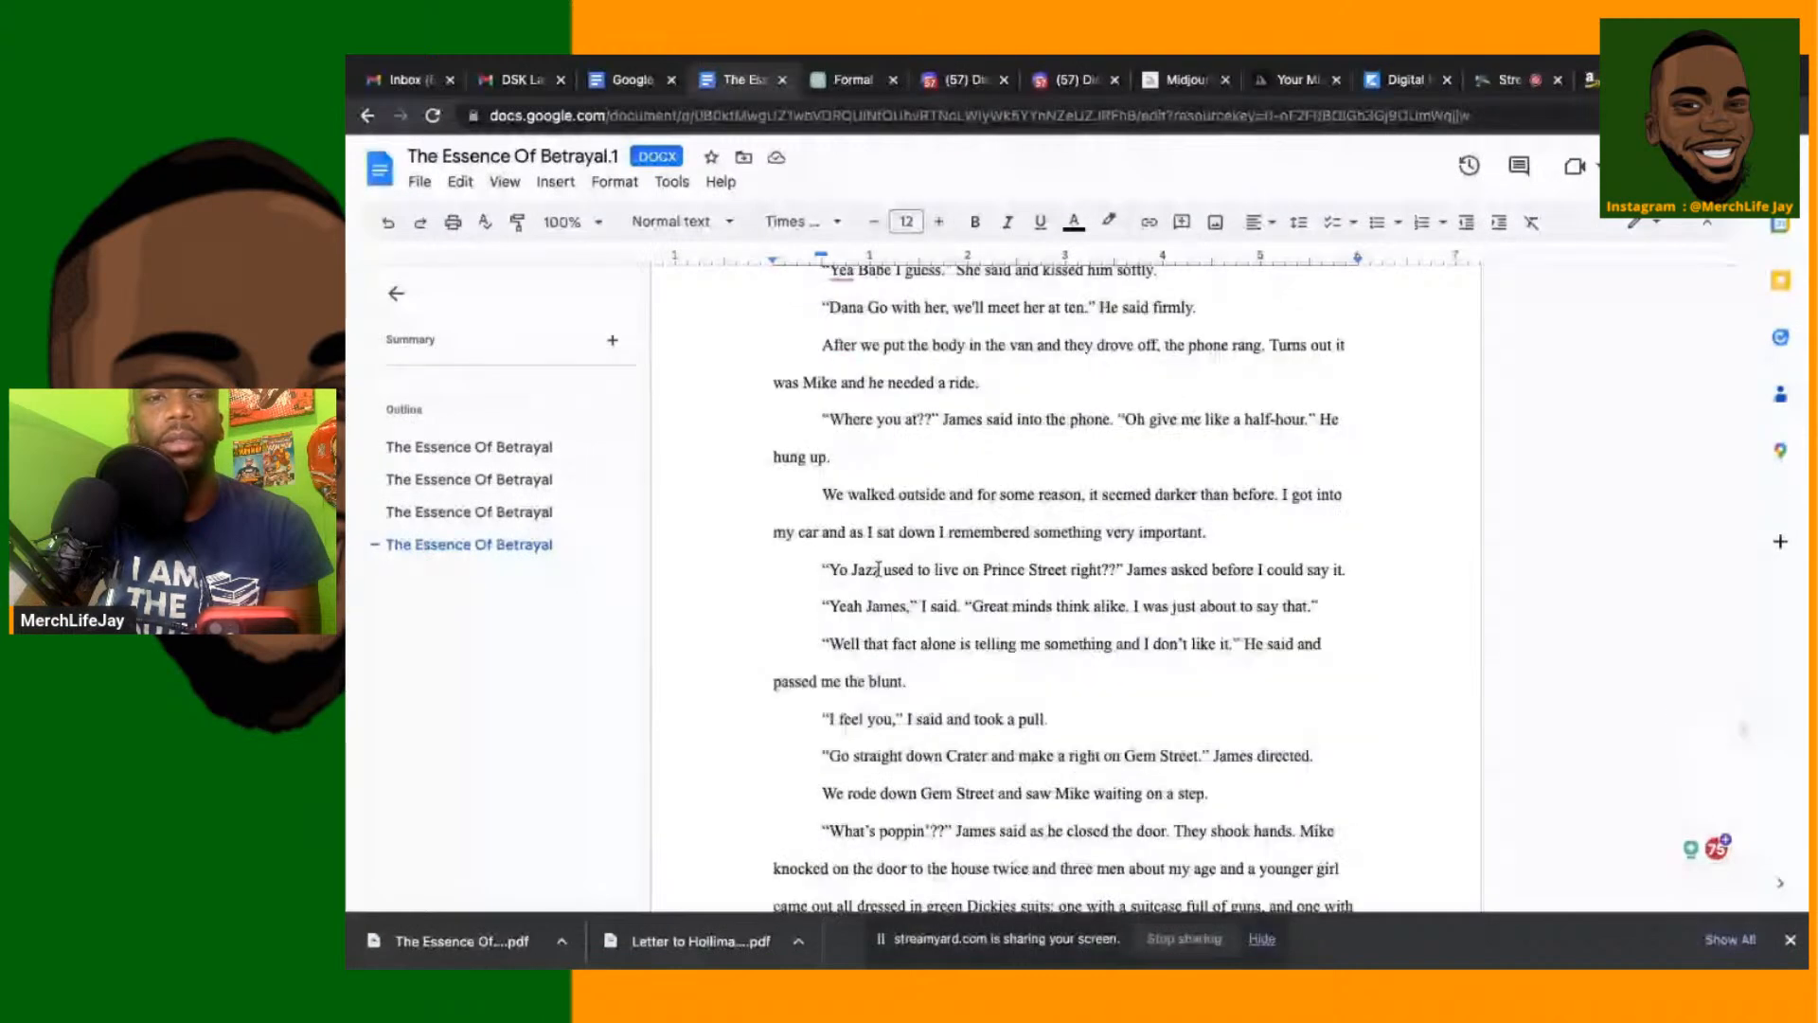
scroll(879, 568, "down", 10)
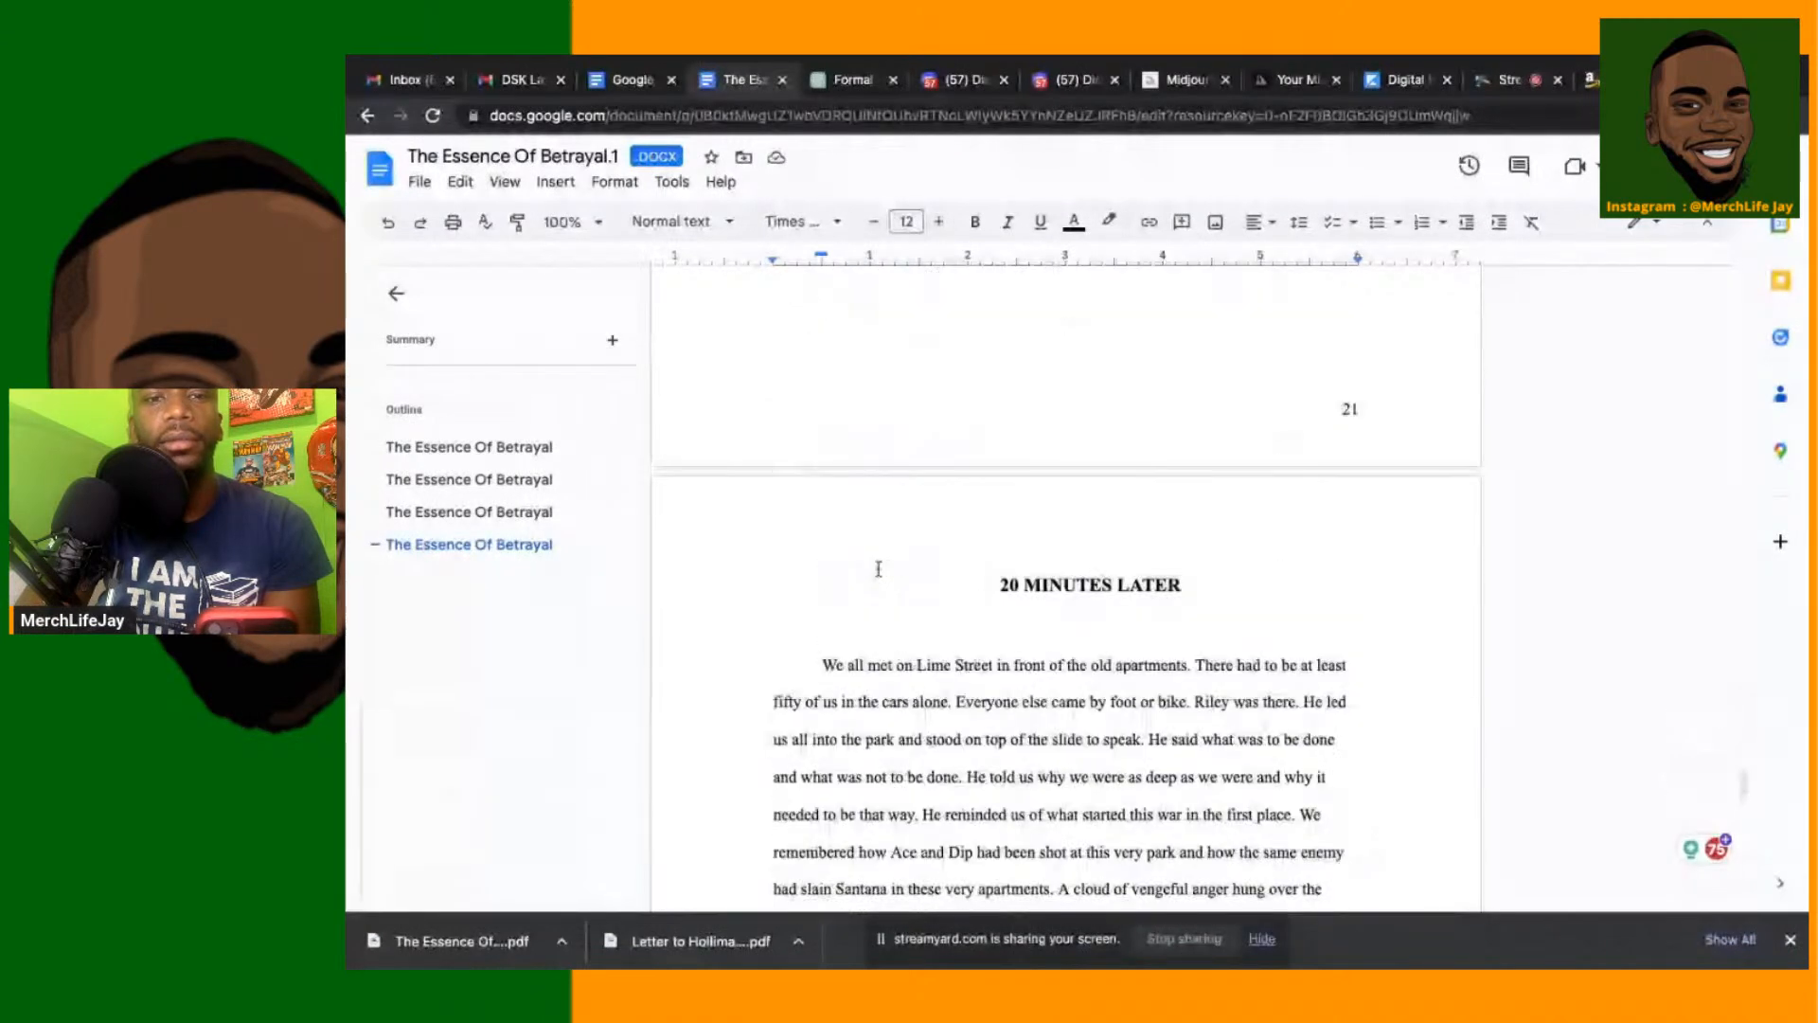
scroll(879, 568, "down", 4)
scroll(879, 568, "up", 1)
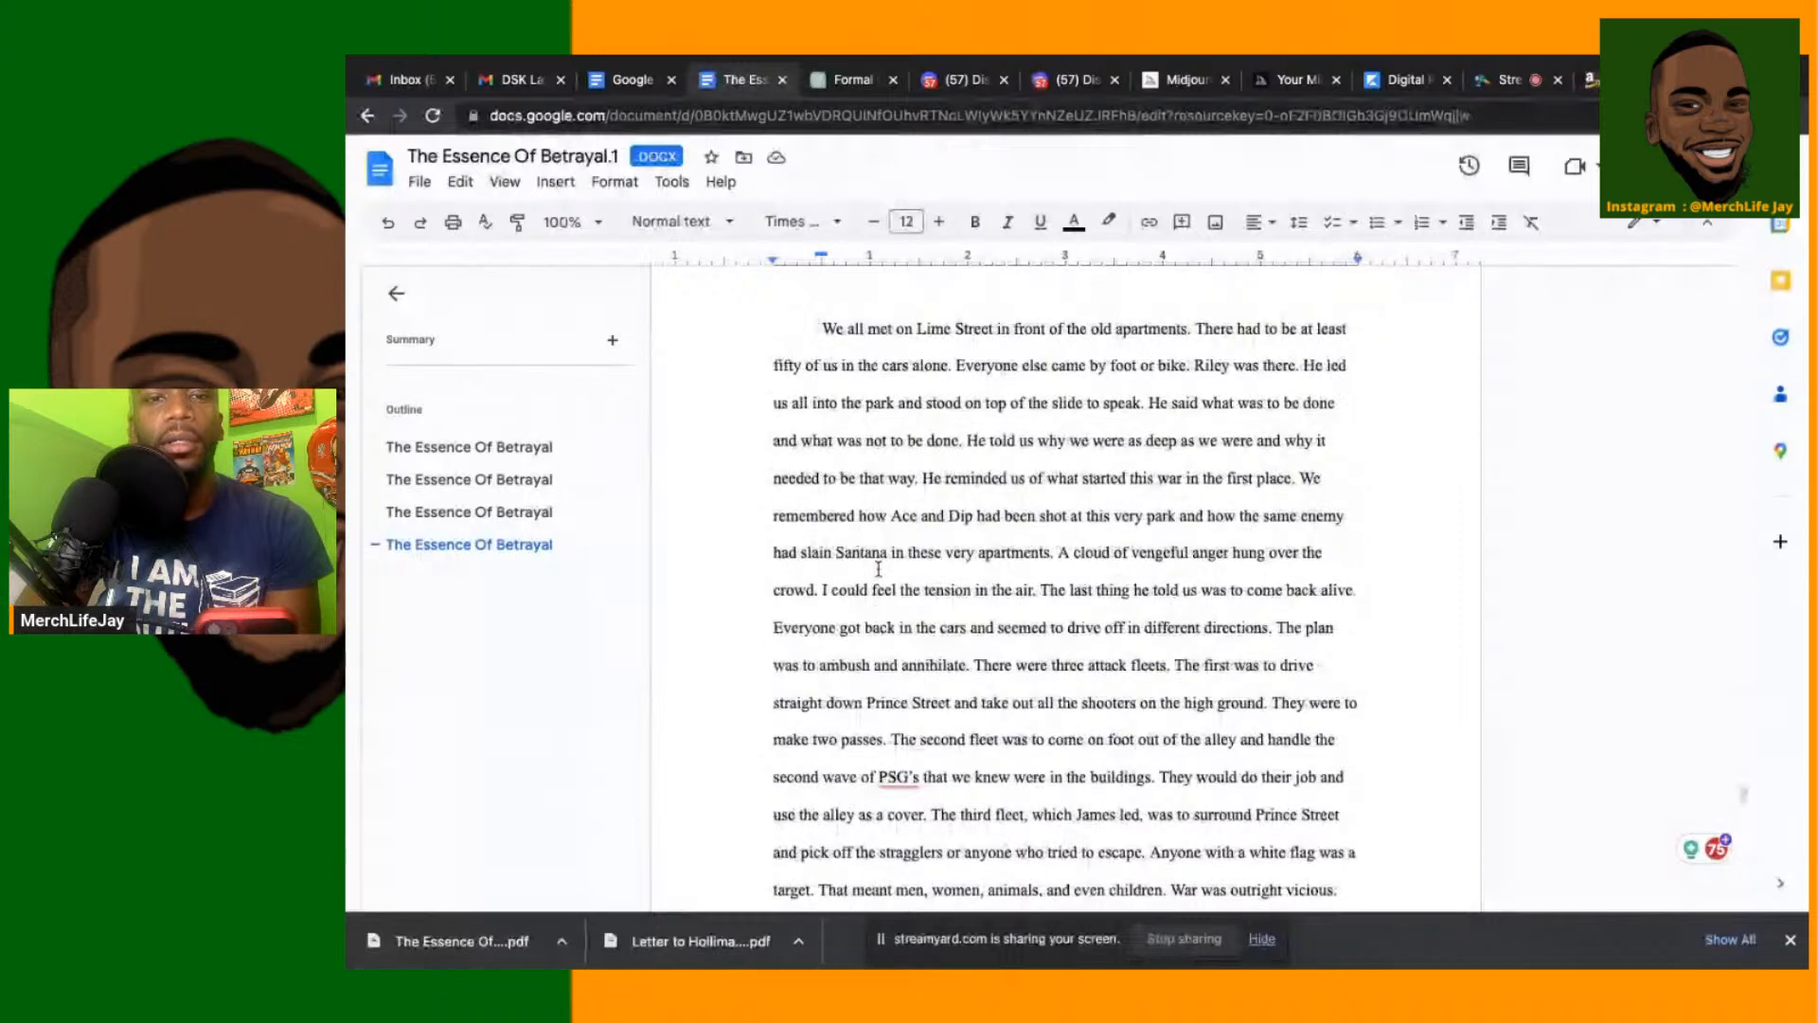
scroll(879, 568, "up", 1)
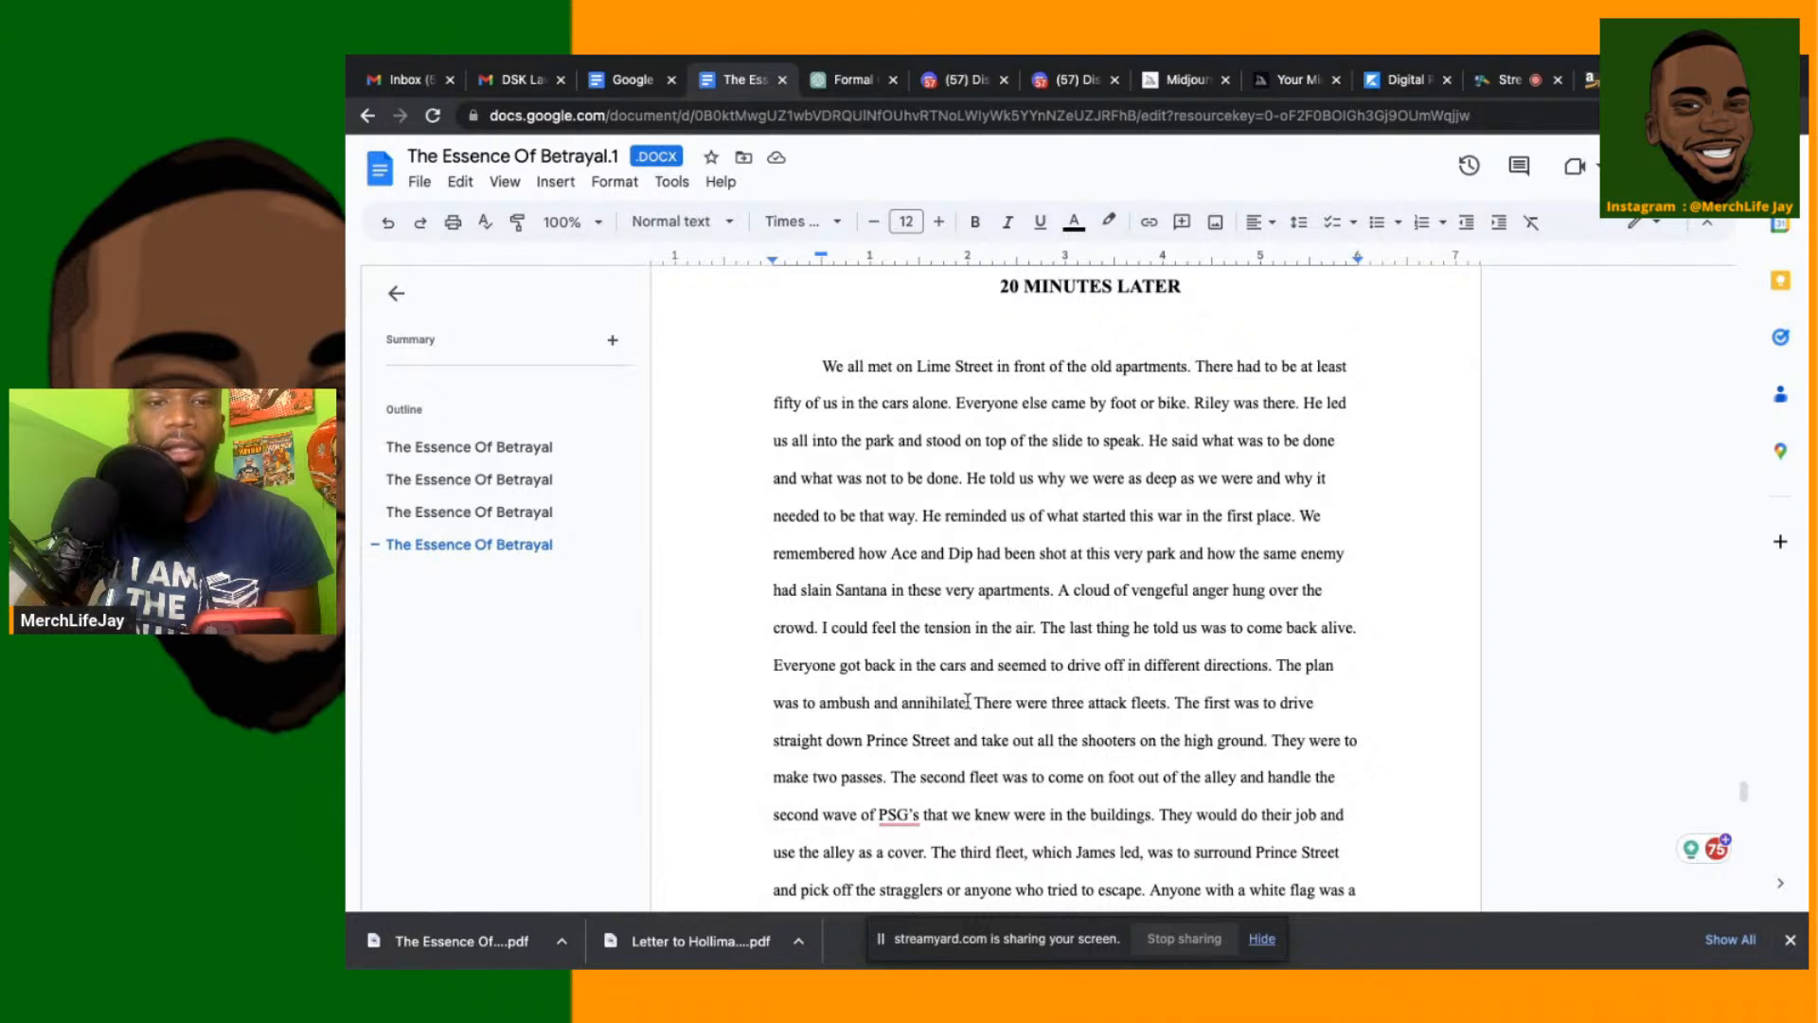
left_click_drag(966, 703, 813, 371)
key("ctrl+c")
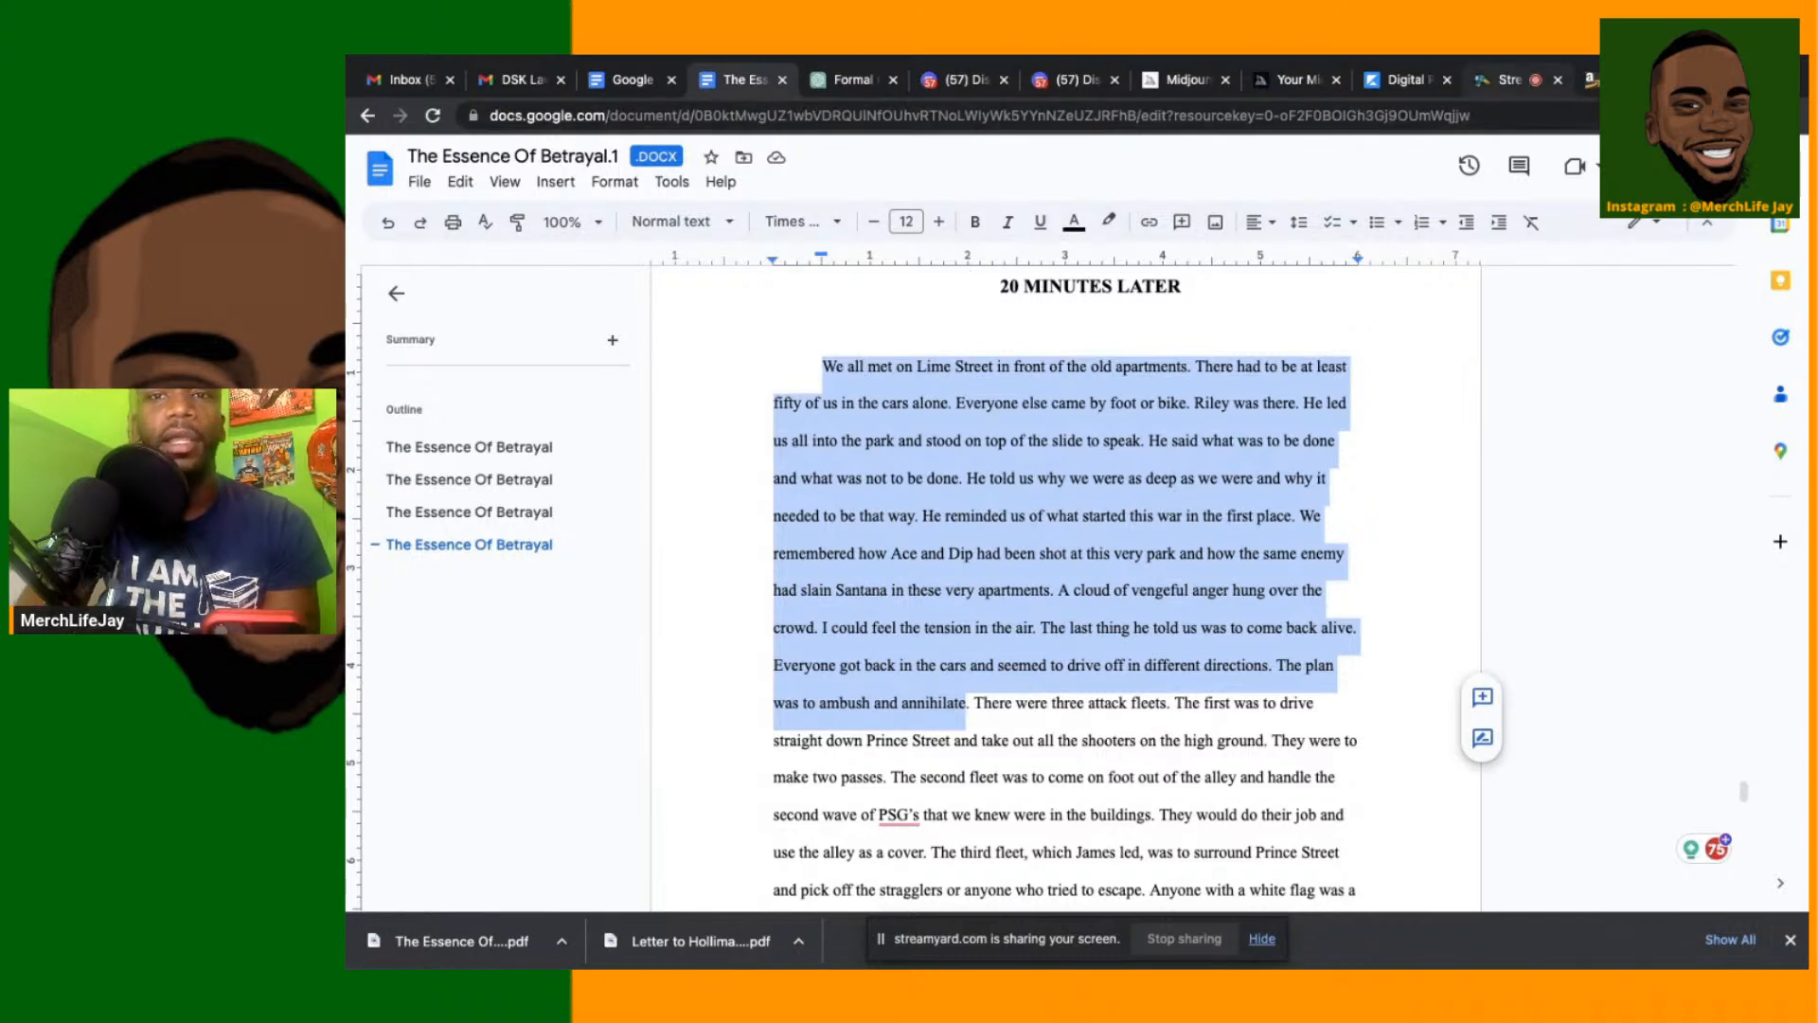
Return to the KDP paperback details page and paste the copied excerpt as the book's description
left_click(1588, 81)
left_click(843, 495)
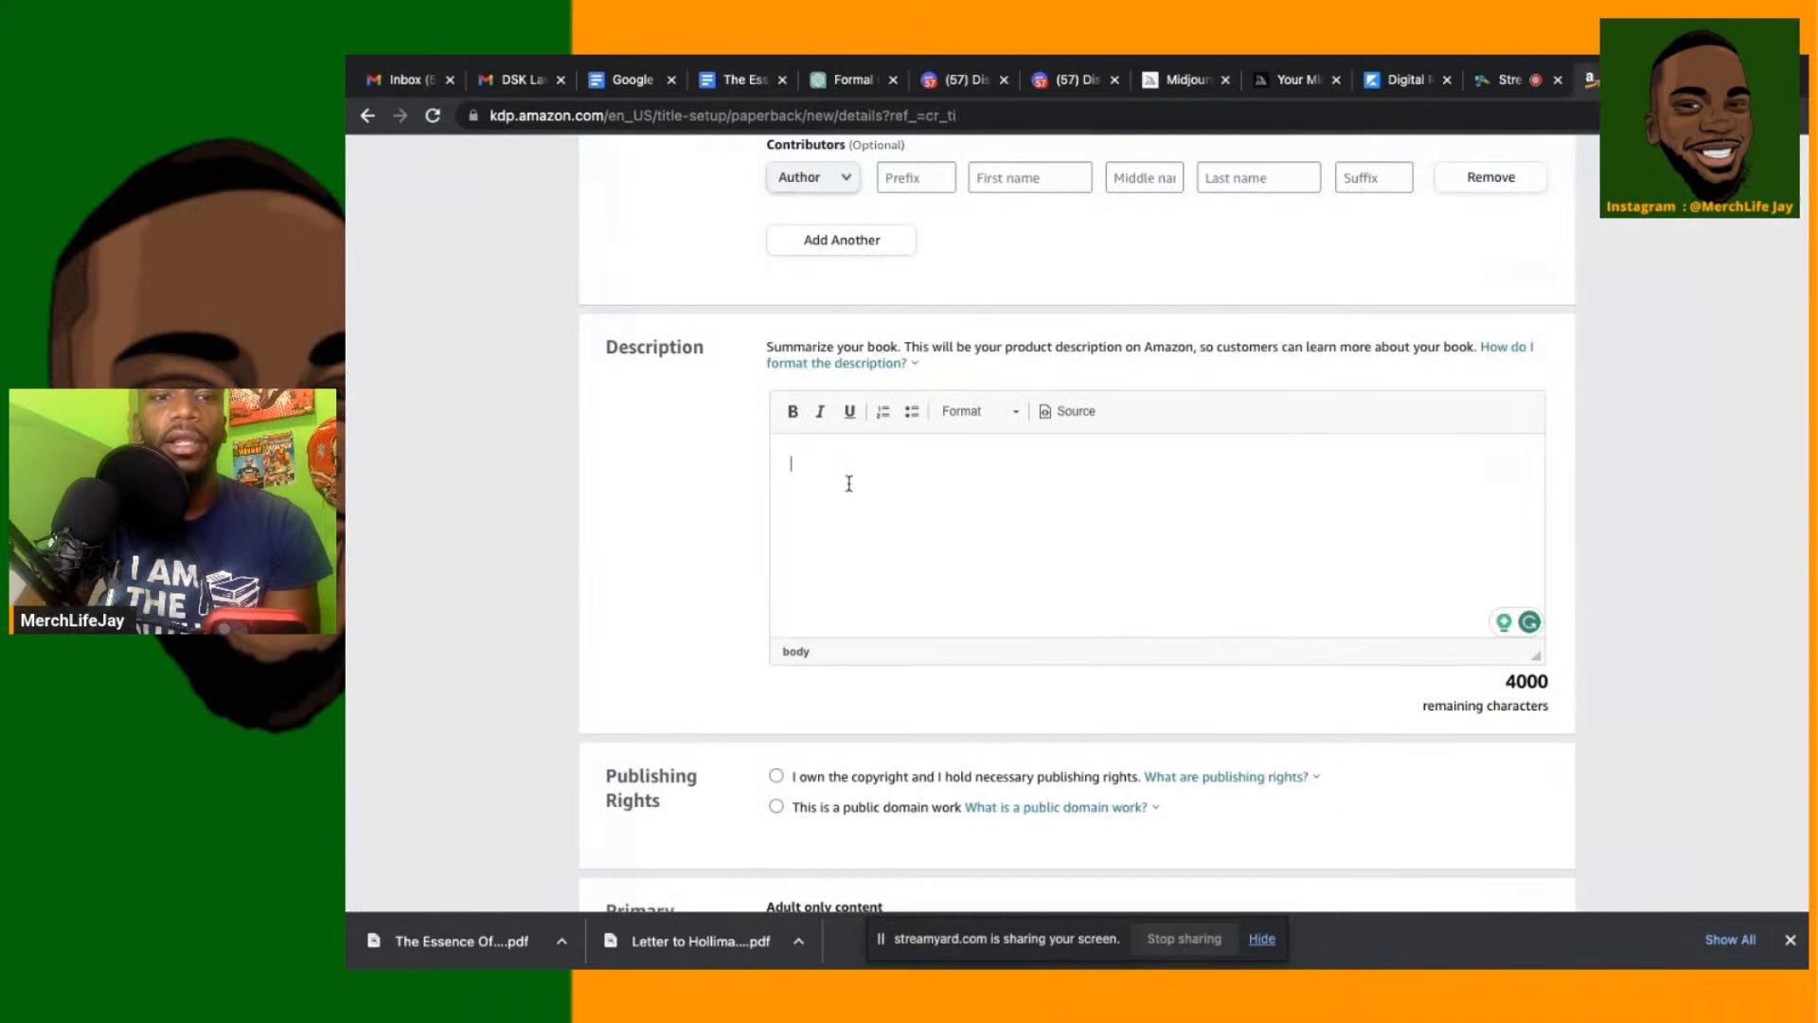
key("ctrl+v")
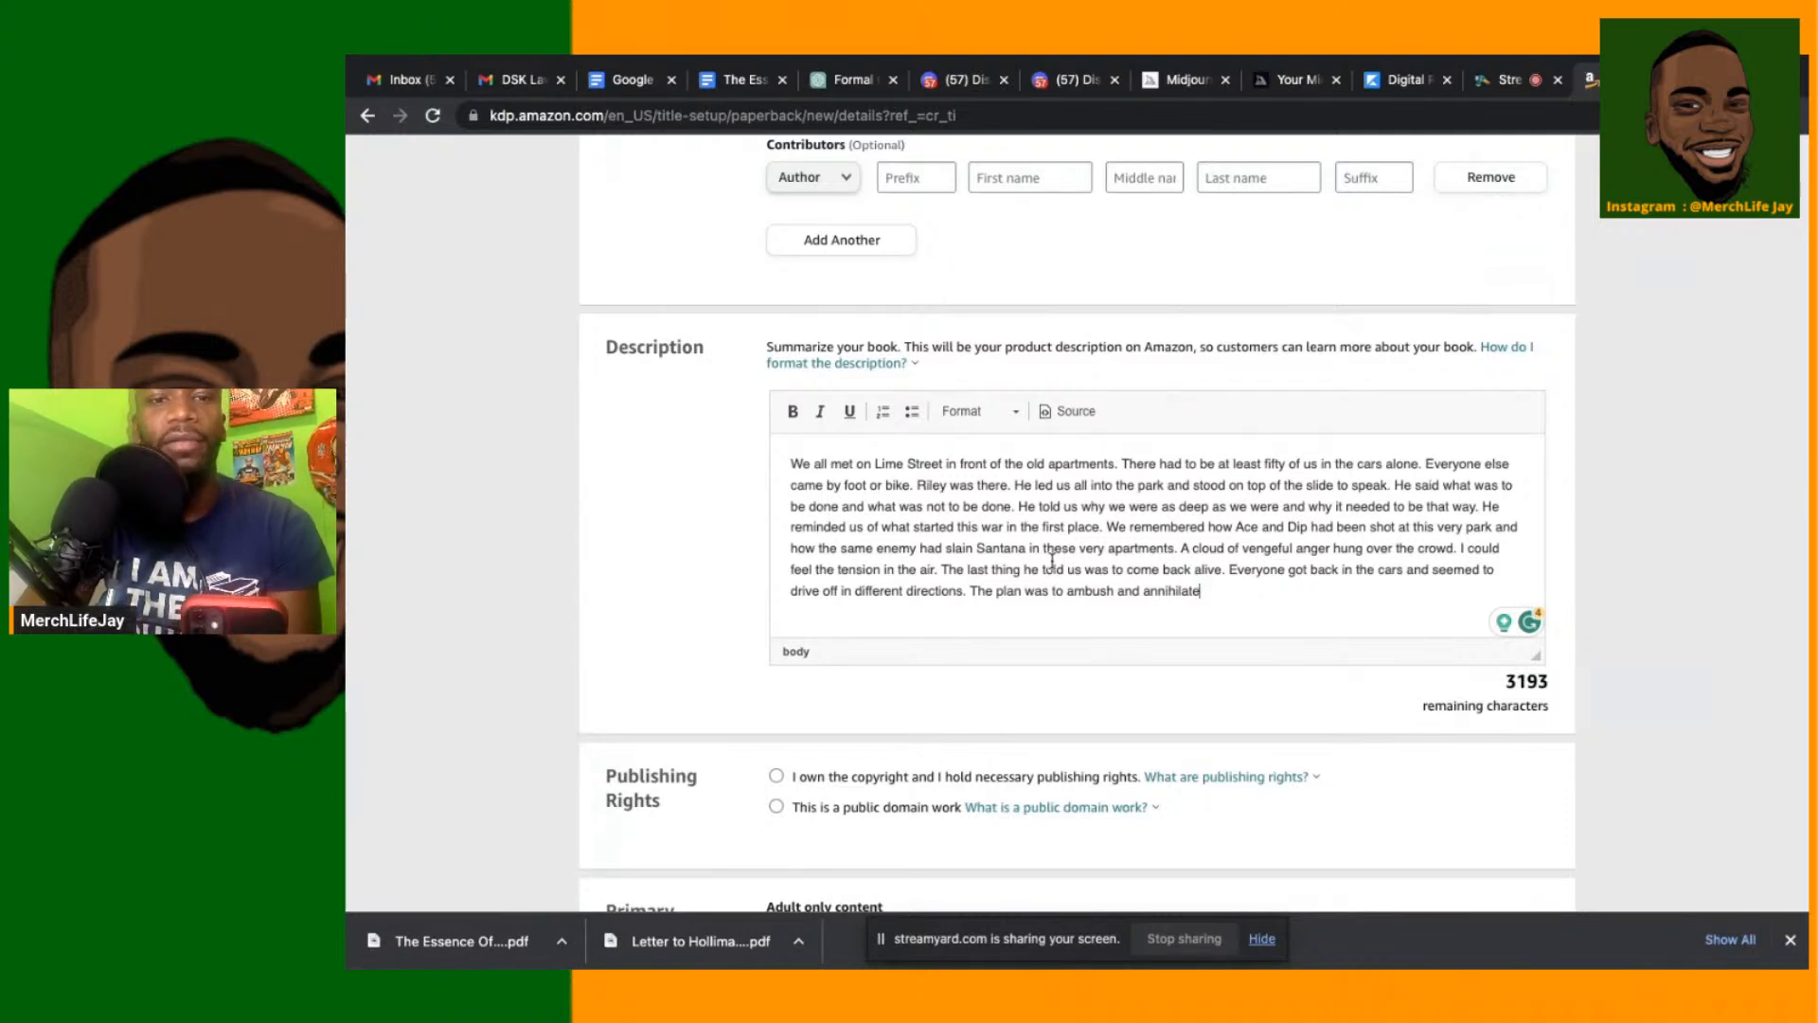
Declare ownership of the copyright and necessary publishing rights, and answer Yes for adult only content
scroll(975, 702, "down", 5)
left_click(777, 352)
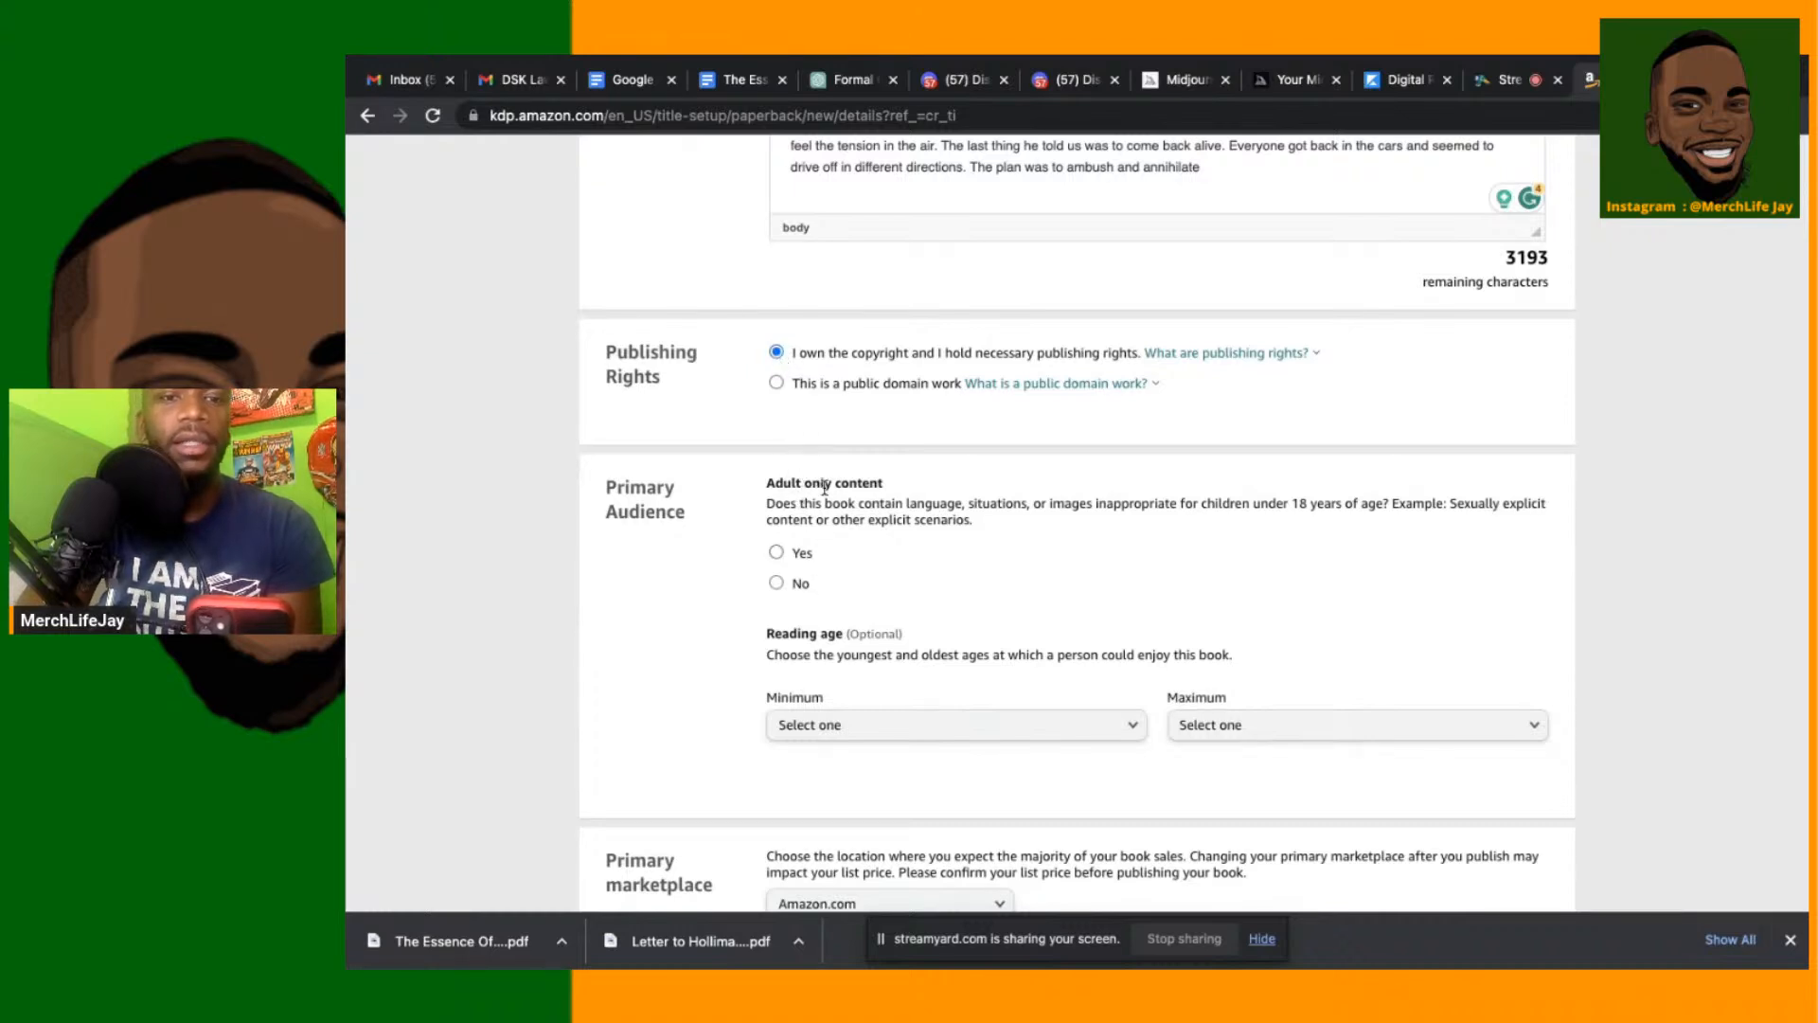
left_click(778, 553)
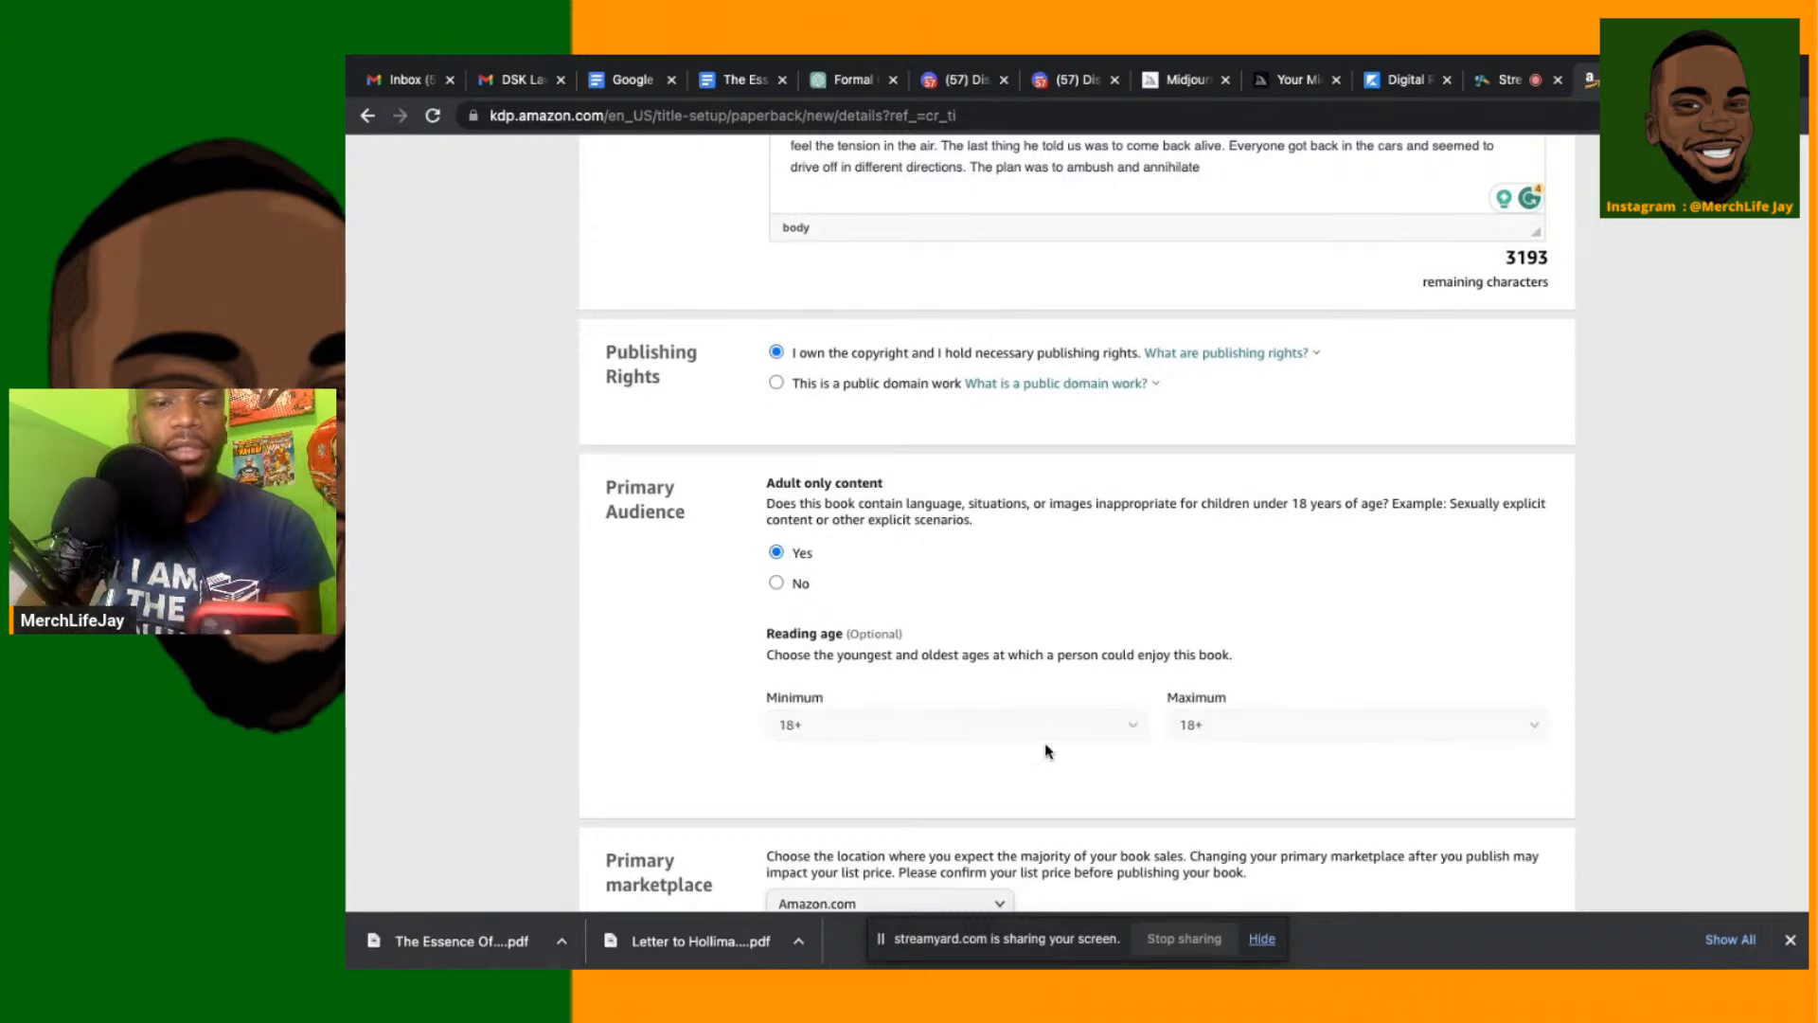
Choose Romance as the book's first category and select its Black & African American placement
scroll(1076, 749, "down", 5)
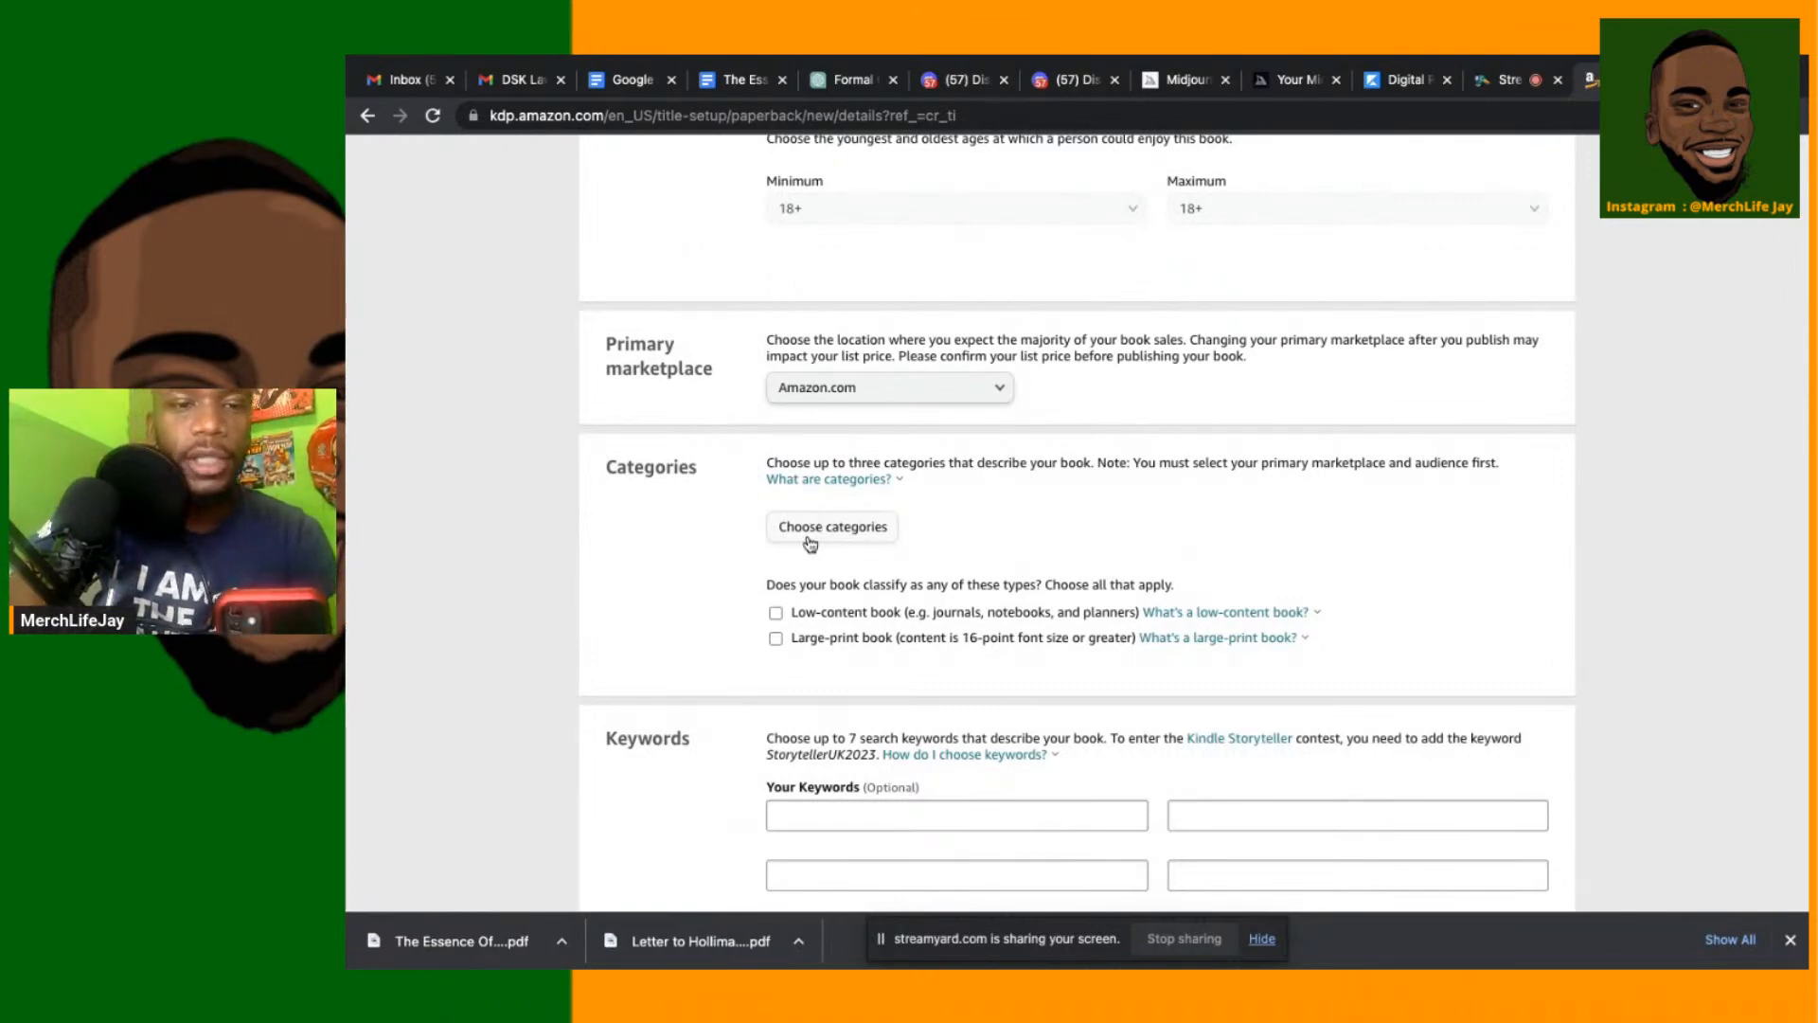
left_click(812, 535)
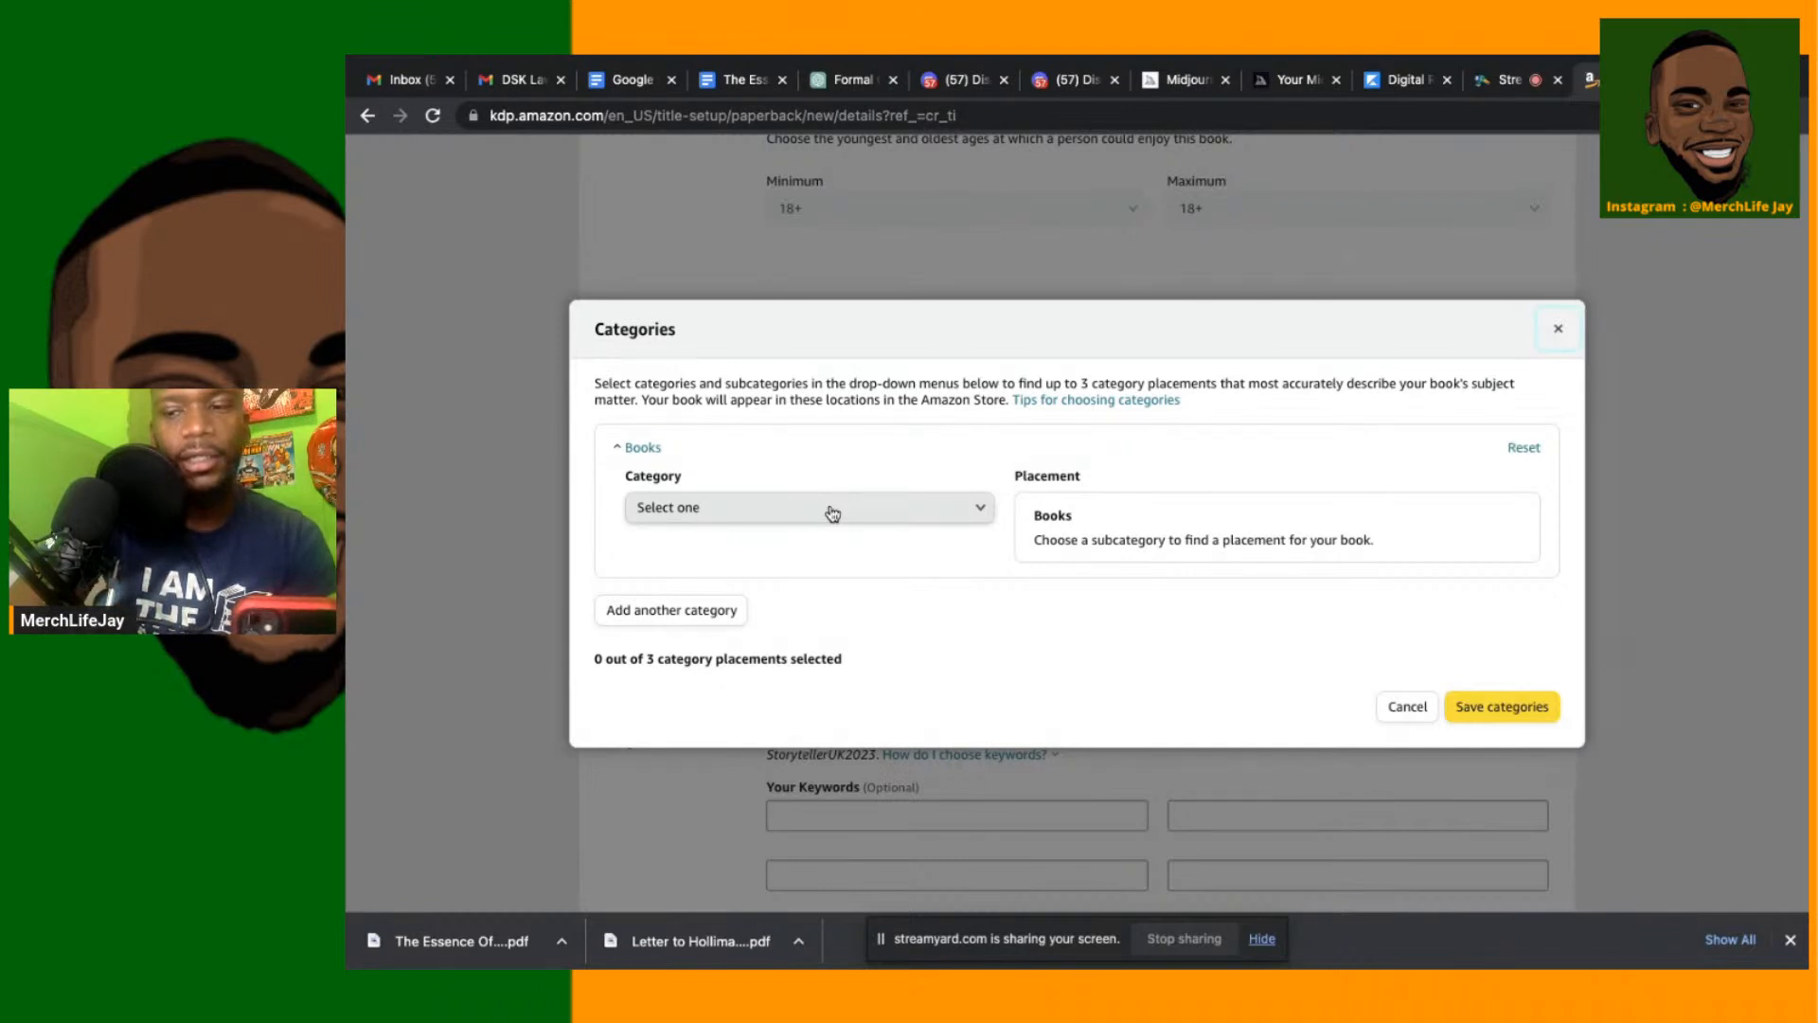
left_click(831, 512)
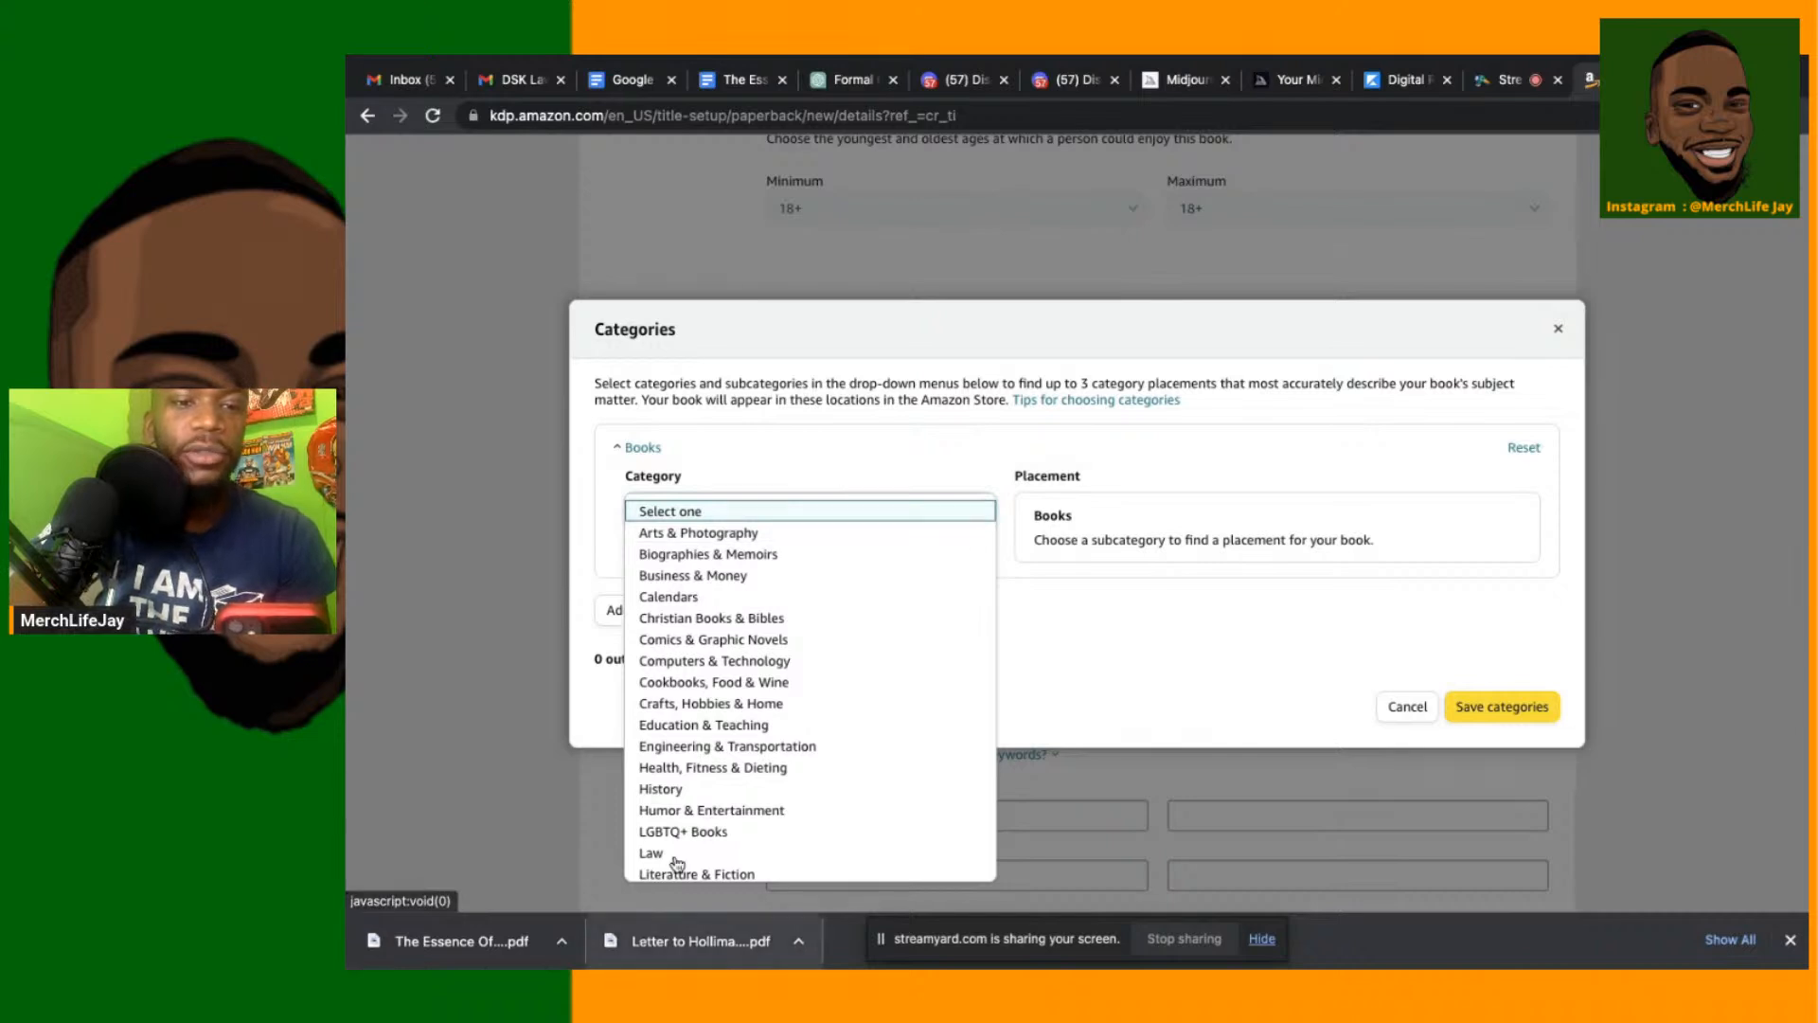
scroll(694, 864, "down", 5)
scroll(694, 864, "down", 2)
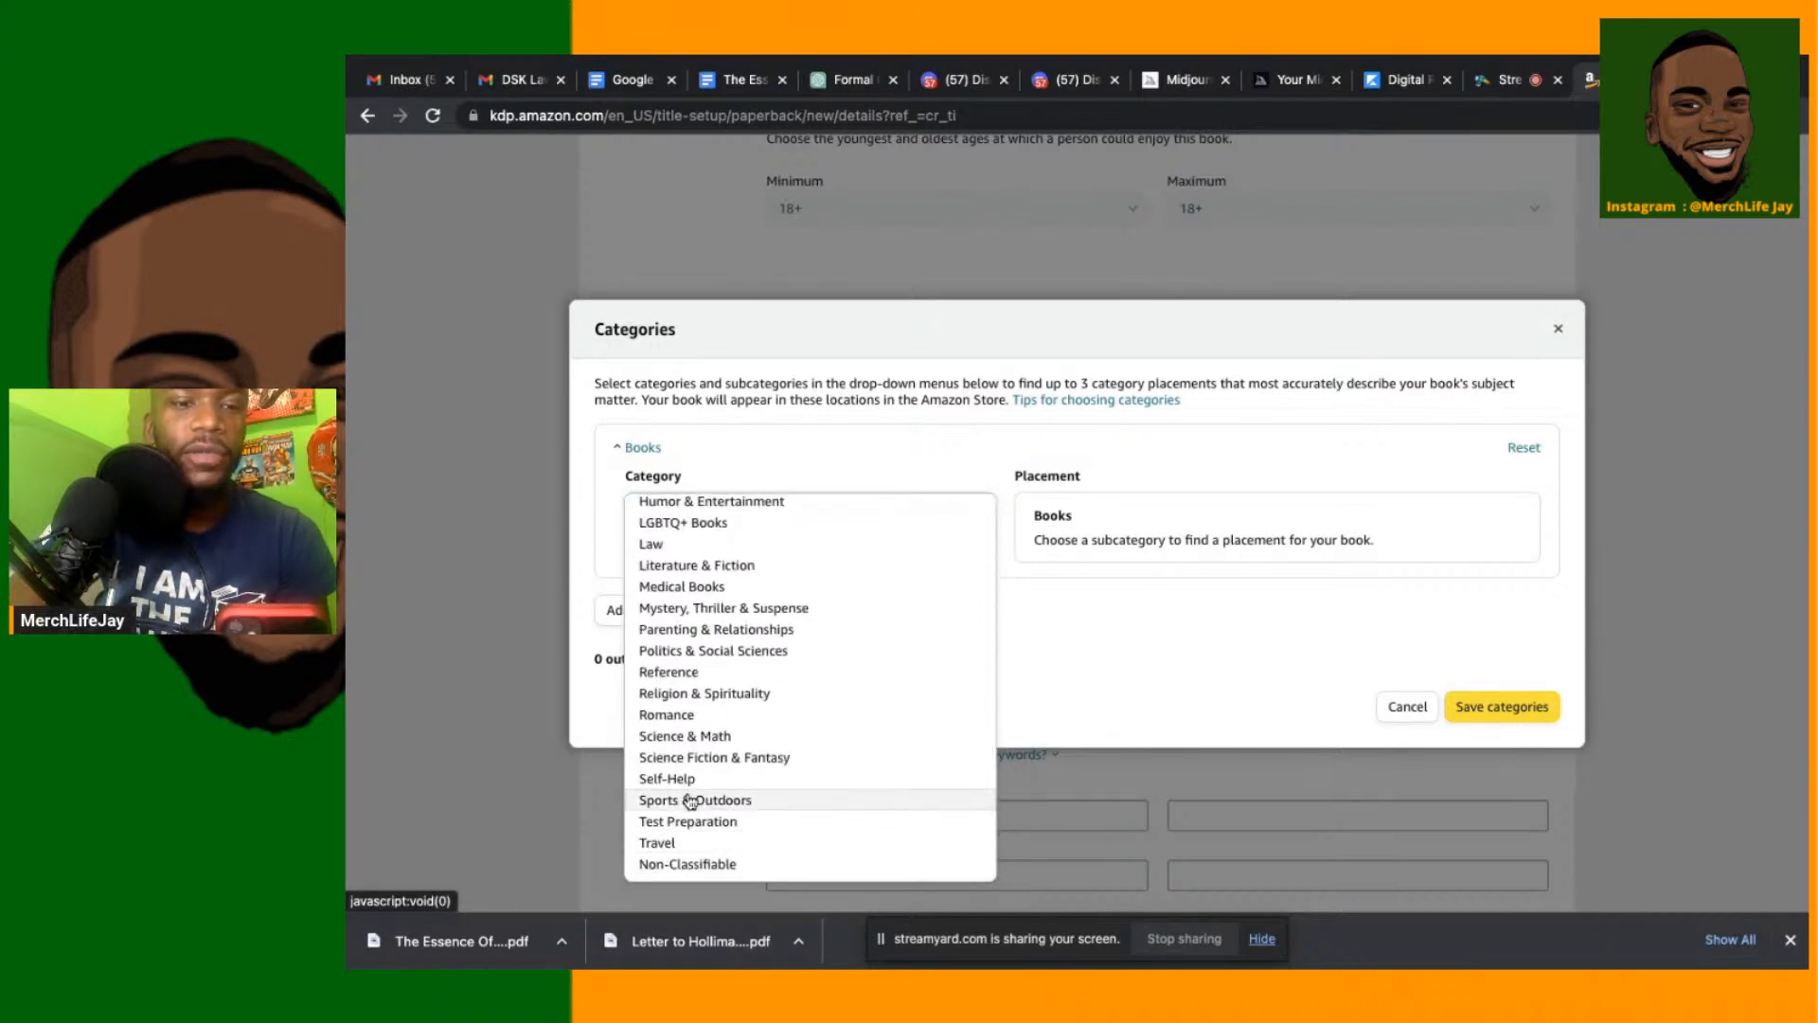
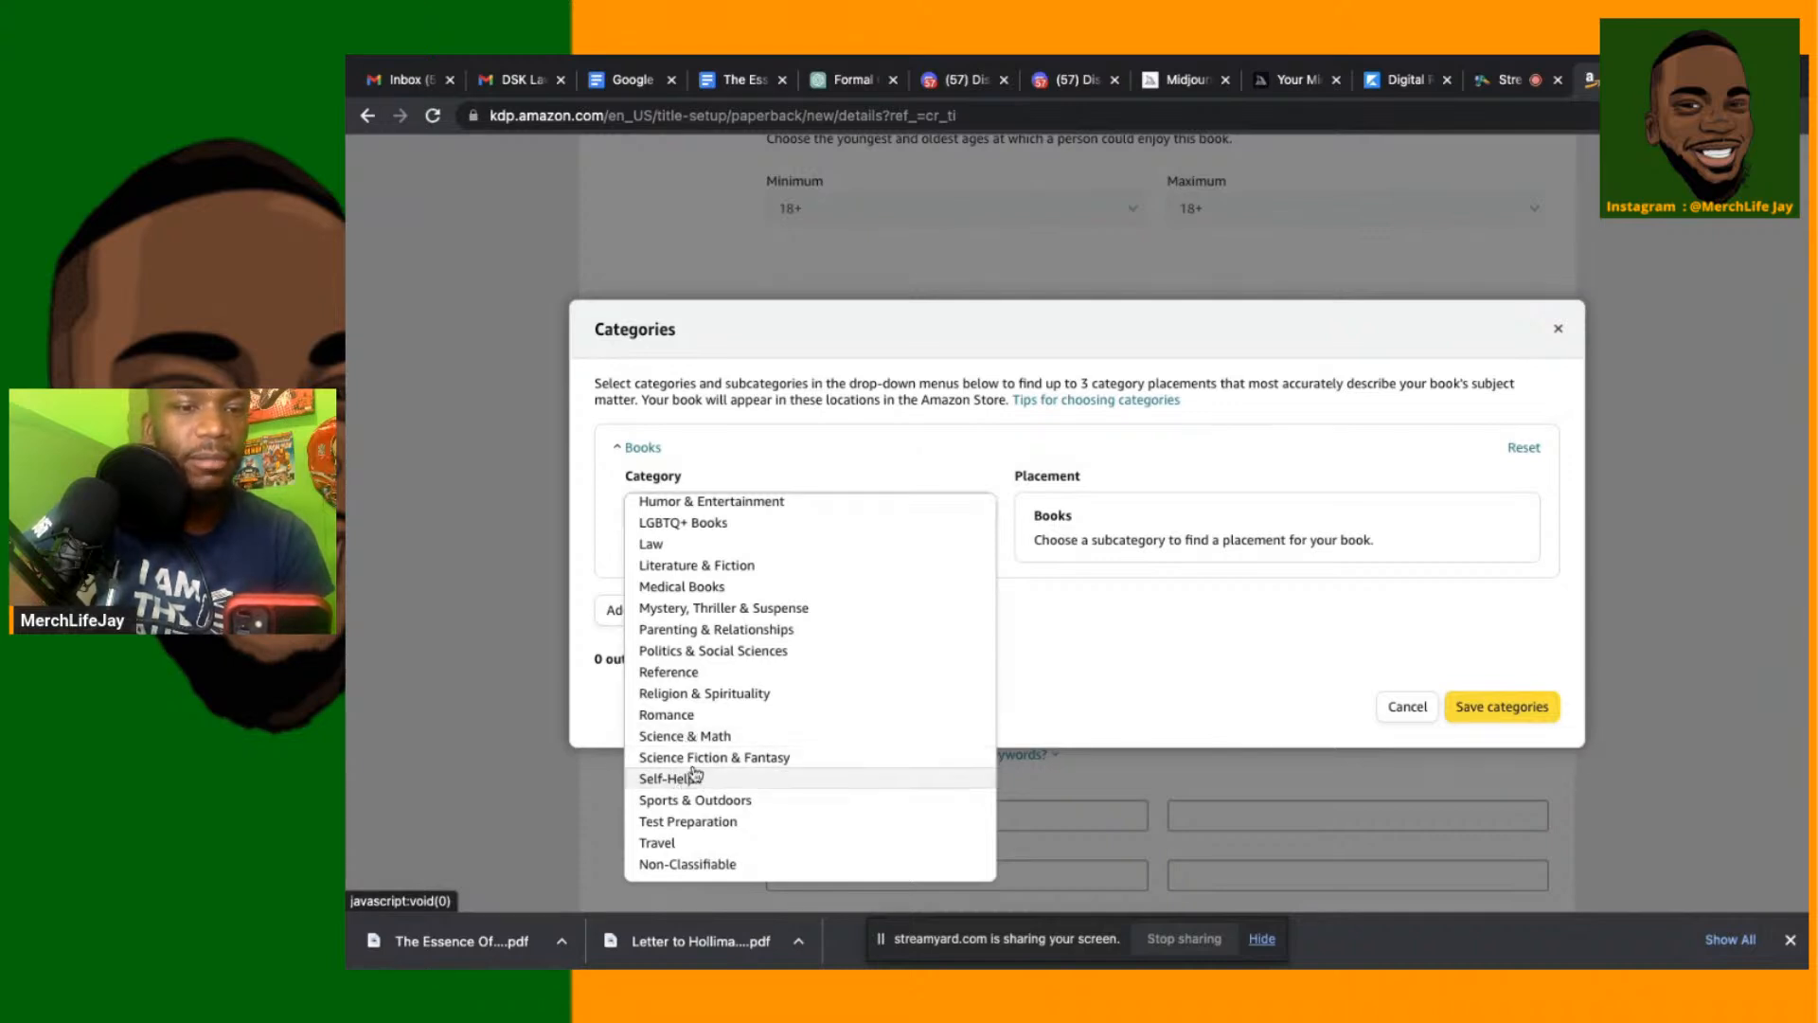
left_click(682, 715)
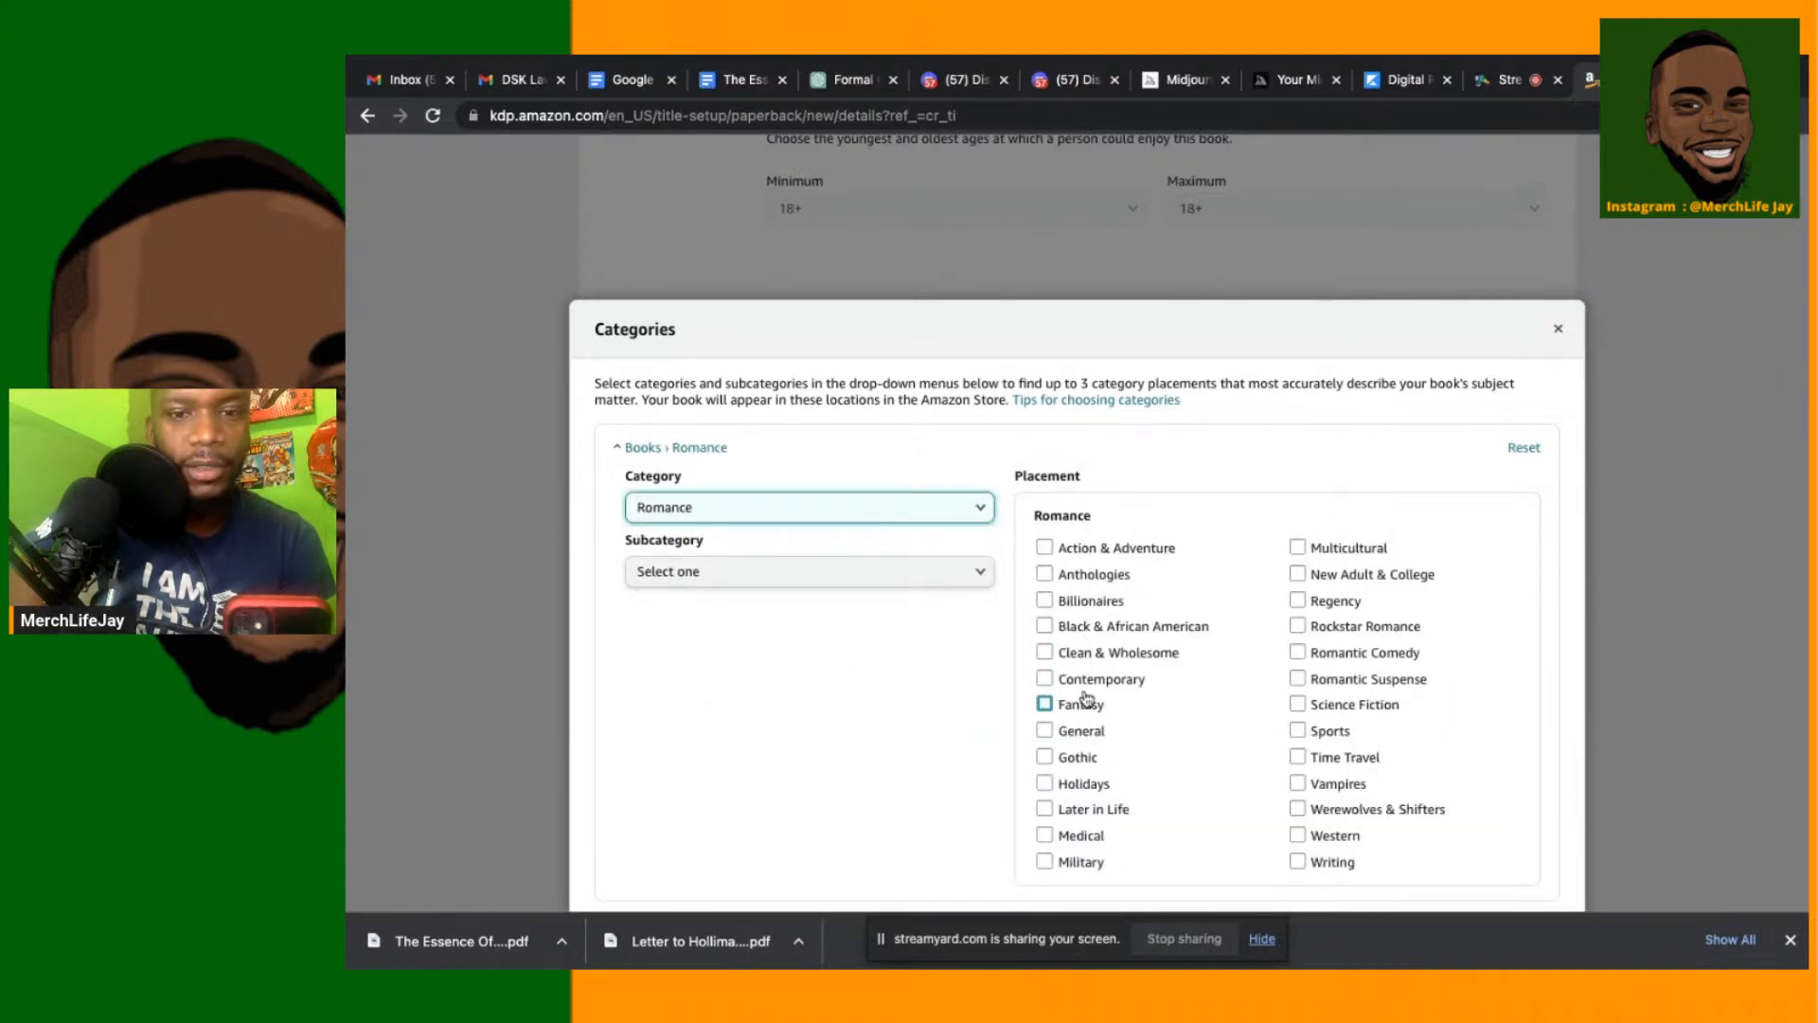
left_click(1046, 627)
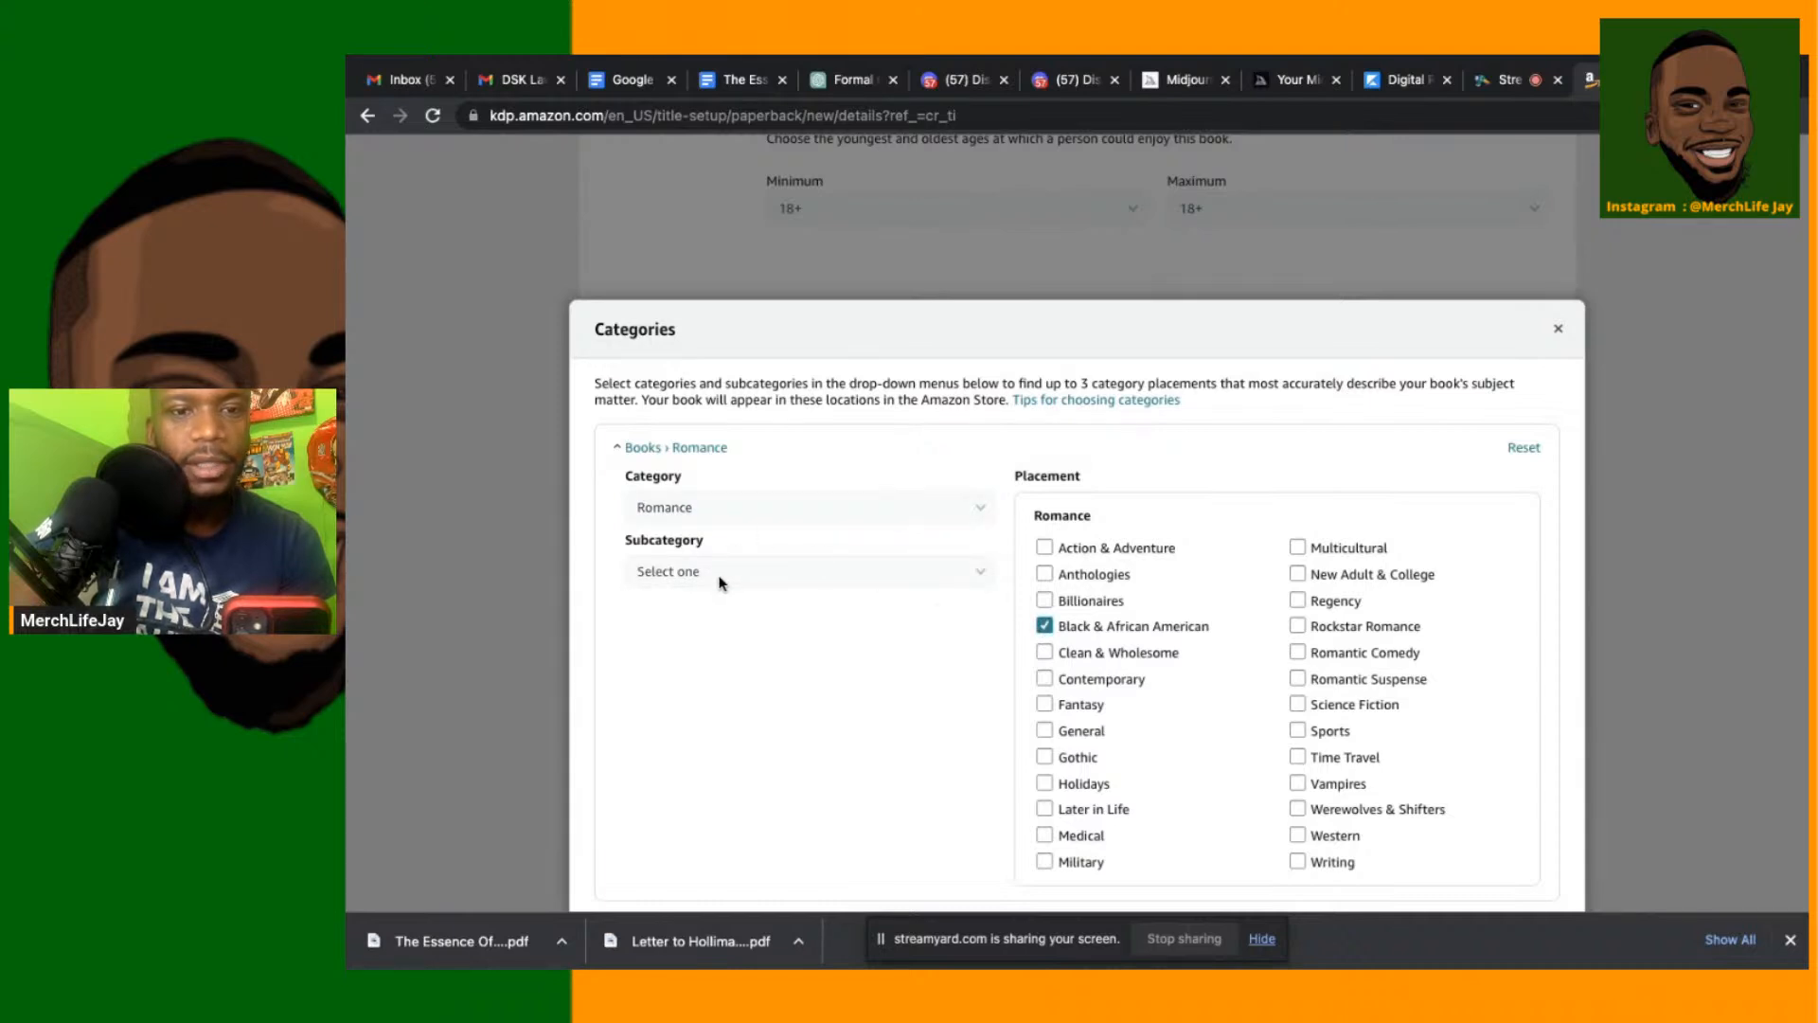
Add a second category, Humor & Entertainment with subcategory Pop Culture and placement Americana, and save the categories
scroll(1313, 589, "down", 2)
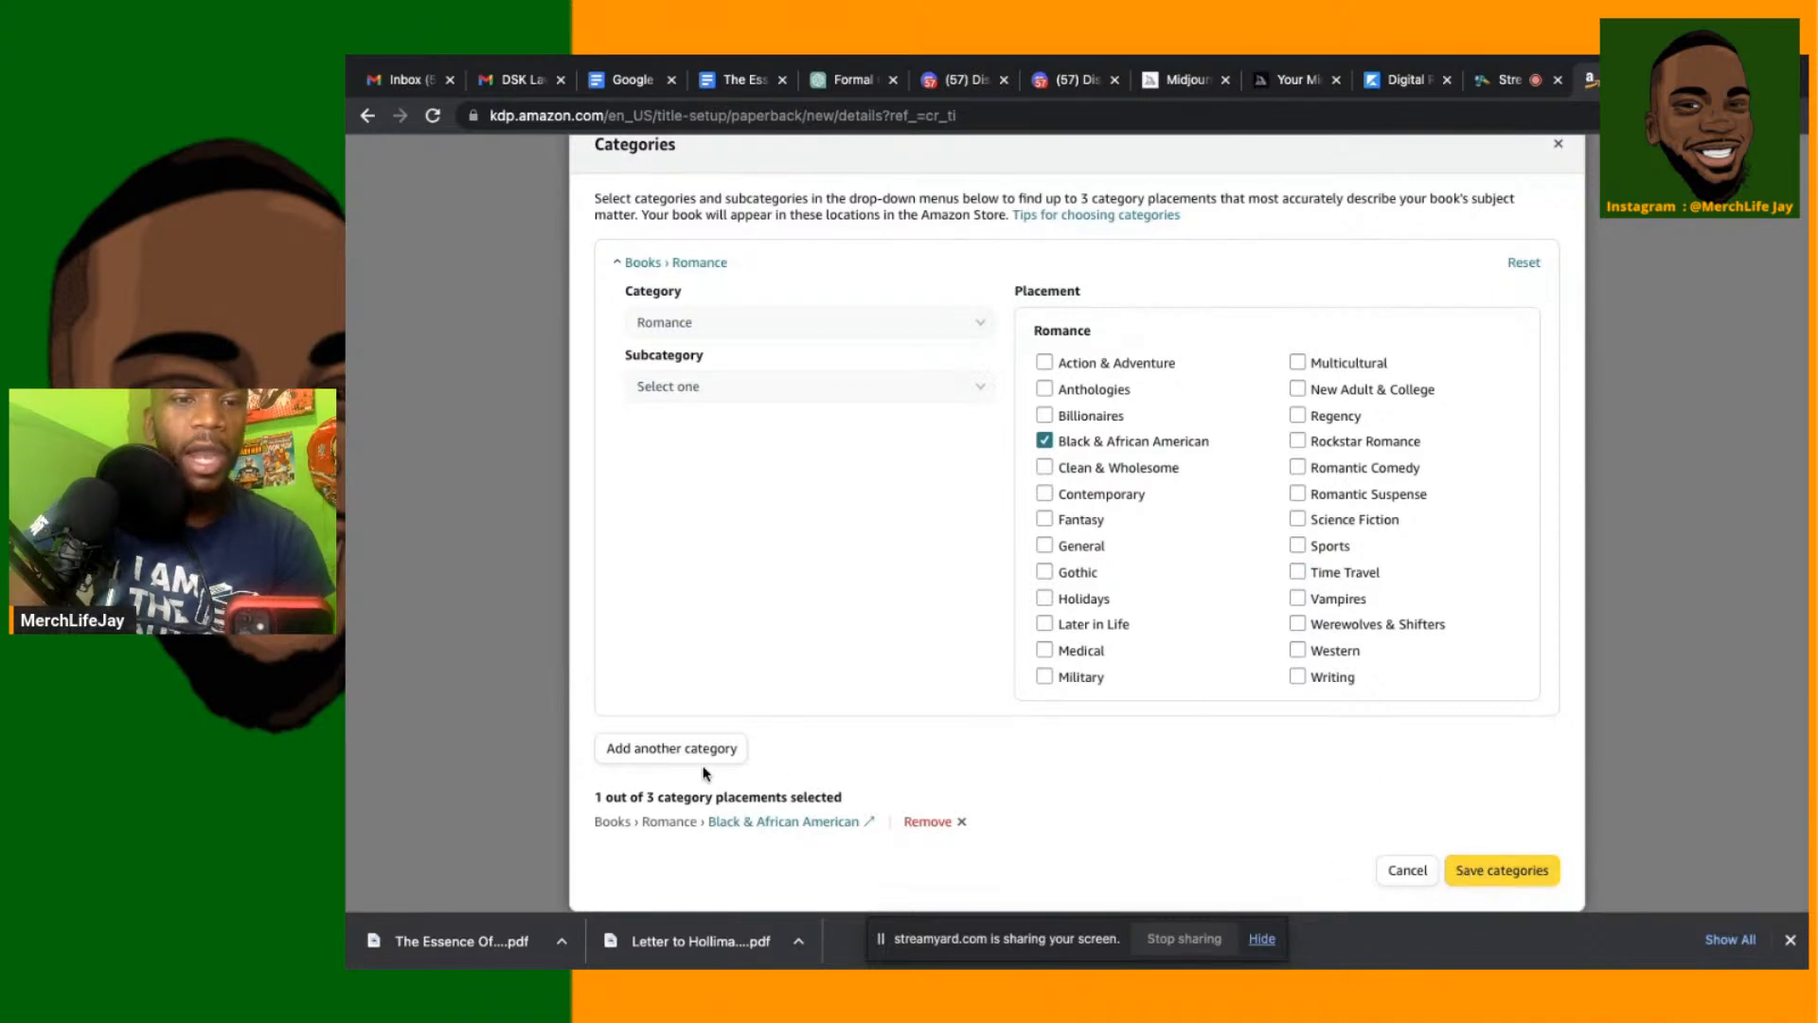
left_click(672, 748)
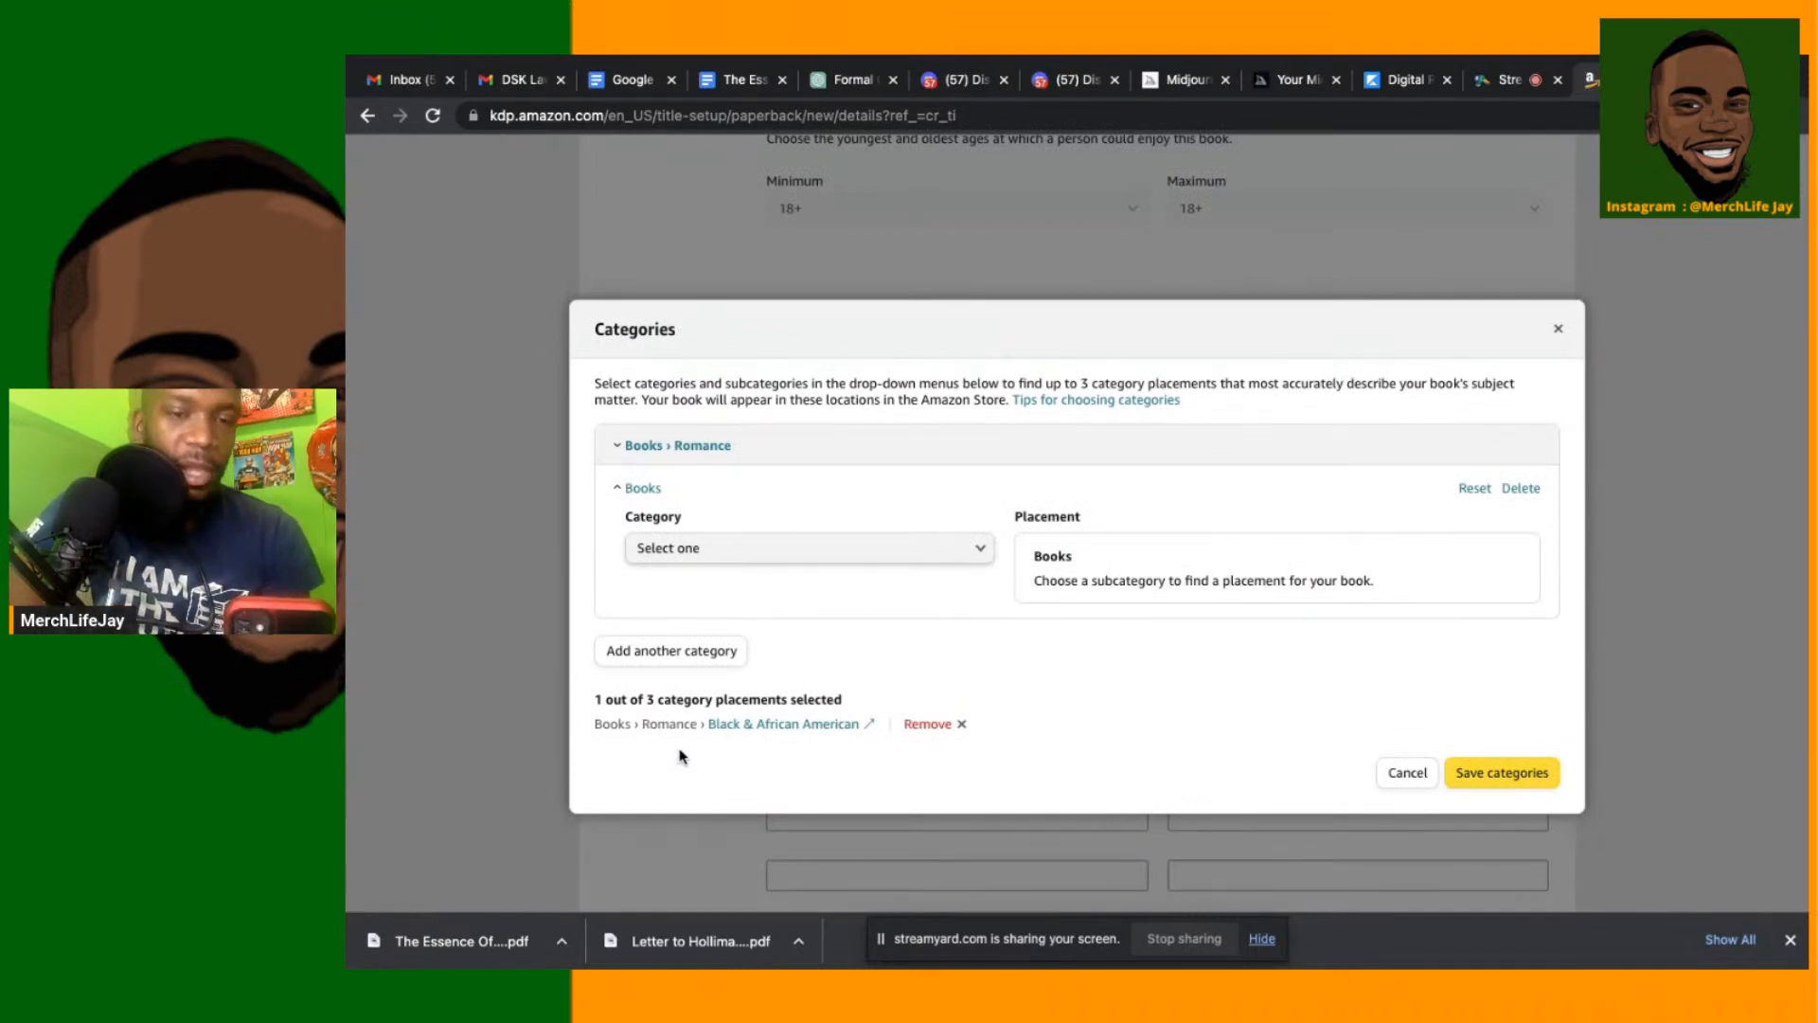
left_click(720, 551)
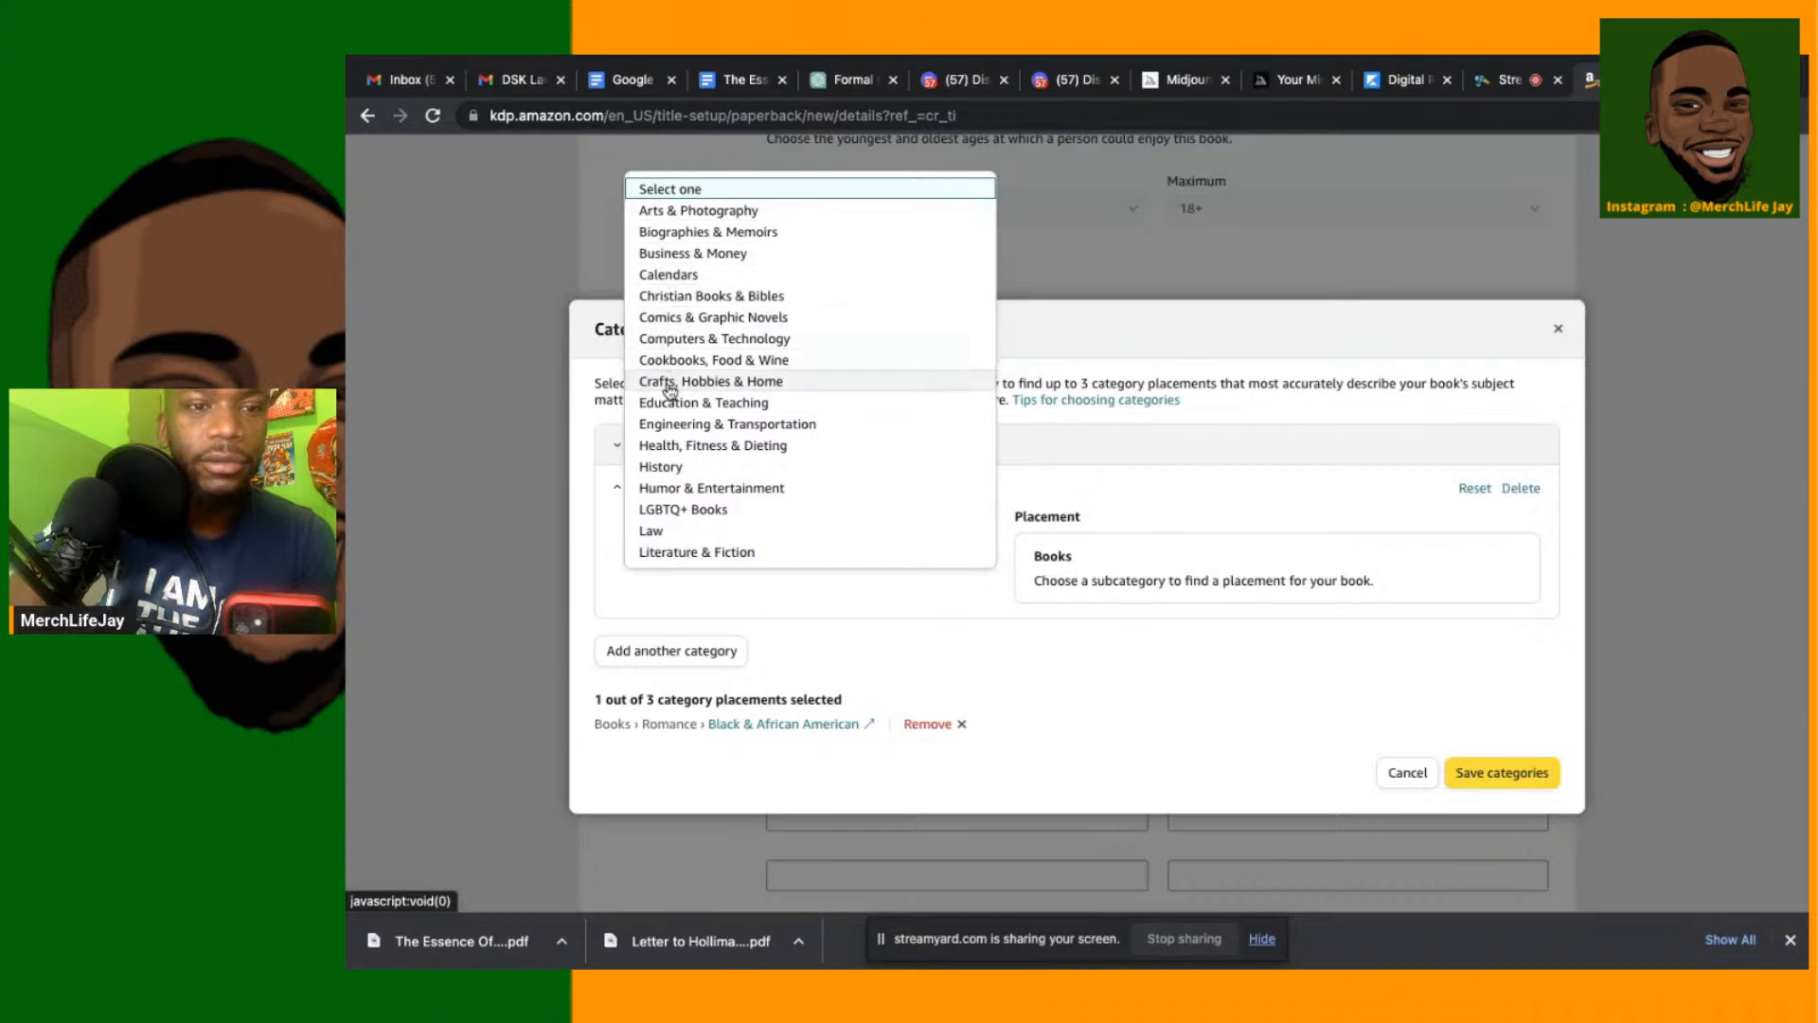
left_click(680, 489)
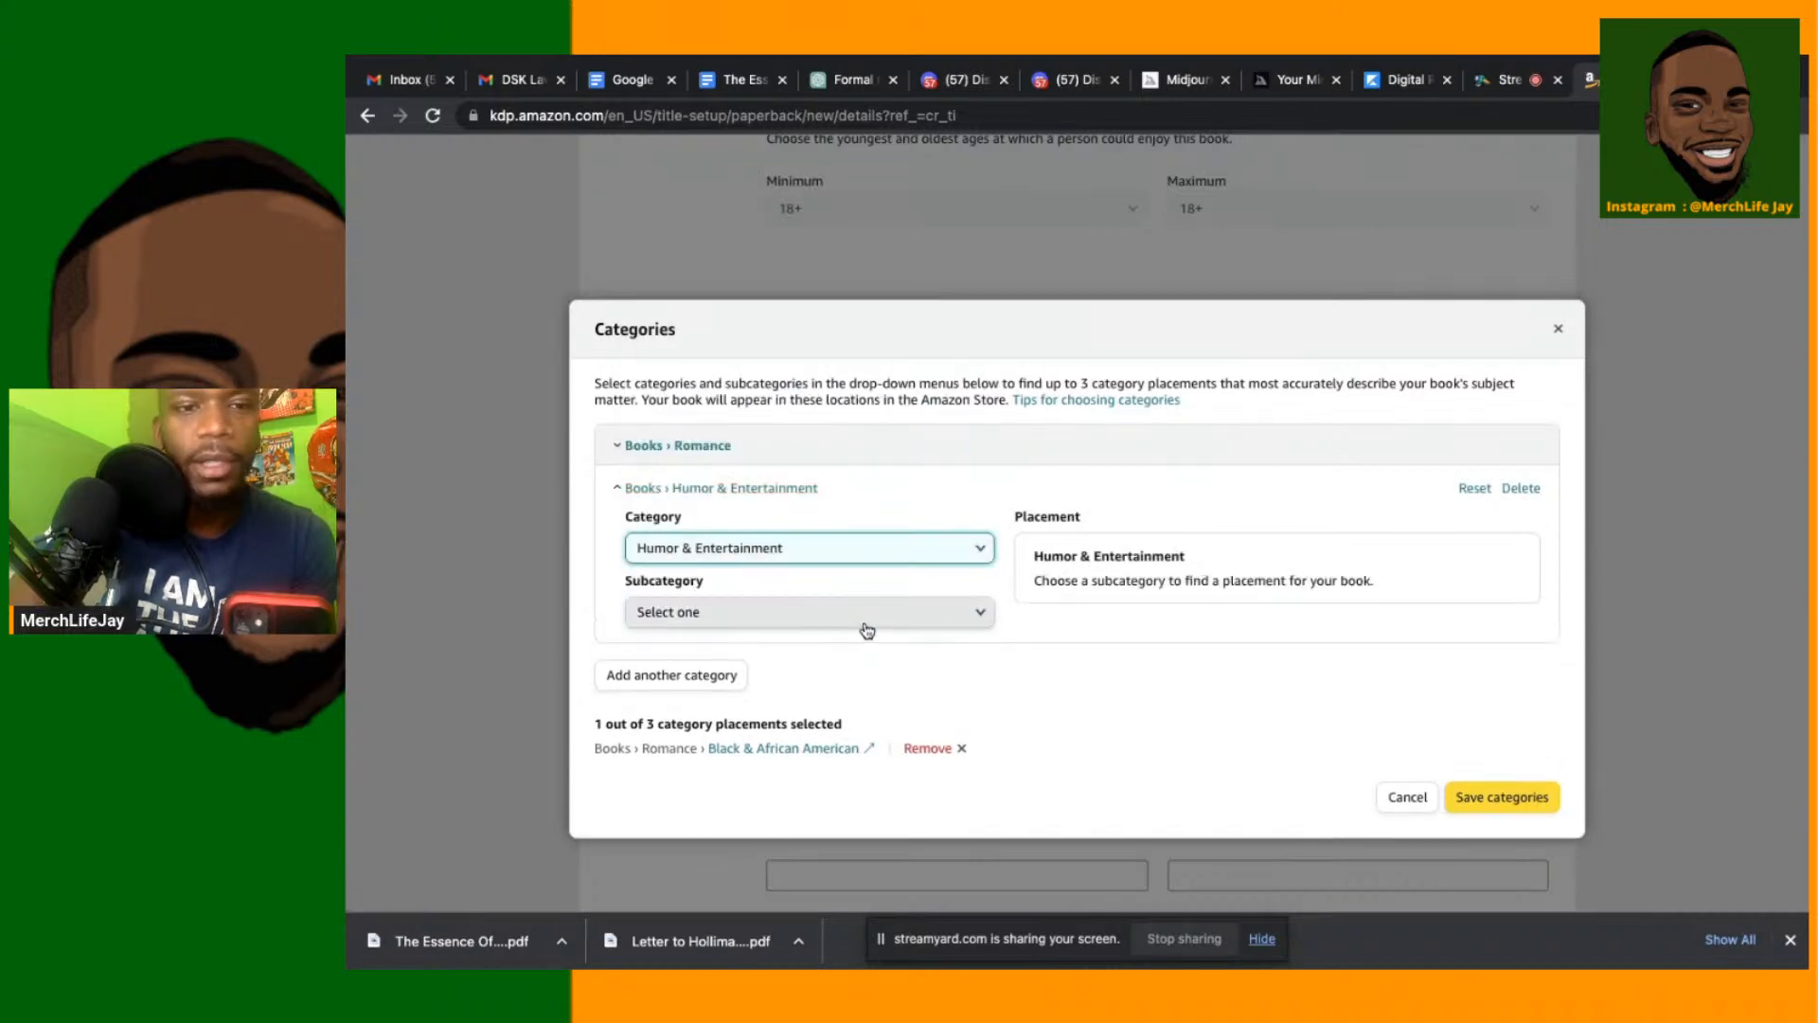
left_click(864, 620)
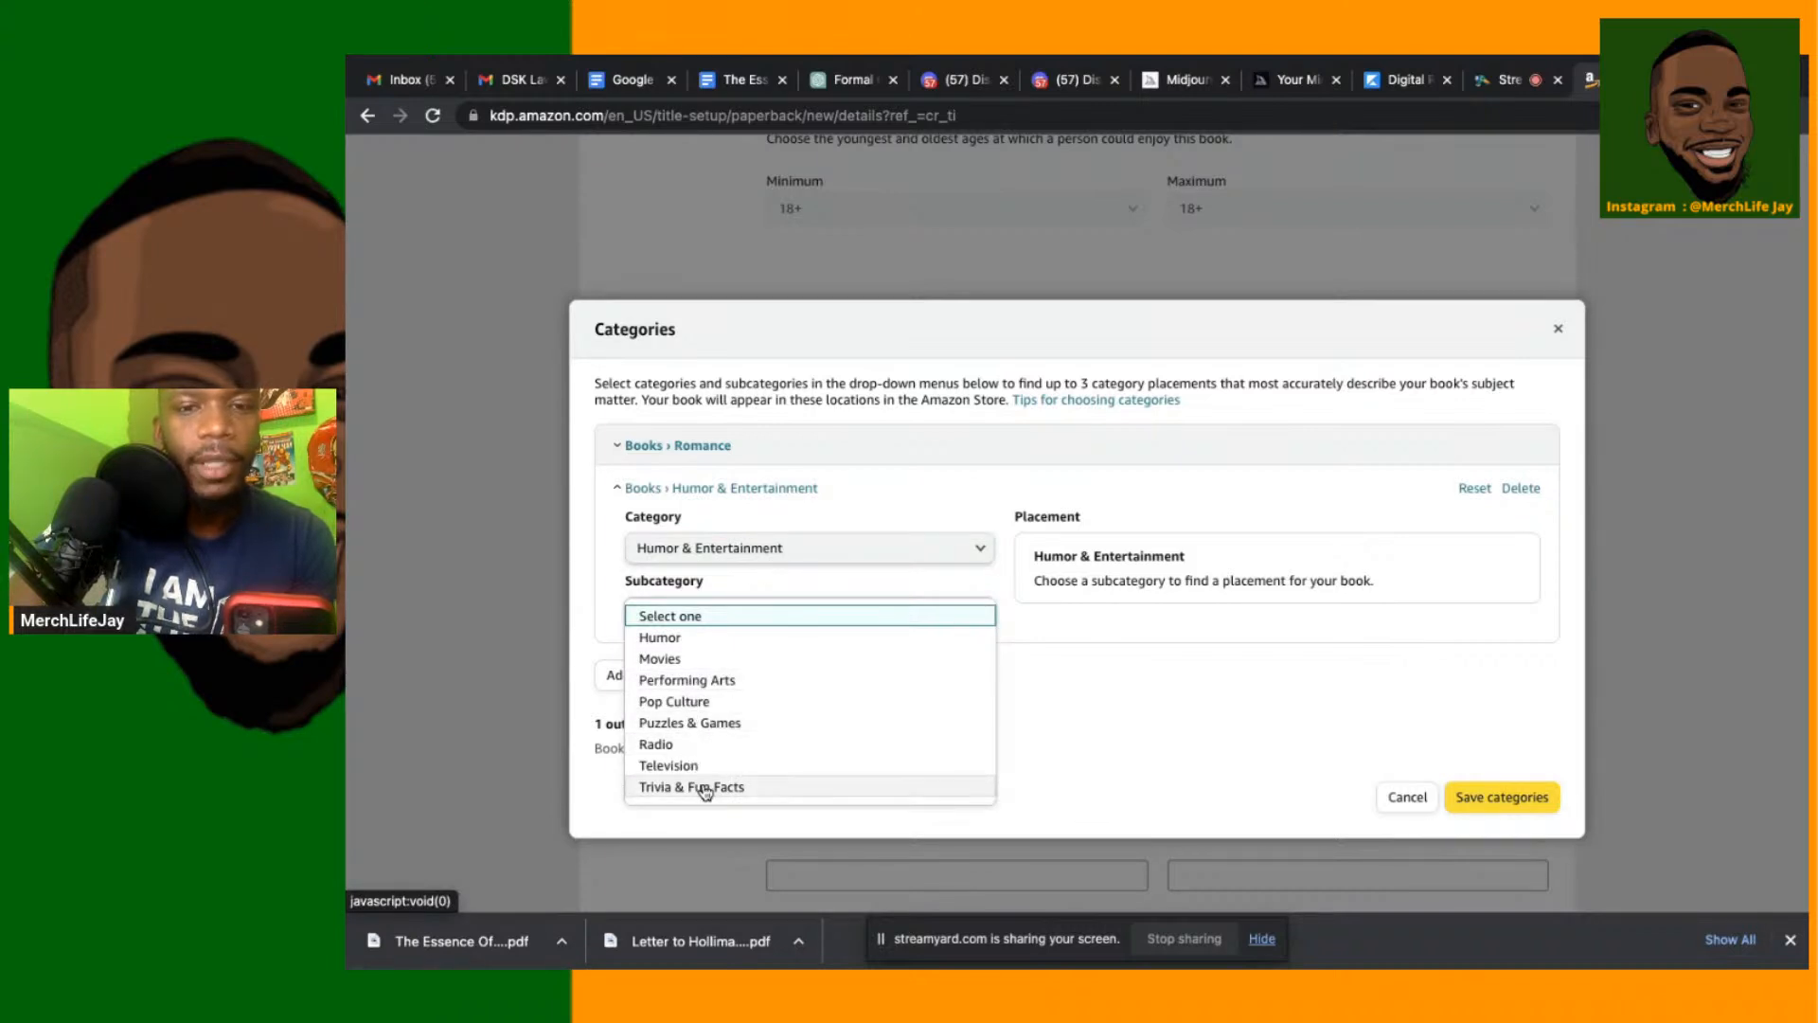
left_click(684, 703)
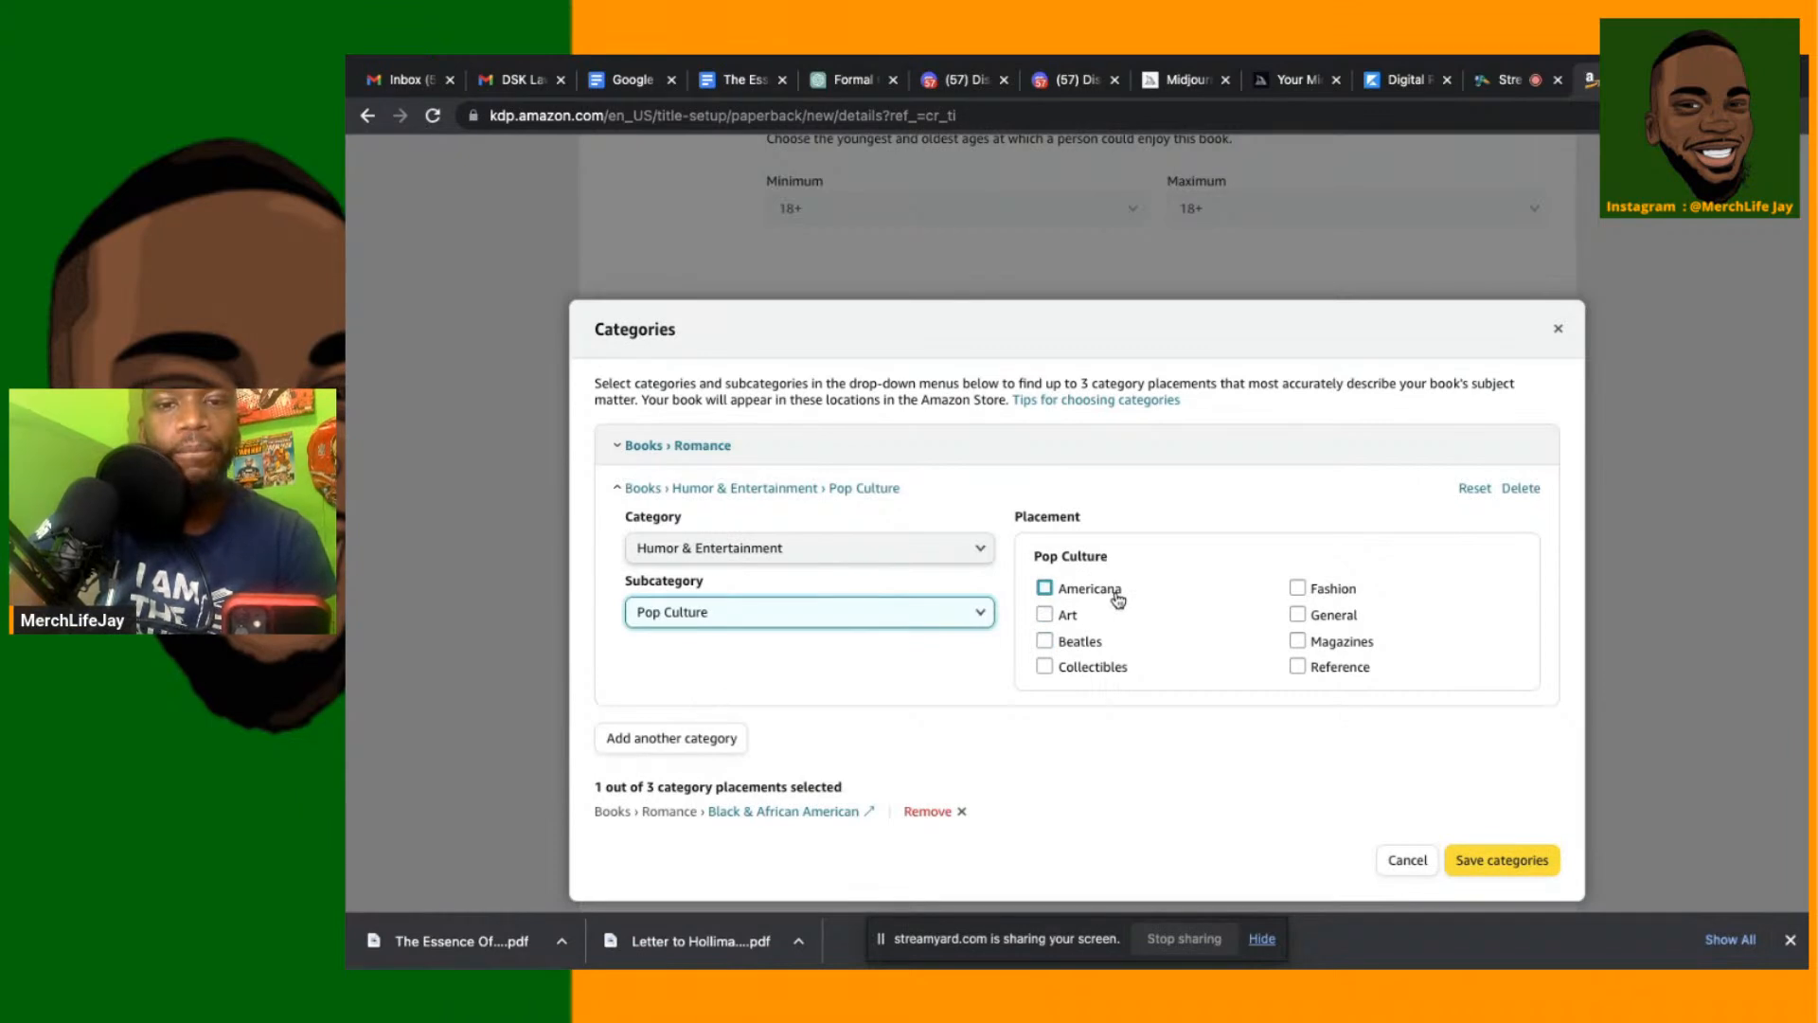
left_click(1045, 588)
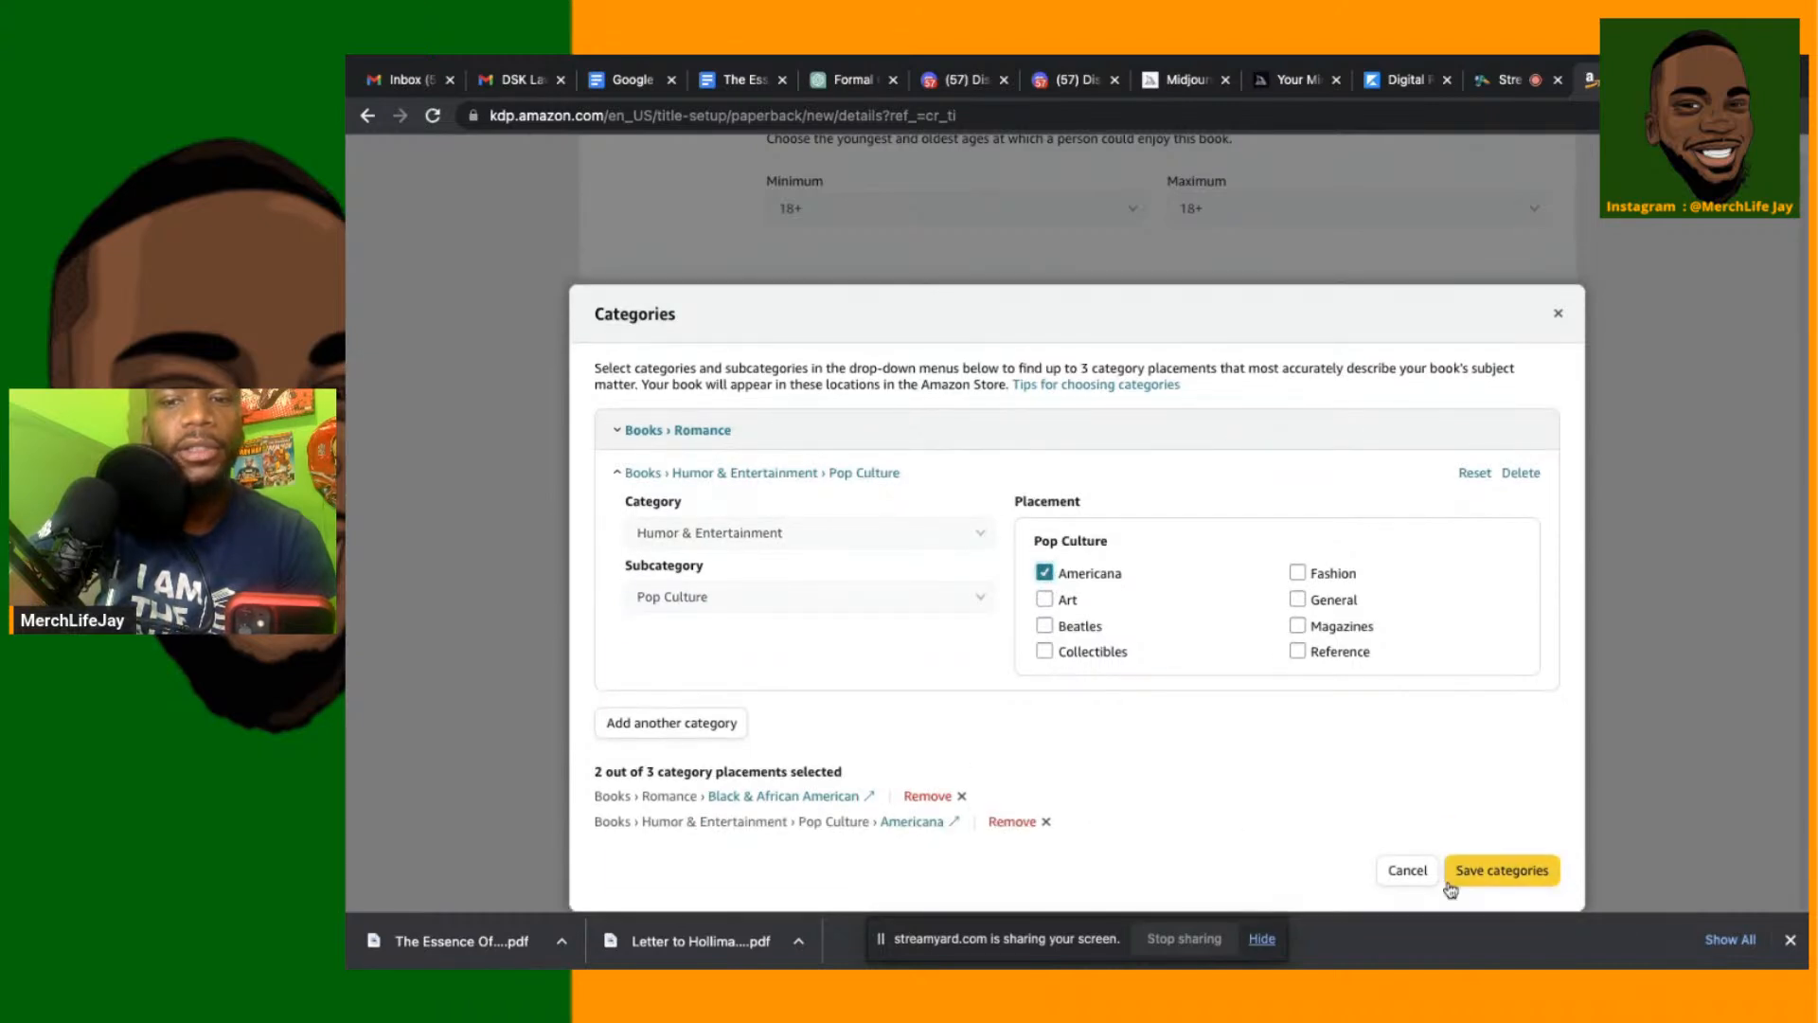
left_click(1488, 879)
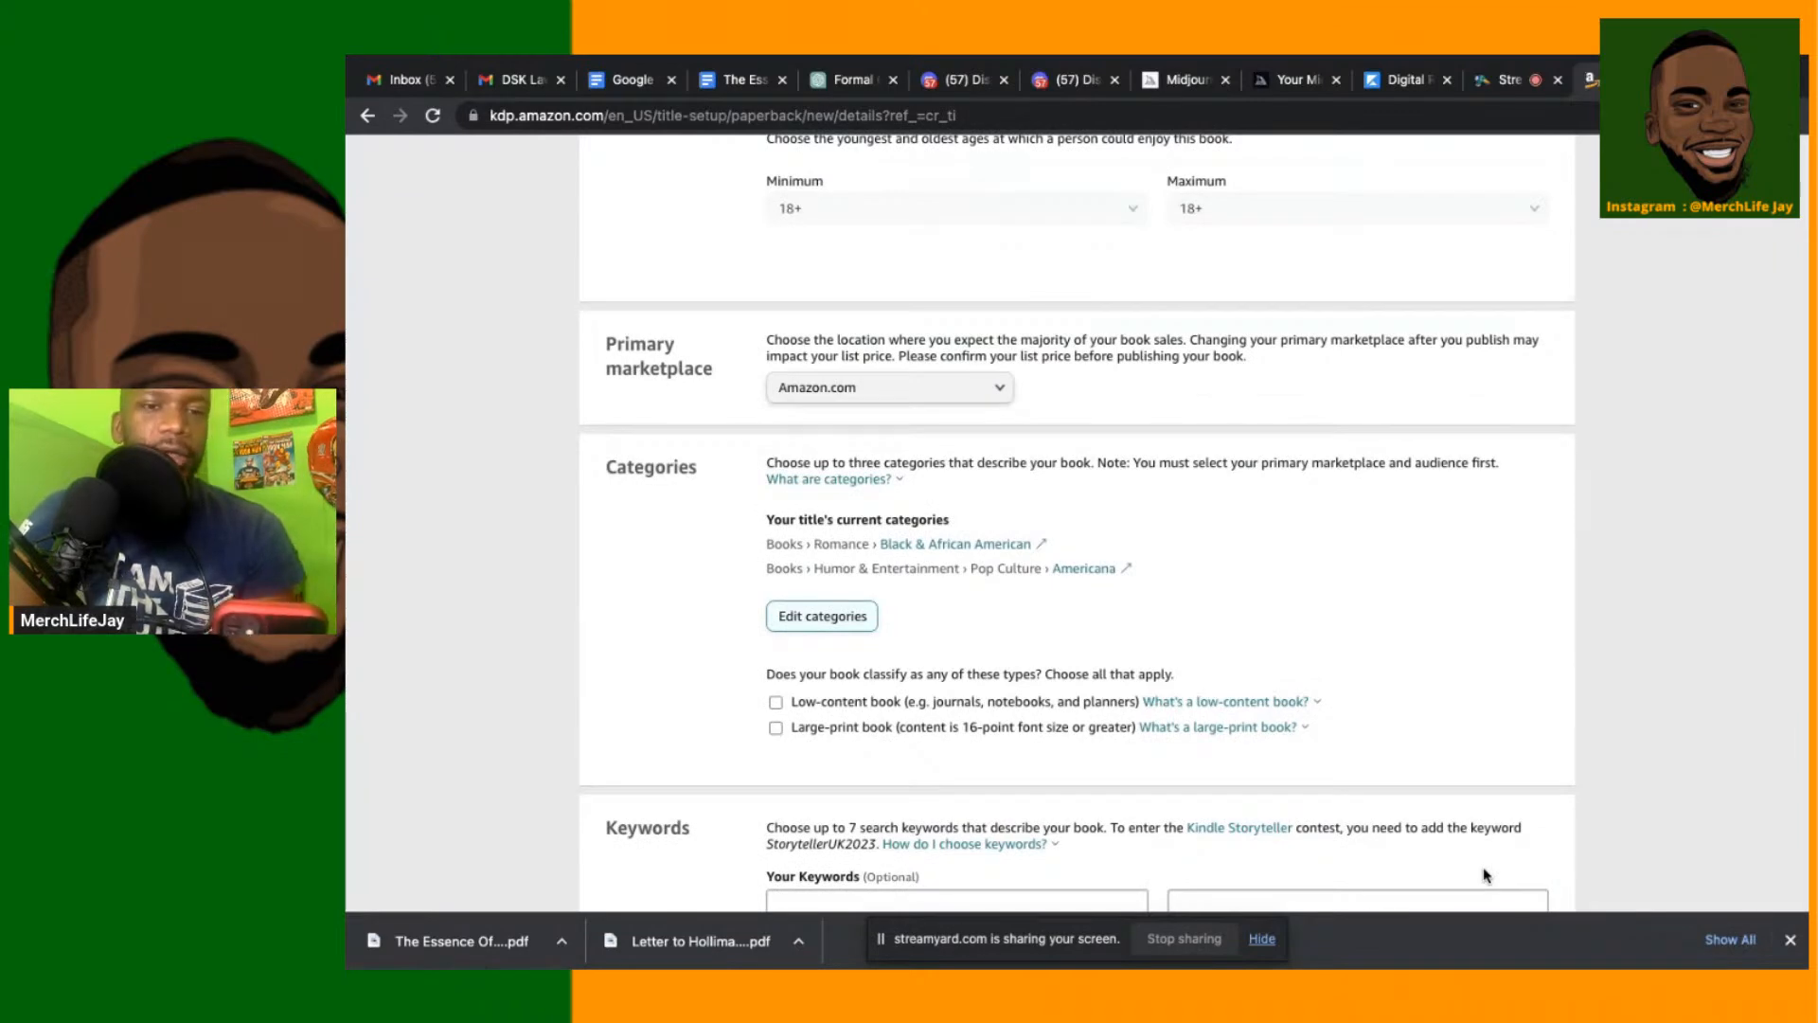
Enter the author's full name as the first search keyword and MerchLife Jay as the second
scroll(884, 719, "down", 5)
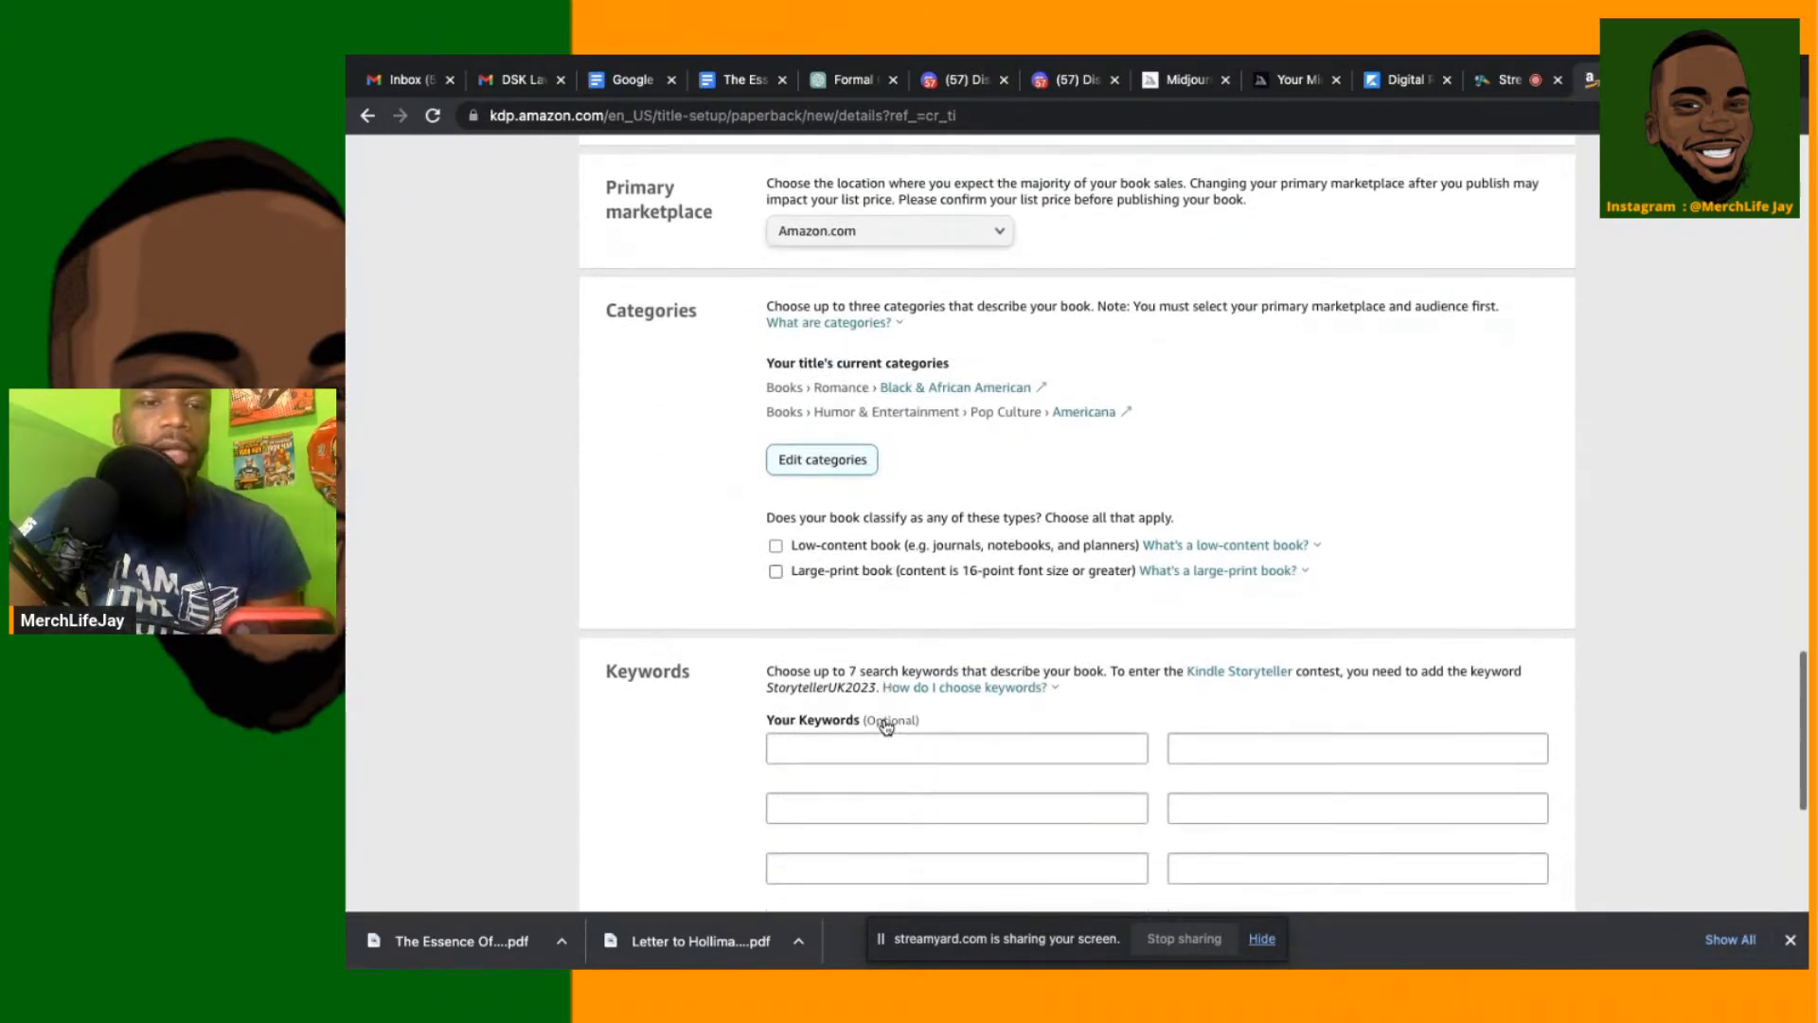
left_click(803, 451)
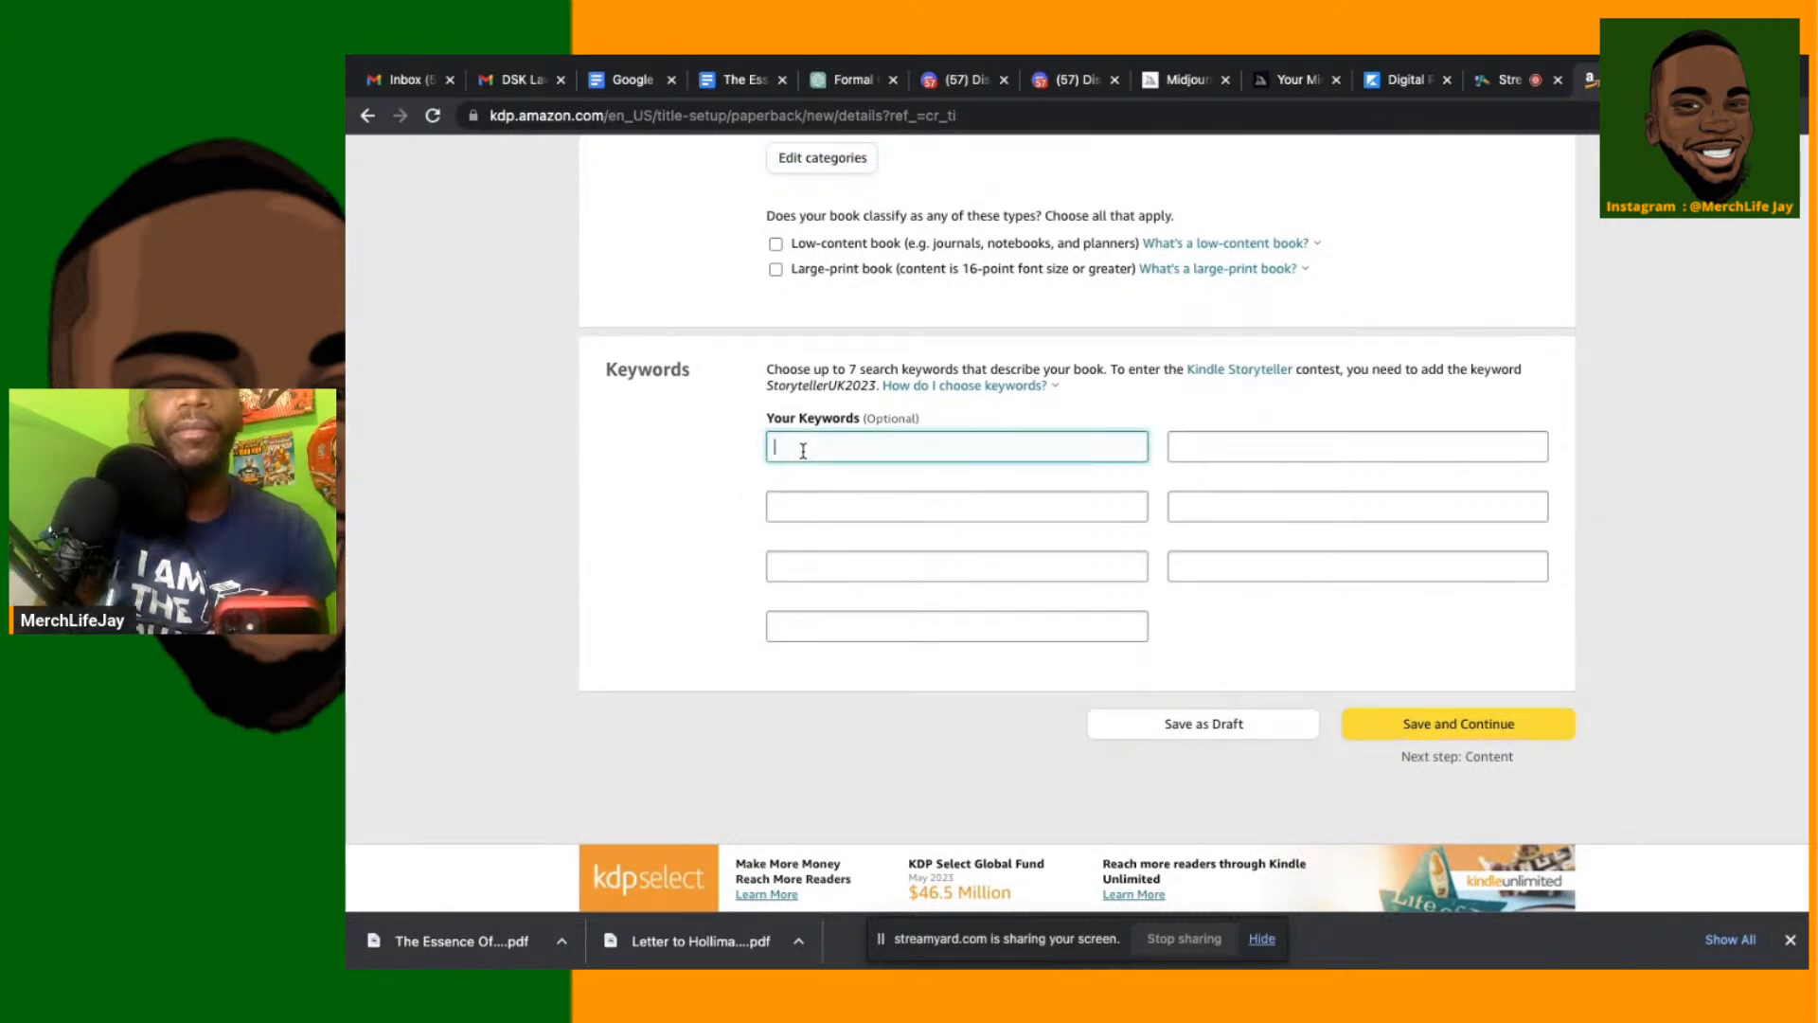
type("Jeremy")
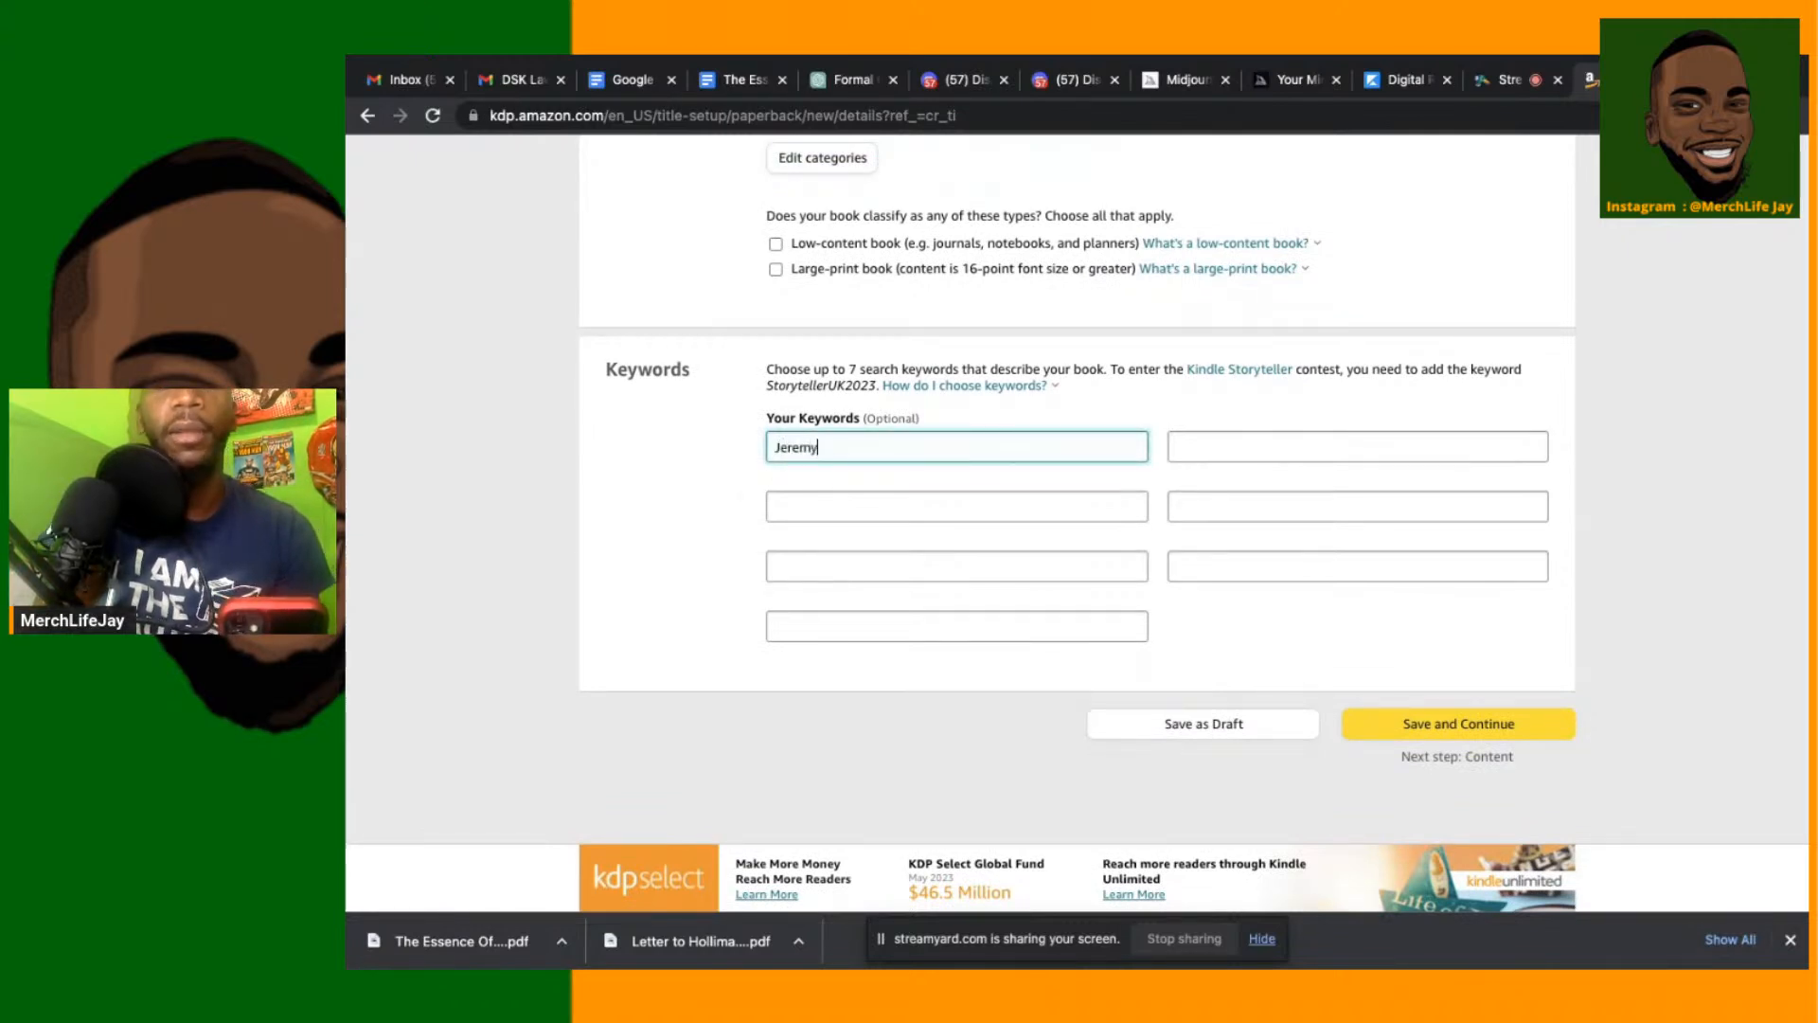
type(" Bo")
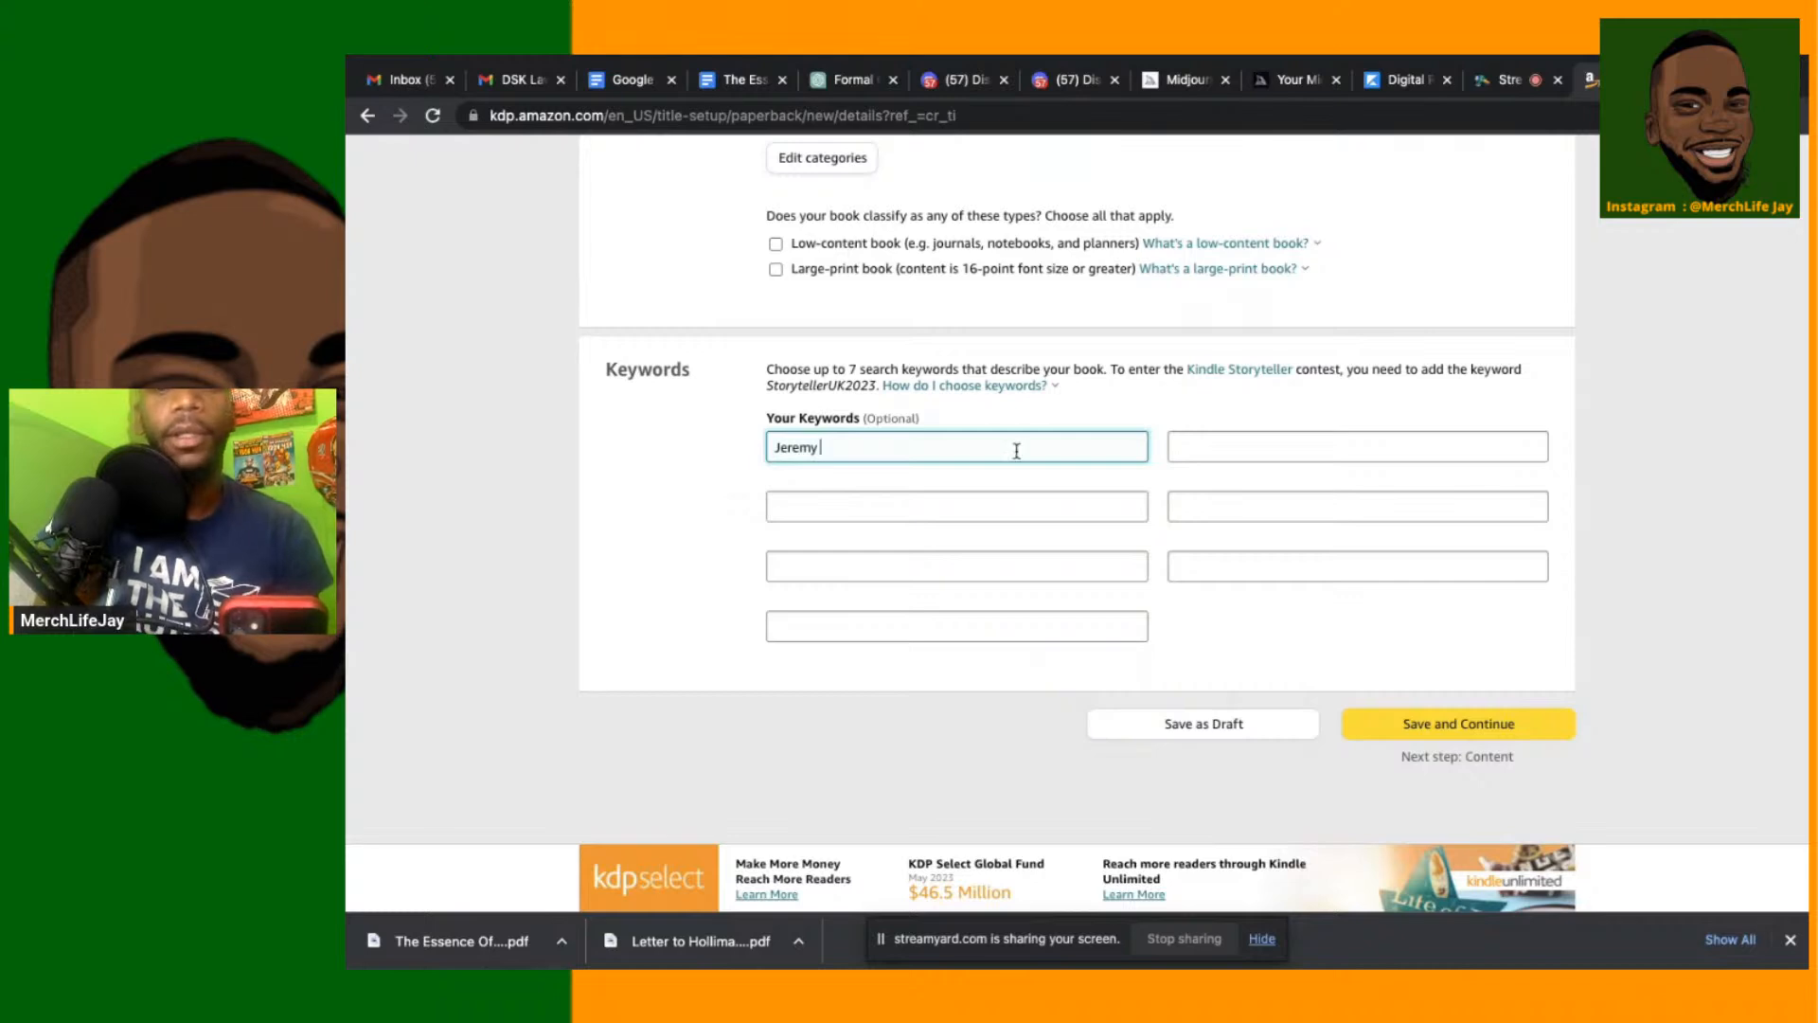
type("yer")
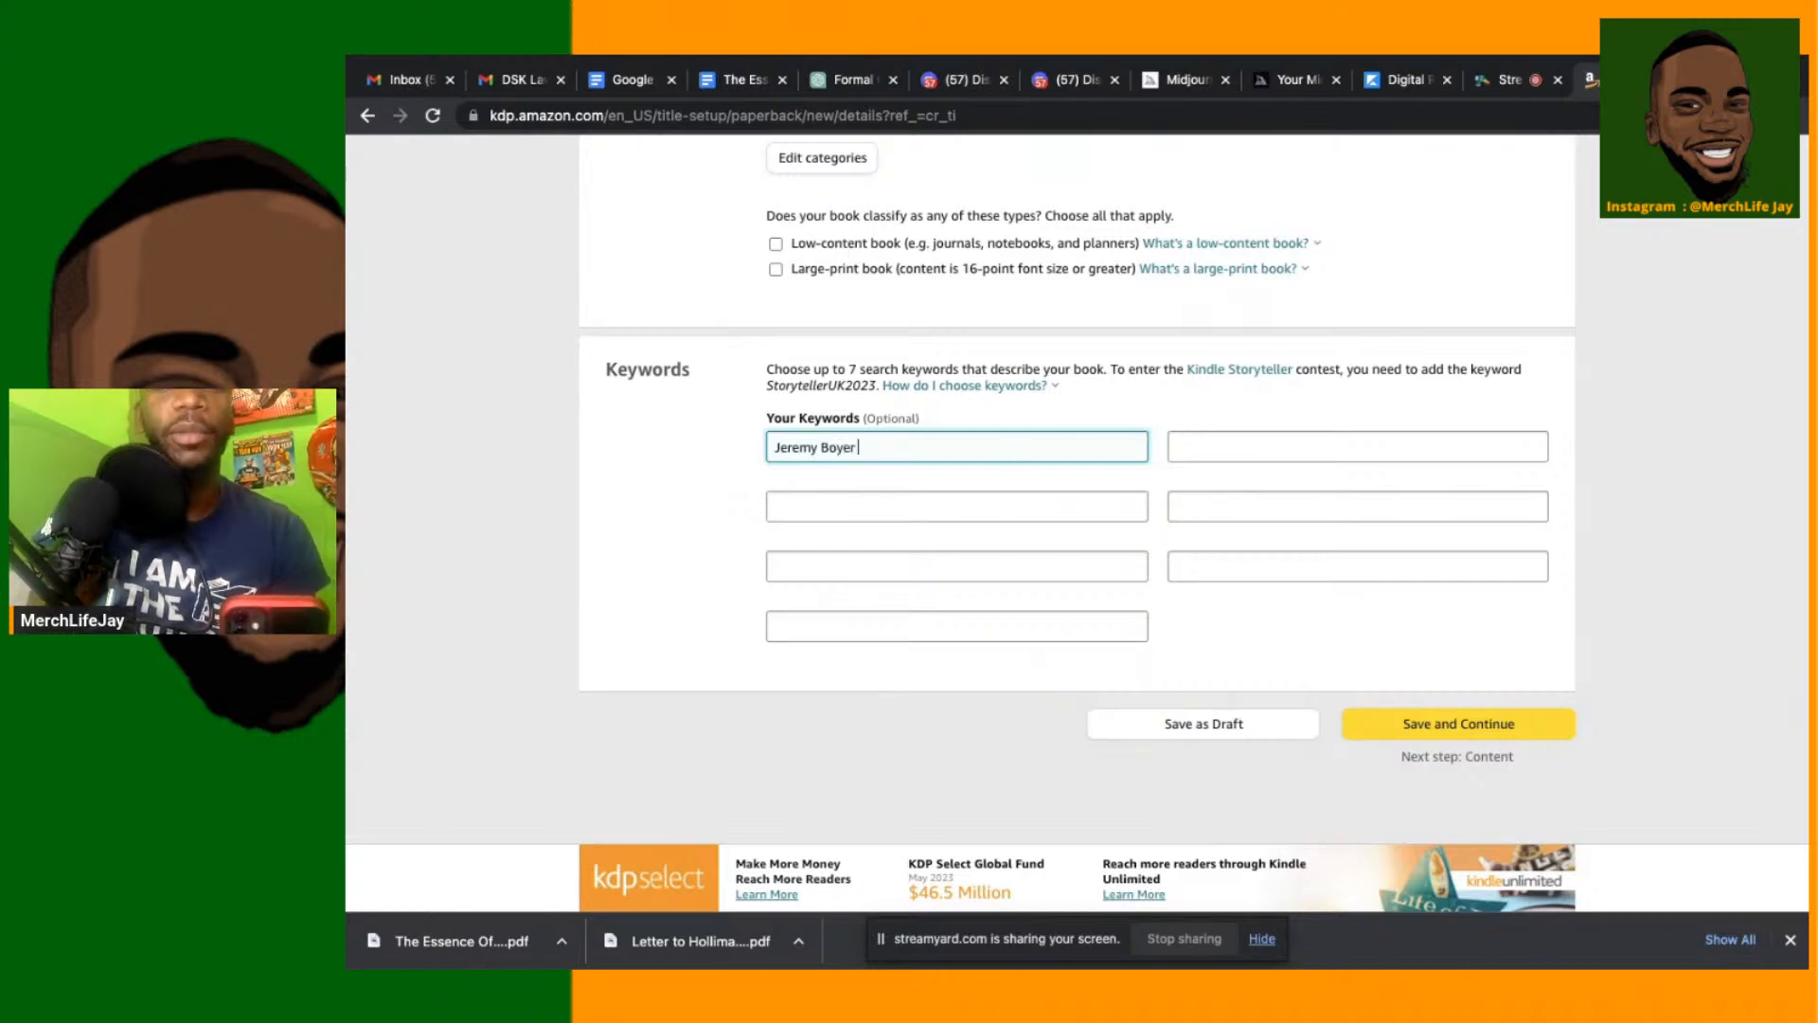
key("Tab")
type("M")
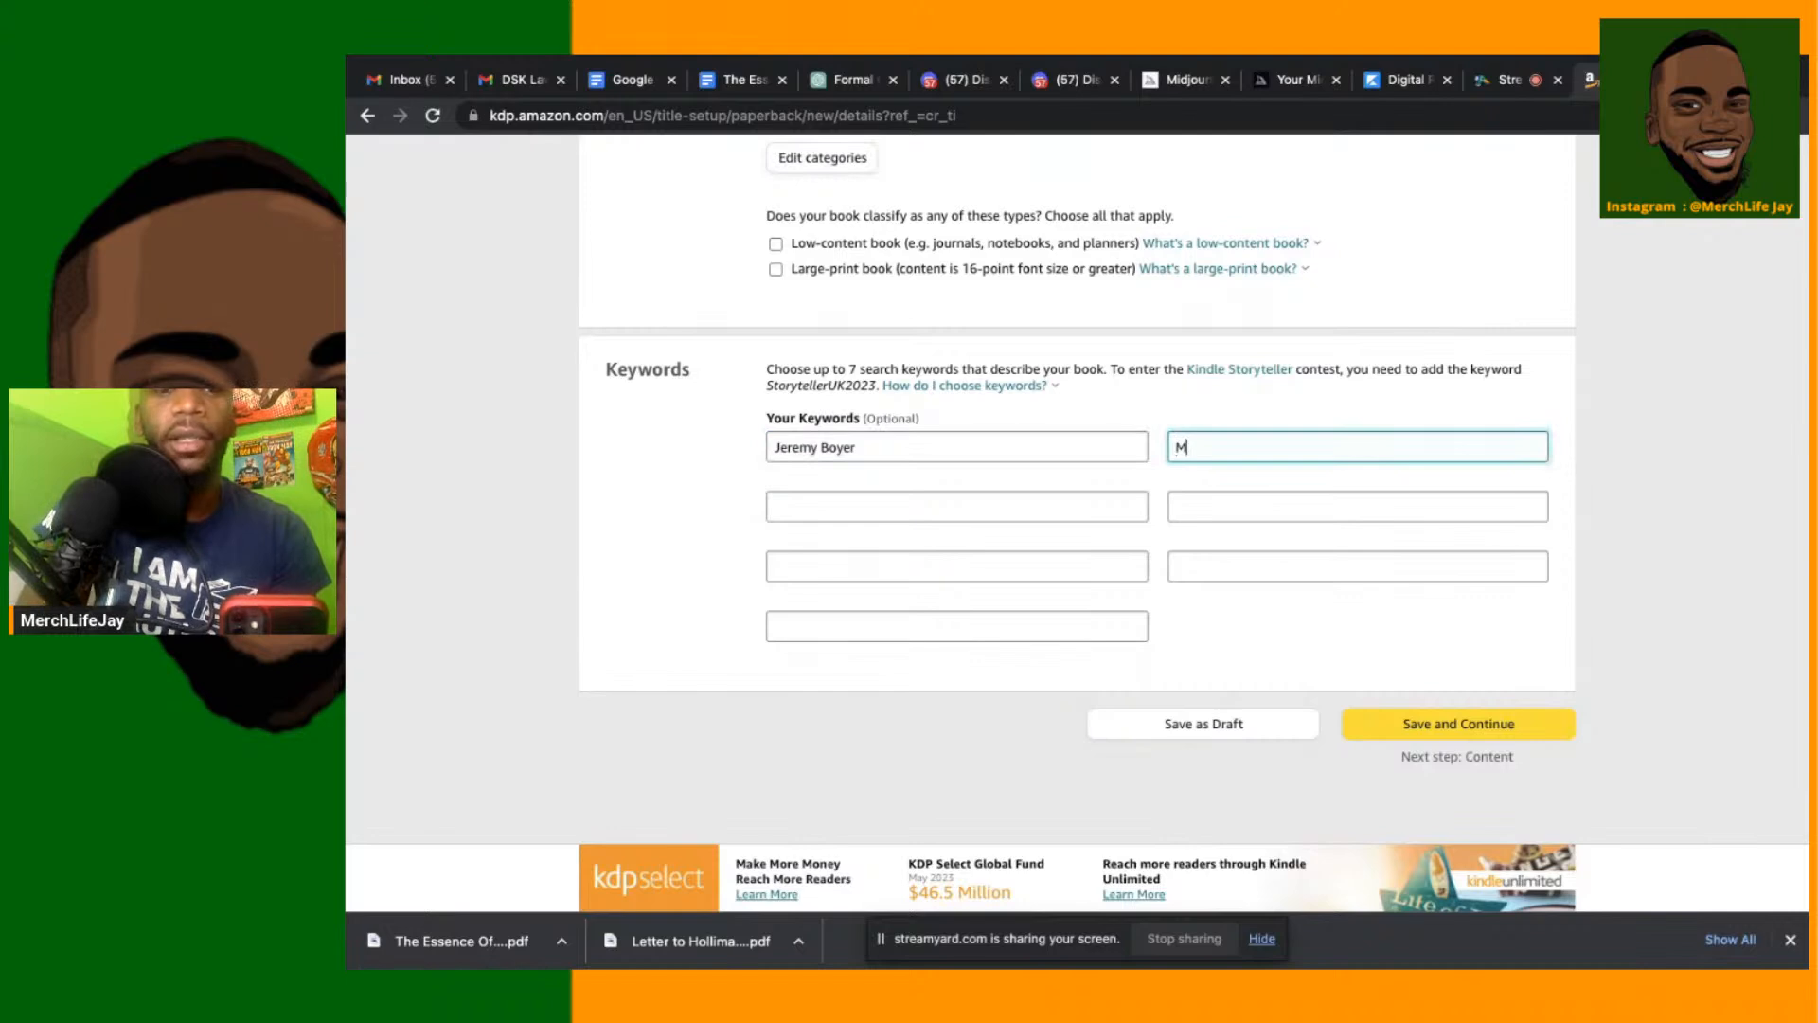
type("erchL")
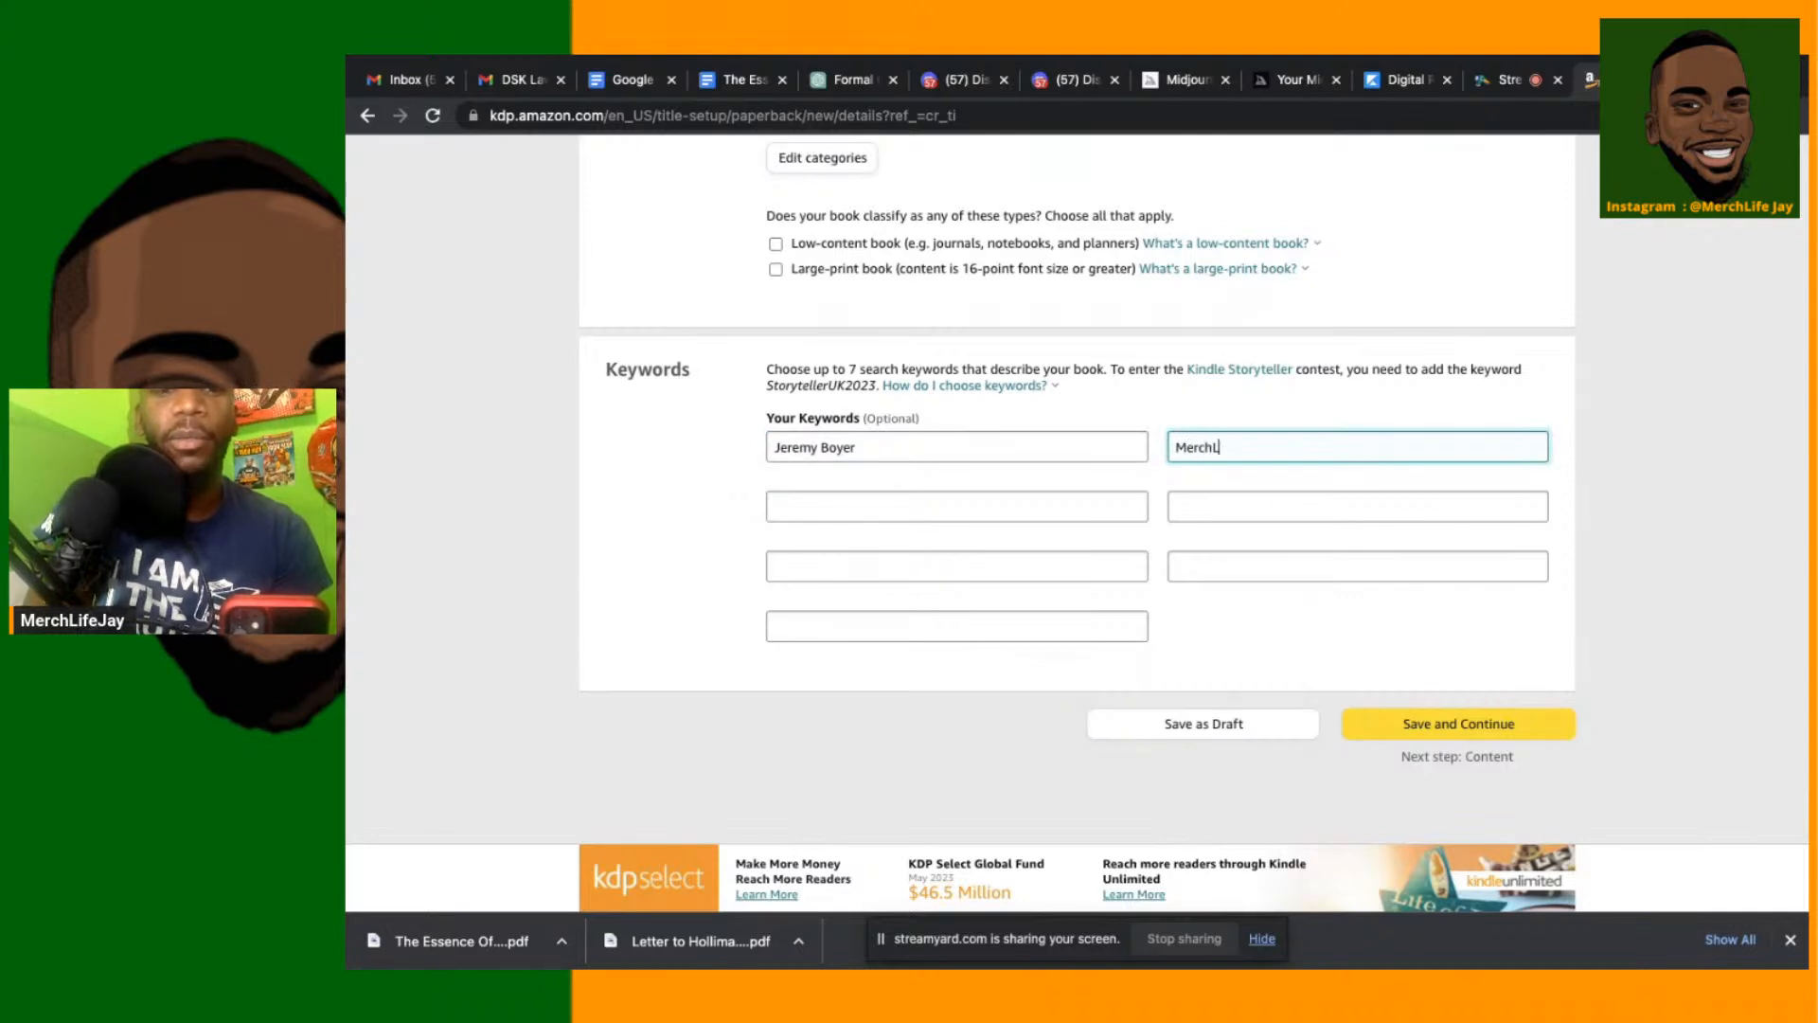
type("ife Jay")
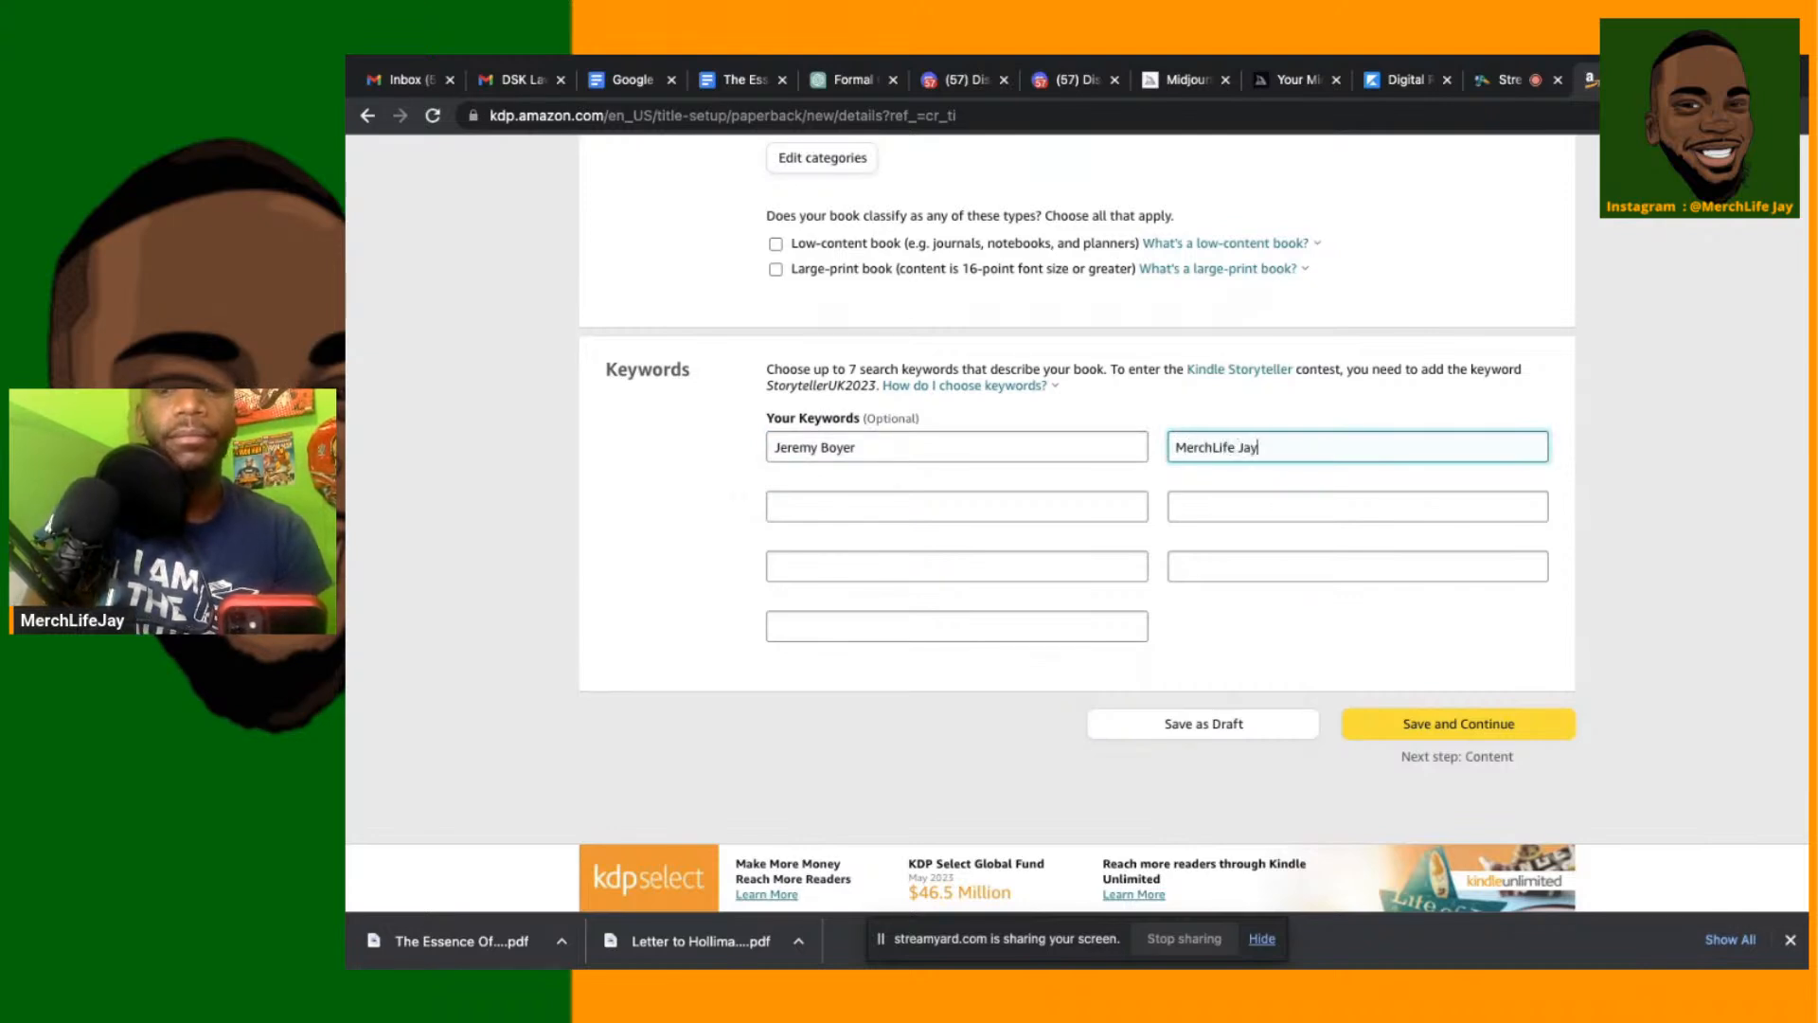
Enter Get Excited as the third search keyword, removing any stray text after it
key("Tab")
type("Get Excit")
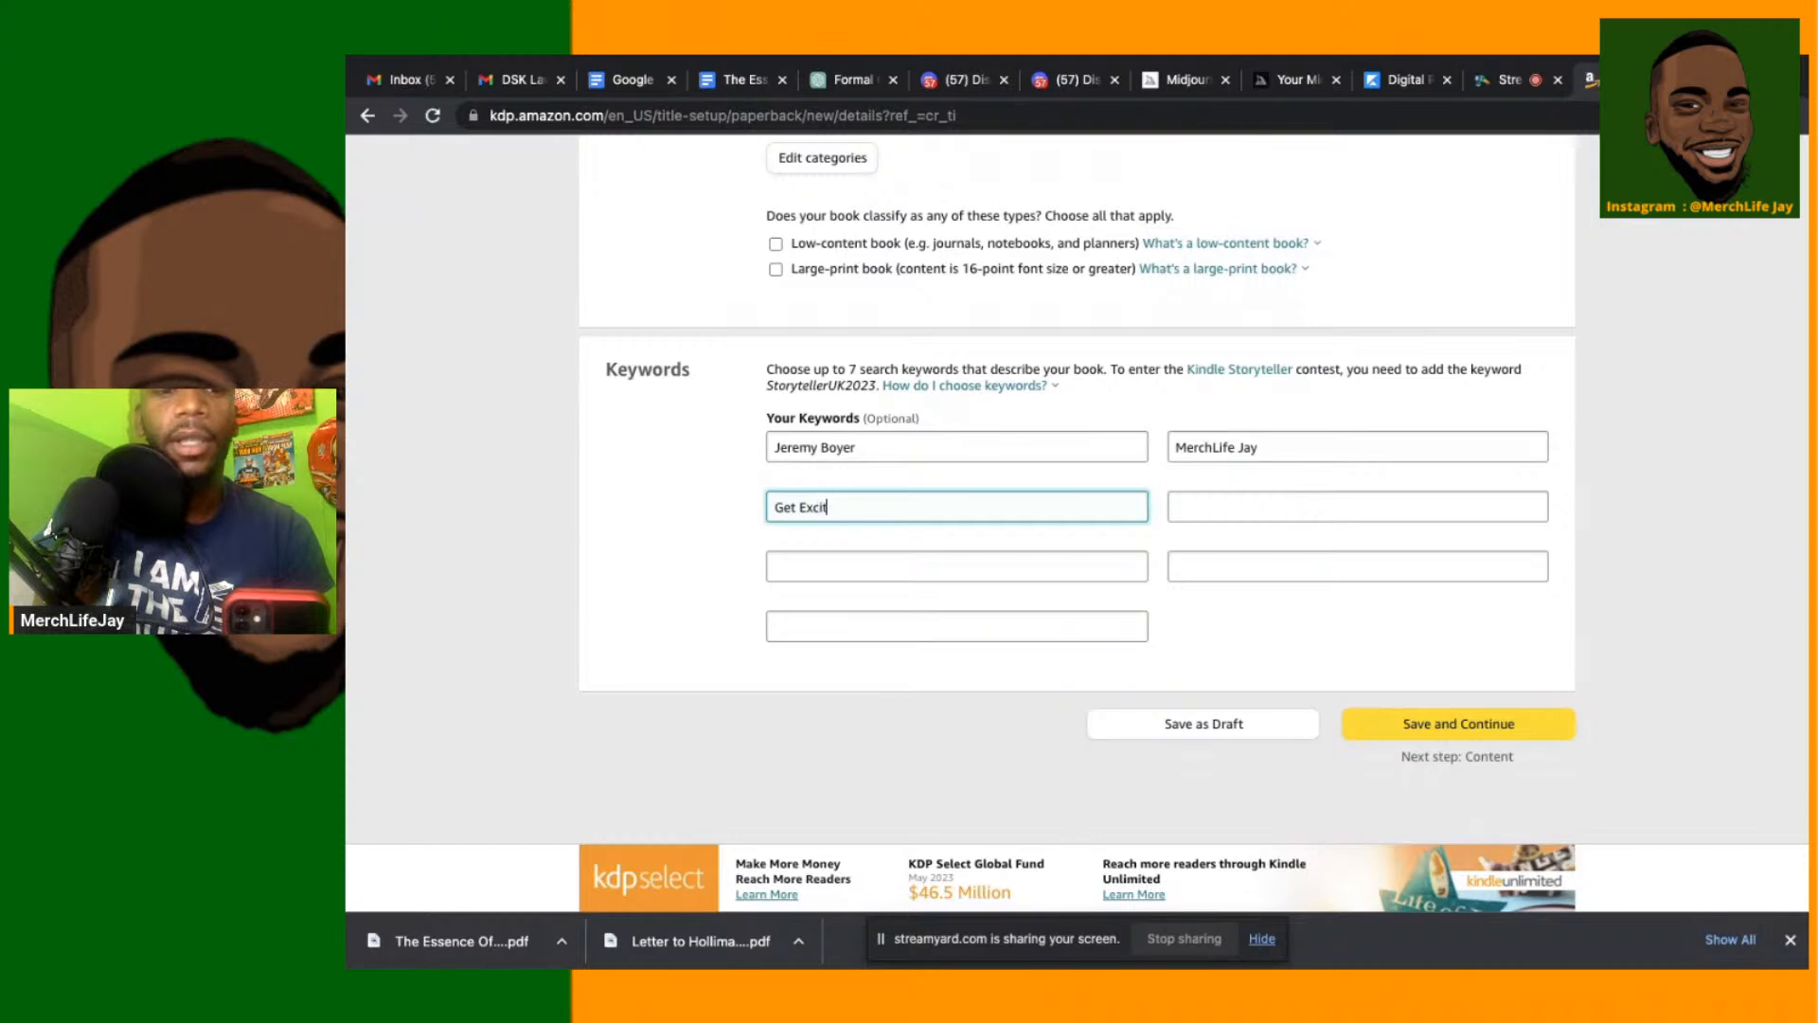
type("edE")
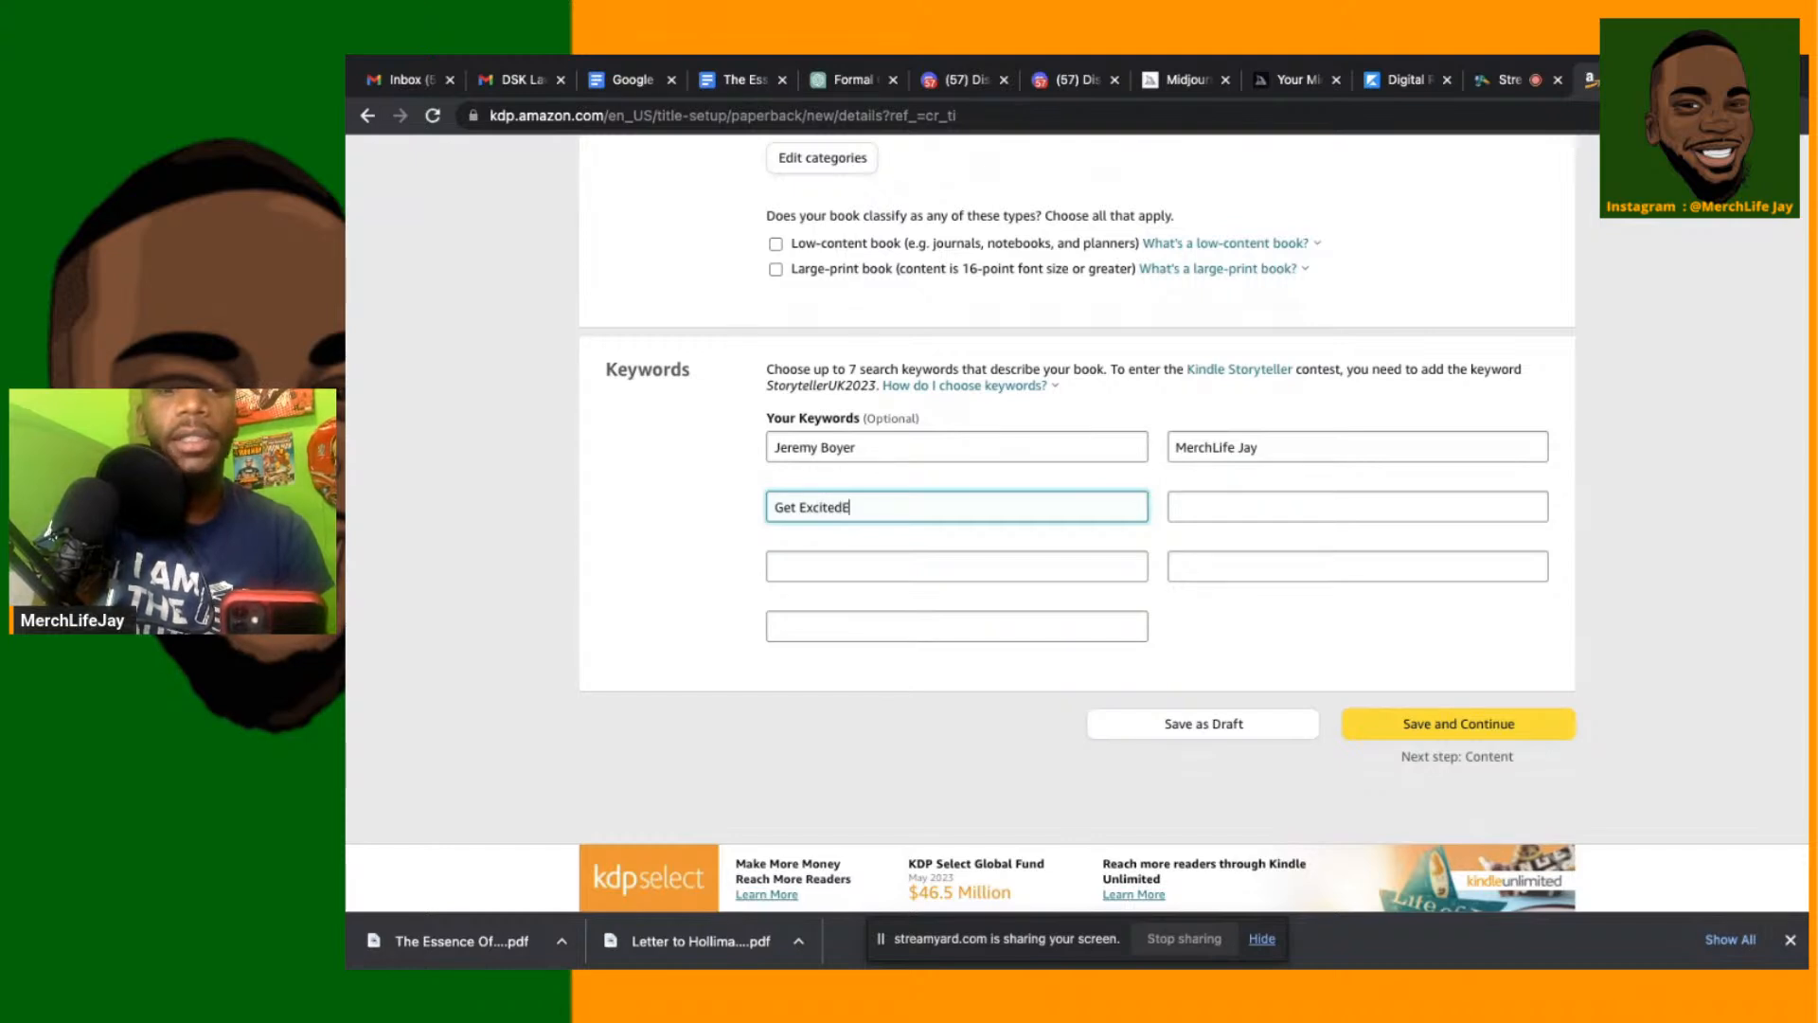
type("SSENCE")
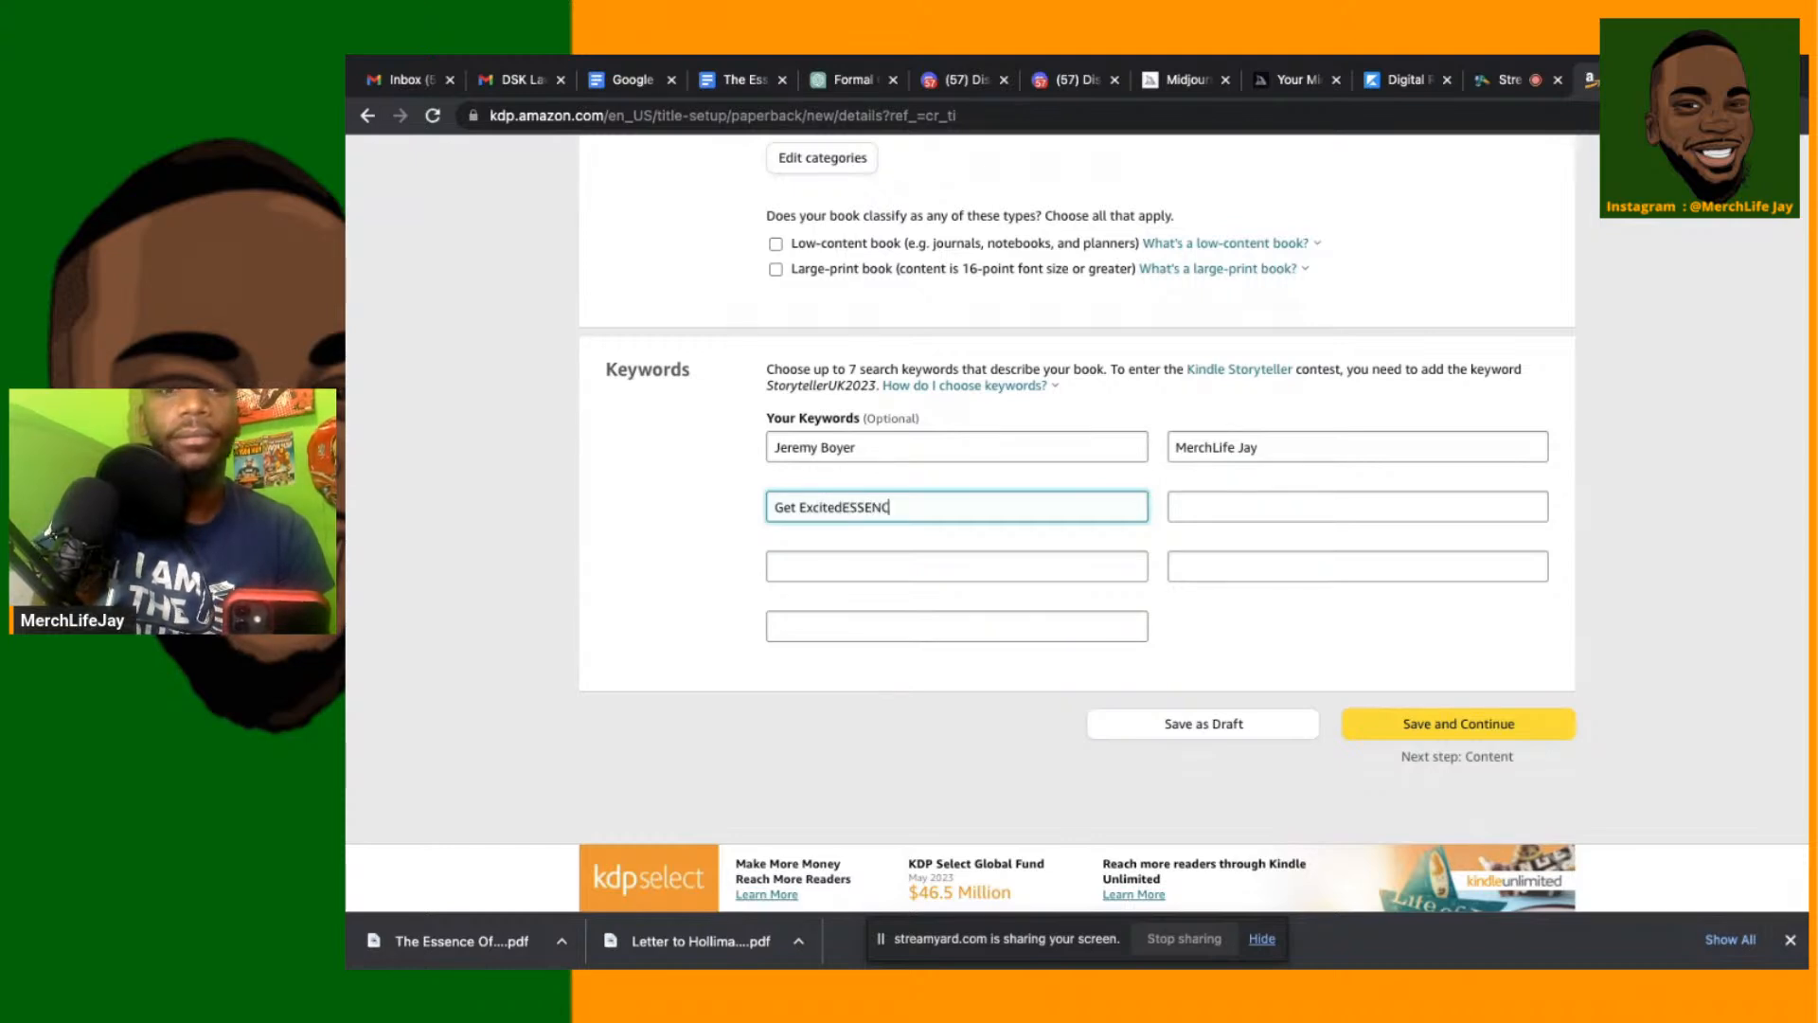
key("BackSpace")
key("BackSpace")
key("BackSpace")
key("BackSpace")
key("BackSpace")
key("BackSpace")
key("BackSpace")
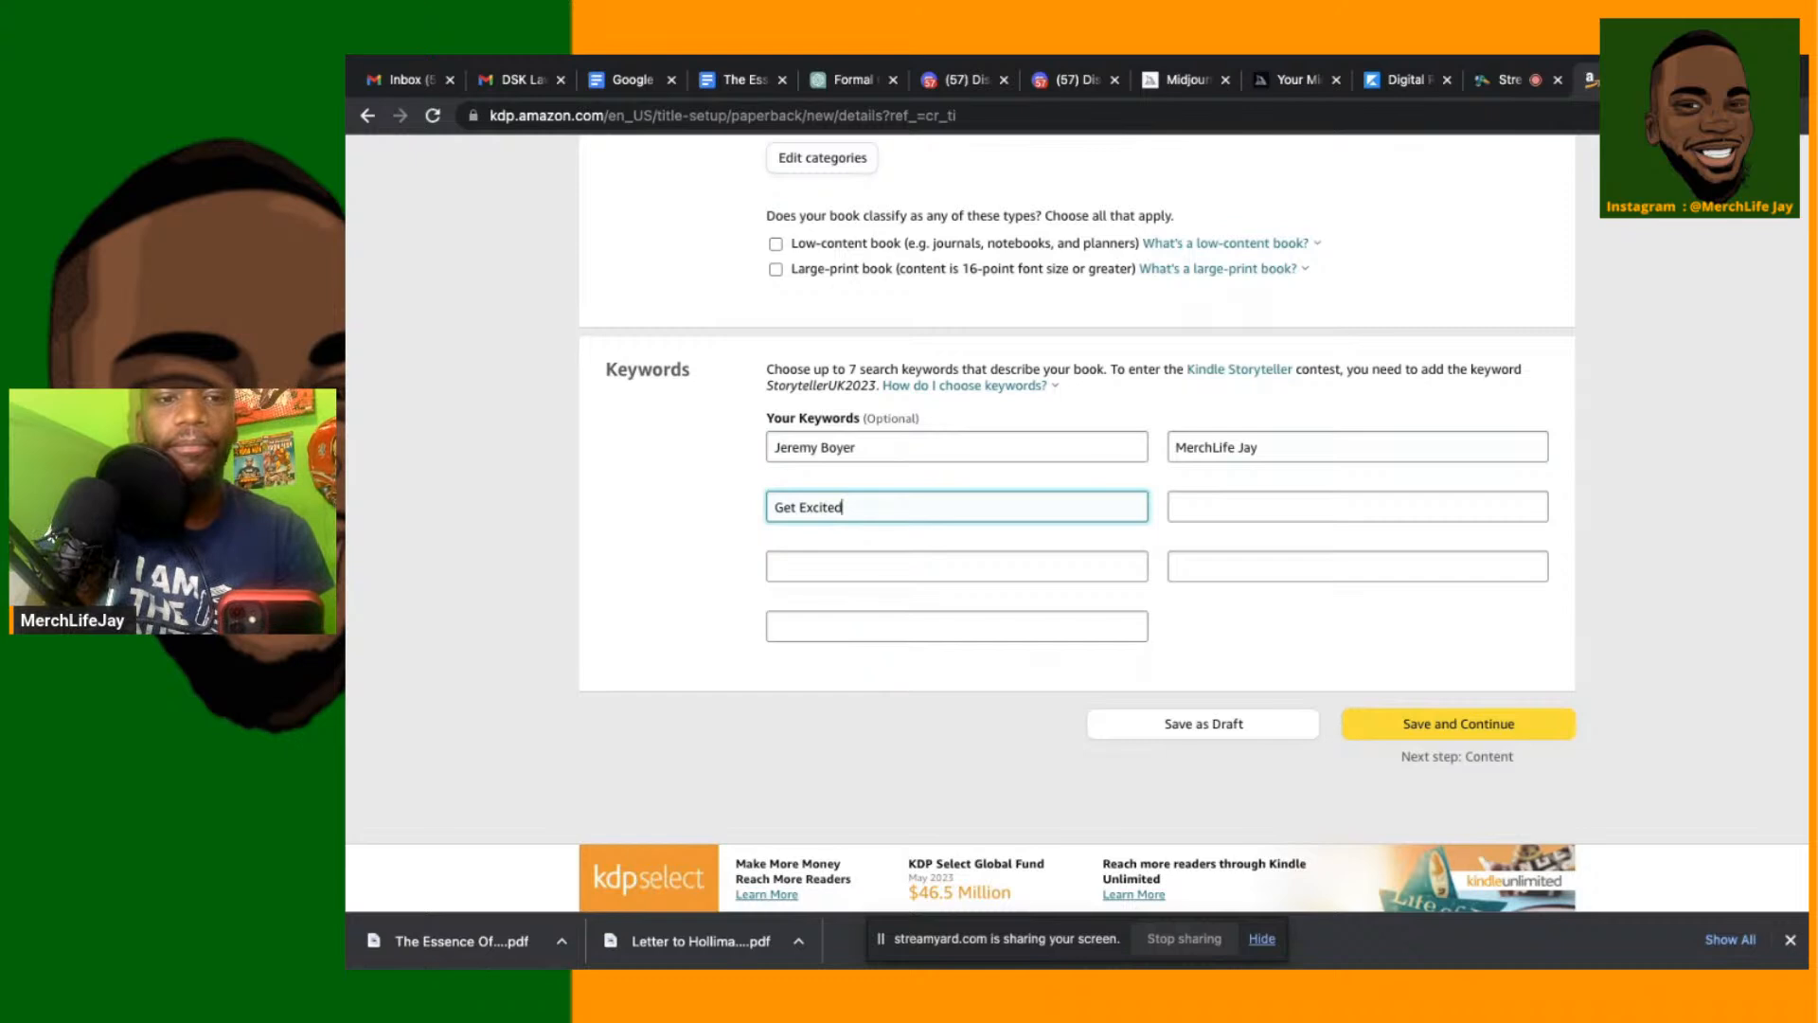
Enter the book title The Essence Of Betrayal as the fourth search keyword
left_click(1357, 507)
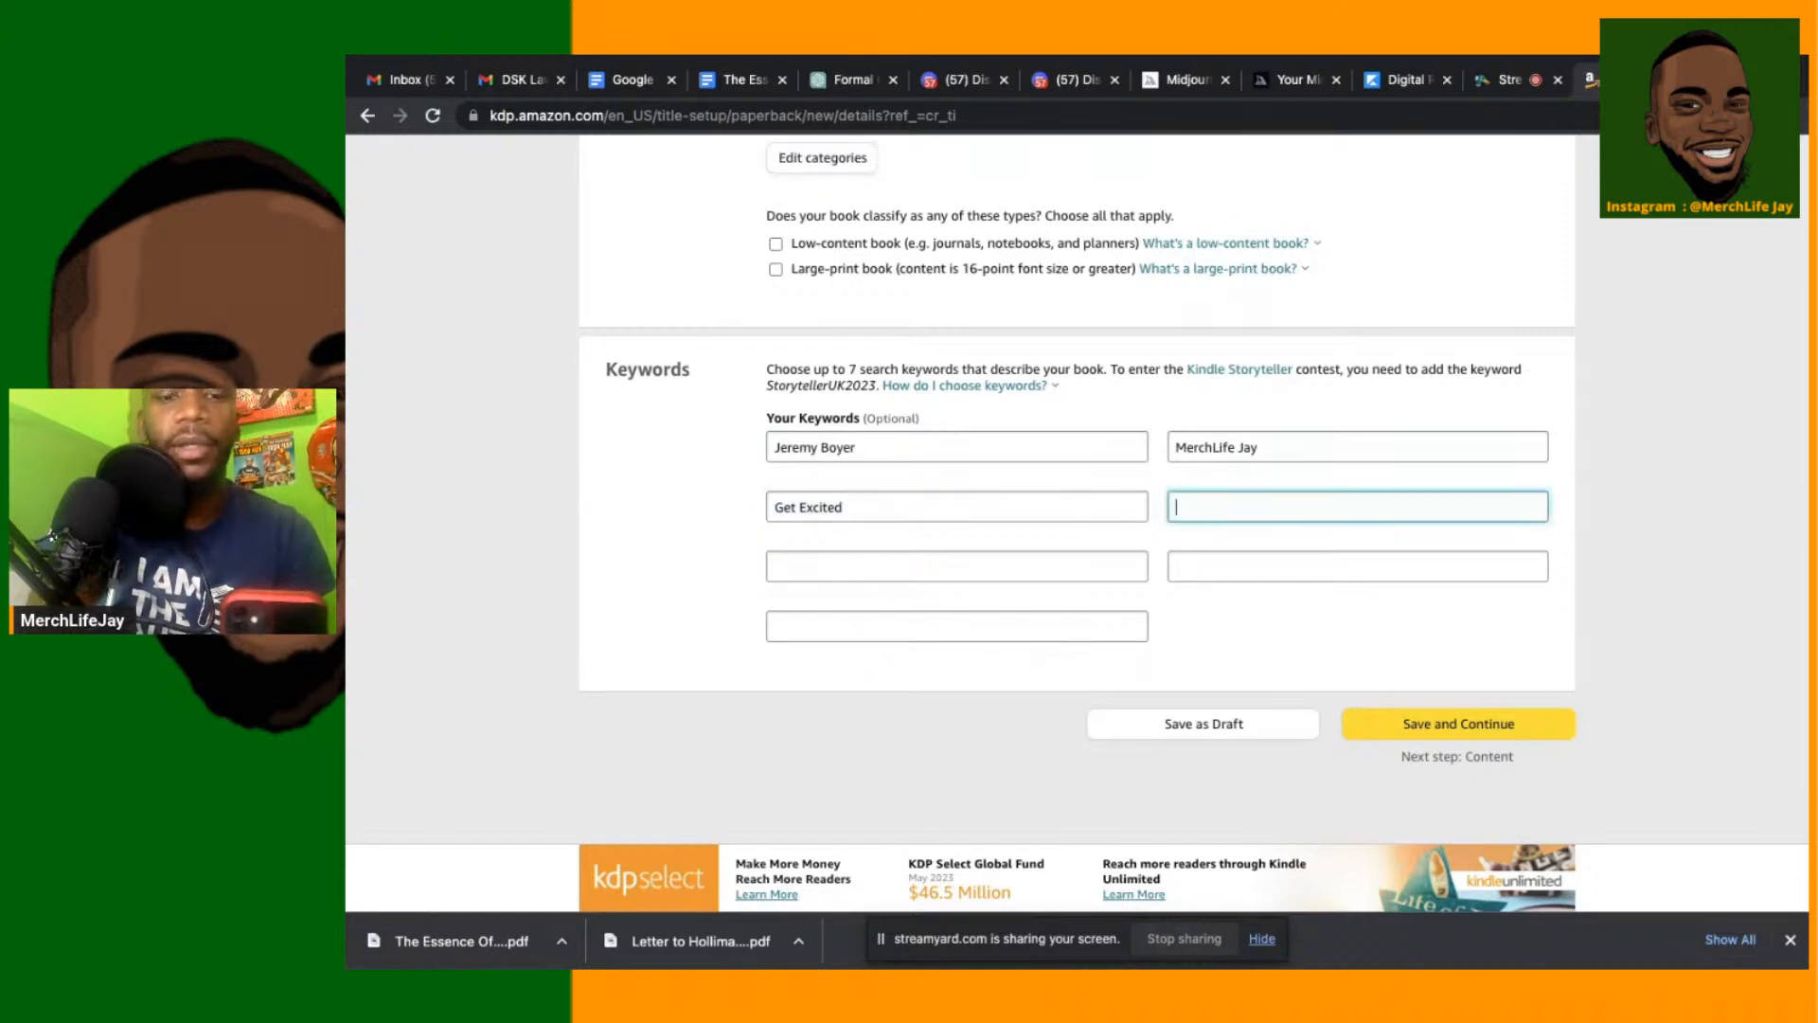
type("T")
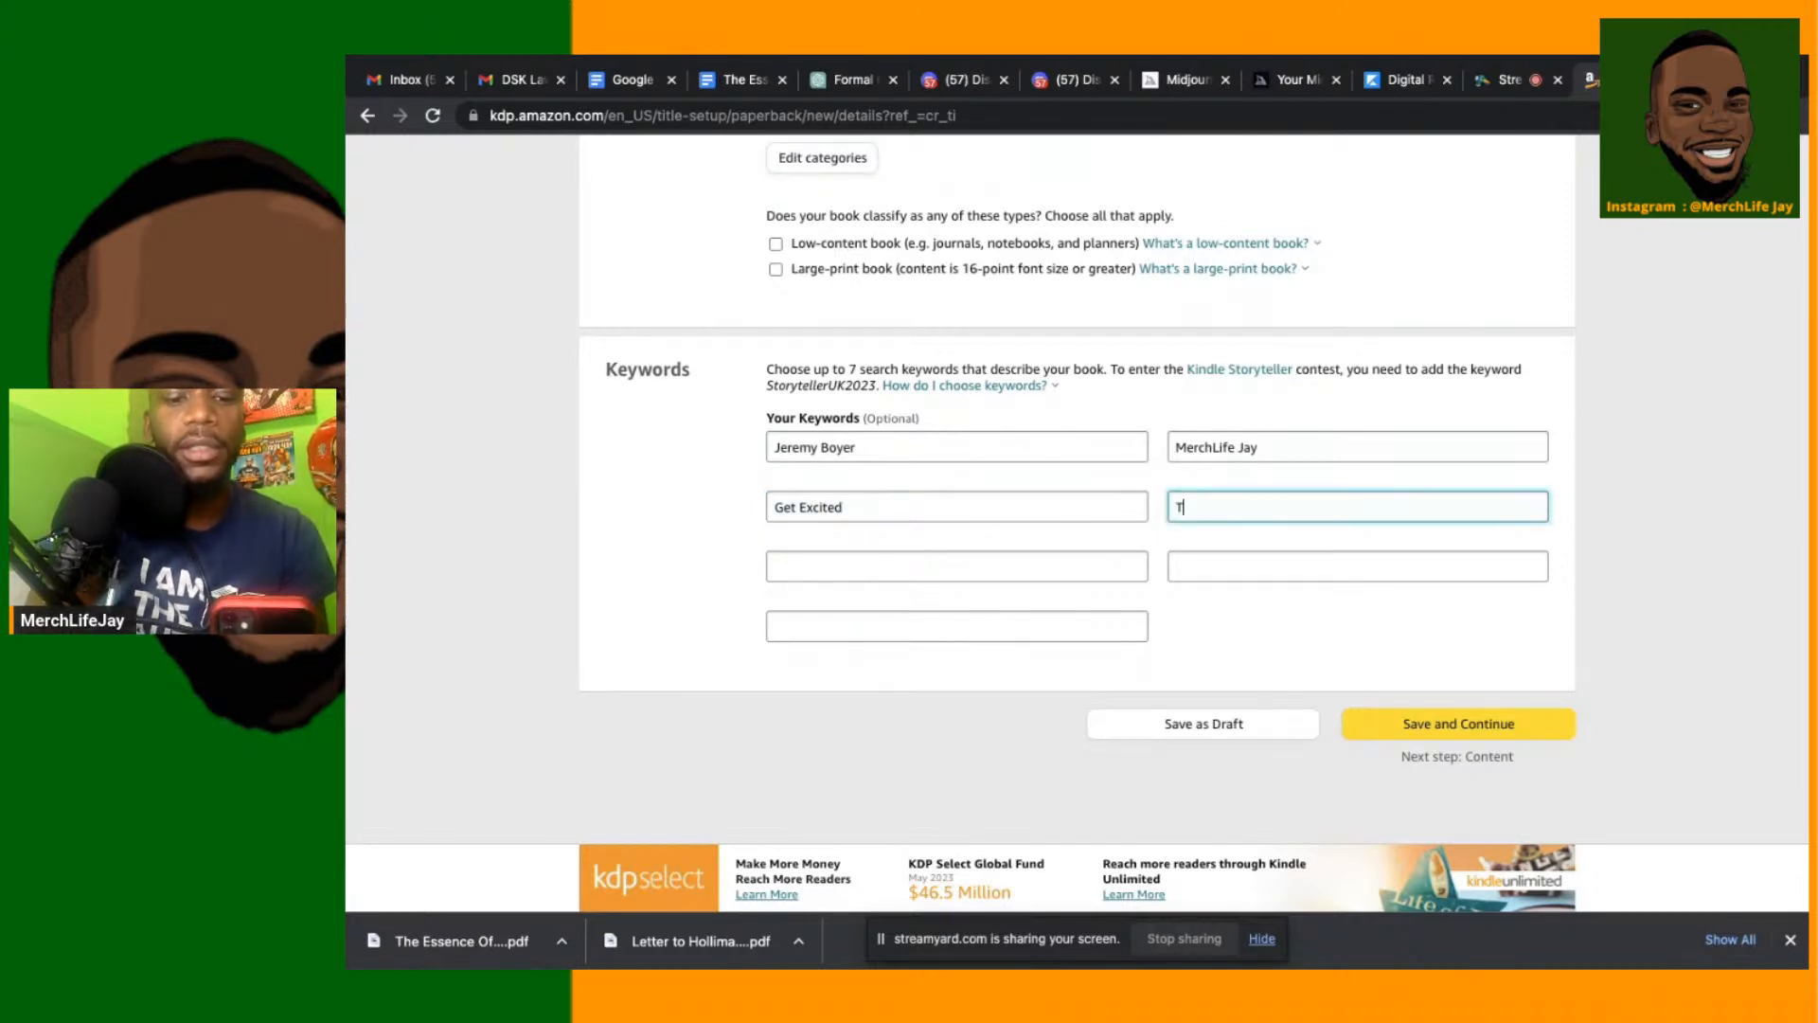
type("he Esse")
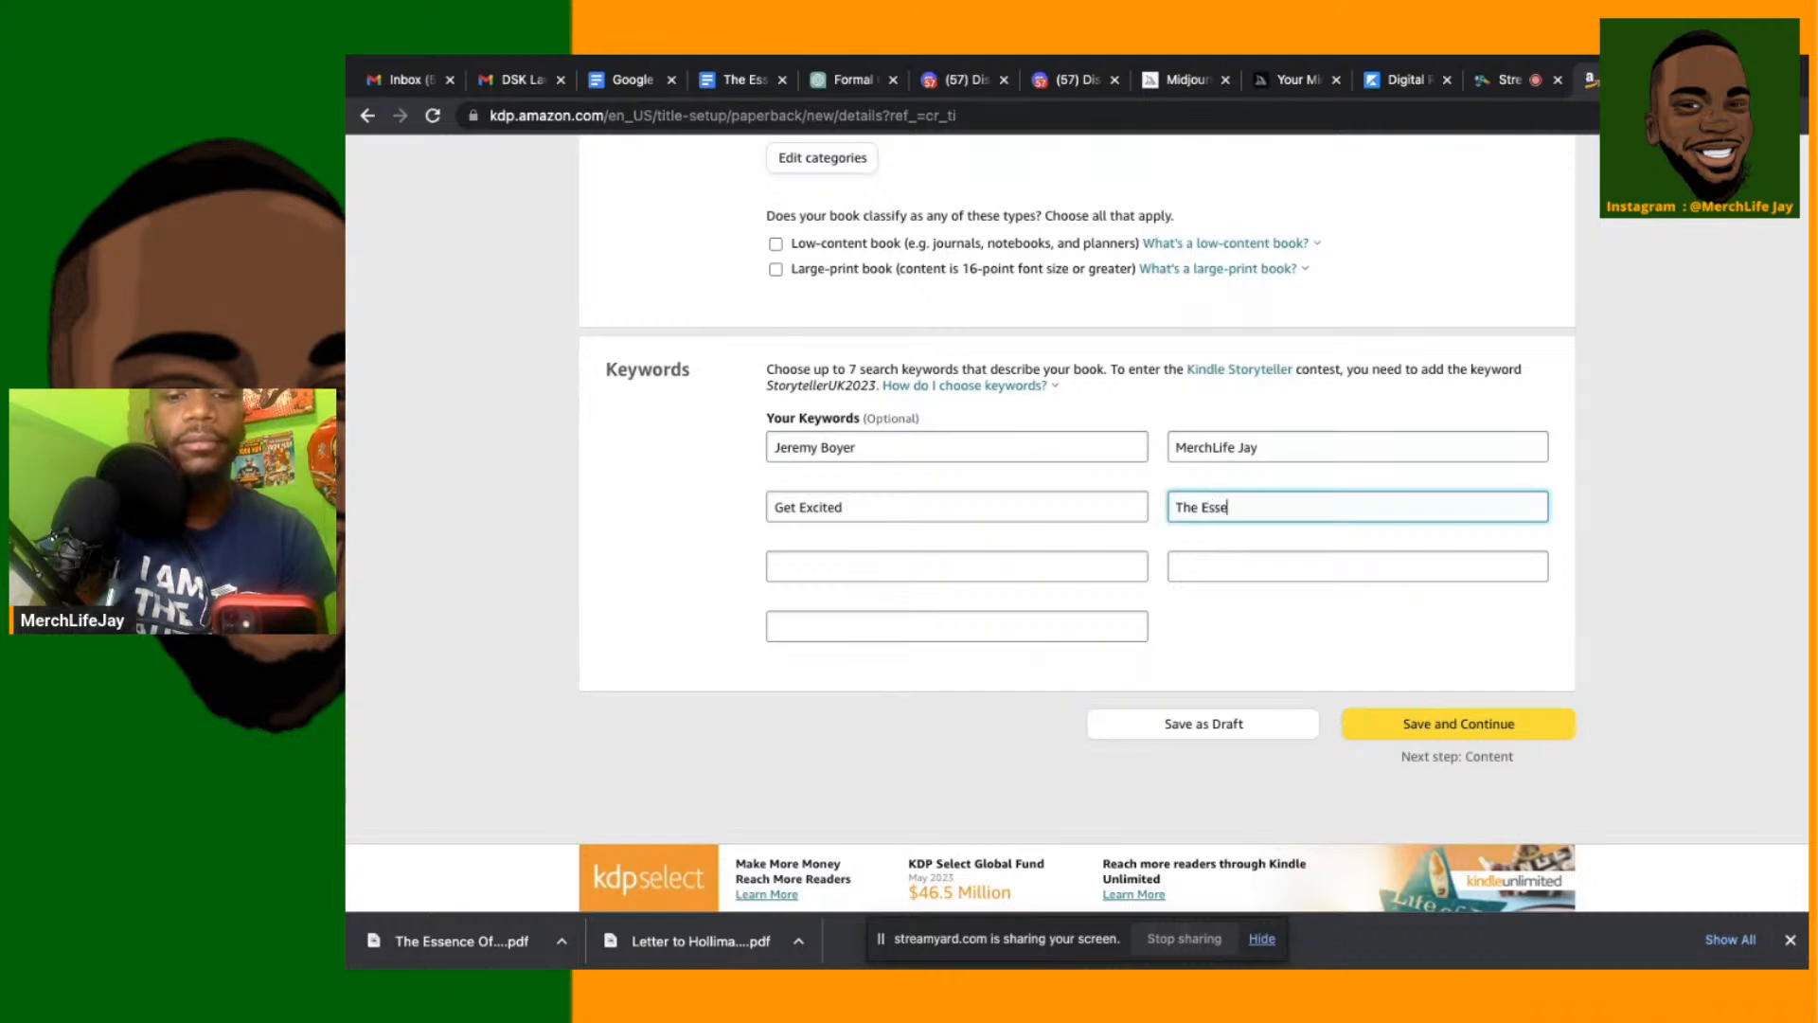
type("nce Of Betrayal")
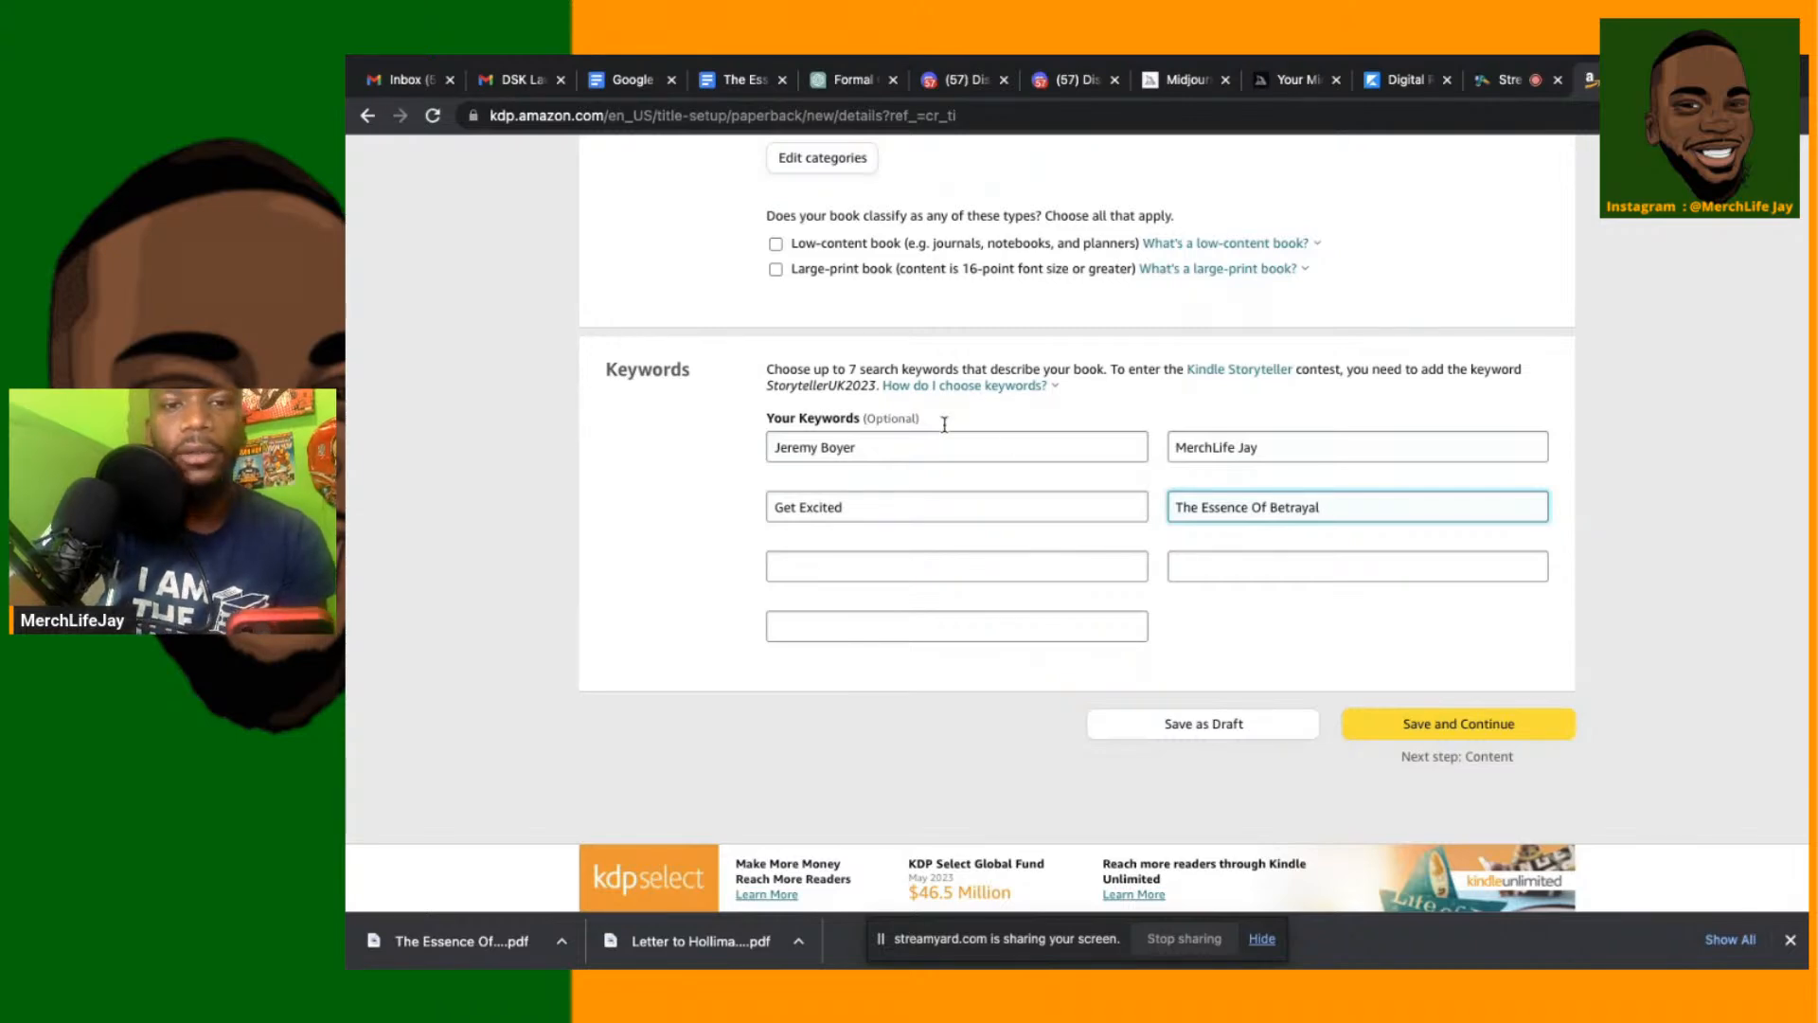
Add hood novel and MerchLife Publishing as the fifth and sixth search keywords
scroll(835, 504, "up", 5)
scroll(852, 478, "down", 4)
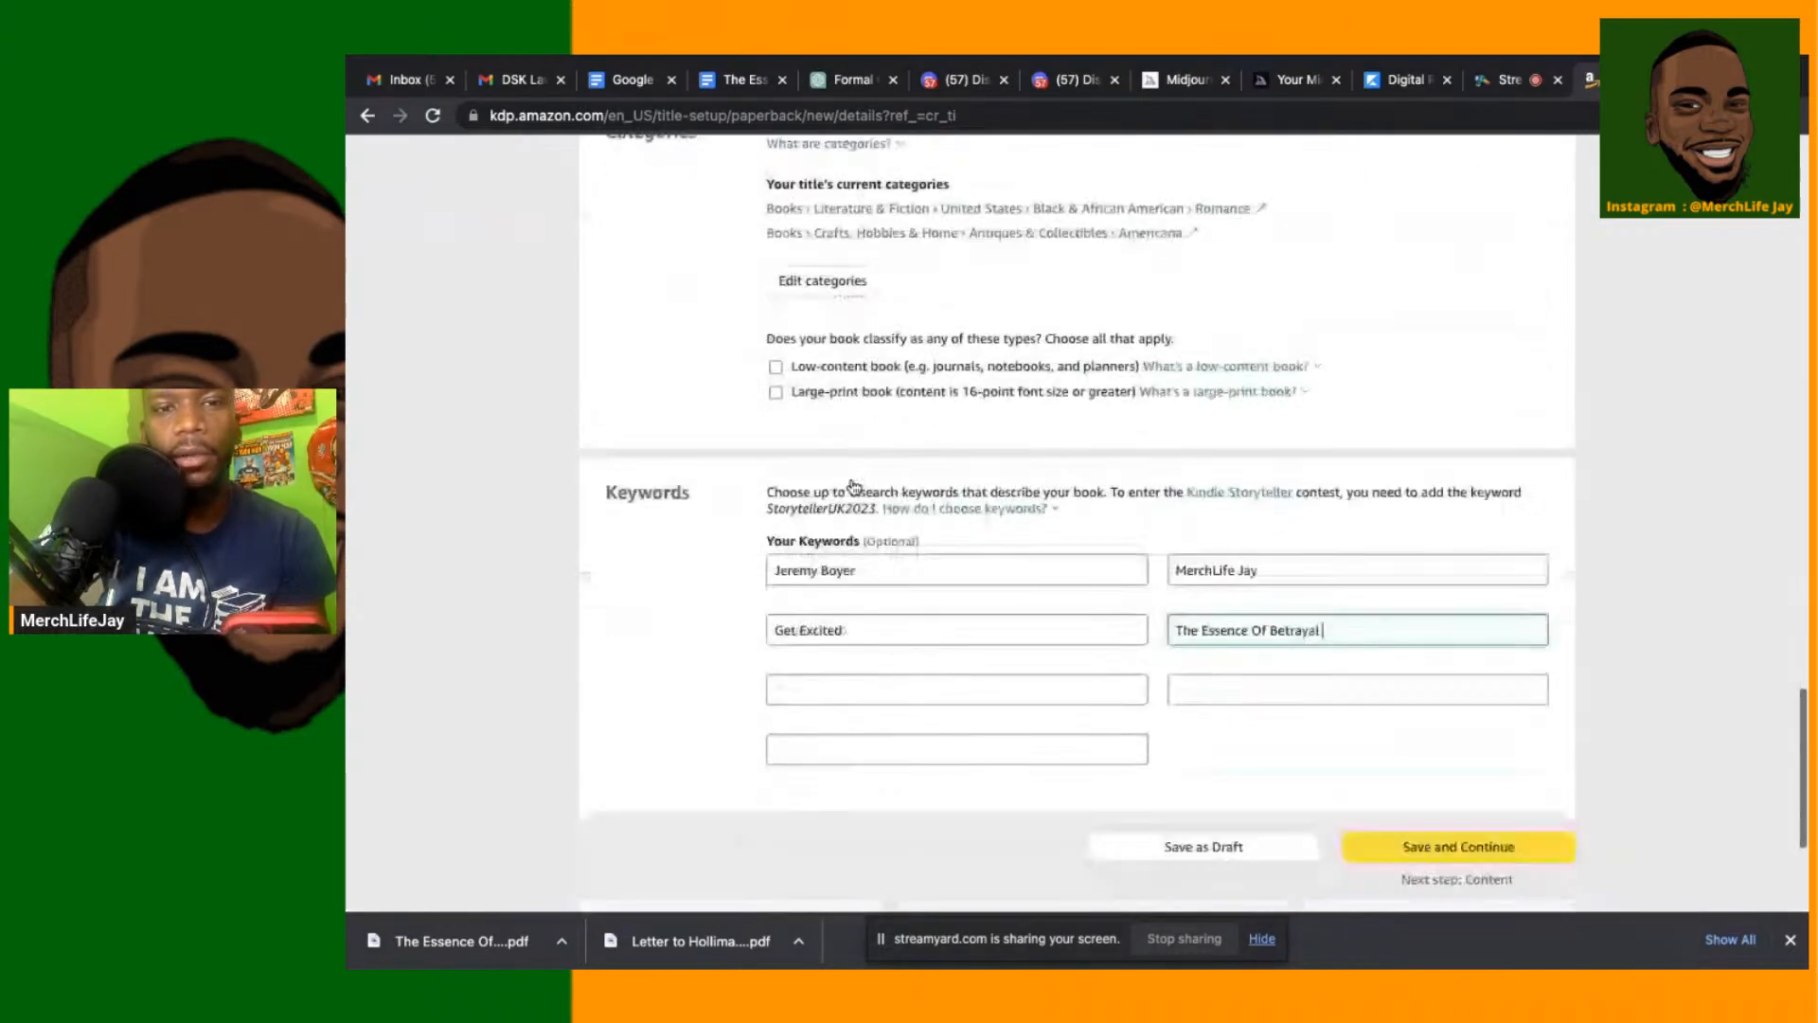
scroll(852, 478, "up", 4)
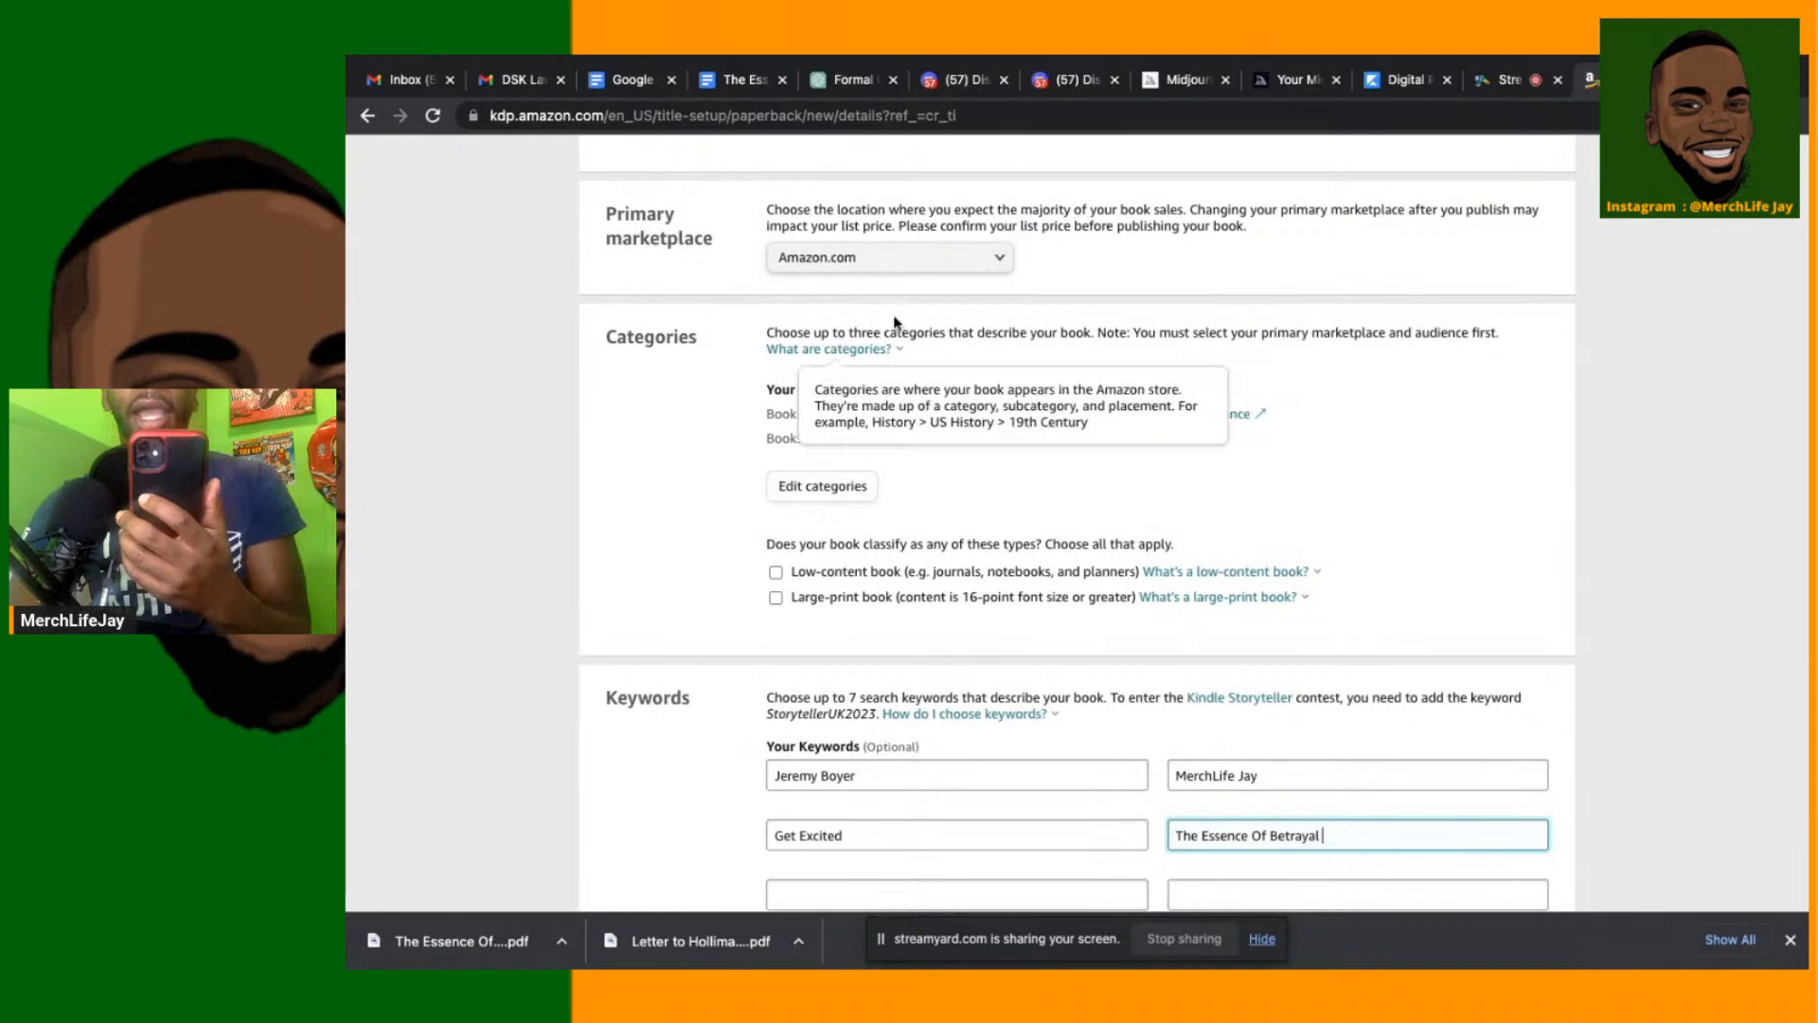
scroll(933, 698, "down", 3)
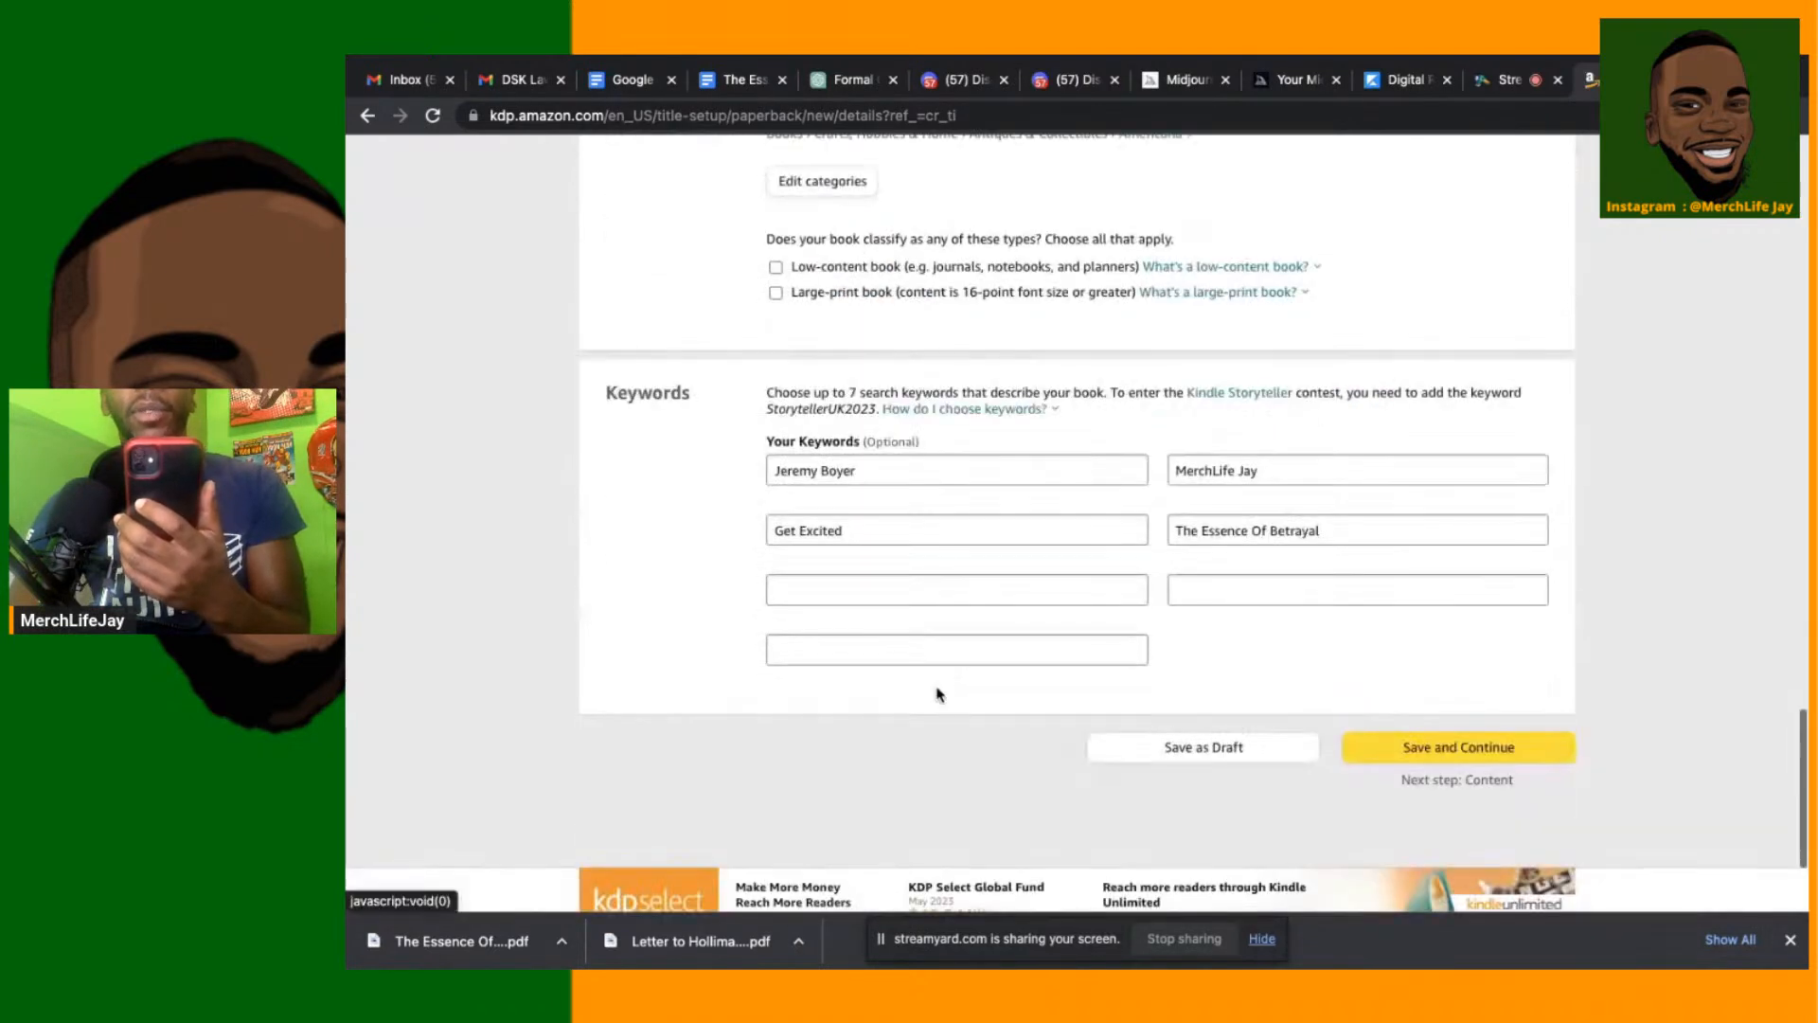
left_click(873, 595)
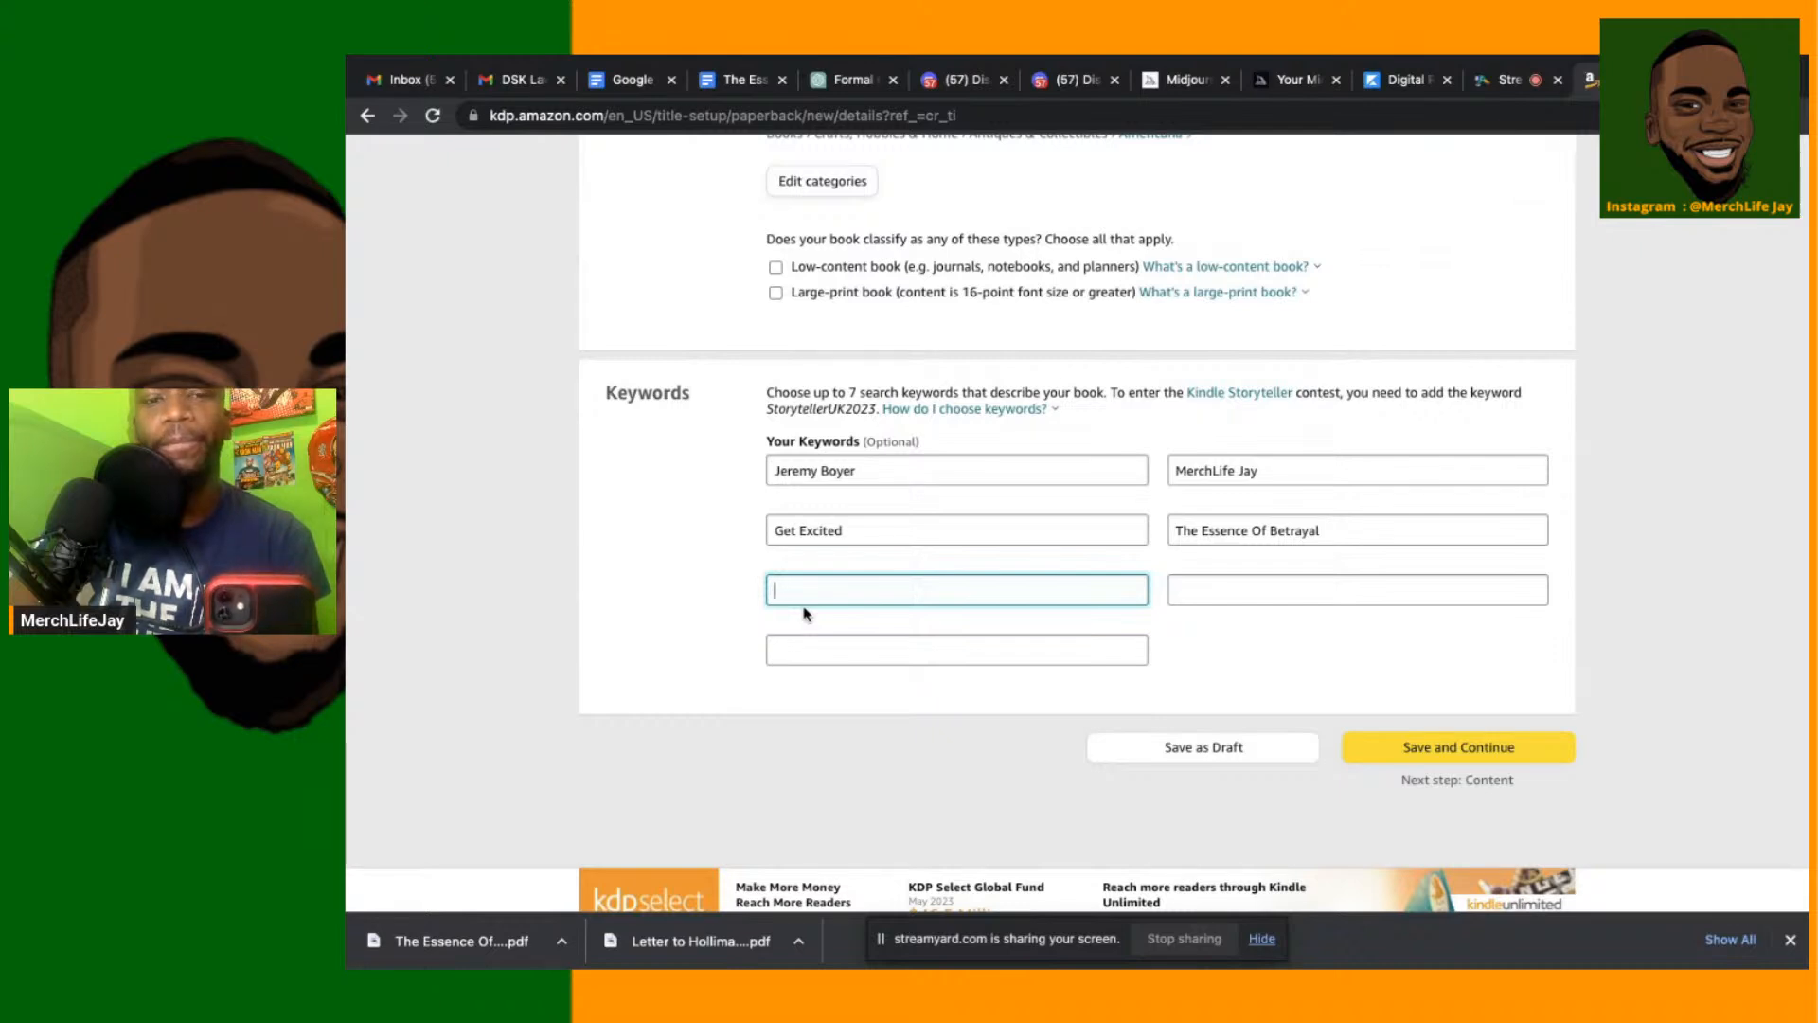
type("hoof")
key("BackSpace")
type("d")
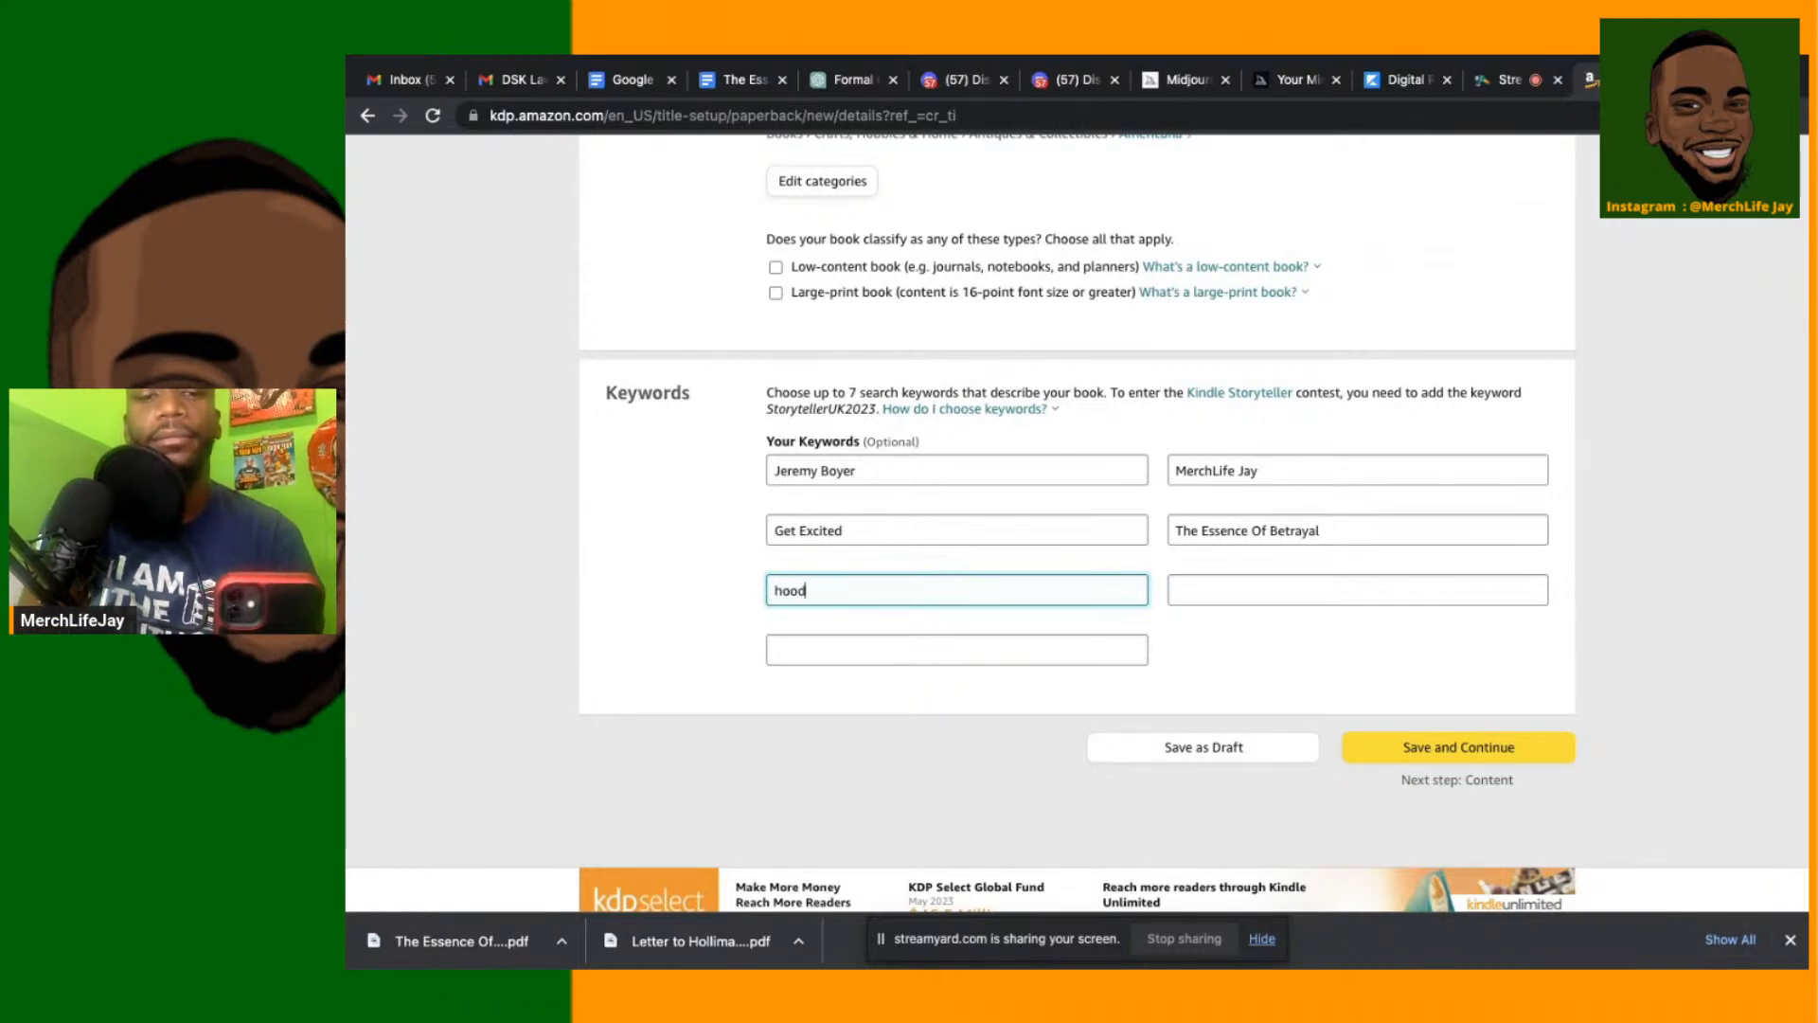
type(" vnovel")
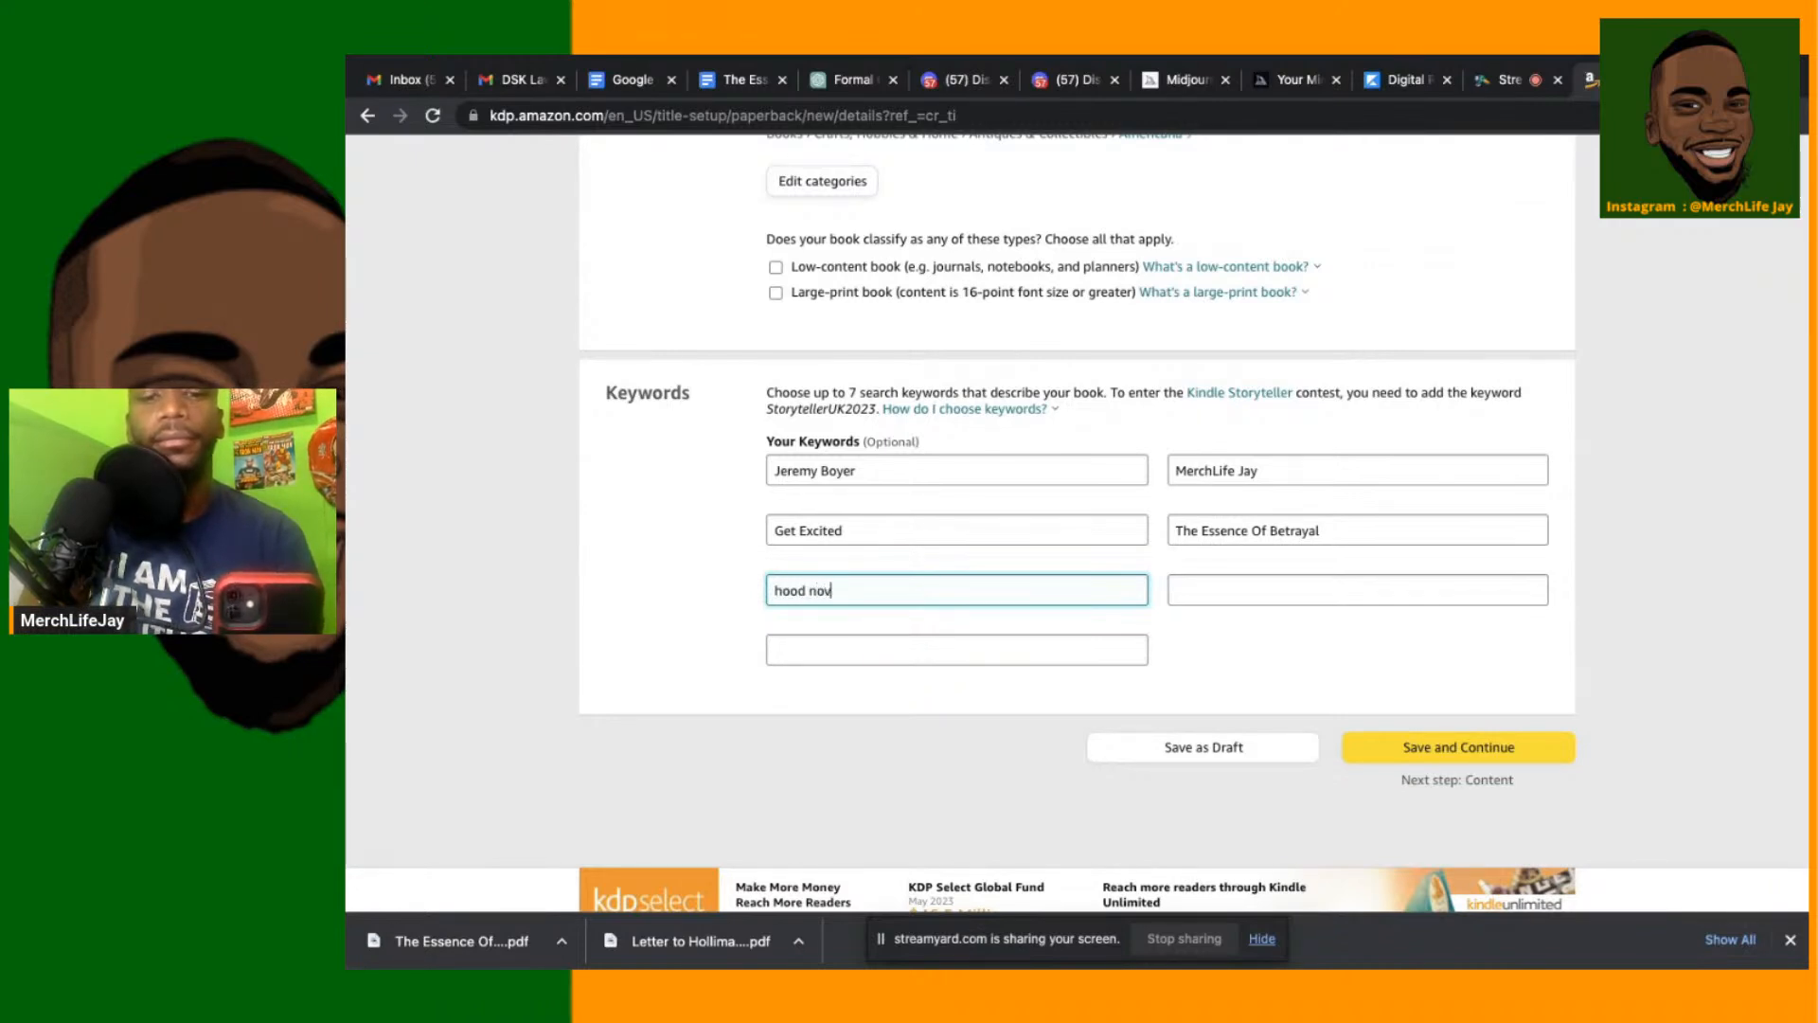
key("Tab")
type("MerchLife Pu")
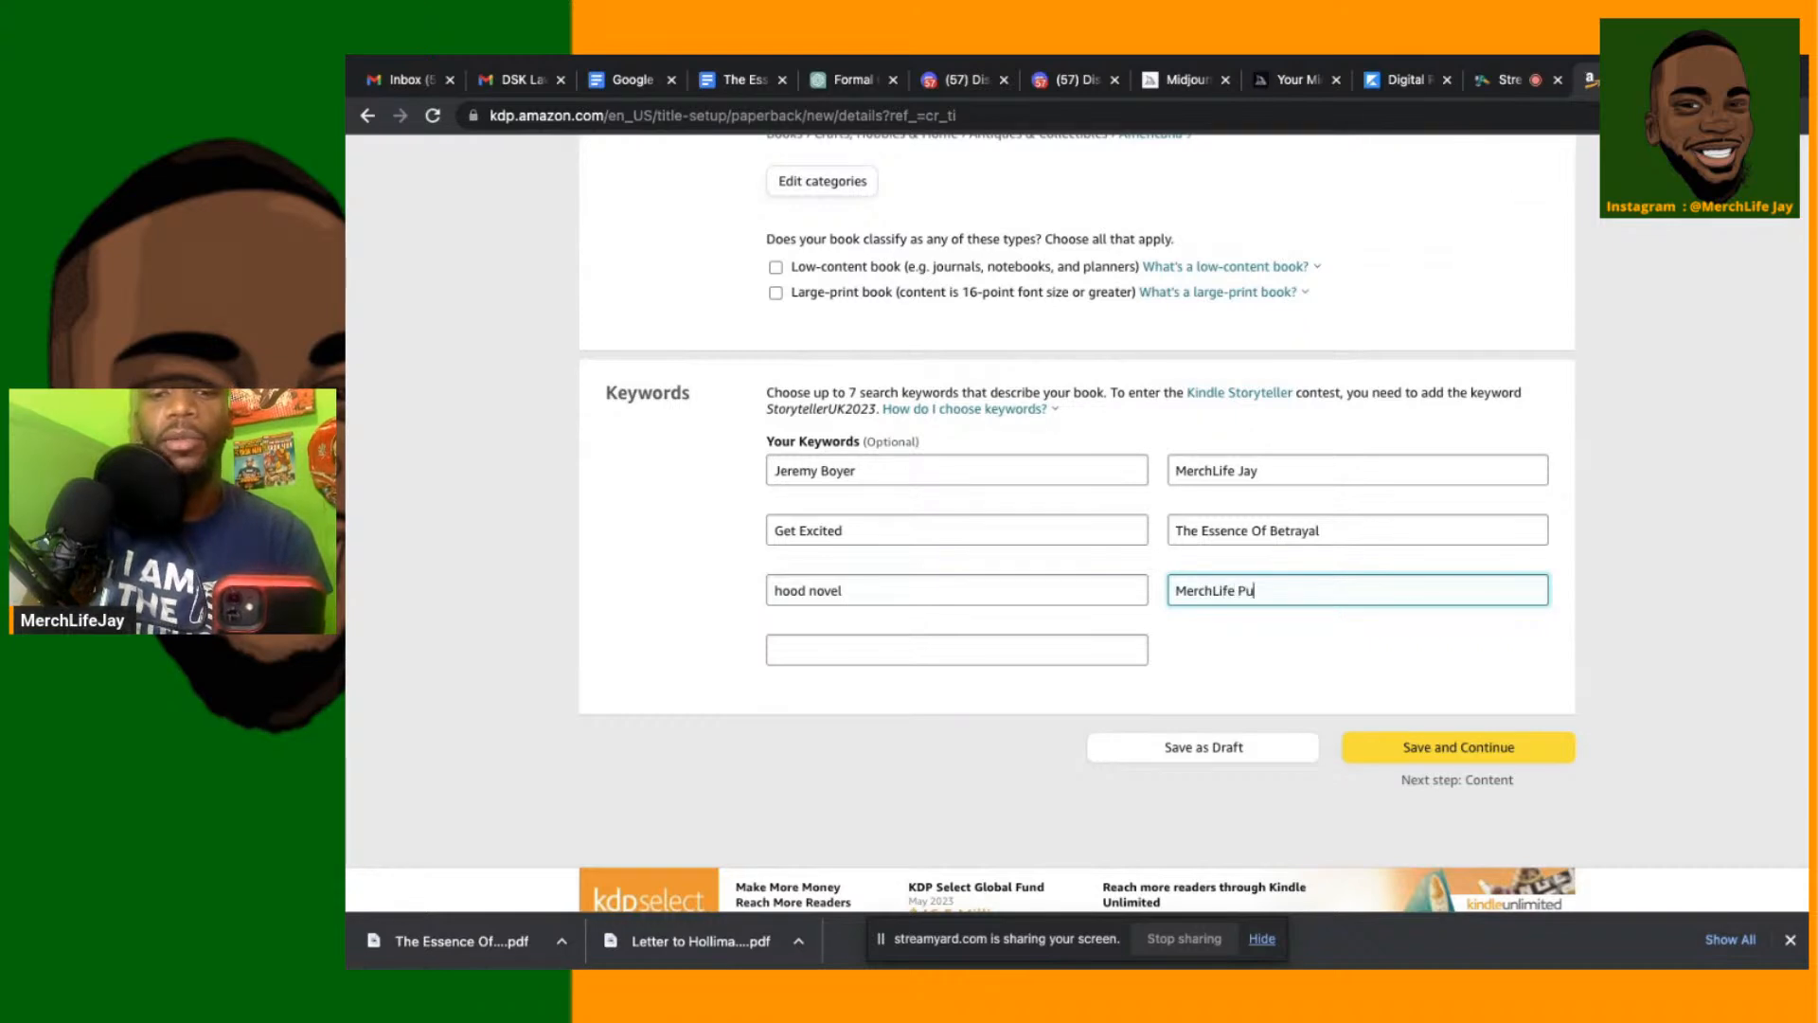
type("blishing")
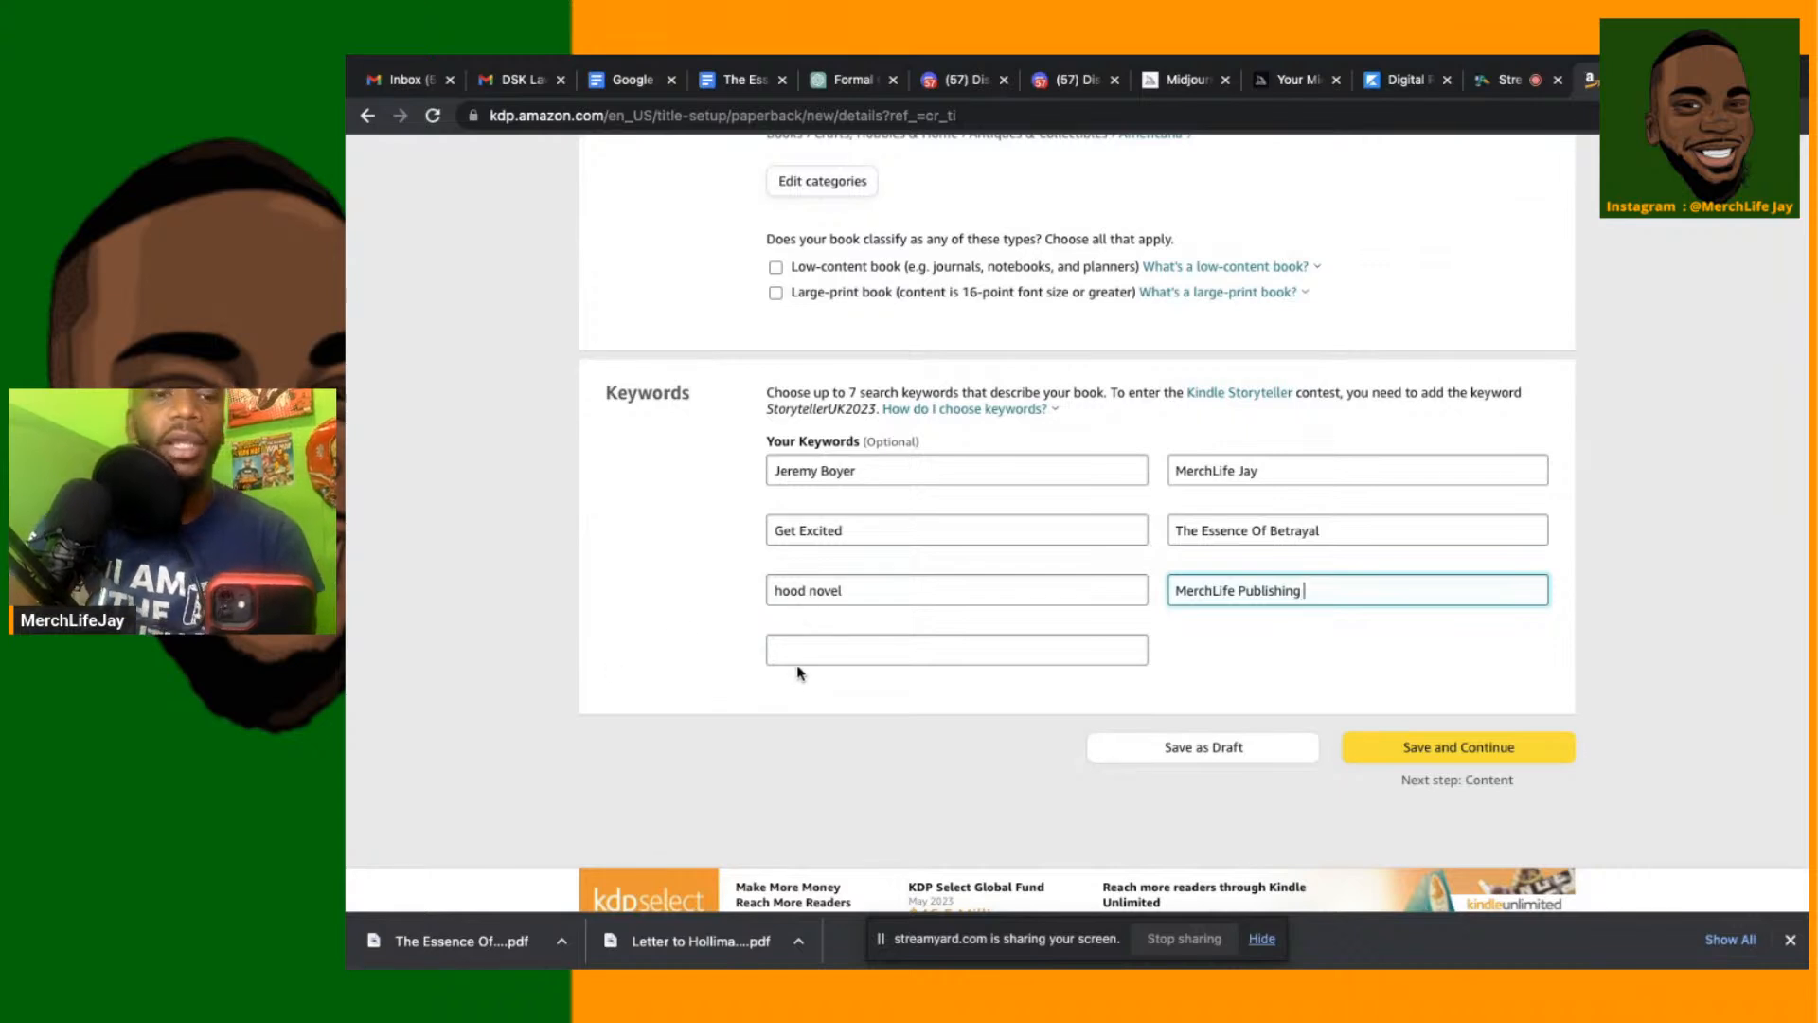
Leave the seventh keyword blank, save the paperback details and continue to the content page
left_click(849, 650)
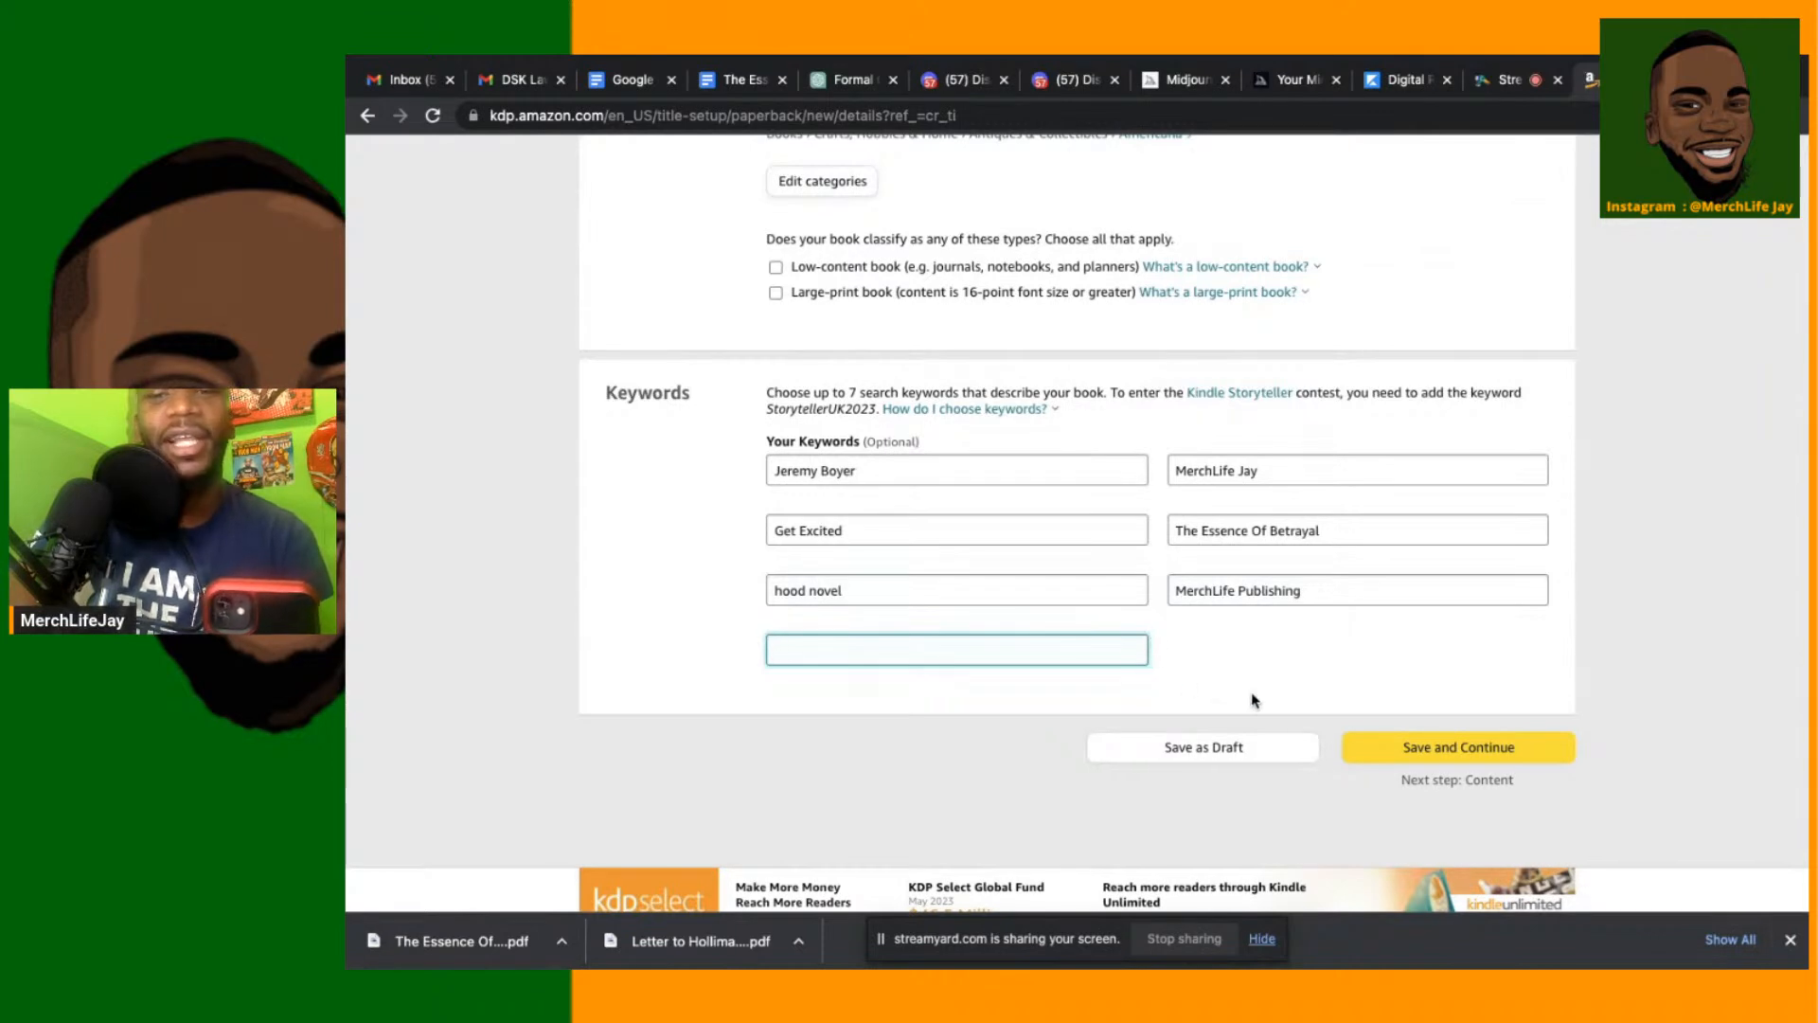
left_click(1386, 751)
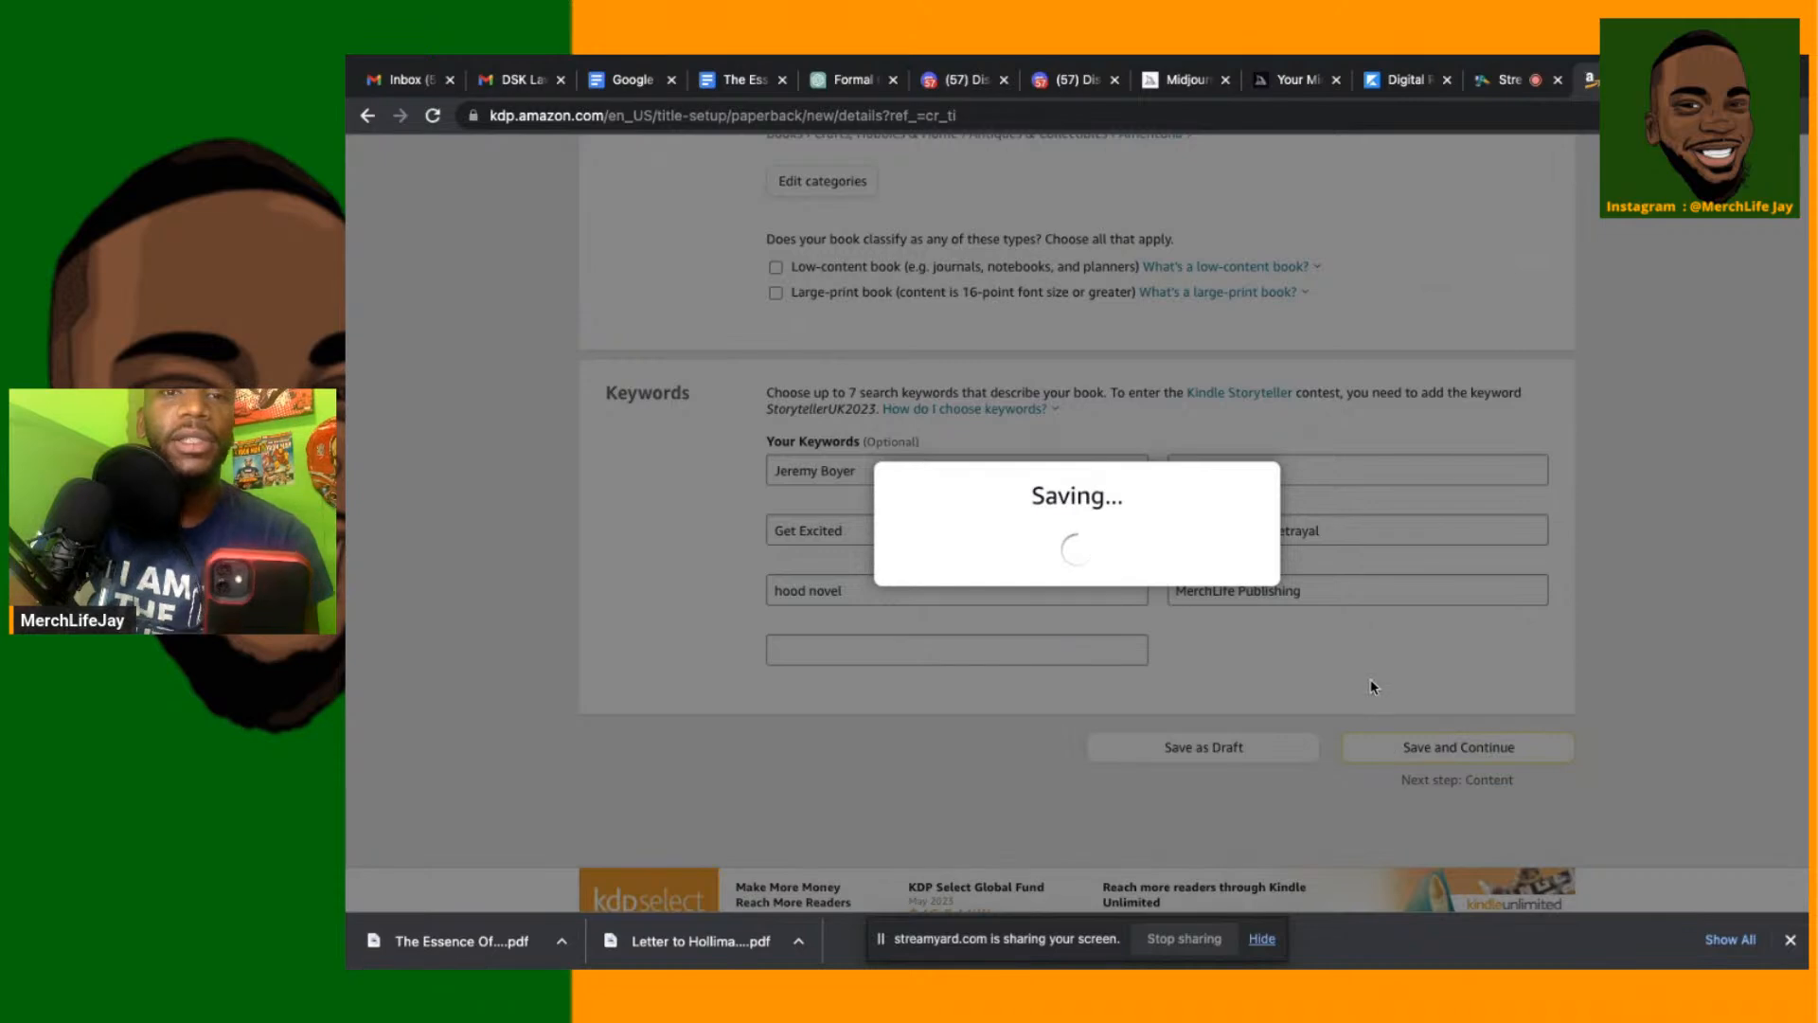
scroll(1366, 667, "up", 2)
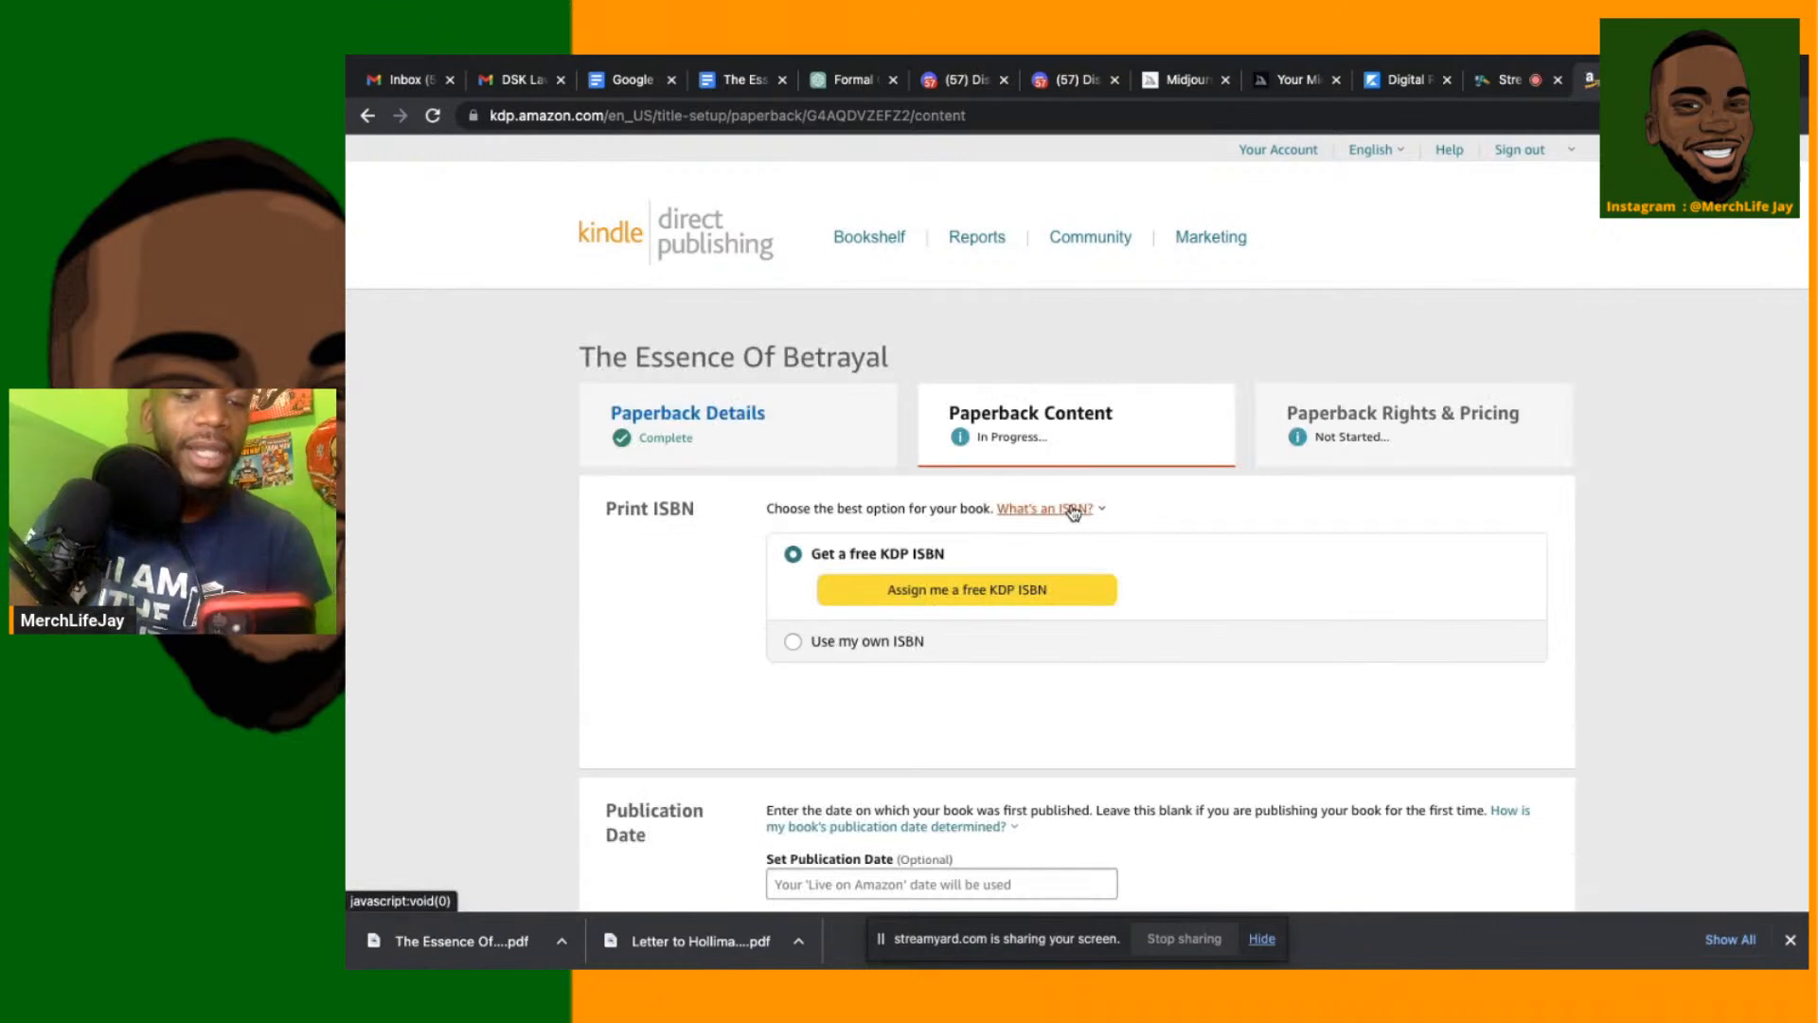
View the explanation of what an ISBN is, then assign a free KDP ISBN to the paperback
left_click(1073, 513)
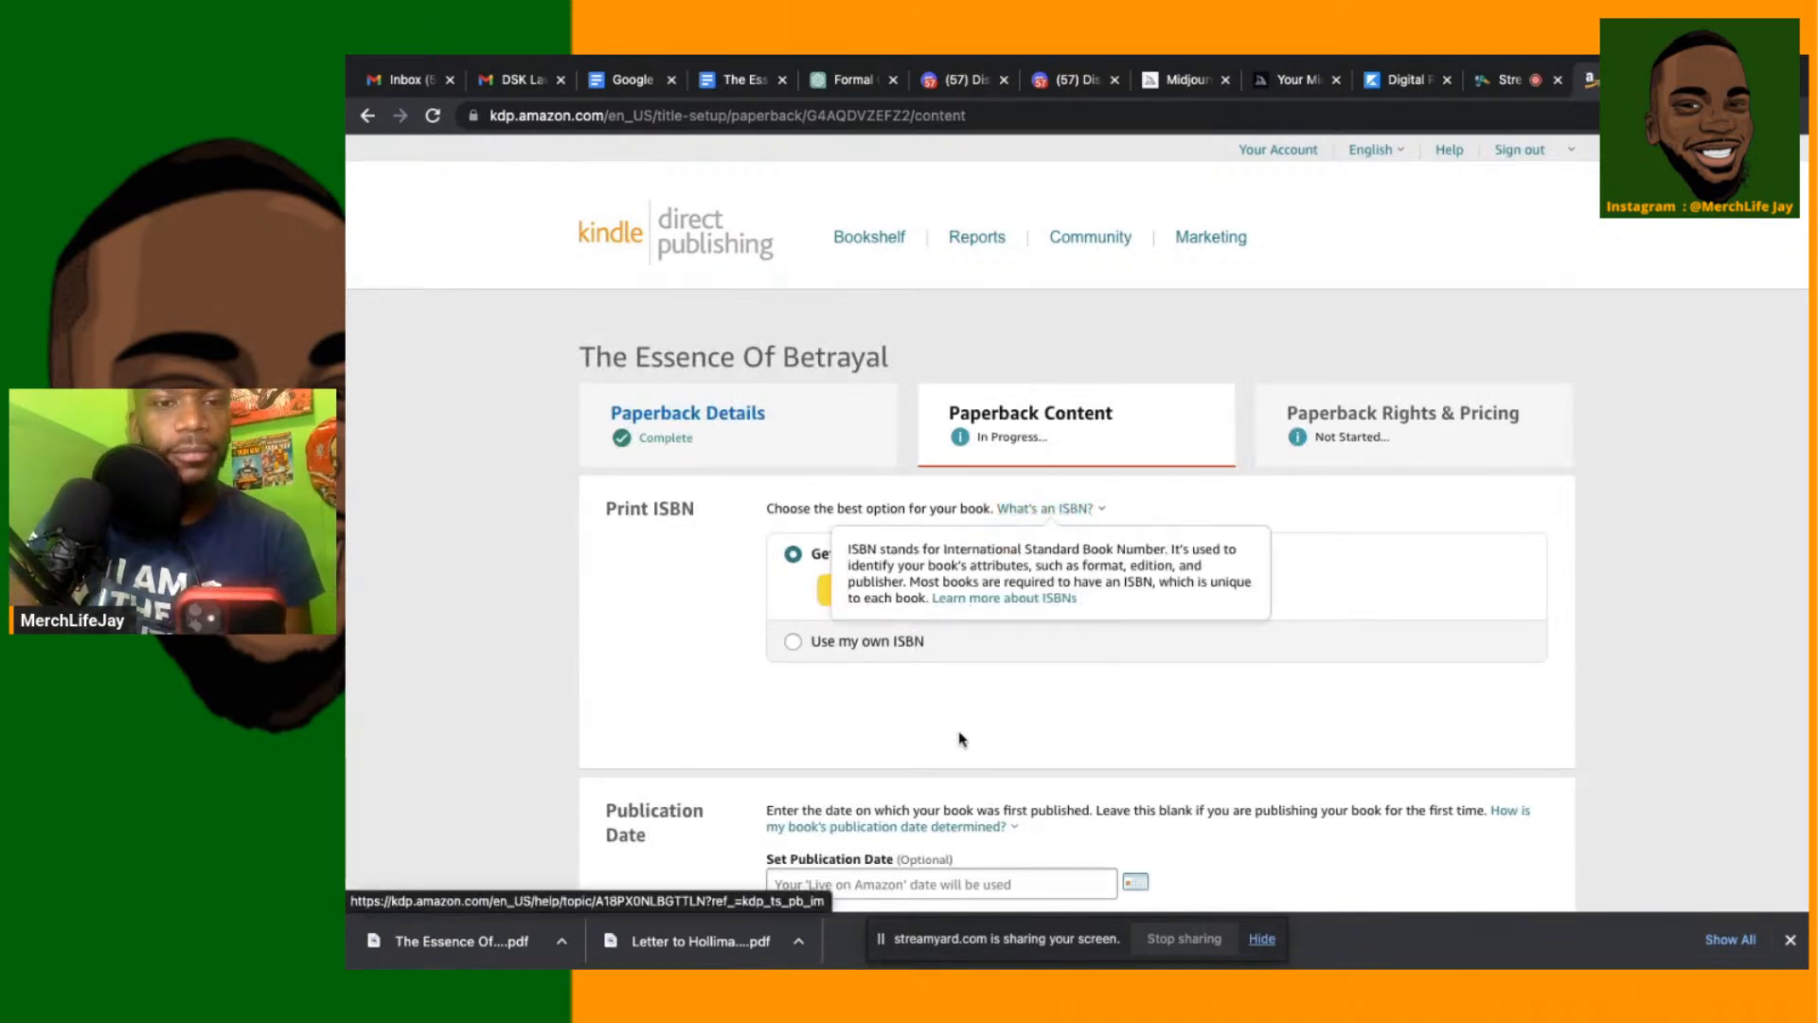
left_click(961, 732)
left_click(942, 594)
left_click(1513, 589)
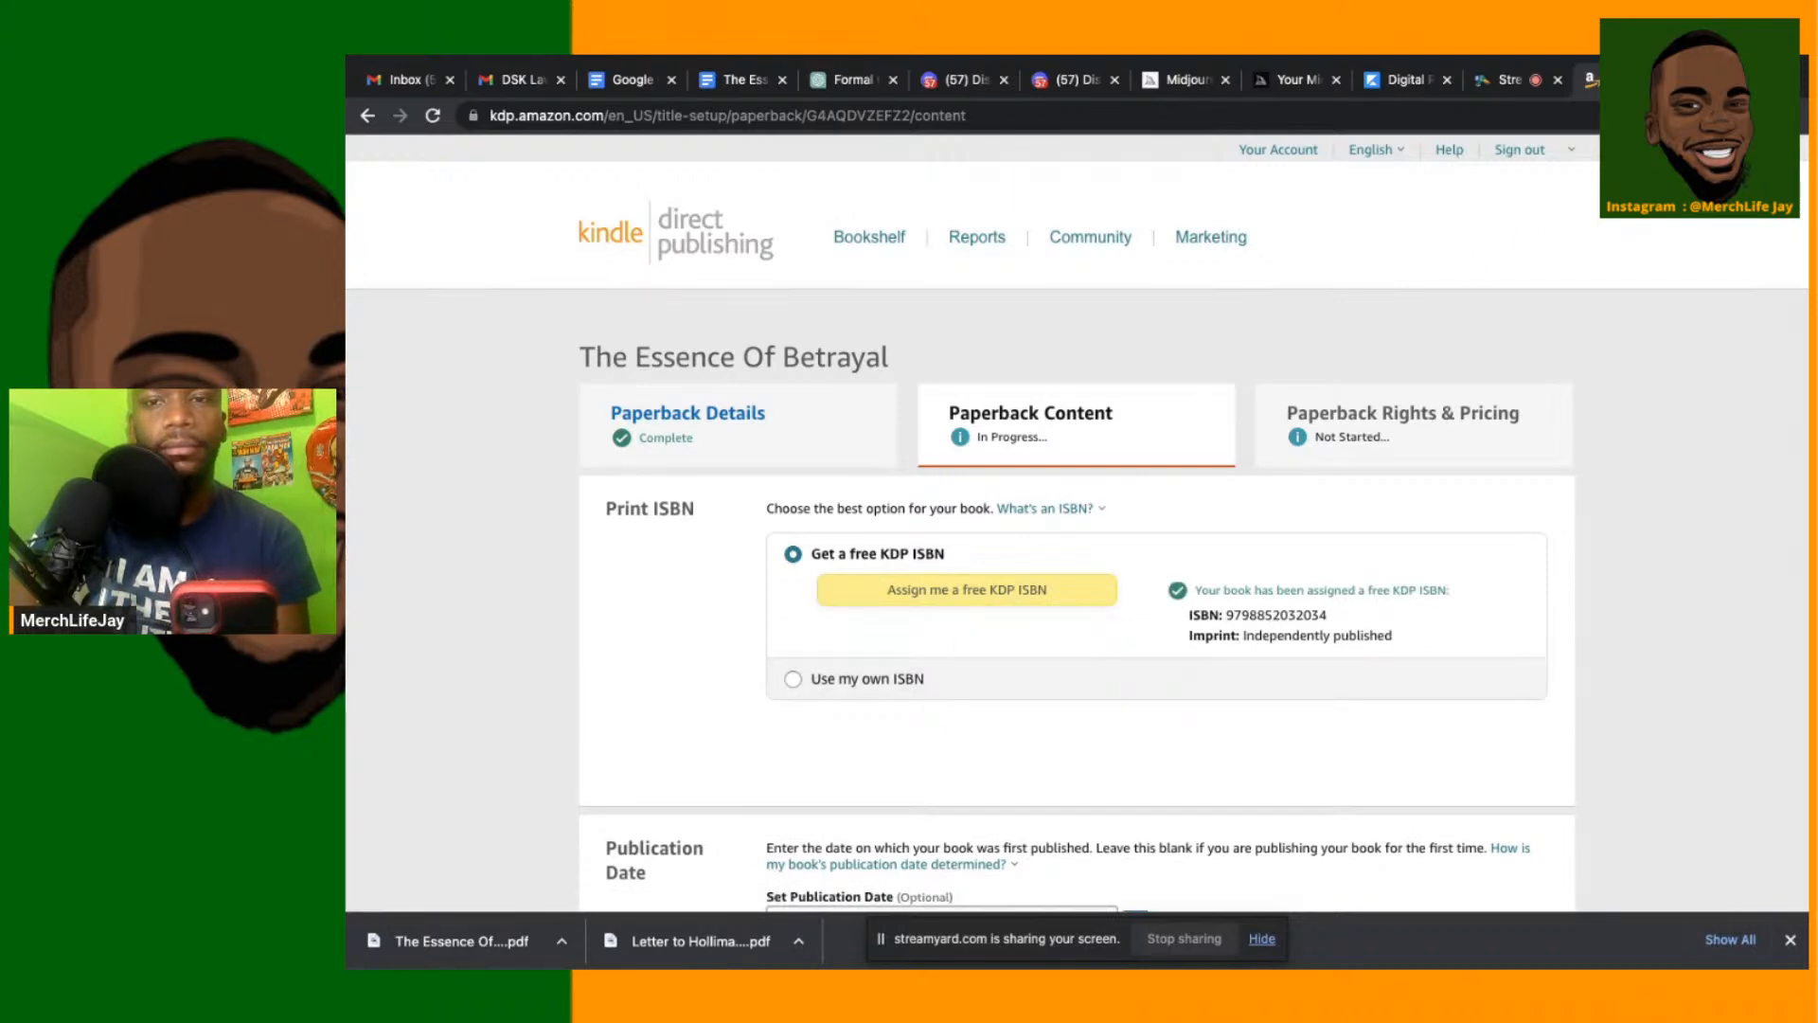
Look through the saved browser bookmarks, removing the bookmark just added for the content page
left_click(1652, 116)
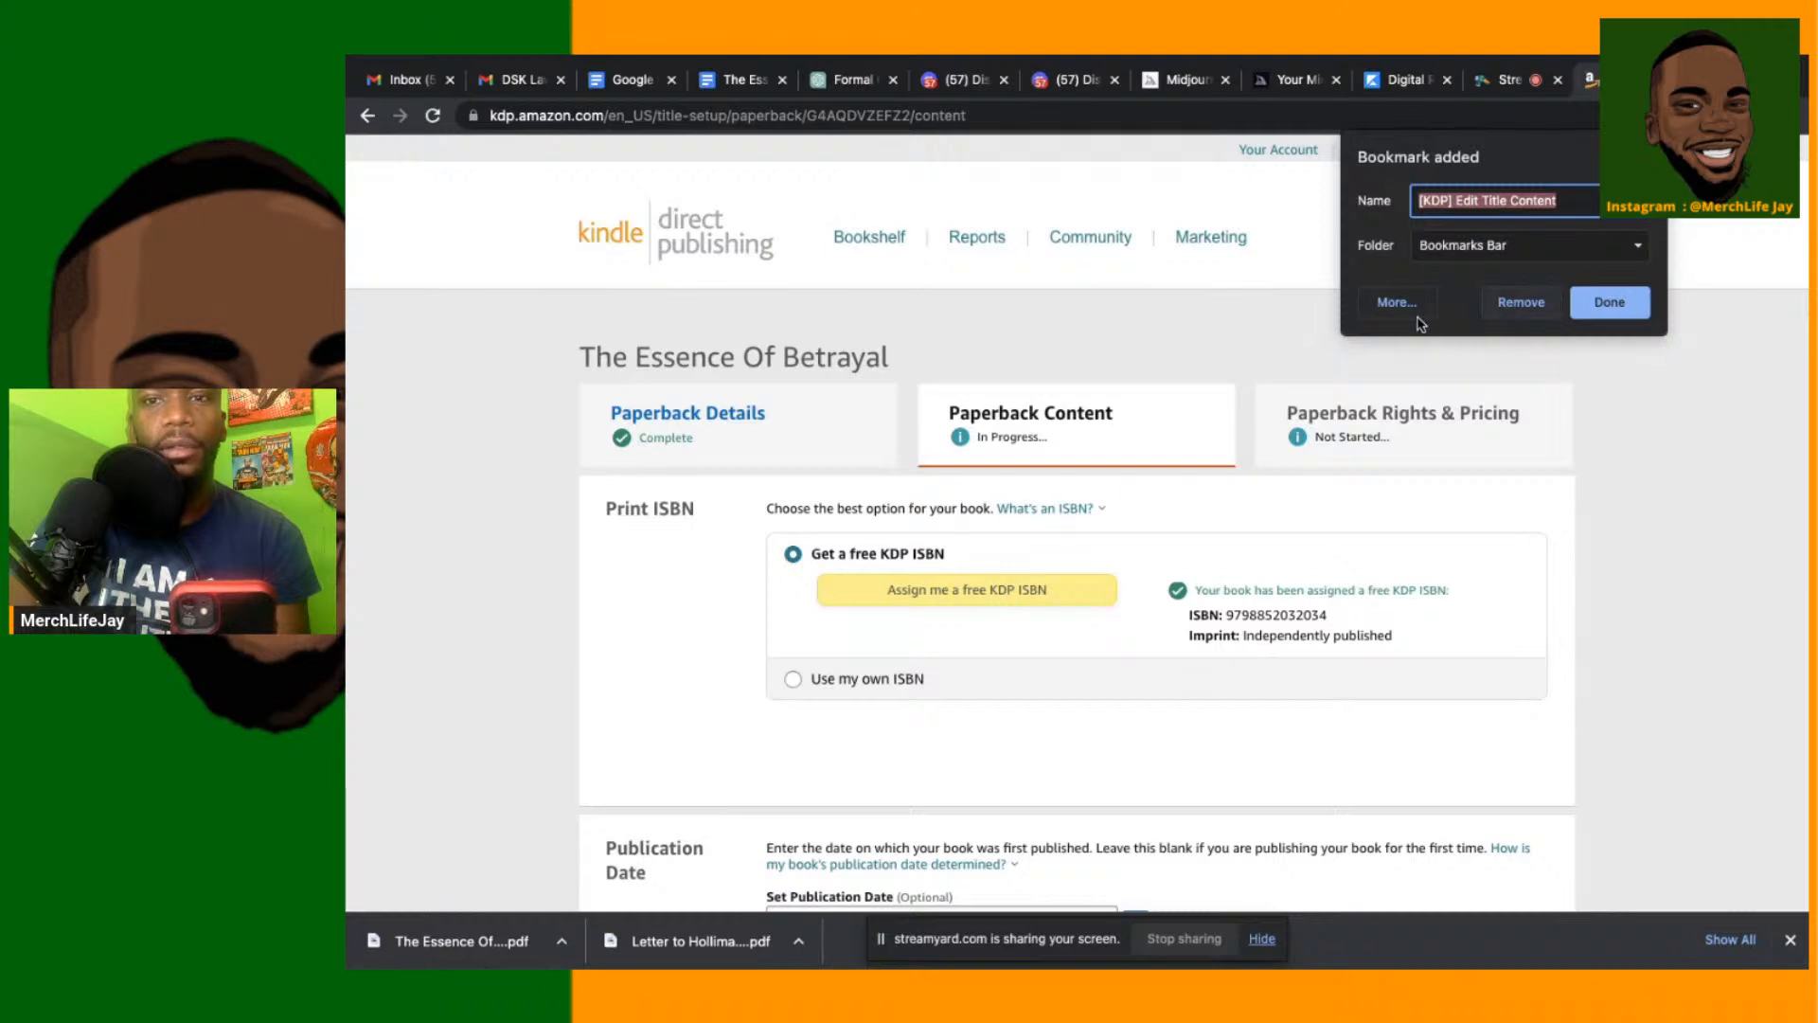
left_click(1517, 305)
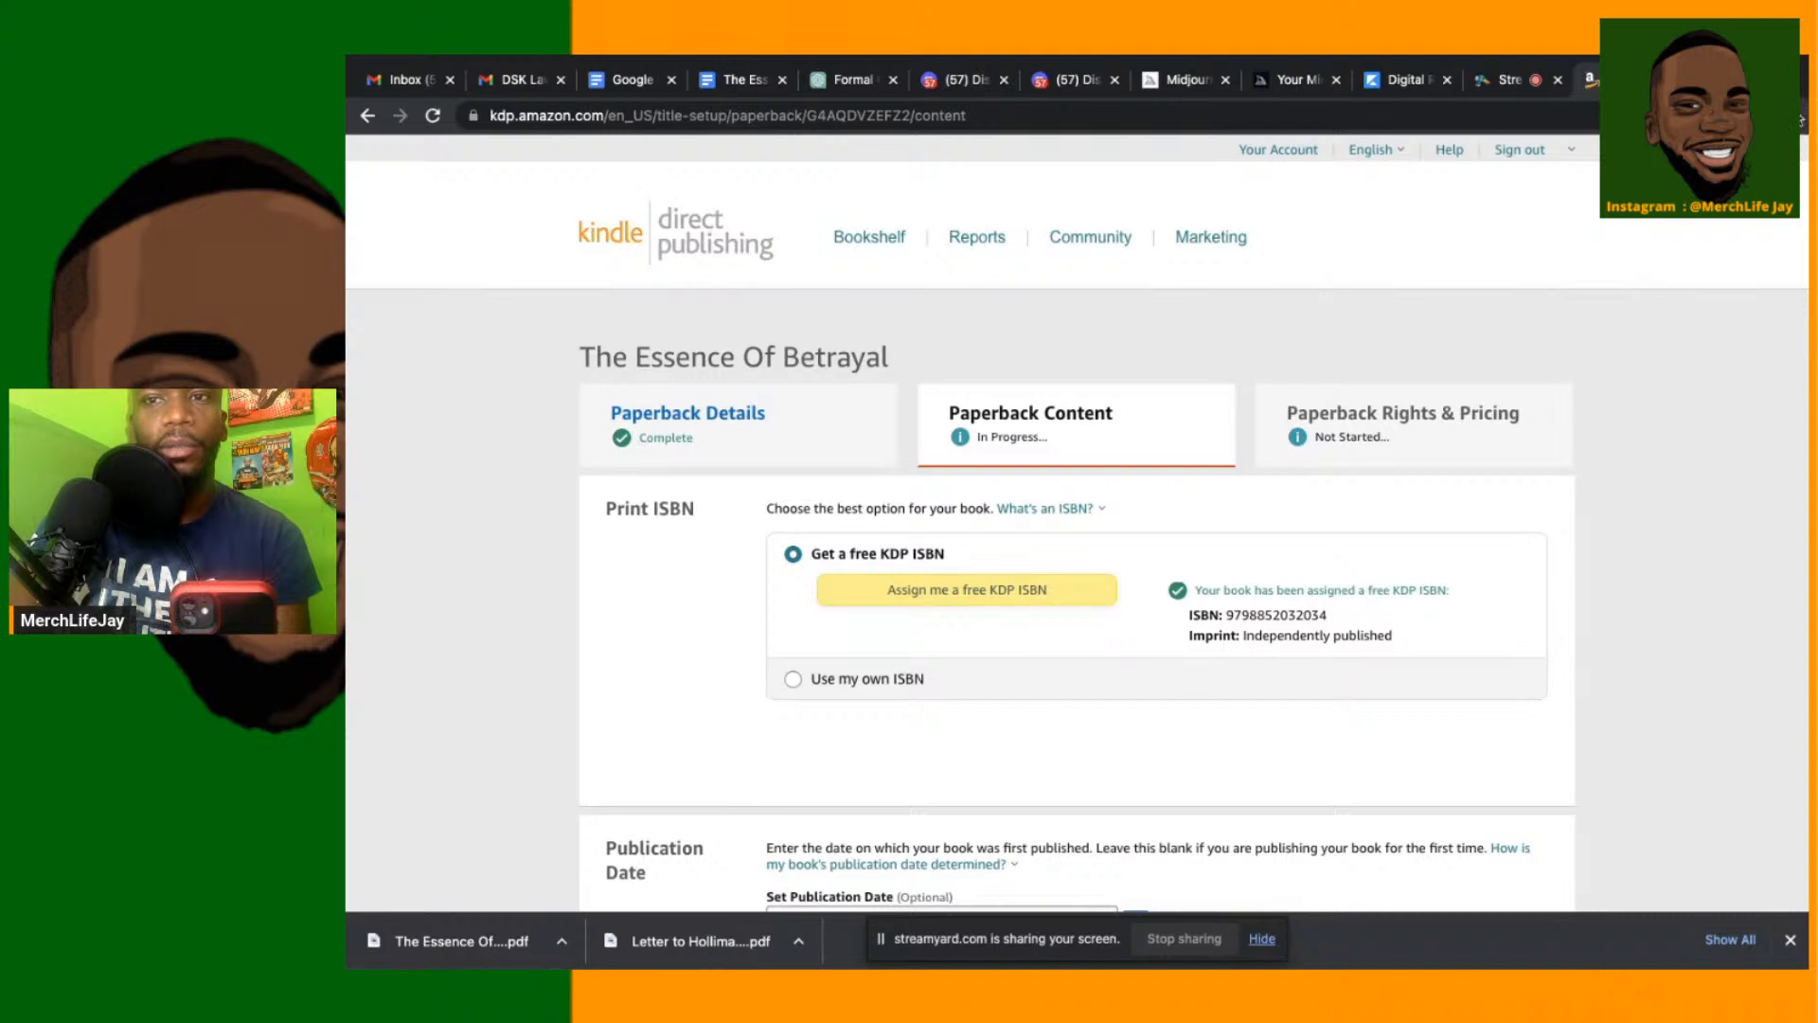
left_click(1802, 119)
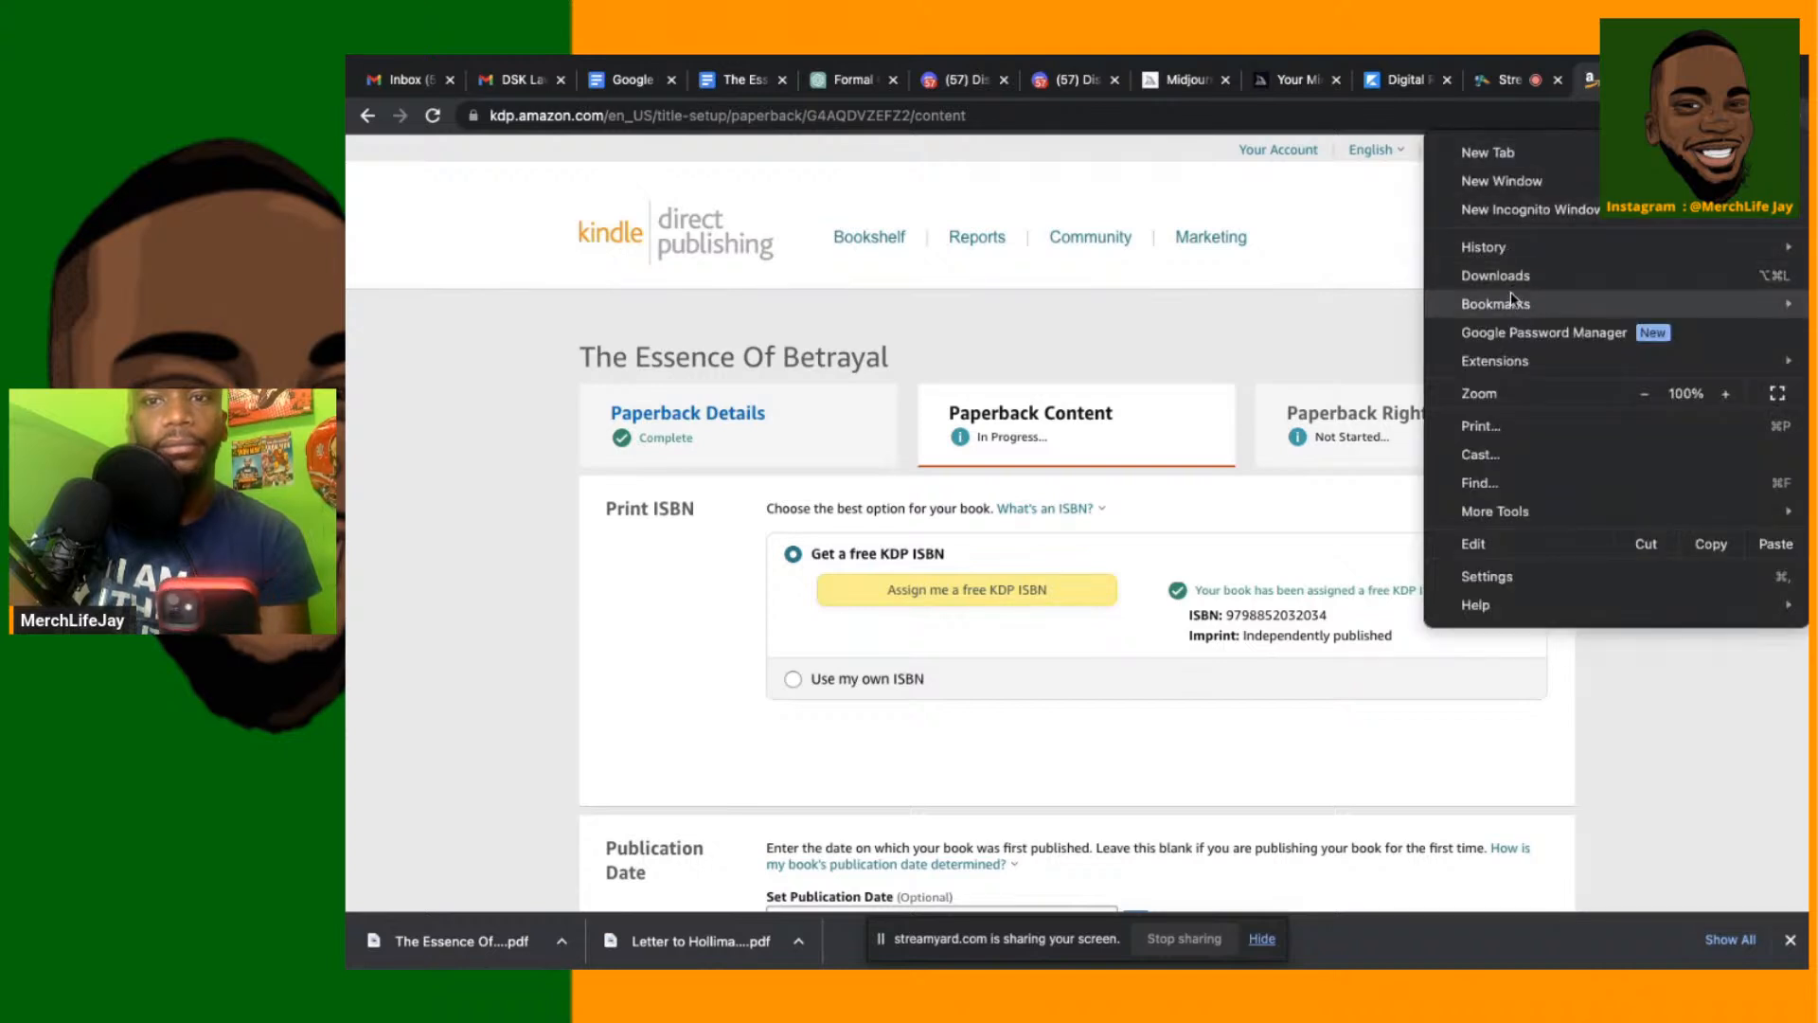
mouse_move(1514, 301)
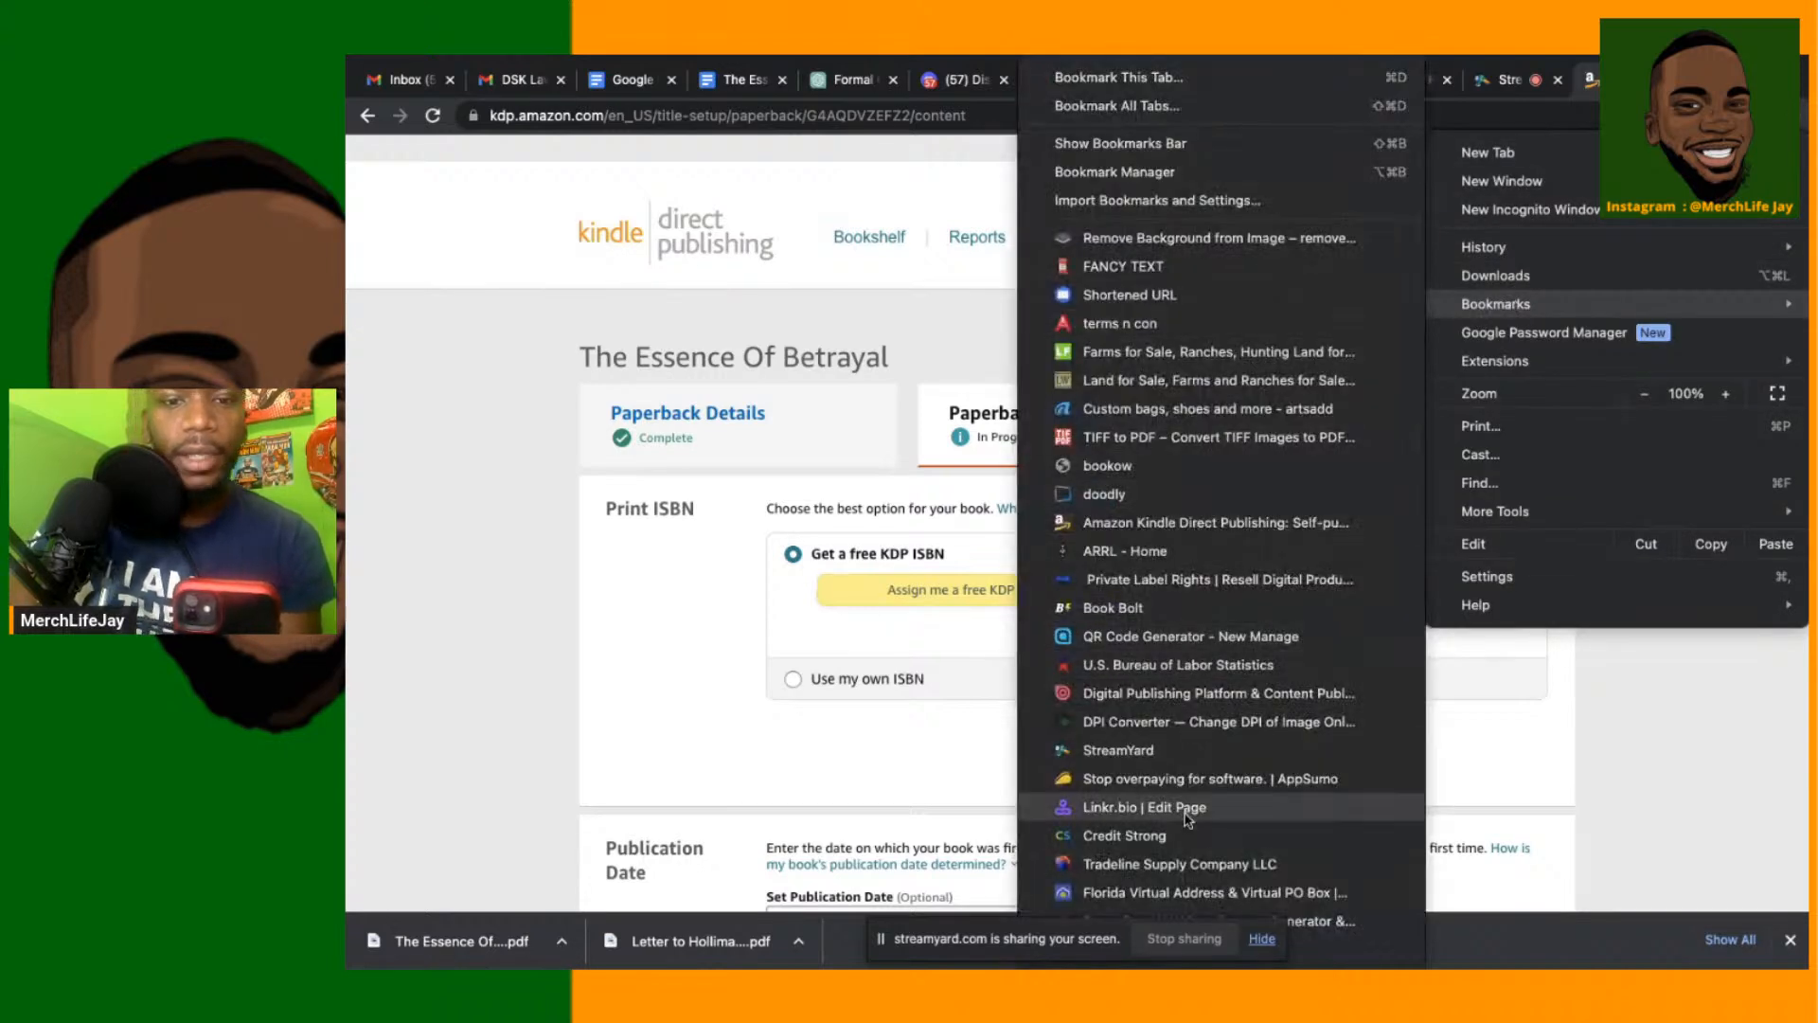
scroll(1190, 811, "down", 5)
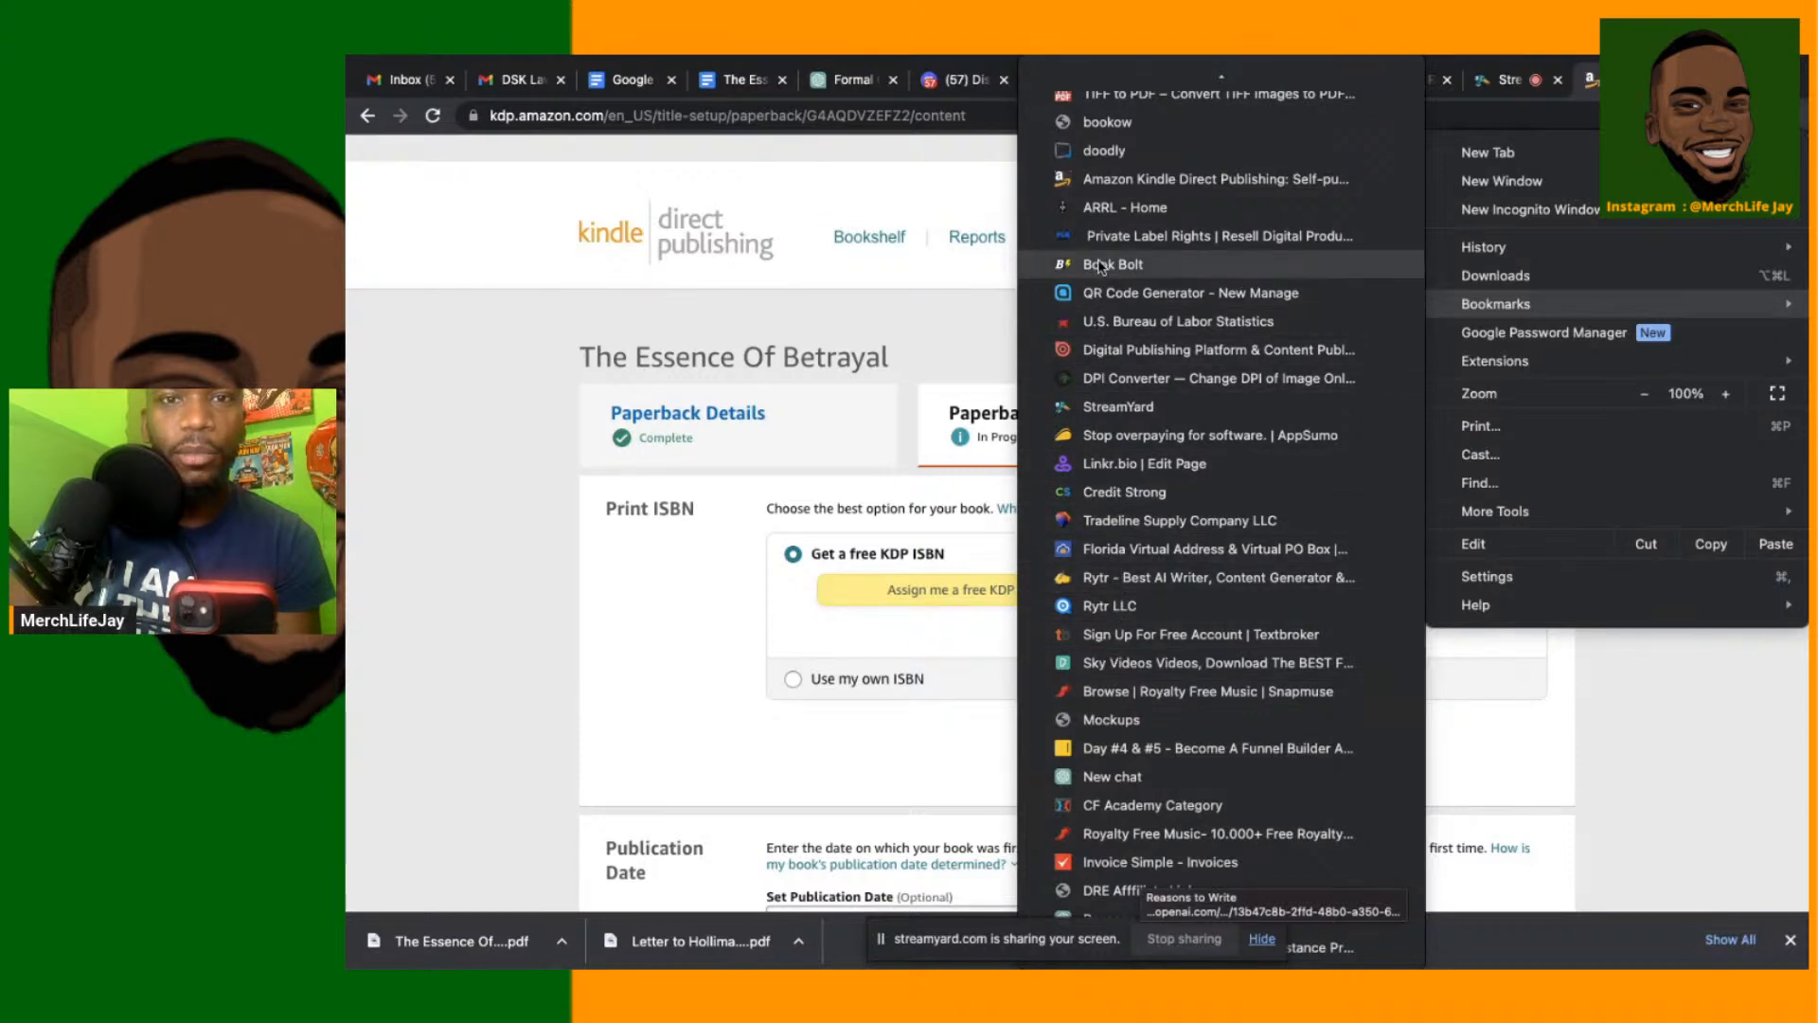
scroll(1098, 256, "up", 3)
scroll(1094, 212, "up", 9)
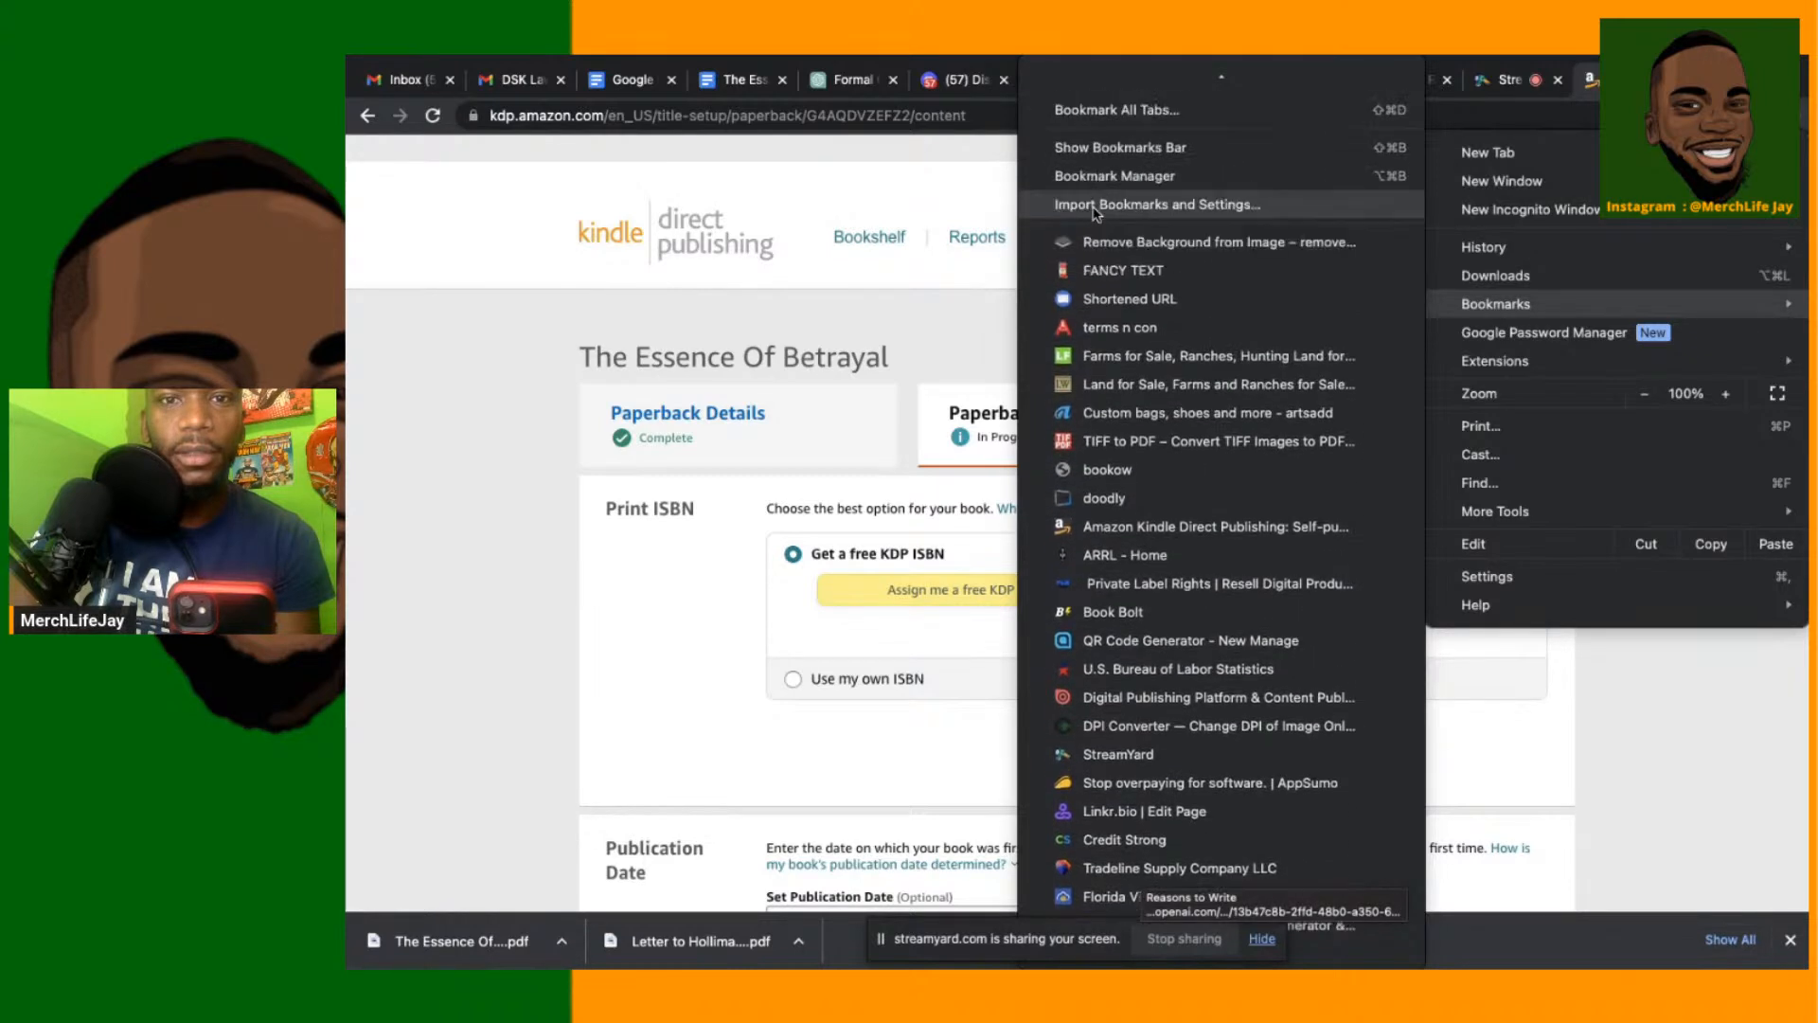
left_click(424, 427)
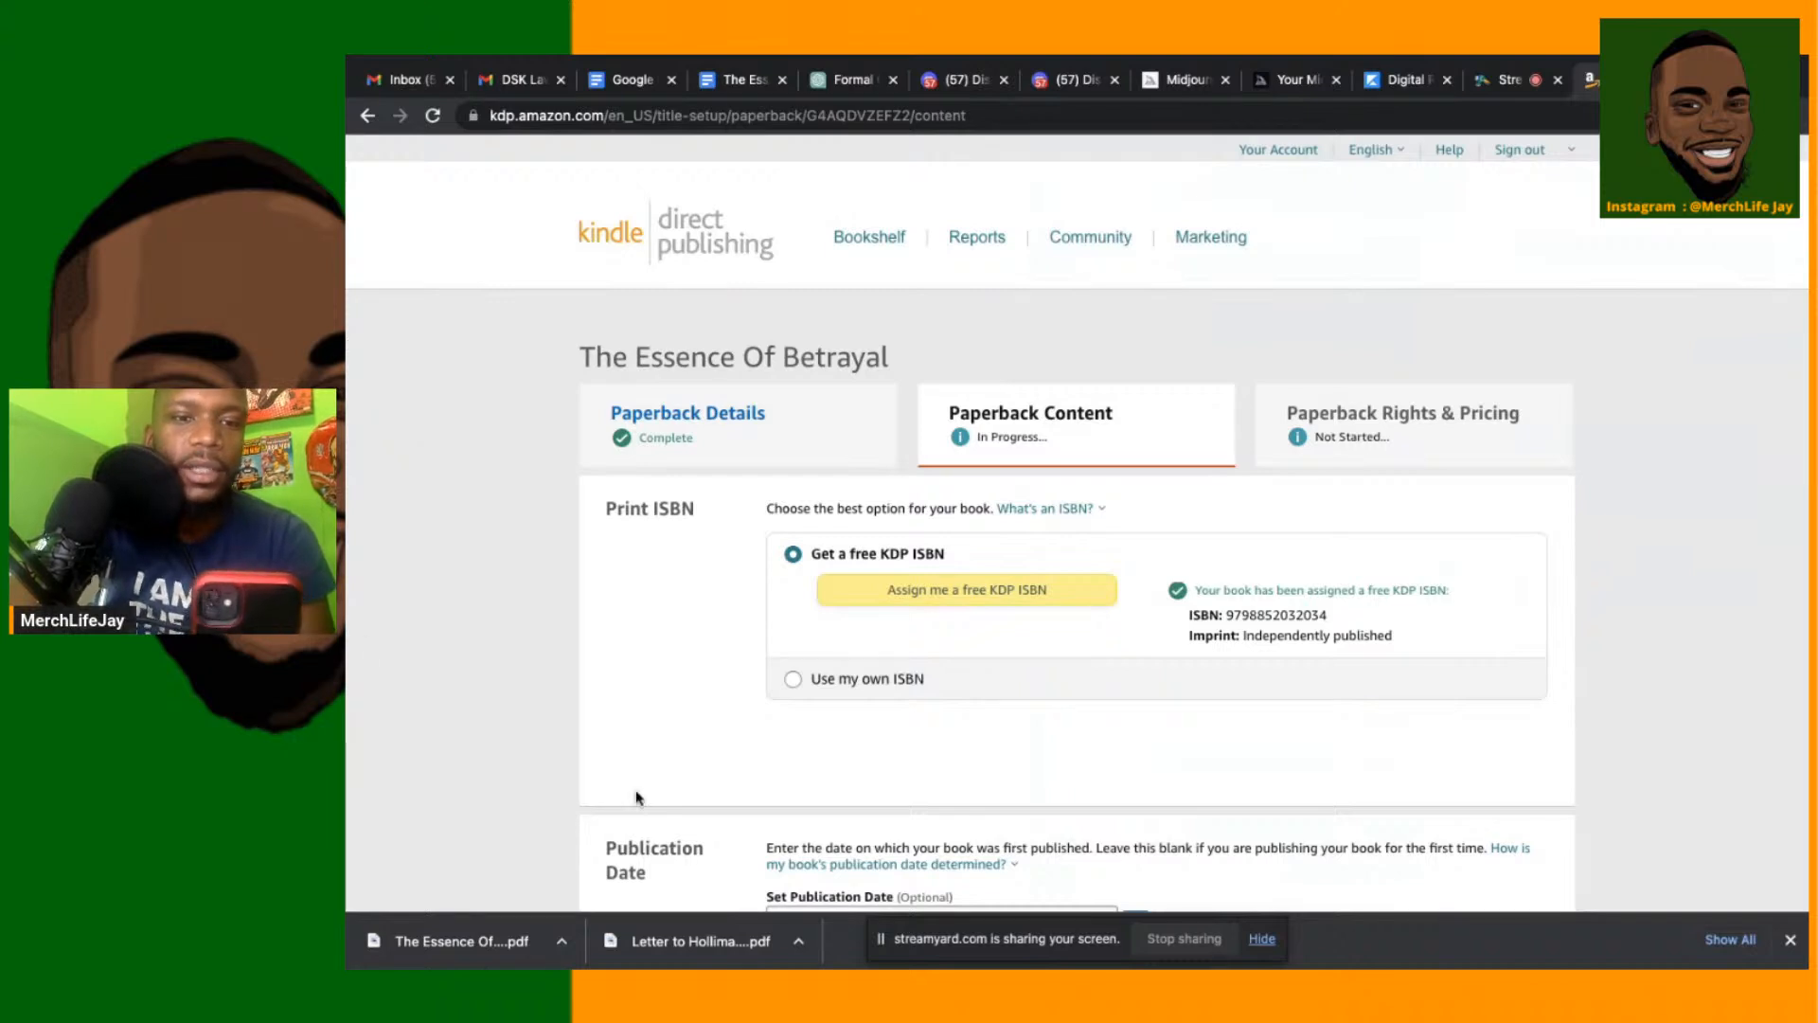
Review the ISBN, publication date and print options sections of the paperback content page
scroll(635, 790, "down", 5)
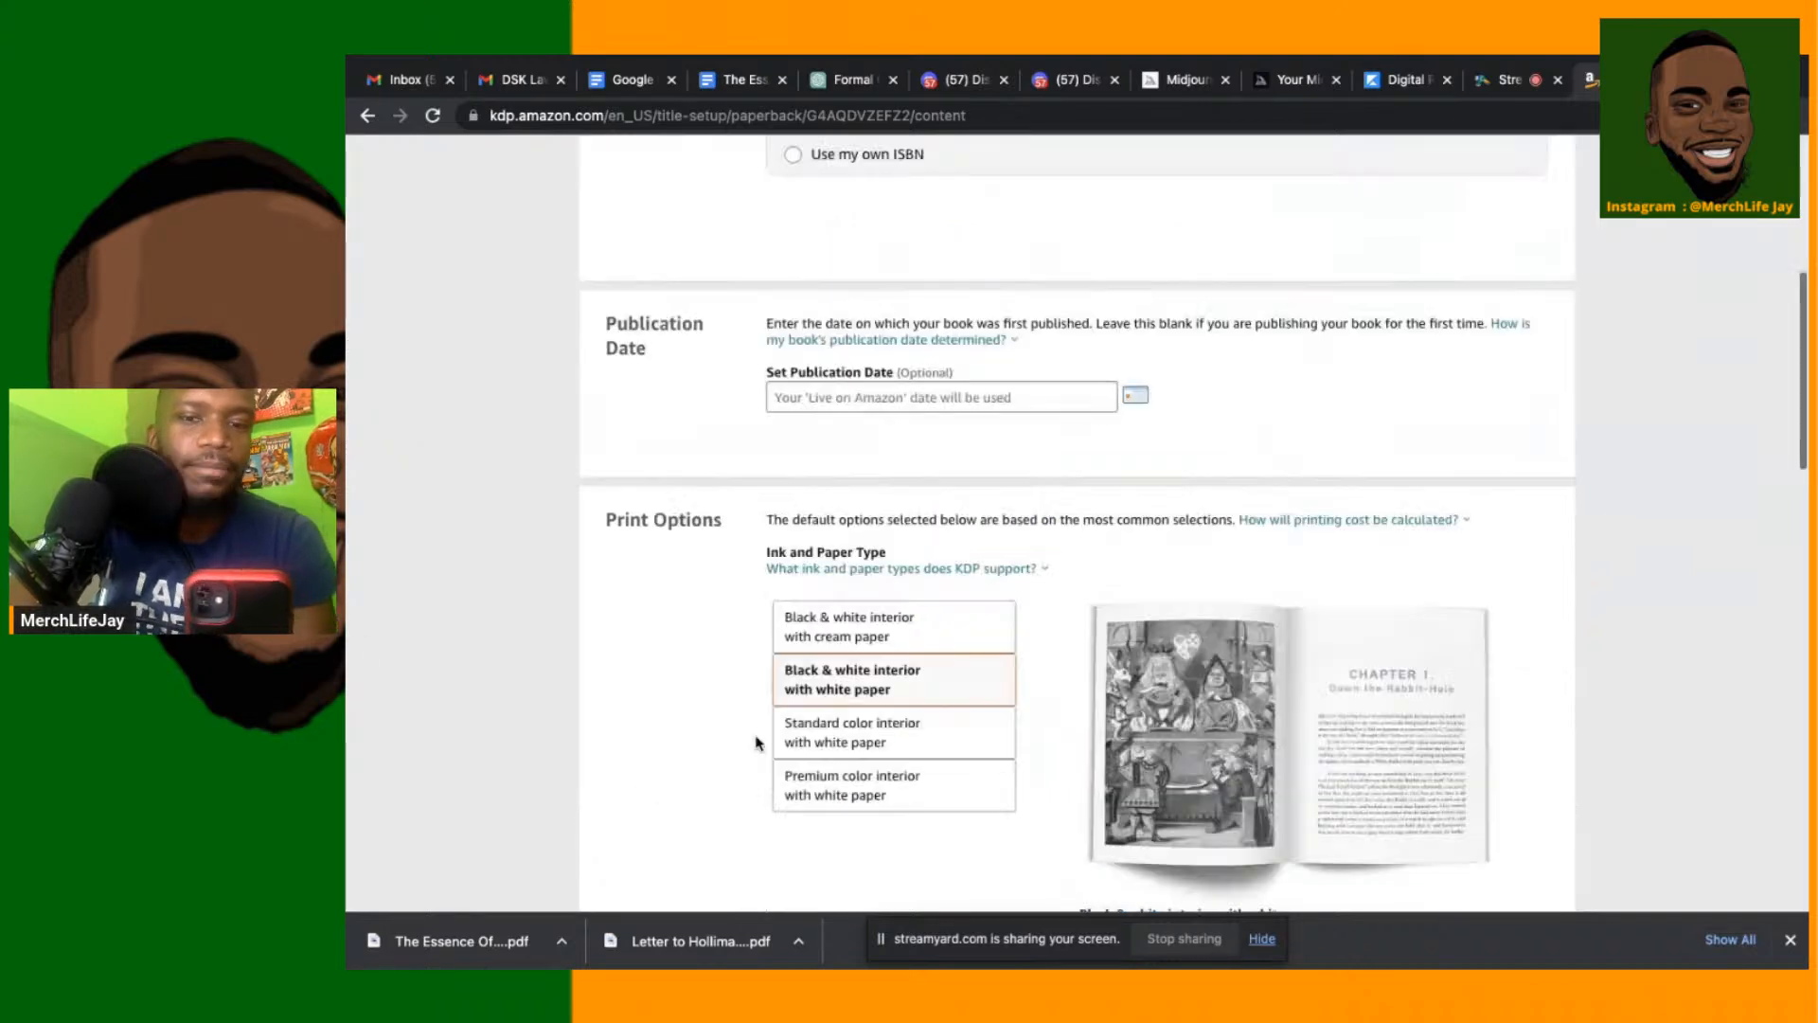
scroll(748, 477, "up", 3)
scroll(748, 479, "up", 3)
scroll(748, 478, "down", 2)
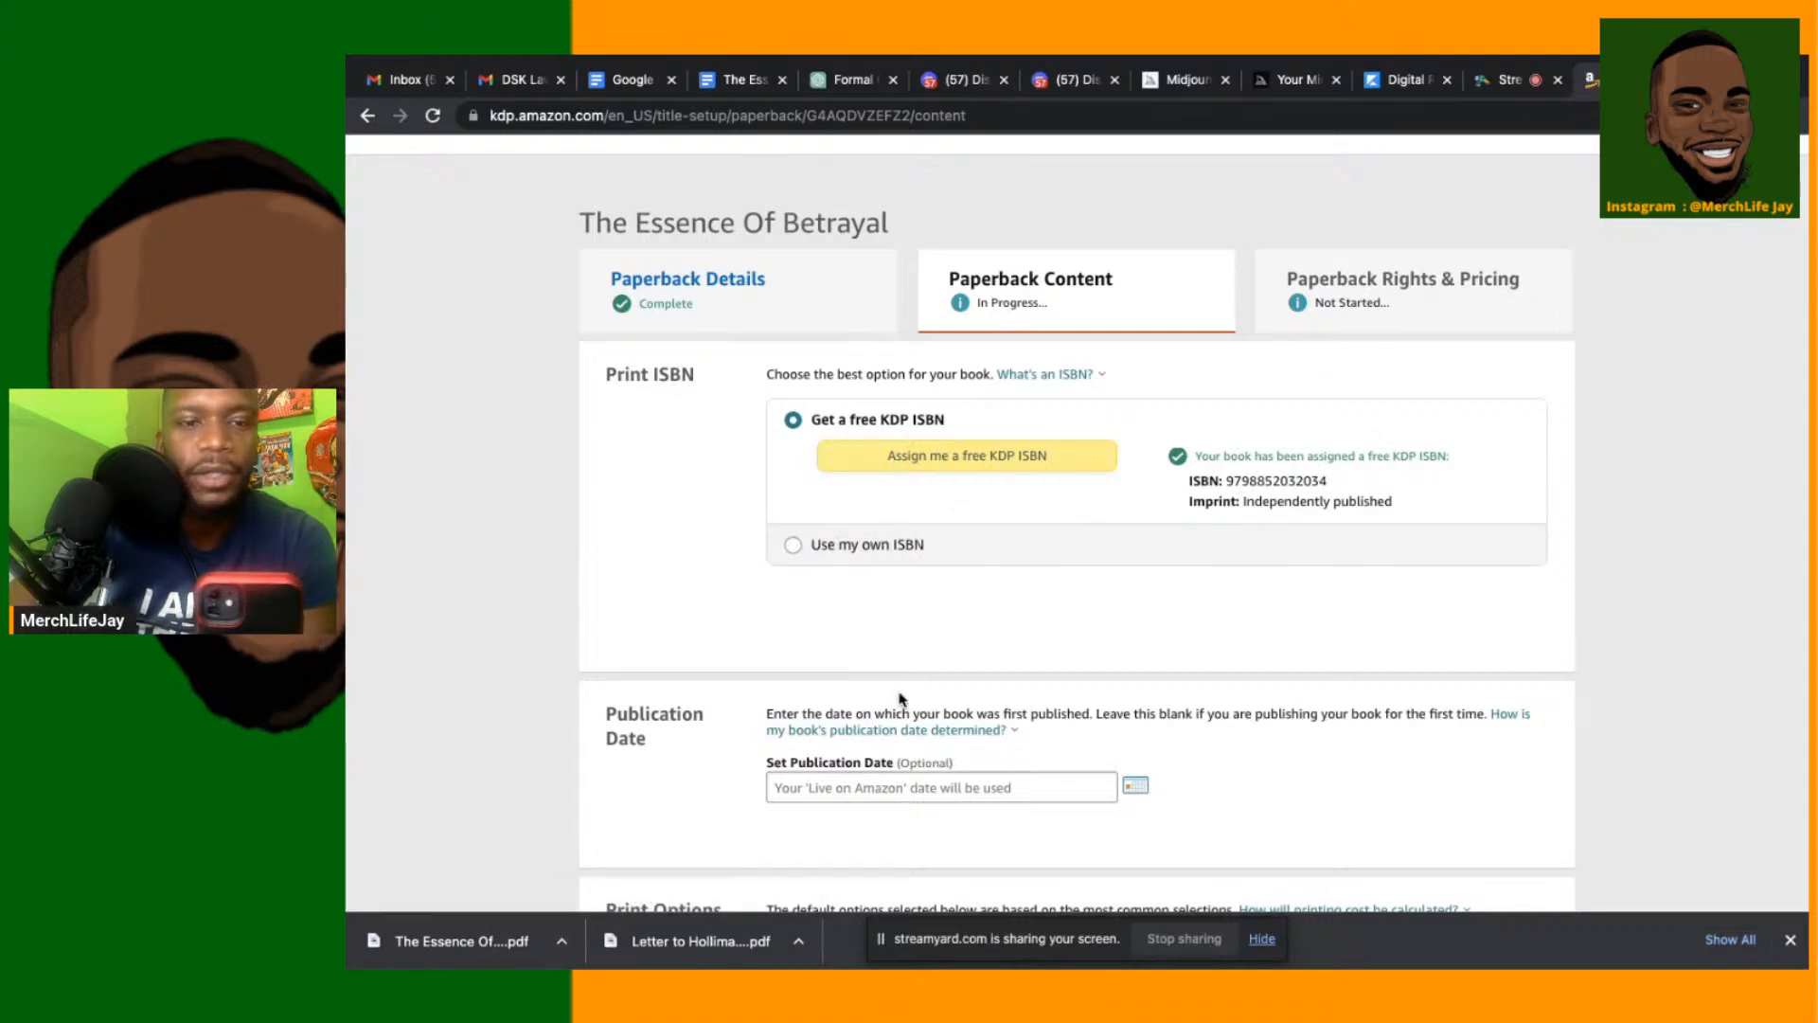
scroll(854, 833, "down", 4)
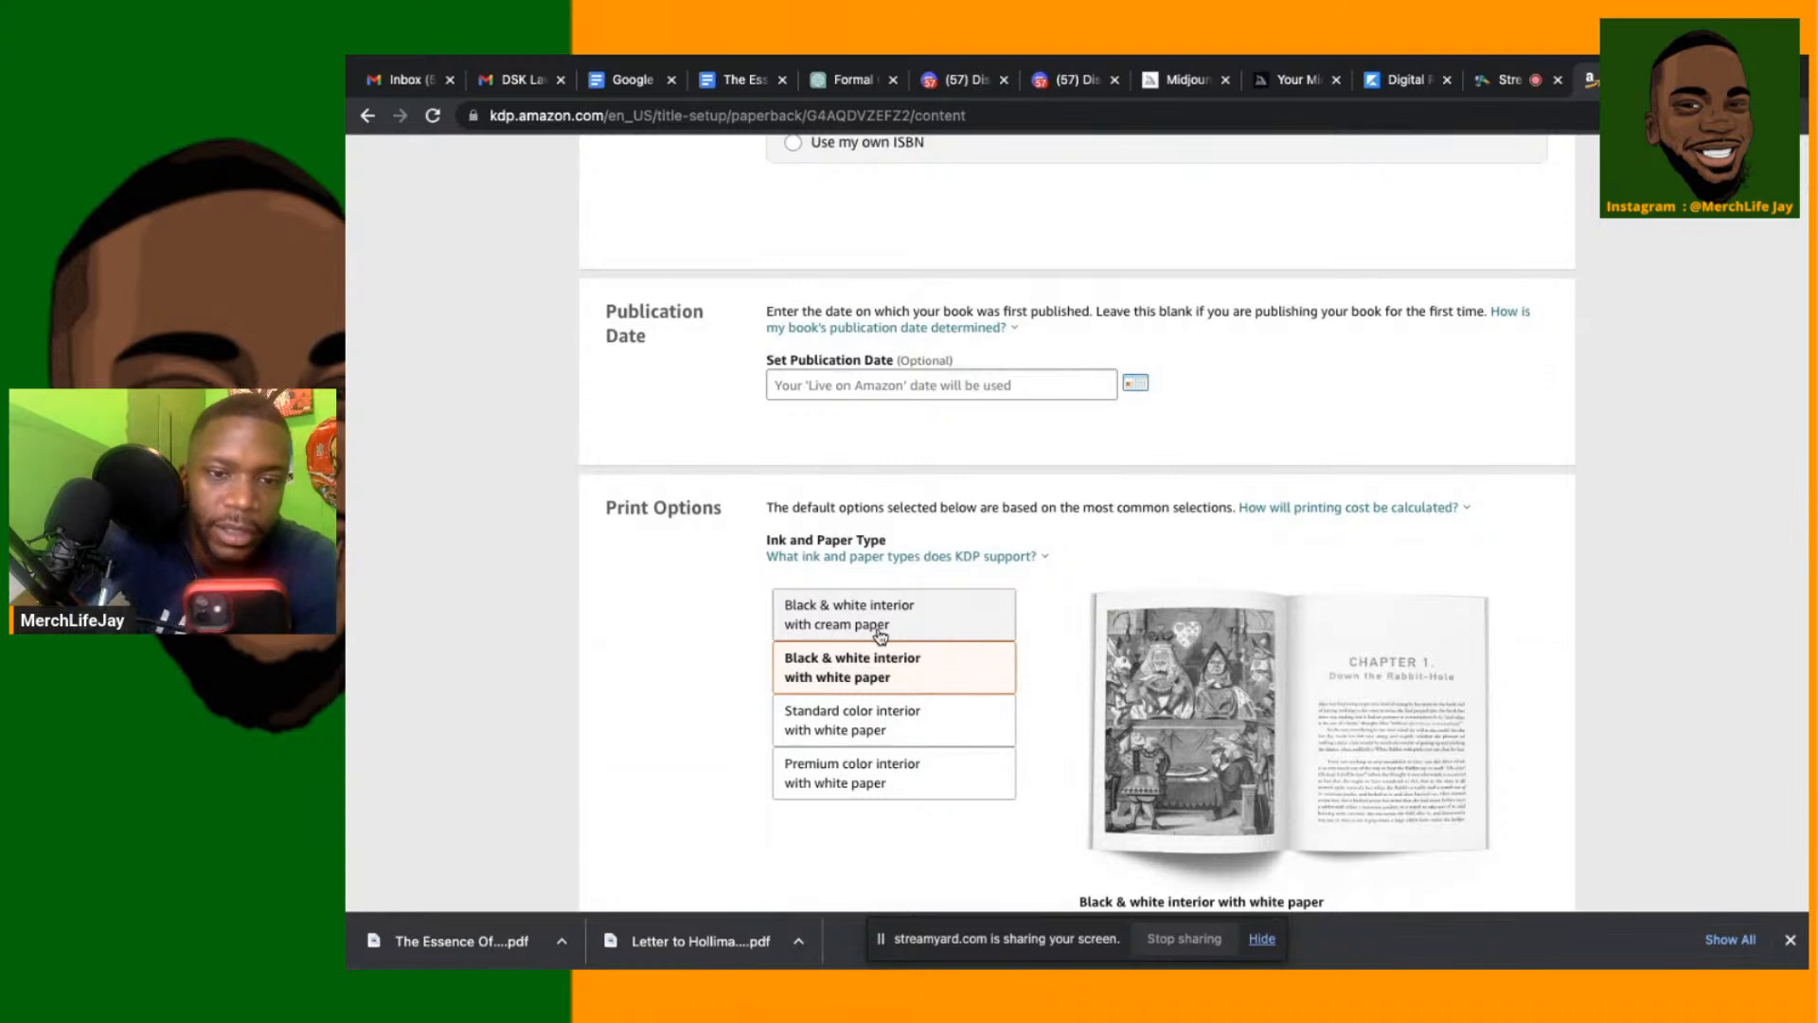
scroll(880, 635, "down", 4)
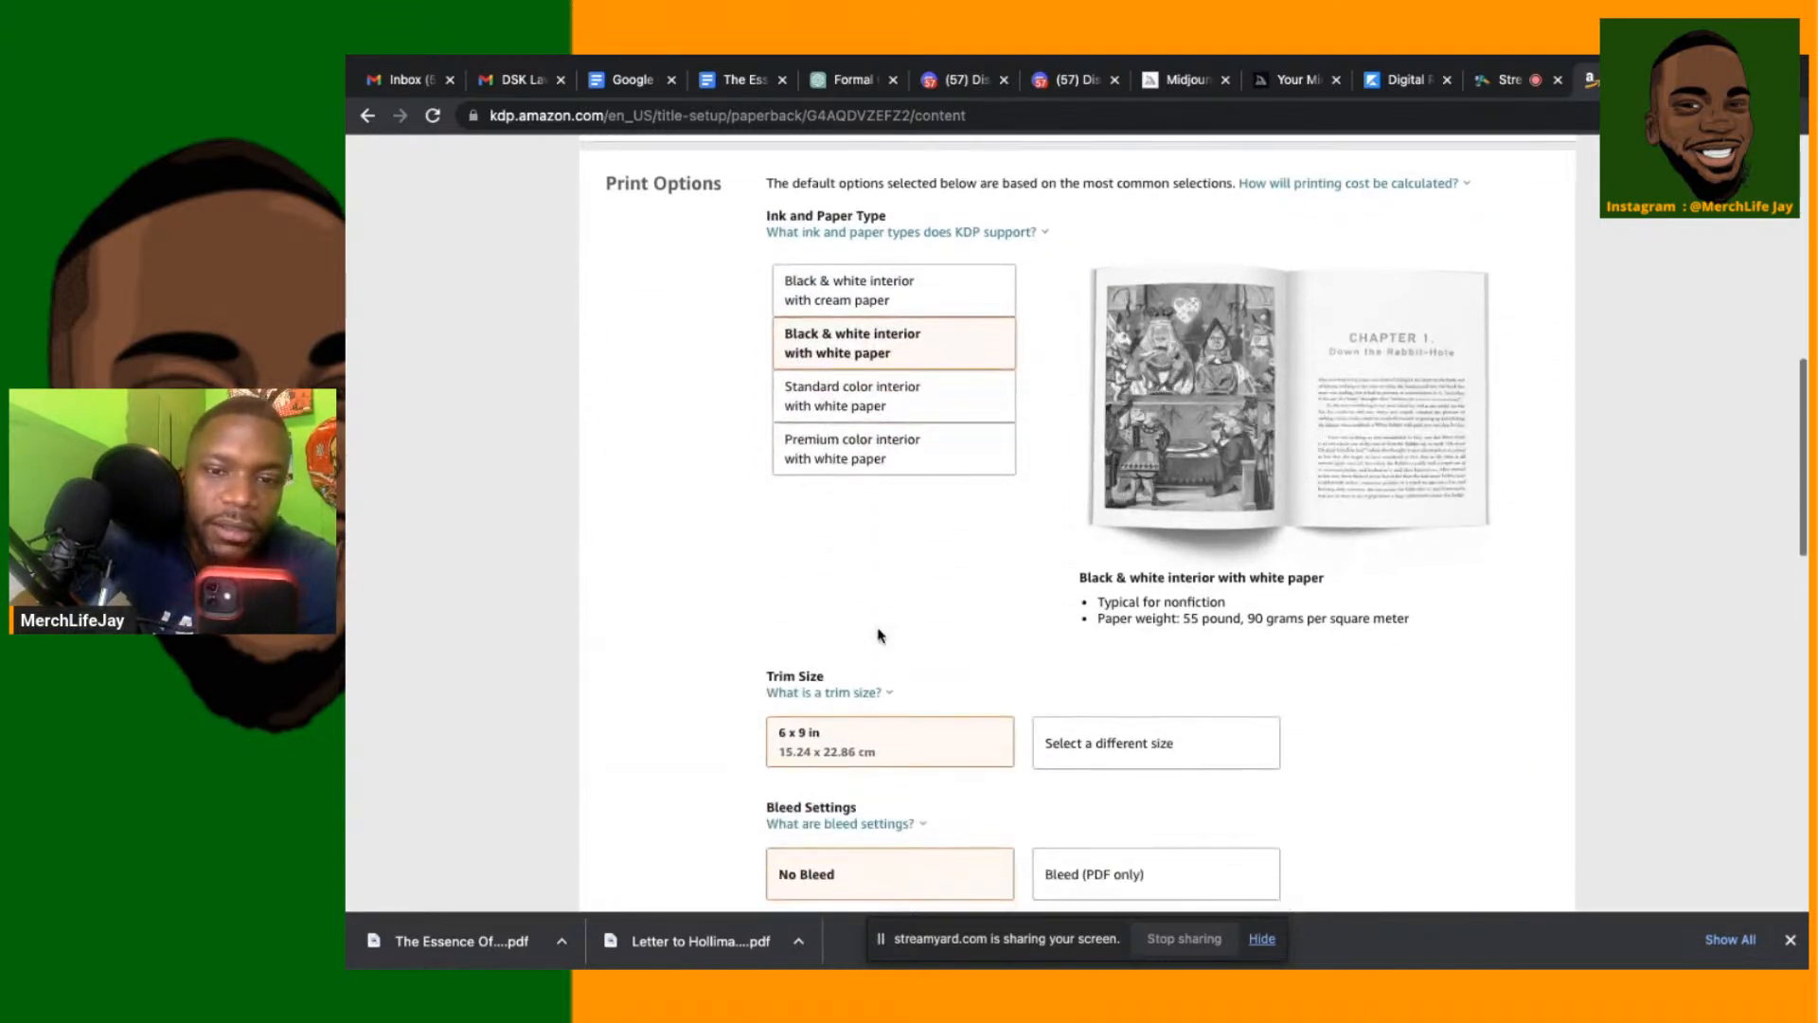
scroll(880, 634, "up", 2)
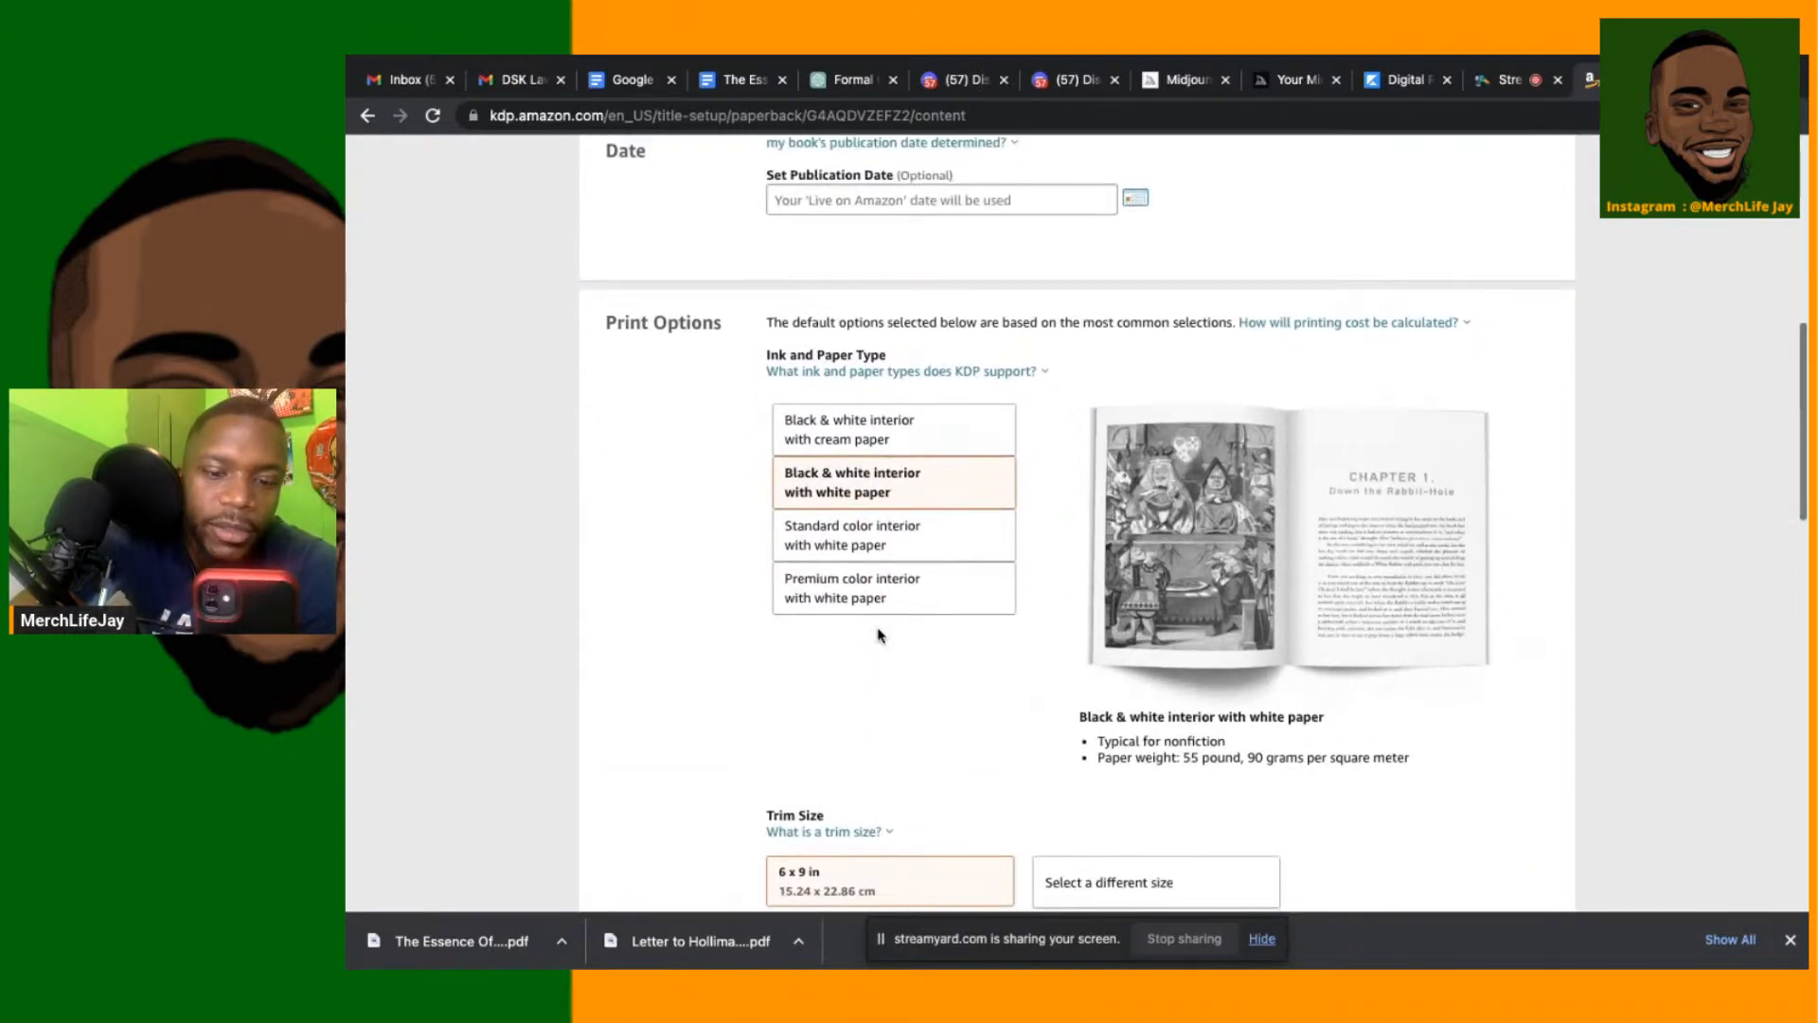
scroll(880, 634, "down", 1)
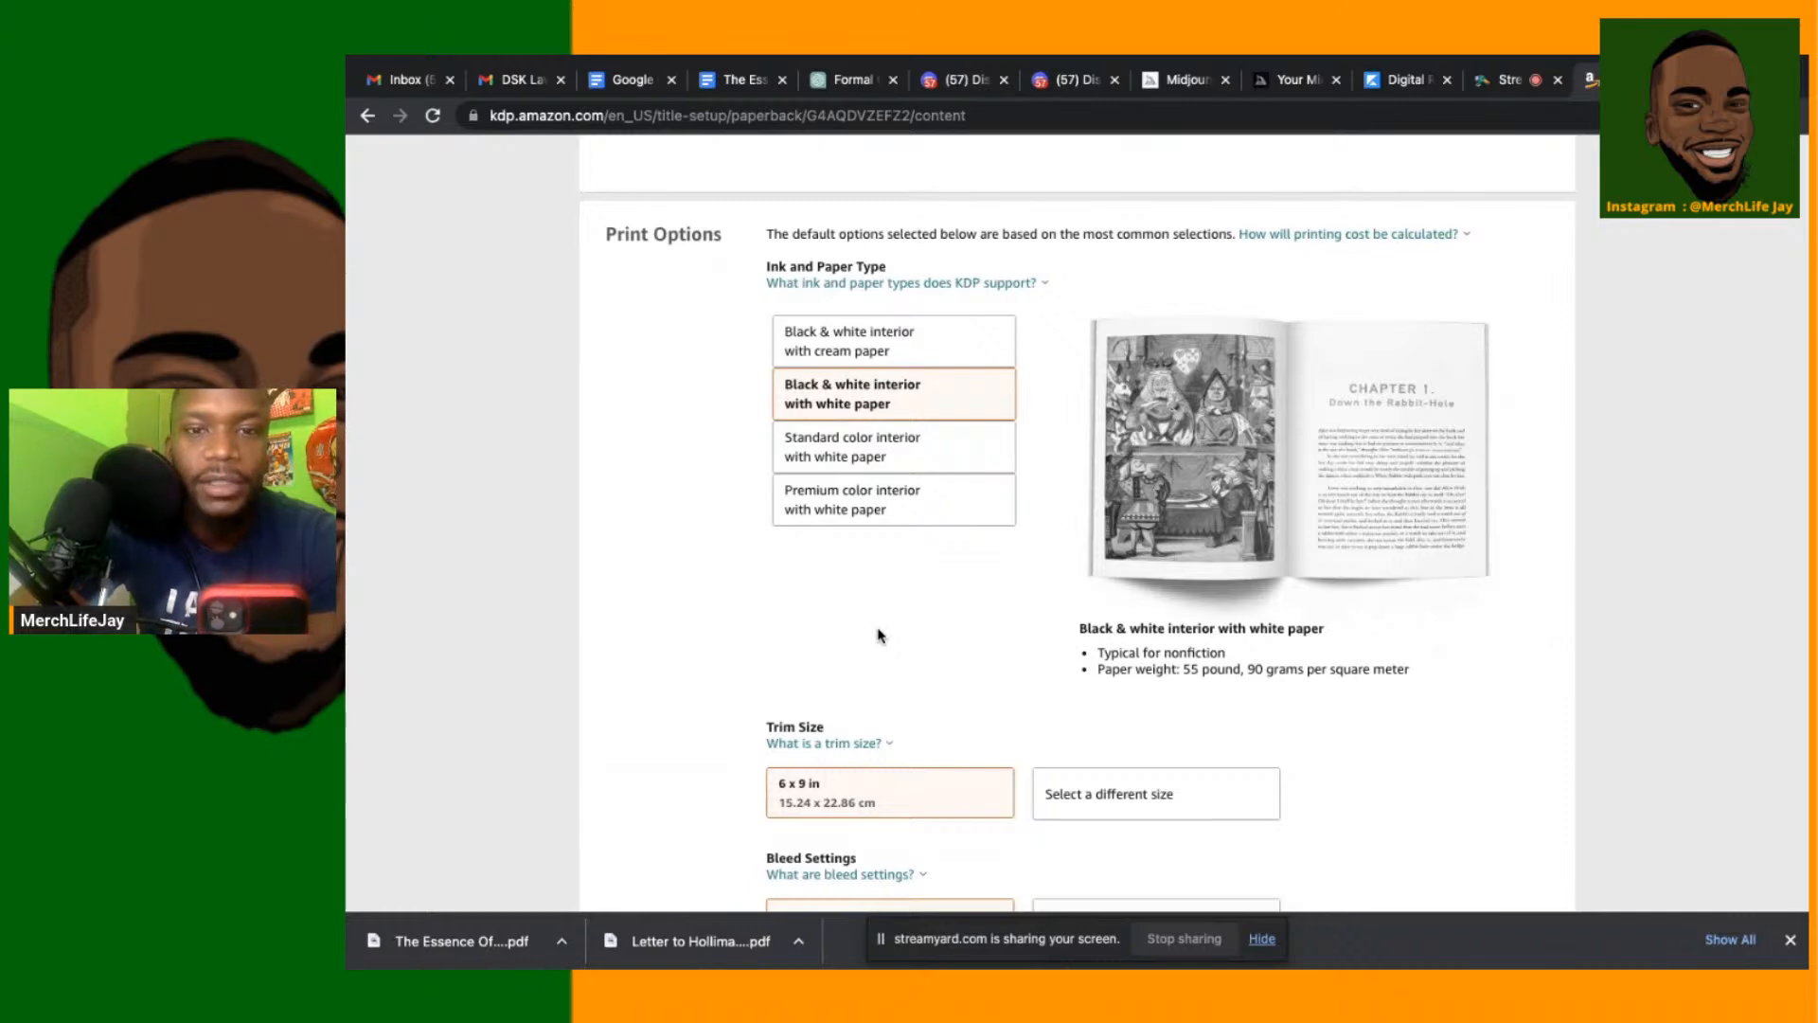
scroll(879, 635, "up", 10)
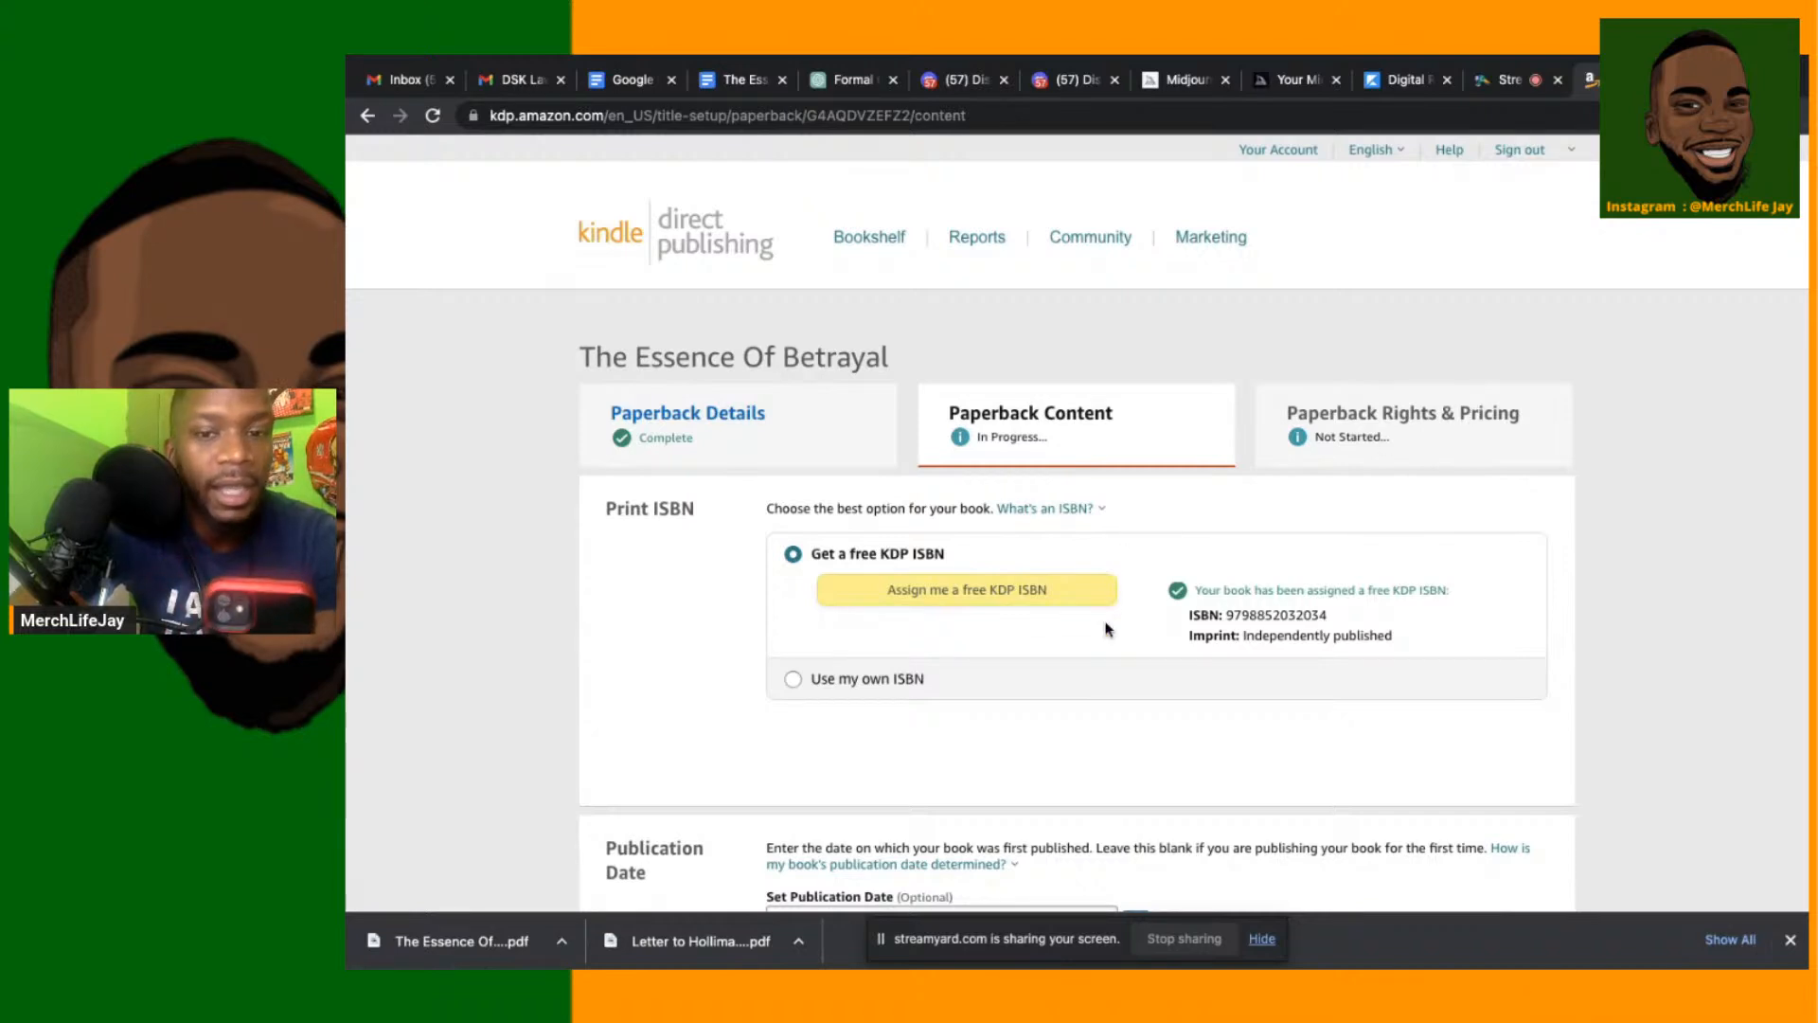
scroll(1107, 630, "down", 10)
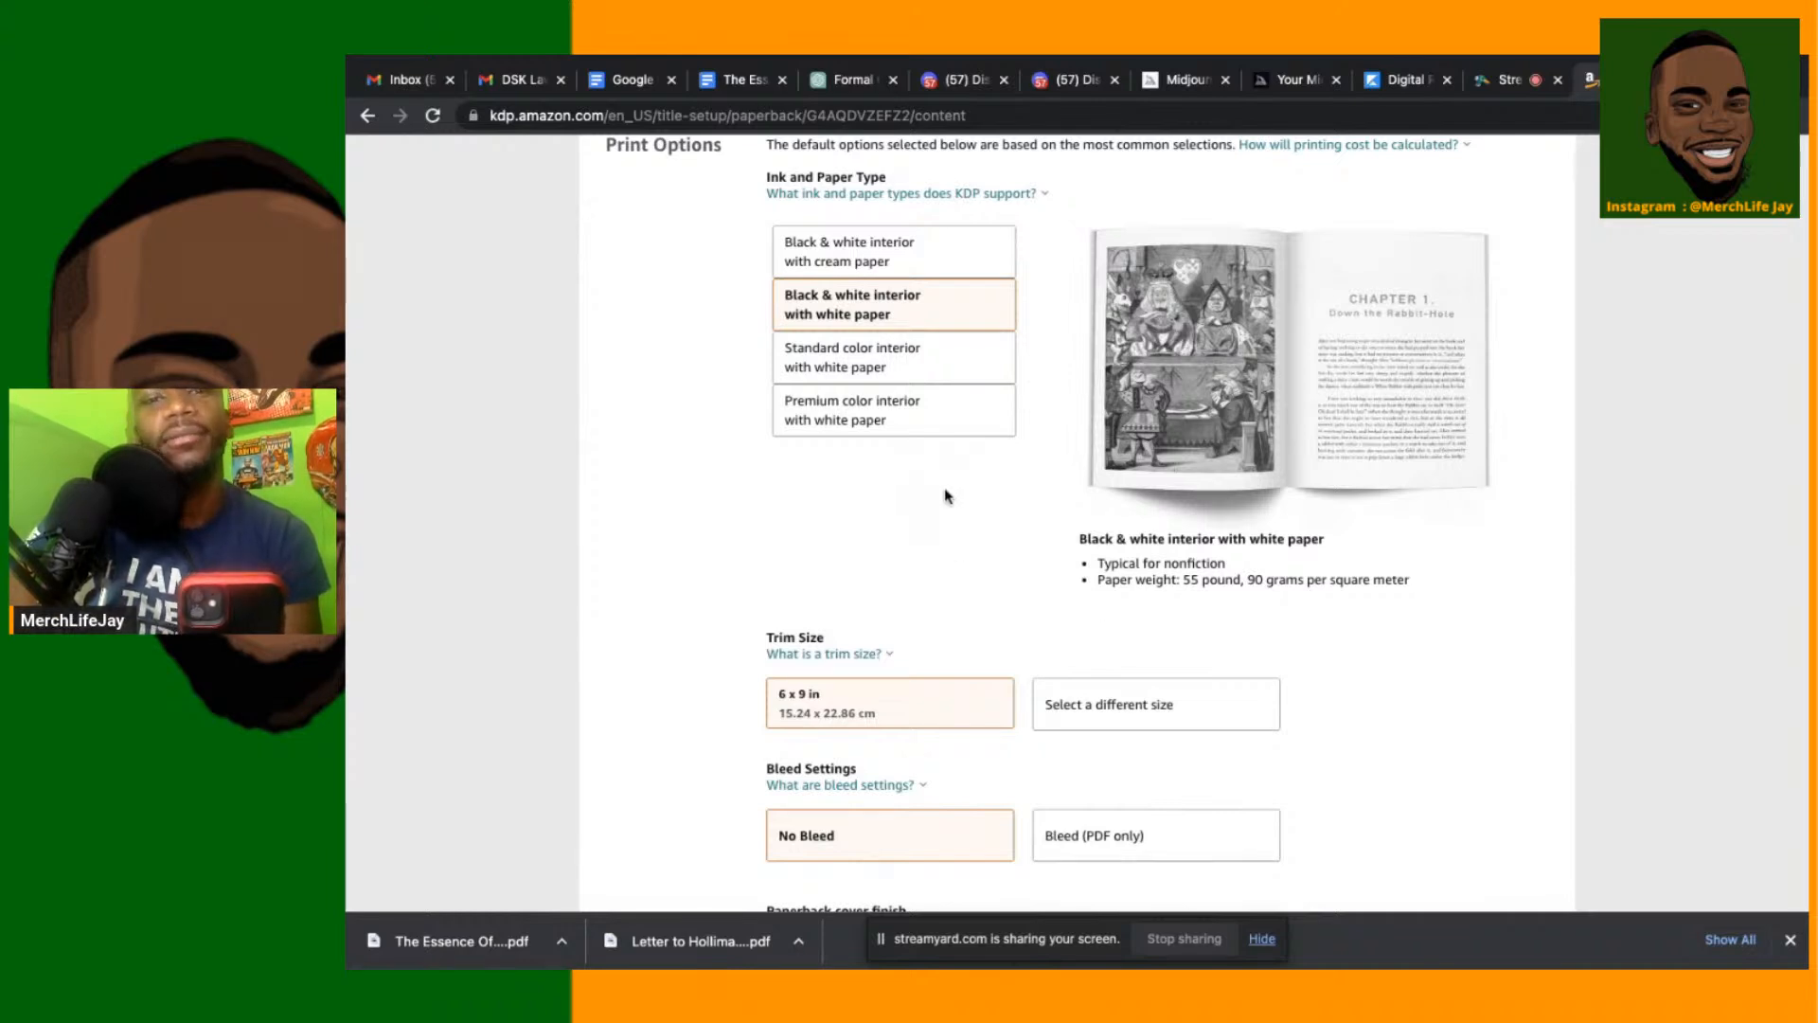
scroll(999, 284, "up", 8)
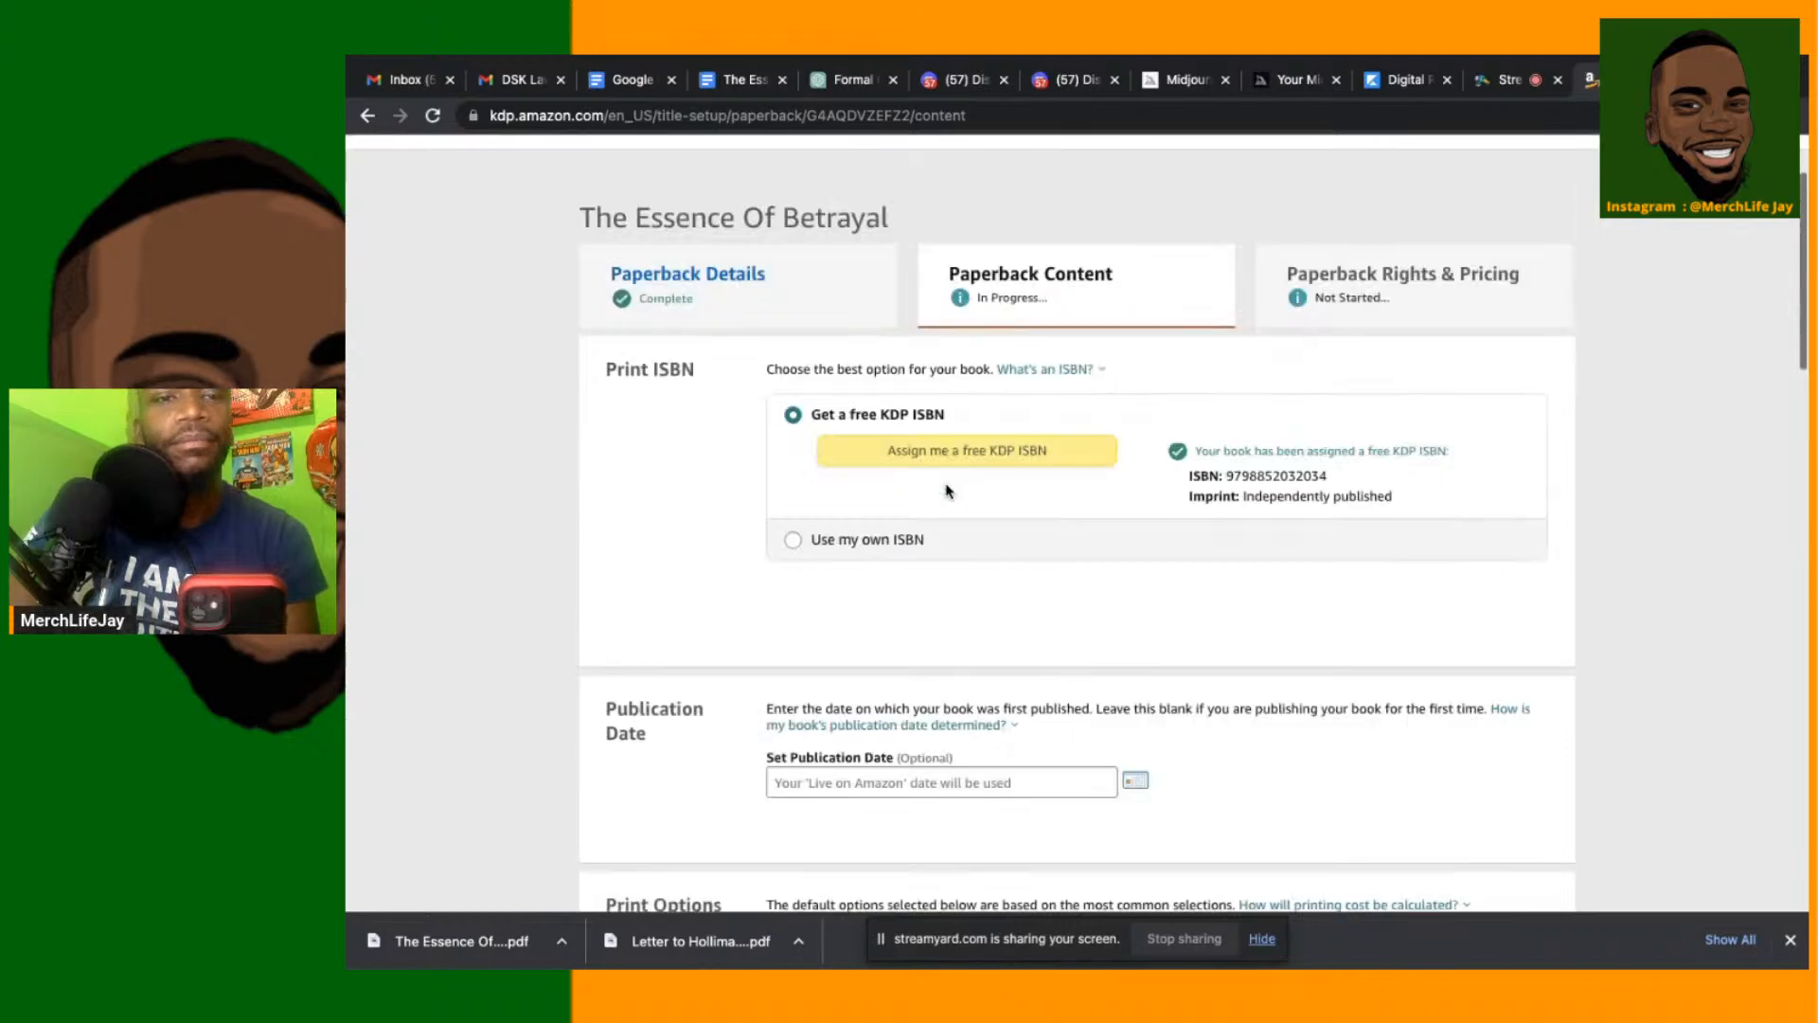
Set the paperback's publication date to 07/12/2023
scroll(947, 489, "down", 2)
scroll(947, 490, "down", 2)
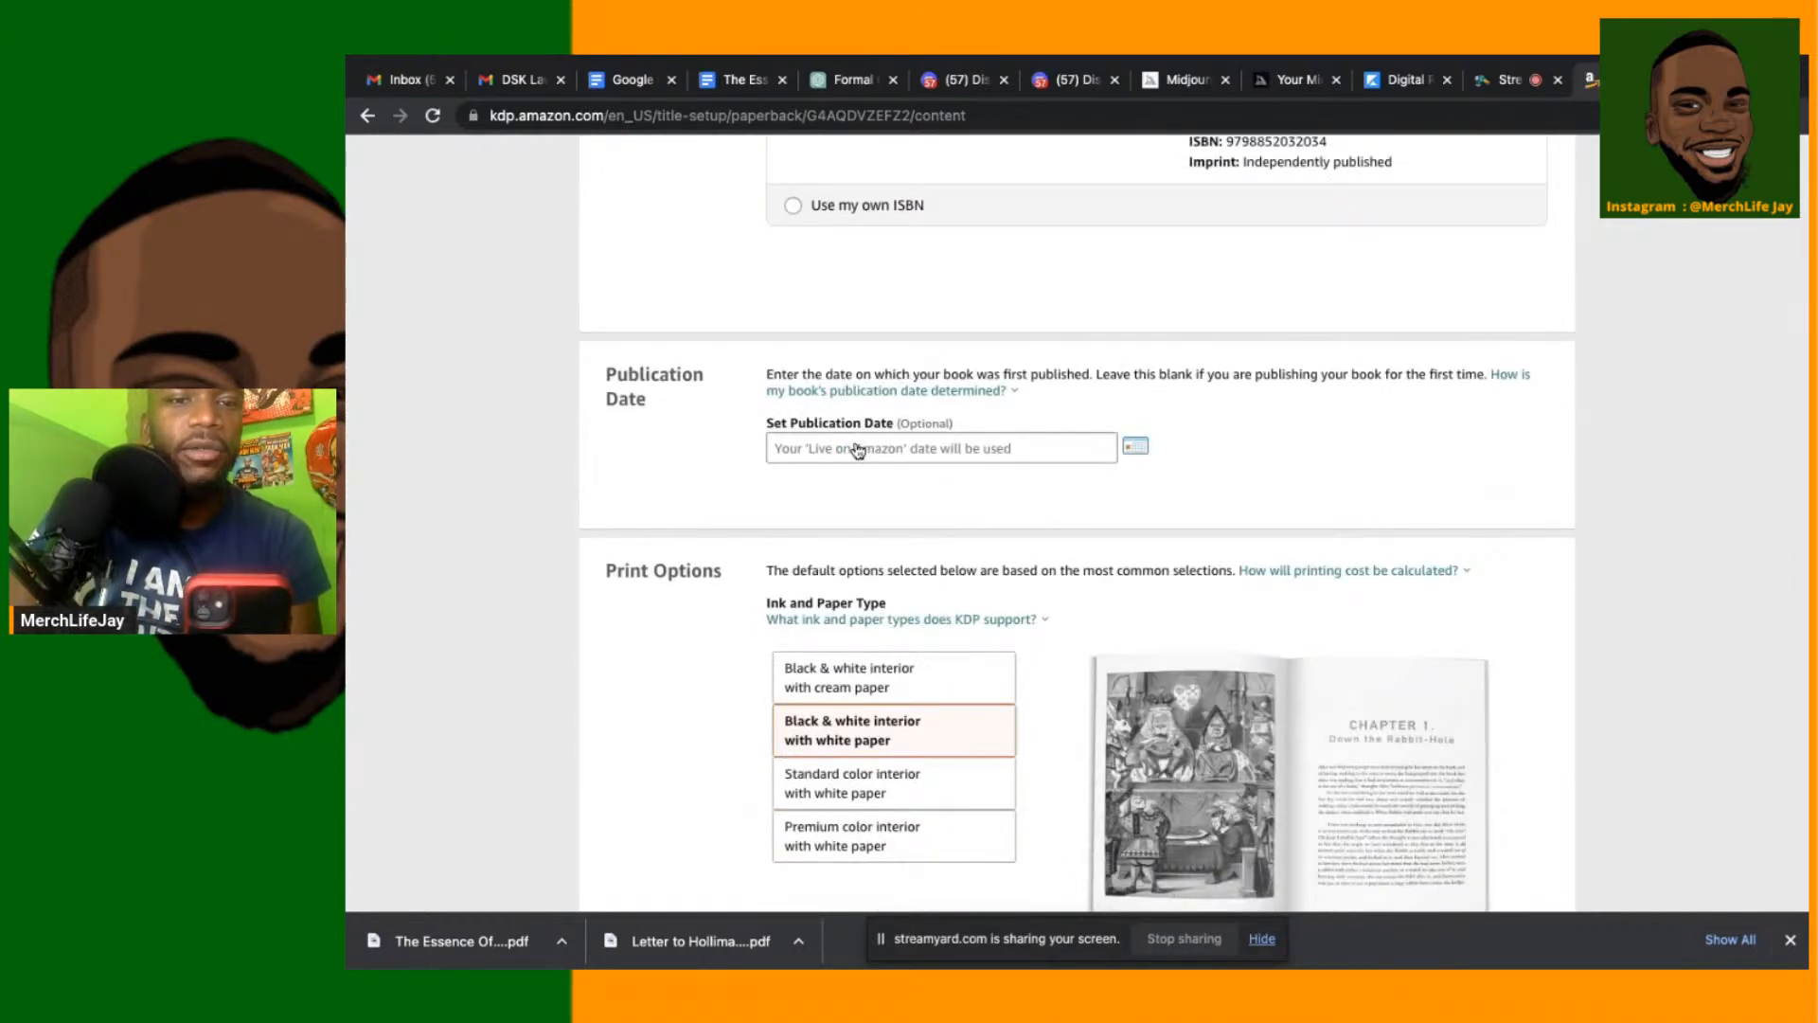
left_click(928, 449)
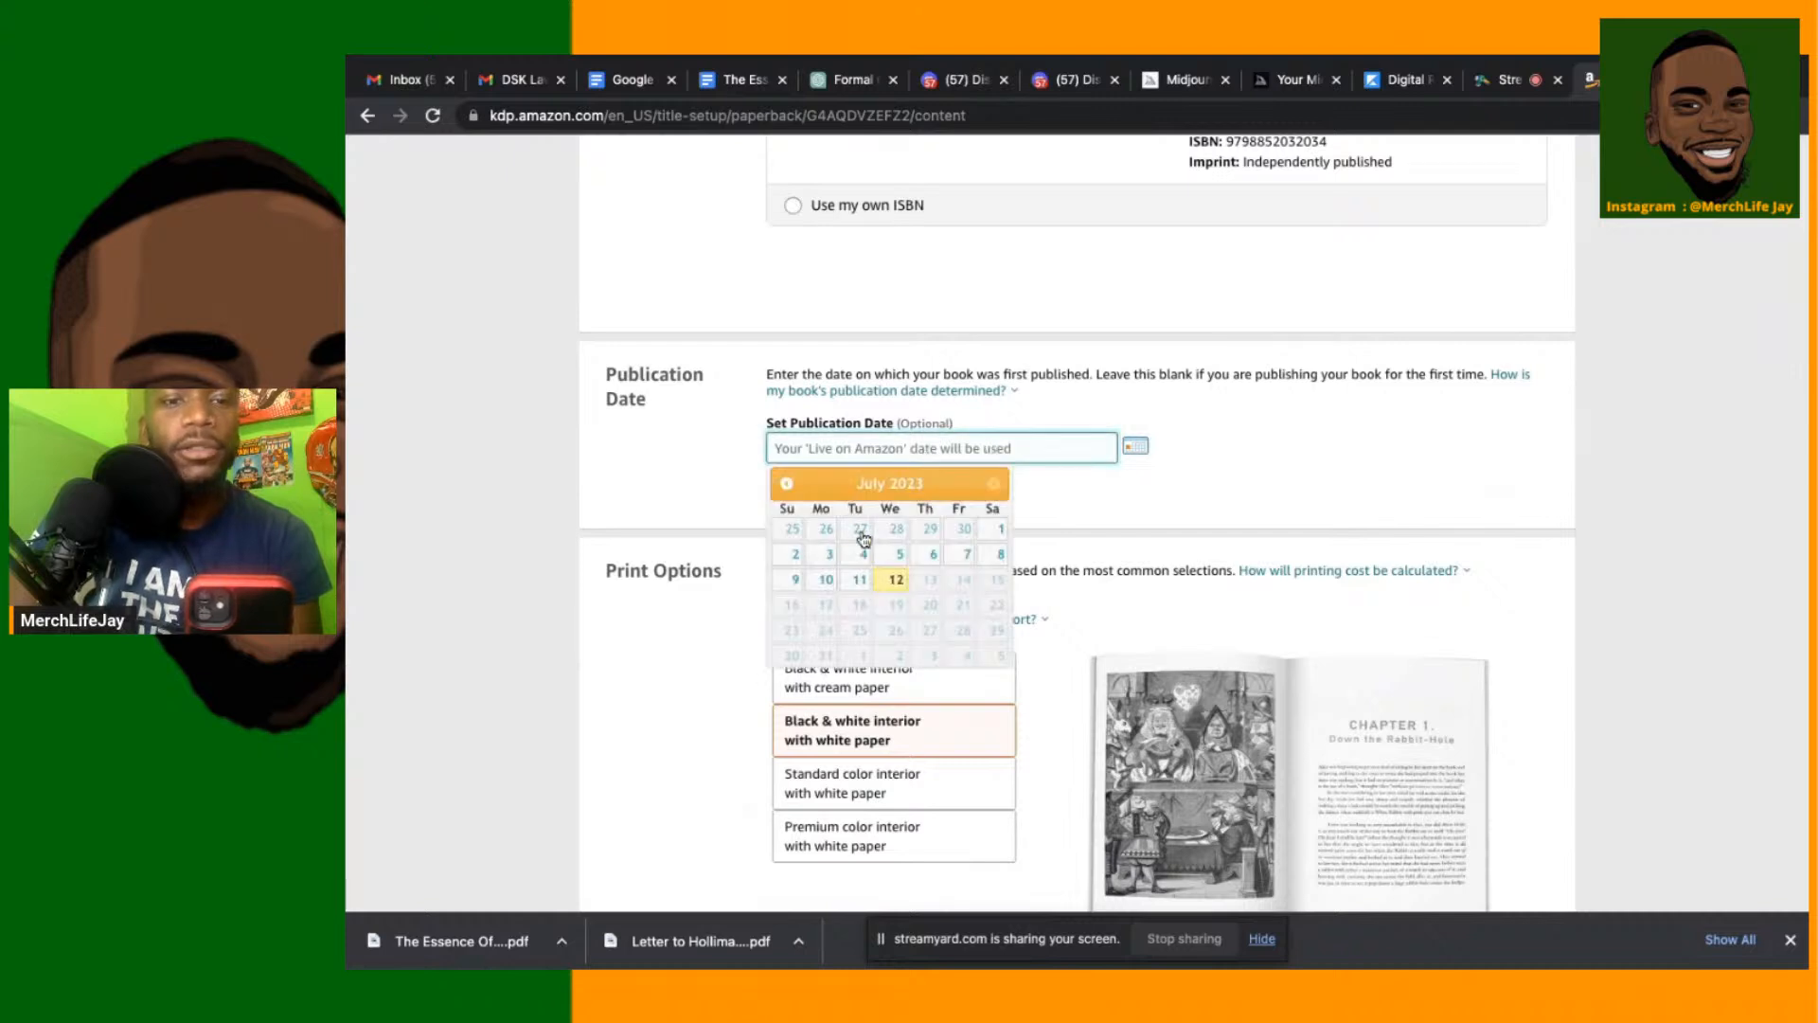
left_click(895, 579)
Compare the black and white, standard color and premium color print options, then select the black & white interior with cream paper
scroll(833, 701, "down", 3)
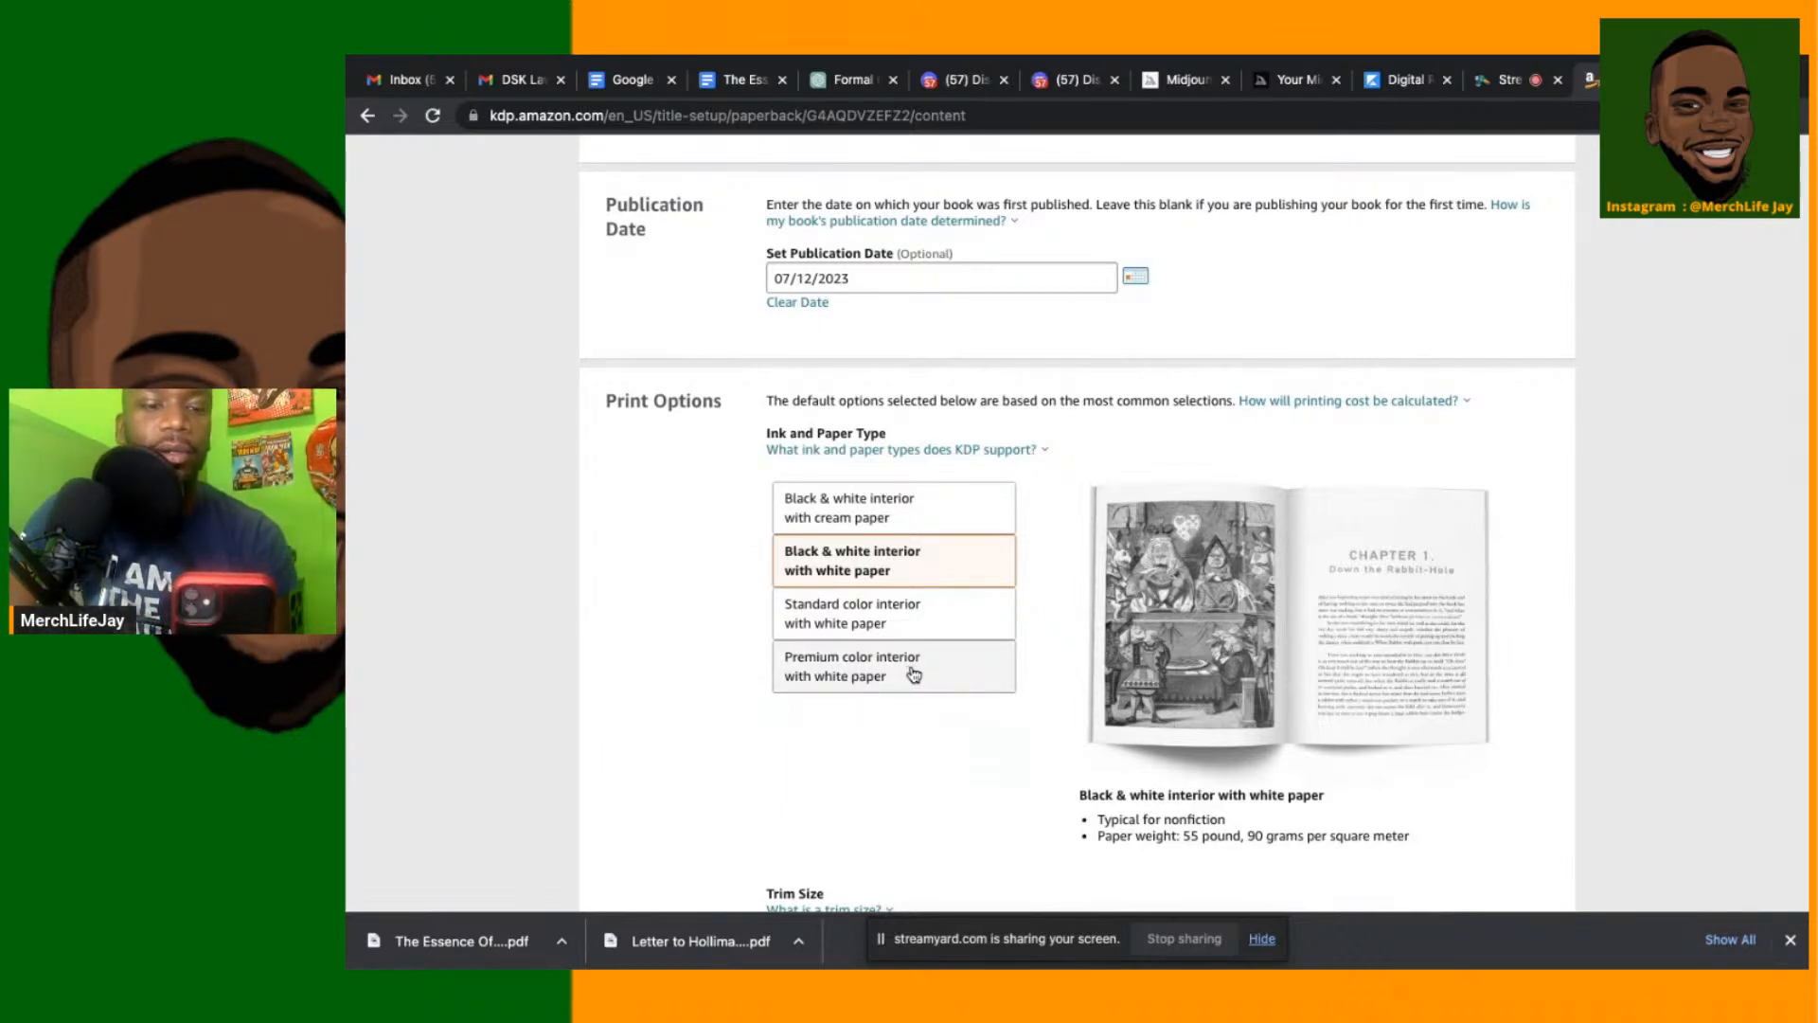
left_click(914, 674)
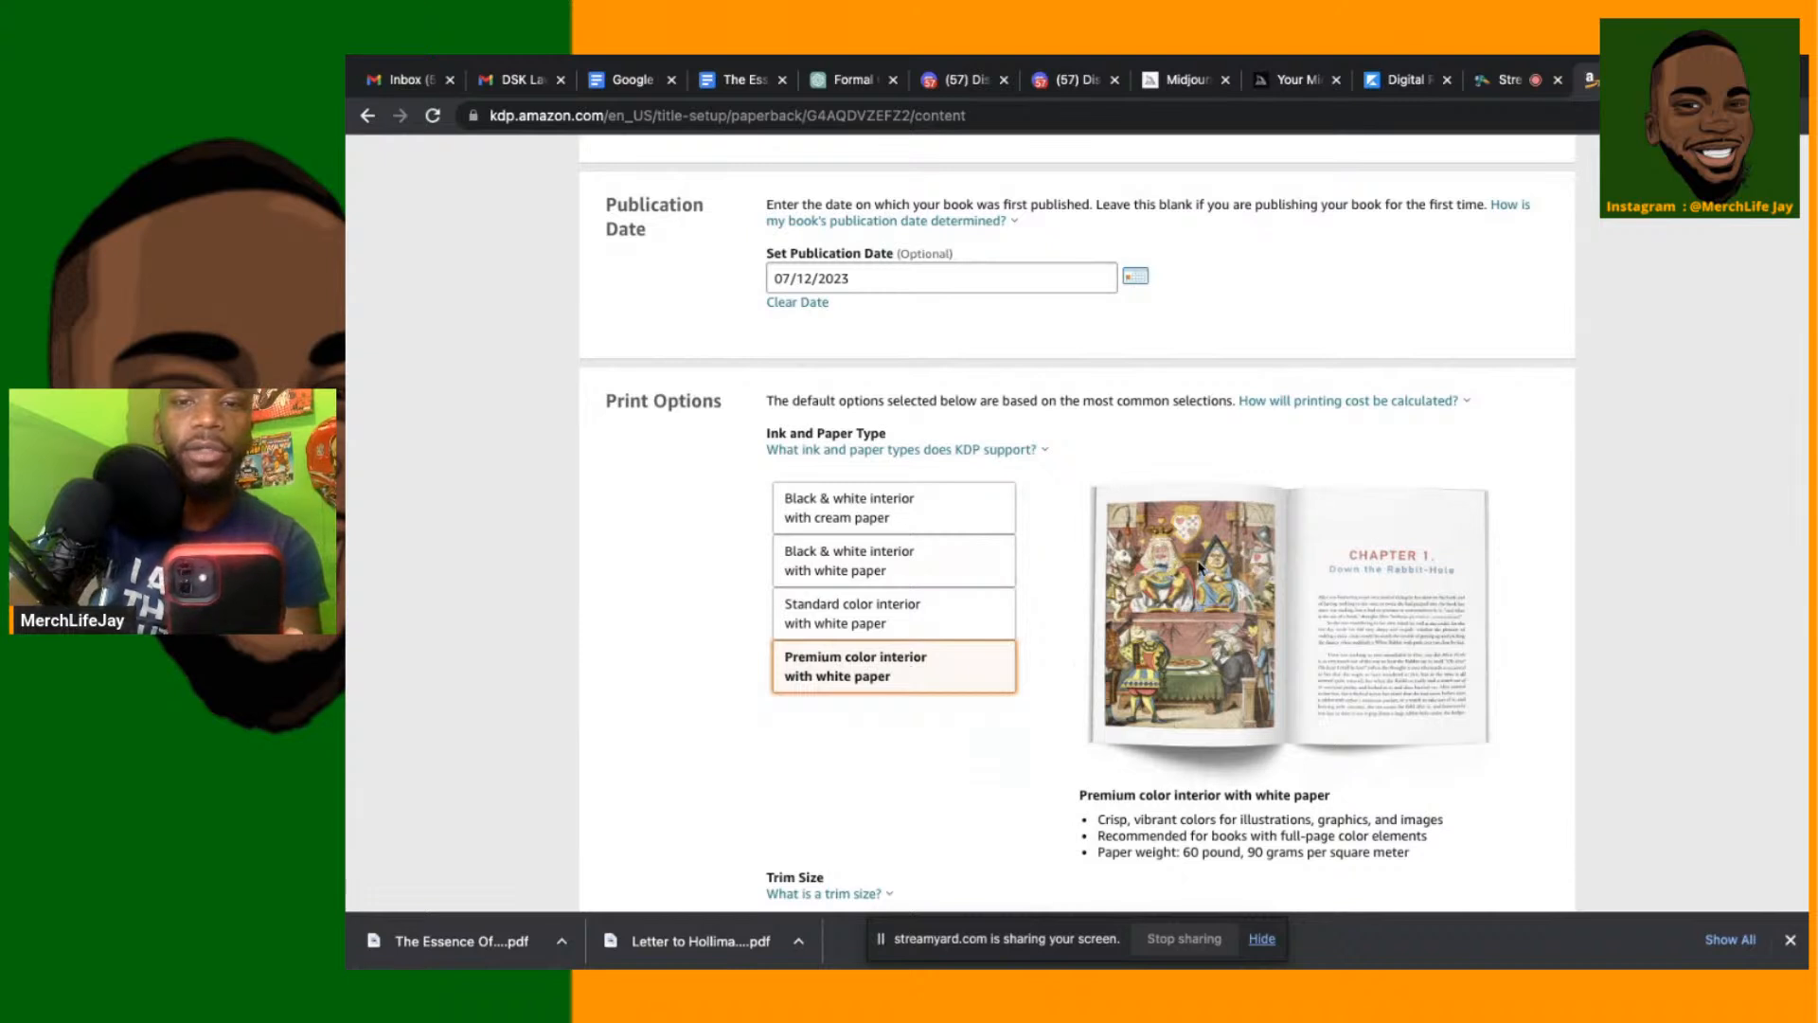
left_click(838, 522)
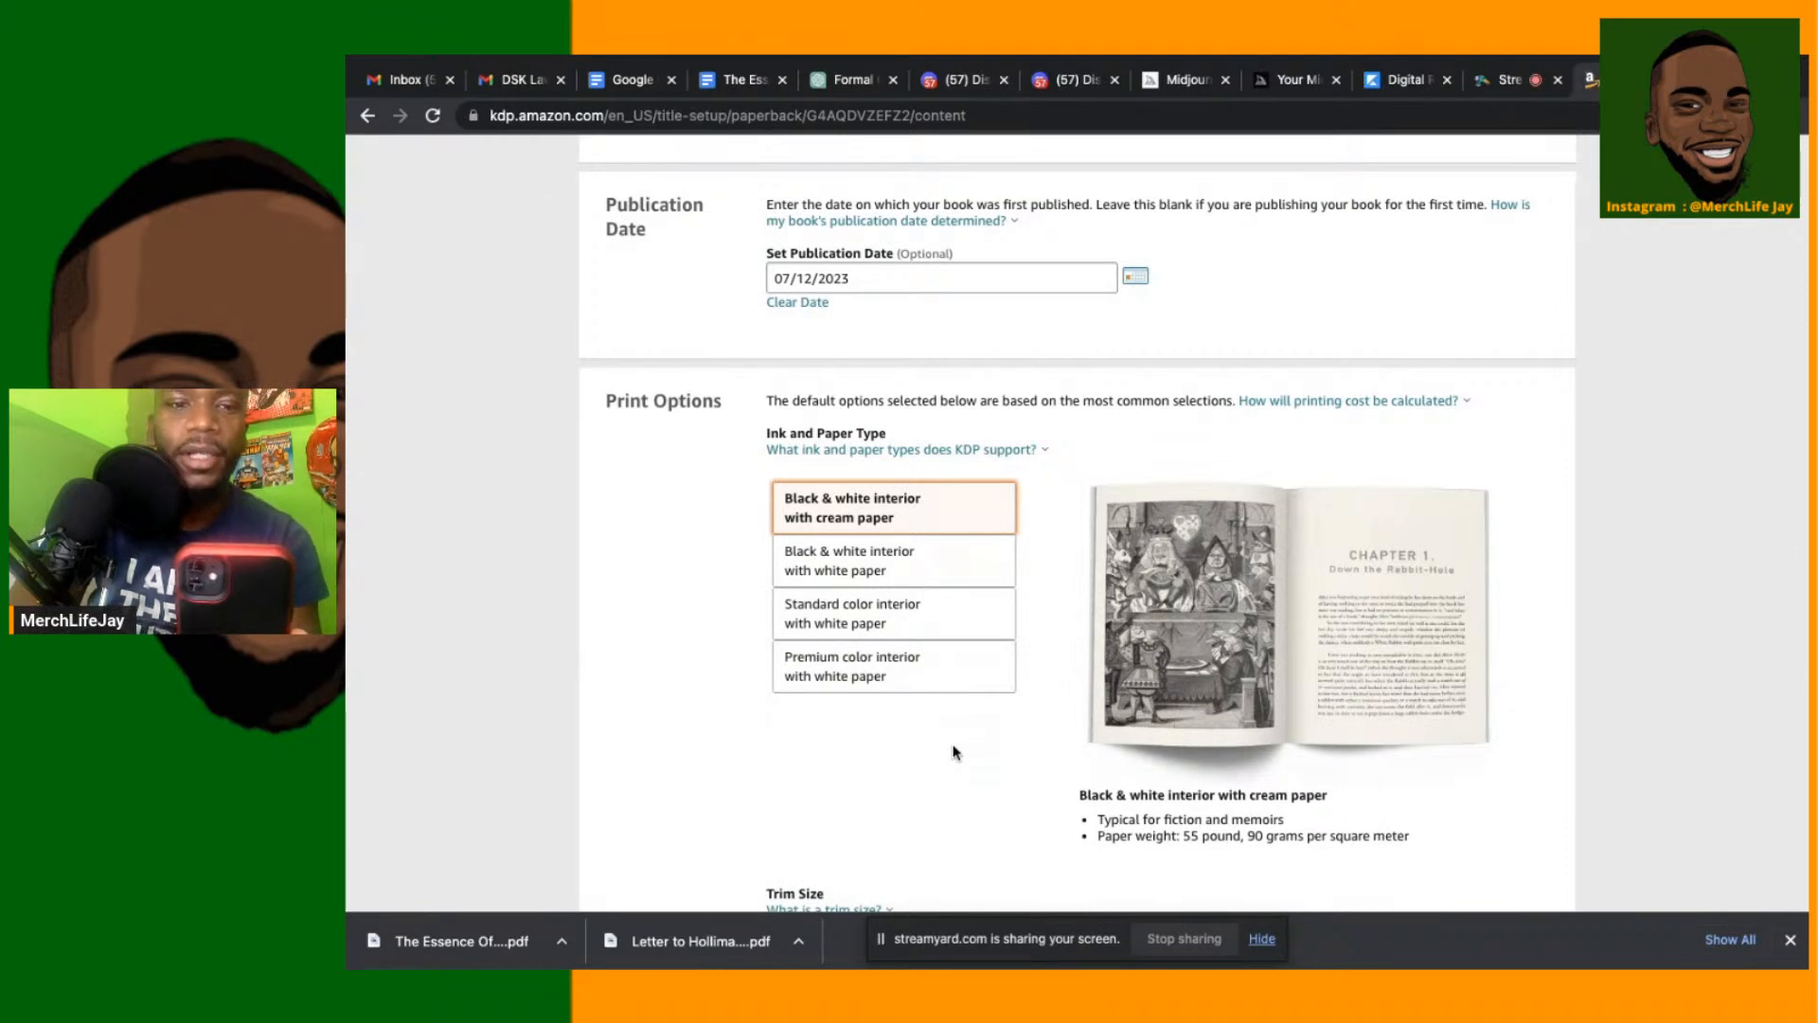
left_click(914, 580)
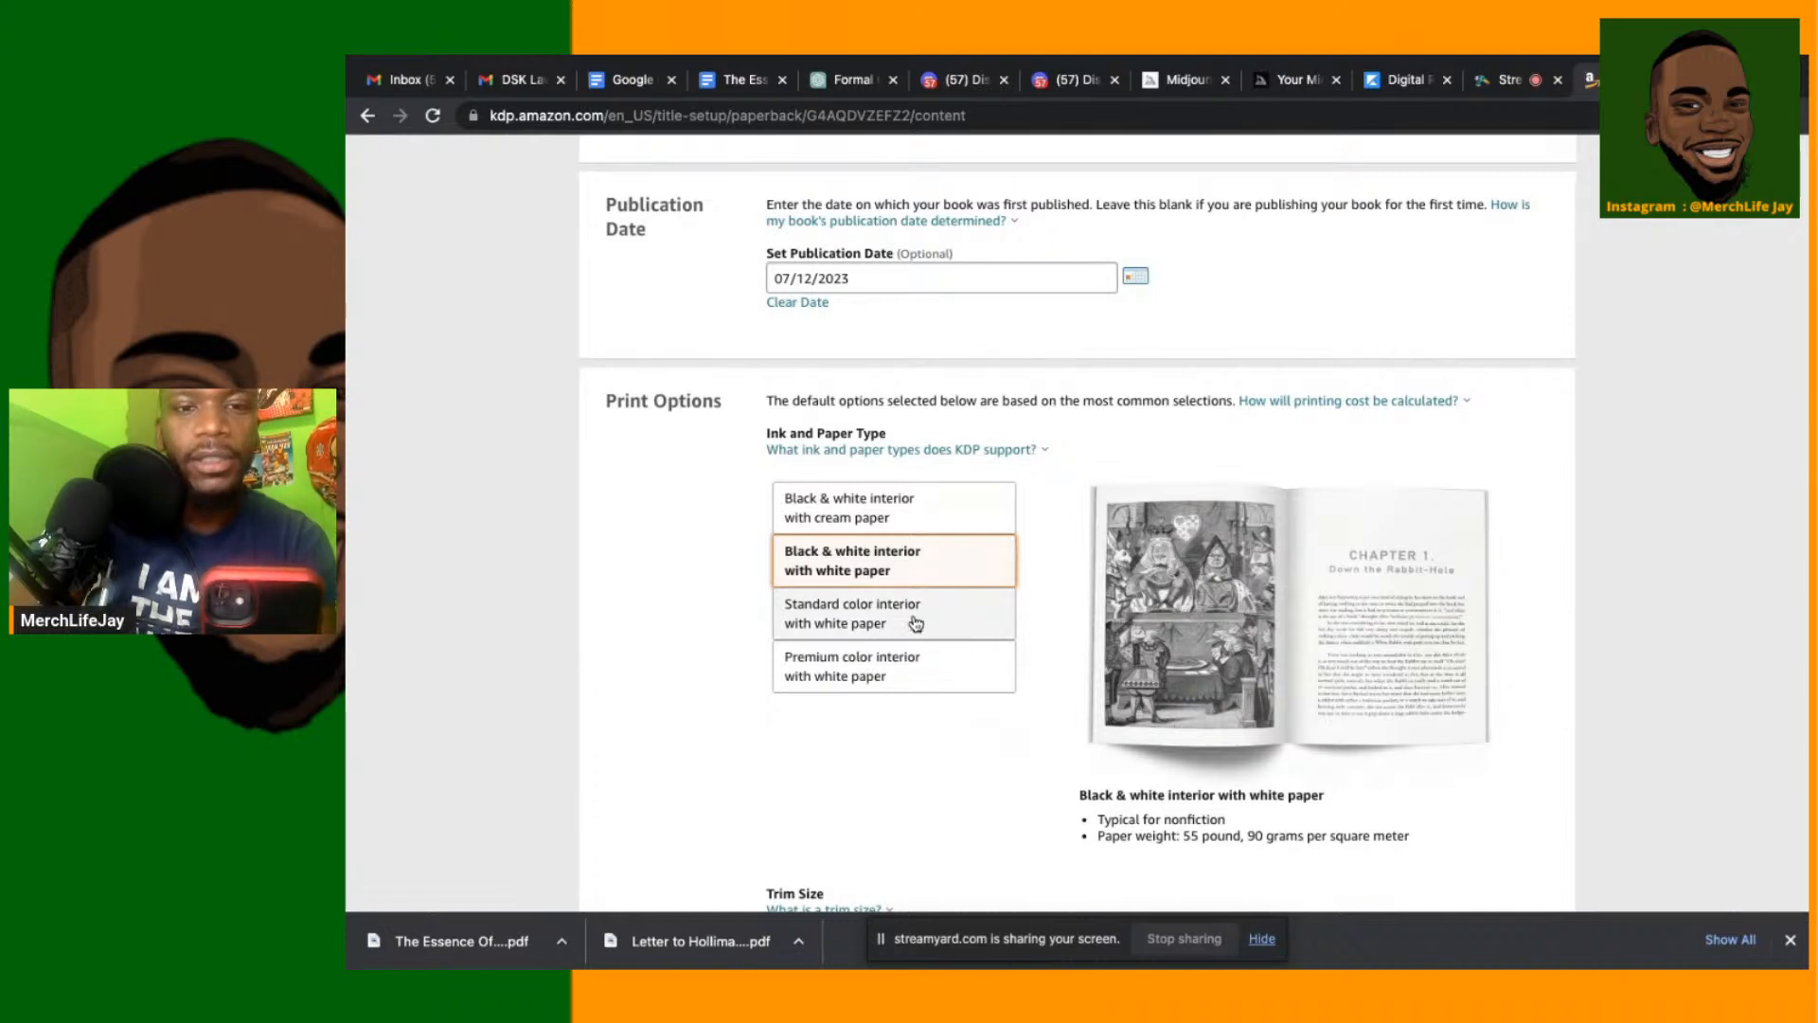
left_click(916, 623)
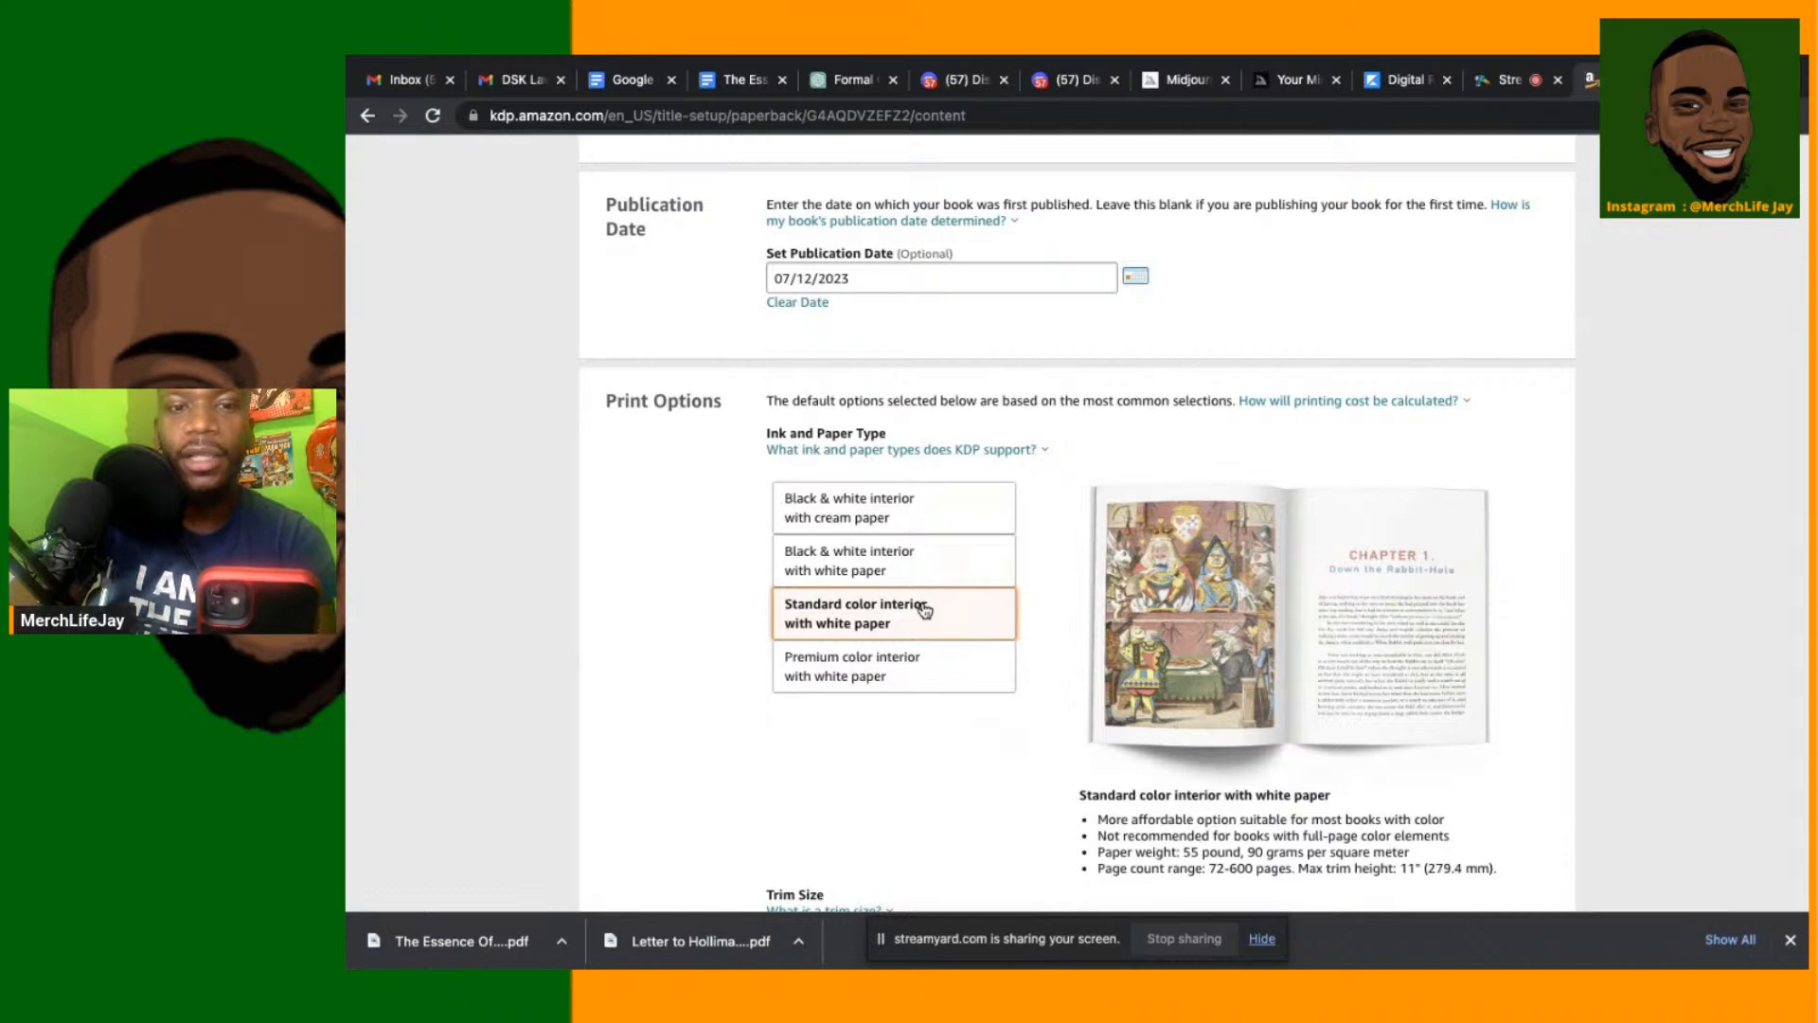
left_click(905, 676)
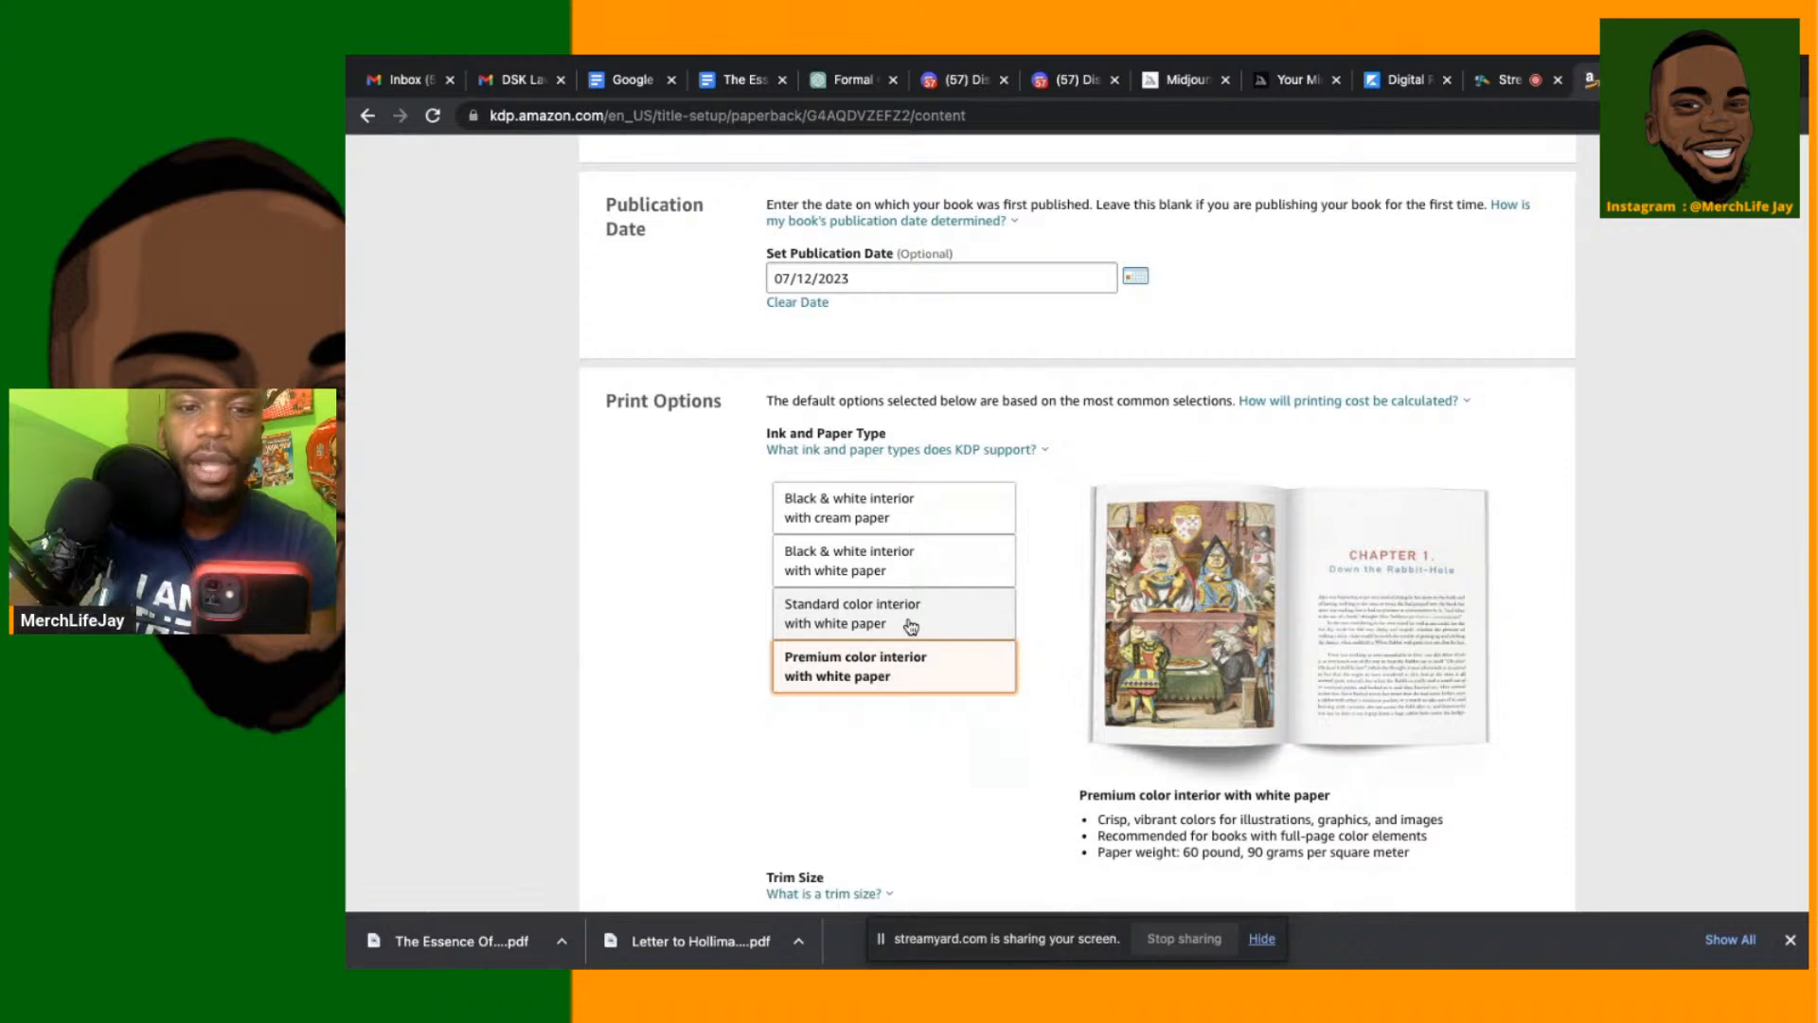
left_click(911, 626)
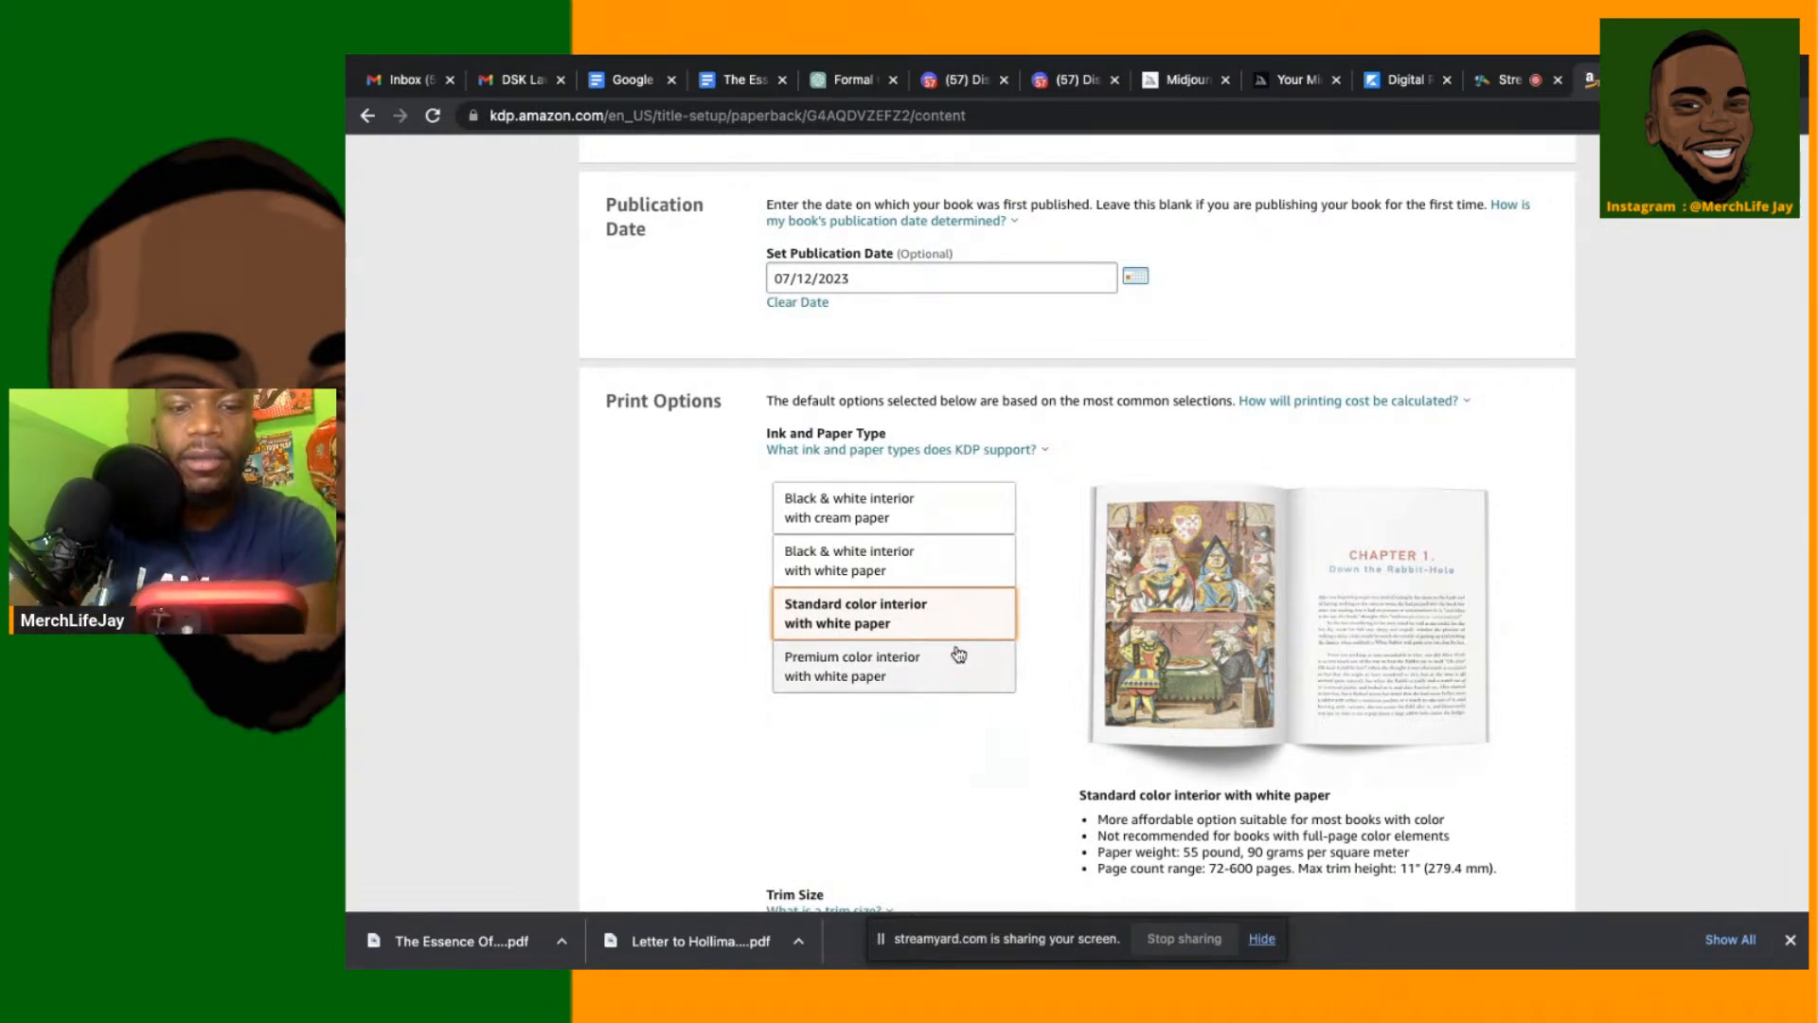
left_click(937, 675)
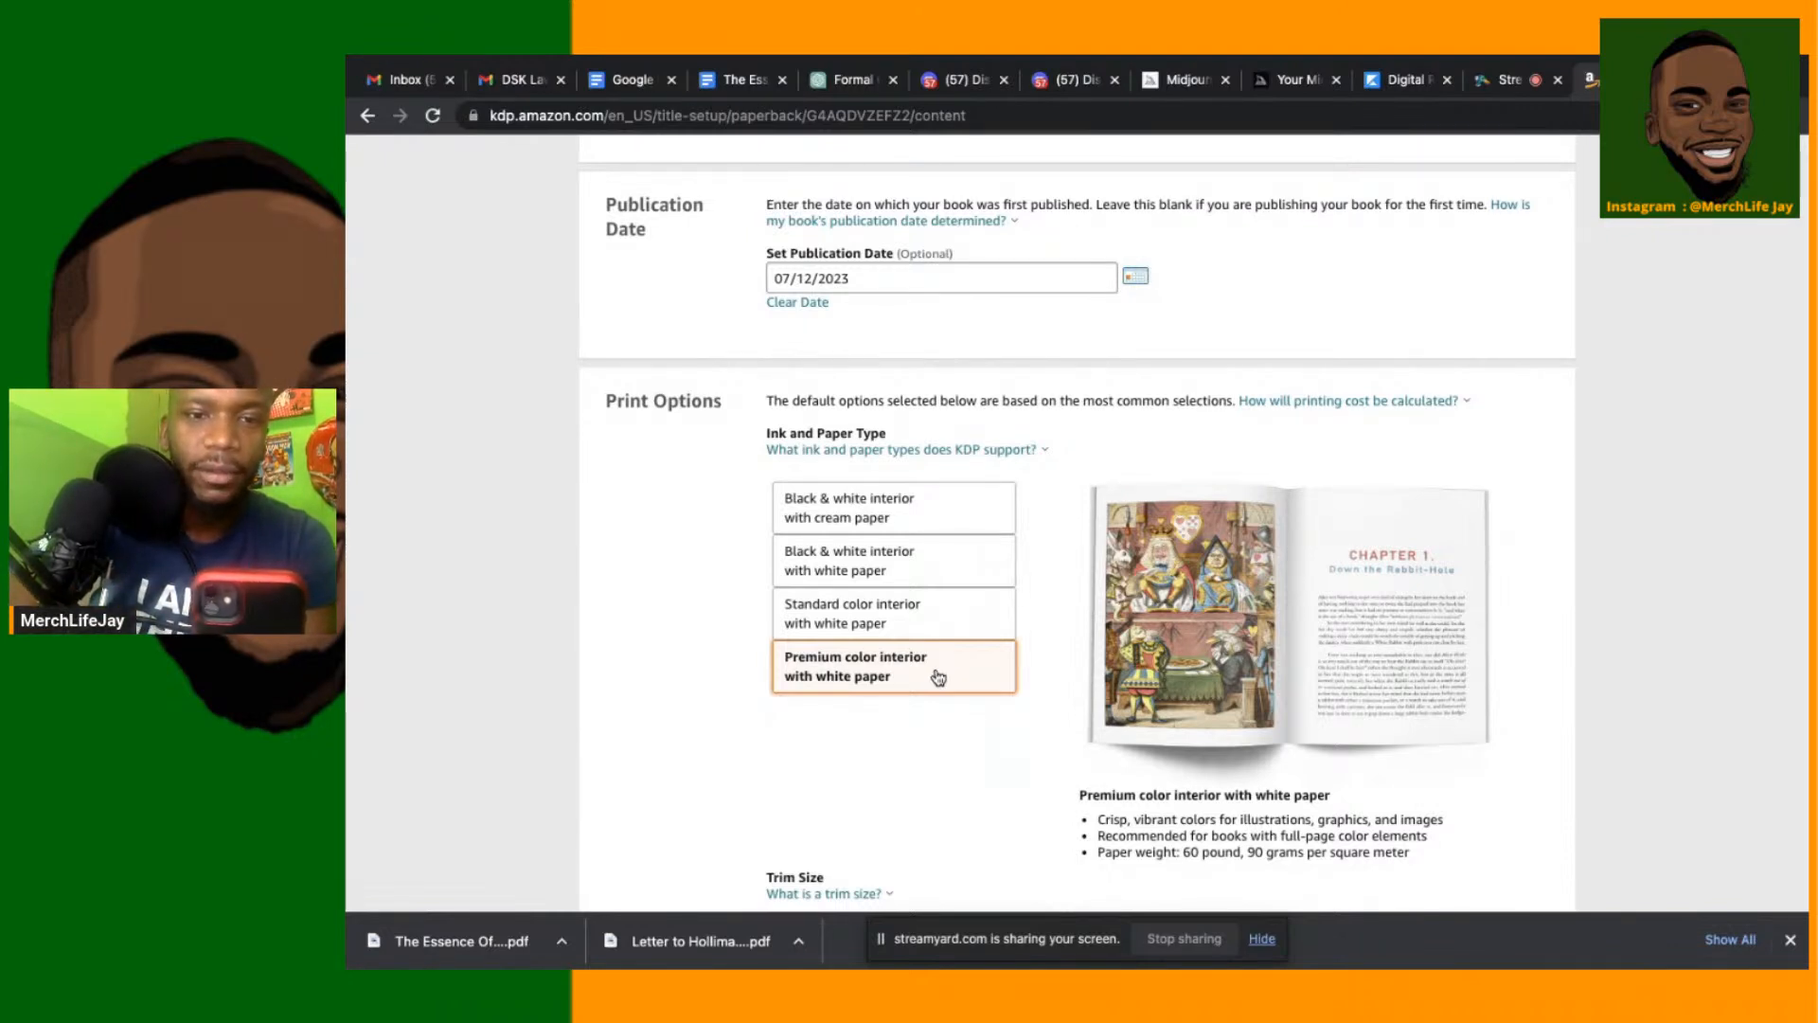
left_click(915, 622)
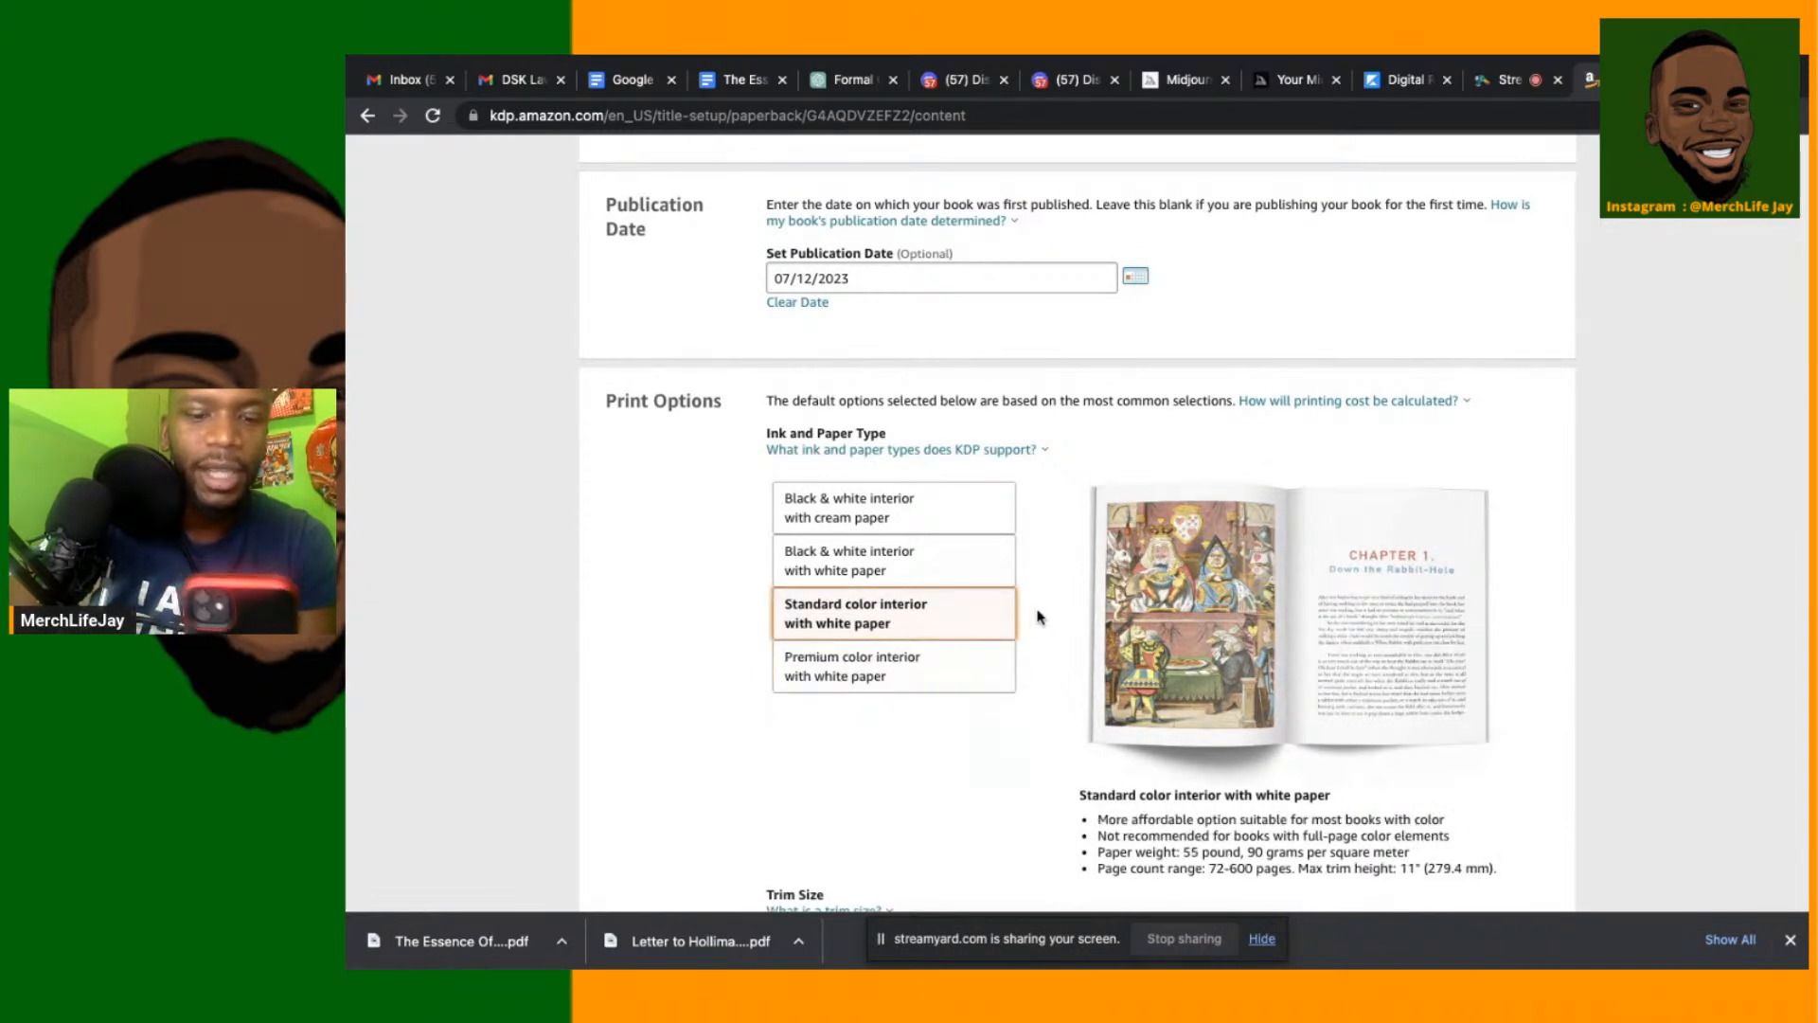
left_click(912, 527)
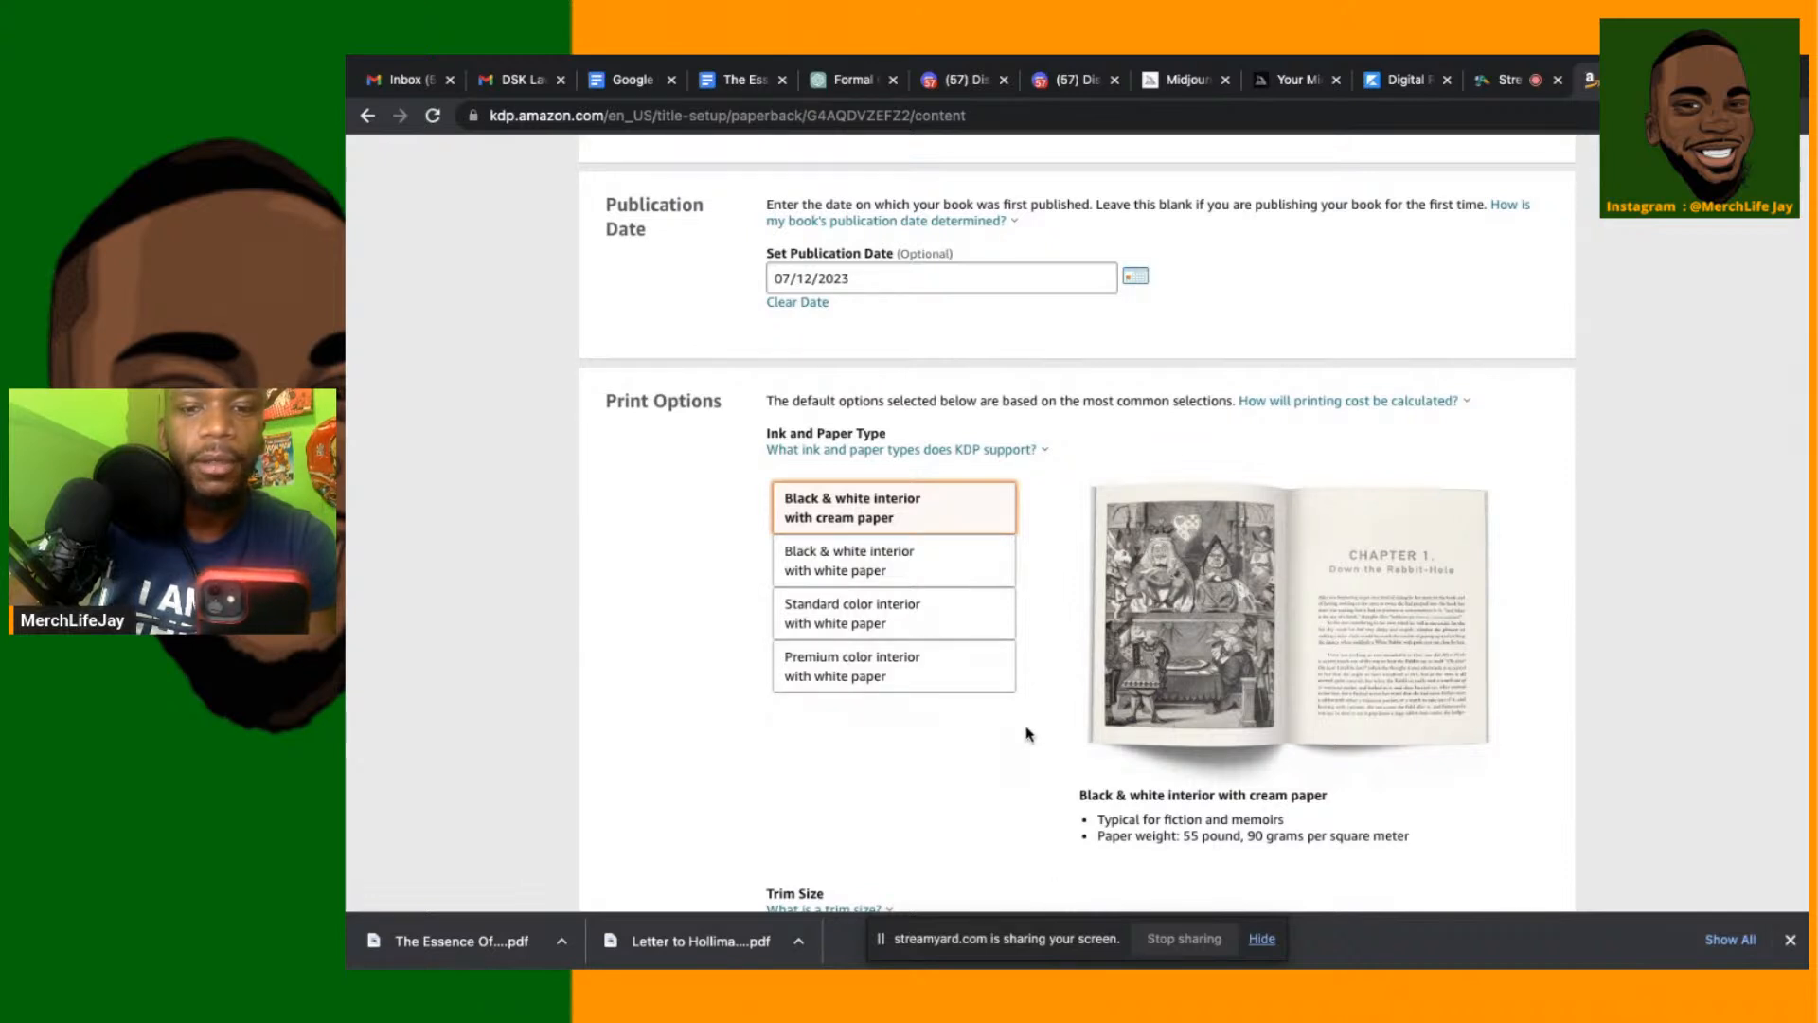
Look over the standard and self-defined trim sizes, then select 6 x 9 in for the paperback
scroll(1029, 734, "down", 5)
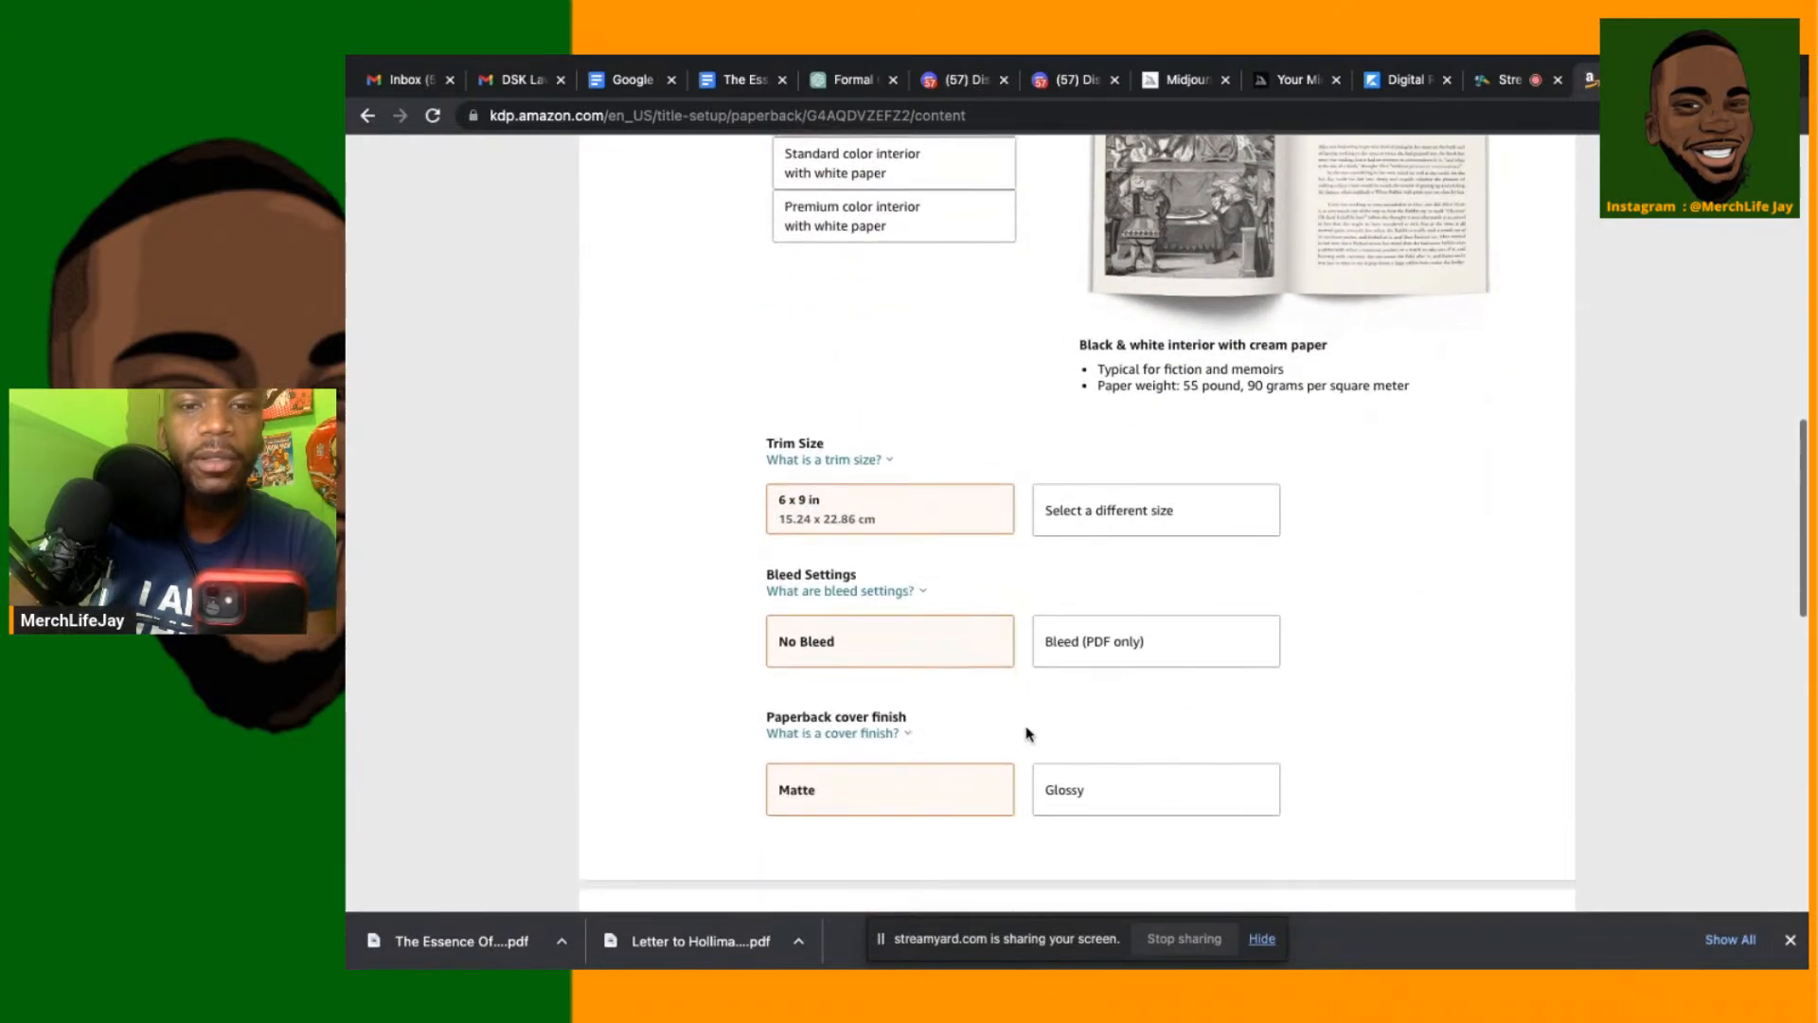
scroll(1028, 734, "down", 2)
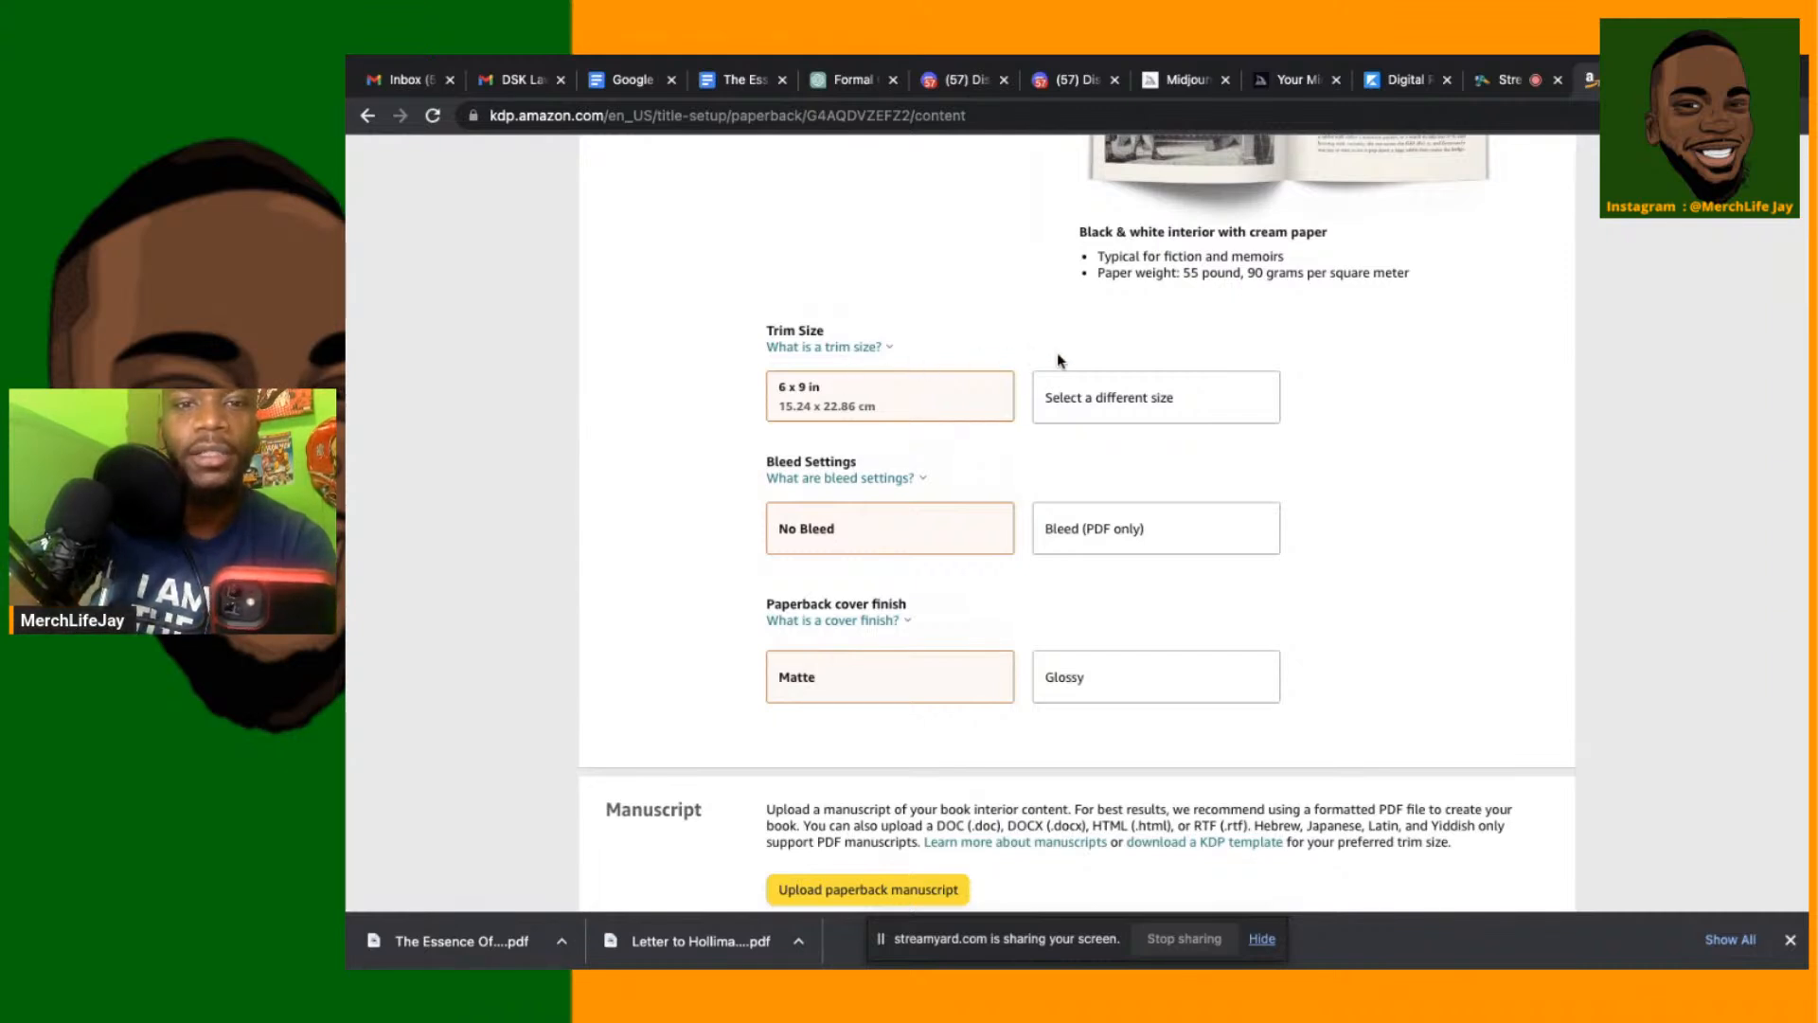
left_click(1094, 394)
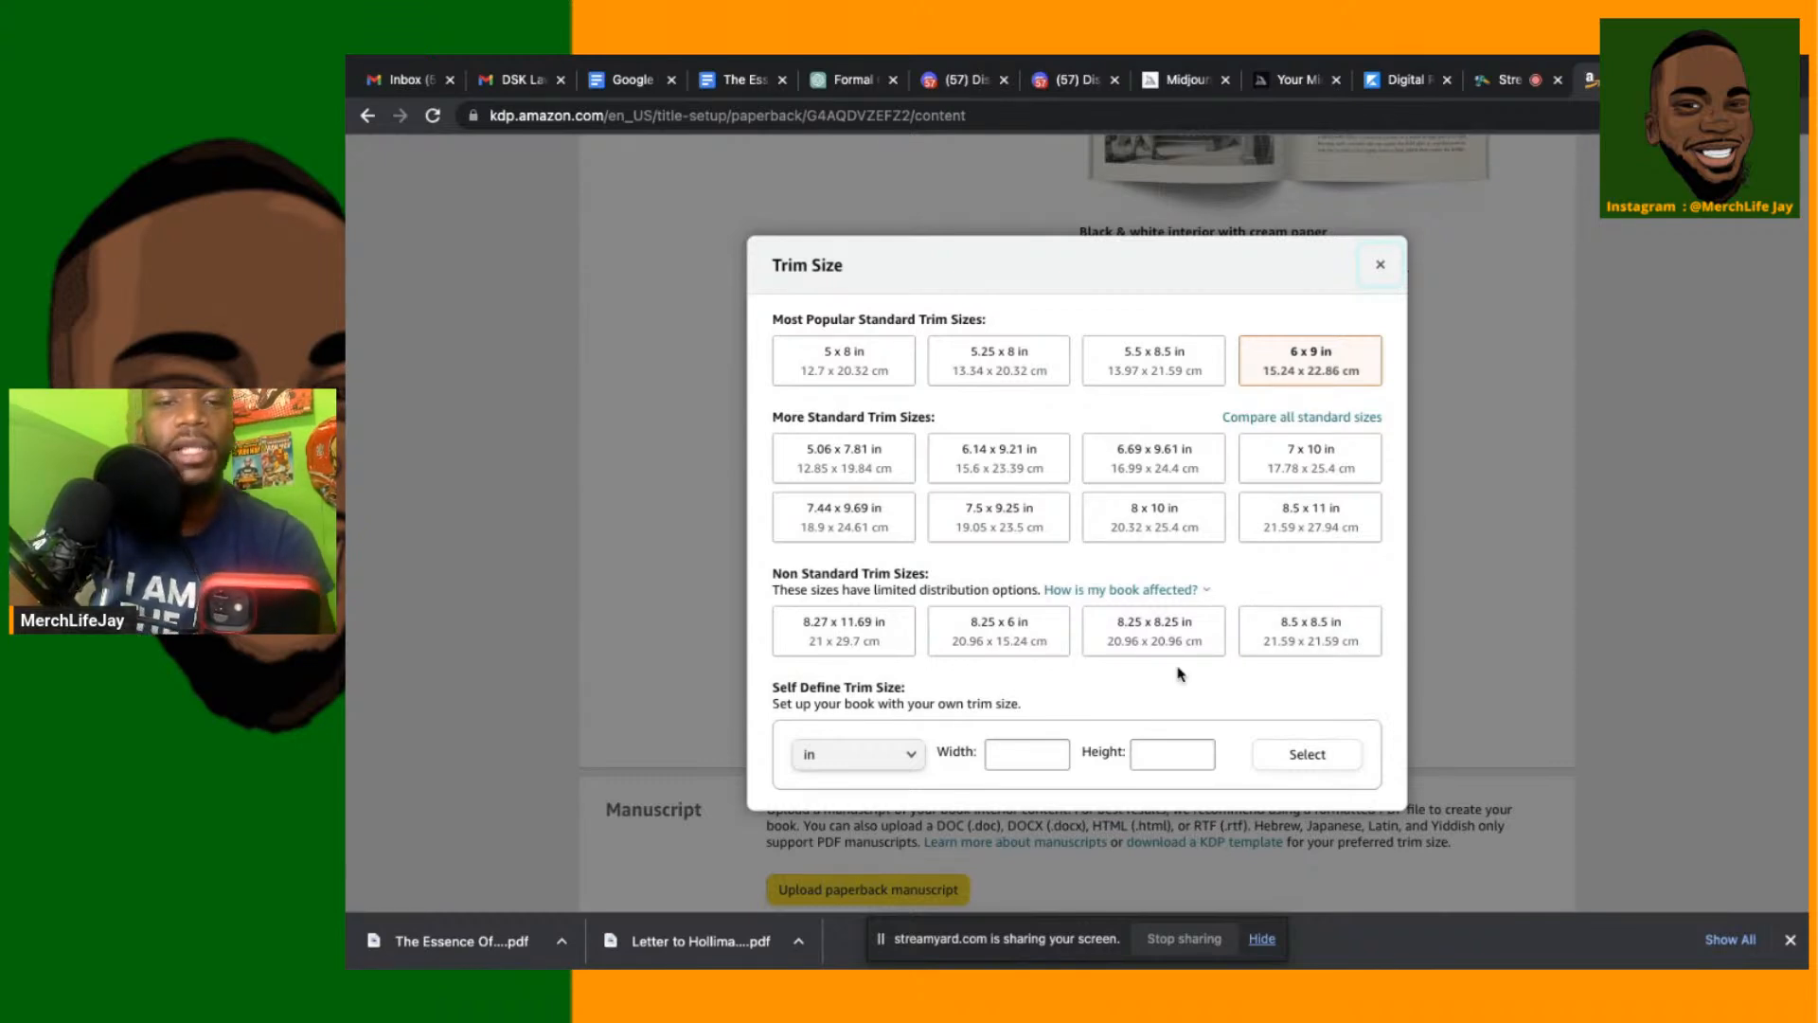
left_click(1007, 751)
left_click(1155, 757)
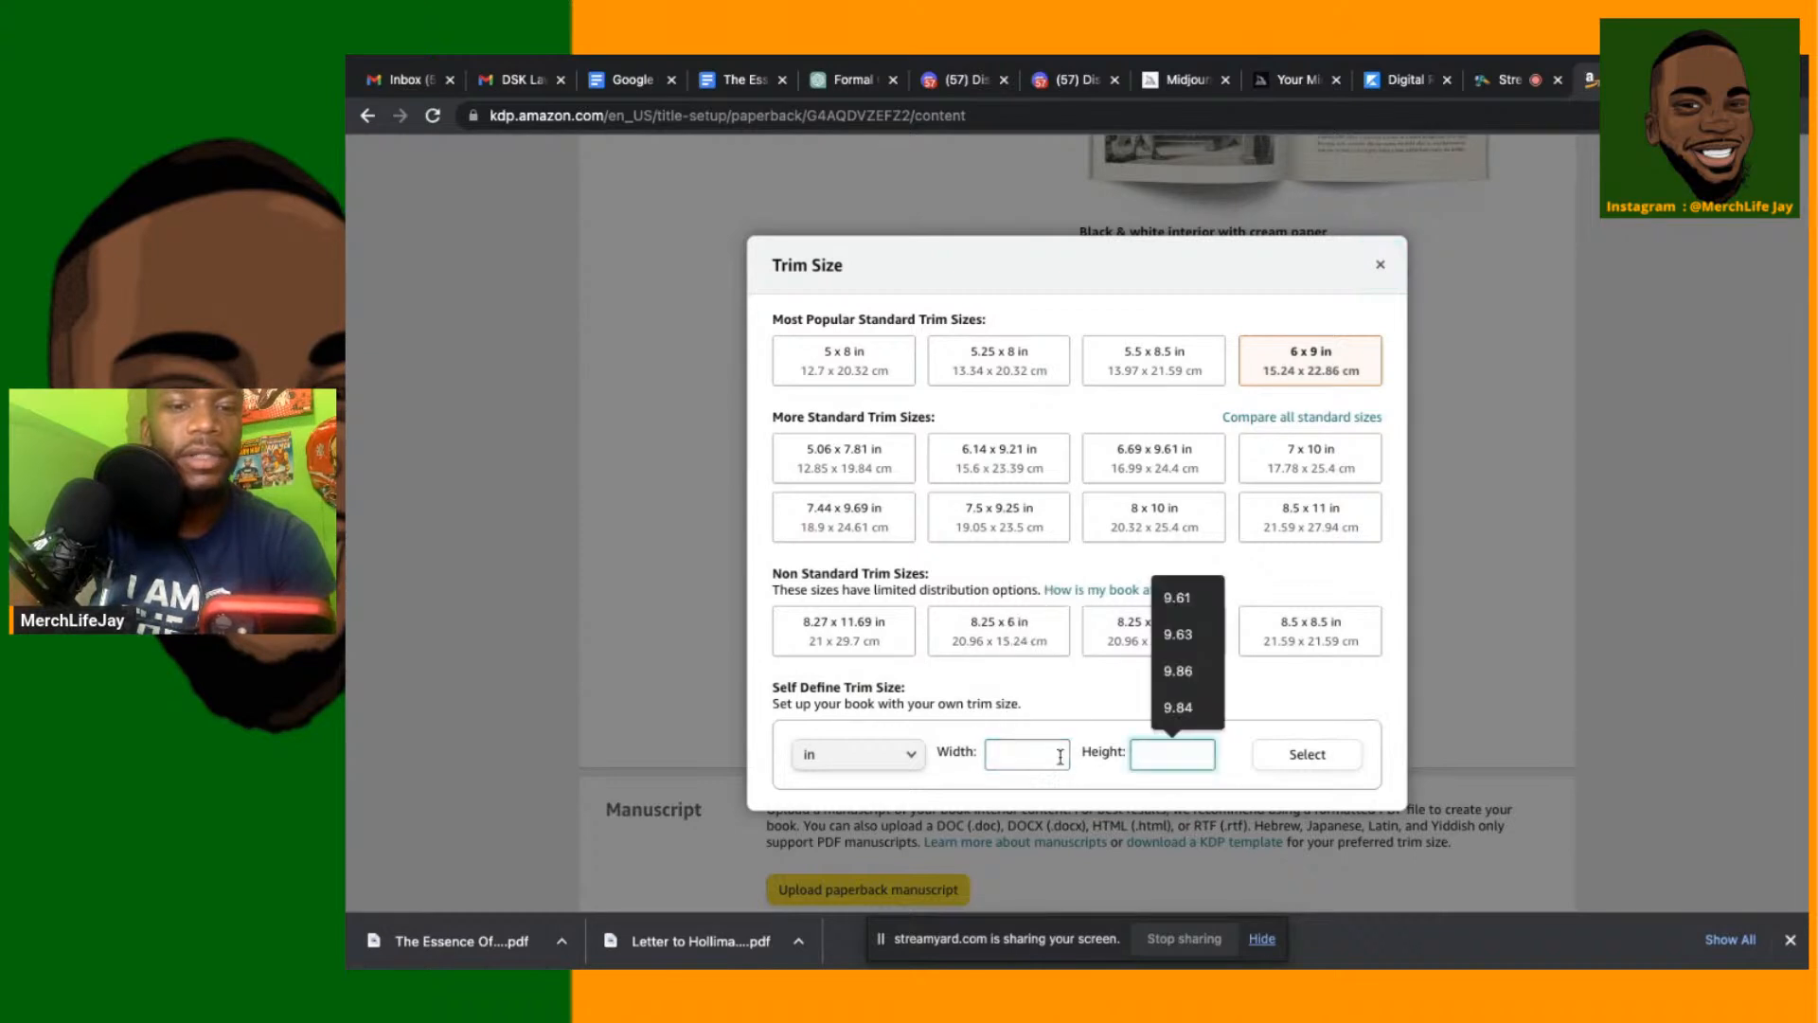
left_click(1013, 756)
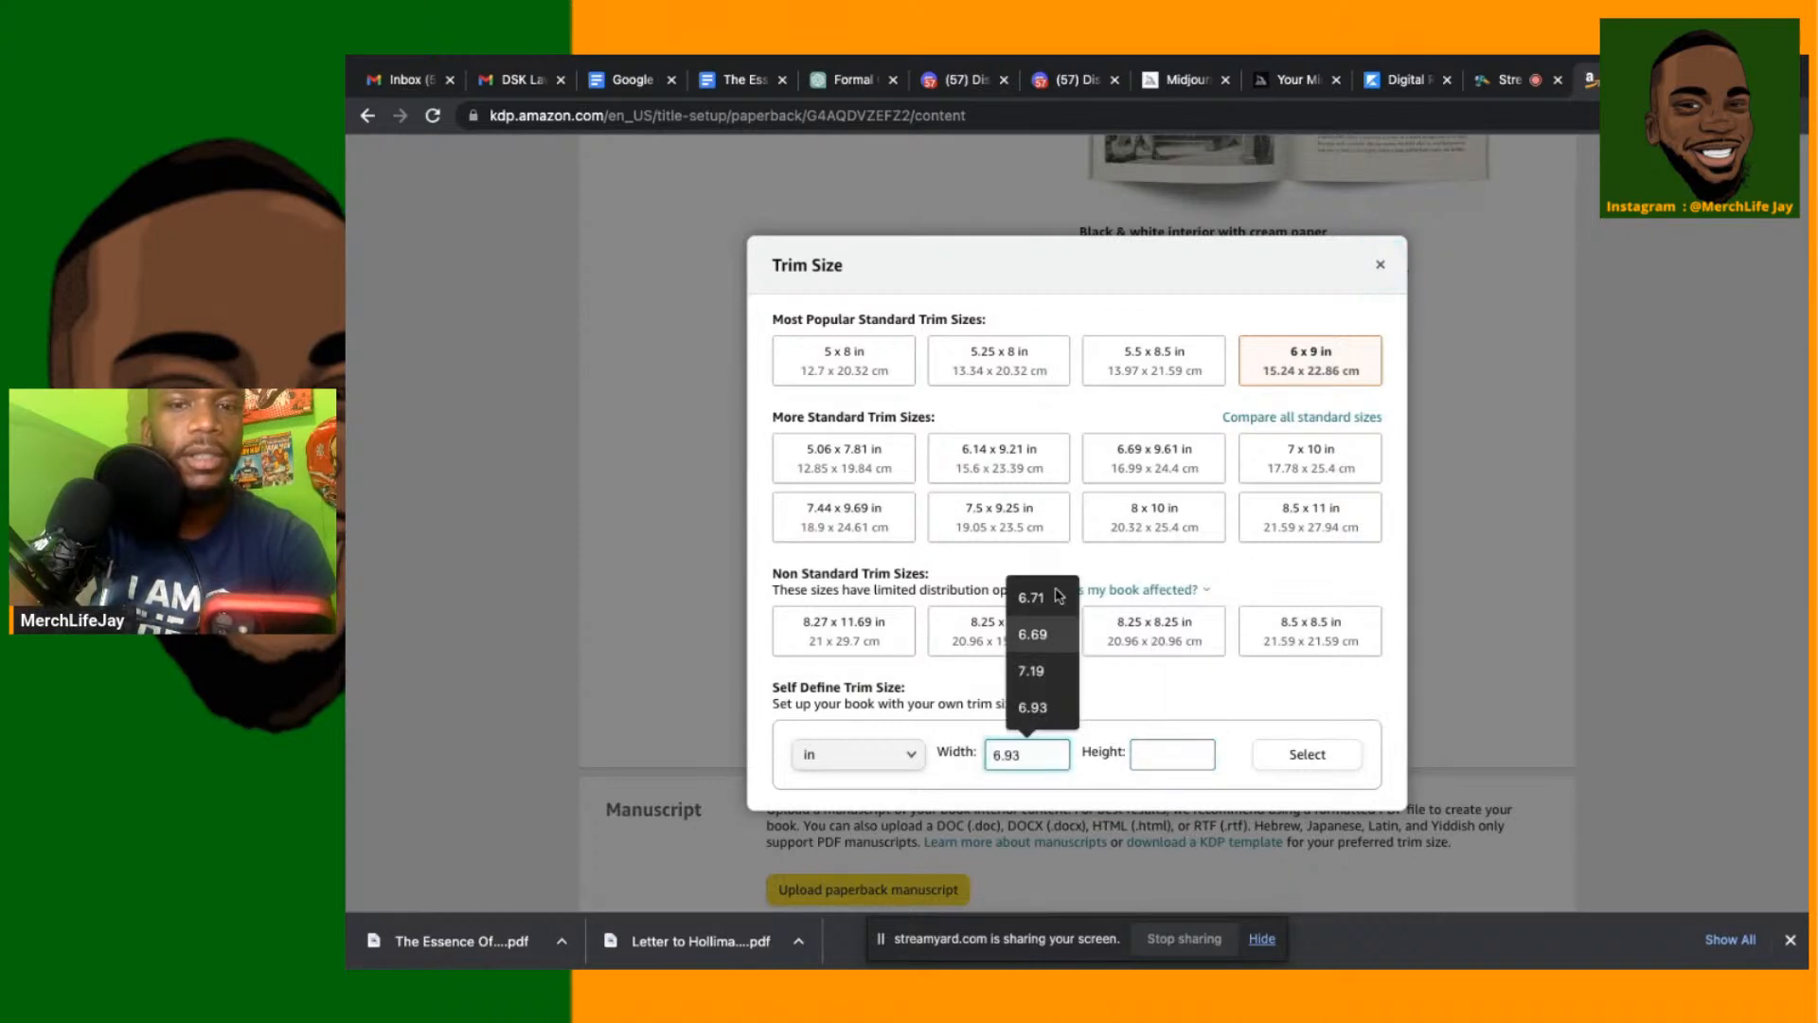
left_click(1278, 363)
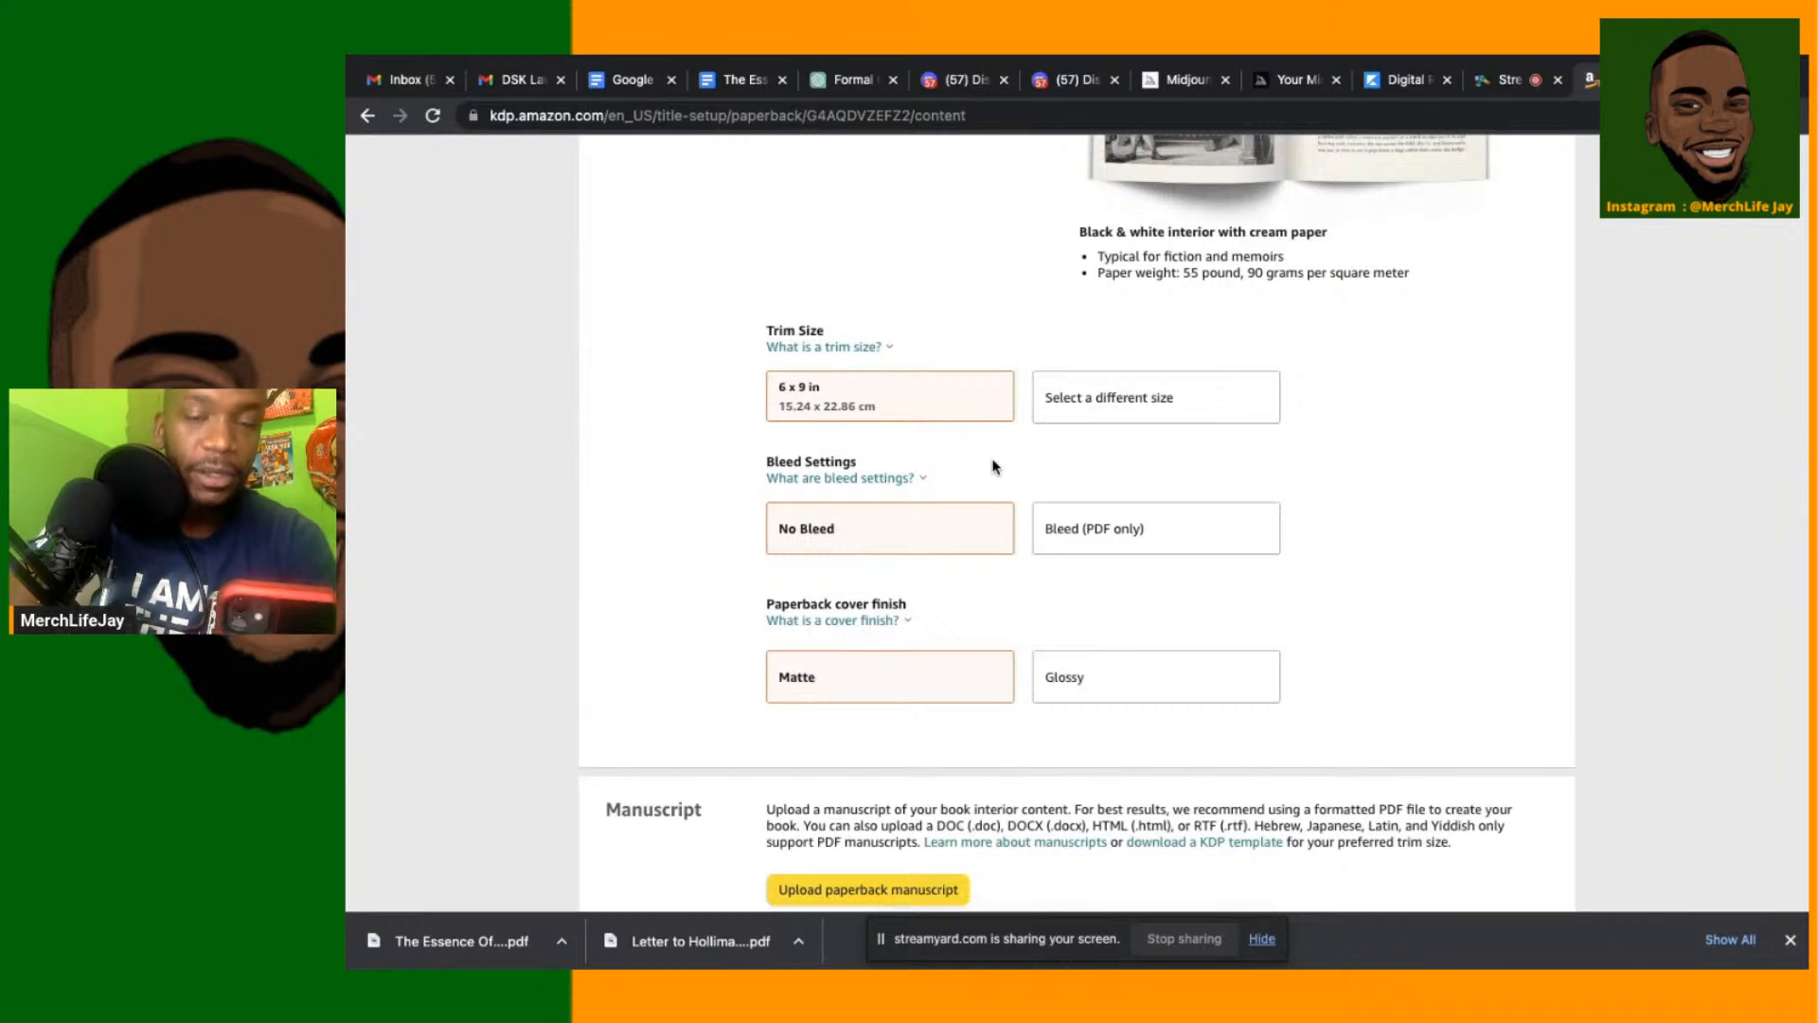
Set the paperback's bleed setting to Bleed (PDF only) and check it against the ink and paper type
left_click(776, 479)
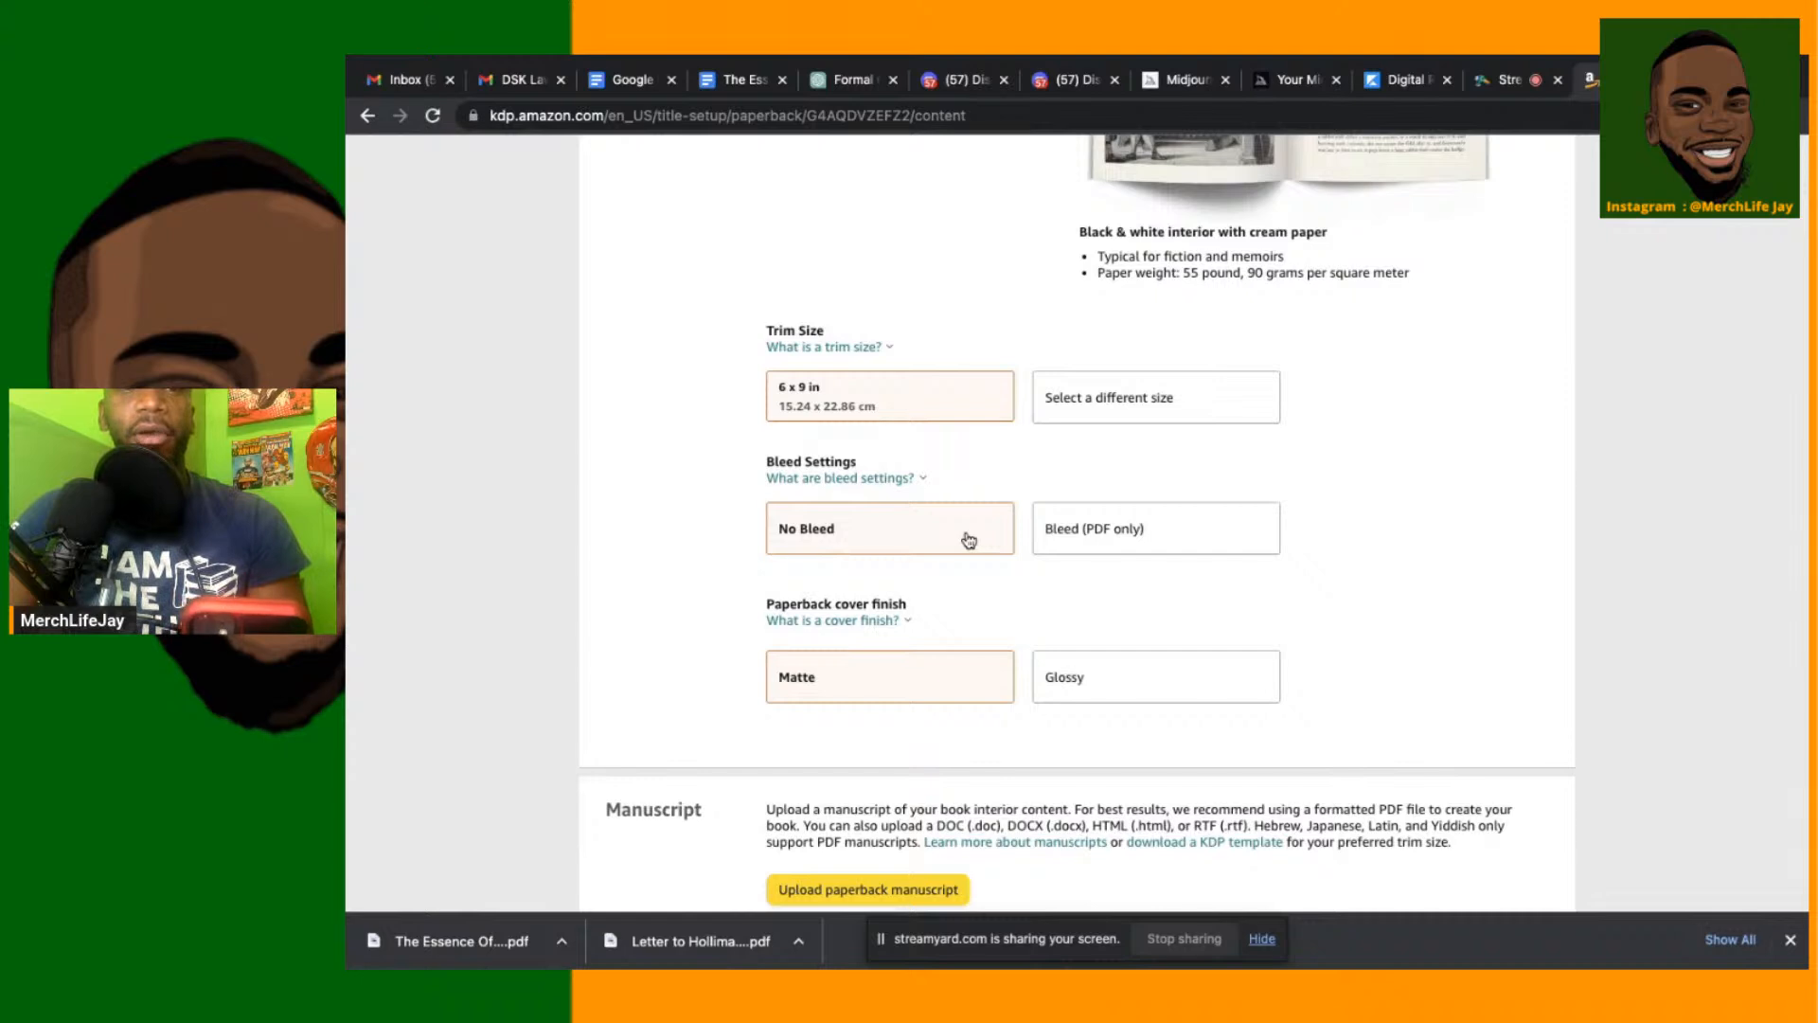
left_click(1096, 548)
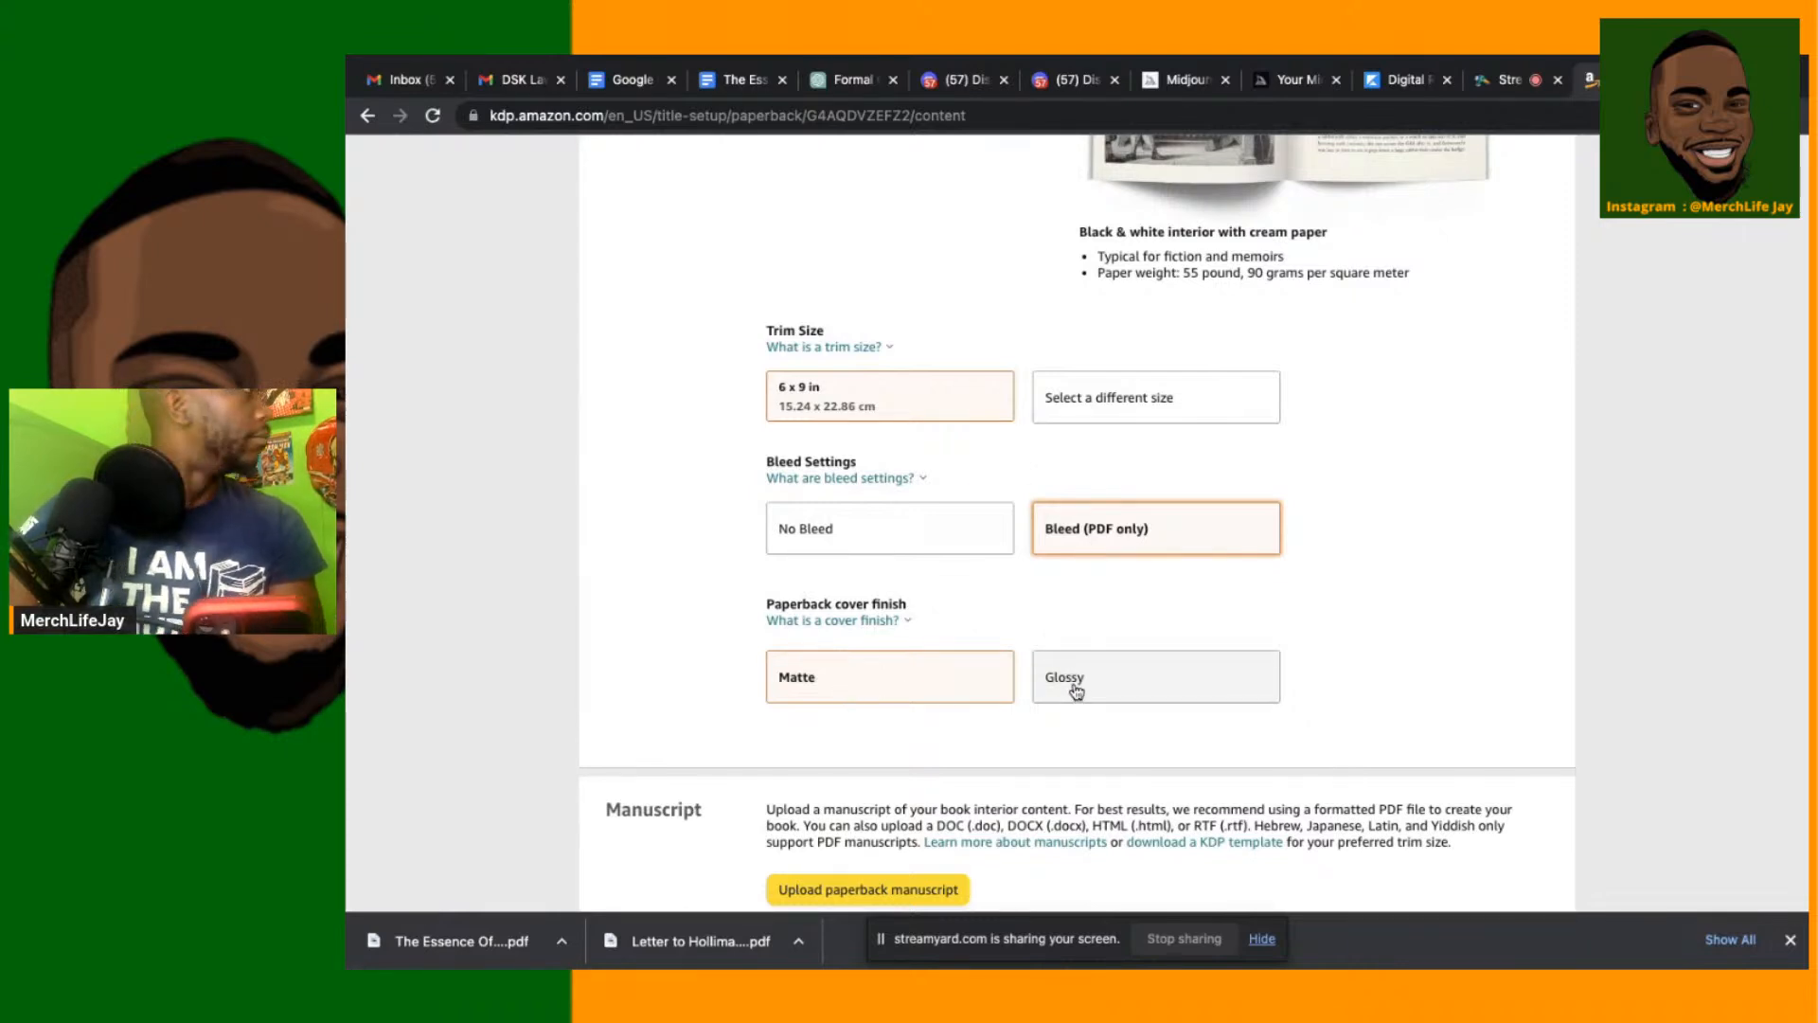
scroll(994, 530, "up", 4)
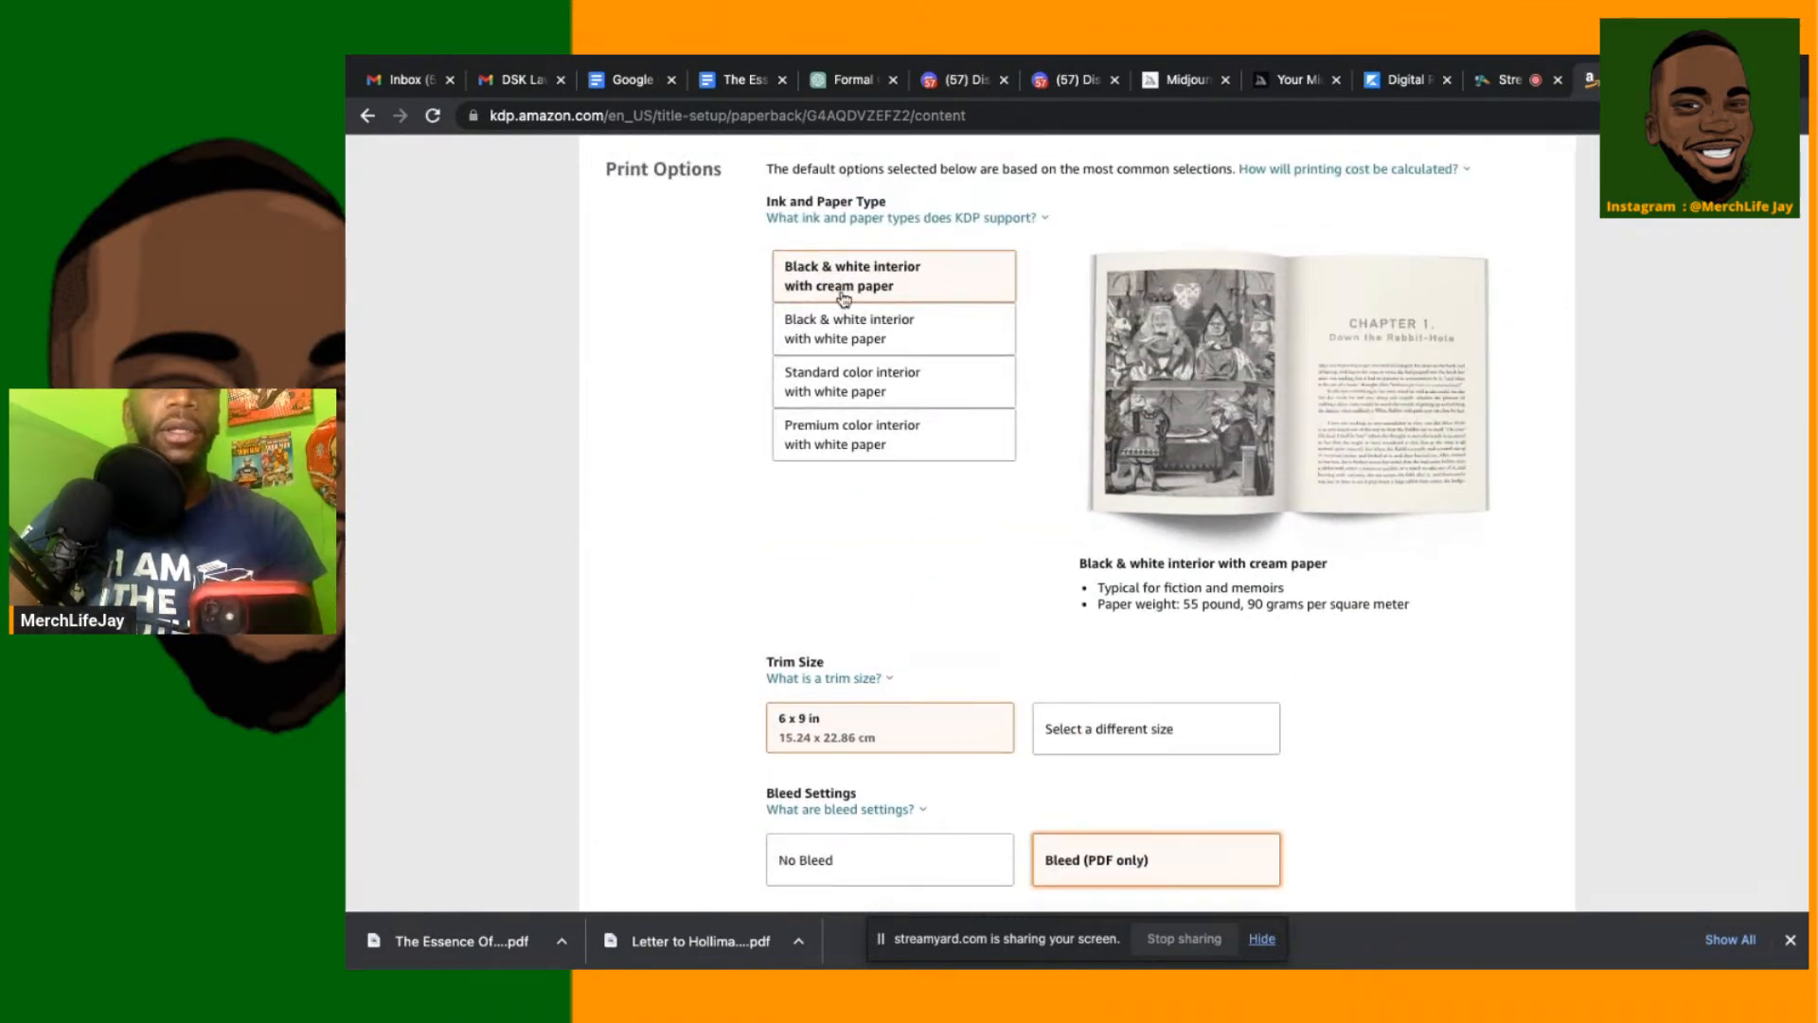
scroll(963, 653, "down", 6)
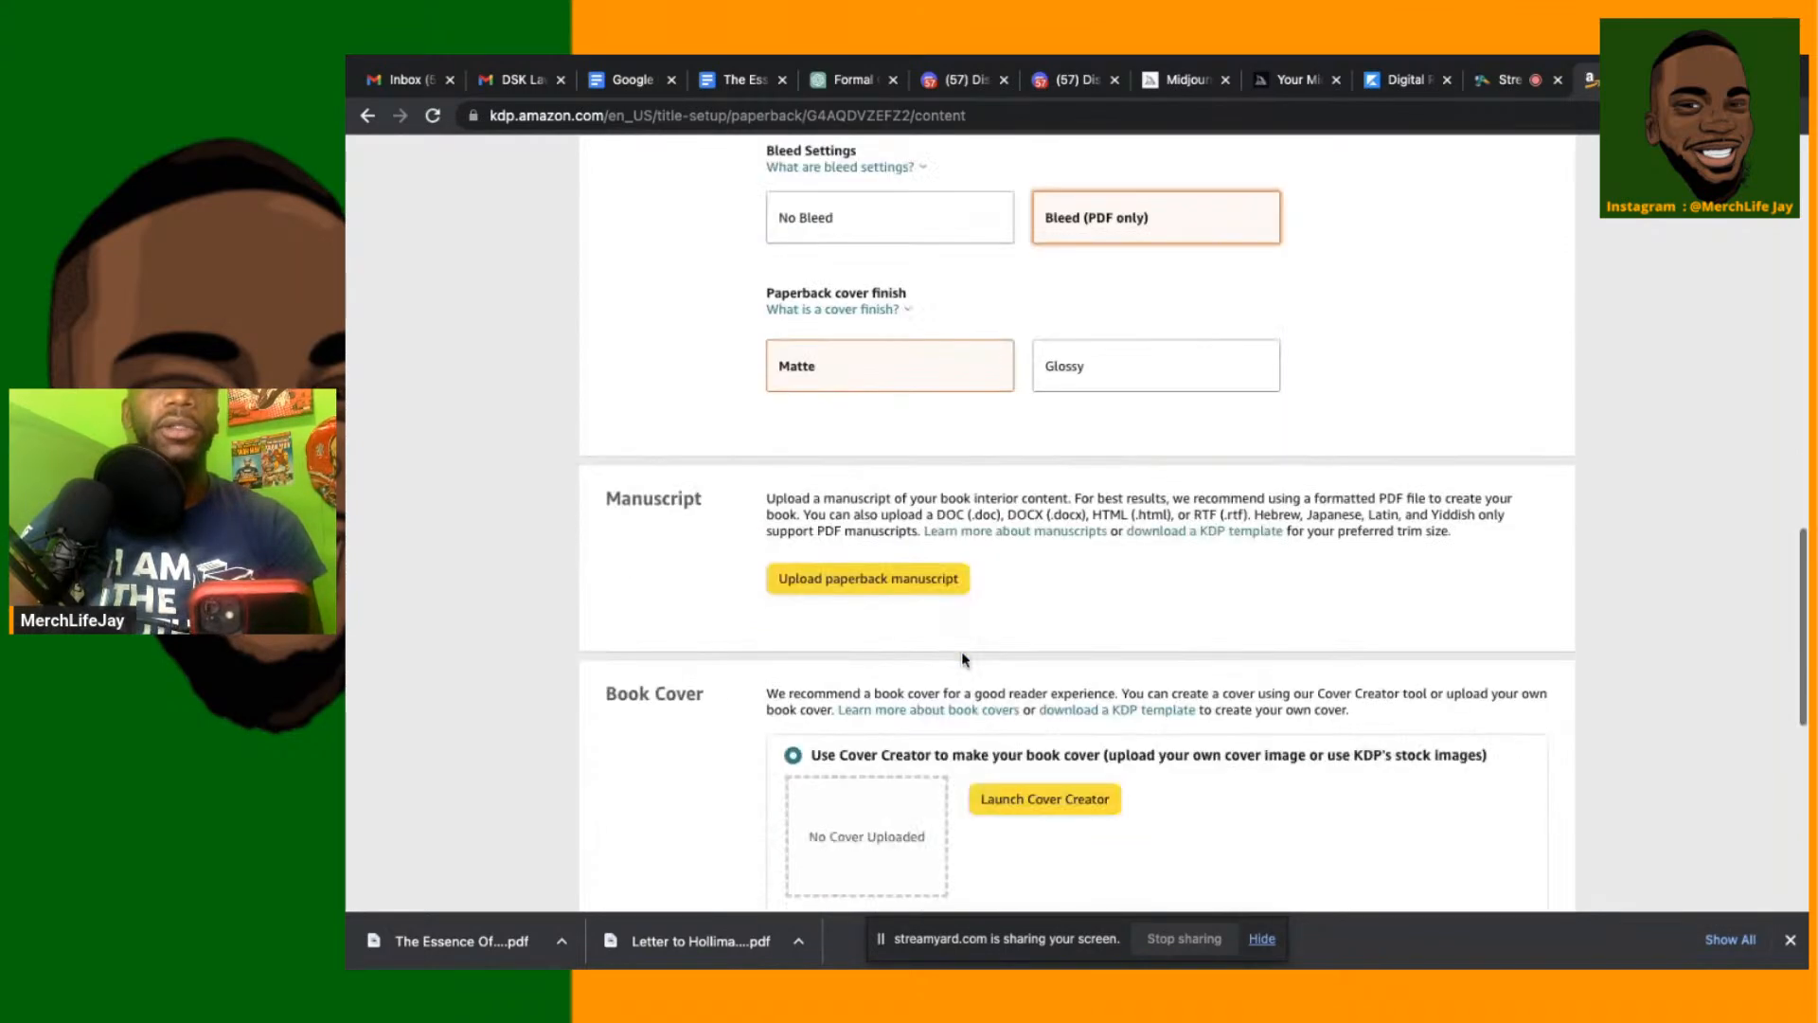
scroll(901, 497, "up", 1)
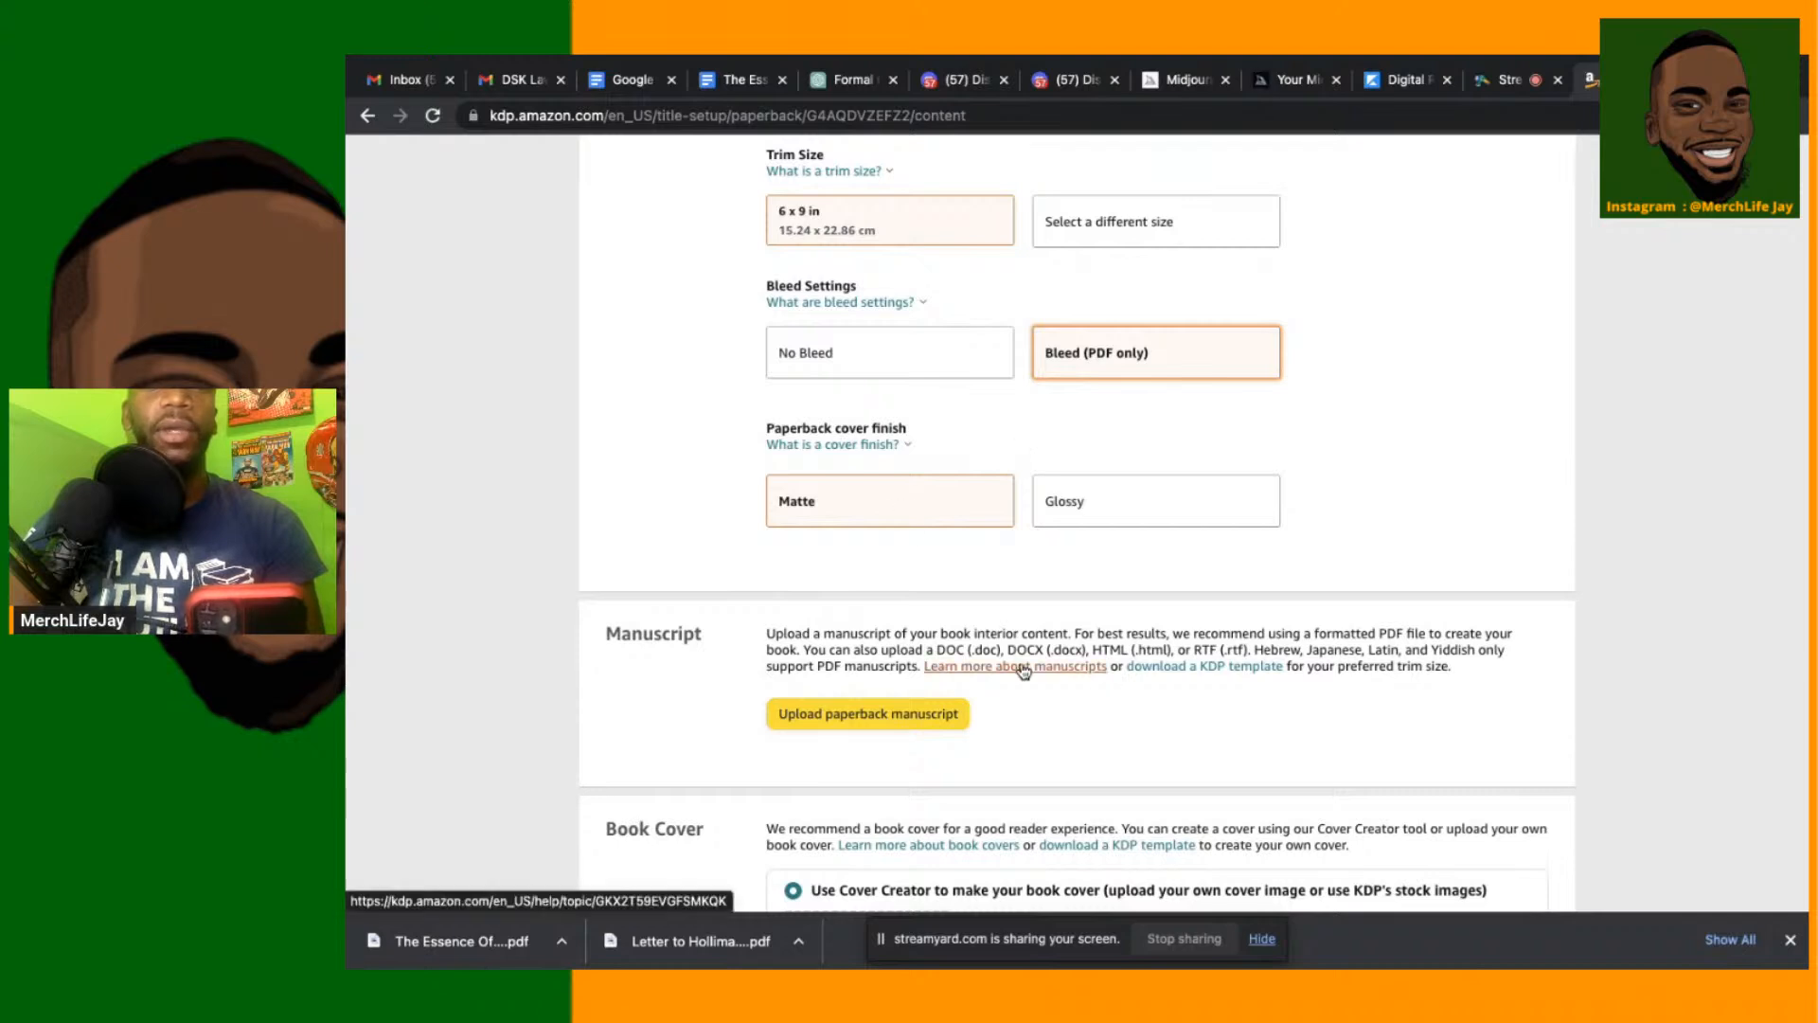
Upload The Essence Of Betrayal.1.docx (1).pdf from the Downloads folder as the paperback manuscript
scroll(1023, 670, "down", 2)
scroll(1021, 663, "down", 1)
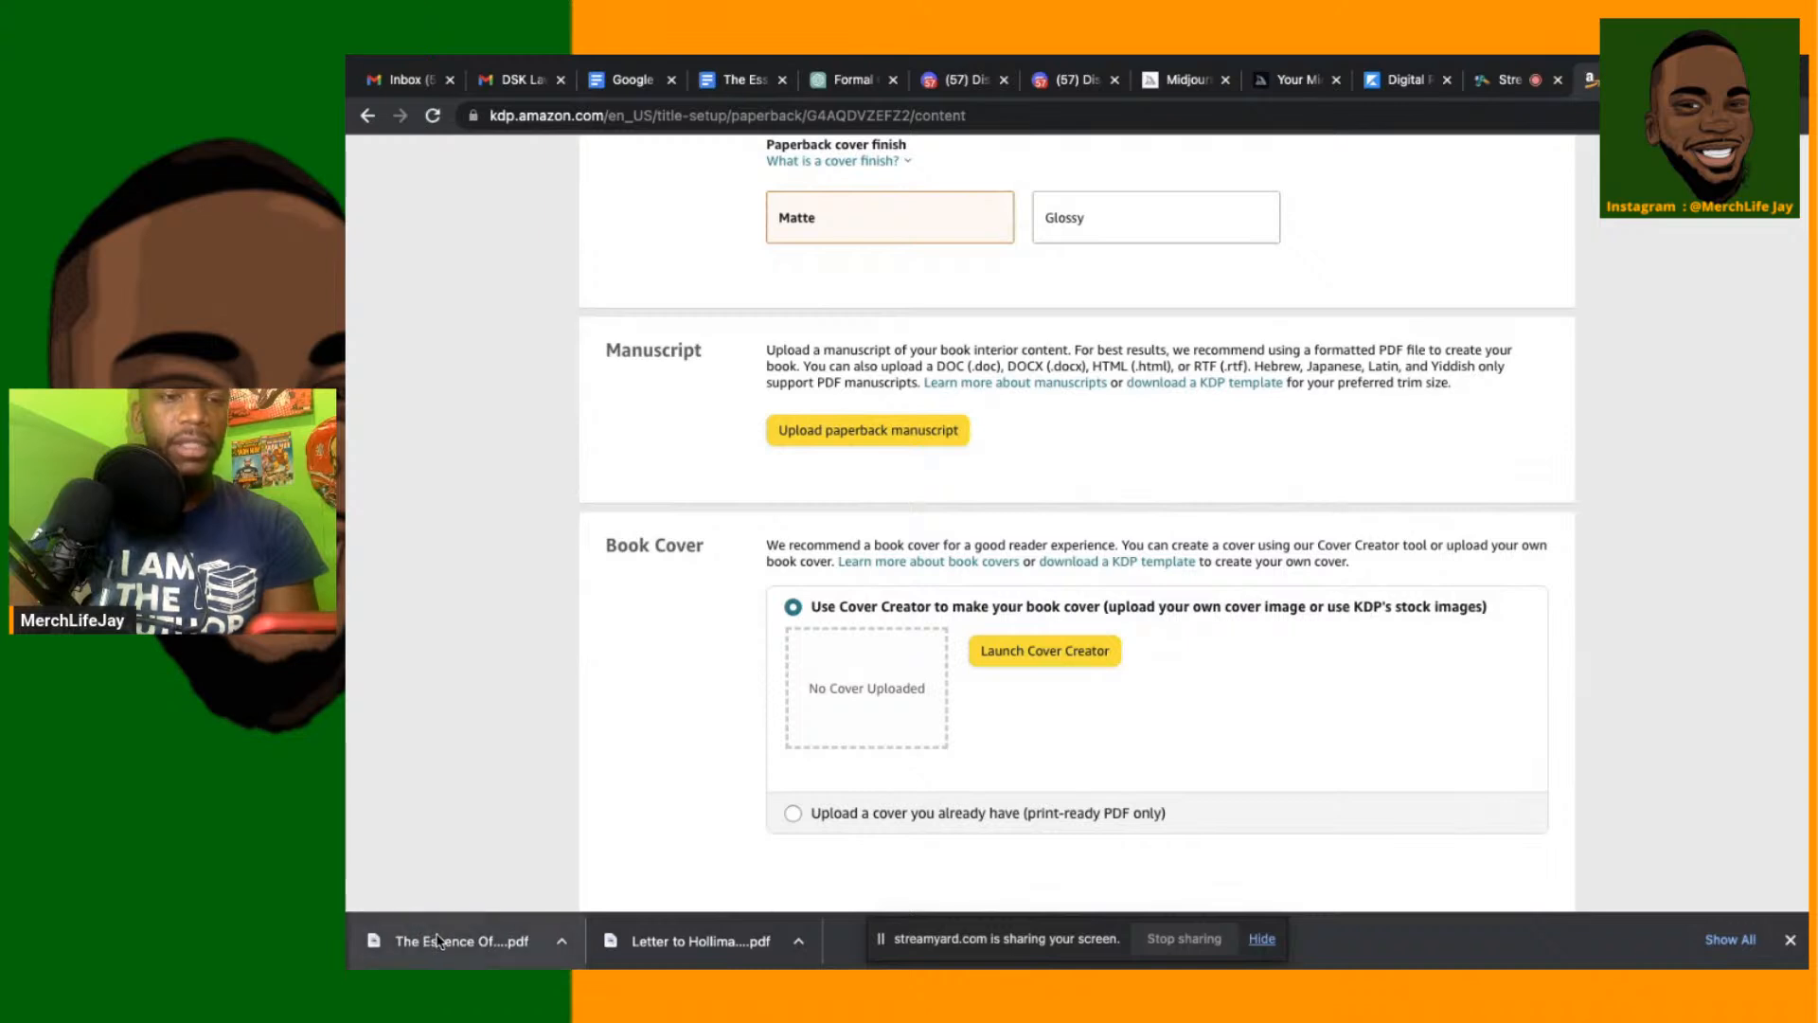
left_click(804, 428)
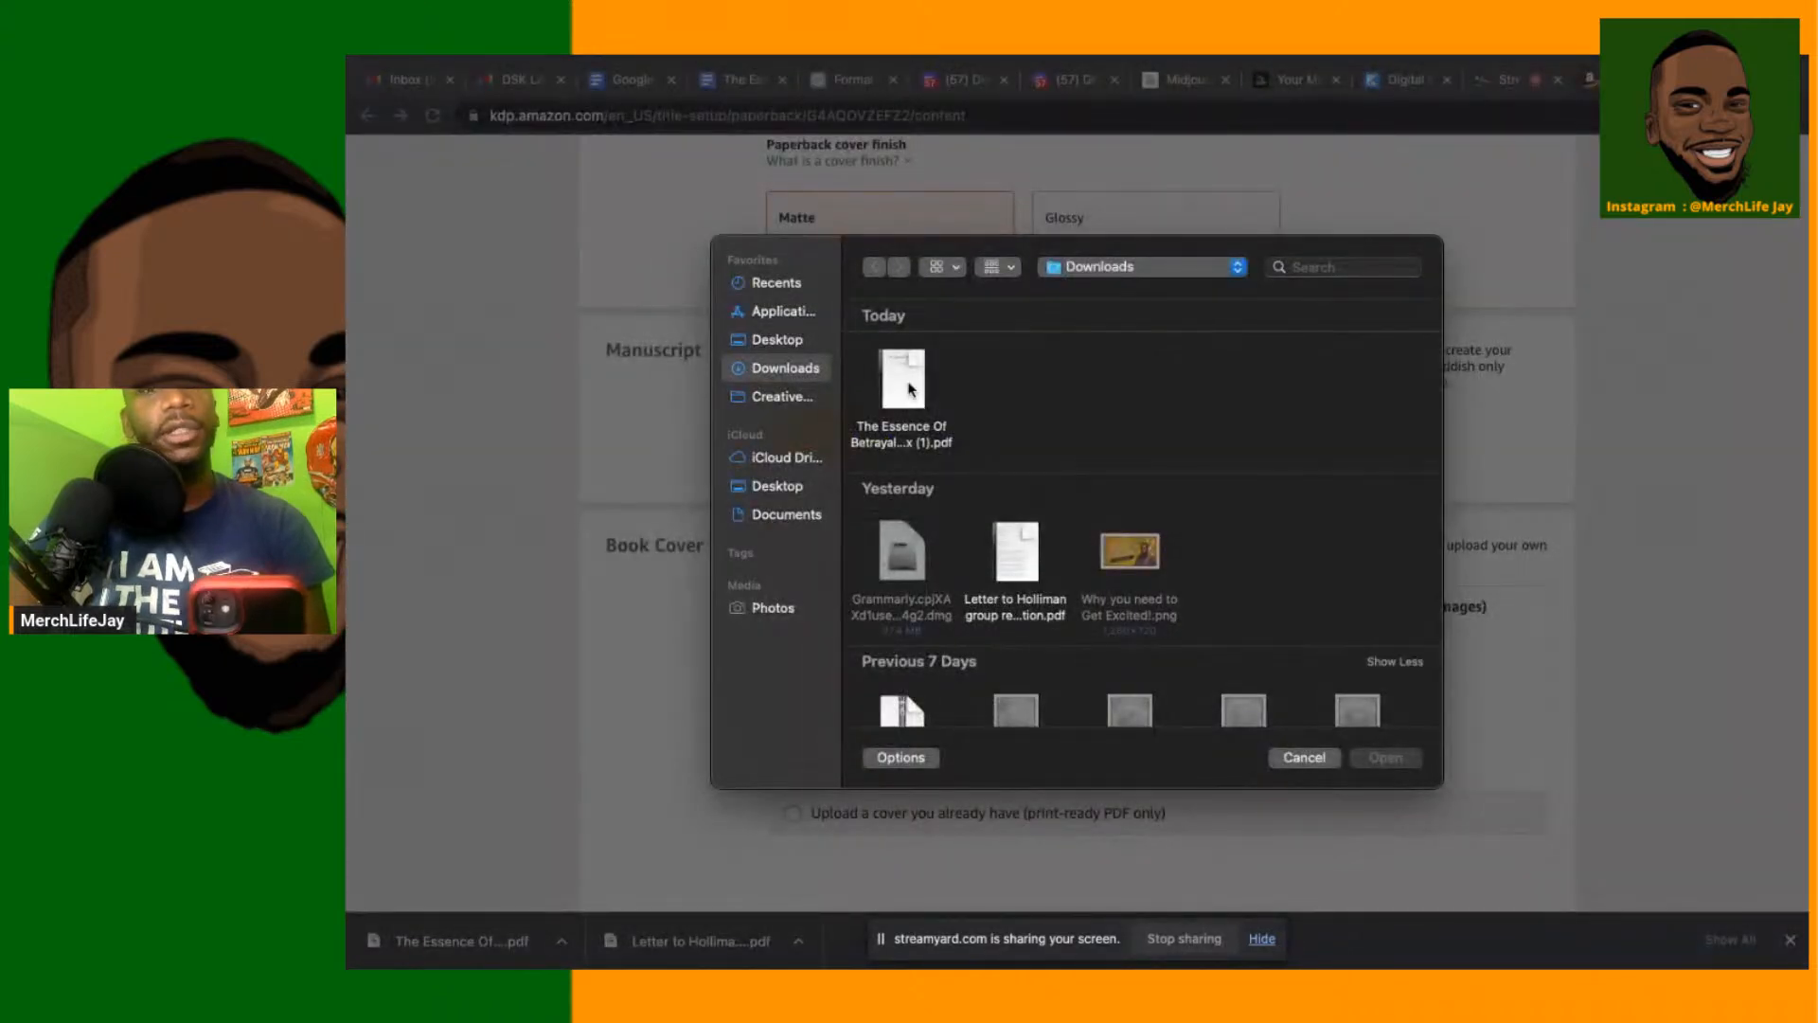
left_click(909, 388)
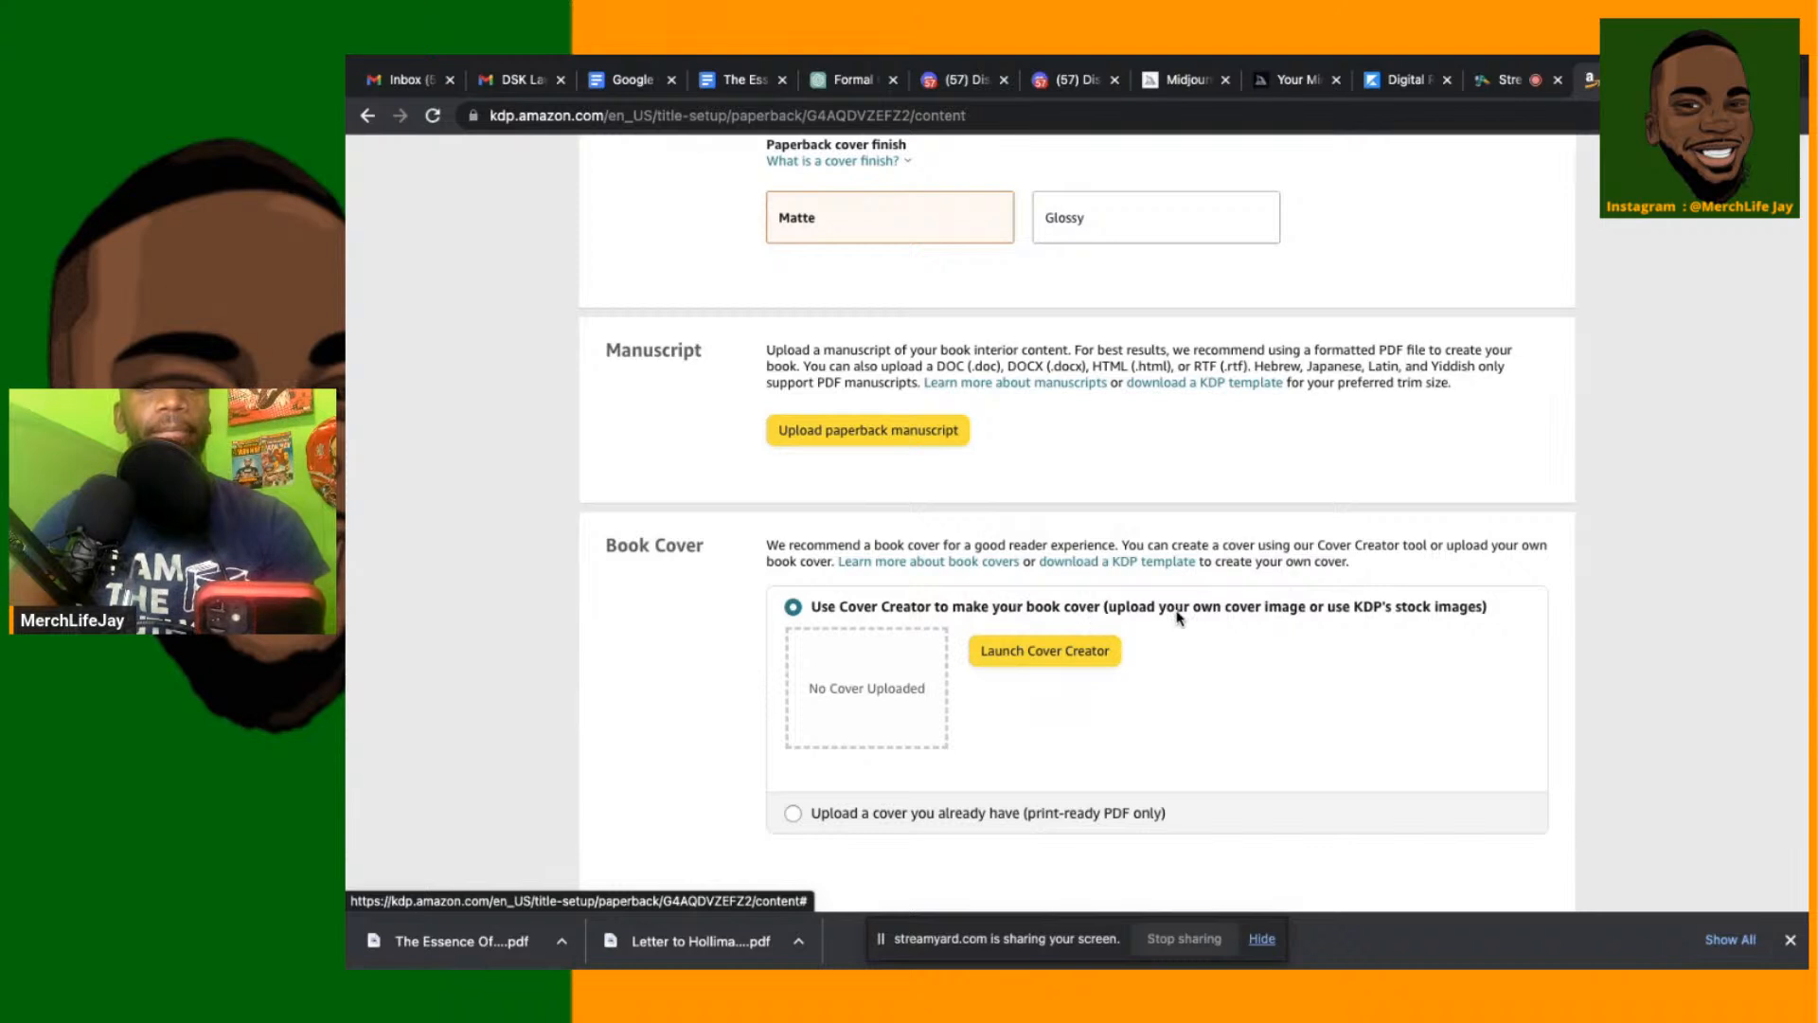
Set the book cover option to upload an existing print-ready PDF cover, then look back over the print options
scroll(905, 838, "down", 3)
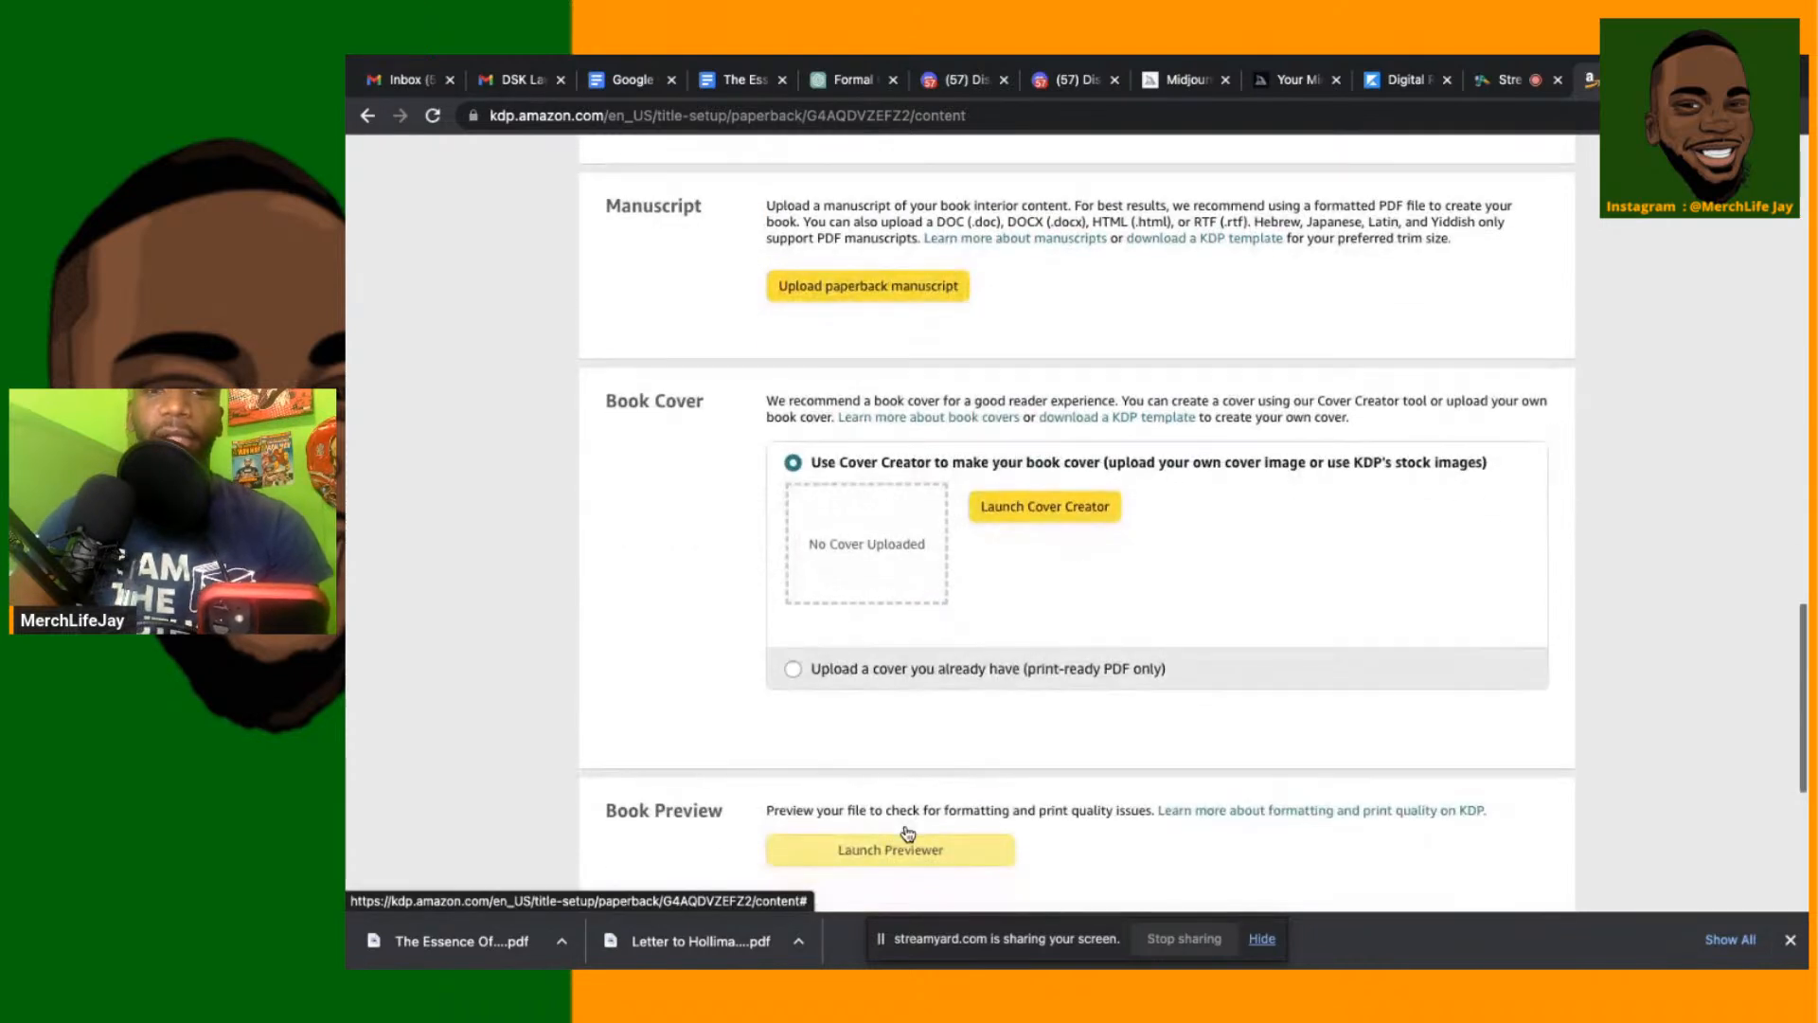
left_click(792, 672)
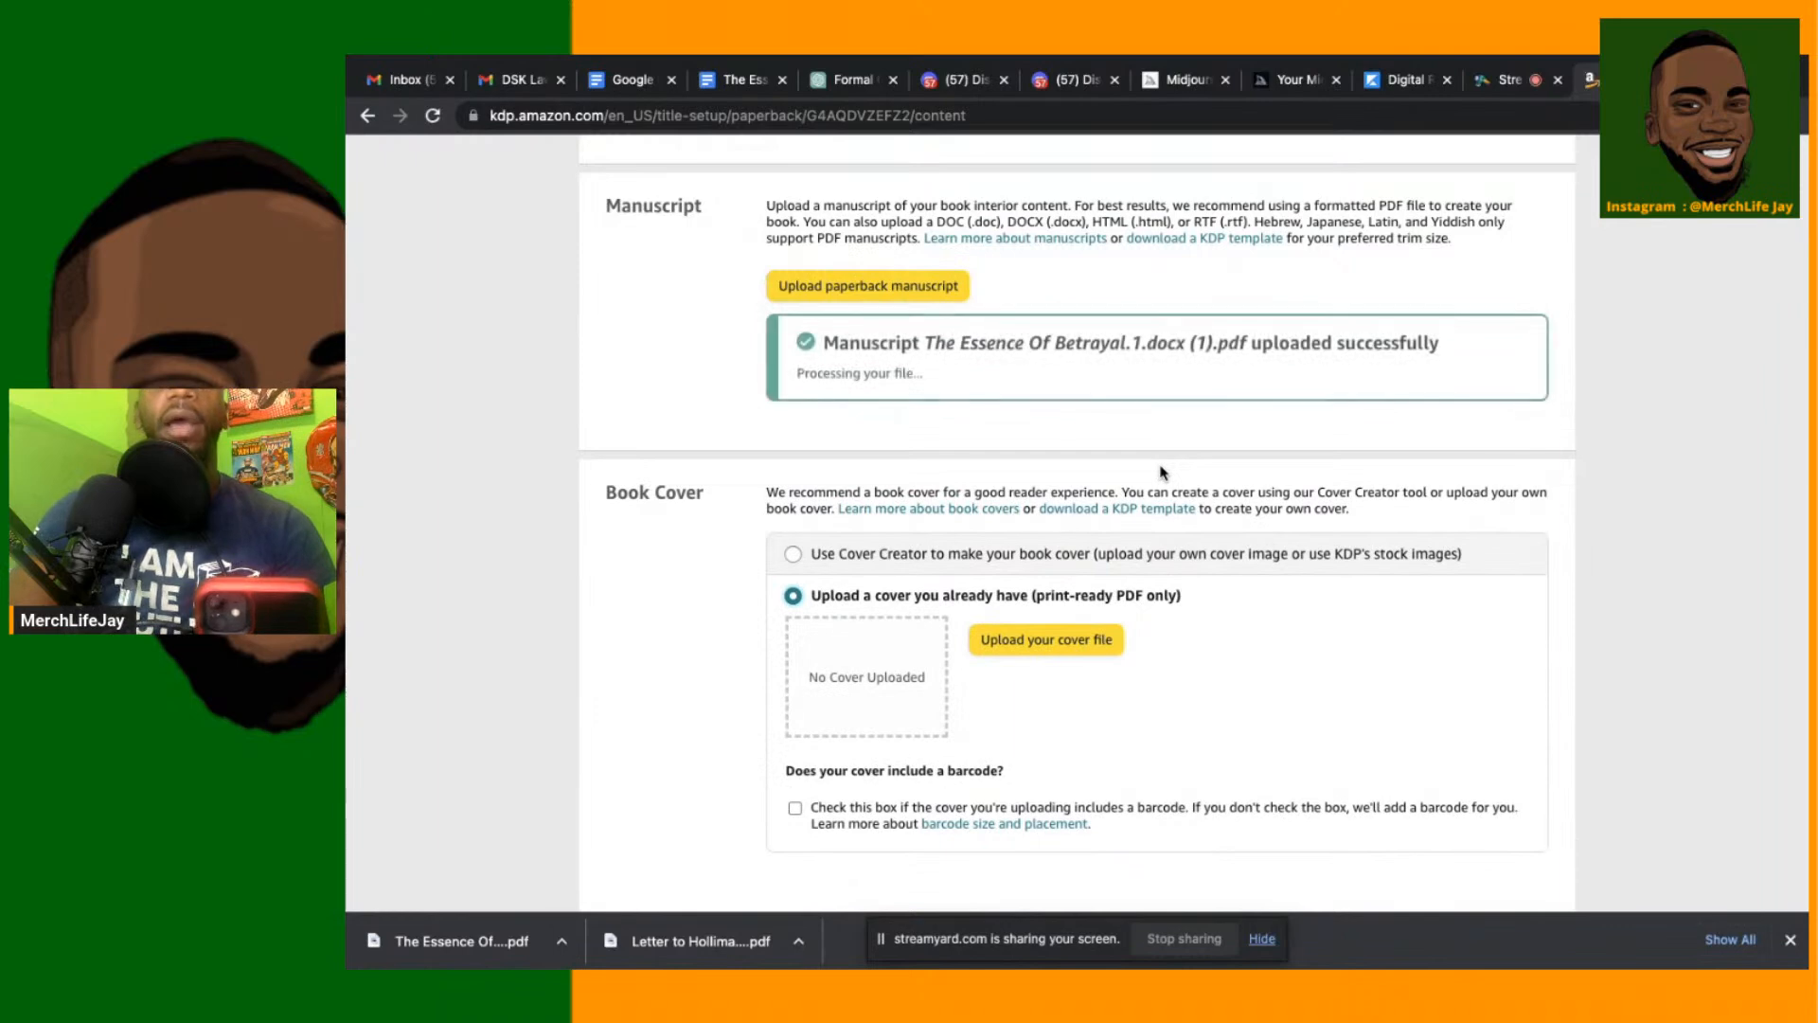
scroll(1164, 470, "up", 10)
scroll(1164, 471, "down", 6)
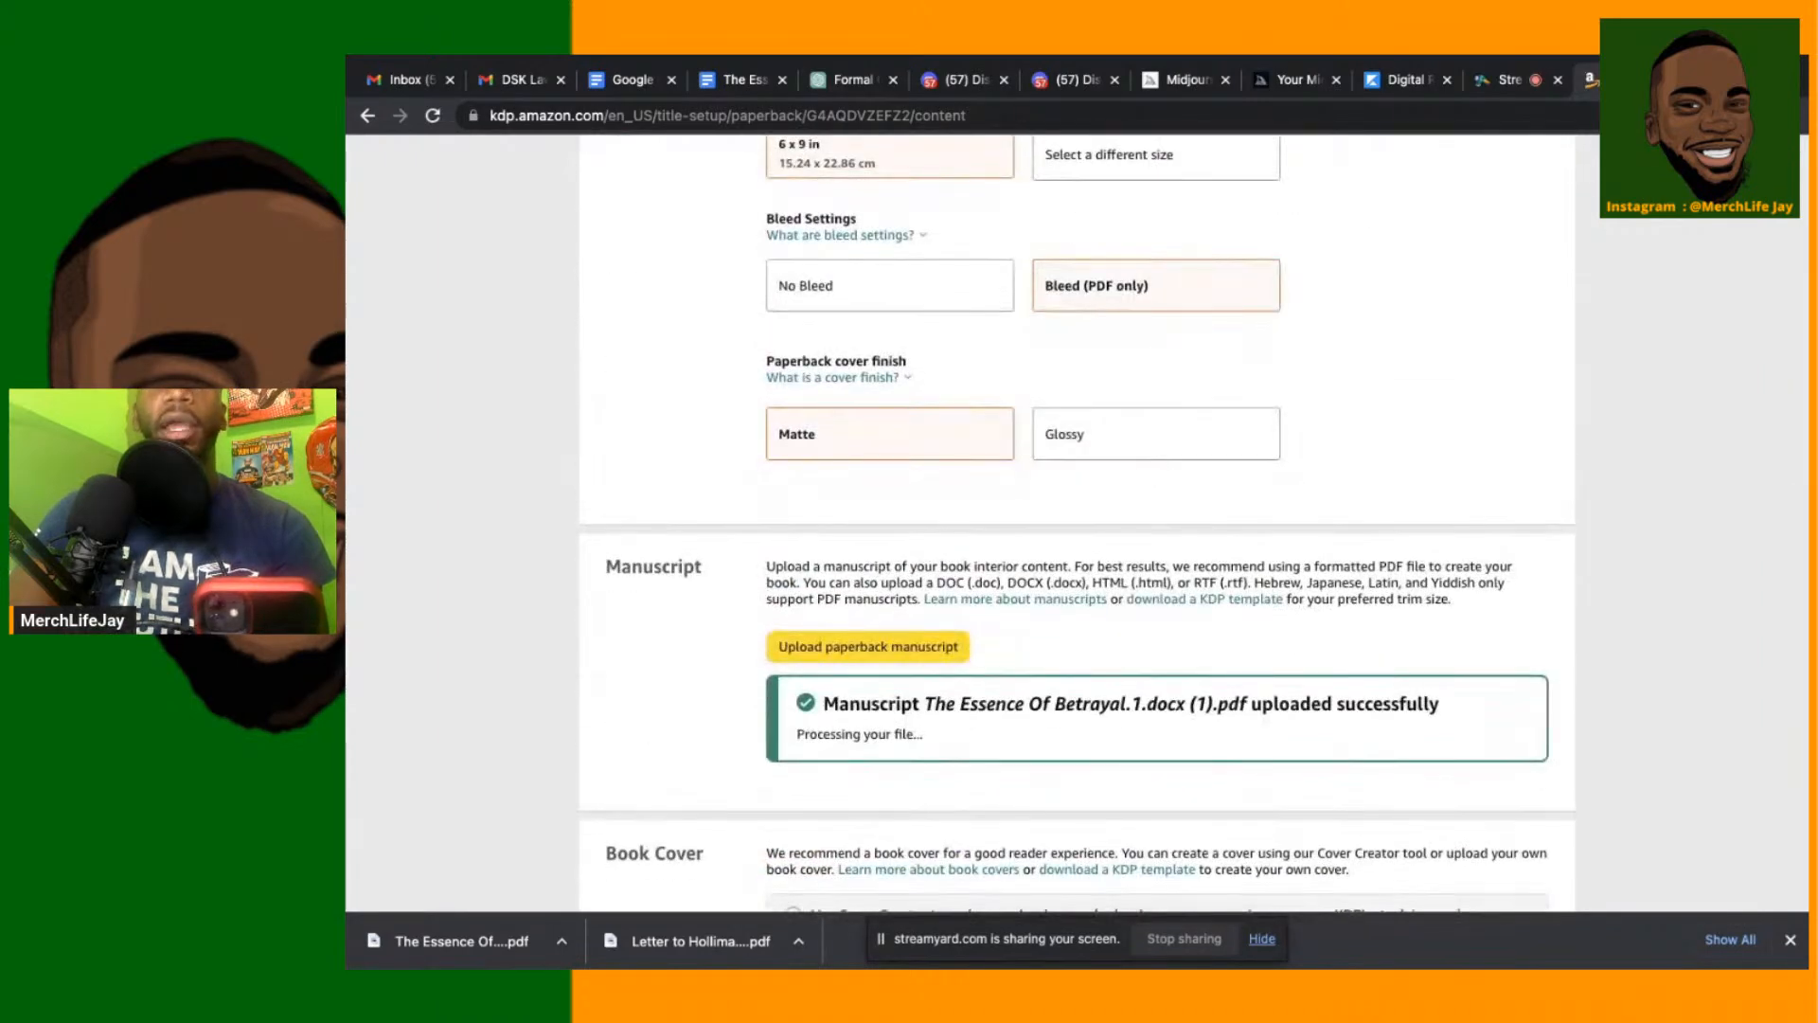
Open the KDP website in a new browser tab and go to its Help Center
left_click(1705, 80)
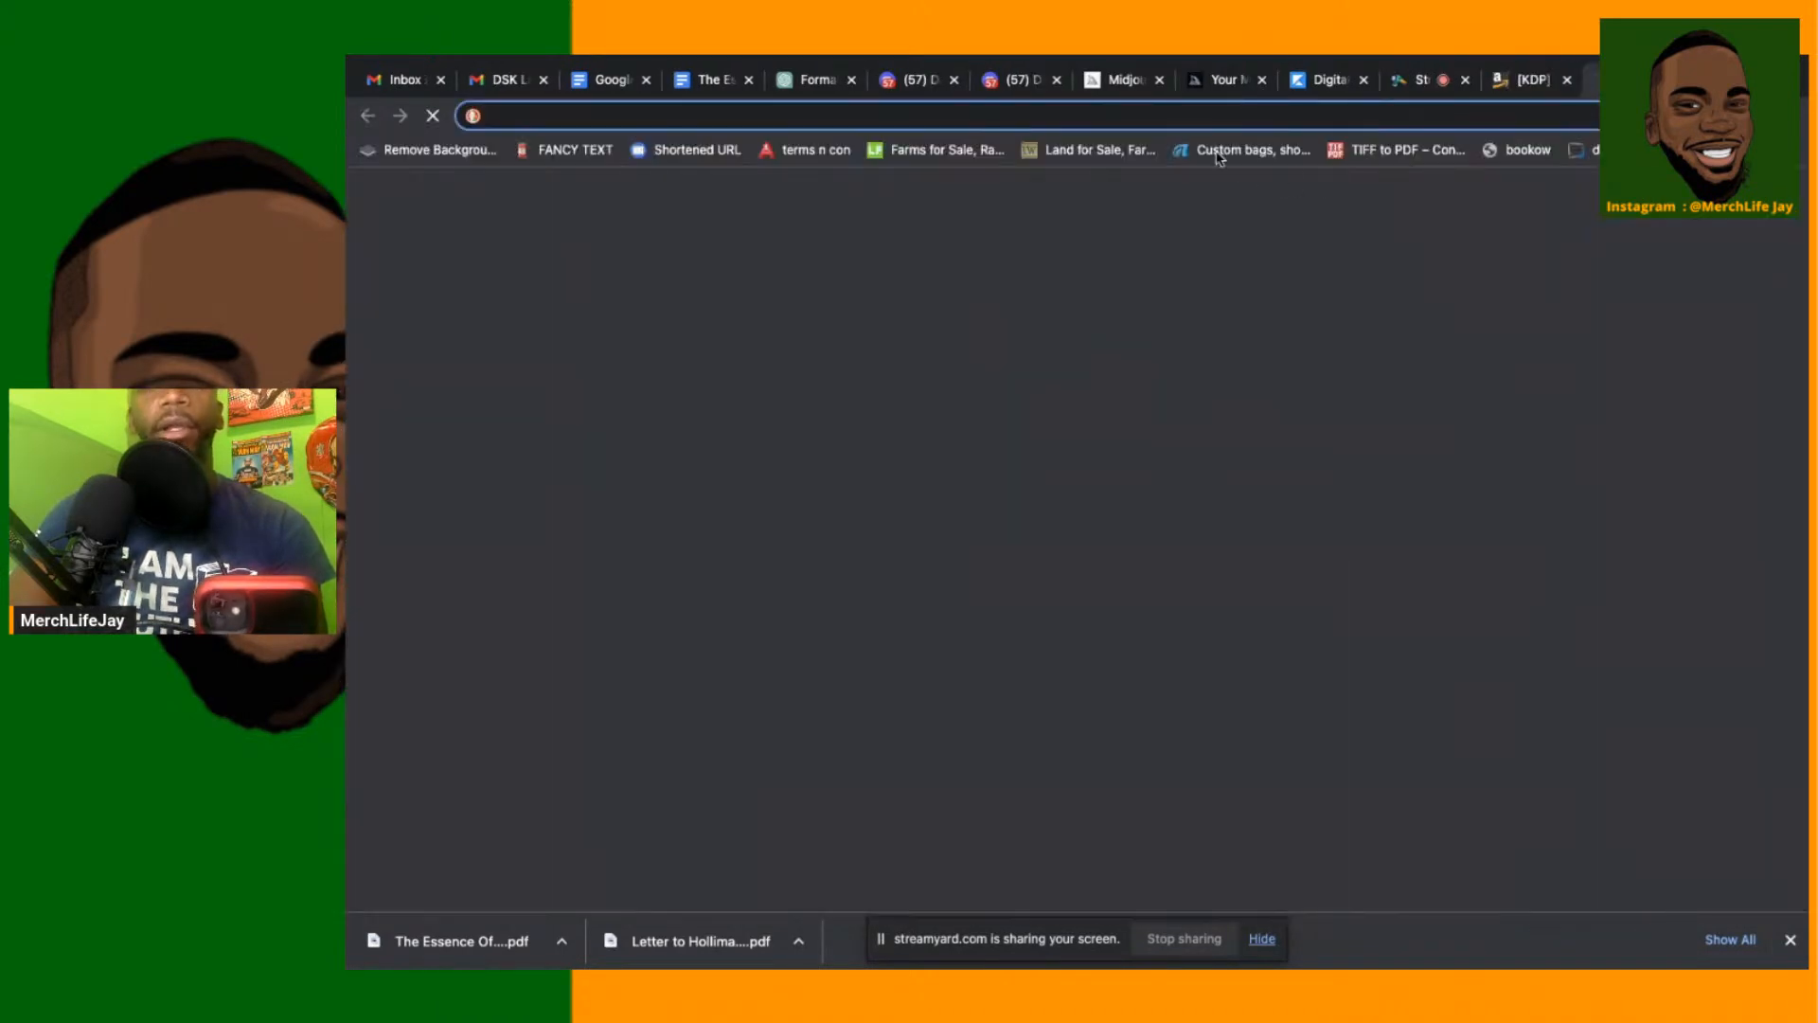
type("kdp")
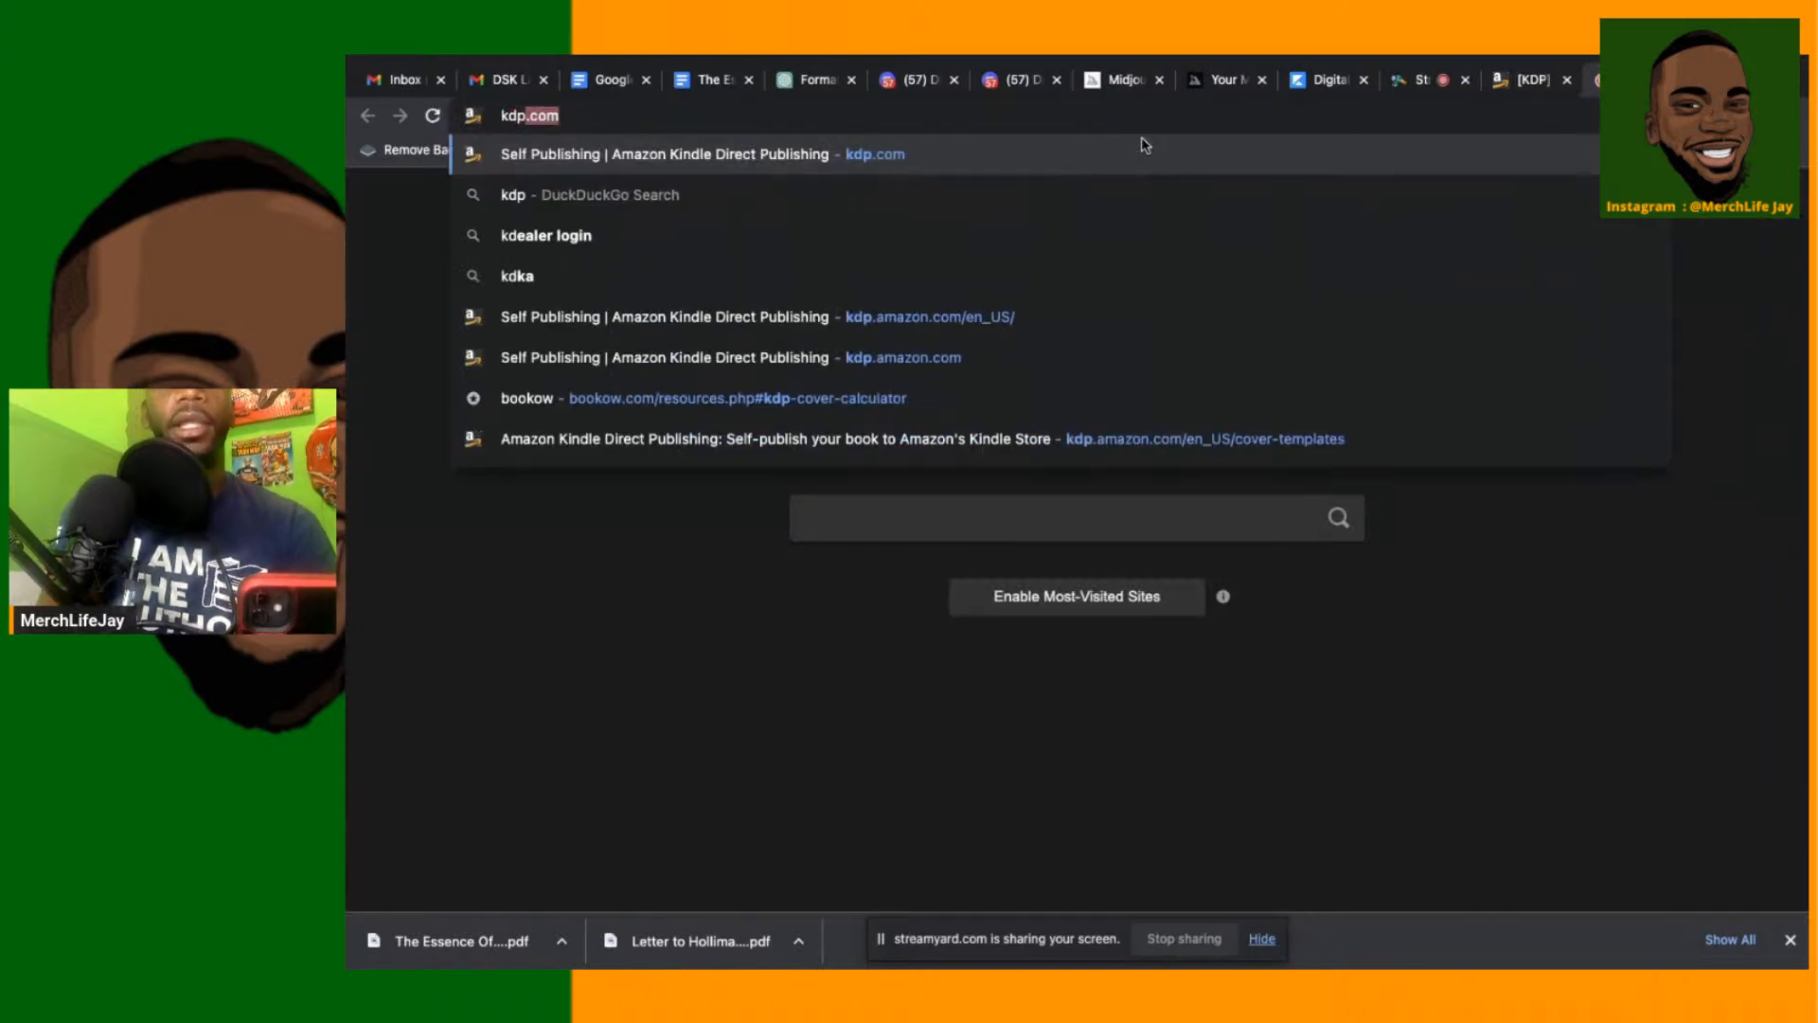
key("Return")
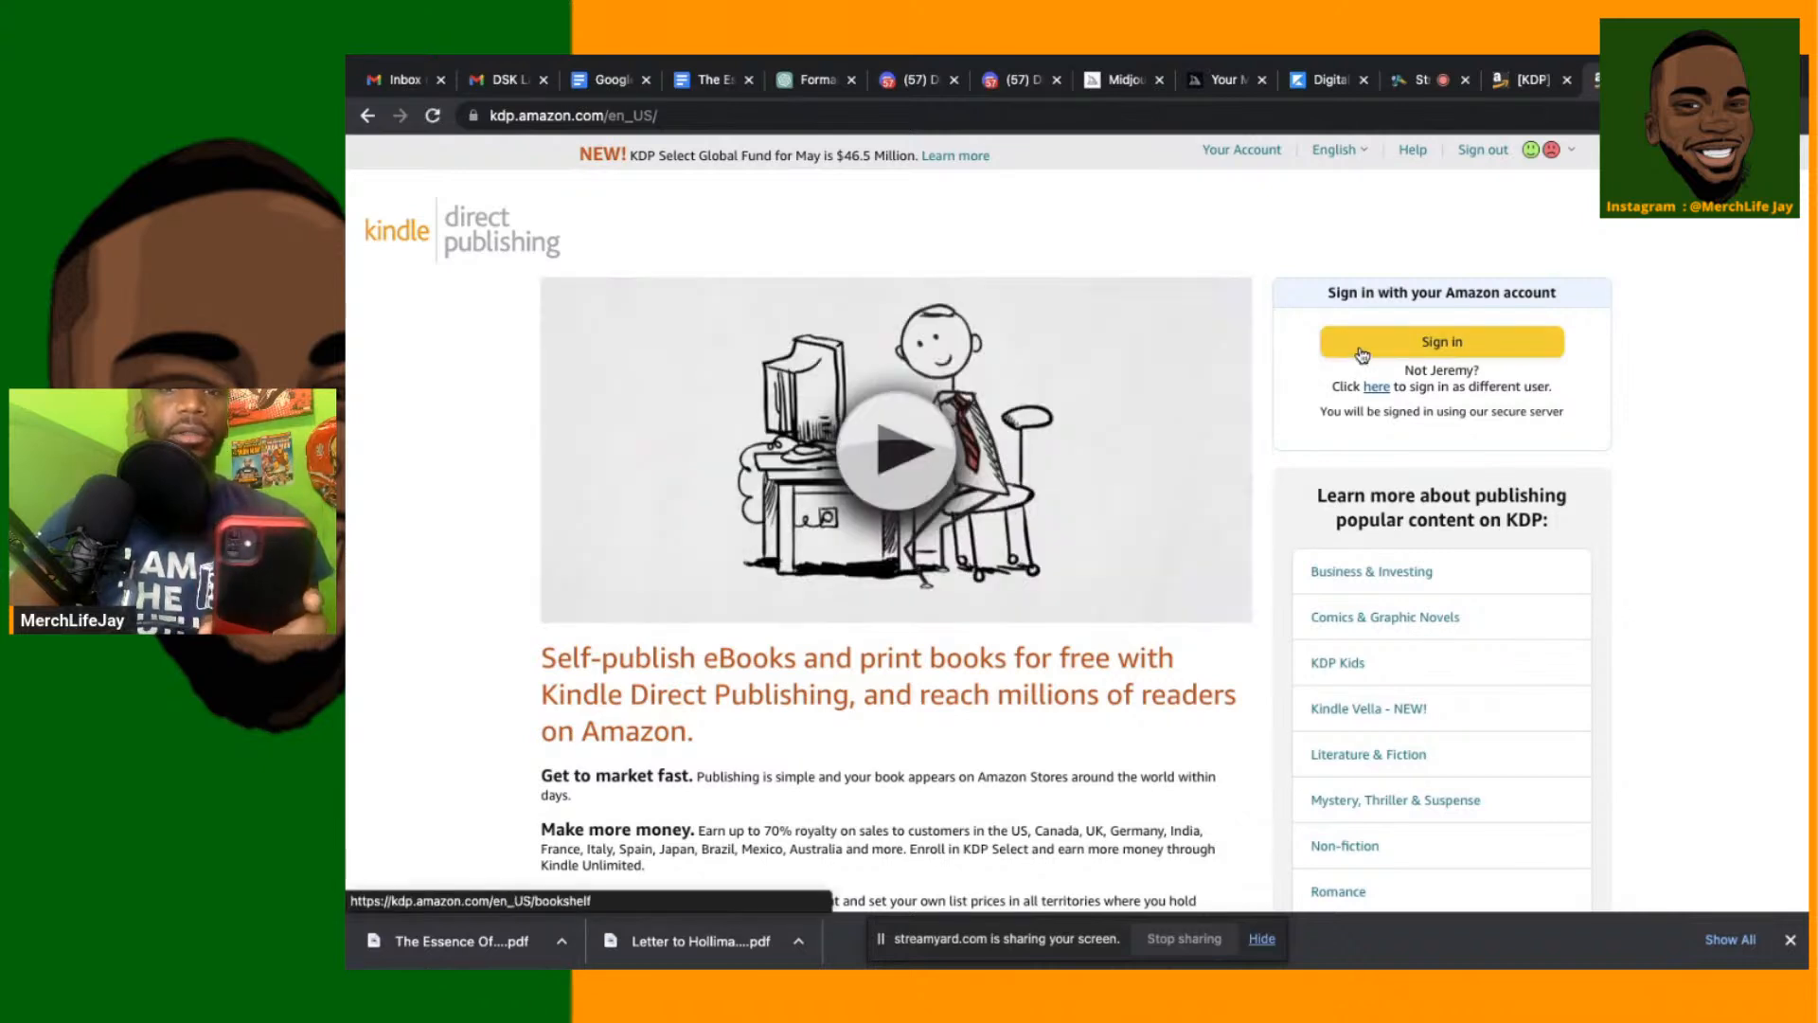
left_click(1414, 152)
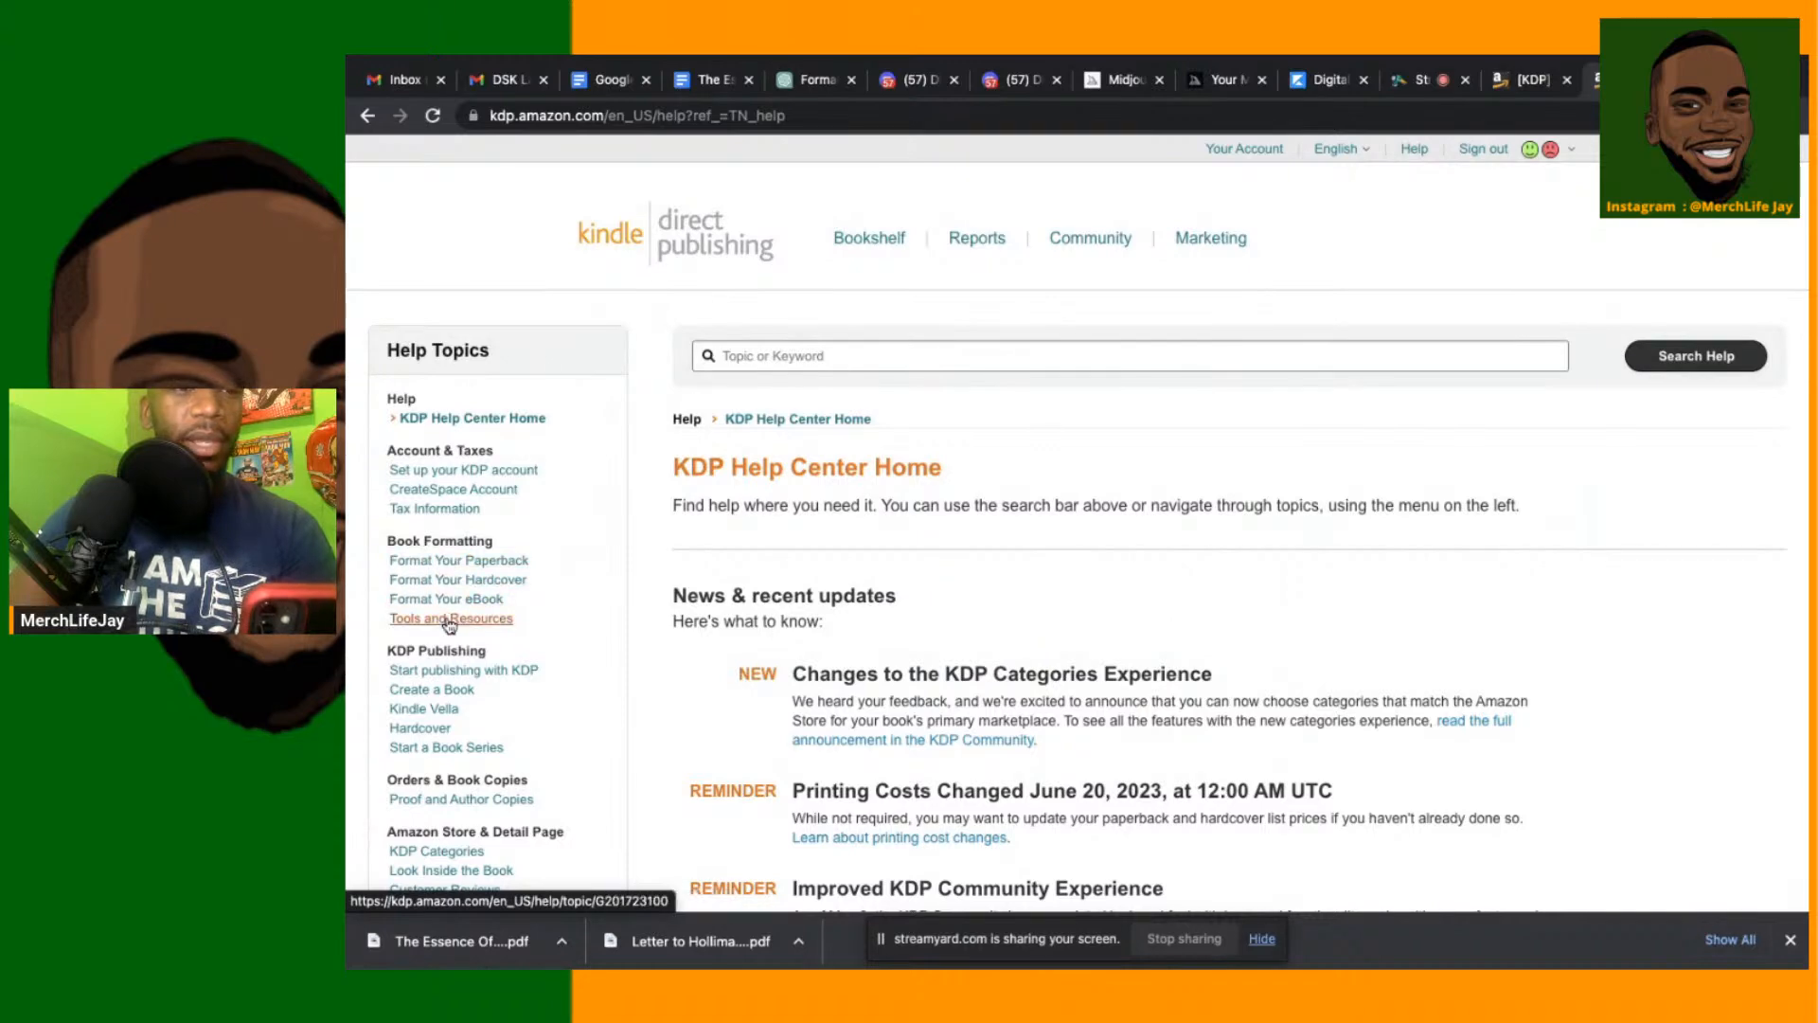
Find the Format Your Paperback help topic and open its cover calculator and templates page
scroll(449, 627, "down", 6)
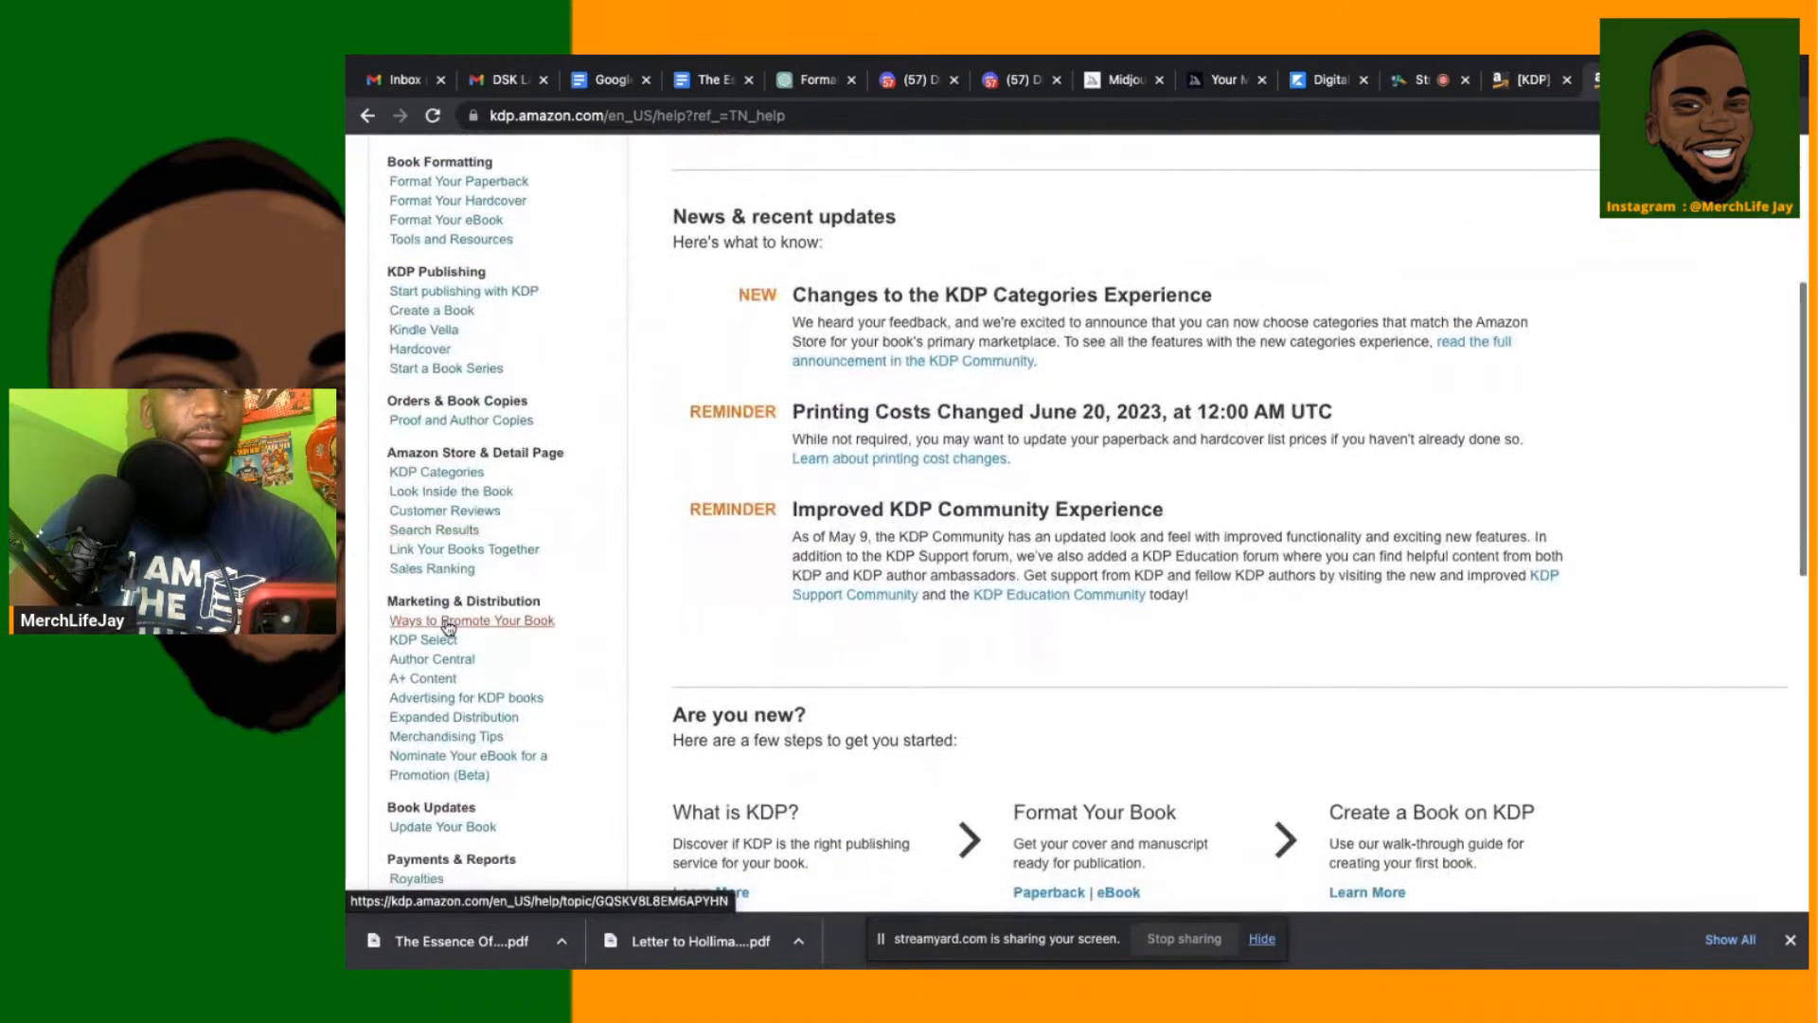
scroll(449, 627, "down", 4)
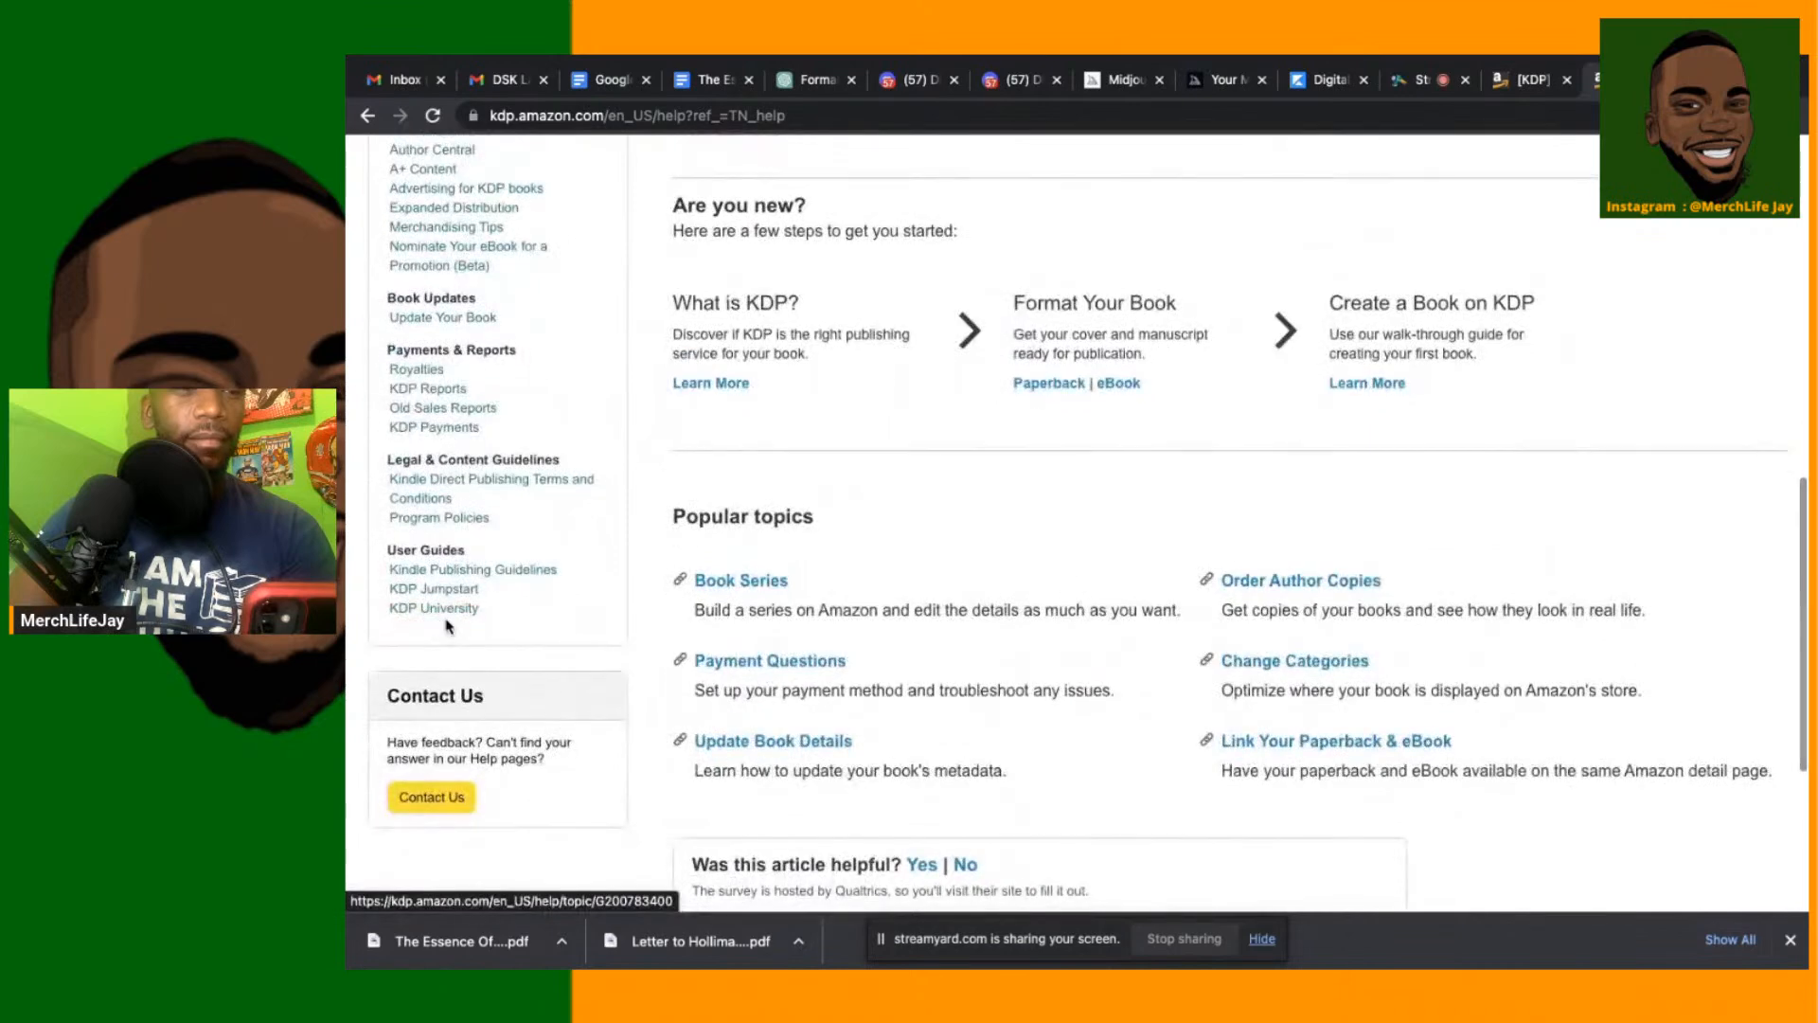
scroll(449, 627, "up", 10)
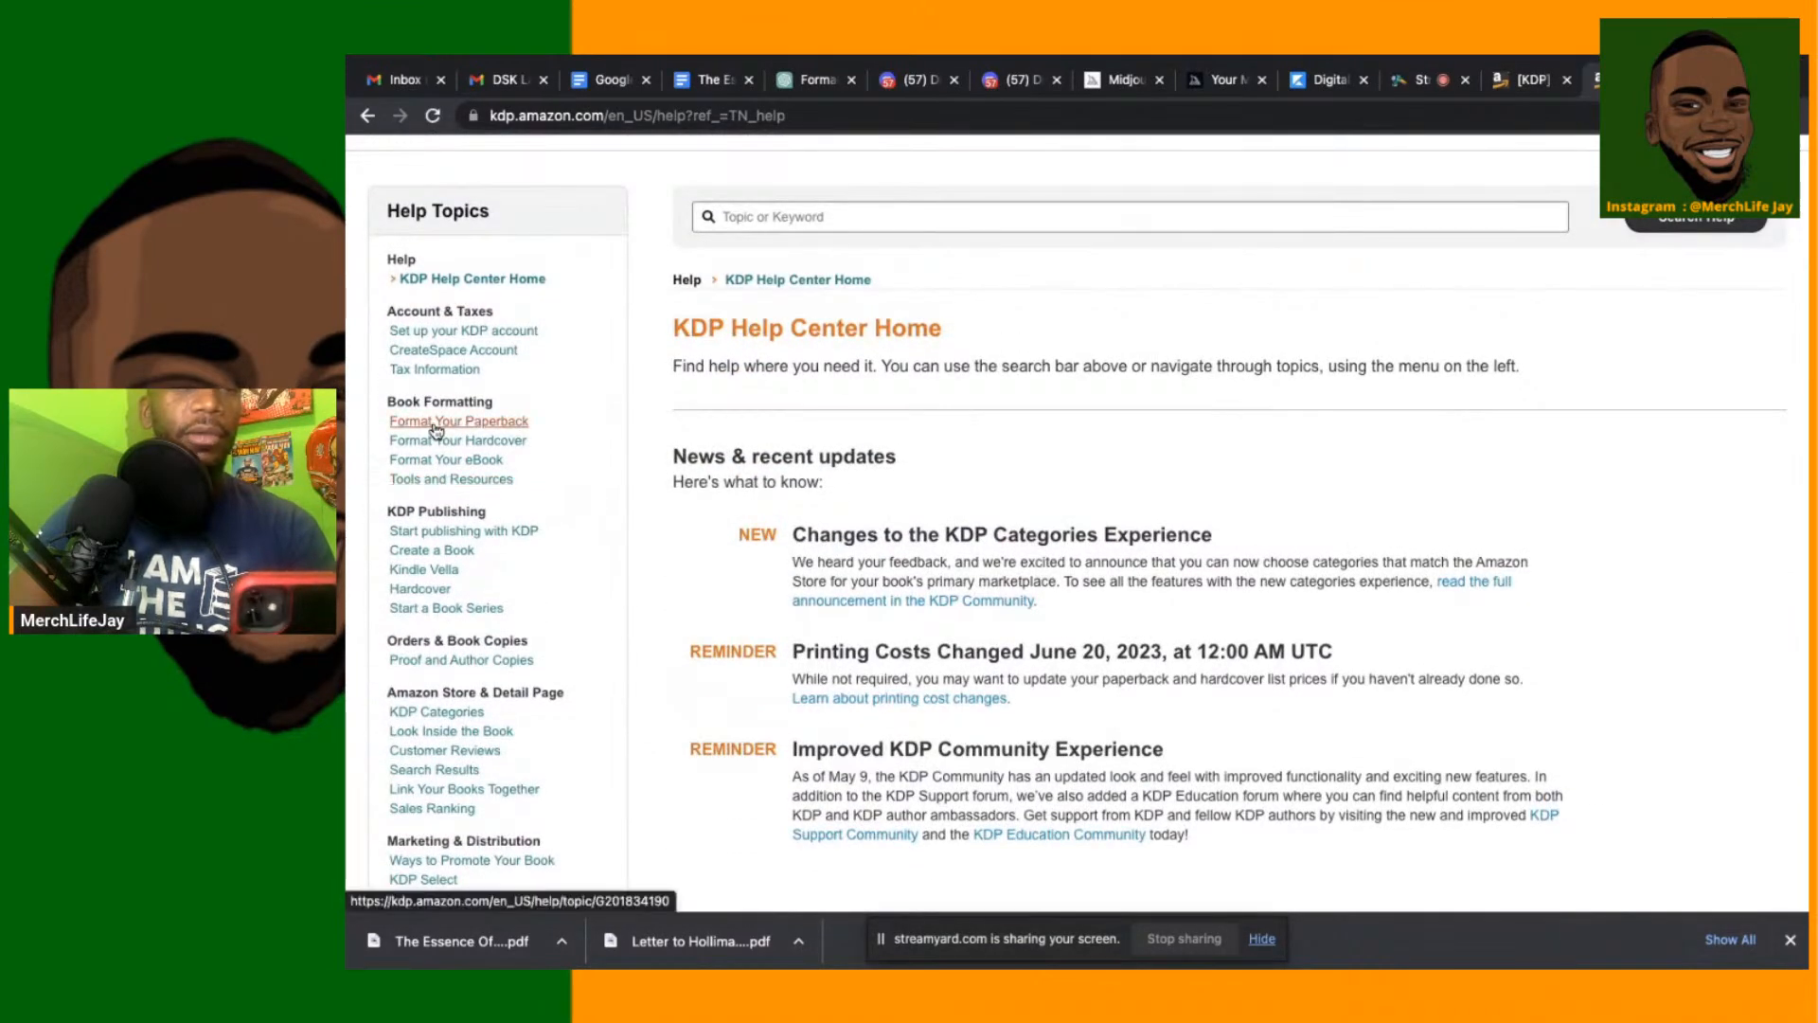
left_click(434, 424)
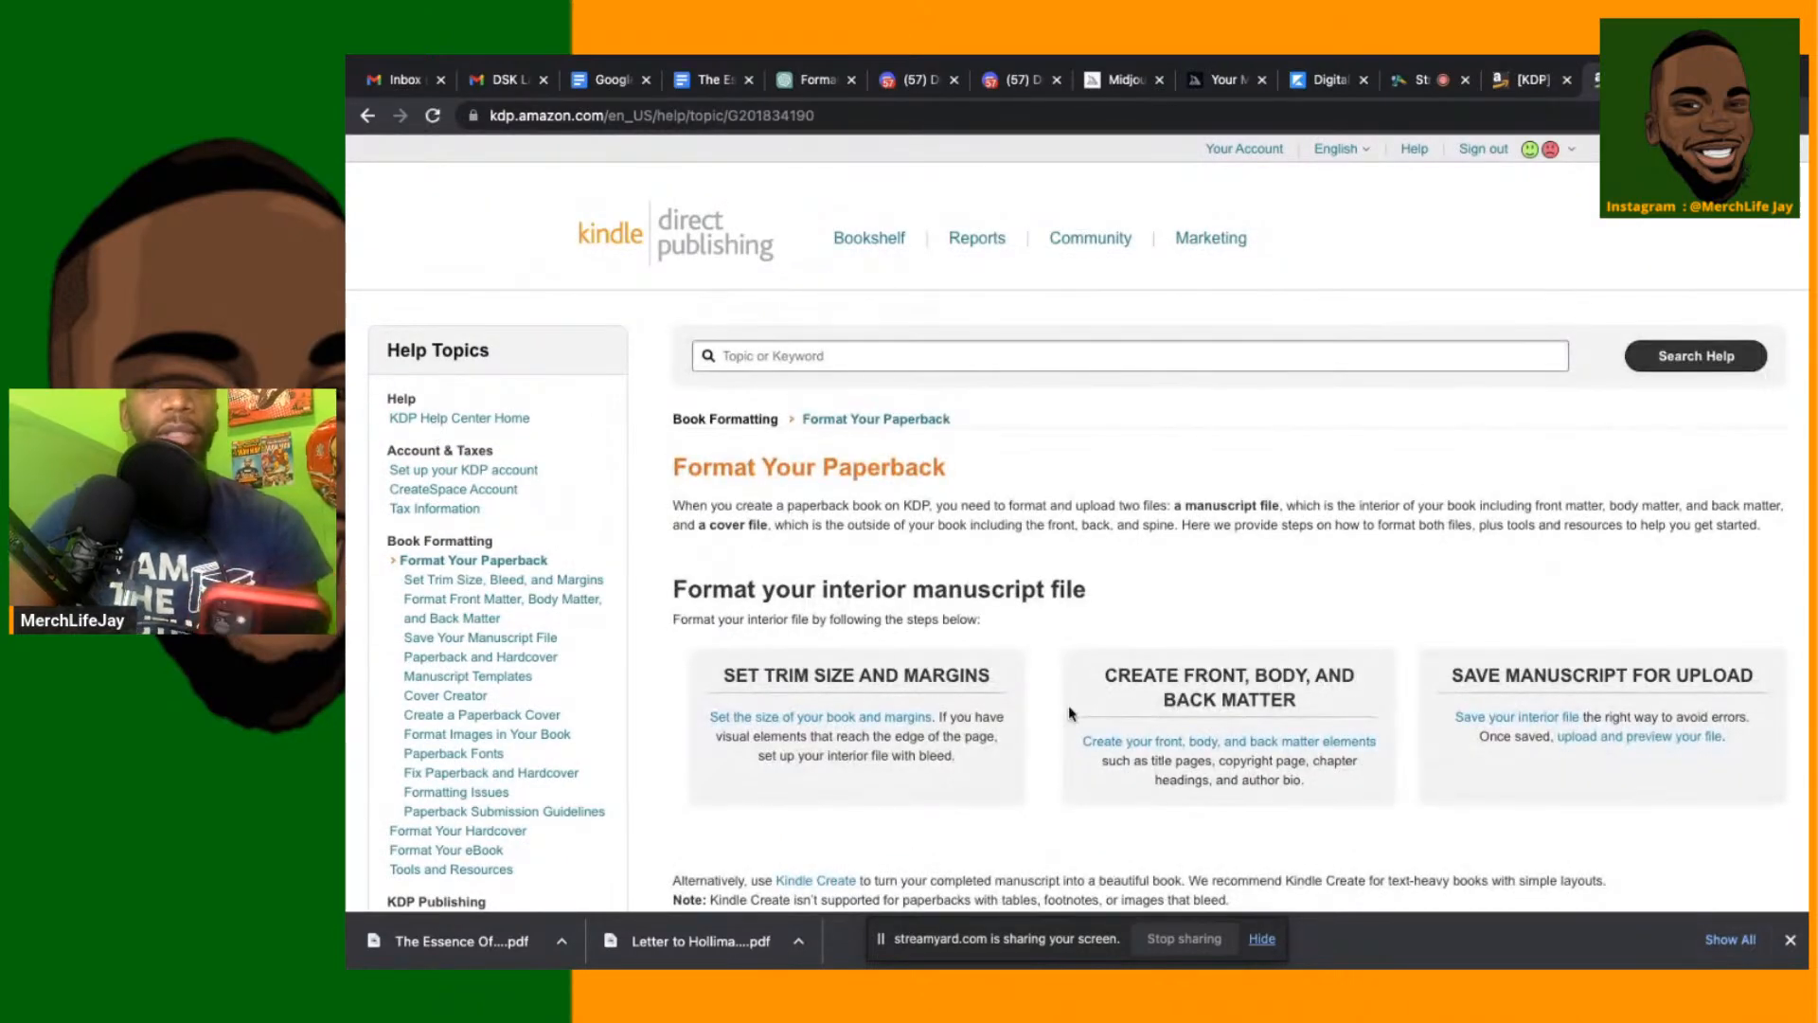
scroll(1069, 711, "down", 5)
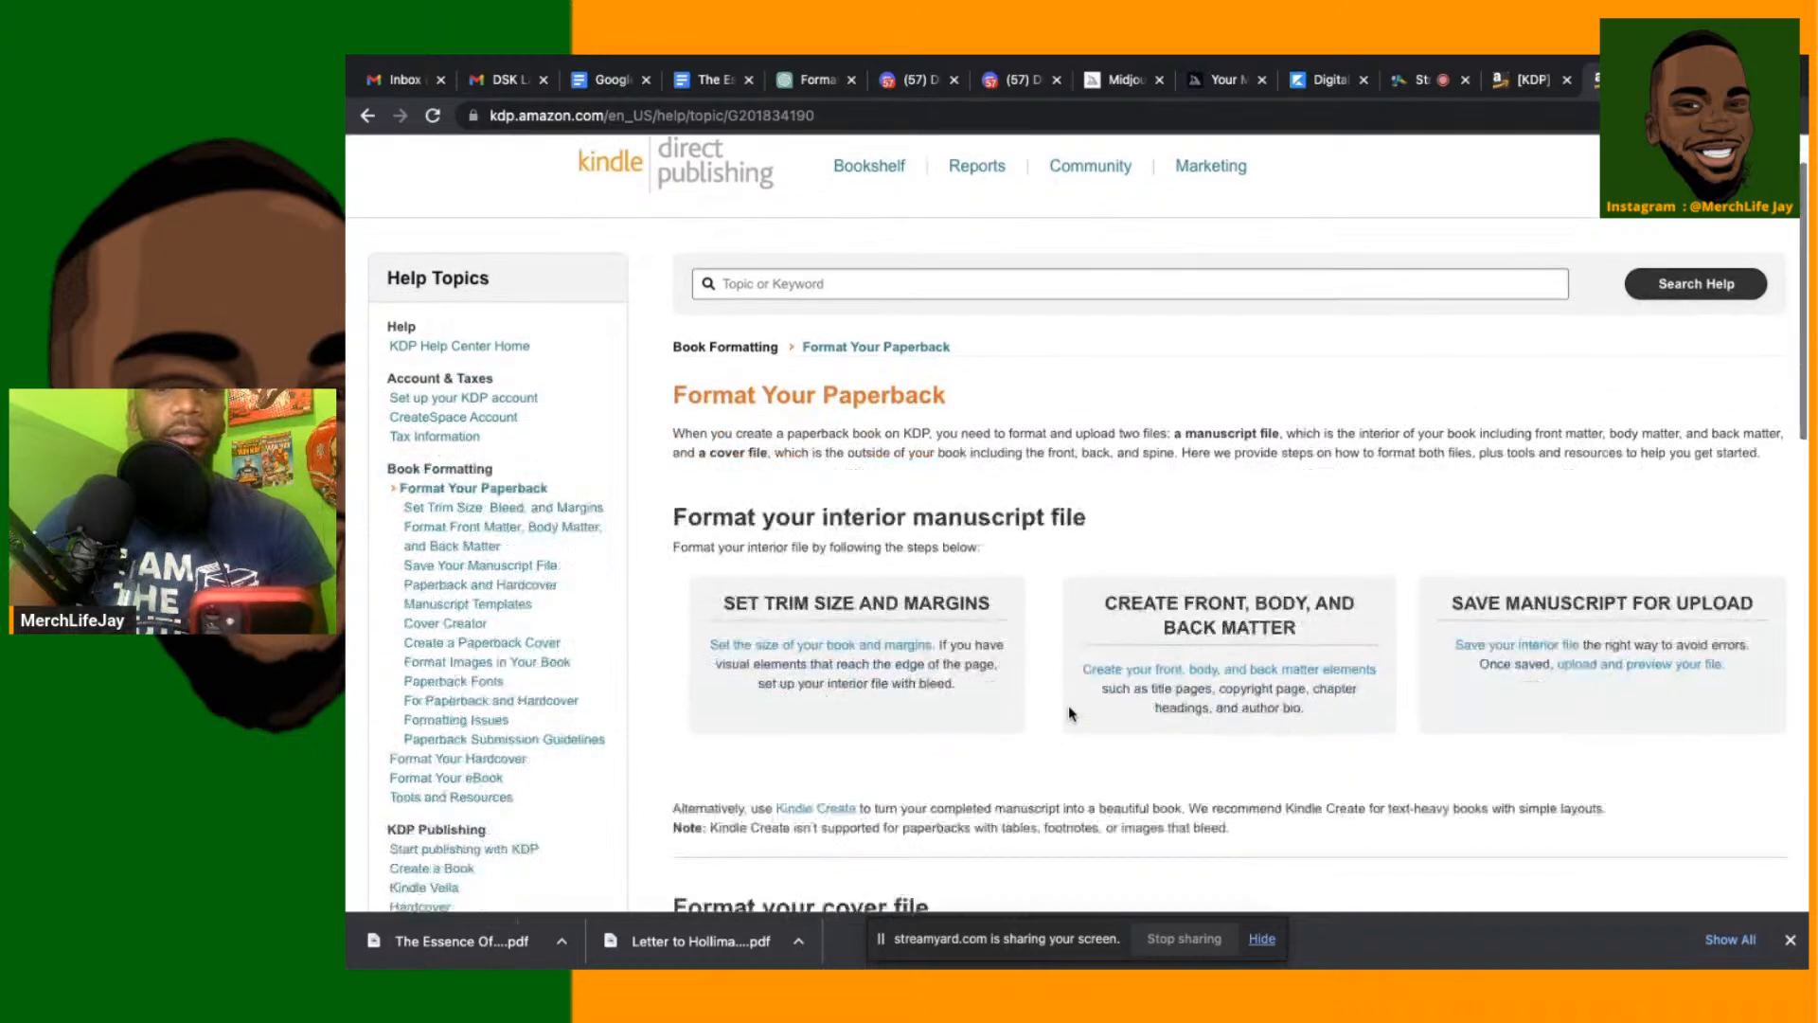
scroll(1068, 708, "down", 2)
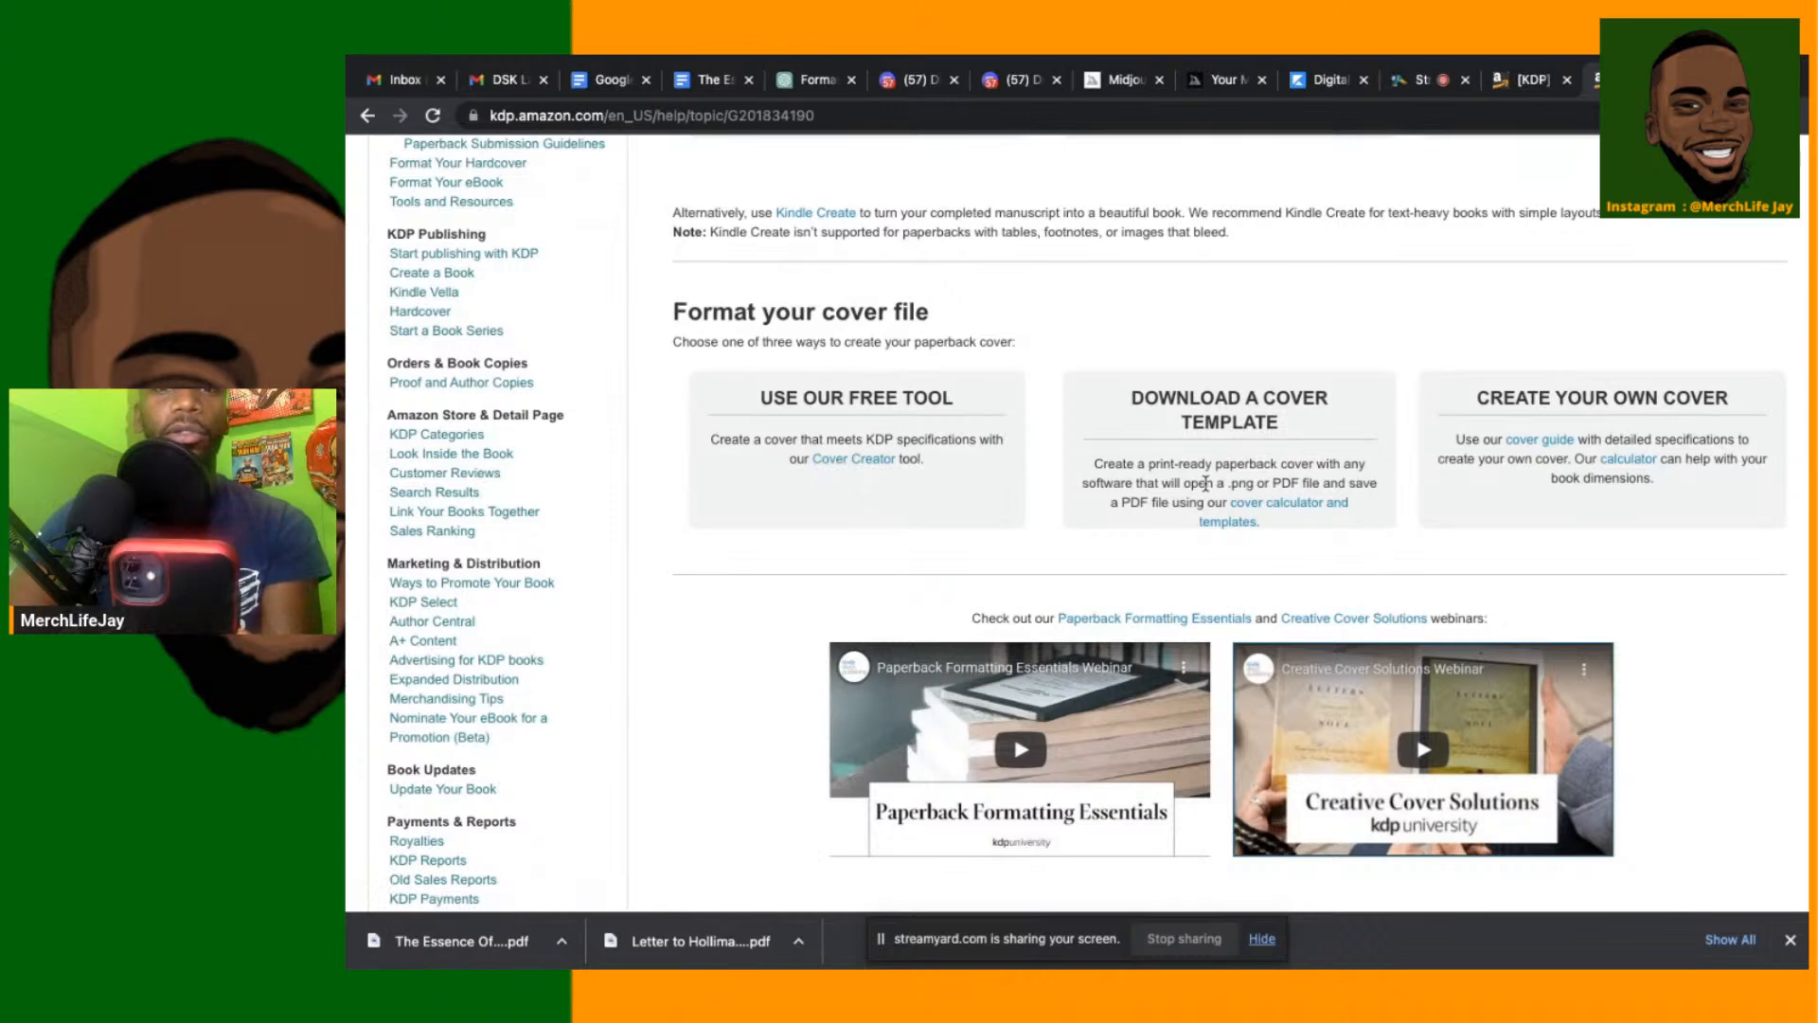
left_click(1284, 512)
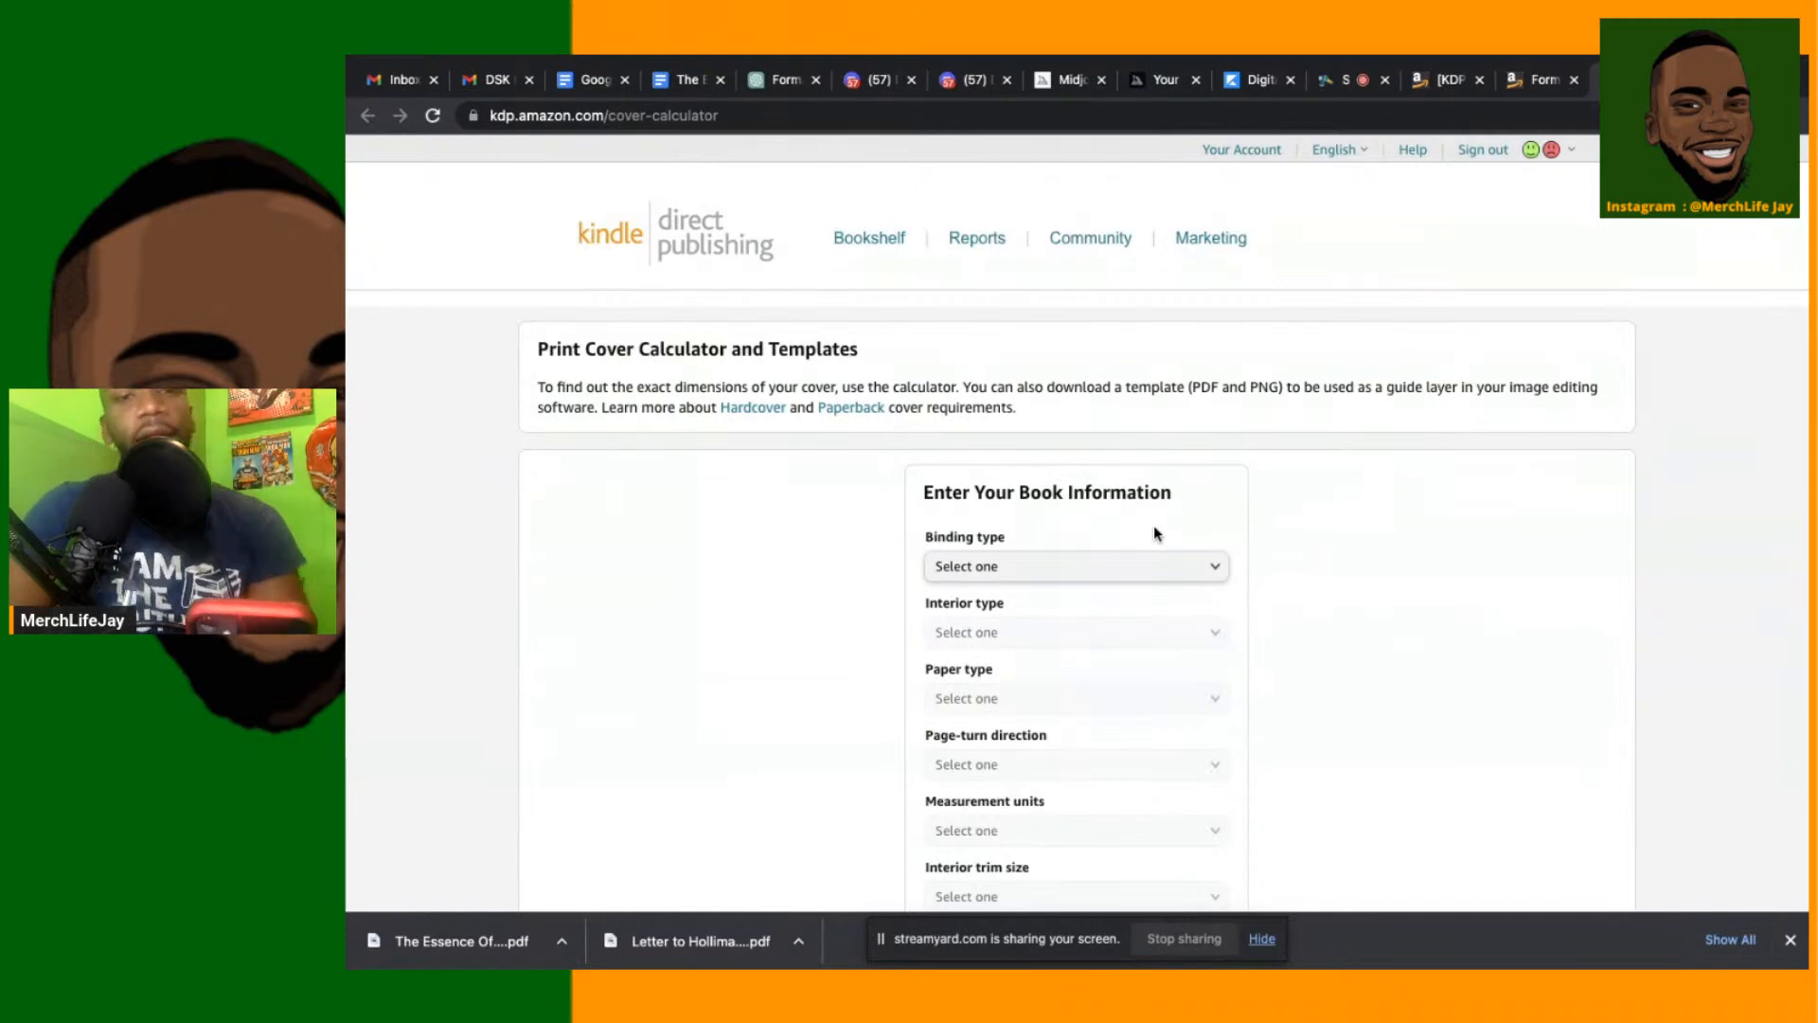
Set the cover calculator to Paperback binding, Black & white interior and Cream paper
scroll(1154, 531, "down", 3)
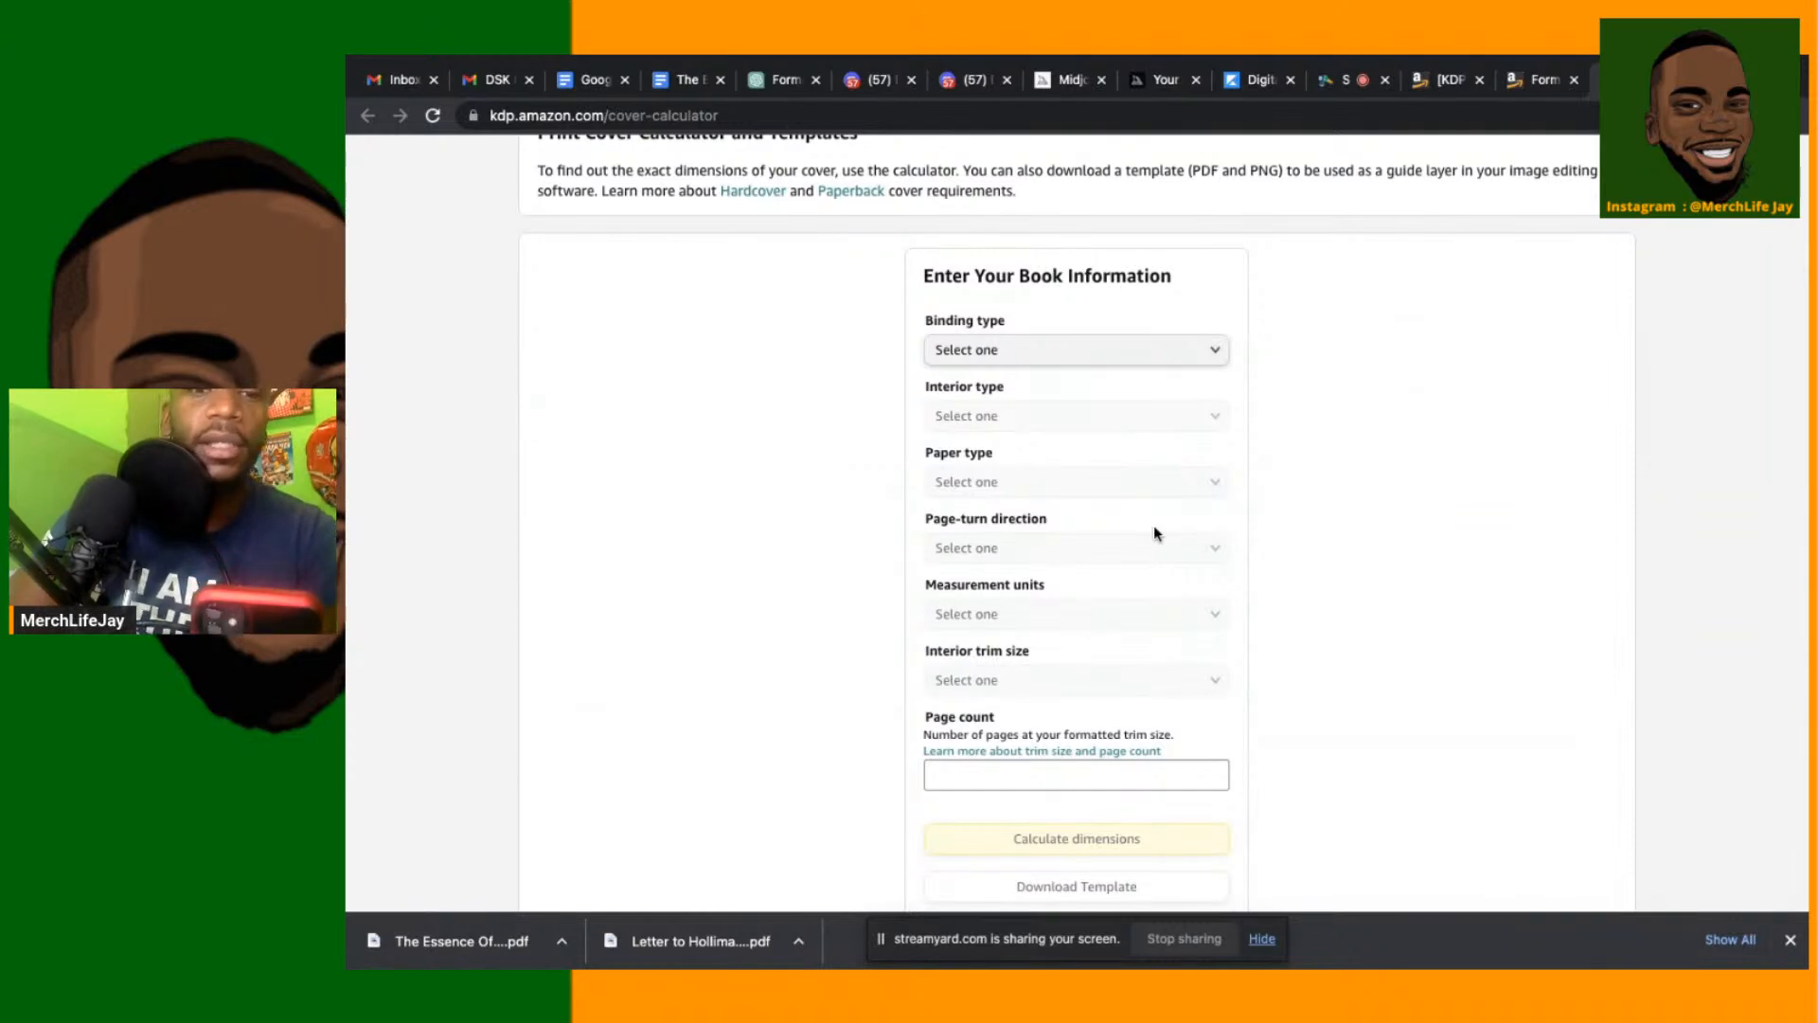
left_click(1107, 358)
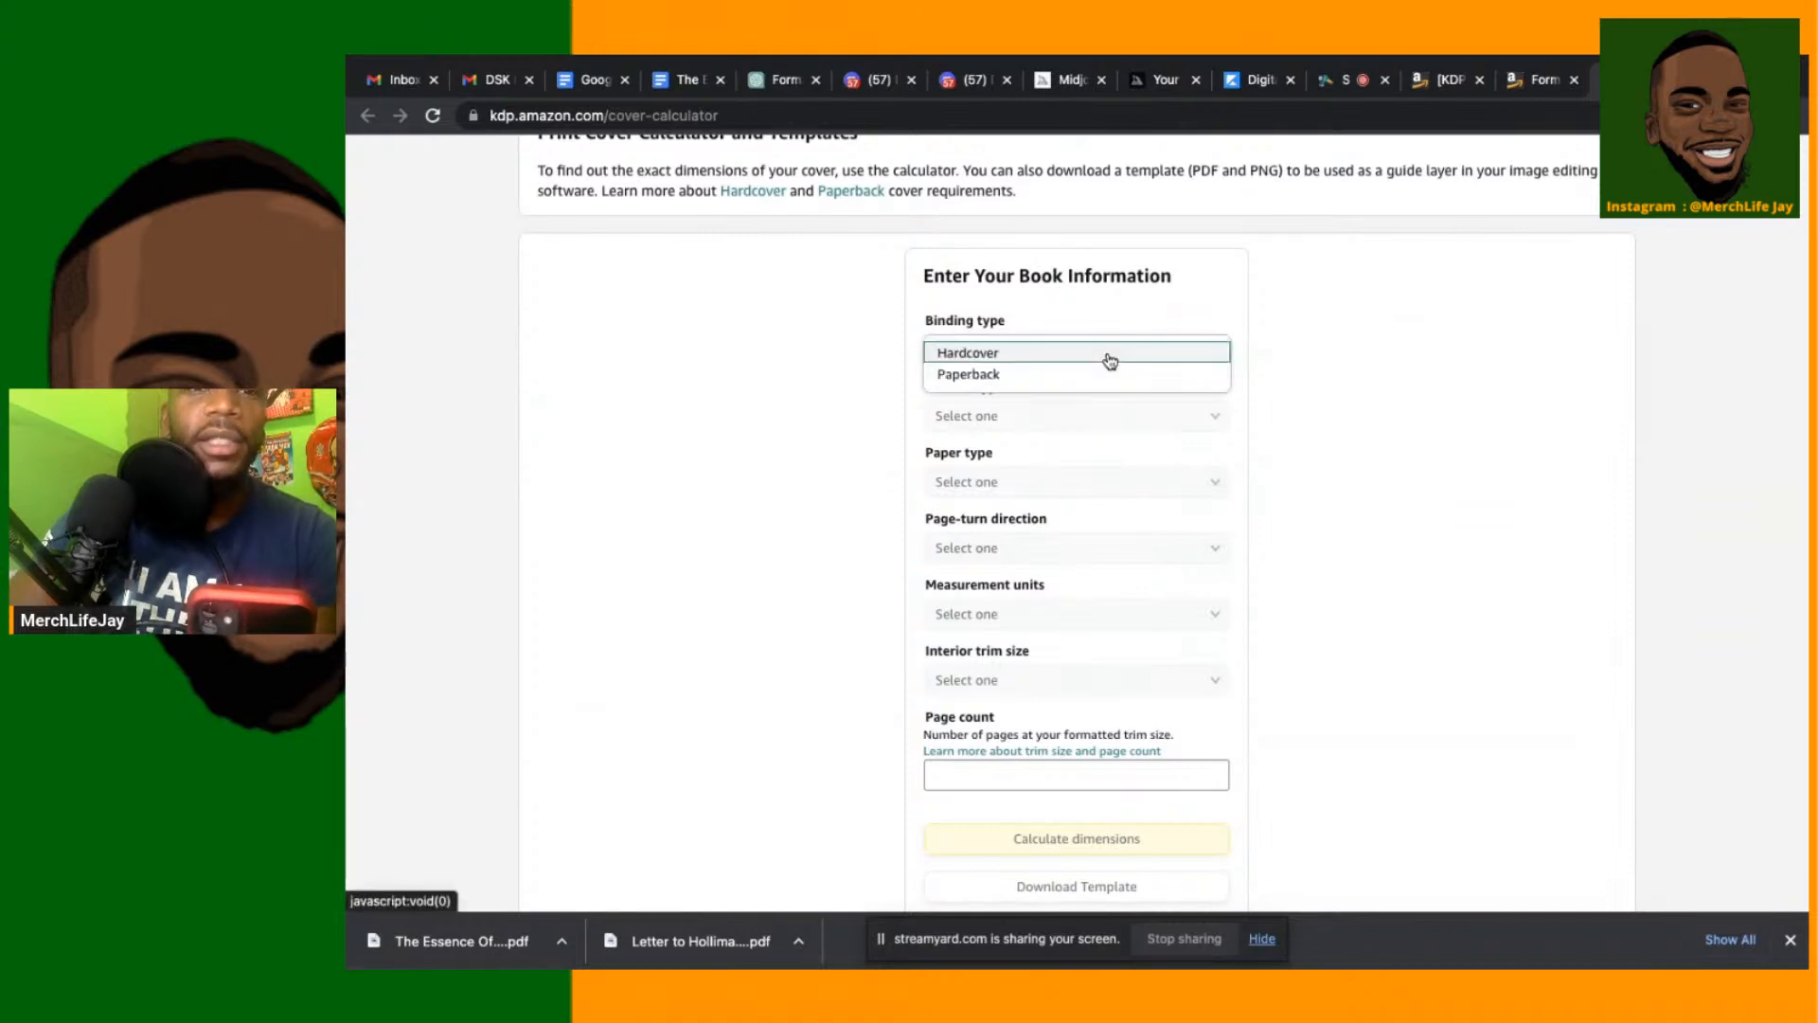
left_click(1038, 377)
left_click(1017, 427)
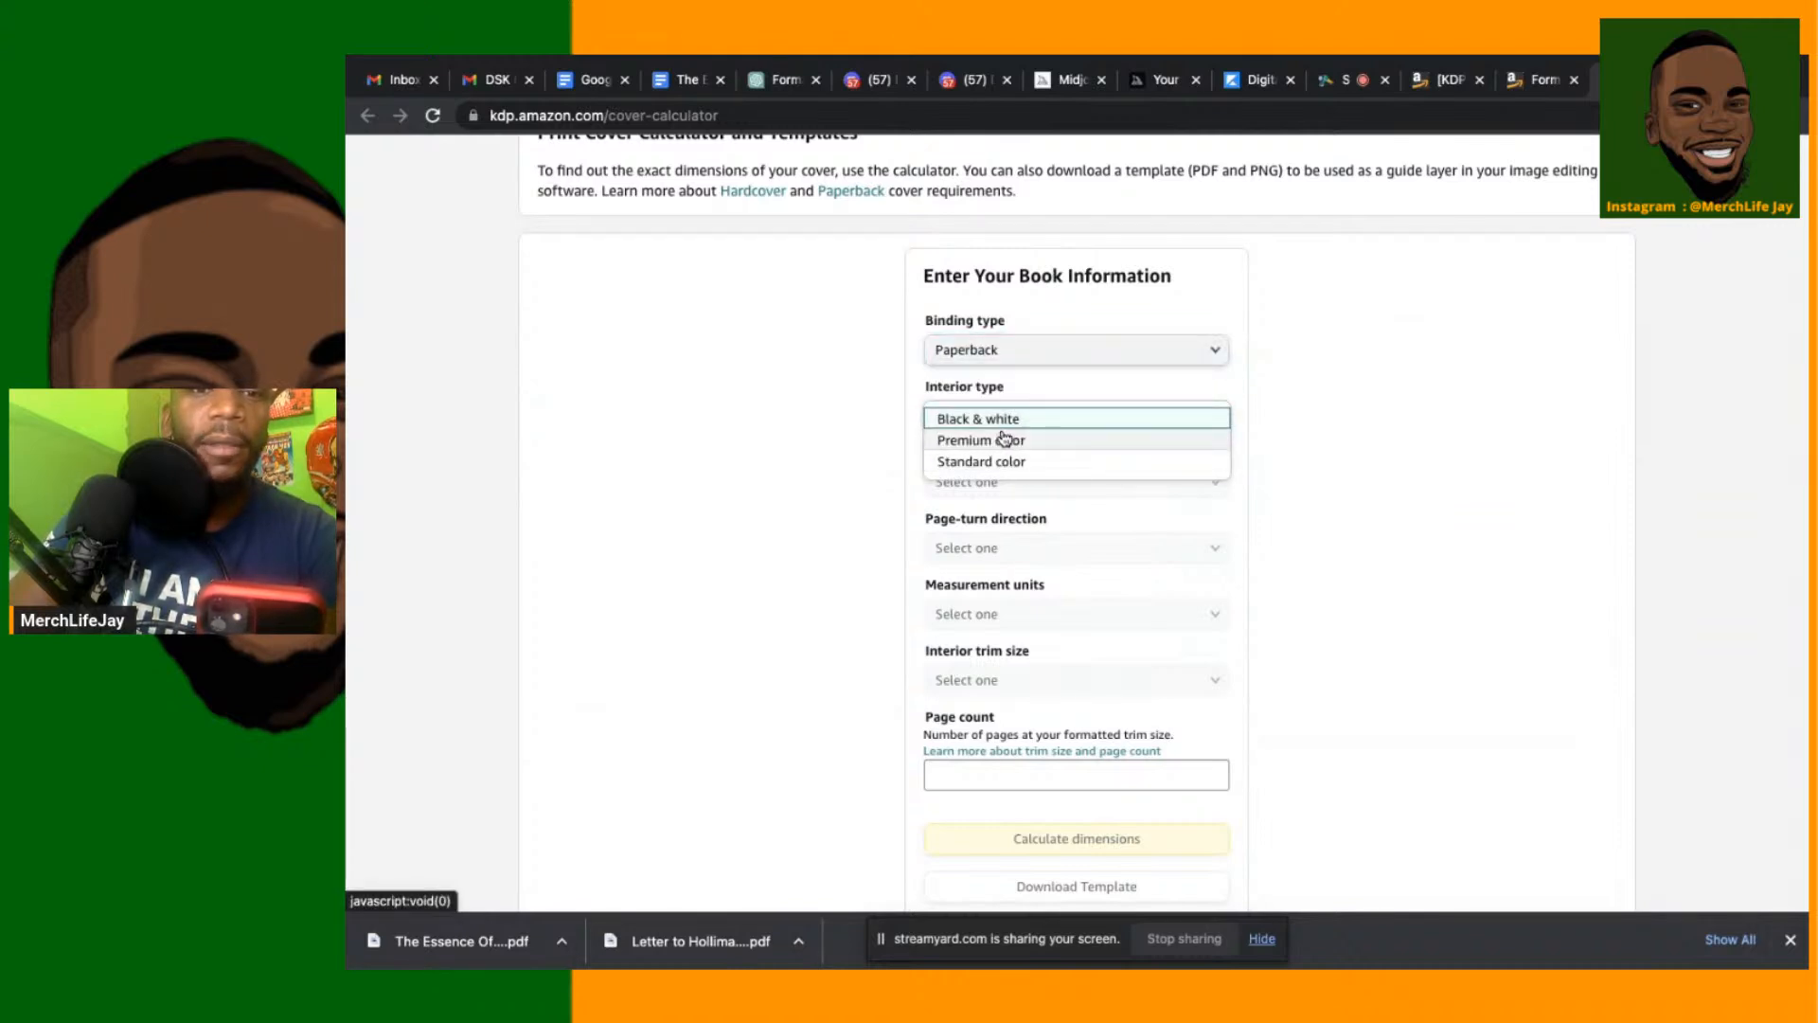
left_click(1000, 423)
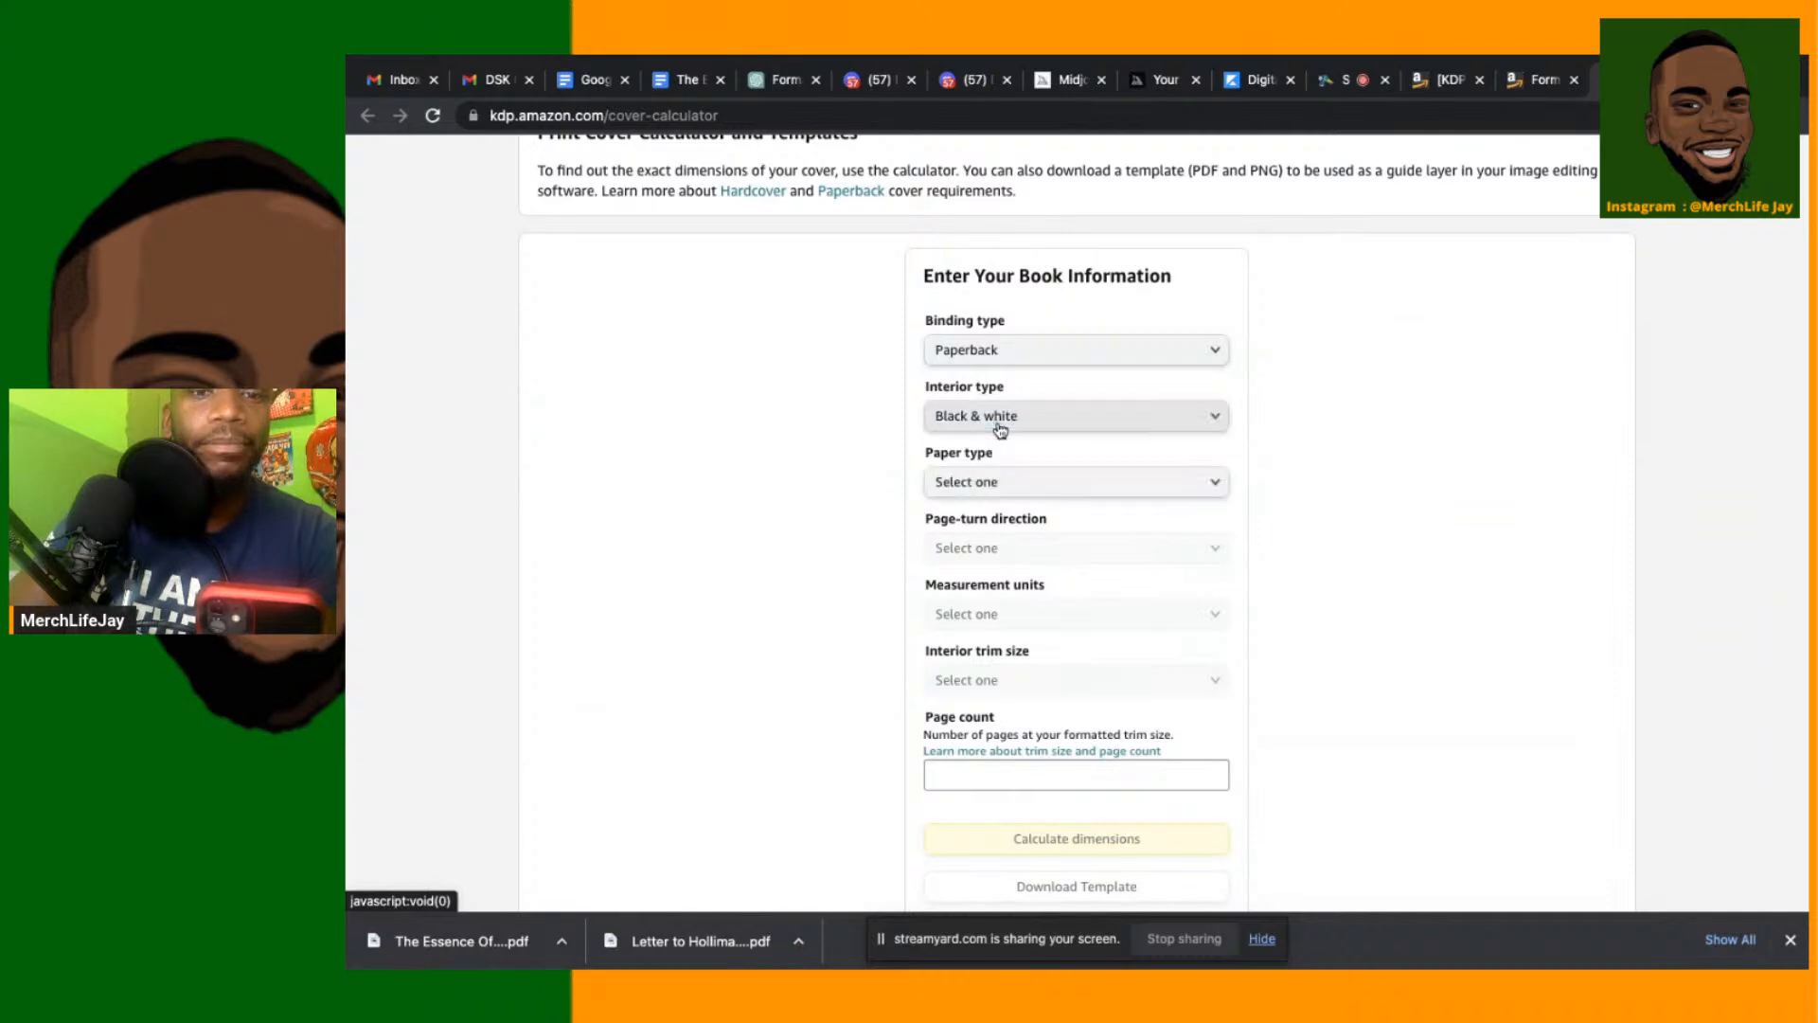
left_click(992, 485)
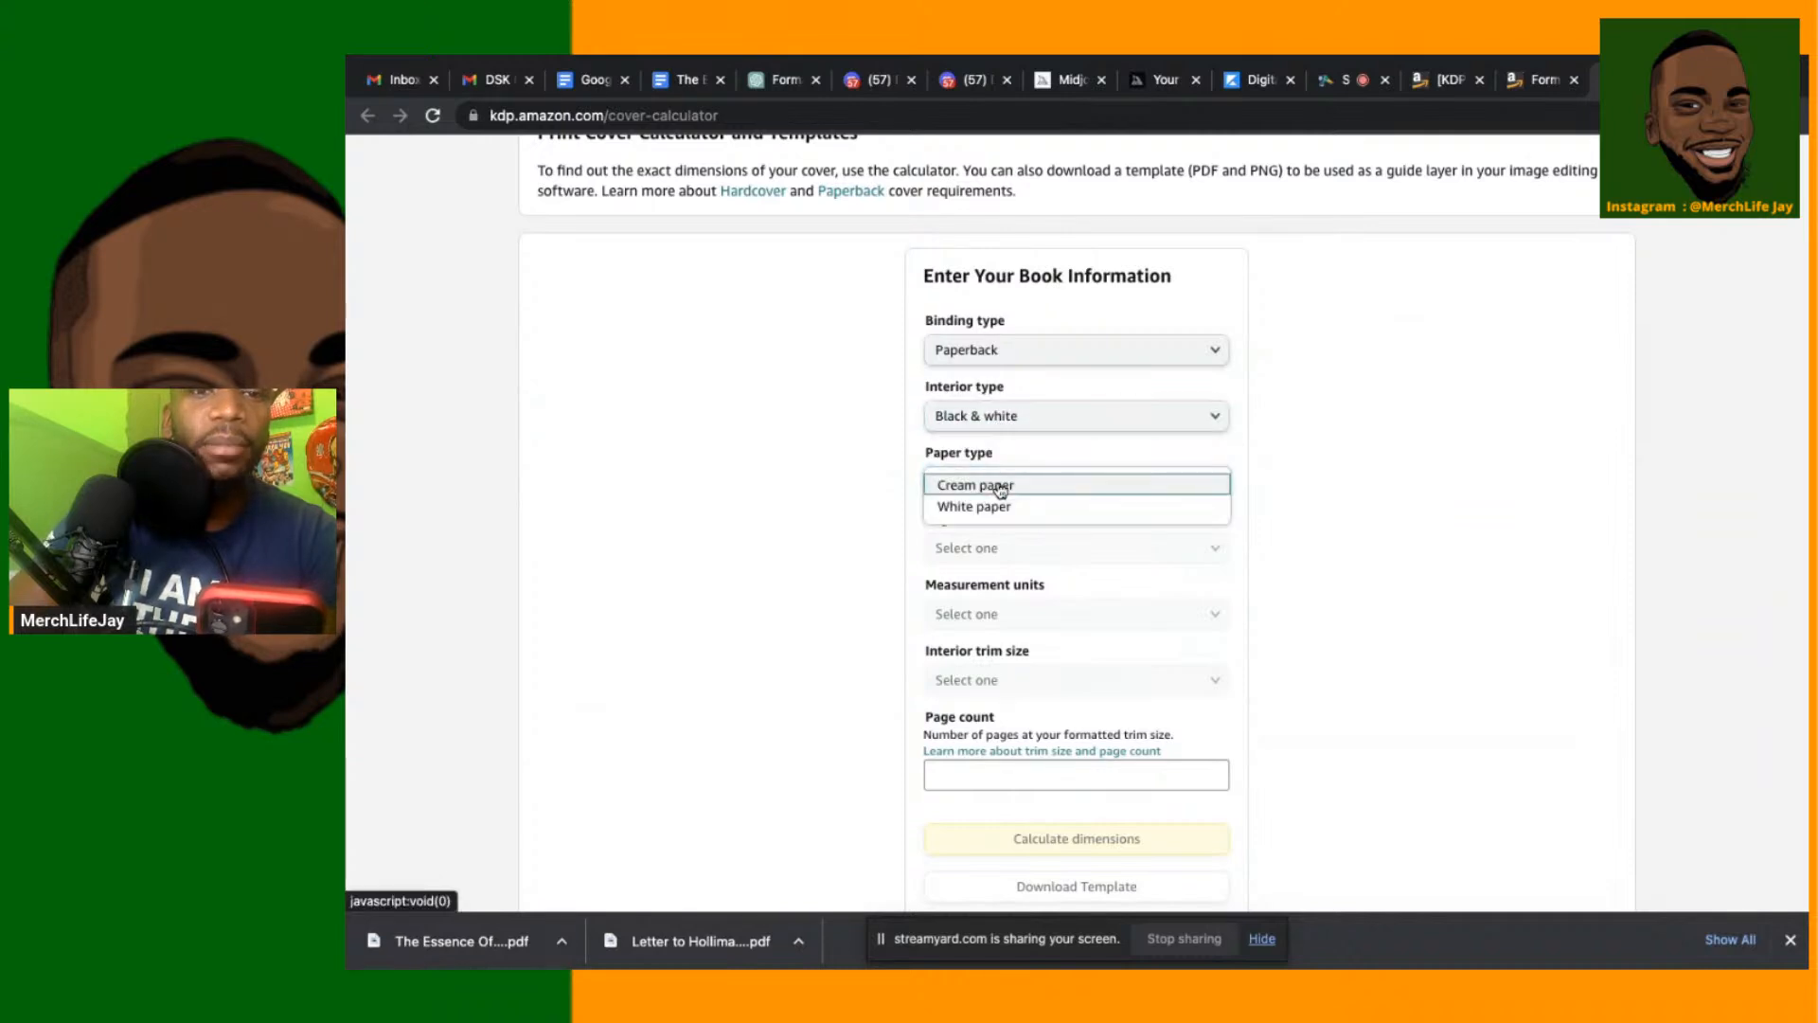
left_click(983, 485)
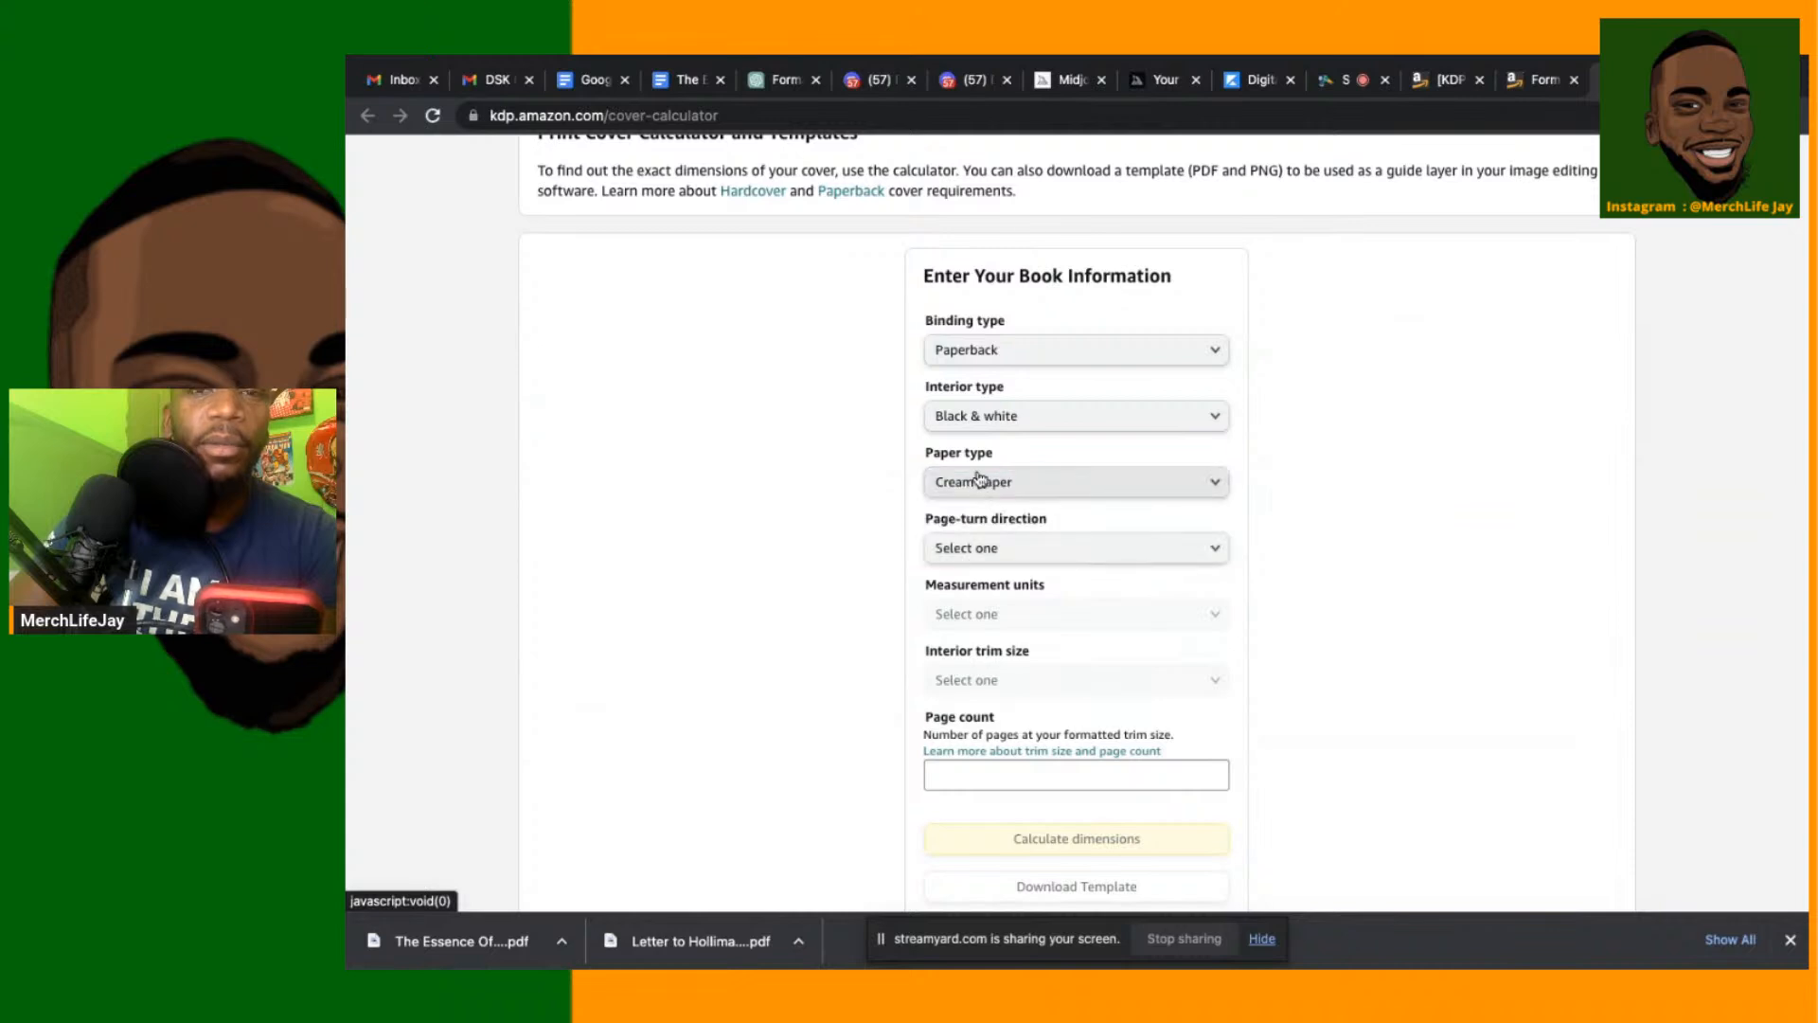
Close the Format Your Paperback help page and check the ink and paper type on the paperback content page
left_click(1539, 87)
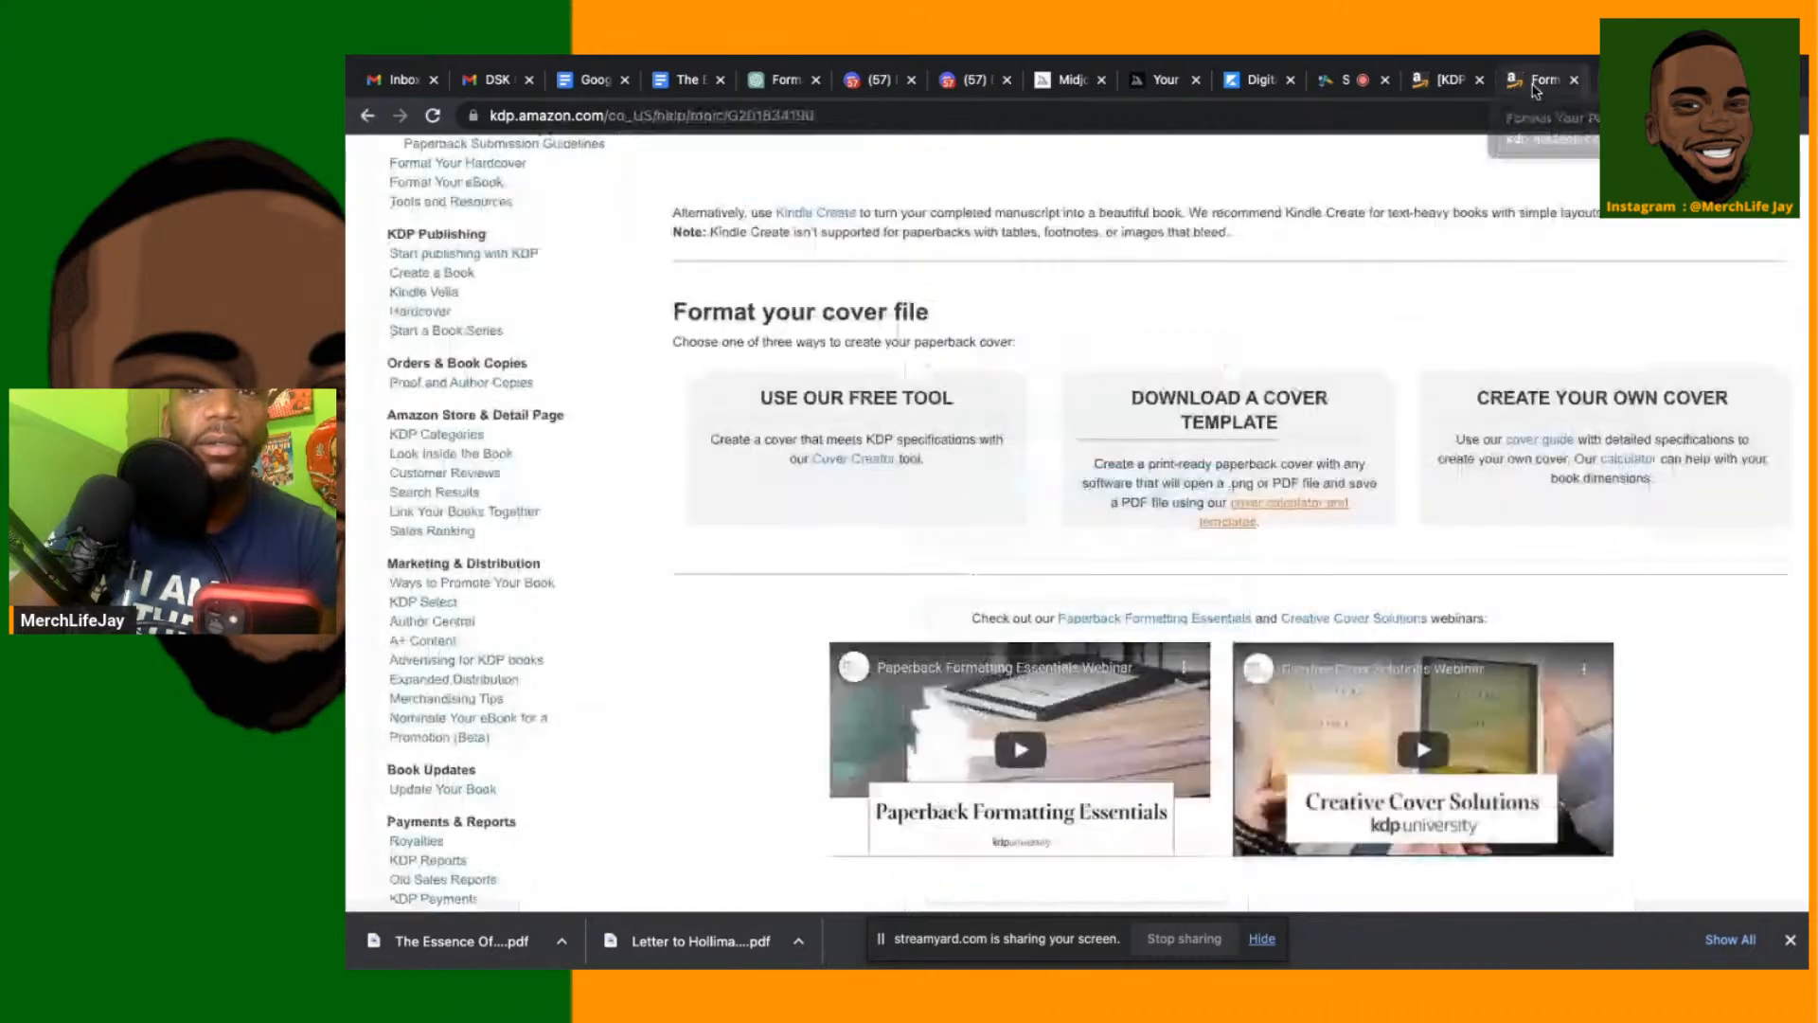
left_click(1575, 81)
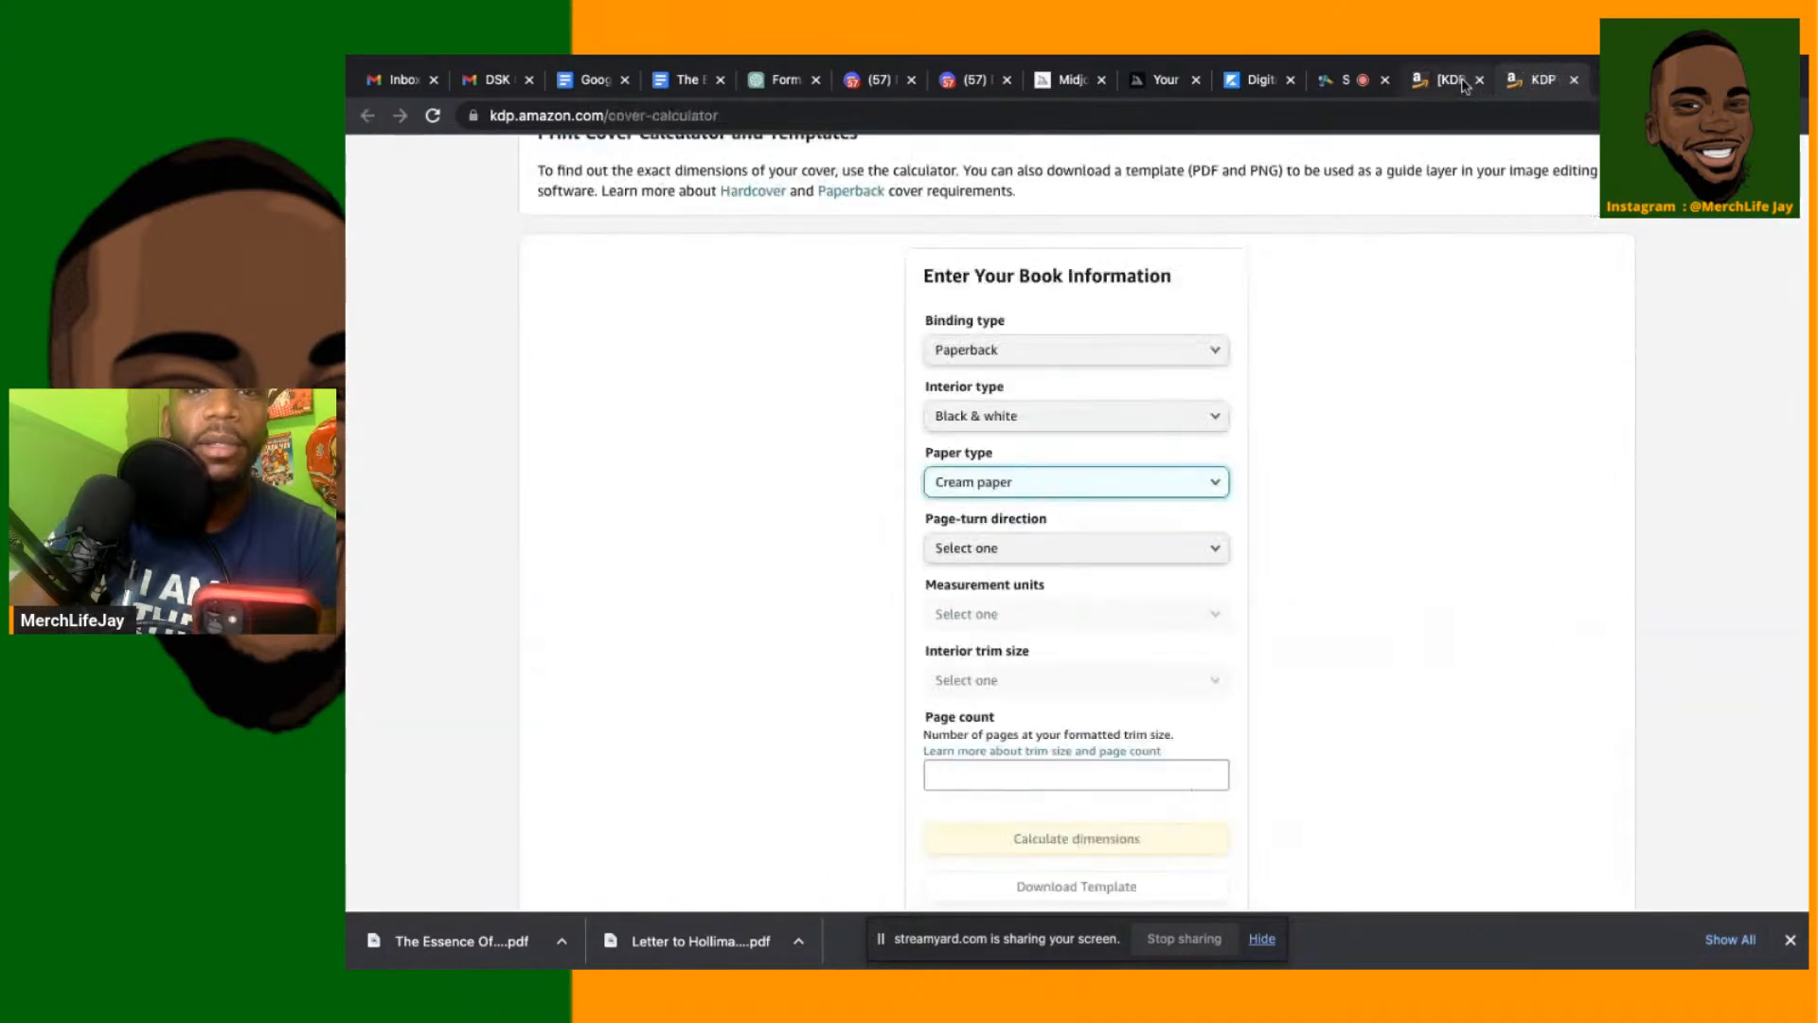
left_click(1465, 87)
scroll(938, 499, "up", 10)
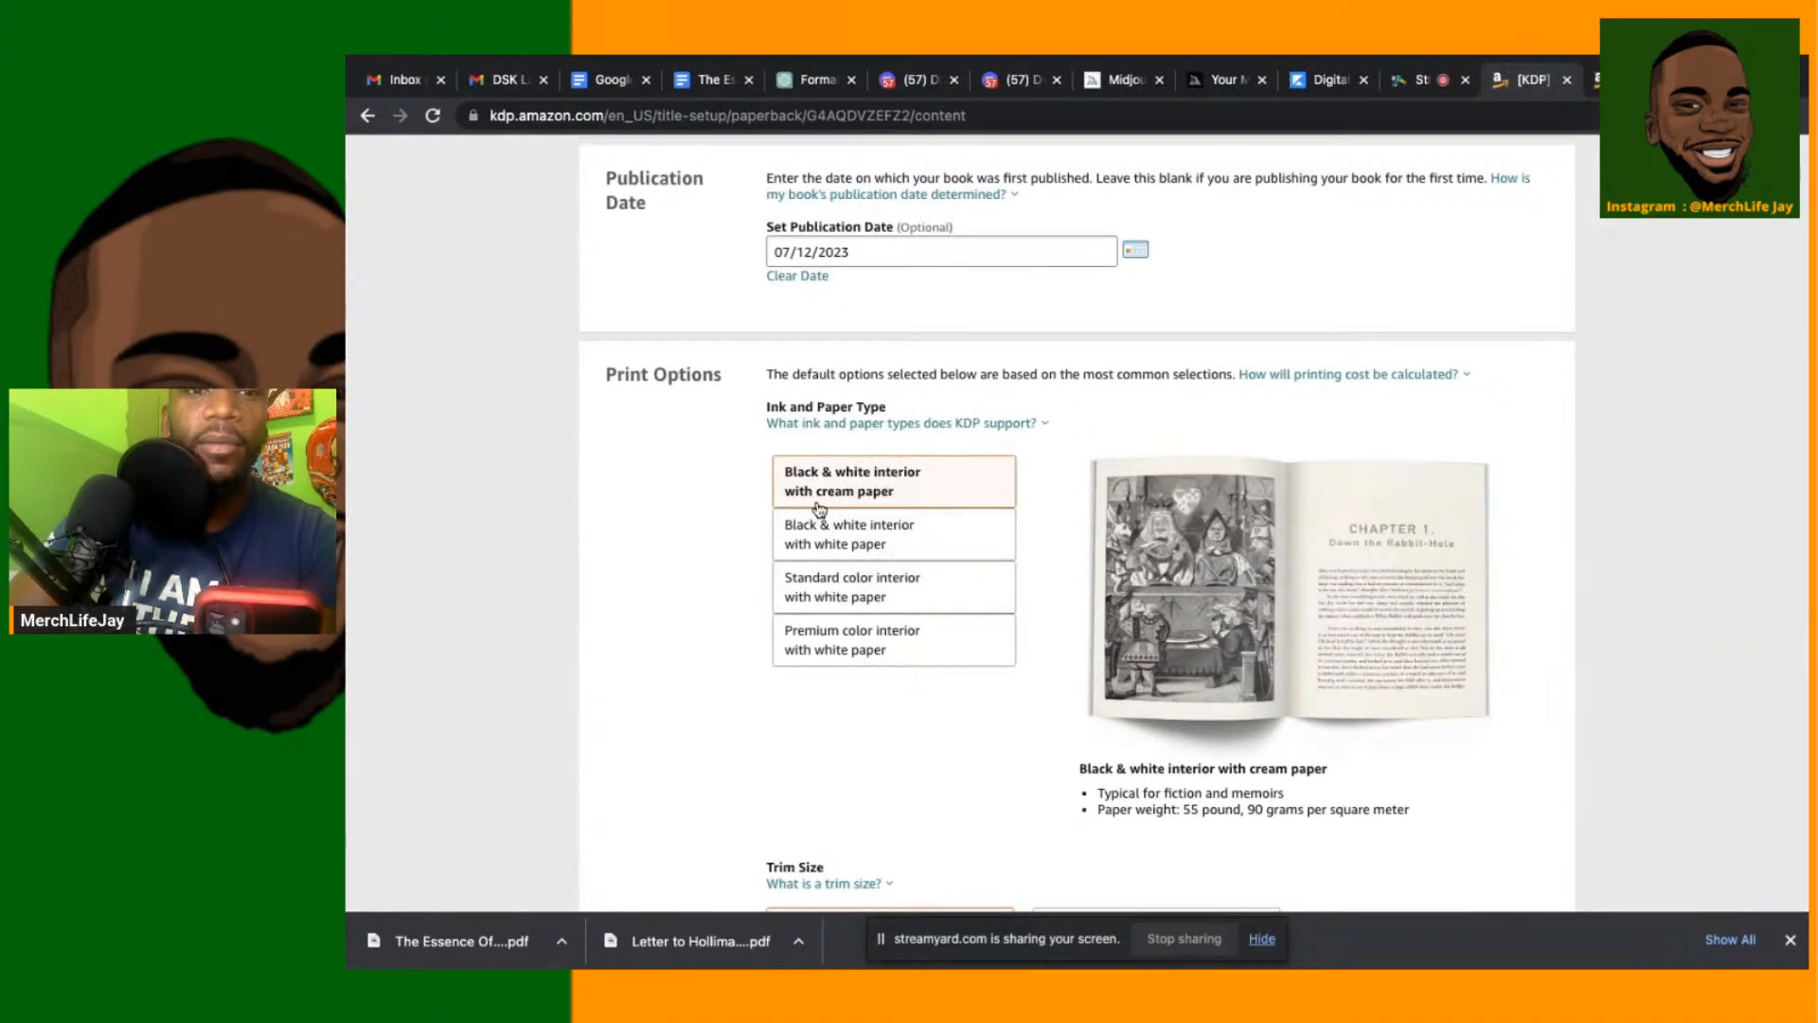
Return to the cover calculator and set the page-turn direction to Left to Right
mouse_move(1579, 59)
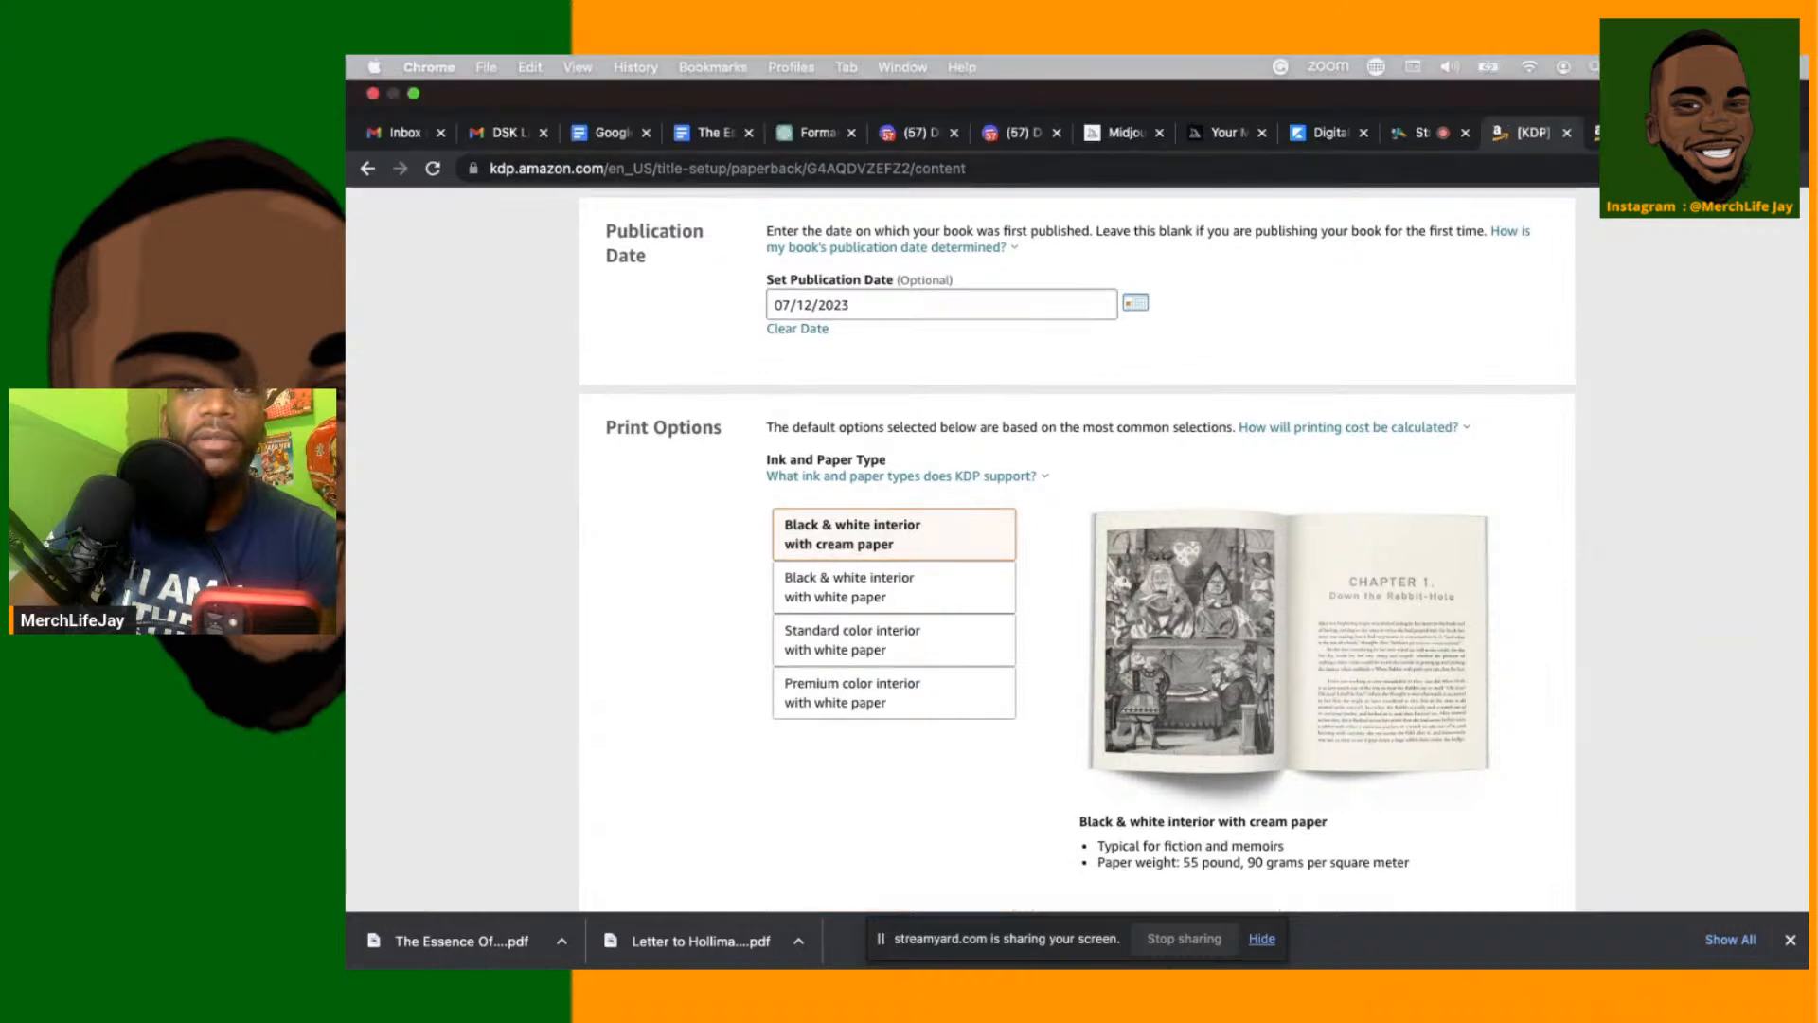
left_click(1597, 132)
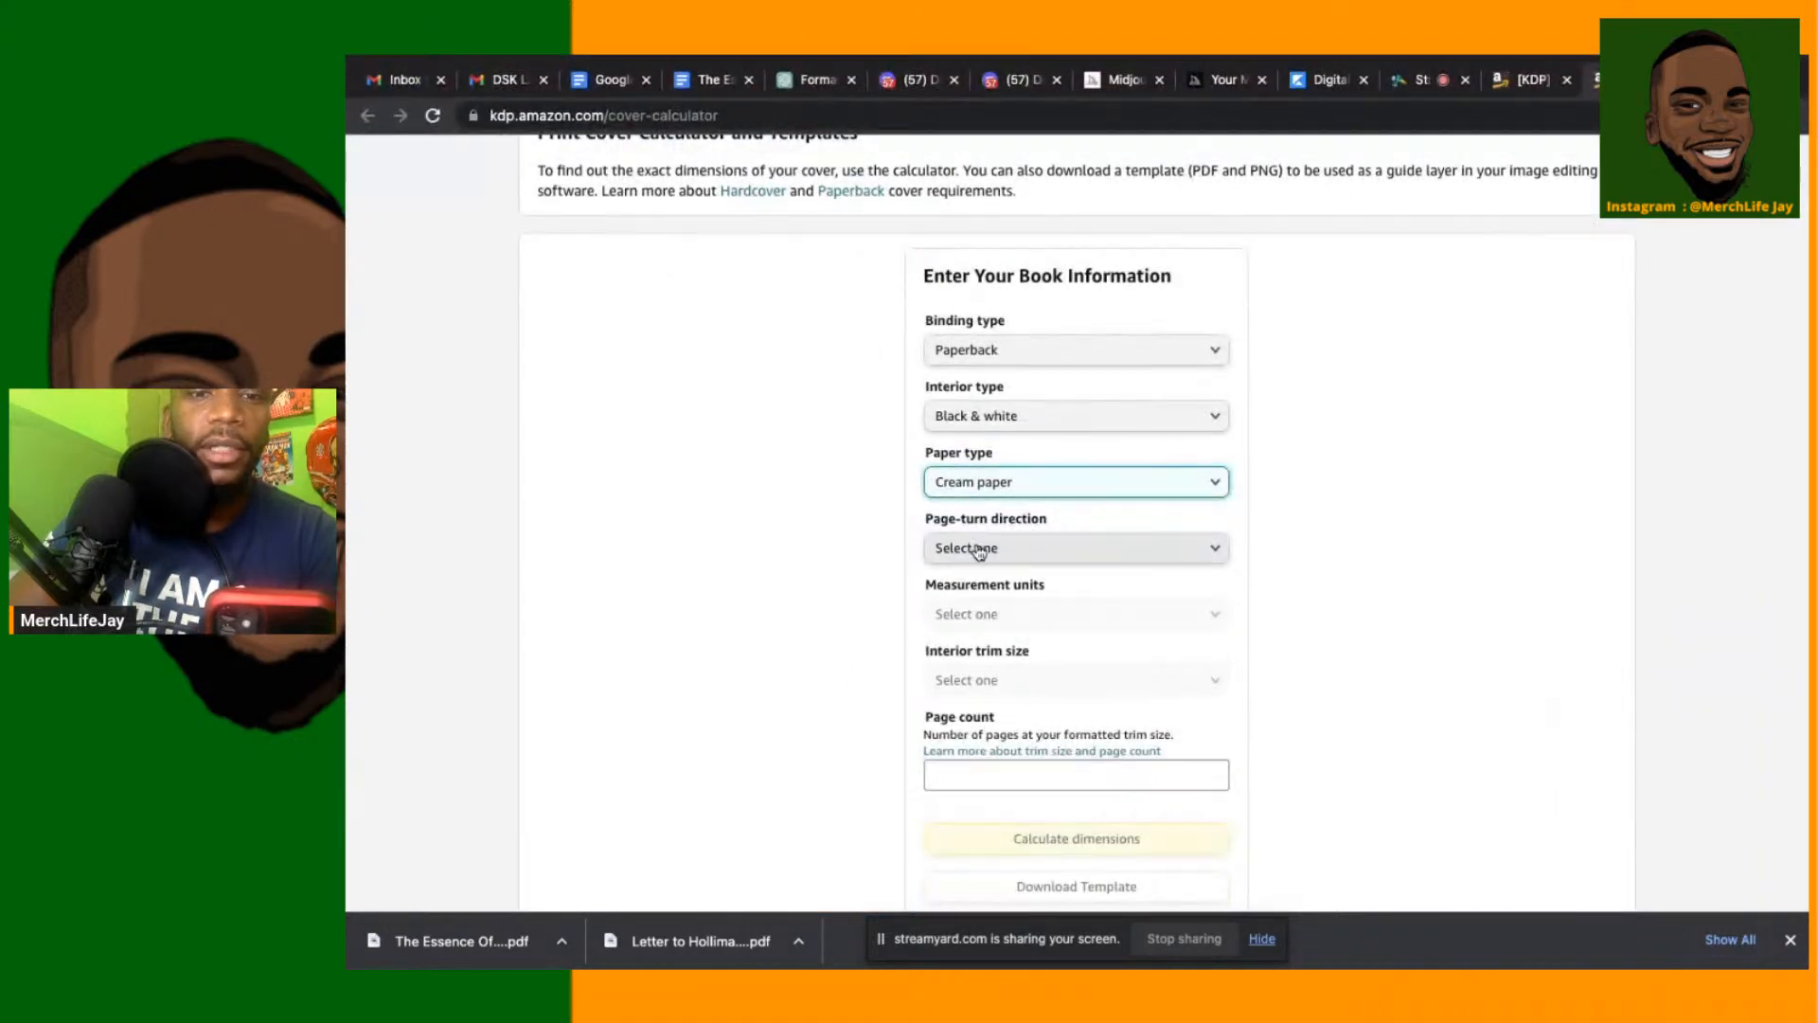
left_click(978, 549)
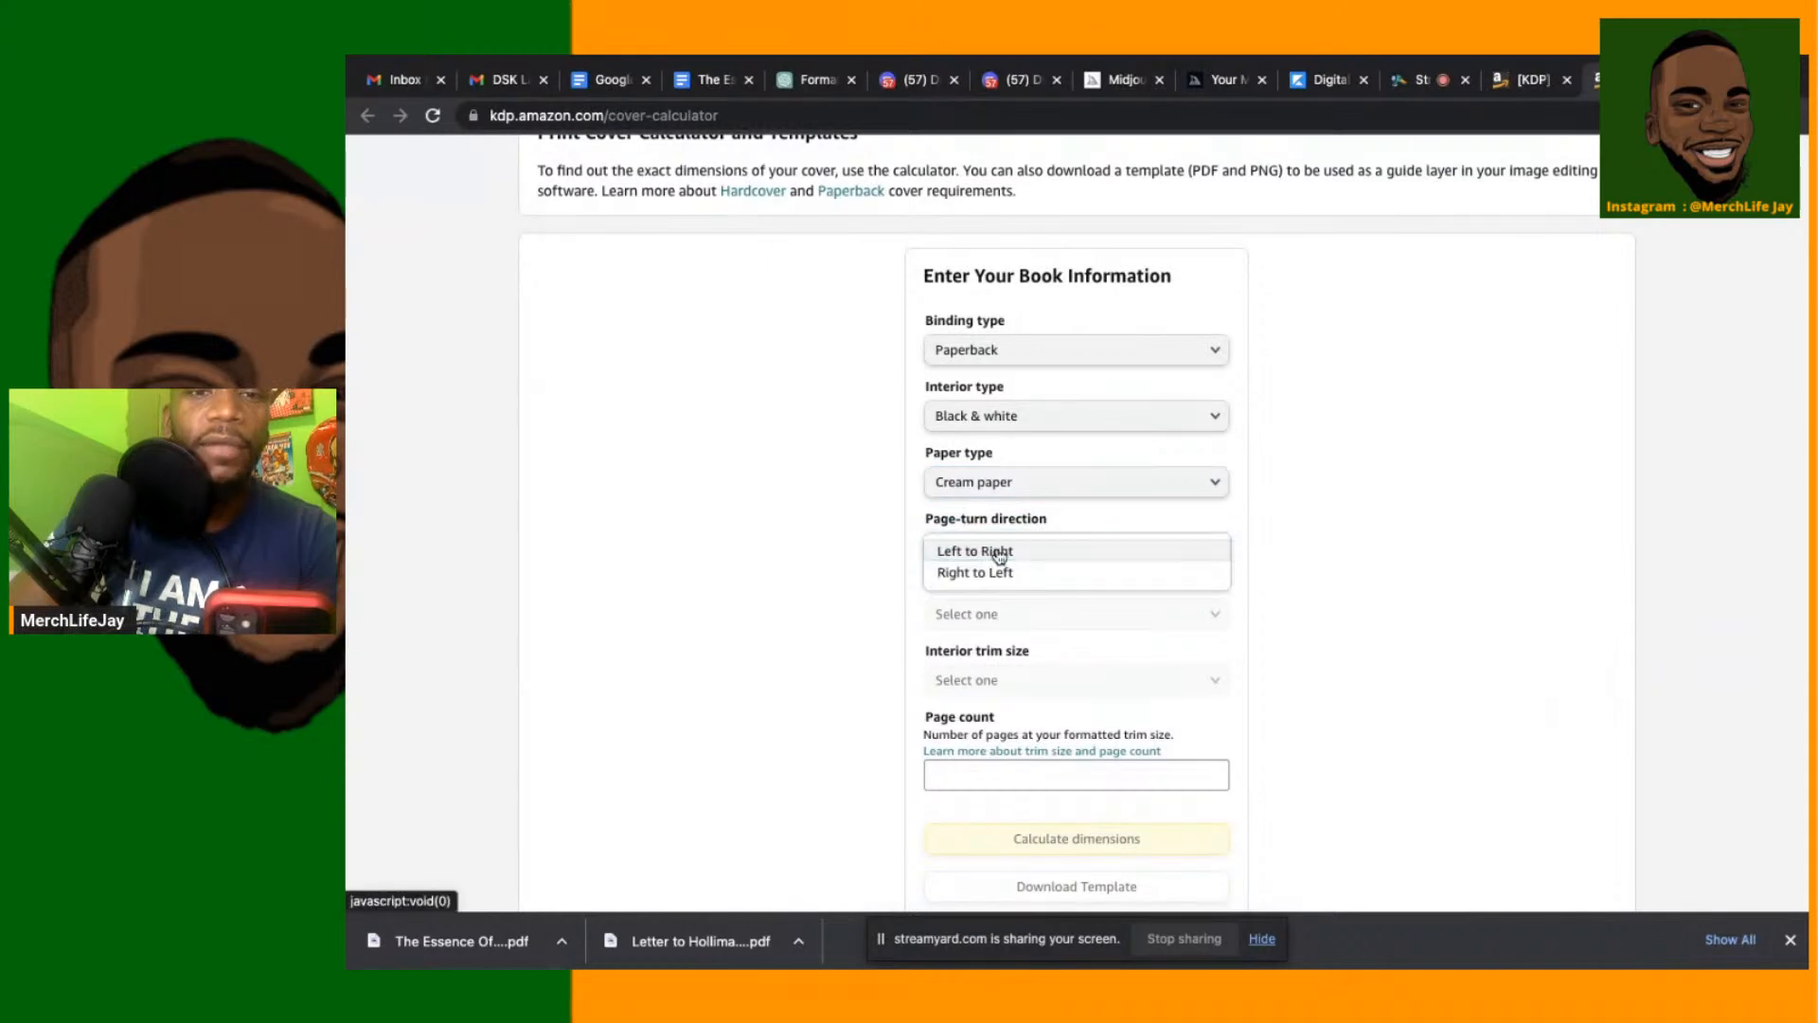
left_click(997, 551)
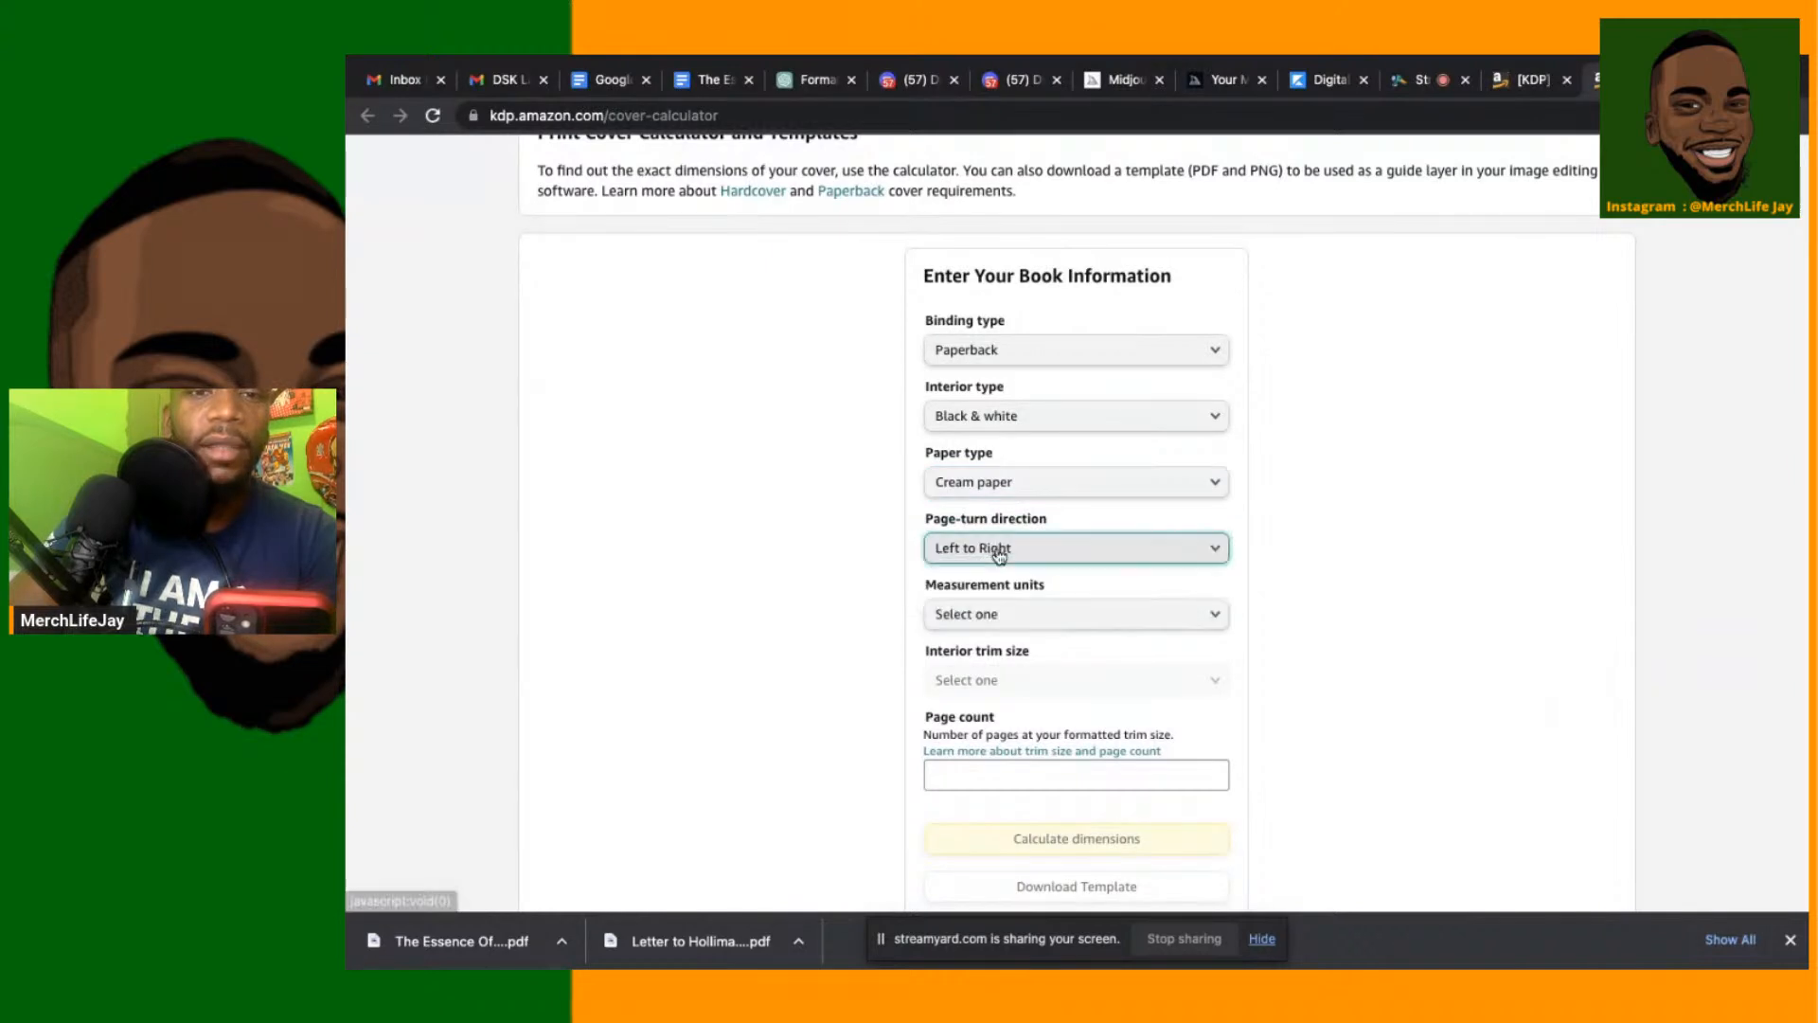
Set the cover calculator's measurement units to Inches and the interior trim size to 6 x 9 in
left_click(986, 623)
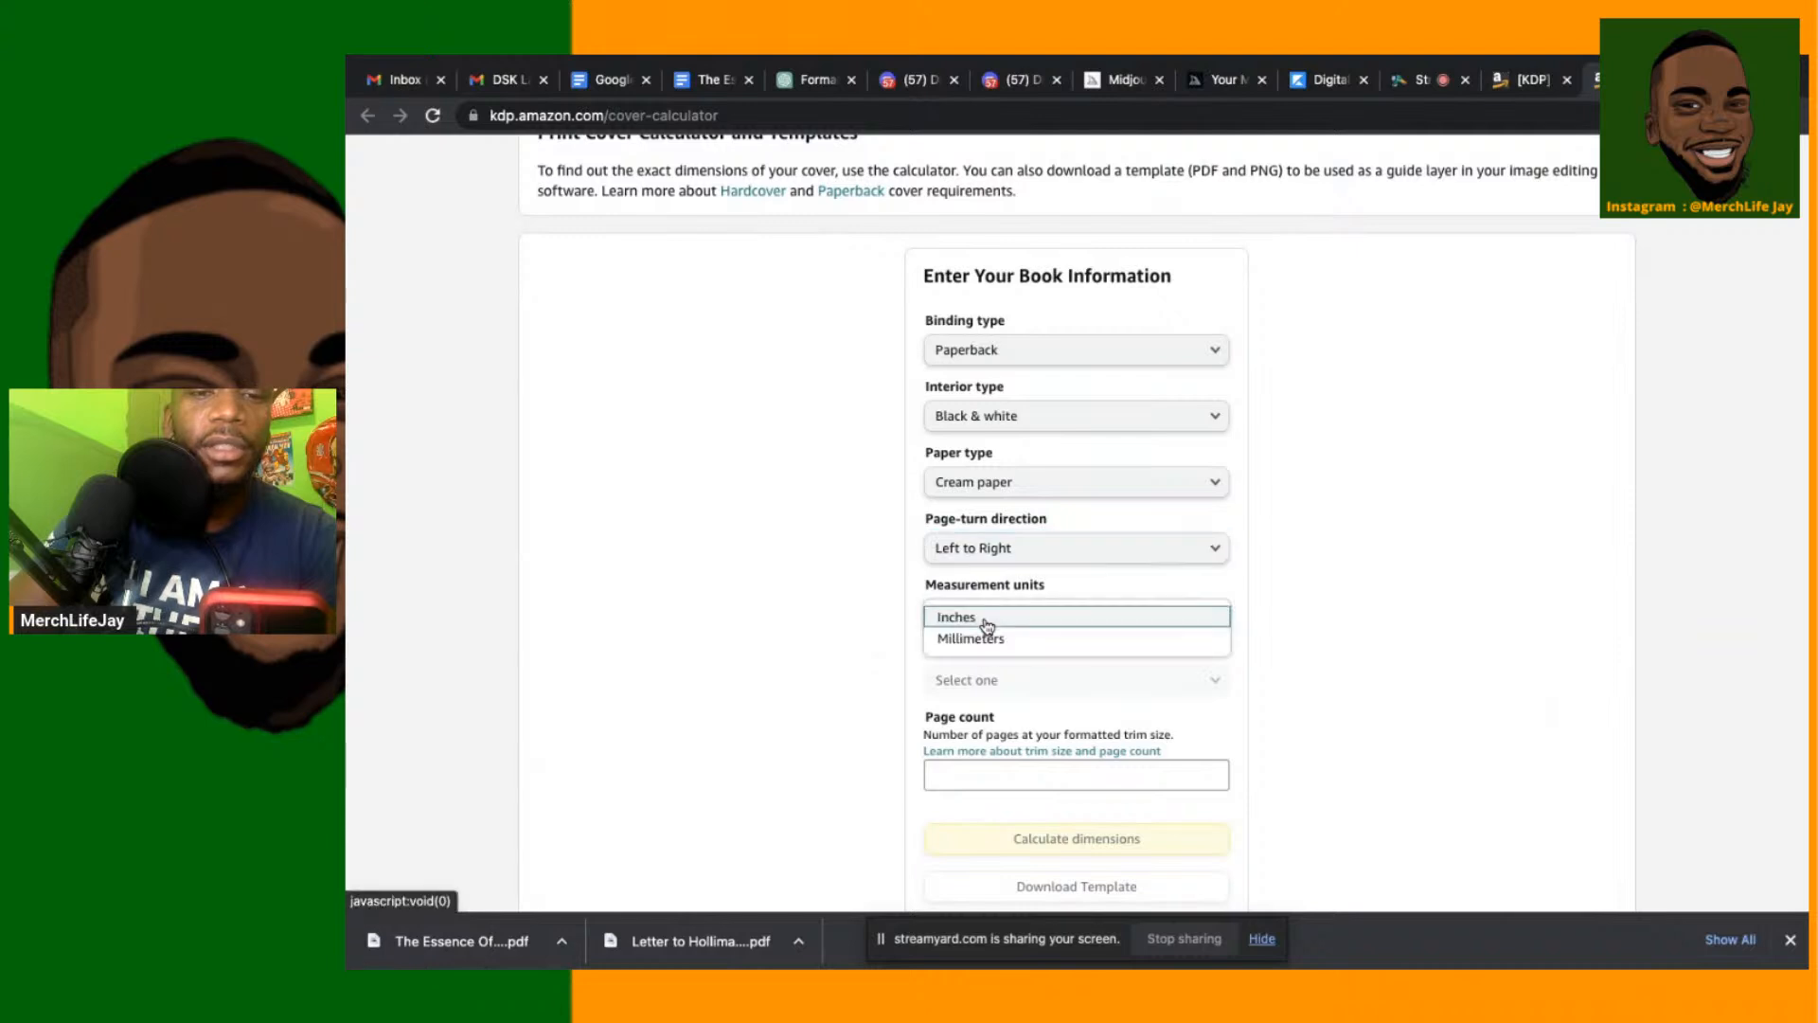
left_click(978, 625)
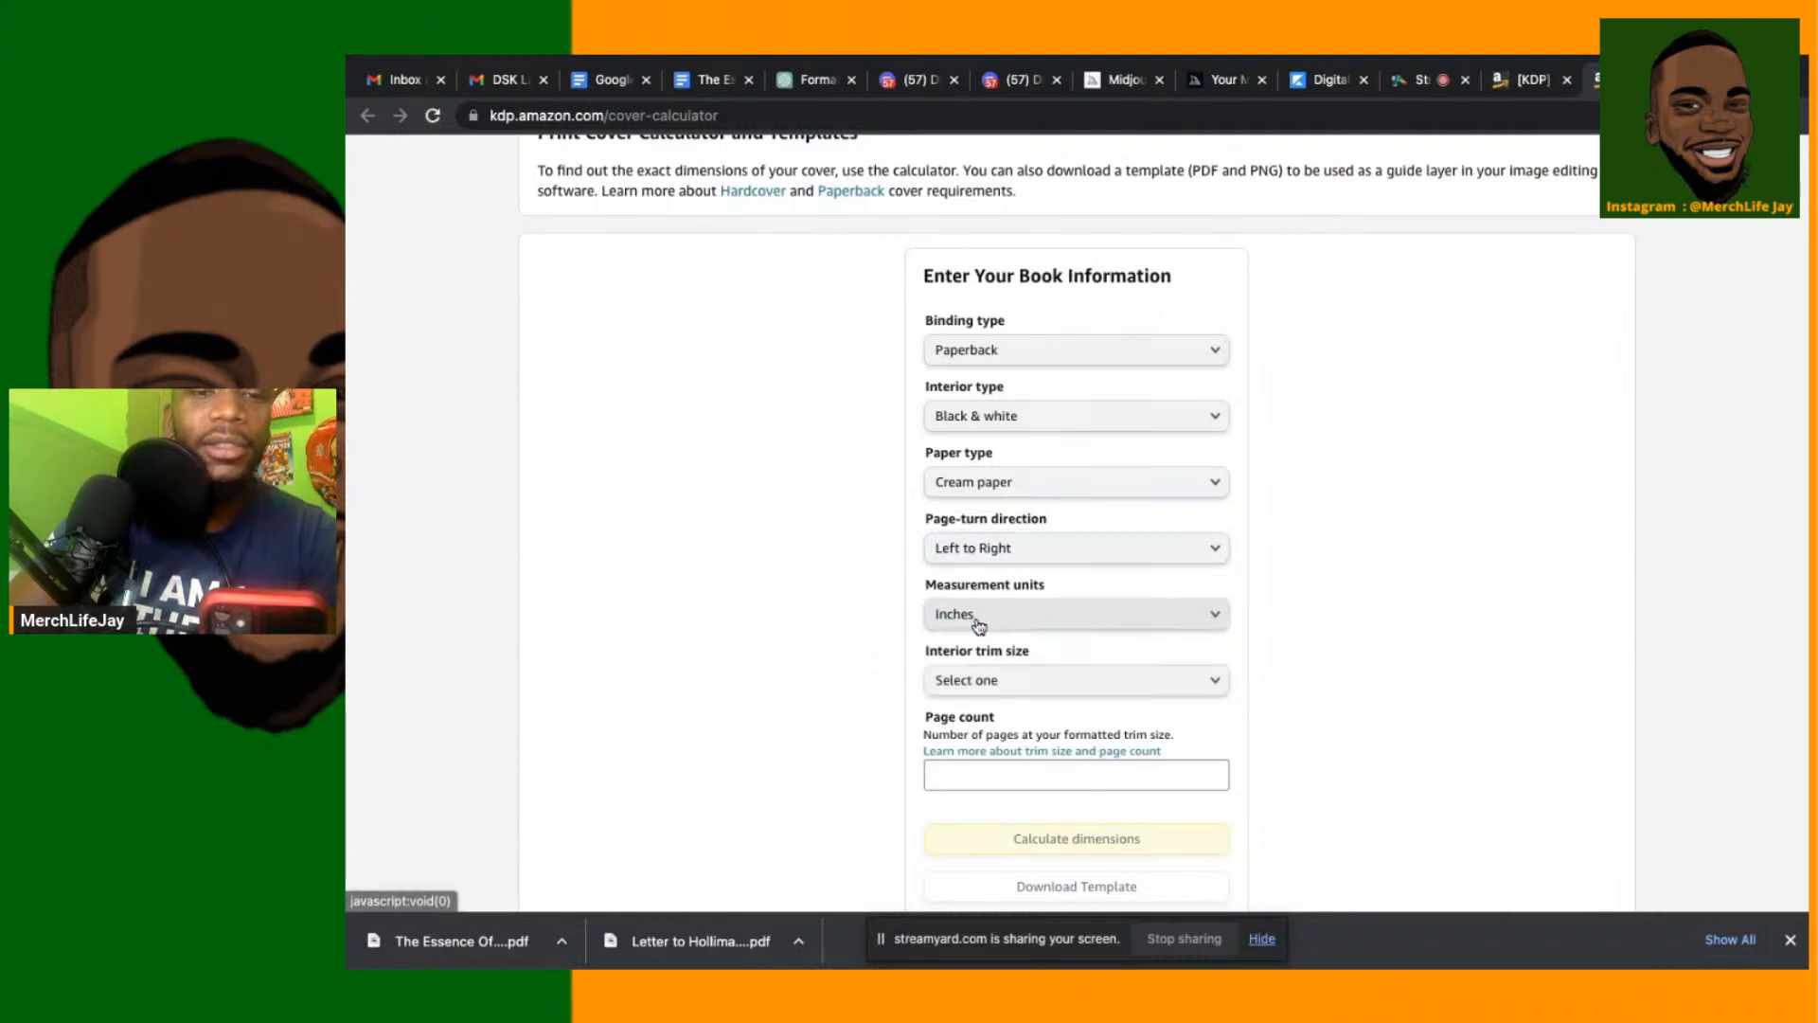
left_click(1028, 682)
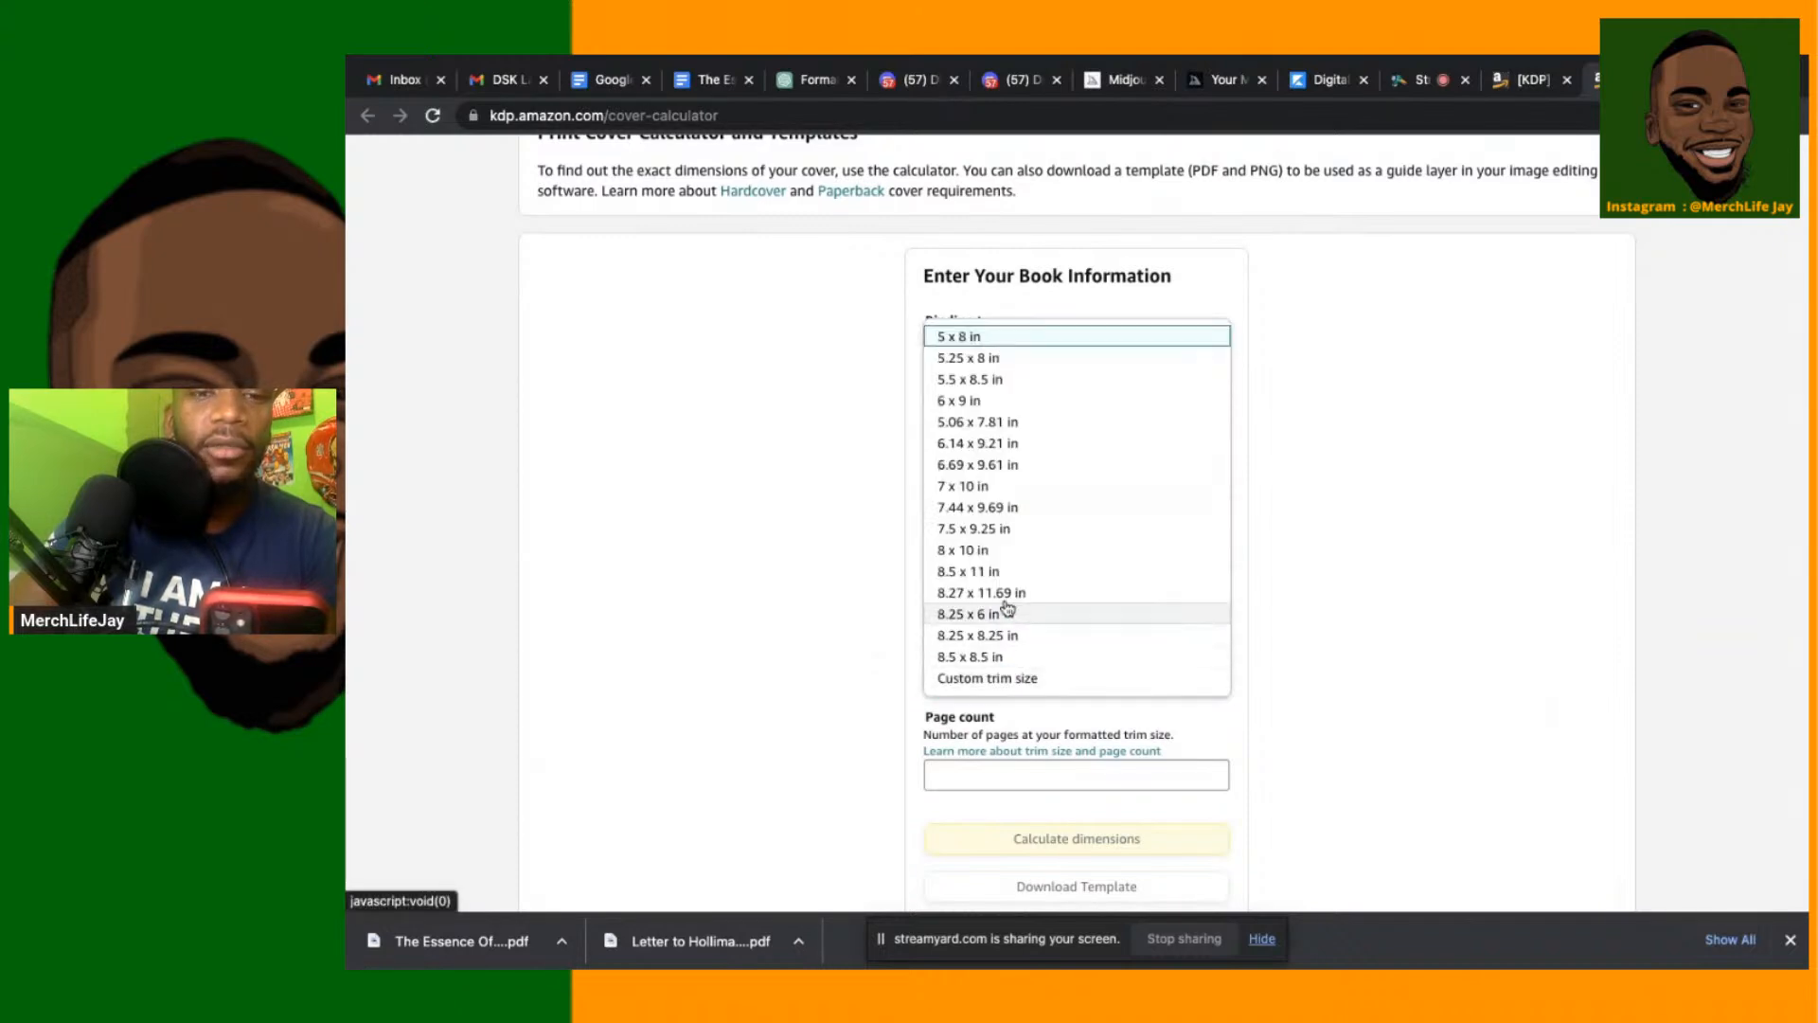
left_click(983, 405)
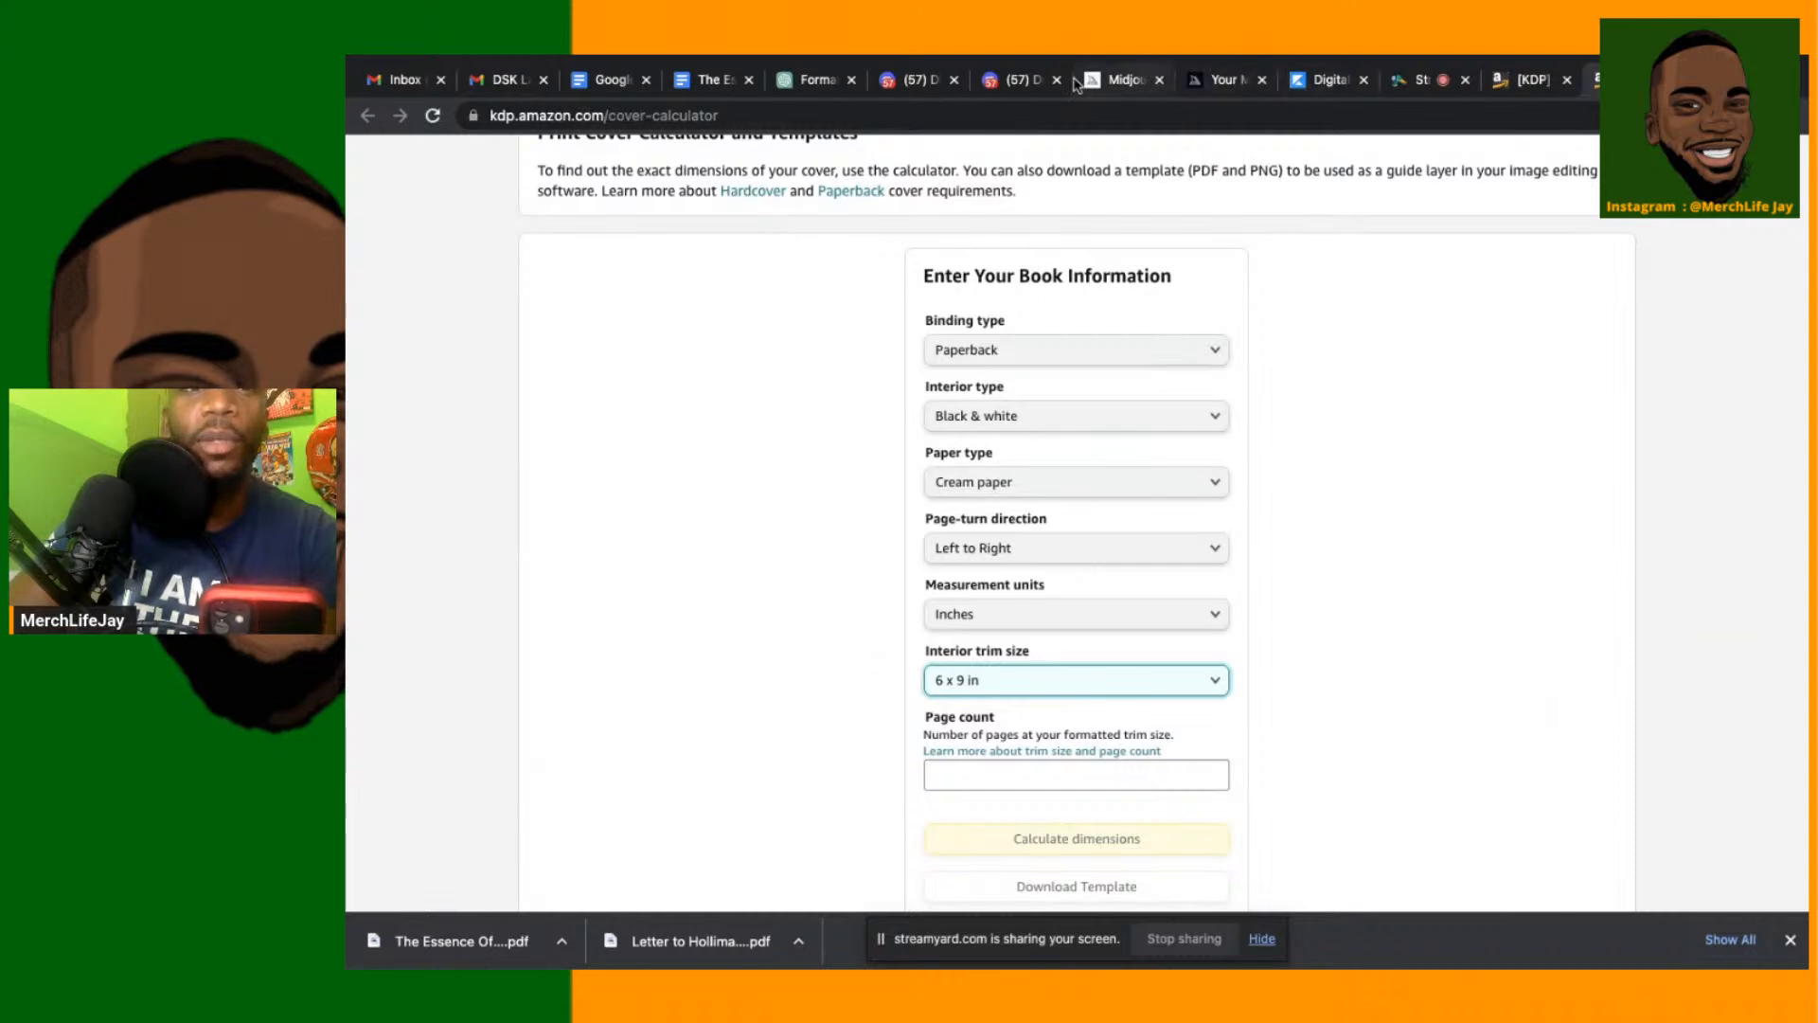
Check the length of The Essence Of Betrayal manuscript in Google Docs and return to the cover calculator
left_click(703, 83)
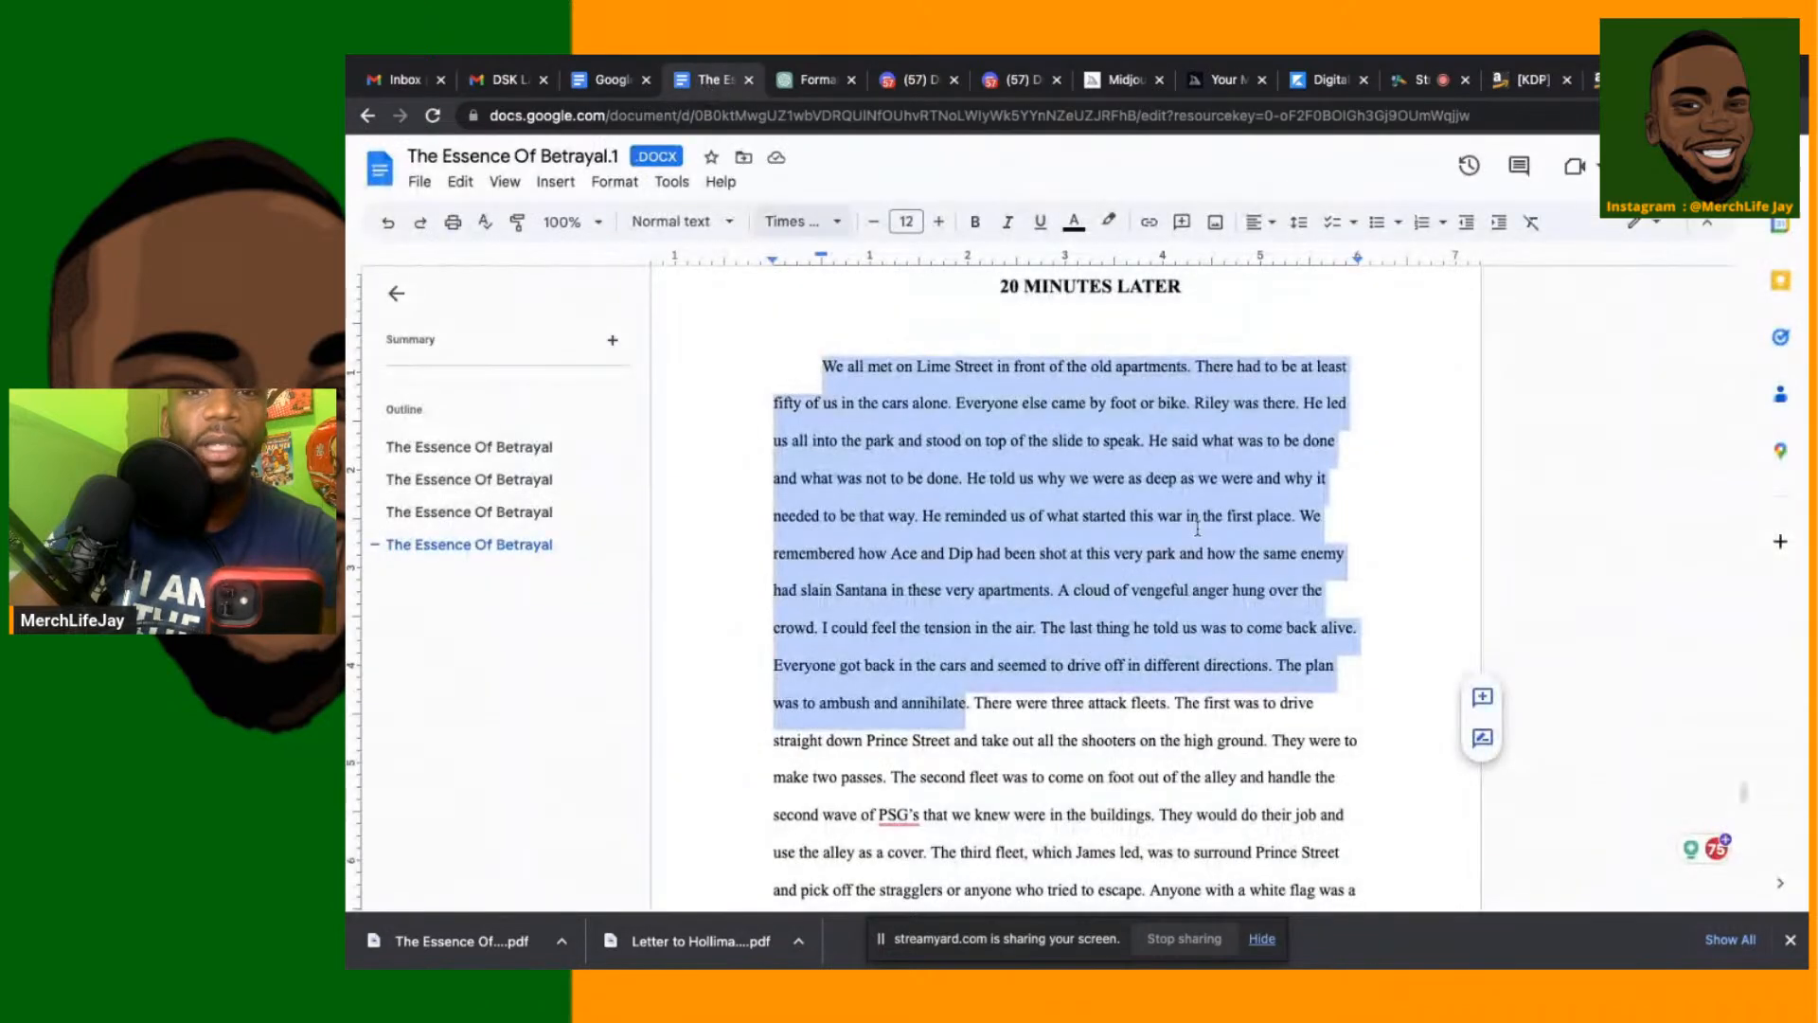
left_click(1438, 575)
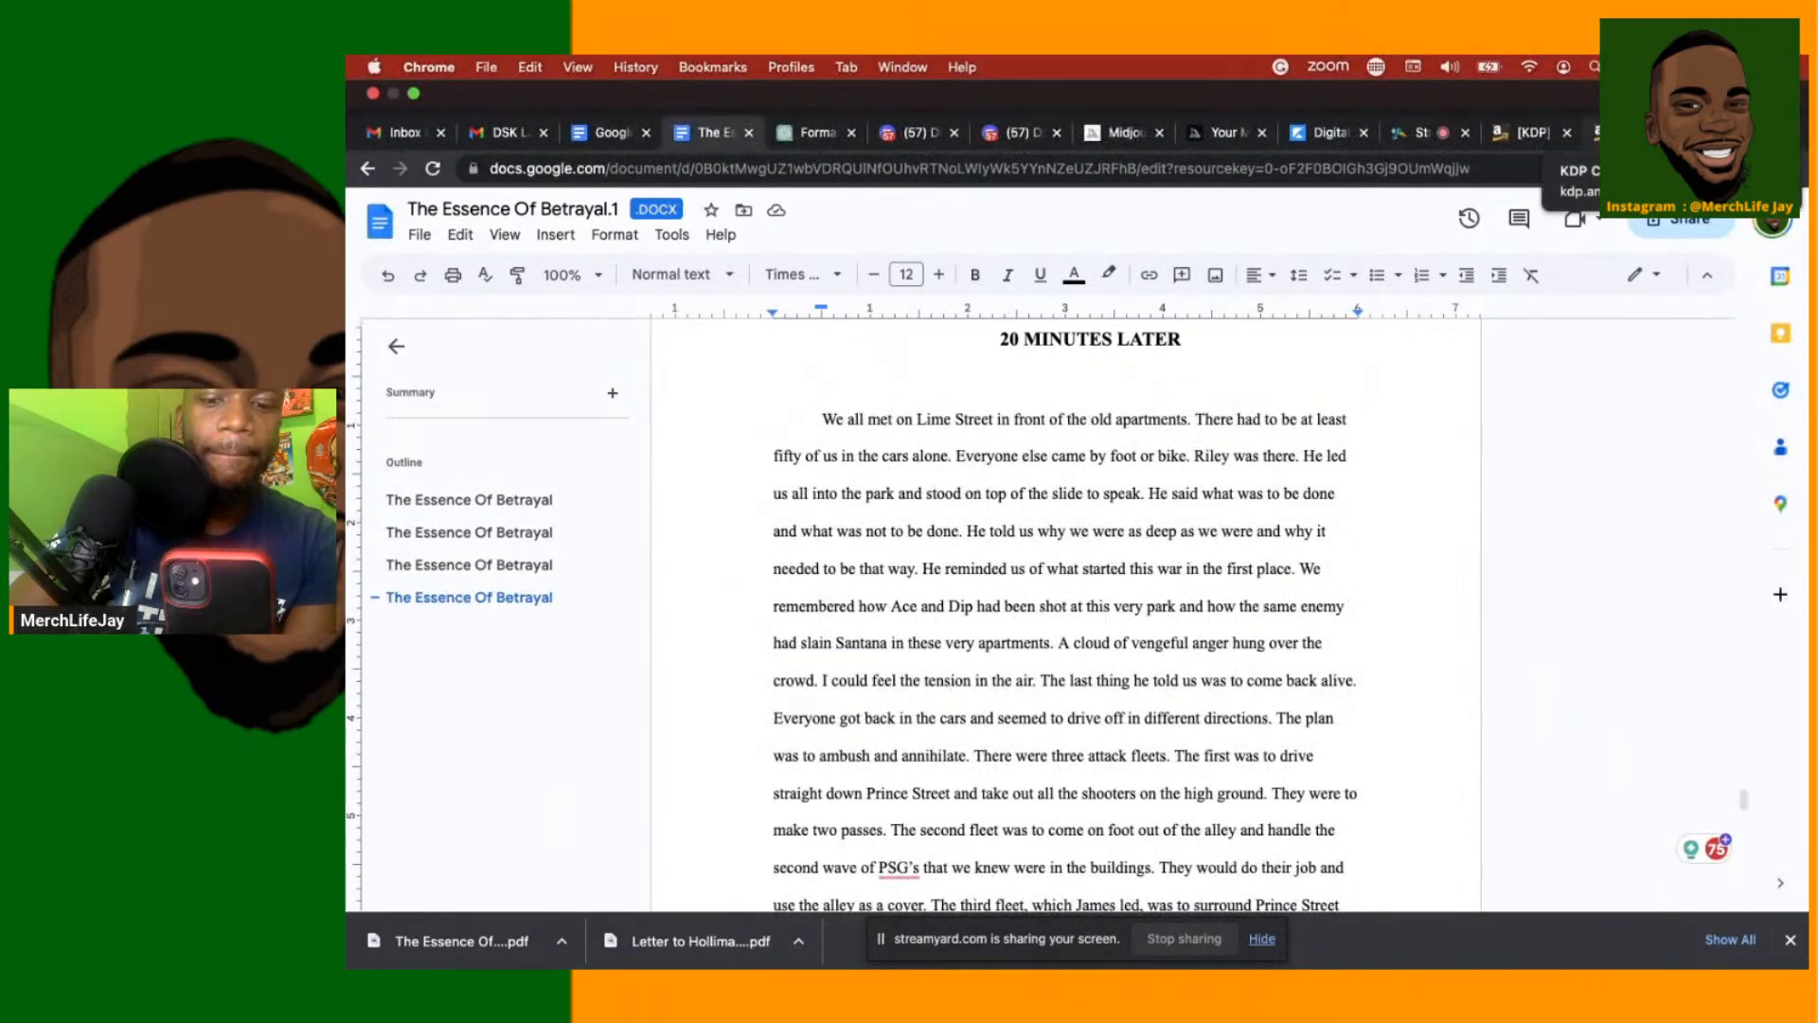
left_click(1641, 132)
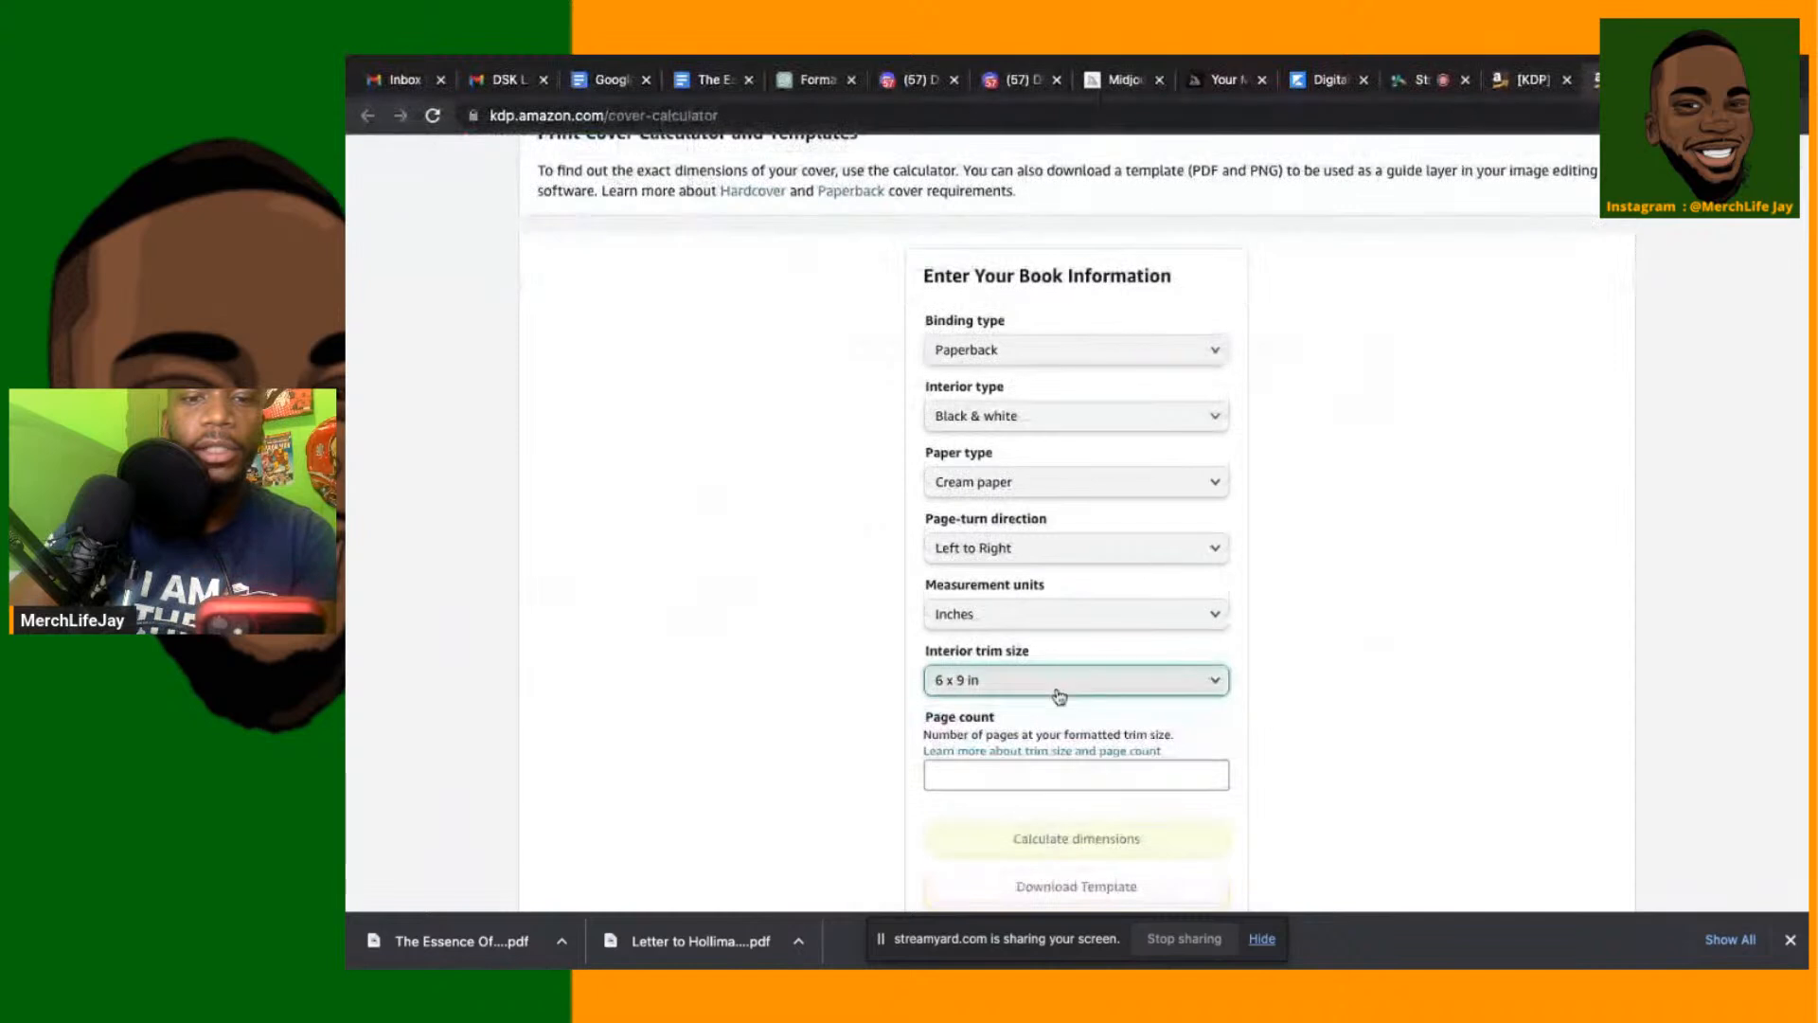
Set the page count to 26 and calculate the cover dimensions
left_click(986, 774)
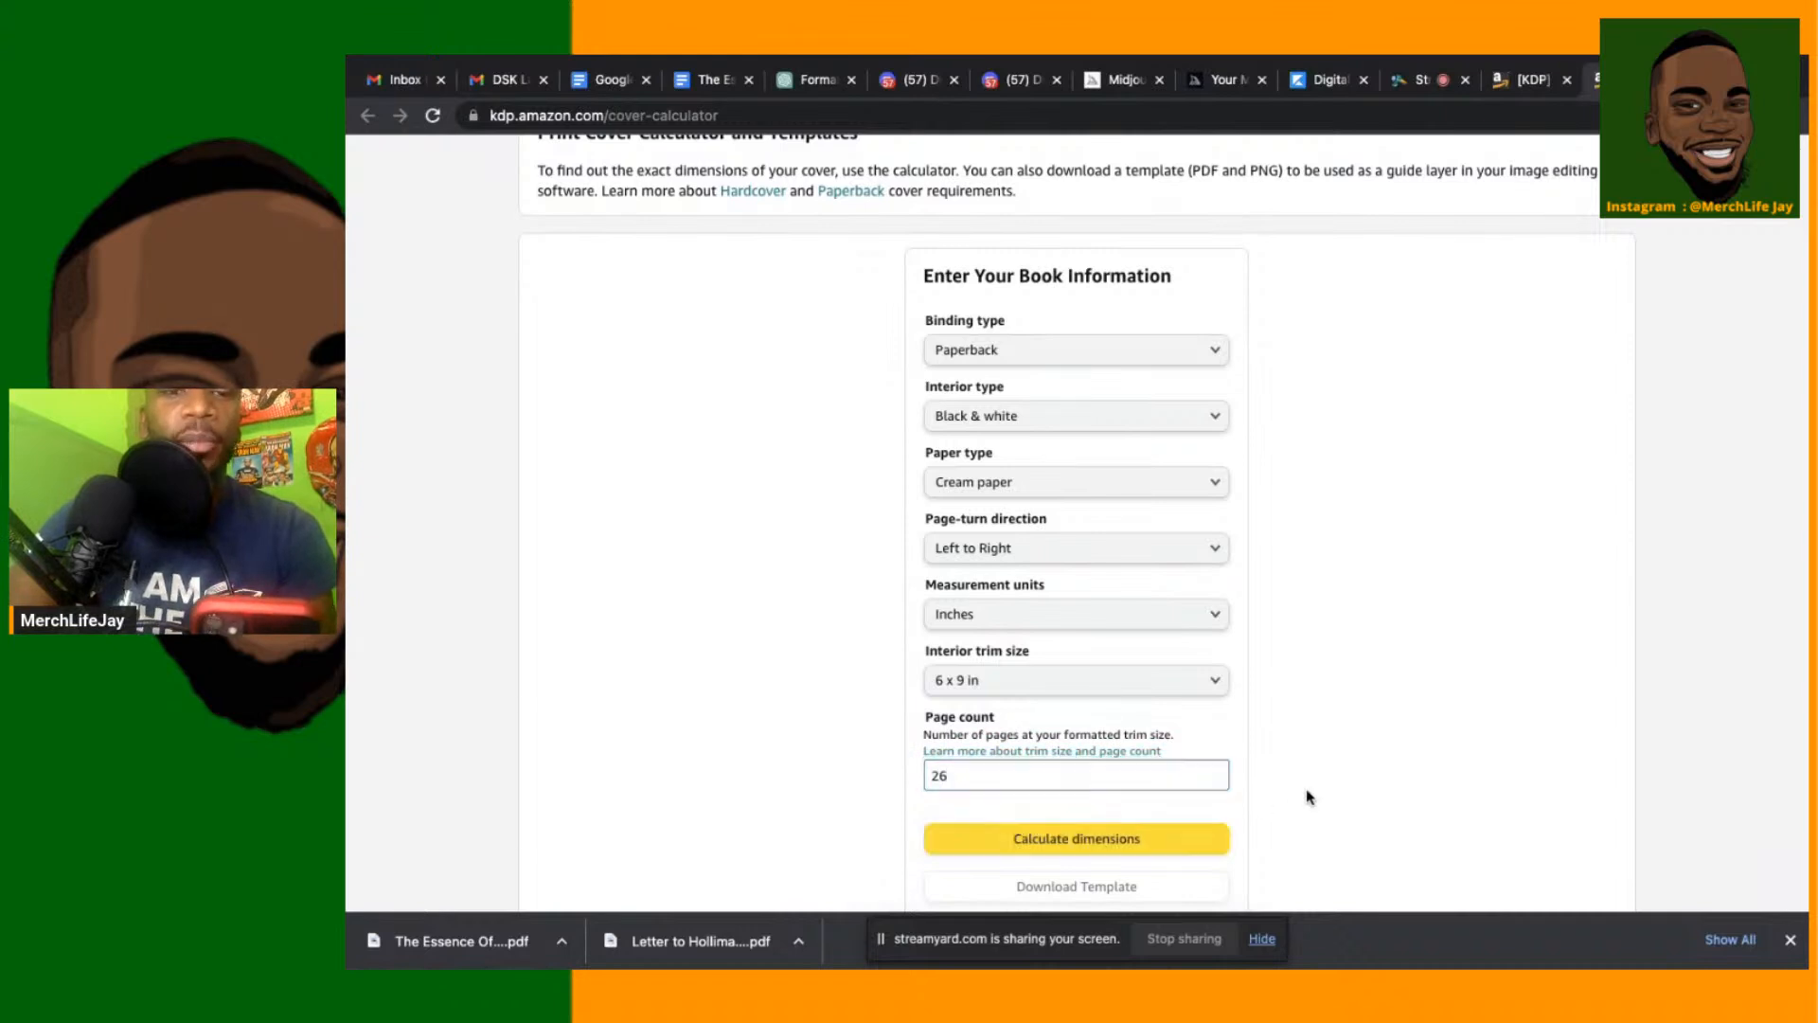
scroll(1137, 744, "down", 2)
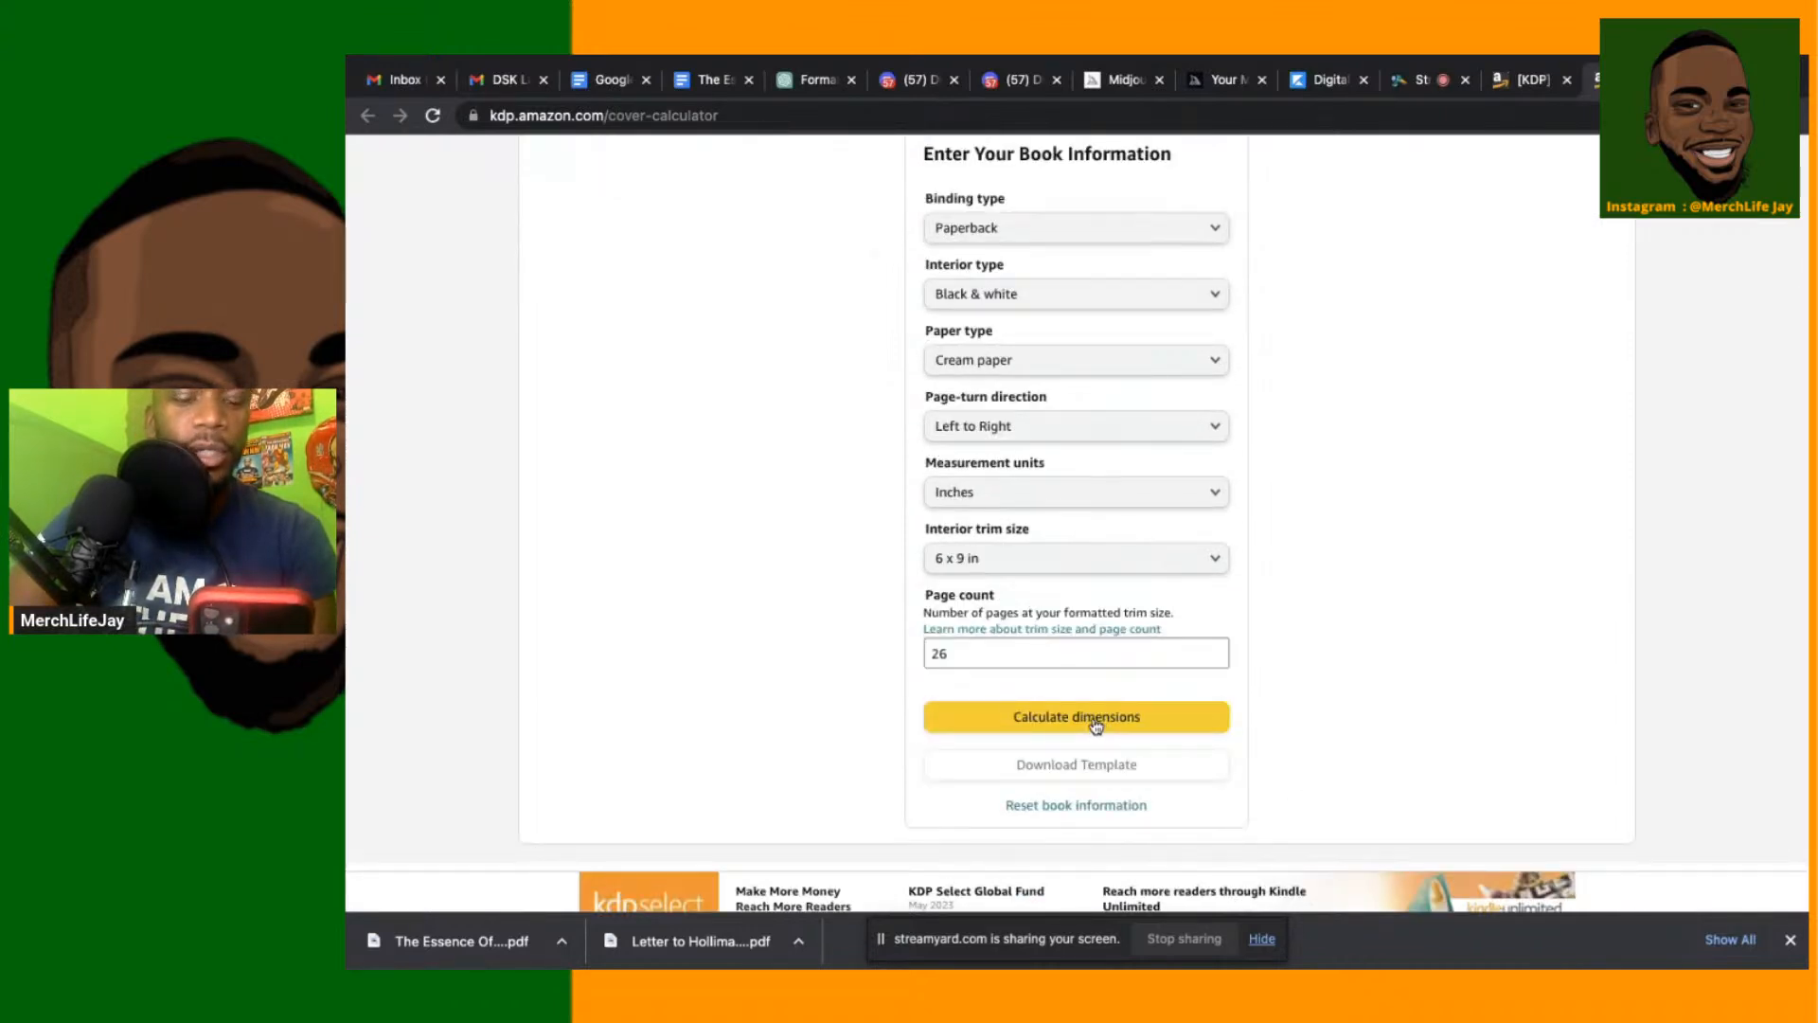
left_click(1095, 726)
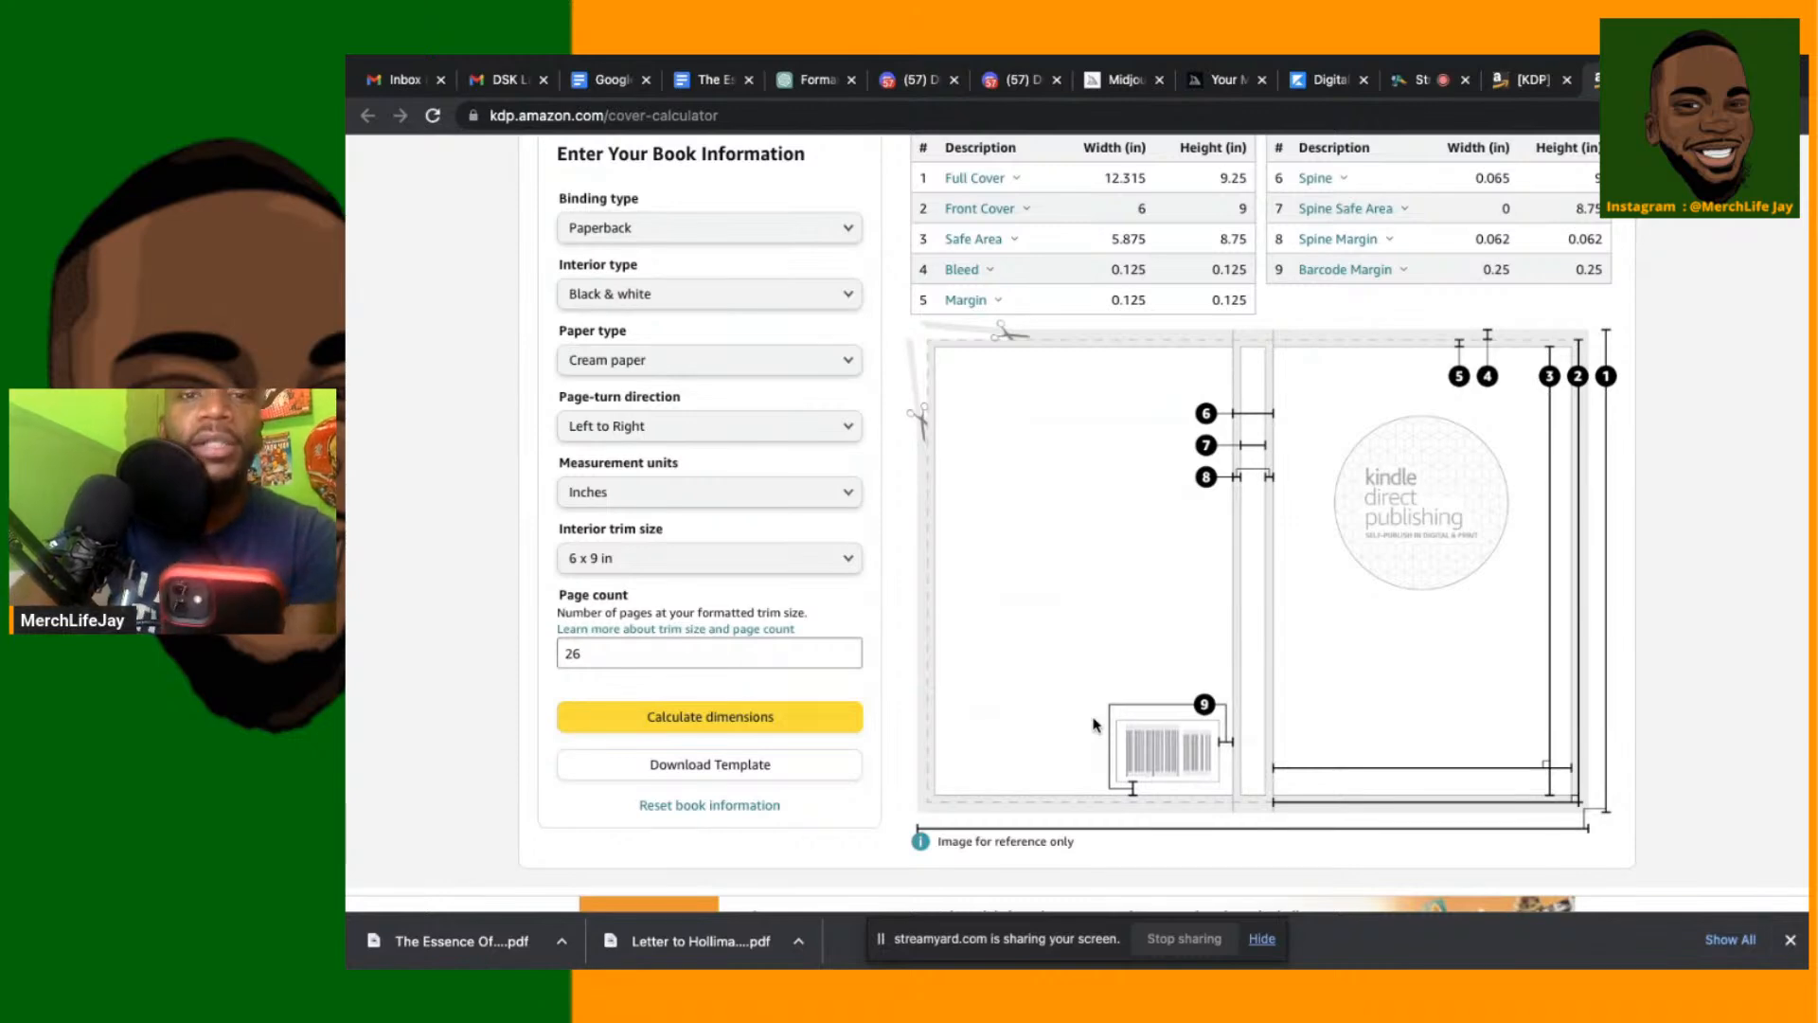
Examine the calculated cover dimensions and the reference diagram of the spine, margins and barcode area
scroll(1181, 469, "up", 2)
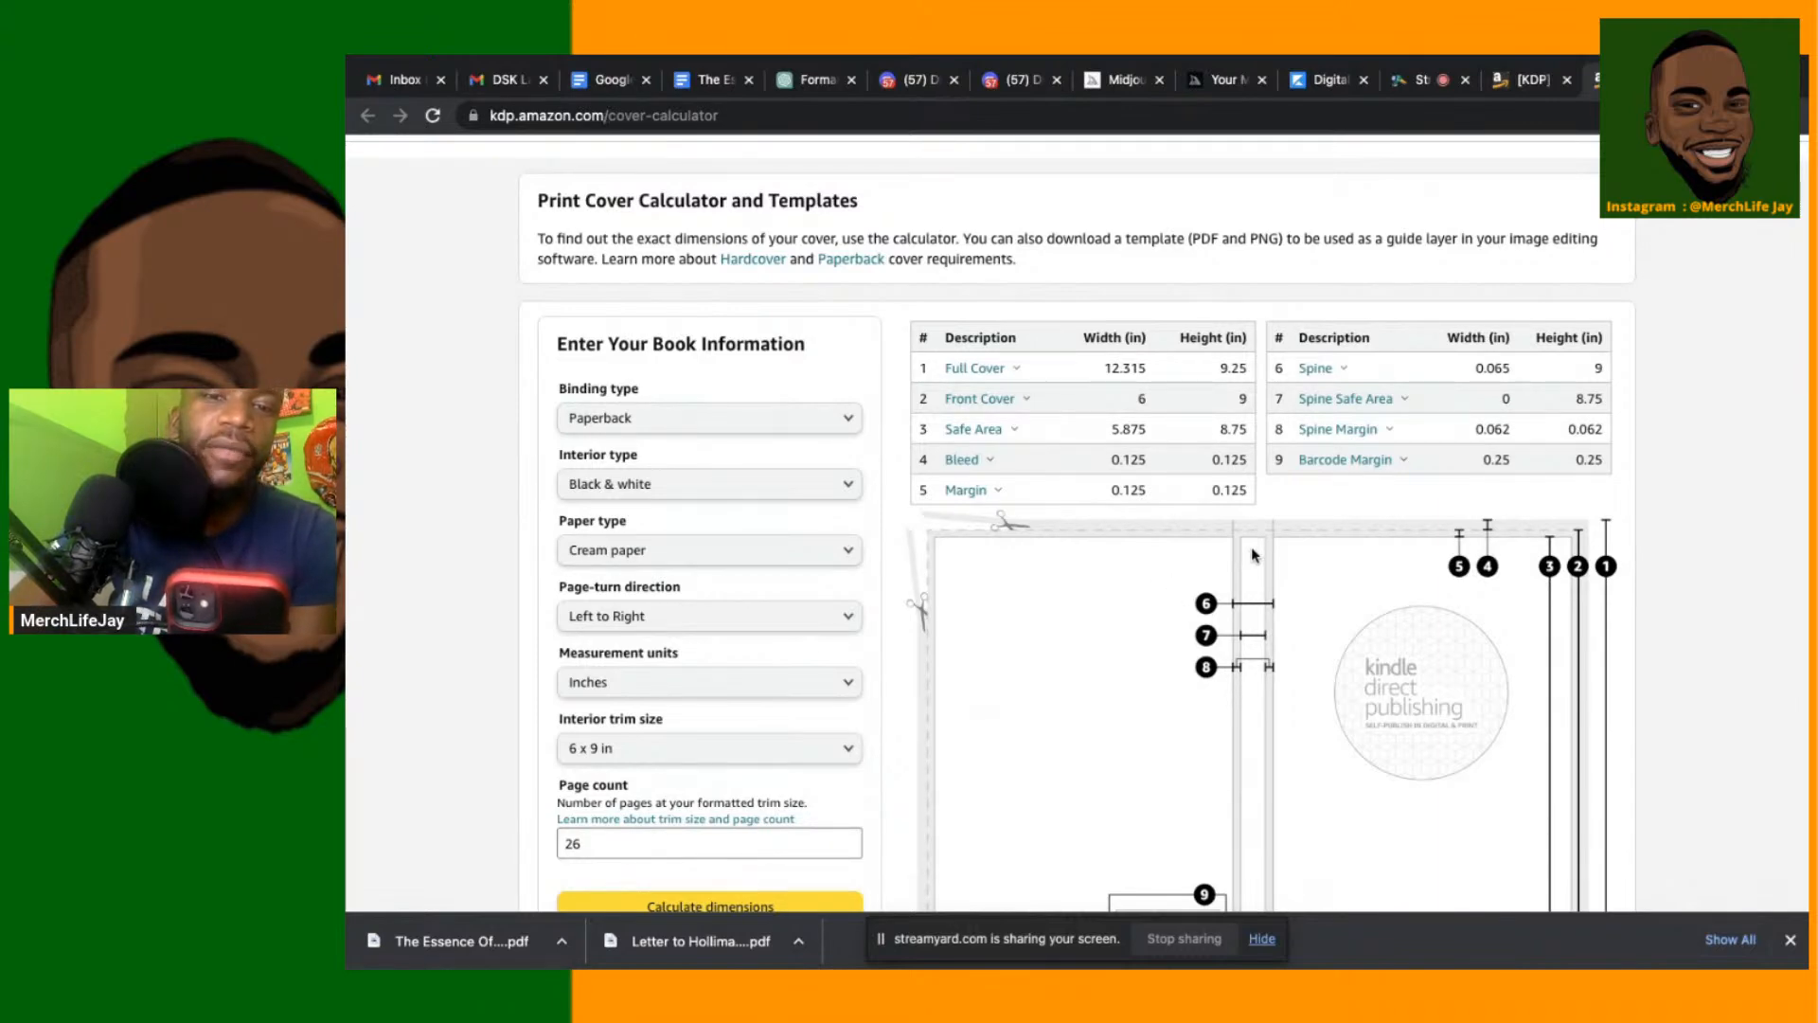
scroll(1252, 554, "down", 5)
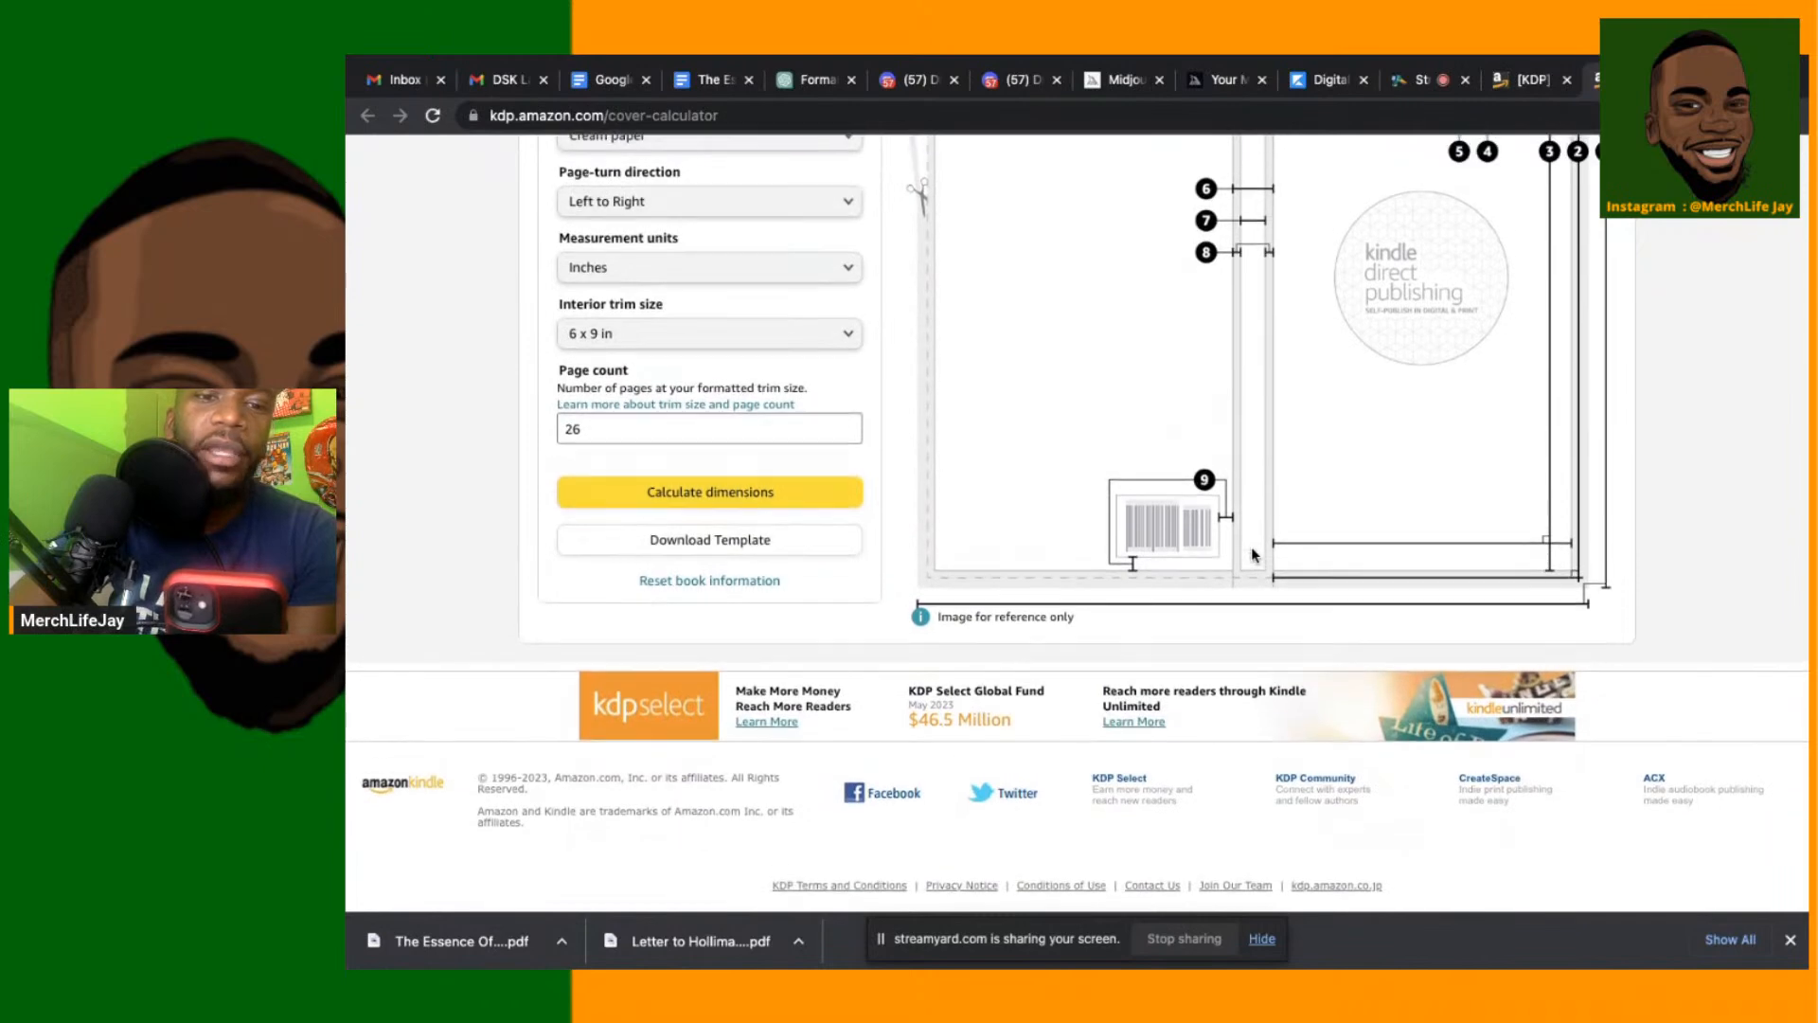
scroll(1252, 551, "up", 3)
scroll(1252, 551, "down", 2)
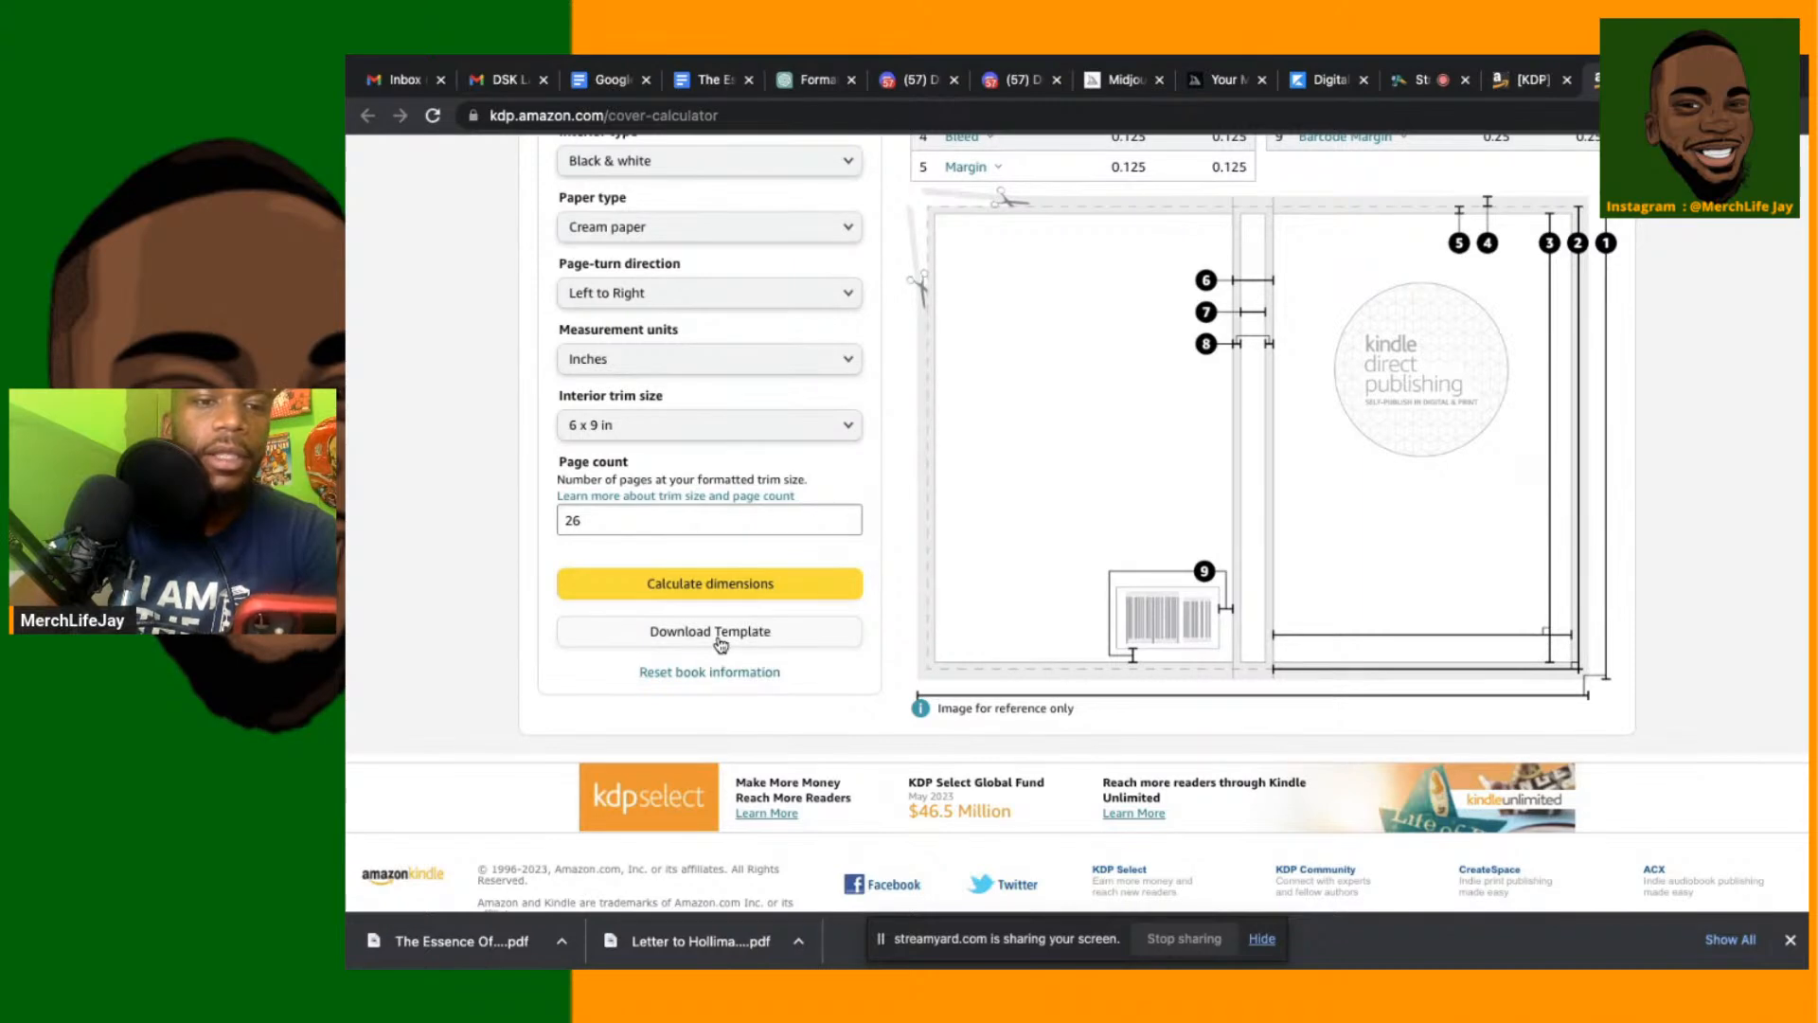
scroll(764, 543, "up", 4)
scroll(758, 485, "down", 1)
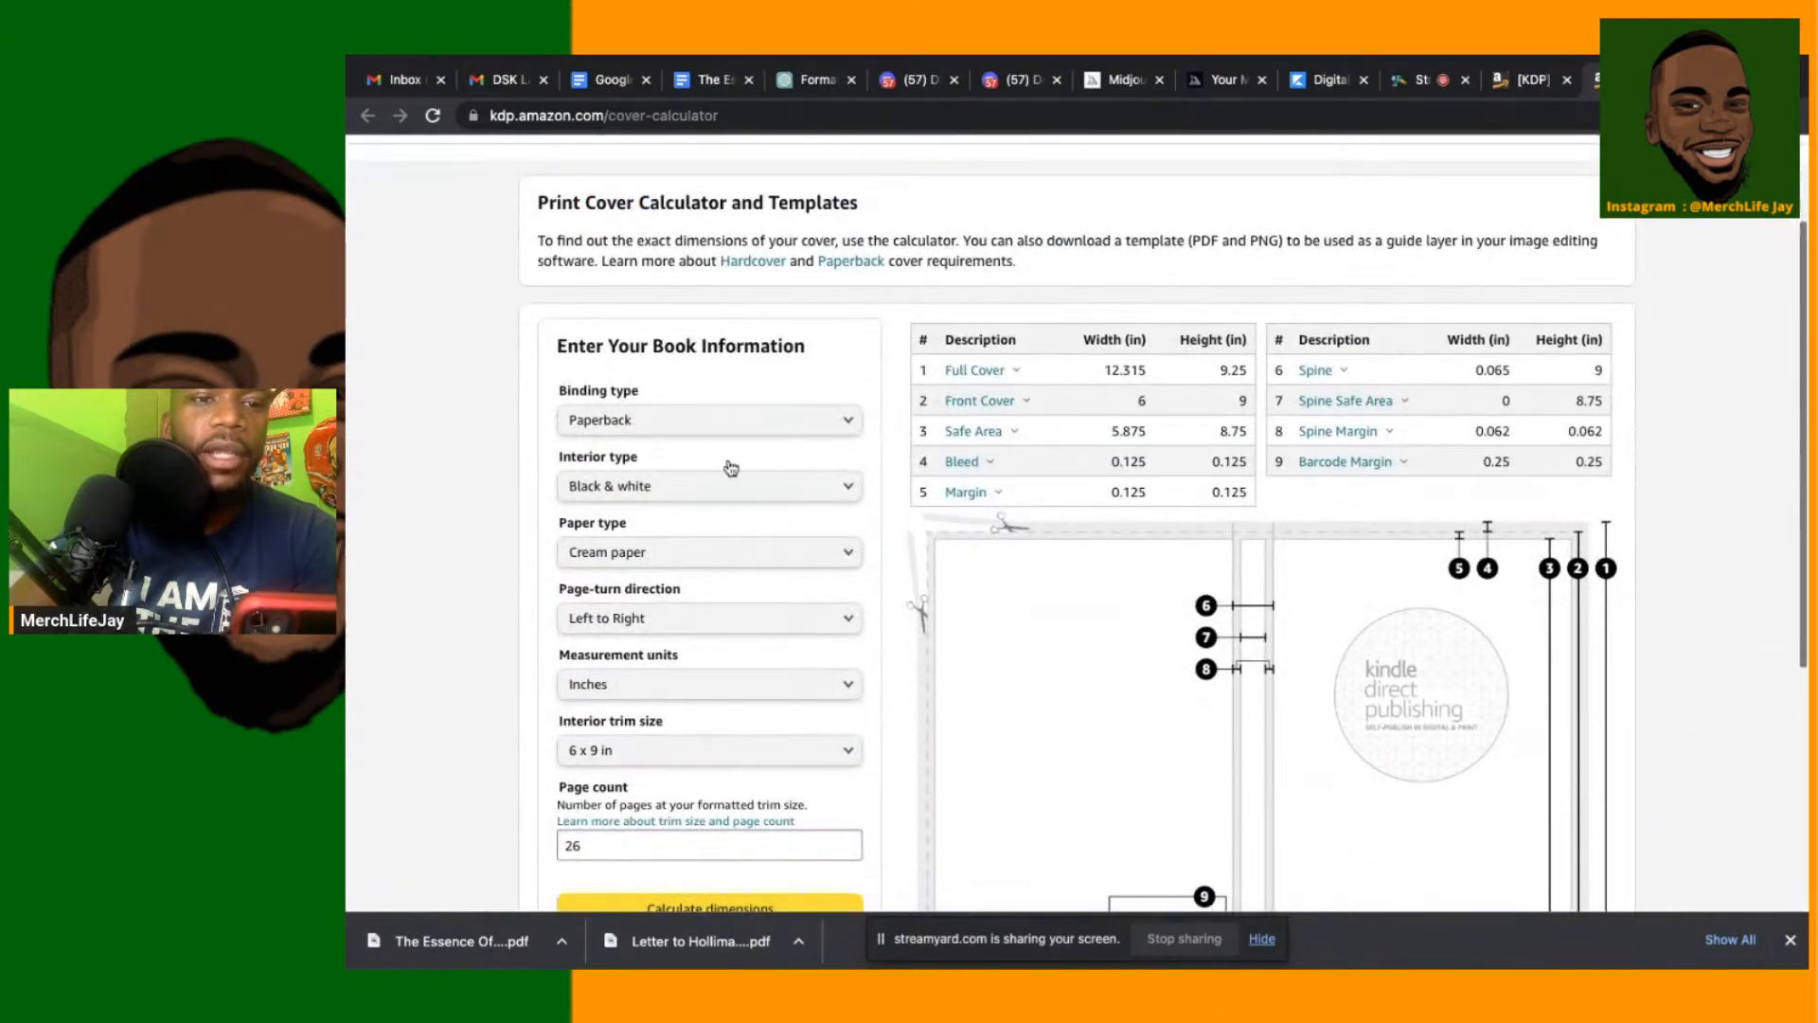
scroll(682, 613, "down", 2)
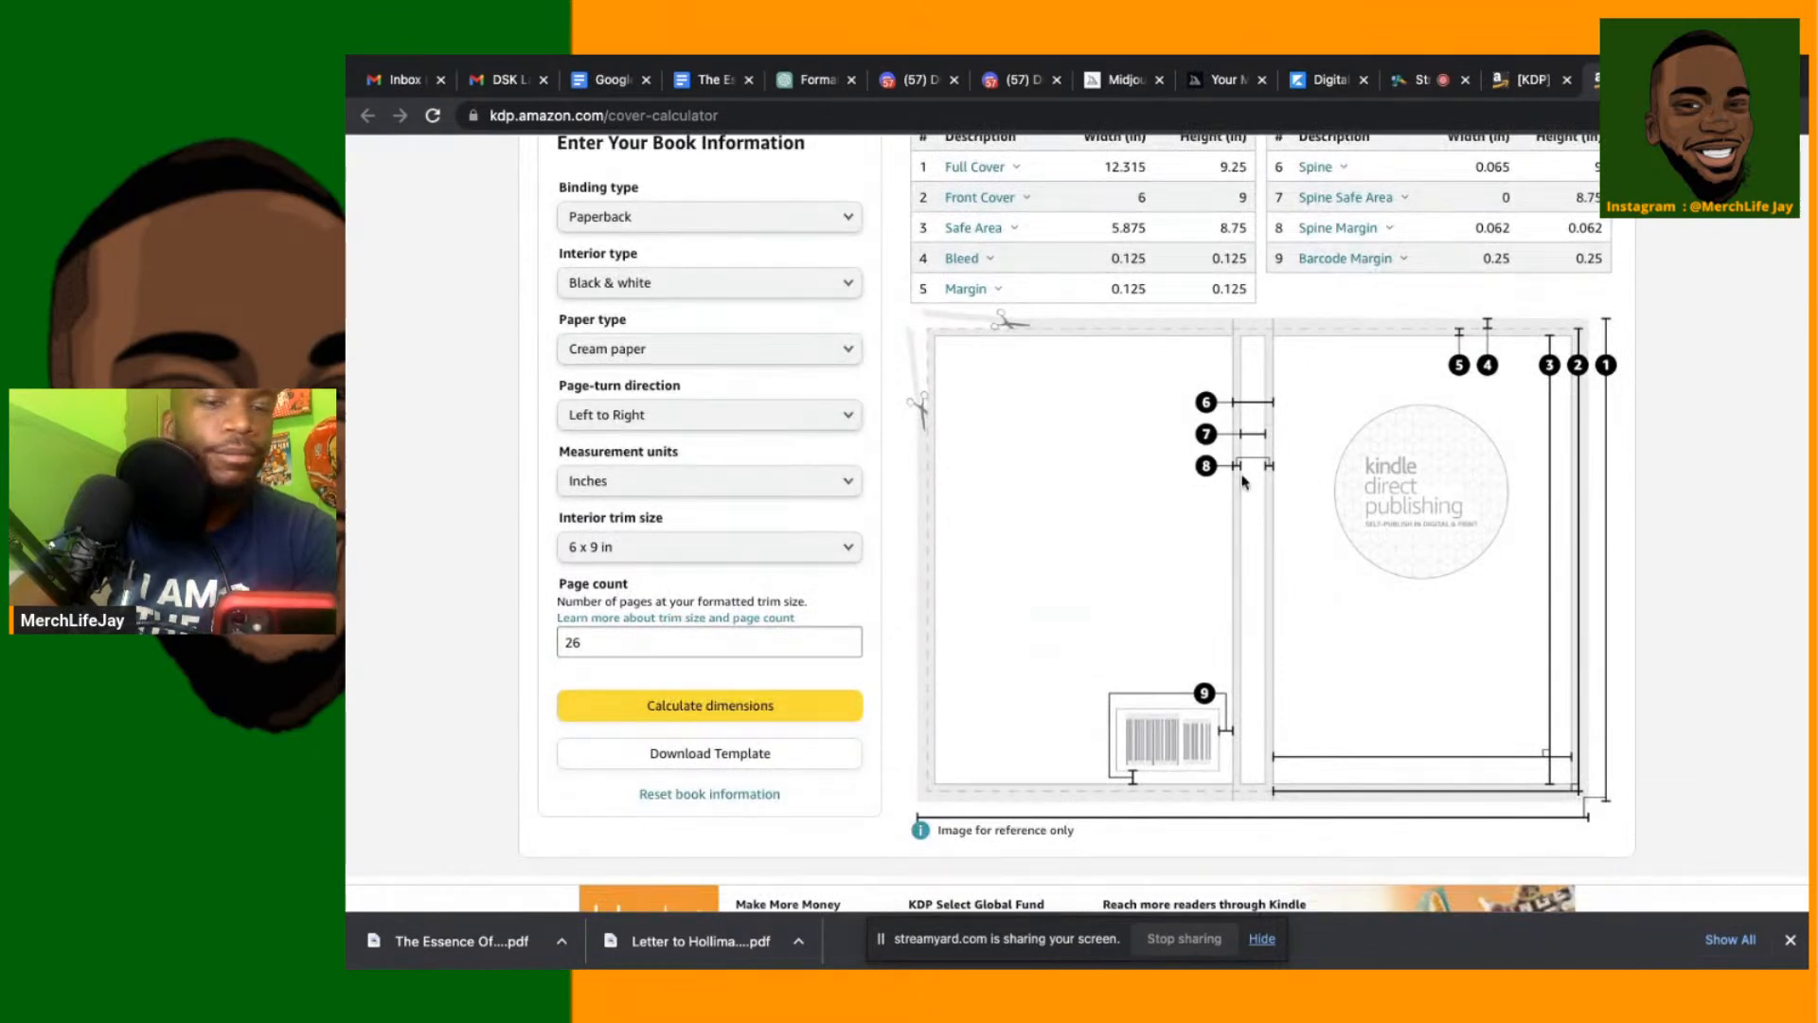
Download the cover template, open its extracted folder in Finder and select the PNG template
left_click(656, 760)
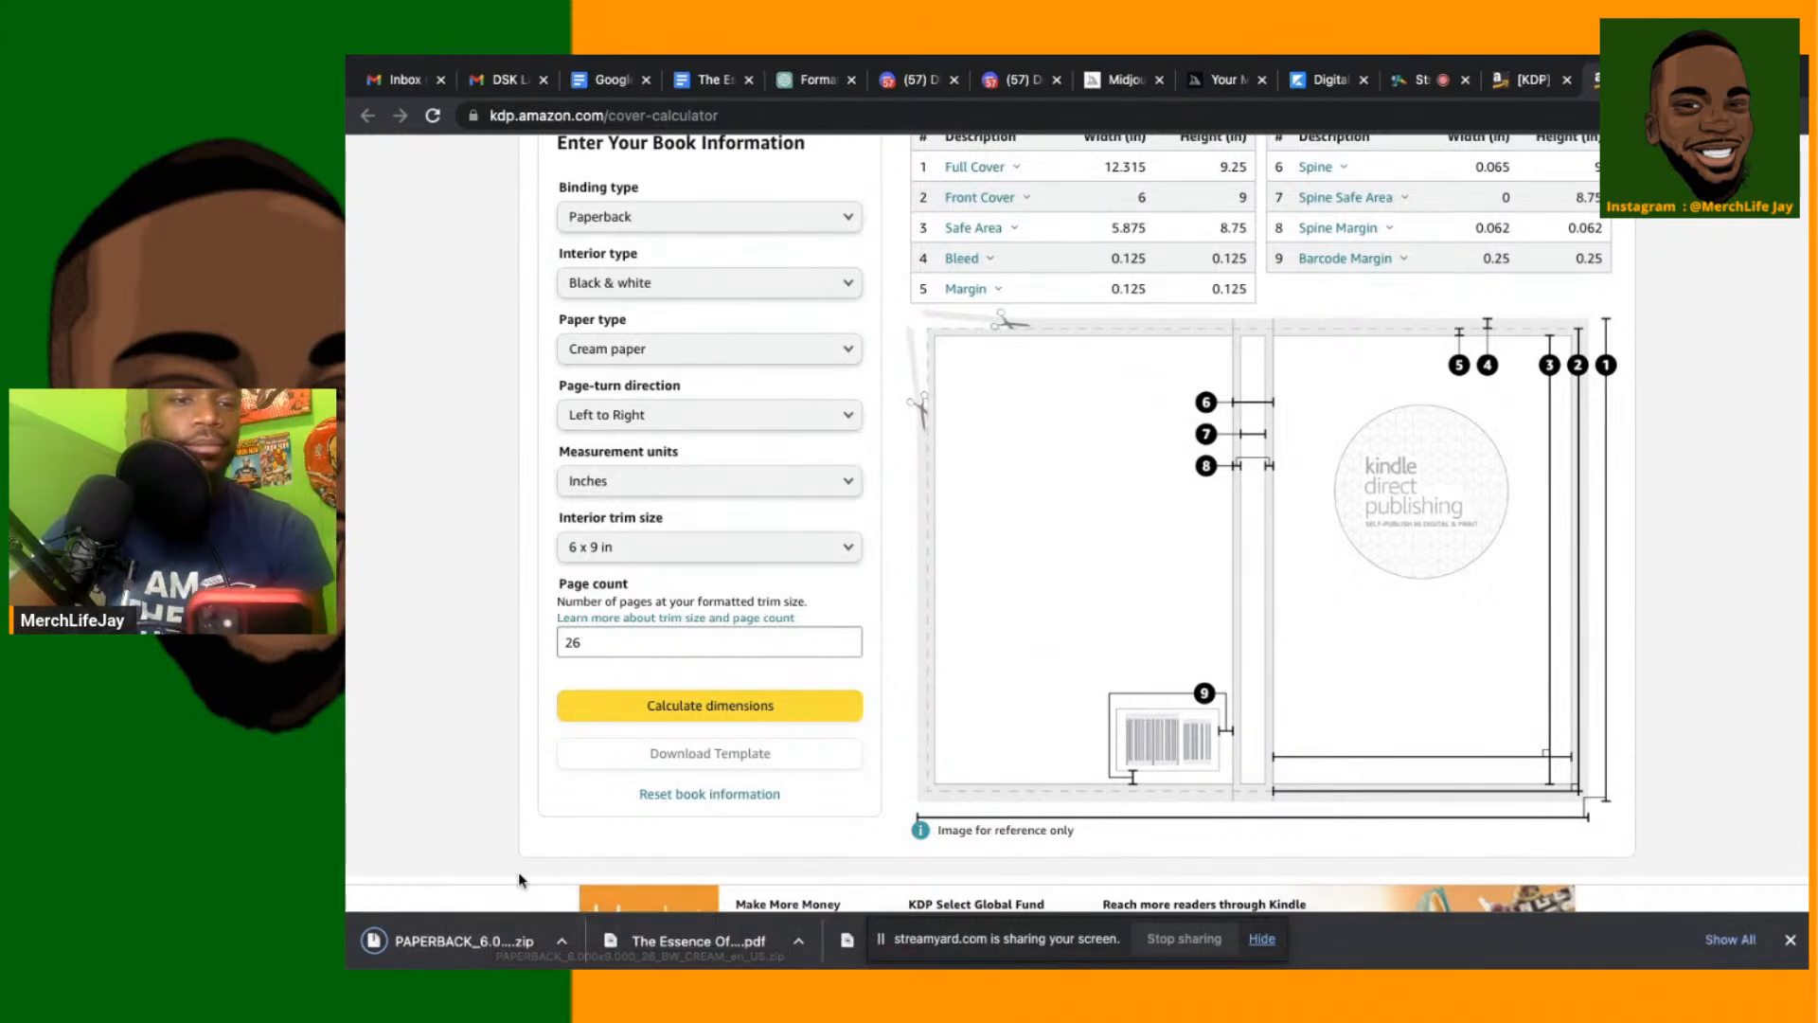
left_click(447, 947)
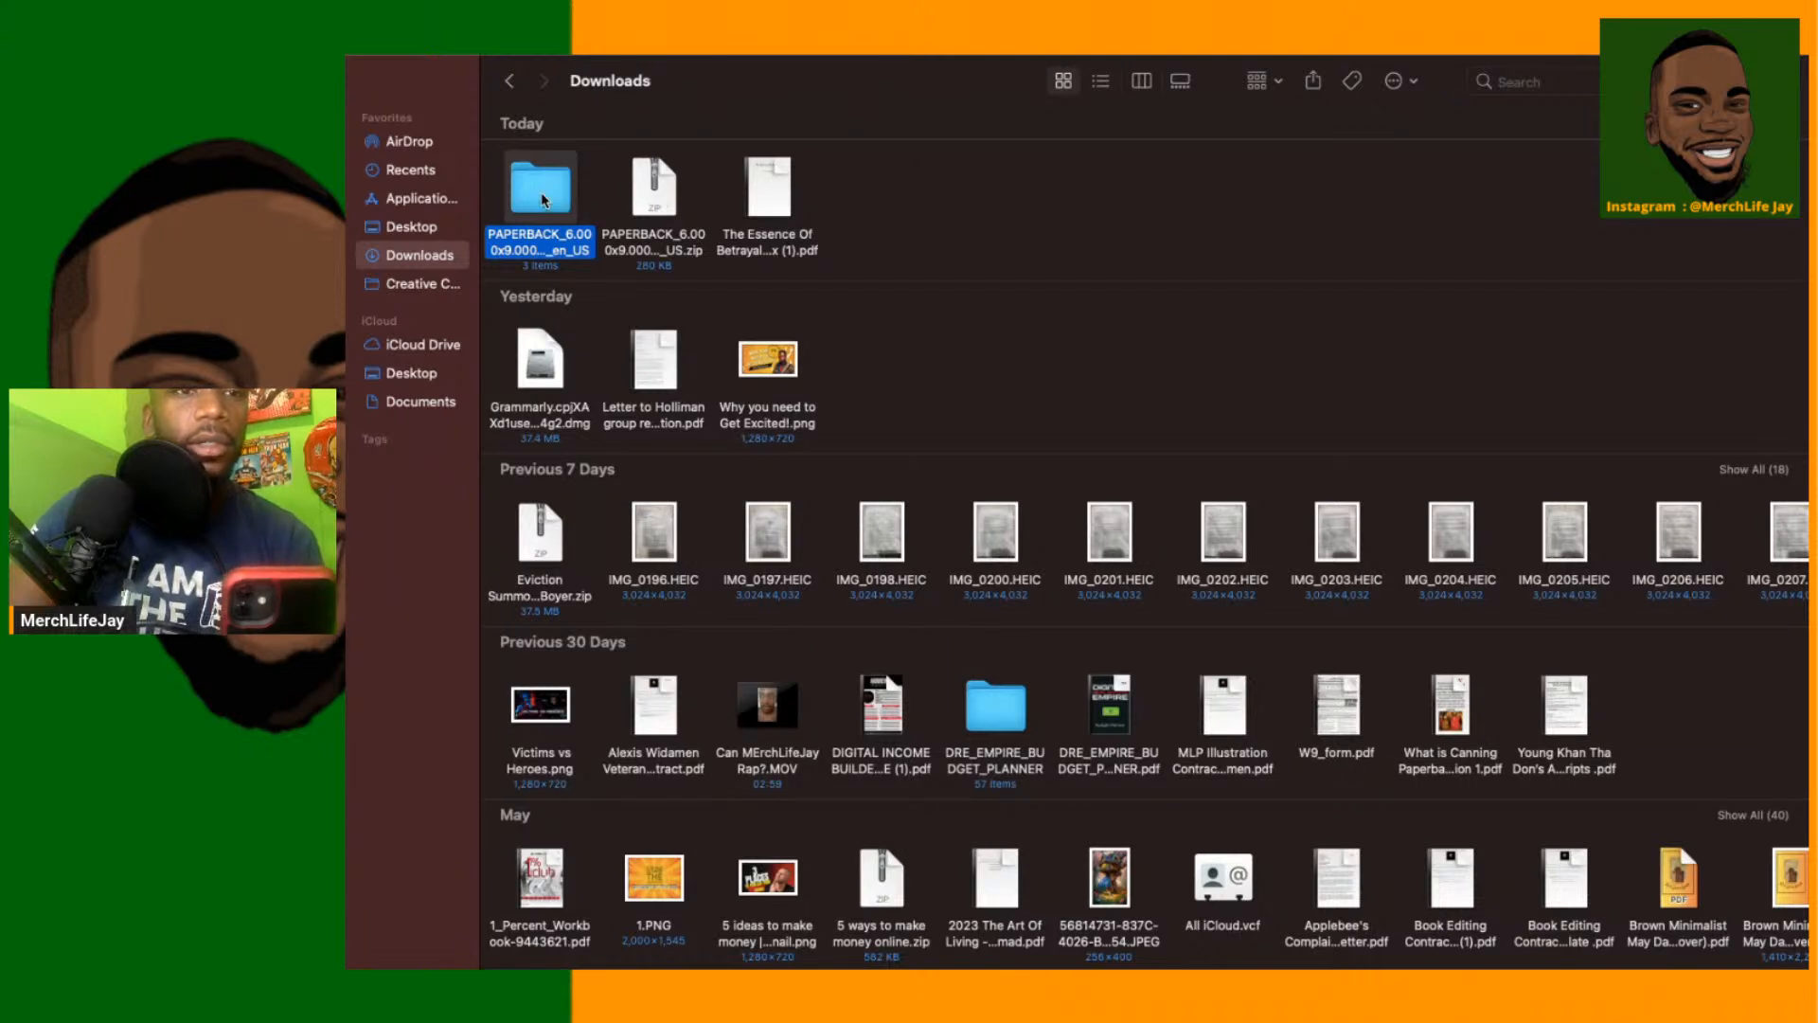
double_click(545, 199)
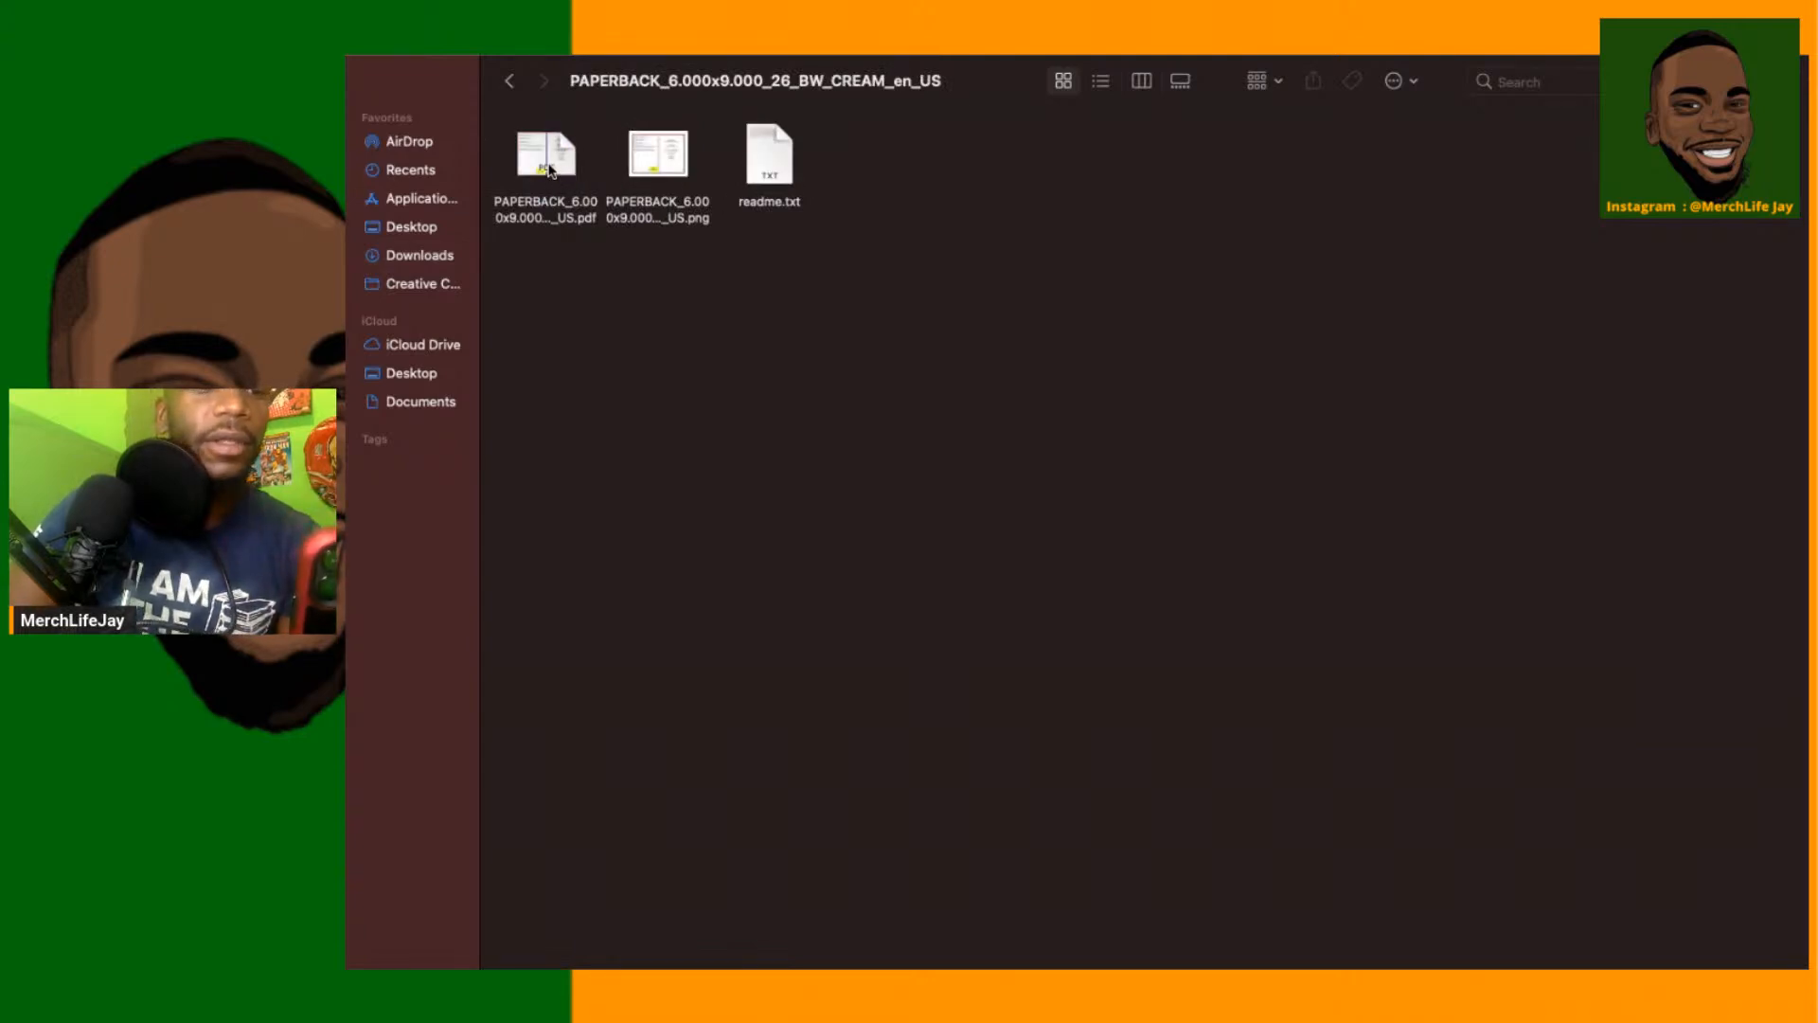
left_click(660, 169)
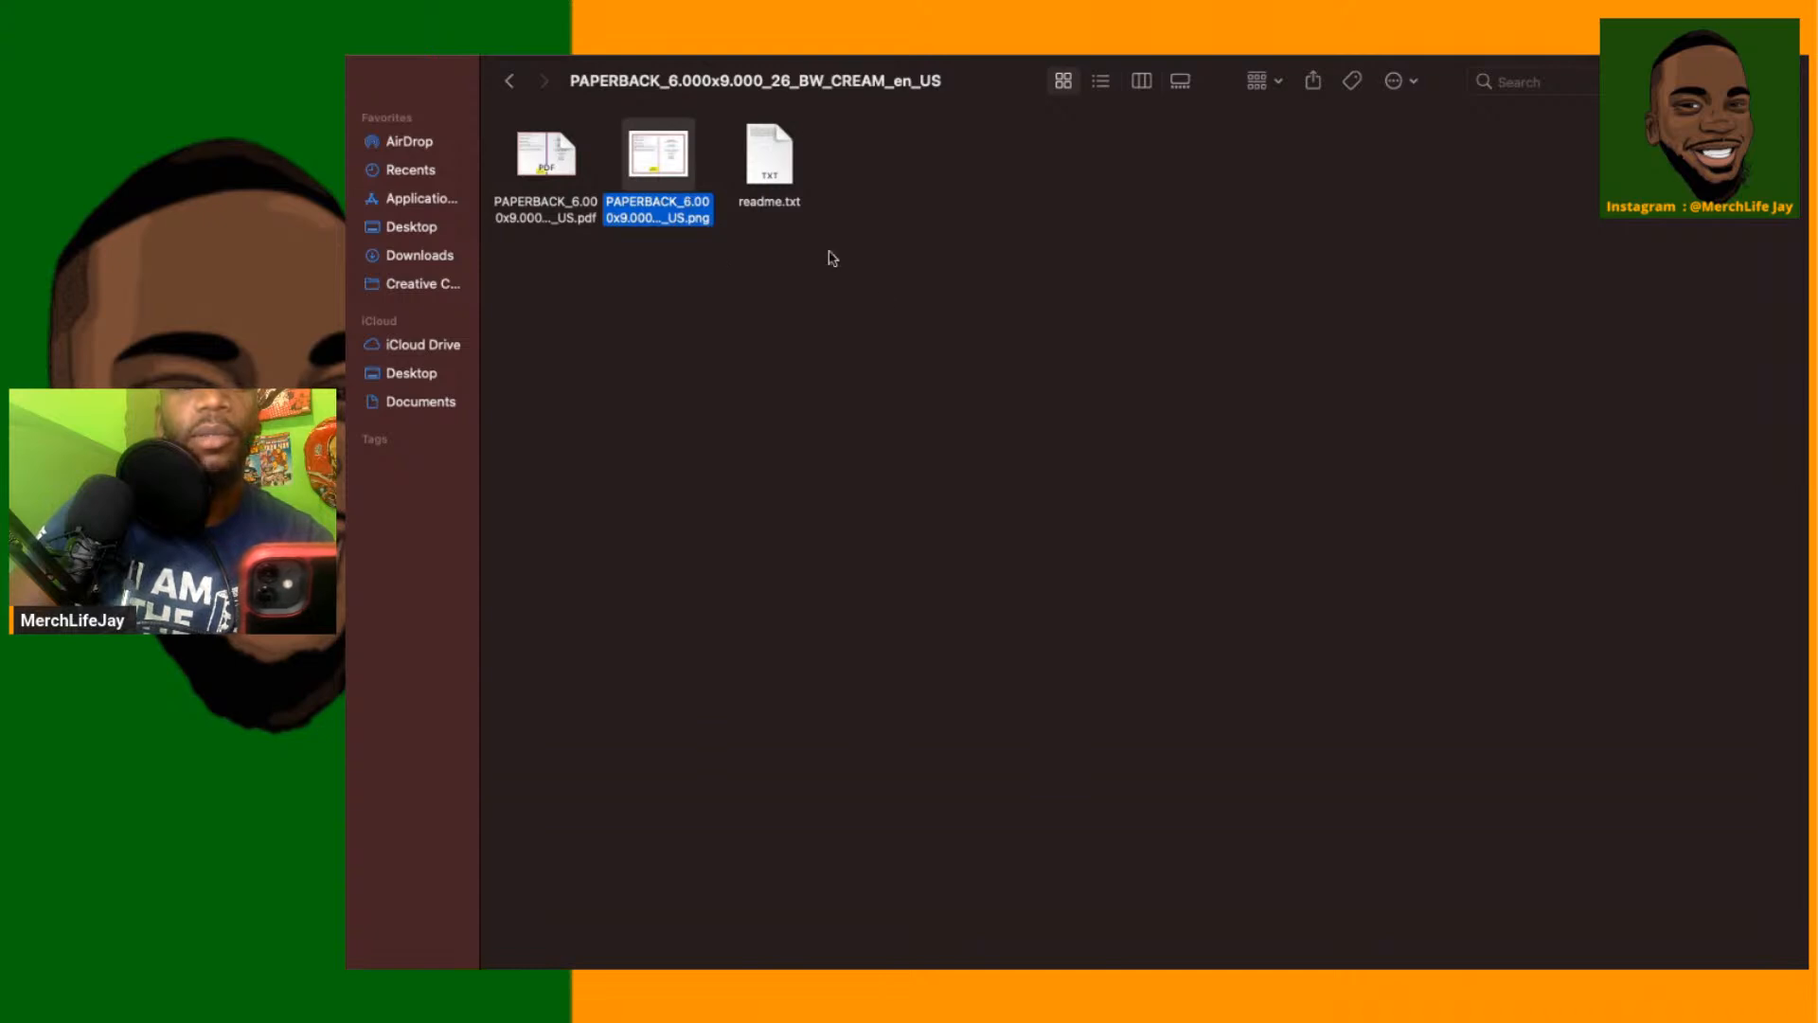
Switch to Canva and start a custom-size design from the home page with inches as the unit
key("ctrl+Up")
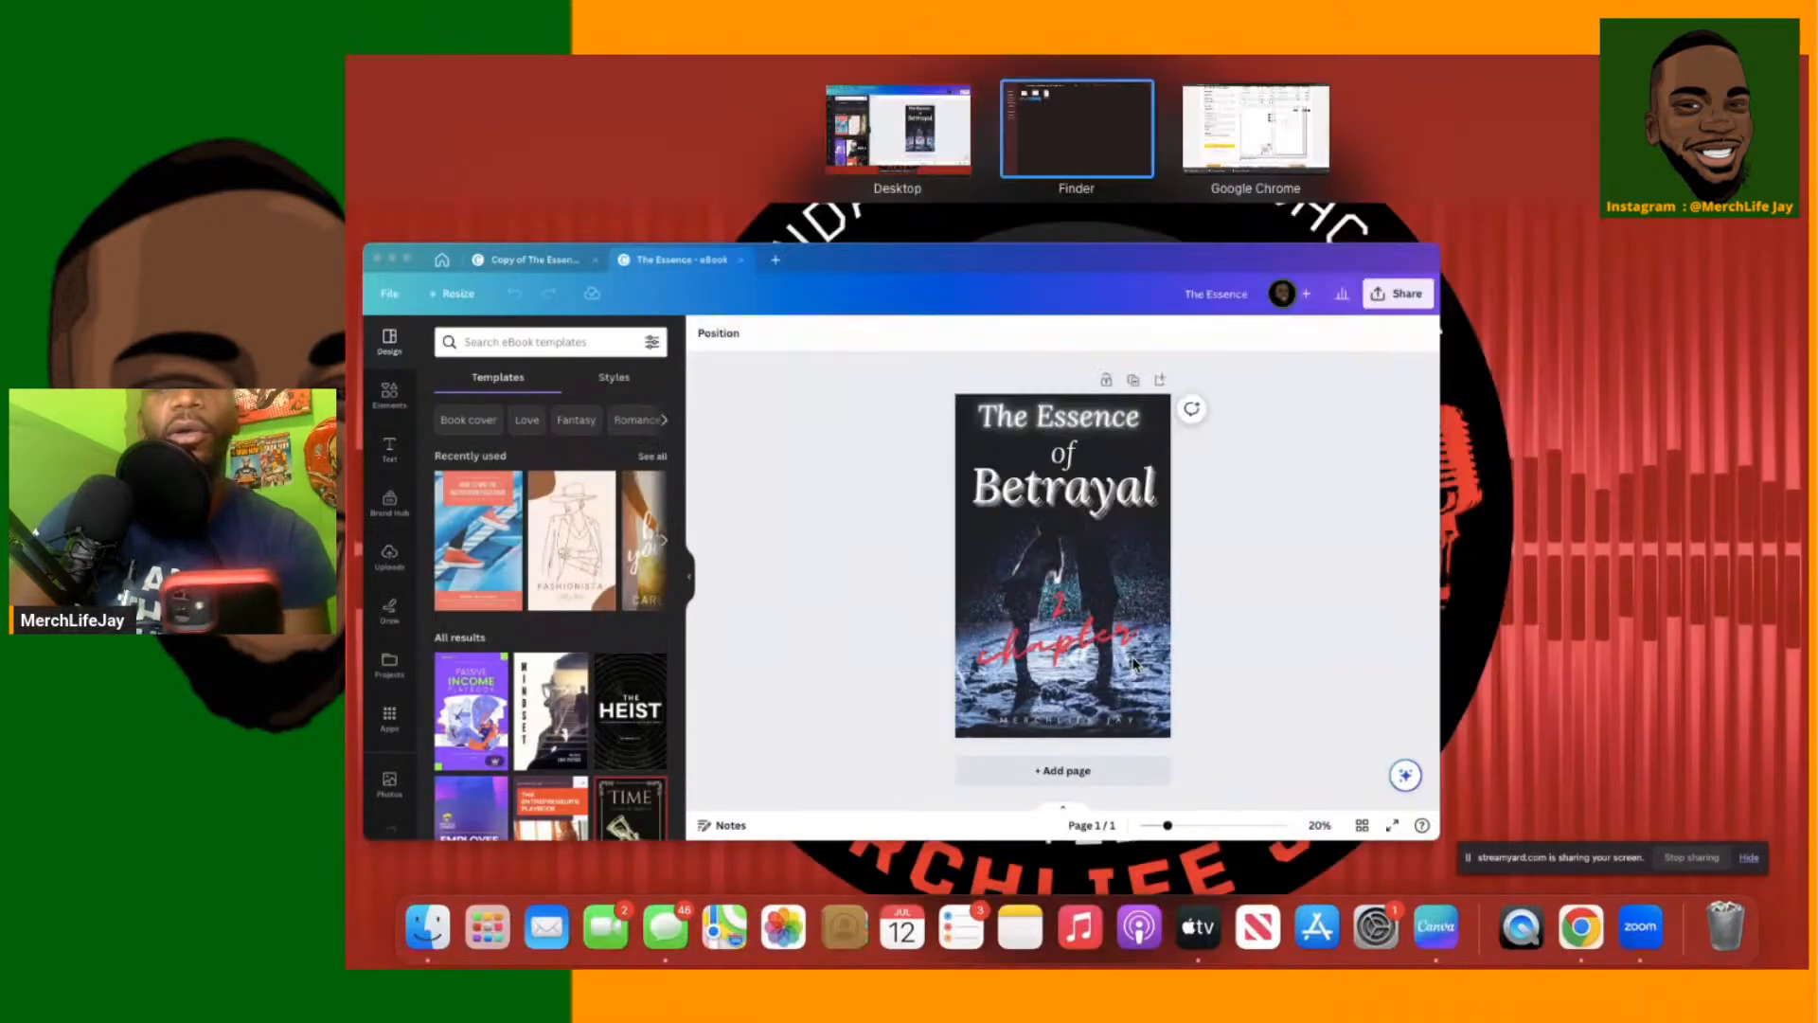
left_click(1134, 665)
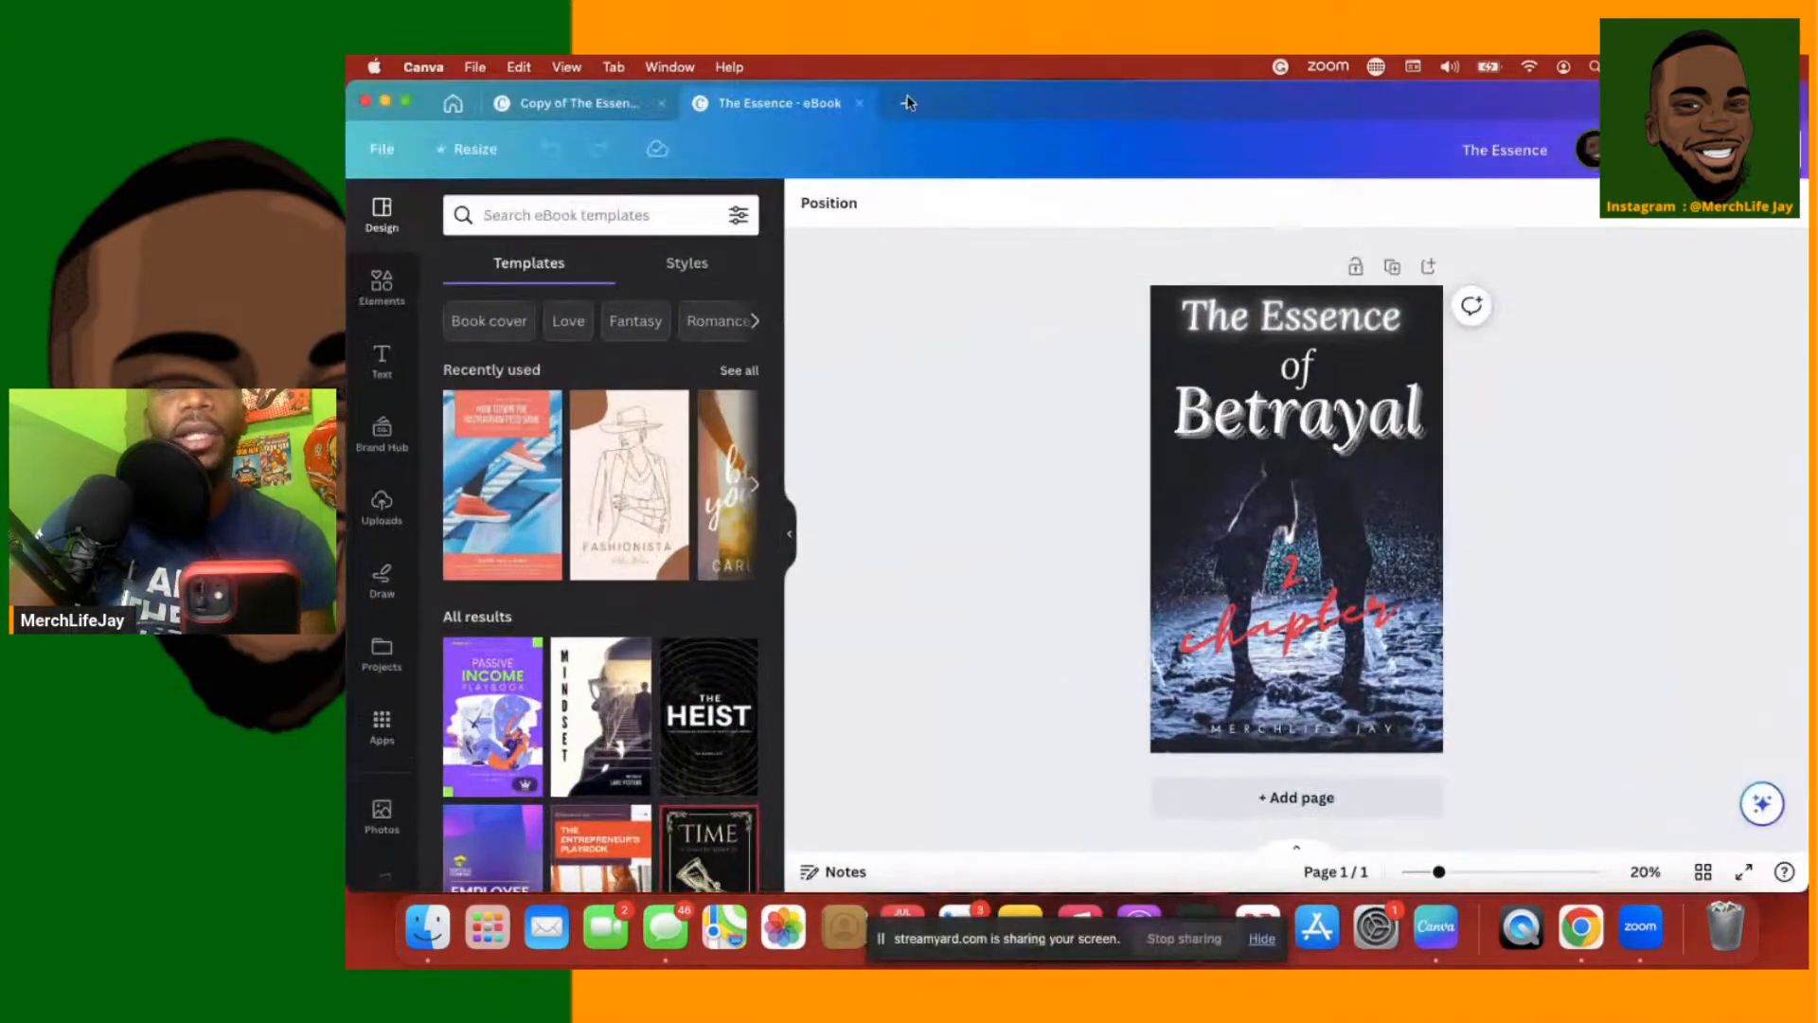
left_click(908, 102)
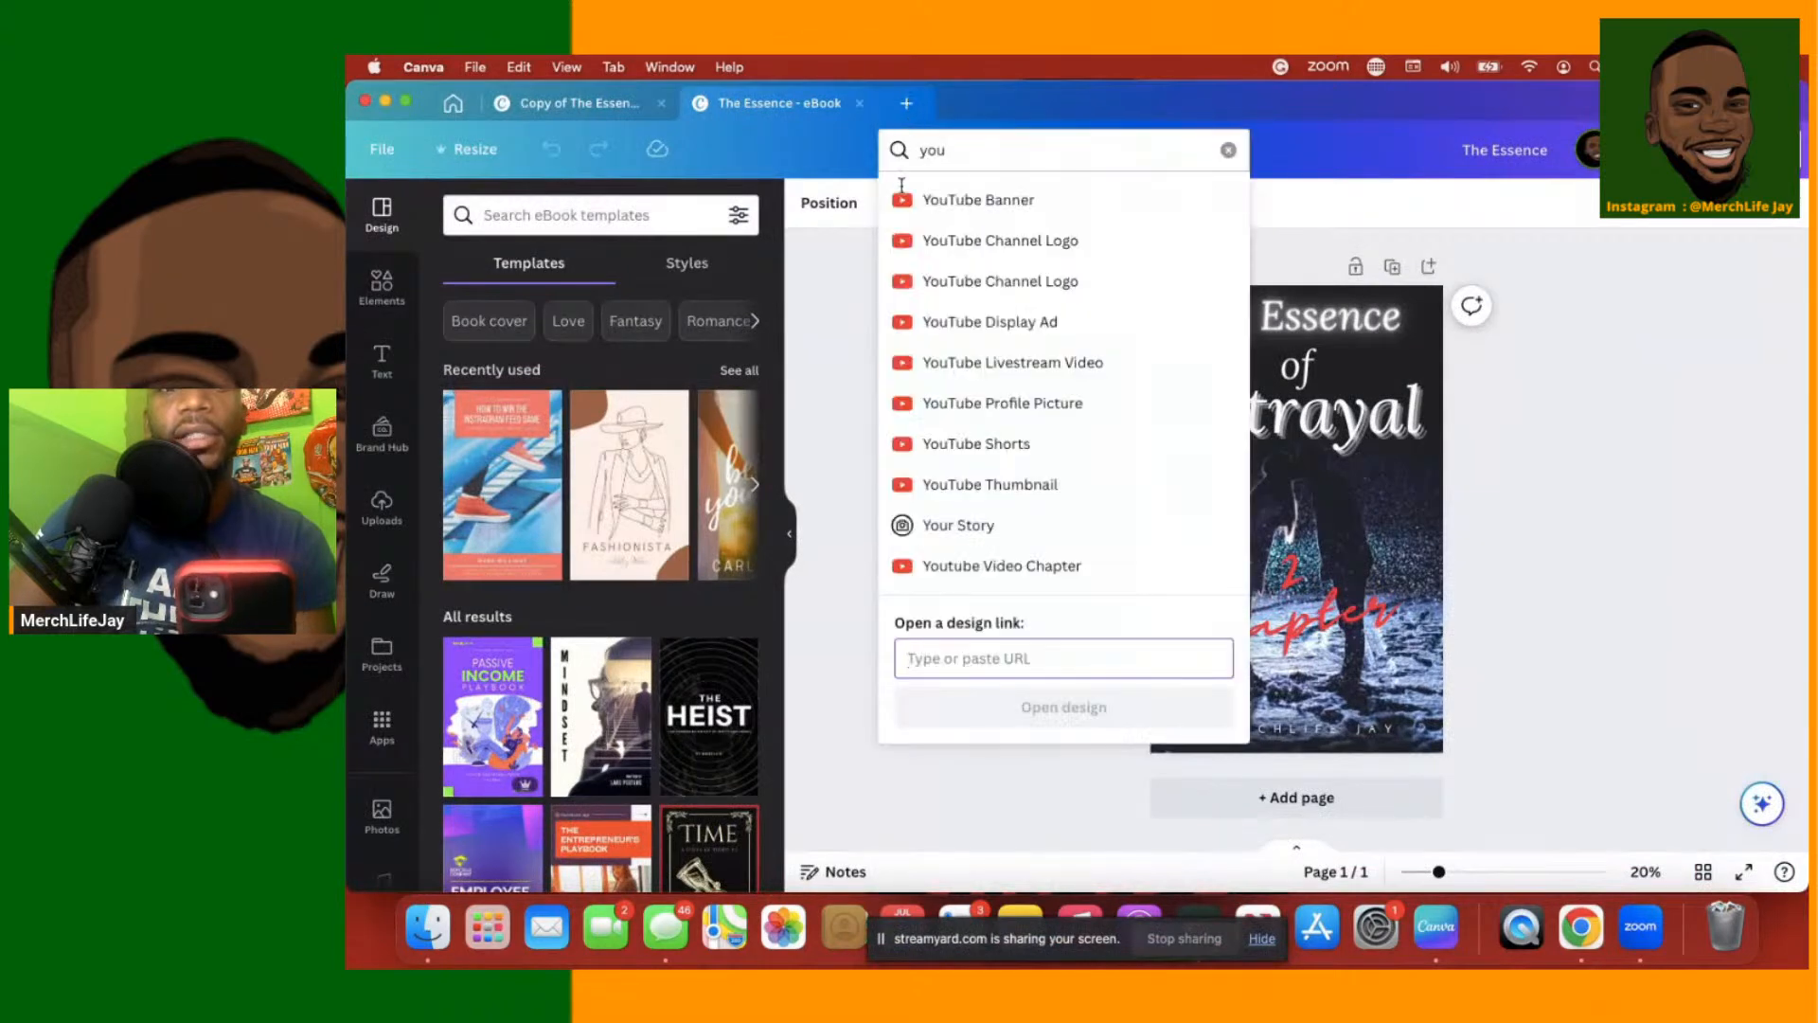
left_click(454, 102)
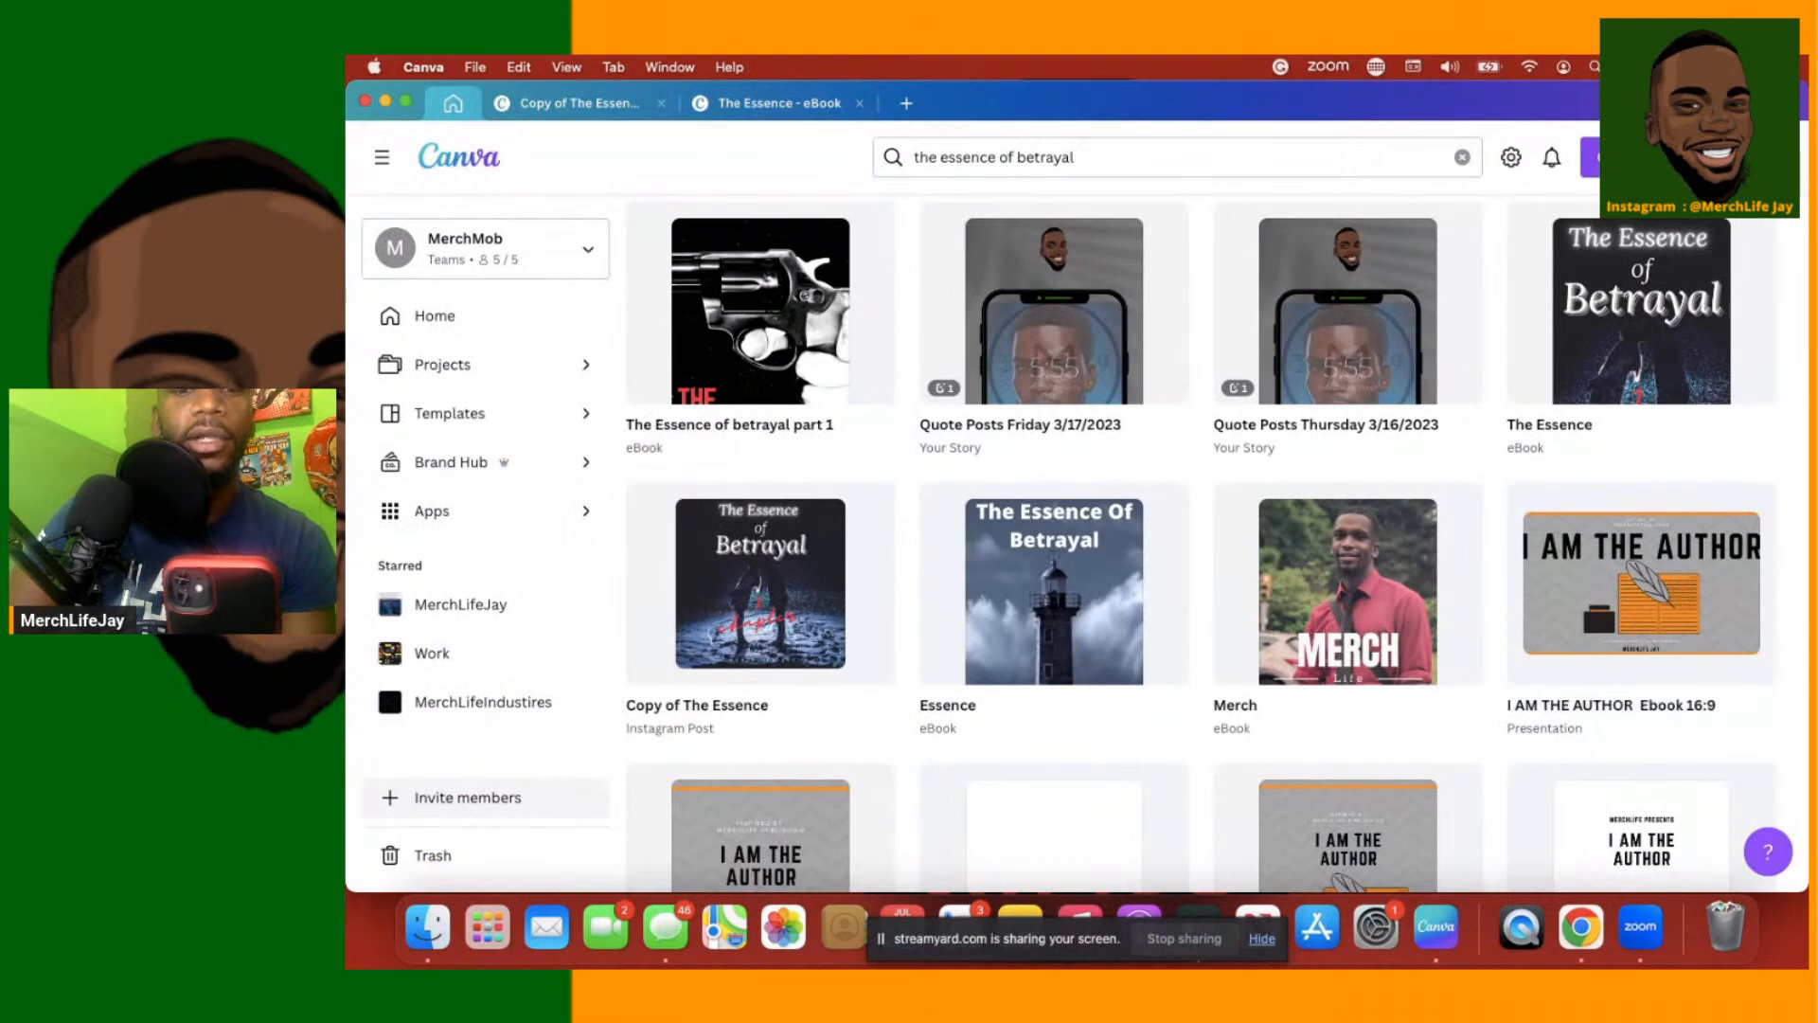
left_click(1591, 158)
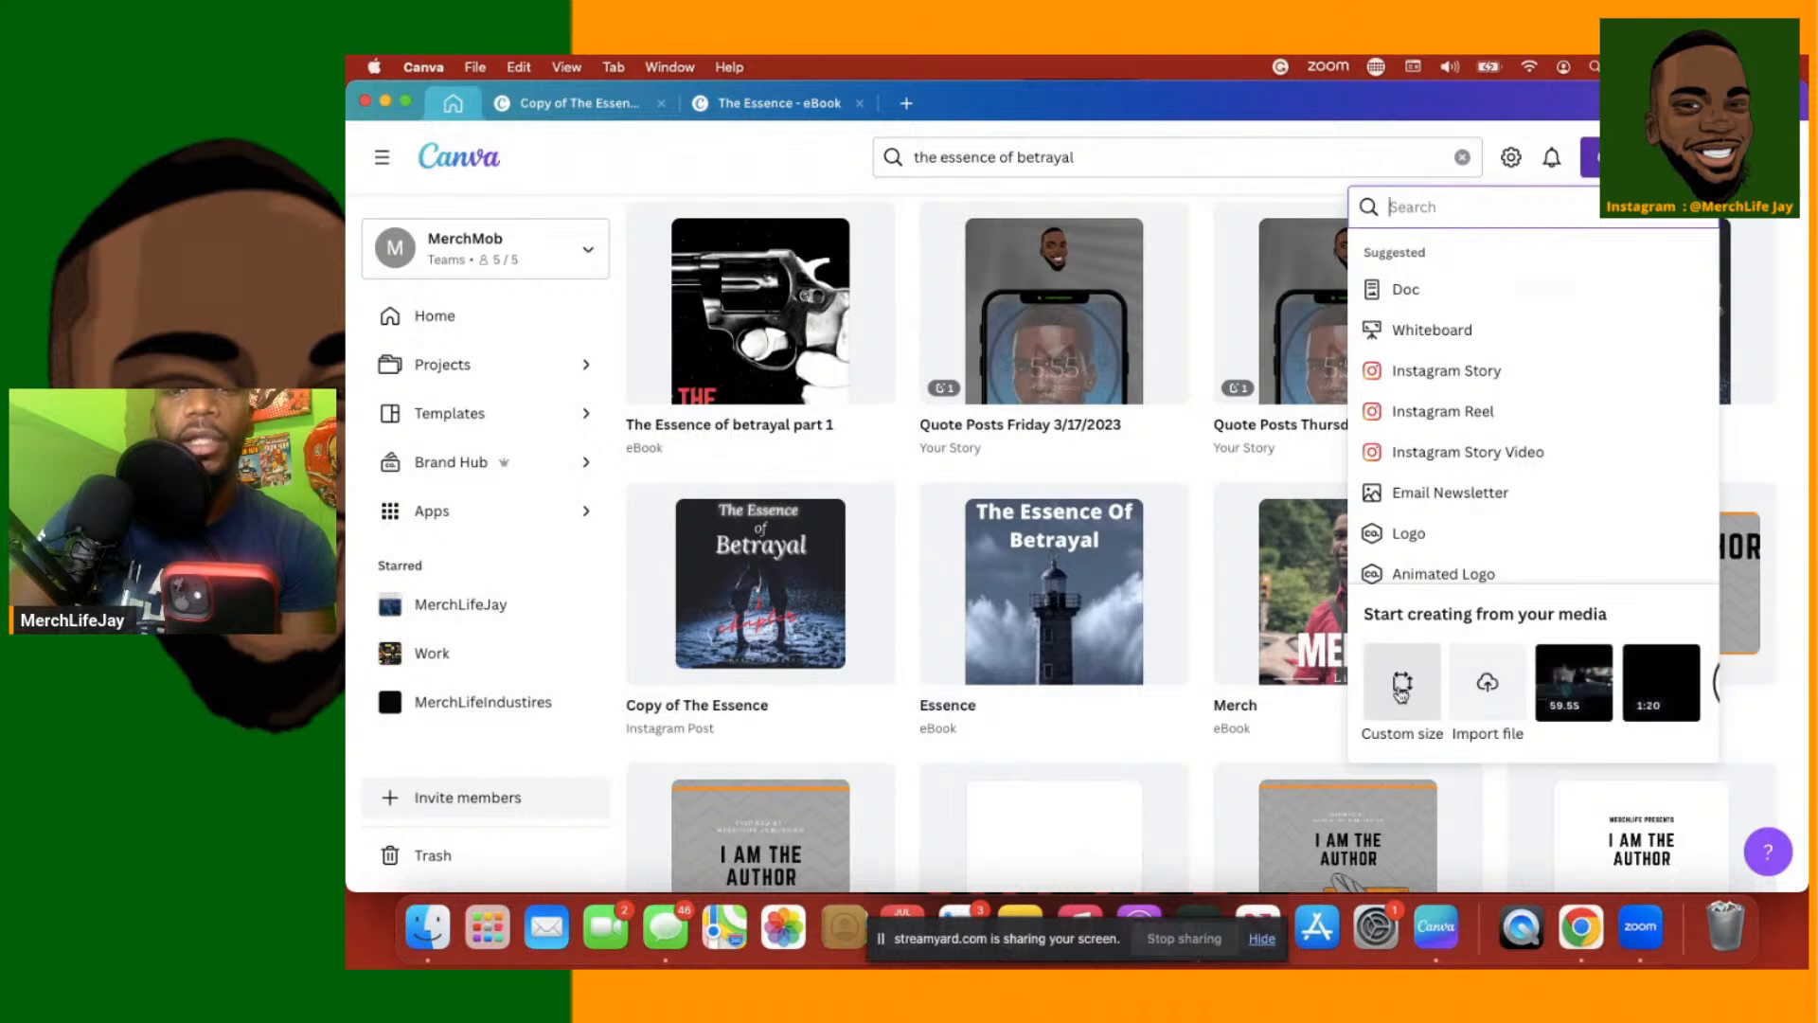
left_click(1401, 693)
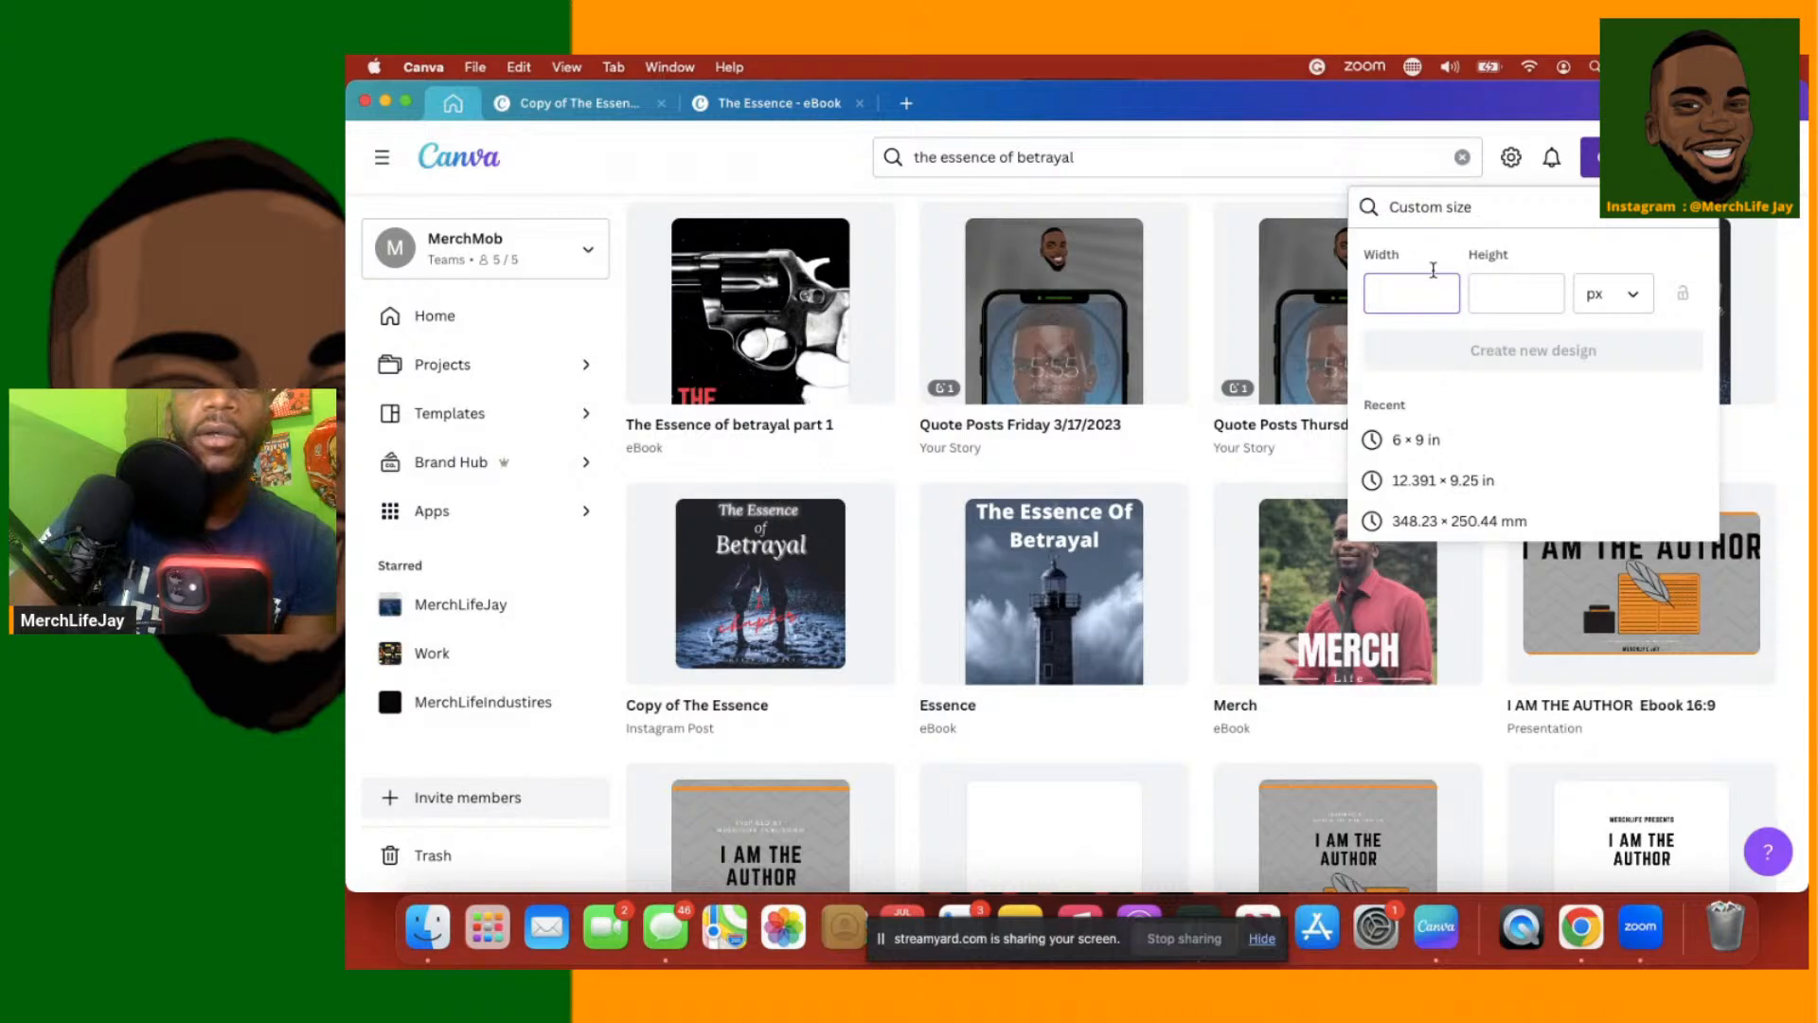
left_click(1599, 293)
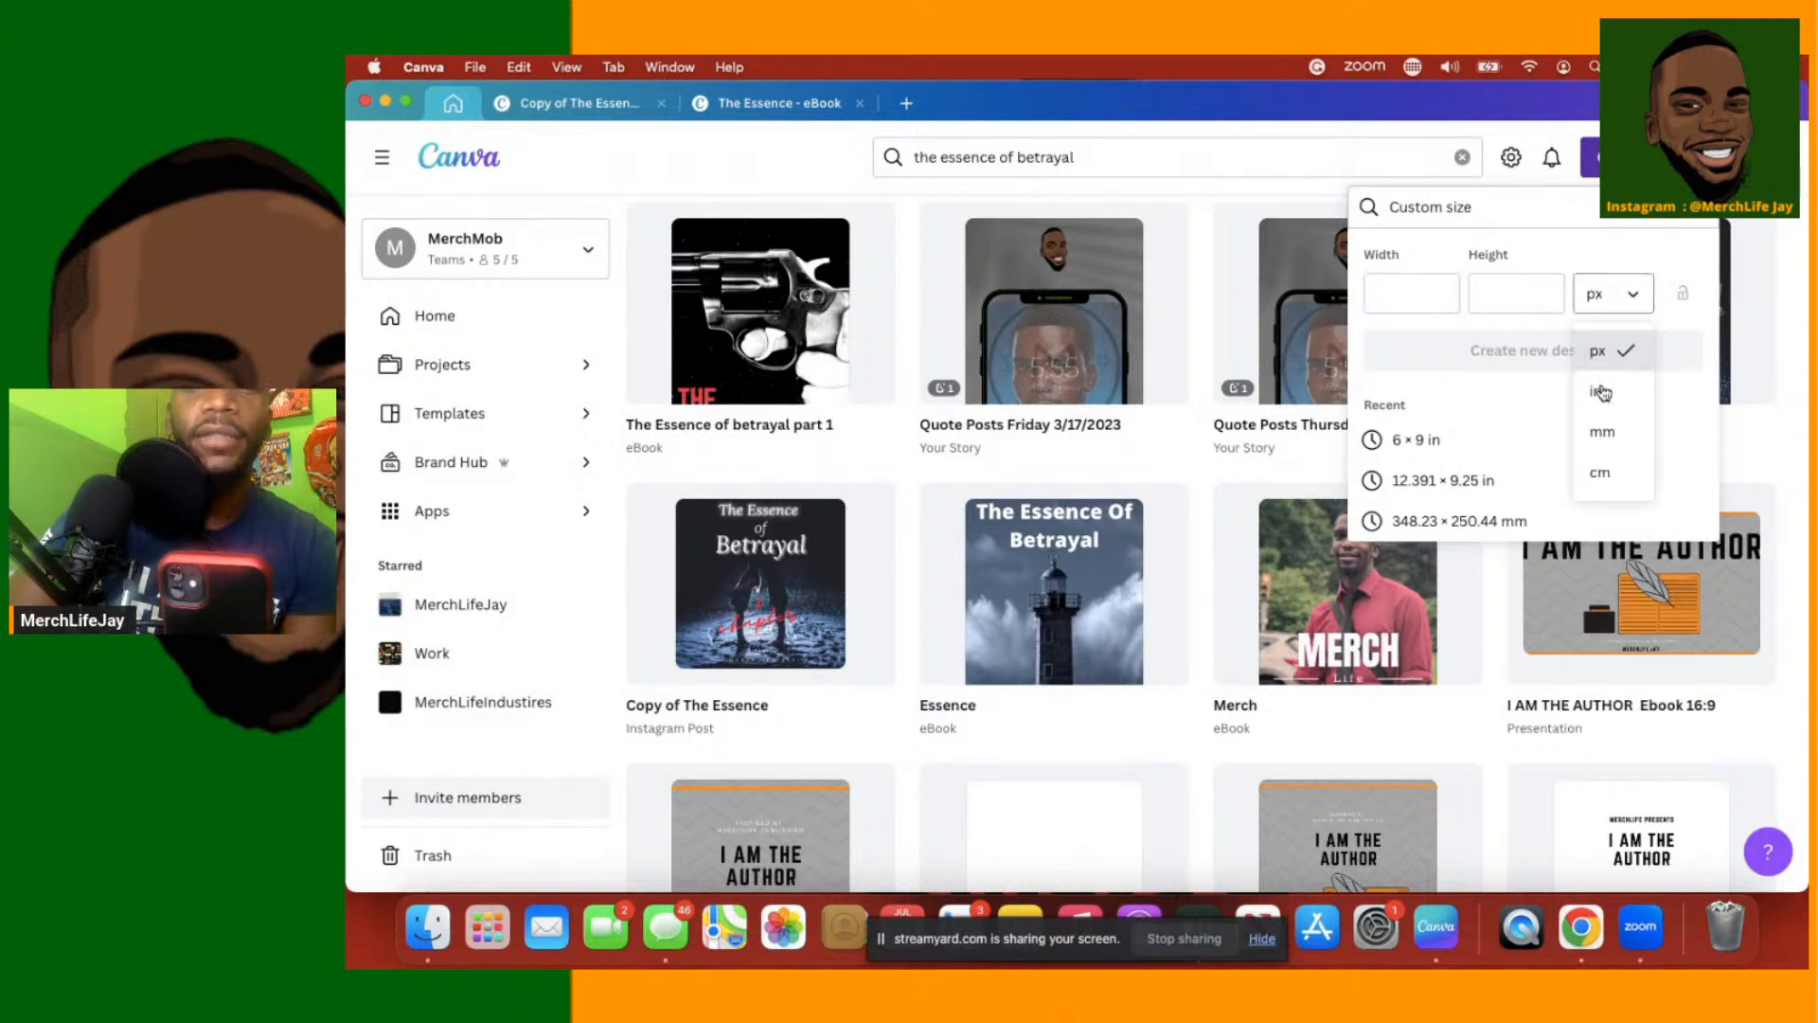
left_click(1601, 394)
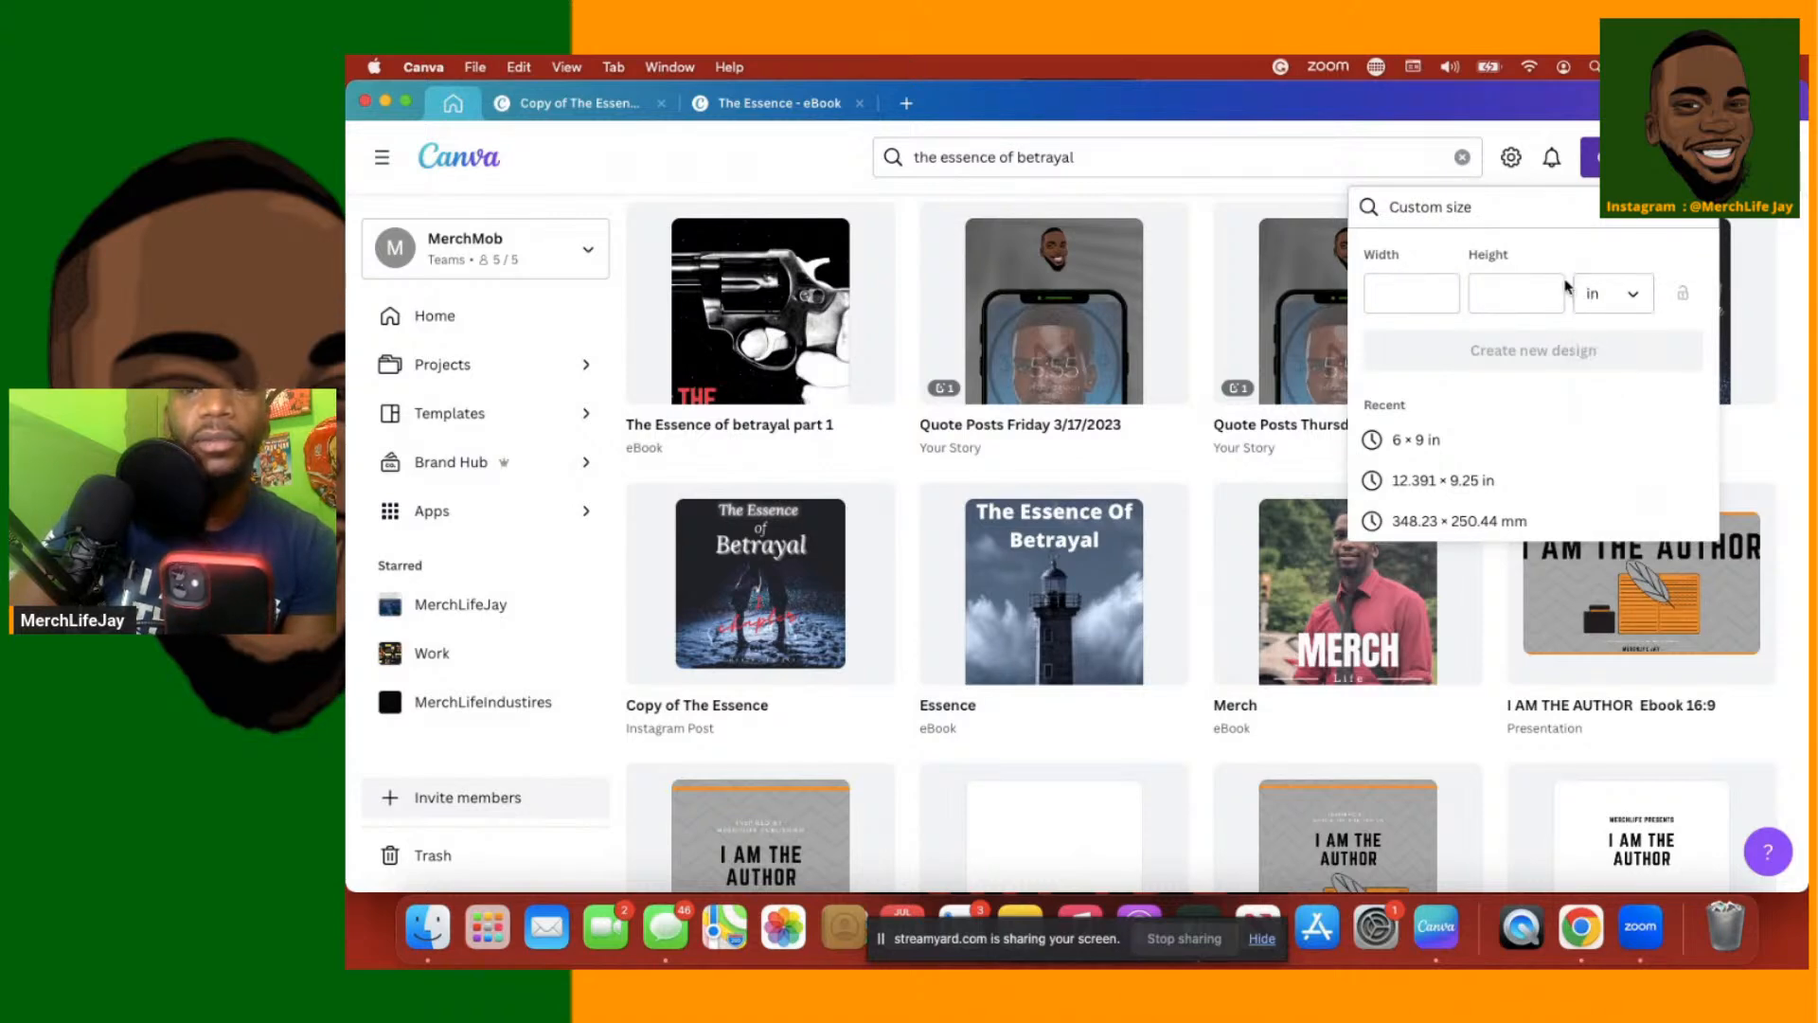
Return to the template folder in Finder and view the file info of the PNG cover template
key("ctrl+Up")
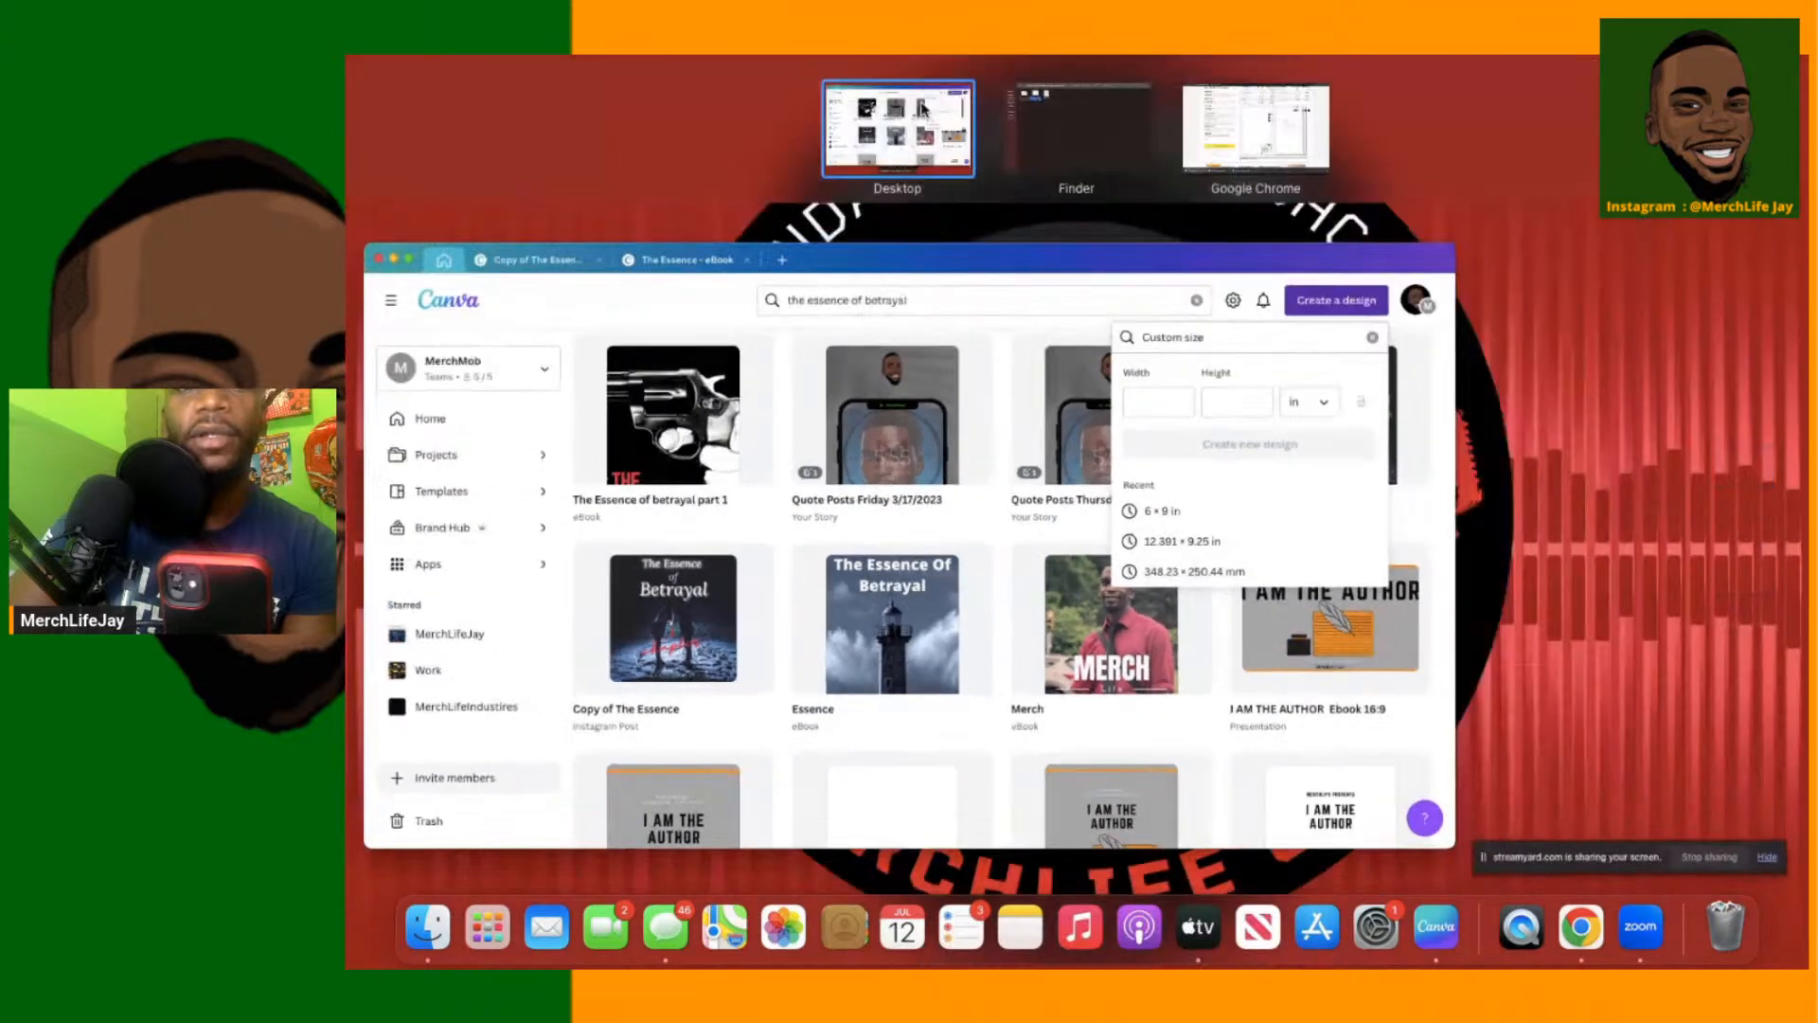
left_click(1062, 143)
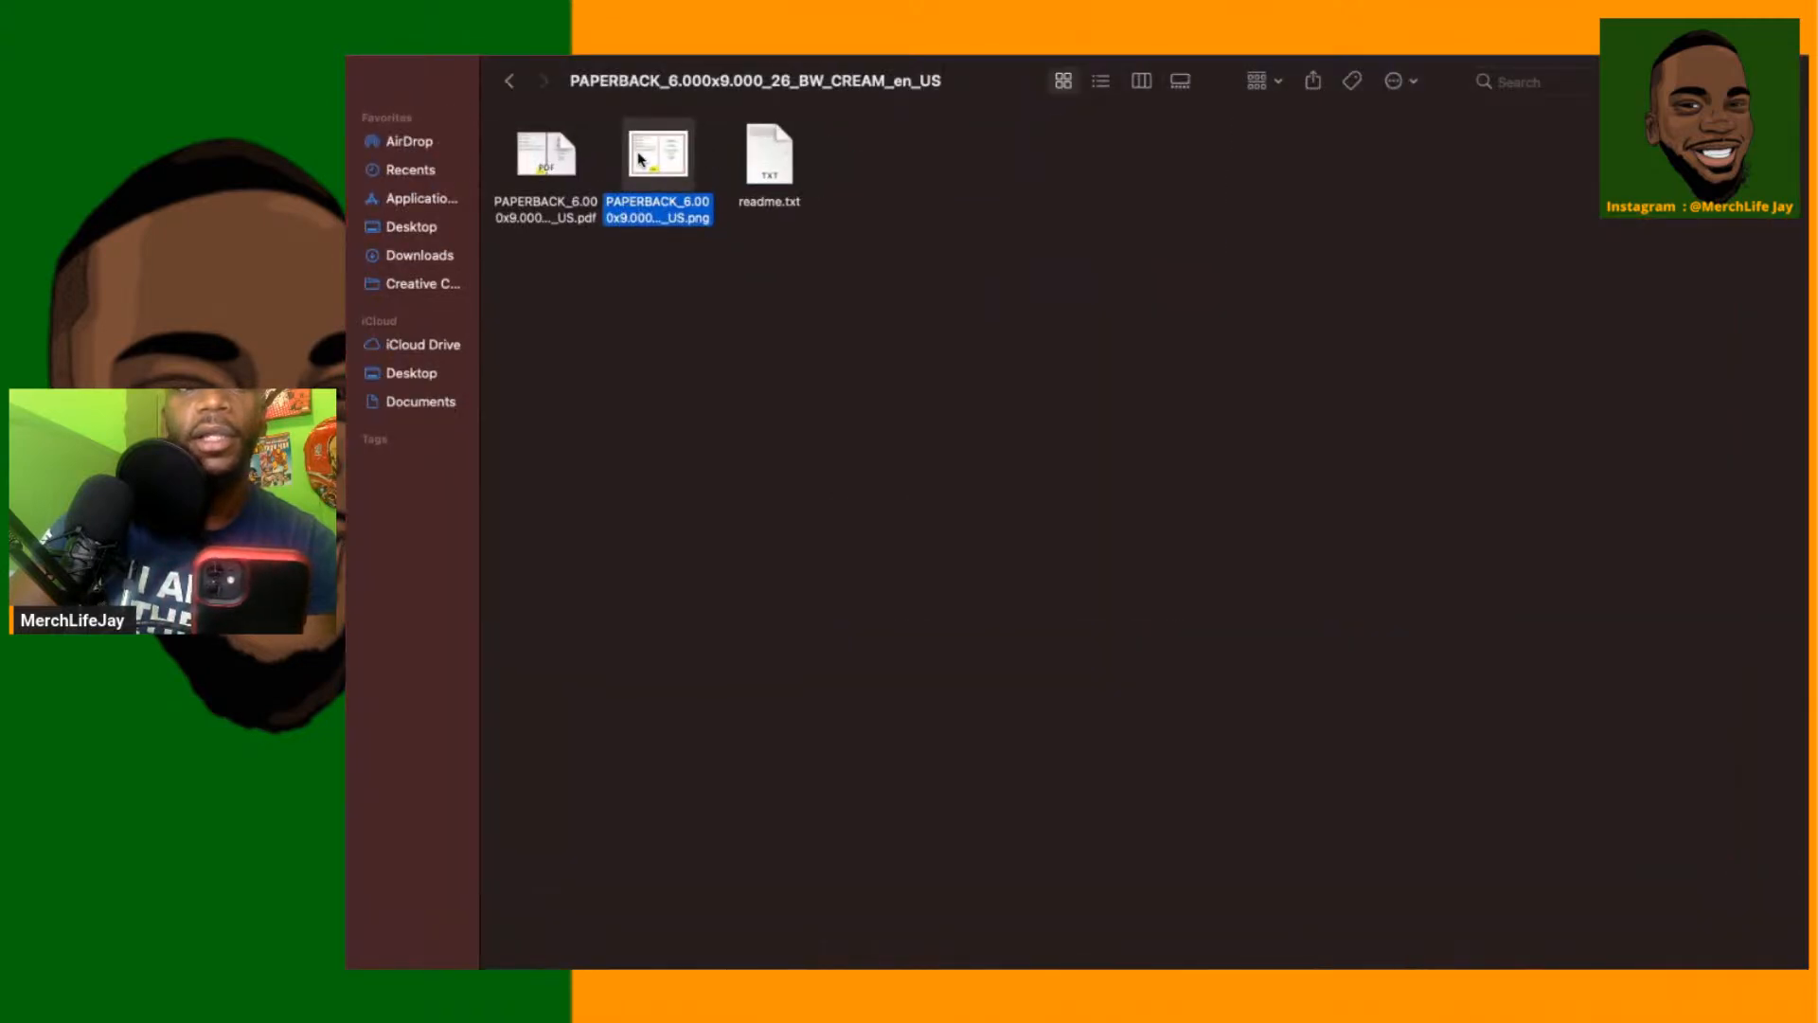
right_click(661, 169)
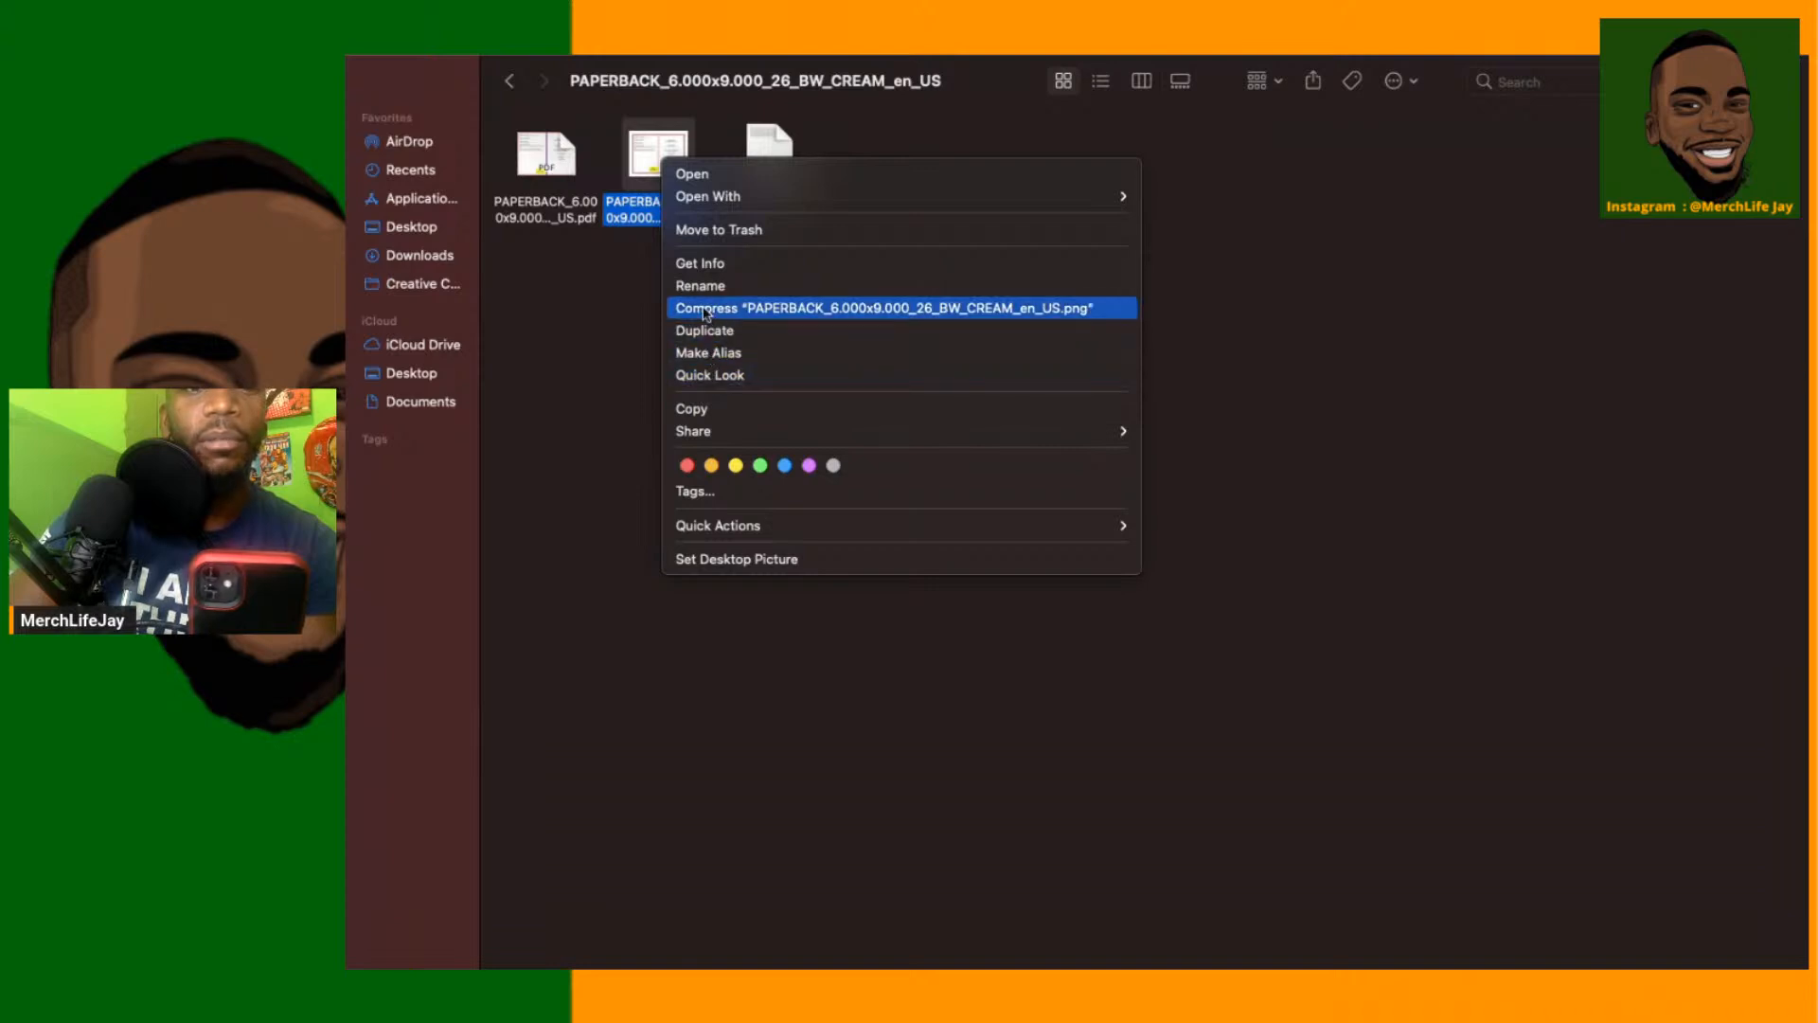
left_click(699, 265)
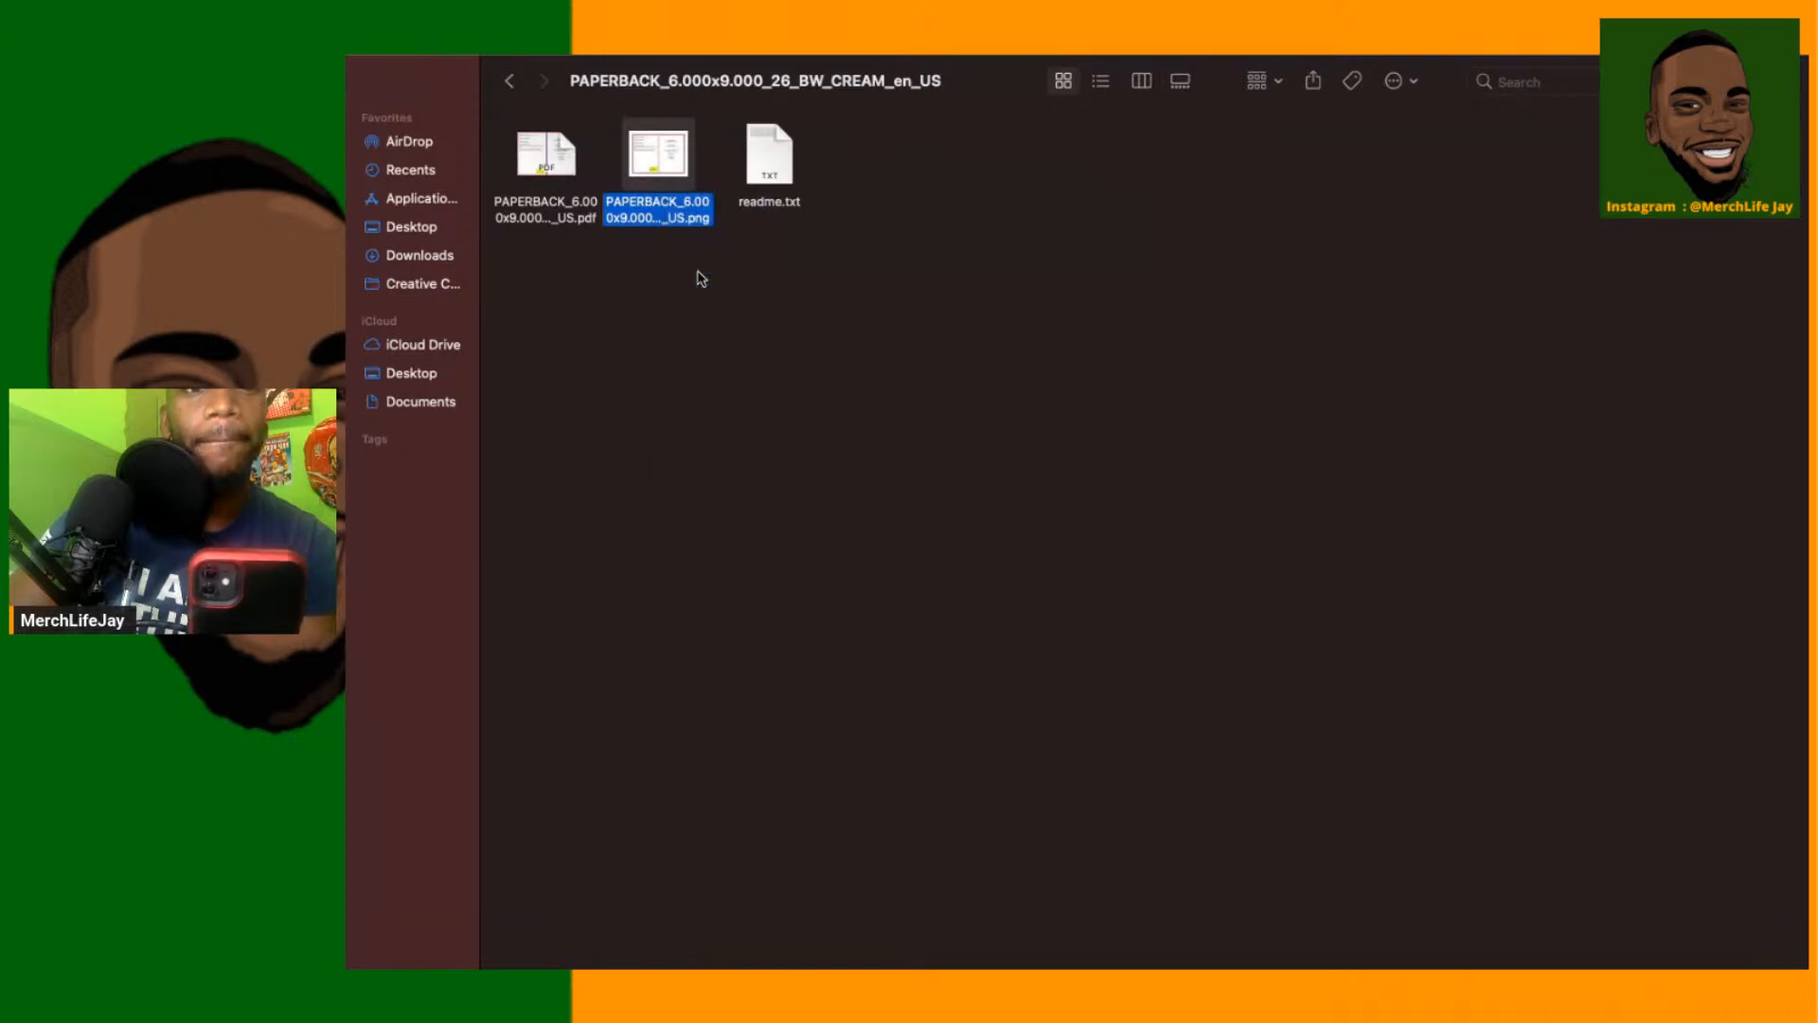
left_click(372, 81)
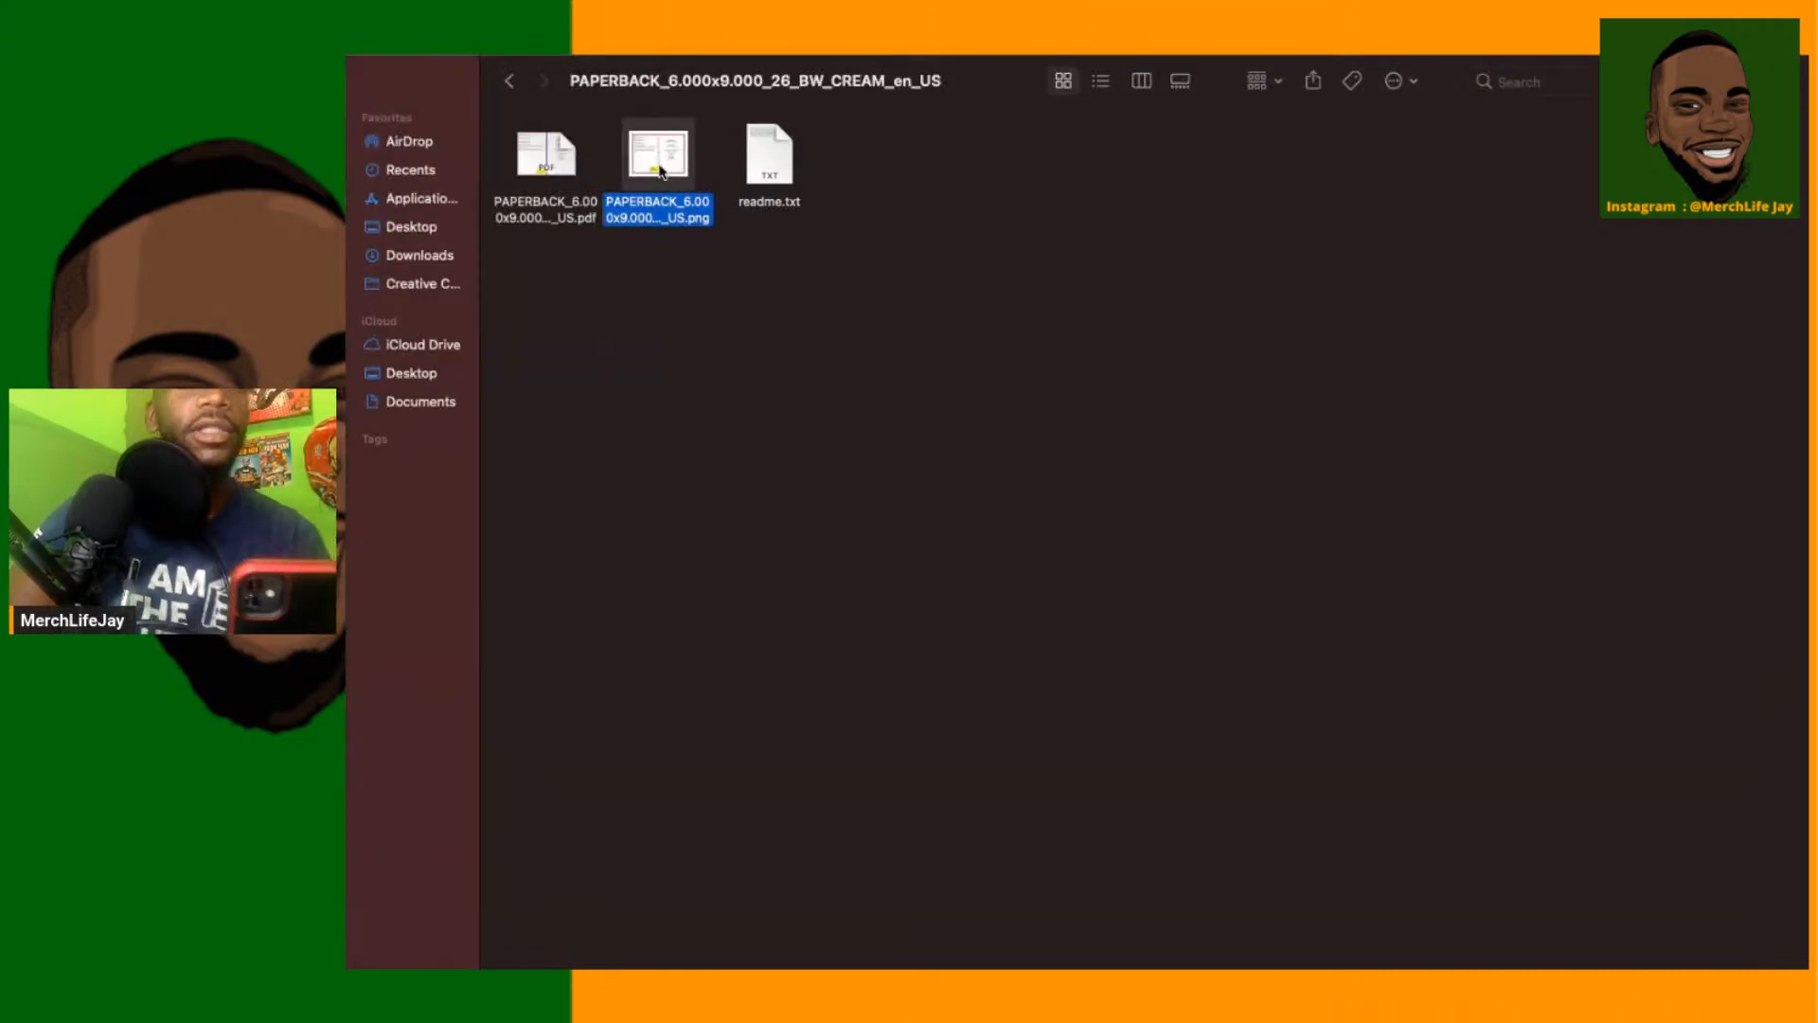
Switch to the cover template in Preview and read its overall dimensions
key("ctrl+Left")
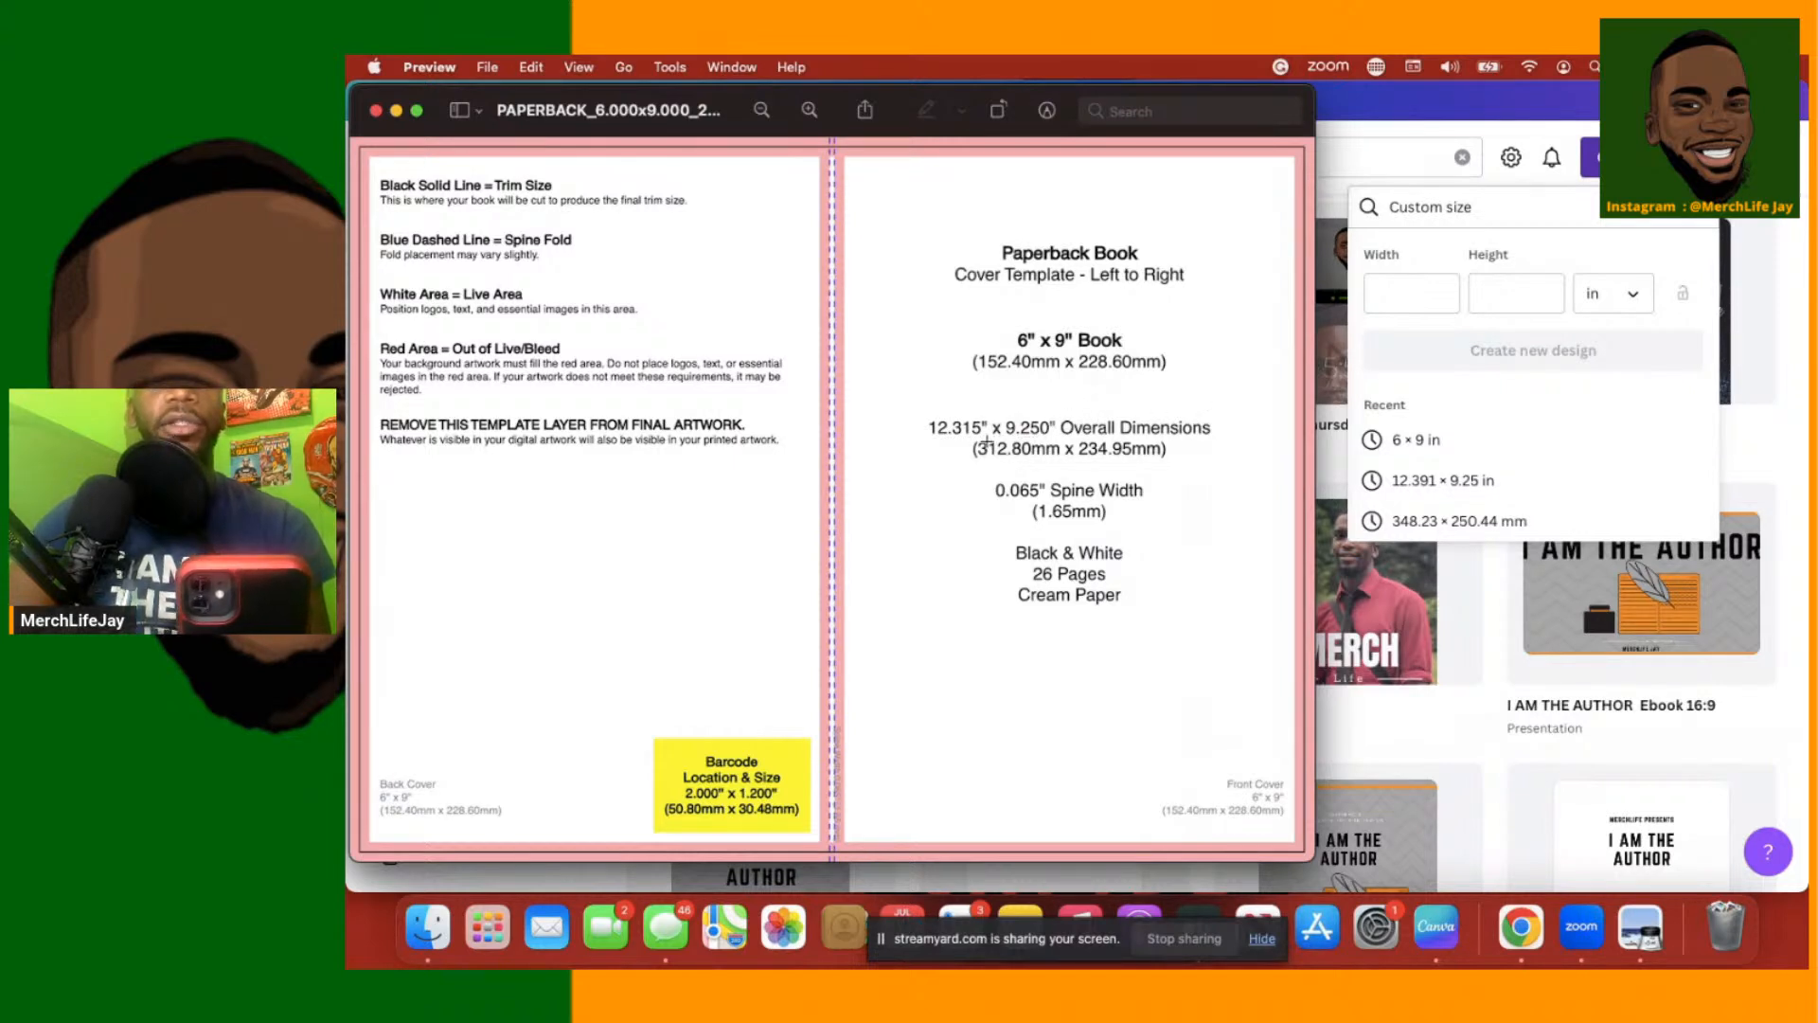
left_click_drag(981, 436, 957, 425)
left_click(1125, 521)
Return to Canva and set the custom design's width to 12.315 in
left_click(1393, 293)
left_click(1392, 294)
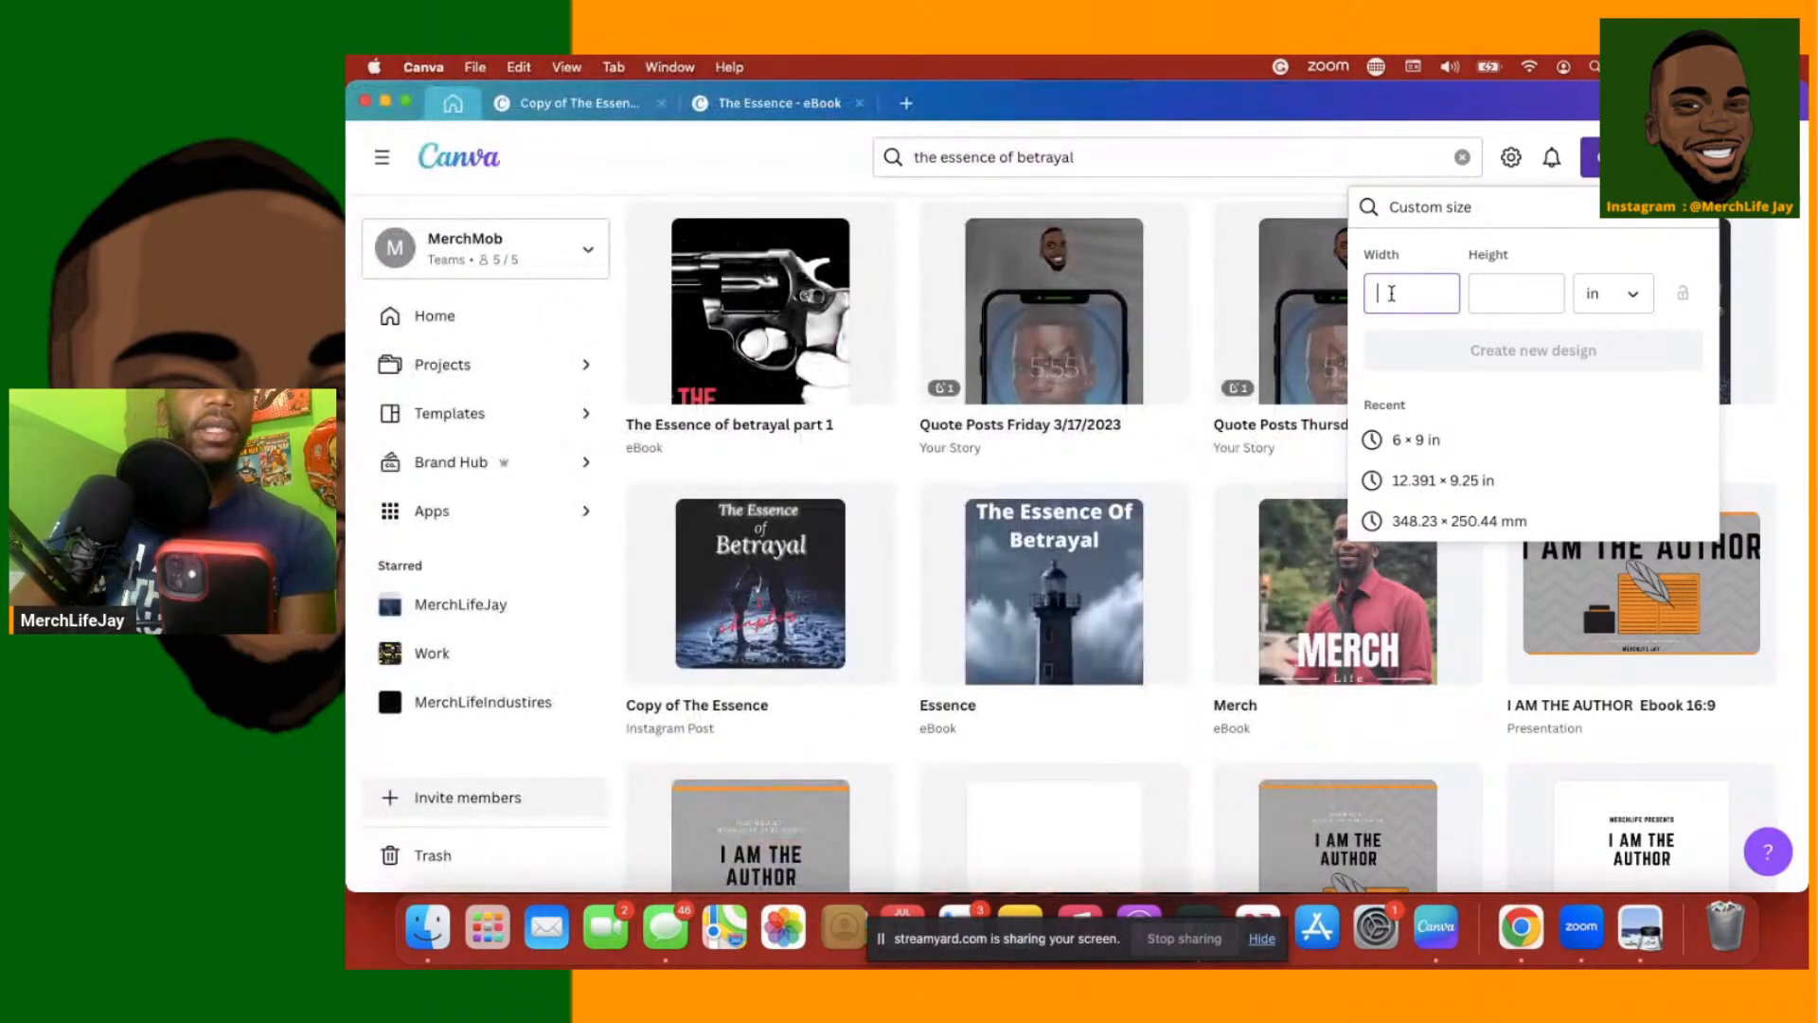
type("12.315")
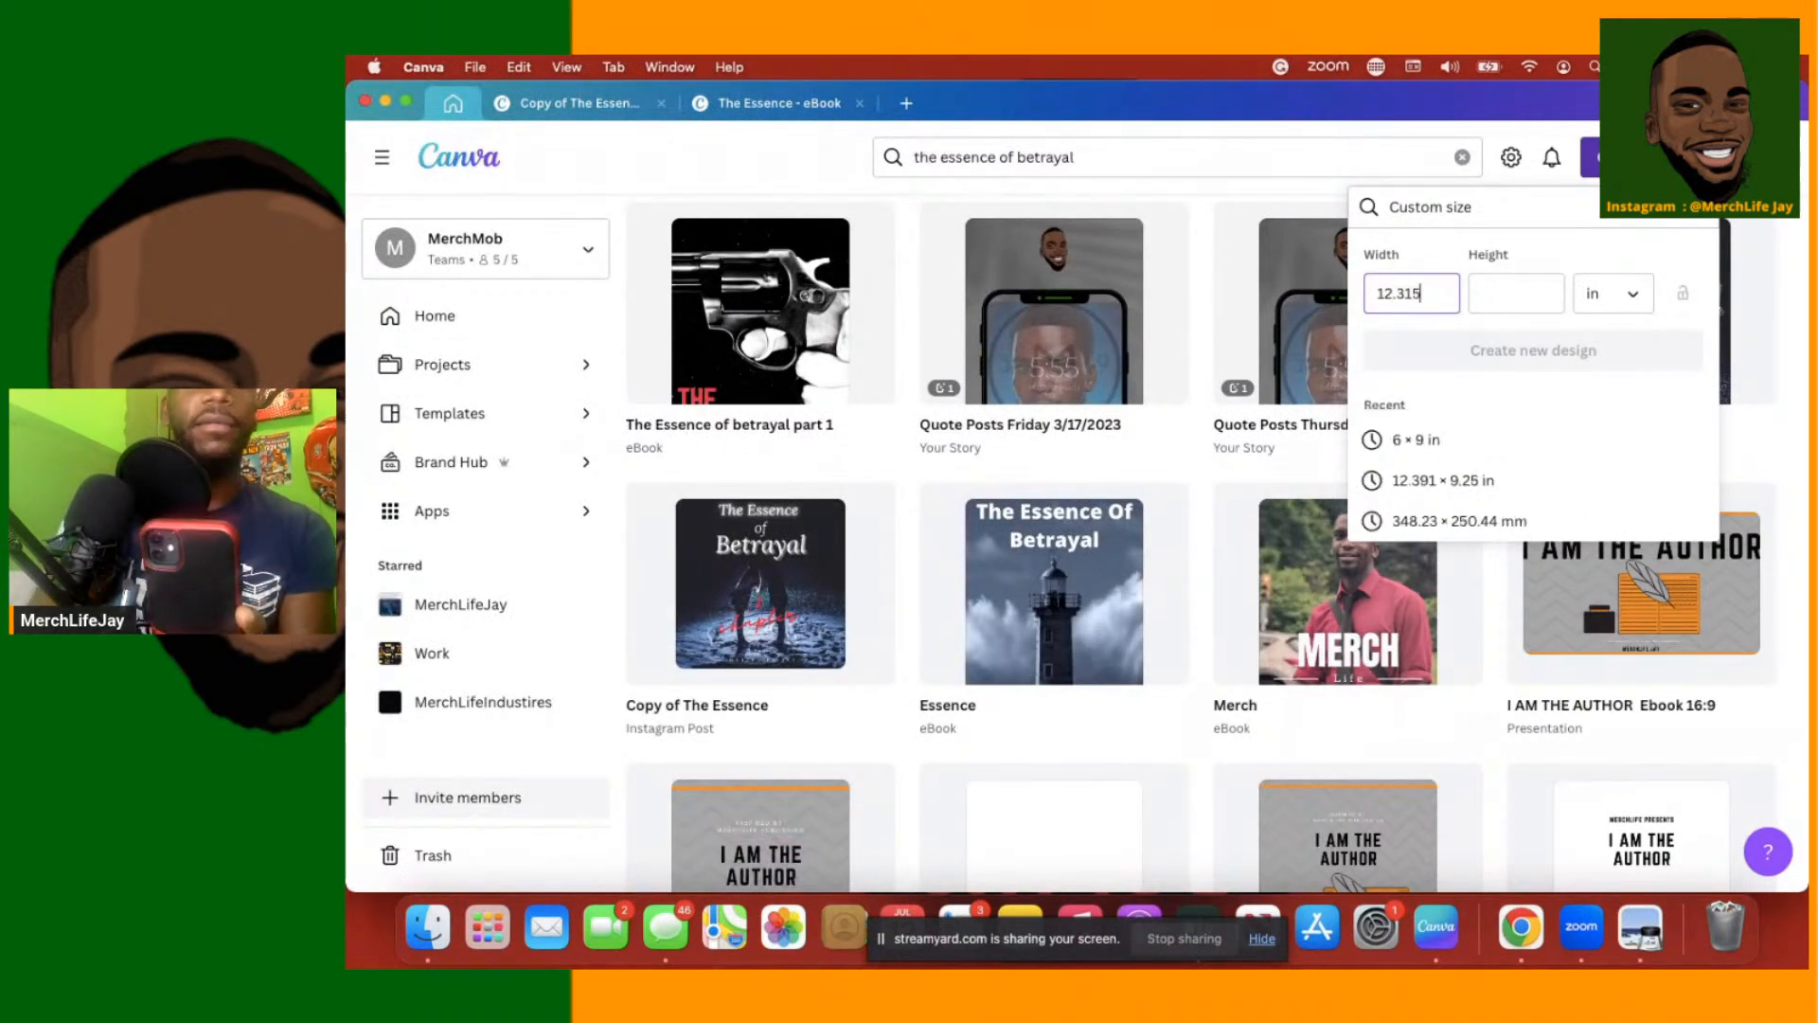
Set the custom design's height to 9.250 in, checking it against the cover template in Preview, and create the design in Canva
left_click(1504, 296)
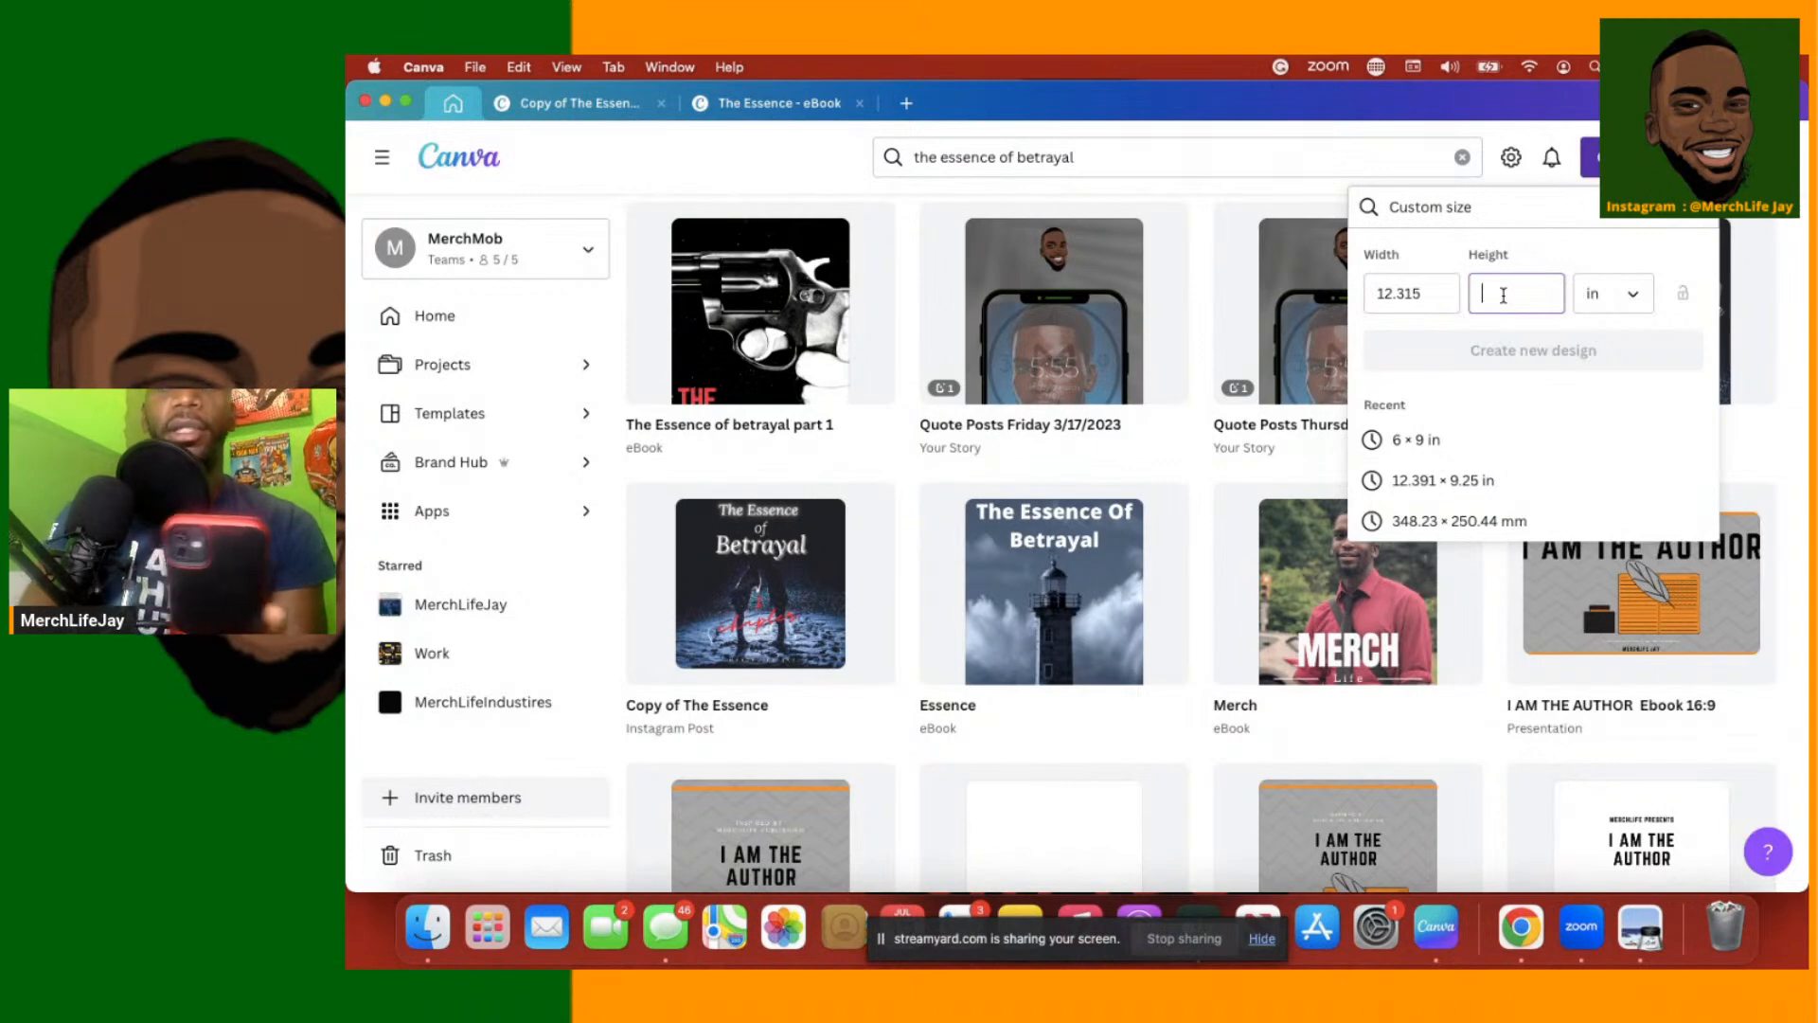
type("9.25")
key("ctrl+Up")
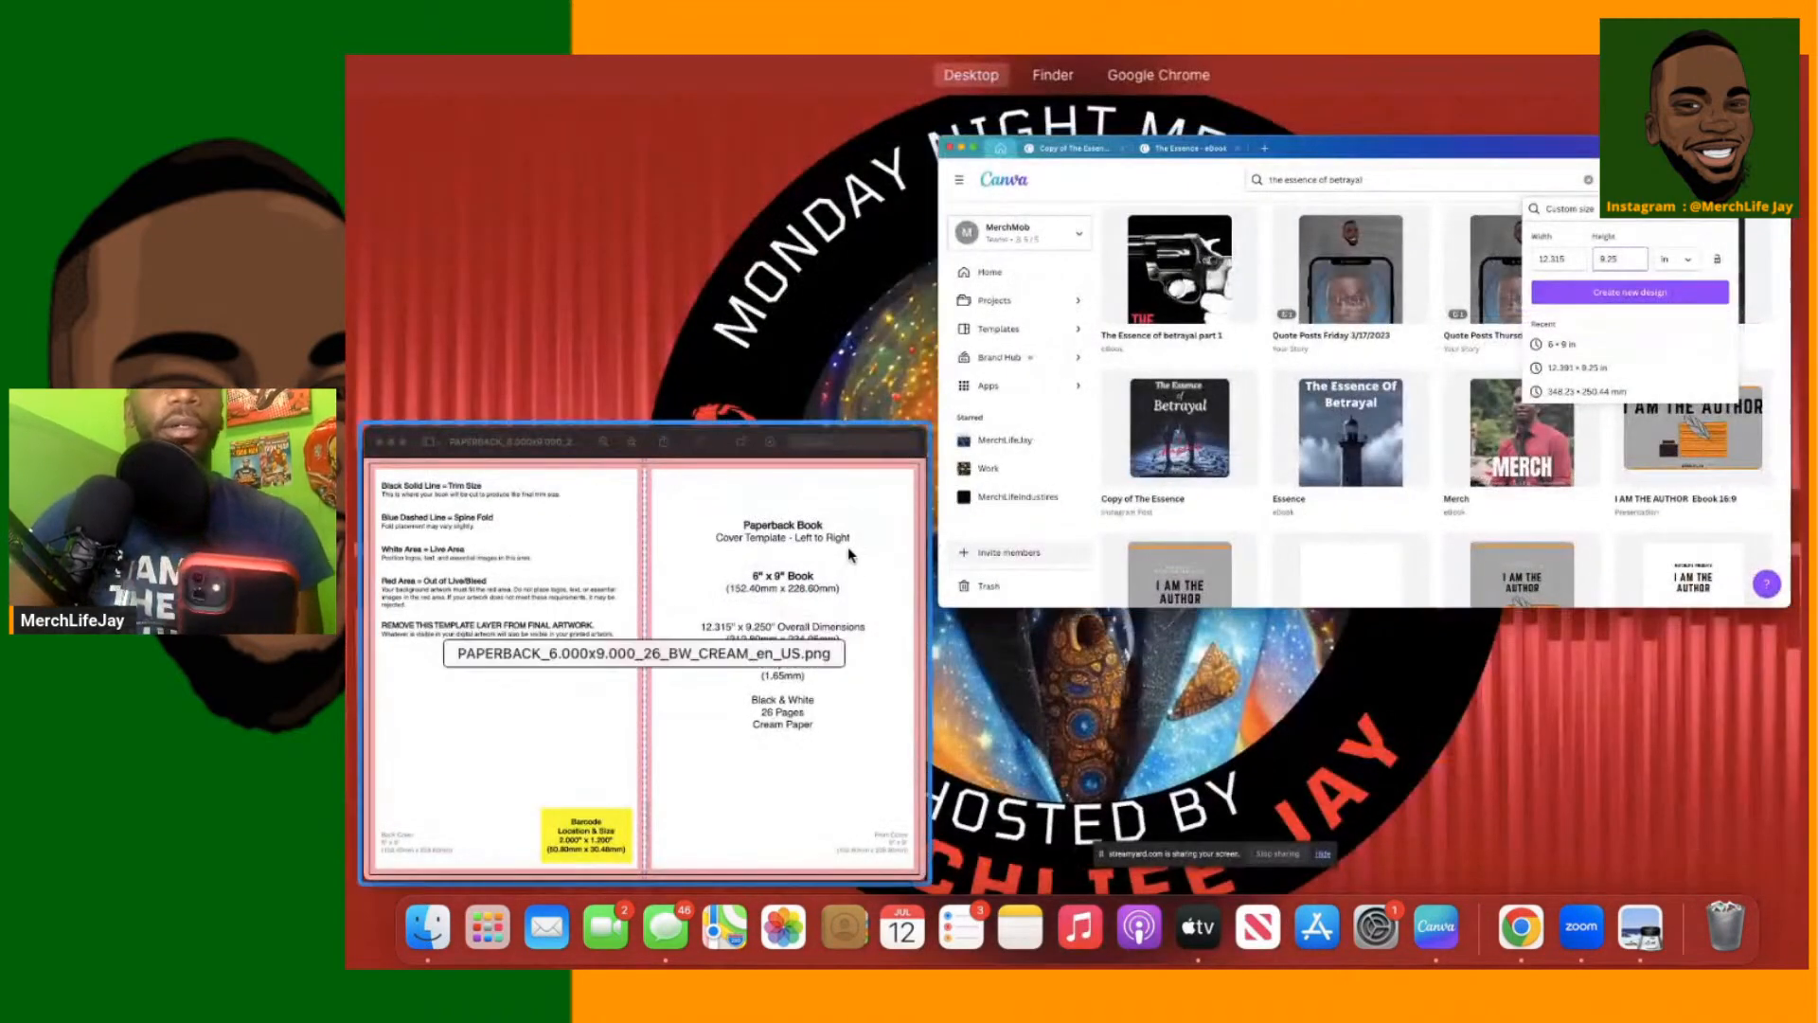
left_click(849, 548)
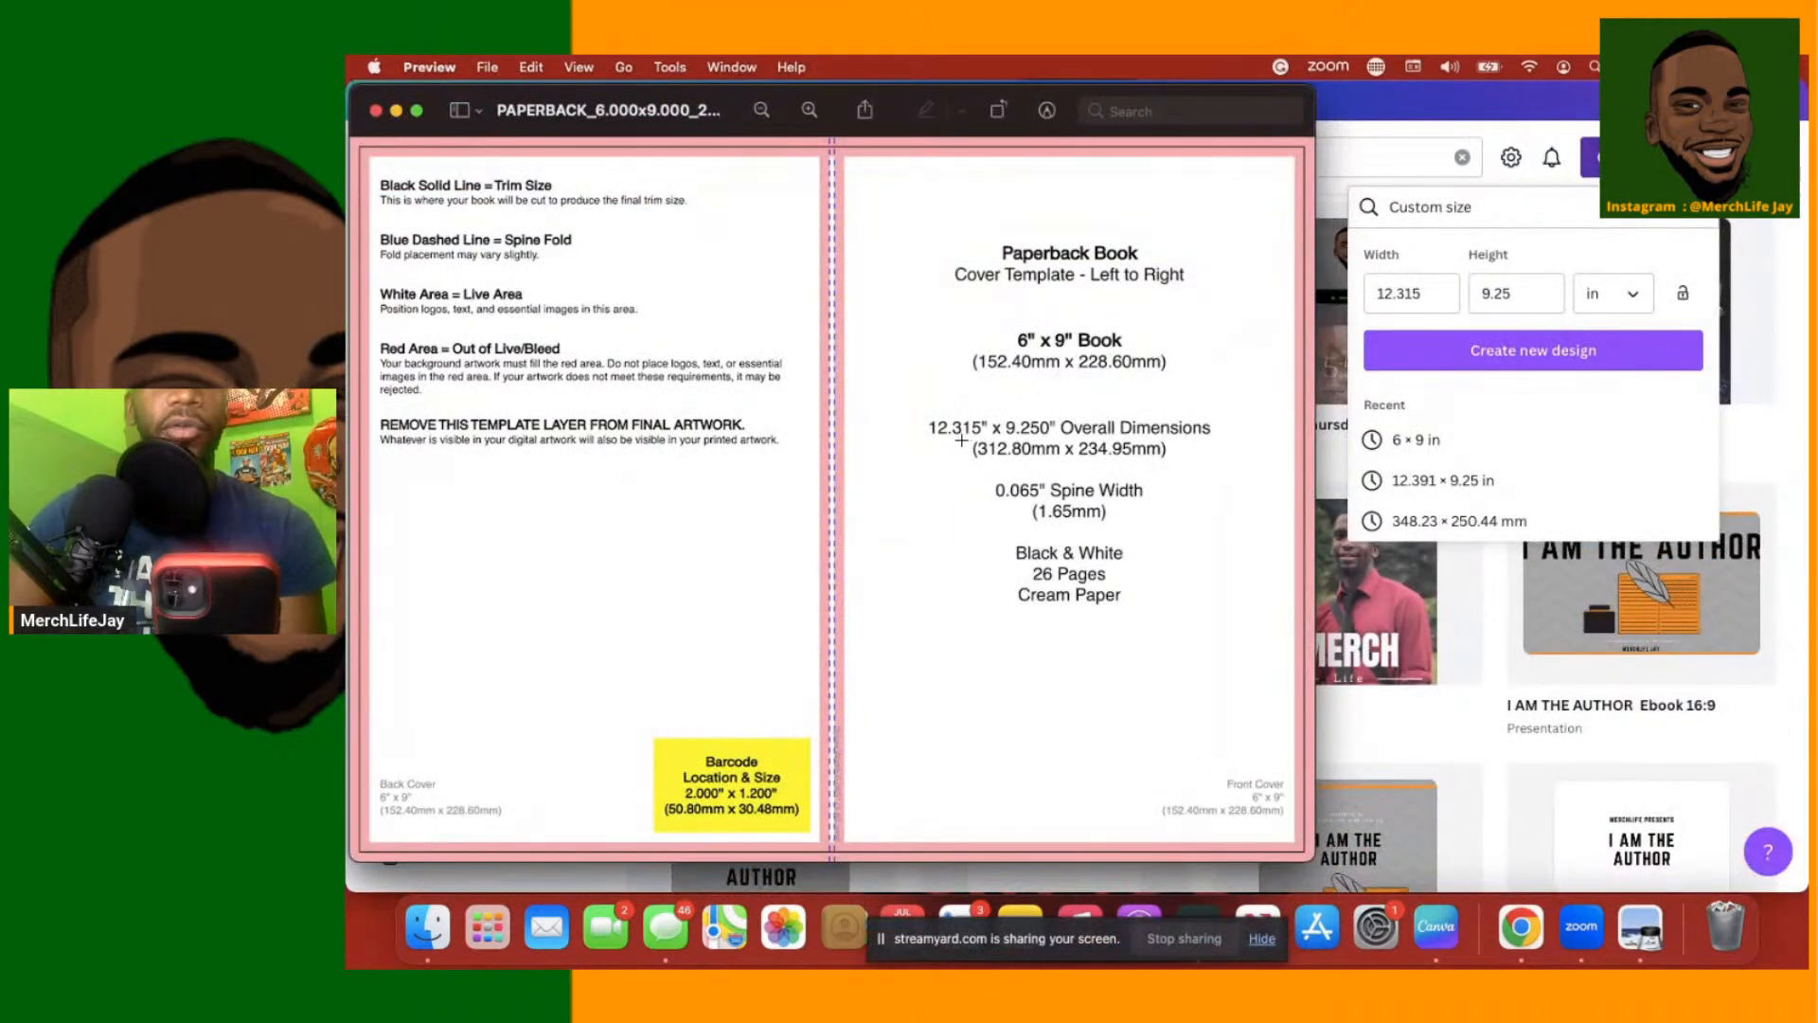
left_click(1516, 293)
type("0")
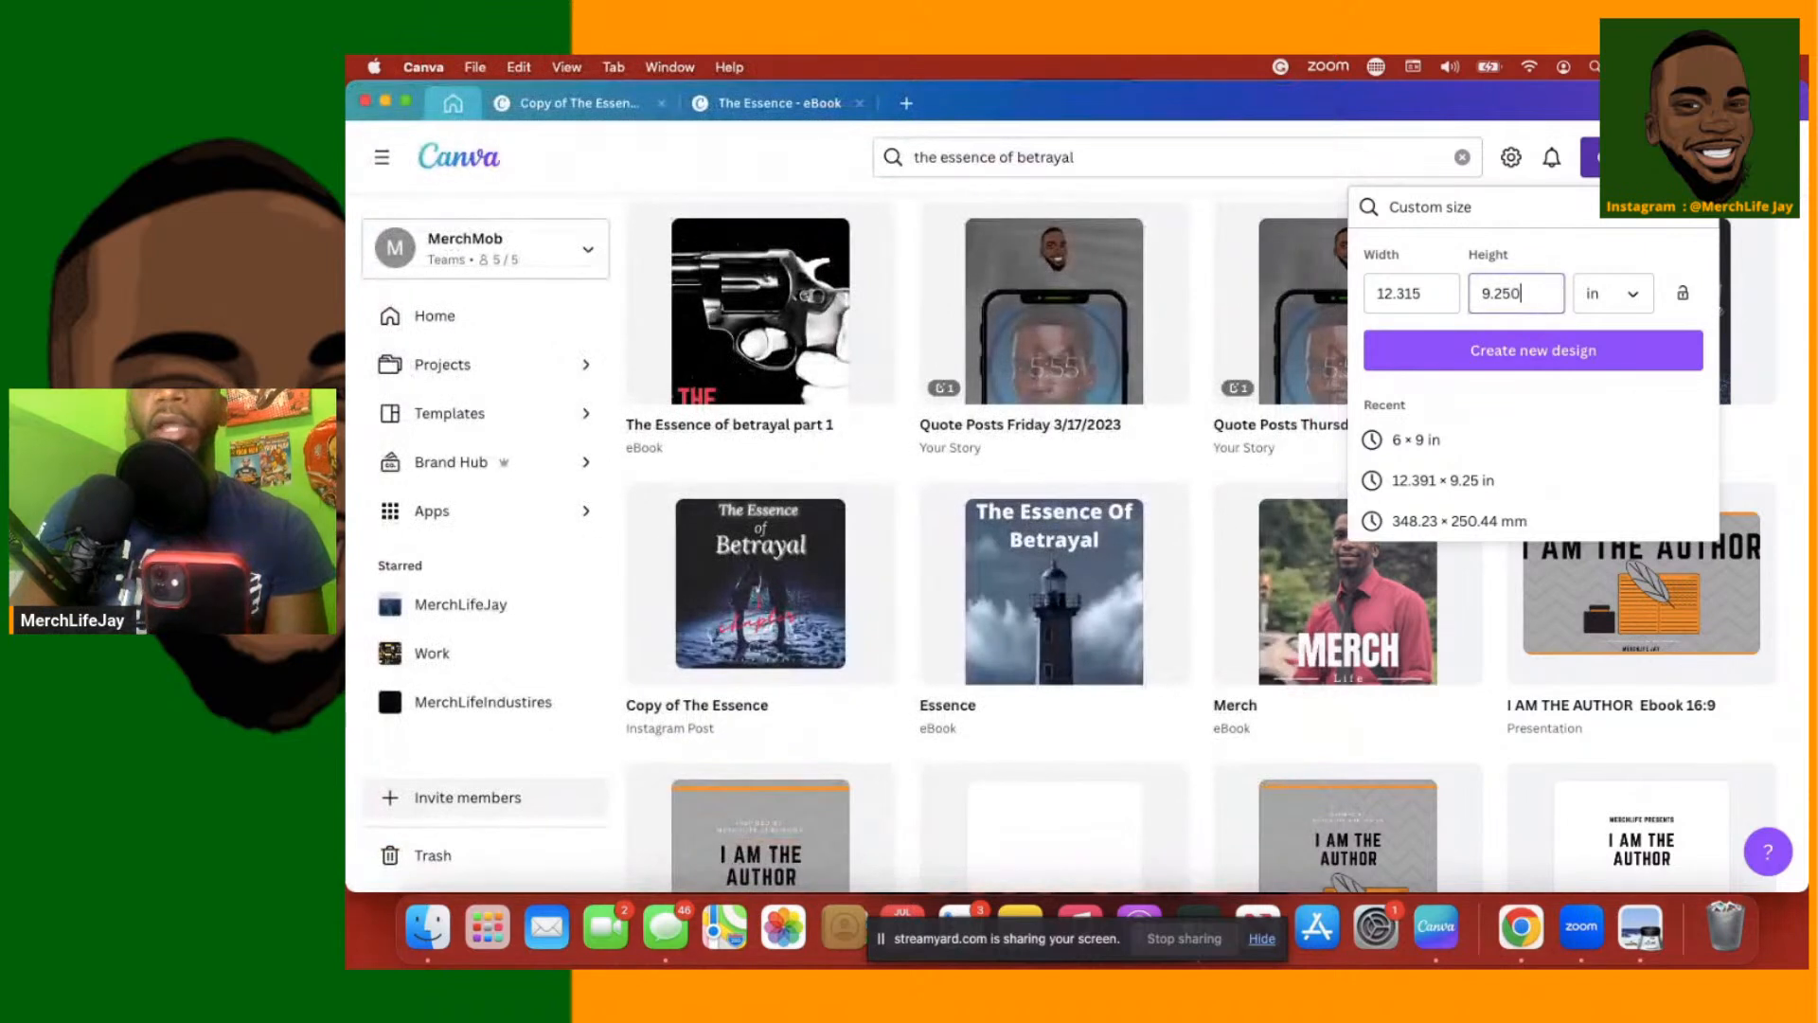
left_click(1511, 353)
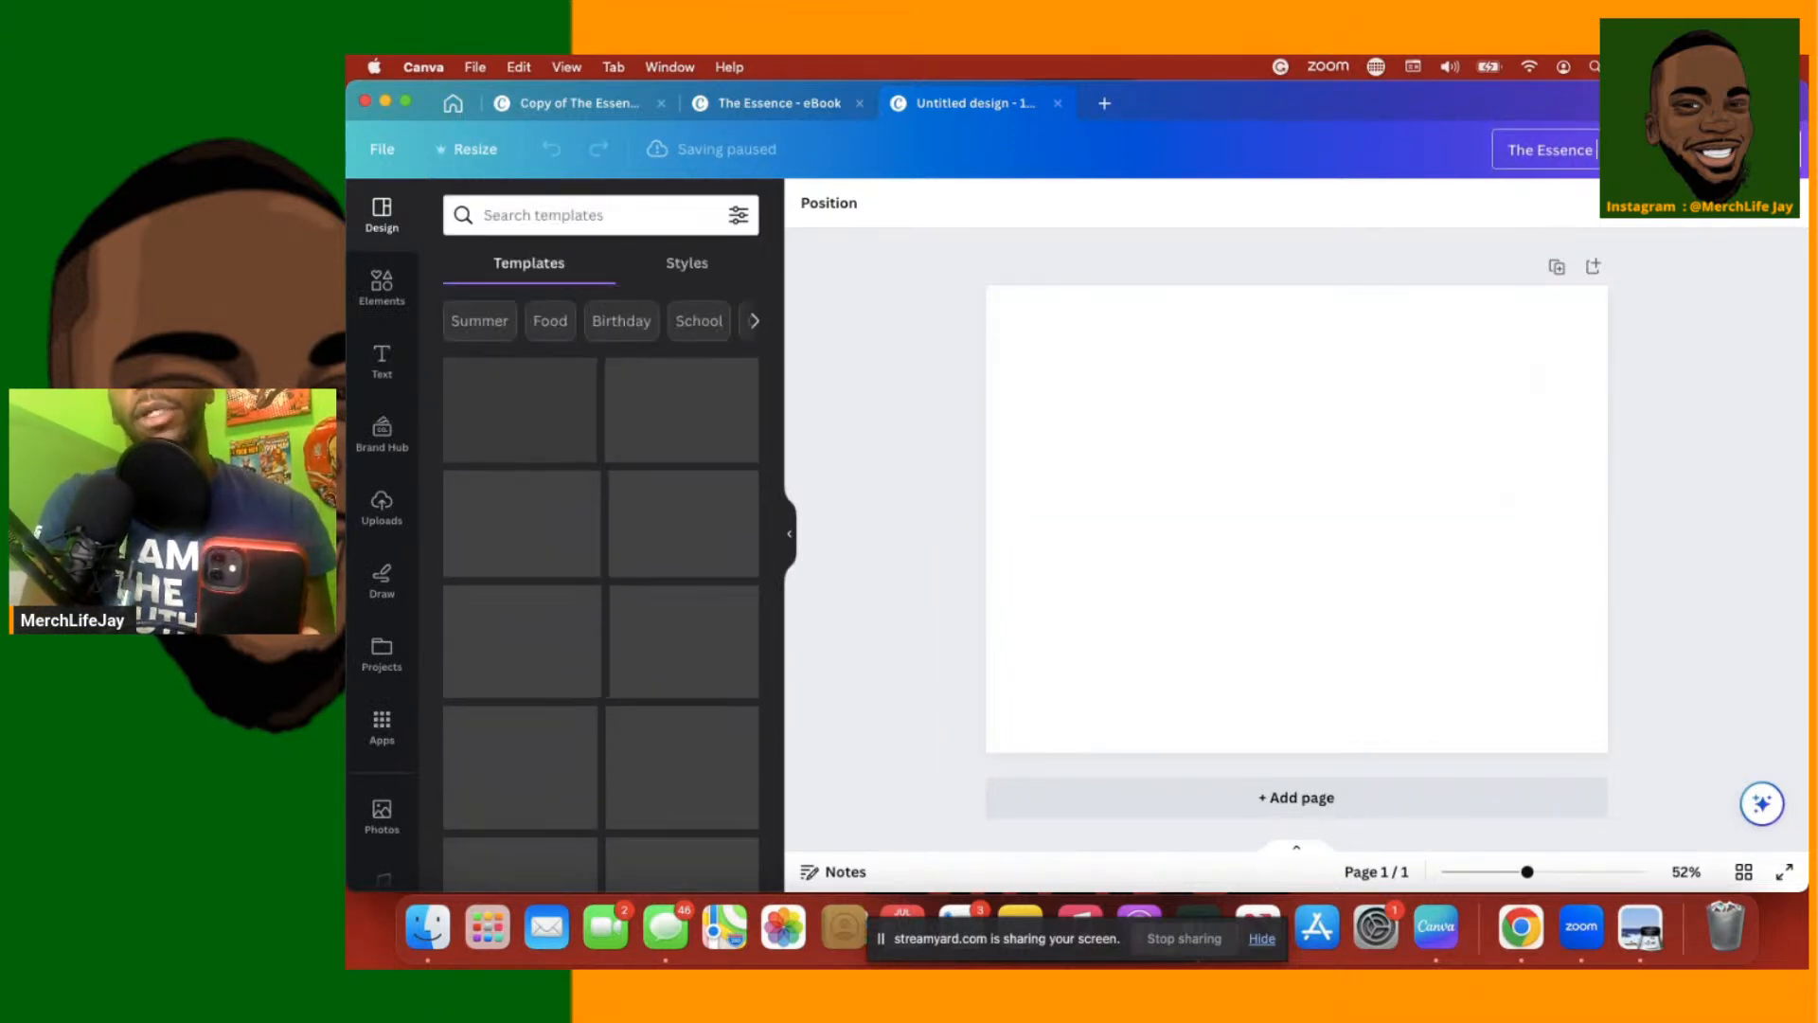
Title the new design The Essence Betrayal FULL COVER
type("etrayal")
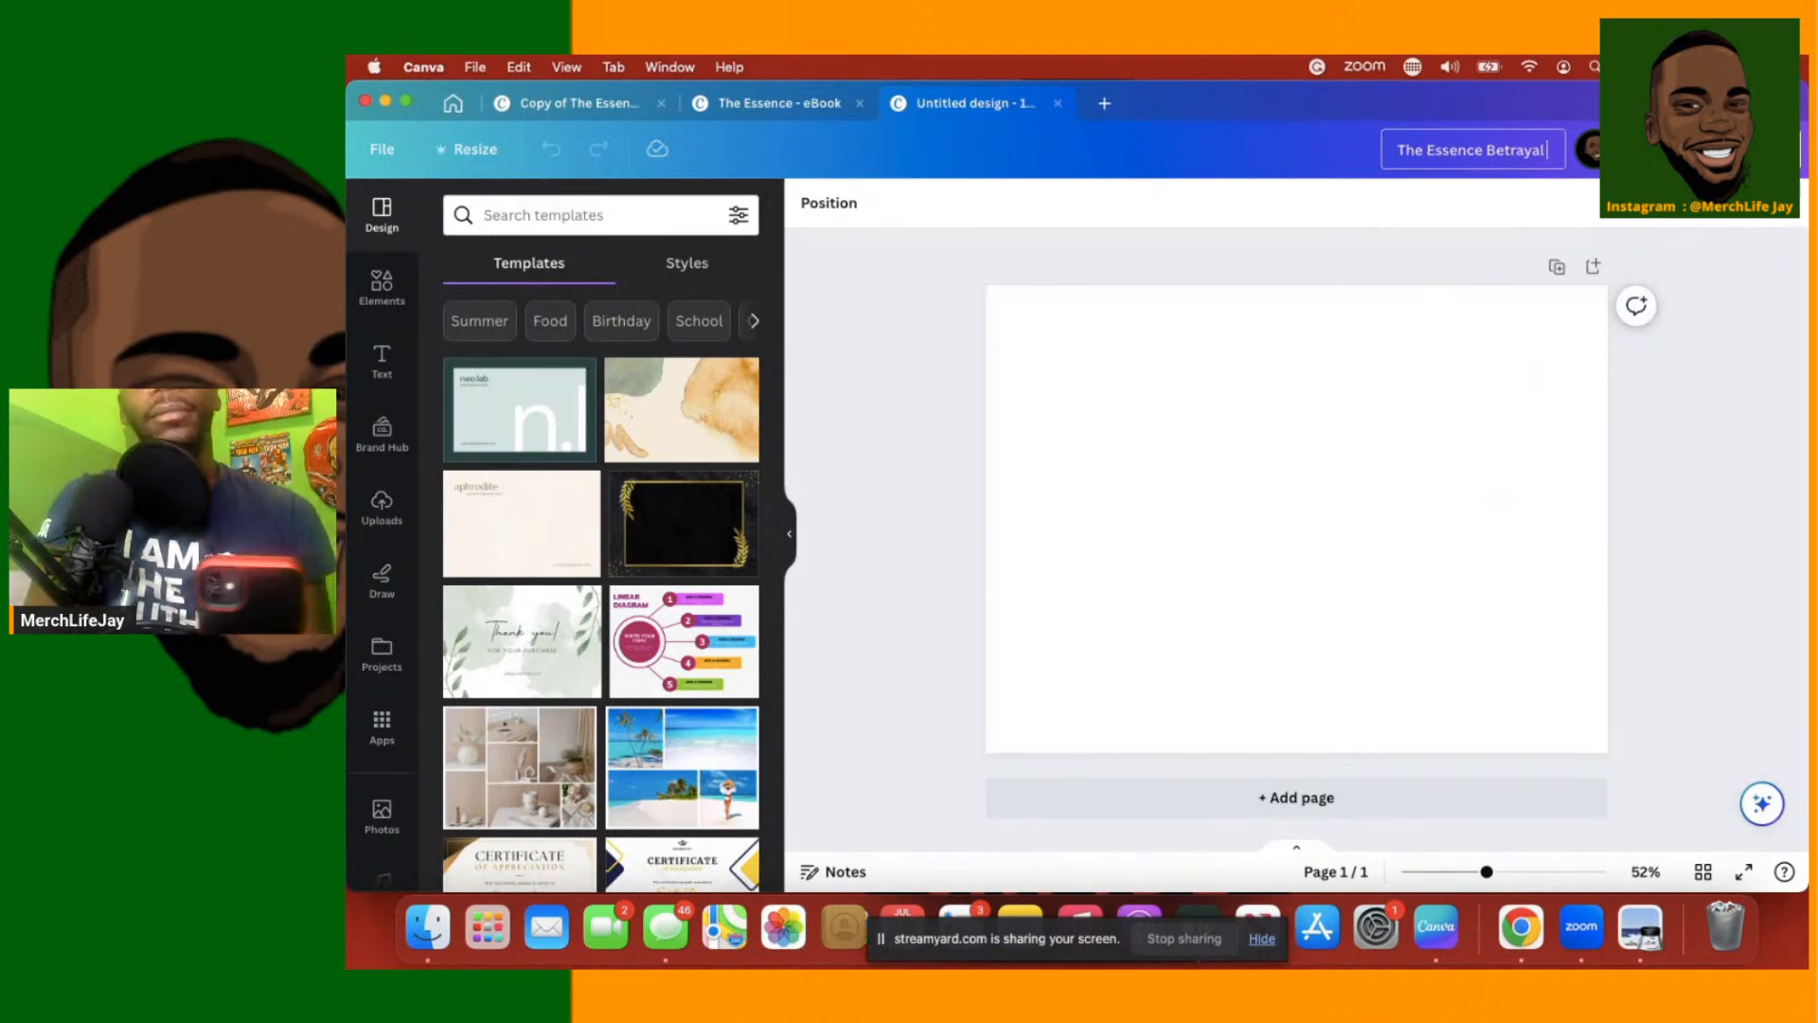
type("FULL")
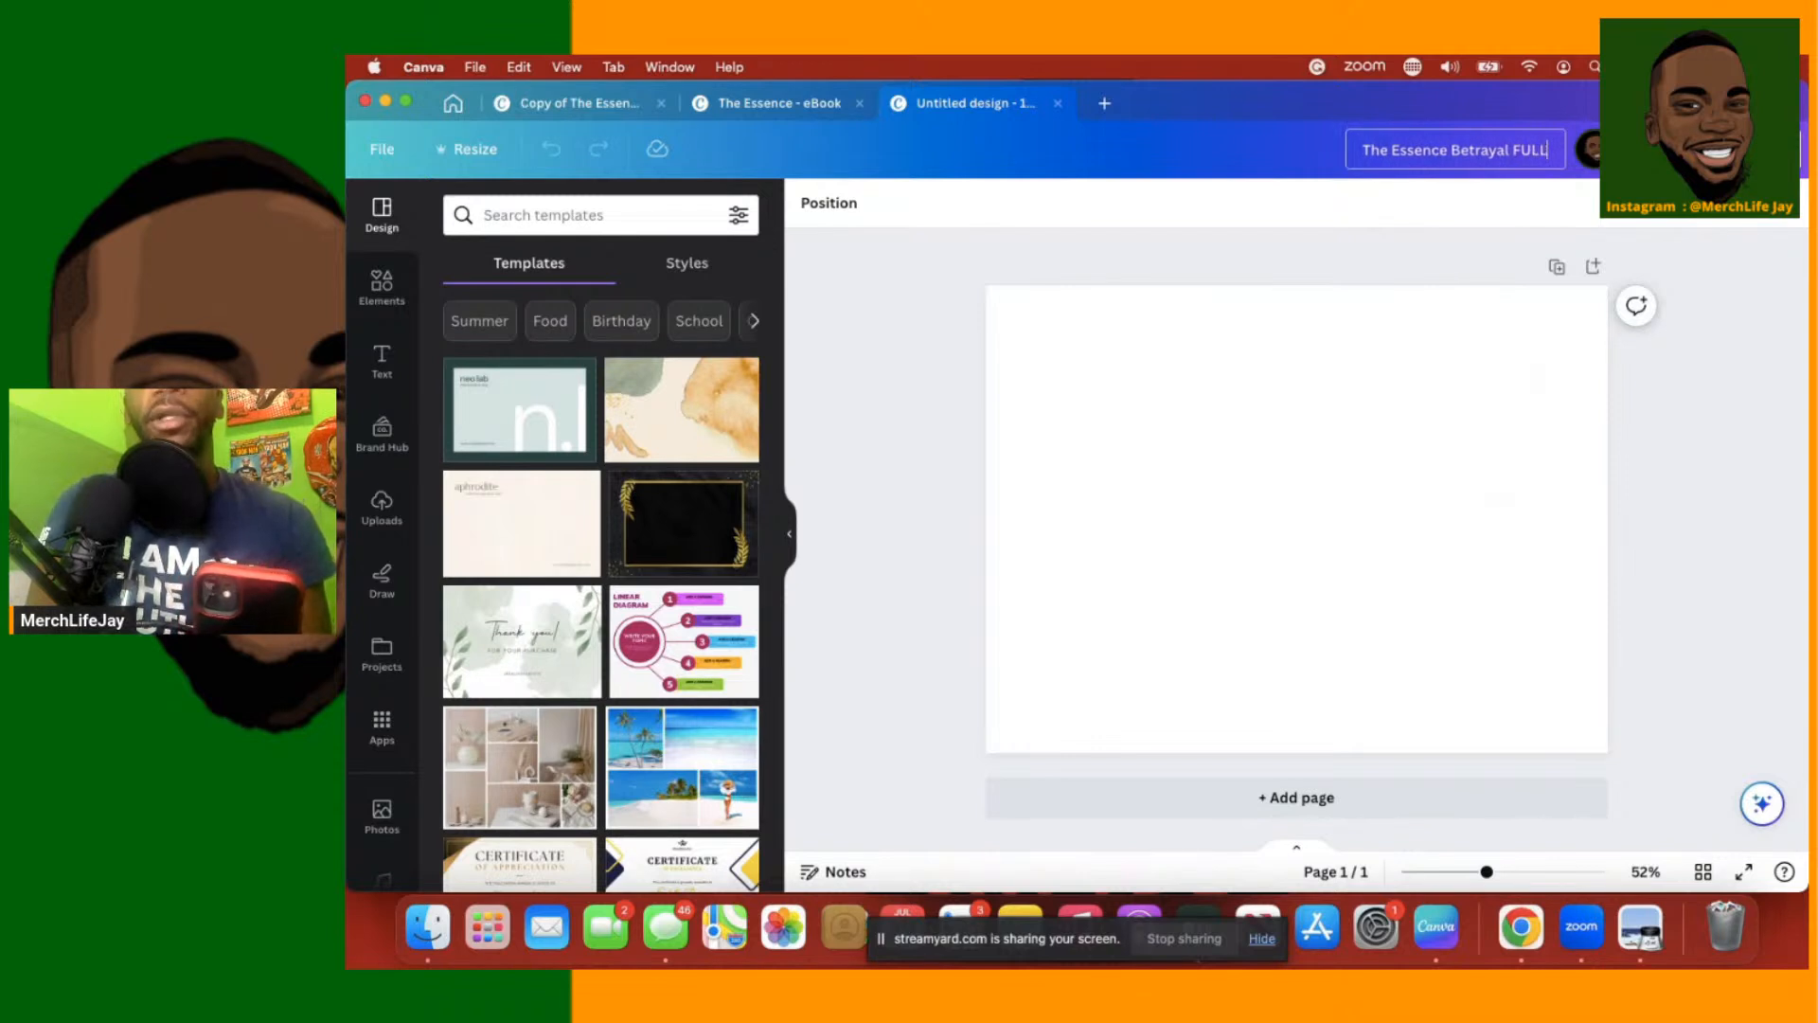
type(" COVER")
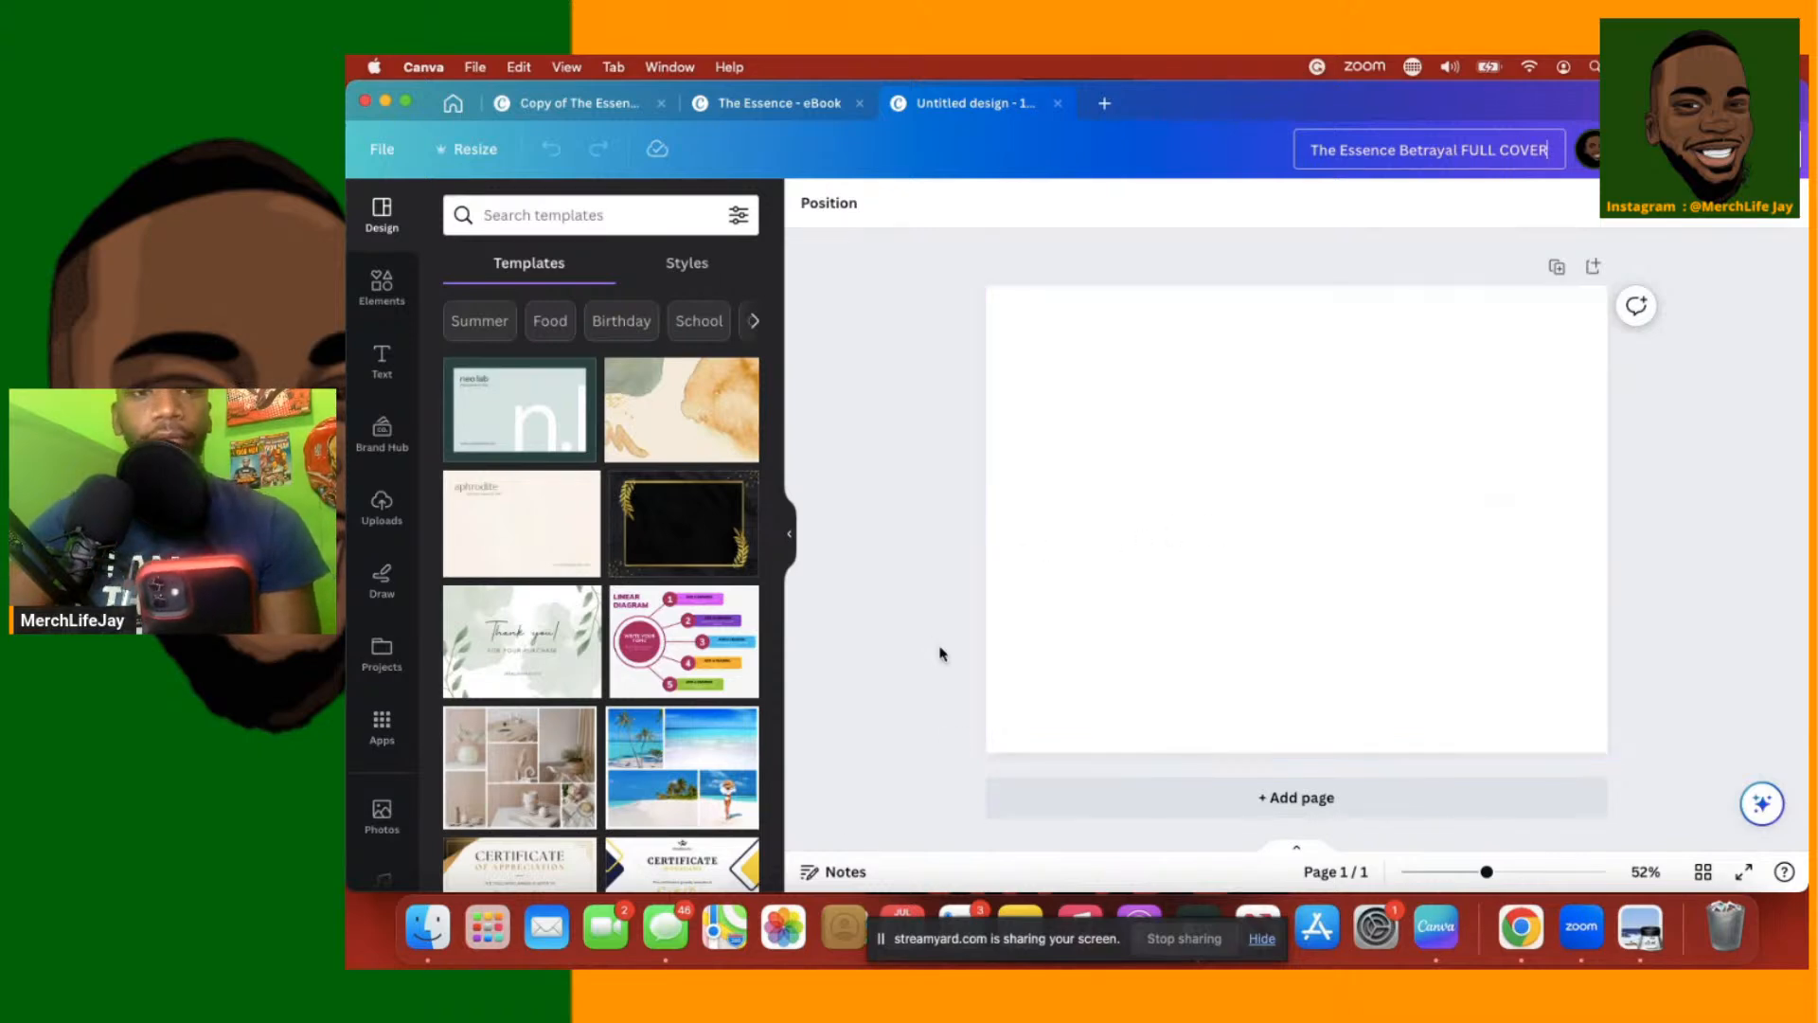
Take the Finder template folder out of full screen, add the PNG cover template to the Canva page, and close the folder
key("ctrl+Up")
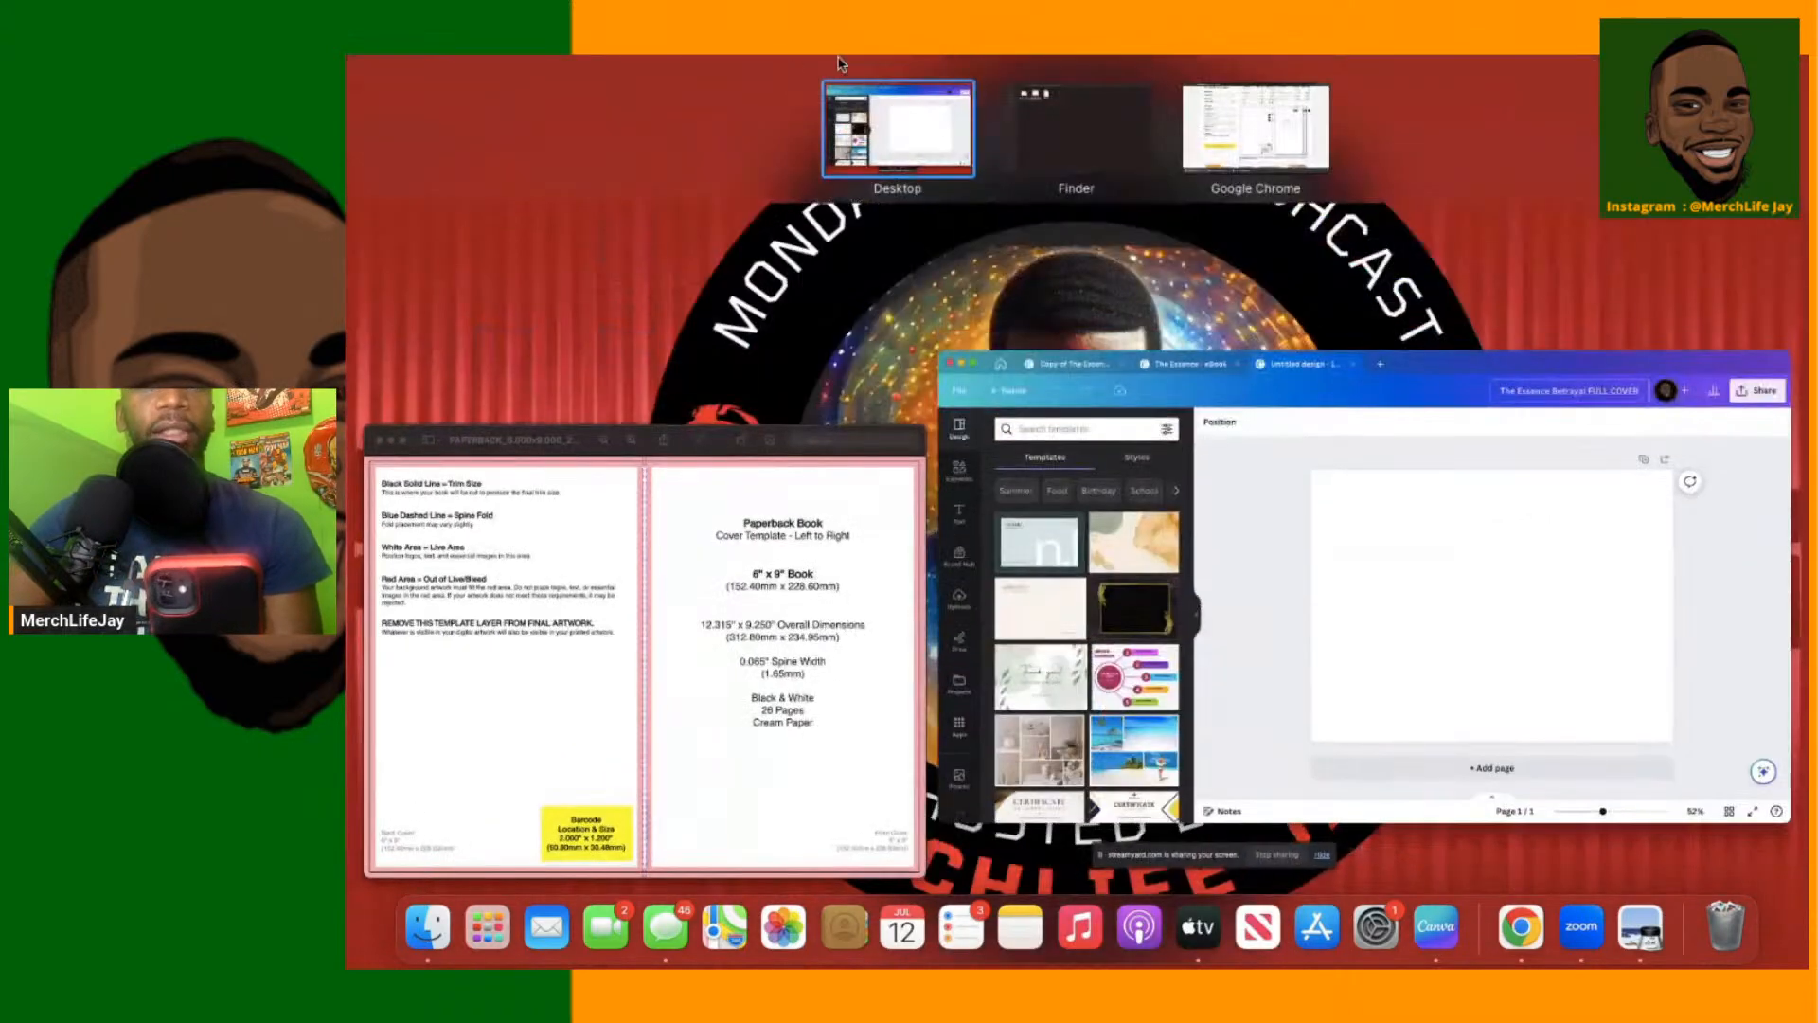
left_click(1080, 174)
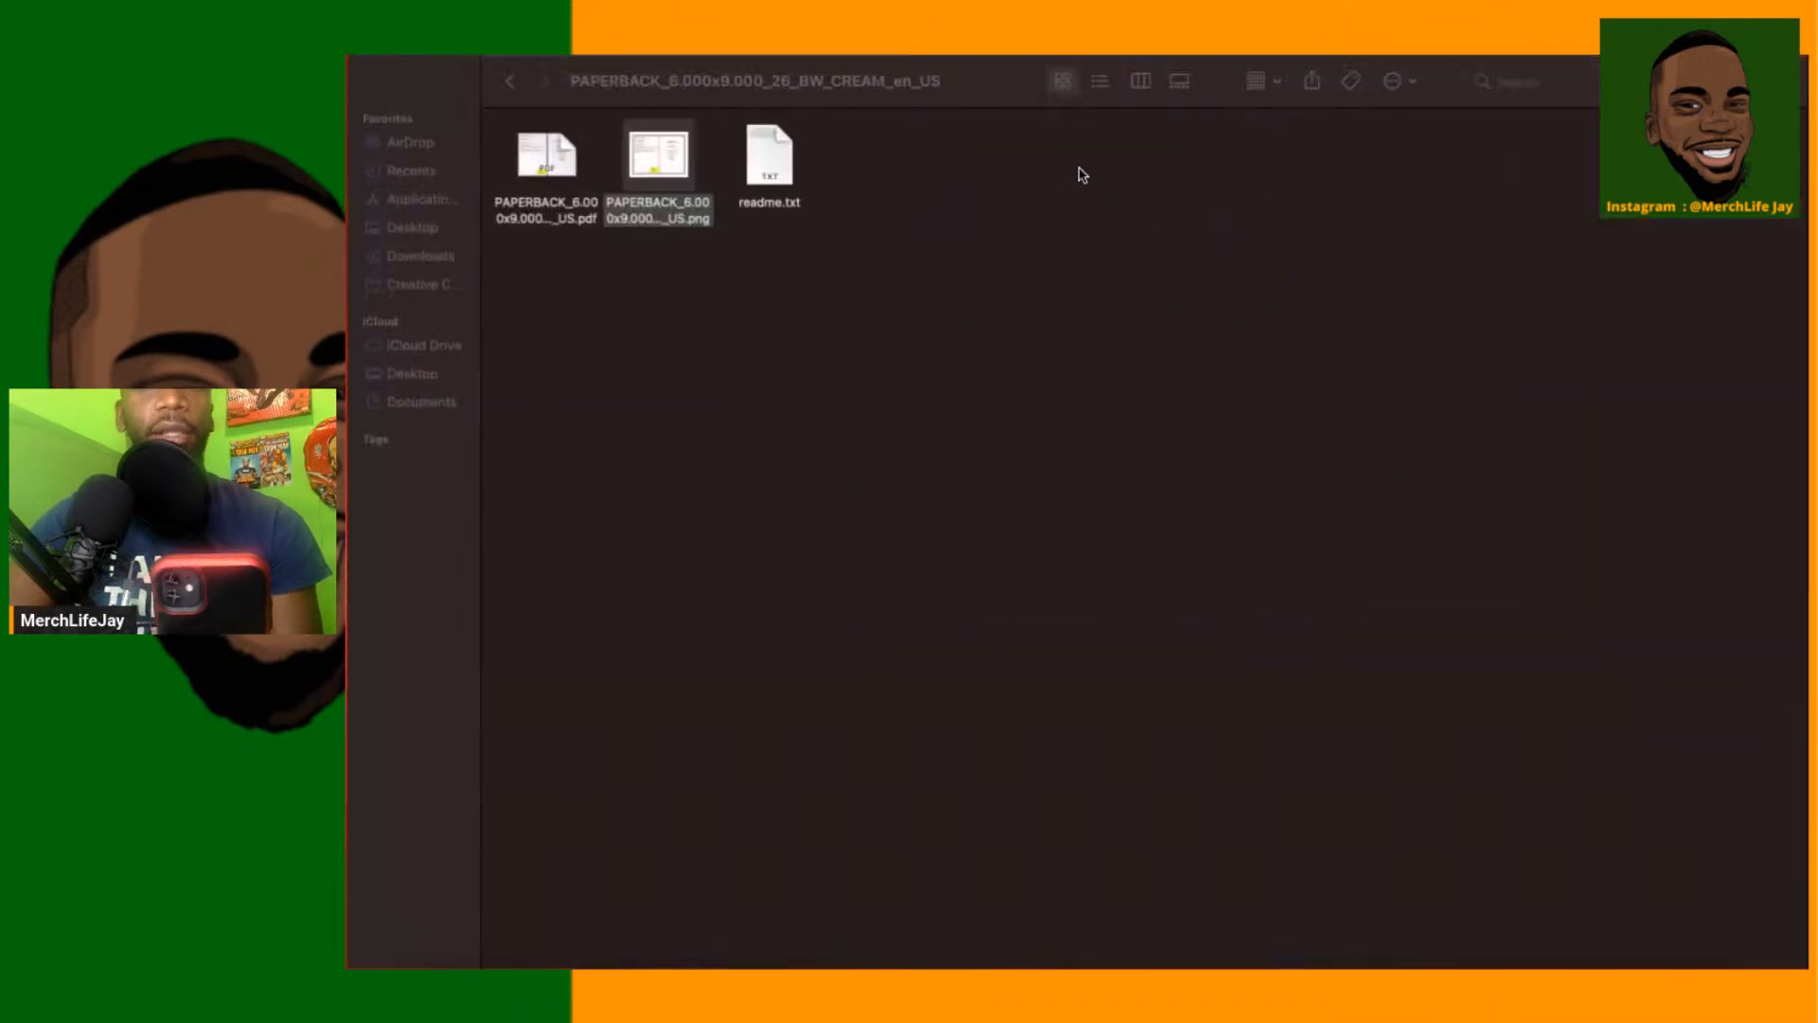
mouse_move(371, 66)
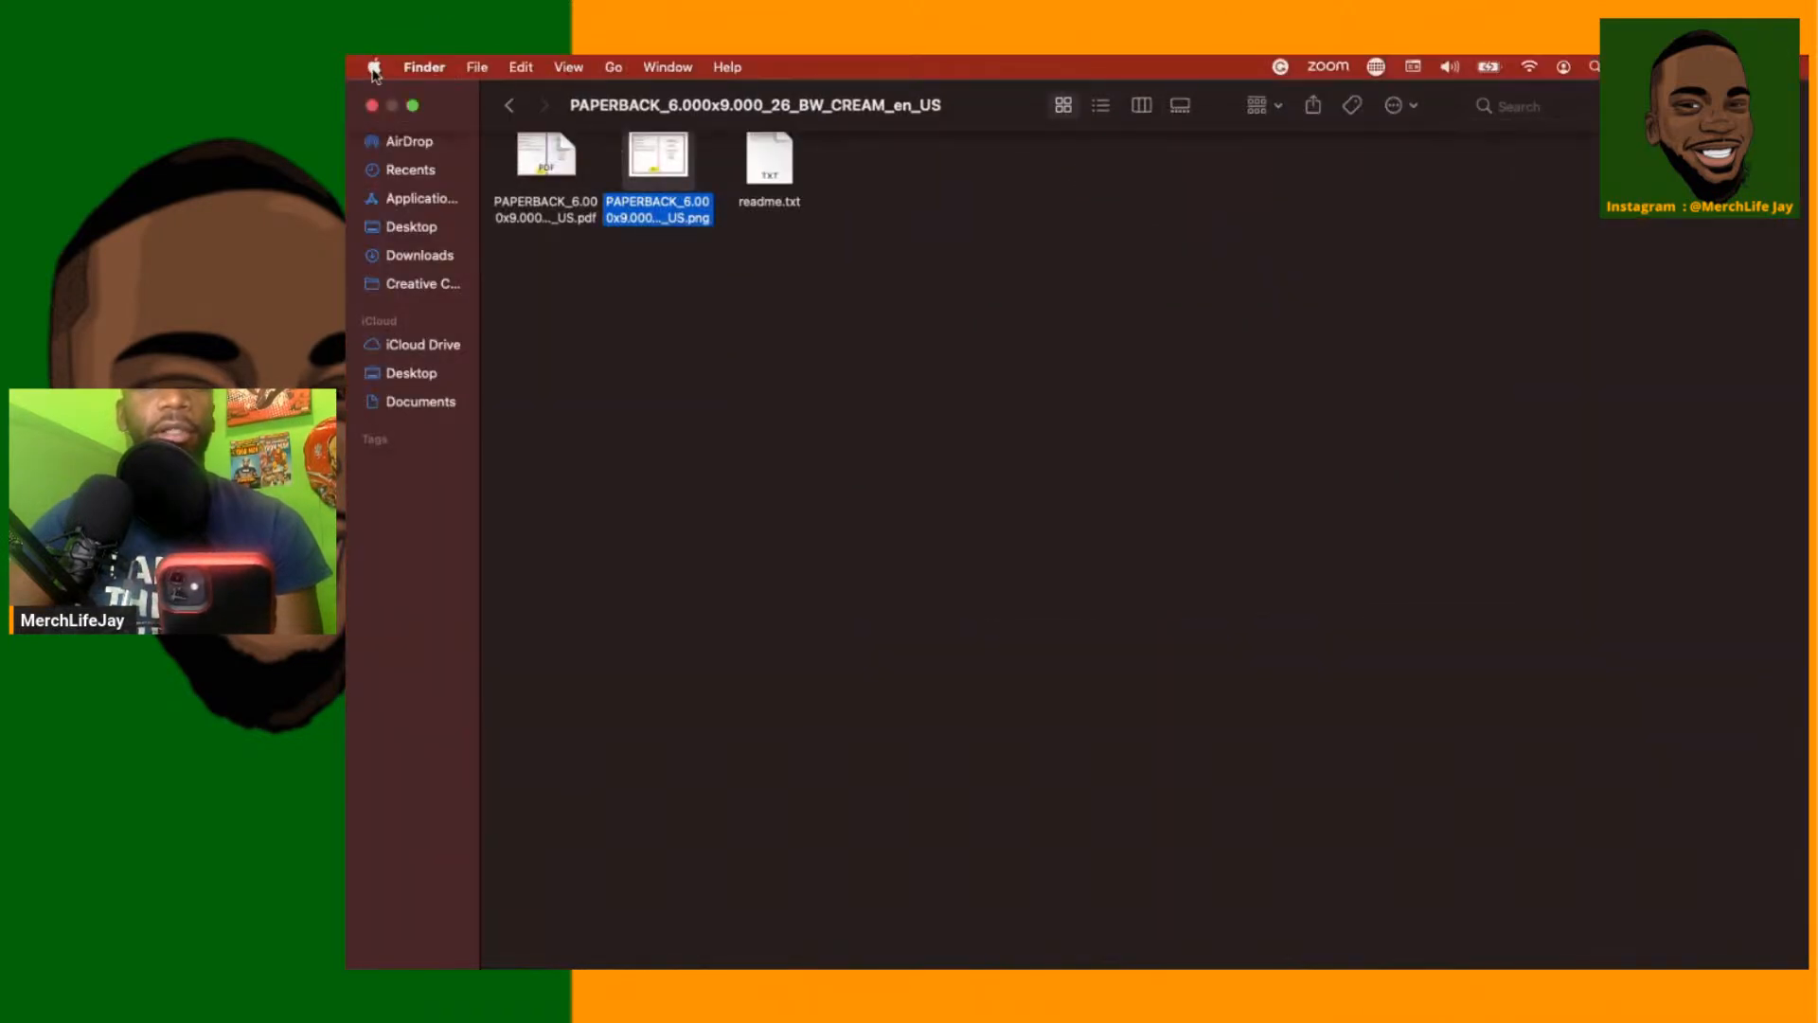
left_click(413, 107)
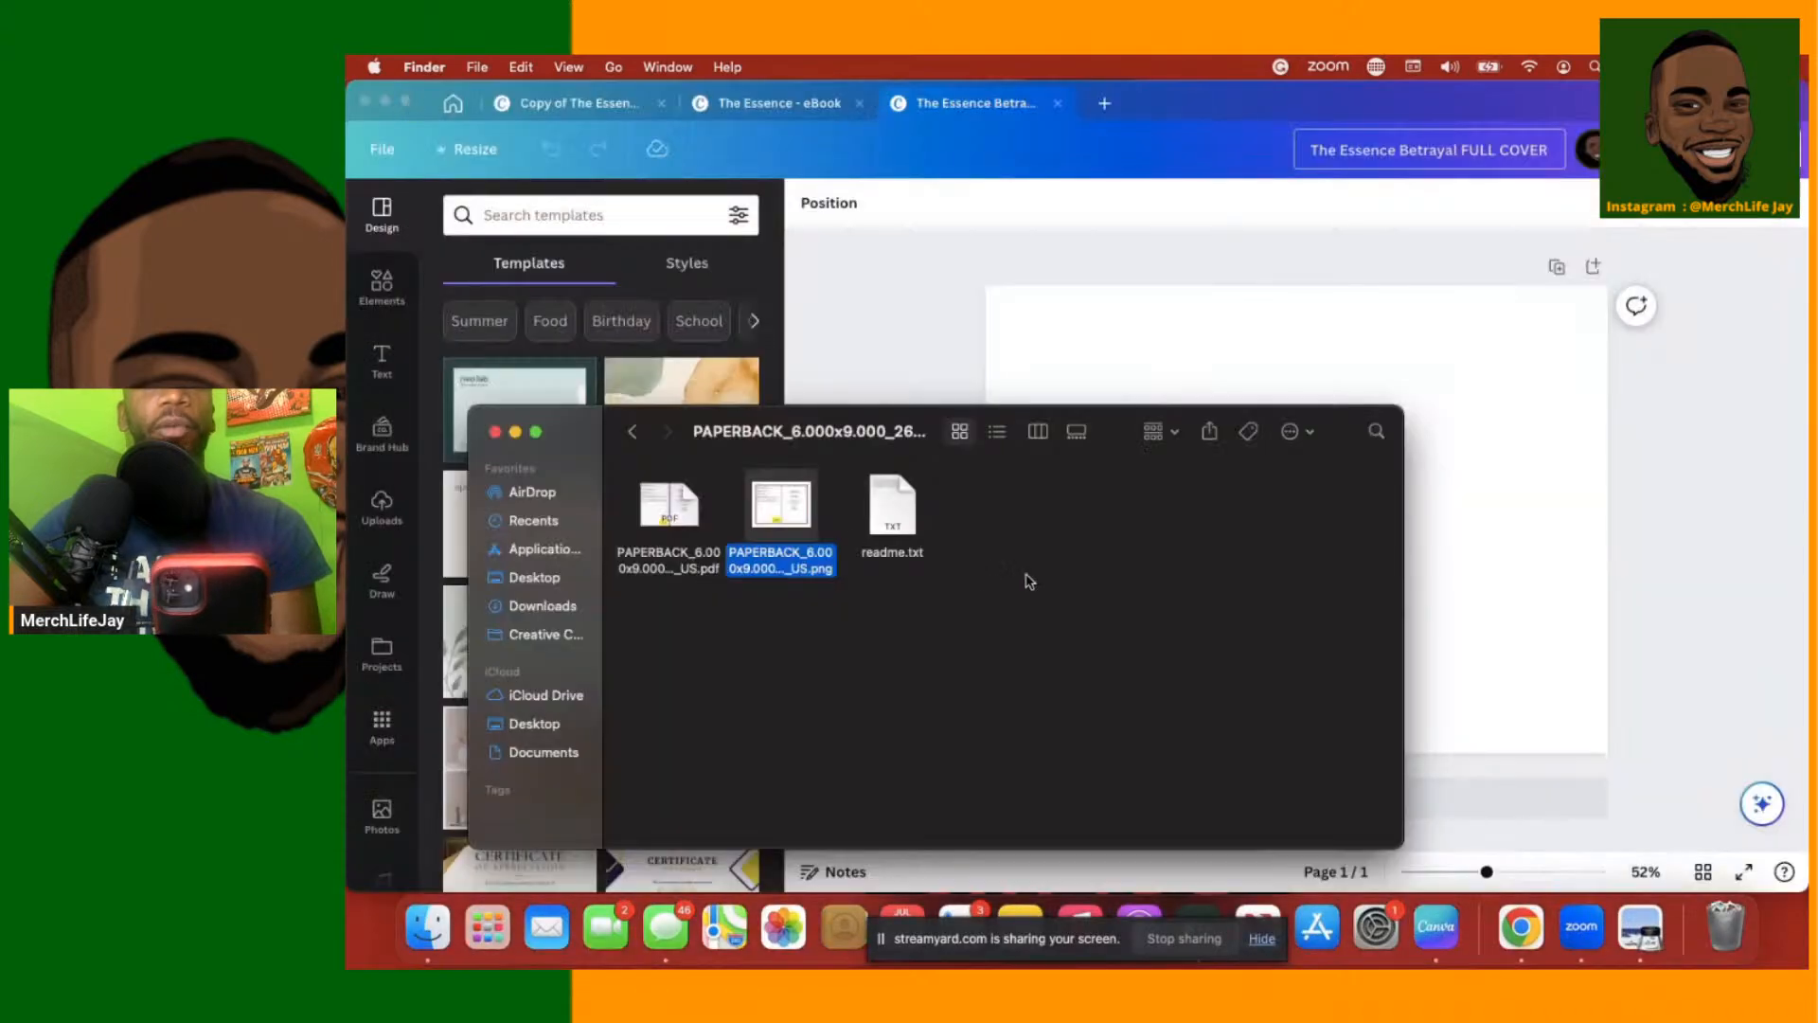
left_click_drag(782, 510, 1130, 328)
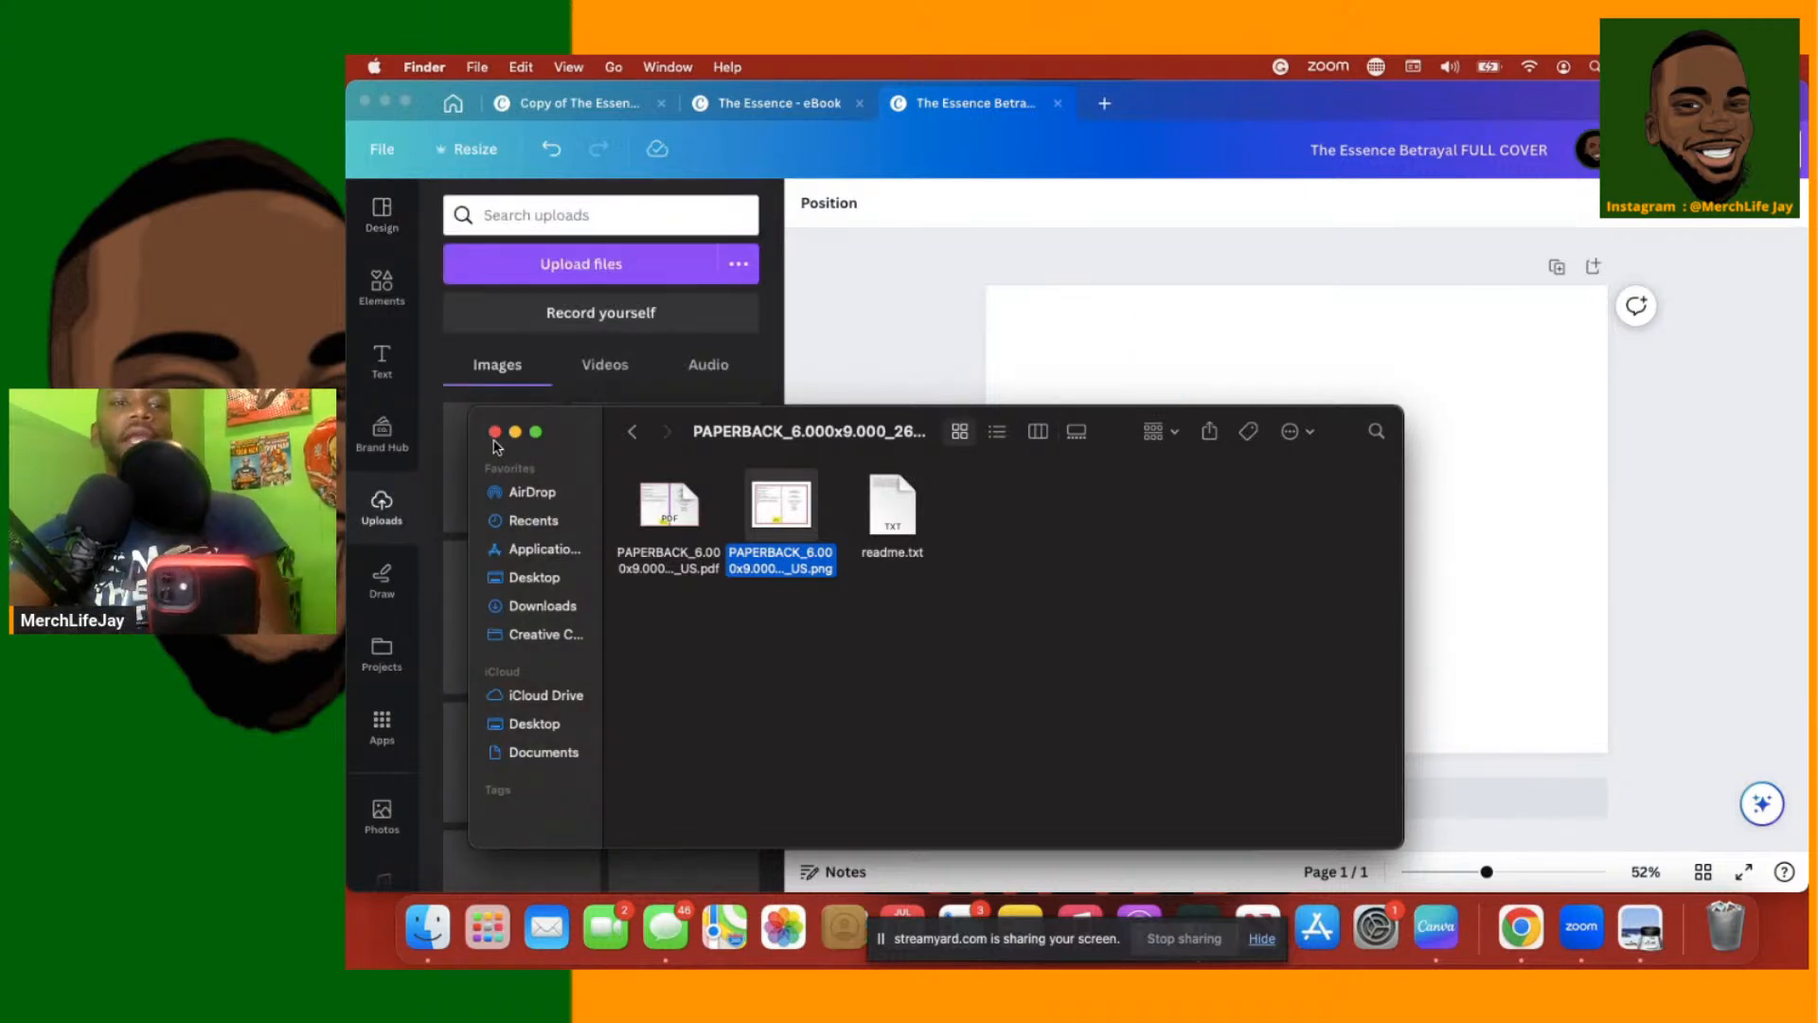
left_click(493, 433)
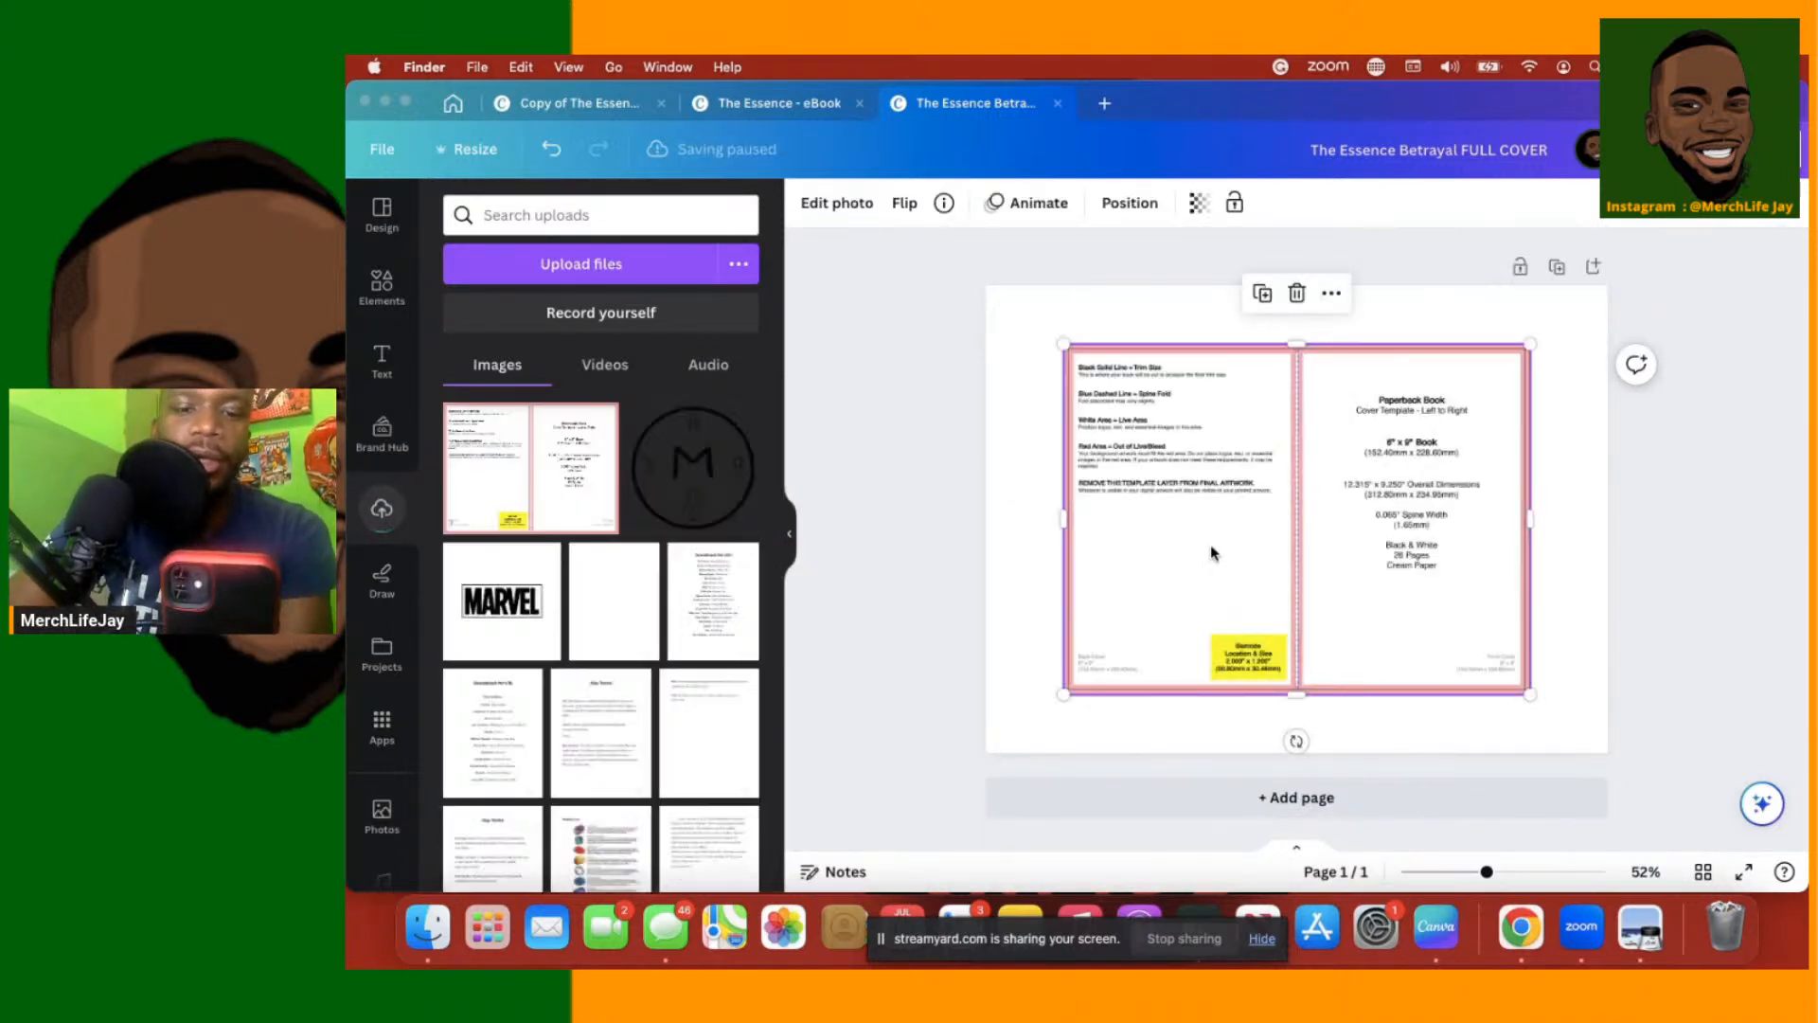
Align the cover template with the page's upper-left corner, enlarge it to fill the whole page, and deselect it
left_click(1231, 516)
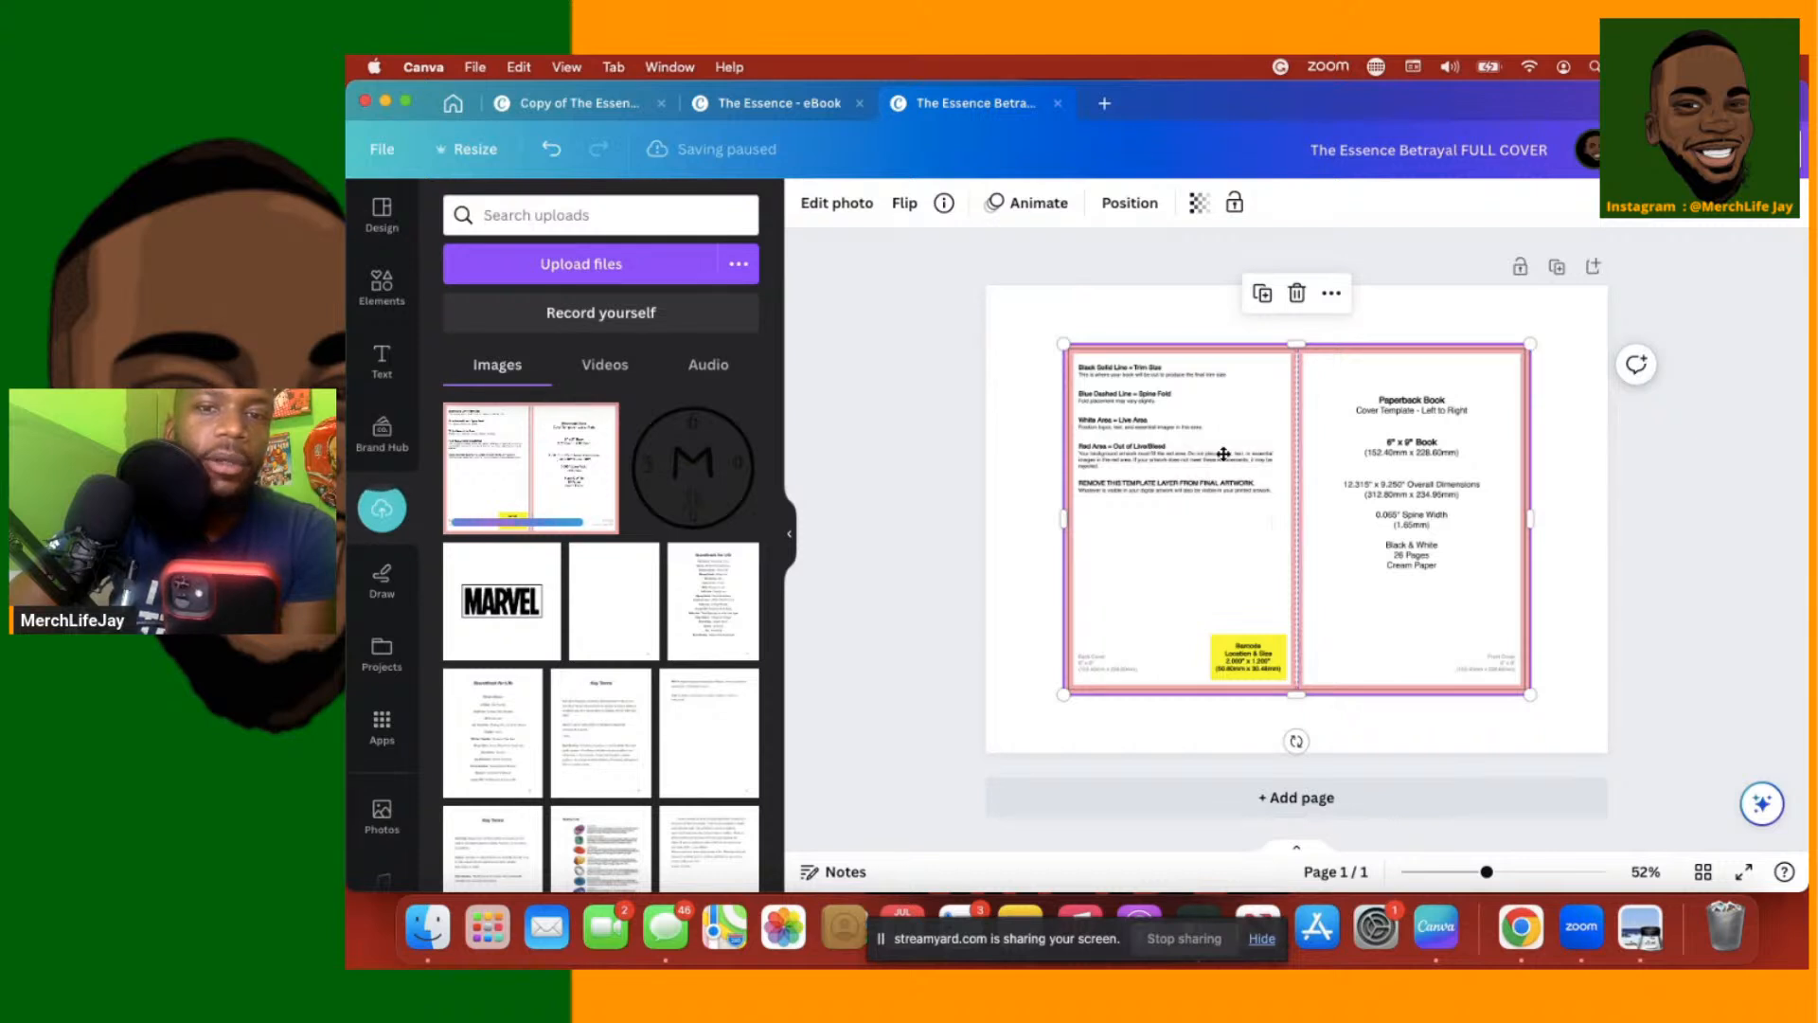
left_click_drag(1222, 451, 1161, 380)
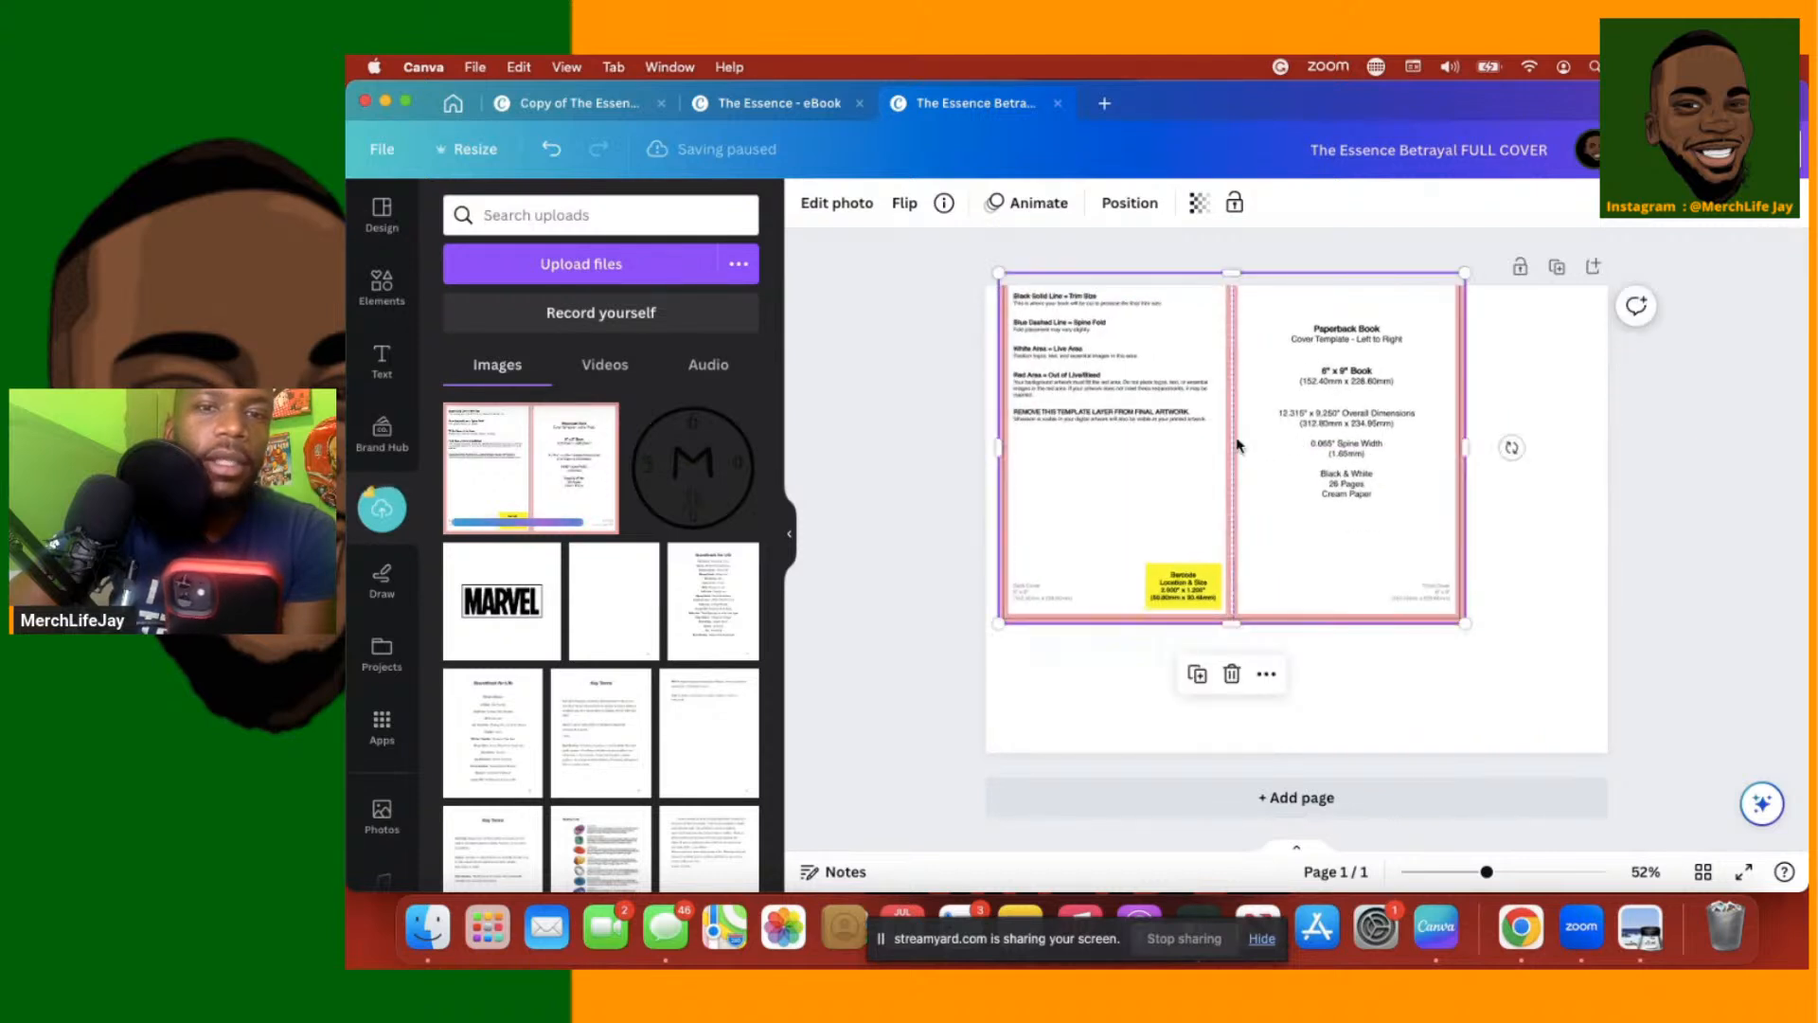
mouse_move(1222, 462)
left_mouse_down()
mouse_move(1218, 480)
mouse_move(1230, 434)
mouse_move(1230, 454)
left_mouse_up()
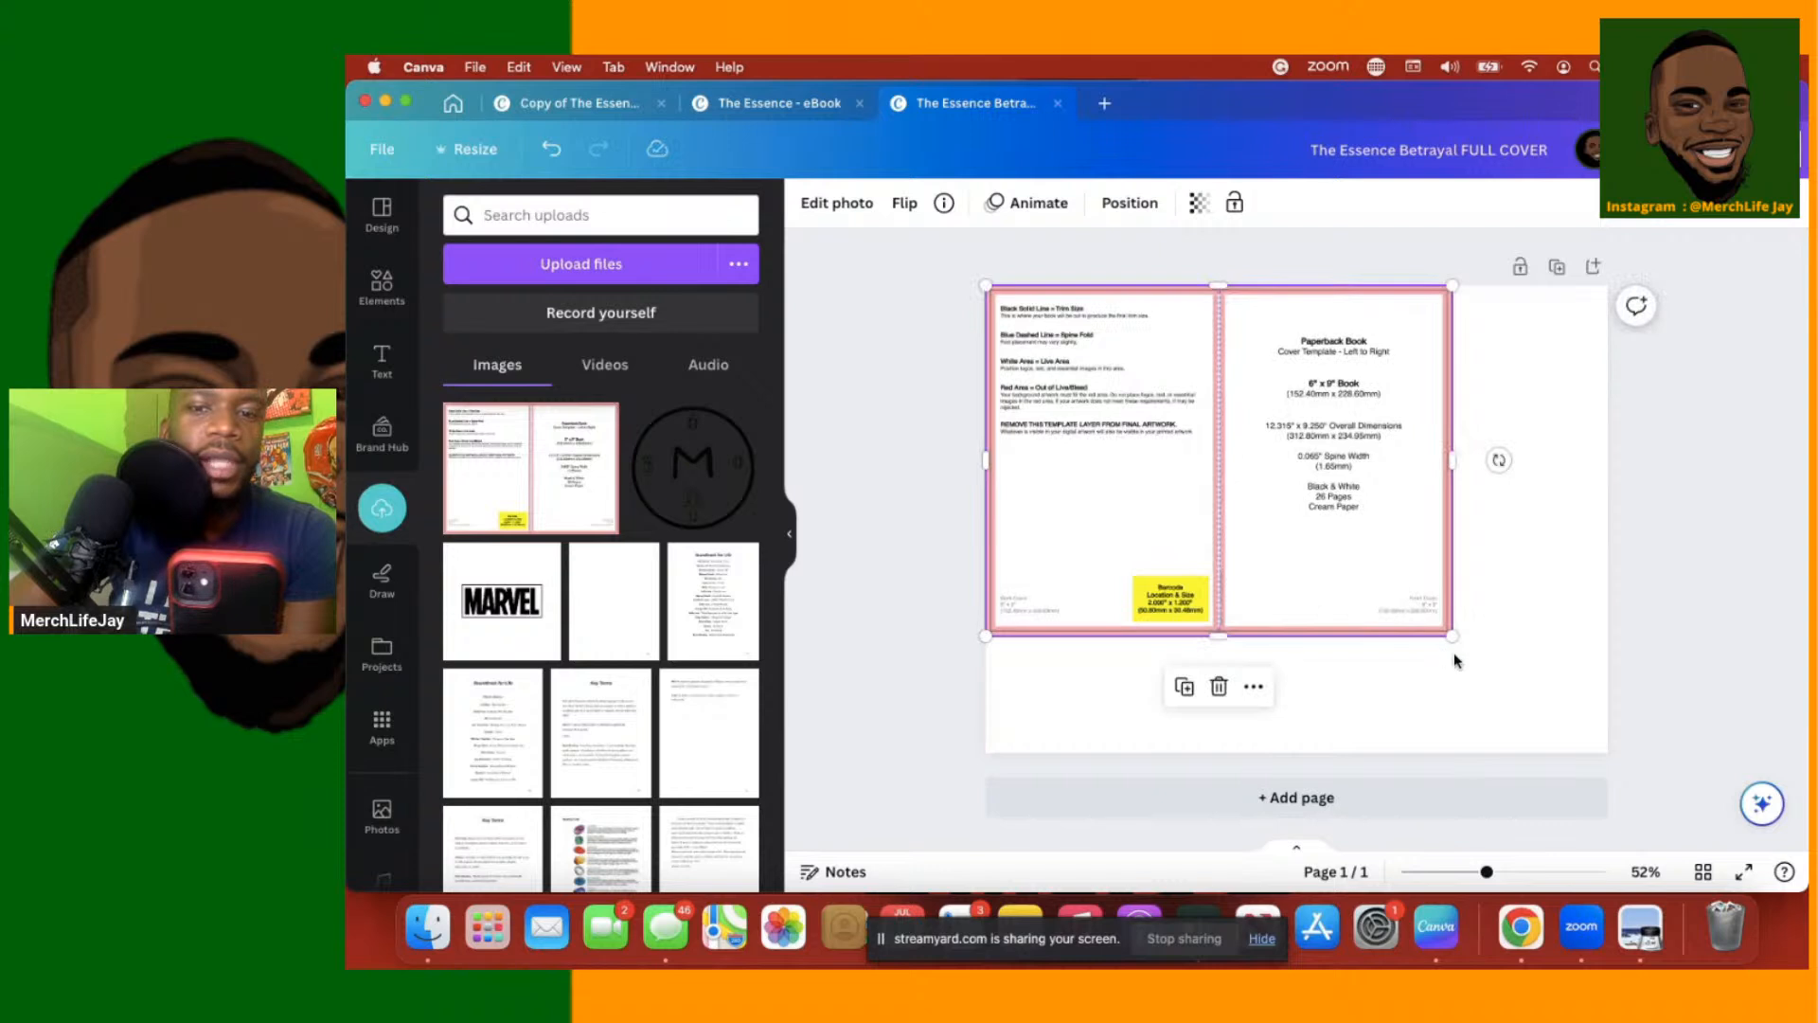
left_click_drag(1453, 636, 1603, 755)
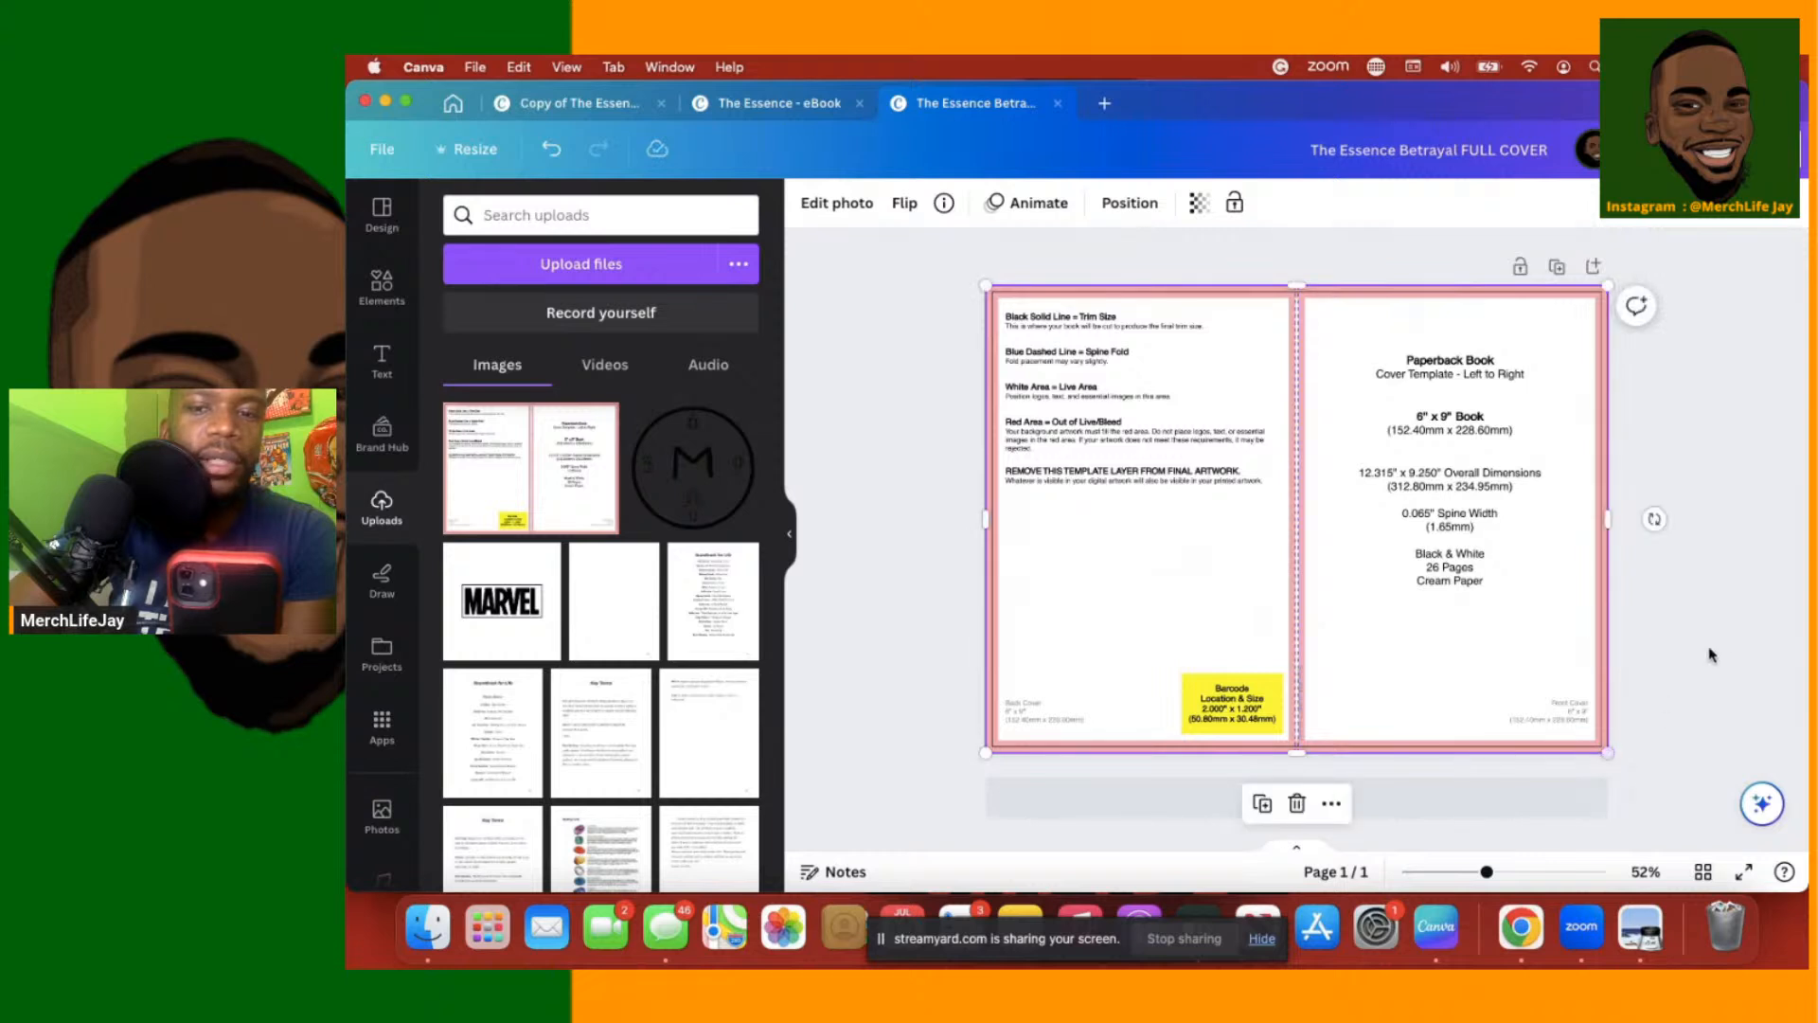
left_click(1720, 631)
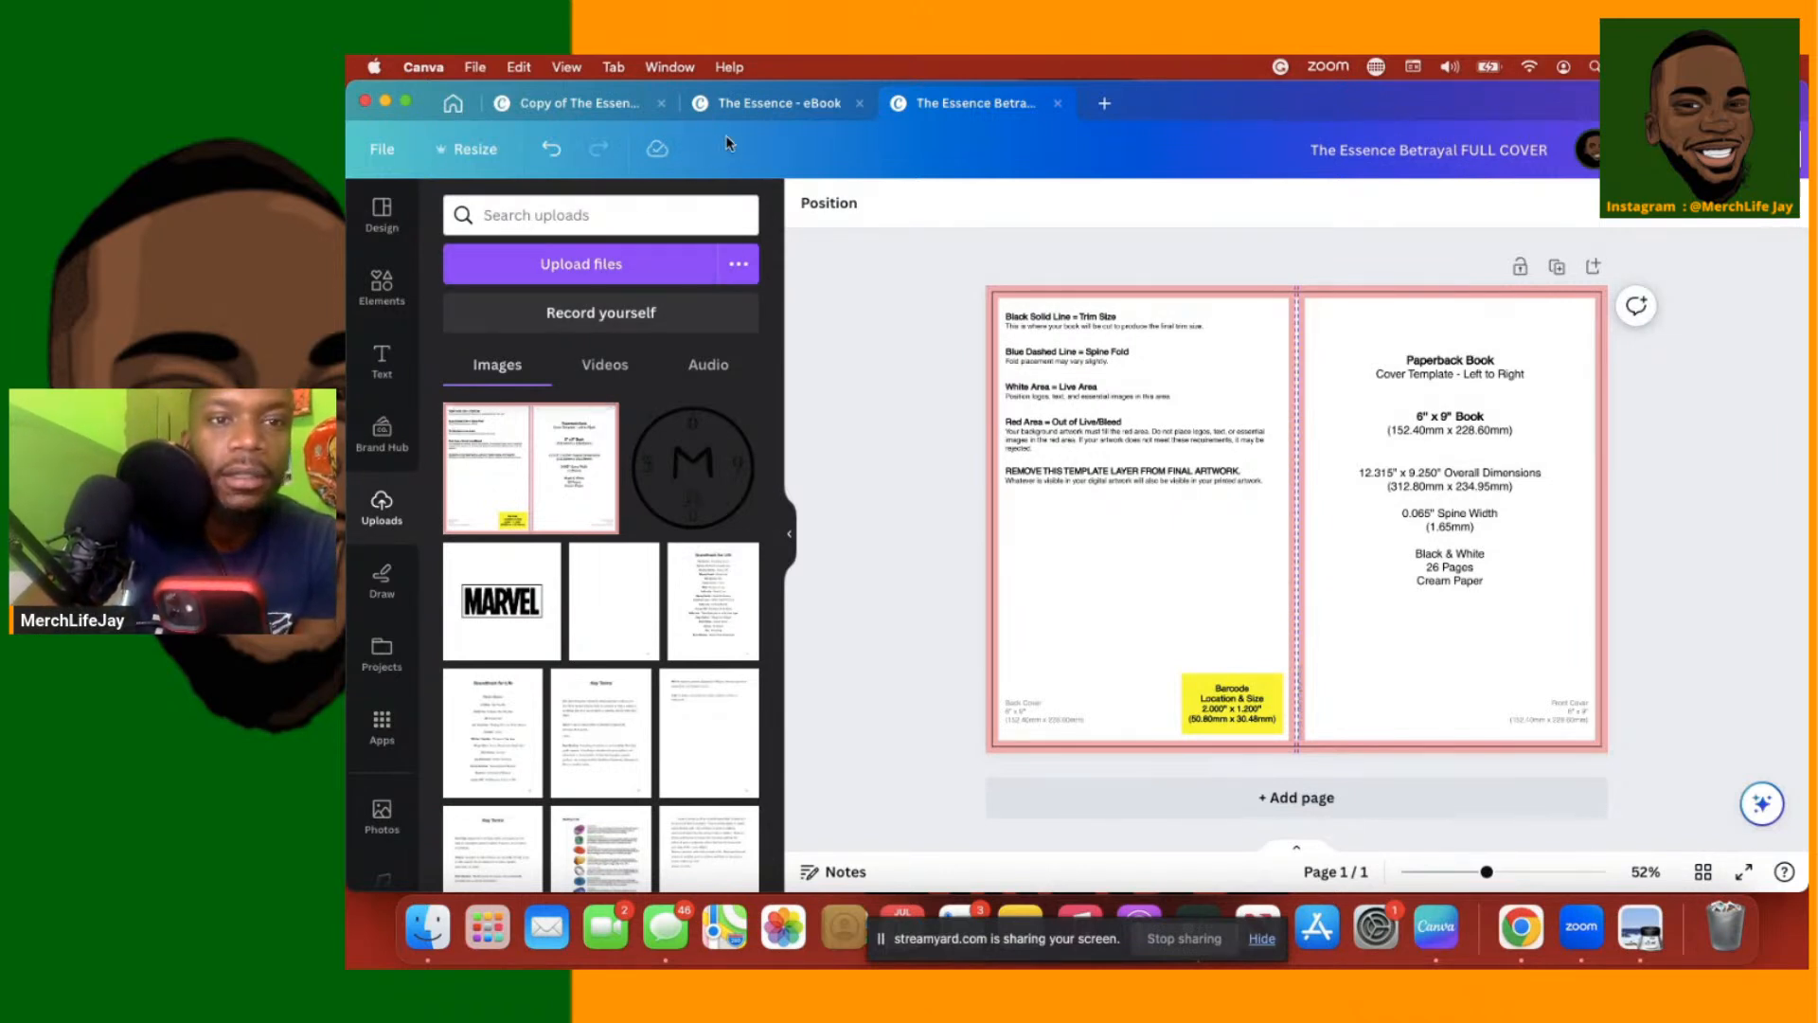
Look through the other open Essence designs and open The Essence of betrayal part 1 from the Canva home page
left_click(733, 103)
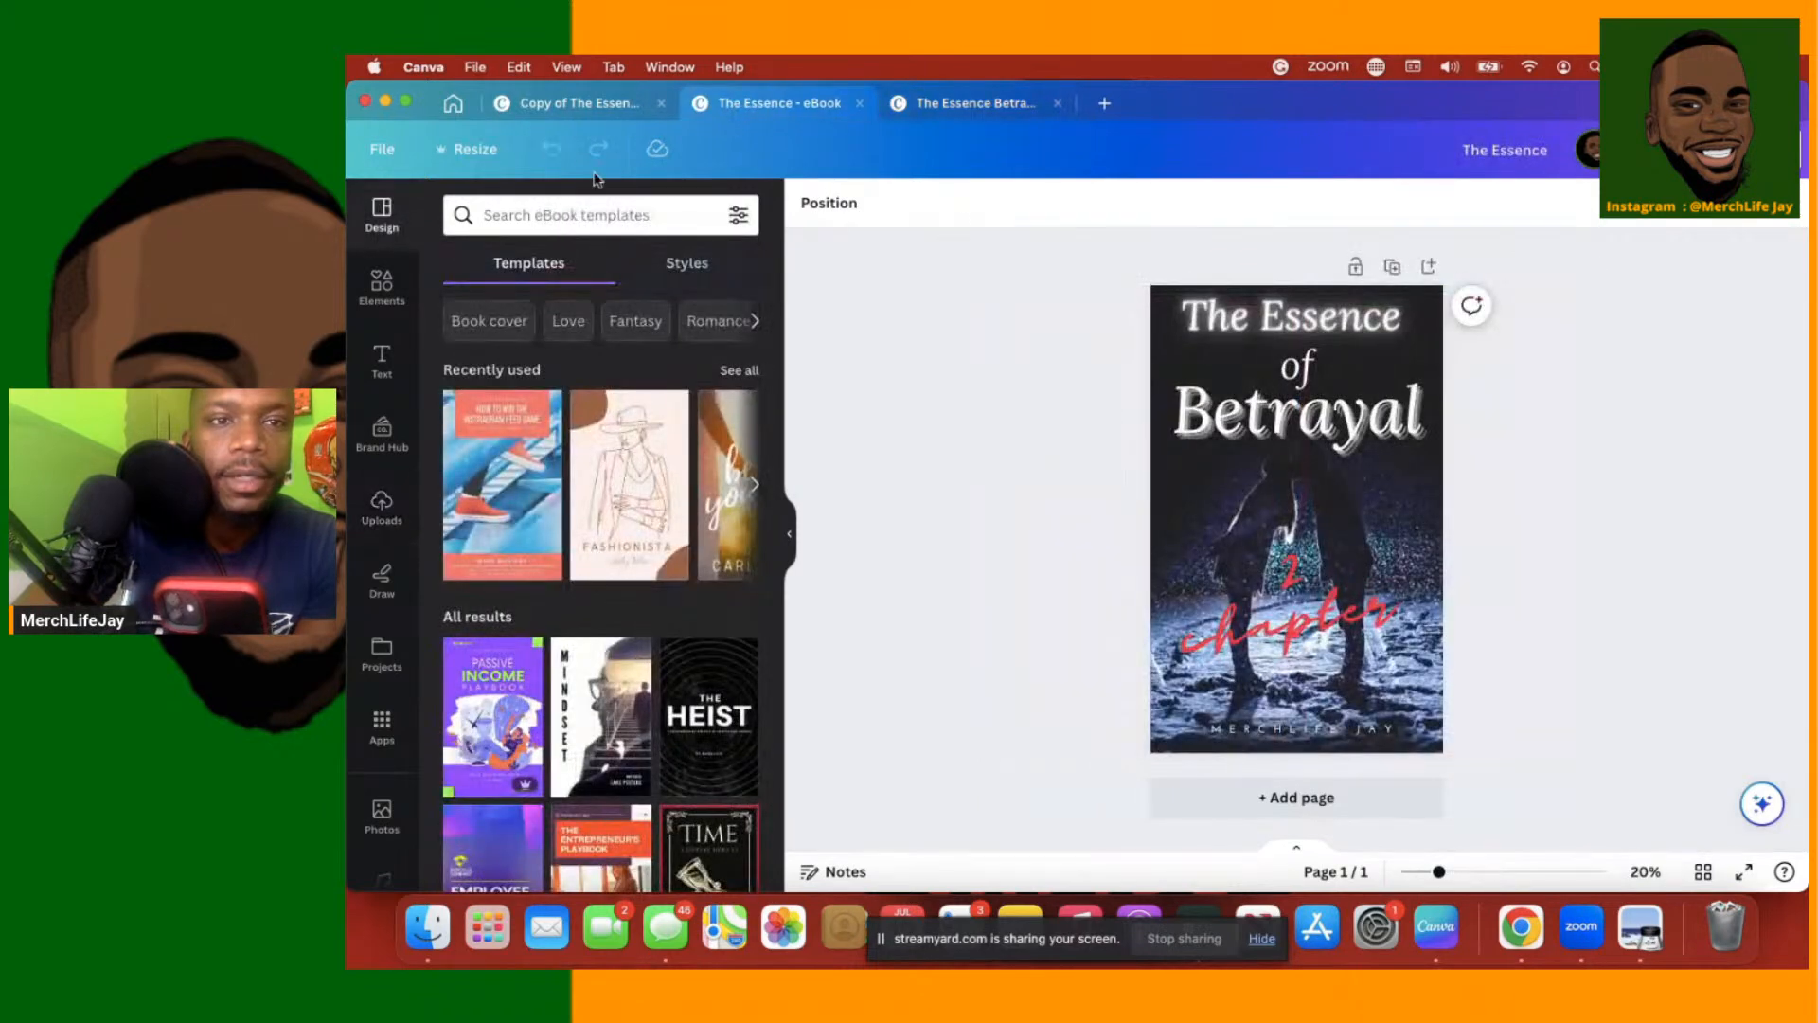
left_click(554, 101)
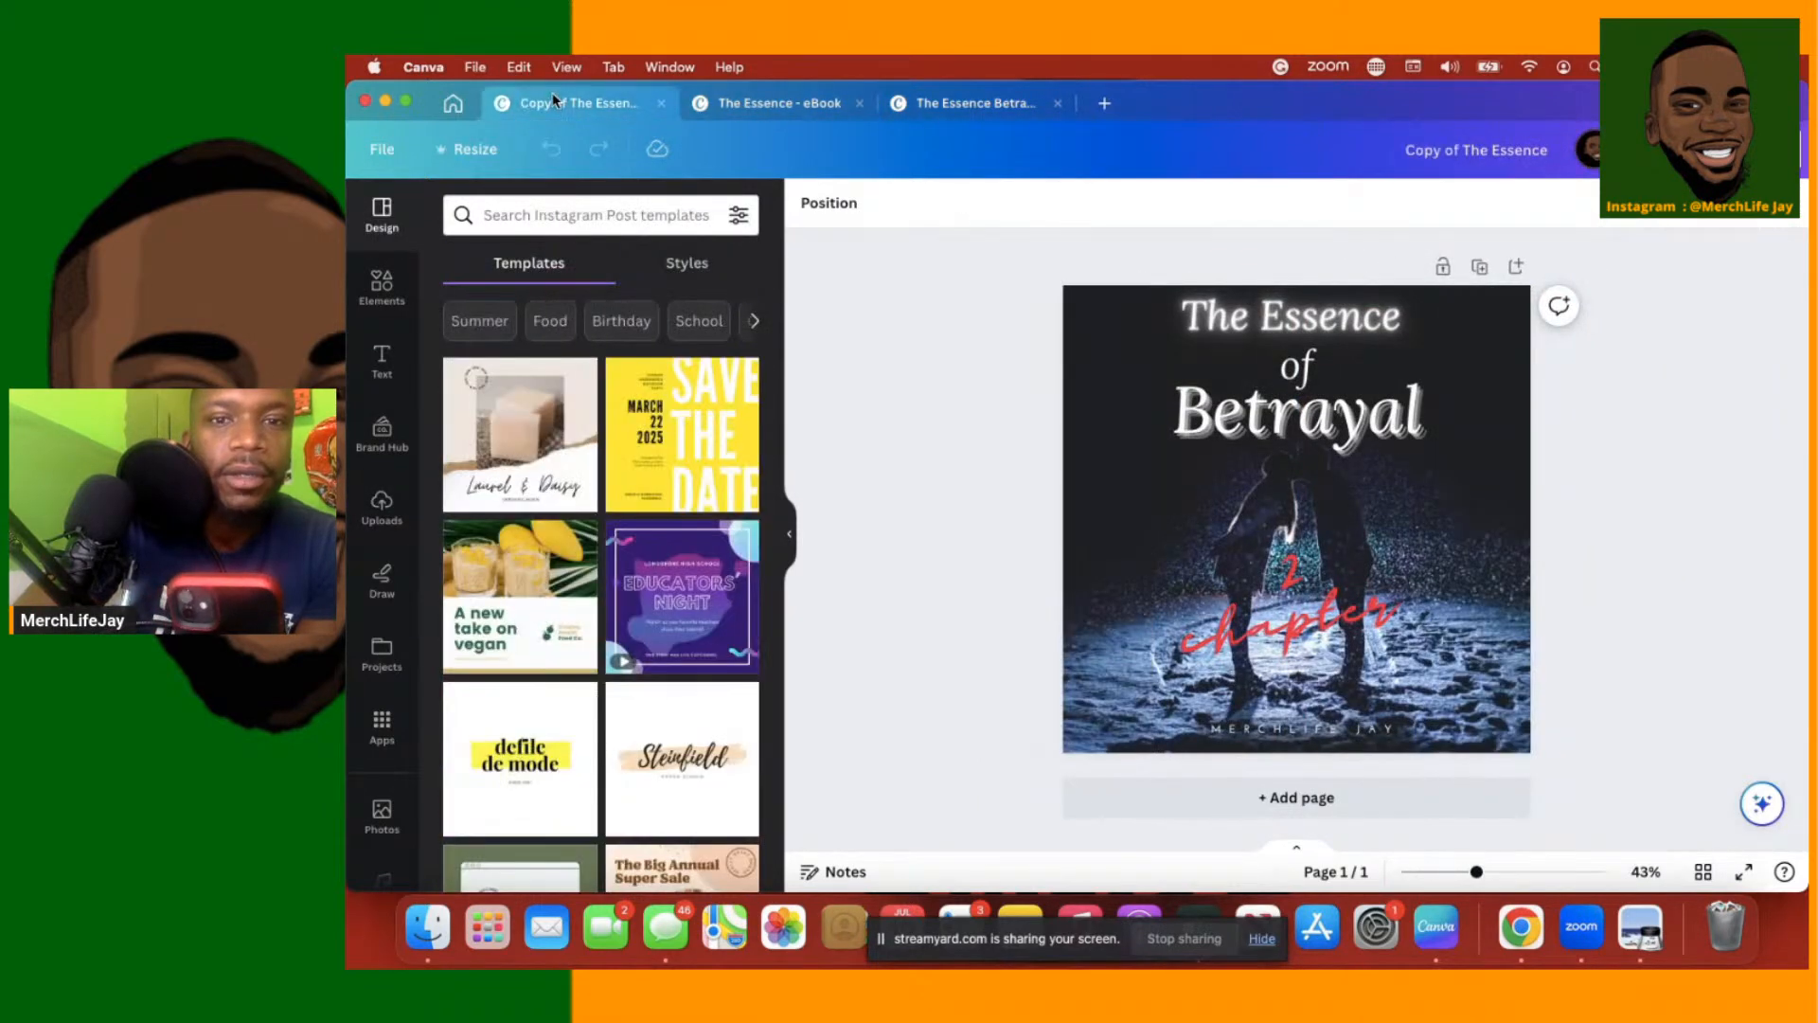
left_click(784, 111)
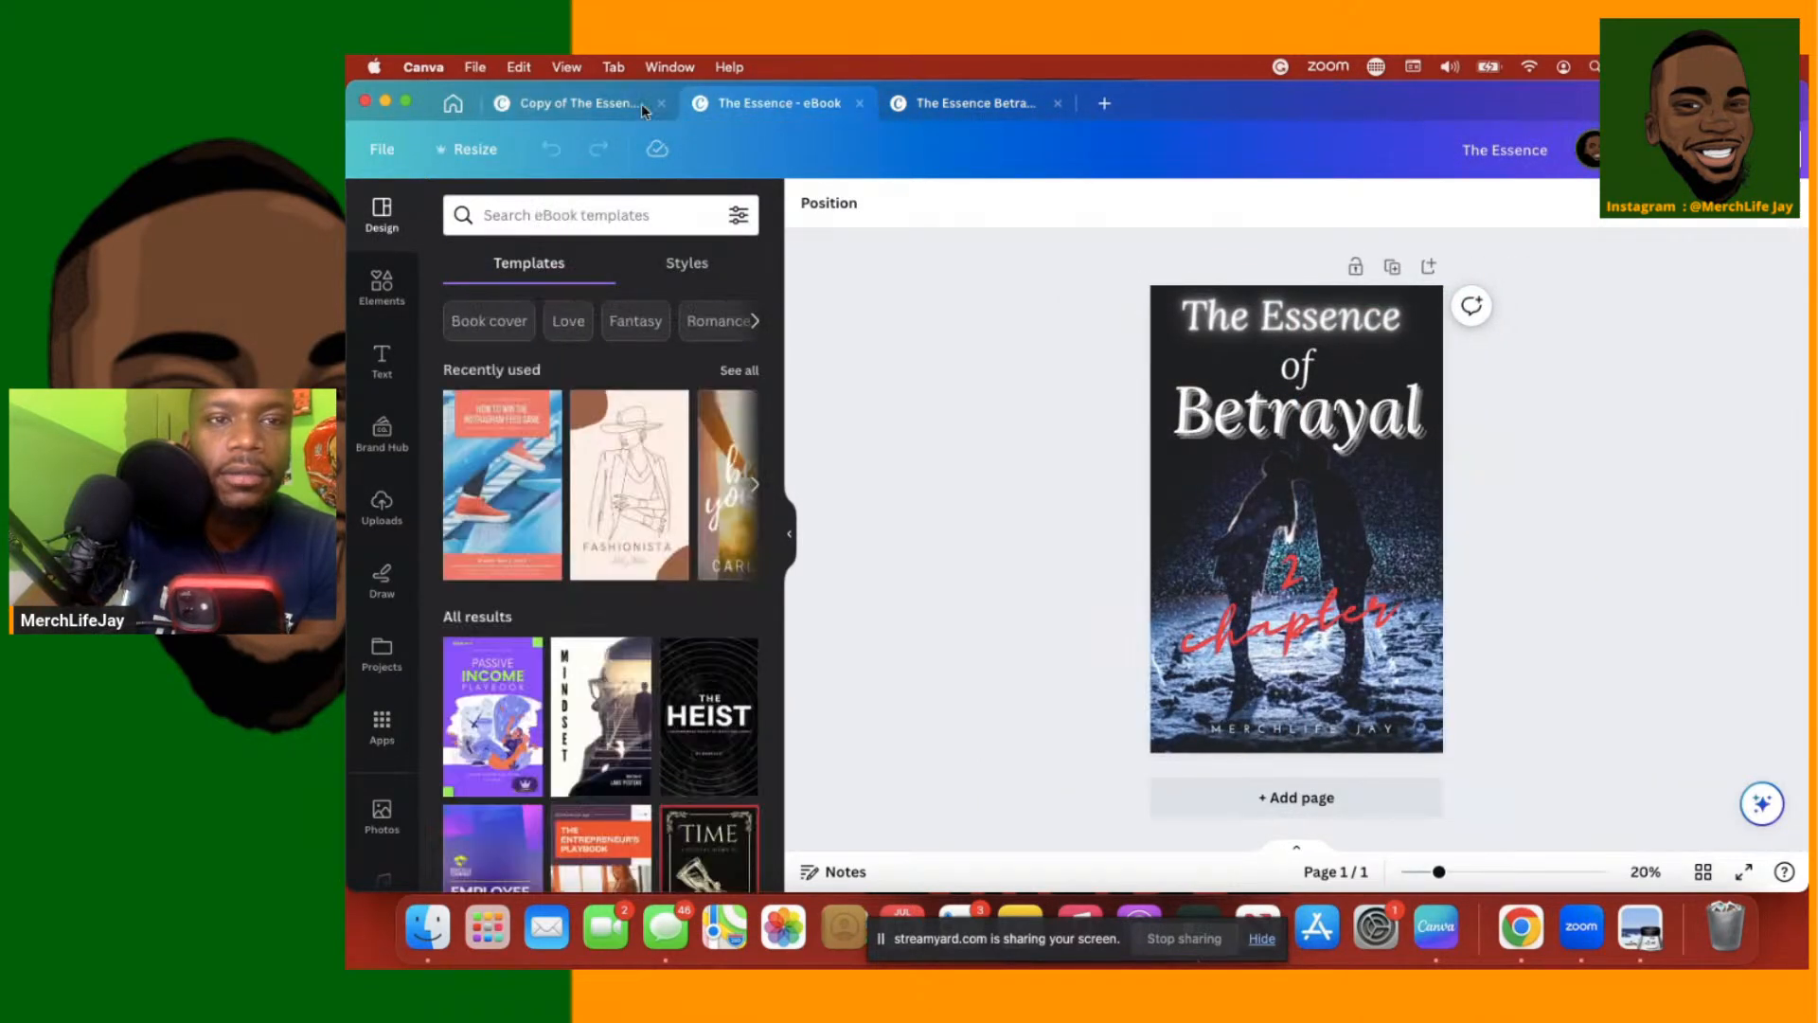
left_click(451, 108)
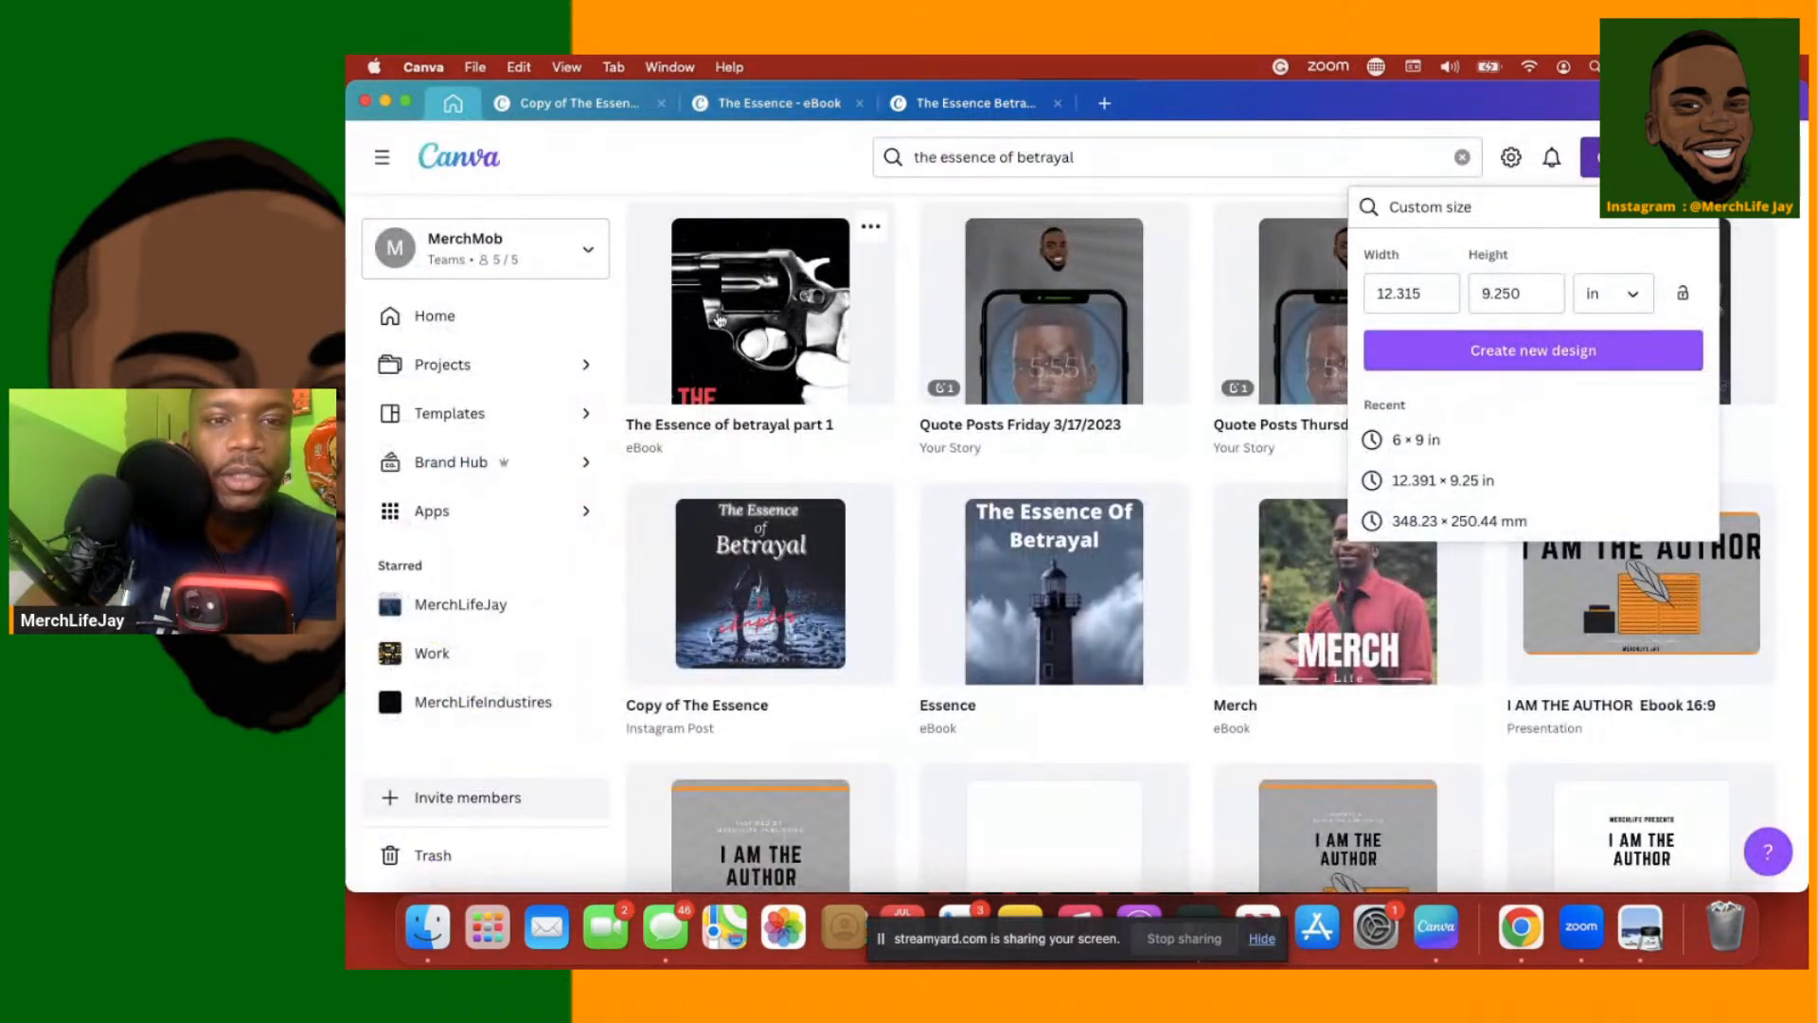
left_click(719, 320)
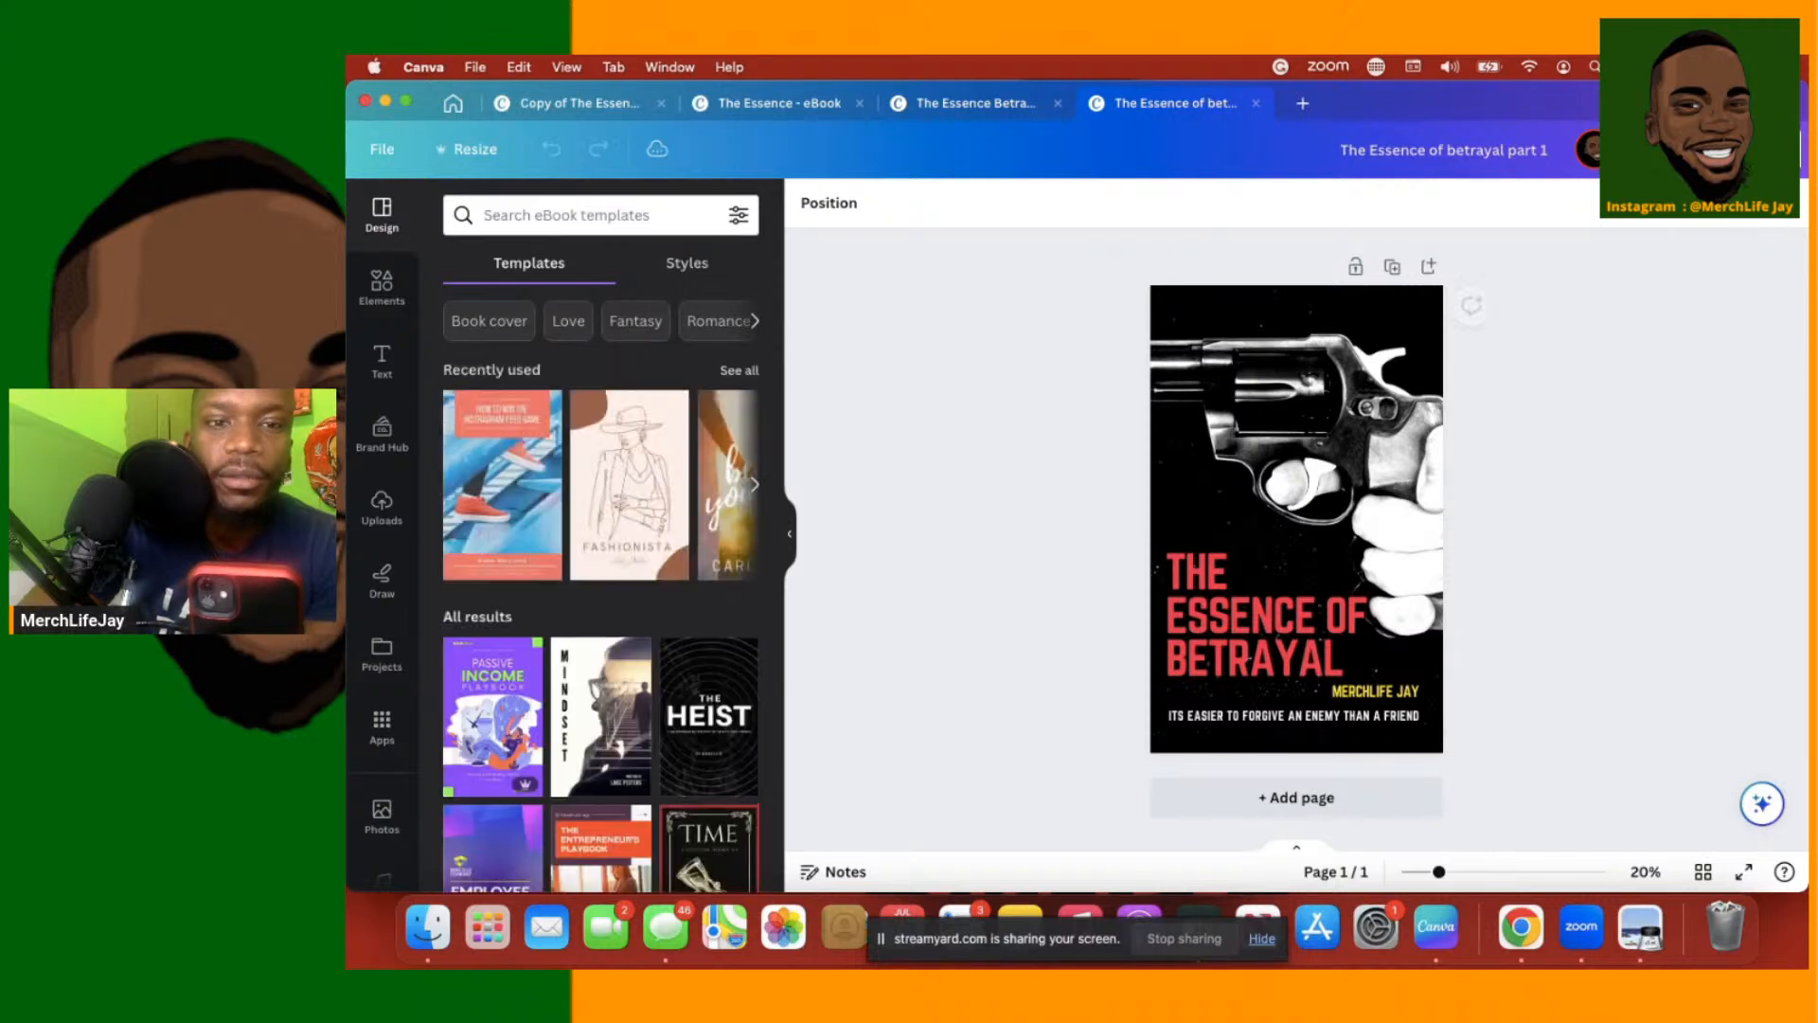
Download The Essence of betrayal part 1 cover as a PNG and save it in the Downloads folder
left_click(1759, 150)
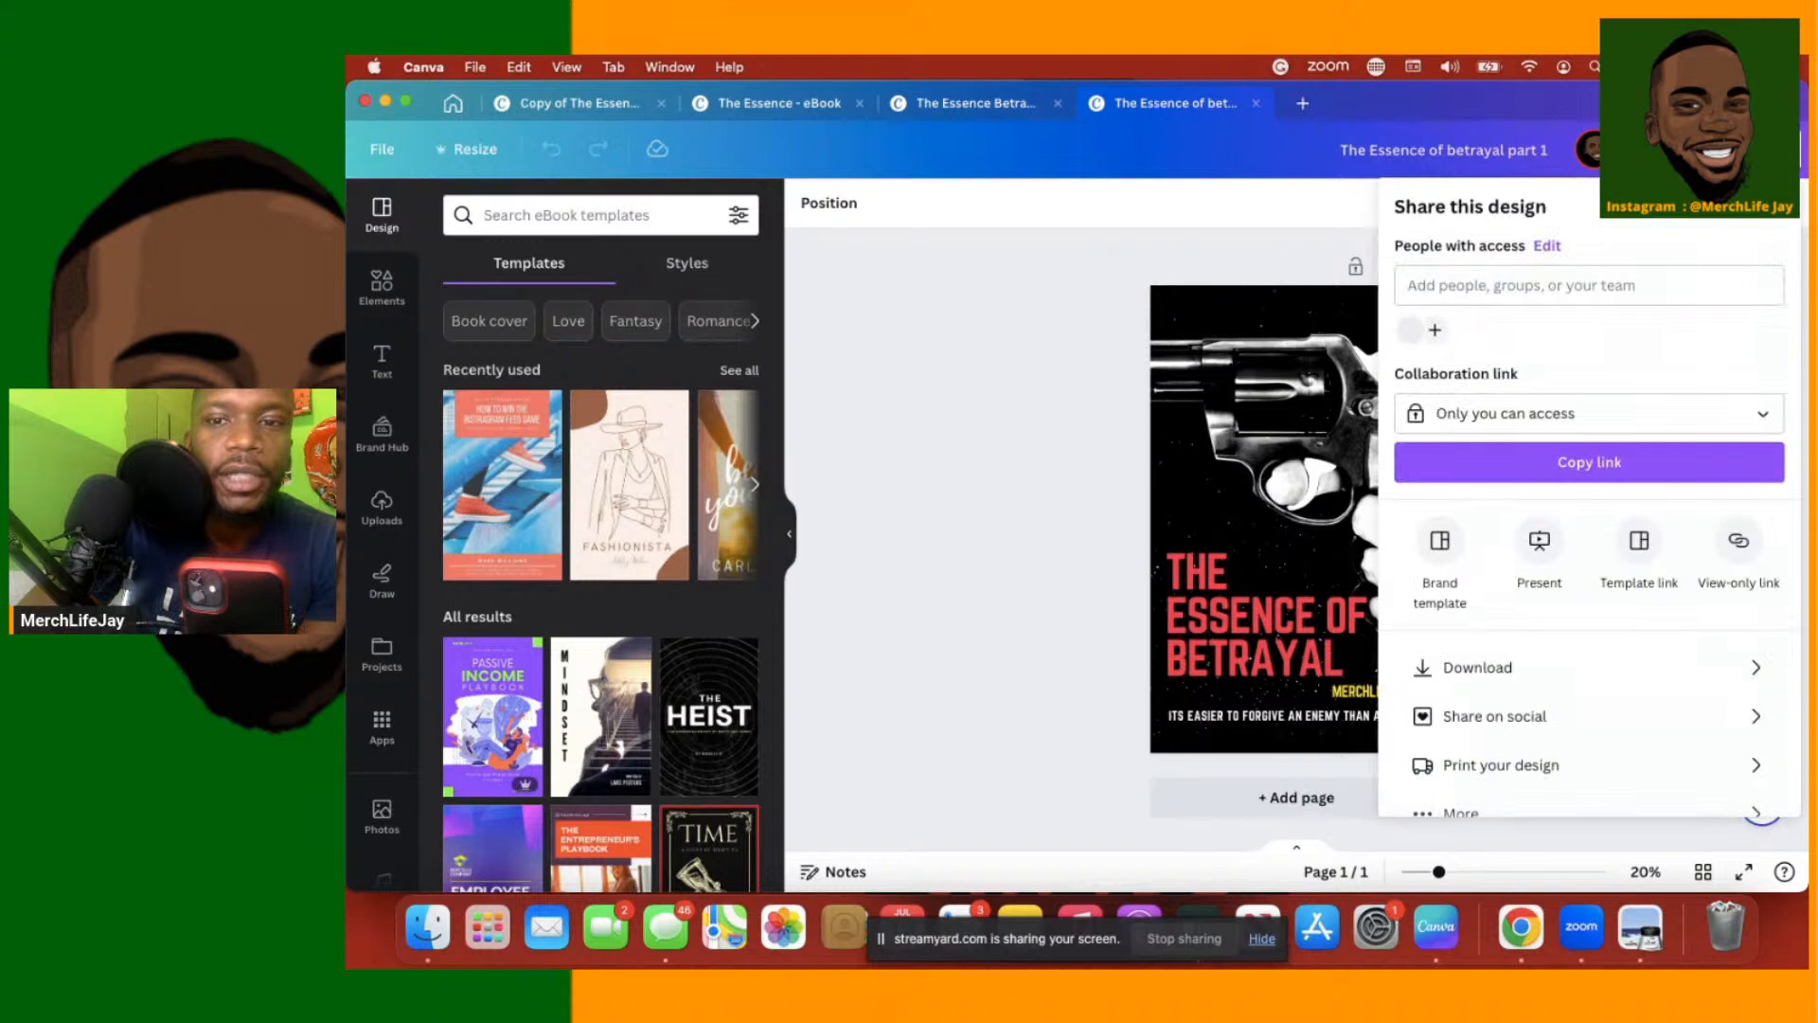
left_click(1459, 678)
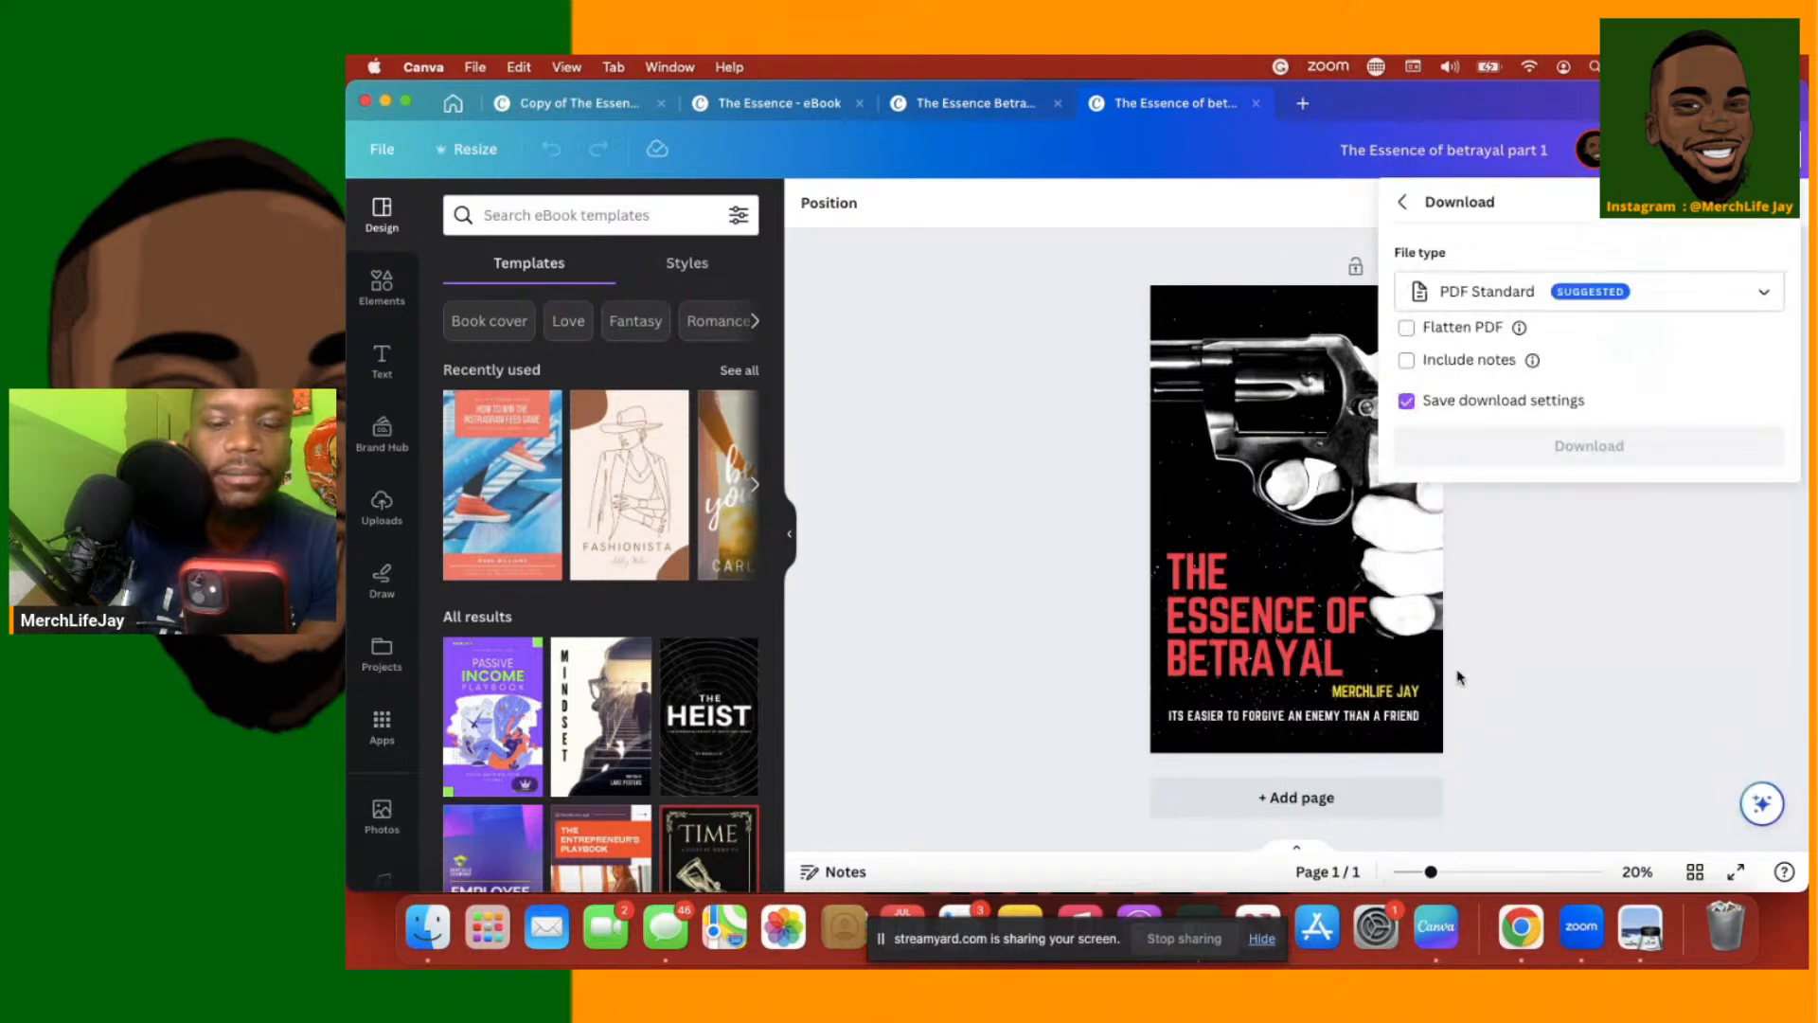
left_click(1453, 301)
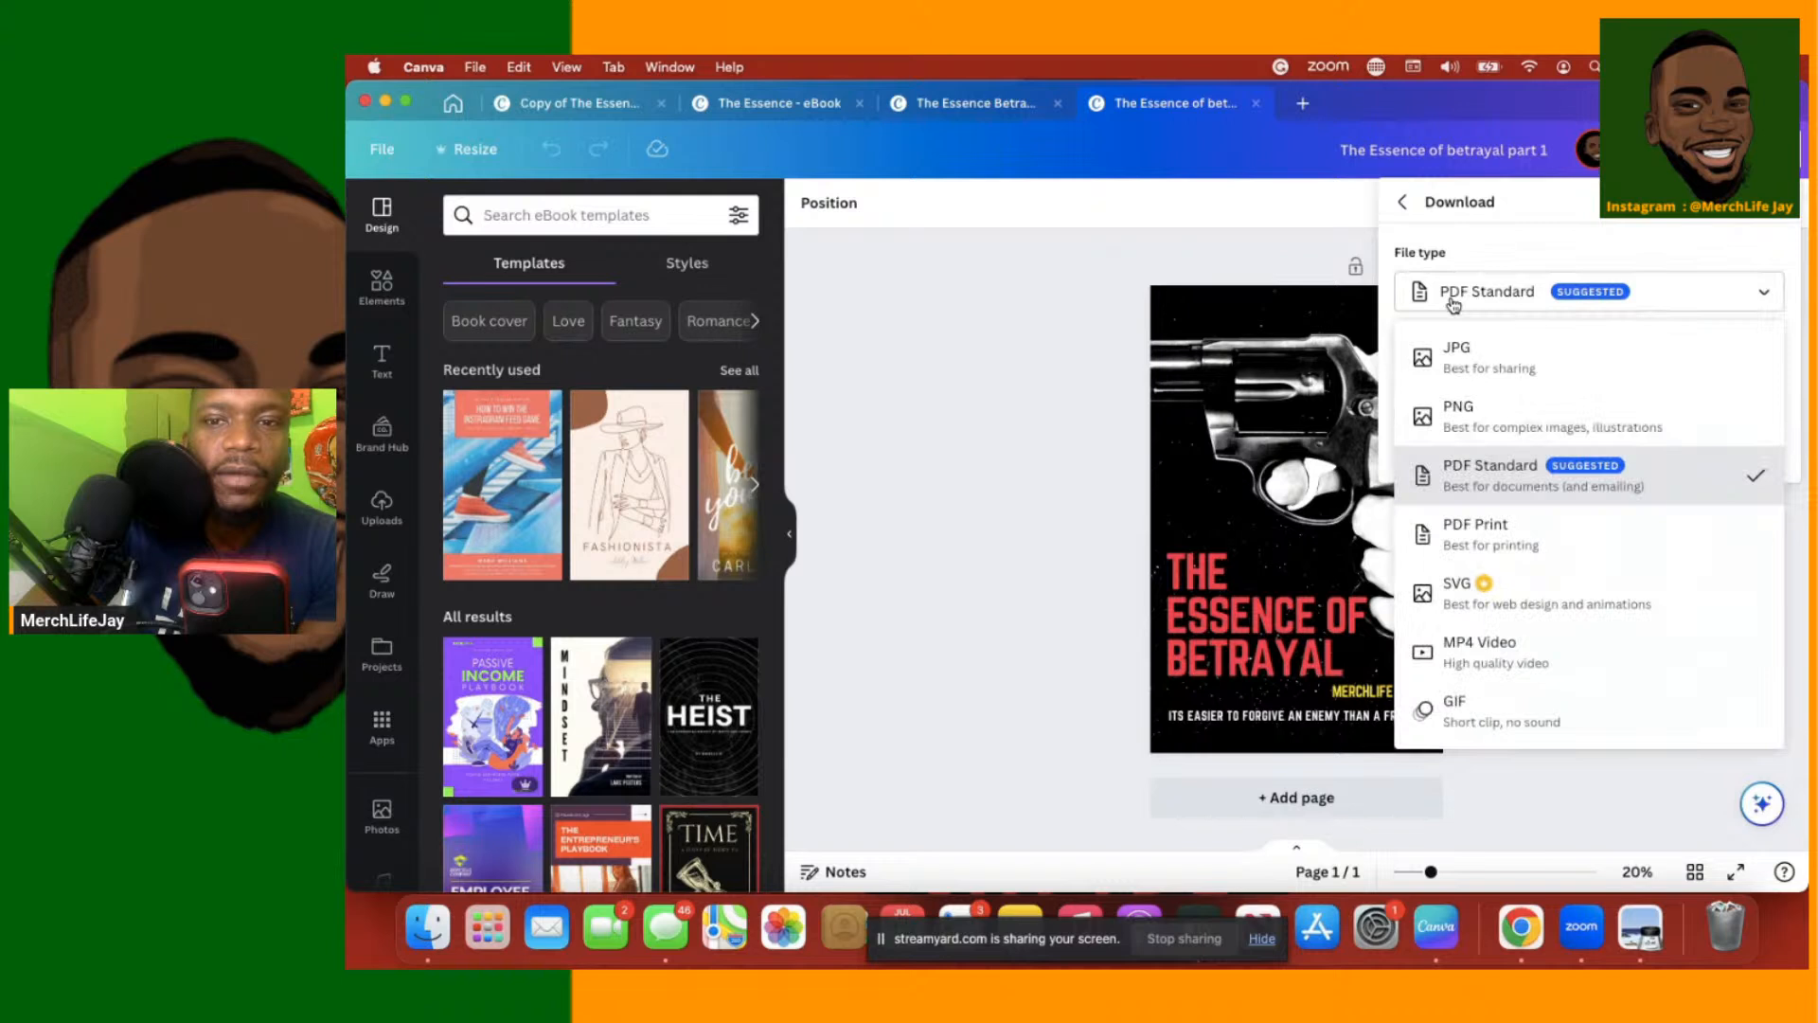
left_click(1450, 416)
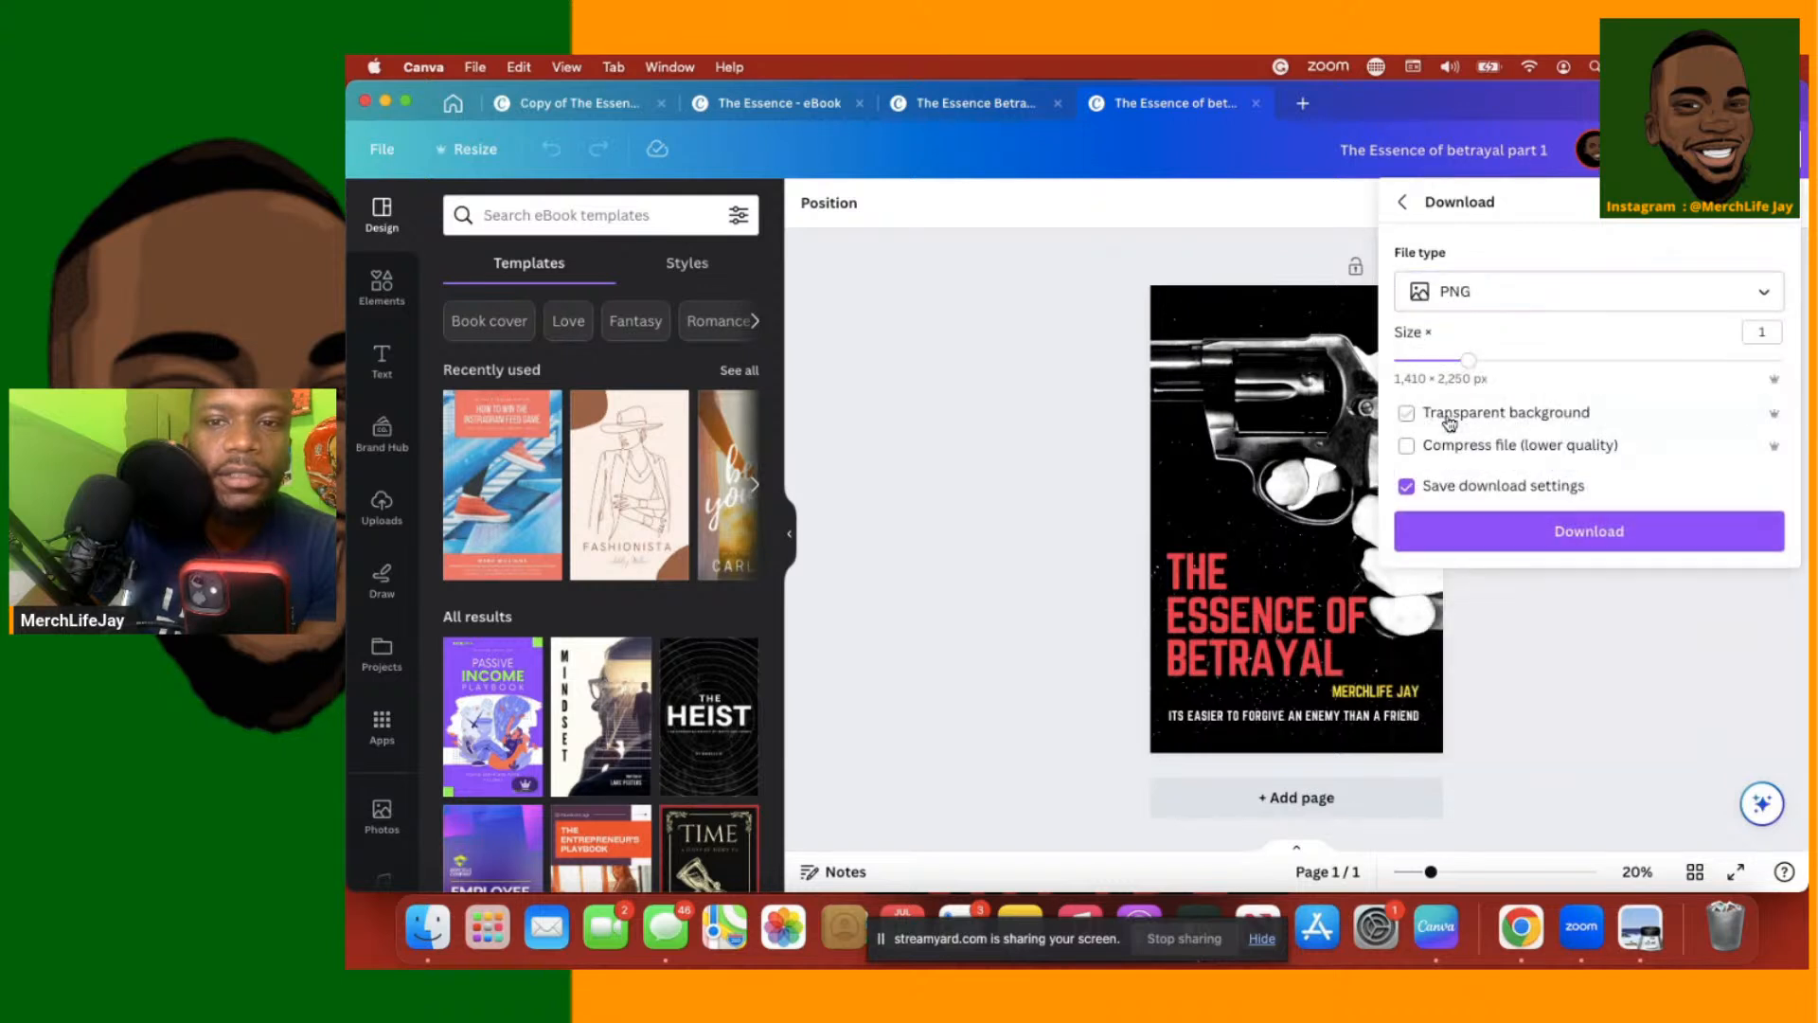
left_click(1423, 540)
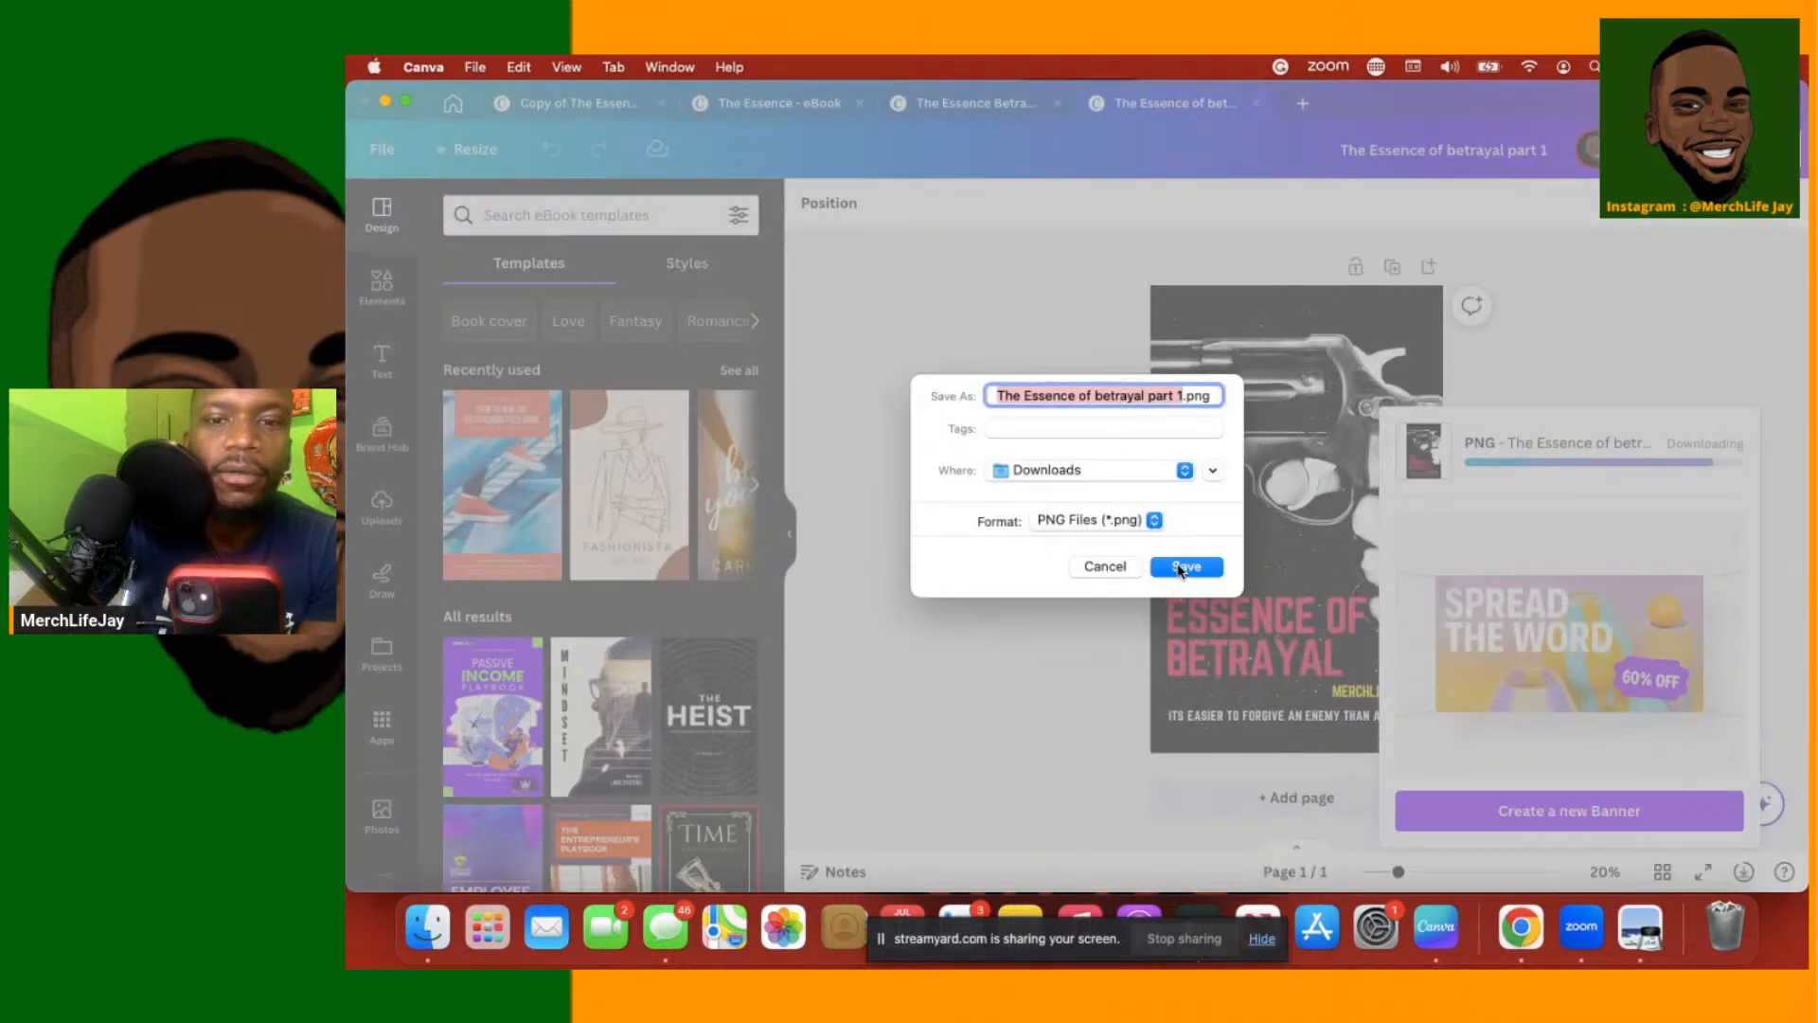
left_click(1180, 567)
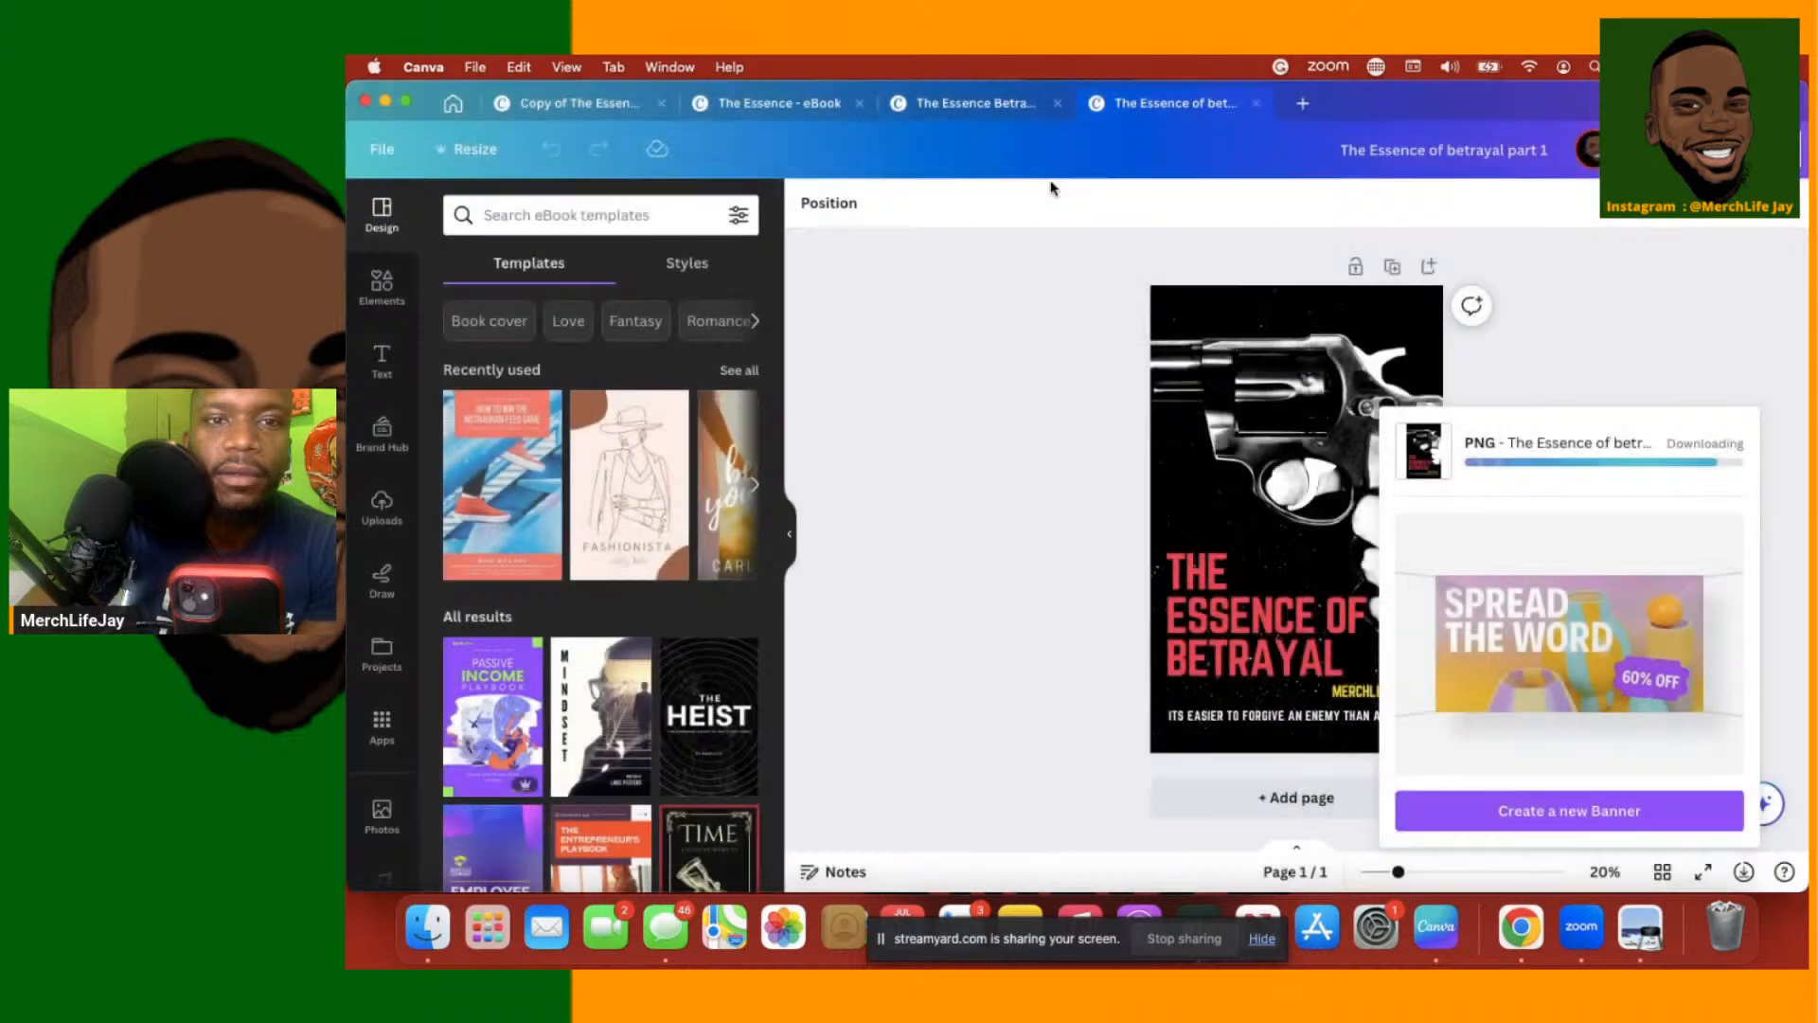
Switch to Chrome and look through the StreamYard studio, the KDP paperback content page and the KDP cover calculator
key("ctrl+Up")
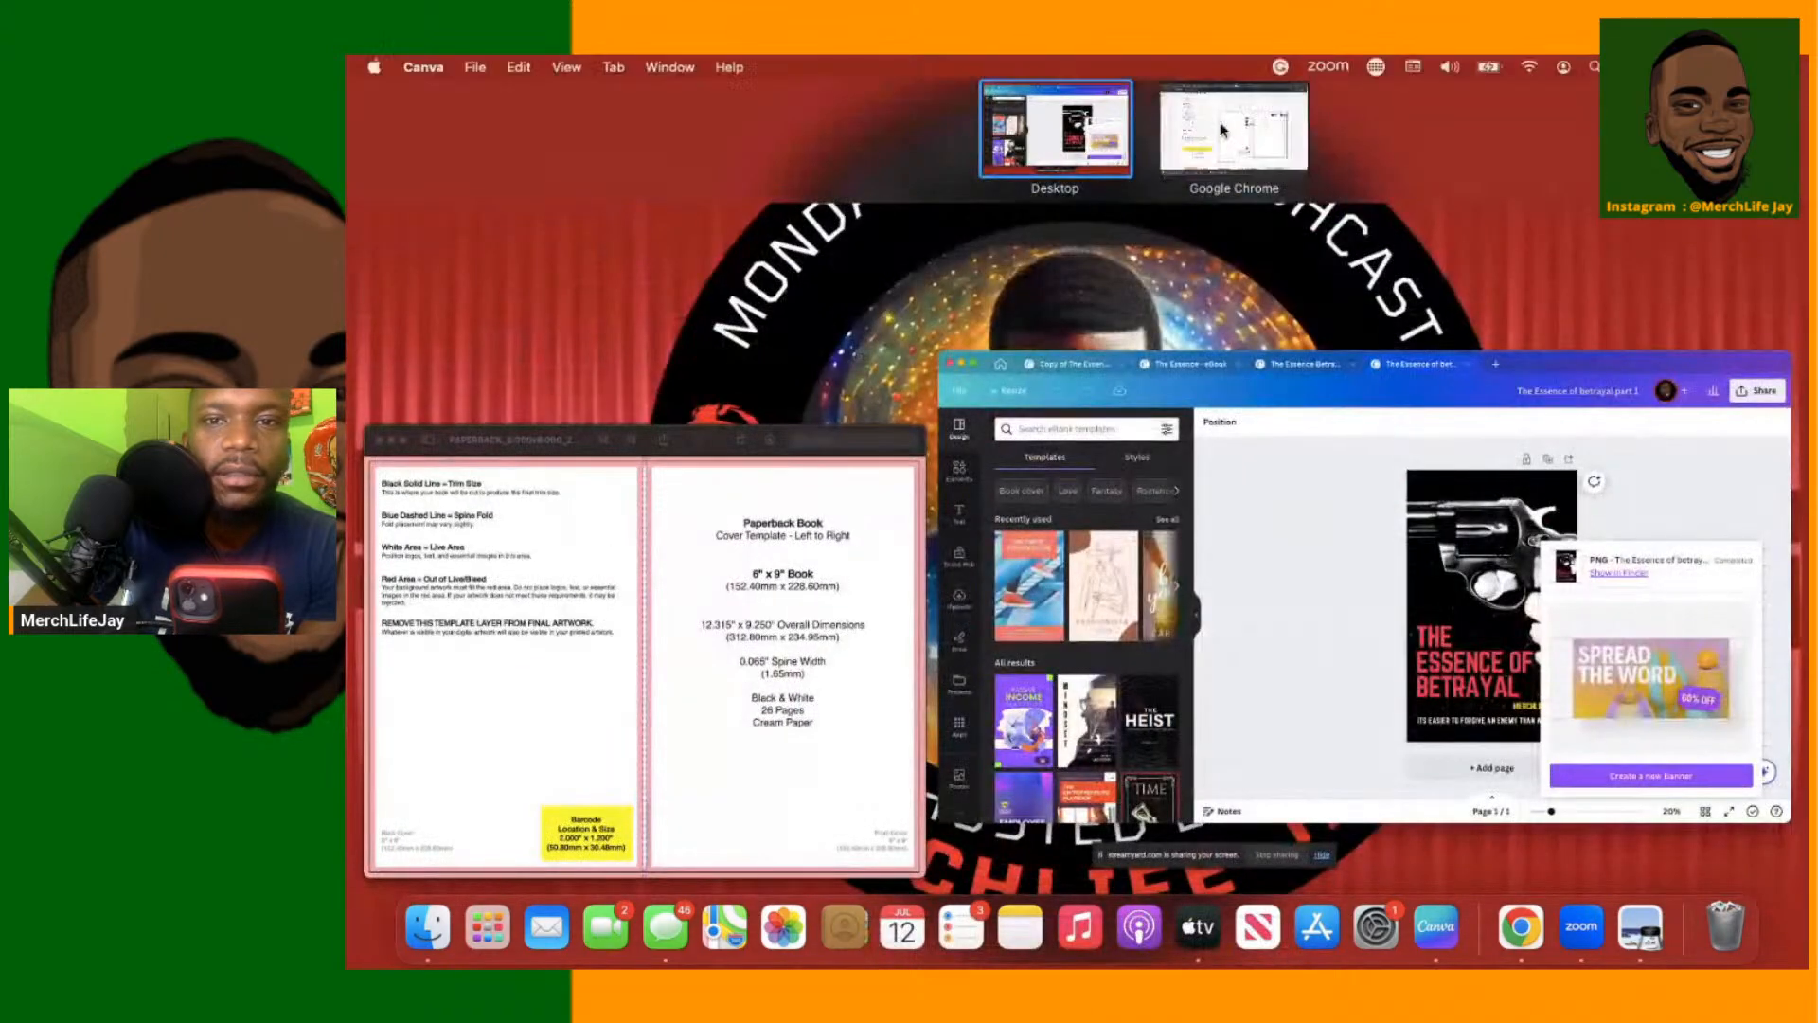
left_click(1220, 121)
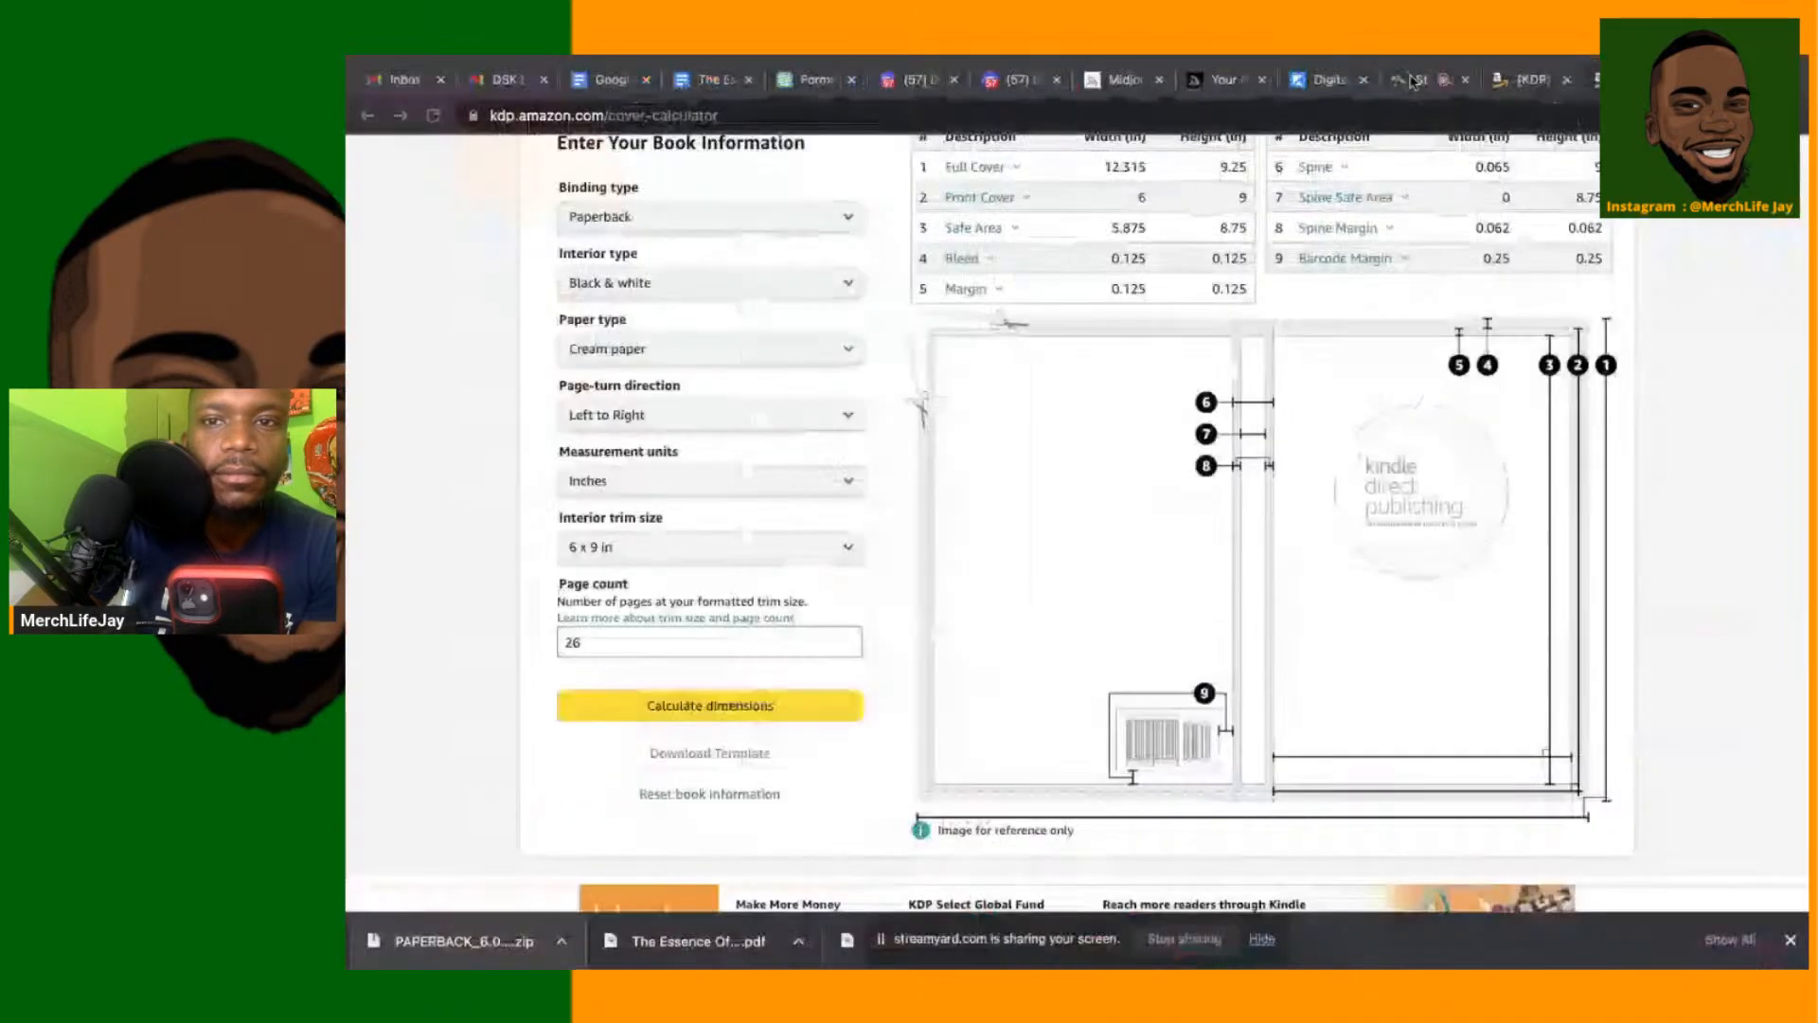
left_click(1413, 83)
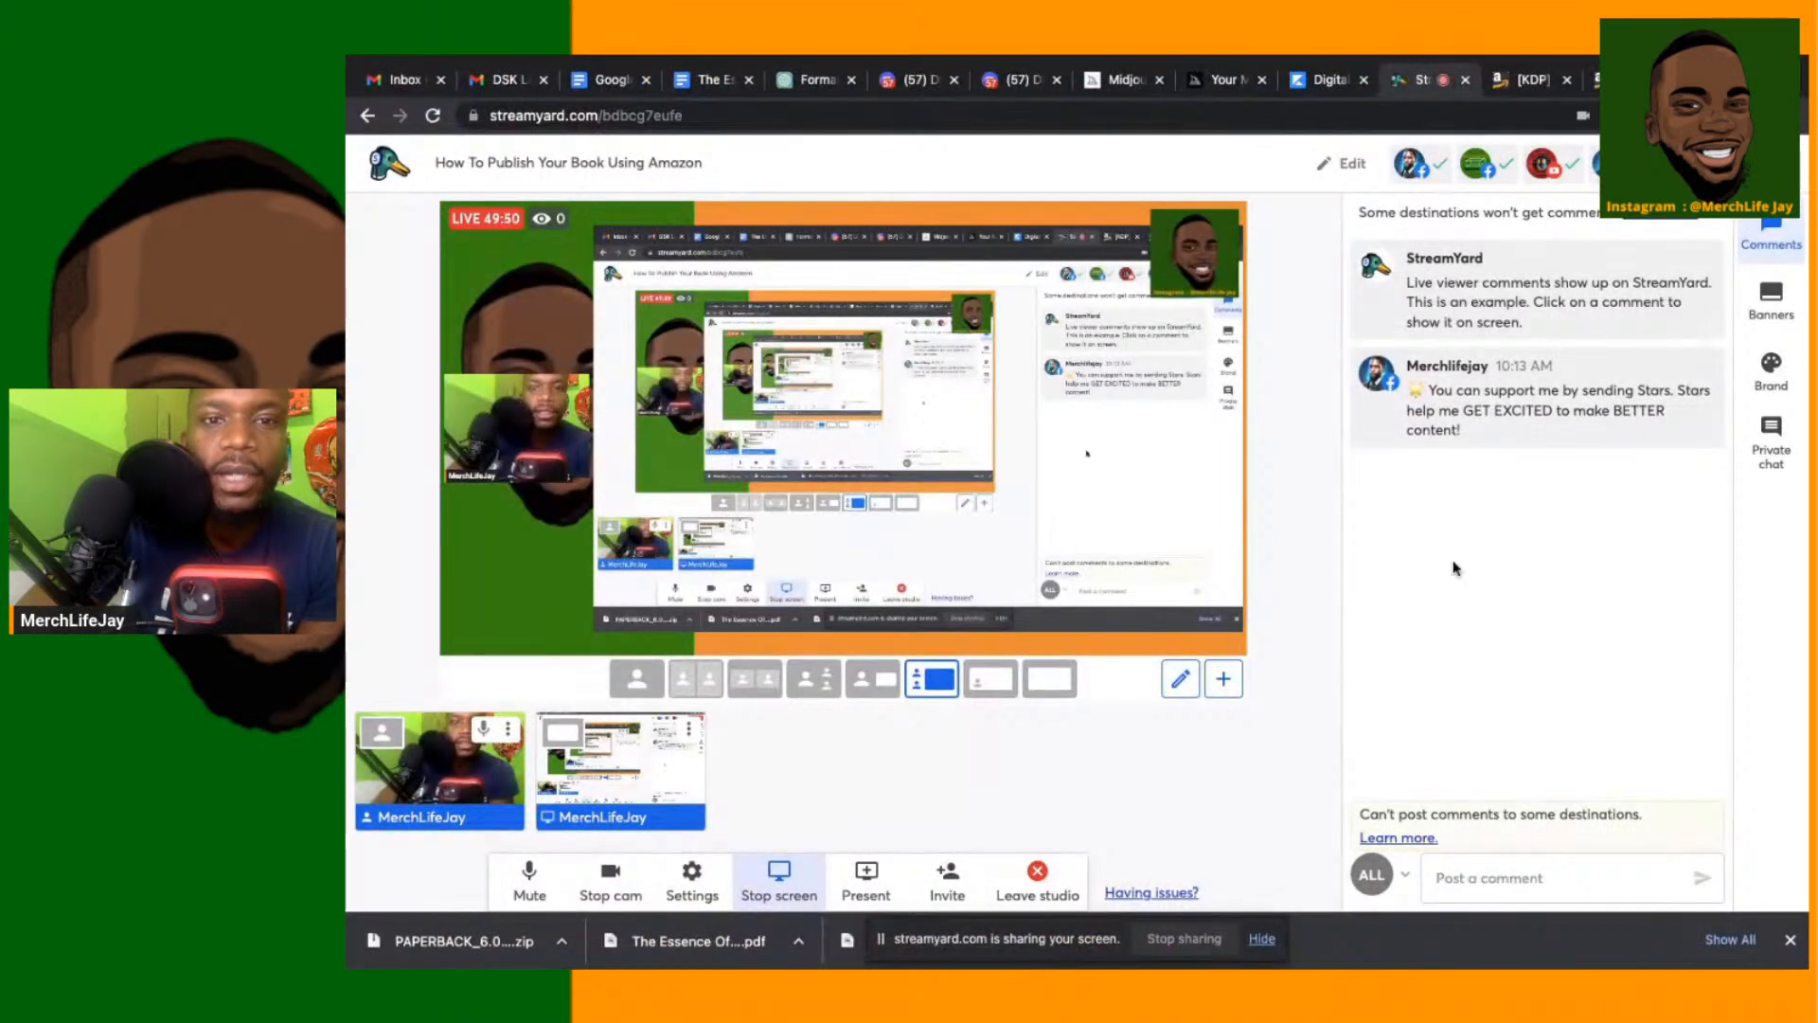
left_click(1527, 87)
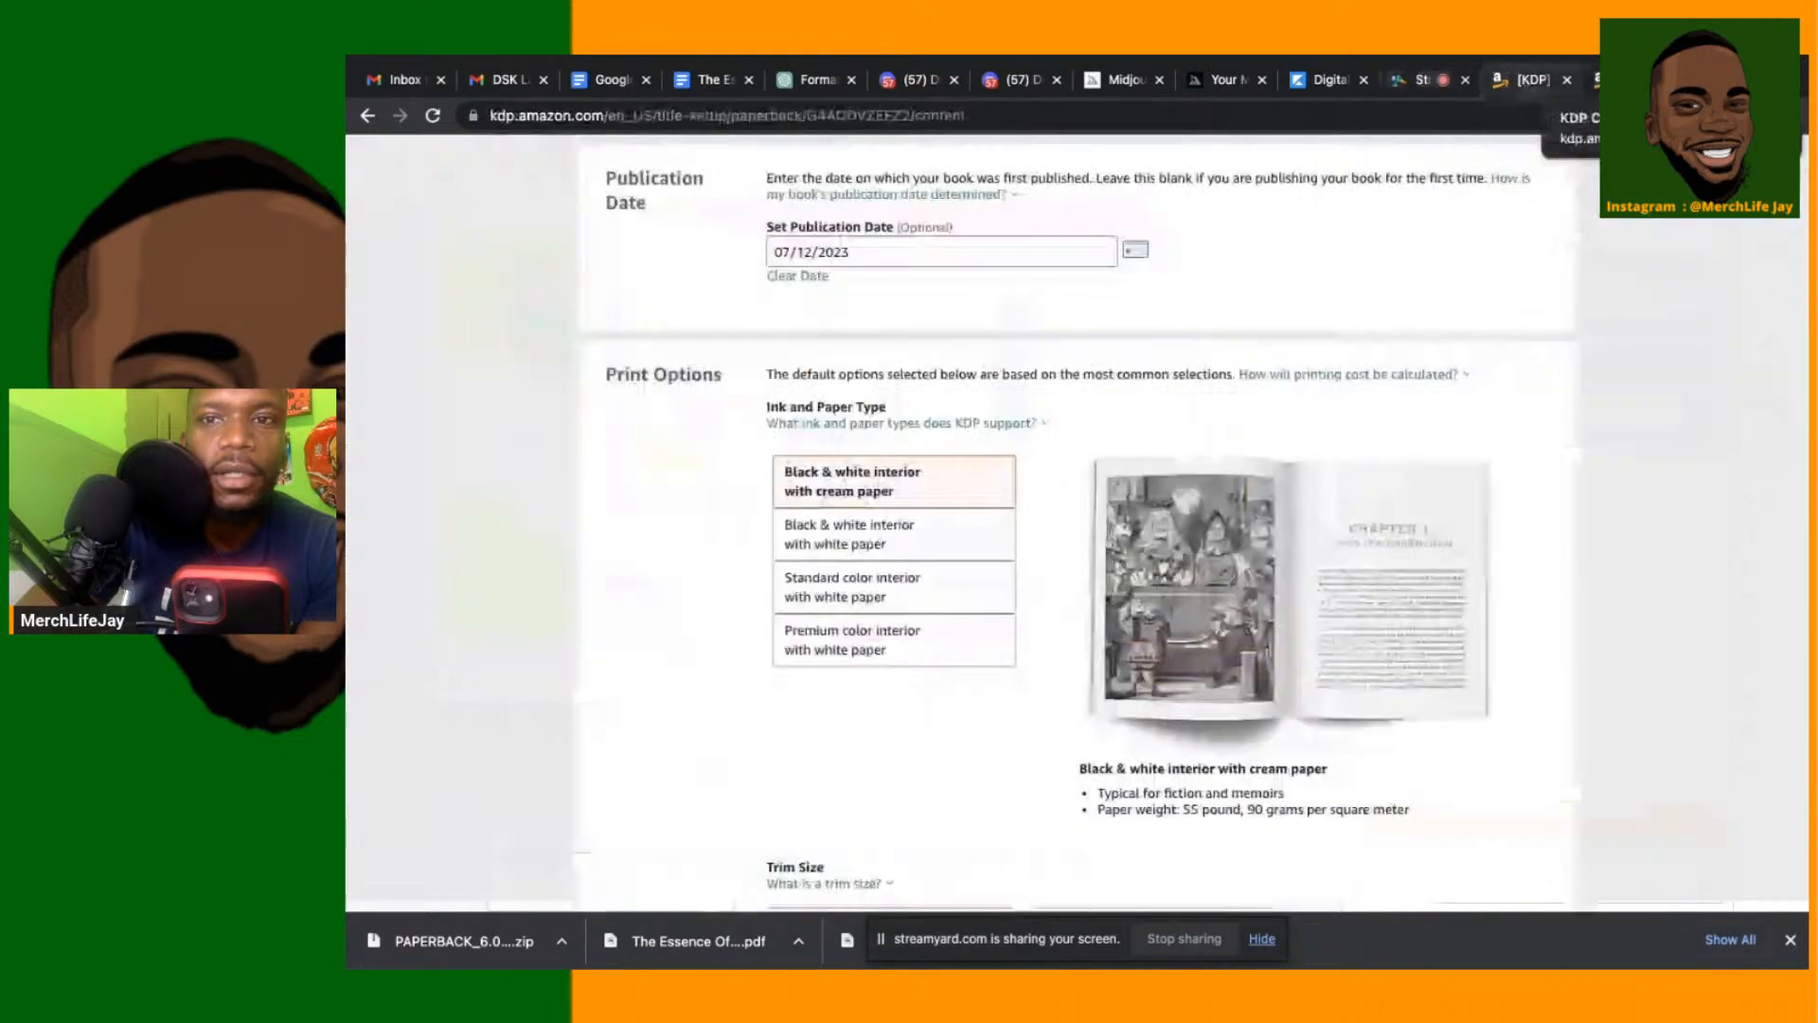
left_click(1612, 84)
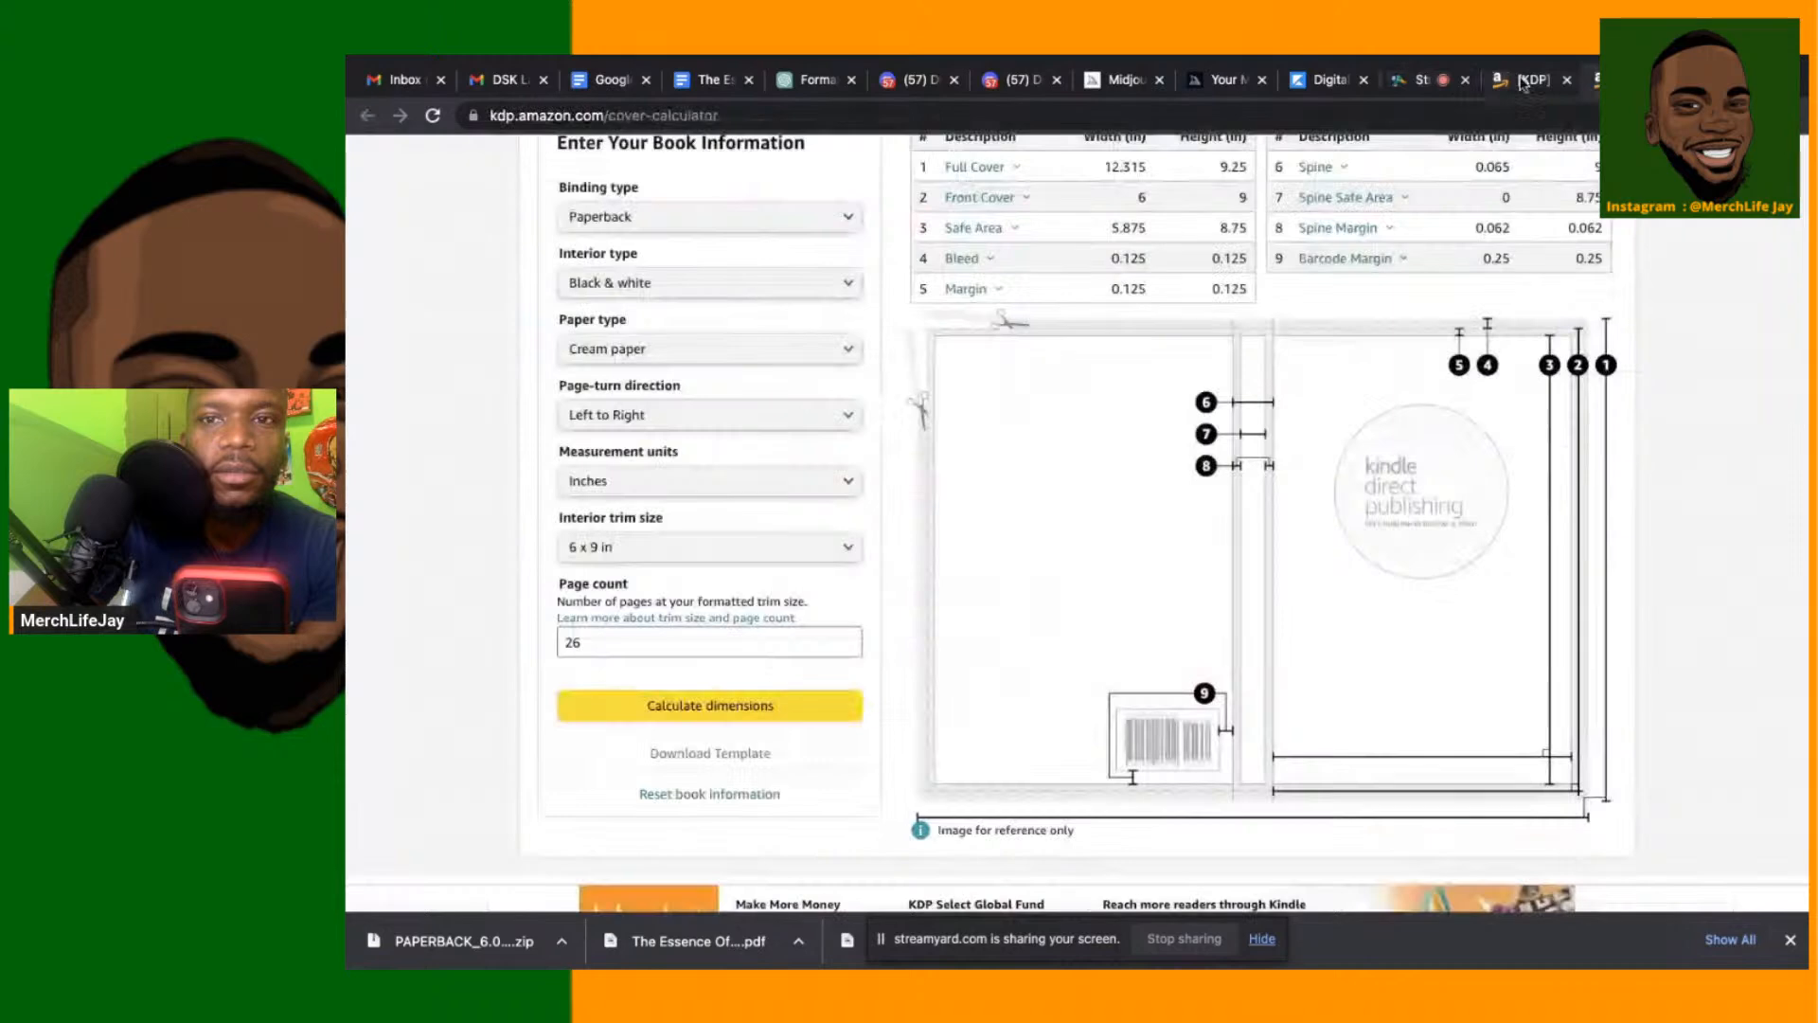
Switch to Canva, open The Essence eBook design and delete the author name line from its cover
key("ctrl+Up")
left_click(1288, 481)
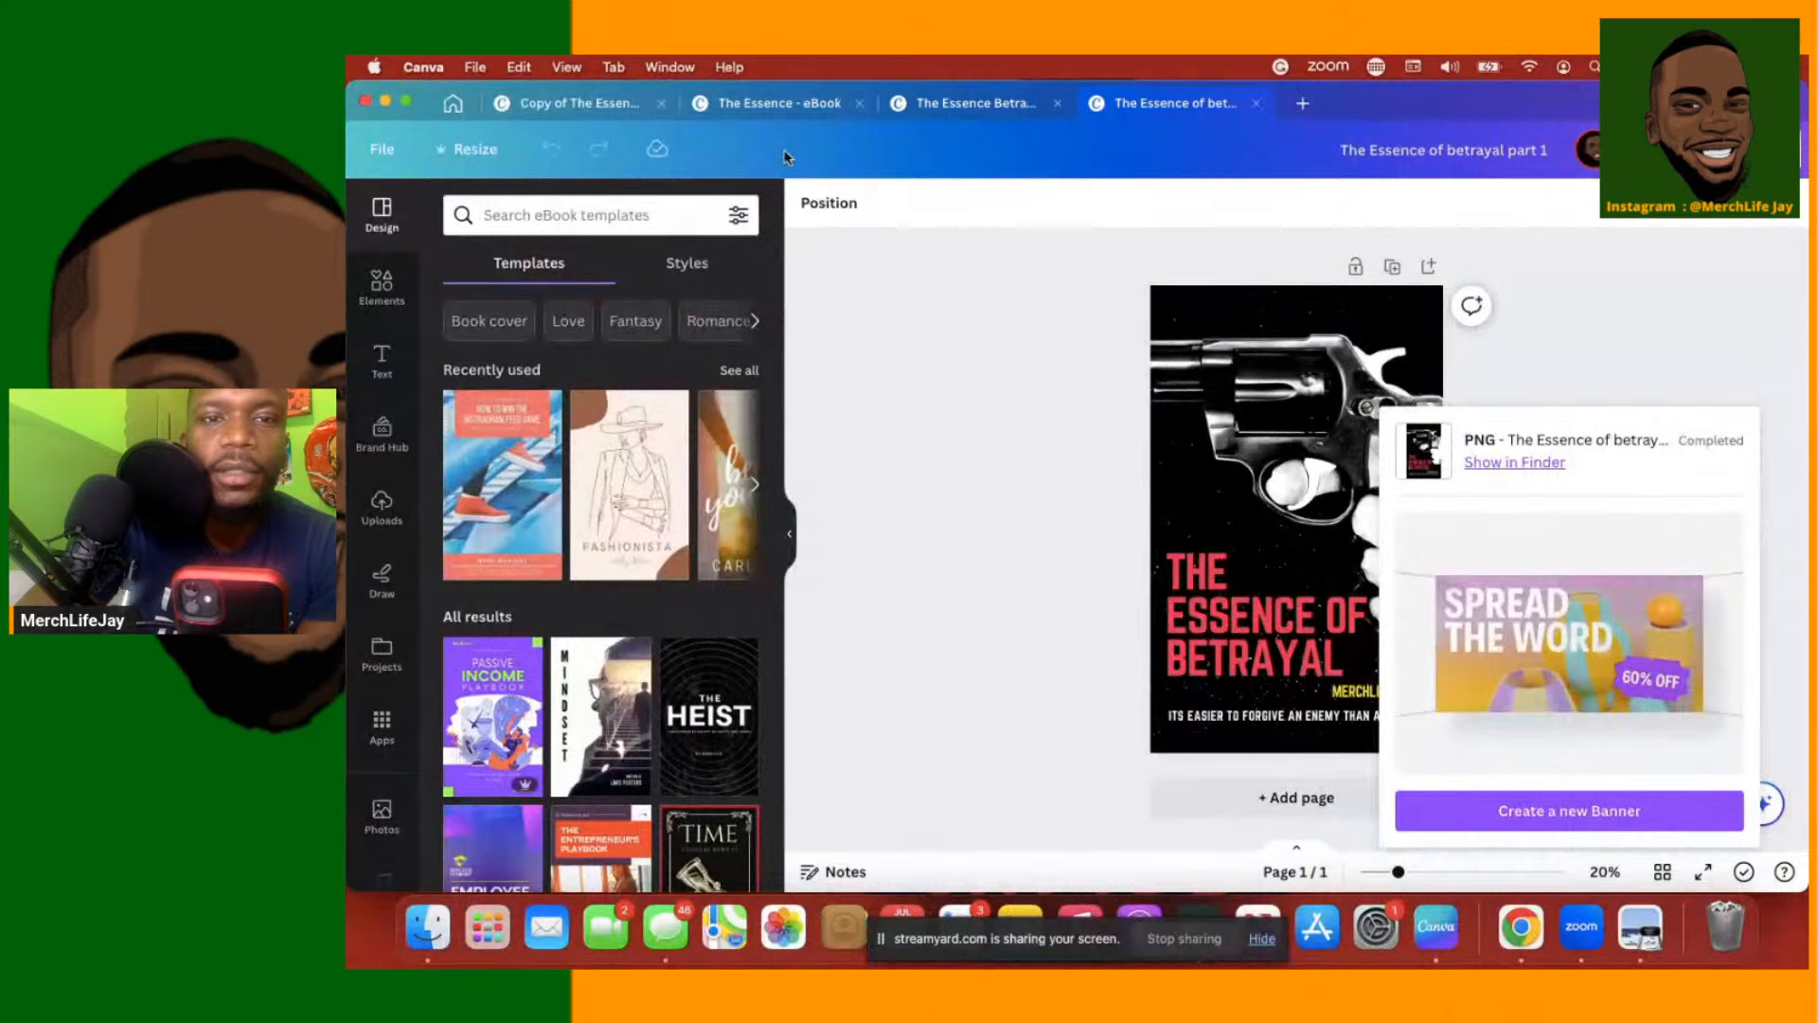
left_click(737, 105)
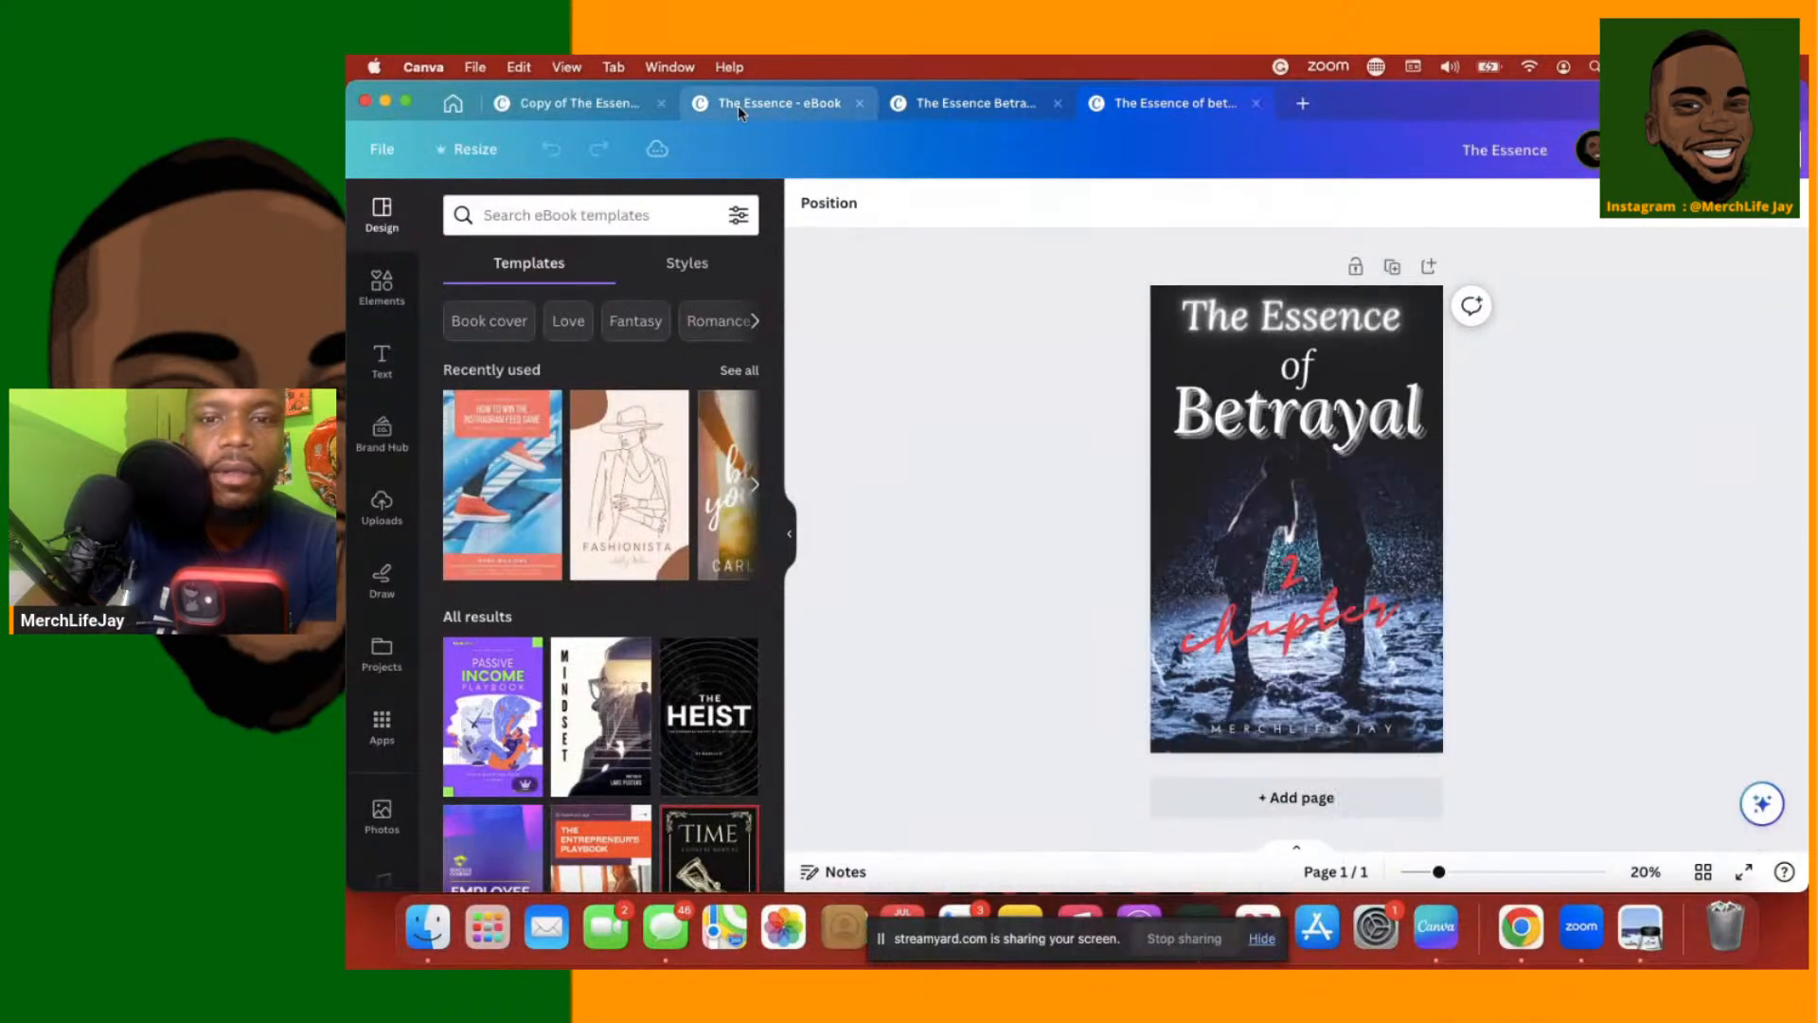
left_click(1307, 731)
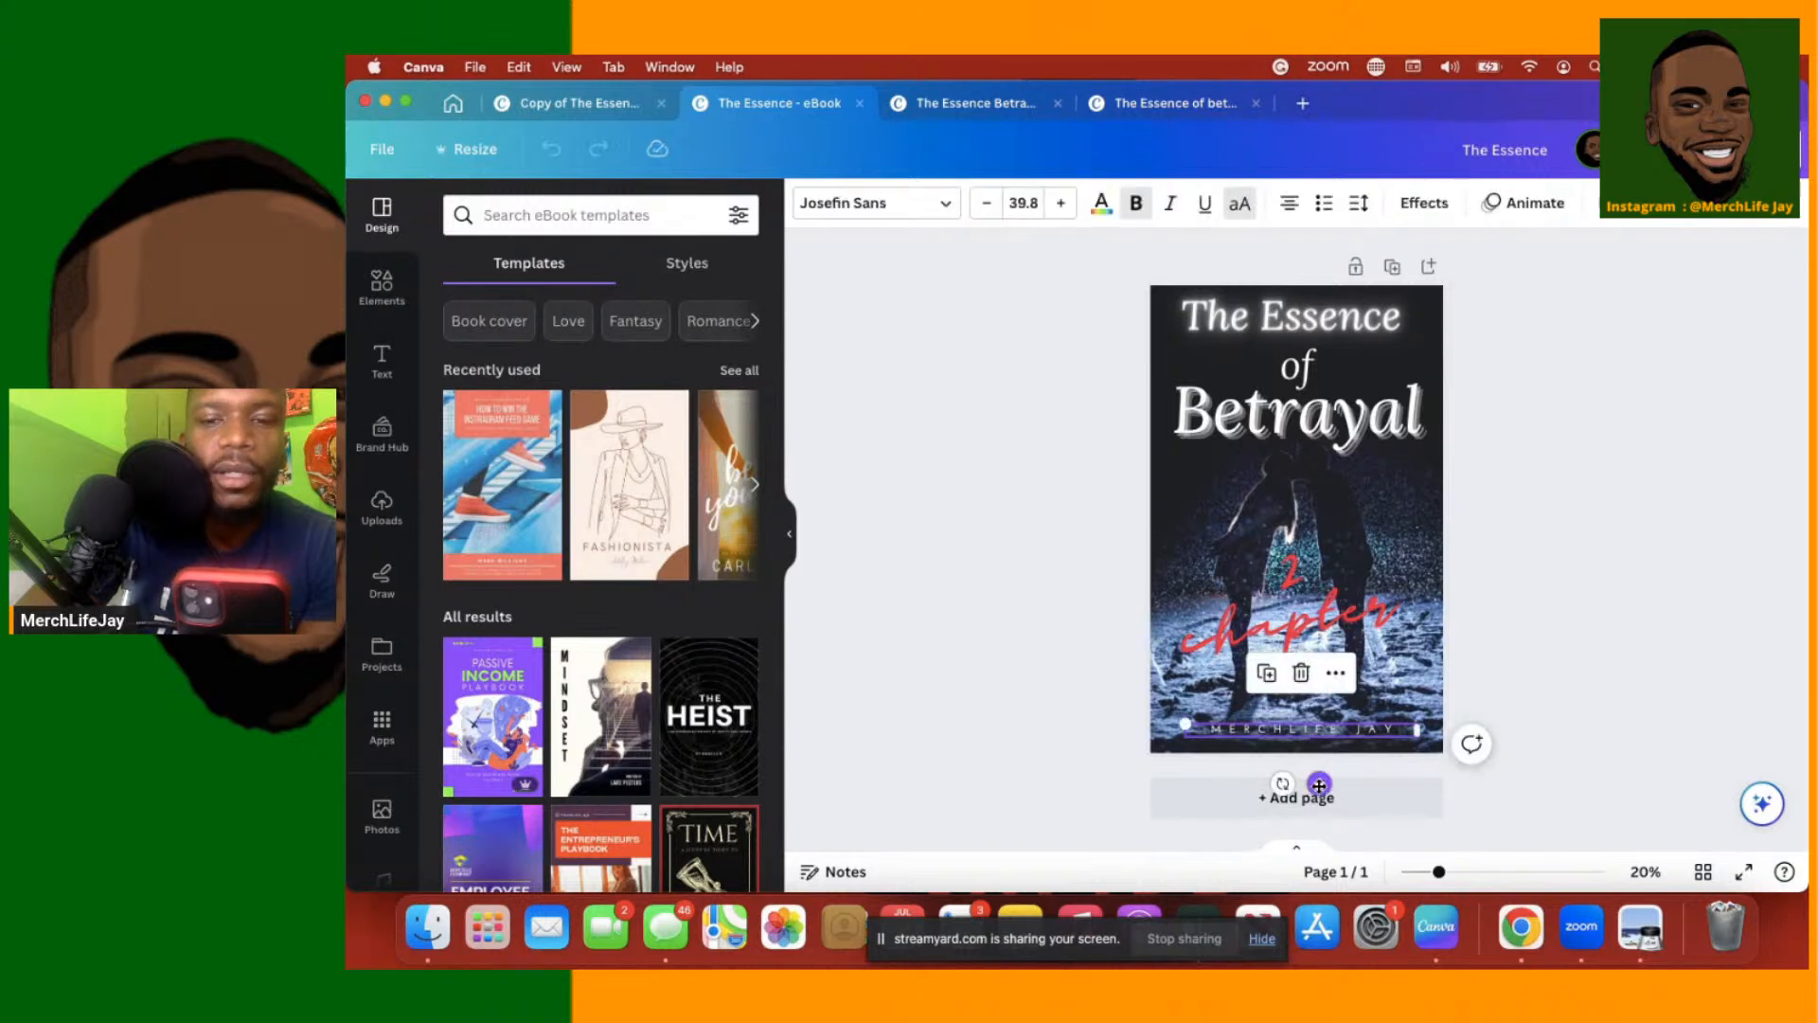
left_click_drag(1319, 785, 1304, 557)
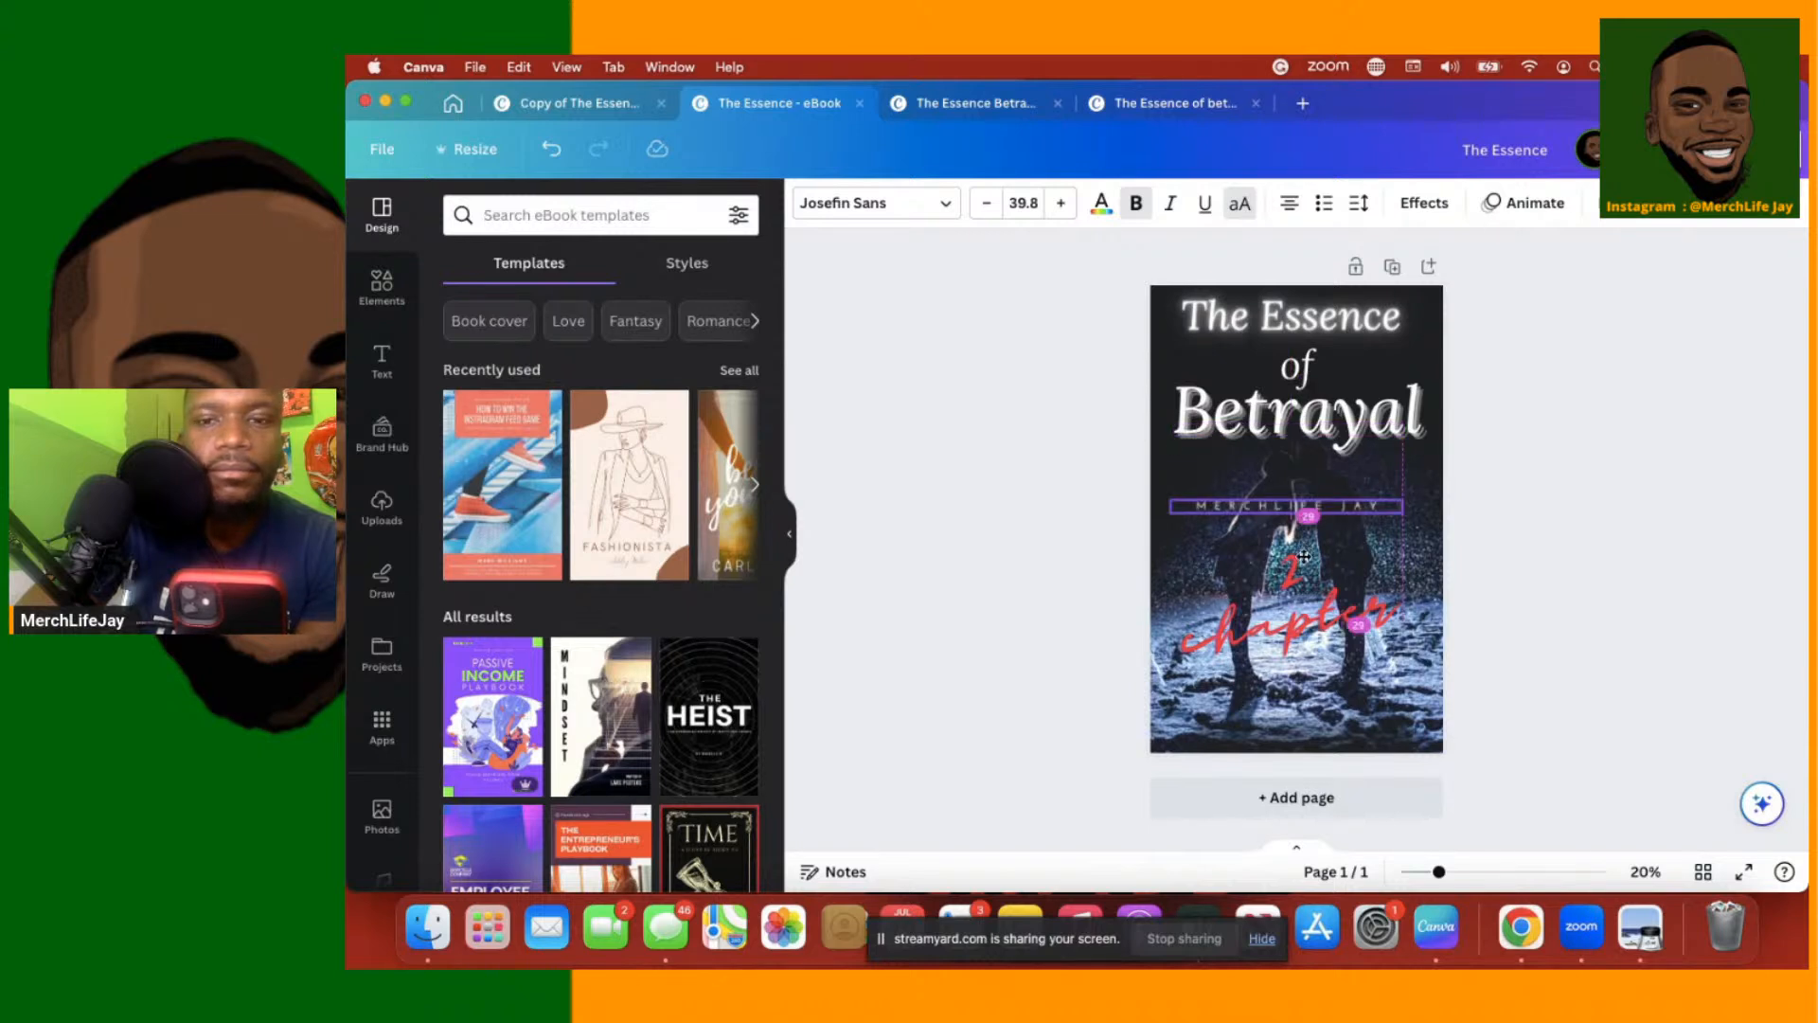
left_click_drag(1304, 557, 1304, 557)
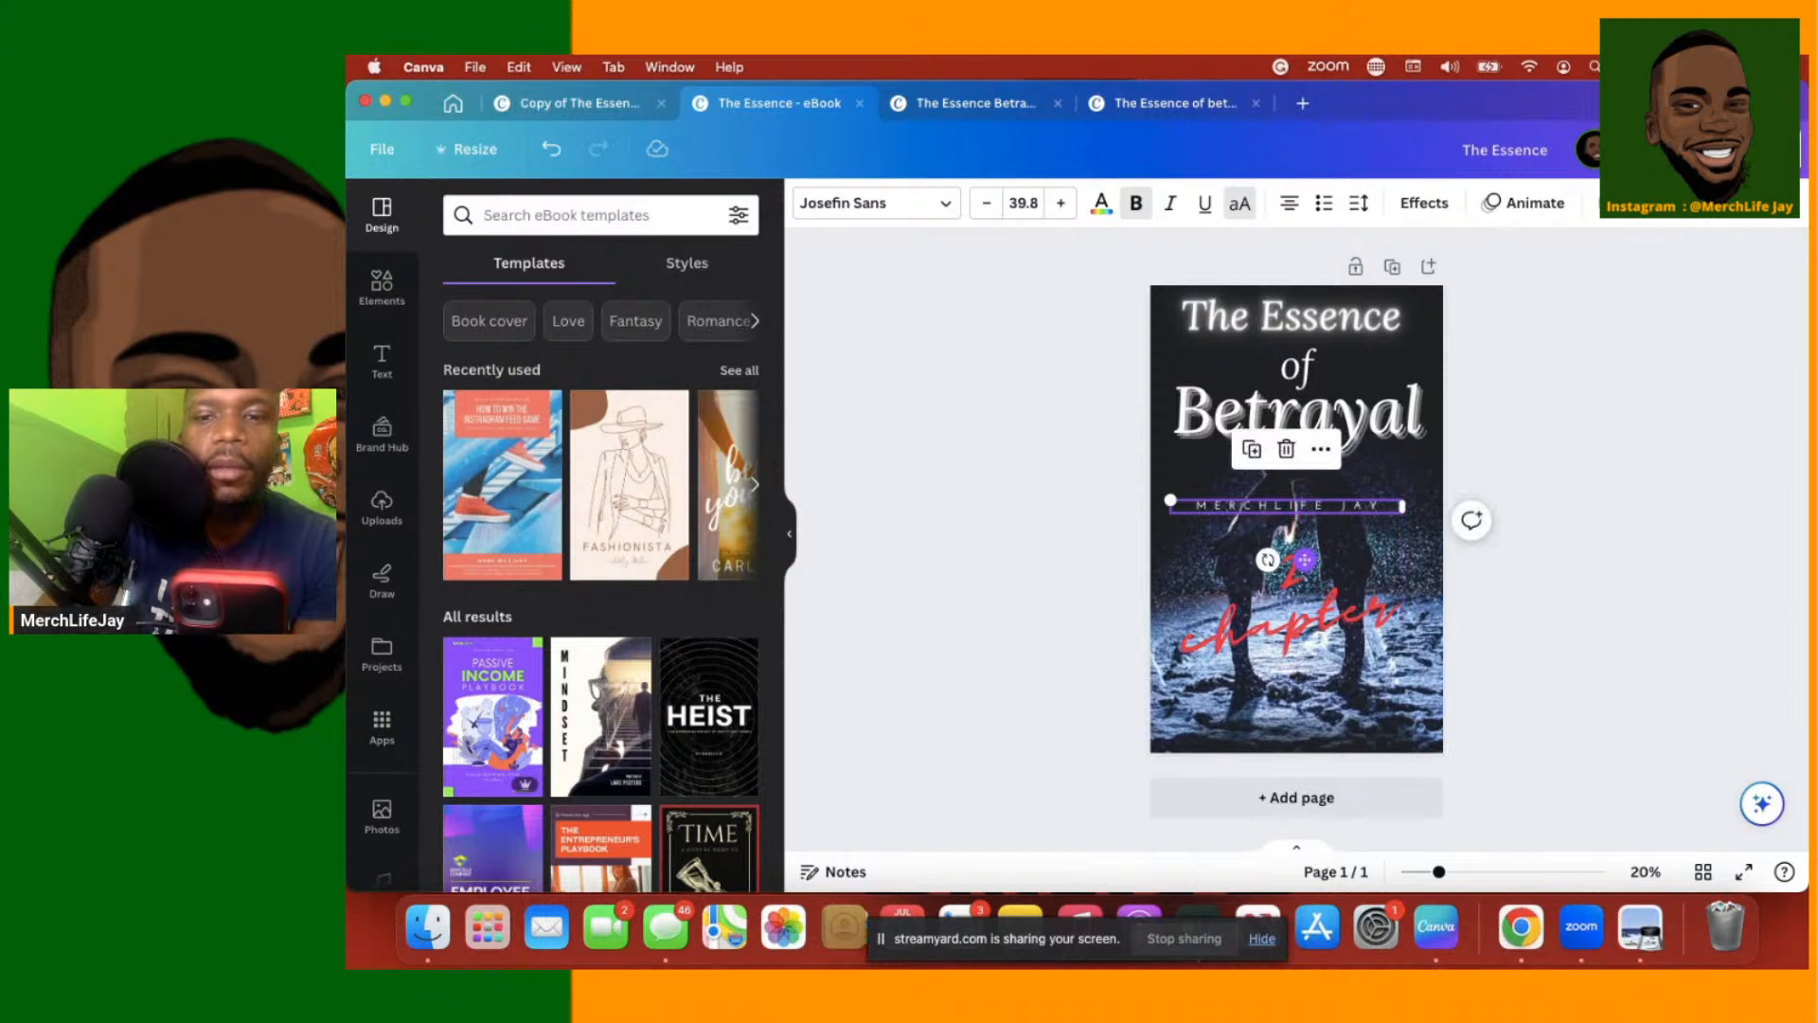
key("Delete")
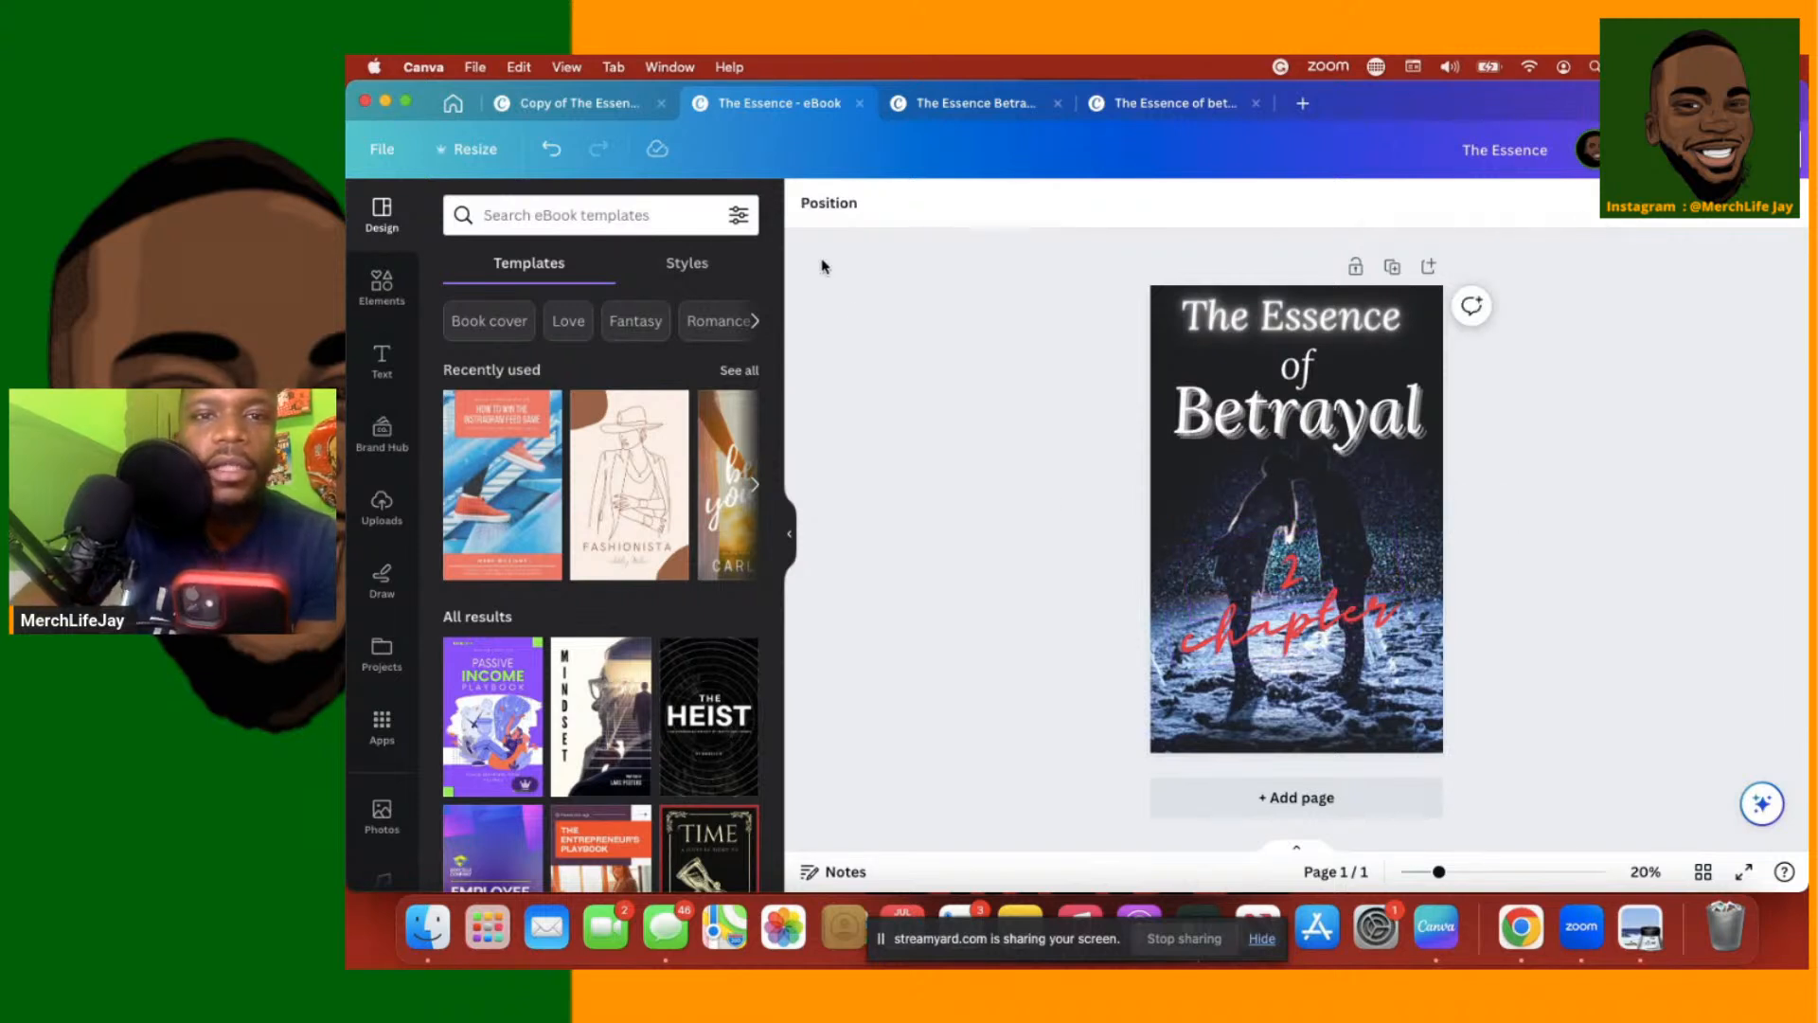
Download The Essence cover as a PNG and save it as The Essence 2.png in the Downloads folder
left_click(1752, 149)
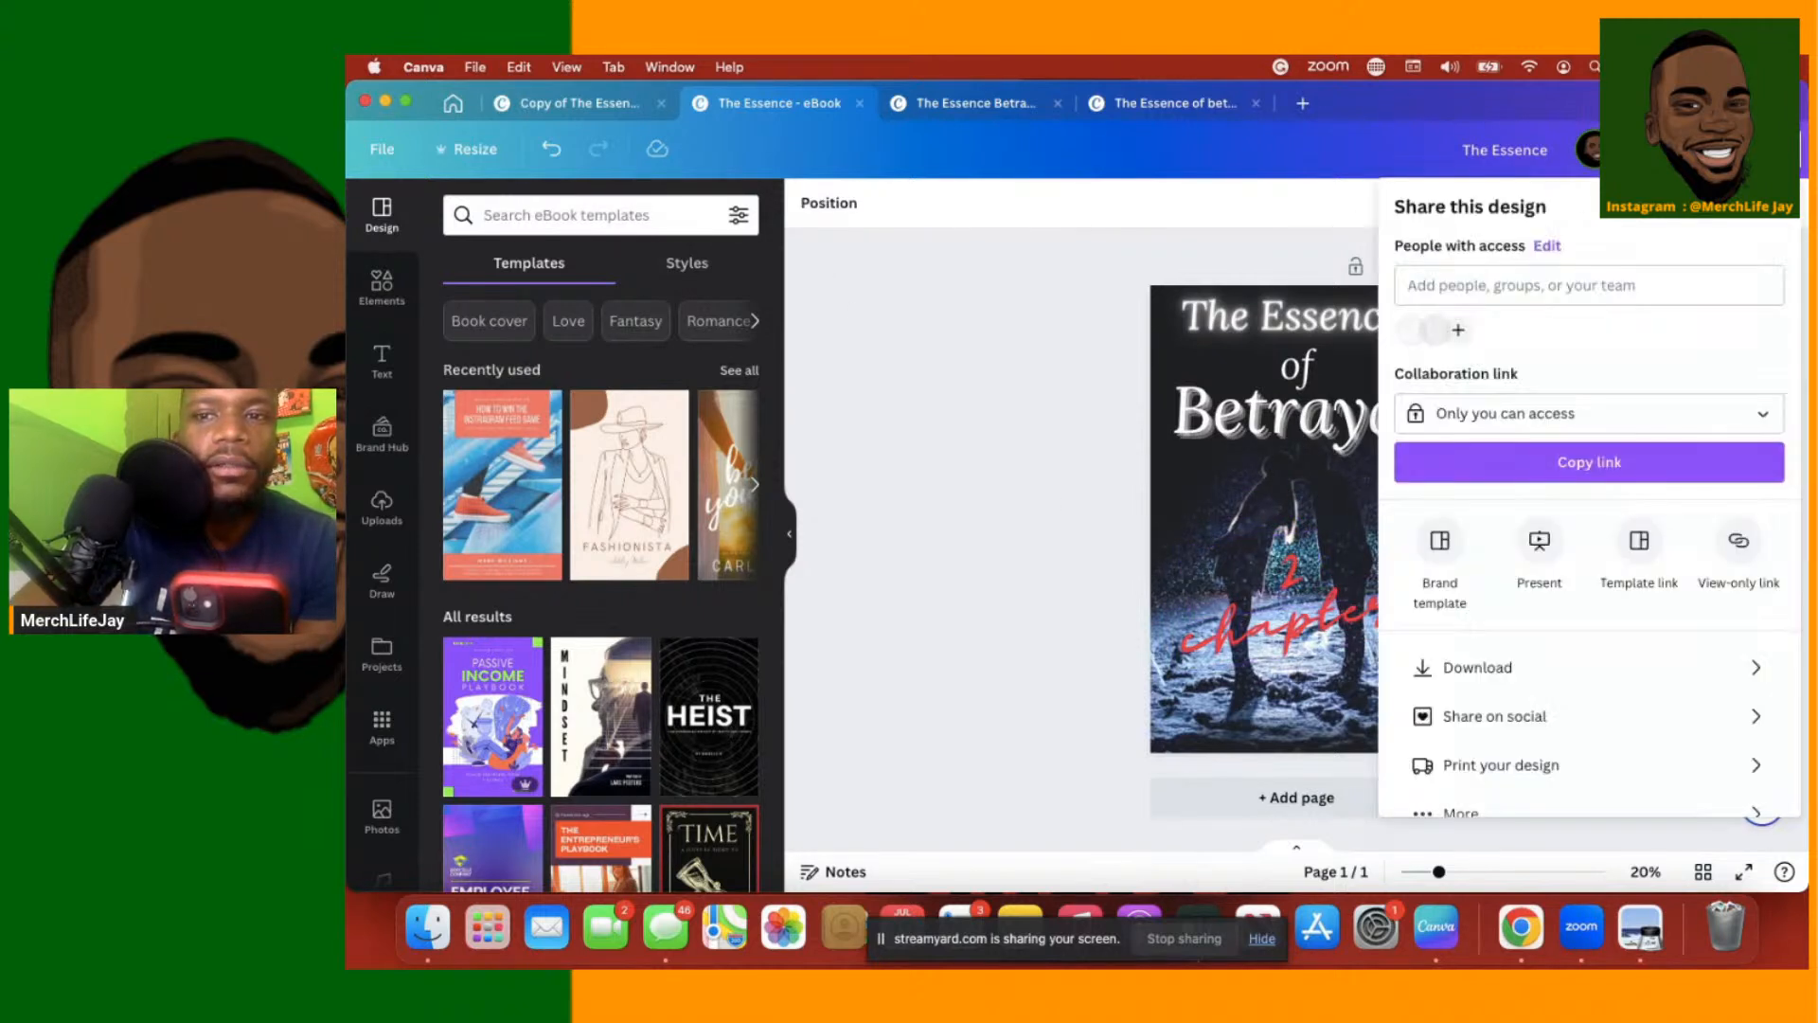
left_click(1477, 678)
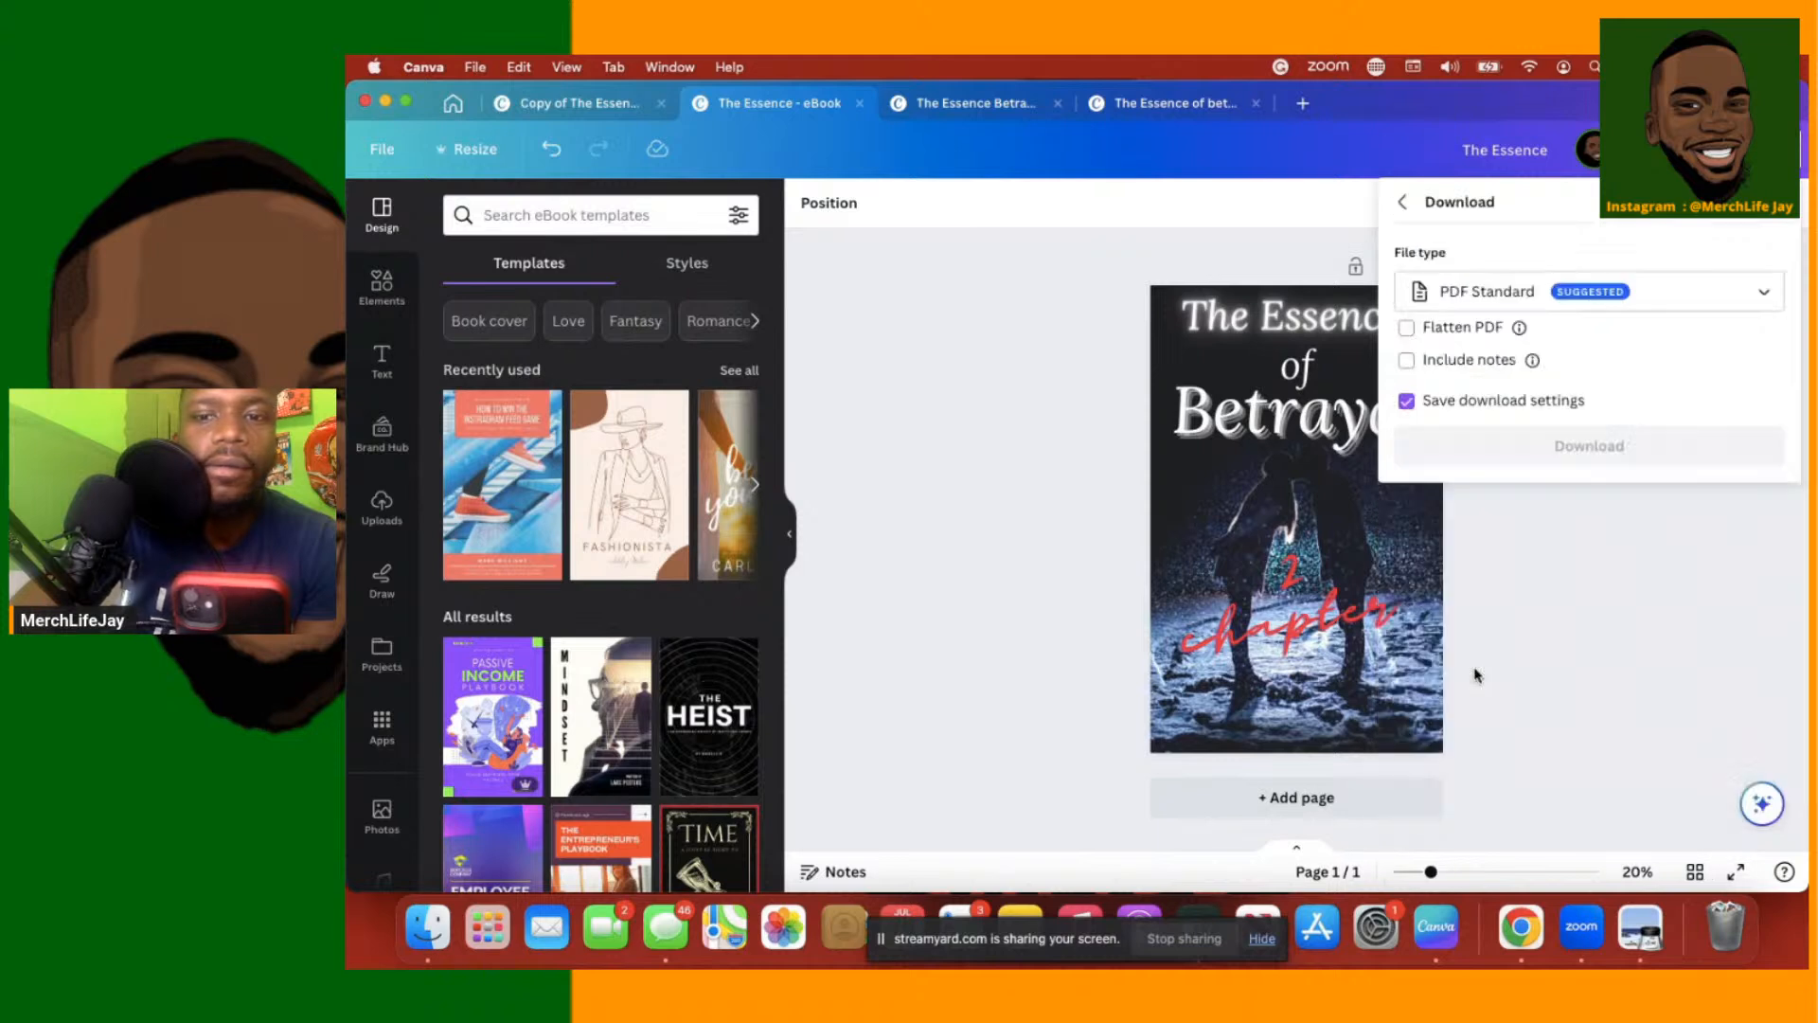
left_click(1450, 293)
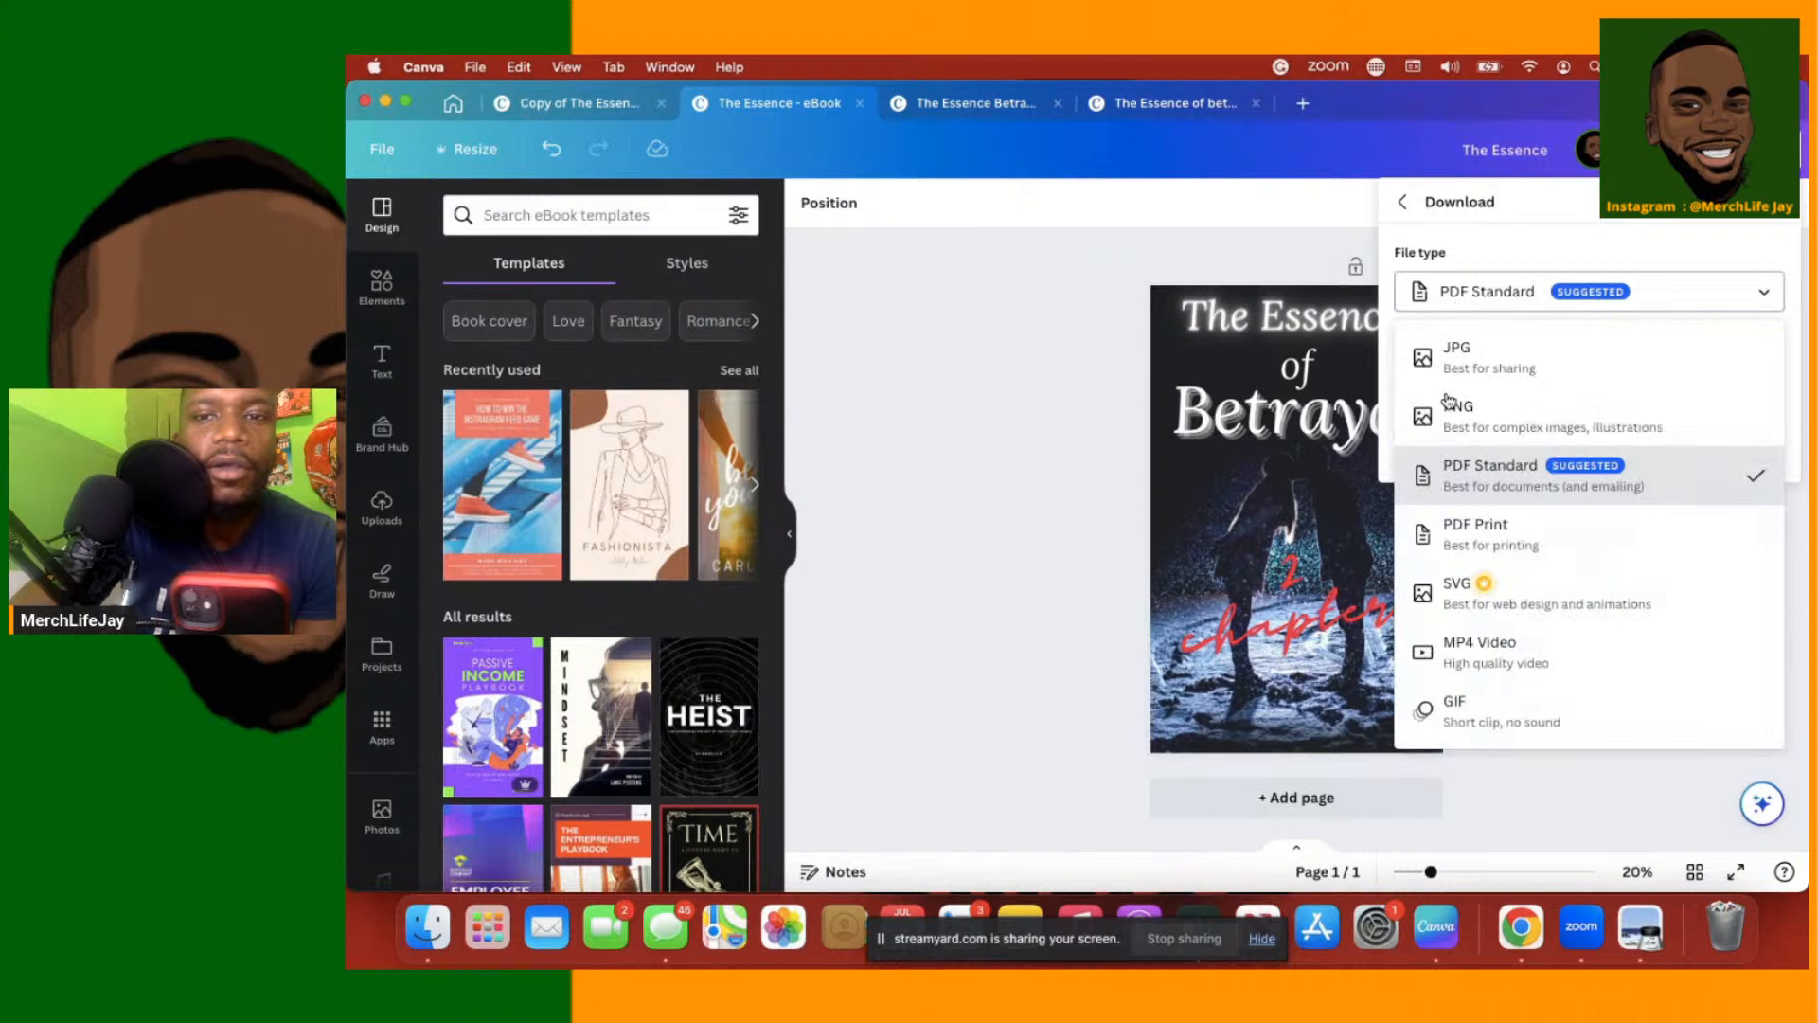
left_click(1447, 413)
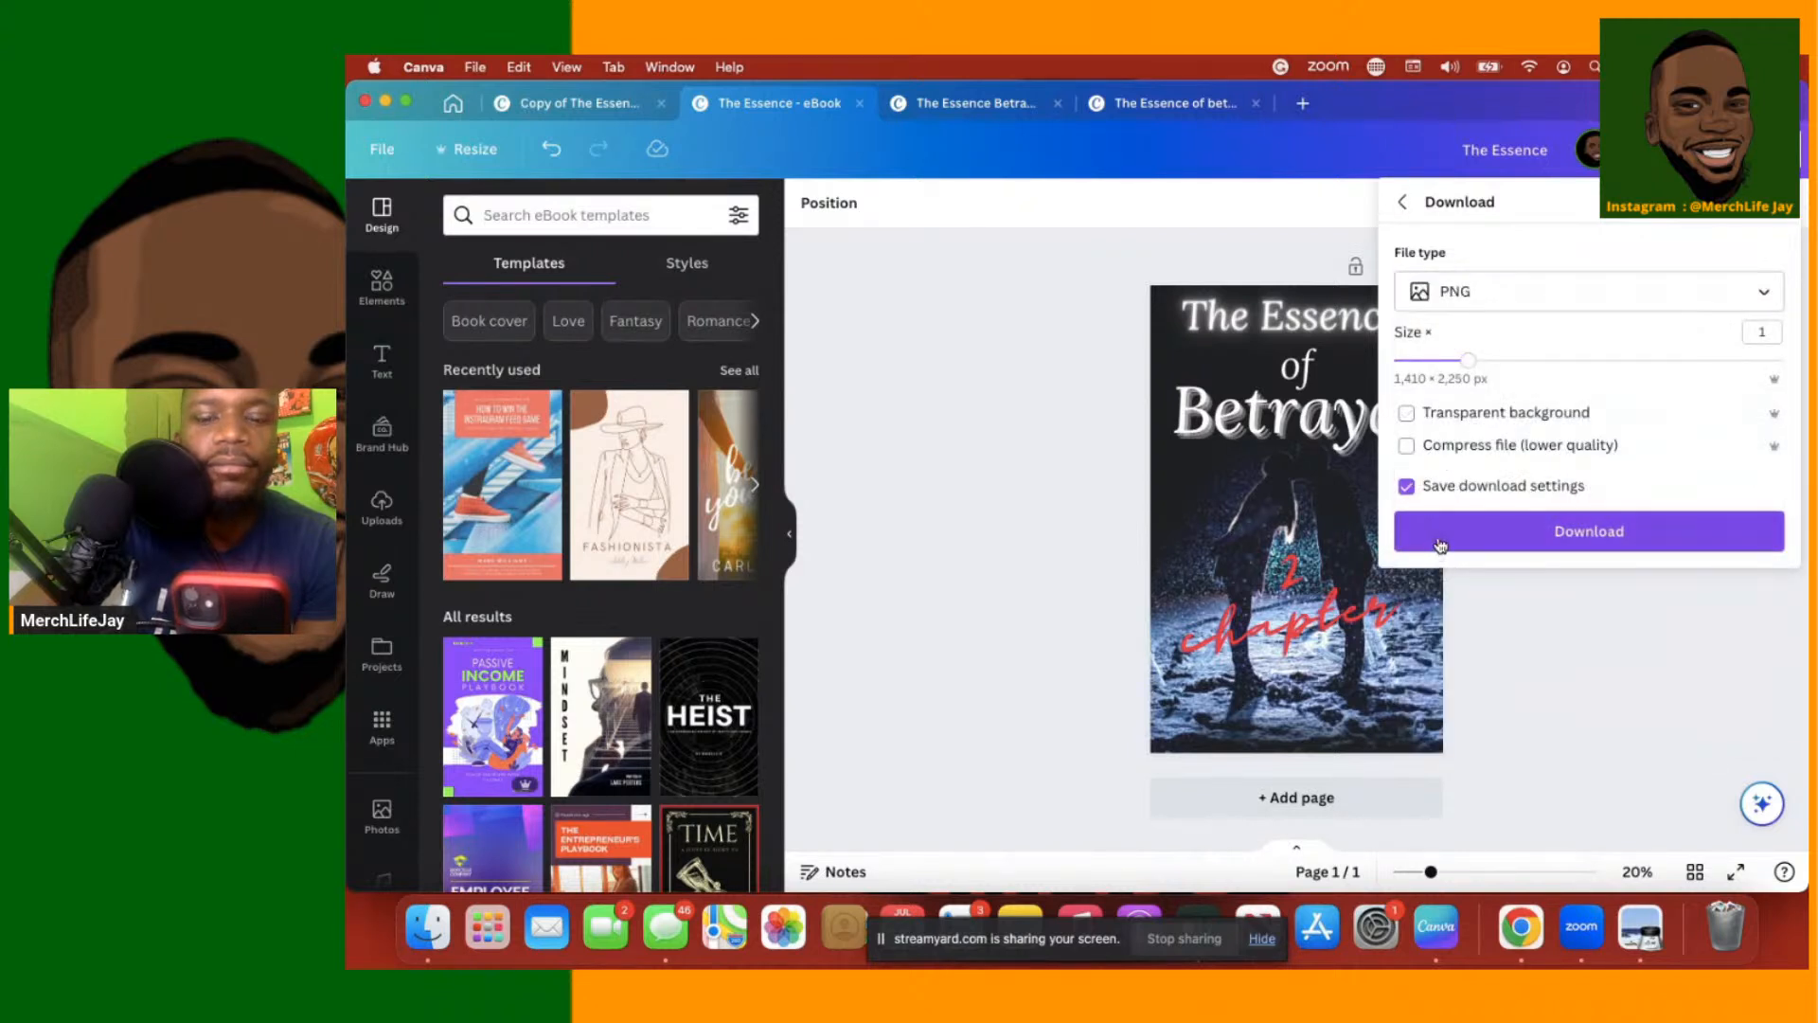
left_click(1440, 547)
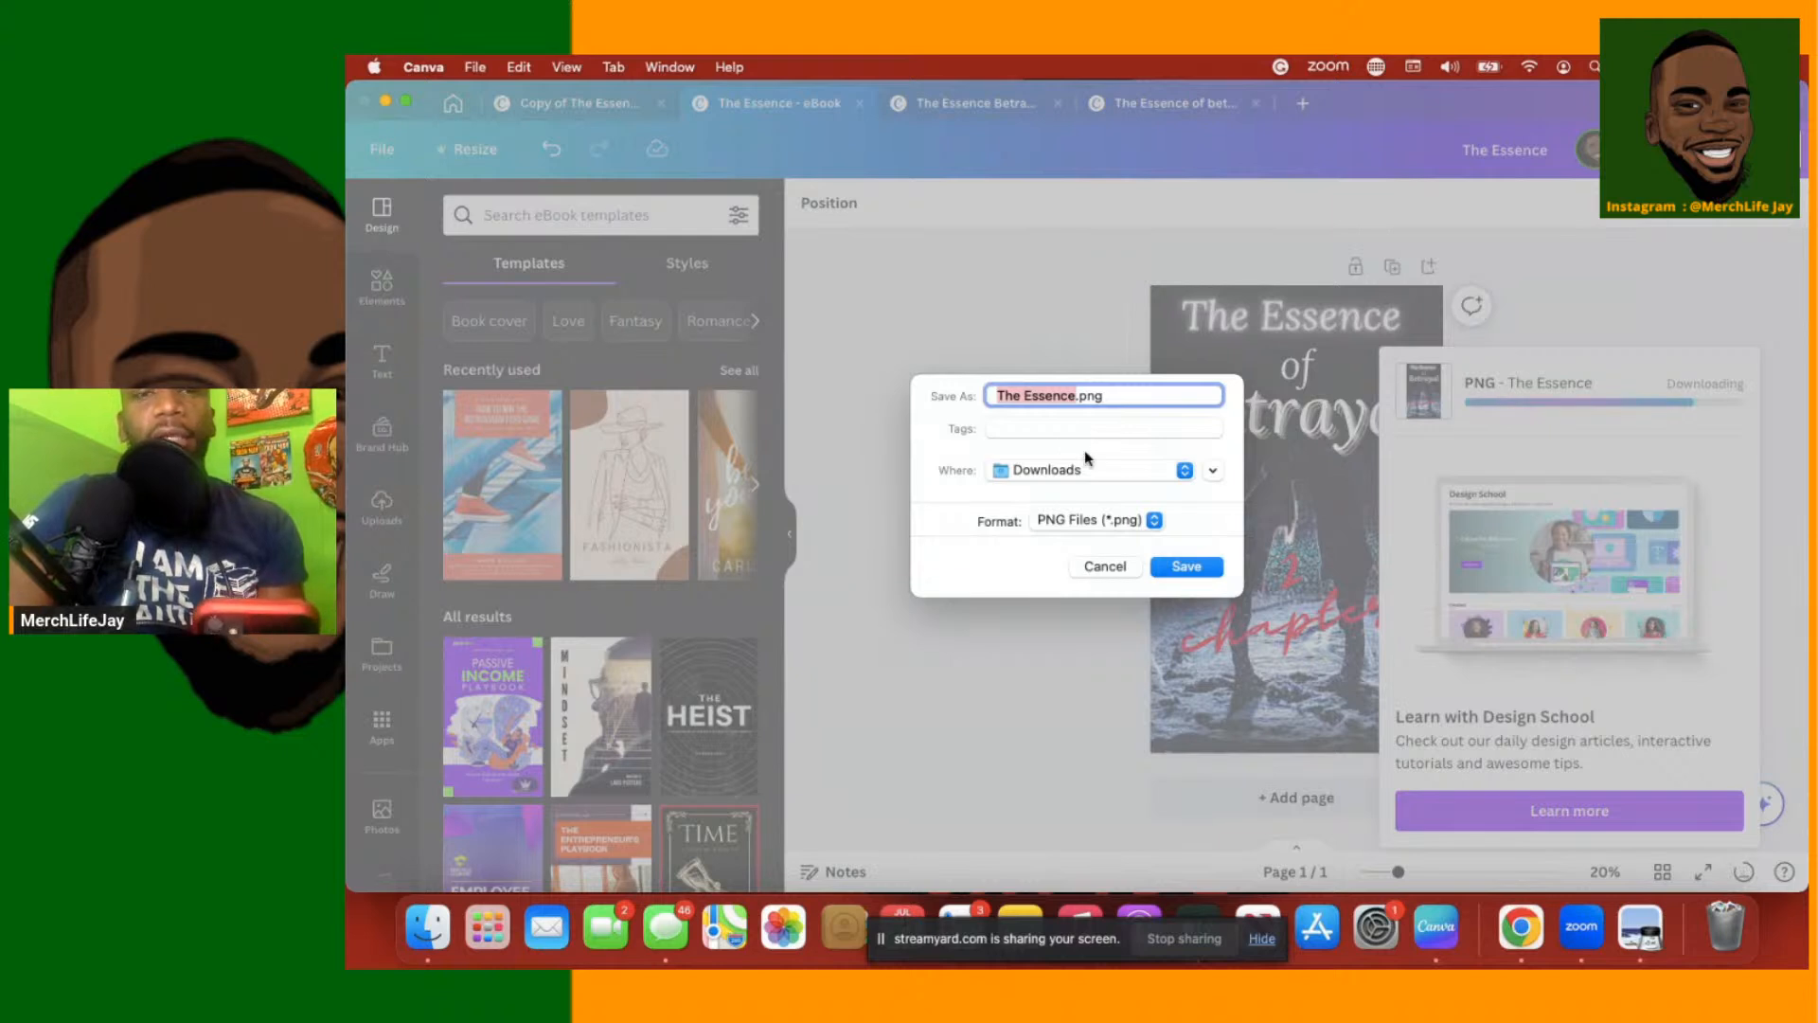
left_click(1076, 395)
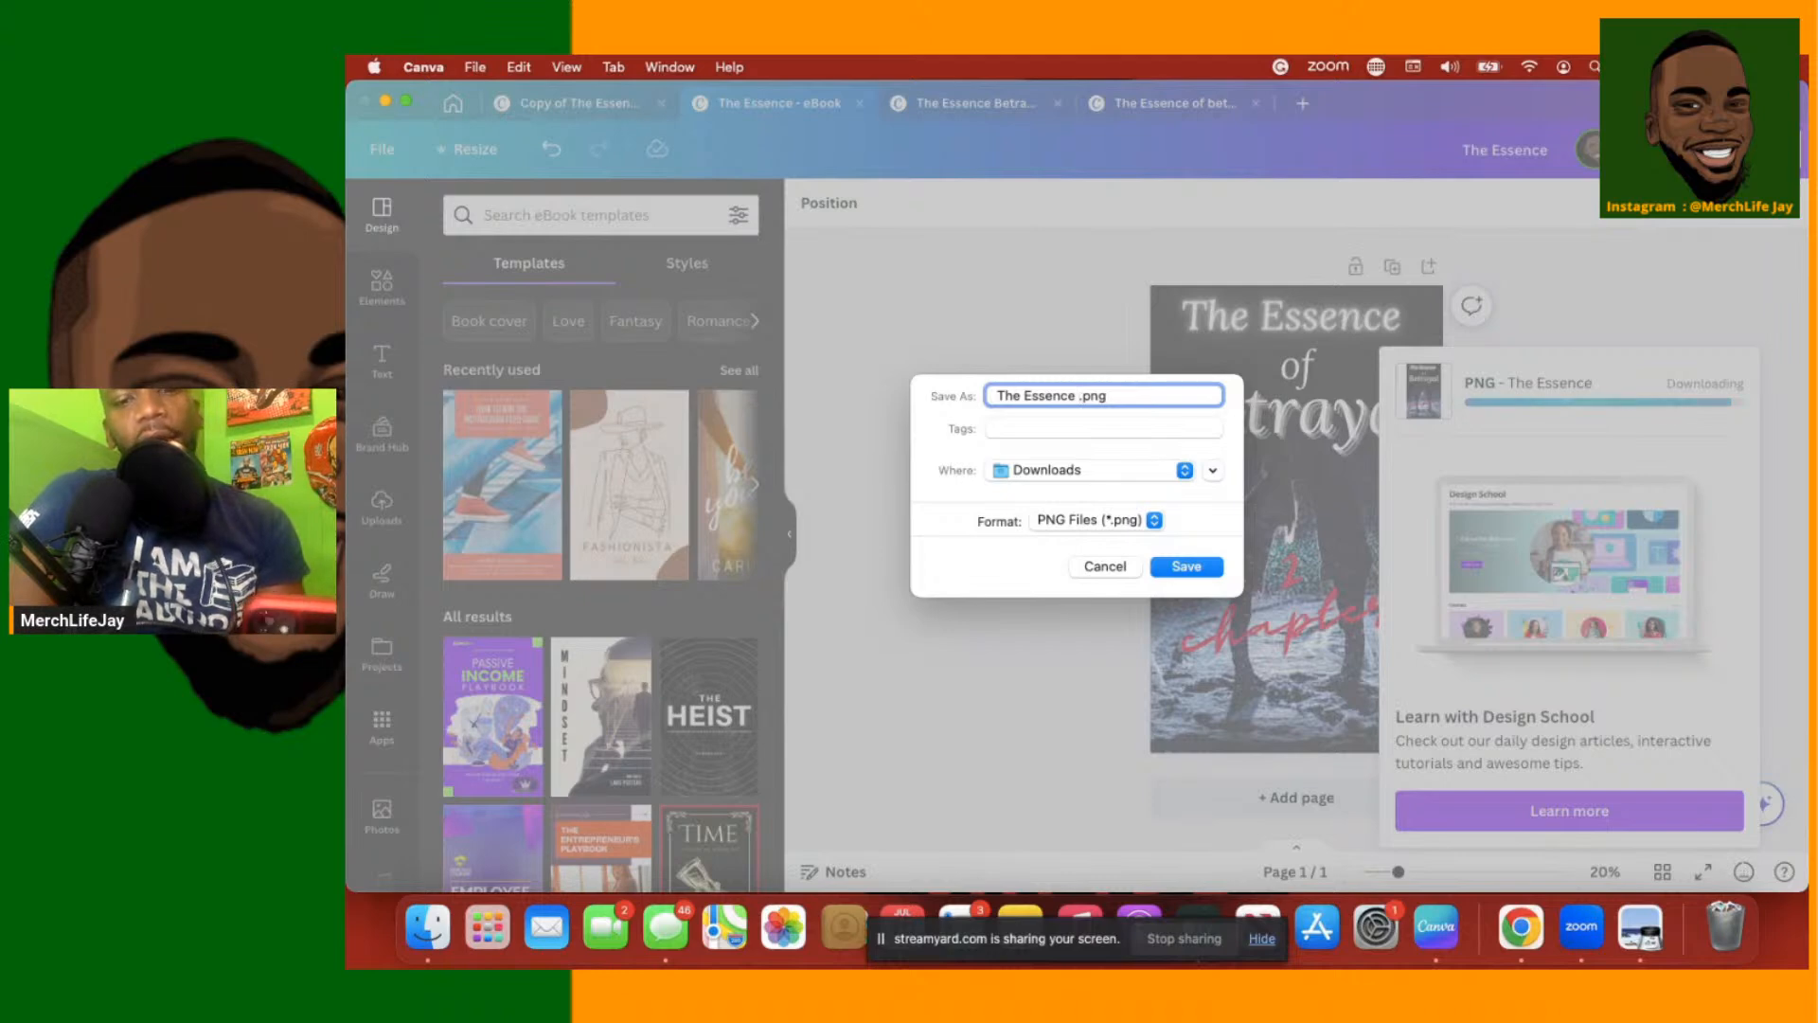
type("2")
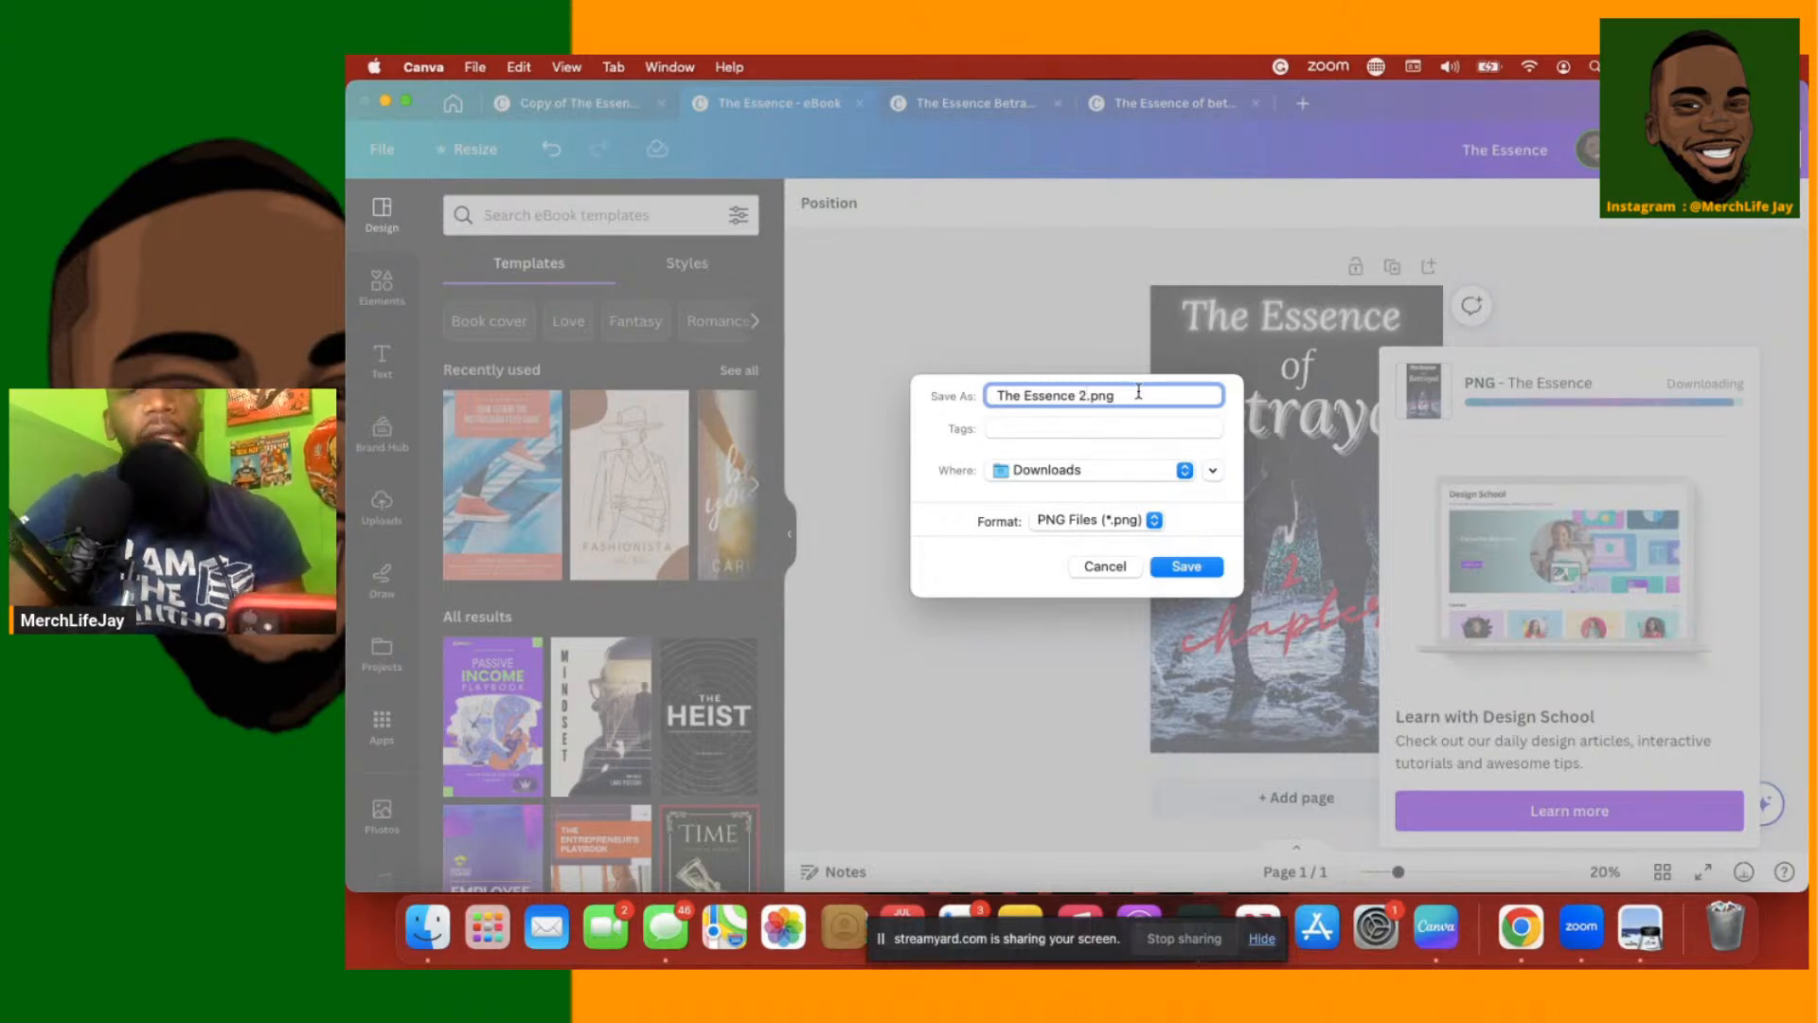
left_click(1188, 566)
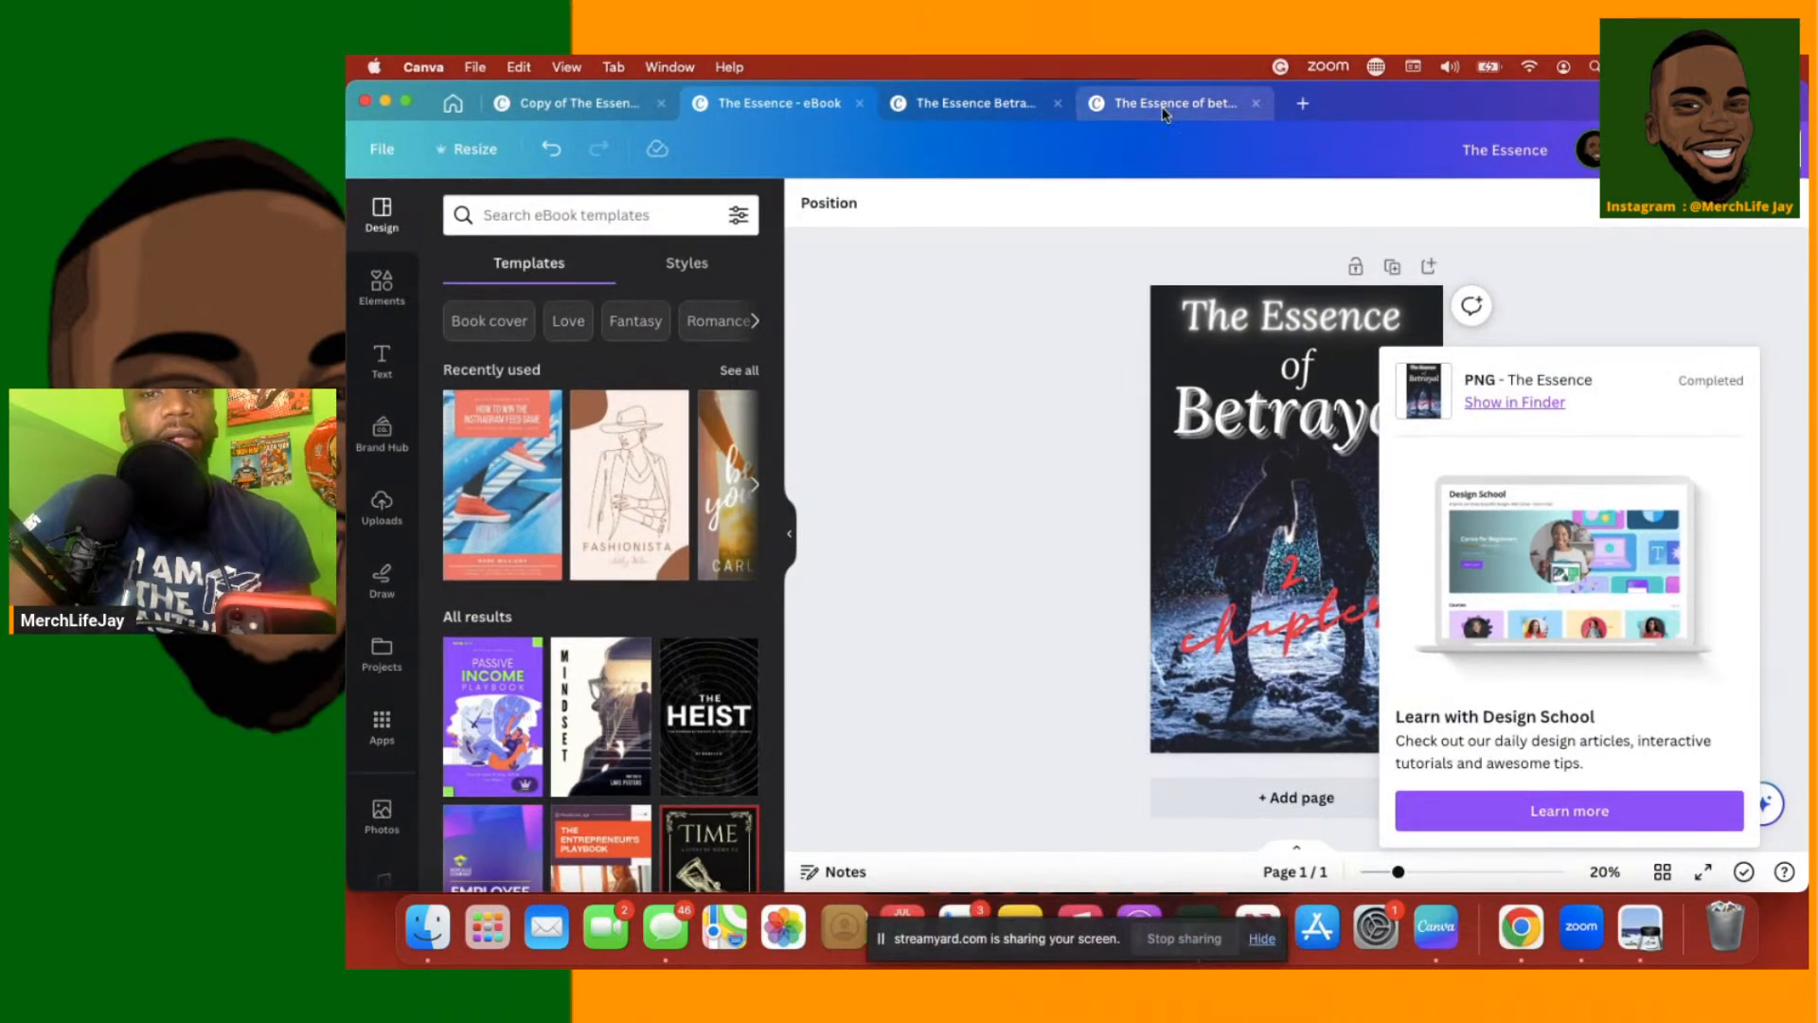
Upload The Essence 2.png and The Essence of betrayal part 1.png from Downloads to The Essence Betrayal FULL COVER design
left_click(1163, 106)
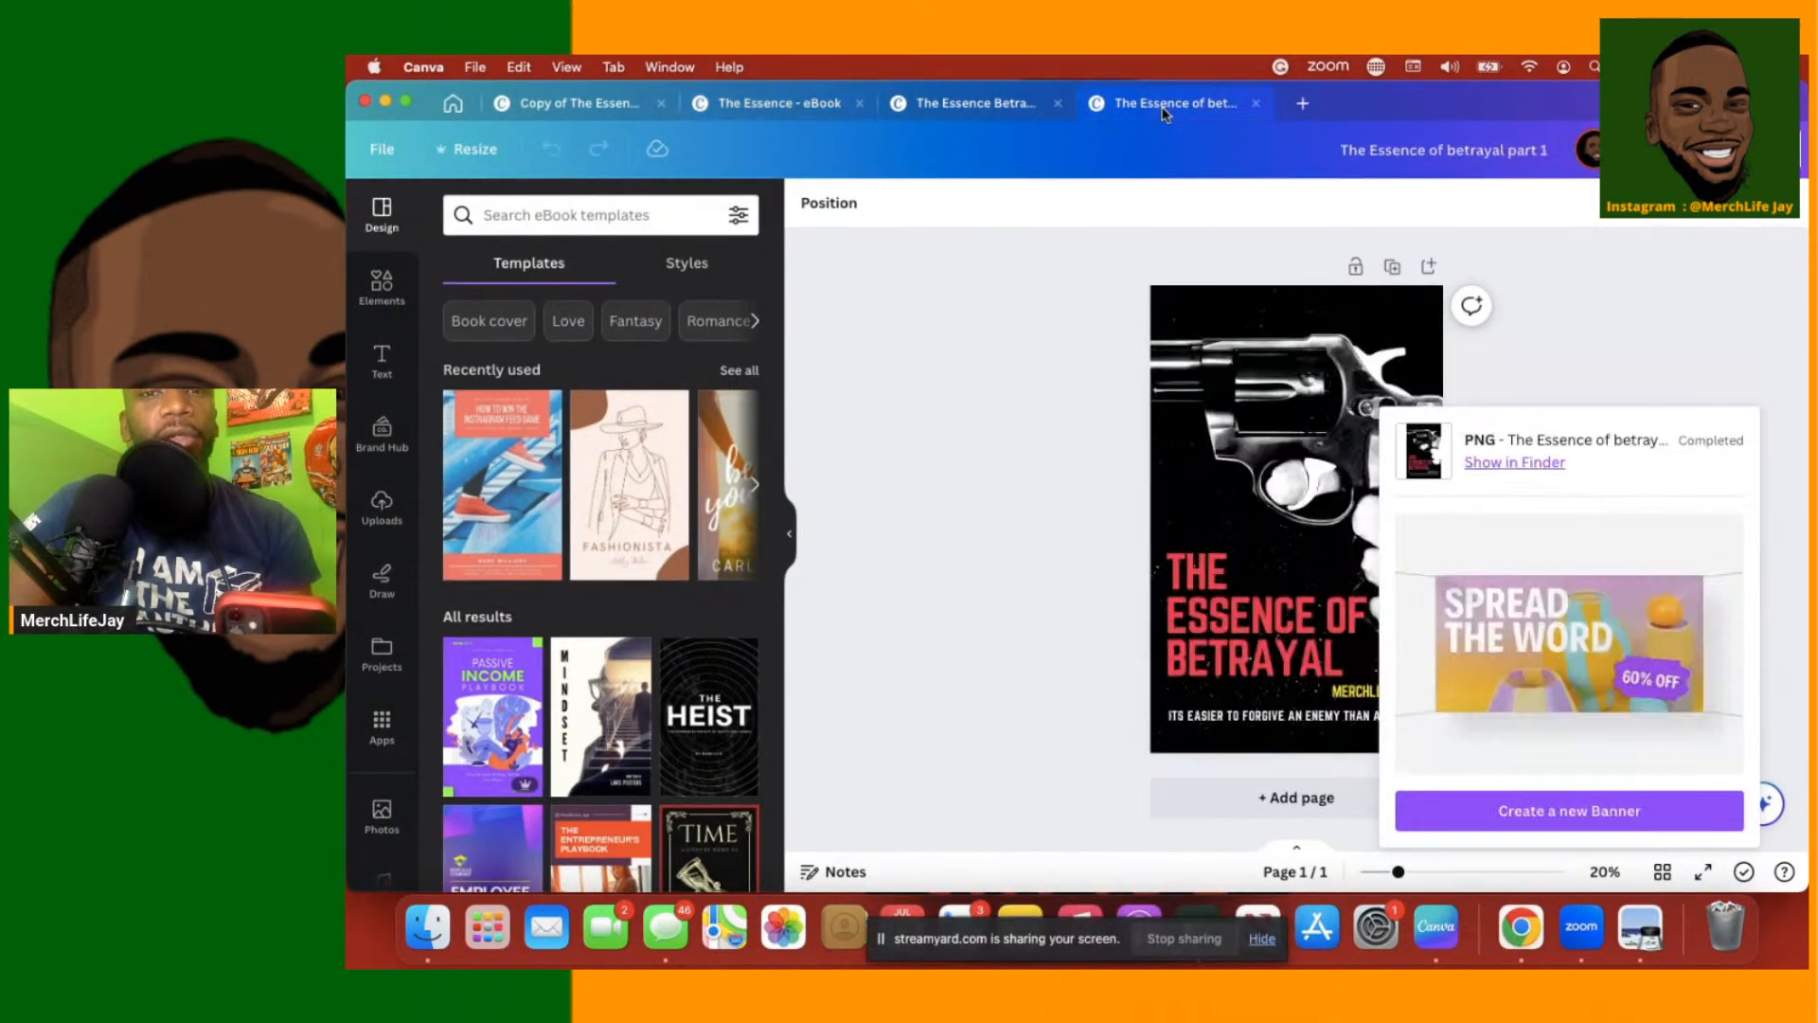
left_click(1011, 107)
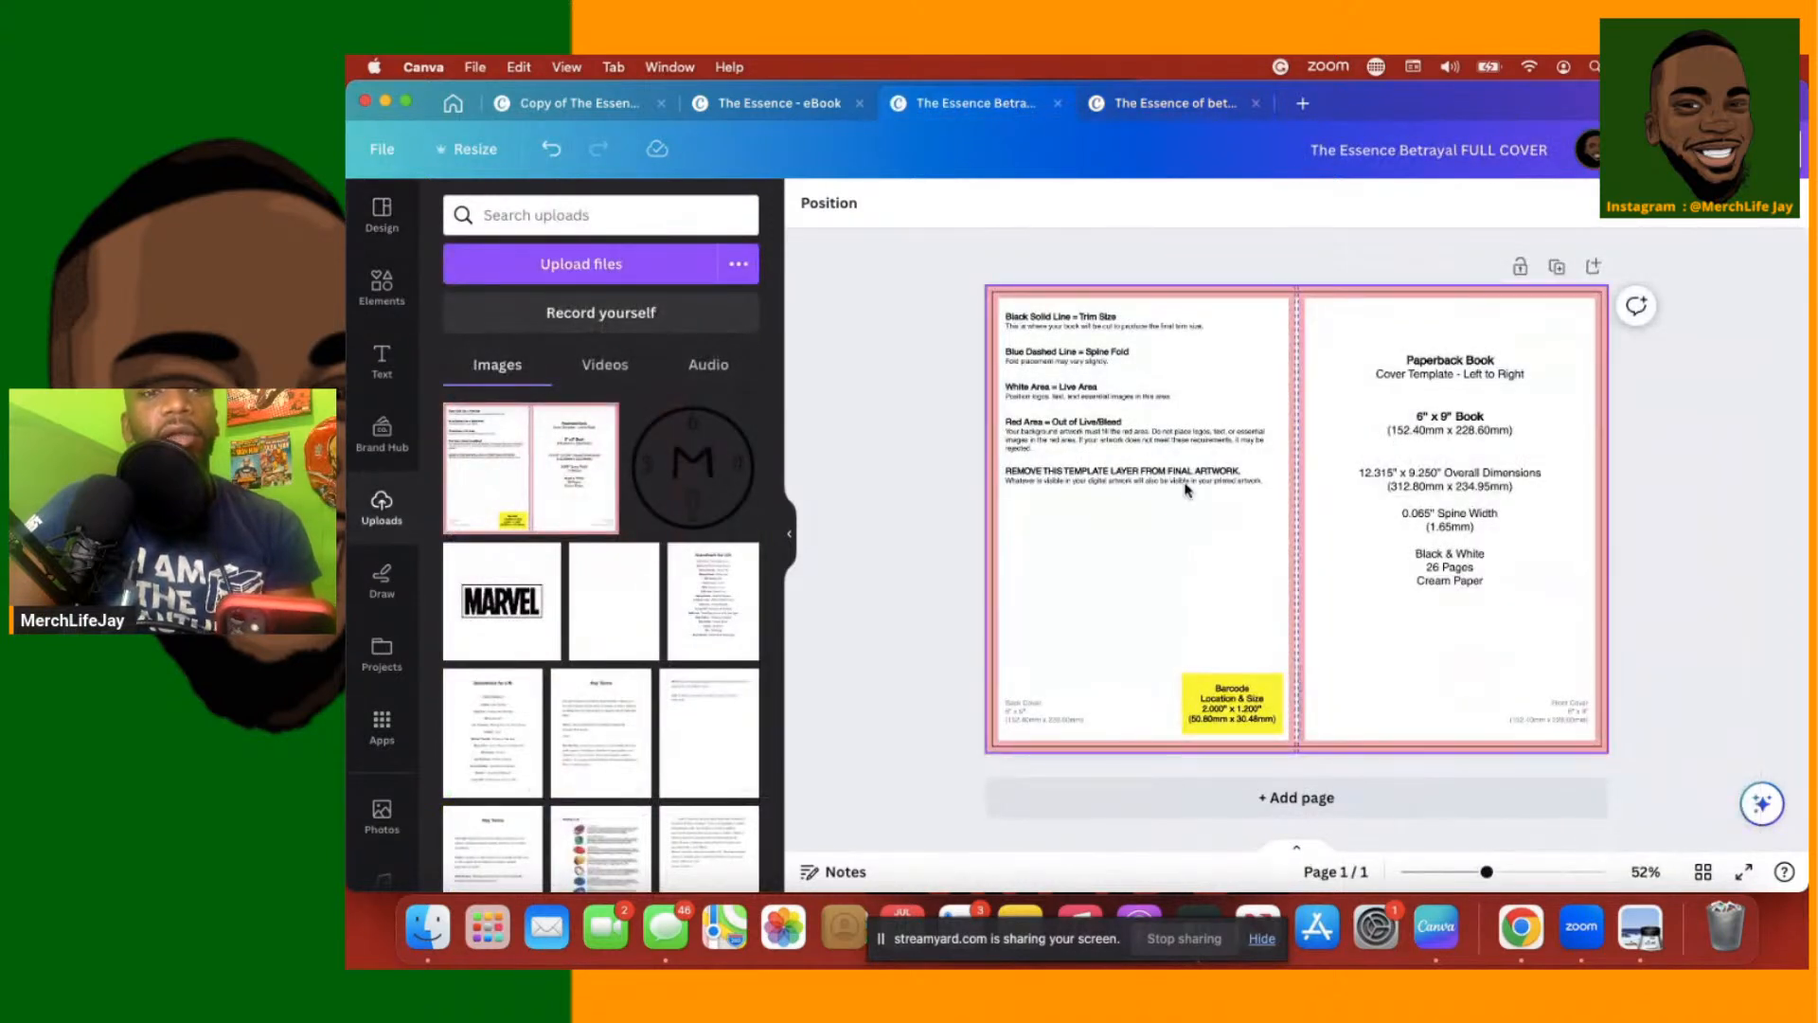
left_click(580, 267)
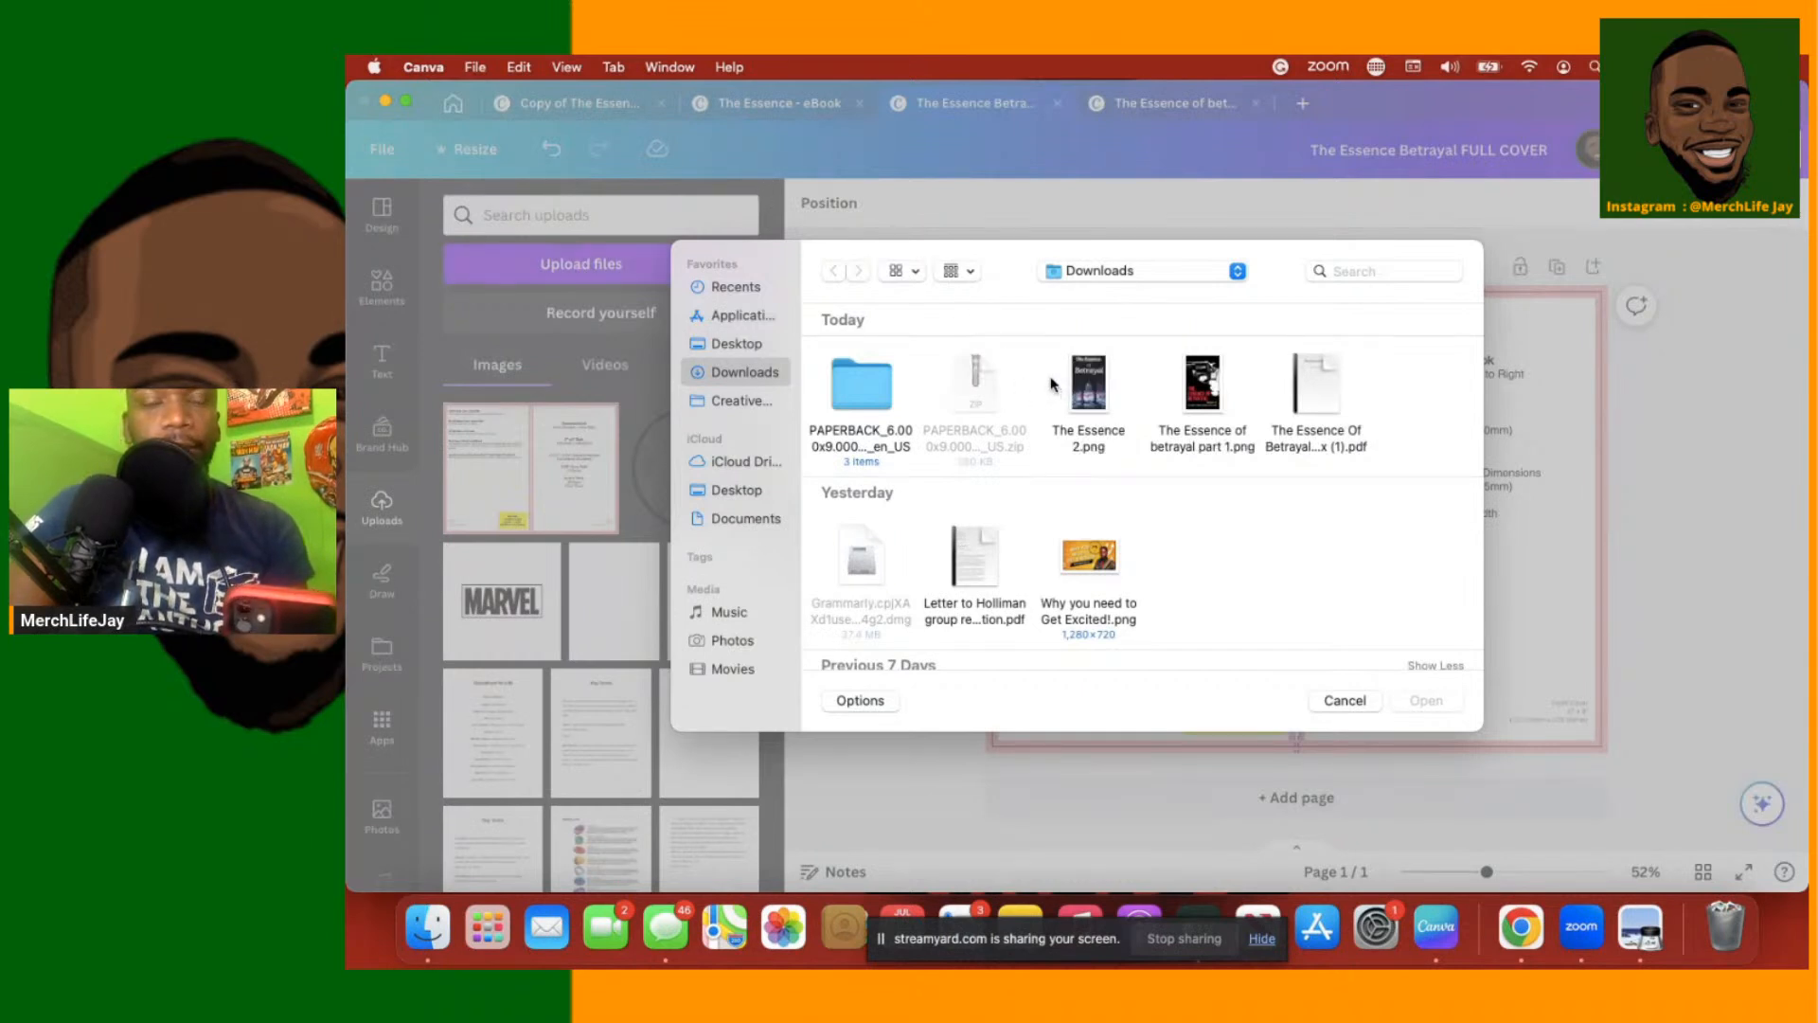
left_click_drag(1051, 381, 1230, 397)
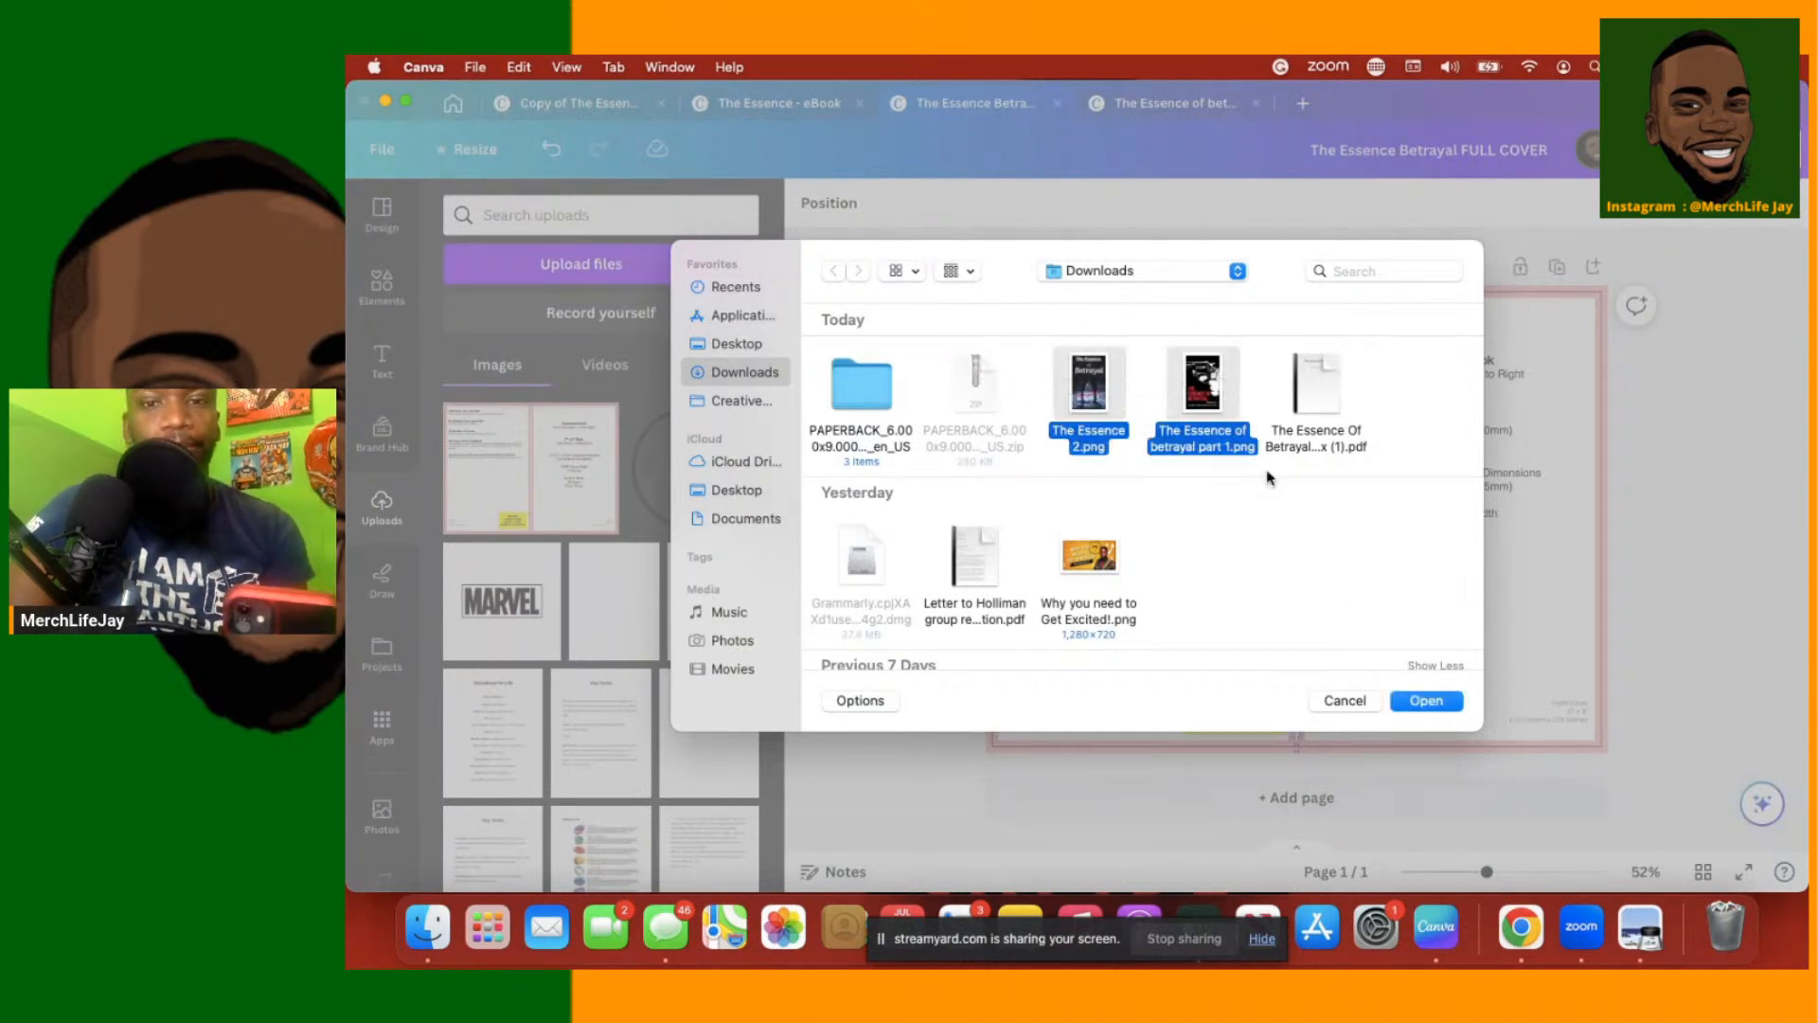
left_click(1399, 705)
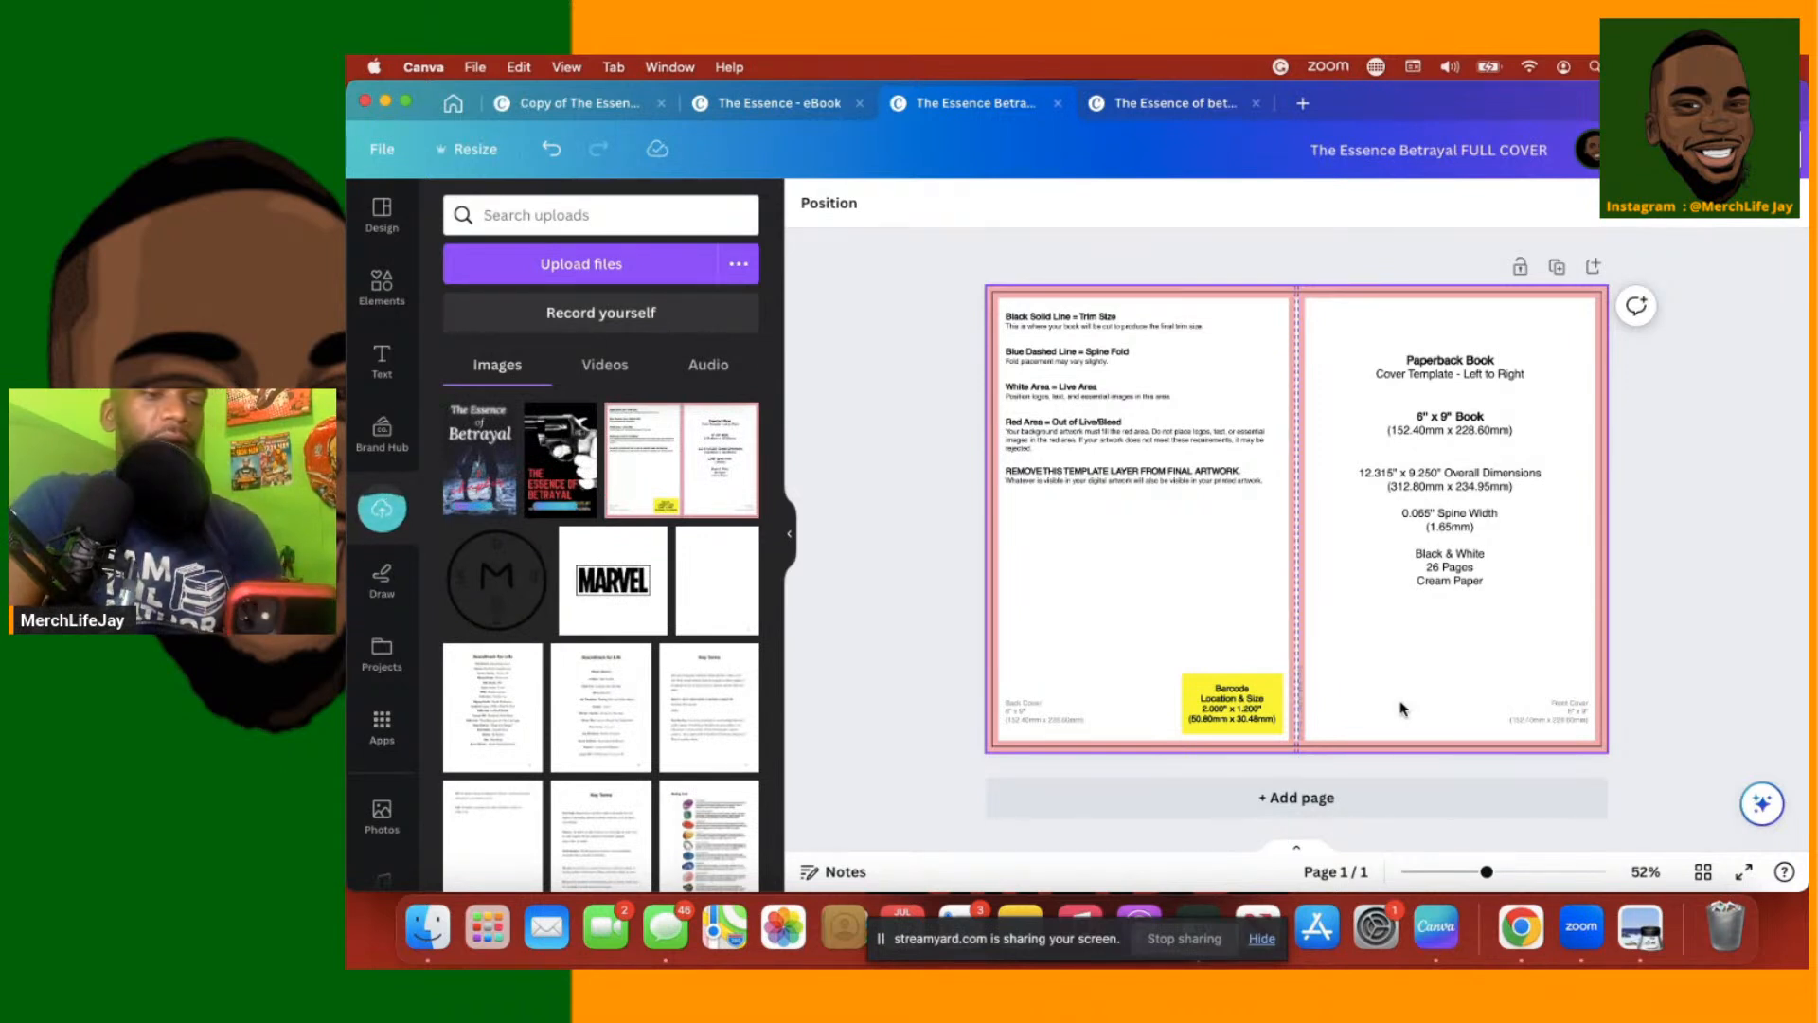
Place the part 1 revolver cover on the template's front cover area and enlarge it to nearly fill that panel
left_click(566, 485)
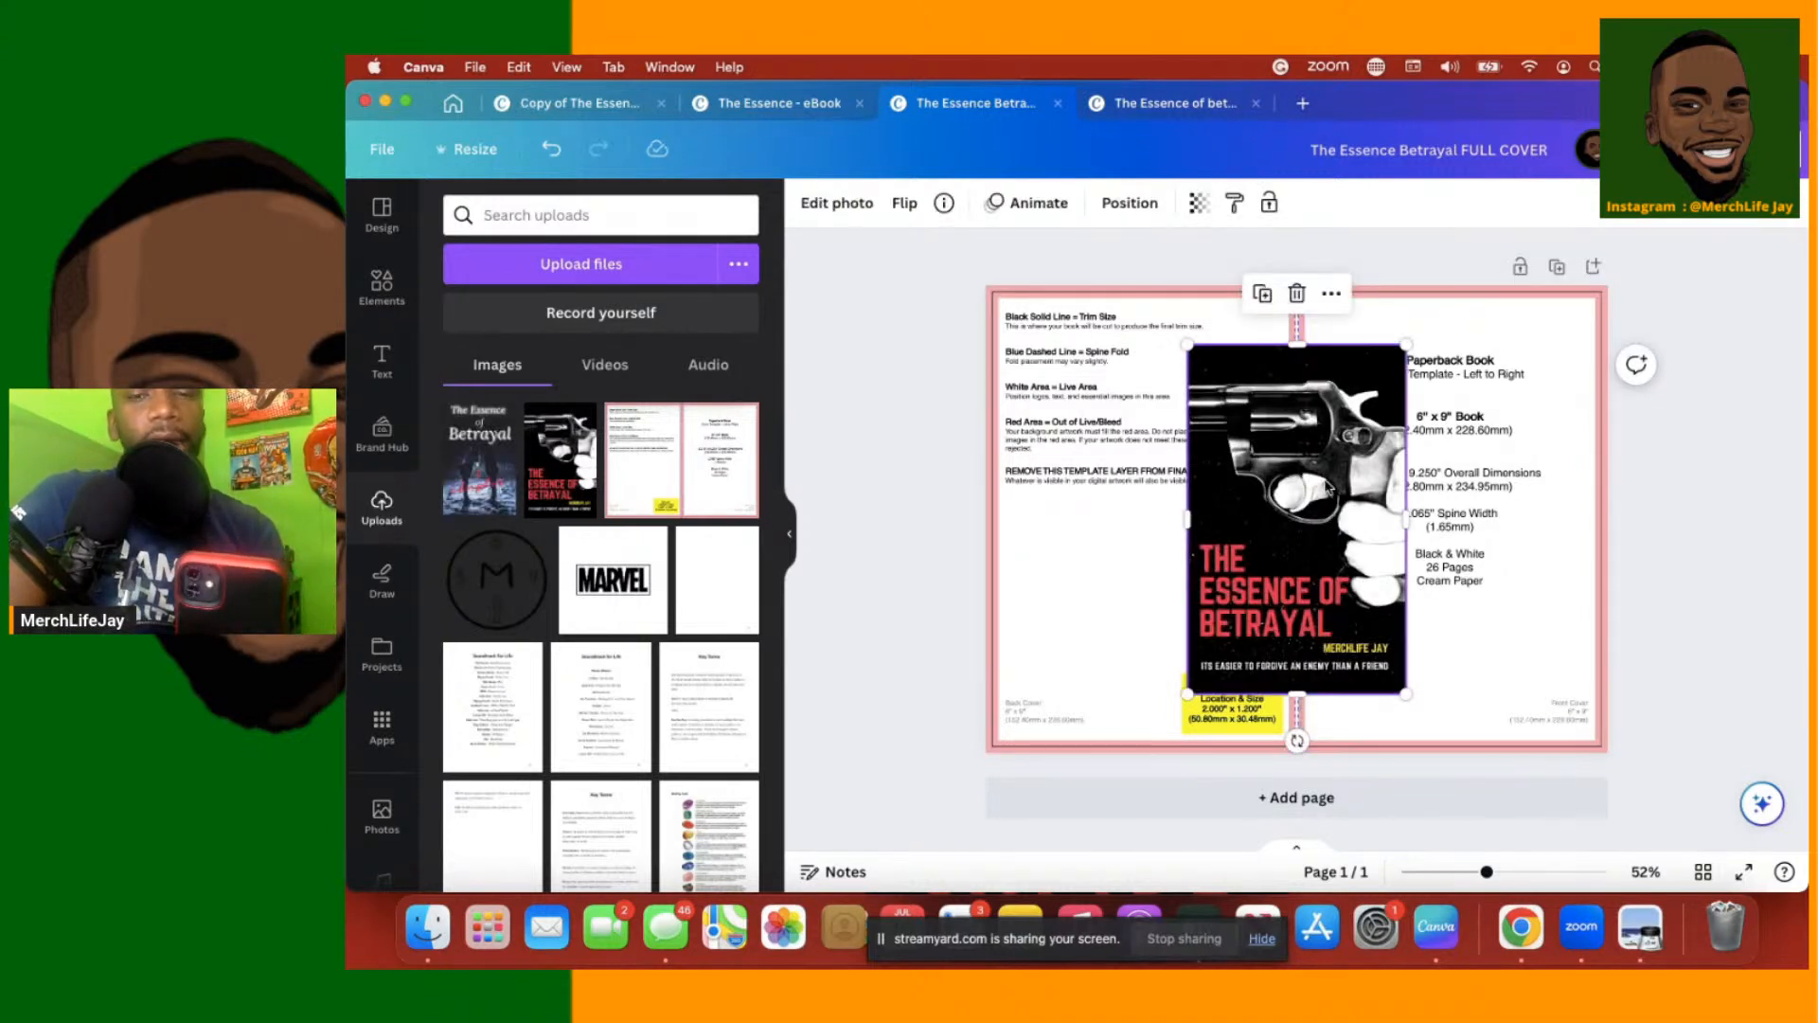
left_click_drag(1329, 488, 1445, 436)
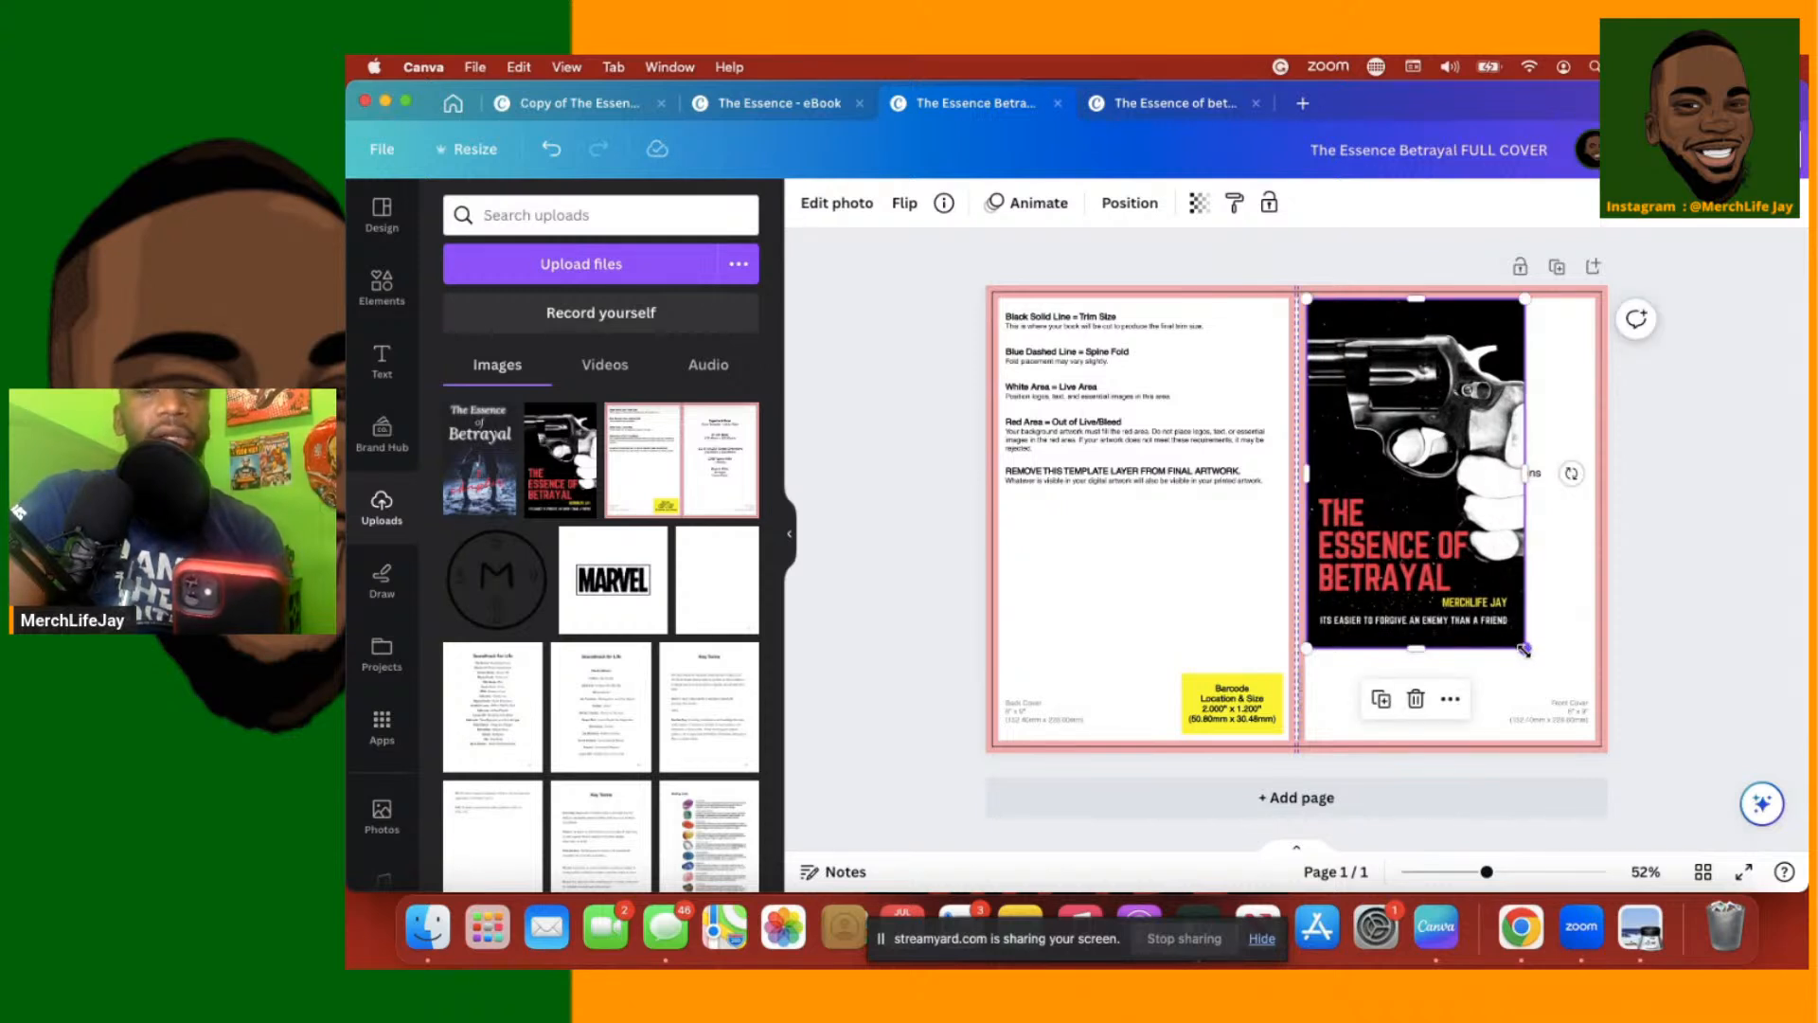
left_click_drag(1529, 666, 1575, 748)
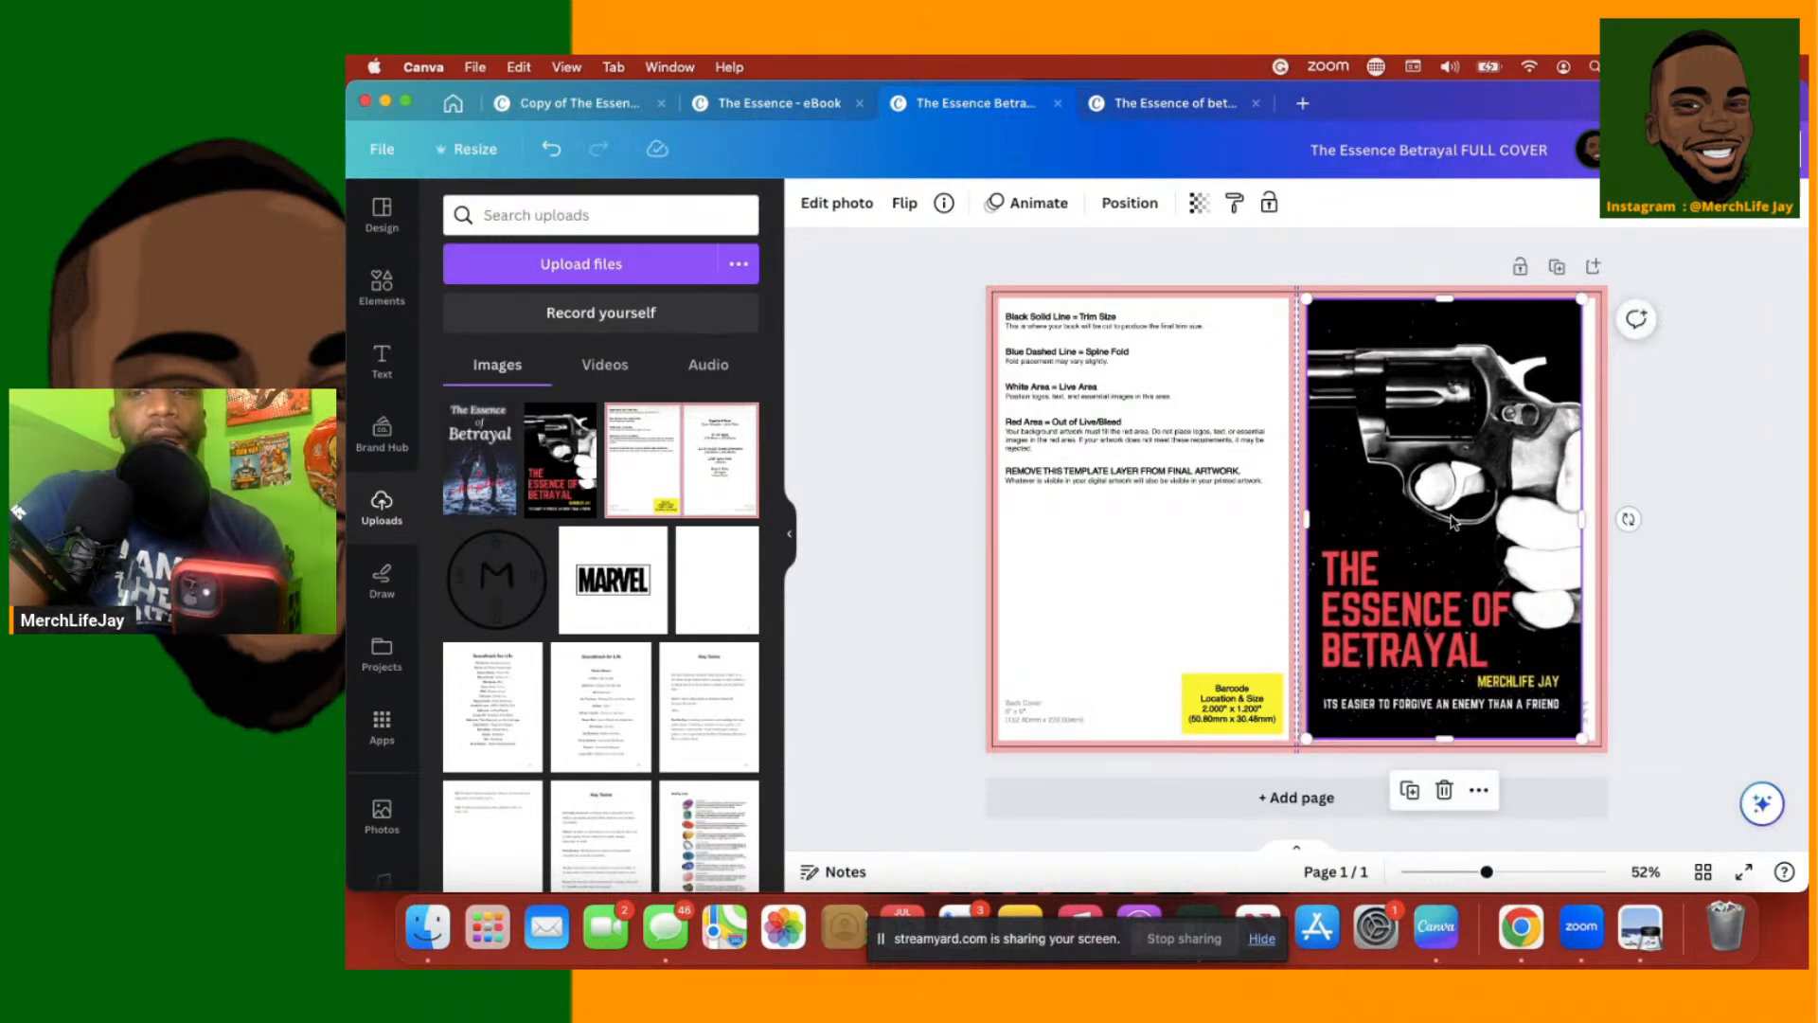
left_click_drag(1455, 520, 1460, 517)
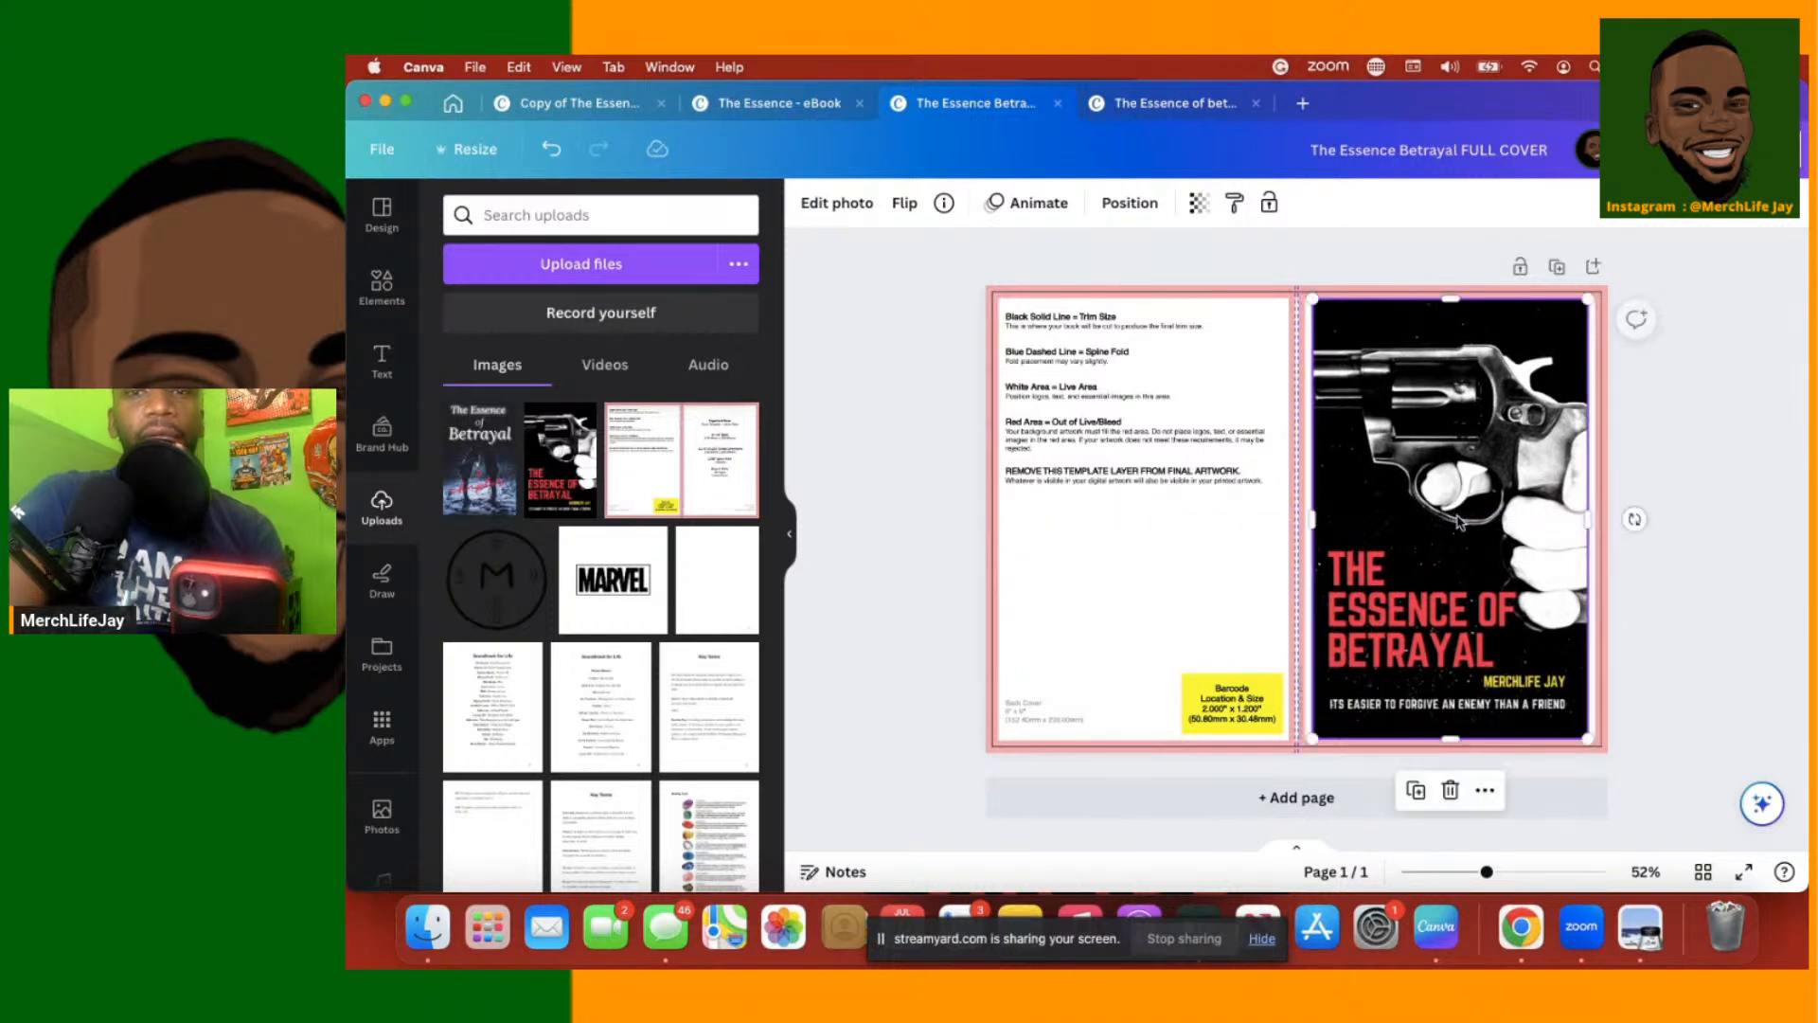
left_click(1684, 468)
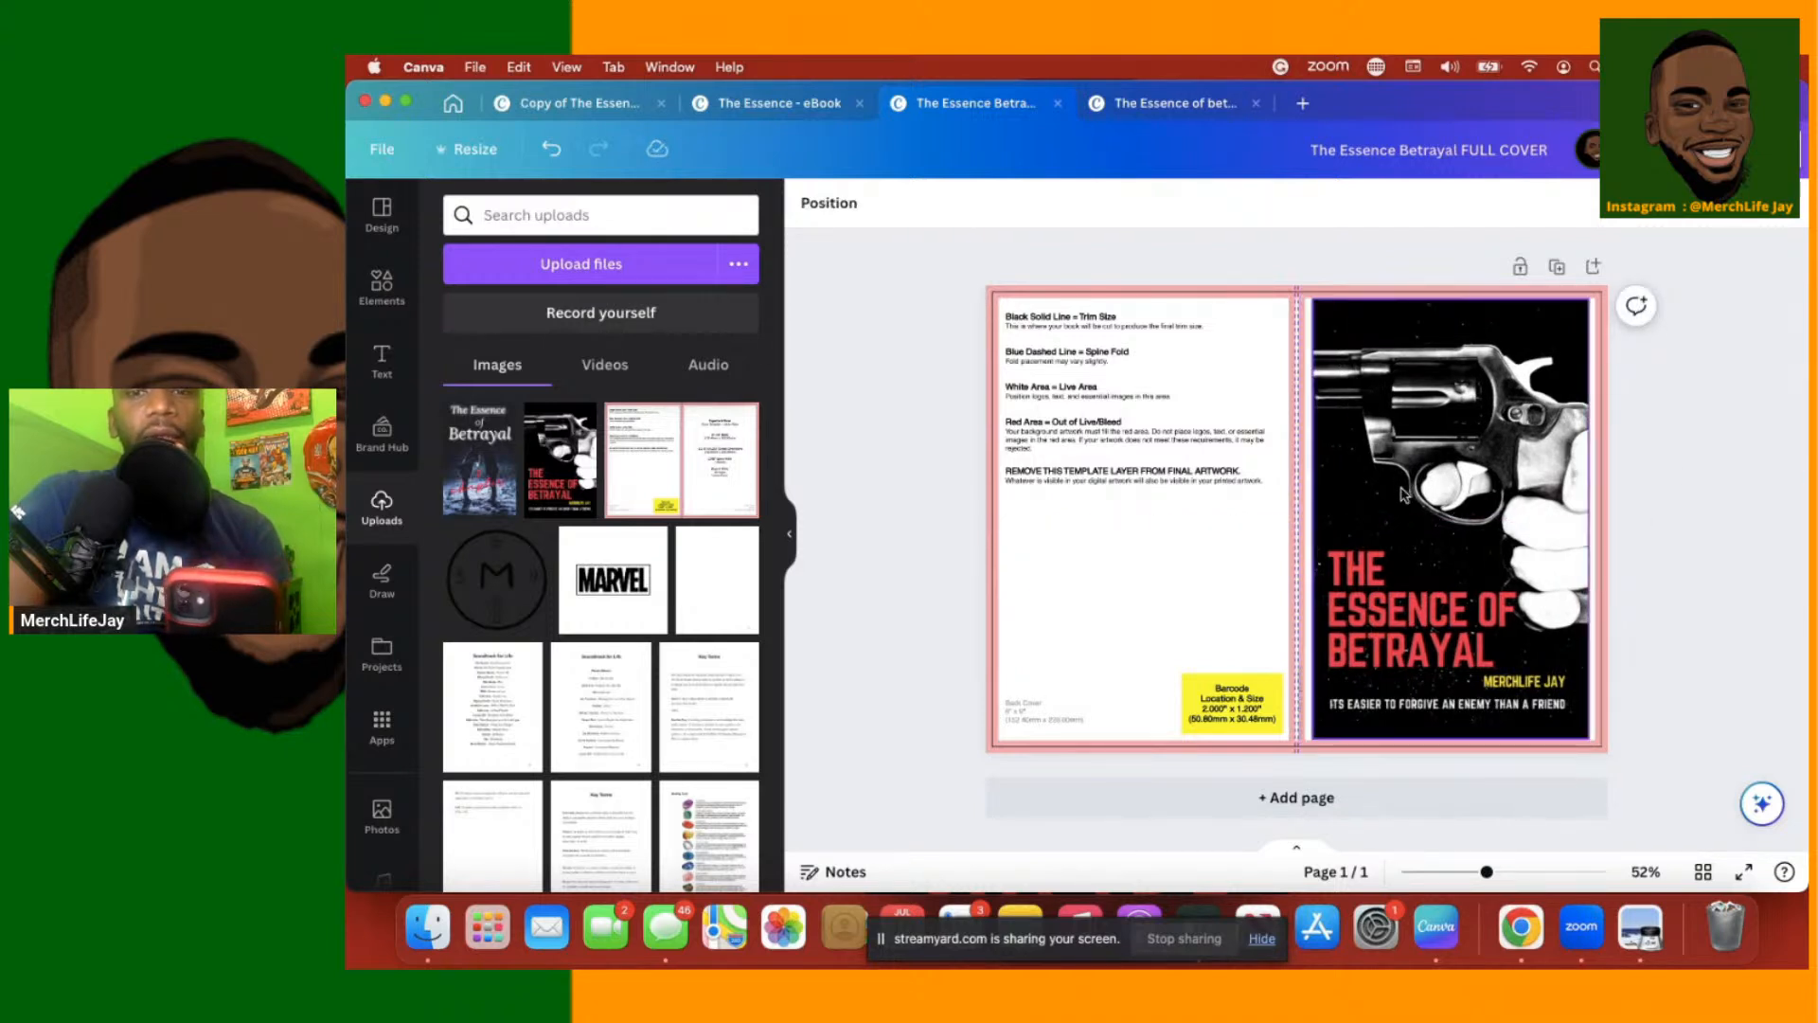
Place the chapter 2 cover image on the template's back cover area and enlarge it to nearly fill that panel
left_click(481, 462)
left_click_drag(1282, 464, 1097, 425)
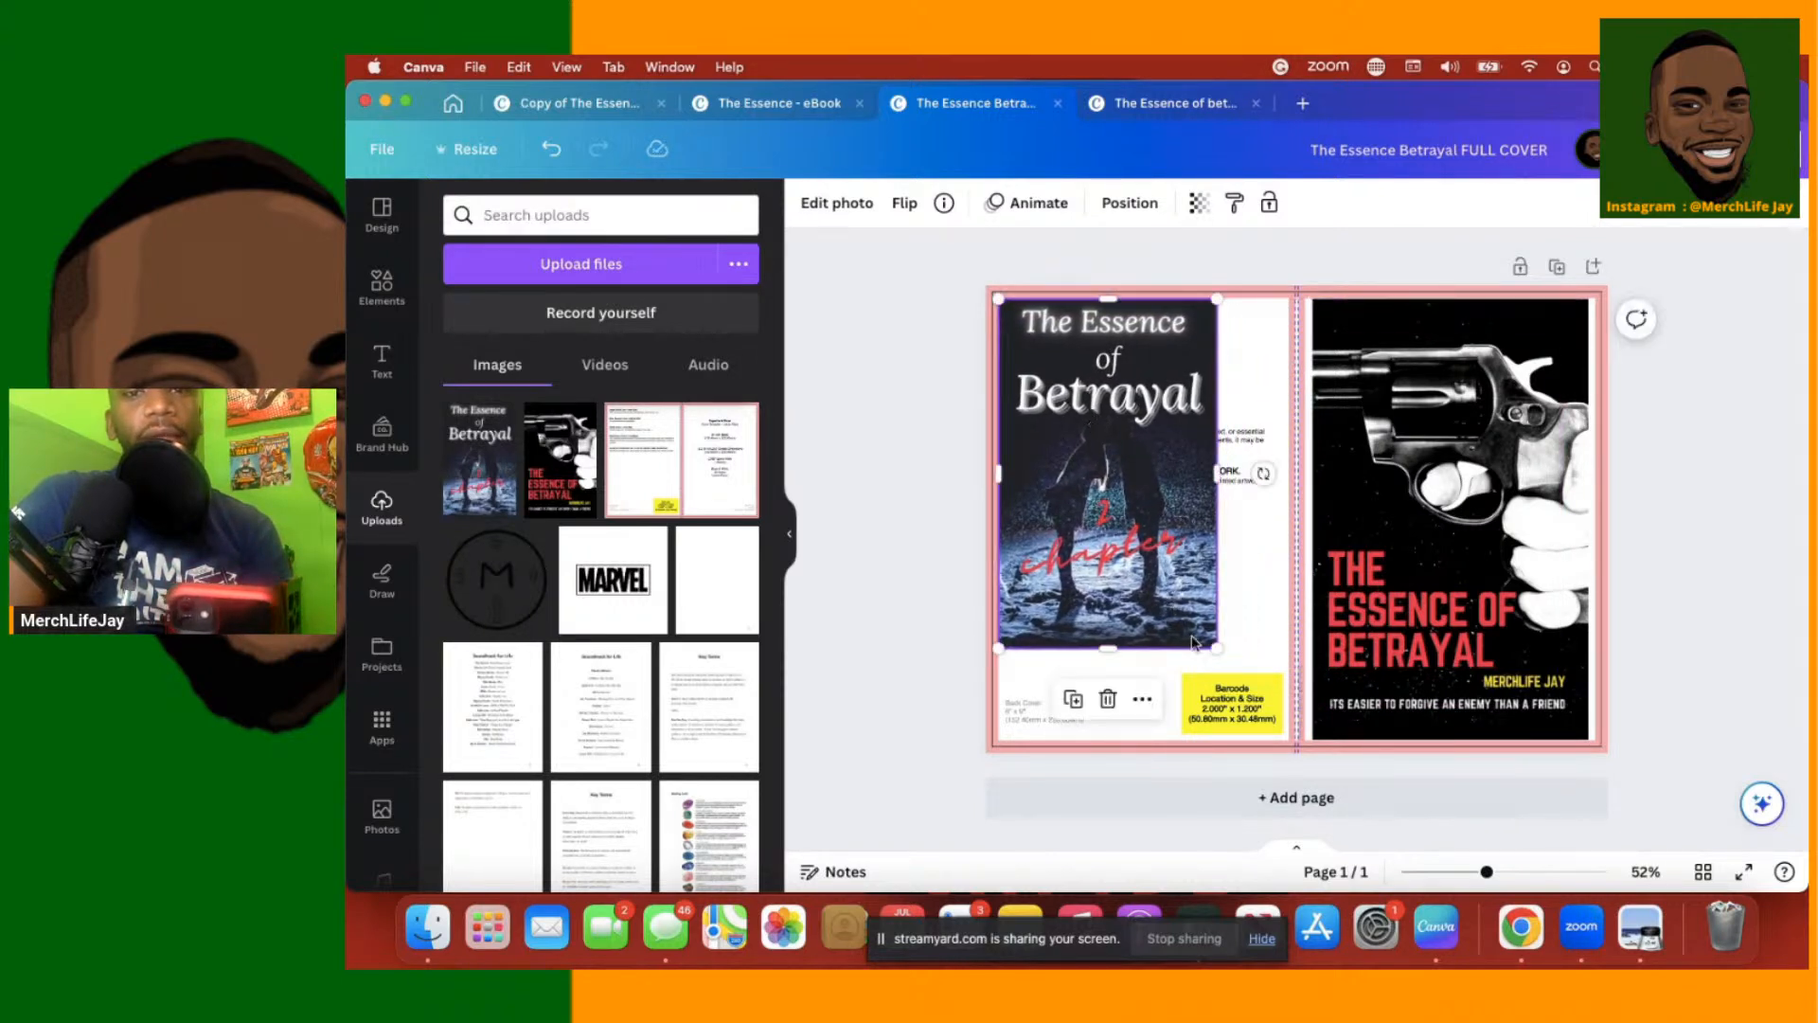
left_click_drag(1215, 647, 1276, 728)
left_click_drag(1123, 515, 1131, 510)
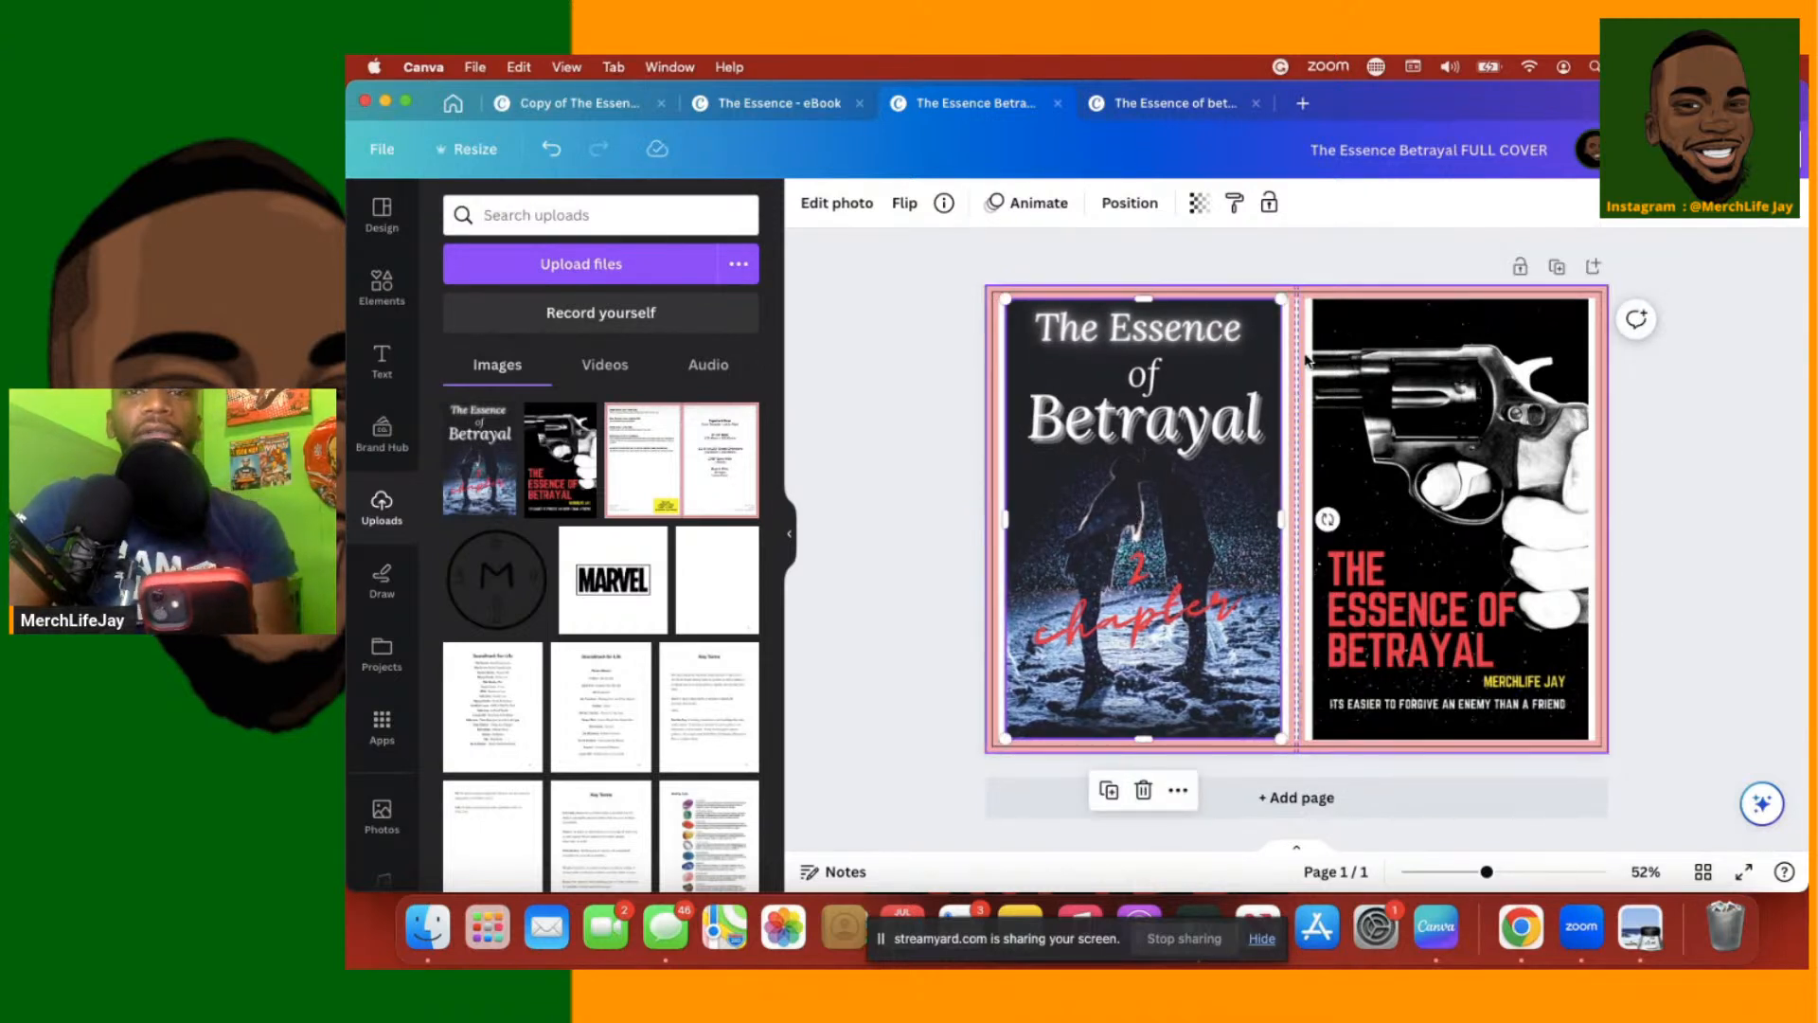
left_click(1352, 252)
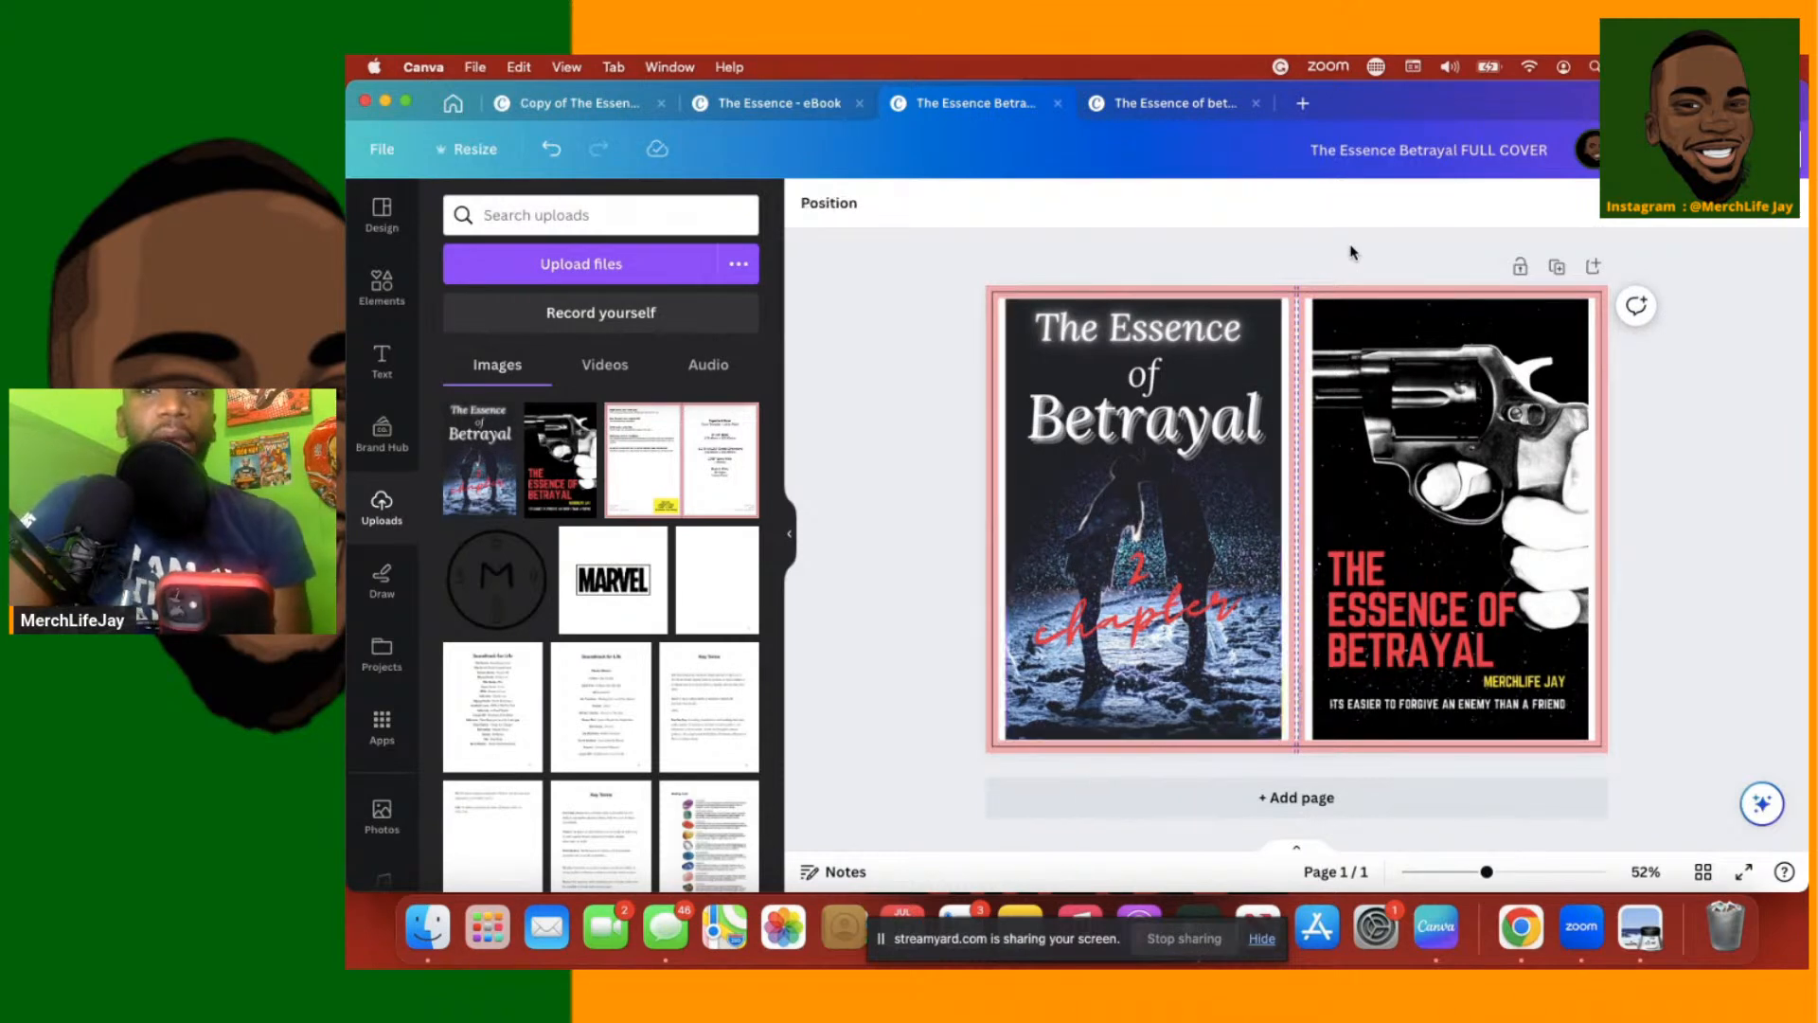
Select the KDP cover template behind the two cover images and delete it from the page
left_click(1298, 369)
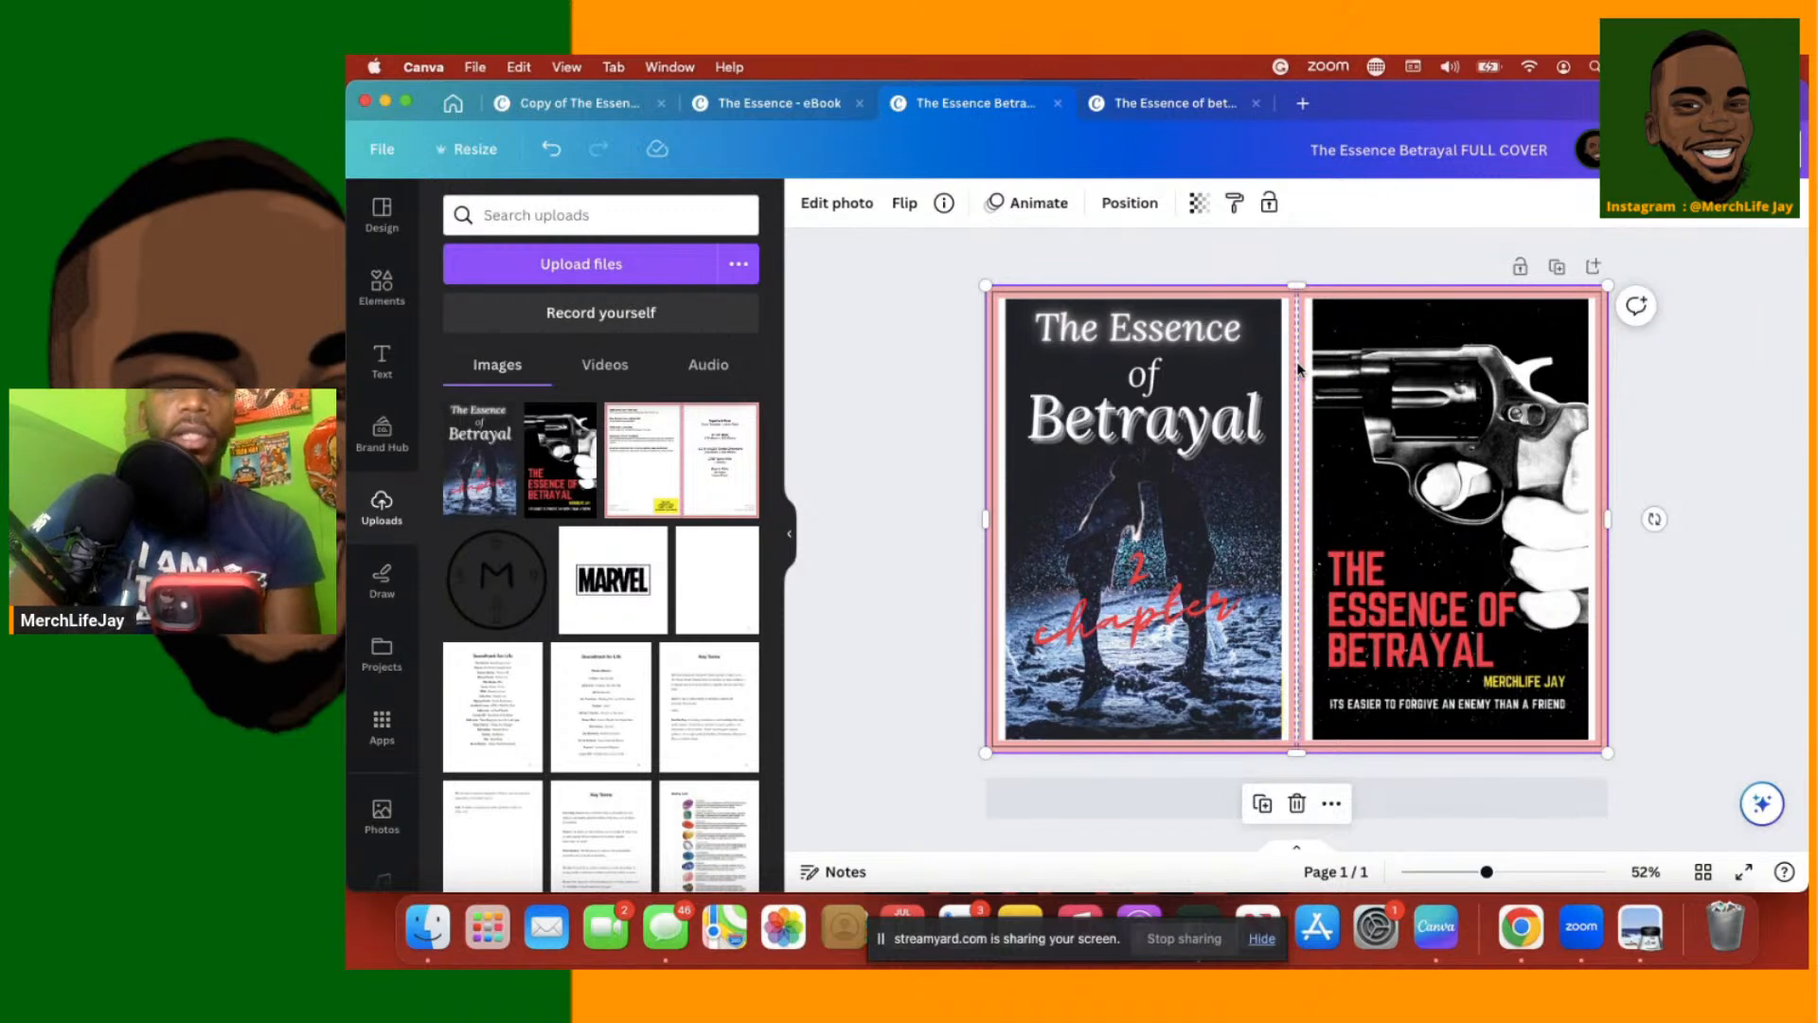
left_click(1341, 257)
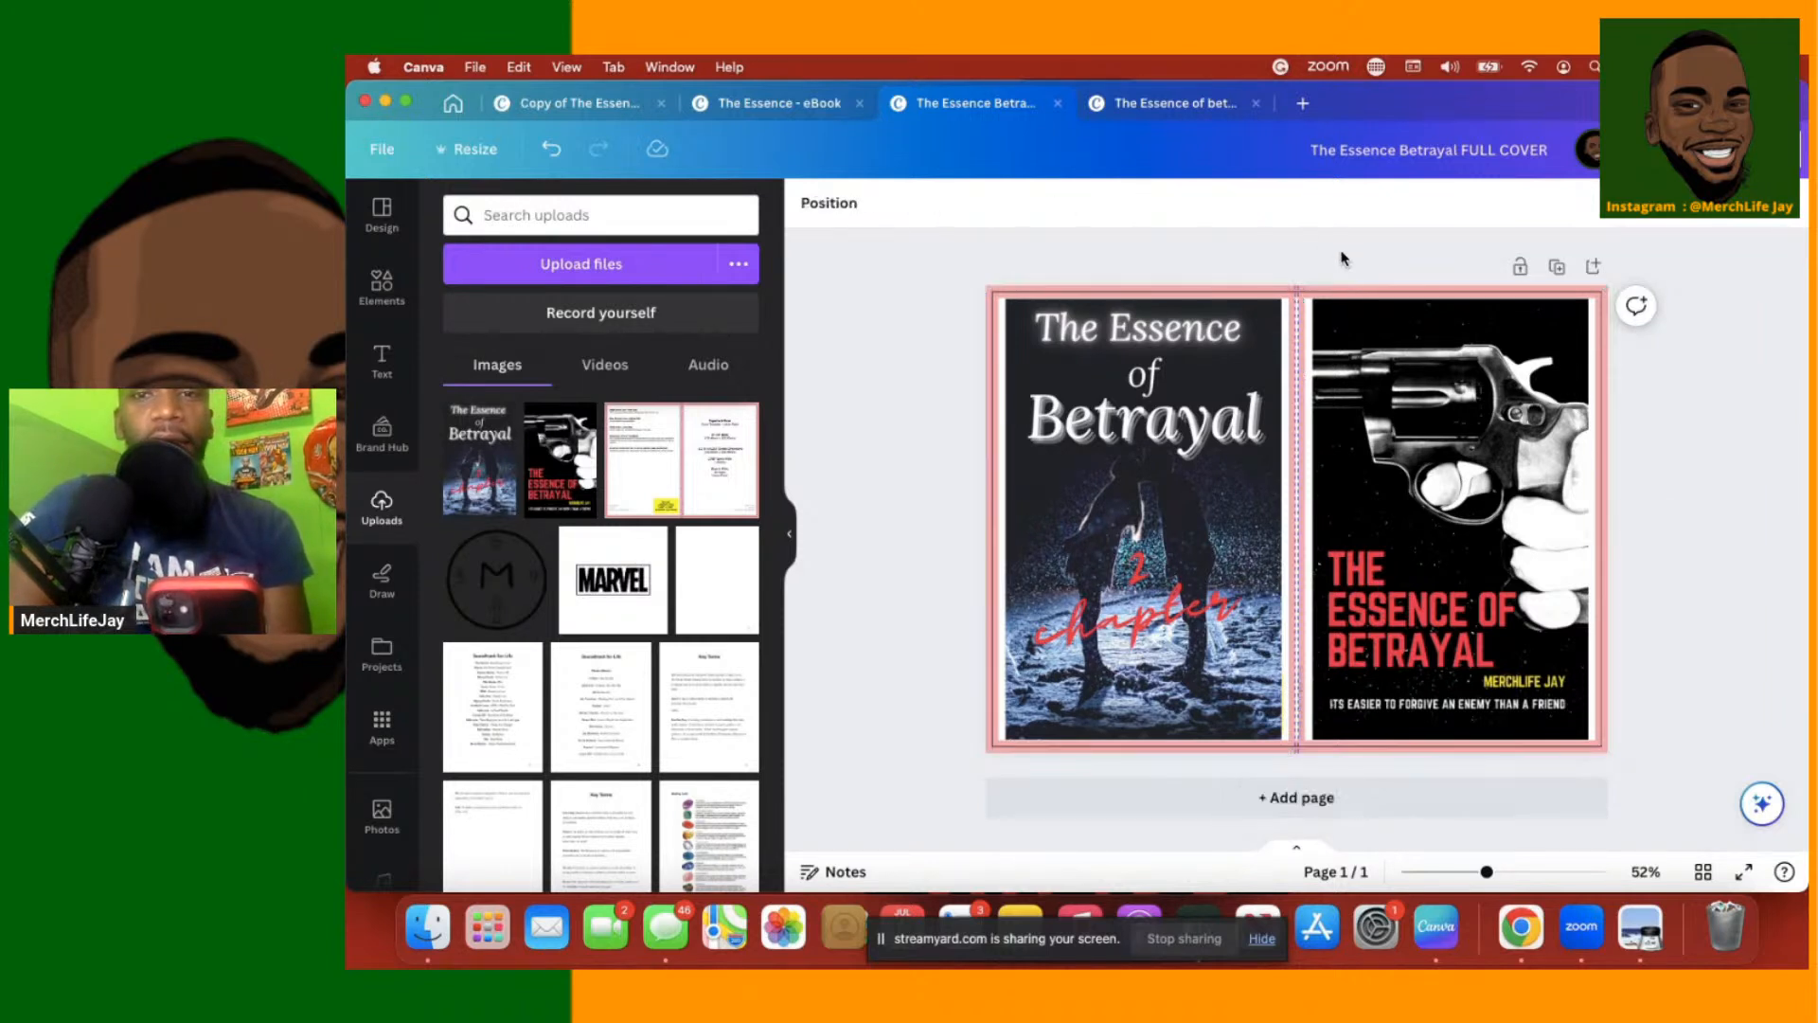
left_click(1361, 415)
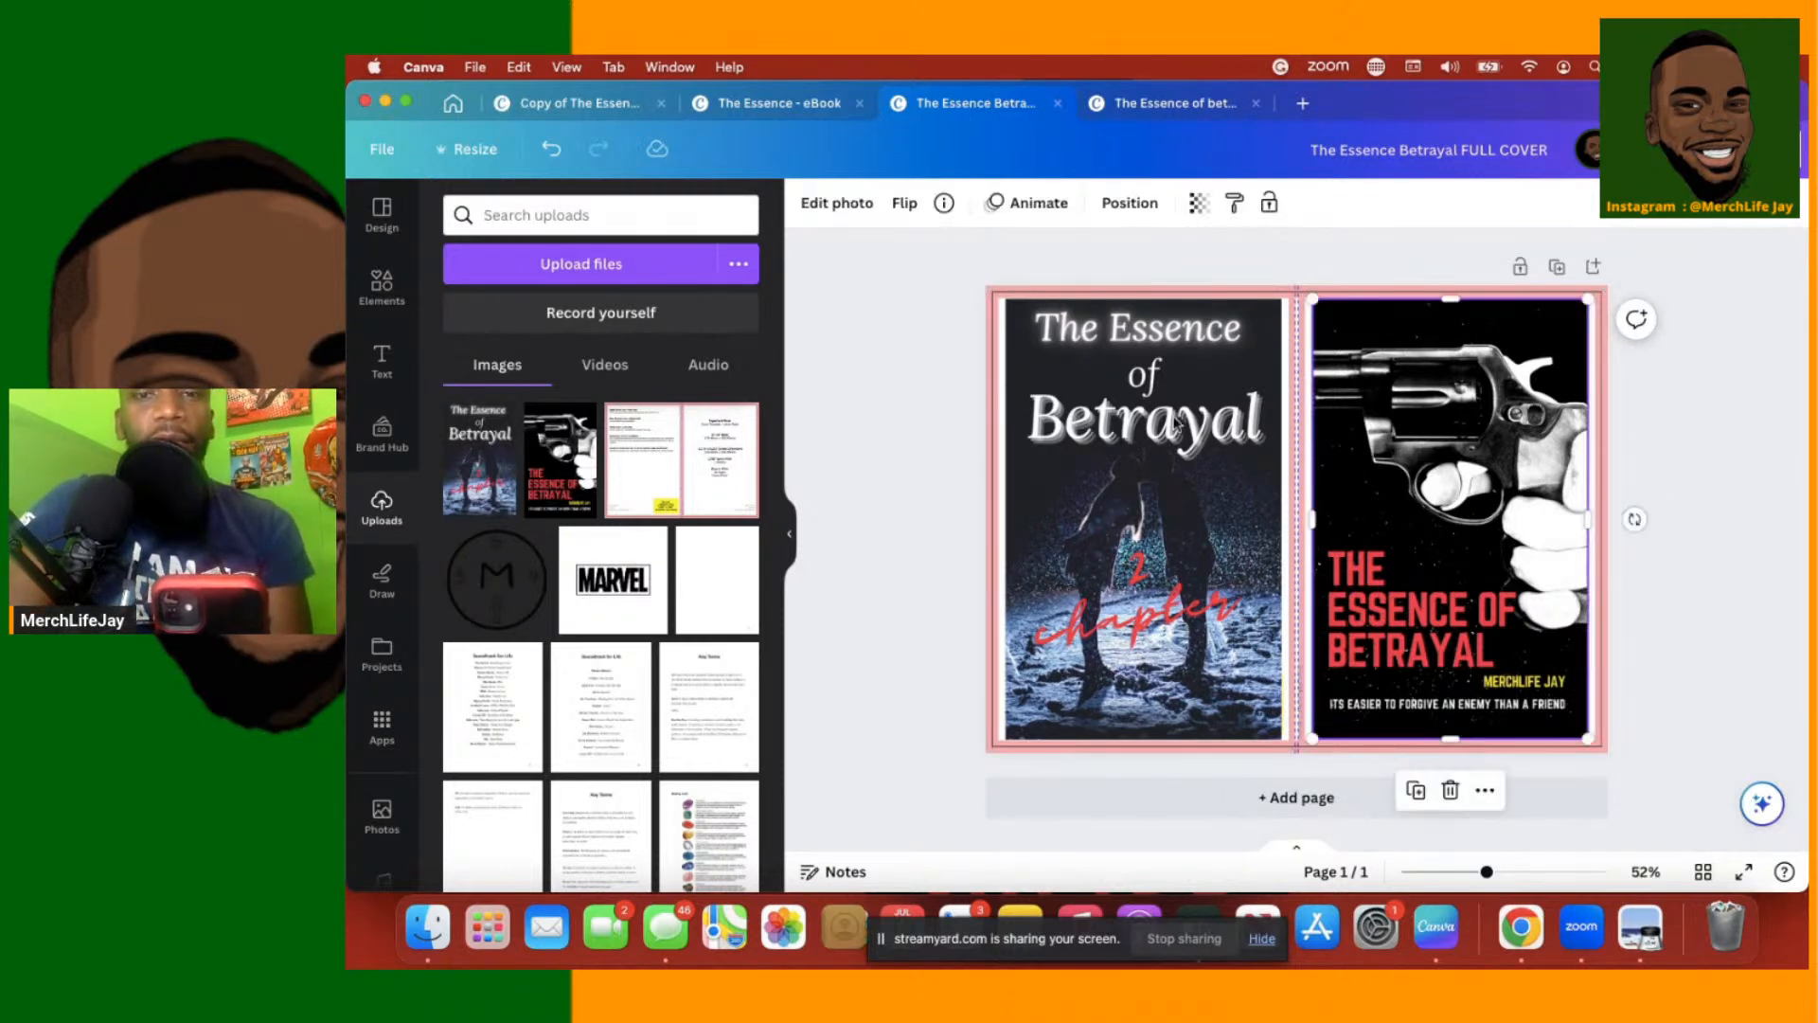
left_click(1133, 413)
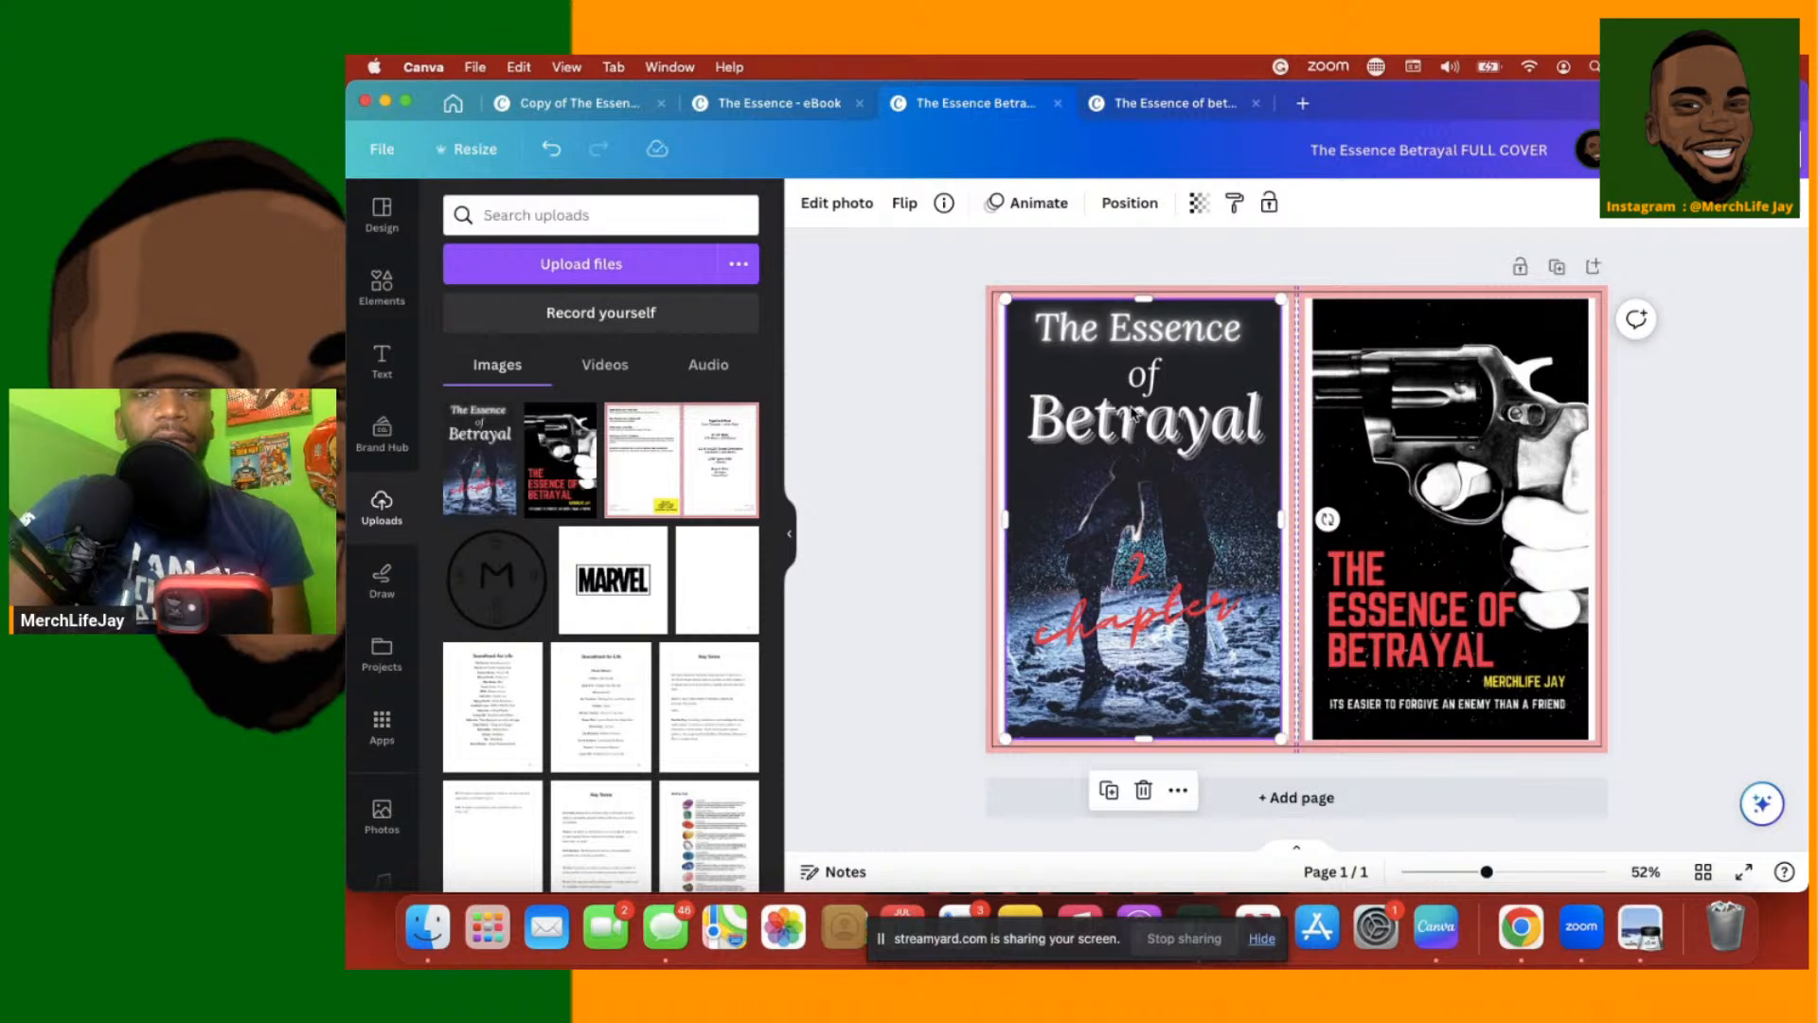
left_click(1297, 420)
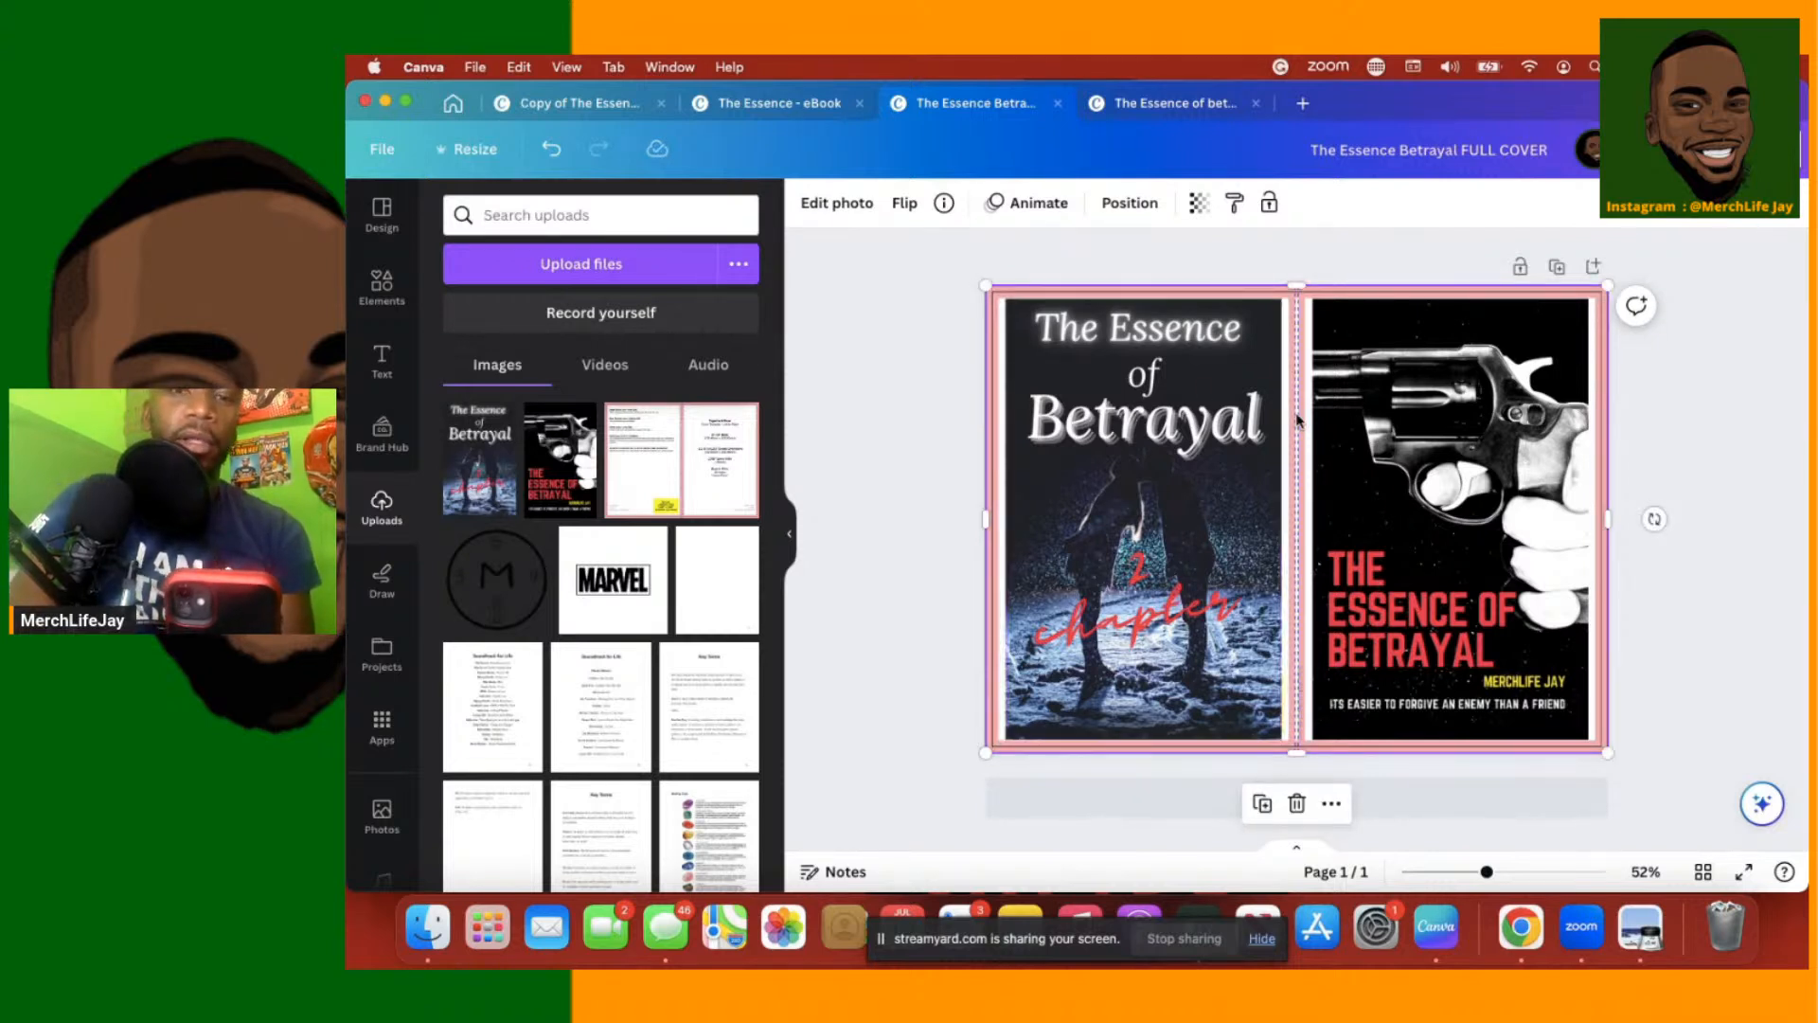
key("BackSpace")
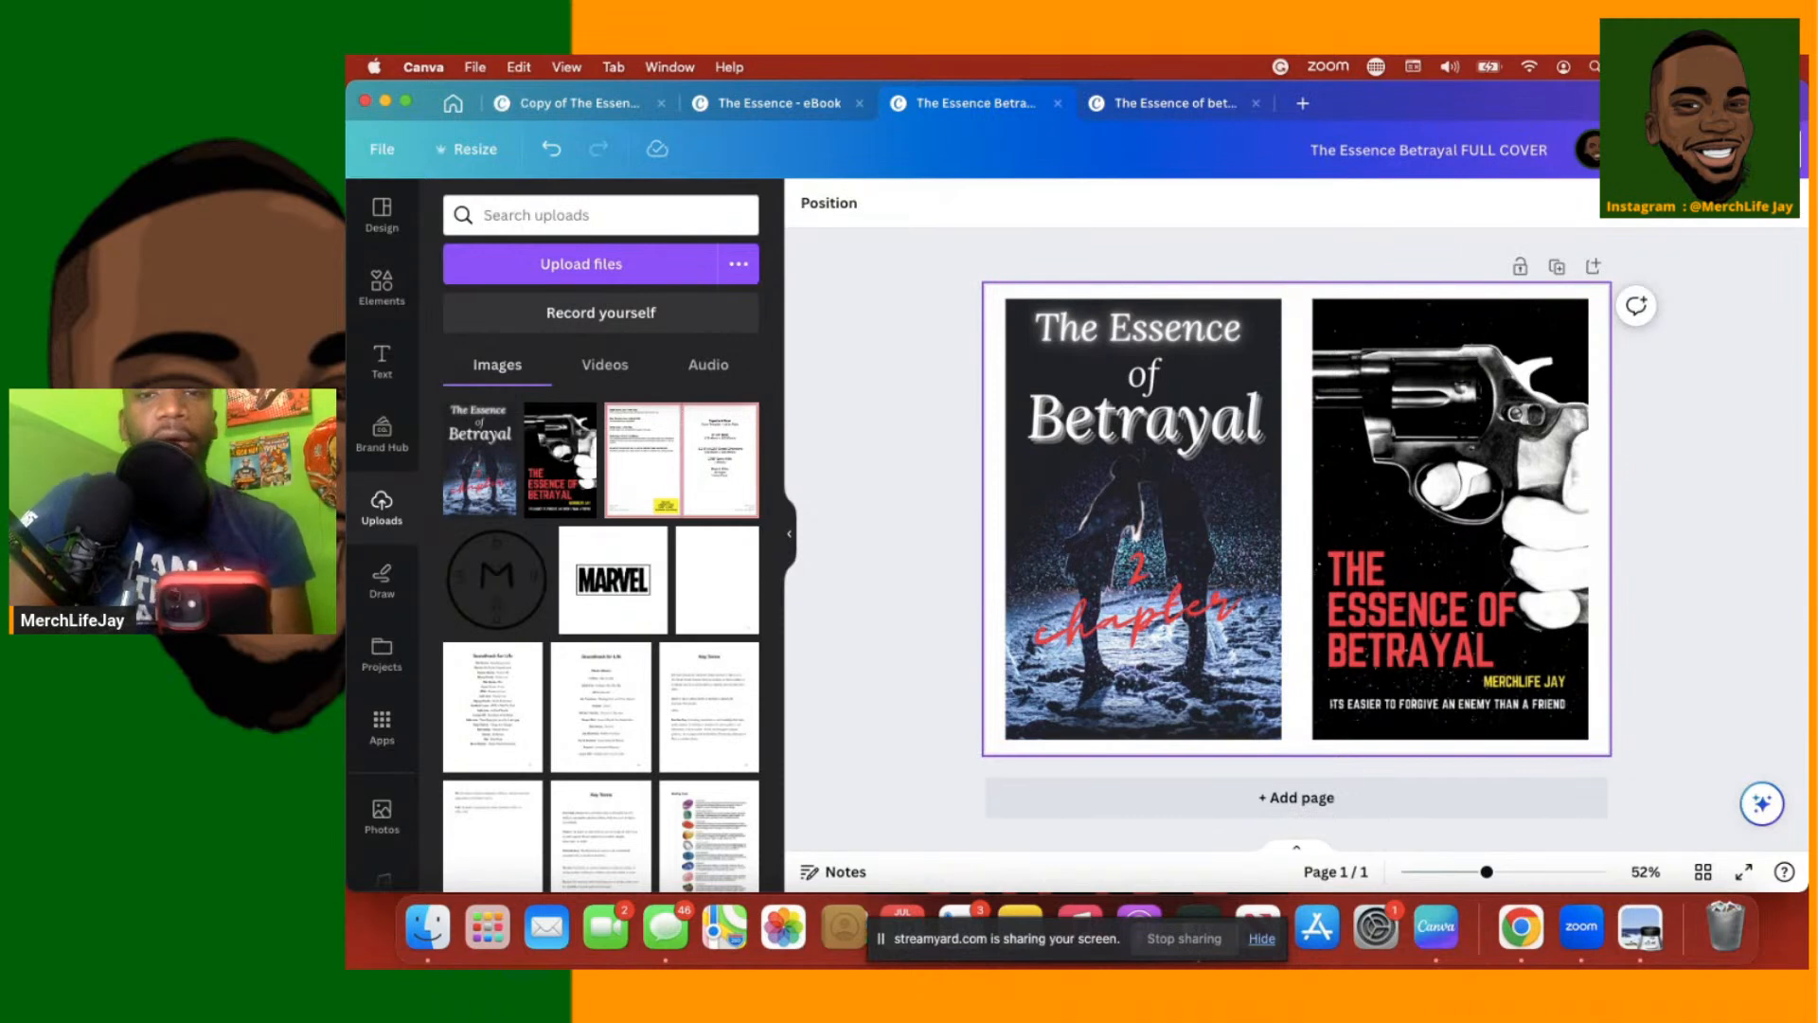
Fill the full cover page's background with the black photo color taken from the revolver cover
left_click(1292, 397)
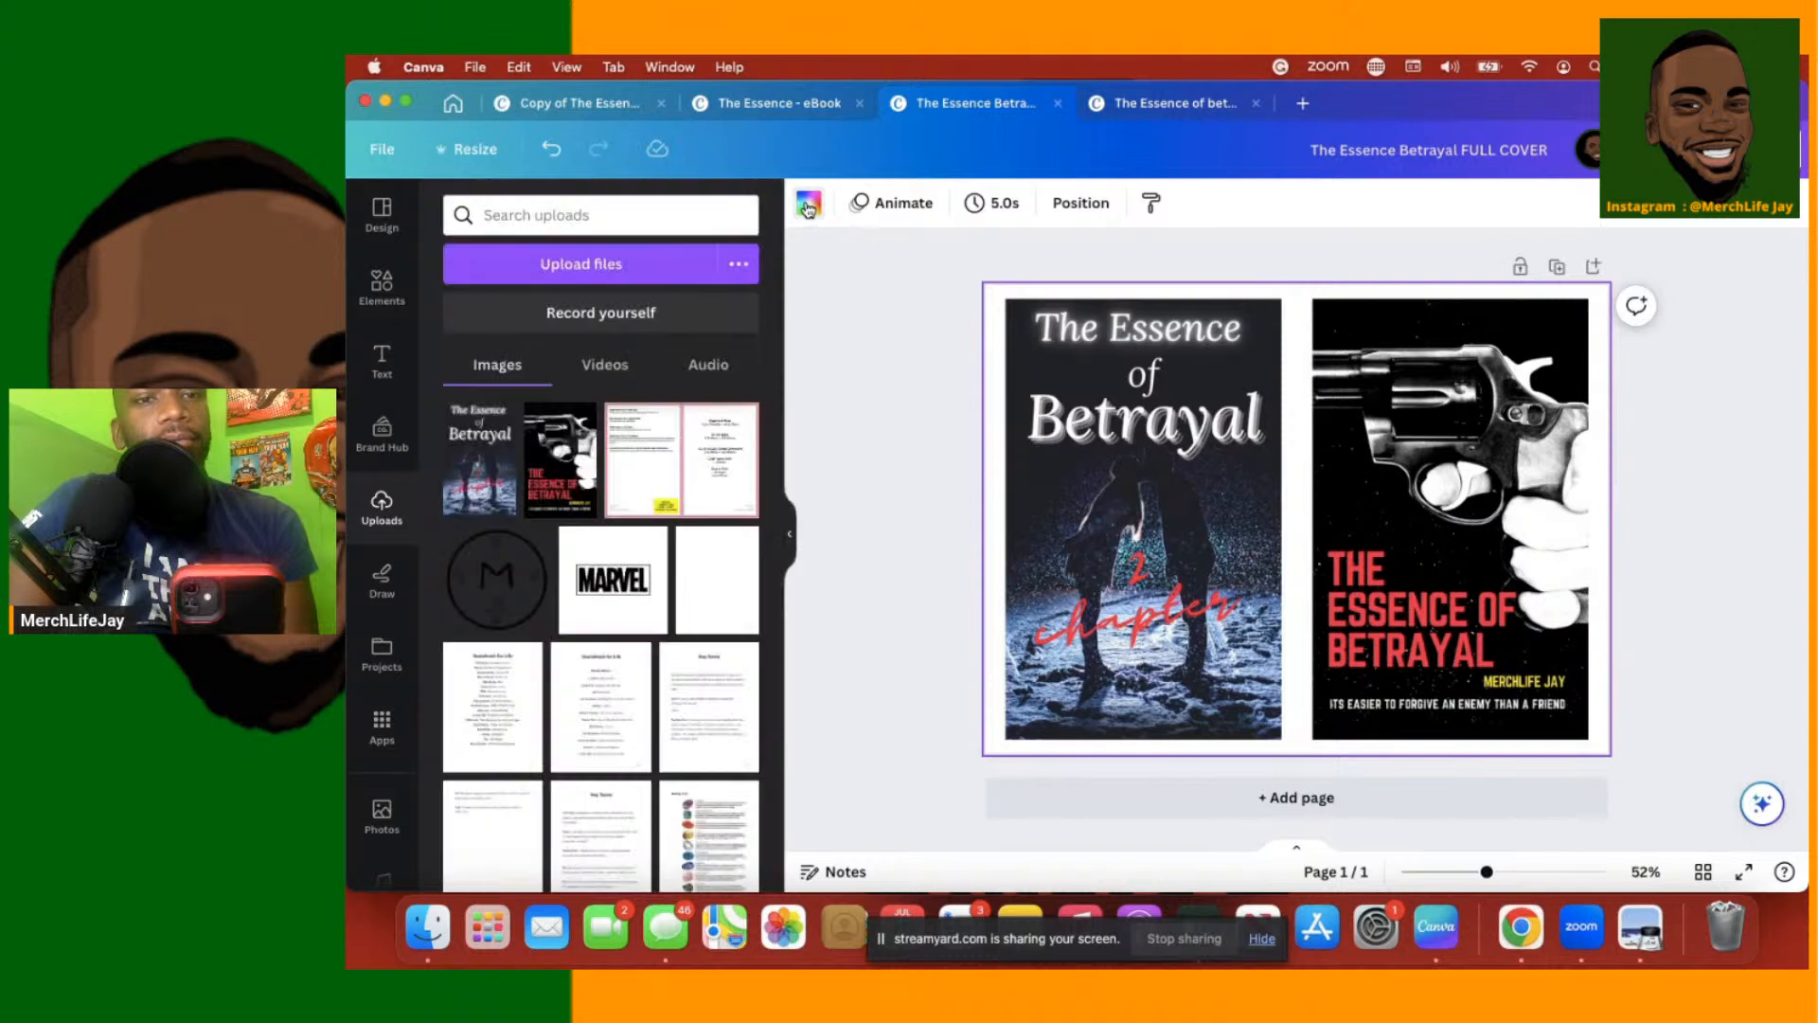
left_click(808, 205)
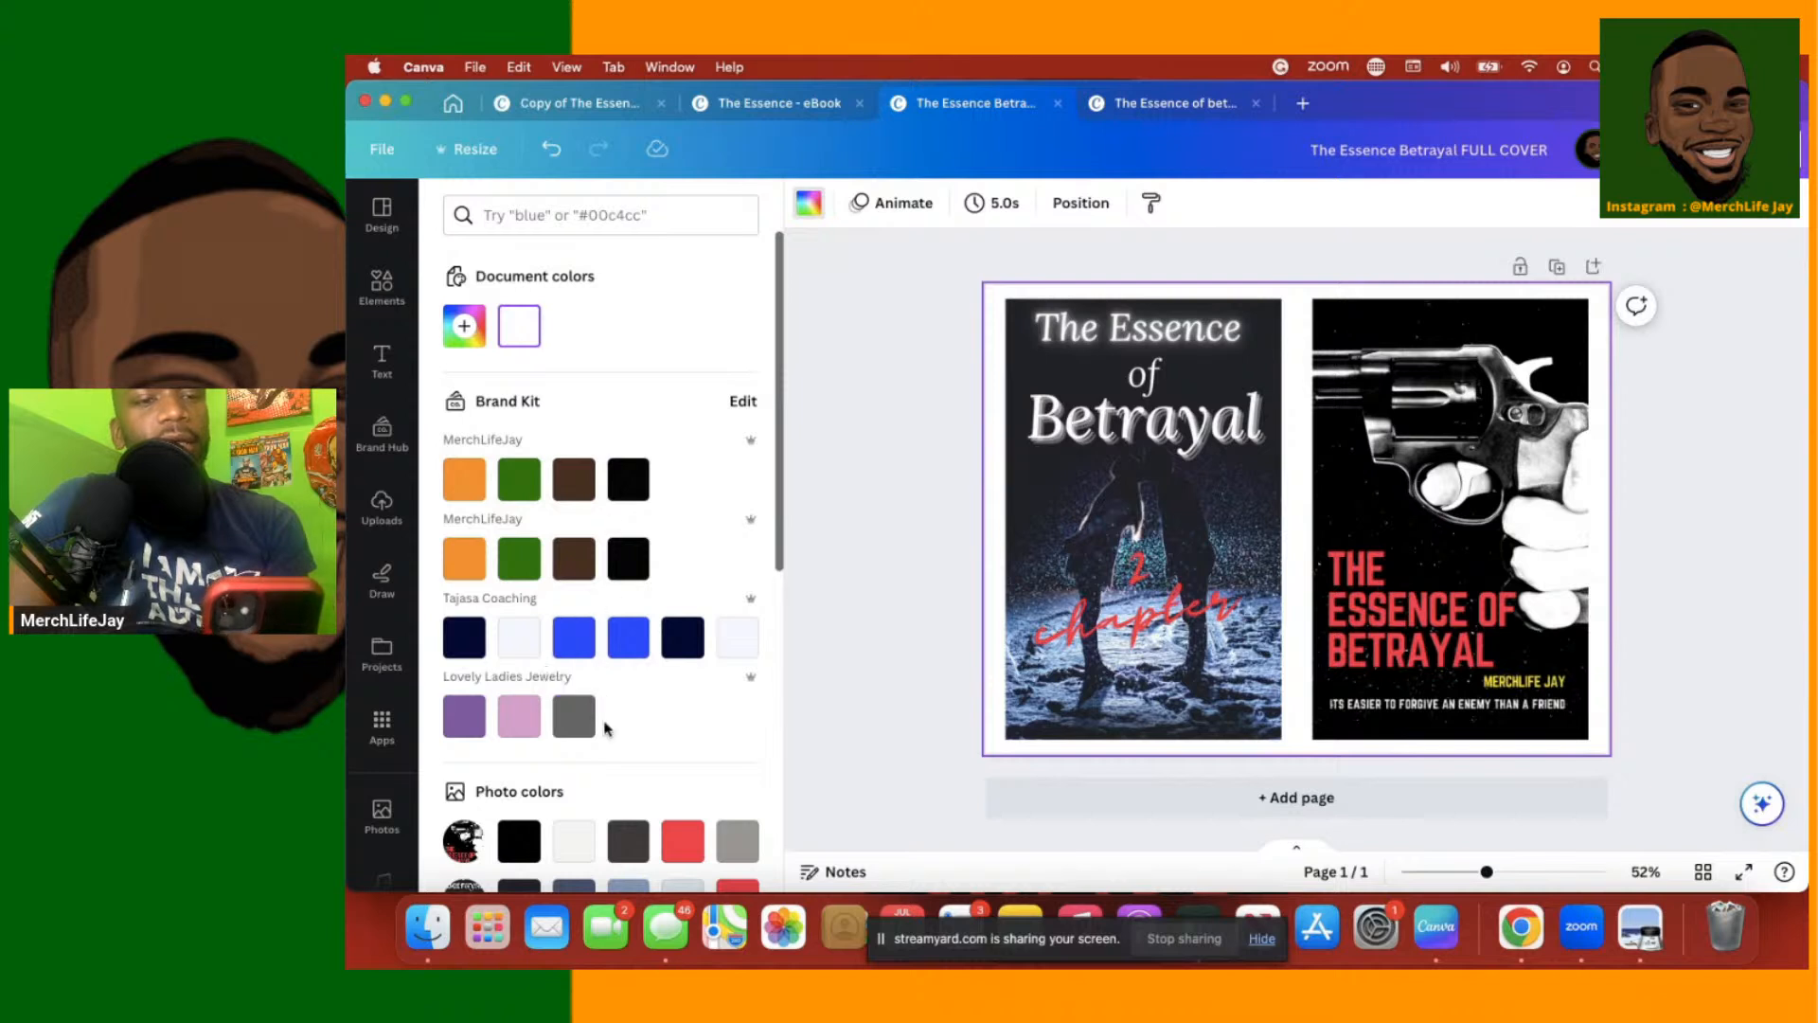
scroll(606, 727, "down", 3)
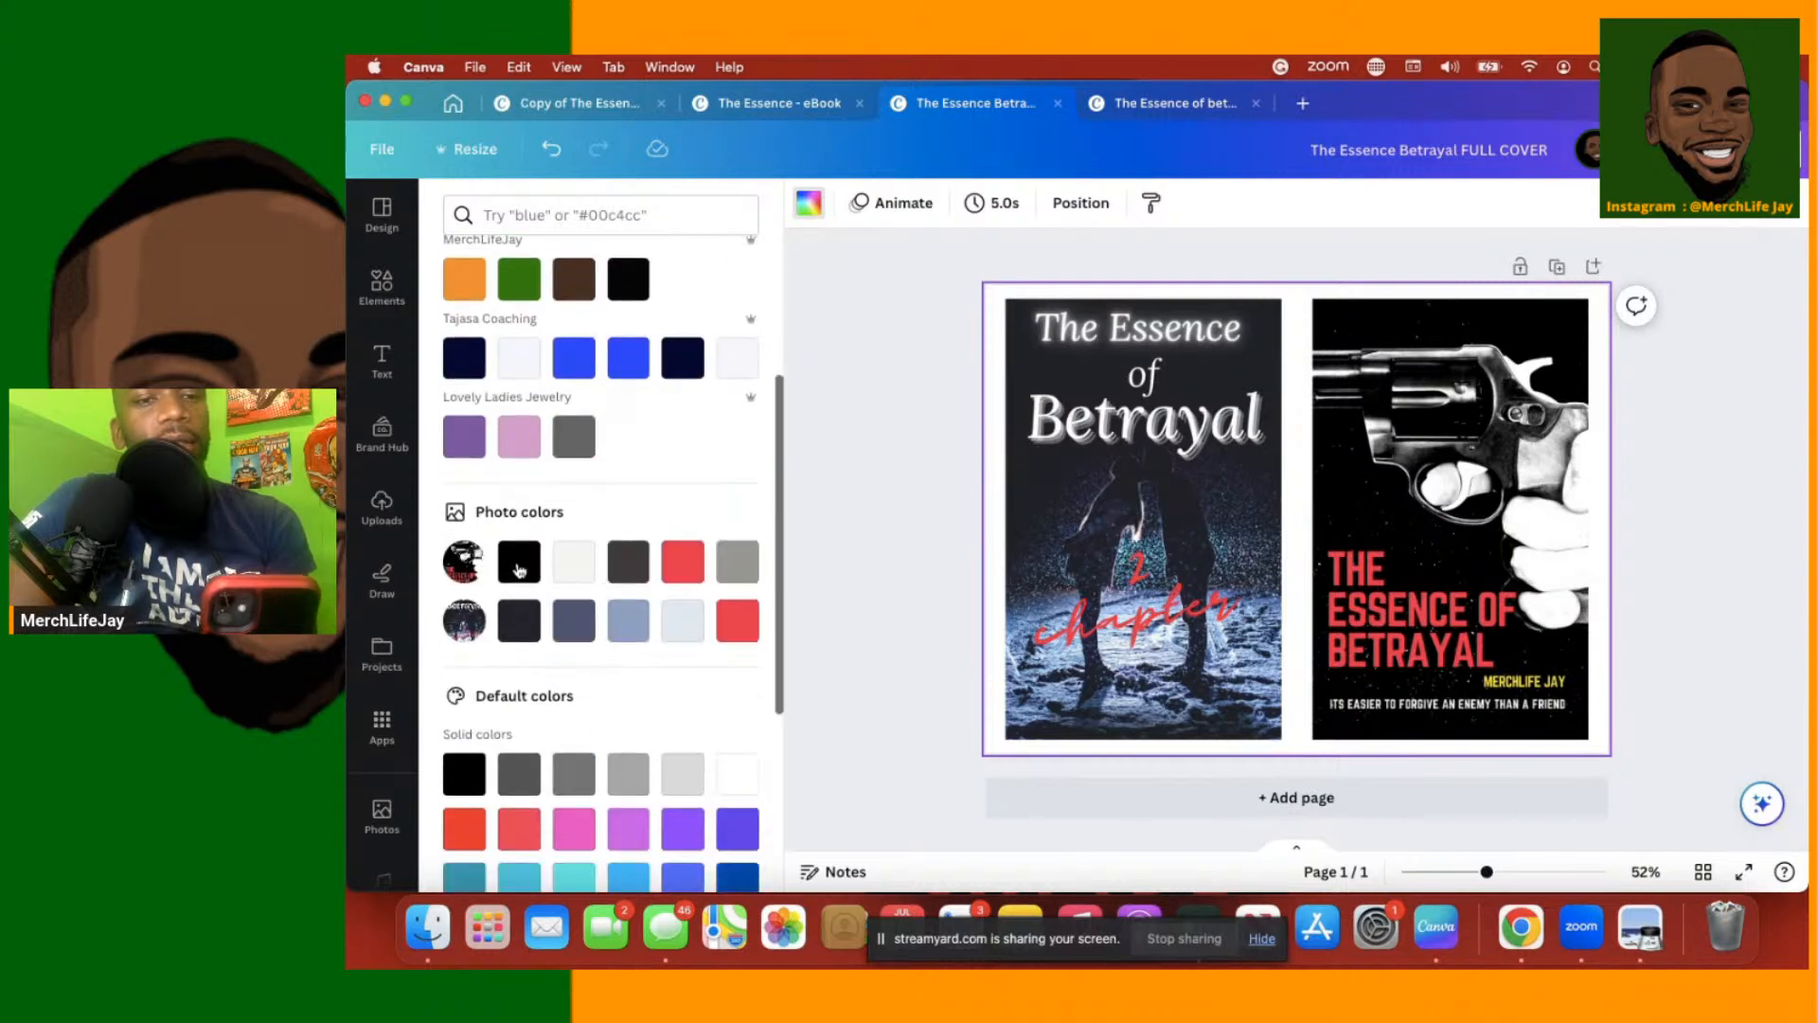
left_click(519, 568)
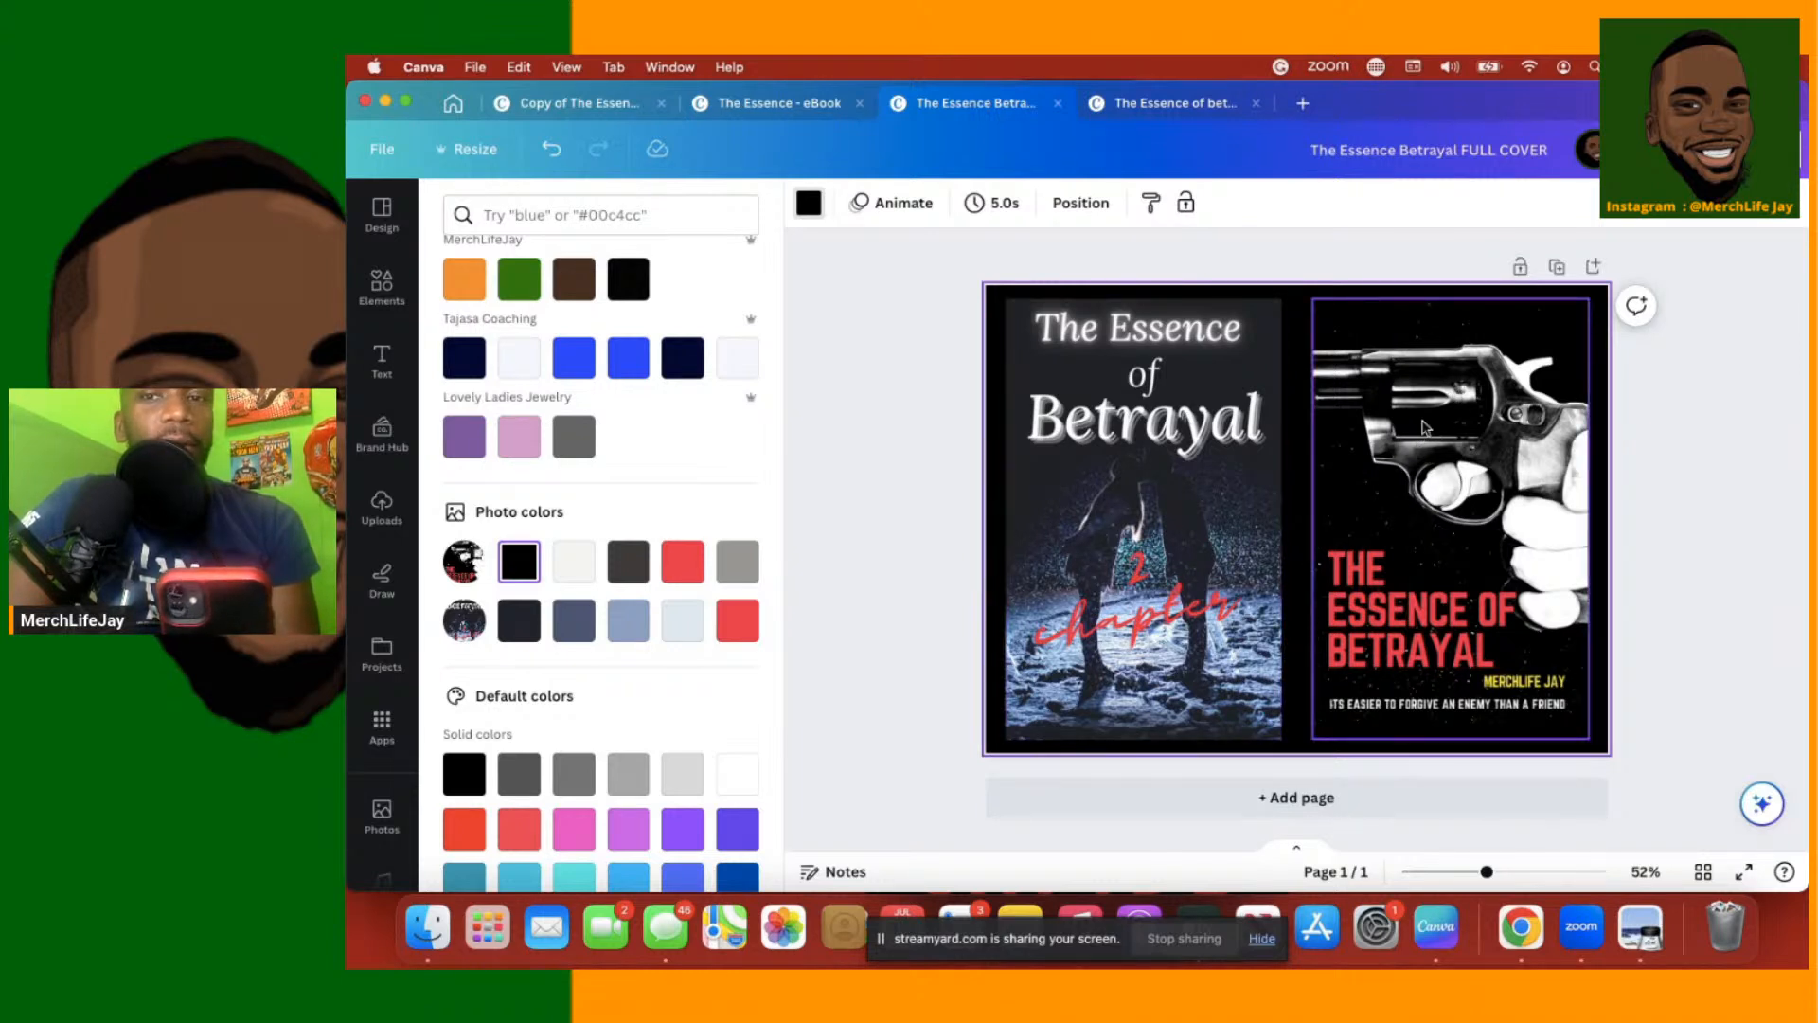
Download the design as a PDF Print file named The Essence Betrayal FULL COVER into the Downloads folder
left_click(1765, 150)
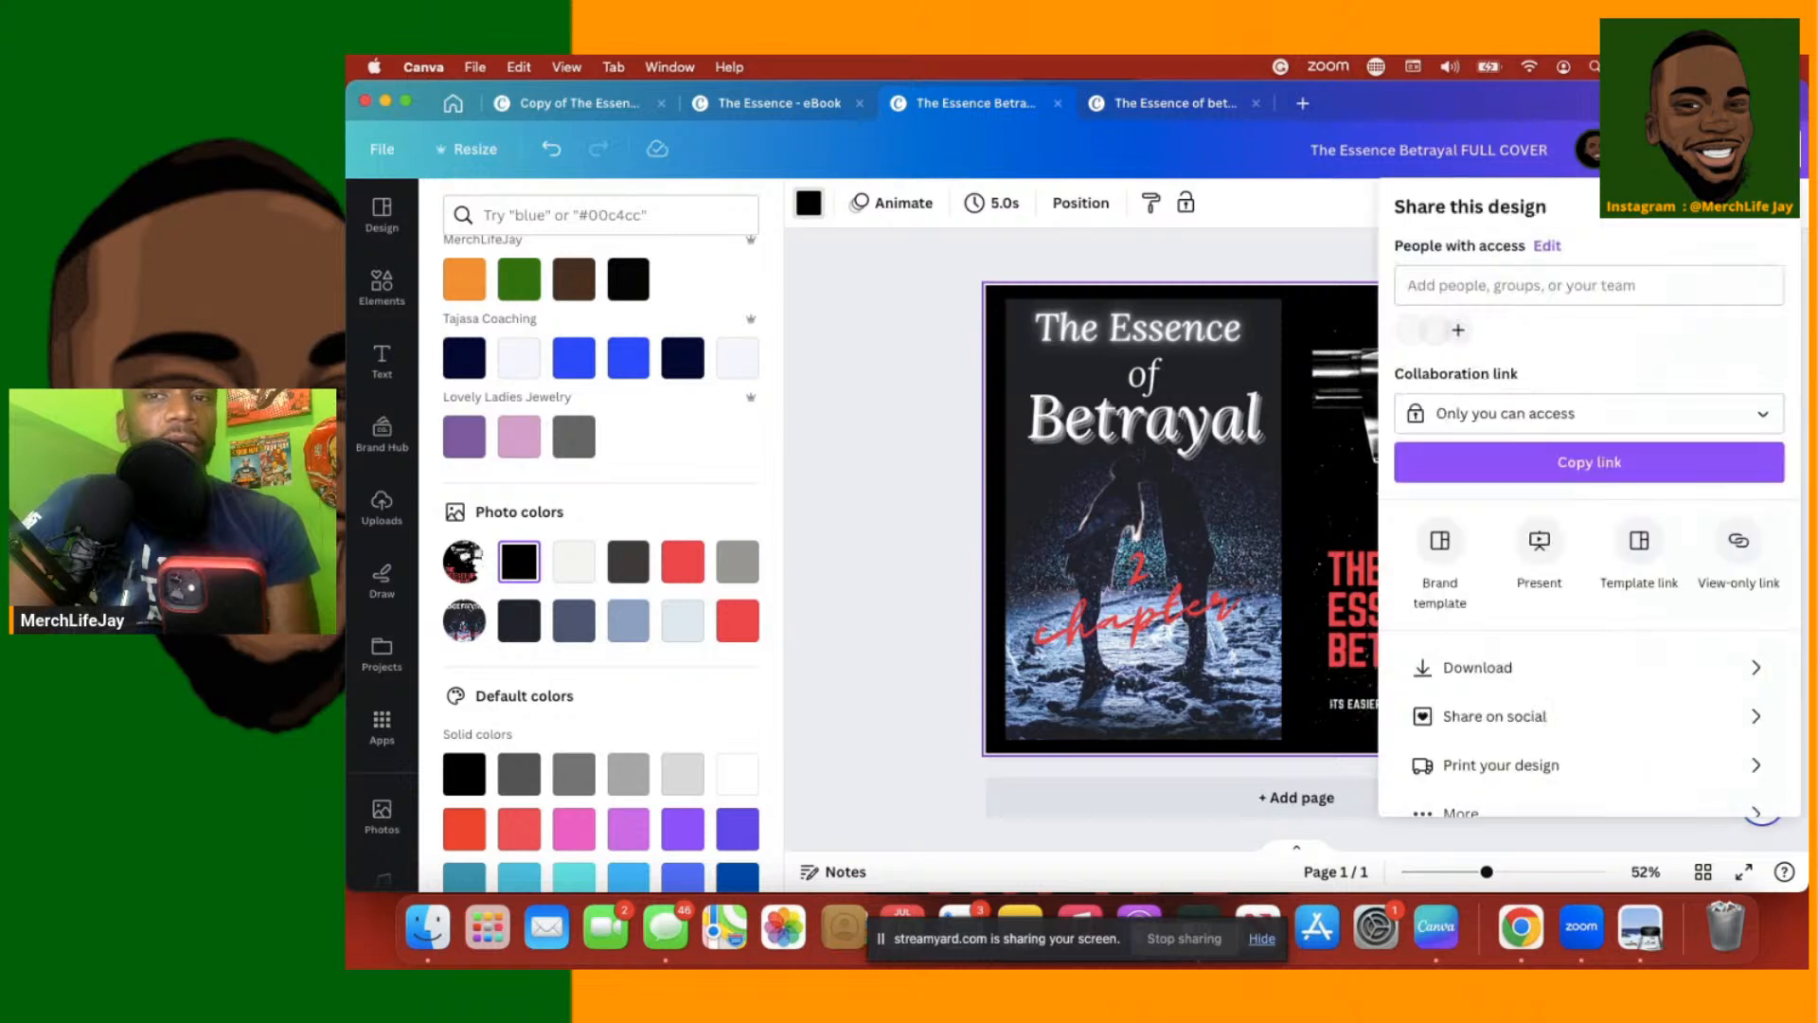
left_click(1457, 669)
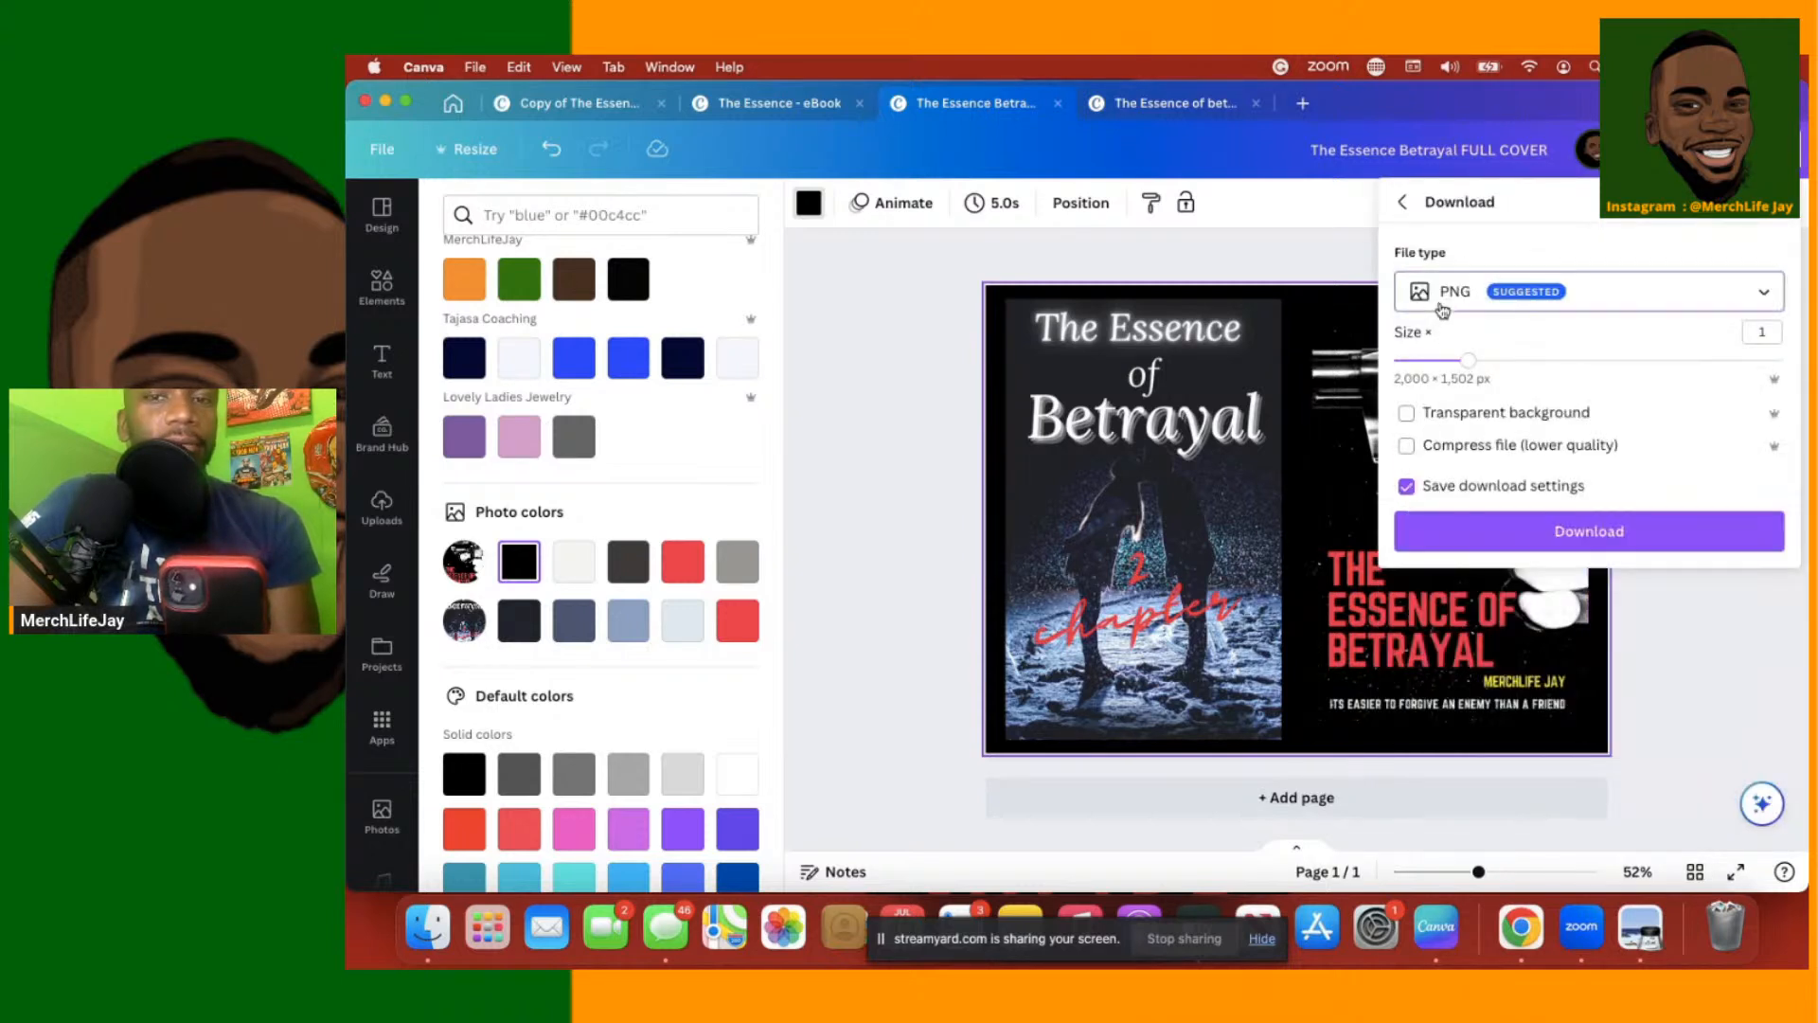
left_click(1444, 299)
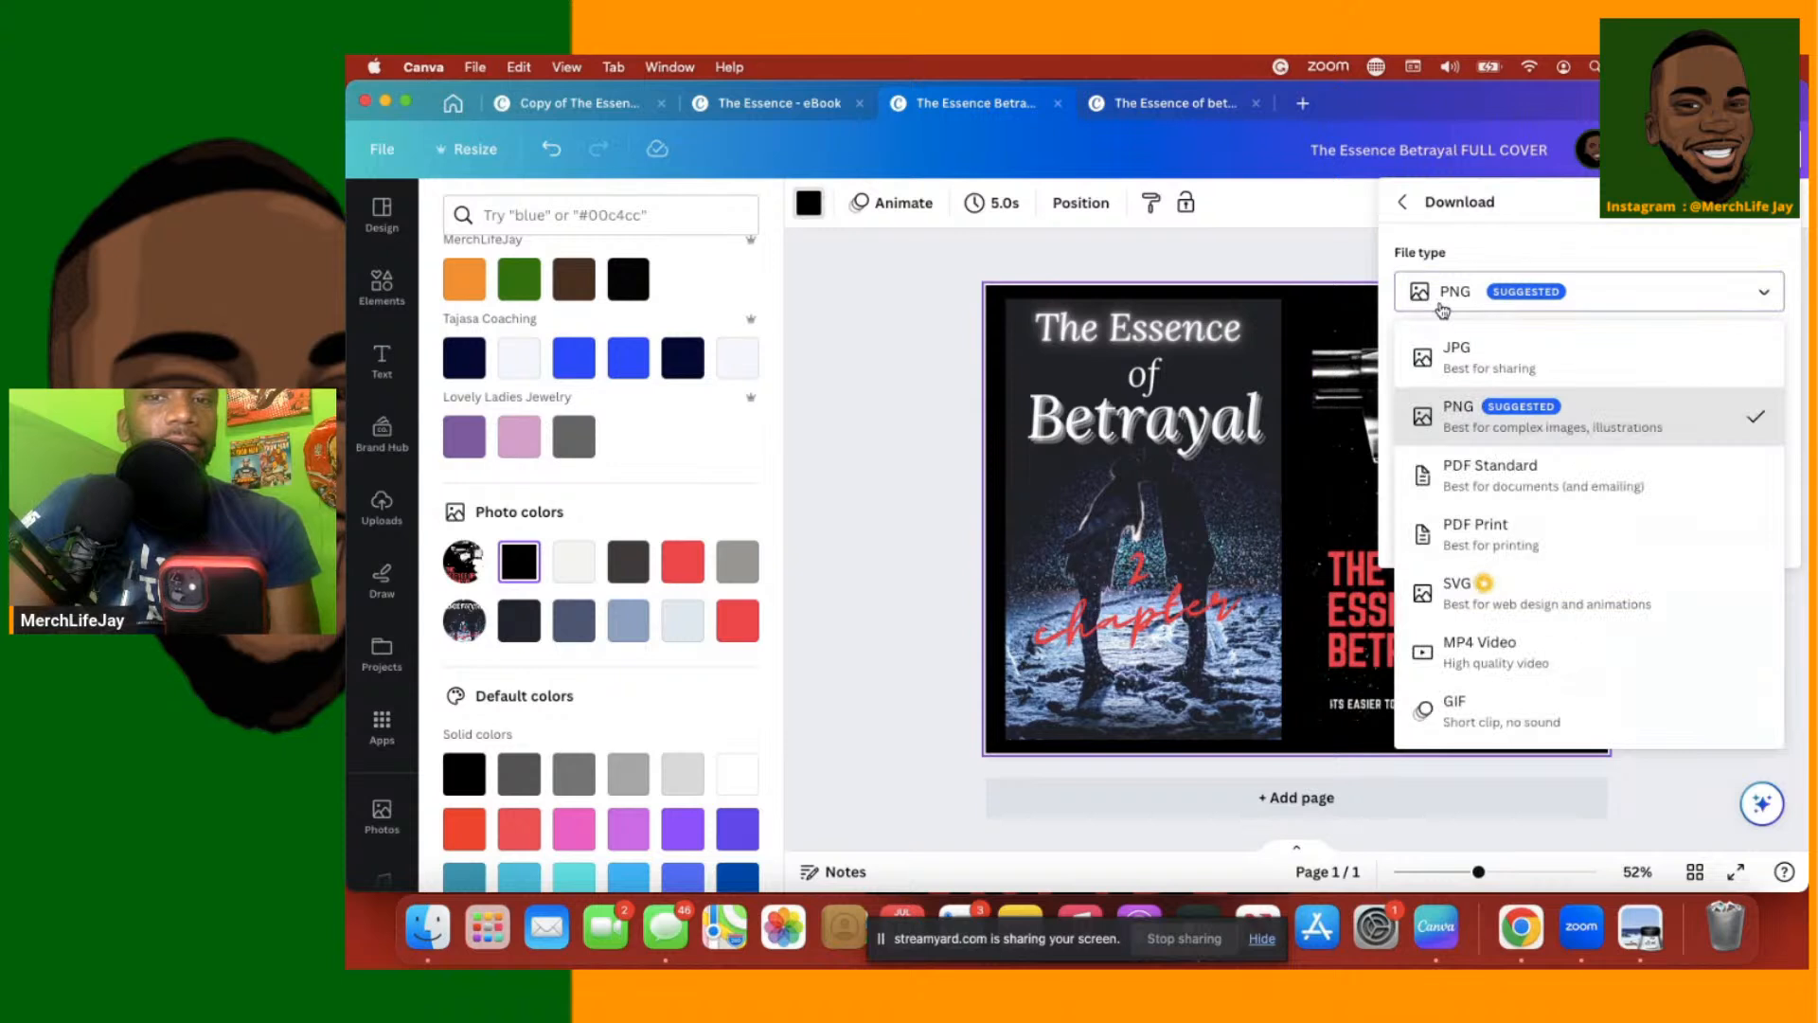
left_click(1438, 553)
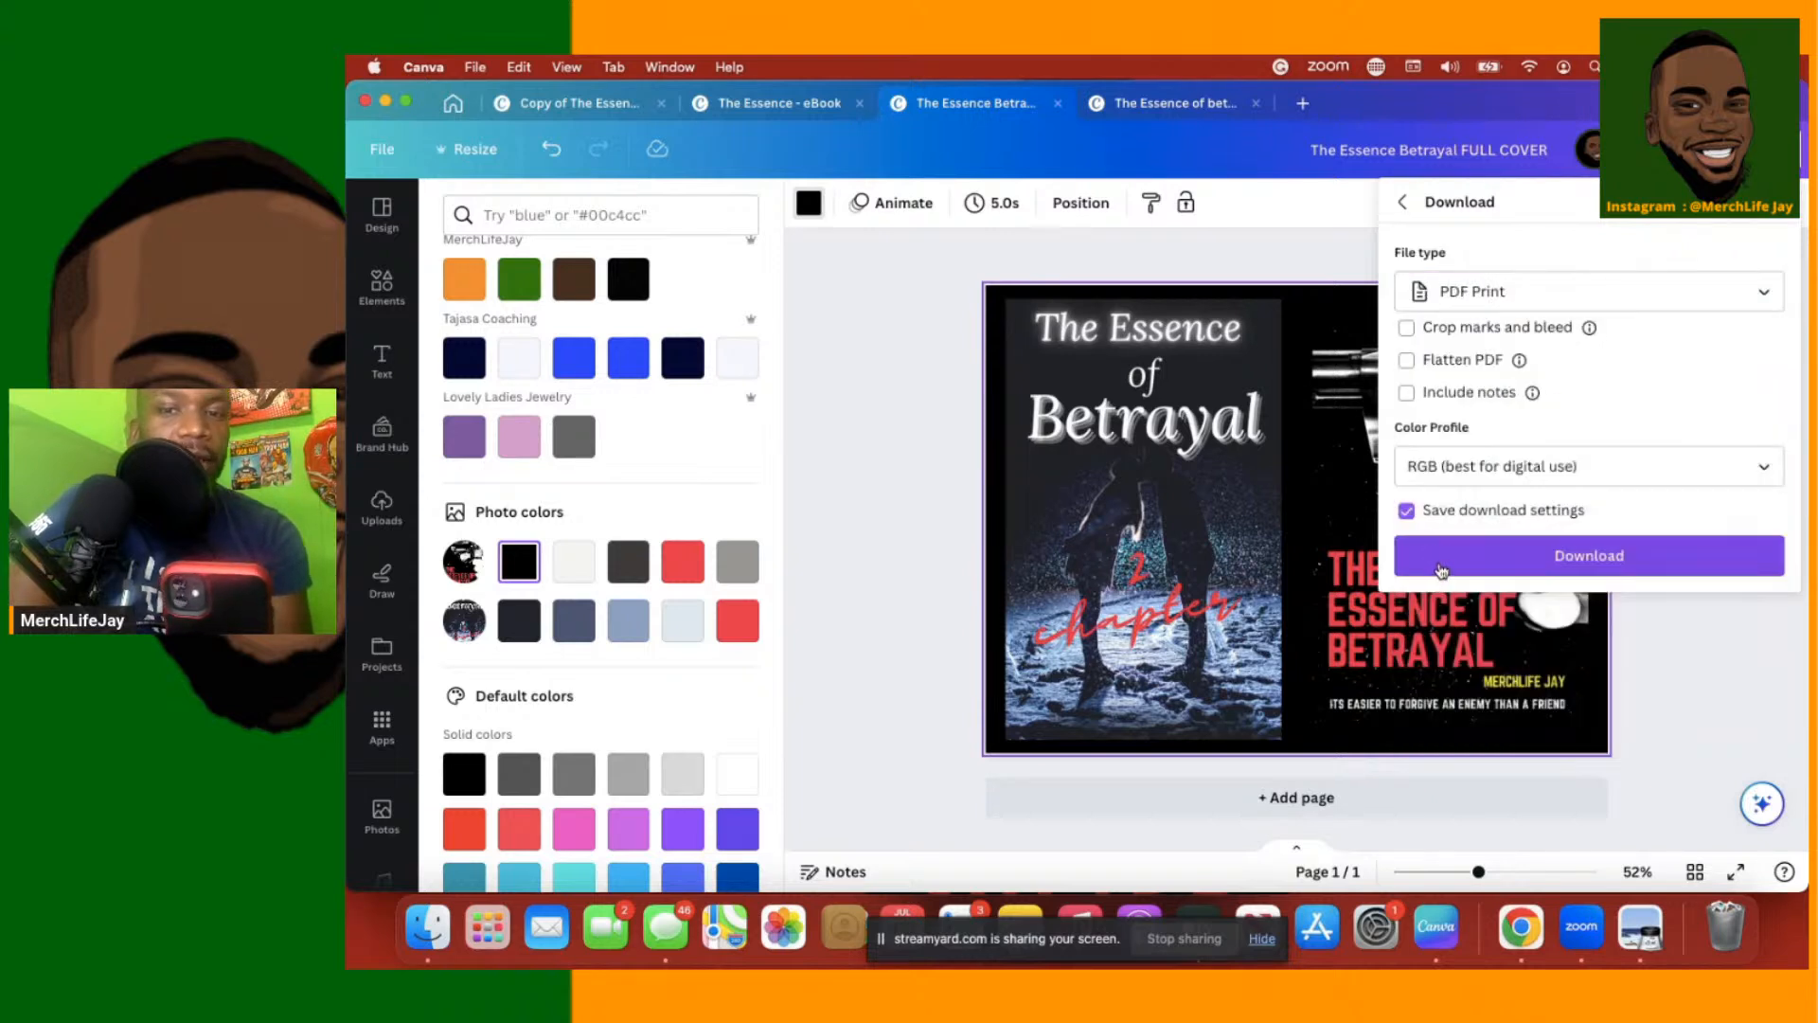
left_click(1441, 568)
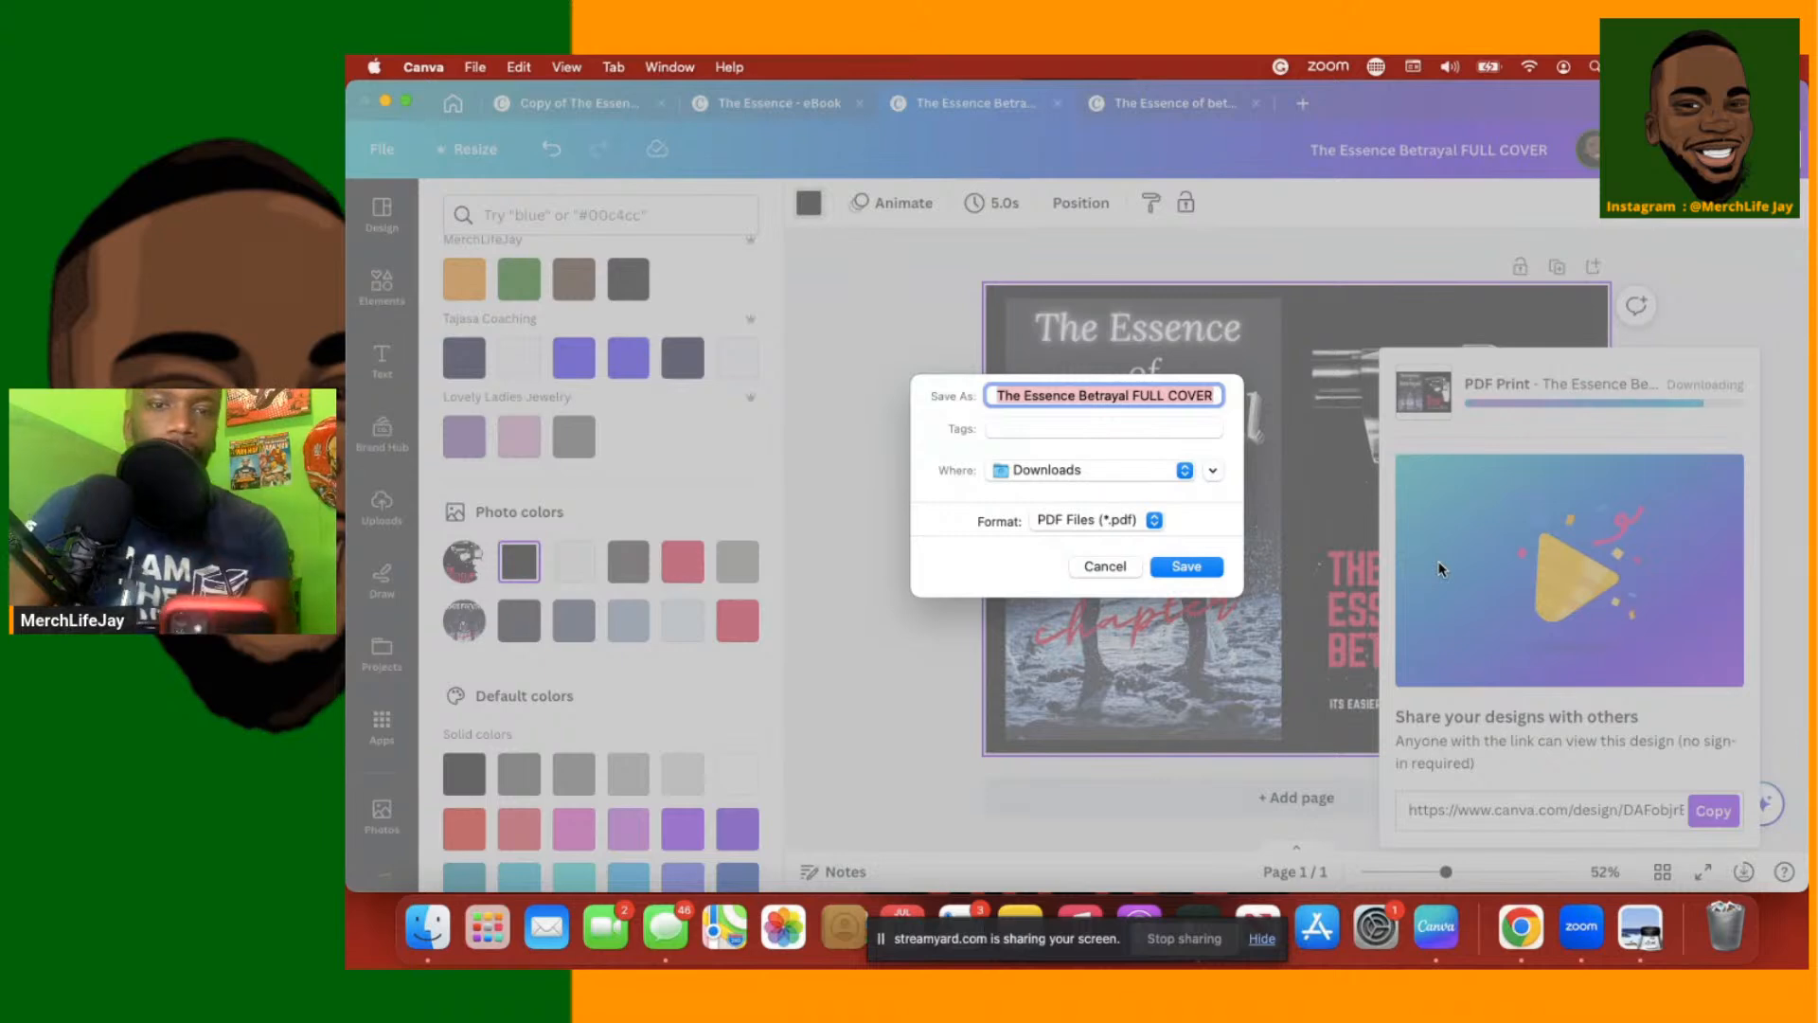
left_click(1186, 567)
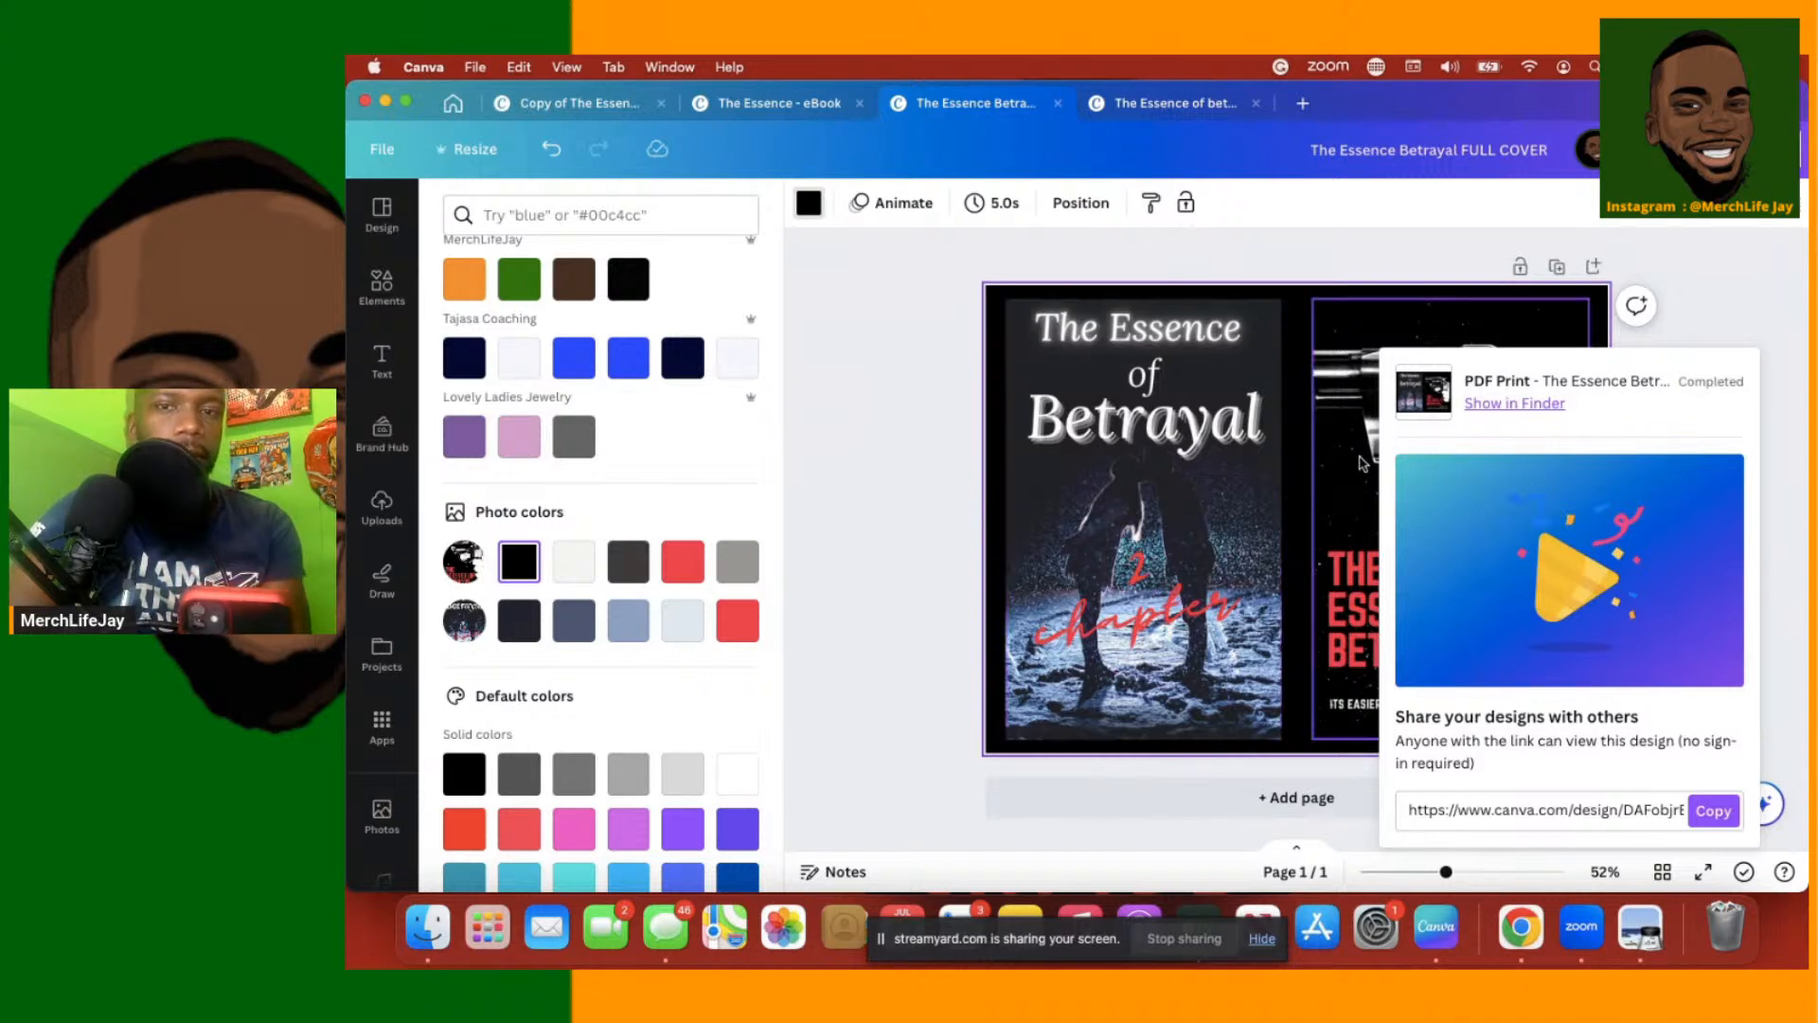
left_click(1683, 329)
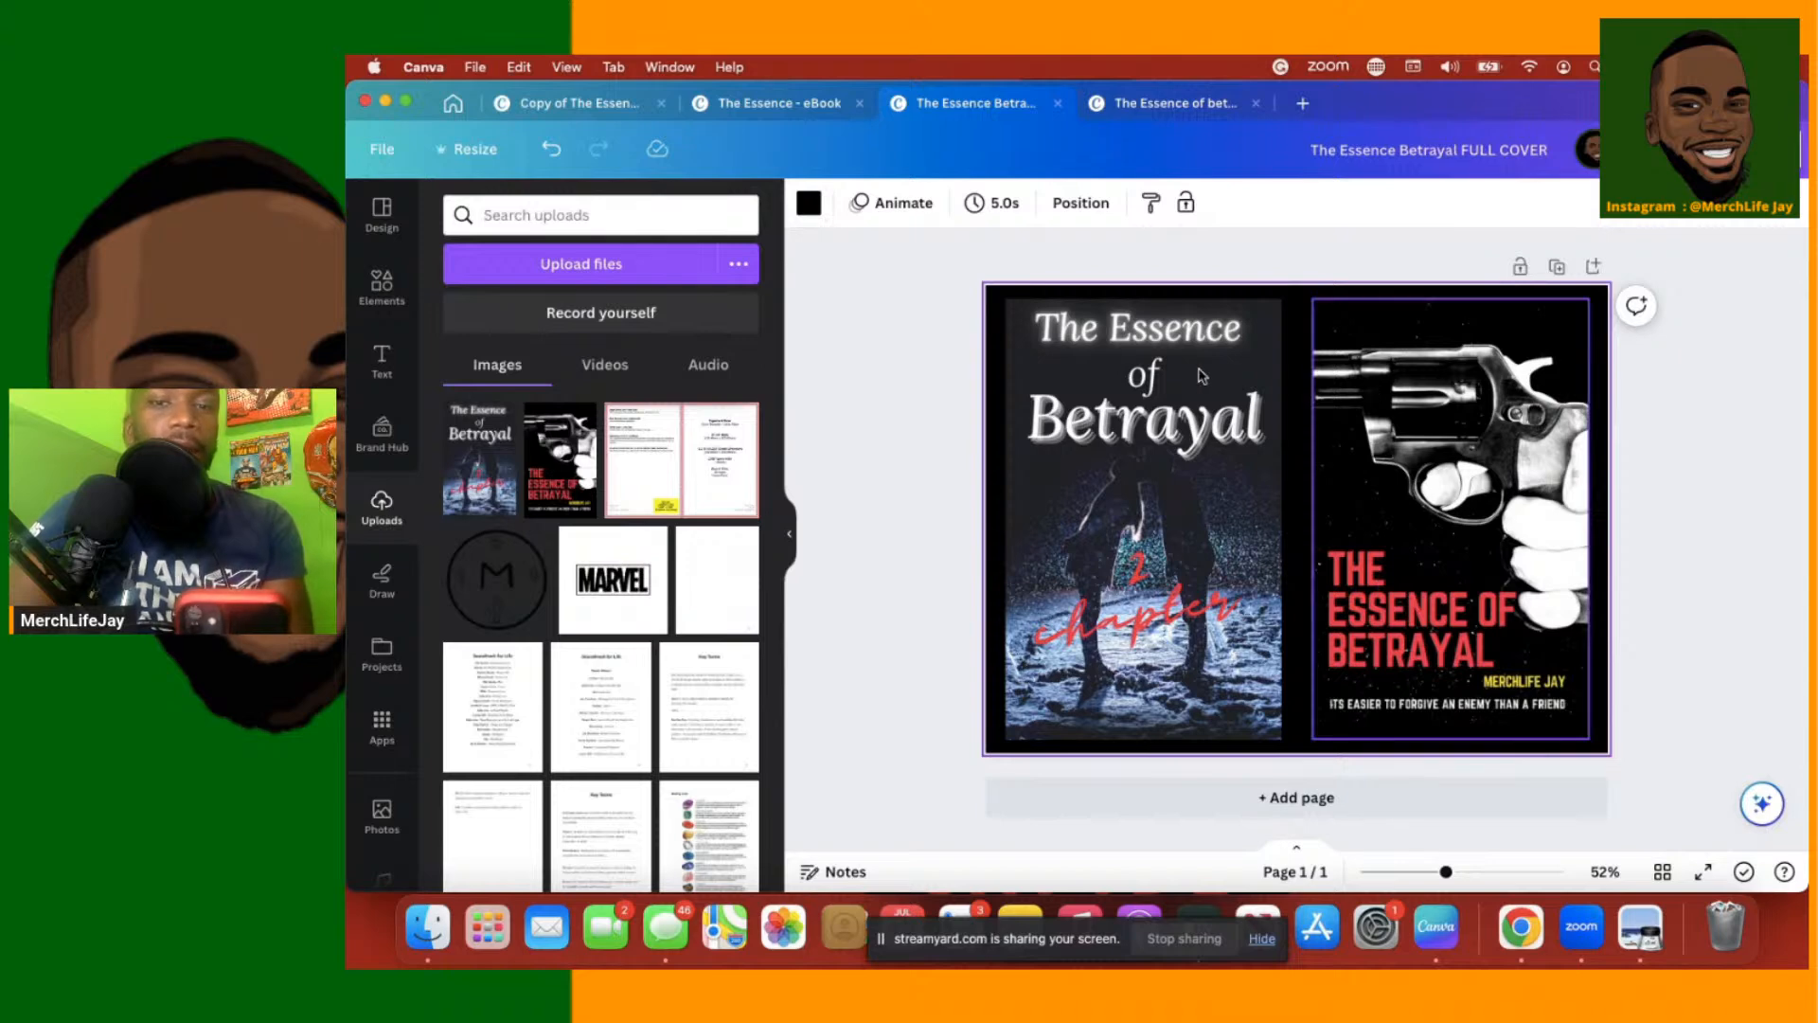
Switch to the KDP paperback content page in Chrome and upload The Essence Betrayal FULL COVER PDF from Downloads as the book cover
key("ctrl+Up")
mouse_move(1443, 57)
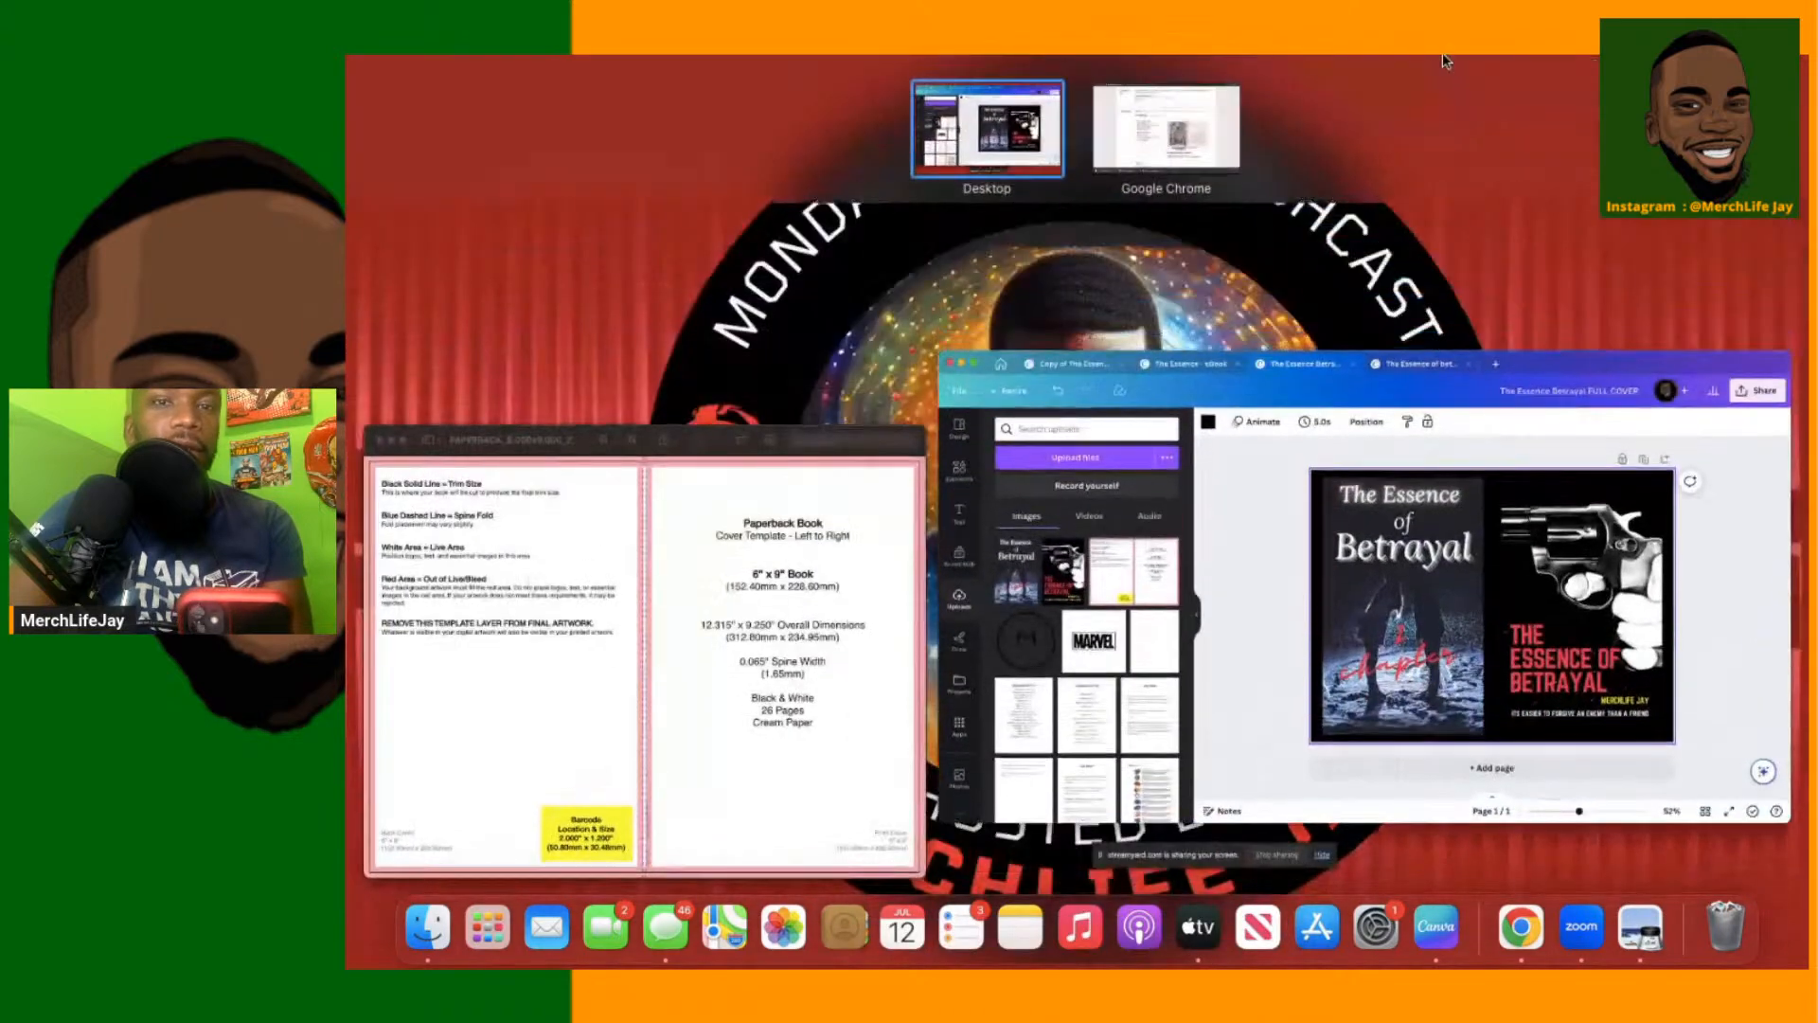
left_click(1183, 122)
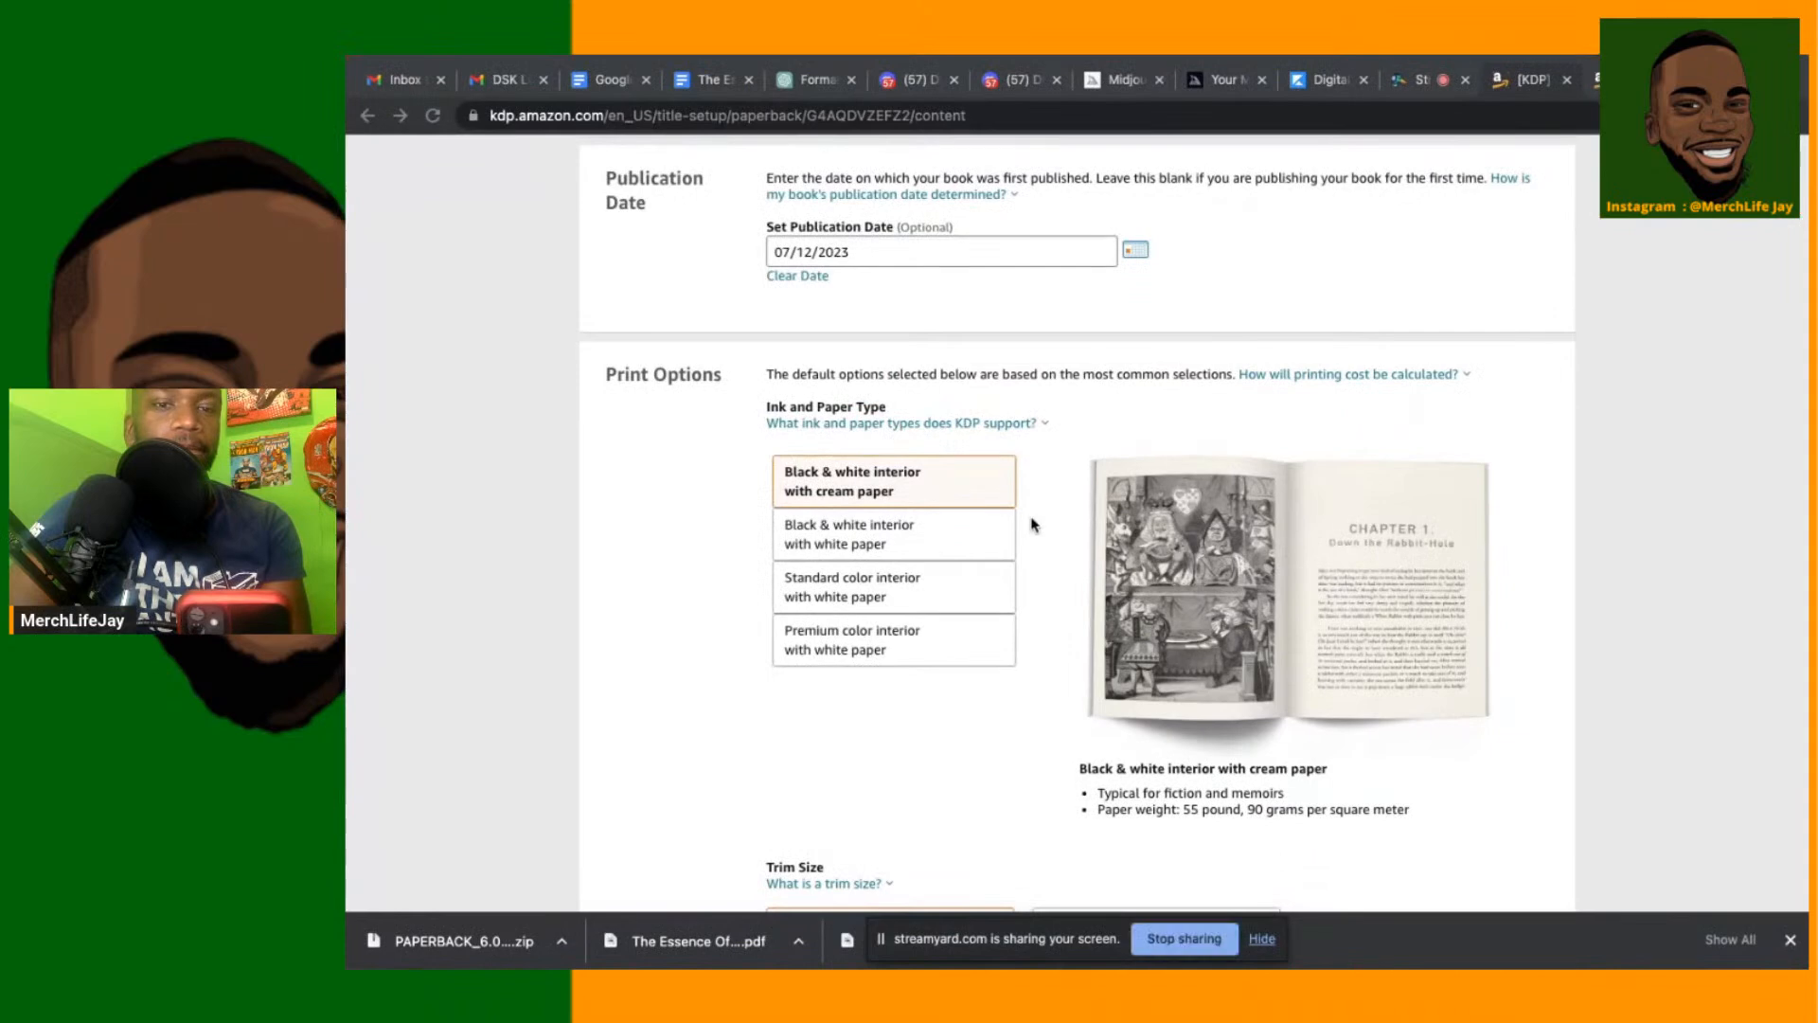
scroll(1033, 523, "down", 3)
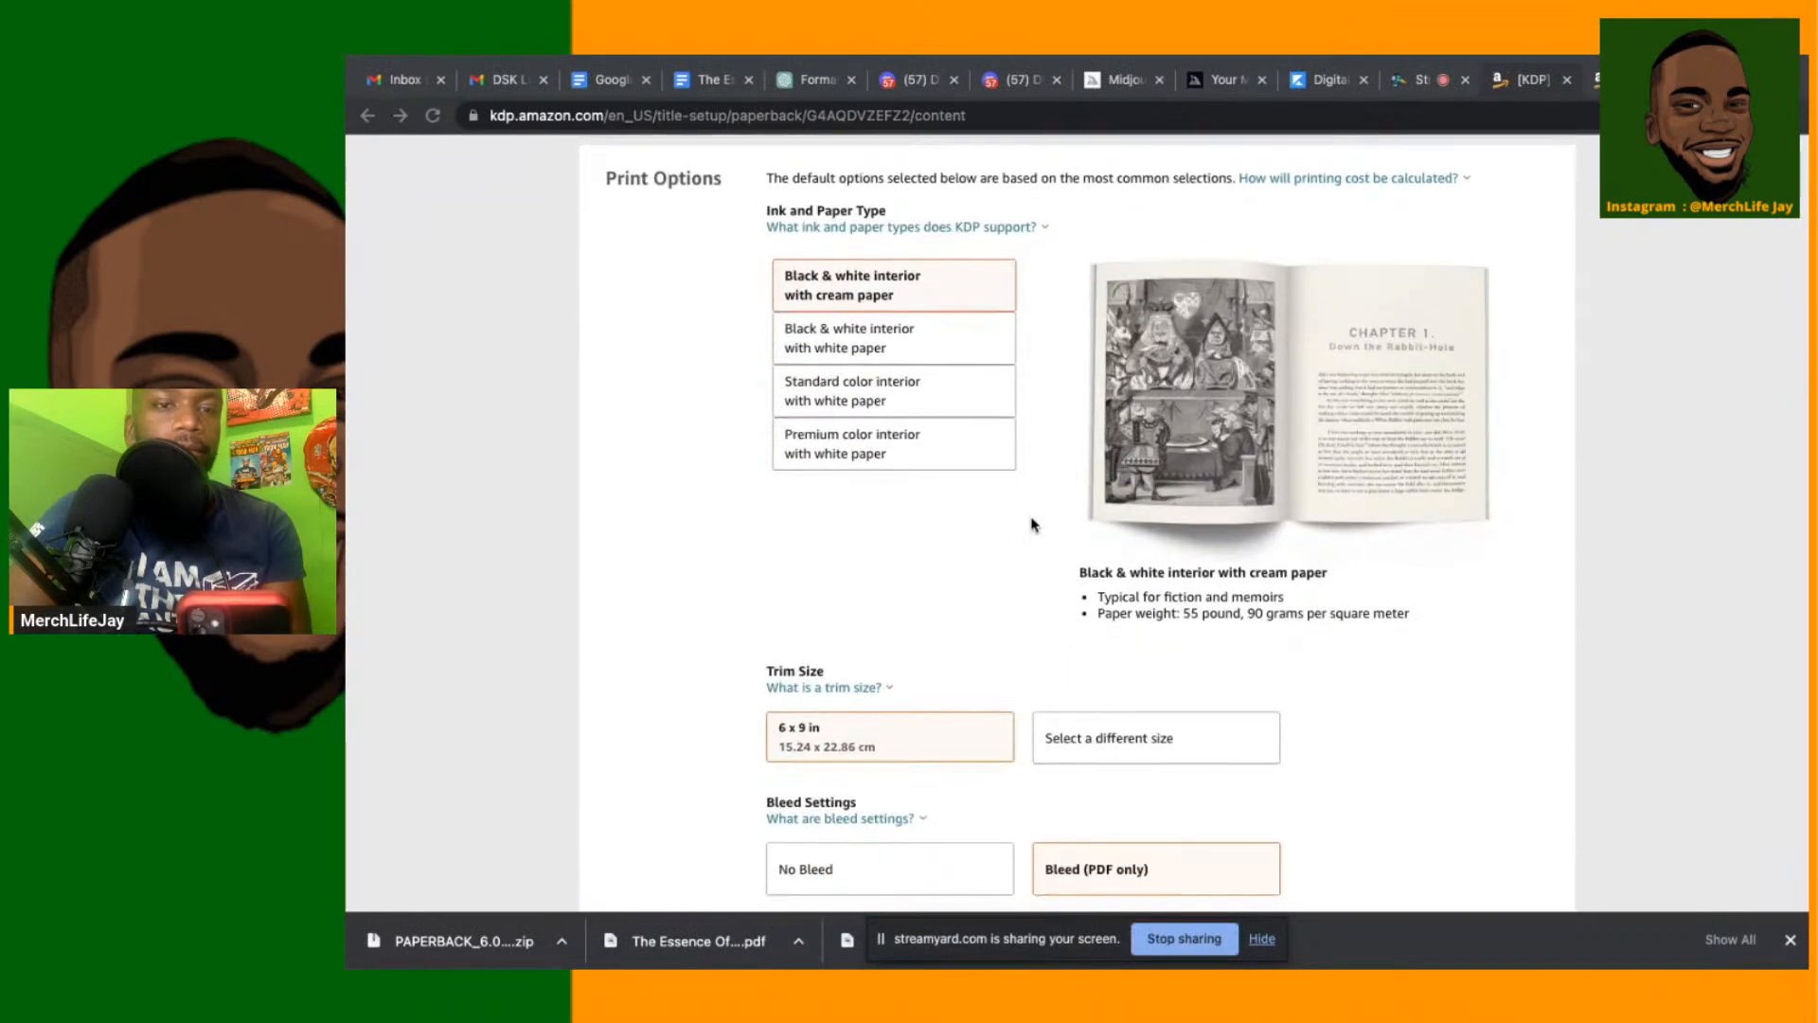
scroll(1033, 524, "down", 10)
scroll(1032, 524, "down", 1)
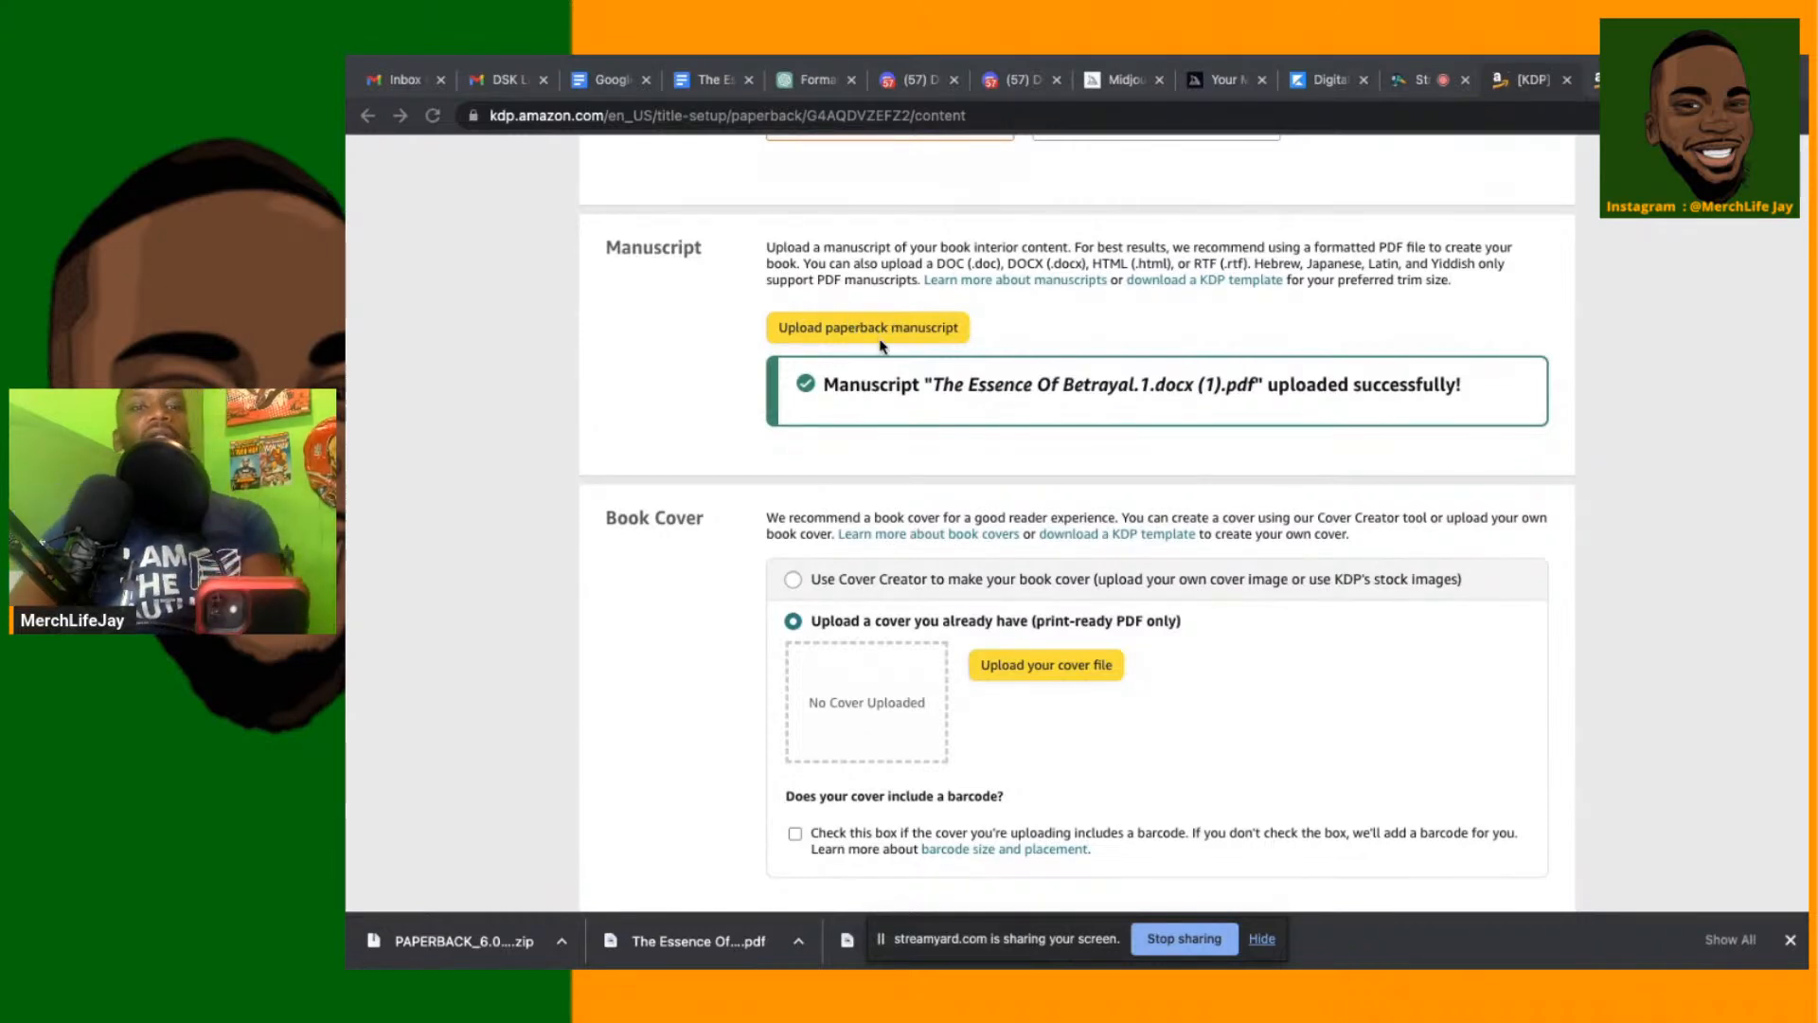
scroll(915, 589, "down", 2)
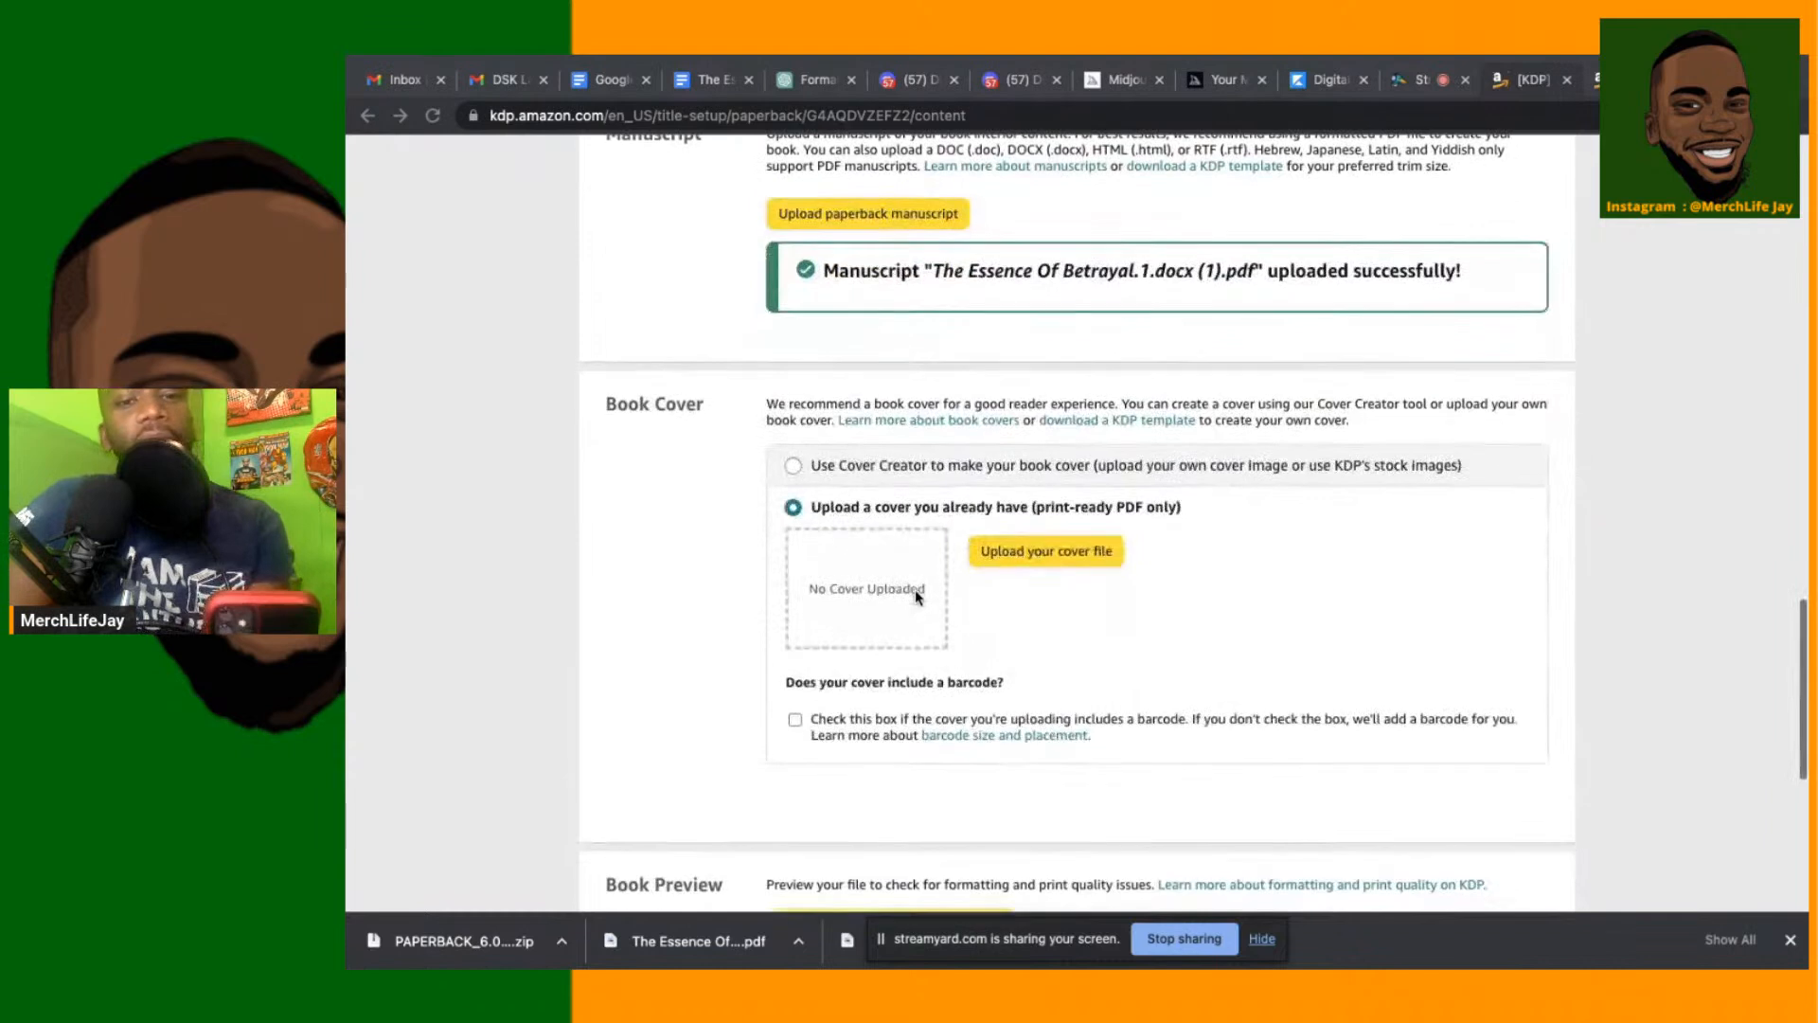
left_click(1002, 554)
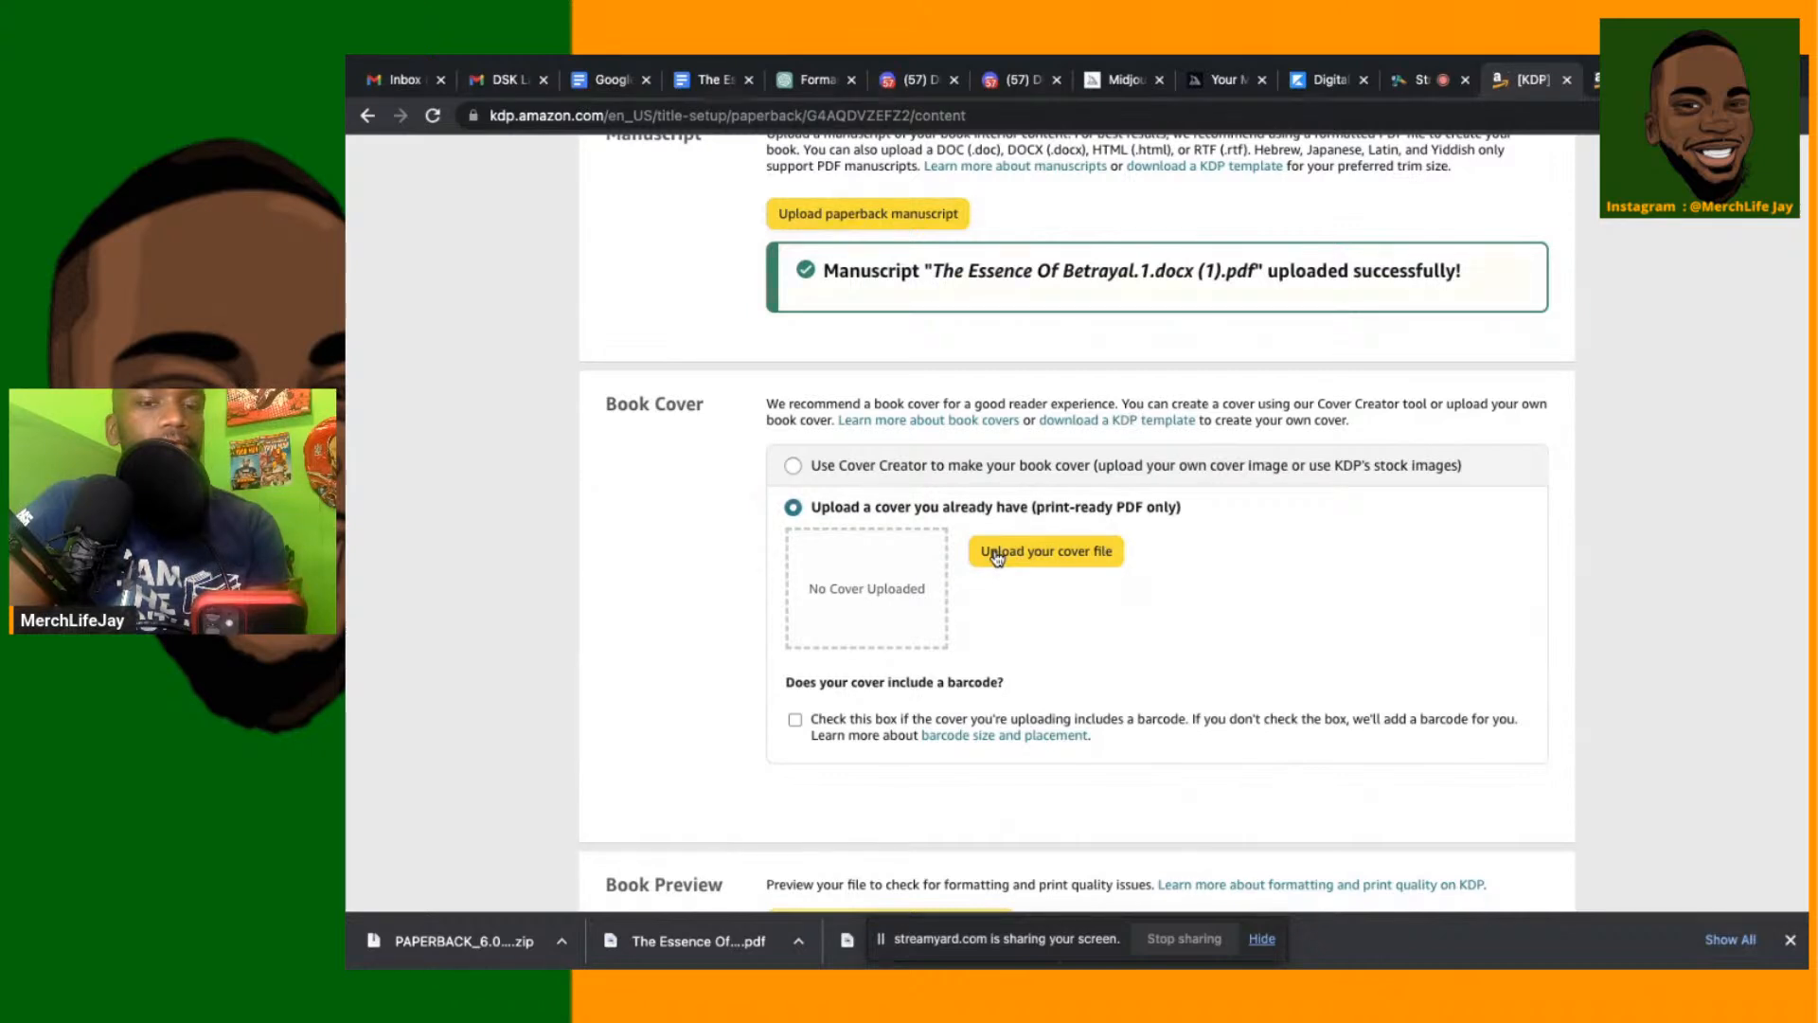
left_click(996, 558)
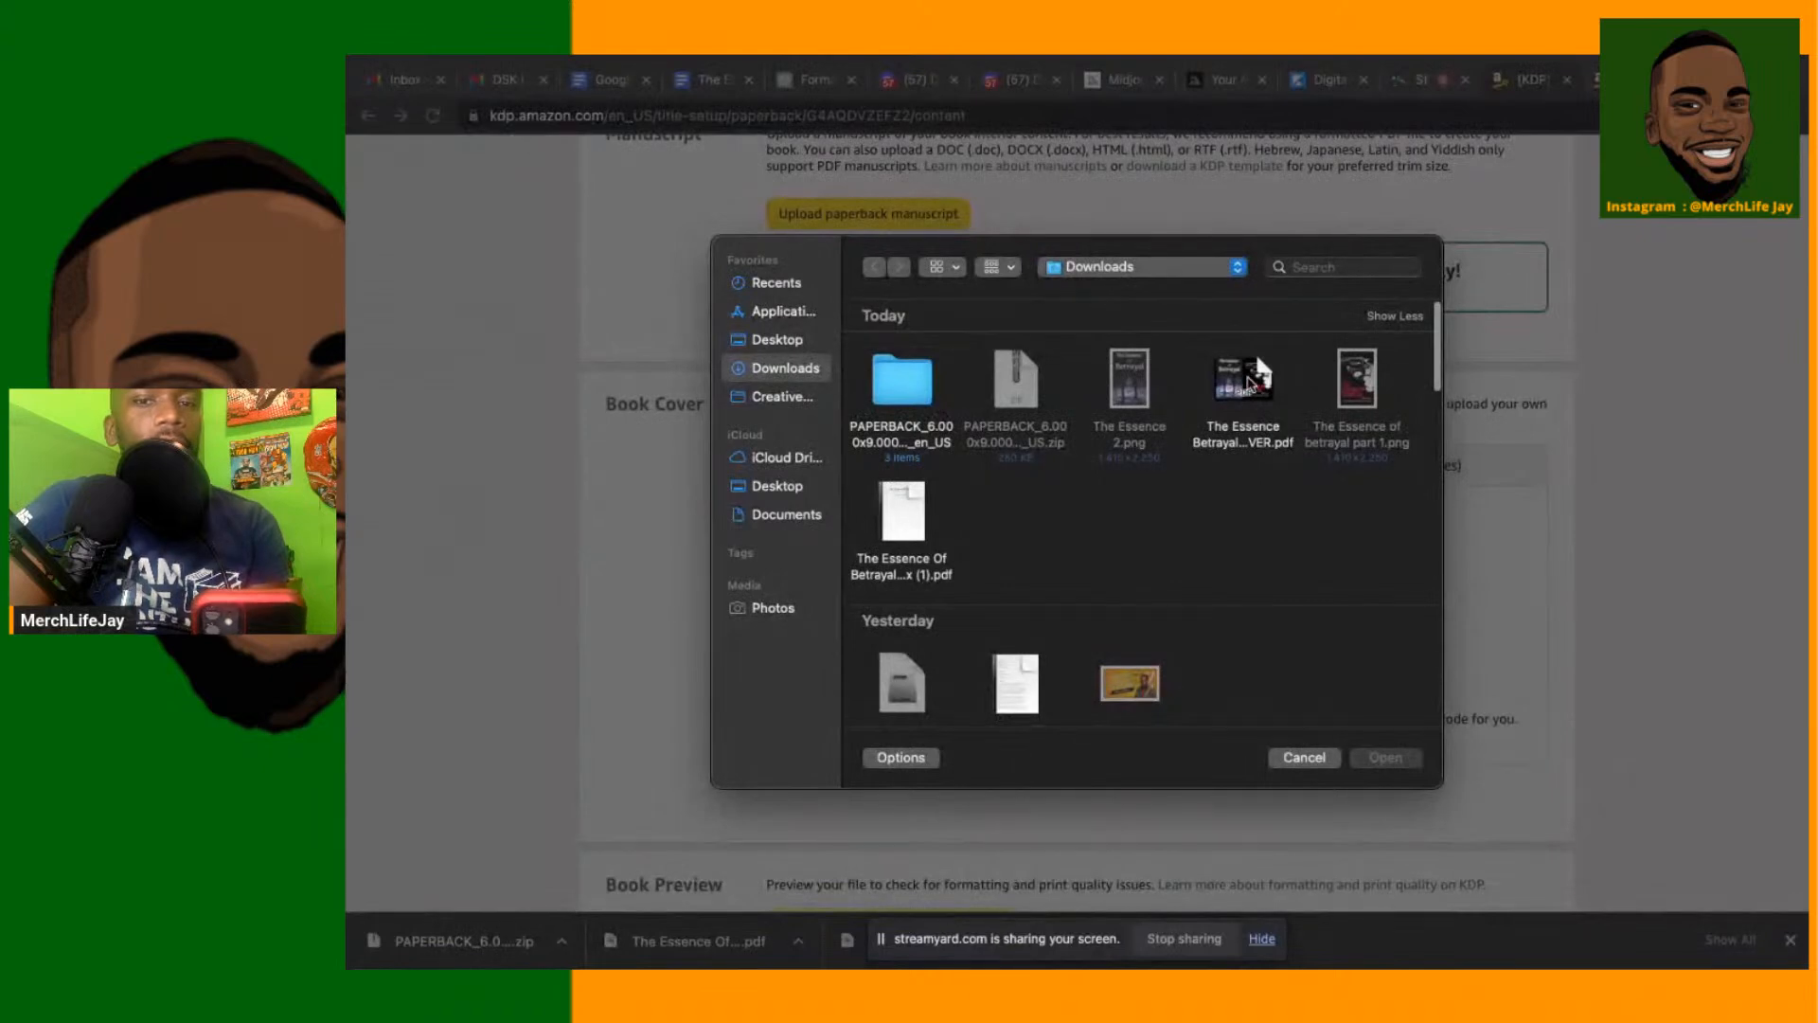
double_click(1245, 379)
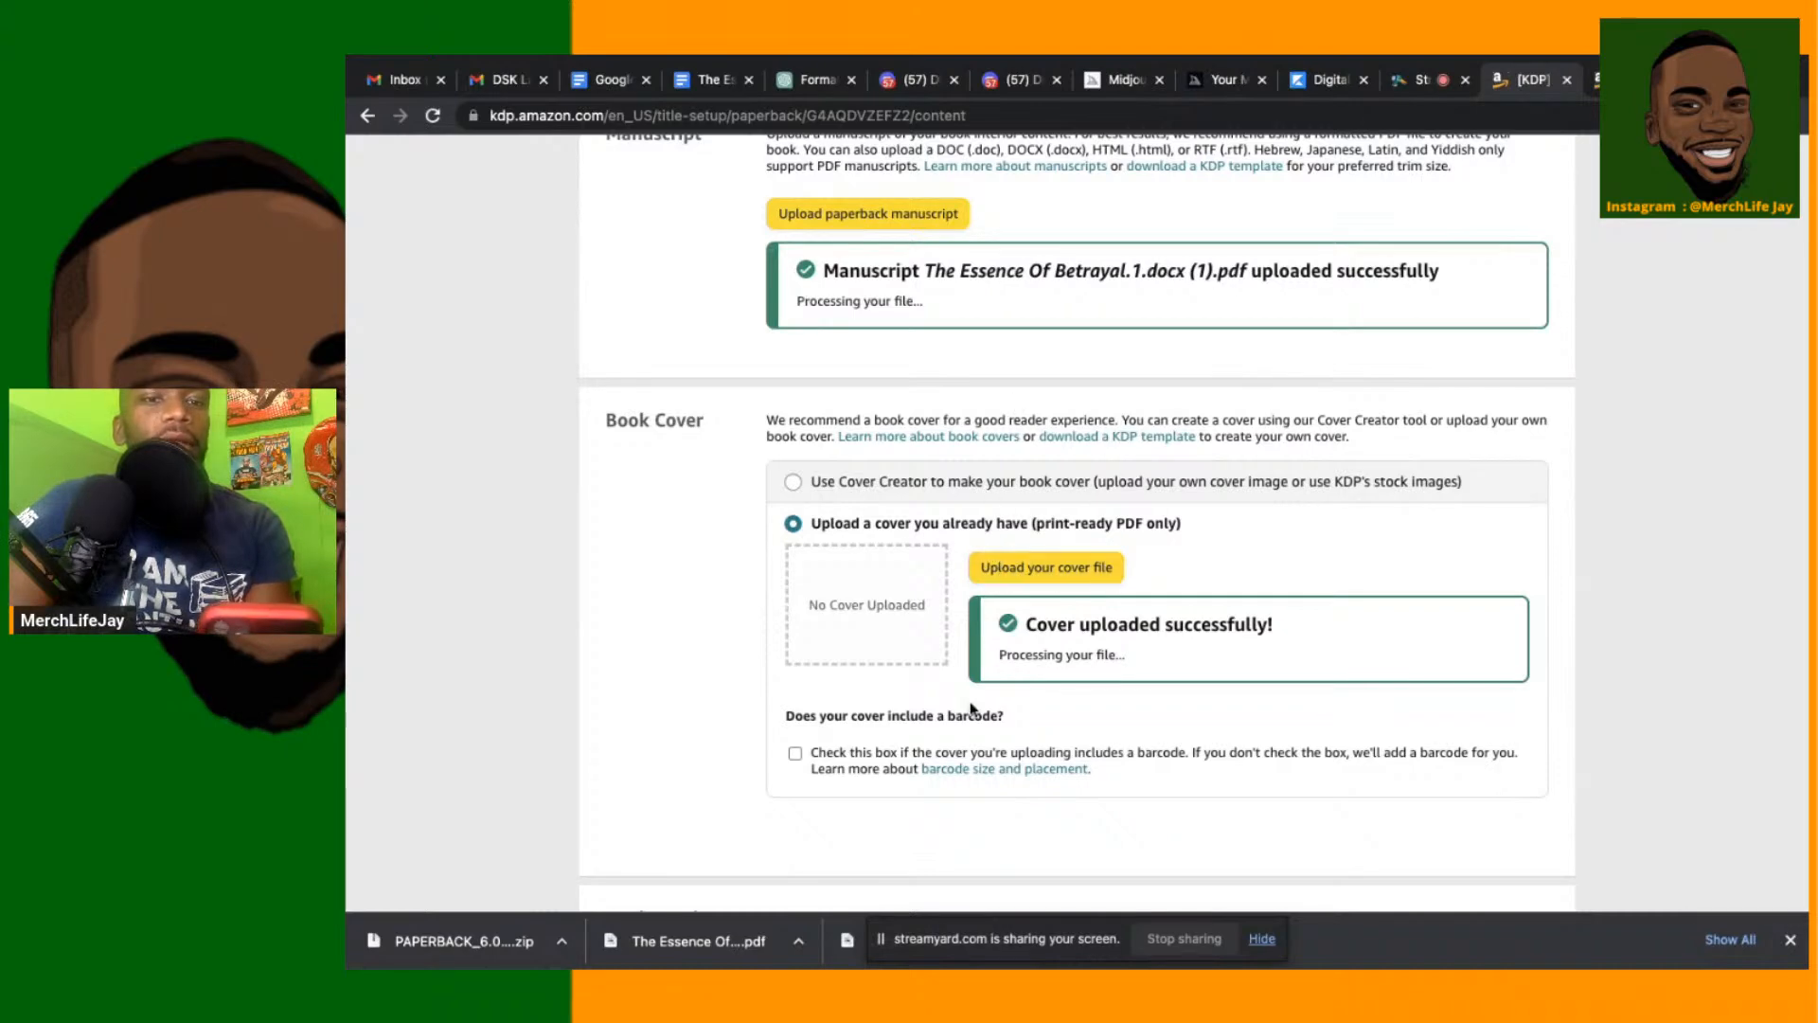
Launch the print previewer for the paperback's uploaded manuscript and cover
scroll(971, 711, "down", 2)
scroll(971, 711, "down", 4)
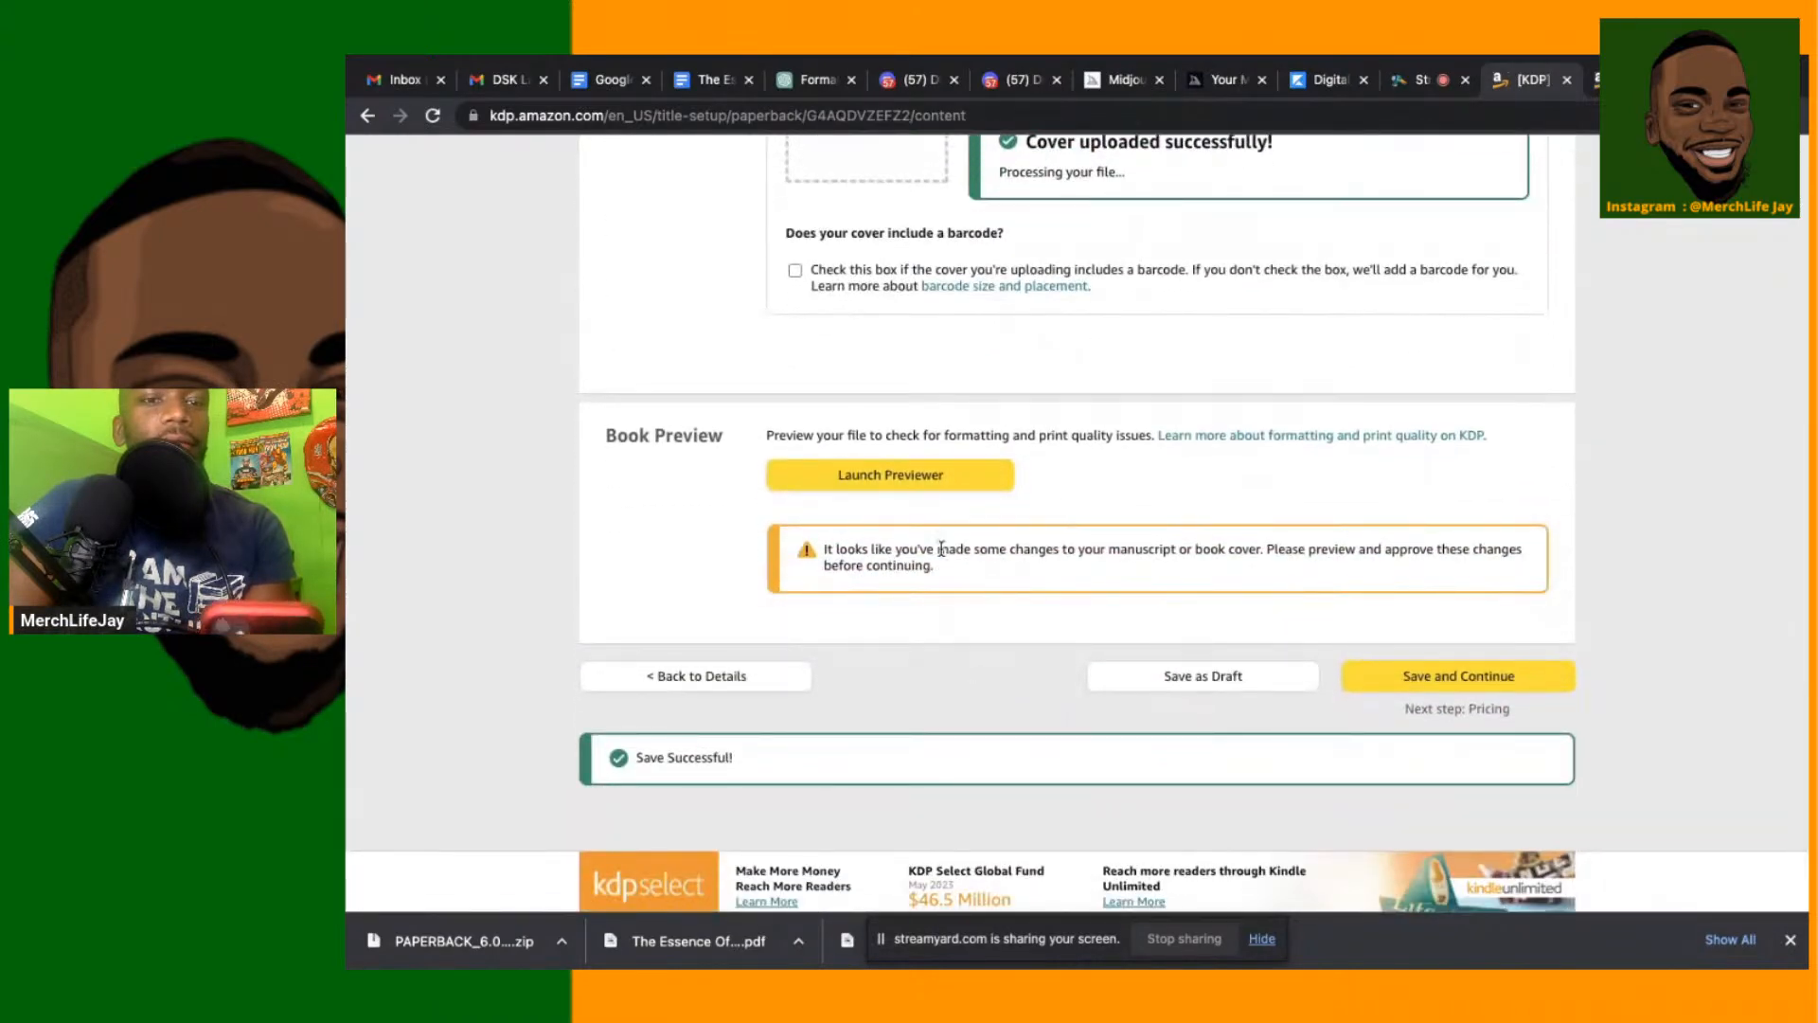
scroll(941, 481, "up", 6)
scroll(937, 474, "down", 2)
scroll(938, 474, "down", 5)
left_click(903, 349)
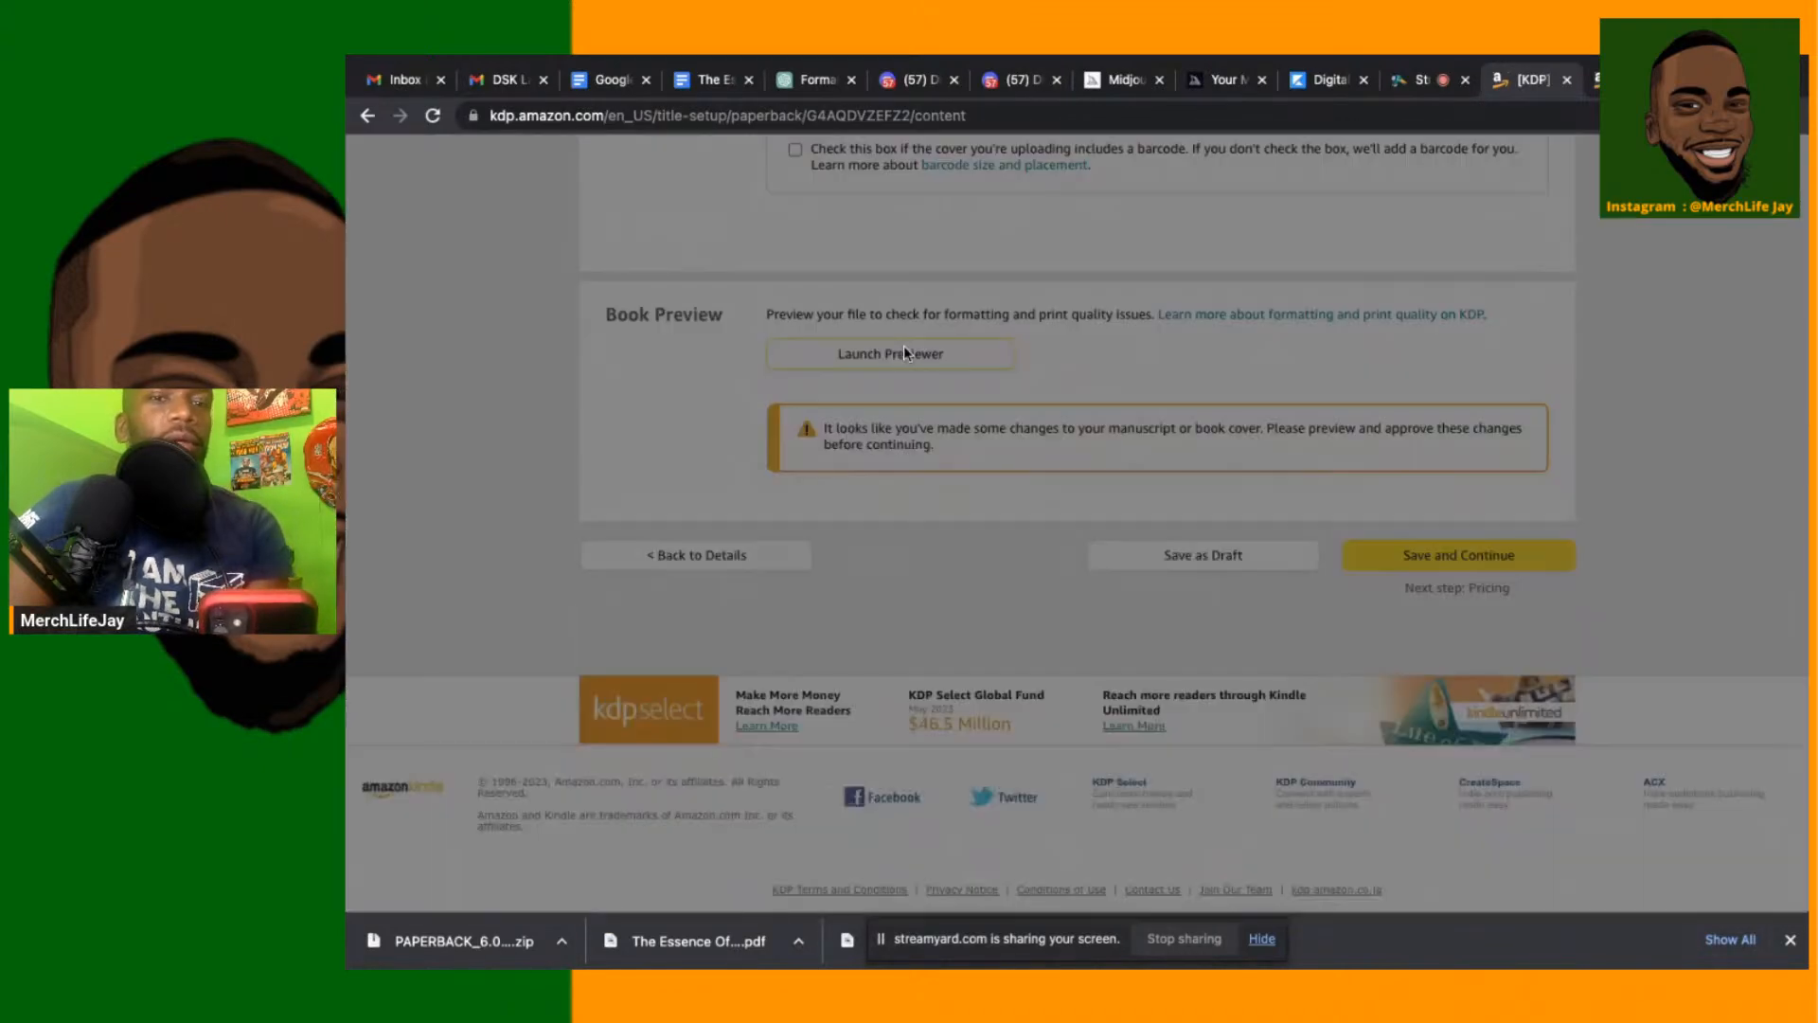
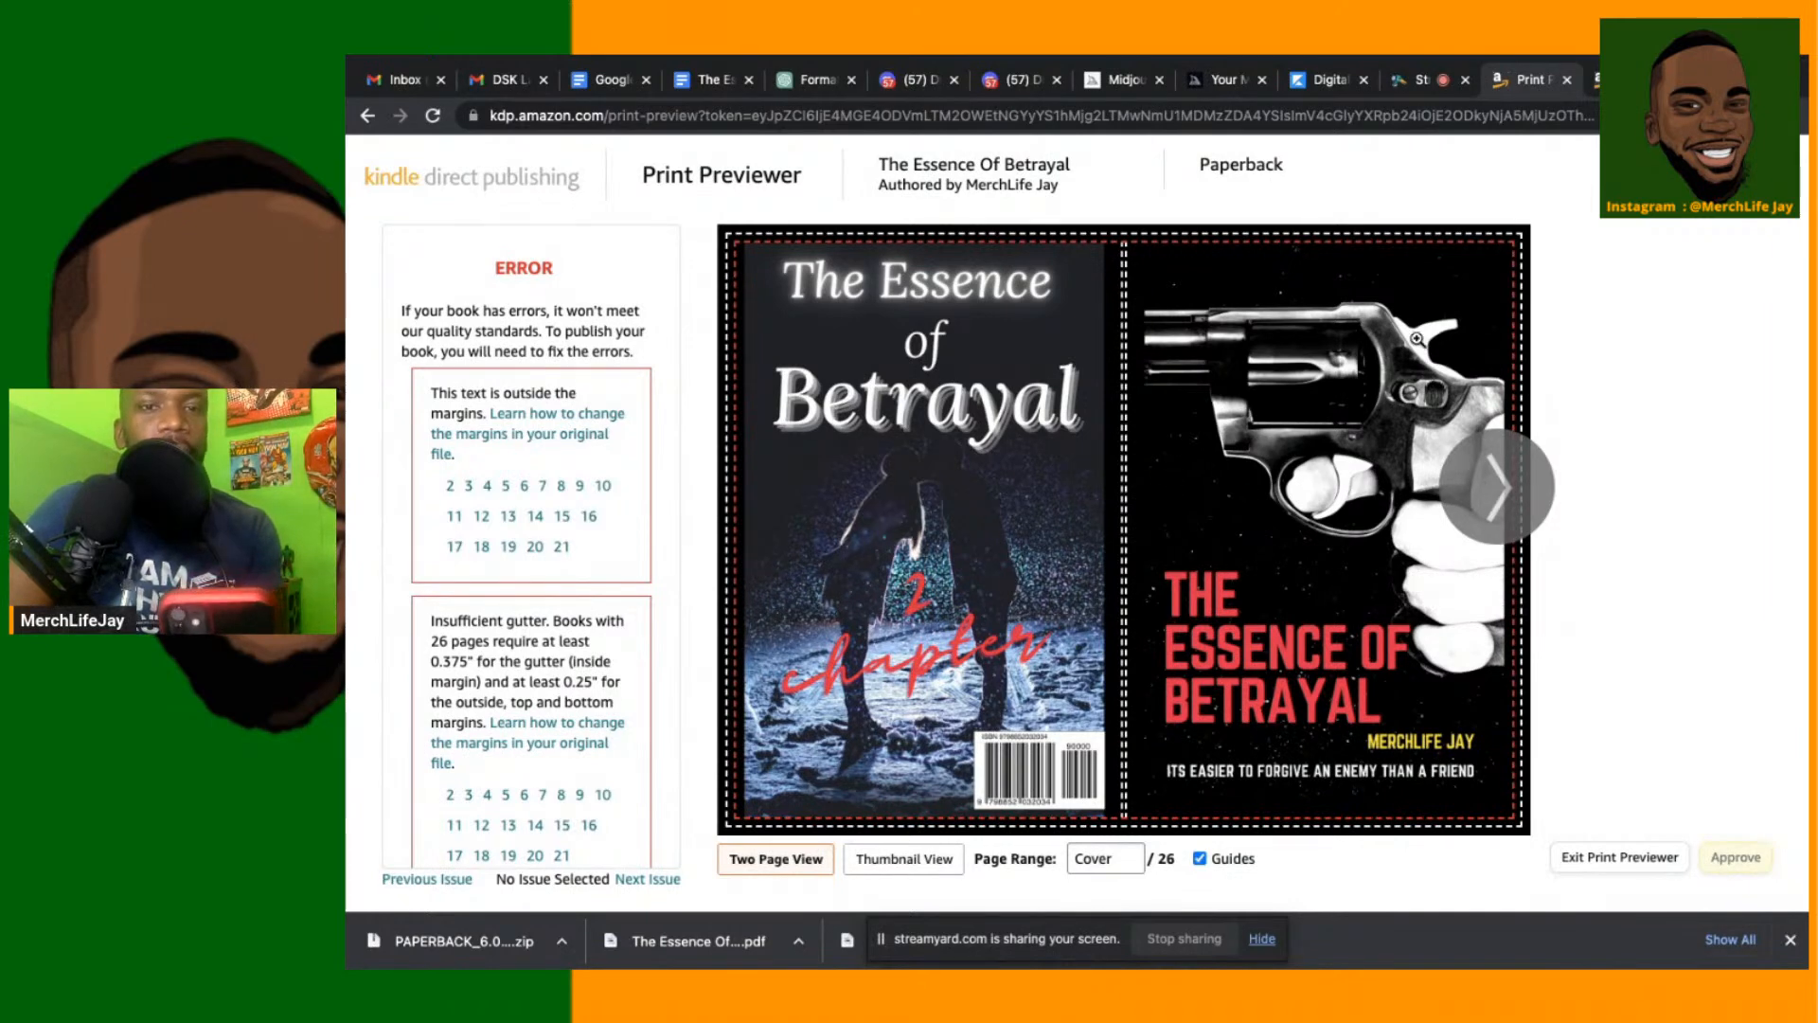
Page through the book interior from the cover to pages 14-15 to check the text against the margin guides, and exit Print Previewer
left_click(1492, 498)
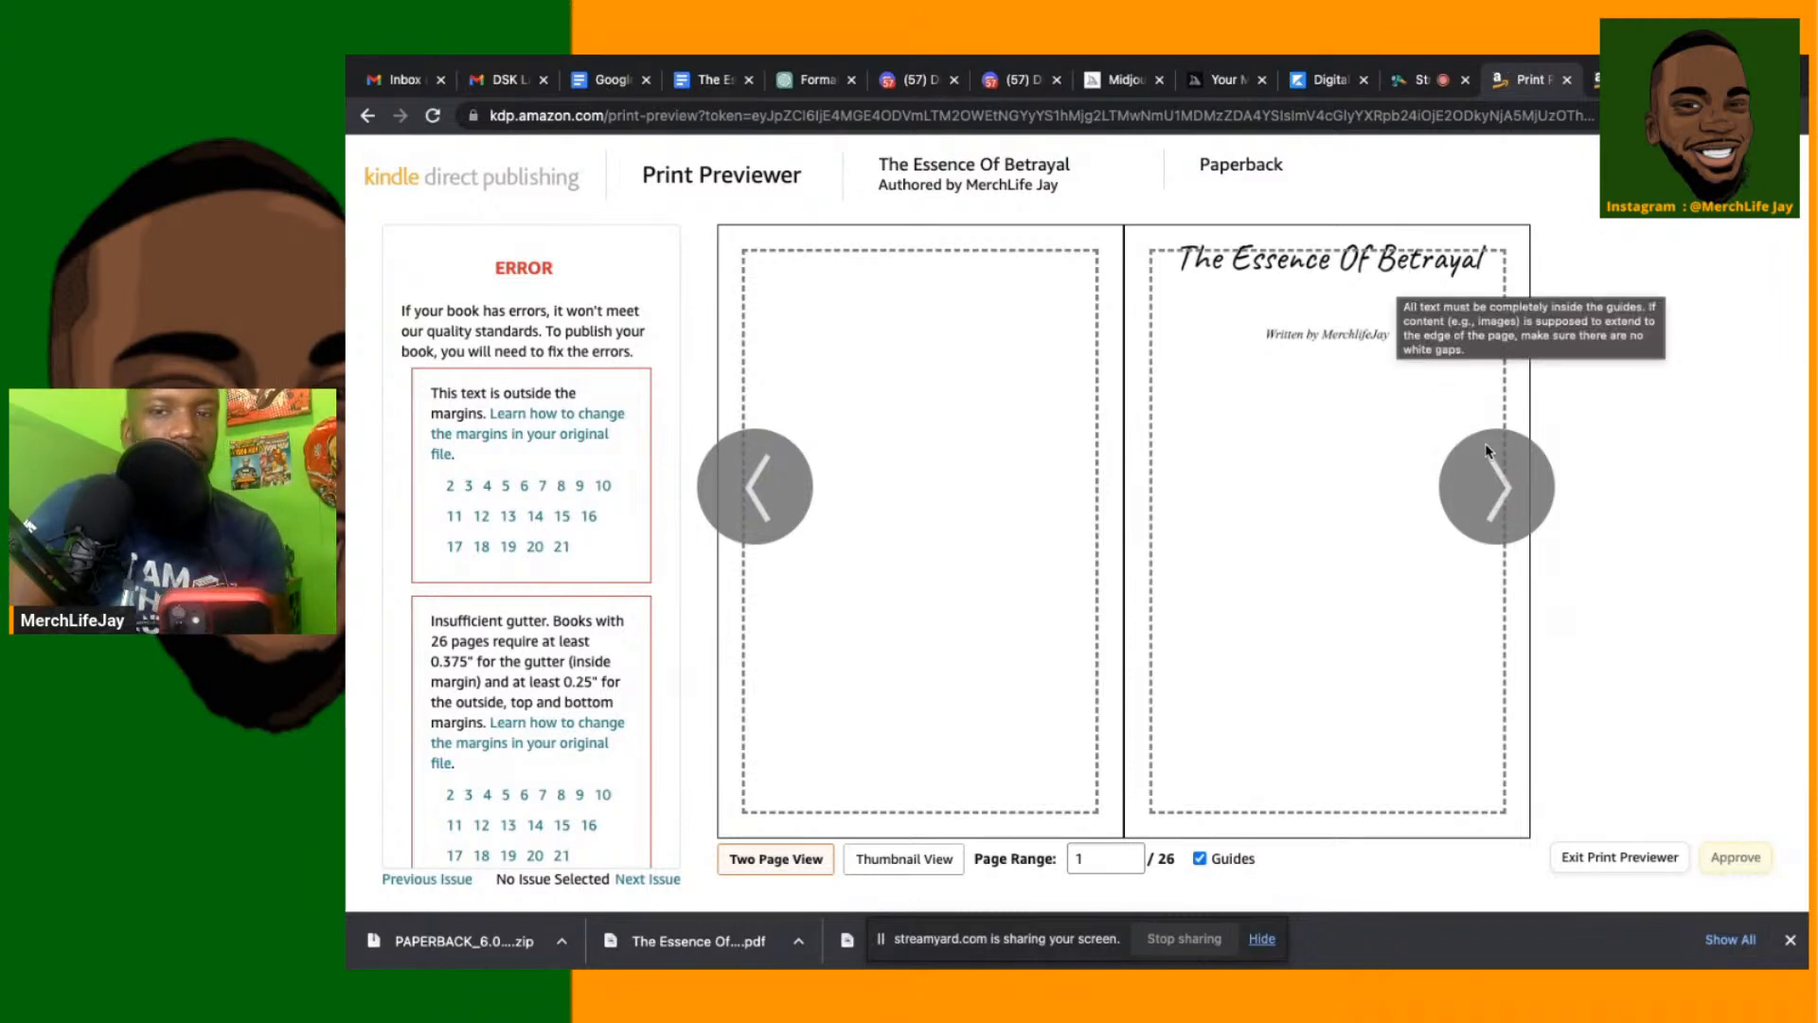
left_click(1485, 486)
left_click(1485, 479)
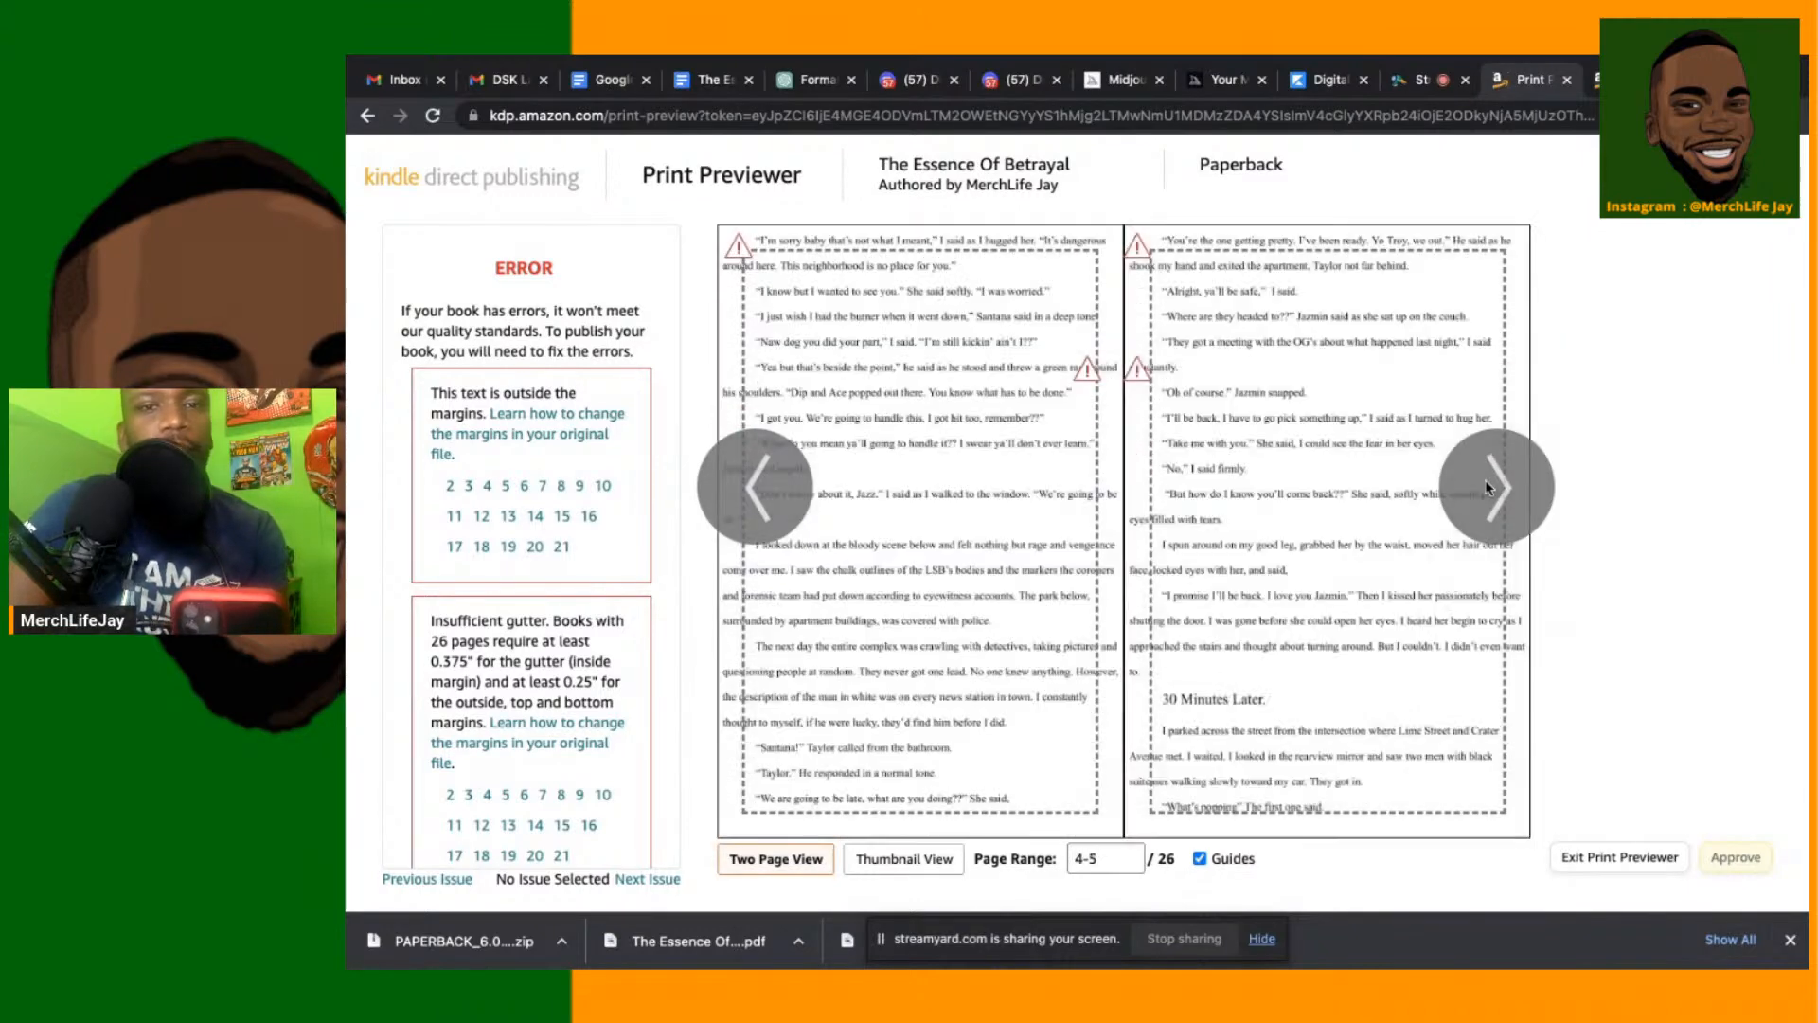
left_click(1485, 479)
left_click(1486, 479)
left_click(1485, 479)
left_click(1485, 480)
left_click(1485, 479)
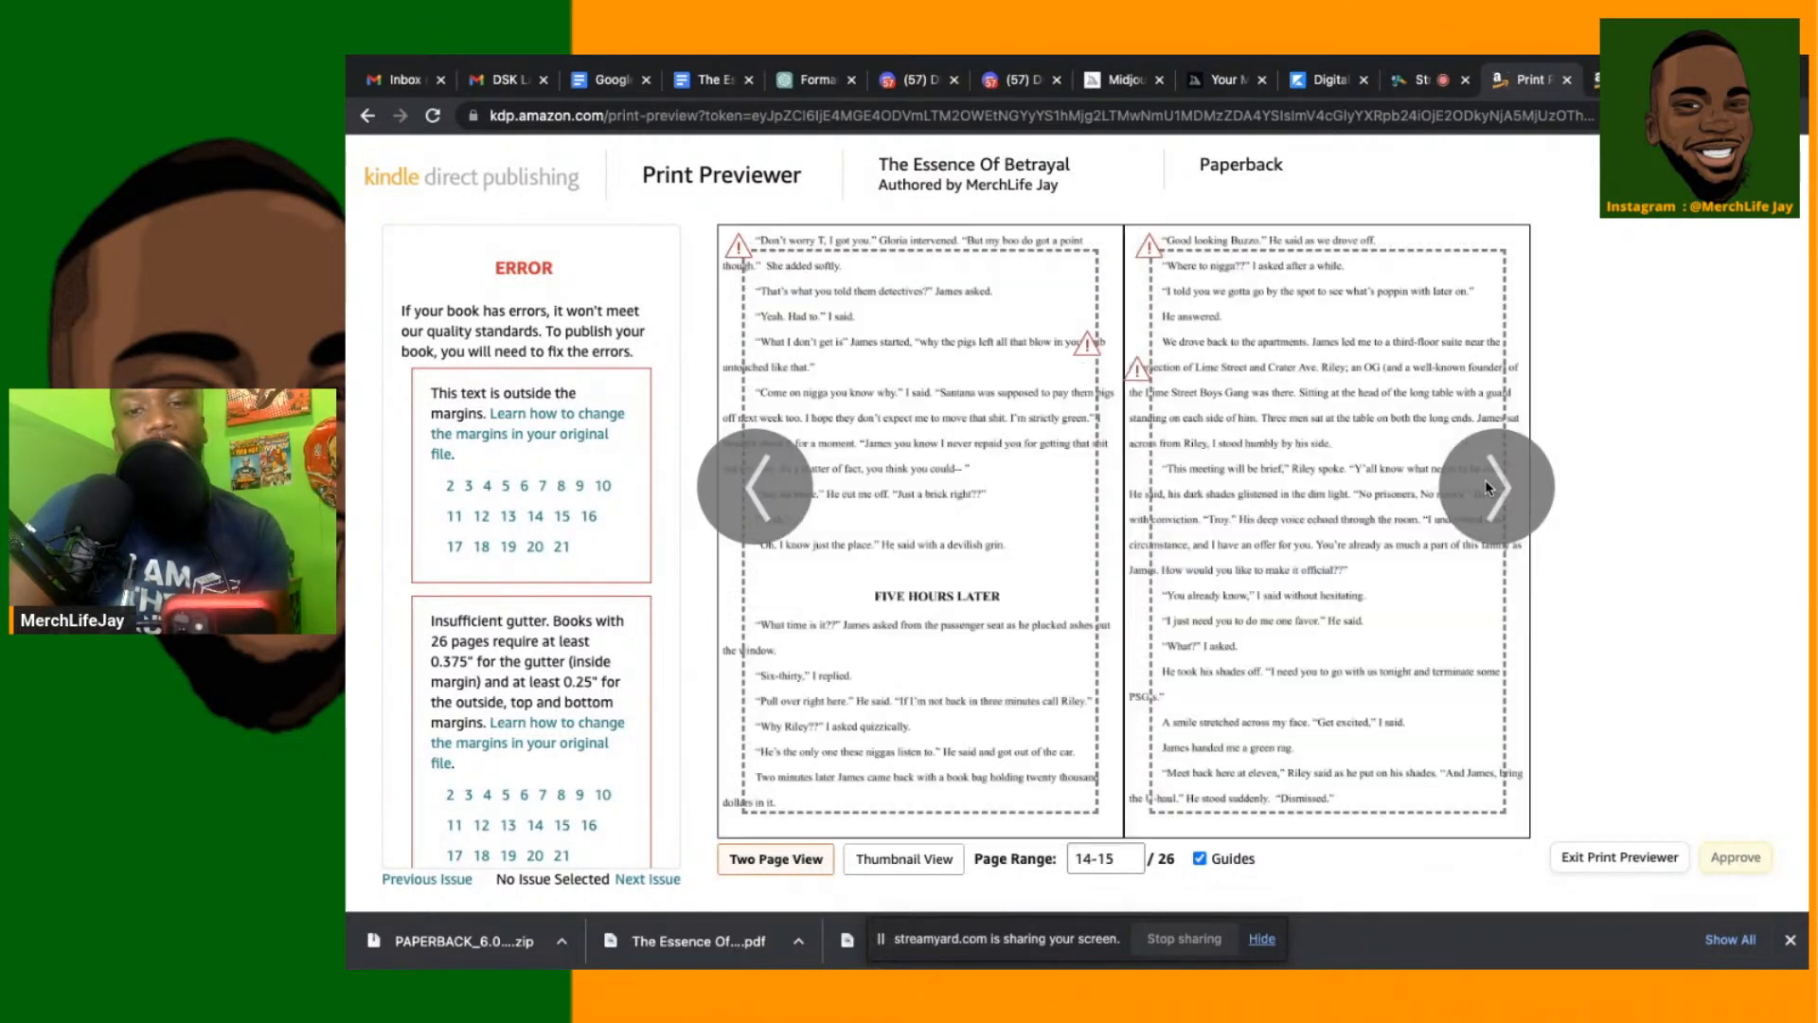
left_click(1577, 869)
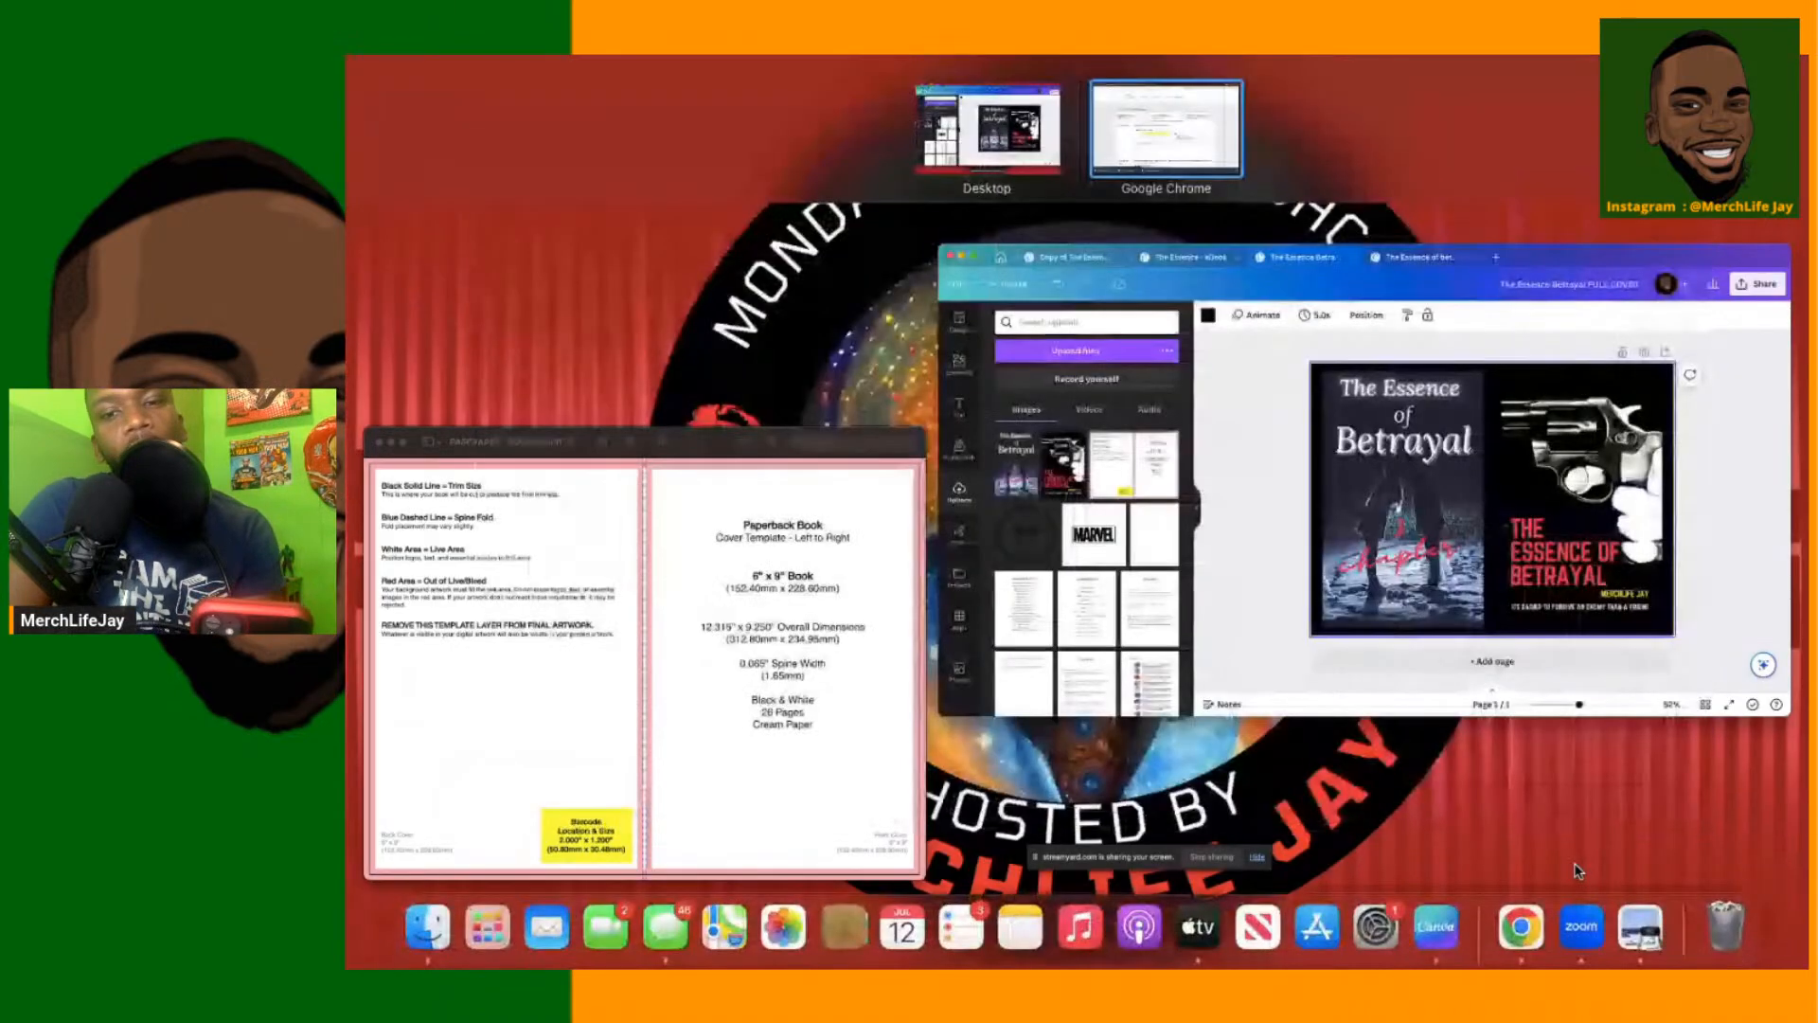
Switch to Canva and bring up The Essence of betrayal part 1 design, dismissing its finished download notice
left_click(1501, 607)
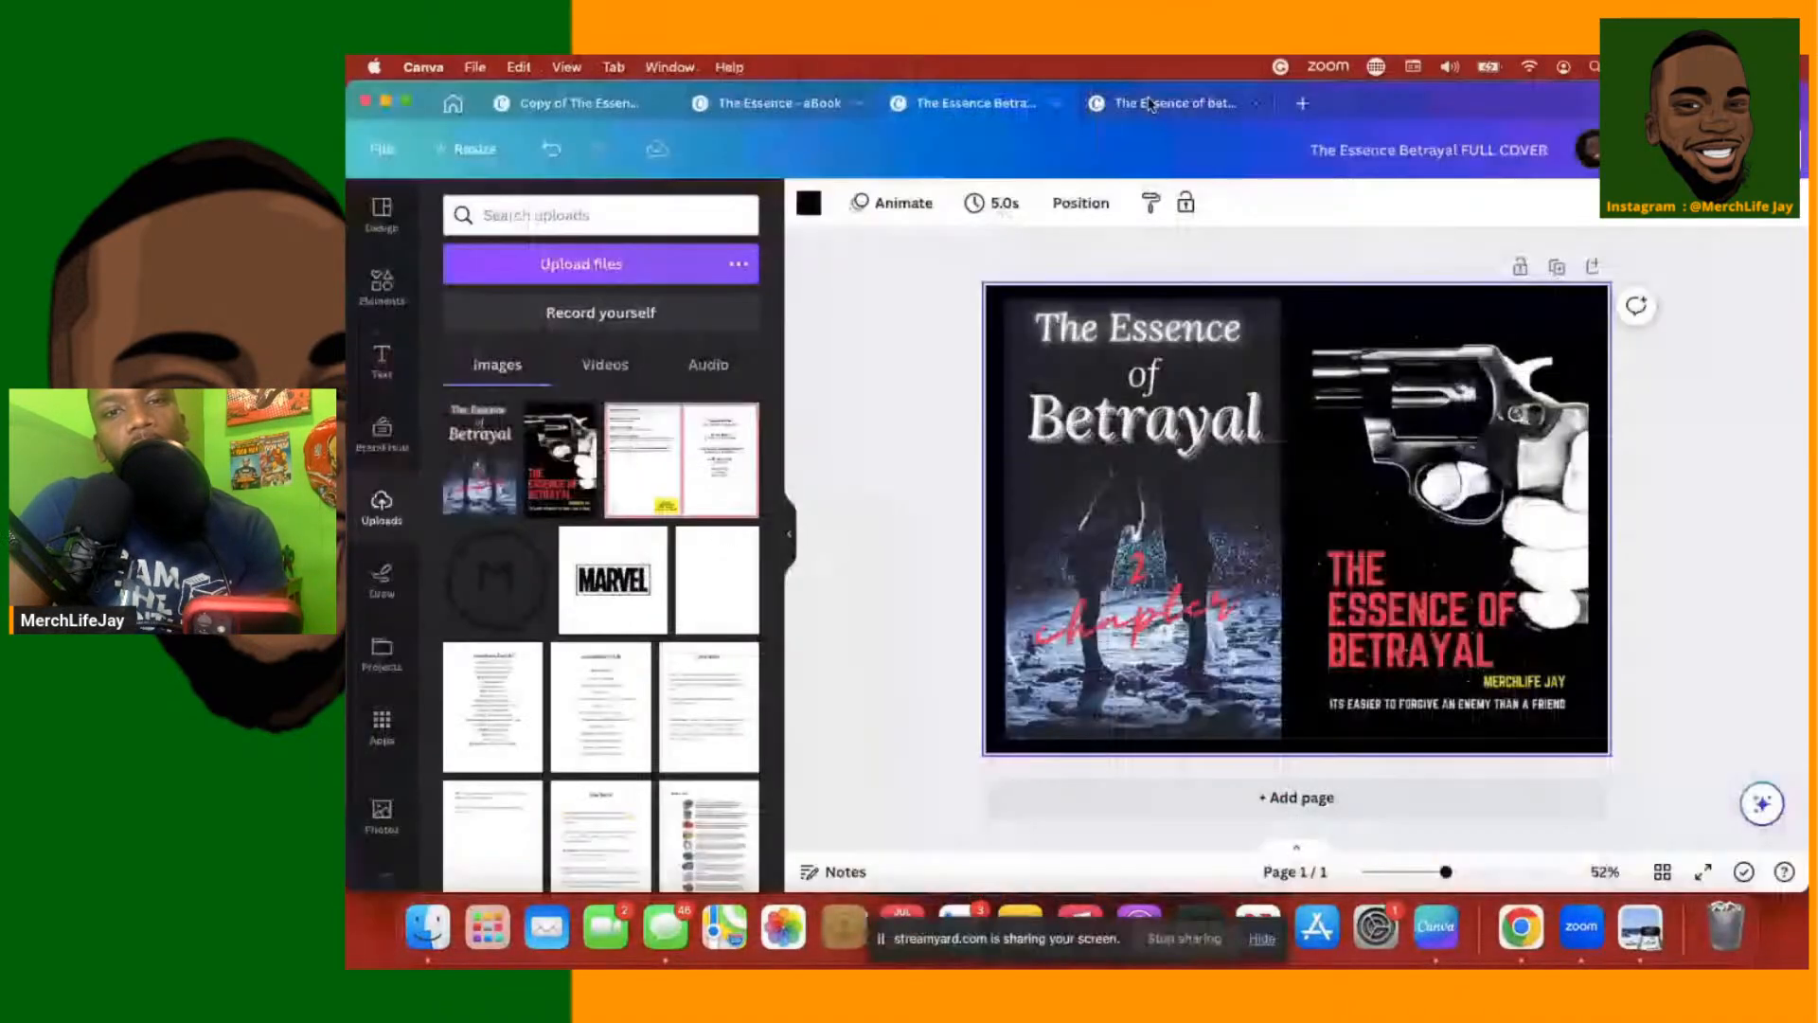
left_click(1151, 104)
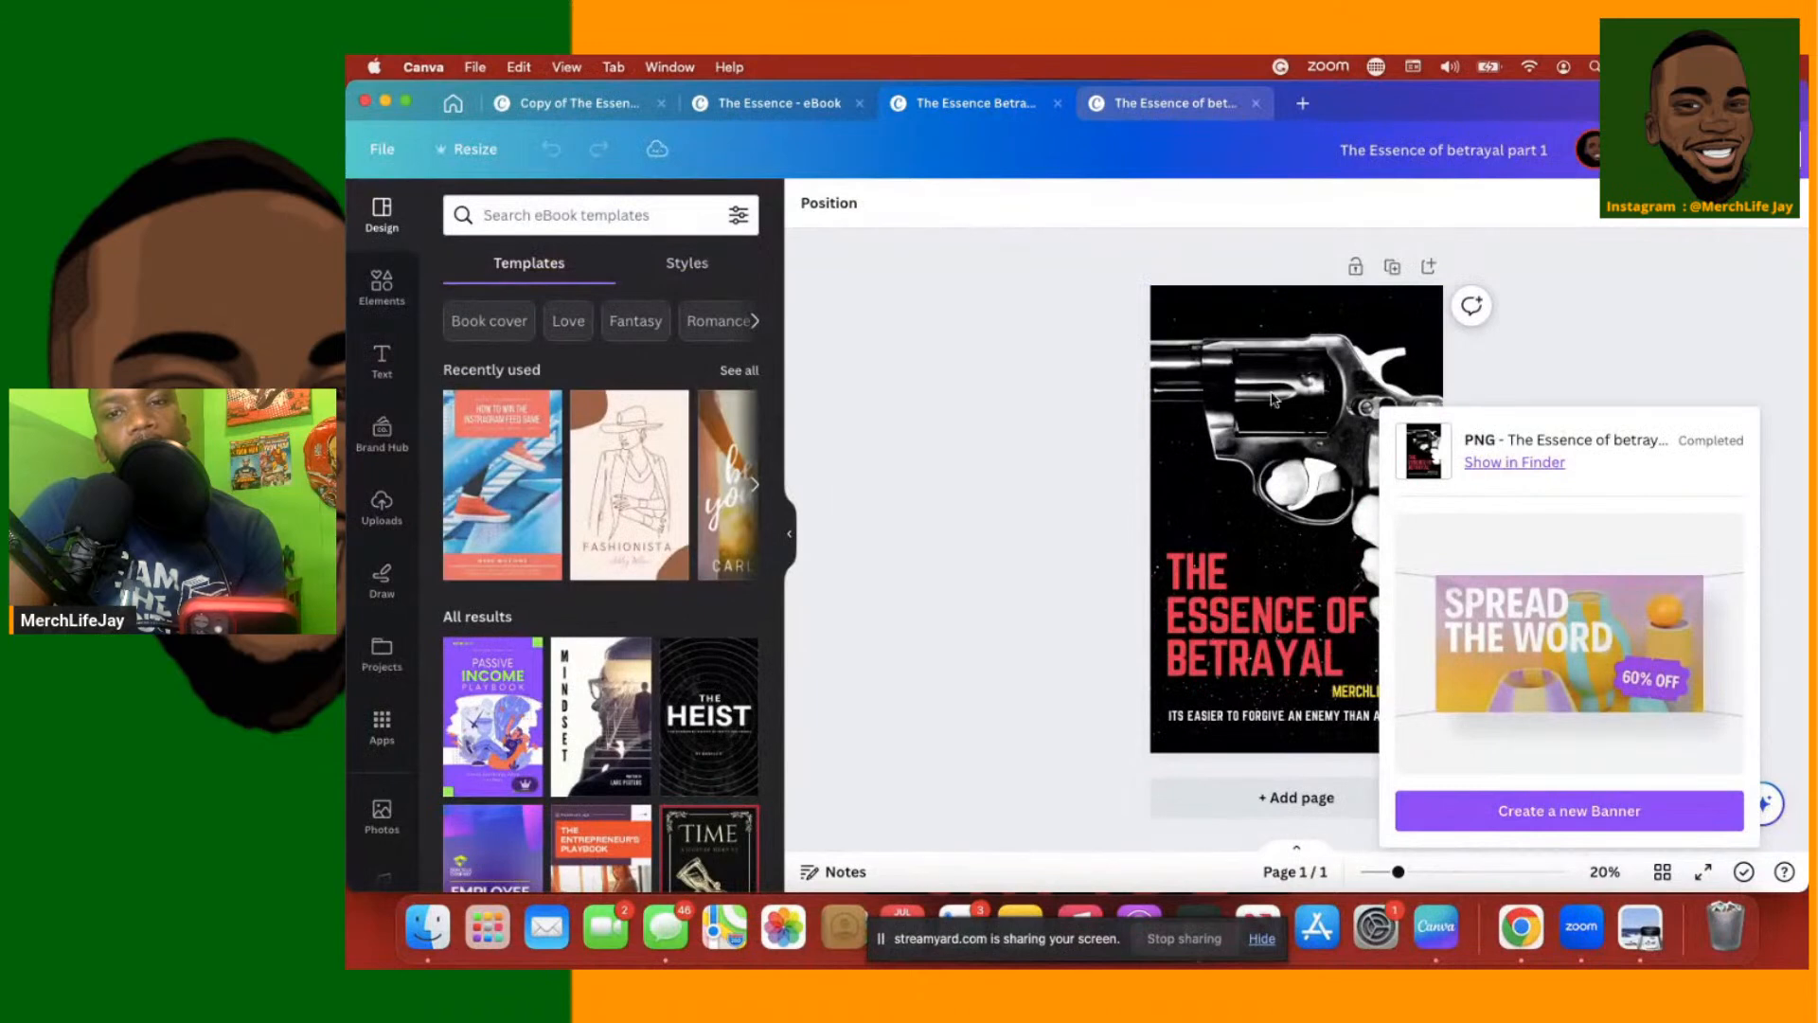
left_click(1577, 355)
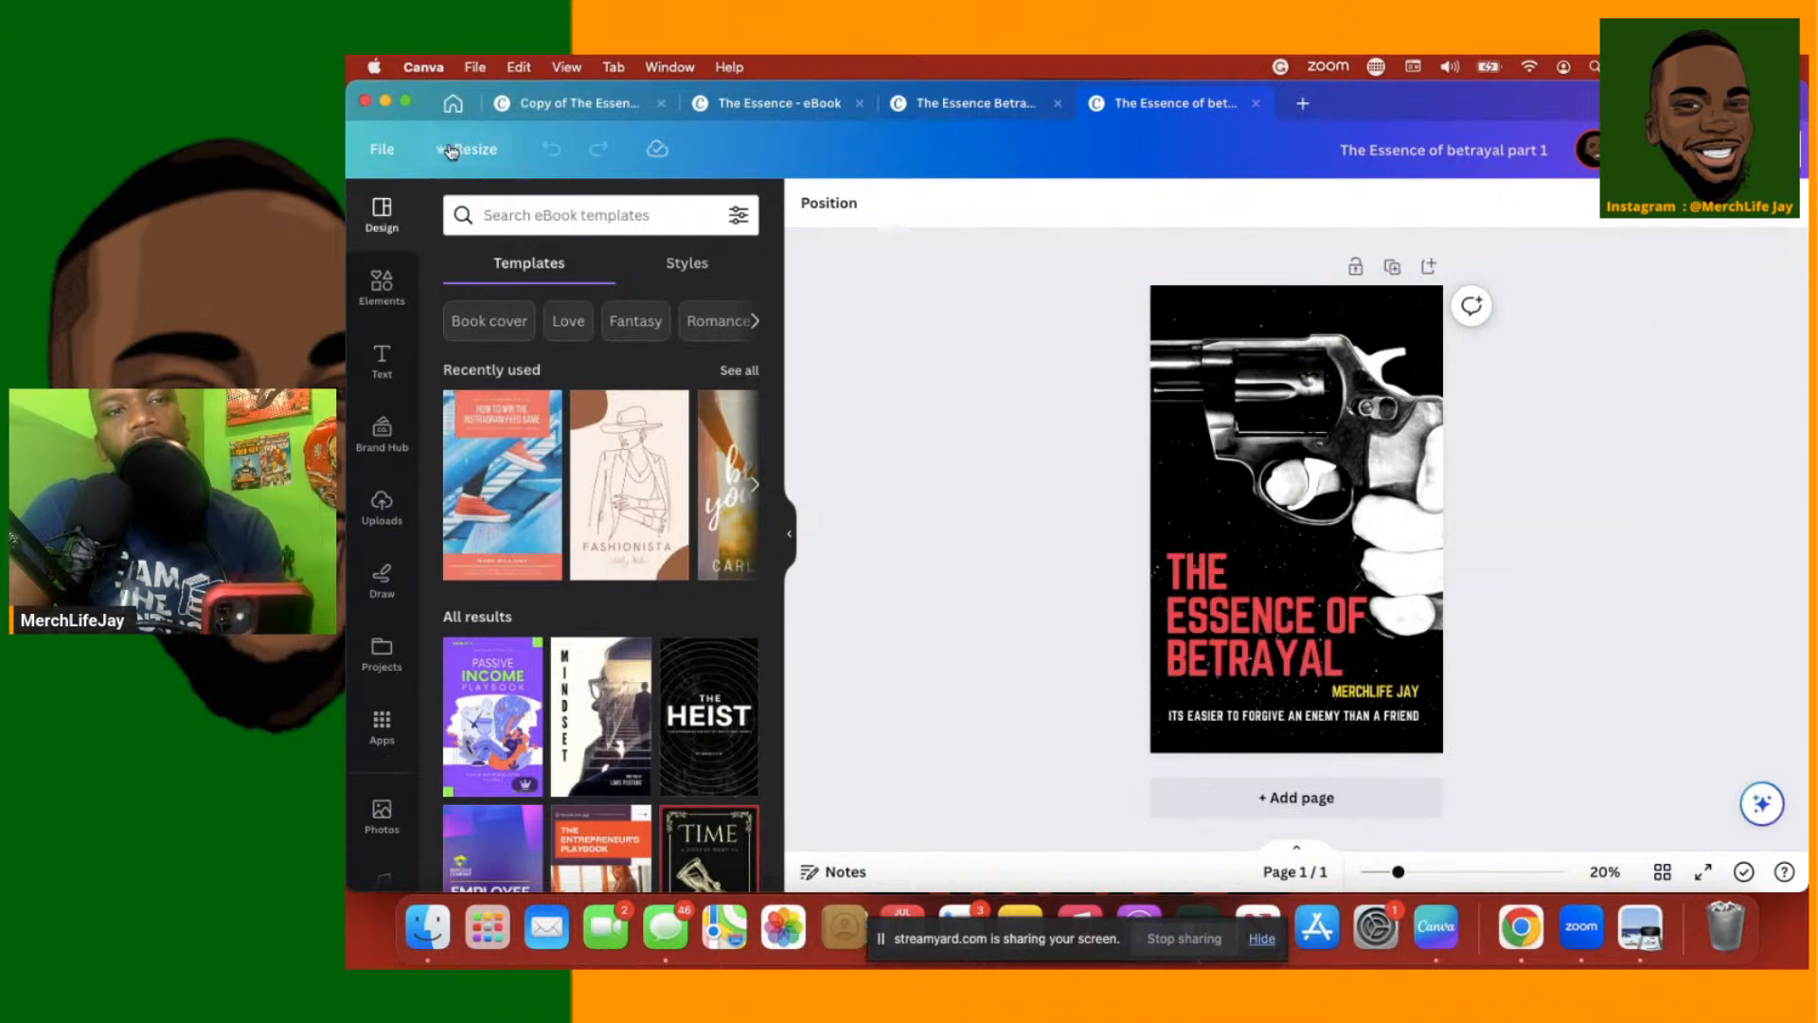
left_click(452, 151)
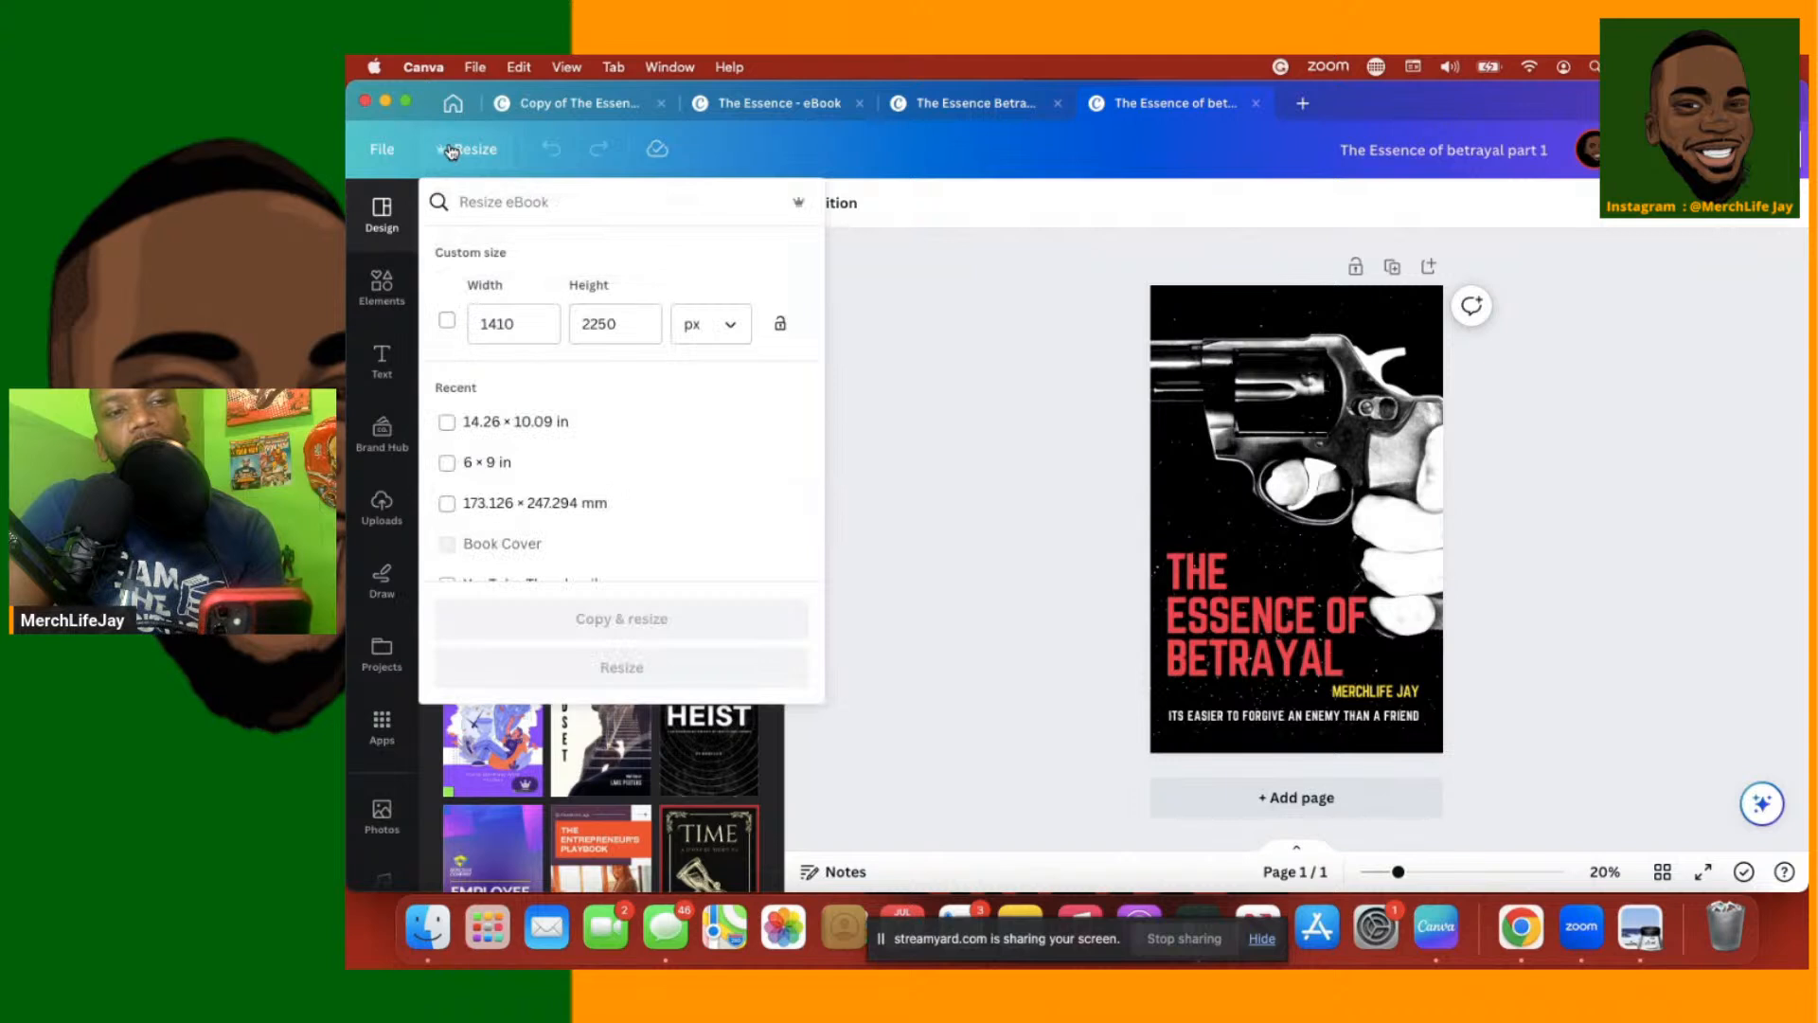
left_click(710, 339)
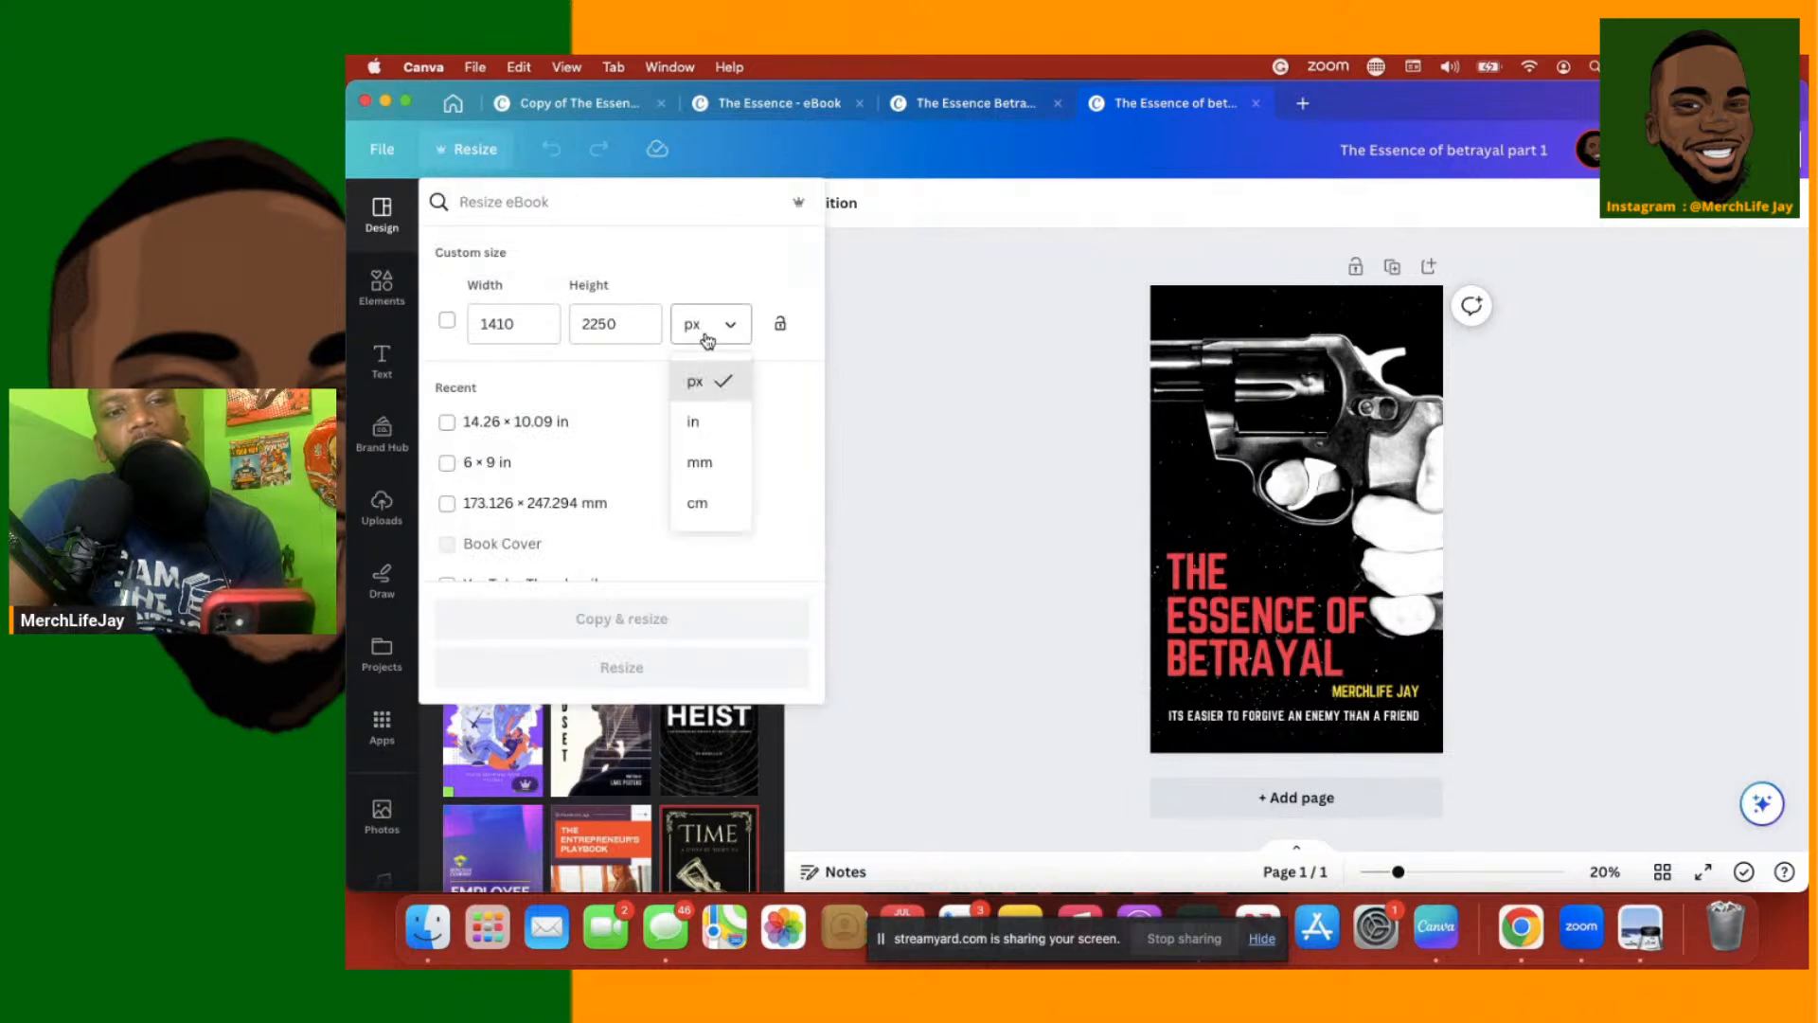
left_click(699, 424)
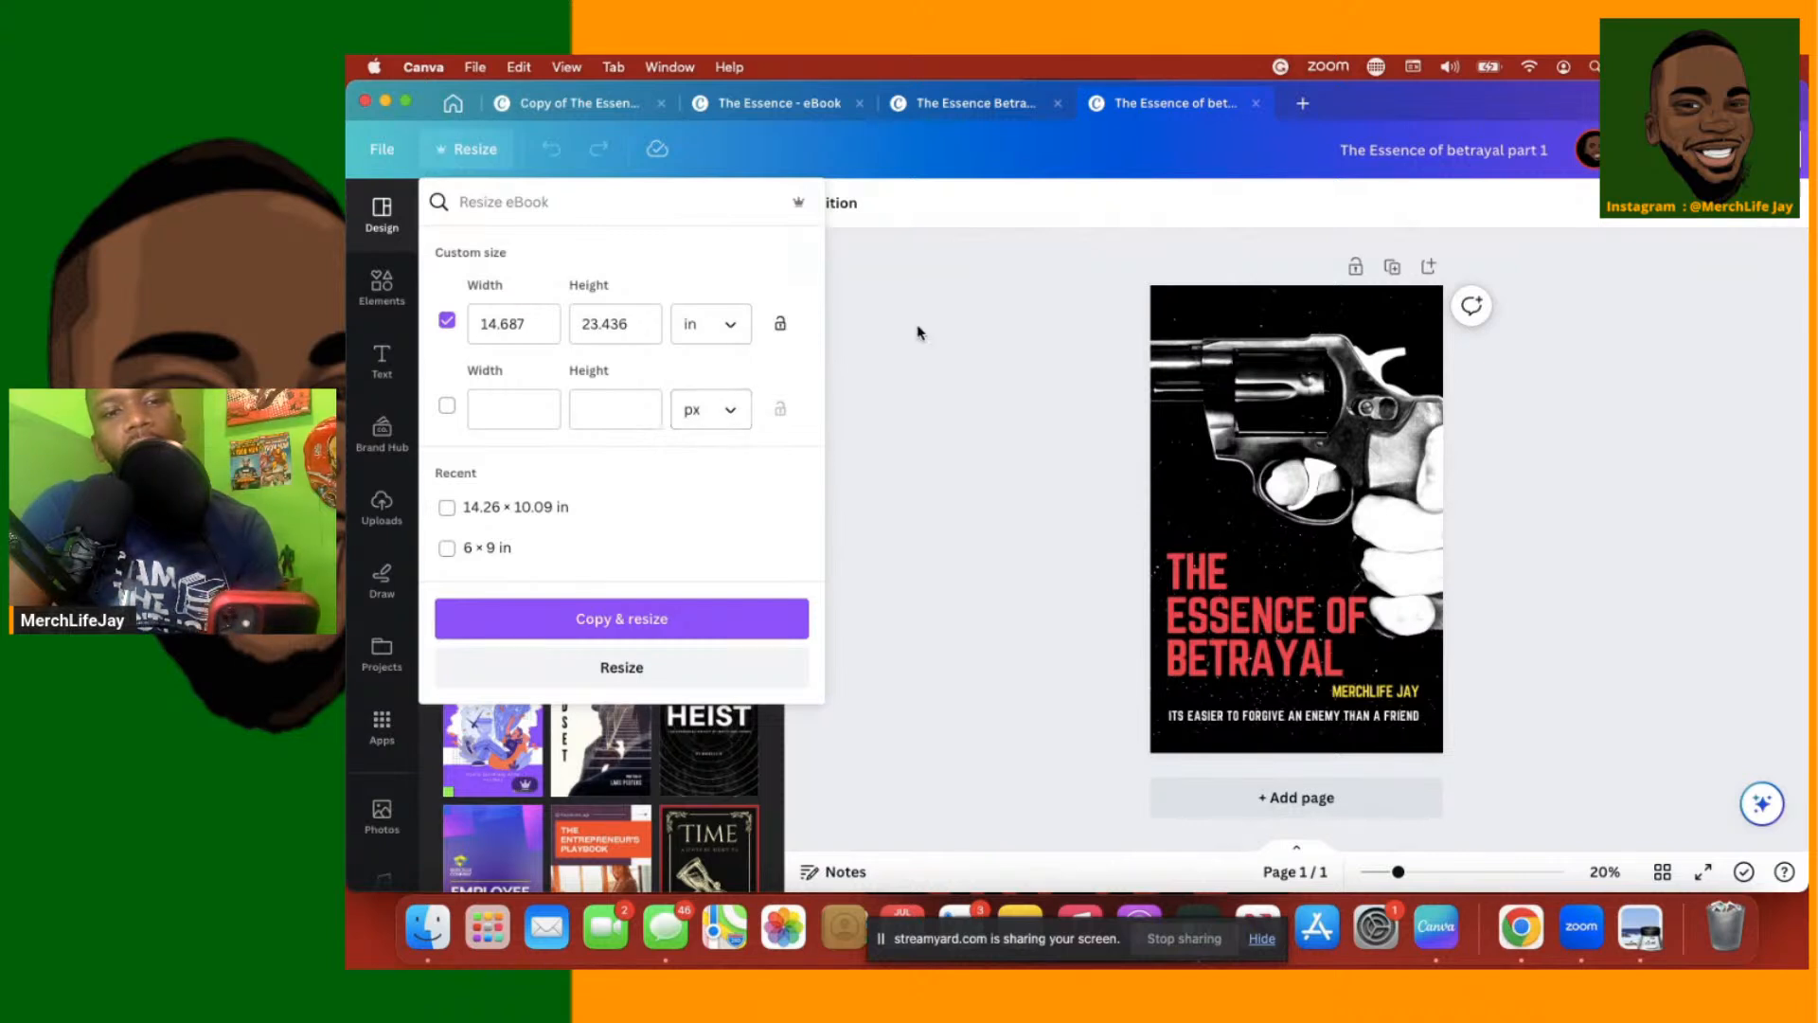
left_click(459, 152)
Create a new blank Canva design from the recent custom size 6 × 9 in
left_click(452, 101)
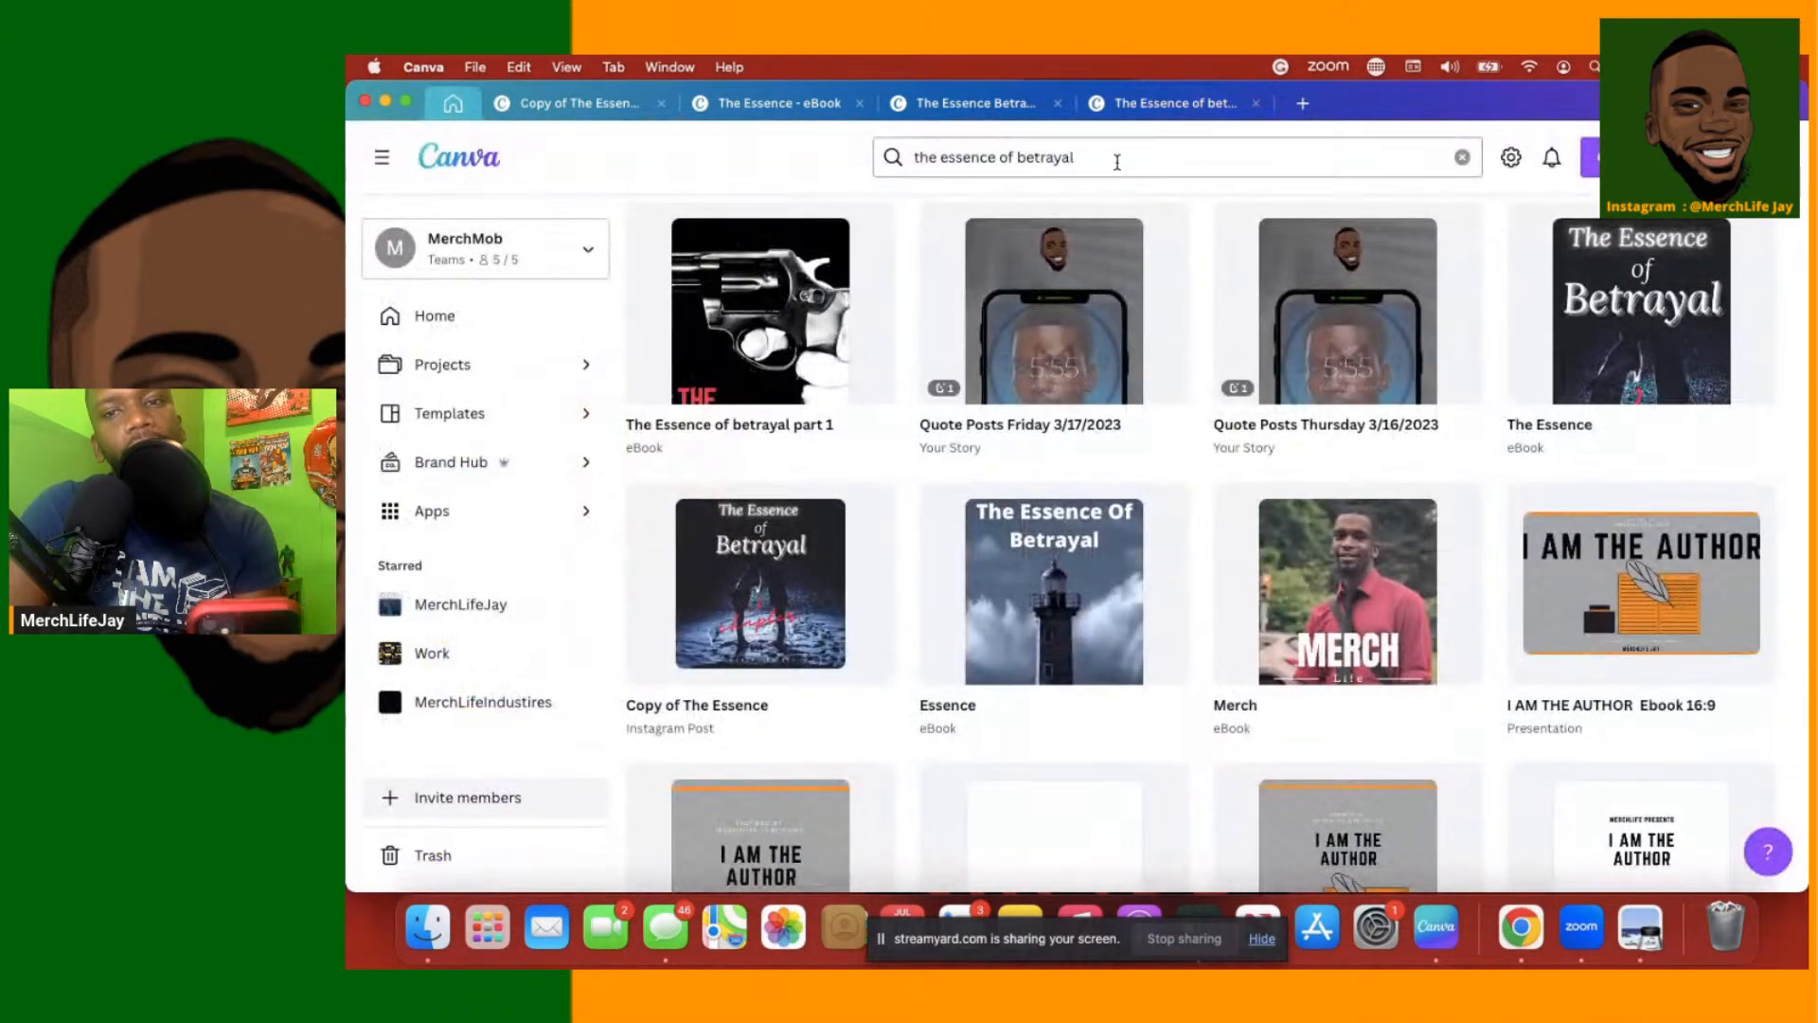
left_click(1649, 157)
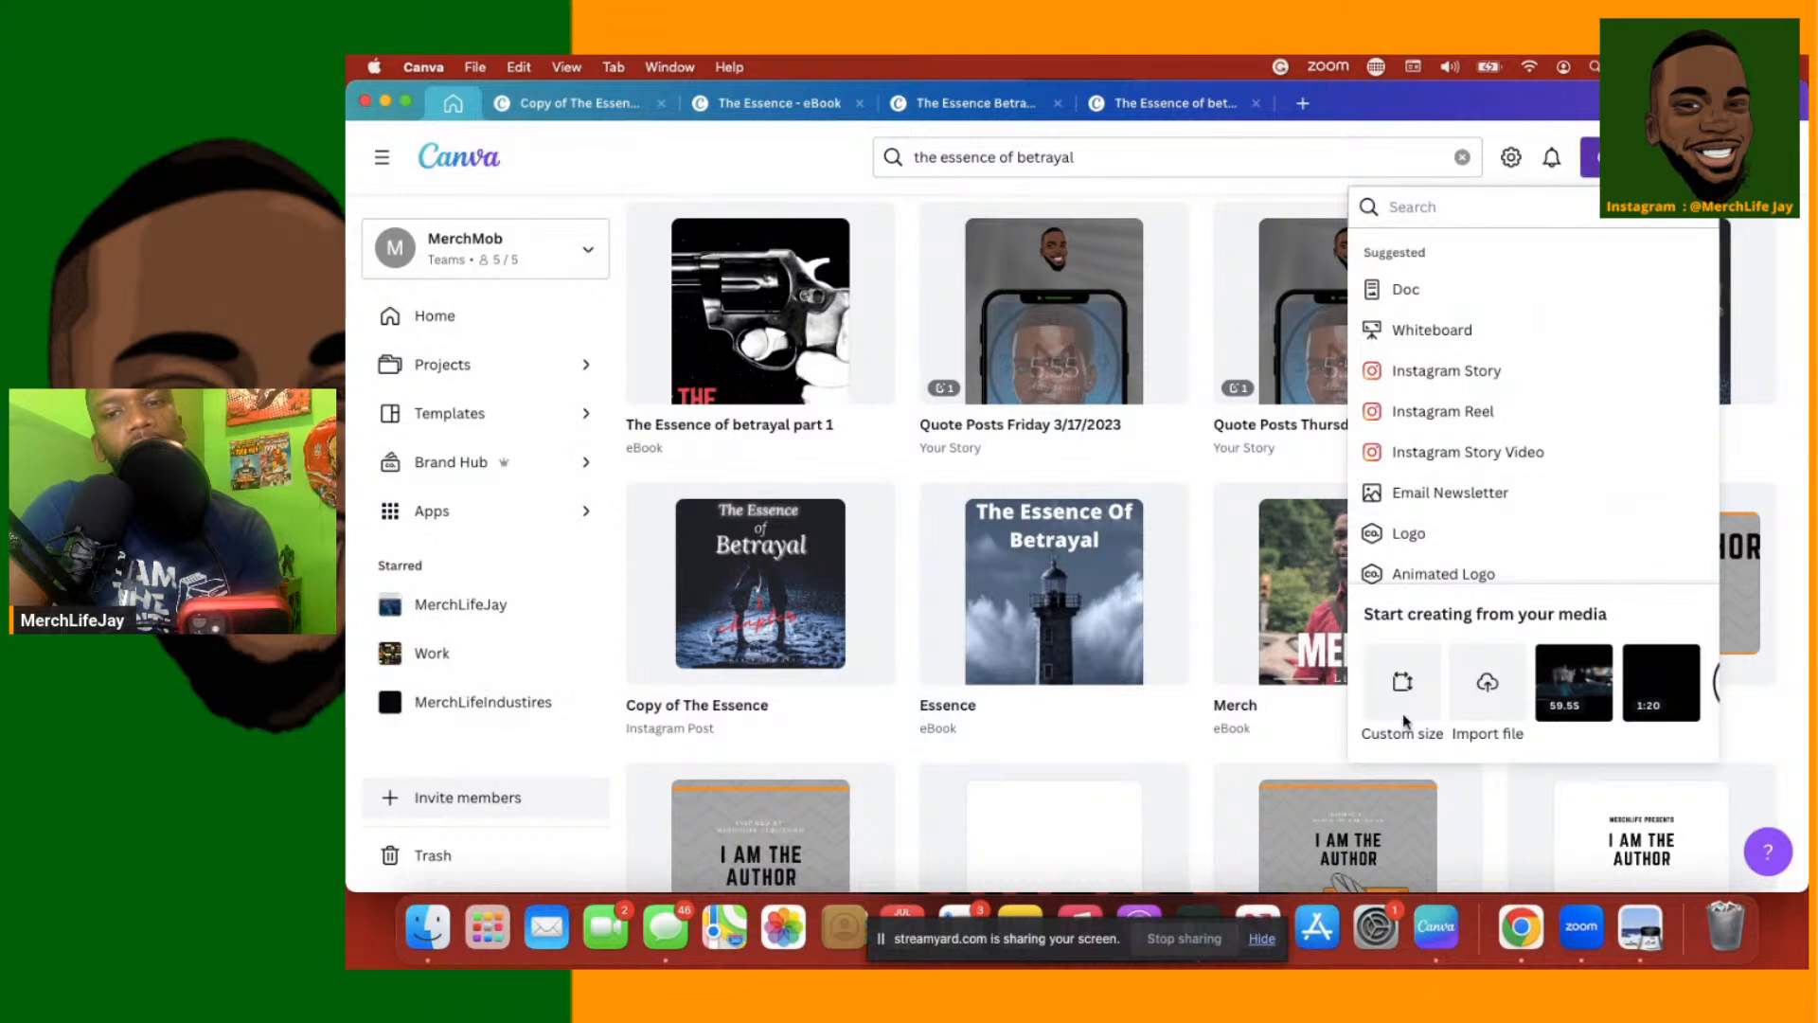
left_click(1401, 684)
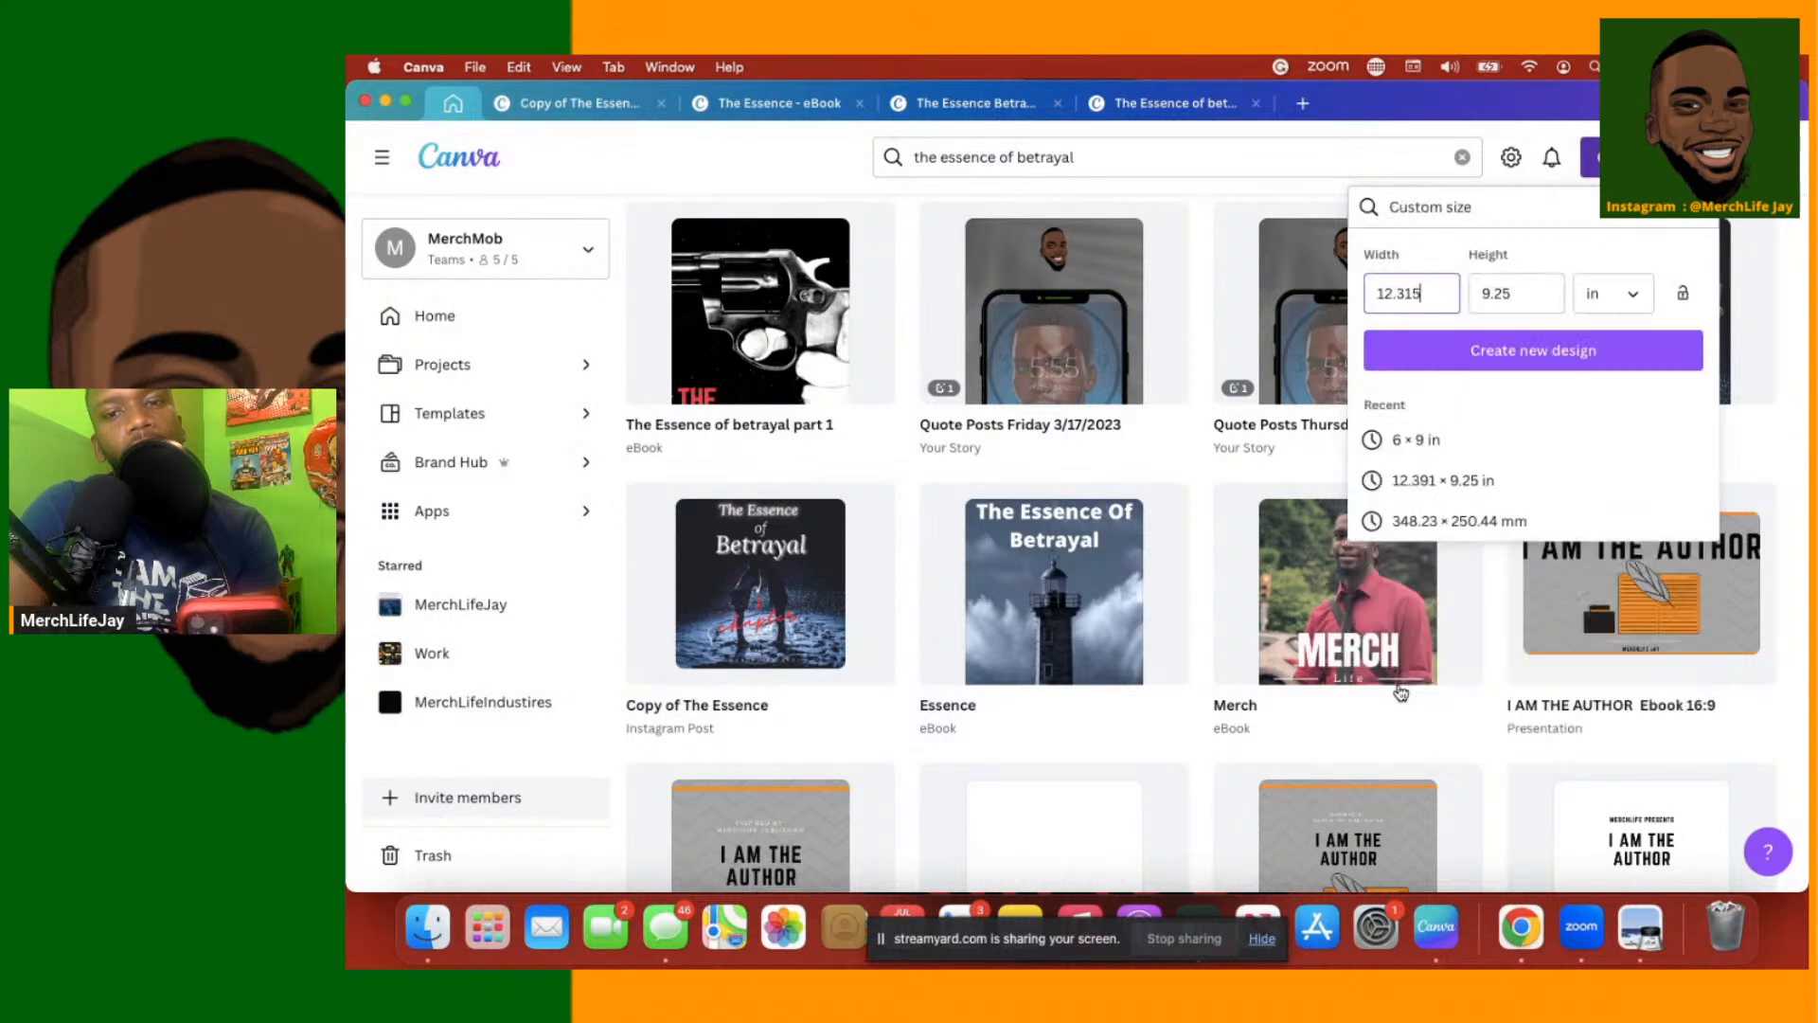
left_click(1409, 454)
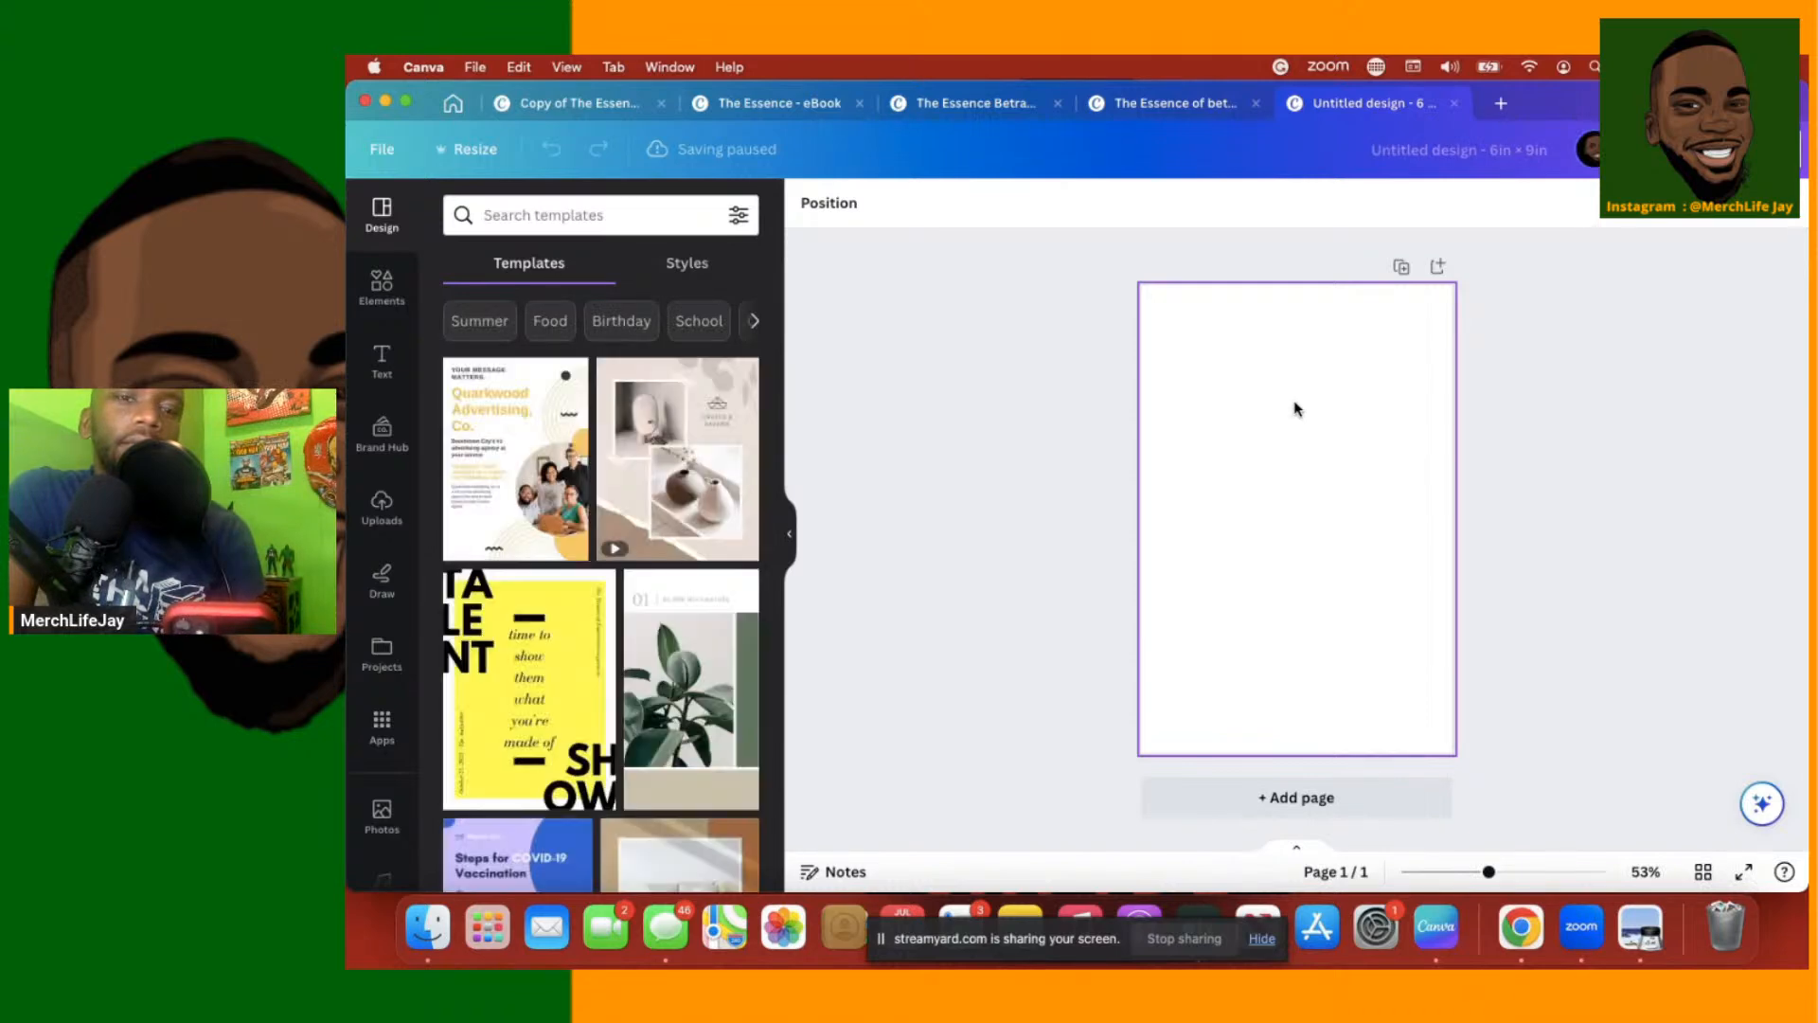
Switch to Chrome and start a web search beginning with "pdf" in a new browser tab
key("ctrl+Up")
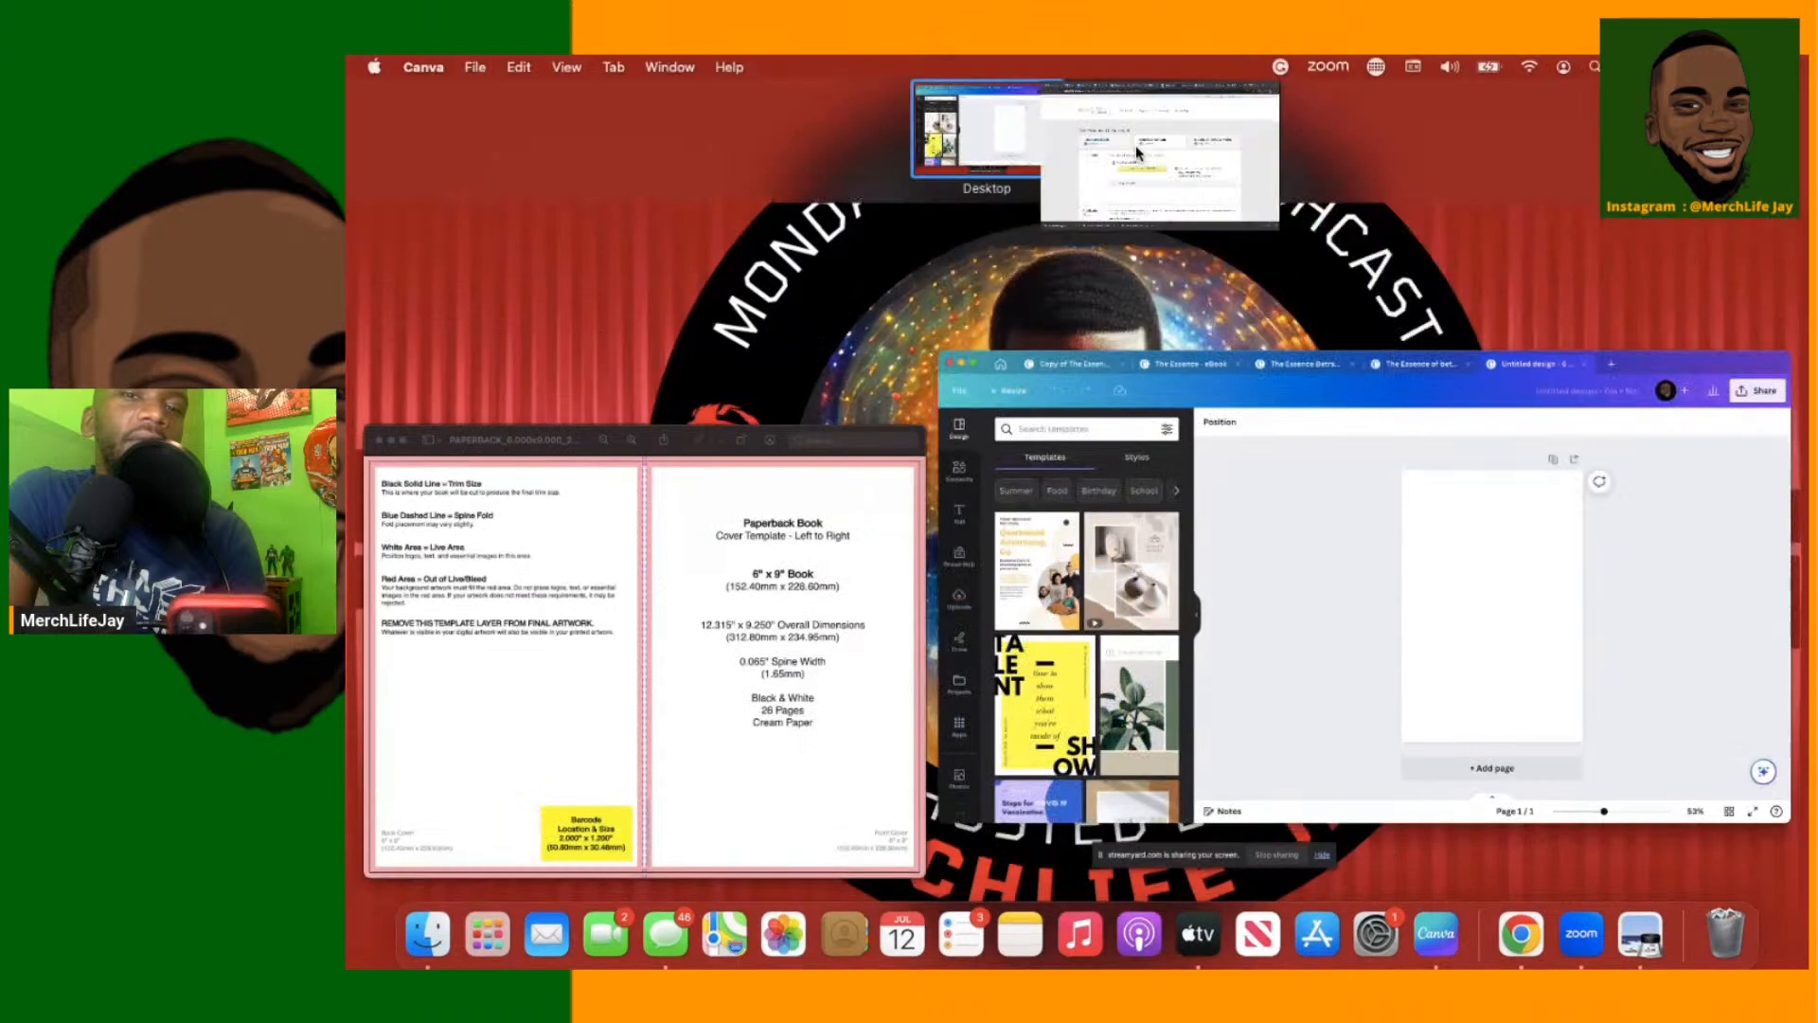
left_click(1134, 145)
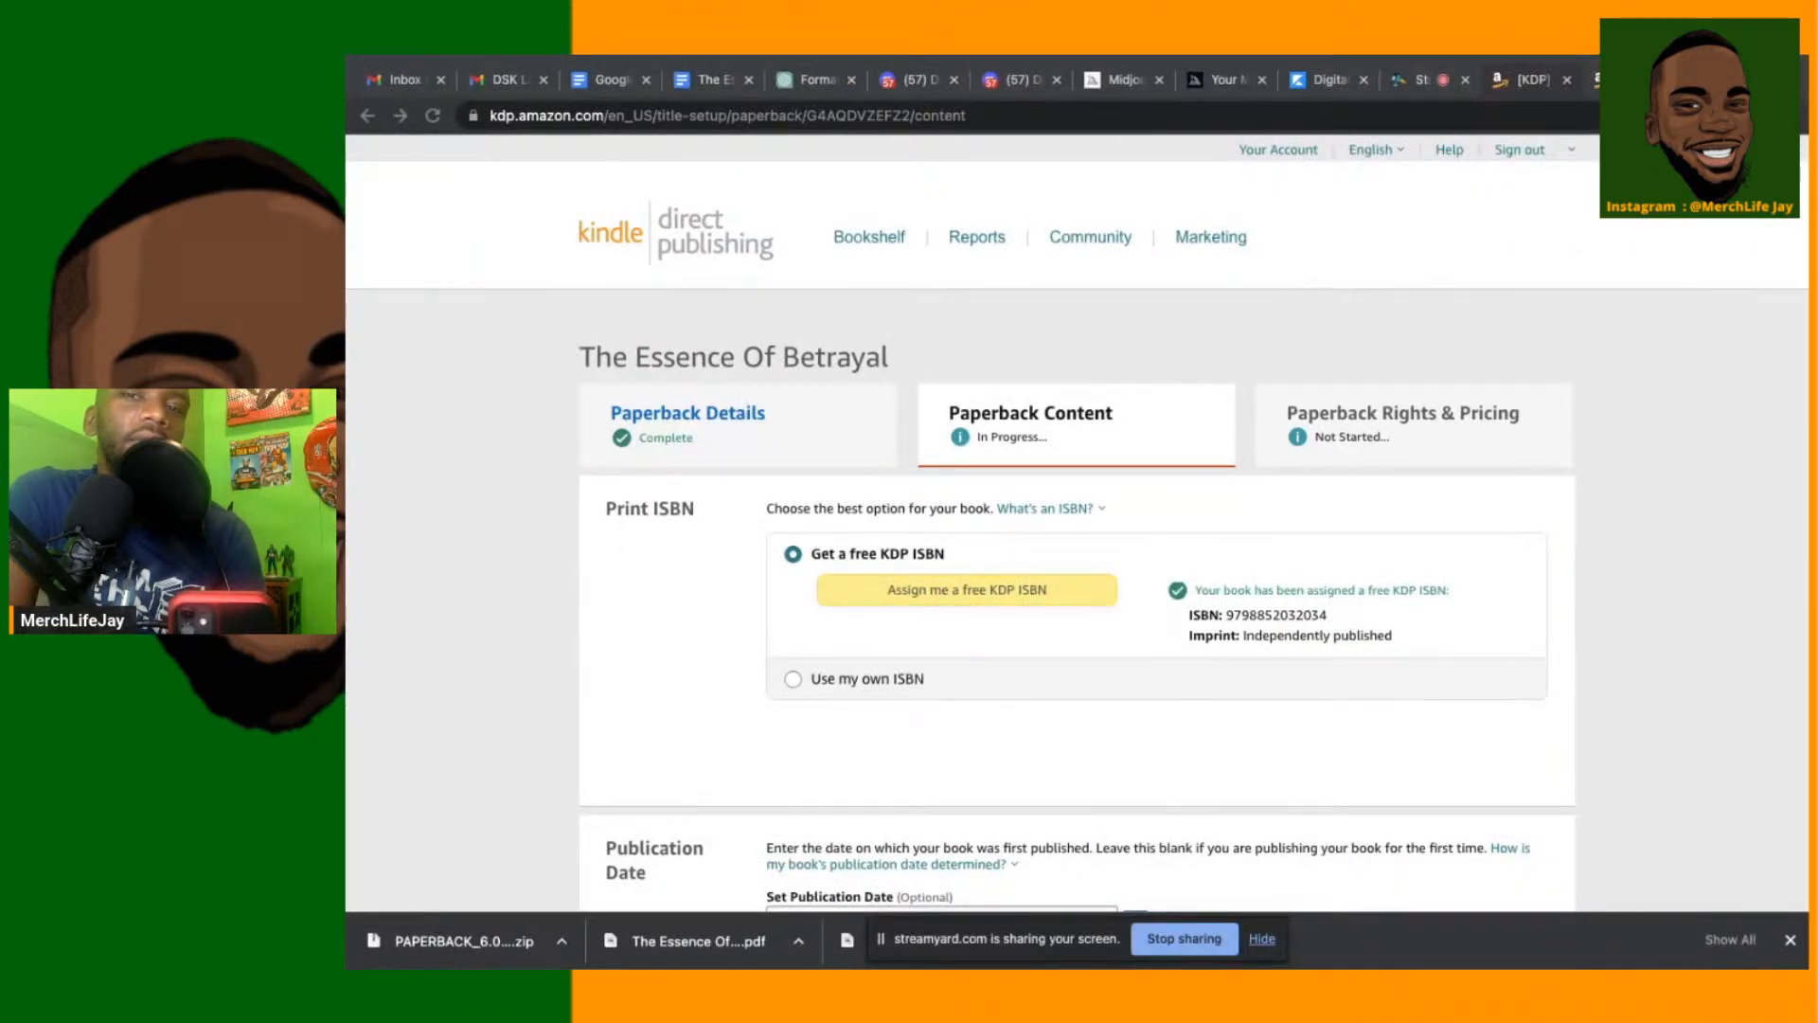
key("super+t")
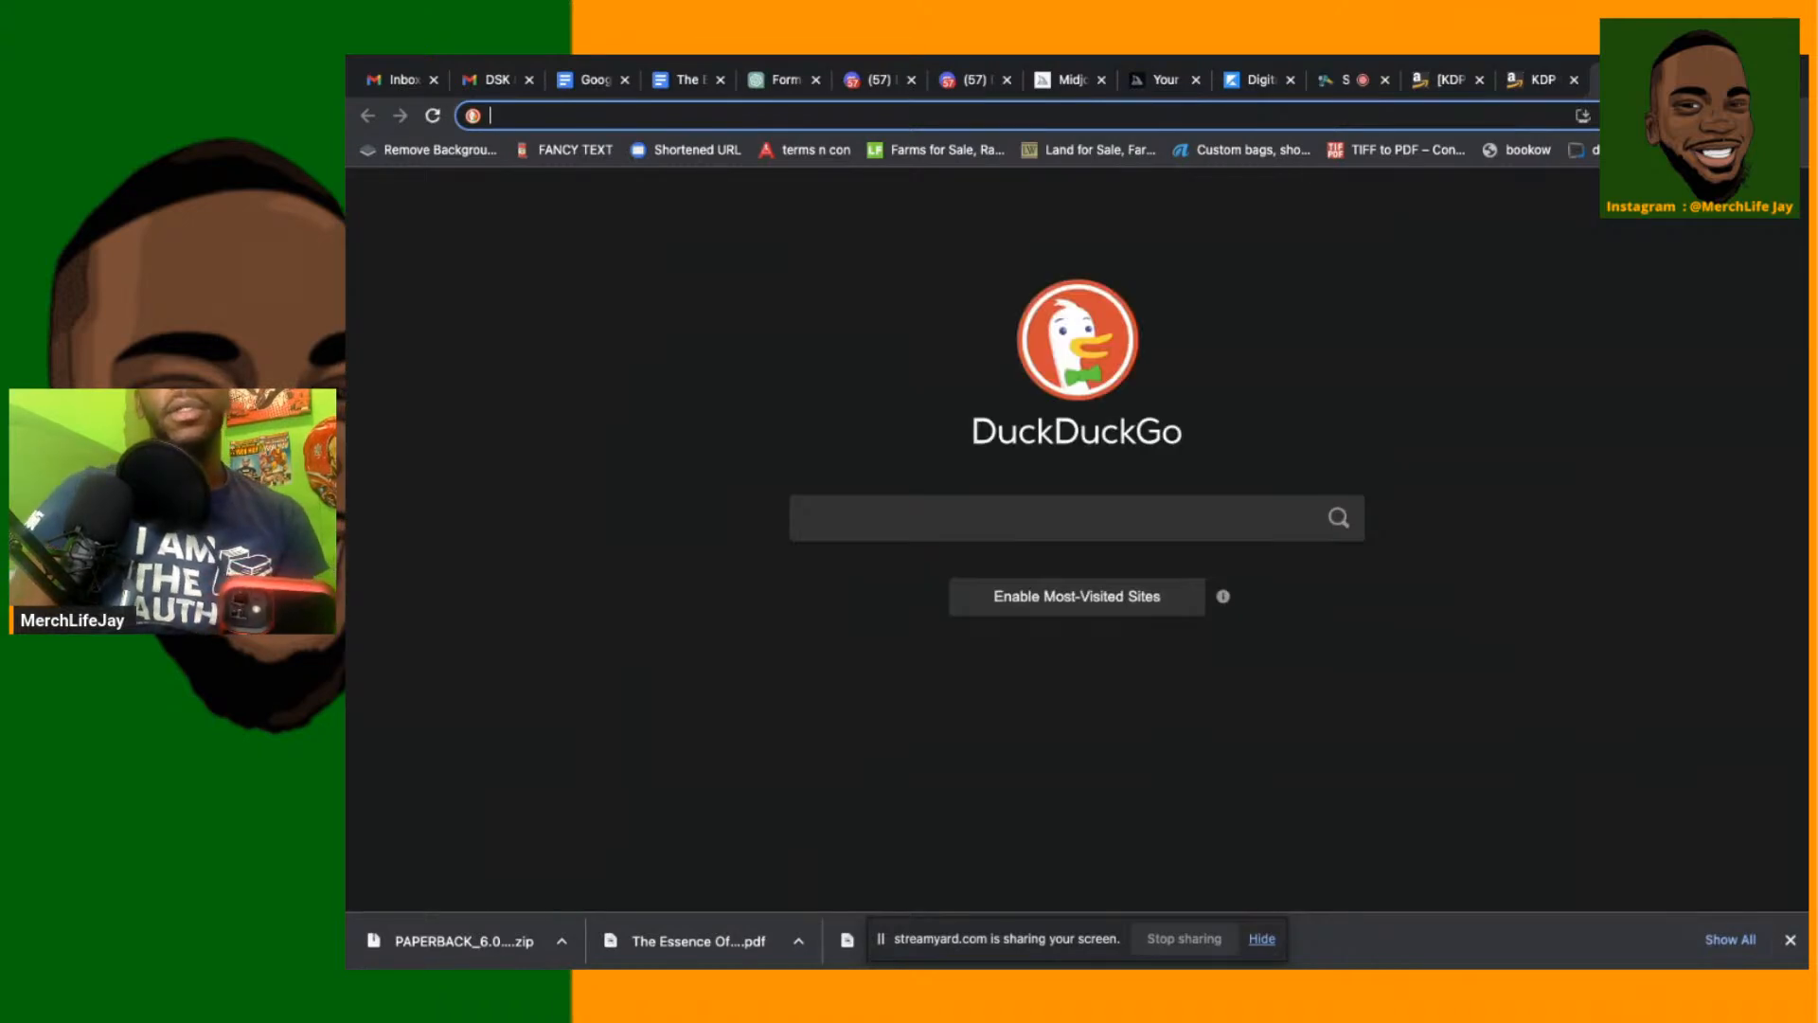
type("pdf")
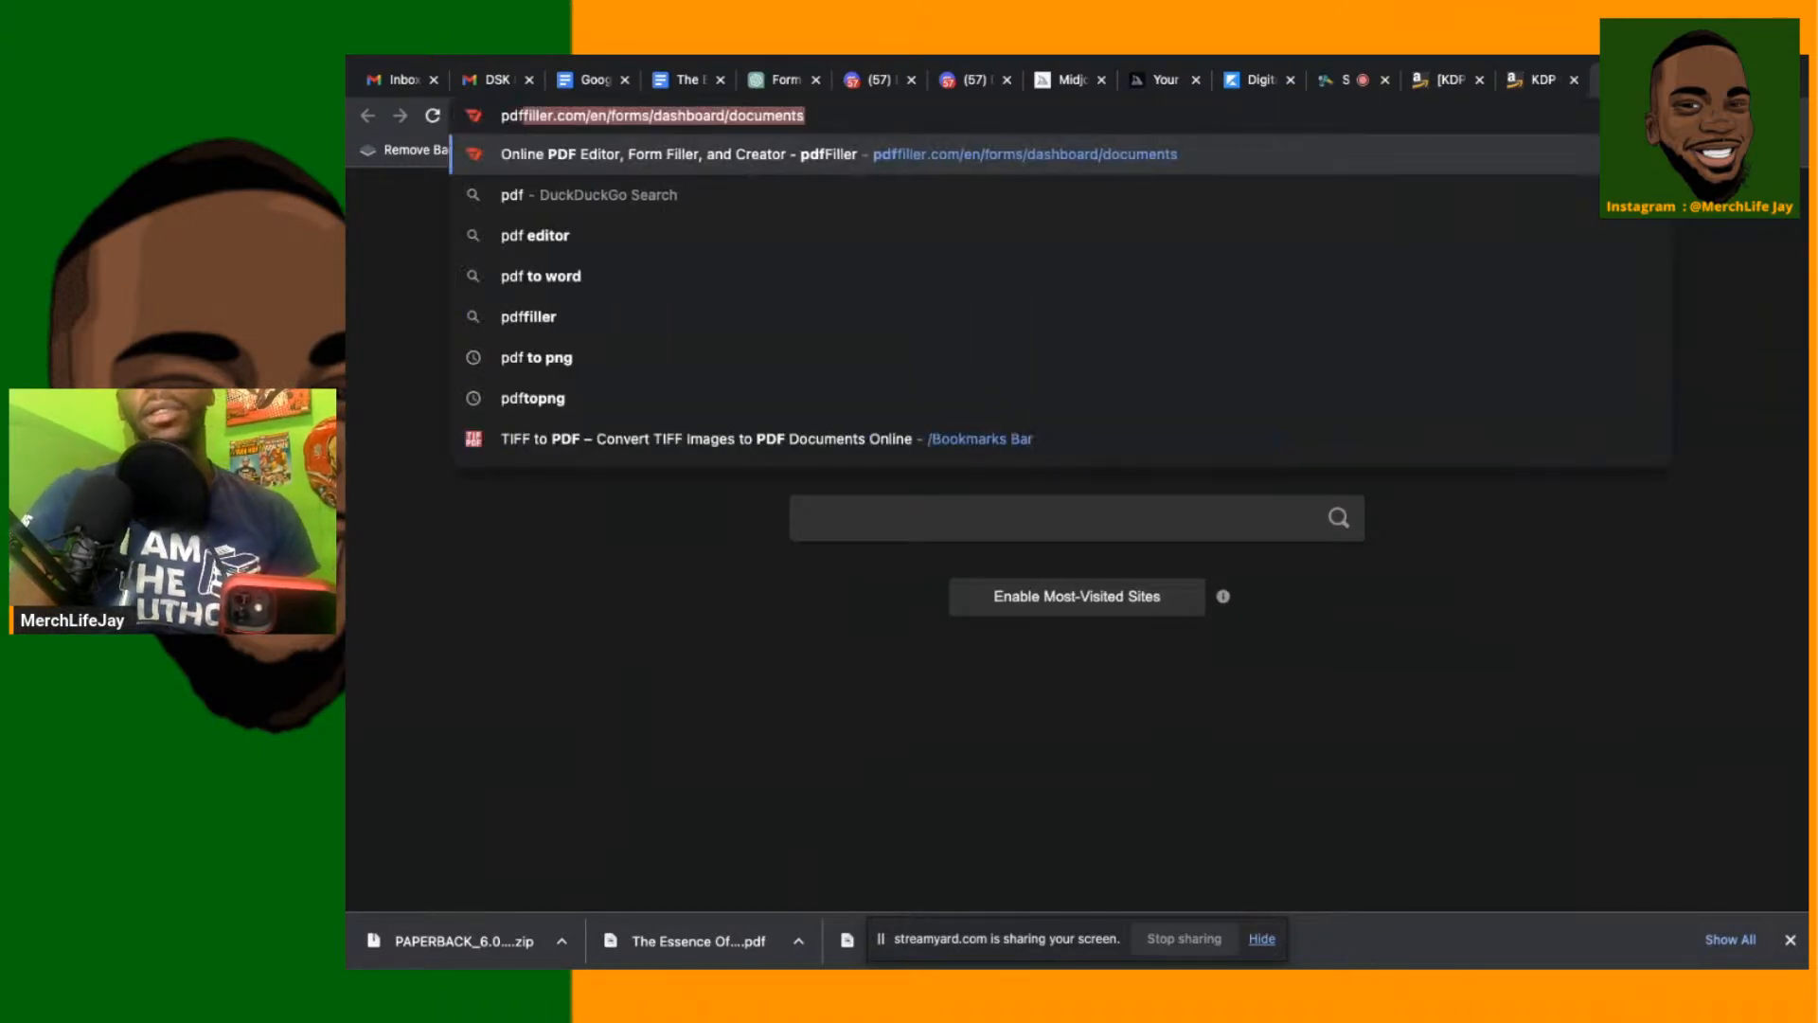
Search the web for "pdf to png" and open the PDF to PNG converter at pdf2png.com
type("topng")
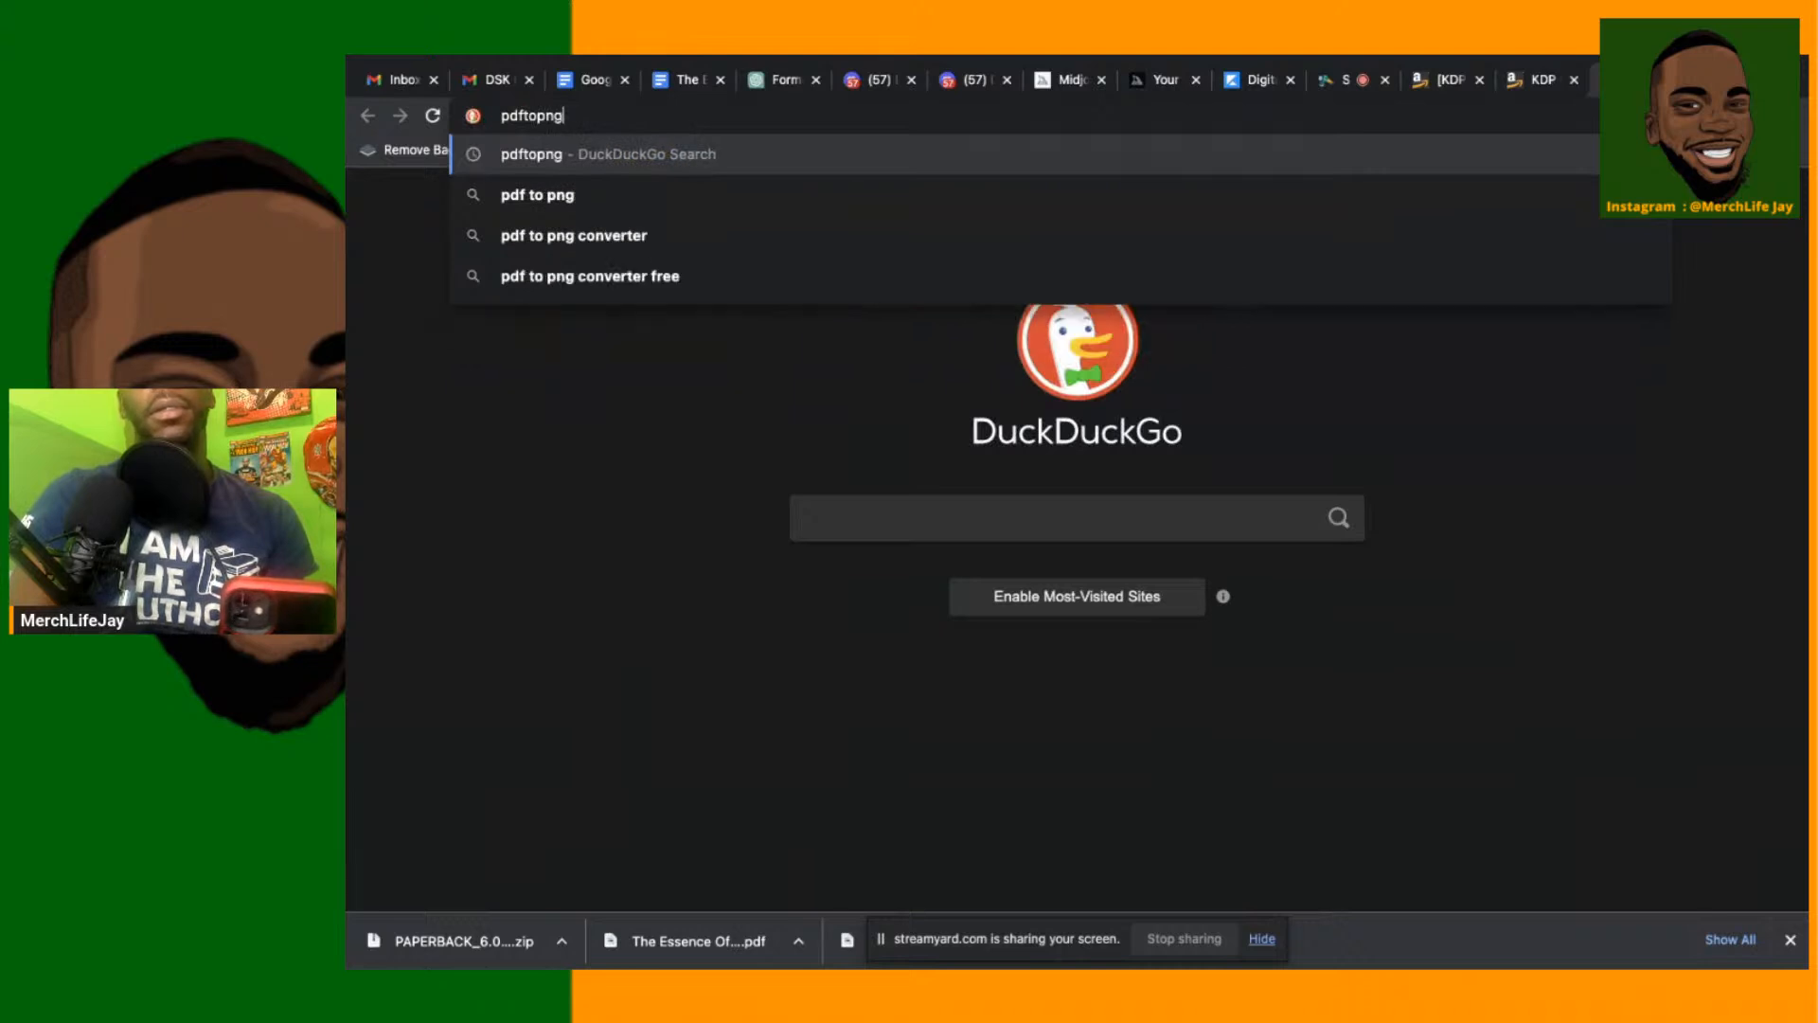
left_click(588, 192)
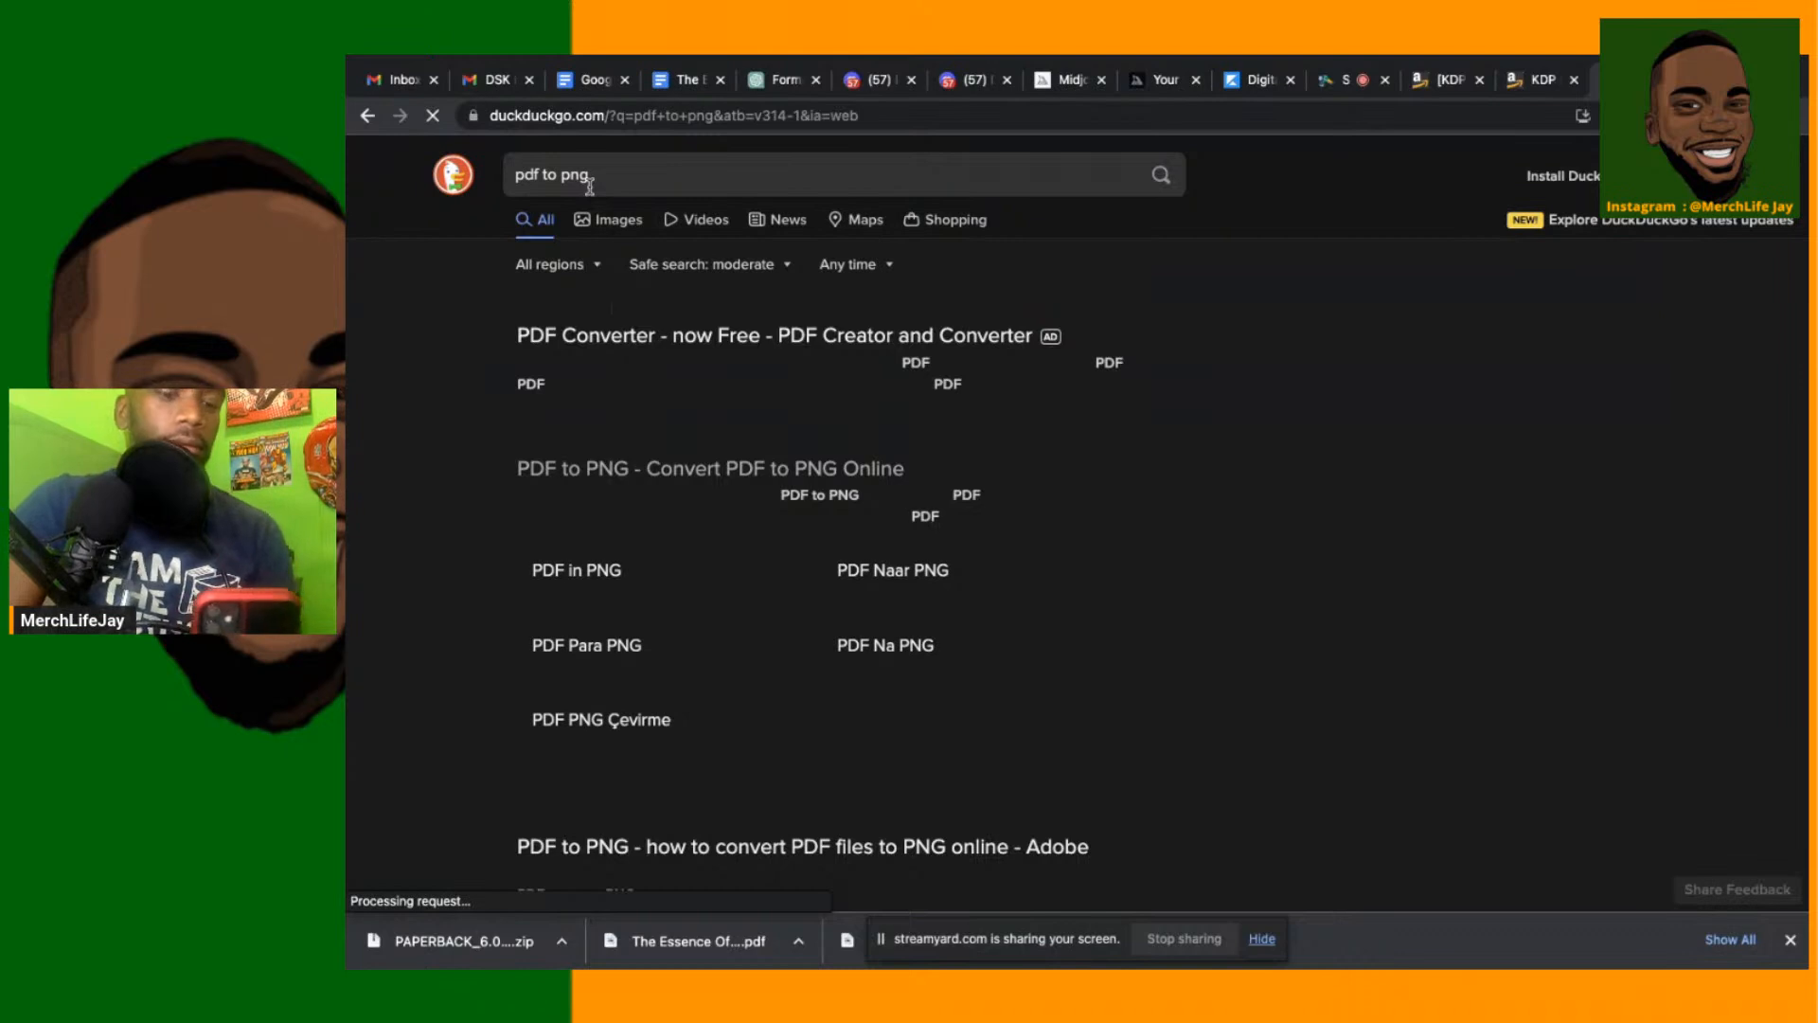
left_click(602, 469)
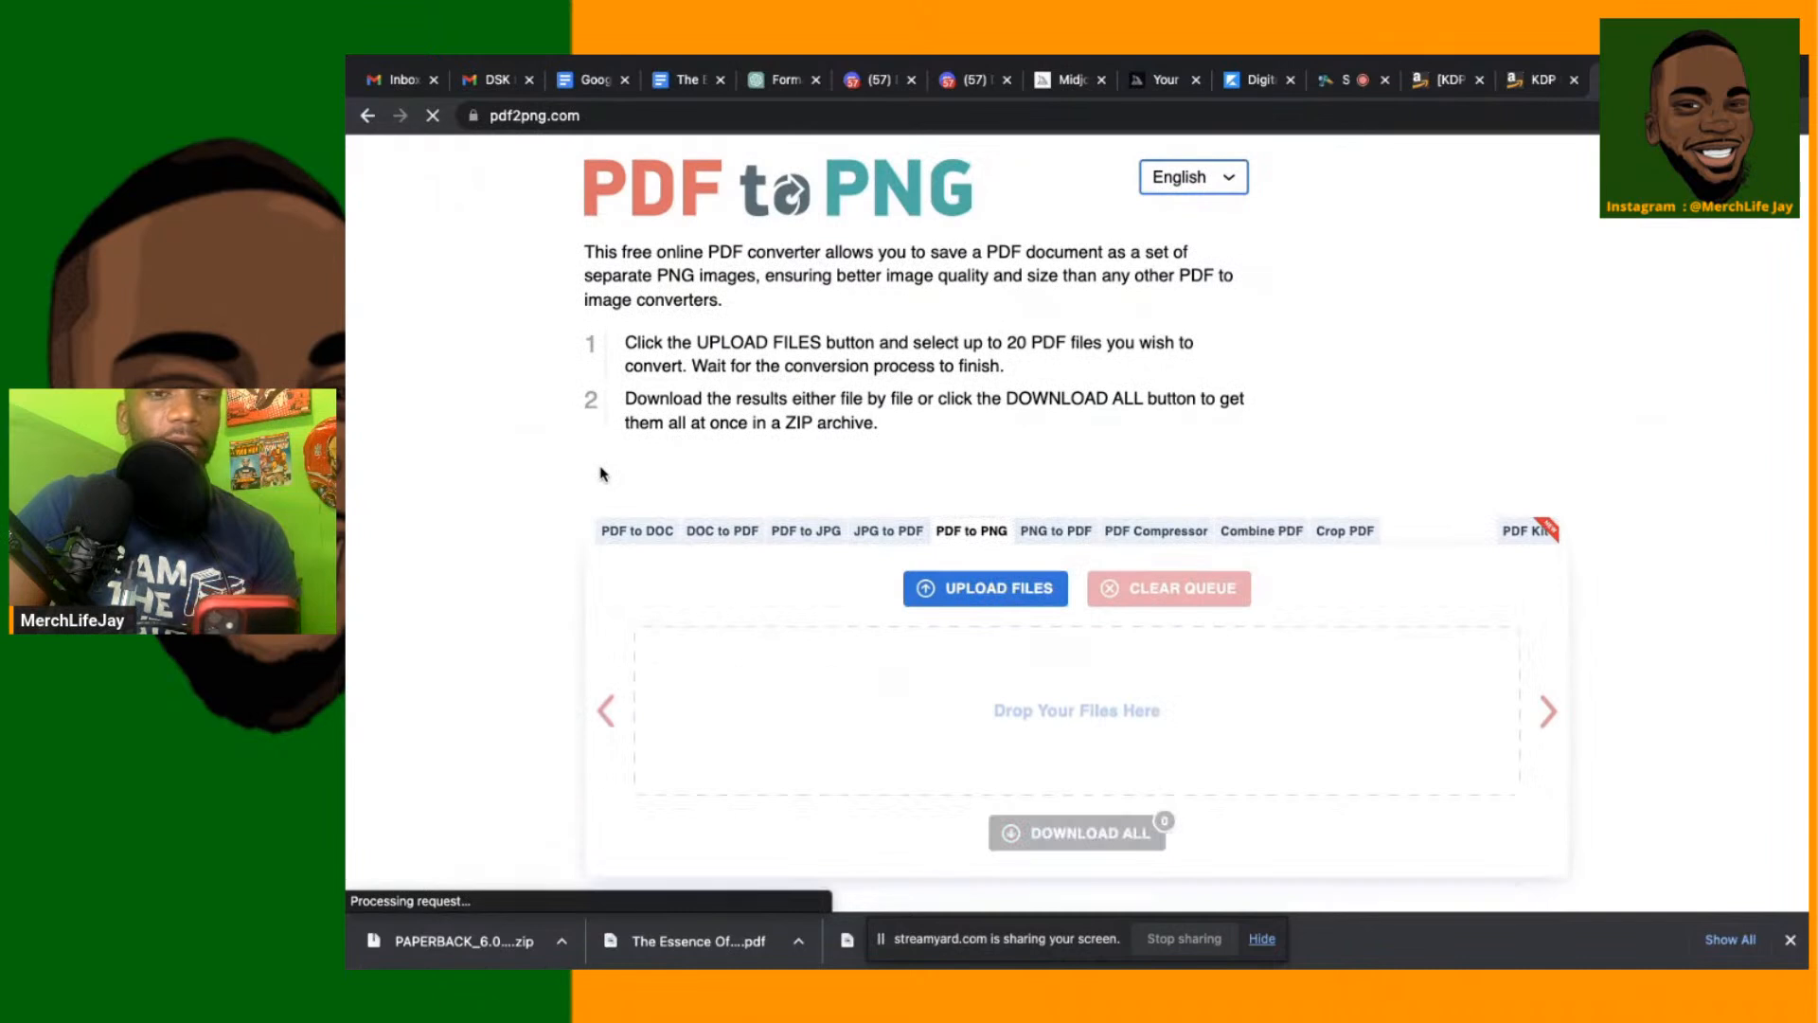
Upload "The Essence Of Betrayal.1.docx (1).pdf" from Downloads for PNG conversion and download the resulting ZIP
scroll(663, 511, "down", 3)
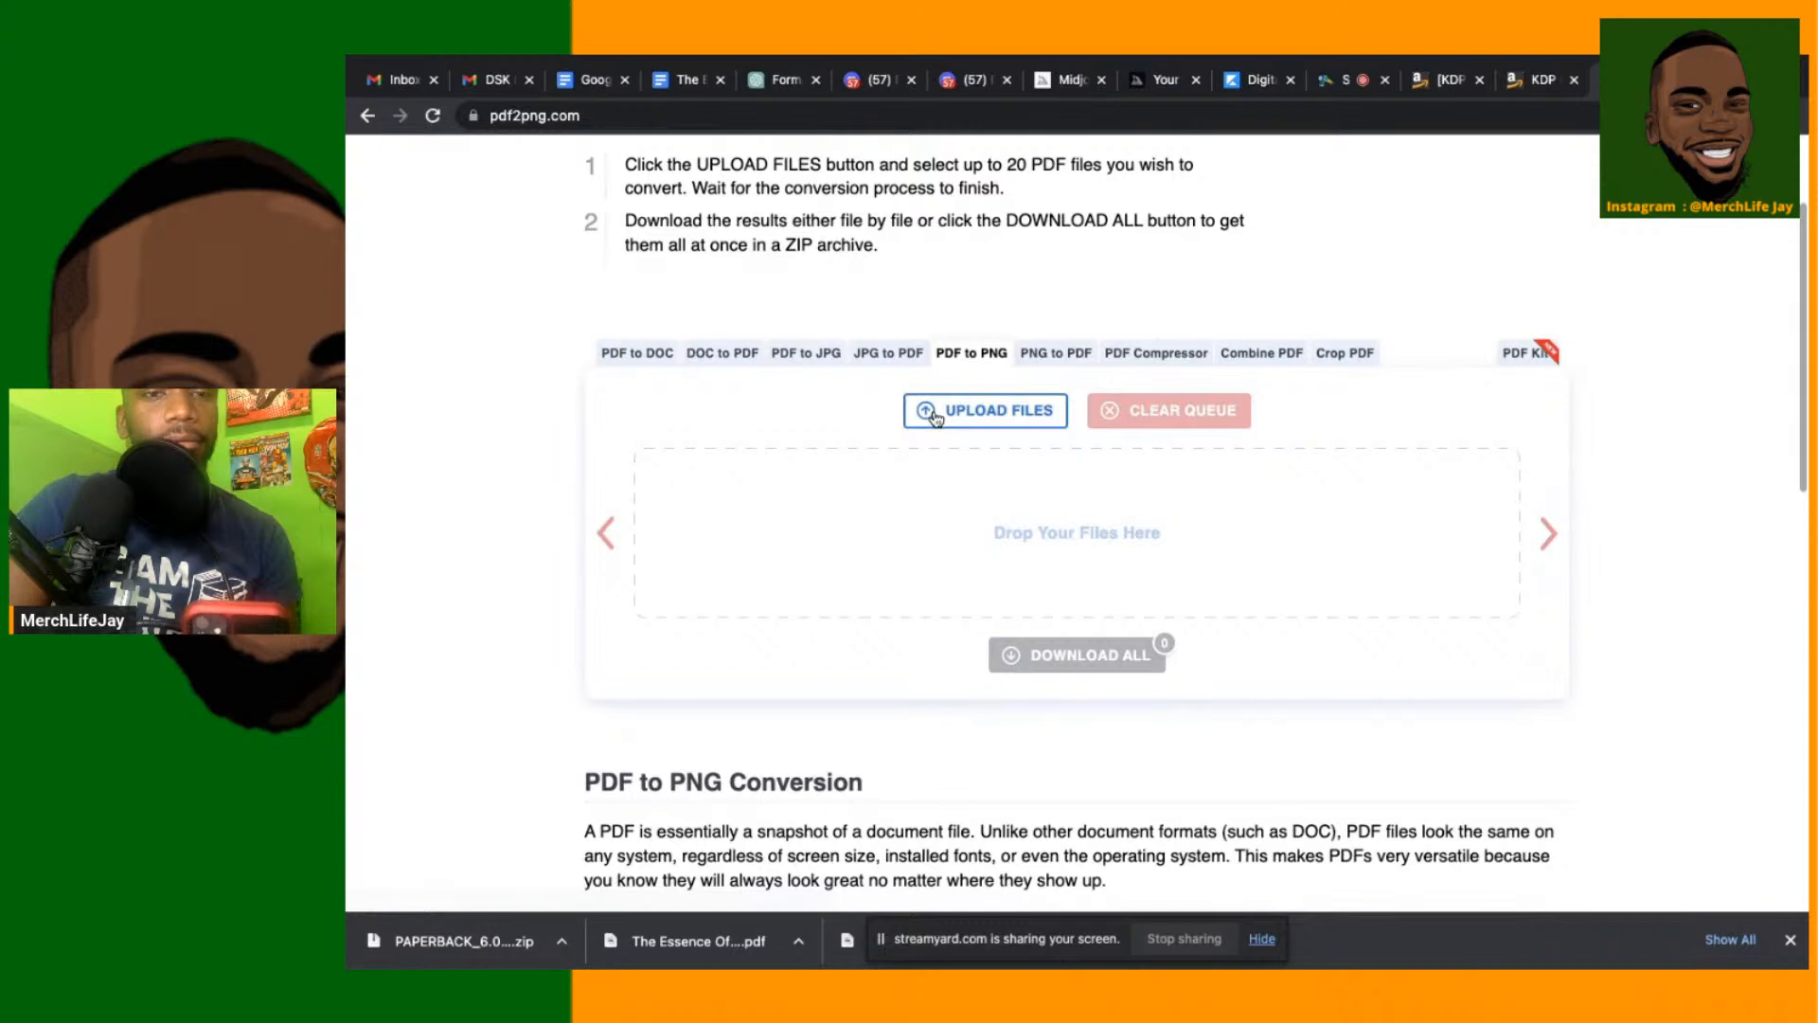
left_click(936, 417)
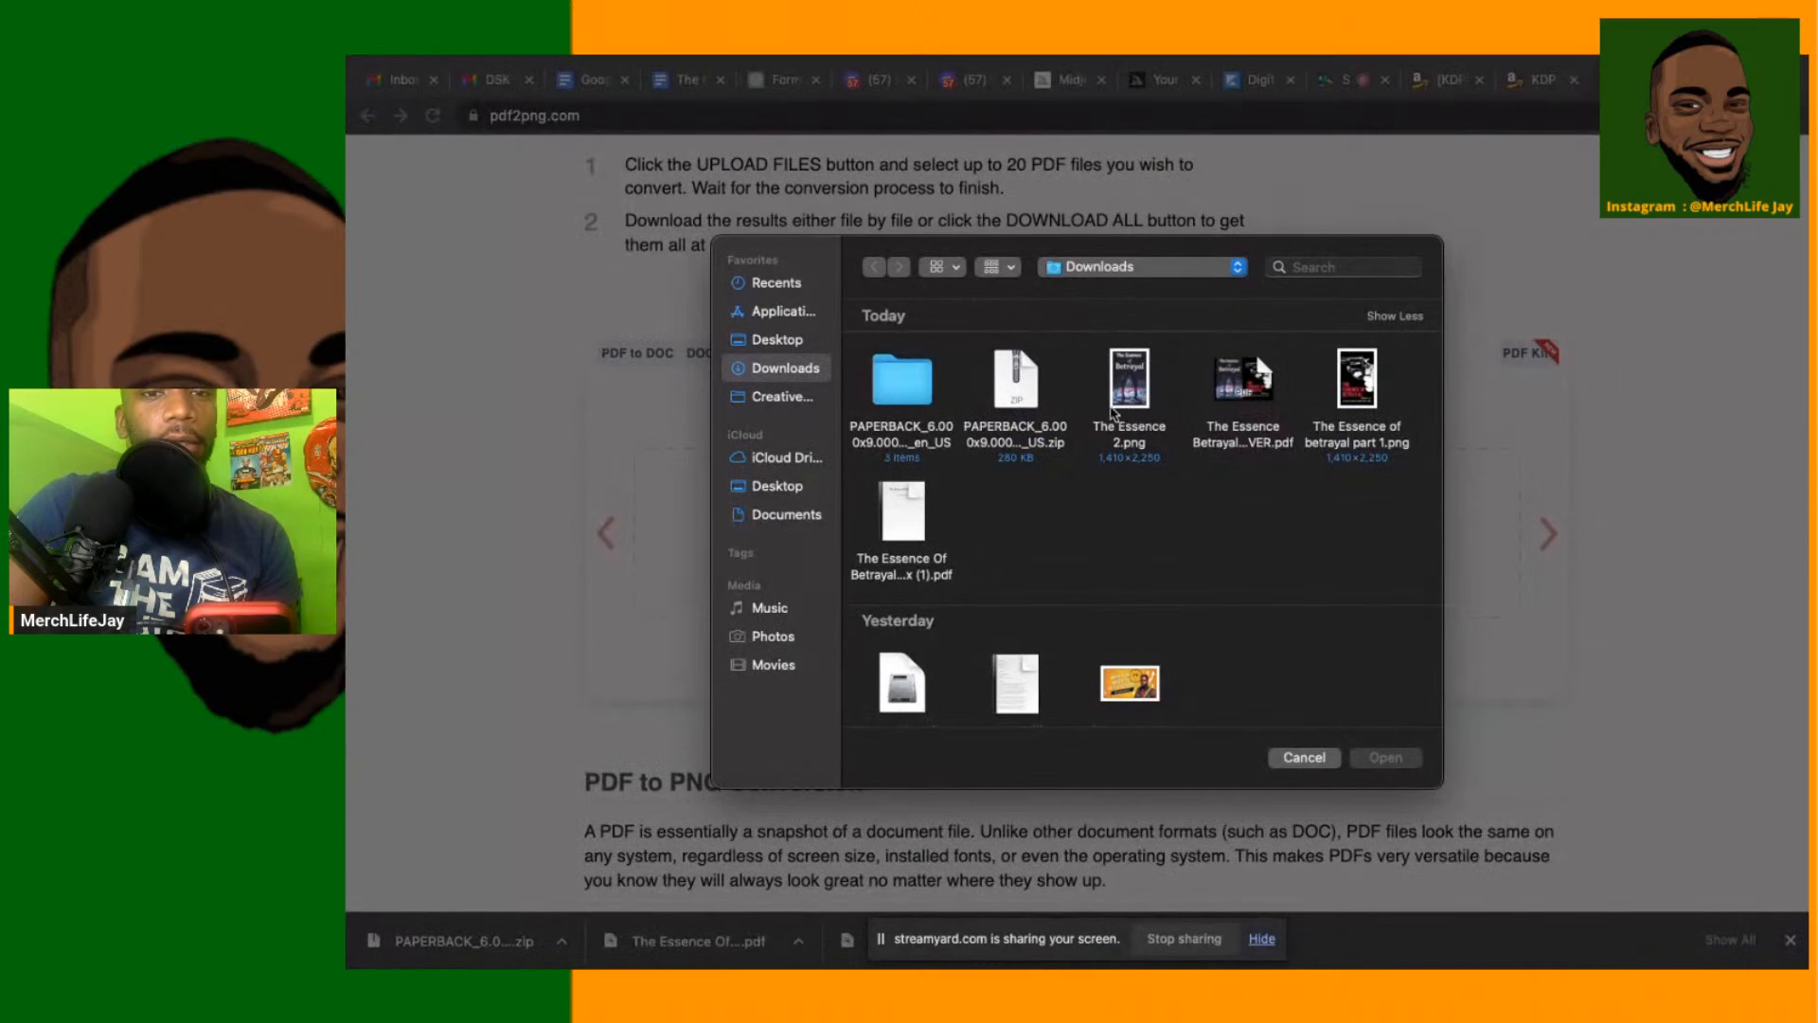
double_click(904, 512)
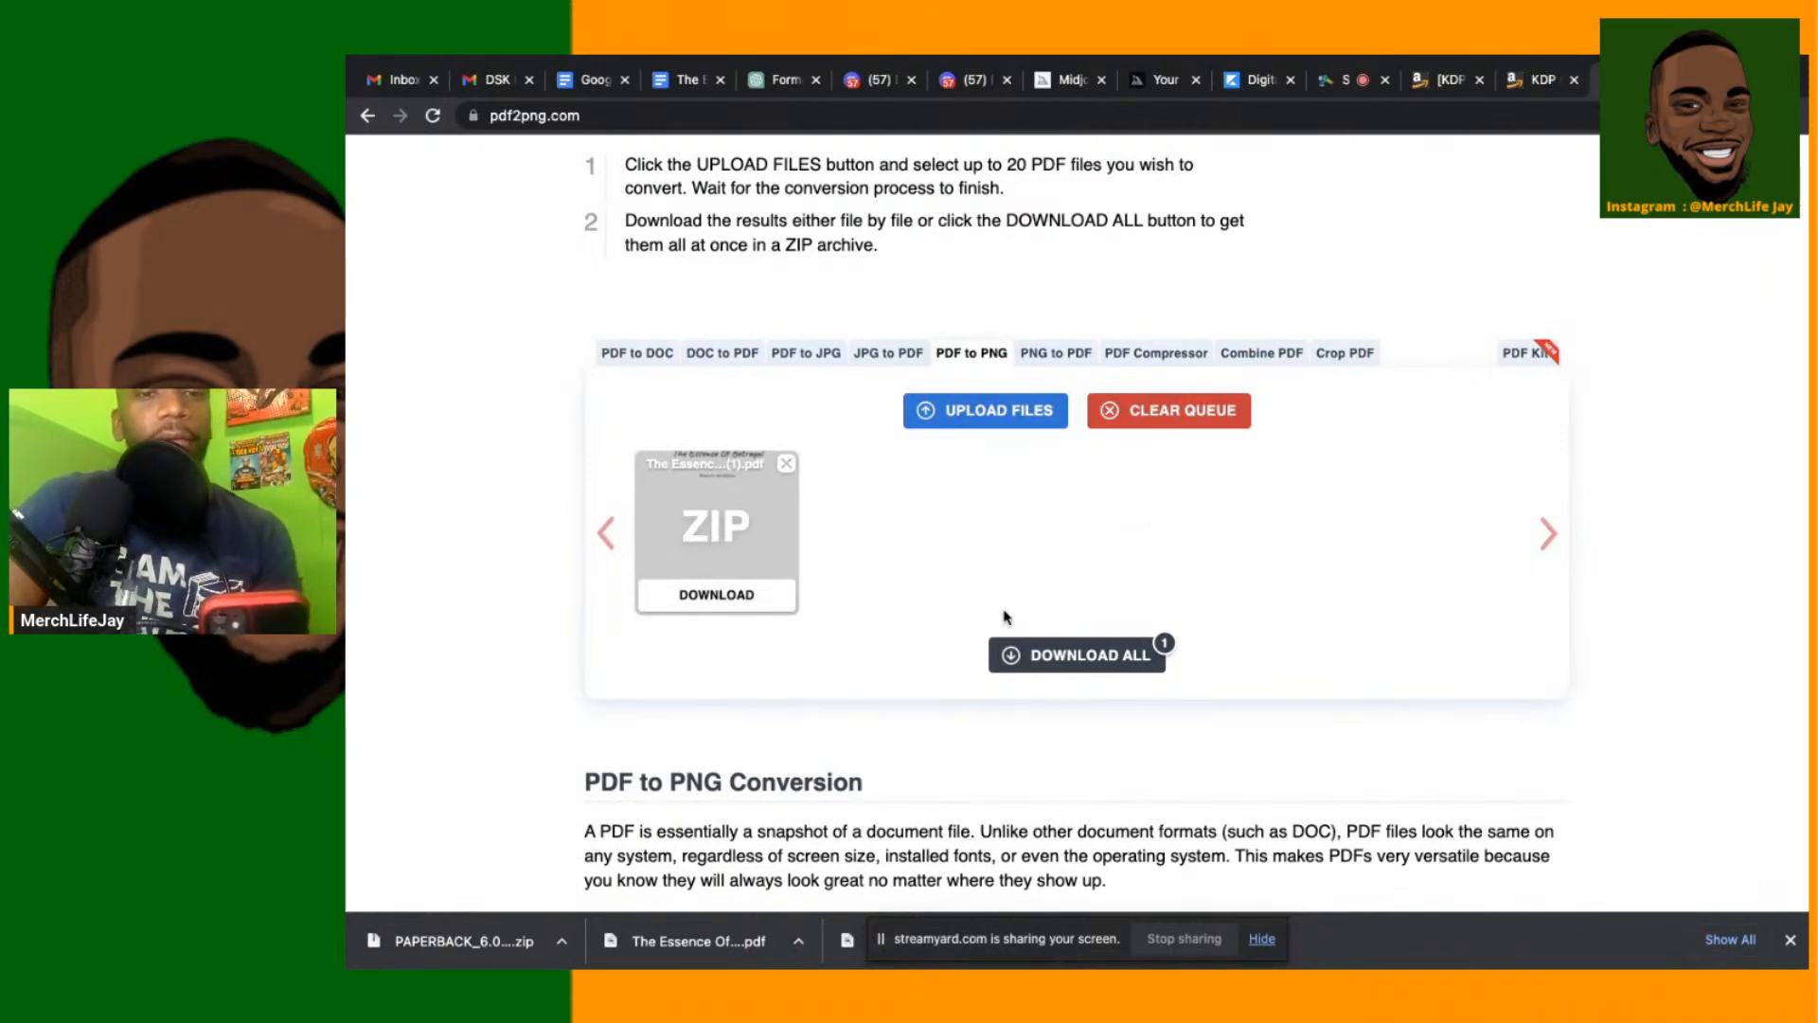
left_click(744, 596)
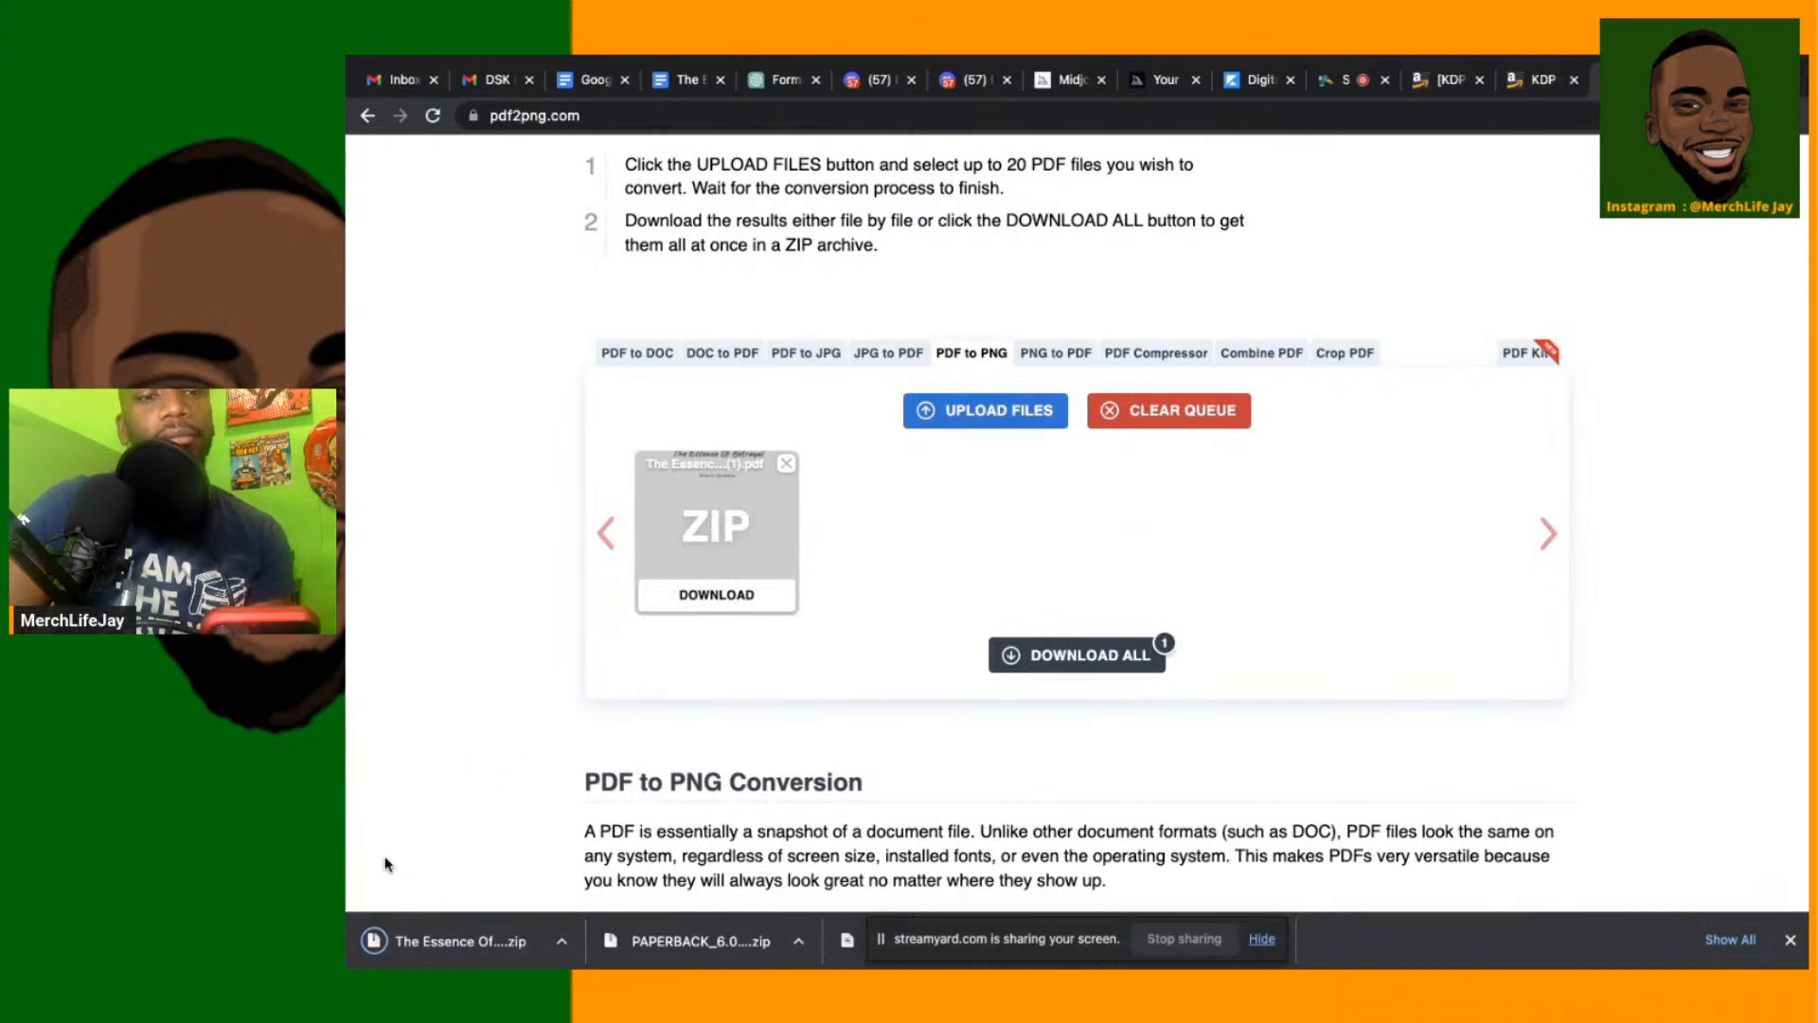
Extract the downloaded ZIP and open its folder of page images in Finder, in front of the blank Canva design
left_click(387, 940)
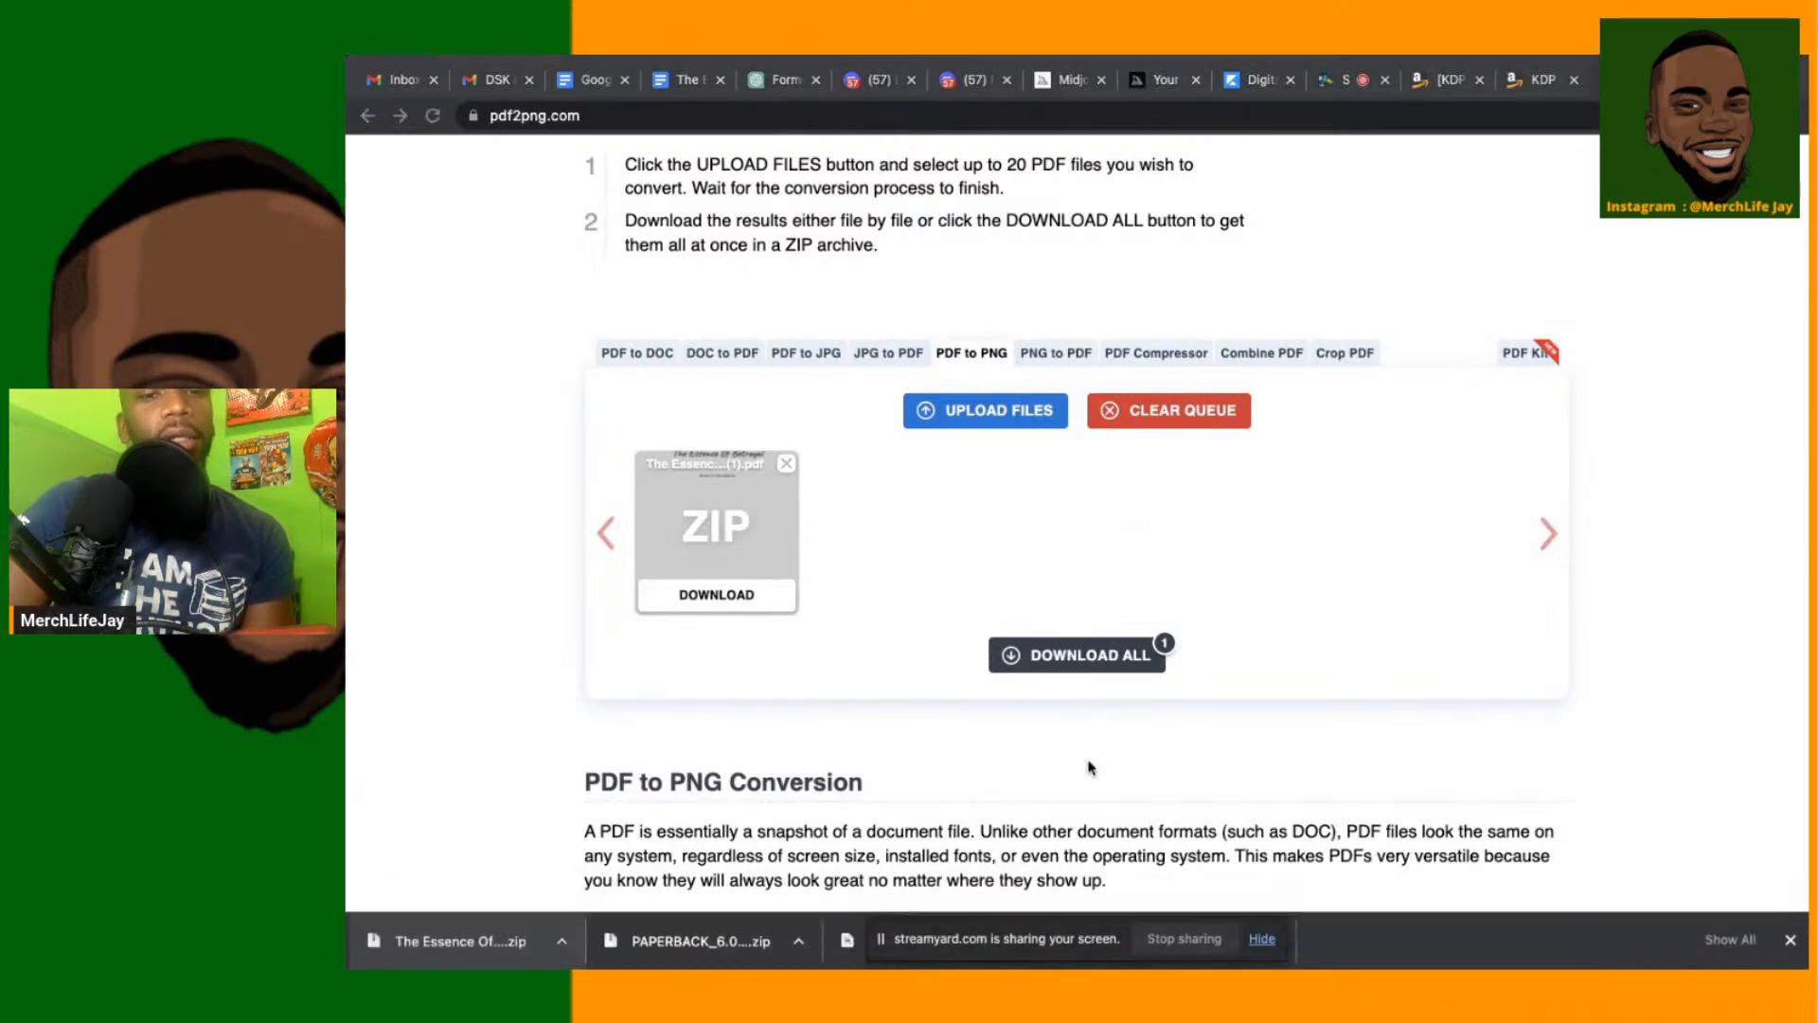
key("ctrl+Up")
left_click(1198, 500)
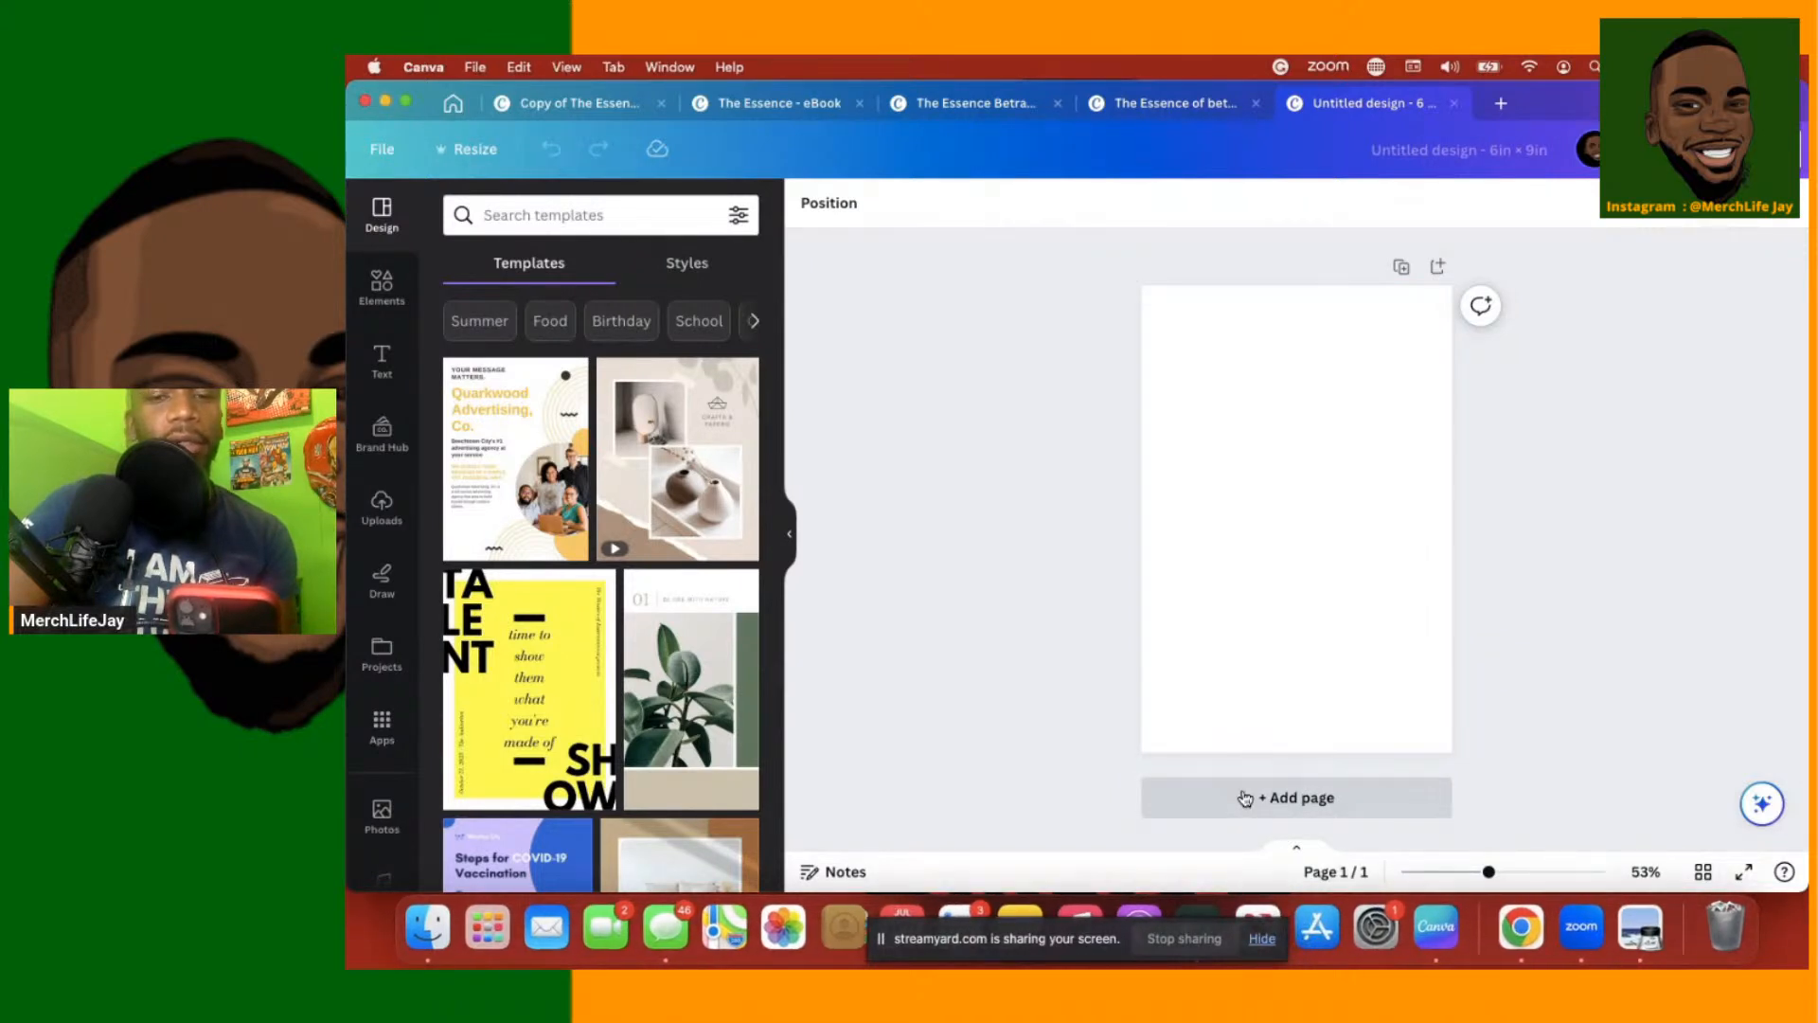
key("super+Tab")
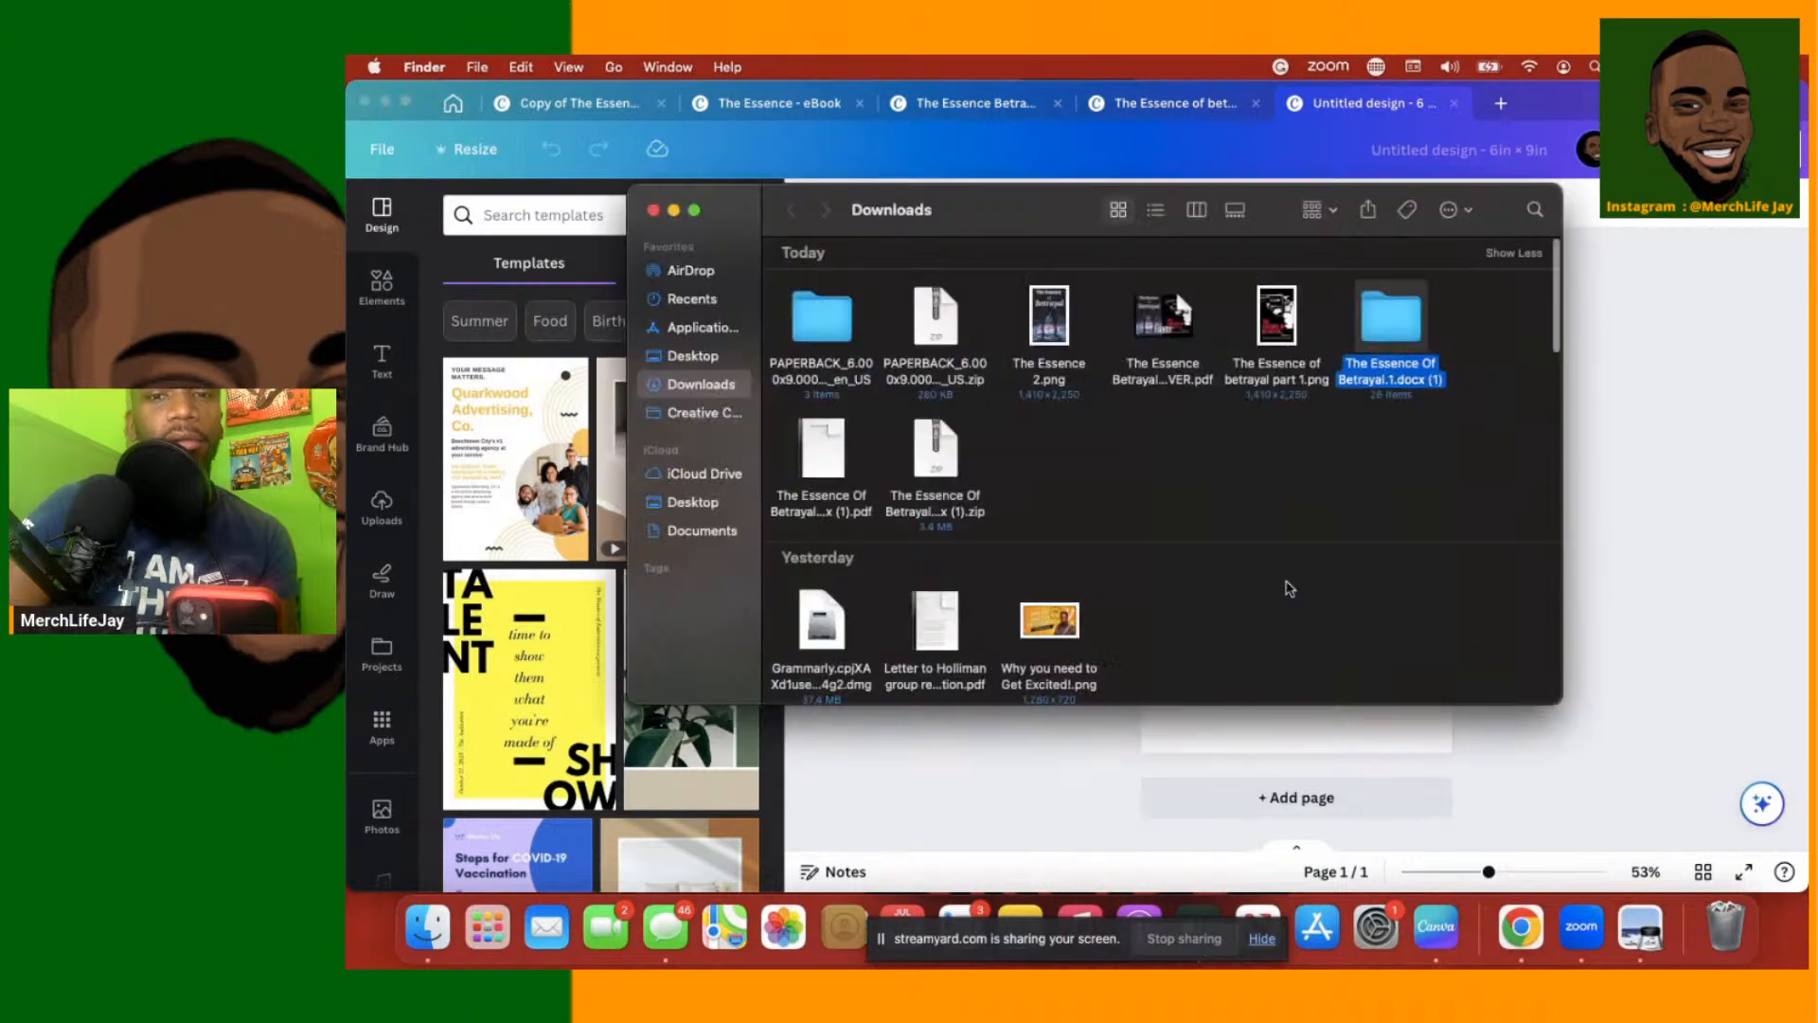
double_click(1393, 328)
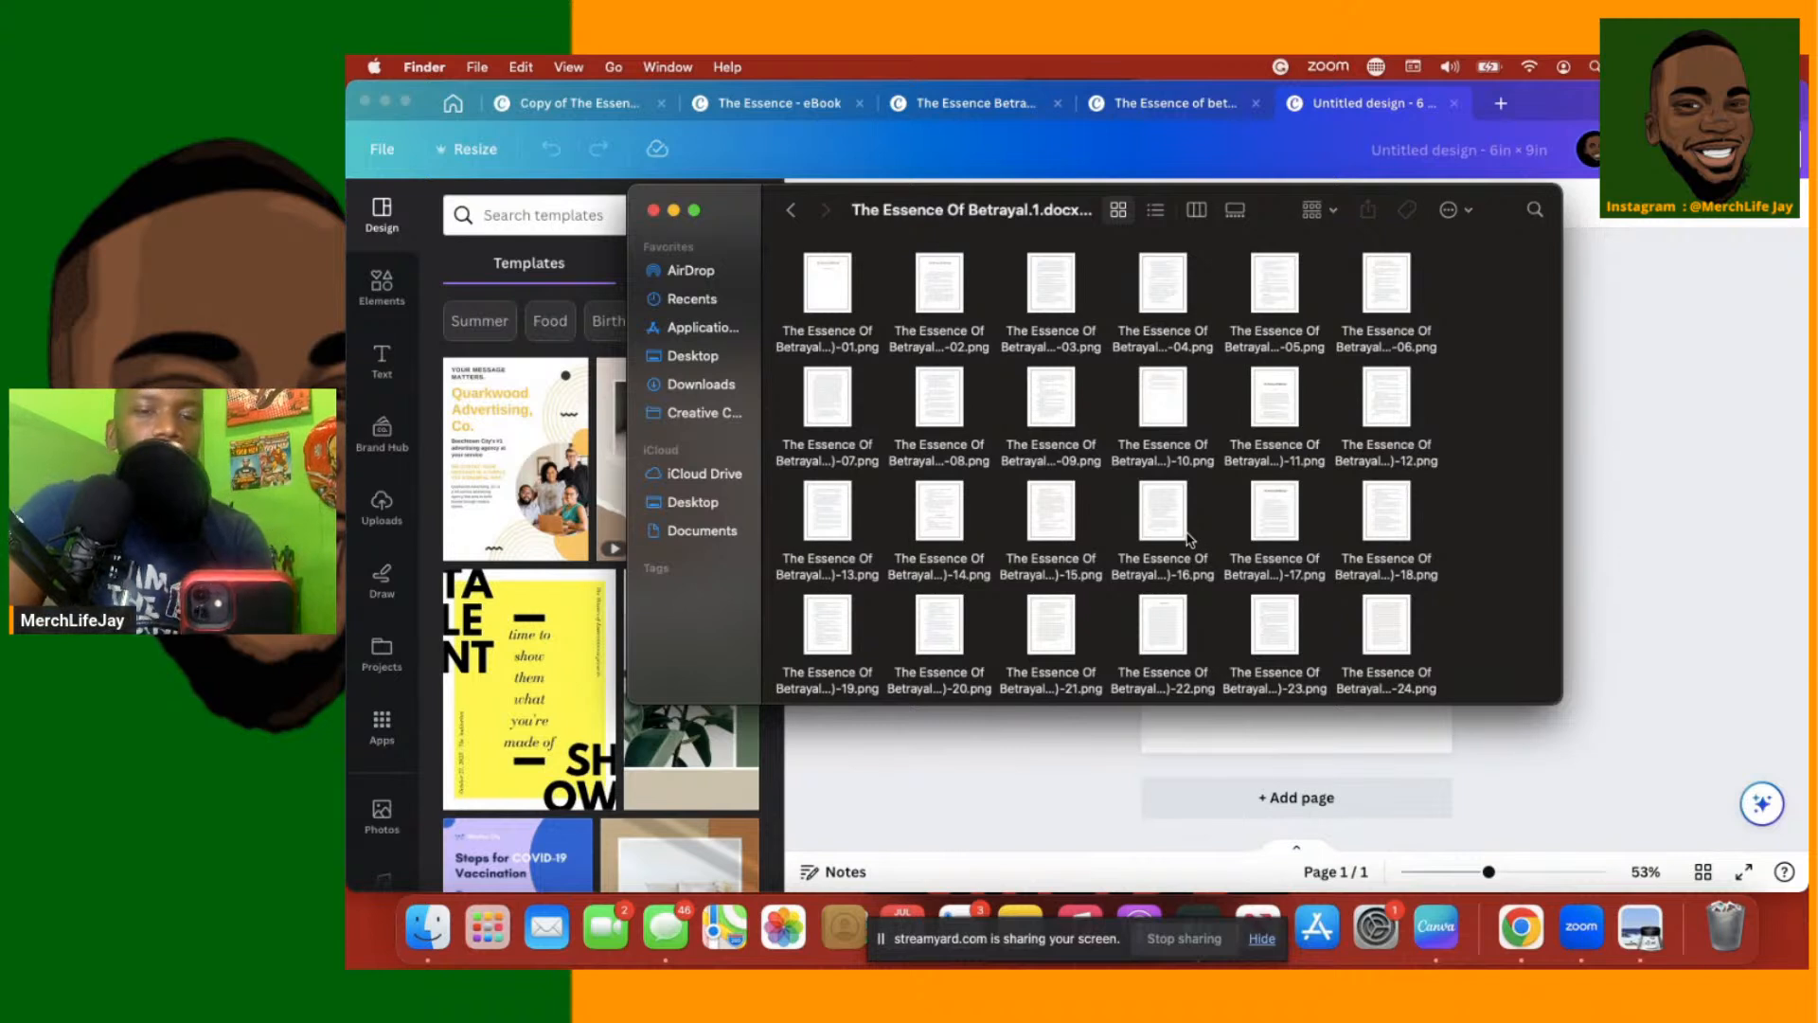
left_click_drag(1480, 301, 1441, 289)
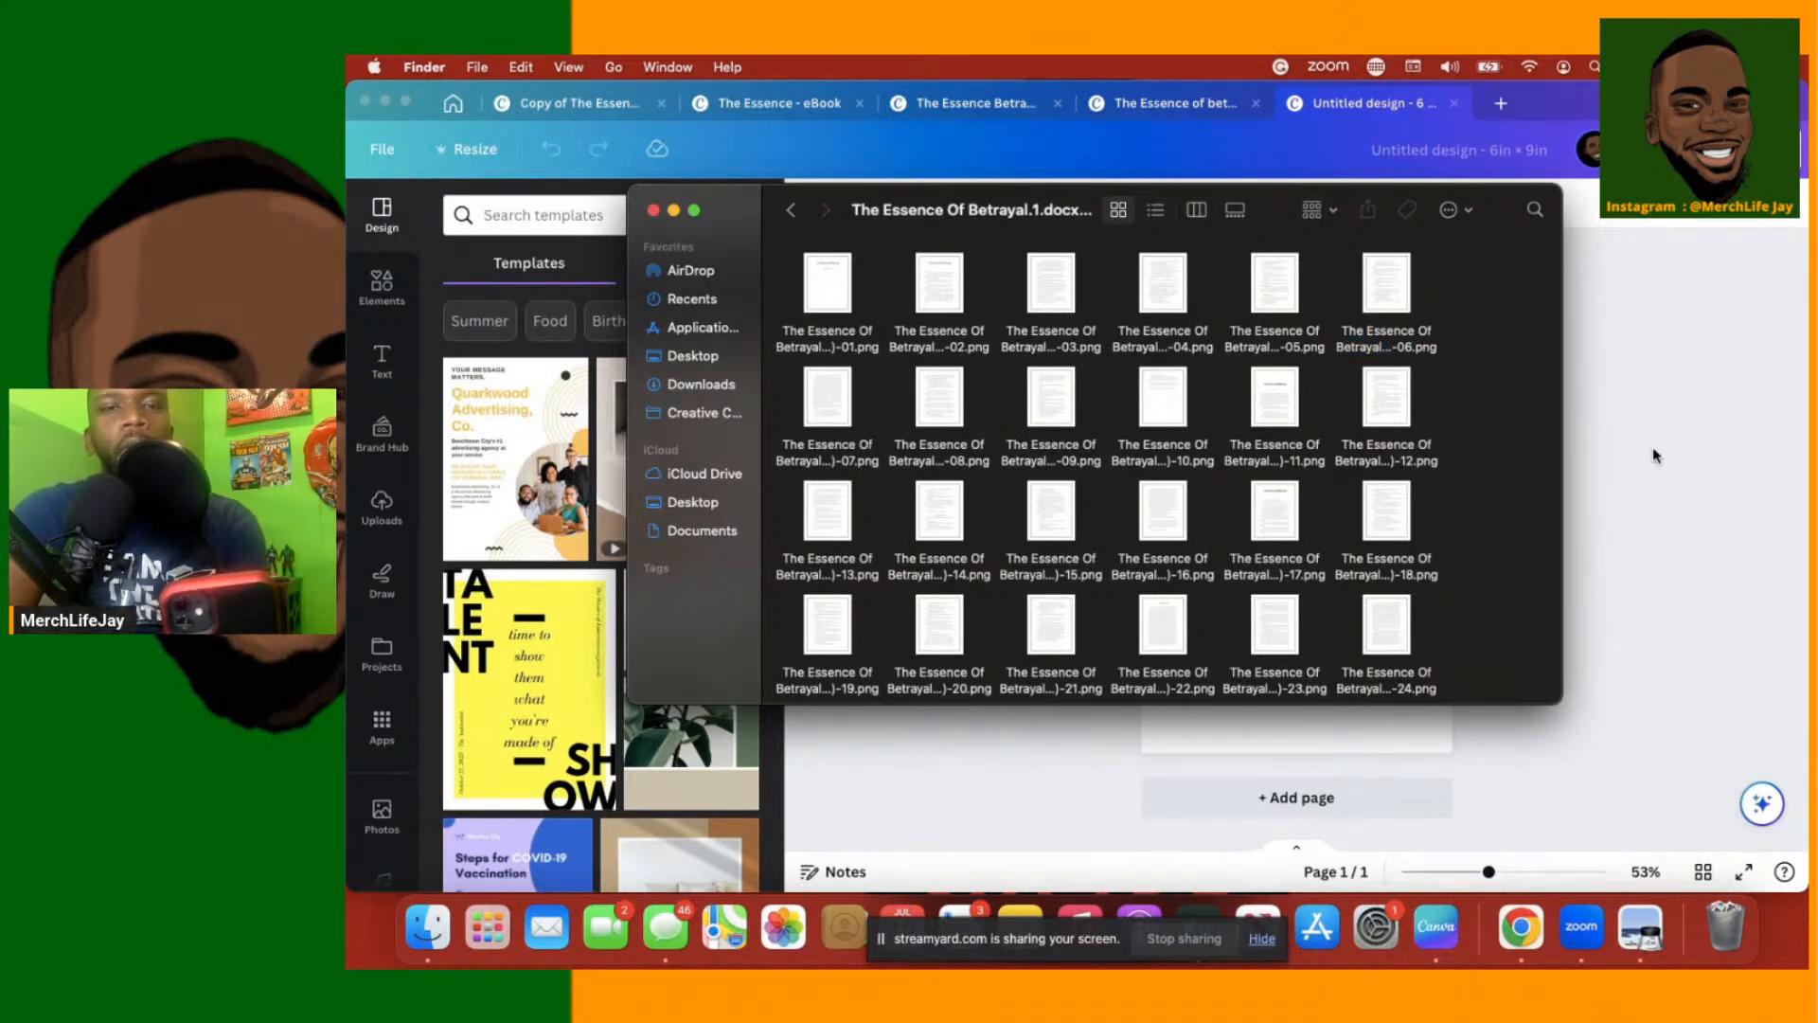
Move the Finder window aside and add blank pages to the 6 × 9 in Canva design until it has 26 pages
left_click_drag(988, 206, 533, 168)
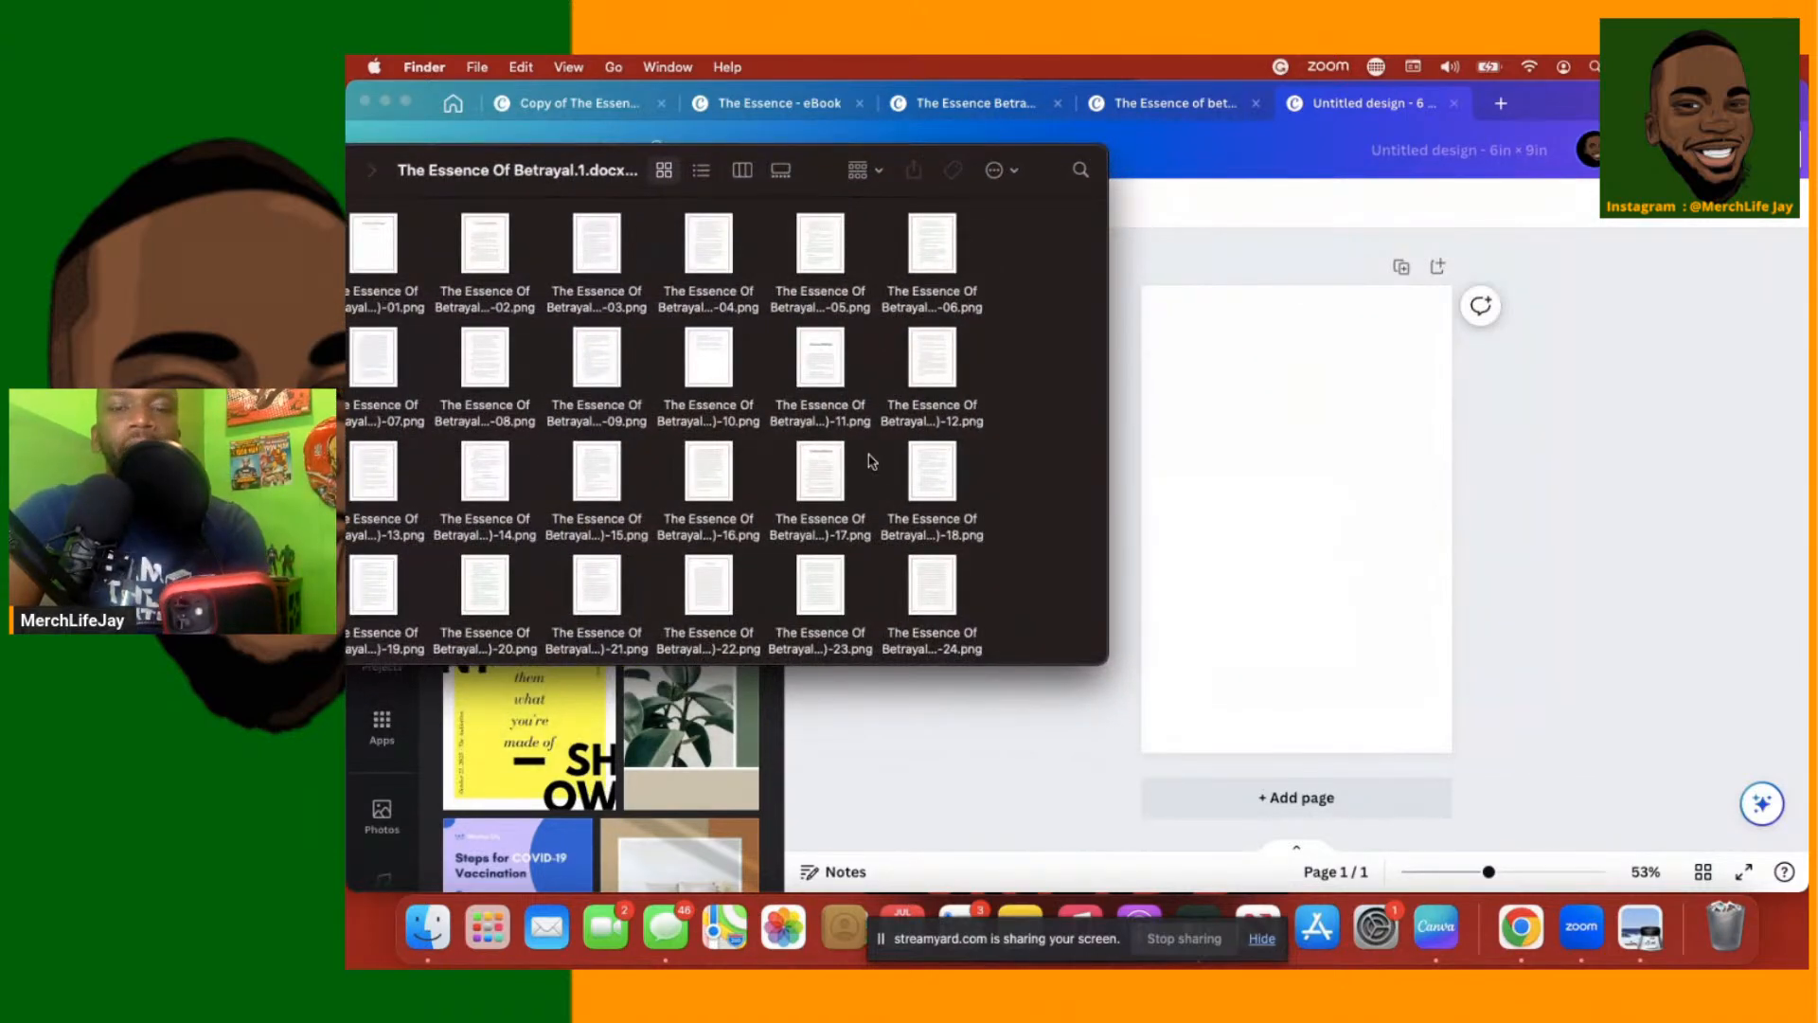
left_click(1523, 549)
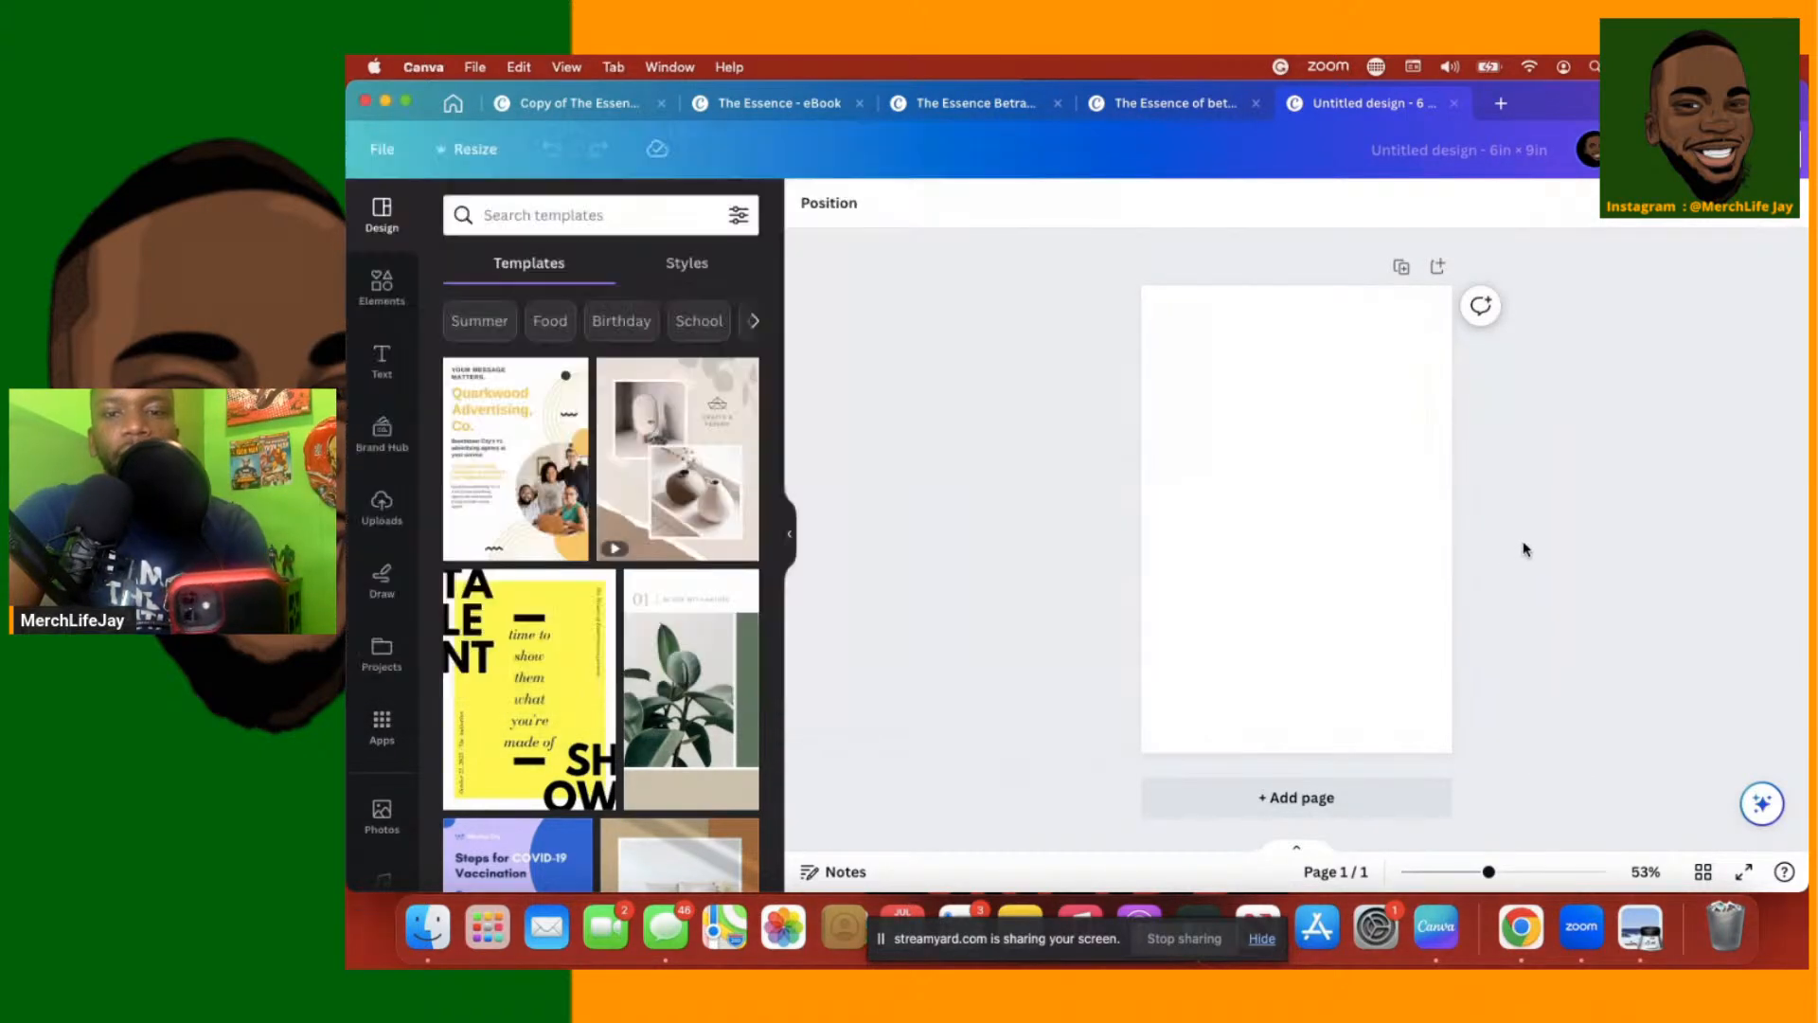
left_click(1273, 801)
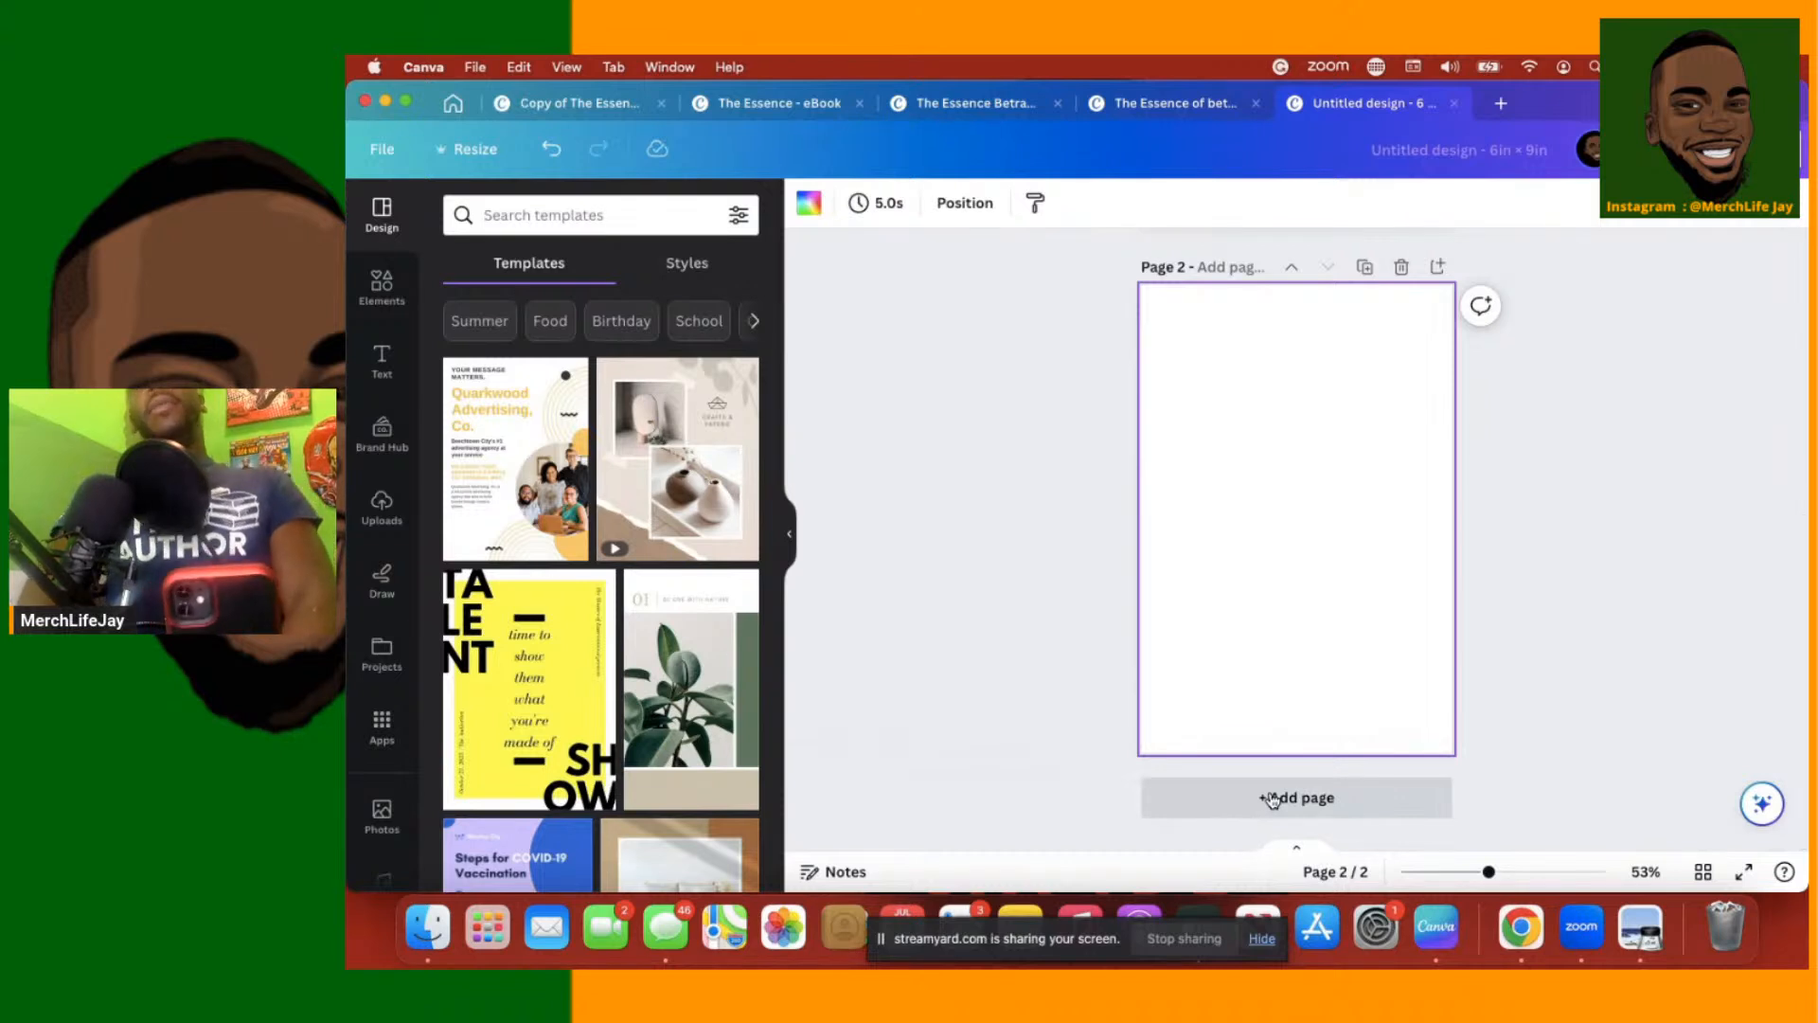
left_click(1273, 801)
left_click(1273, 801)
left_click(1273, 801)
left_click(1273, 800)
left_click(1273, 800)
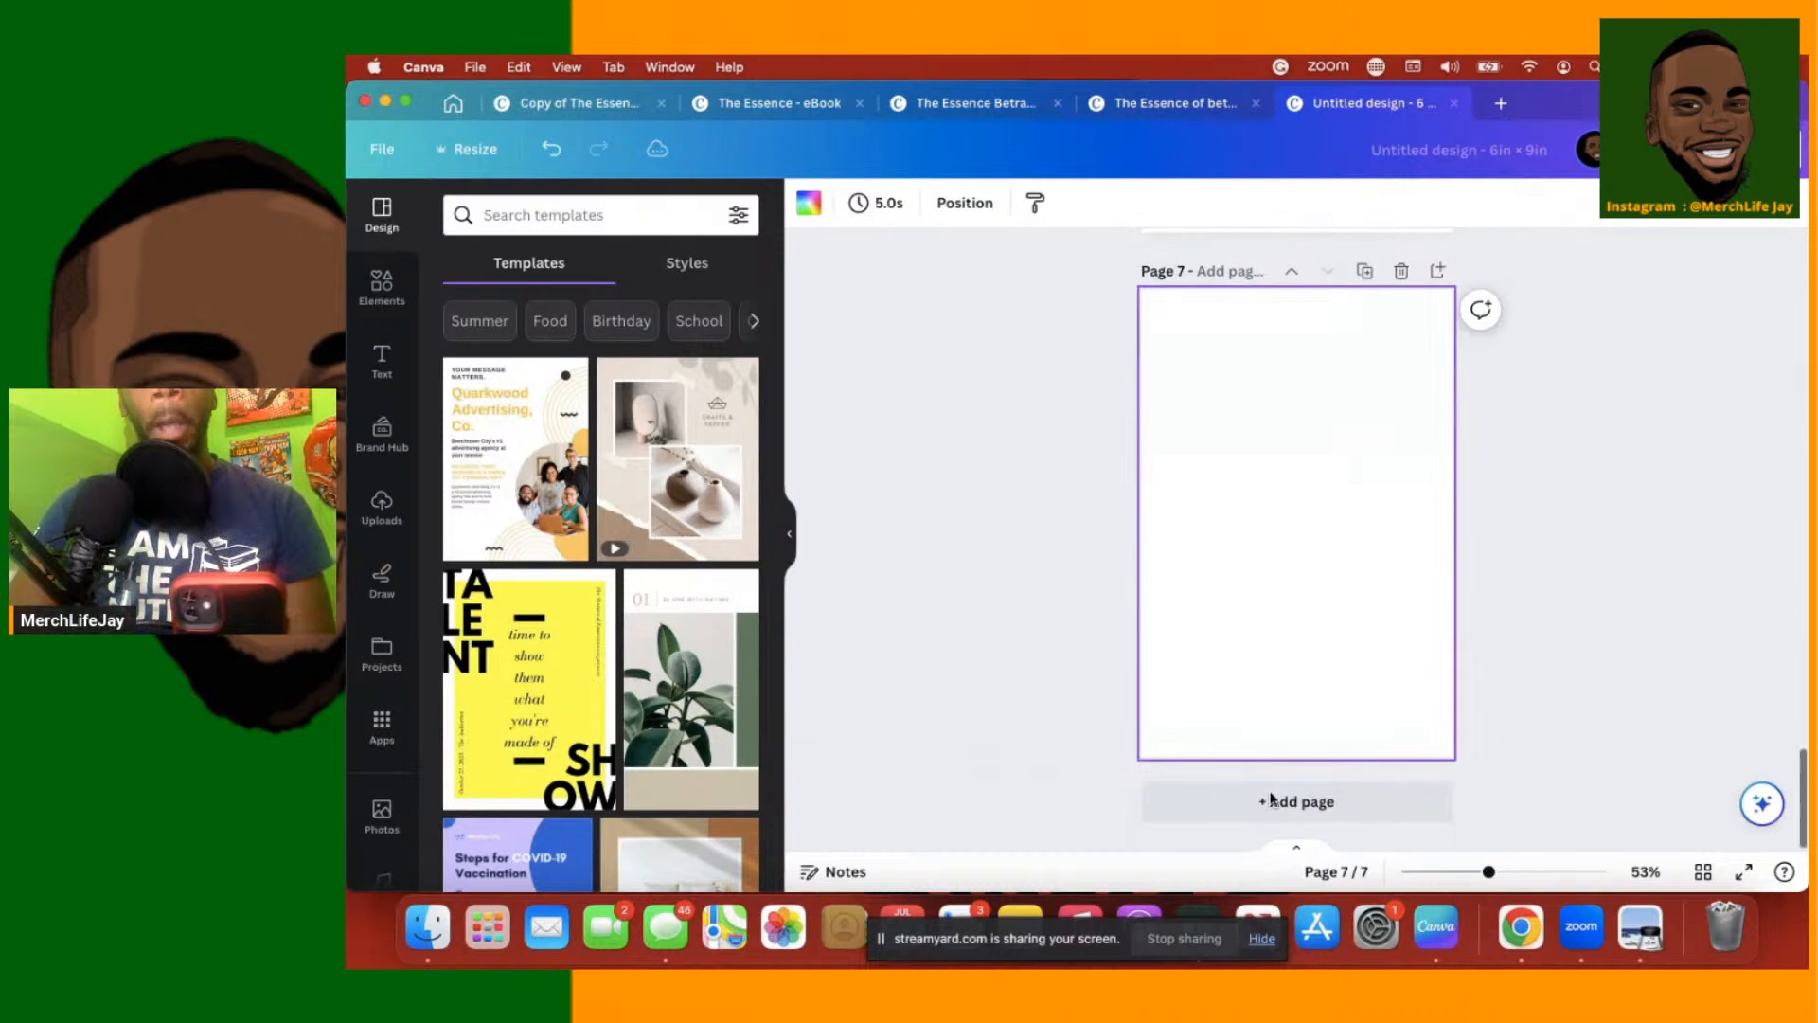
left_click(1273, 800)
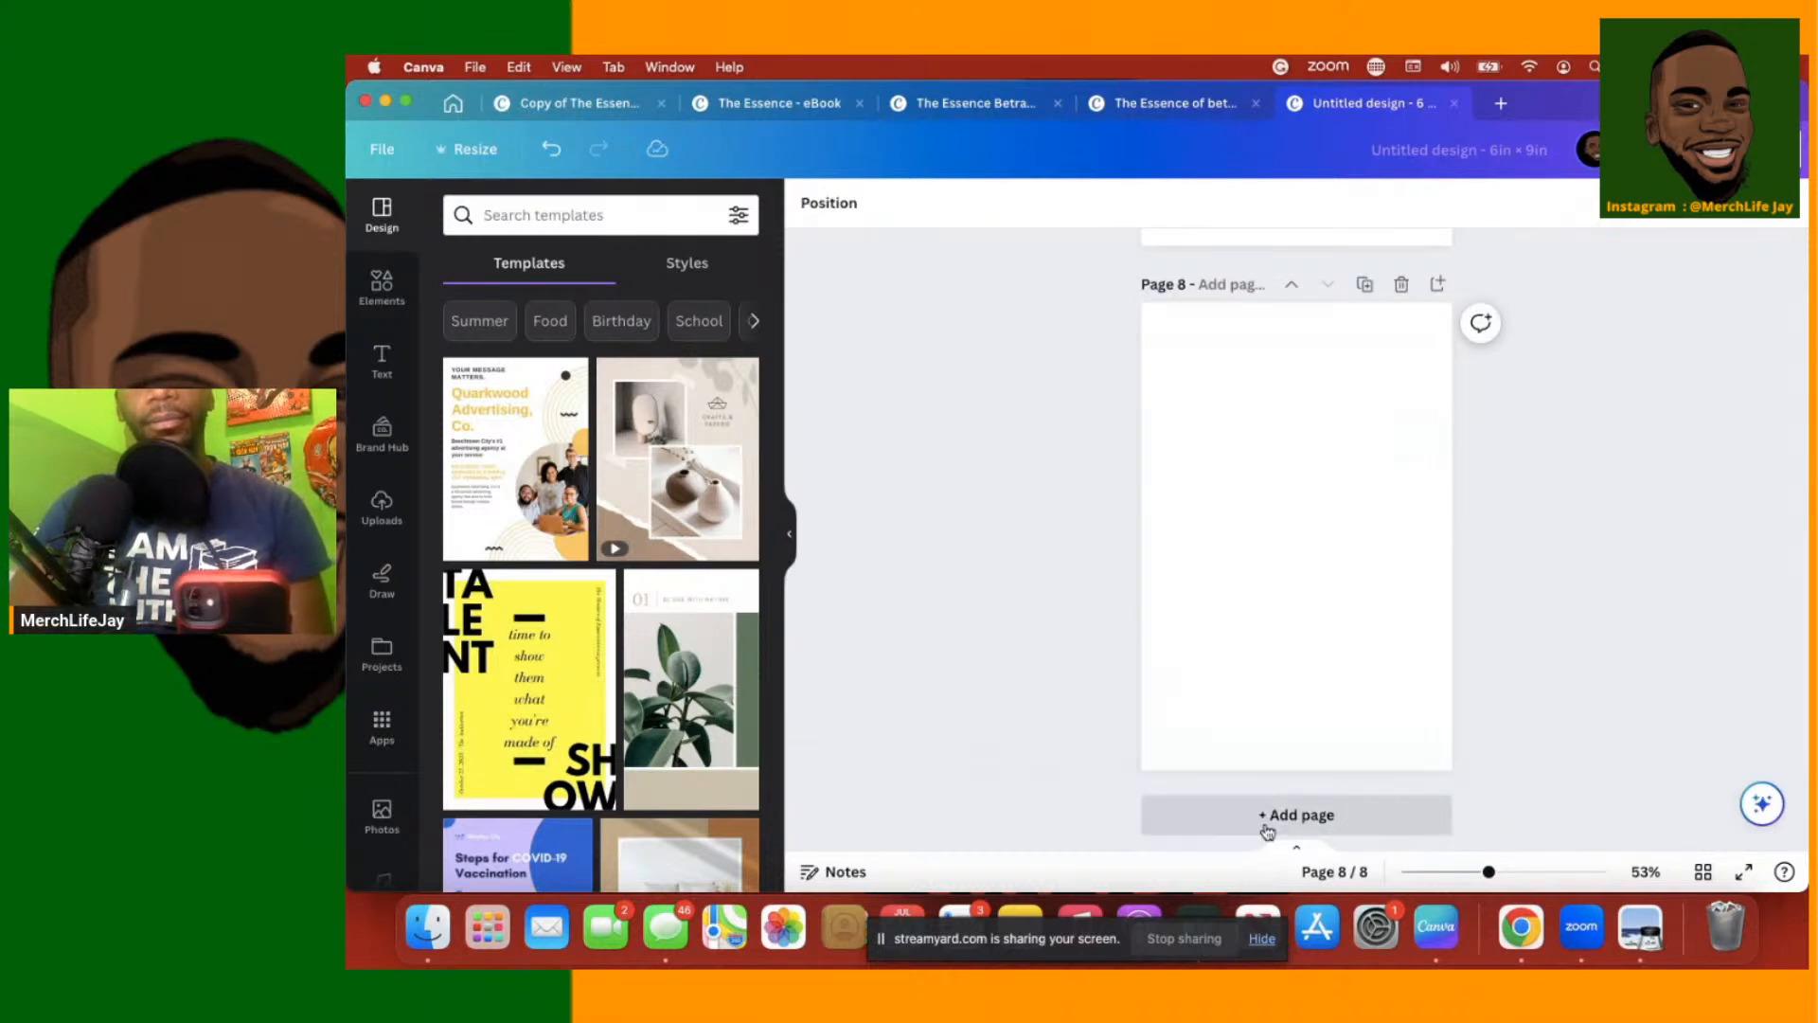
left_click(1267, 829)
left_click(1268, 829)
left_click(1267, 829)
left_click(1267, 829)
left_click(1268, 829)
left_click(1267, 828)
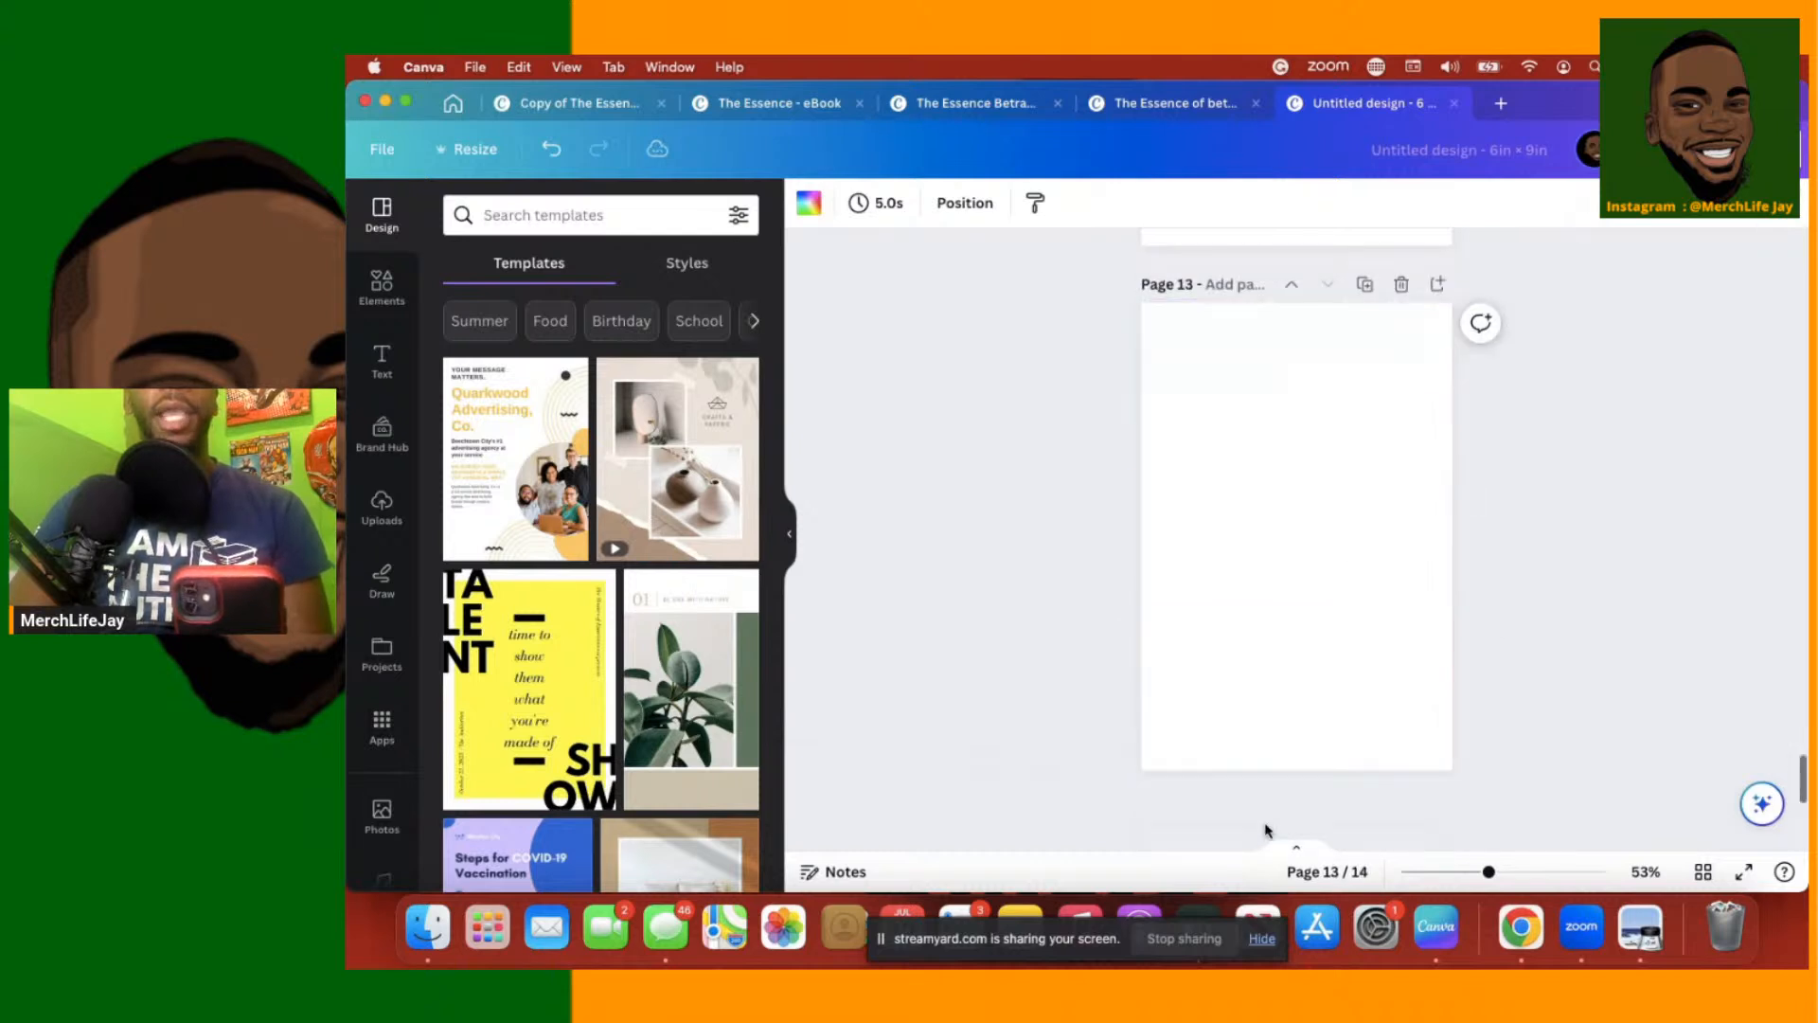
left_click(1267, 829)
left_click(1267, 828)
left_click(1268, 829)
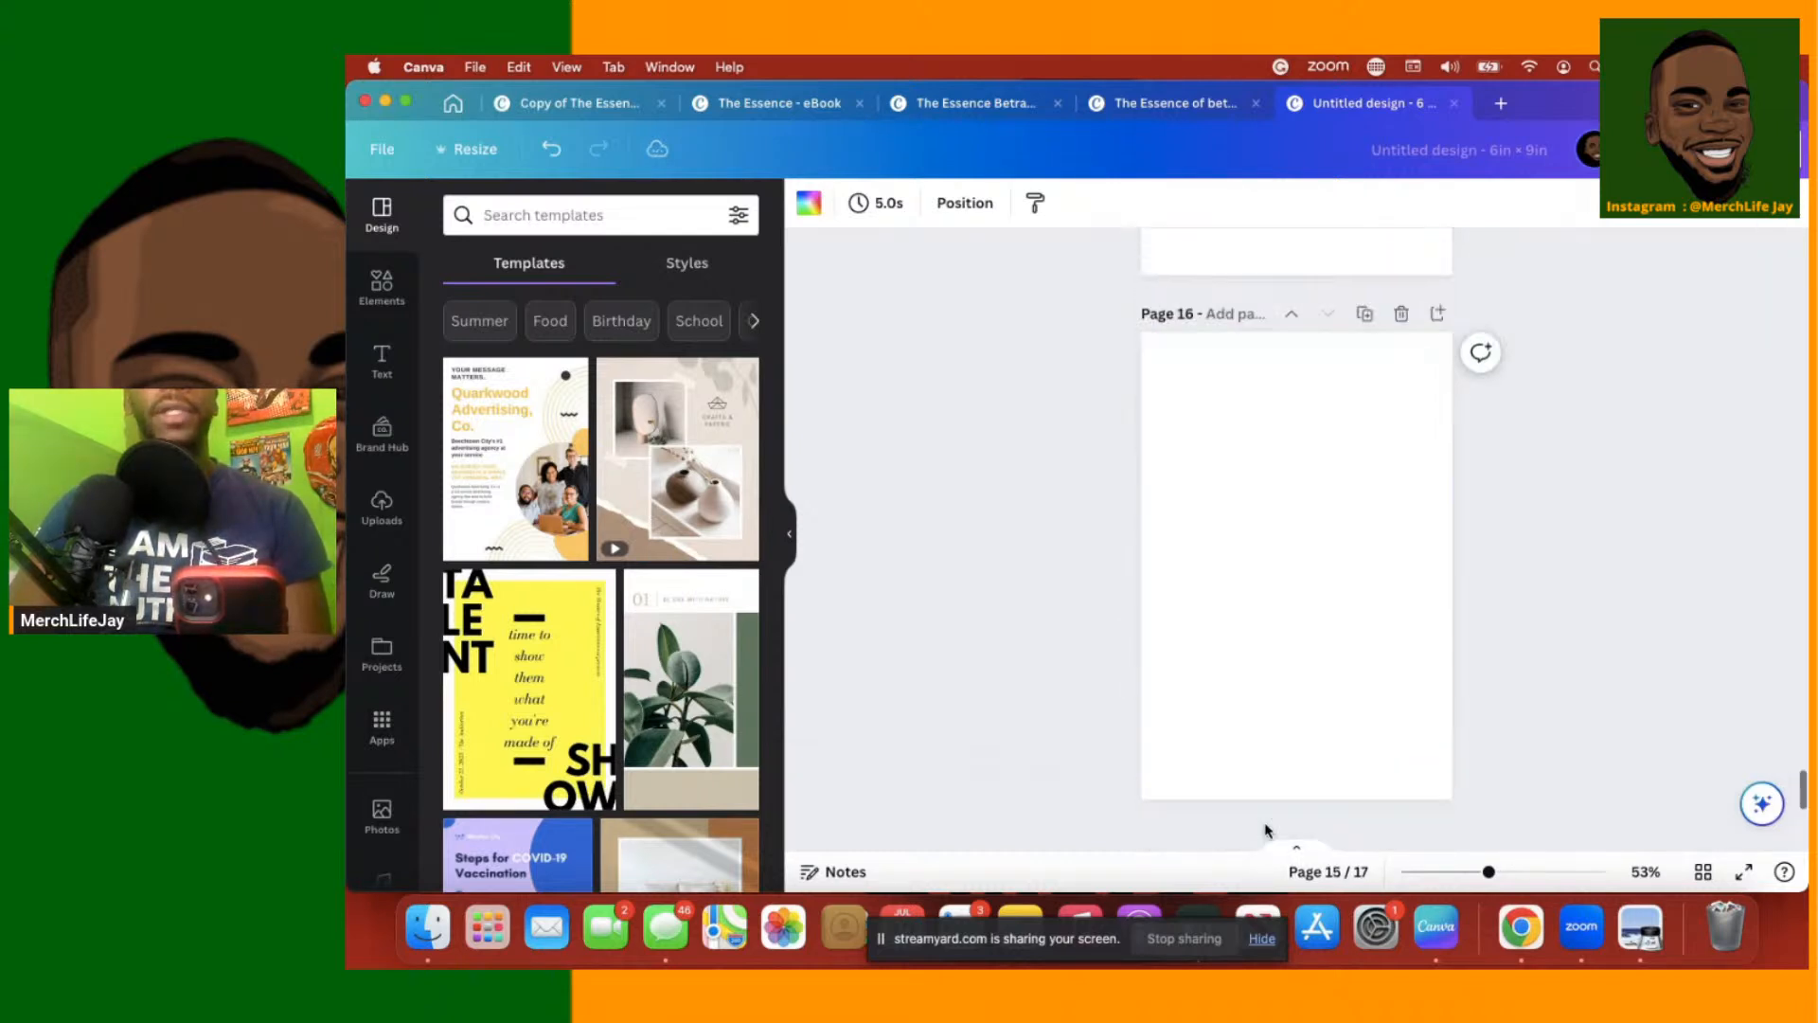
left_click(1267, 829)
left_click(1267, 829)
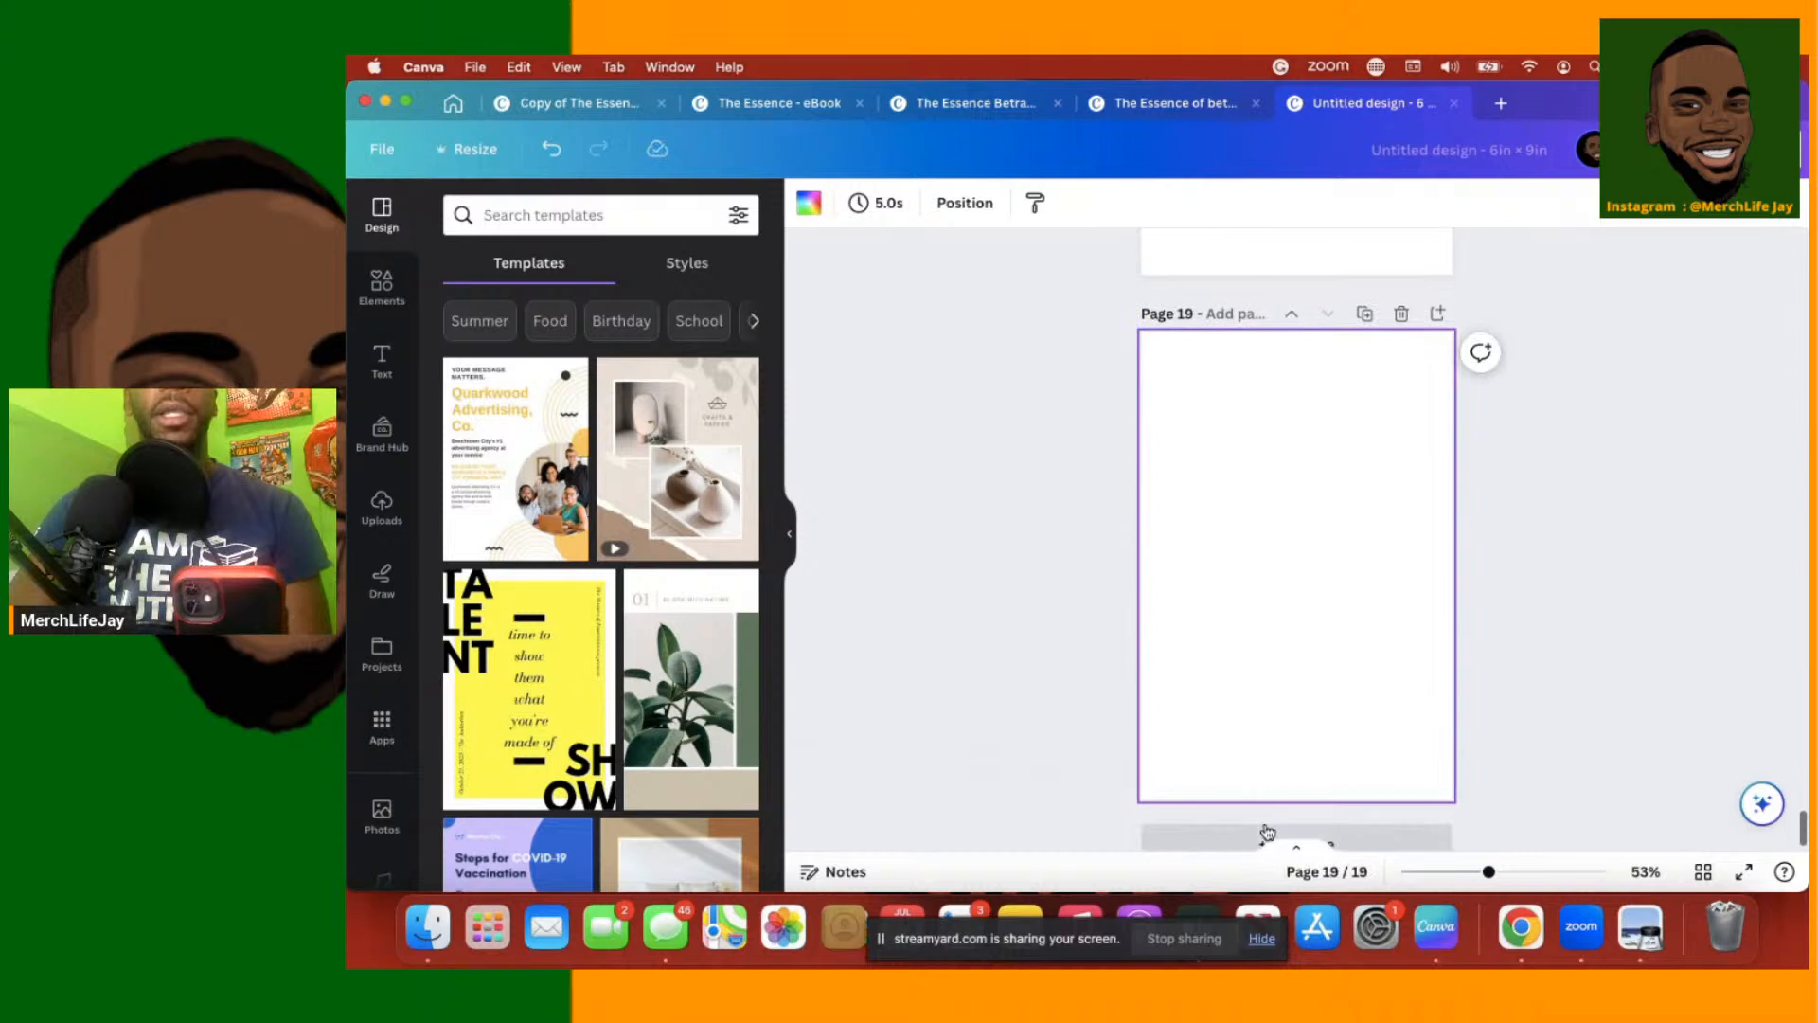
left_click(1271, 801)
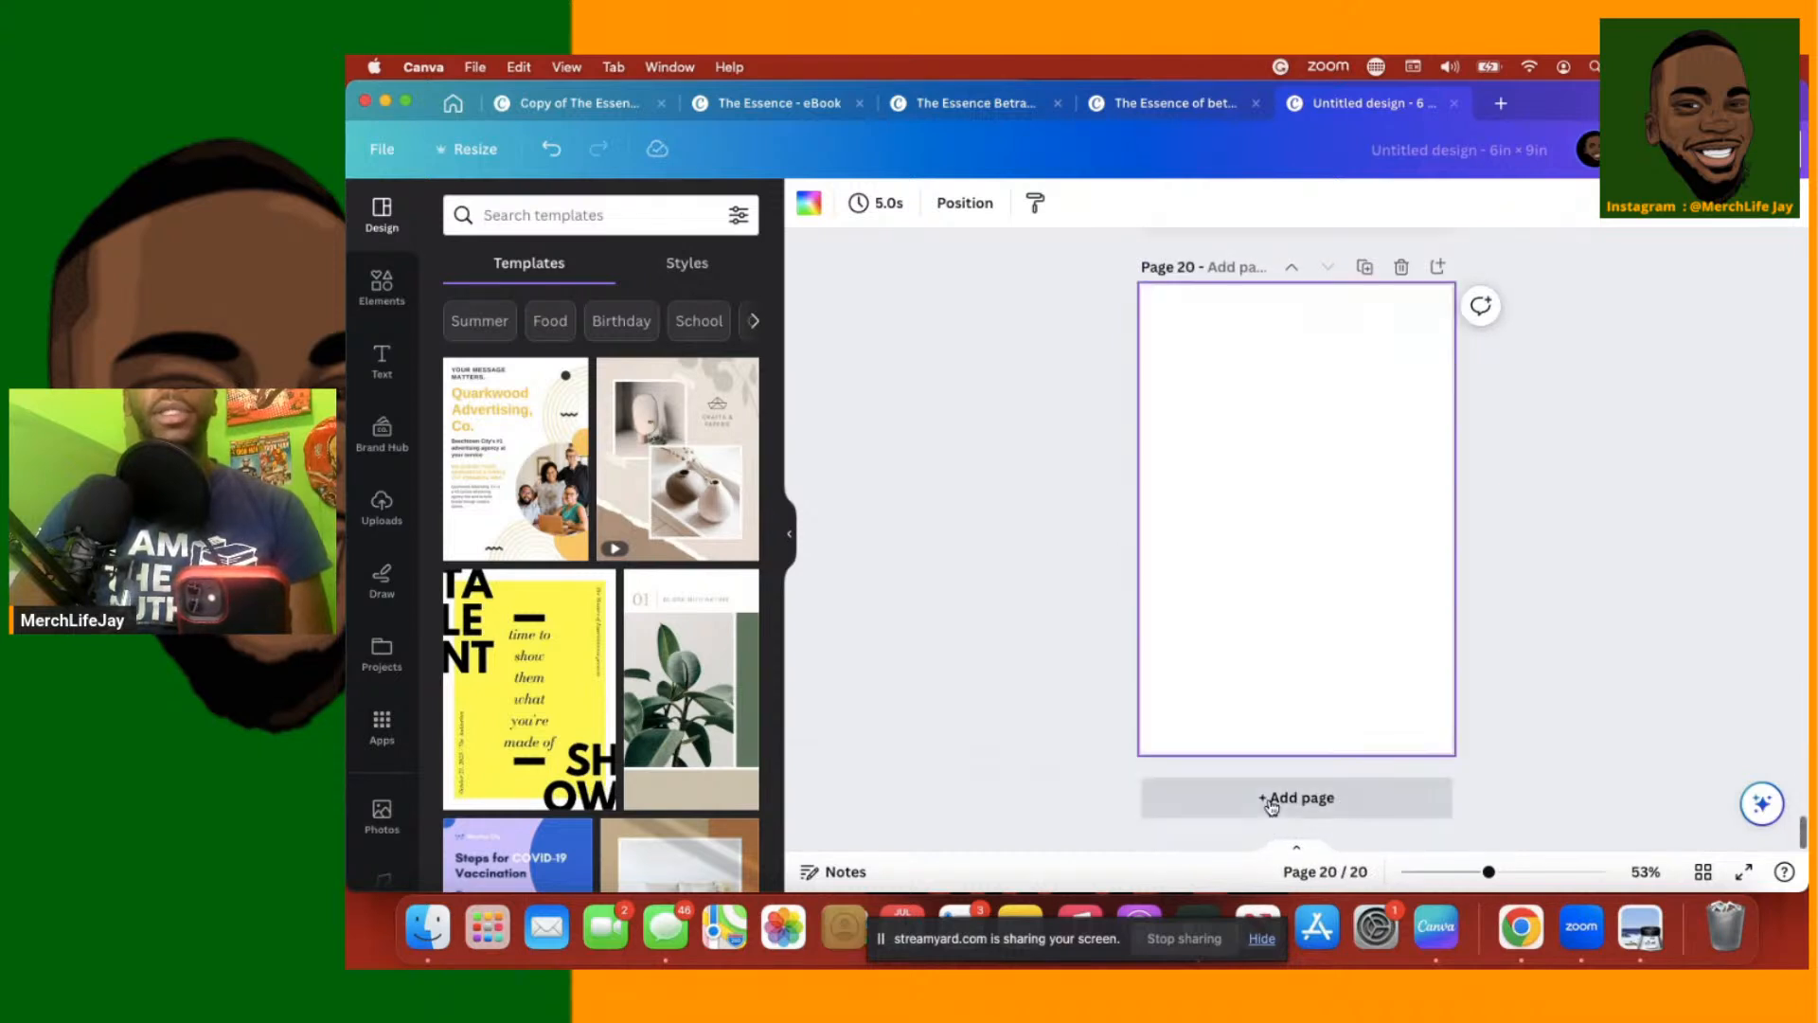
left_click(1271, 801)
left_click(1271, 800)
left_click(1269, 806)
left_click(1270, 807)
left_click(1270, 807)
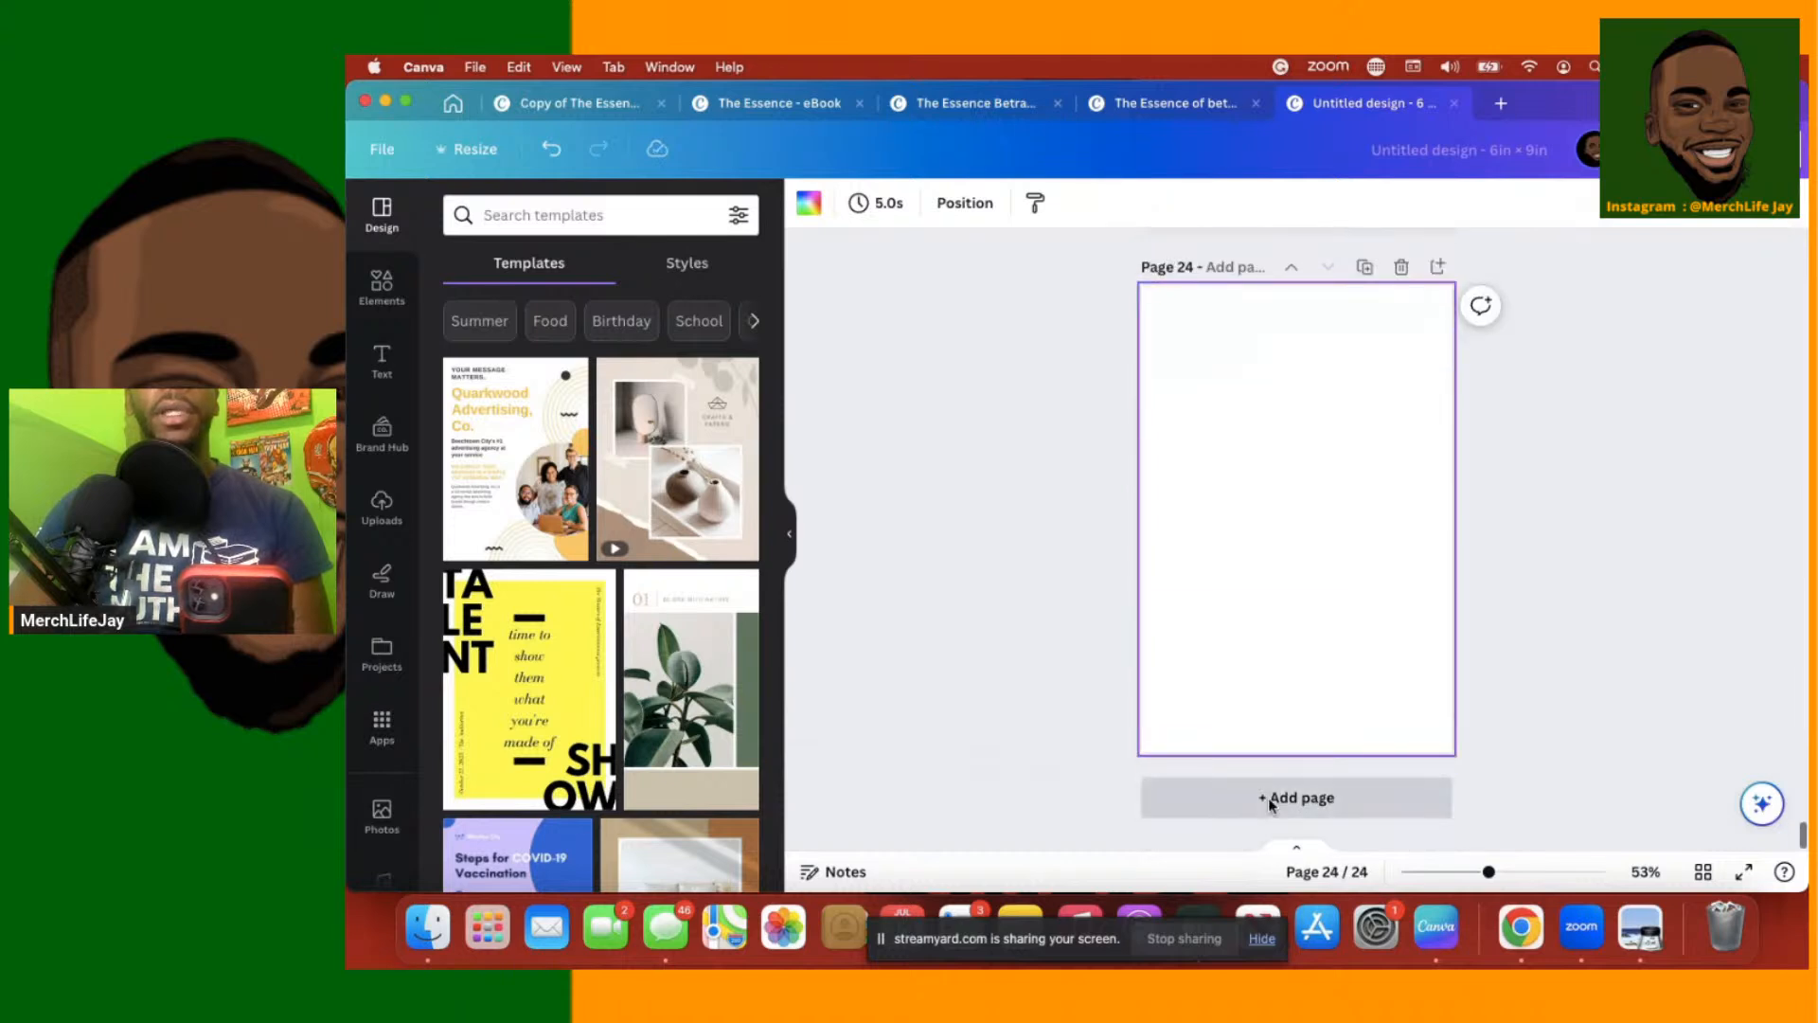
left_click(1271, 800)
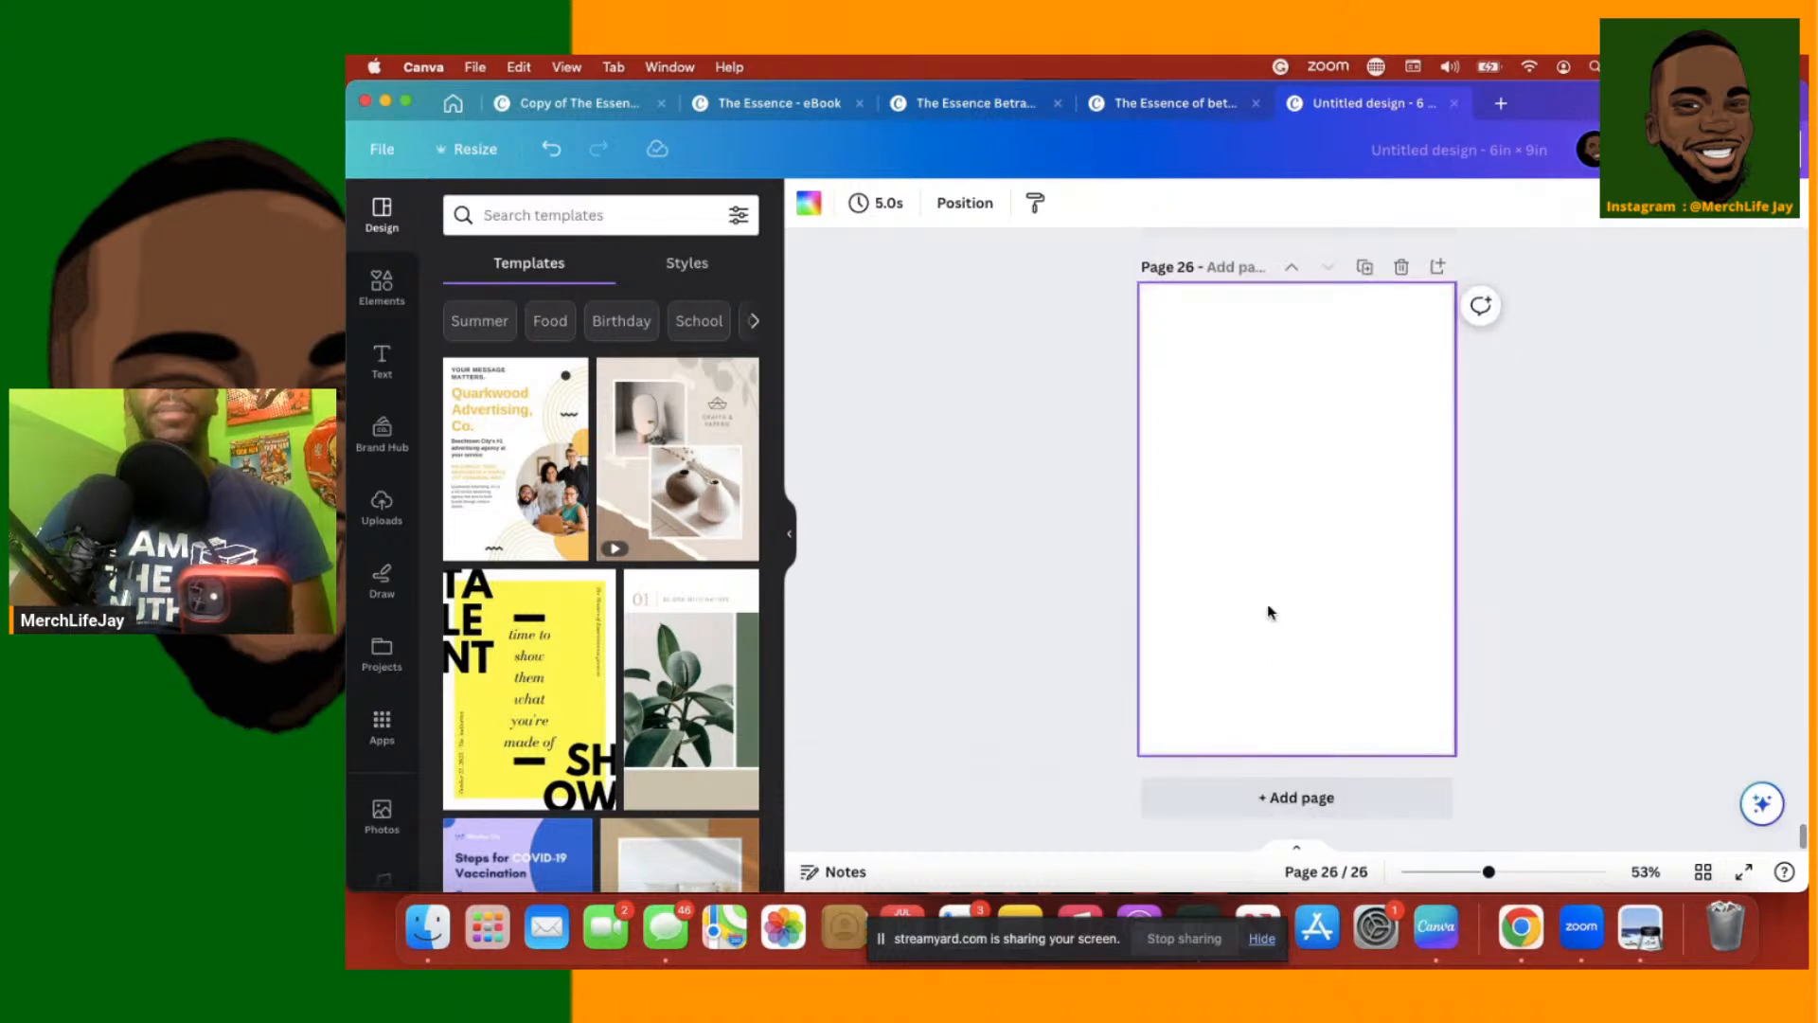
Bring back the Finder folder, position it below the design's page area, and place page image 01 on page 1
scroll(1268, 610, "up", 15)
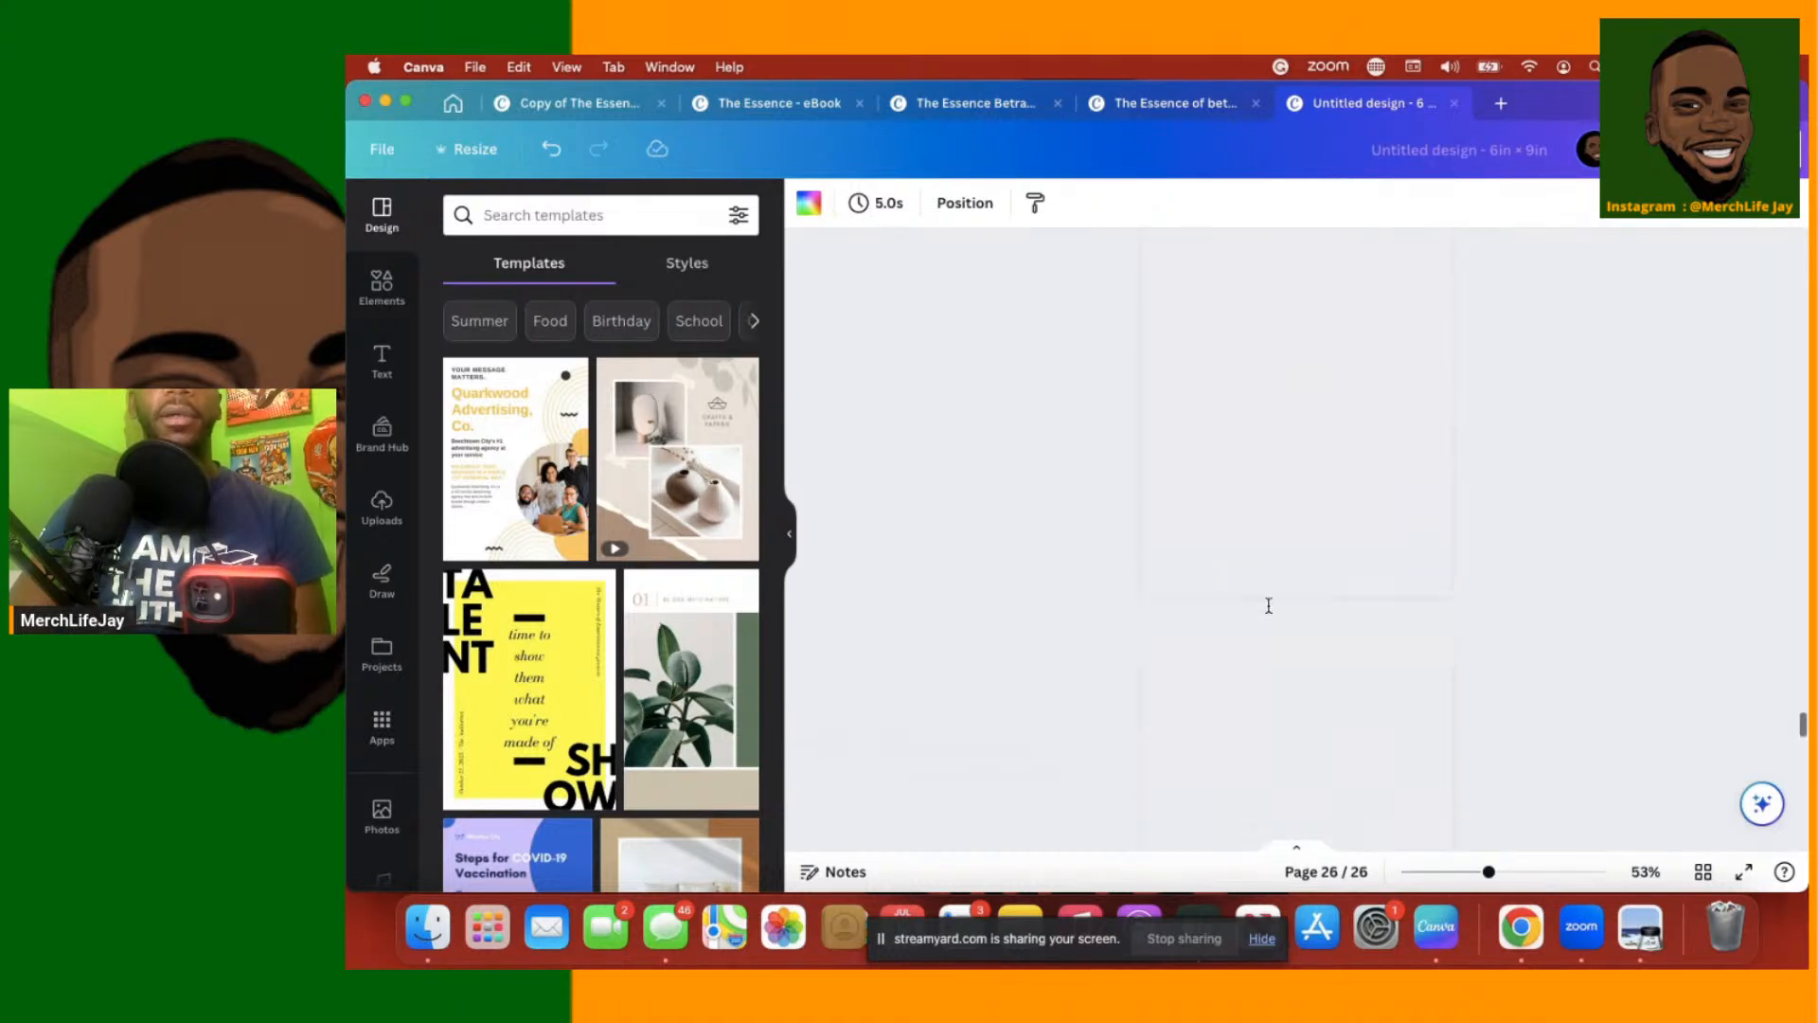
scroll(1270, 612, "up", 20)
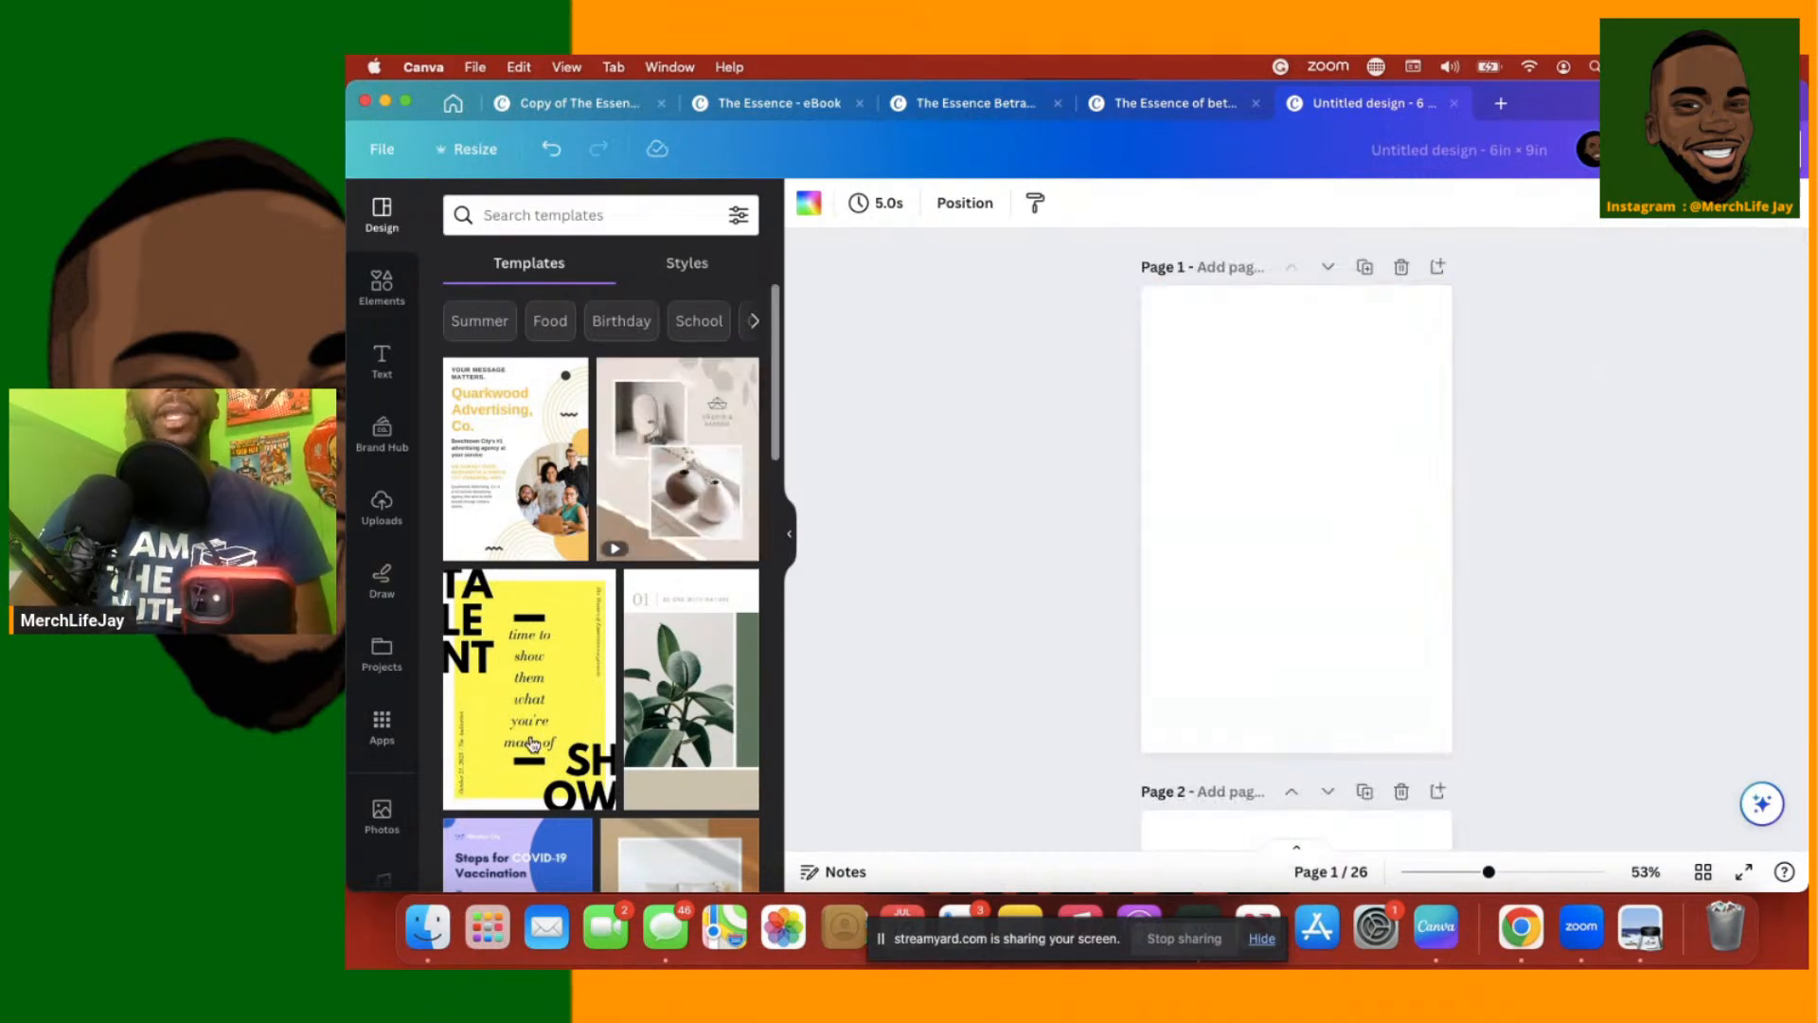
left_click(429, 933)
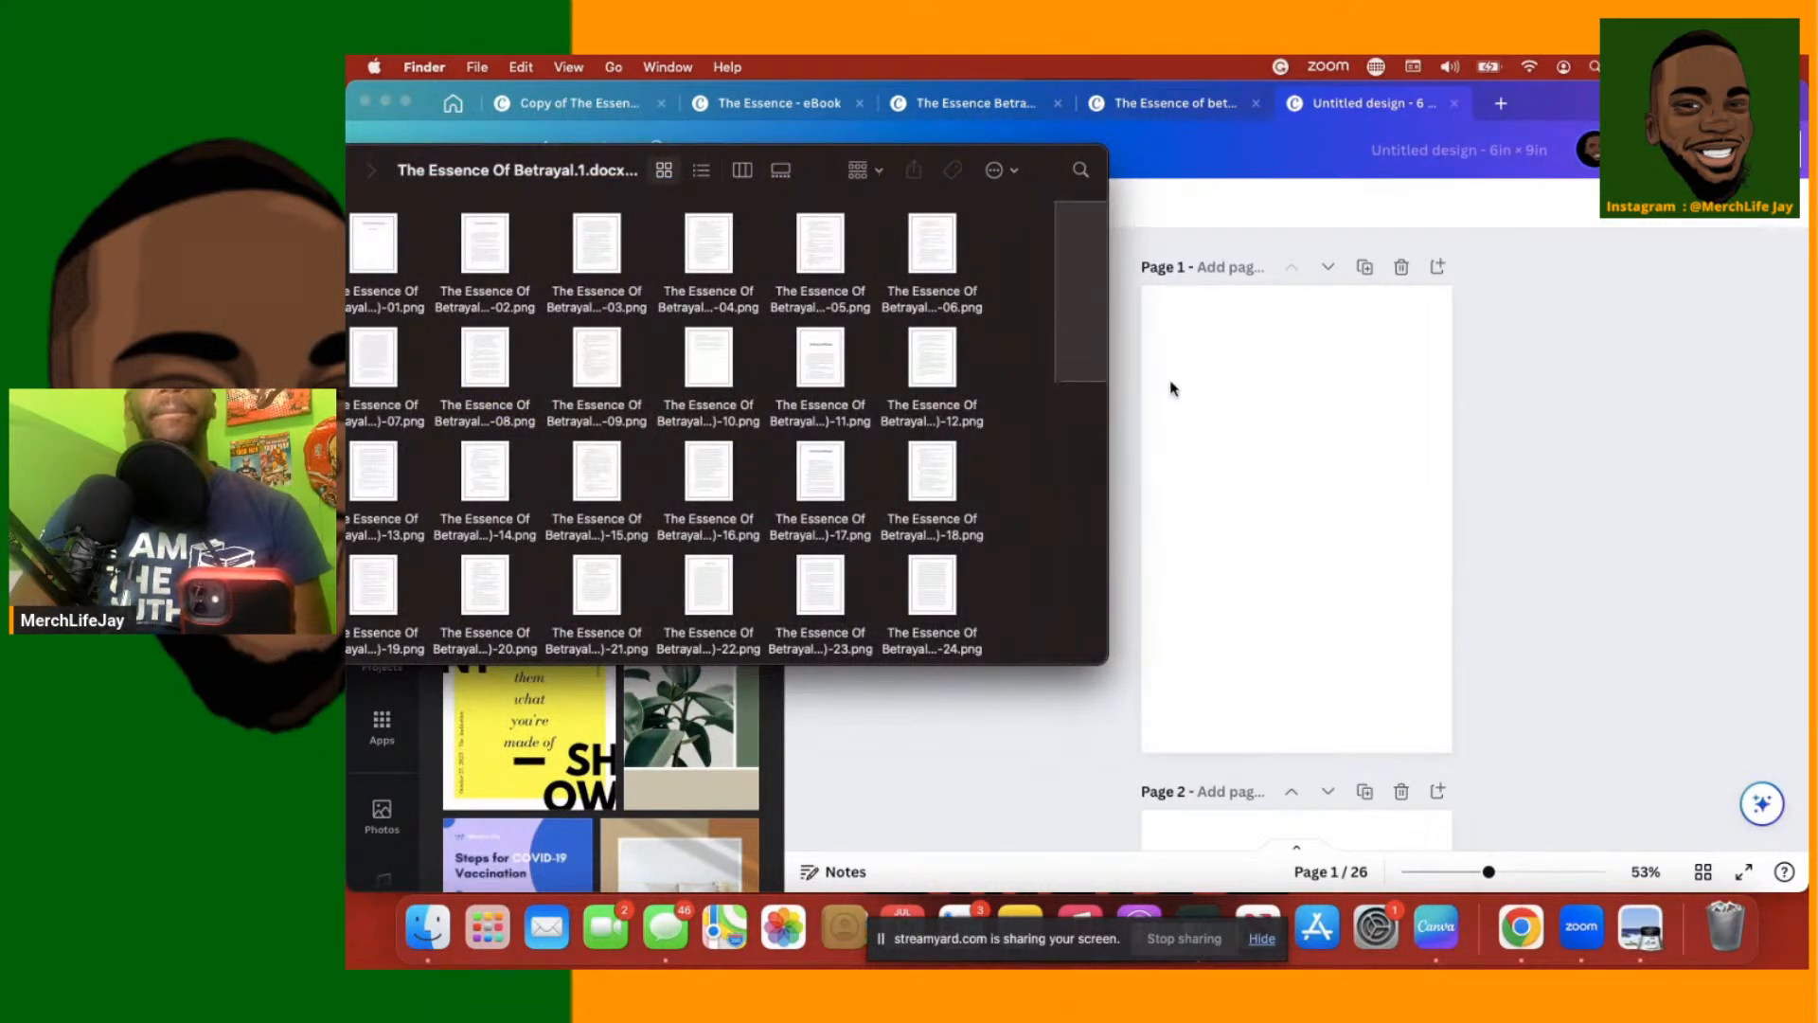
left_click_drag(555, 171, 1099, 290)
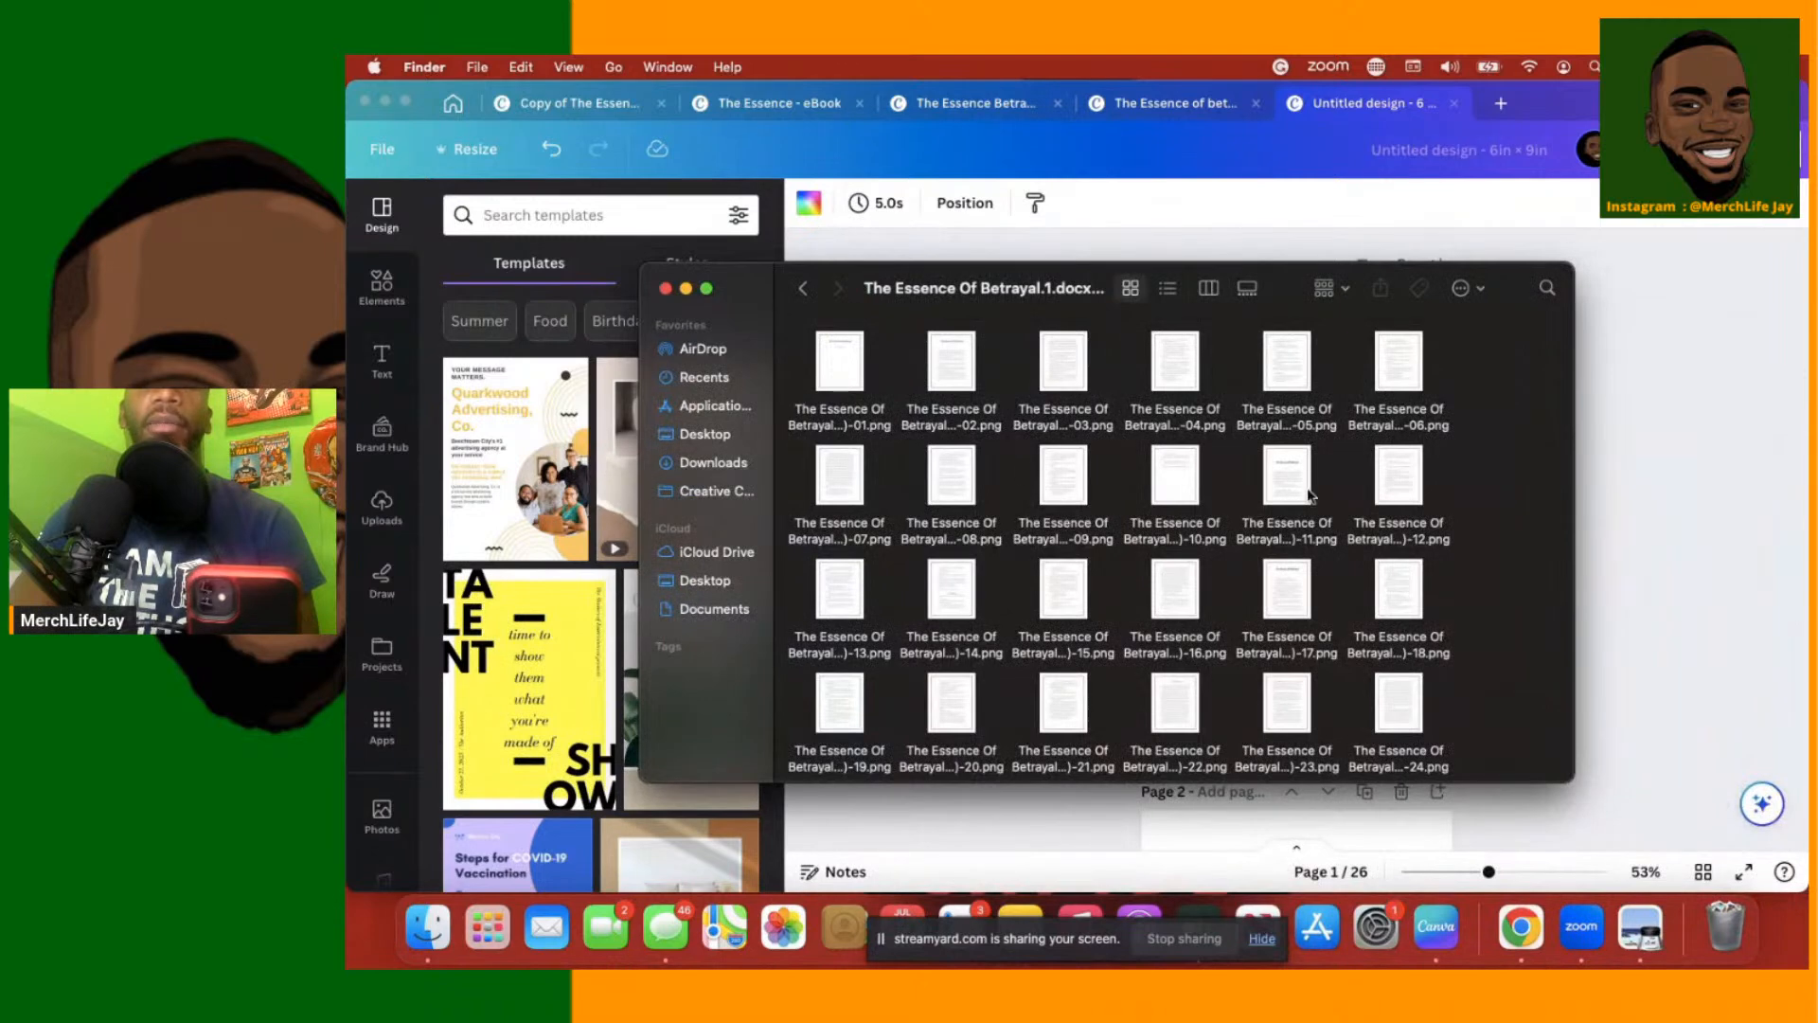
left_click_drag(1274, 288, 1481, 495)
left_click(1044, 566)
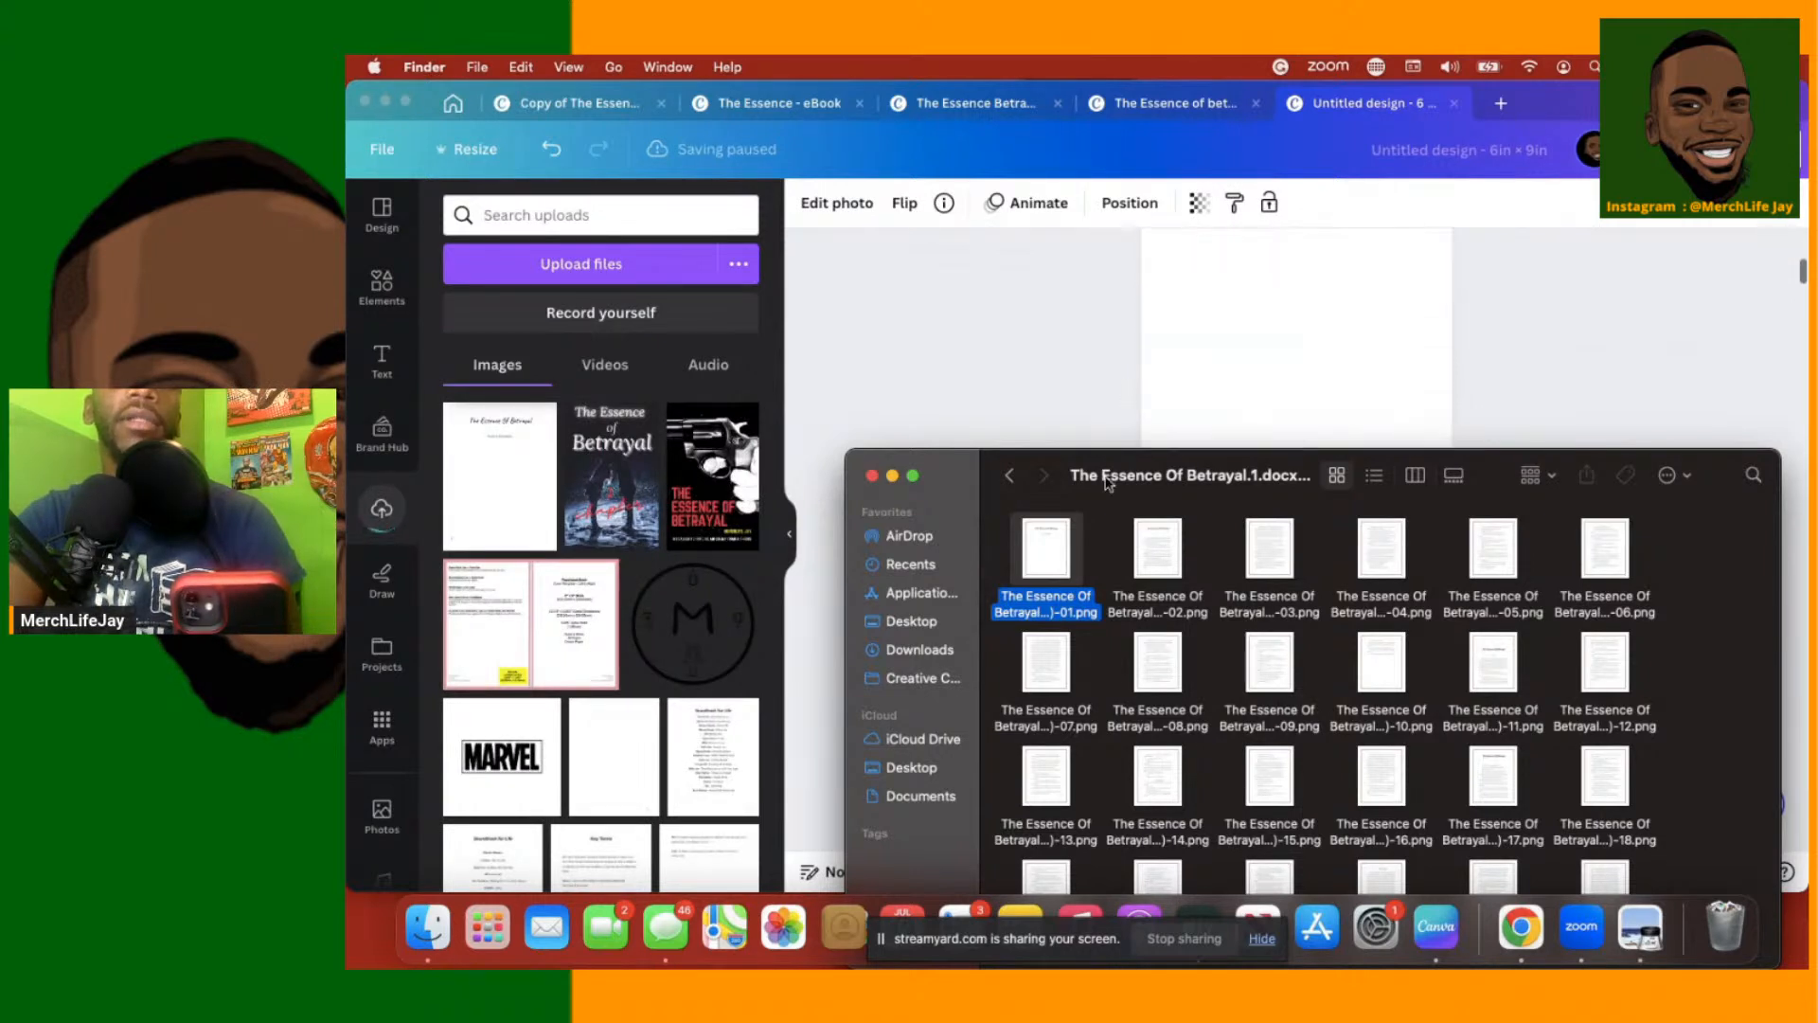
Place page images 02, 03, 04 and 05 from the Finder folder on pages 2 to 5 of the design, in order
left_click_drag(1151, 549, 1120, 400)
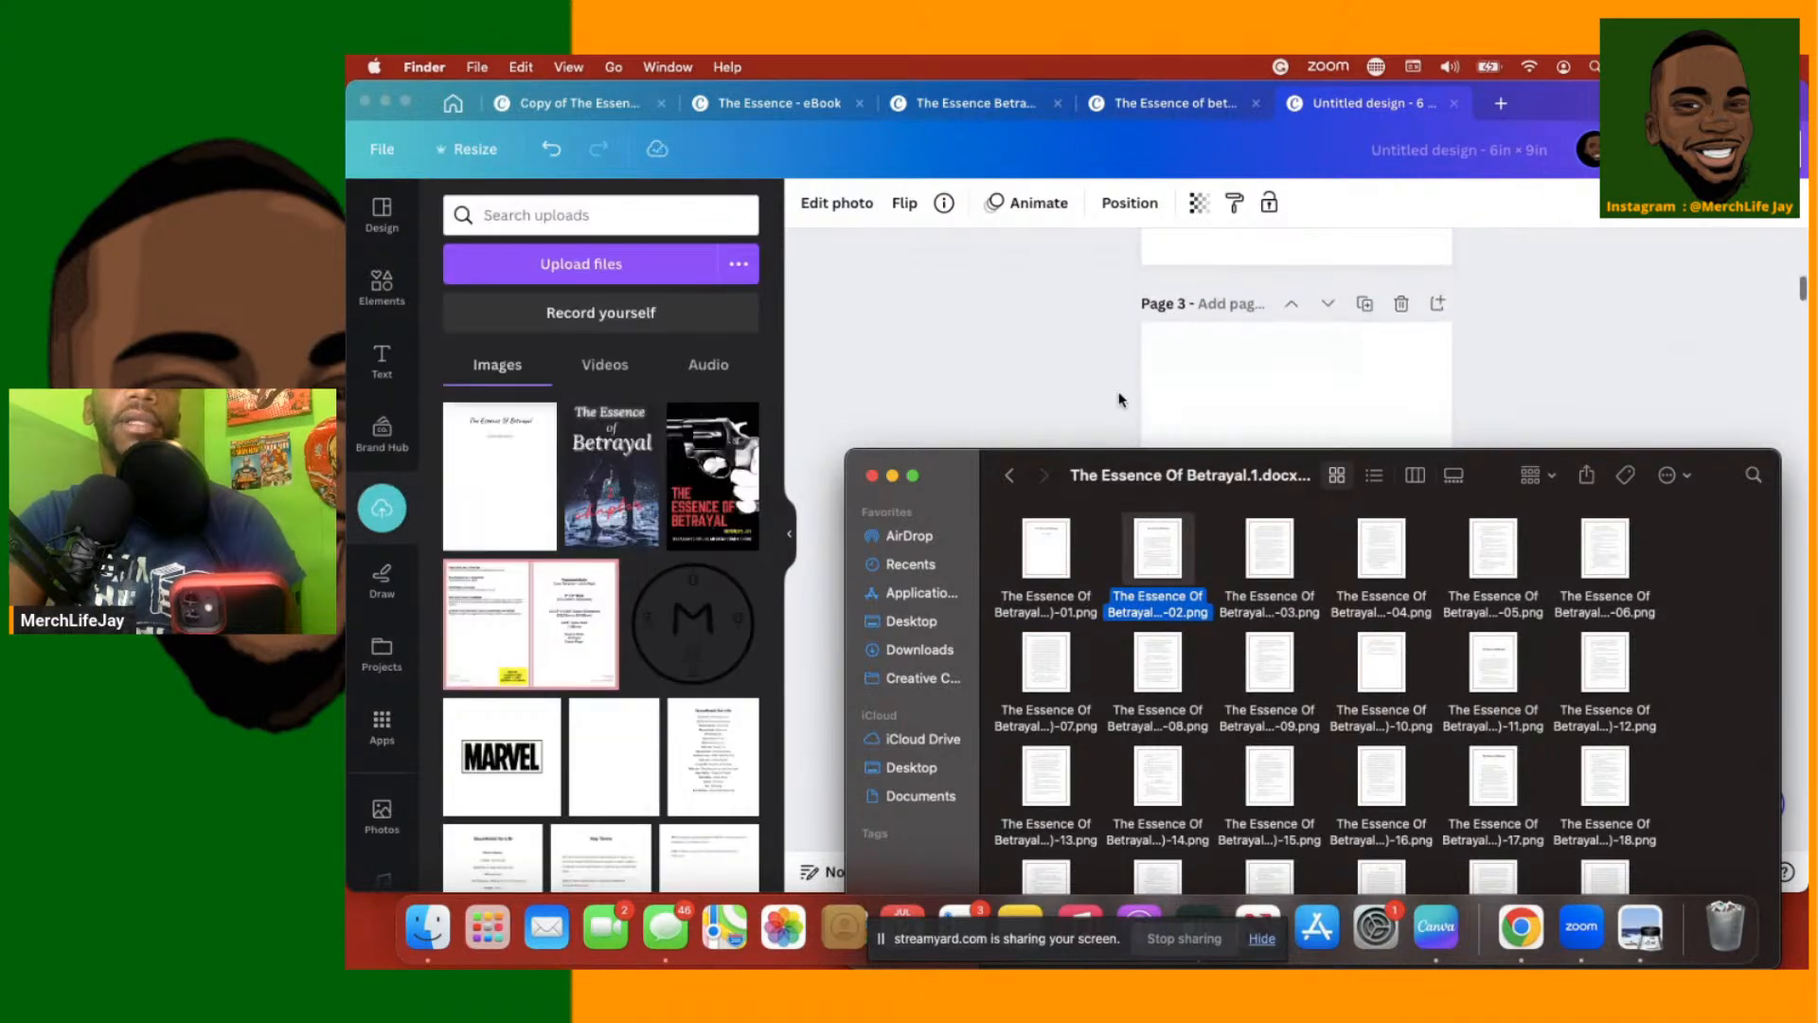
left_click_drag(1269, 549, 1094, 413)
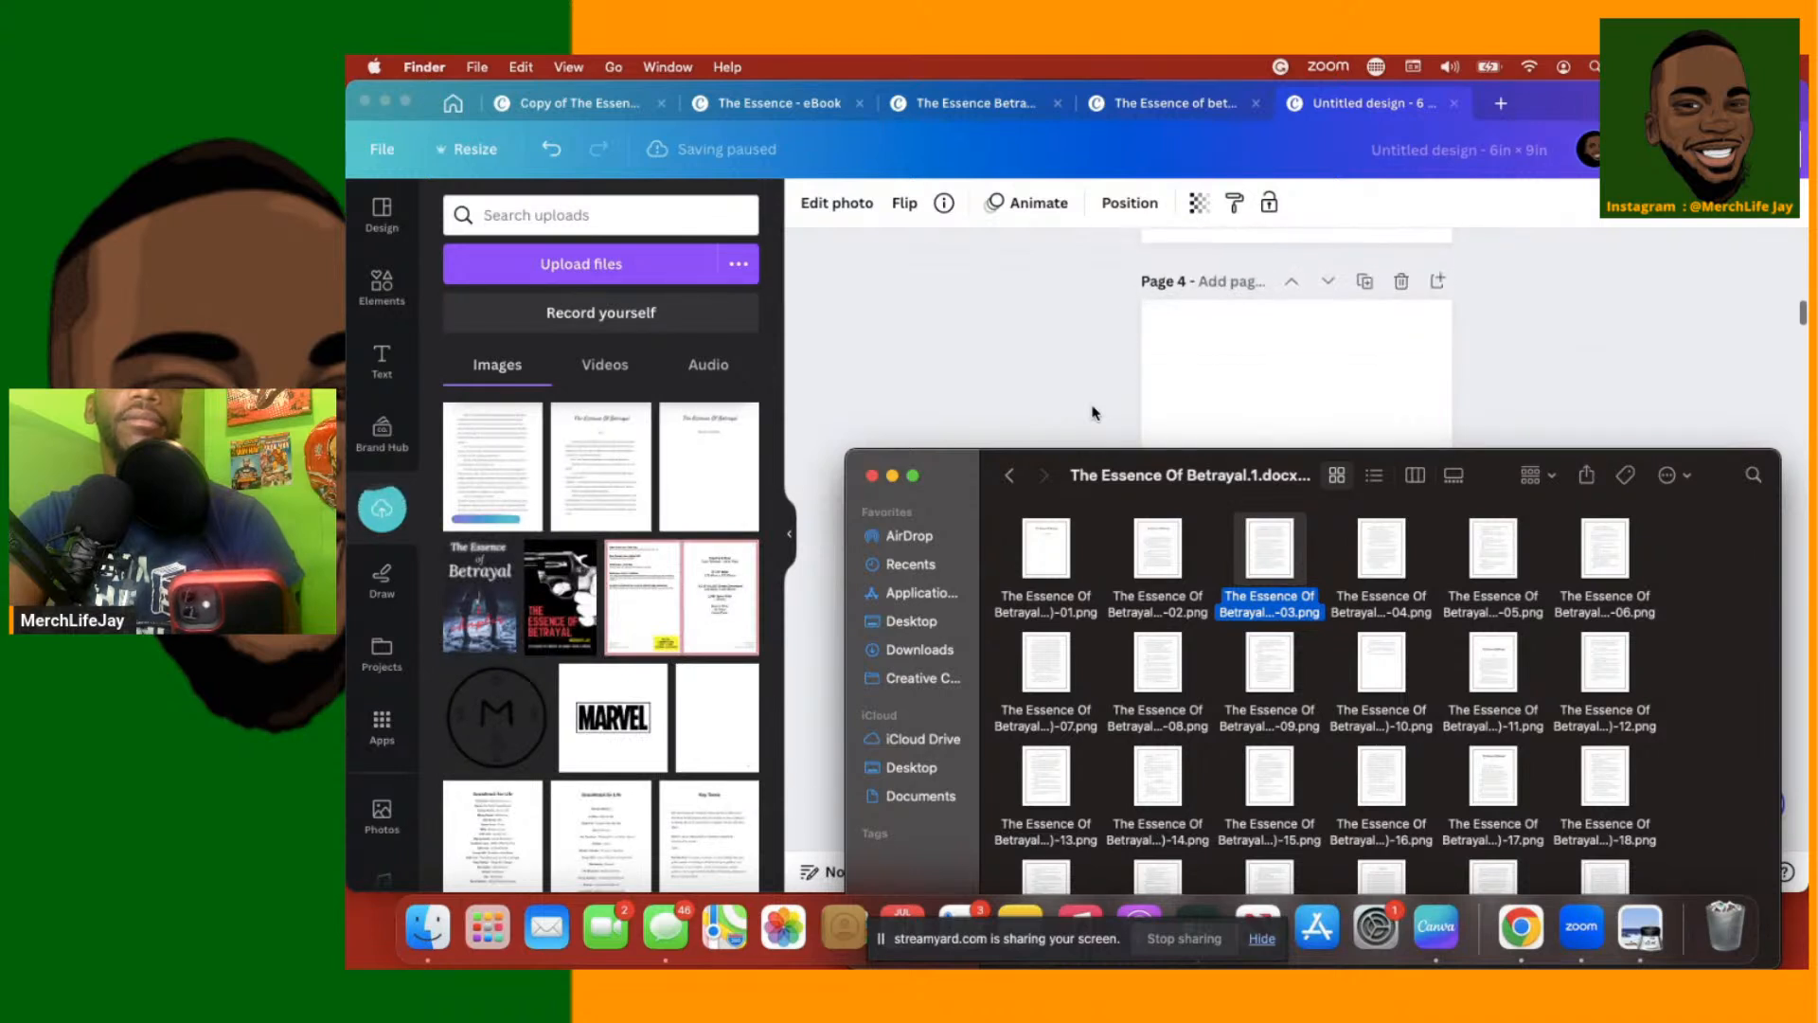
left_click_drag(1400, 538, 1151, 415)
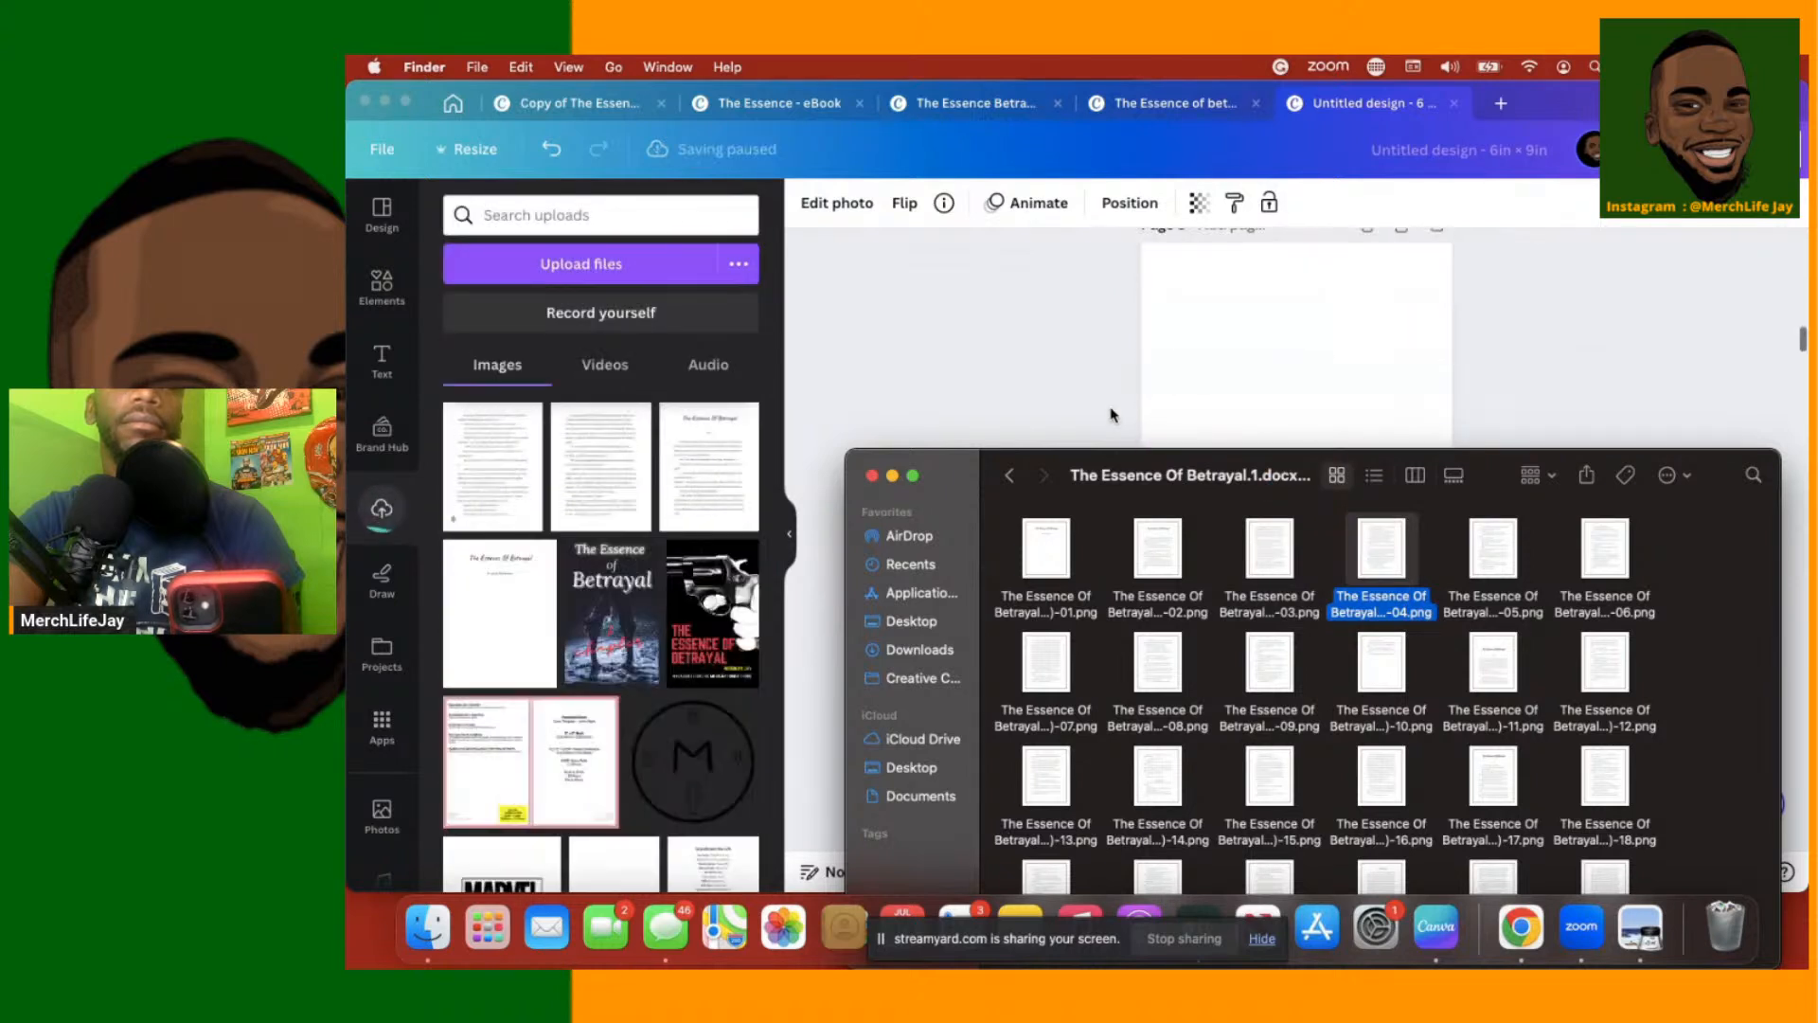
left_click_drag(1505, 584, 1313, 315)
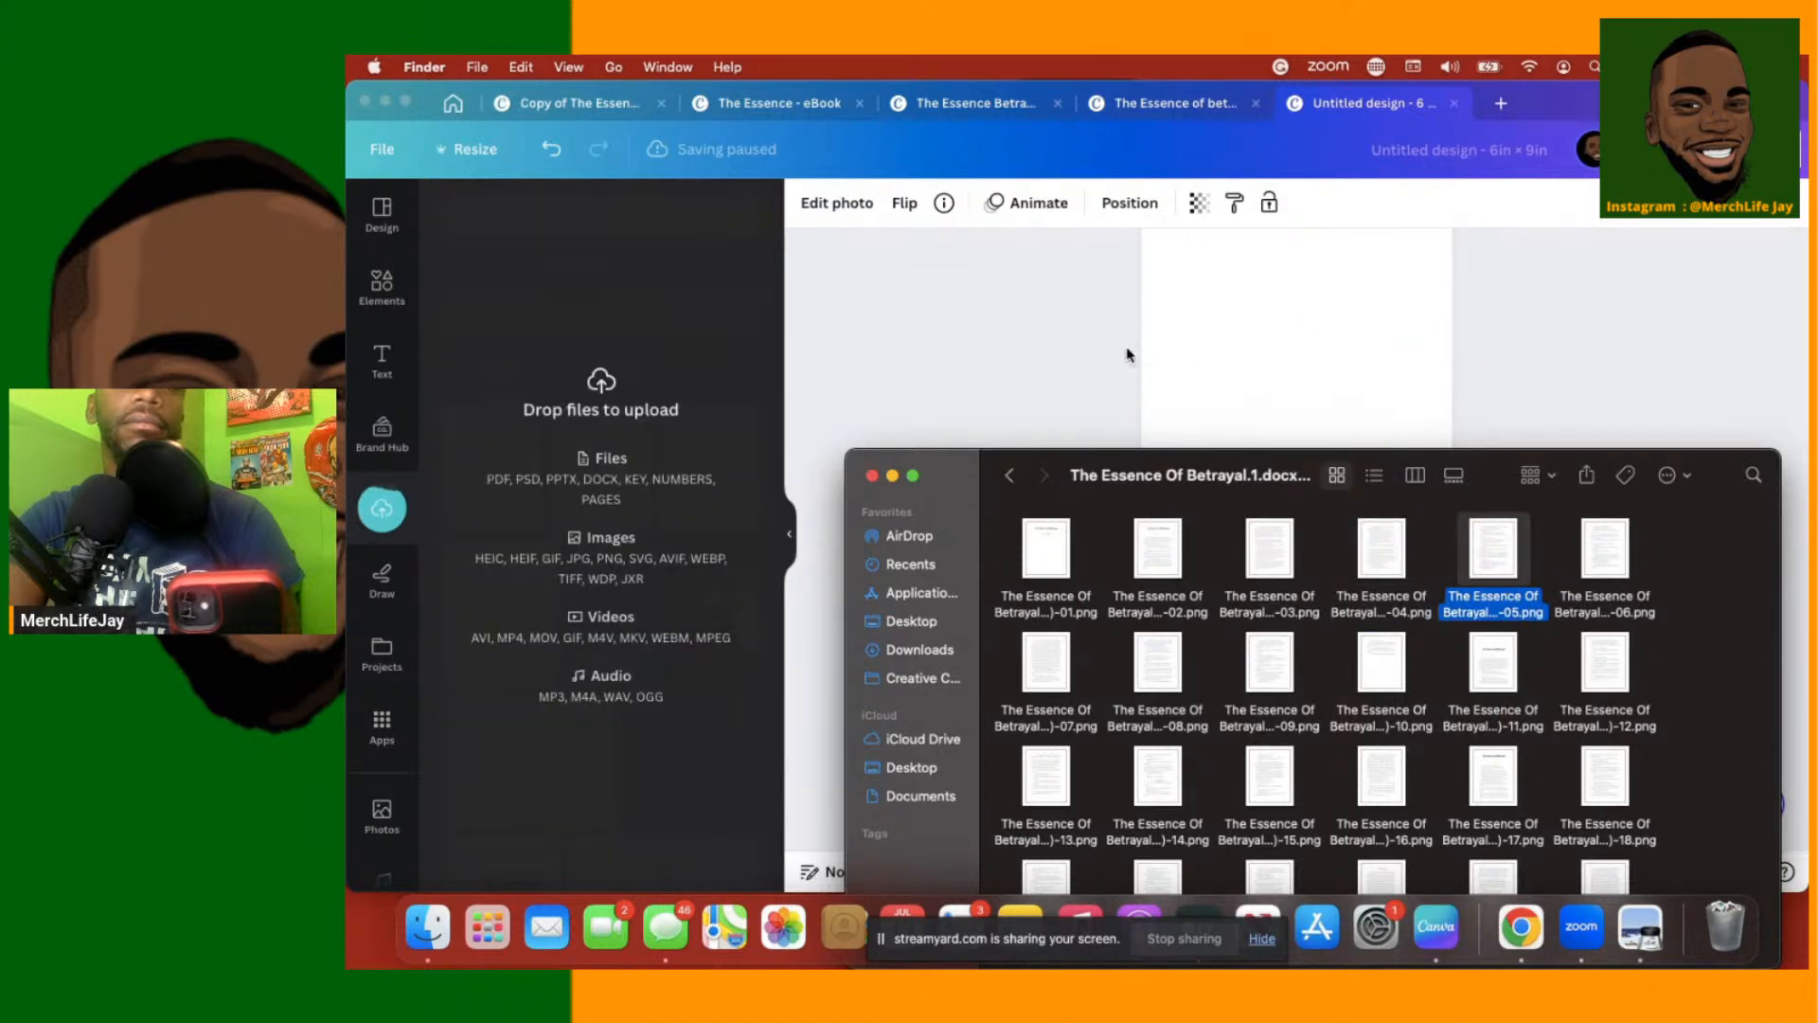
Place page images 06, 07 and 08 from the Finder folder on the matching blank pages 6 to 8
left_click_drag(1139, 352, 1104, 361)
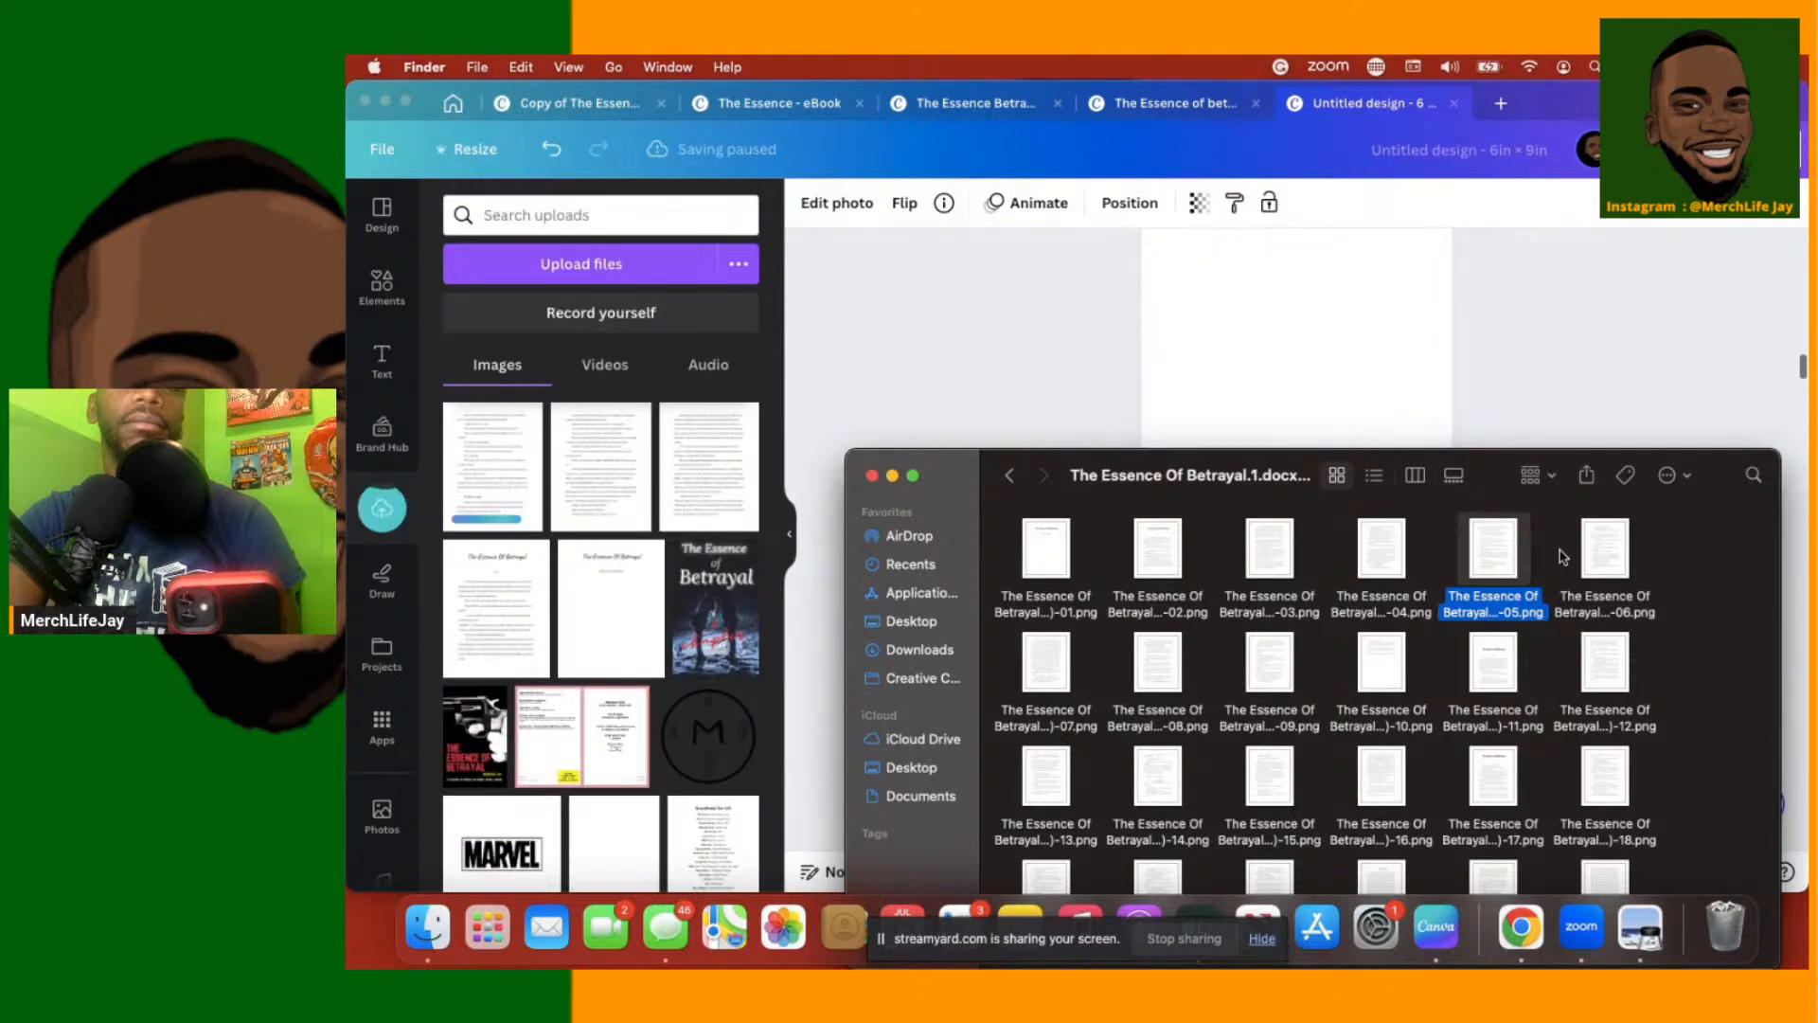
left_click_drag(1607, 563, 1345, 358)
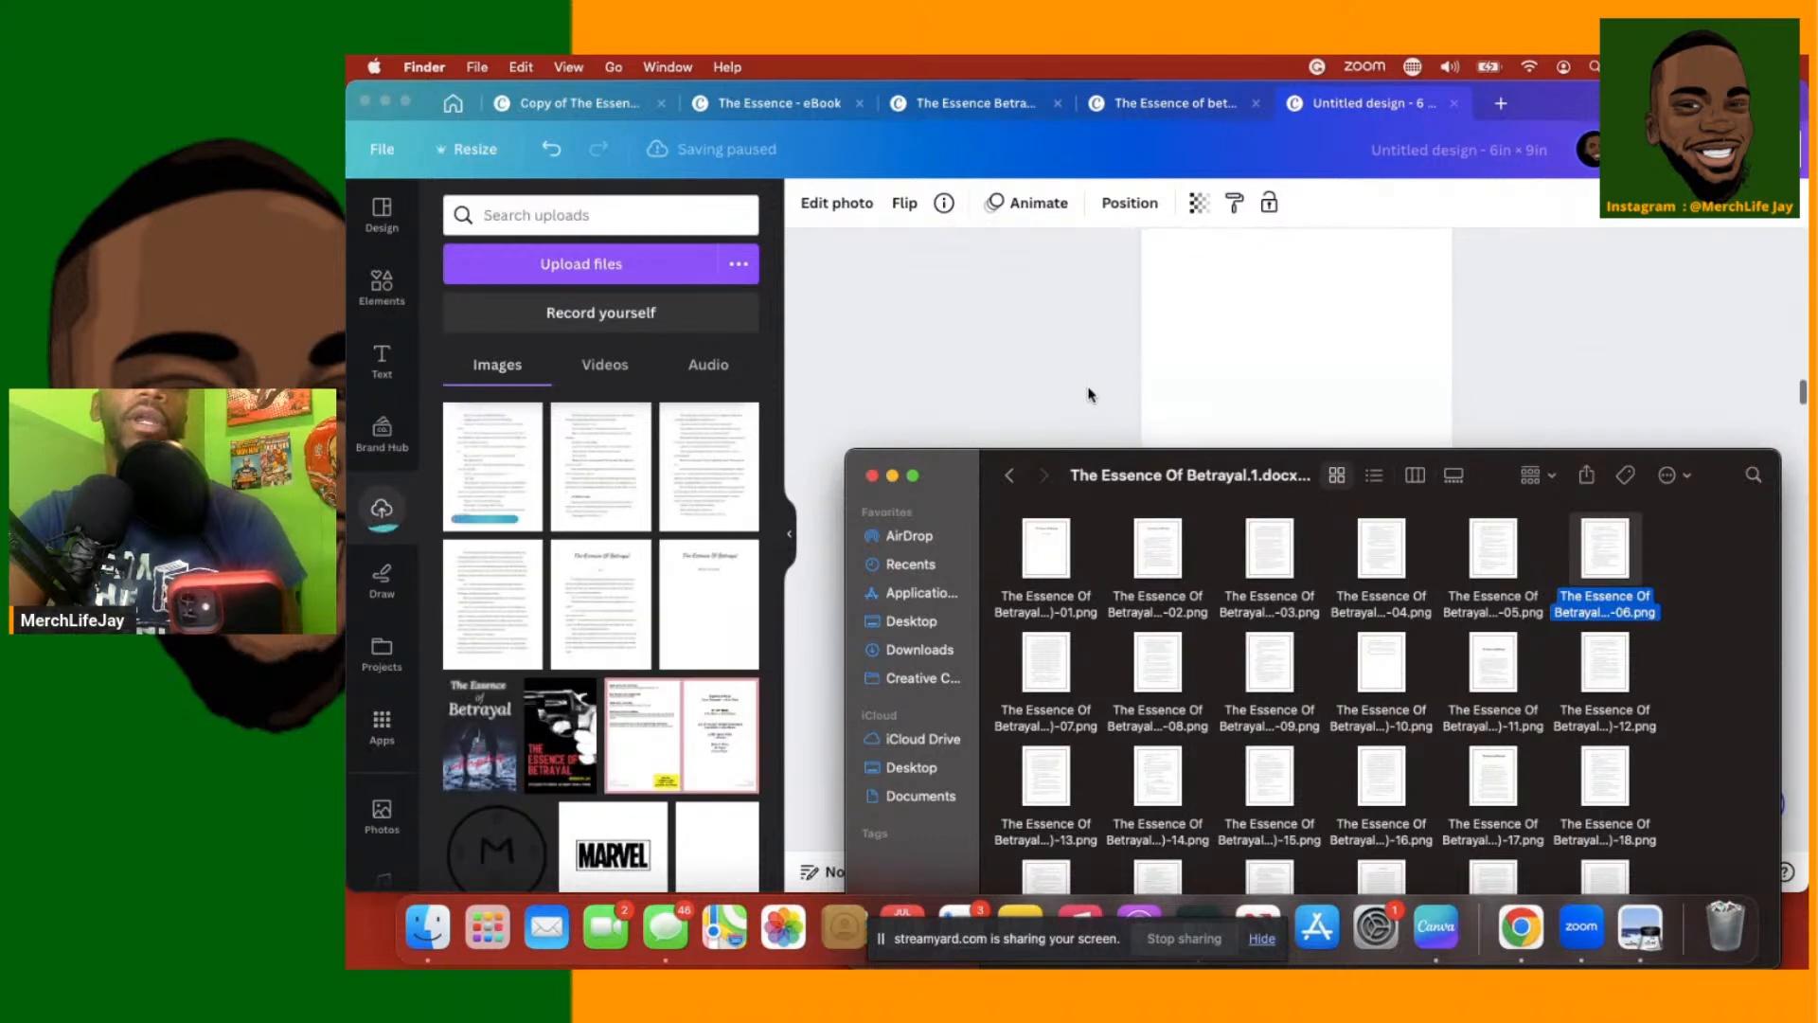
left_click_drag(1058, 678, 1244, 336)
left_click_drag(1084, 493, 1114, 342)
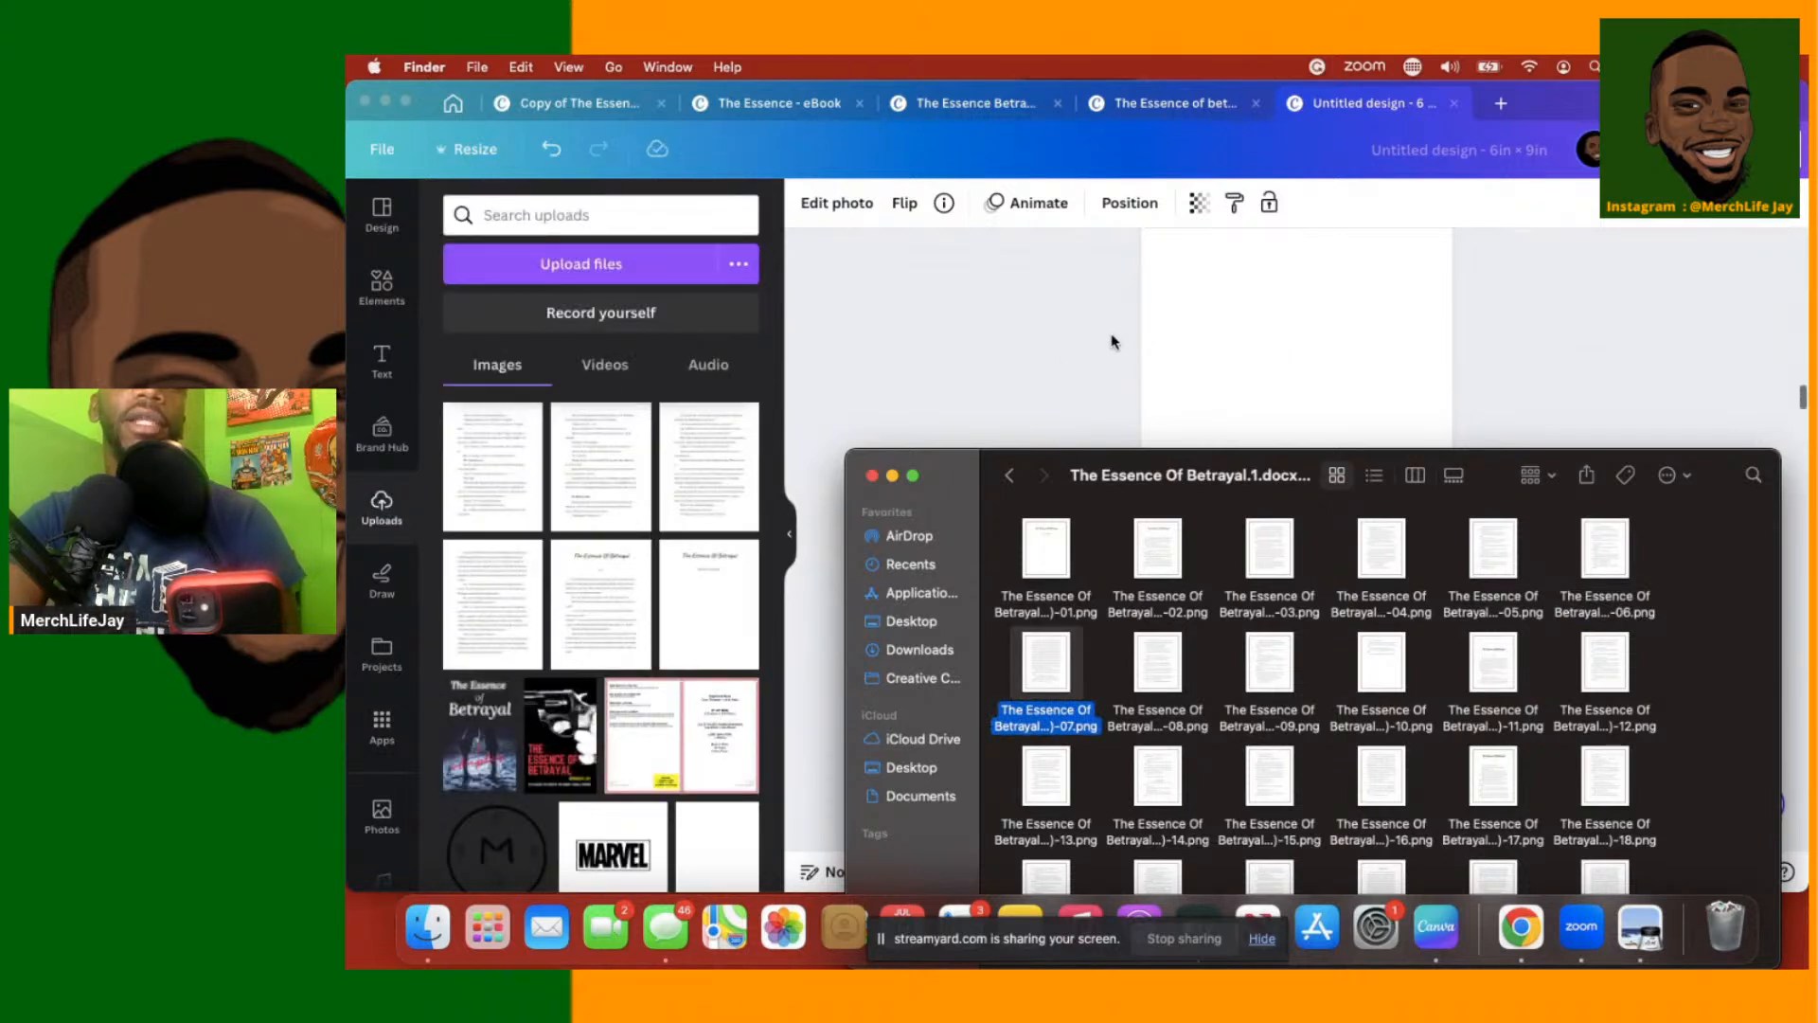
scroll(1112, 341, "down", 2)
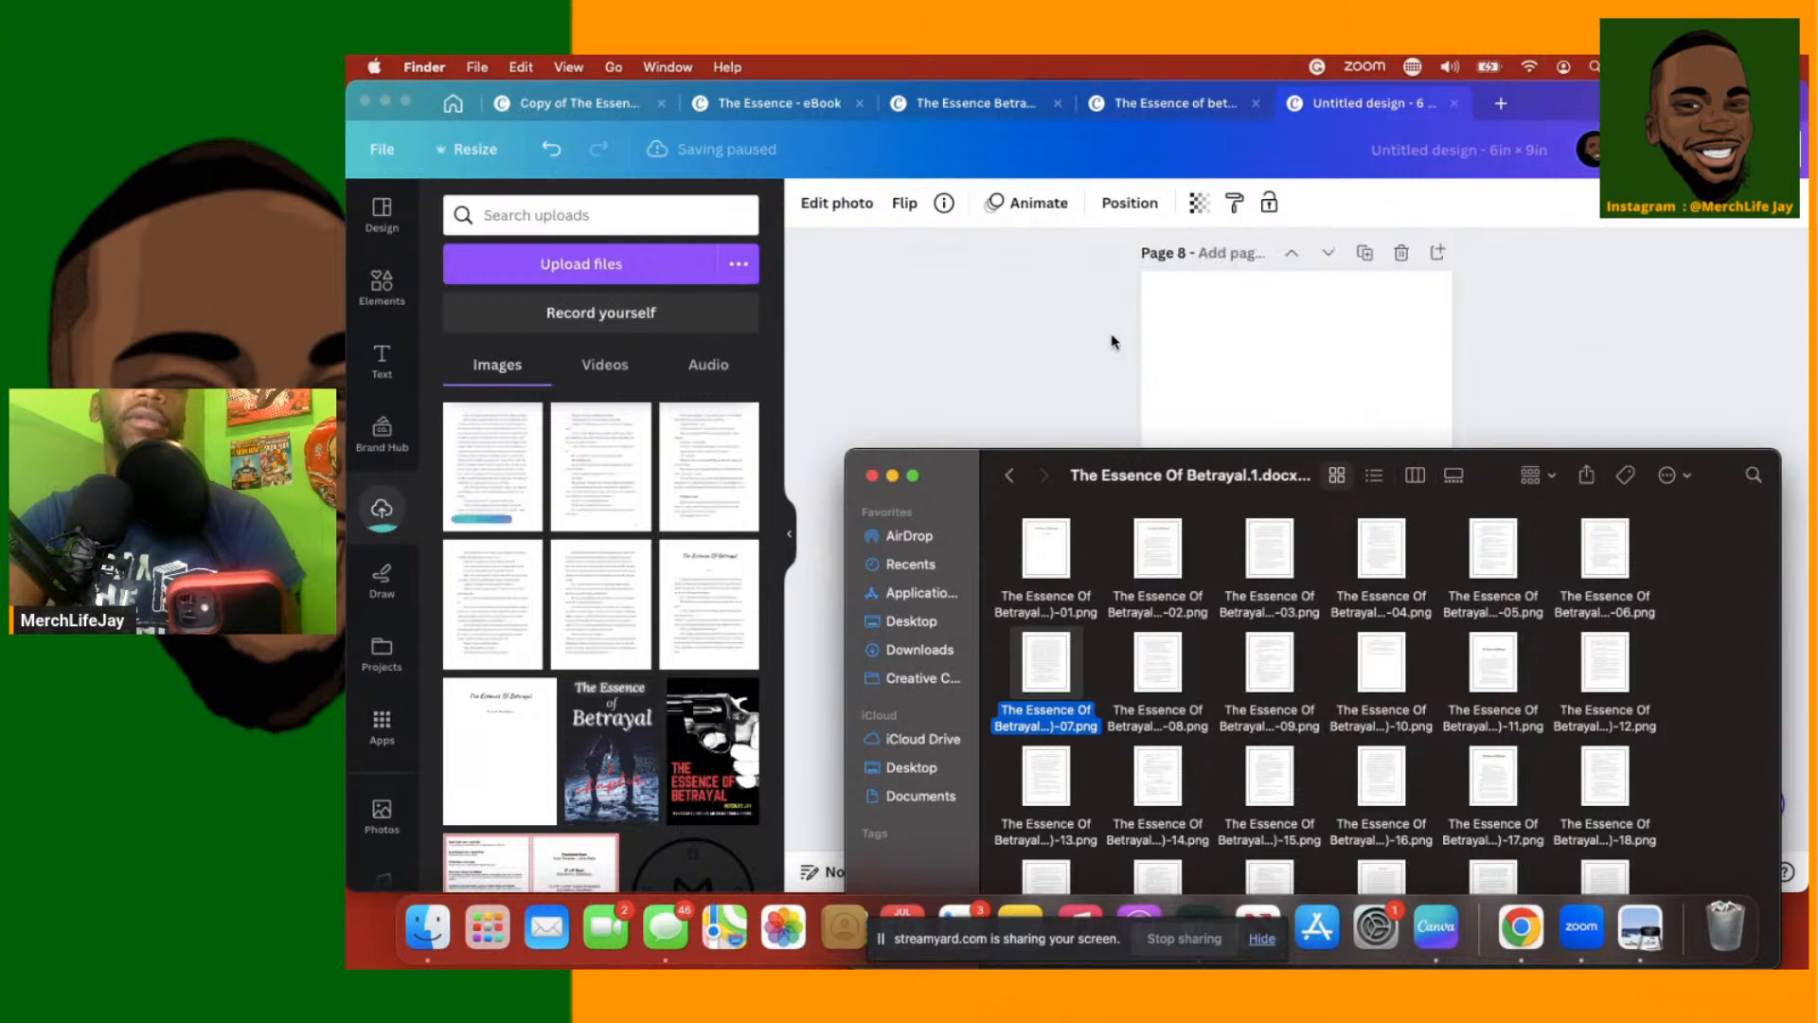
left_click_drag(1160, 664, 1232, 365)
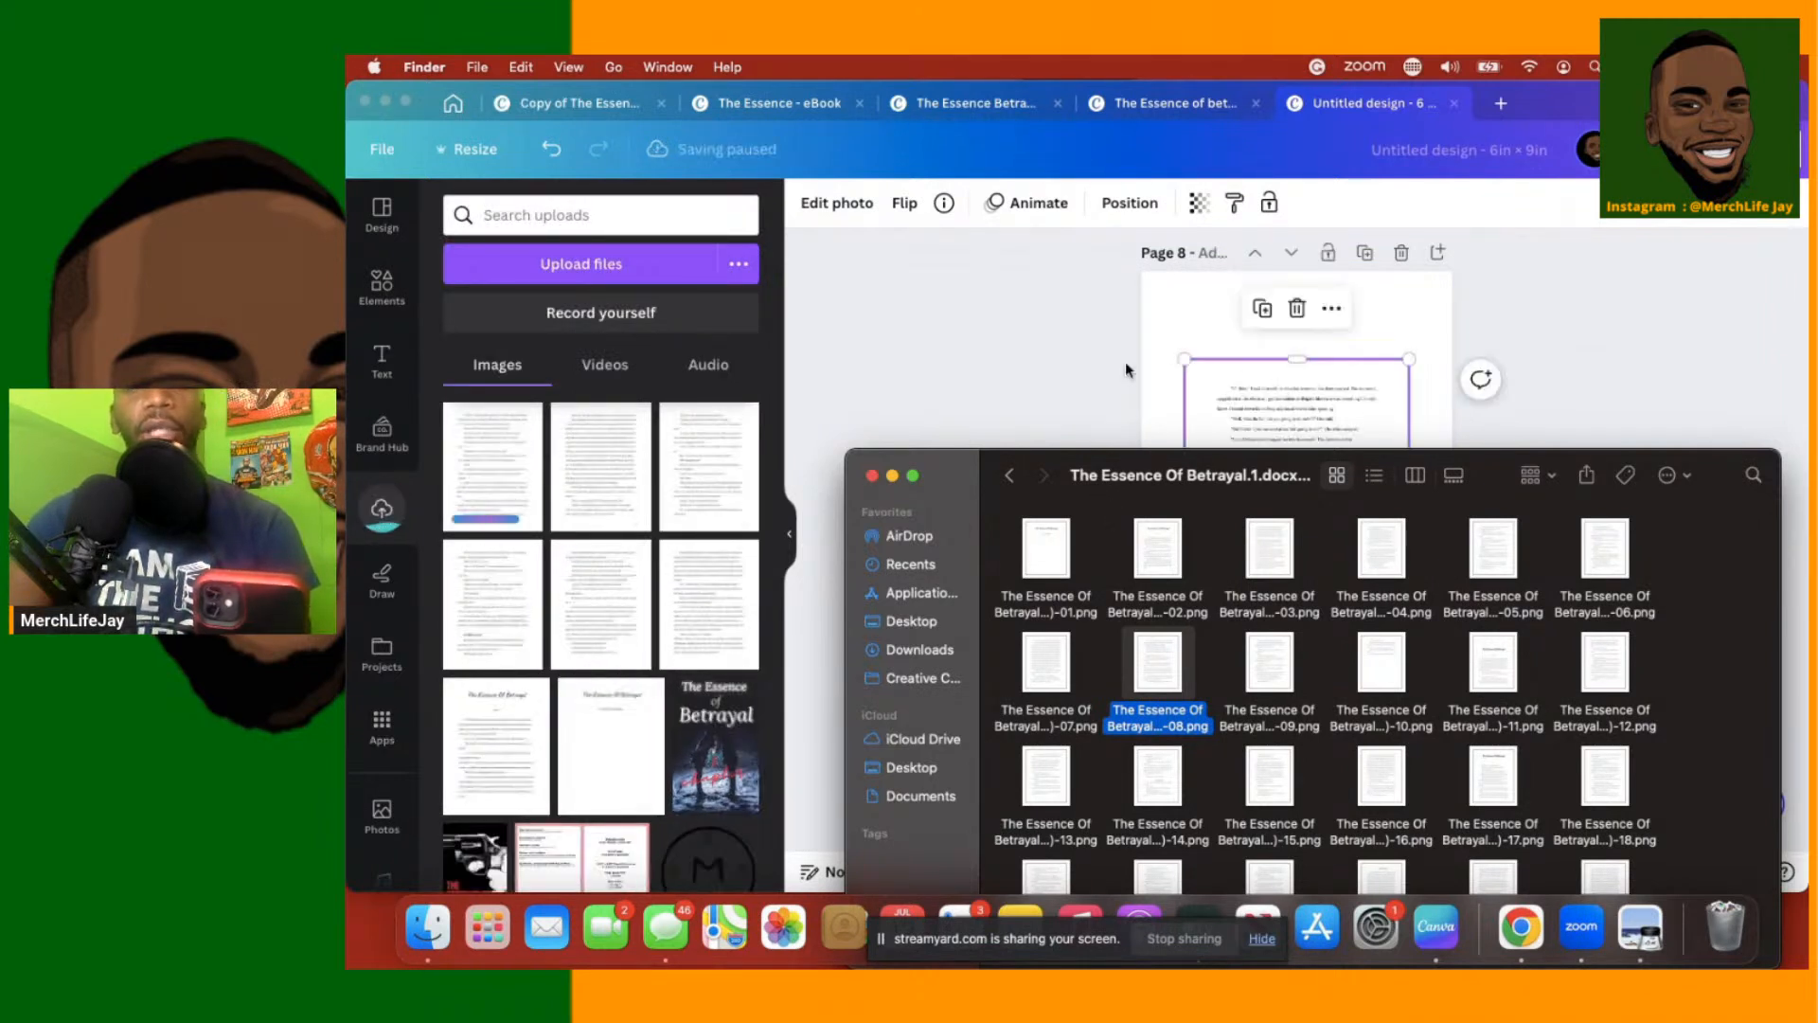
Add page image 09 to page 9 and page image 10 to page 10 of the design
scroll(1125, 361, "down", 5)
scroll(1126, 368, "down", 2)
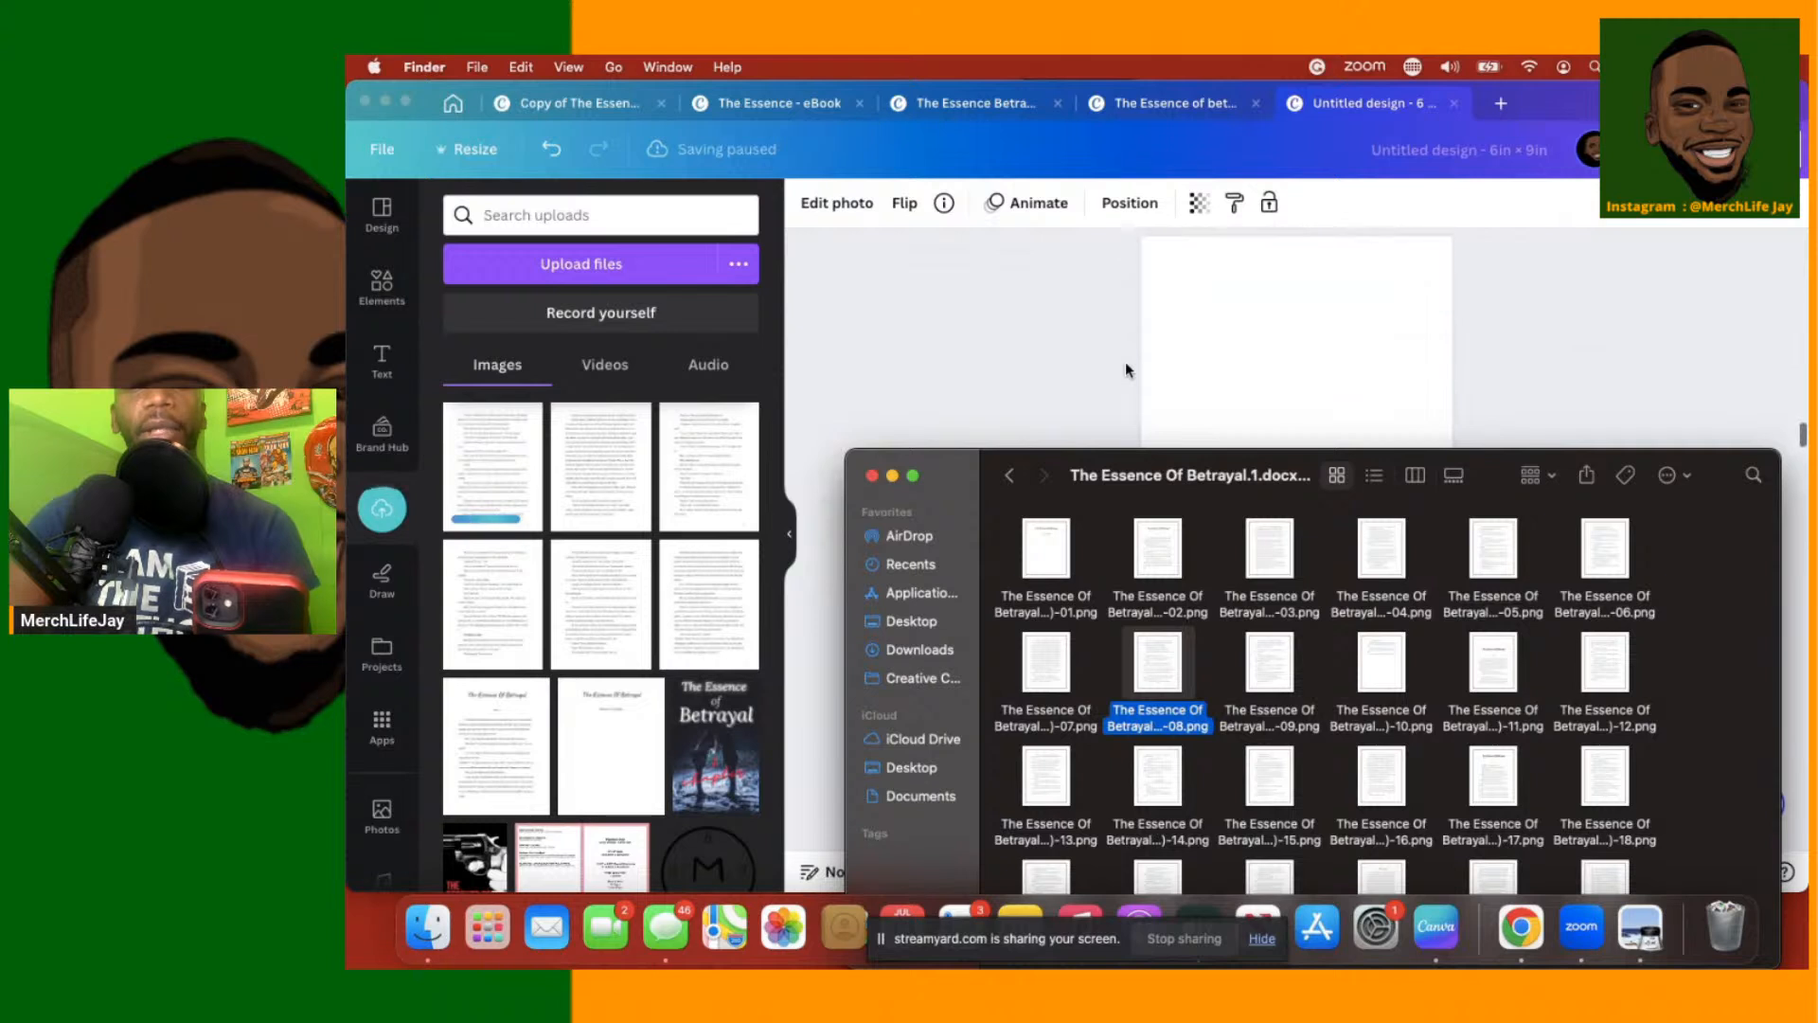
left_click_drag(1266, 660, 1300, 361)
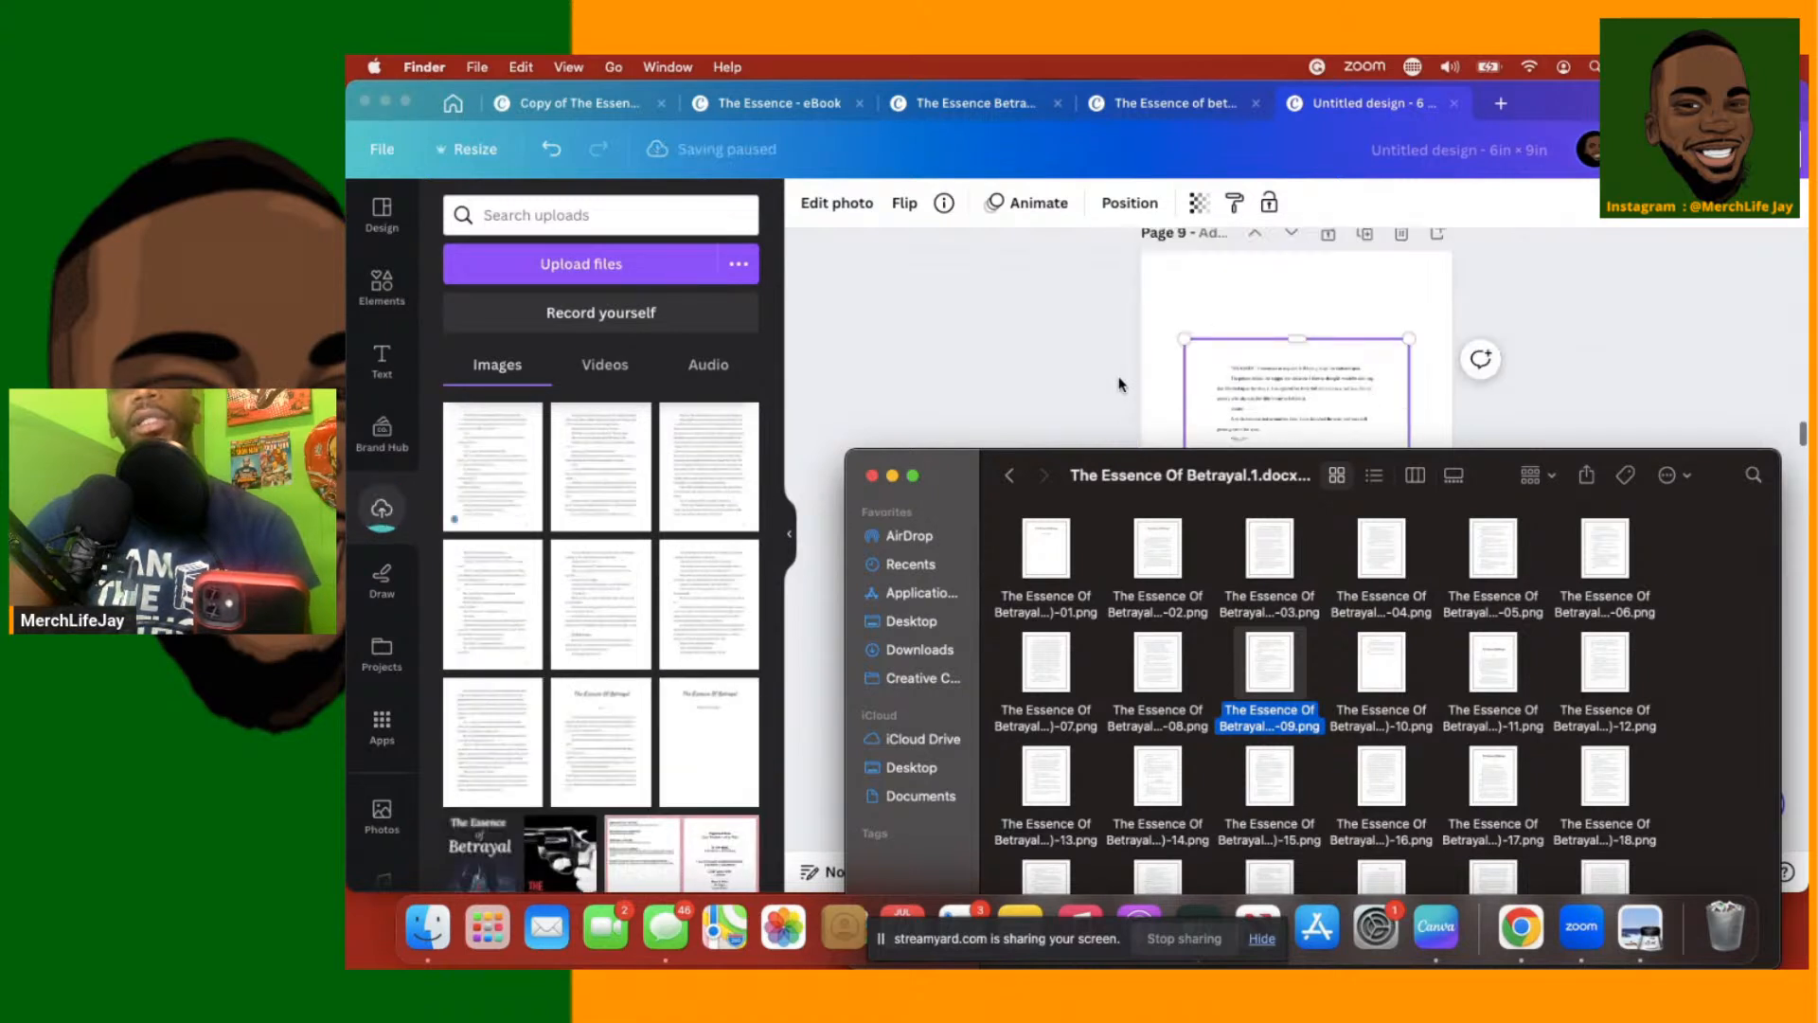
scroll(1120, 383, "down", 5)
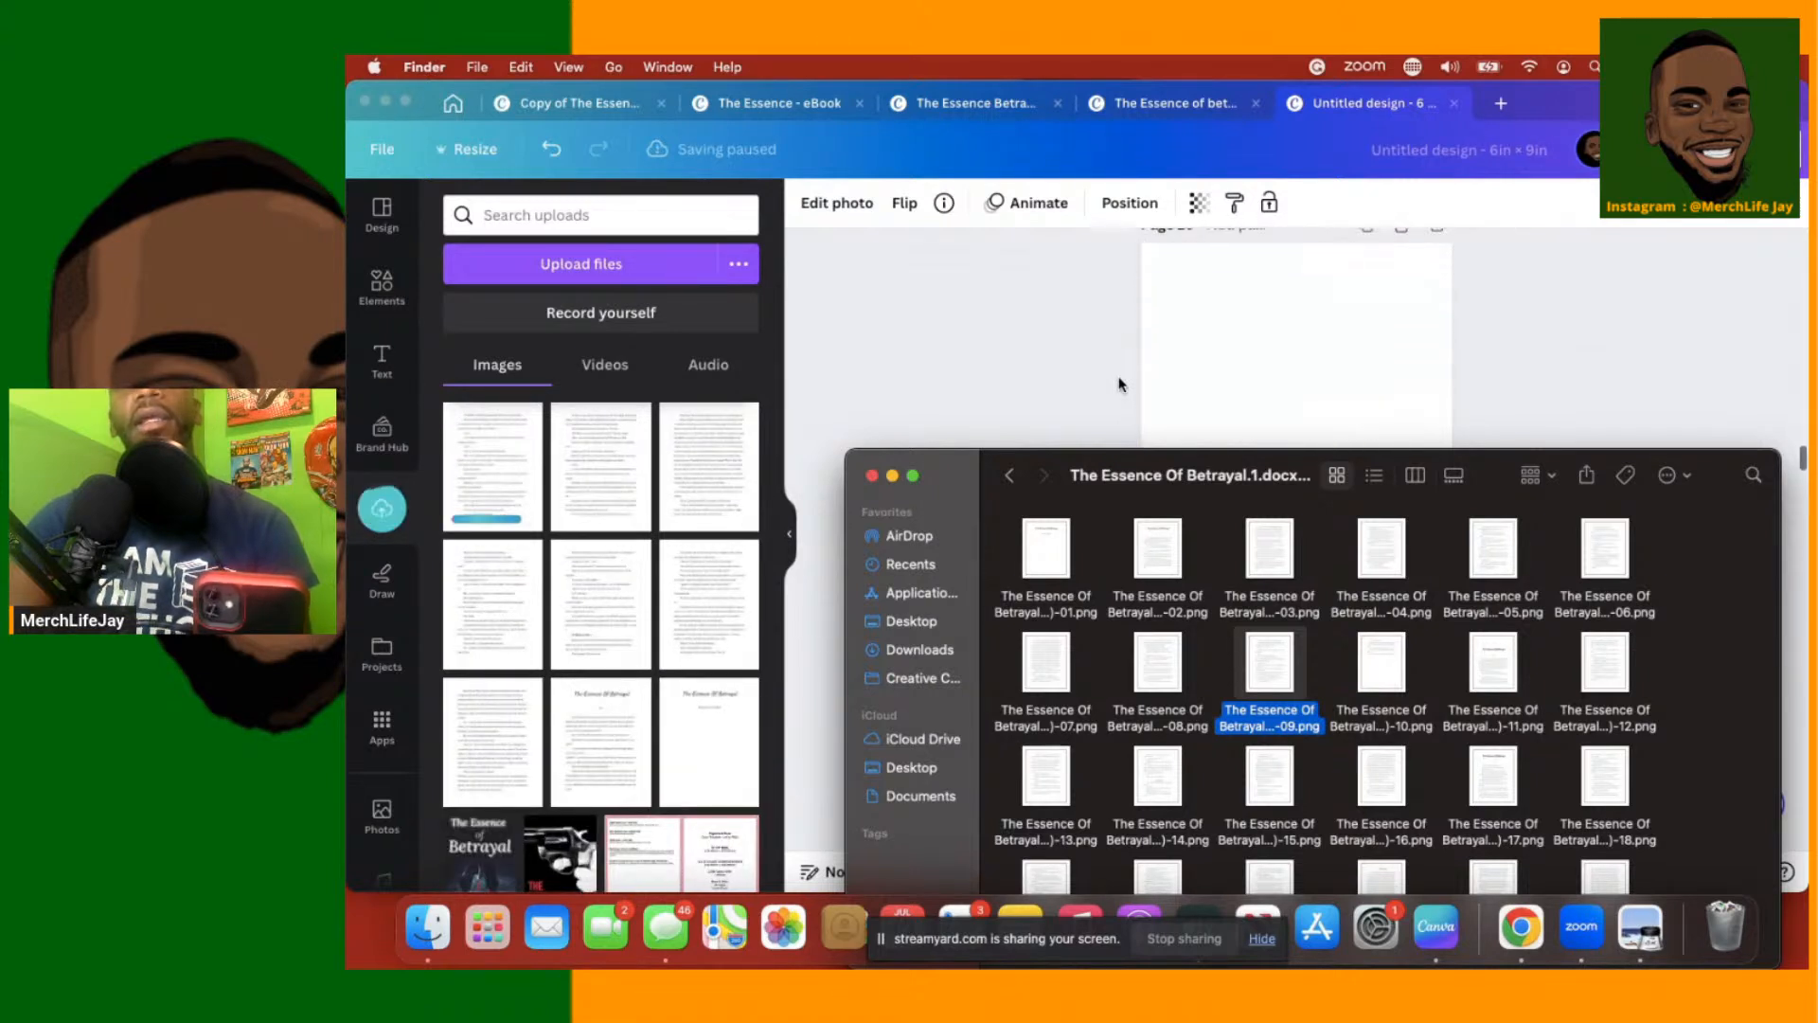
left_click_drag(1370, 668, 1288, 387)
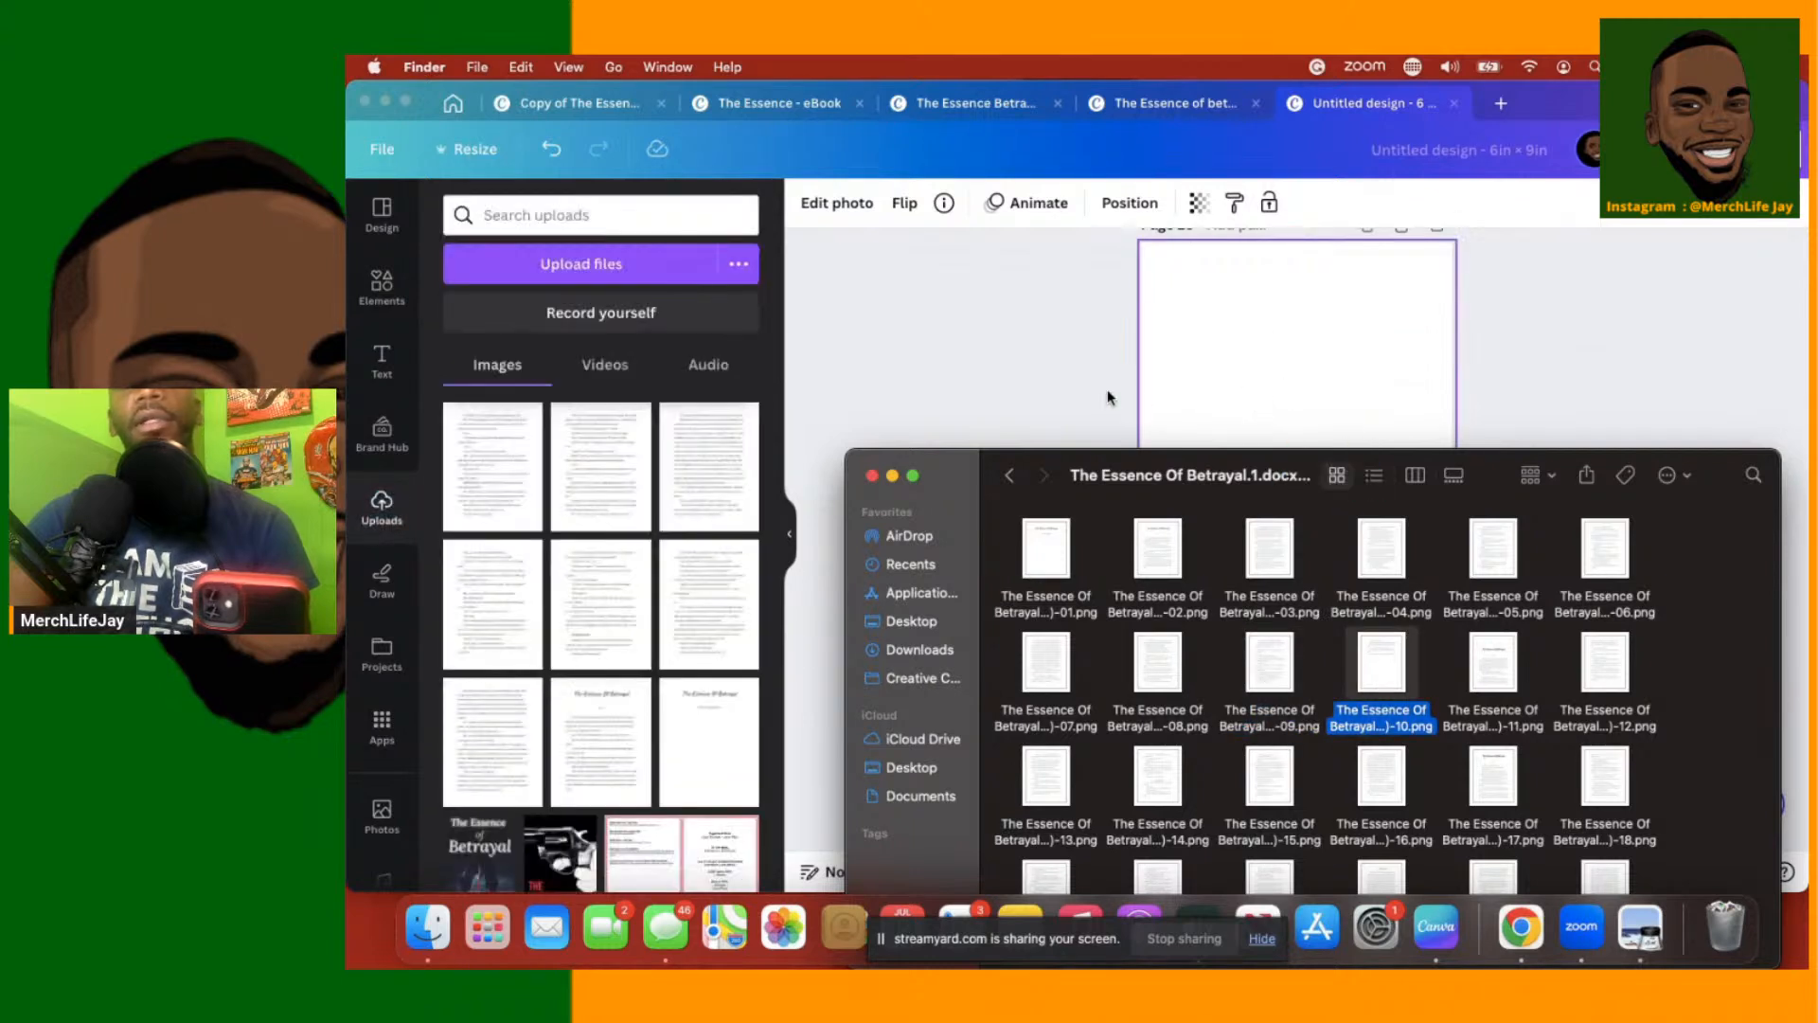
Add page image 11 to page 11 and page image 12 to page 12 of the design
scroll(1110, 396, "down", 5)
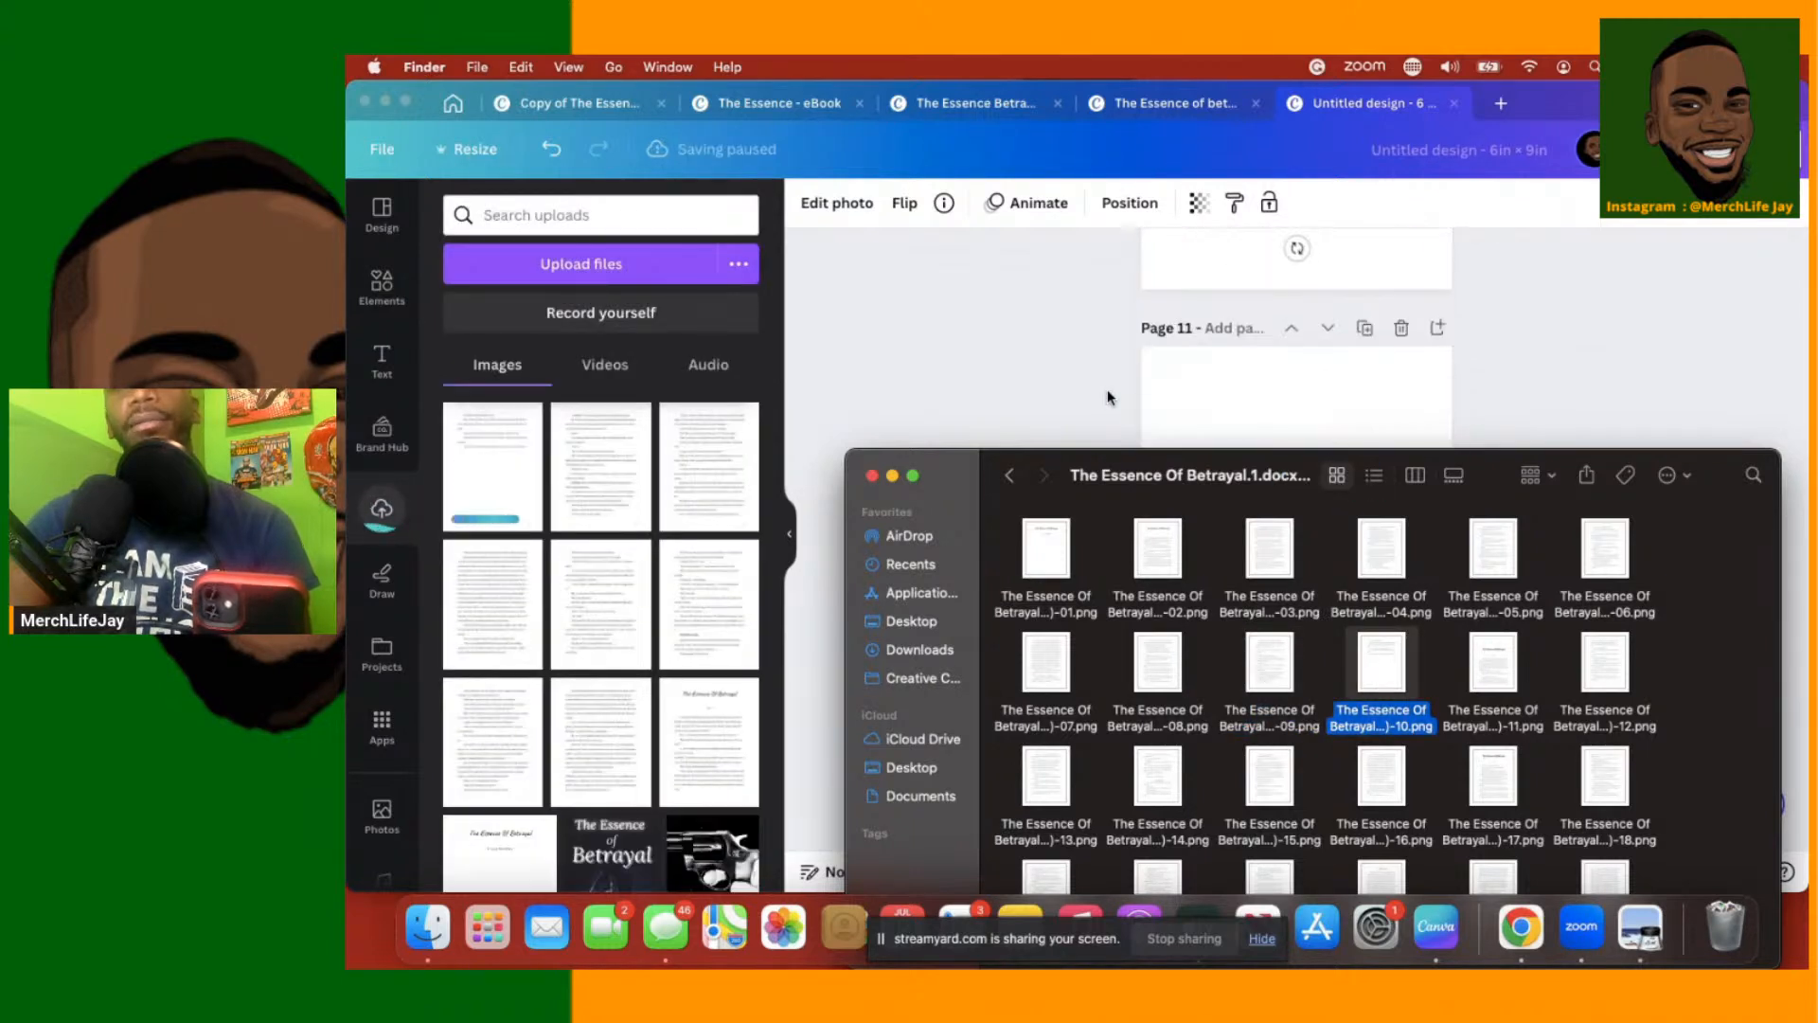
scroll(1106, 389, "down", 3)
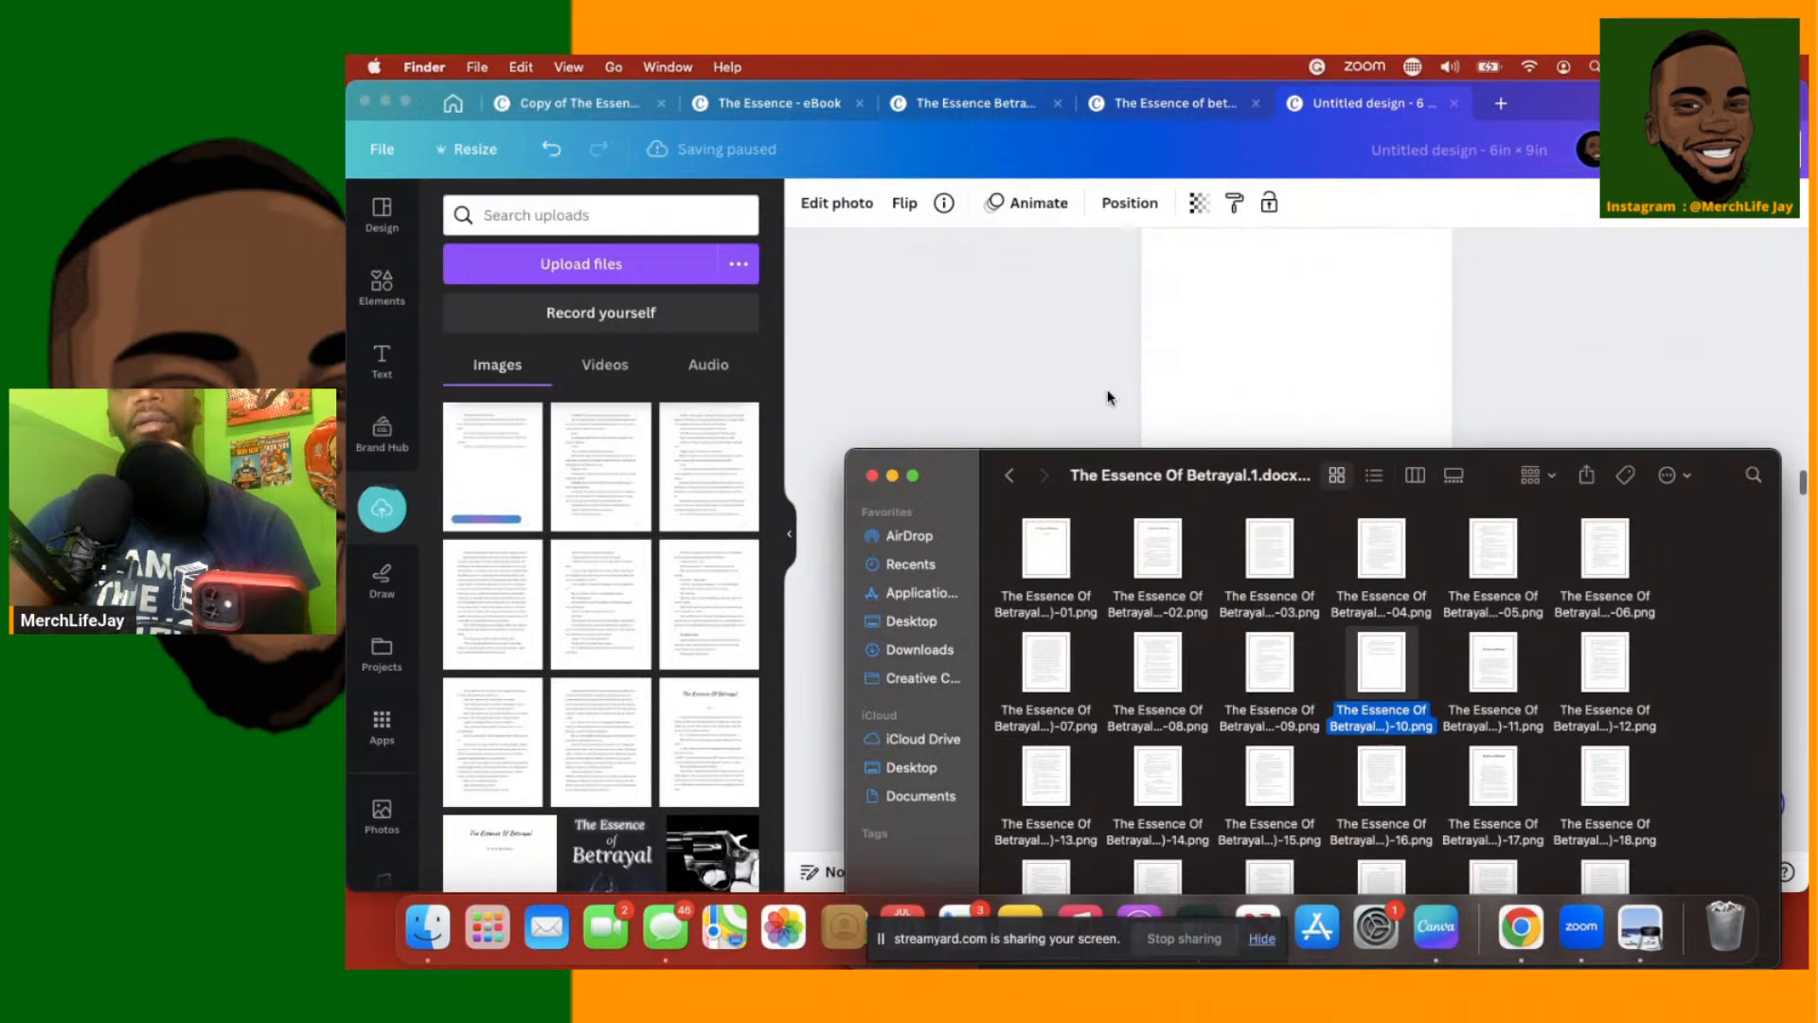
left_click_drag(1494, 663, 1320, 315)
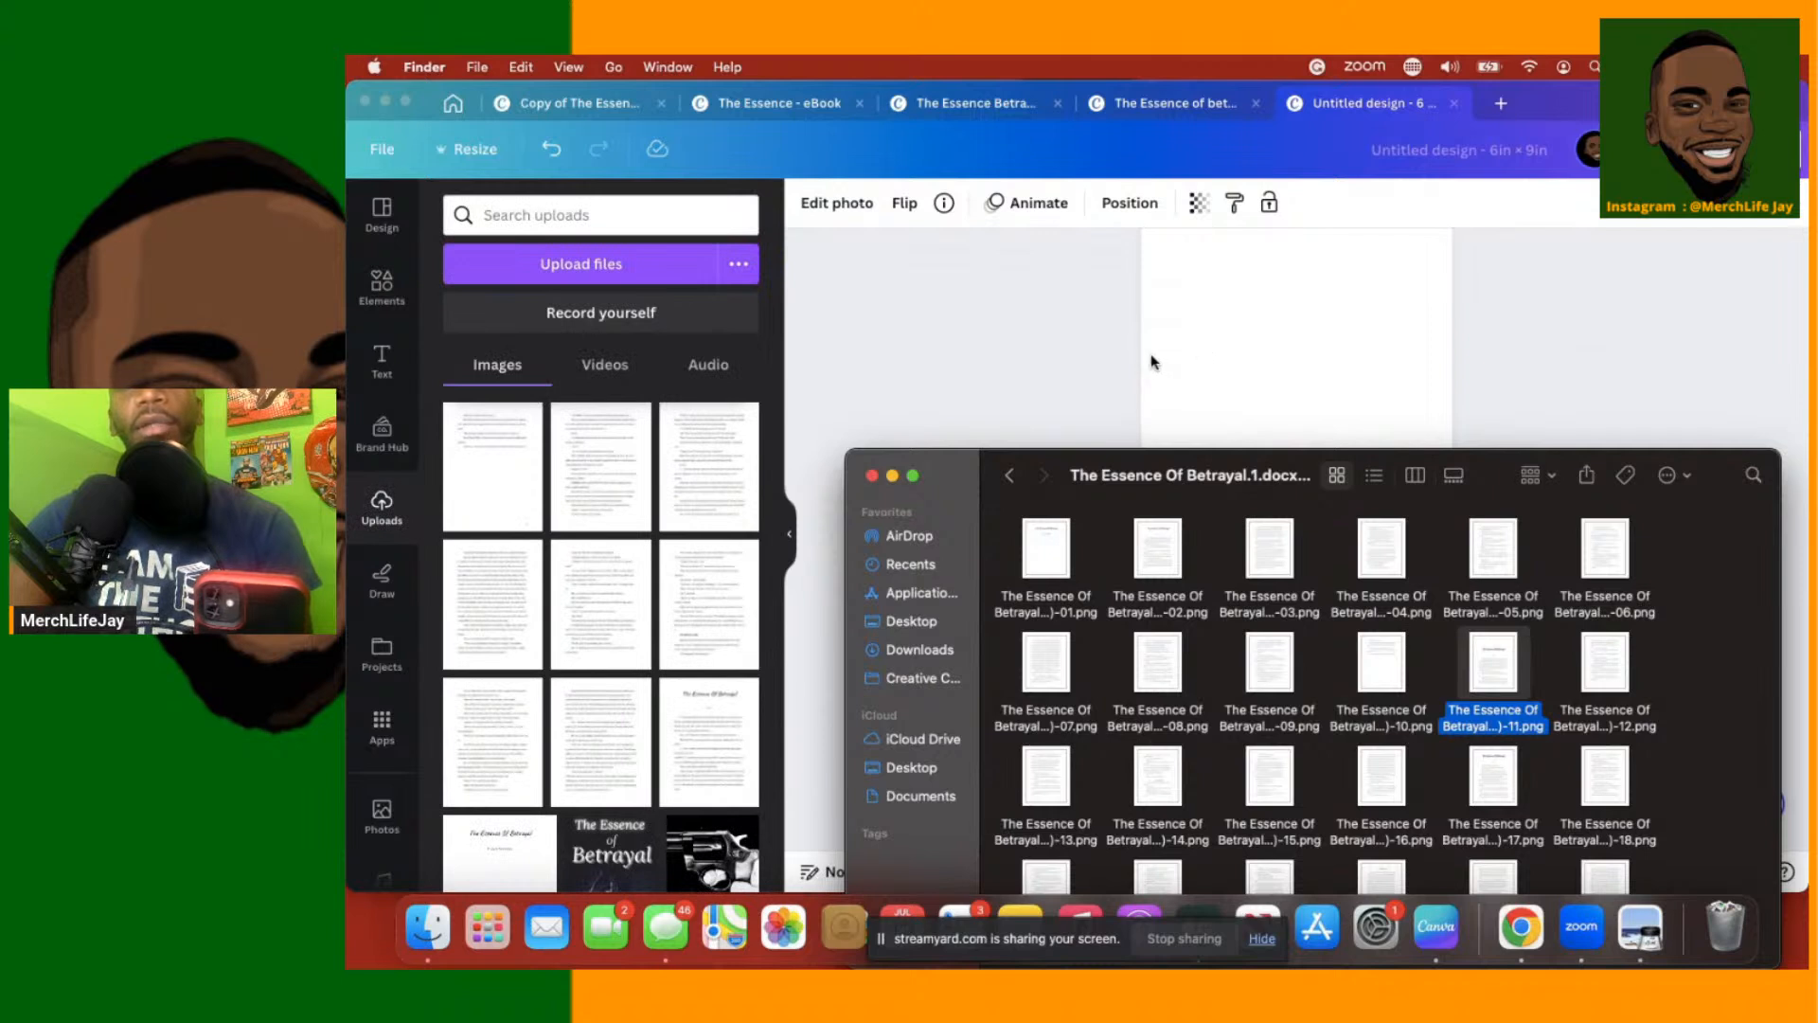
scroll(1107, 397, "down", 5)
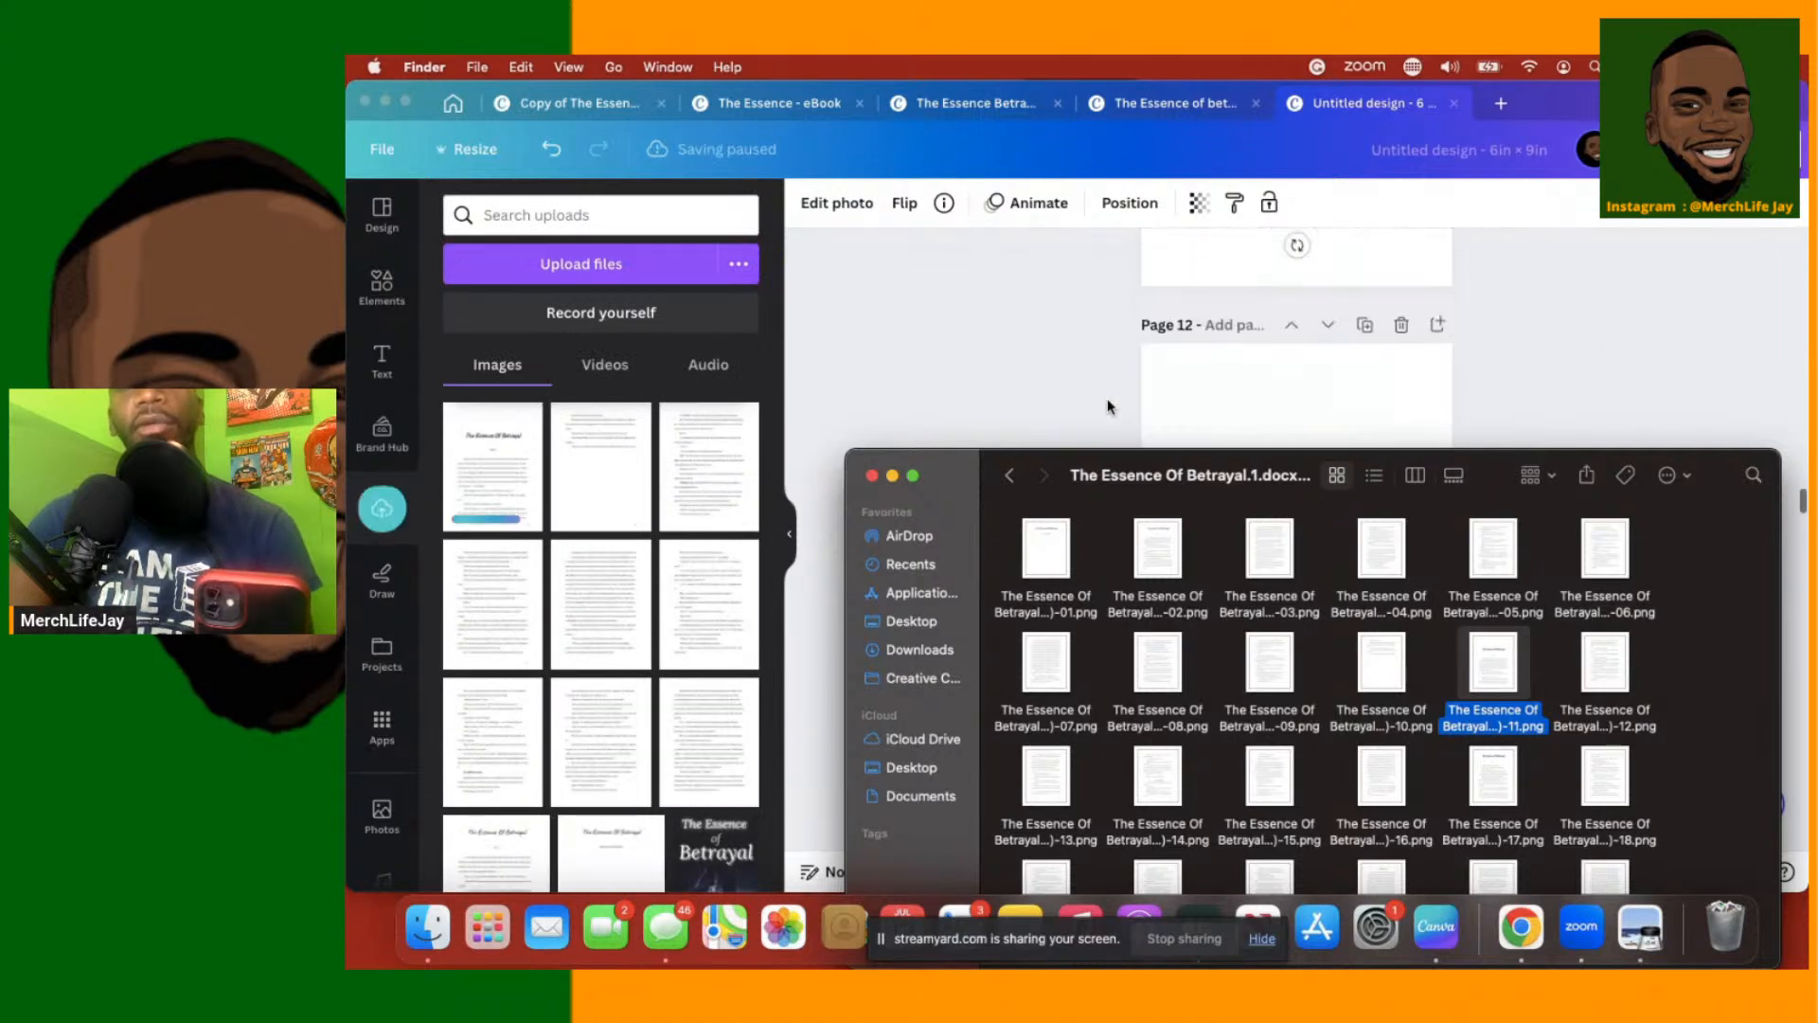
left_click_drag(1606, 663, 1323, 313)
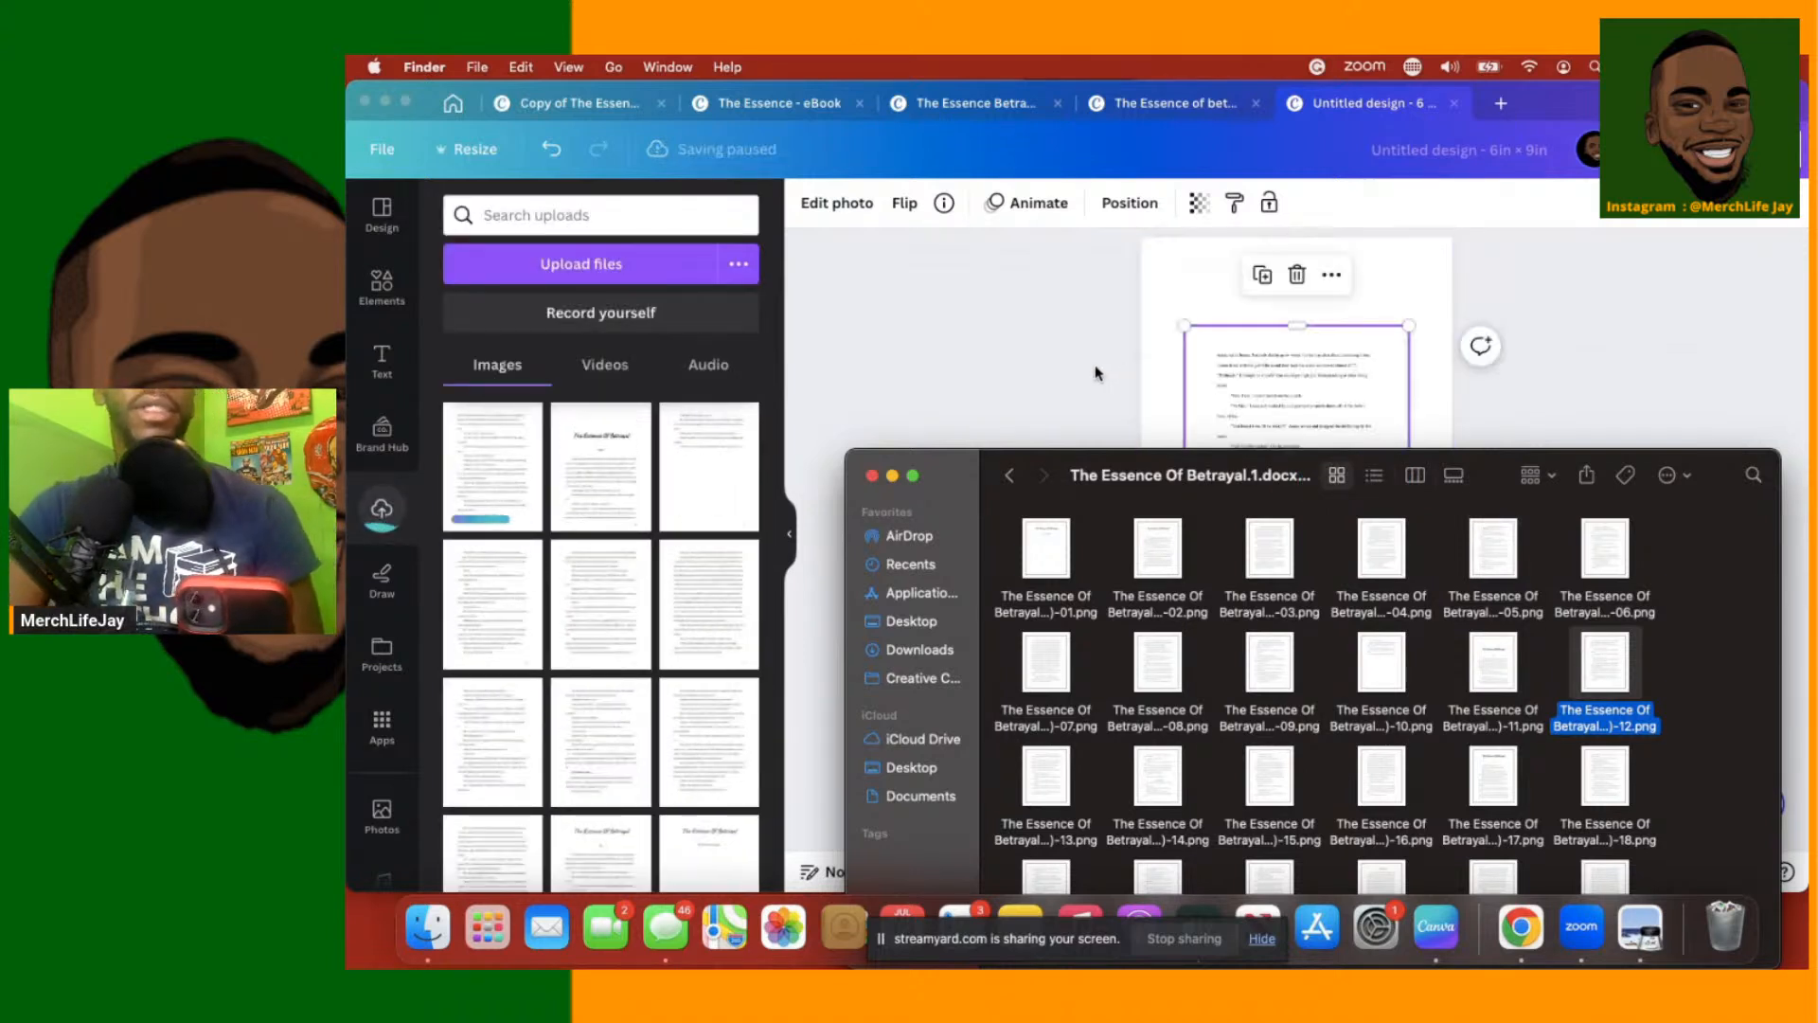
Place page images 13 and 14 from further down the Finder folder on pages 13 and 14
scroll(1095, 366, "down", 5)
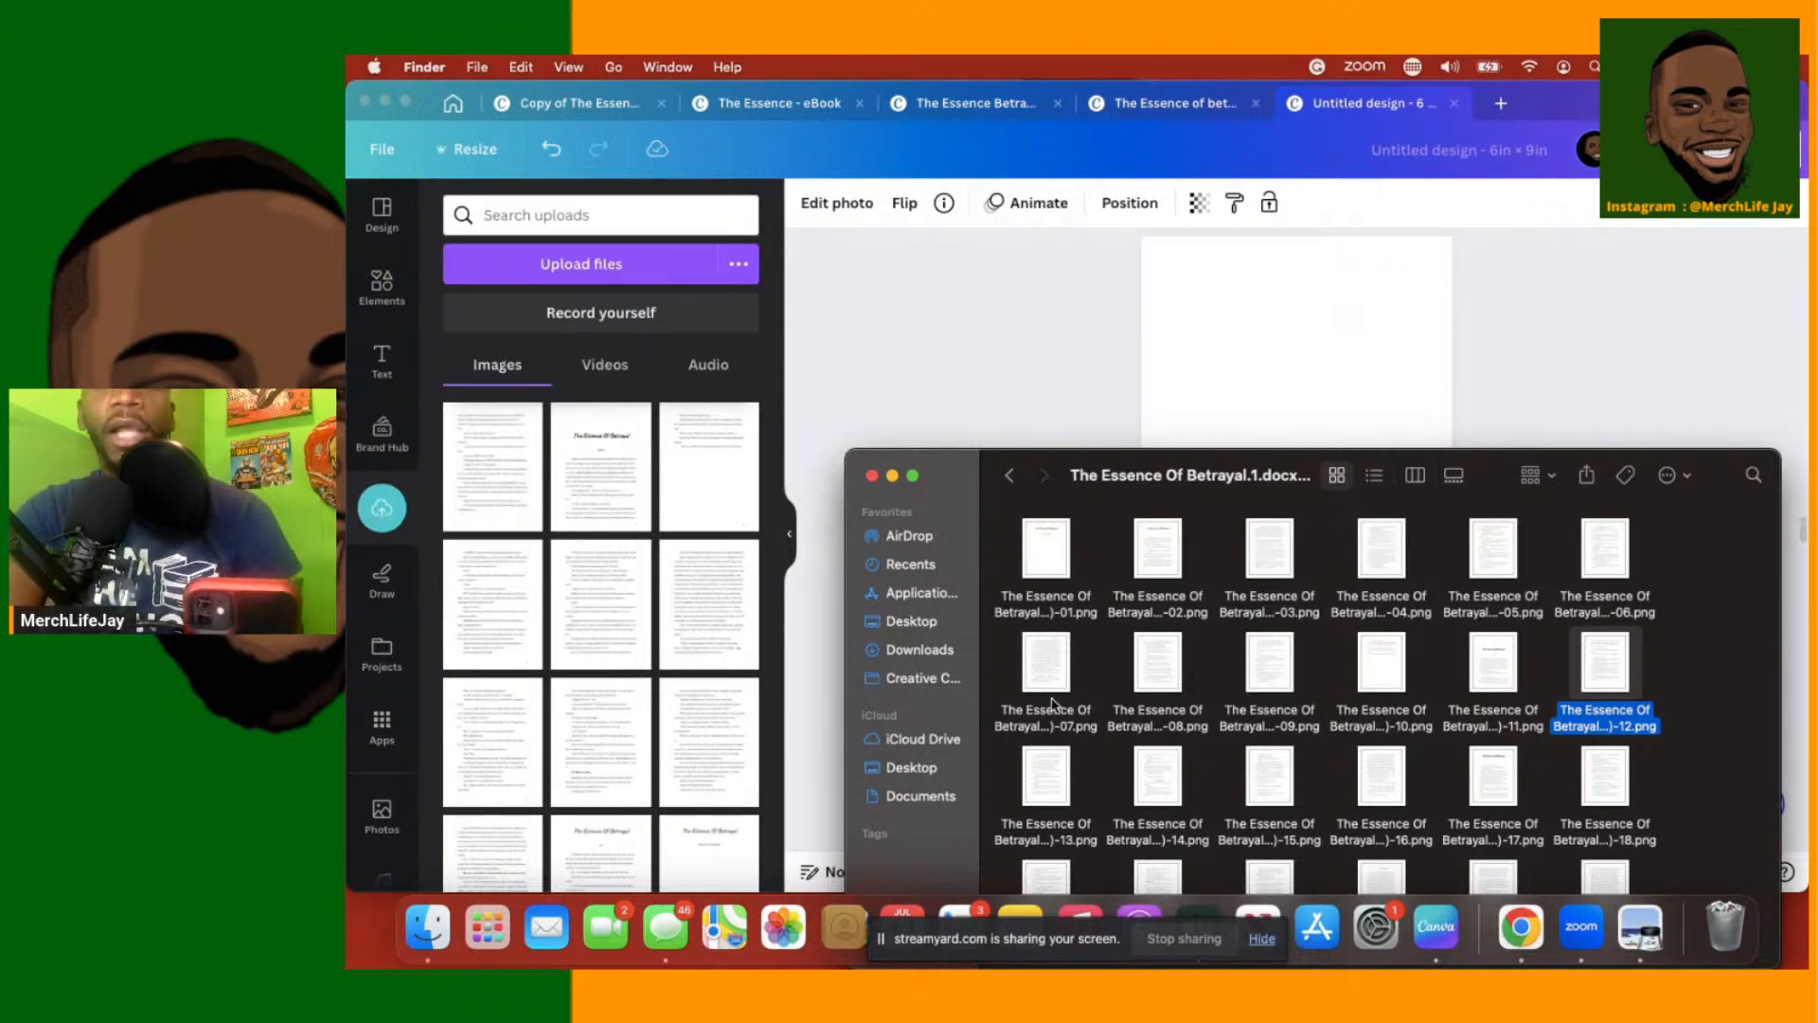
scroll(1095, 699, "down", 3)
scroll(1096, 699, "down", 1)
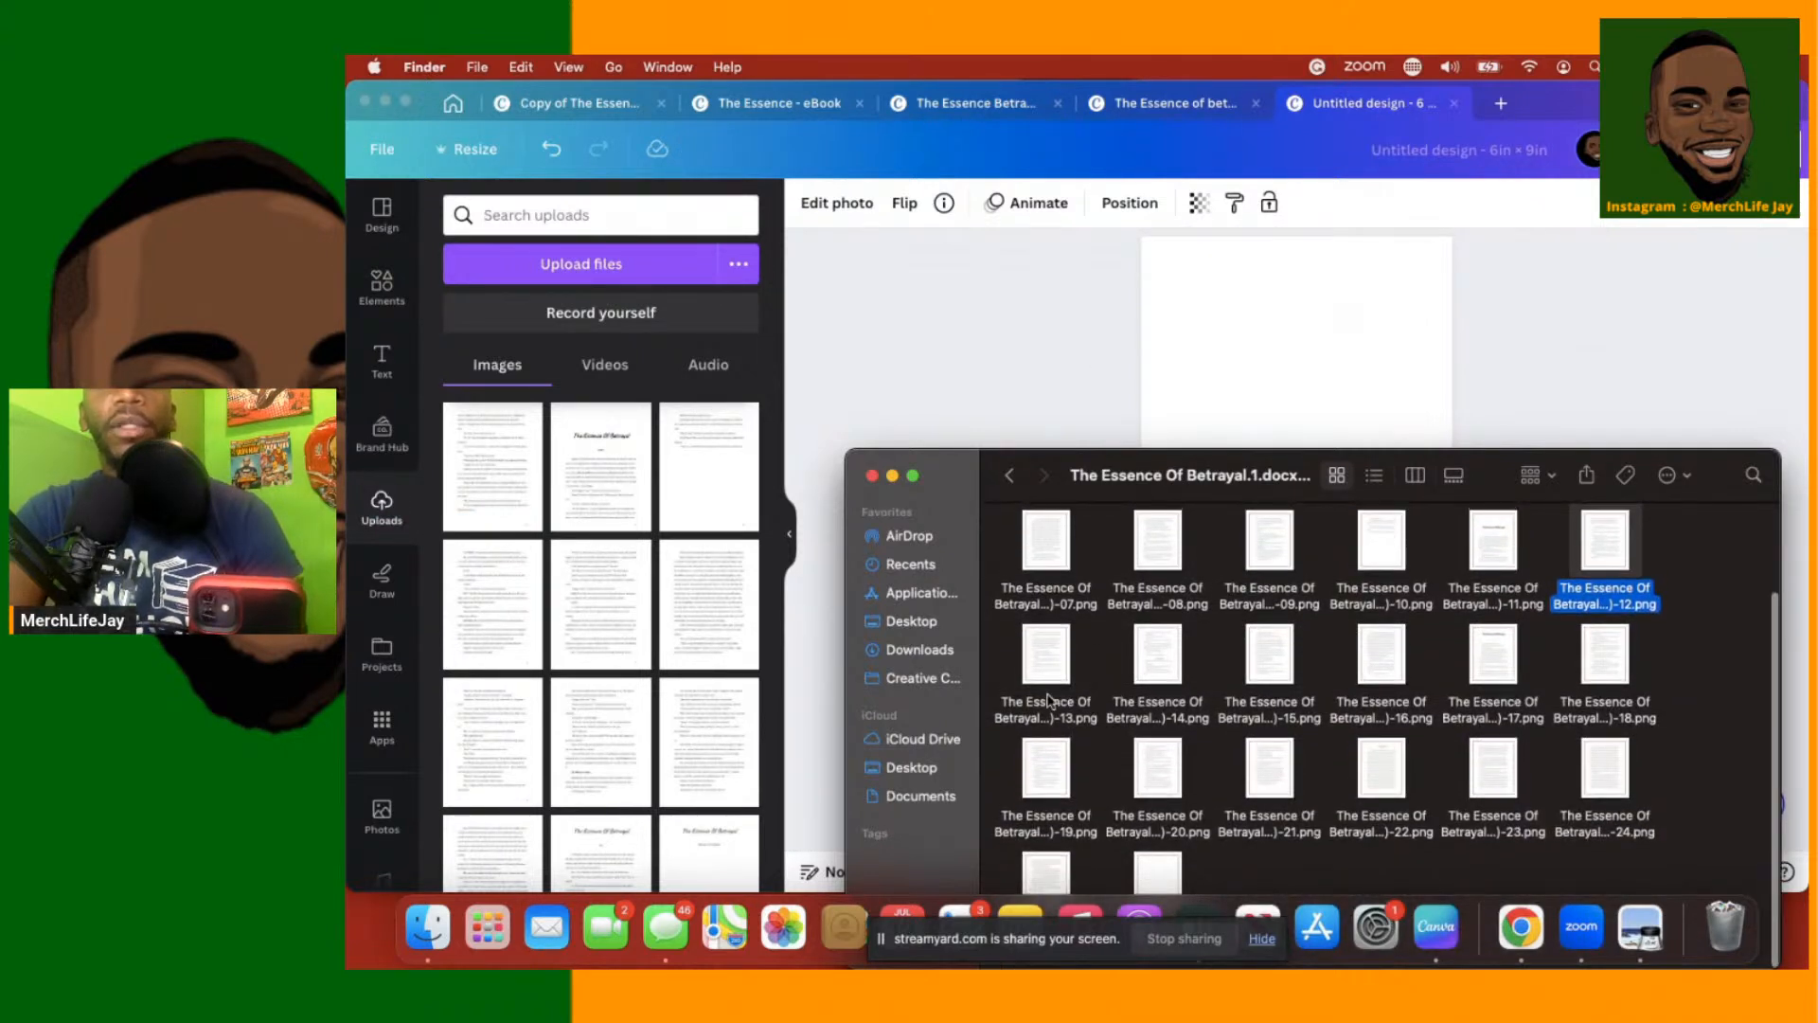
left_click_drag(1045, 675, 1203, 364)
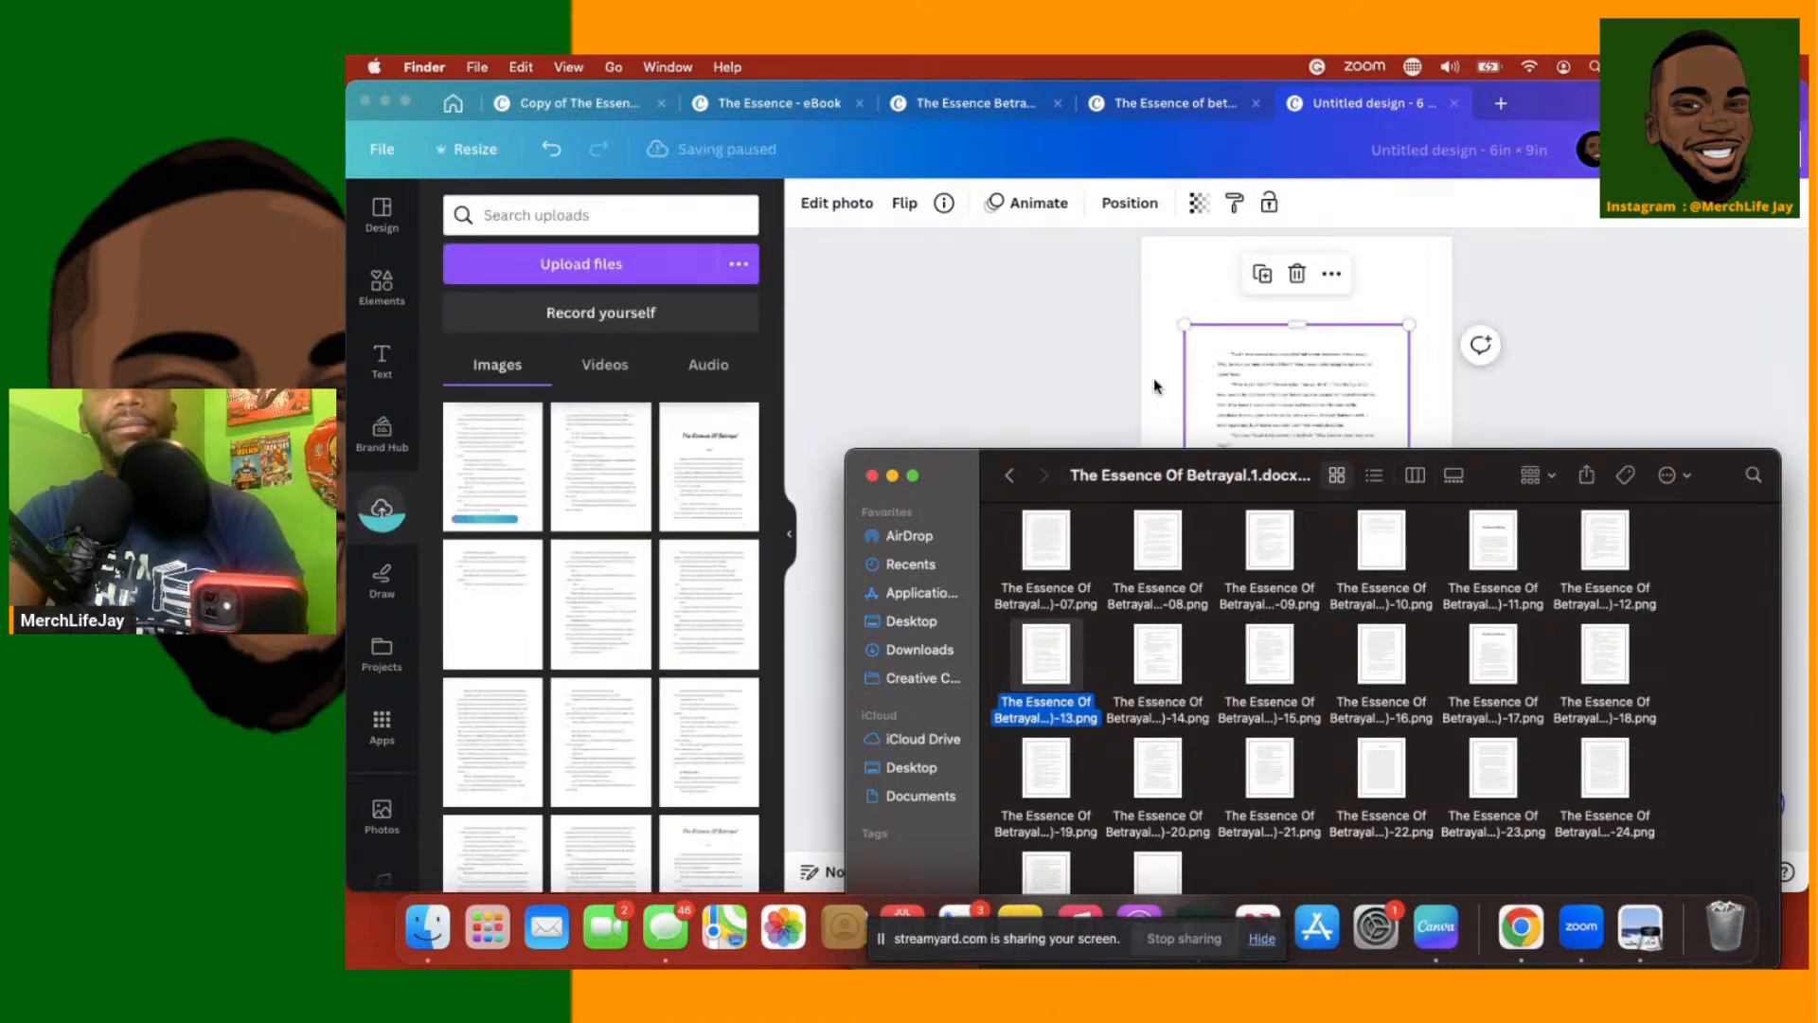
scroll(1123, 337, "down", 5)
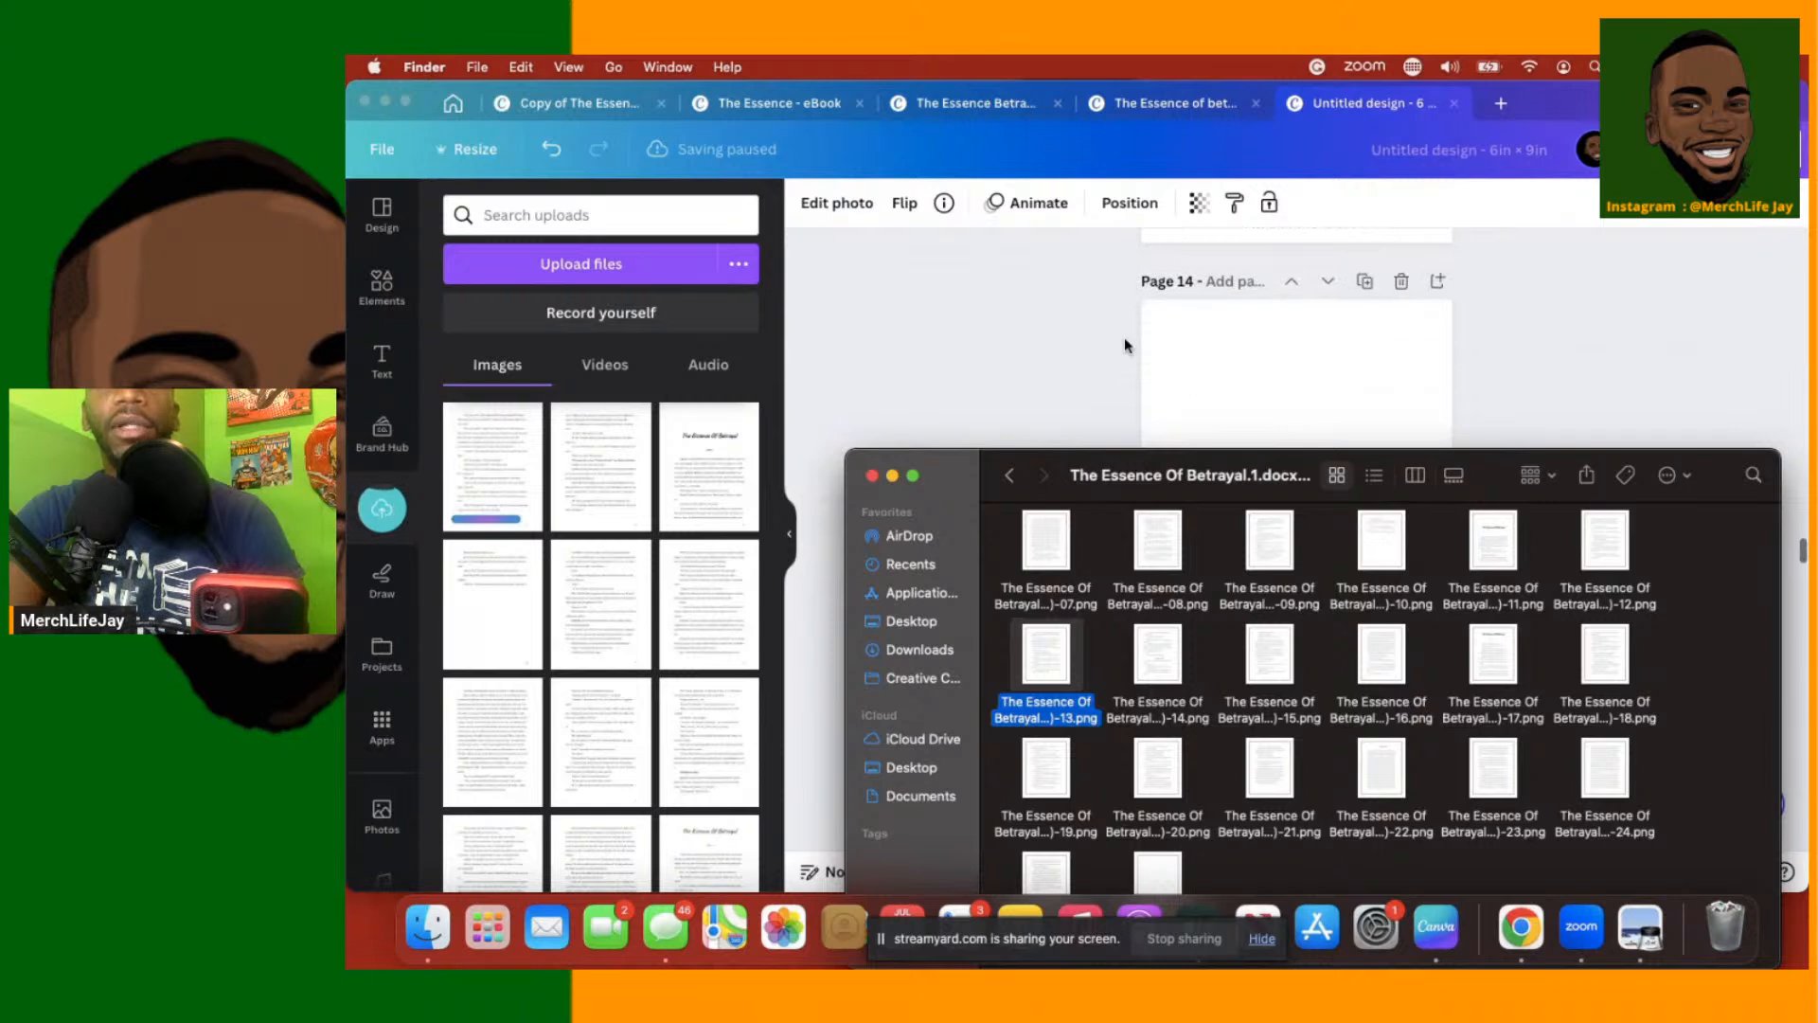
scroll(1124, 337, "down", 1)
left_click_drag(1156, 685, 1245, 358)
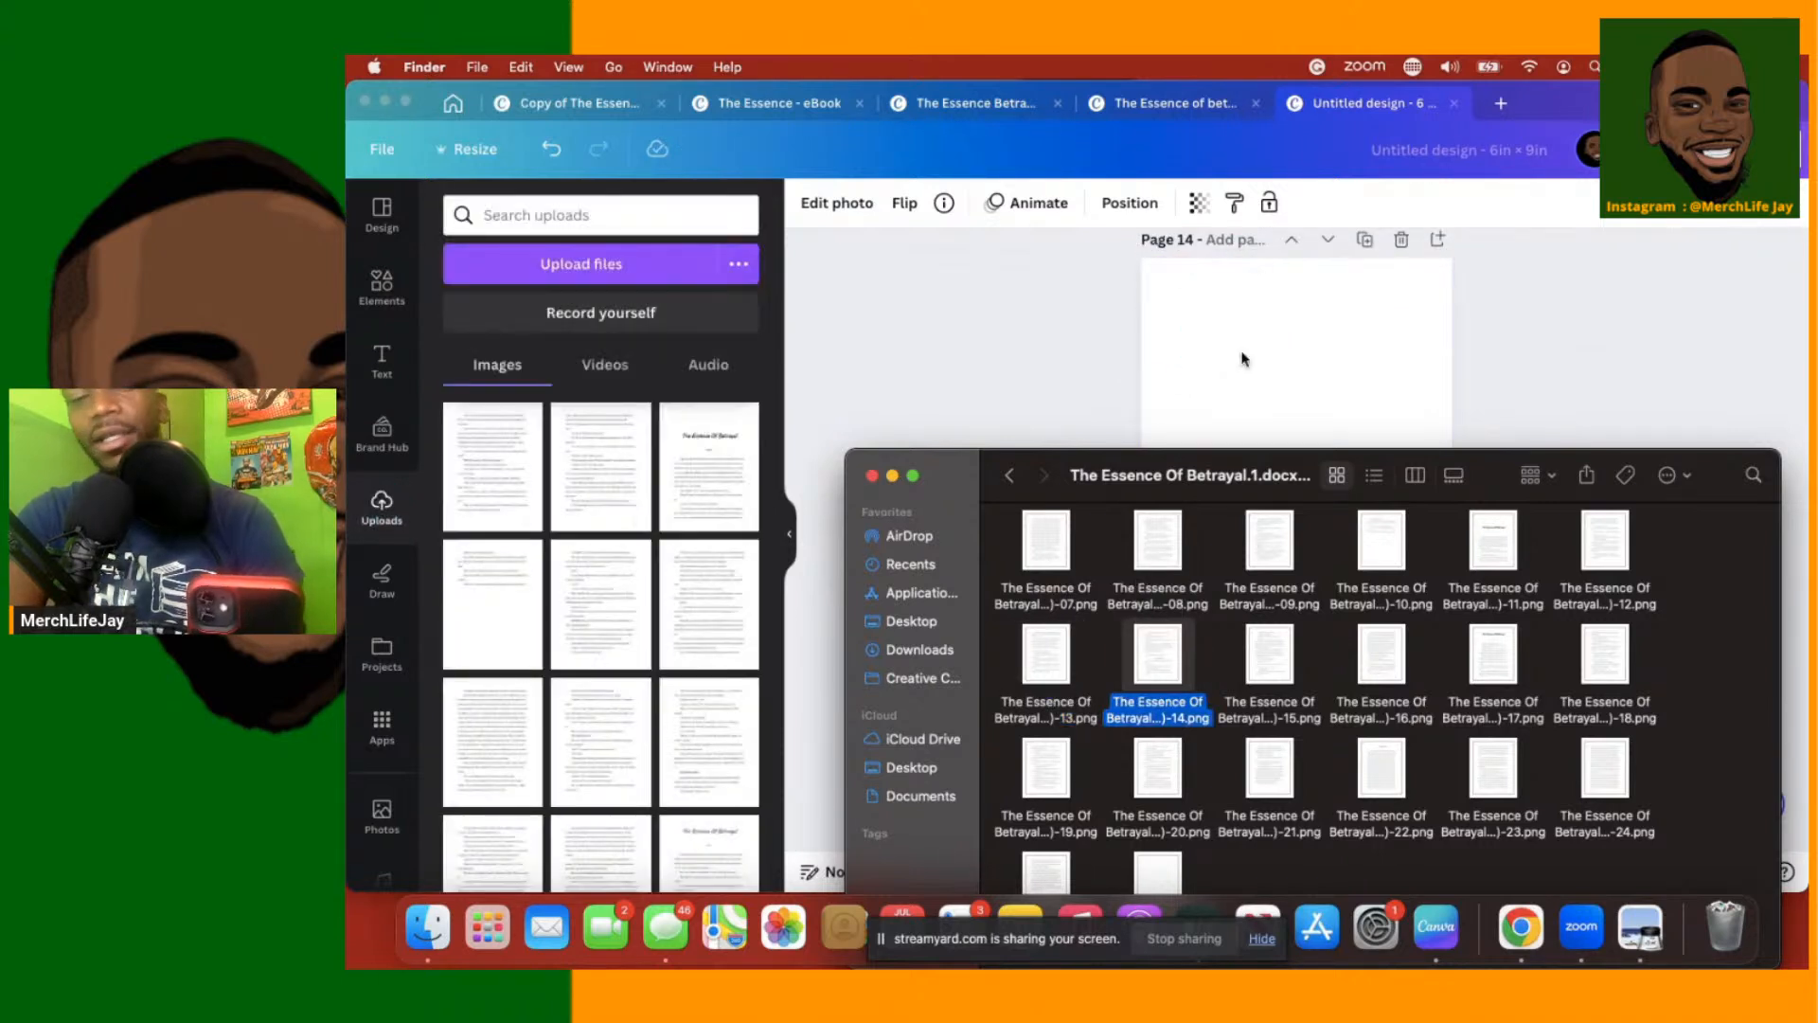
Place page image 15 on page 15 and page image 16 on page 16 of the design
scroll(1155, 370, "down", 3)
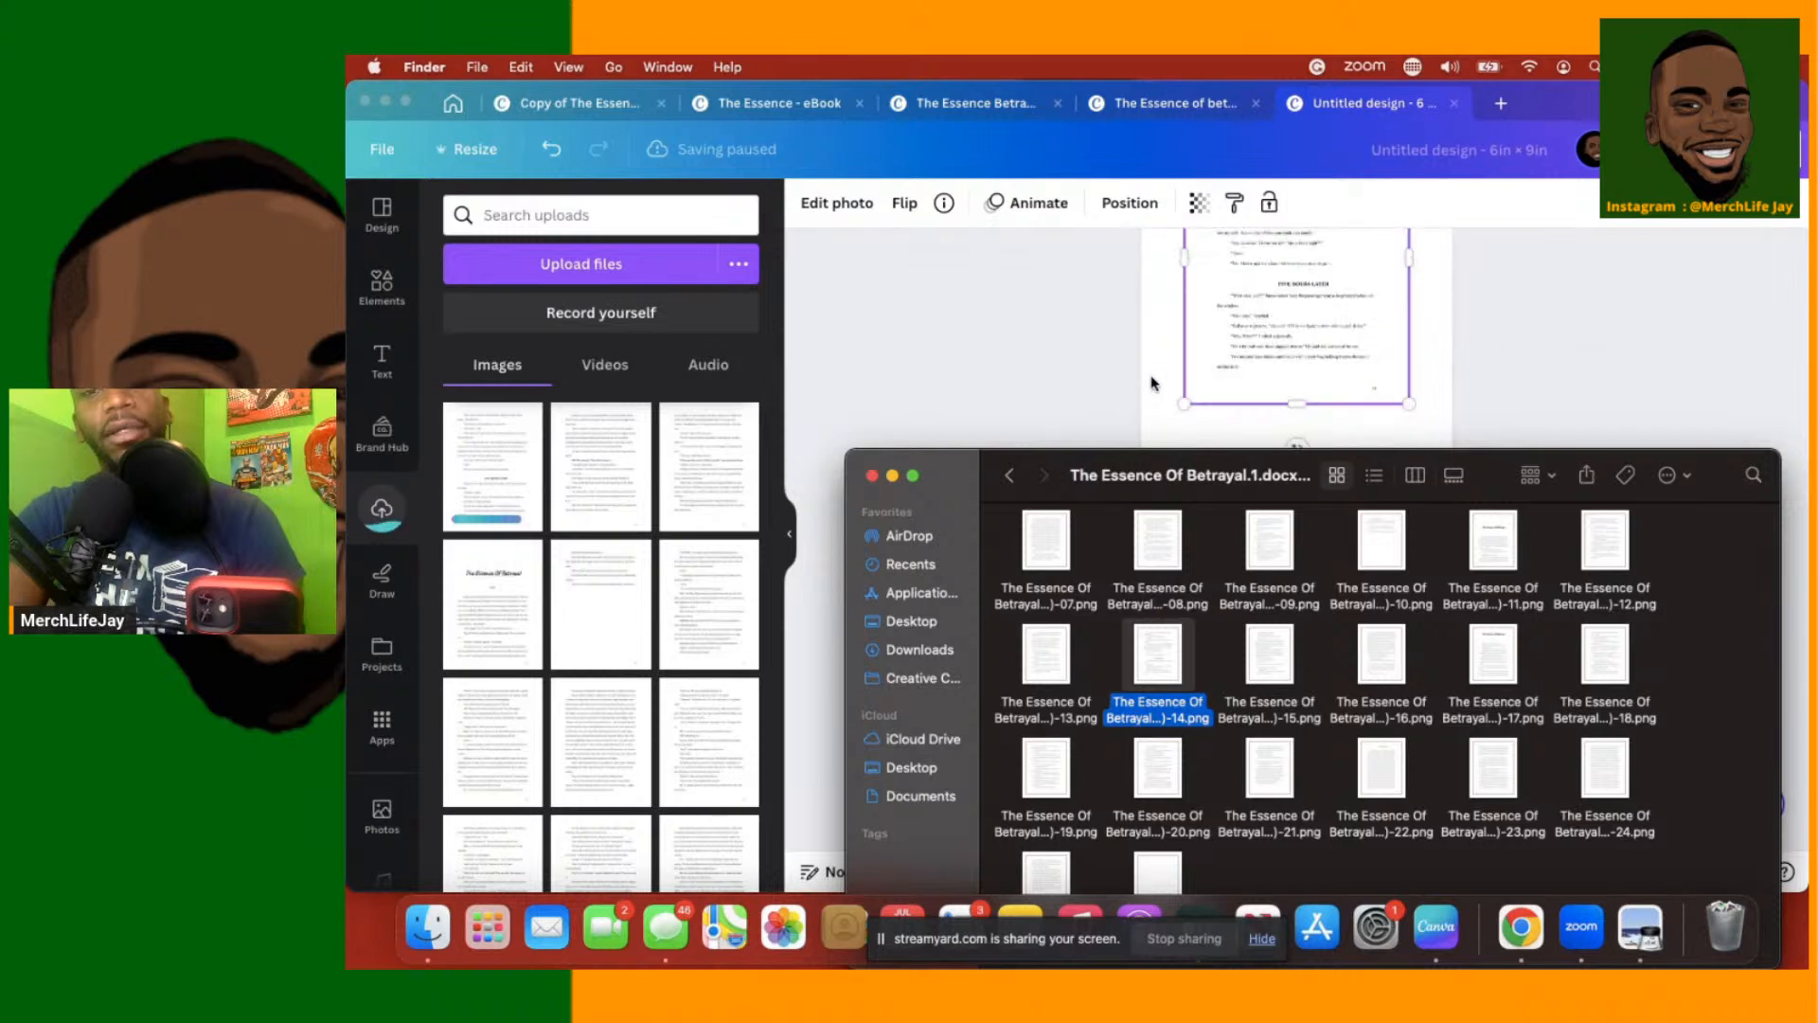
scroll(1154, 381, "down", 3)
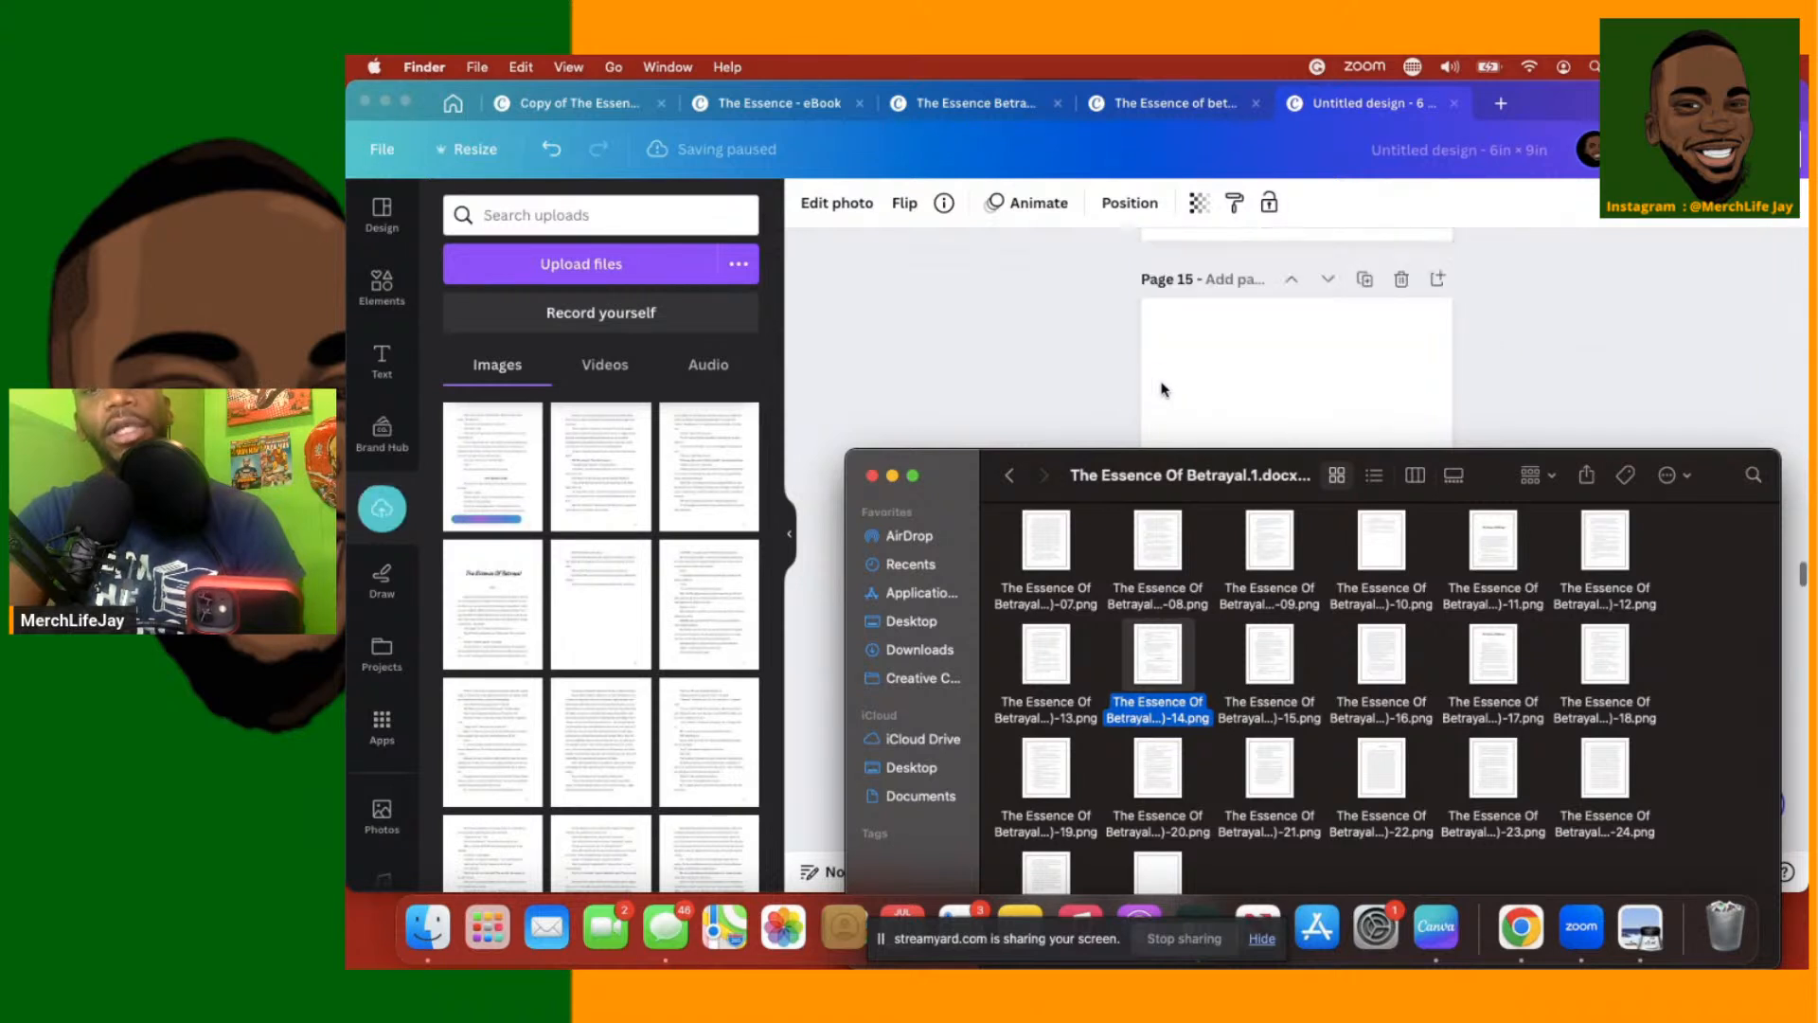
left_click_drag(1264, 670, 1288, 378)
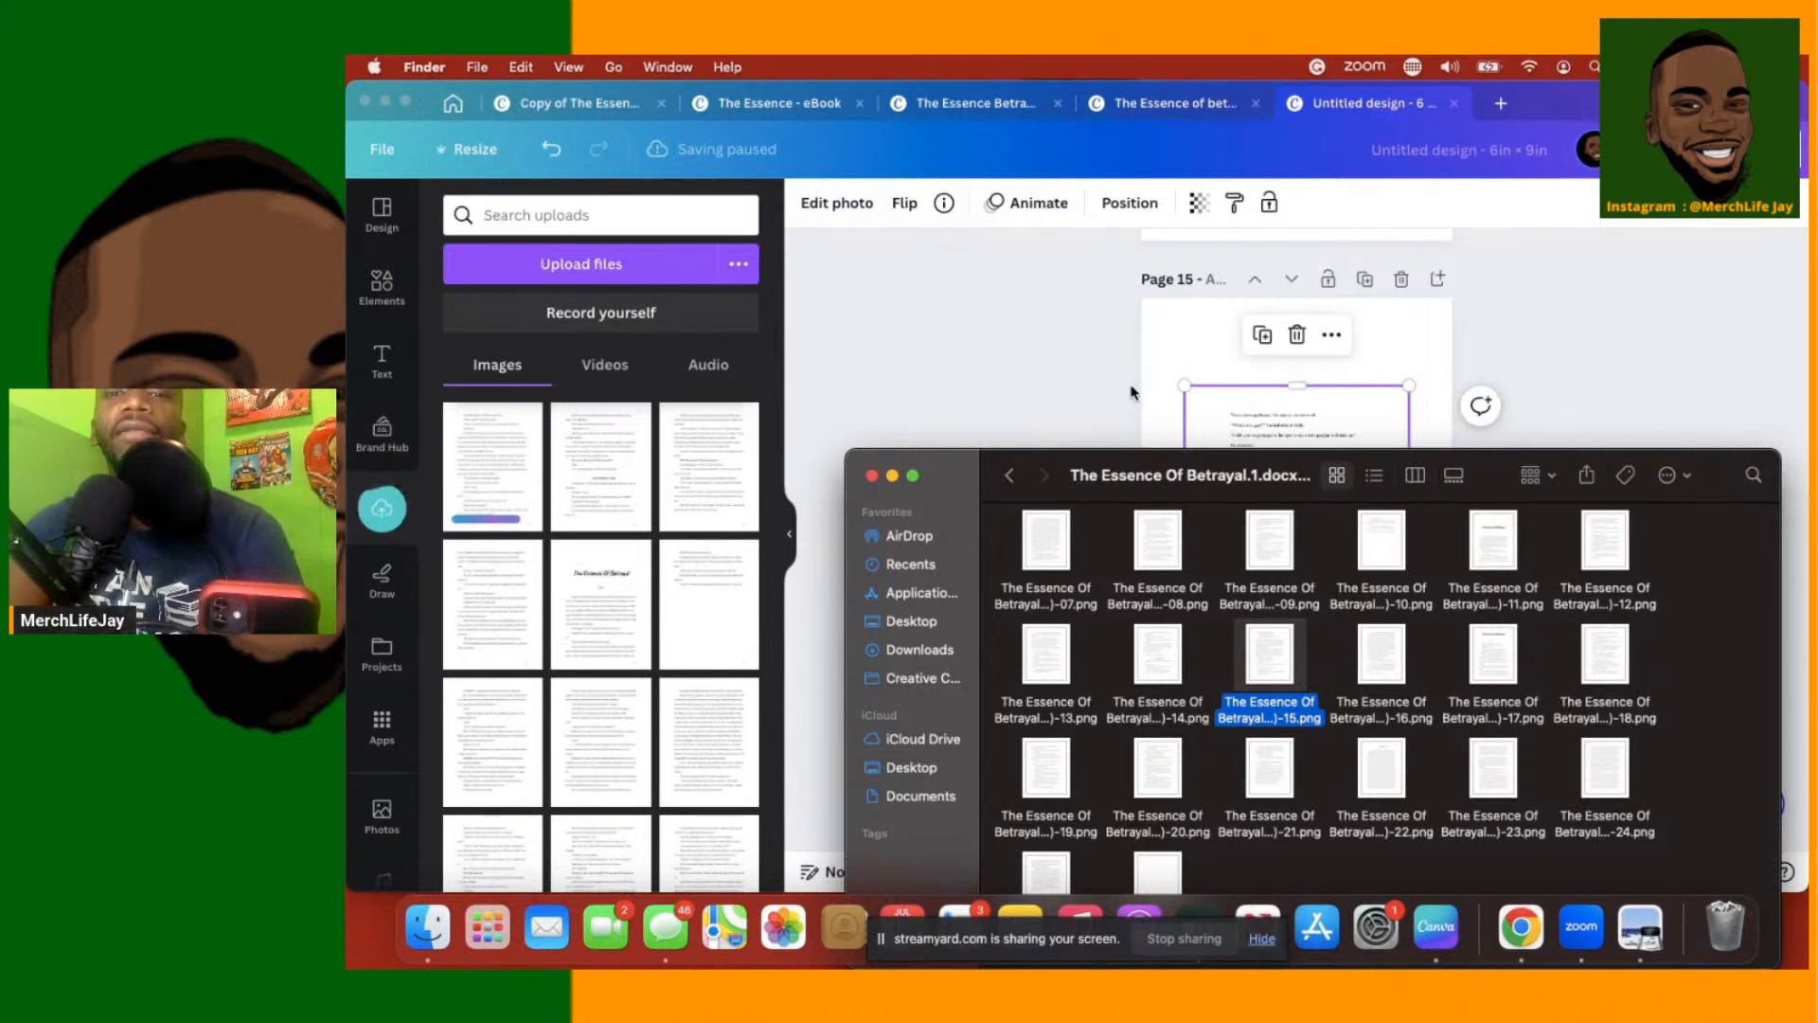
scroll(1136, 390, "down", 5)
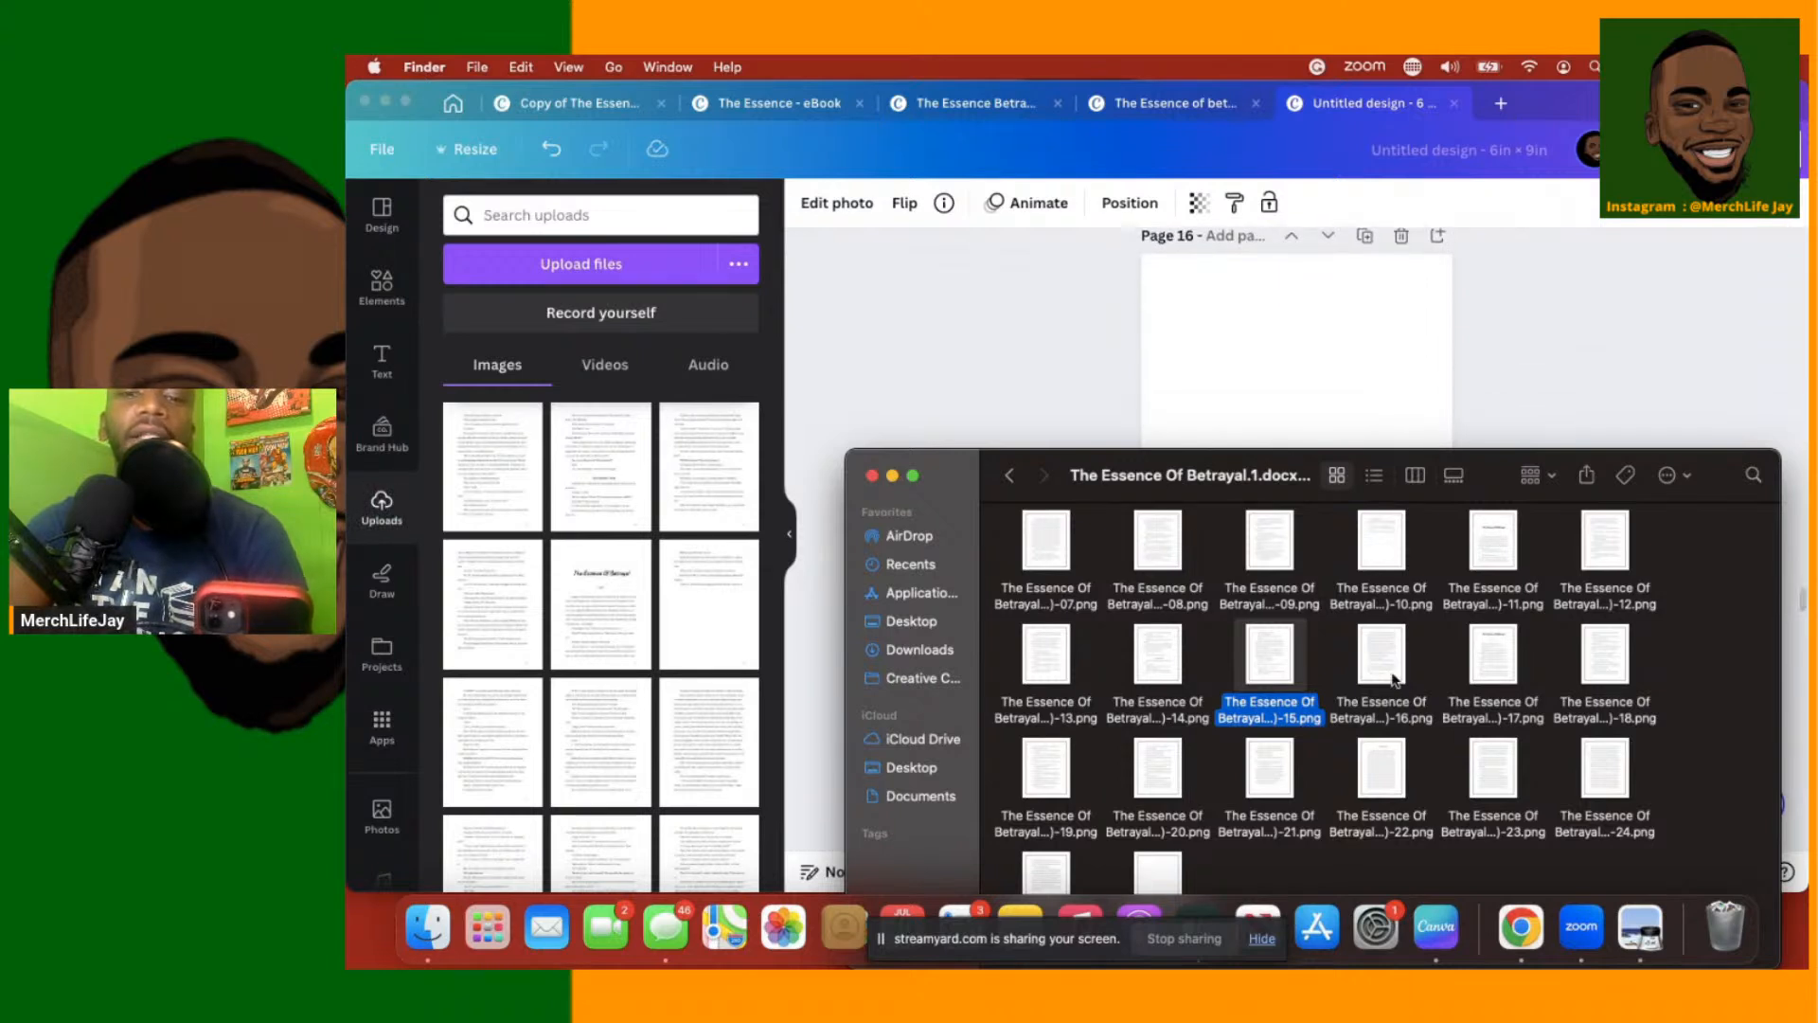
left_click_drag(1383, 657, 1314, 338)
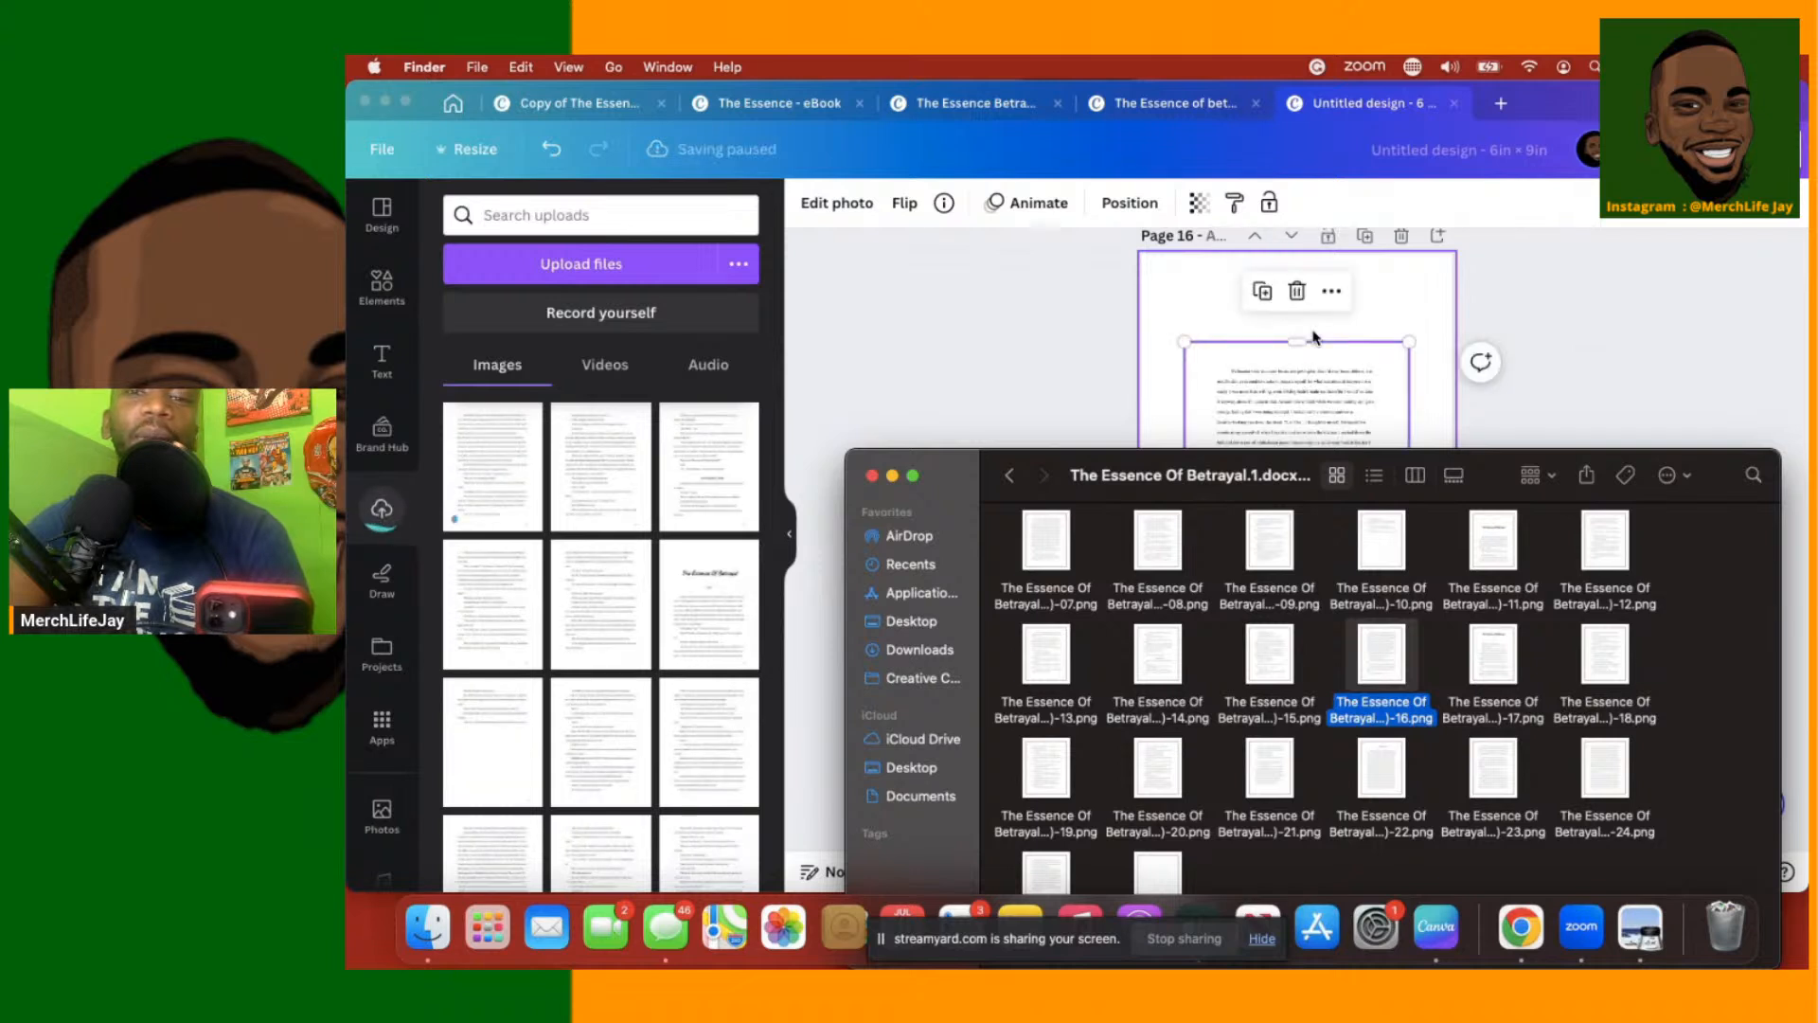
Place page image 17 on page 17 and page image 18 on page 18 of the design
scroll(1526, 371, "down", 5)
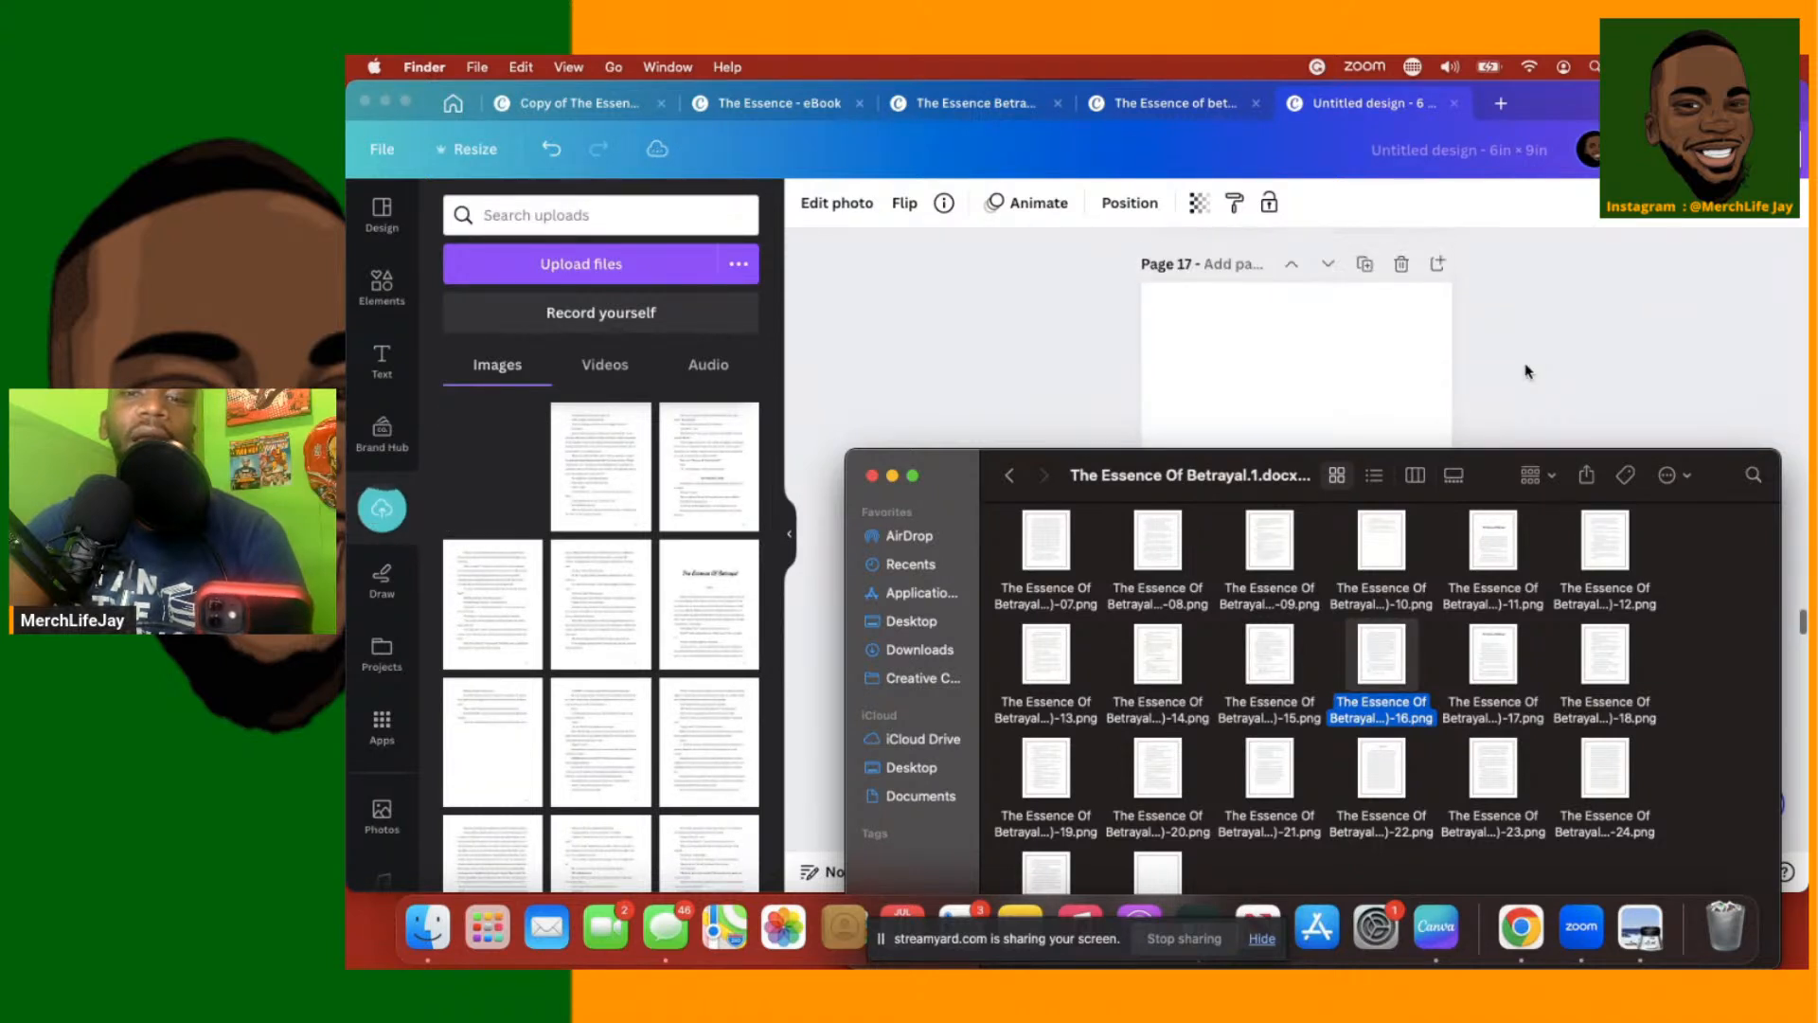
left_click_drag(1498, 640, 1307, 317)
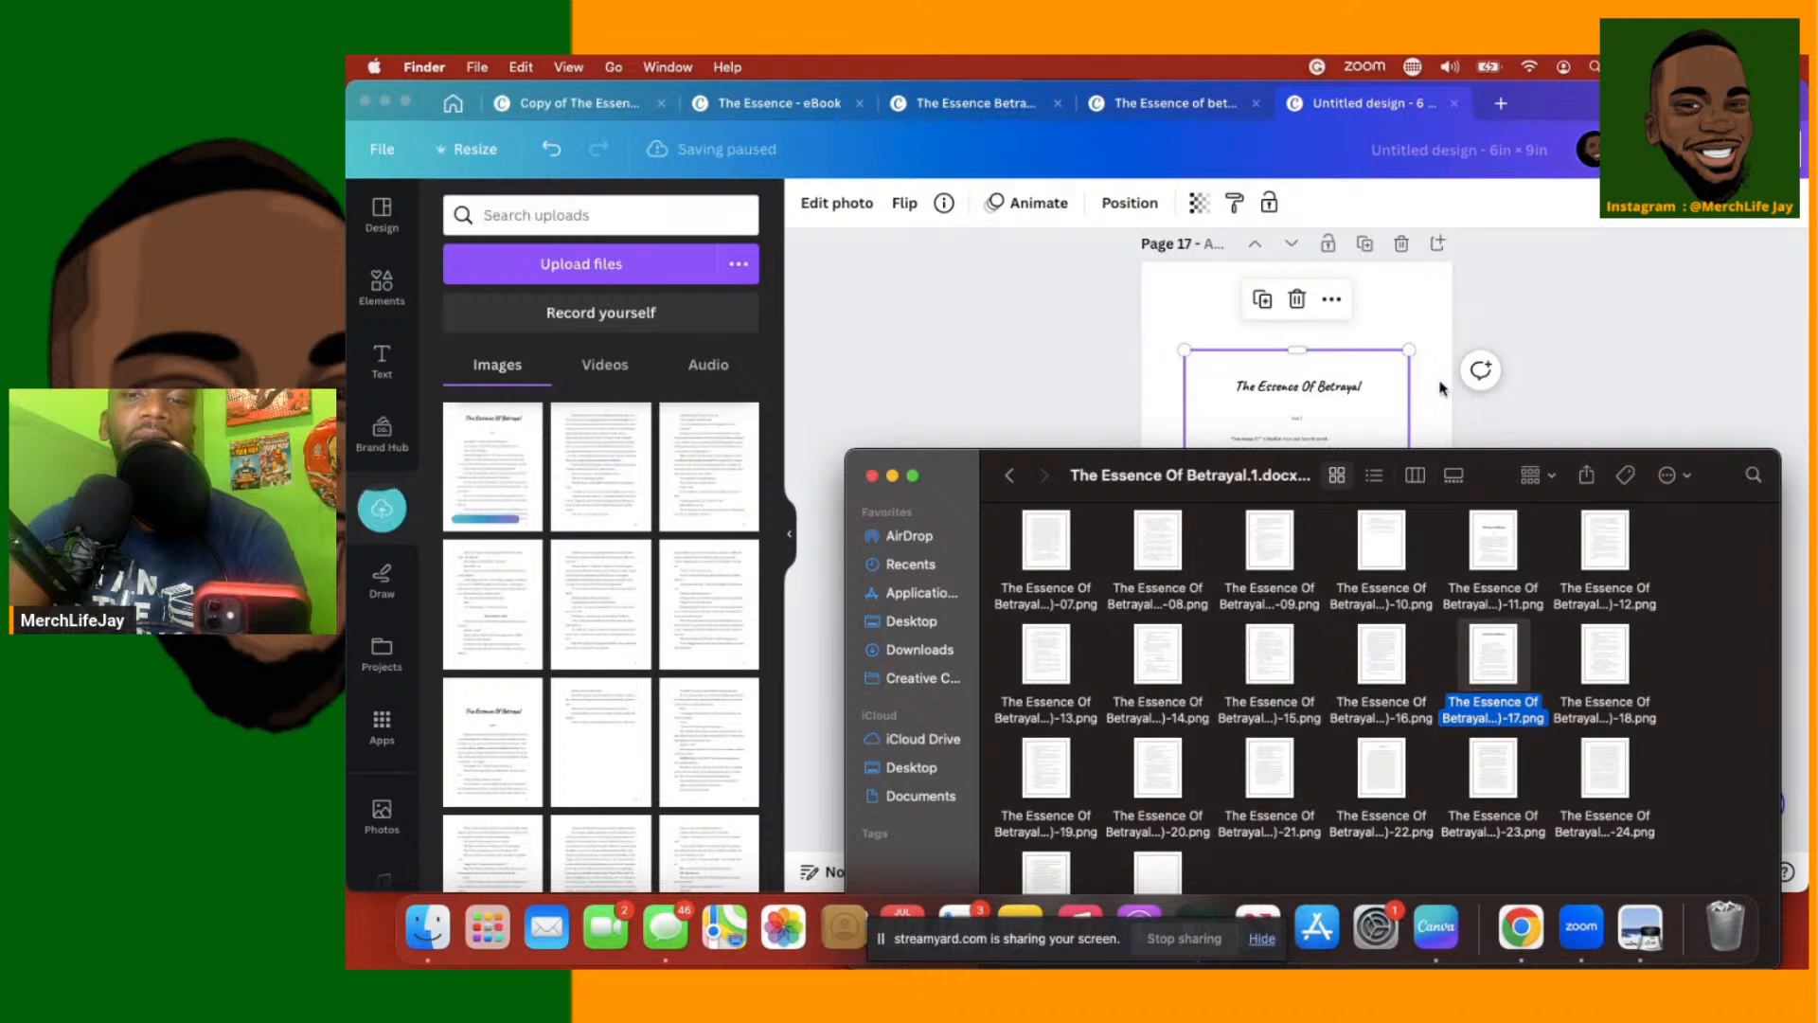
scroll(1426, 402, "down", 5)
scroll(1442, 389, "up", 1)
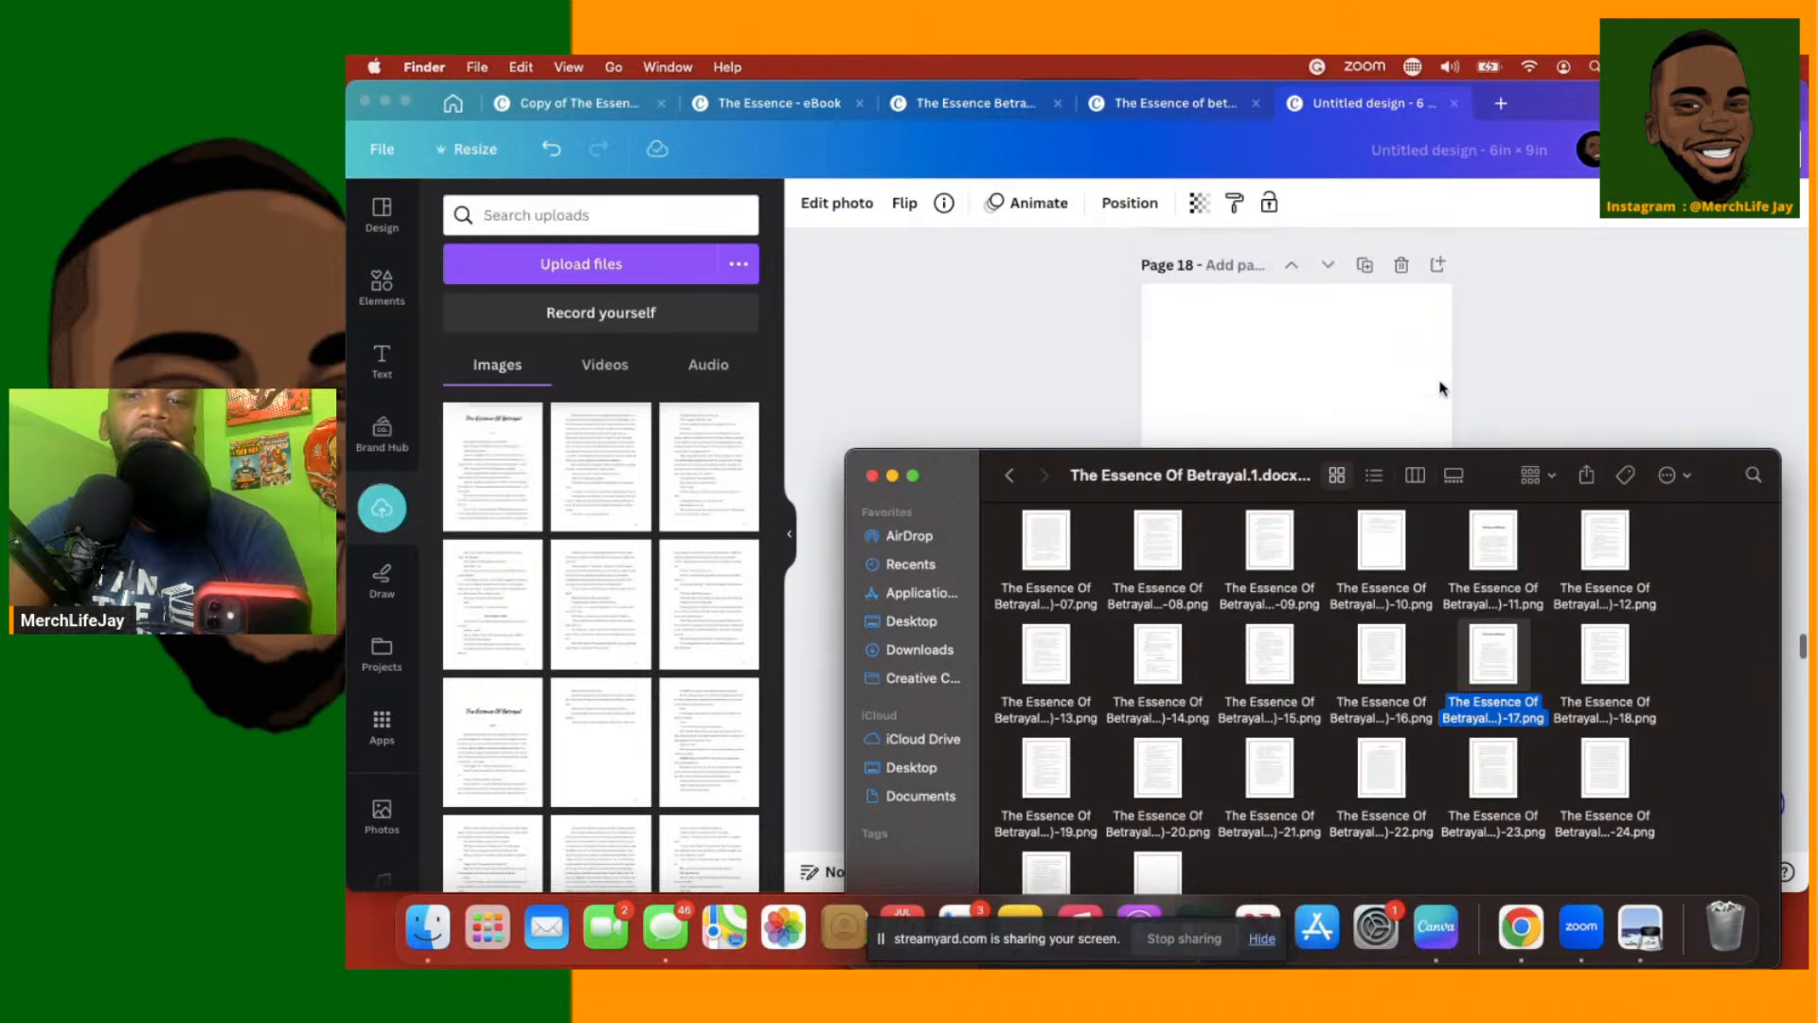
left_click_drag(1595, 680, 1279, 322)
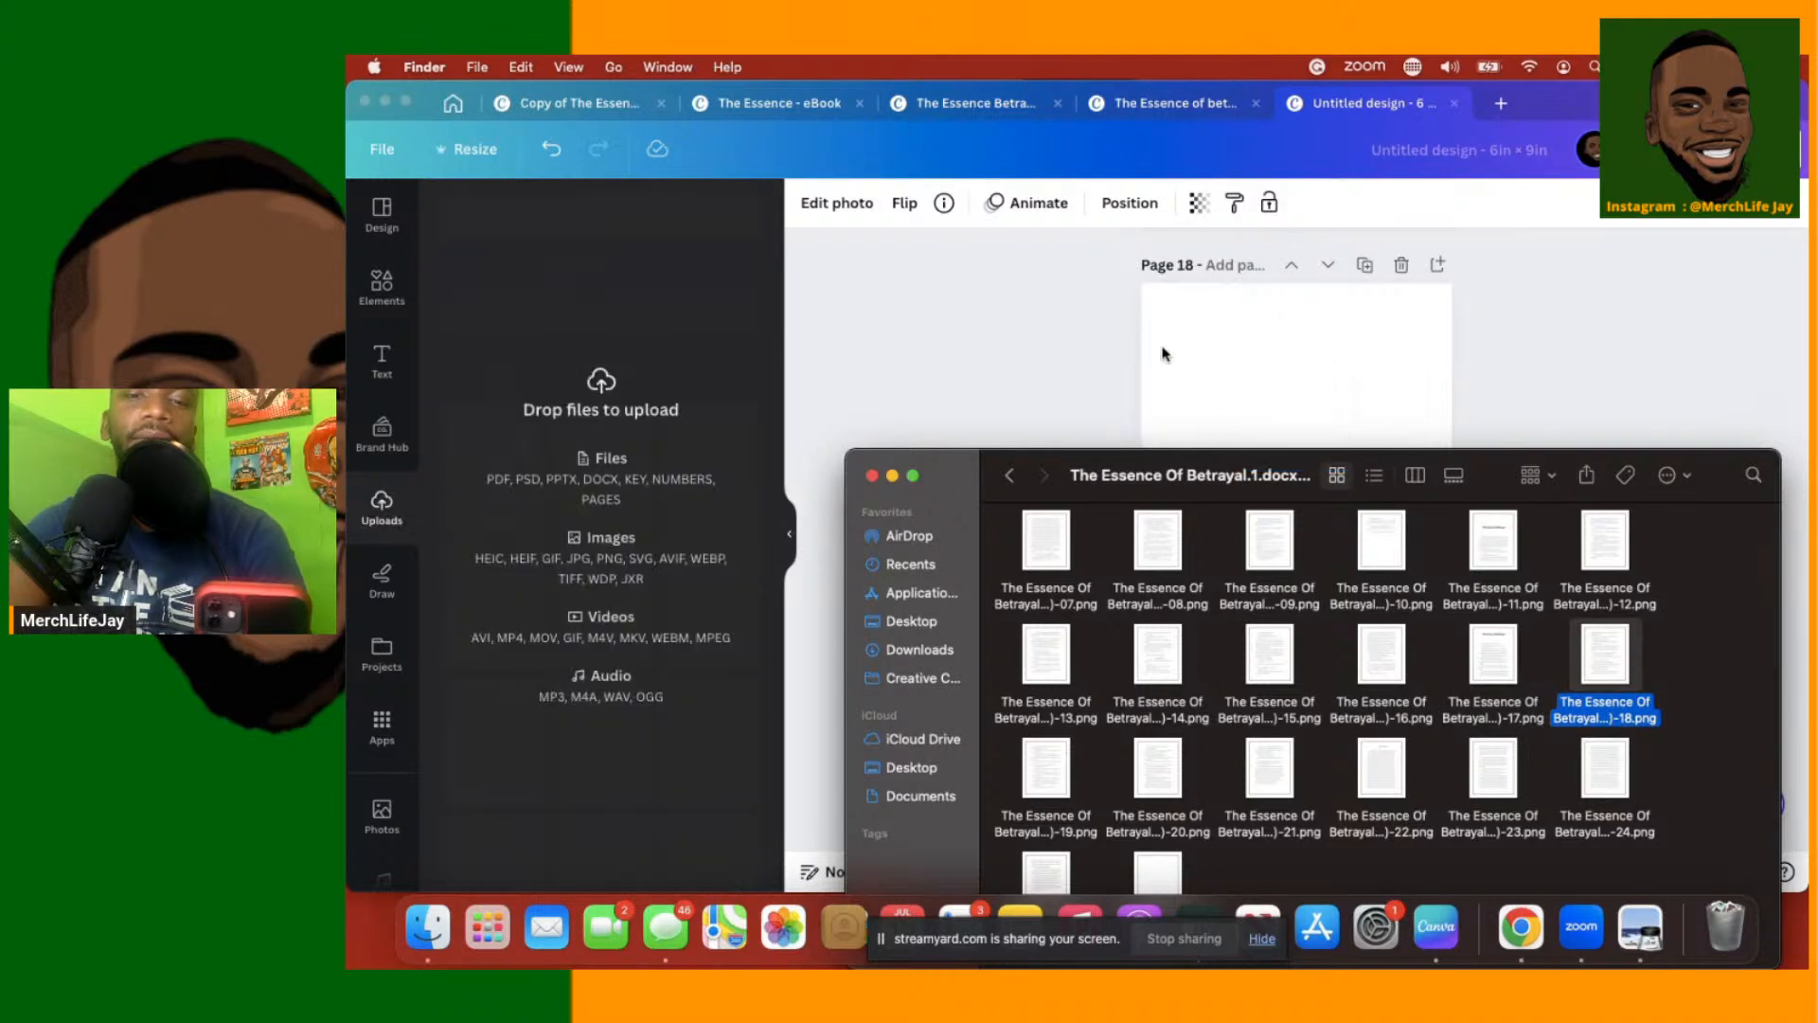
Place page image 19 from the Finder folder on the blank page 19
left_click_drag(1115, 364, 1116, 361)
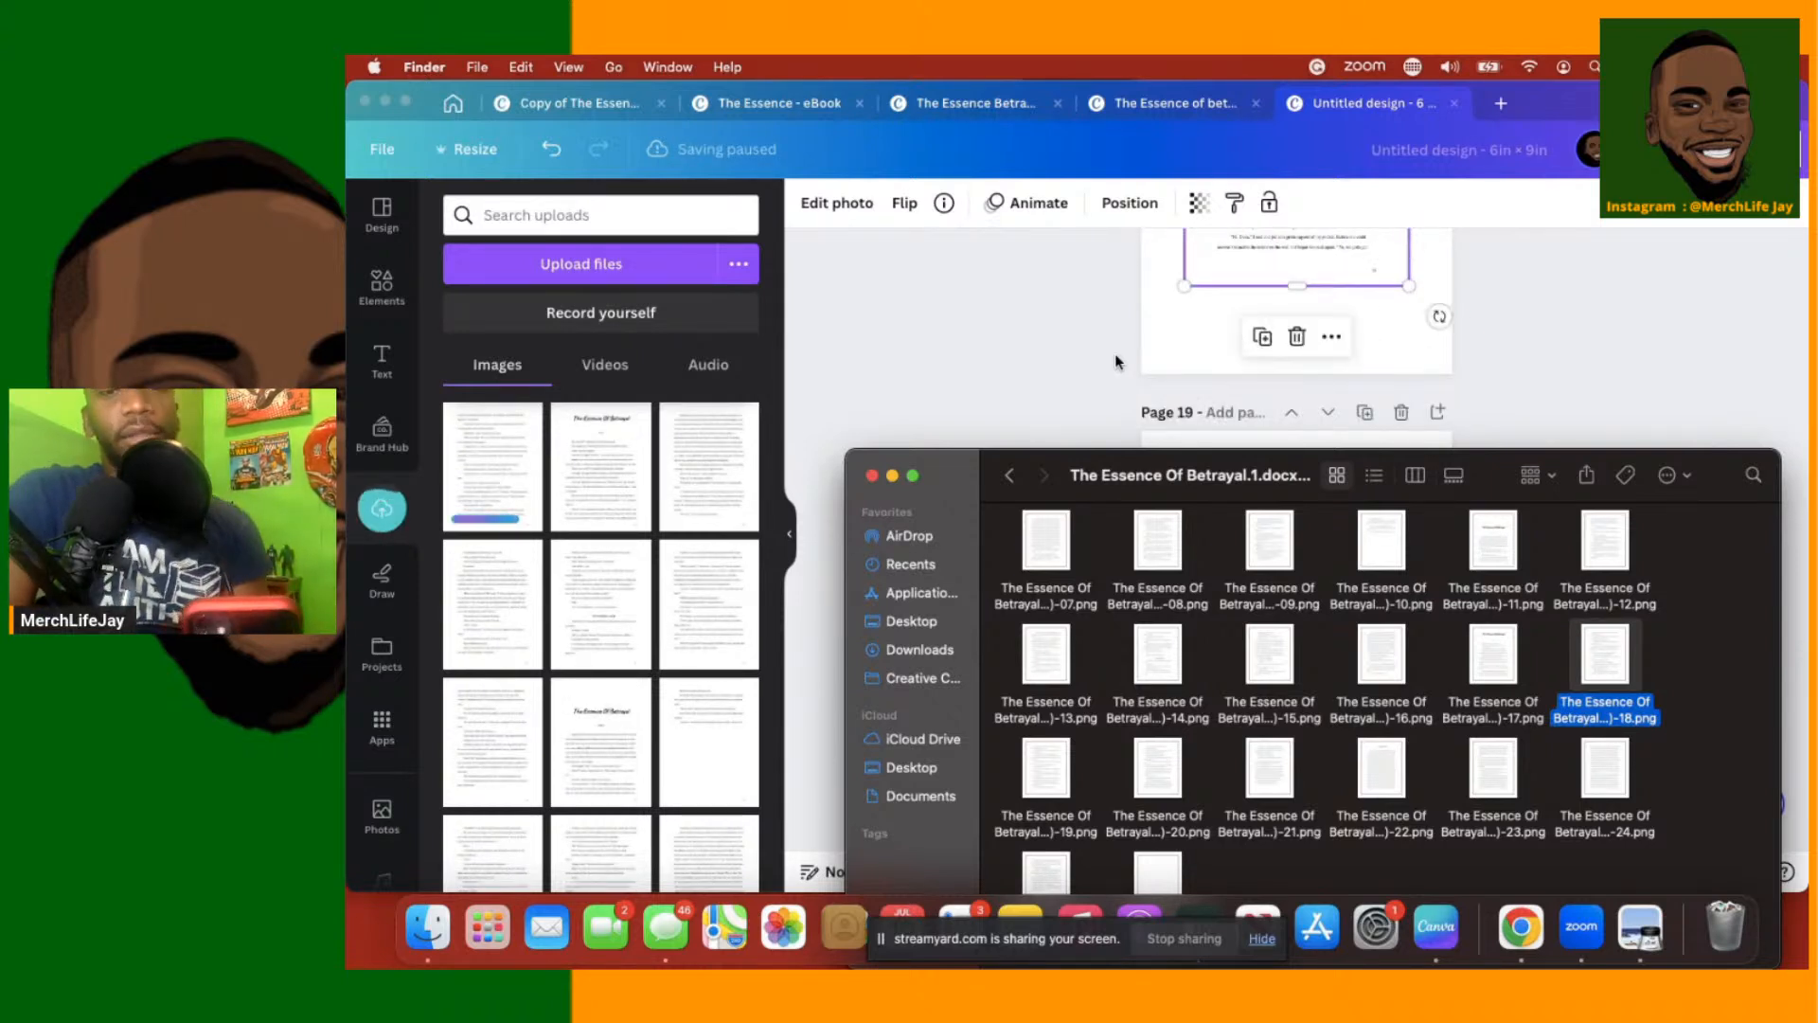
scroll(1115, 362, "down", 2)
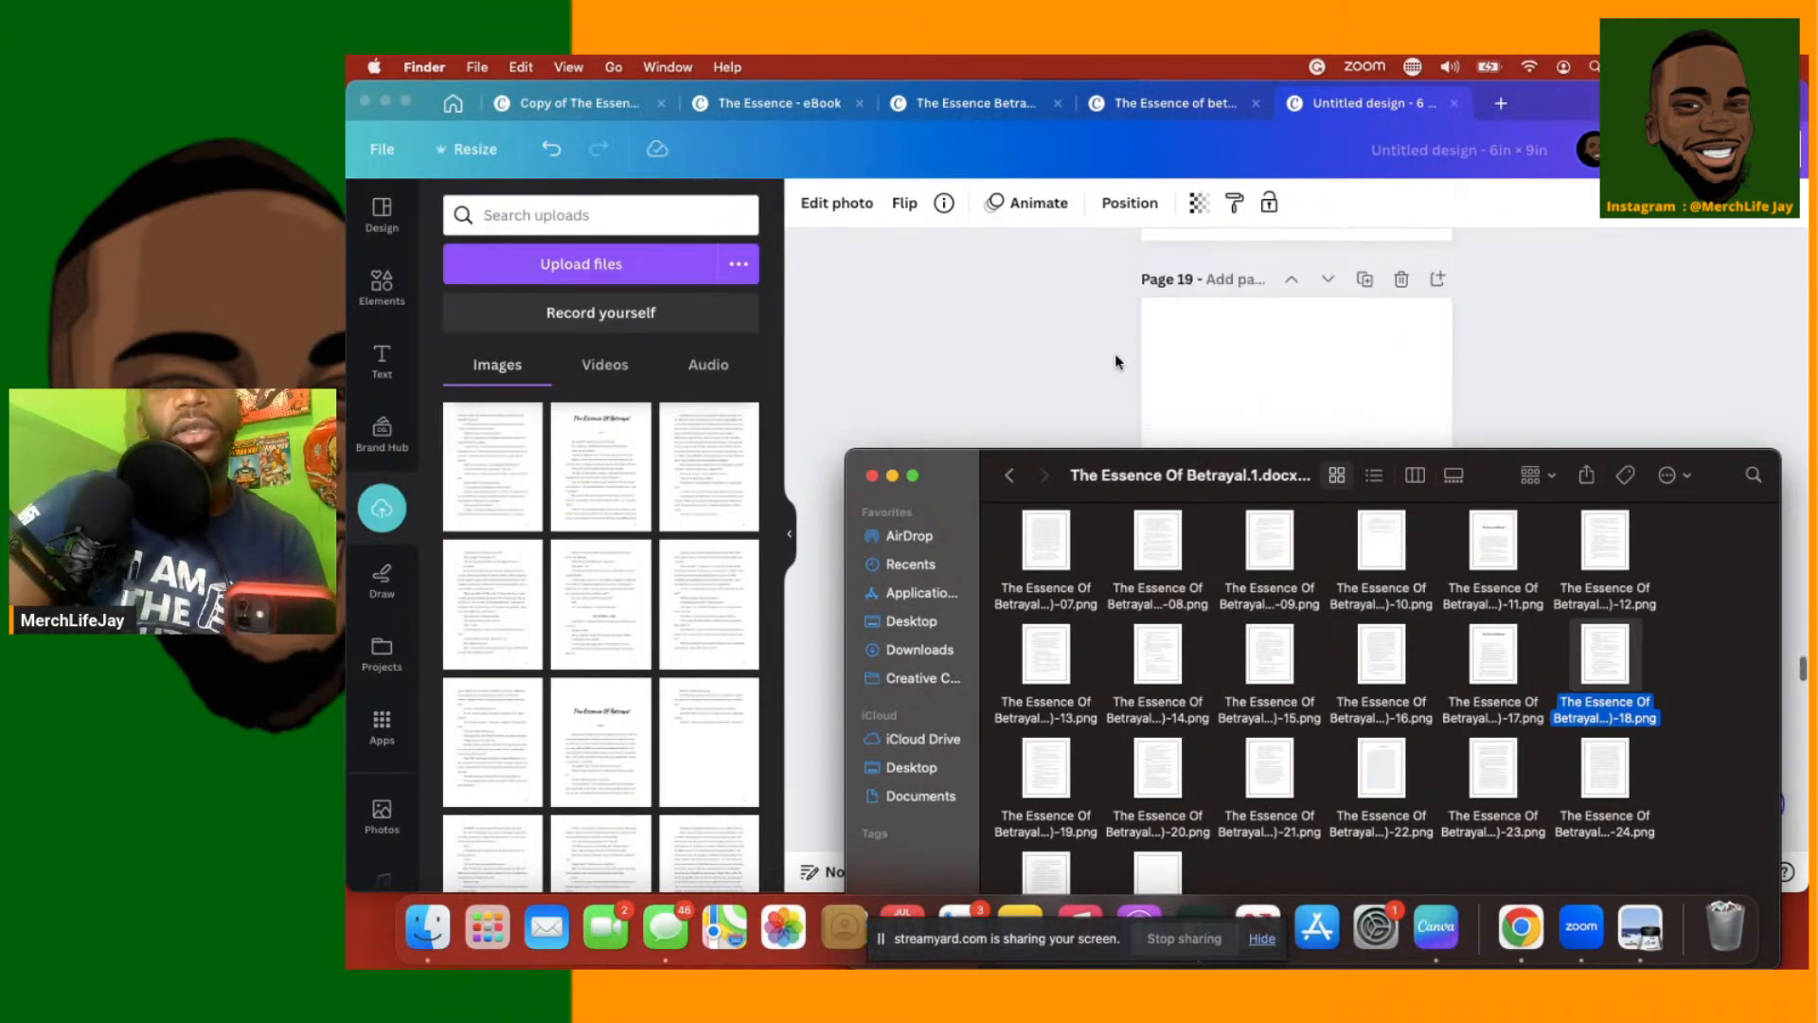
scroll(1115, 357, "down", 1)
left_click_drag(1042, 772, 1243, 331)
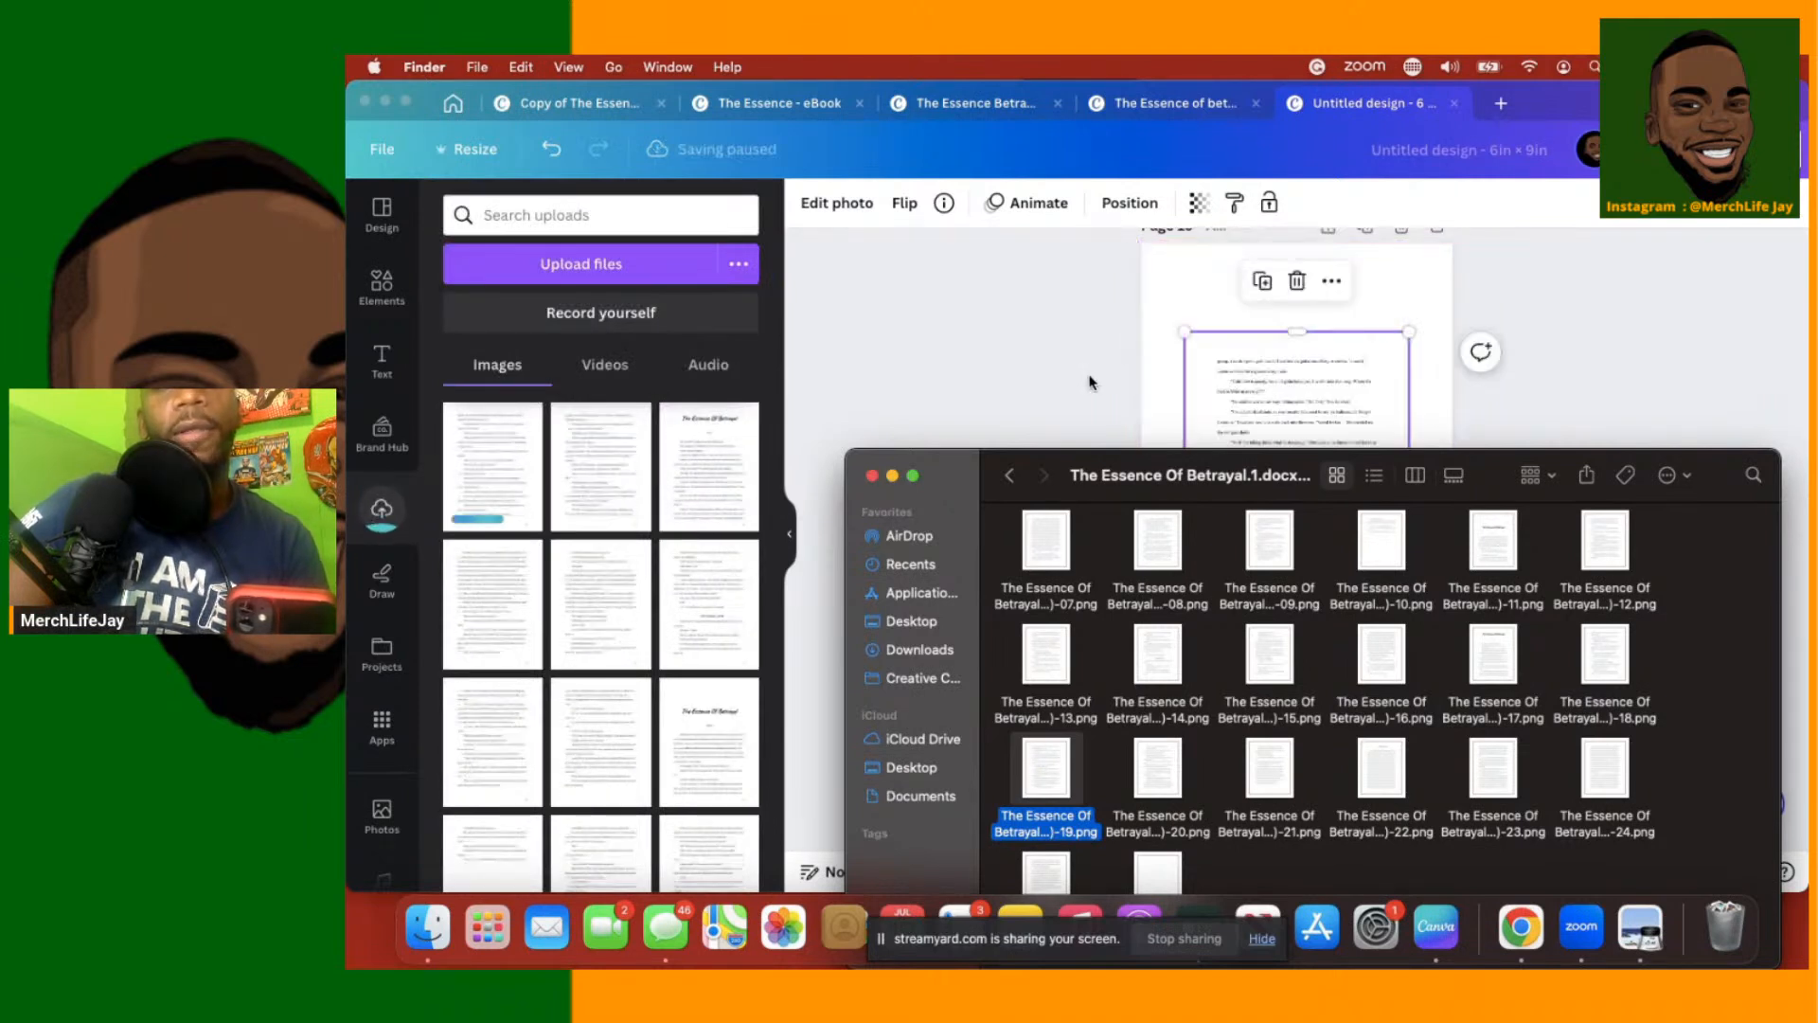
Place page image 20 on page 20 and page image 21 on page 21 of the design
scroll(1091, 382, "down", 5)
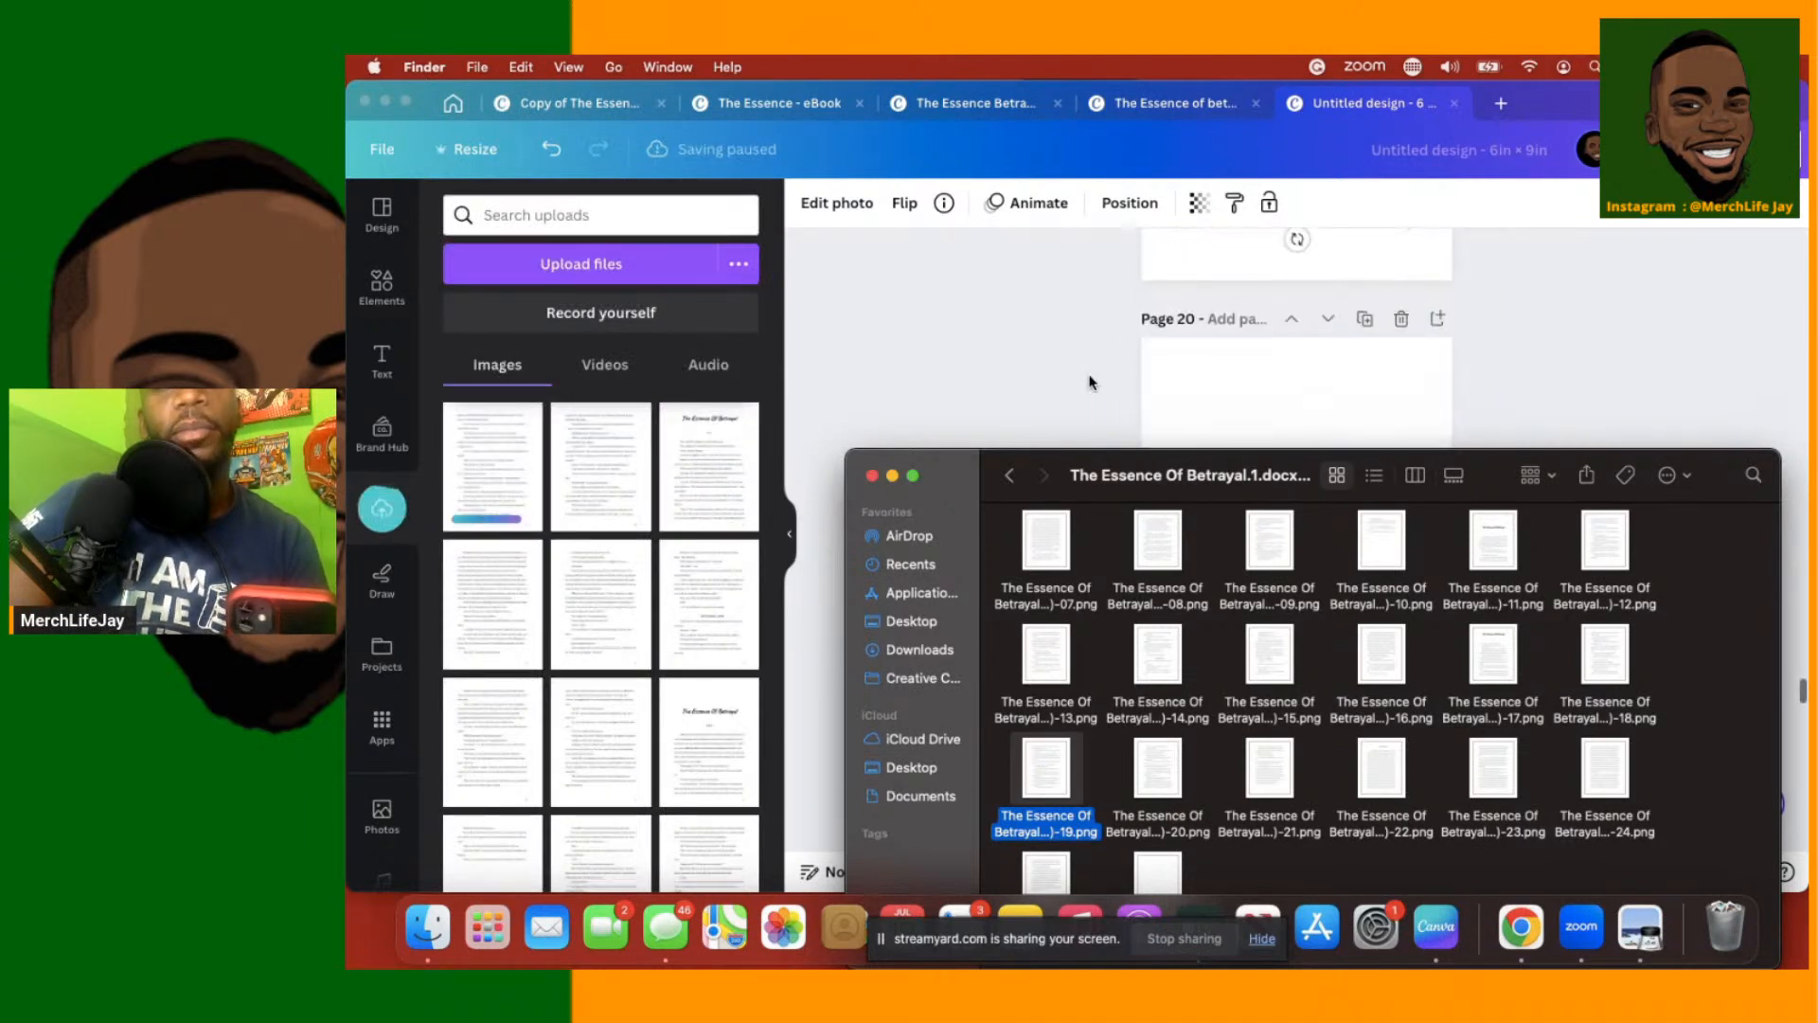
scroll(1089, 382, "down", 1)
left_click_drag(1147, 784, 1234, 333)
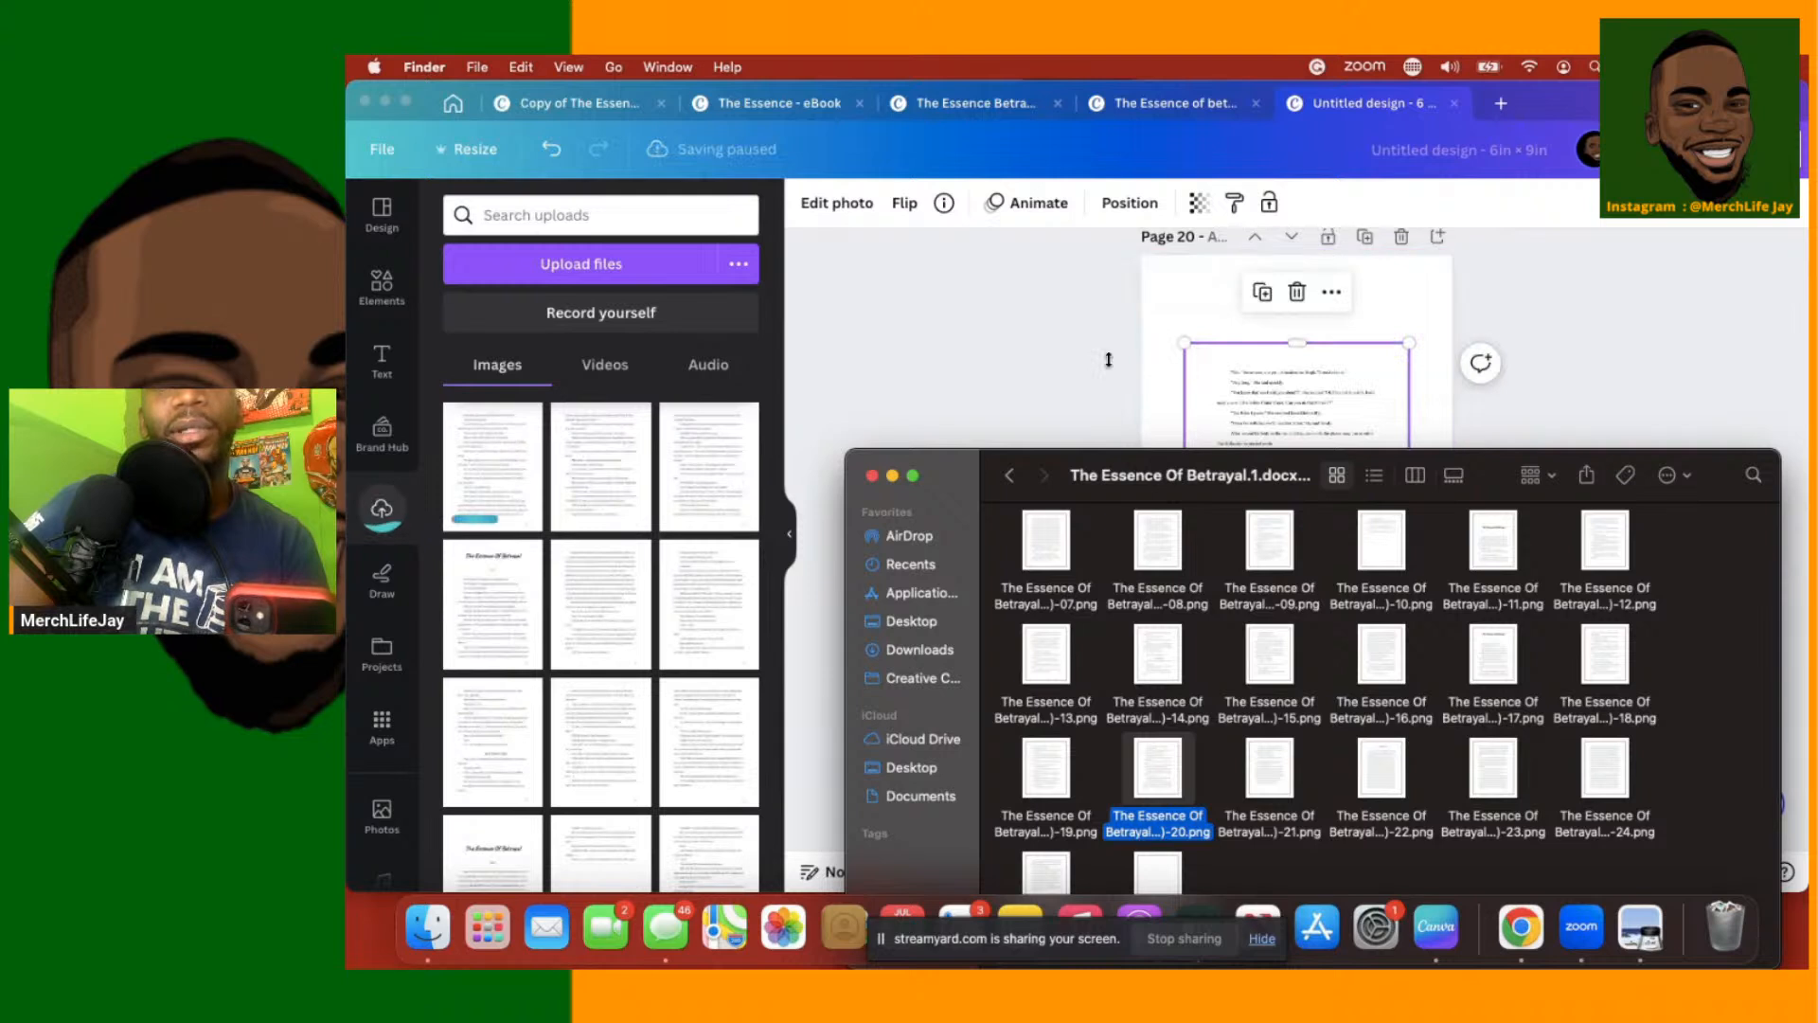
scroll(1108, 359, "down", 5)
scroll(1108, 359, "down", 1)
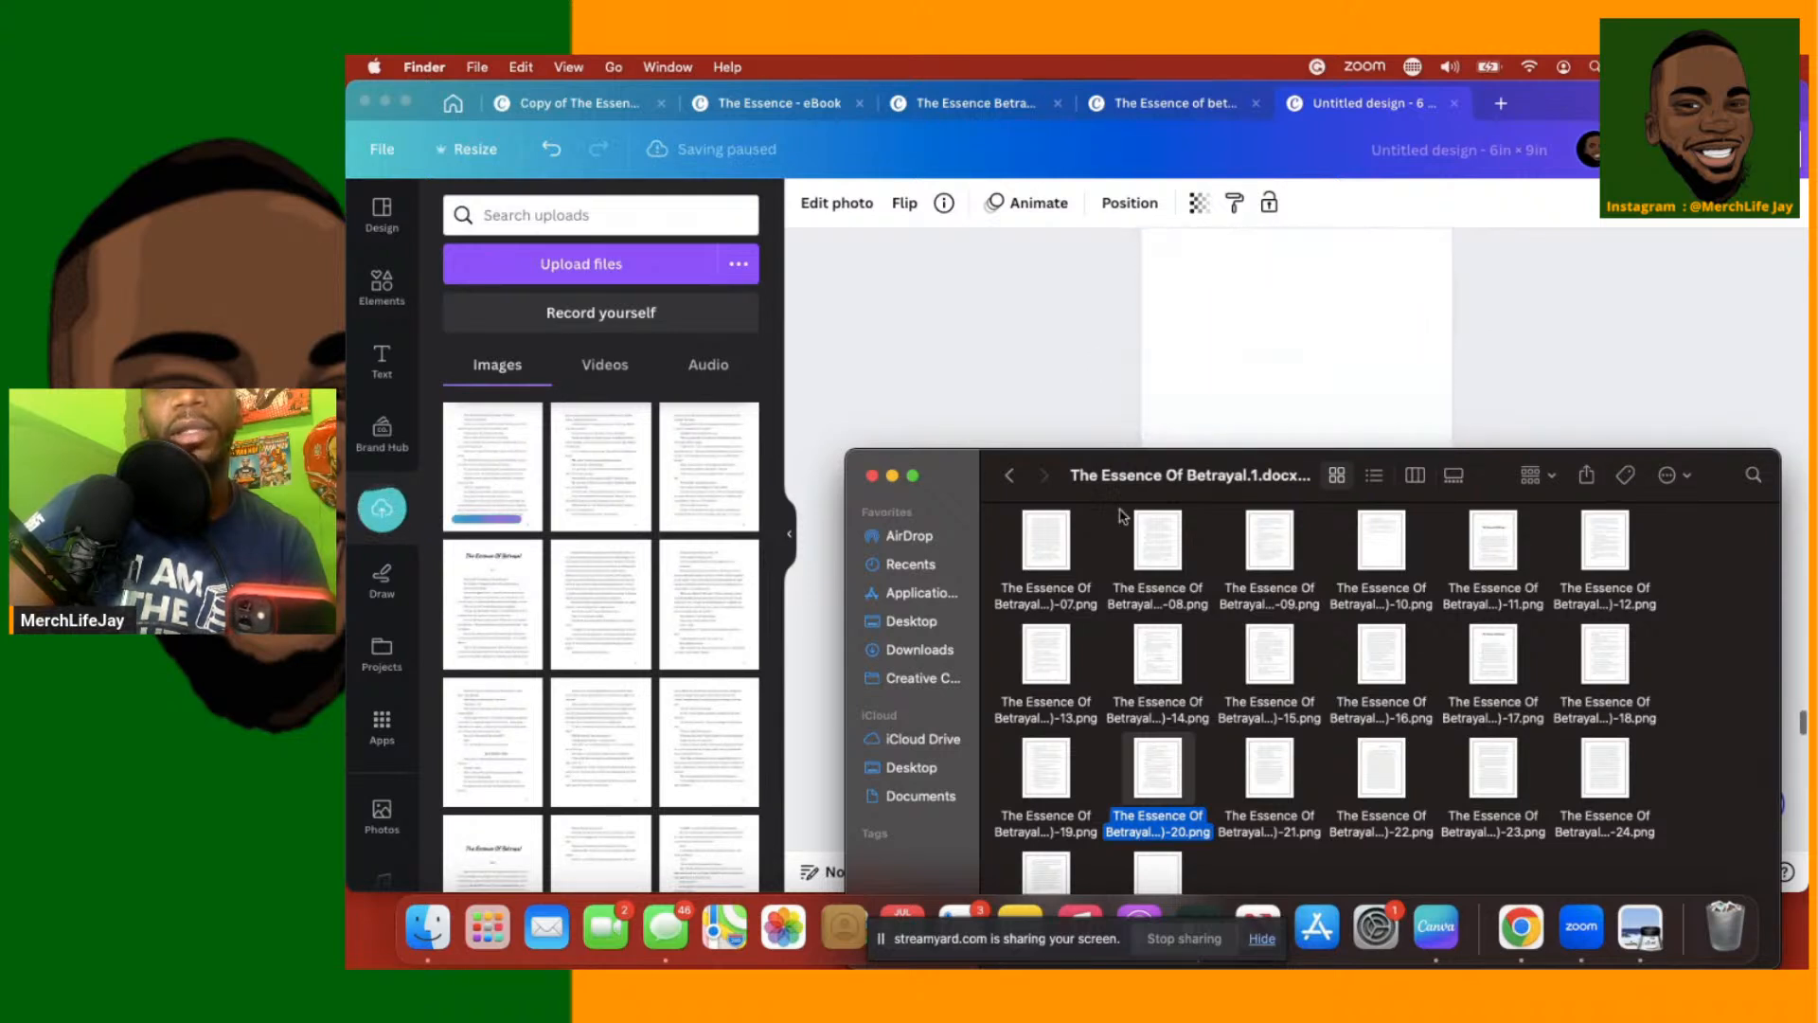
left_click_drag(1253, 763, 1264, 346)
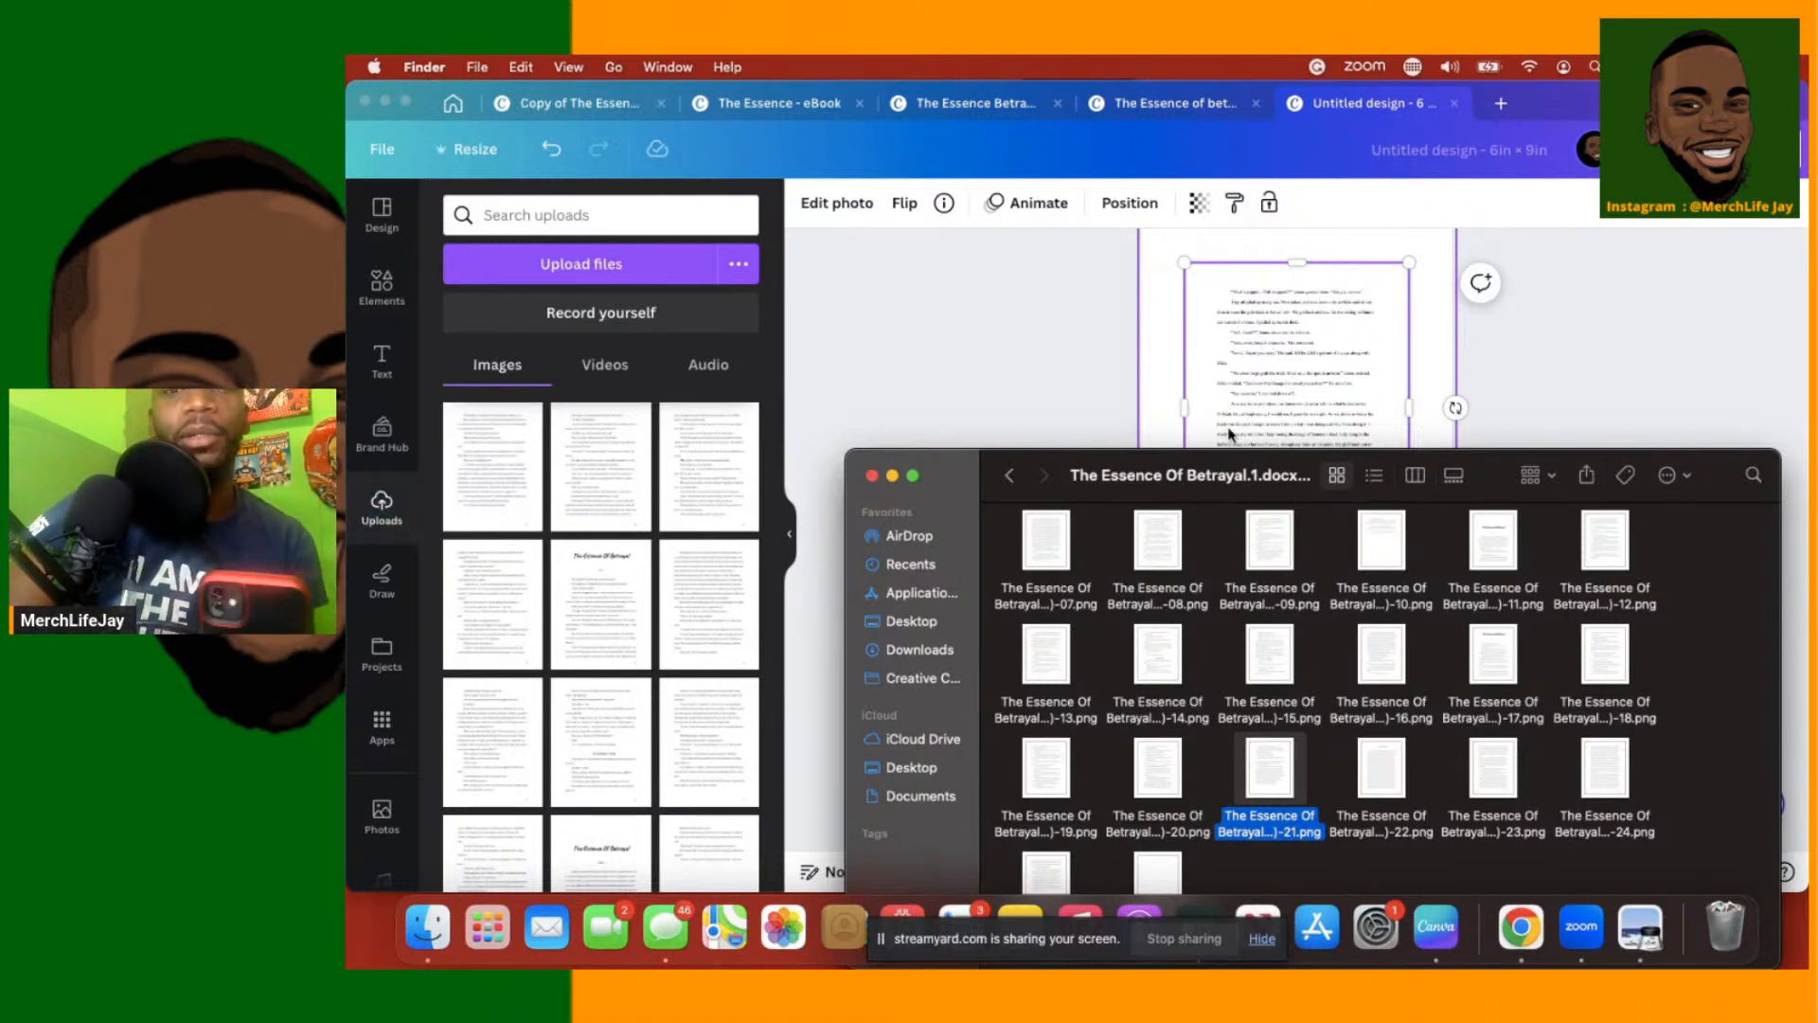
Place page image 22 on page 22 and page image 23 on page 23 of the design
scroll(1327, 724, "down", 2)
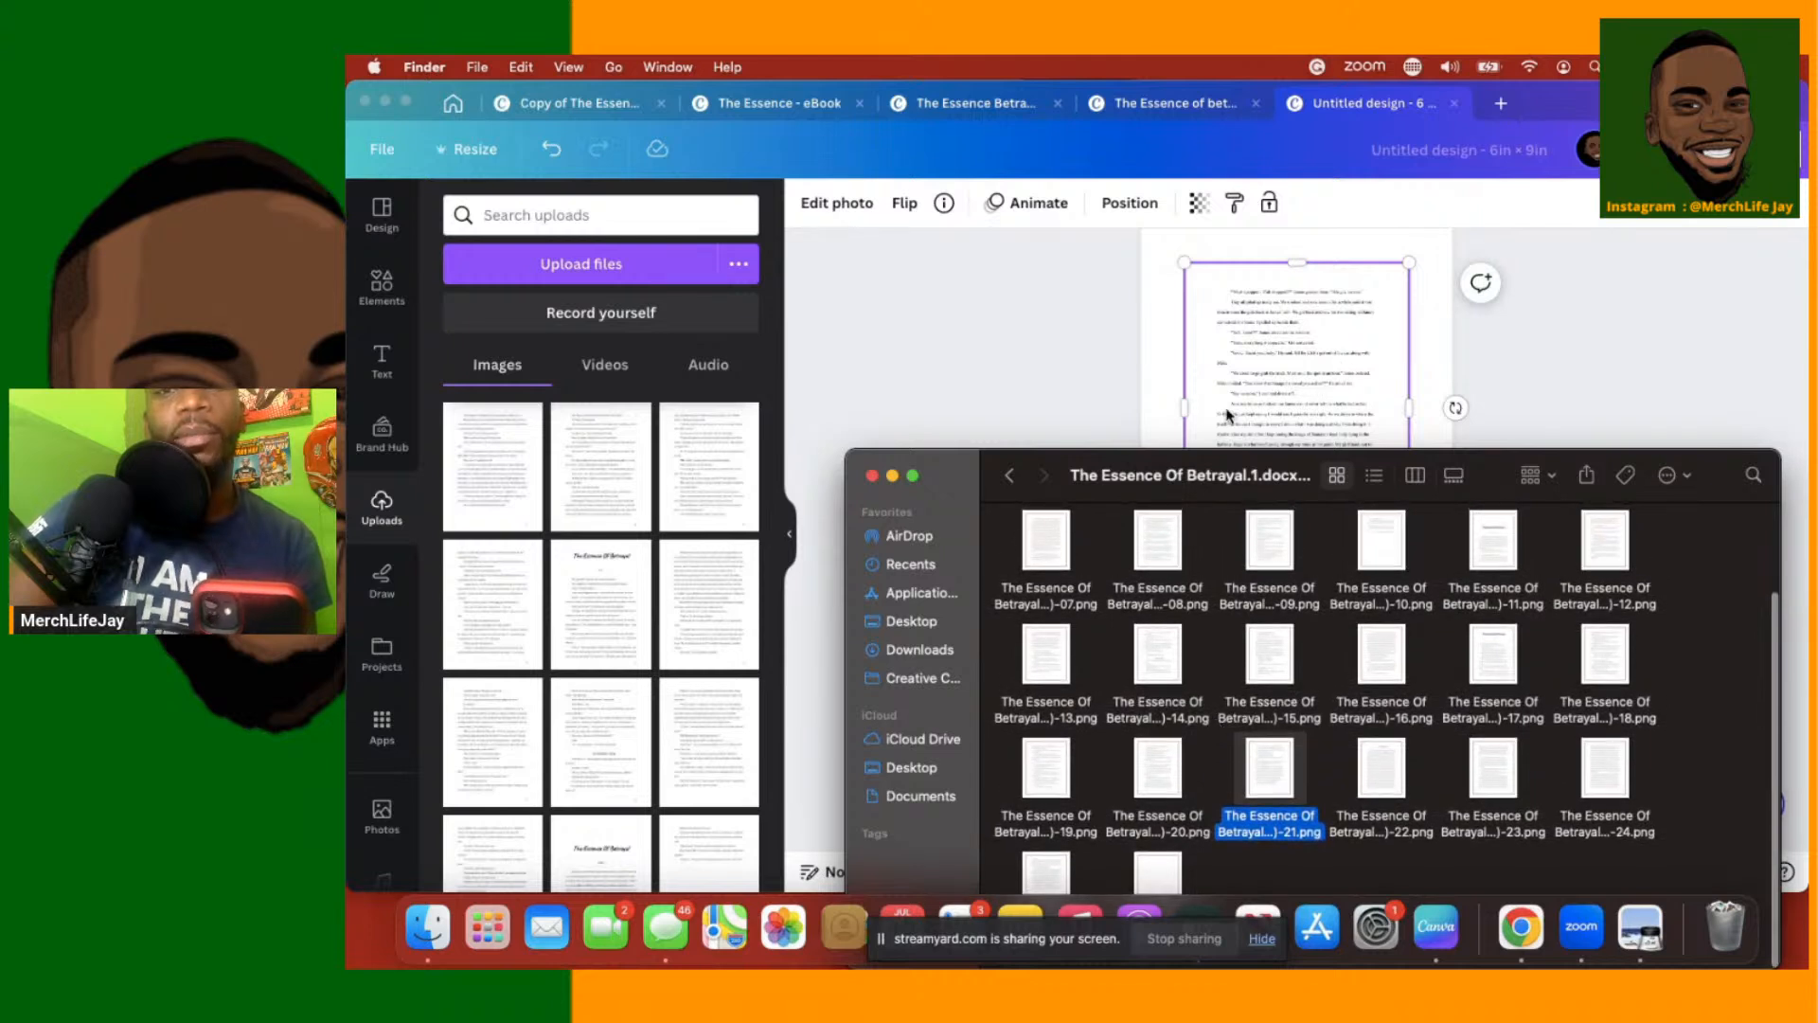
scroll(1201, 398, "up", 2)
scroll(1201, 399, "down", 5)
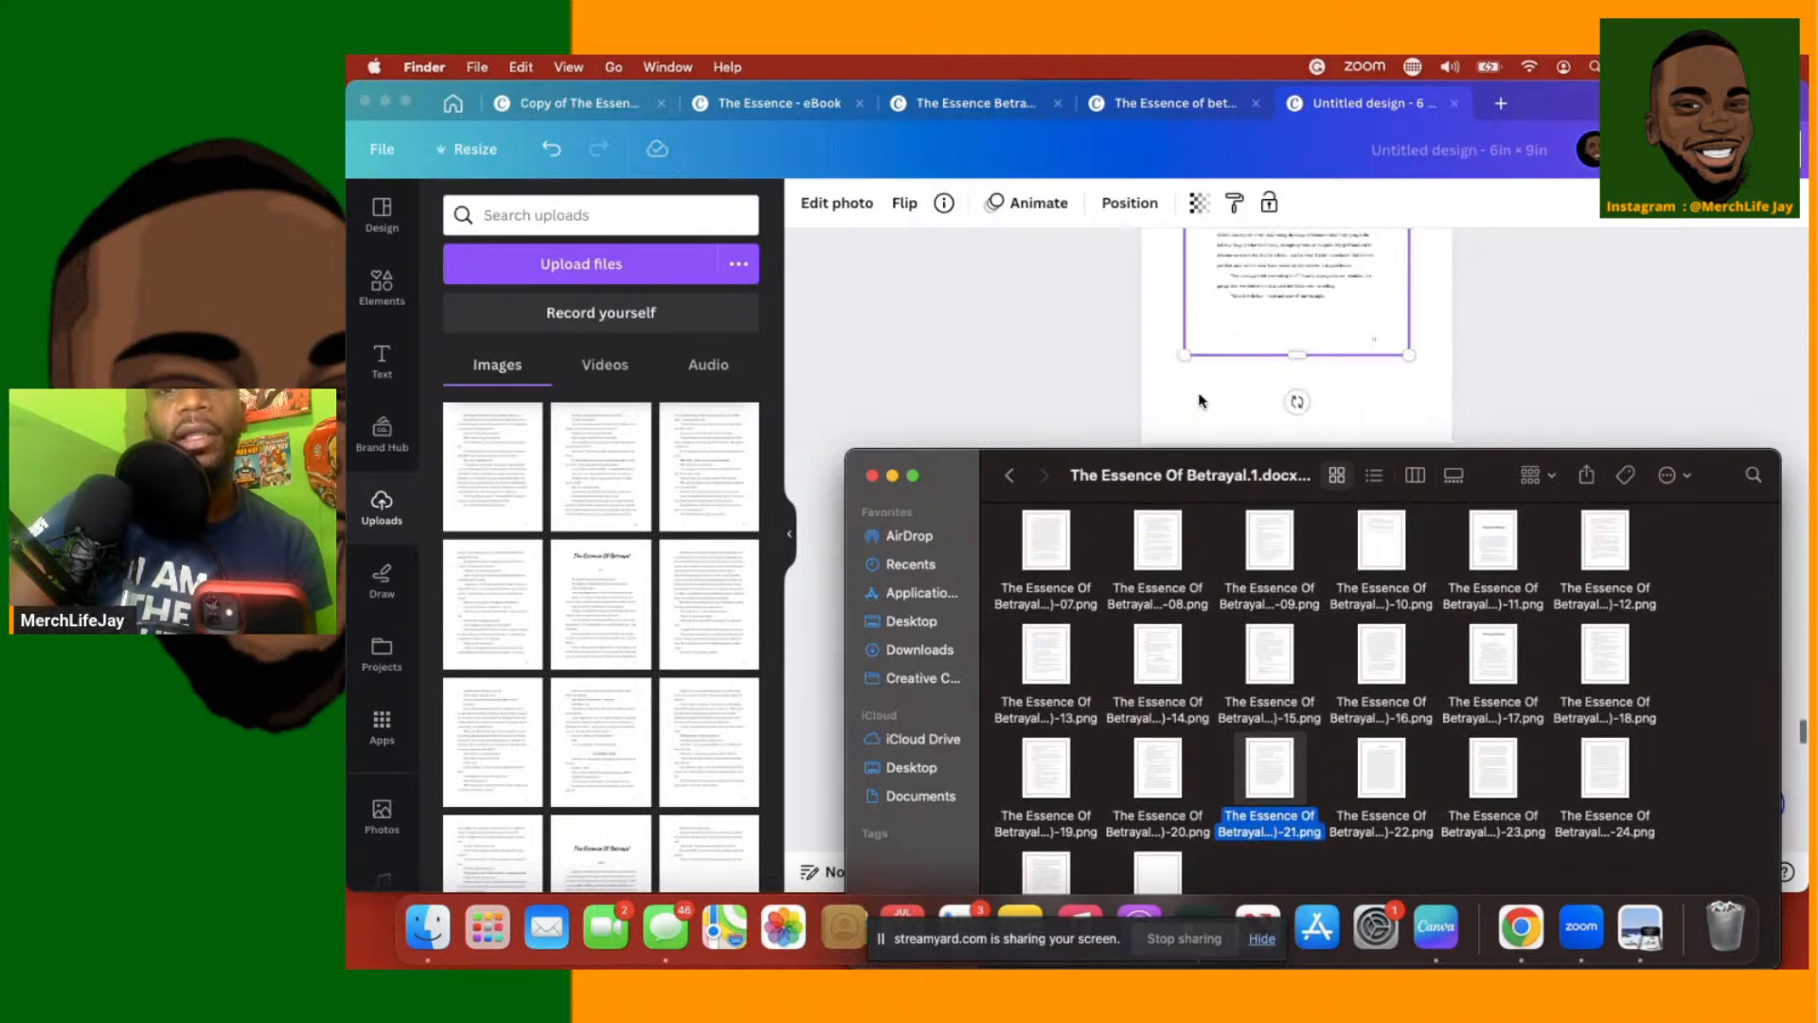
left_click_drag(1374, 756, 1323, 293)
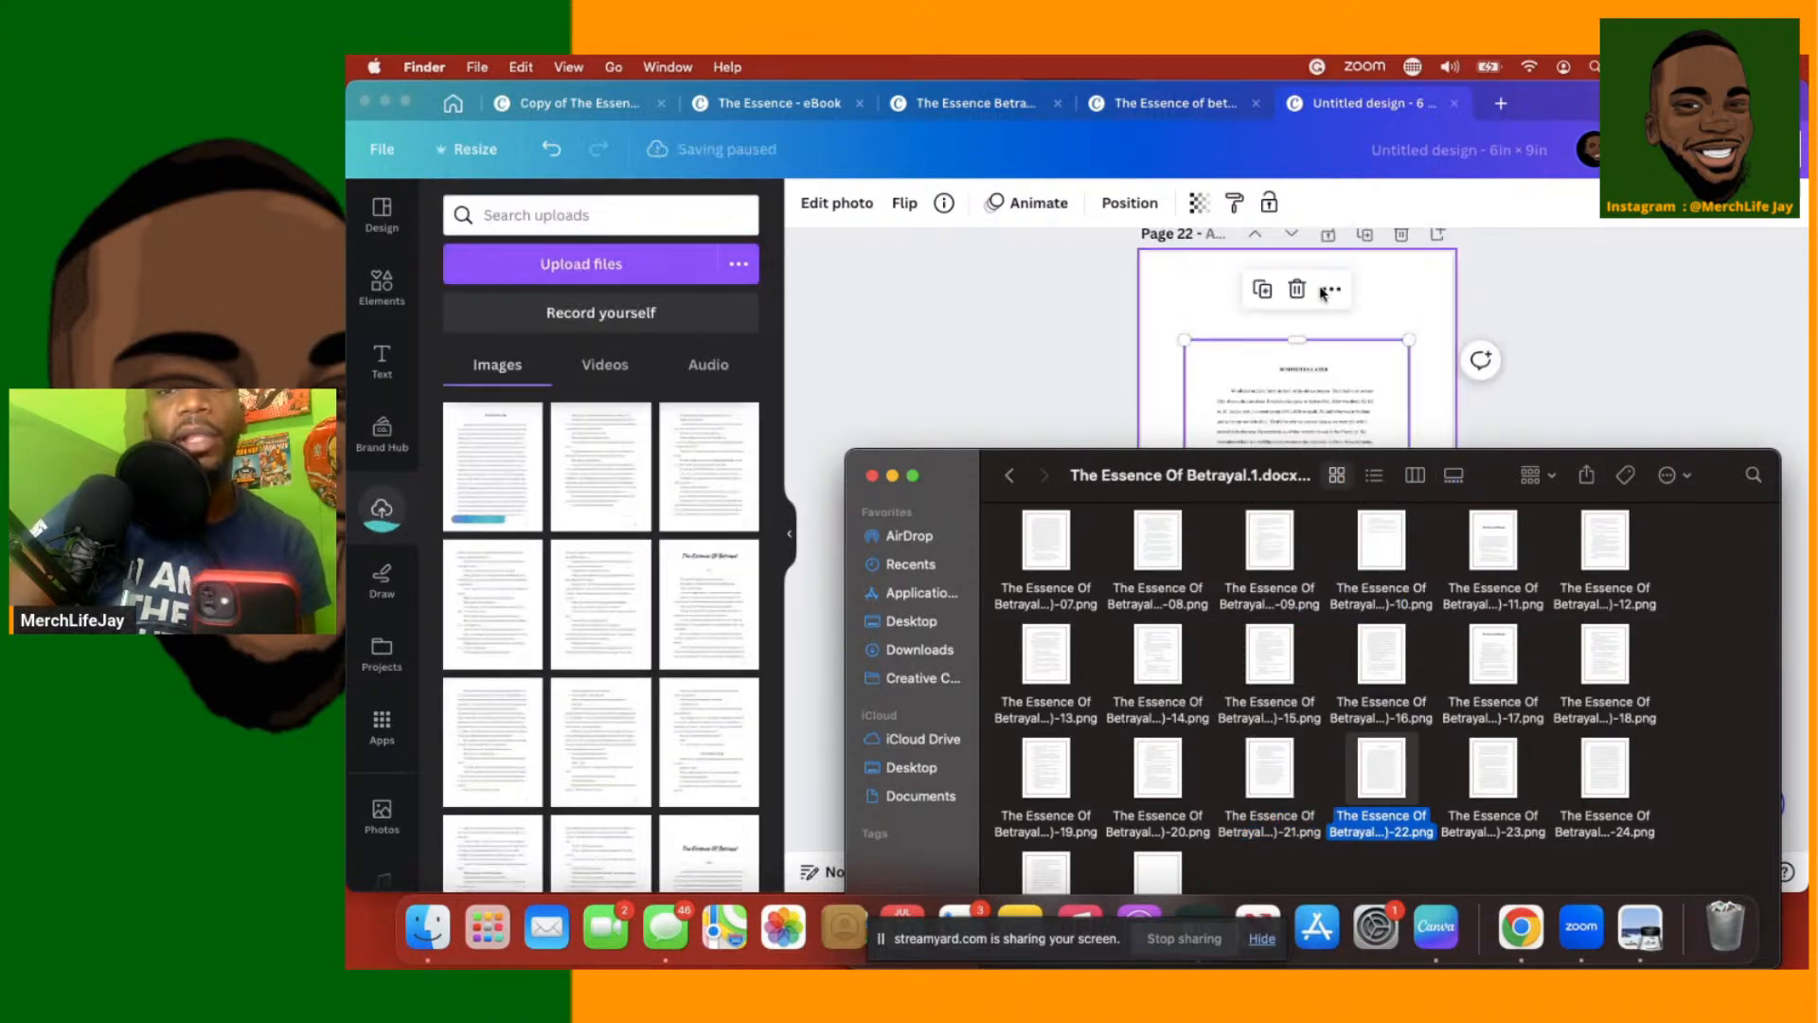
scroll(1118, 409, "down", 5)
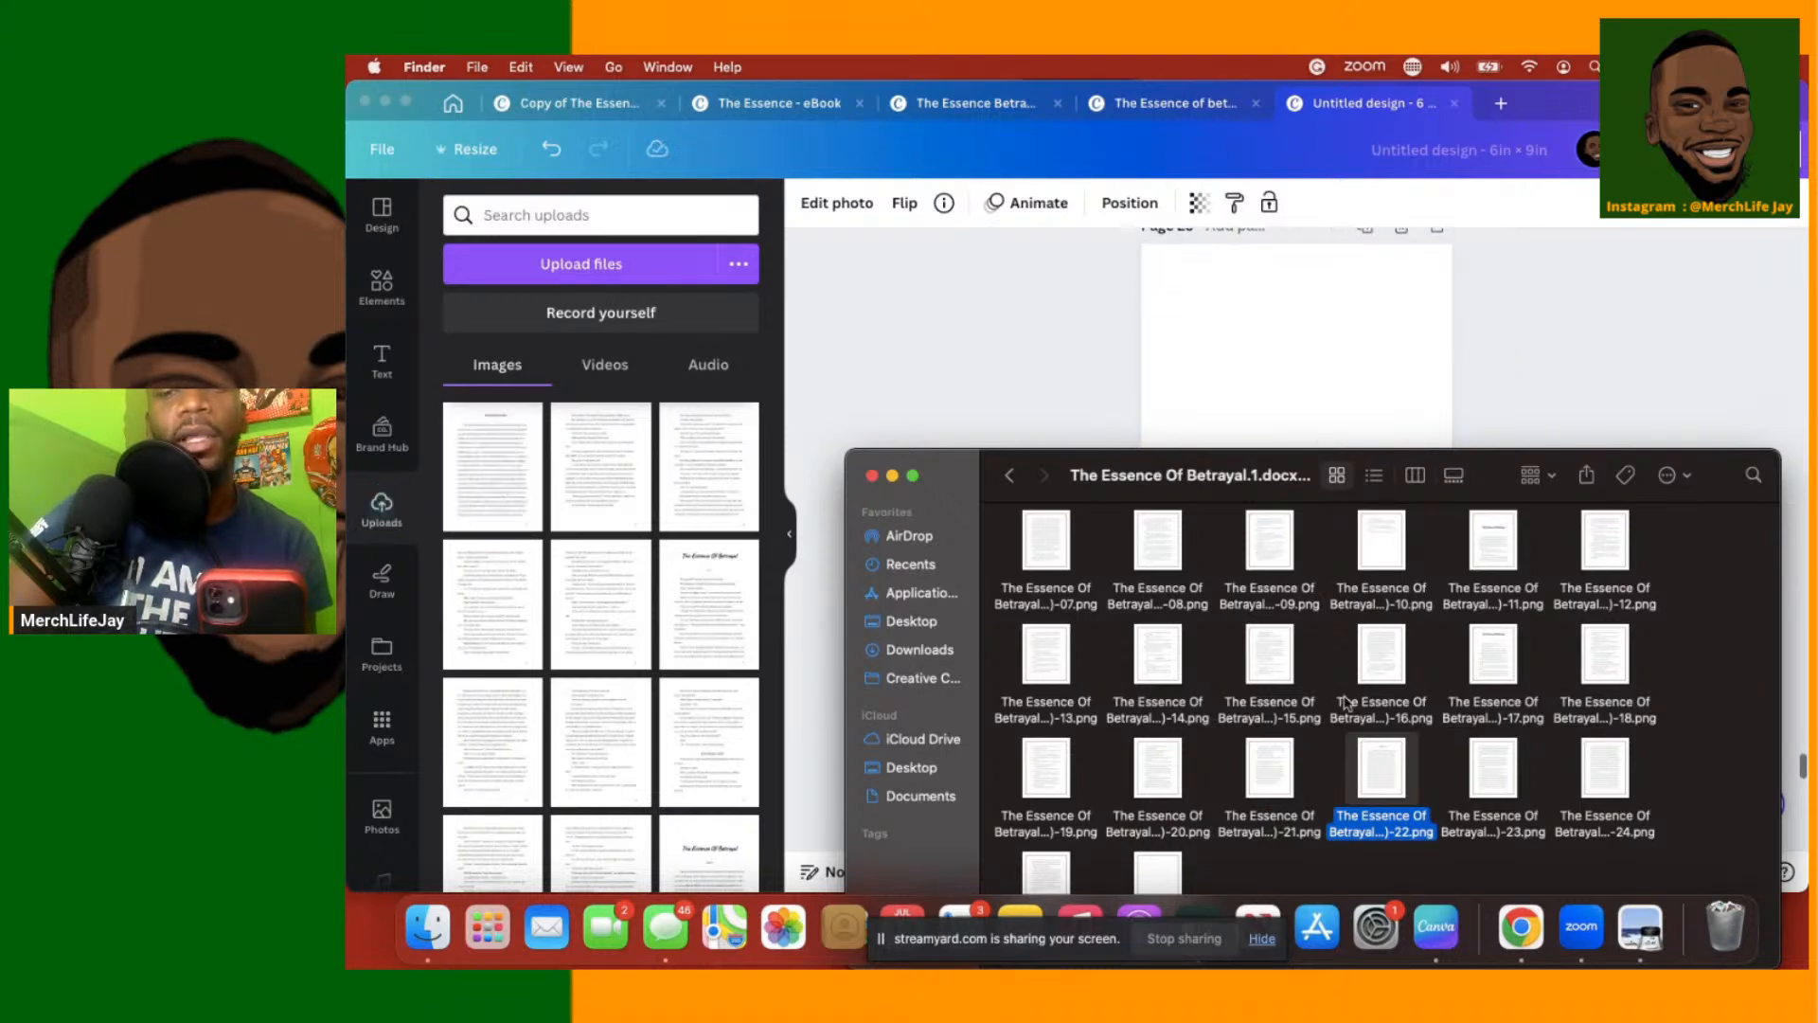
left_click_drag(1494, 782, 1281, 338)
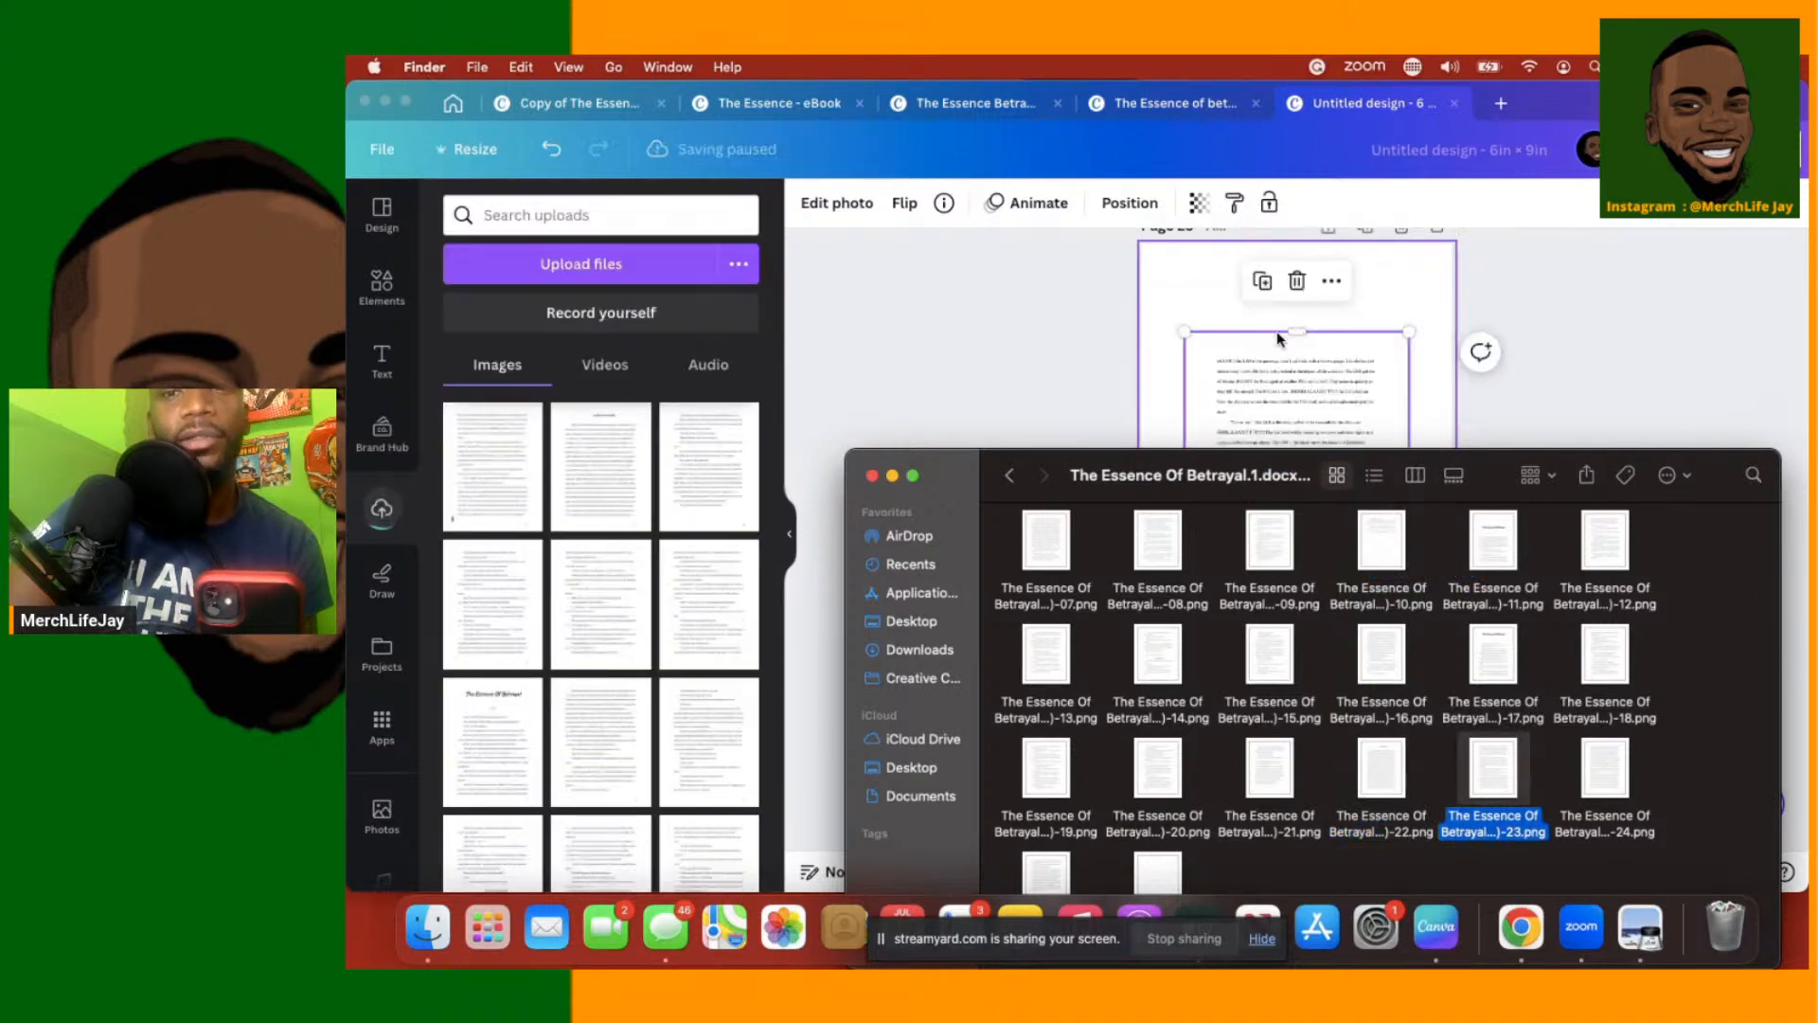
Place page image 24 on page 24 and page image 25 on page 25 of the design
scroll(1077, 402, "down", 5)
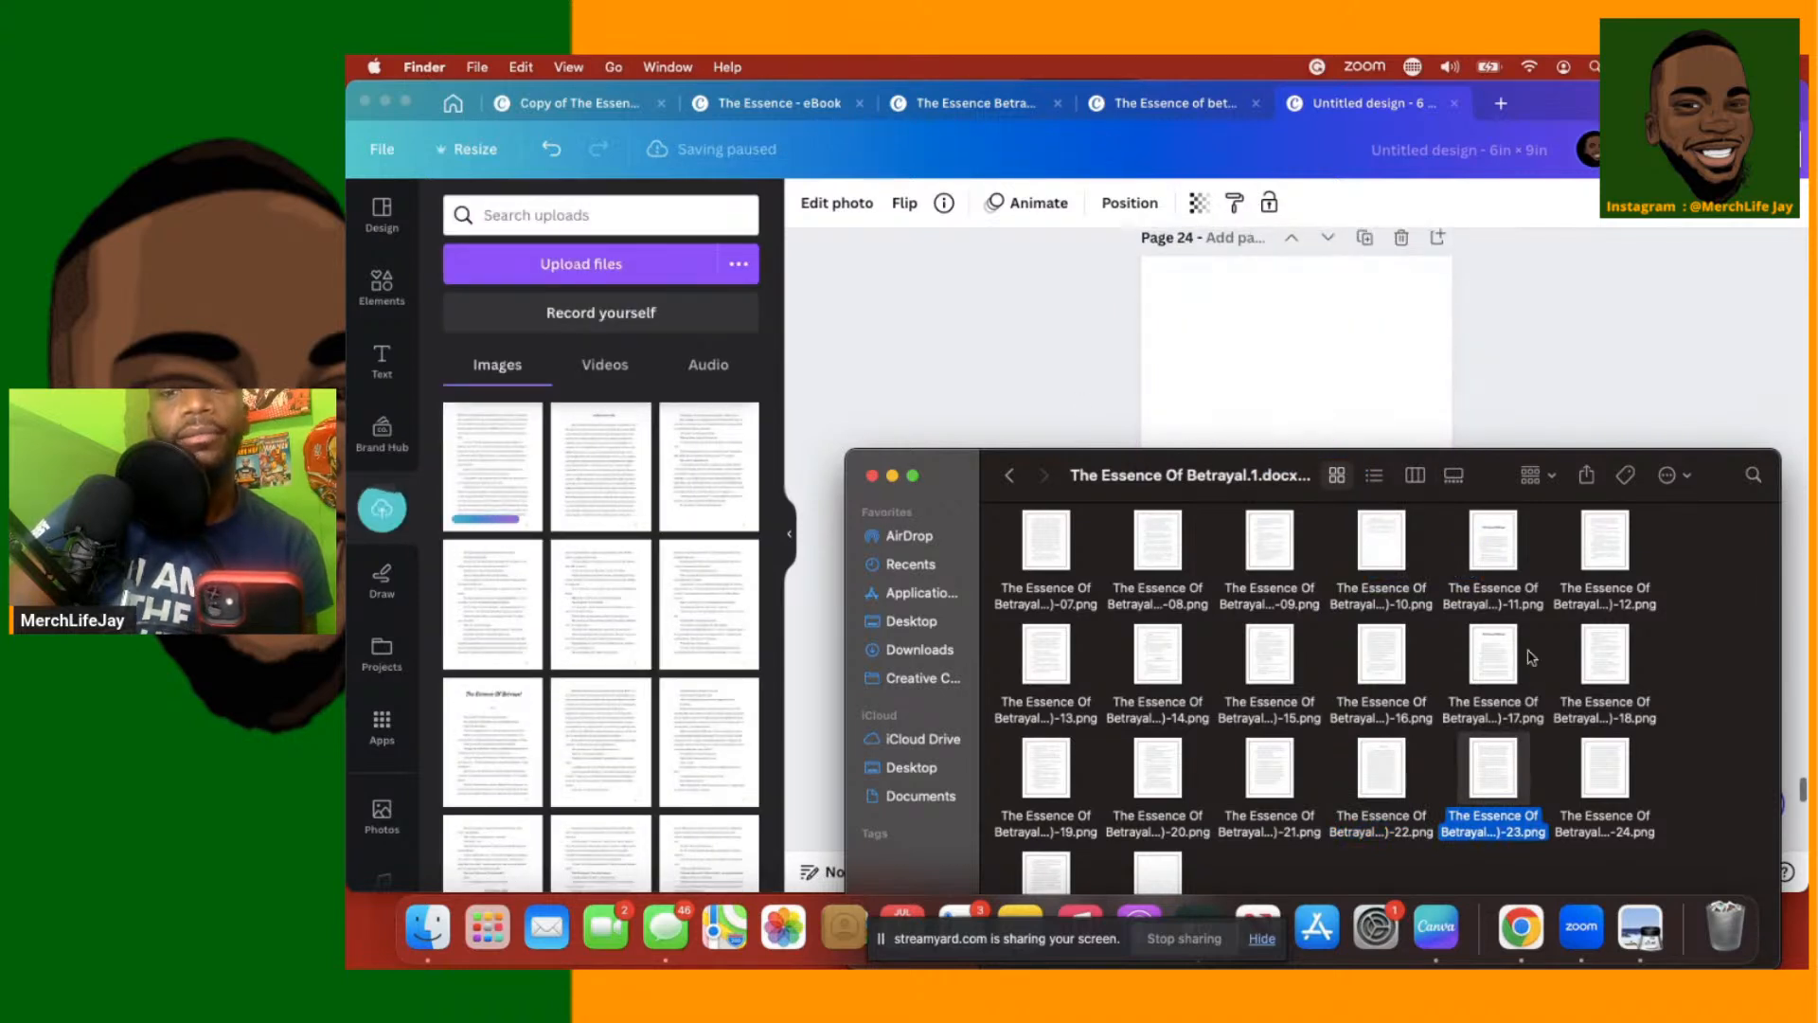
left_click_drag(1605, 769, 1319, 332)
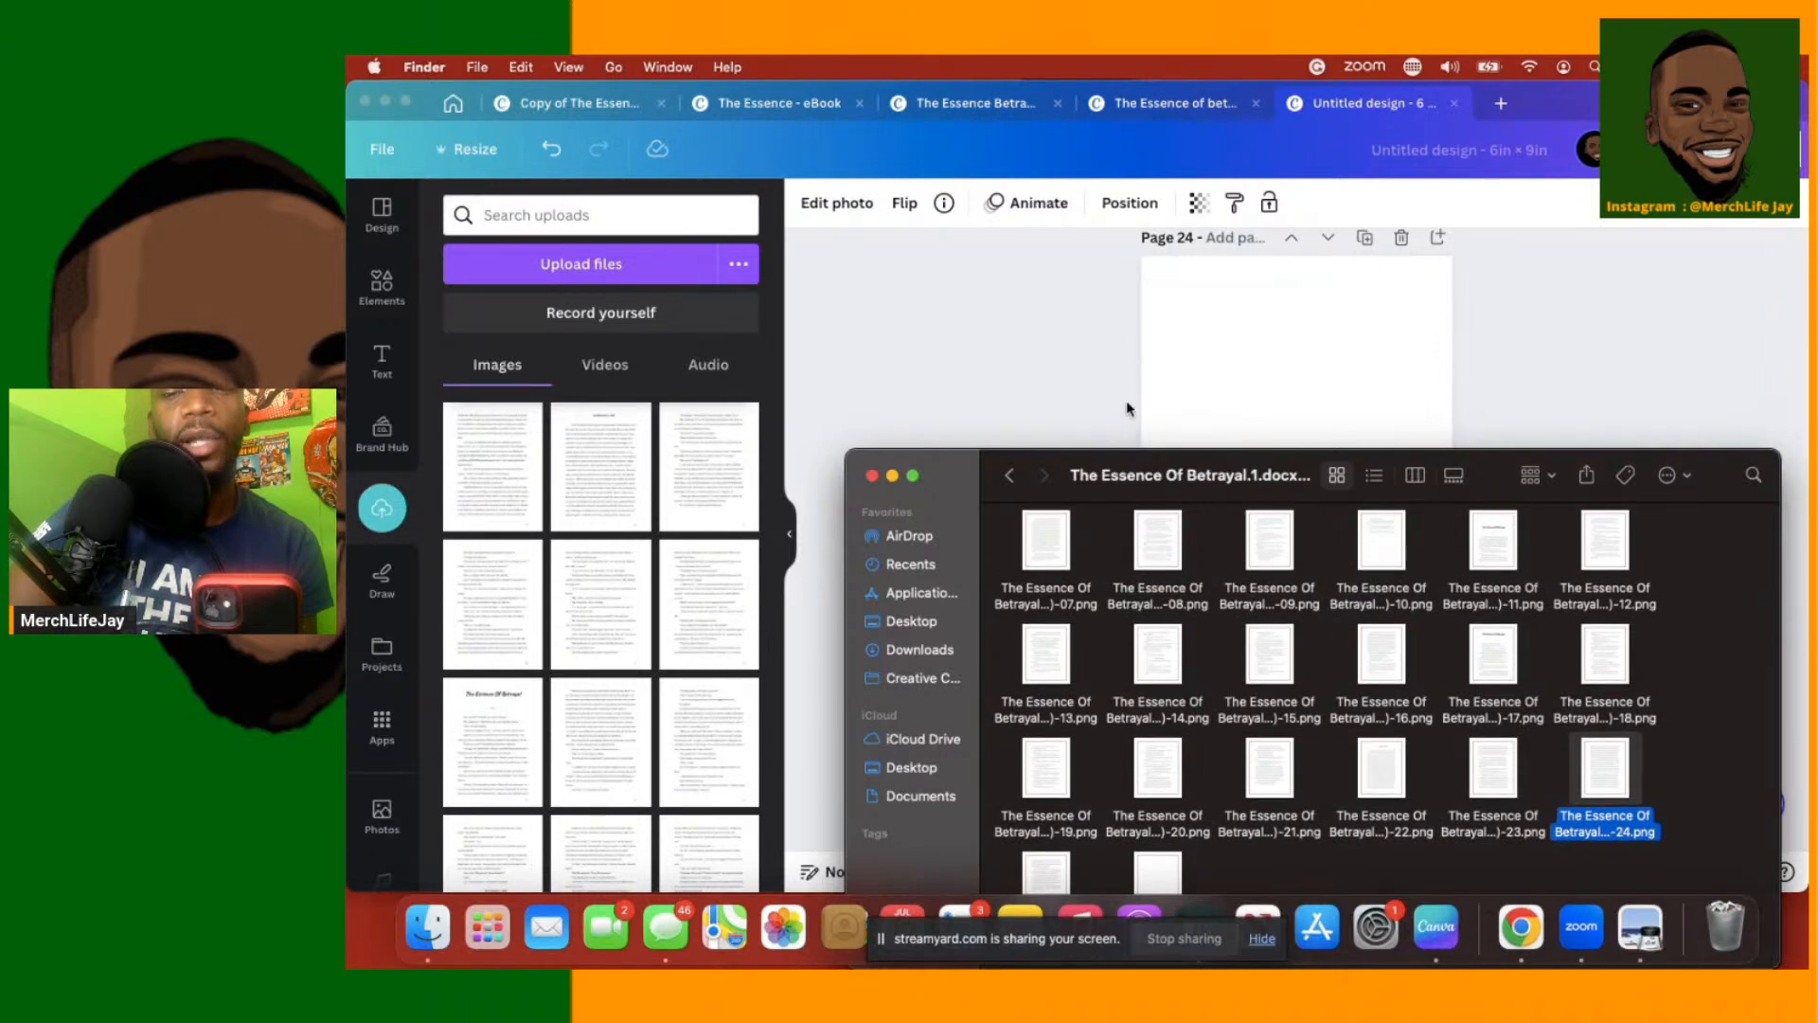
scroll(1108, 380, "down", 6)
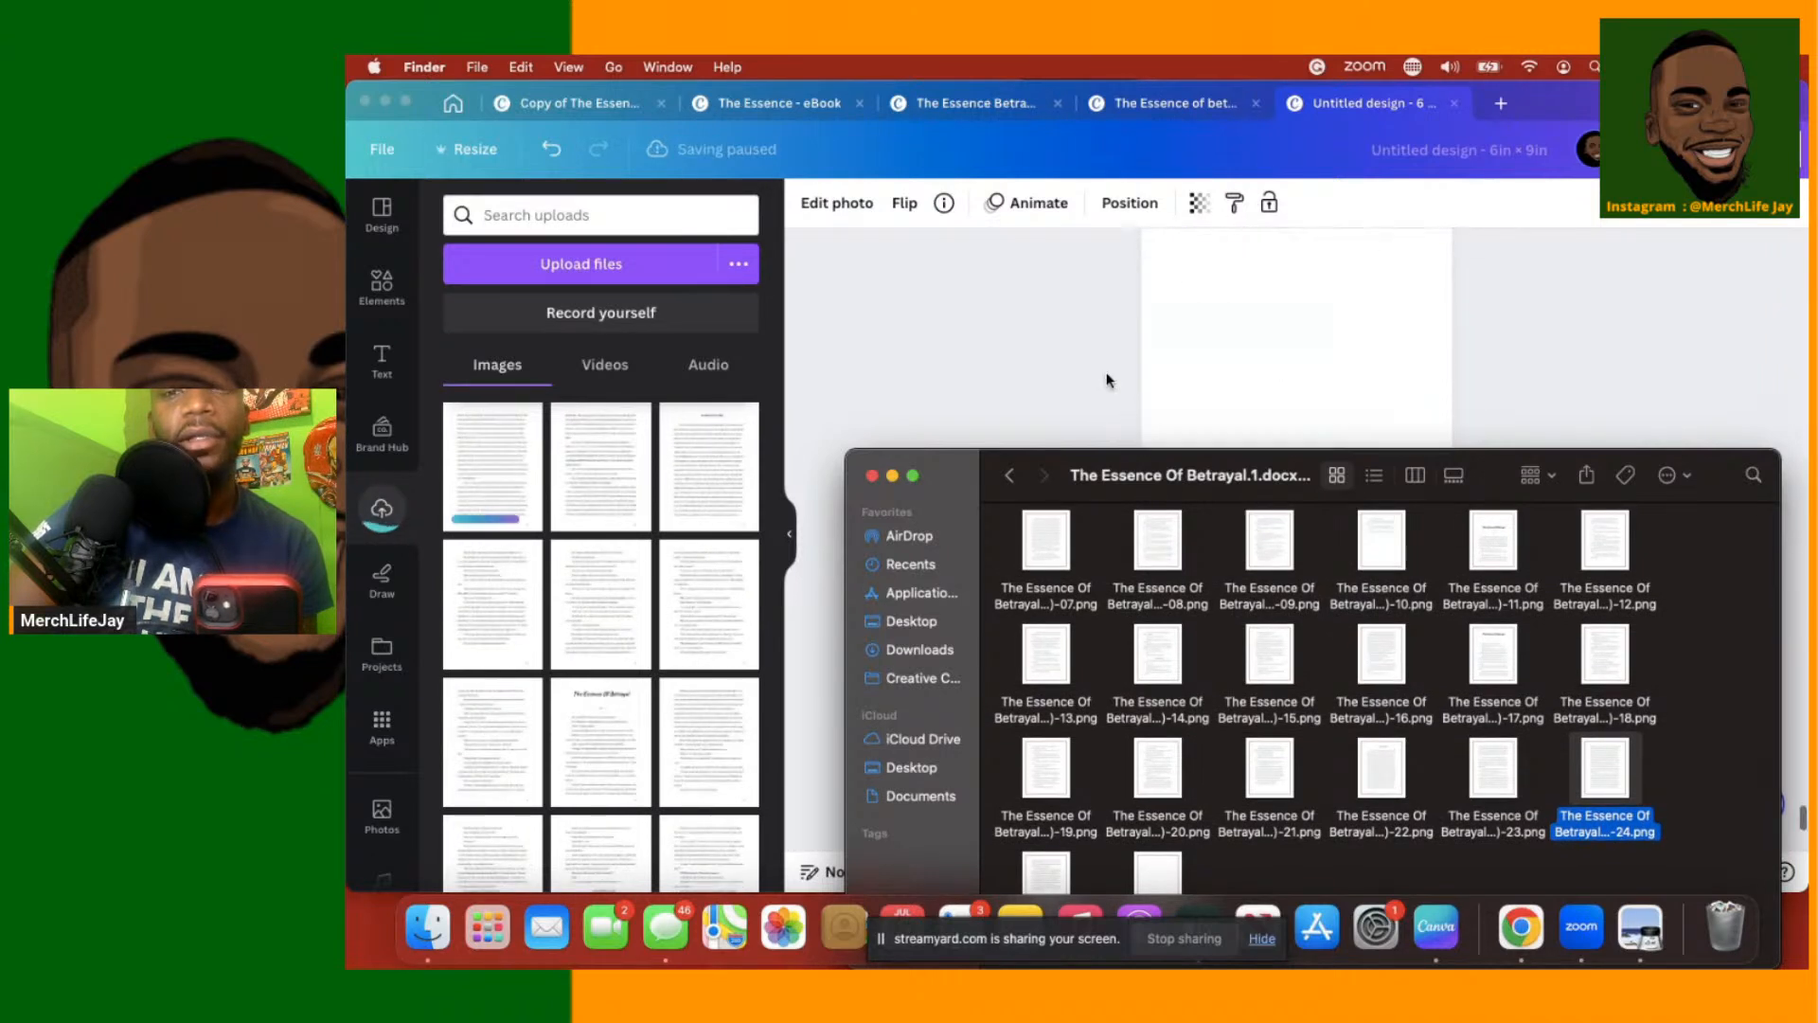
scroll(1108, 379, "down", 5)
scroll(1107, 375, "up", 1)
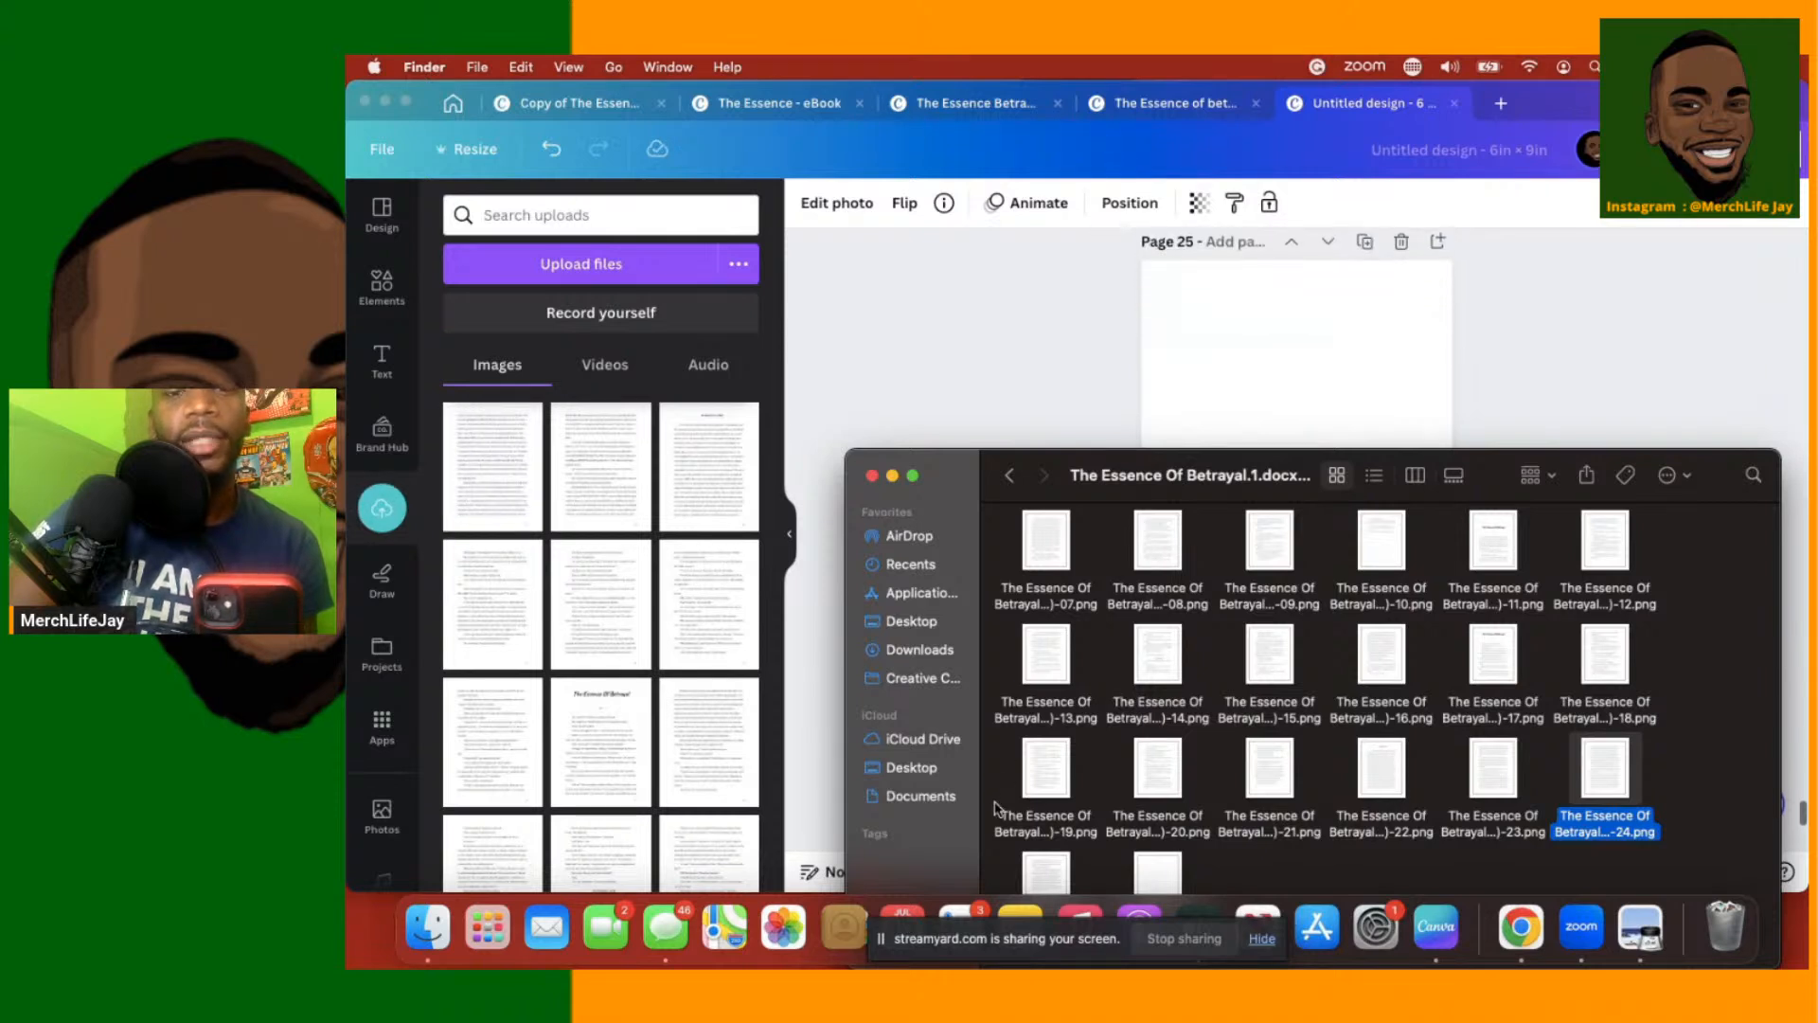
left_click_drag(1032, 882, 1225, 313)
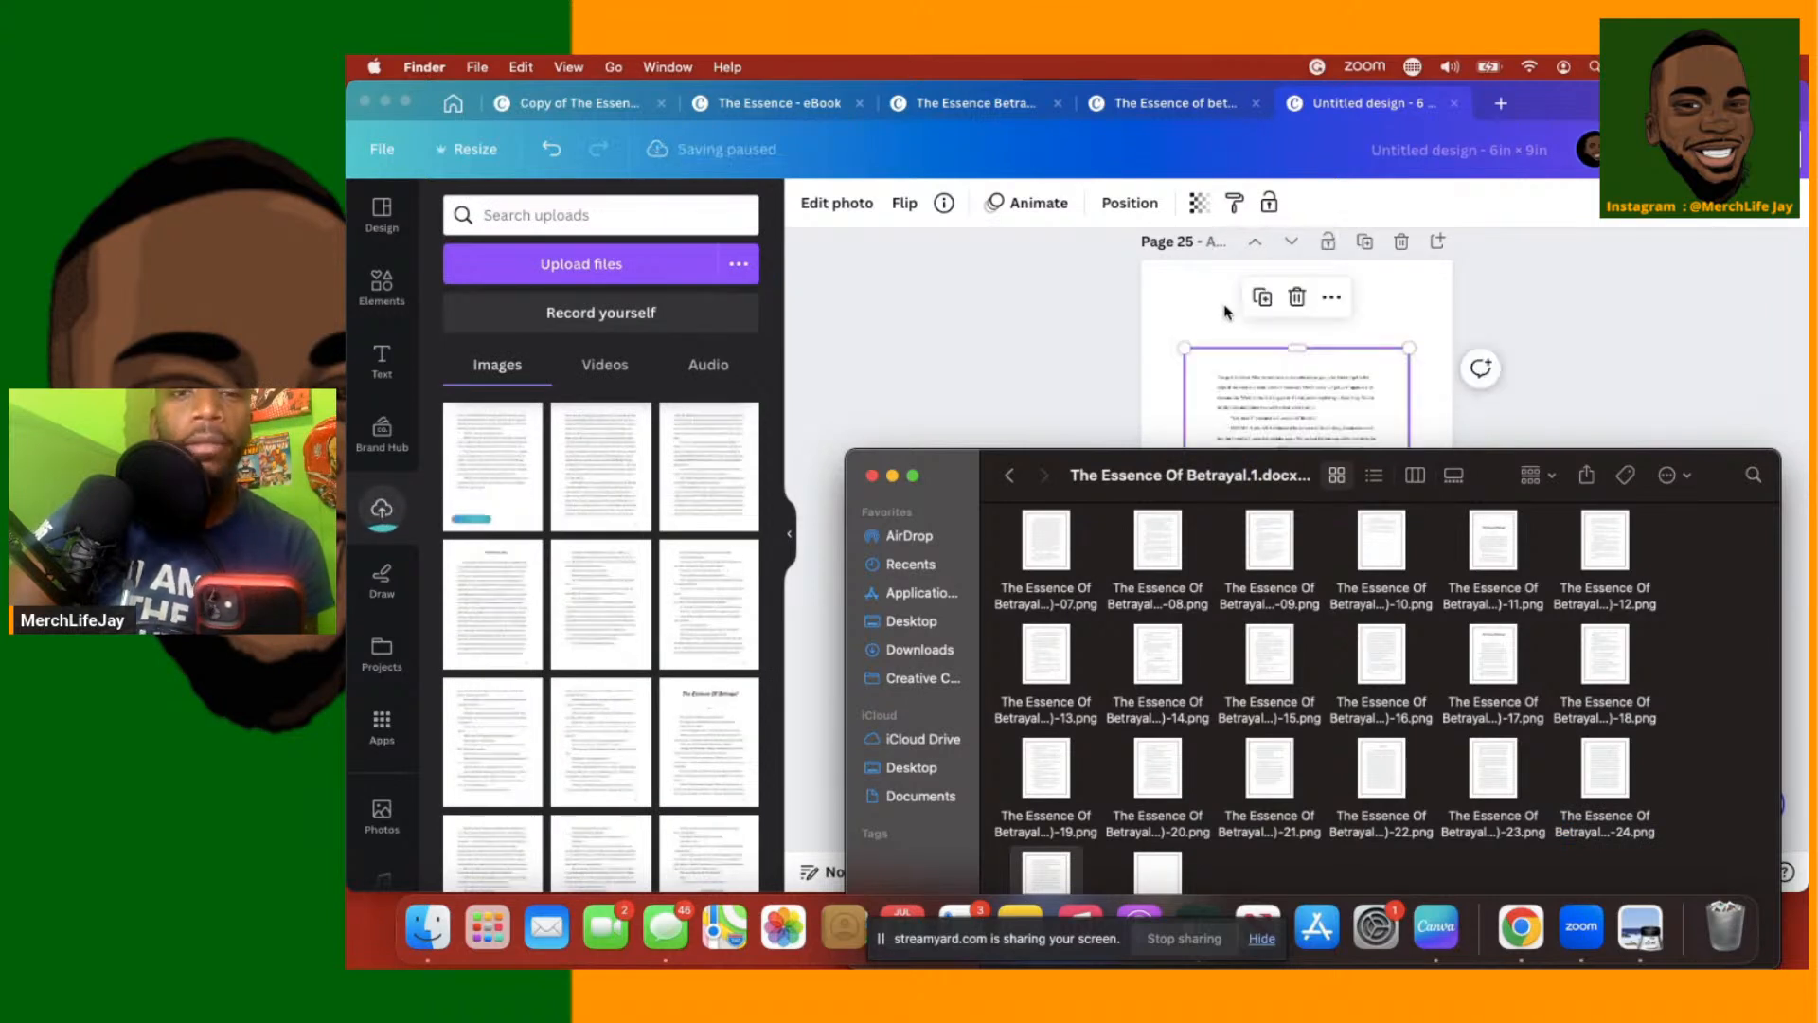
Place page image 26 on the last page of the design and close the Finder window
scroll(1137, 388, "down", 5)
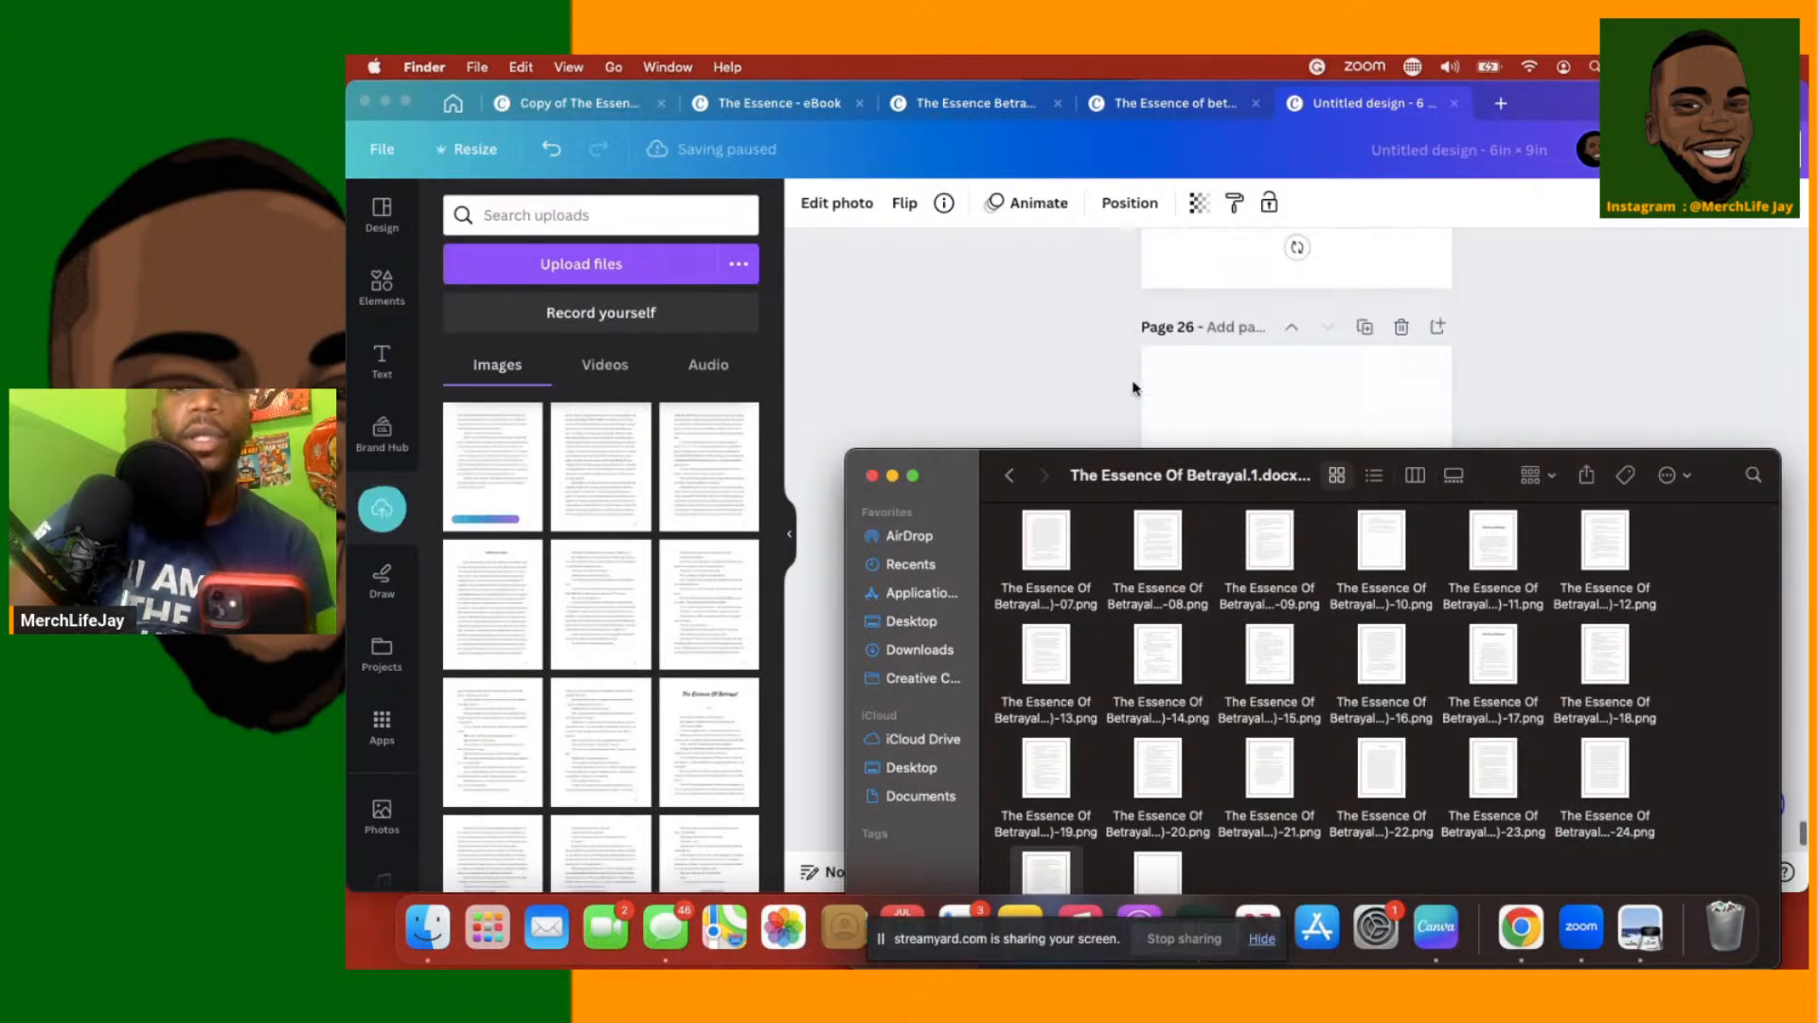
scroll(1134, 386, "down", 1)
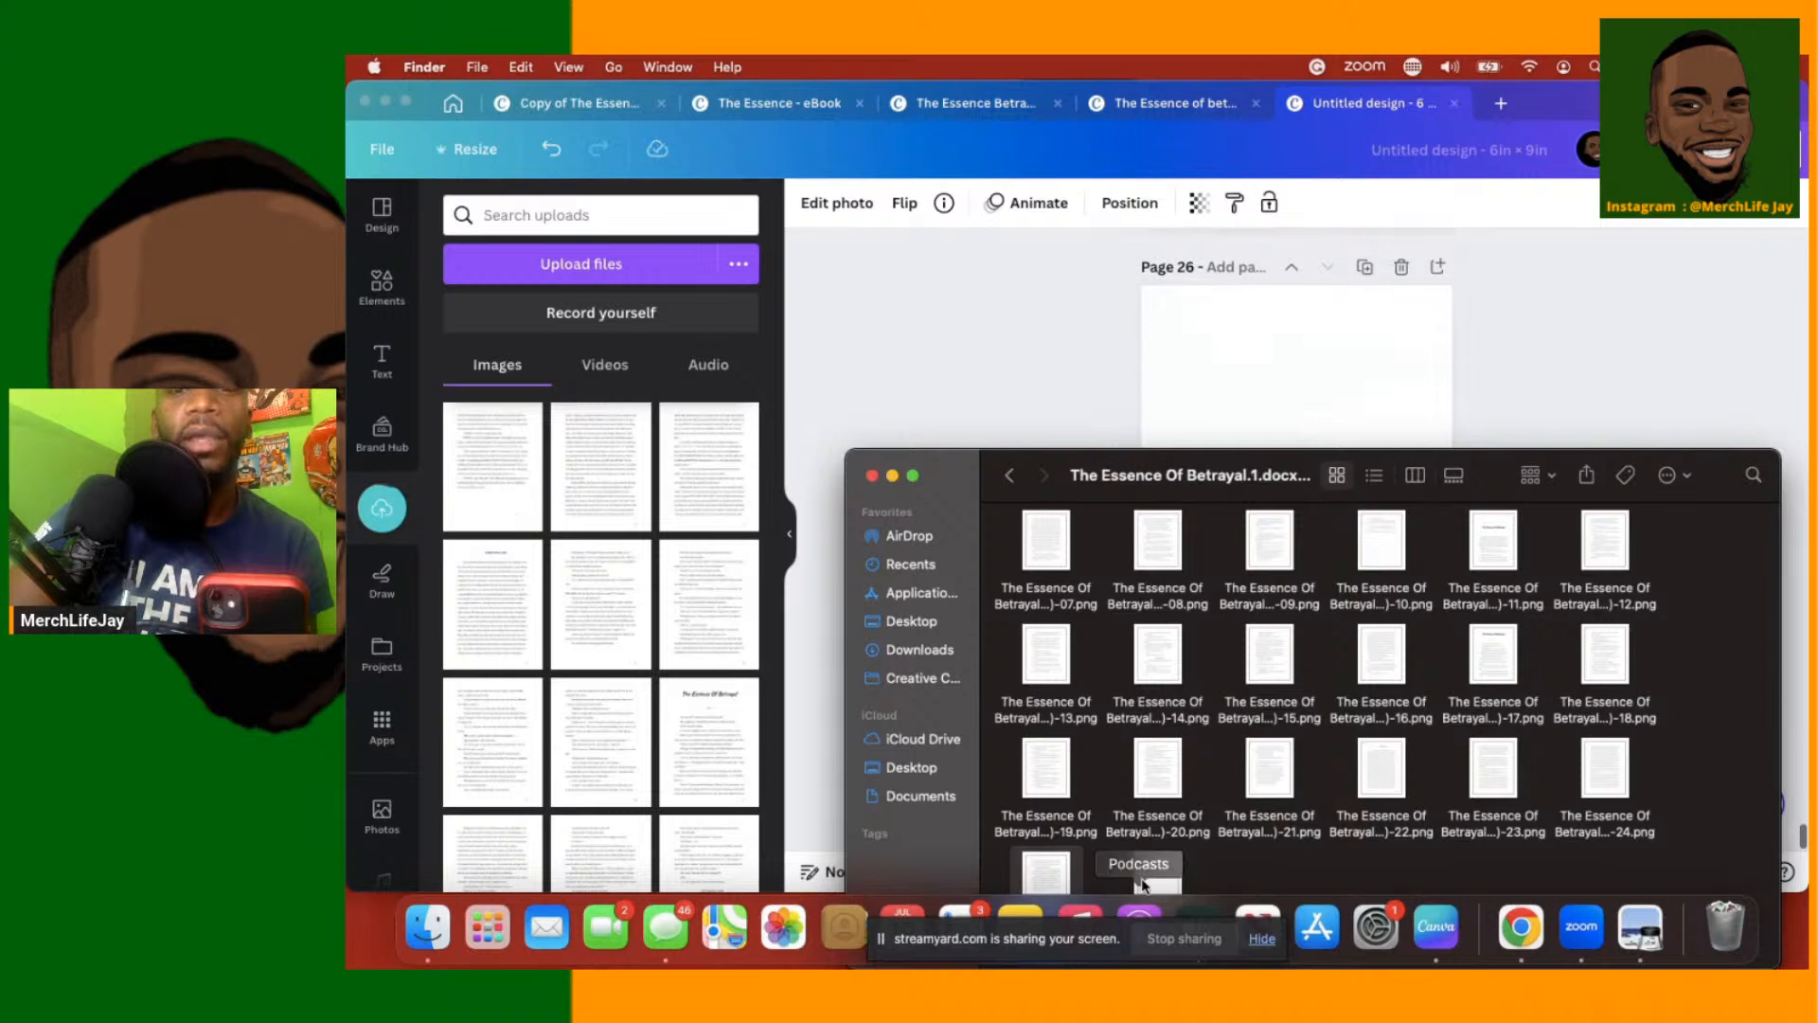
left_click_drag(1151, 881, 1241, 354)
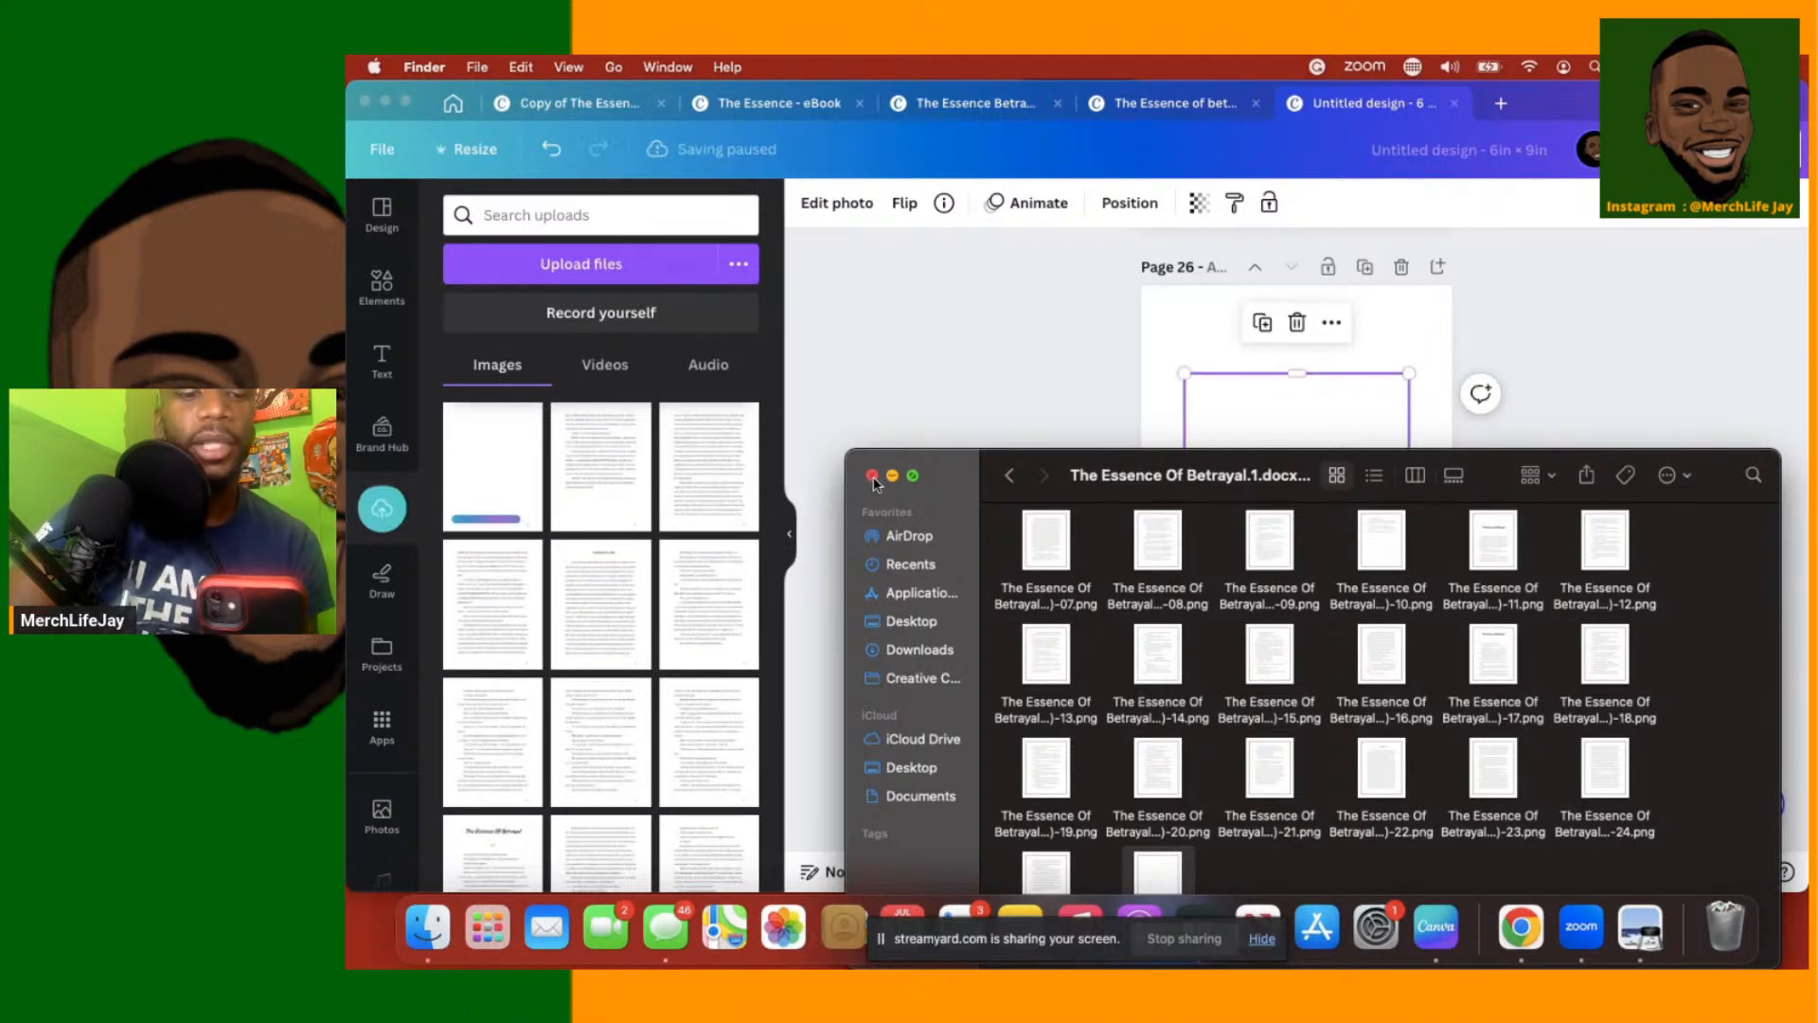
left_click(872, 477)
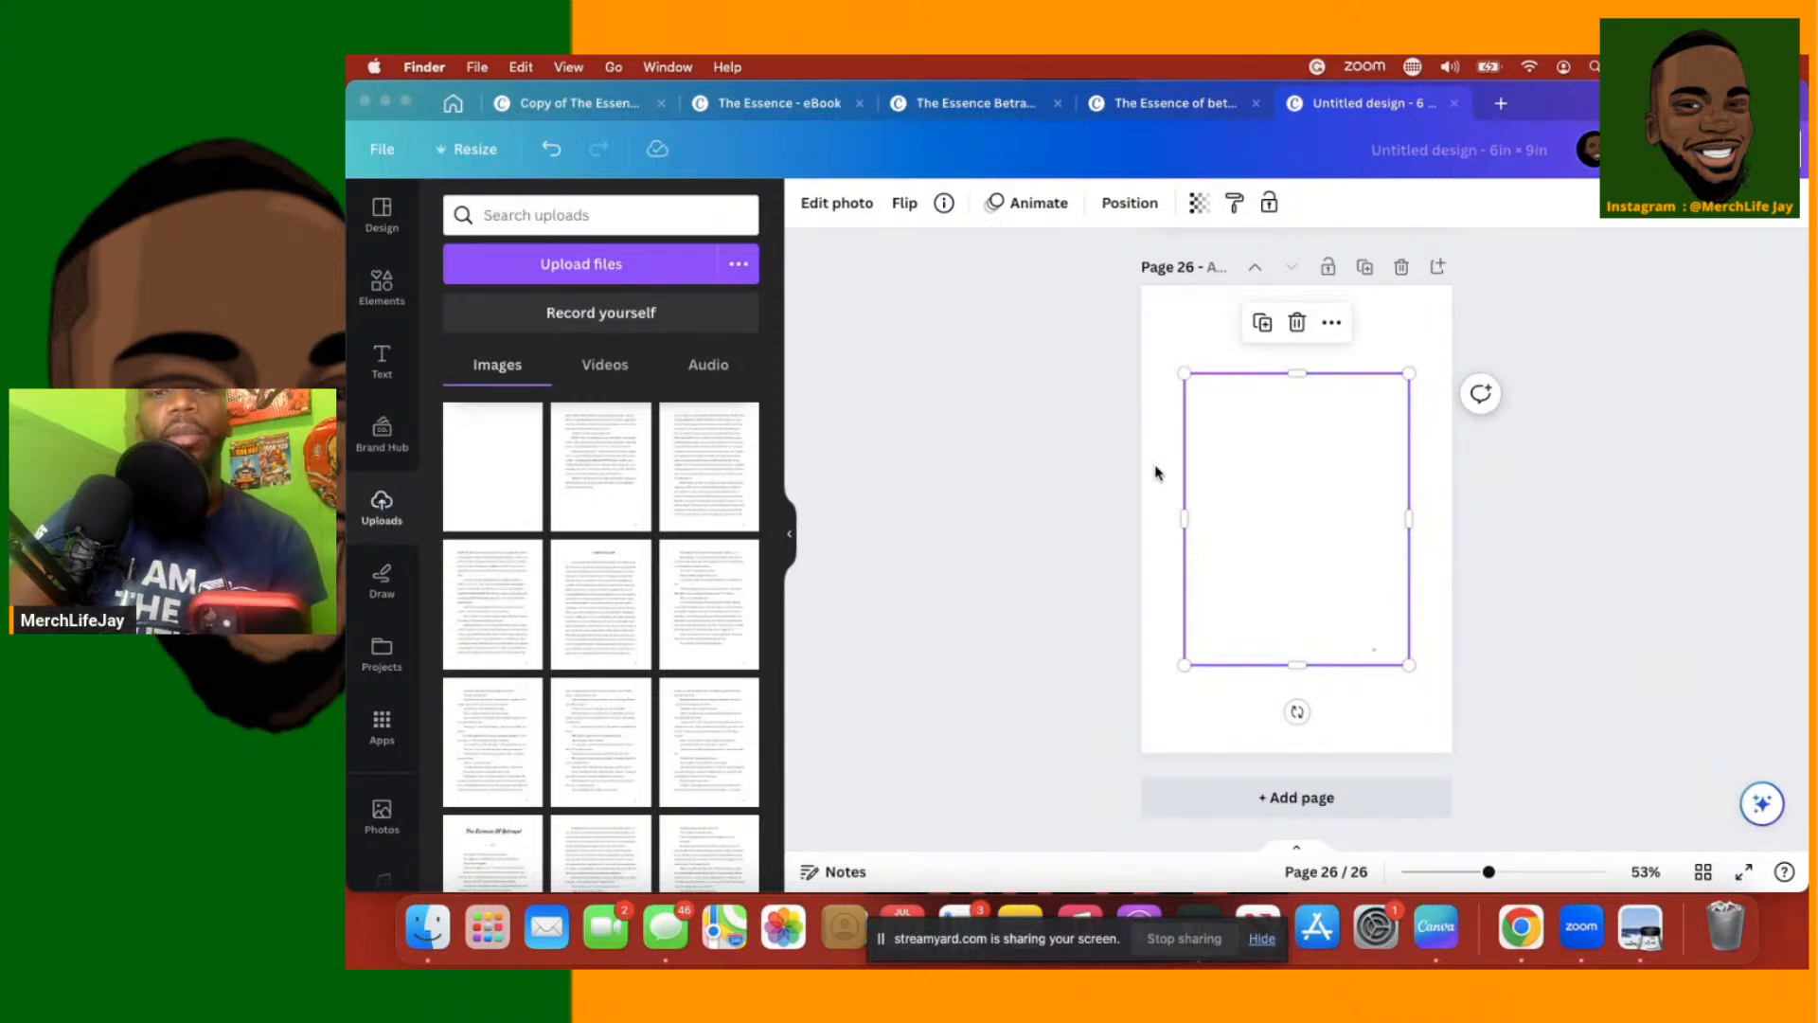
Return to page 1 and move the title page image to the upper-left corner of the margin guides
scroll(1158, 473, "up", 20)
scroll(1155, 473, "up", 20)
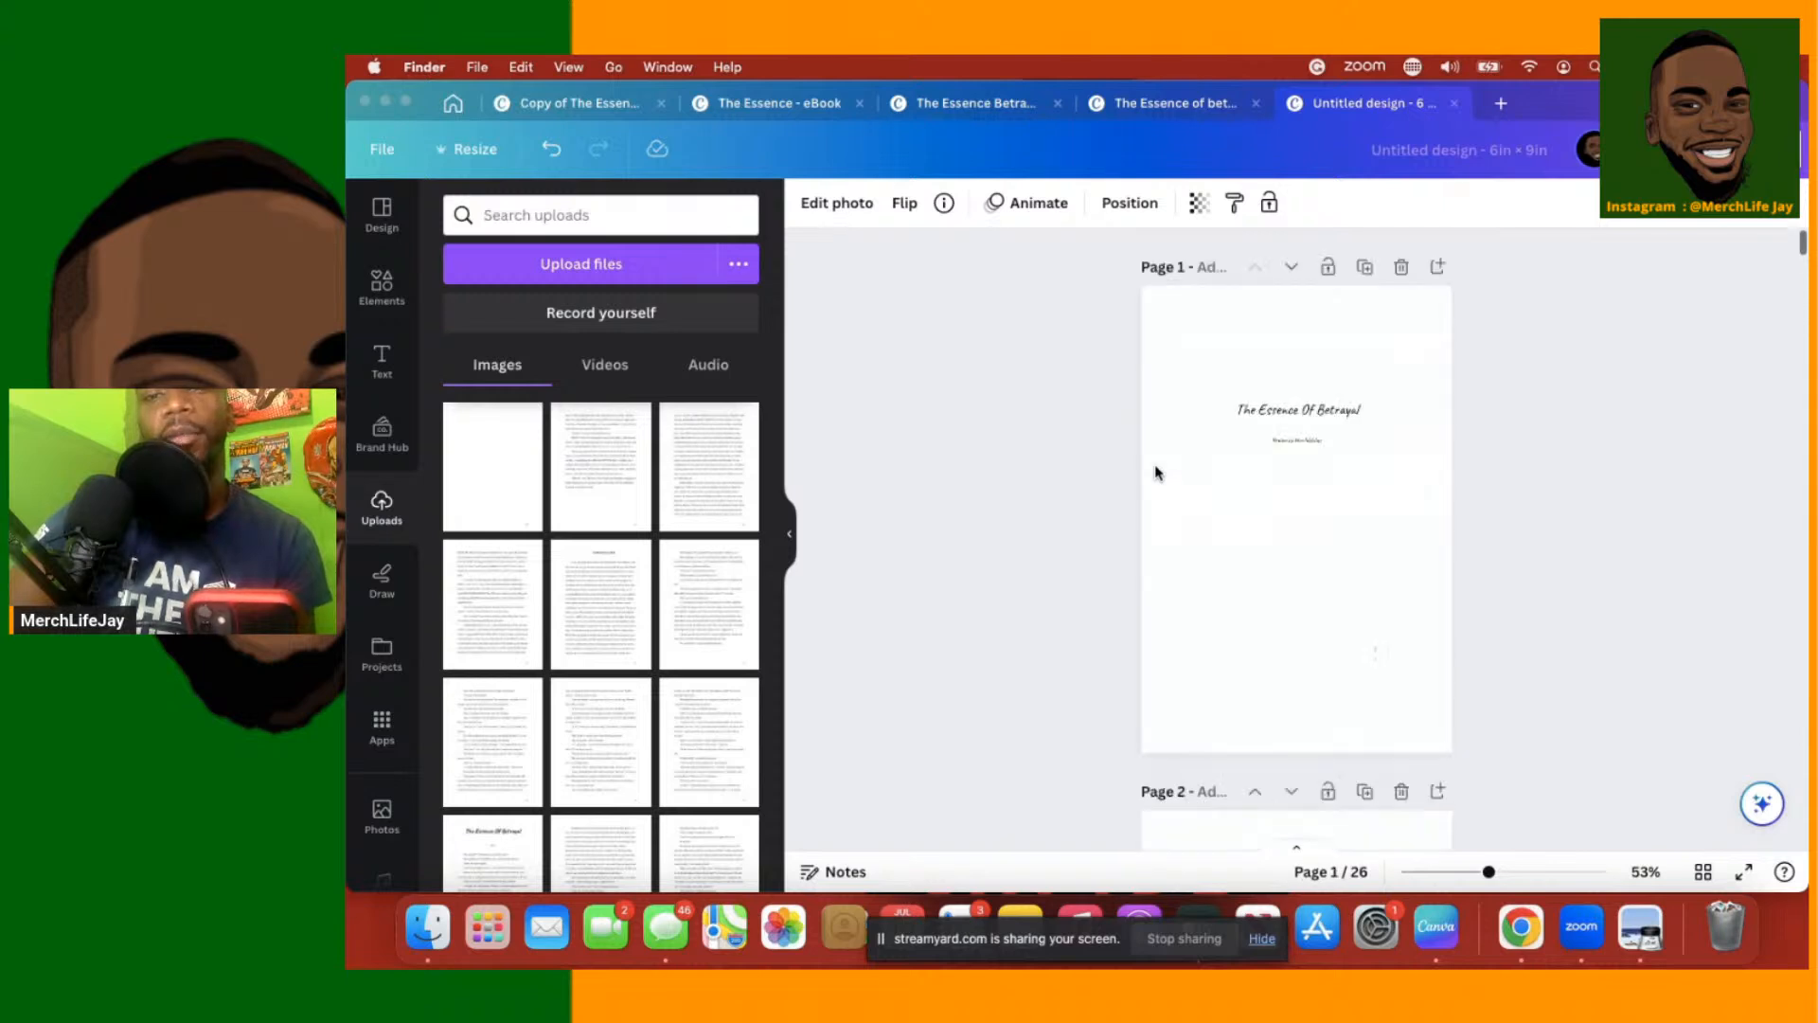
left_click(1296, 431)
left_click(1269, 453)
left_click_drag(1269, 452, 1256, 395)
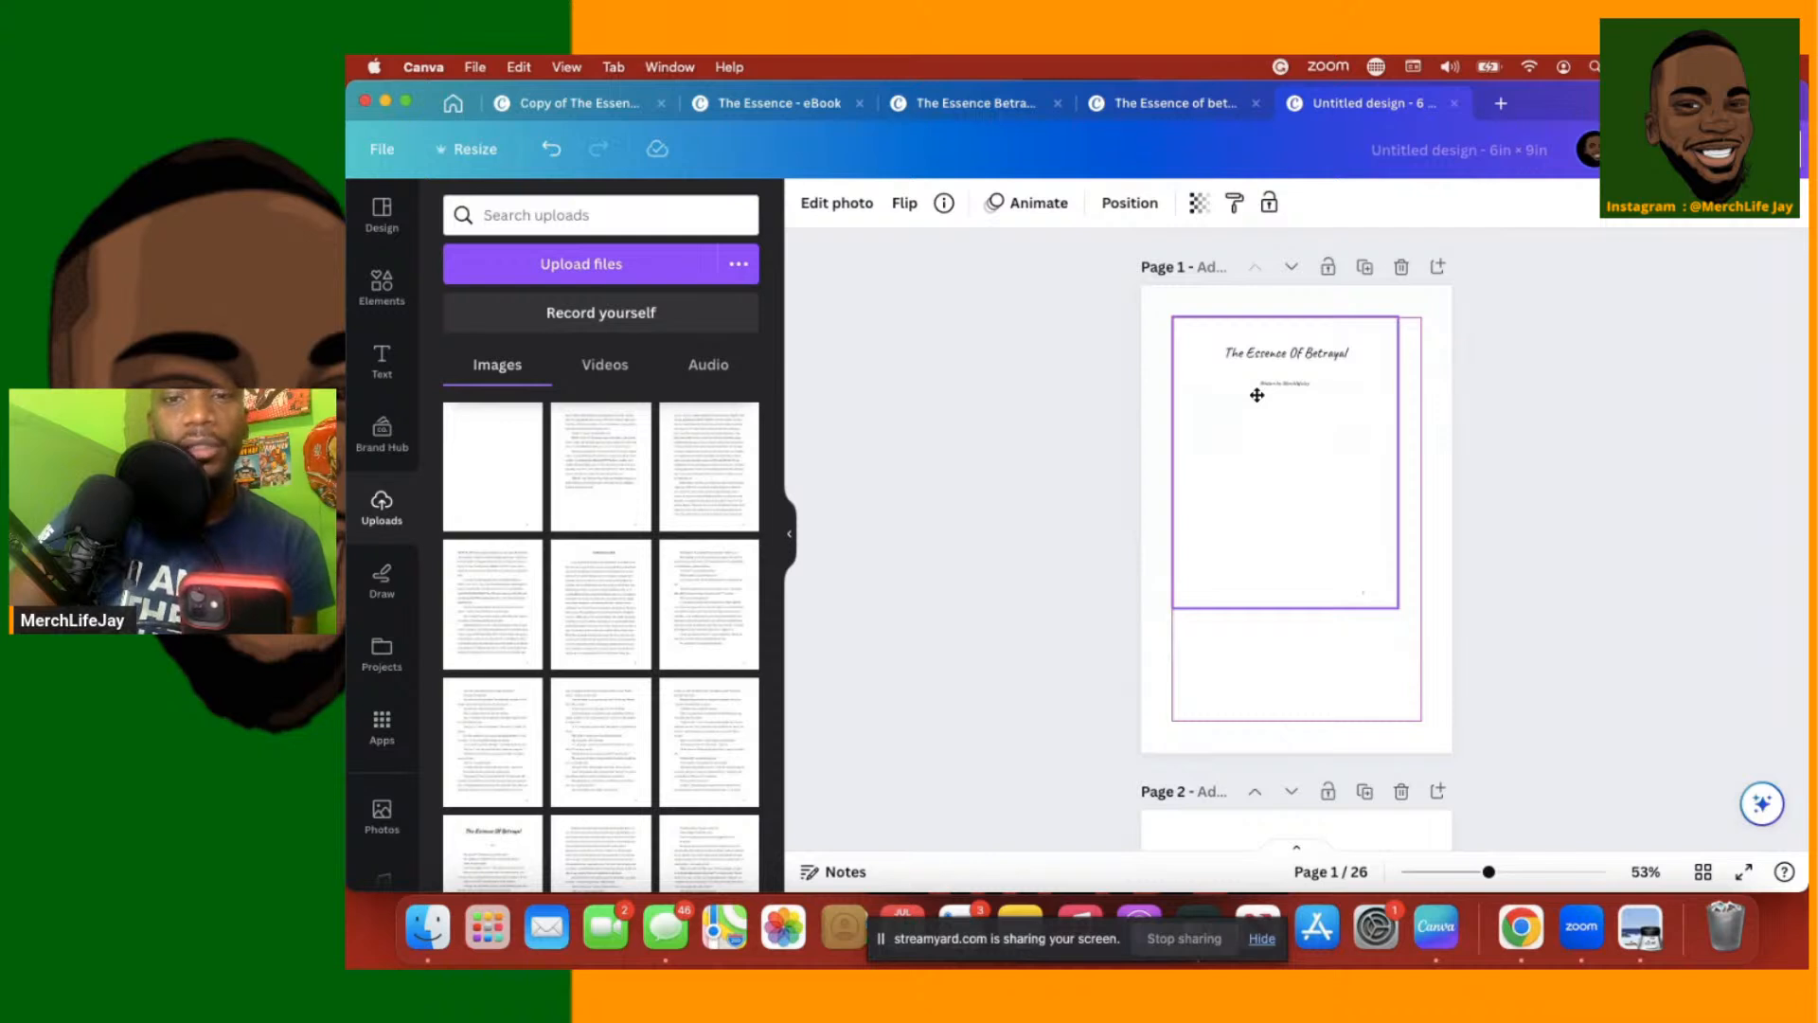
mouse_move(1256, 395)
left_mouse_down()
mouse_move(1262, 467)
mouse_move(1287, 442)
mouse_move(1253, 398)
left_mouse_up()
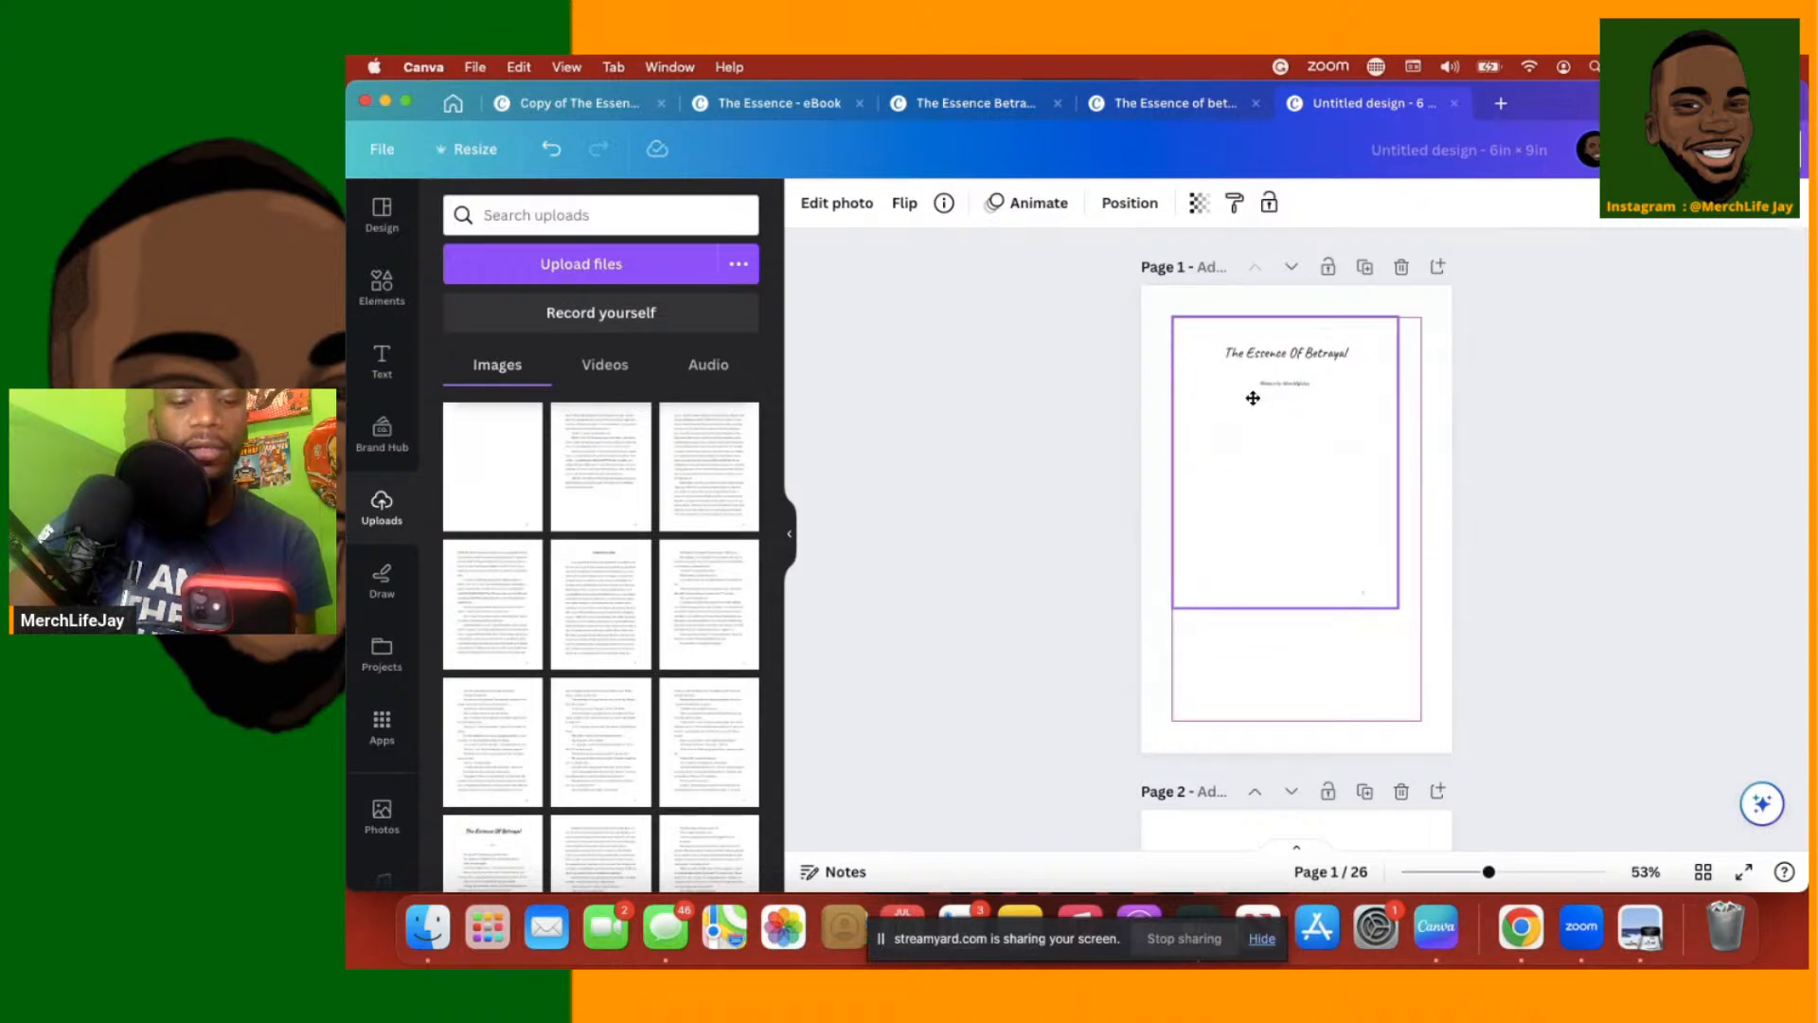
left_click_drag(1253, 397, 1253, 399)
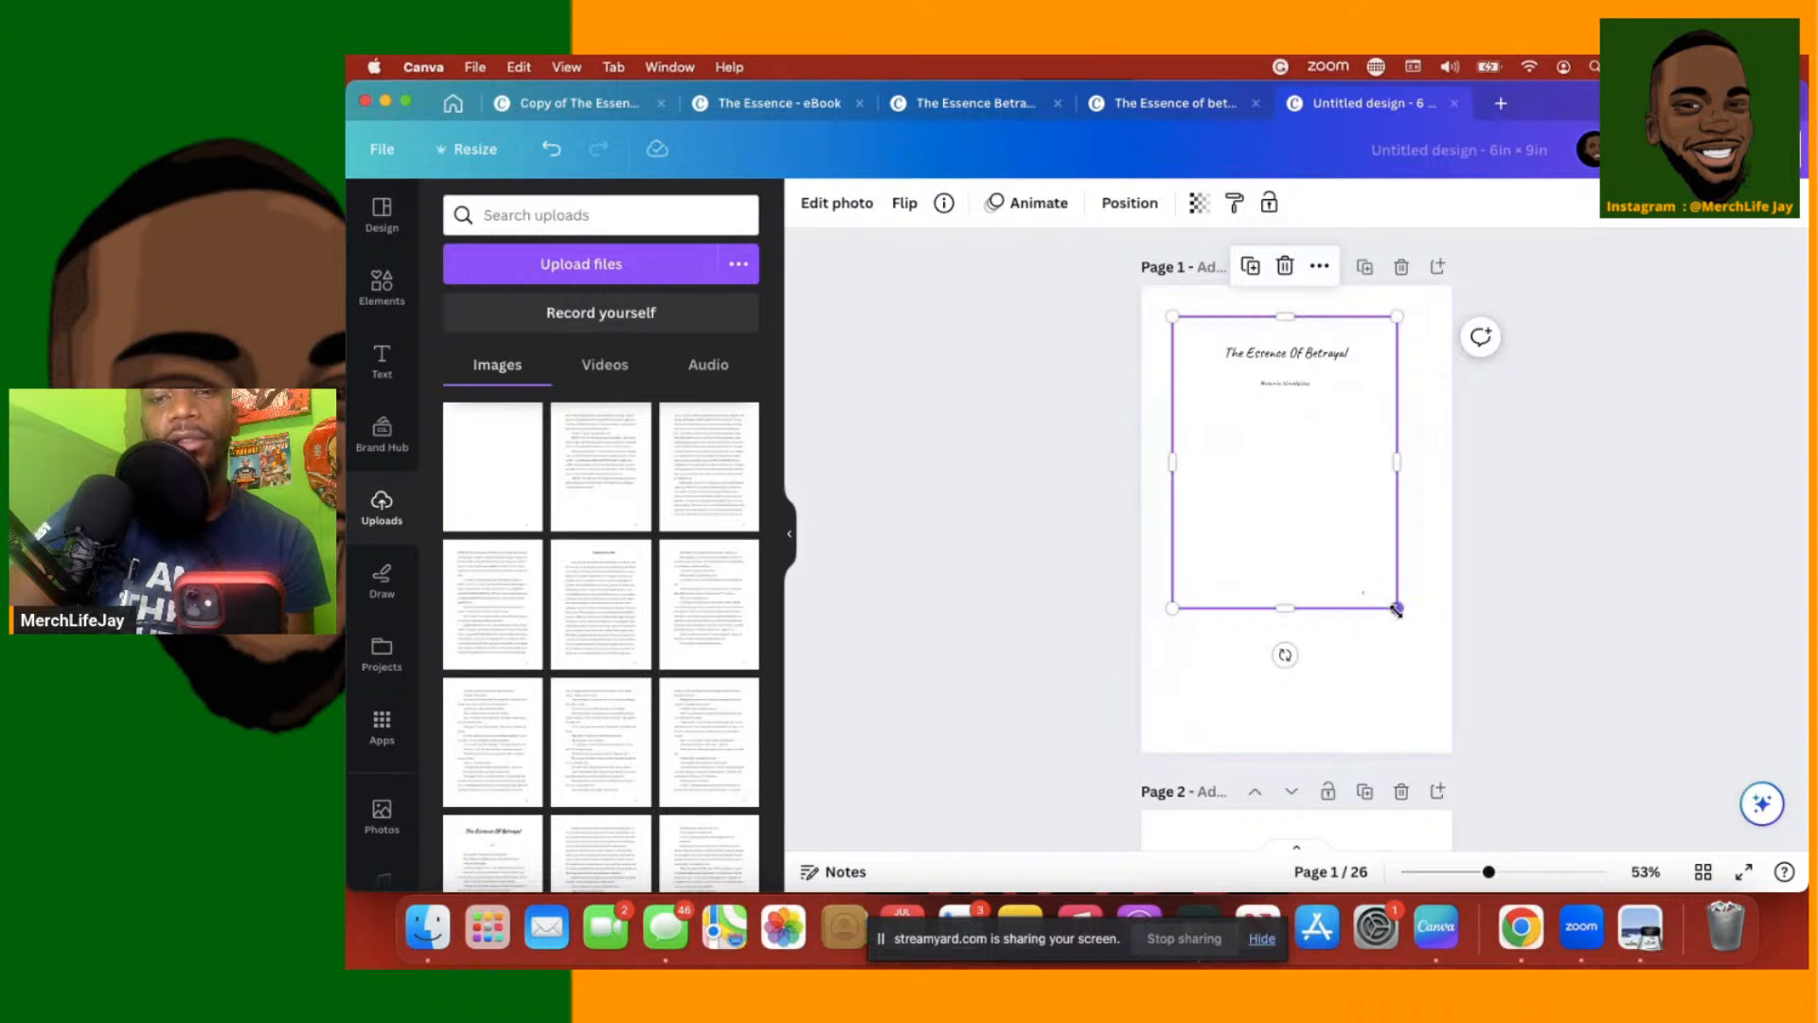
Enlarge the title page image to the full margin width, about 4.8 × 6.21 in, and align it to the page's vertical middle
left_click_drag(1406, 635, 1408, 650)
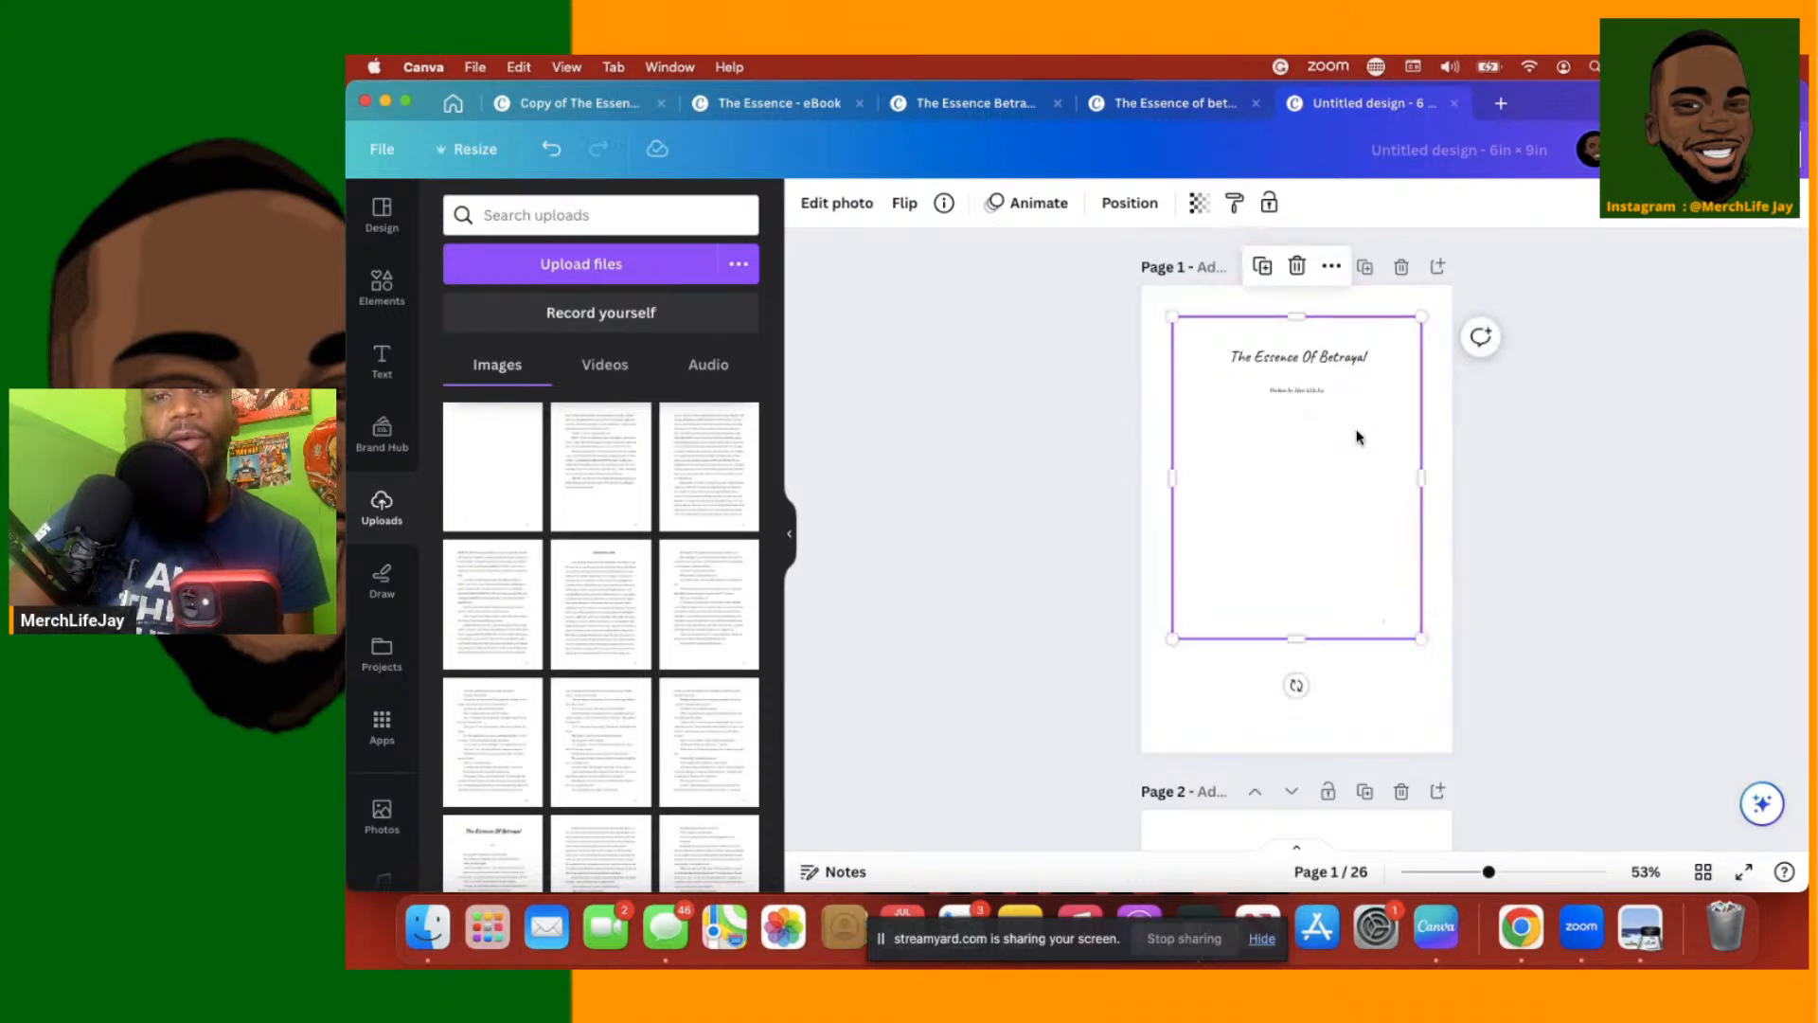
left_click(1132, 206)
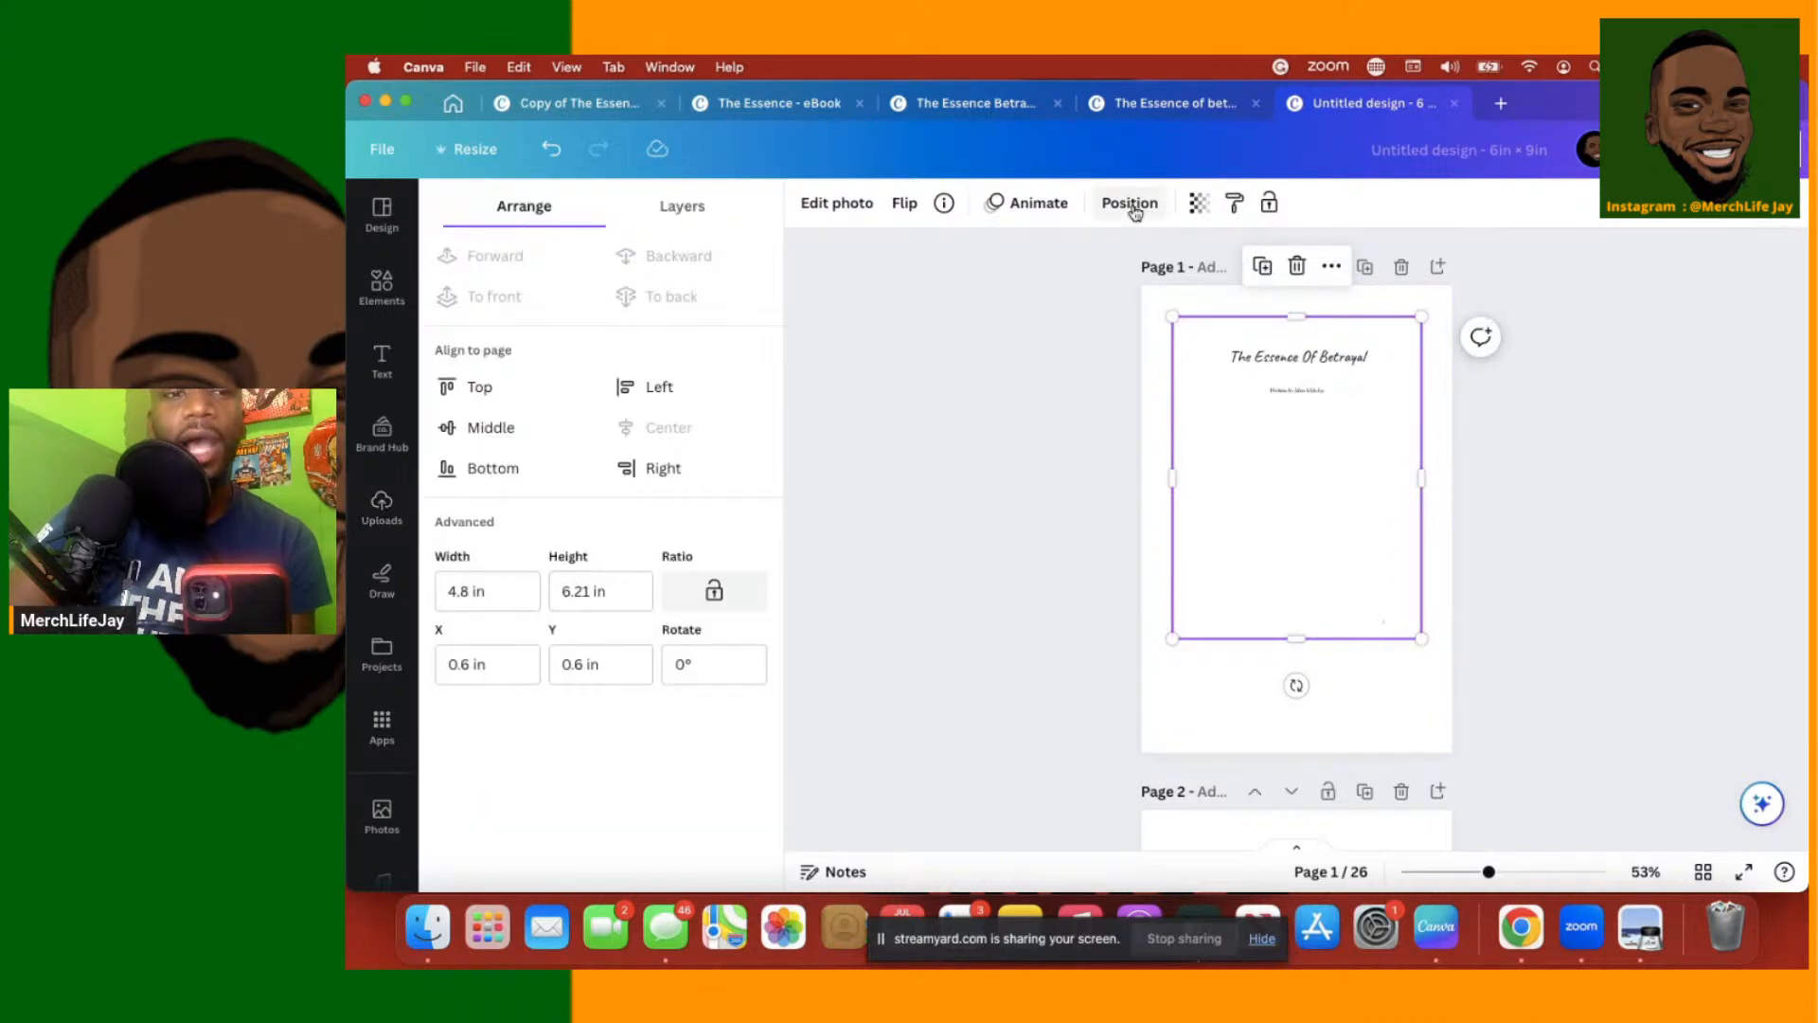
left_click(478, 437)
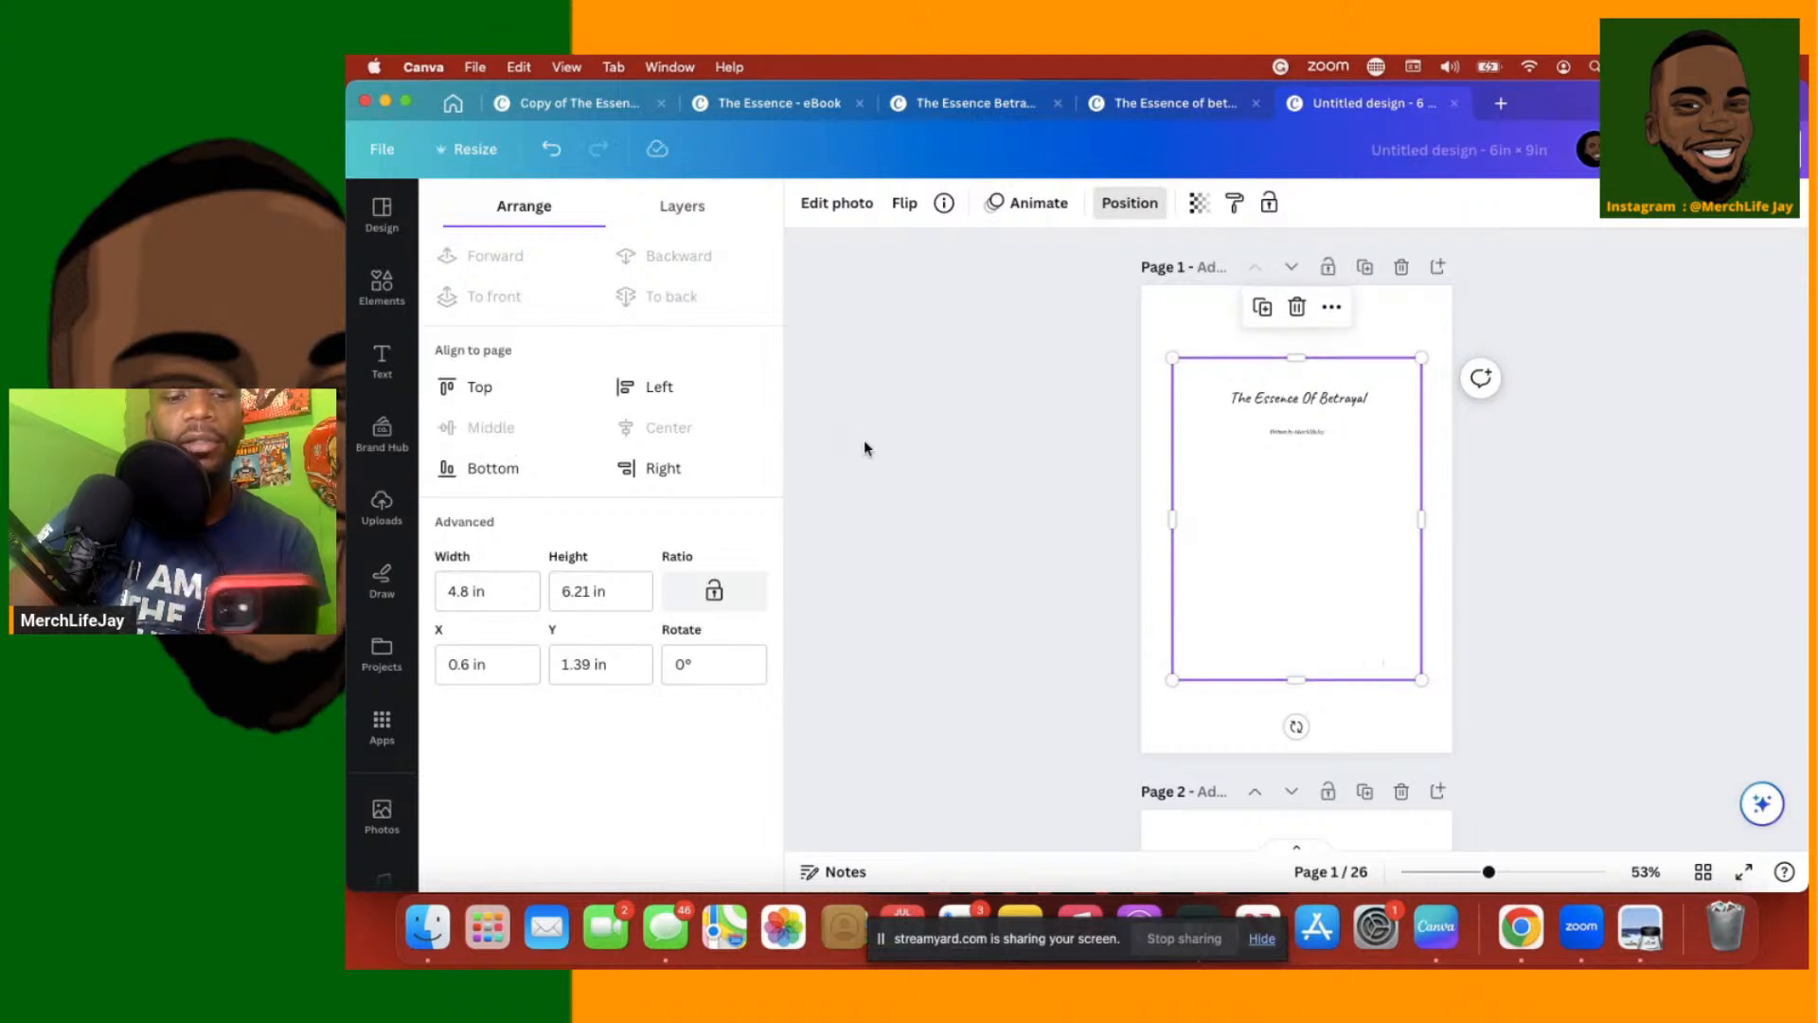
Fit the page 2 image to the margin guides at about 4.8 × 6.21 in and align it to the page's vertical middle
scroll(1462, 581, "down", 10)
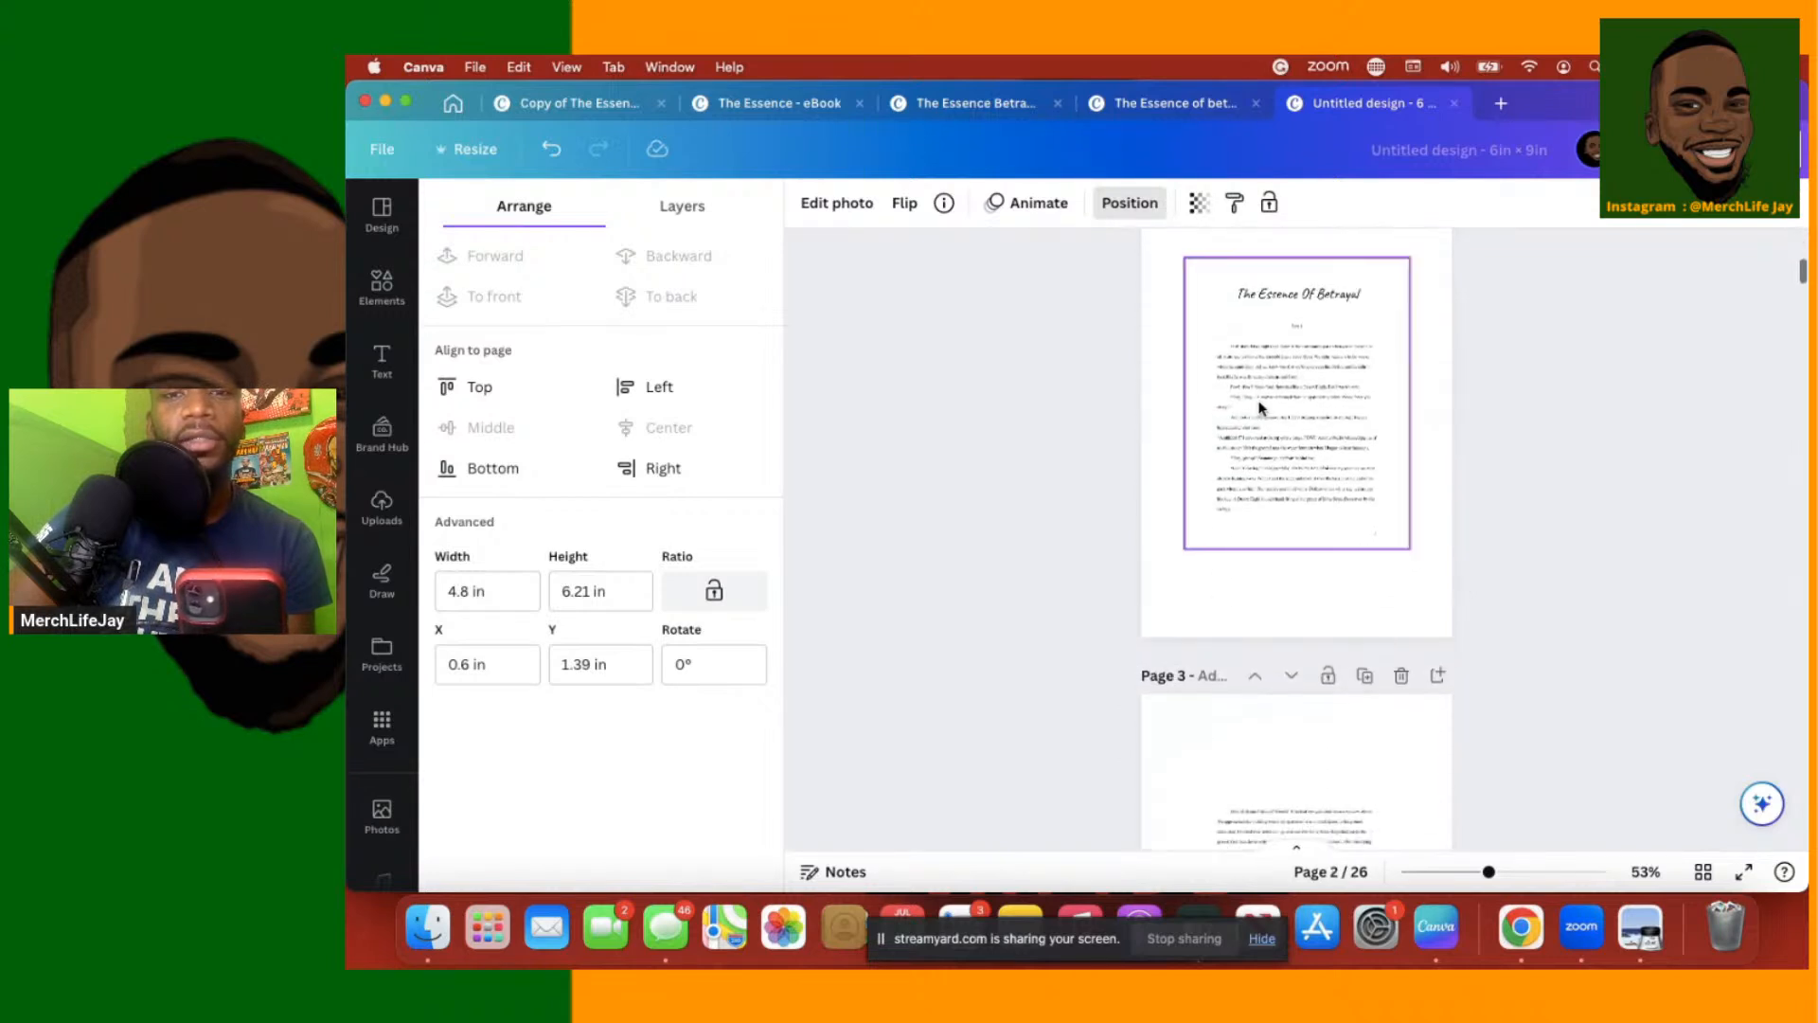
left_click(1259, 407)
scroll(1185, 505, "up", 2)
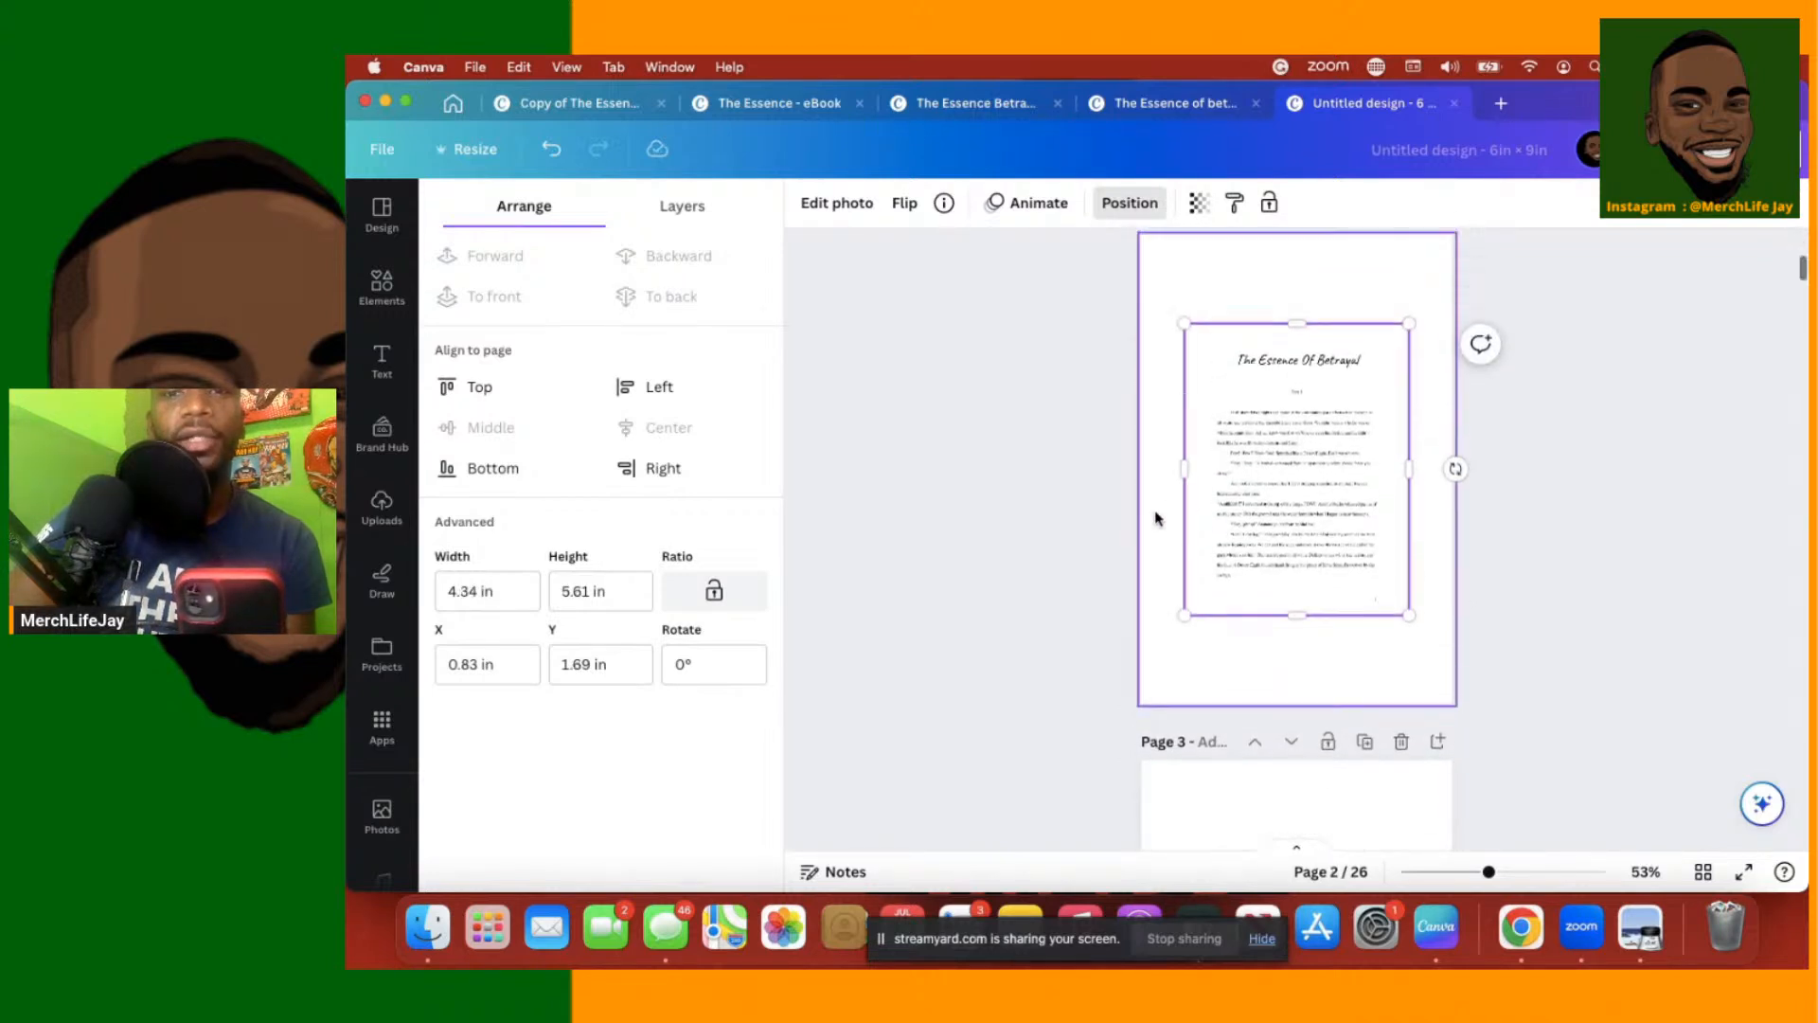
mouse_move(1259, 464)
left_mouse_down()
mouse_move(1250, 435)
mouse_move(1262, 468)
left_mouse_up()
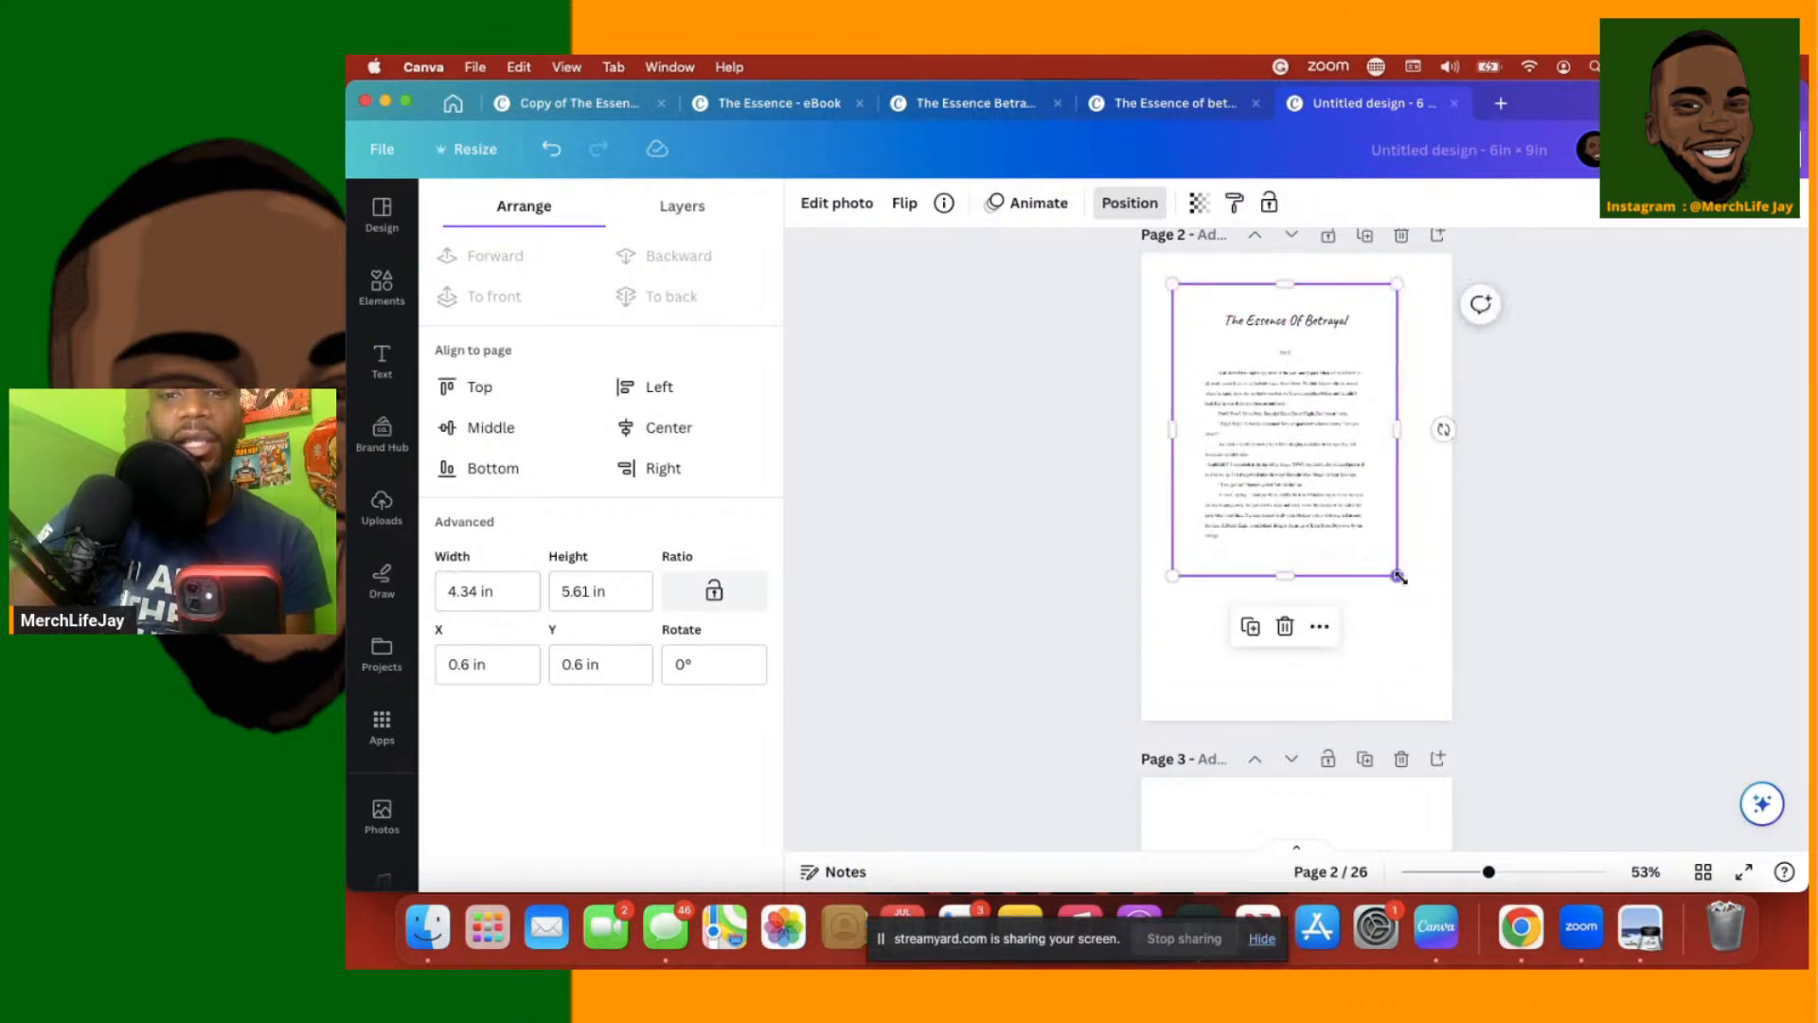
left_click_drag(1394, 575, 1412, 619)
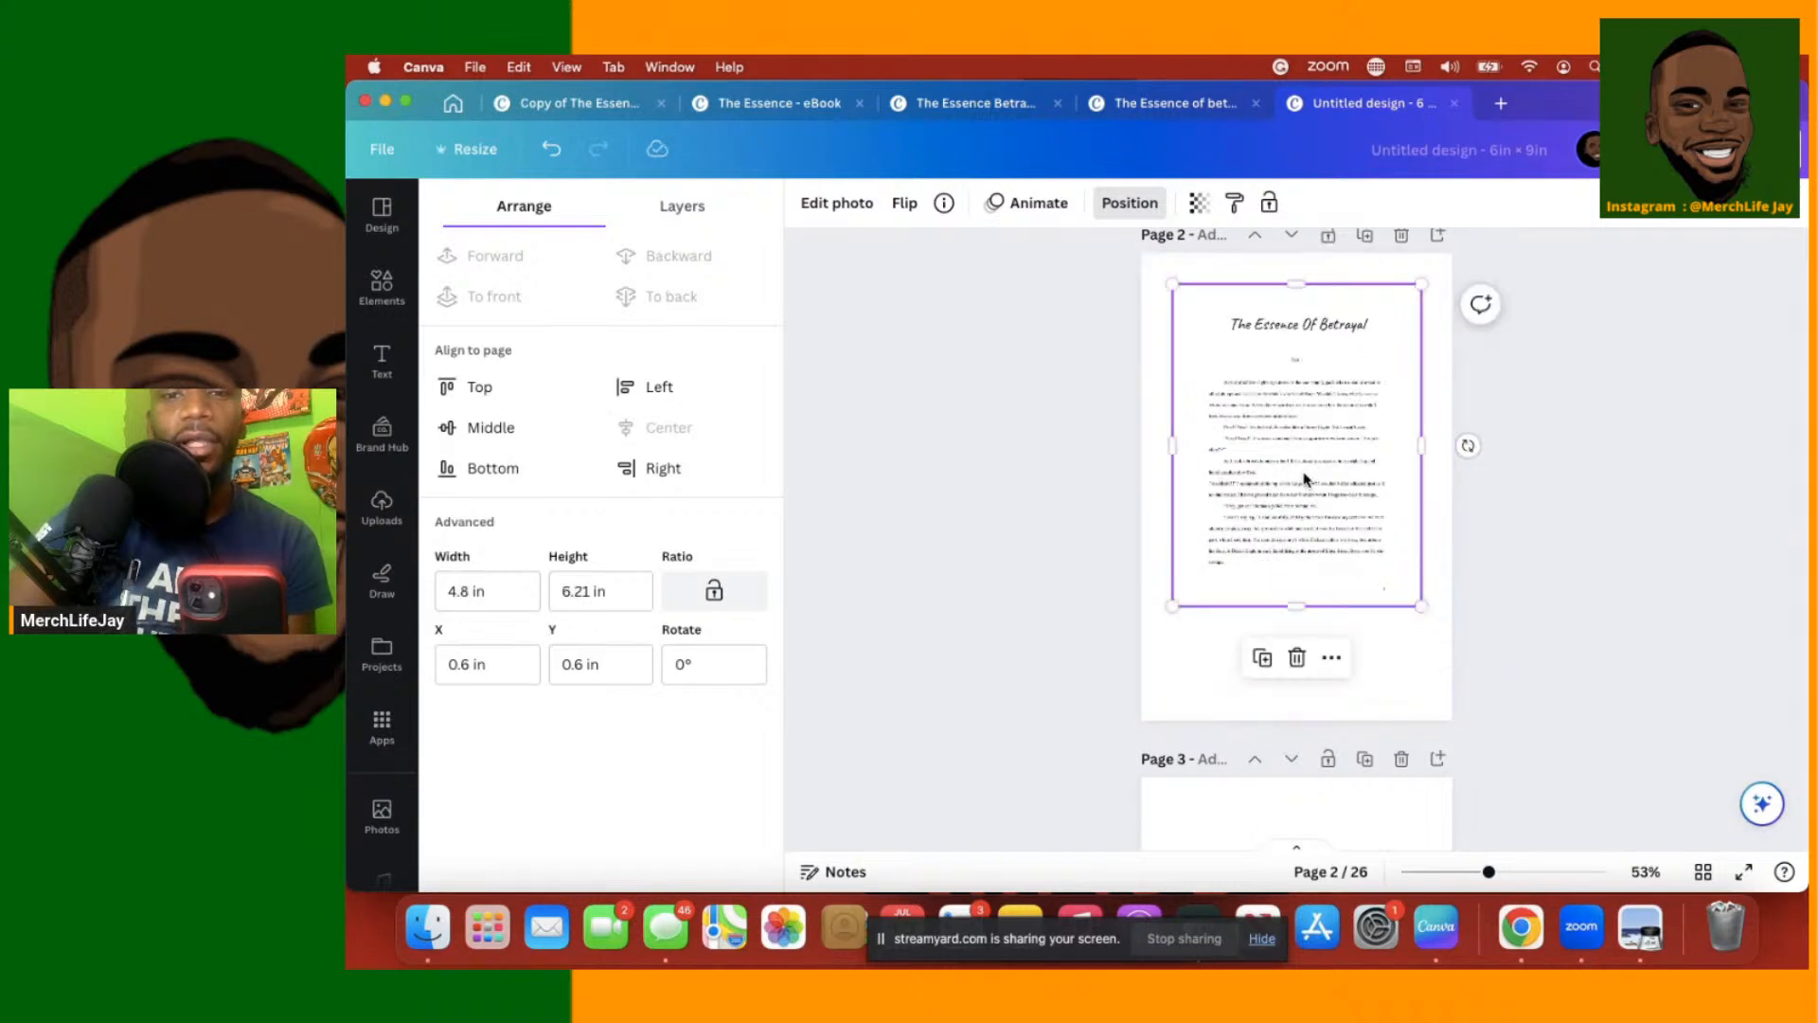
left_click(494, 427)
left_click(1485, 617)
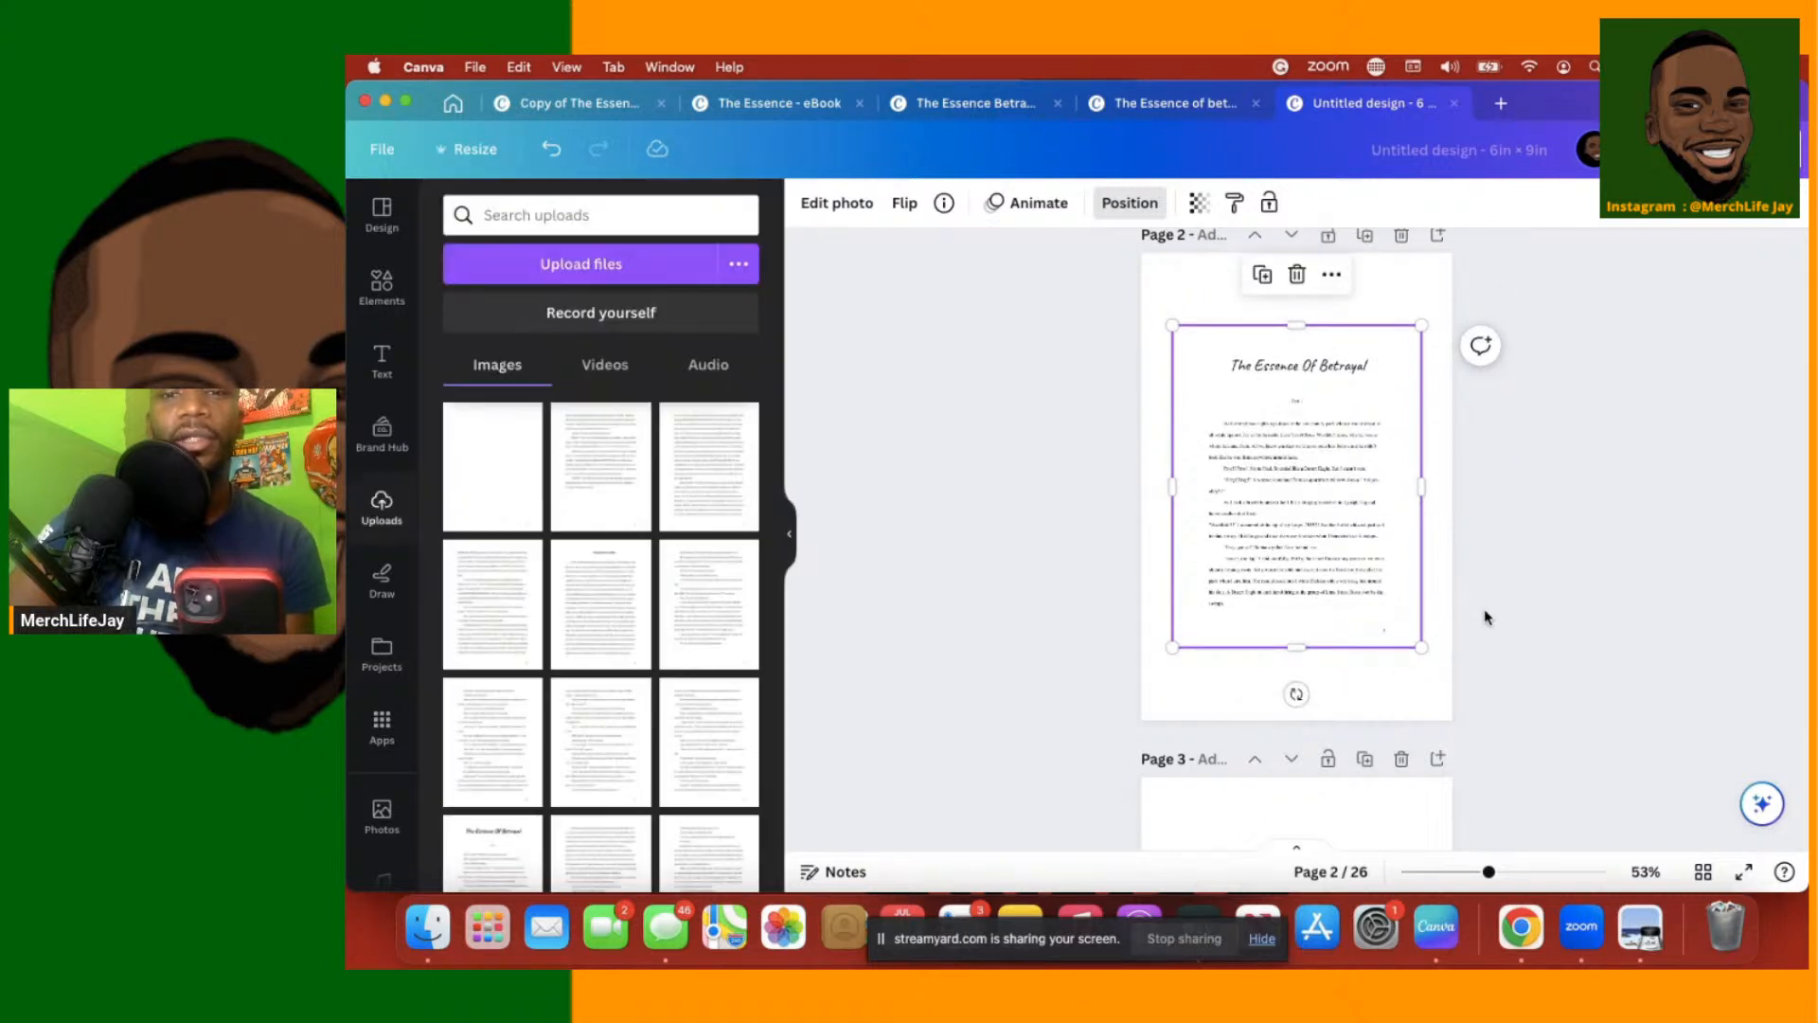
Fit the page 3 image to the margin guides at about 4.8 × 6.21 in and align it to the page's vertical middle
scroll(1485, 617, "down", 6)
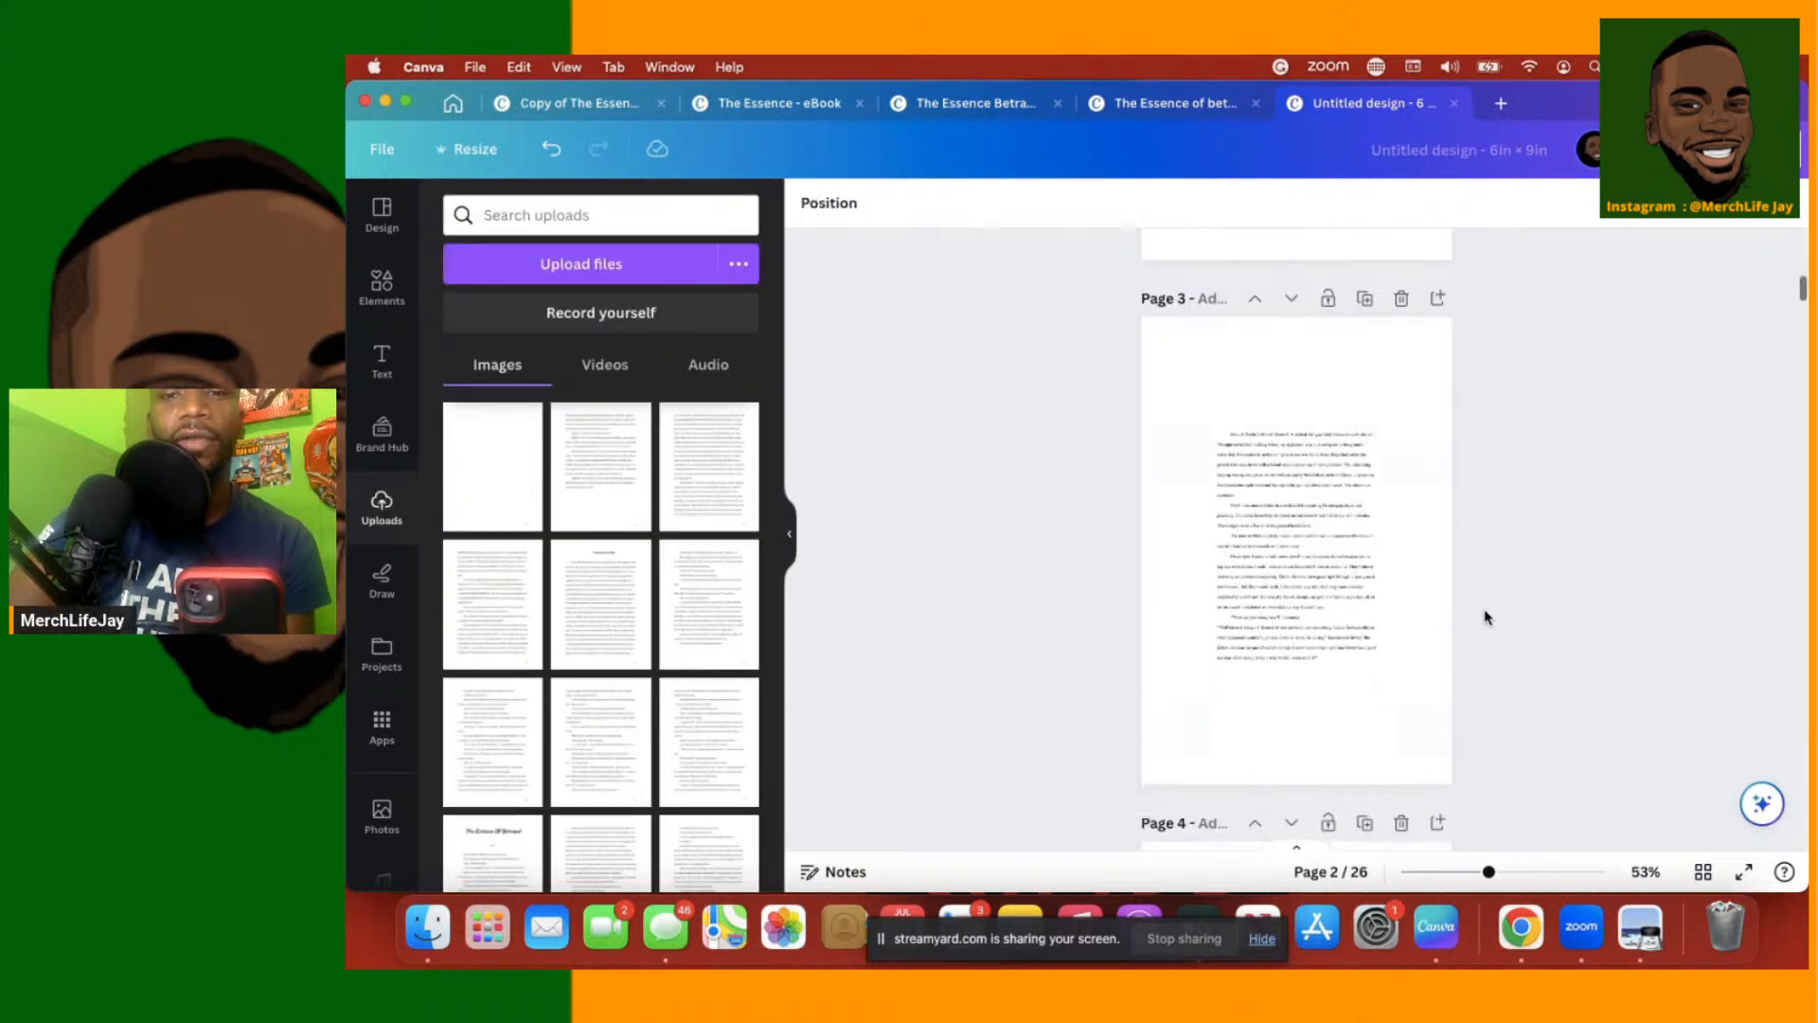
left_click(1270, 434)
left_click_drag(1270, 435, 1267, 401)
left_click_drag(1404, 563, 1428, 593)
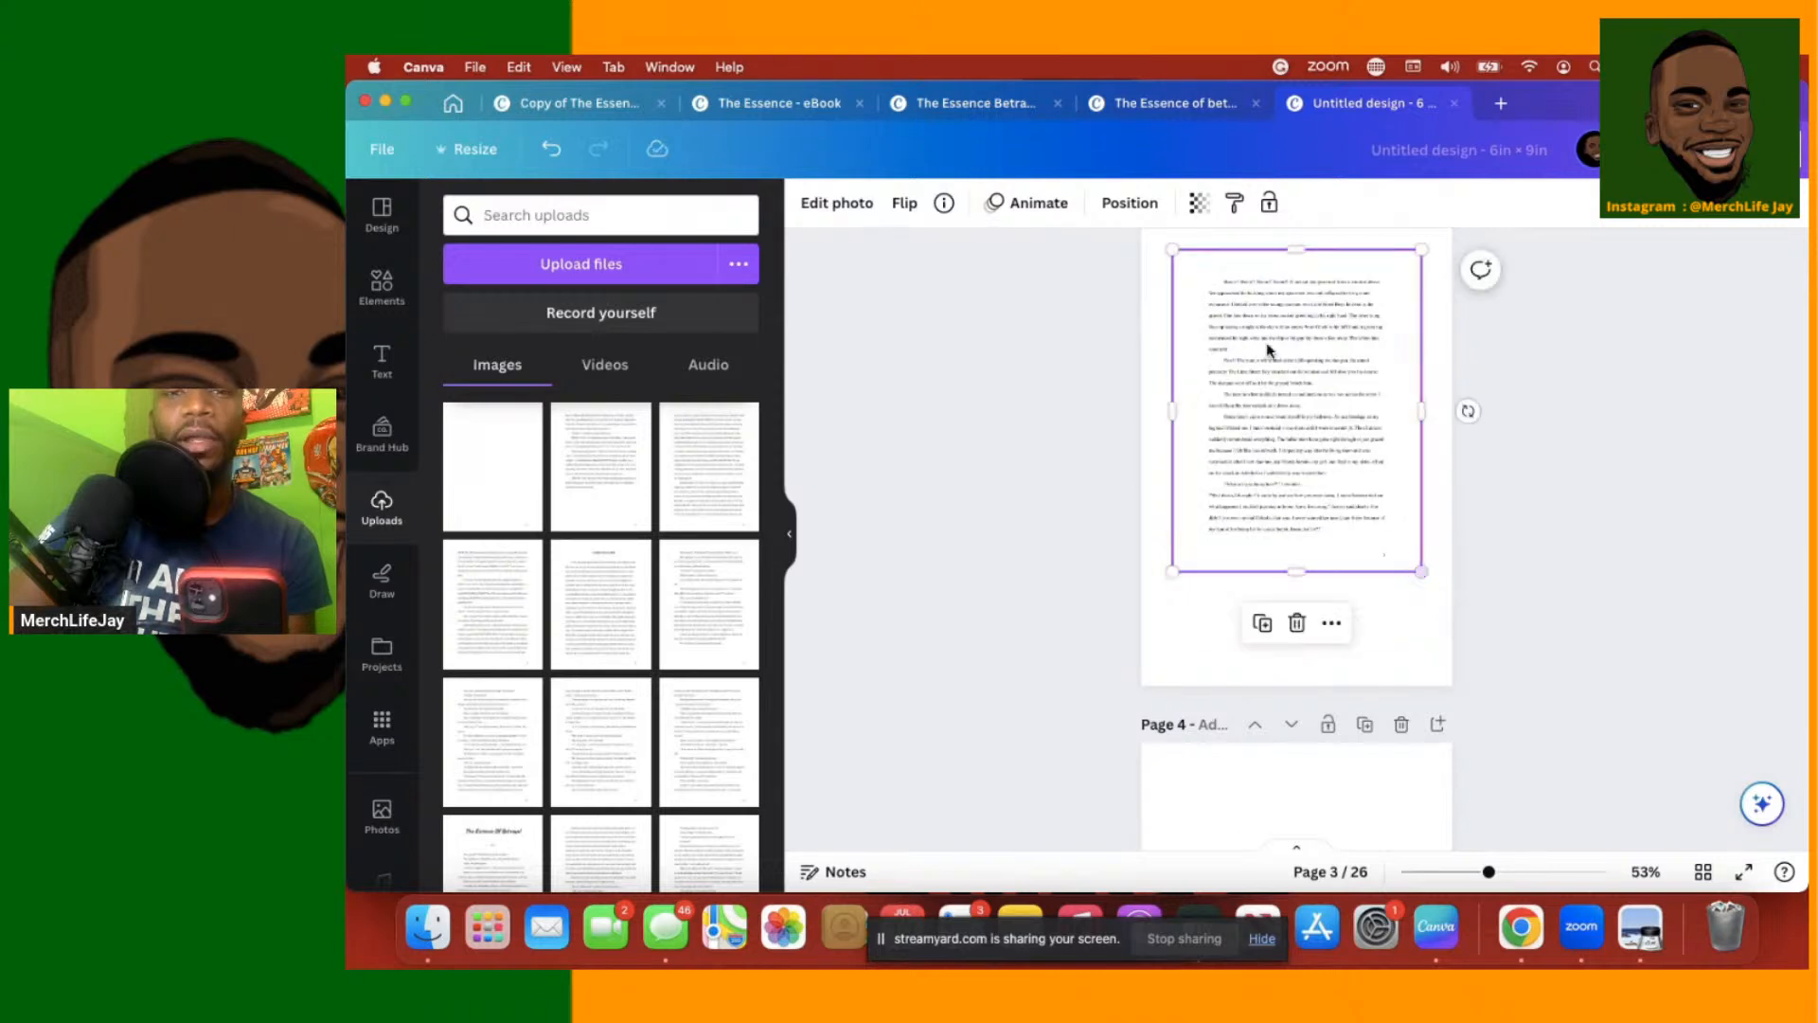
left_click(1131, 203)
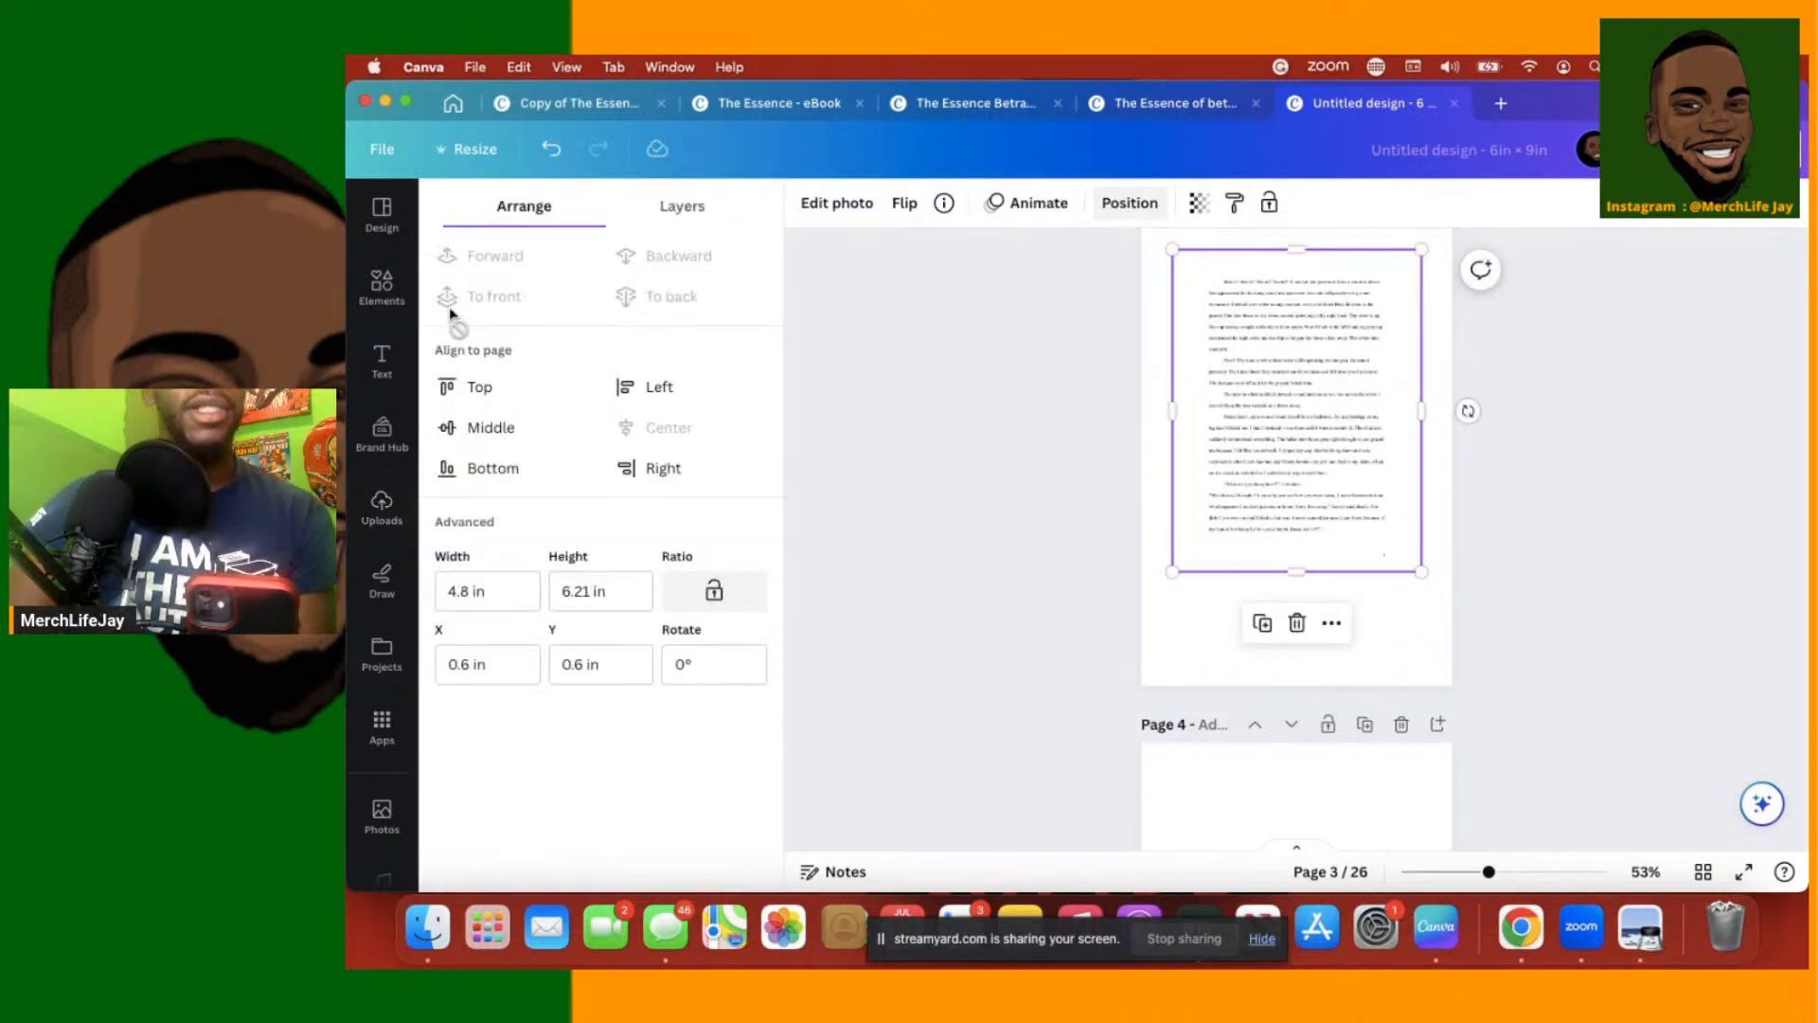
left_click(464, 427)
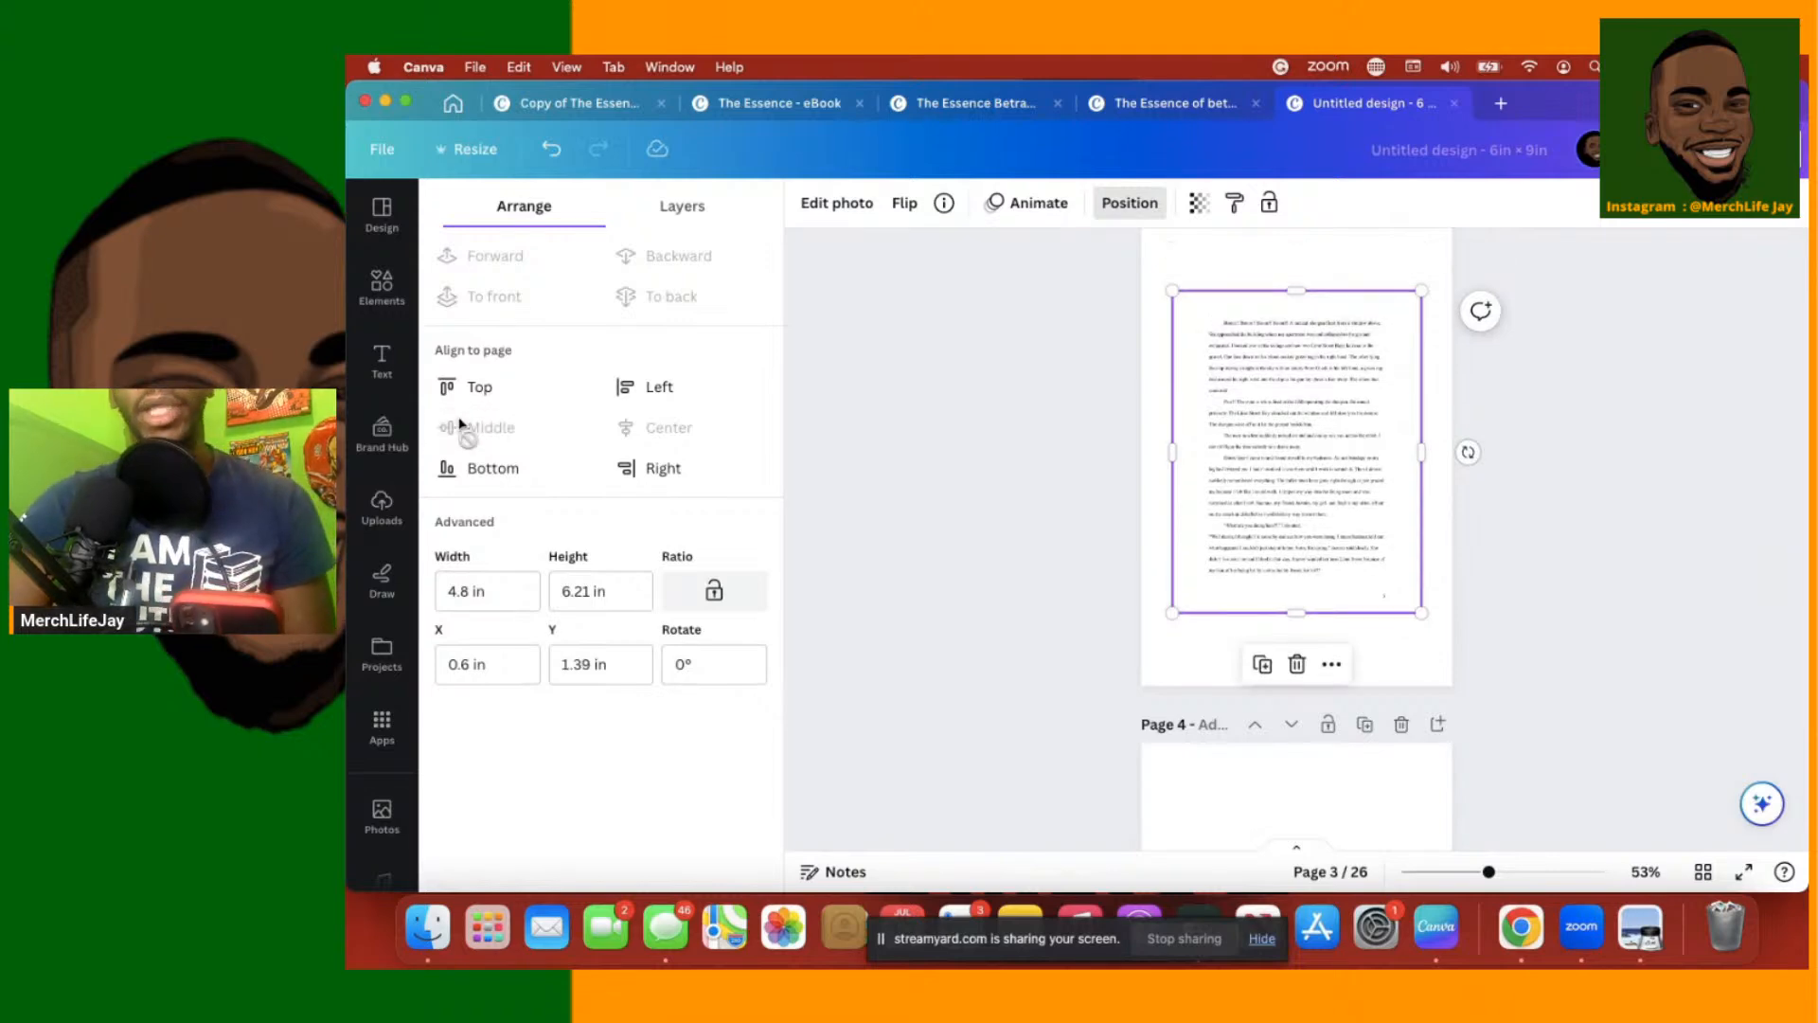
Switch to Google Chrome and open the Print Previewer from the paperback's content setup in KDP
key("ctrl+Up")
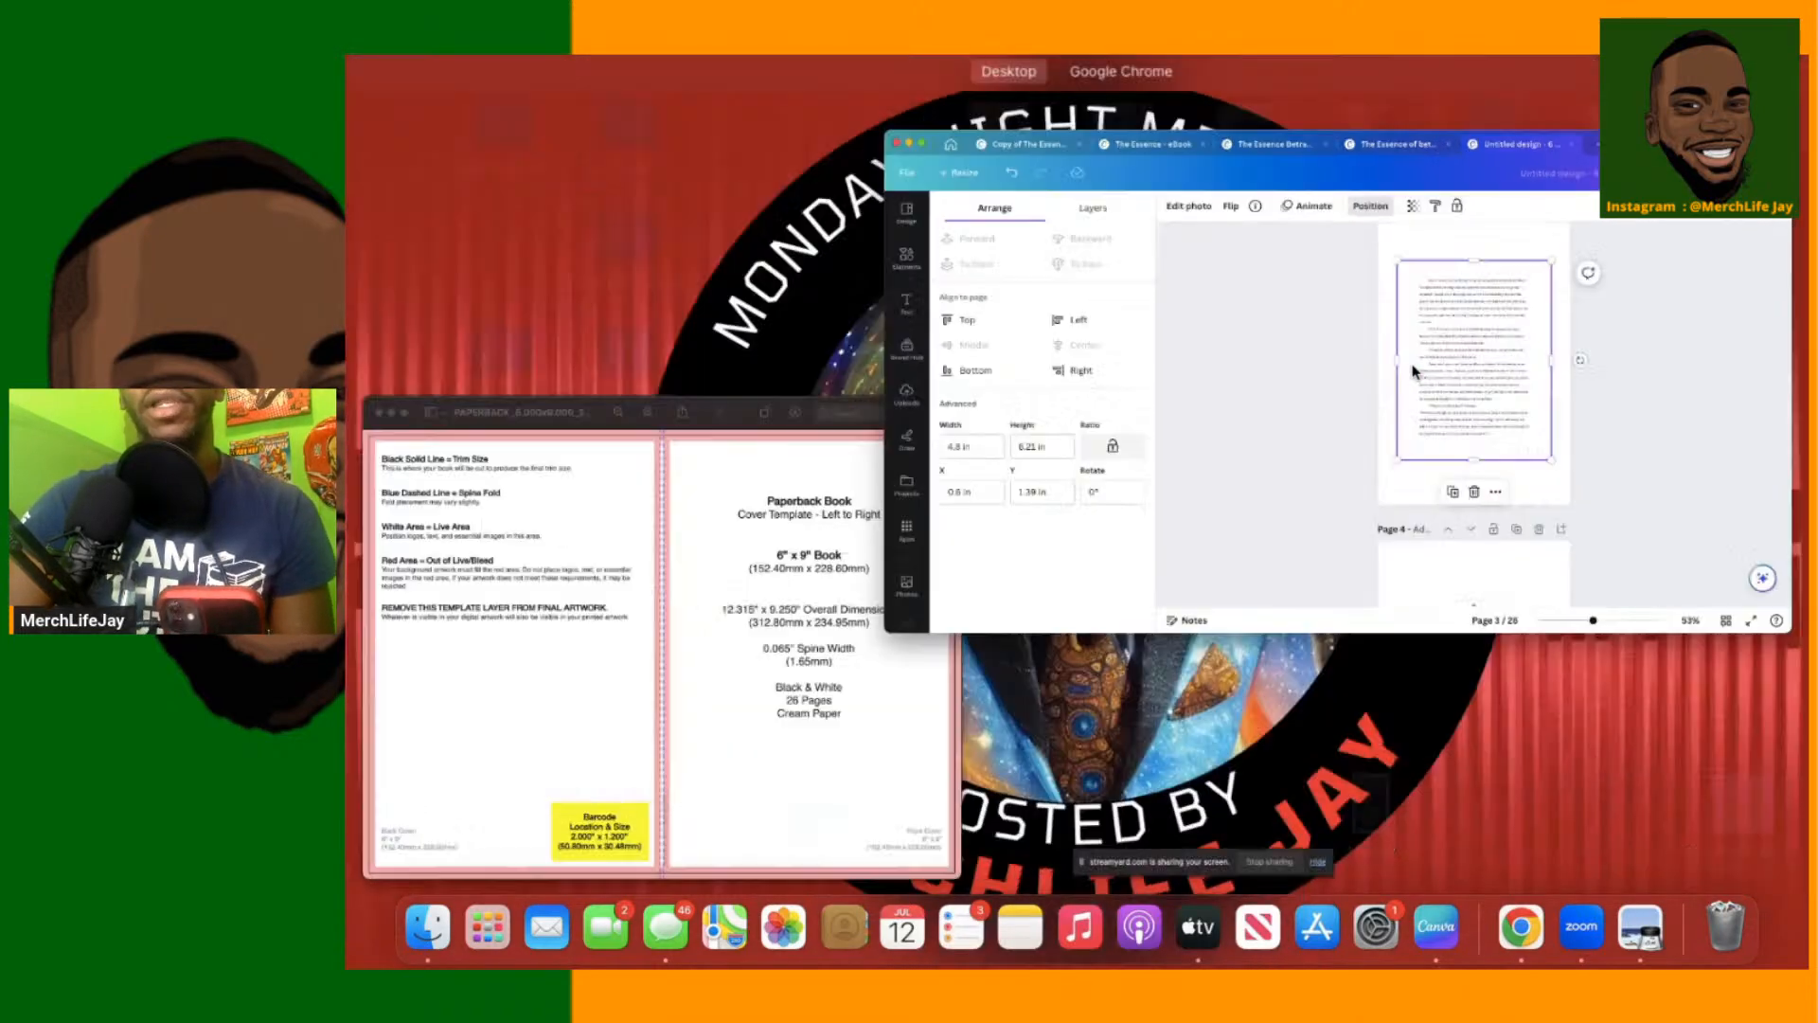
left_click(1209, 116)
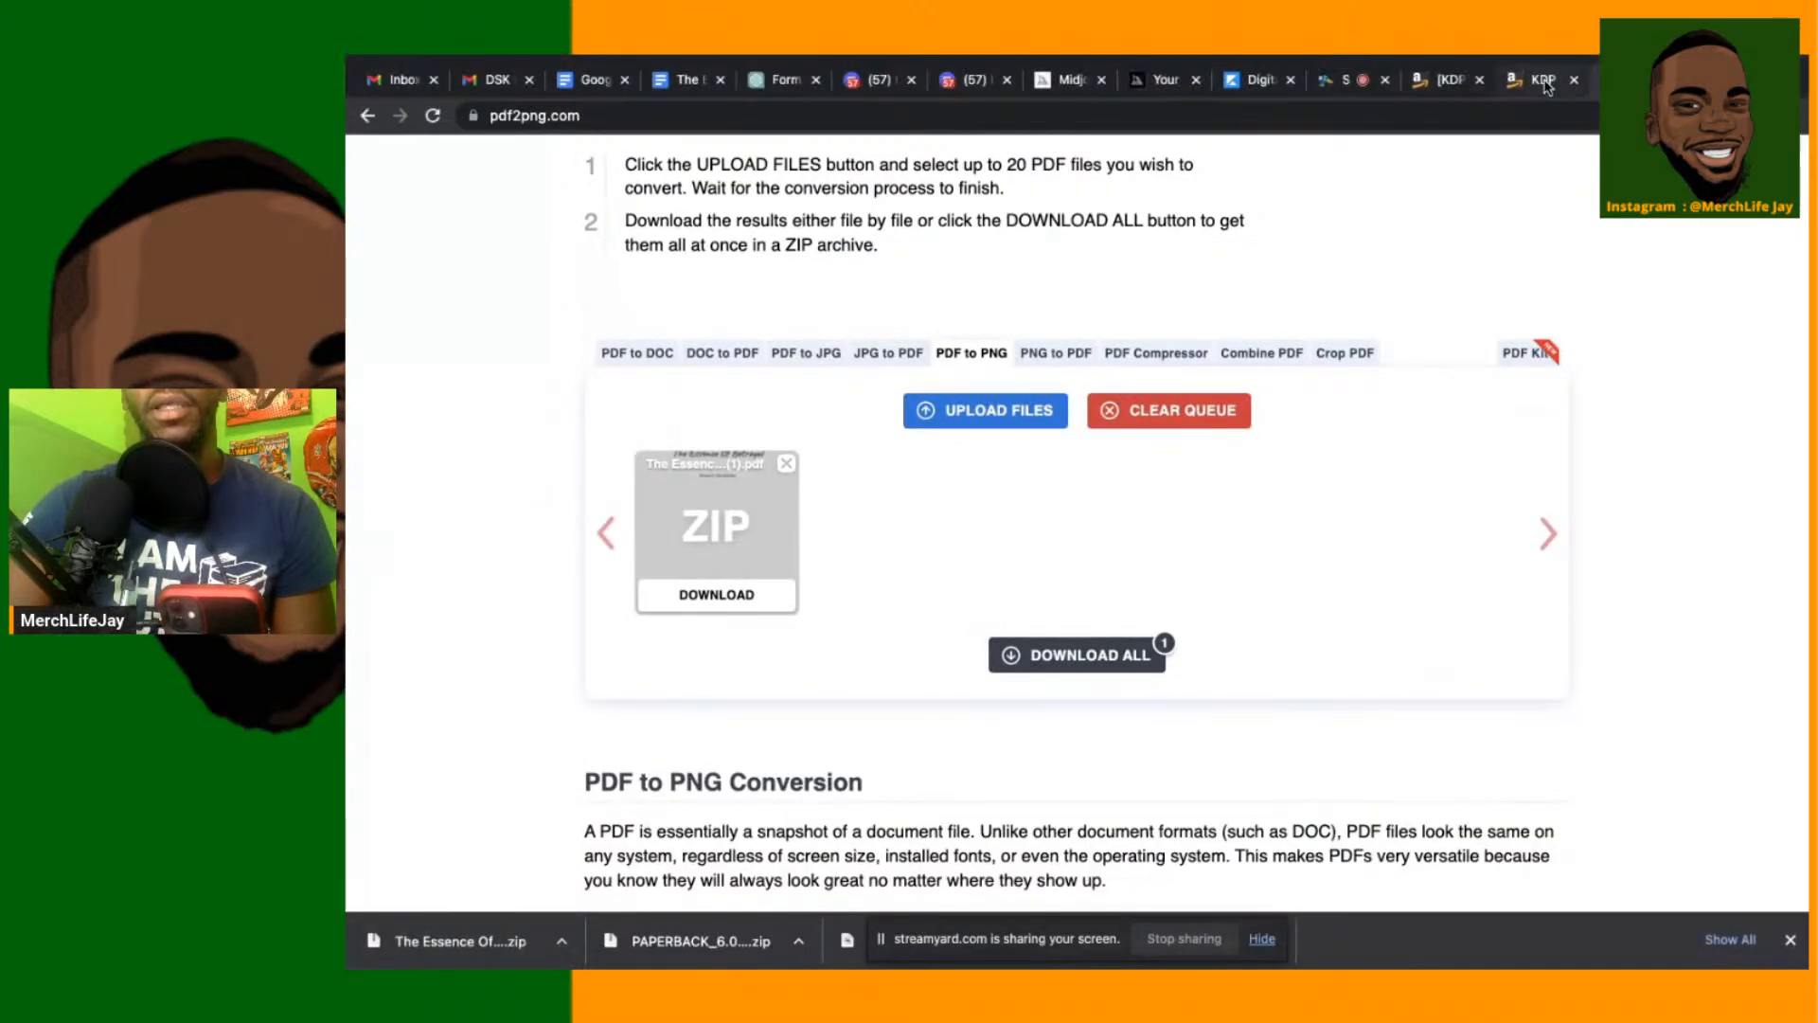
left_click(1544, 81)
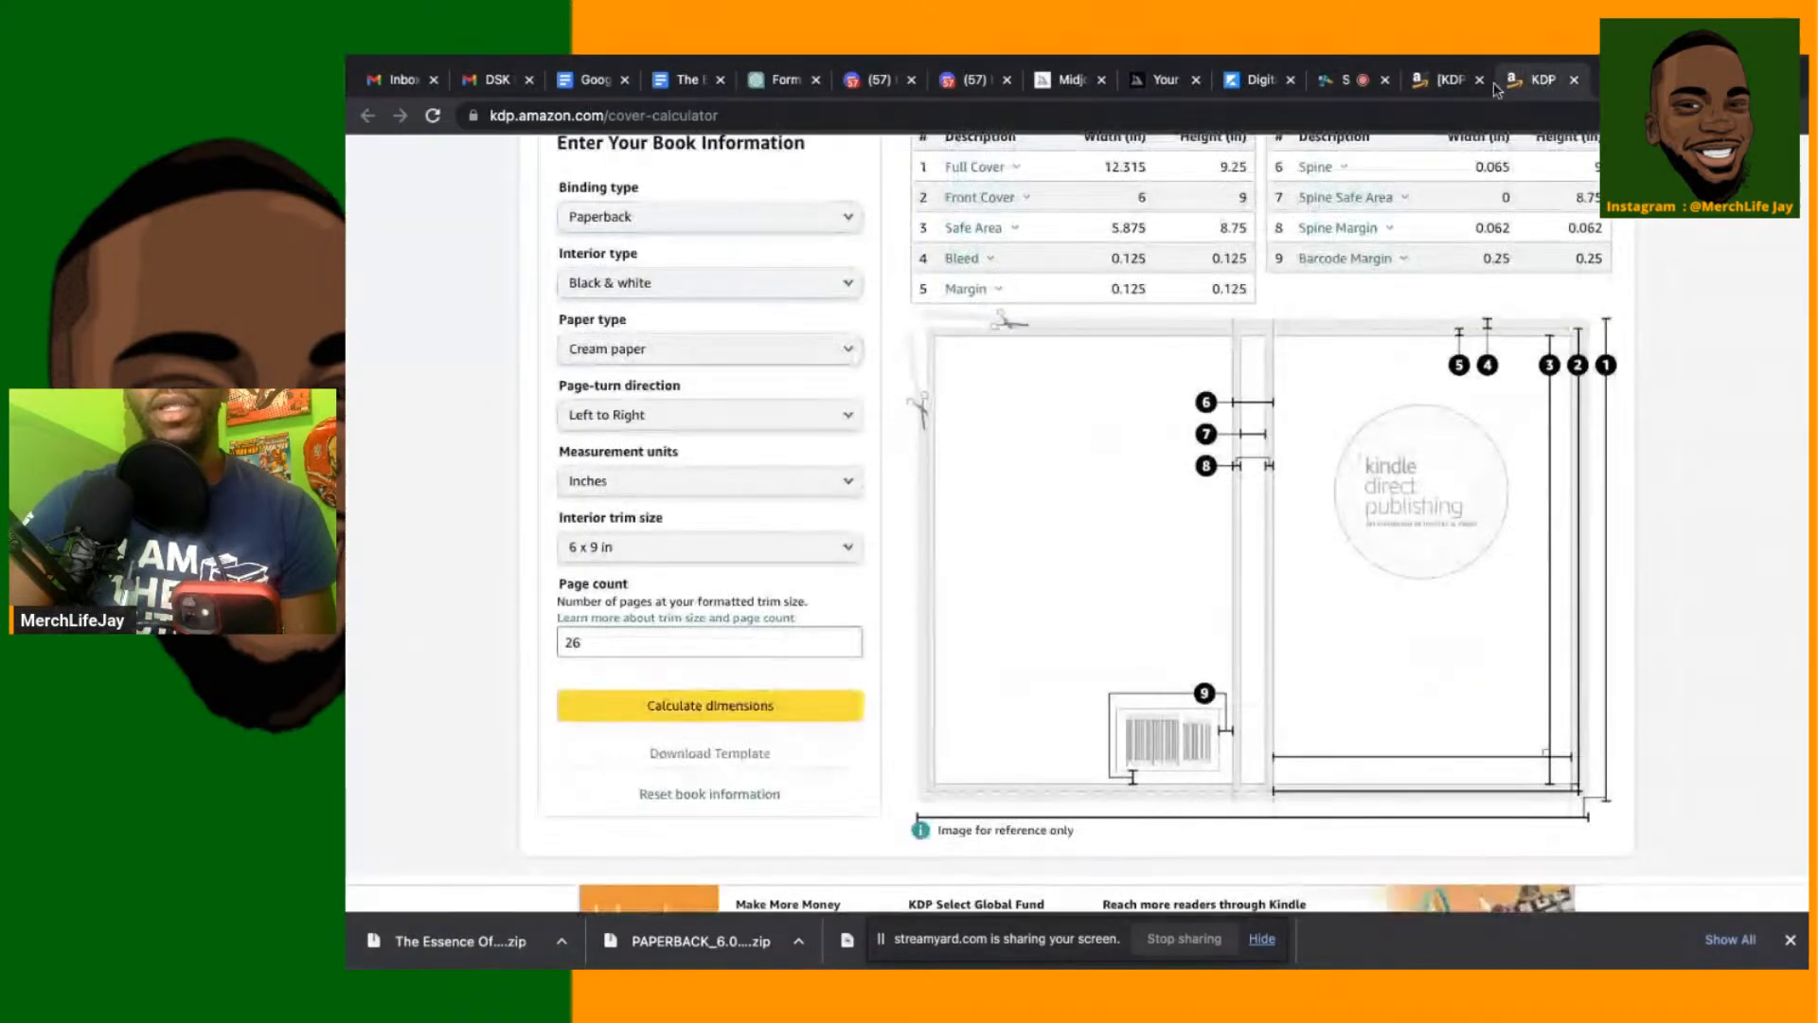
left_click(1428, 85)
scroll(985, 798, "down", 20)
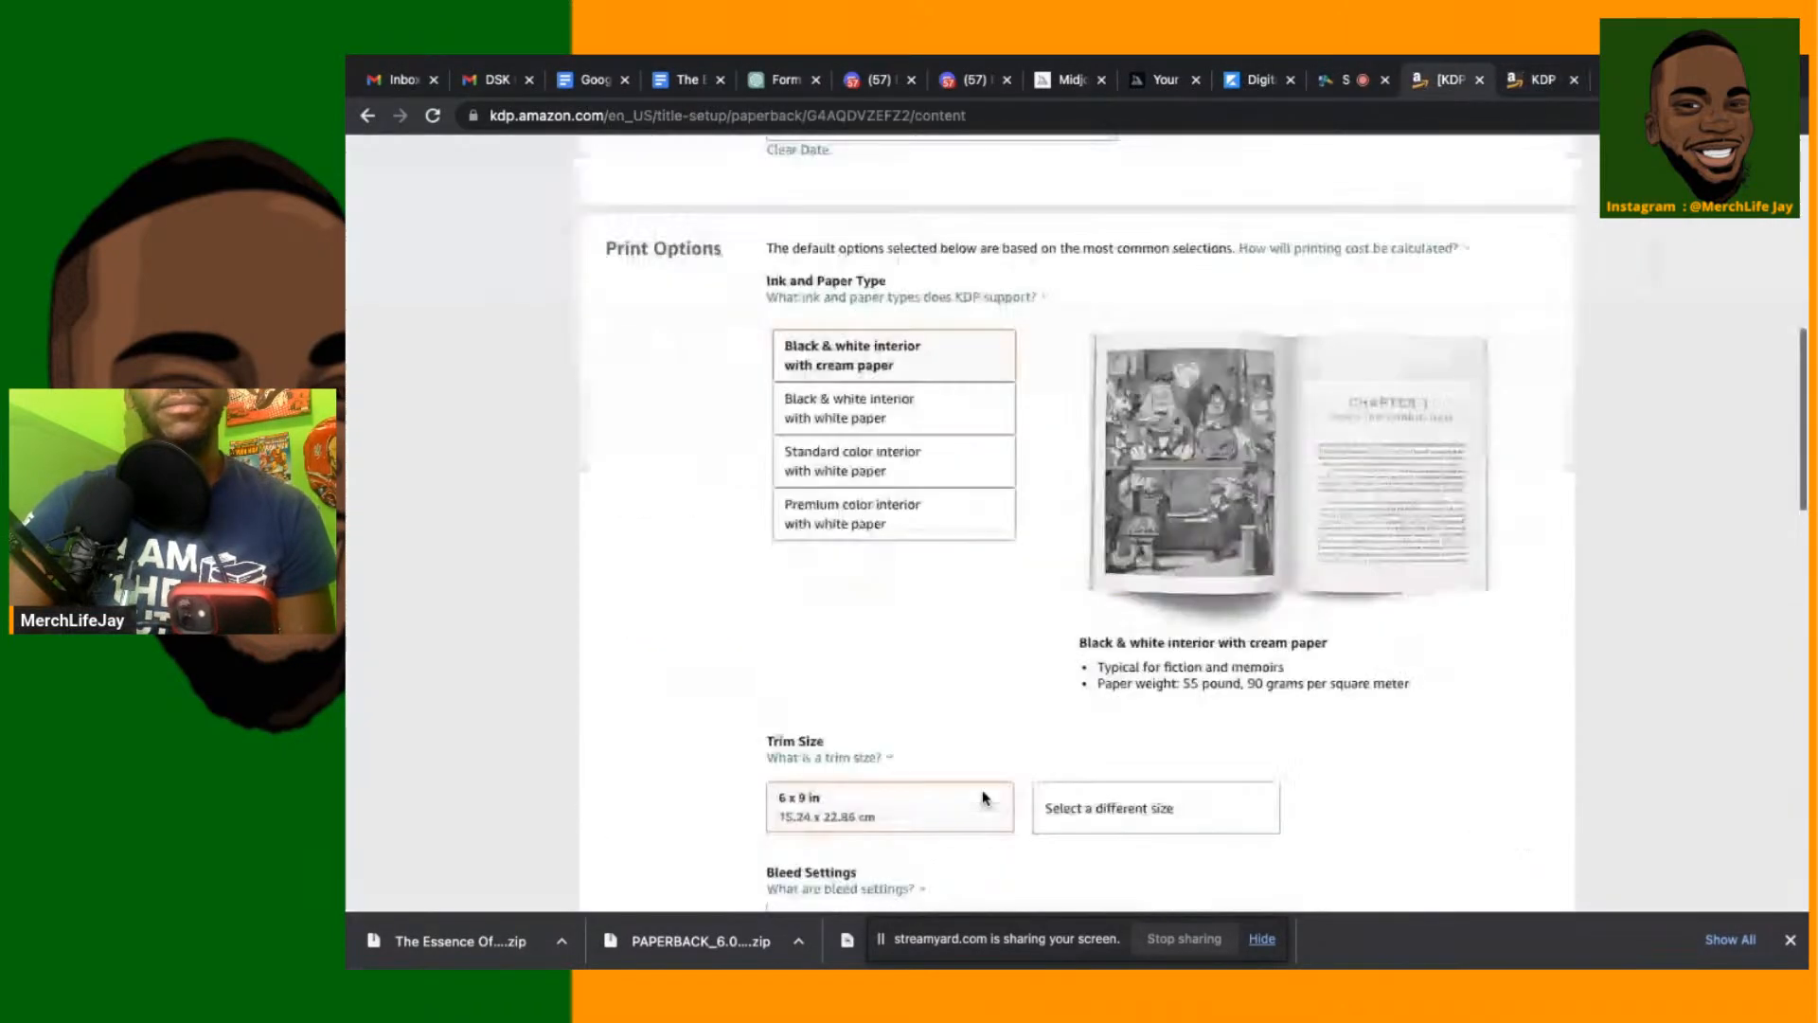
left_click(882, 349)
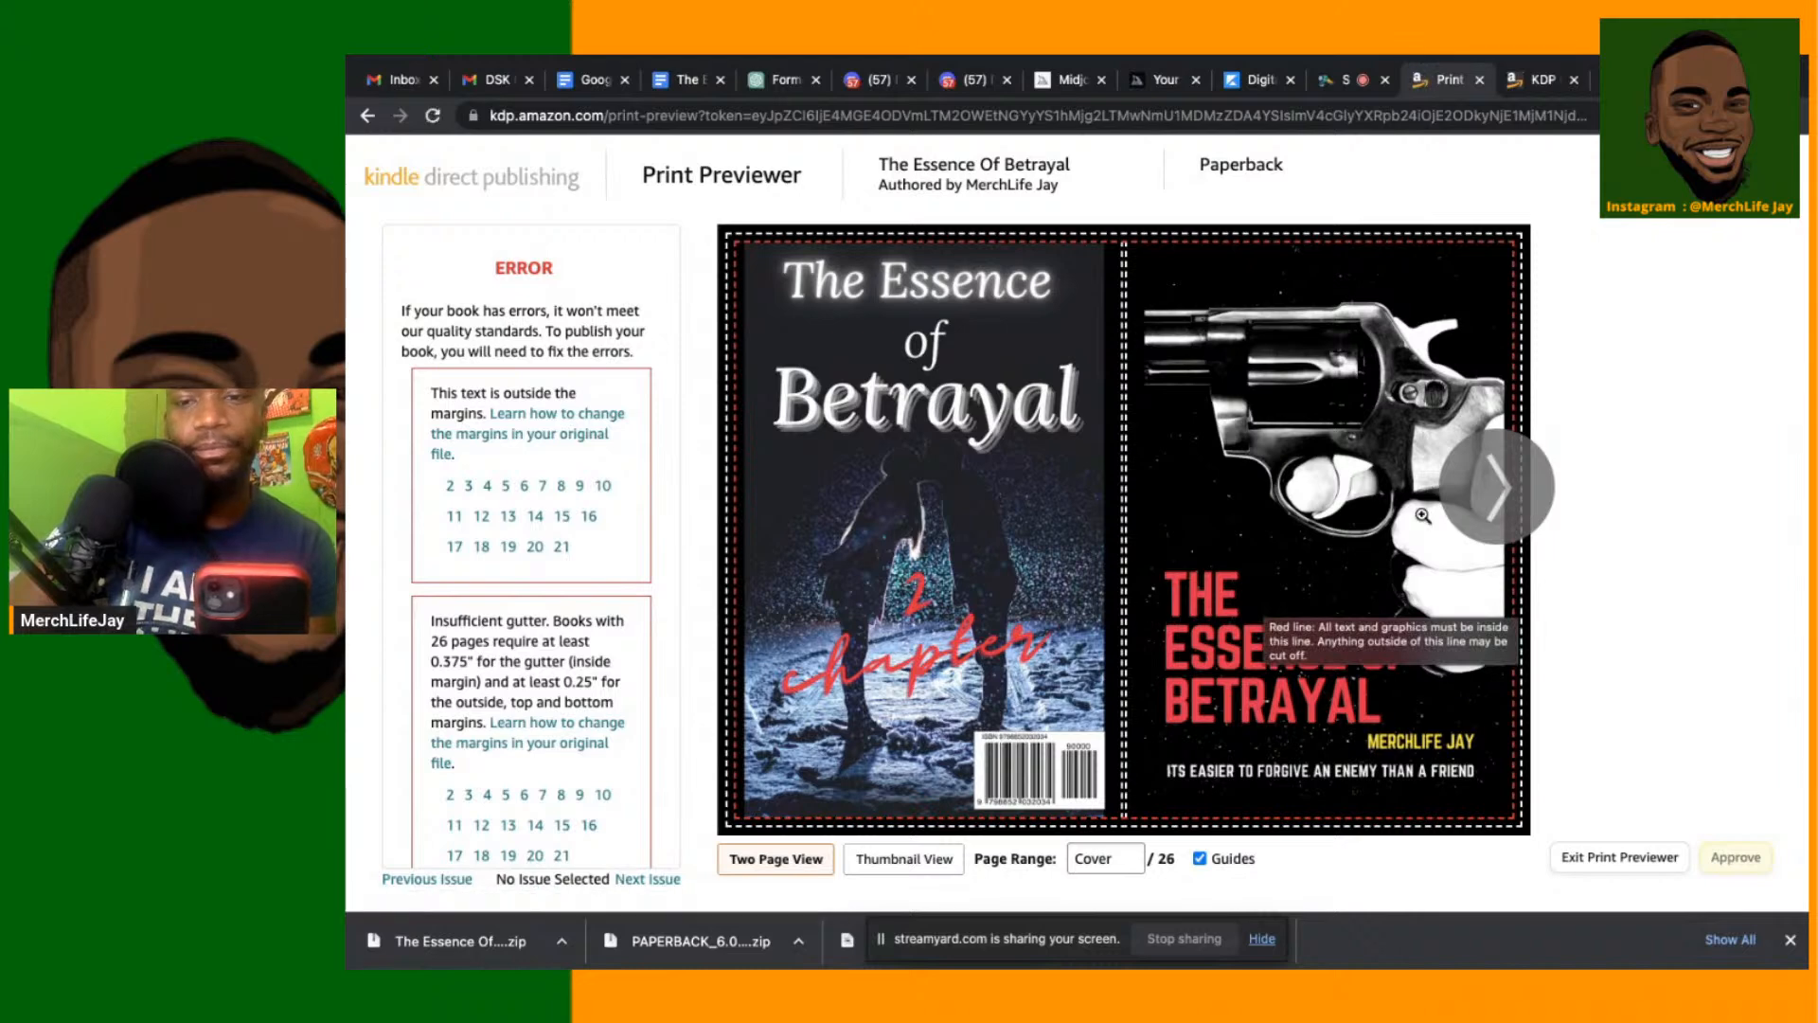
Page through the previewer's interior spreads up to pages 10-11, examining how the text sits against the margin guides
left_click(1471, 508)
left_click(1483, 501)
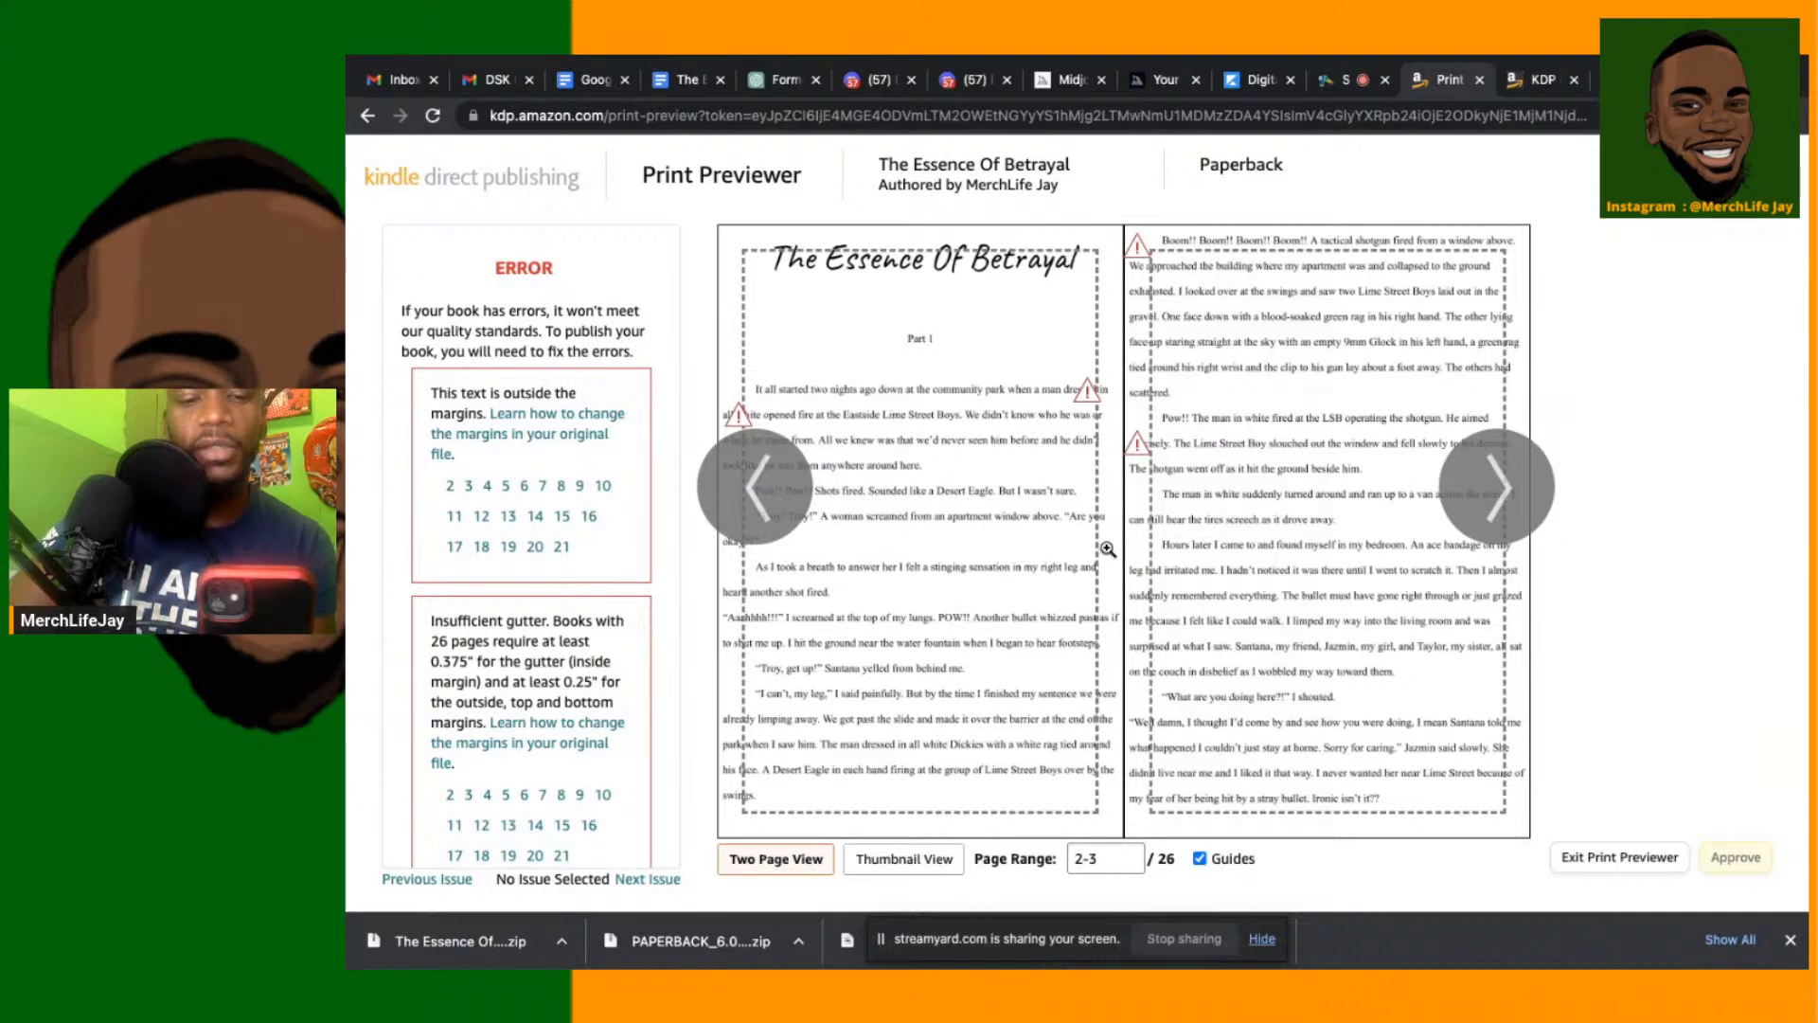
mouse_move(1290, 546)
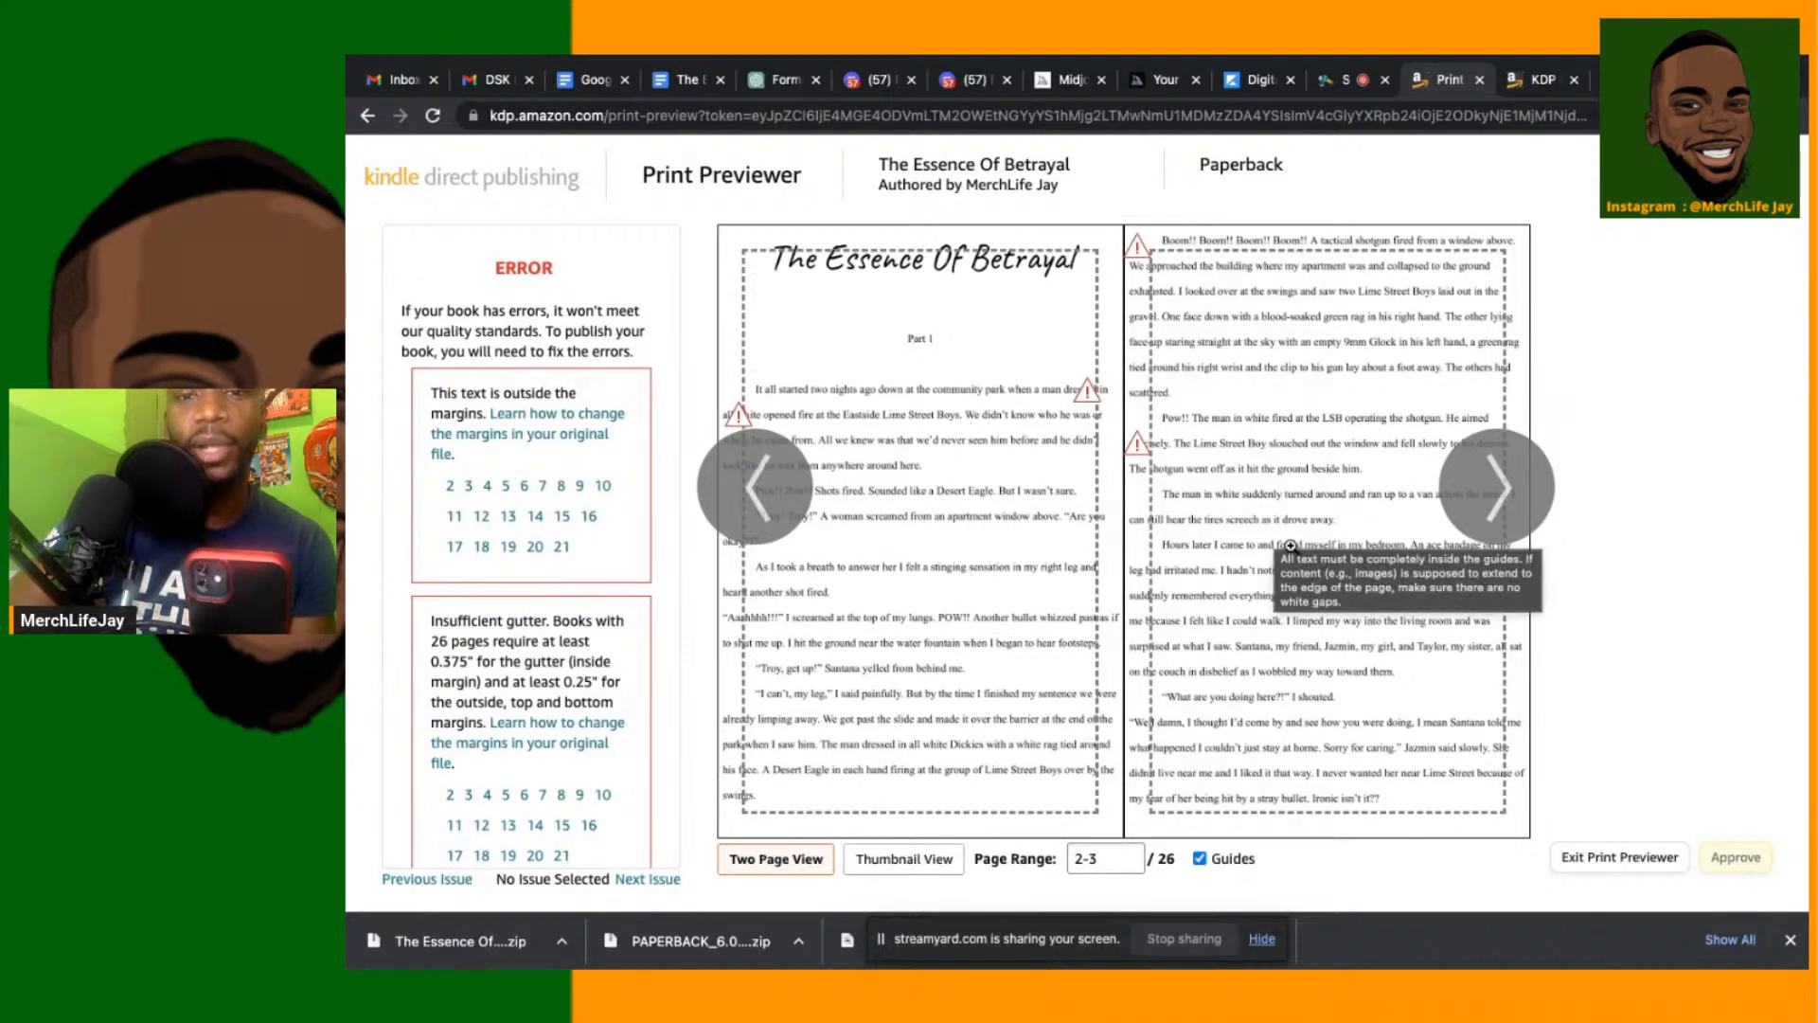
left_click(1494, 487)
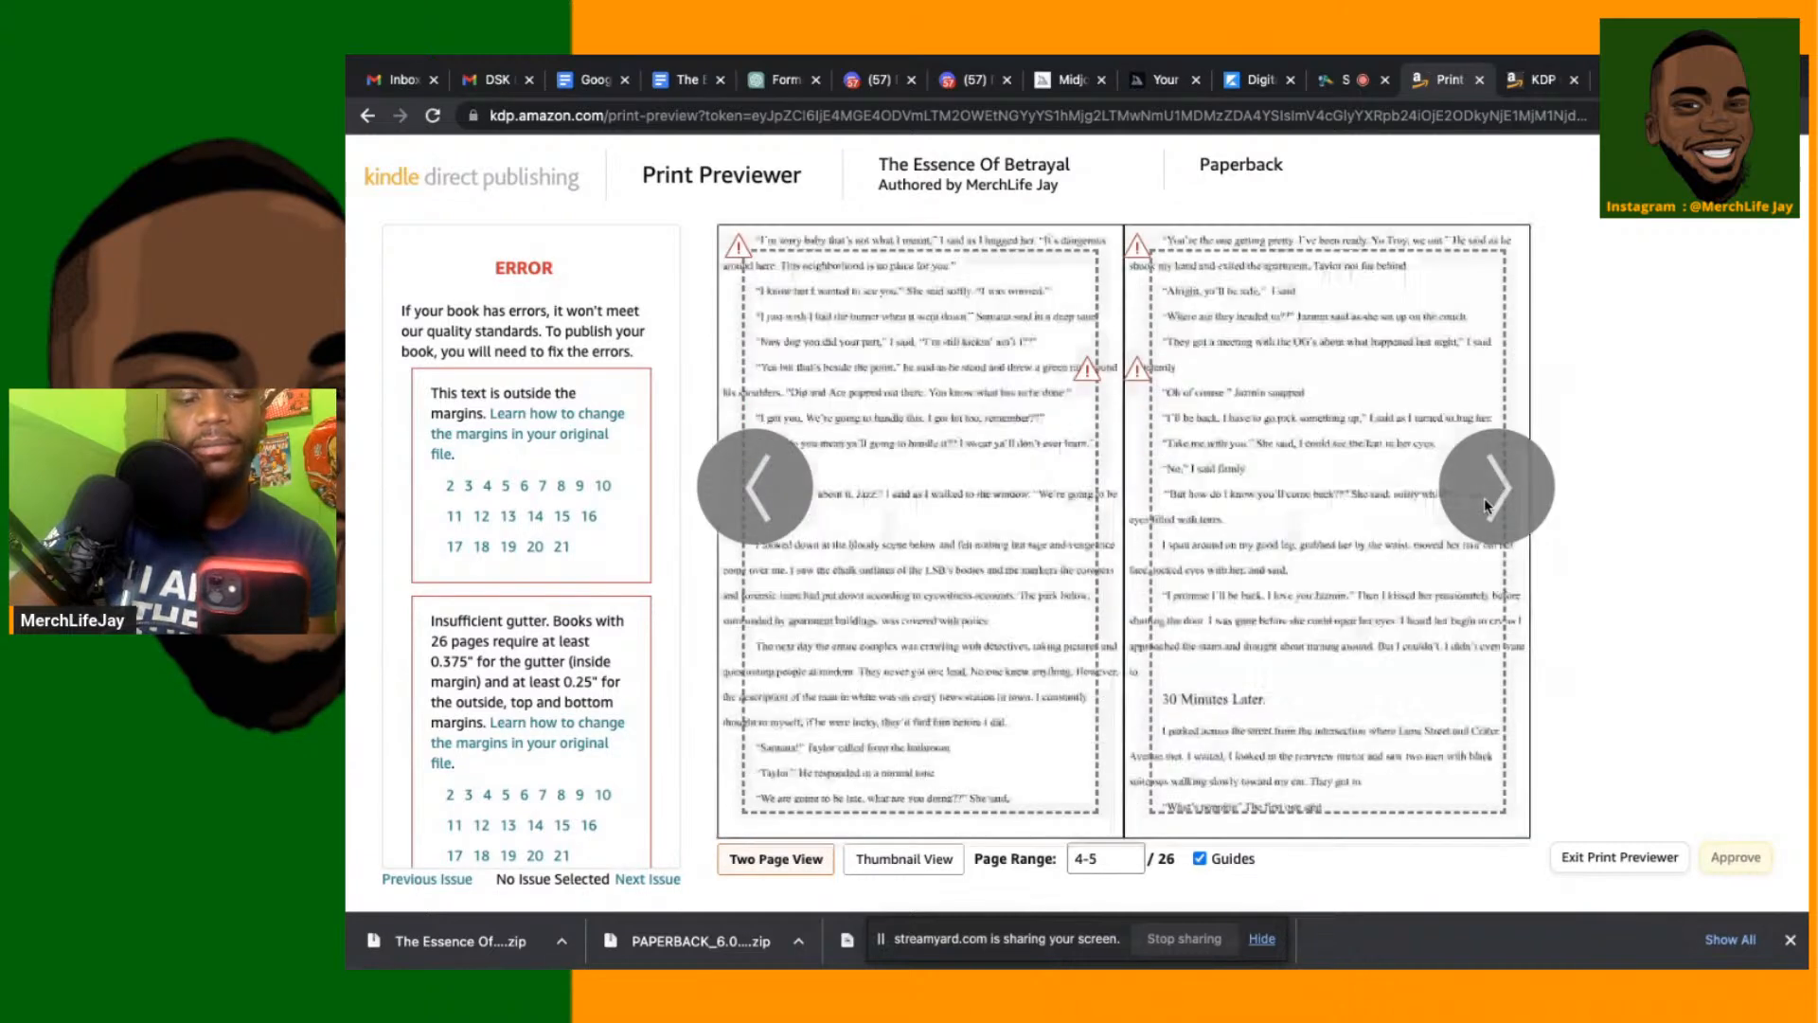
left_click(1486, 507)
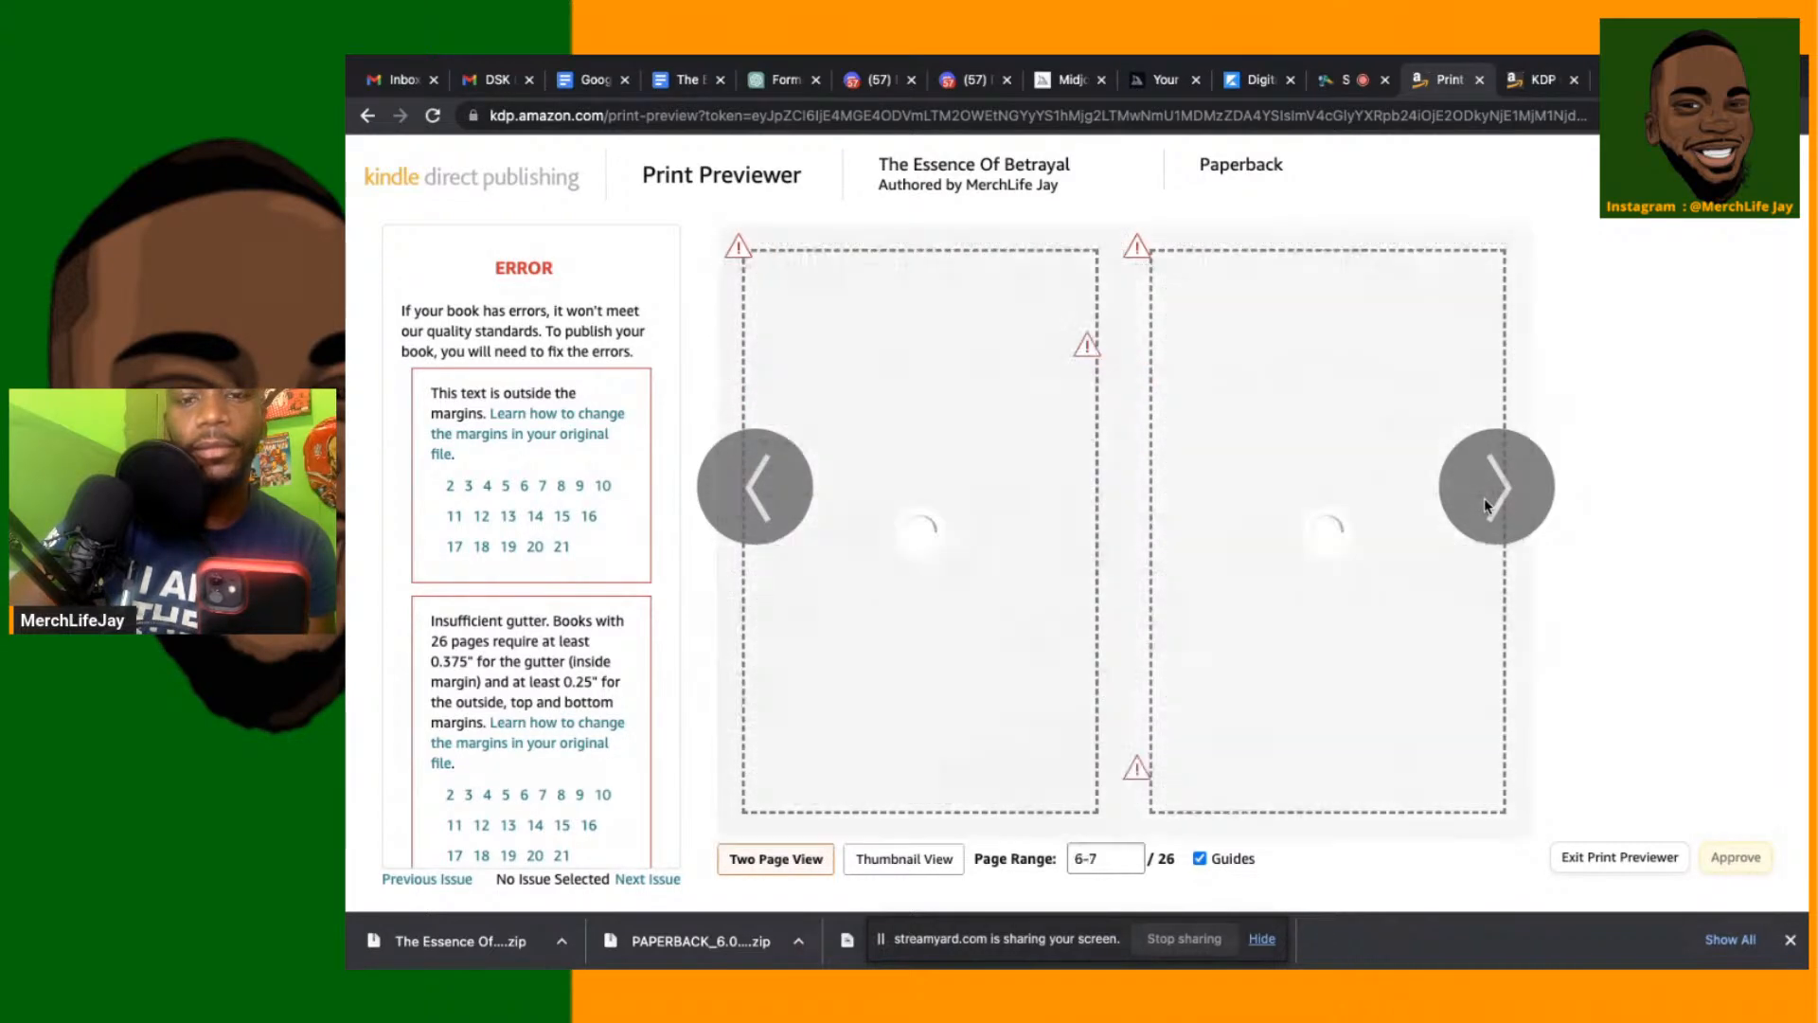
left_click(1486, 507)
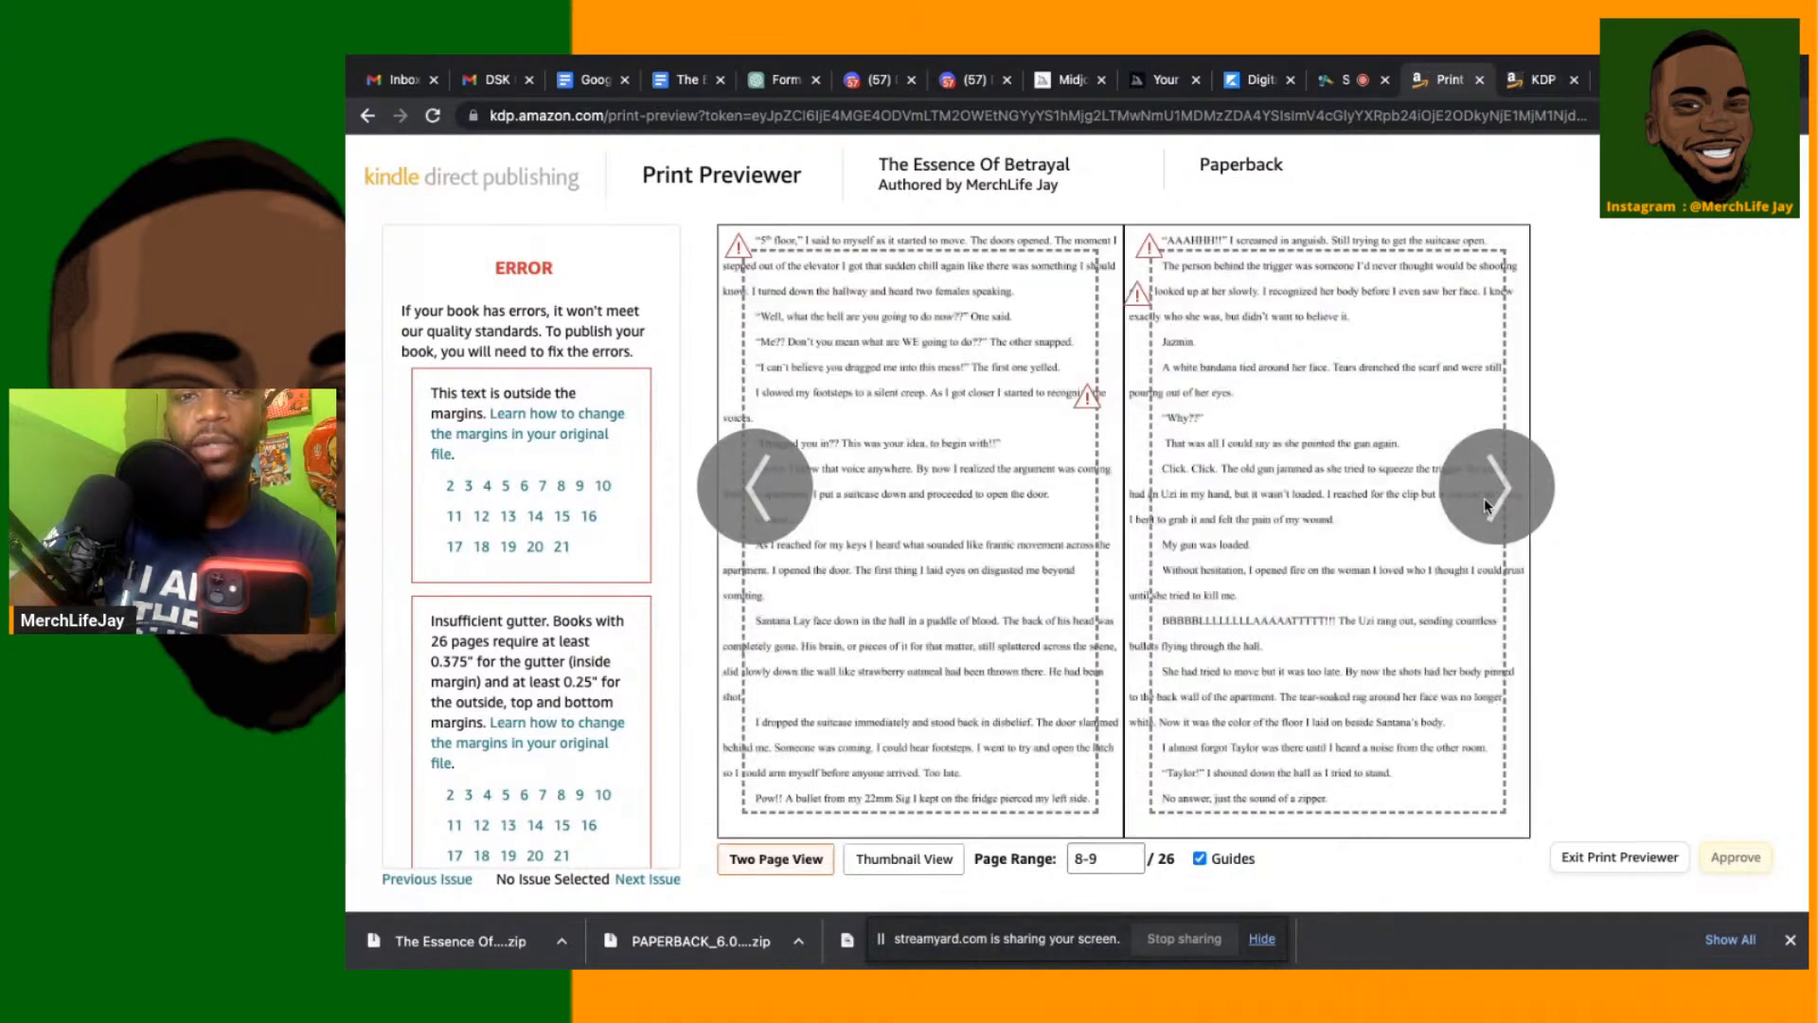
left_click(1486, 507)
Switch back to the 6 × 9 in Canva design and review how the page 3 image sits on its page
key("ctrl+Up")
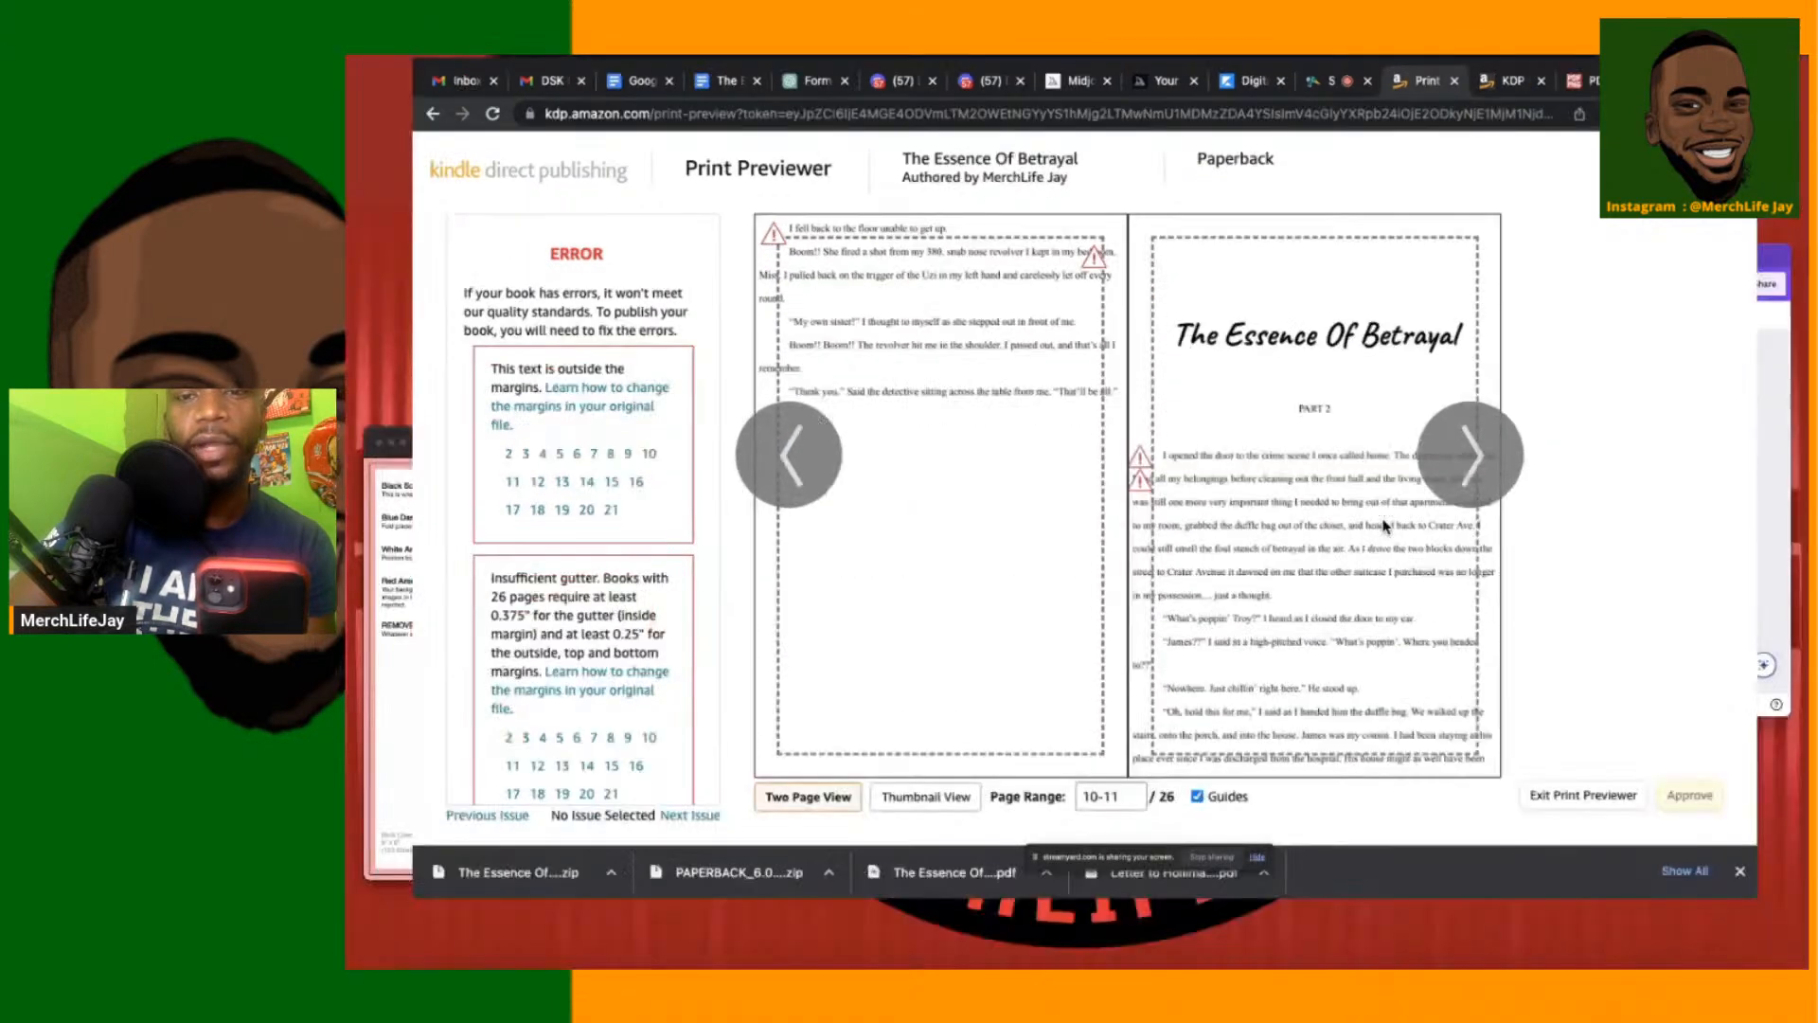
left_click(1349, 556)
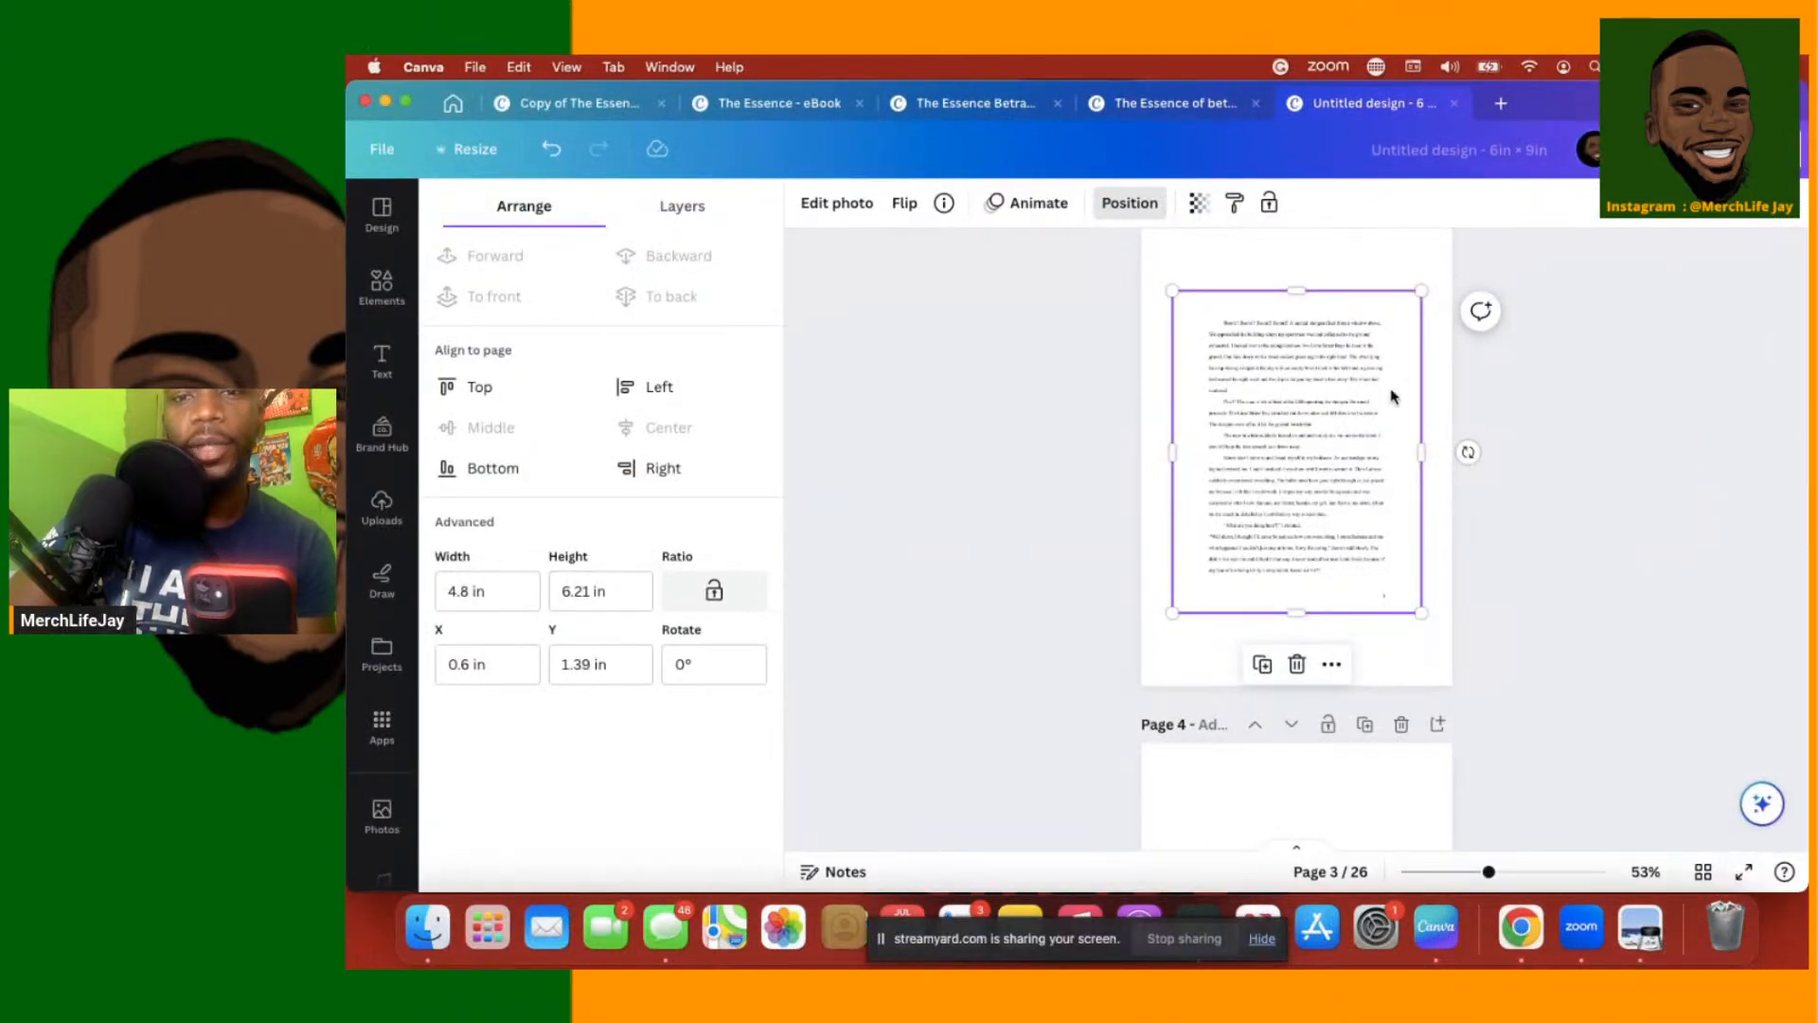
scroll(1326, 455, "up", 4)
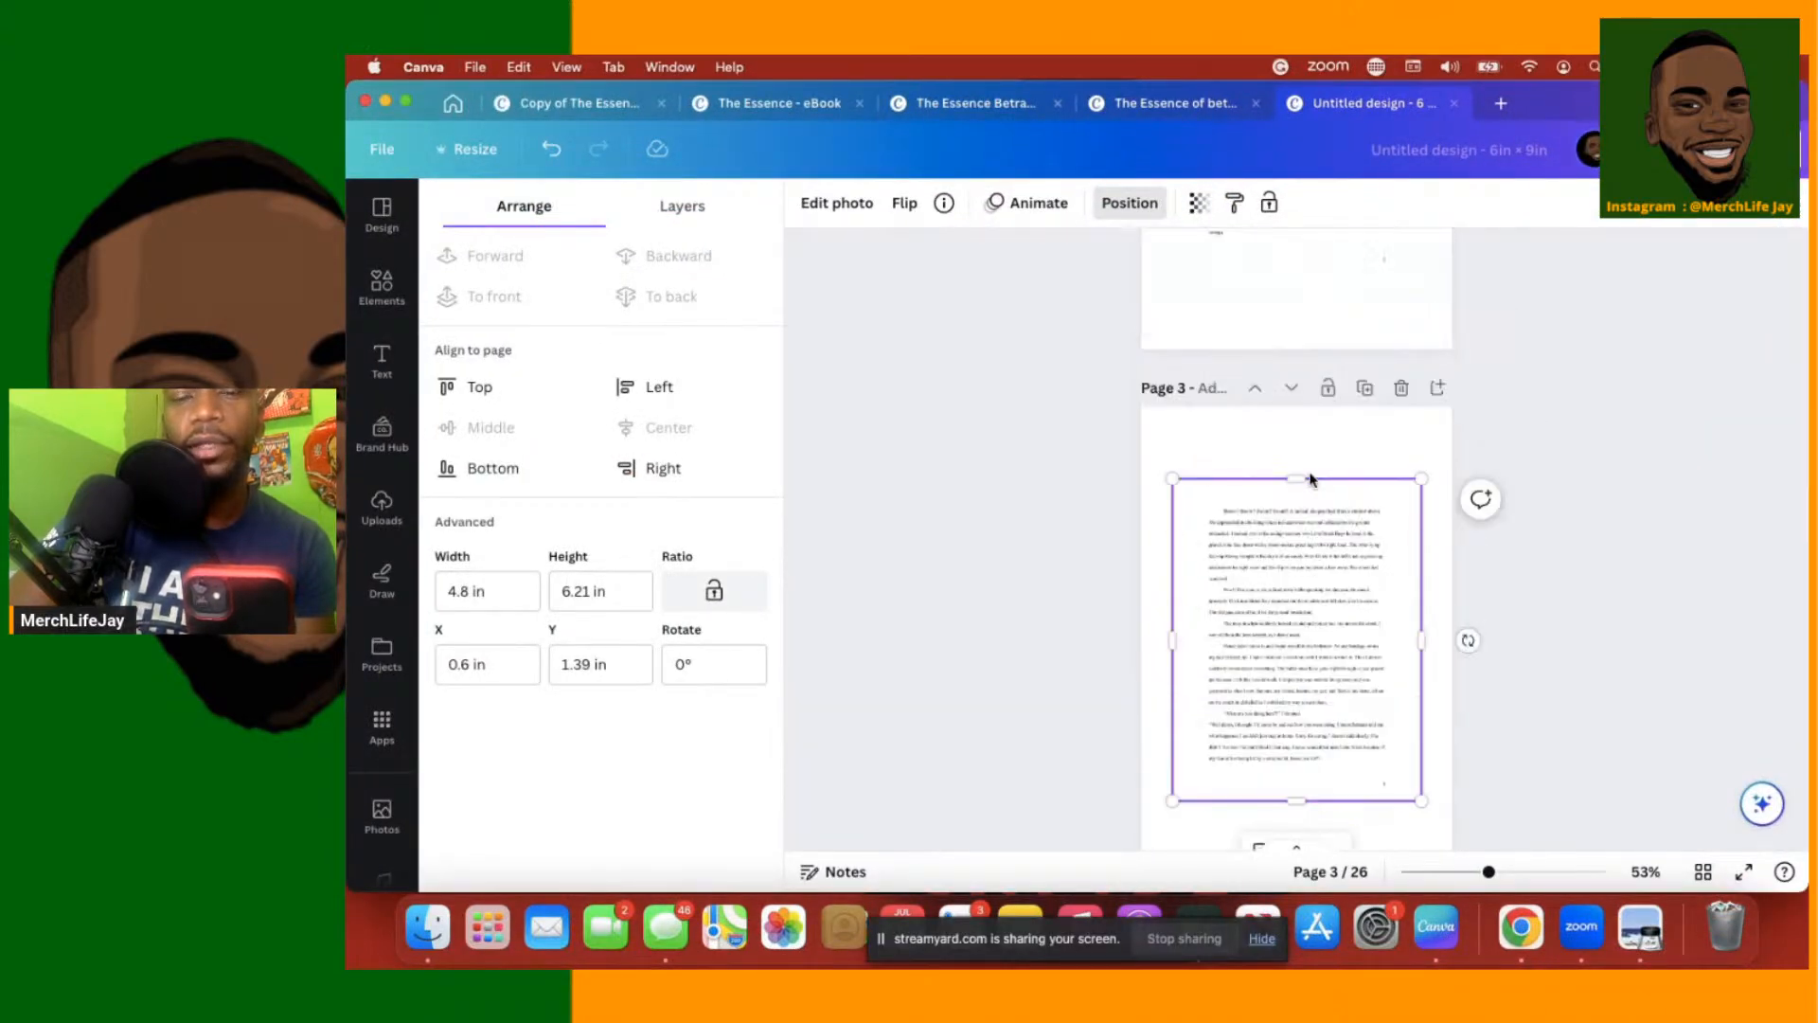
left_click(1285, 597)
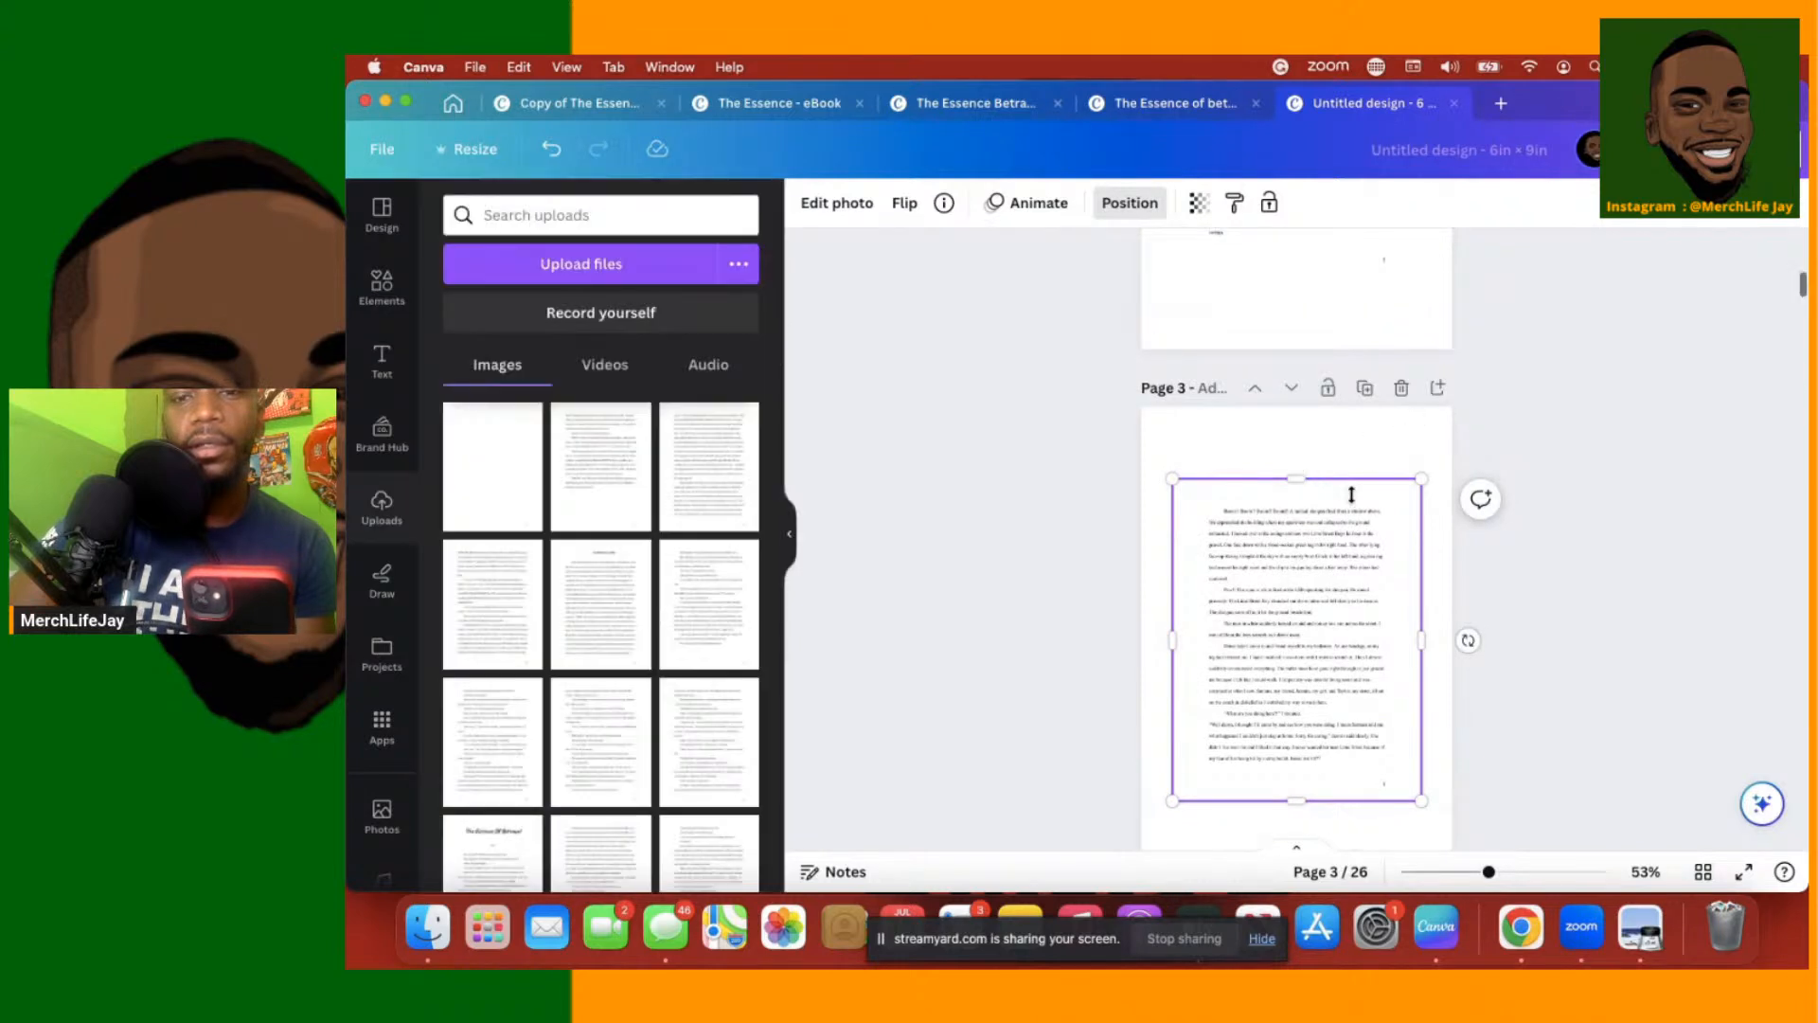
scroll(1349, 493, "down", 3)
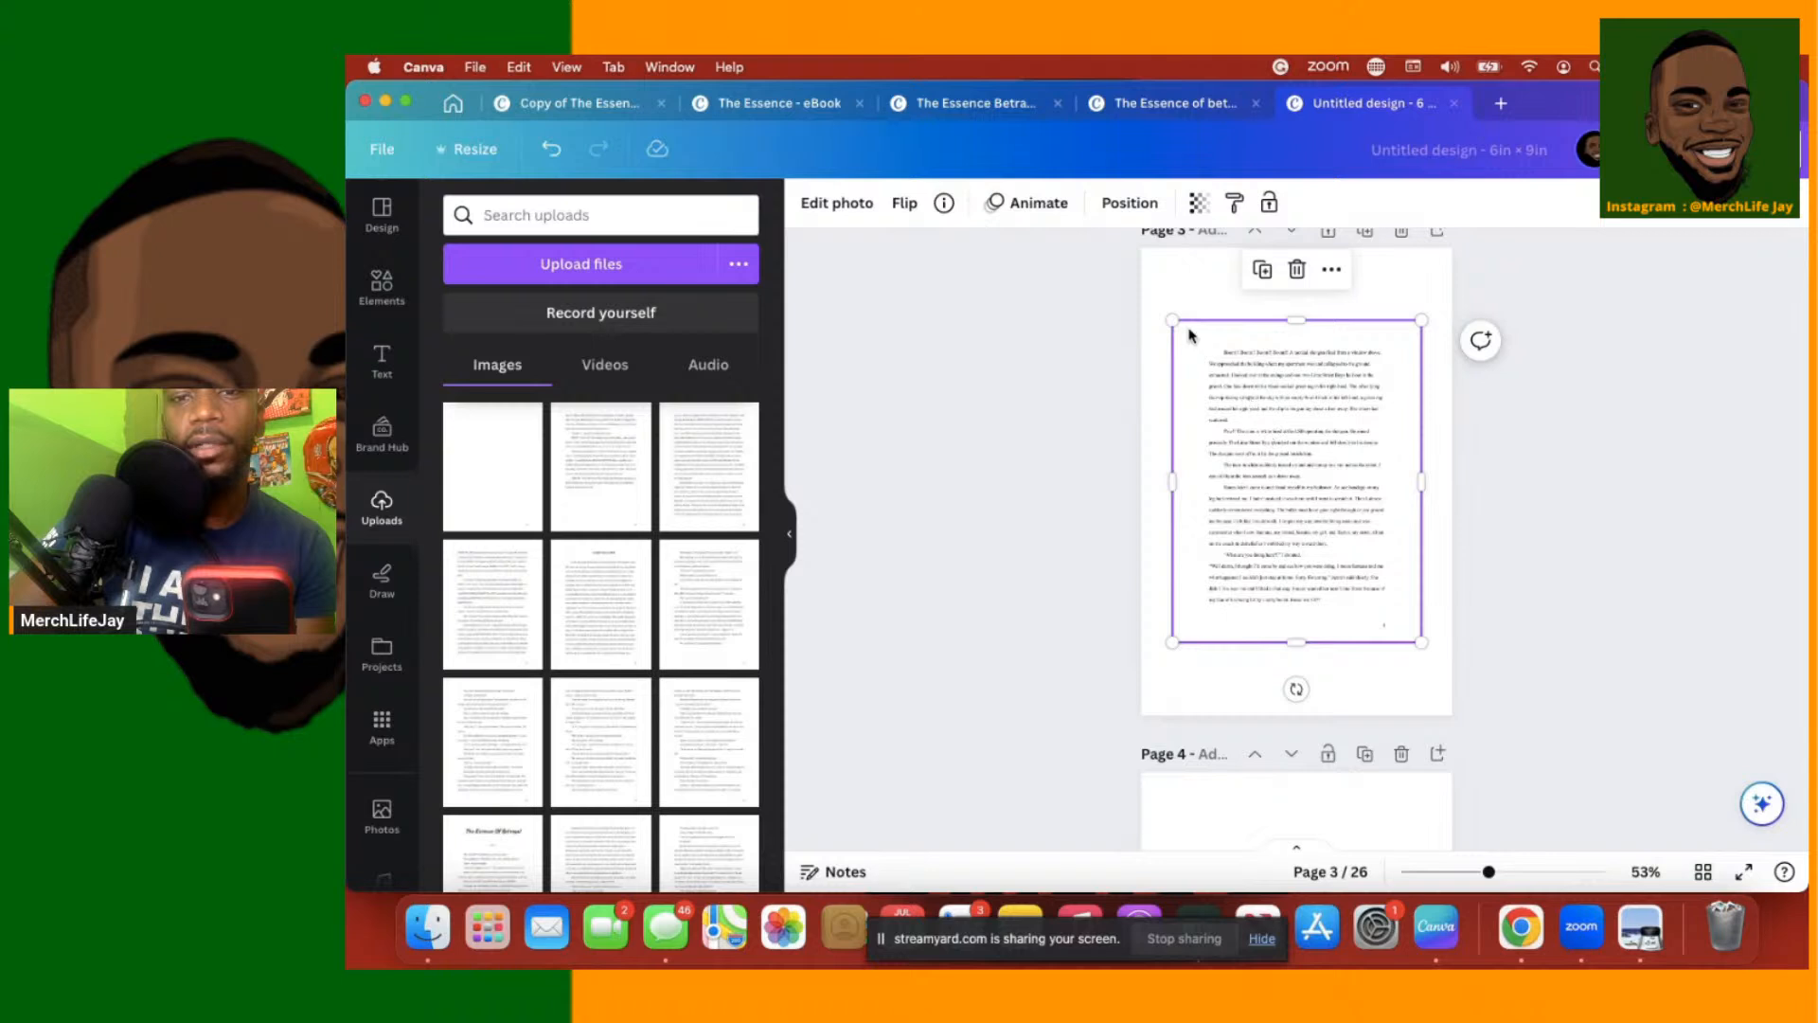
left_click_drag(1260, 414, 1288, 464)
Enlarge the page 4 image to the full margin width, about 4.8 × 6.21 in, and align it to the page's vertical middle
scroll(1316, 633, "down", 5)
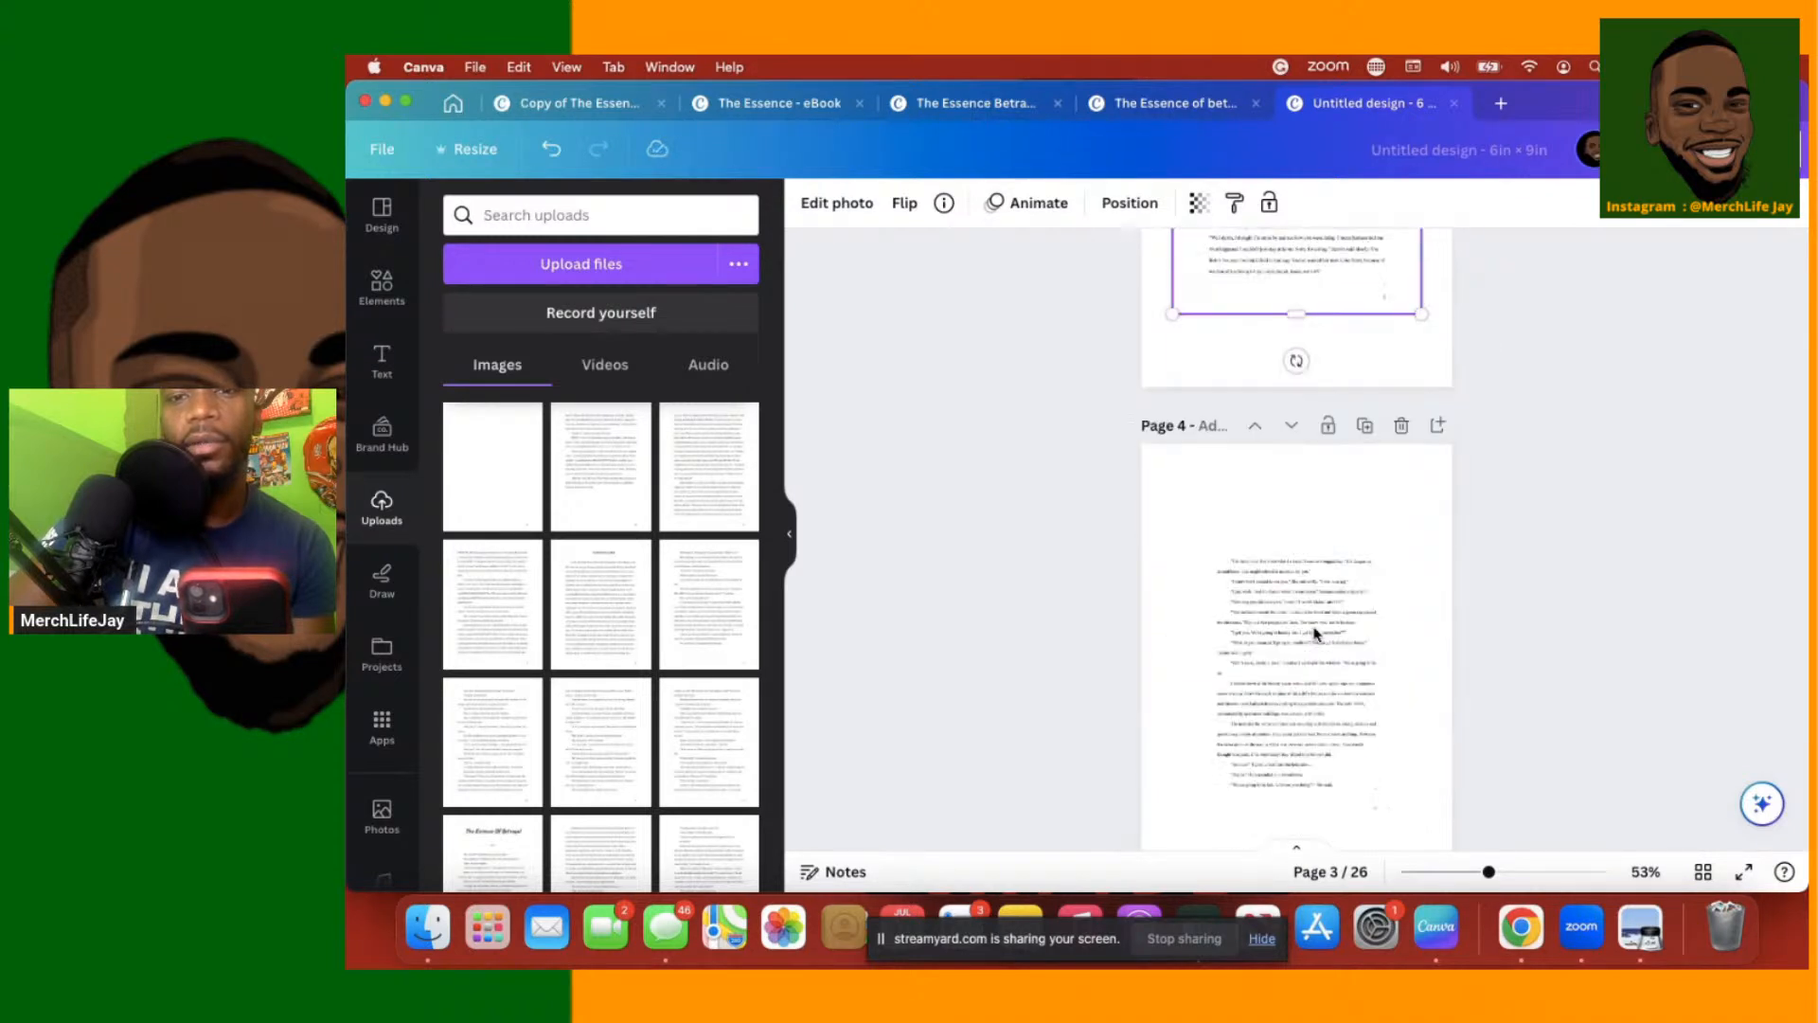
left_click(1314, 634)
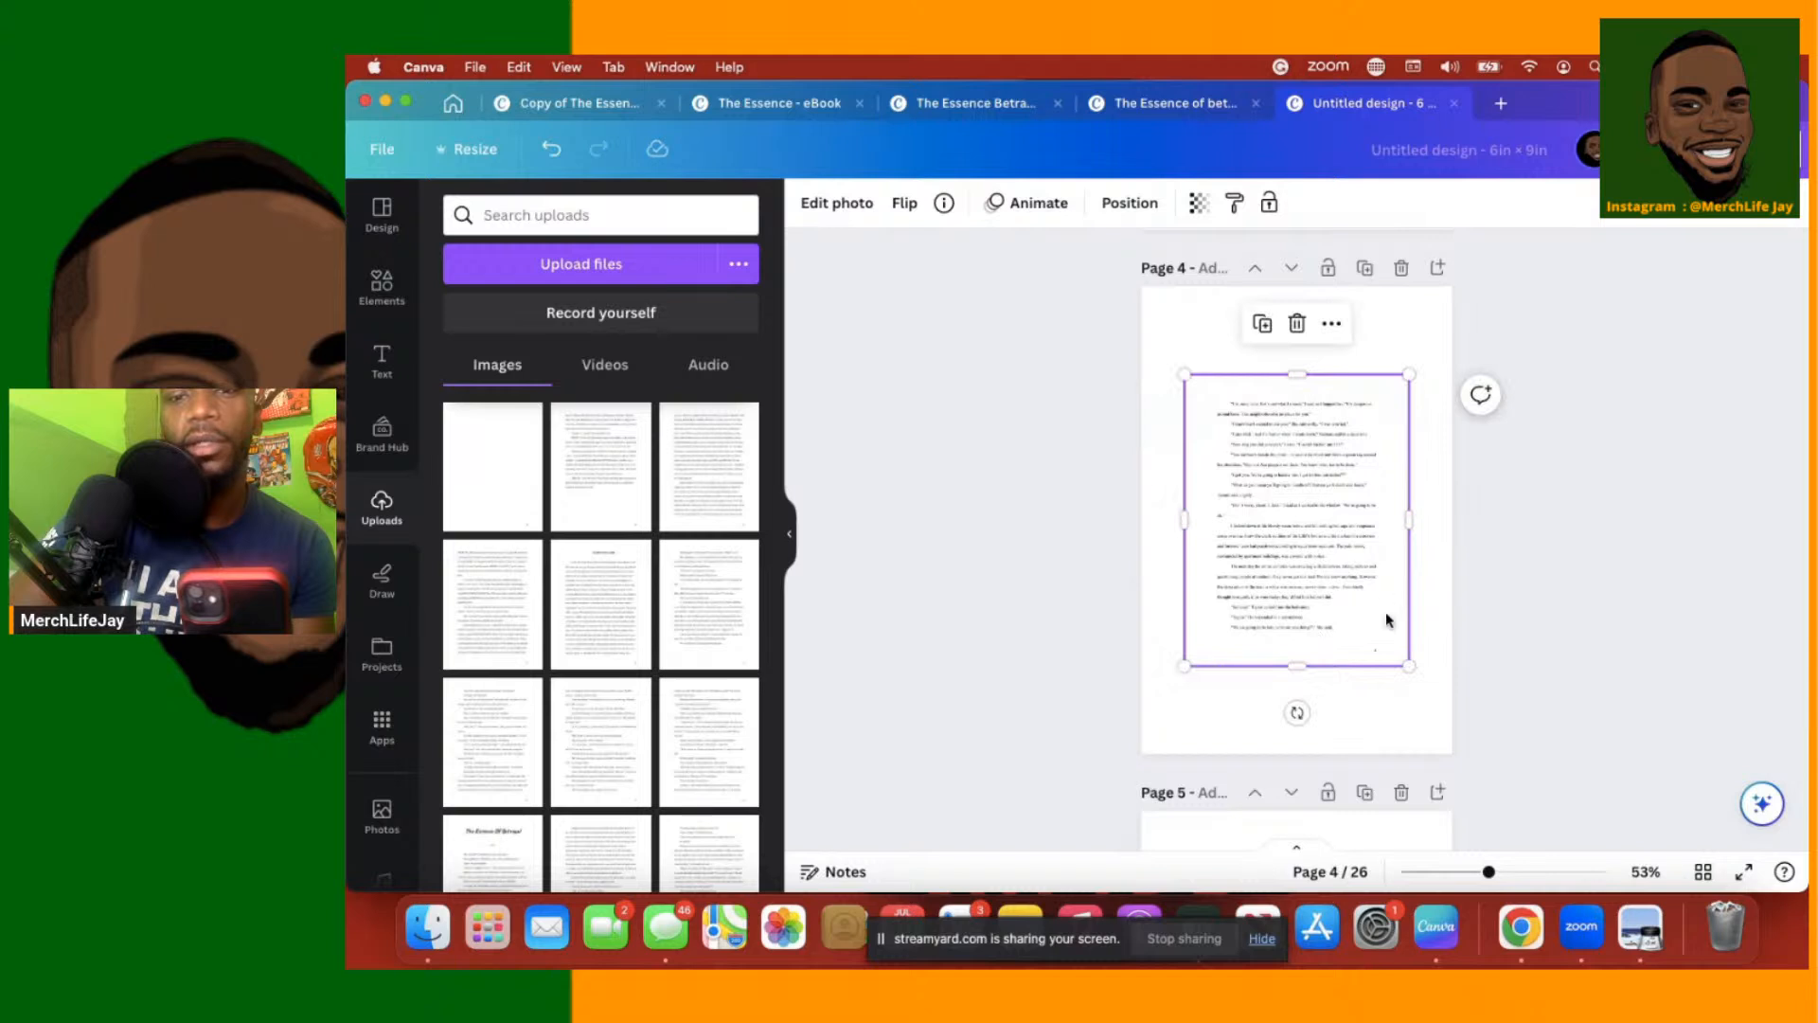
mouse_move(1174, 355)
left_mouse_down()
mouse_move(1156, 329)
mouse_move(1185, 346)
left_mouse_up()
left_click_drag(1408, 357, 1422, 343)
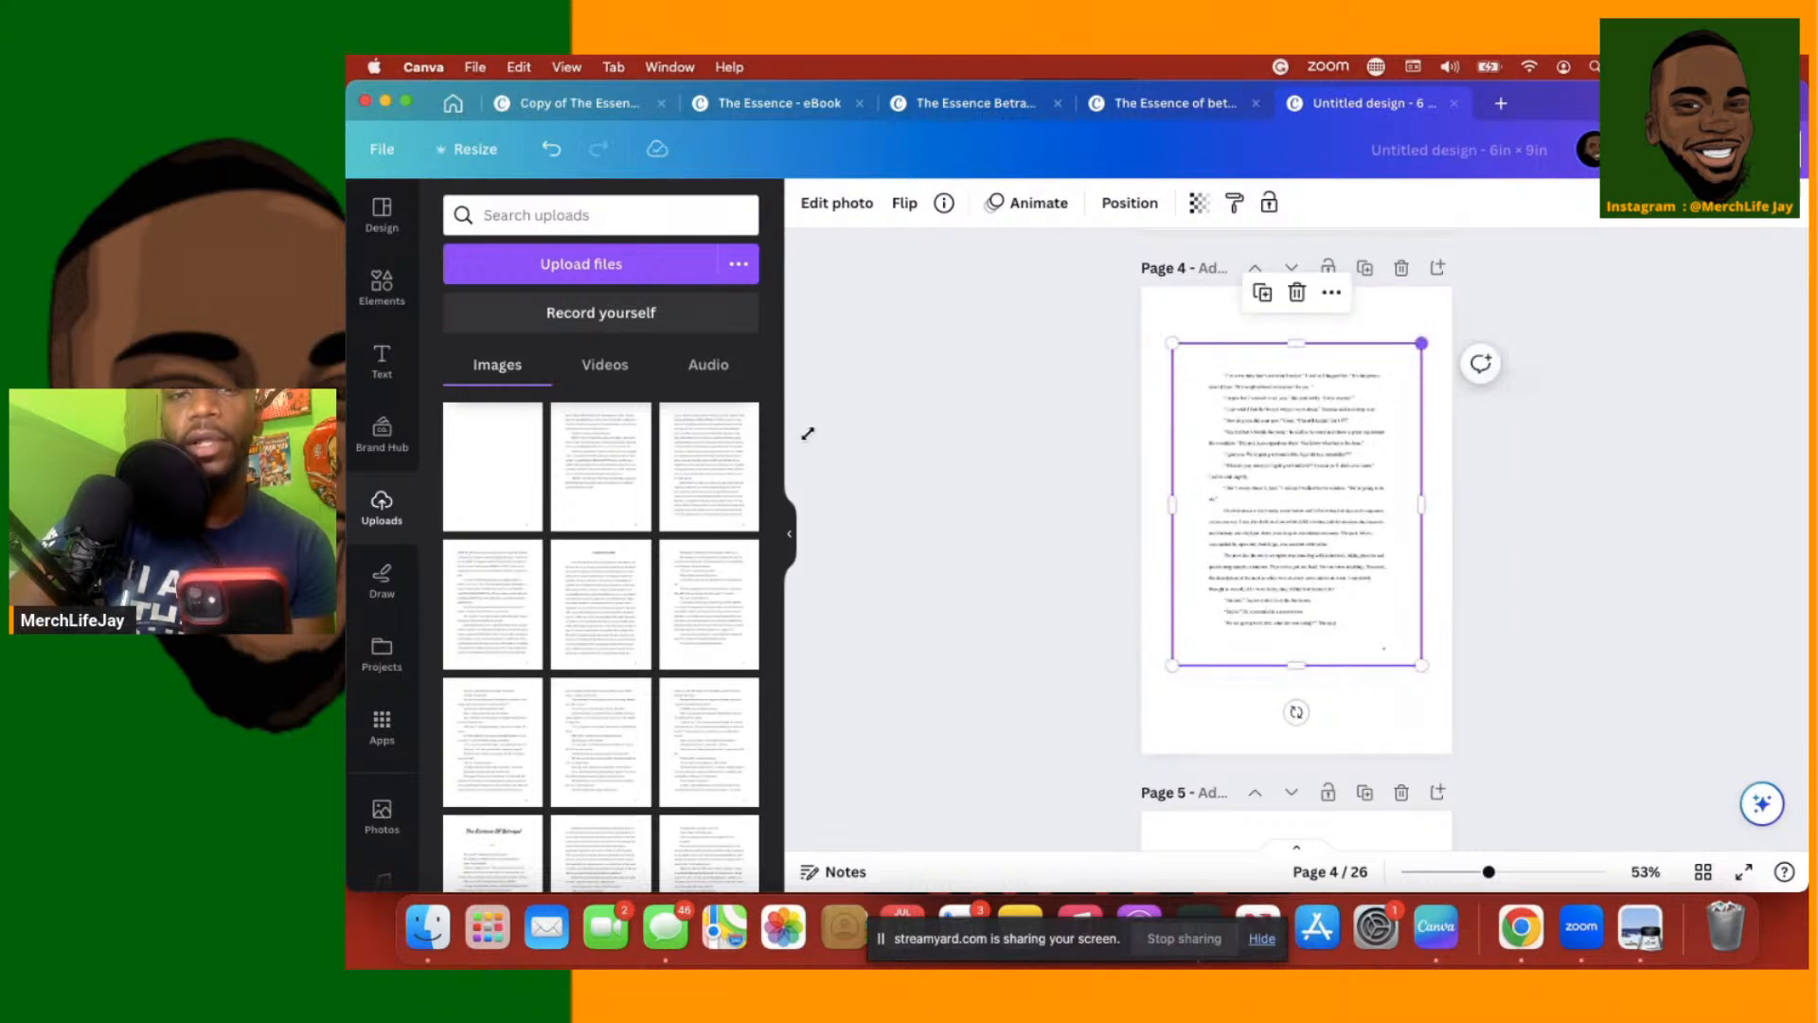
left_click(1130, 202)
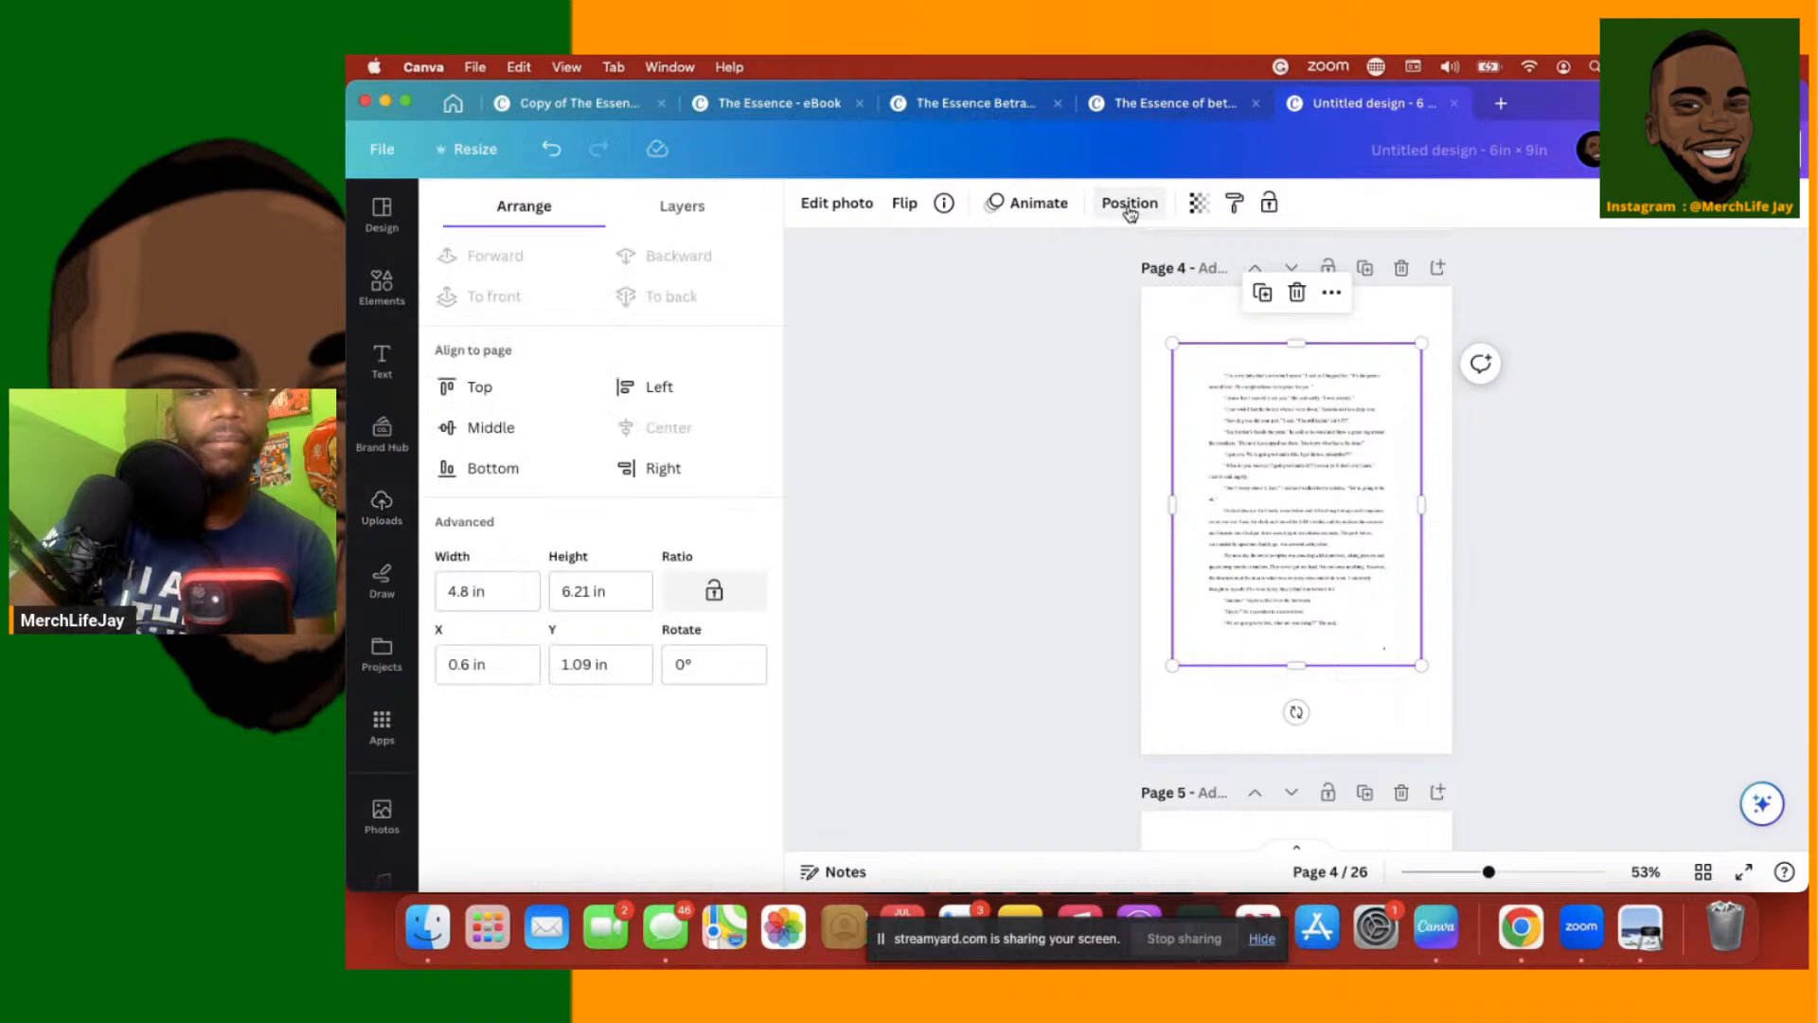
left_click(451, 431)
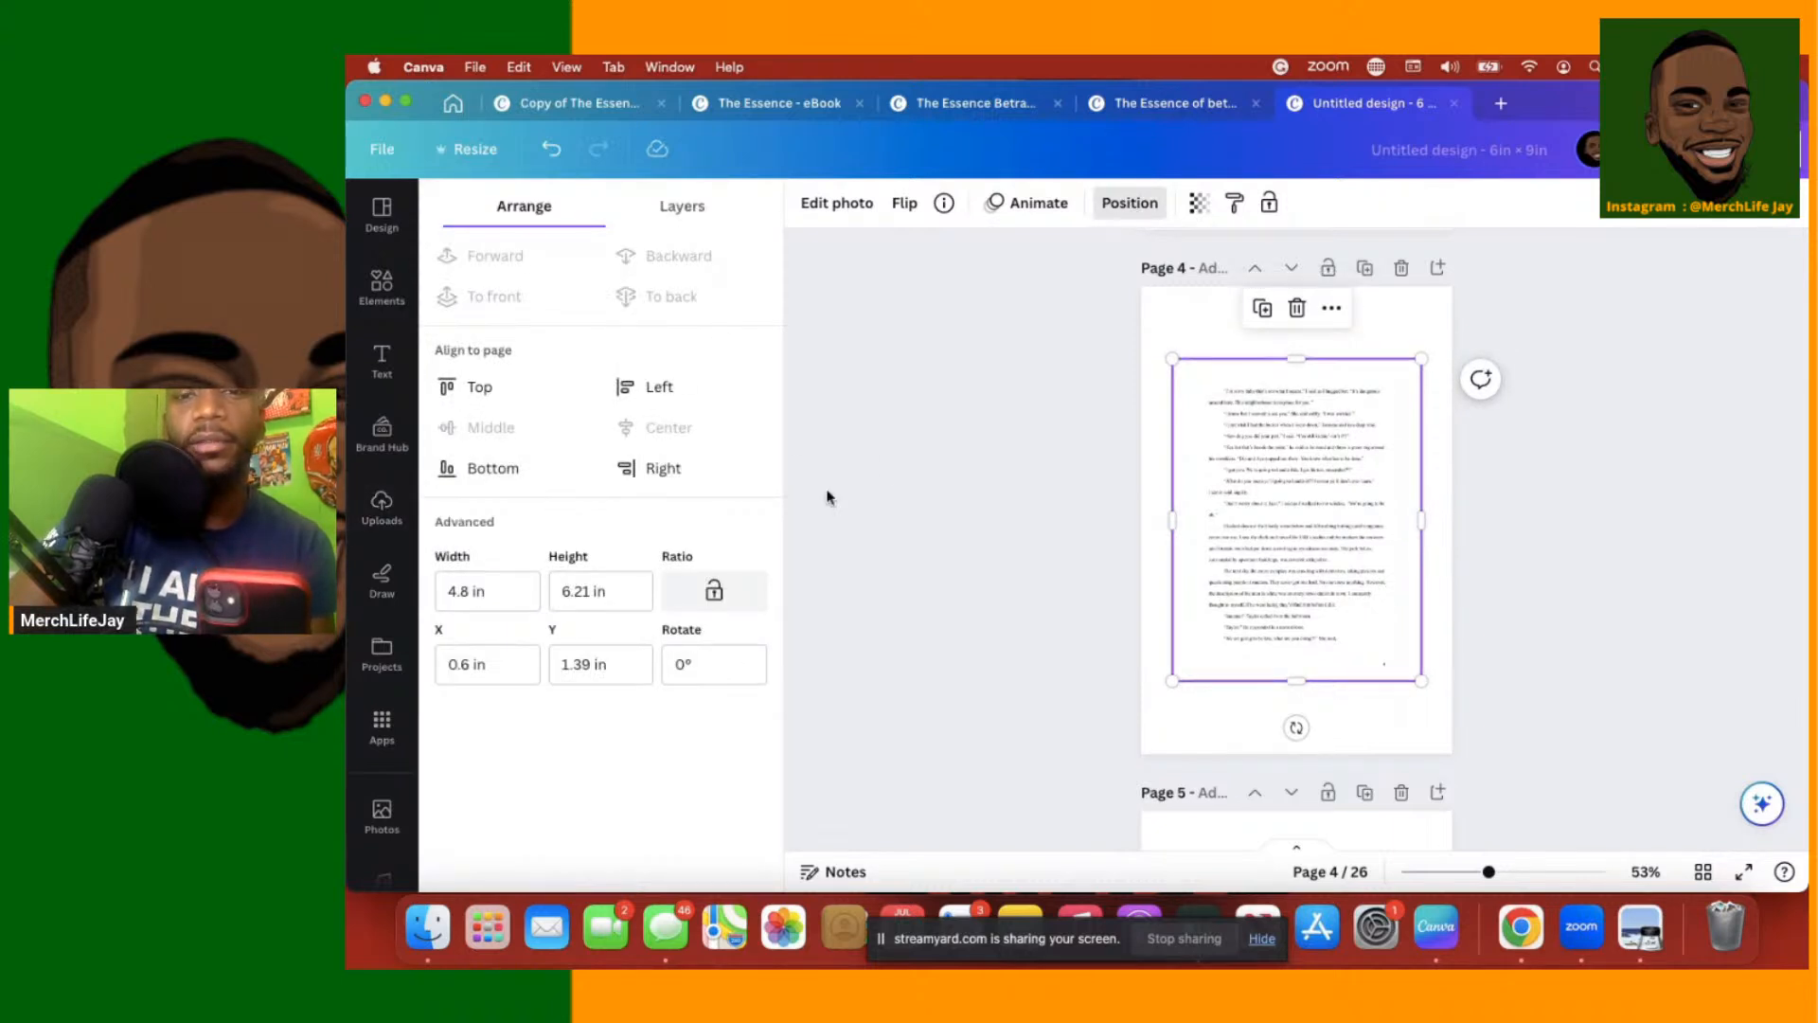
left_click(1475, 596)
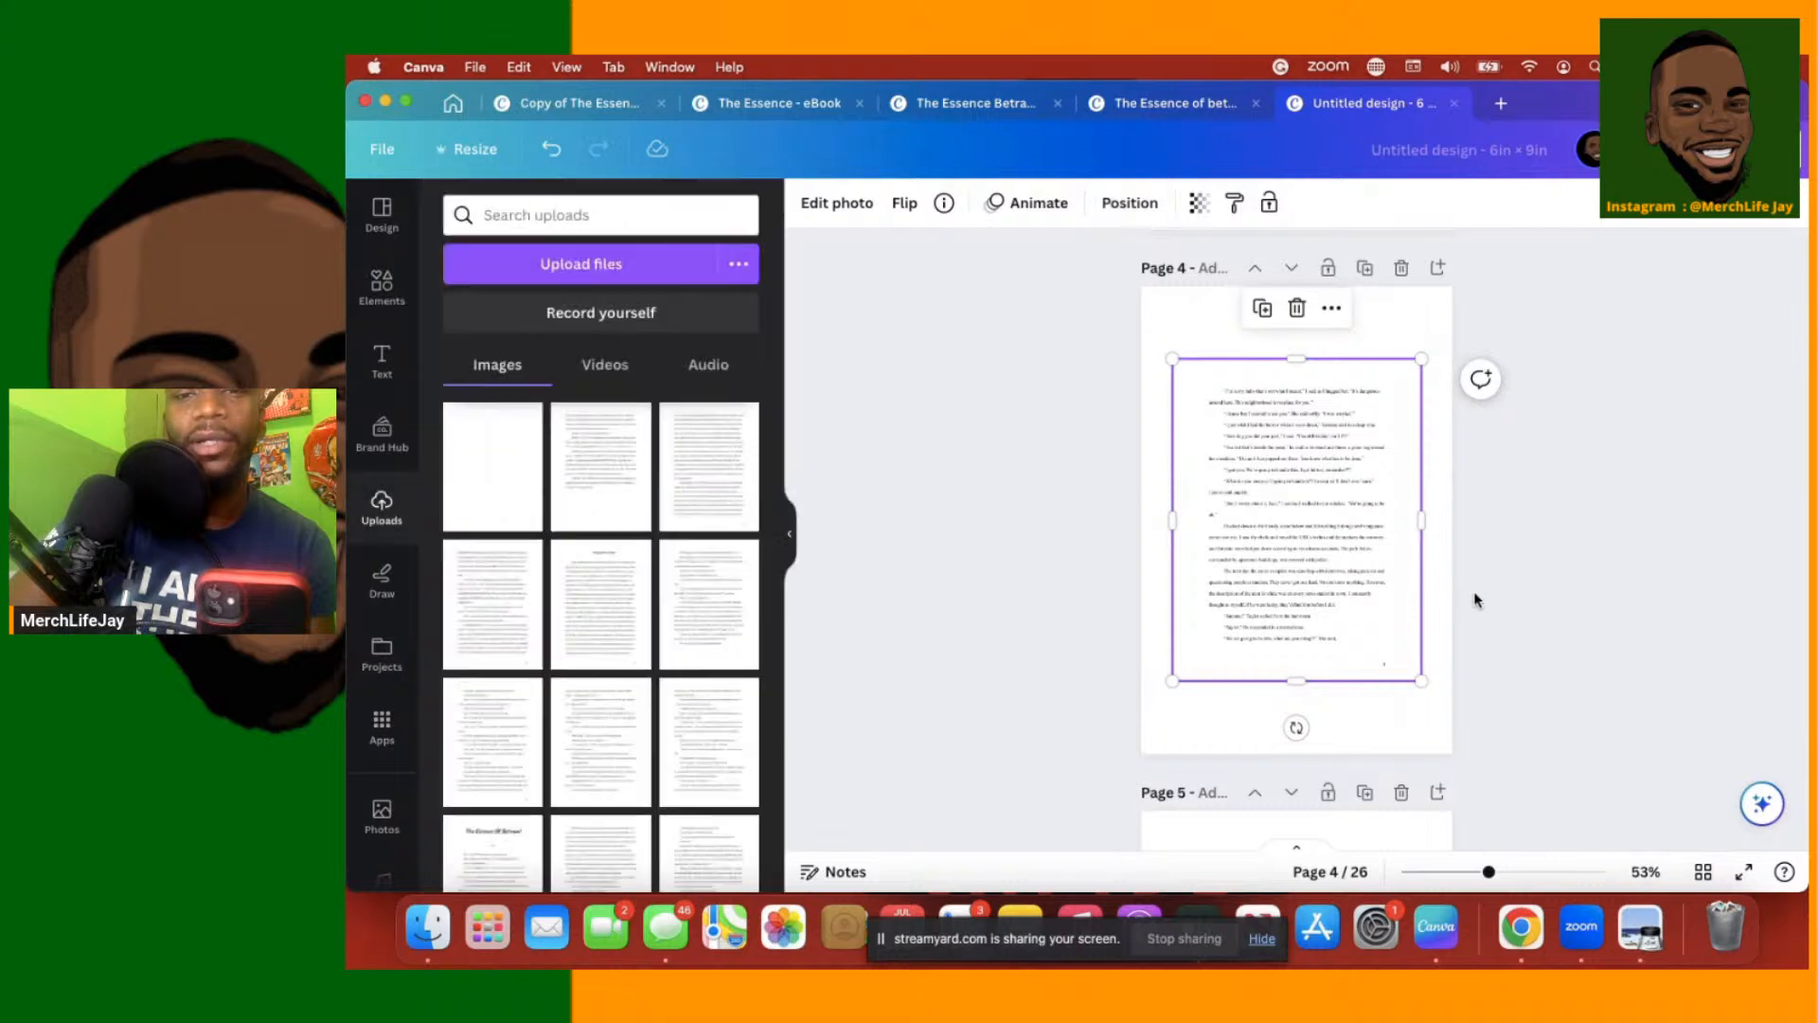
left_click(1461, 582)
Fit the page 5 image to the margin guides at about 4.8 × 6.21 in and align it to the page's vertical middle
scroll(1462, 583, "down", 6)
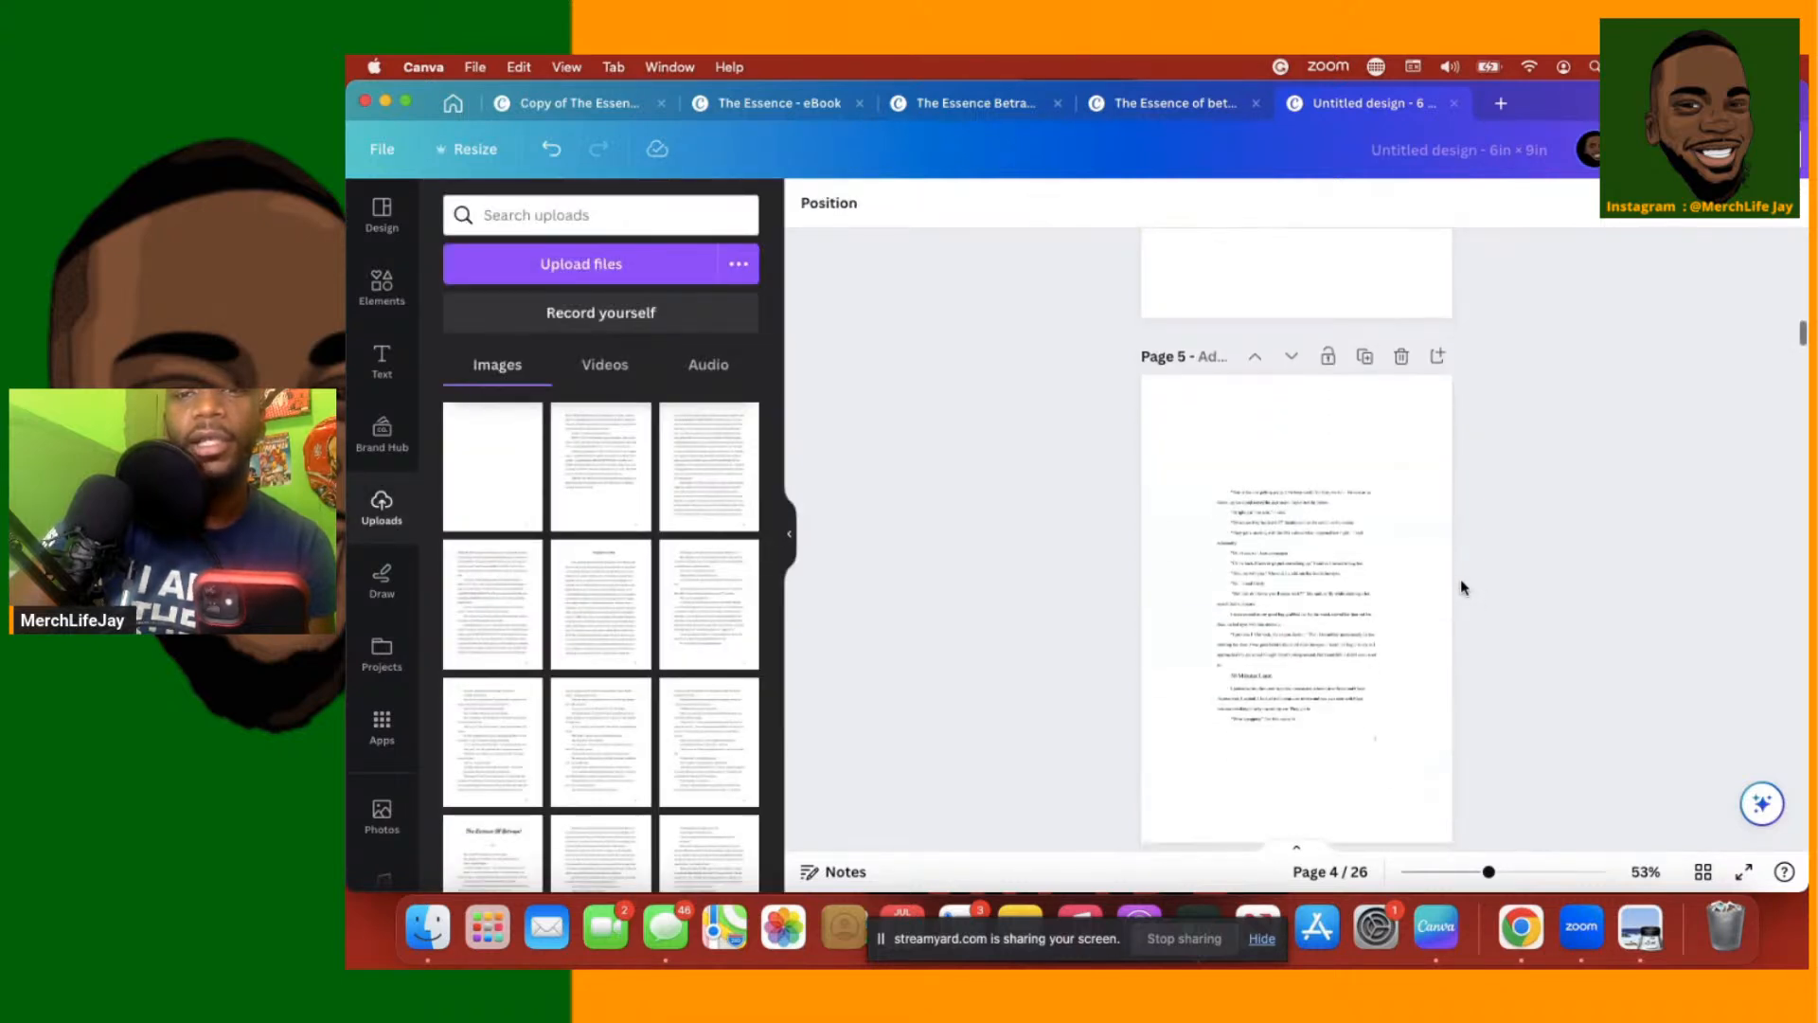
left_click(1319, 455)
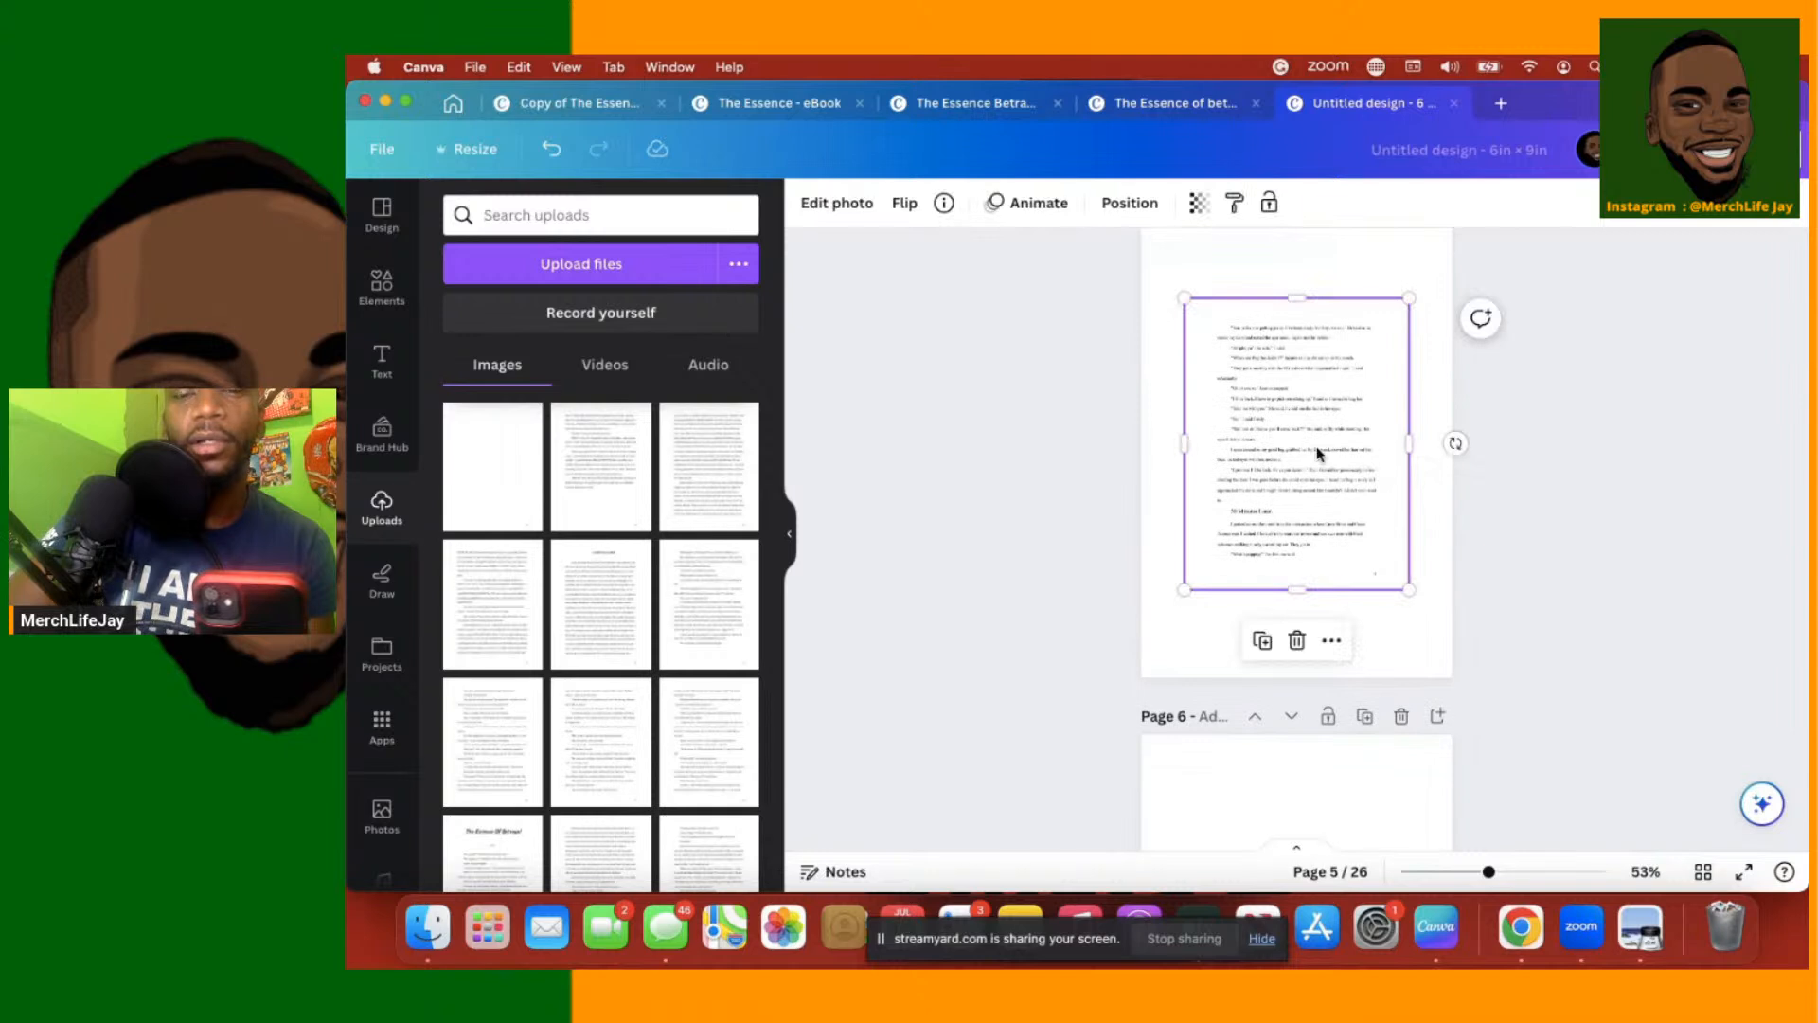
left_click_drag(1319, 454, 1307, 398)
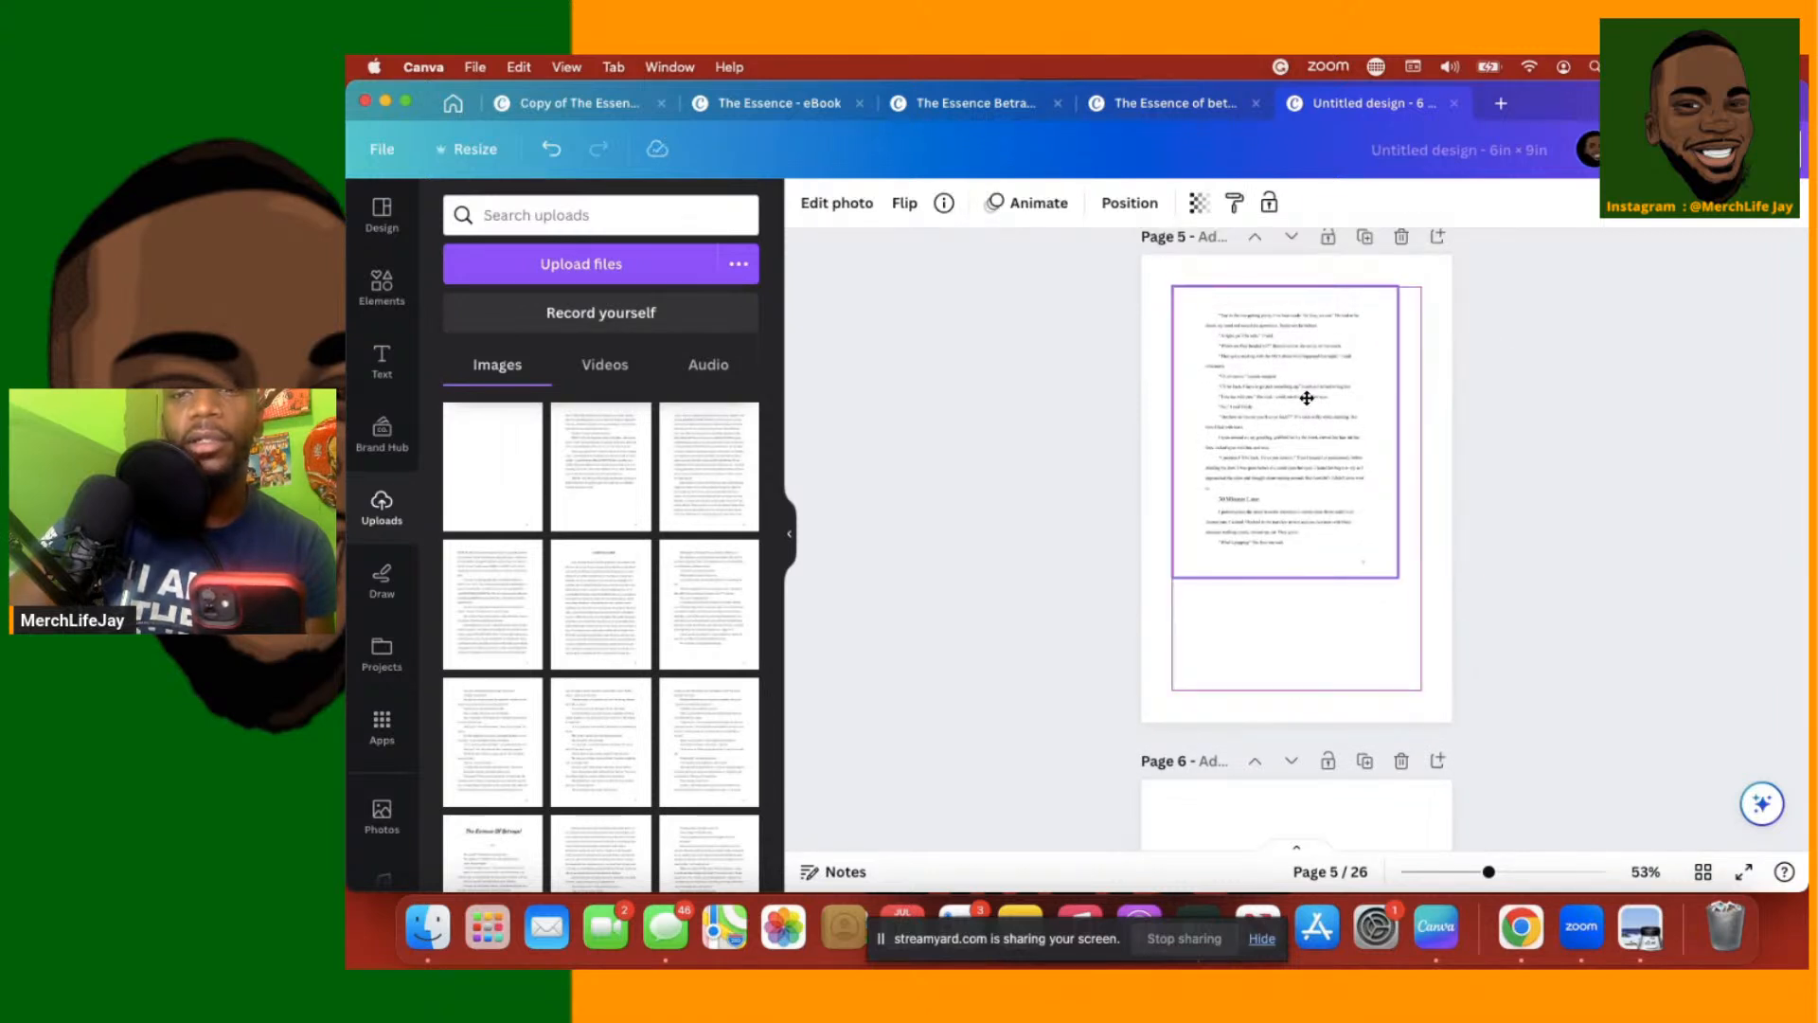
left_click_drag(1382, 585, 1406, 624)
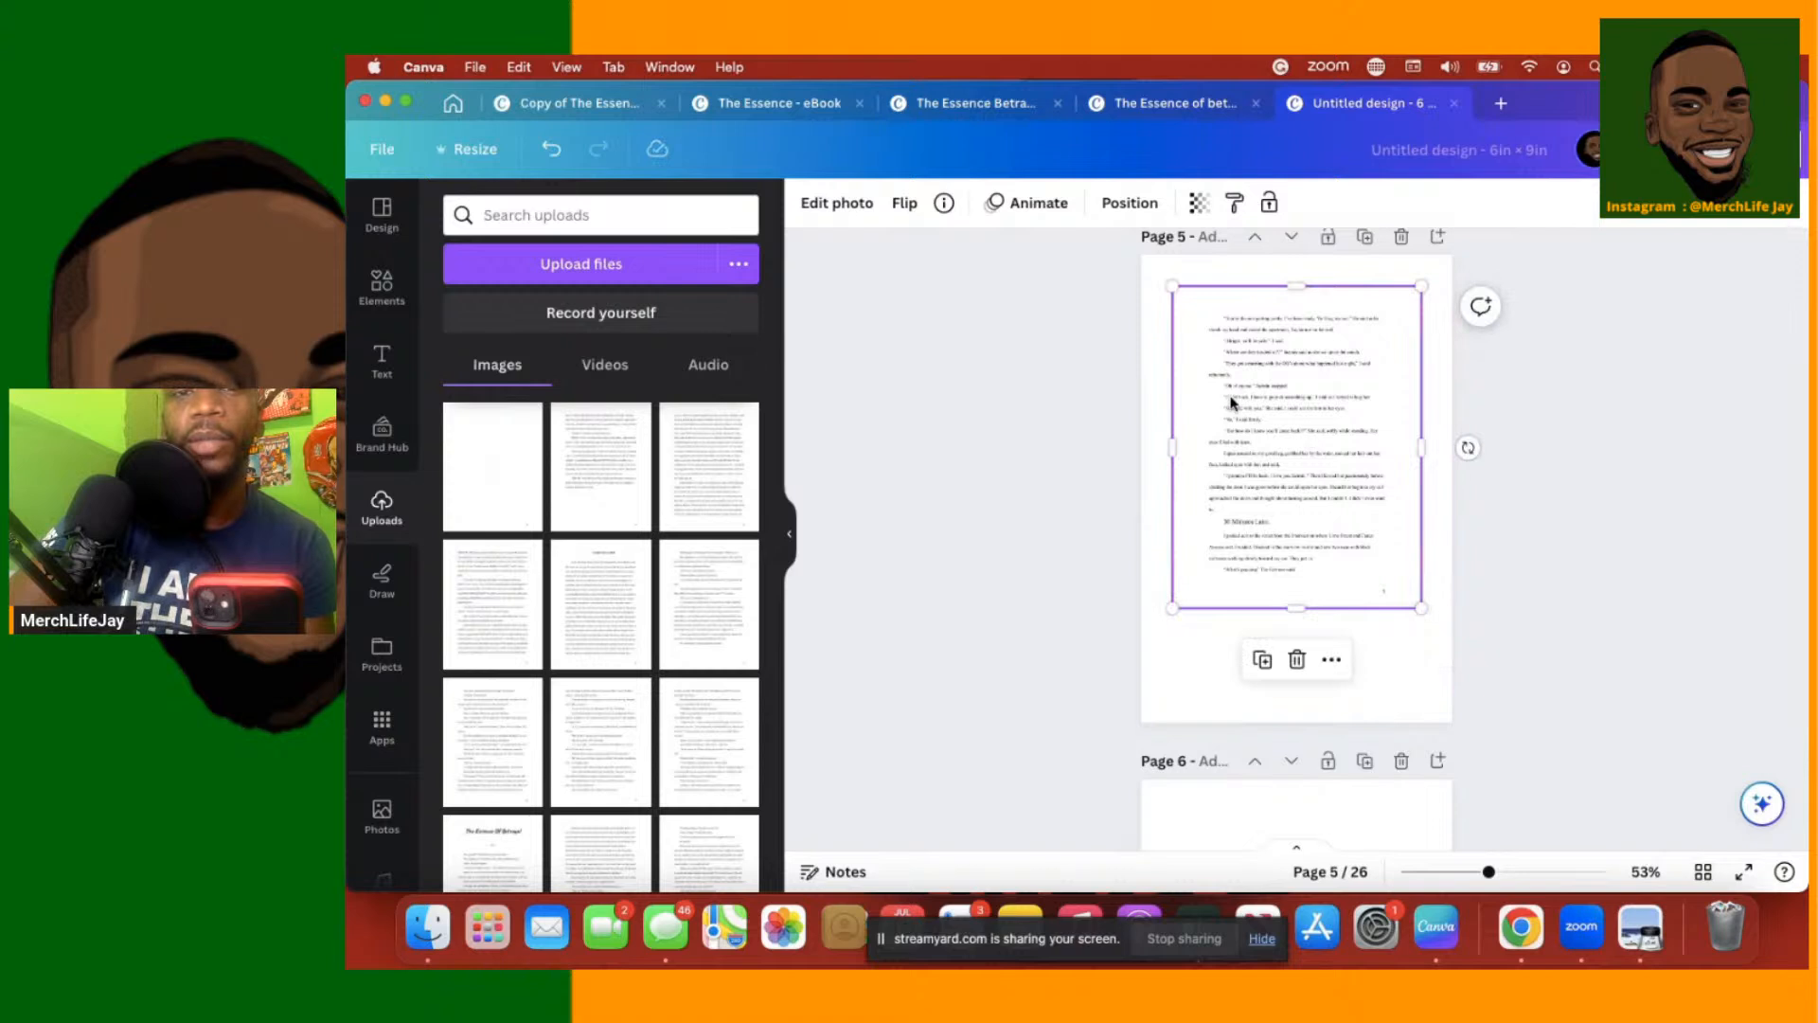
left_click(1128, 202)
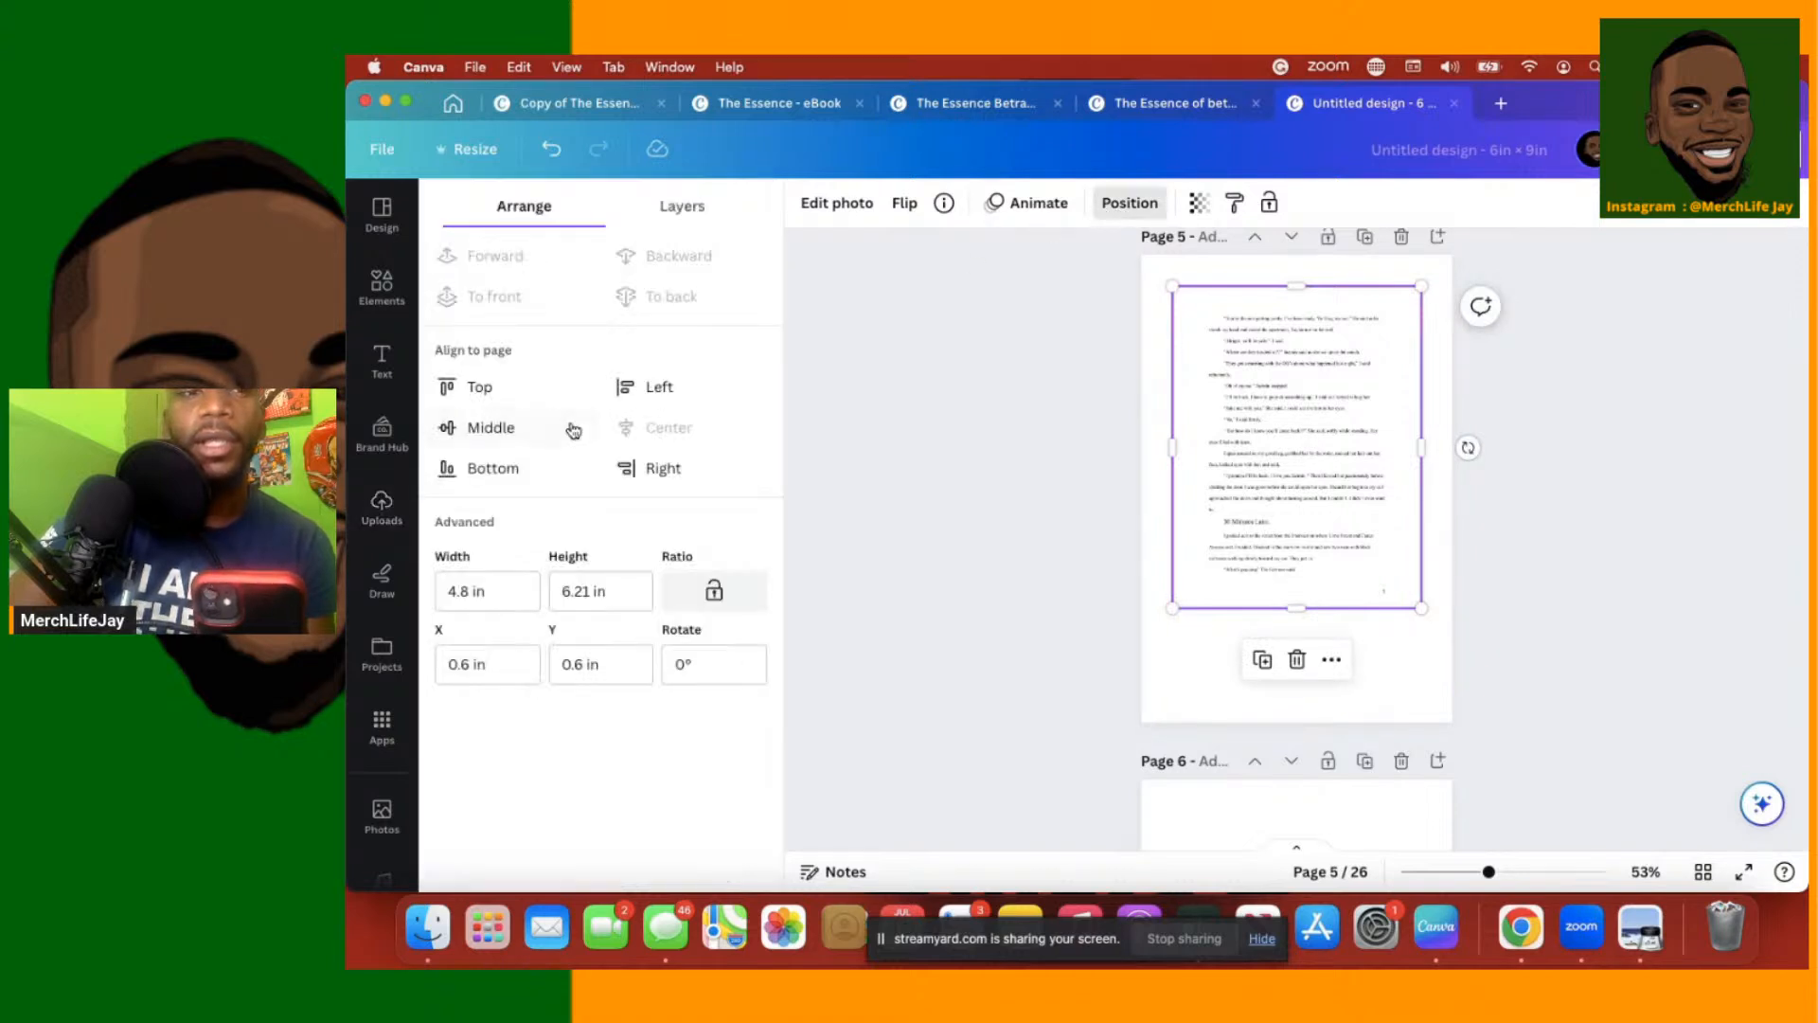
left_click(492, 427)
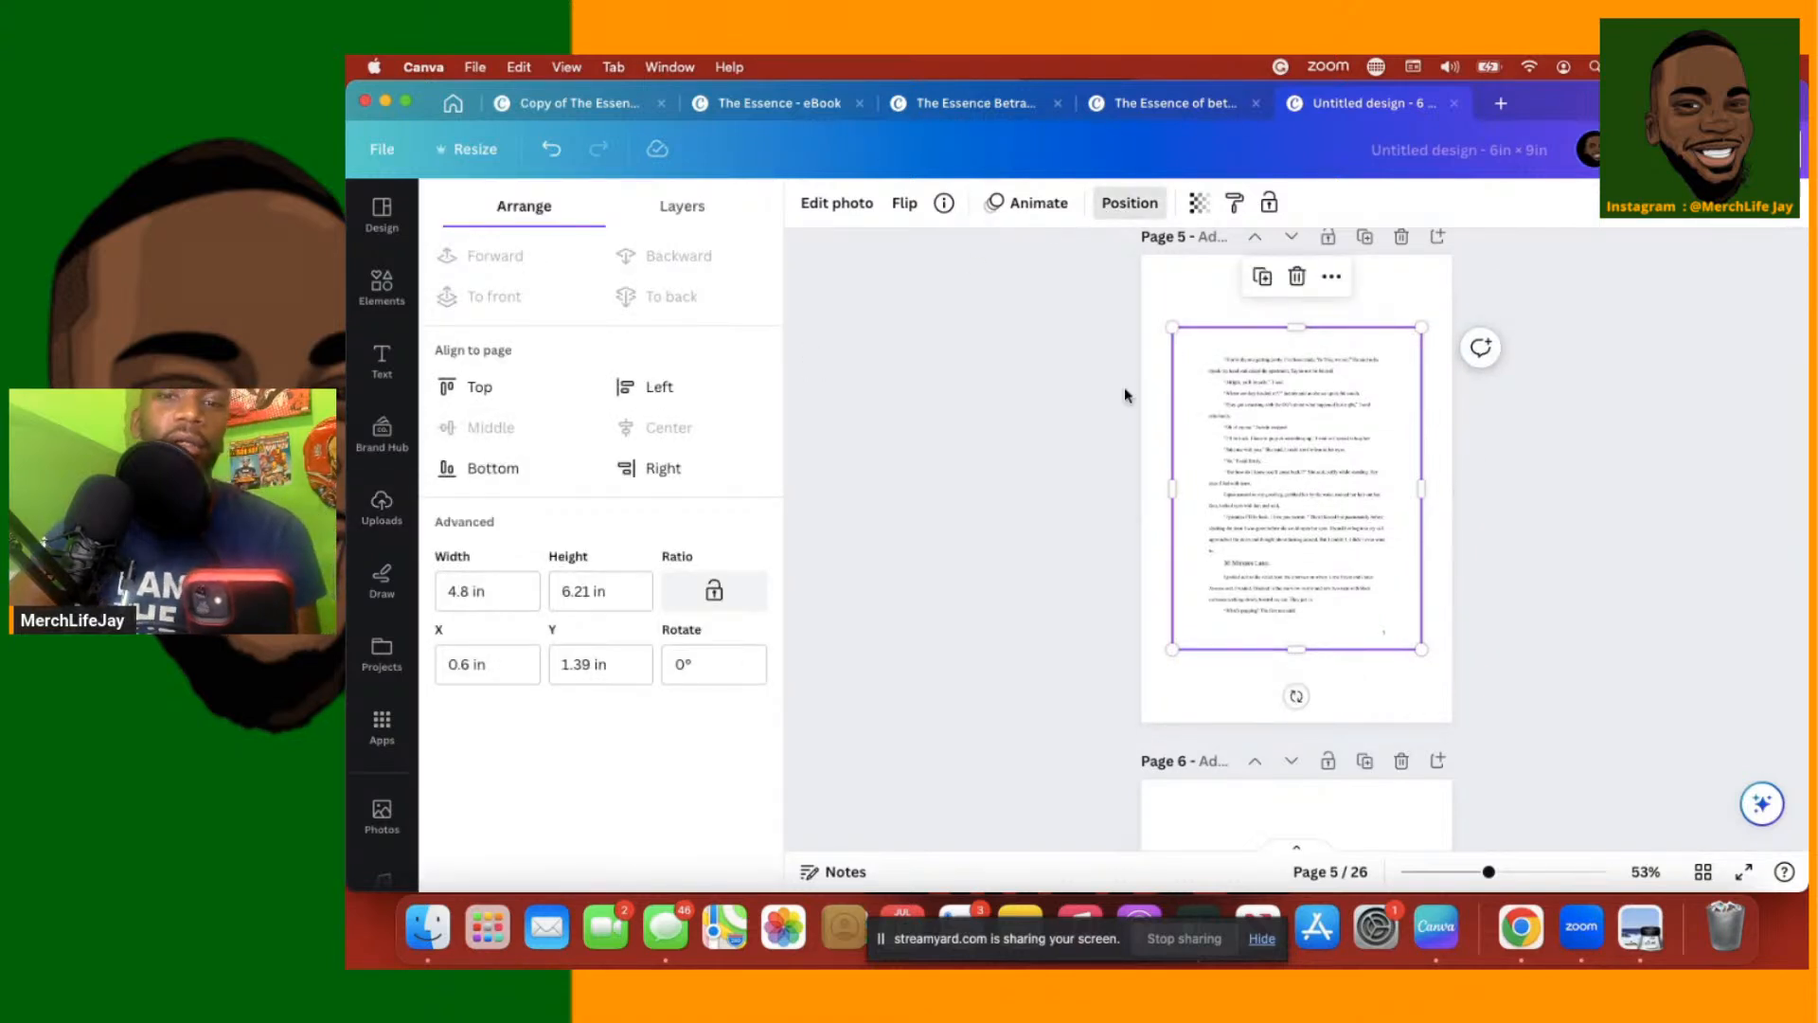
left_click(1504, 559)
left_click(1480, 608)
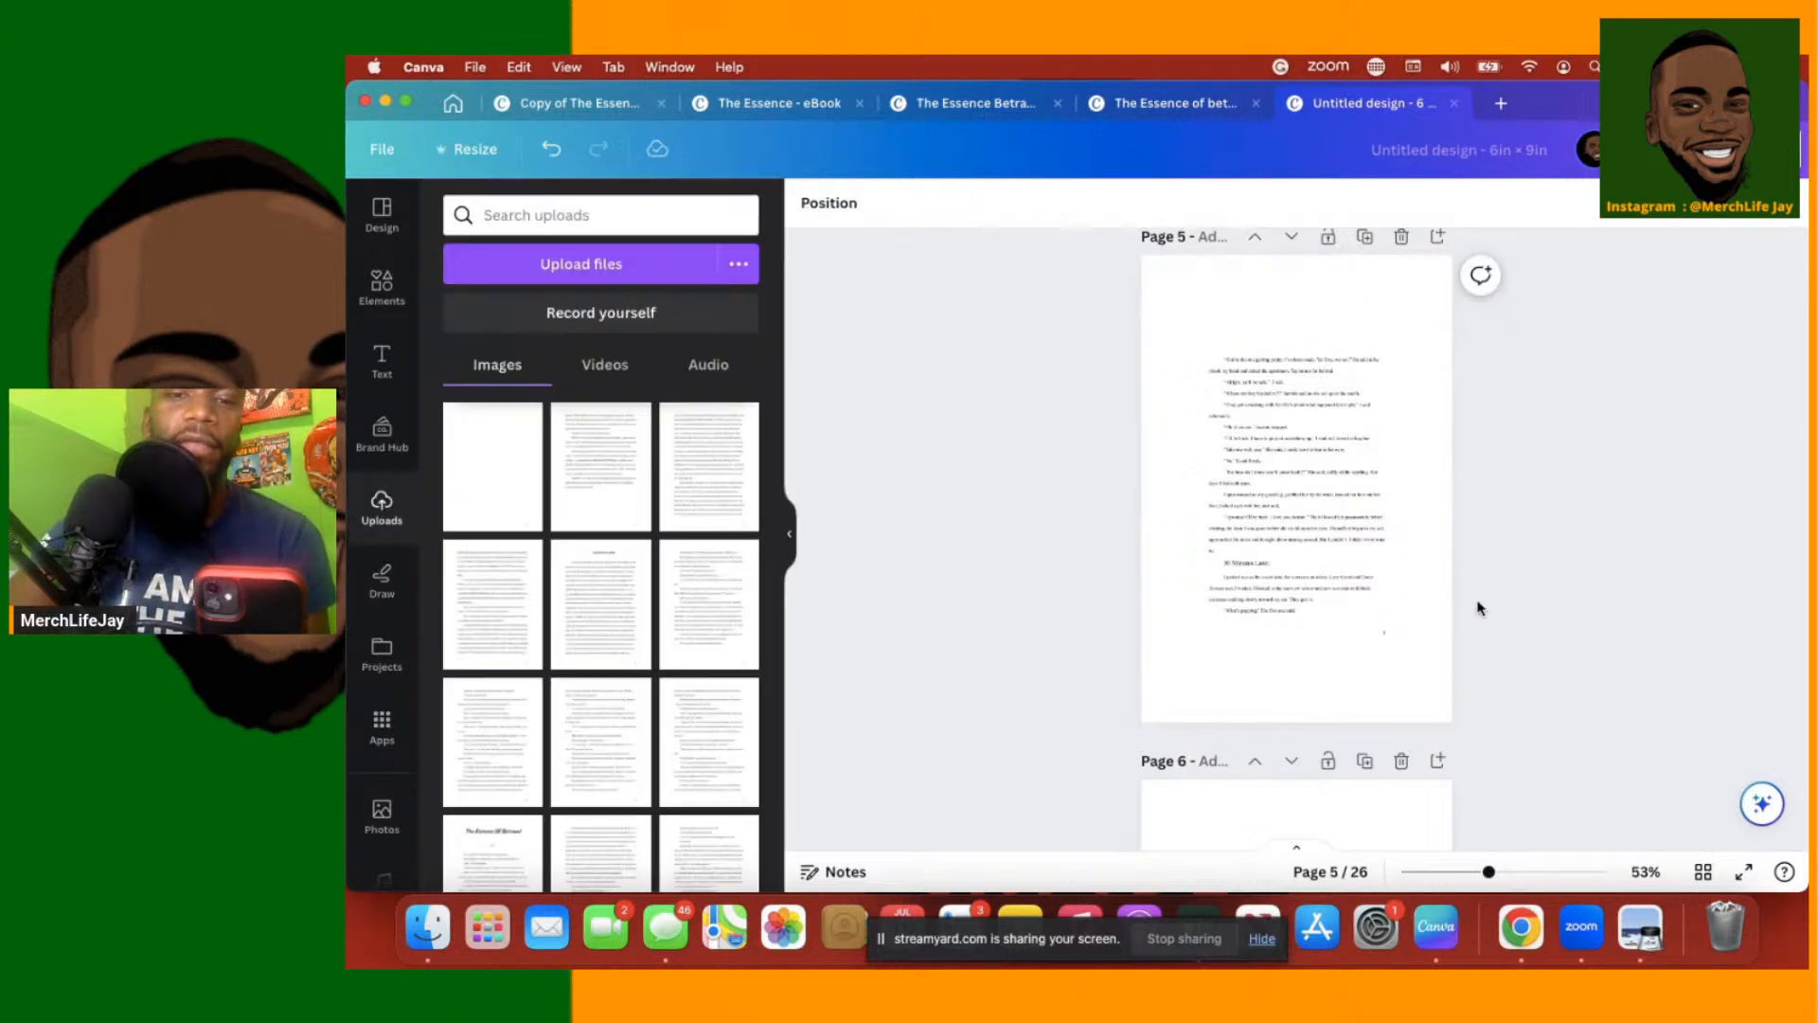
Fit the page 6 image to the margin guides at about 4.8 × 6.21 in and align it to the page's vertical middle
scroll(1480, 608, "down", 5)
left_click(1316, 518)
left_click_drag(1306, 481, 1293, 425)
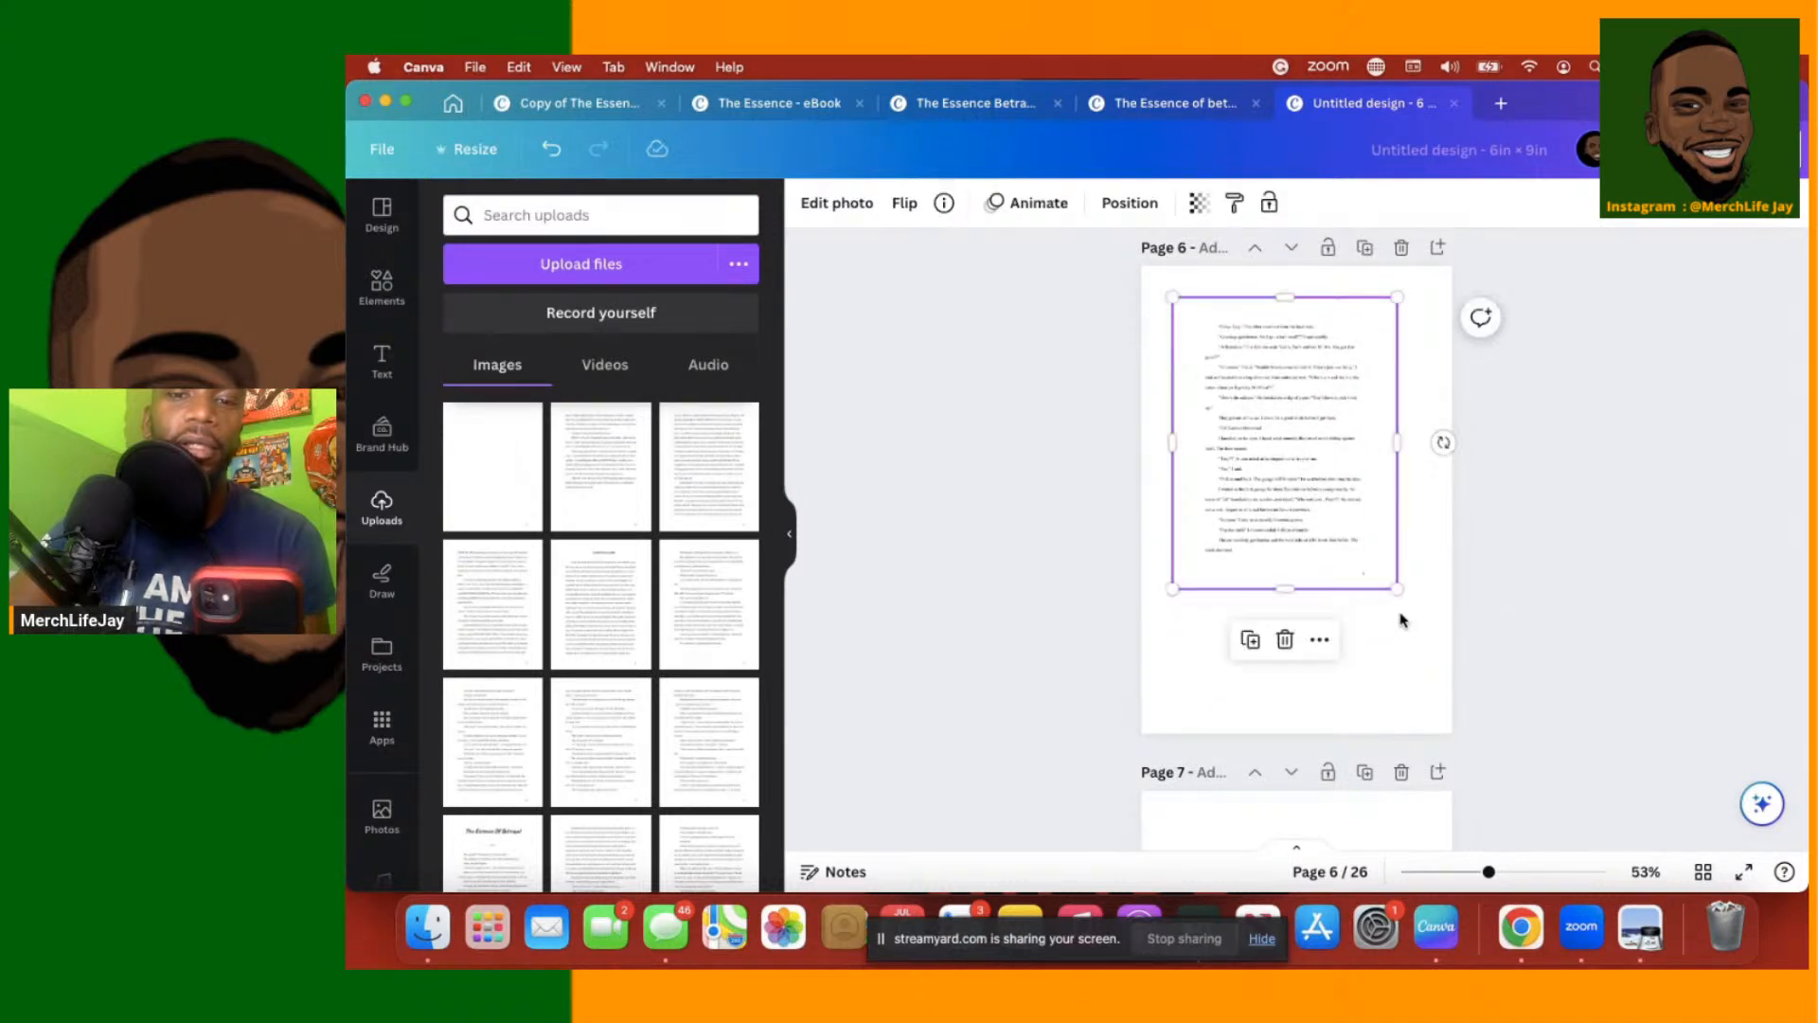
mouse_move(1410, 611)
left_mouse_down()
mouse_move(1425, 634)
mouse_move(1408, 631)
left_mouse_up()
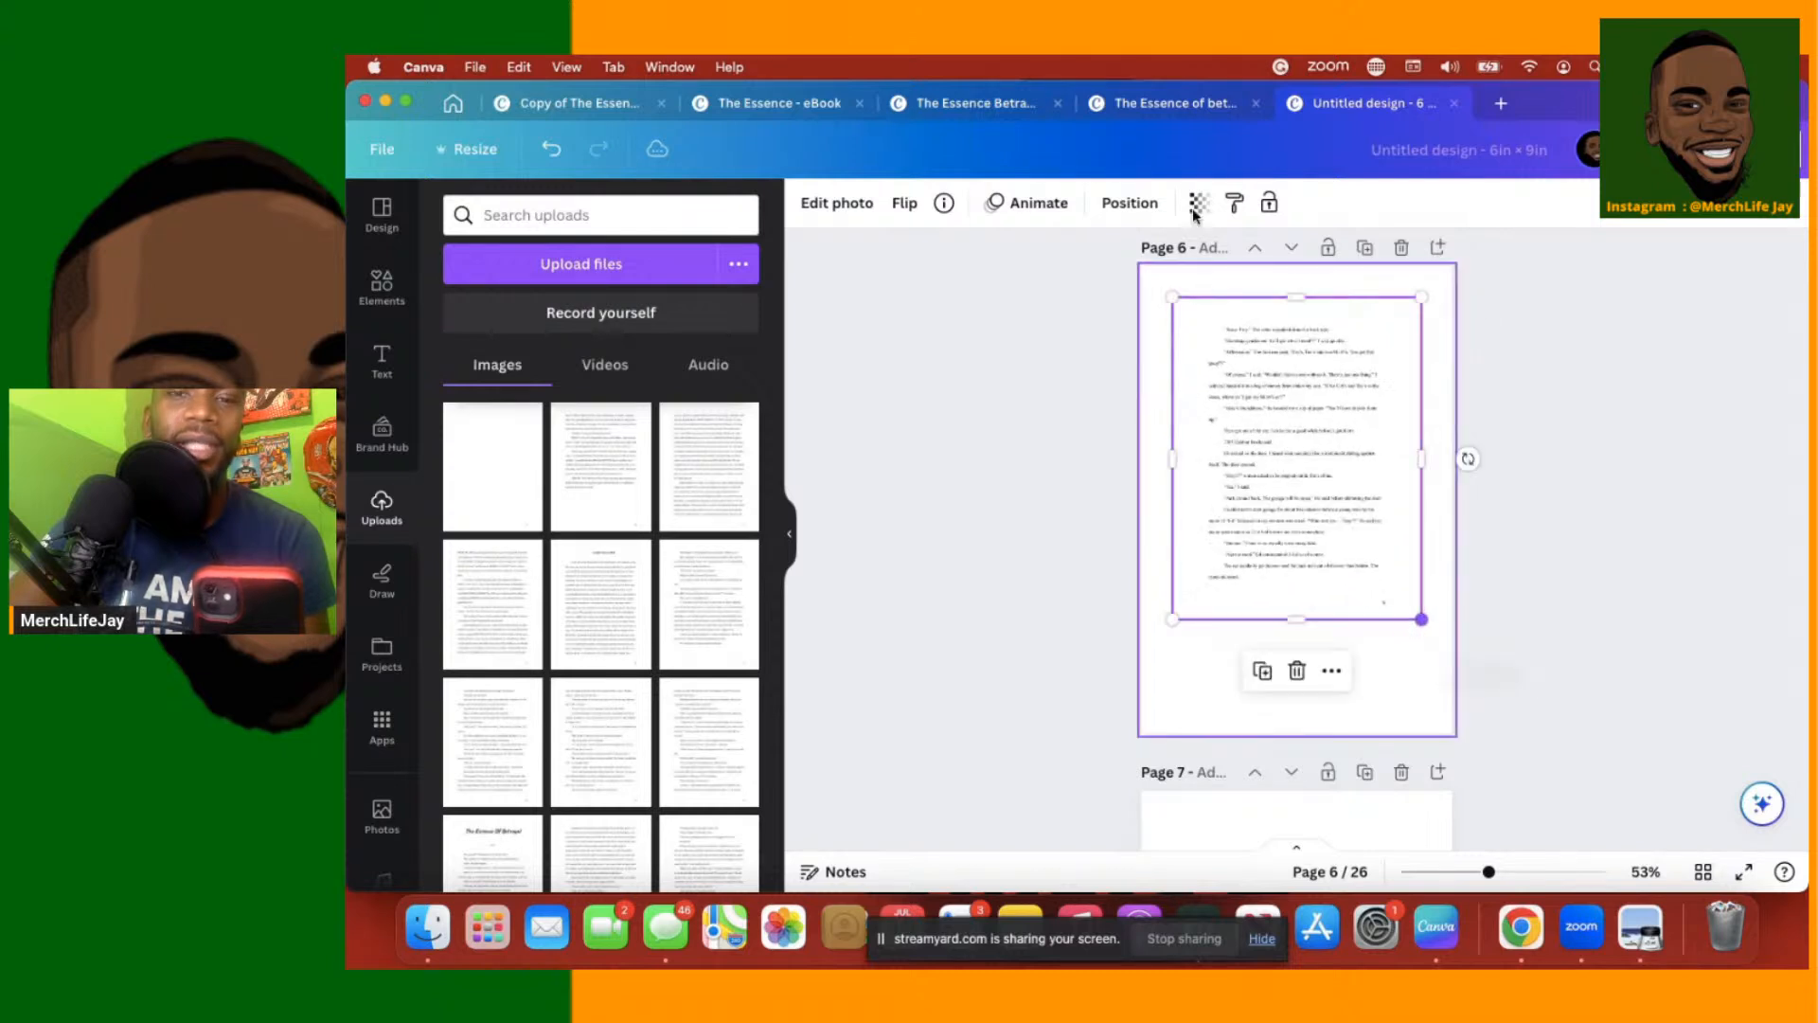
left_click(1130, 203)
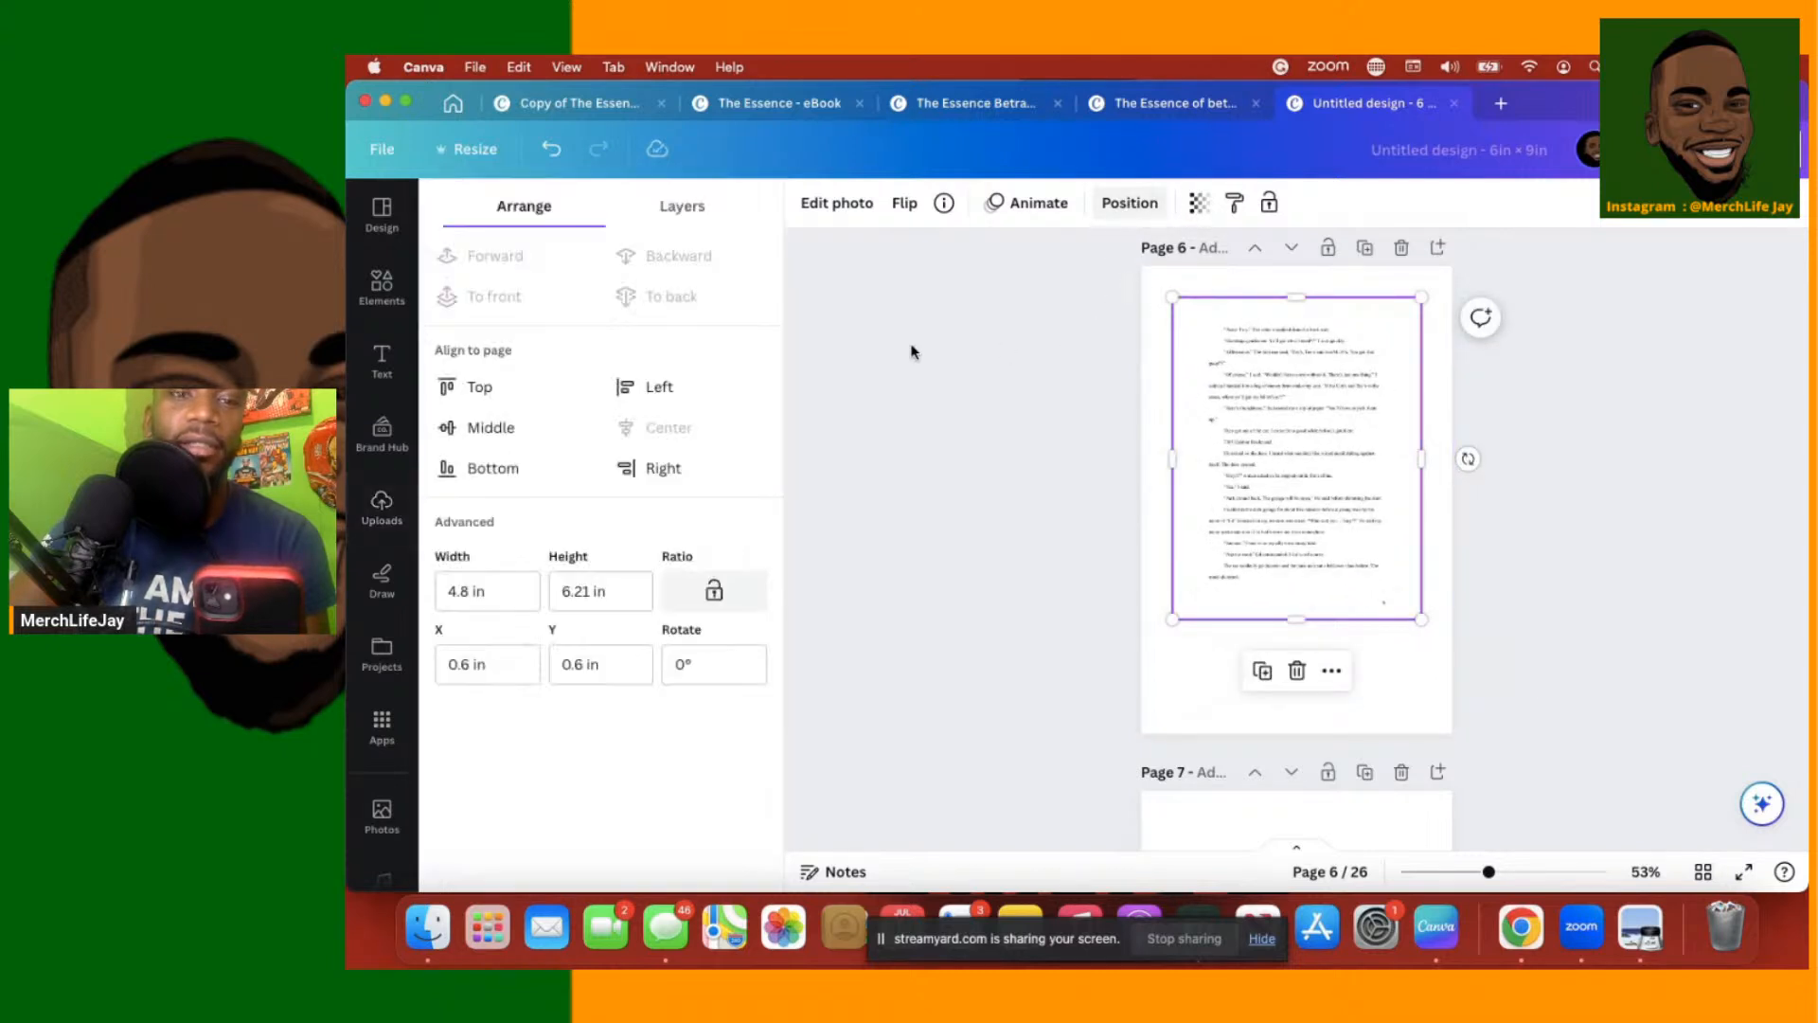
left_click(487, 426)
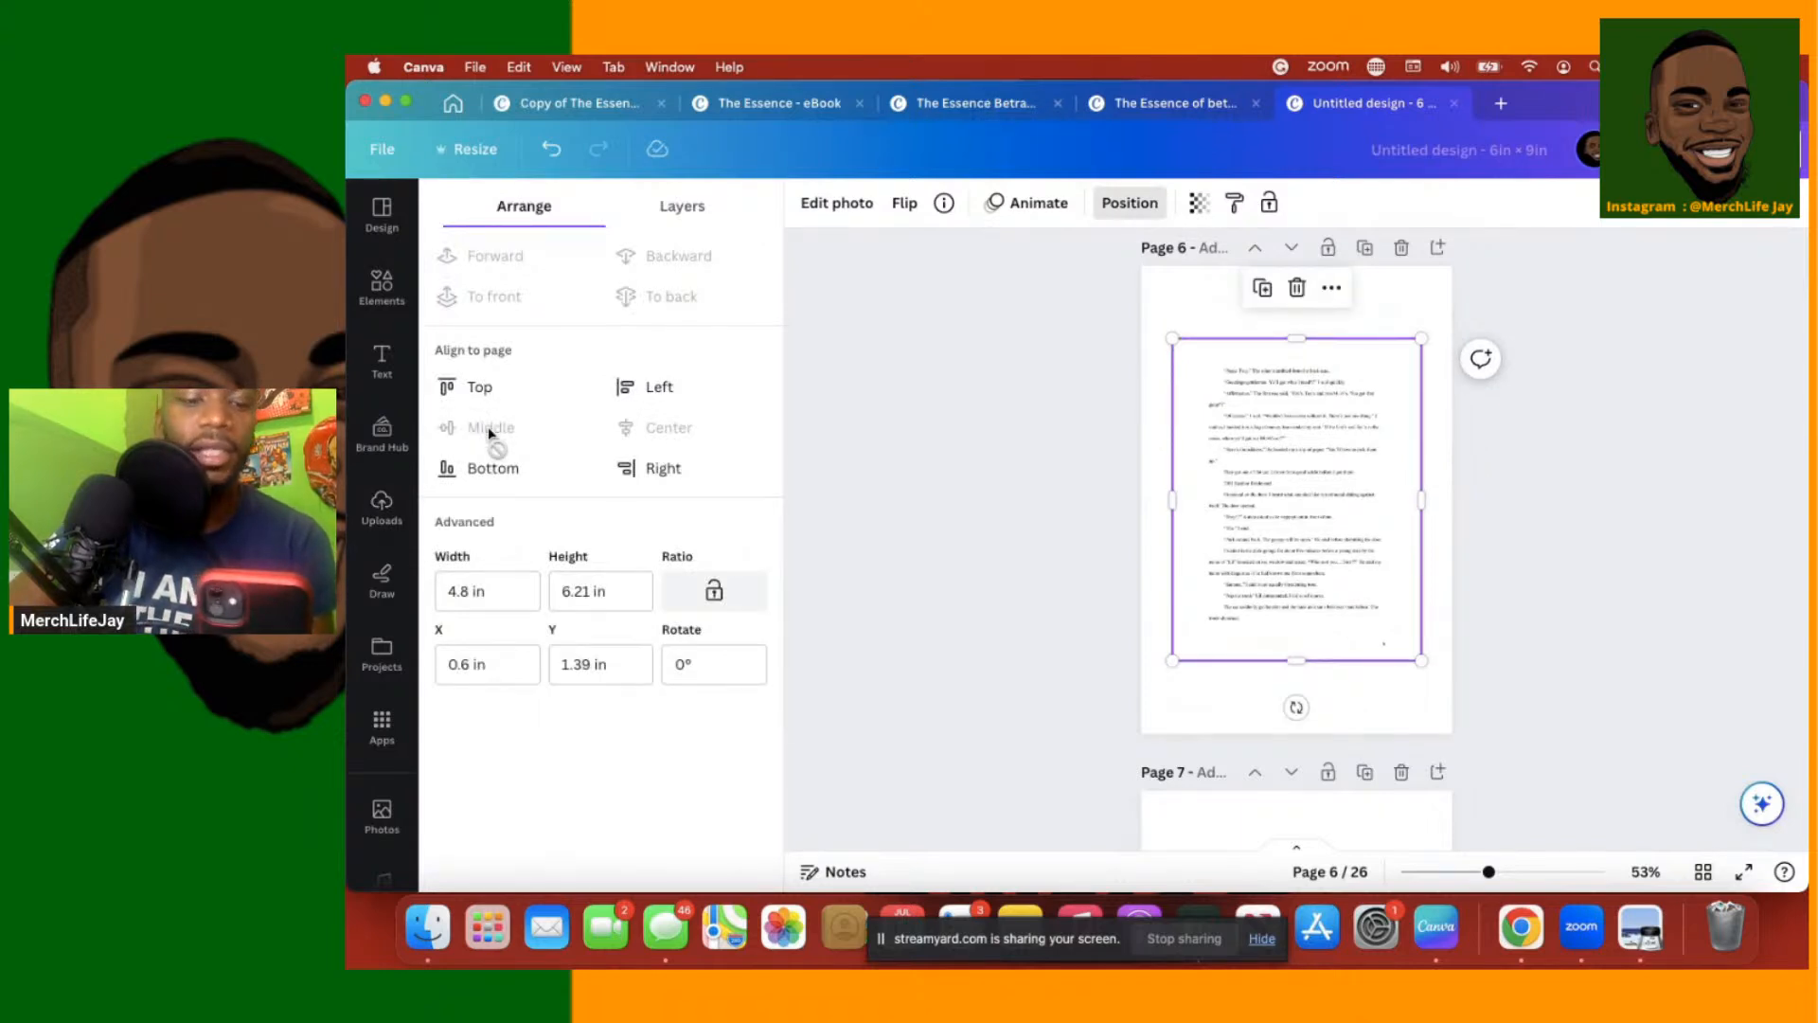
left_click(1482, 582)
Enlarge the page 7 image from its upper corners to the margin width, about 4.8 × 6.21 in, and align it to the page's vertical middle
scroll(1482, 581, "down", 8)
scroll(1482, 582, "up", 1)
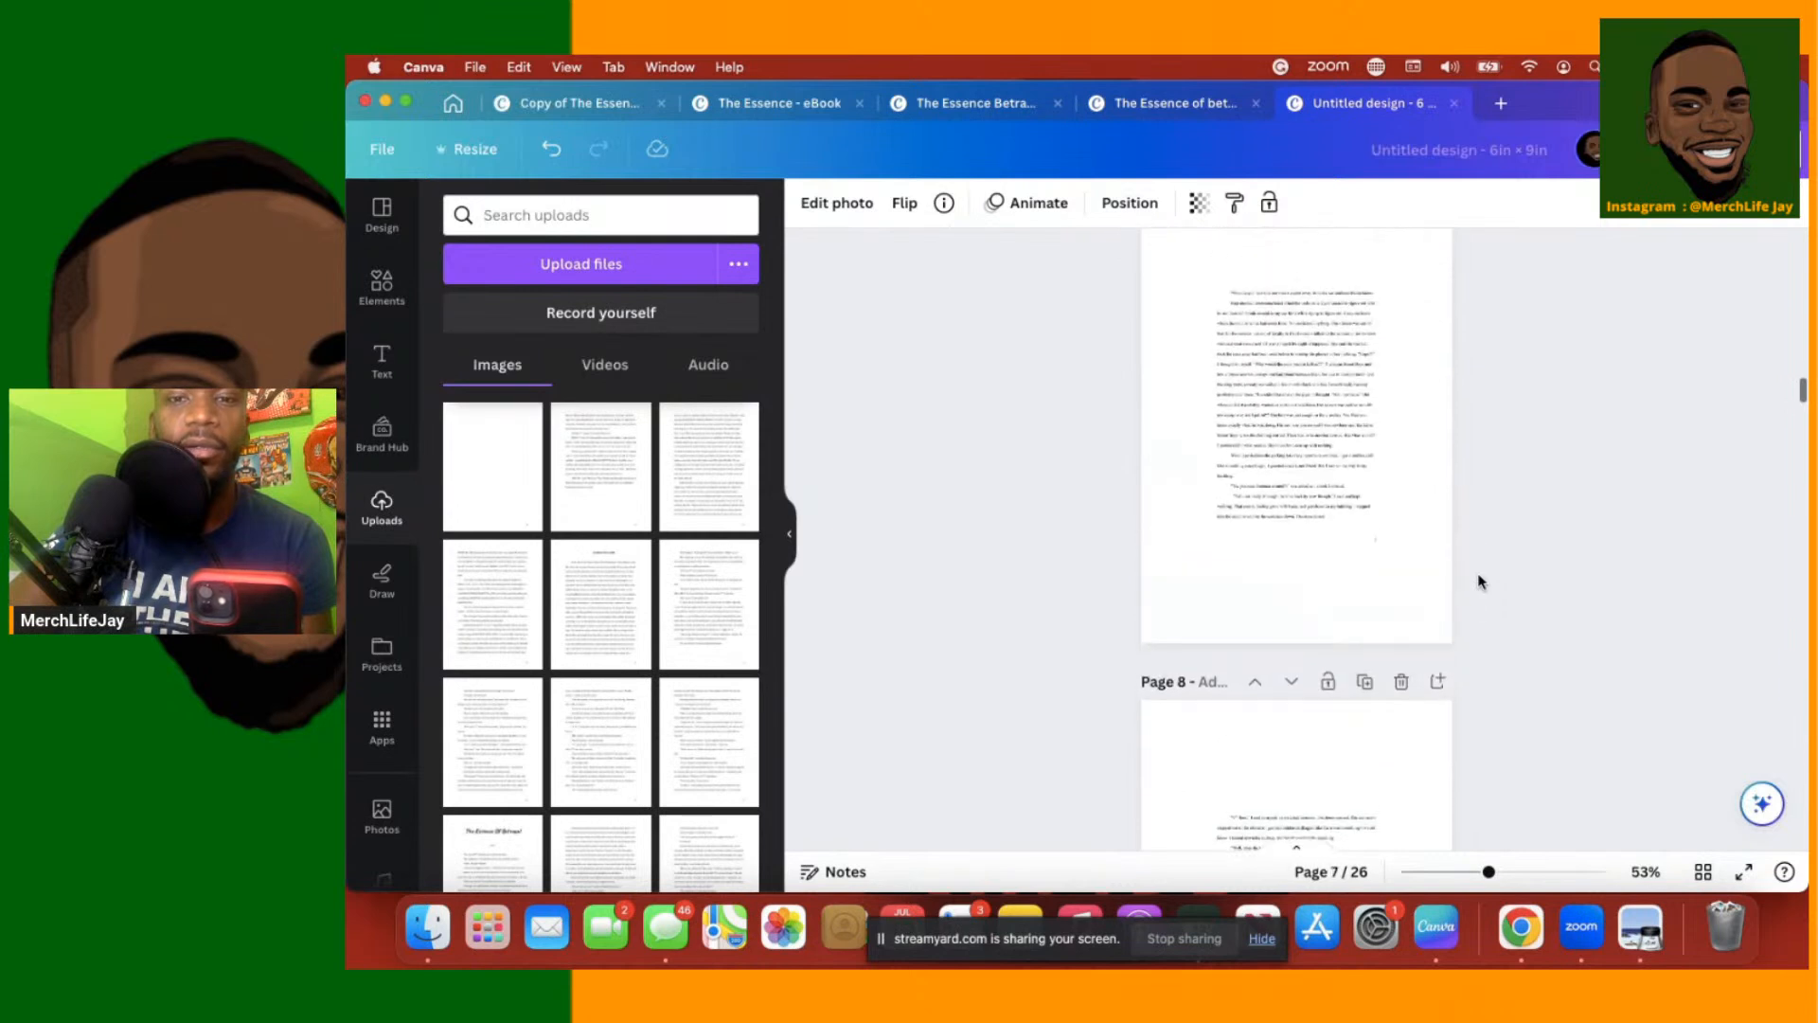
scroll(1482, 582, "up", 2)
scroll(1455, 582, "up", 2)
left_click(1339, 542)
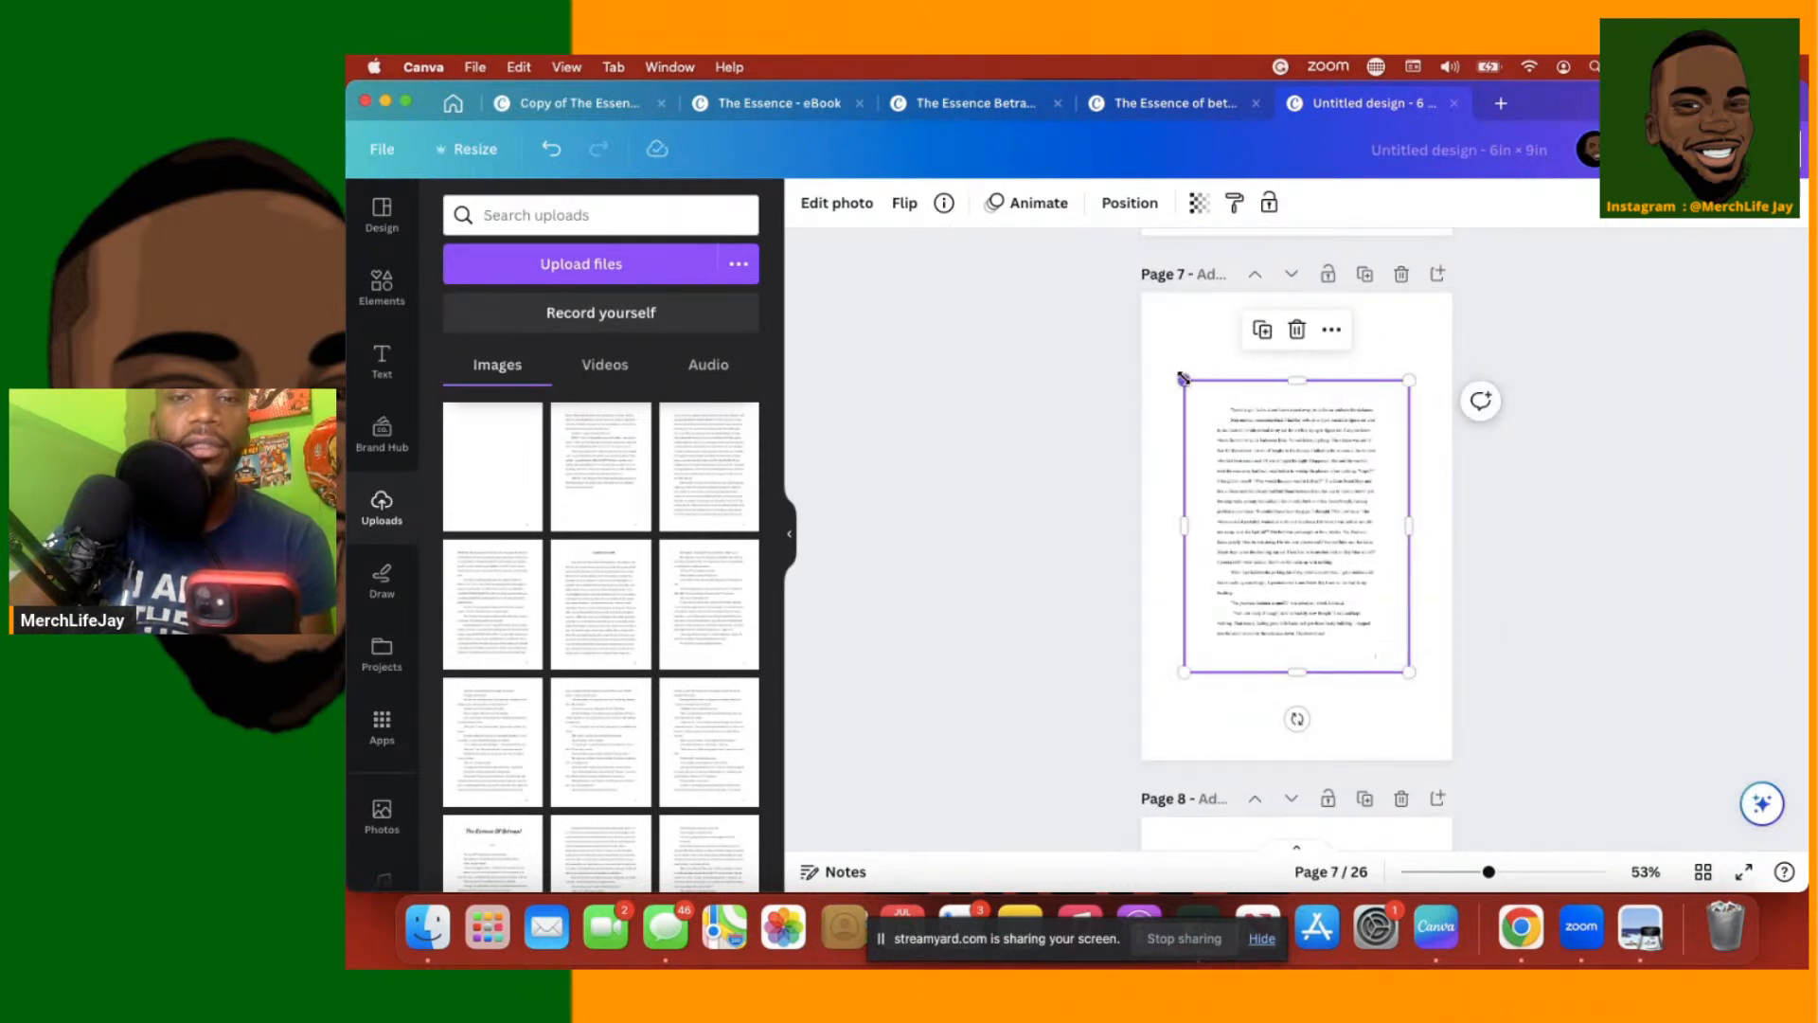
mouse_move(1183, 380)
left_mouse_down()
mouse_move(1167, 324)
mouse_move(1195, 355)
mouse_move(1178, 350)
left_mouse_up()
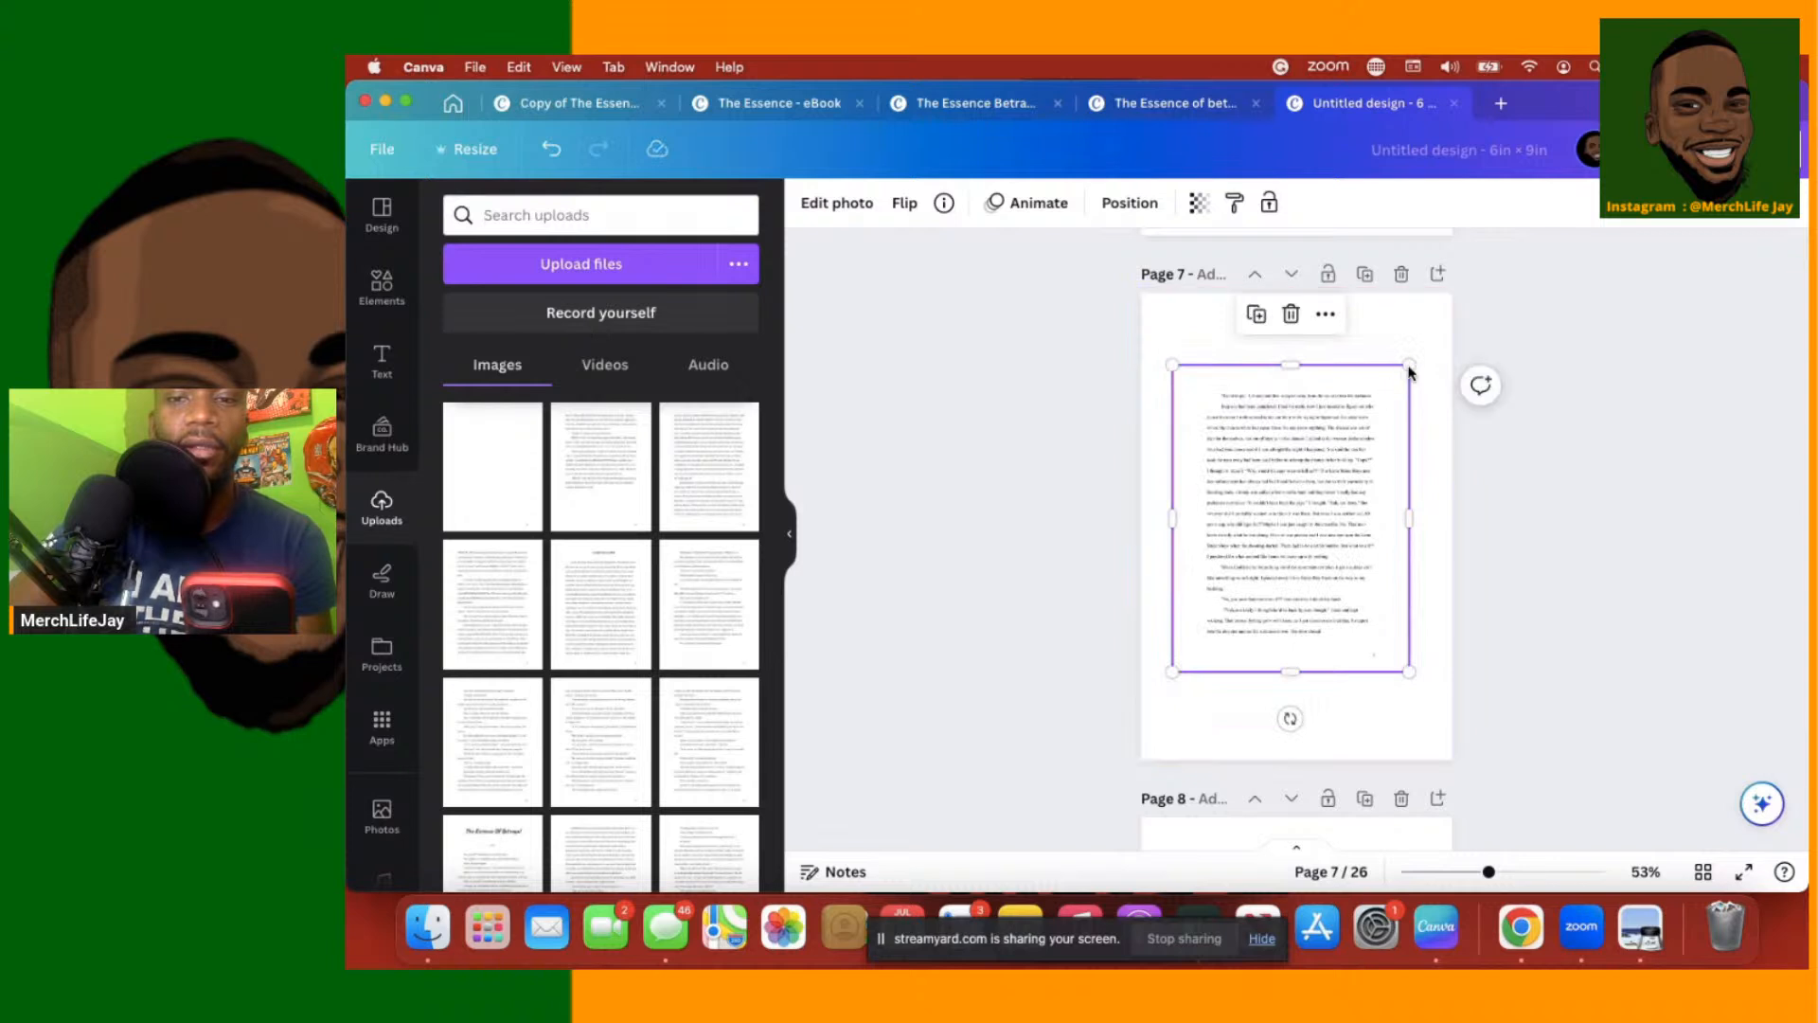
left_click_drag(1411, 363, 1422, 350)
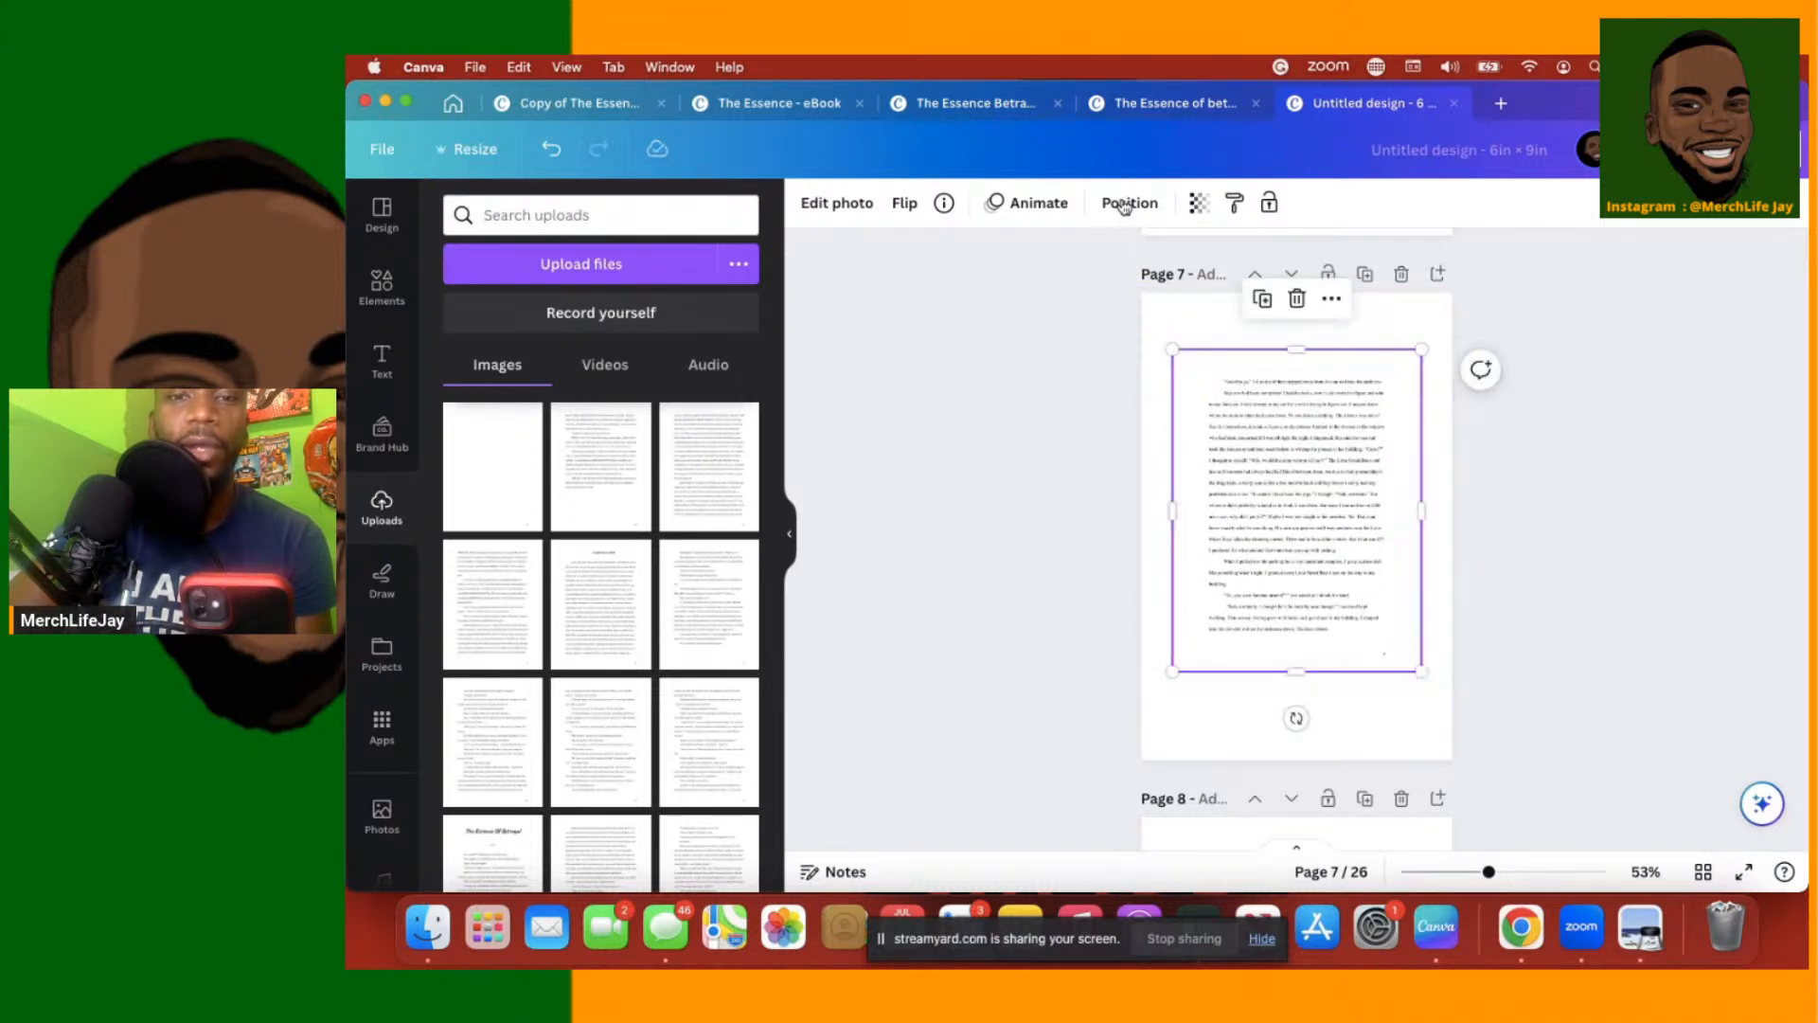
left_click(1125, 206)
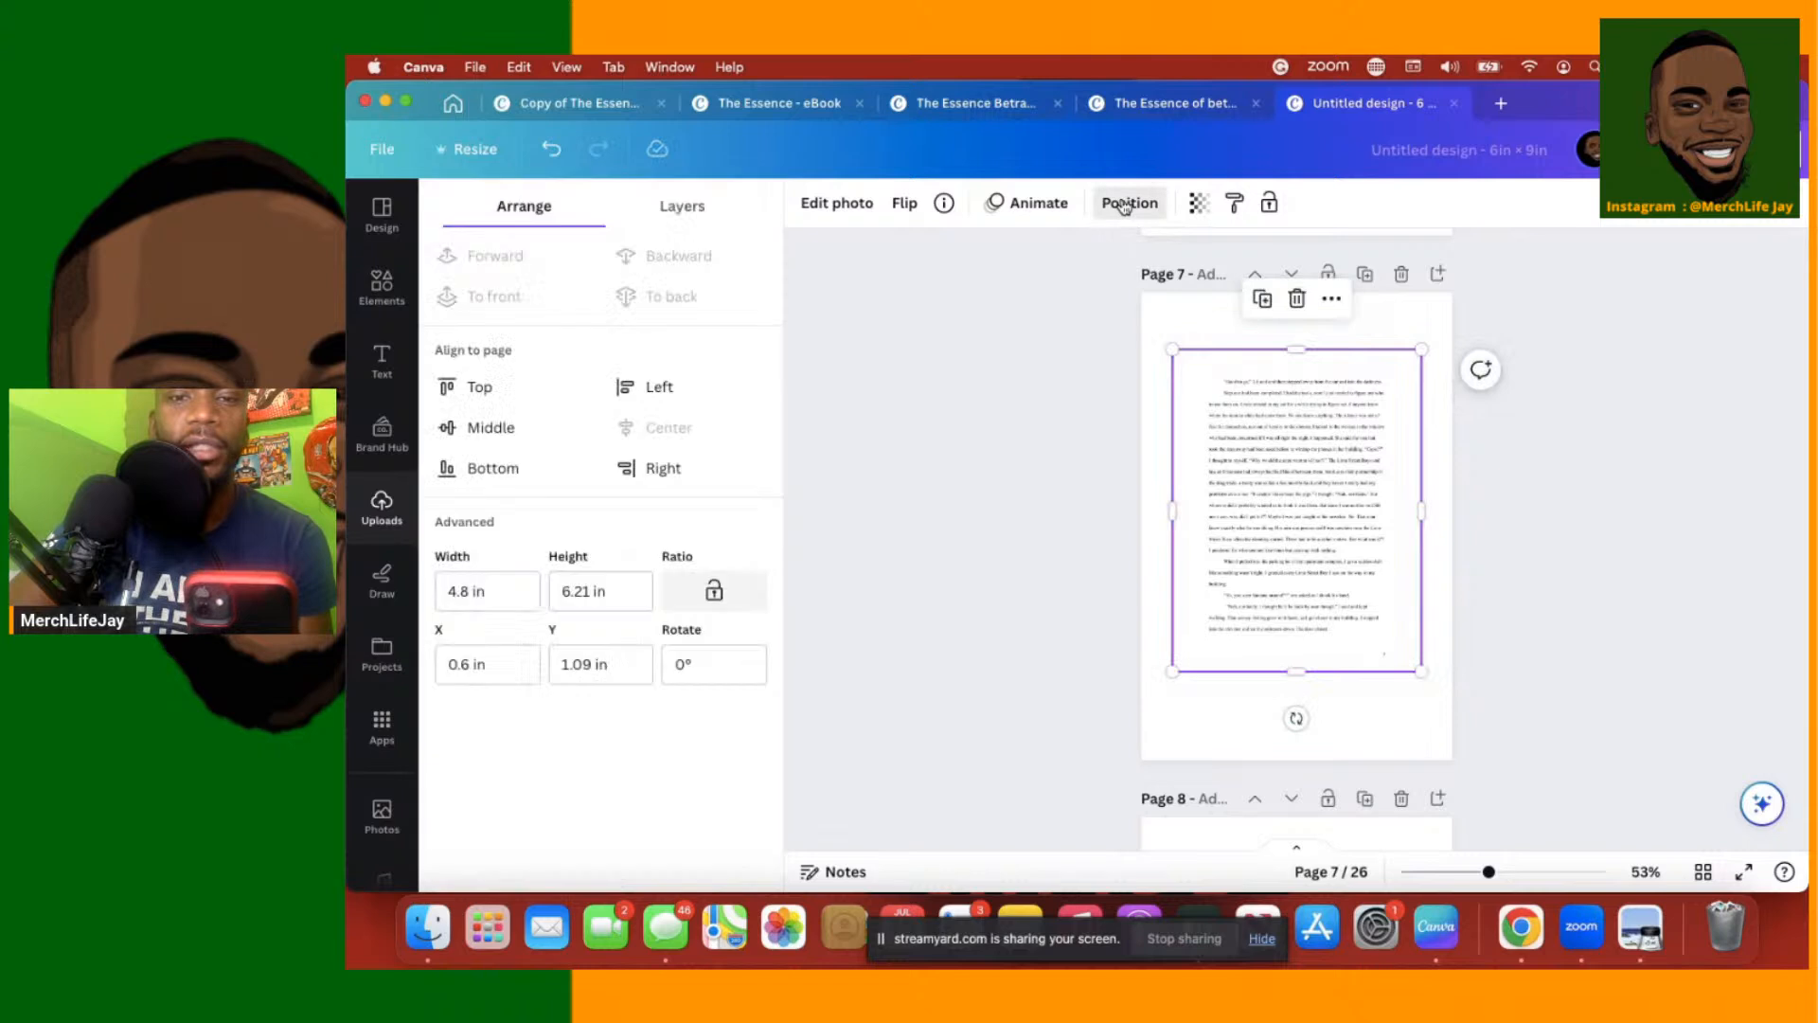
left_click(467, 429)
Fit the page 8 image to the margin guides at about 4.8 × 6.21 in and align it to the page's vertical middle
scroll(1572, 736, "down", 5)
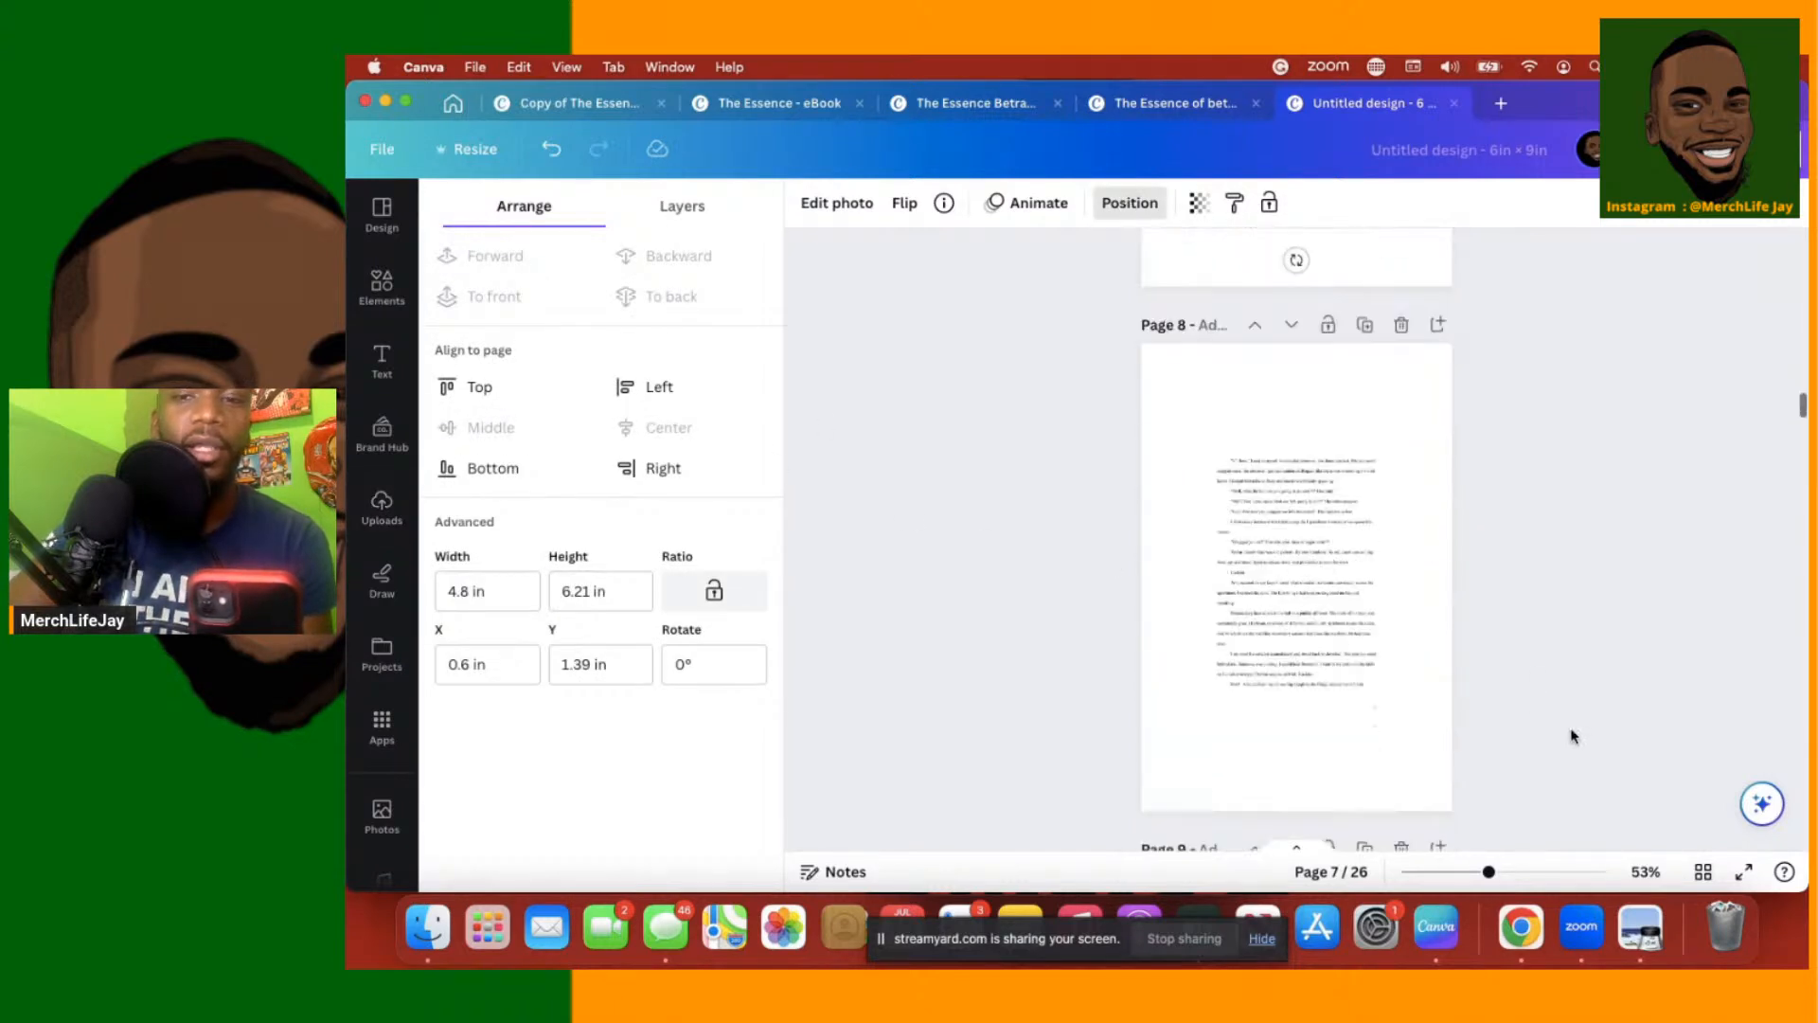
left_click(1379, 568)
left_click_drag(1380, 573, 1386, 617)
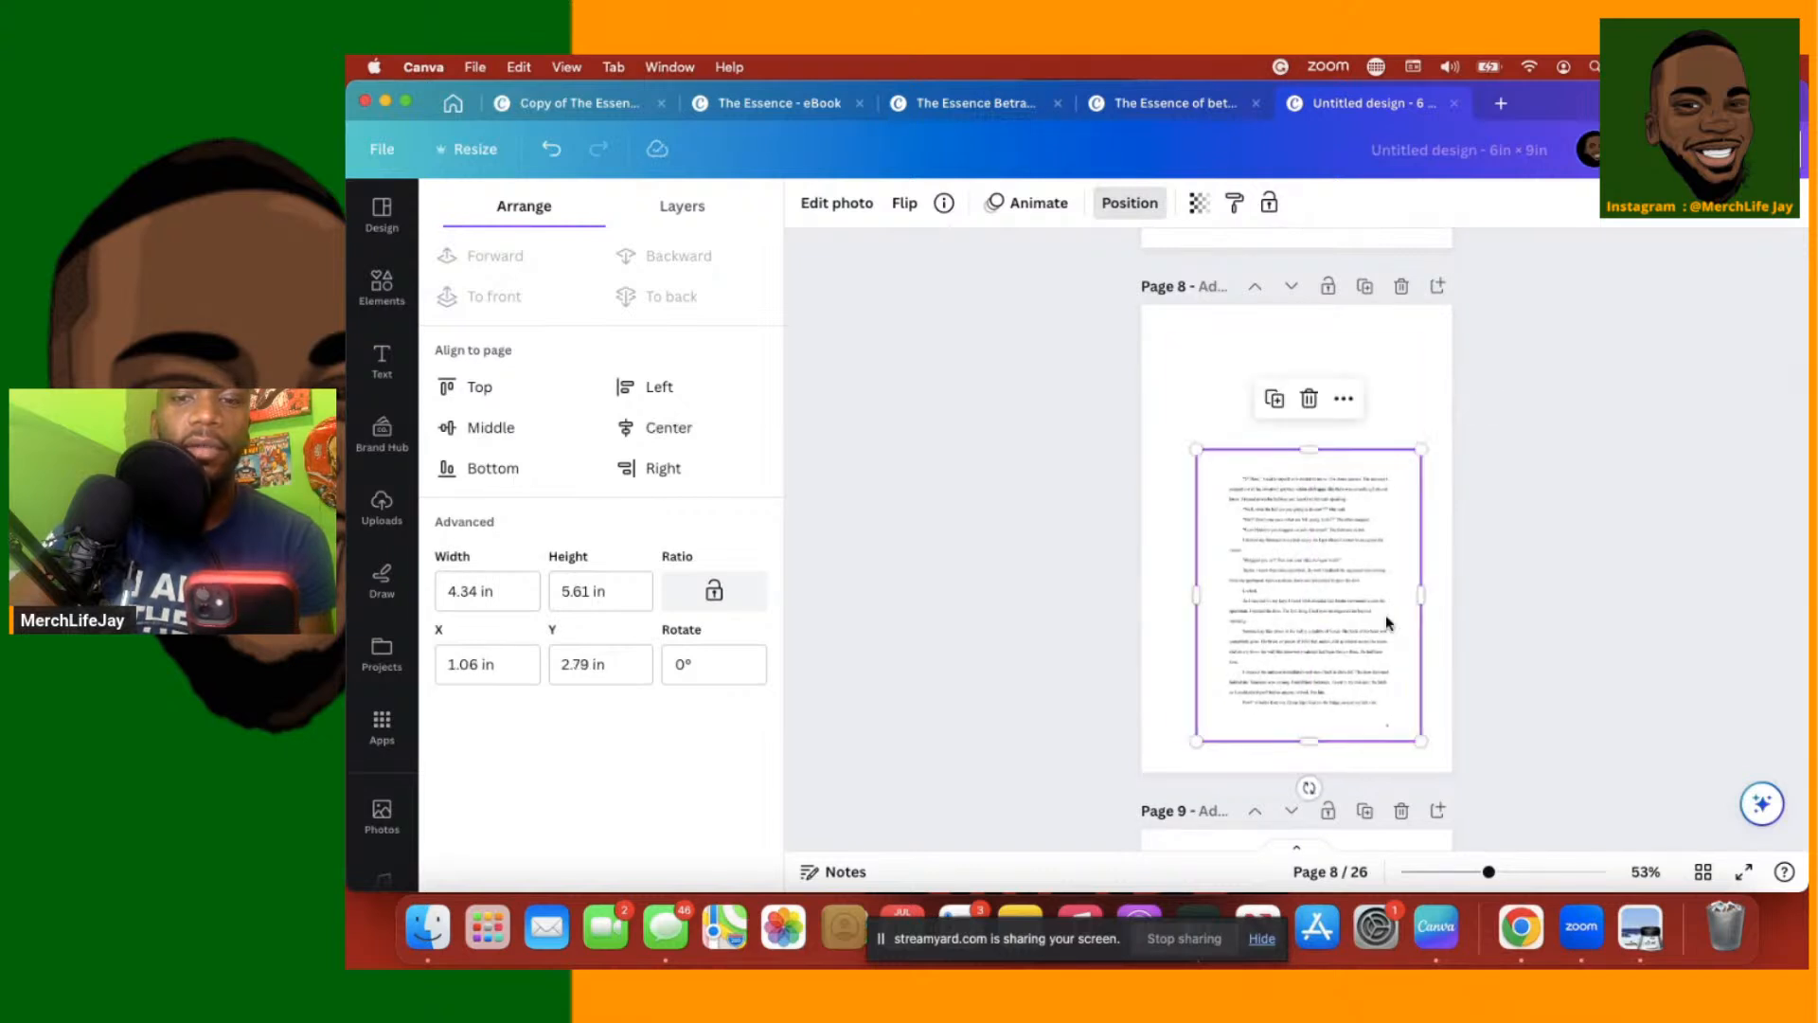
left_click_drag(1195, 447, 1249, 295)
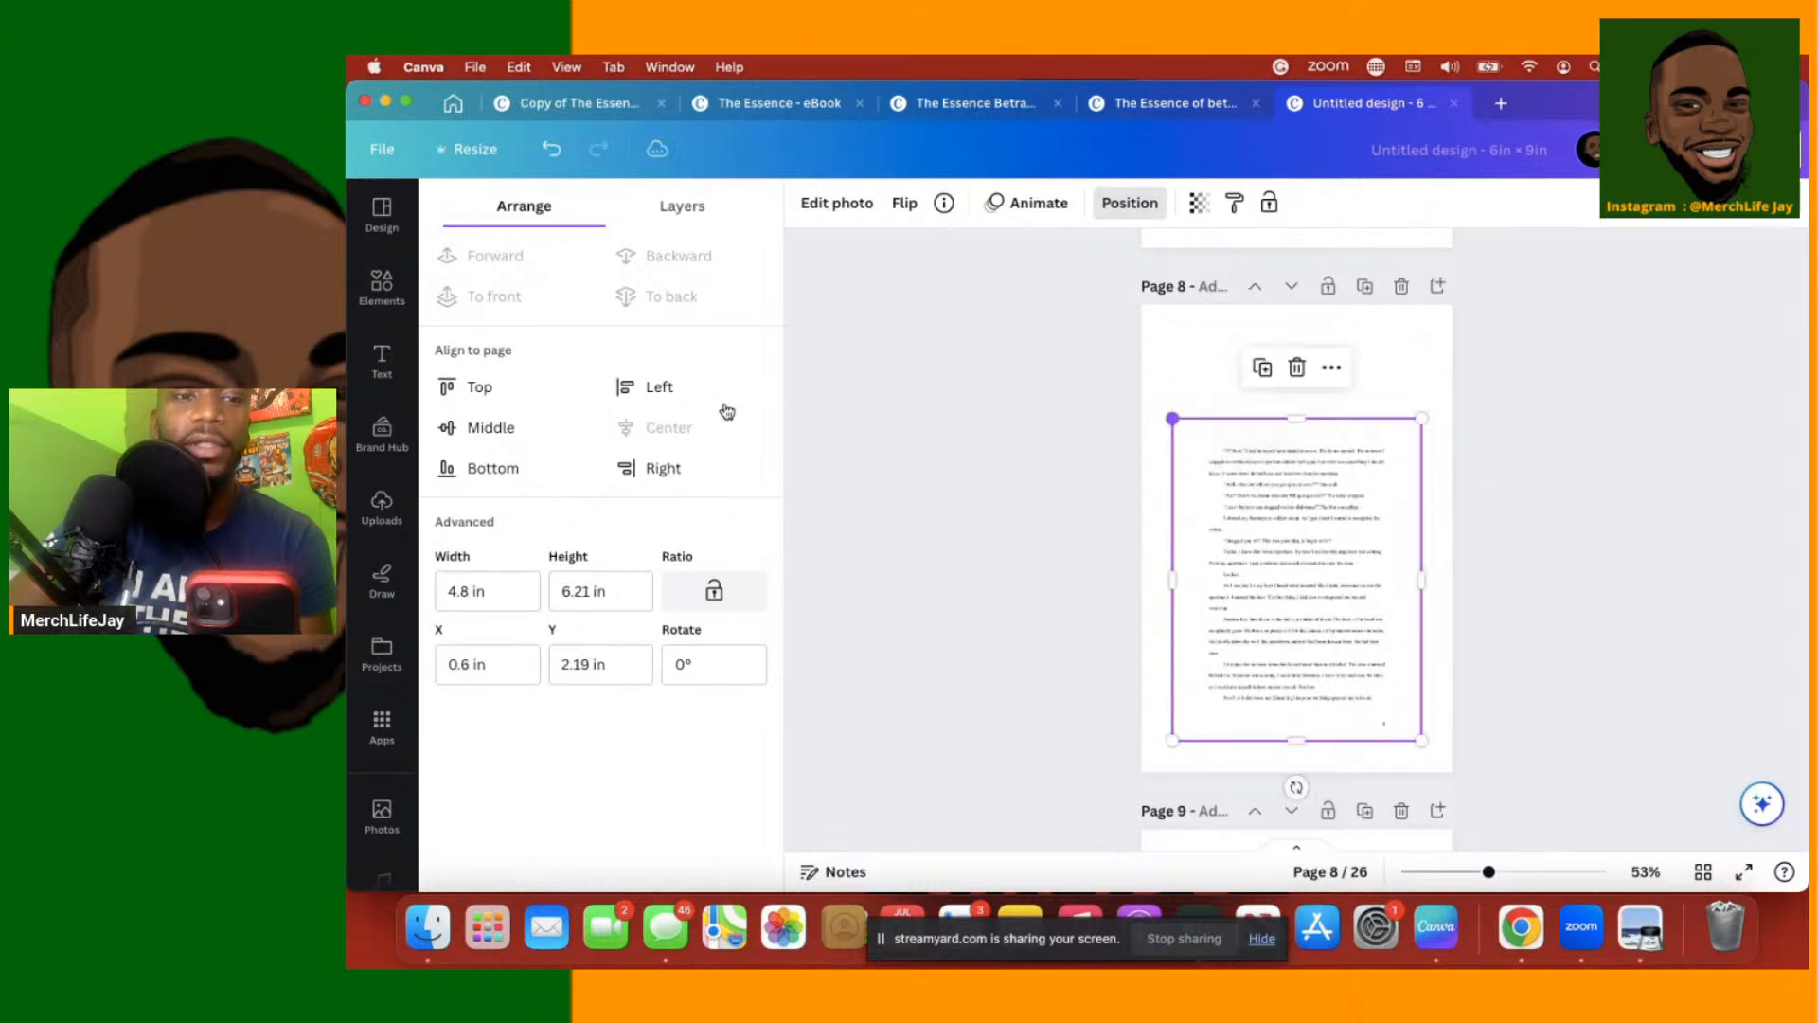
left_click(479, 428)
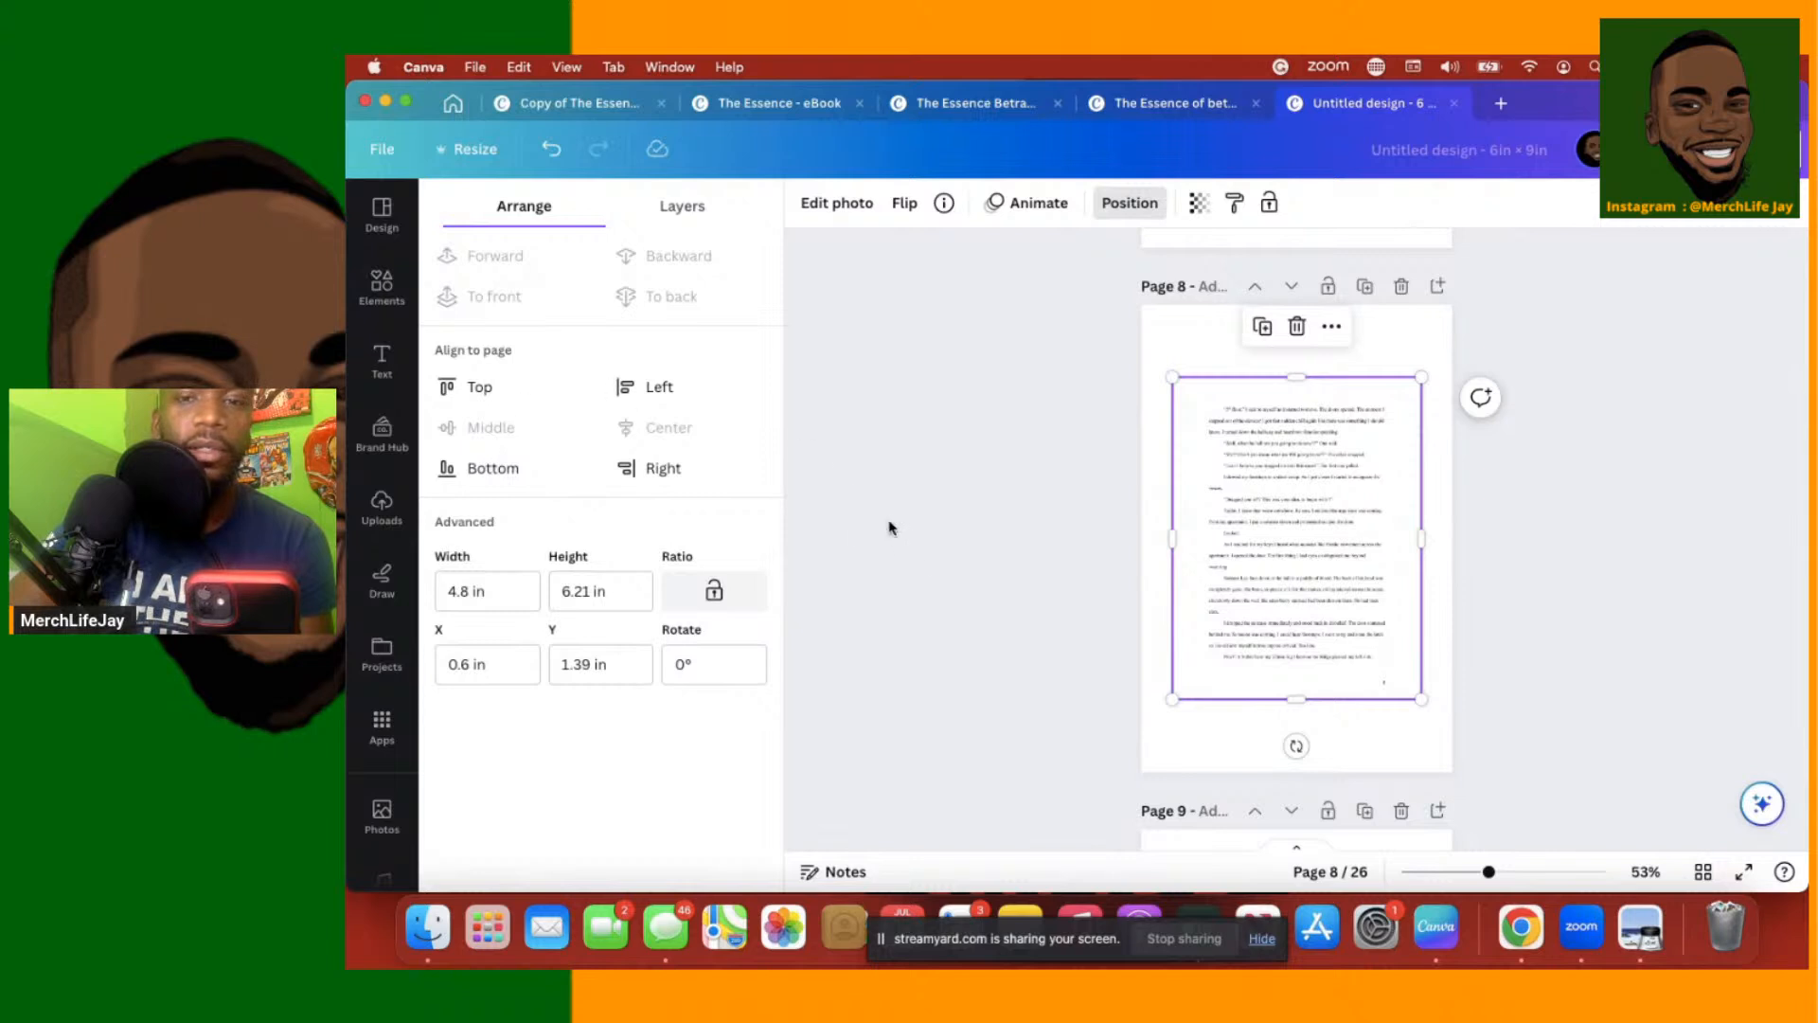
Fit the page 9 image to the margin guides at about 4.8 × 6.21 in and align it to the page's vertical middle
scroll(1283, 580, "down", 5)
left_click(1295, 521)
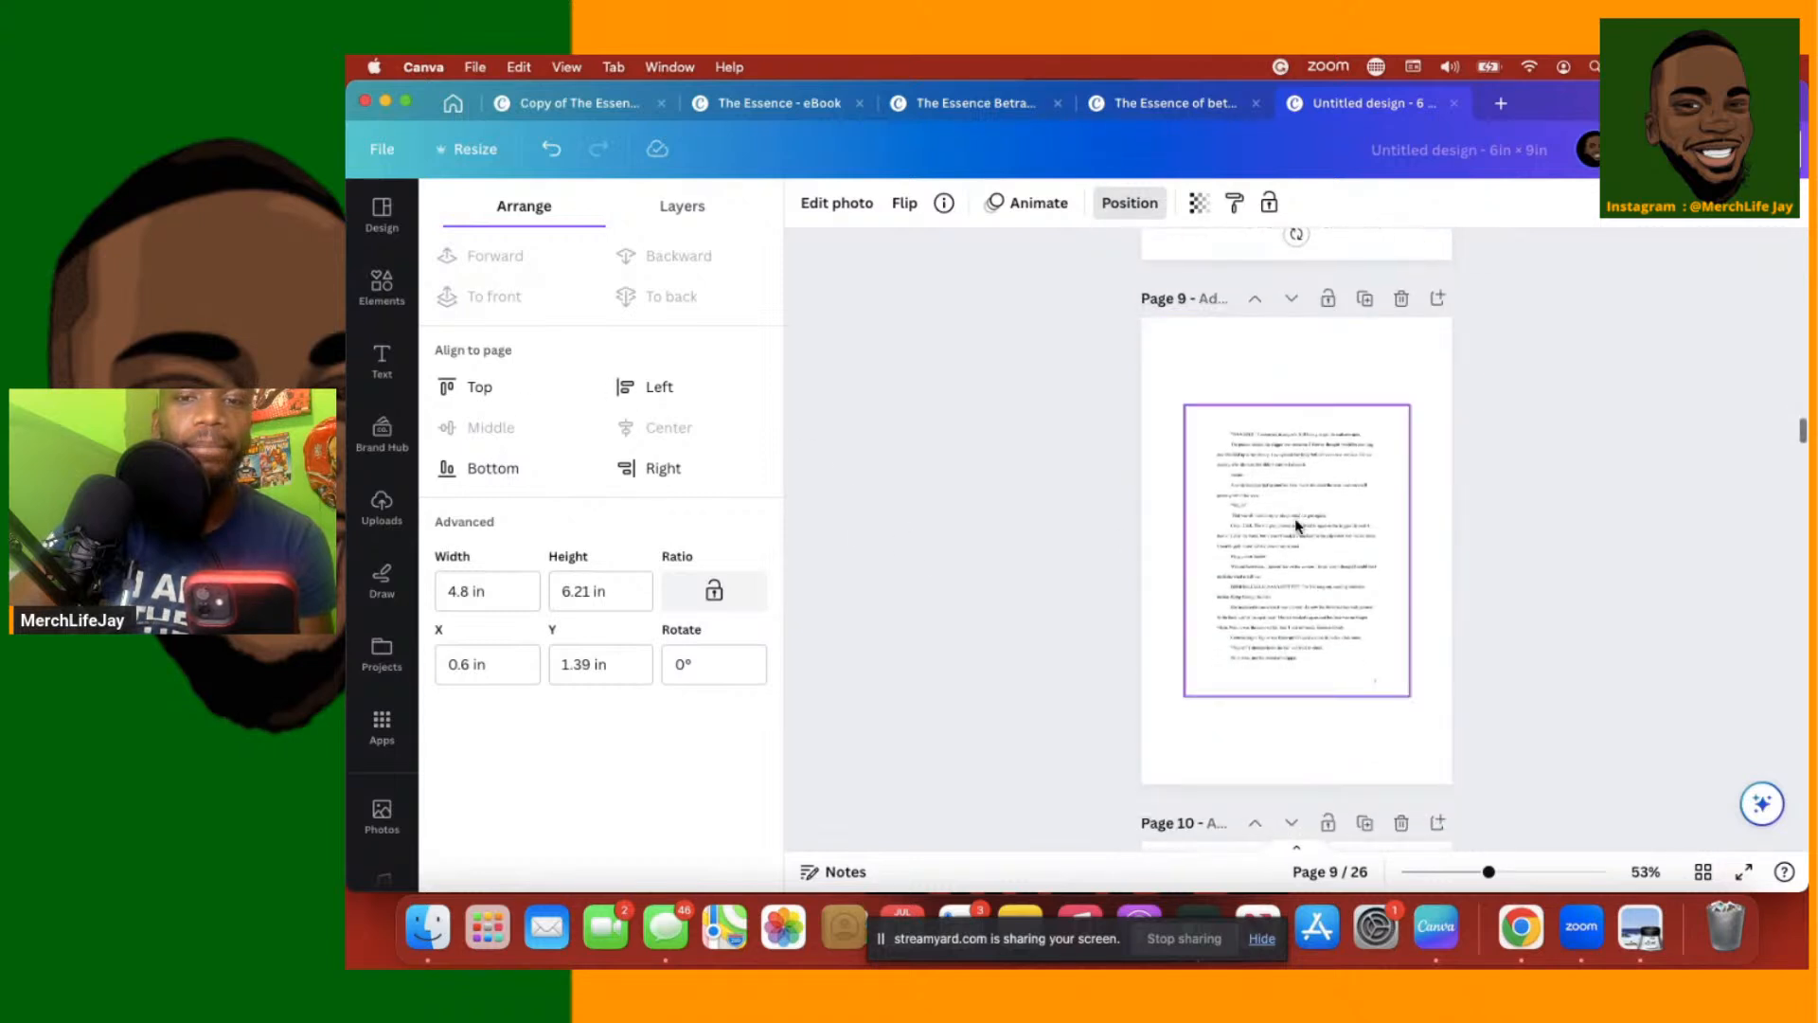
left_click_drag(1327, 611, 1335, 616)
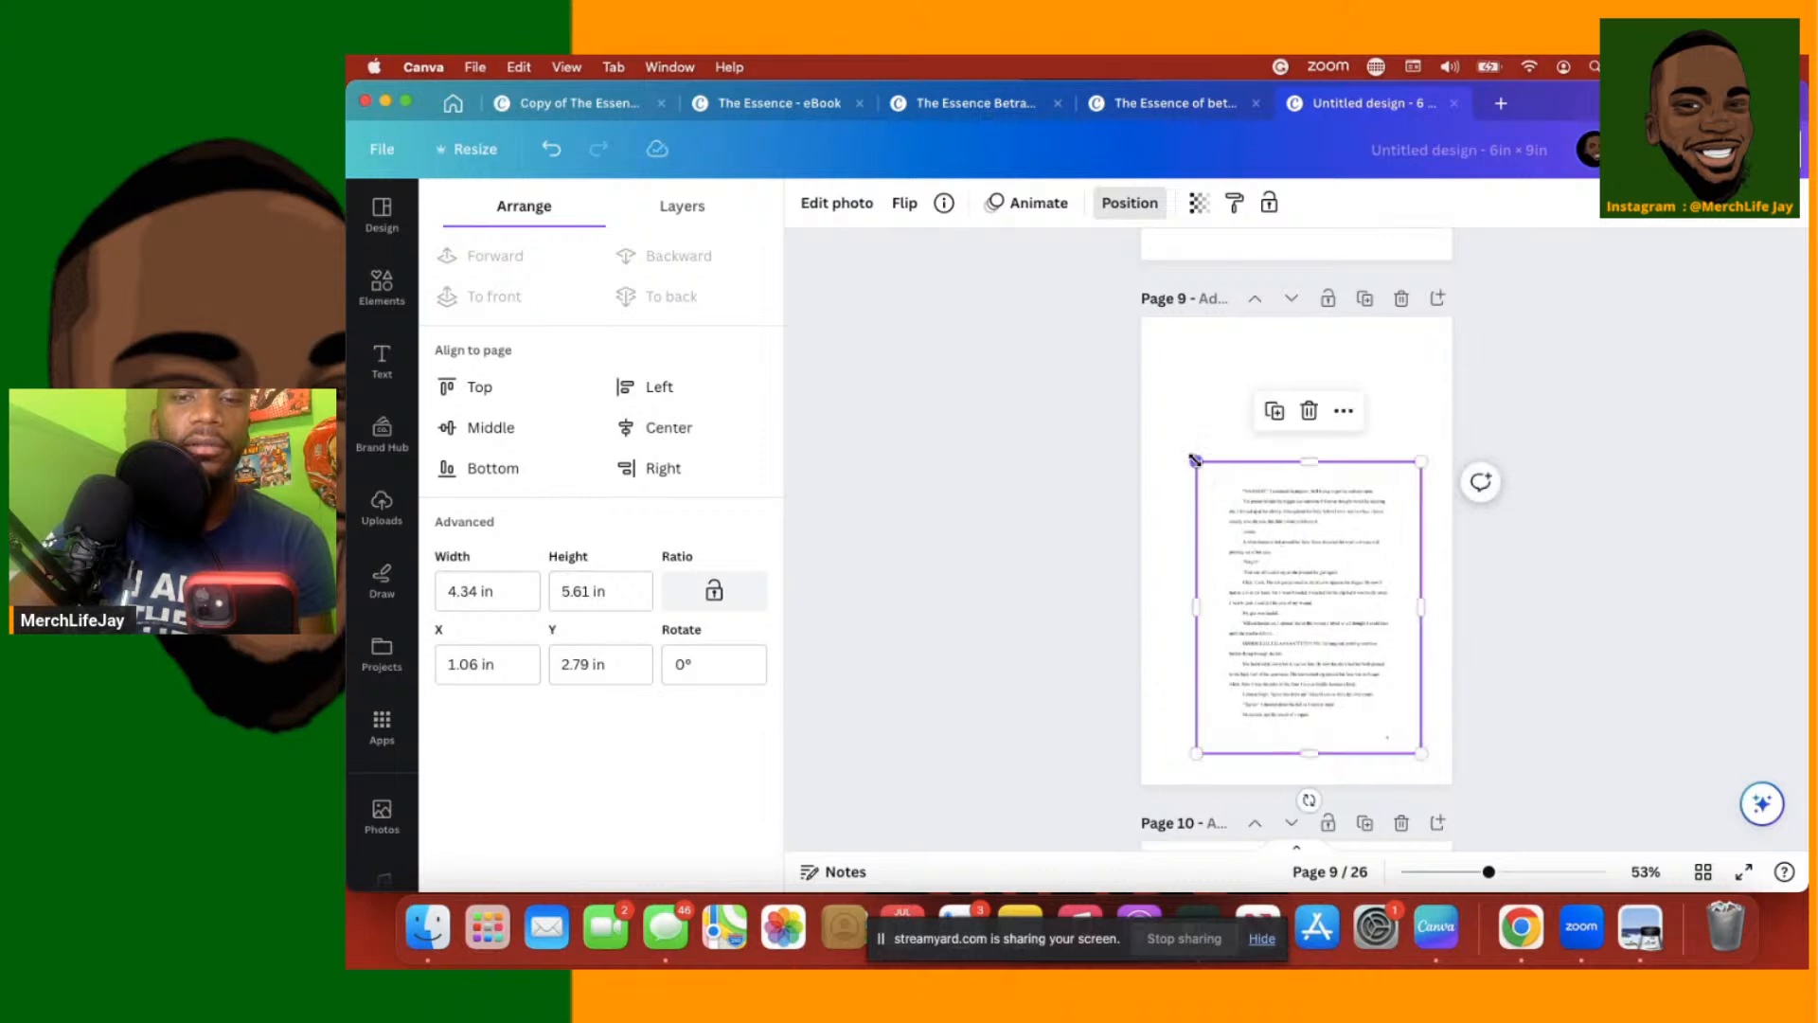
left_click_drag(1195, 460, 1174, 430)
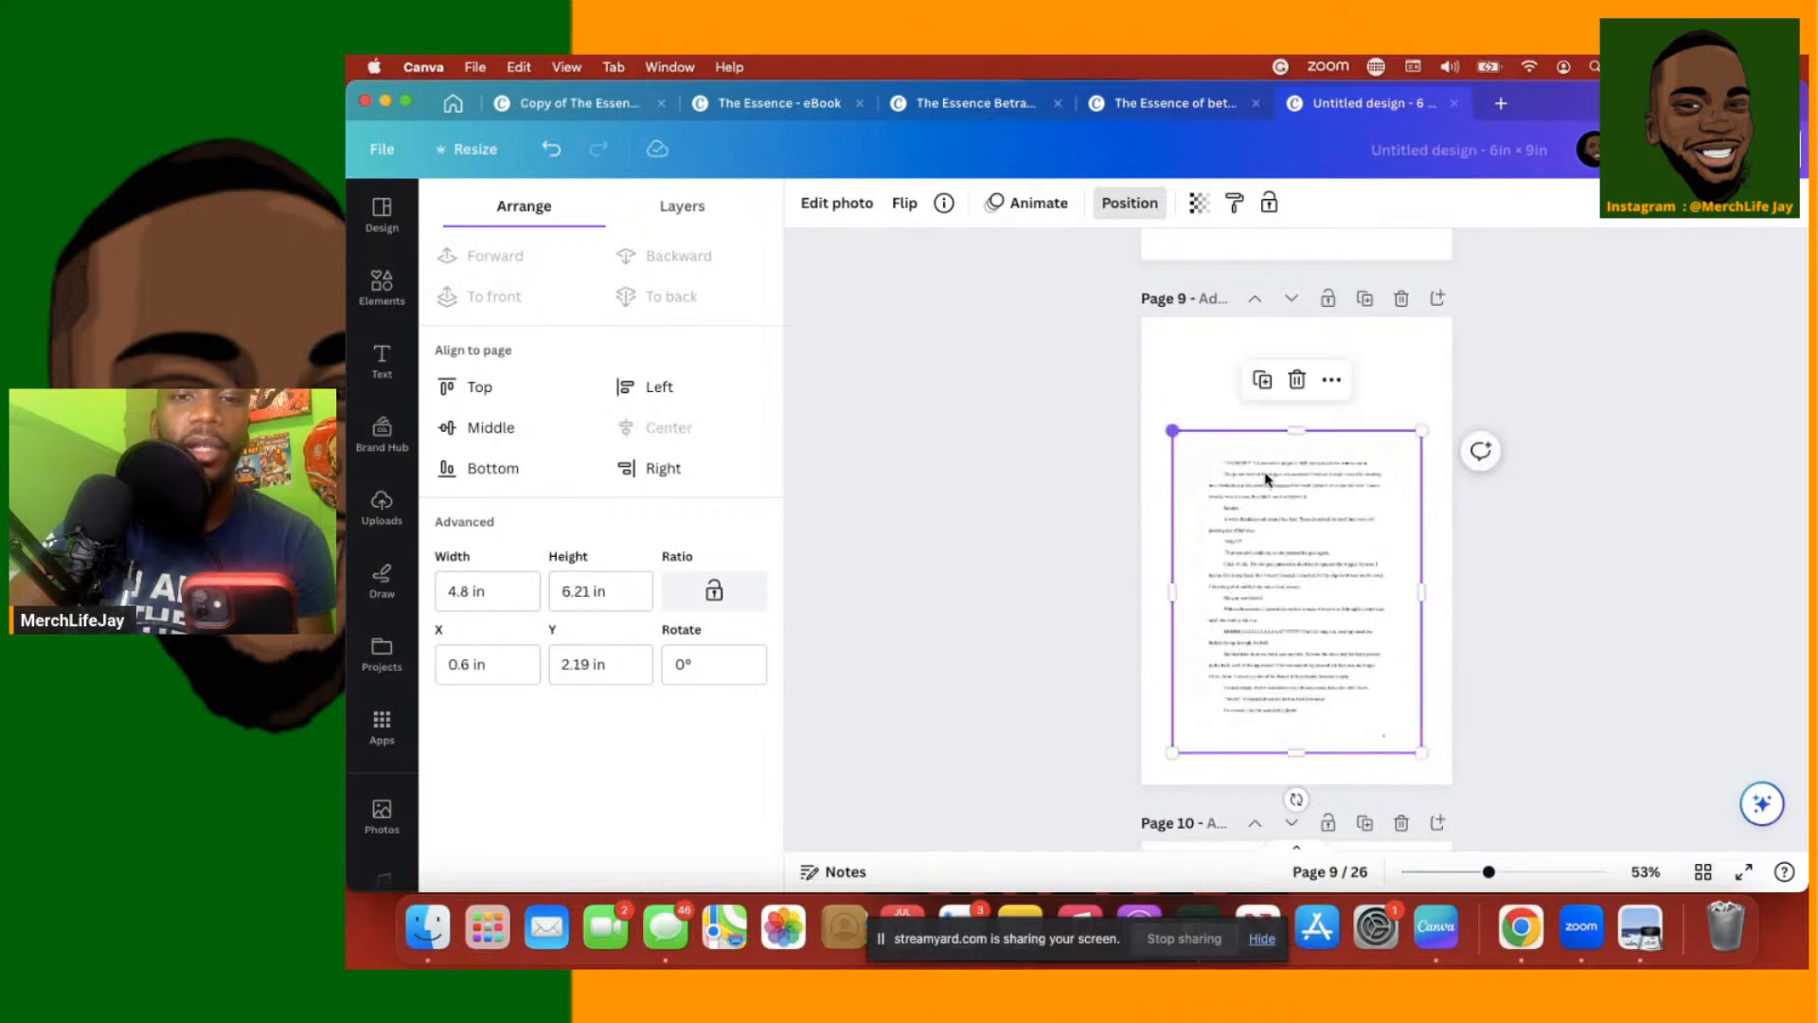
left_click(507, 428)
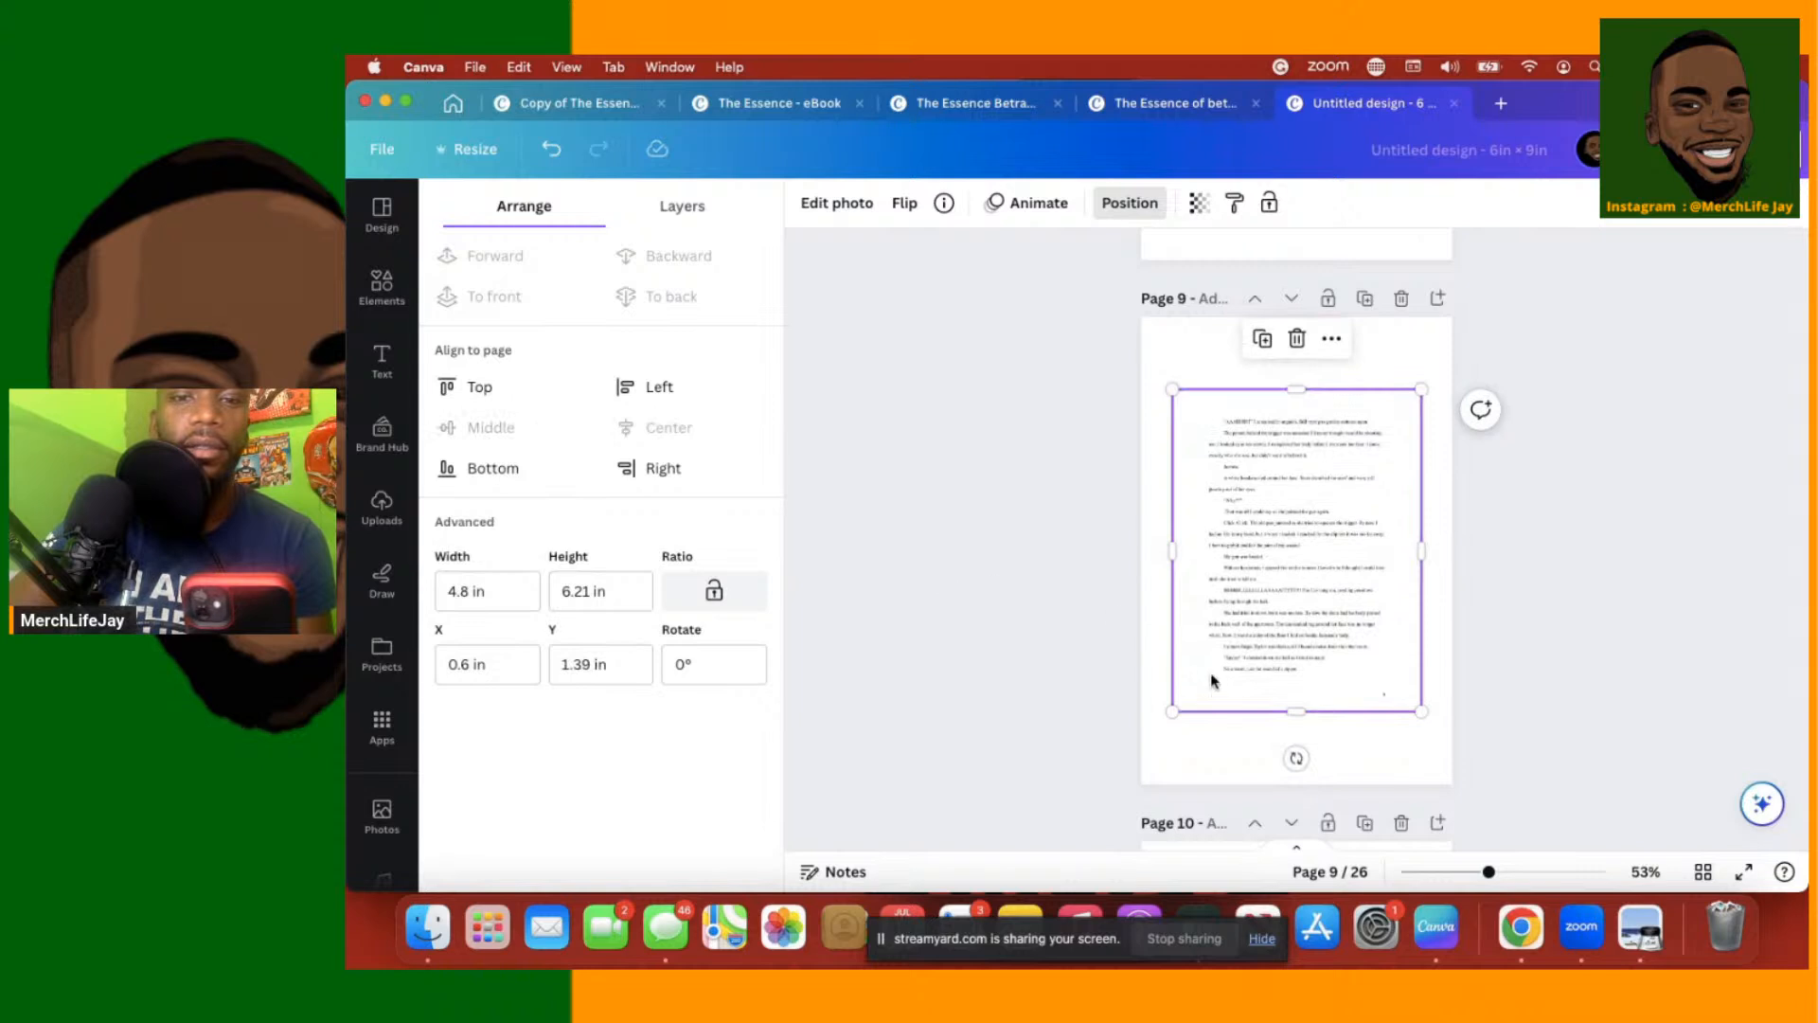
left_click(1481, 725)
Fit the page 10 image to the margin guides at about 4.8 × 6.21 in and align it to the page's vertical middle
scroll(1481, 725, "down", 5)
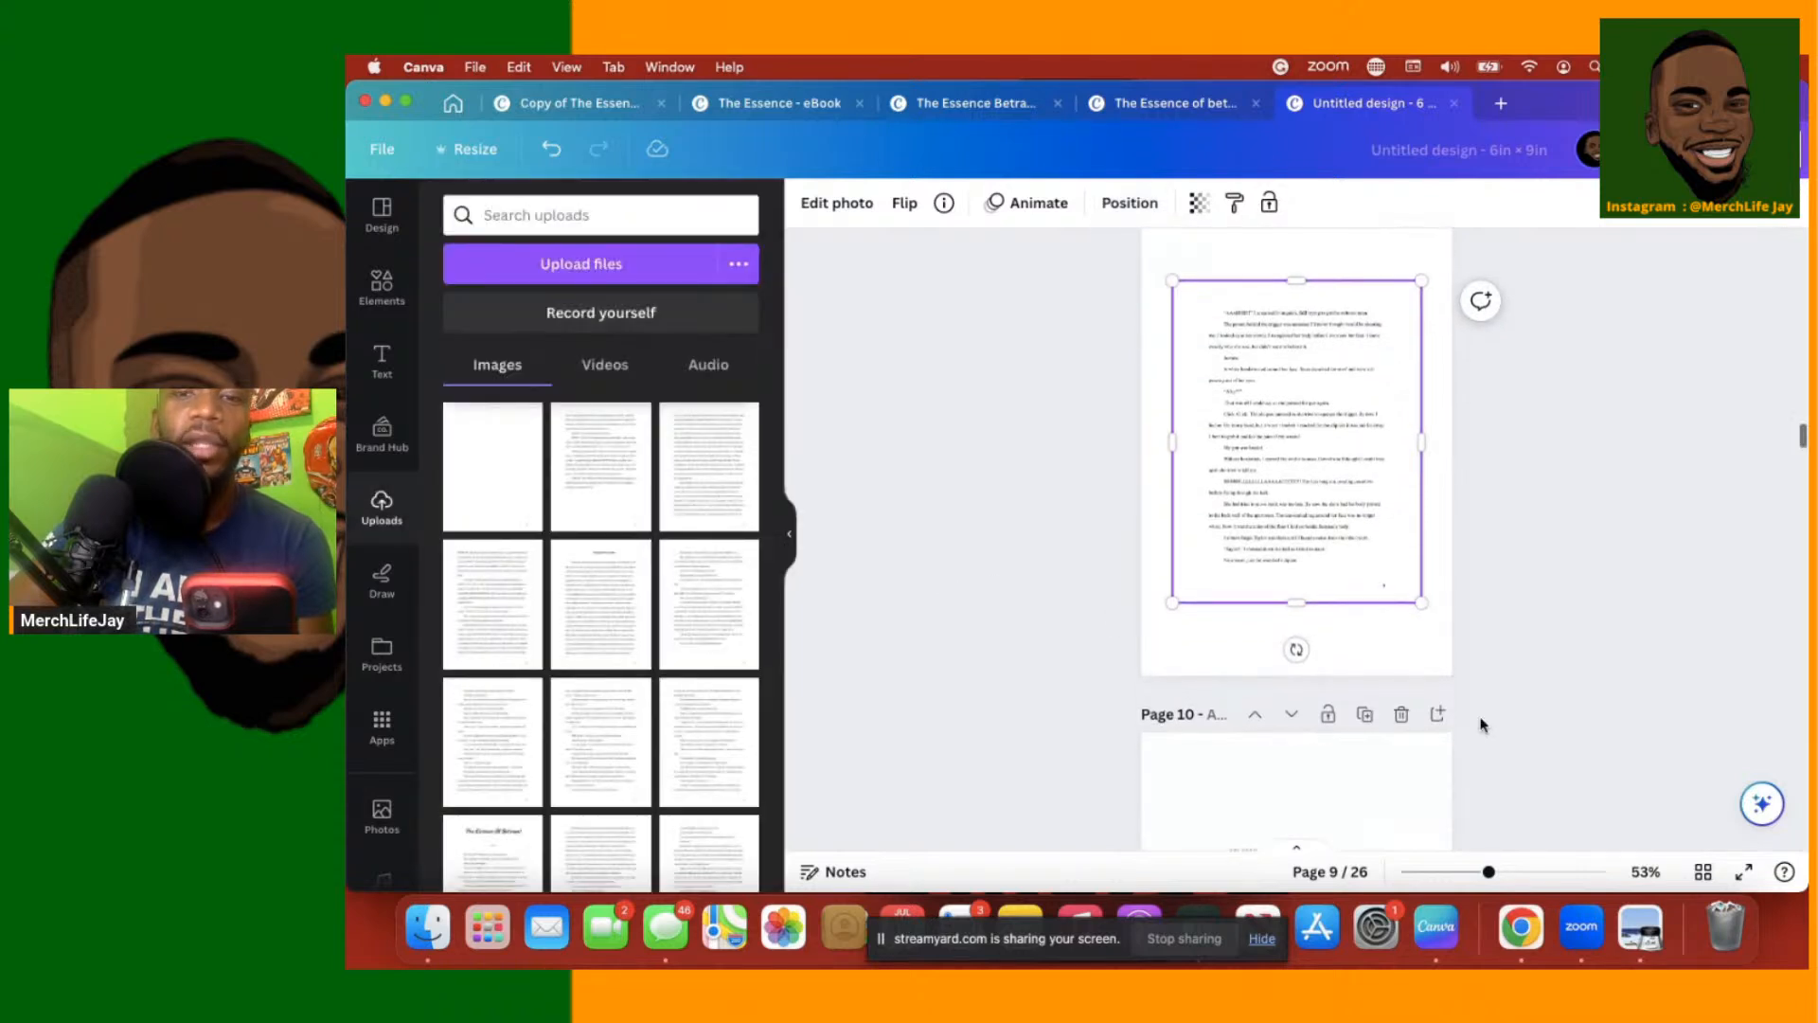
scroll(1481, 725, "down", 1)
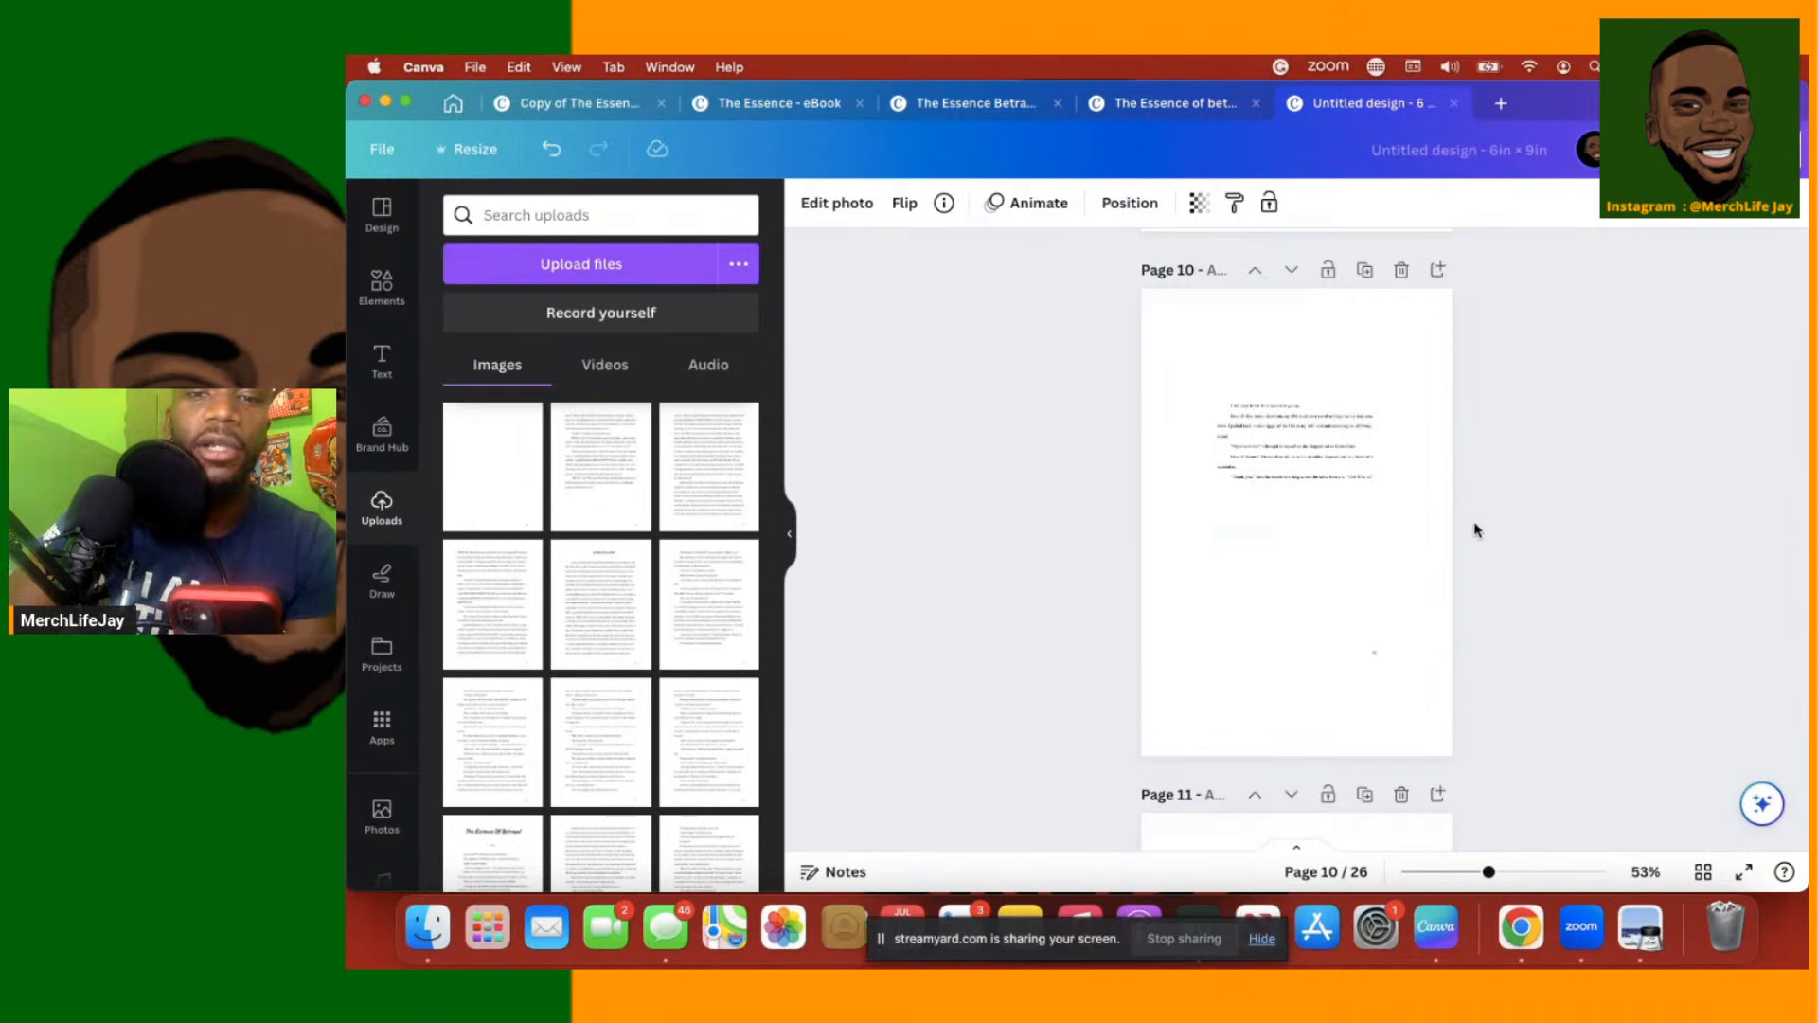
left_click(1298, 471)
left_click_drag(1297, 471, 1285, 411)
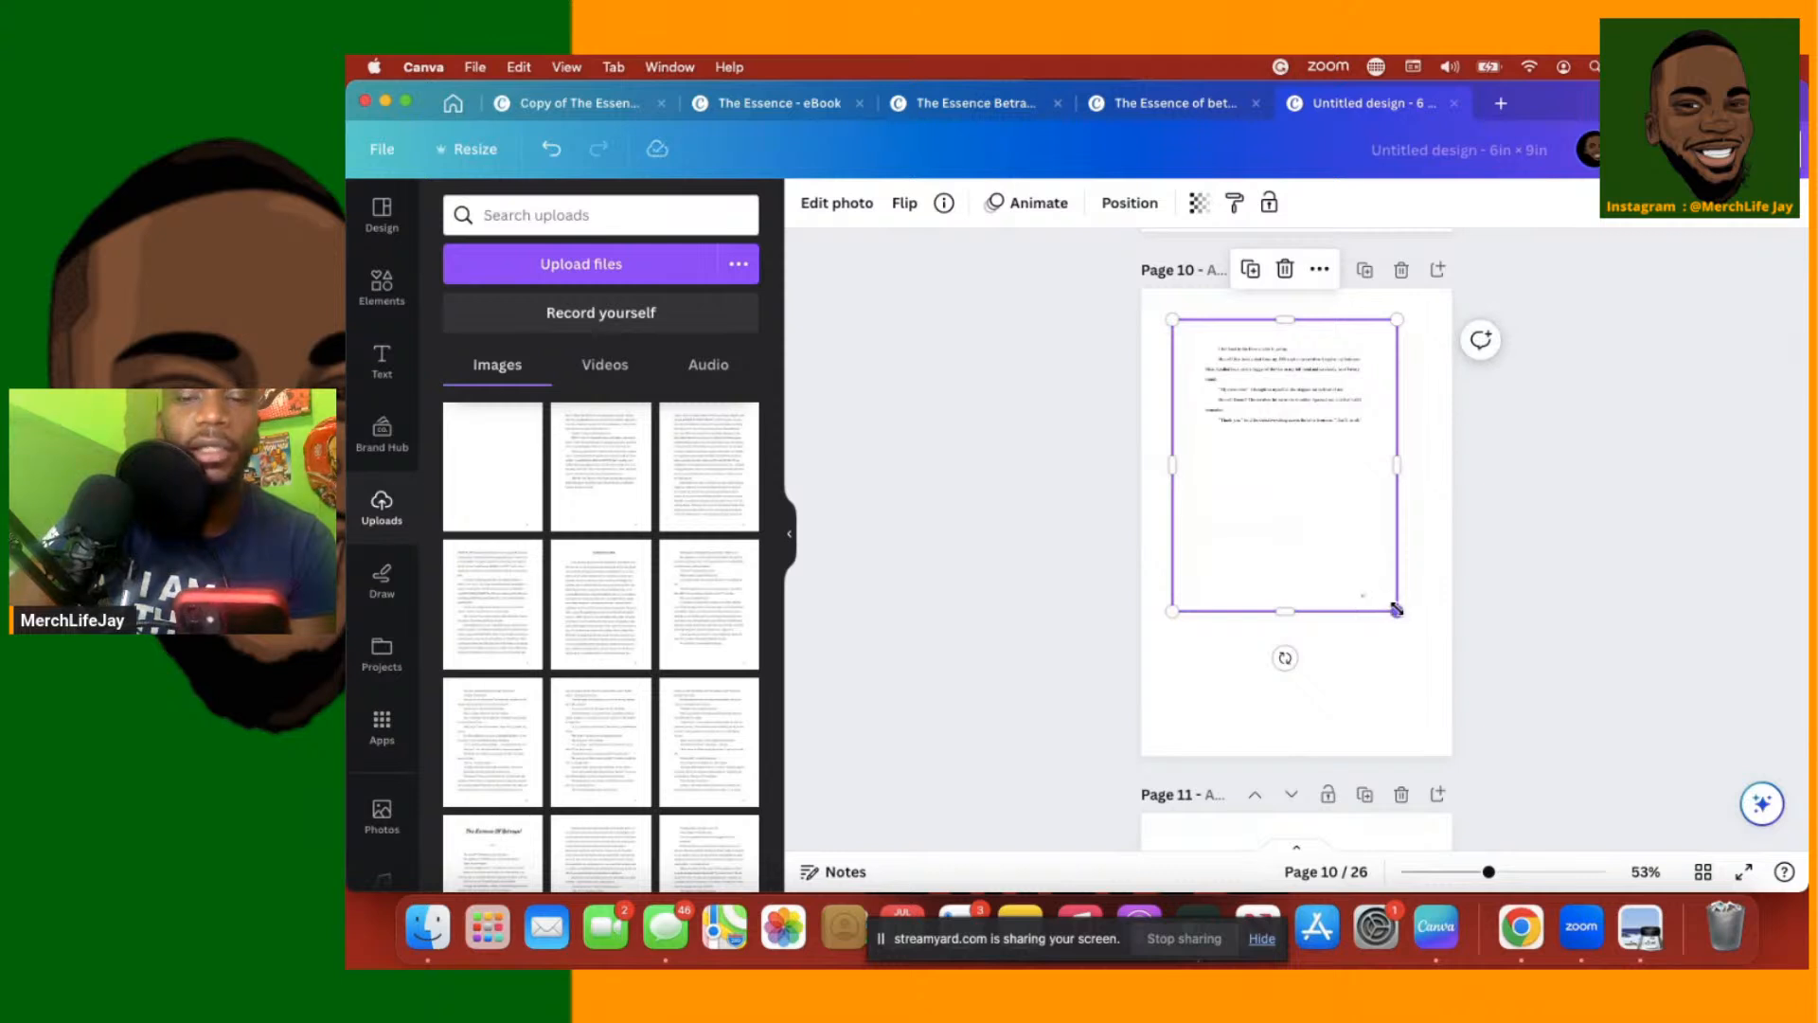
left_click_drag(1398, 612, 1412, 640)
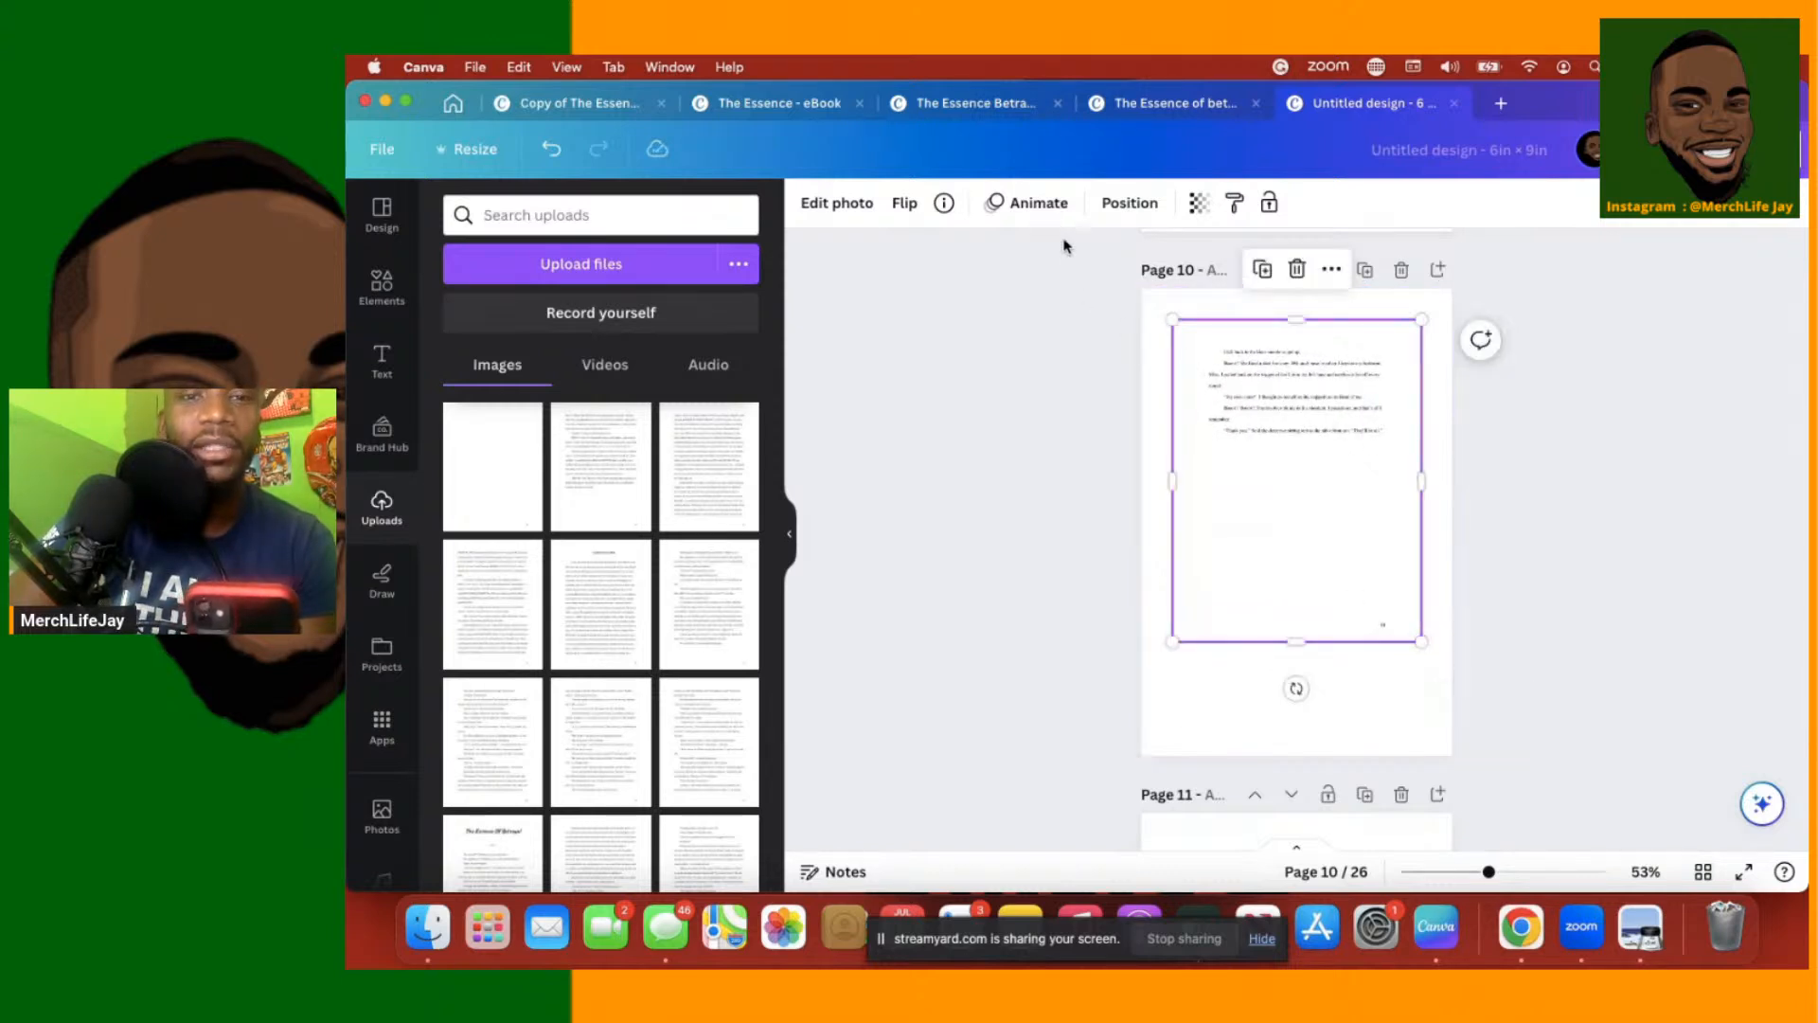
left_click(1113, 214)
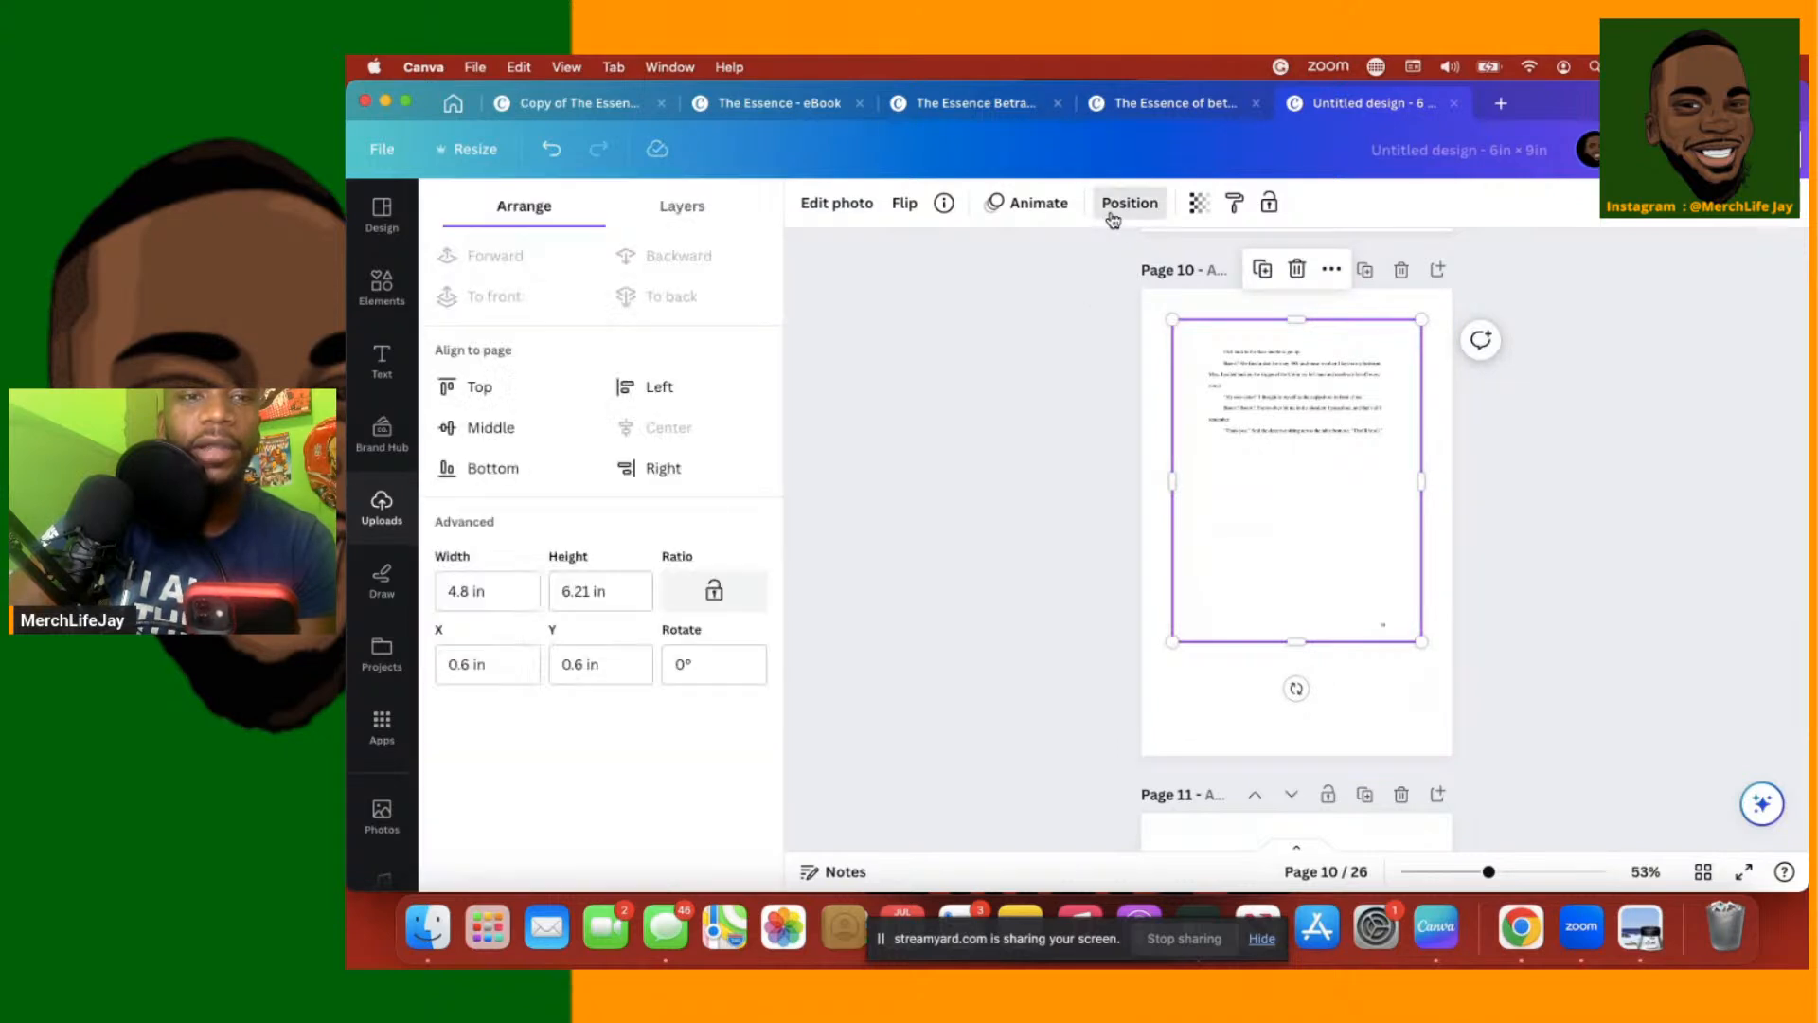
left_click(476, 427)
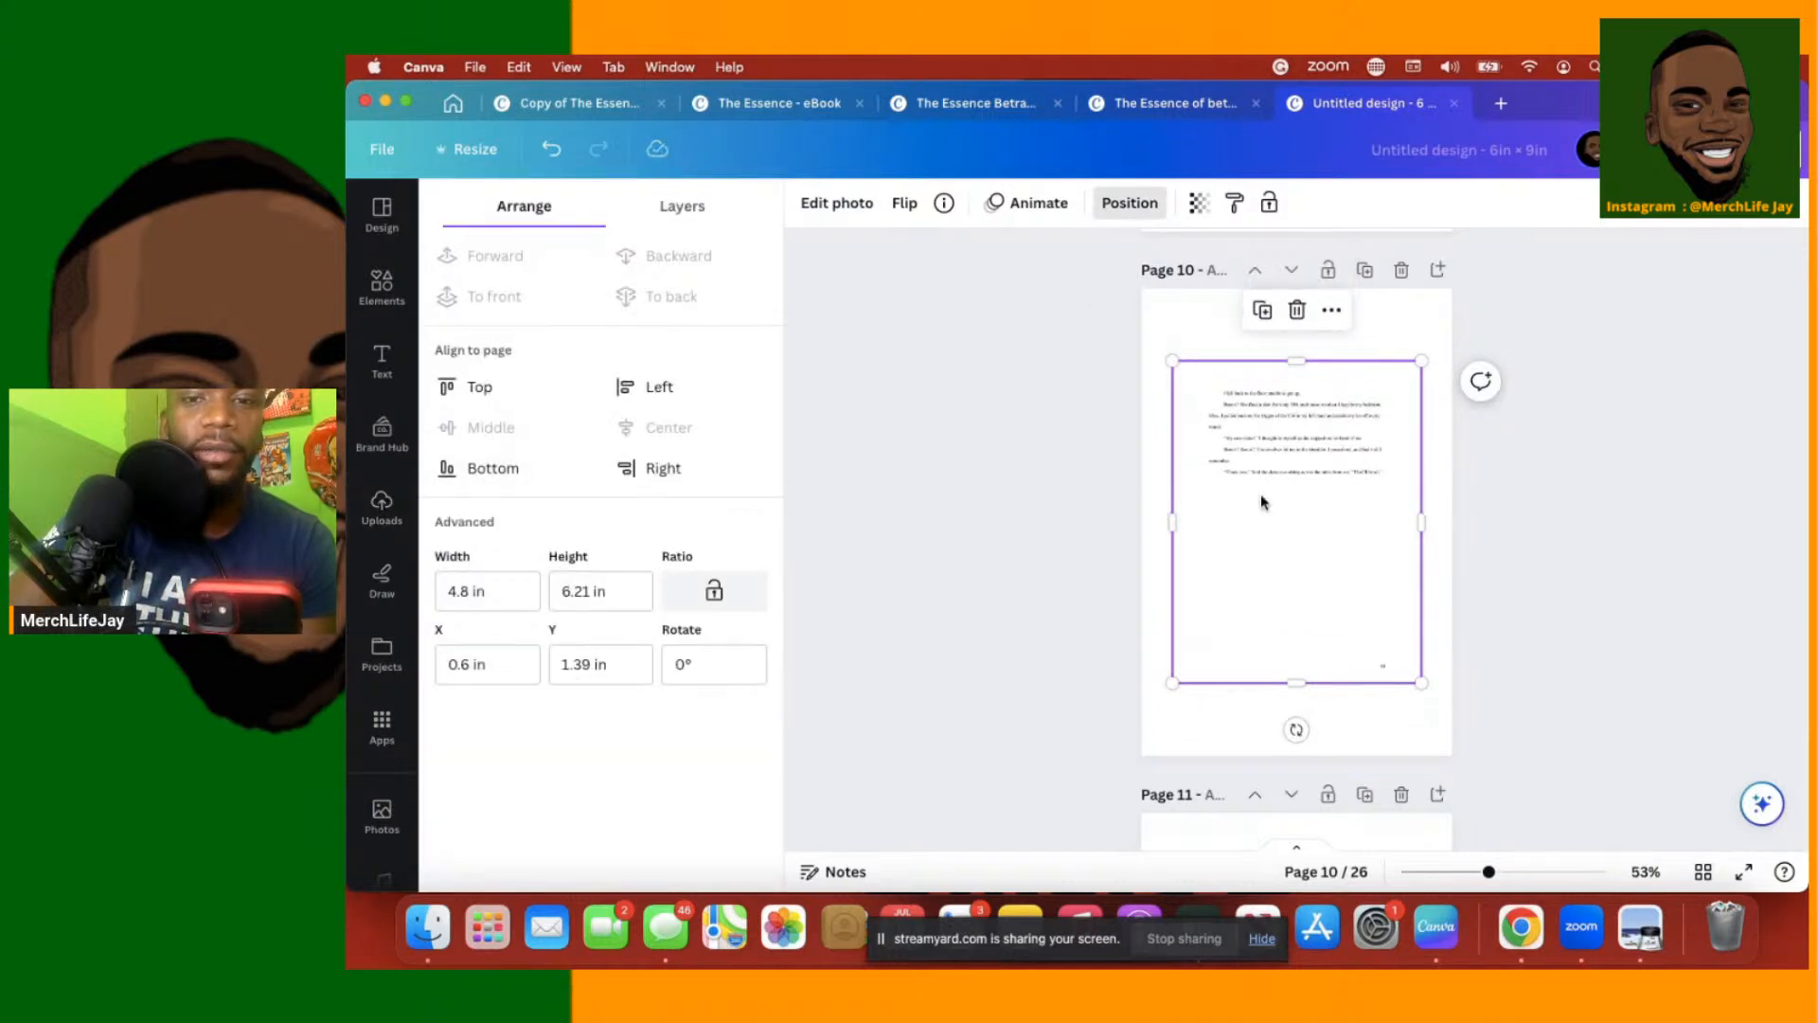
left_click(1517, 553)
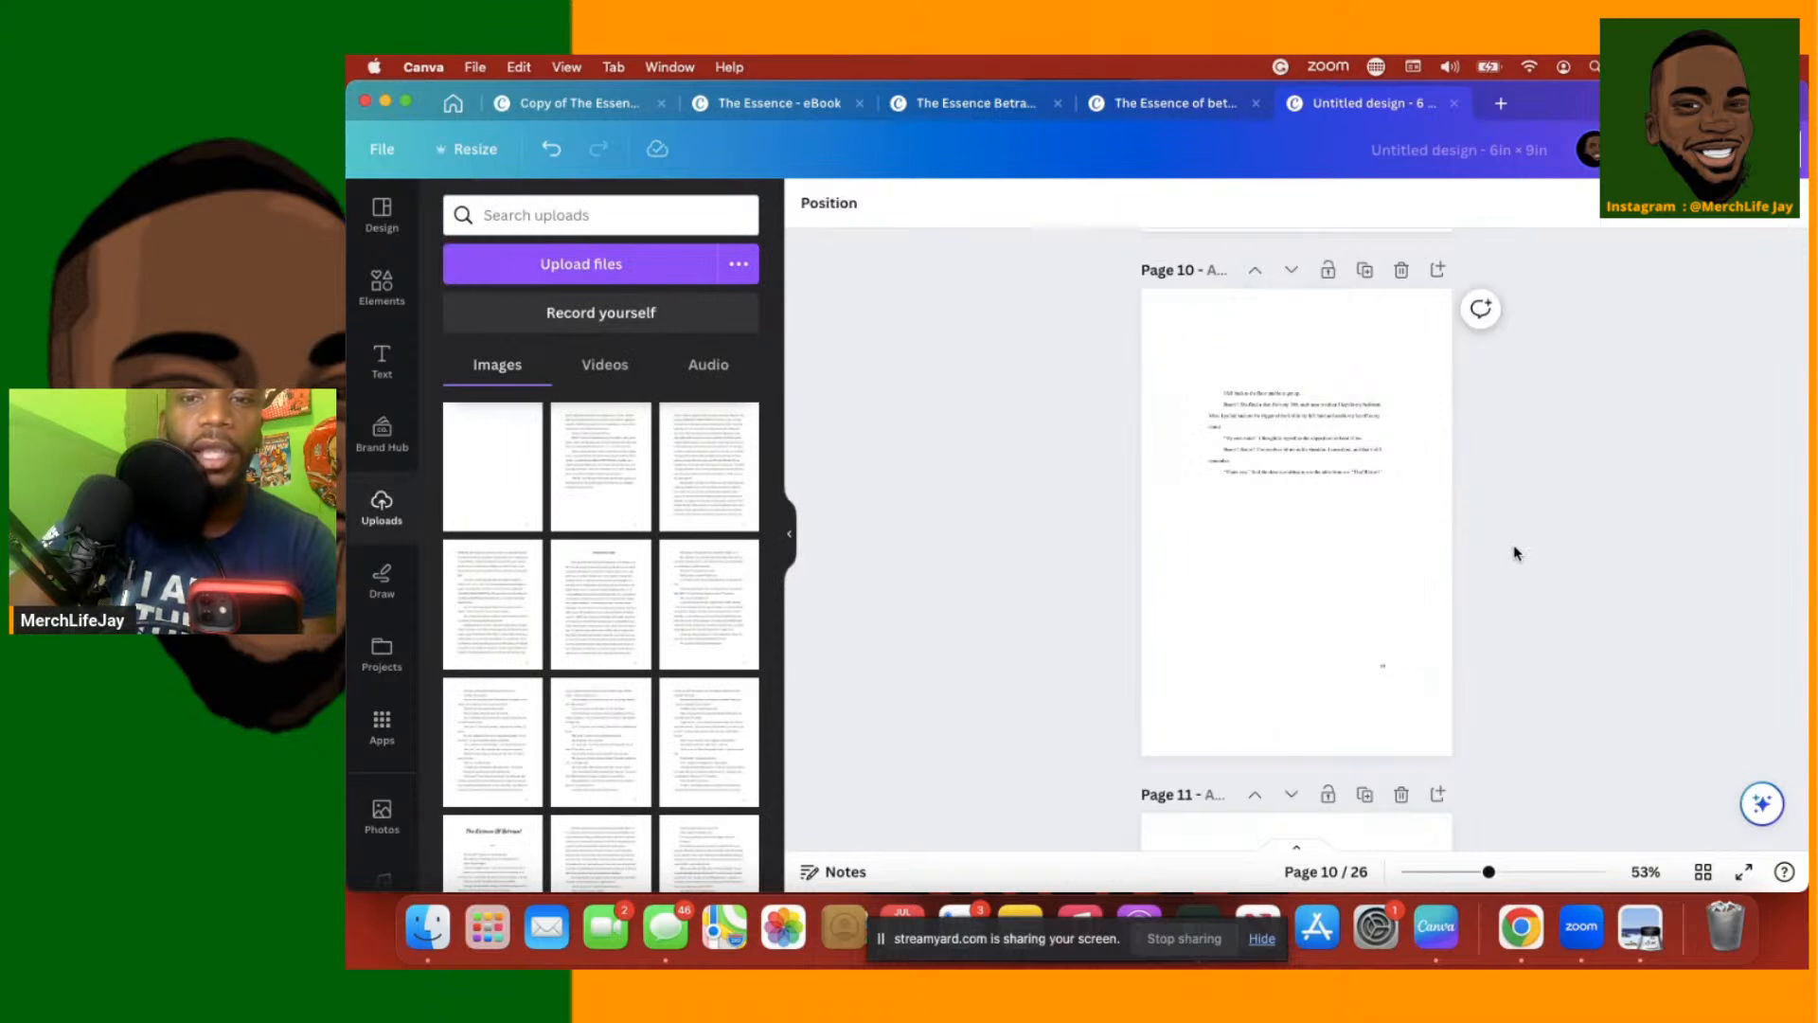
Fit the page 11 title page image to the margin guides at about 4.8 × 6.21 in and align it to the page's vertical middle
scroll(1335, 644, "down", 8)
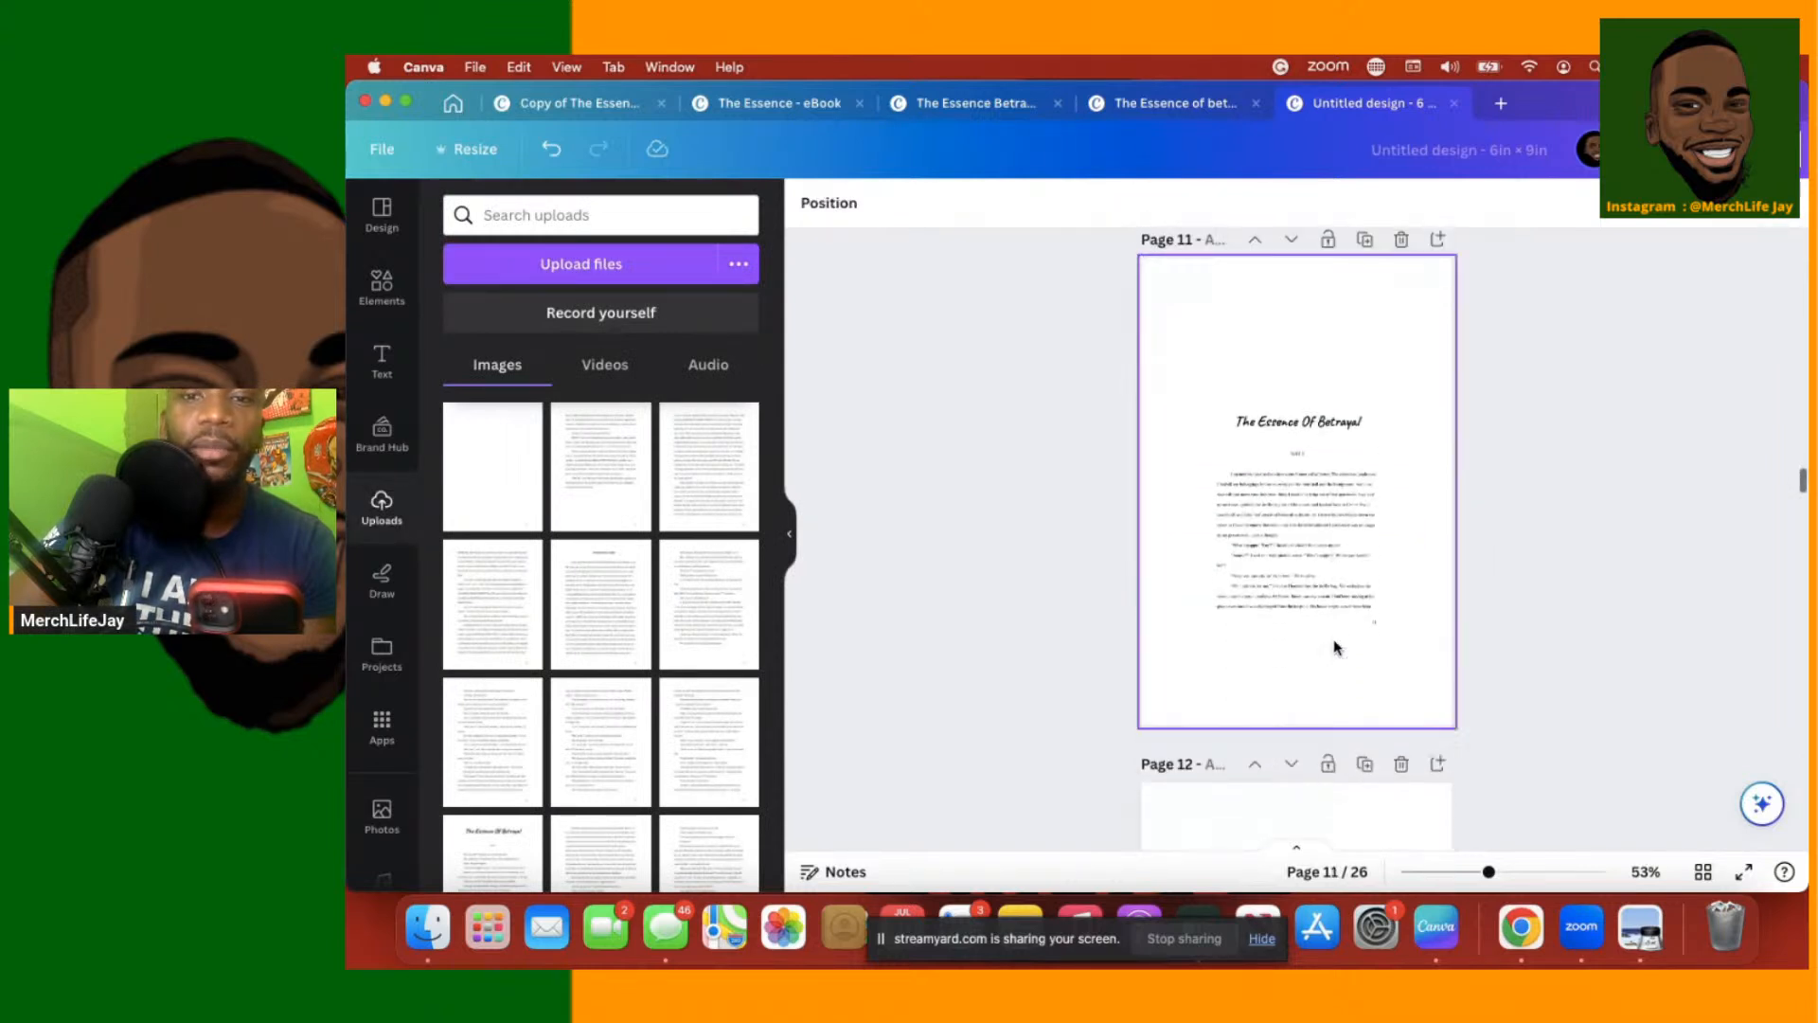
left_click(1298, 520)
scroll(1300, 519, "up", 2)
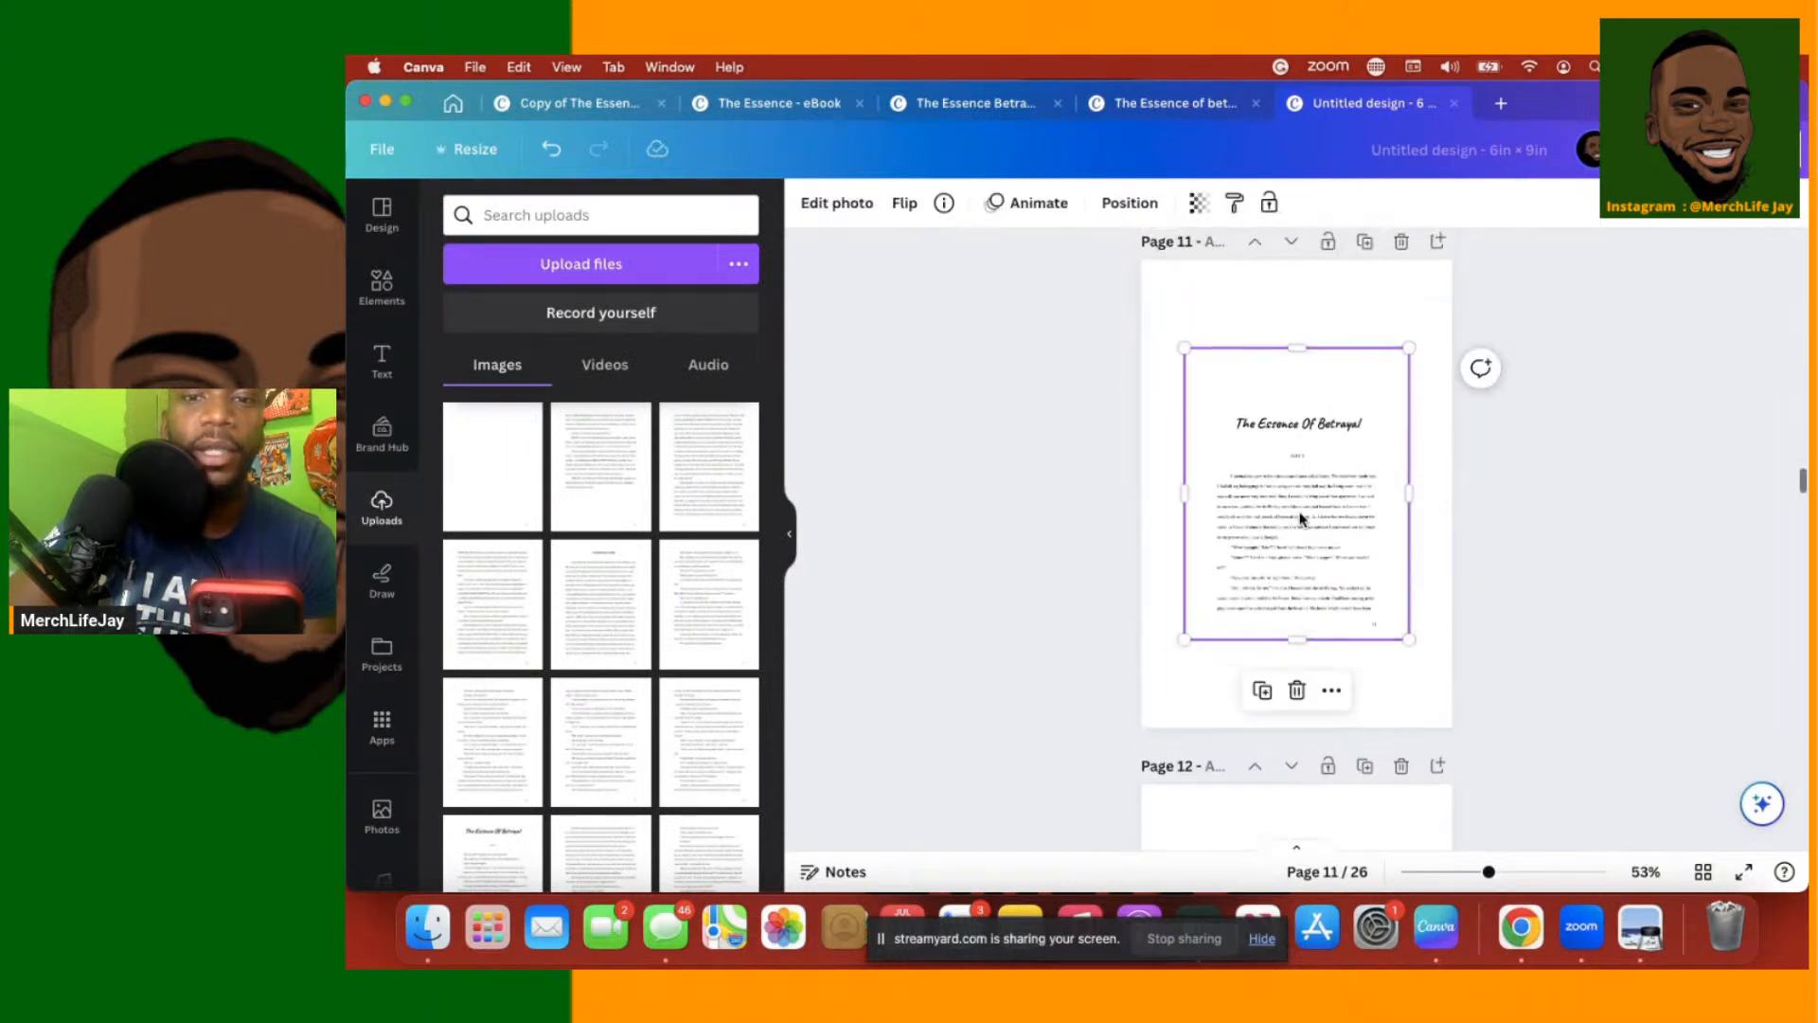
left_click_drag(1271, 546, 1288, 572)
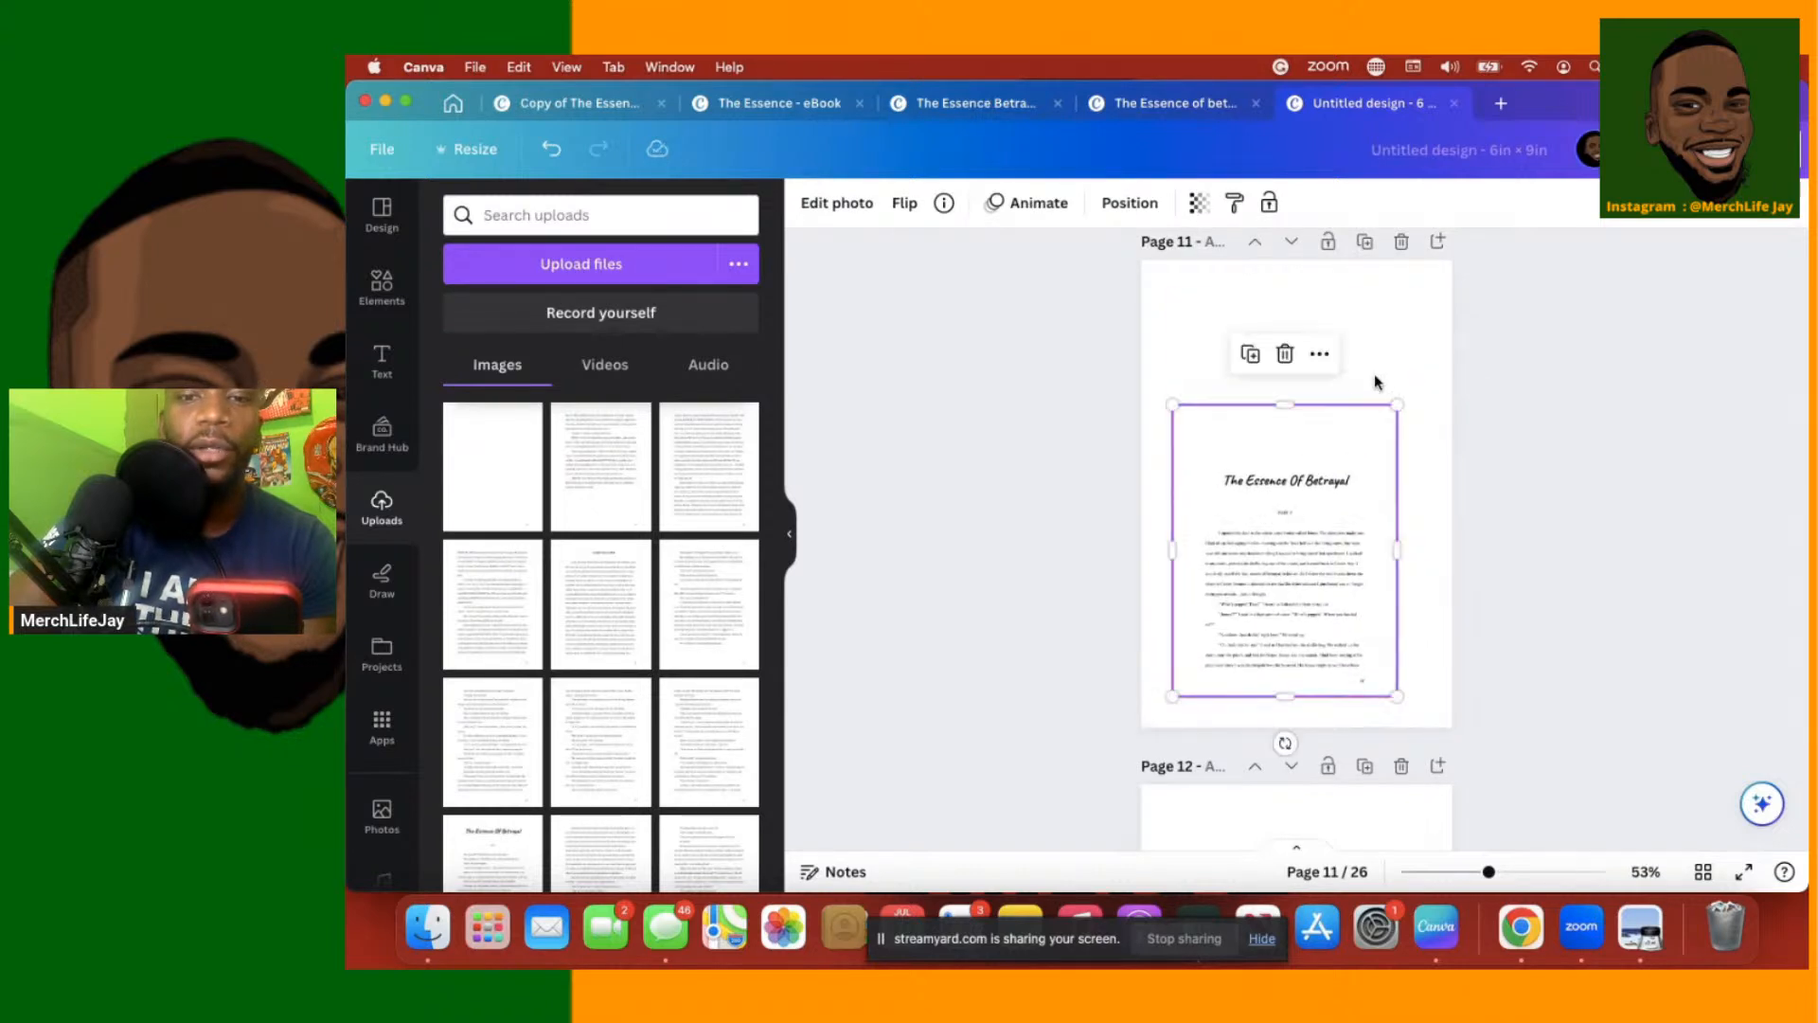
left_click_drag(1397, 405, 1422, 374)
left_click(1121, 204)
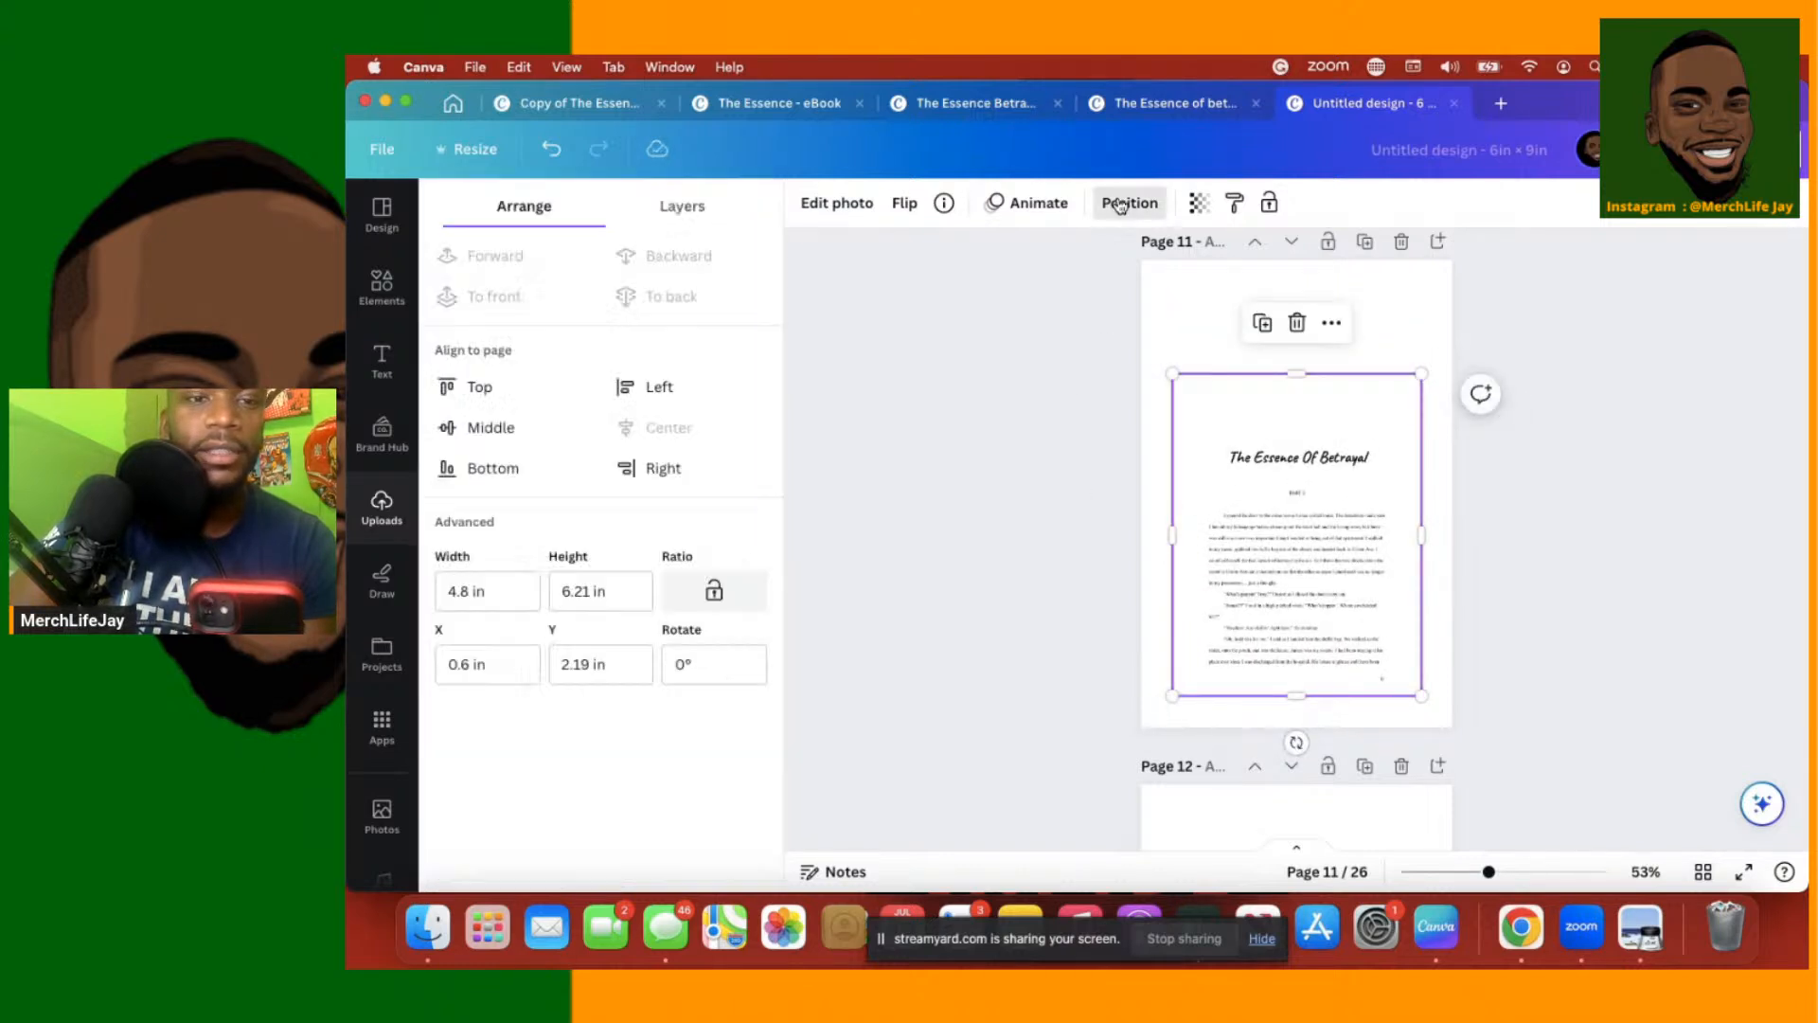
left_click(484, 431)
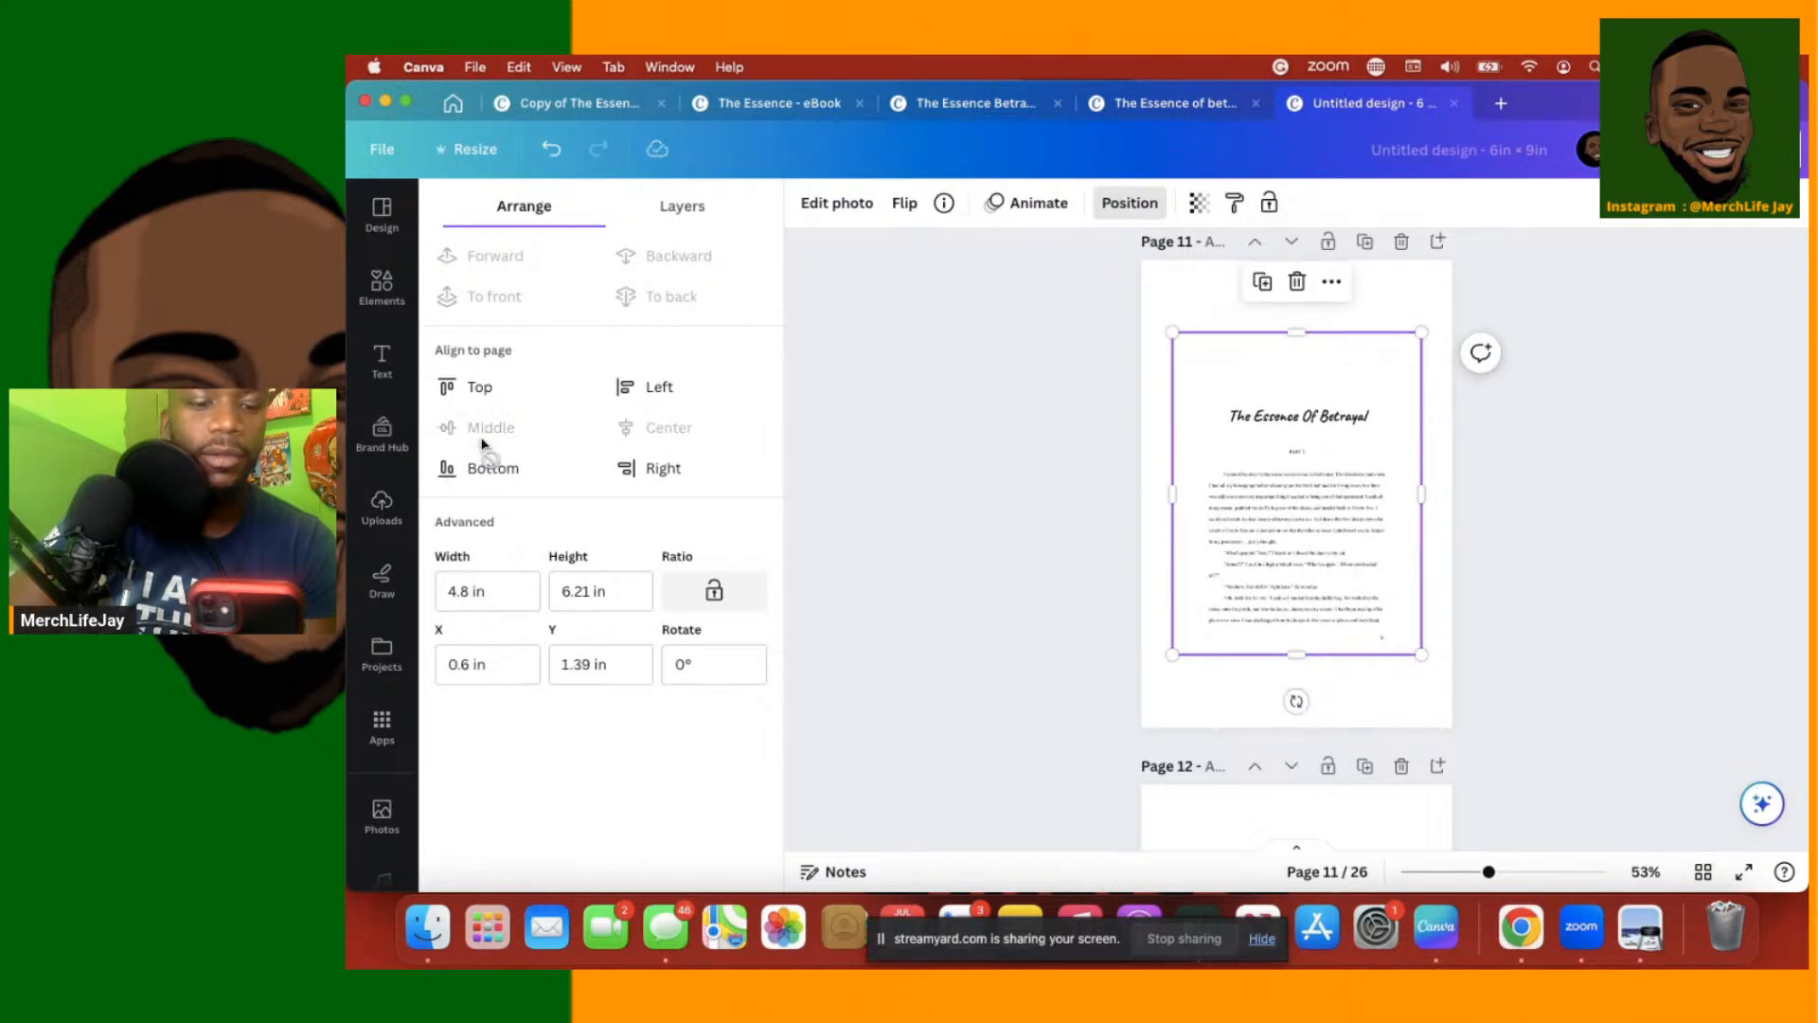
left_click(1506, 517)
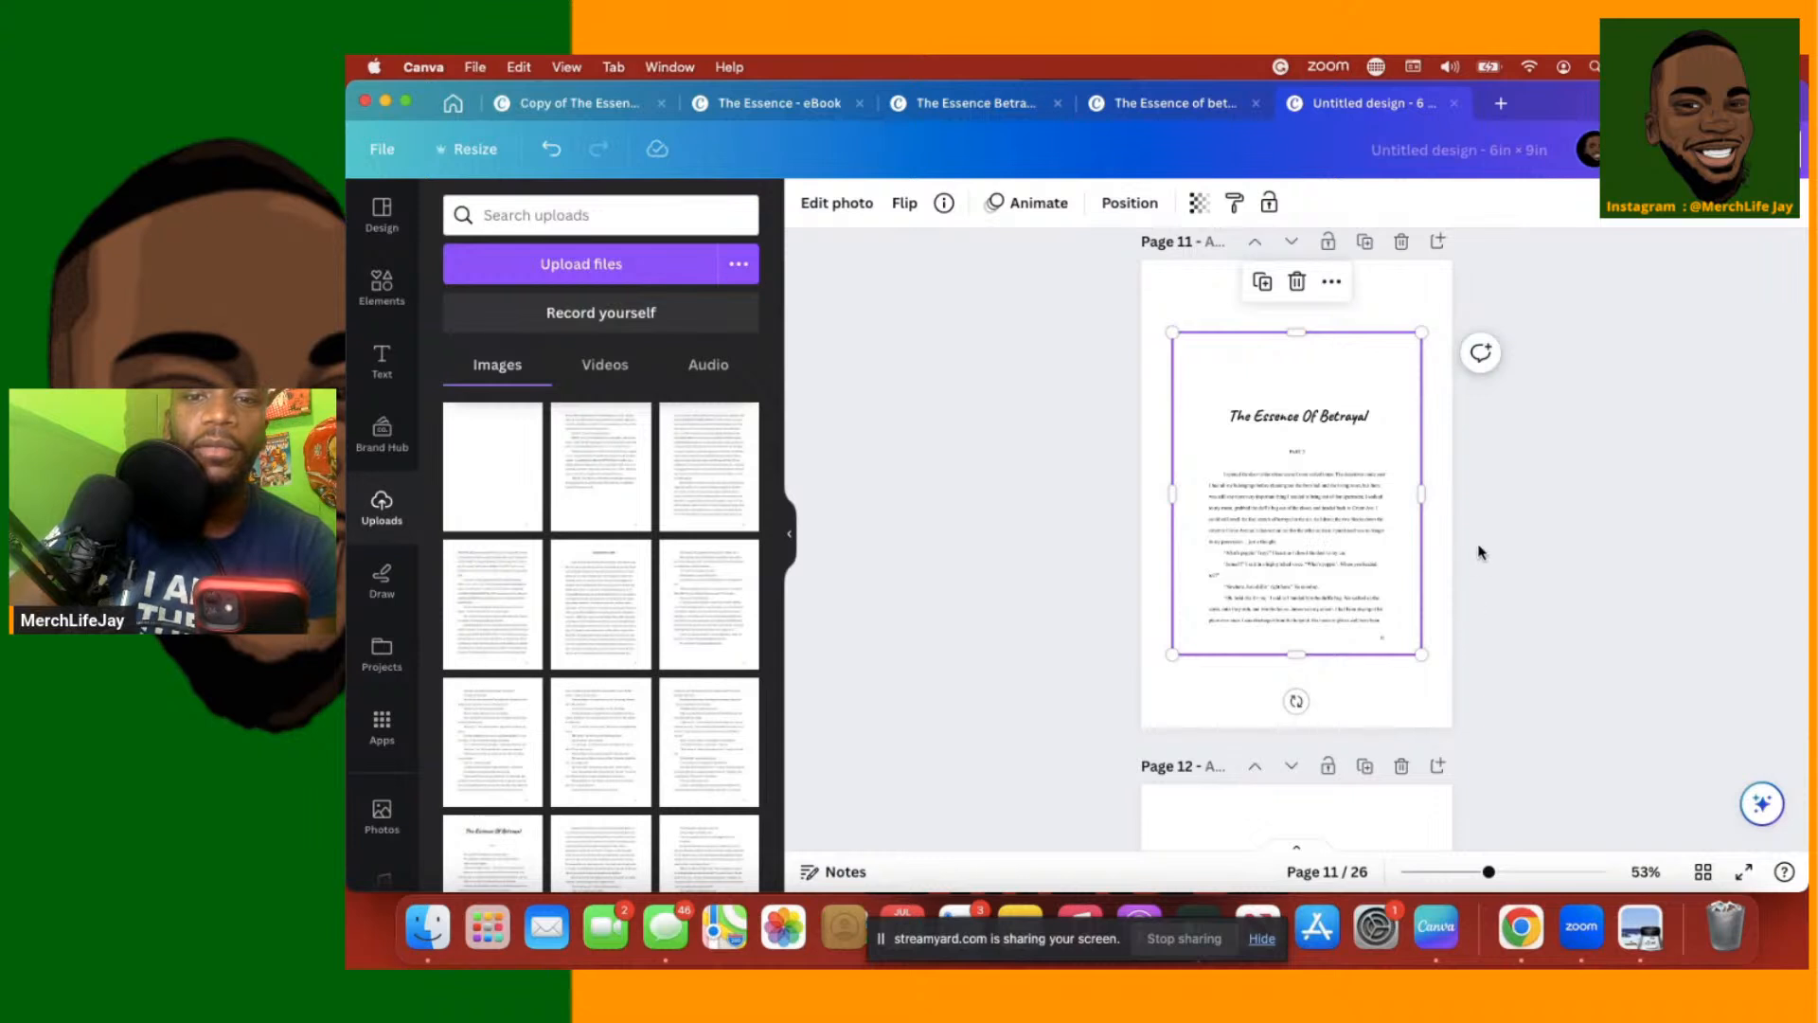
left_click(1481, 552)
Fit the page 12 image to the margin guides at about 4.8 × 6.21 in and align it to the page's vertical middle
scroll(1480, 552, "down", 6)
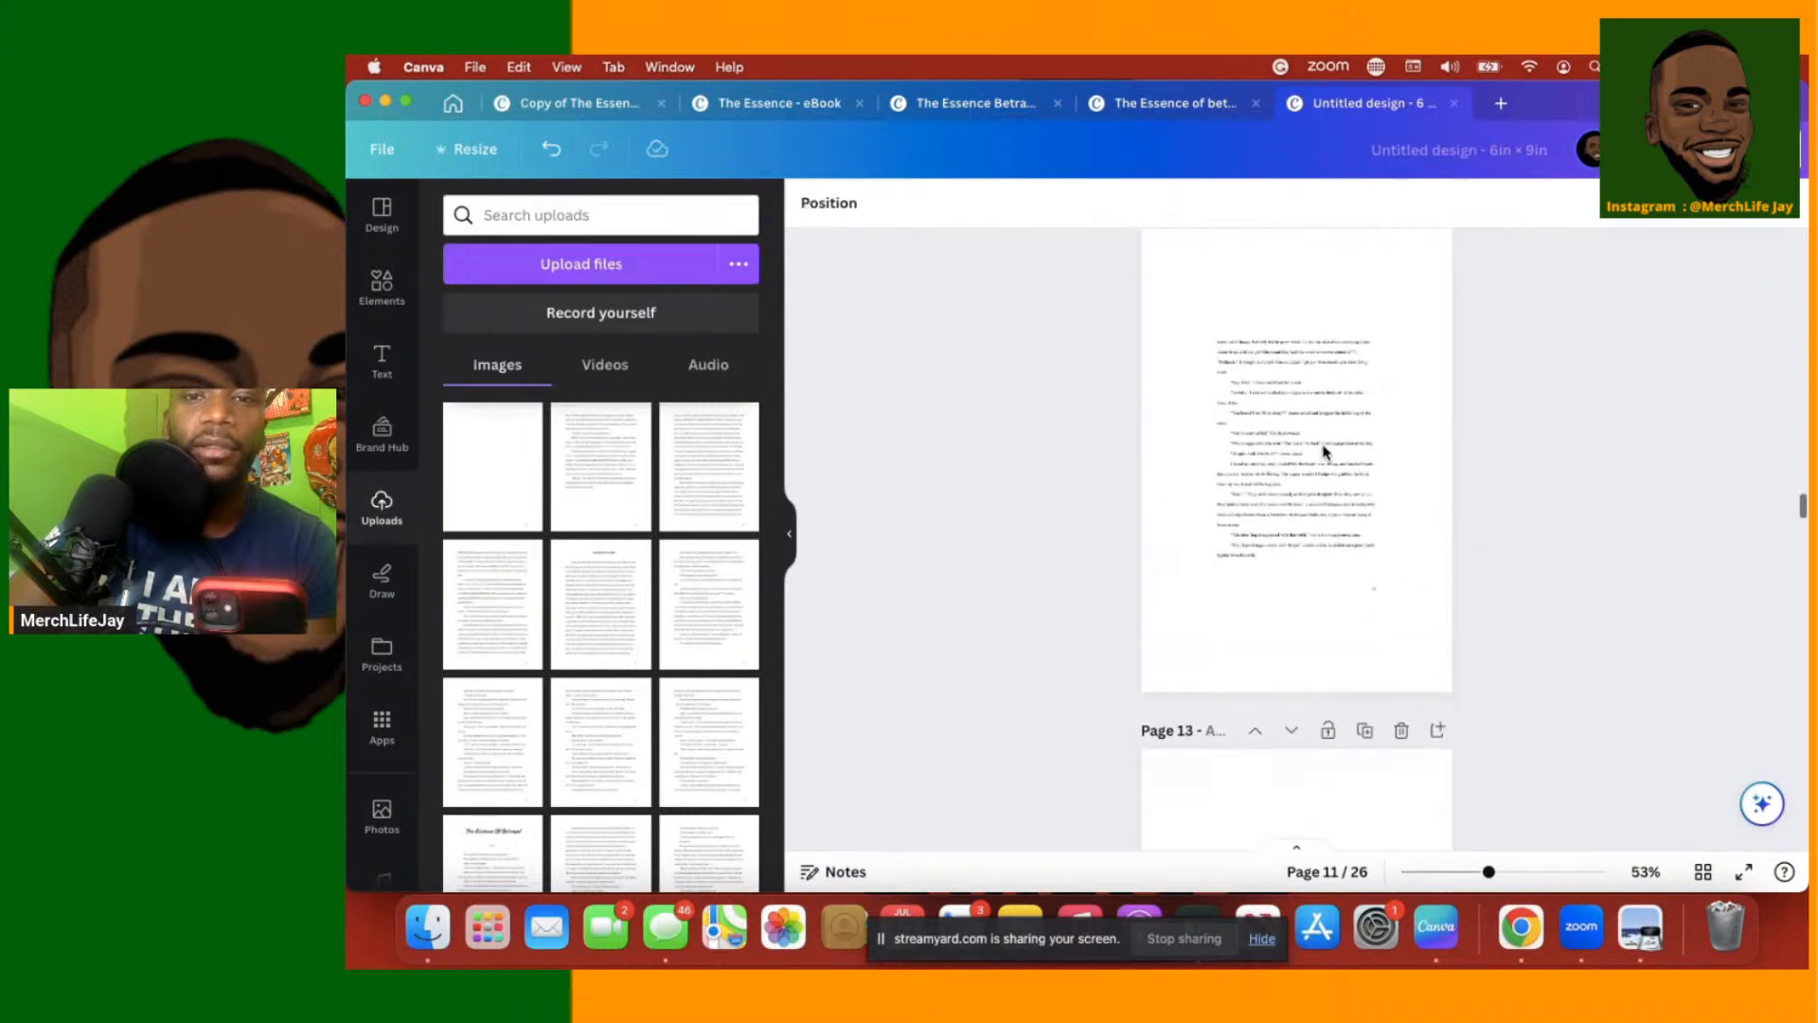
left_click(1323, 444)
left_click_drag(1328, 461, 1338, 500)
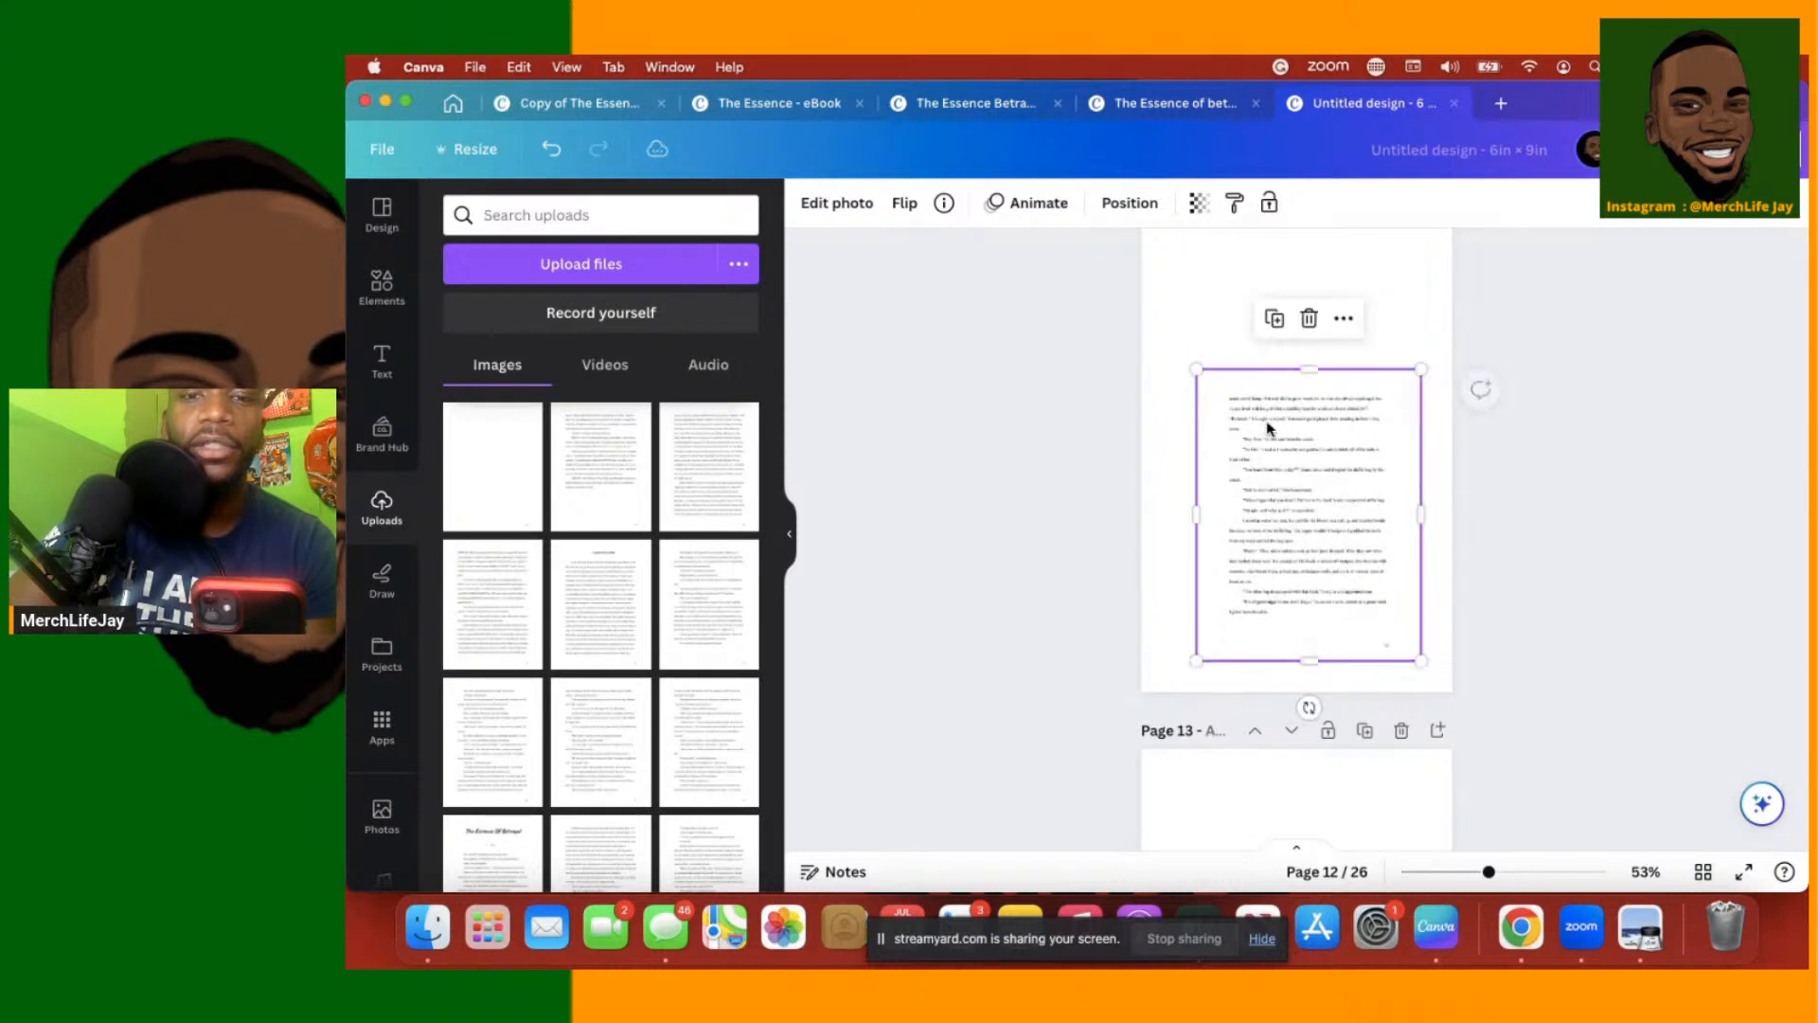
left_click_drag(1175, 327, 1151, 296)
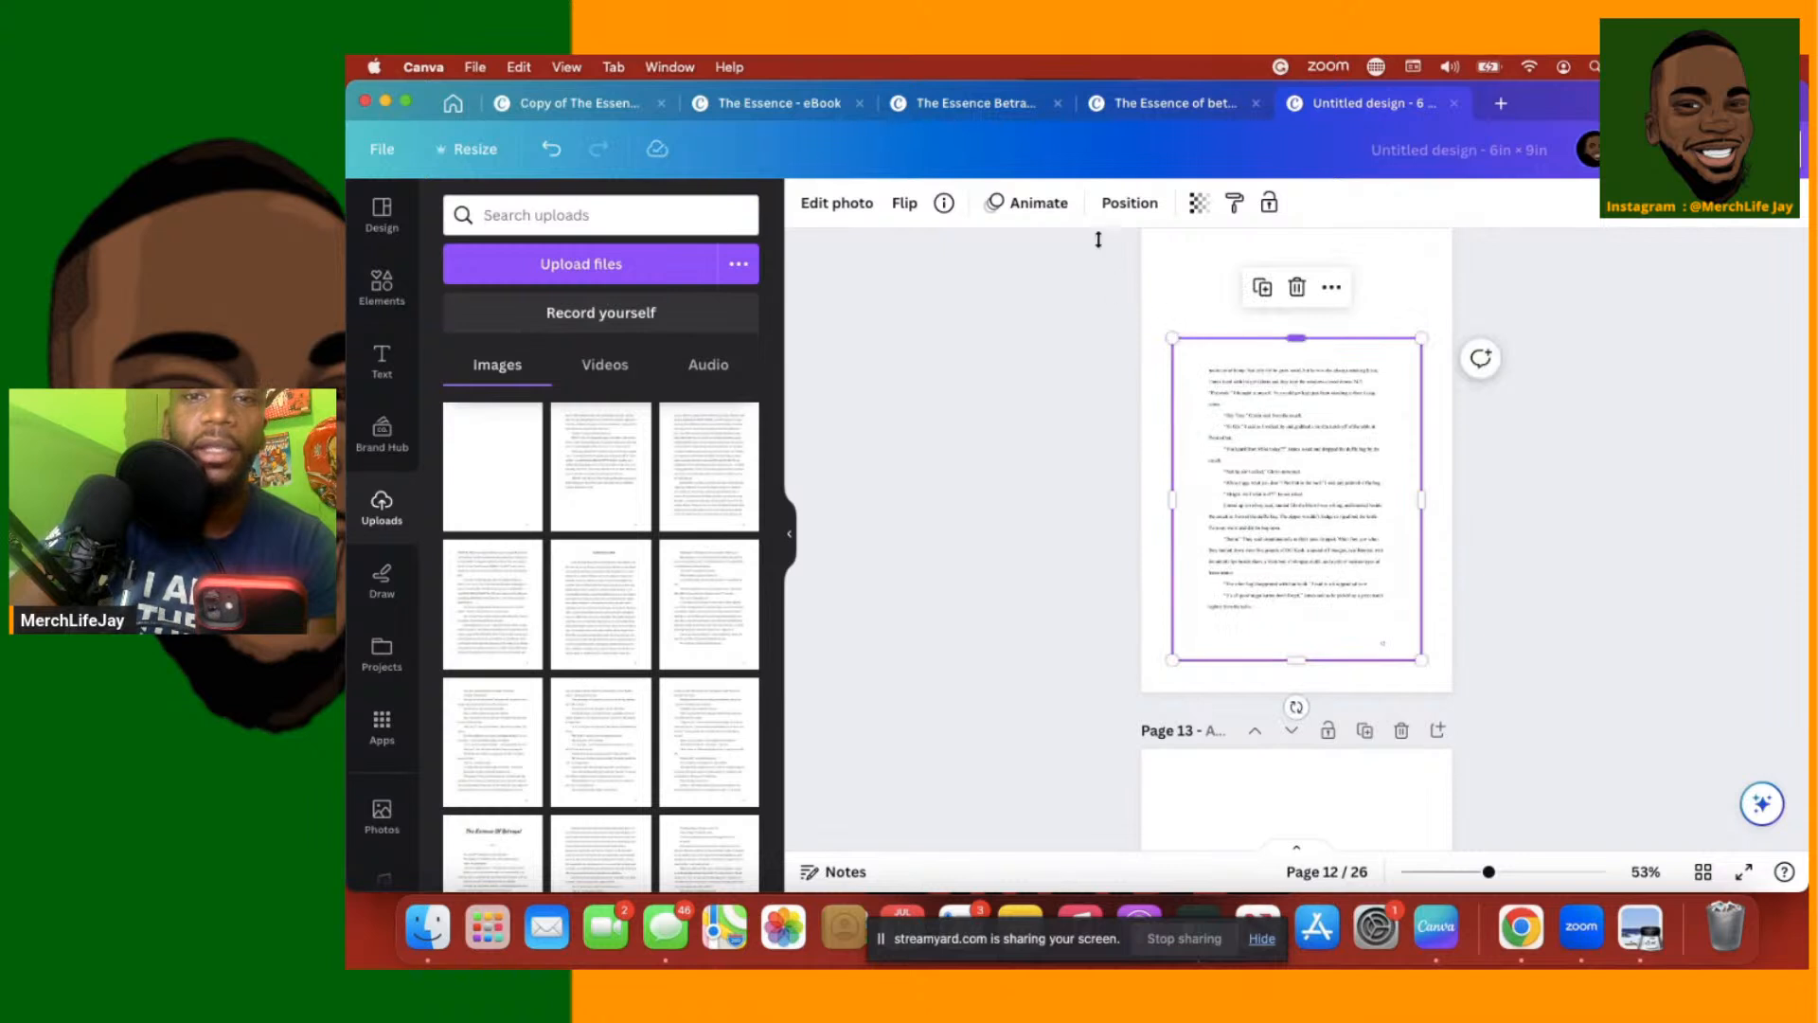
left_click(1119, 209)
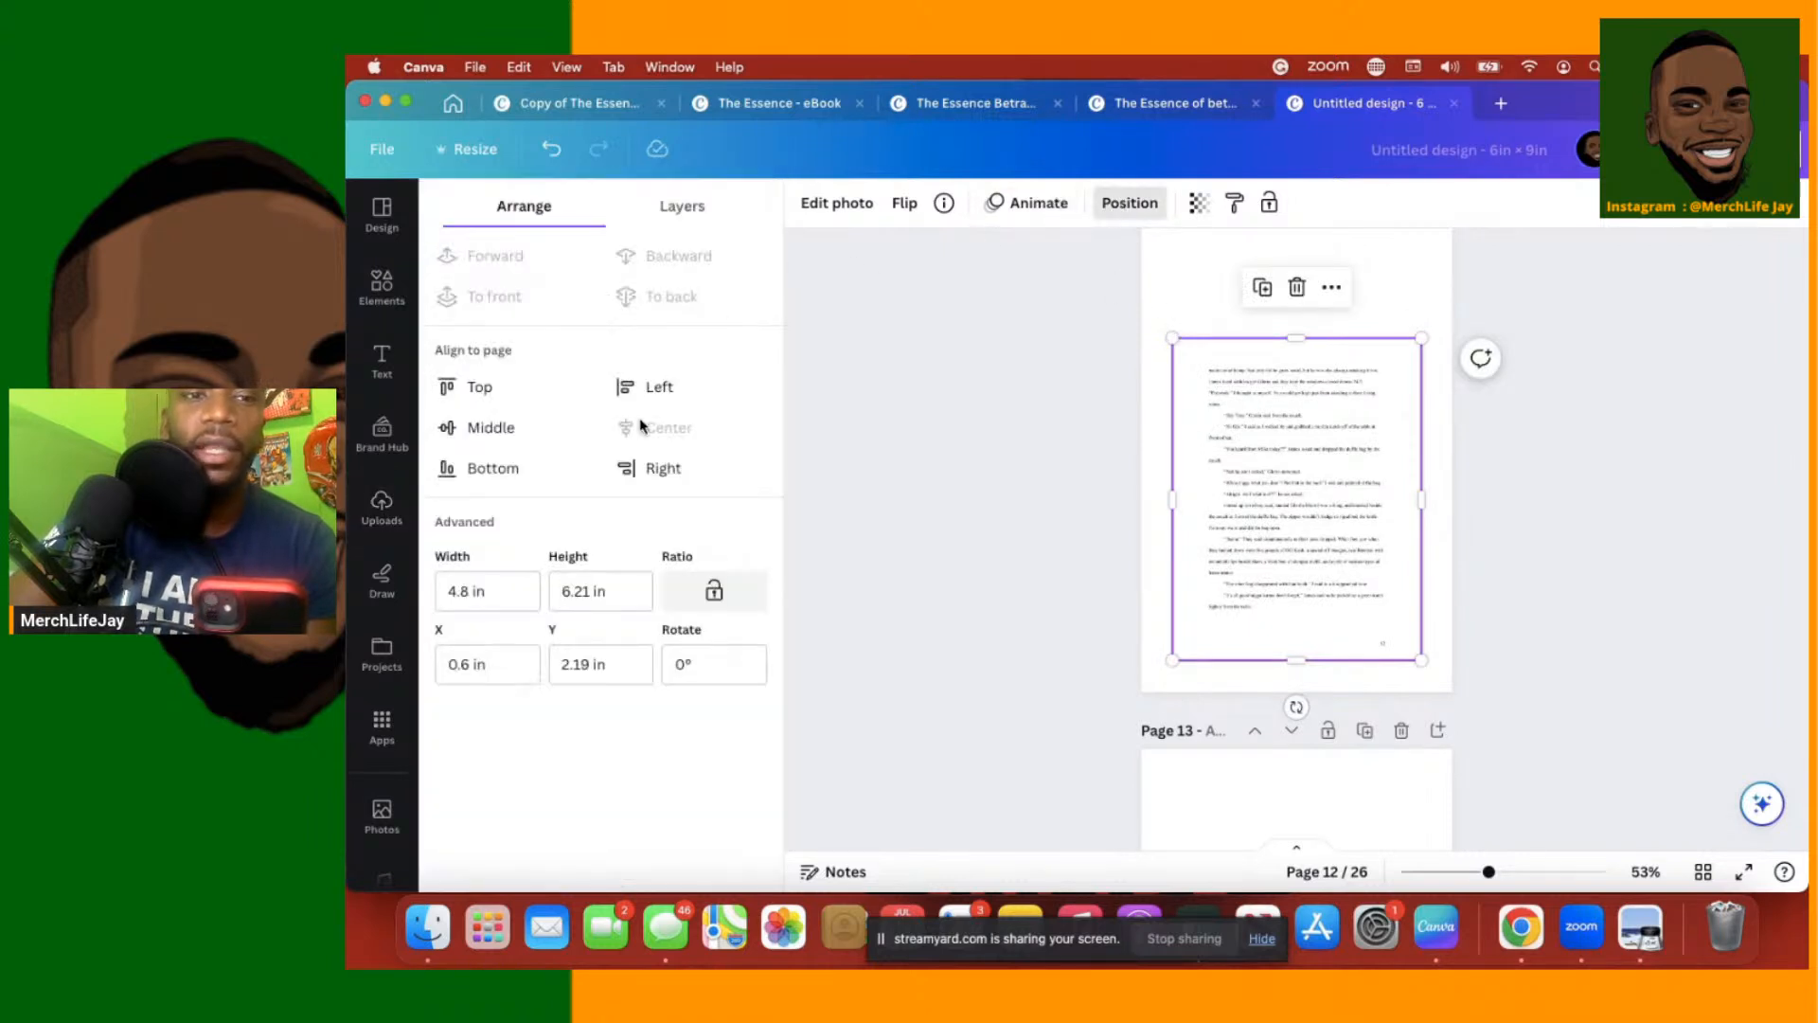
left_click(503, 440)
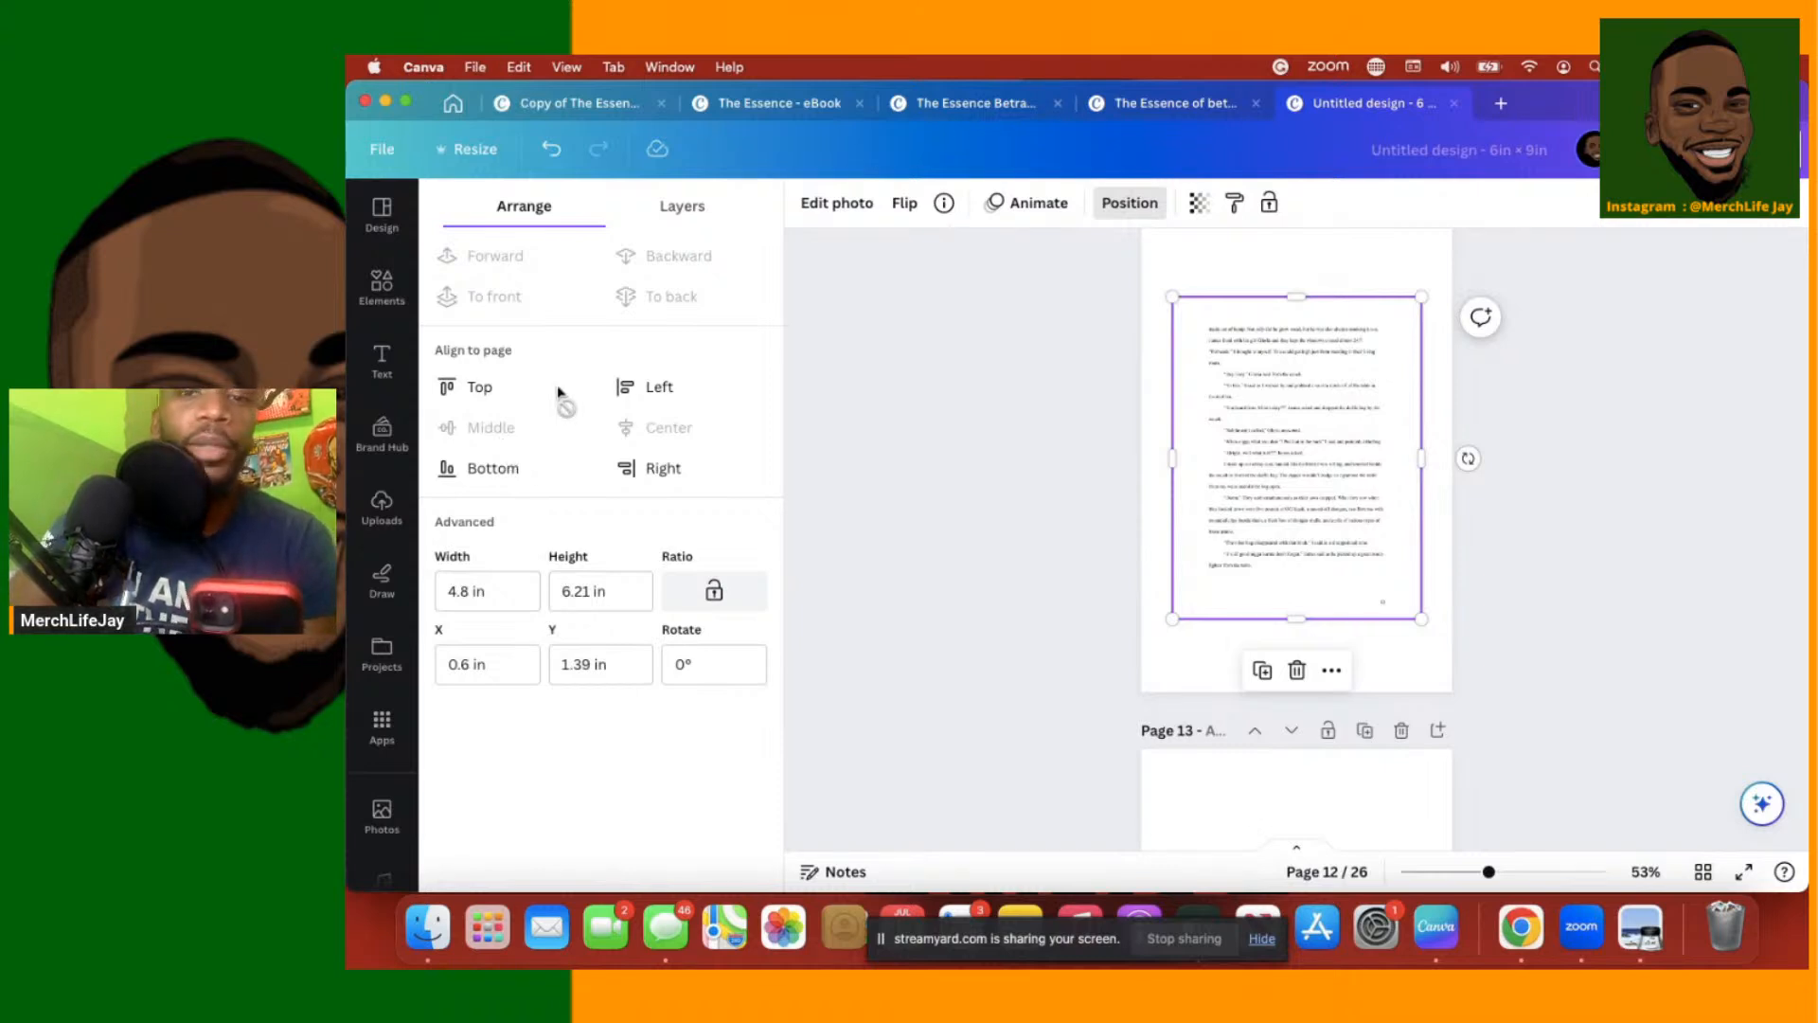
left_click(1516, 611)
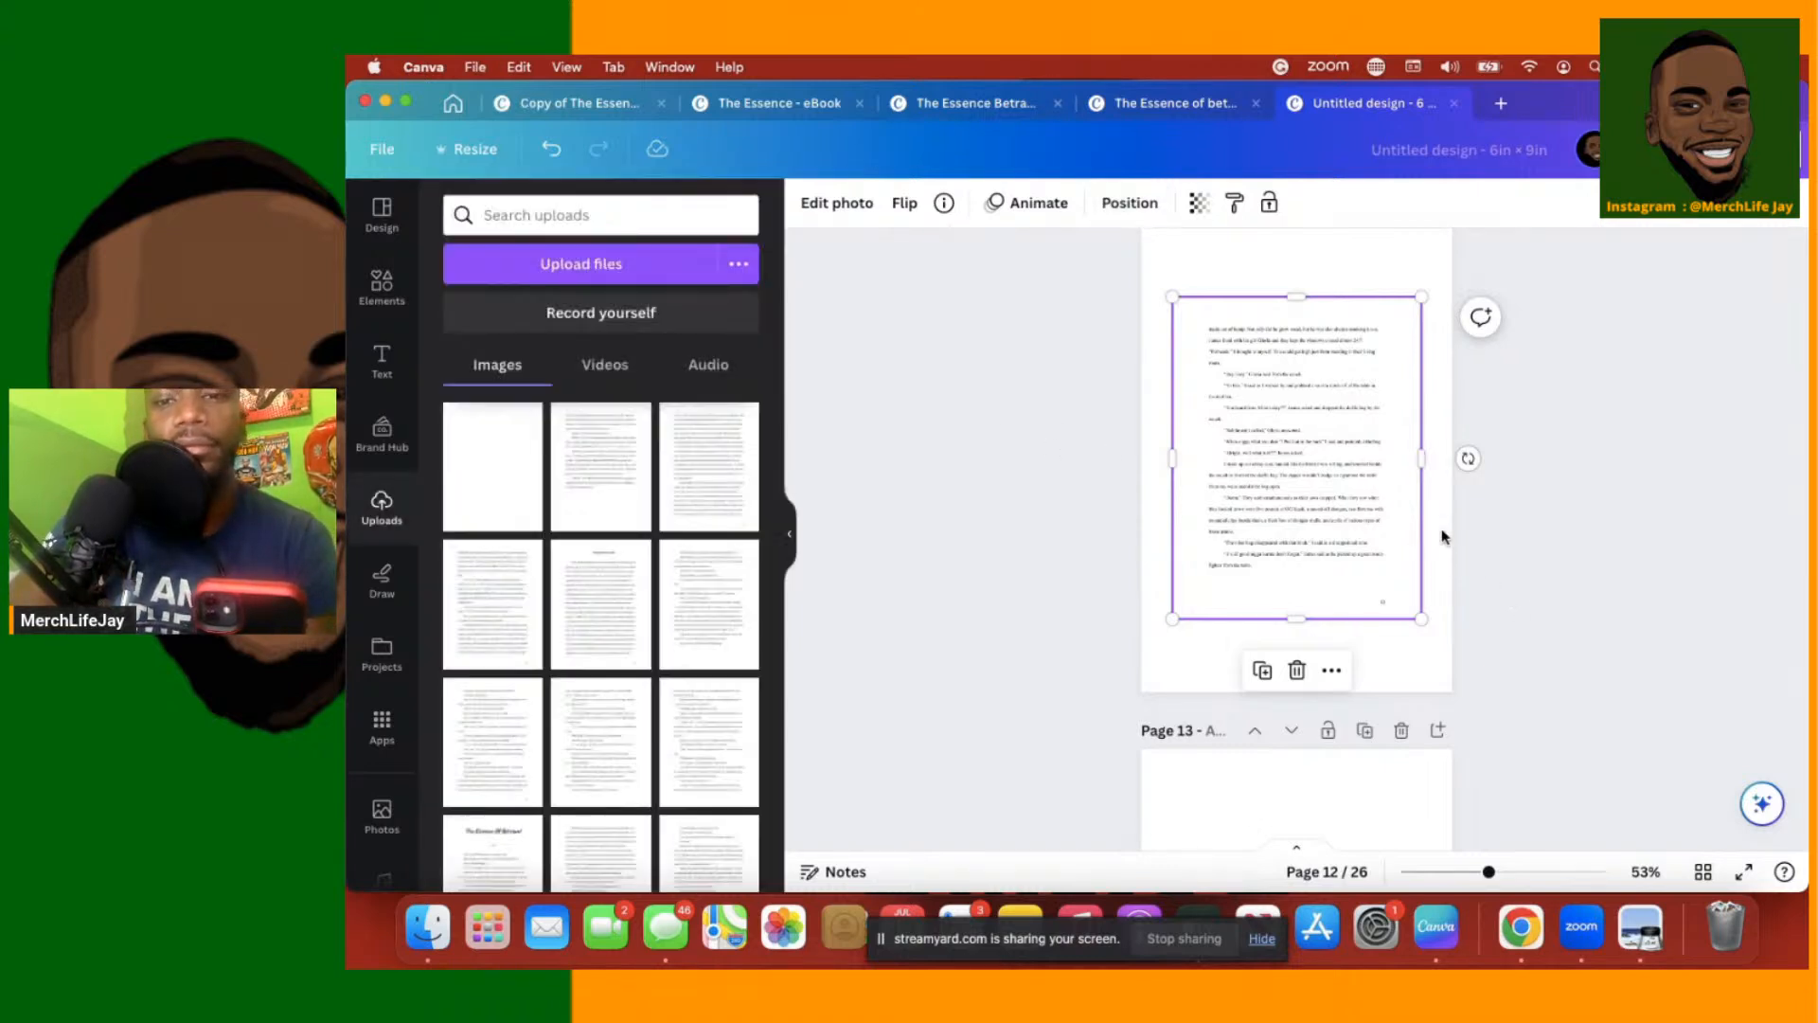
left_click(1471, 551)
Fit the page 13 image to the margin guides at about 4.8 × 6.21 in and align it to the page's vertical middle
scroll(1470, 547, "down", 5)
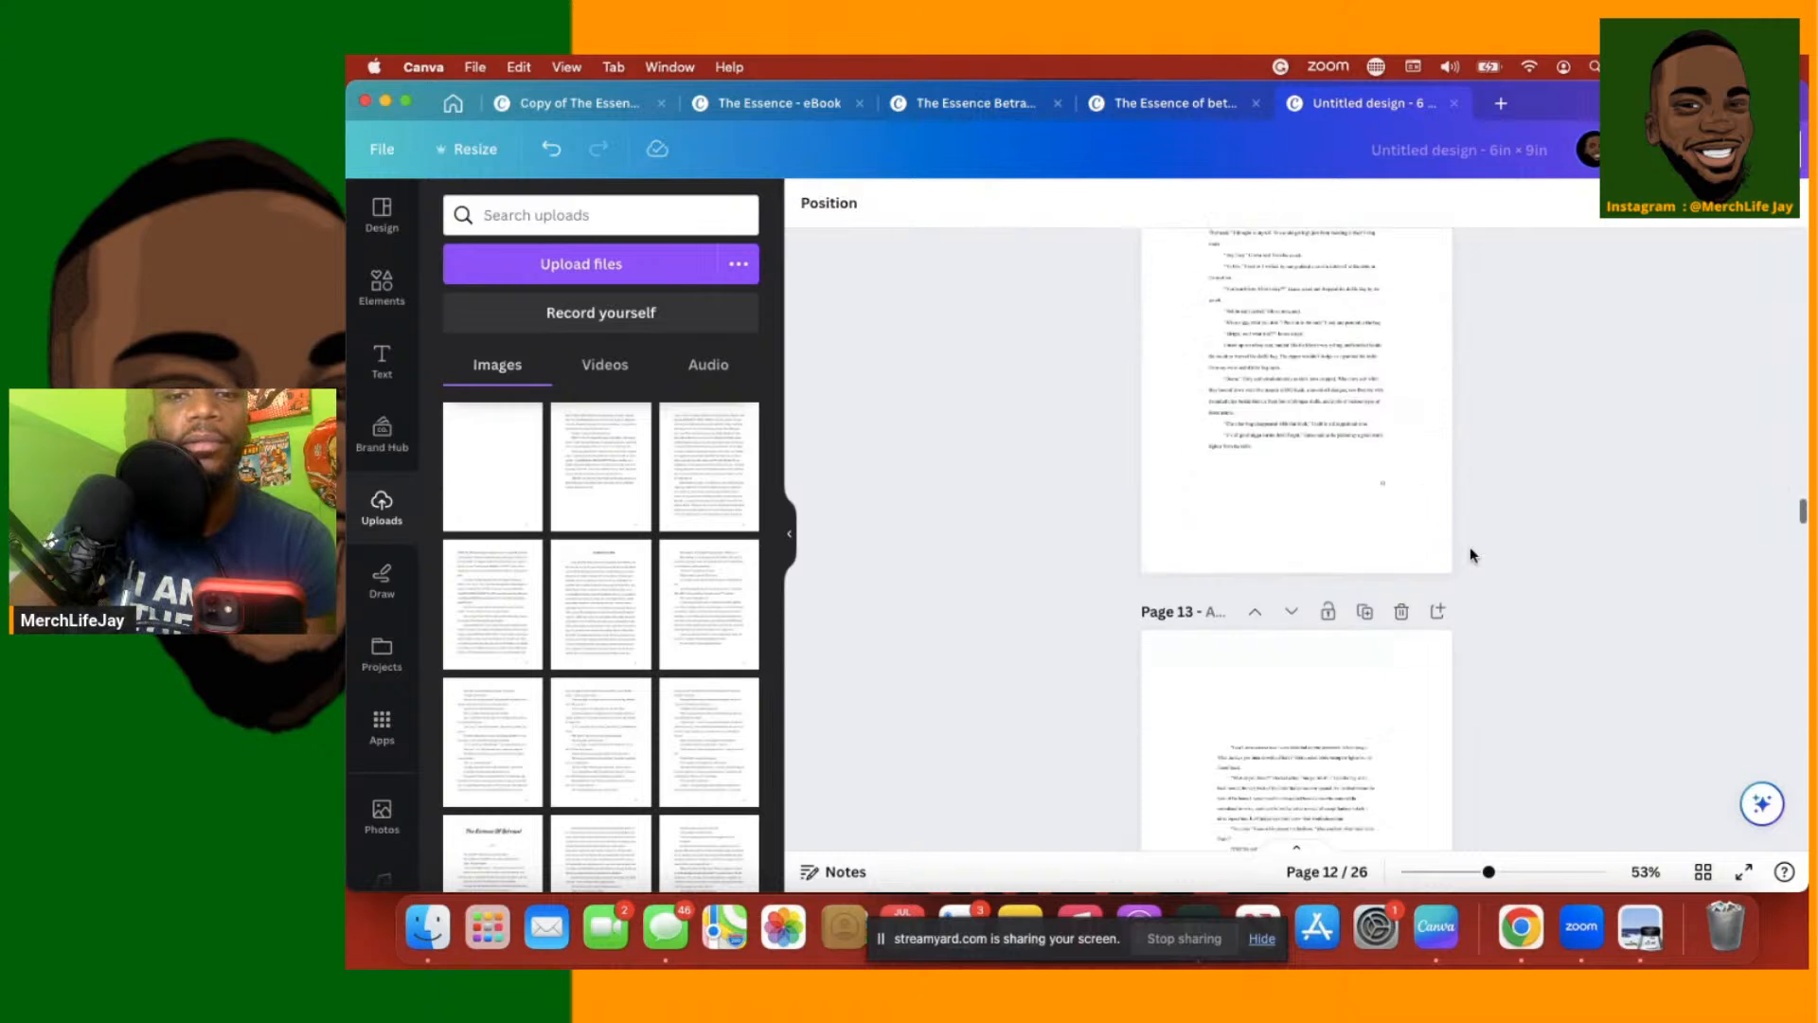
scroll(1470, 547, "down", 1)
left_click(1311, 496)
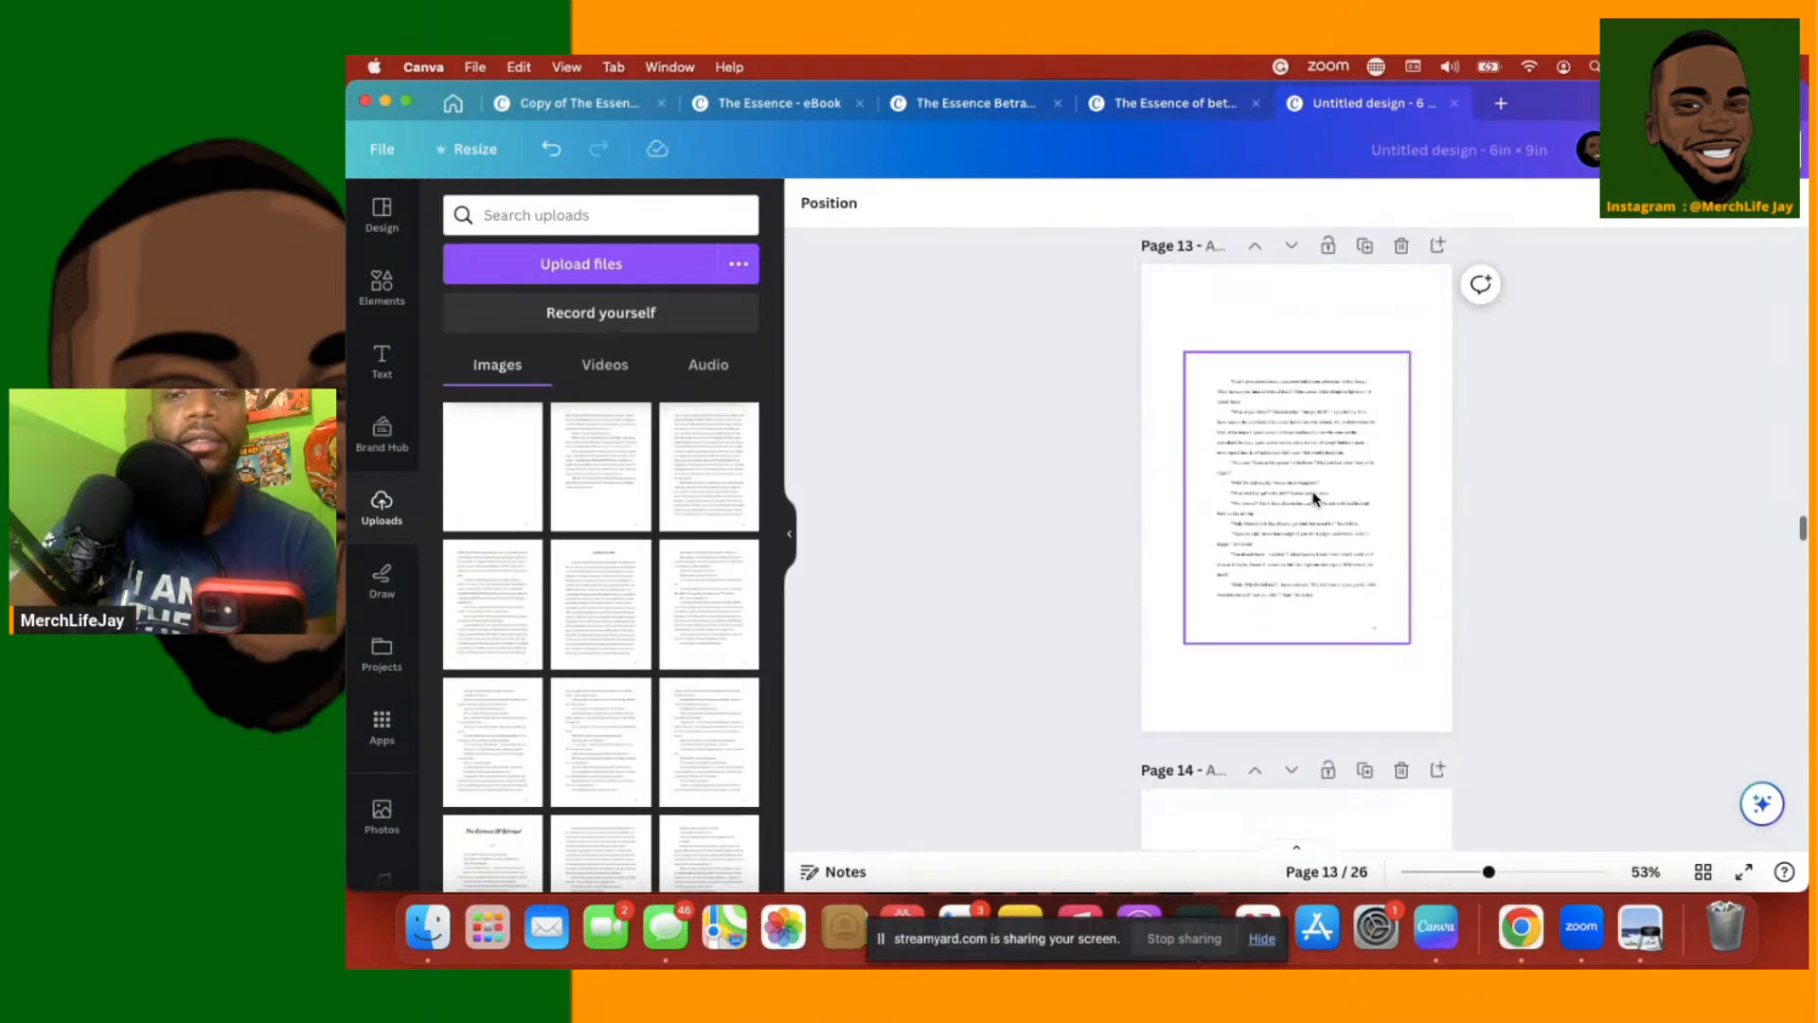
left_click_drag(1313, 496, 1325, 550)
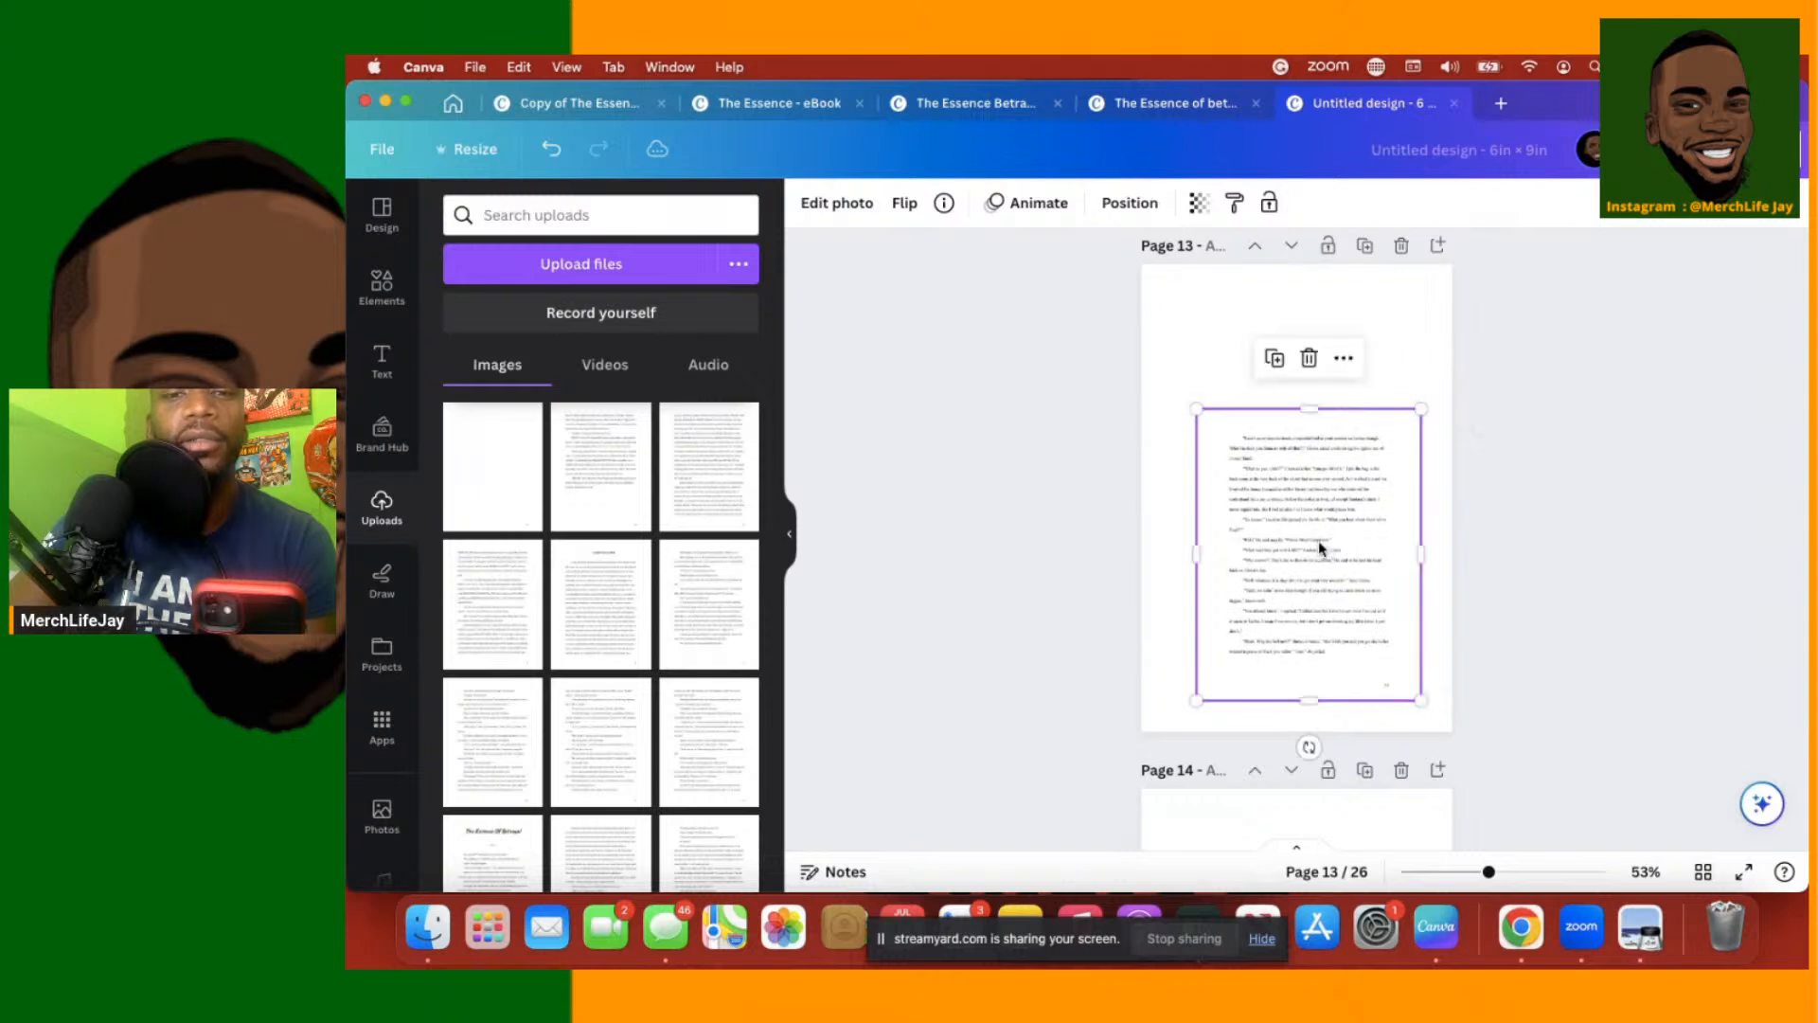
left_click_drag(1195, 407, 1188, 367)
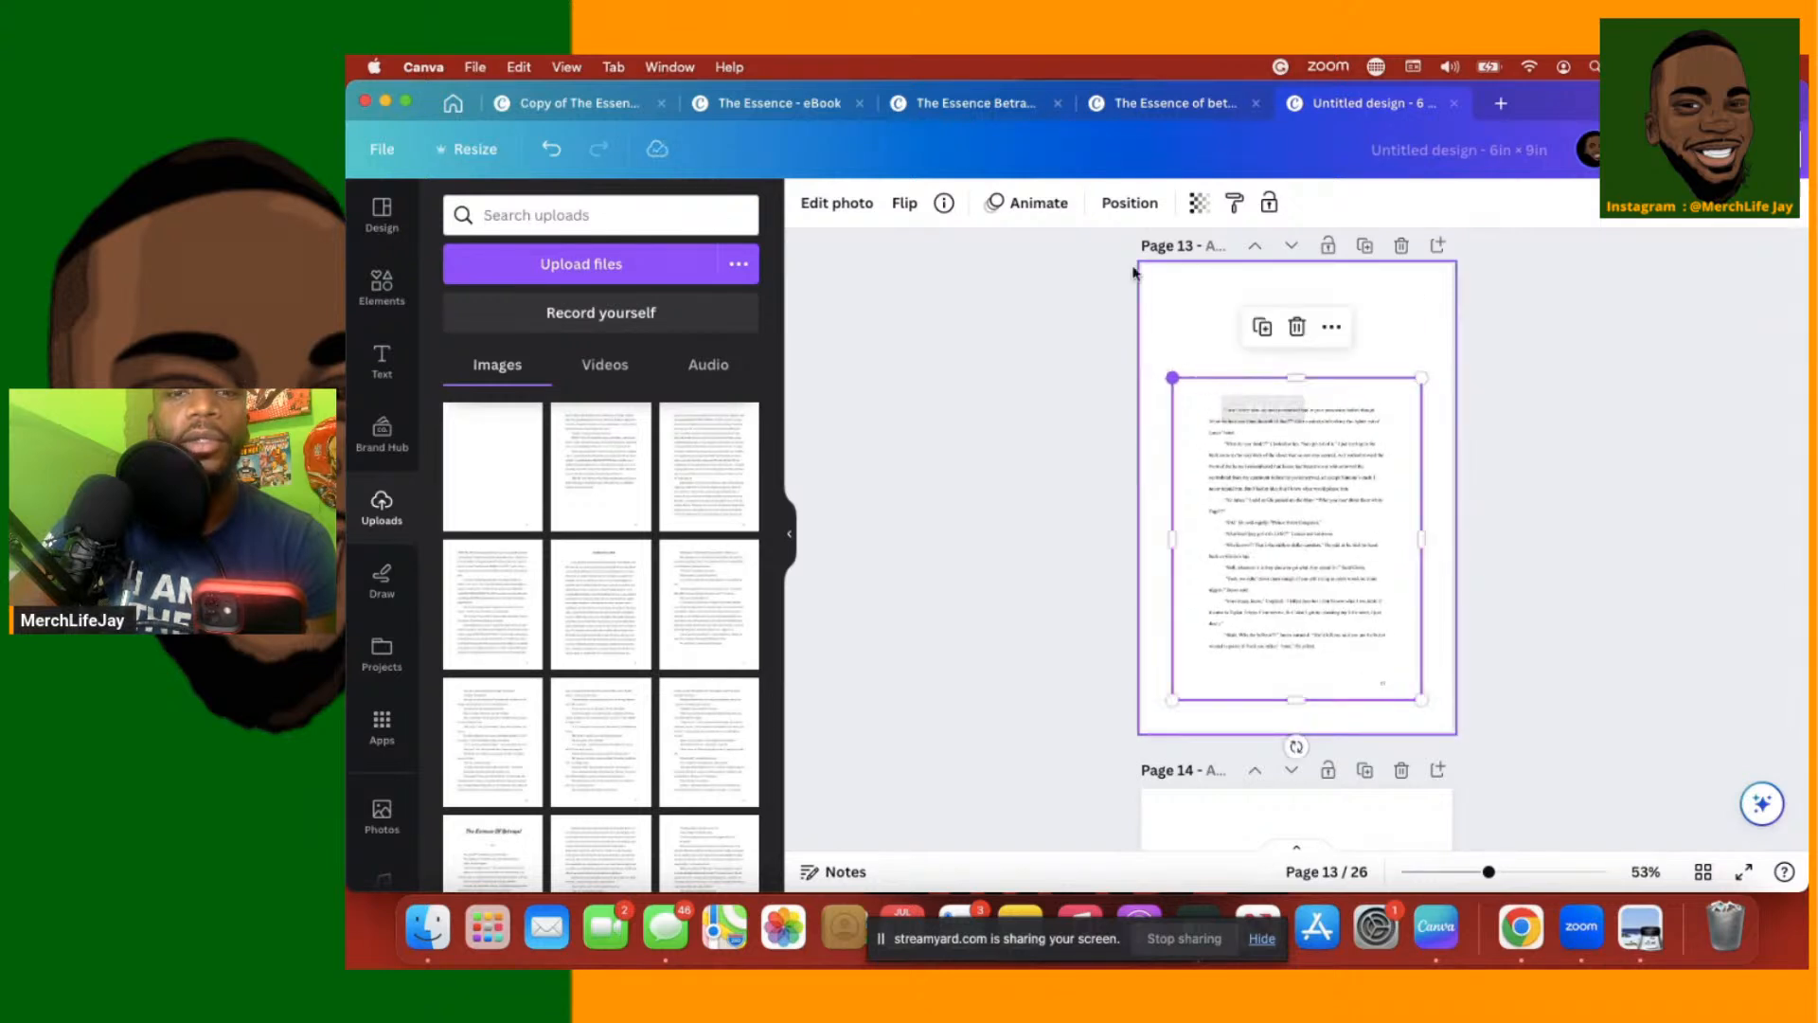
left_click(1119, 204)
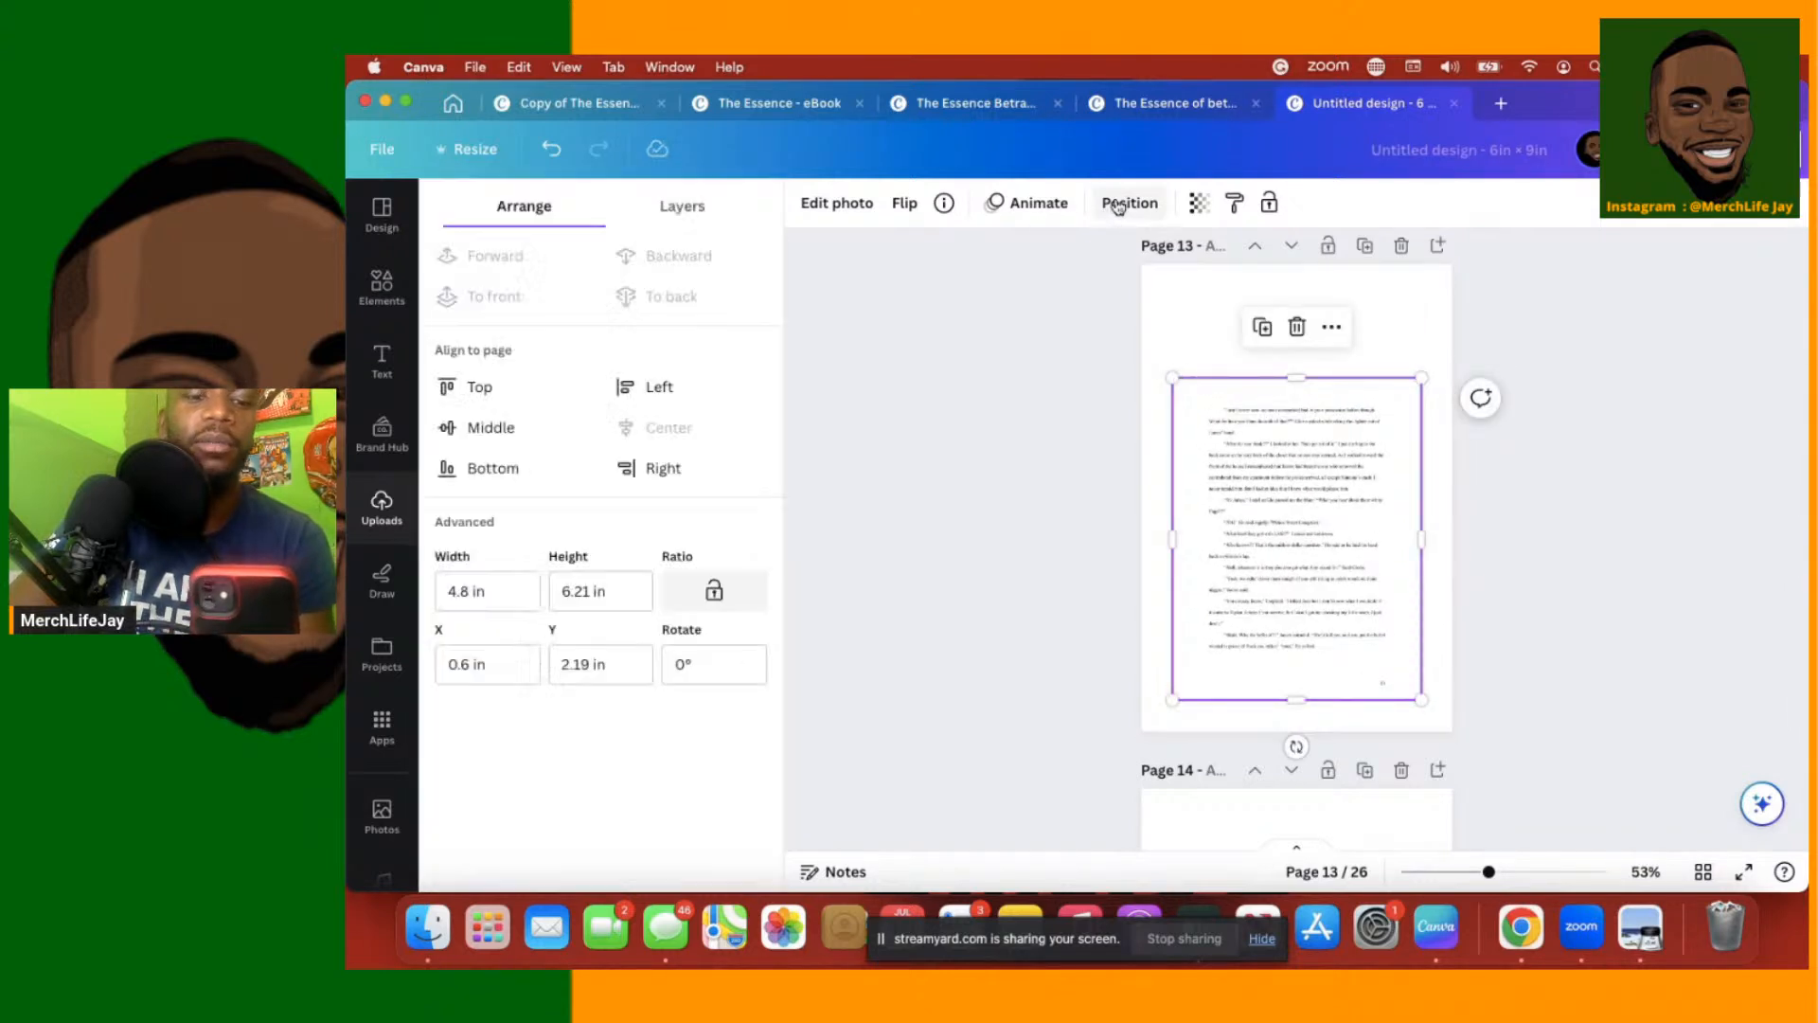
left_click(473, 427)
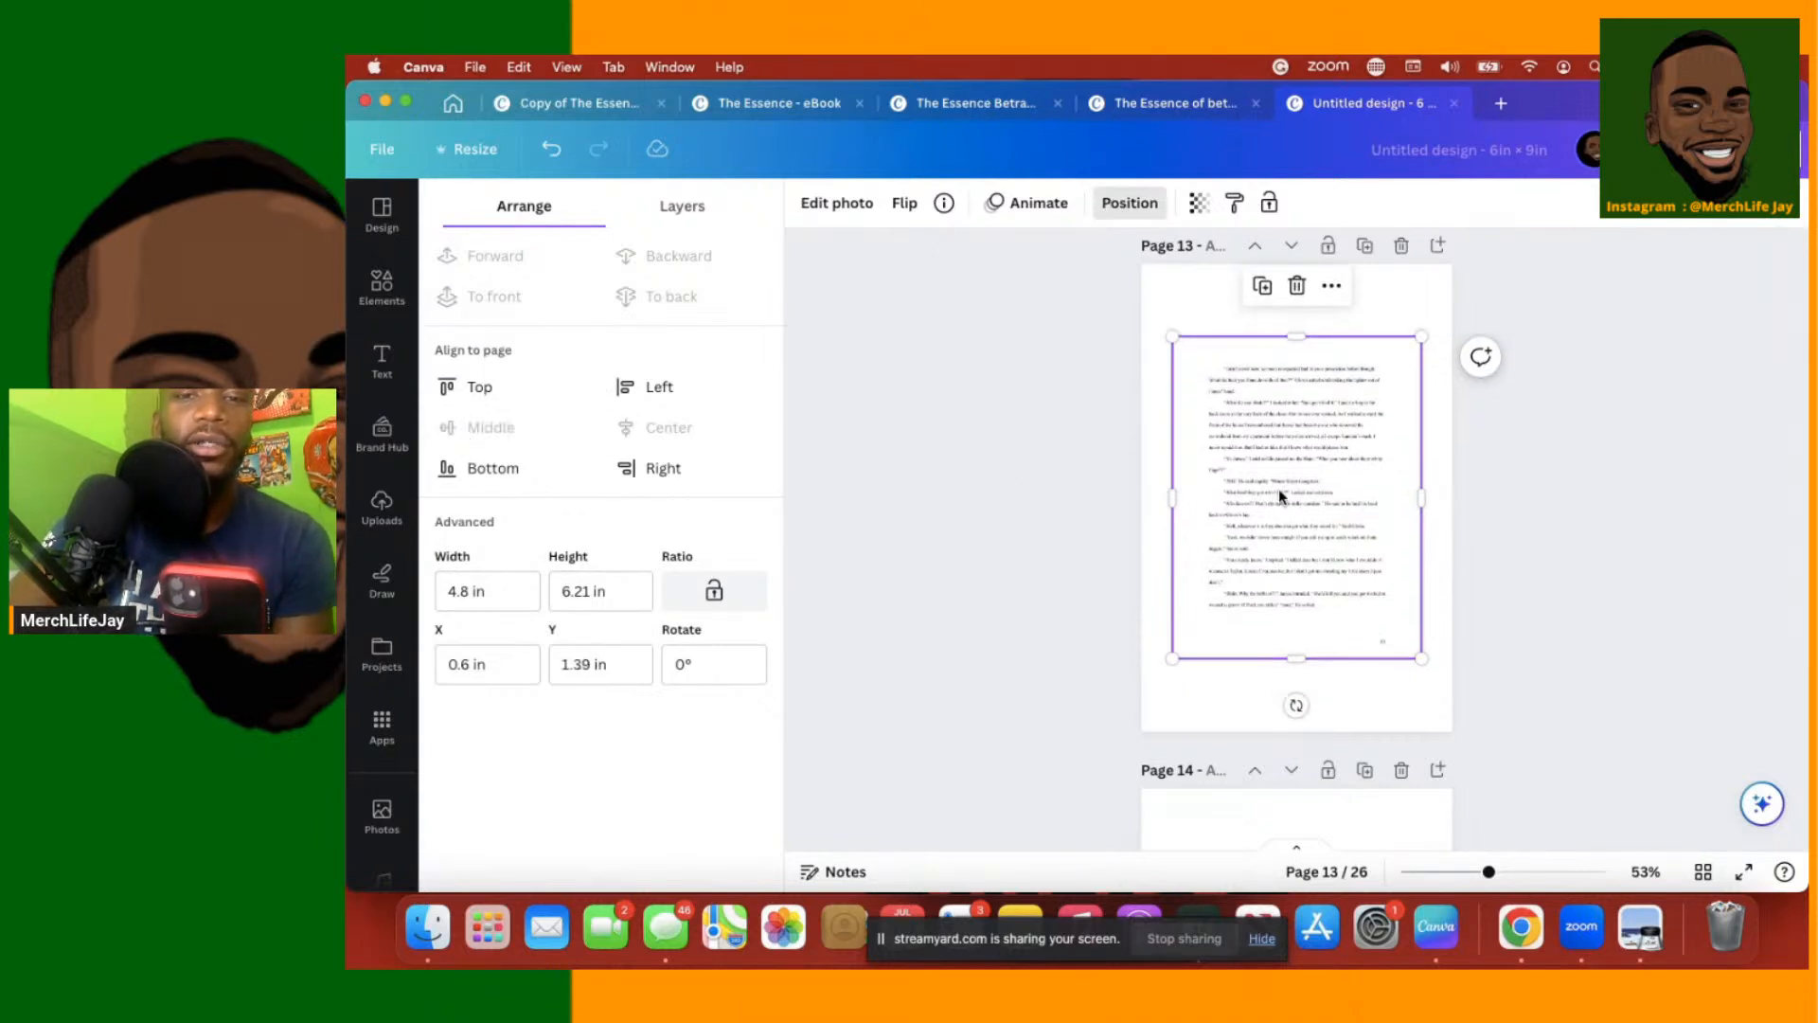
mouse_move(1278, 488)
left_mouse_down()
mouse_move(1276, 460)
mouse_move(1278, 499)
left_mouse_up()
Fit the page 14 image to the margin guides at about 4.8 × 6.21 in and align it to the page's vertical middle
scroll(1393, 633, "down", 5)
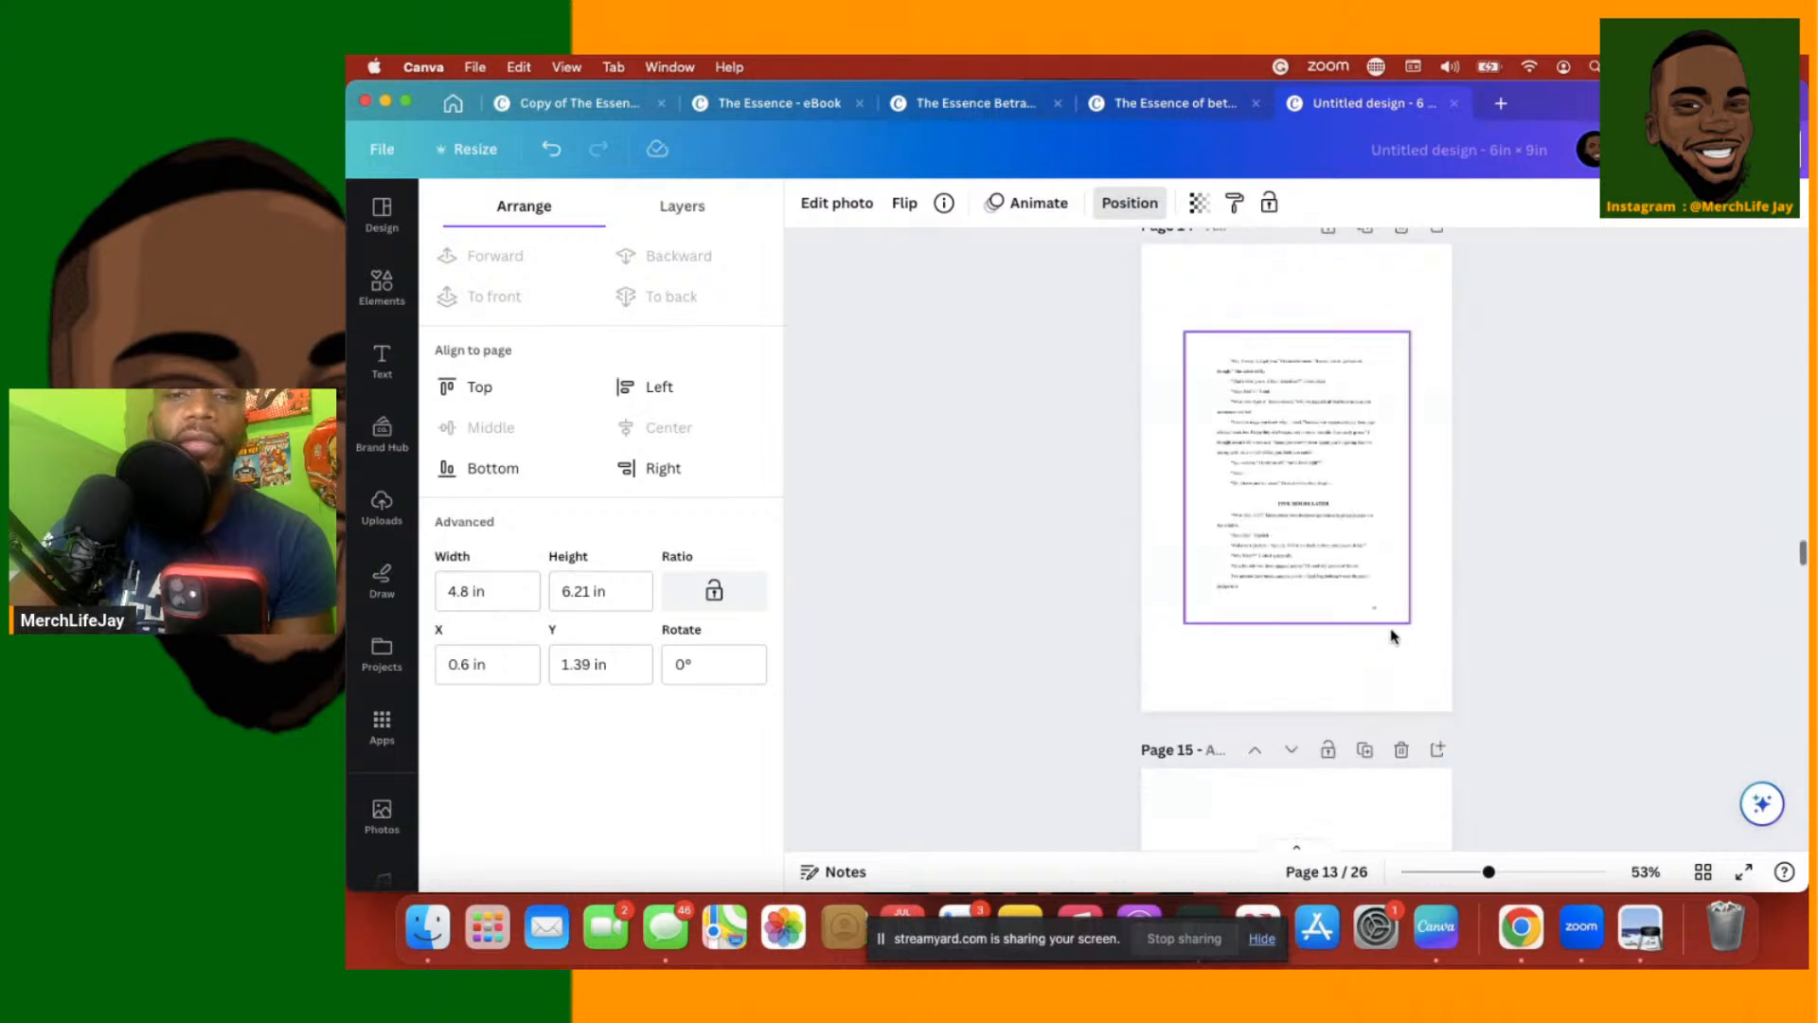
left_click(1335, 541)
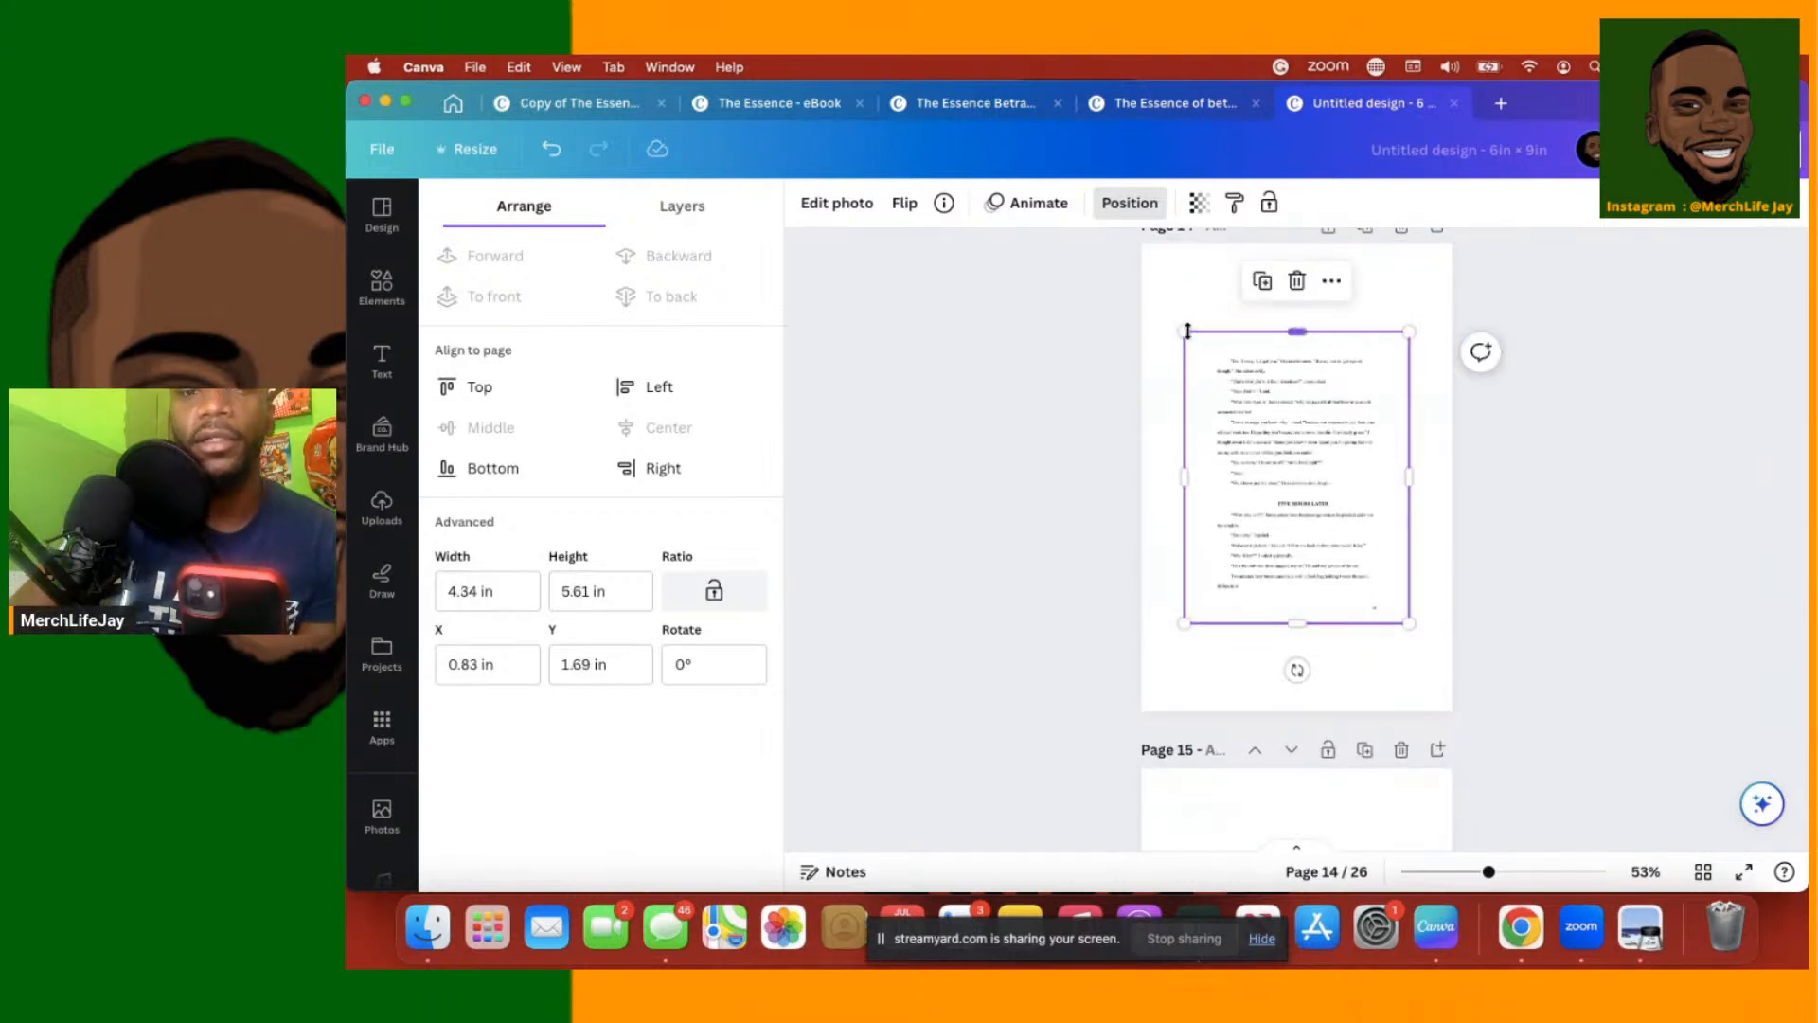
left_click_drag(1286, 401, 1292, 458)
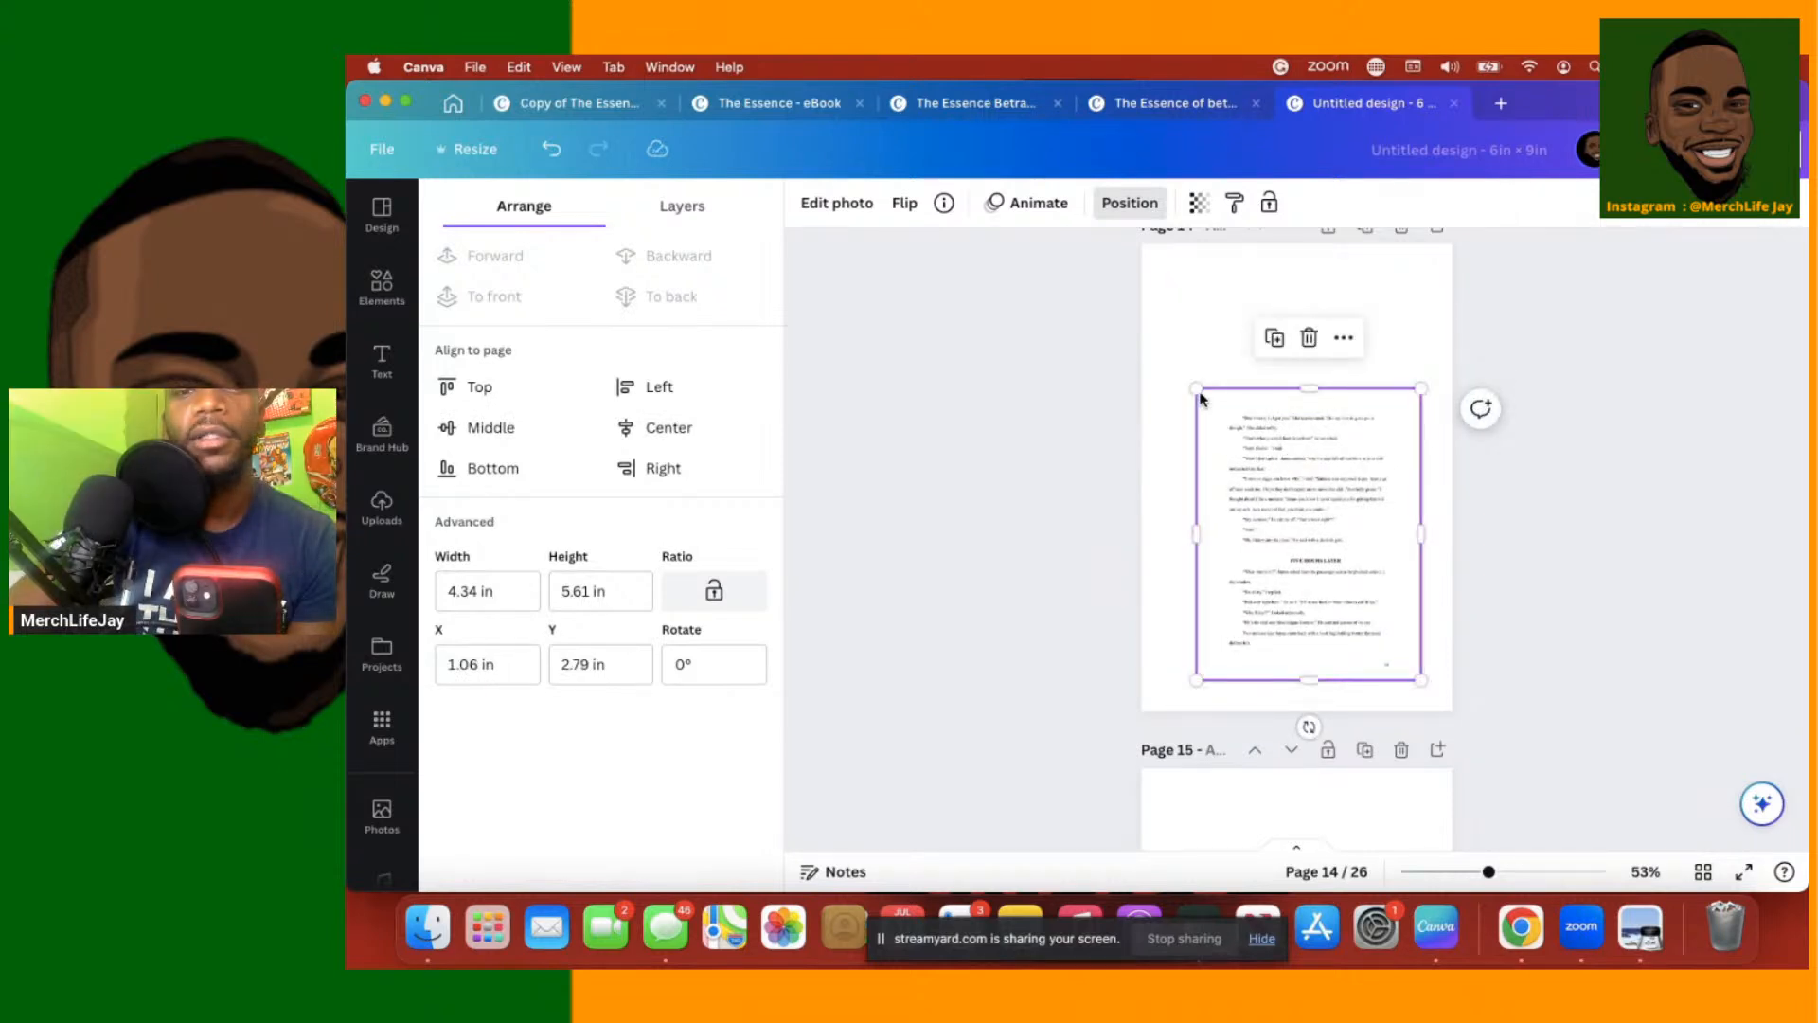
left_click_drag(1196, 388, 1171, 357)
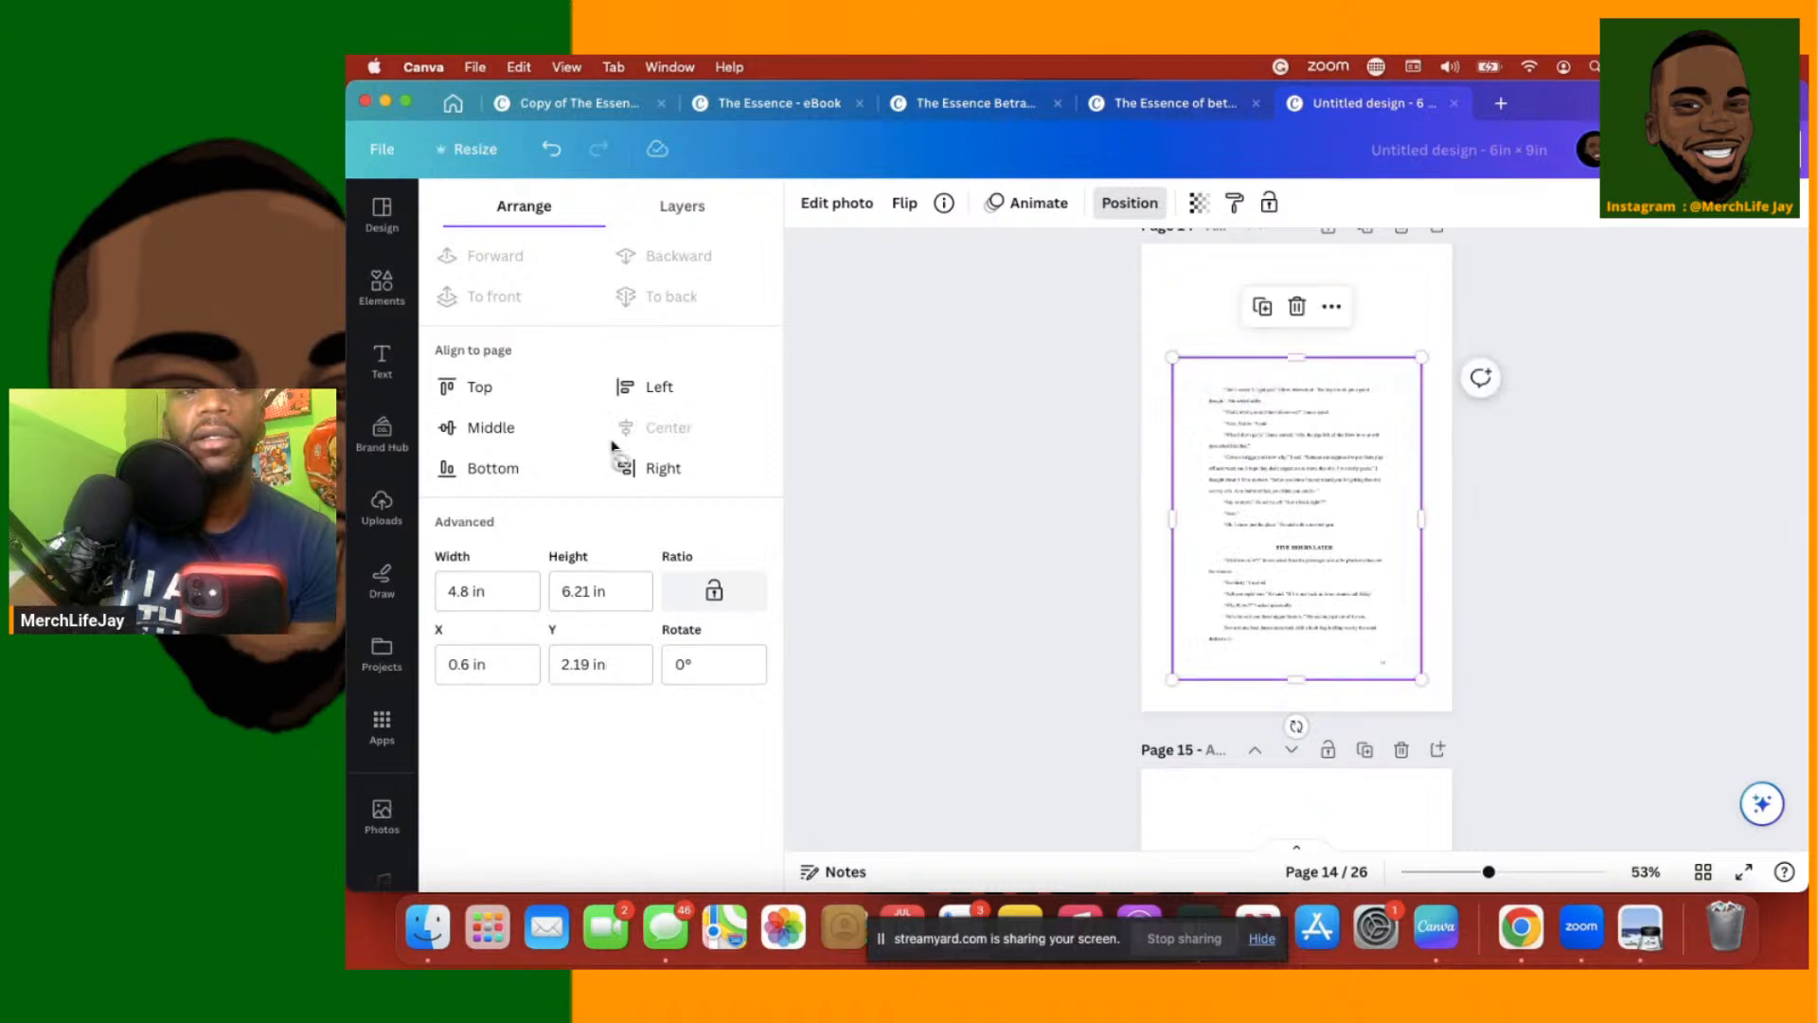
left_click(485, 441)
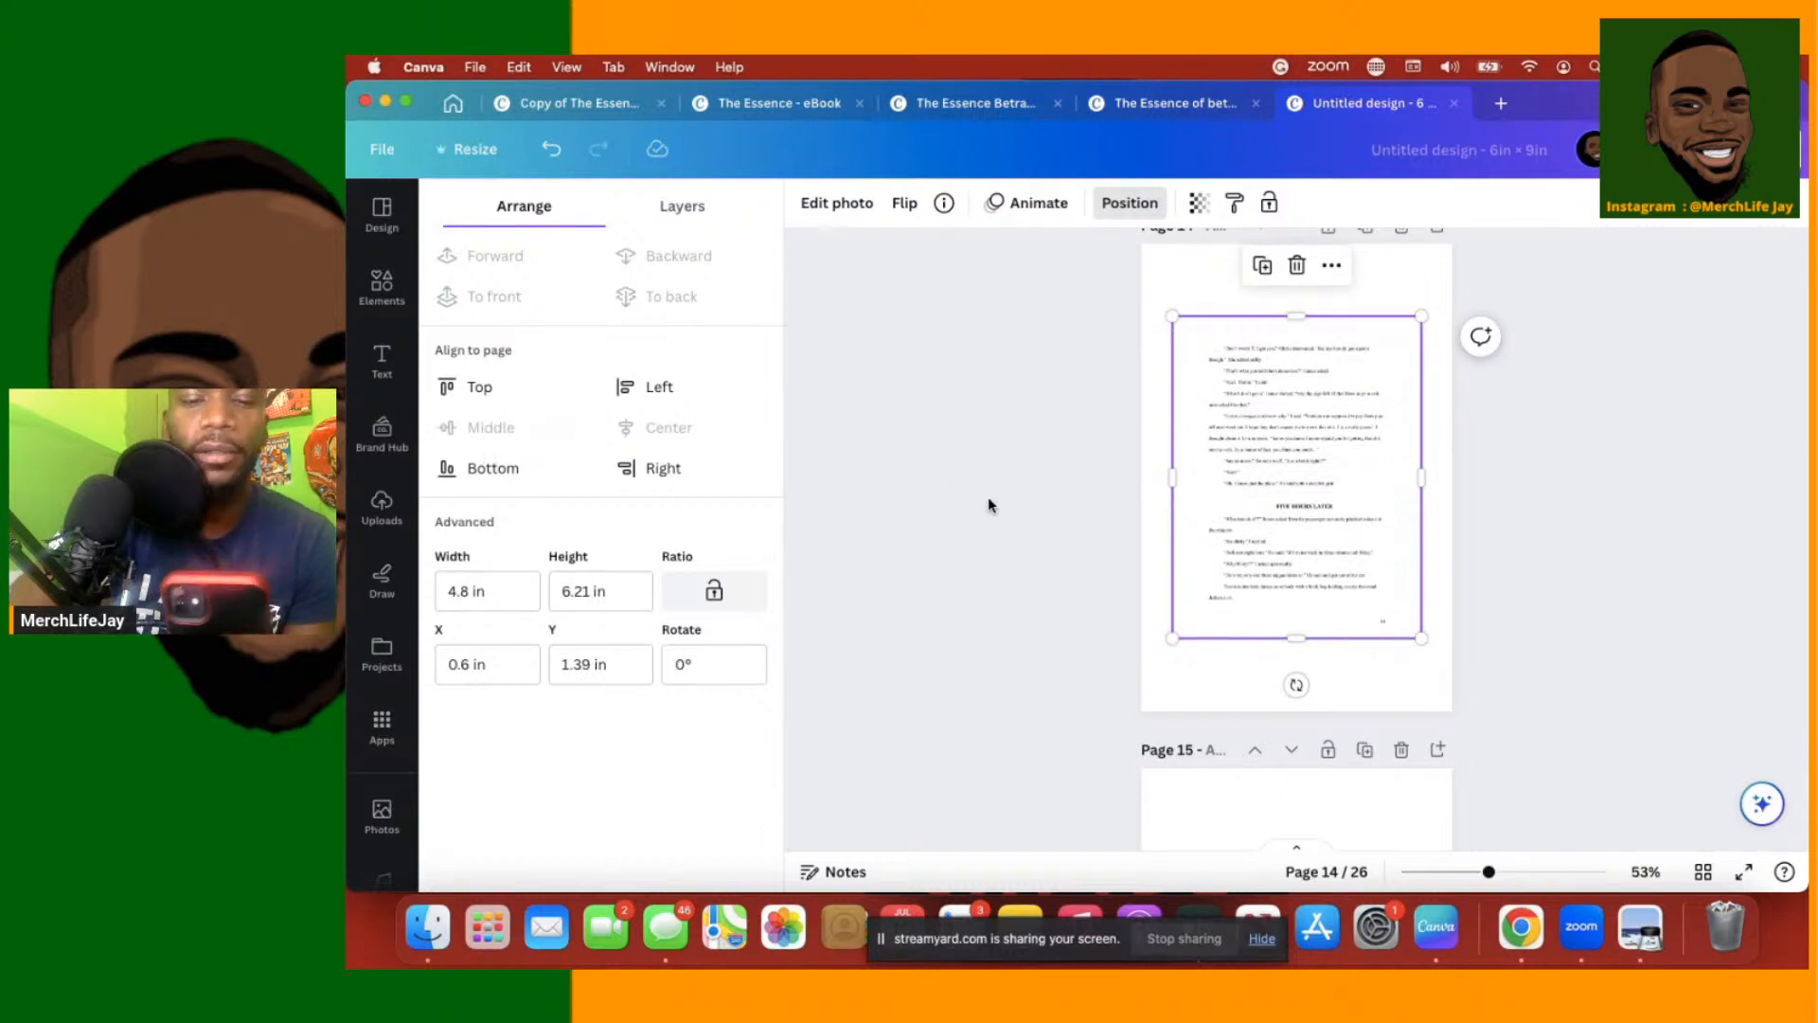
Fit the page 15 image to the margin guides at about 4.8 × 6.21 in and align it to the page's vertical middle
scroll(1142, 571, "down", 5)
scroll(1141, 573, "up", 2)
left_click(1240, 478)
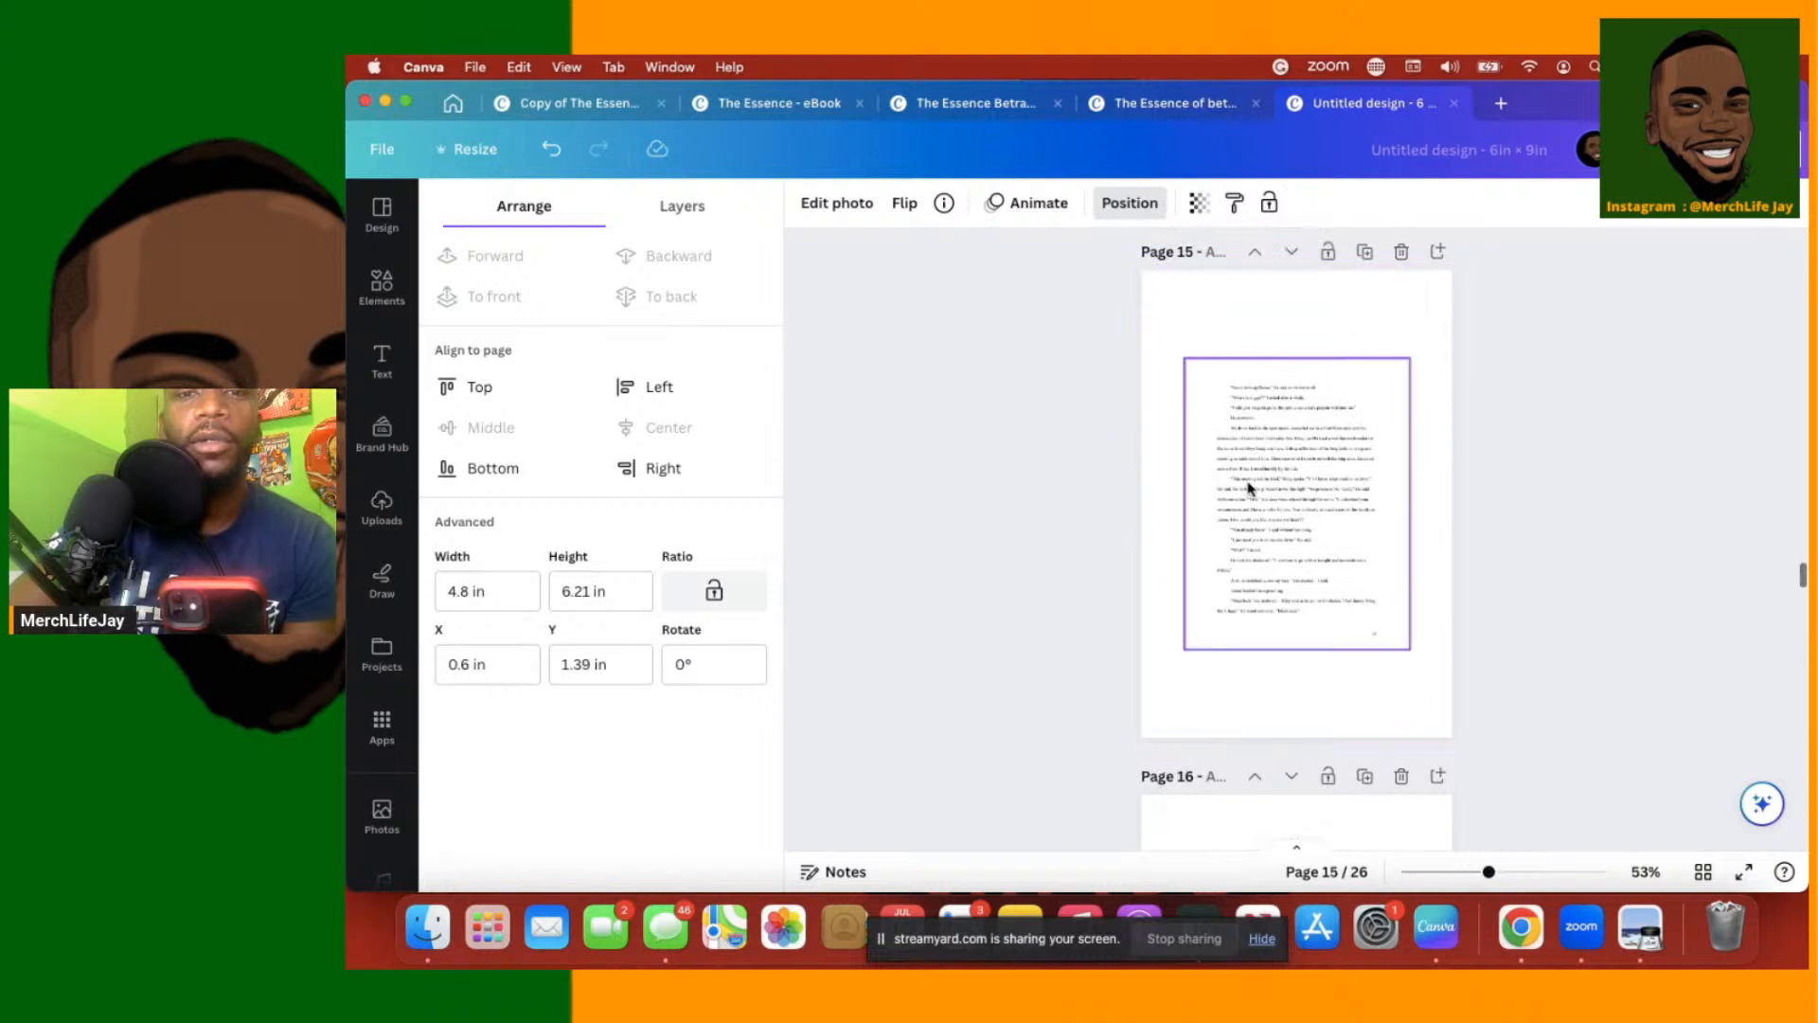
left_click_drag(1294, 509, 1306, 565)
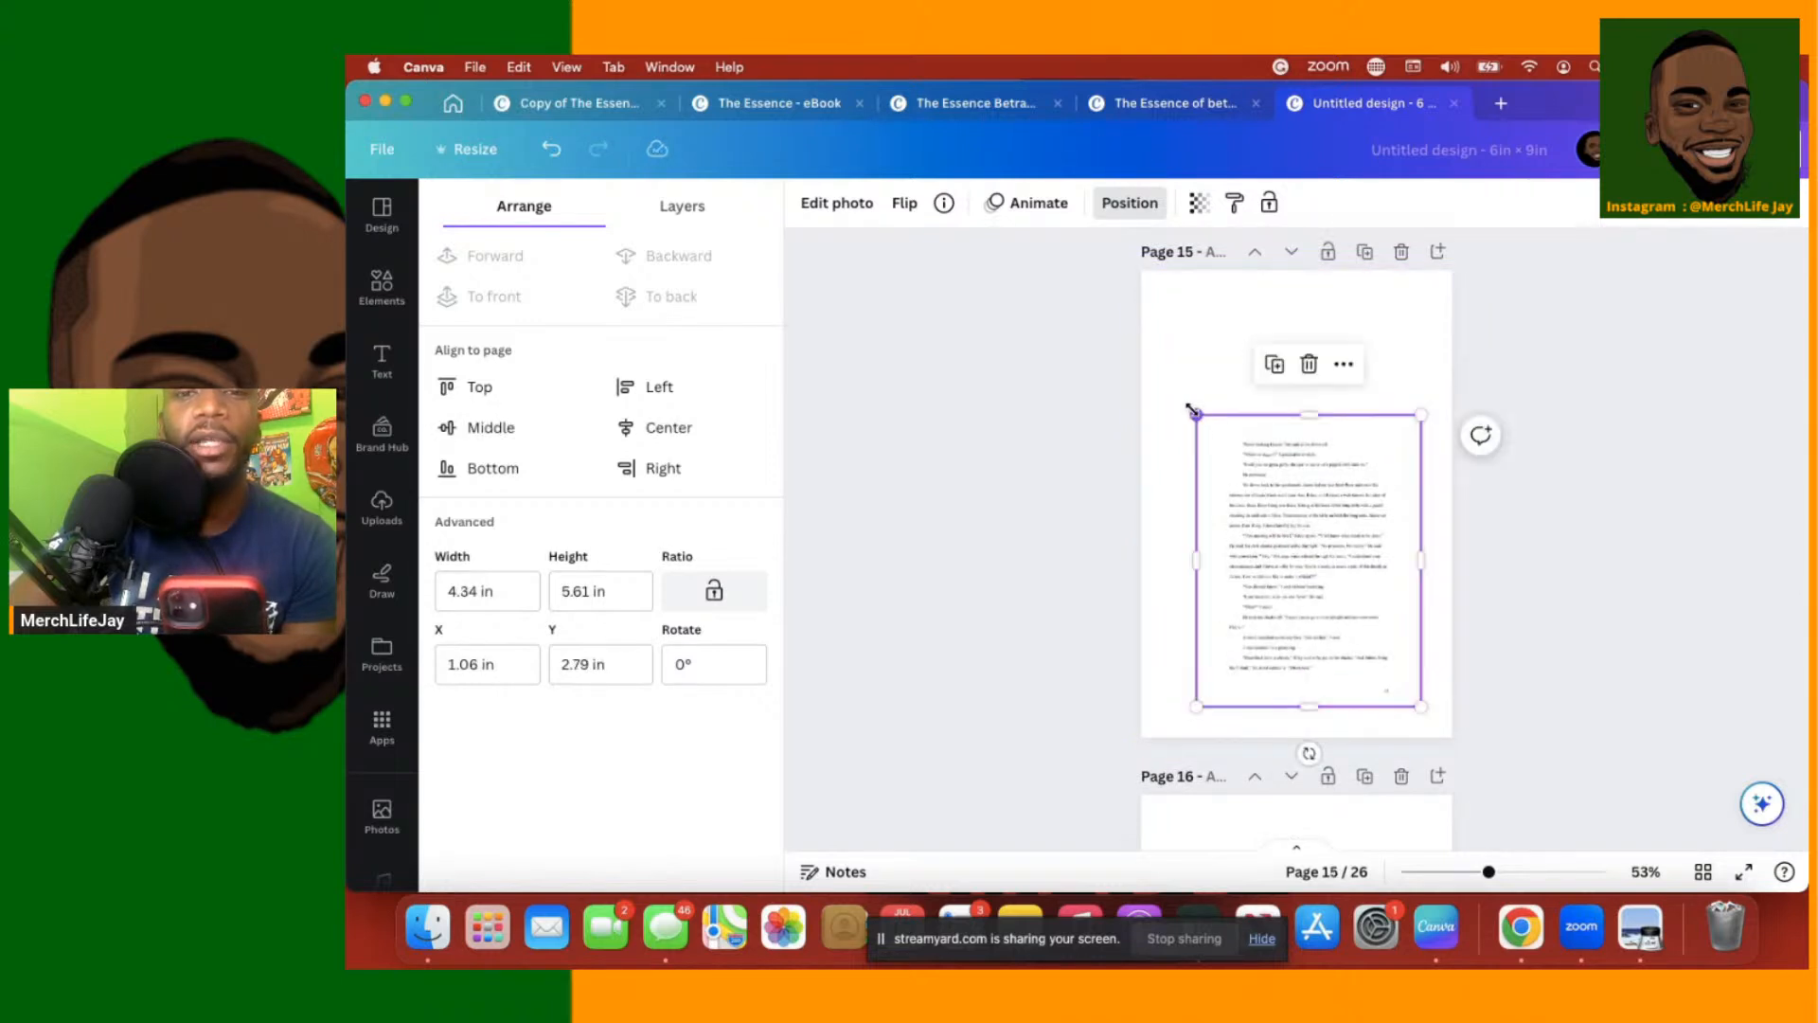
left_click_drag(1162, 358, 1175, 375)
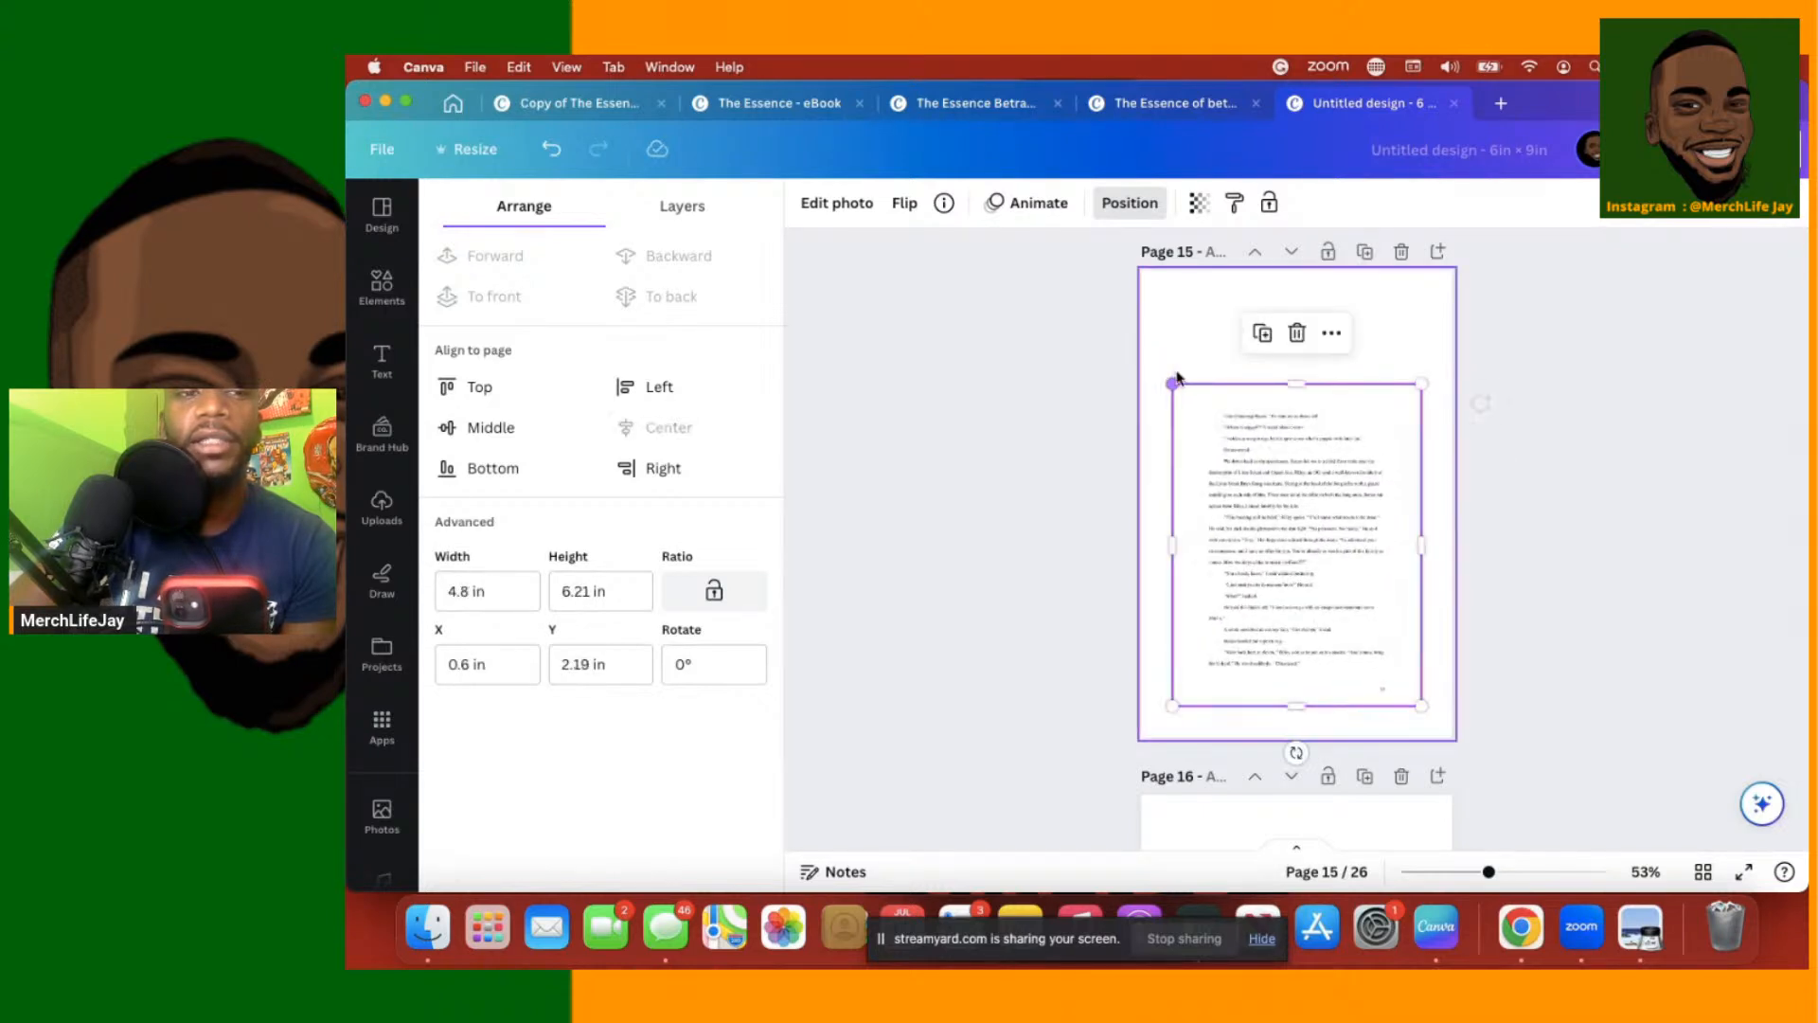
left_click(459, 427)
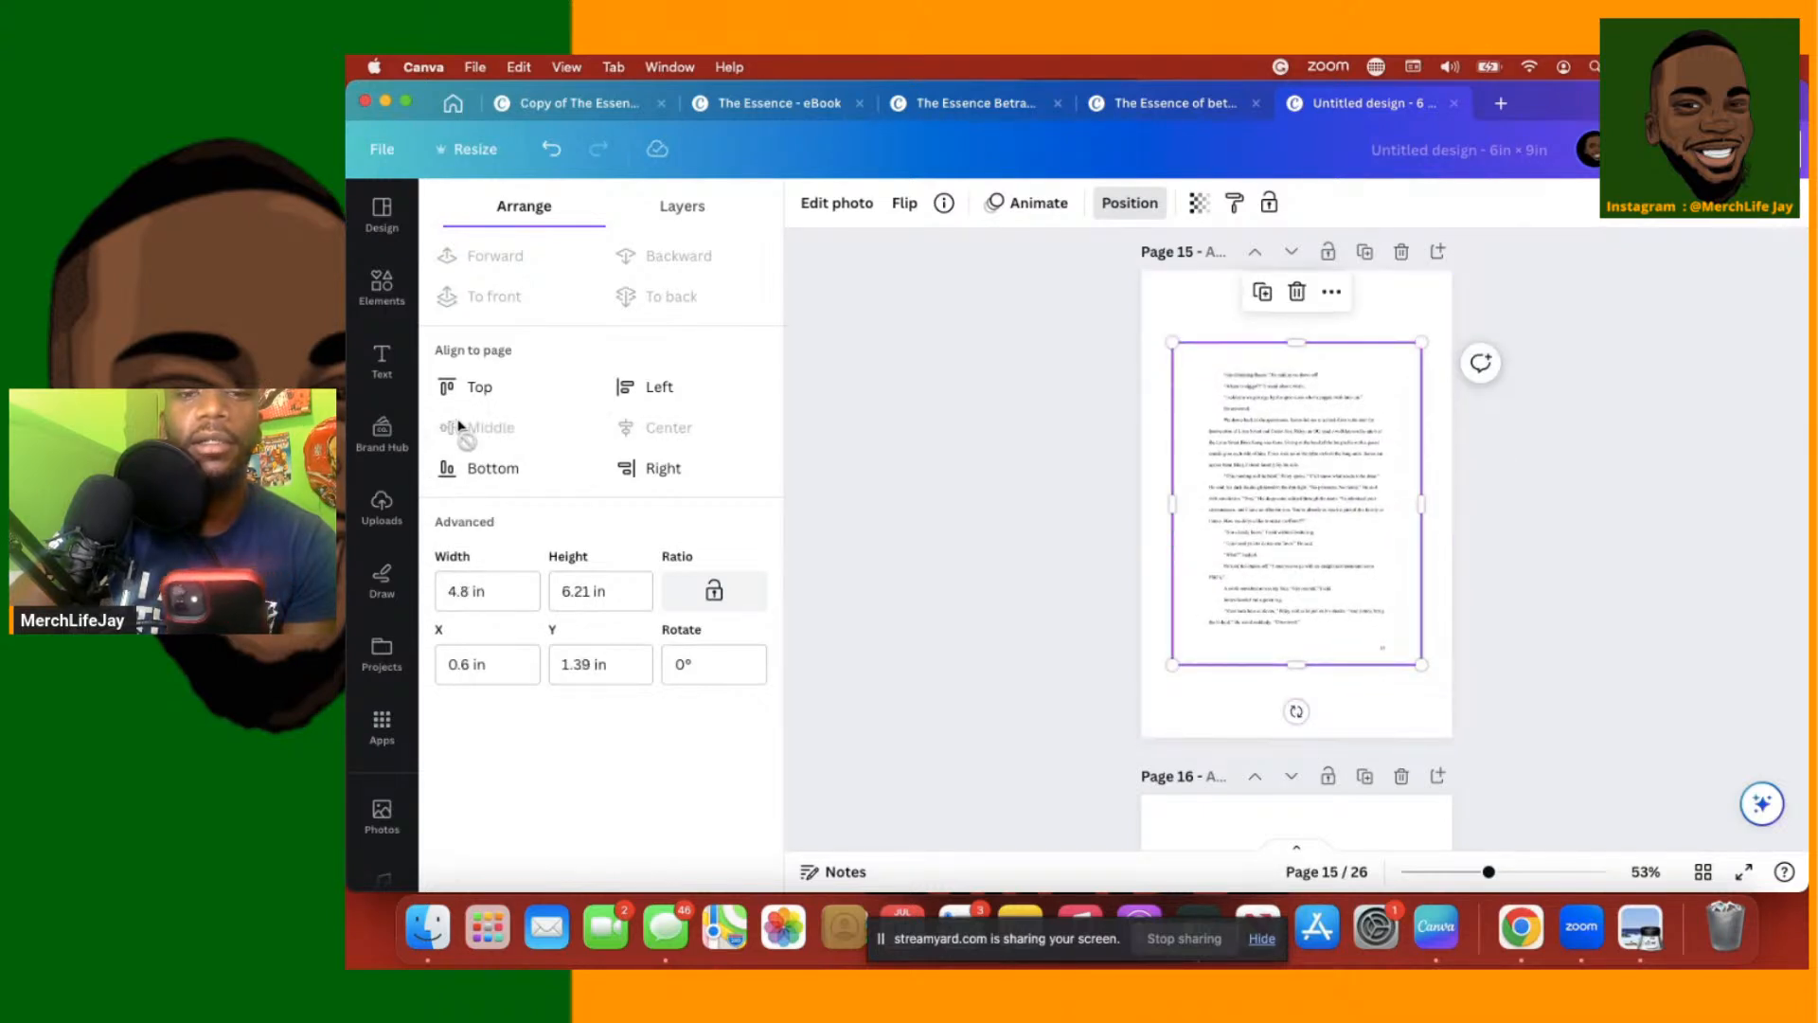
left_click(1107, 547)
left_click(1458, 620)
Fit the page 16 image to the margin guides at about 4.8 × 6.21 in and align it to the page's vertical middle
scroll(1459, 620, "down", 2)
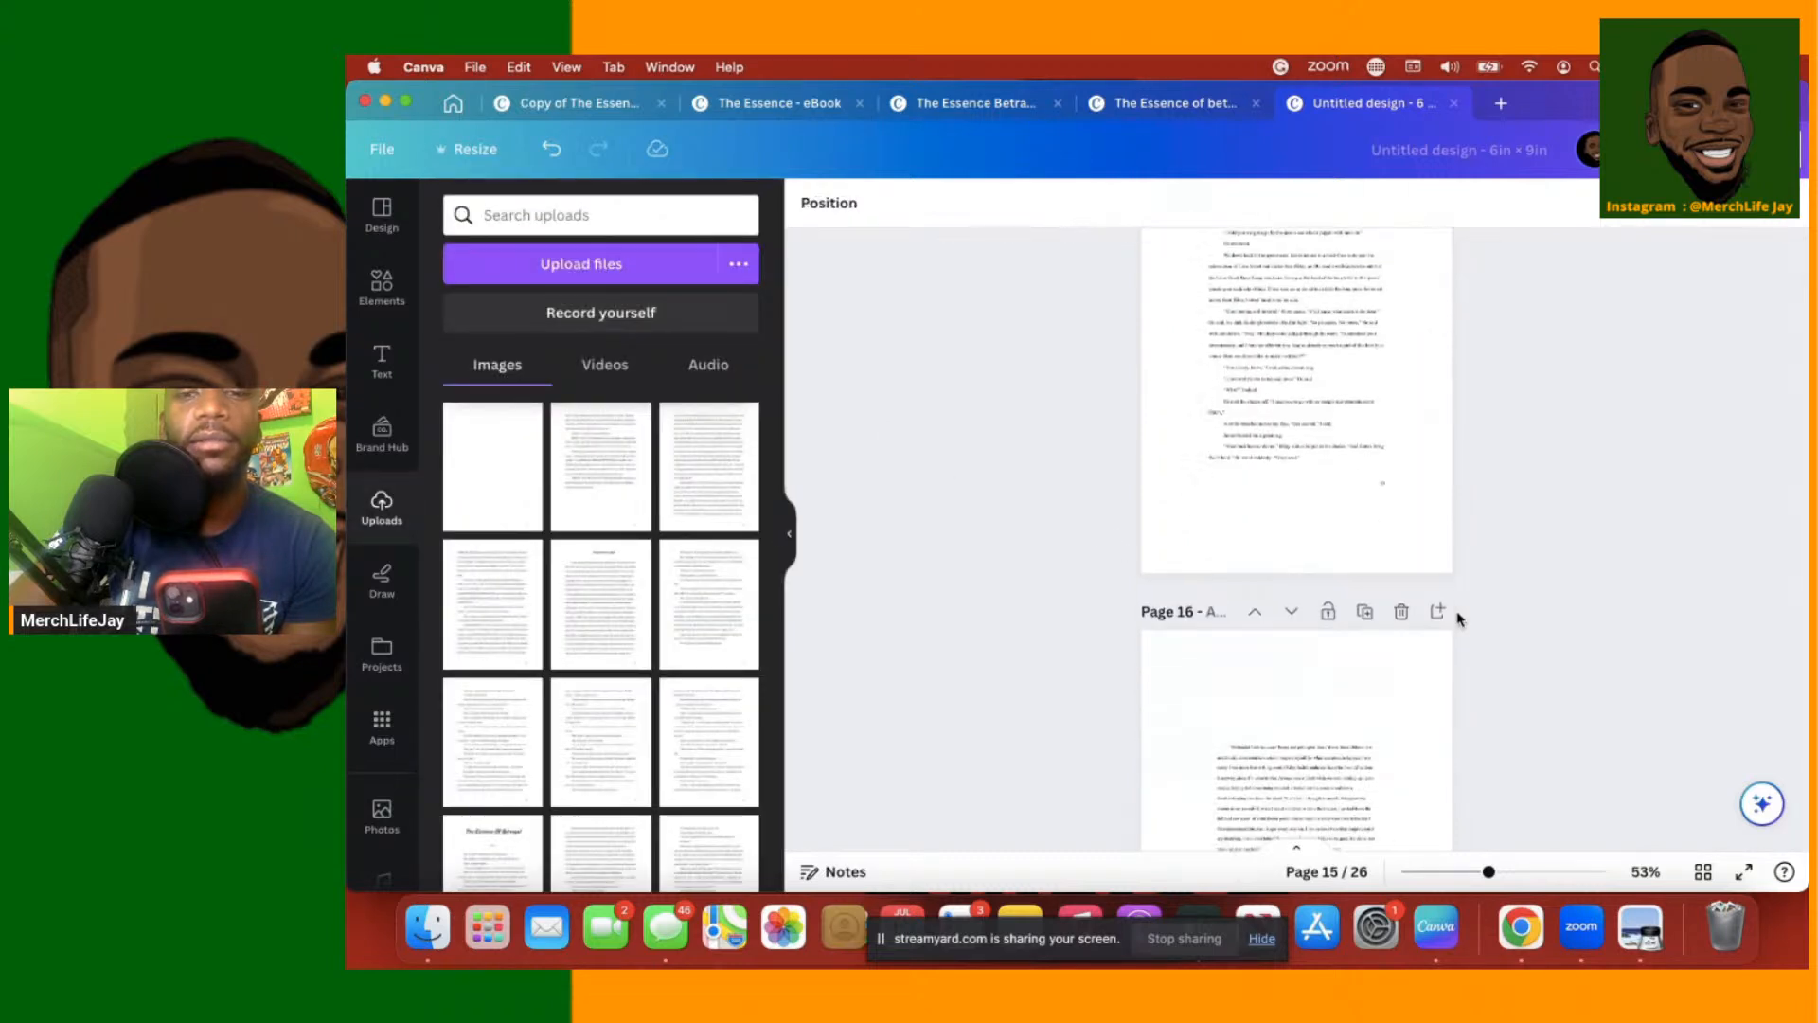
scroll(1459, 620, "down", 5)
left_click(1329, 573)
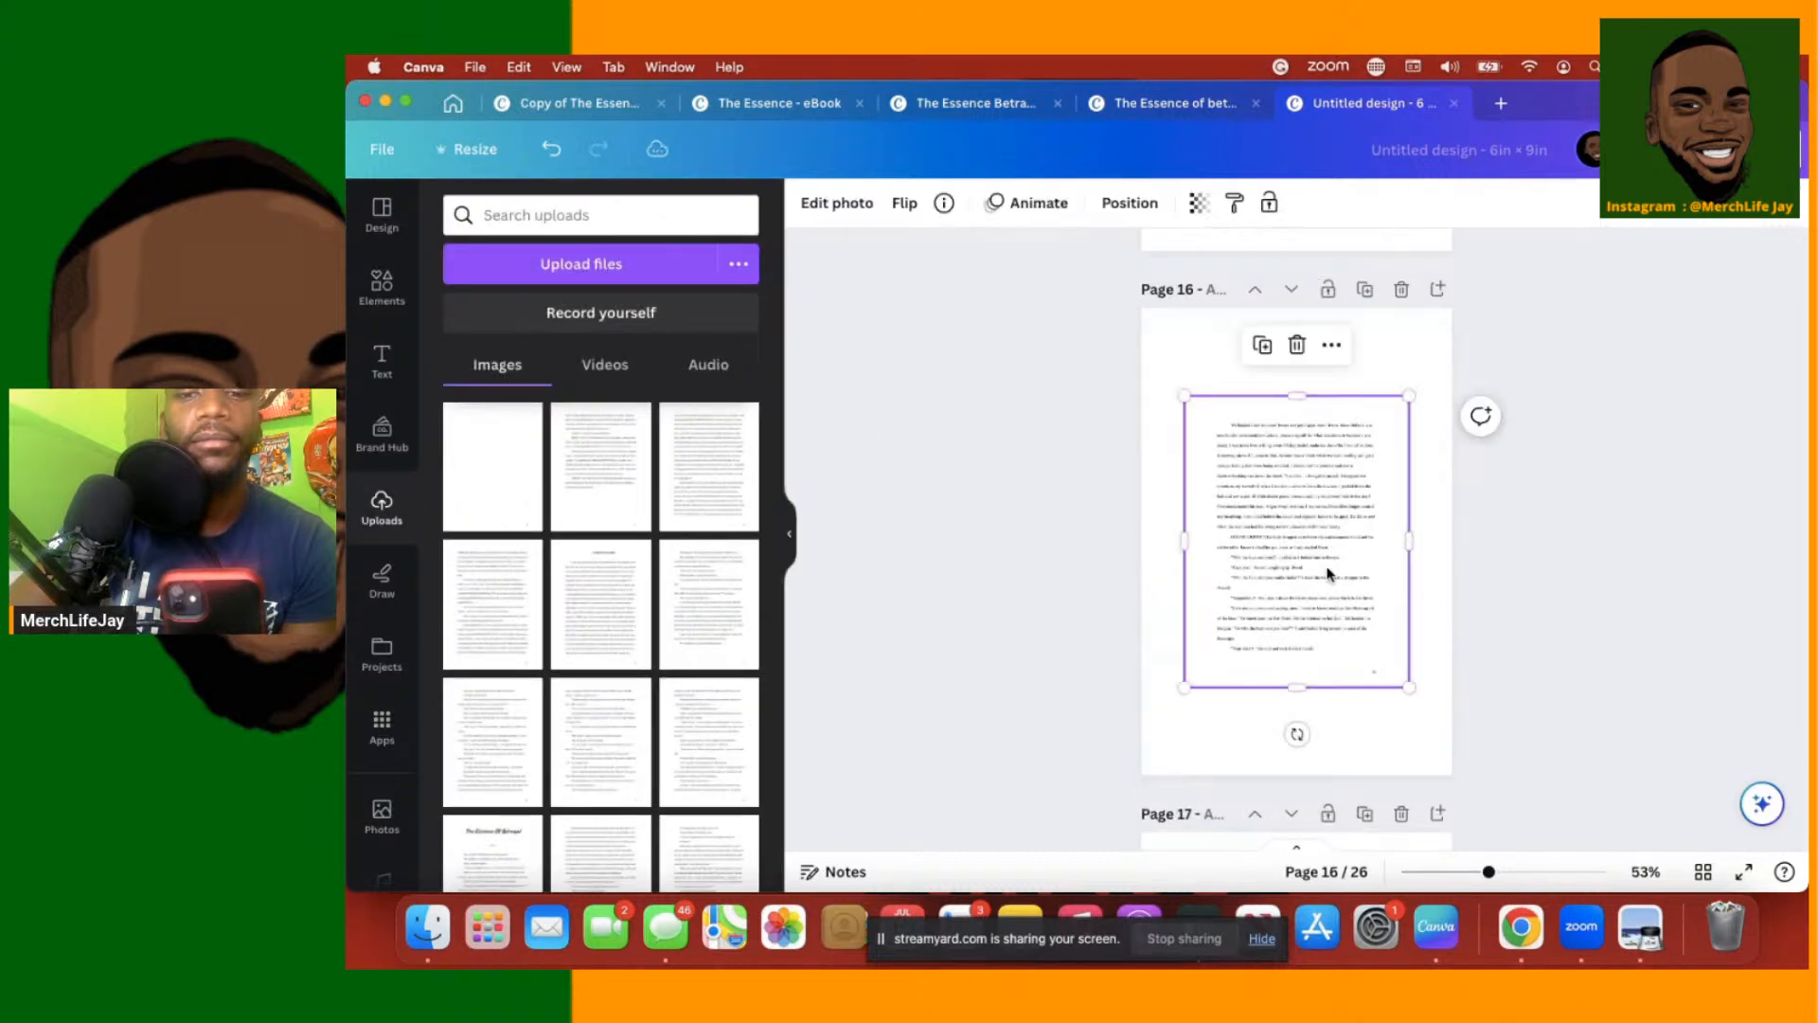
left_click_drag(1348, 634, 1338, 622)
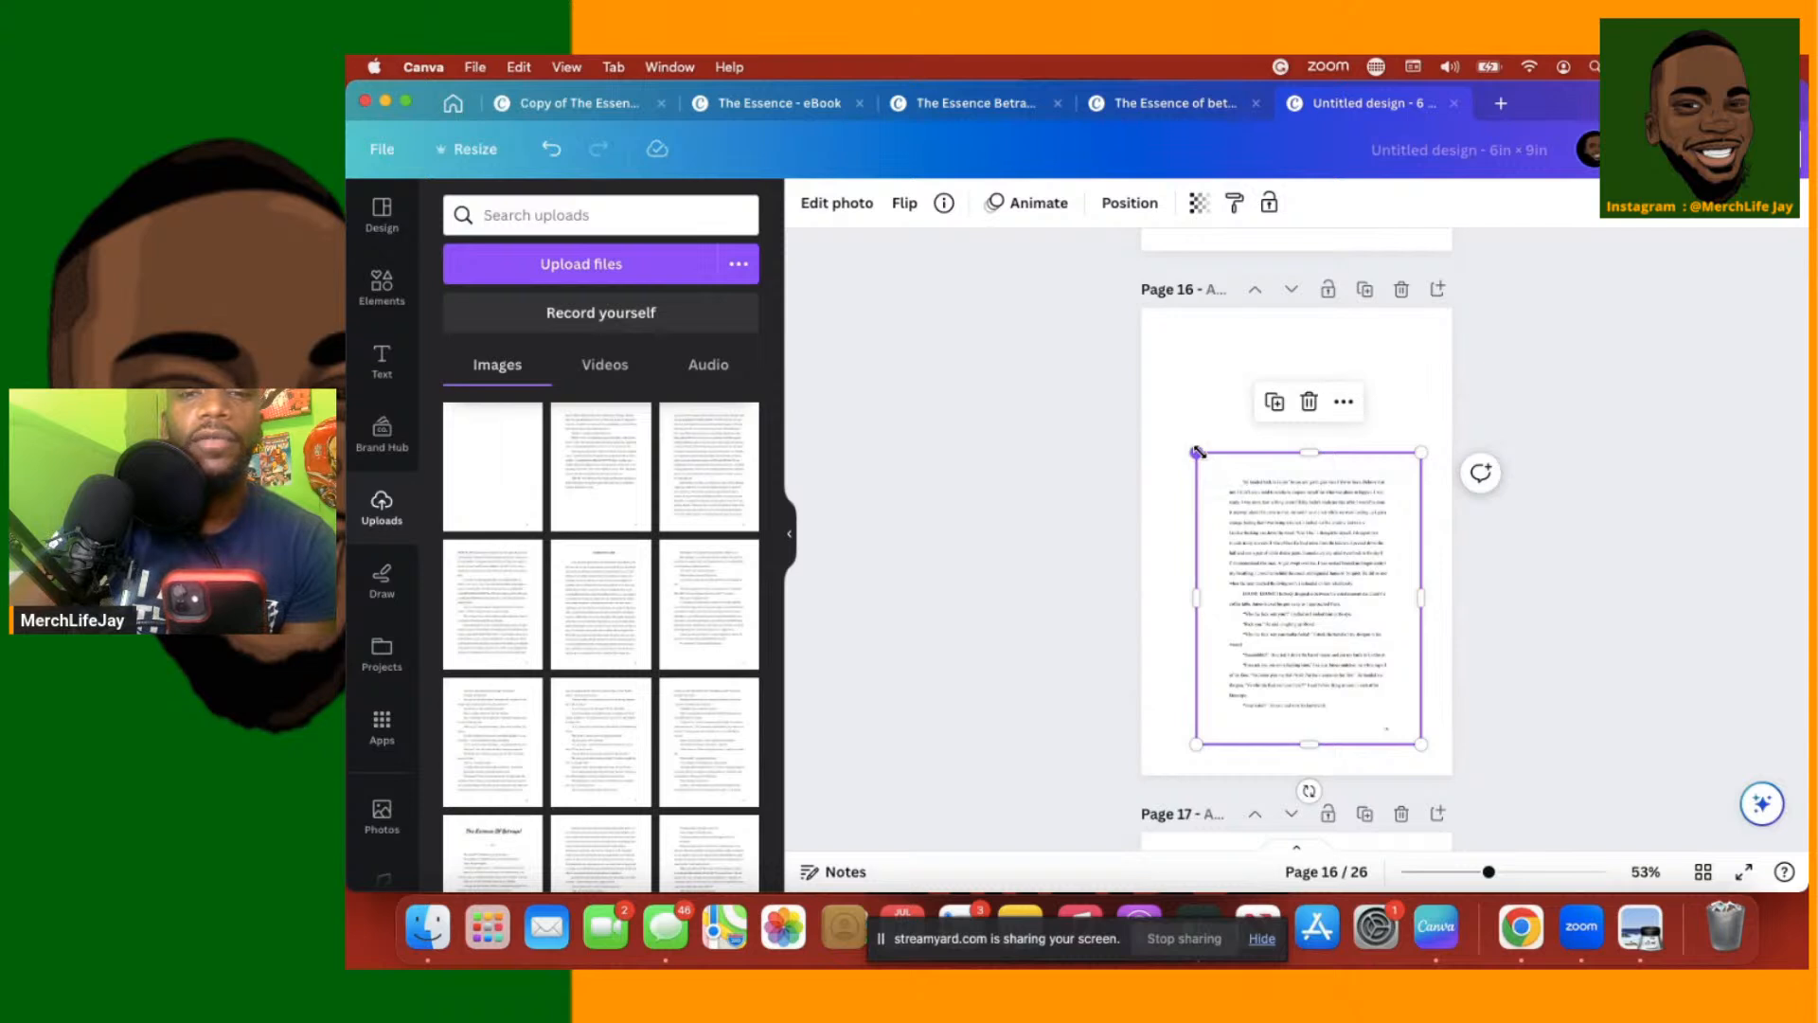
left_click_drag(1178, 429, 1175, 422)
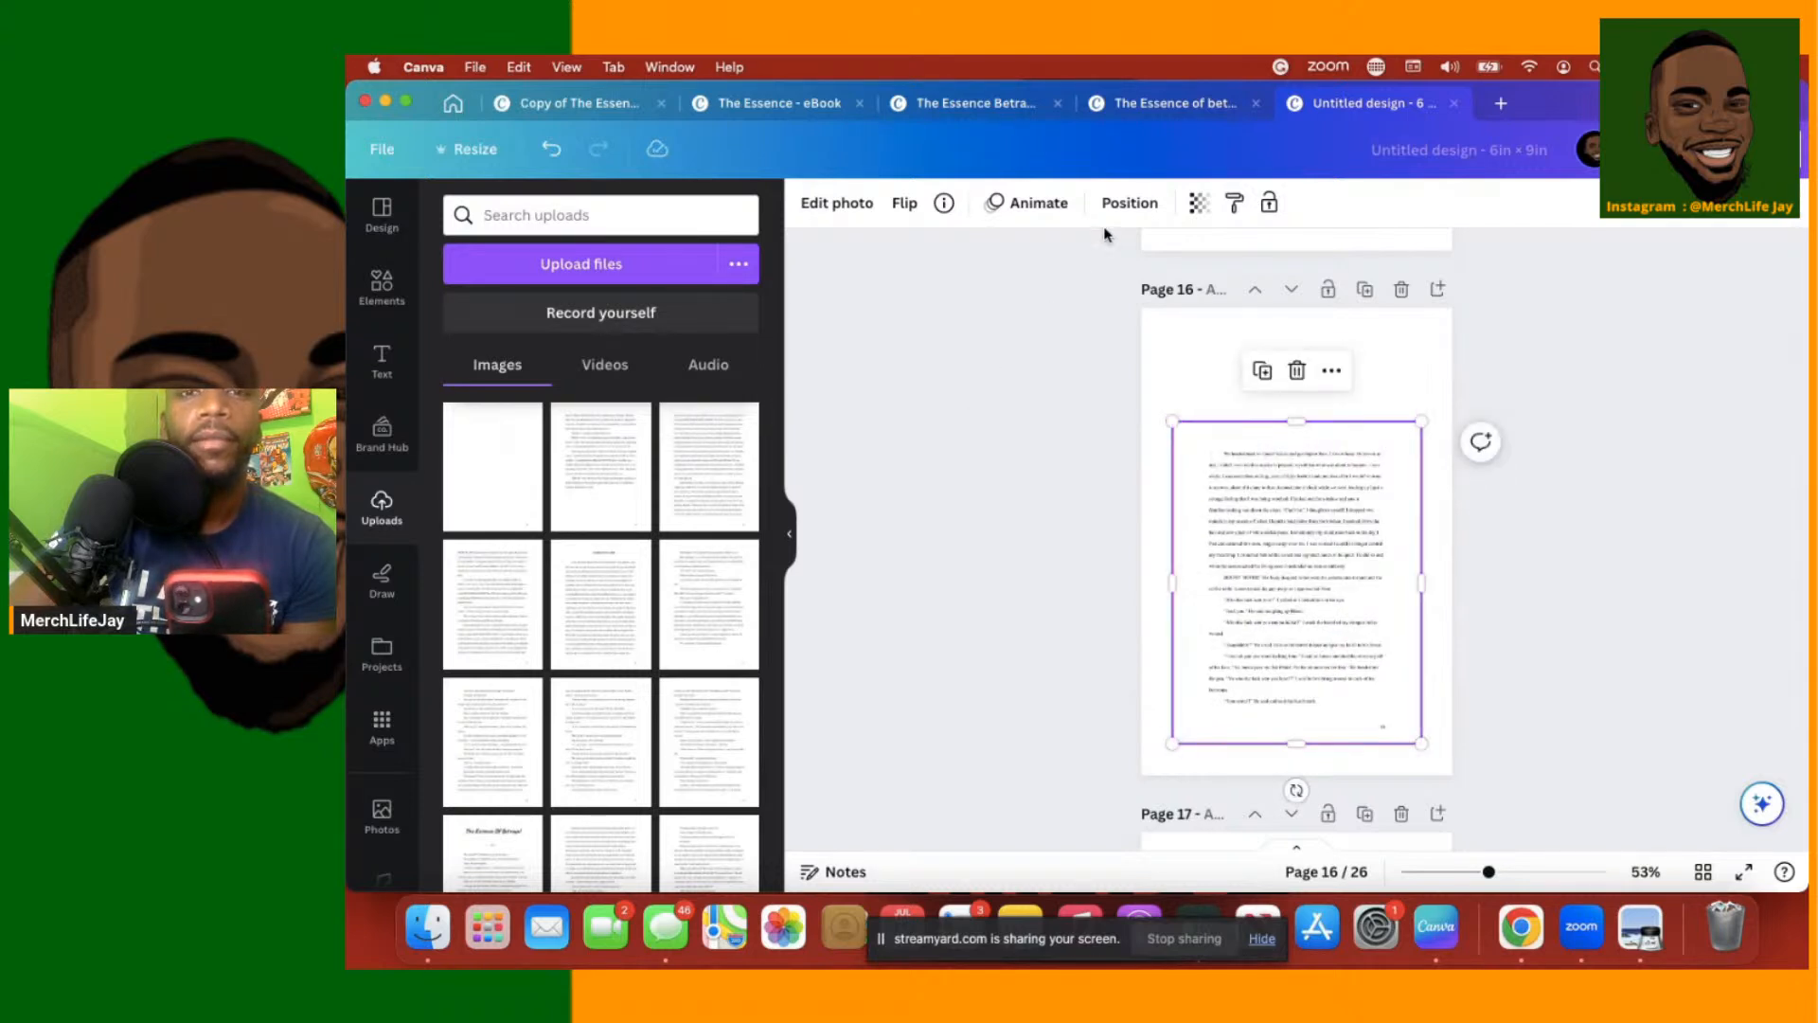
left_click(1130, 203)
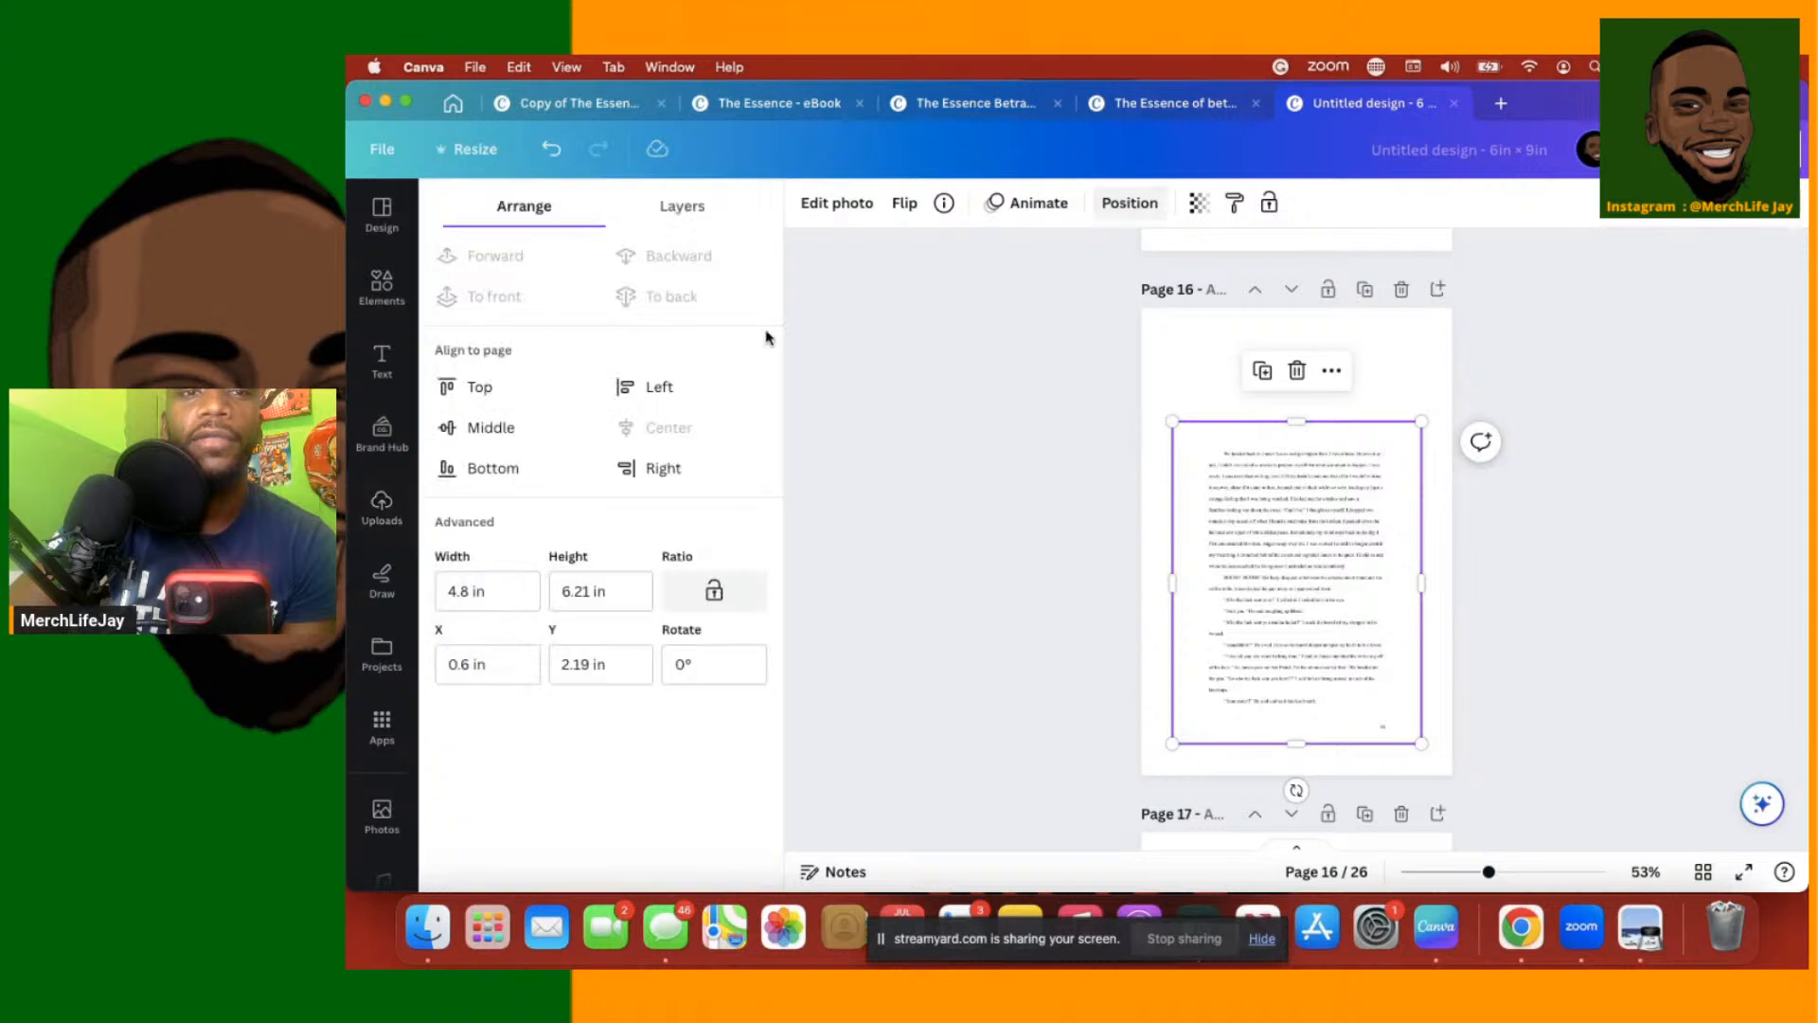
left_click(487, 431)
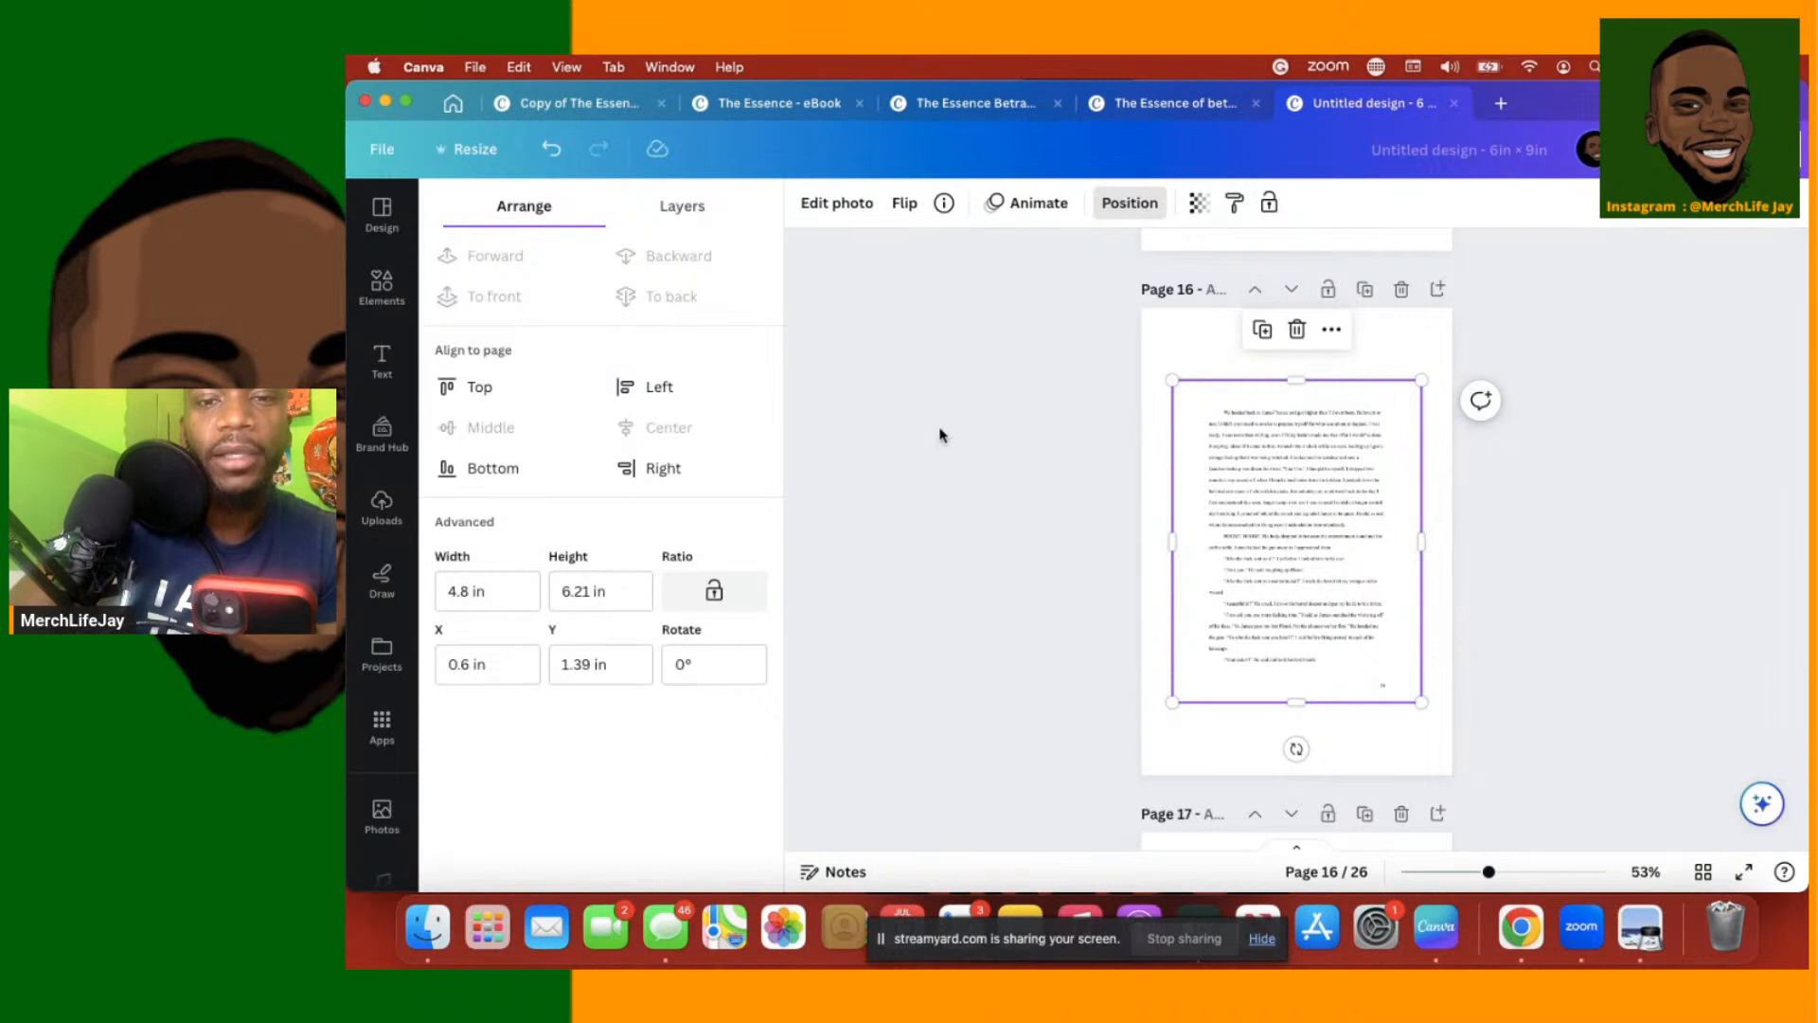
Fit the page 17 title page image to the margin guides at about 4.8 × 6.21 in and align it to the page's vertical middle
scroll(1071, 527, "down", 10)
scroll(1071, 528, "up", 3)
left_click(1258, 522)
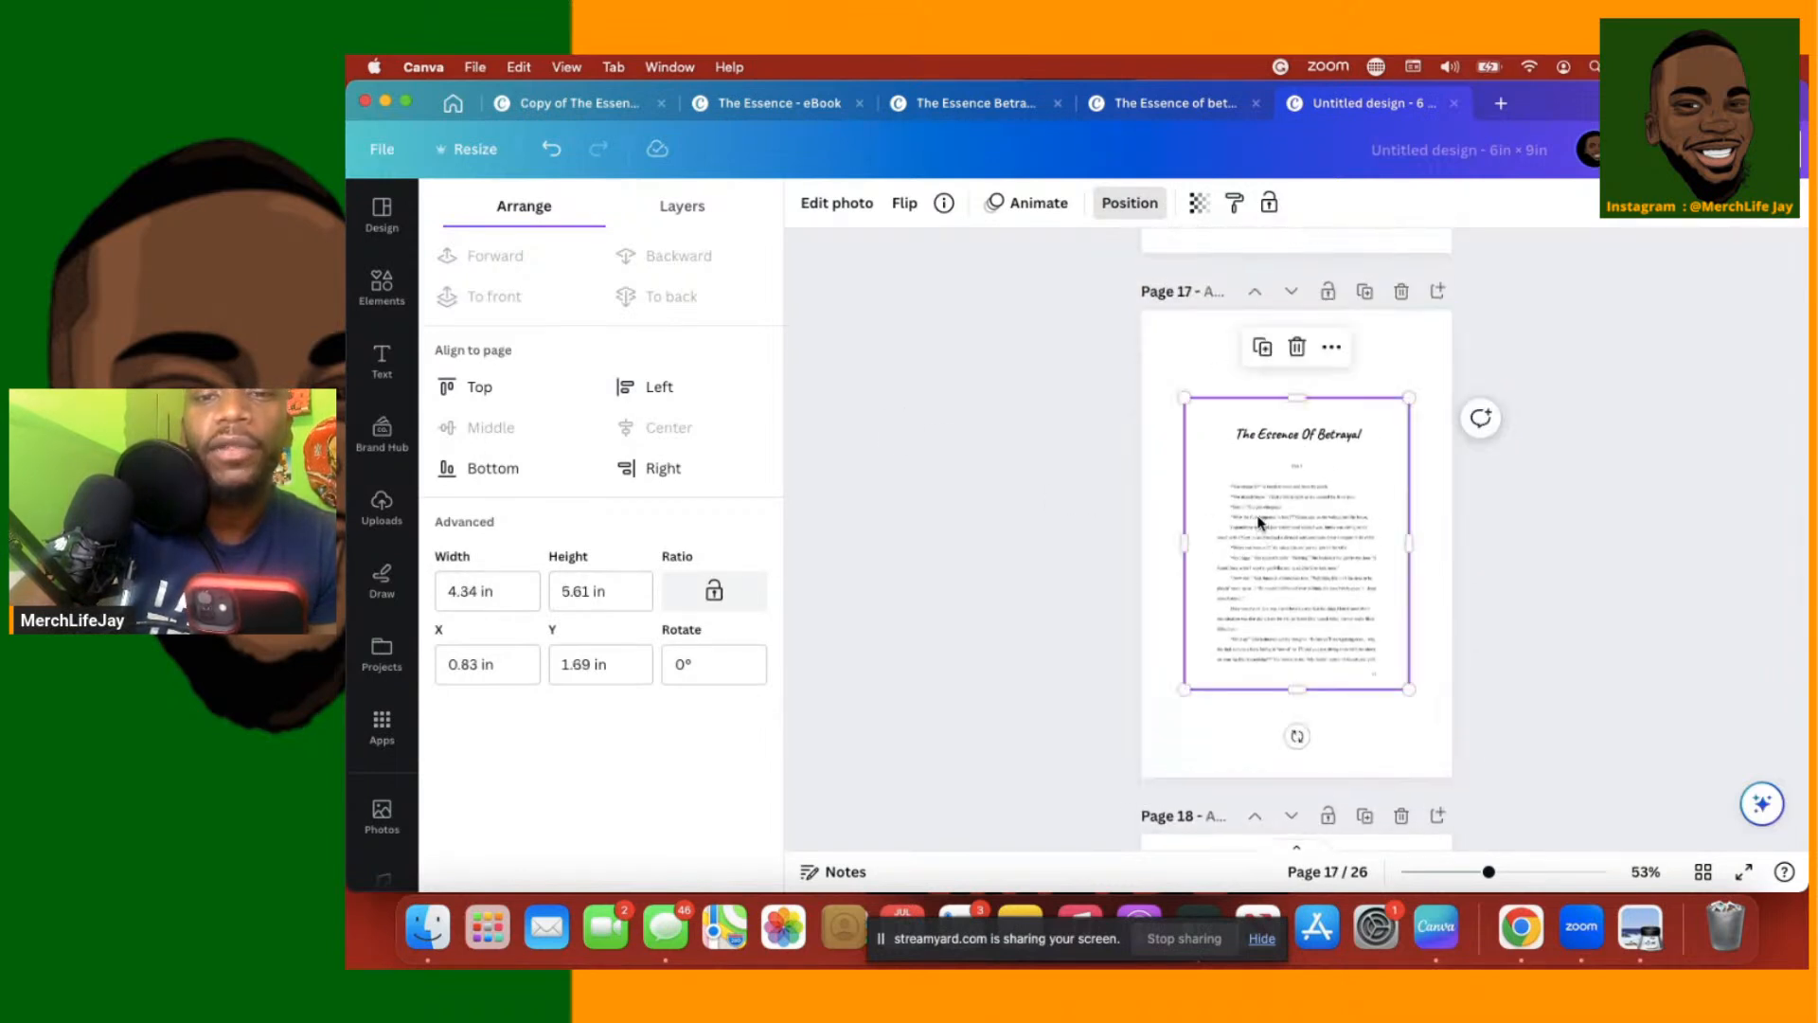
left_click_drag(1288, 480, 1299, 532)
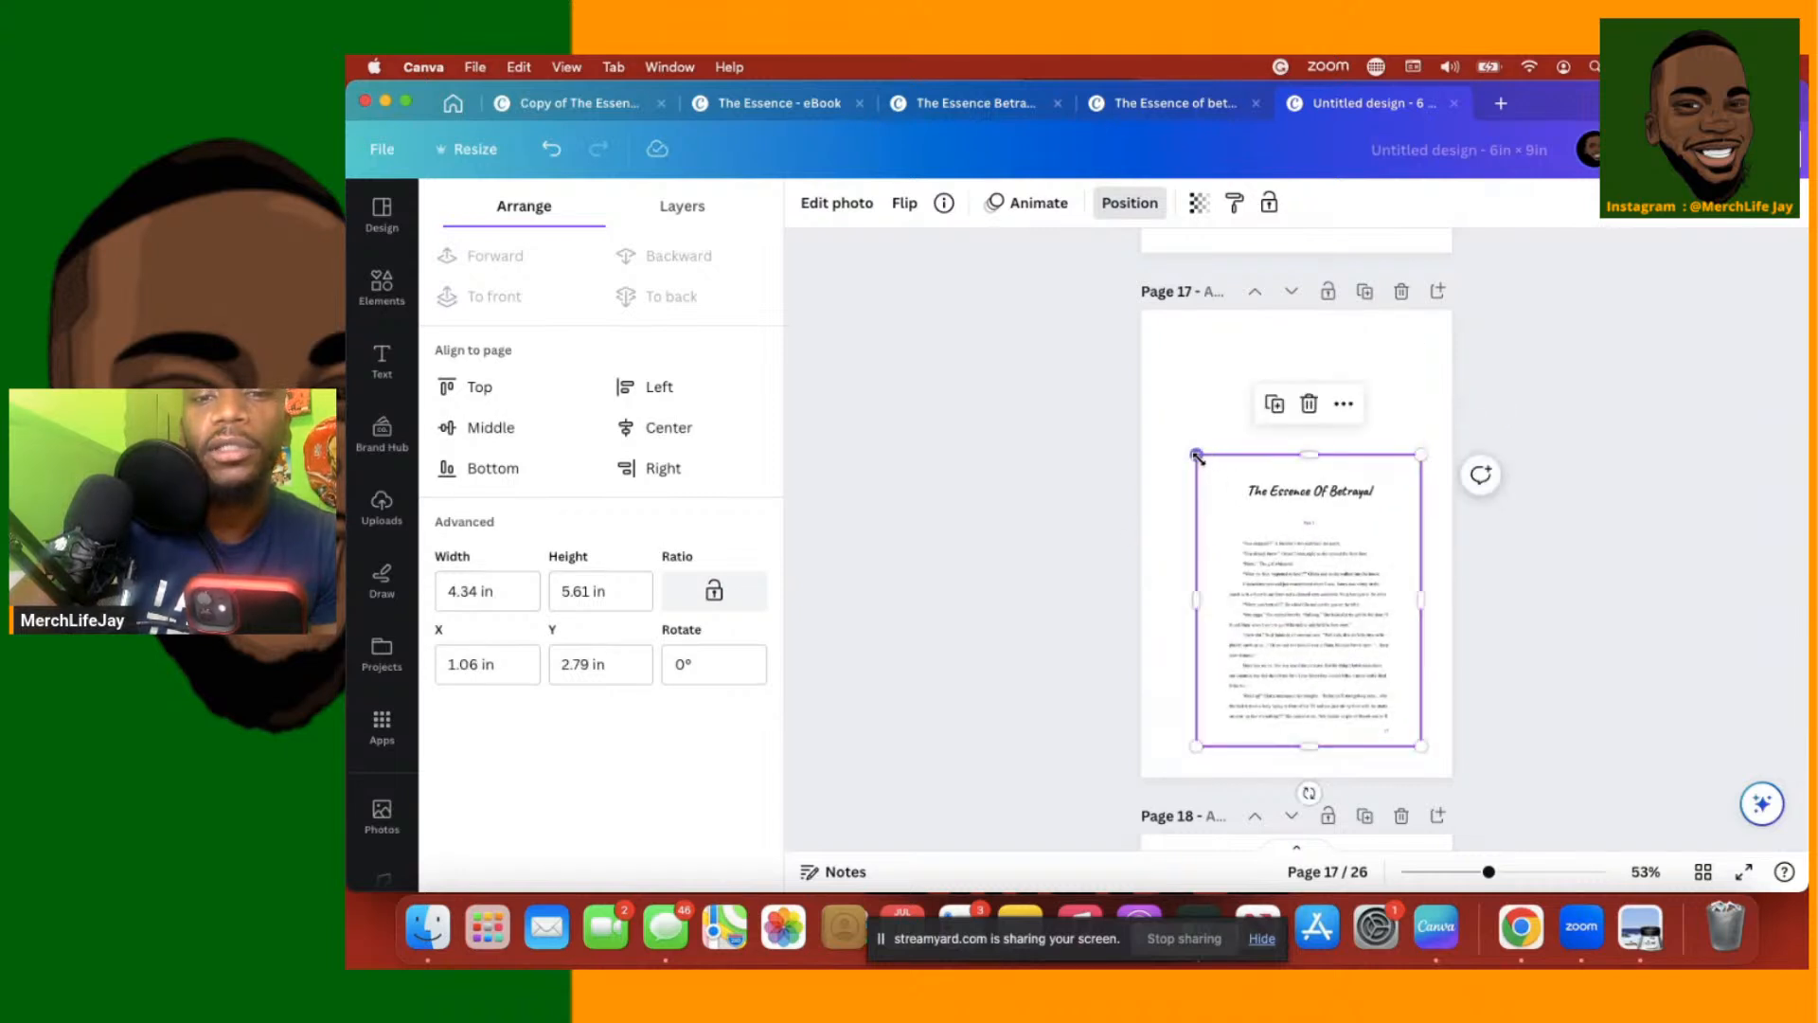
left_click_drag(1182, 441, 1174, 424)
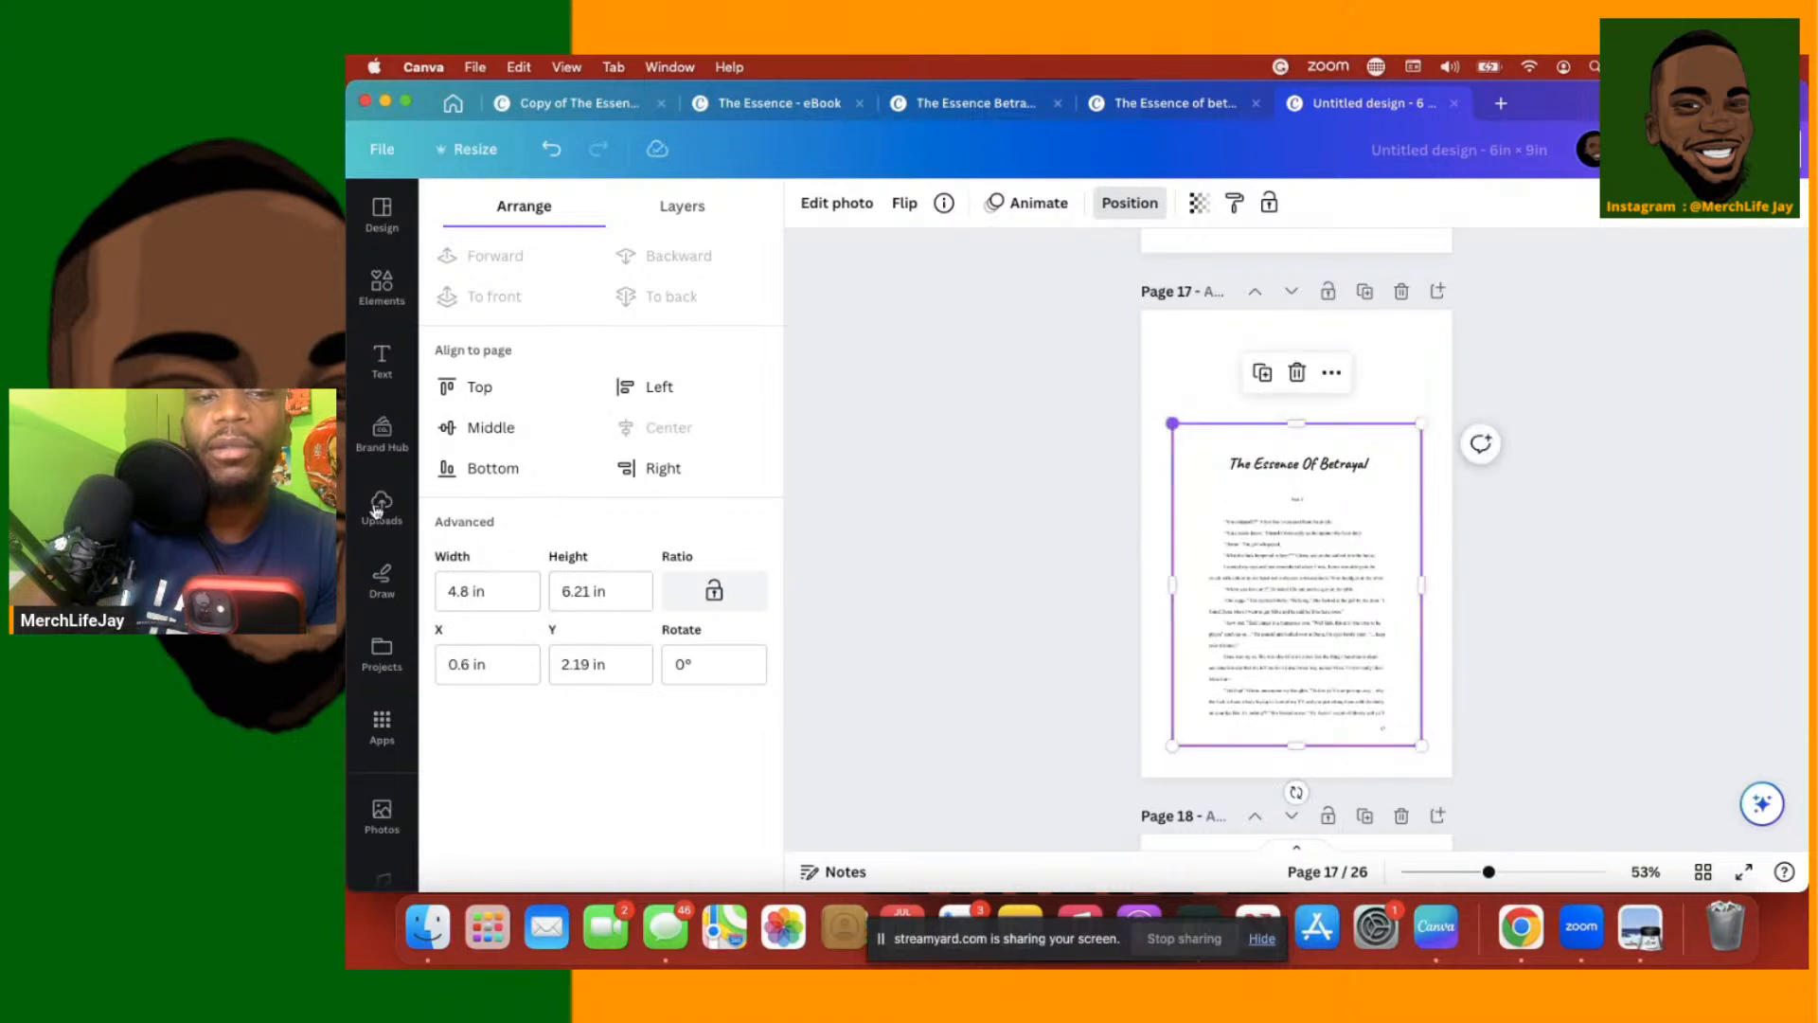
left_click(458, 426)
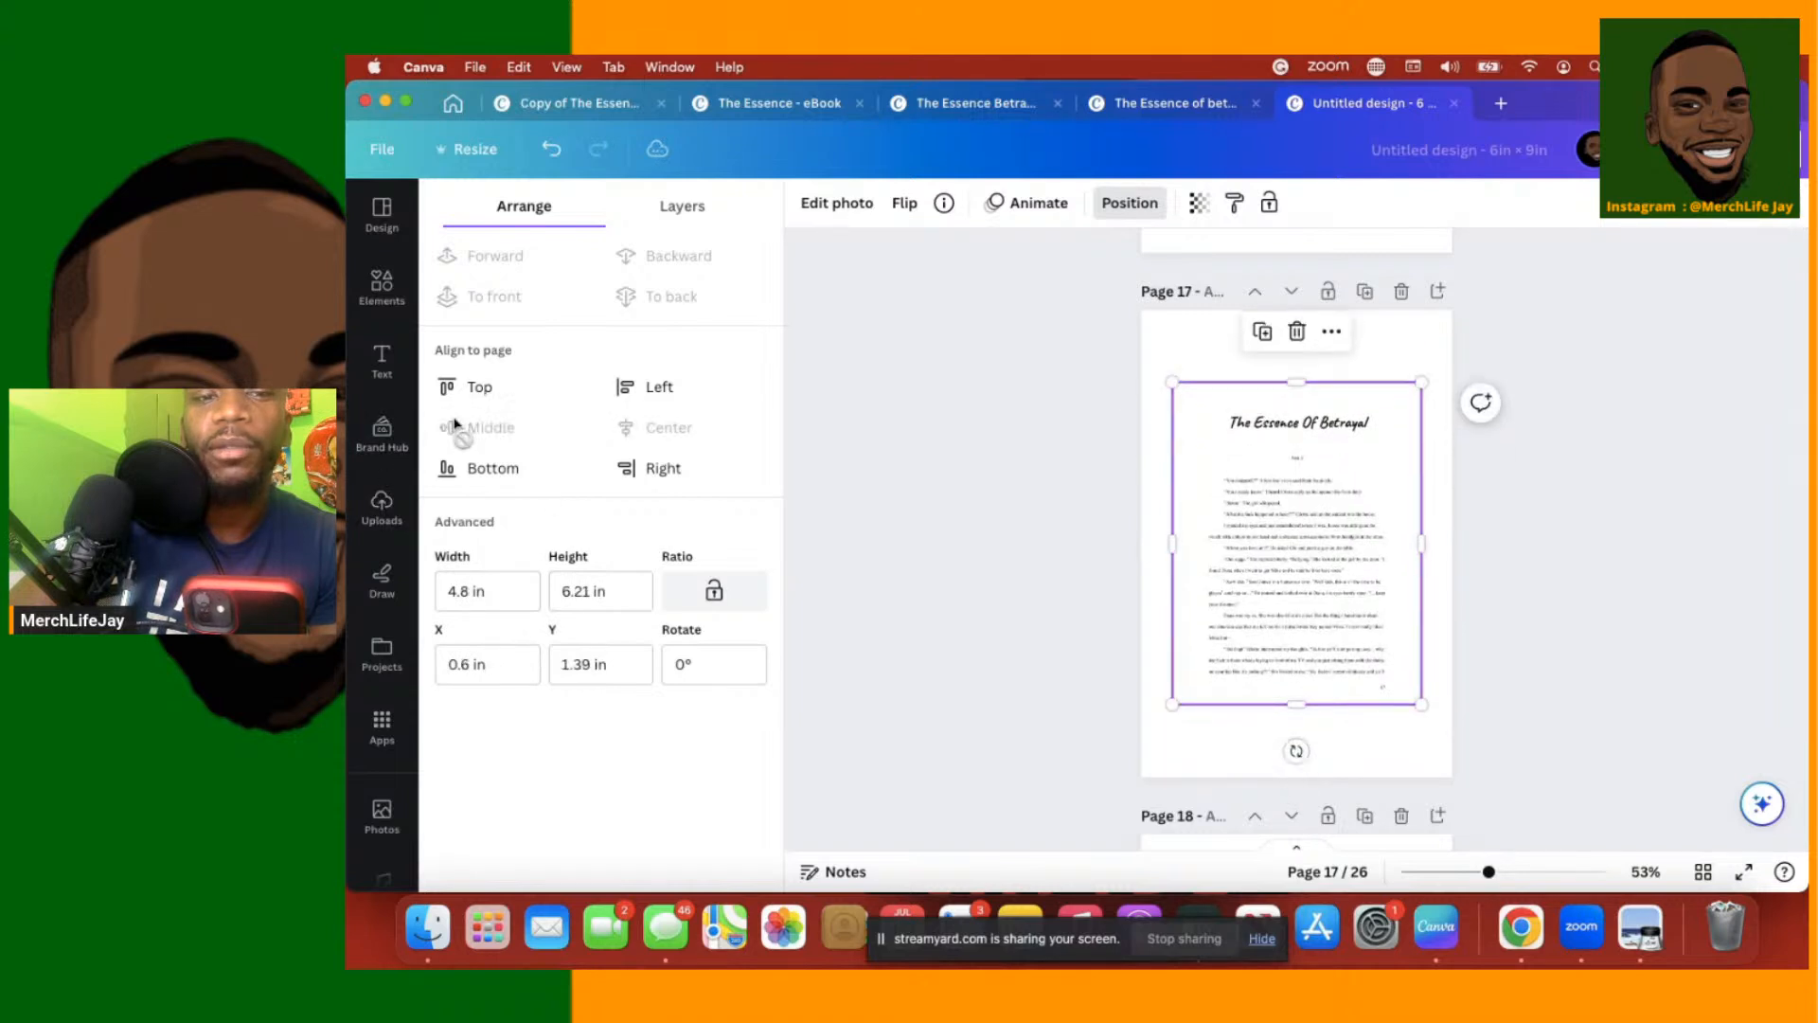
left_click(1096, 556)
left_click(1142, 521)
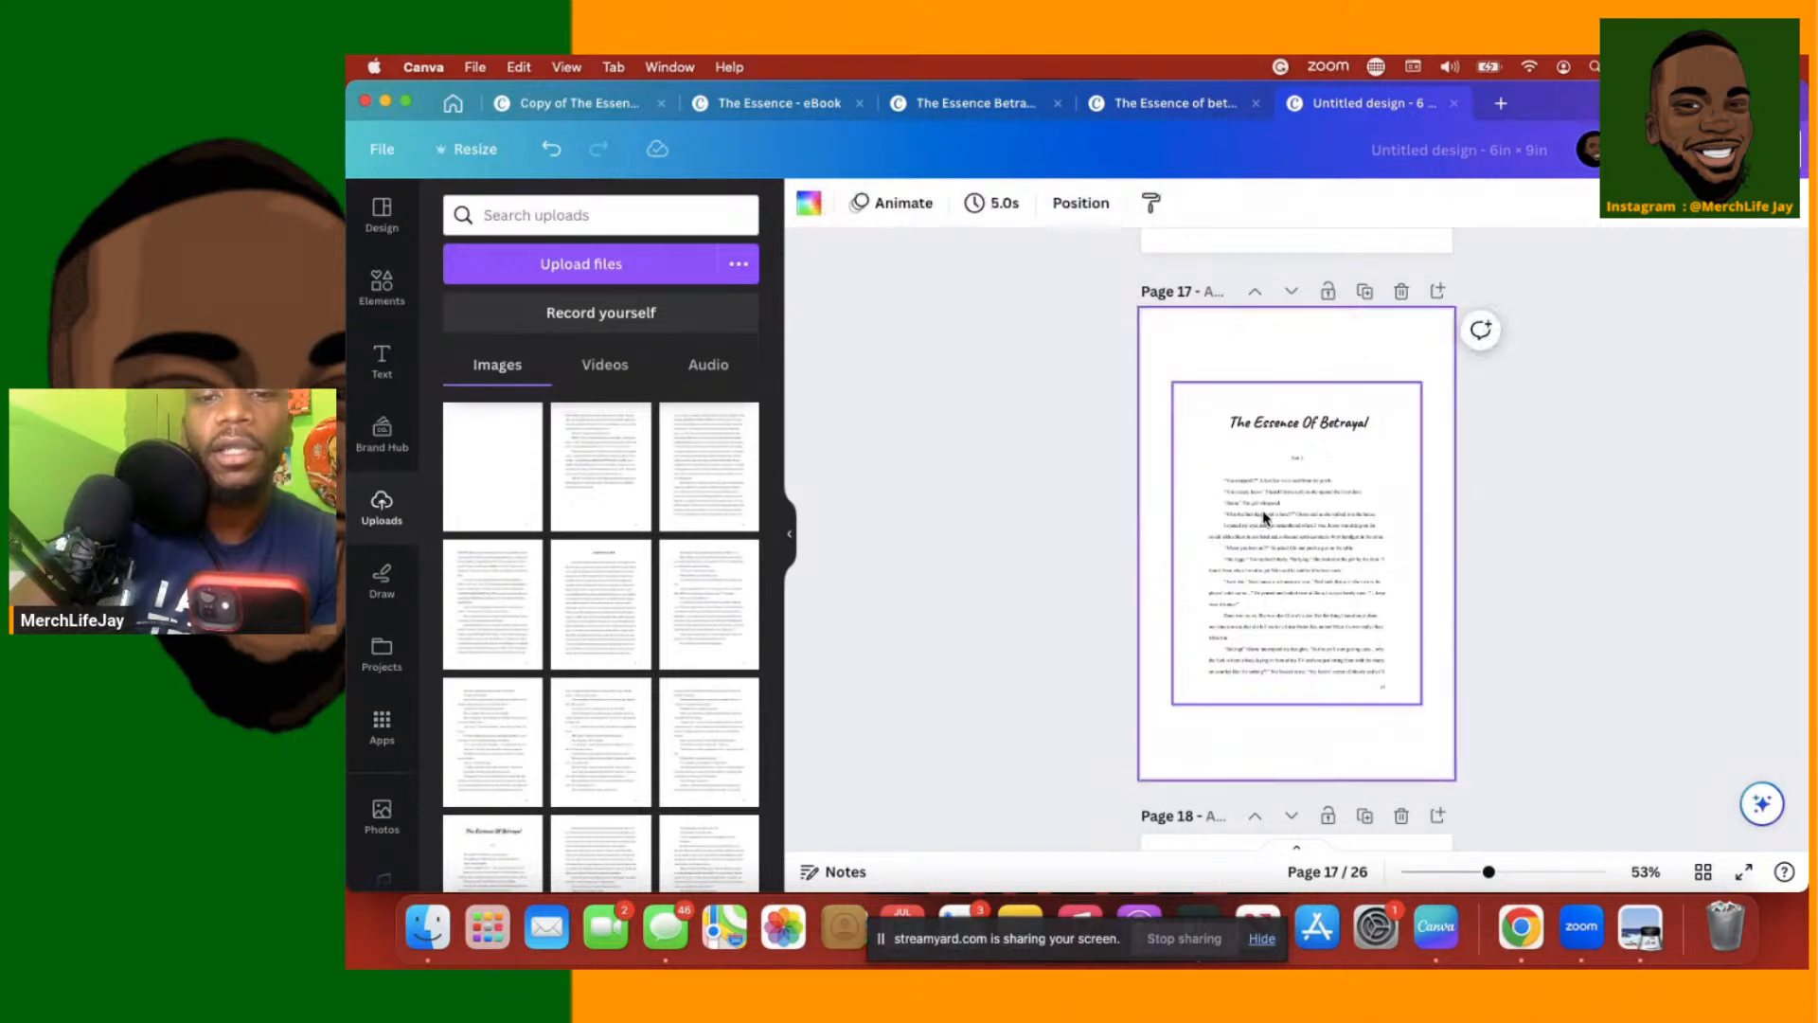
left_click(1266, 517)
left_click(1100, 537)
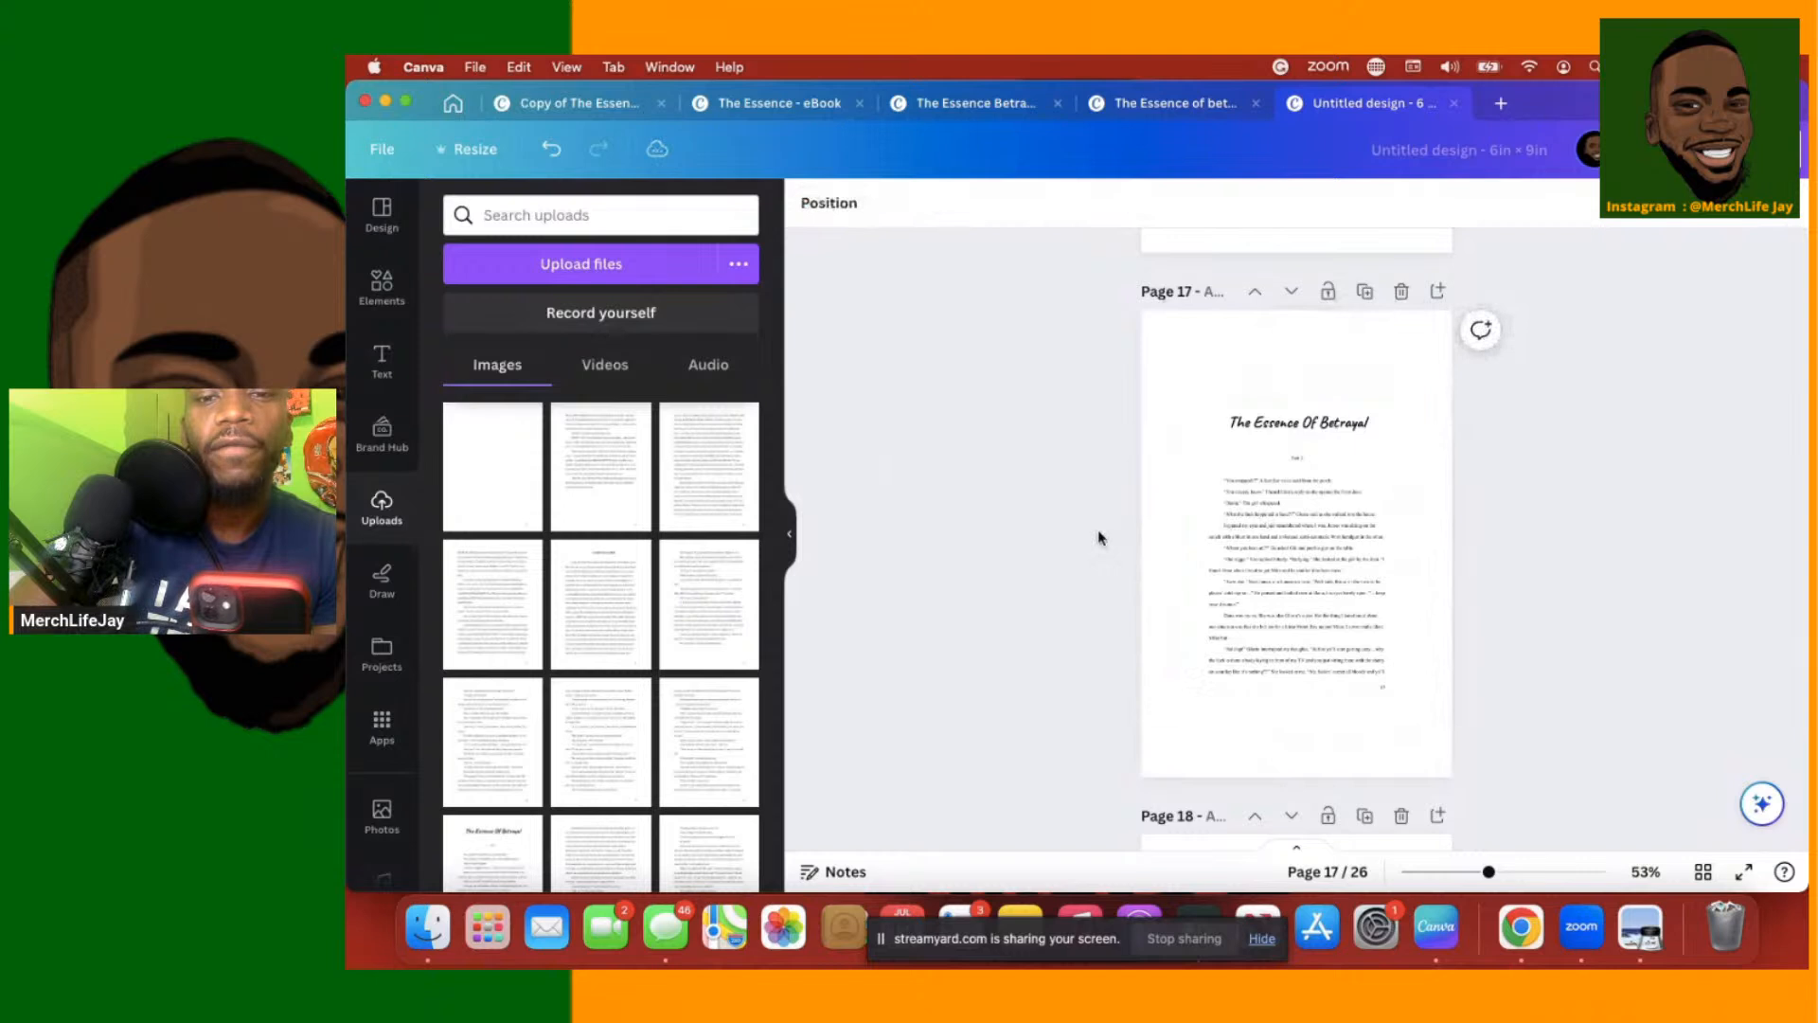
Fit the page 18 image to the margin guides at about 4.8 × 6.21 in and align it to the page's vertical middle
scroll(1099, 537, "down", 2)
scroll(1098, 537, "down", 5)
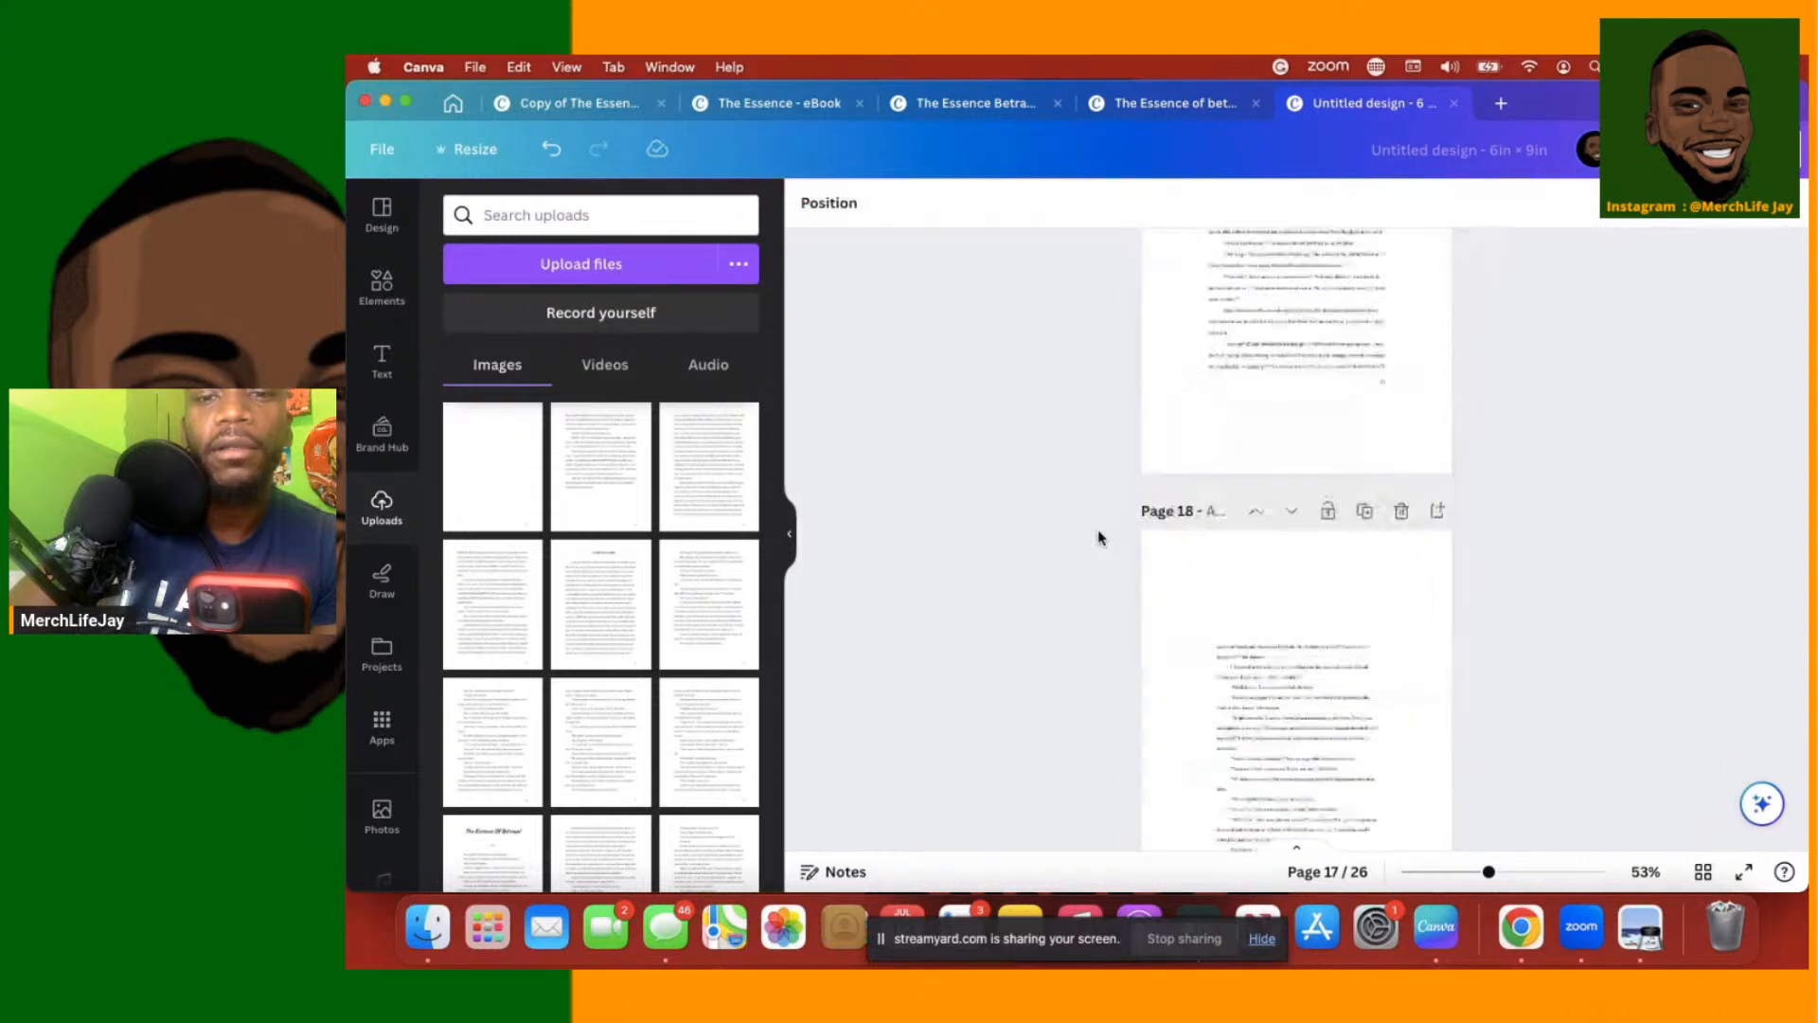
scroll(1099, 537, "down", 1)
left_click_drag(1217, 447, 1230, 512)
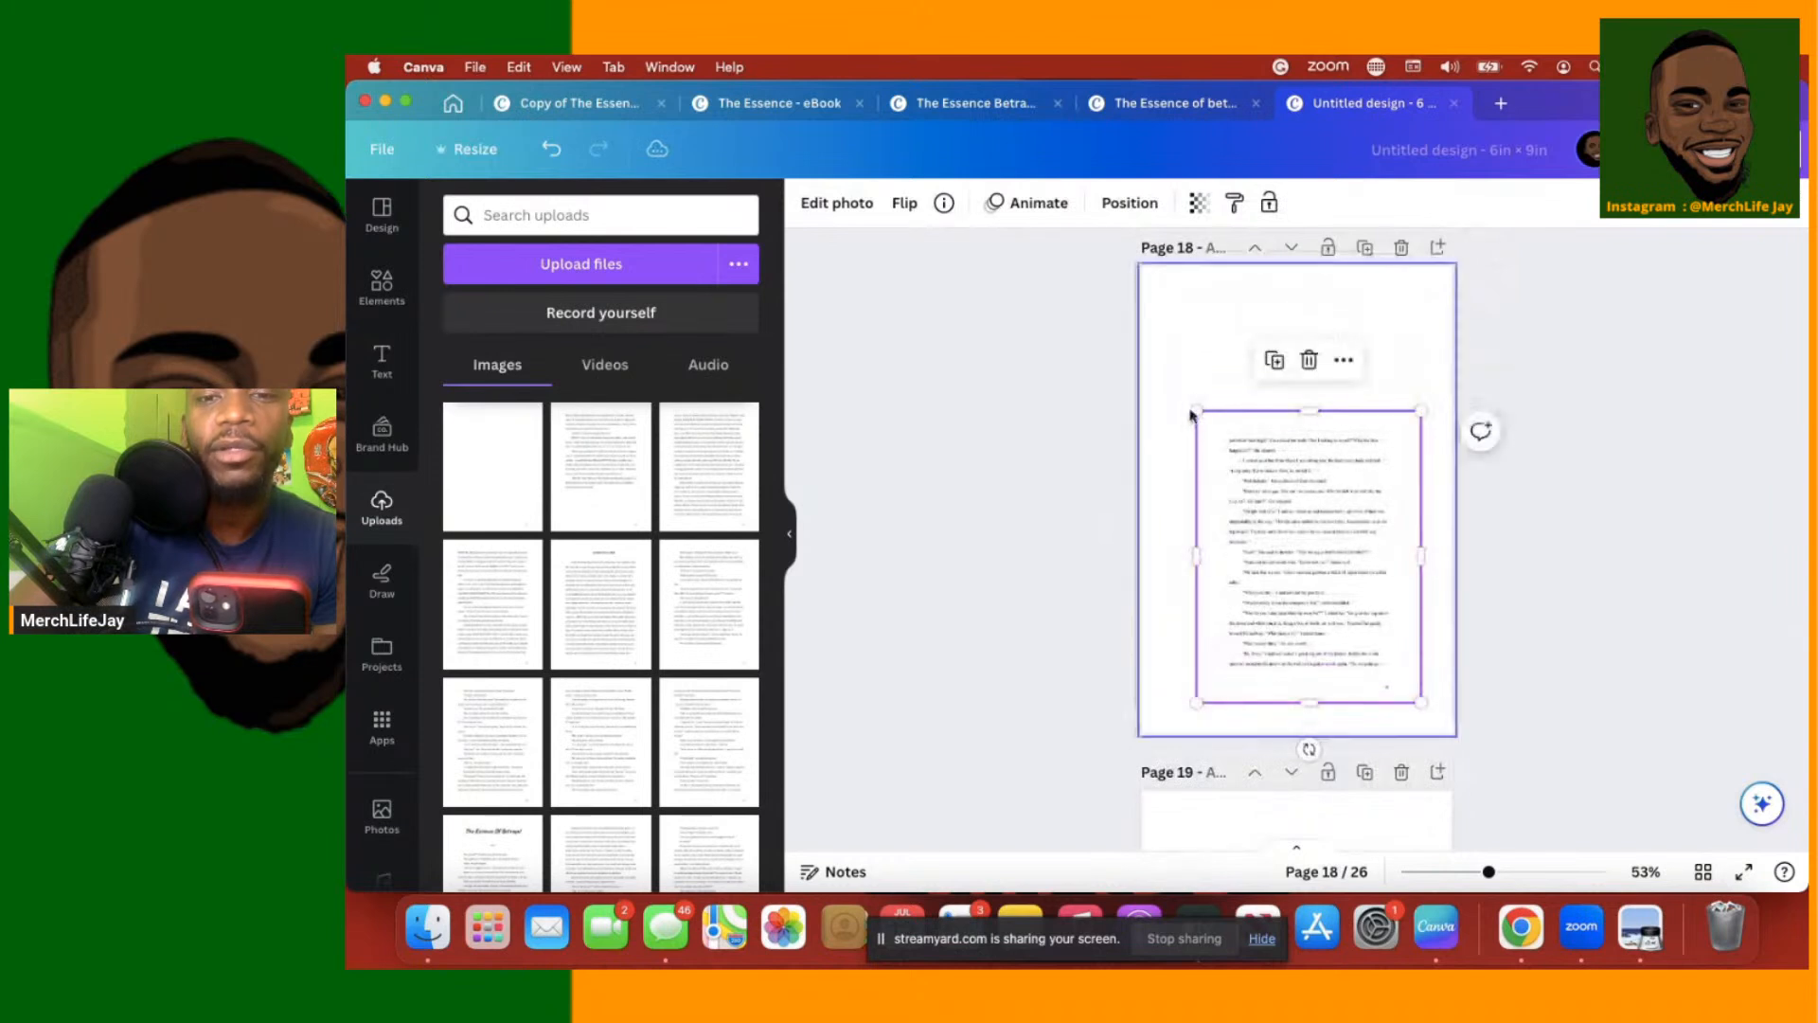
left_click_drag(1175, 382, 1151, 349)
left_click(1125, 203)
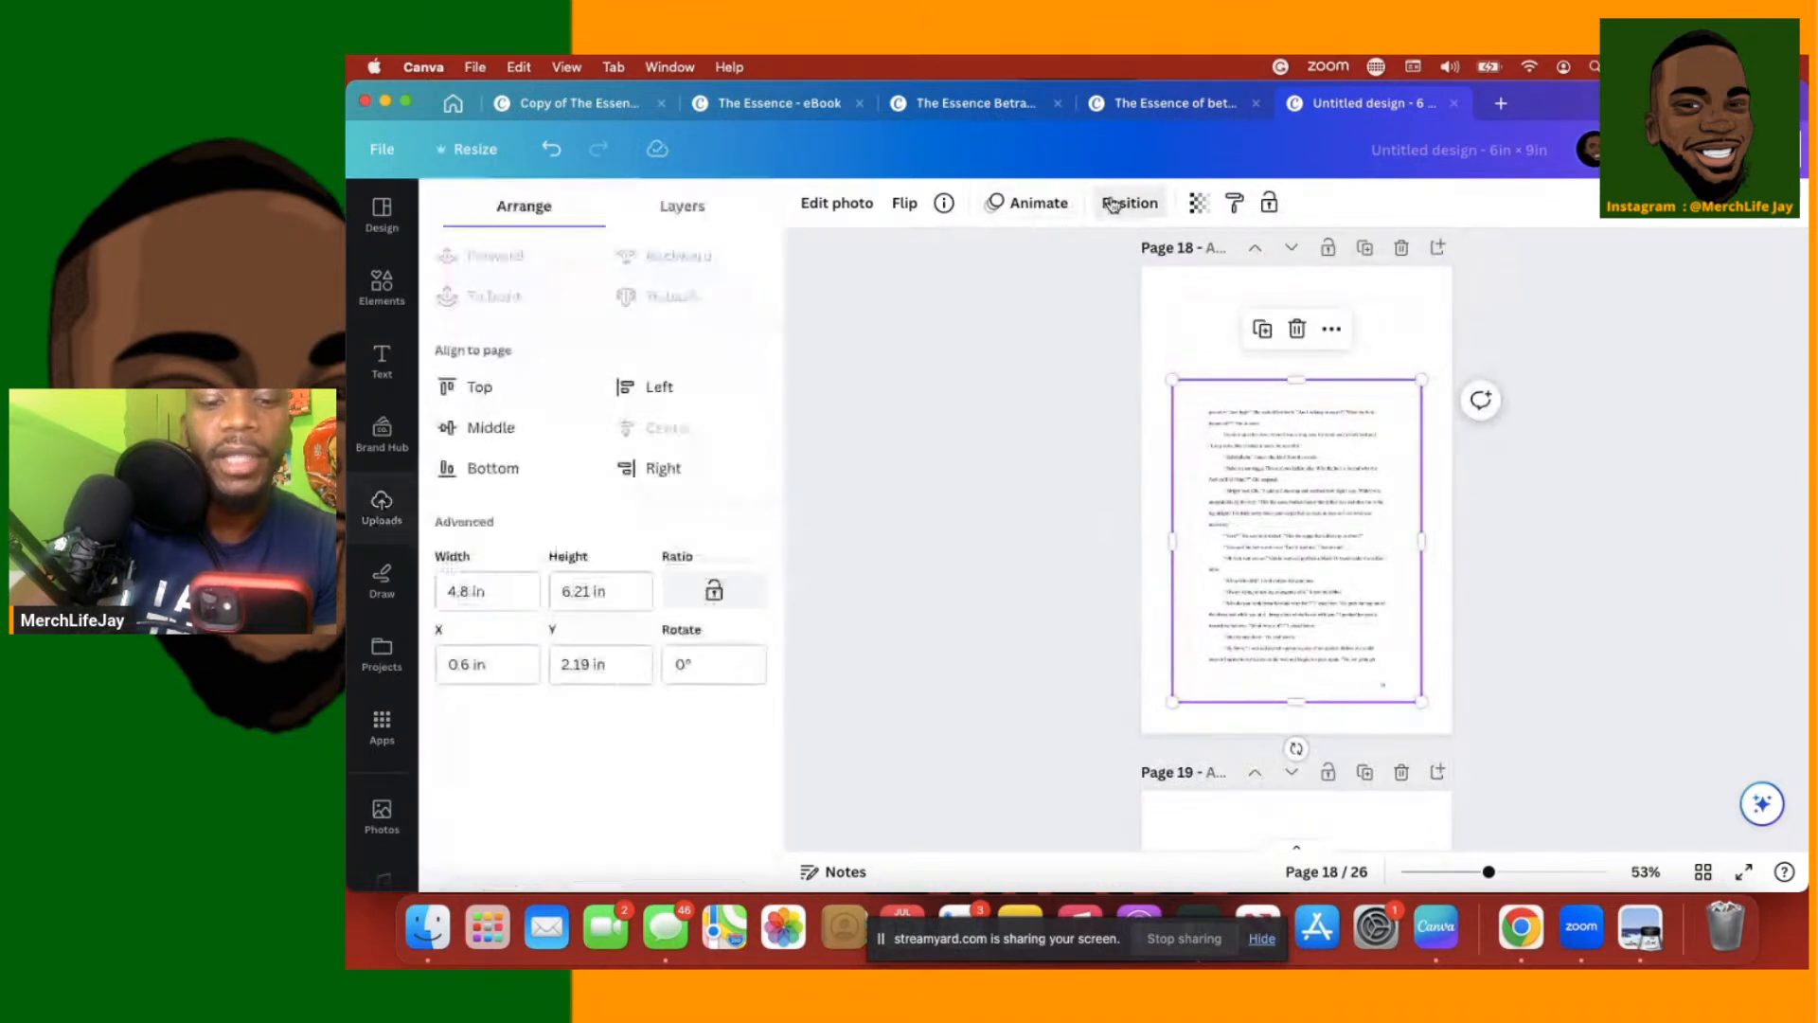
left_click(494, 428)
left_click(1143, 633)
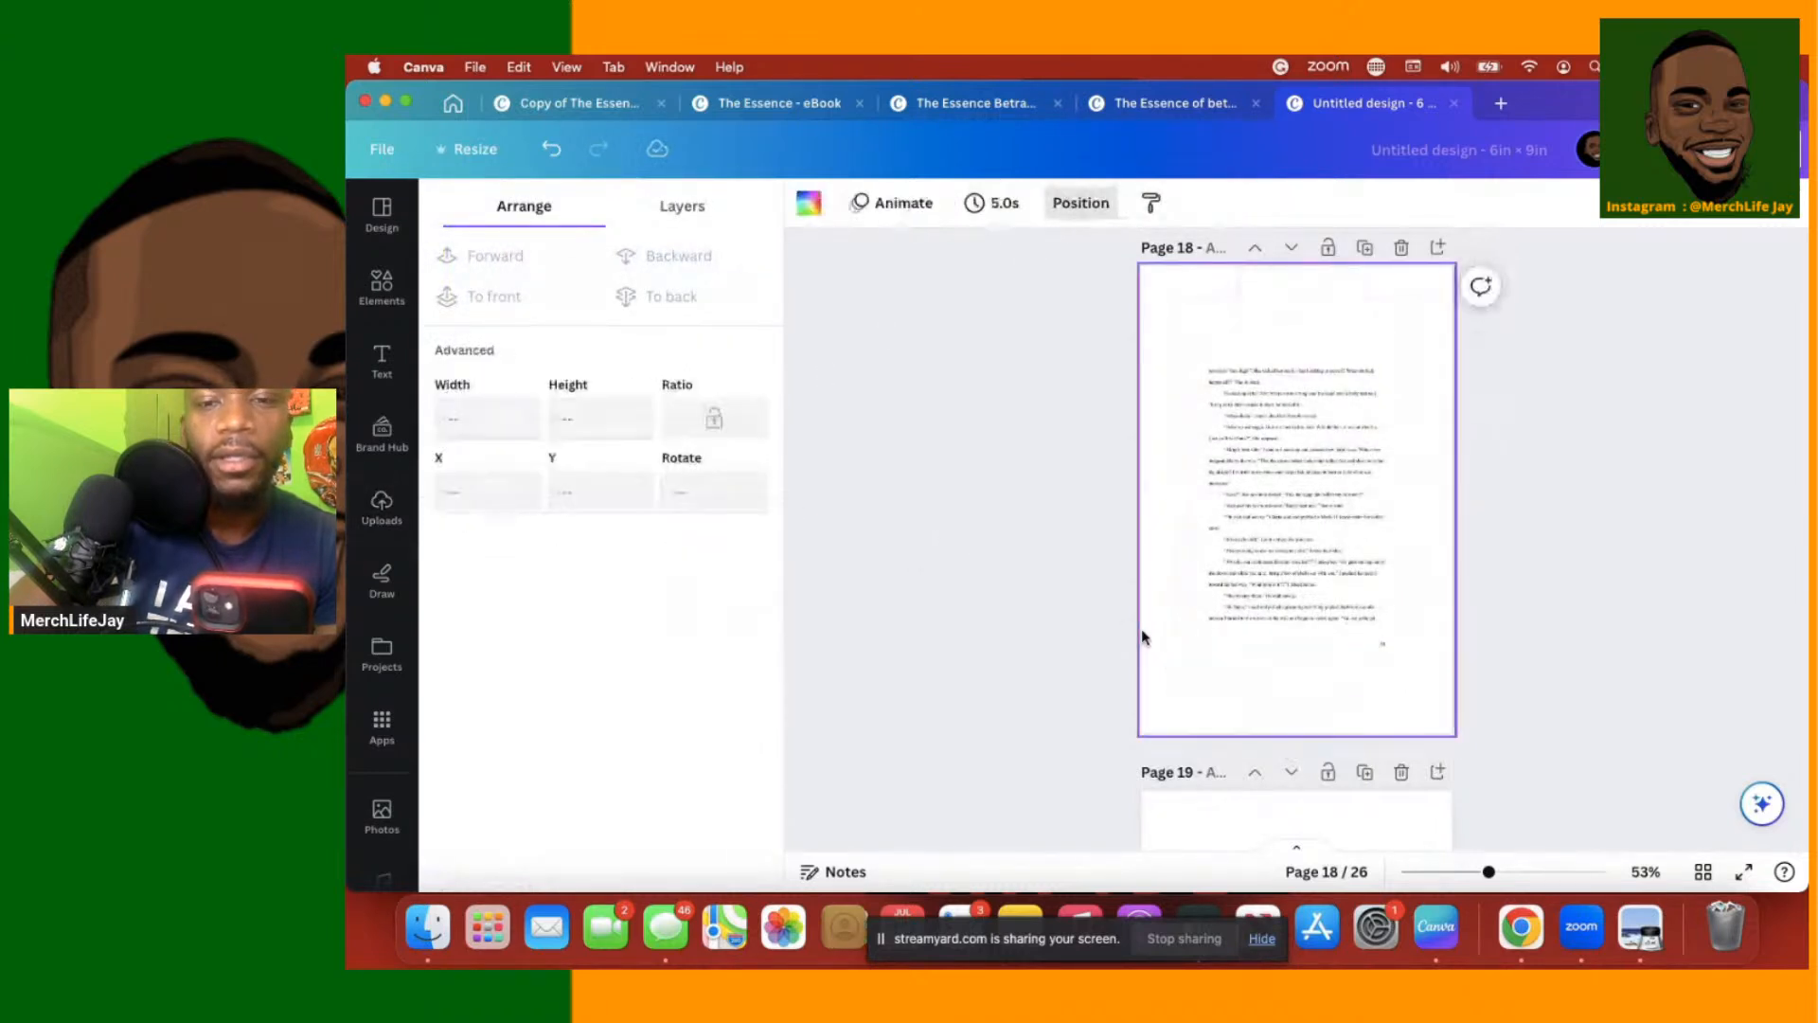
Fit the page 19 image to the margin guides at about 4.8 × 6.21 in and align it to the page's vertical middle
scroll(1143, 635, "down", 6)
scroll(1201, 474, "down", 2)
scroll(1116, 512, "up", 2)
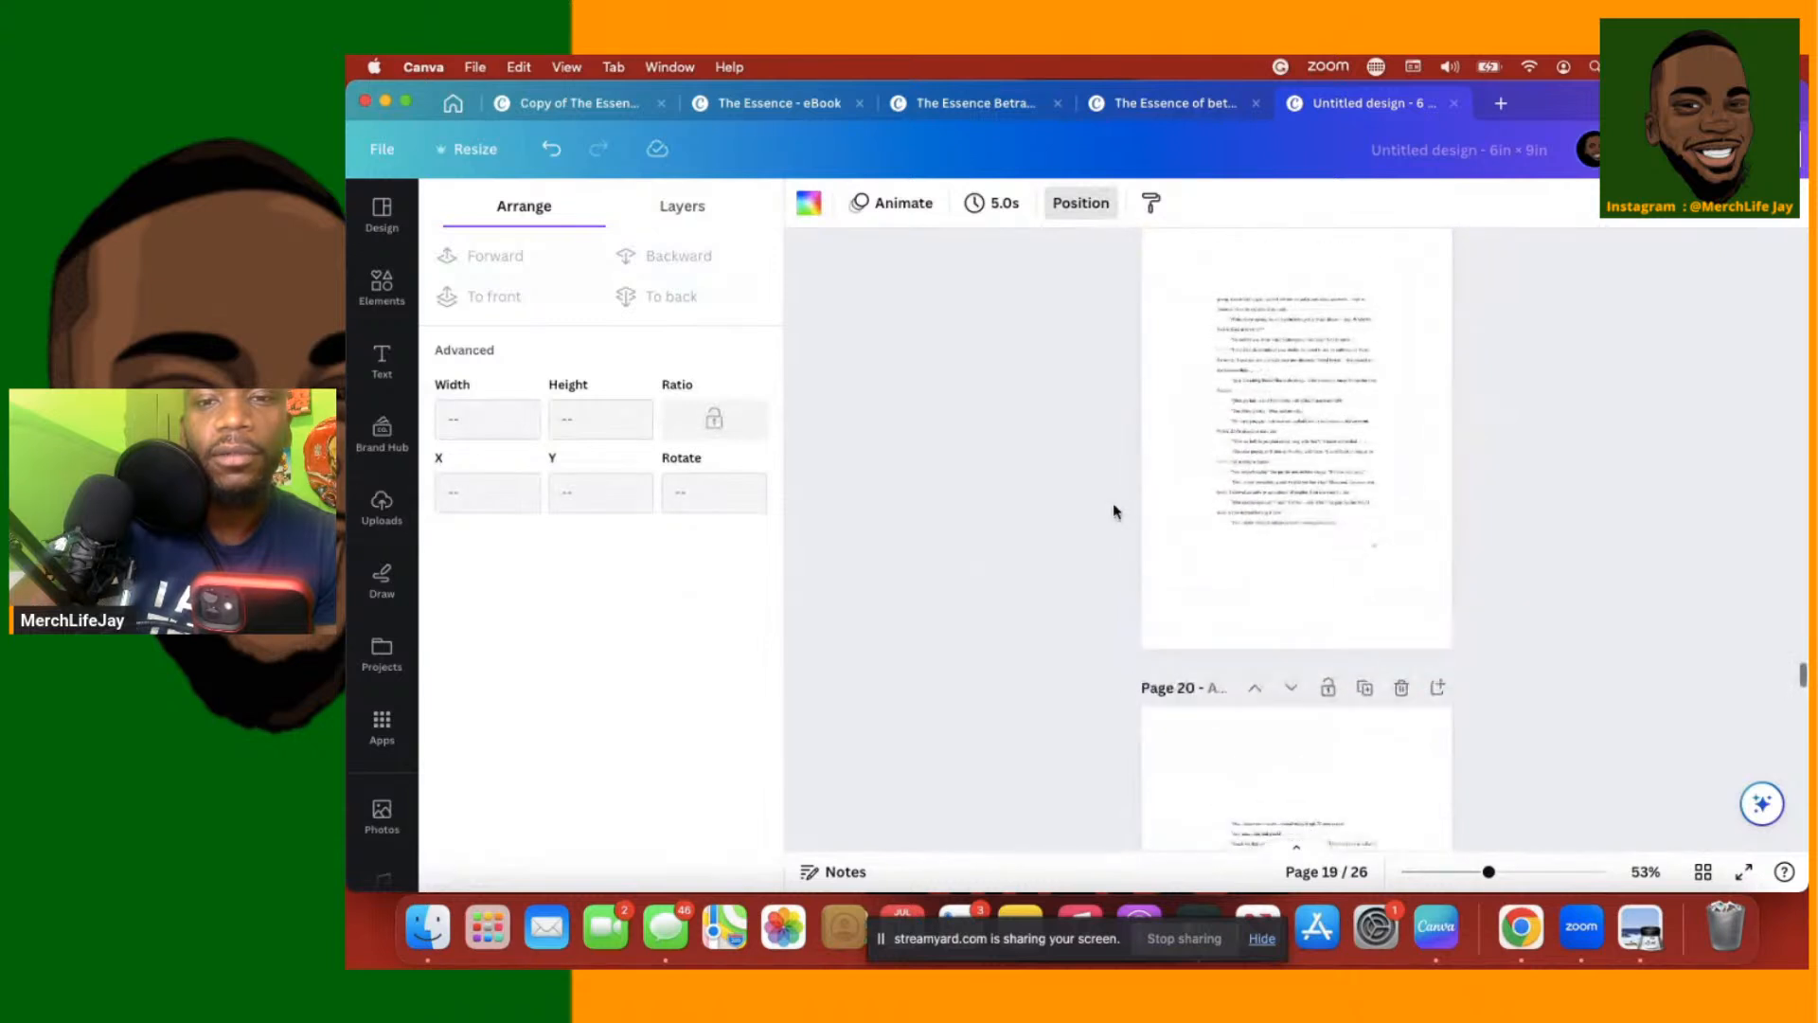
left_click(1250, 436)
left_click_drag(1250, 435, 1259, 484)
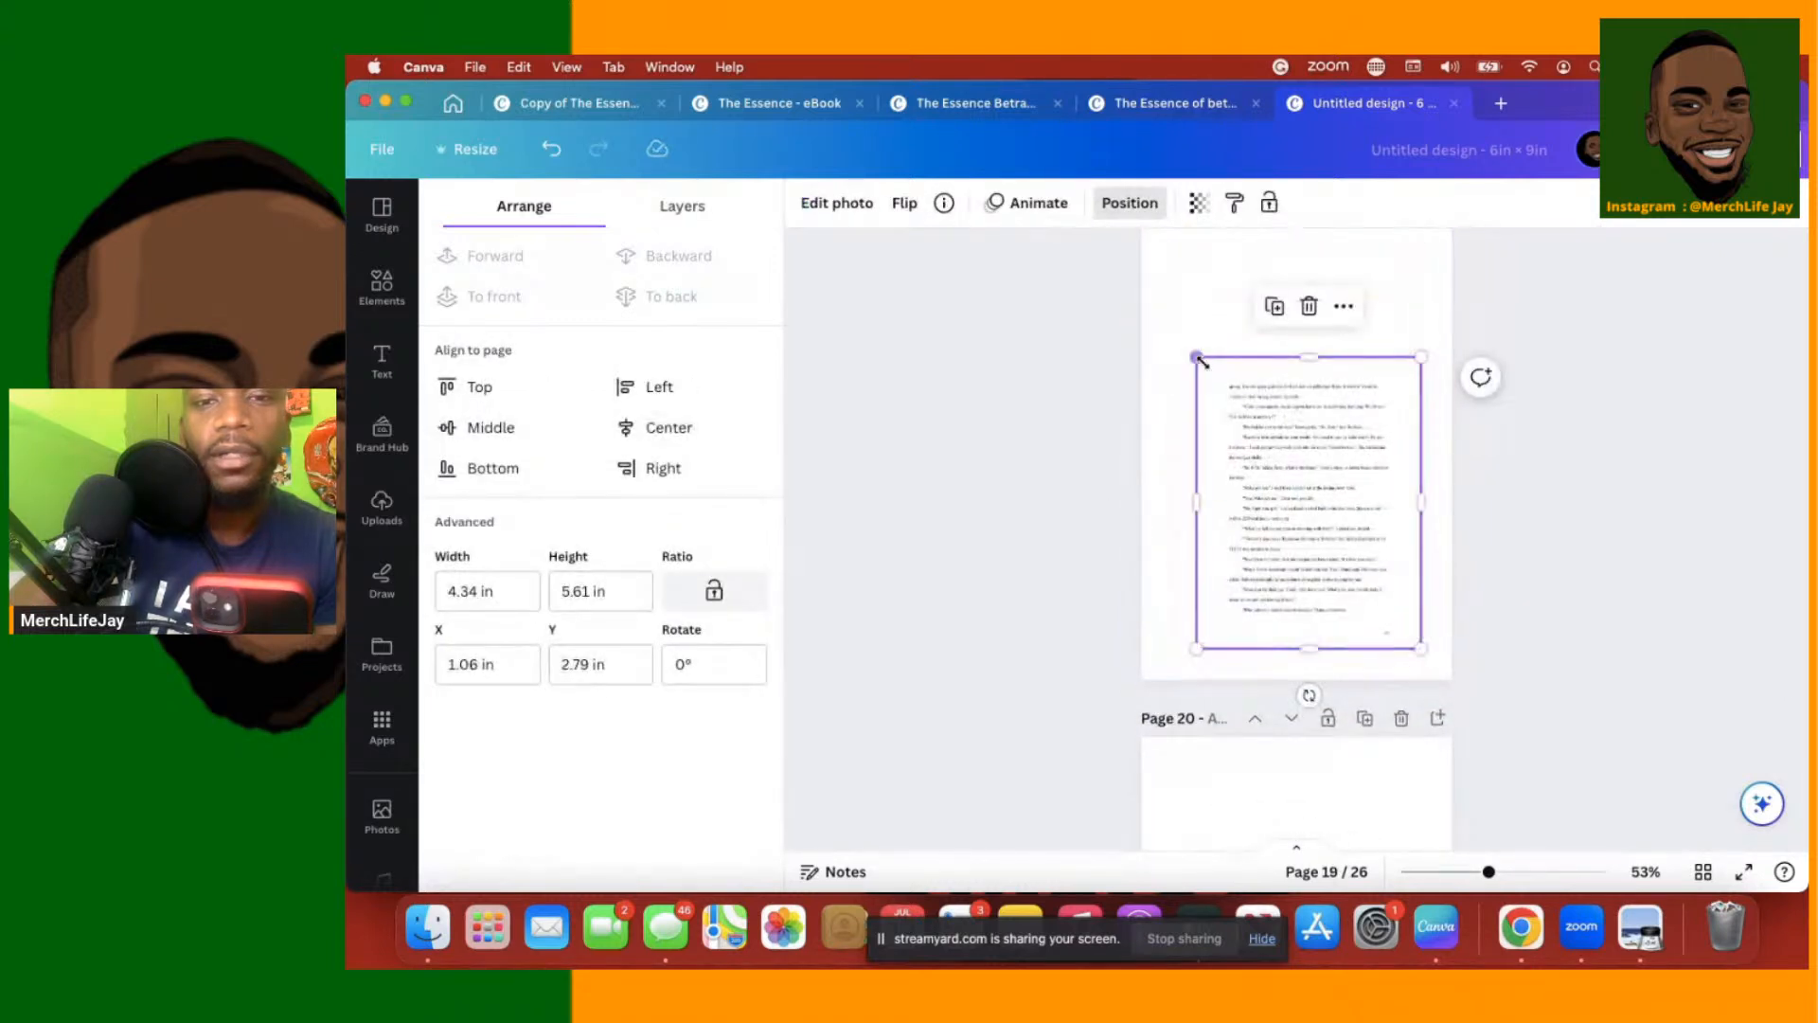
left_click_drag(1185, 346, 1172, 323)
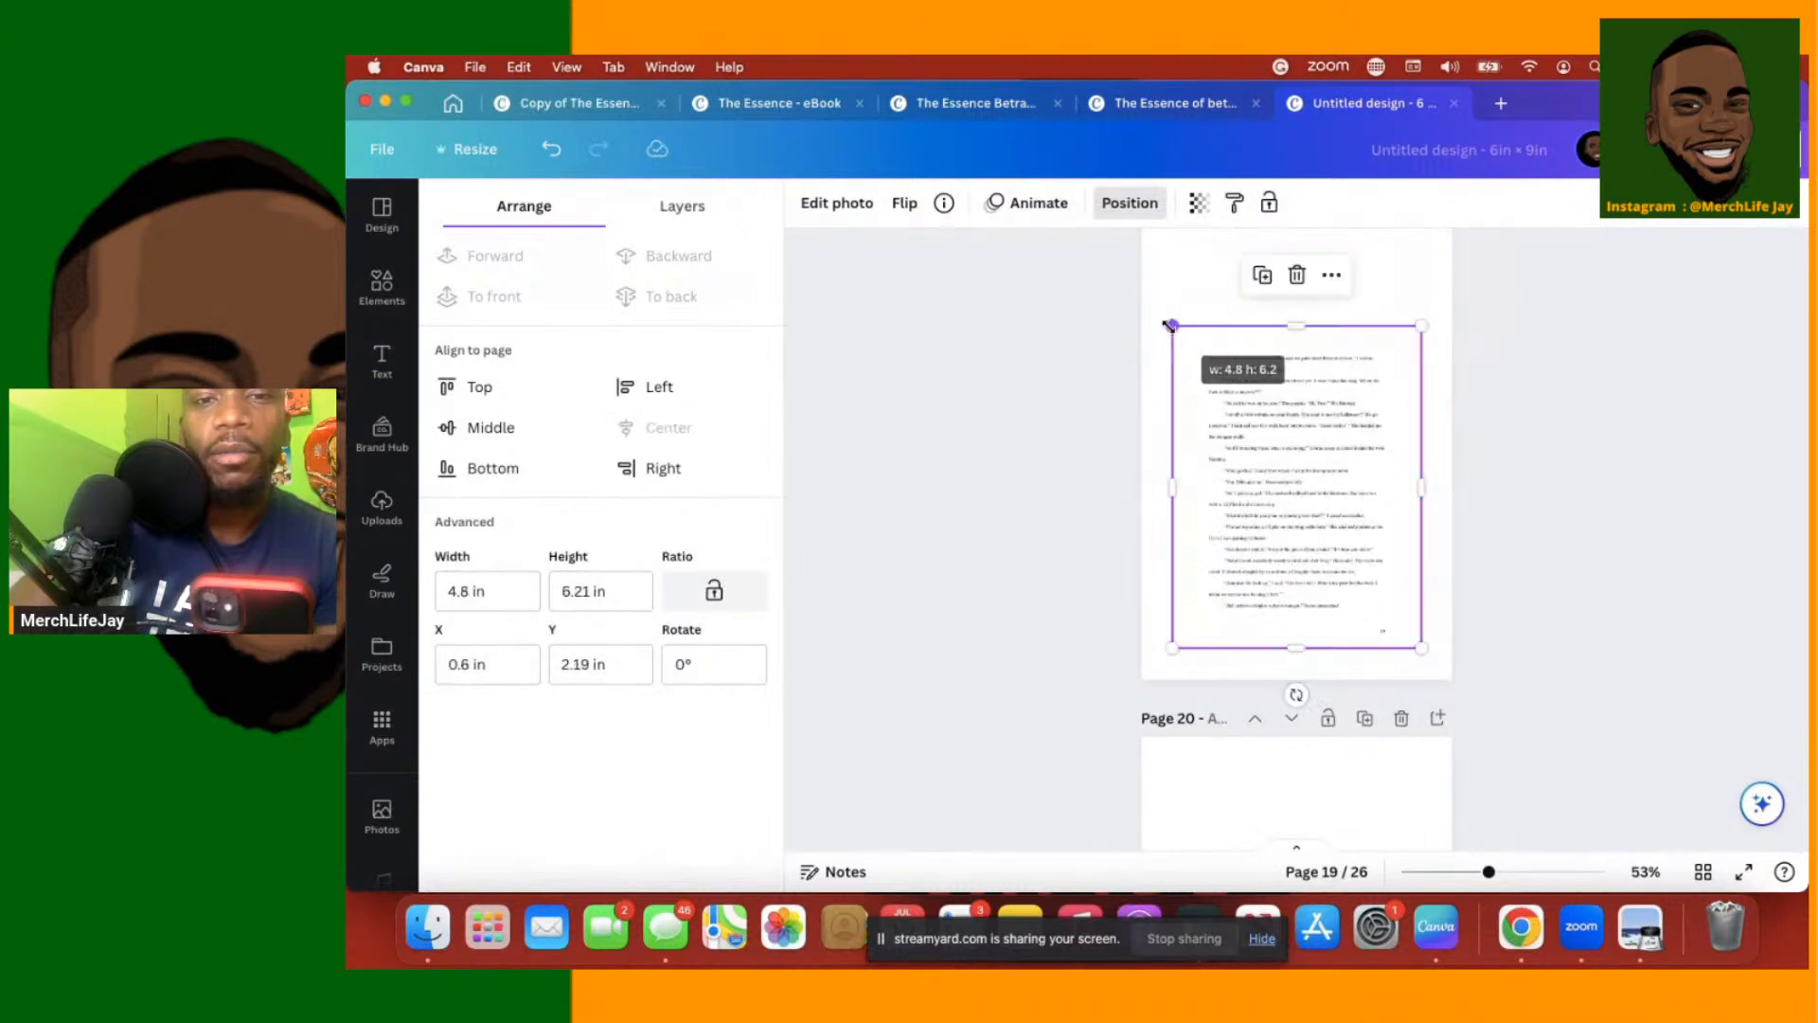
left_click(485, 428)
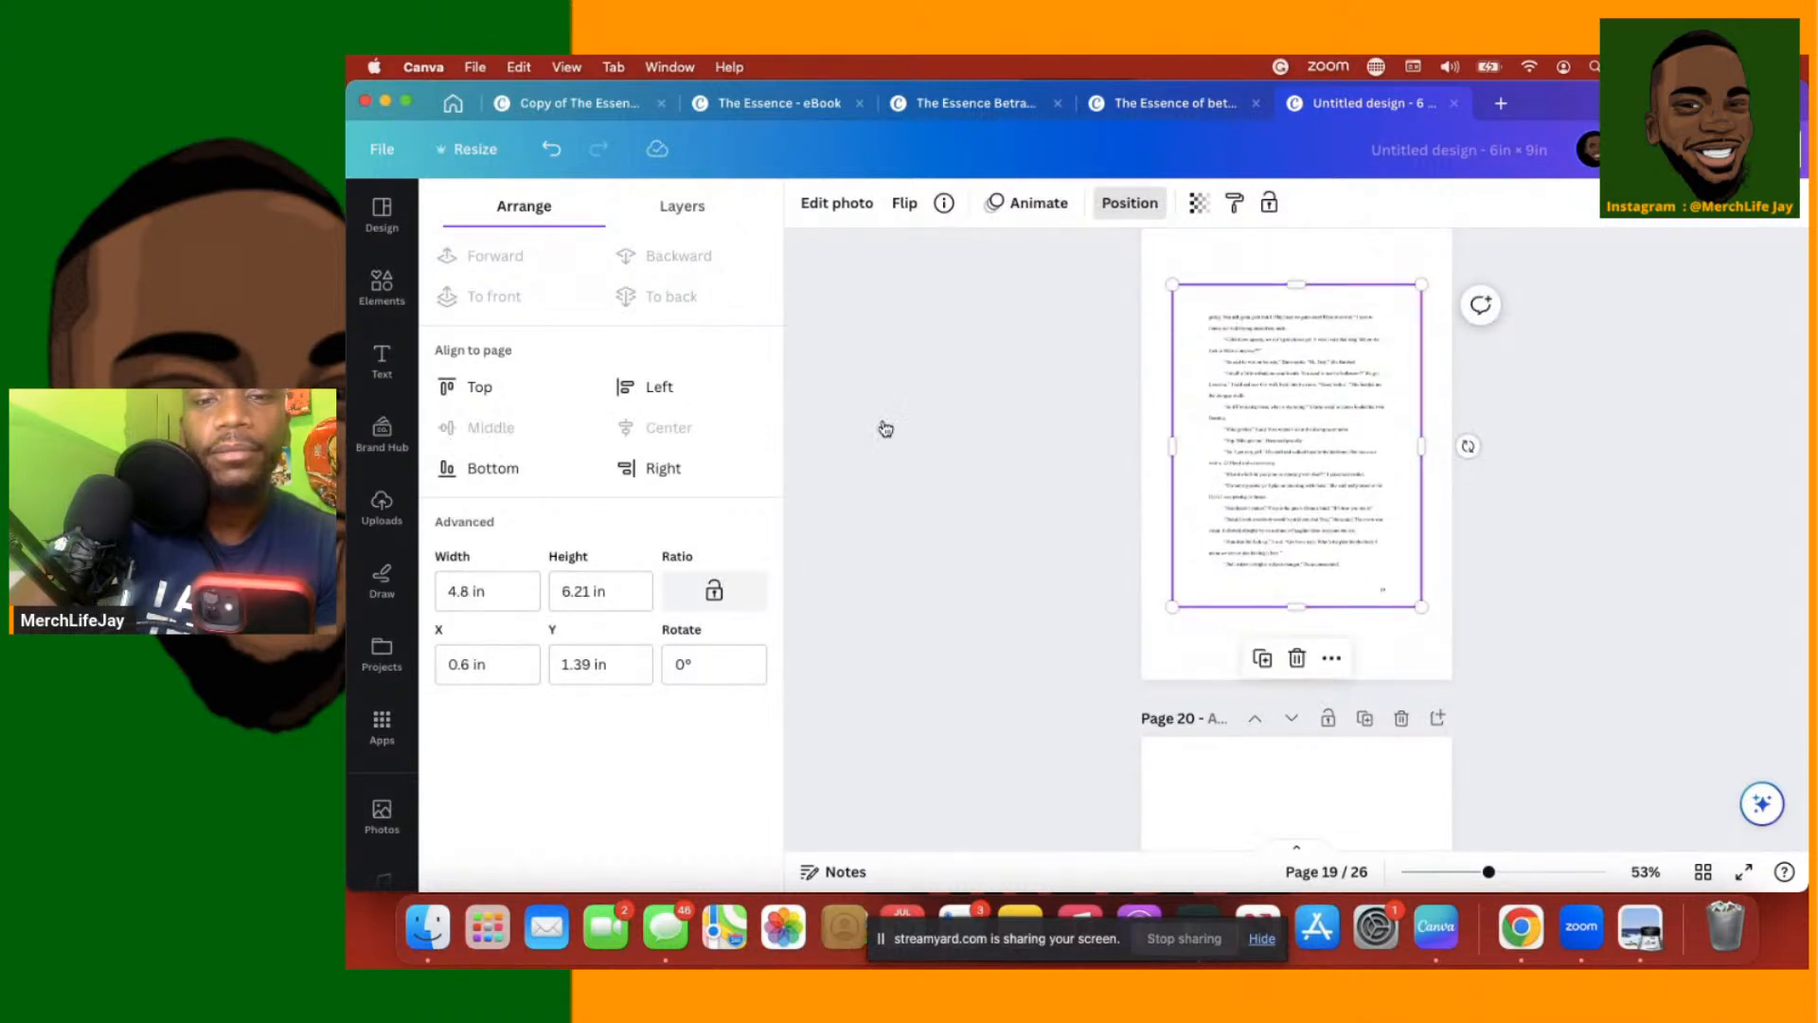
left_click(1546, 526)
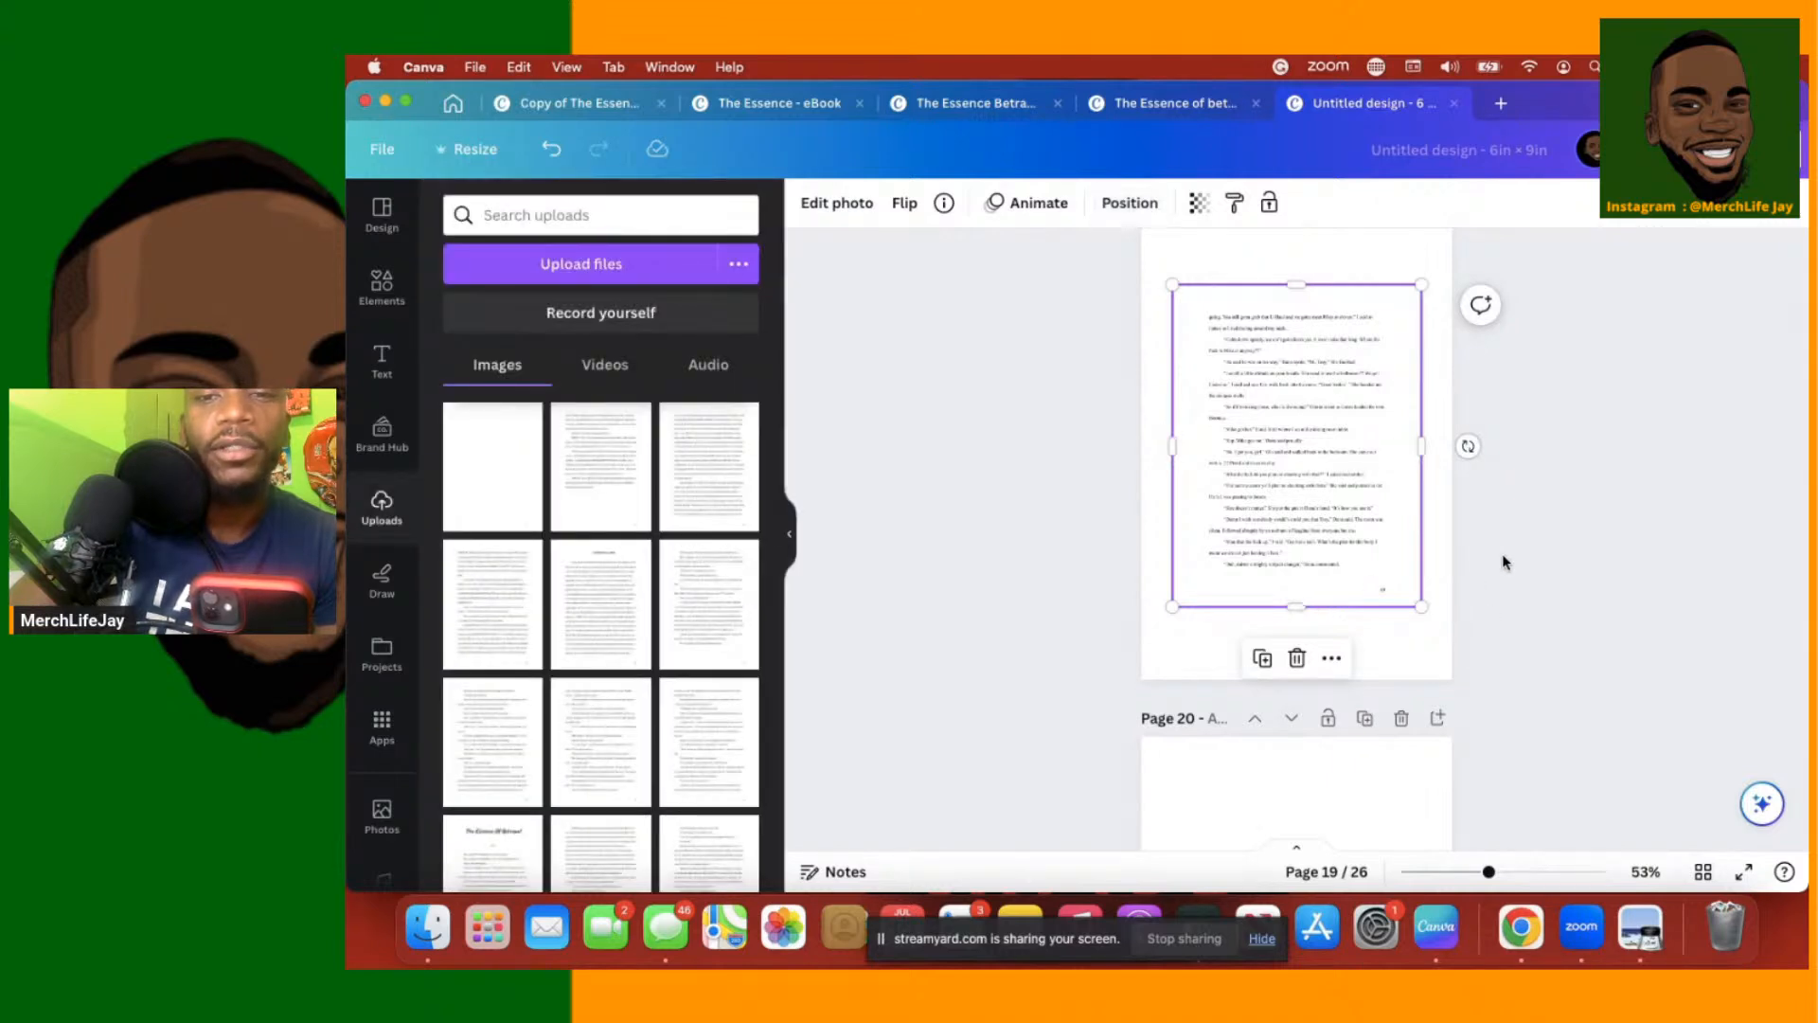
left_click(1128, 205)
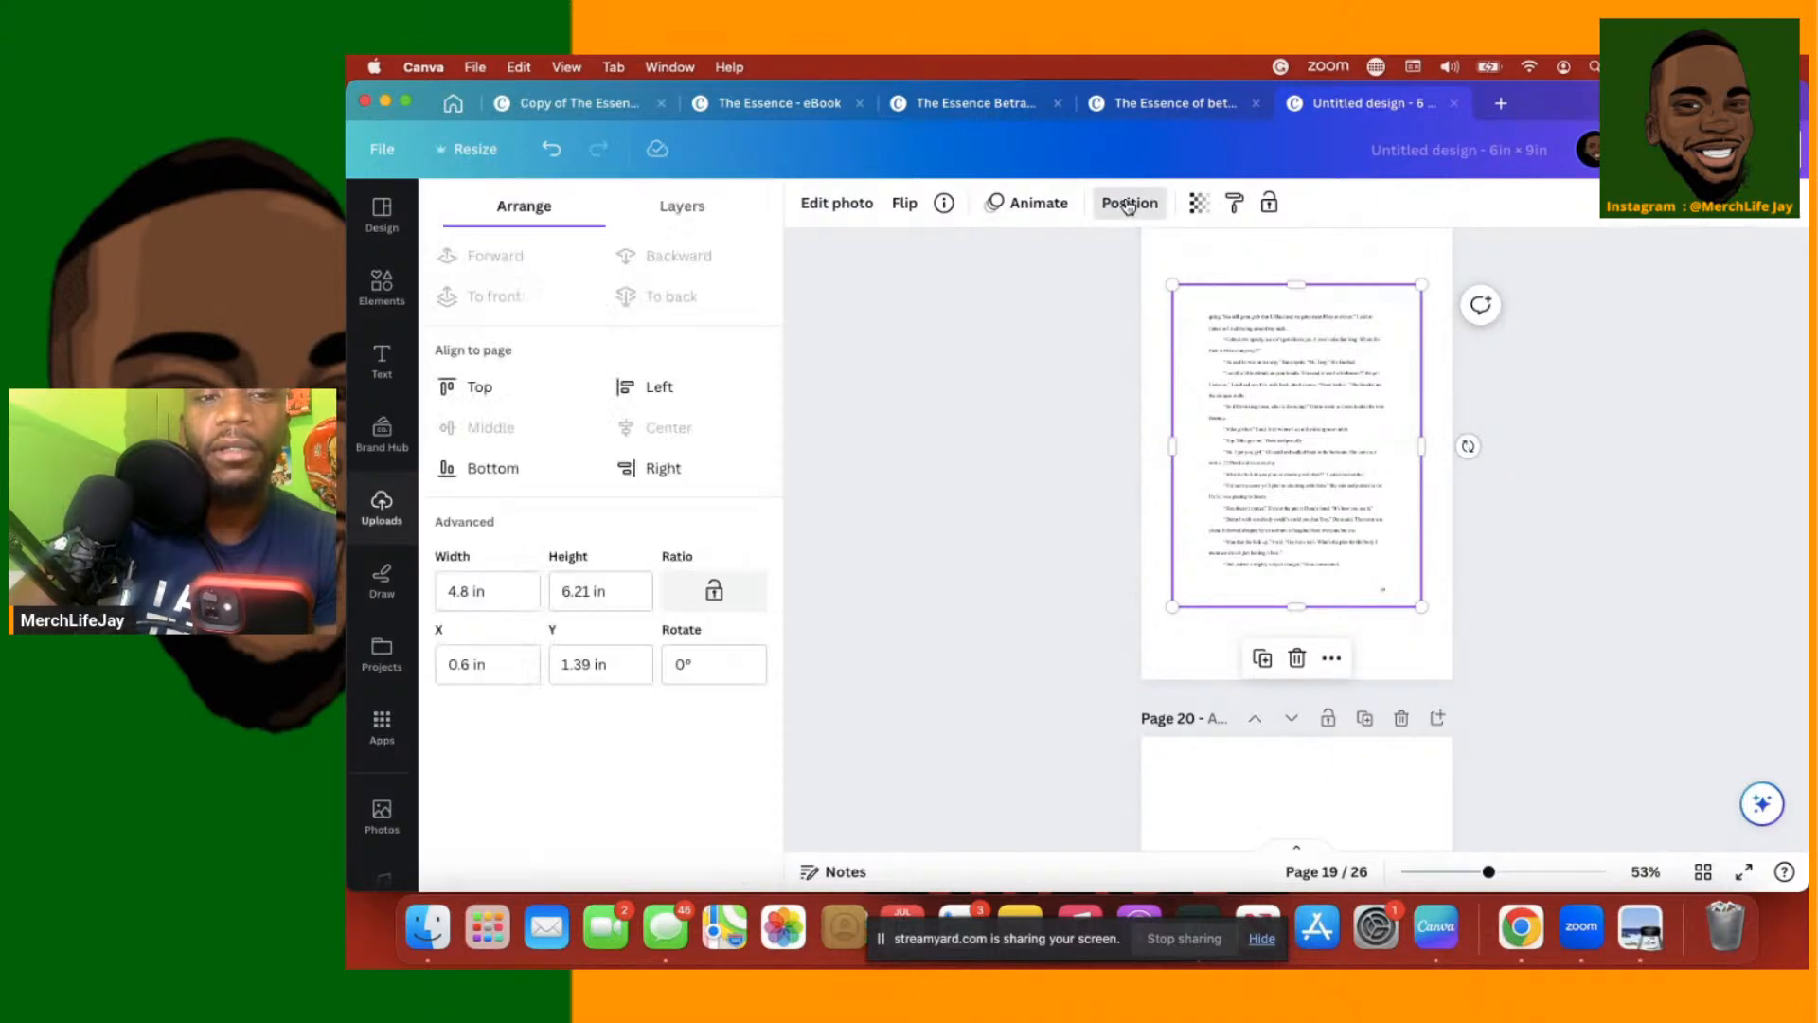
left_click(1135, 500)
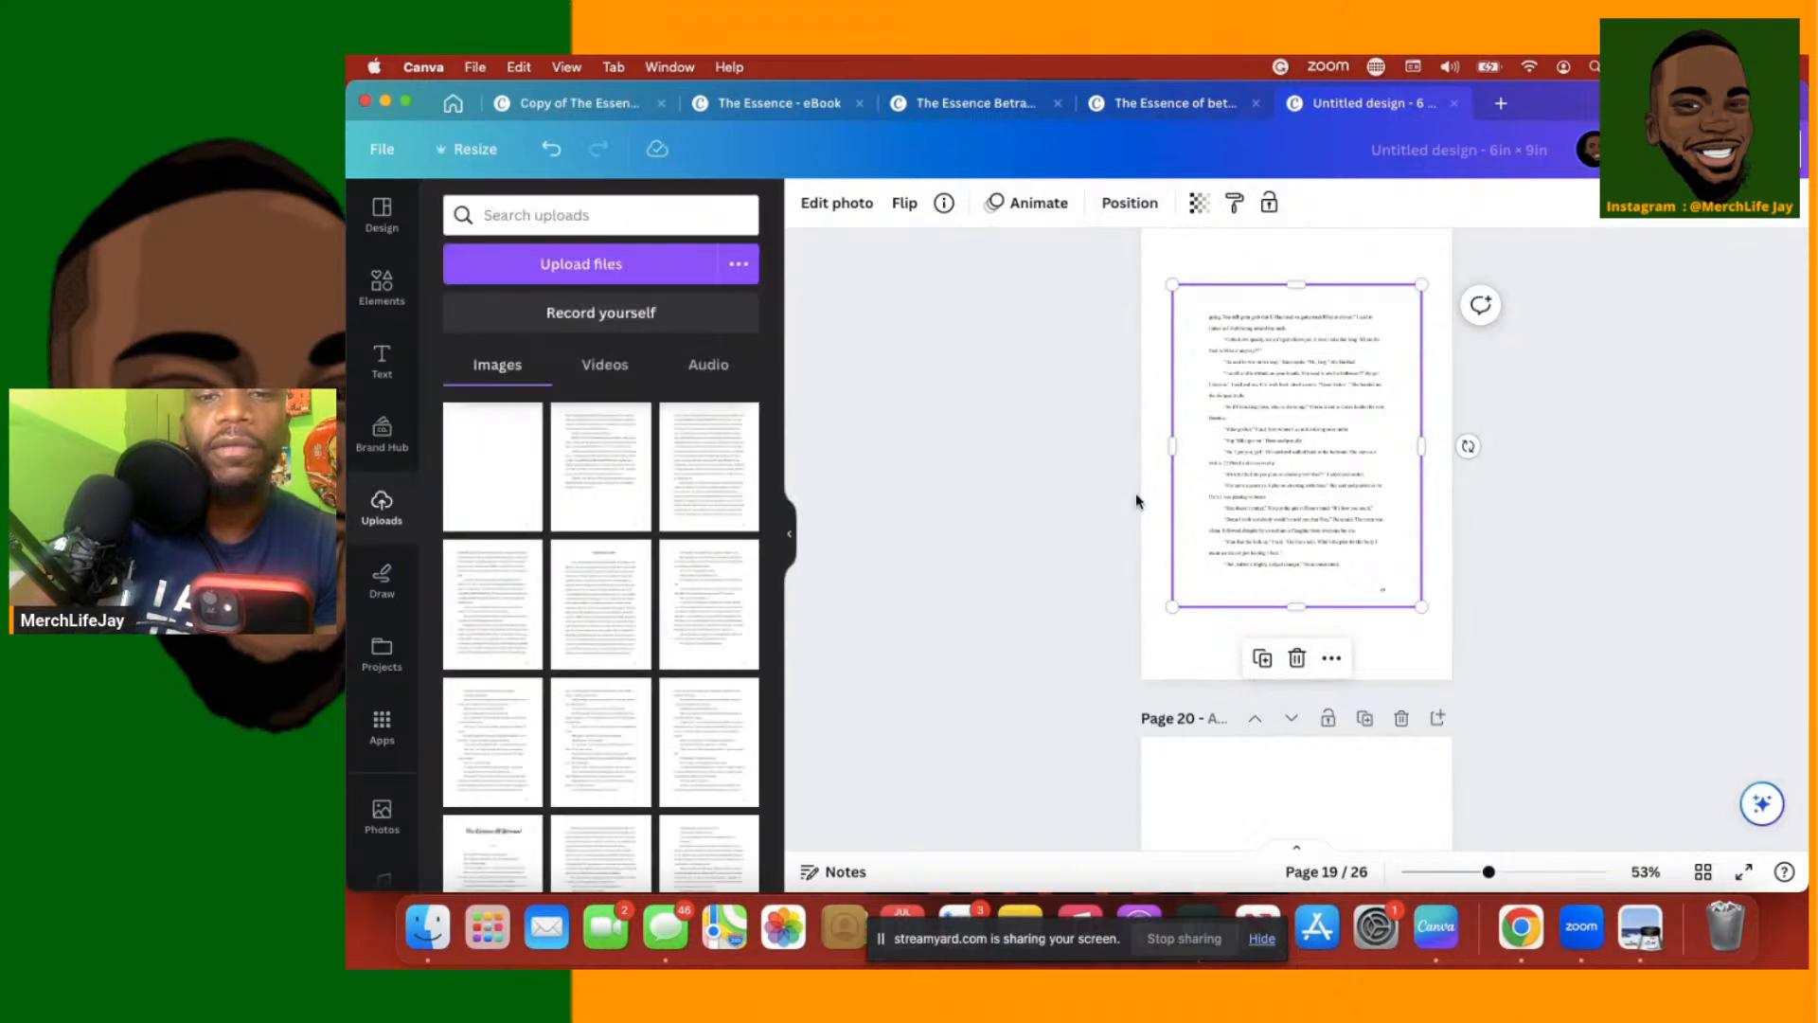
left_click(1157, 623)
Fit the page 20 image to the margin guides at about 4.8 × 6.21 in and align it to the page's vertical middle
scroll(1157, 623, "down", 5)
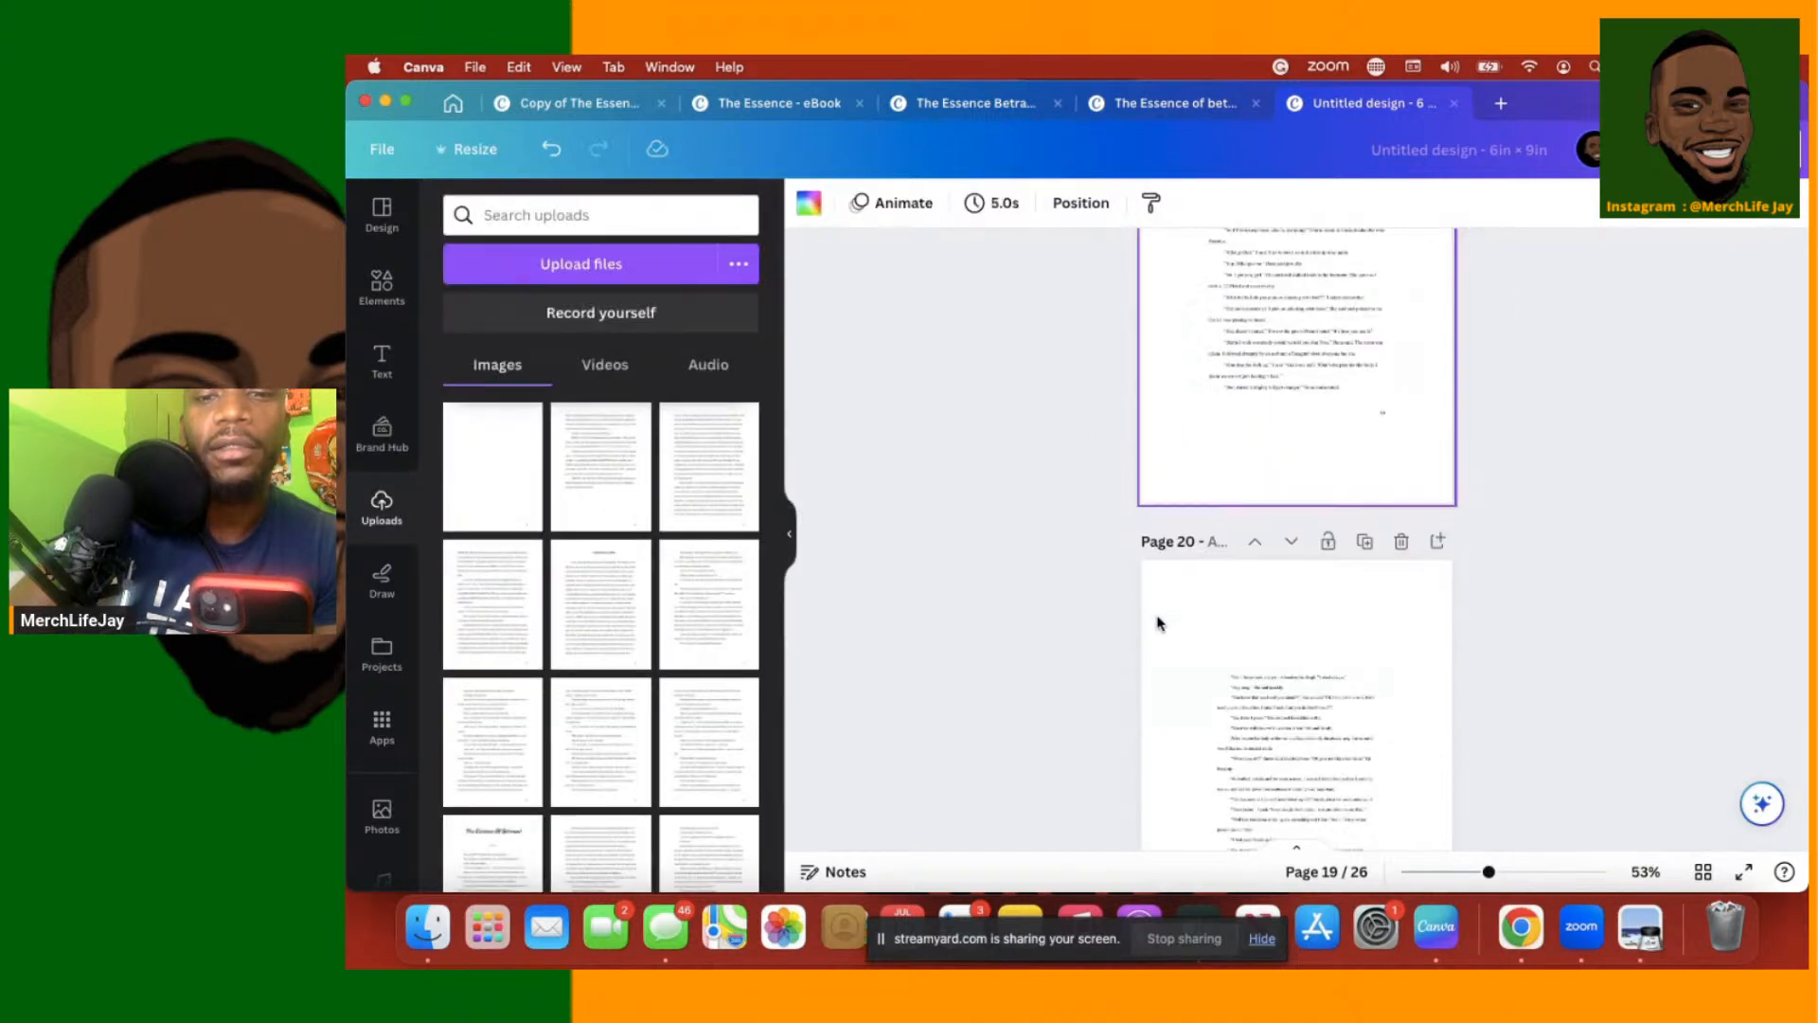
left_click(1252, 455)
left_click_drag(1252, 455, 1266, 507)
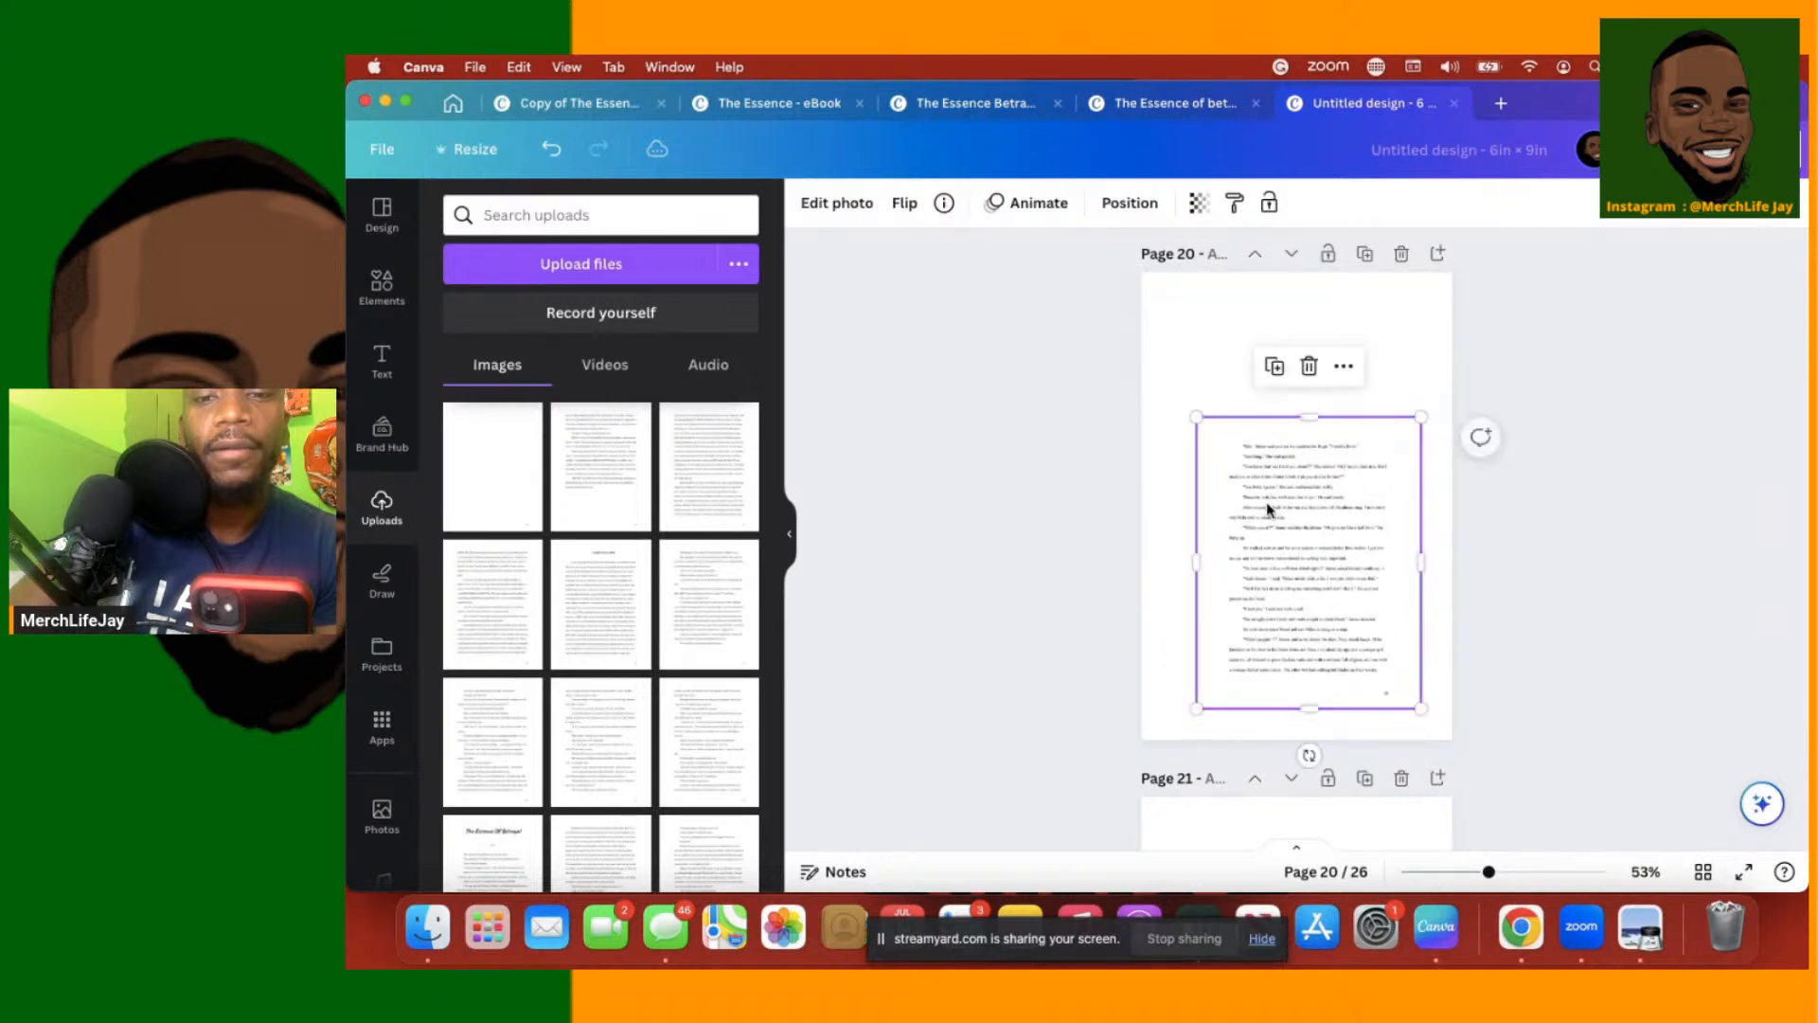
left_click_drag(1179, 388, 1173, 386)
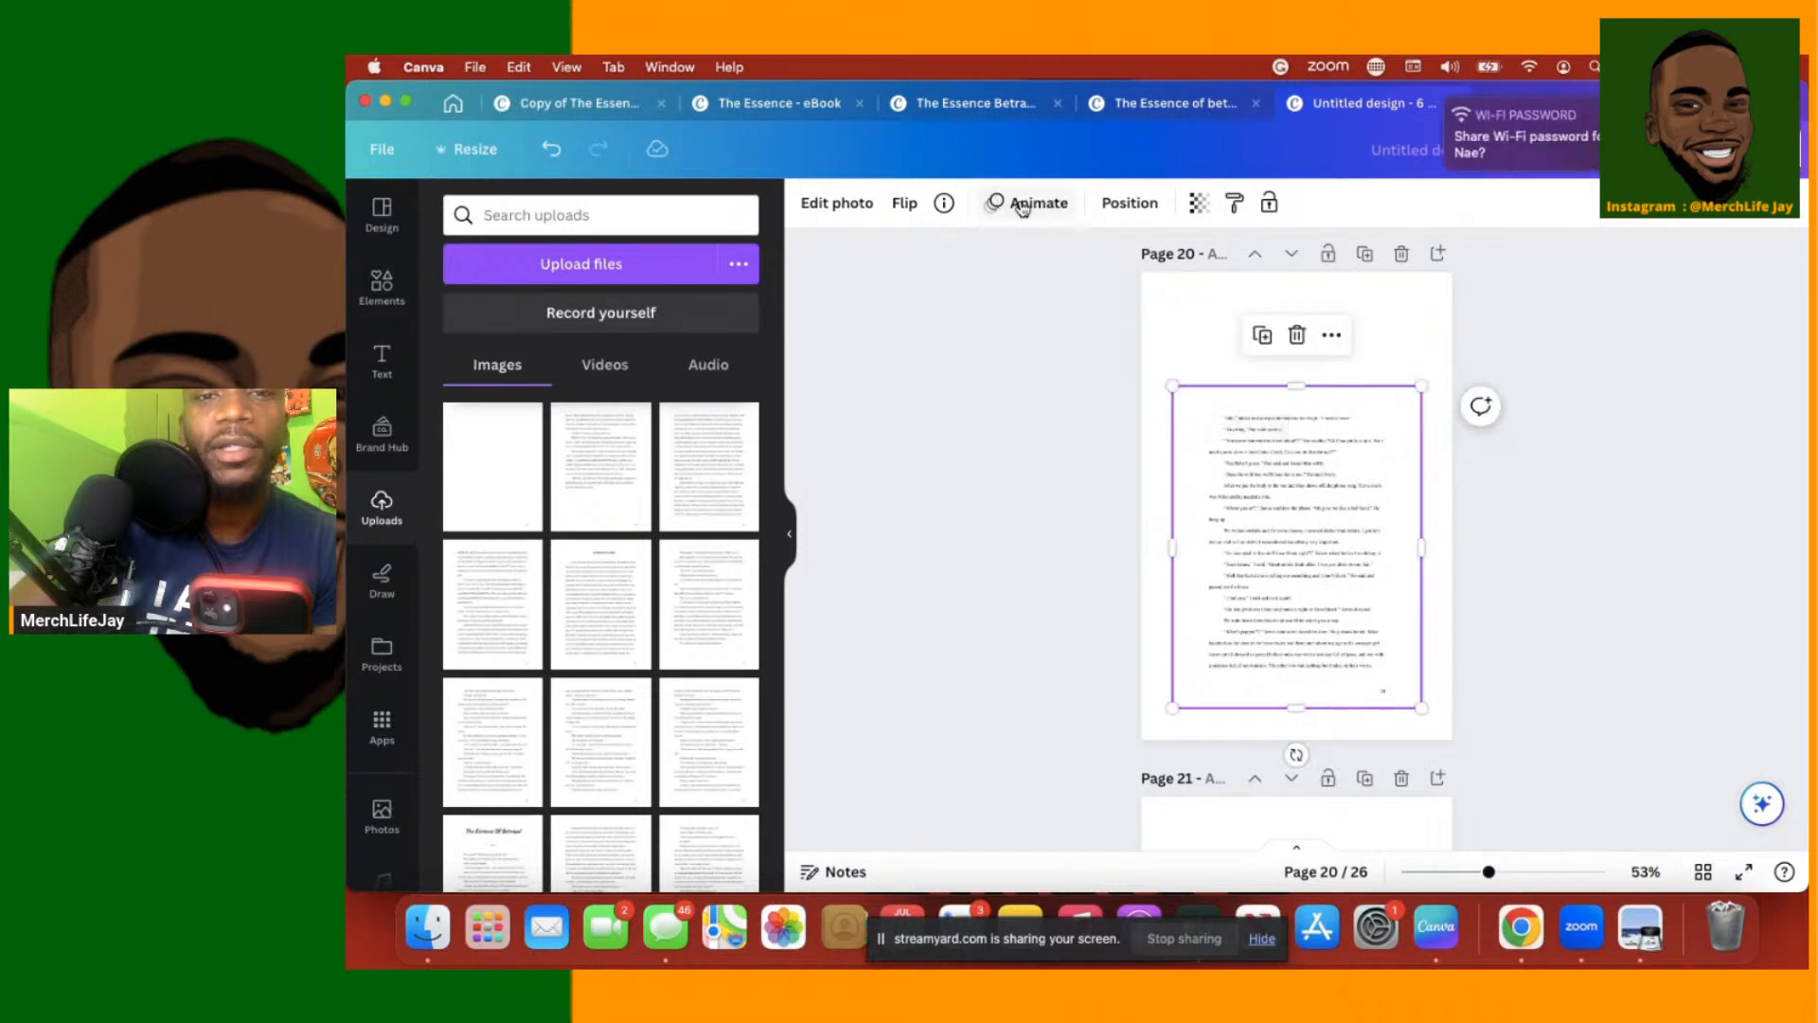
left_click(1119, 204)
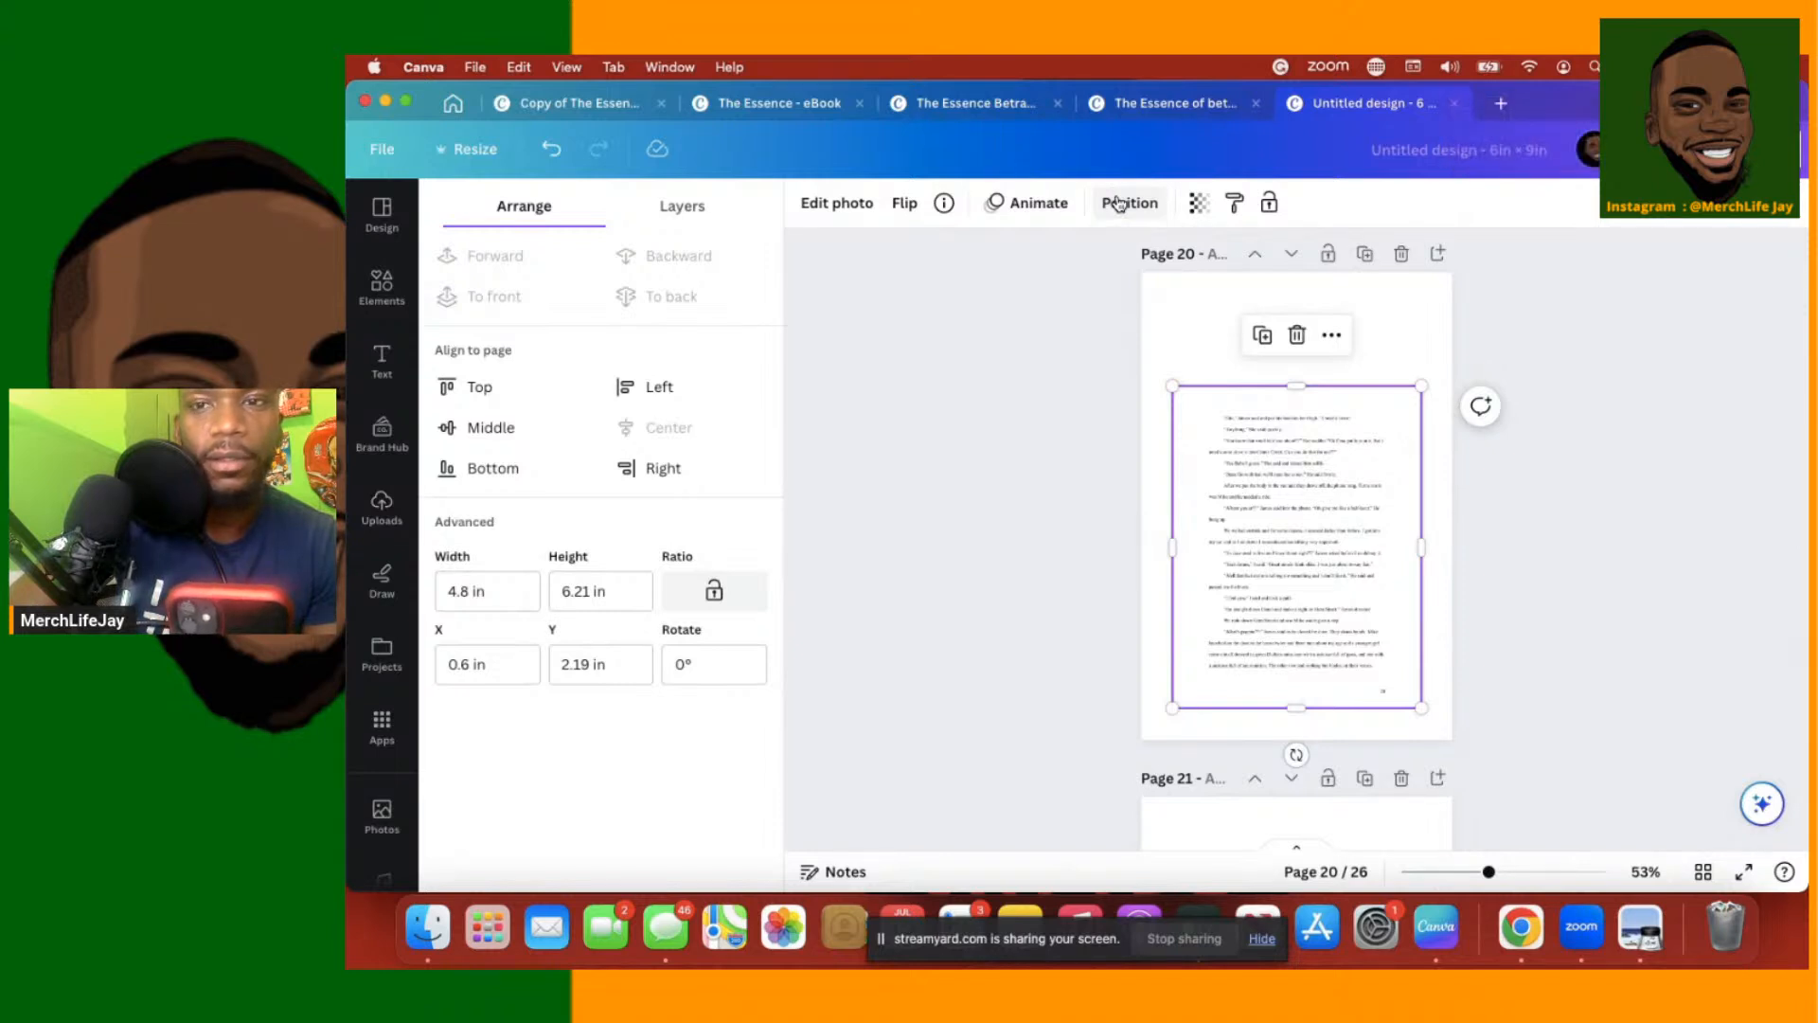
left_click(476, 437)
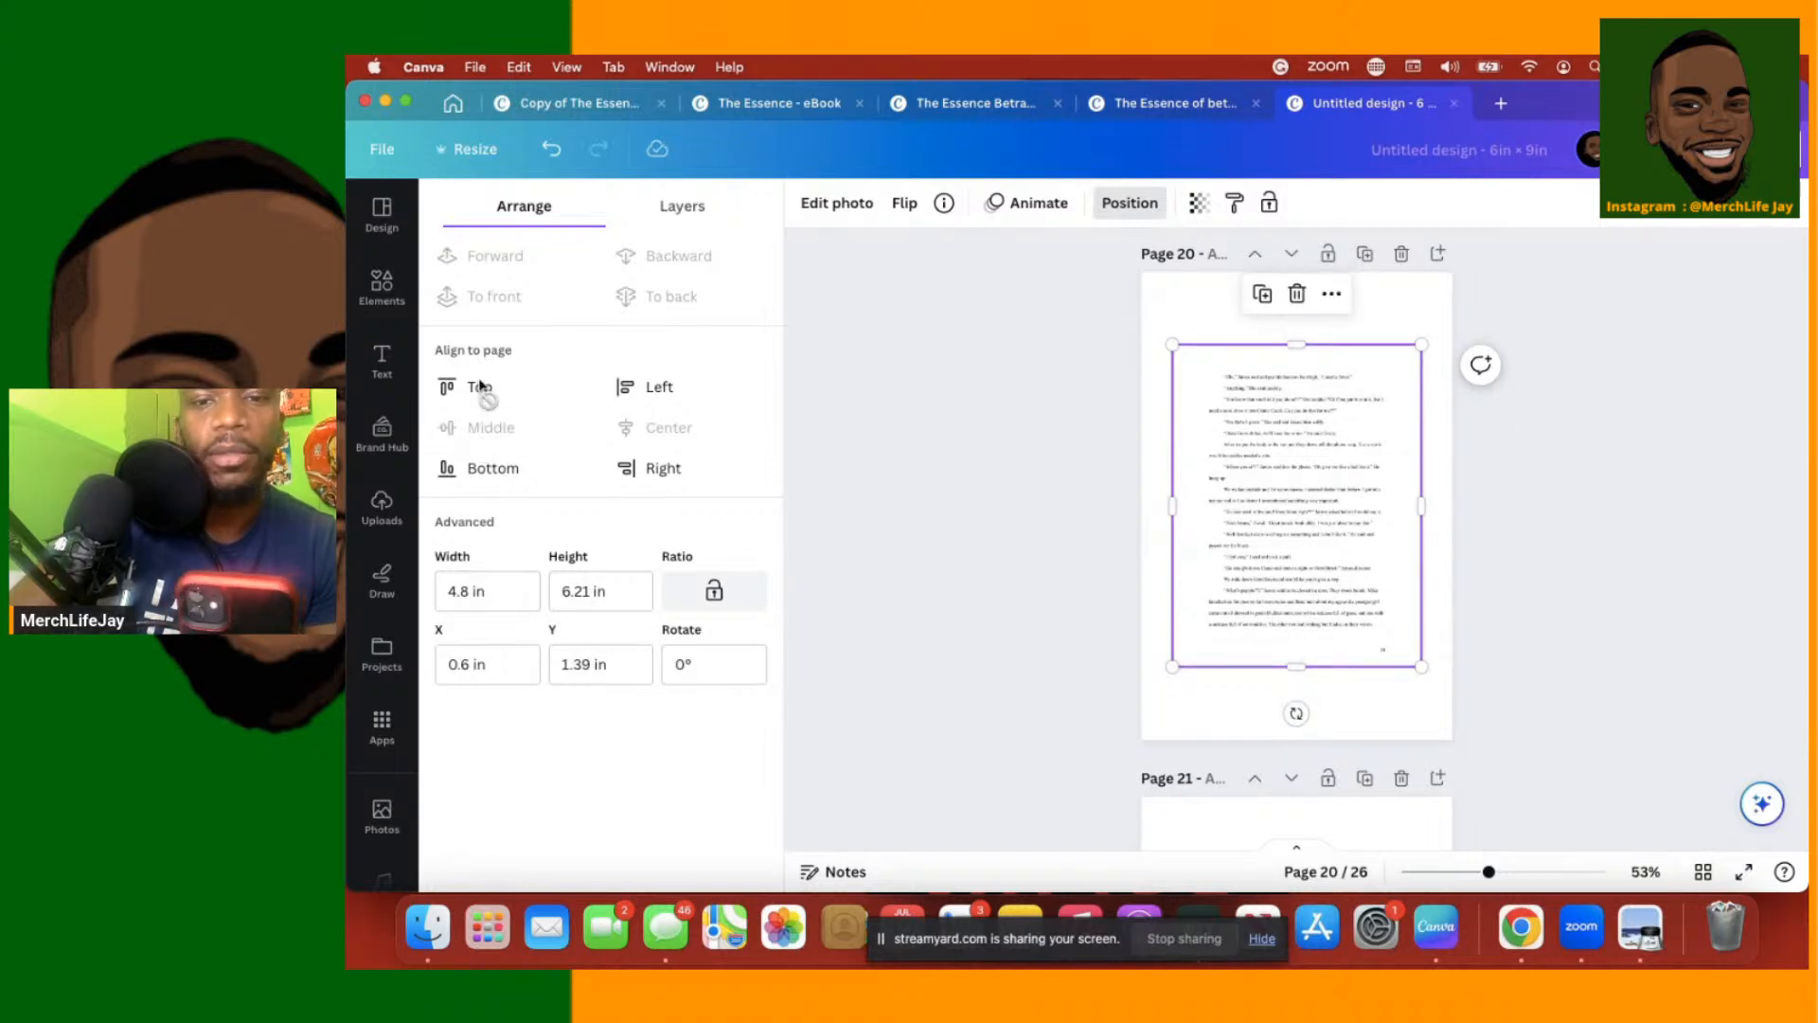
Fit the page 21 image to the margin guides at about 4.8 × 6.21 in and align it to the page's vertical middle
scroll(1177, 616, "down", 10)
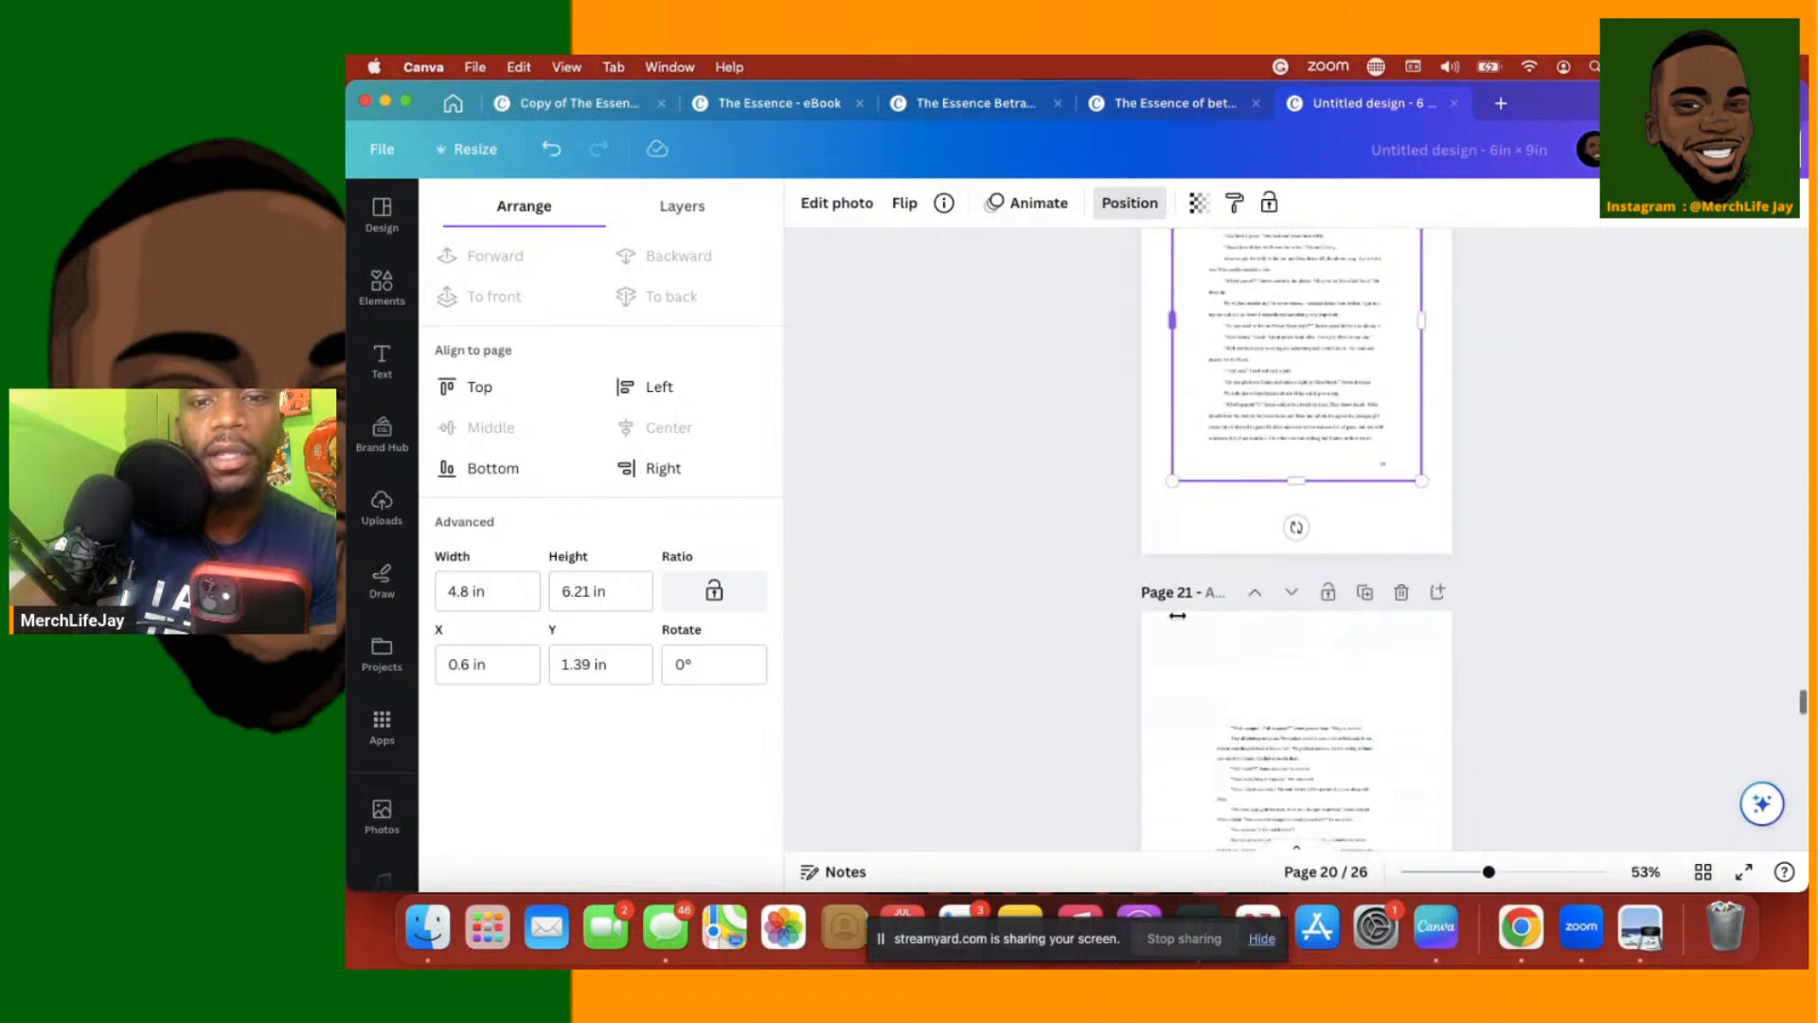
left_click_drag(1248, 457, 1259, 514)
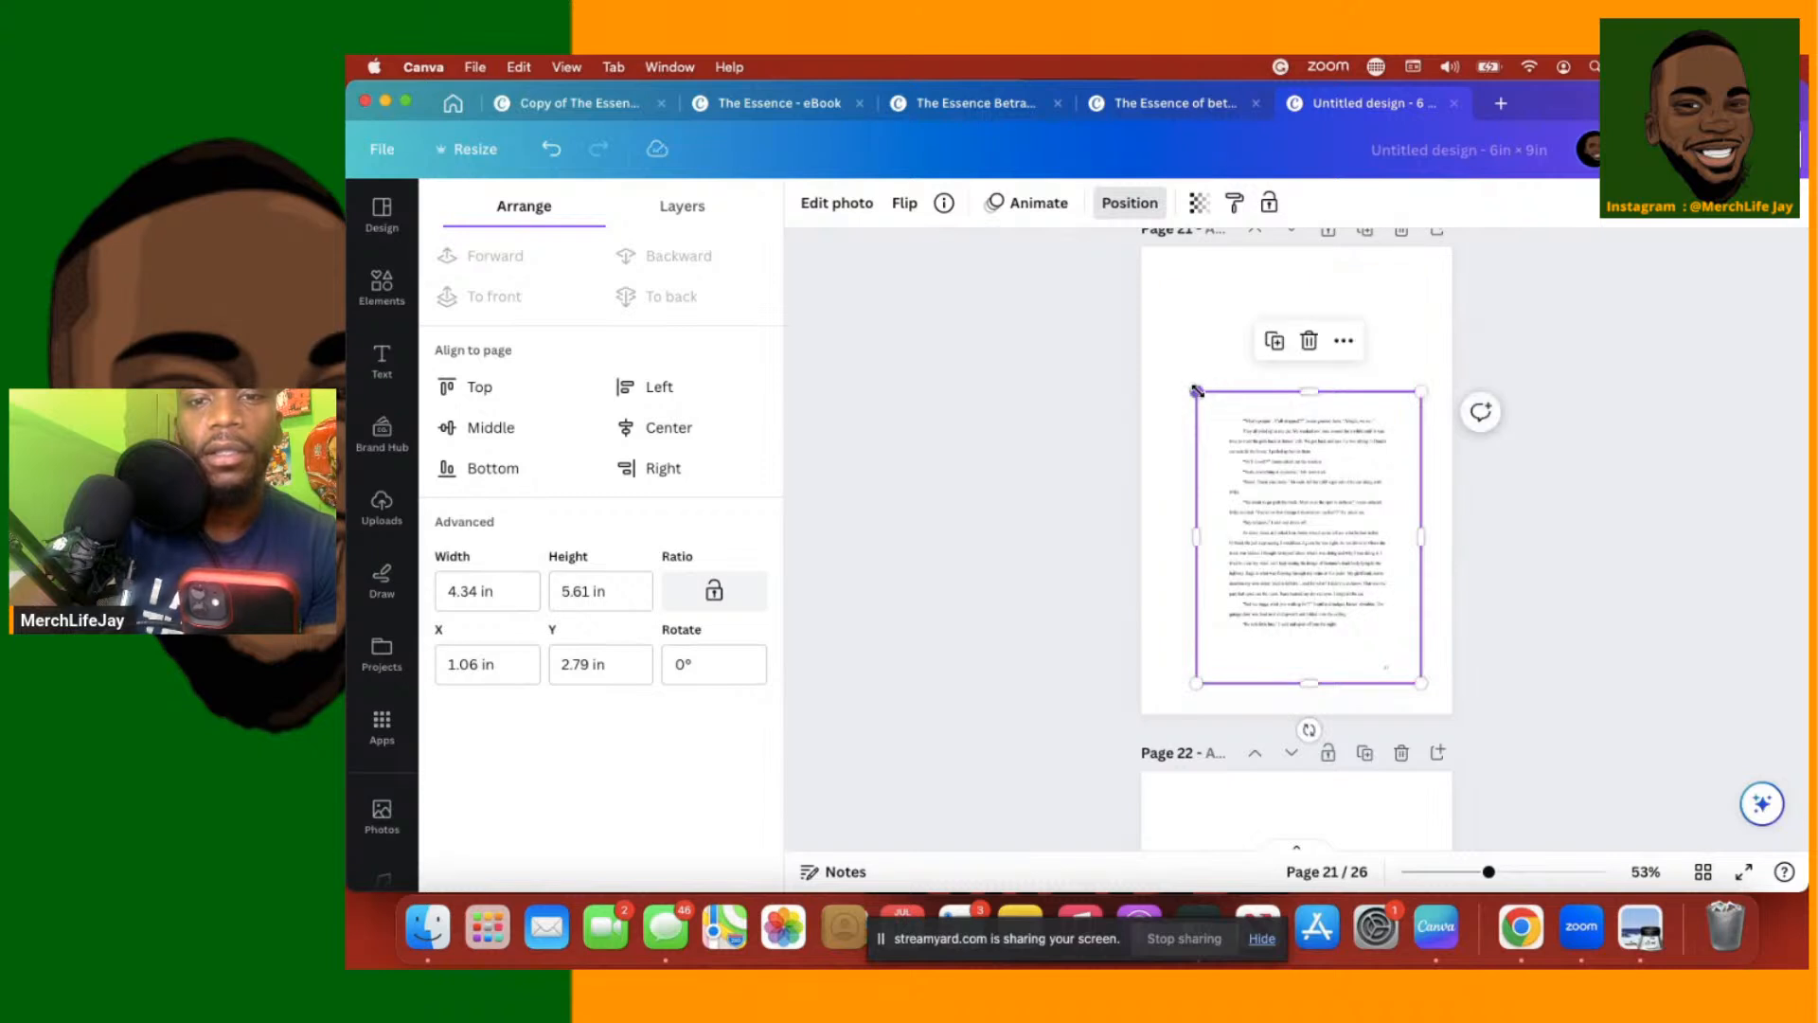
left_click_drag(1197, 391, 1172, 359)
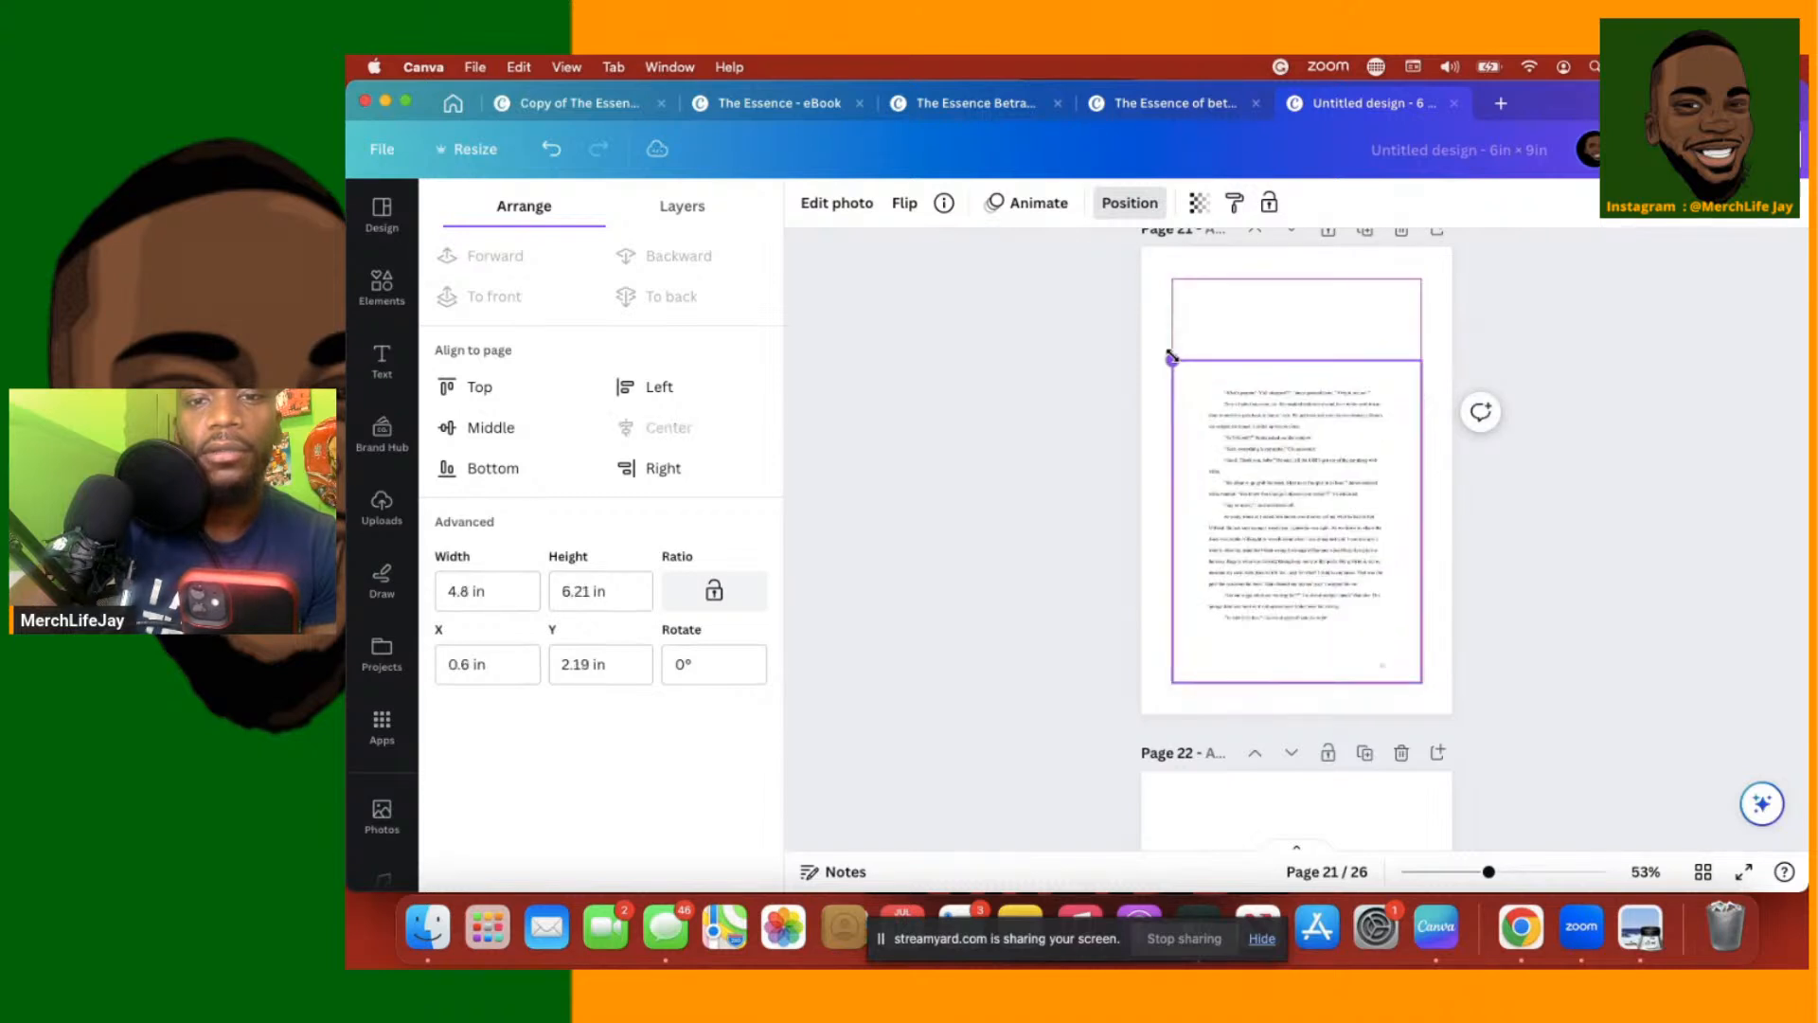
left_click(483, 428)
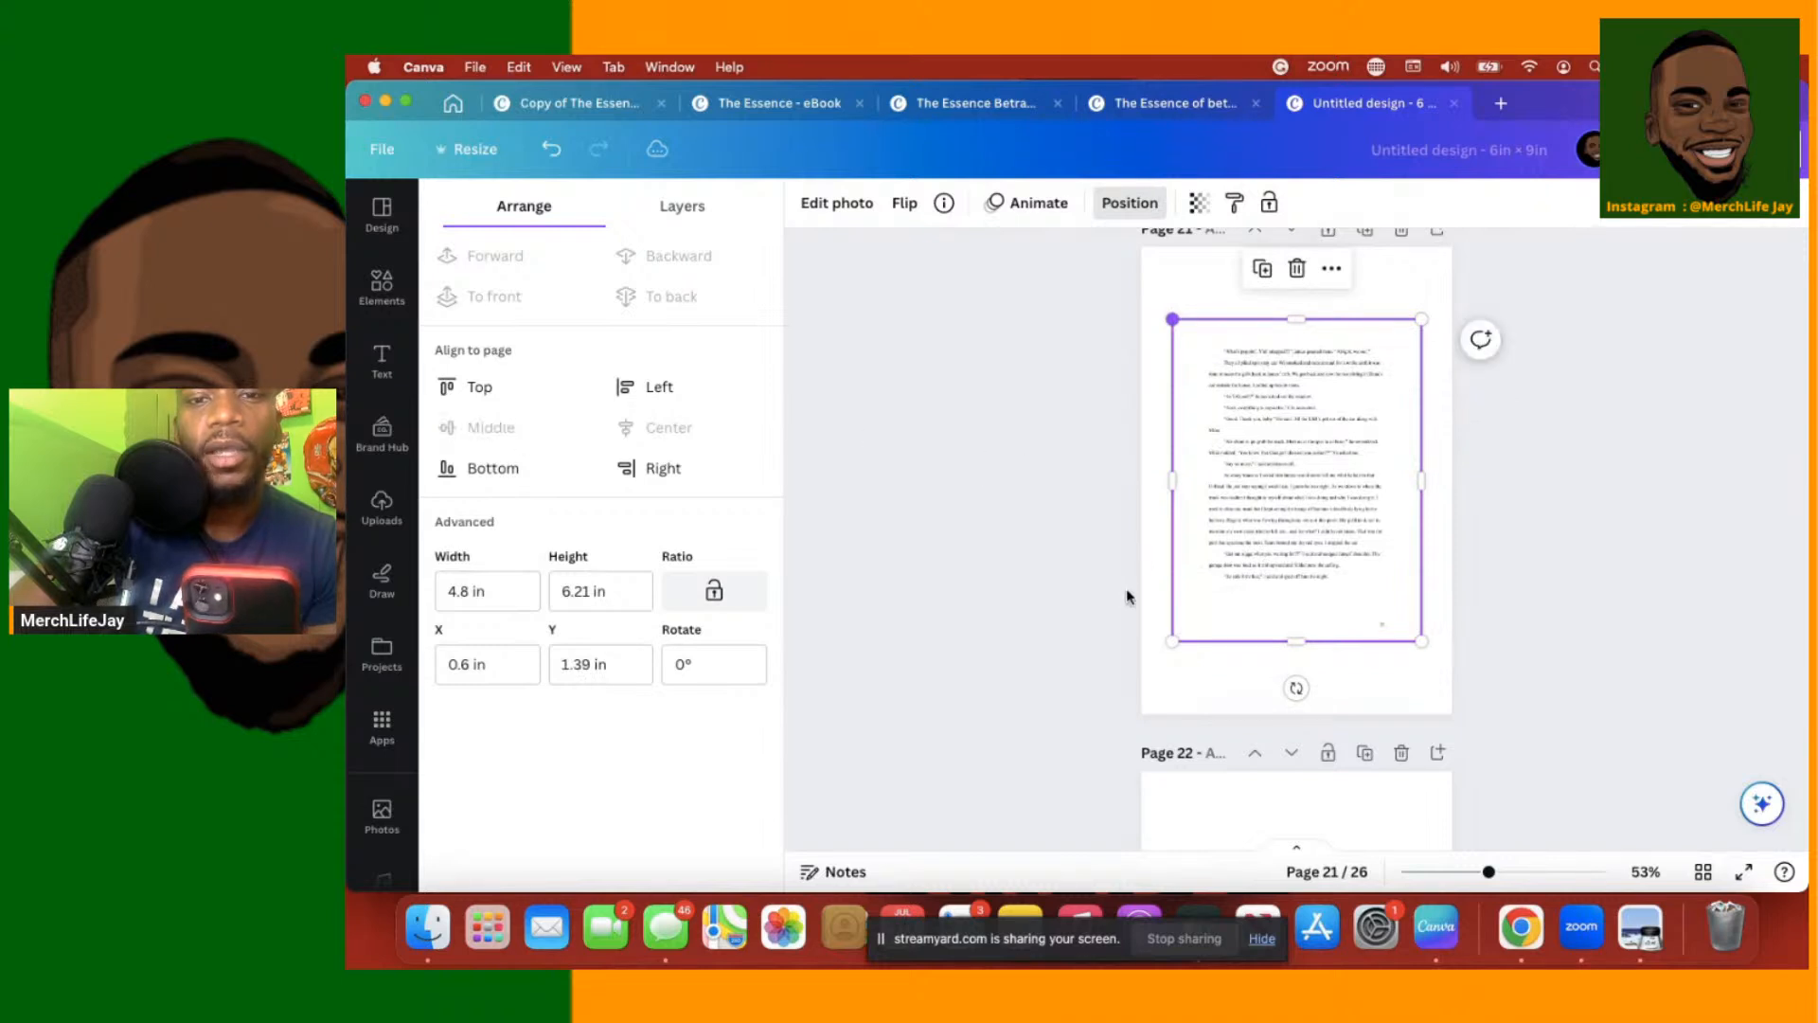
Fit the page 22 image to the margin guides at about 4.8 × 6.21 in and align it to the page's vertical middle
scroll(1127, 595, "down", 5)
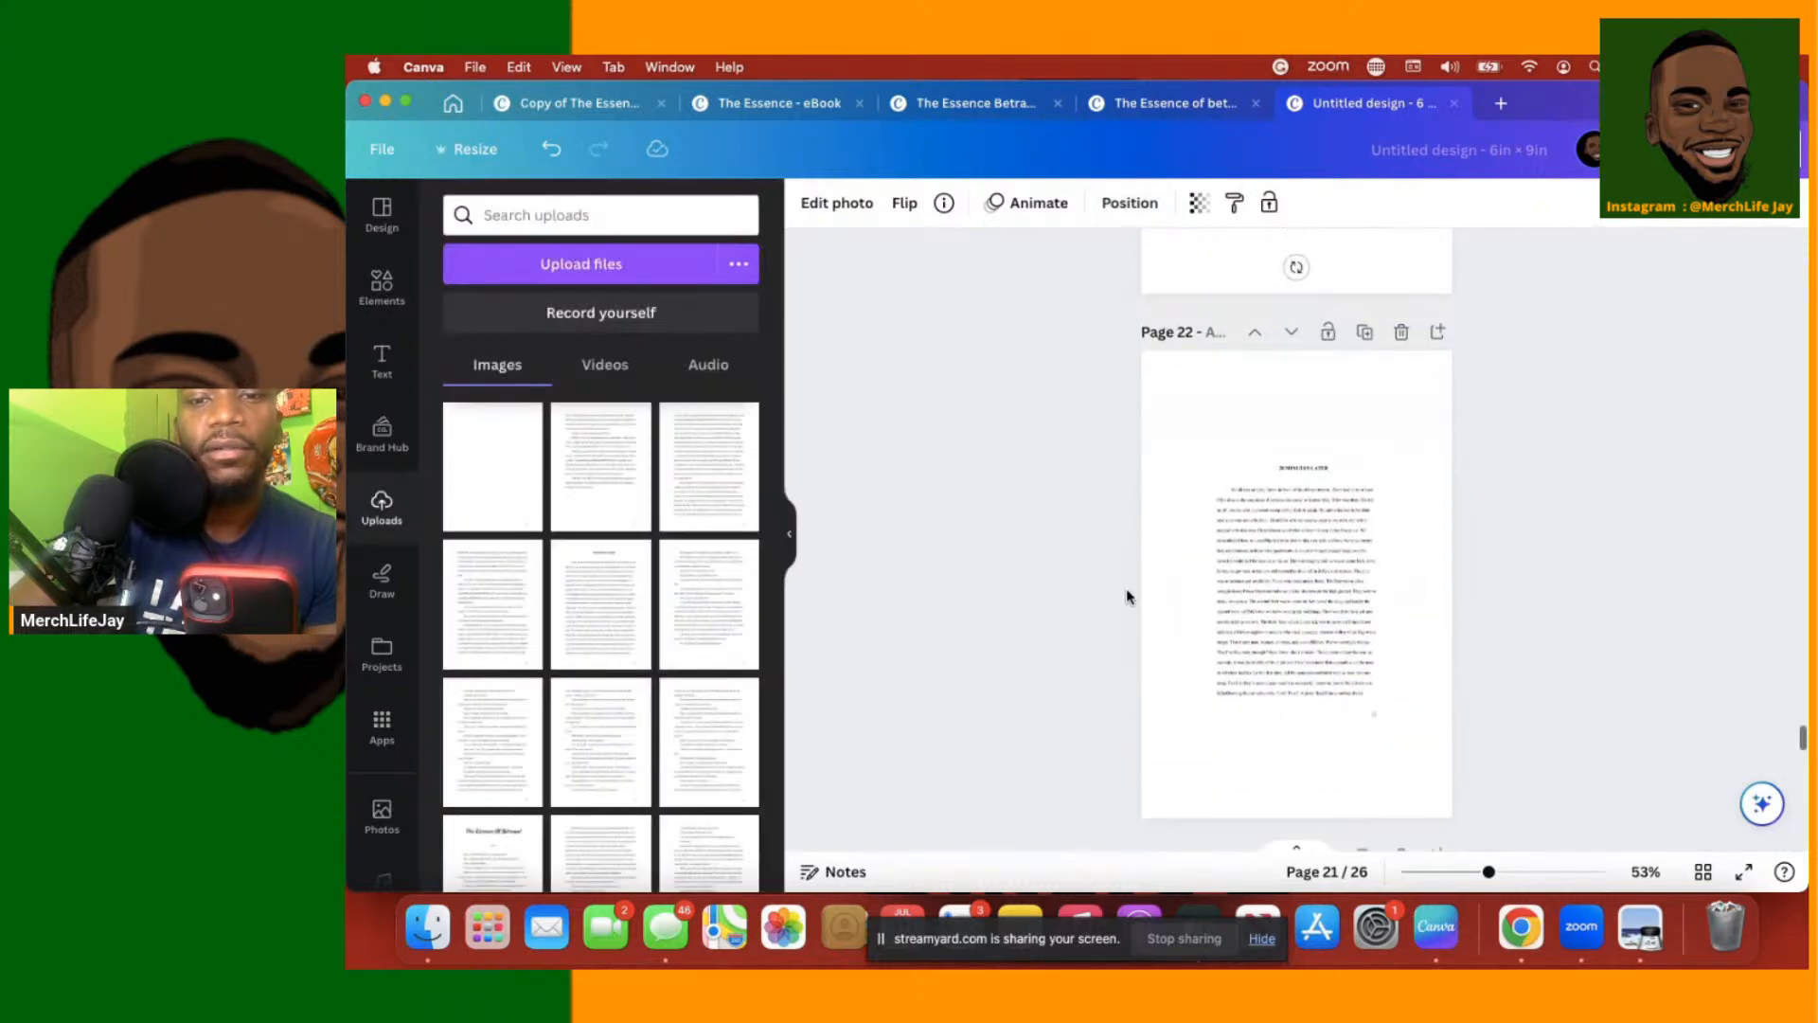
left_click(1250, 533)
left_click_drag(1279, 566, 1293, 574)
left_click_drag(1196, 494, 1174, 463)
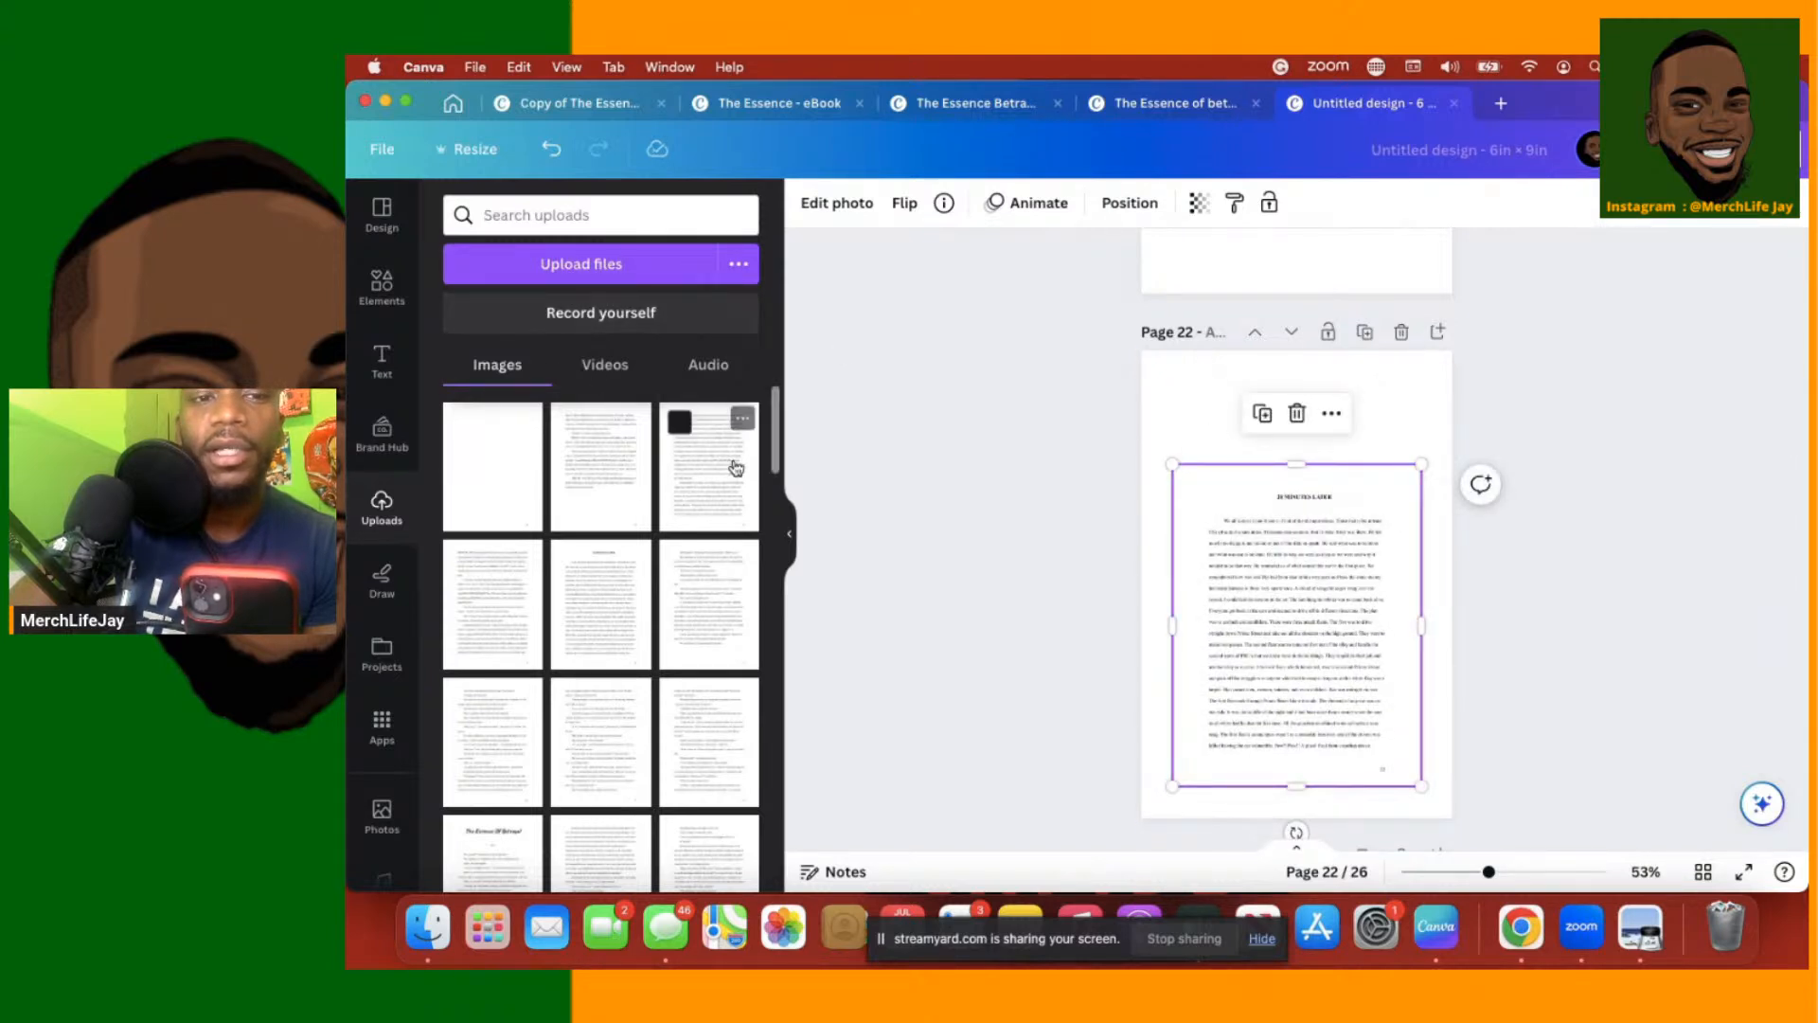
left_click(1119, 209)
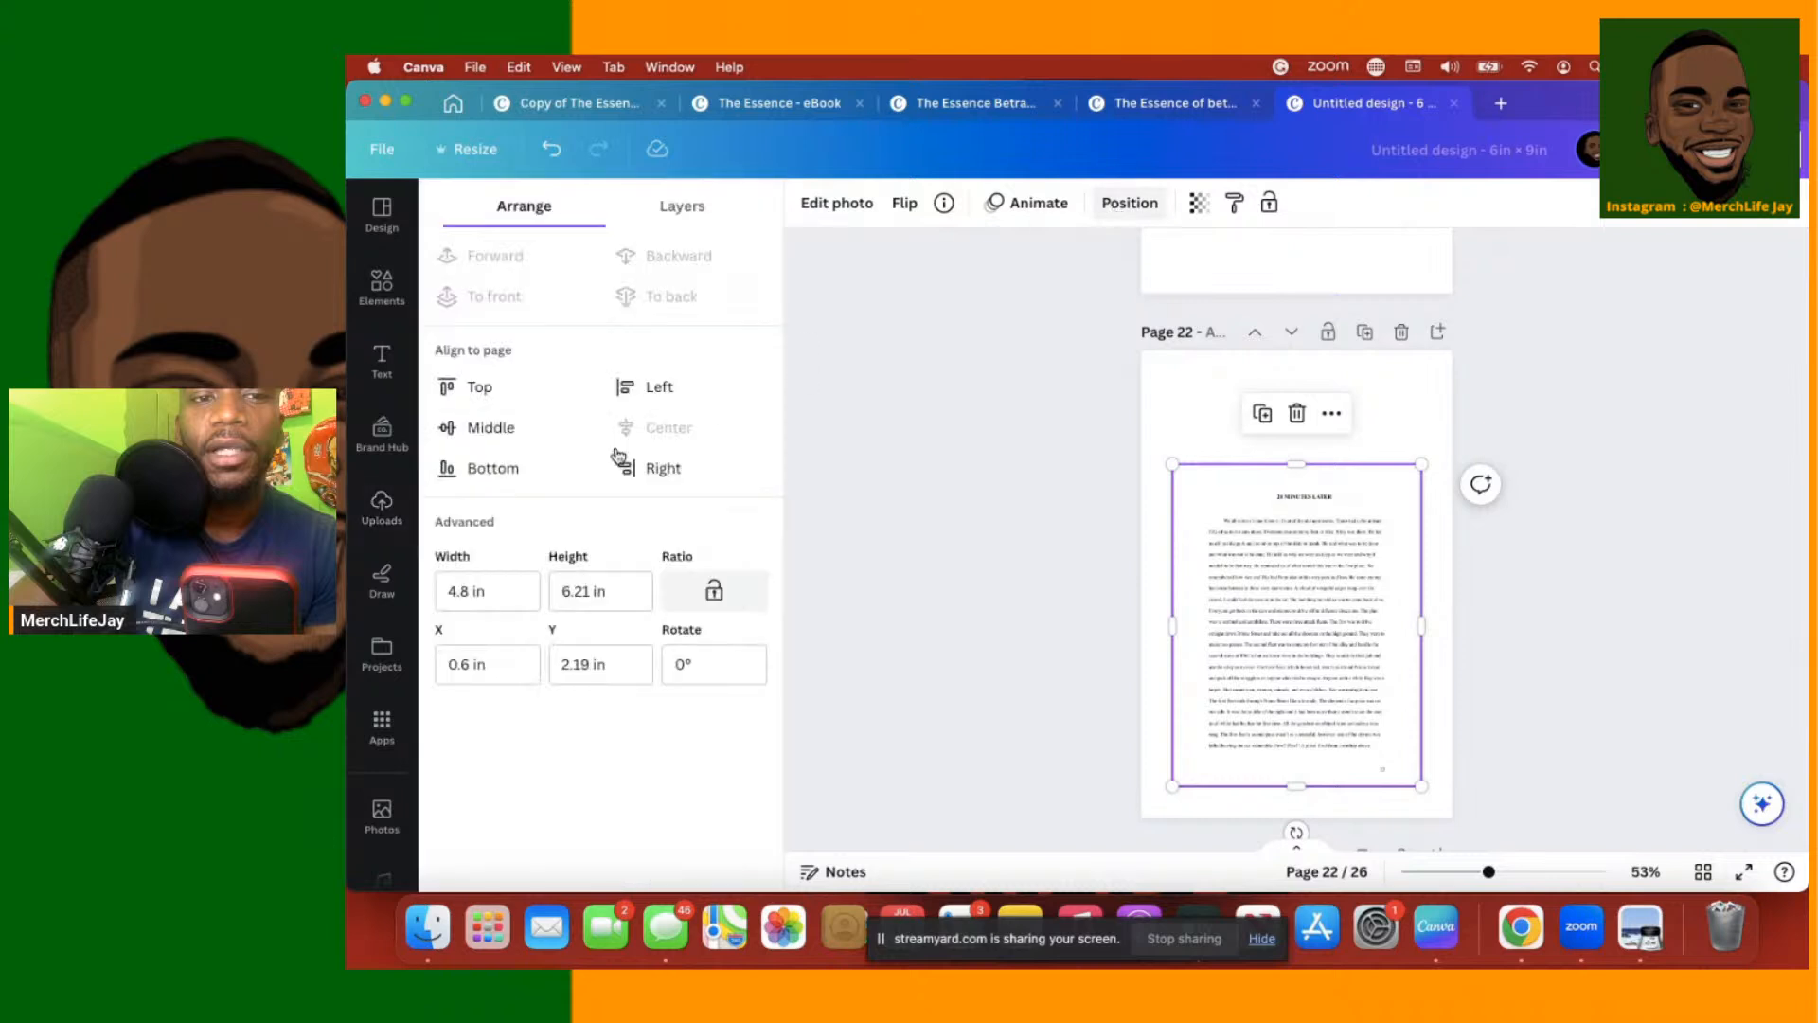
left_click(492, 435)
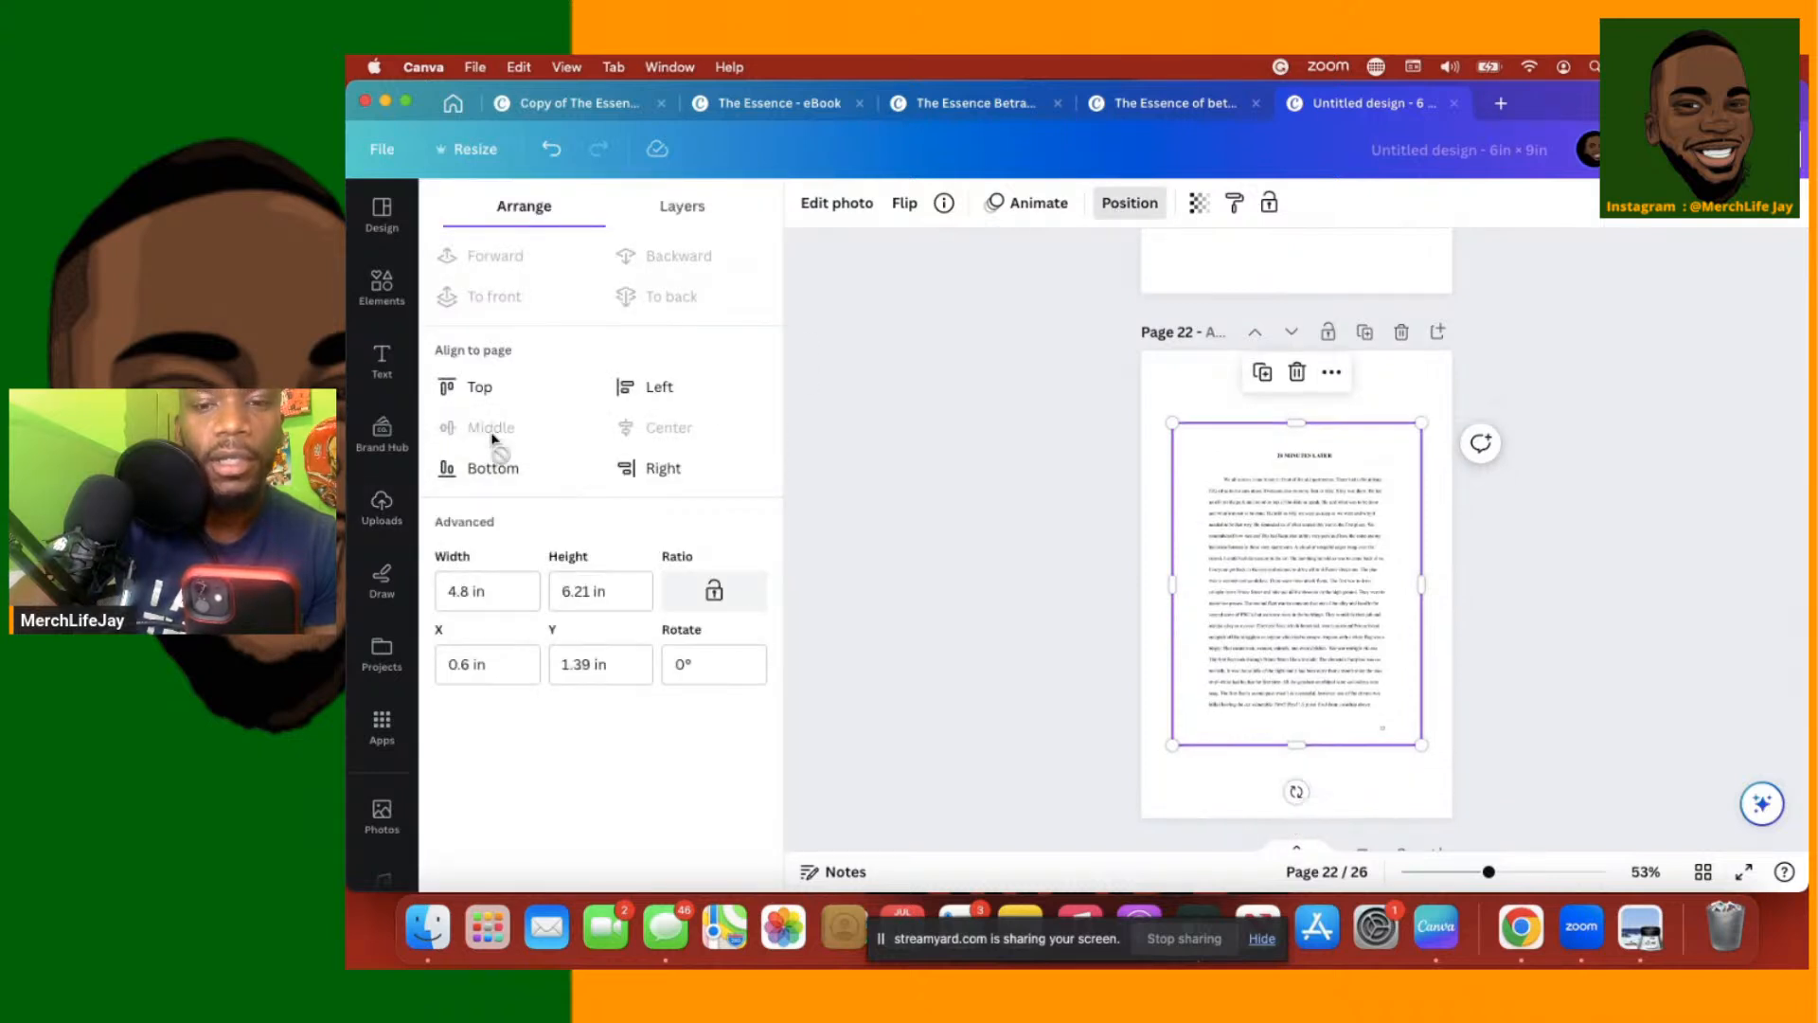
left_click(1084, 638)
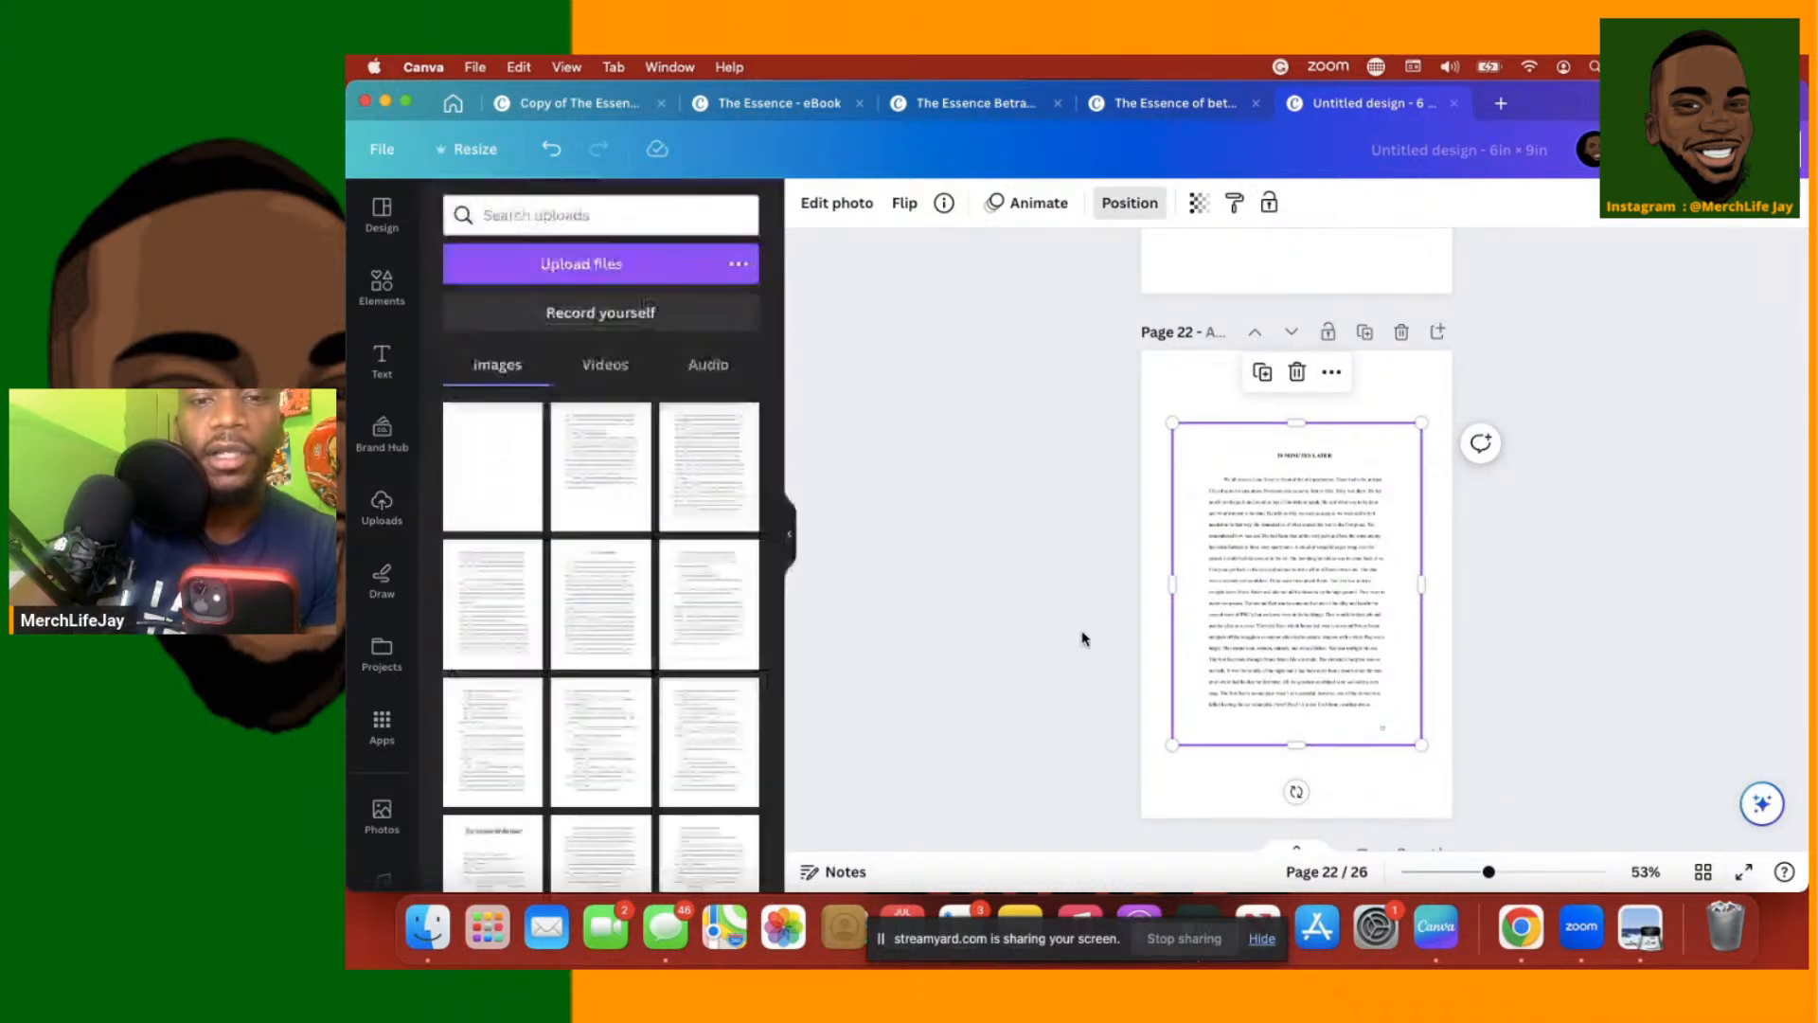
Fit the page 23 image to the margin guides at about 4.8 × 6.21 in and align it to the page's vertical middle
scroll(1147, 623, "down", 4)
scroll(1146, 621, "down", 3)
left_click(1226, 420)
mouse_move(1226, 462)
left_mouse_down()
mouse_move(1254, 474)
mouse_move(1236, 481)
left_mouse_up()
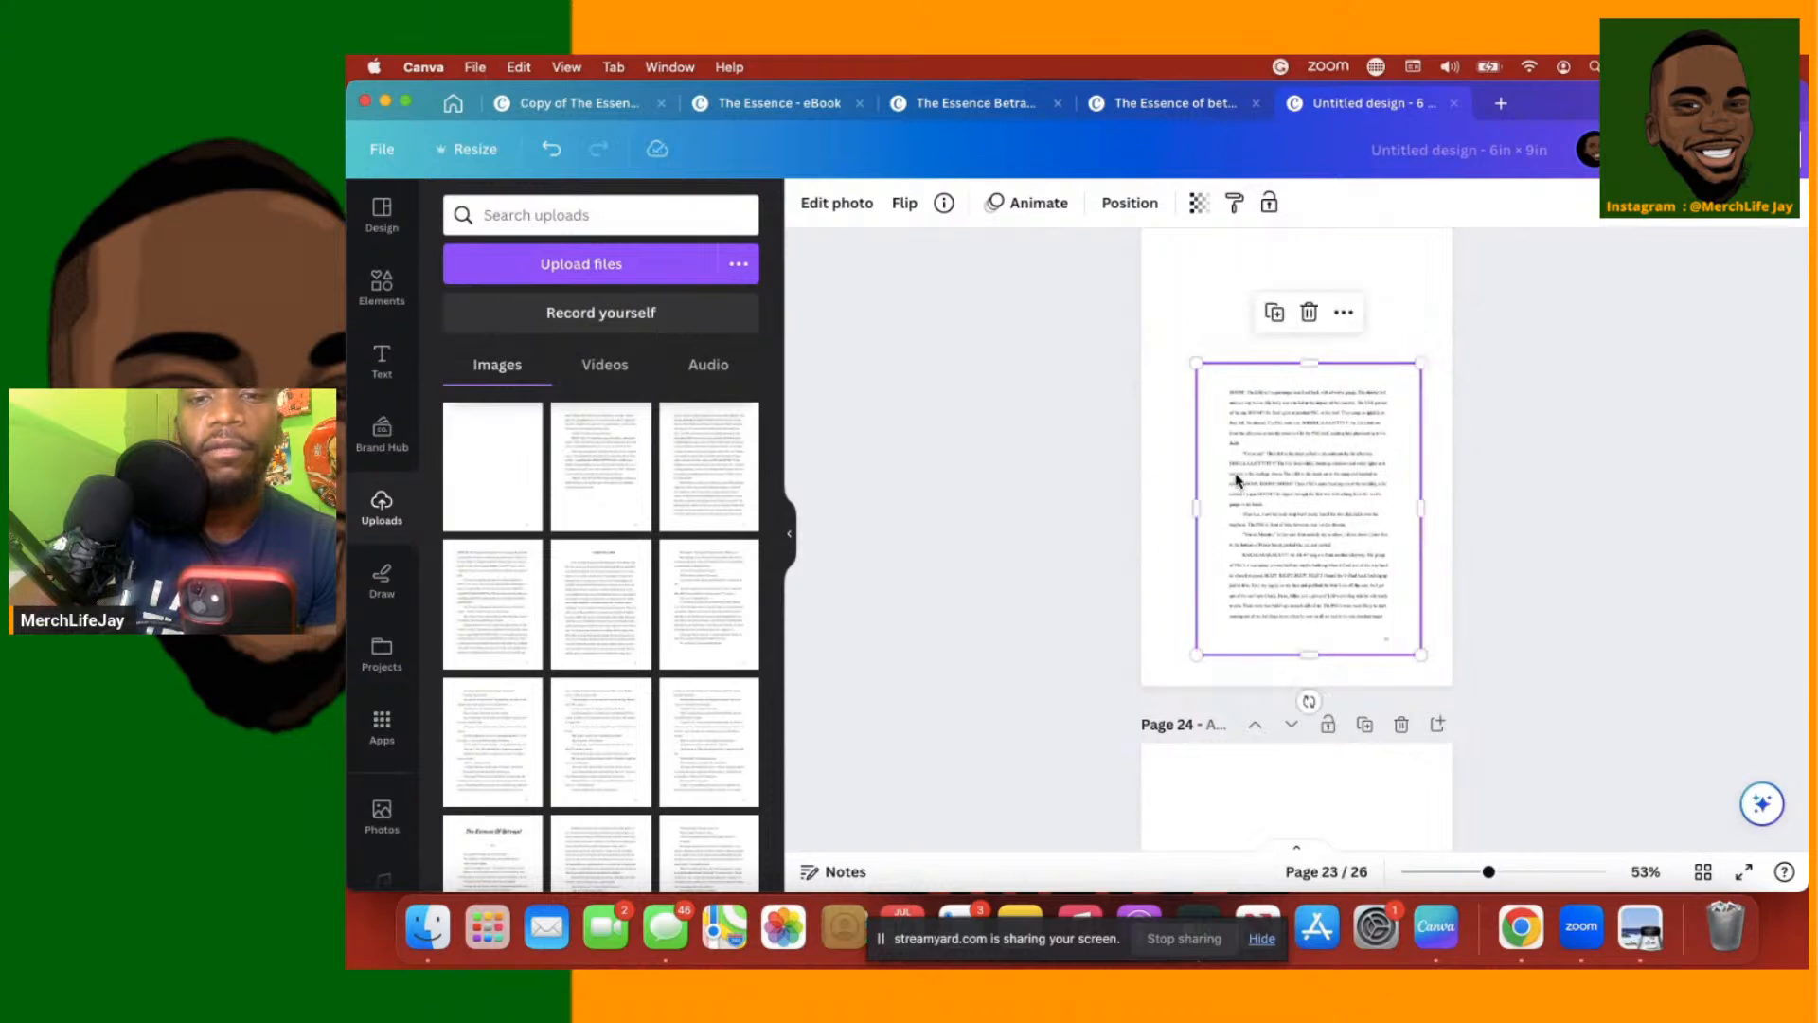
left_click_drag(1196, 362, 1173, 333)
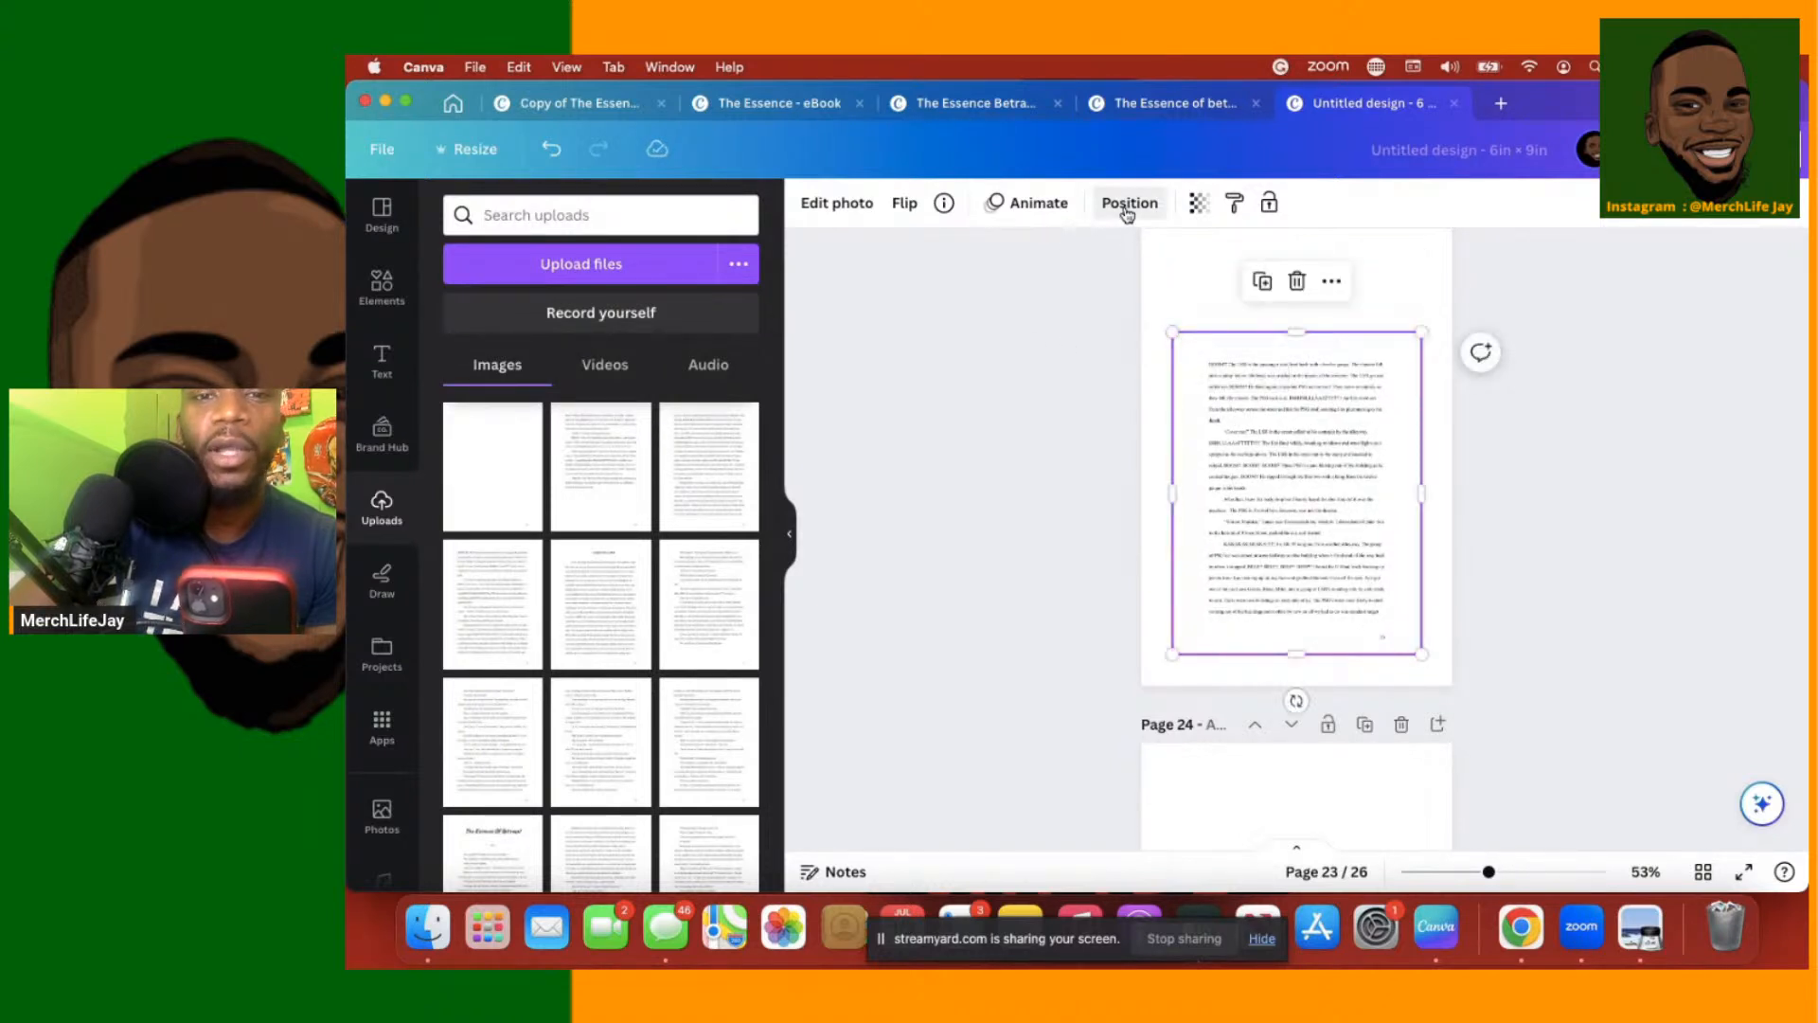
left_click(1127, 210)
left_click(488, 433)
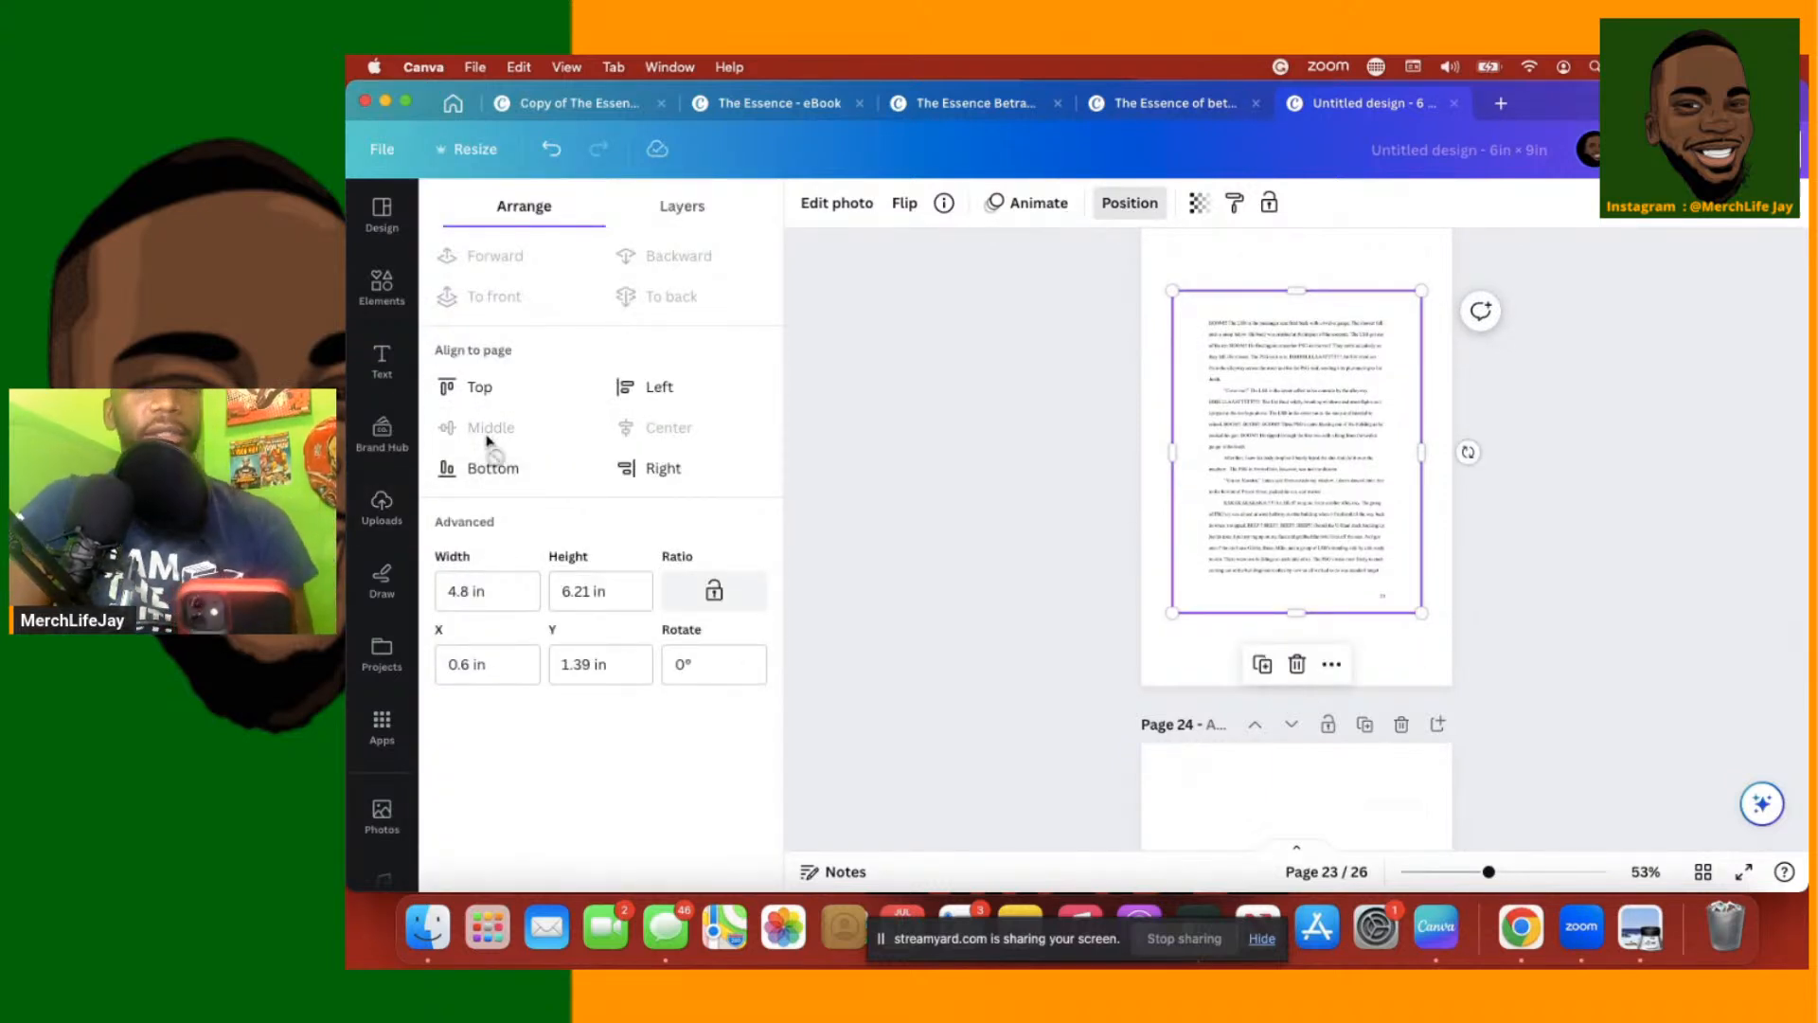
Fit the page 24 image to the margin guides at about 4.8 × 6.21 in and align it to the page's vertical middle
scroll(1116, 540, "down", 2)
scroll(1117, 540, "down", 6)
left_click(1232, 459)
left_click_drag(1236, 462, 1247, 518)
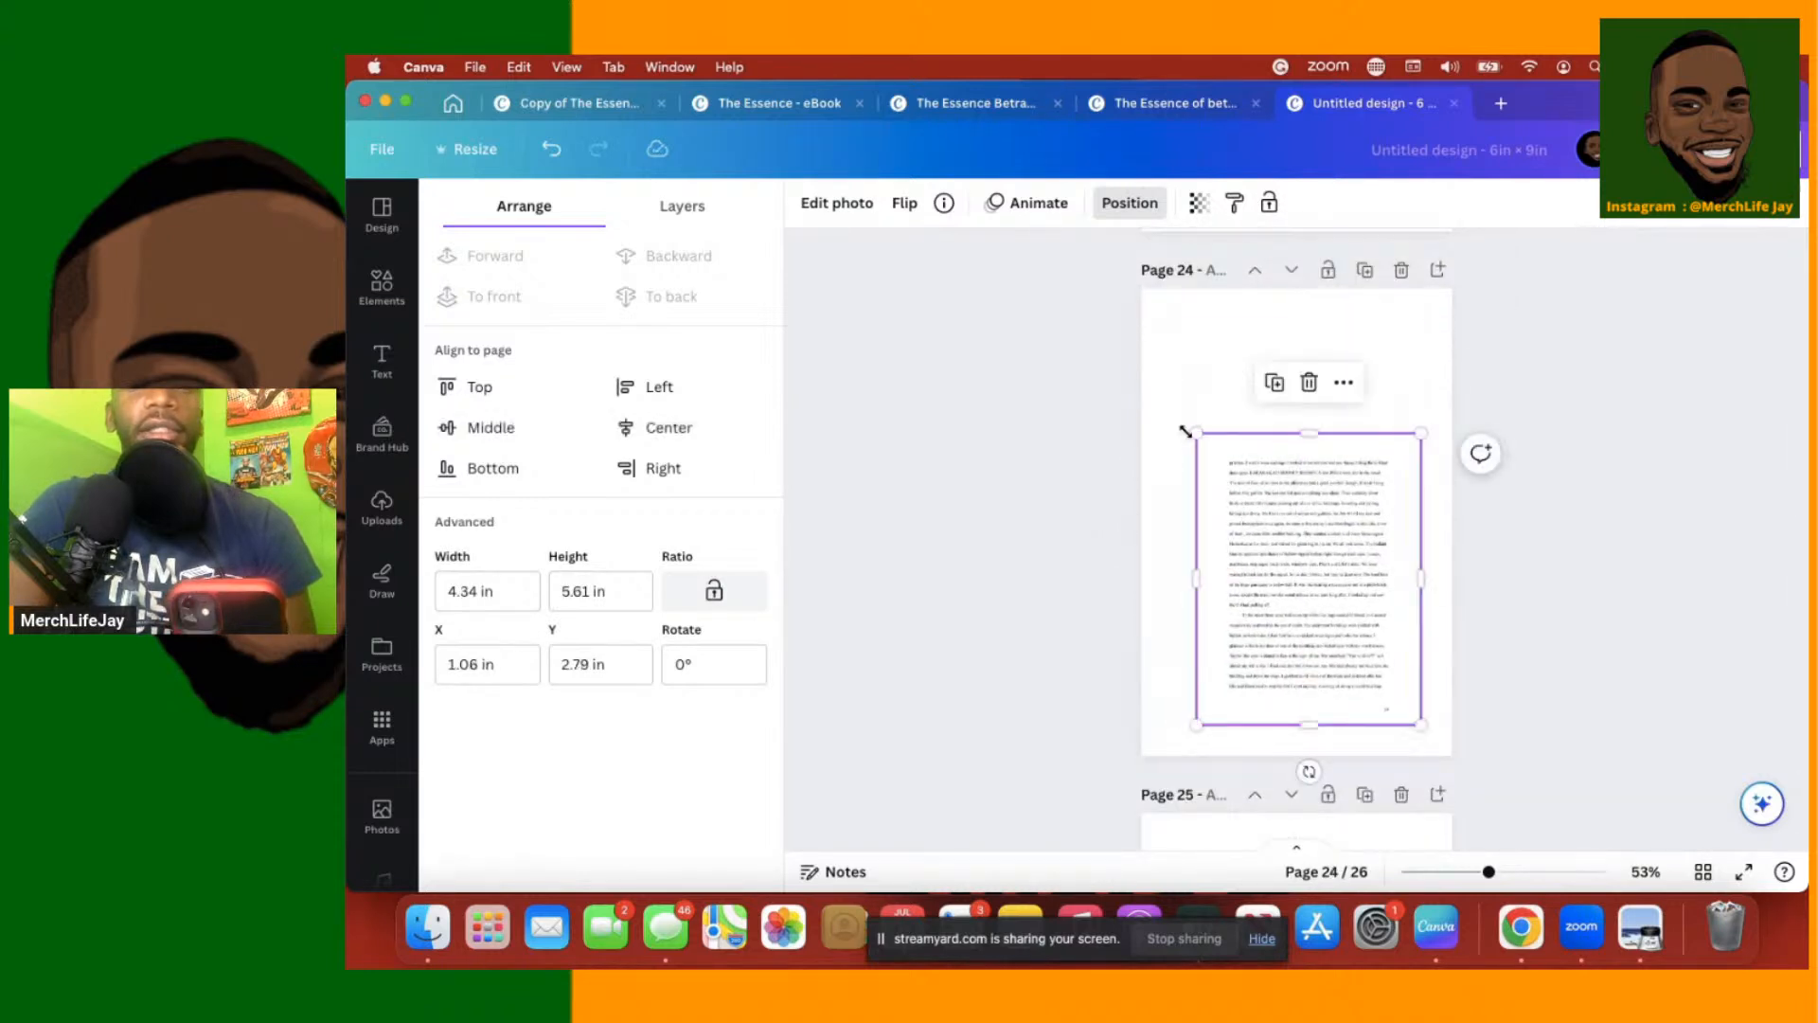
left_click_drag(1169, 402, 1171, 401)
left_click(473, 438)
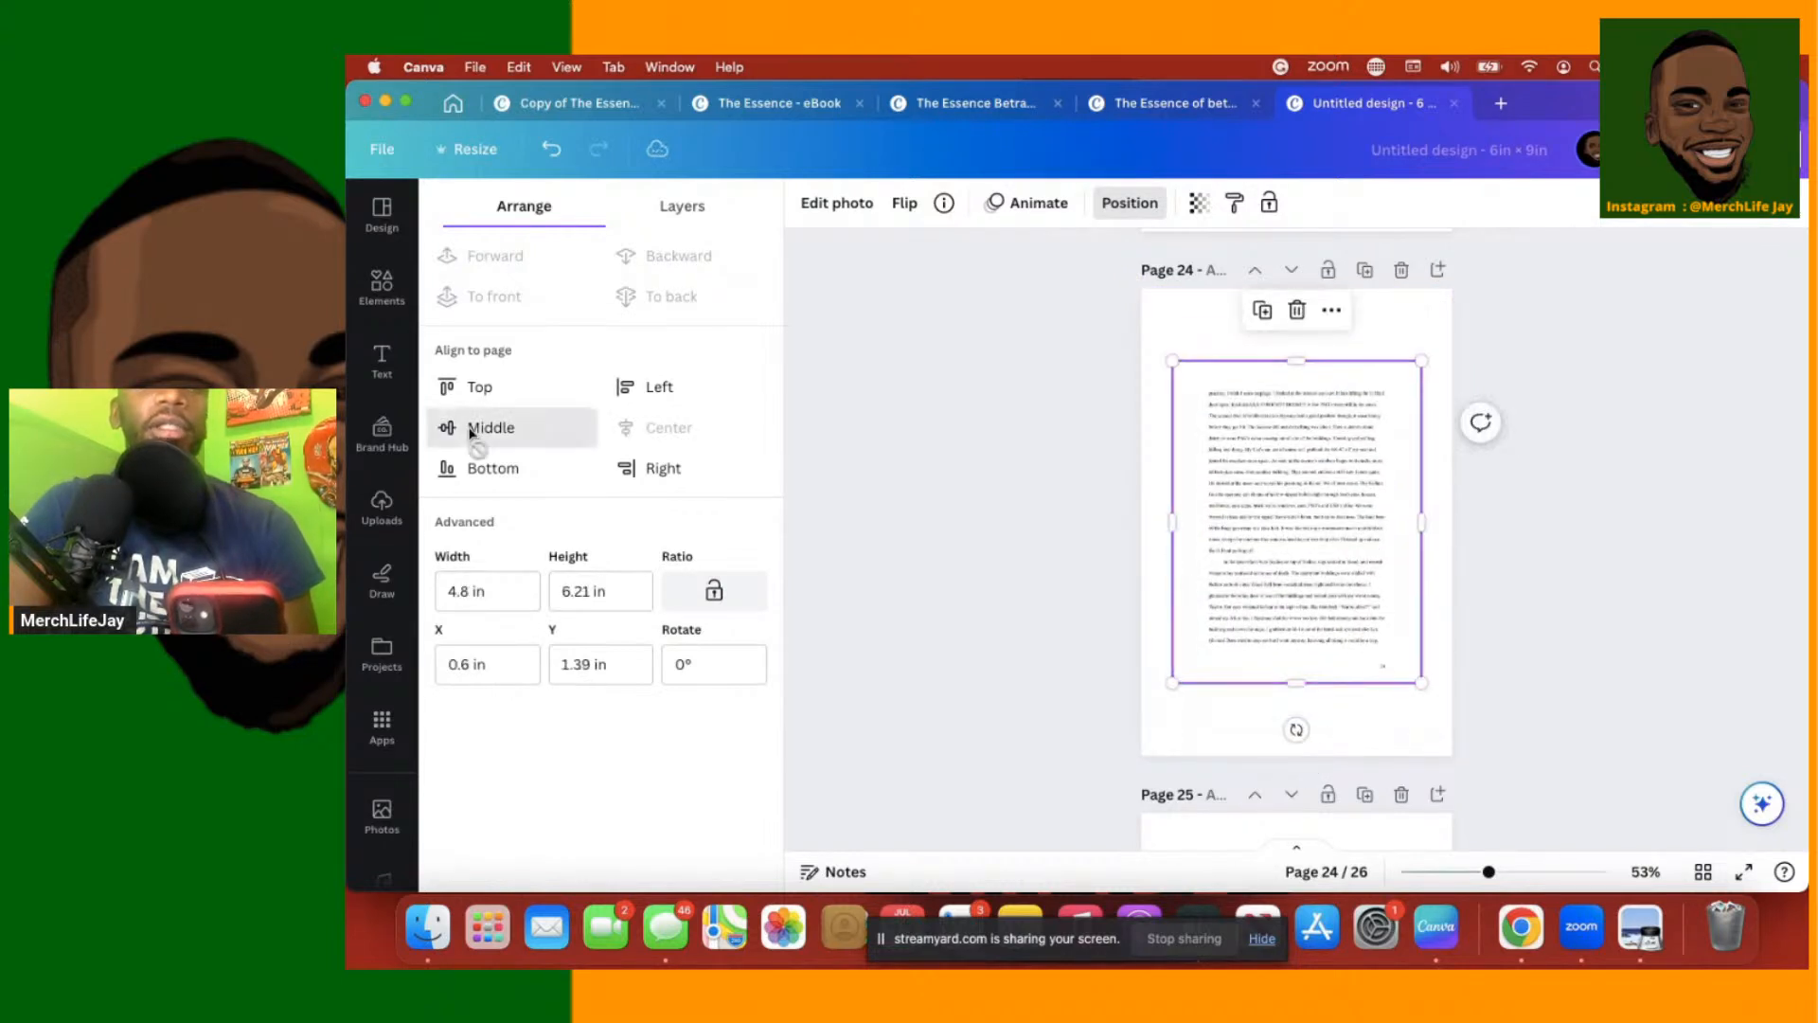
left_click(1124, 581)
left_click(1134, 598)
Fit the page 25 image to the margin guides at about 4.8 × 6.21 in and align it to the page's vertical middle
scroll(1135, 598, "down", 1)
scroll(1134, 604, "down", 5)
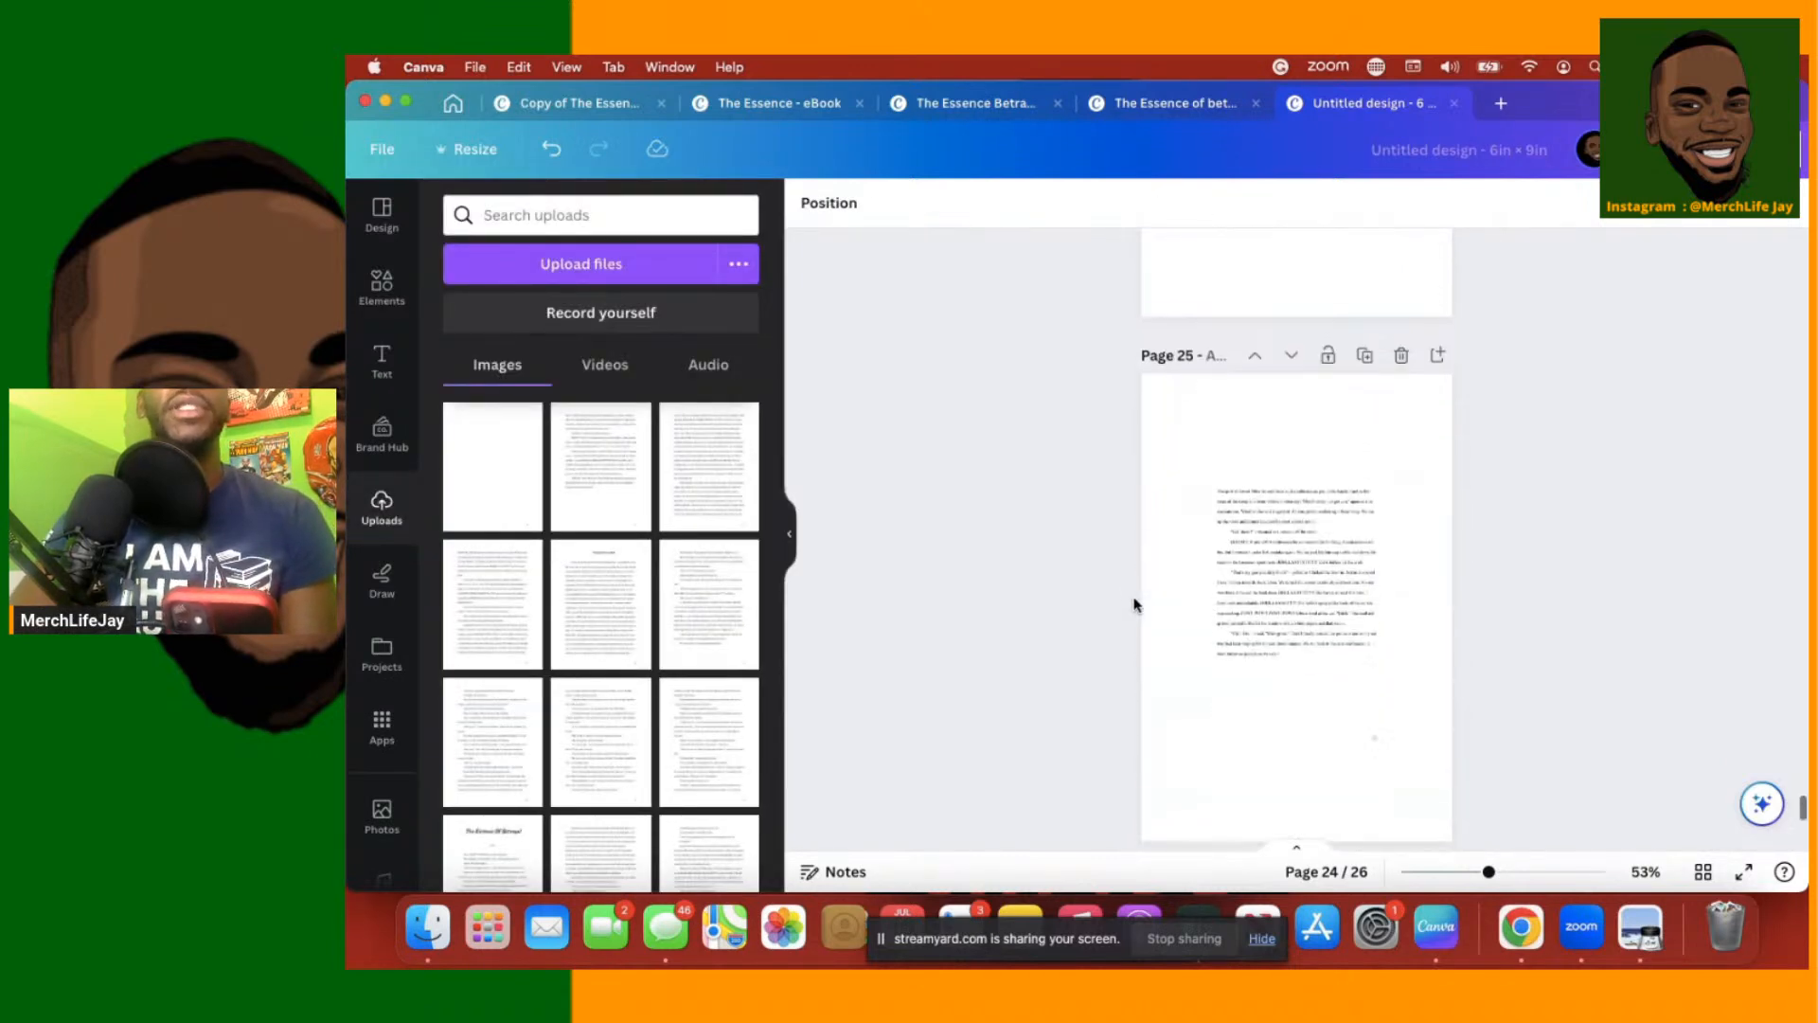
left_click(1281, 478)
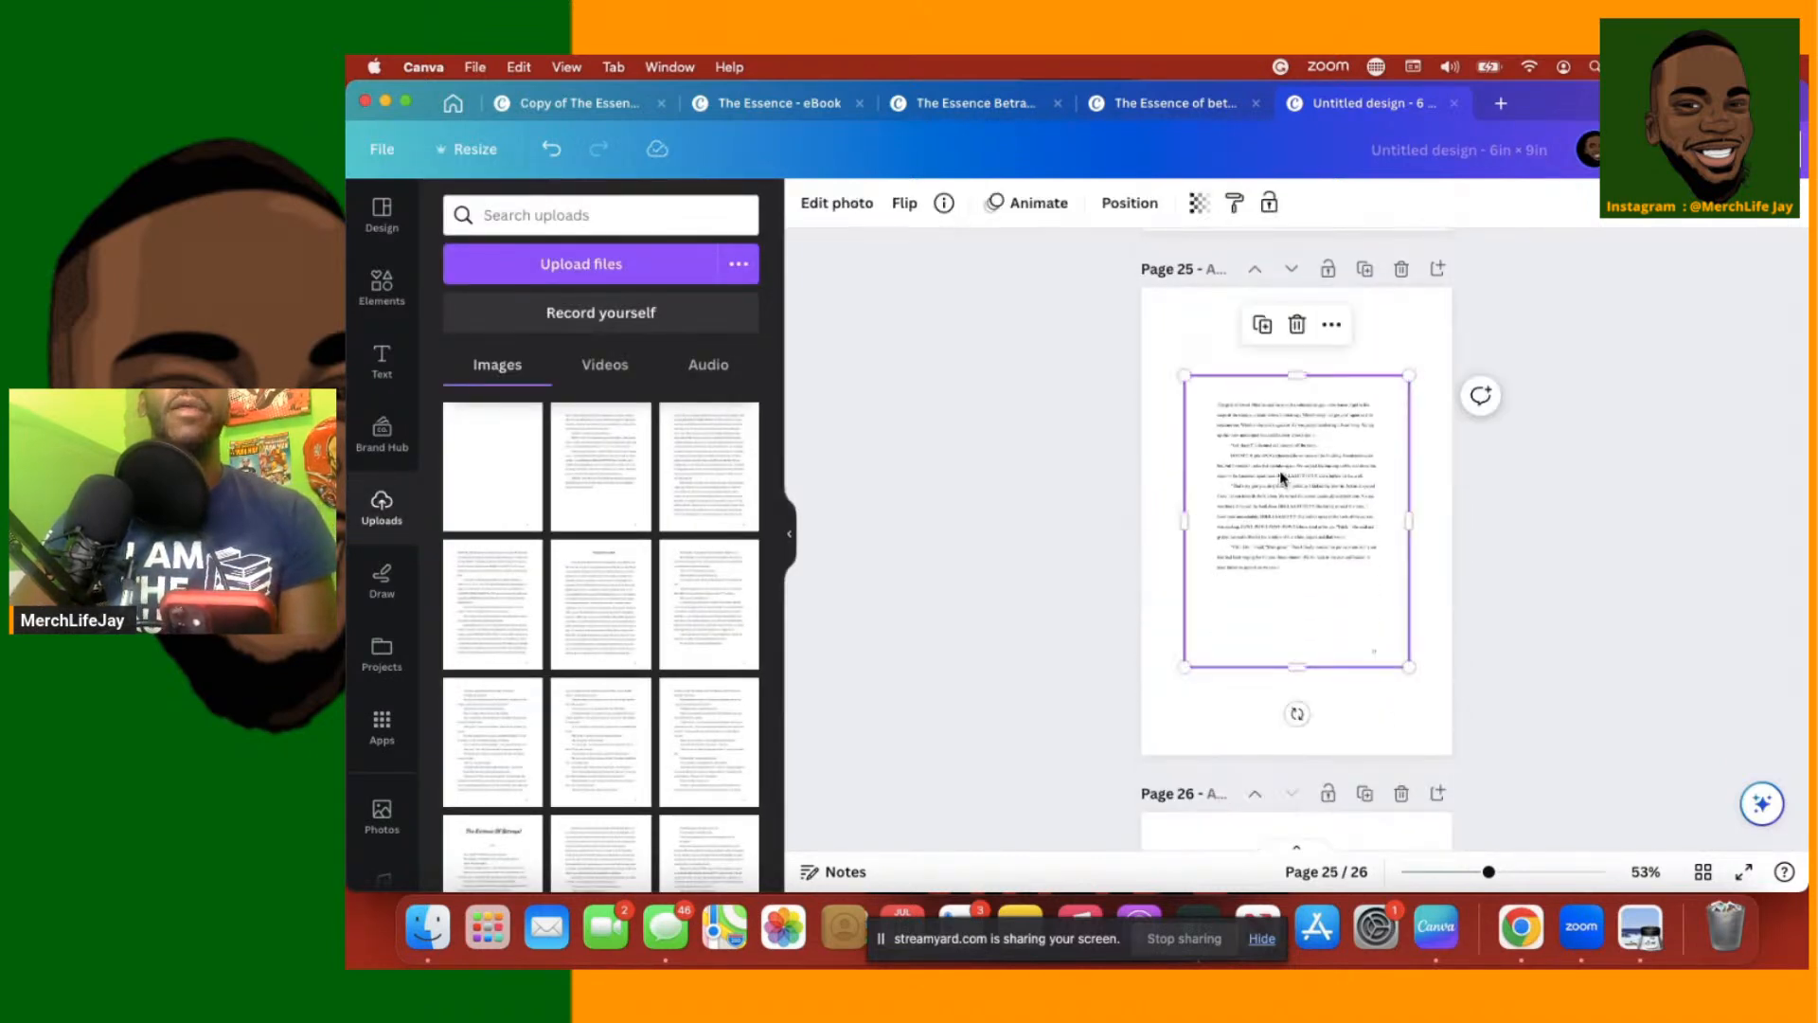
left_click_drag(1281, 484, 1291, 527)
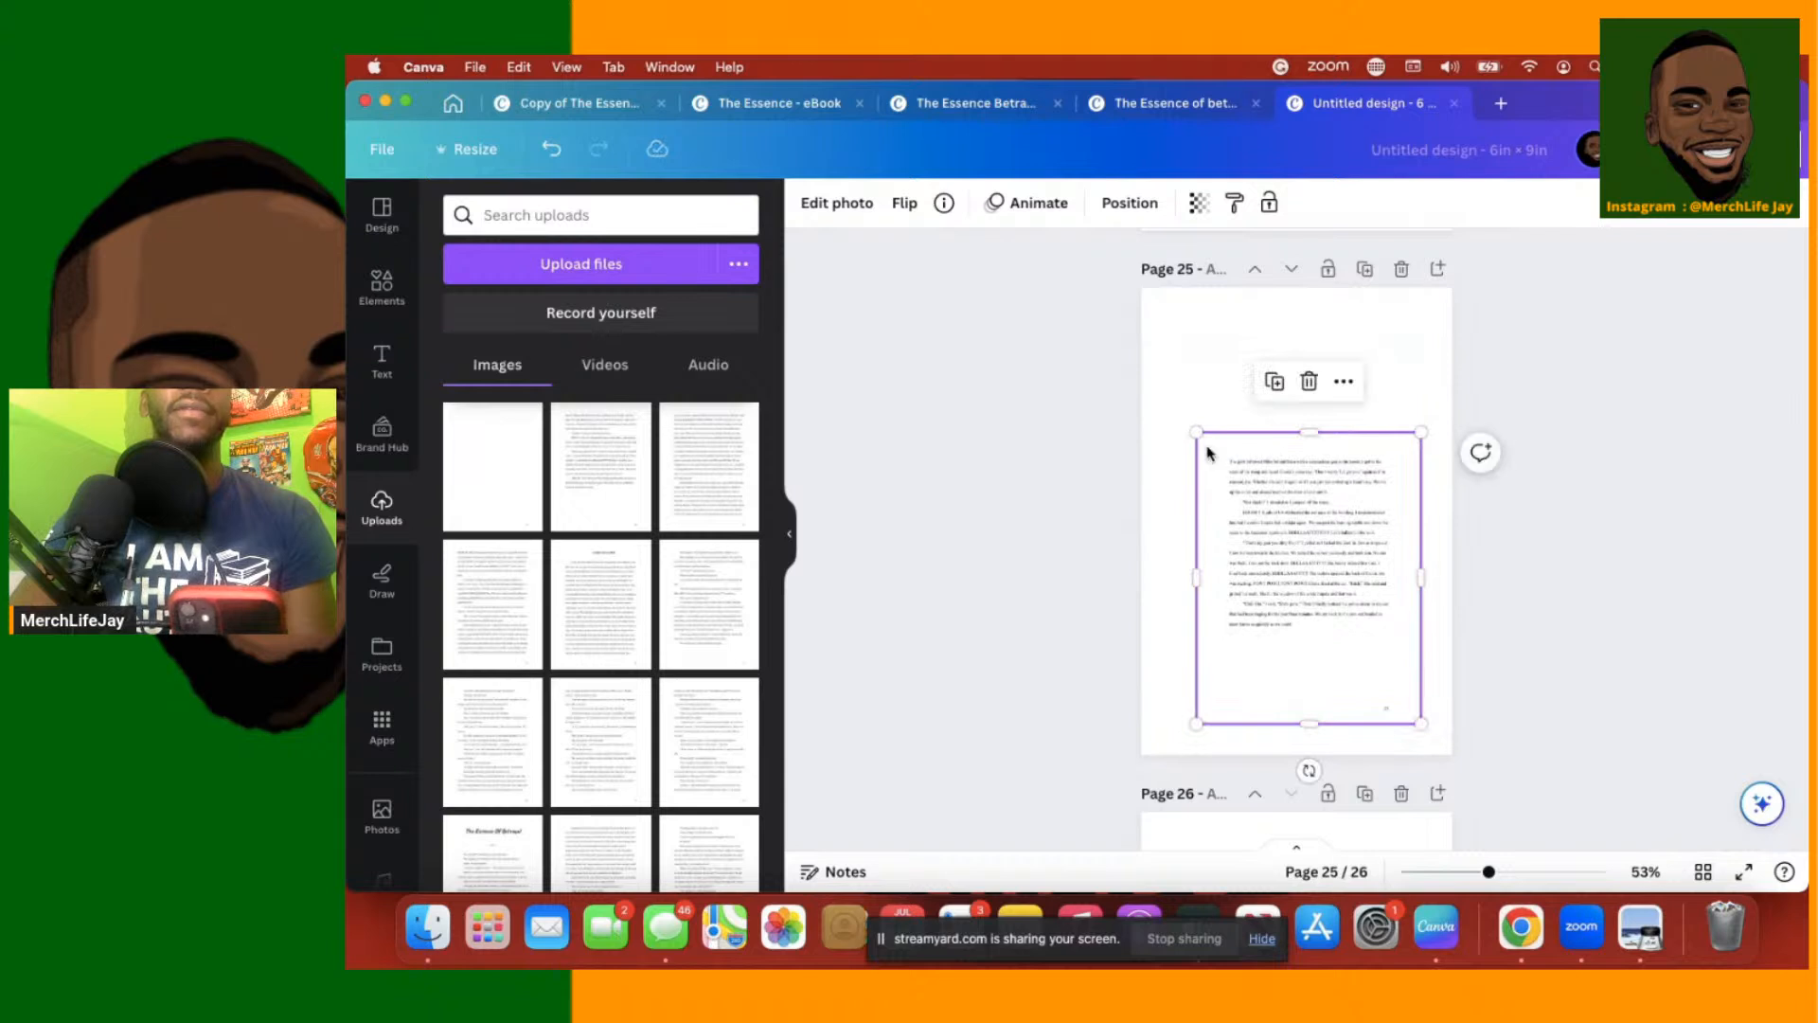
left_click_drag(1195, 431, 1172, 400)
left_click(1131, 205)
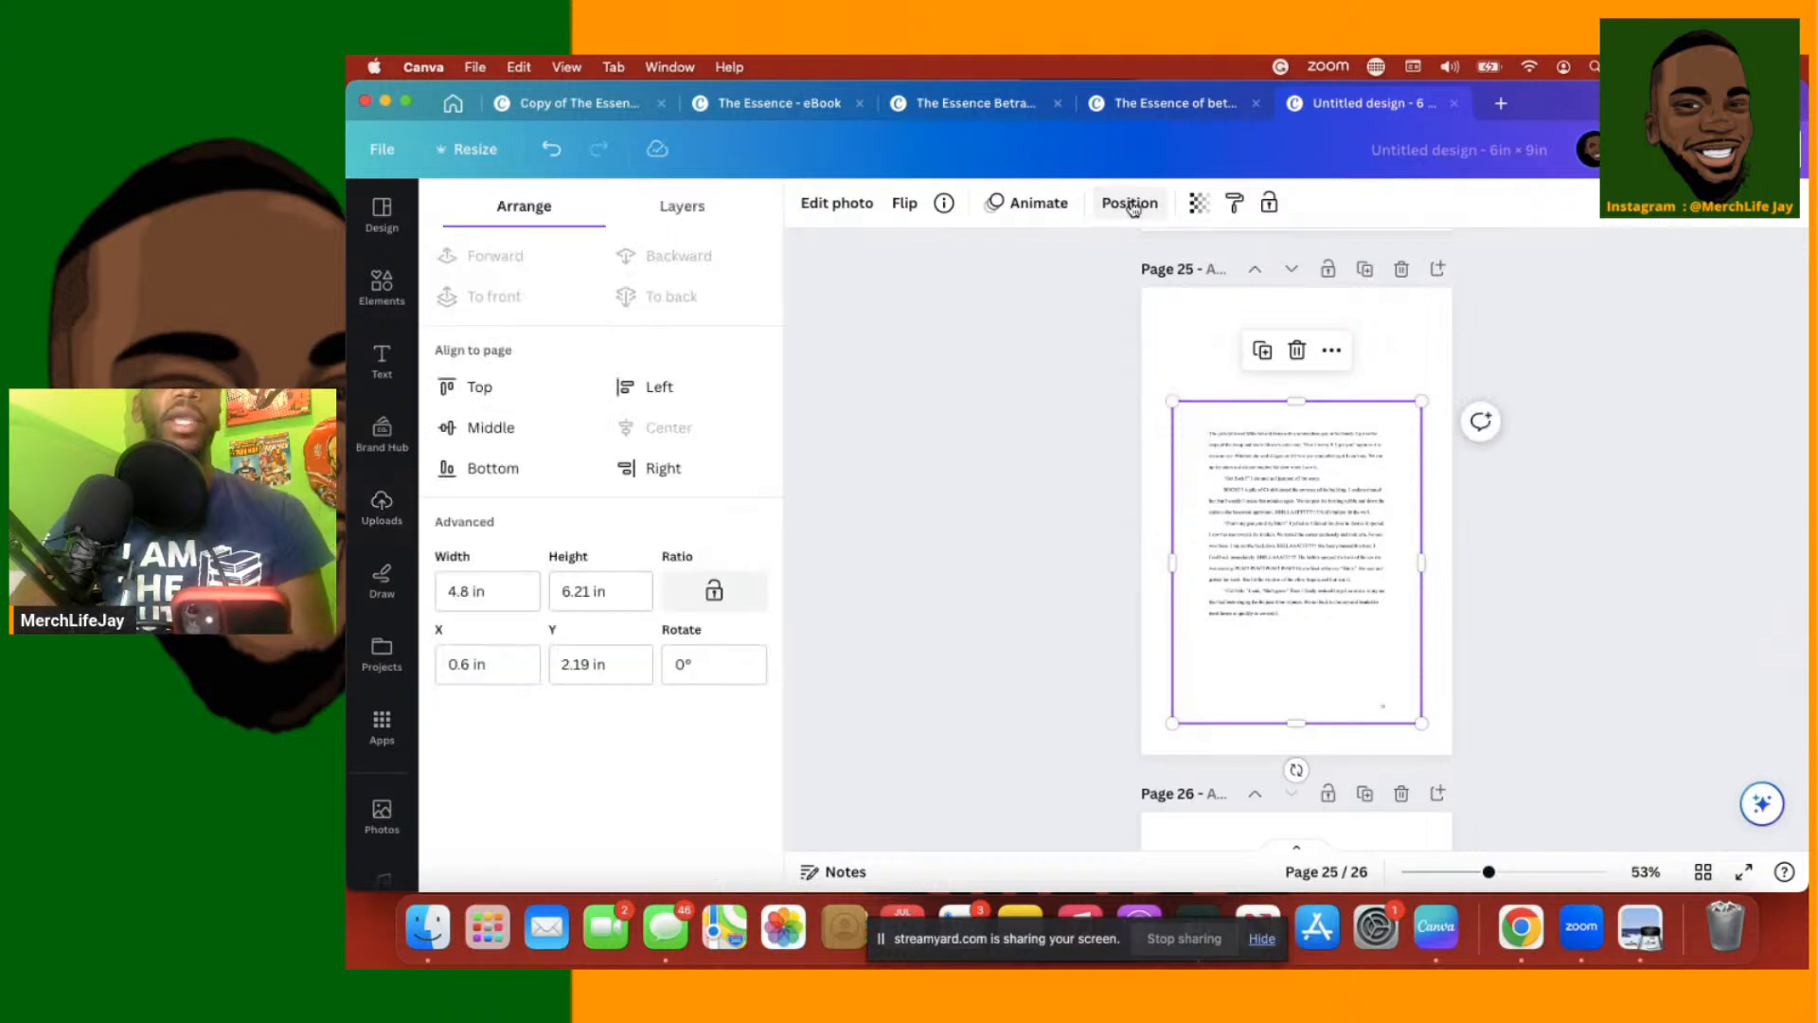
left_click(453, 427)
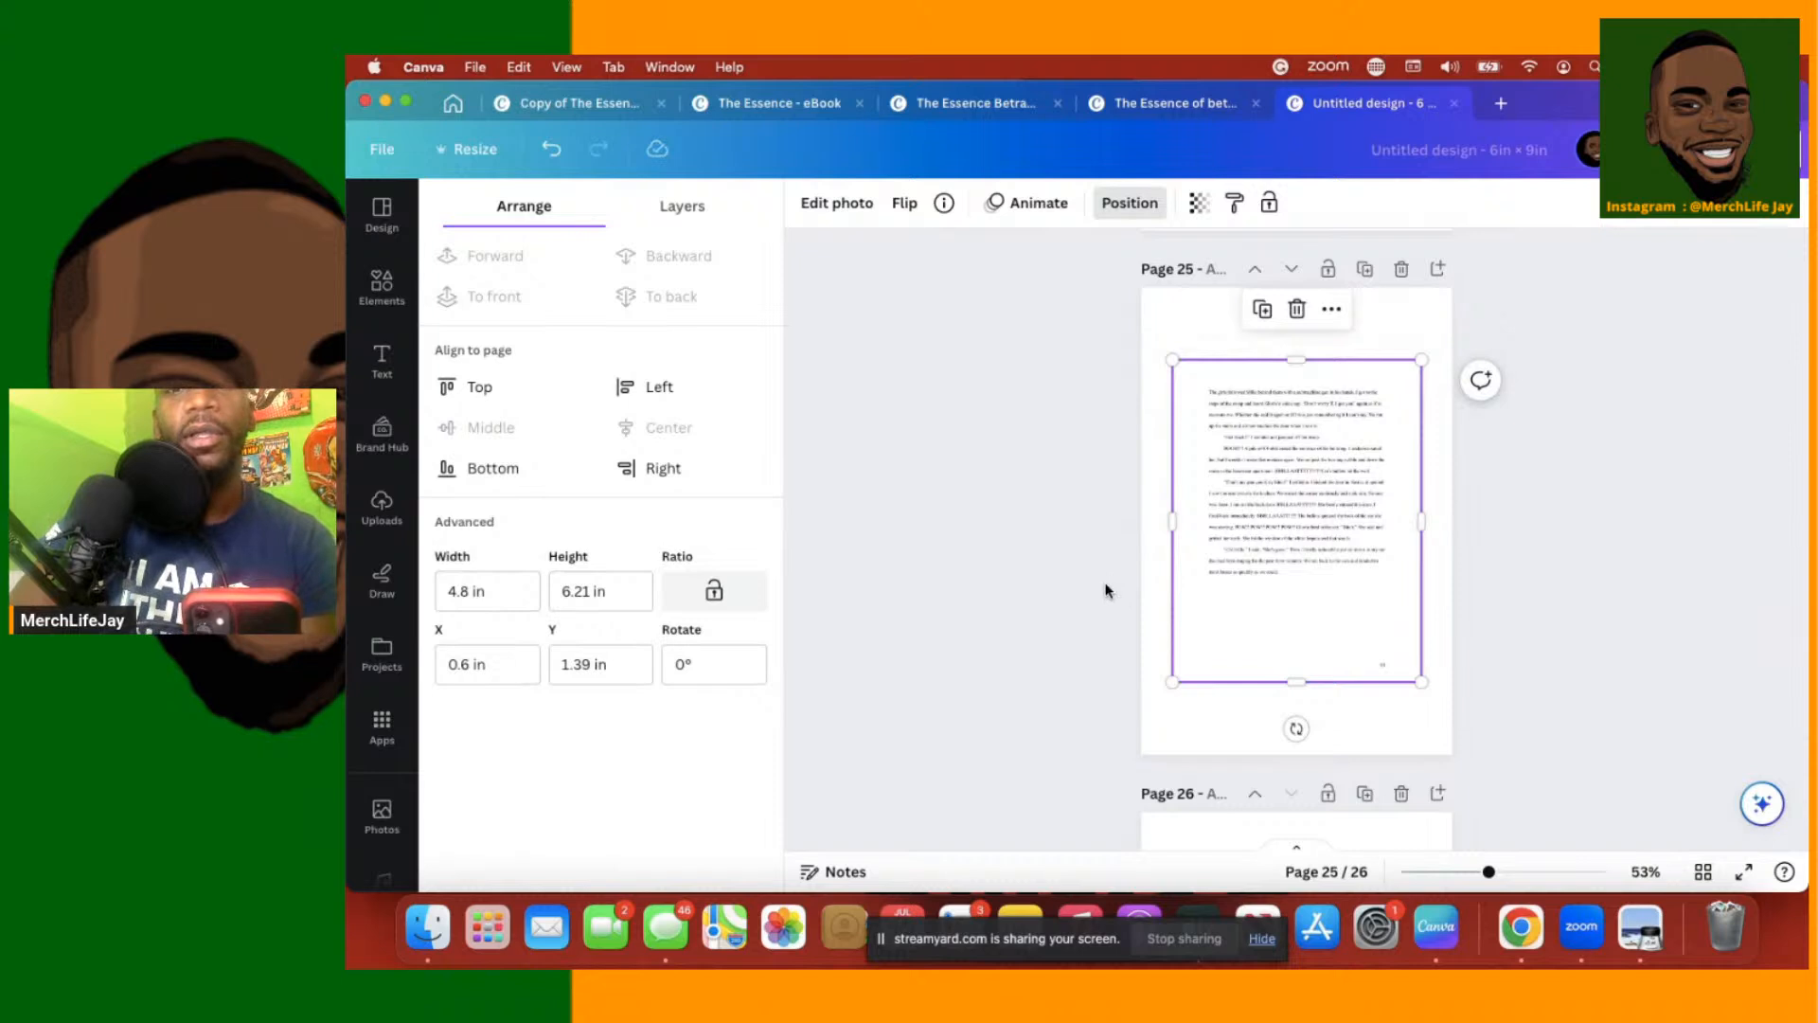
left_click(1105, 590)
left_click(1105, 590)
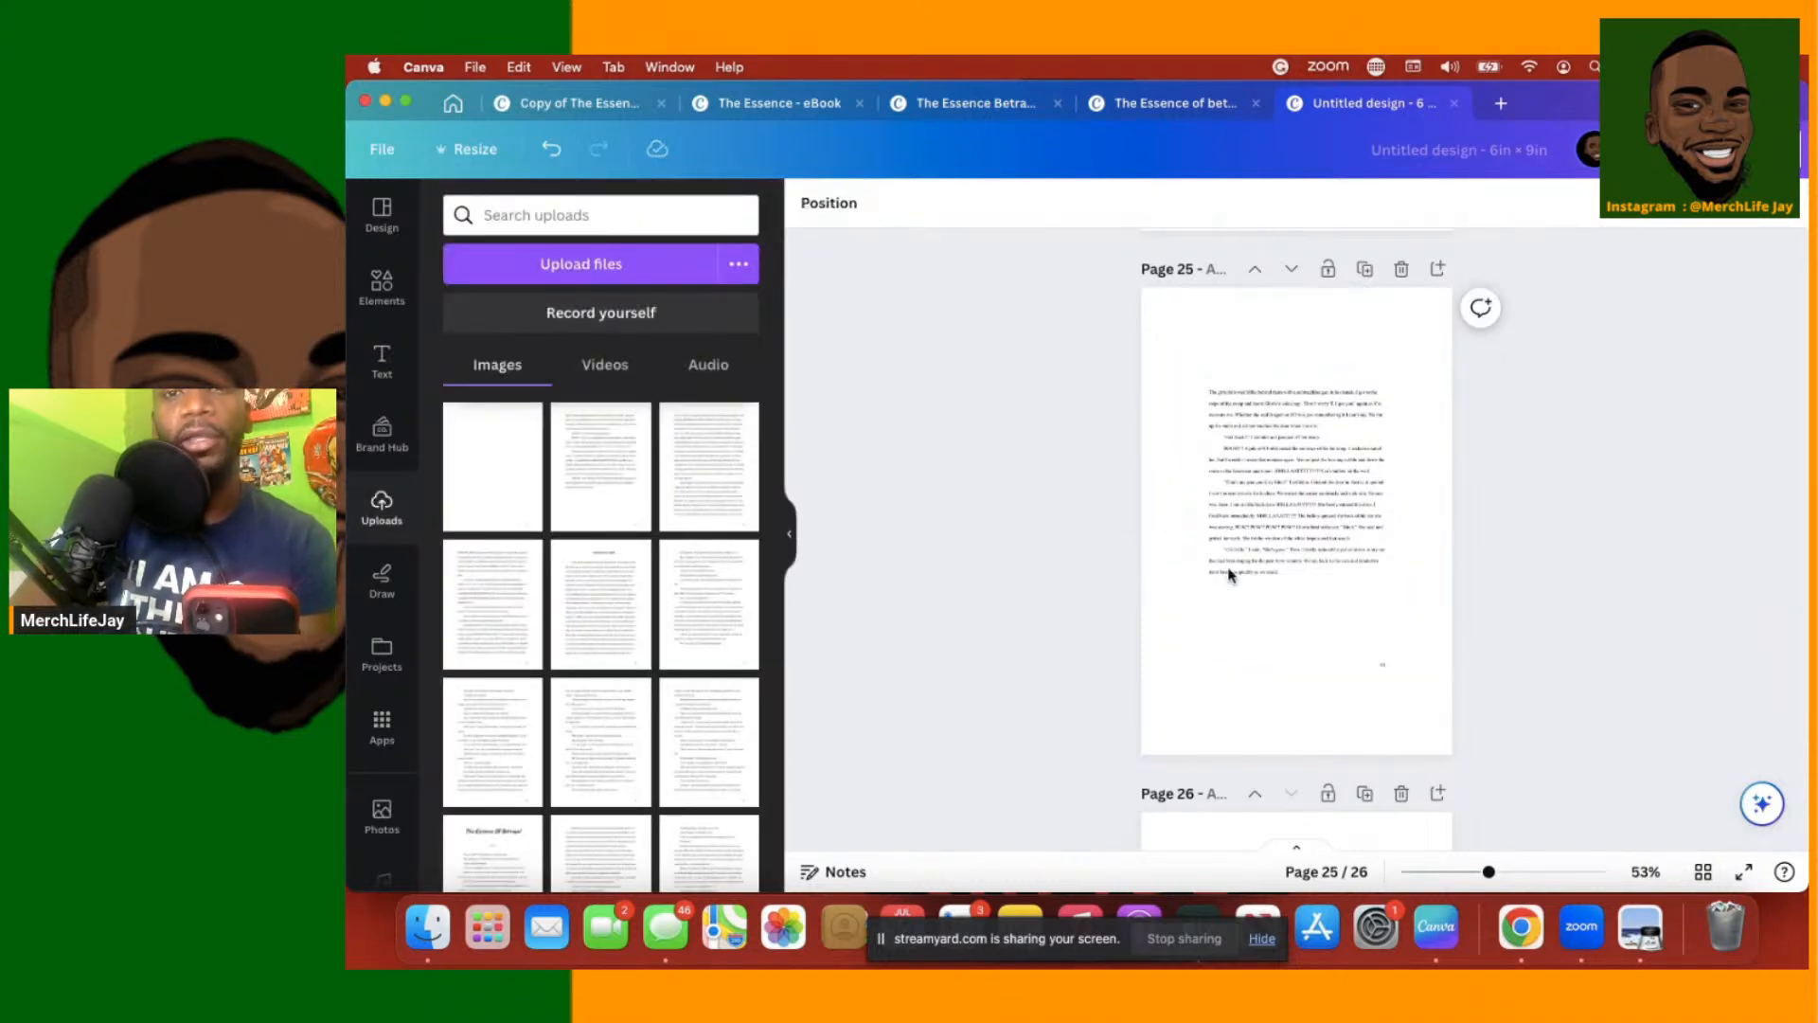
Delete the textless manuscript image from page 26, the last page of the design
scroll(1297, 575, "down", 5)
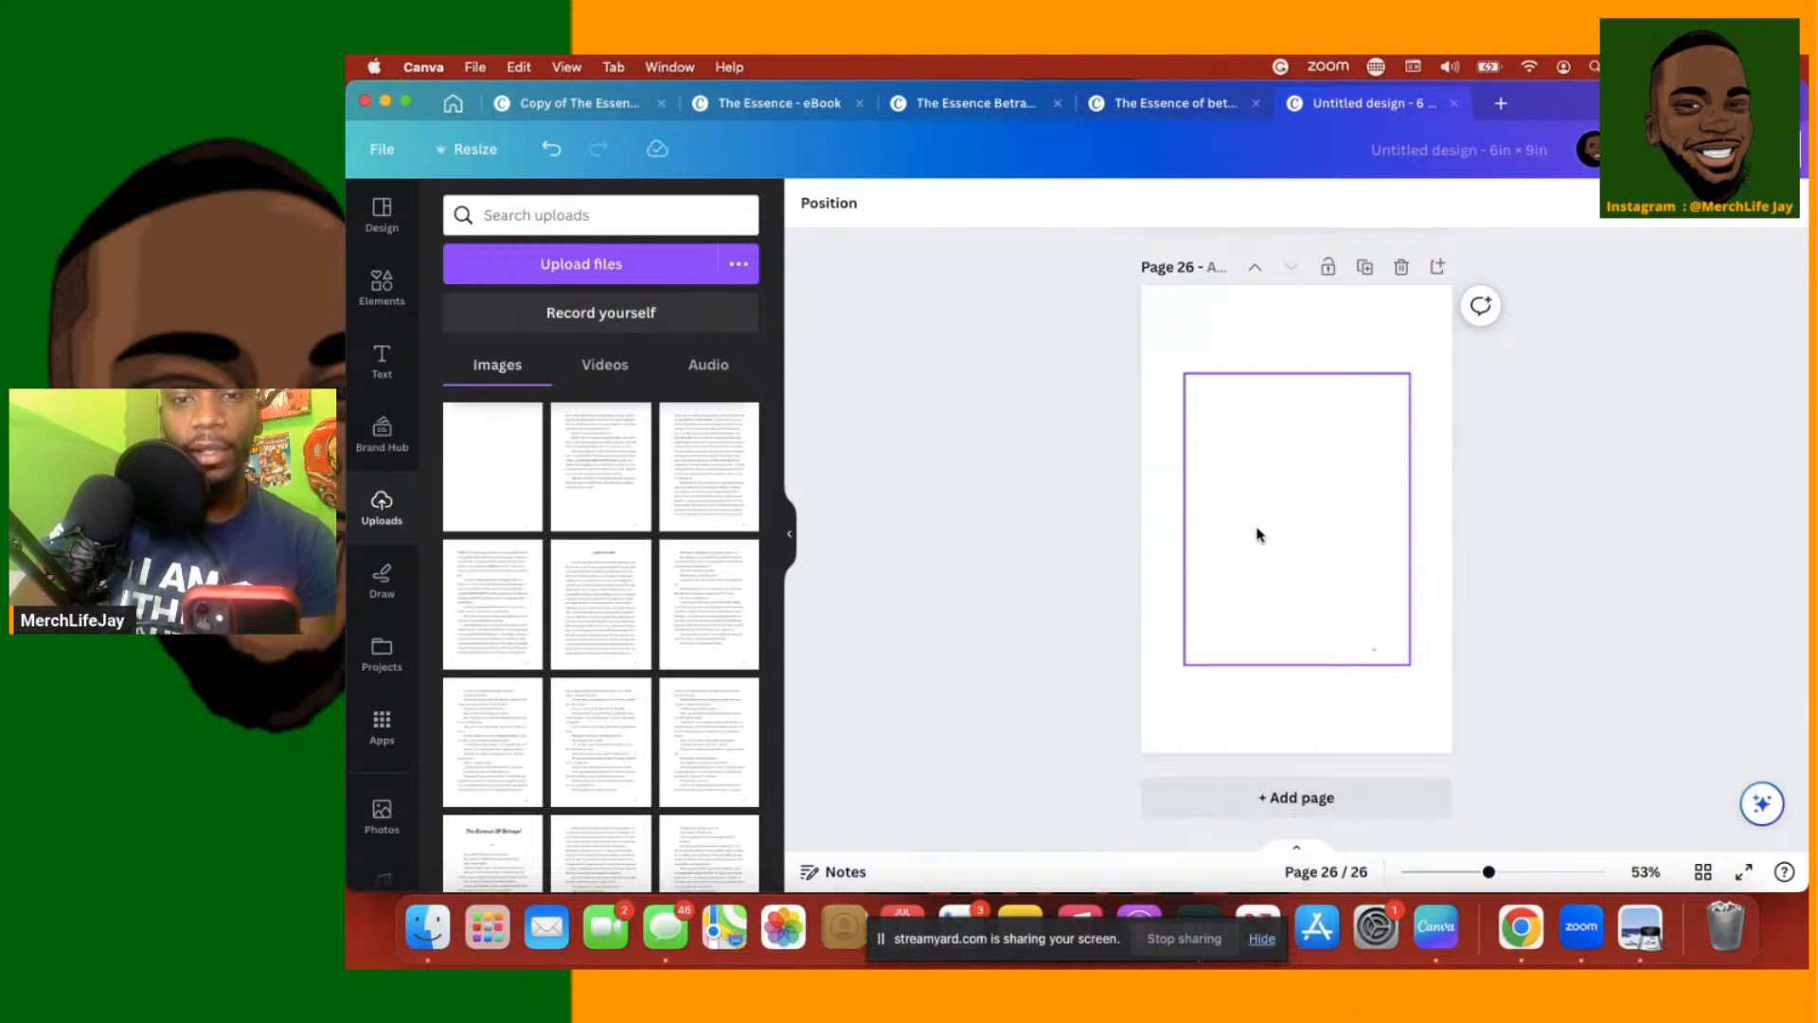
left_click(1271, 535)
key("Delete")
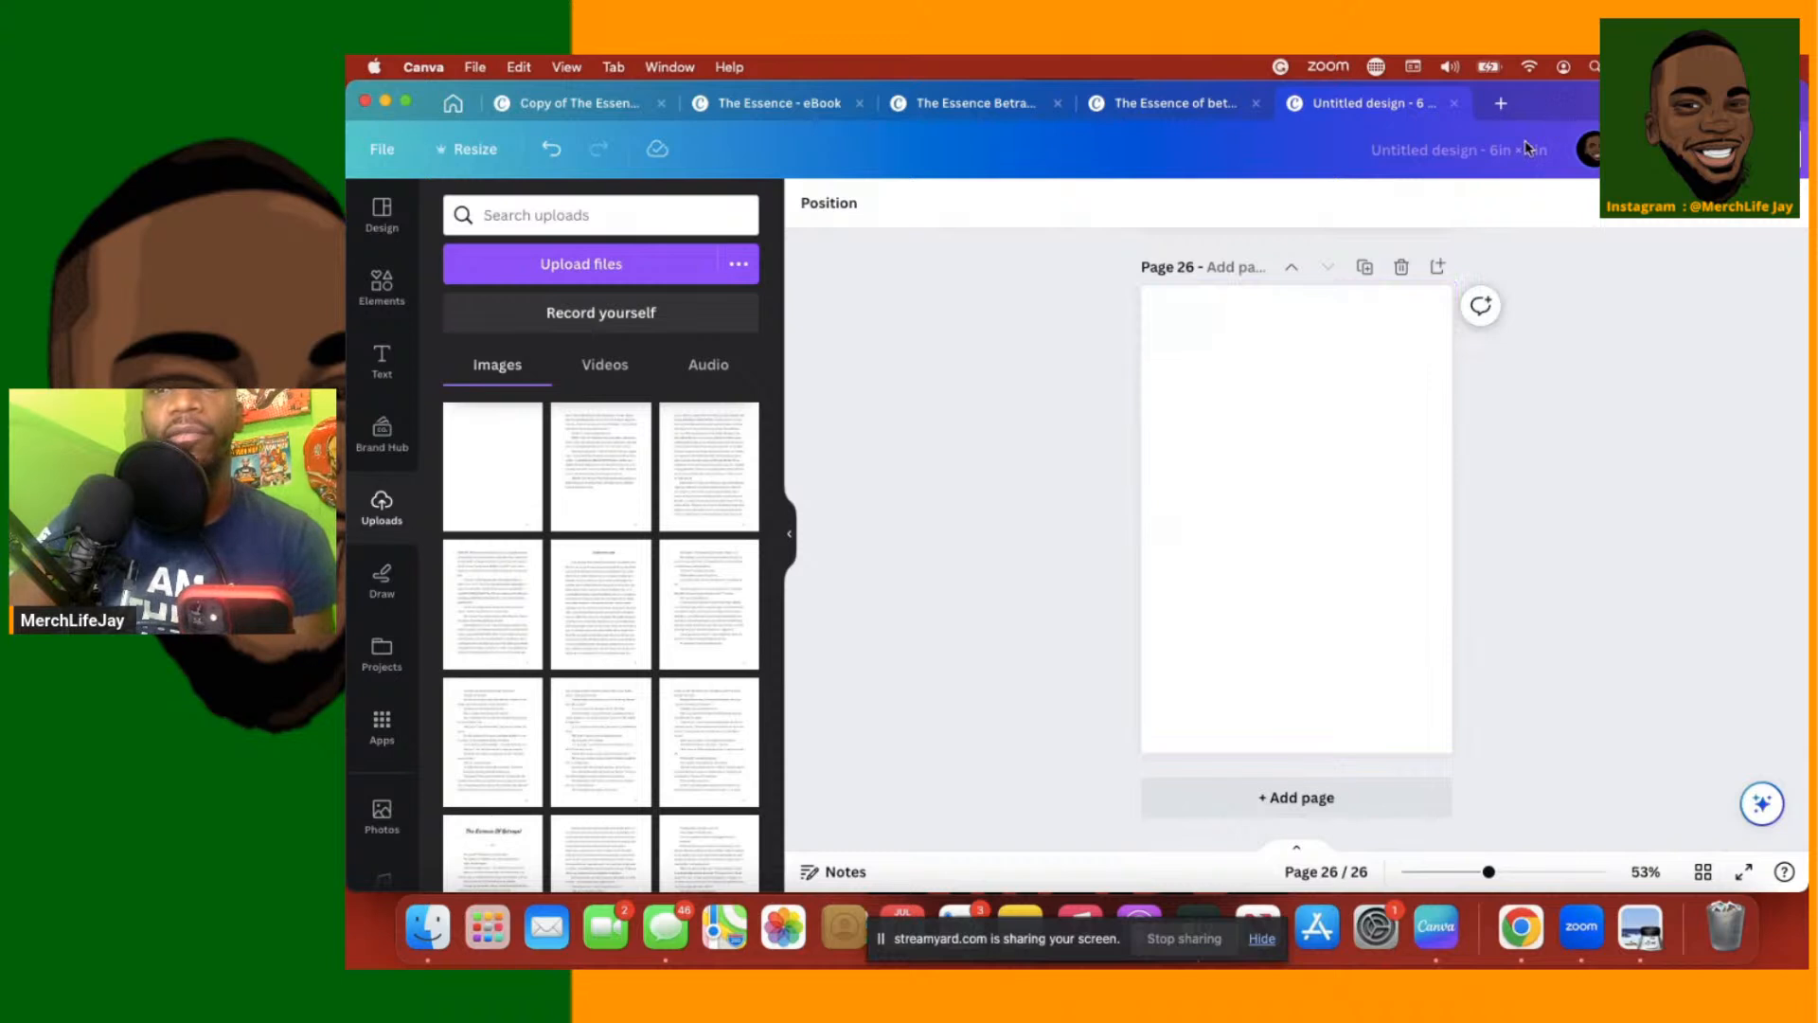
Rename the untitled 6 × 9 in design as "The Essence final paperback 6x9"
left_click(1478, 153)
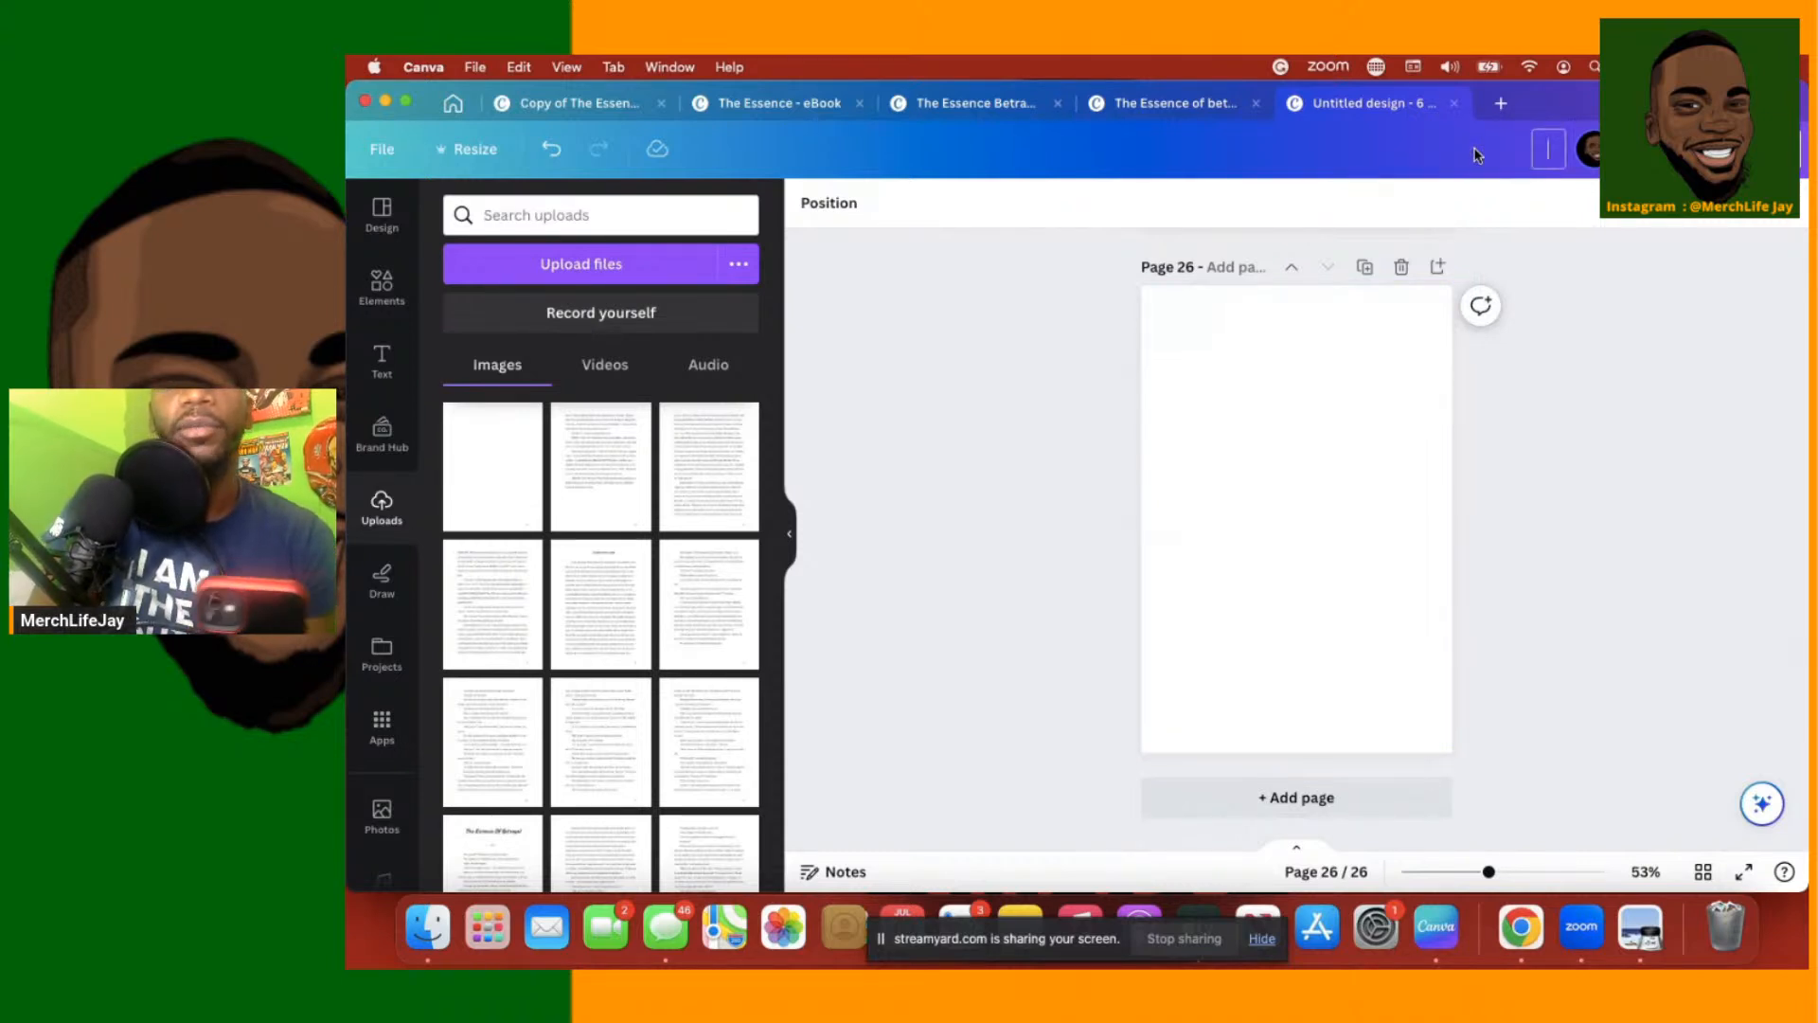
type("The")
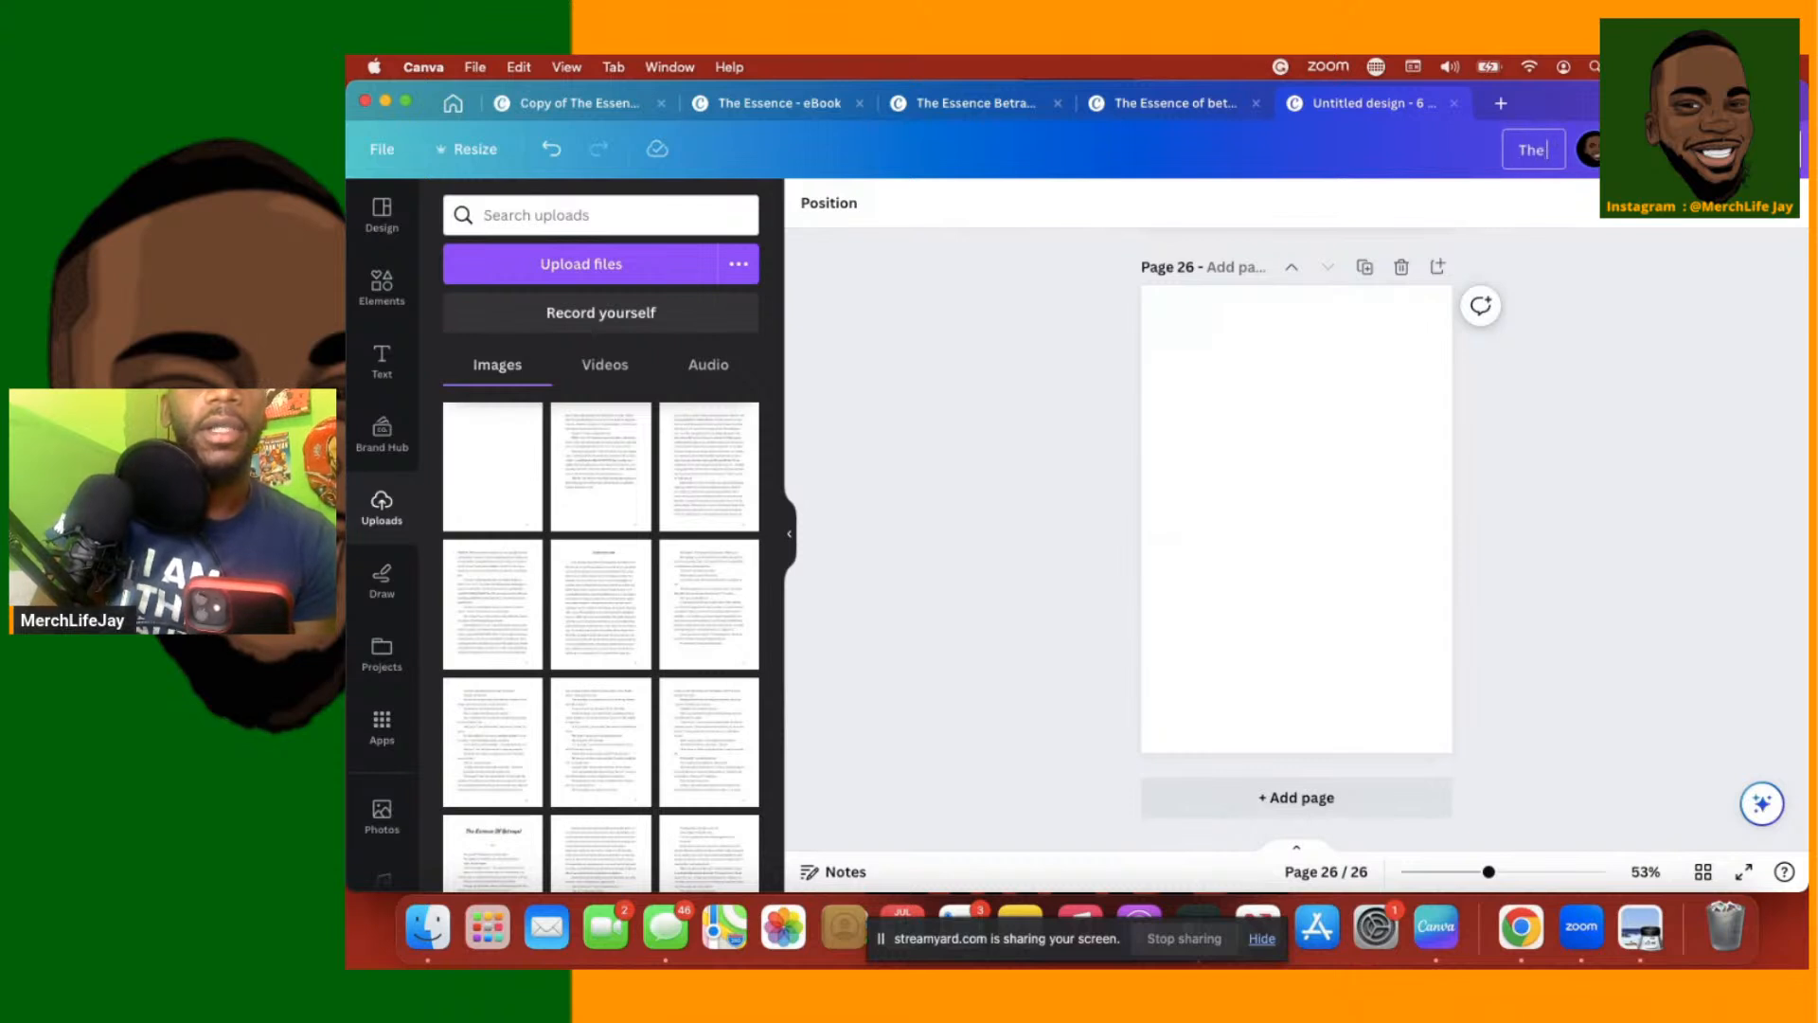
type(" Essence")
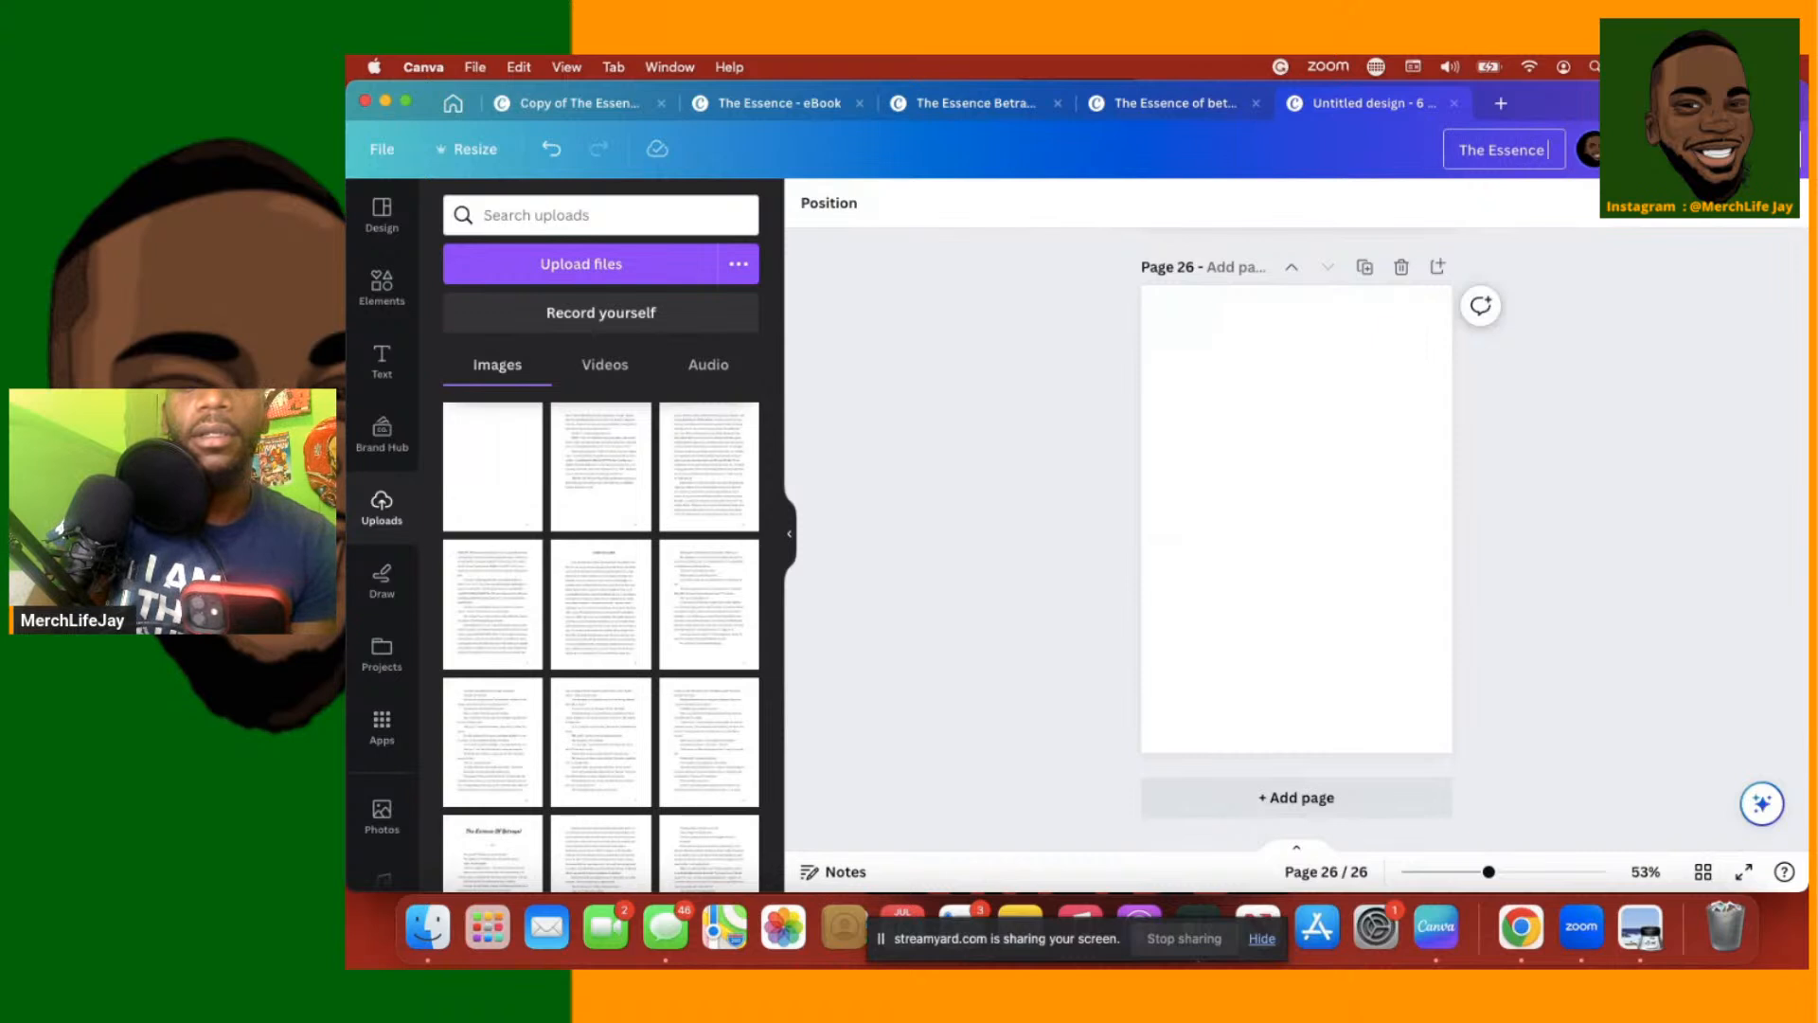
type(" inal")
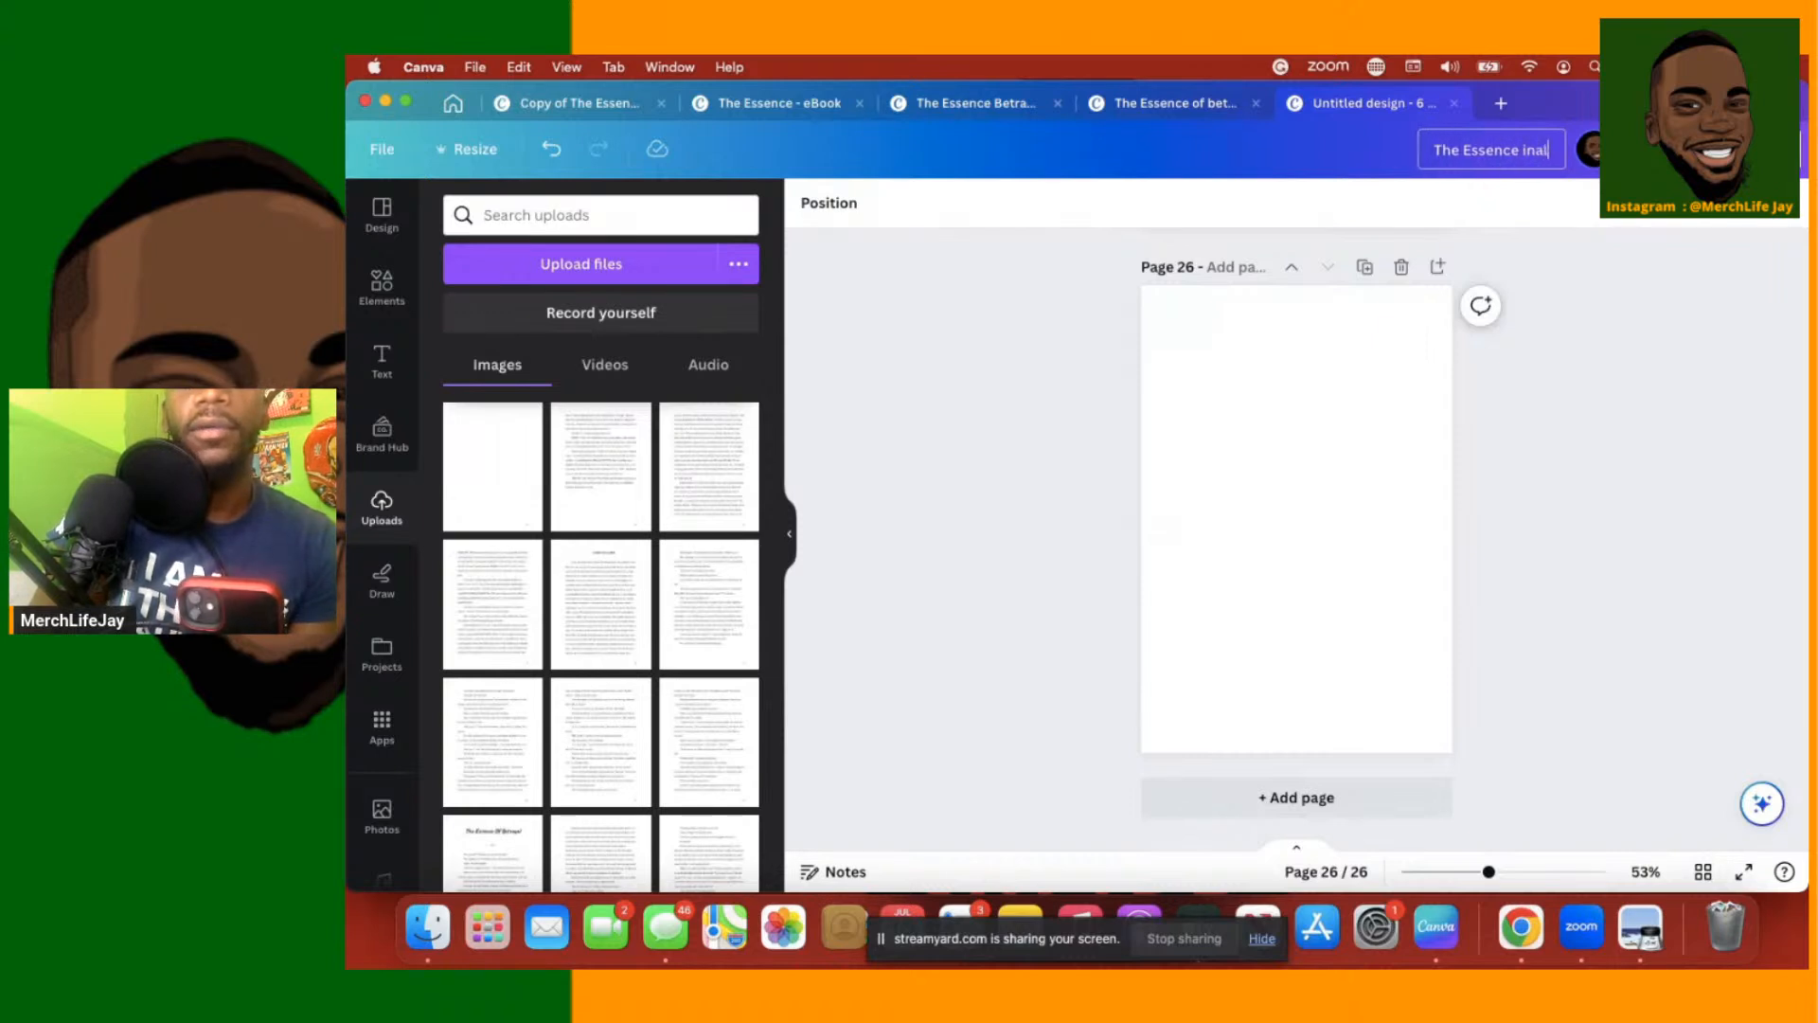
key("BackSpace")
key("BackSpace")
key("BackSpace")
key("BackSpace")
key("BackSpace")
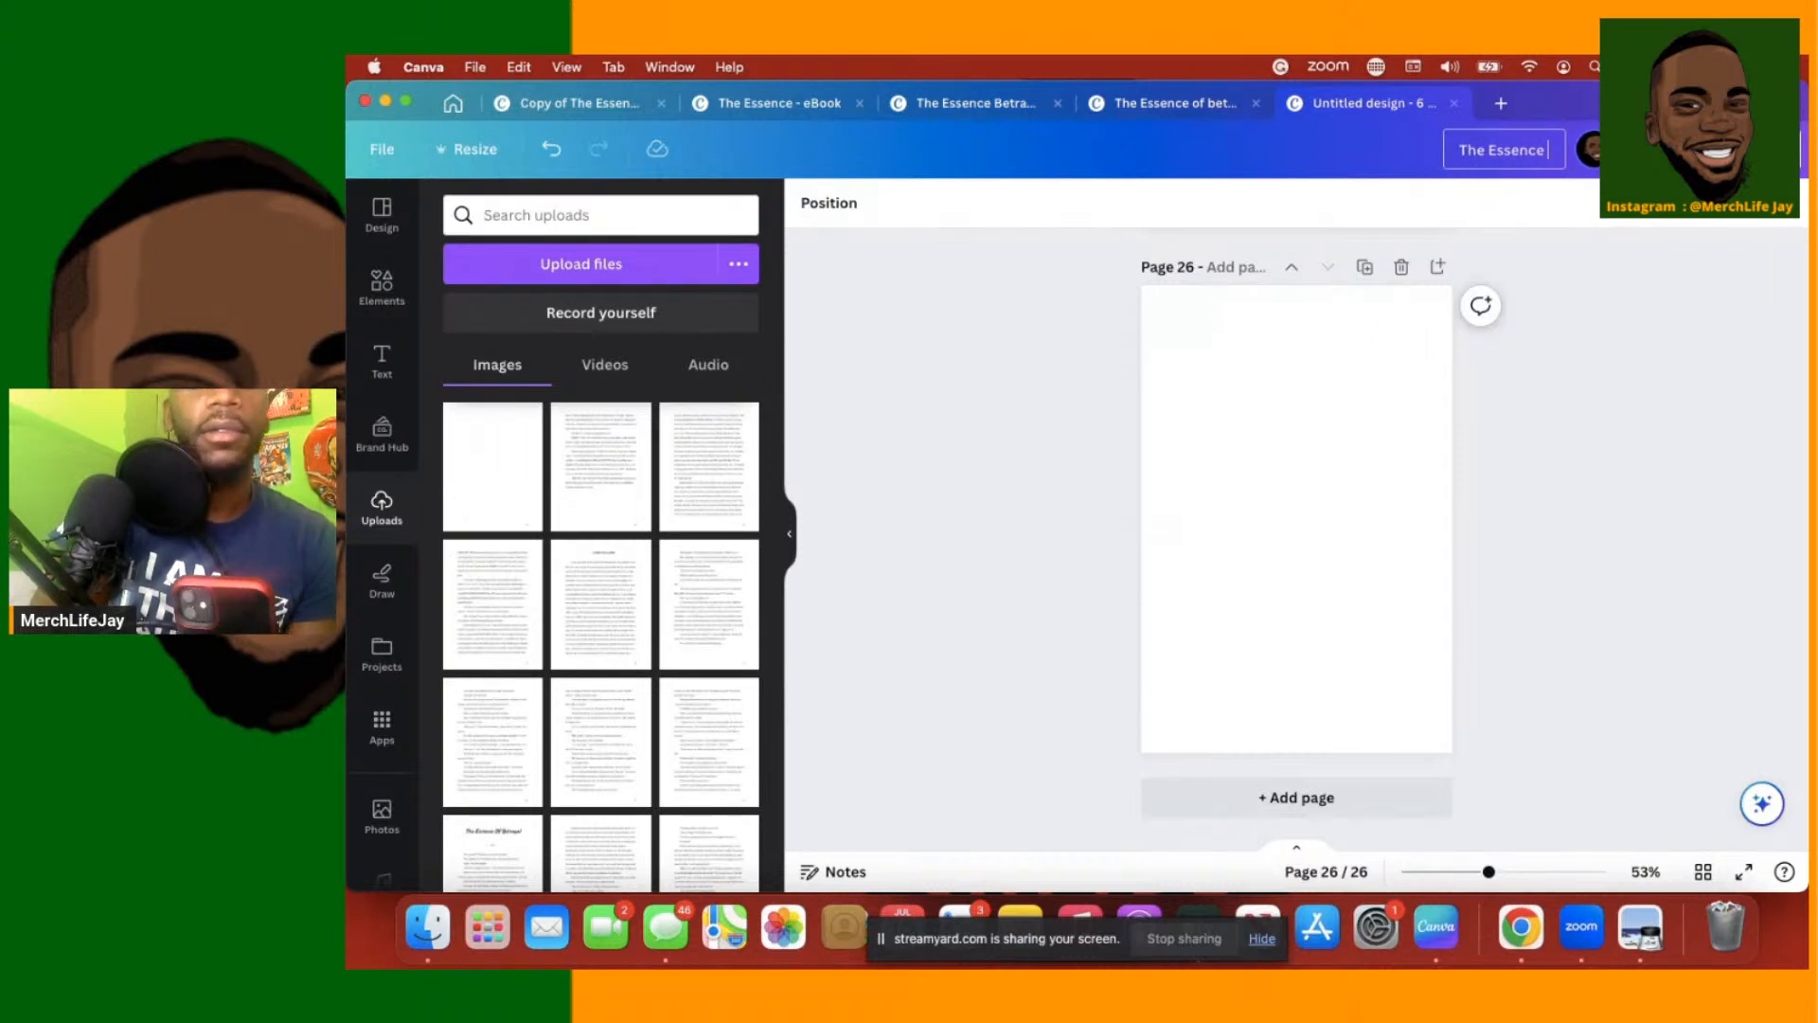
type("final")
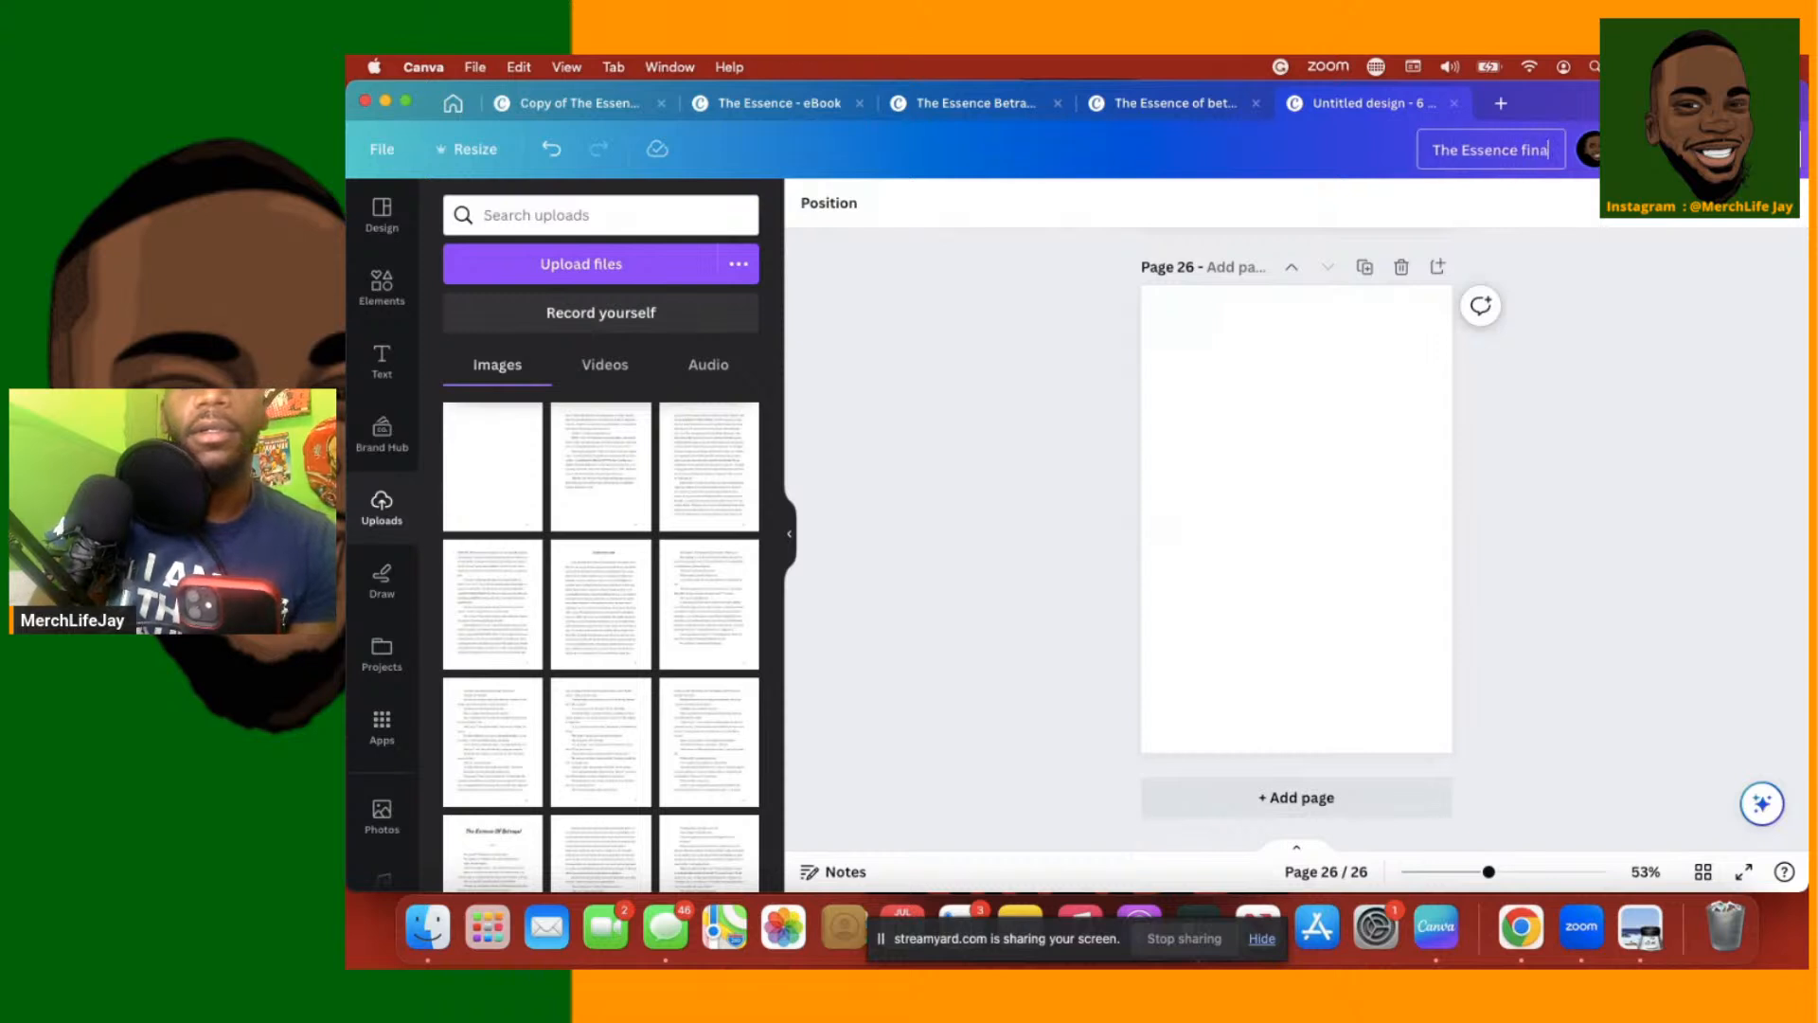
type(" pap")
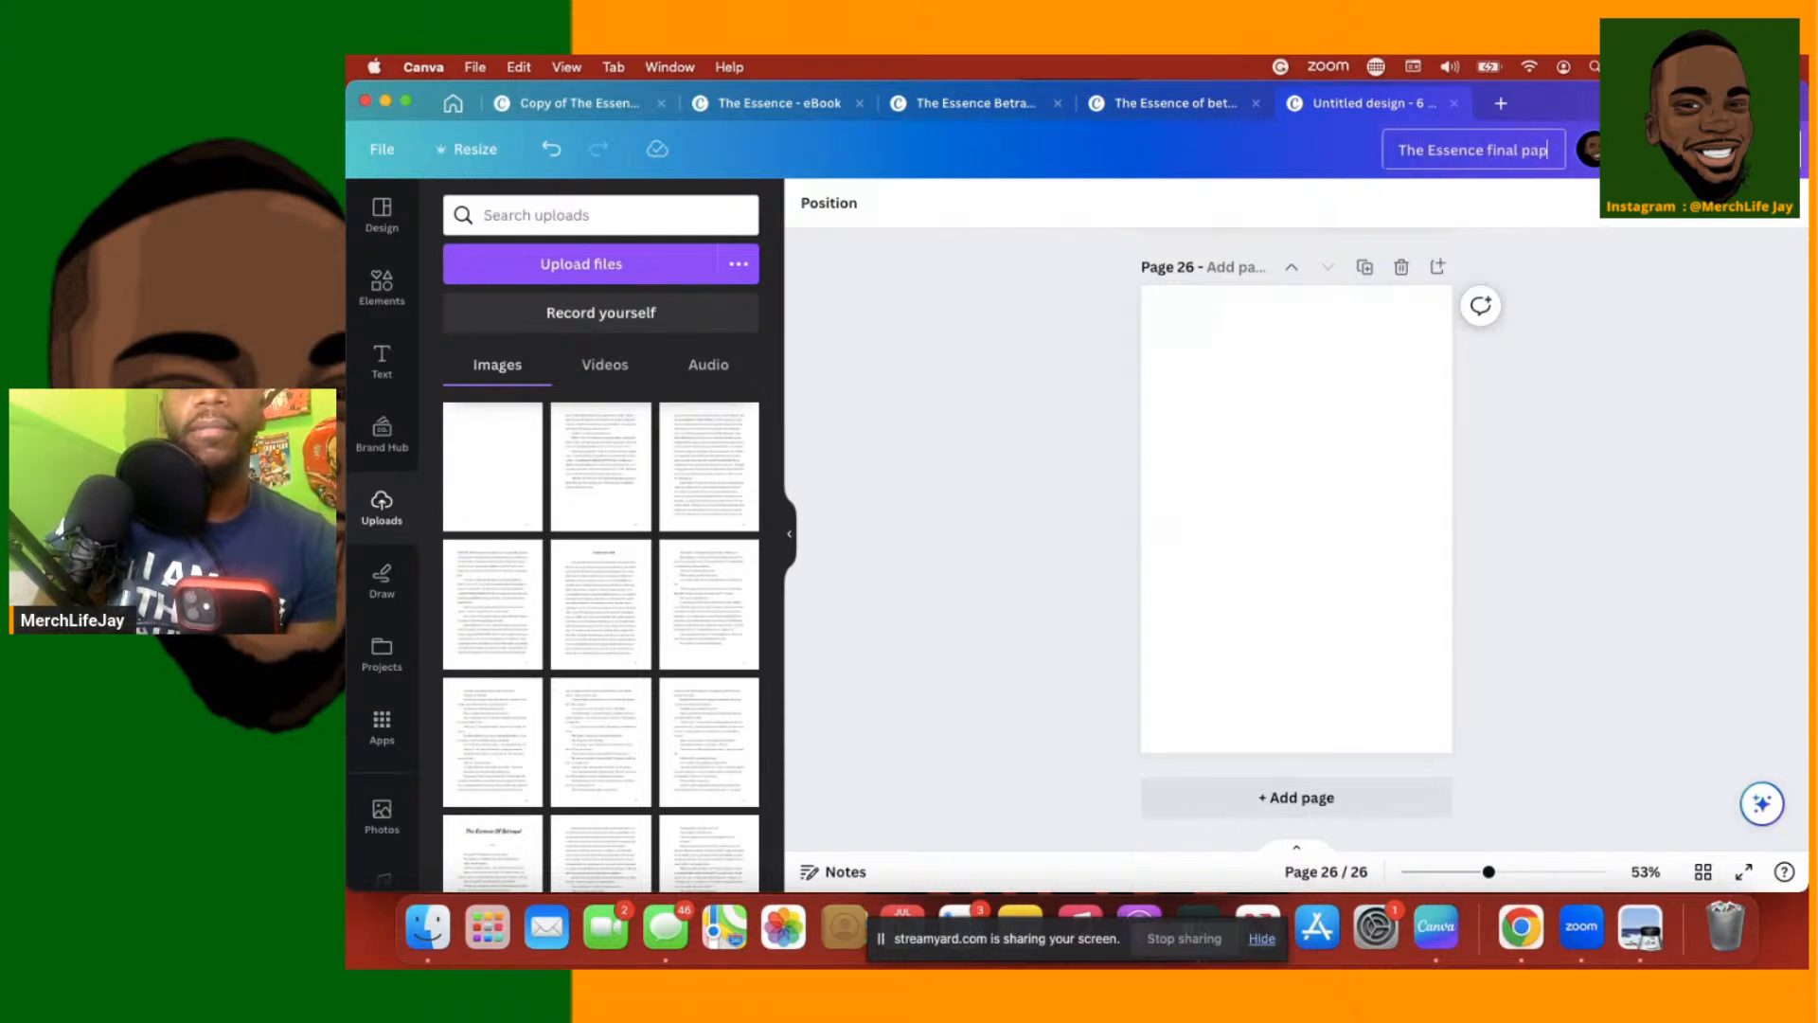
type("erba")
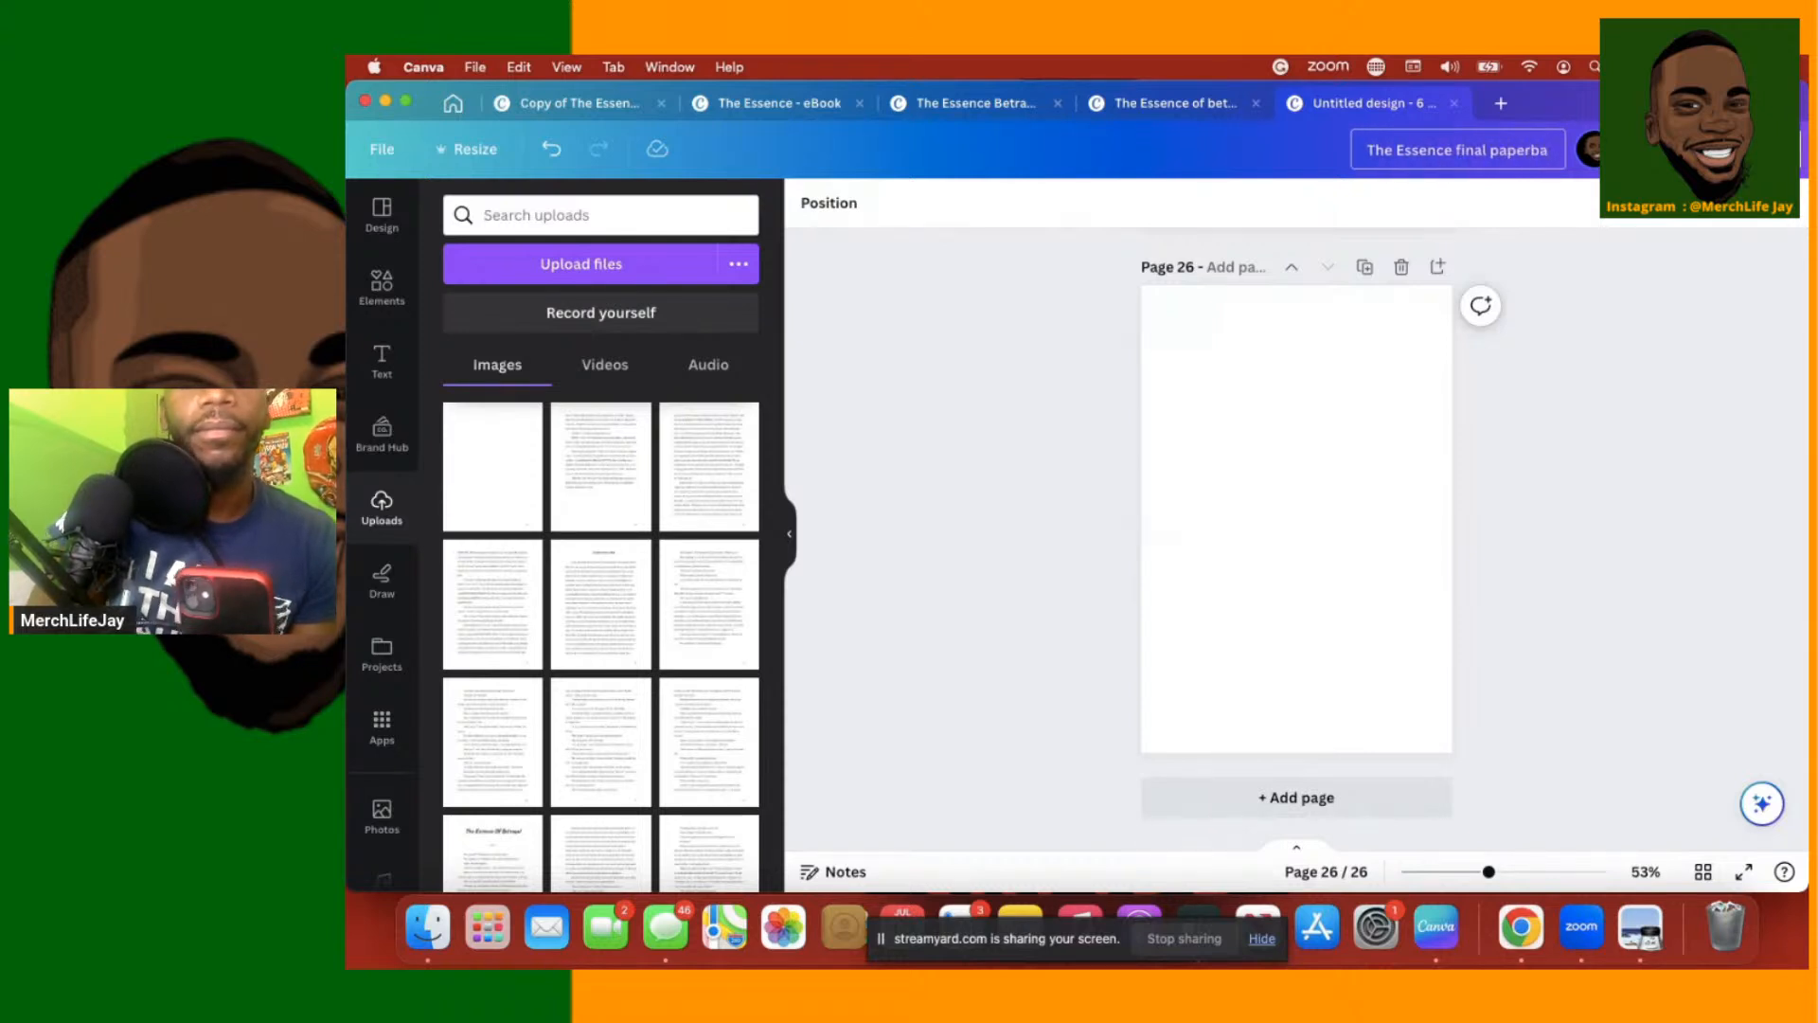
type("ck 6")
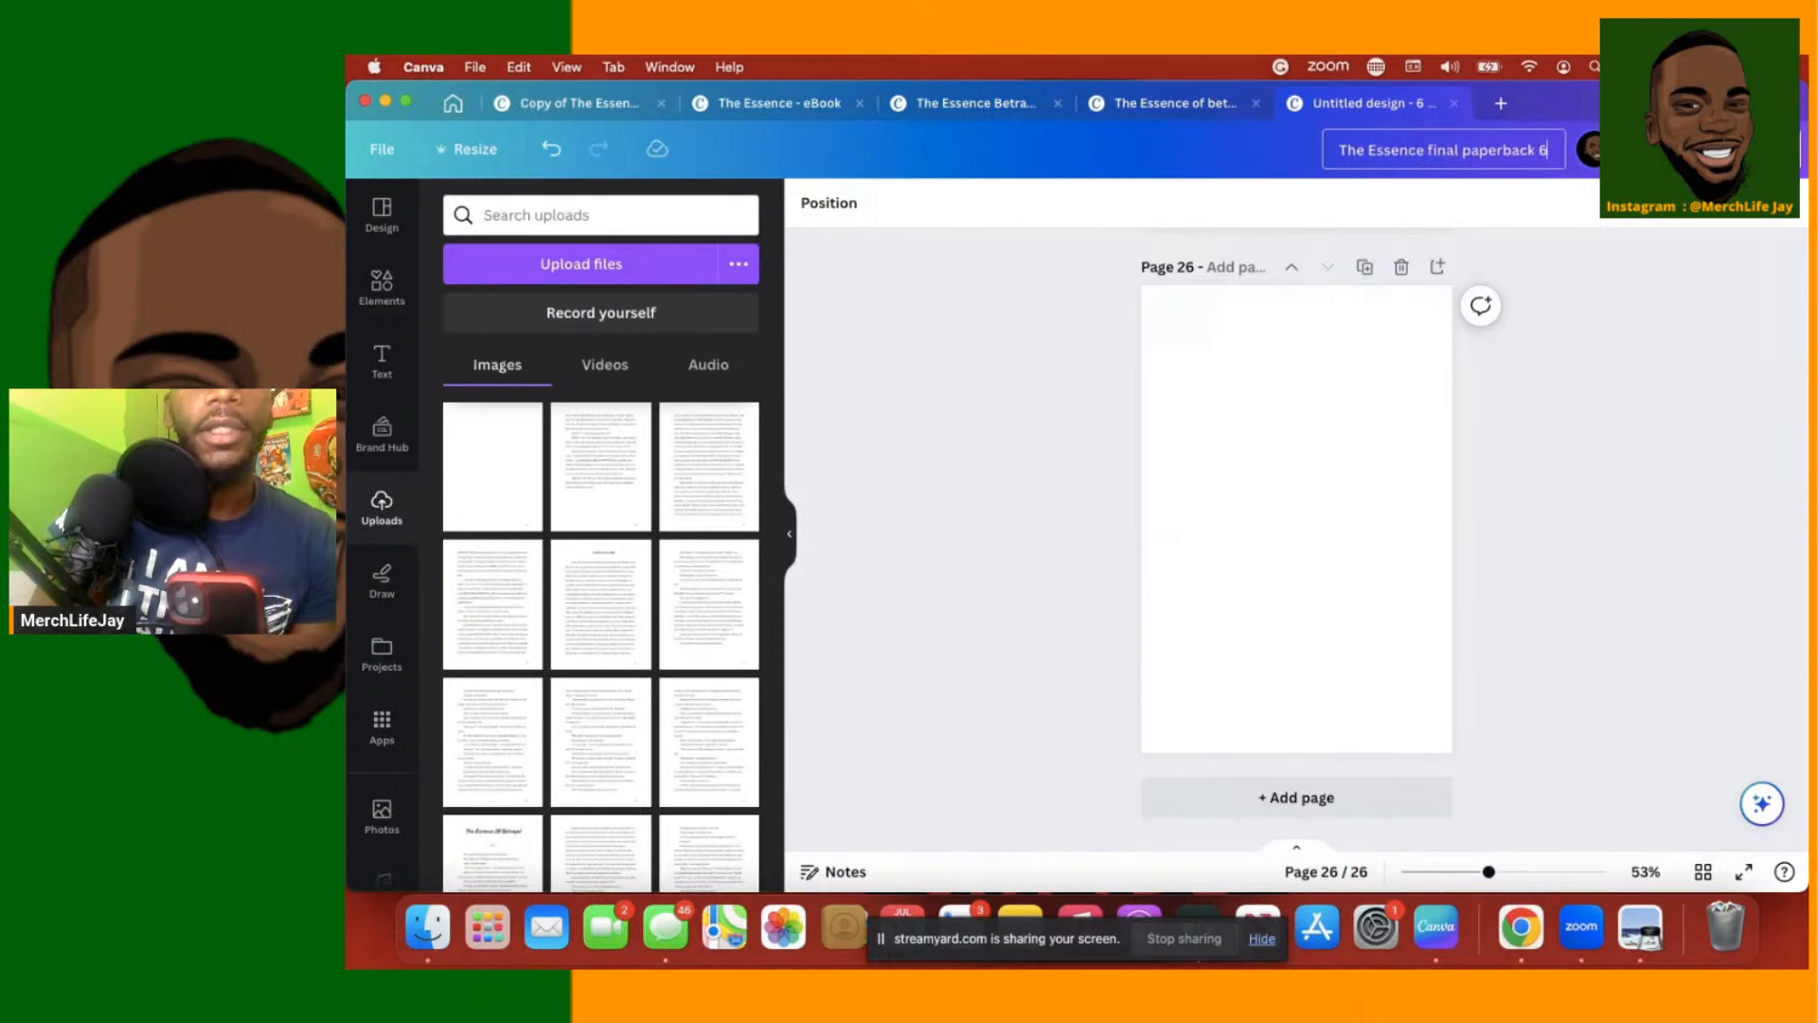
type("x9")
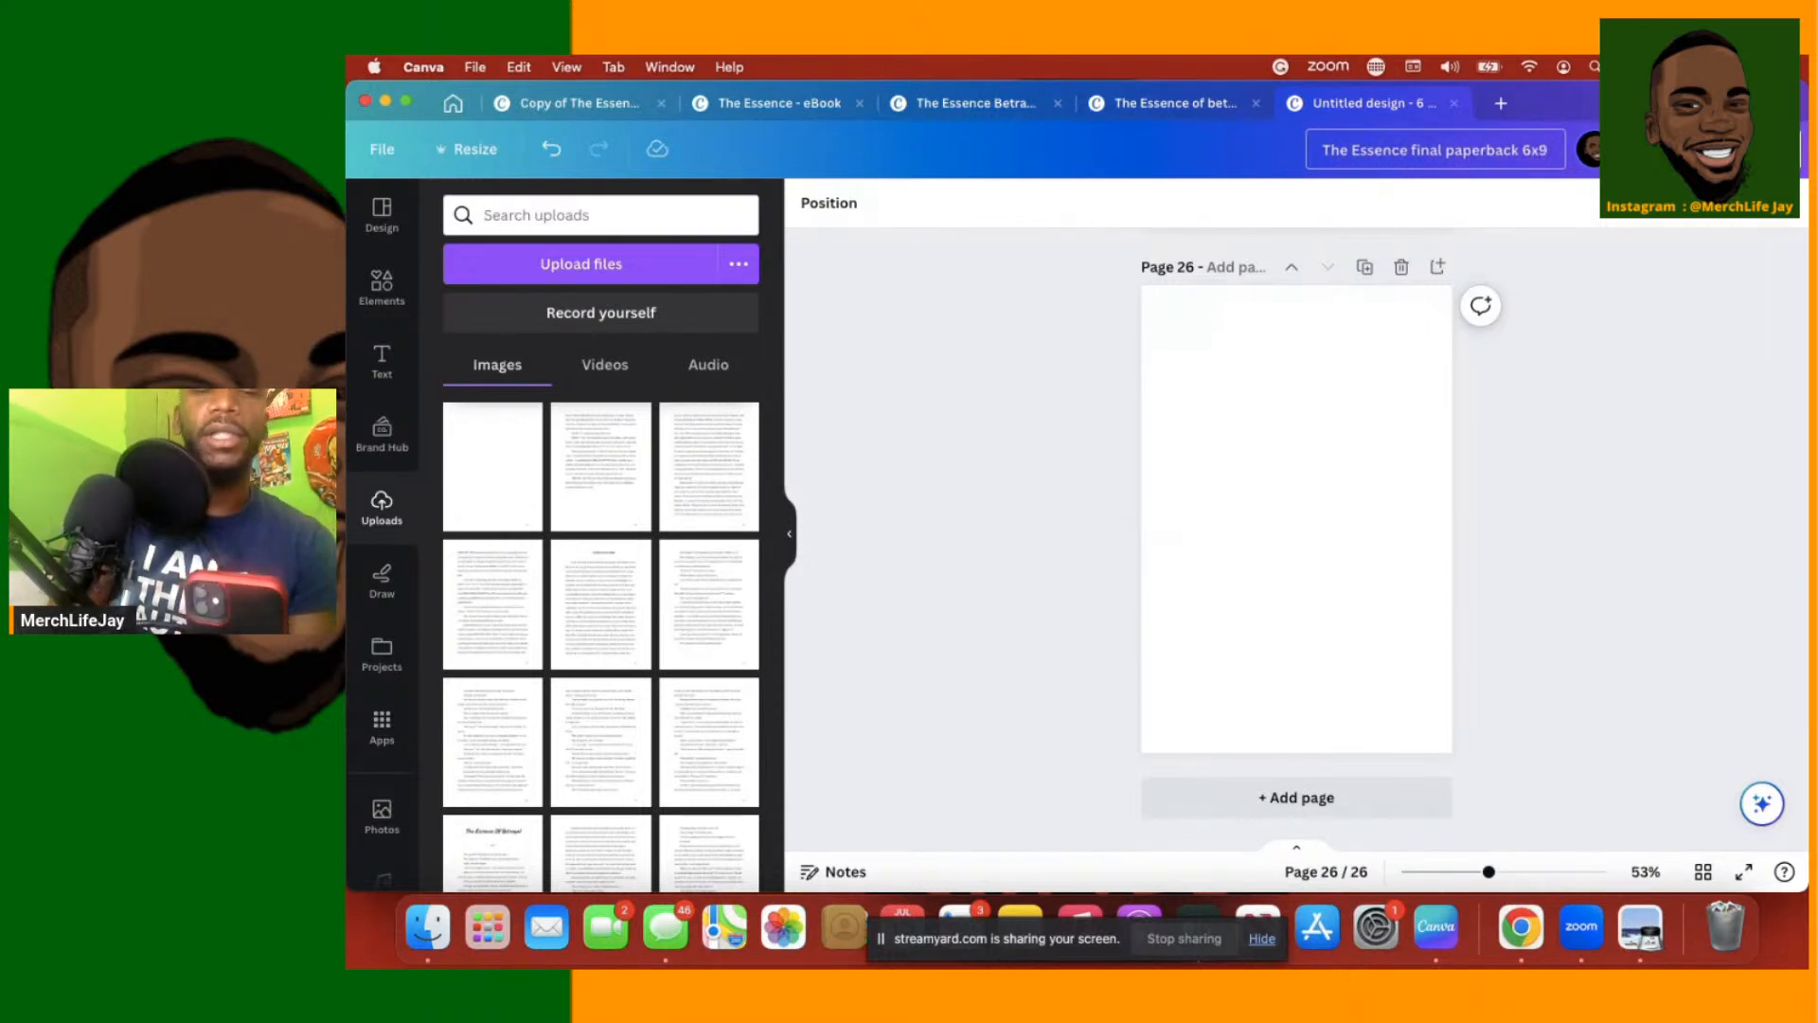
key("Return")
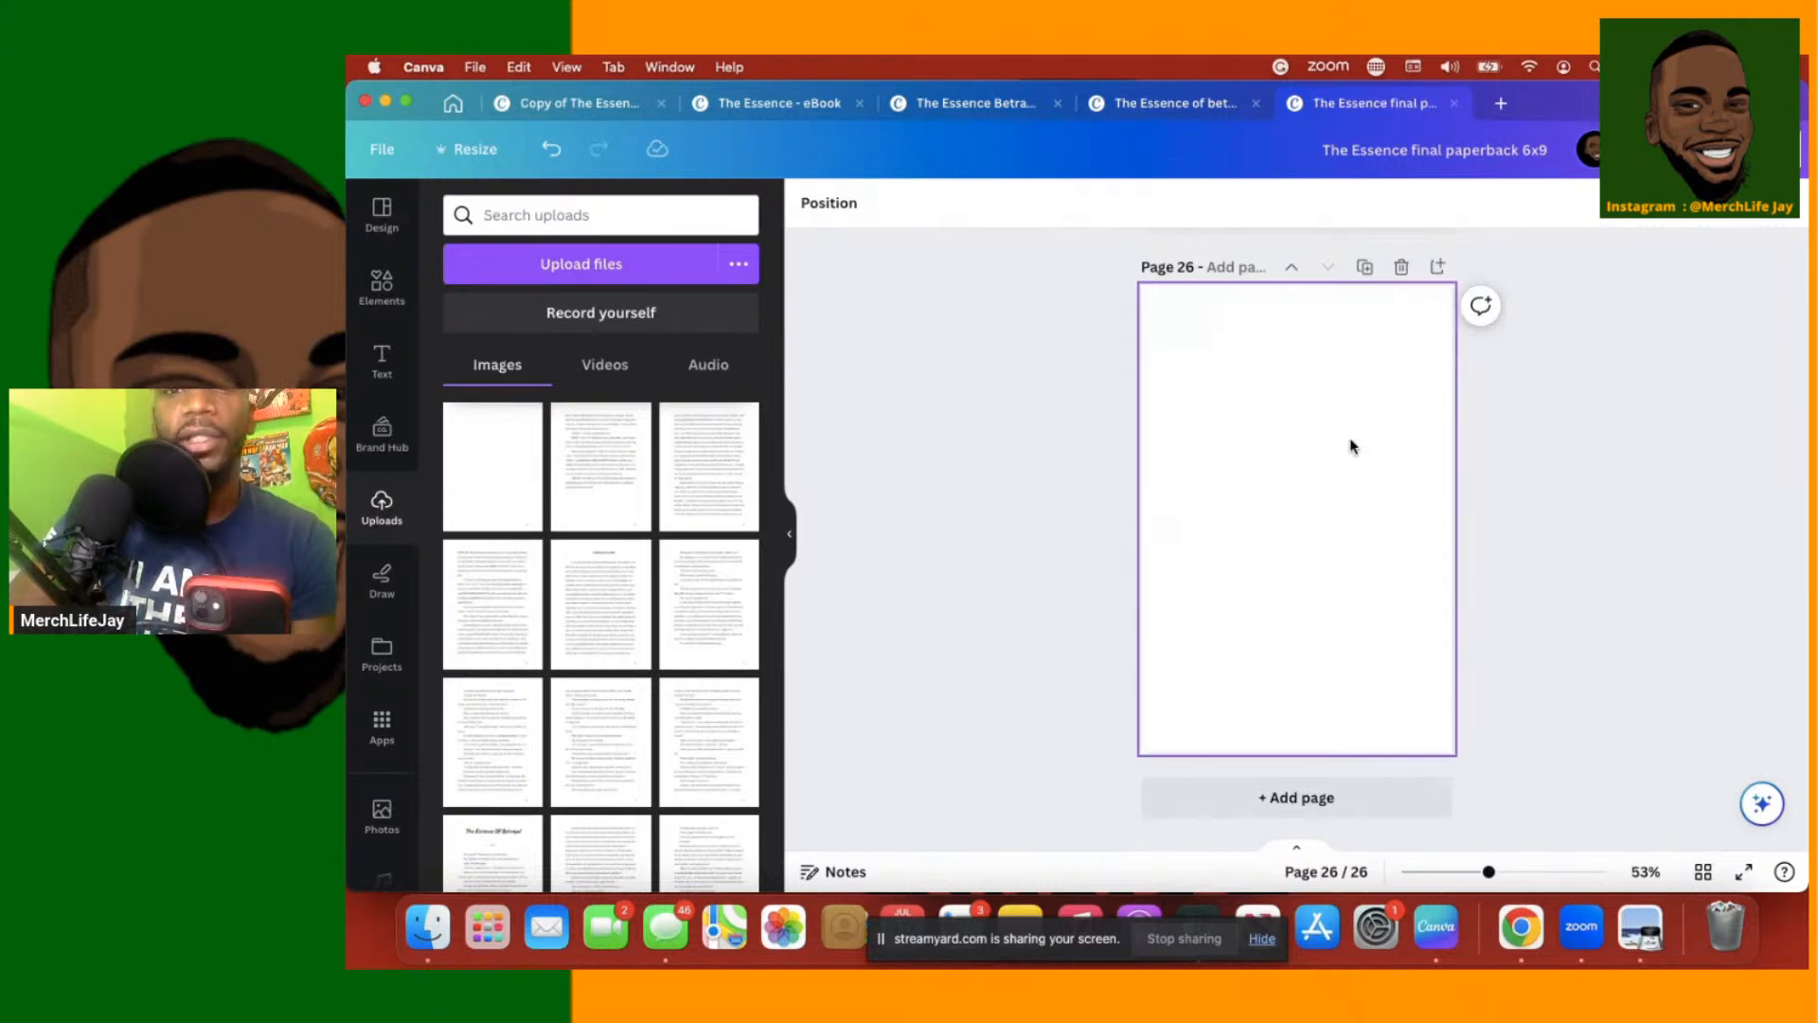
Download all 26 pages as a PDF Print file and save it as The Essence final paperback 6x9.pdf in the Downloads folder
scroll(1351, 446, "up", 20)
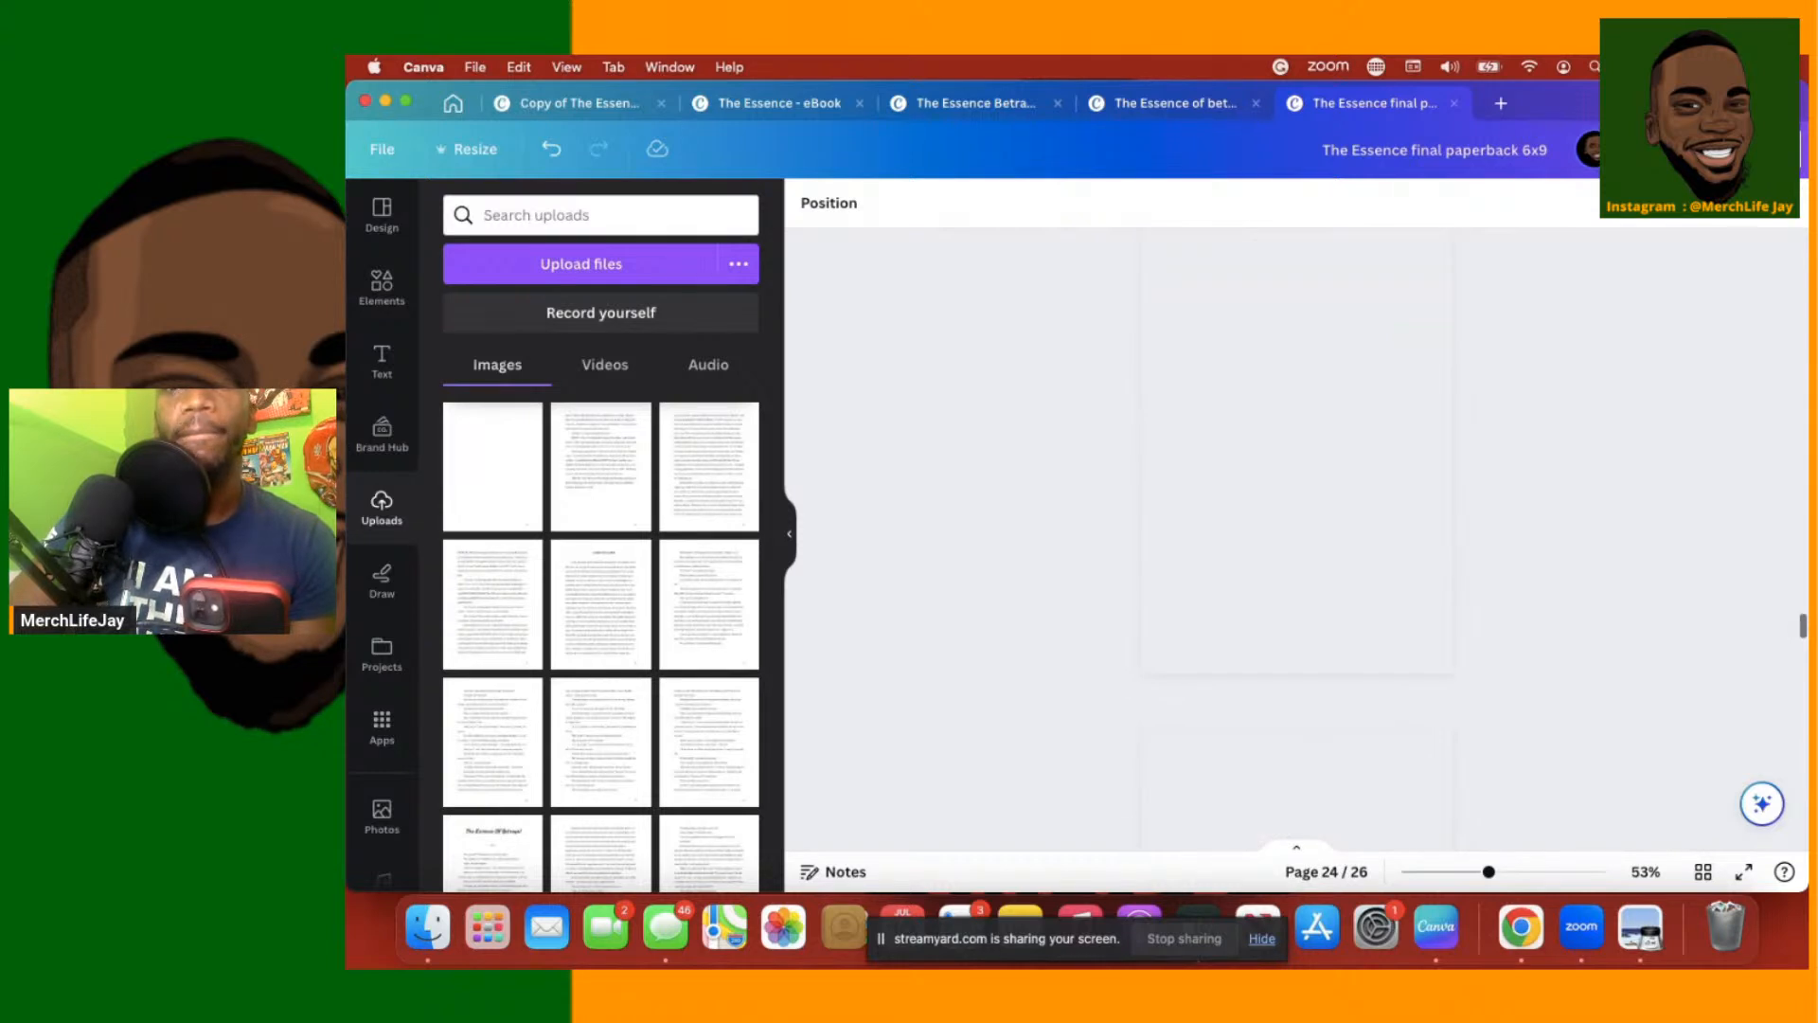
left_click(1758, 150)
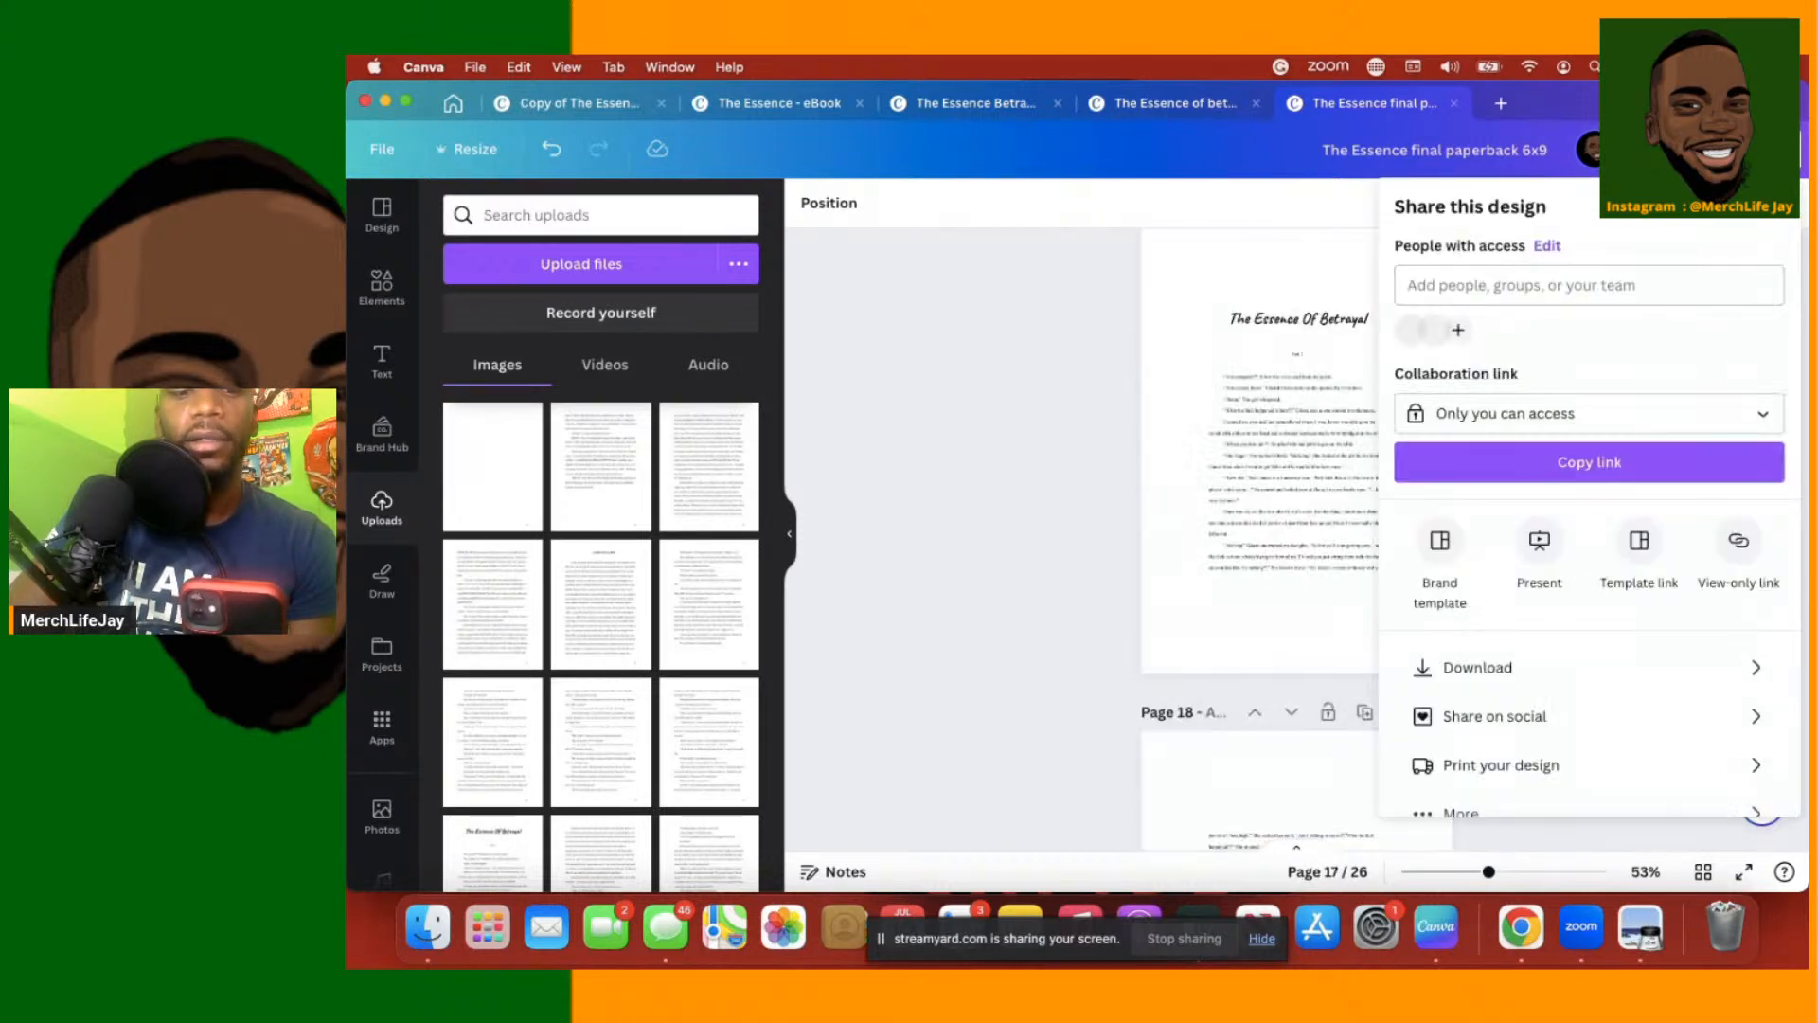
left_click(1448, 675)
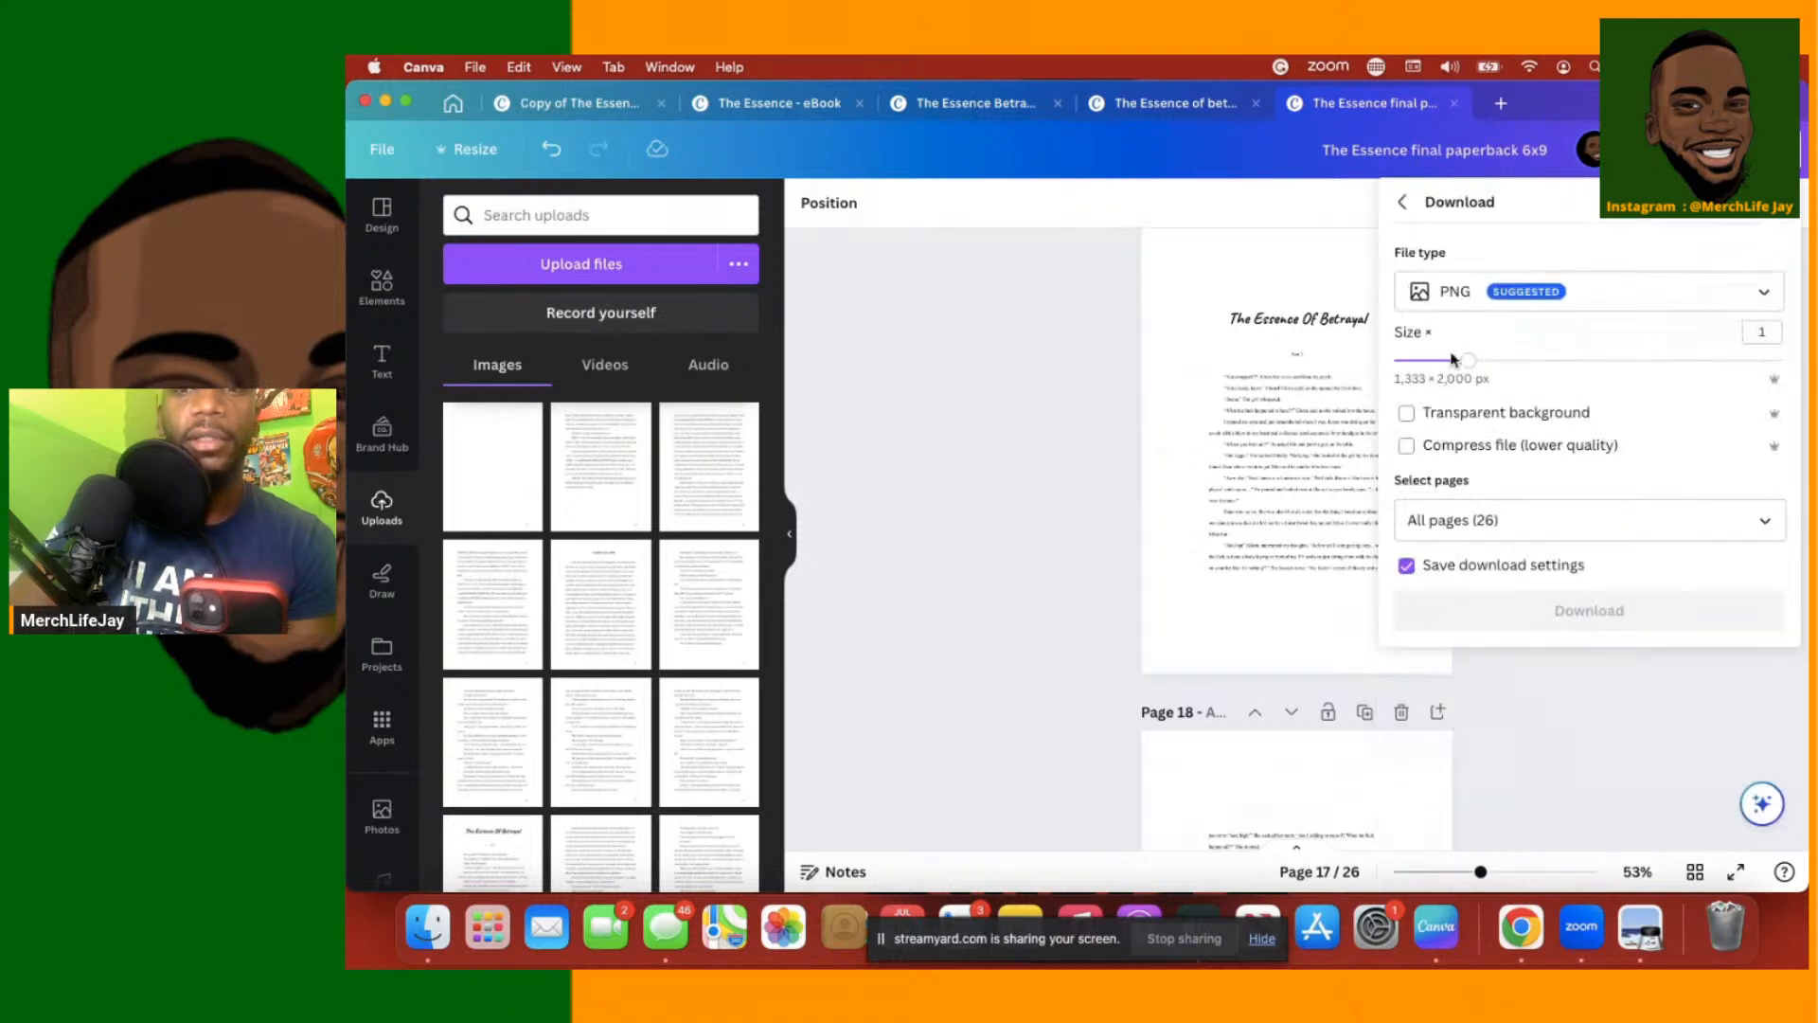
left_click(1456, 290)
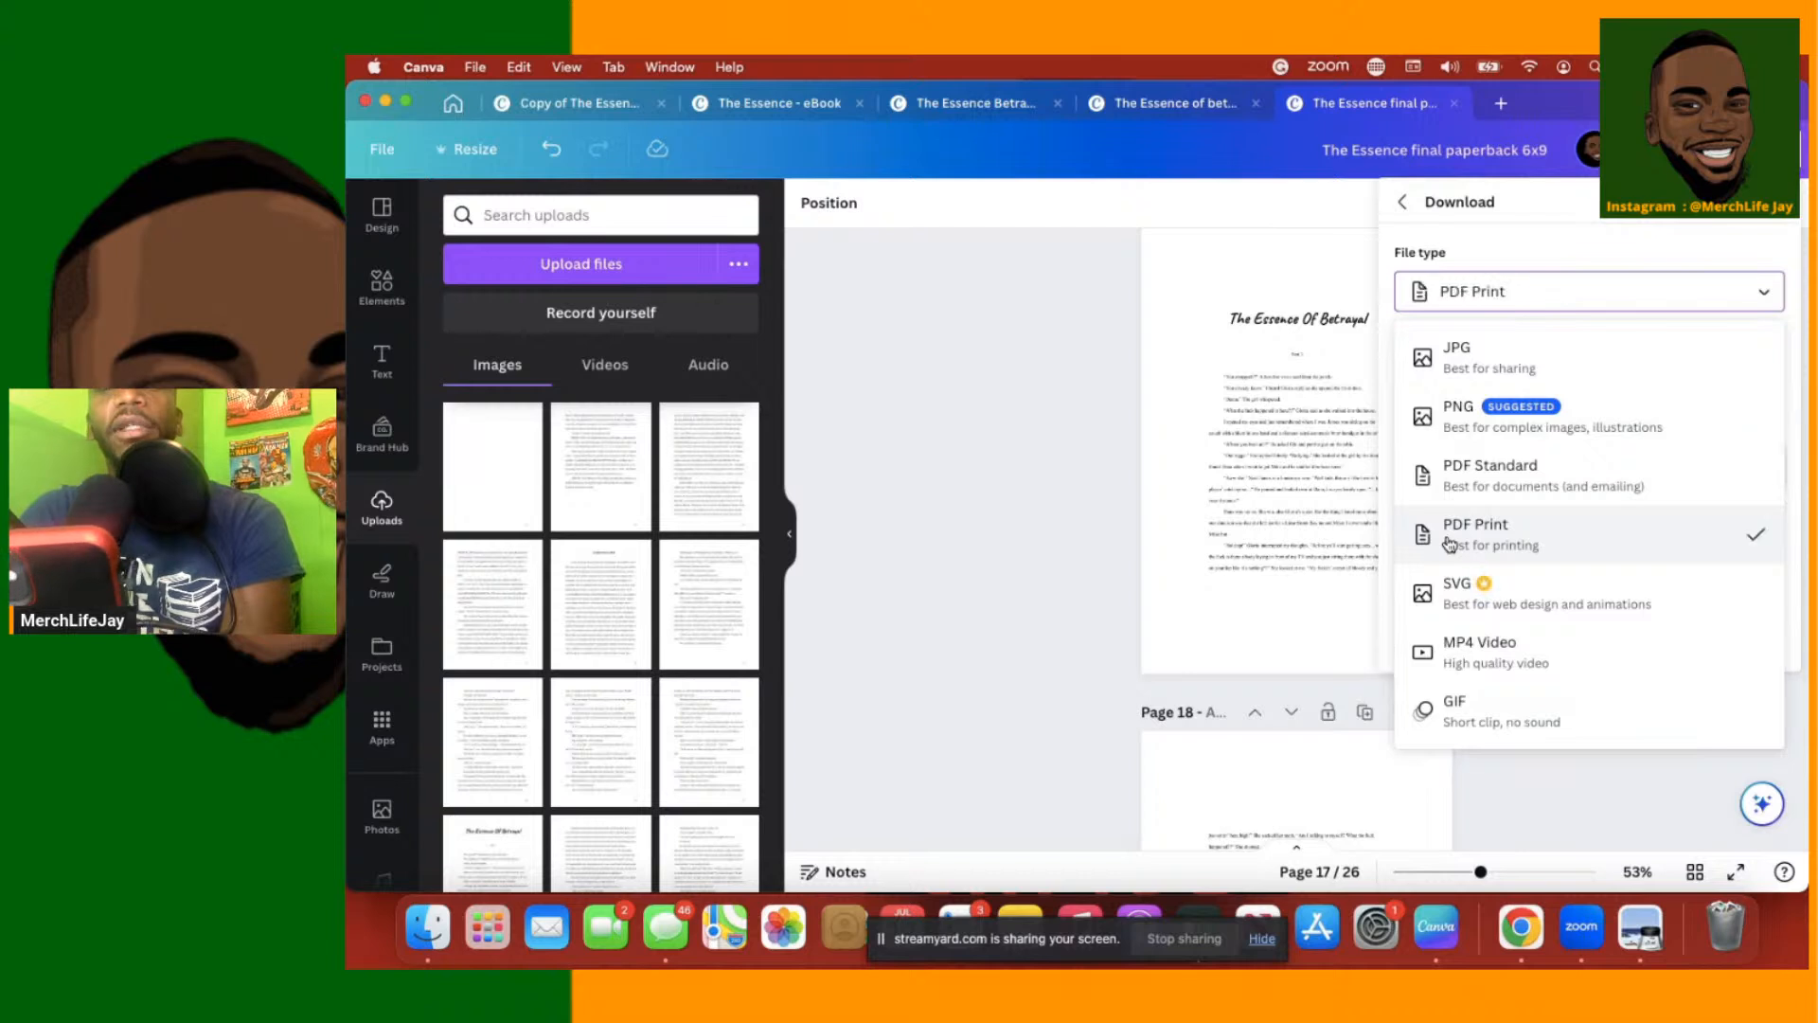
left_click(1449, 544)
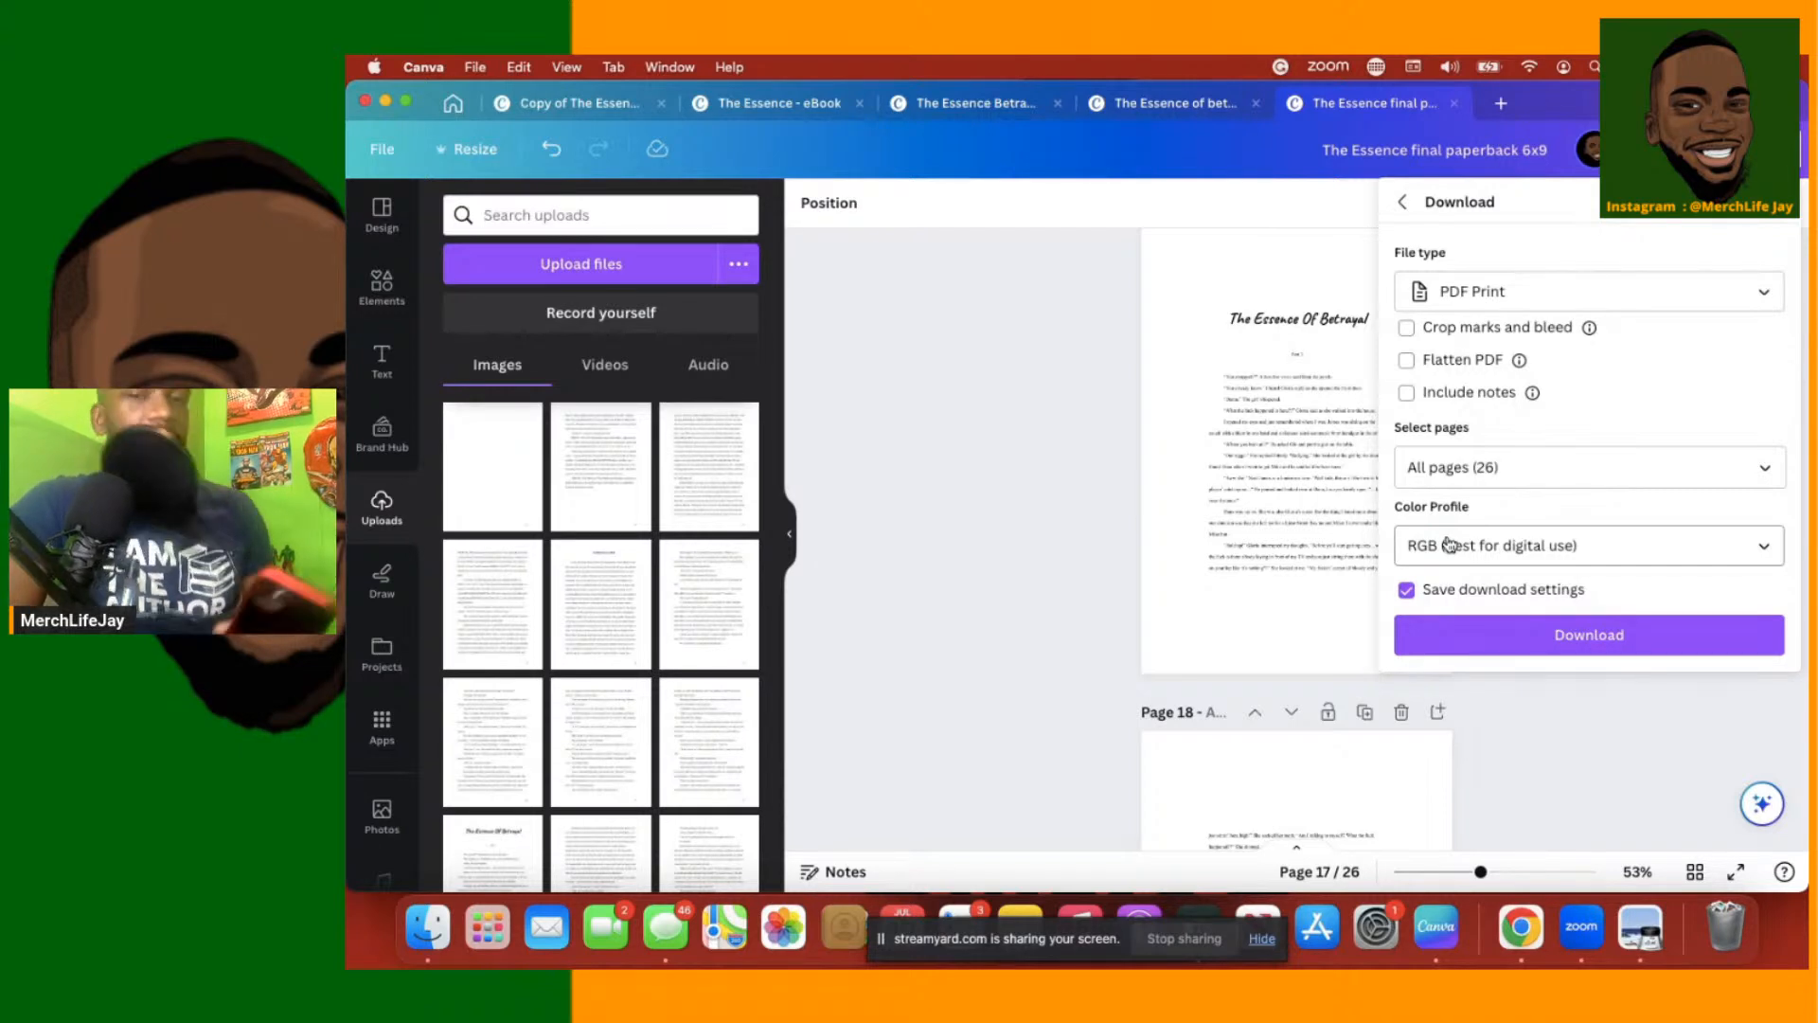
left_click(1449, 642)
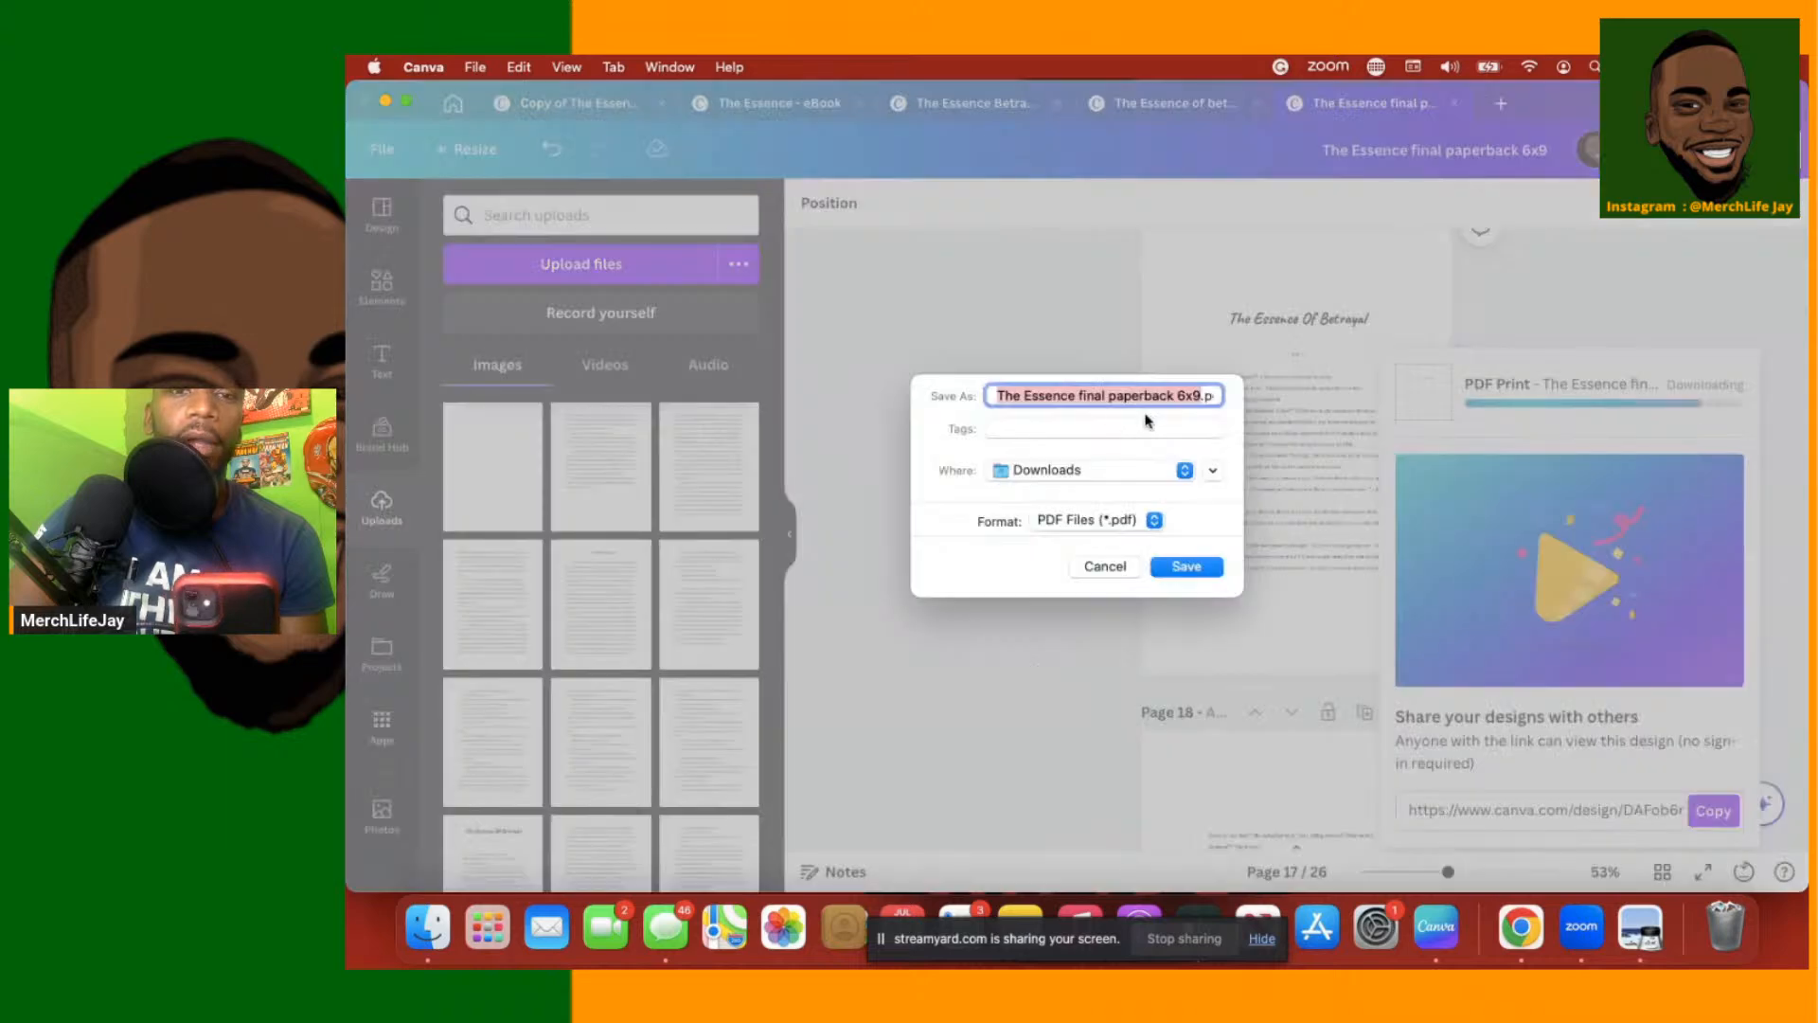
left_click(1177, 567)
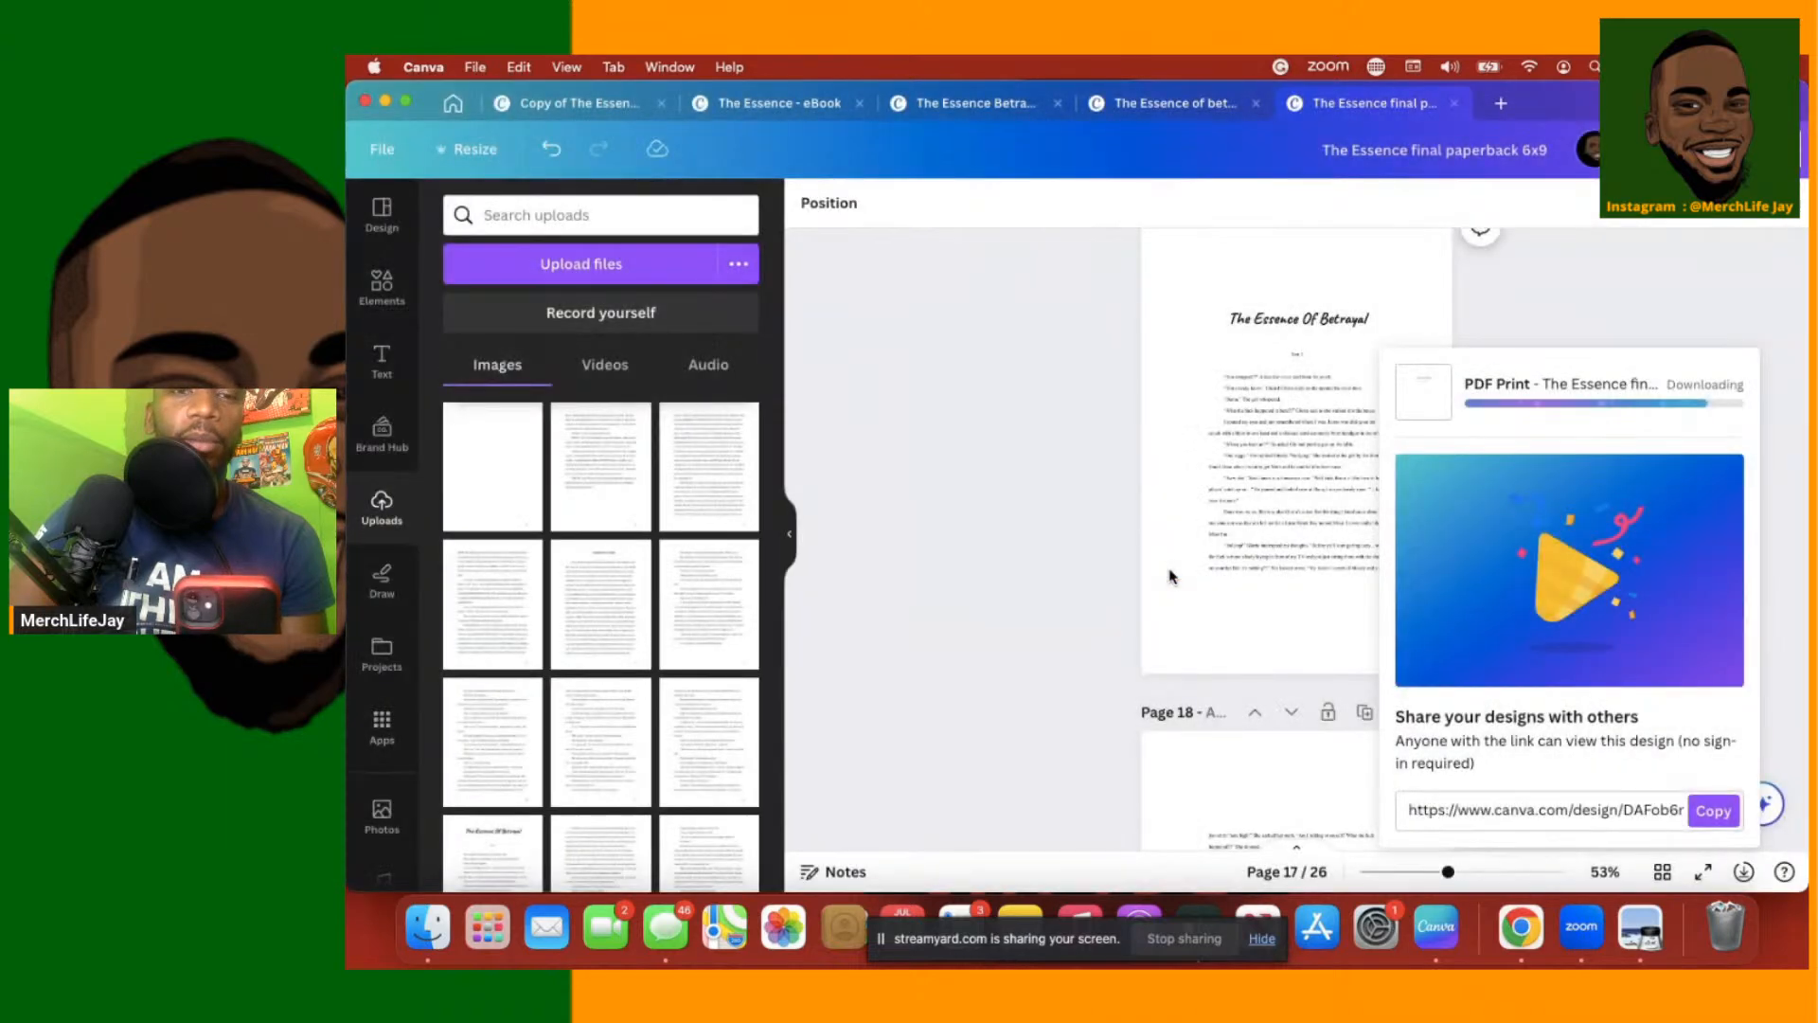
Switch to the KDP Print Previewer in Google Chrome and exit it to return to the Paperback Content page
key("ctrl+Up")
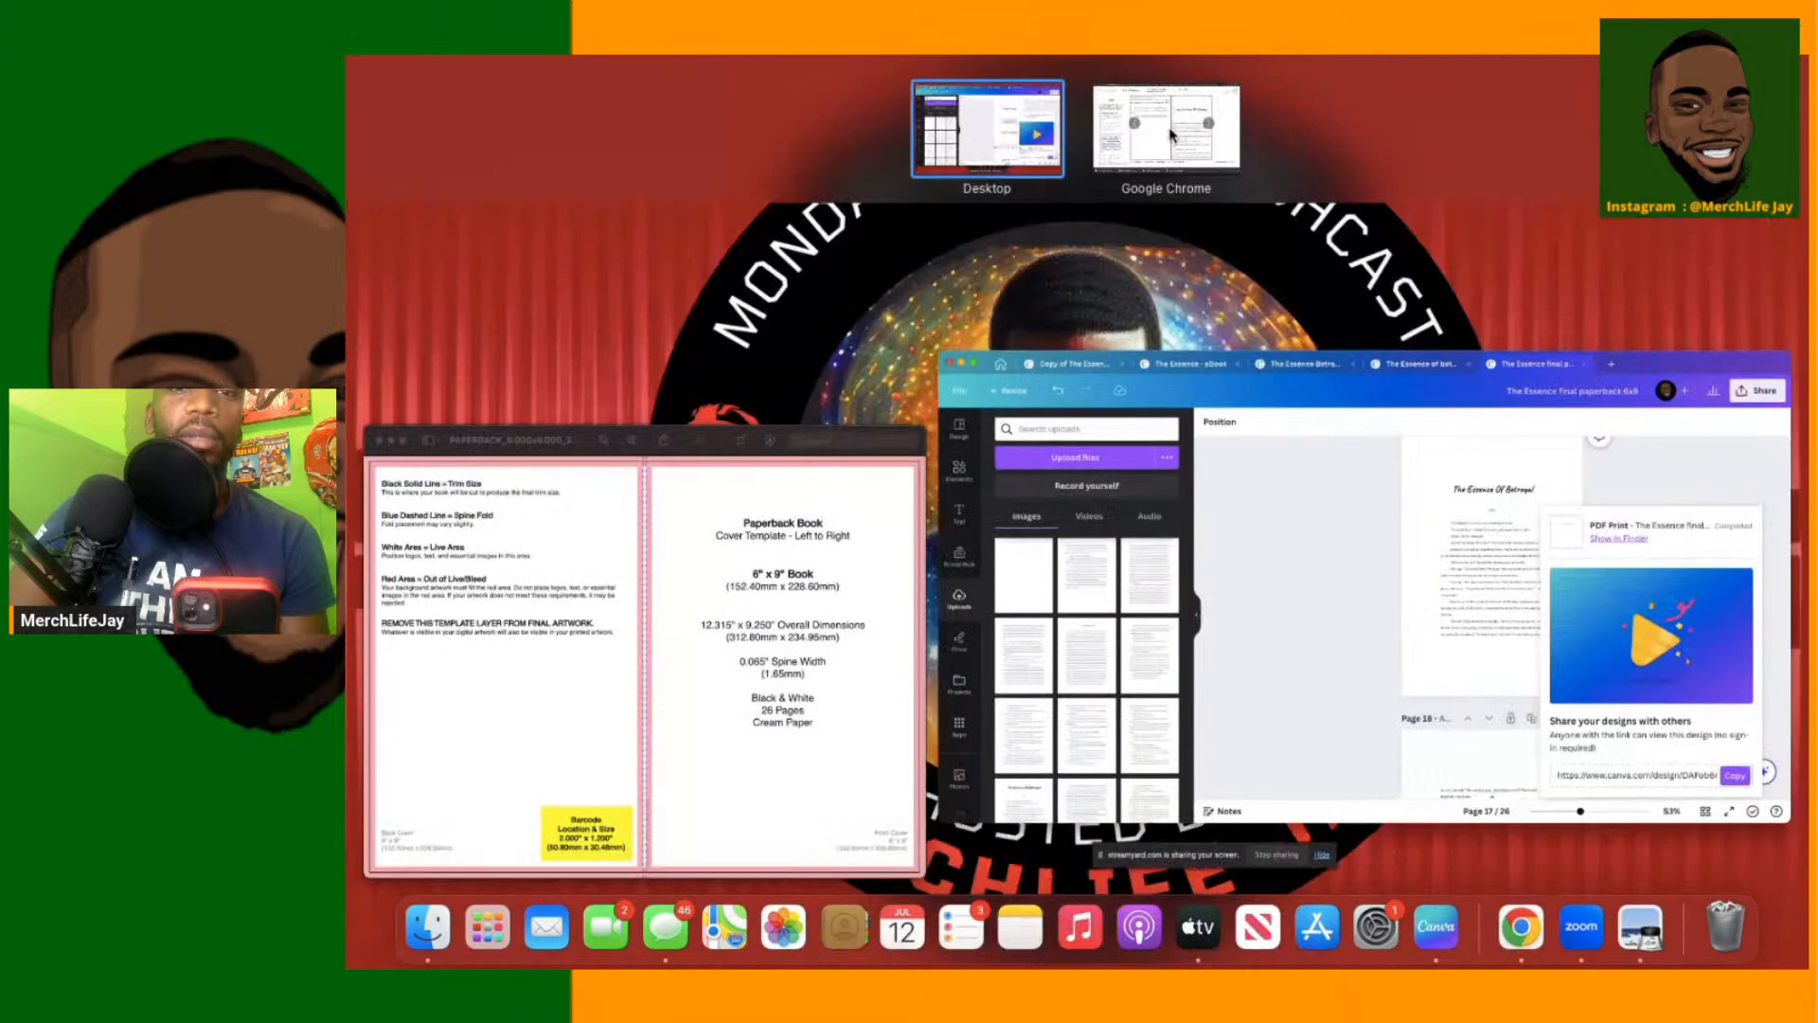
left_click(1173, 136)
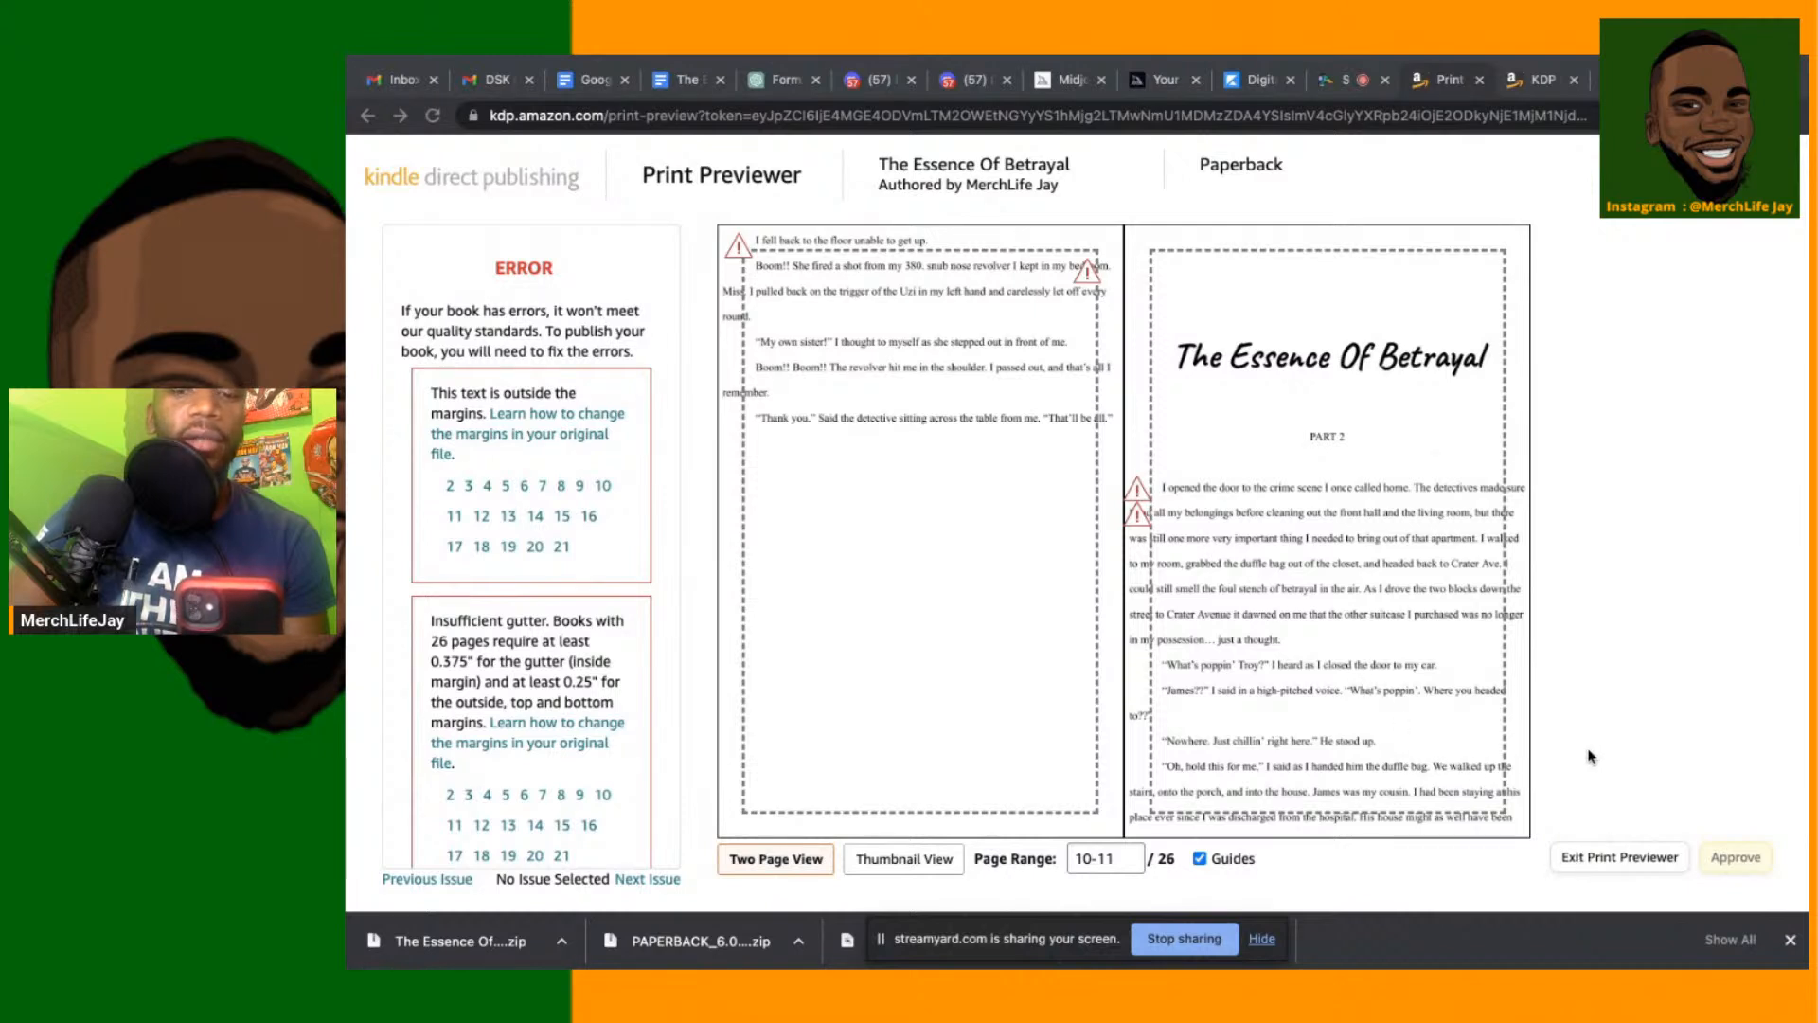
left_click(1589, 863)
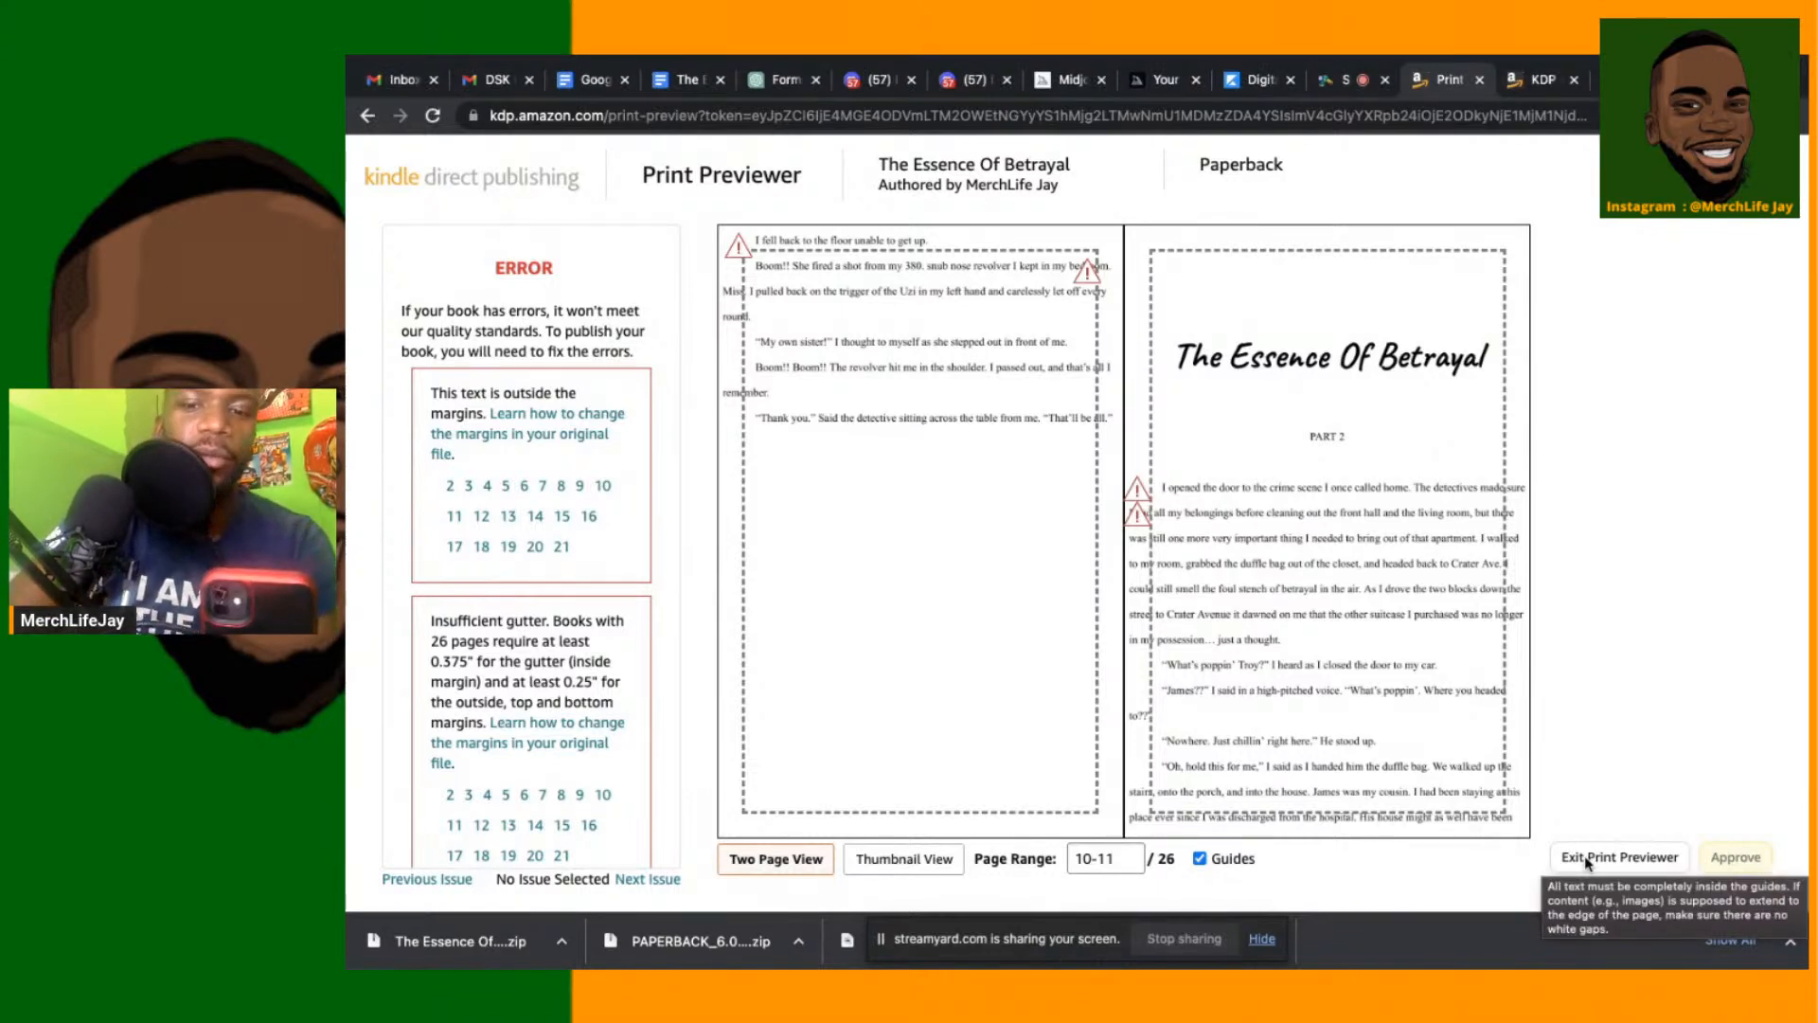
left_click(1566, 860)
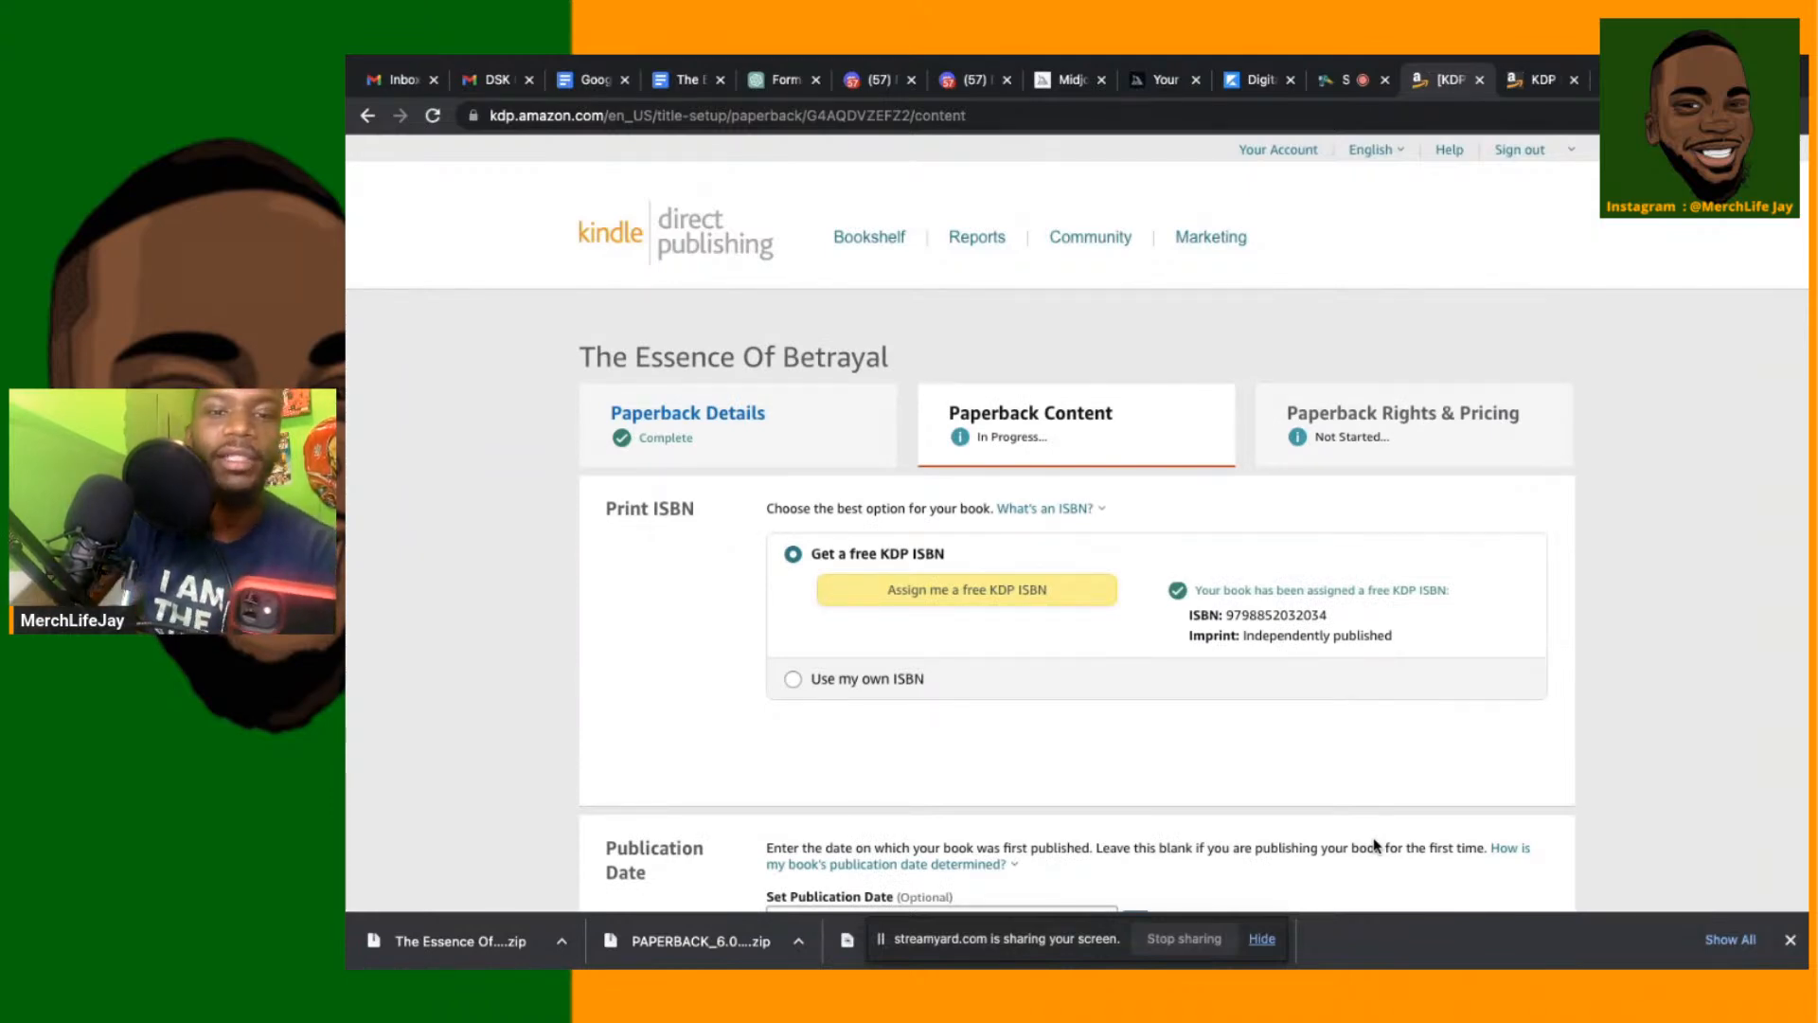
Upload The Essence final paperback 6x9.pdf from the Downloads folder as the new paperback manuscript
scroll(1375, 845, "down", 15)
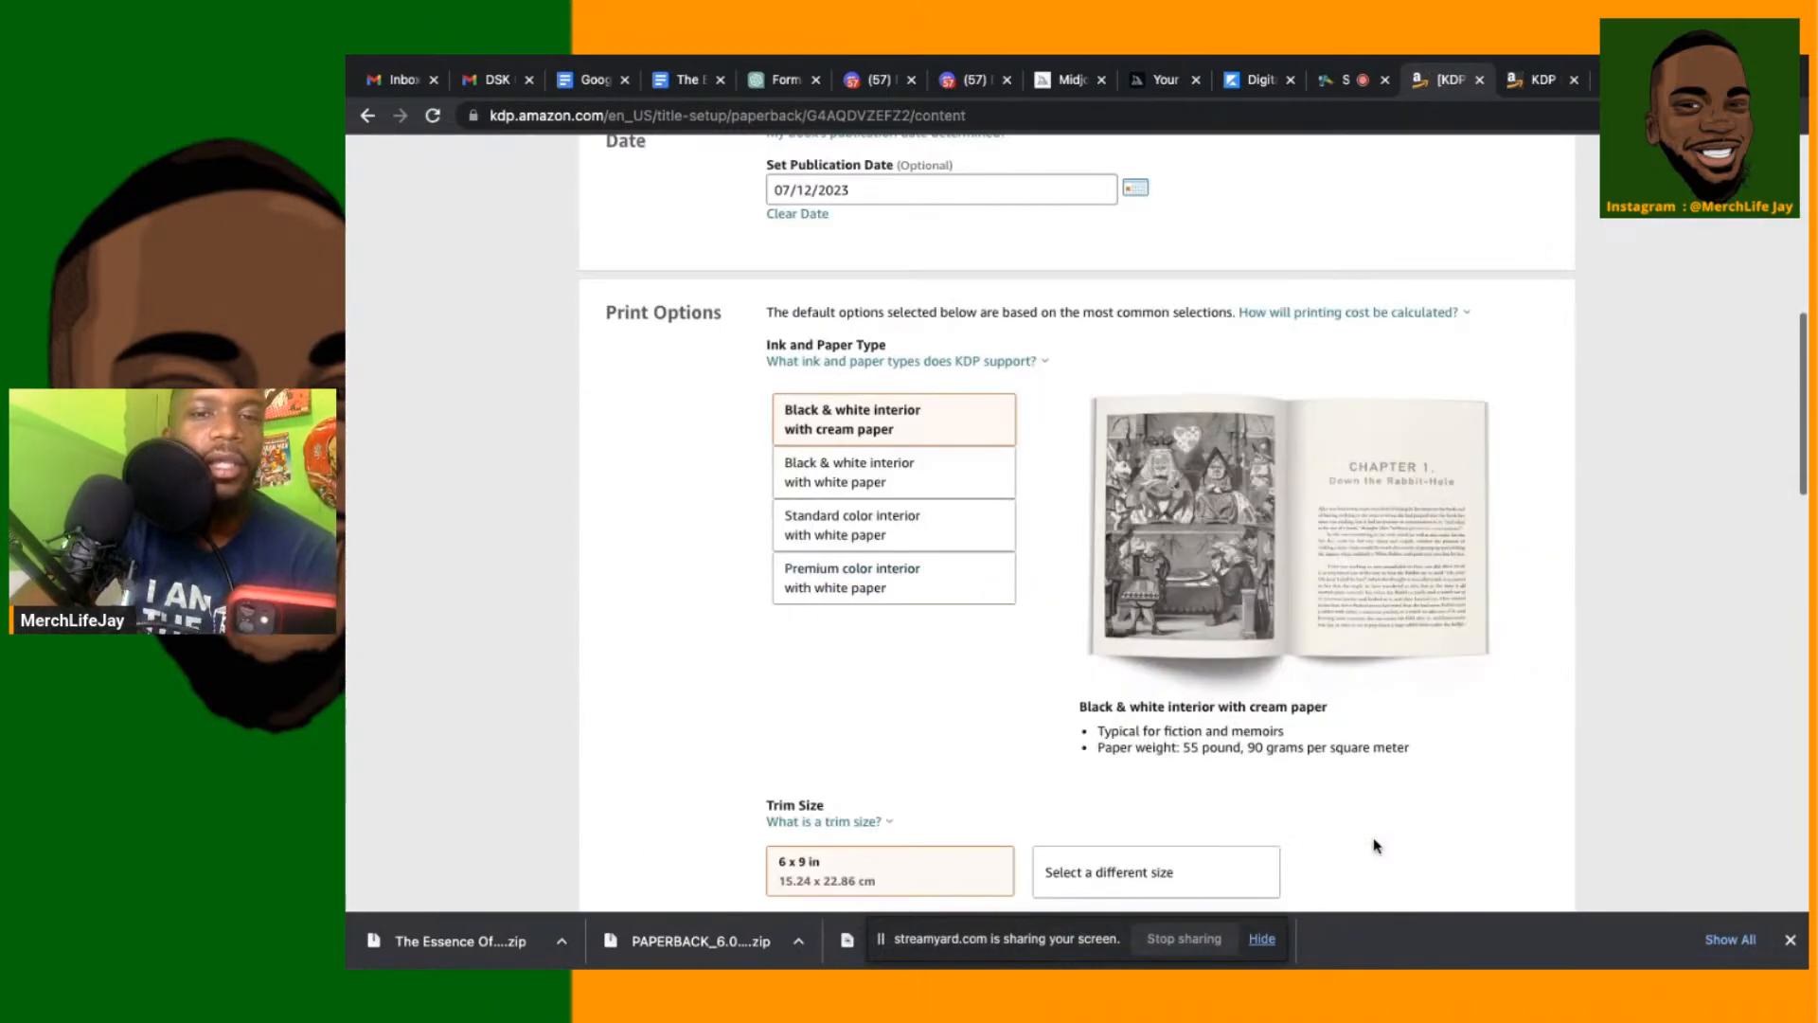
scroll(1375, 845, "down", 2)
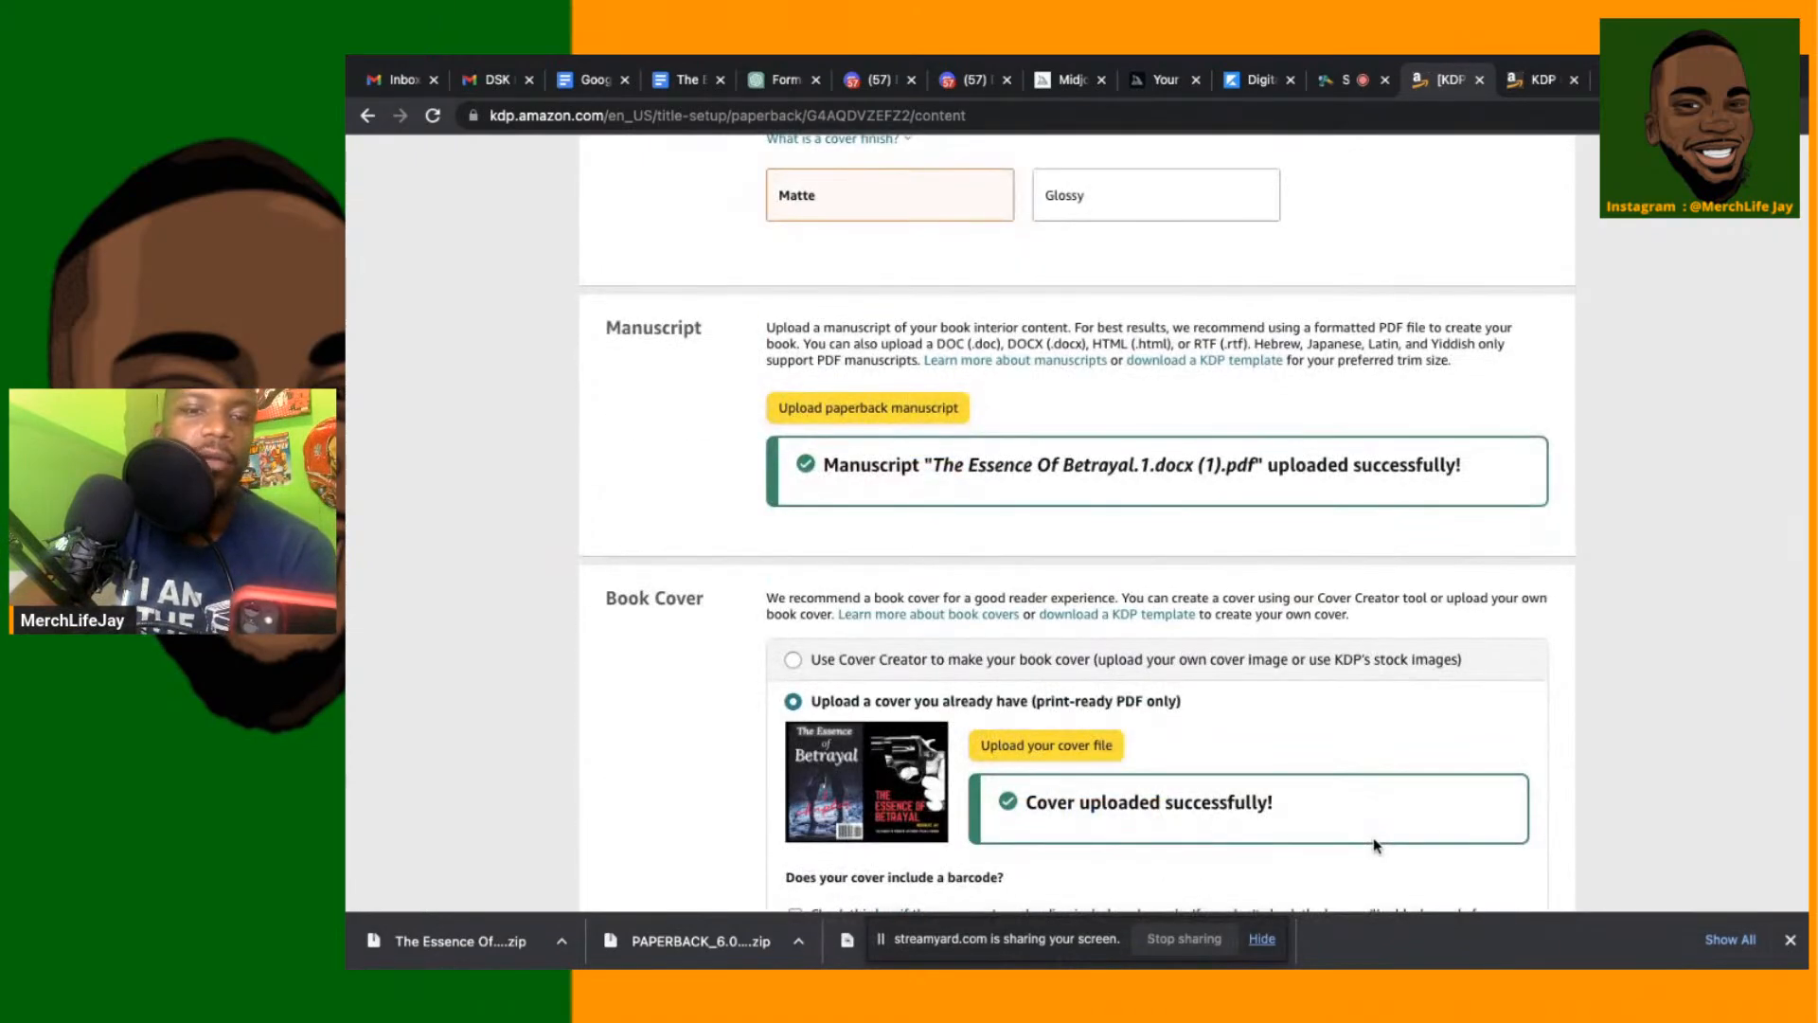
left_click(850, 418)
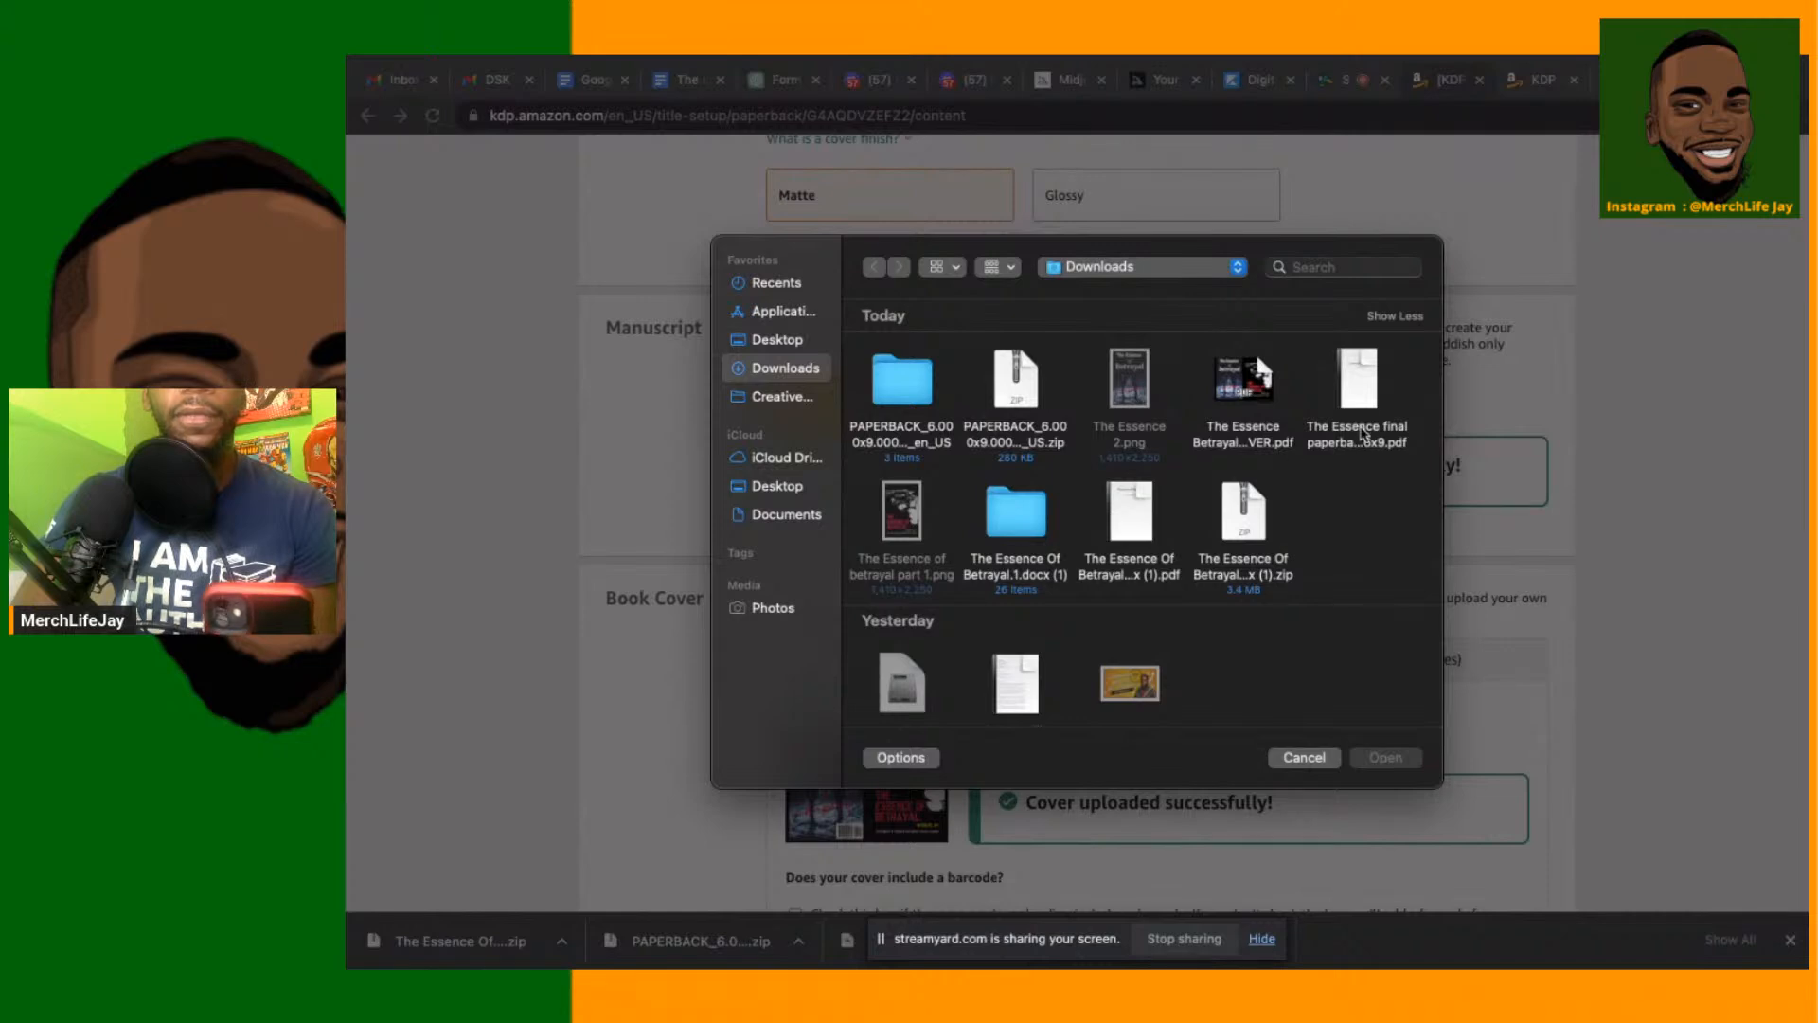
left_click(1364, 377)
double_click(1364, 377)
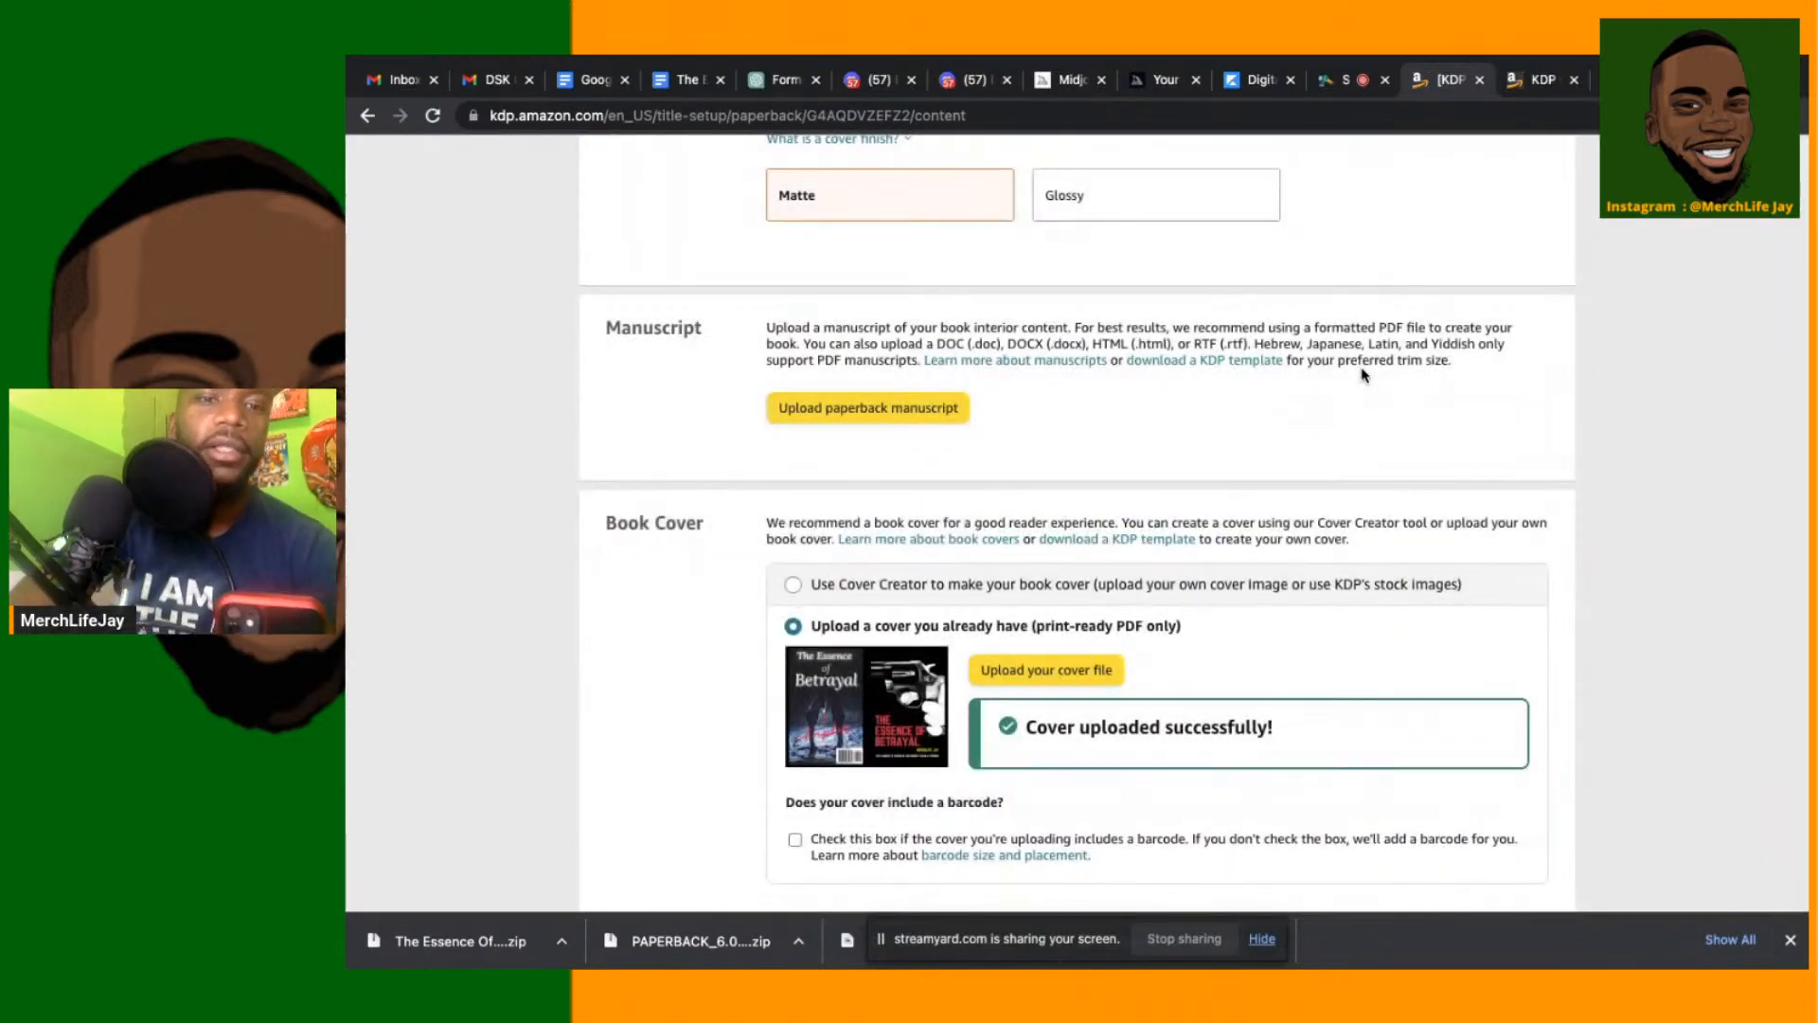
Launch the book previewer for the newly uploaded paperback manuscript
scroll(1363, 374, "up", 1)
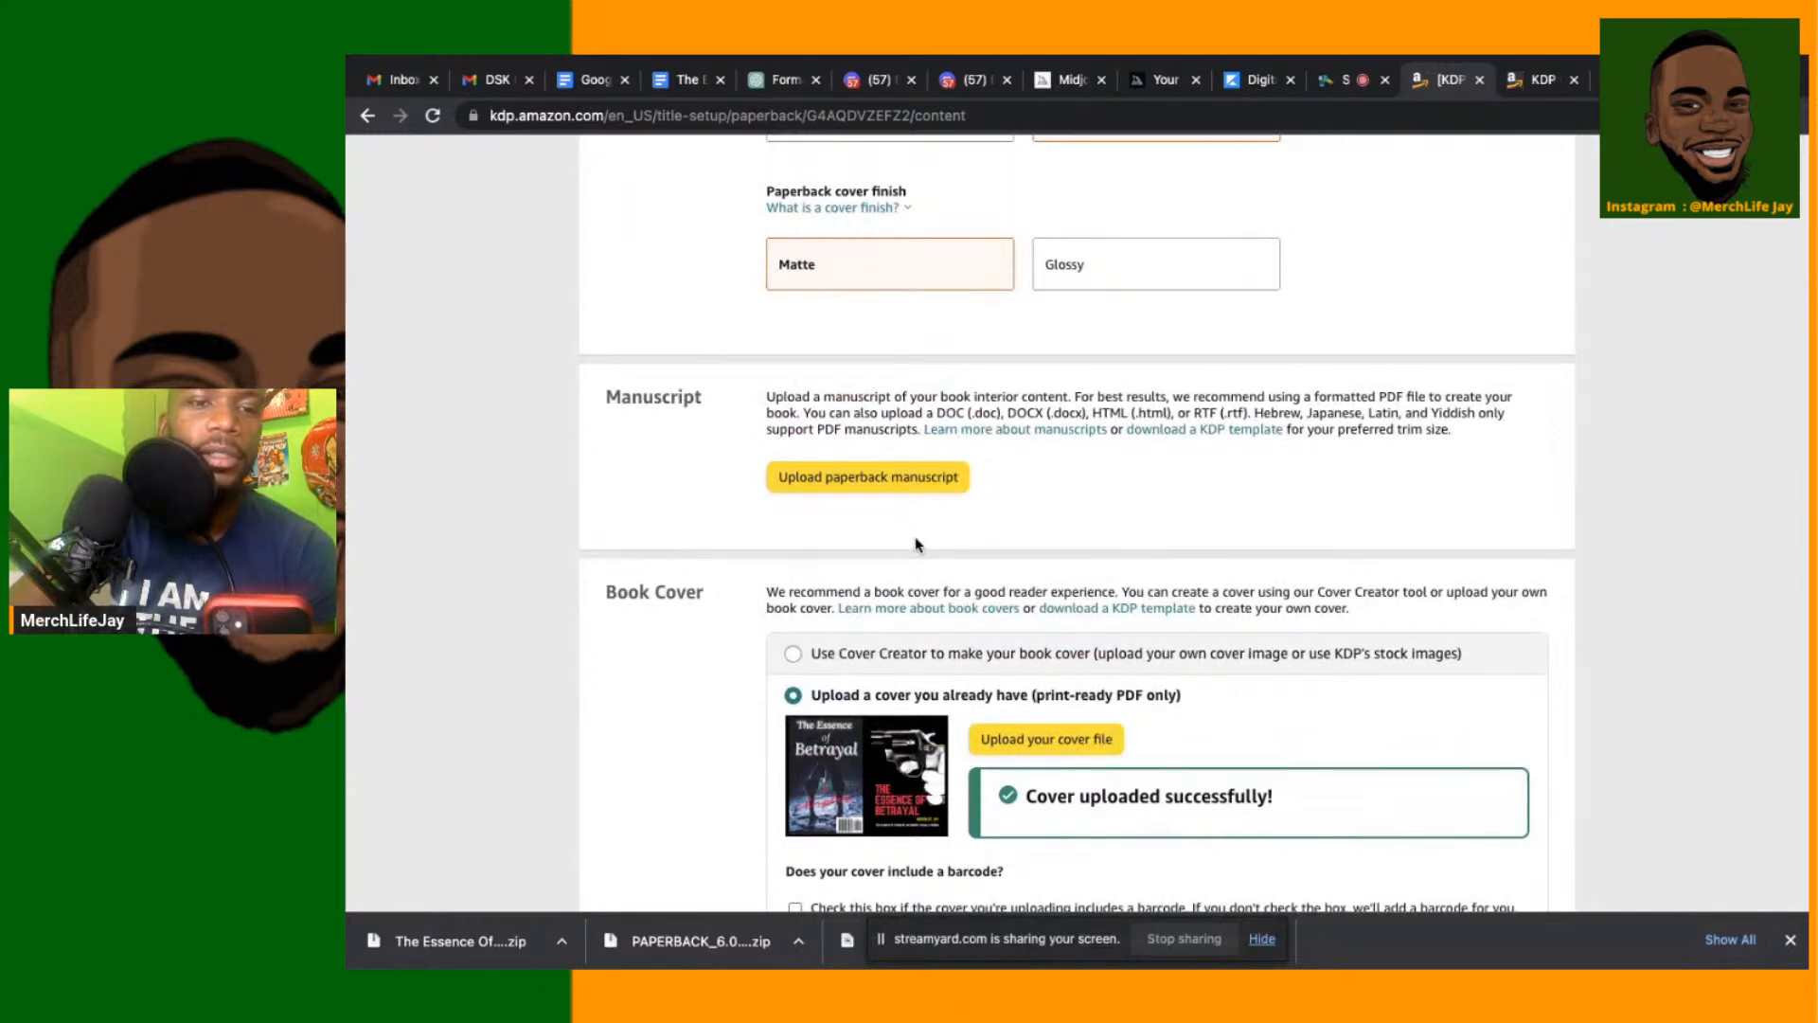
scroll(915, 544, "up", 5)
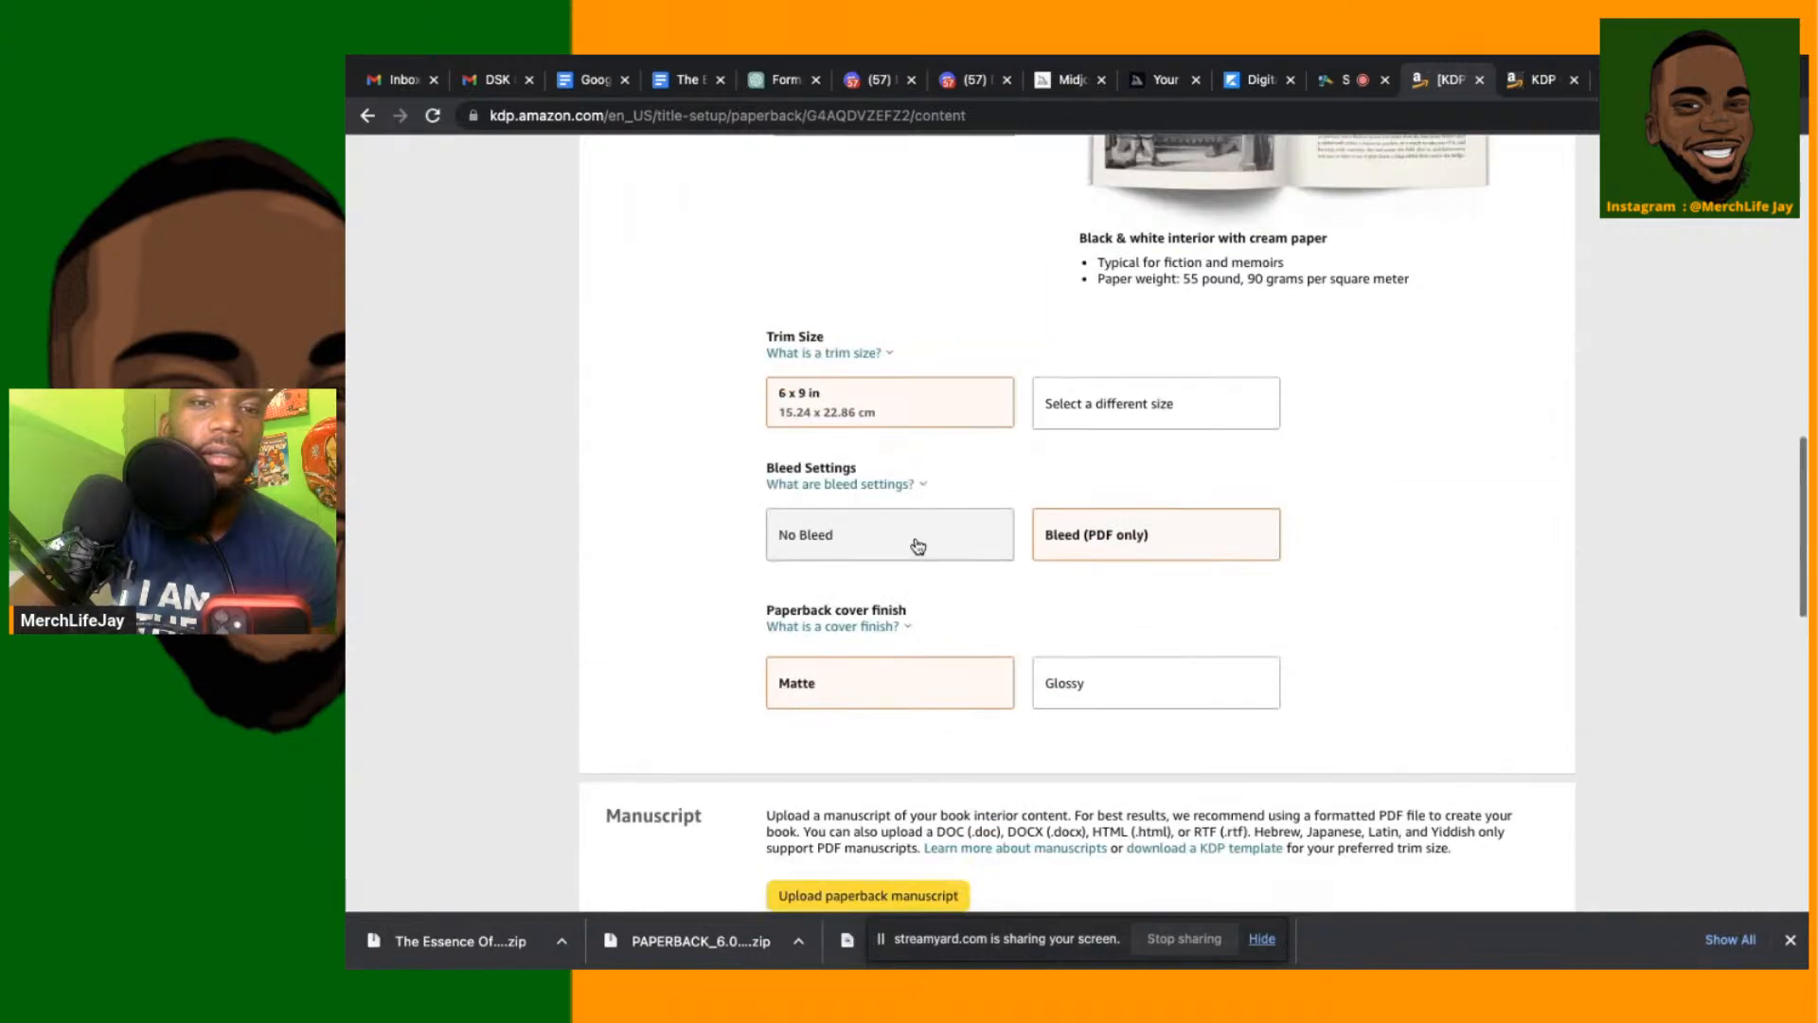
scroll(918, 547, "down", 4)
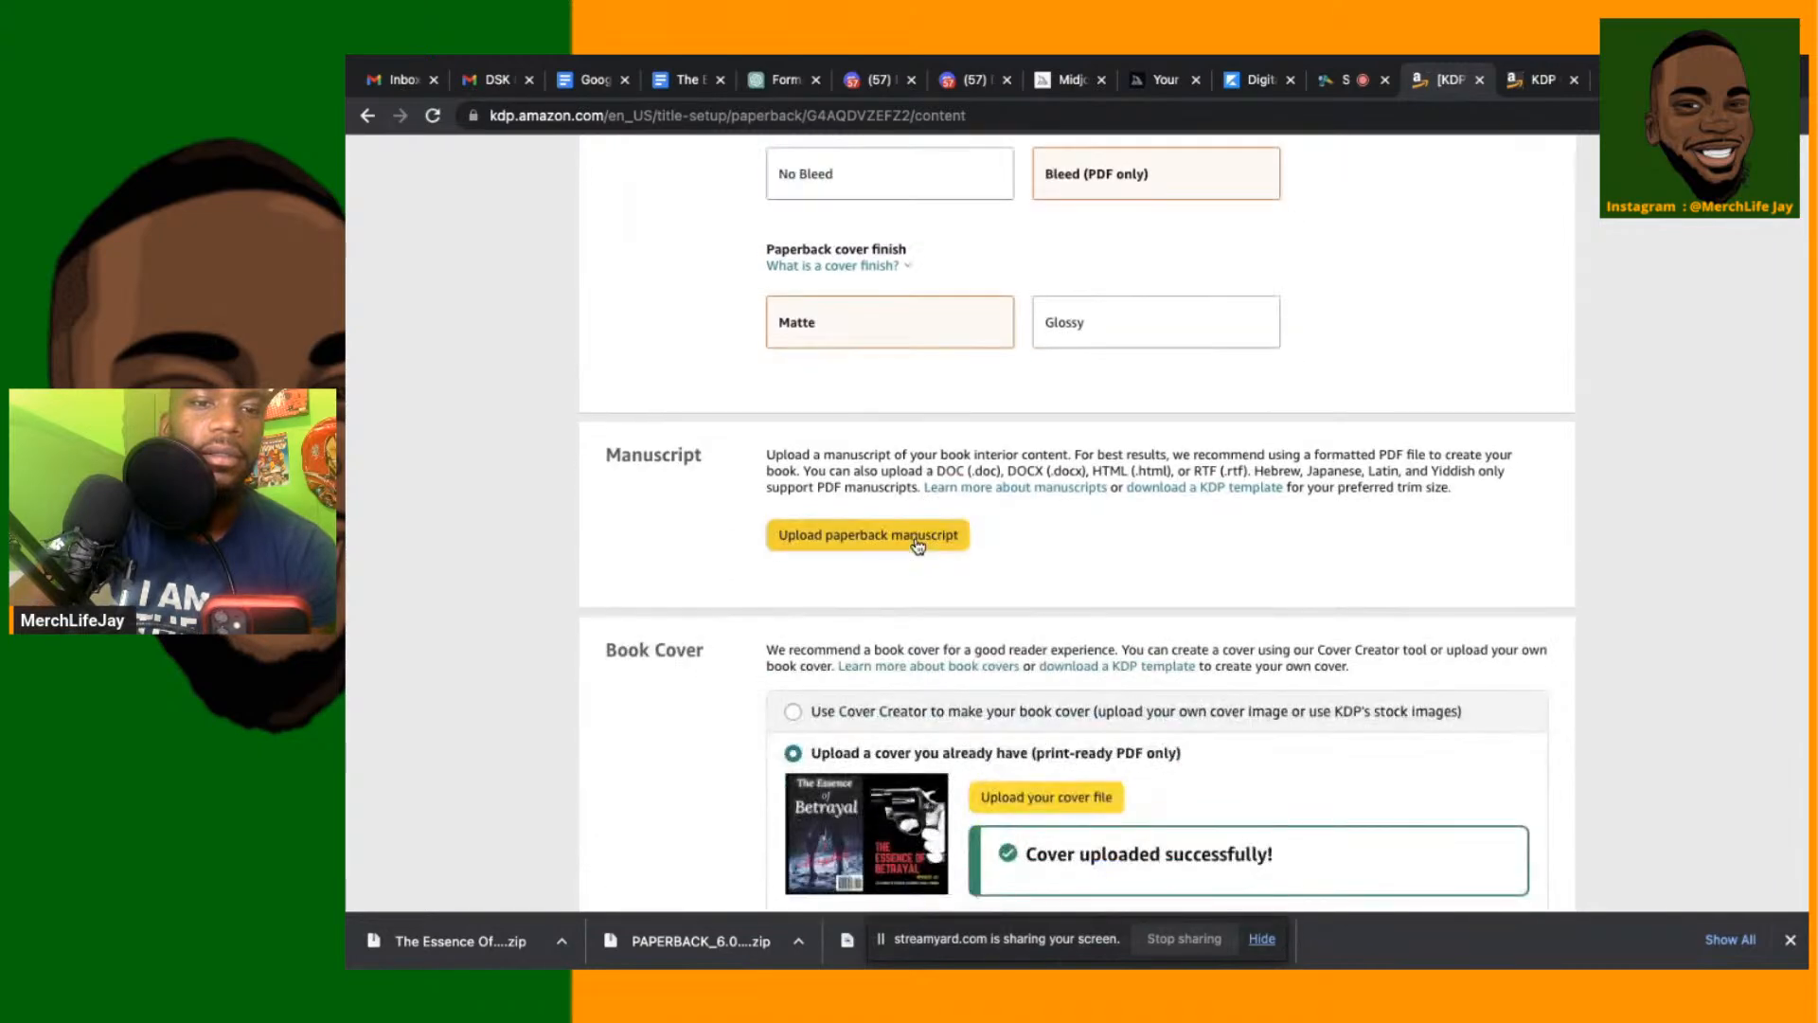
scroll(916, 545, "down", 5)
scroll(916, 544, "up", 7)
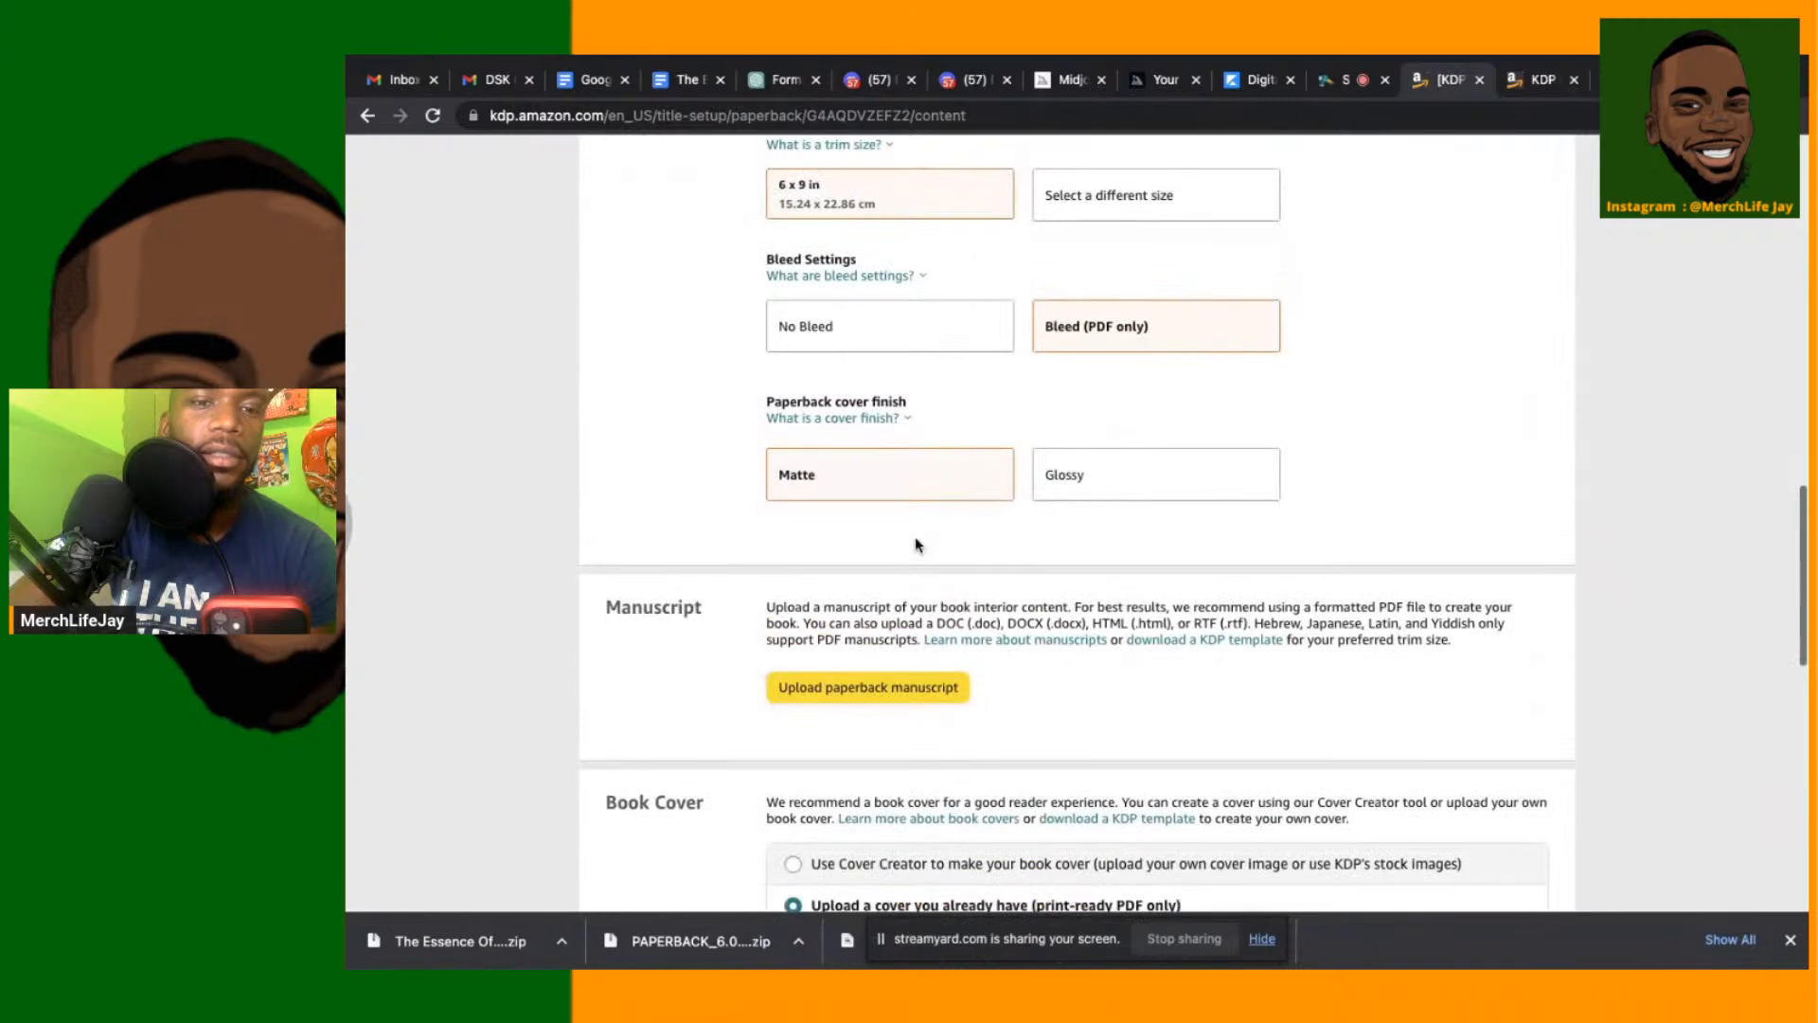
scroll(915, 545, "down", 4)
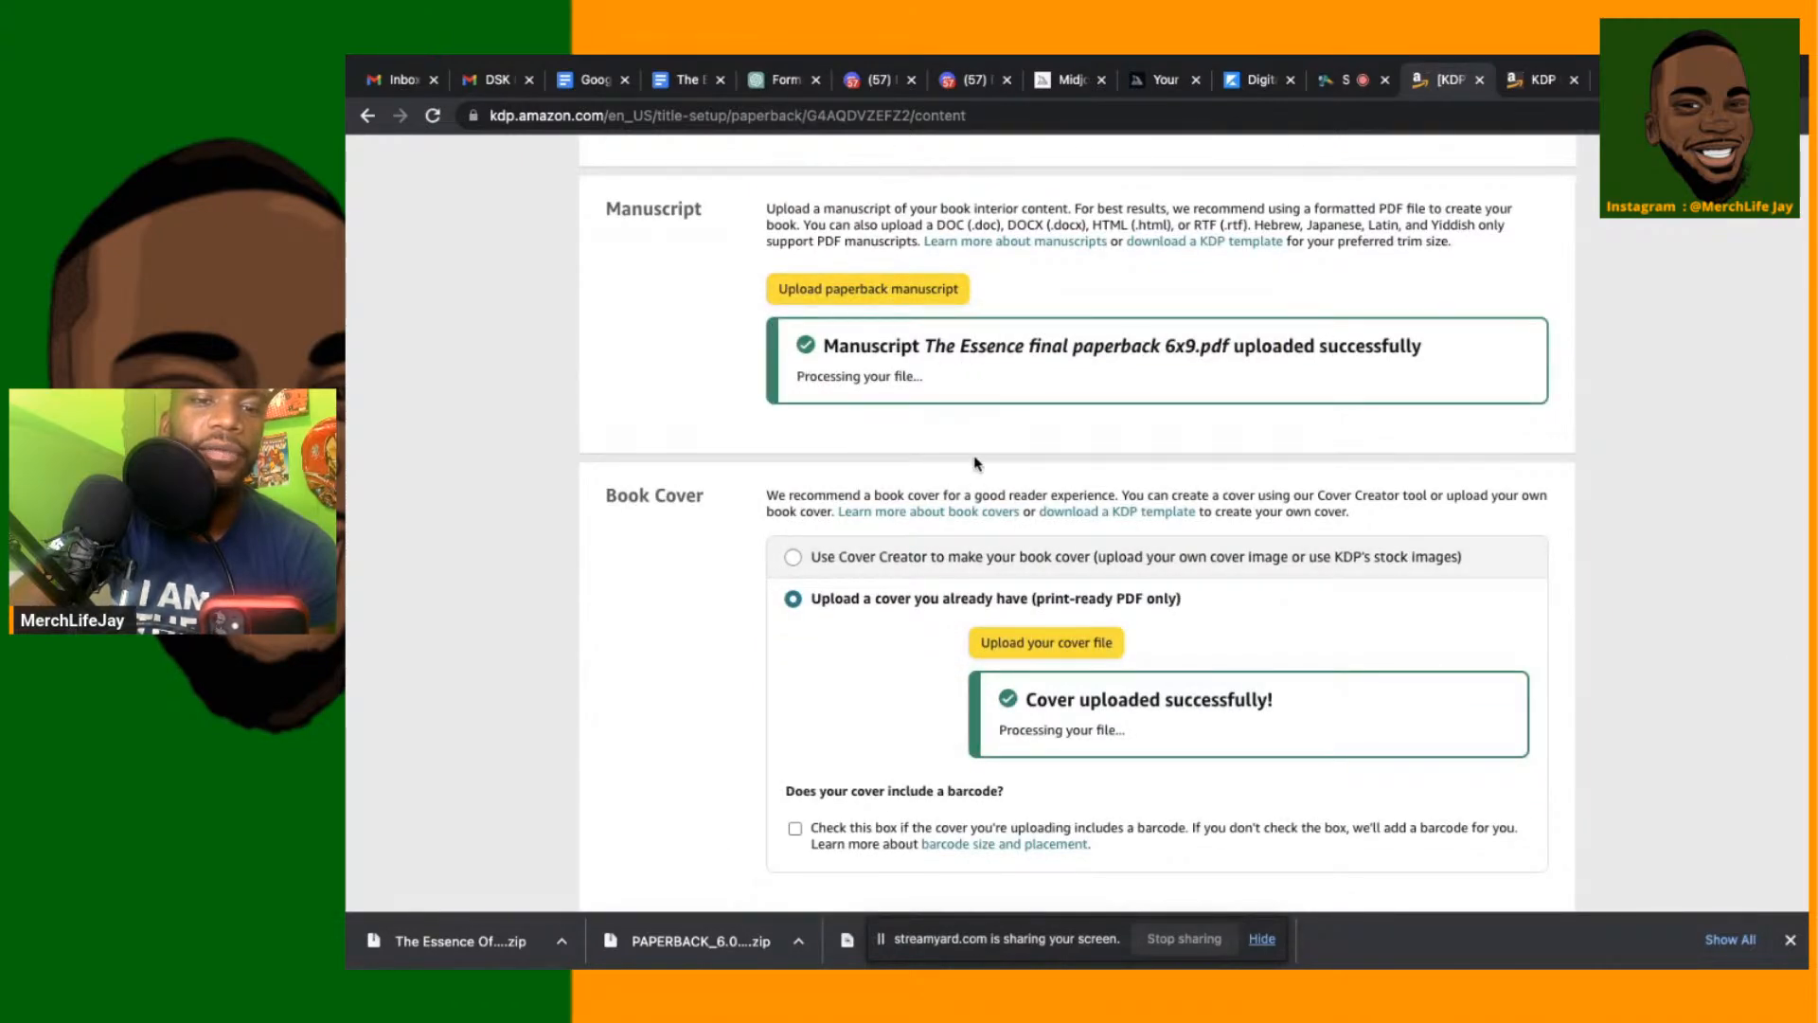
scroll(974, 462, "down", 3)
scroll(974, 464, "down", 2)
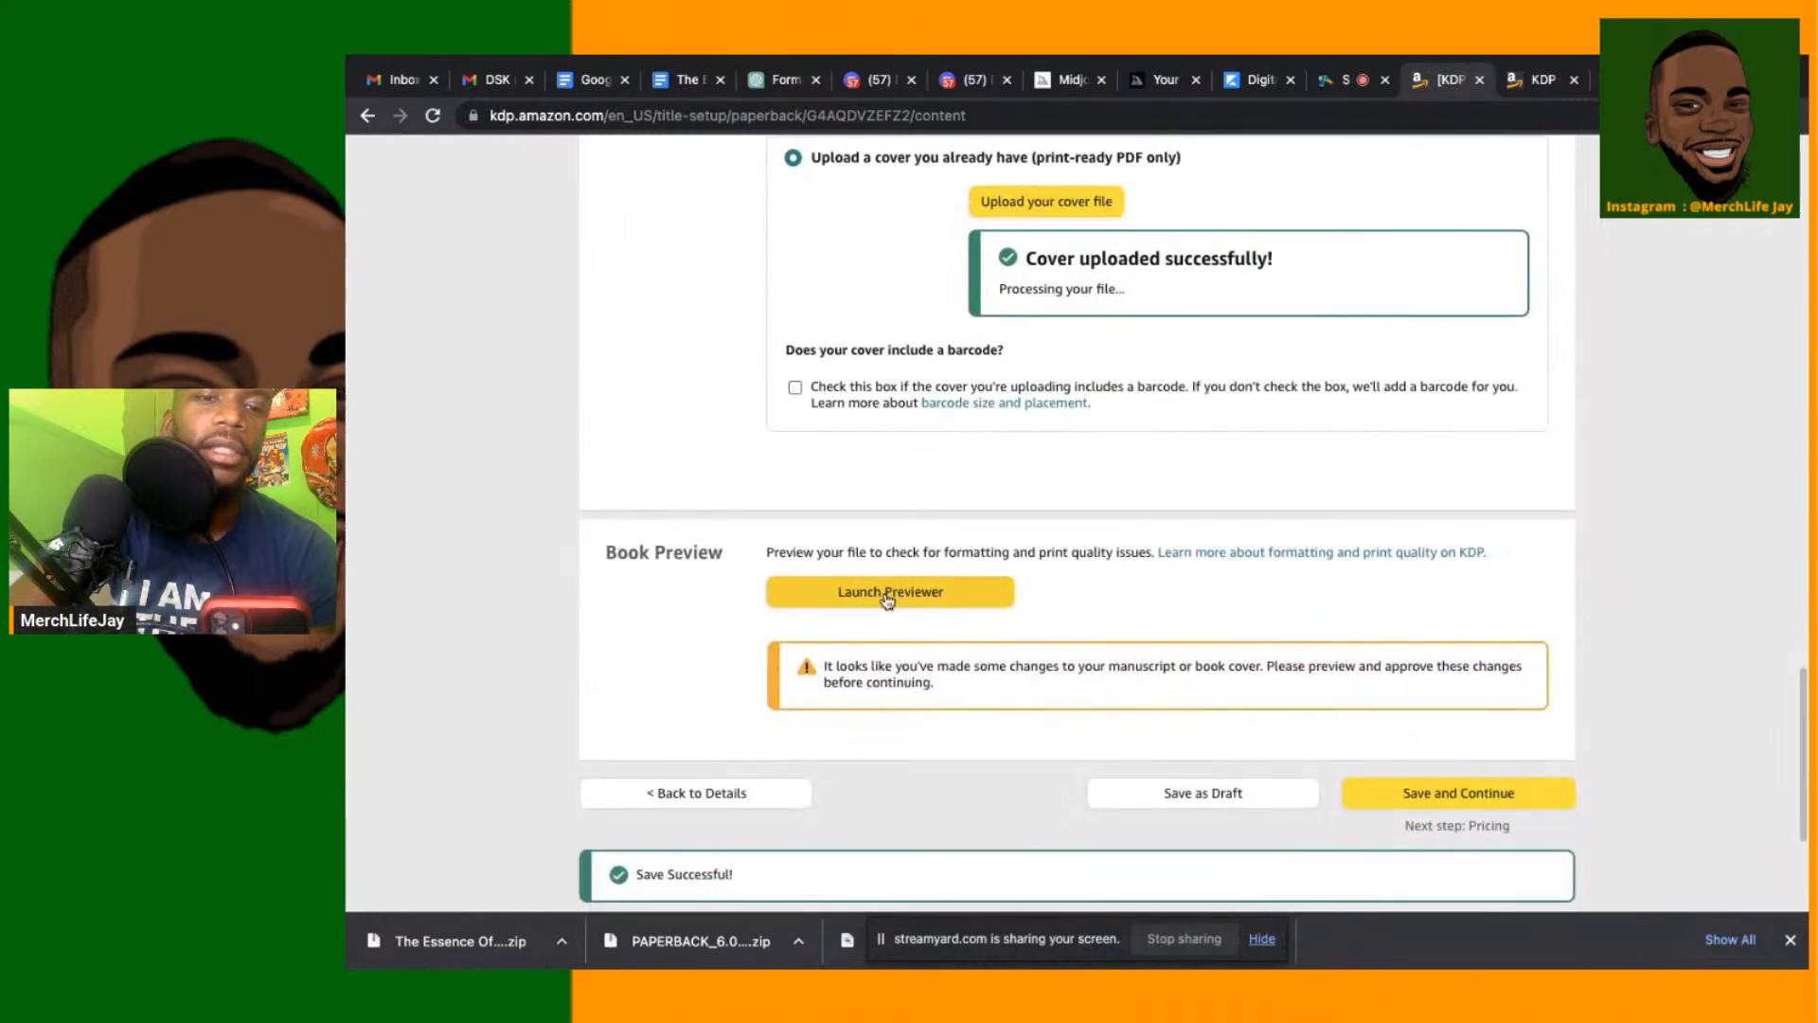
left_click(881, 595)
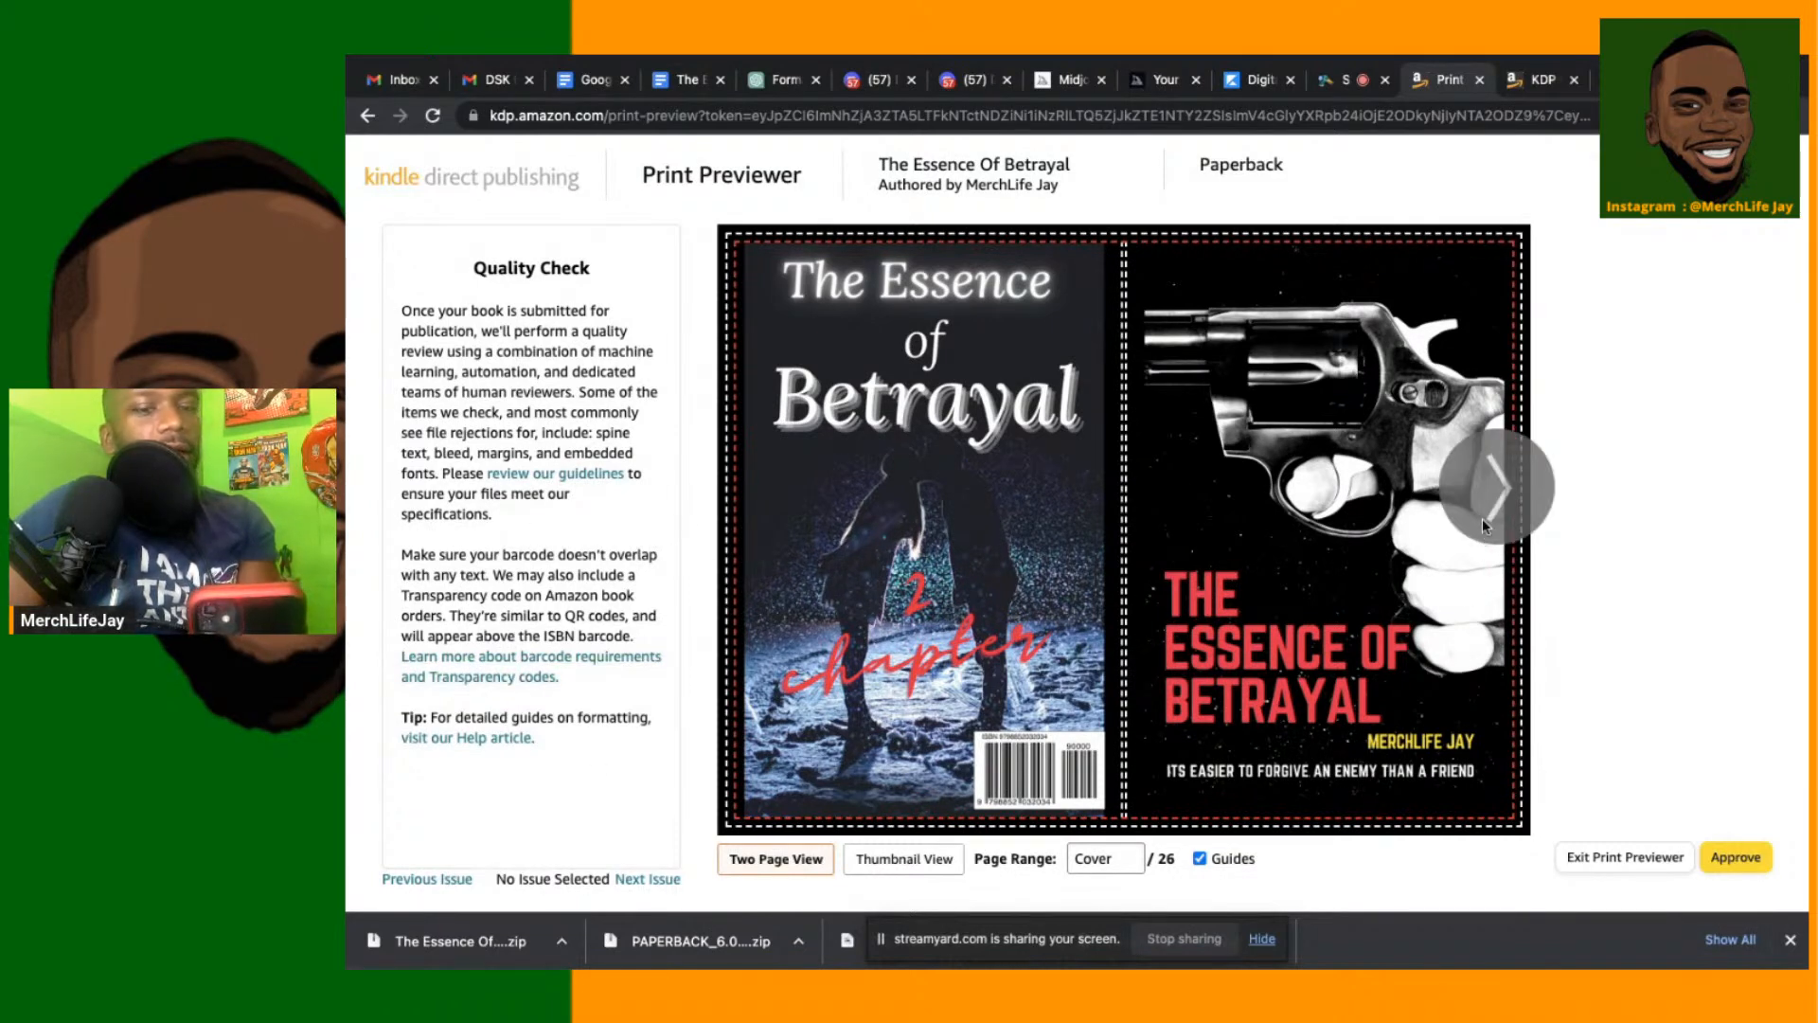
Examine the print preview spread by spread from the cover through page 26, checking the text against the margin guides
left_click(1470, 500)
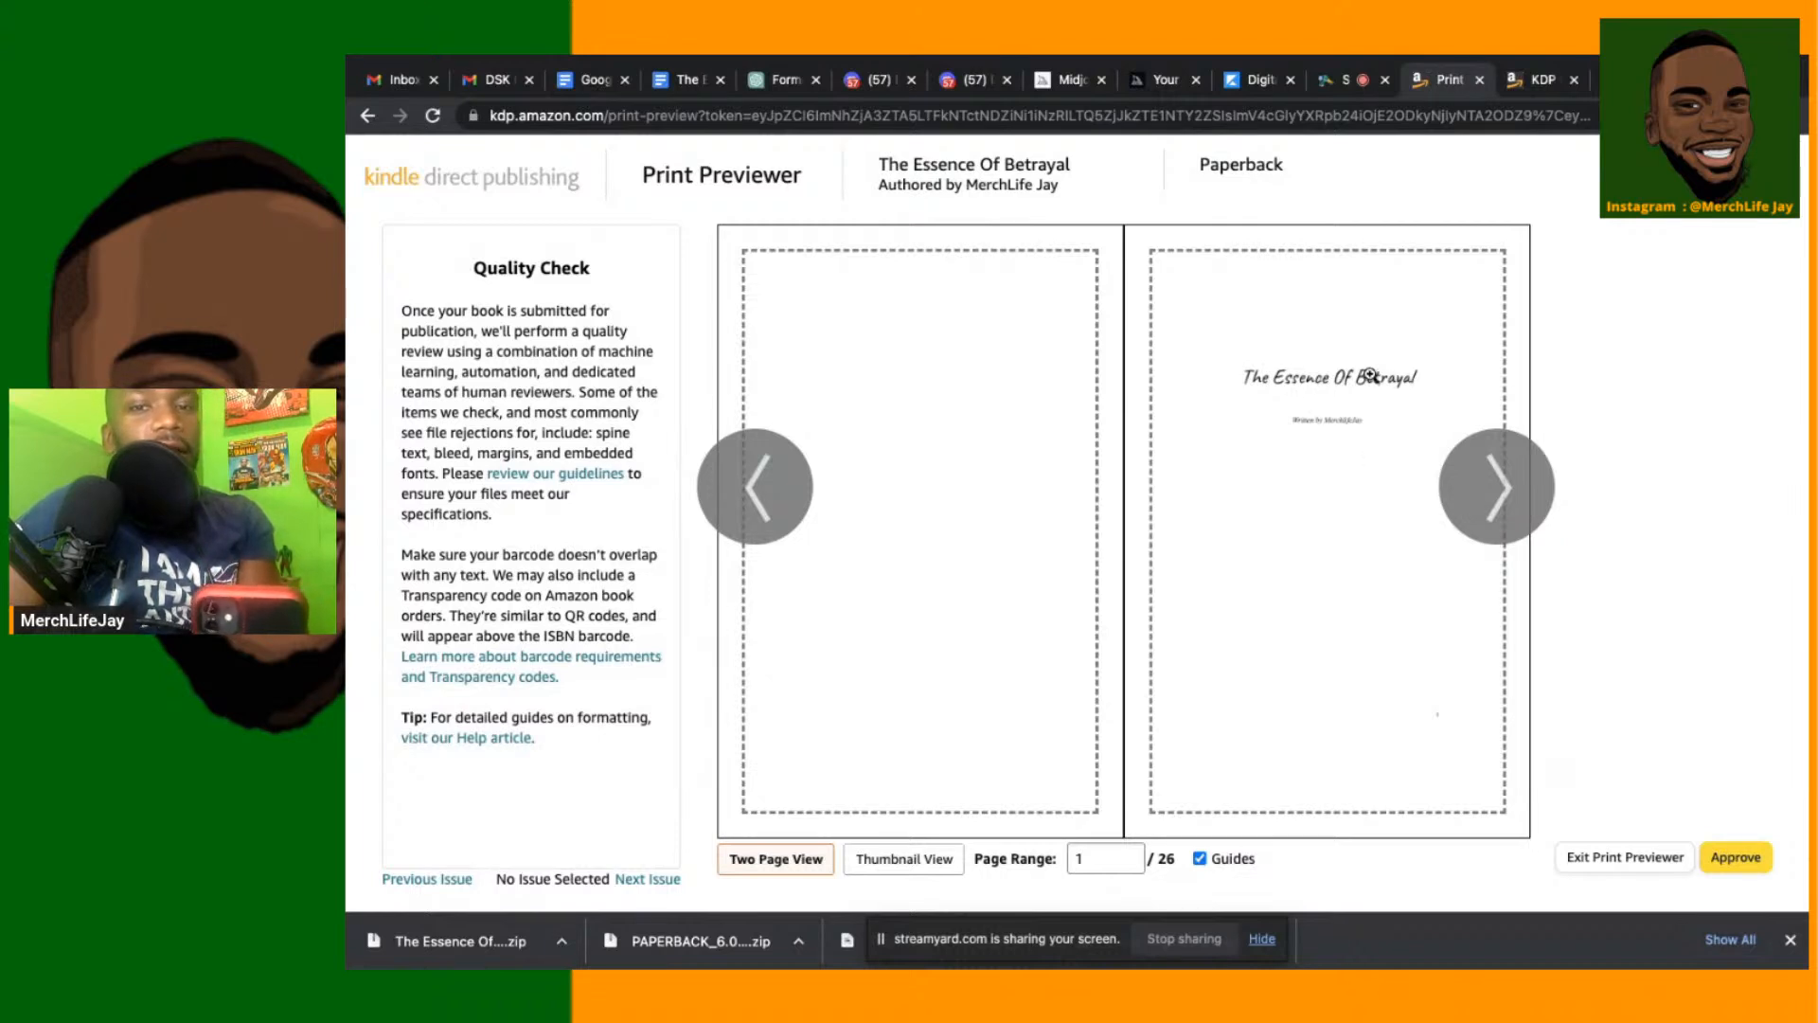
left_click(1468, 480)
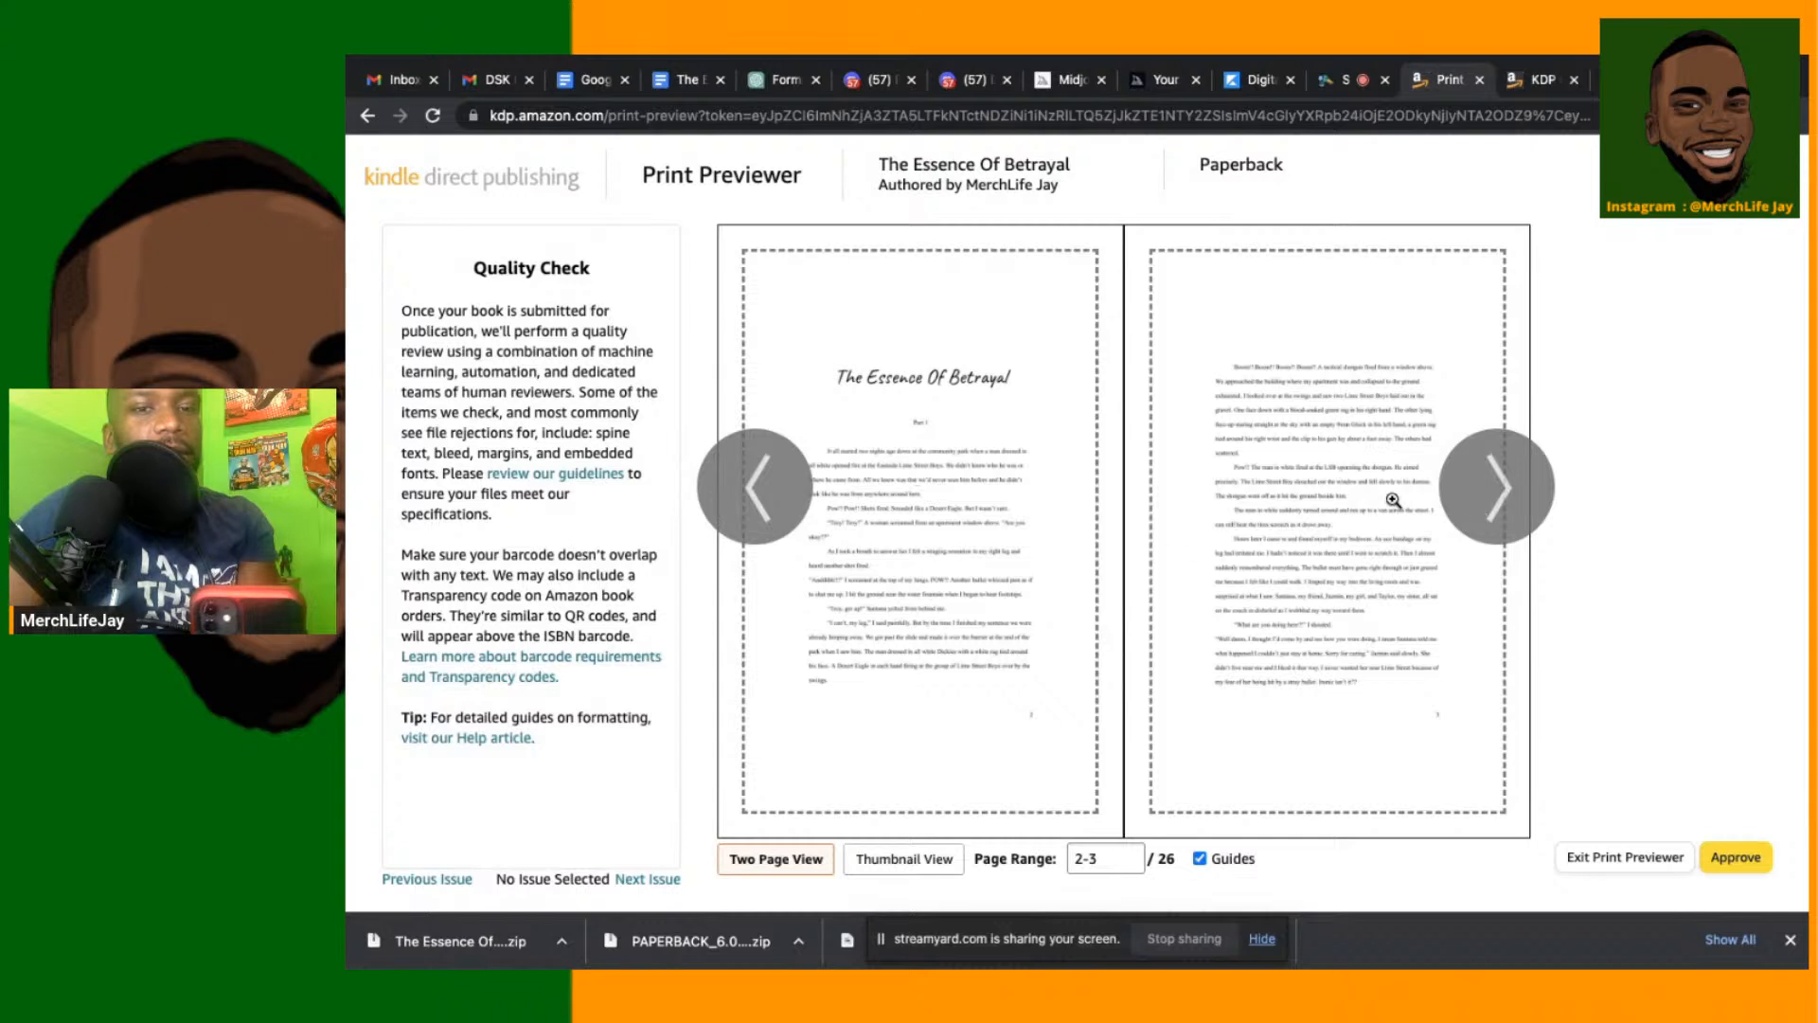
left_click(1500, 479)
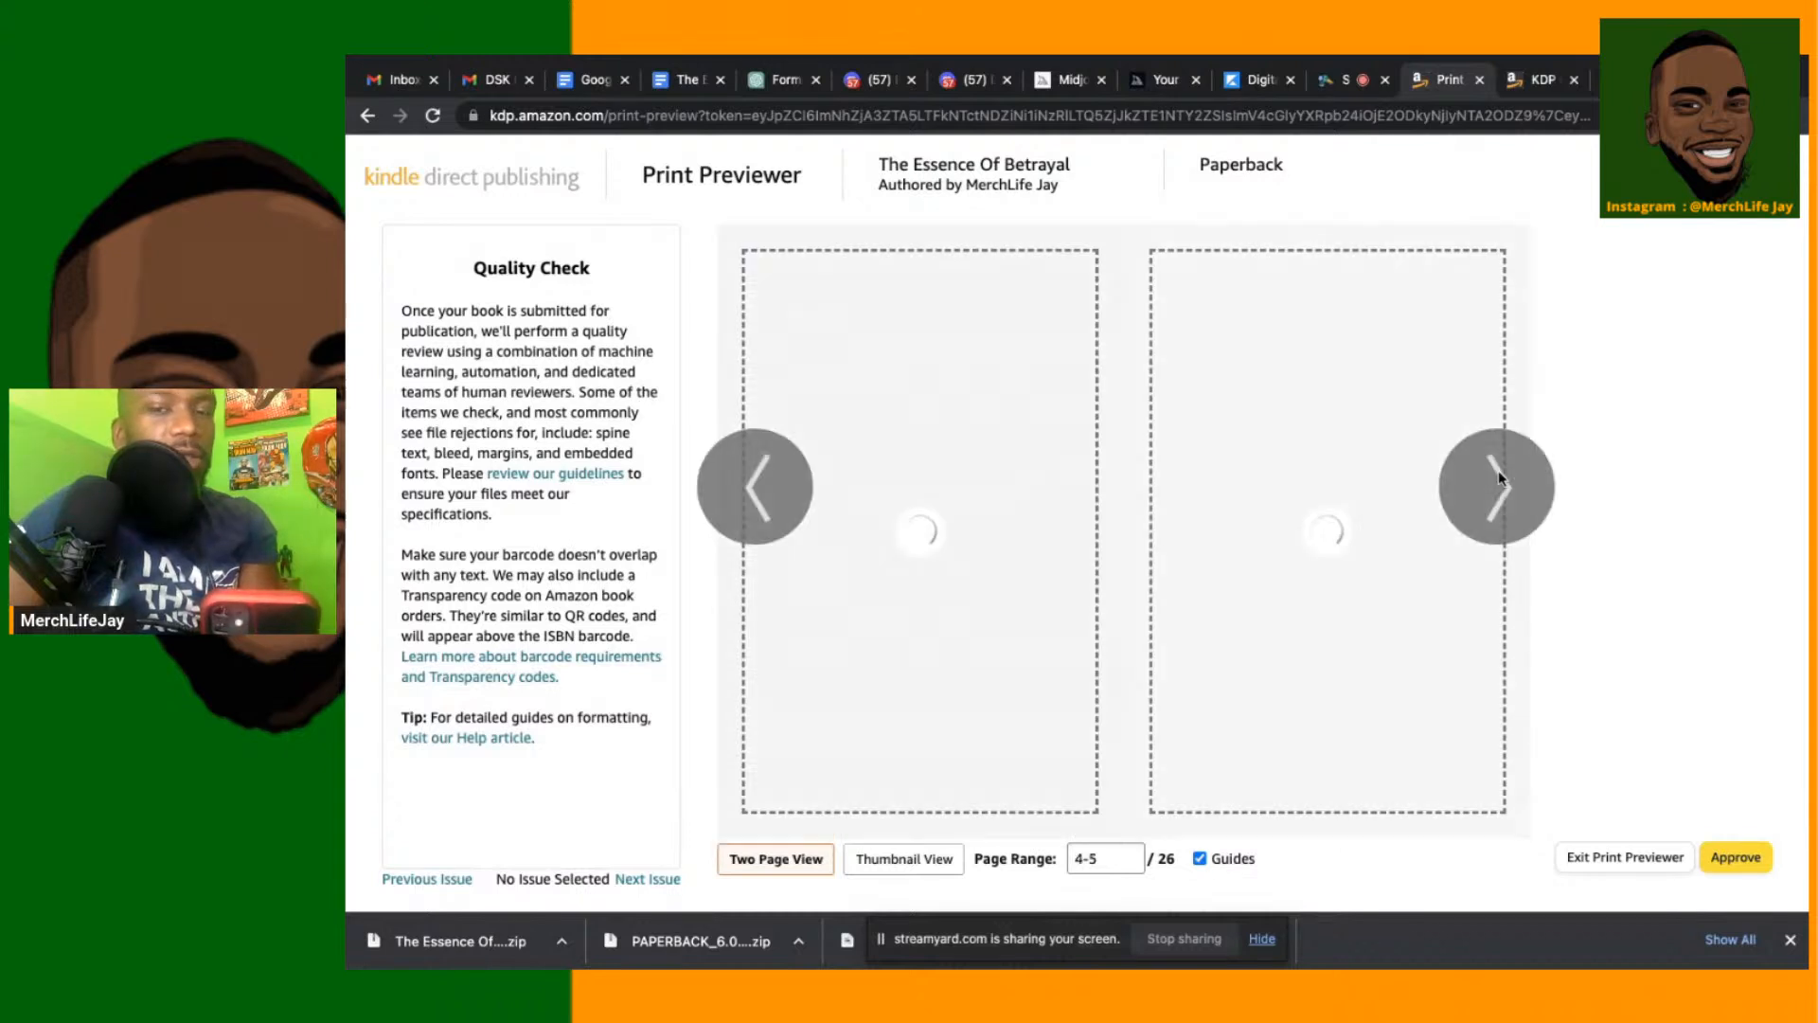
left_click(1499, 476)
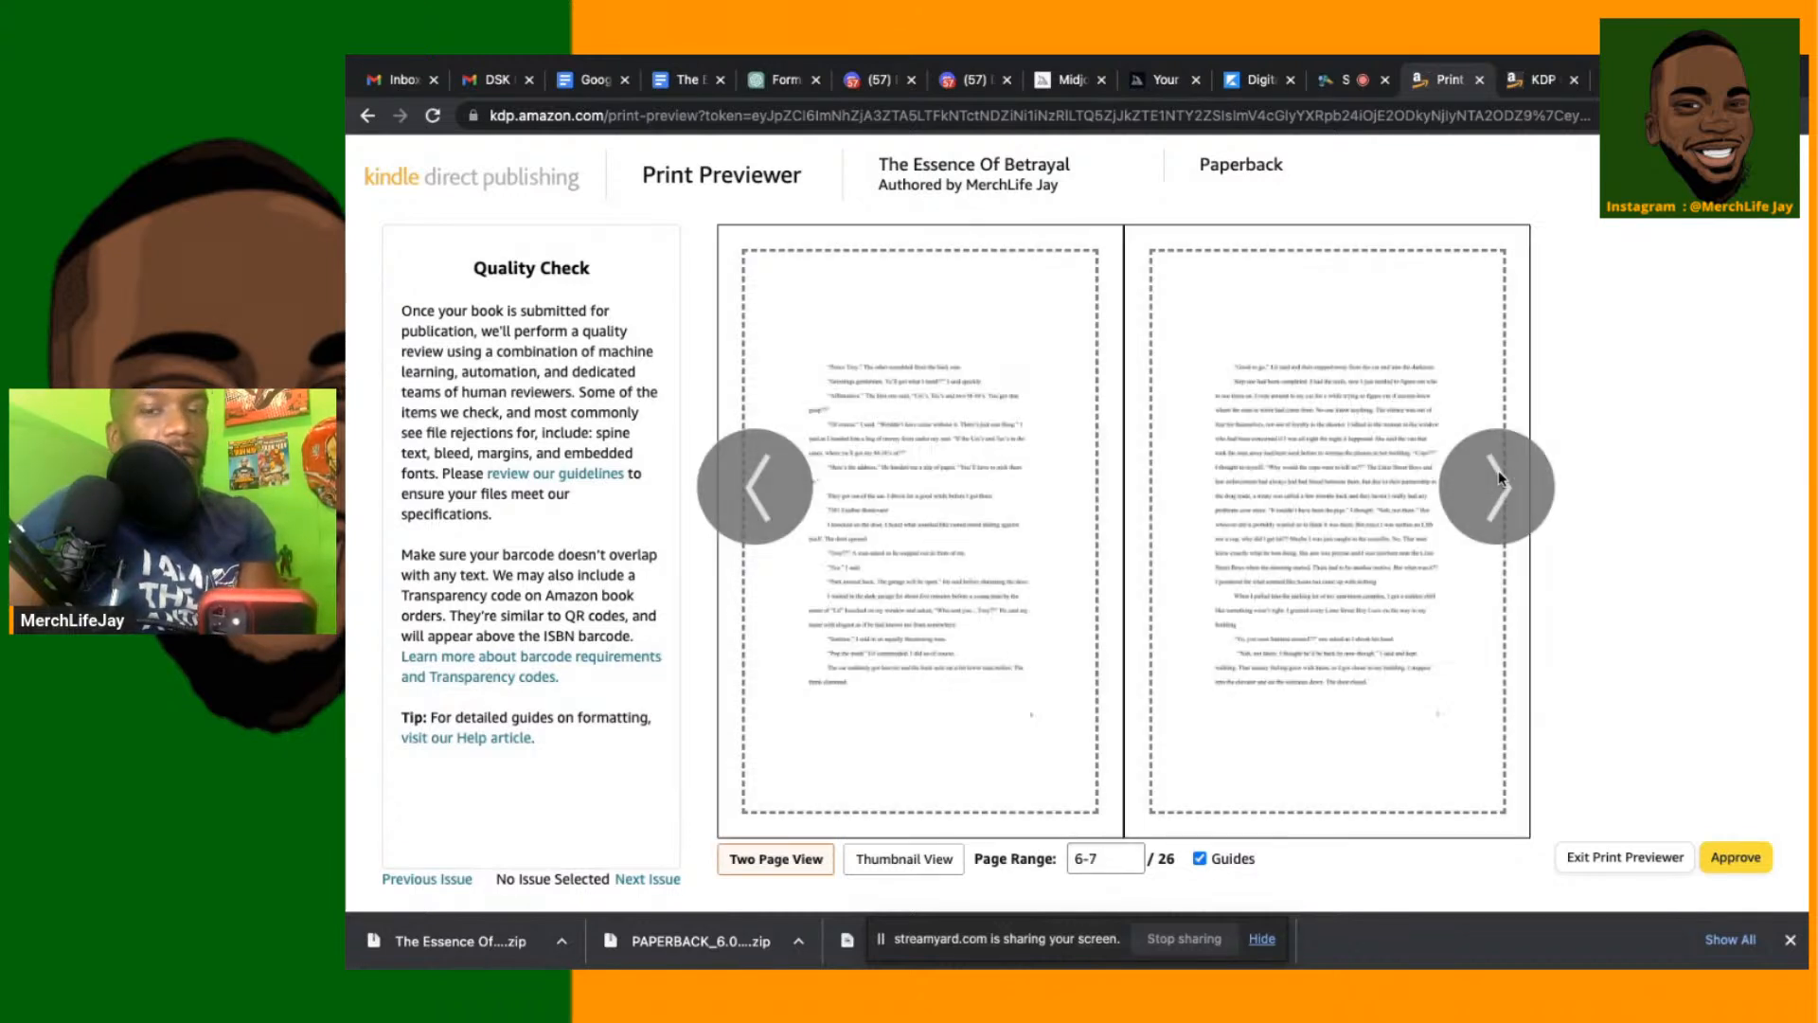
left_click(1499, 478)
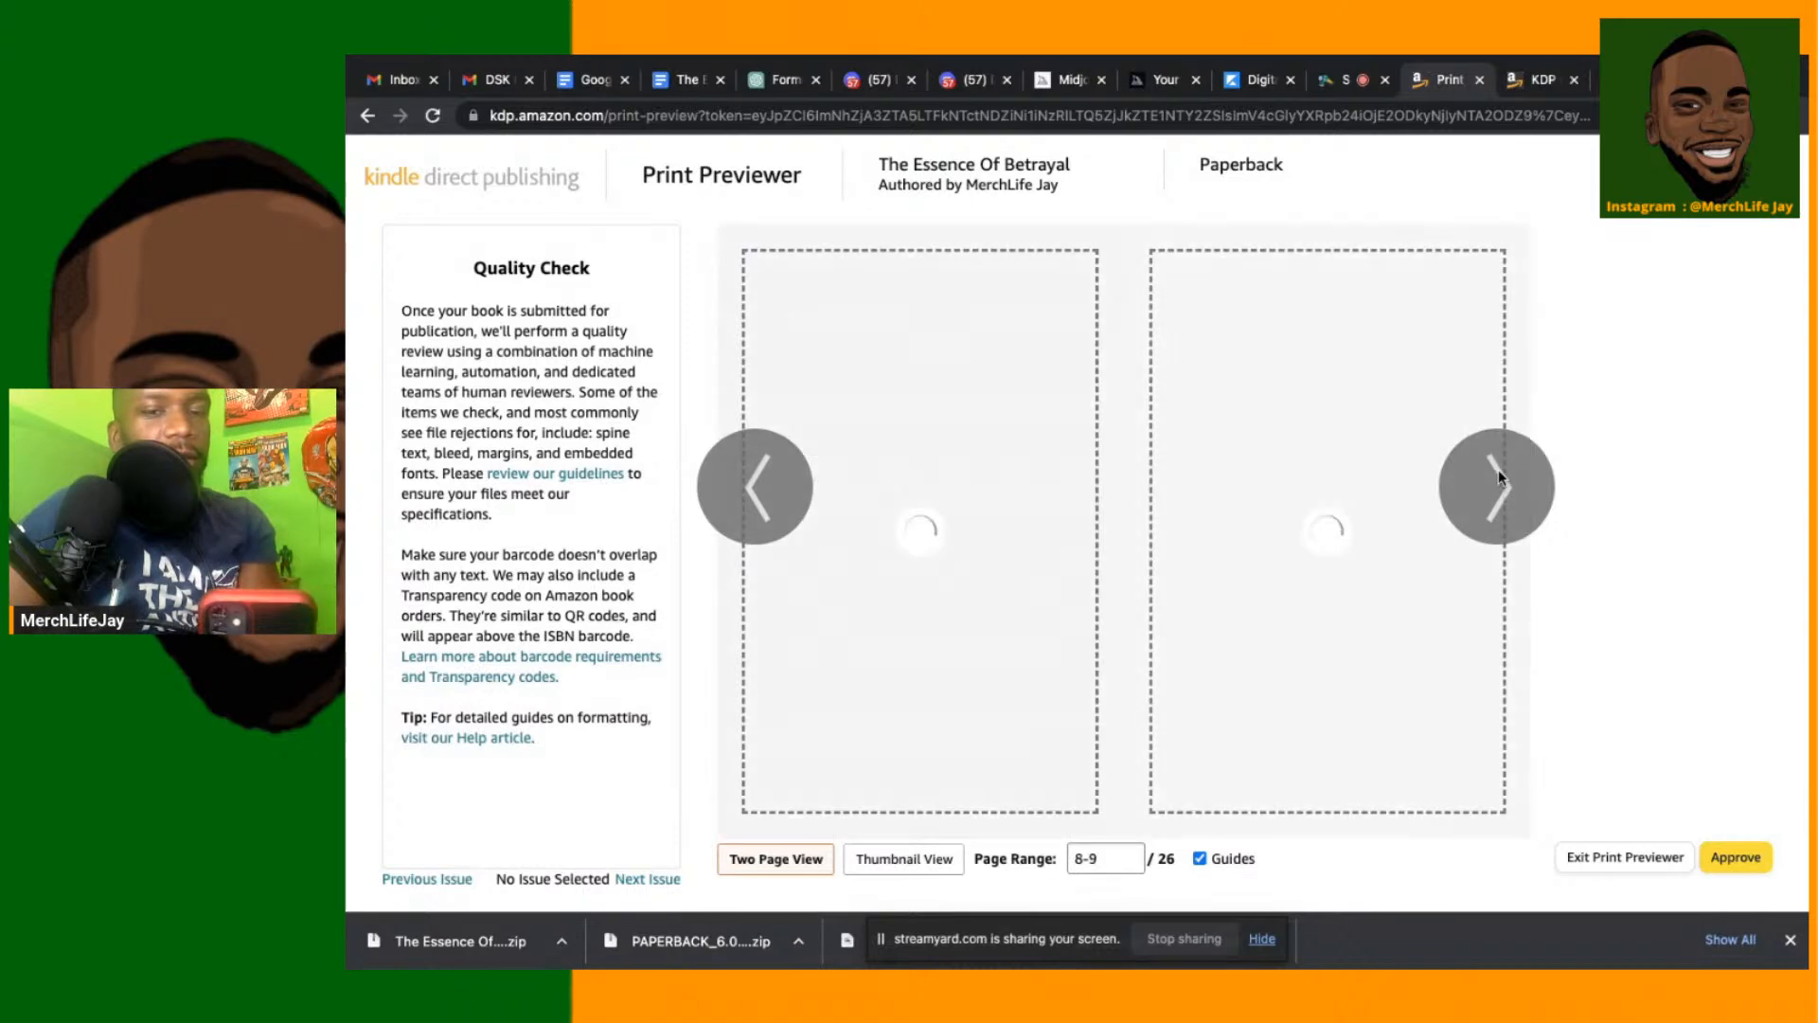
left_click(1500, 478)
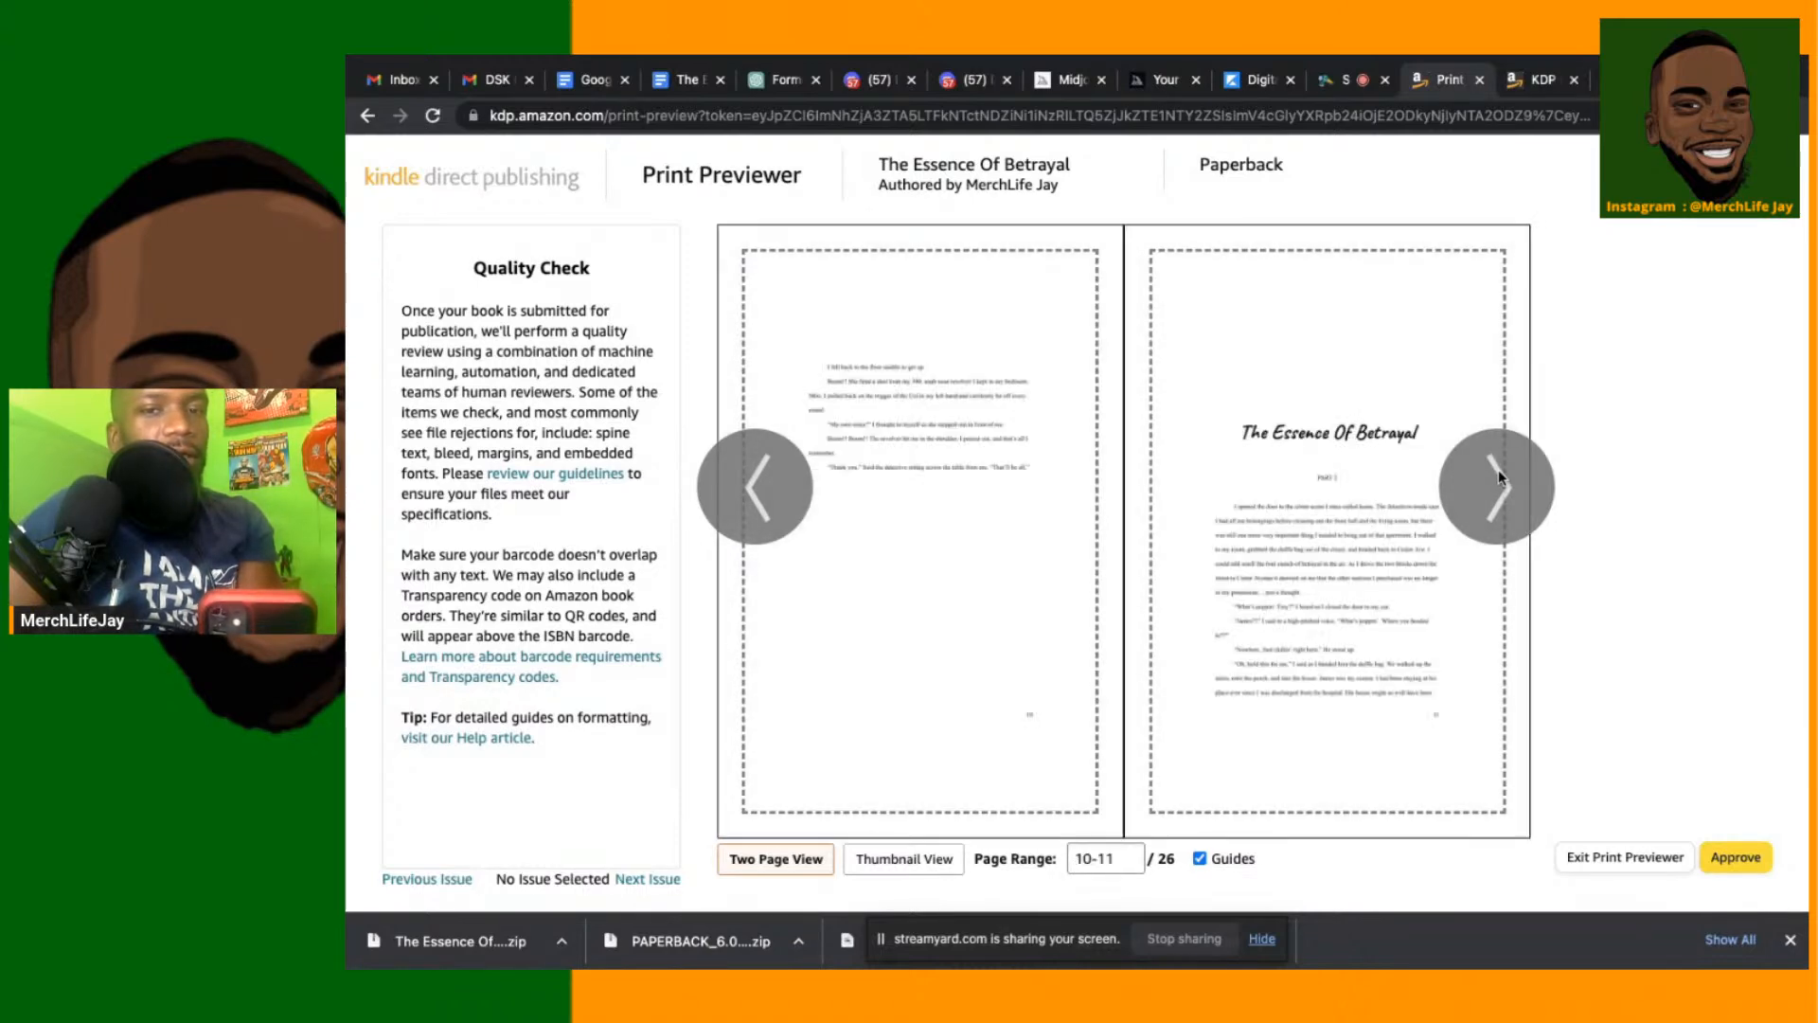
left_click(1499, 471)
left_click(1498, 471)
left_click(1498, 471)
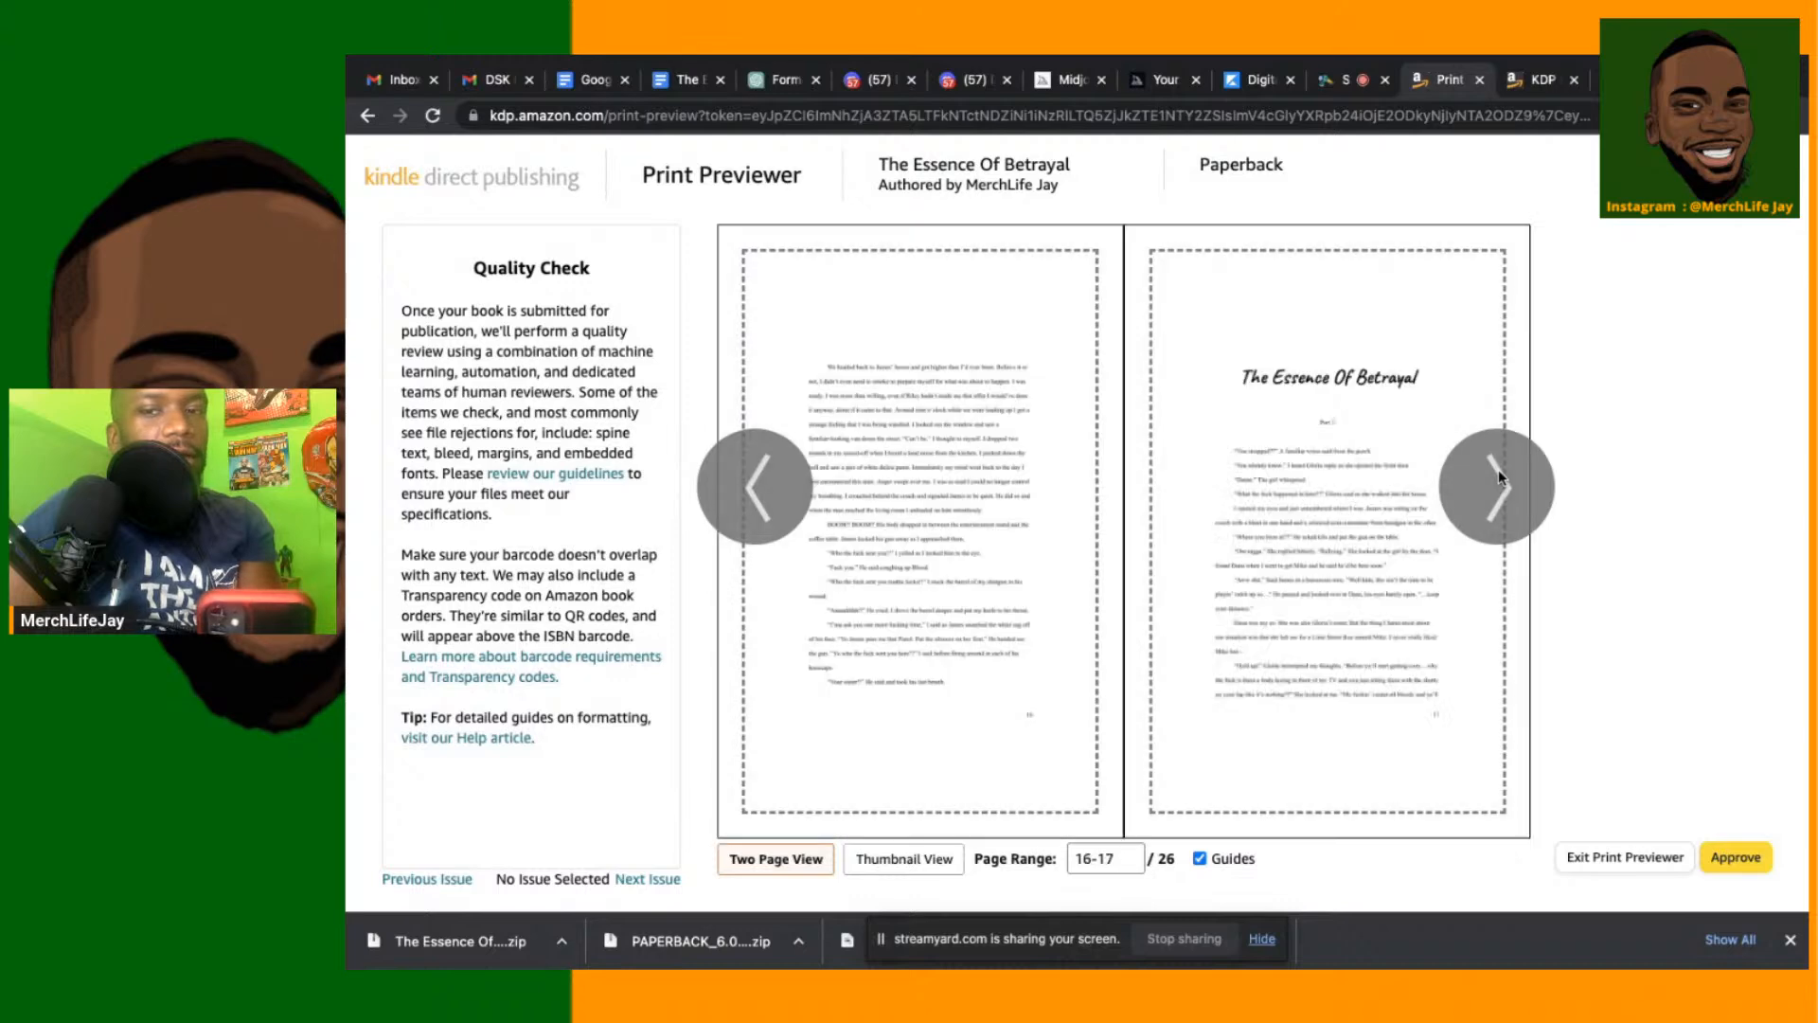
left_click(1498, 471)
left_click(1498, 471)
left_click(1498, 471)
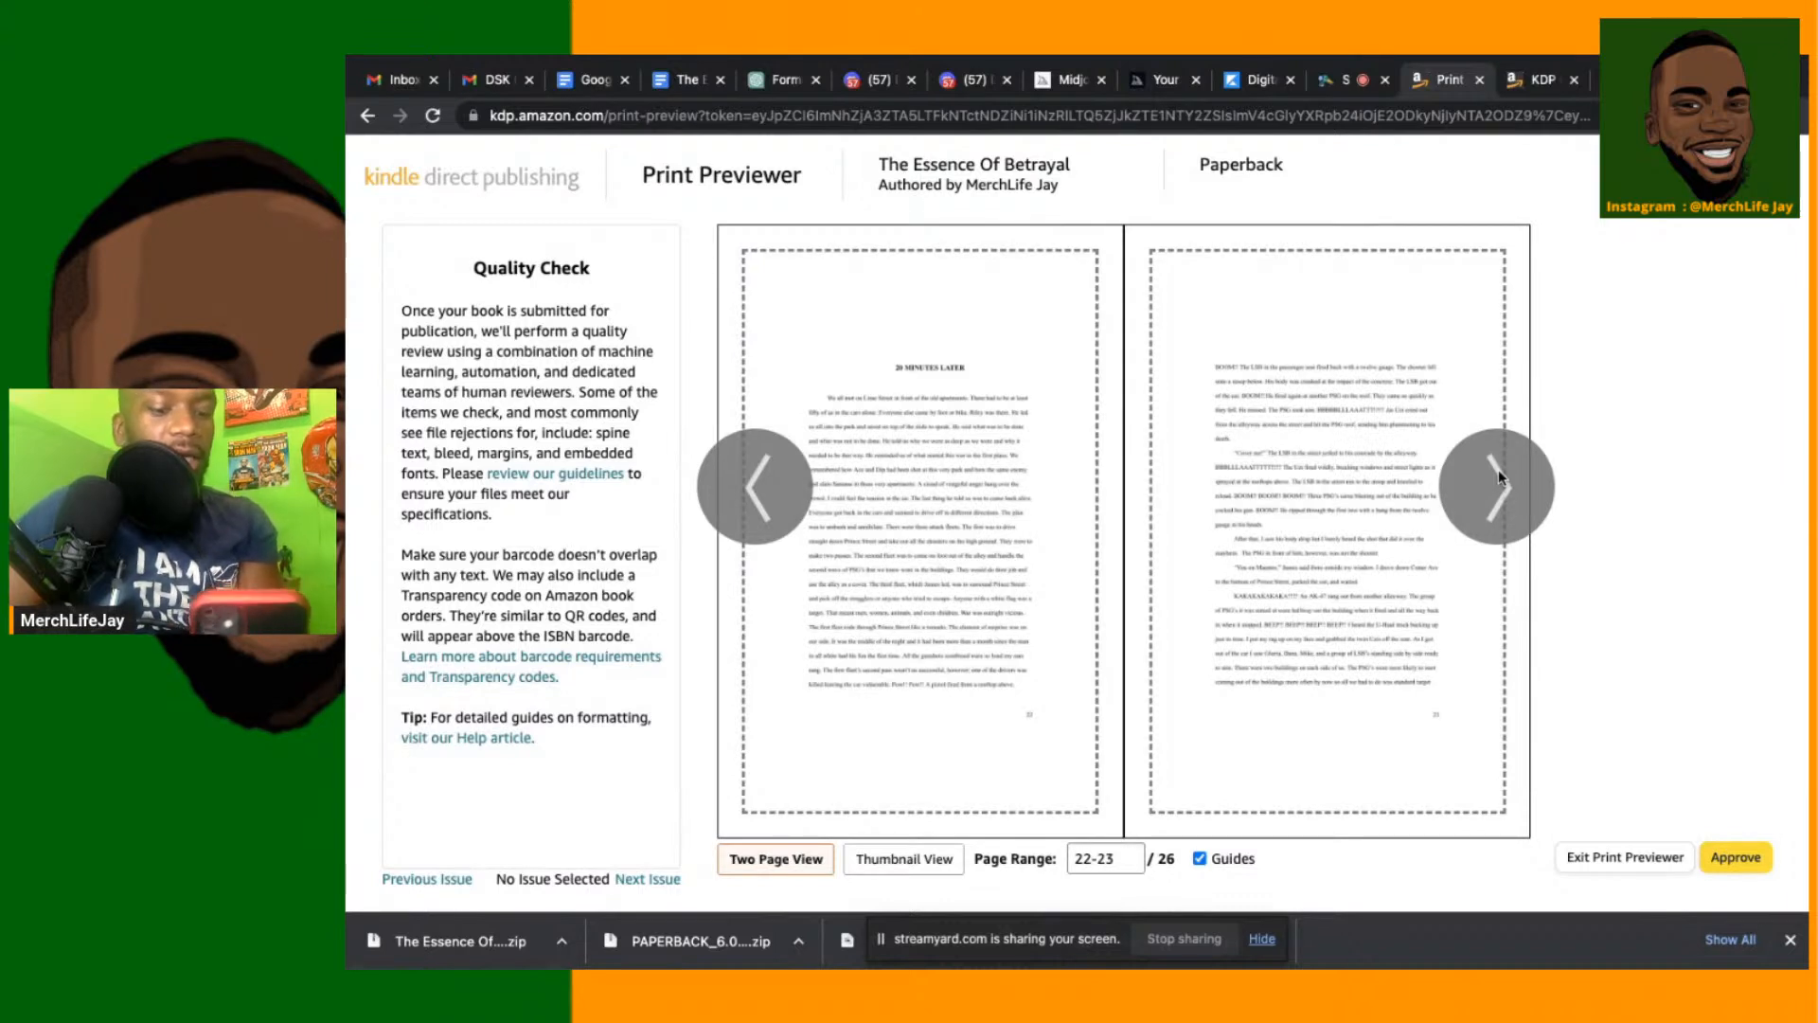
left_click(1499, 469)
left_click(1498, 469)
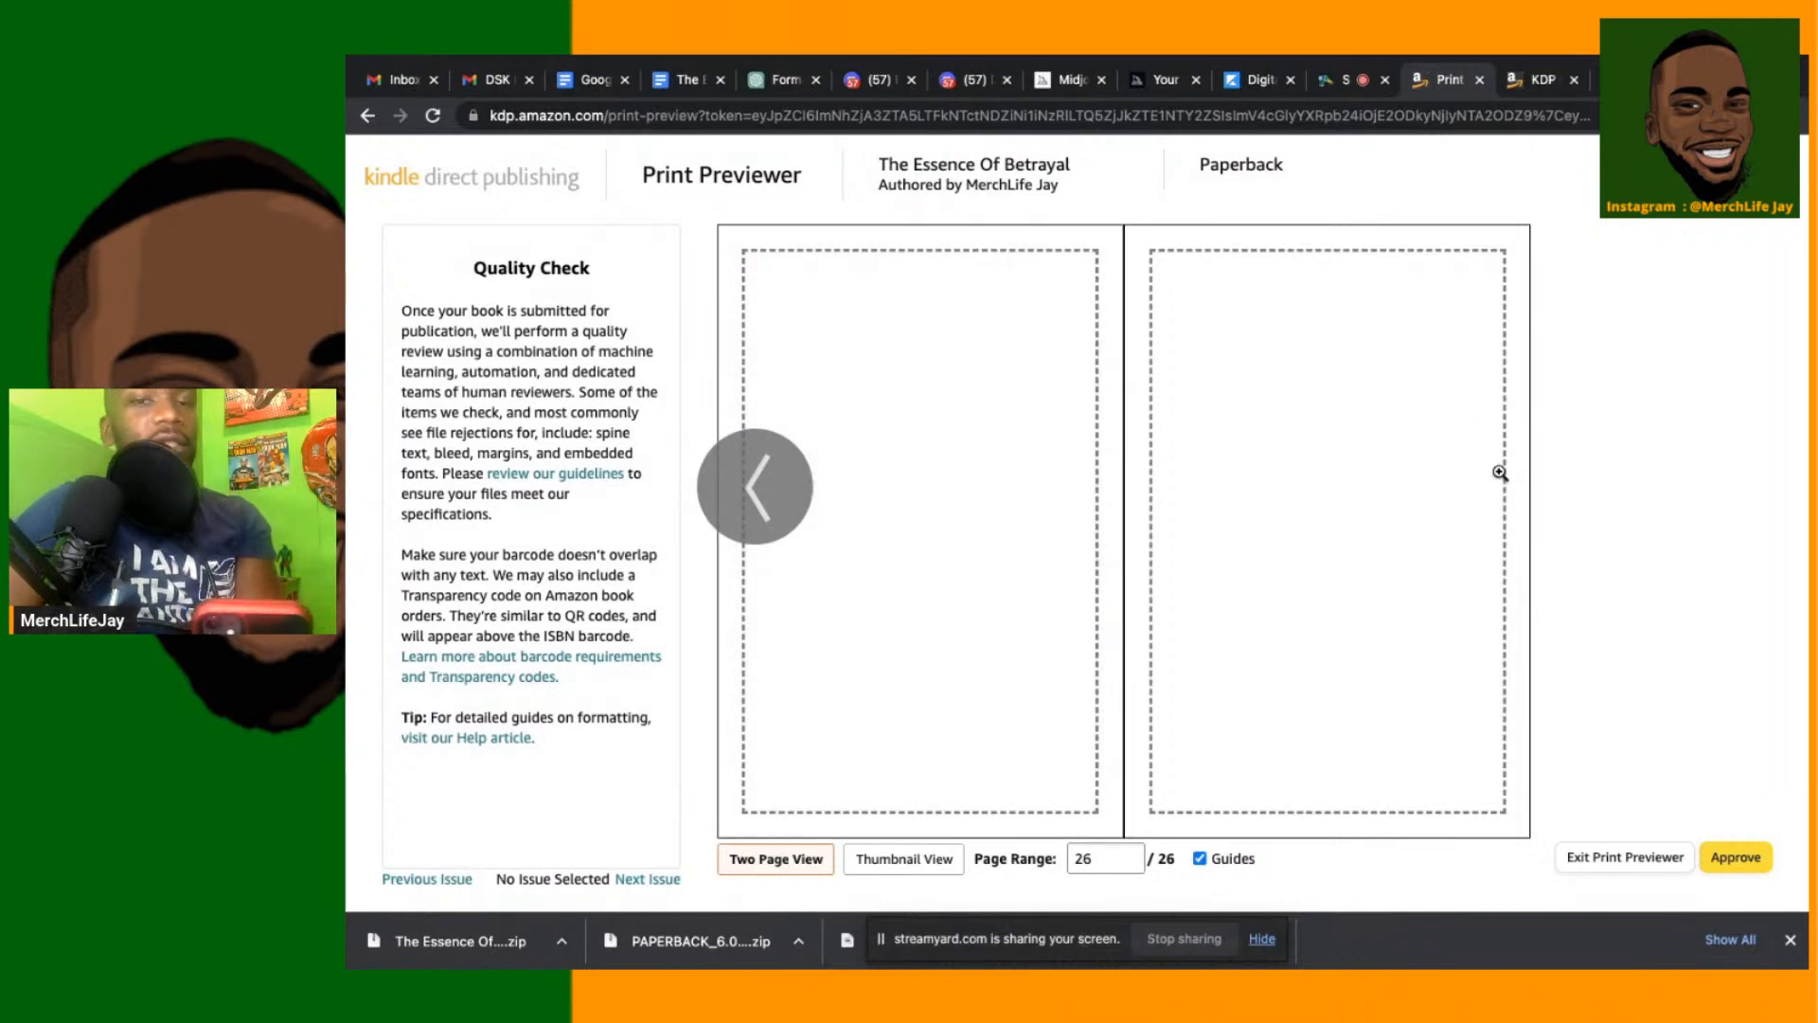
Exit the Print Previewer, review the uploaded manuscript and cover, and save the Paperback Content page to continue to pricing
left_click(1599, 864)
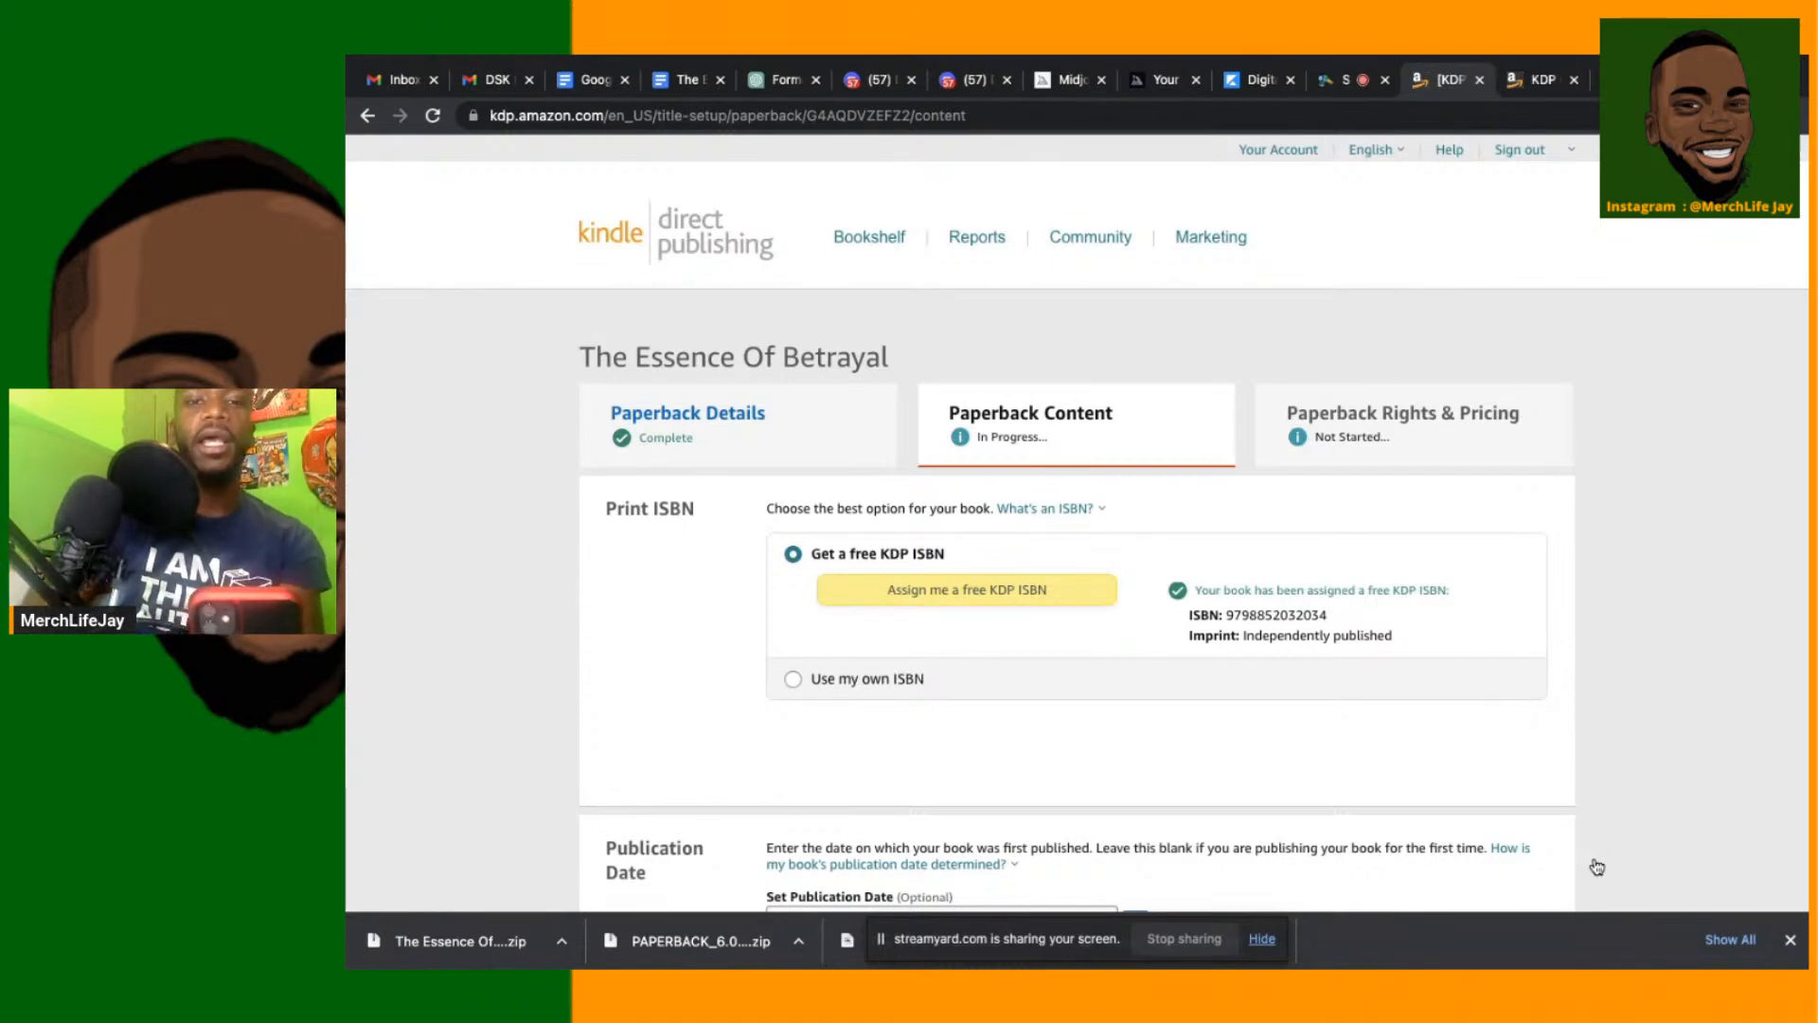
scroll(1597, 867, "down", 15)
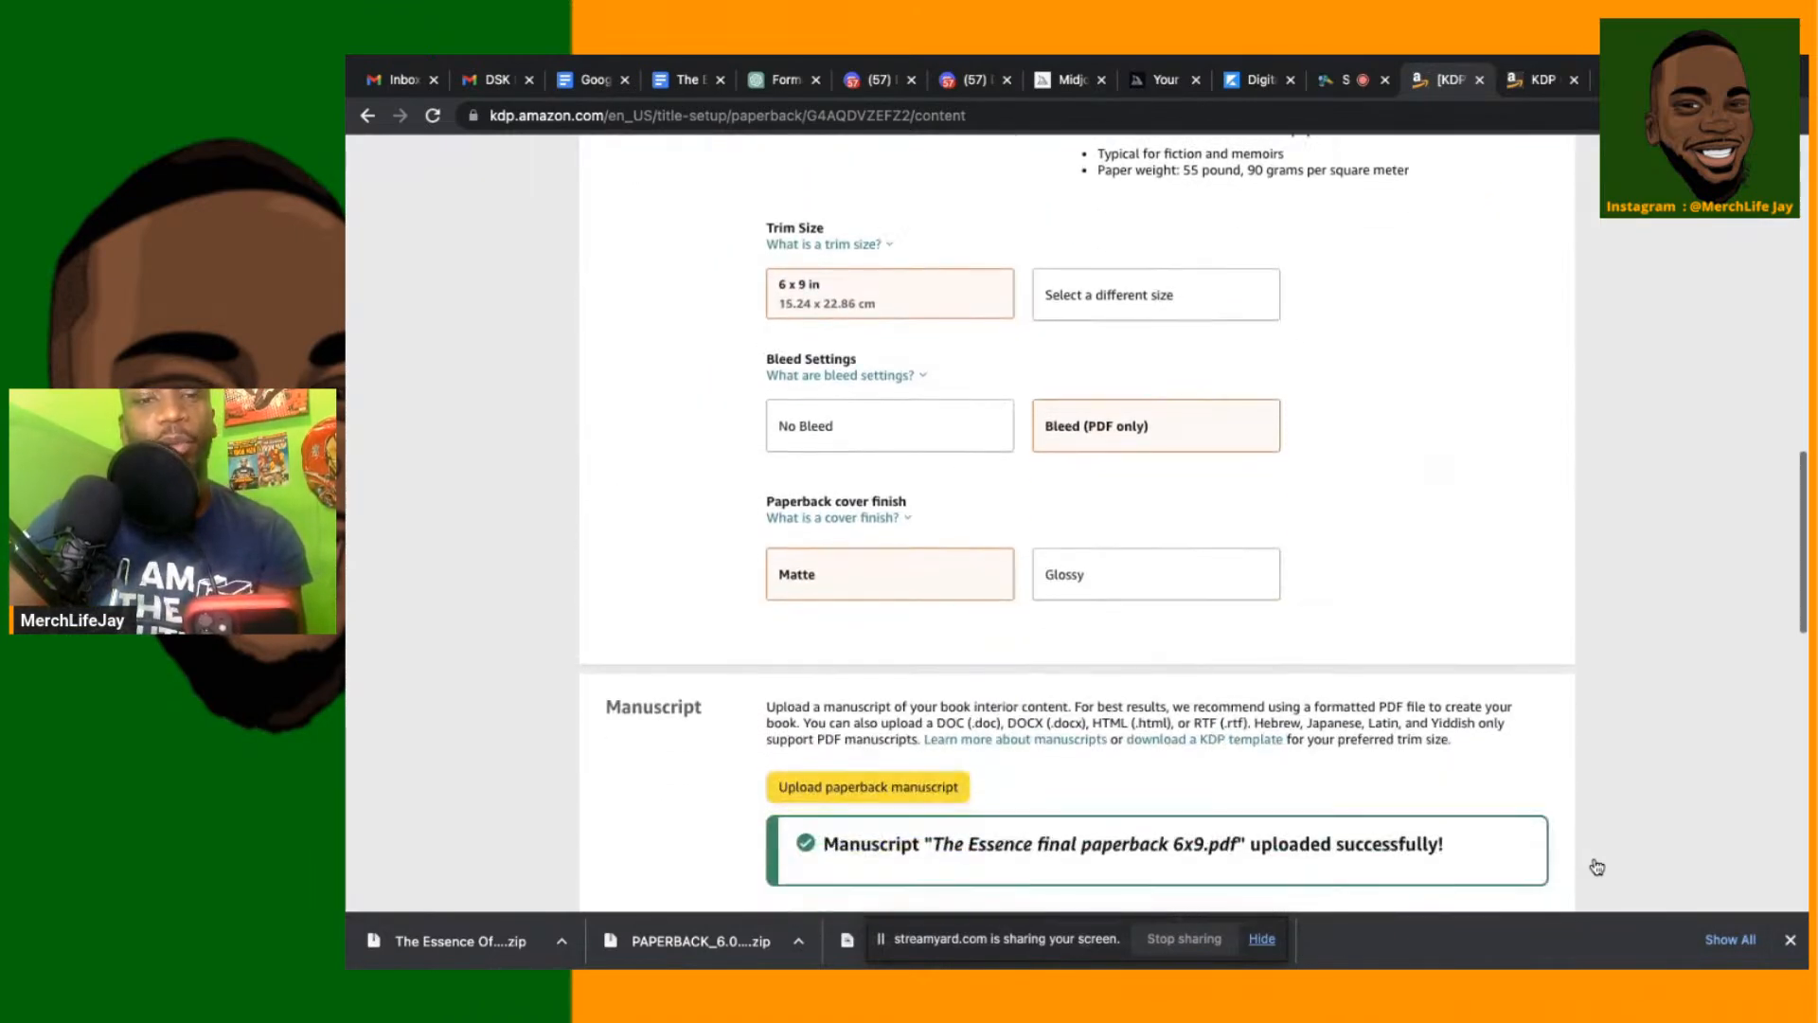
scroll(1597, 868, "down", 8)
scroll(1597, 868, "up", 2)
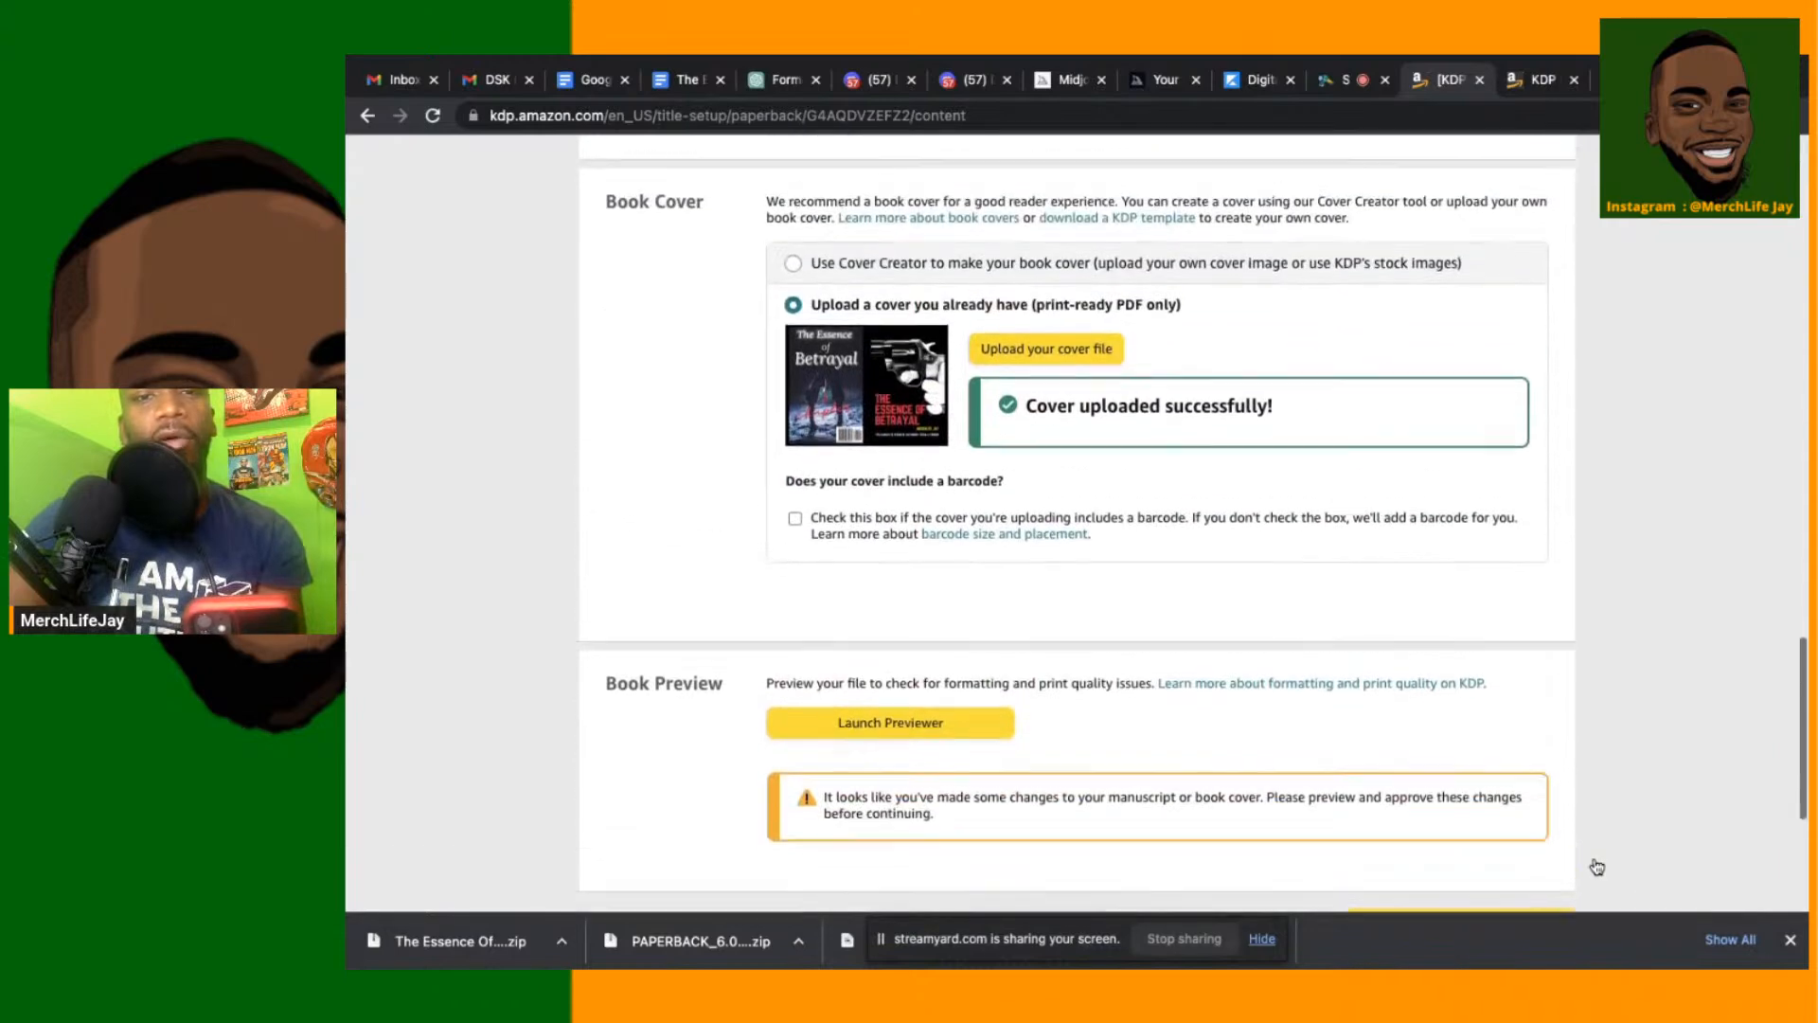
scroll(1598, 868, "down", 3)
scroll(1598, 868, "down", 3)
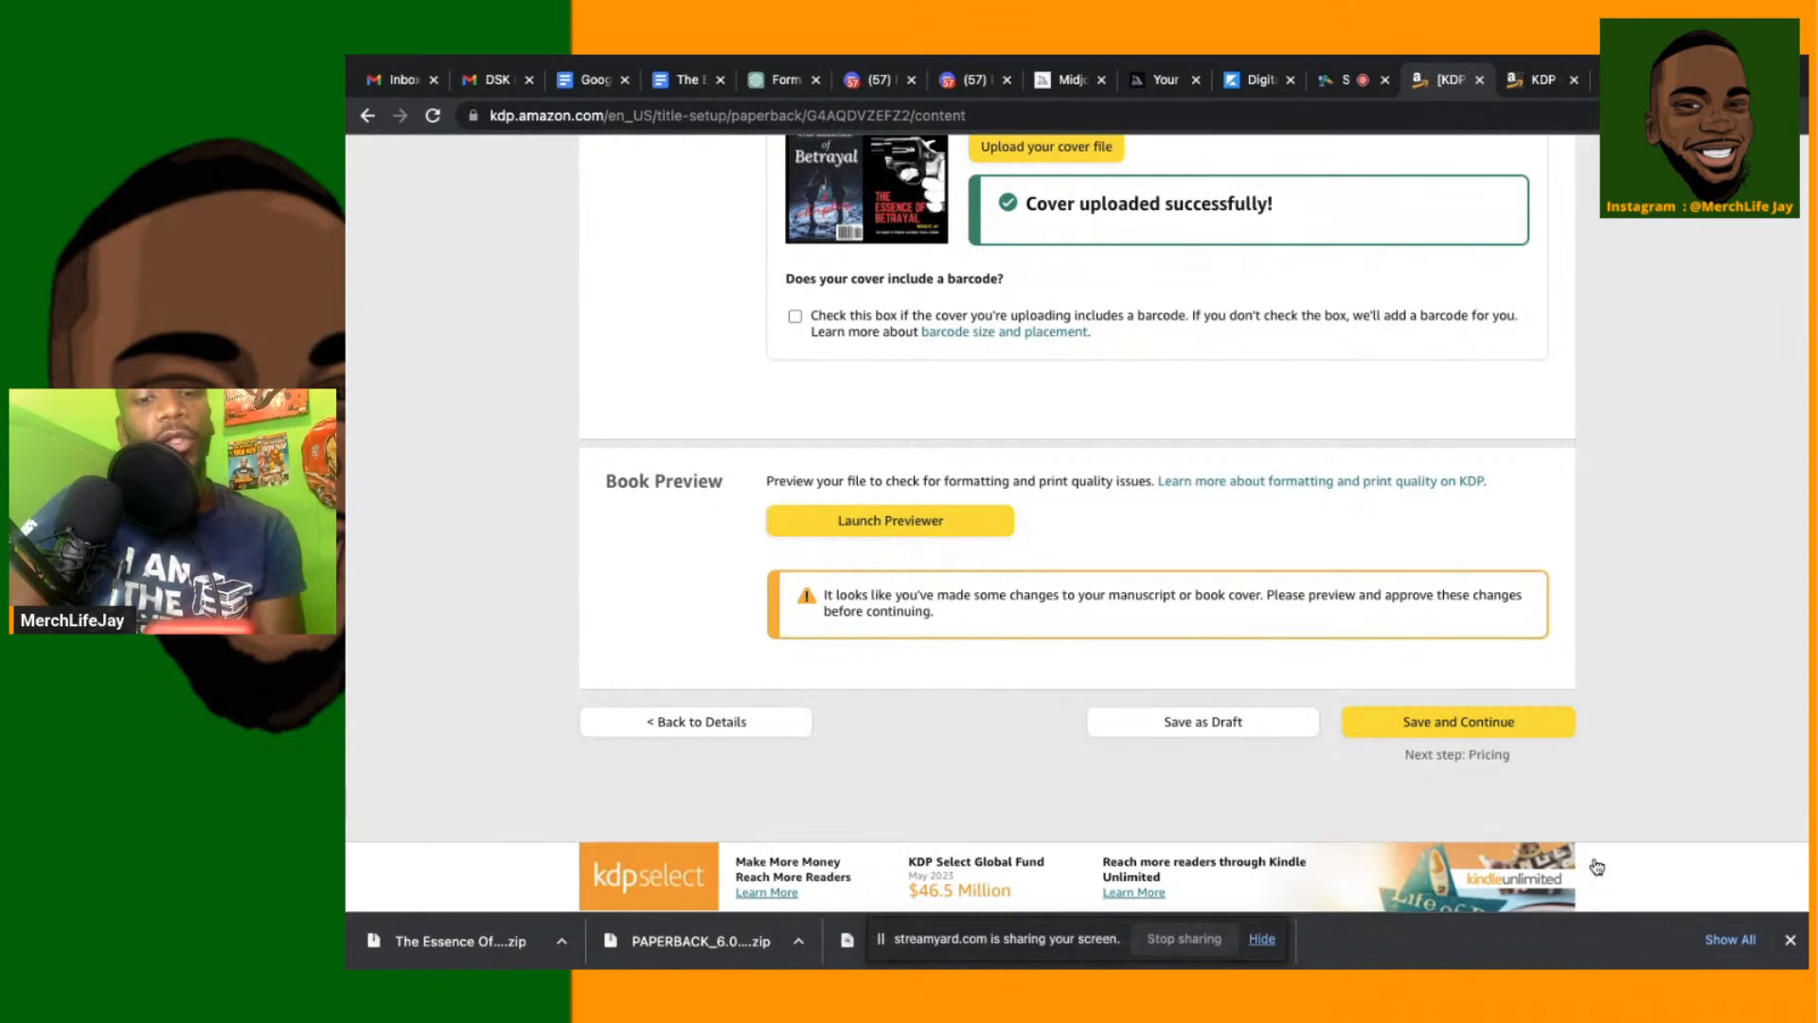
scroll(1546, 824, "up", 6)
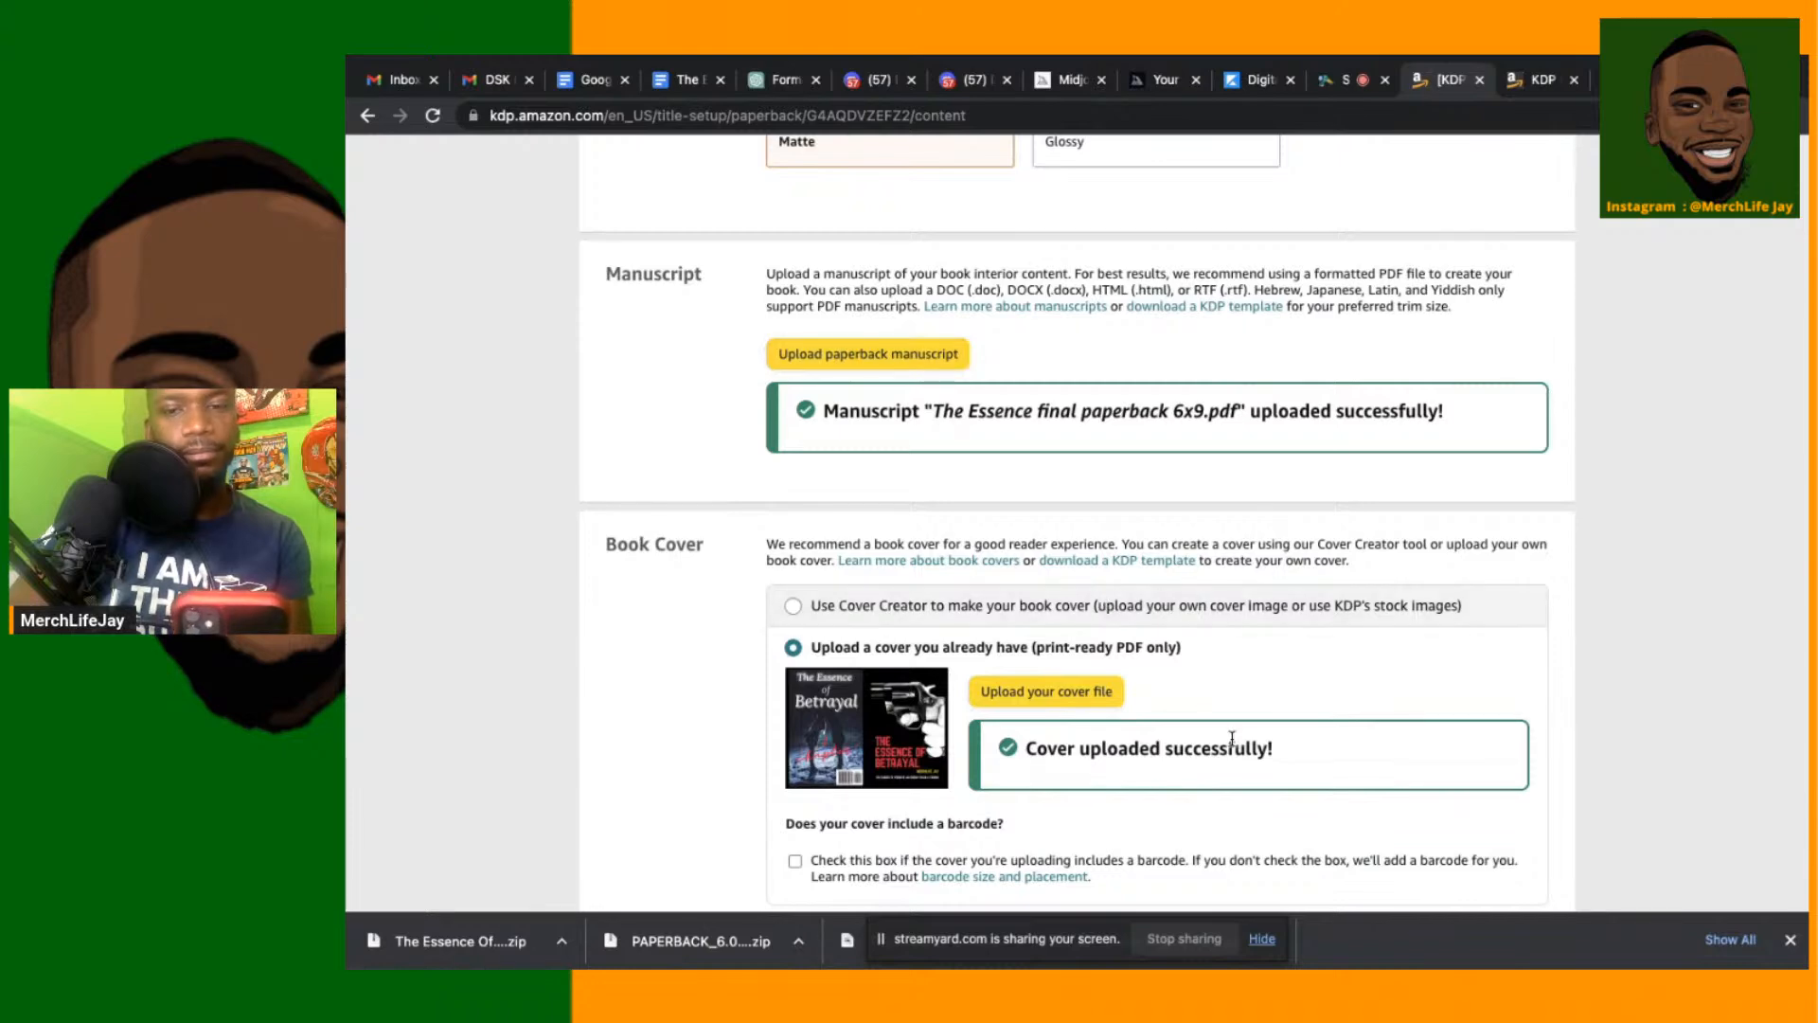
scroll(1233, 745, "down", 7)
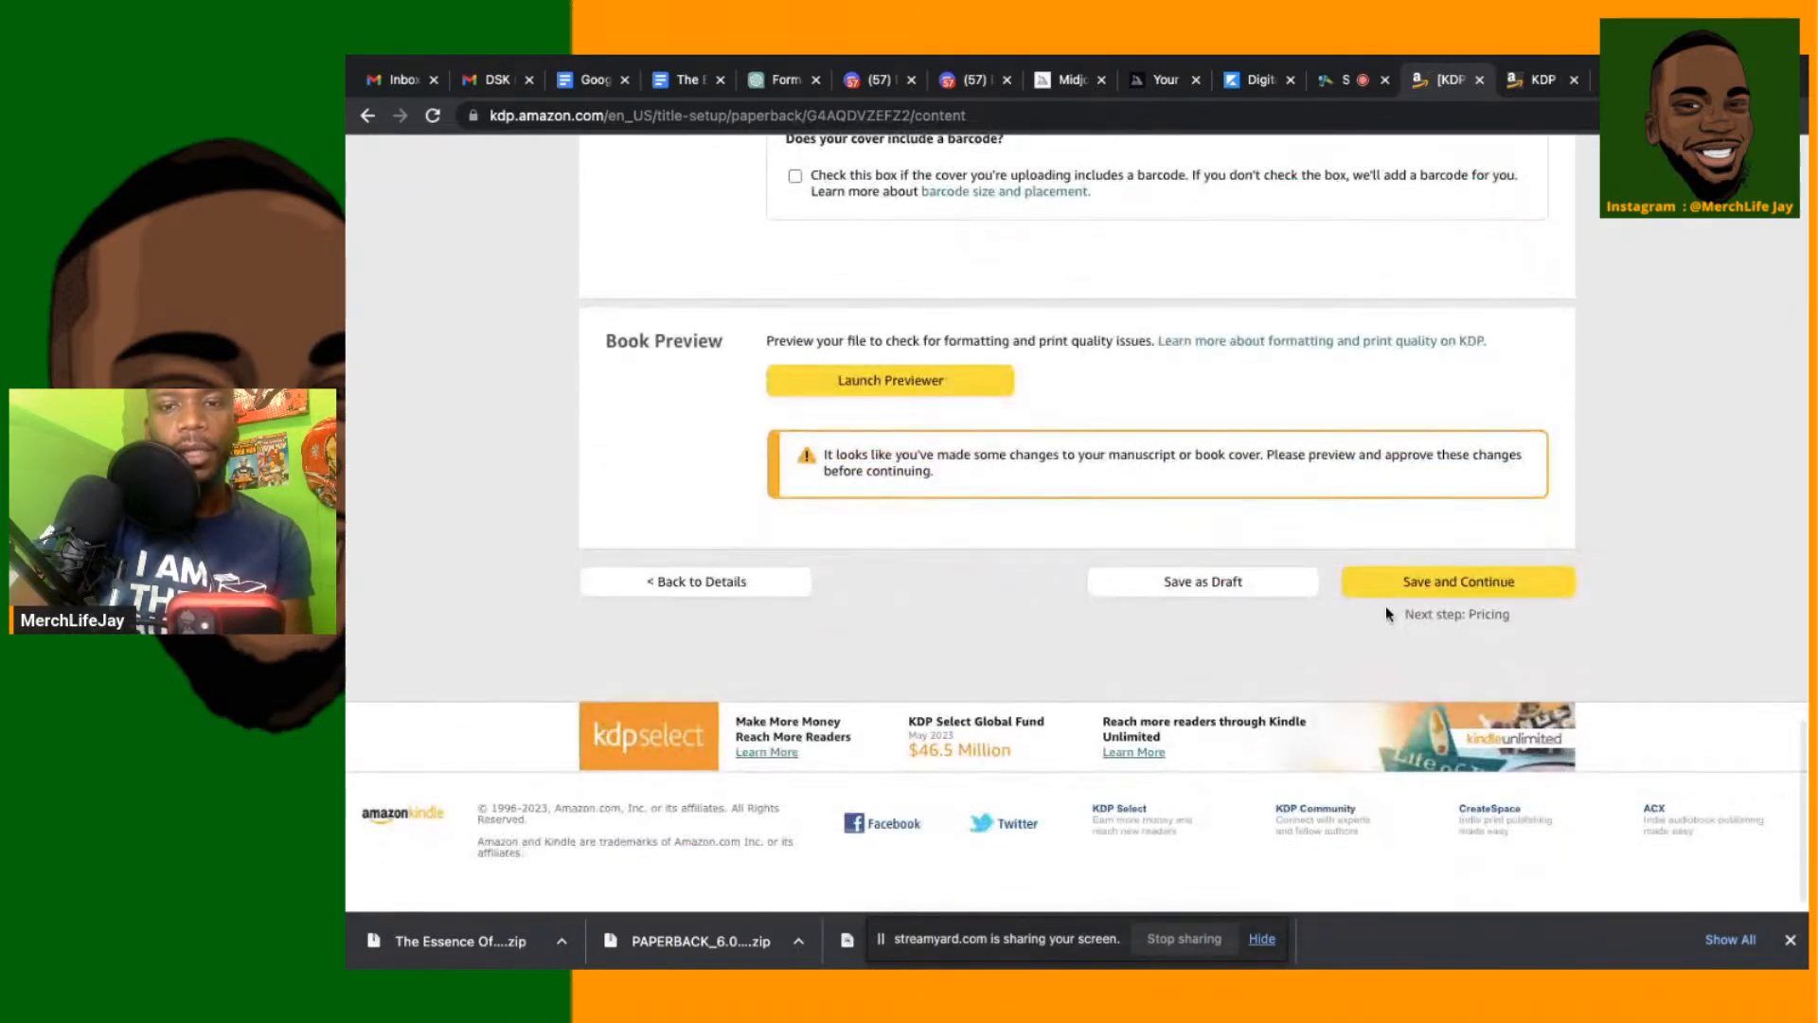
left_click(1394, 588)
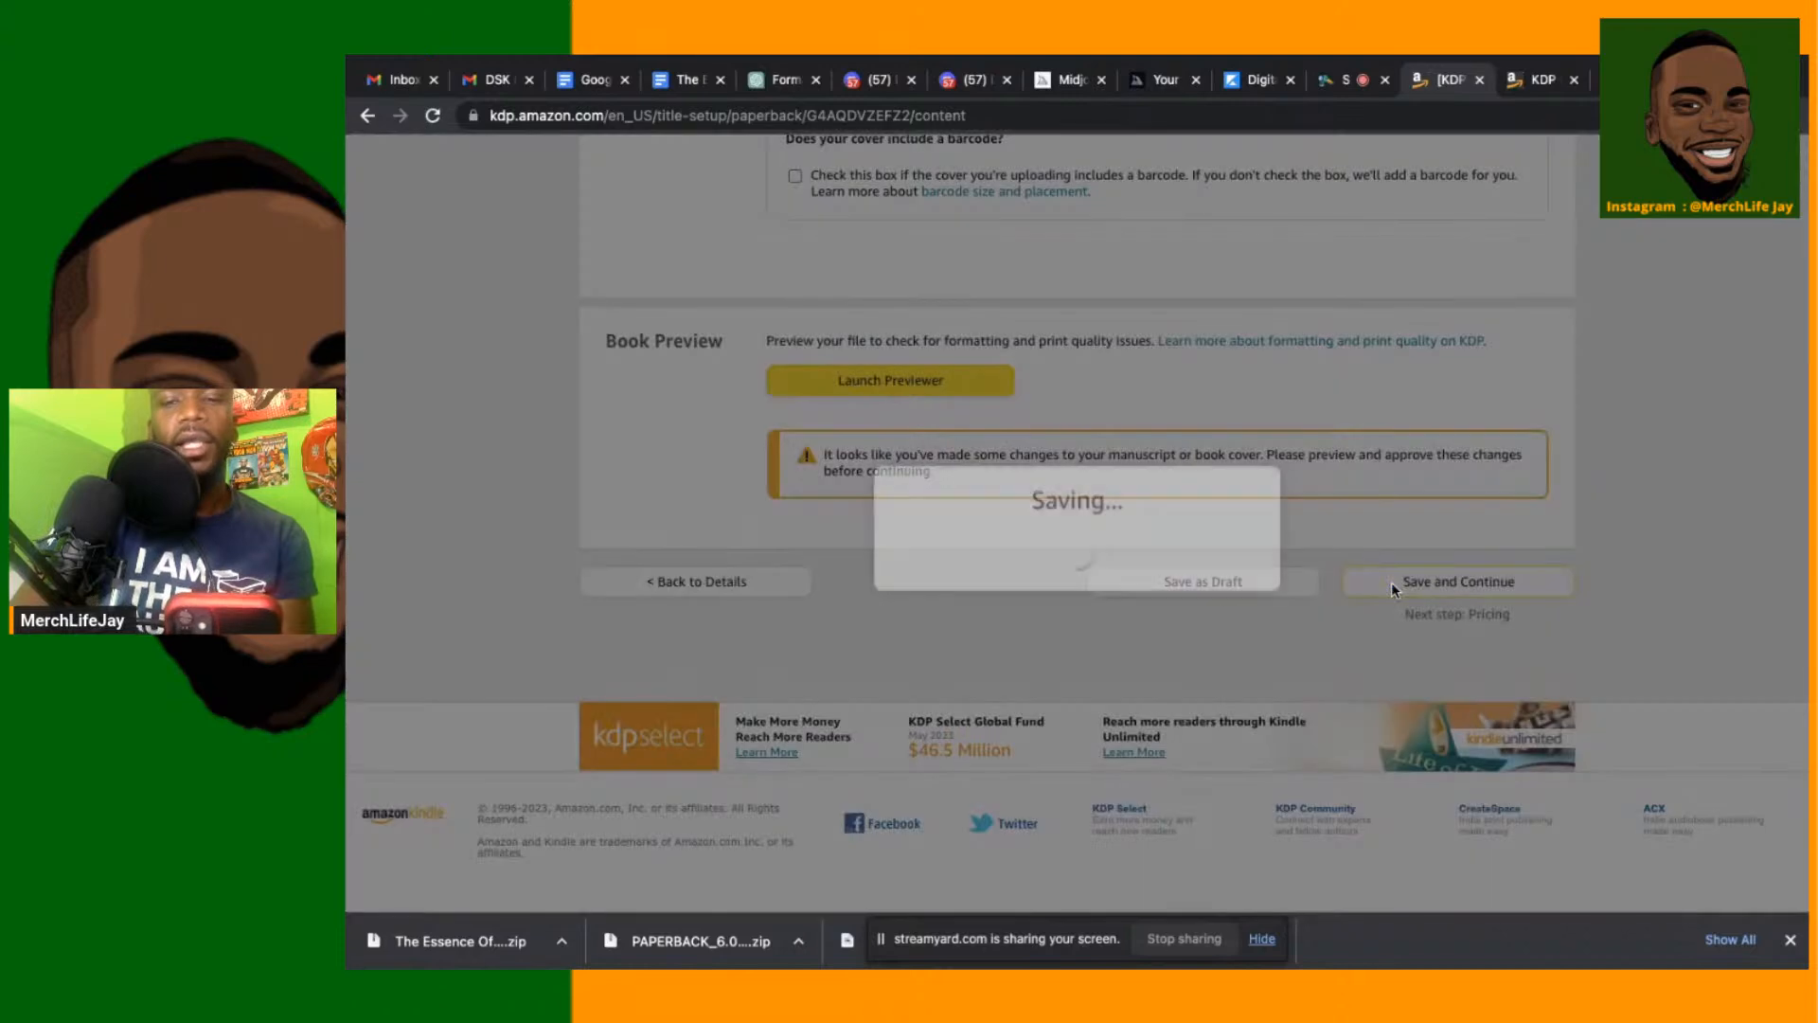